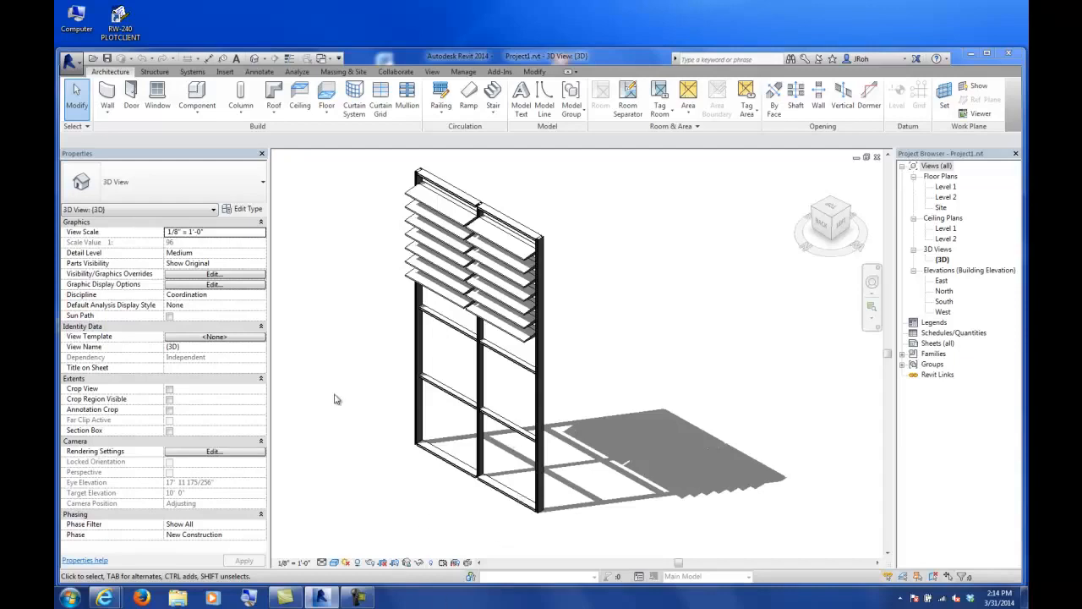
# Close the current project and create a new project from the Architectural Template.
pyautogui.click(71, 61)
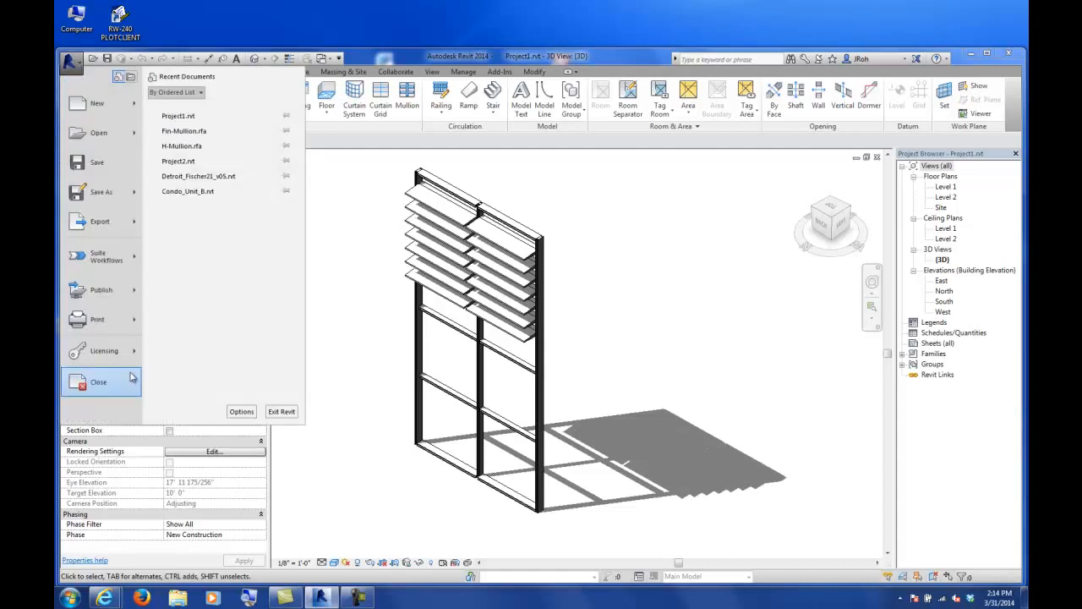
pyautogui.click(99, 382)
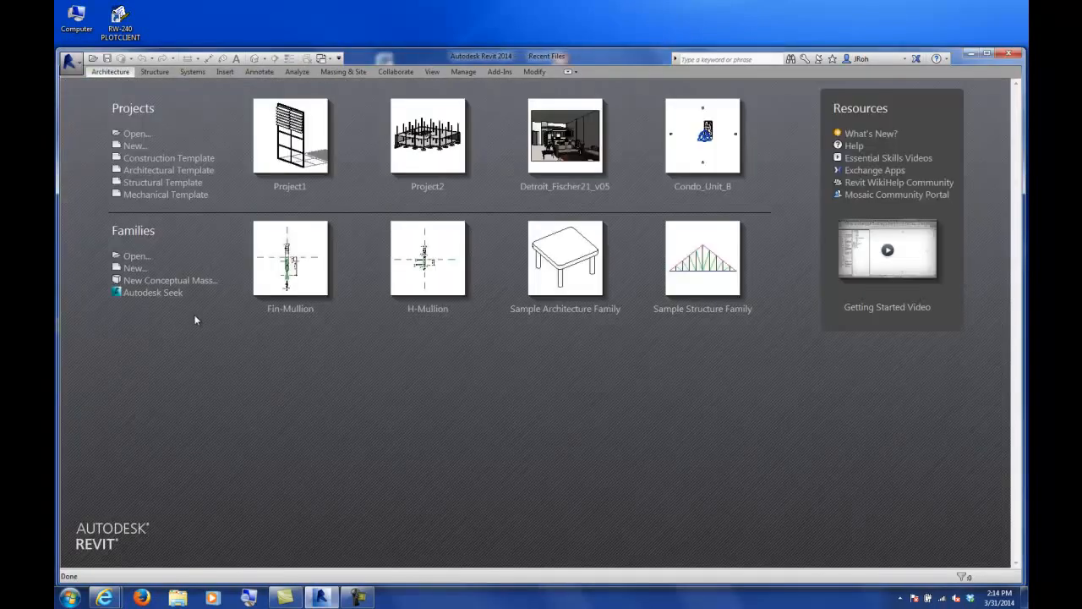
pyautogui.click(168, 172)
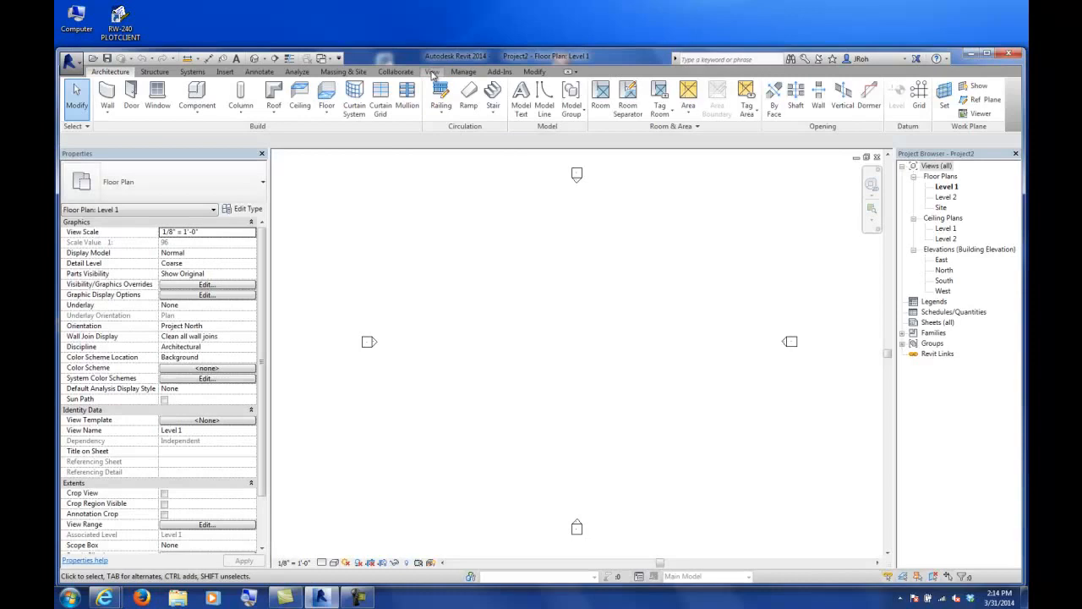
# Display the Recent Files page.
pyautogui.click(436, 72)
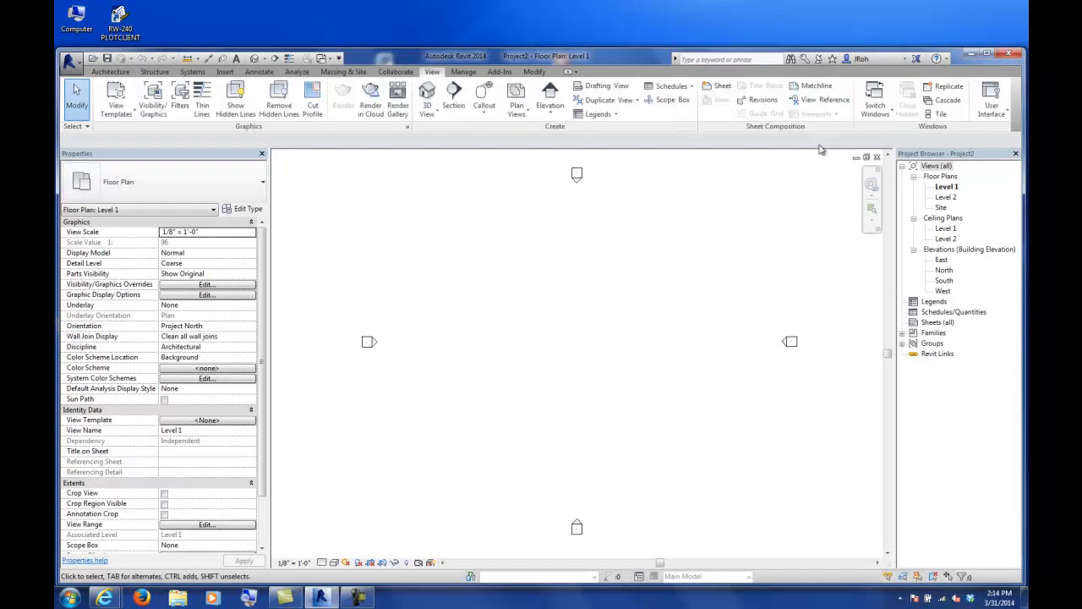
pyautogui.click(991, 102)
pyautogui.click(980, 239)
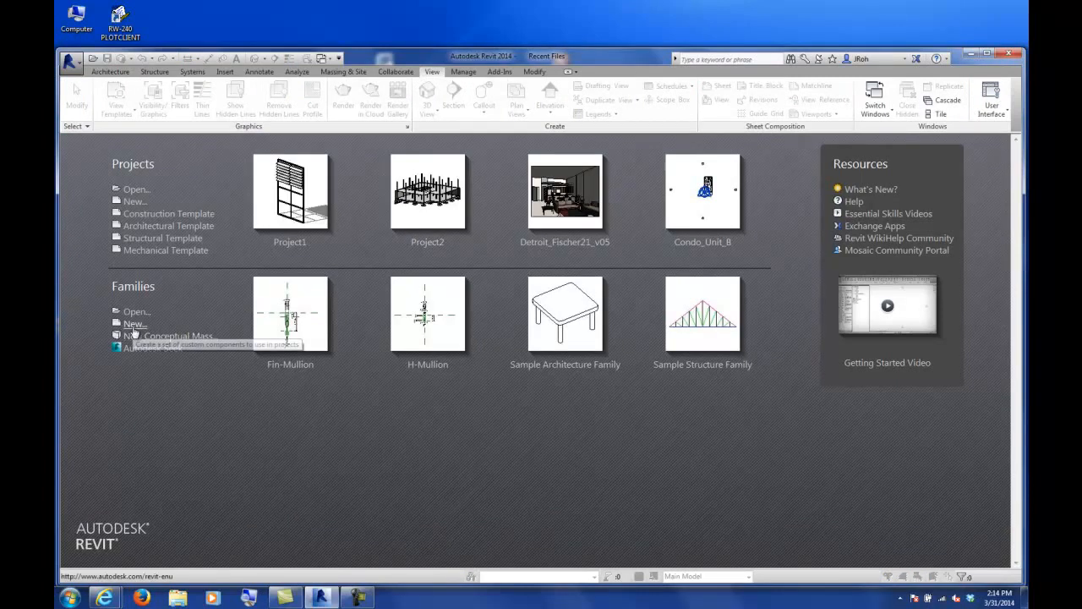
# Create a new family from the Profile.rft template.
pyautogui.click(134, 325)
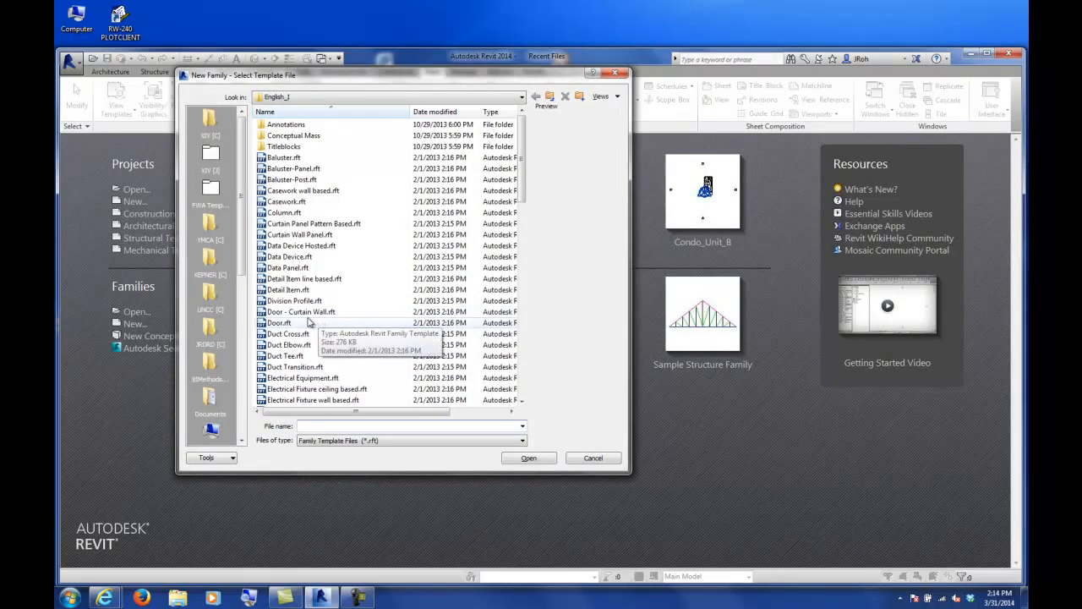
pyautogui.moveTo(529, 146); pyautogui.dragTo(522, 302)
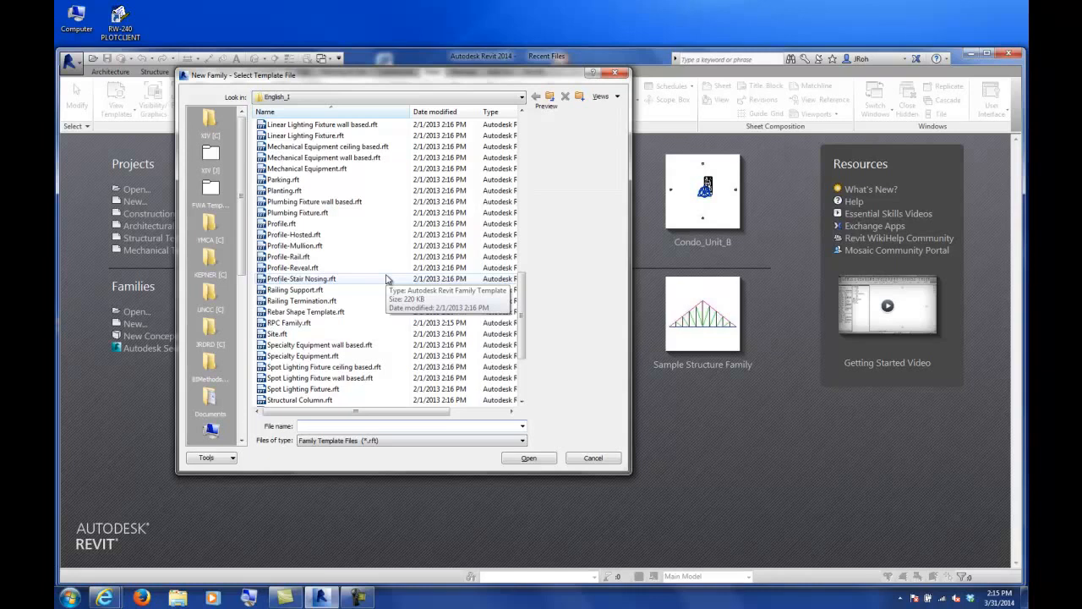
pyautogui.click(287, 223)
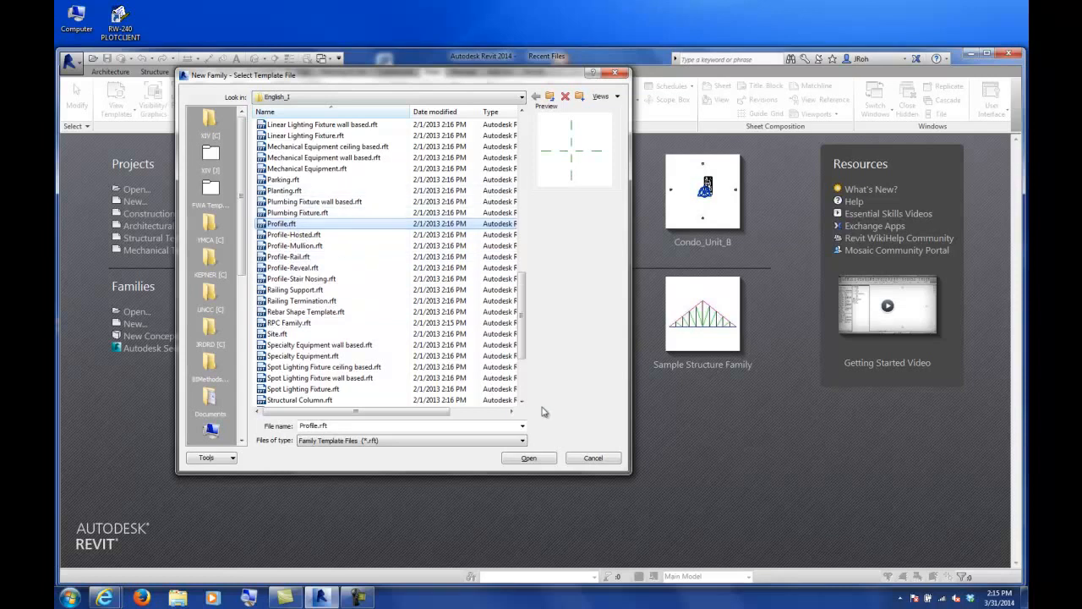
pyautogui.click(531, 460)
pyautogui.moveTo(502, 288); pyautogui.dragTo(661, 424, button='middle')
pyautogui.scroll(4, 612, 369)
pyautogui.moveTo(518, 395); pyautogui.dragTo(578, 363, button='middle')
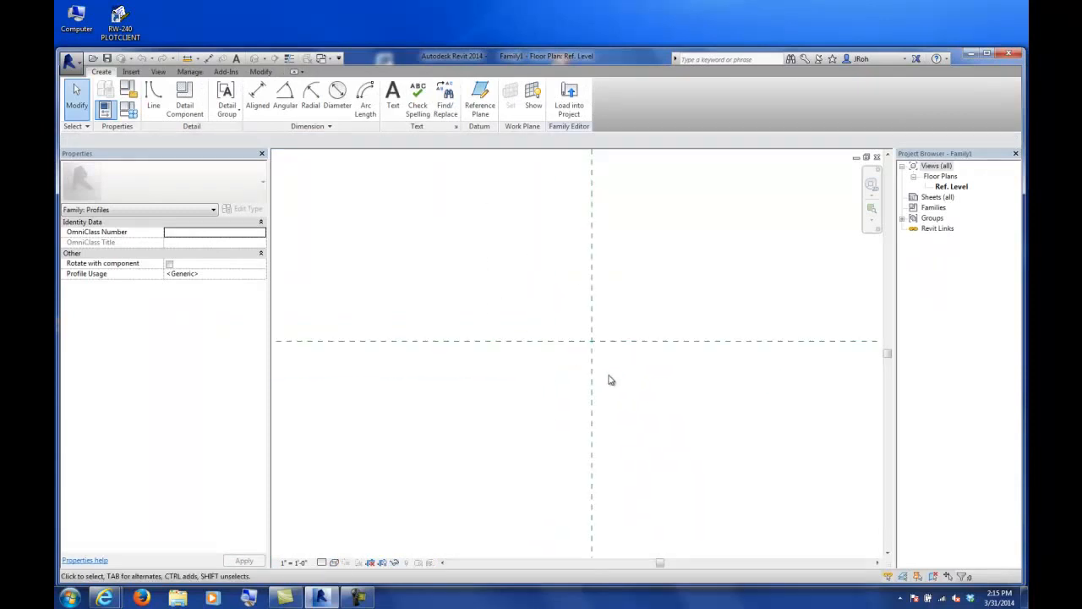
pyautogui.moveTo(633, 380); pyautogui.dragTo(583, 339, button='middle')
pyautogui.scroll(-2, 616, 285)
pyautogui.scroll(3, 572, 350)
# Switch to Internet Explorer to examine the Figure 8 diagram on using profiles for stair component shapes, and return to Revit.
pyautogui.moveTo(105, 596)
pyautogui.click(256, 533)
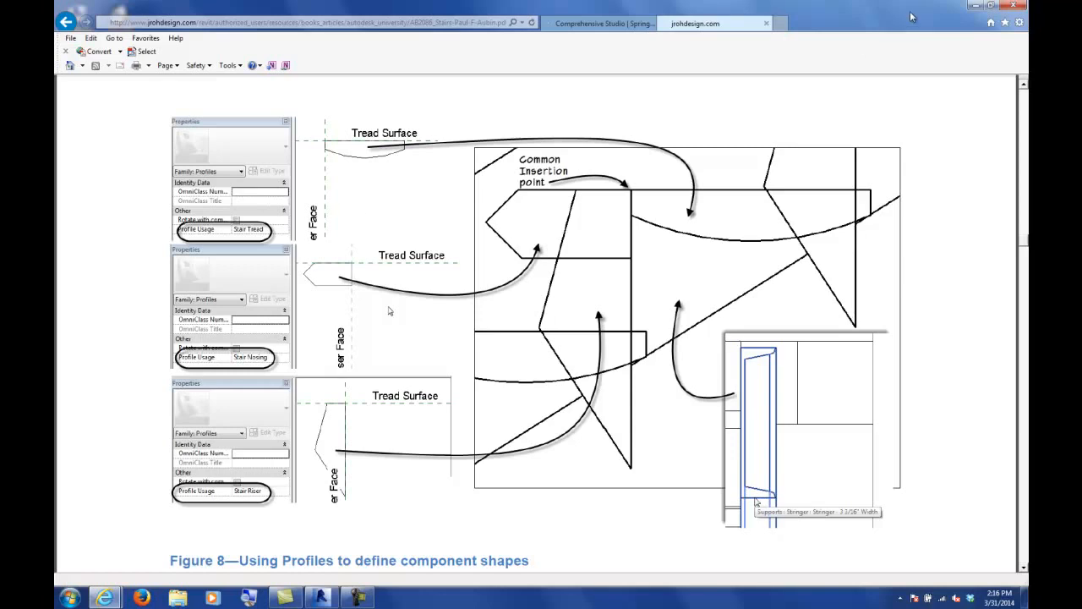
pyautogui.click(975, 7)
# Draw a horizontal reference plane about 11 3/16" below the horizontal center reference plane.
pyautogui.scroll(-3, 567, 257)
pyautogui.moveTo(568, 257); pyautogui.dragTo(567, 273, button='middle')
pyautogui.scroll(1, 558, 277)
pyautogui.scroll(1, 559, 277)
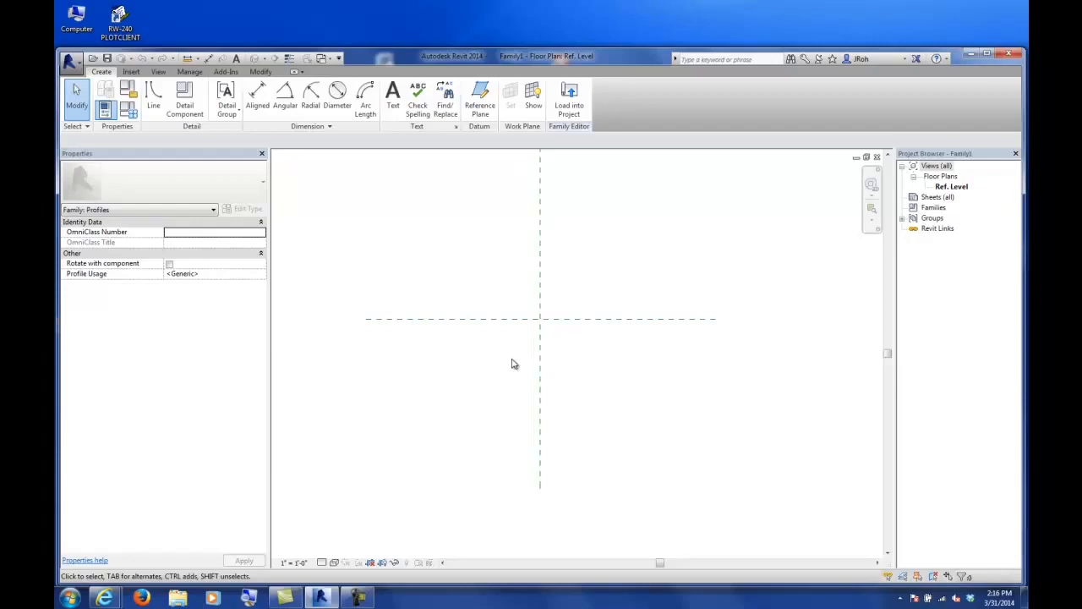
pyautogui.moveTo(582, 332); pyautogui.dragTo(582, 279, button='middle')
pyautogui.click(481, 97)
pyautogui.click(322, 336)
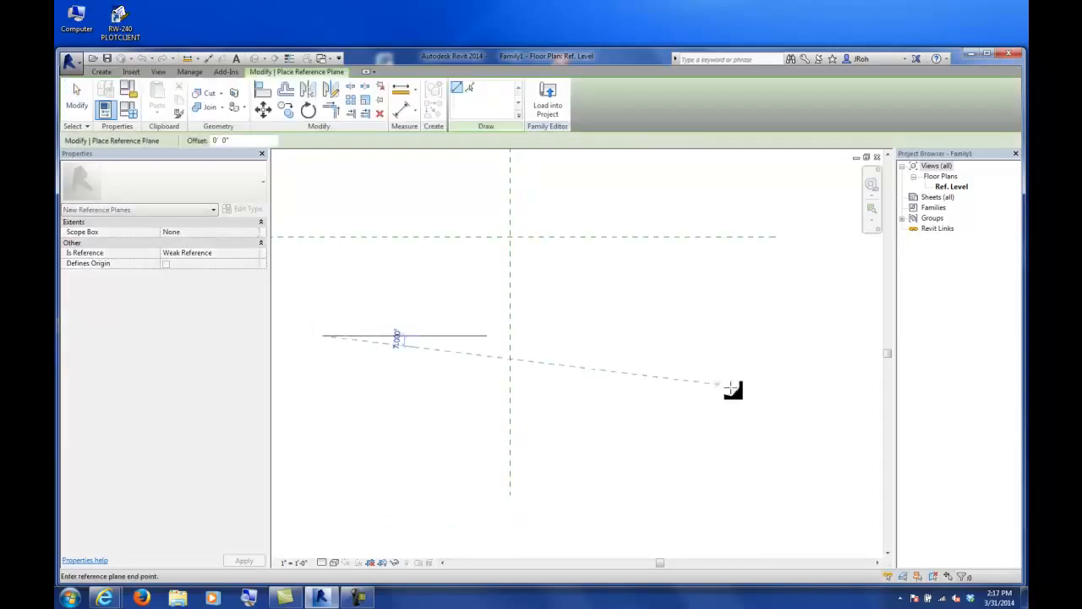
pyautogui.click(761, 336)
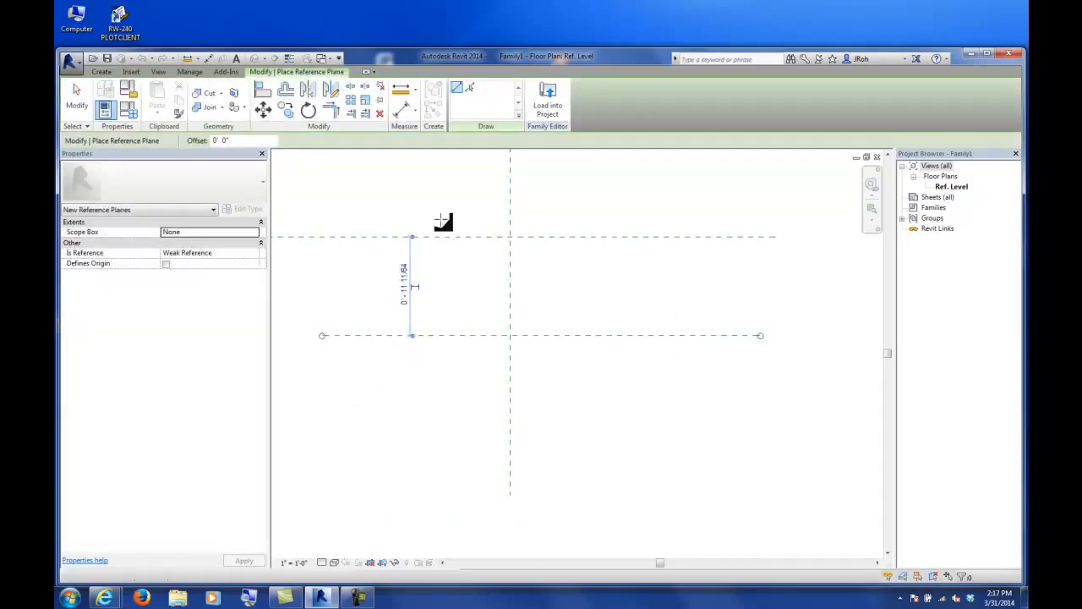
pyautogui.click(76, 97)
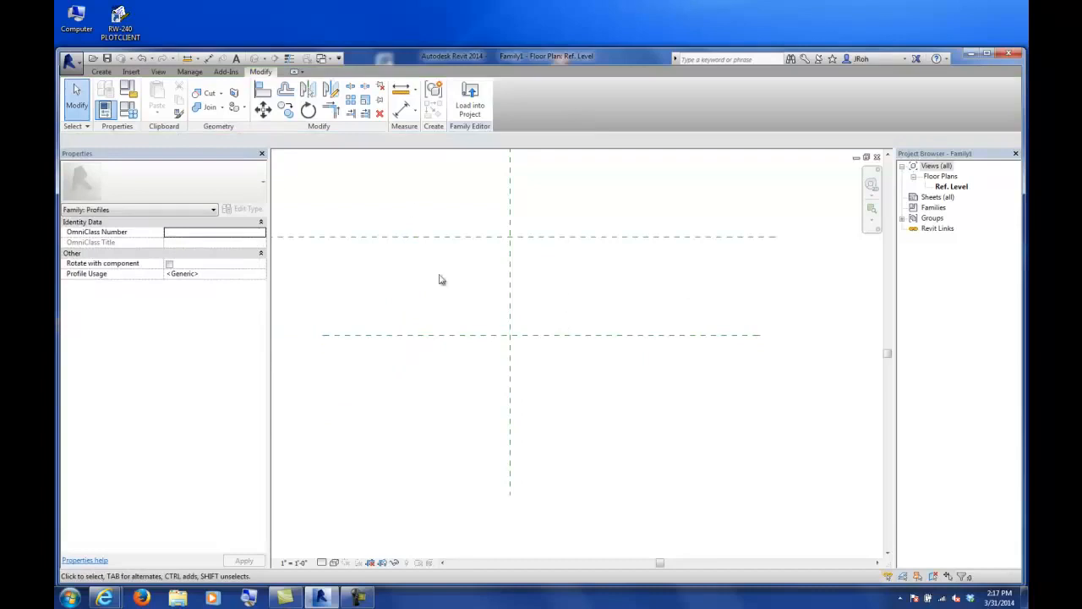
# Add an aligned dimension between the two horizontal reference planes.
pyautogui.click(402, 109)
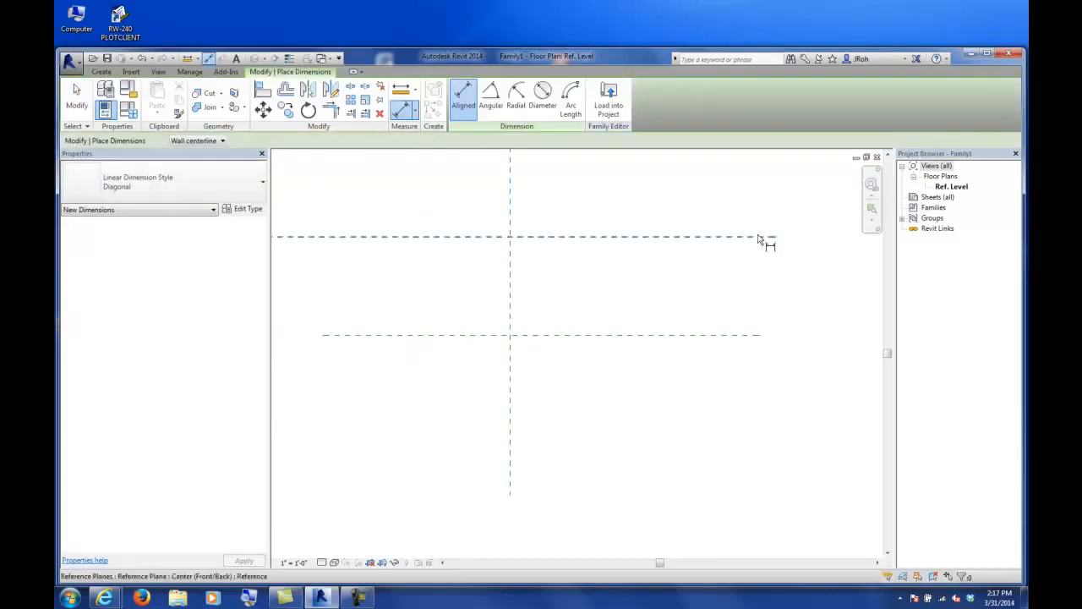
pyautogui.click(757, 237)
pyautogui.click(746, 336)
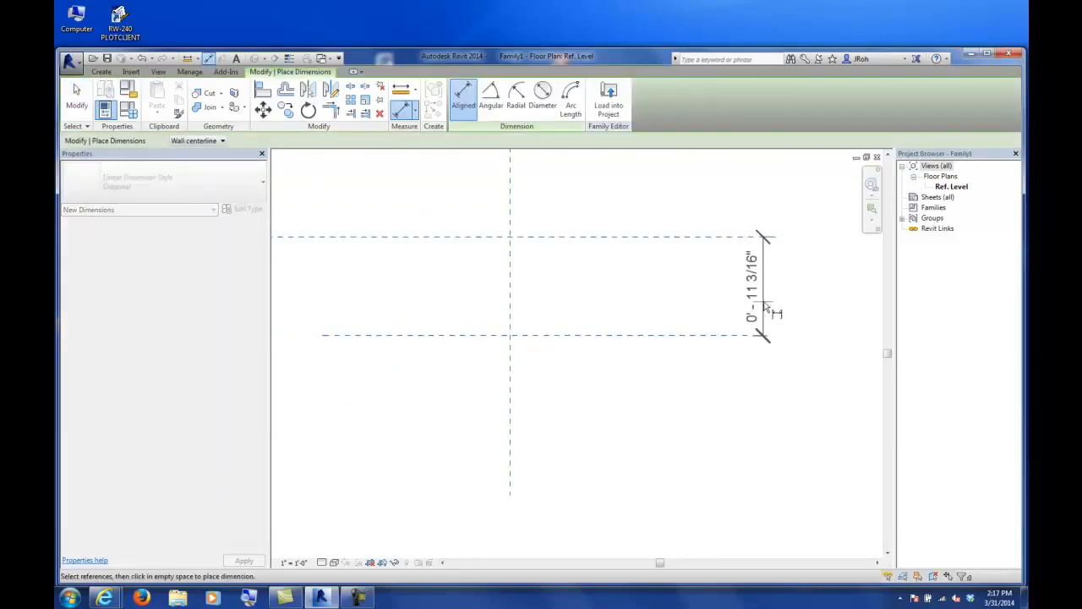
pyautogui.click(787, 286)
pyautogui.press('Escape')
pyautogui.press('Escape')
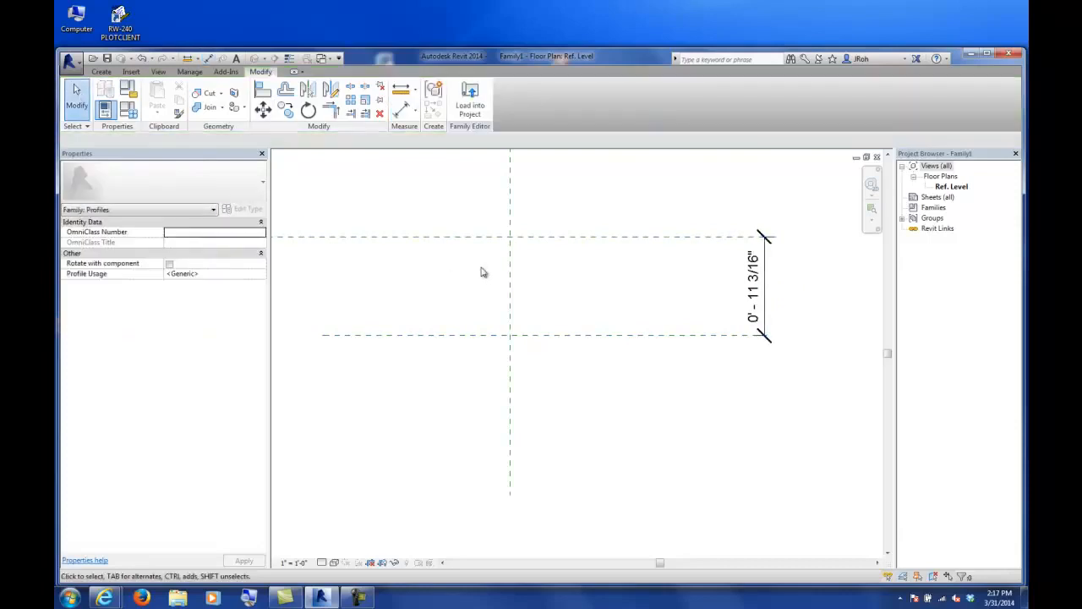
# Label the dimension between the horizontal reference planes with a new type parameter named d.
pyautogui.click(755, 284)
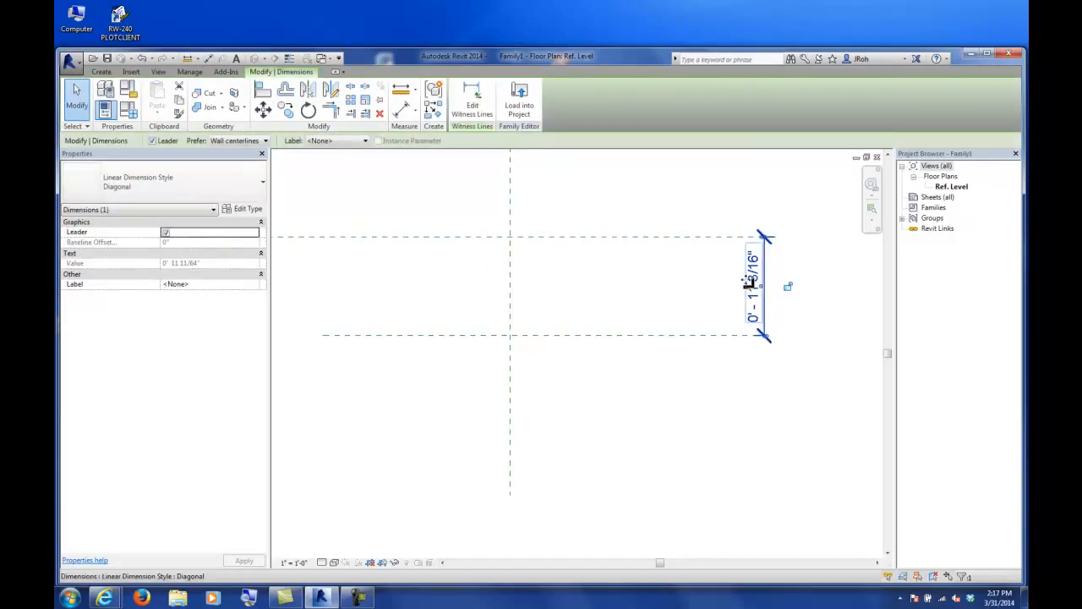
pyautogui.click(345, 141)
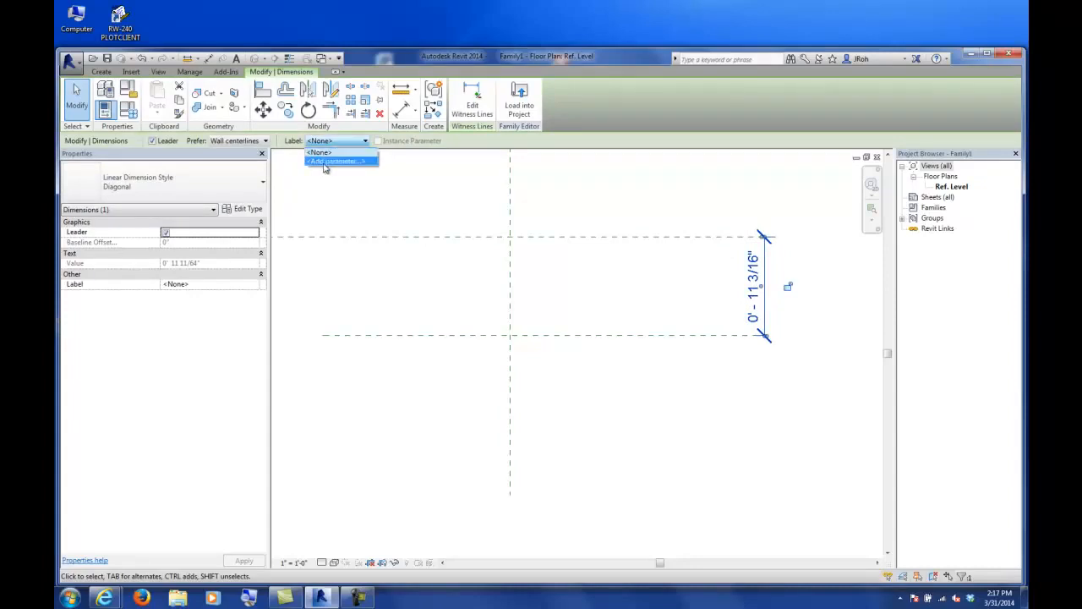
pyautogui.click(325, 163)
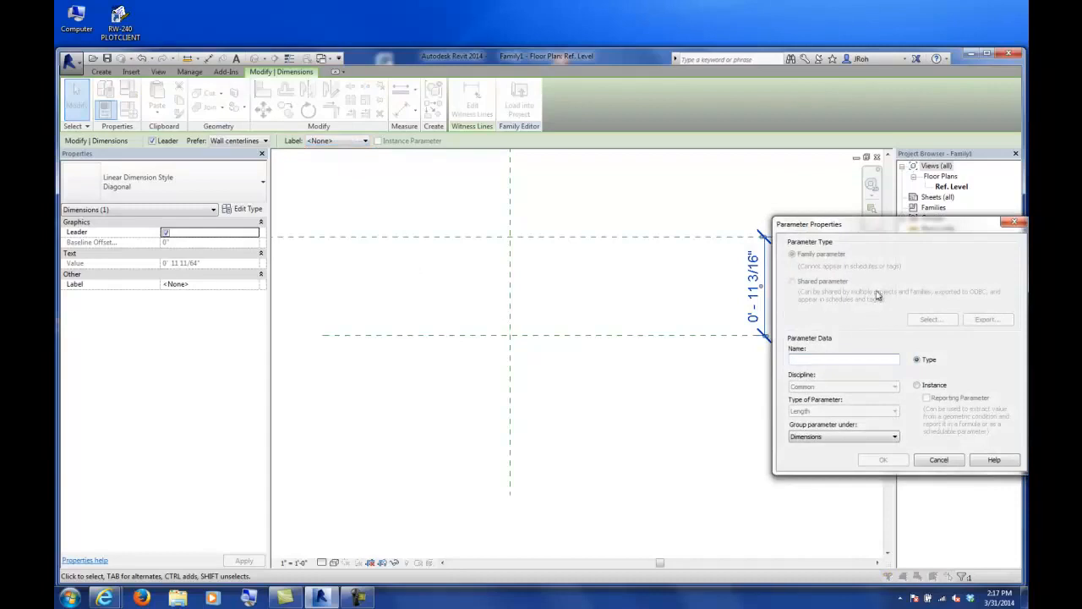
pyautogui.write('d')
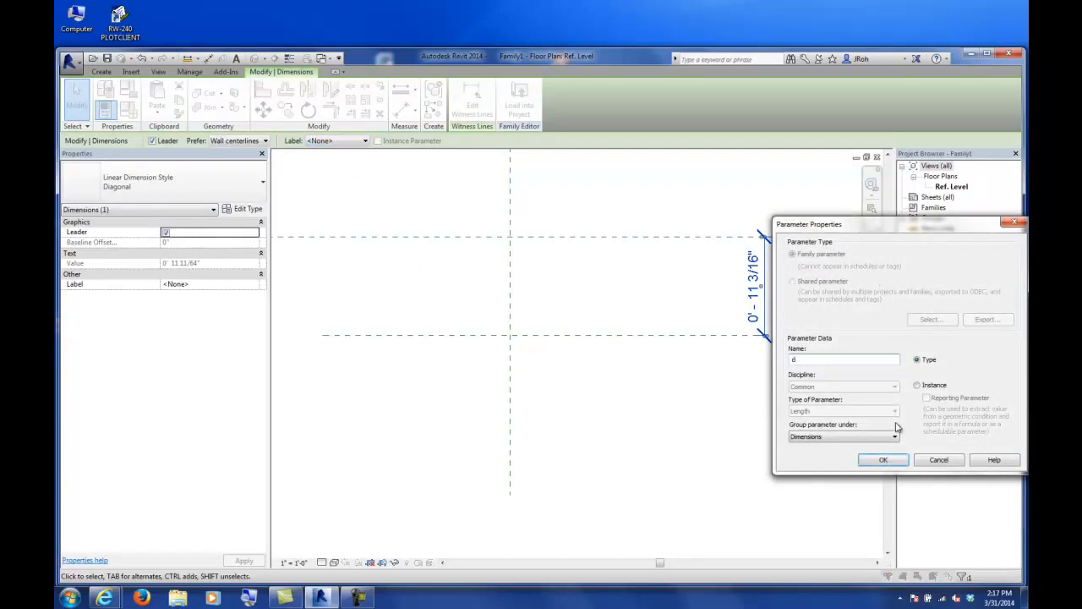
pyautogui.click(886, 458)
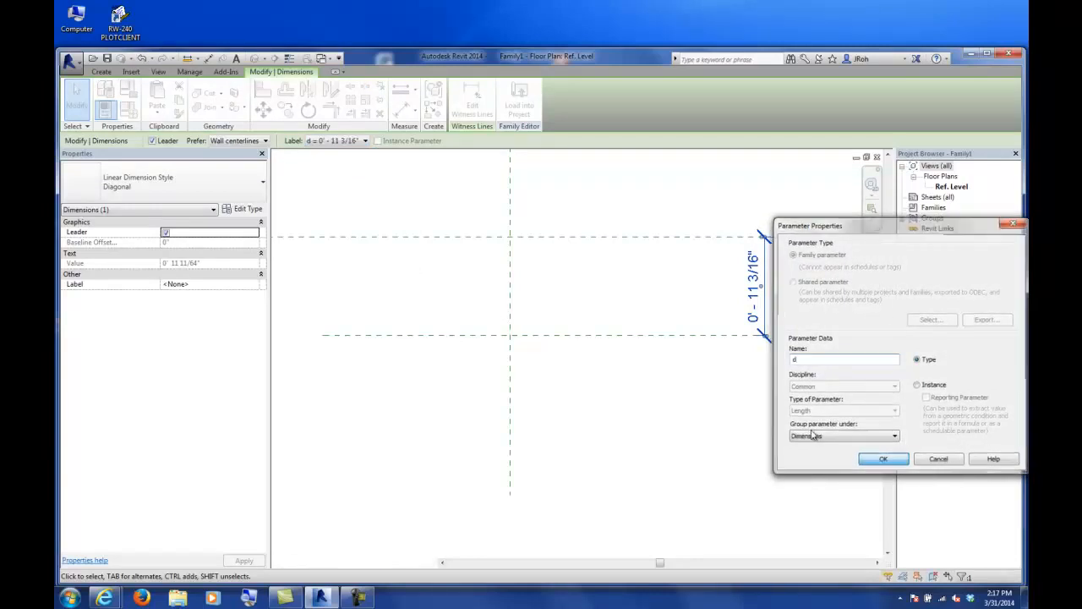
# Extend the lower horizontal reference plane's left end to roughly match the upper plane's end.
pyautogui.moveTo(737, 396); pyautogui.dragTo(759, 371, button='middle')
pyautogui.scroll(-1, 745, 353)
pyautogui.moveTo(548, 293); pyautogui.dragTo(622, 365, button='middle')
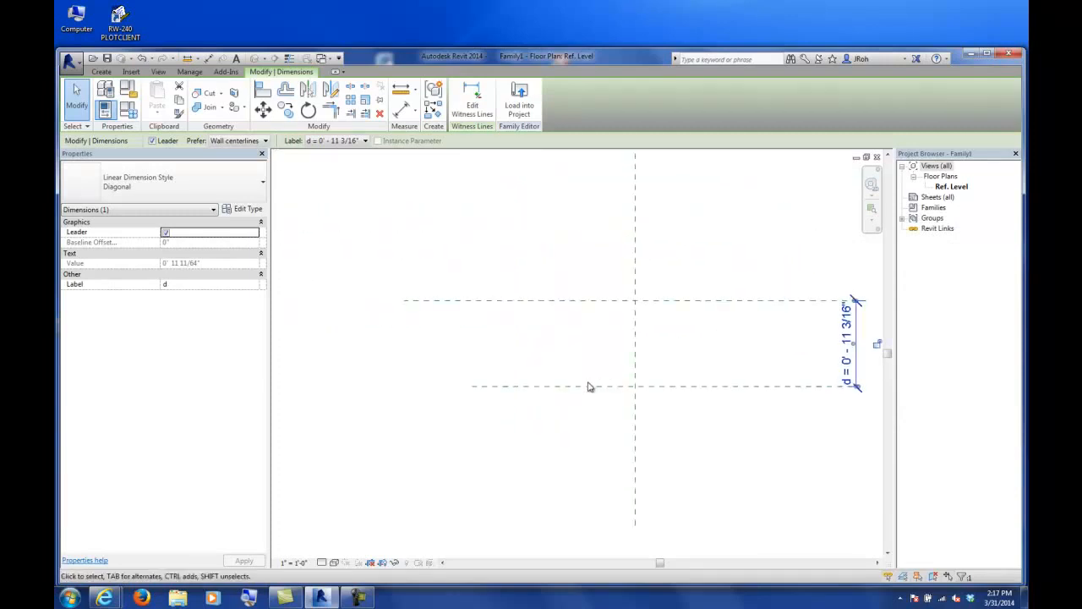
pyautogui.click(590, 386)
pyautogui.moveTo(437, 385); pyautogui.dragTo(411, 385)
# Draw a vertical reference plane about 3 11/64" to the left of the vertical center reference plane, crossing both horizontal planes.
pyautogui.click(101, 72)
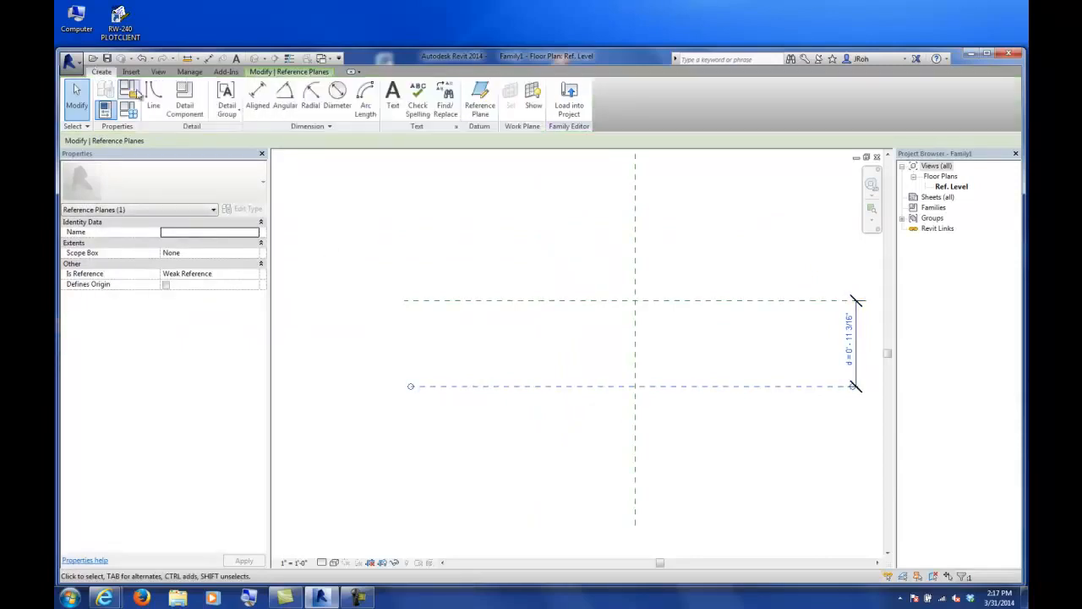
pyautogui.click(480, 97)
pyautogui.click(610, 230)
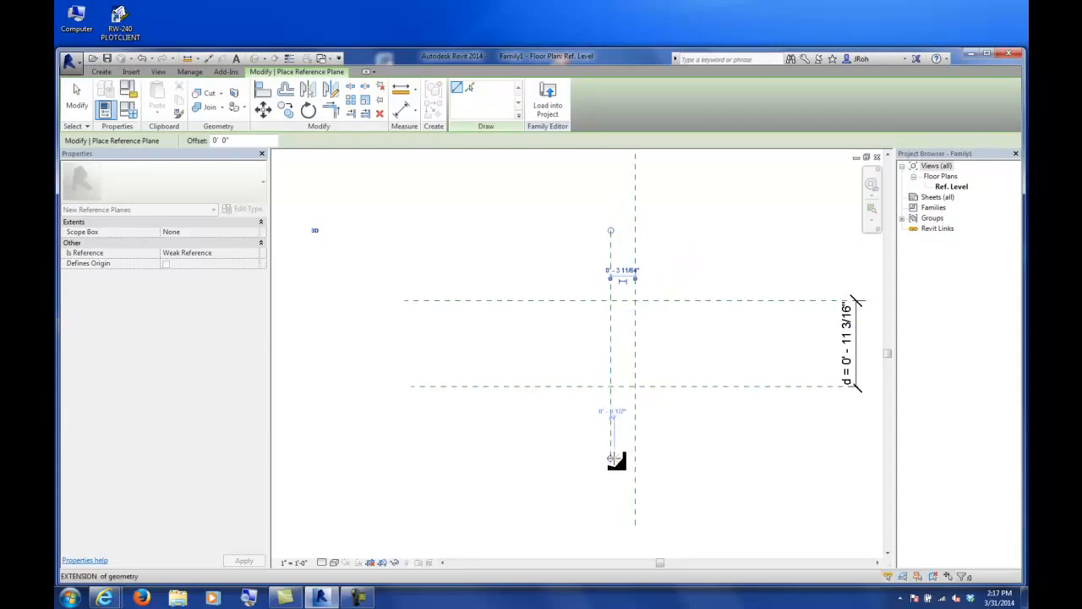
pyautogui.click(612, 460)
pyautogui.click(76, 97)
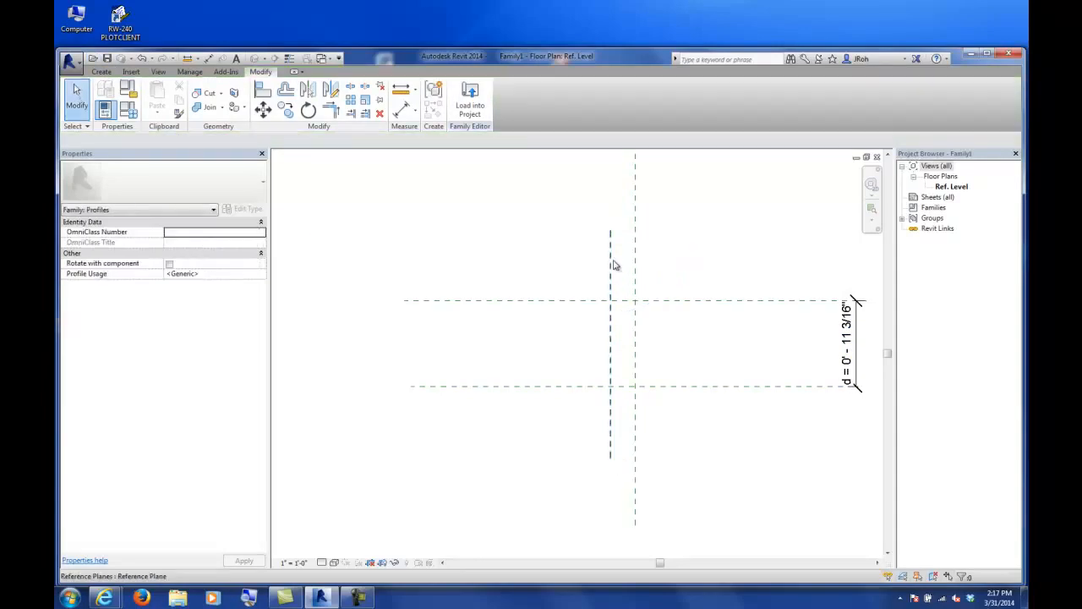
# Duplicate the new vertical reference plane on the opposite side of the vertical center plane, at about the same distance.
pyautogui.click(611, 260)
pyautogui.moveTo(669, 276); pyautogui.dragTo(594, 261, button='middle')
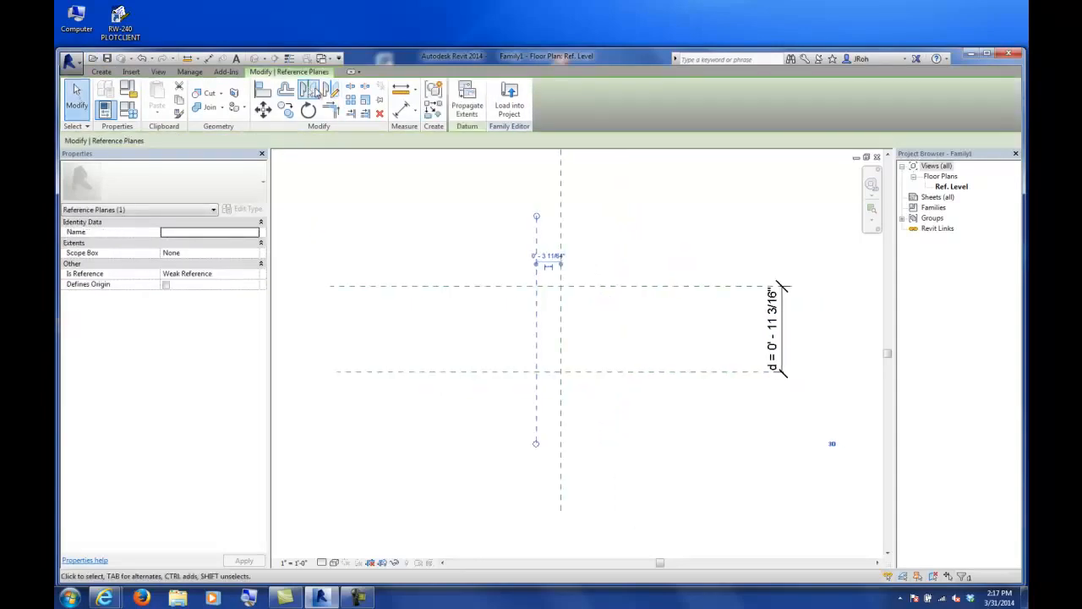
pyautogui.click(286, 109)
pyautogui.click(541, 249)
pyautogui.click(591, 247)
pyautogui.click(624, 249)
pyautogui.moveTo(623, 248); pyautogui.dragTo(603, 308, button='middle')
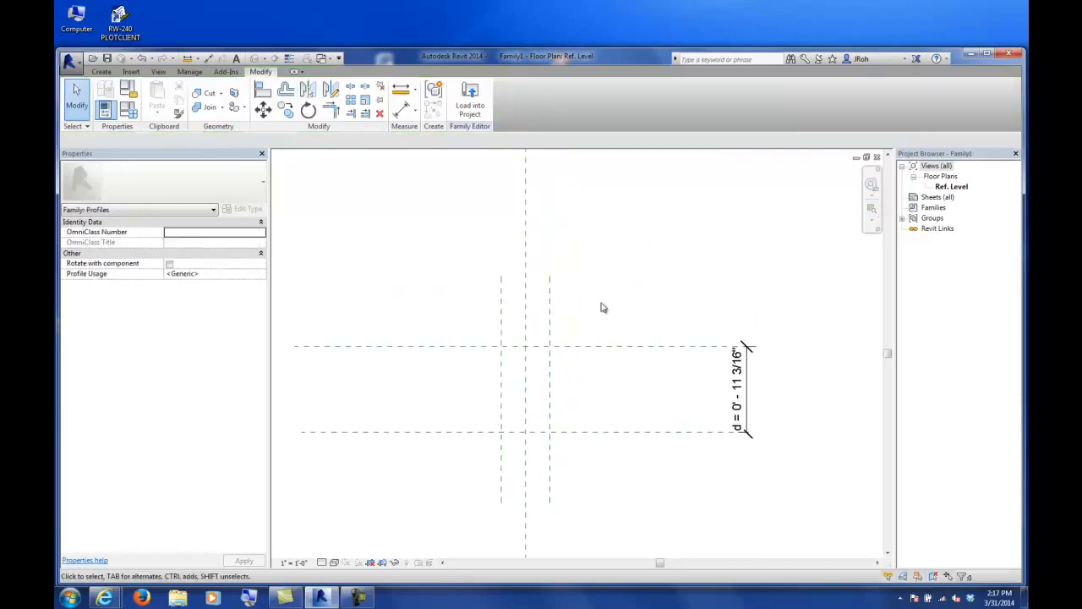
# Add a continuous aligned dimension across the three vertical reference planes and constrain its segments to be equal (EQ).
pyautogui.click(402, 110)
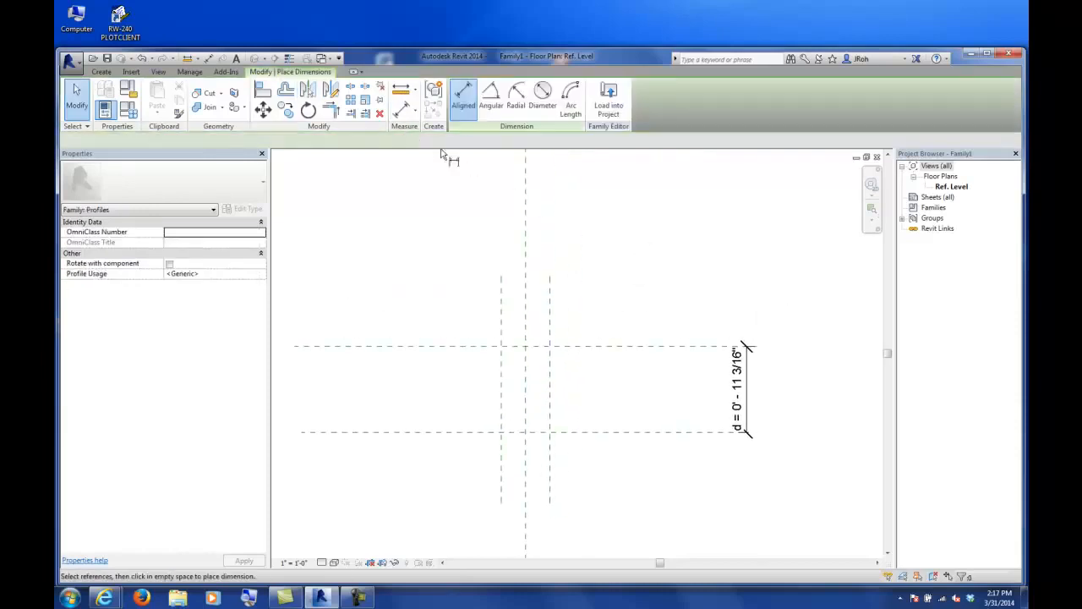
pyautogui.click(502, 302)
pyautogui.click(525, 304)
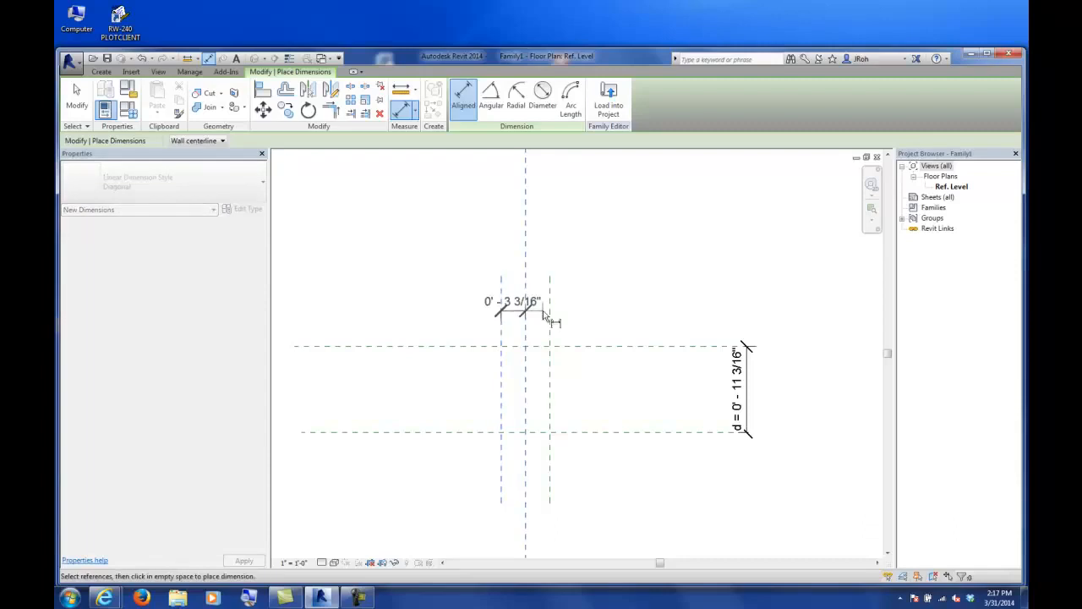
pyautogui.click(550, 313)
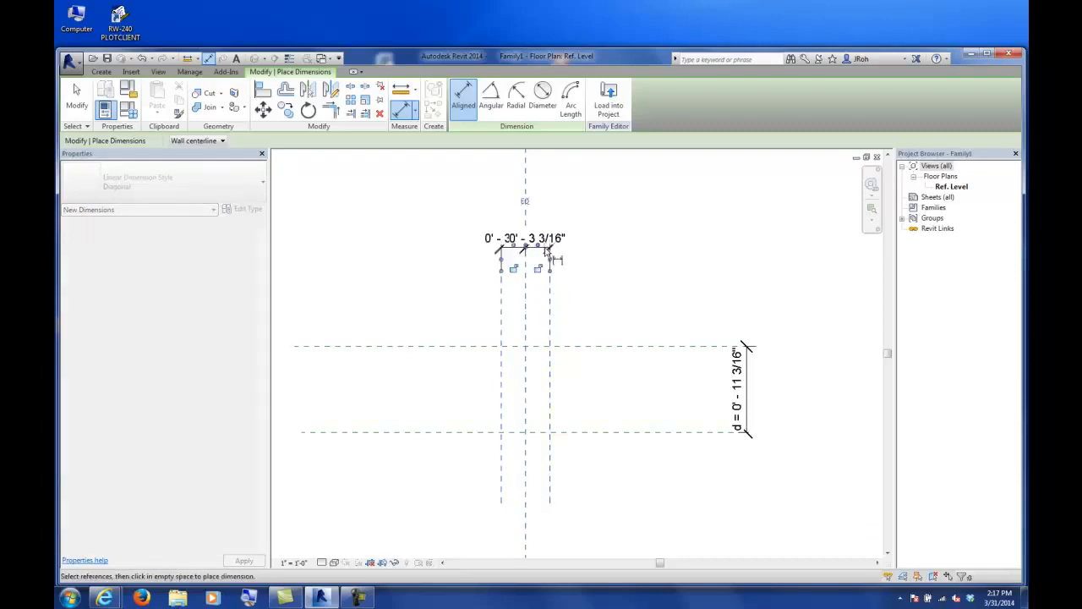
pyautogui.click(546, 251)
pyautogui.click(525, 202)
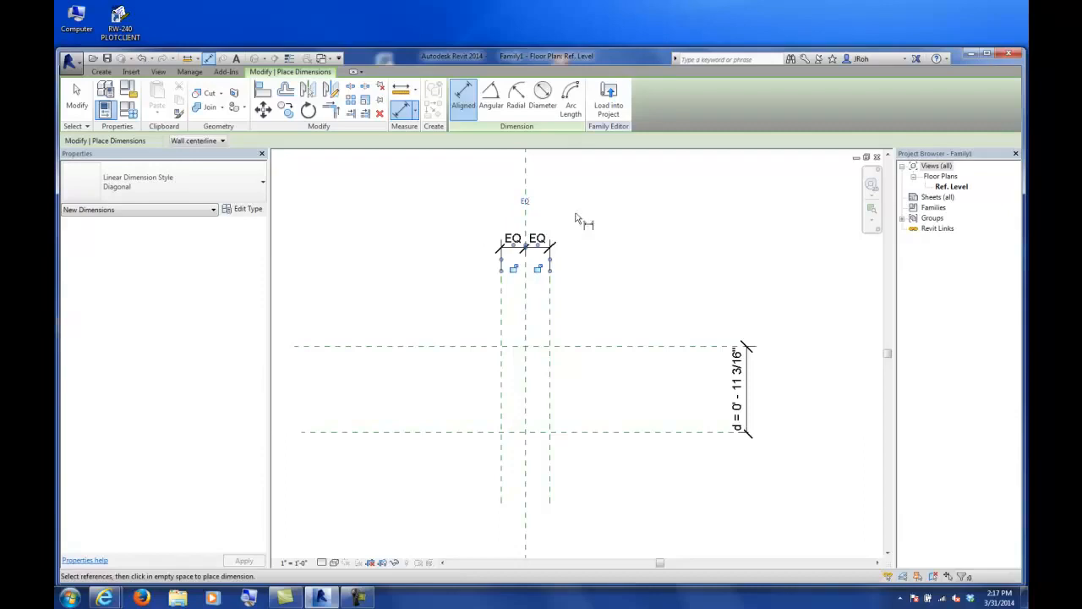
# Add an overall aligned dimension between the two outer vertical reference planes, above the EQ dimension.
pyautogui.click(499, 313)
pyautogui.click(550, 315)
pyautogui.click(548, 212)
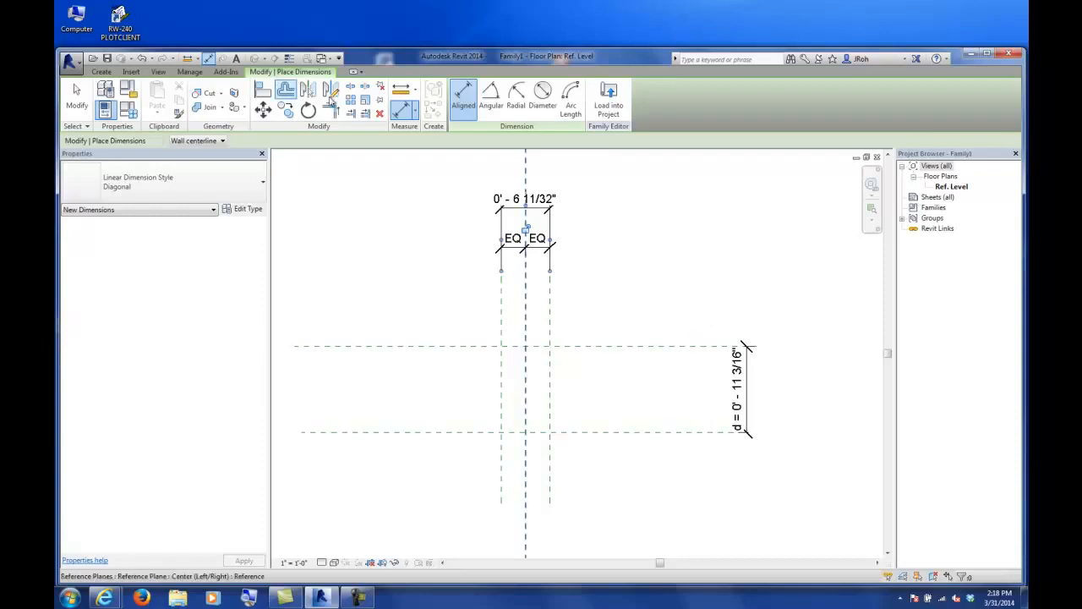
pyautogui.click(85, 91)
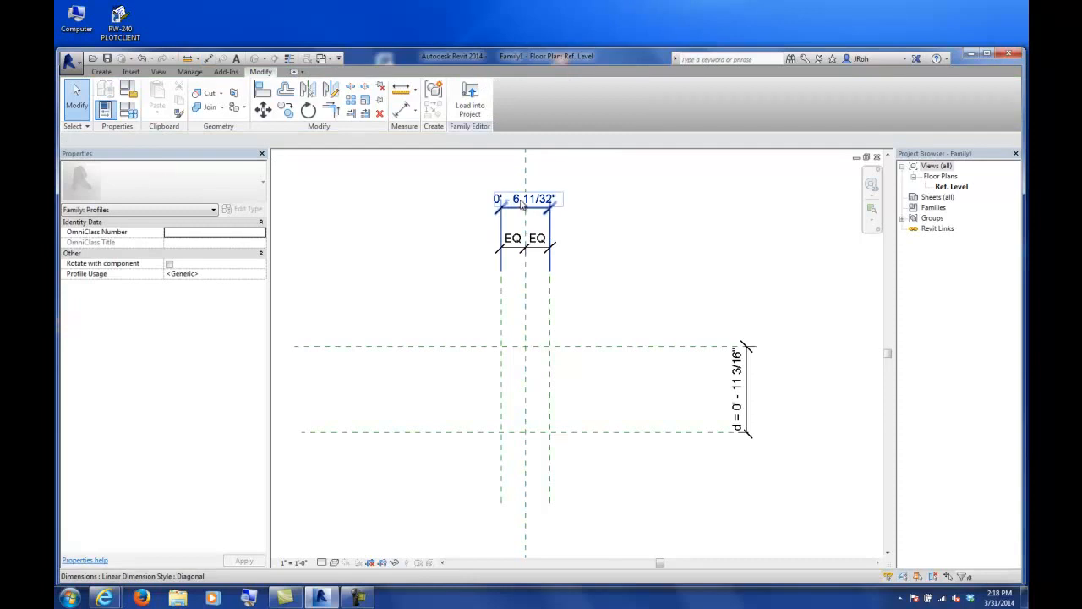
# Label the overall dimension between the two outer vertical reference planes with a new type parameter named w.
pyautogui.click(541, 205)
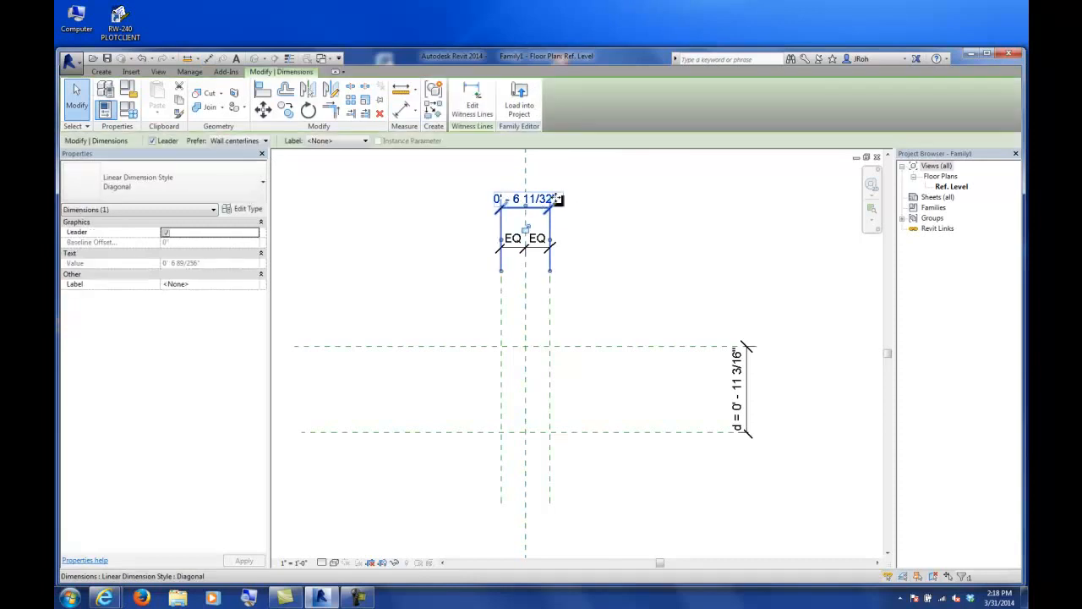
pyautogui.click(326, 141)
pyautogui.click(330, 162)
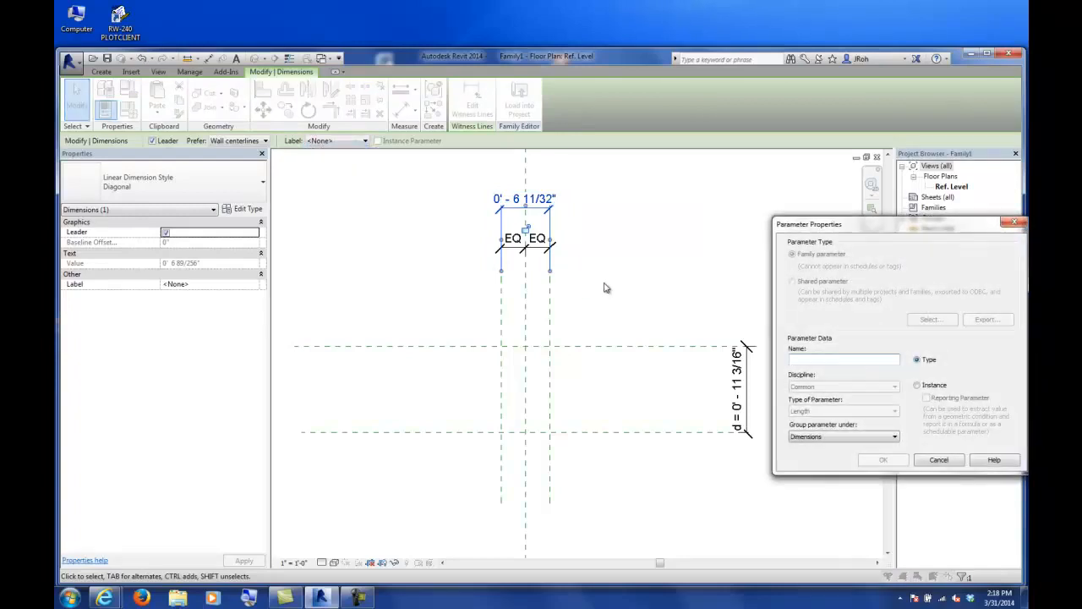
pyautogui.write('w')
pyautogui.click(879, 460)
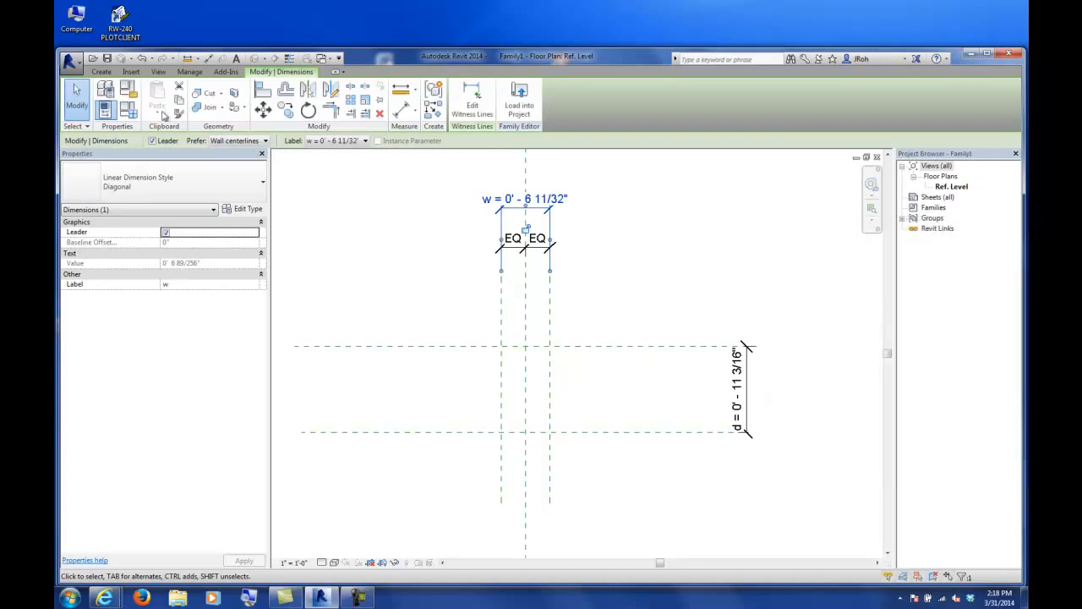
# Set the family parameter w to 2" and the parameter d to 5".
pyautogui.click(131, 111)
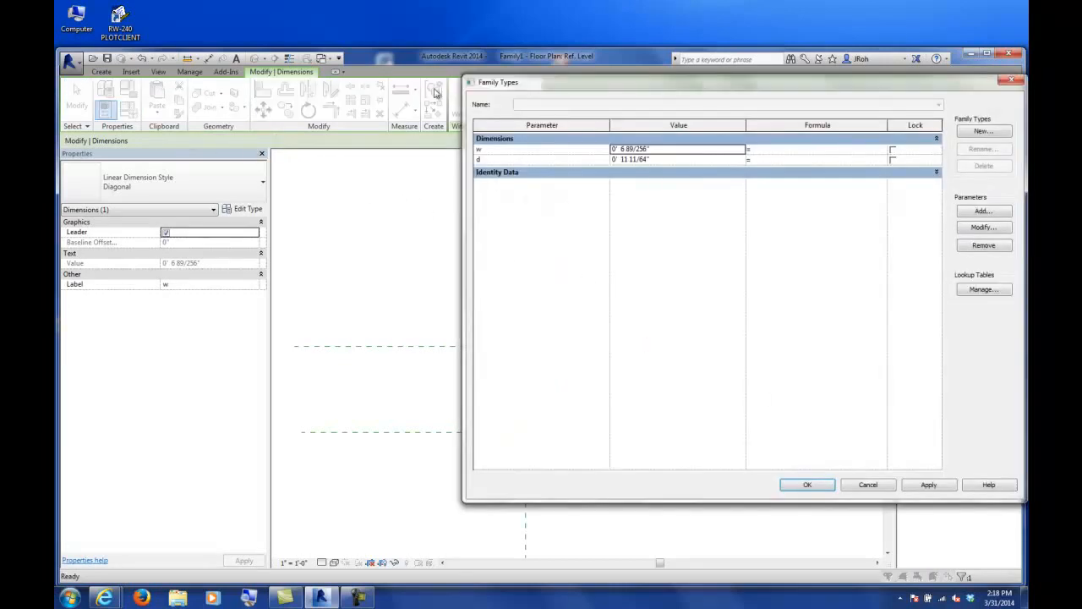
pyautogui.click(869, 485)
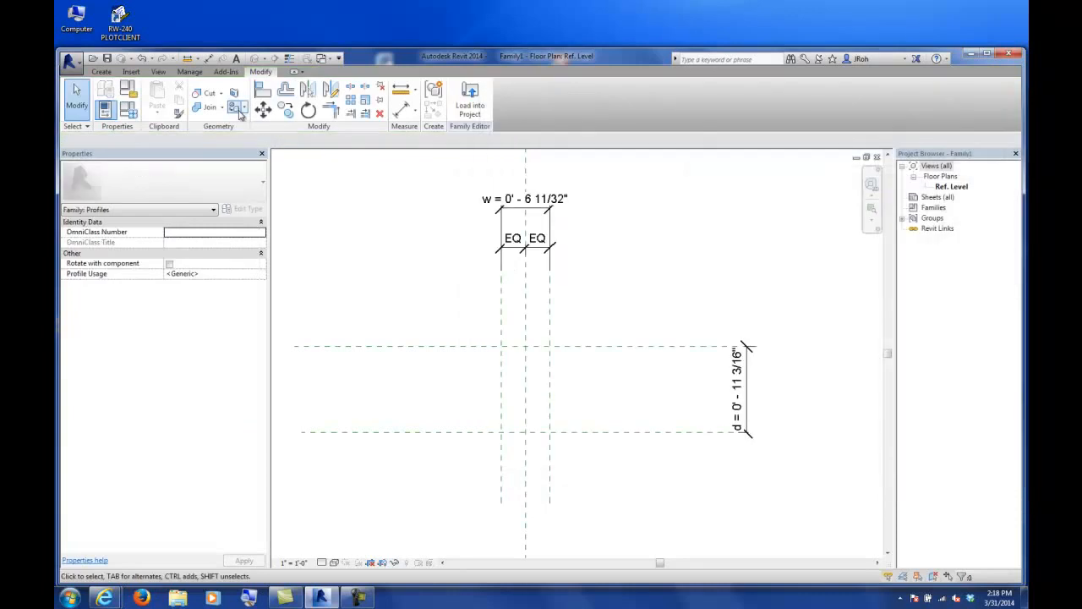
pyautogui.click(131, 113)
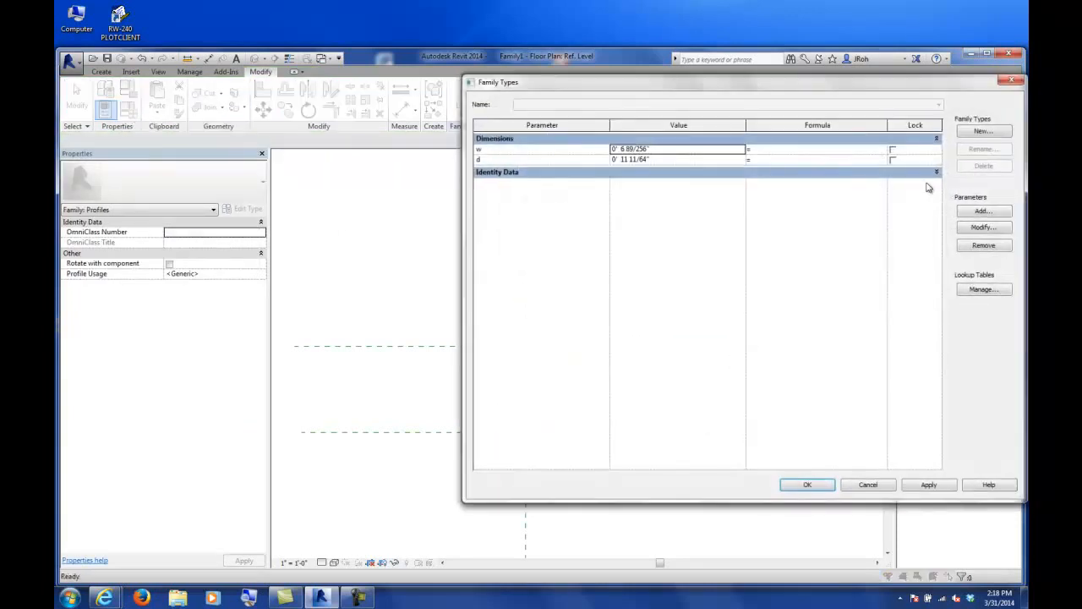
pyautogui.moveTo(662, 94); pyautogui.dragTo(519, 93)
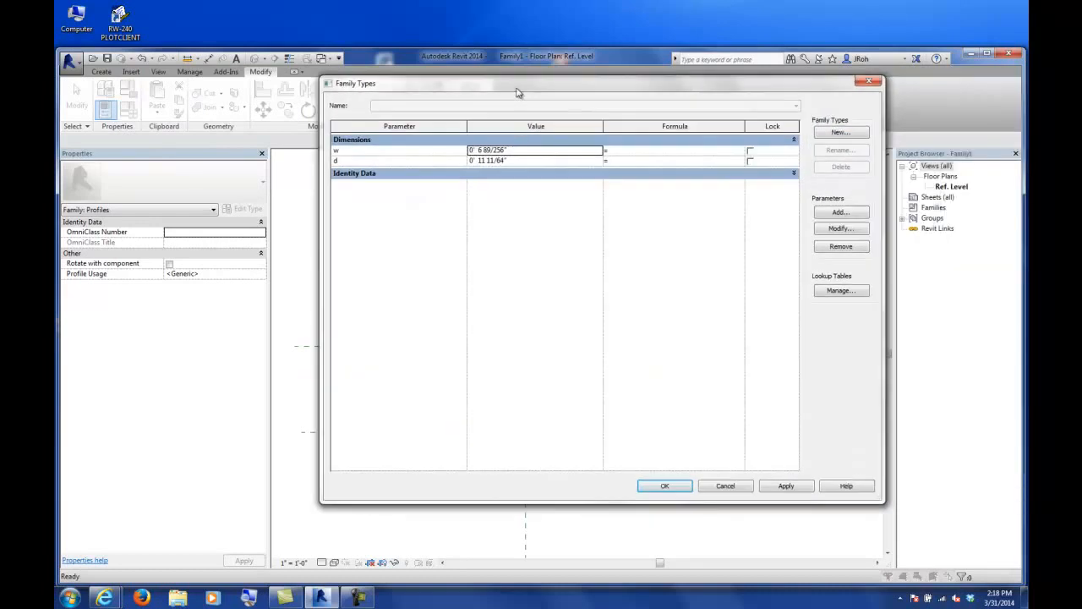
pyautogui.click(522, 151)
pyautogui.write('2')
pyautogui.press('Tab')
pyautogui.click(525, 161)
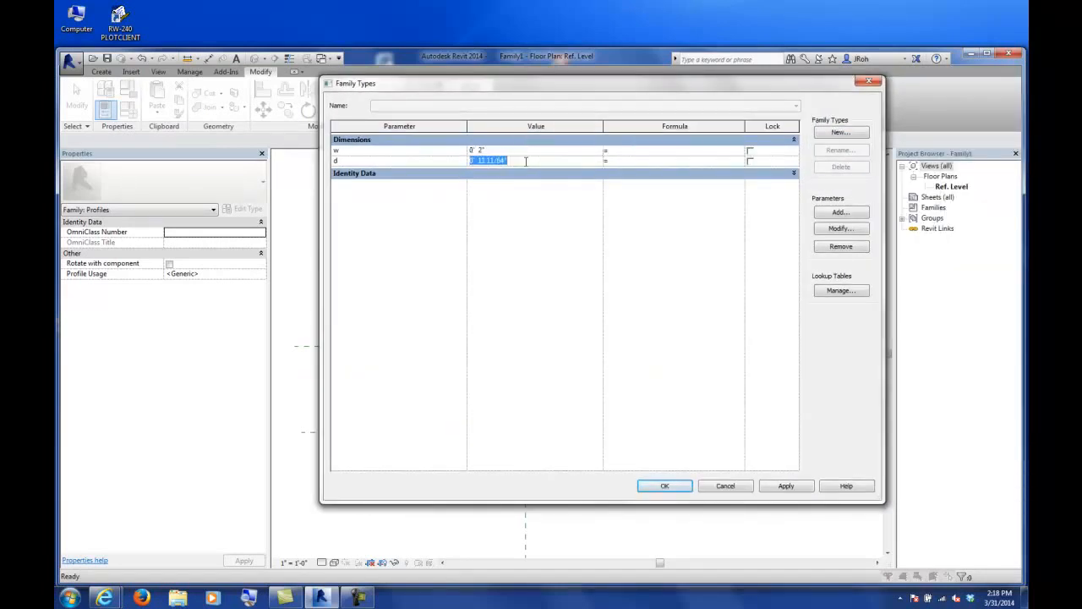
pyautogui.write('5')
pyautogui.press('Tab')
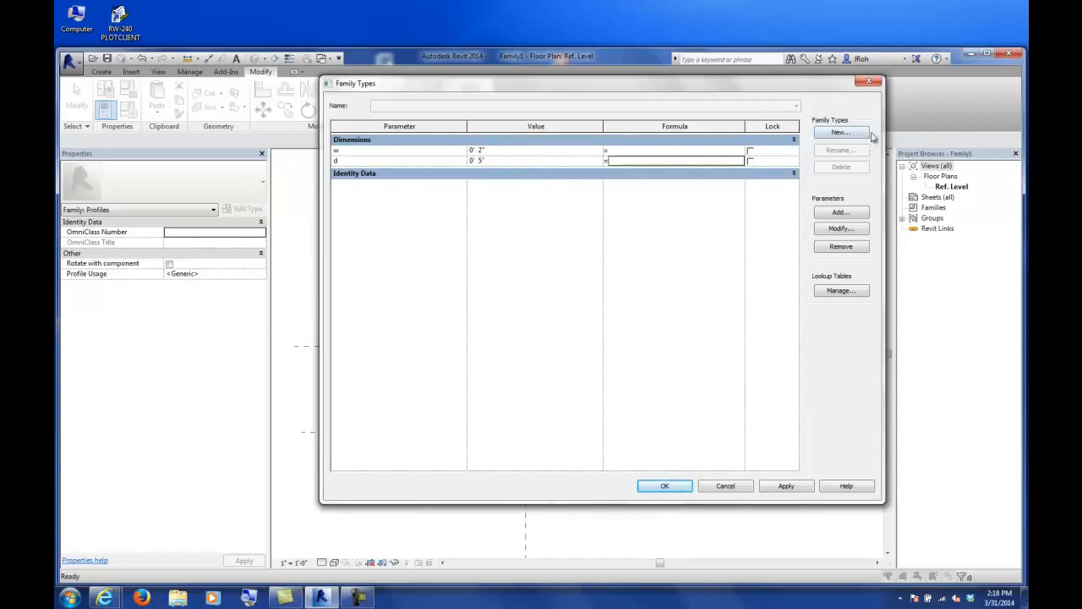
# Create a new family type named 2x5 and apply the type settings to the family.
pyautogui.click(840, 132)
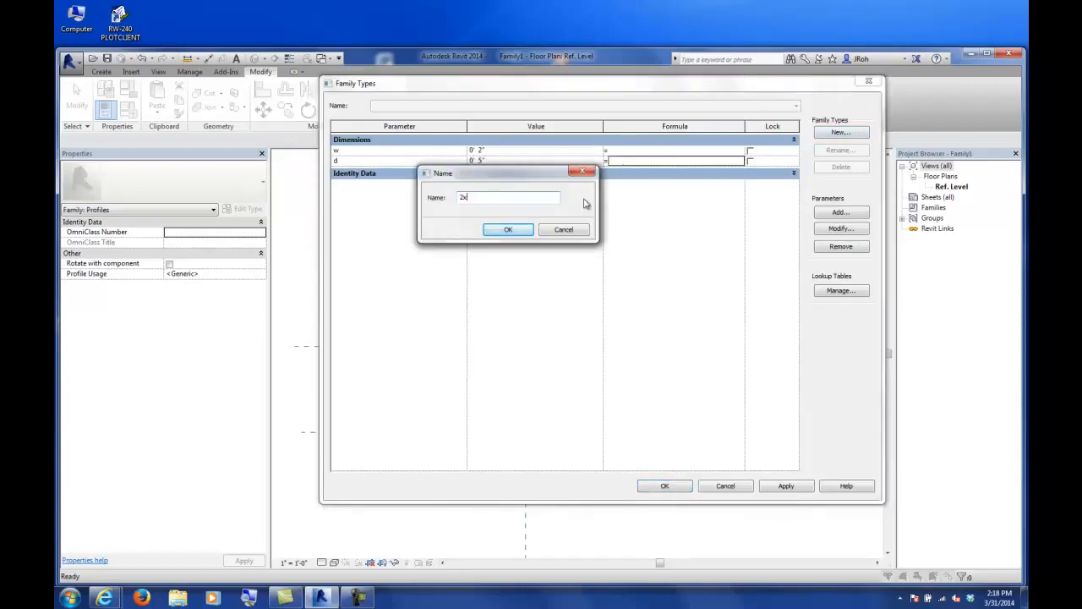
pyautogui.click(508, 230)
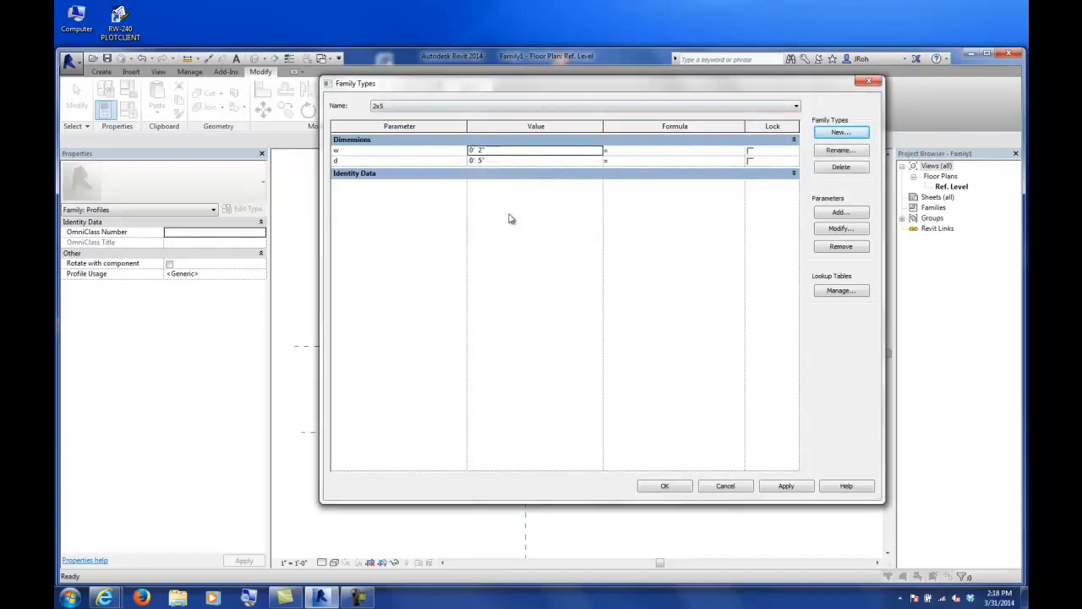
pyautogui.click(663, 486)
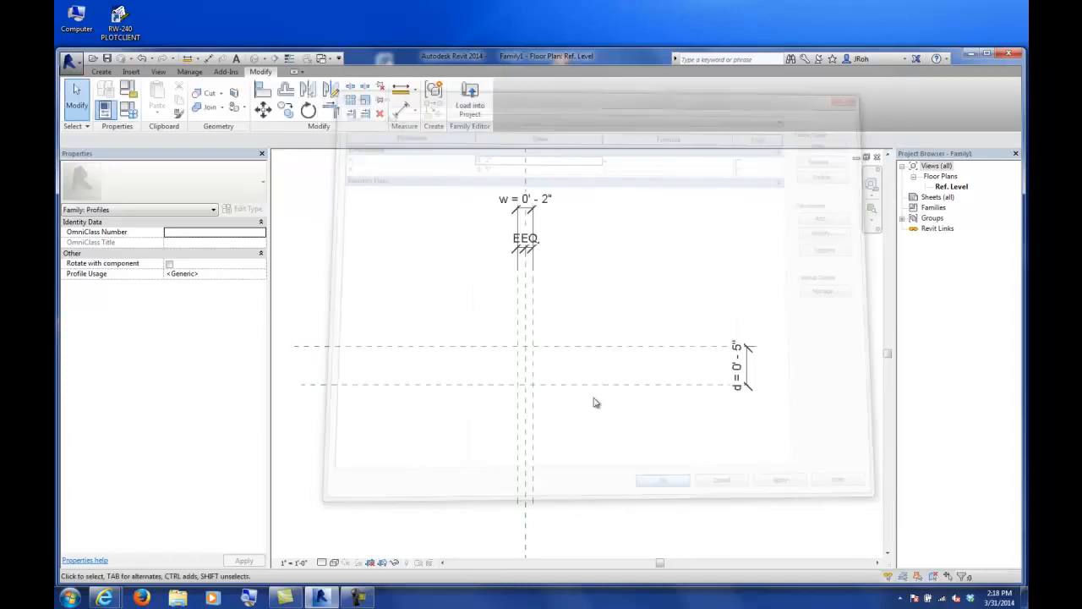
# Examine the reference plane spacing, the w and d values of the 2x5 type, and the labels available for the width dimension.
pyautogui.scroll(2, 650, 336)
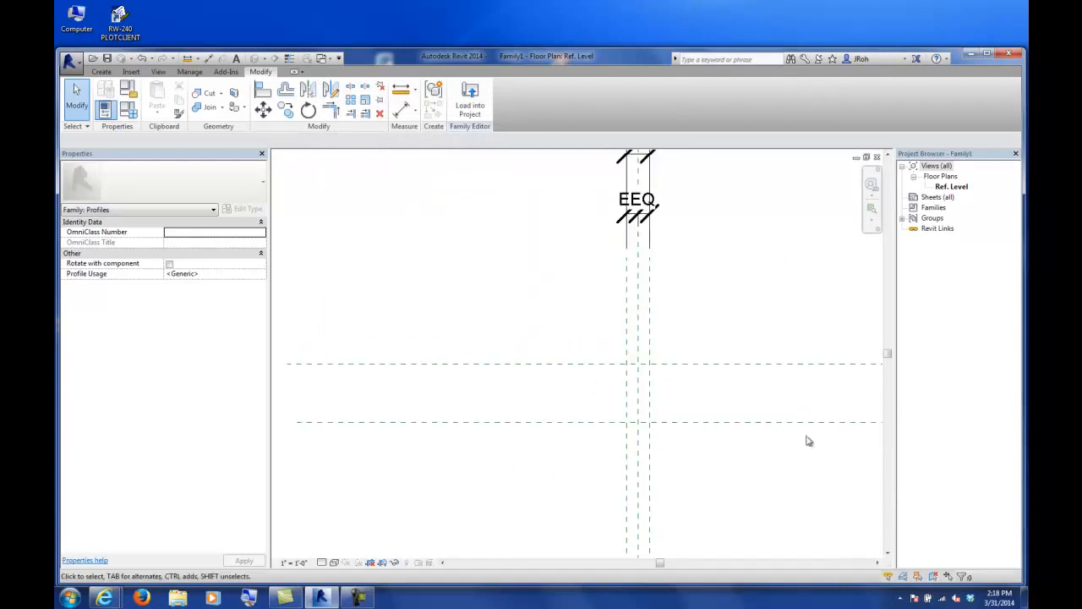
pyautogui.moveTo(693, 432); pyautogui.dragTo(656, 387, button='middle')
pyautogui.scroll(4, 614, 358)
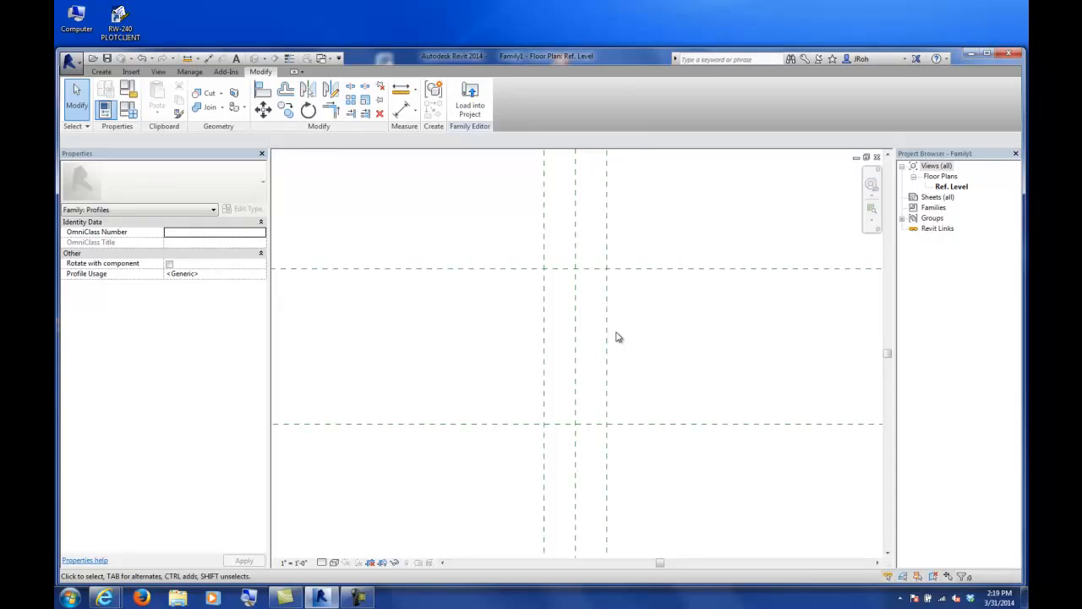
pyautogui.scroll(-5, 619, 338)
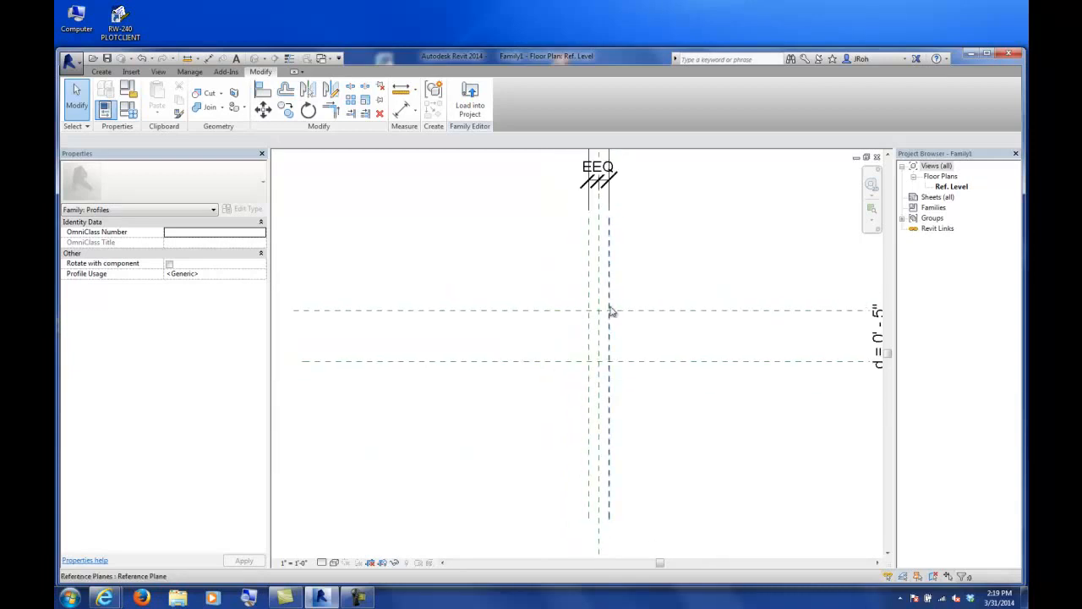
pyautogui.moveTo(629, 234); pyautogui.dragTo(574, 289, button='middle')
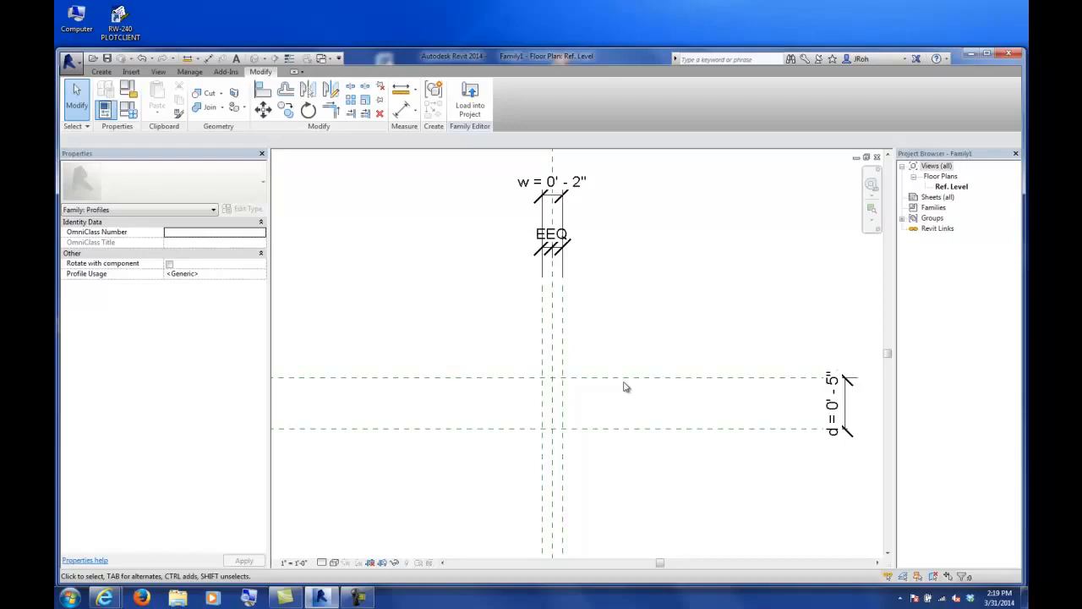
pyautogui.click(127, 111)
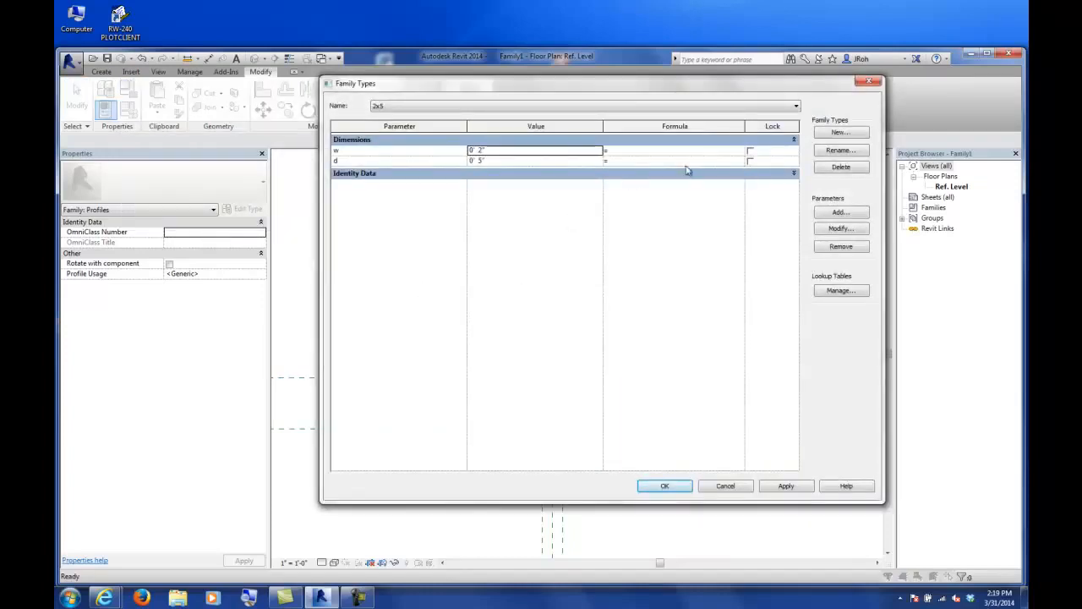
pyautogui.click(724, 486)
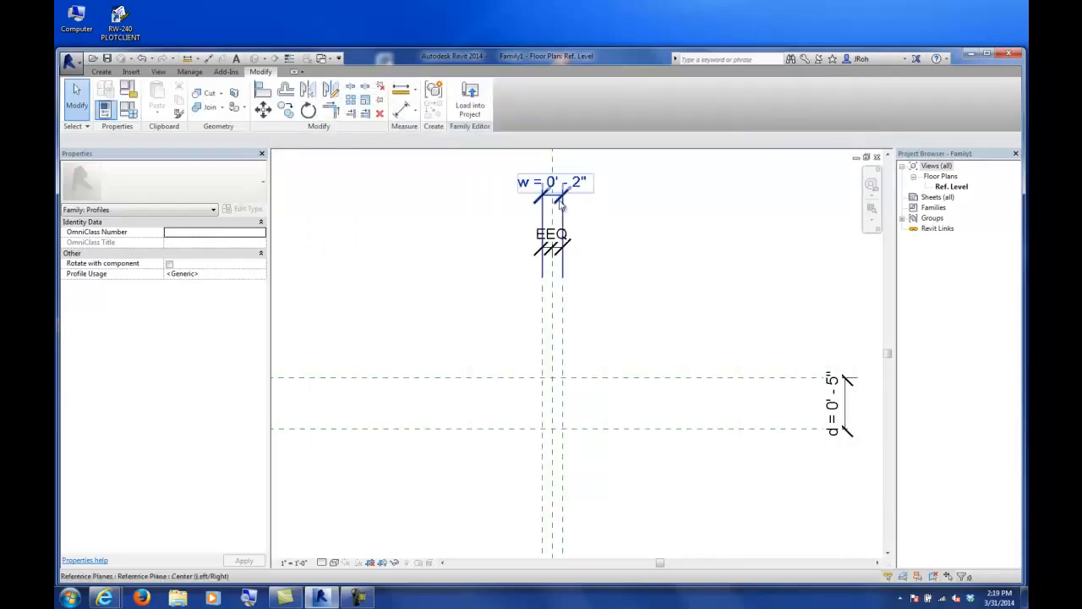
pyautogui.click(129, 108)
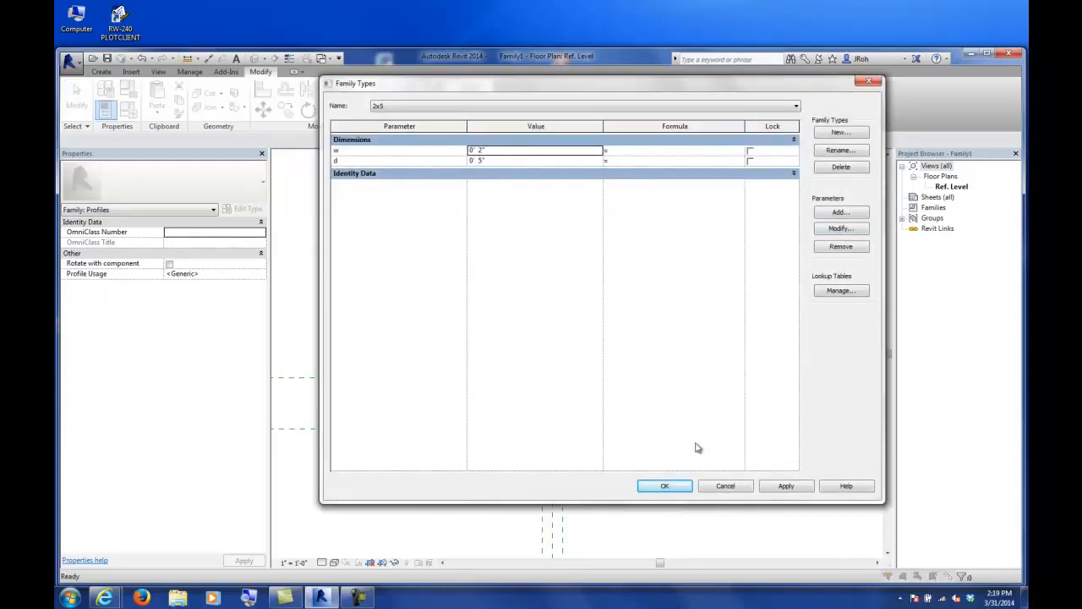
pyautogui.click(725, 486)
pyautogui.click(570, 195)
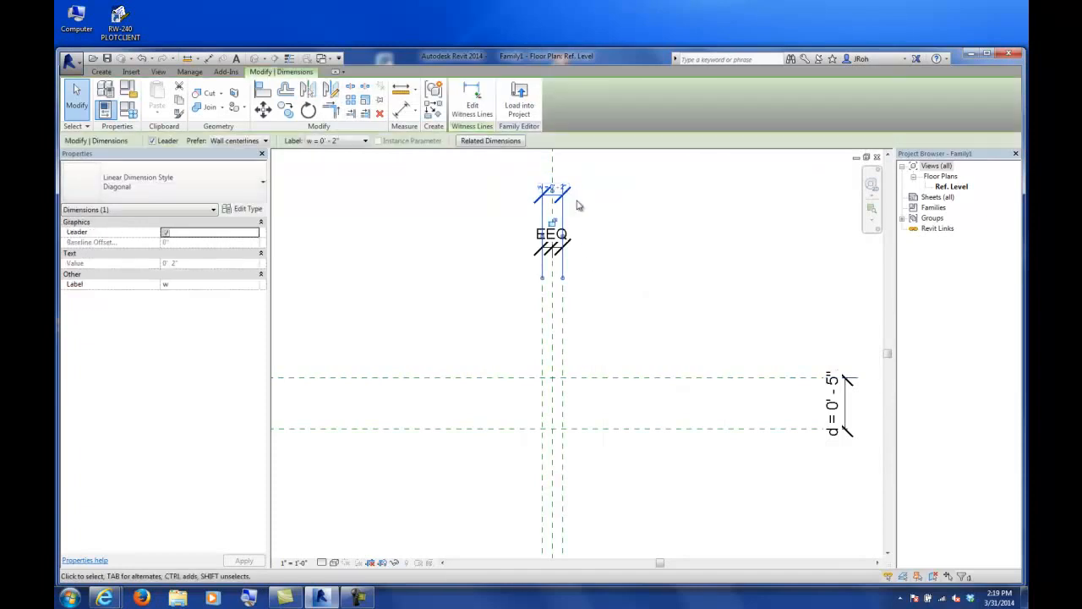
pyautogui.click(339, 142)
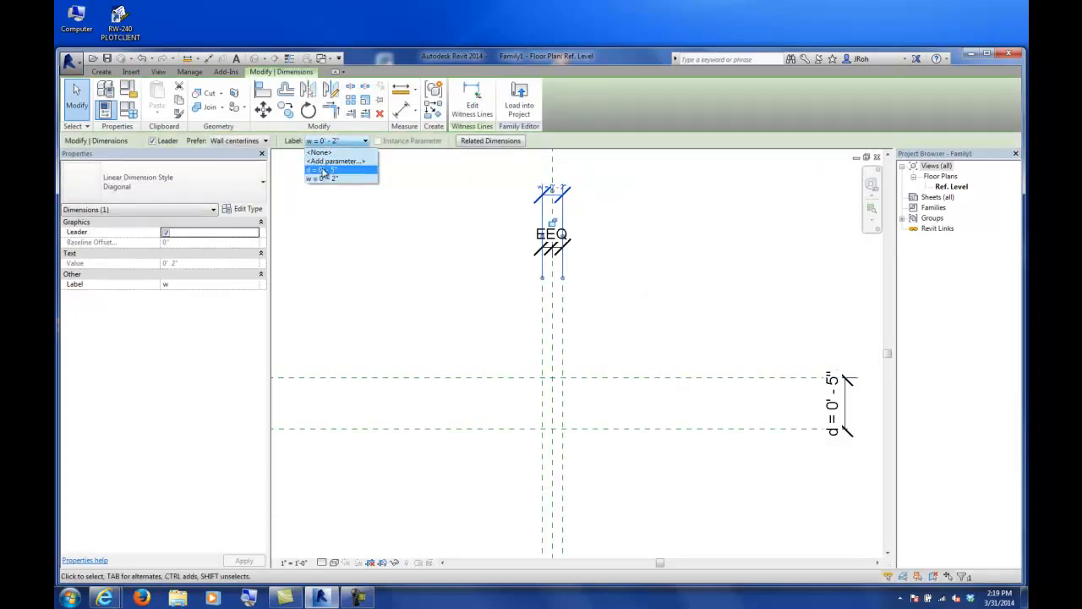
pyautogui.click(582, 148)
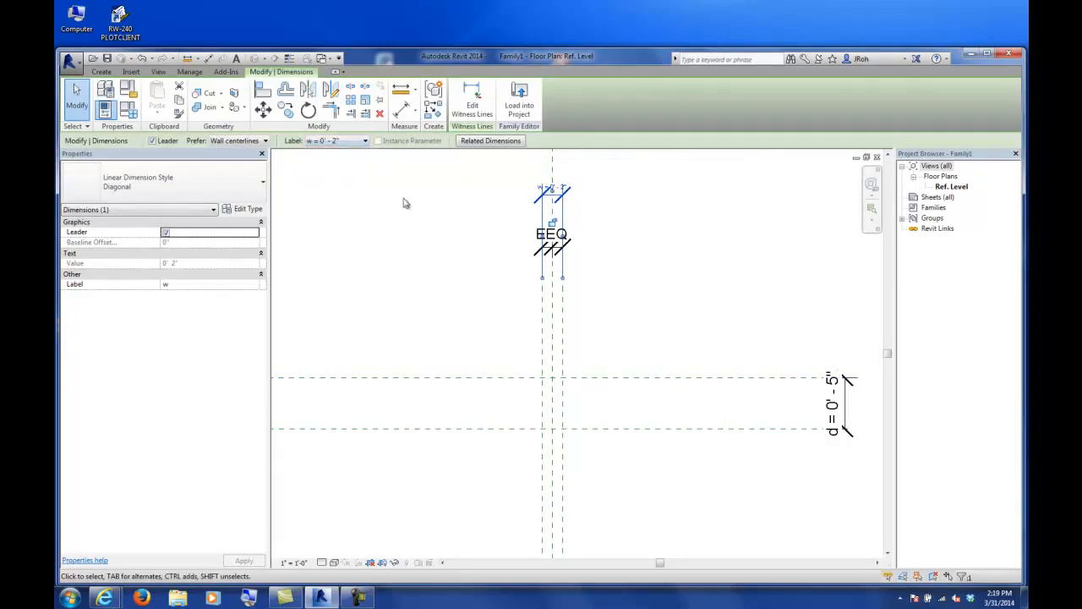
pyautogui.click(402, 241)
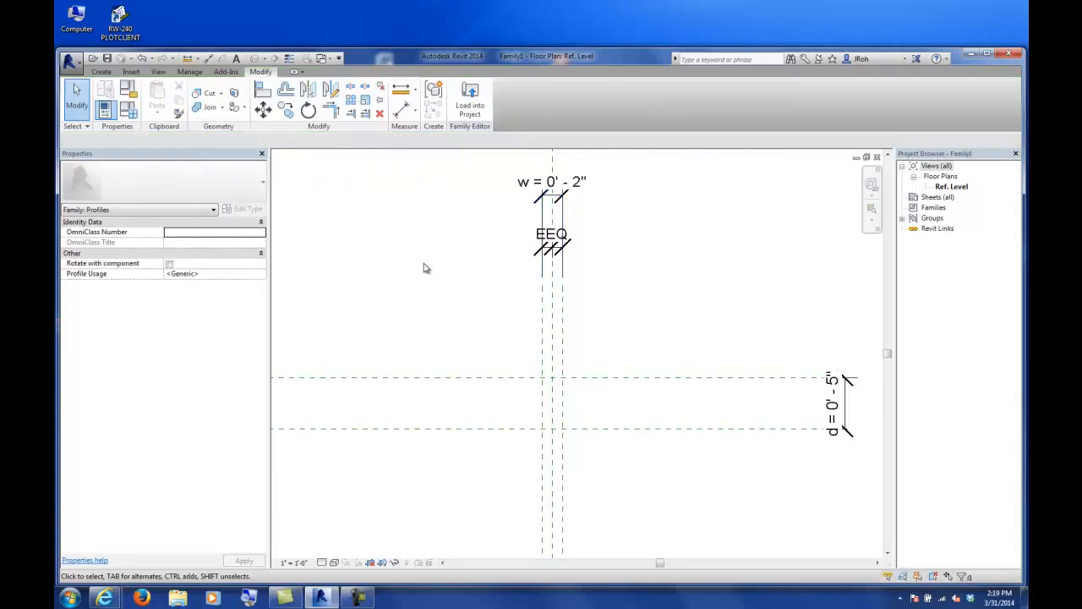
# Save the family as Profile_Mullion_H in the CS_WS-04 class folder.
pyautogui.click(79, 74)
pyautogui.moveTo(116, 193)
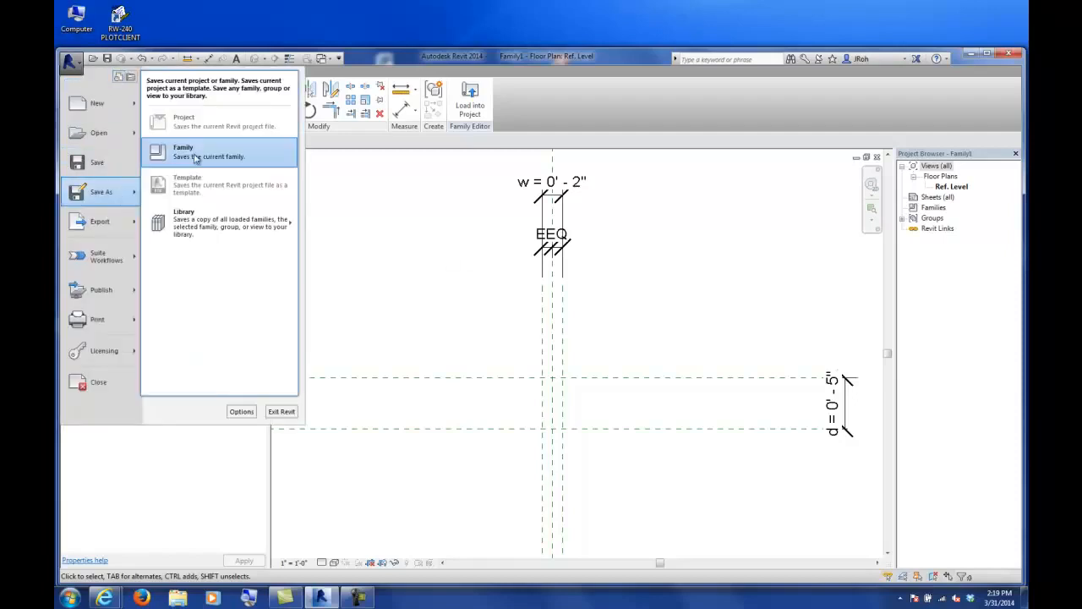
pyautogui.click(195, 154)
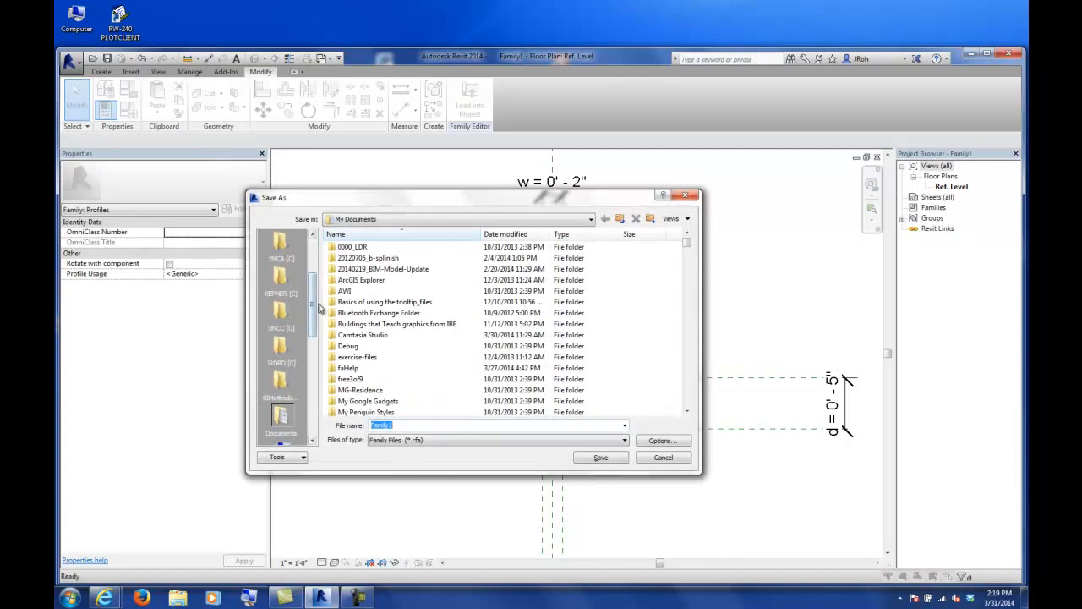
pyautogui.click(280, 383)
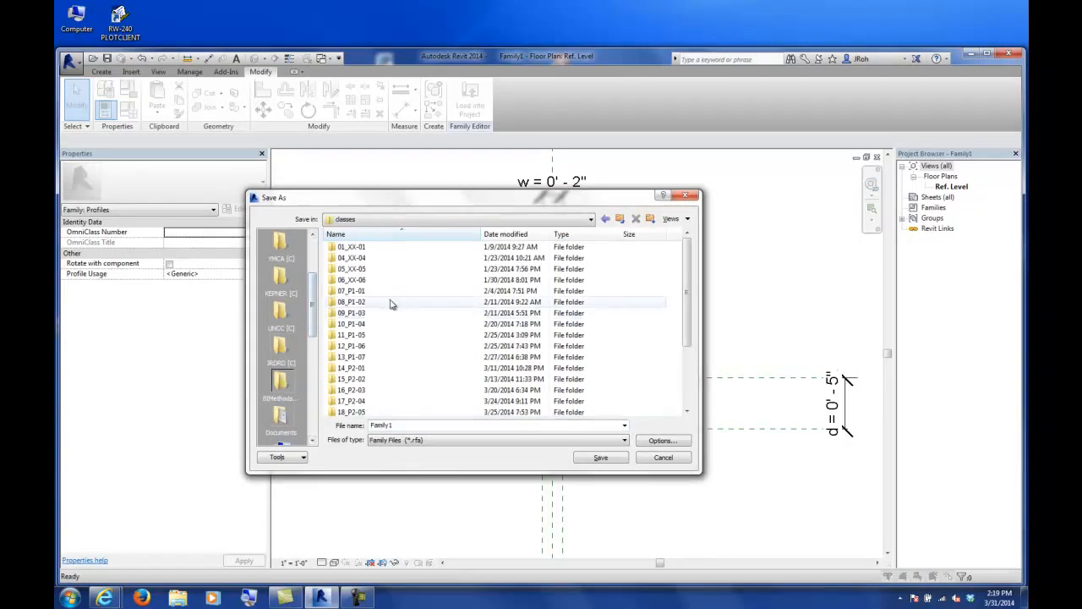
pyautogui.scroll(-3, 693, 296)
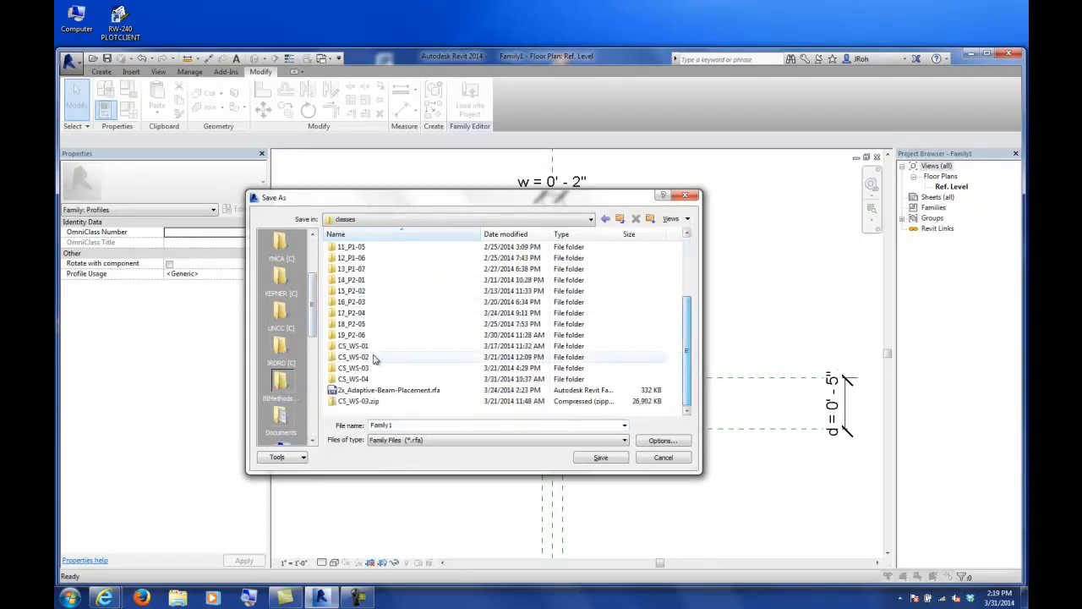
pyautogui.doubleClick(353, 379)
pyautogui.click(416, 425)
pyautogui.write('Profile_Mullion_')
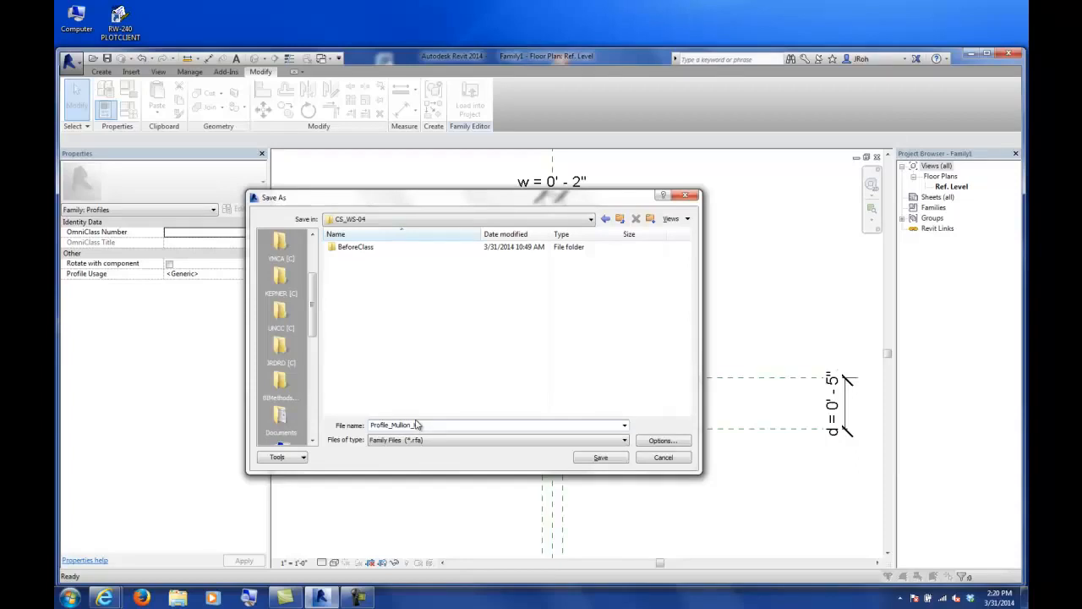
pyautogui.press('Return')
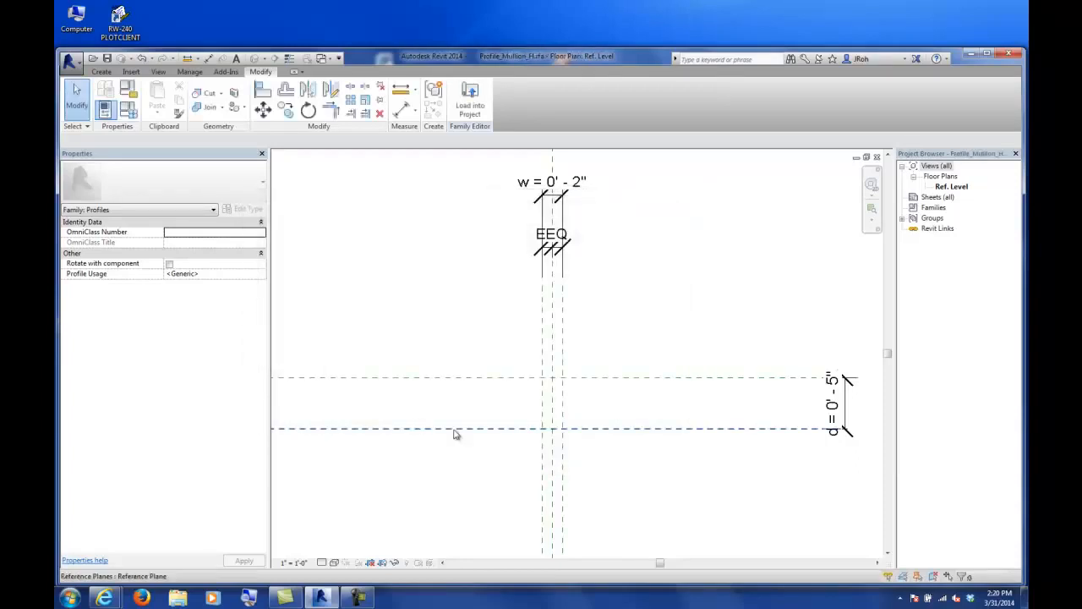
# Create profile lines from the two outer vertical and two horizontal reference planes with Pick Lines, and lock each line to its plane.
pyautogui.scroll(1, 541, 407)
pyautogui.scroll(3, 550, 405)
pyautogui.moveTo(584, 406); pyautogui.dragTo(623, 365, button='middle')
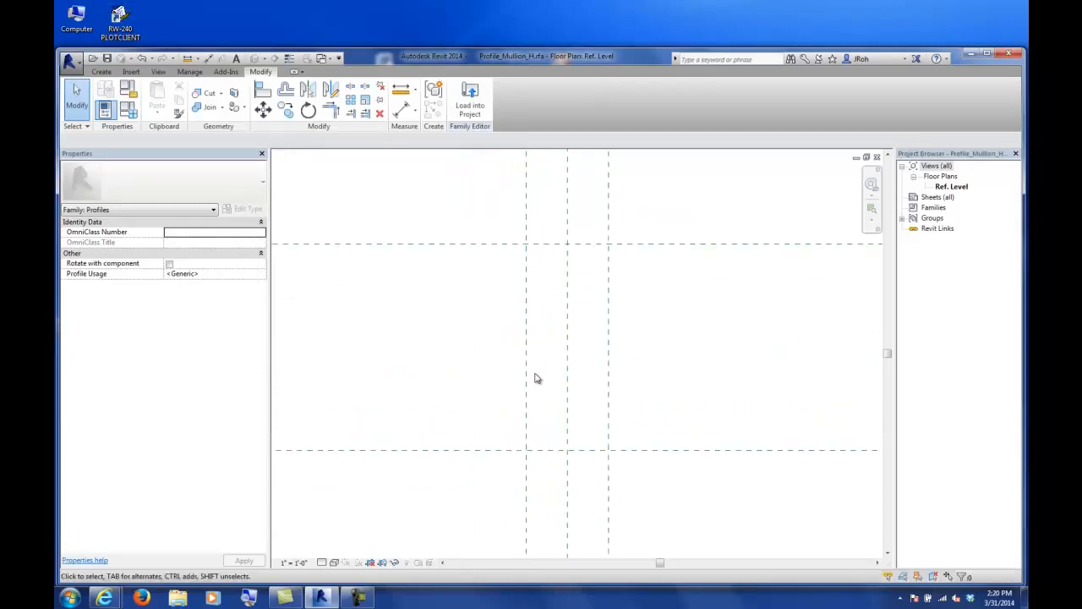
pyautogui.click(99, 72)
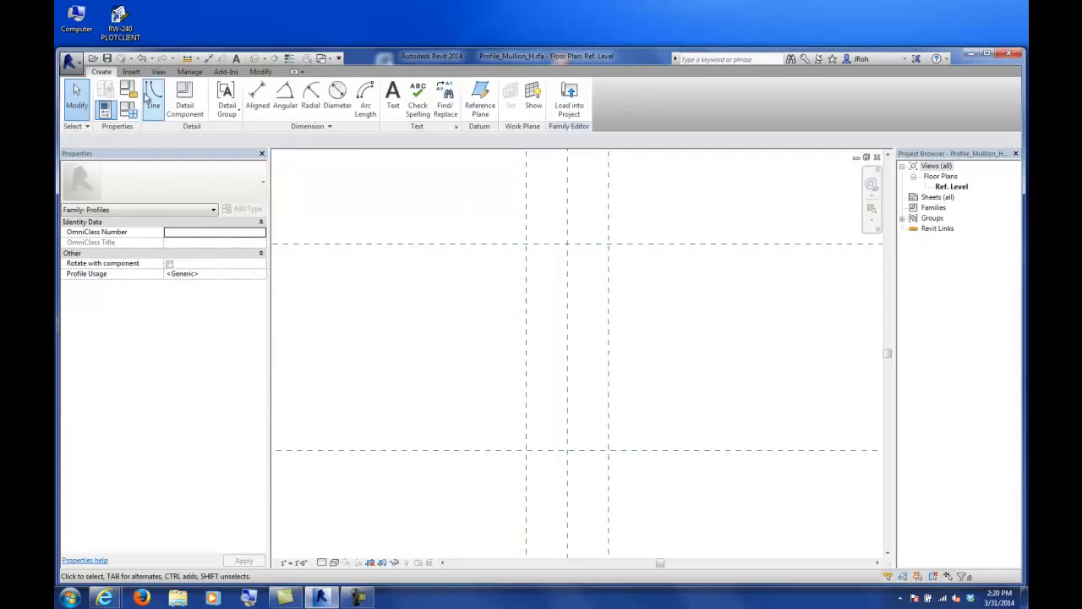
pyautogui.click(155, 100)
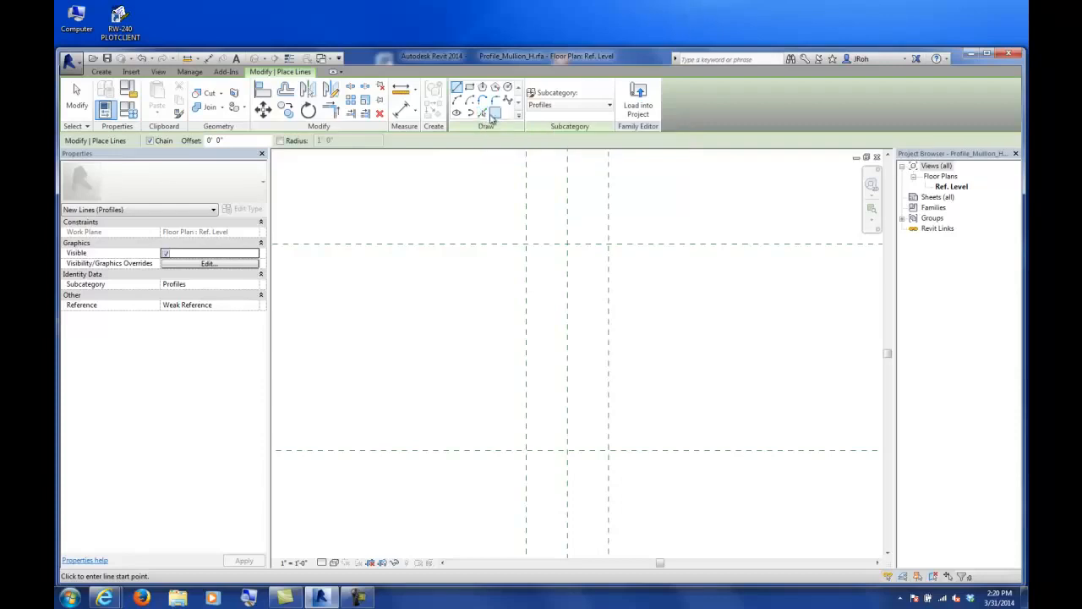
pyautogui.click(482, 113)
pyautogui.click(526, 304)
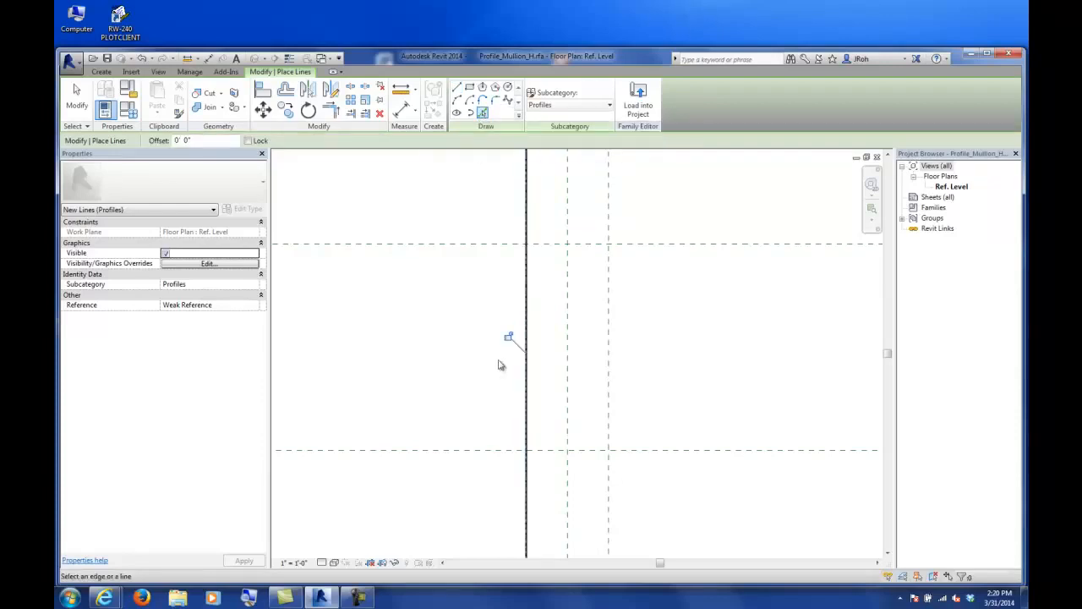
pyautogui.click(591, 243)
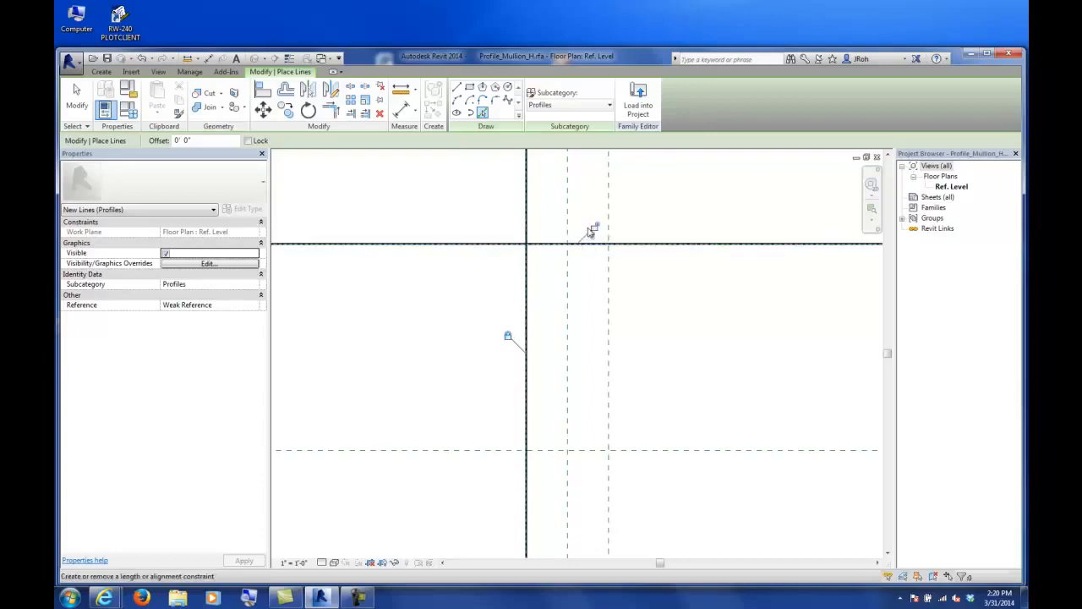
pyautogui.click(610, 301)
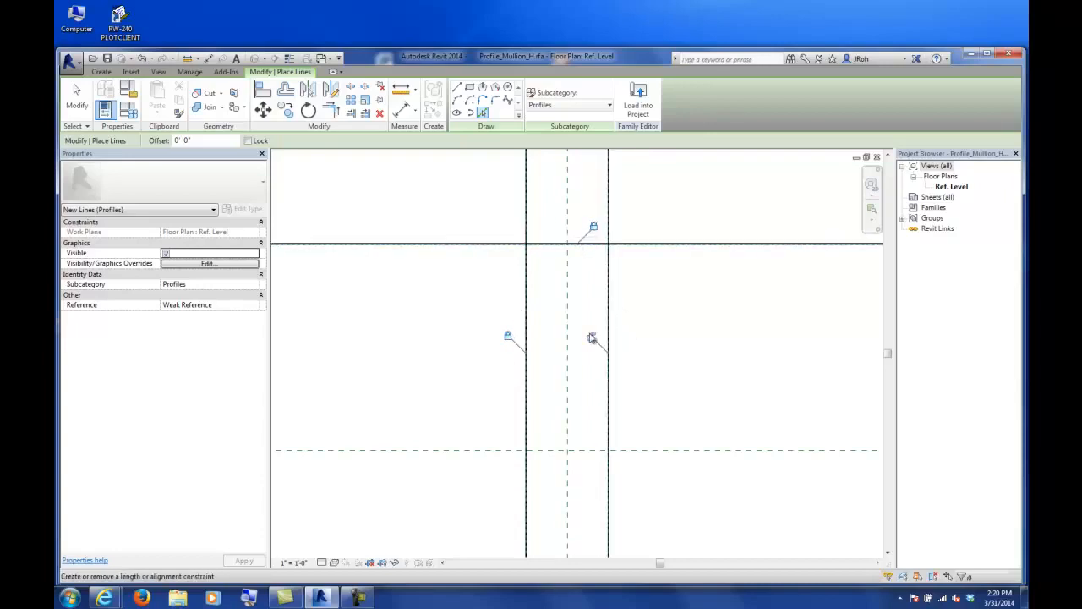
pyautogui.click(662, 449)
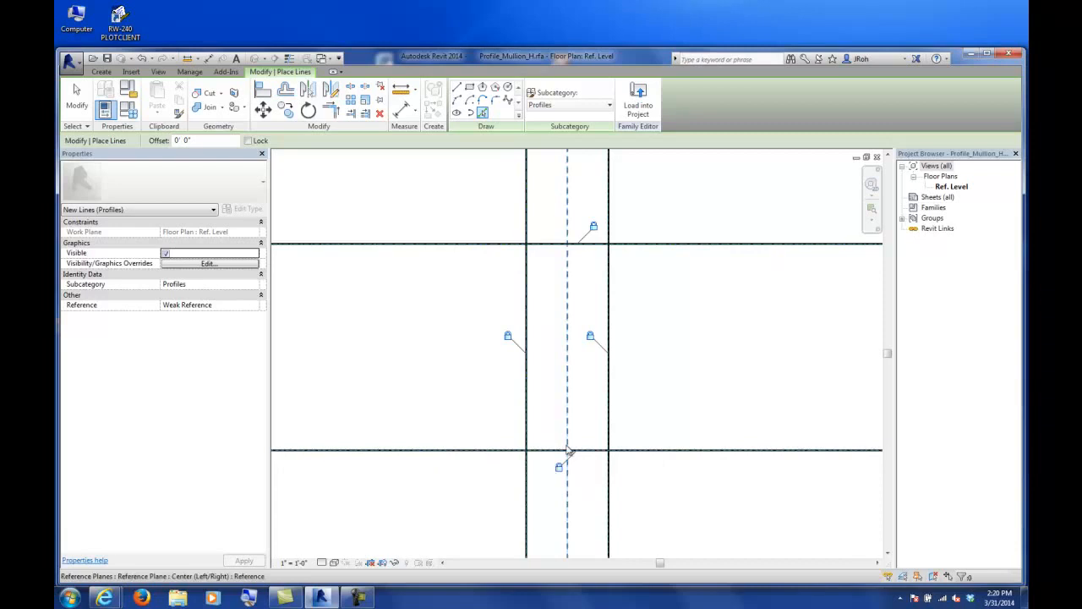
pyautogui.scroll(-5, 565, 448)
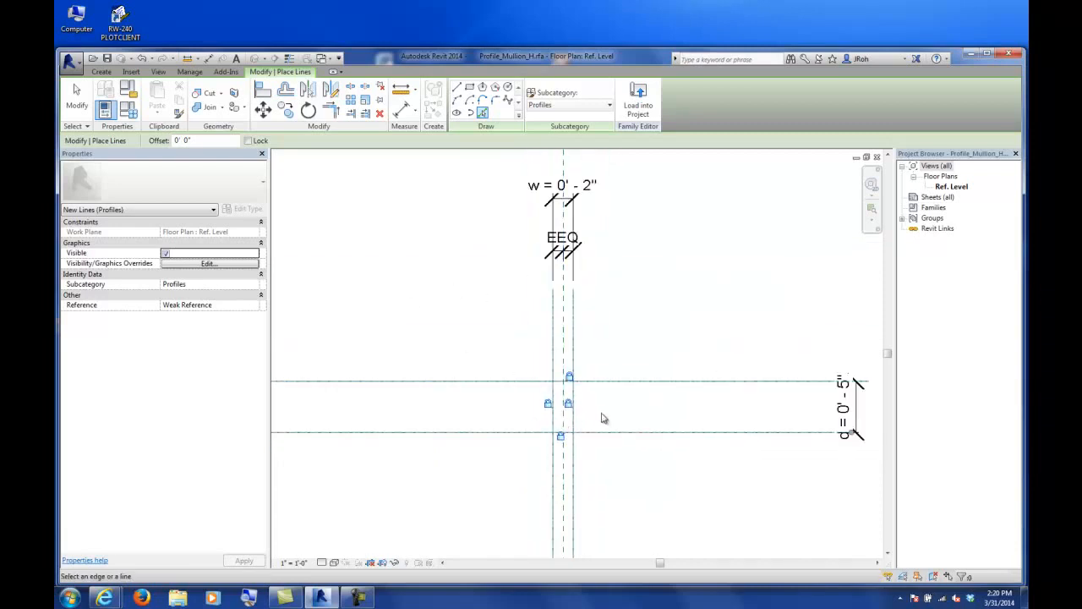
# Trim the four locked profile lines at their corners to form a closed rectangle between the reference planes.
pyautogui.scroll(3, 562, 420)
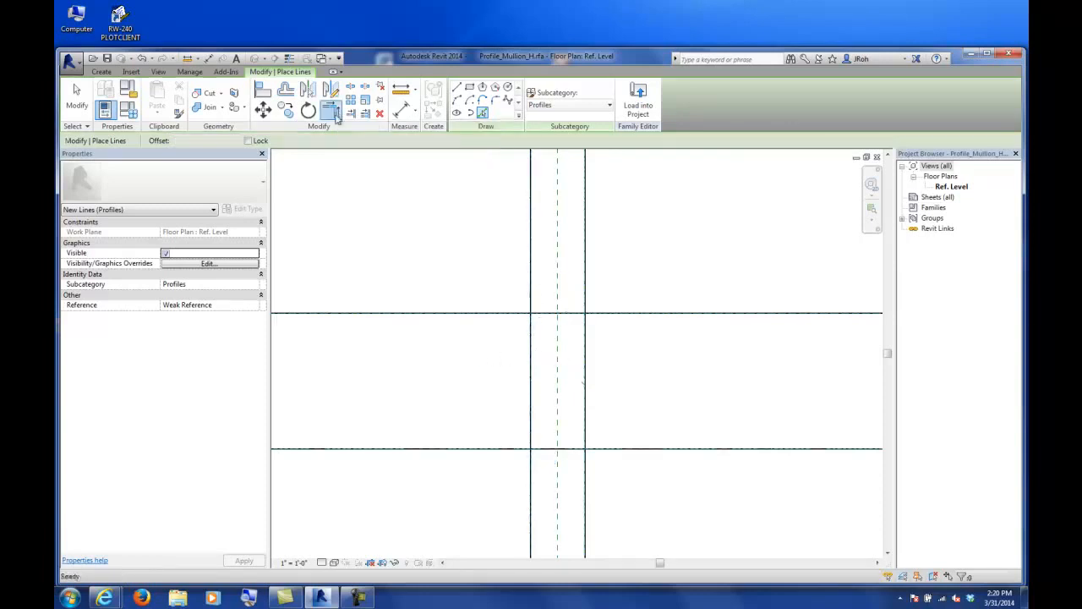
pyautogui.press('Escape')
pyautogui.press('Escape')
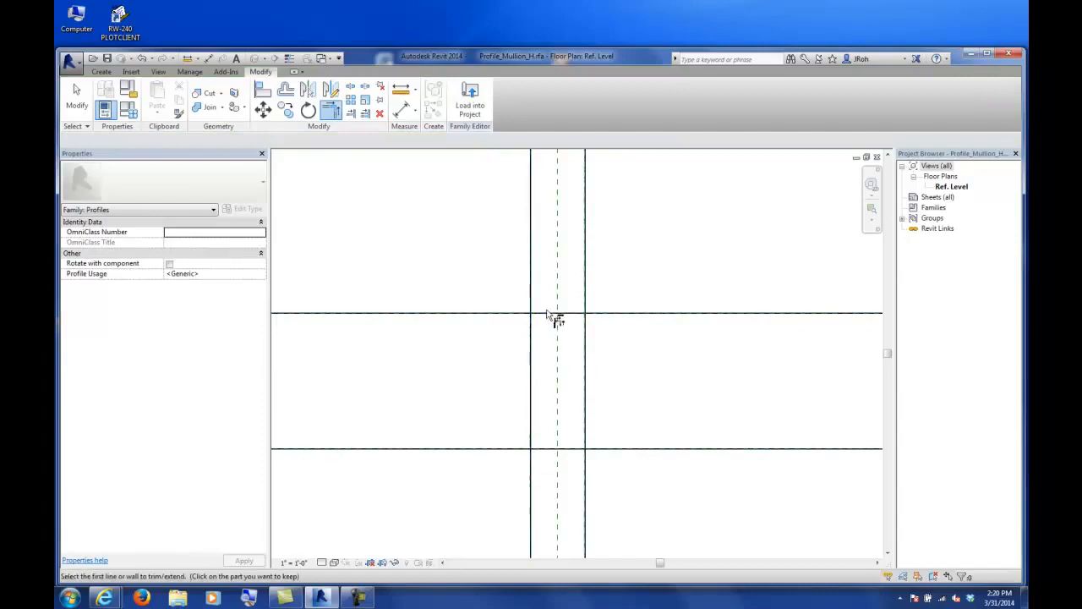
pyautogui.click(533, 349)
pyautogui.click(575, 314)
pyautogui.click(571, 314)
pyautogui.click(585, 350)
pyautogui.click(586, 438)
pyautogui.click(578, 449)
pyautogui.click(547, 449)
pyautogui.click(528, 433)
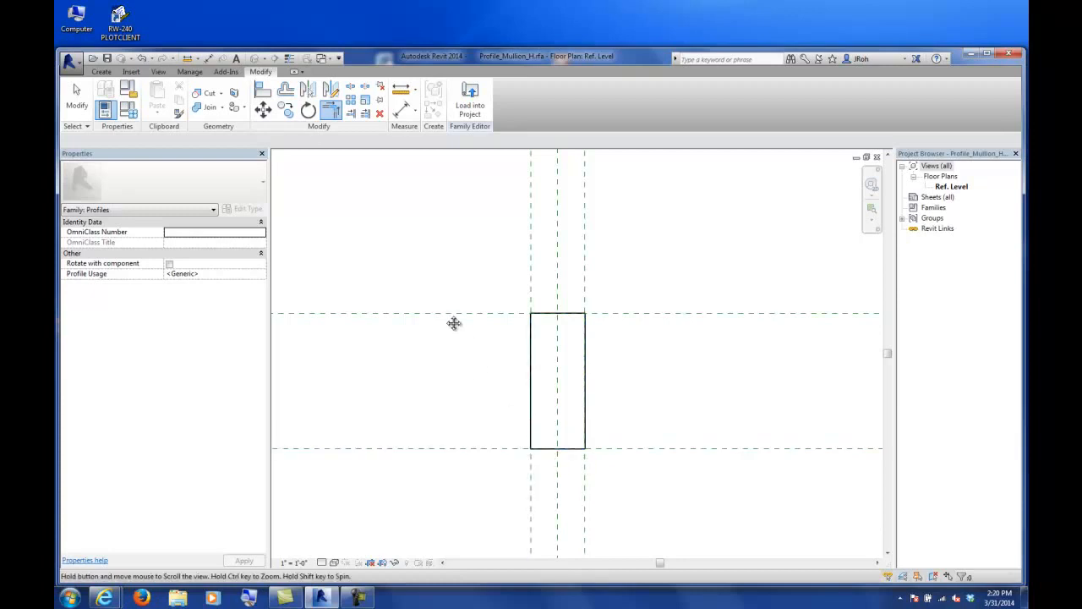
# Offset copies of all four rectangle sides inward by 1/2".
pyautogui.moveTo(465, 331); pyautogui.dragTo(408, 297, button='middle')
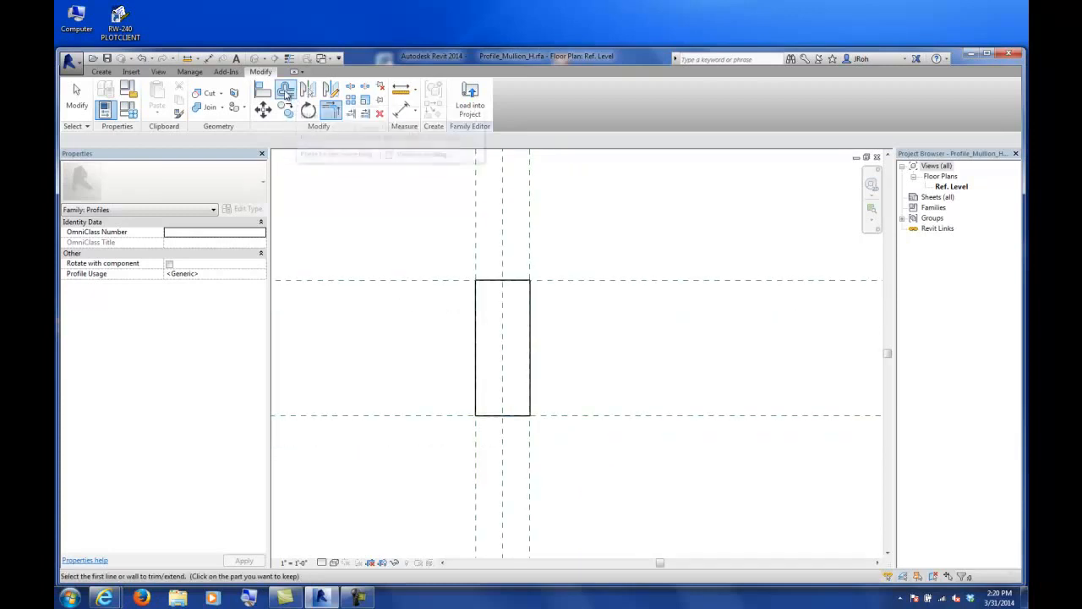
pyautogui.click(286, 91)
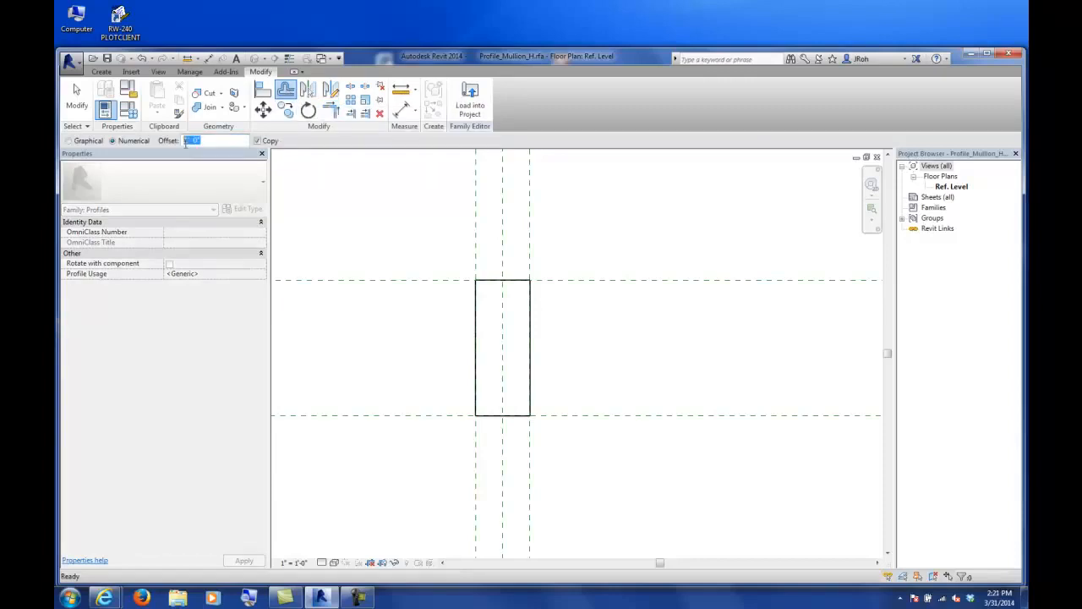
pyautogui.press('Return')
pyautogui.click(479, 335)
pyautogui.click(524, 323)
pyautogui.click(510, 285)
pyautogui.click(516, 411)
pyautogui.scroll(3, 542, 386)
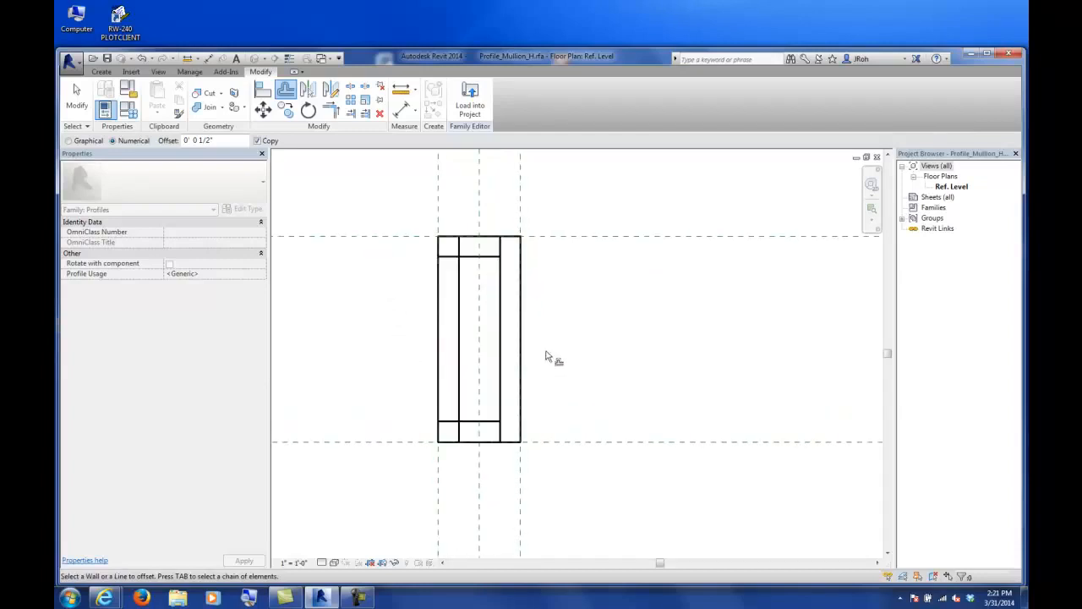
# Split the upper and lower outer lines of the rectangle near their midpoints without deleting any segment.
pyautogui.scroll(1, 549, 286)
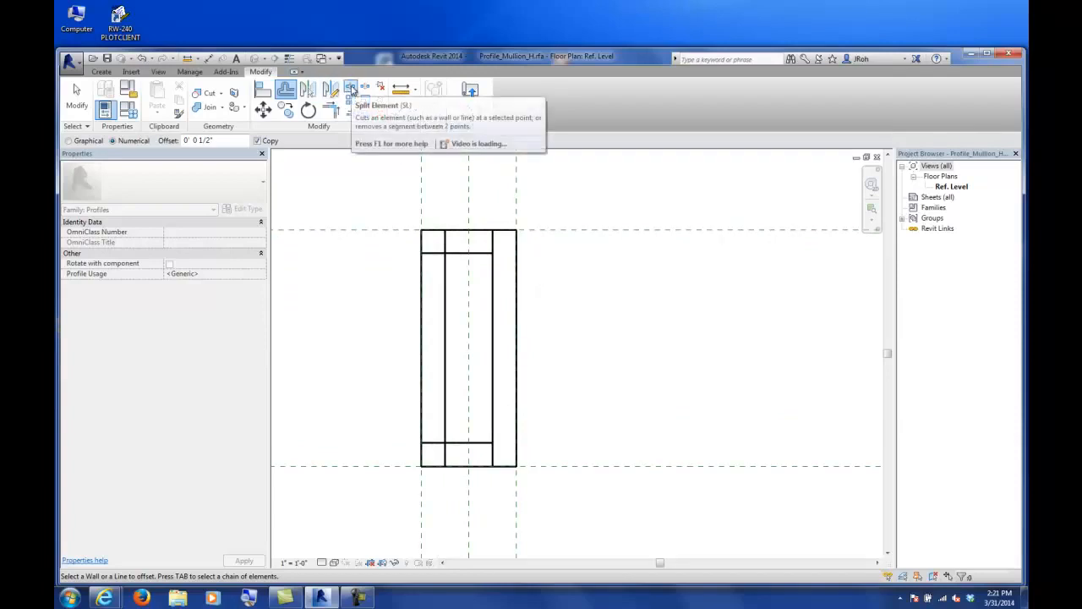
pyautogui.click(352, 89)
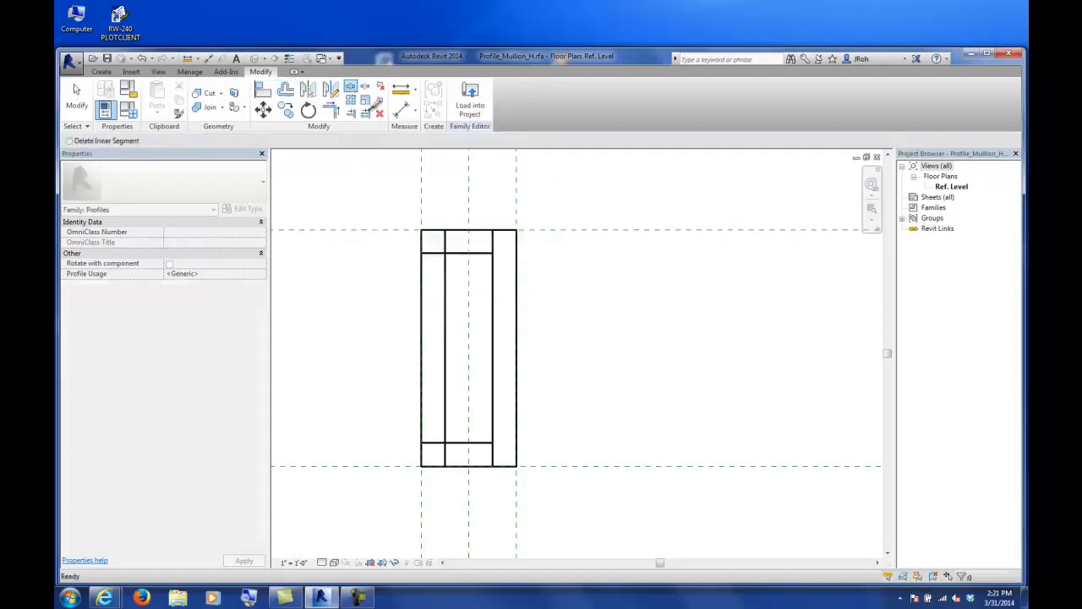
pyautogui.click(462, 229)
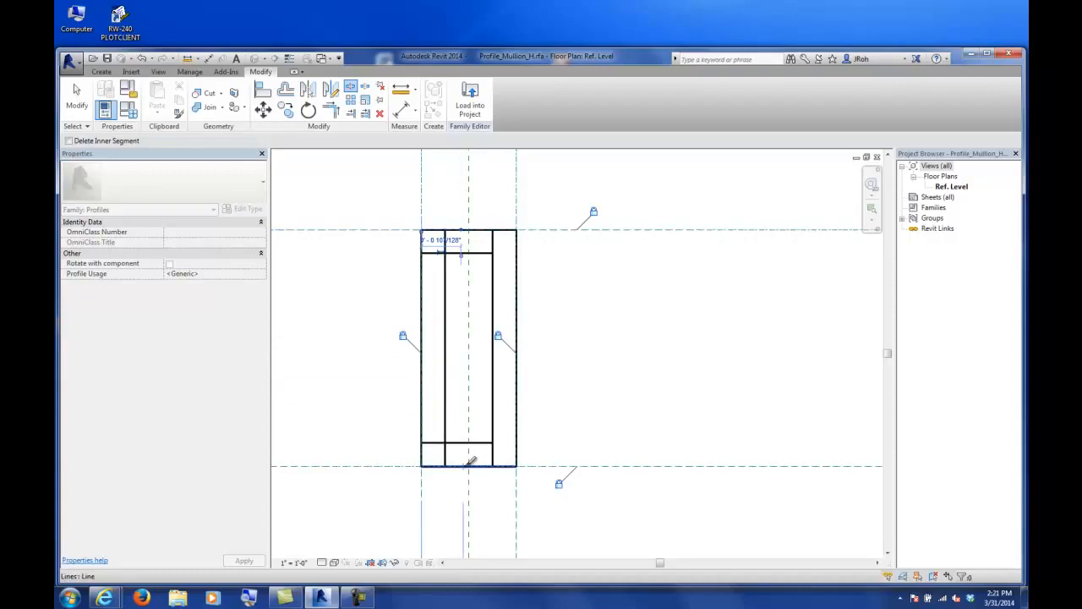
# Trim the split outer lines to the inner vertical lines, opening a gap at the middle of the profile's upper and lower ends.
pyautogui.click(330, 111)
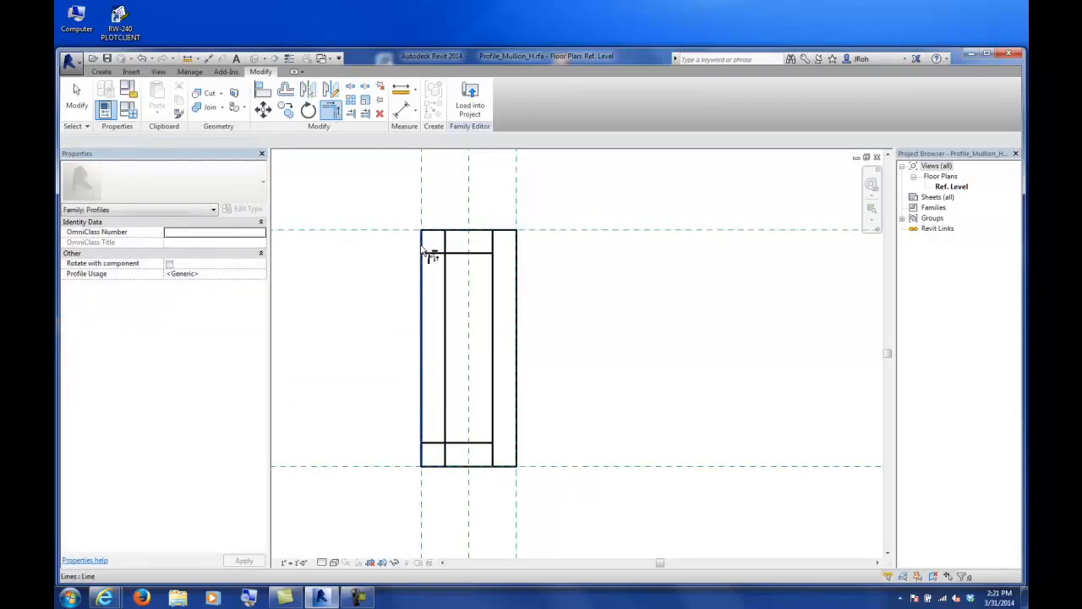
pyautogui.click(444, 239)
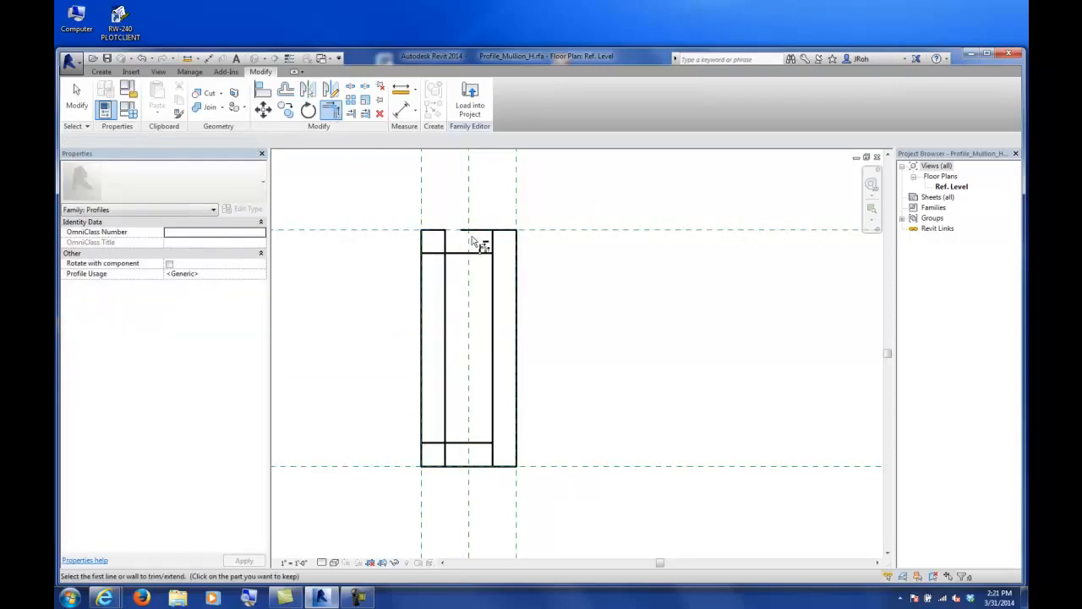
pyautogui.click(493, 239)
pyautogui.click(501, 231)
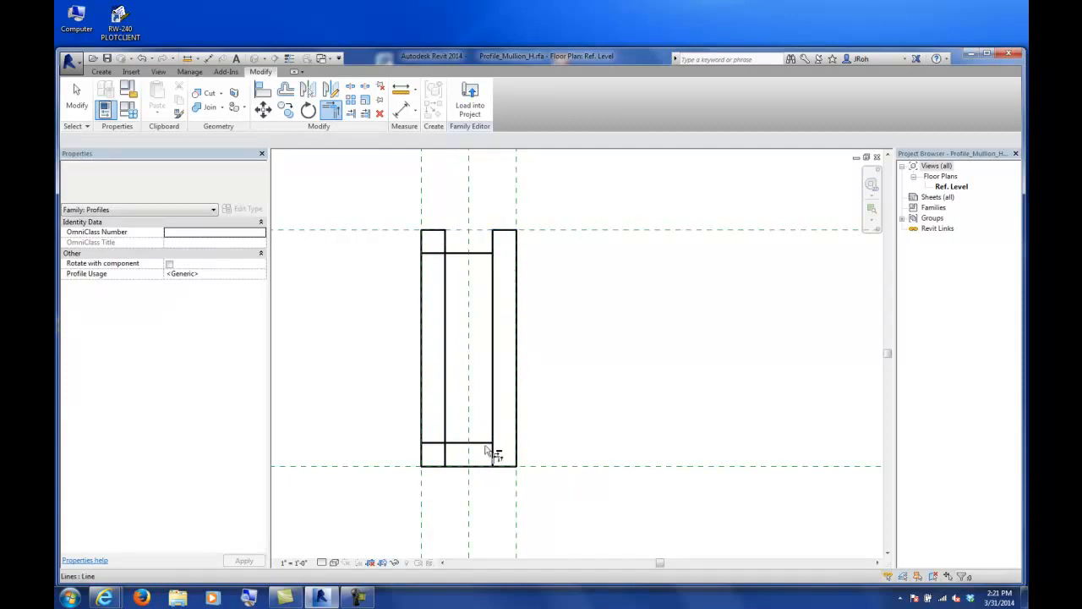
pyautogui.click(434, 466)
pyautogui.click(446, 457)
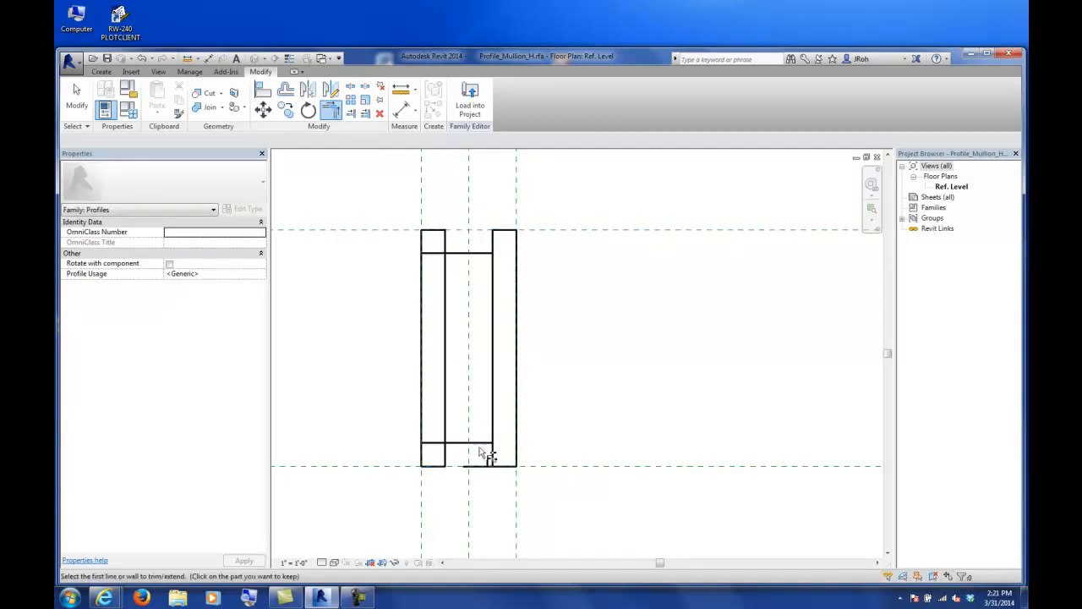
pyautogui.click(495, 454)
pyautogui.click(506, 466)
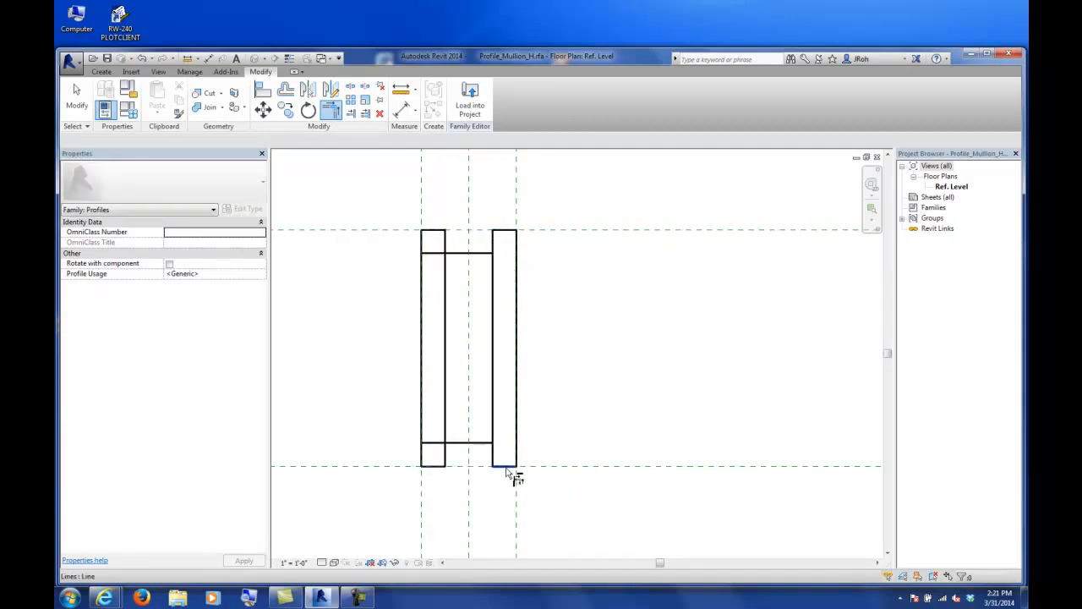
# Split both inner vertical lines near the middle and trim them with the inner horizontal lines to form centred notches at both ends.
pyautogui.click(351, 90)
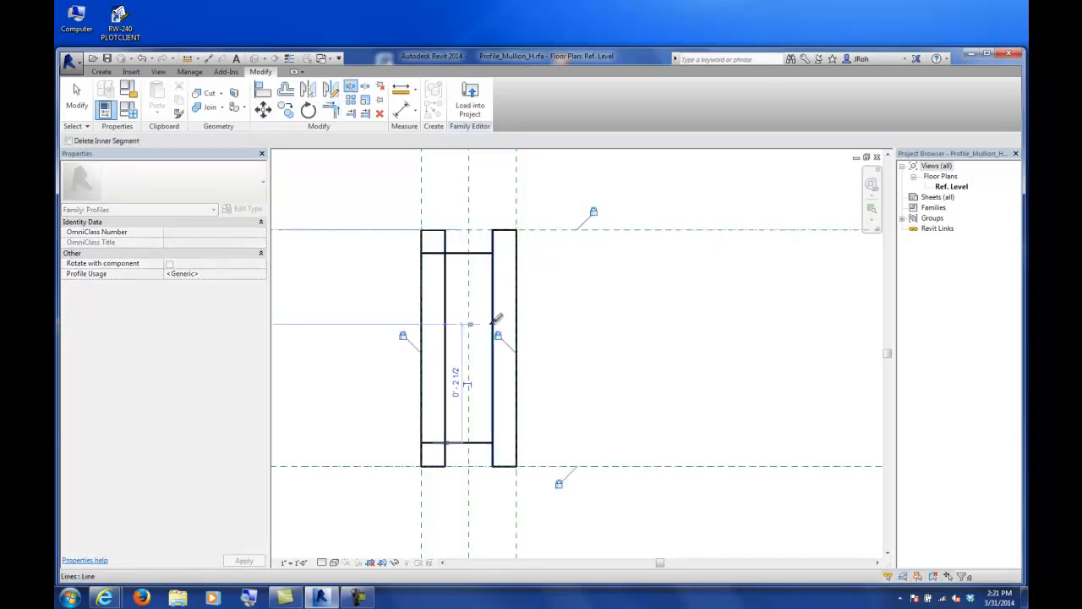
pyautogui.click(331, 112)
pyautogui.click(446, 242)
pyautogui.click(457, 254)
pyautogui.click(475, 253)
pyautogui.click(494, 242)
pyautogui.click(490, 446)
pyautogui.click(494, 455)
pyautogui.click(463, 446)
pyautogui.click(446, 455)
pyautogui.scroll(-2, 433, 405)
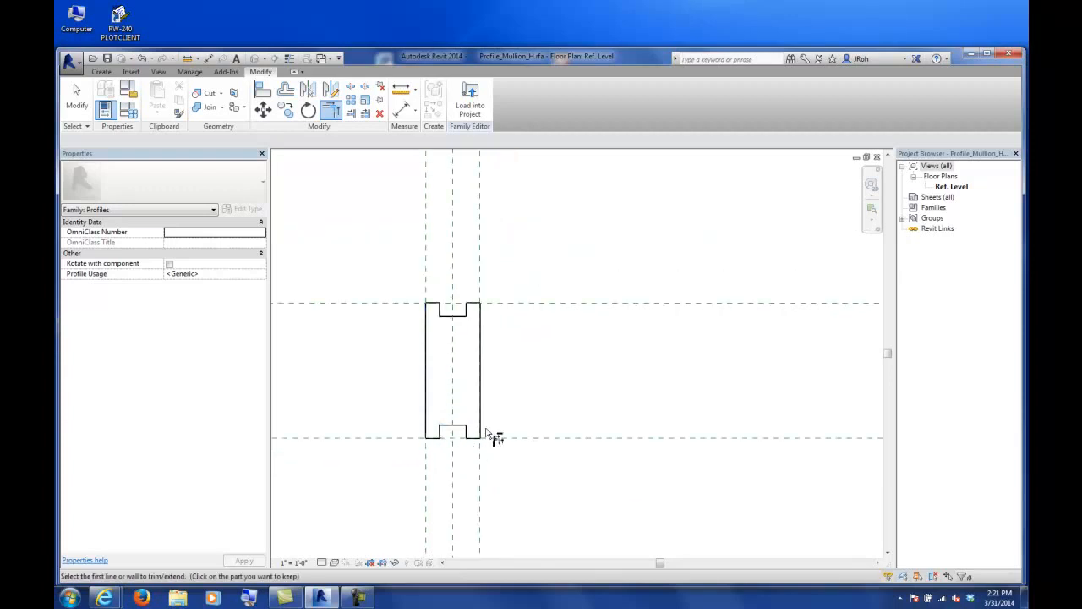
pyautogui.scroll(2, 414, 365)
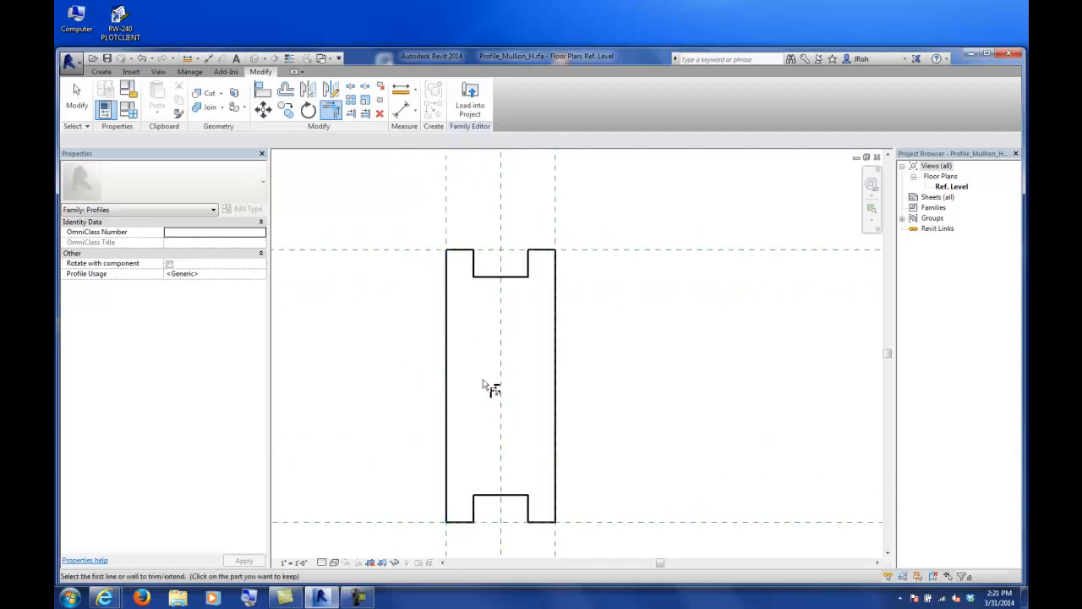
pyautogui.scroll(-1, 453, 279)
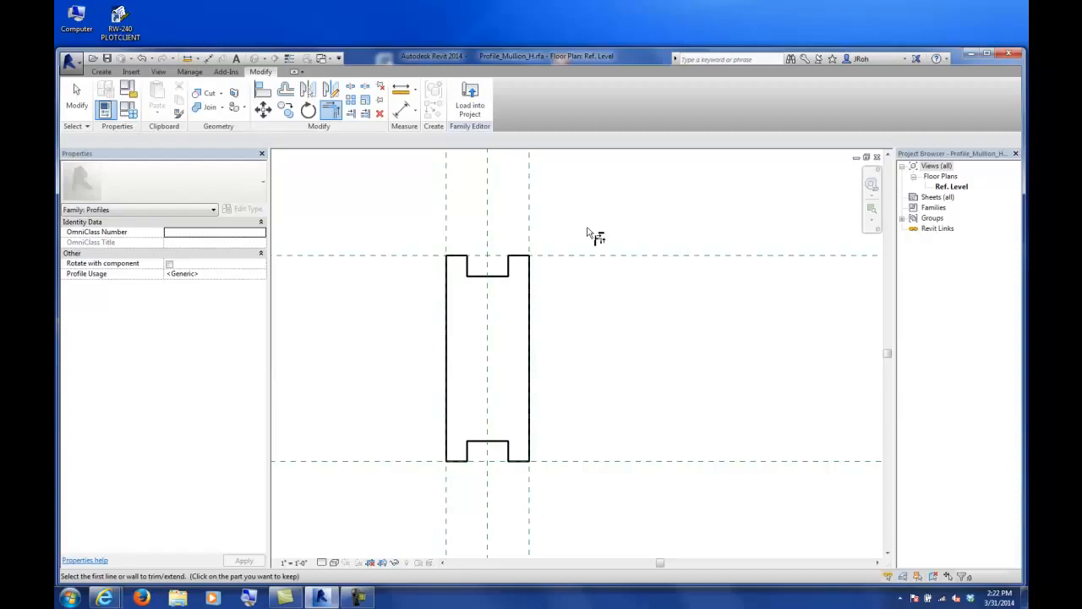
pyautogui.scroll(-3, 496, 270)
pyautogui.scroll(2, 488, 296)
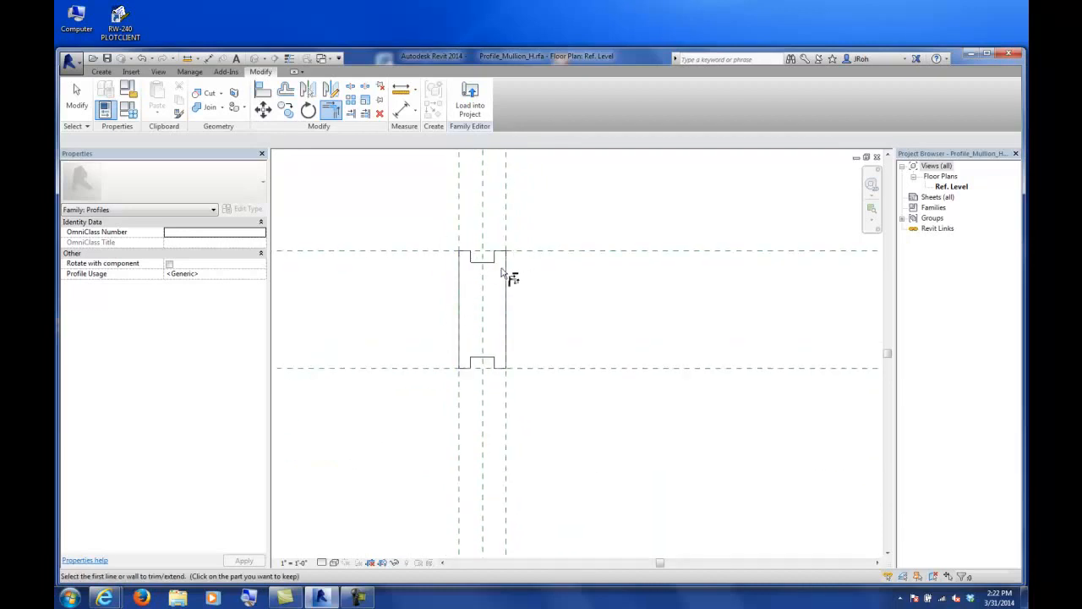
pyautogui.scroll(-2, 454, 290)
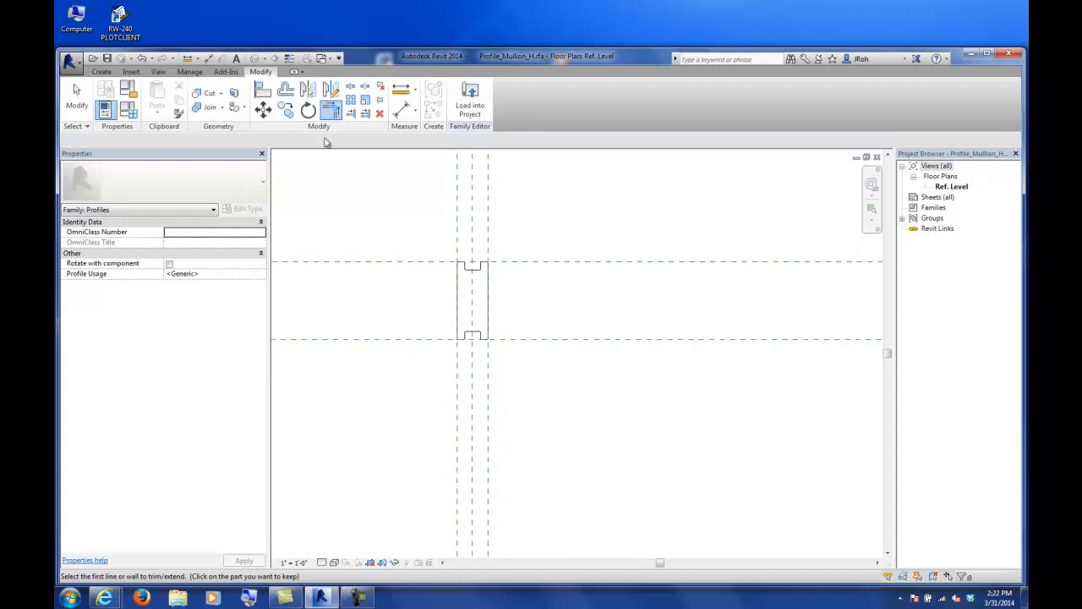
# Dimension the upper notch's left side and its depth from the outer reference planes, and lock both dimensions.
pyautogui.scroll(2, 423, 279)
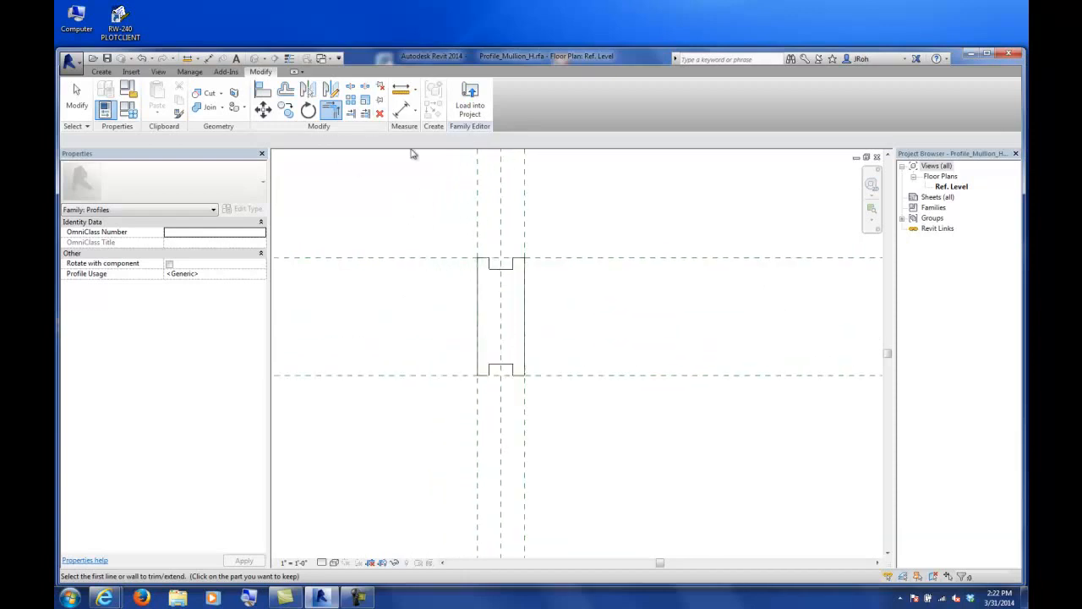
pyautogui.click(404, 110)
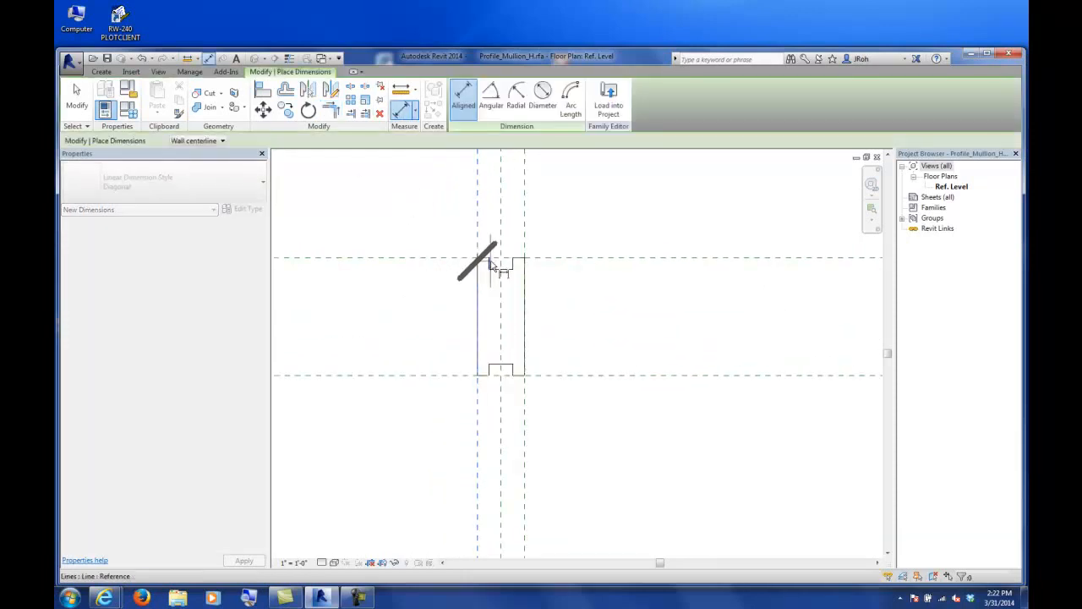
pyautogui.click(427, 211)
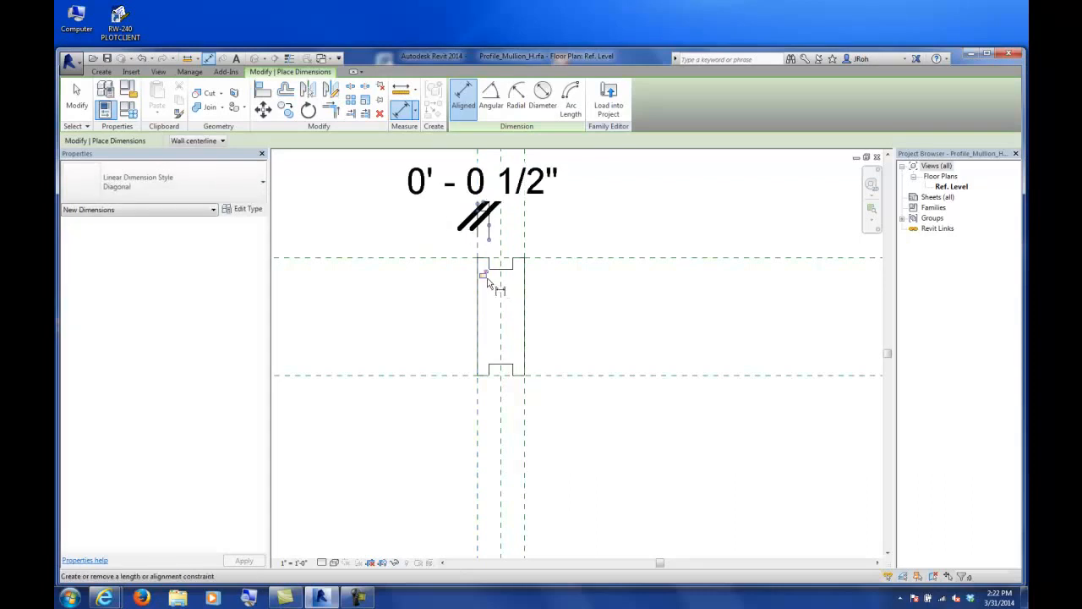
pyautogui.click(480, 275)
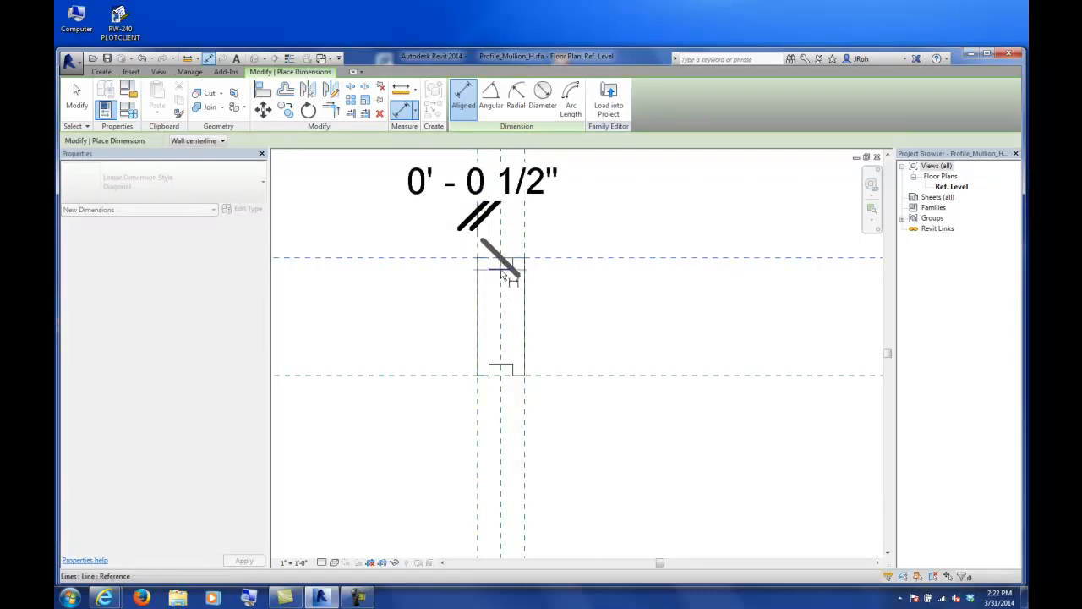
pyautogui.click(375, 279)
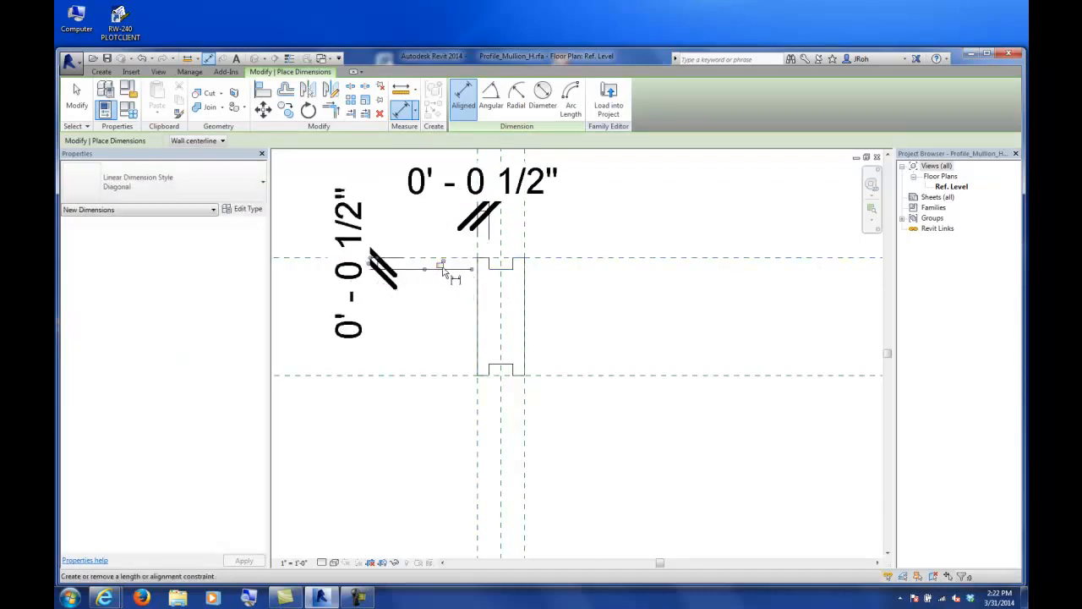
# Dimension the lower notch's depth and its left side from the outer reference planes, and lock both dimensions.
pyautogui.click(454, 374)
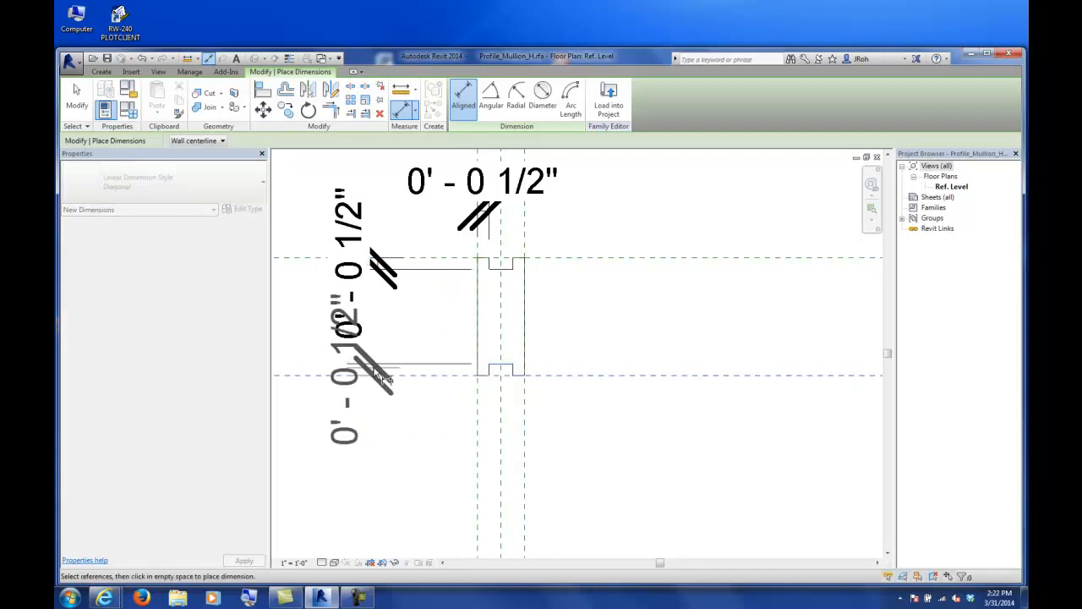
pyautogui.click(372, 376)
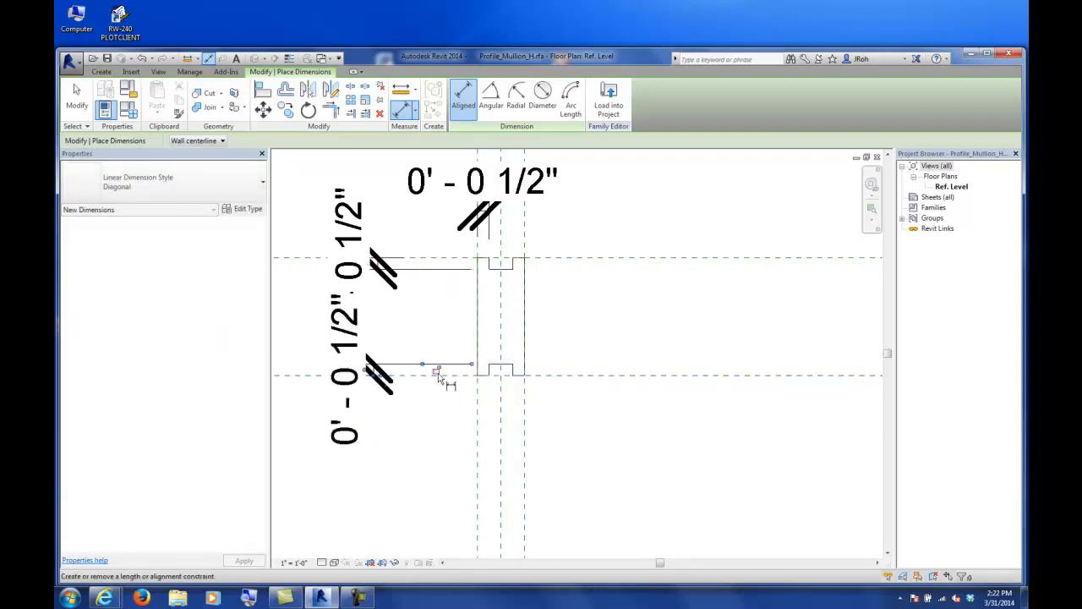
pyautogui.click(485, 391)
pyautogui.click(448, 477)
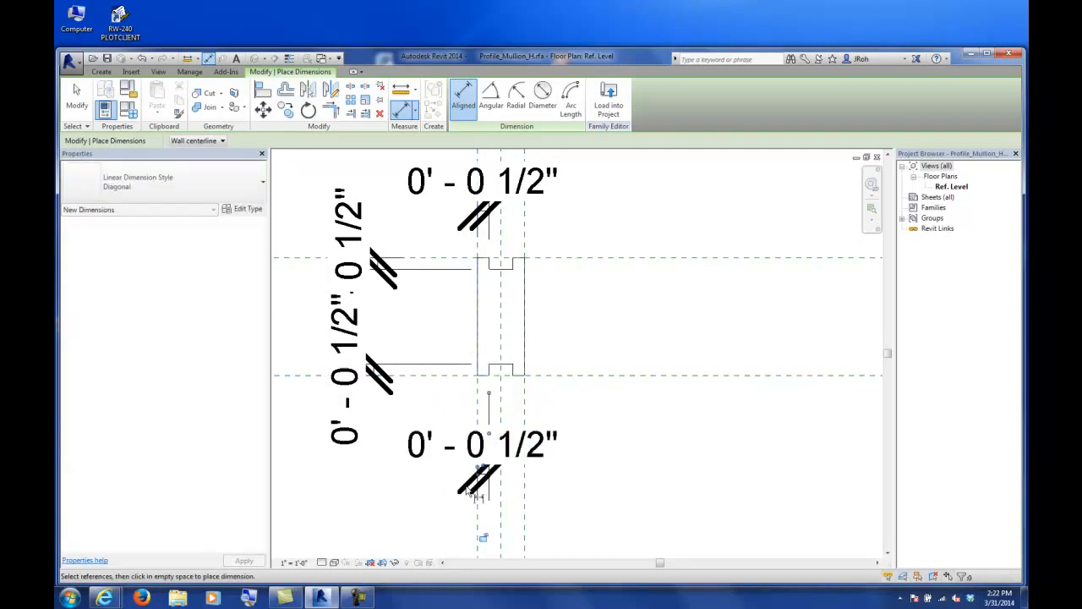
# Dimension the right sides of the lower and upper notches from the right reference plane and lock them.
pyautogui.click(529, 397)
pyautogui.moveTo(559, 465); pyautogui.dragTo(536, 398, button='middle')
pyautogui.click(533, 396)
pyautogui.moveTo(557, 298); pyautogui.dragTo(544, 412, button='middle')
pyautogui.click(509, 249)
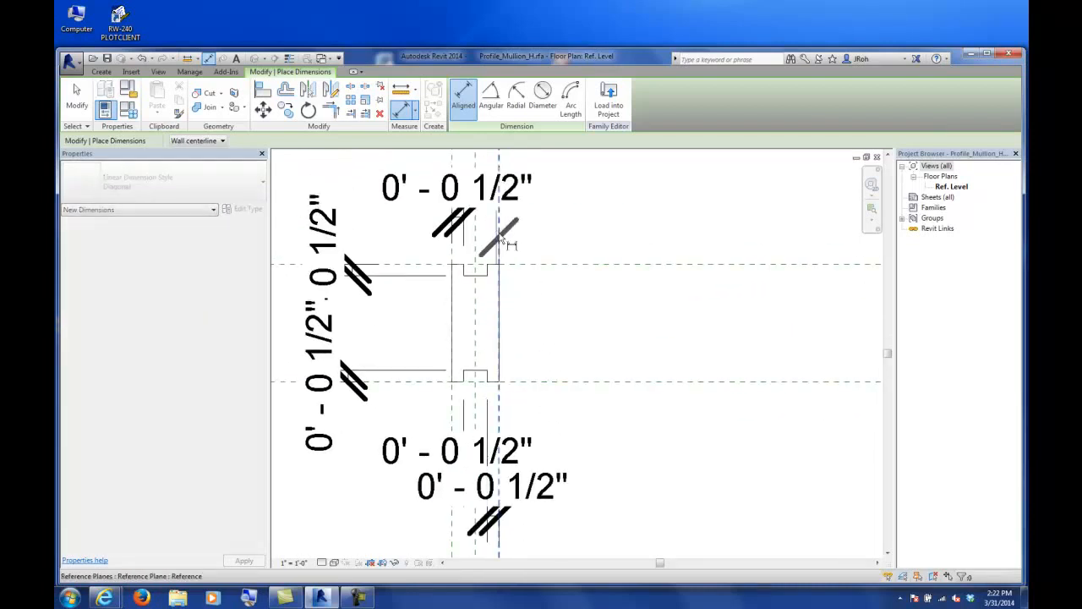
pyautogui.click(525, 238)
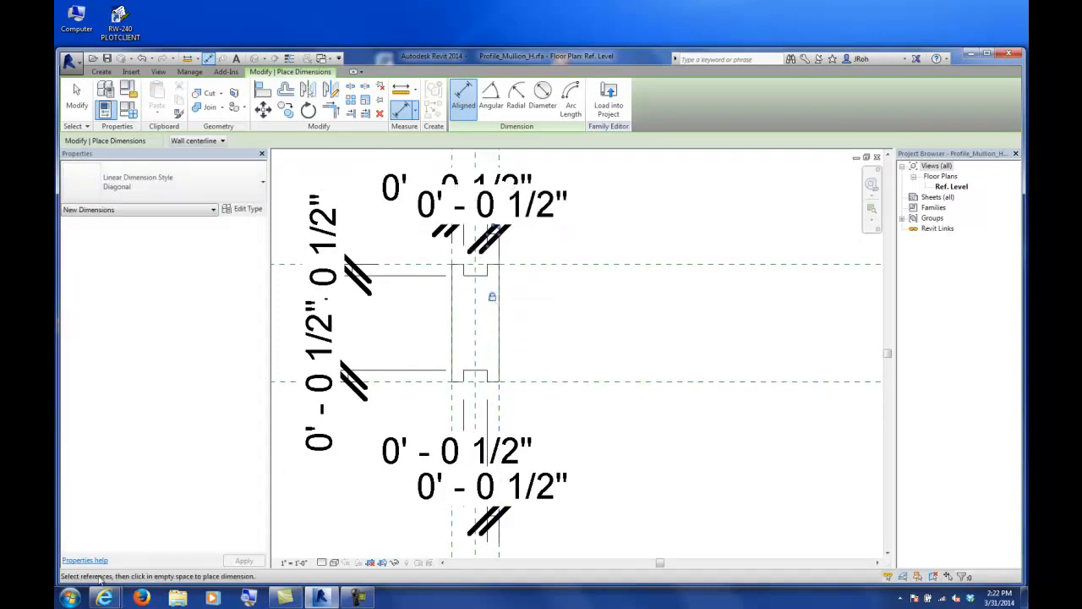
# Set the view scale to 3" = 1'-0" so the dimension text fits the small profile.
pyautogui.click(293, 562)
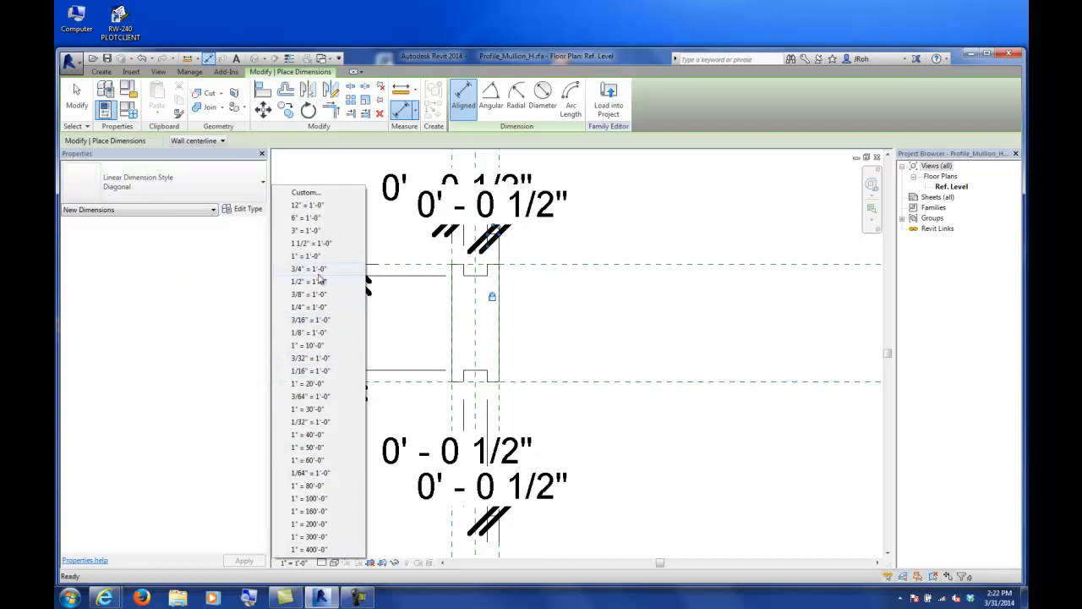
pyautogui.click(309, 230)
pyautogui.scroll(4, 618, 395)
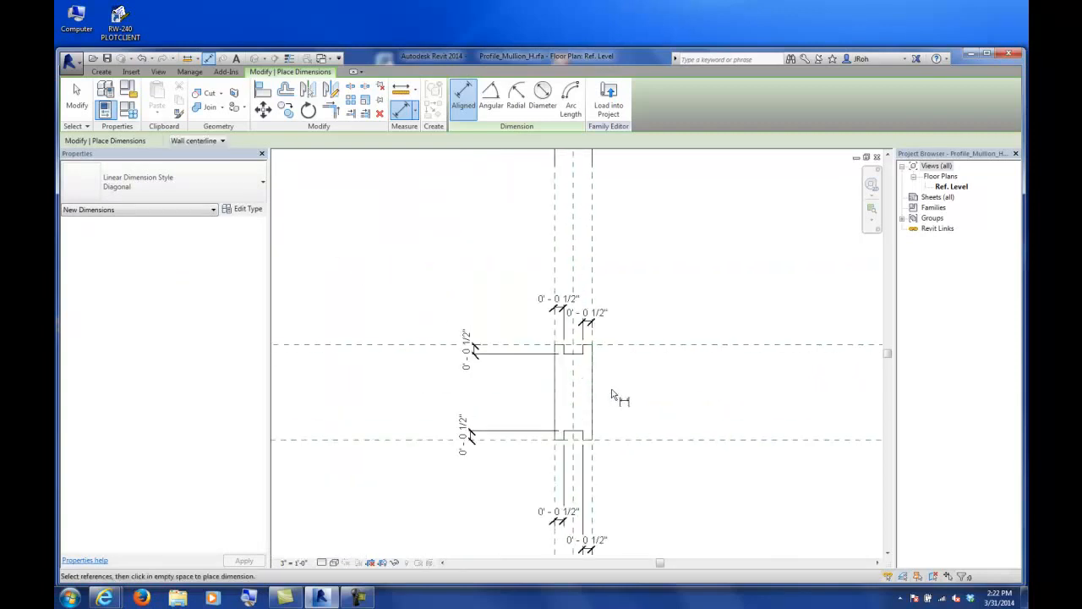
pyautogui.moveTo(621, 398); pyautogui.dragTo(560, 322, button='middle')
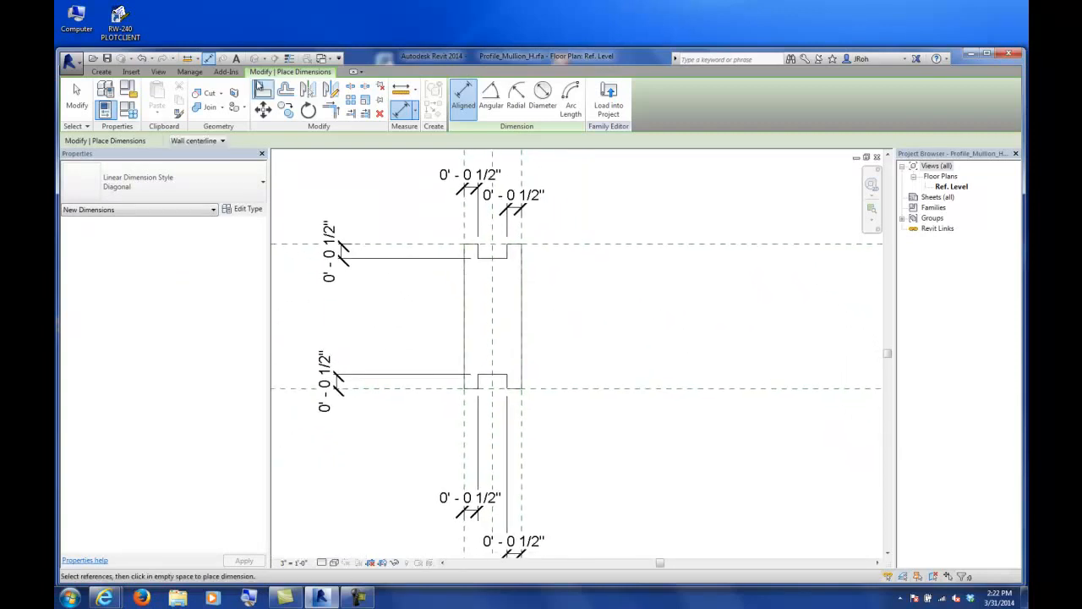
# Align the short upper and lower outer profile segments to the horizontal reference planes and lock the alignments.
pyautogui.click(263, 89)
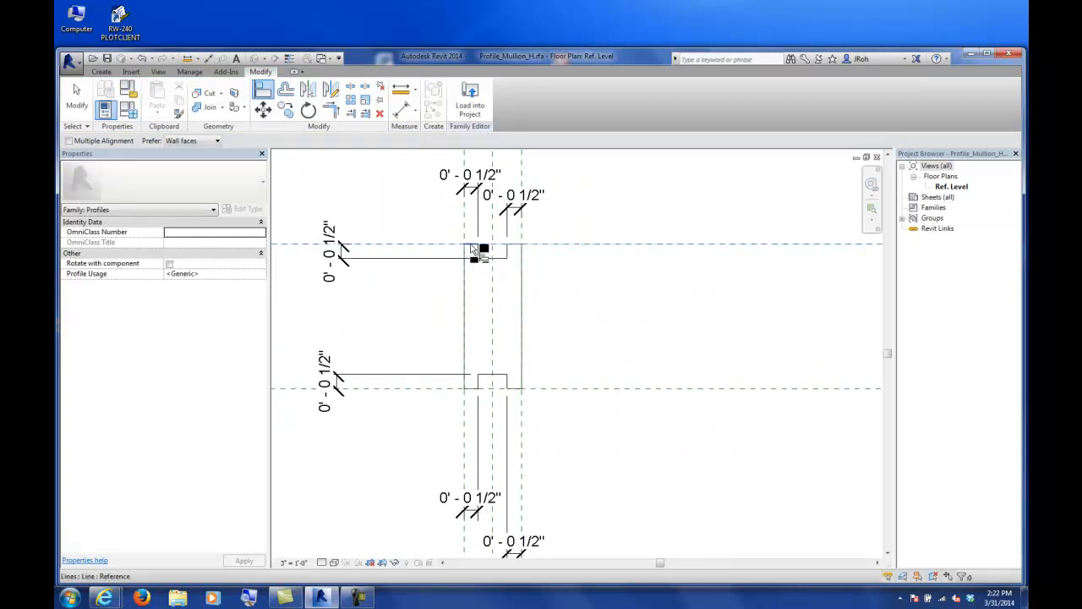
pyautogui.click(482, 246)
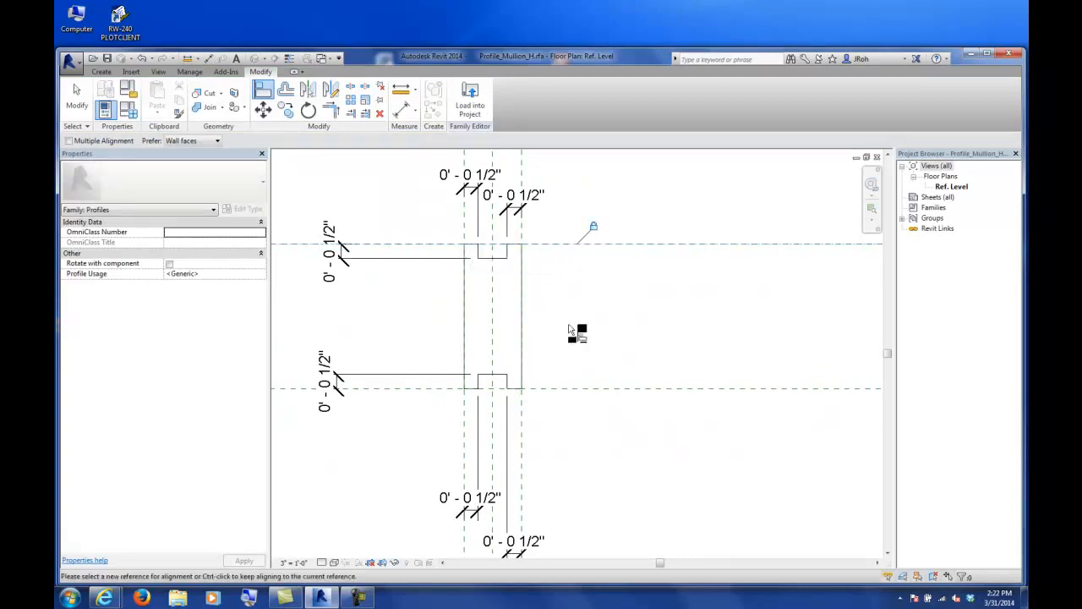
pyautogui.click(548, 391)
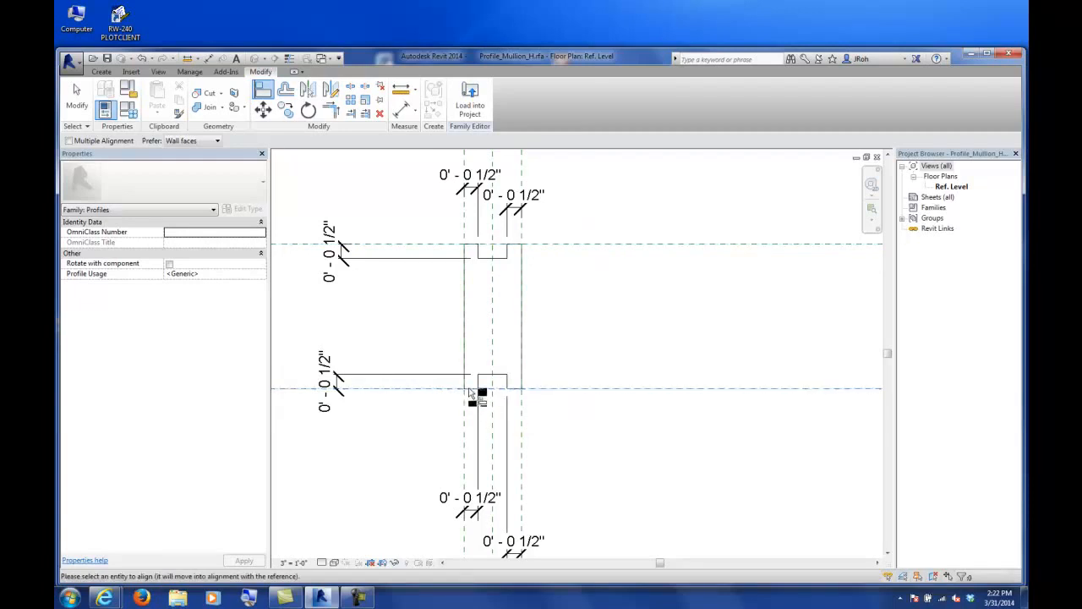
pyautogui.click(265, 93)
pyautogui.click(516, 388)
pyautogui.scroll(-3, 566, 411)
pyautogui.moveTo(574, 328)
pyautogui.mouseDown(button='middle')
pyautogui.moveTo(456, 314)
pyautogui.moveTo(510, 330)
pyautogui.mouseUp(button='middle')
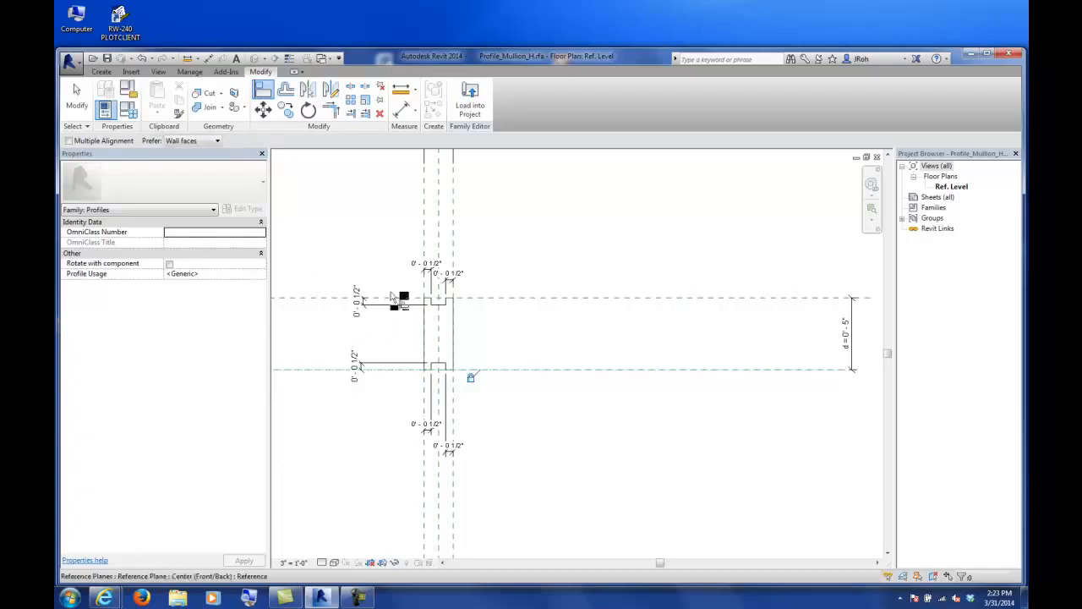
# Create a new family type named 4x8, keeping the profile in view beside the family types.
pyautogui.click(128, 110)
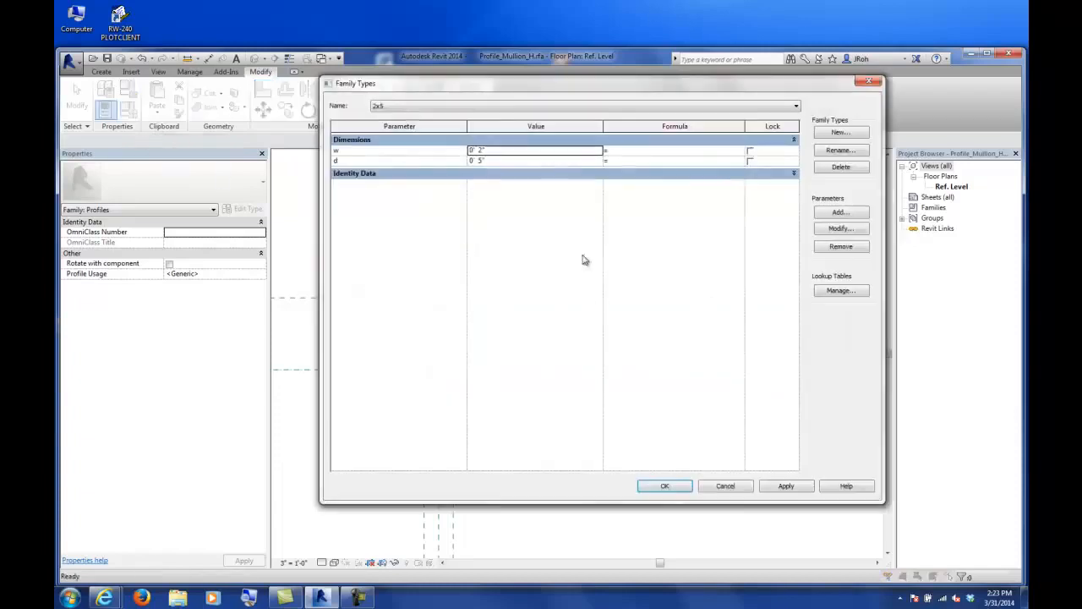
pyautogui.moveTo(324, 253); pyautogui.dragTo(435, 272)
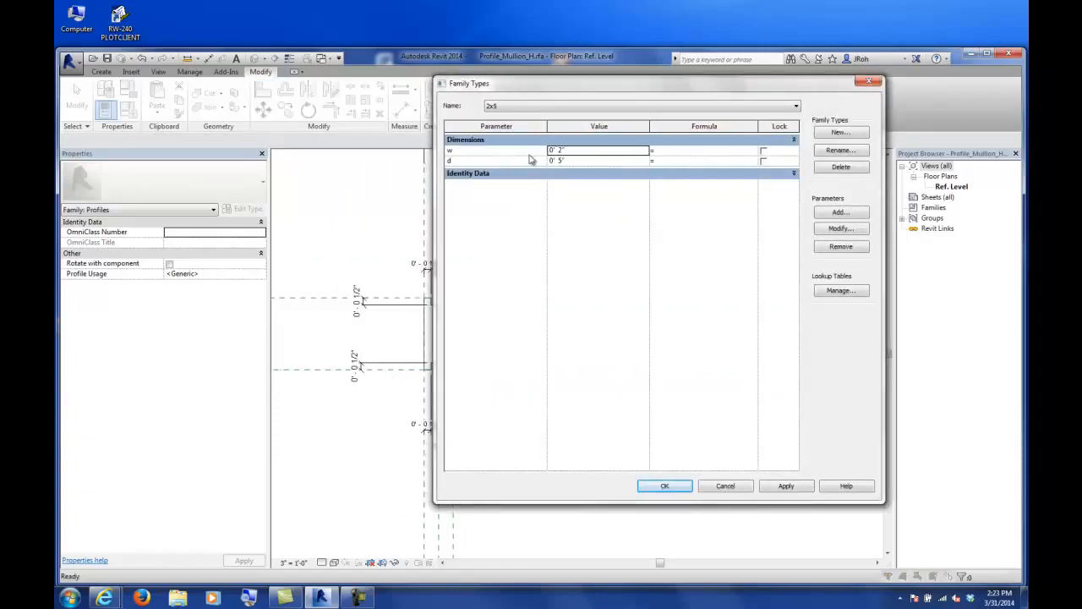
pyautogui.moveTo(560, 93)
pyautogui.mouseDown()
pyautogui.moveTo(663, 126)
pyautogui.moveTo(646, 104)
pyautogui.mouseUp()
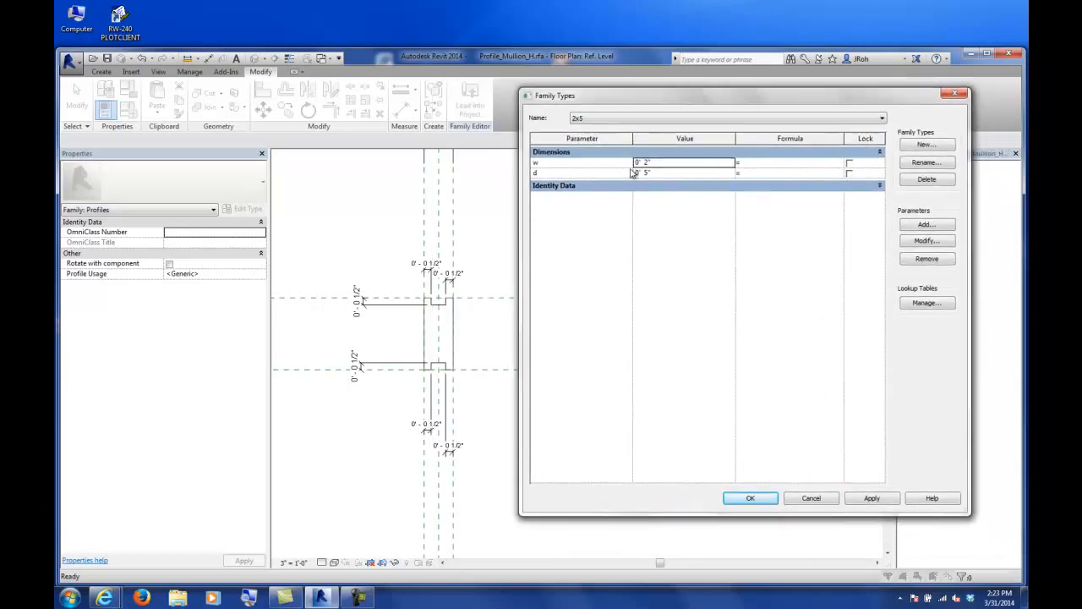
pyautogui.click(927, 145)
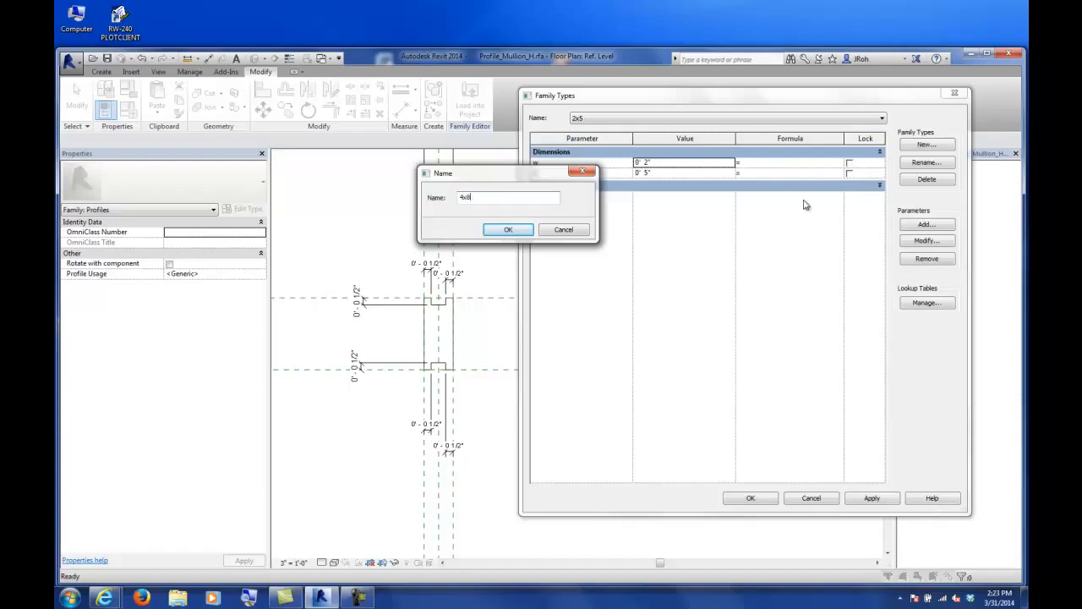
pyautogui.click(510, 231)
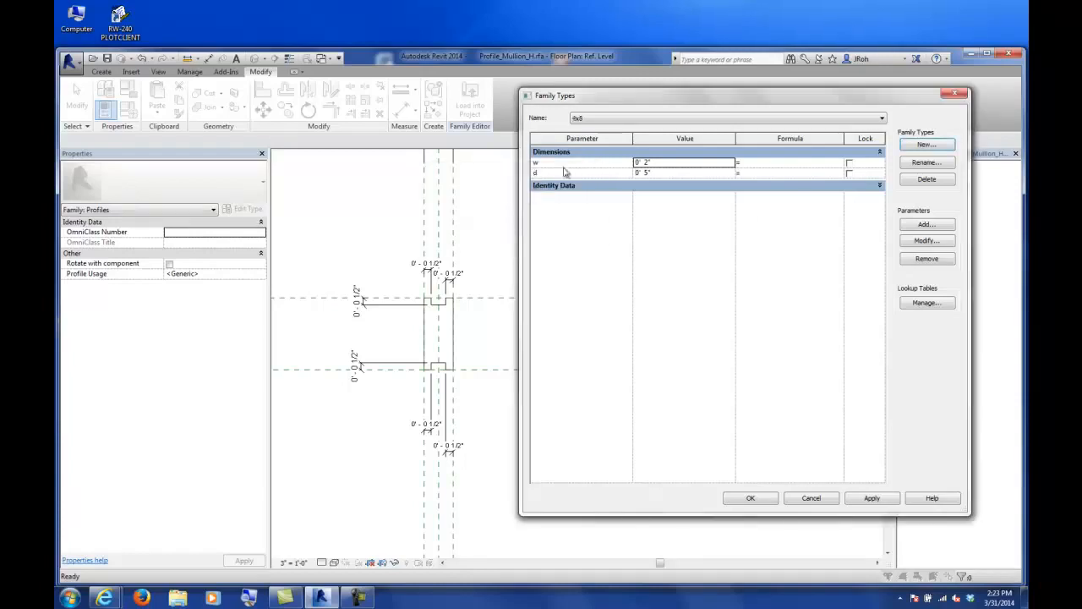
# Set w to 4" and d to 8" for the 4x8 type and apply the values to the profile.
pyautogui.click(665, 163)
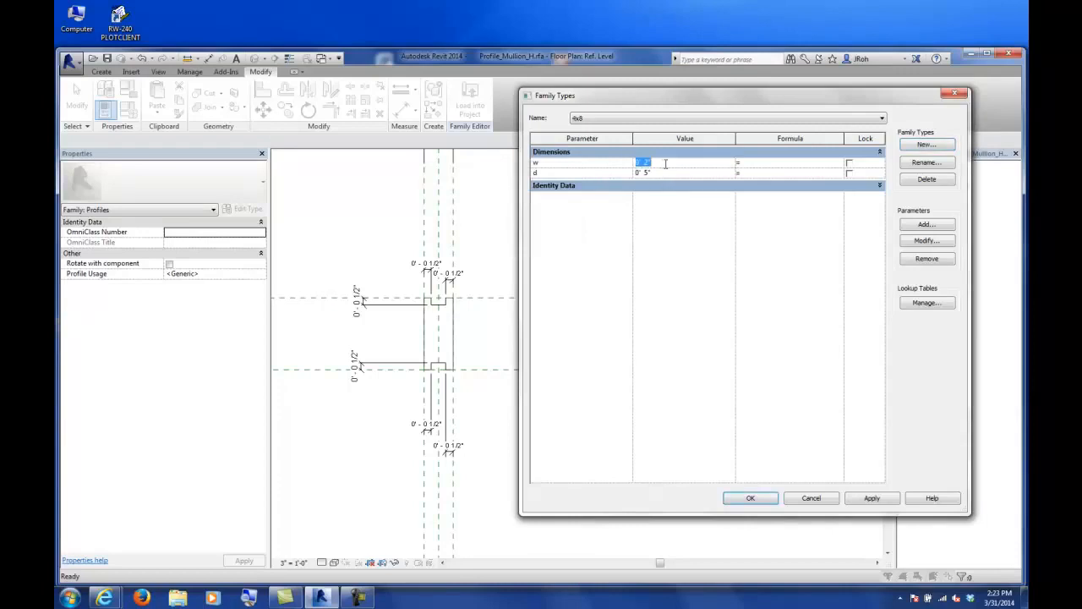
pyautogui.write('4"')
pyautogui.press('Tab')
pyautogui.click(694, 172)
pyautogui.write('8"')
pyautogui.press('Tab')
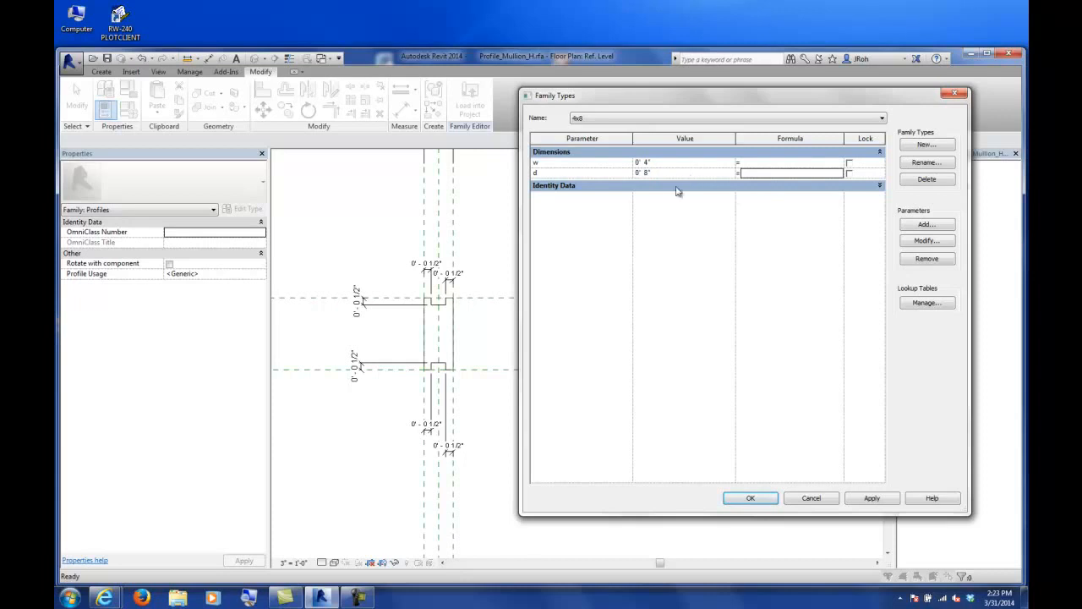
pyautogui.click(763, 499)
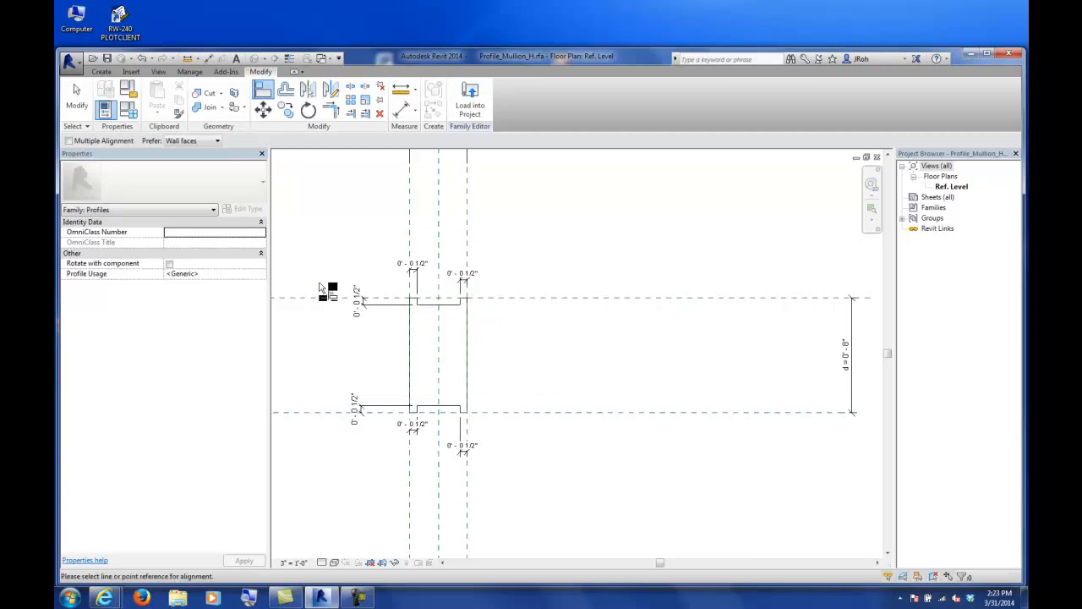
# Examine the resized 4x8 profile to check that its outline and notches follow the reference planes and locked dimensions.
pyautogui.scroll(5, 430, 362)
pyautogui.scroll(-2, 414, 350)
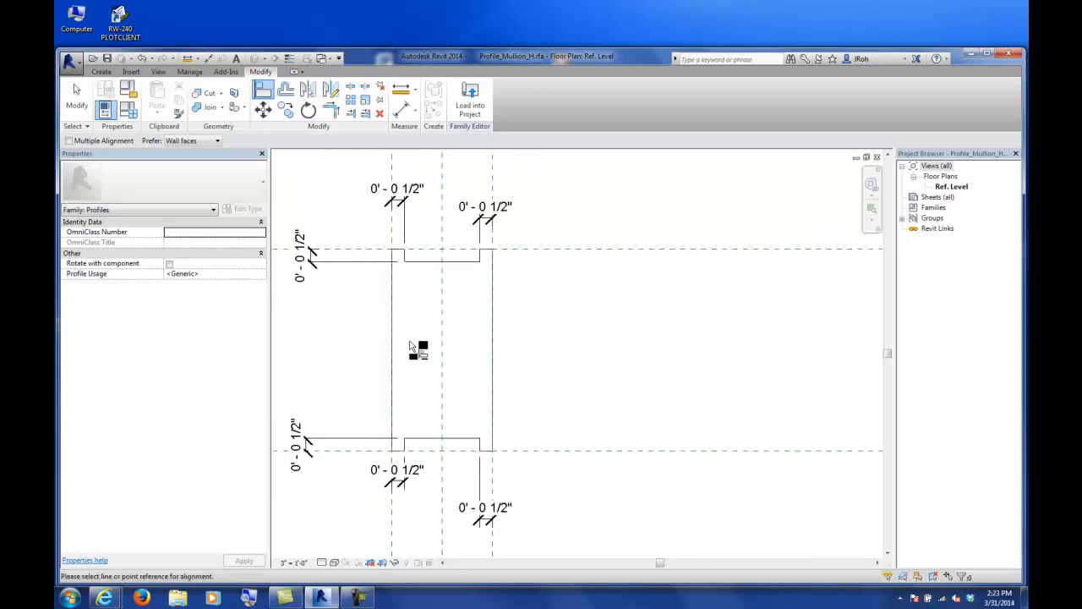
pyautogui.scroll(1, 418, 346)
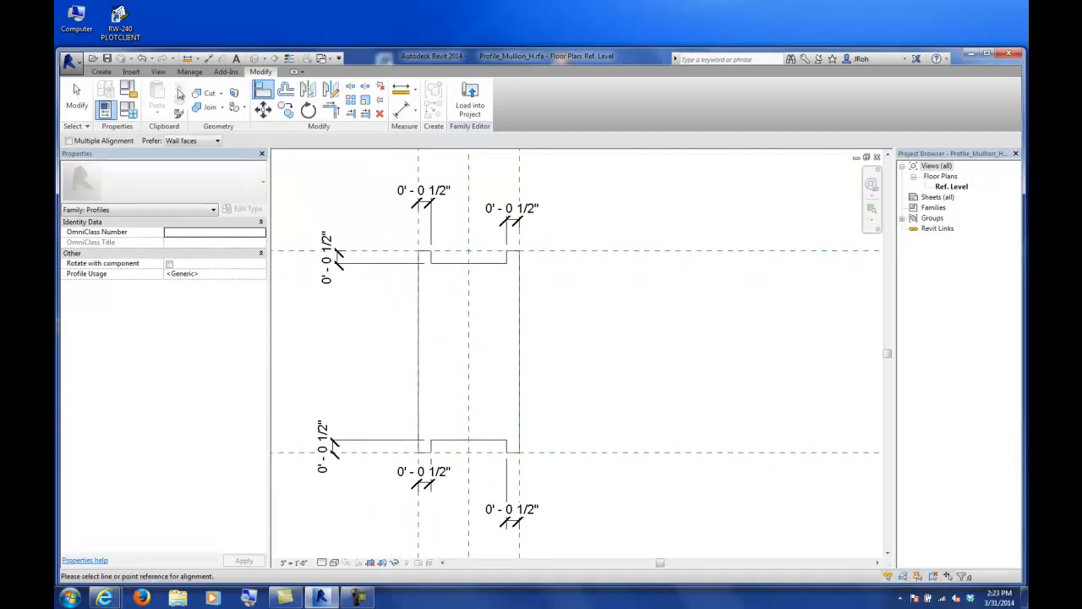
pyautogui.press('Escape')
pyautogui.press('a')
pyautogui.press('l')
pyautogui.click(69, 60)
pyautogui.click(506, 121)
pyautogui.scroll(3, 411, 244)
pyautogui.scroll(-5, 411, 218)
pyautogui.scroll(1, 430, 311)
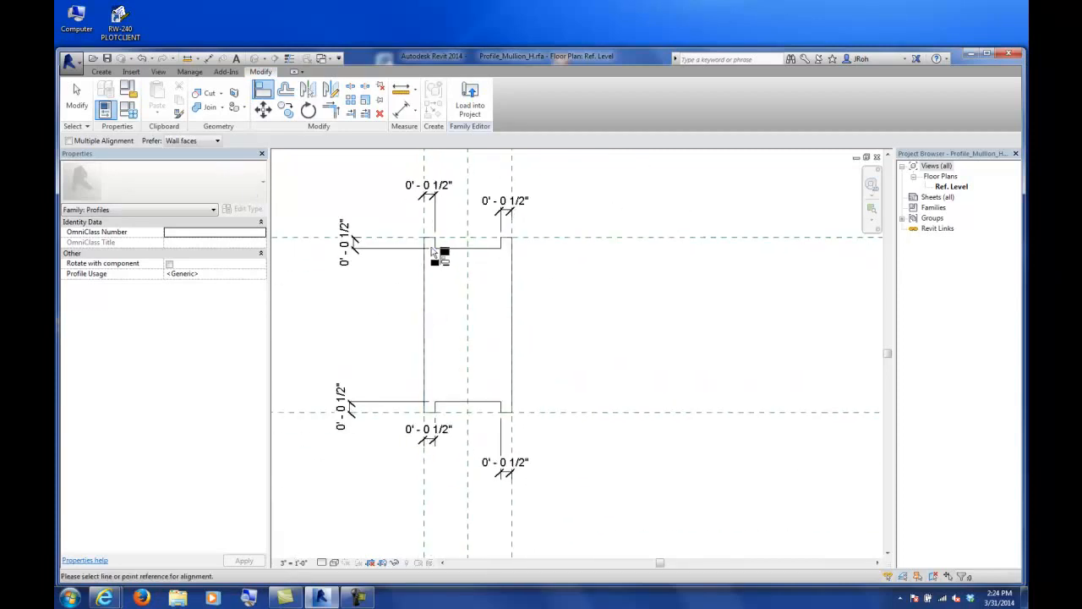
pyautogui.scroll(-2, 428, 302)
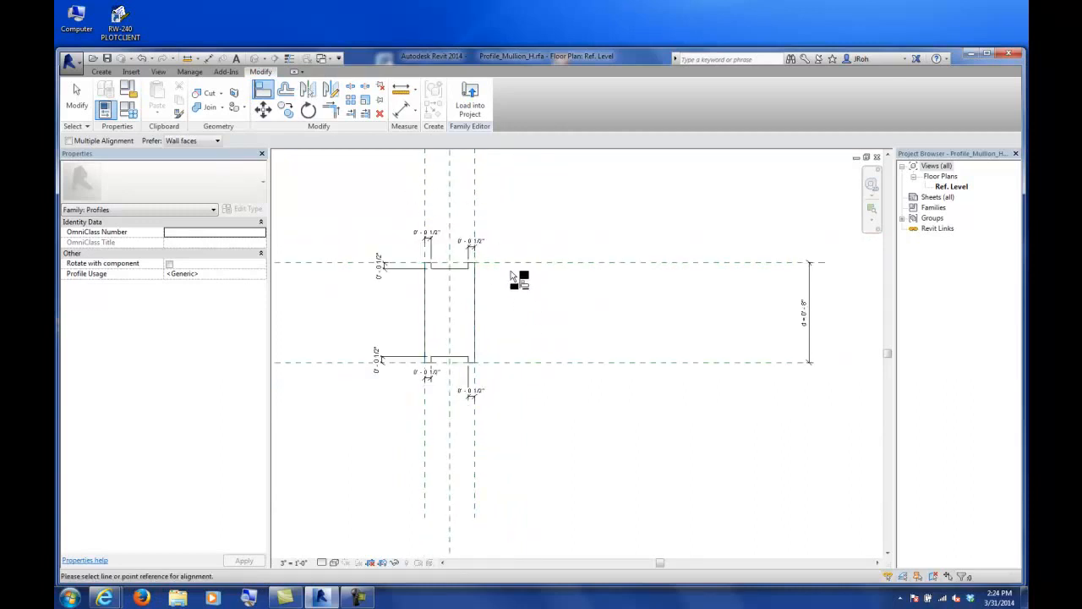
pyautogui.scroll(1, 505, 270)
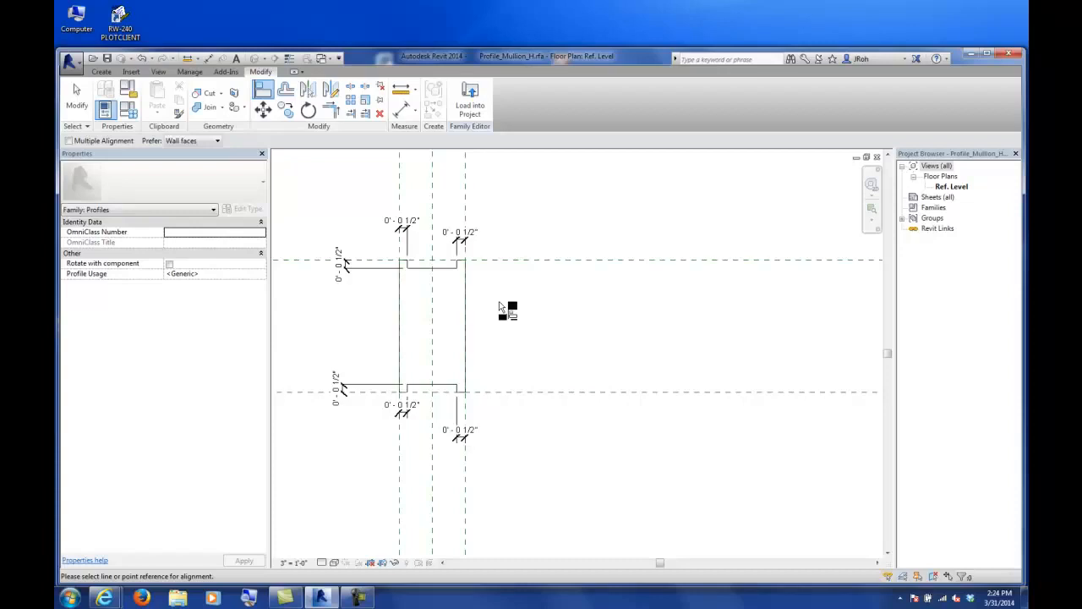
# Save a copy of the family as Profile_Mullion_Fin.rfa in the CS_WS-04 folder and leave the Align command.
pyautogui.click(89, 97)
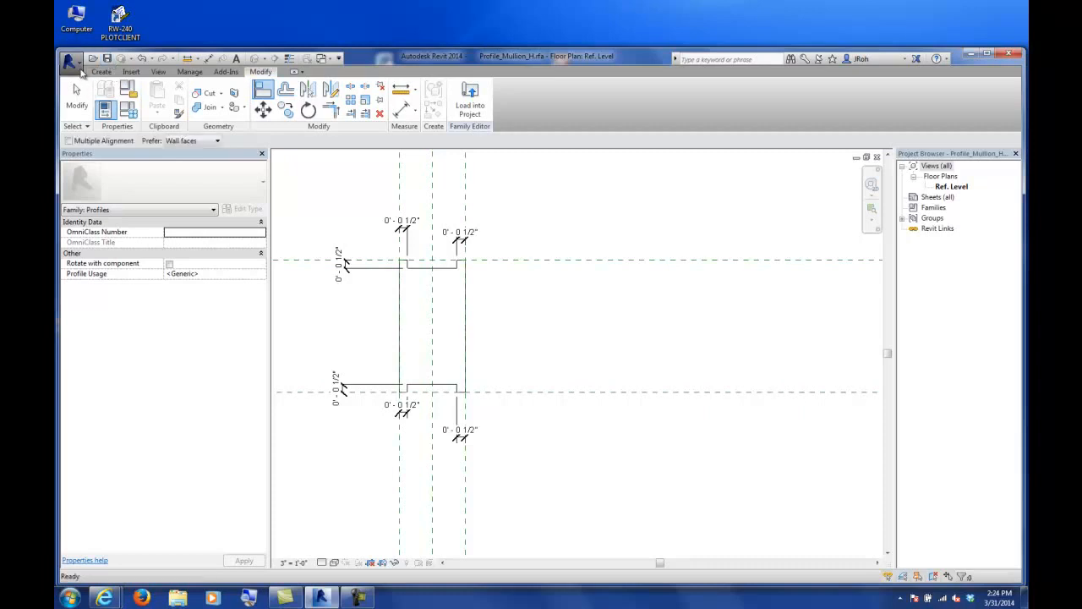
pyautogui.click(70, 59)
pyautogui.moveTo(97, 194)
pyautogui.click(165, 149)
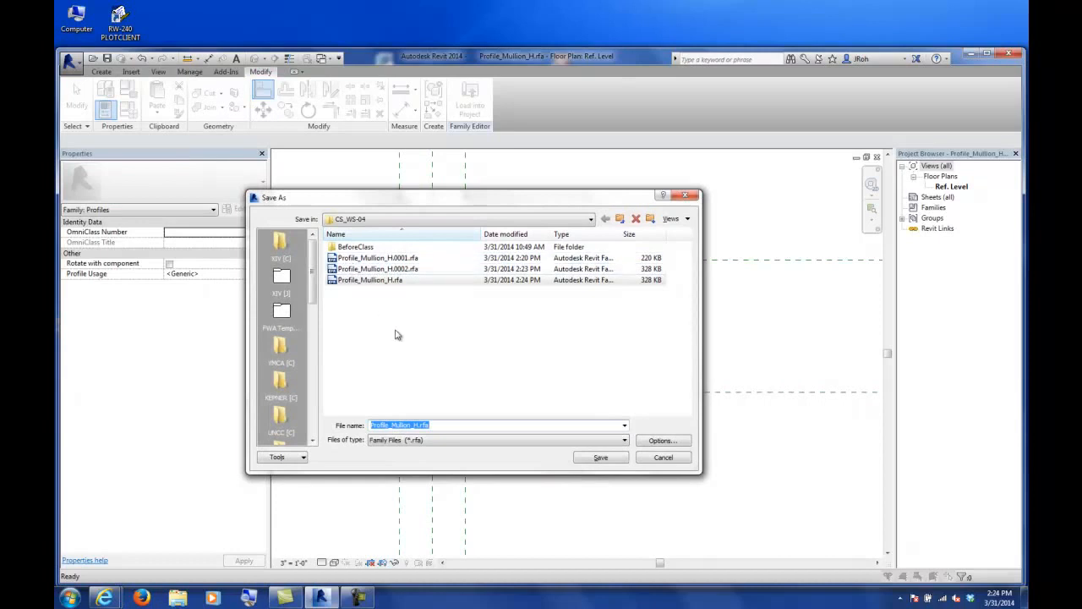
pyautogui.click(415, 426)
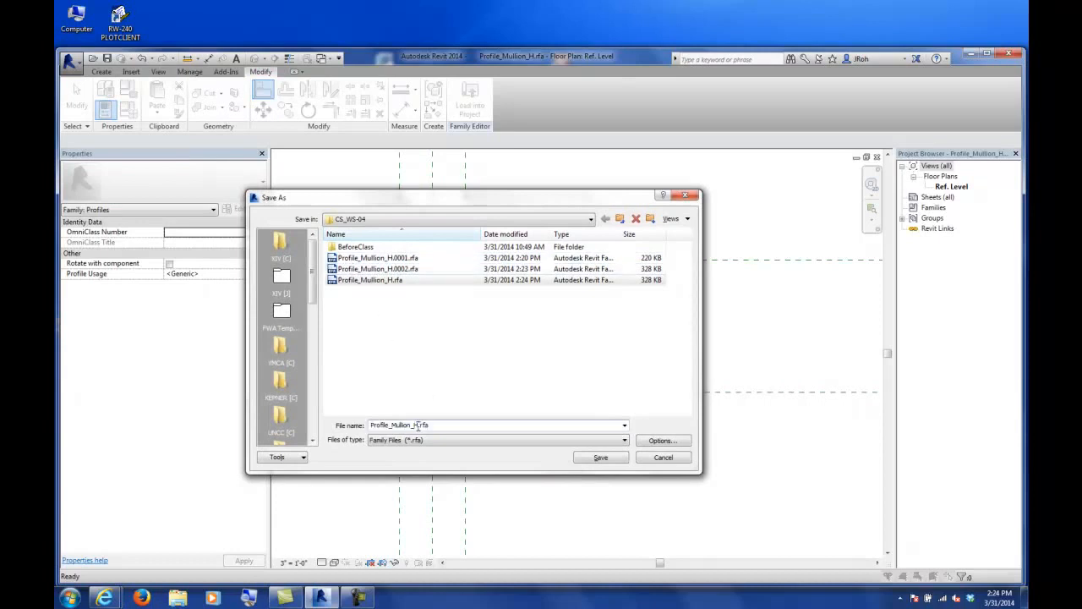
pyautogui.press('BackSpace')
pyautogui.write('Fin')
pyautogui.press('Return')
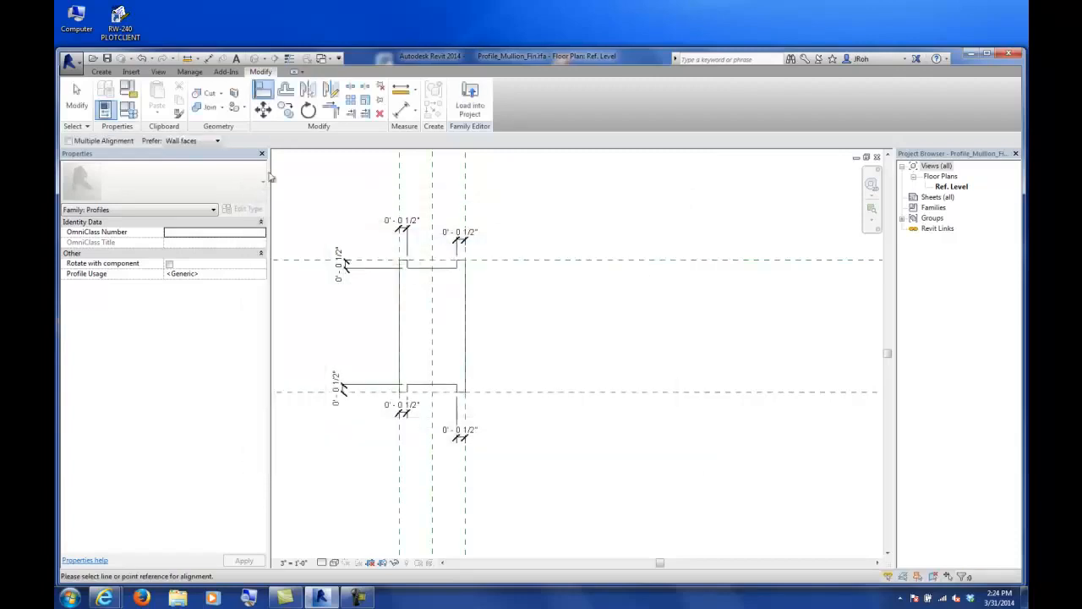
pyautogui.click(76, 96)
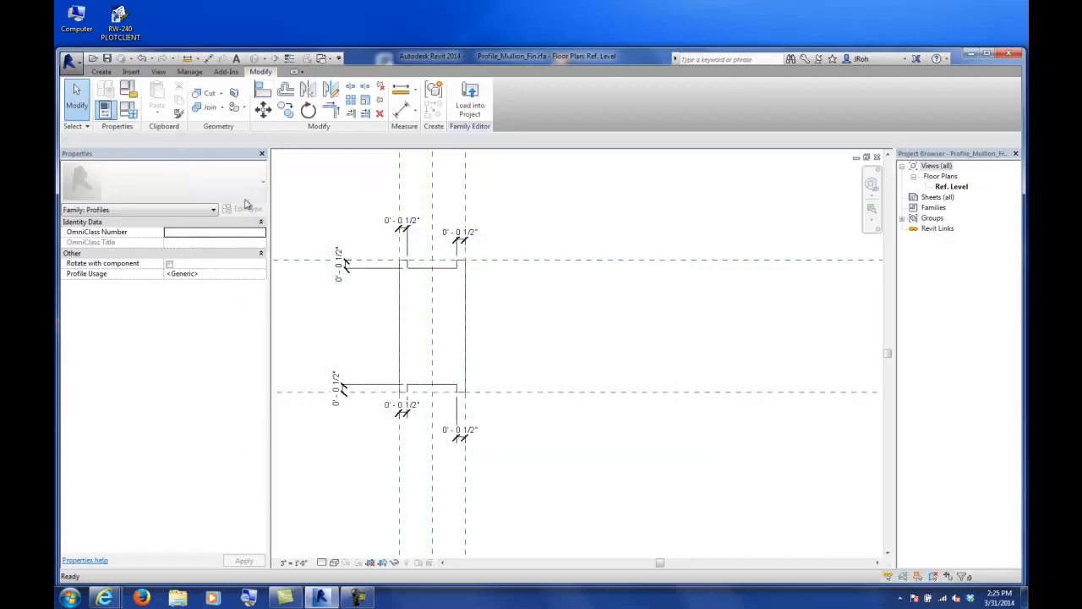
# Delete the H-shaped profile outline and its notch dimensions, keeping the reference planes and the w and d dimensions.
pyautogui.scroll(-2, 397, 294)
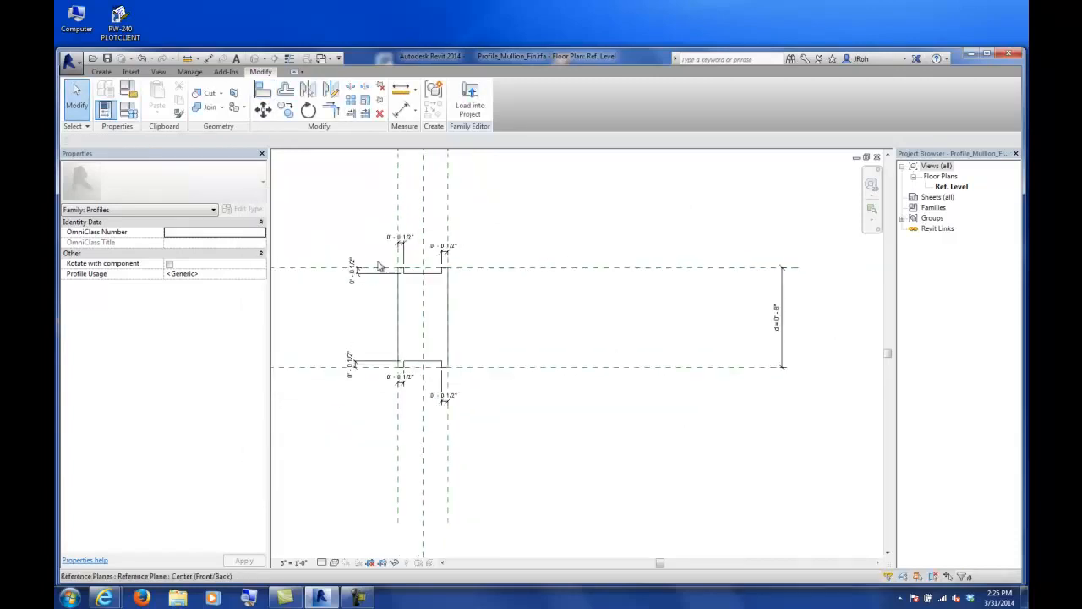
pyautogui.moveTo(310, 190); pyautogui.dragTo(542, 466)
pyautogui.press('Delete')
pyautogui.moveTo(450, 326); pyautogui.dragTo(495, 312, button='middle')
pyautogui.scroll(-4, 524, 270)
pyautogui.scroll(4, 517, 301)
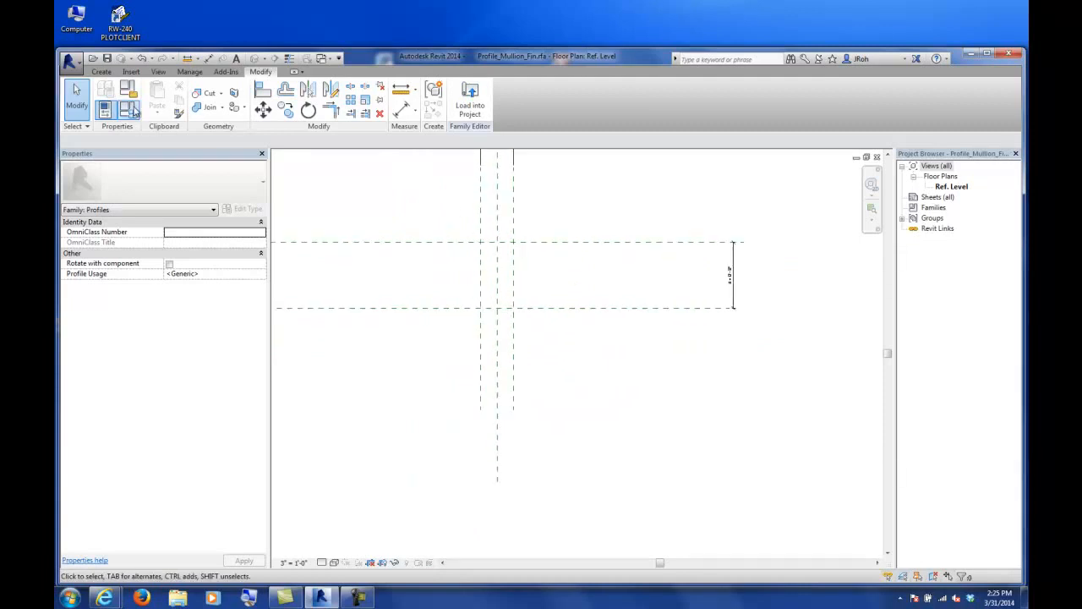
# Delete the existing family types and set d to 1' 6" and w to 3".
pyautogui.click(128, 110)
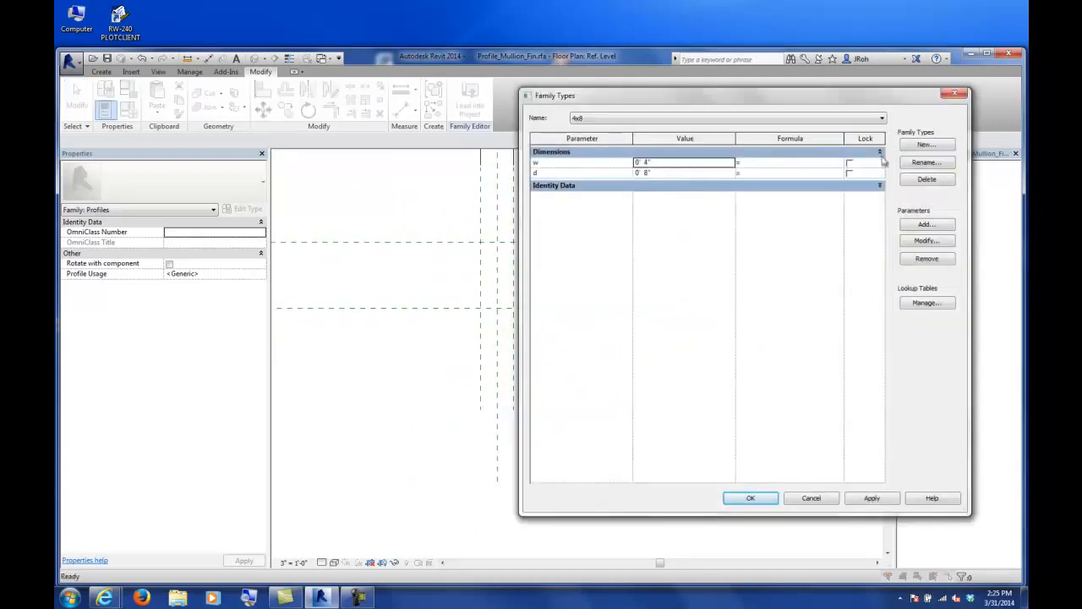
pyautogui.click(905, 179)
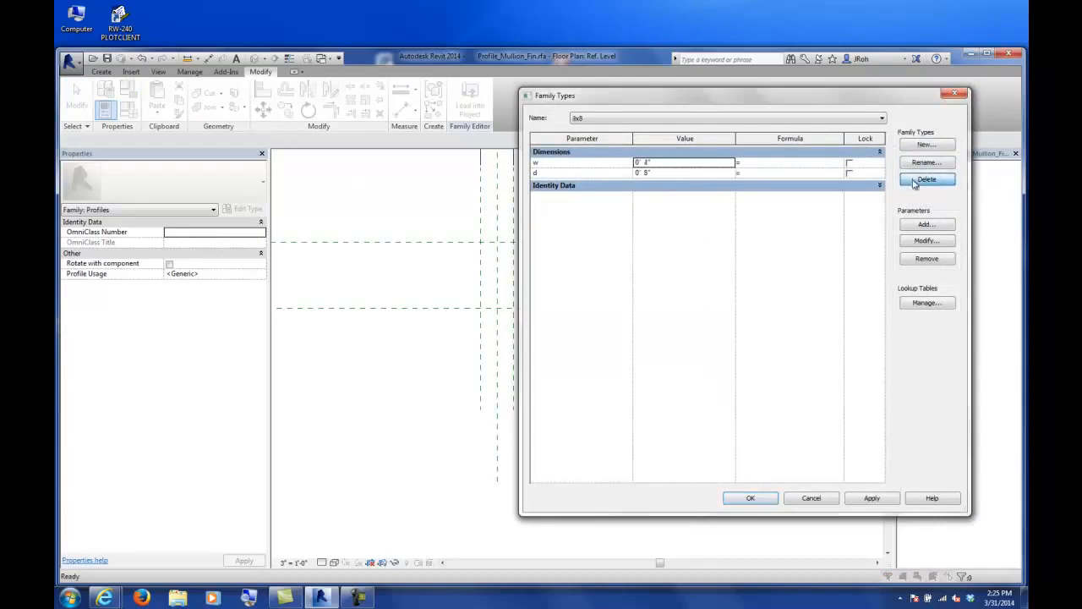
pyautogui.click(668, 174)
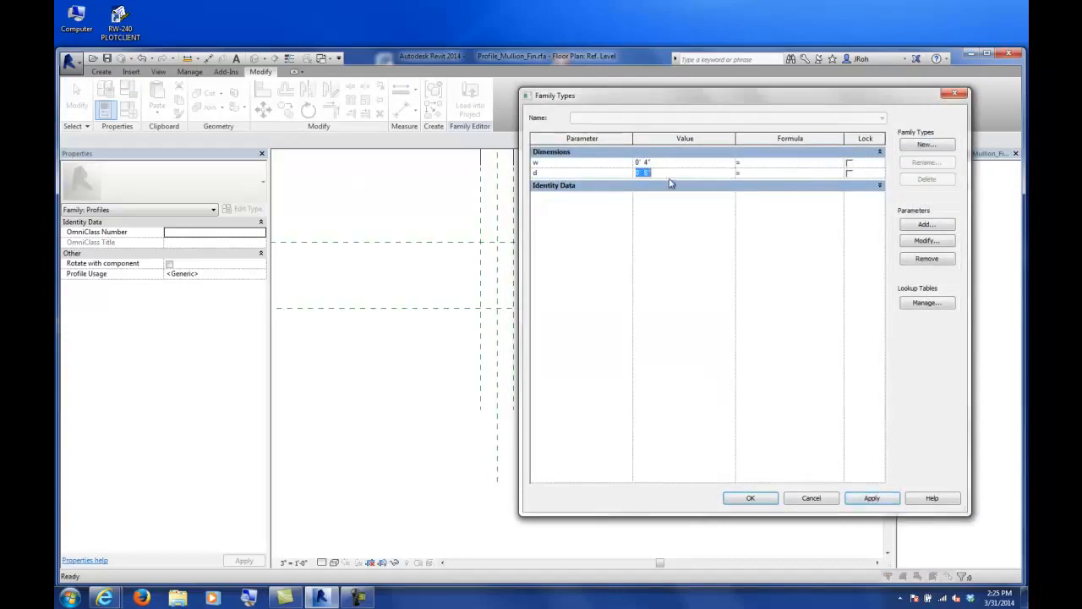
pyautogui.write('18')
pyautogui.press('Tab')
pyautogui.click(663, 163)
pyautogui.write('3')
pyautogui.press('Tab')
pyautogui.click(750, 498)
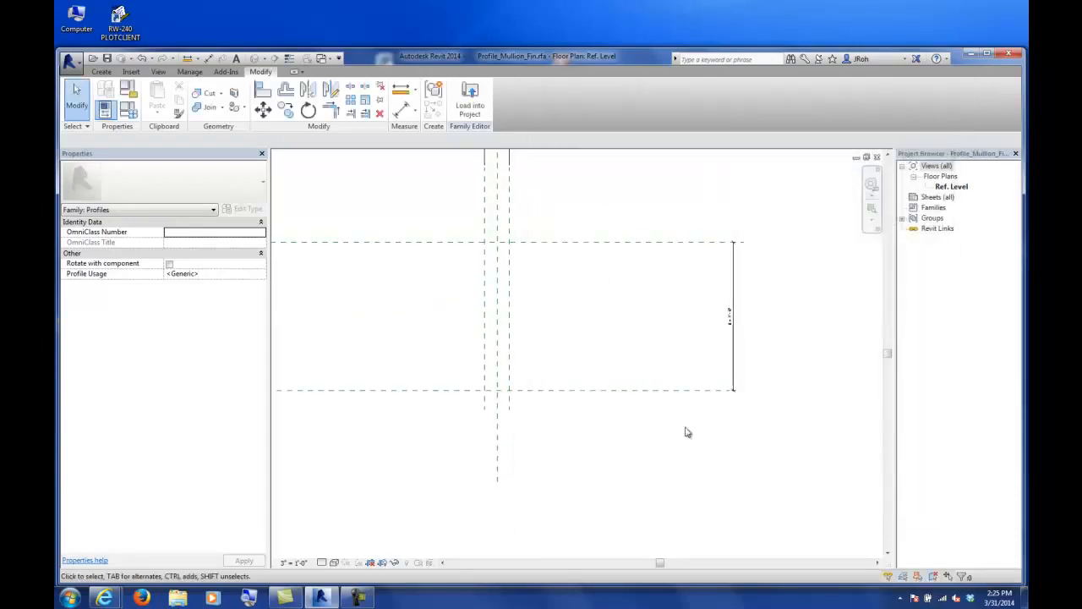
# Draw a horizontal reference plane about 4" below the Center (Front/Back) plane, crossing all three vertical planes.
pyautogui.scroll(1, 515, 298)
pyautogui.moveTo(511, 290); pyautogui.dragTo(544, 296, button='middle')
pyautogui.click(101, 72)
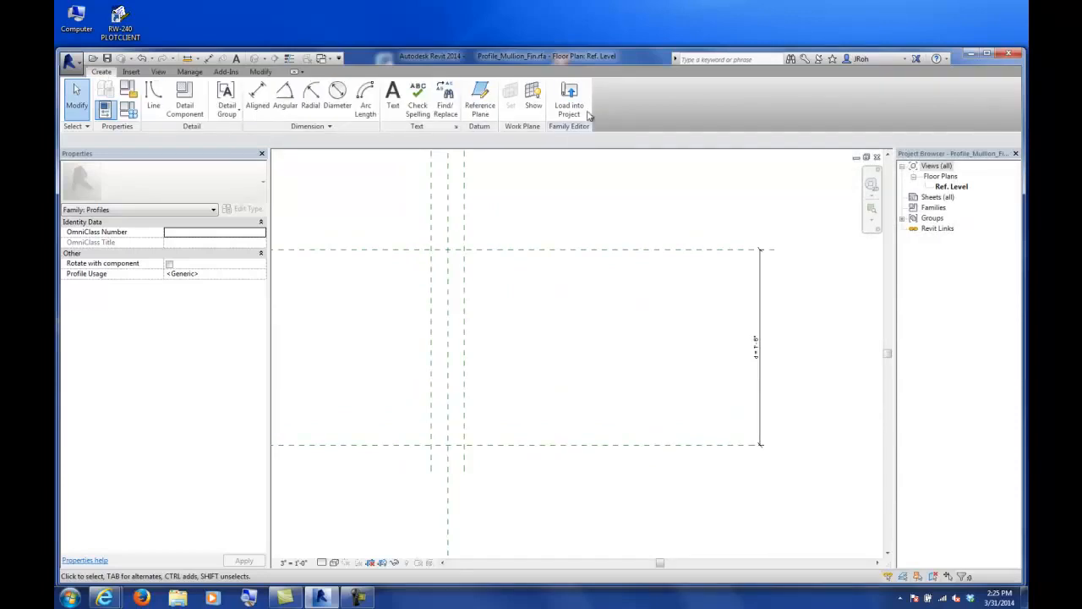
pyautogui.click(481, 95)
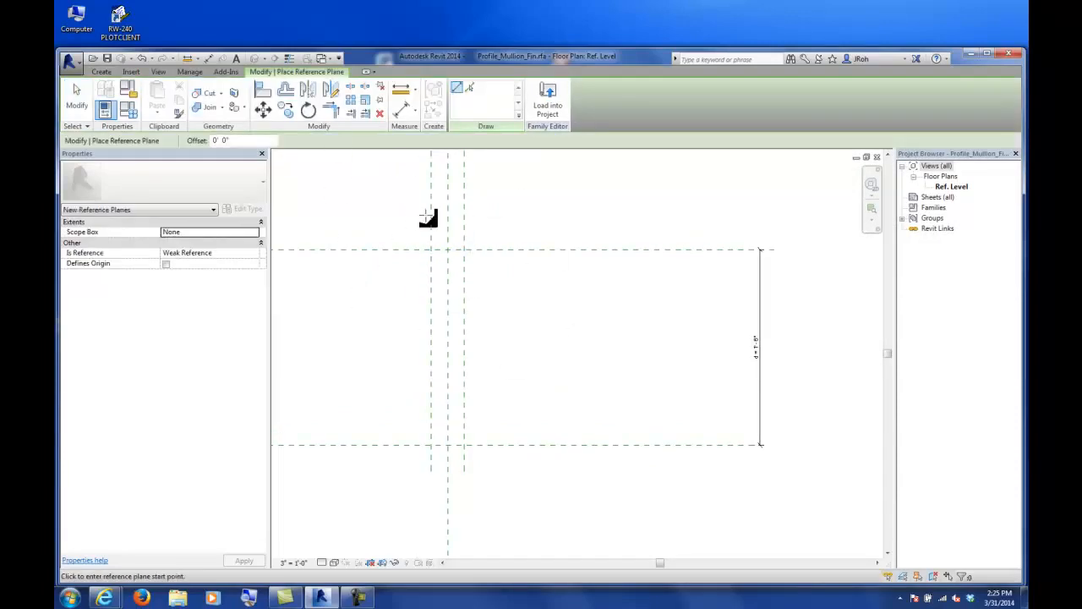
pyautogui.click(324, 293)
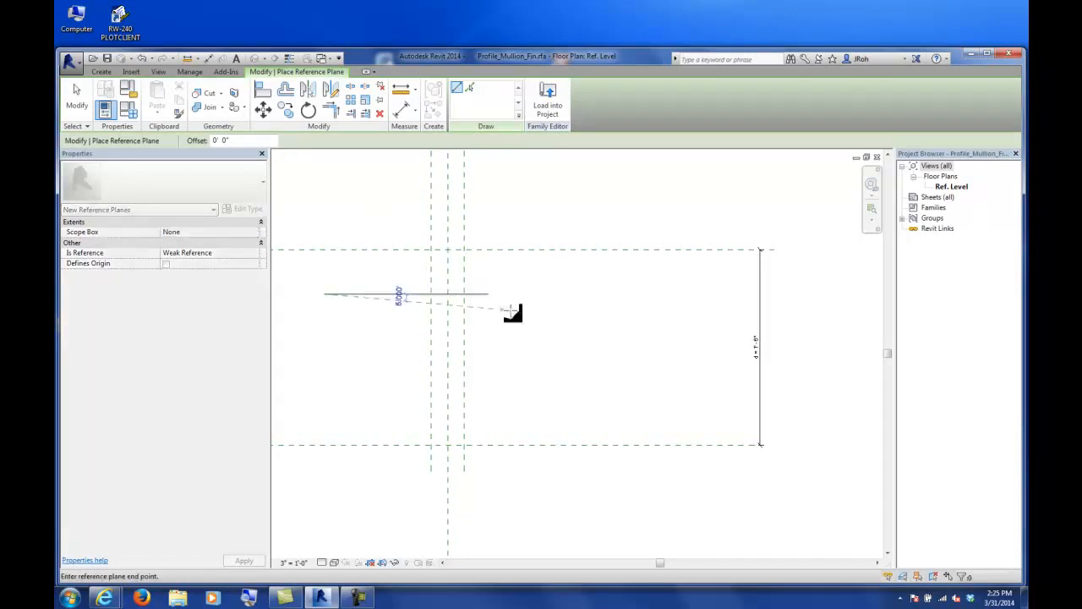
pyautogui.click(579, 294)
pyautogui.press('Escape')
pyautogui.press('Escape')
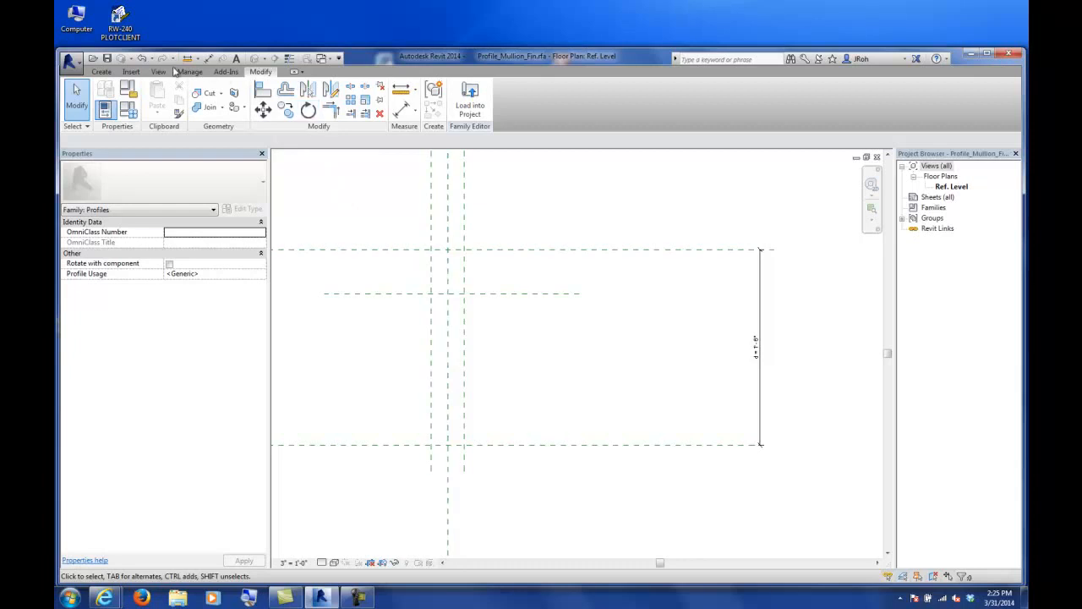
# Draw a vertical reference plane about 0.7" left of the Center (Left/Right) plane, crossing the lower horizontal plane.
pyautogui.click(101, 71)
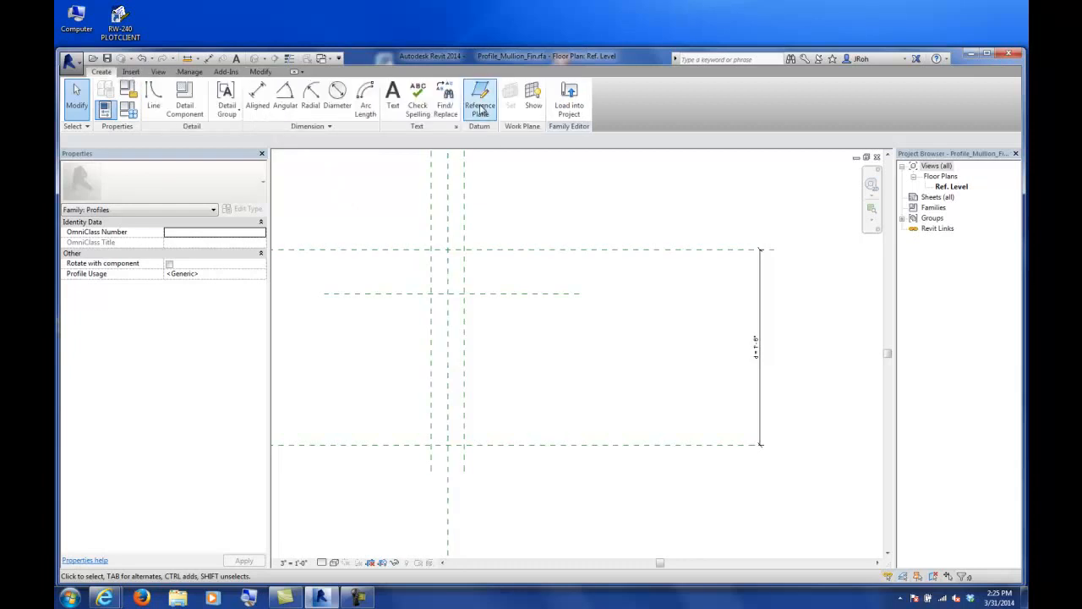
pyautogui.click(479, 110)
pyautogui.scroll(3, 452, 457)
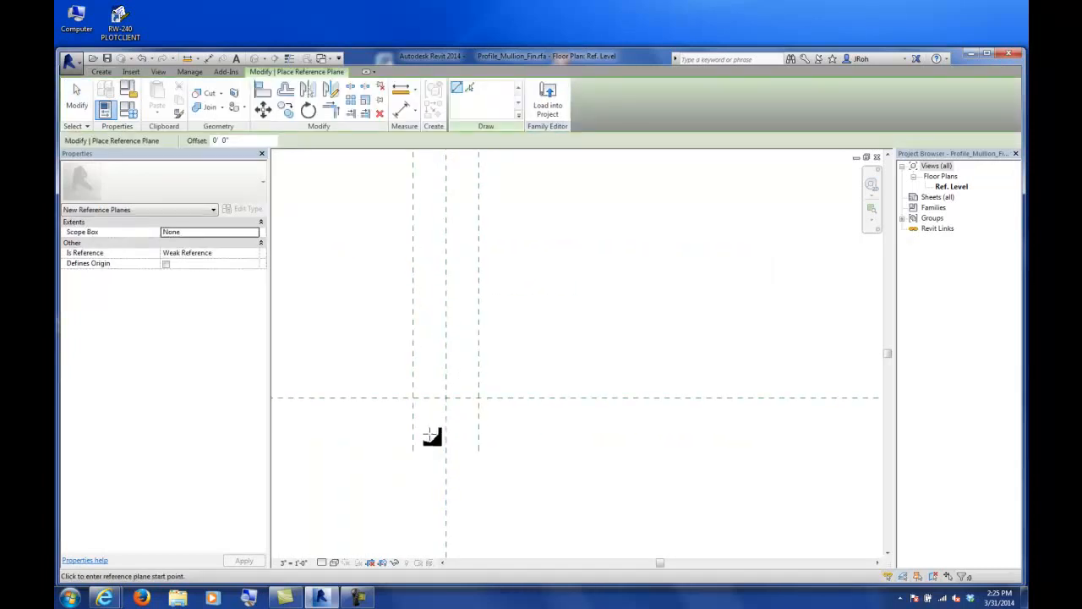
pyautogui.click(431, 439)
pyautogui.click(431, 226)
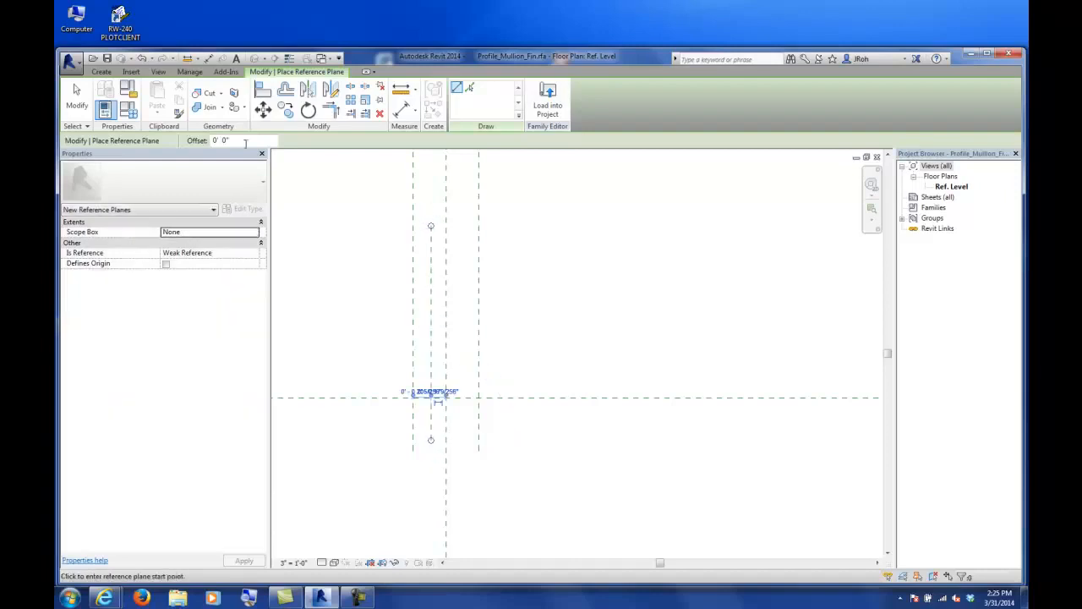
pyautogui.click(77, 97)
# Mirror a copy of the new vertical reference plane about the Center (Left/Right) plane.
pyautogui.click(432, 336)
pyautogui.click(308, 90)
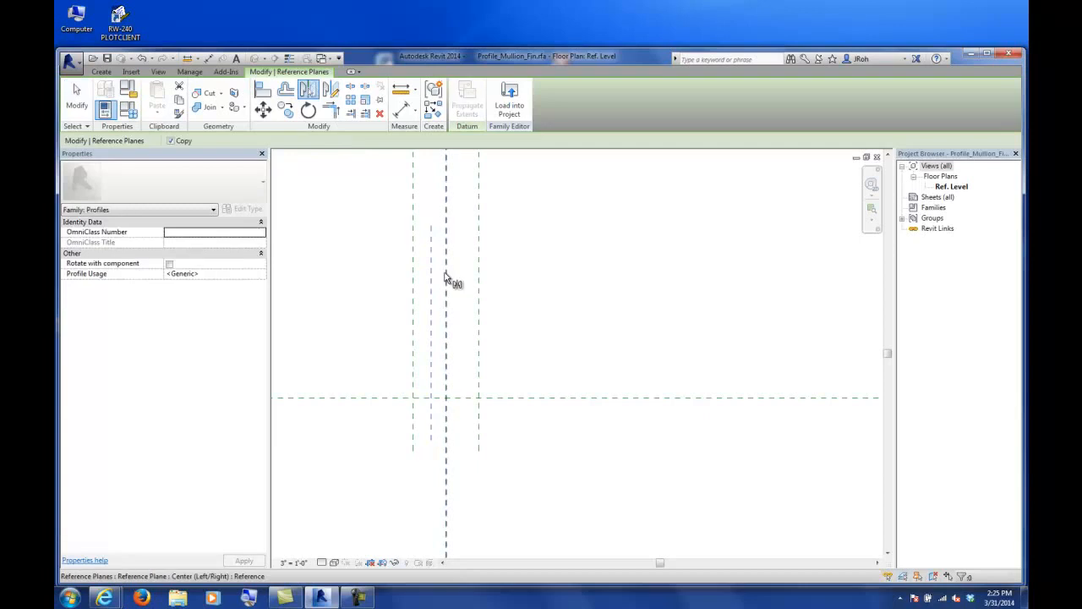
pyautogui.click(446, 283)
pyautogui.click(377, 305)
# Add an aligned dimension between the Center (Front/Back) plane and the short horizontal reference plane below it.
pyautogui.scroll(-3, 370, 271)
pyautogui.moveTo(365, 246); pyautogui.dragTo(401, 326, button='middle')
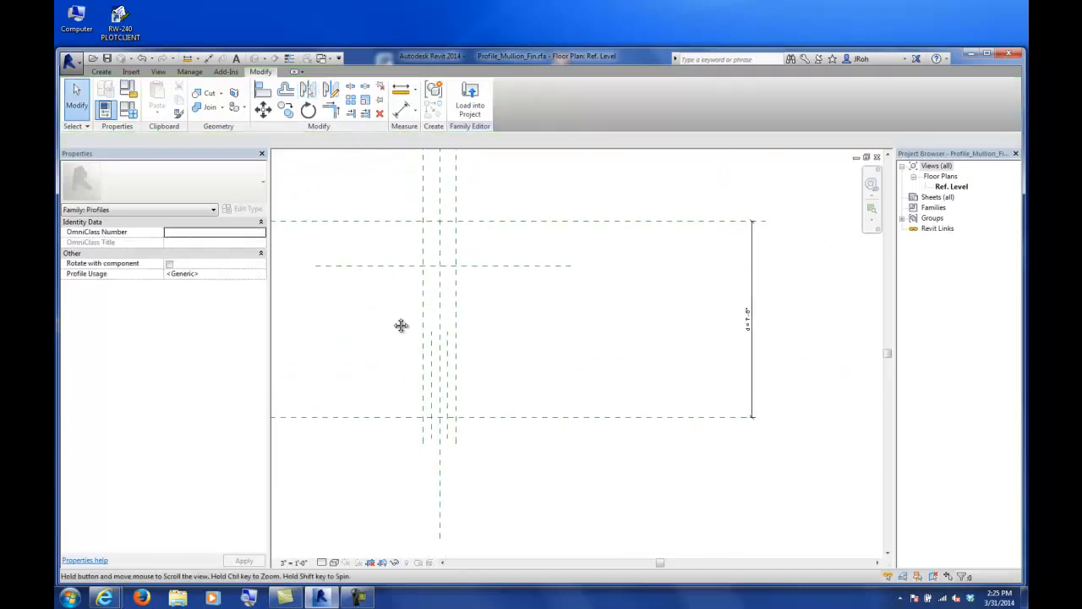
pyautogui.click(402, 110)
pyautogui.click(524, 222)
pyautogui.click(530, 266)
pyautogui.click(578, 251)
# Dimension the two inner vertical planes with equal spacing about the center plane and add an overall dimension between them.
pyautogui.click(433, 406)
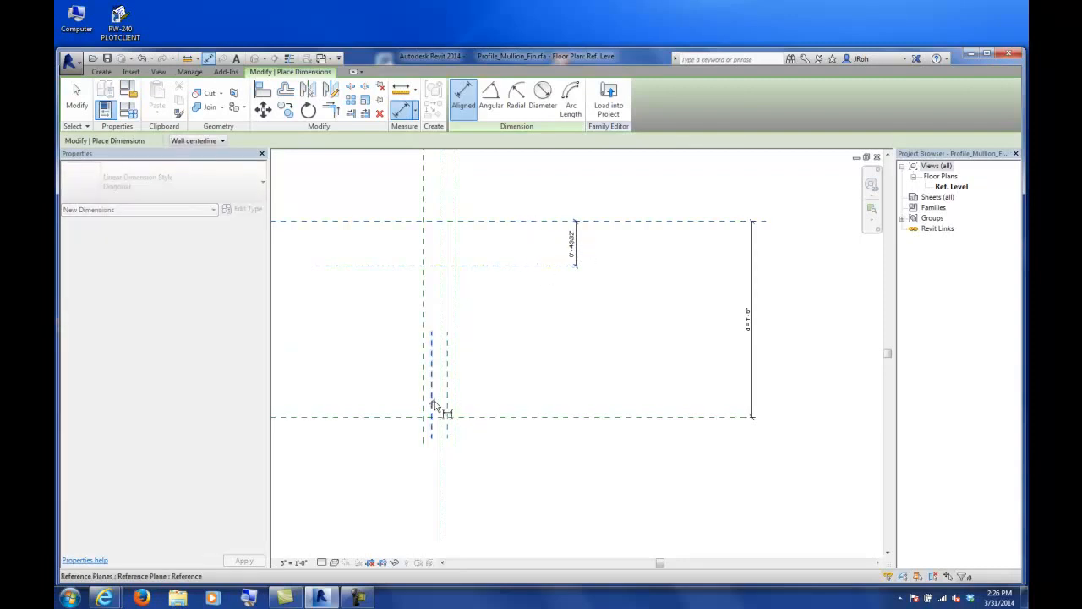
pyautogui.click(447, 409)
pyautogui.click(440, 427)
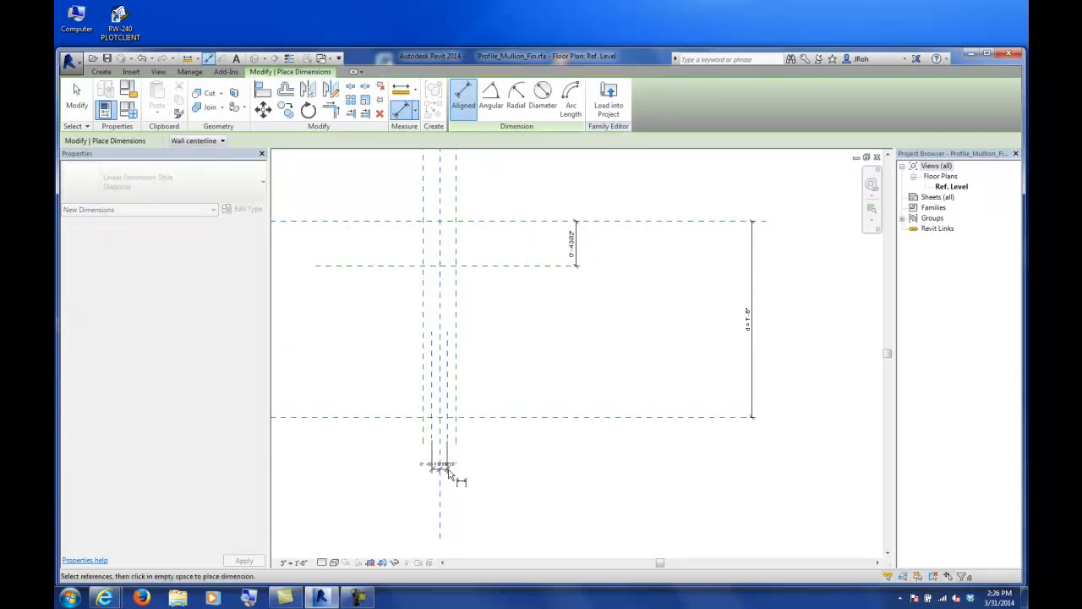
pyautogui.click(440, 467)
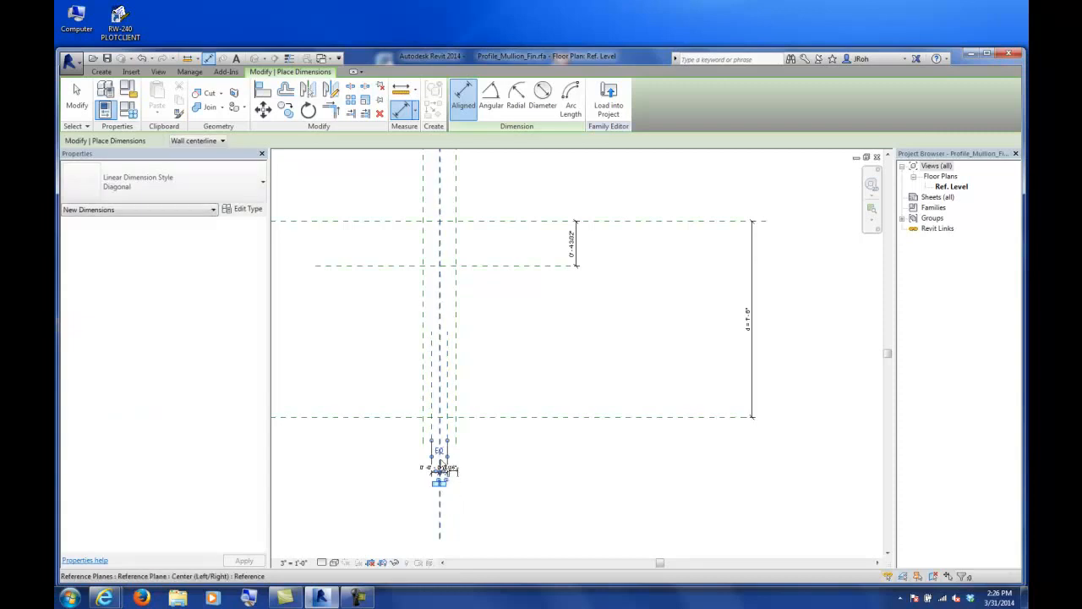
pyautogui.click(435, 406)
pyautogui.click(440, 488)
pyautogui.scroll(-2, 473, 472)
pyautogui.moveTo(504, 395); pyautogui.dragTo(497, 421, button='middle')
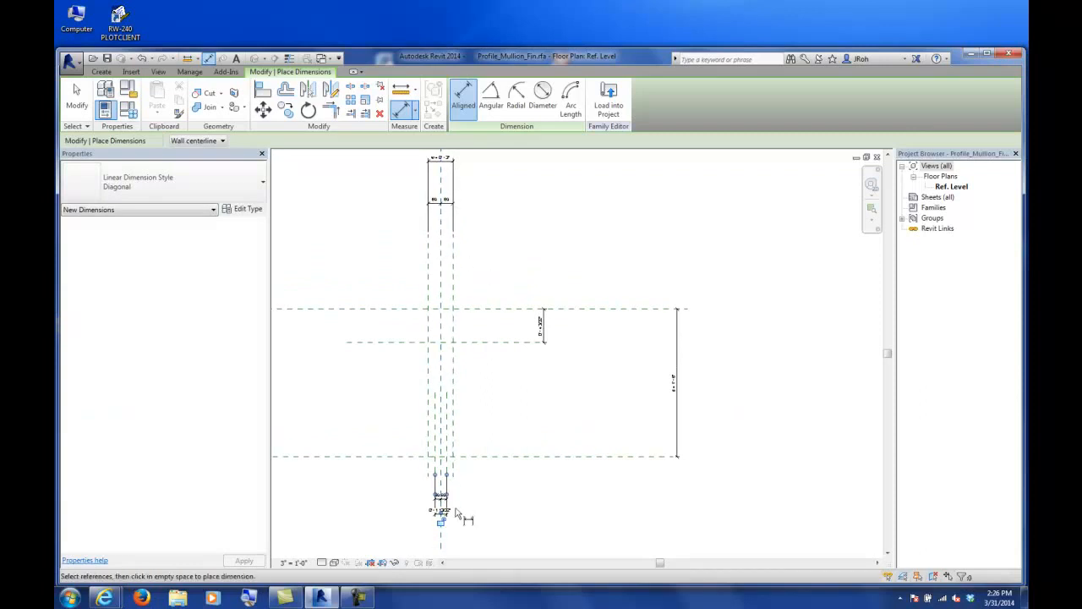
pyautogui.scroll(4, 443, 494)
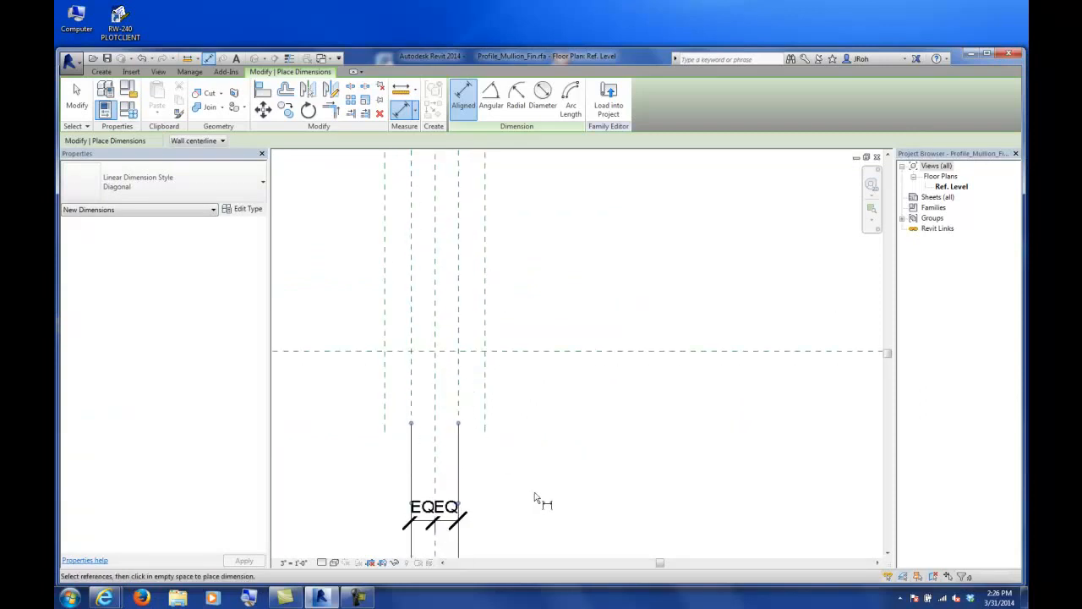
pyautogui.moveTo(520, 483); pyautogui.dragTo(553, 292, button='middle')
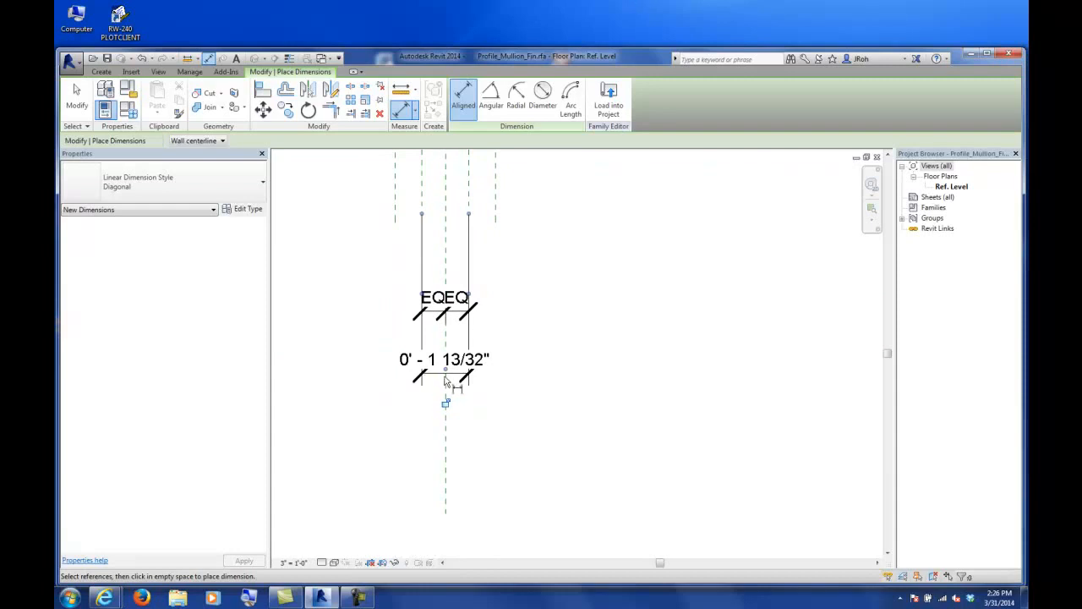
pyautogui.scroll(-4, 565, 354)
pyautogui.moveTo(573, 268); pyautogui.dragTo(529, 409, button='middle')
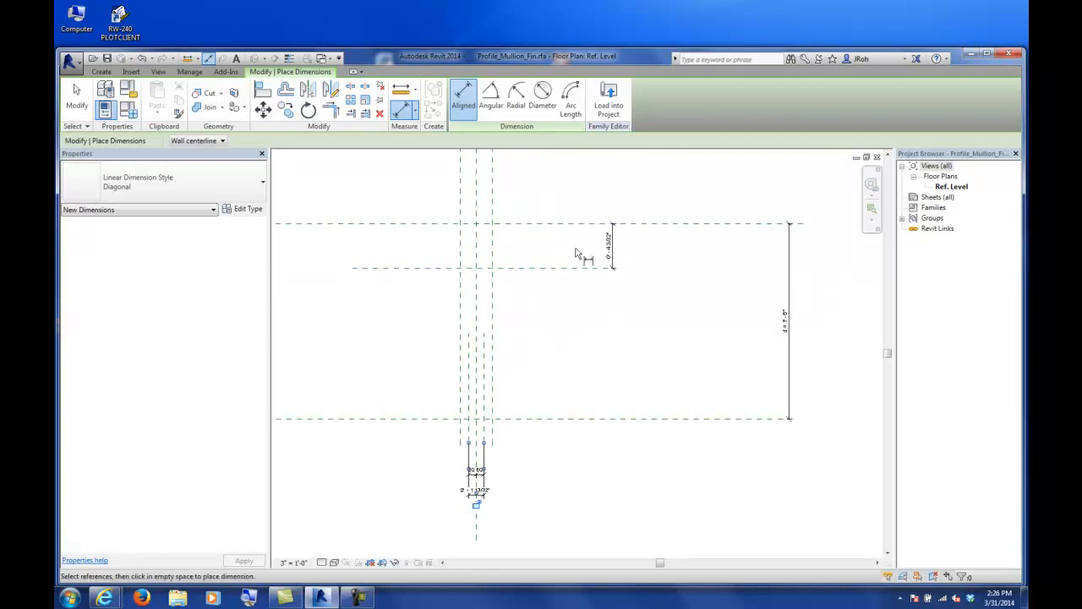
pyautogui.click(73, 88)
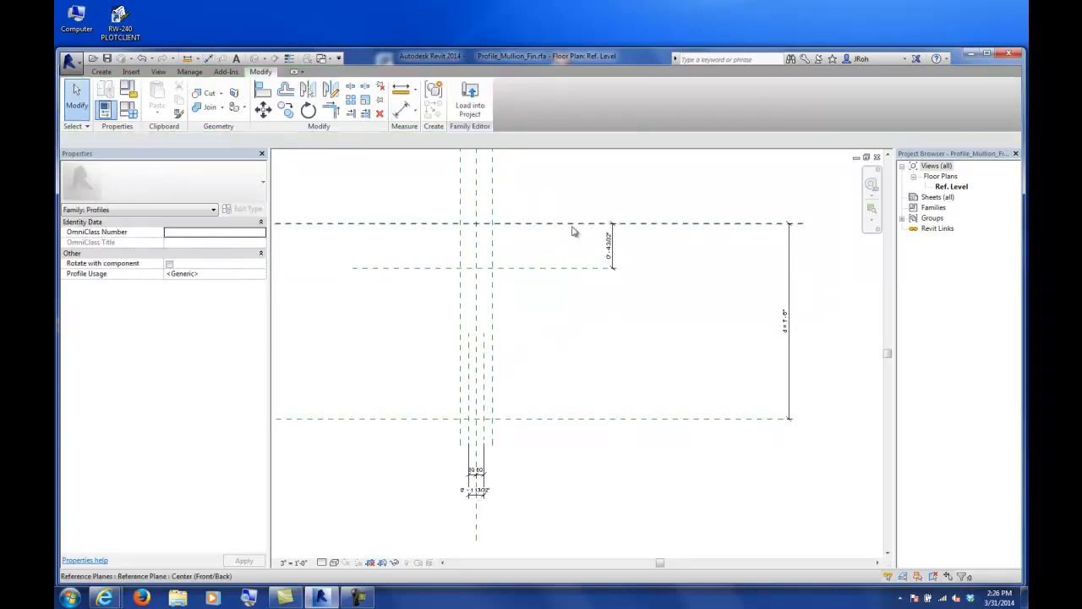
# Label the dimension between the two upper horizontal planes with a new type parameter named dF.
pyautogui.click(609, 247)
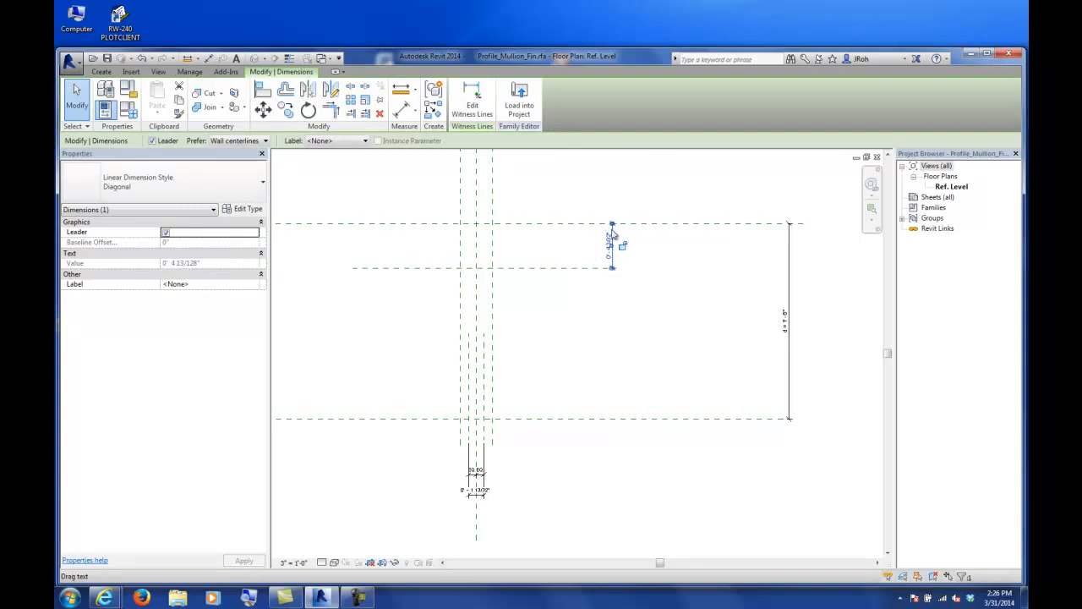
pyautogui.click(348, 140)
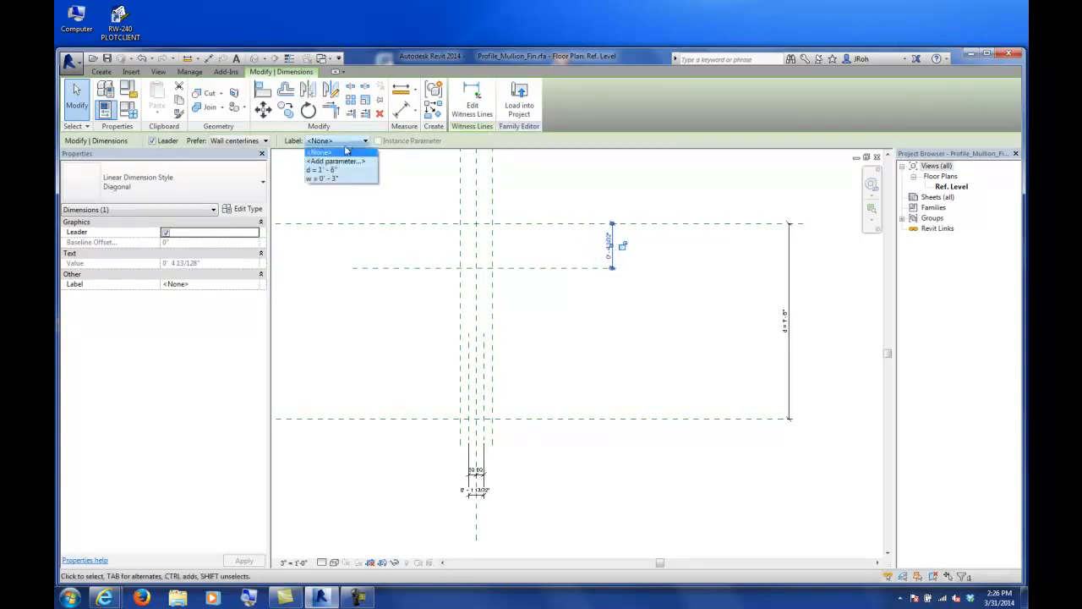
pyautogui.click(331, 161)
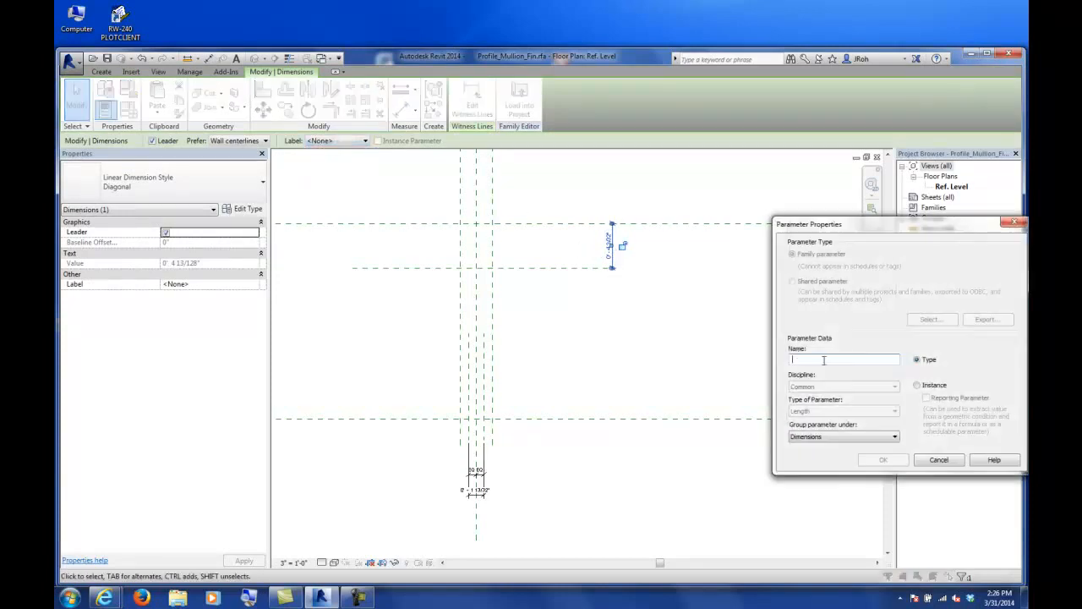
pyautogui.write('dF')
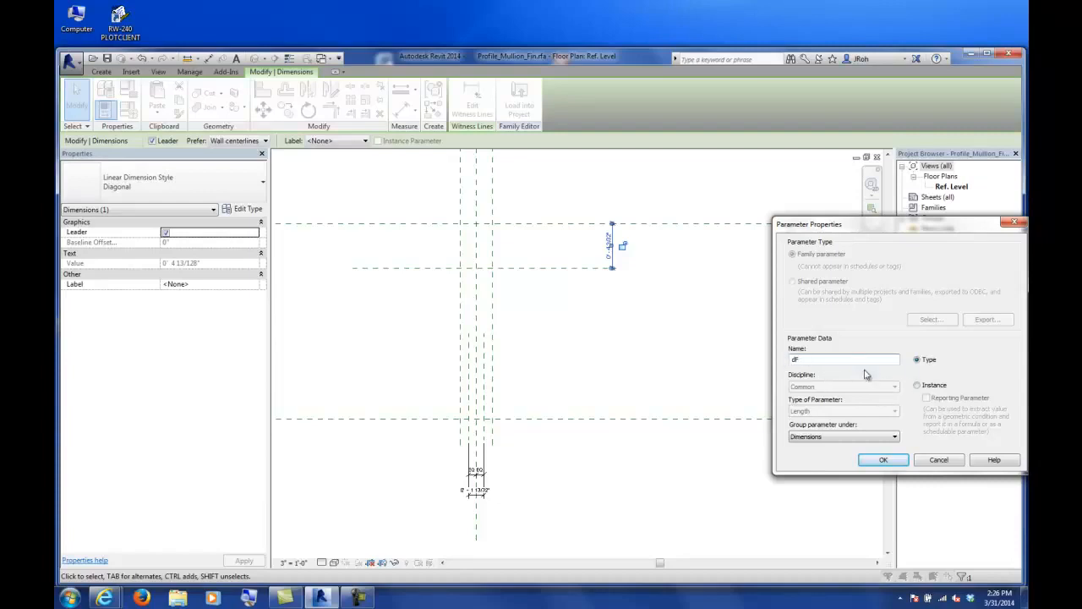
pyautogui.click(881, 461)
pyautogui.click(571, 328)
# Label the overall dimension between the inner vertical planes with a new type parameter named wF.
pyautogui.click(486, 499)
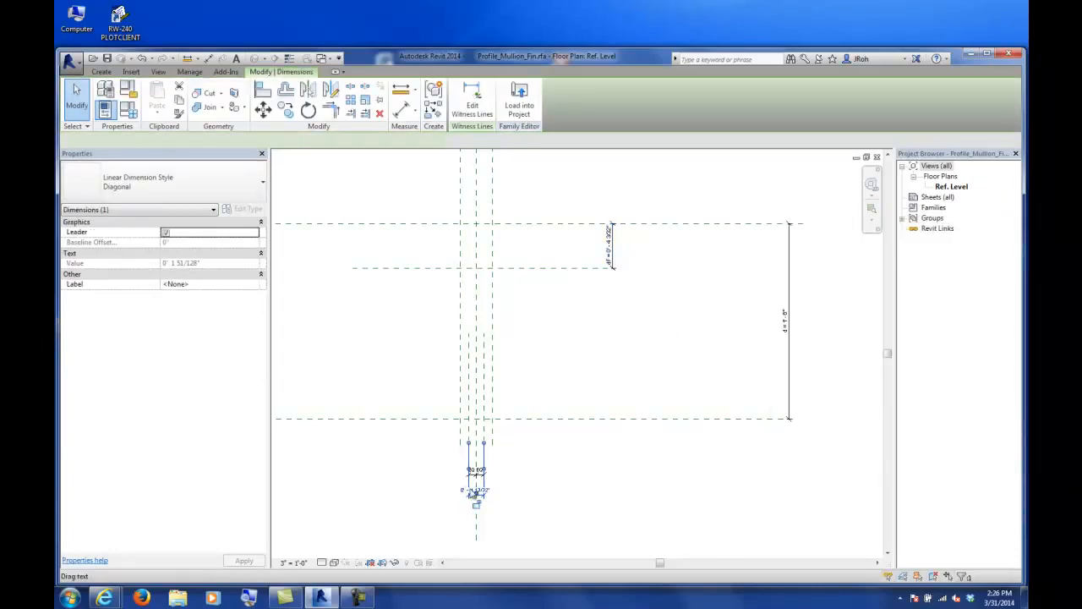
pyautogui.click(325, 141)
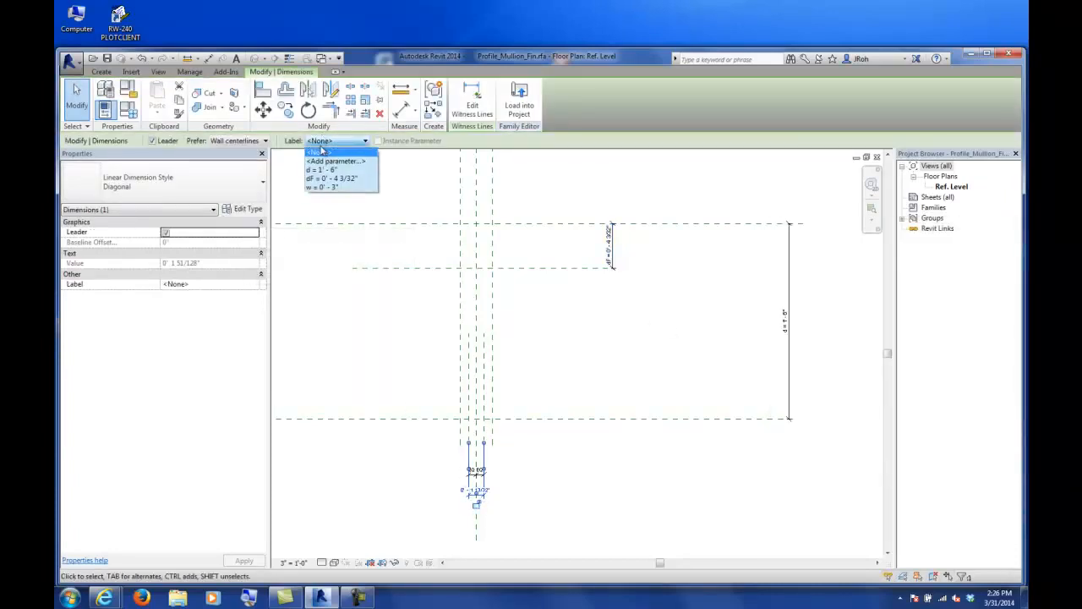
pyautogui.click(330, 161)
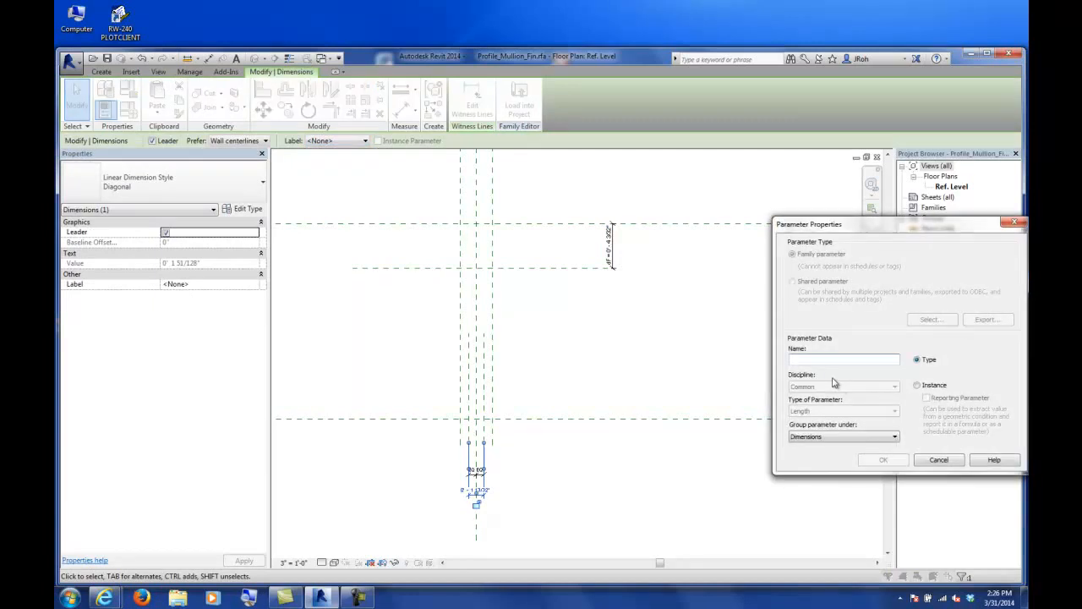
pyautogui.write('wP')
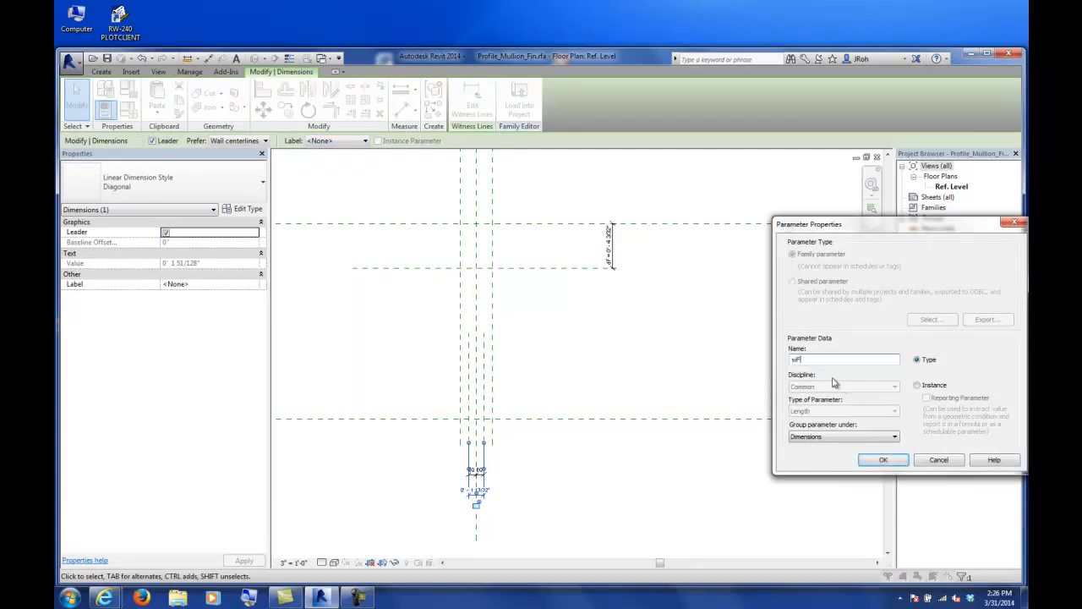
pyautogui.click(884, 460)
pyautogui.click(609, 355)
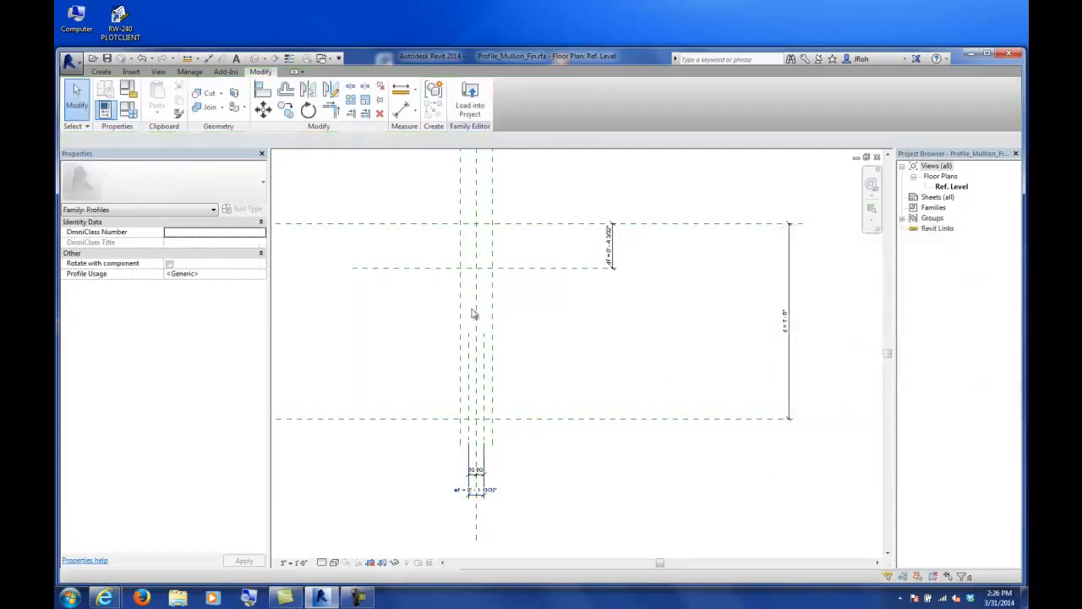
# Set the family parameter wF to 1" and dF to 4".
pyautogui.click(127, 108)
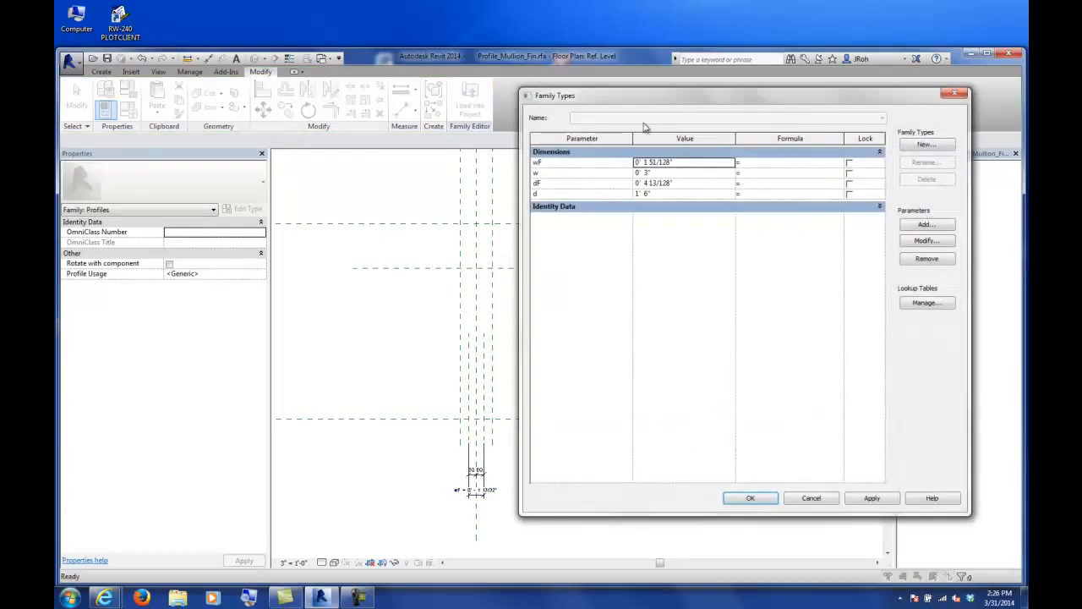
pyautogui.moveTo(645, 102); pyautogui.dragTo(456, 95)
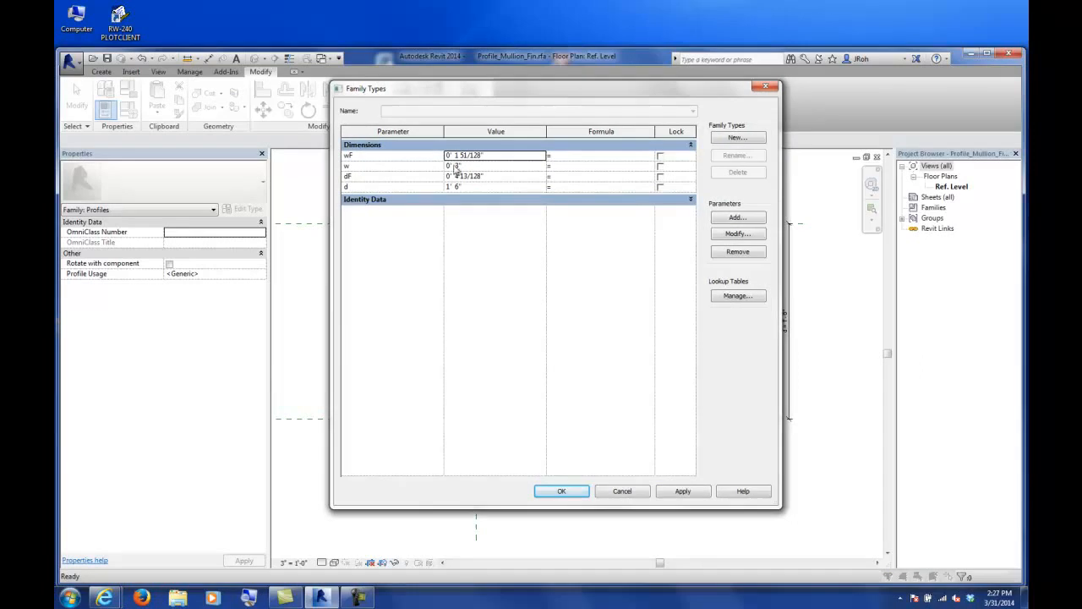
pyautogui.click(501, 163)
pyautogui.click(505, 160)
pyautogui.write('1')
pyautogui.press('Tab')
pyautogui.click(507, 177)
pyautogui.write('4')
pyautogui.press('Tab')
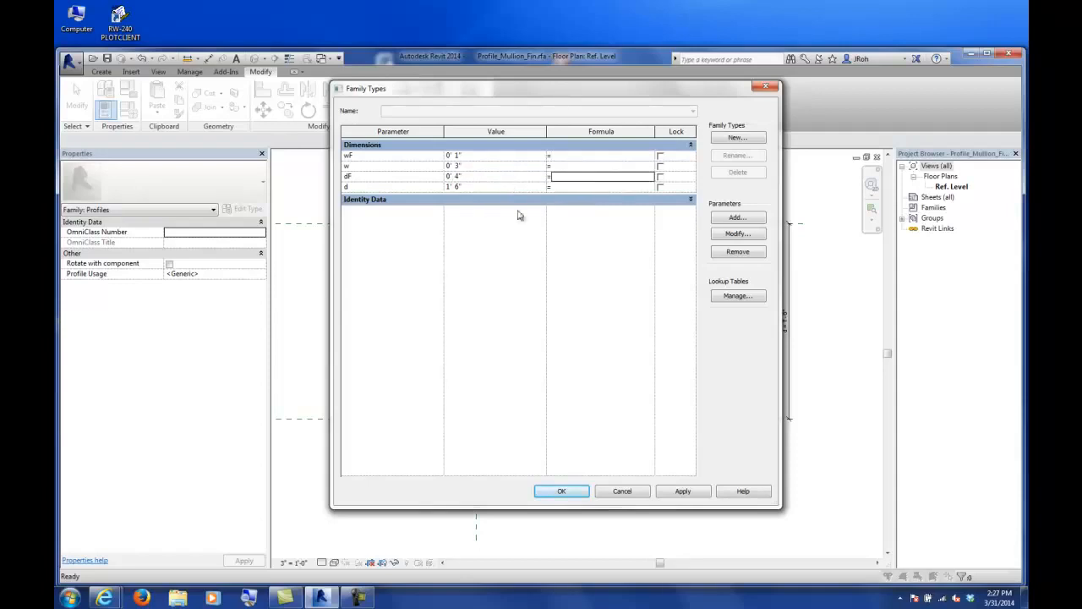
# Apply the edited parameter values to the family and close the Family Types dialog.
pyautogui.click(681, 491)
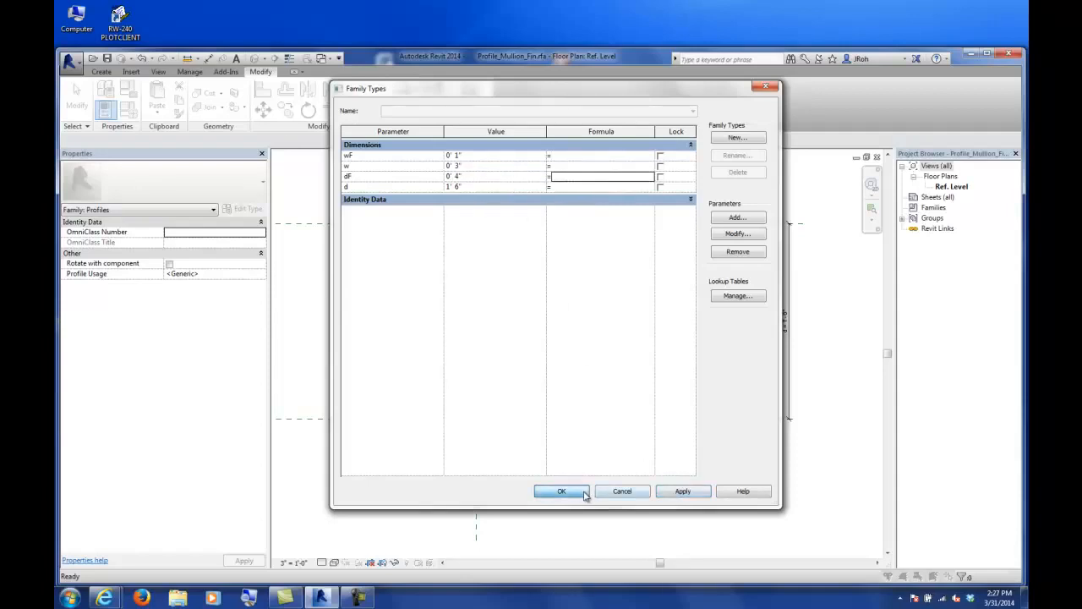
pyautogui.click(575, 491)
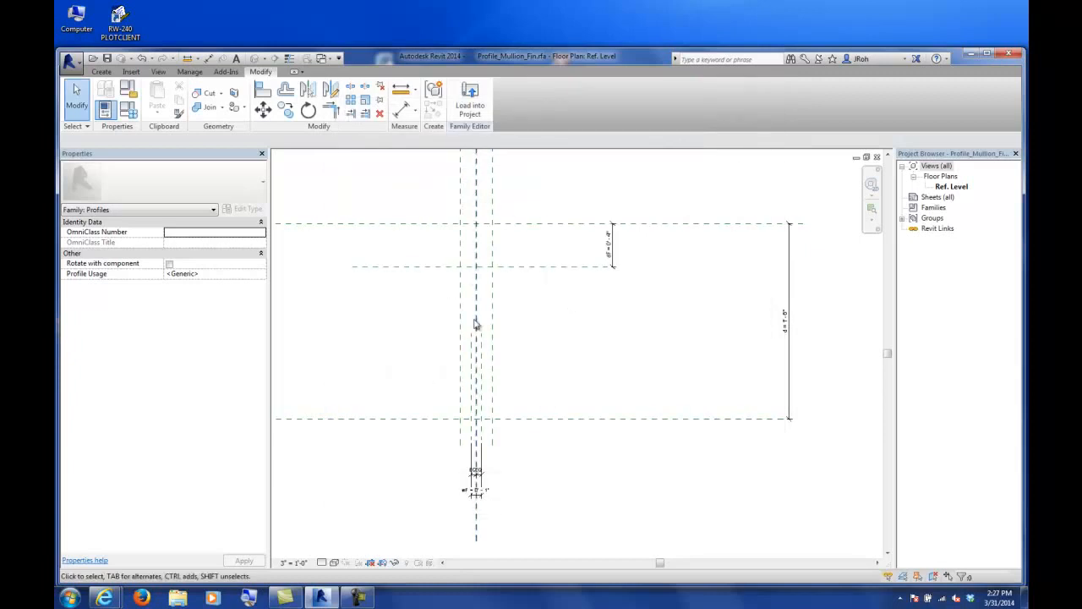
pyautogui.moveTo(456, 301); pyautogui.dragTo(398, 310, button='middle')
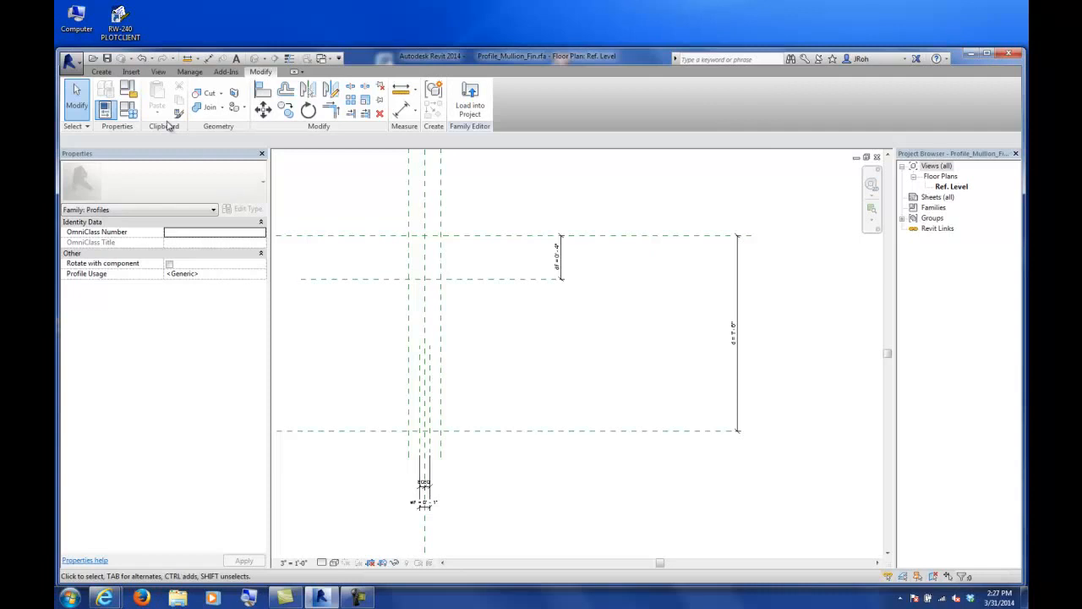
# Review the wF, w, dF and d parameters in Family Types with the screen magnified to 200%, leaving the values as they are.
pyautogui.click(129, 110)
pyautogui.click(248, 598)
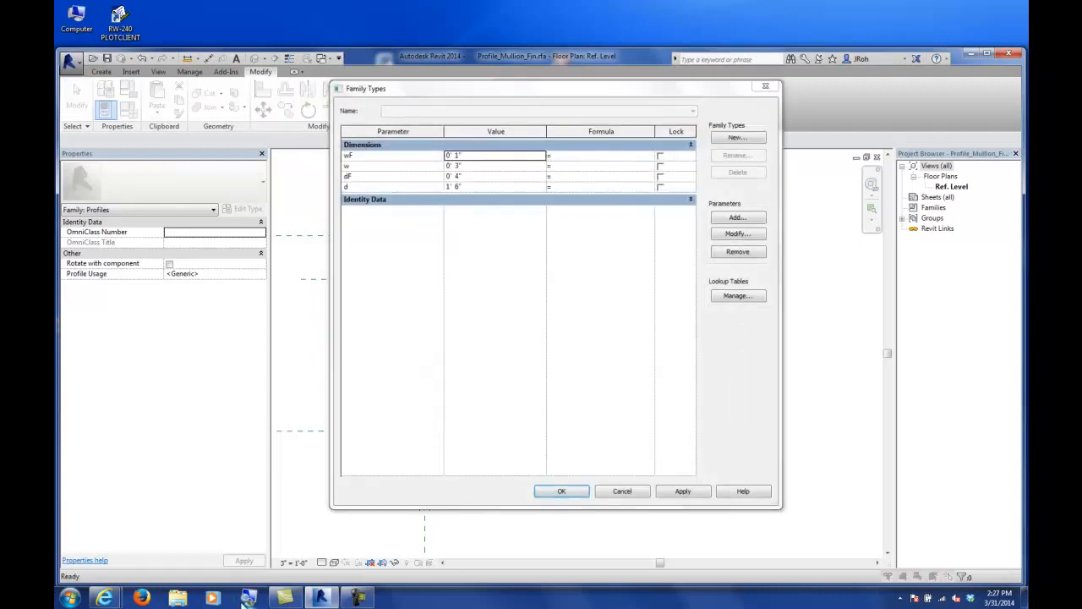
pyautogui.click(424, 131)
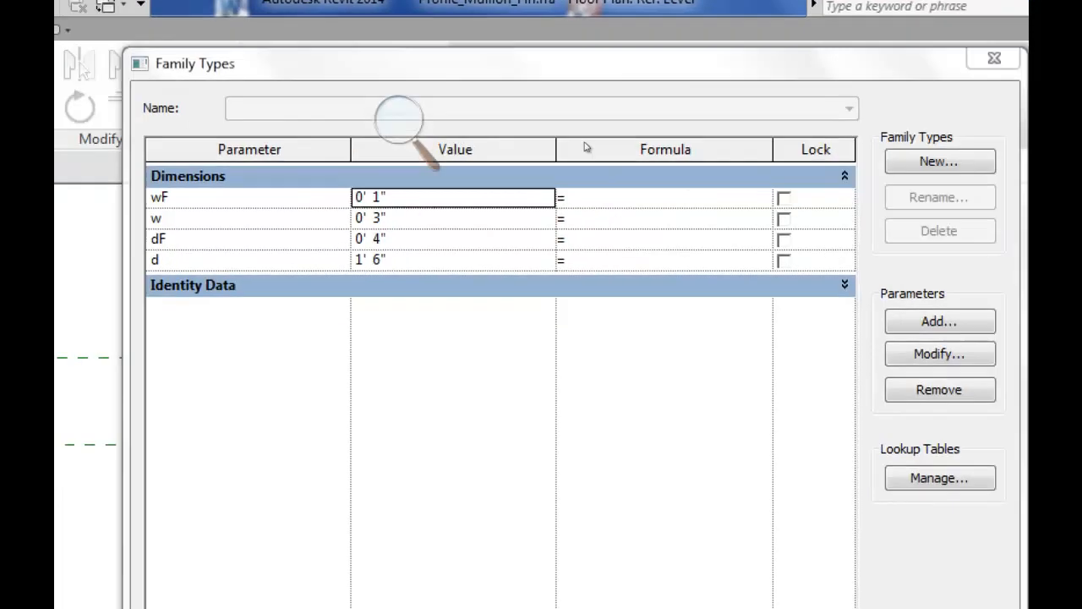
pyautogui.click(470, 121)
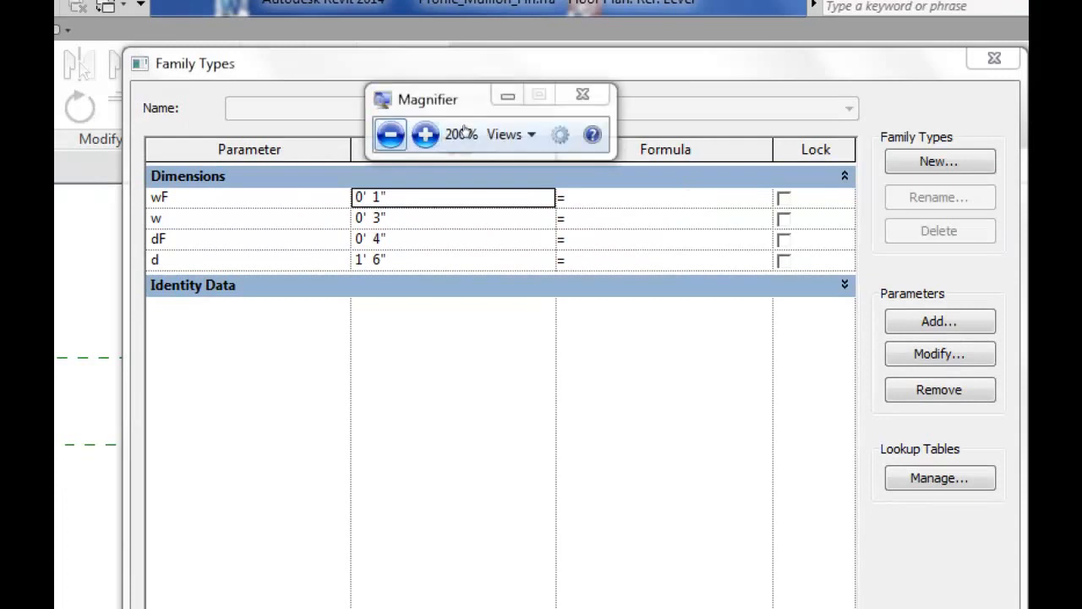
pyautogui.click(390, 134)
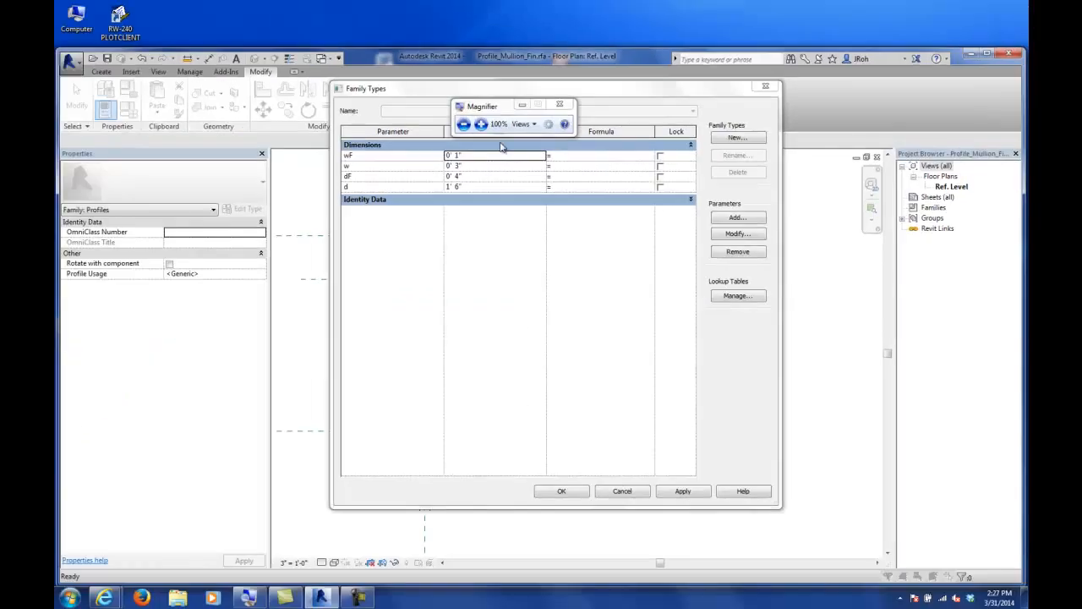
pyautogui.click(621, 491)
# Create profile lines by picking the uppermost and lowest horizontal planes and the two outer vertical planes, locking each line to its plane.
pyautogui.moveTo(466, 265); pyautogui.dragTo(512, 282, button='middle')
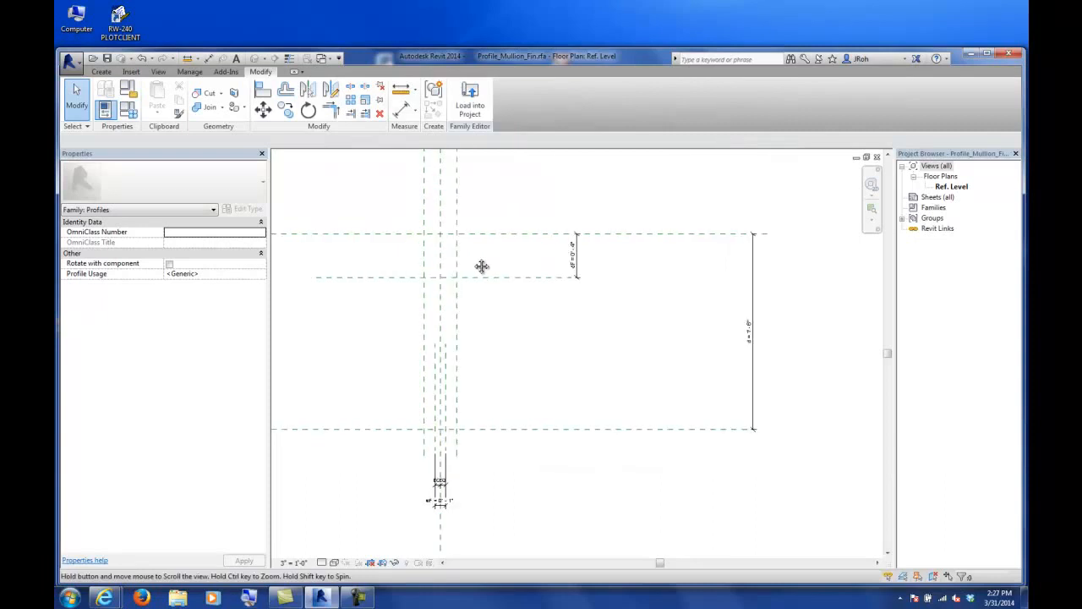
pyautogui.scroll(2, 435, 285)
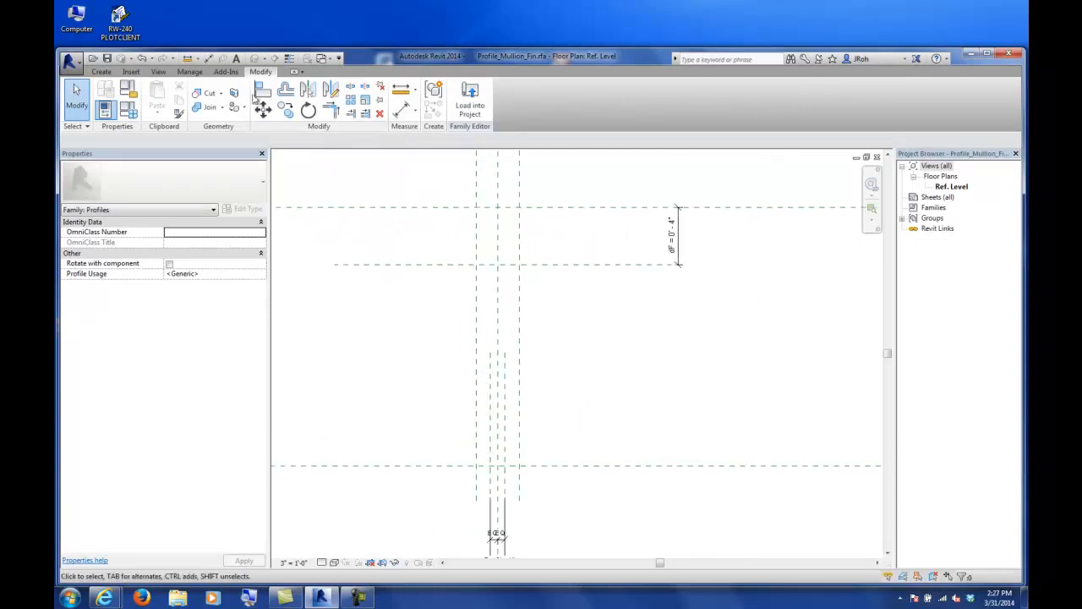
pyautogui.click(101, 72)
pyautogui.click(153, 93)
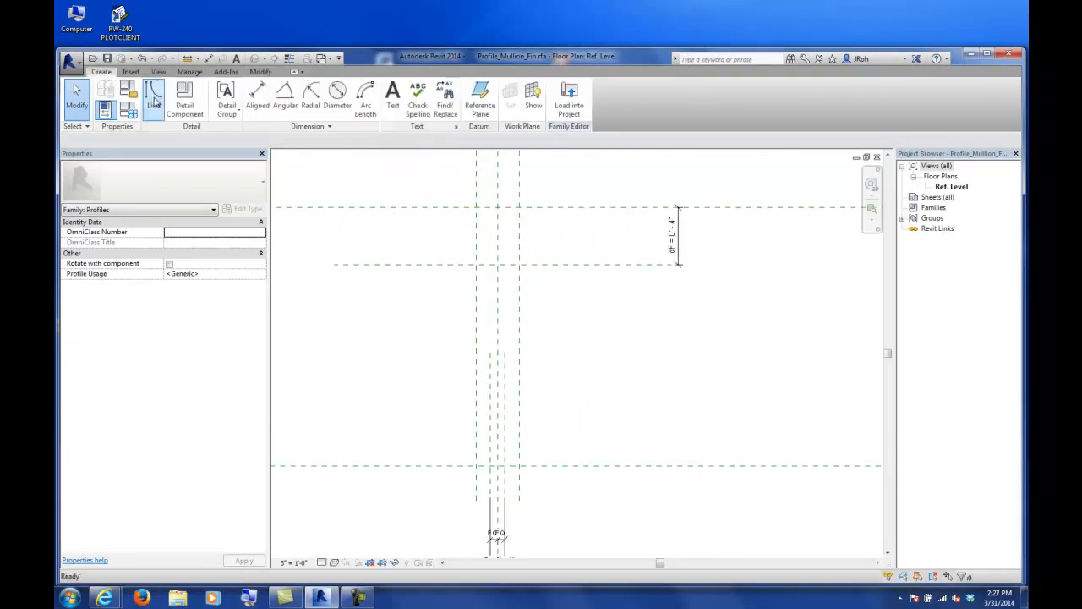
pyautogui.click(482, 113)
pyautogui.click(569, 205)
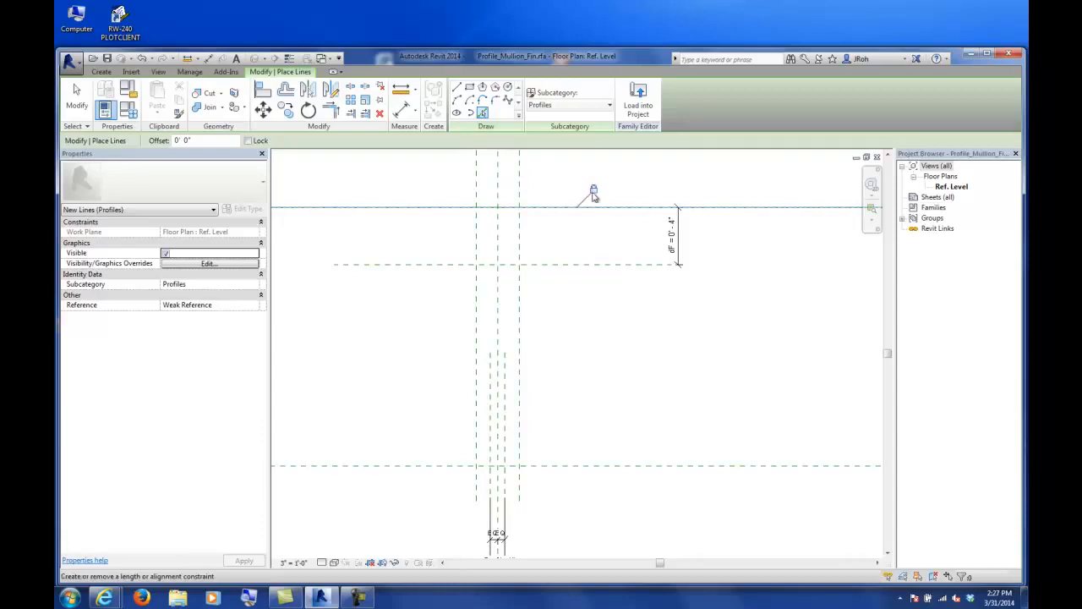
pyautogui.click(519, 275)
pyautogui.click(502, 309)
pyautogui.click(476, 241)
pyautogui.click(459, 309)
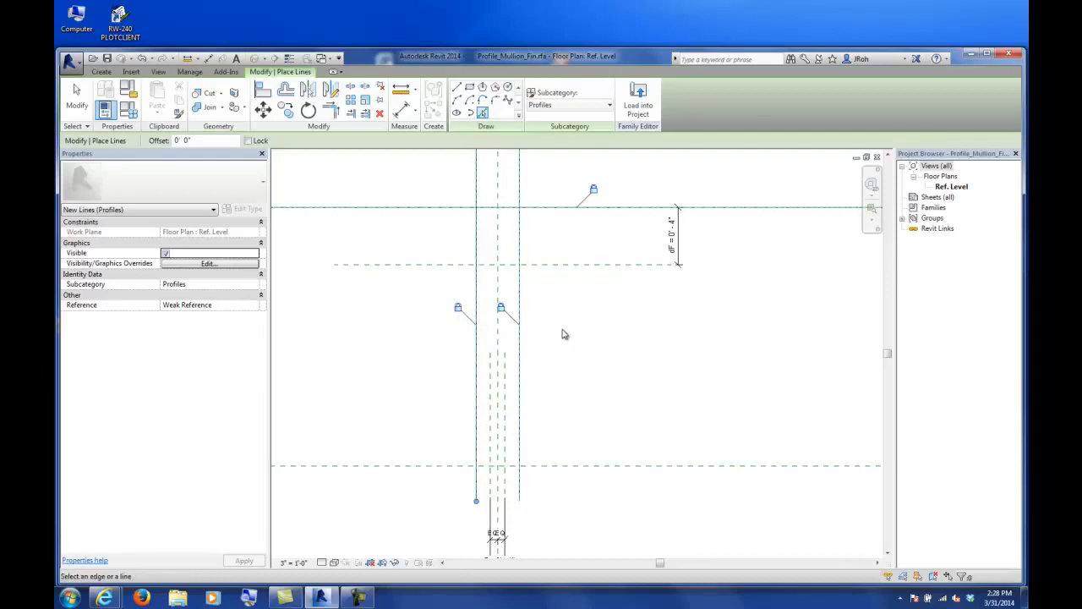
pyautogui.click(507, 466)
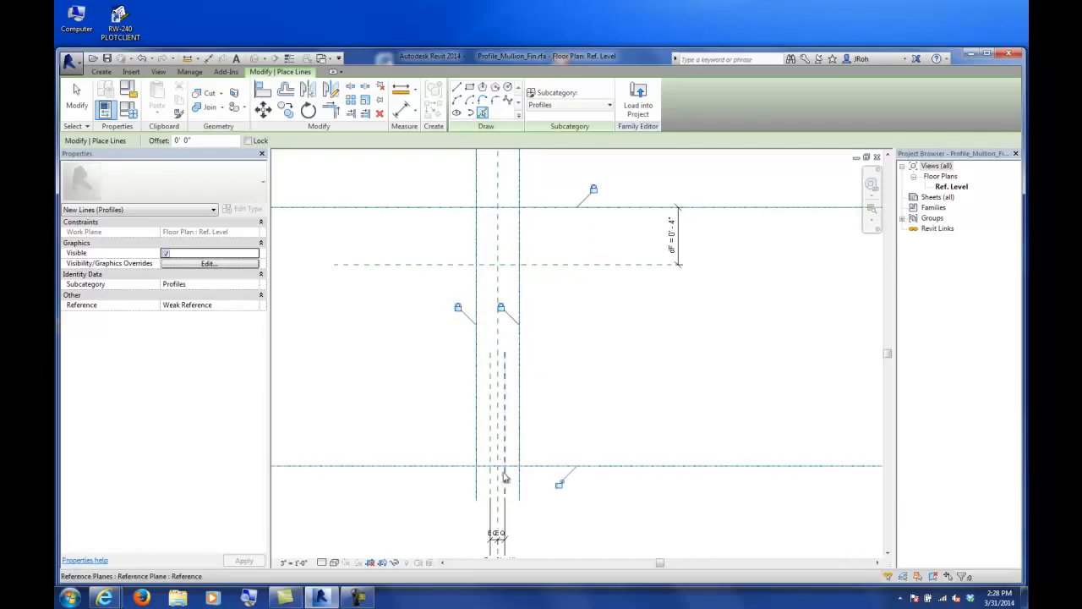
pyautogui.click(560, 484)
# Trim the top line and the two outer vertical lines into corners at the upper end of the profile.
pyautogui.click(329, 111)
pyautogui.click(477, 237)
pyautogui.click(495, 208)
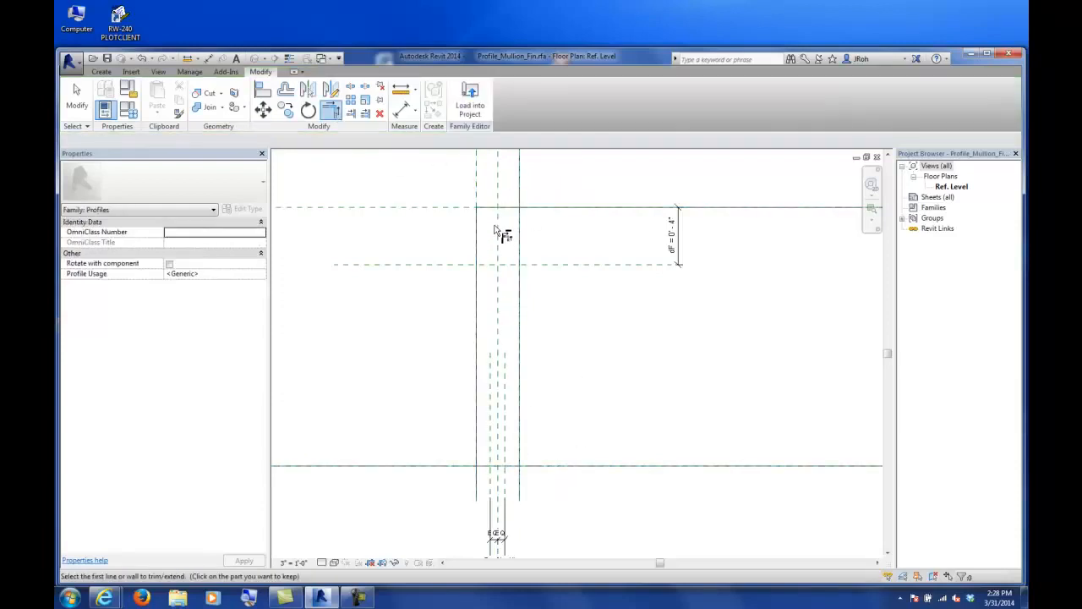
pyautogui.click(513, 211)
pyautogui.click(521, 235)
# Align the lower ends of both vertical profile lines to the dF reference plane and lock them.
pyautogui.click(263, 91)
pyautogui.click(451, 265)
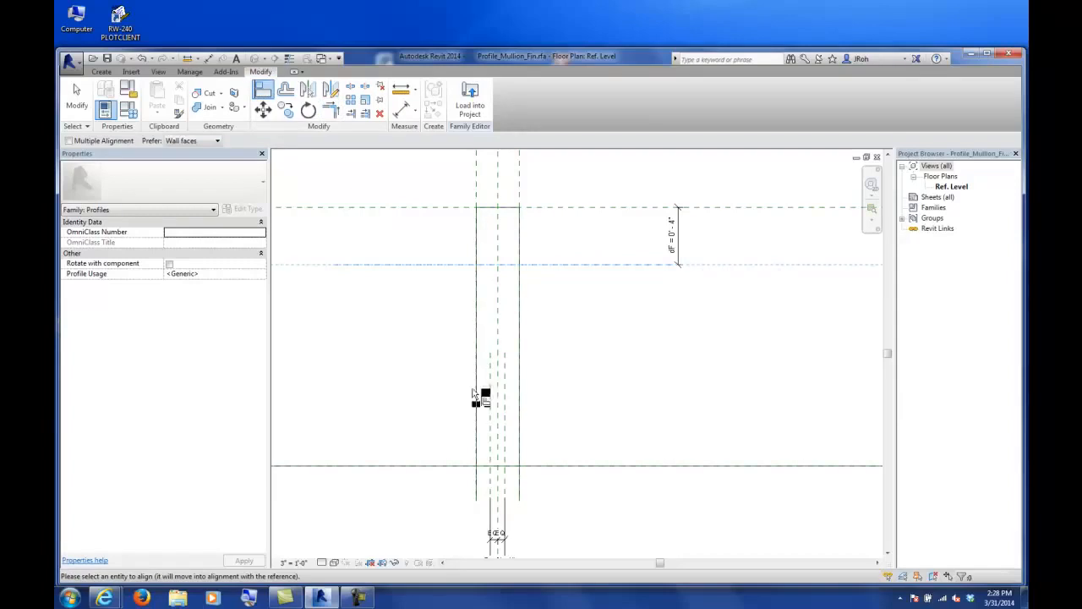
pyautogui.click(479, 506)
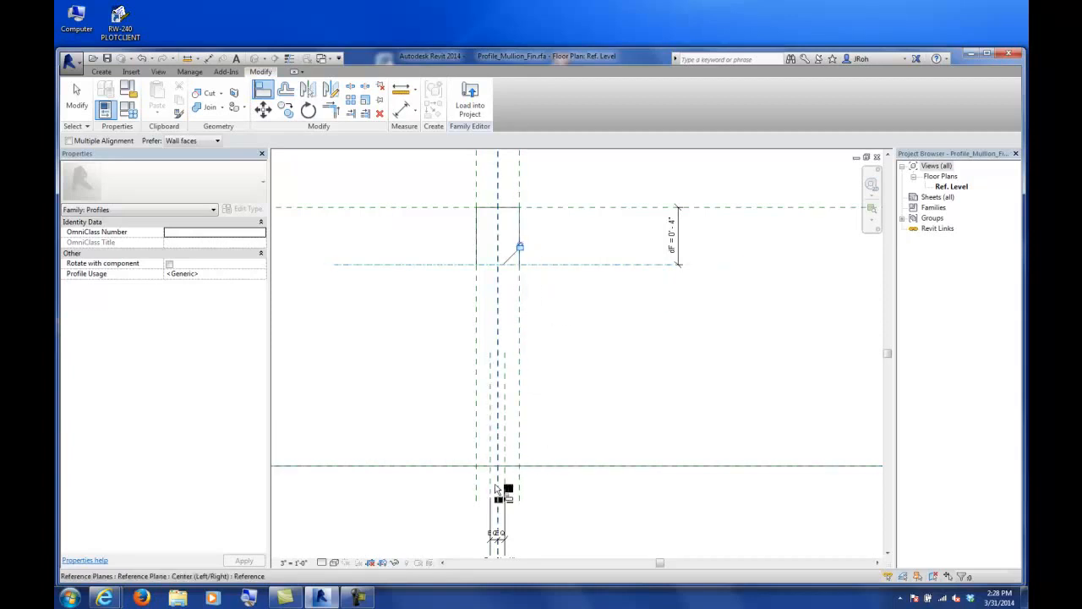
# Align both ends of the bottom profile line to the two inner vertical planes and lock them.
pyautogui.scroll(5, 496, 479)
pyautogui.click(476, 410)
pyautogui.scroll(-2, 475, 410)
pyautogui.scroll(-4, 482, 419)
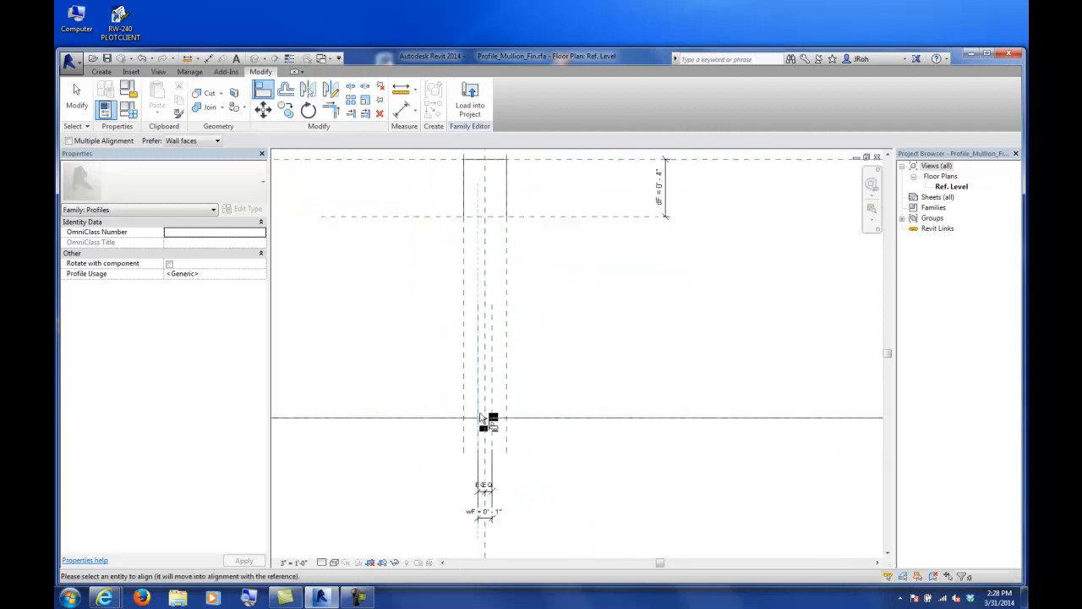
pyautogui.click(292, 418)
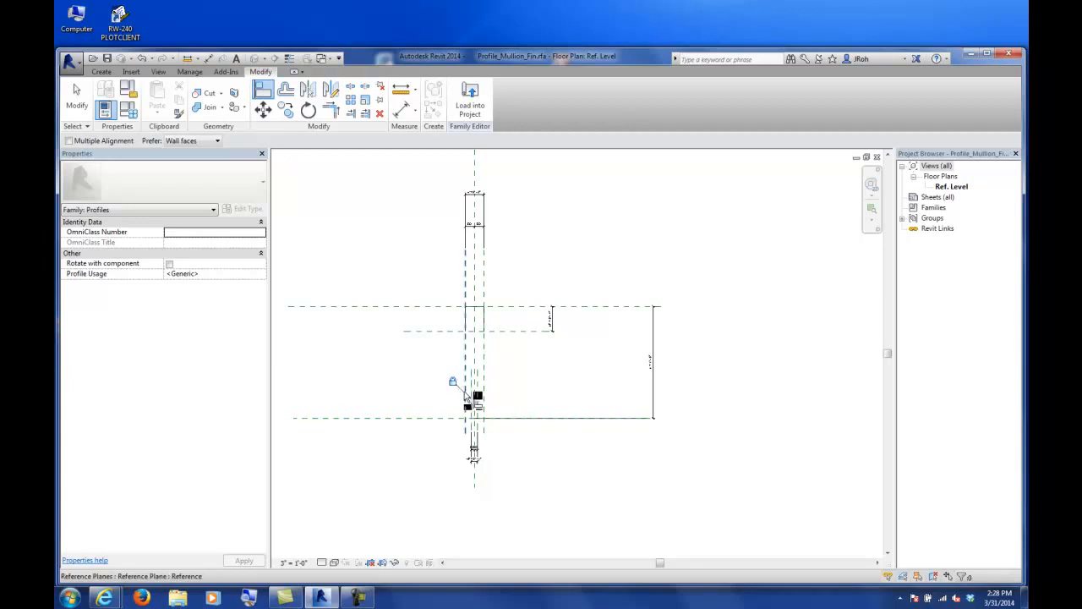
pyautogui.click(479, 413)
pyautogui.click(649, 420)
pyautogui.click(497, 418)
# Draw two slanted lines joining the lower ends of the vertical sides to the ends of the short bottom line.
pyautogui.scroll(3, 483, 385)
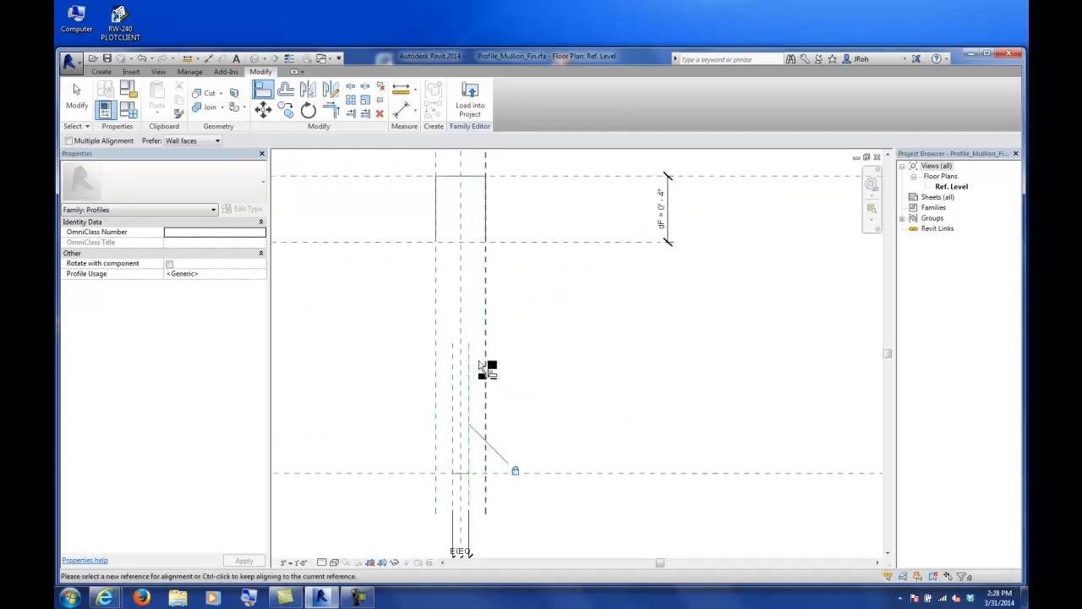
pyautogui.moveTo(476, 367); pyautogui.dragTo(458, 335, button='middle')
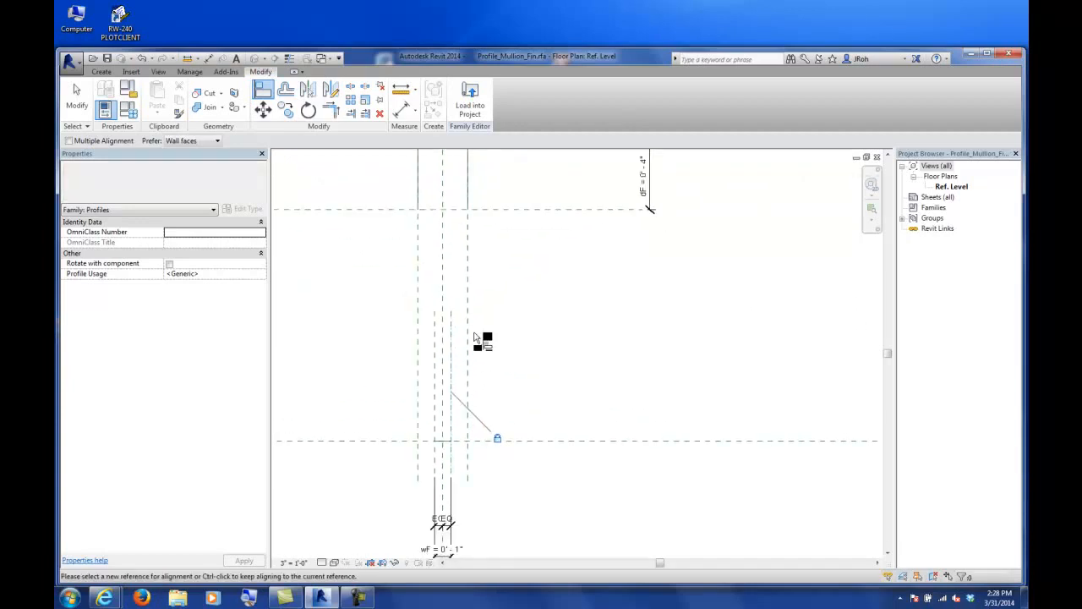
pyautogui.click(100, 72)
pyautogui.click(152, 100)
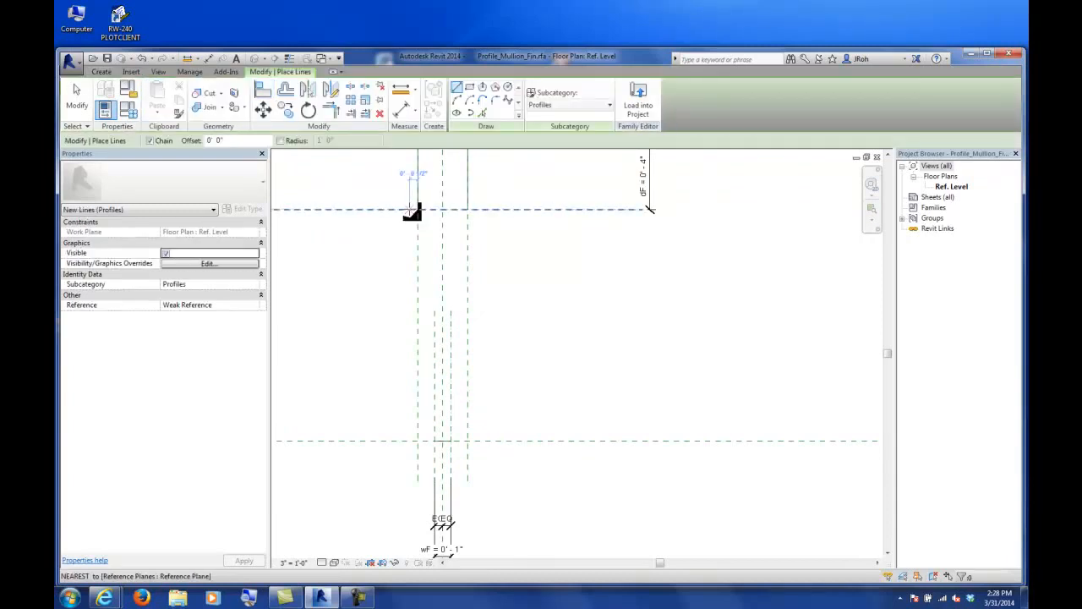
pyautogui.click(416, 210)
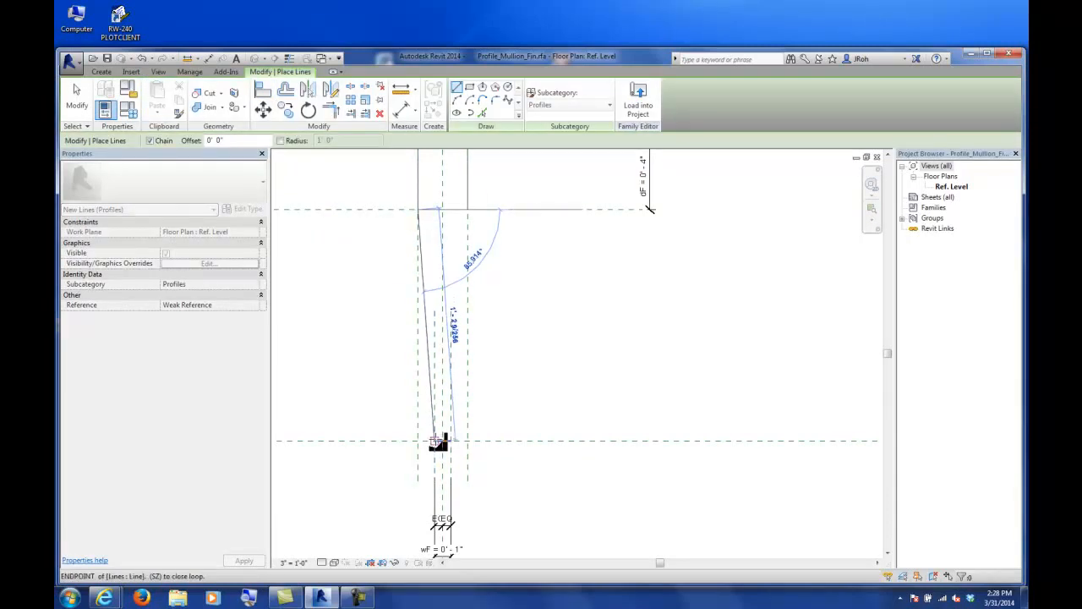
pyautogui.click(436, 440)
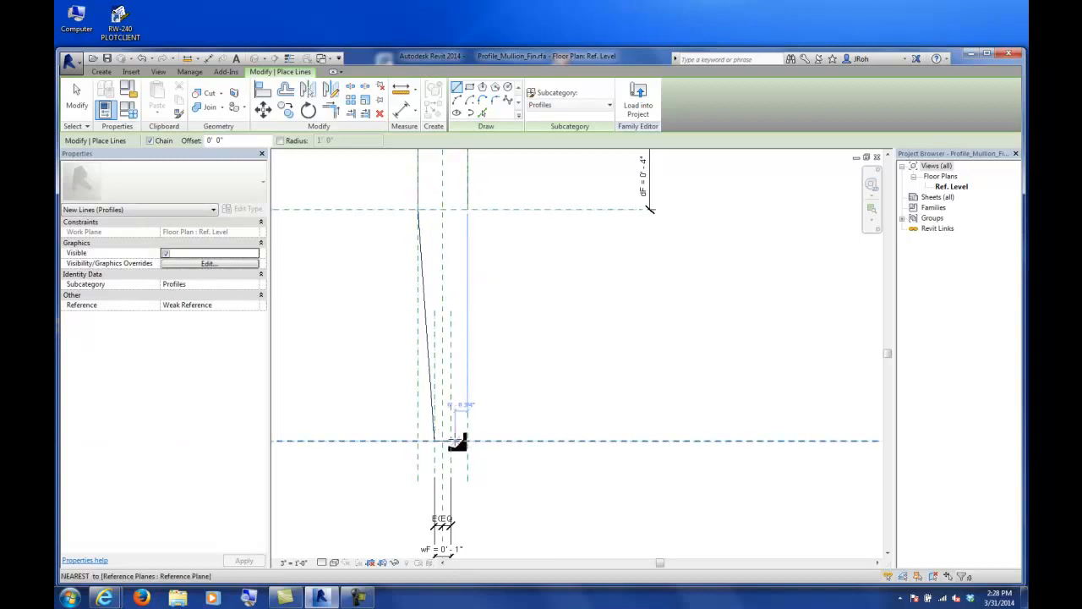
pyautogui.click(450, 440)
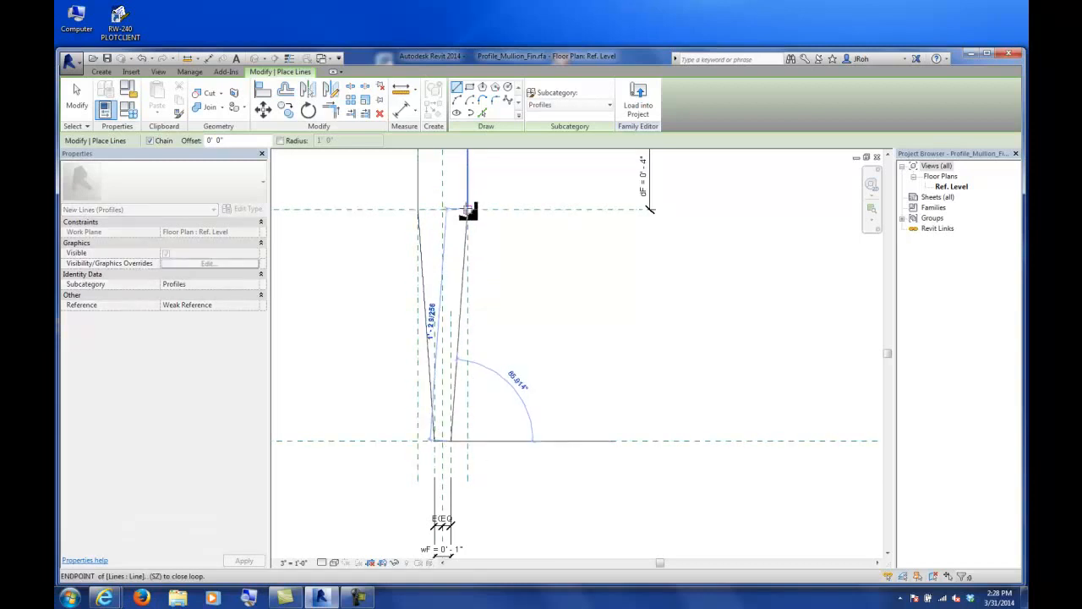
pyautogui.click(468, 209)
pyautogui.press('Escape')
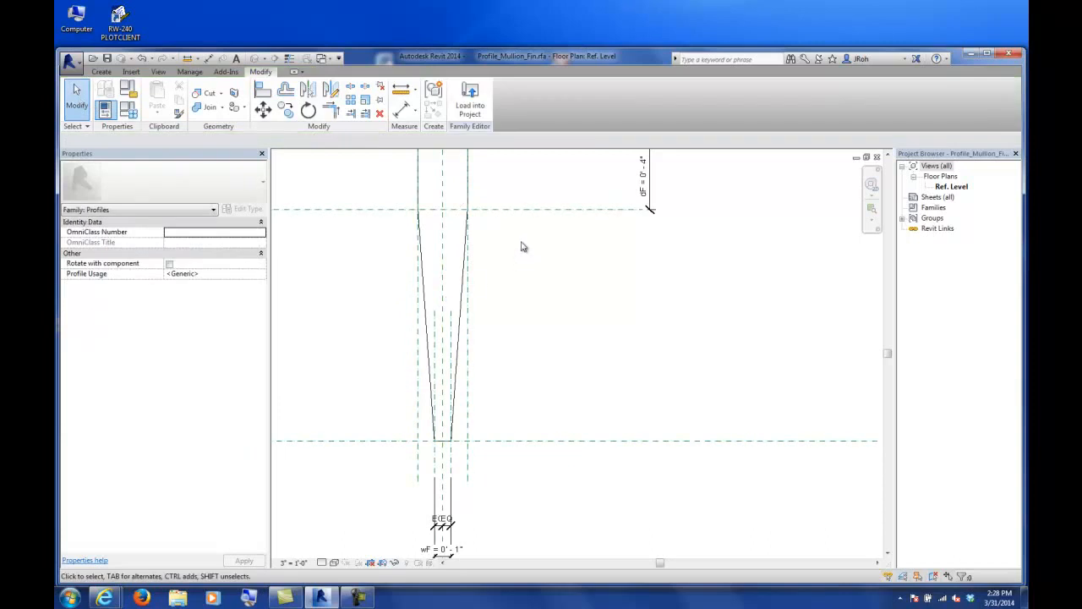
# Create two family types named Type 1 and Type 2, keeping the Family Types dialog clear of the profile.
pyautogui.scroll(-3, 525, 297)
pyautogui.moveTo(524, 296); pyautogui.dragTo(484, 319, button='middle')
pyautogui.scroll(3, 482, 309)
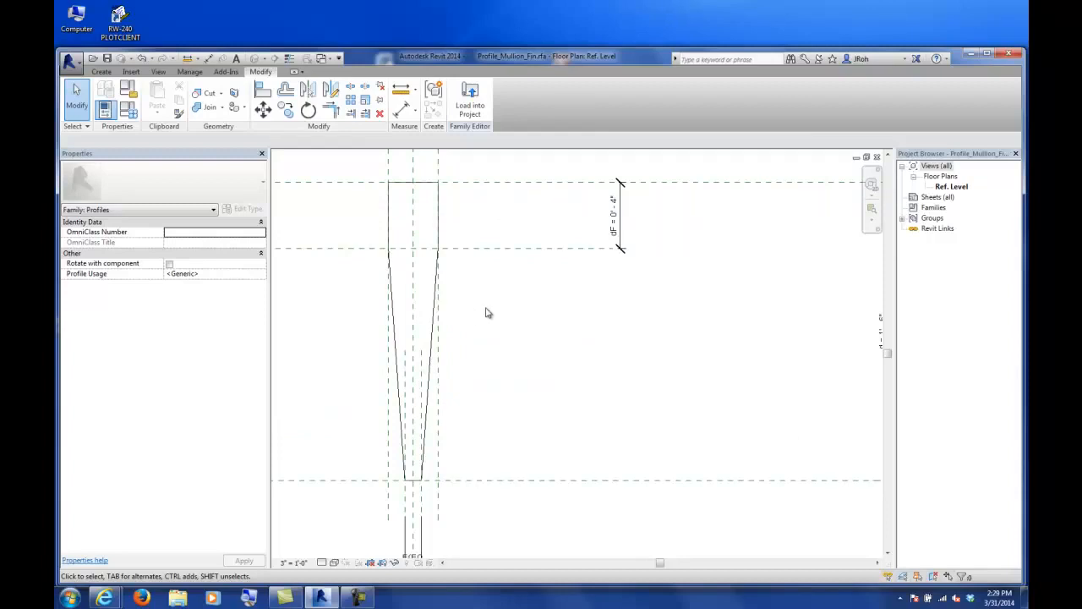
pyautogui.moveTo(484, 312); pyautogui.dragTo(453, 315, button='middle')
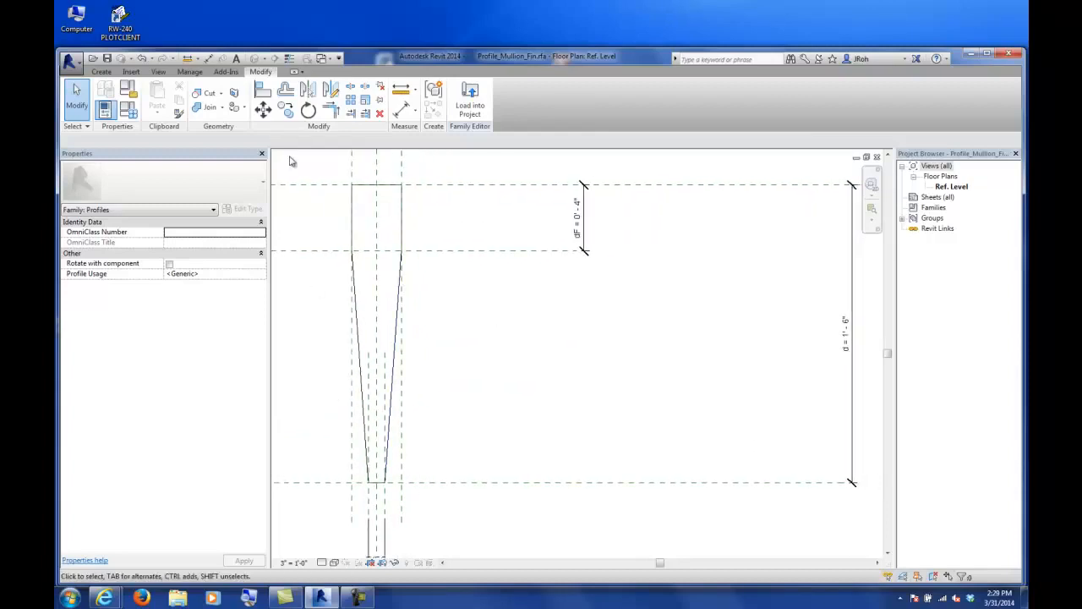
pyautogui.click(128, 110)
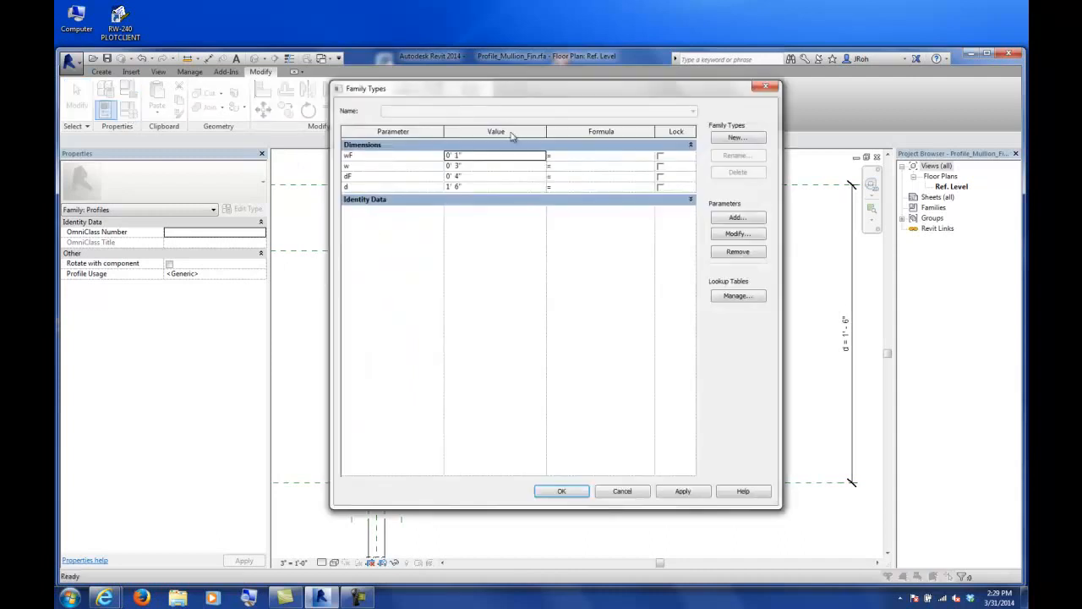
pyautogui.moveTo(508, 88); pyautogui.dragTo(677, 103)
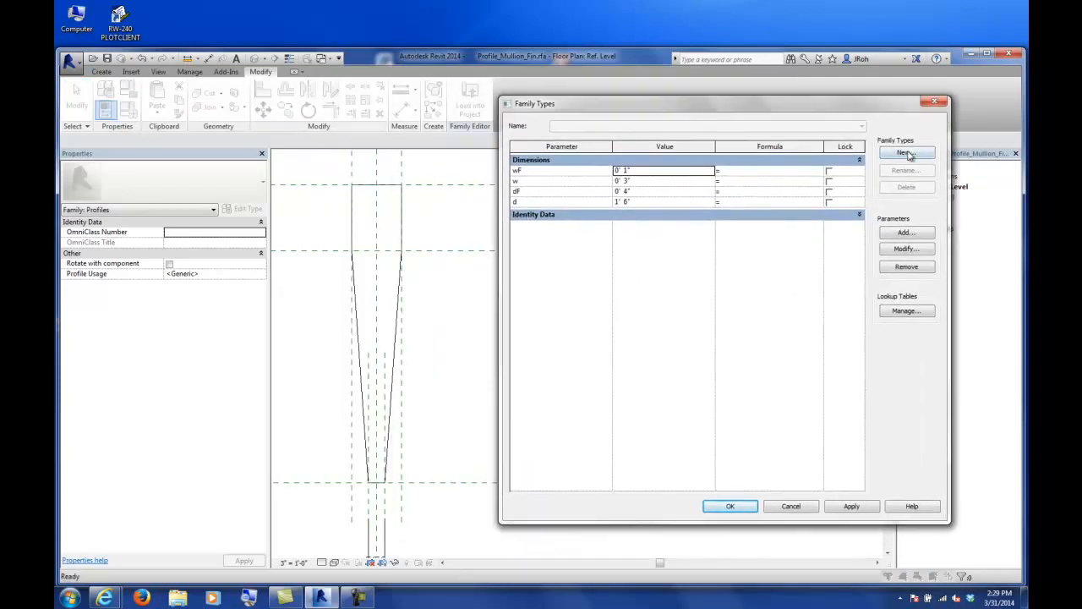
pyautogui.click(905, 153)
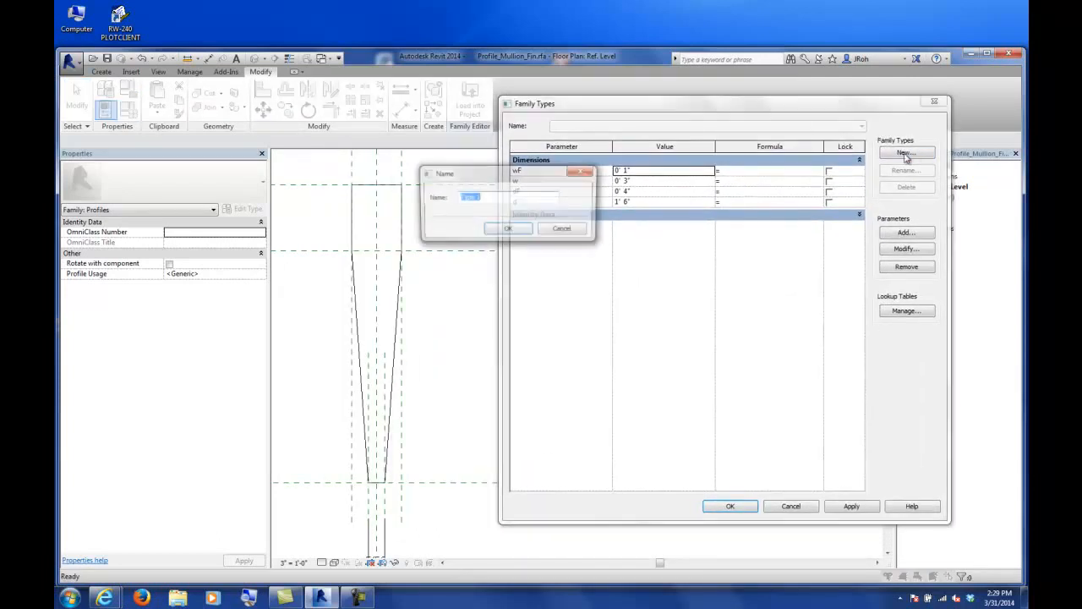
pyautogui.click(505, 229)
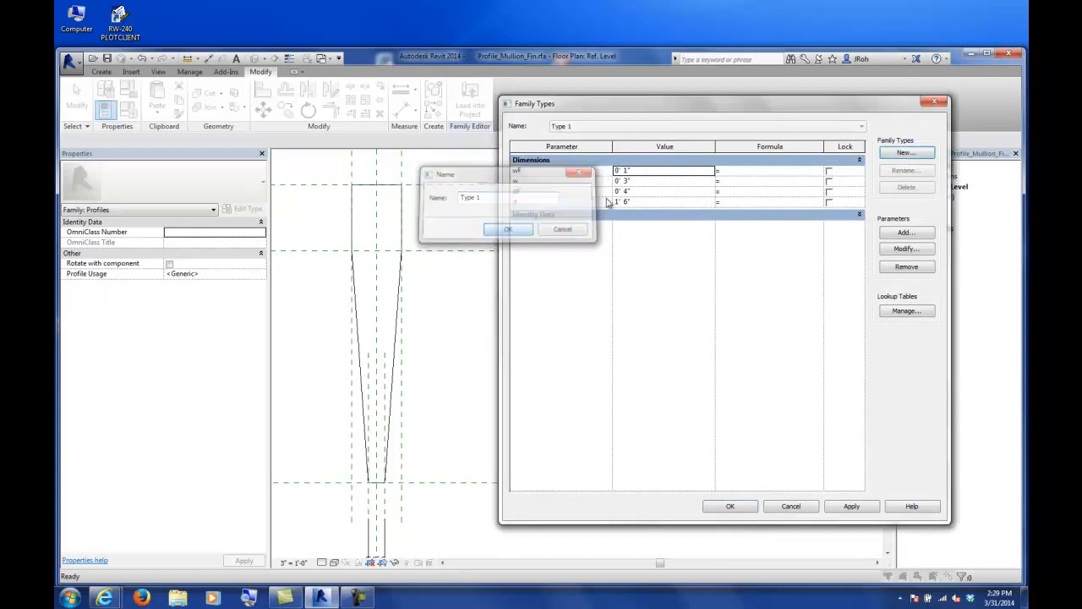
pyautogui.click(905, 153)
pyautogui.click(516, 230)
# For family type Type 2, set d to 2' 0", dF to 0' 6" and w to 0' 3", and accept the values.
pyautogui.click(650, 201)
pyautogui.press('Tab')
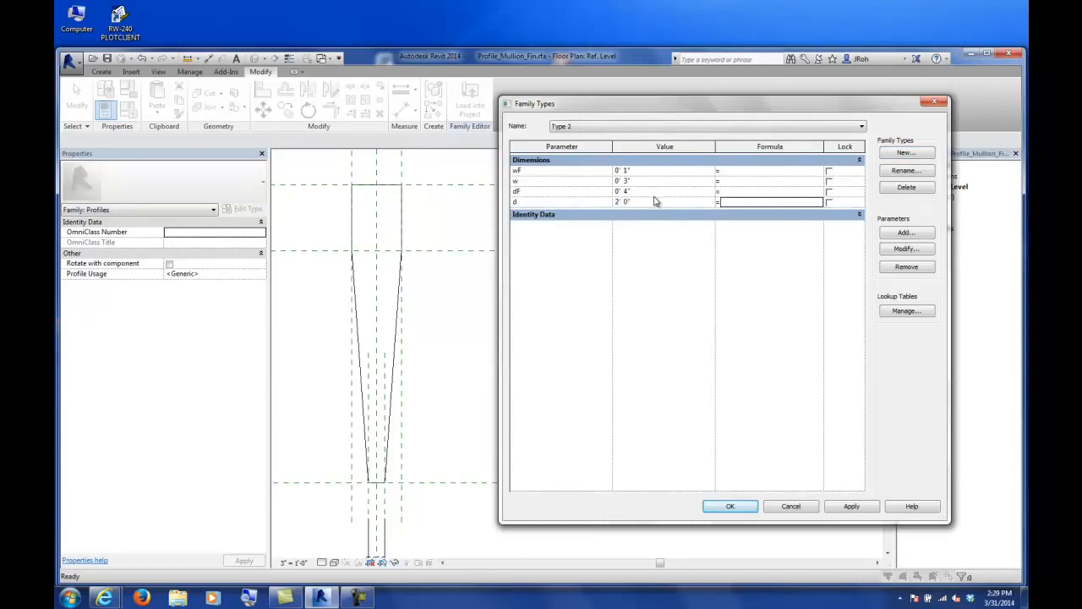
pyautogui.click(655, 193)
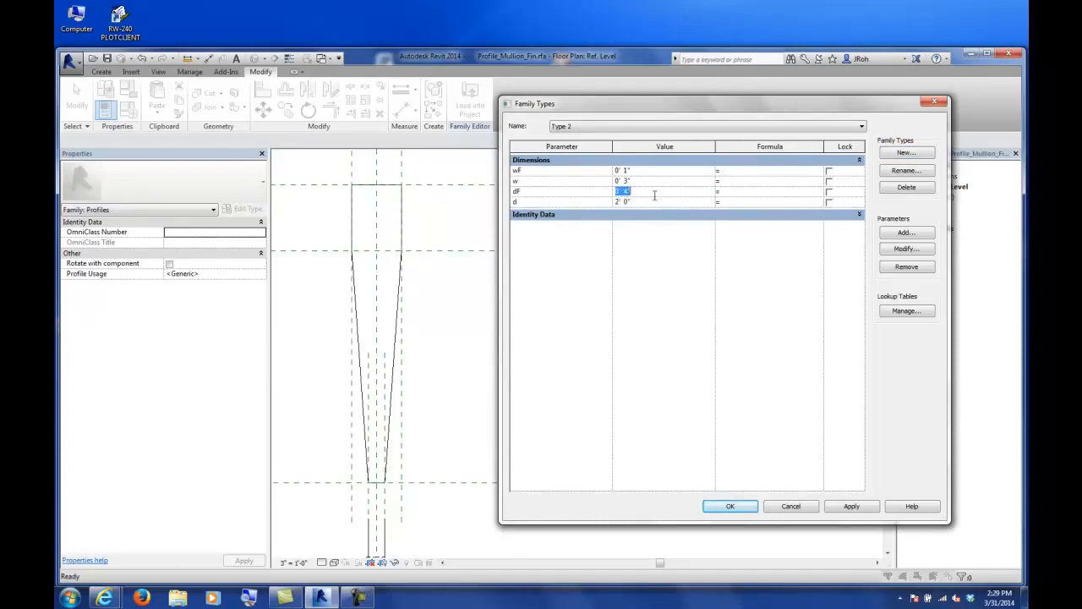
pyautogui.press('Tab')
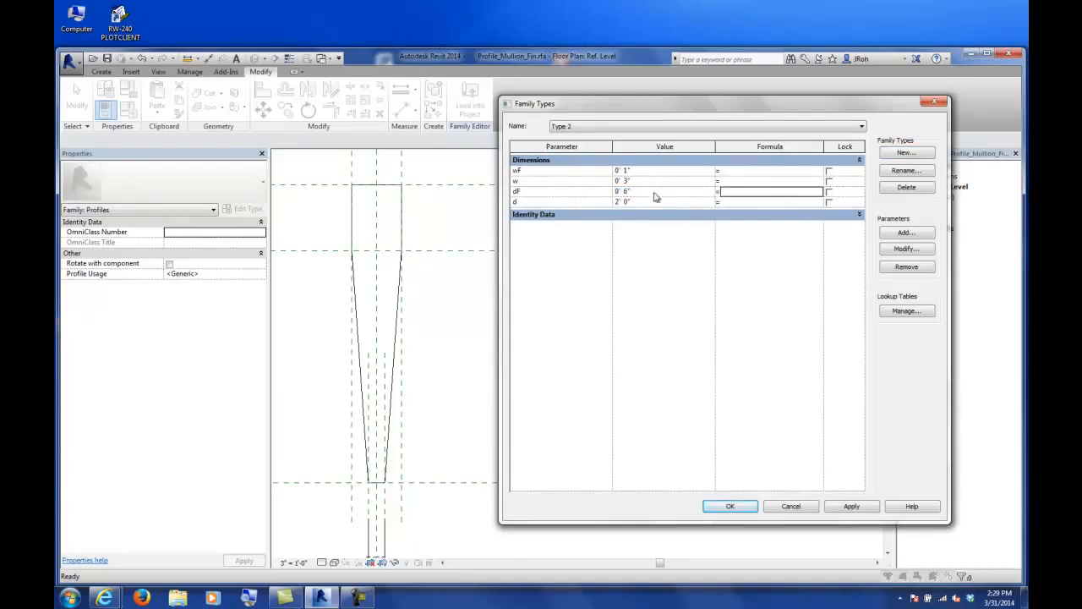
pyautogui.click(655, 182)
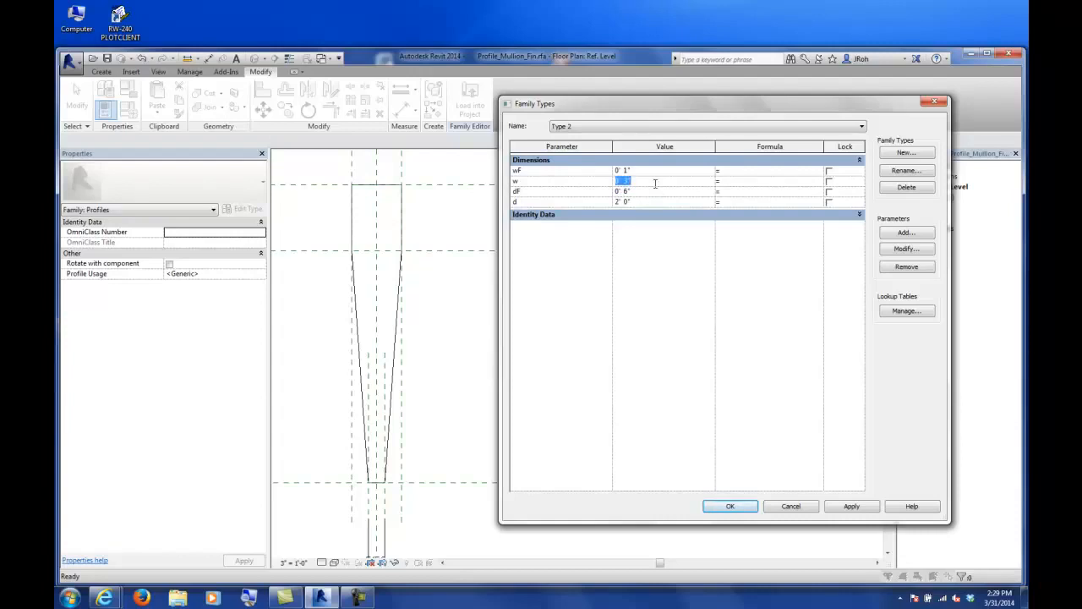
pyautogui.write('3')
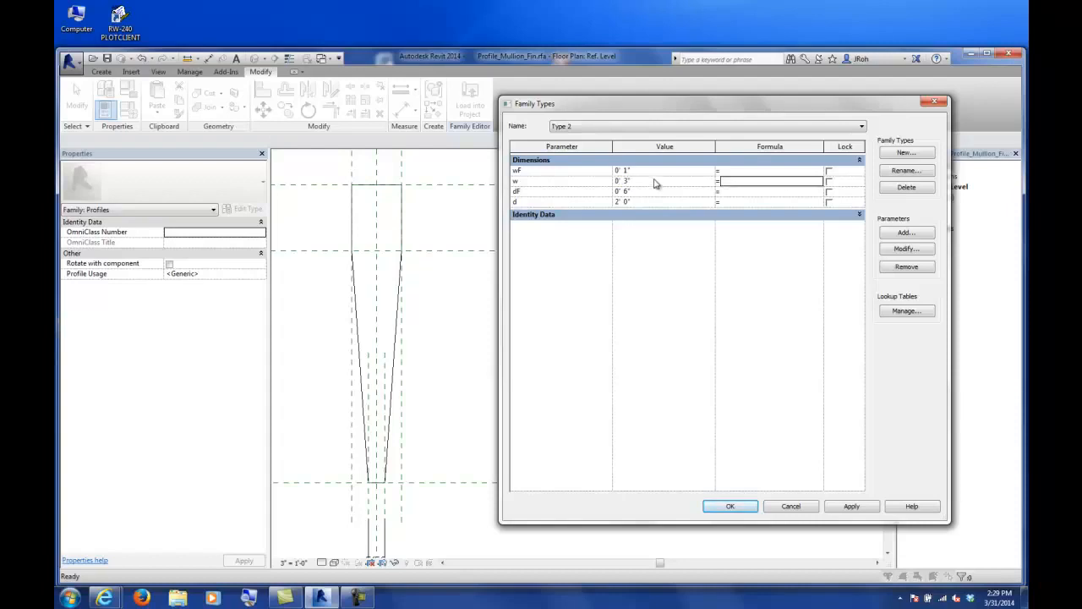
pyautogui.press('Up')
pyautogui.click(733, 511)
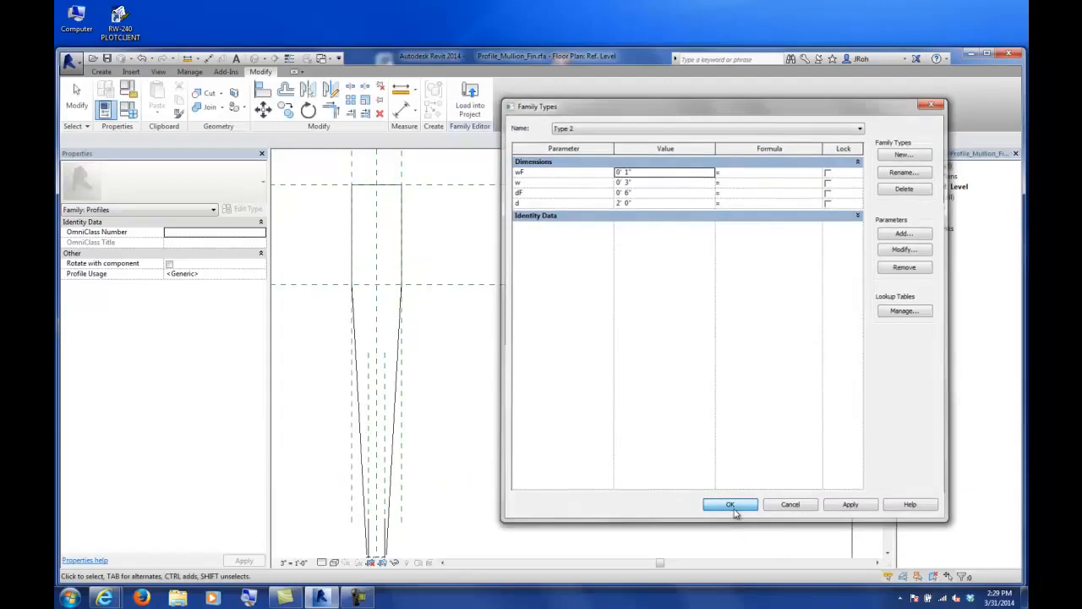
# Examine the available Profile Usage options for the fin profile family, keeping <Generic>.
pyautogui.moveTo(599, 423); pyautogui.dragTo(522, 382, button='middle')
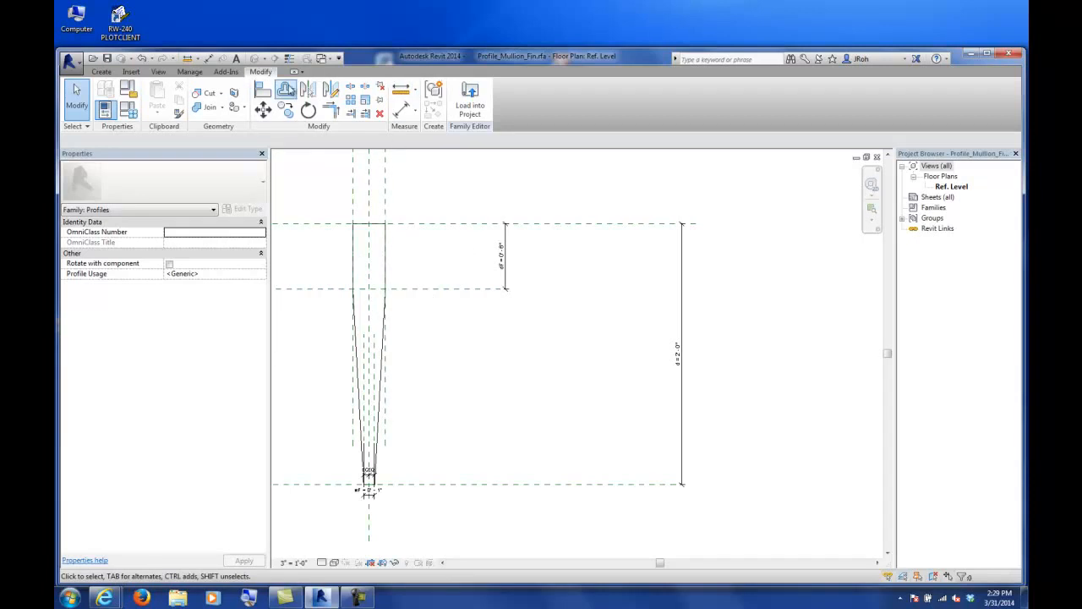
pyautogui.scroll(-2, 425, 253)
pyautogui.moveTo(422, 223)
pyautogui.mouseDown(button='middle')
pyautogui.moveTo(538, 366)
pyautogui.moveTo(554, 336)
pyautogui.mouseUp(button='middle')
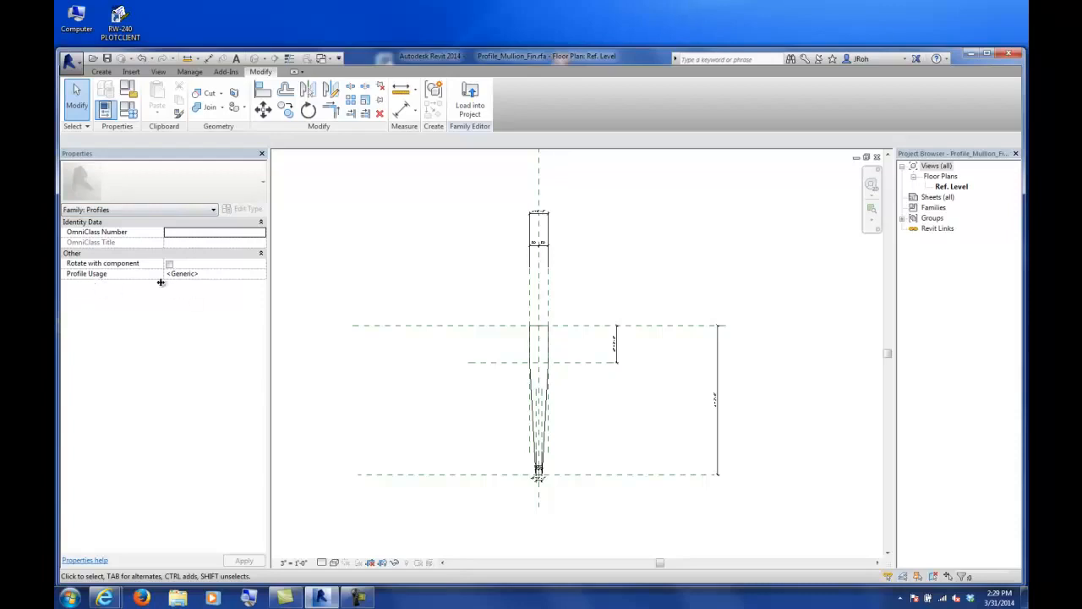
pyautogui.click(203, 274)
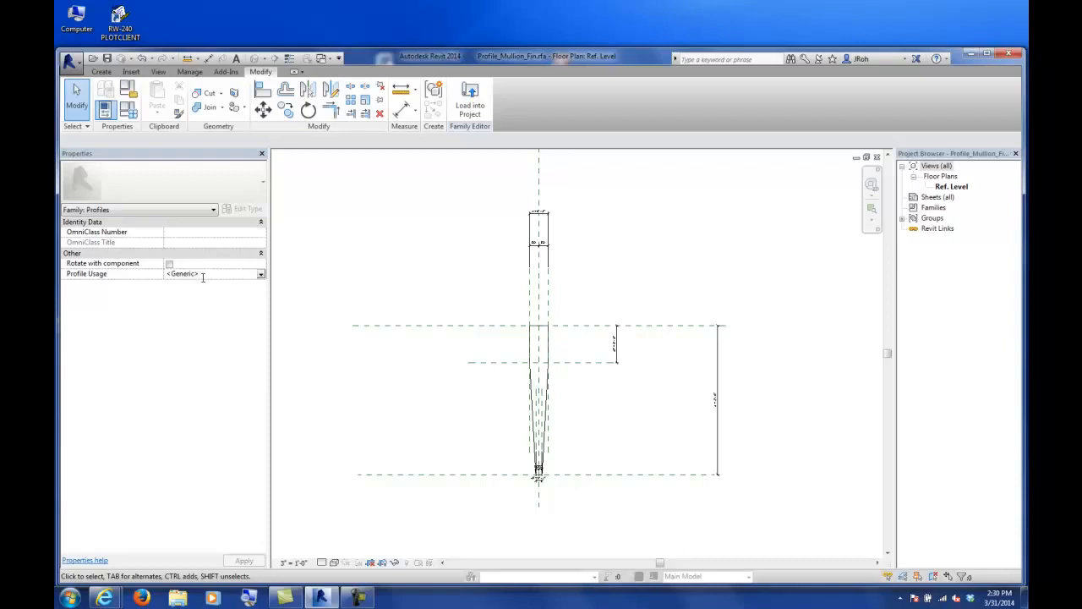
pyautogui.click(260, 275)
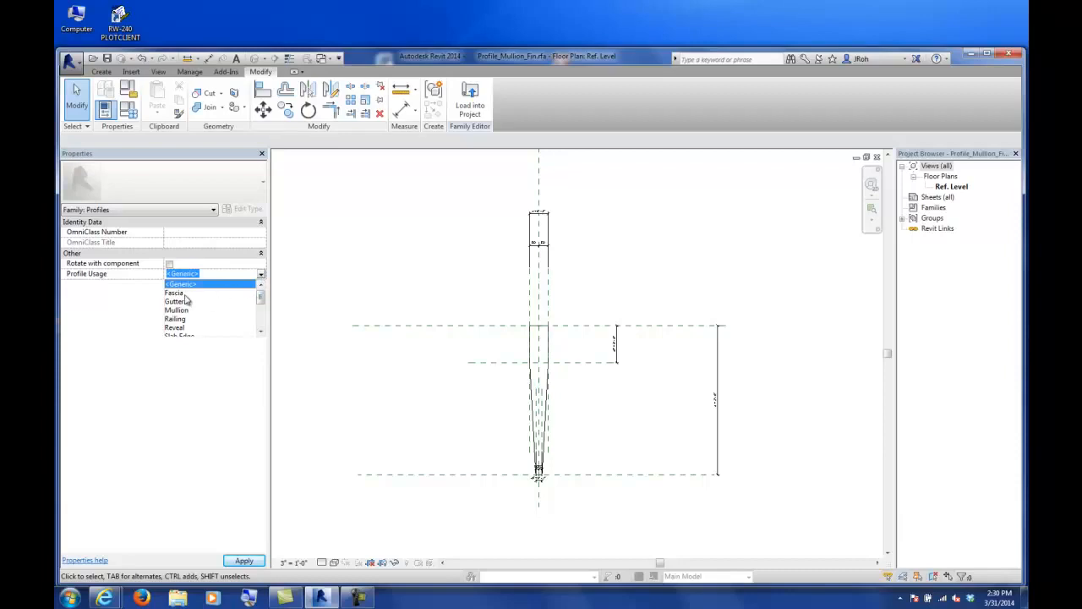
pyautogui.click(261, 331)
pyautogui.click(260, 332)
pyautogui.click(260, 331)
pyautogui.click(260, 332)
pyautogui.click(260, 331)
pyautogui.click(261, 332)
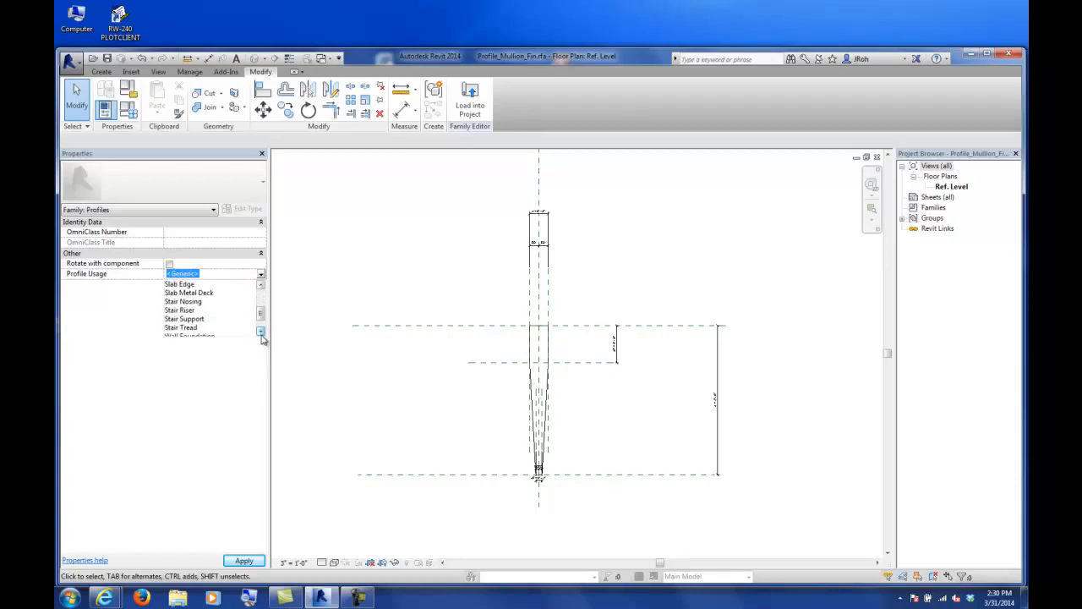
pyautogui.click(261, 332)
pyautogui.click(261, 332)
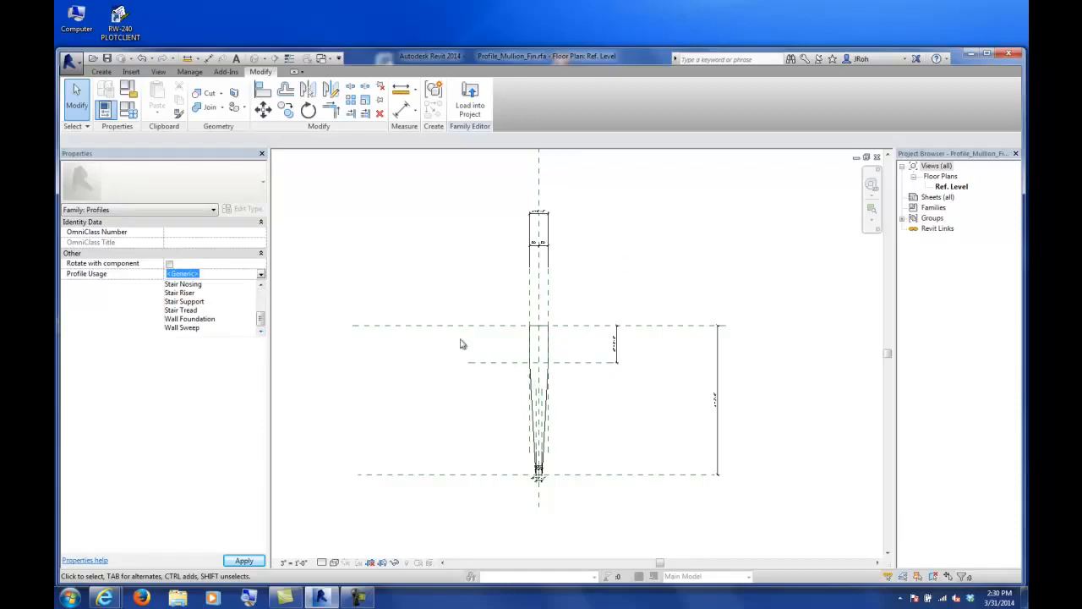
pyautogui.click(214, 271)
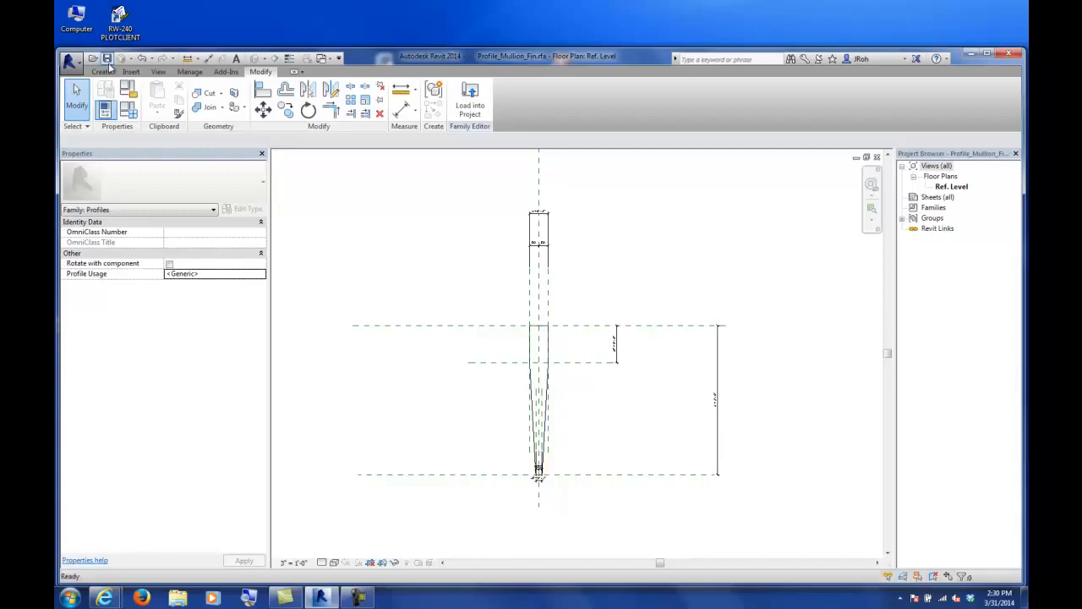
# Close the fin family and load Profile_Mullion_Fin.rfa and Profile_Mullion_H.rfa from the CS_WS-04 folder into Project2.
pyautogui.click(71, 61)
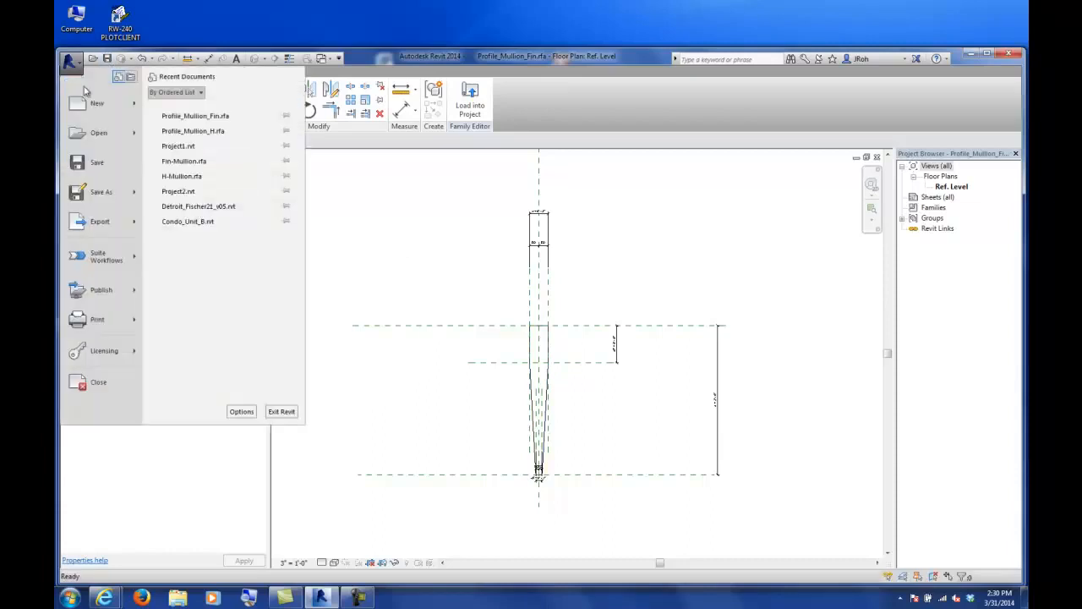
pyautogui.click(113, 395)
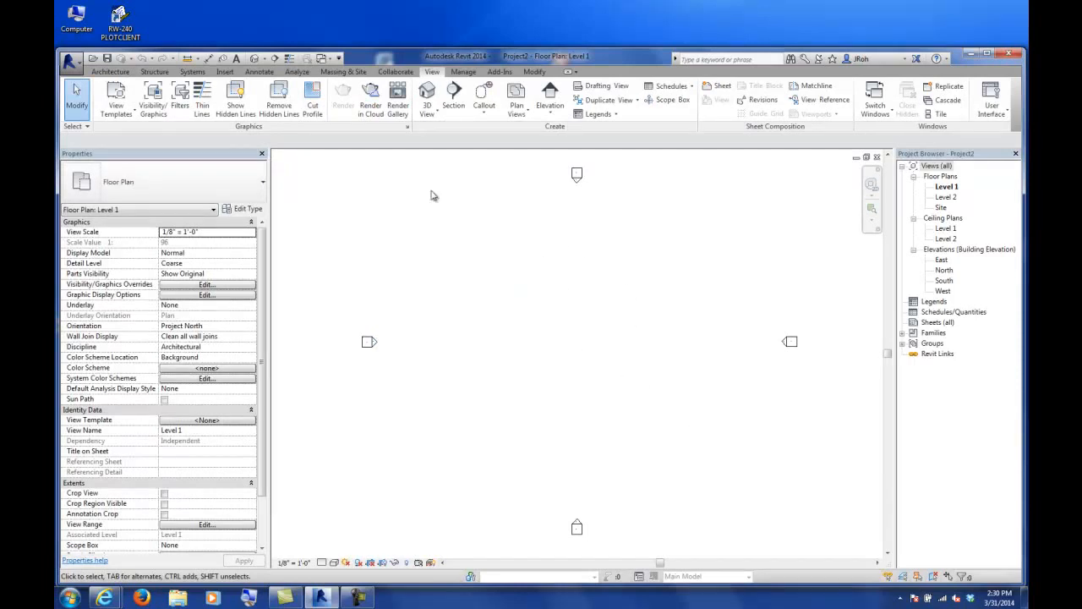
pyautogui.click(223, 72)
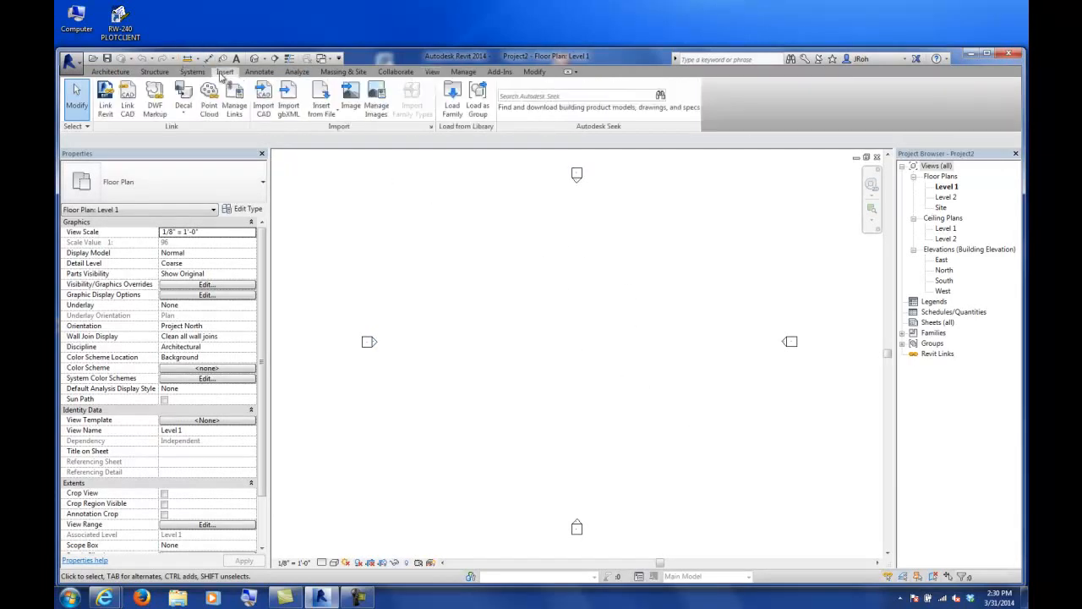
pyautogui.click(453, 108)
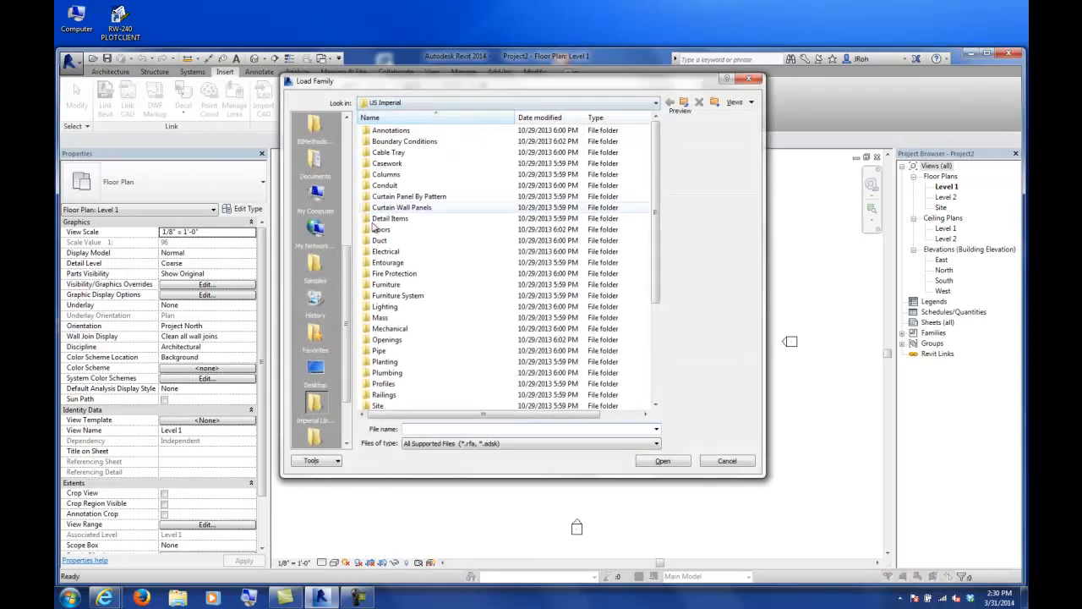
pyautogui.scroll(3, 329, 270)
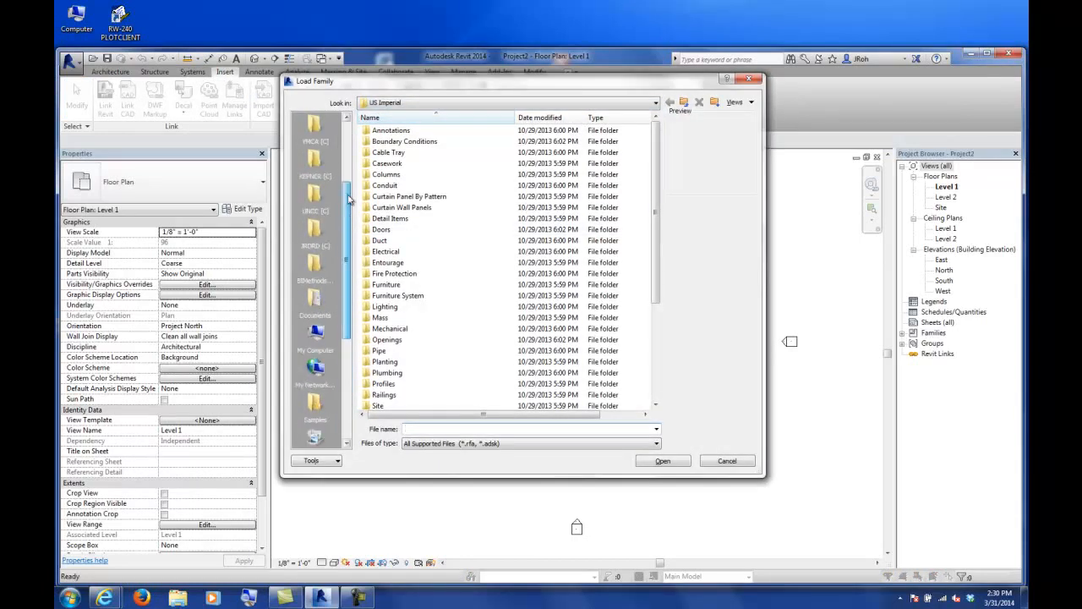
pyautogui.click(315, 263)
pyautogui.doubleClick(383, 352)
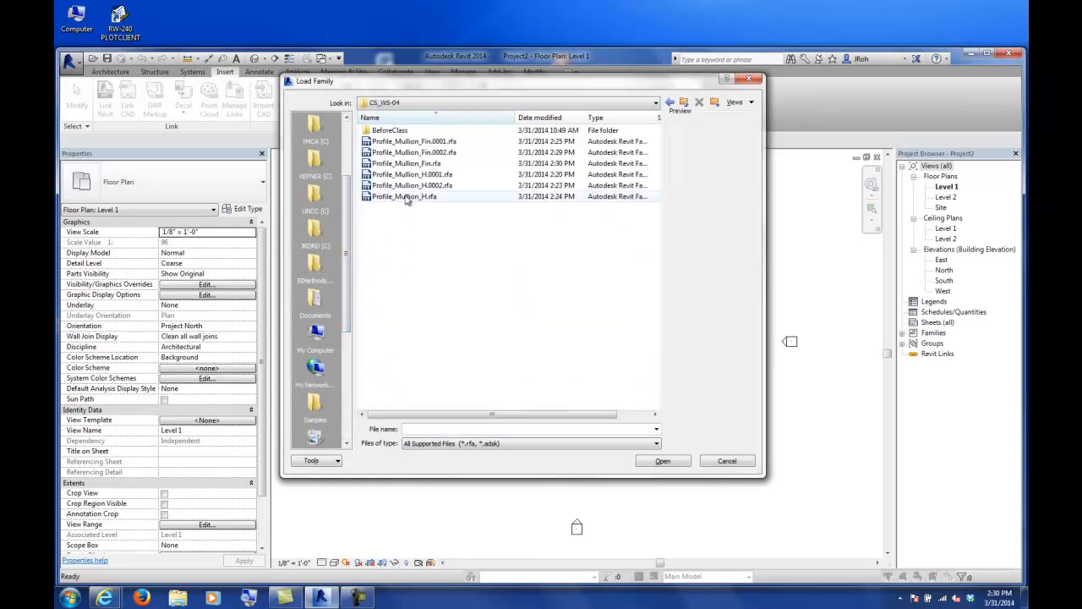
pyautogui.click(409, 164)
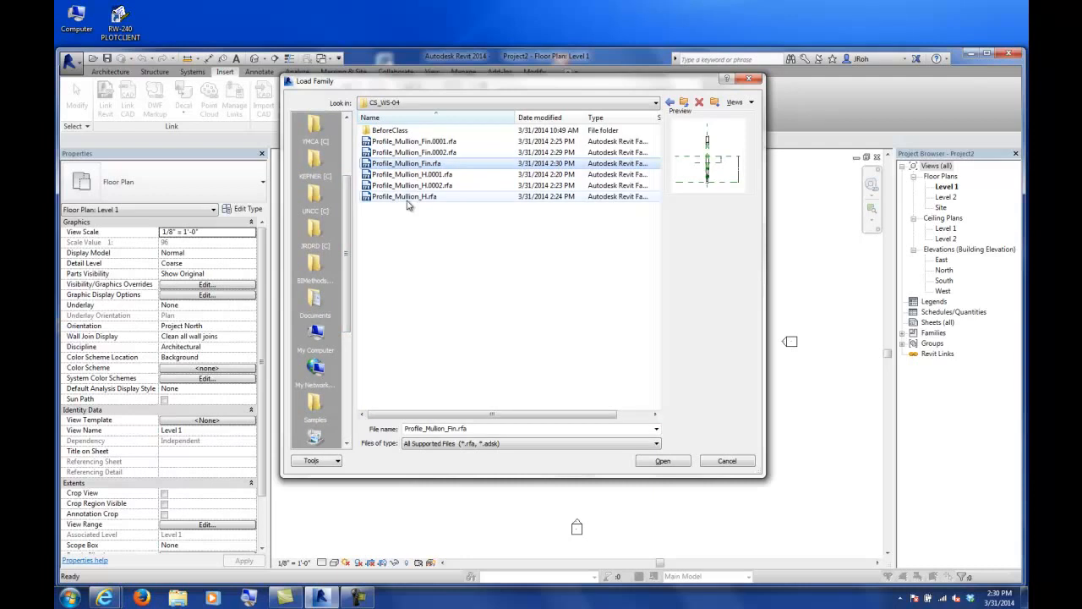
pyautogui.keyDown('ctrl'); pyautogui.click(407, 198); pyautogui.keyUp('ctrl')
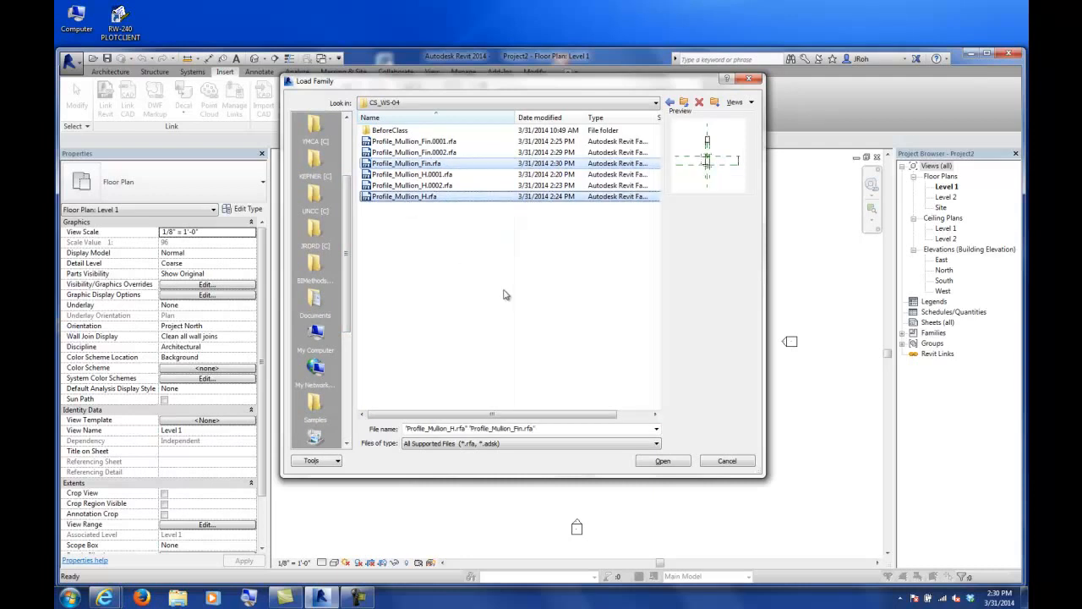
pyautogui.click(659, 461)
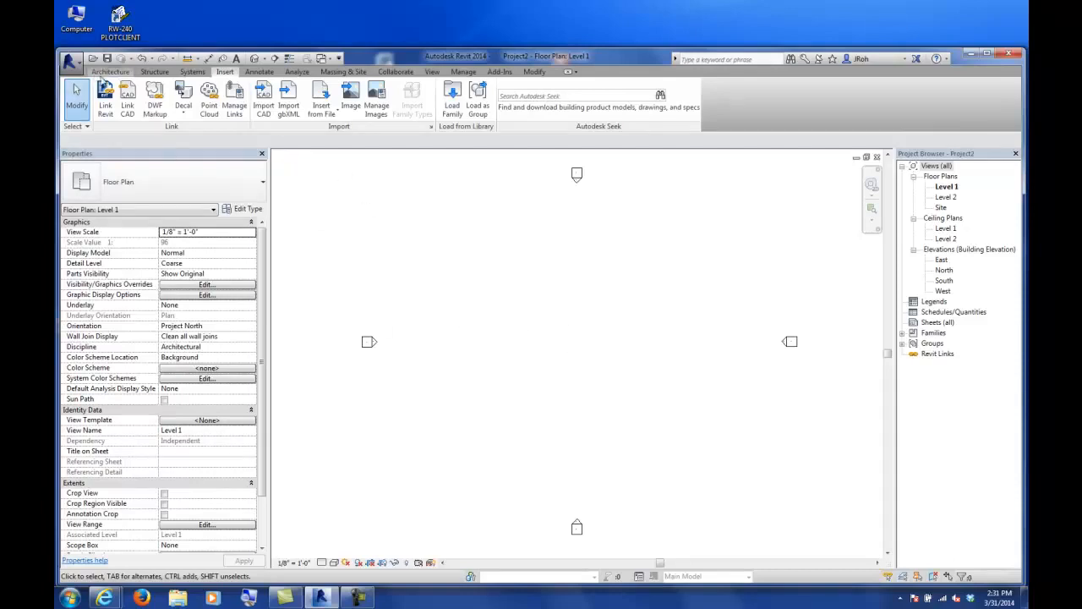
# Start an architectural wall on Level 1 using the Curtain Wall 1 type.
pyautogui.click(109, 72)
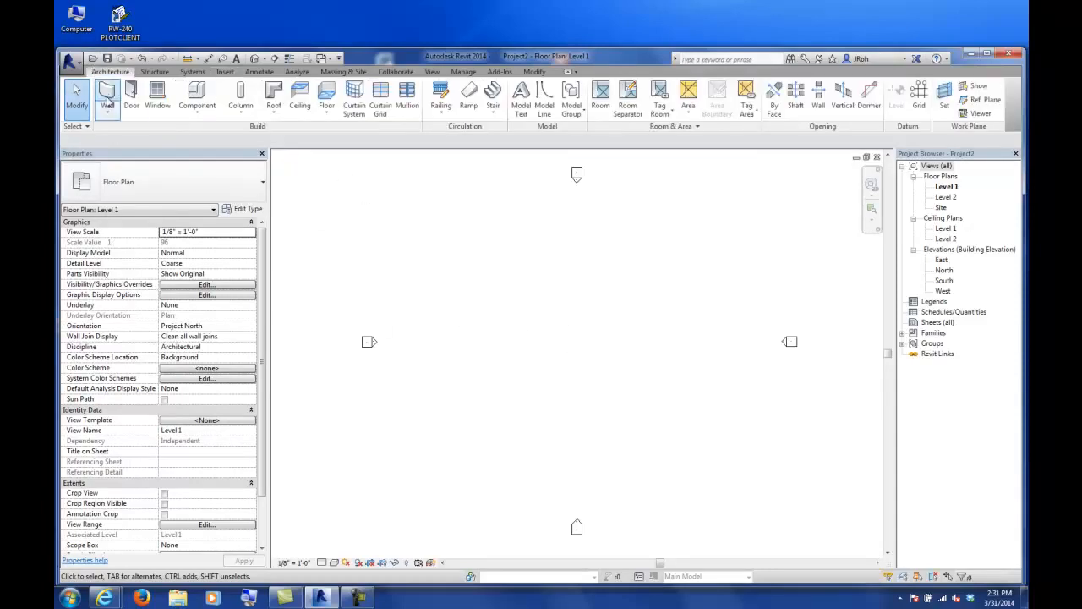
pyautogui.click(107, 113)
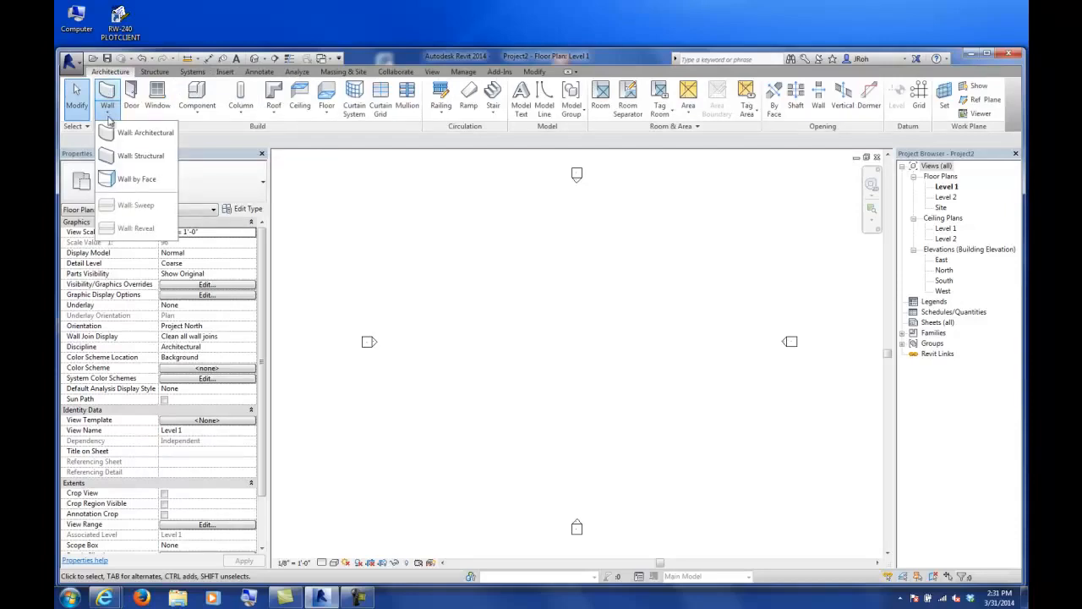
pyautogui.click(140, 132)
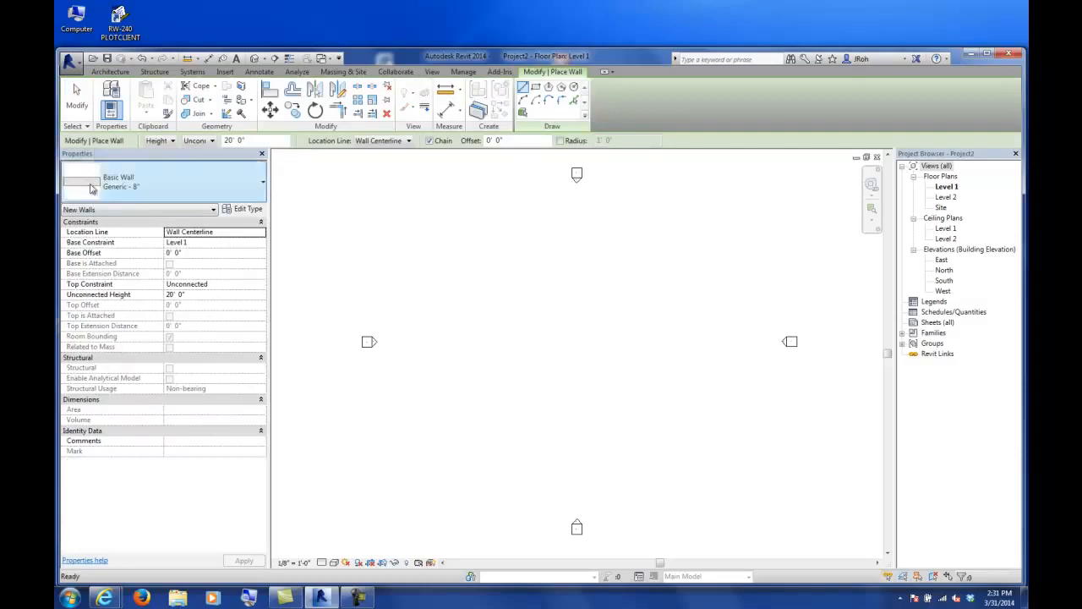
pyautogui.click(138, 186)
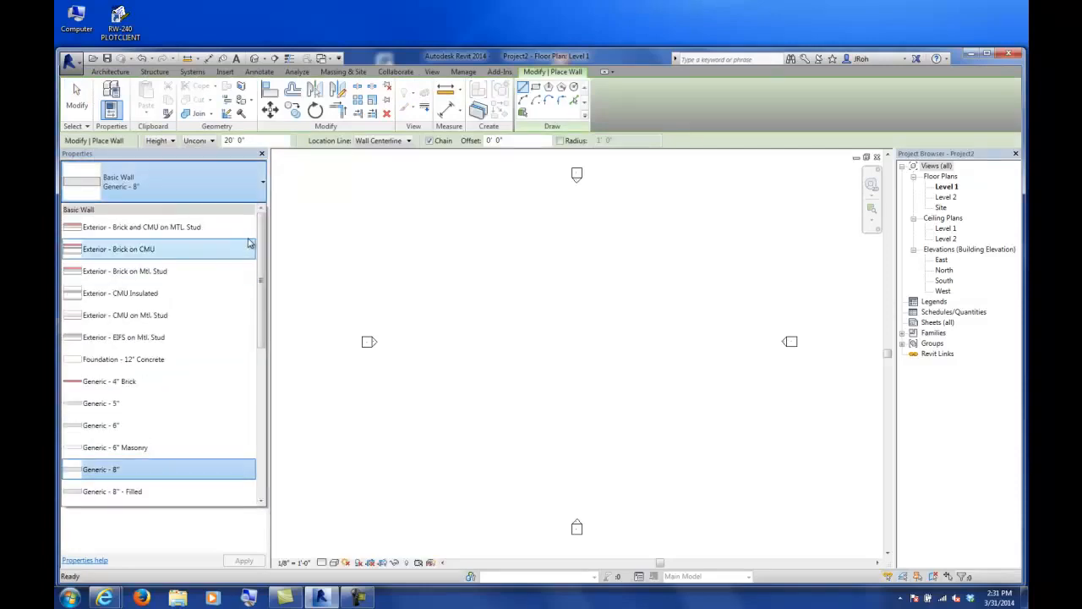
pyautogui.moveTo(262, 238); pyautogui.dragTo(261, 381)
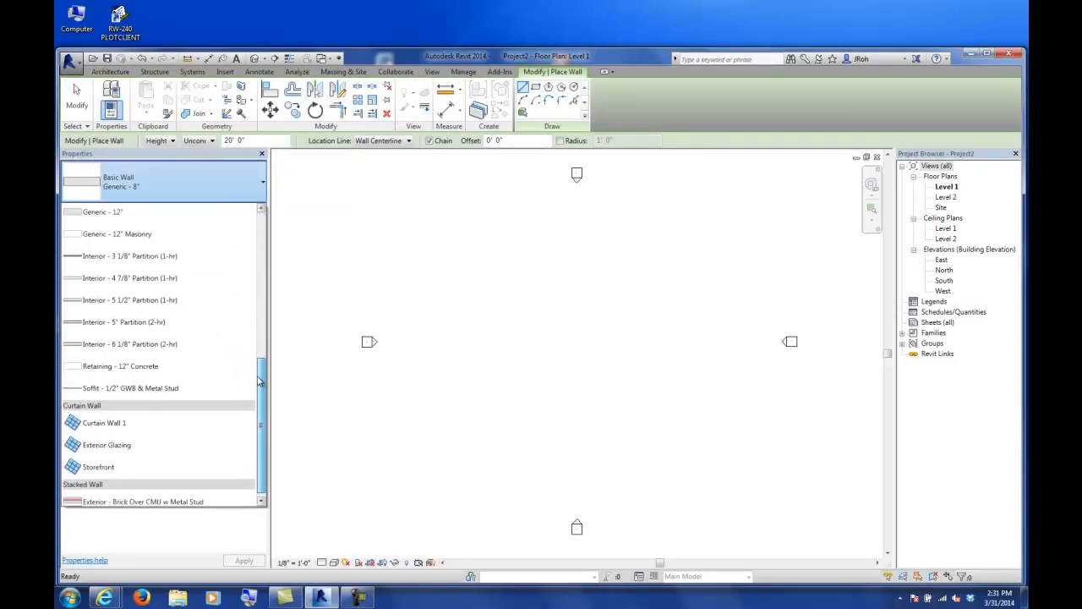
pyautogui.click(110, 423)
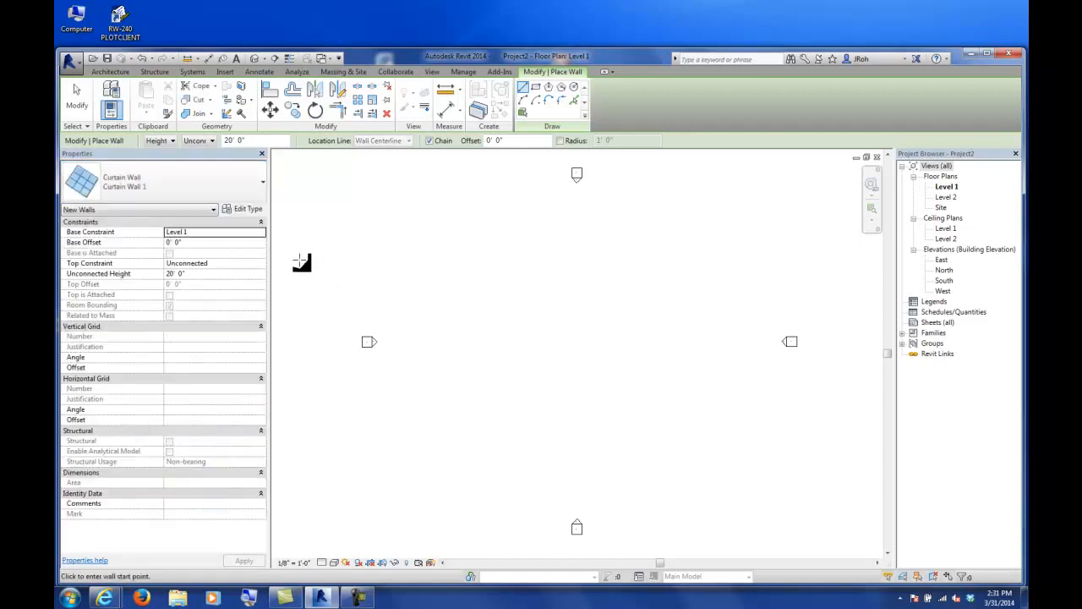
# Duplicate the Curtain Wall 1 type under the name Sunshade System.
pyautogui.click(244, 210)
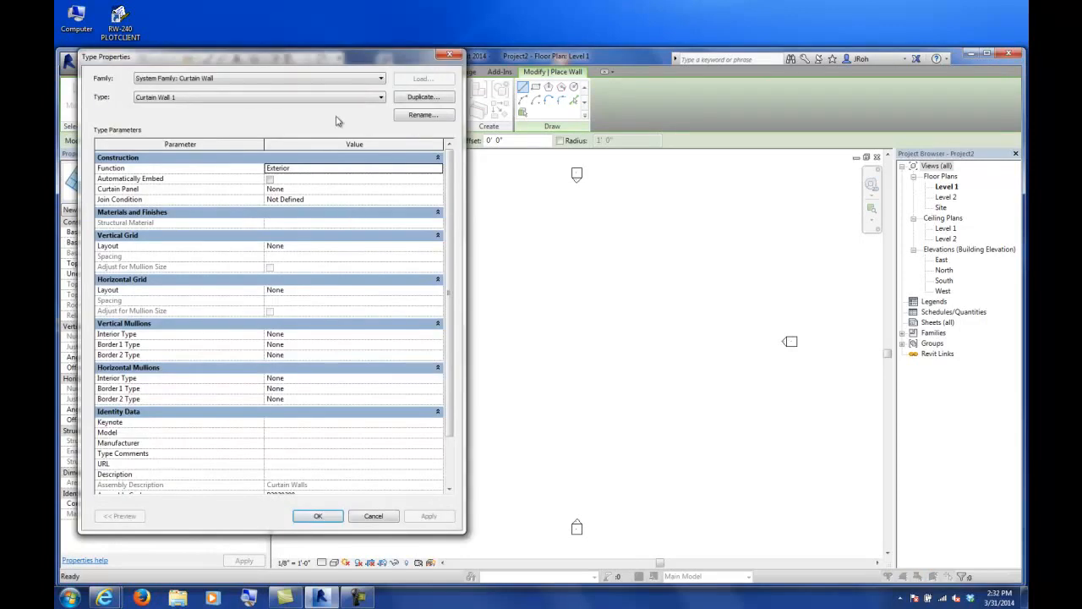
pyautogui.click(409, 99)
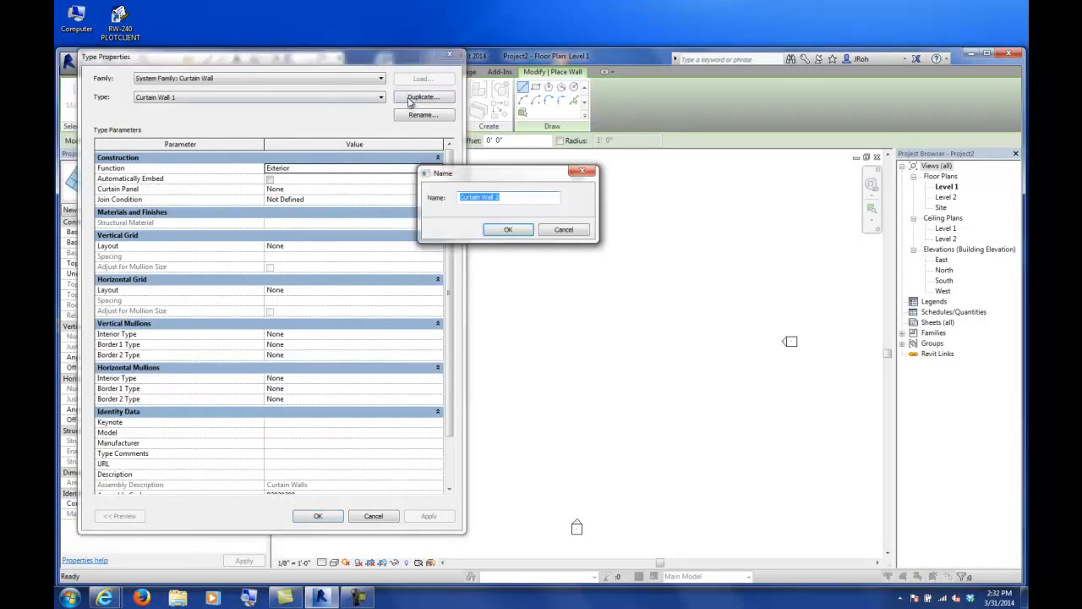
pyautogui.write('Sunshade System')
pyautogui.press('Return')
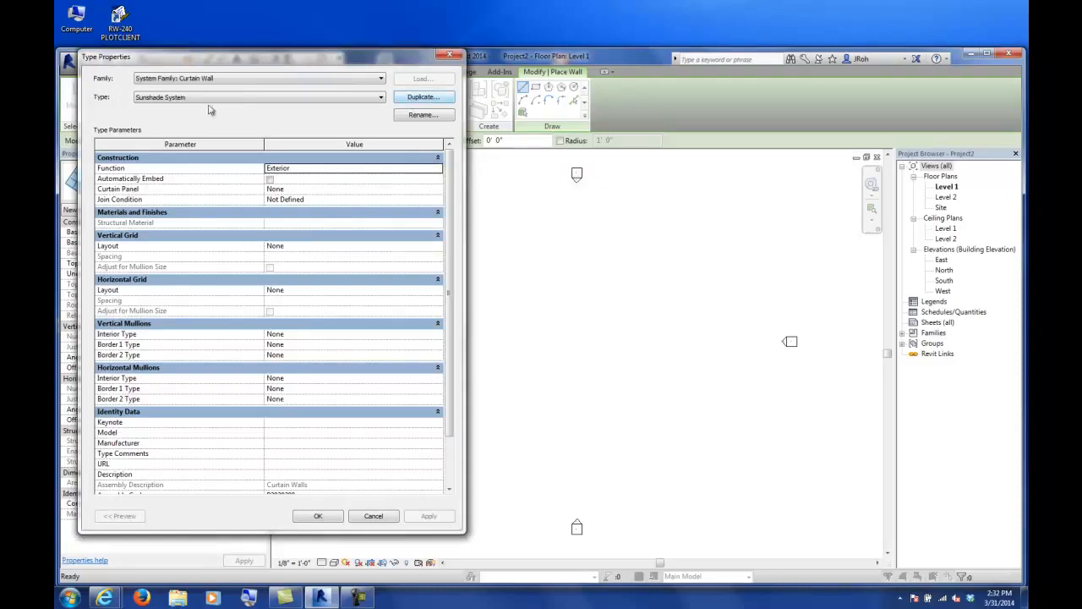
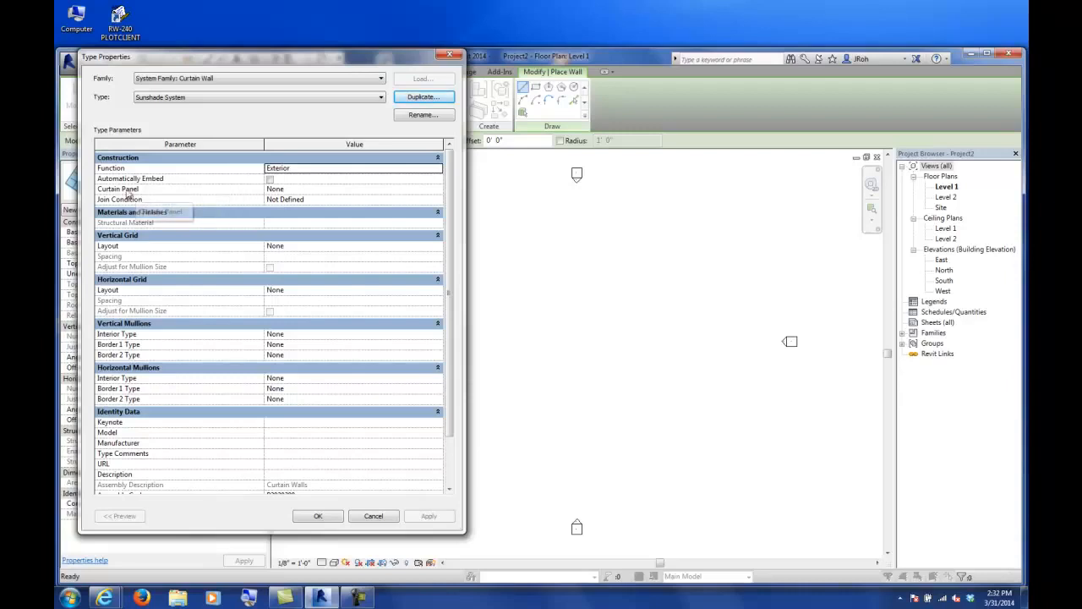
# Set the curtain panel of the Sunshade System type to Empty System Panel : Empty.
pyautogui.click(406, 190)
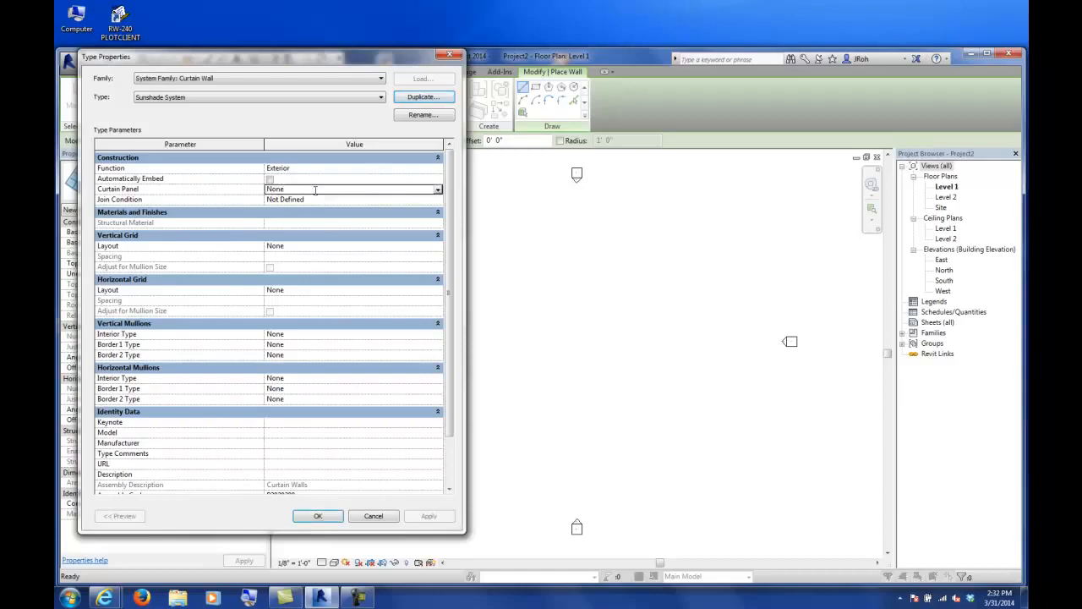
pyautogui.click(437, 193)
pyautogui.moveTo(438, 210); pyautogui.dragTo(438, 237)
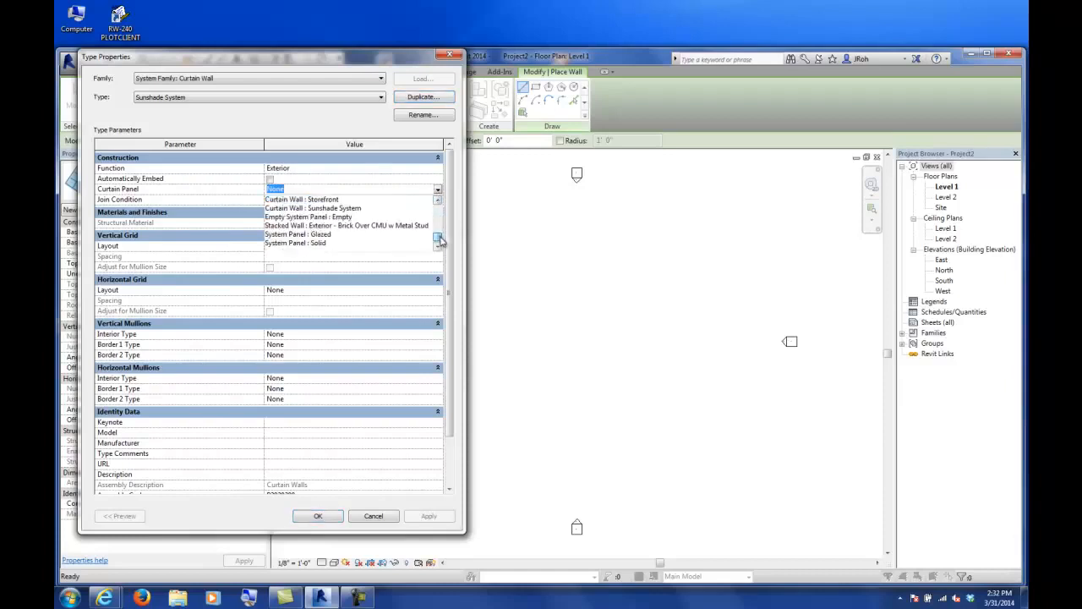
pyautogui.click(300, 218)
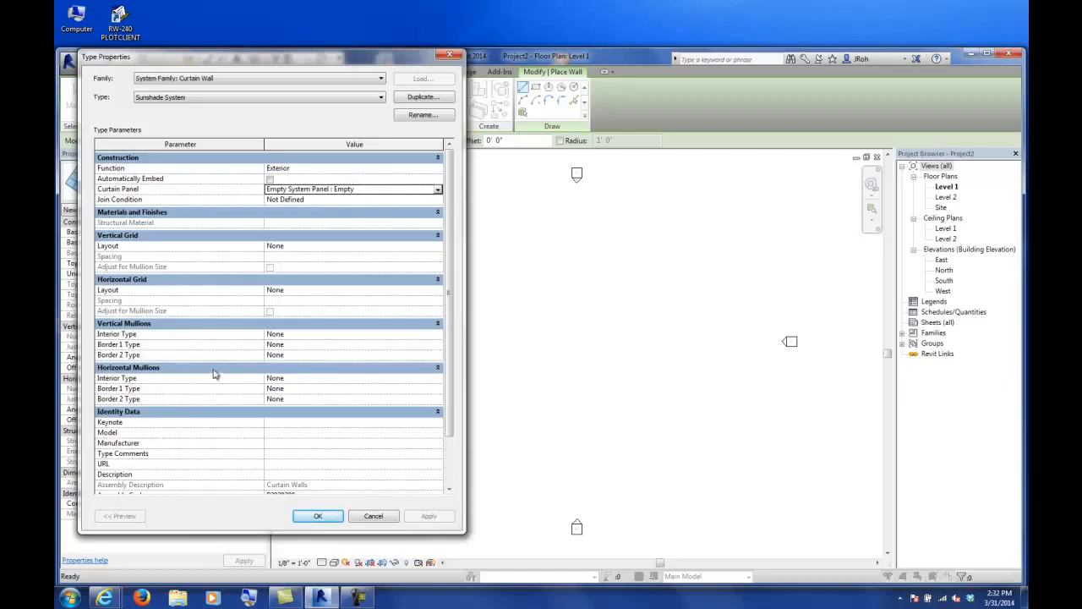
# Examine the interior vertical mullion types available for the Sunshade System curtain wall type.
pyautogui.click(312, 335)
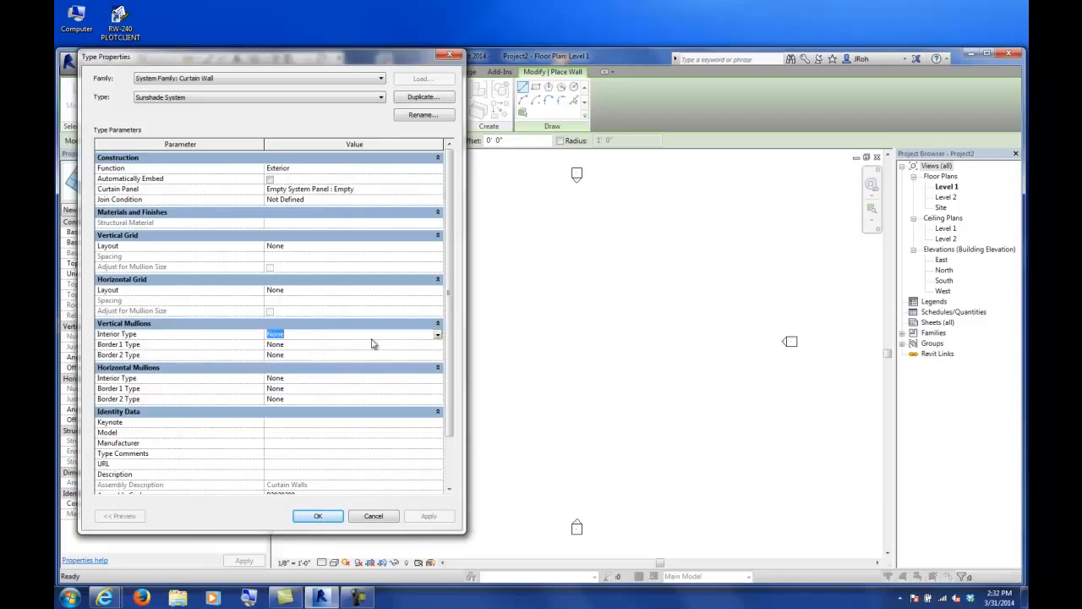
pyautogui.click(439, 335)
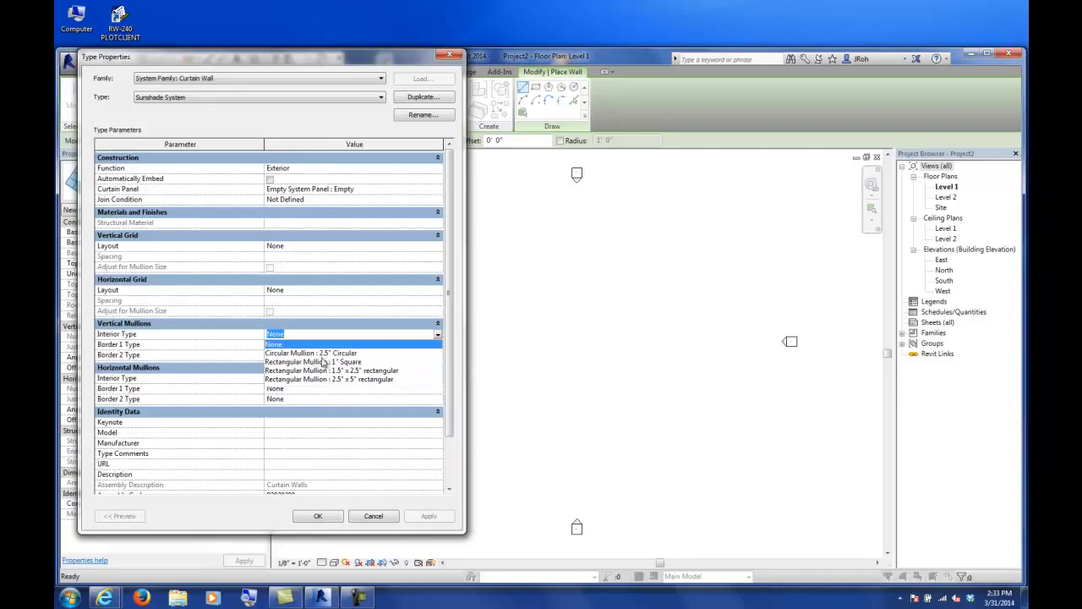
pyautogui.click(360, 481)
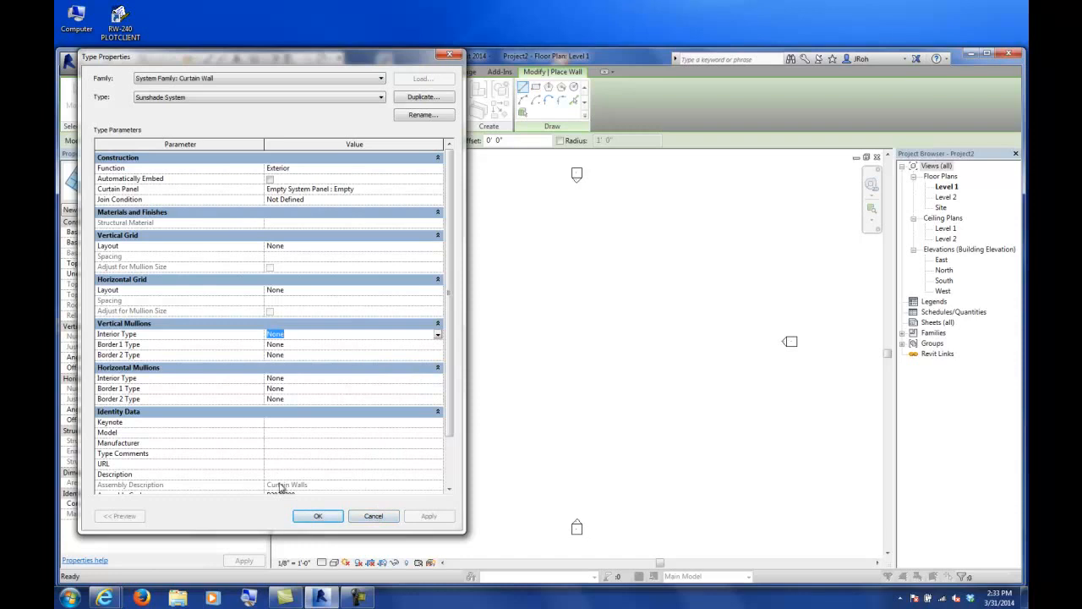
# Save the Sunshade System wall type and start placing curtain wall mullions with the Mullion command.
pyautogui.click(320, 515)
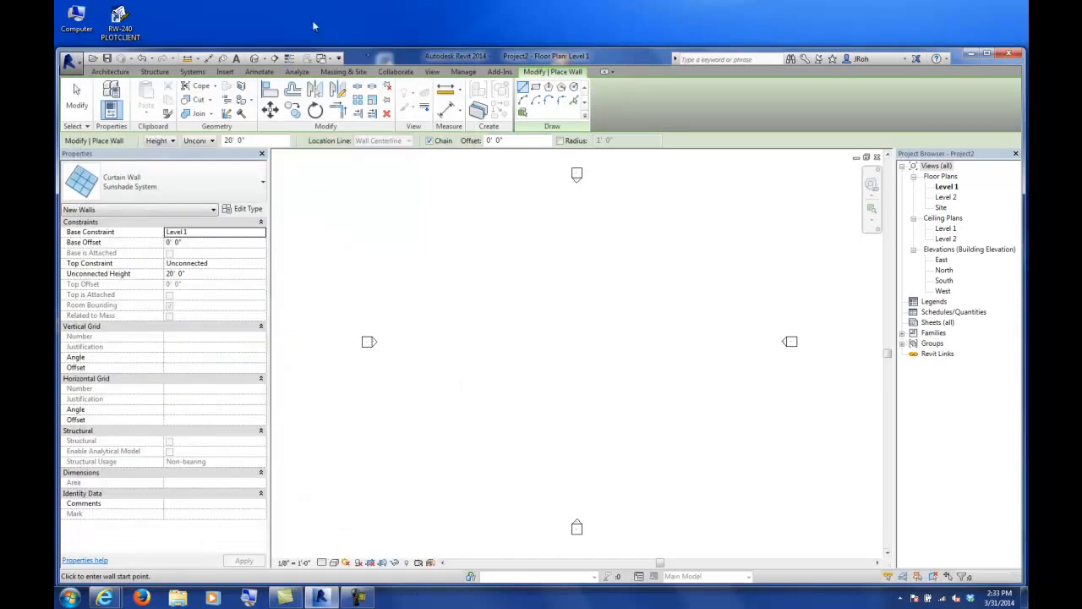
pyautogui.click(110, 71)
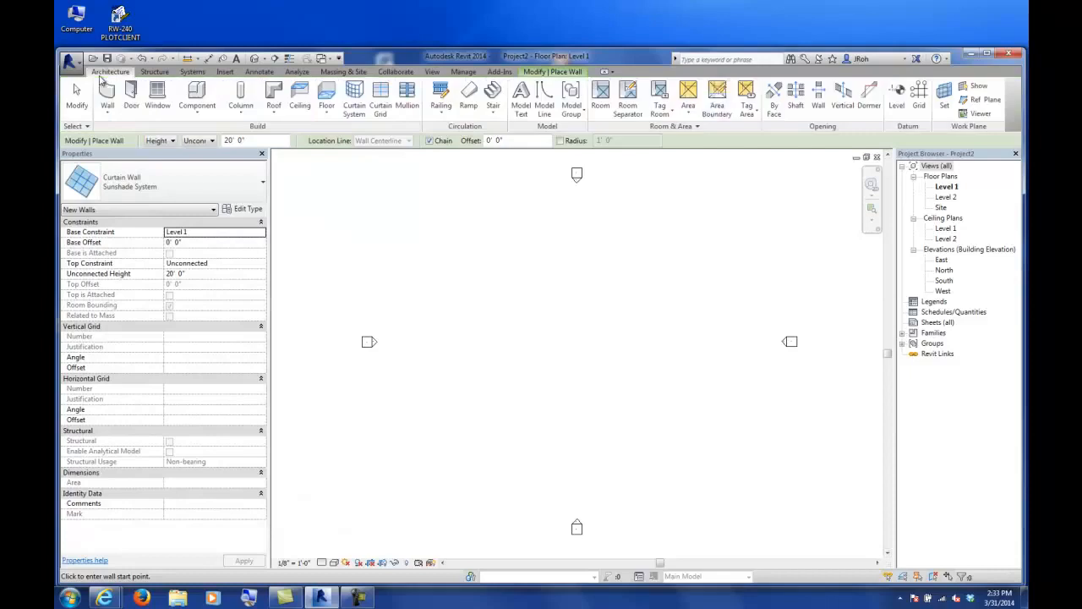
pyautogui.click(407, 99)
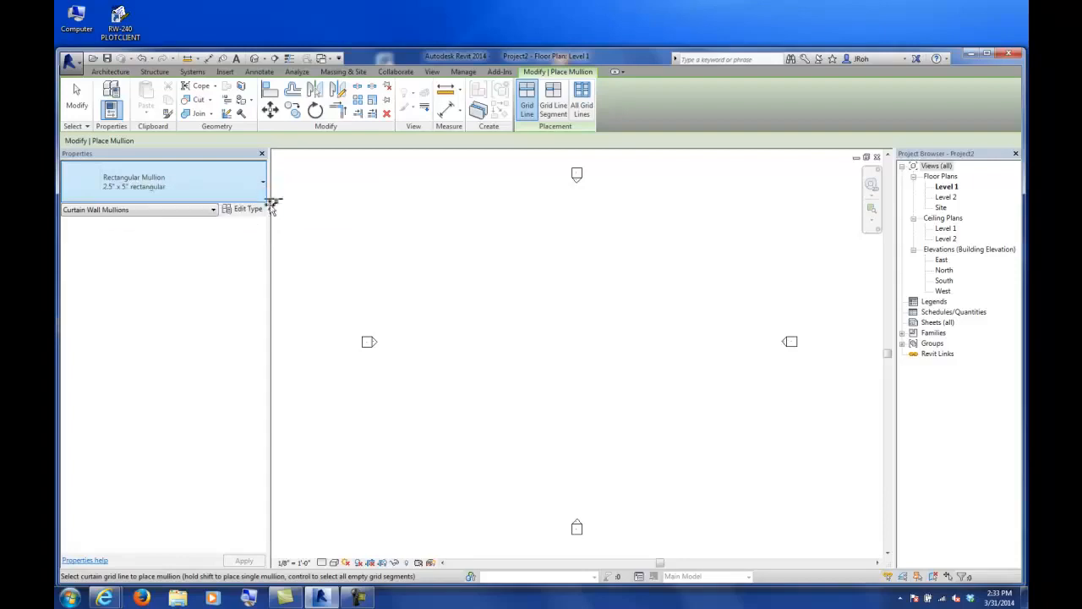
pyautogui.click(359, 598)
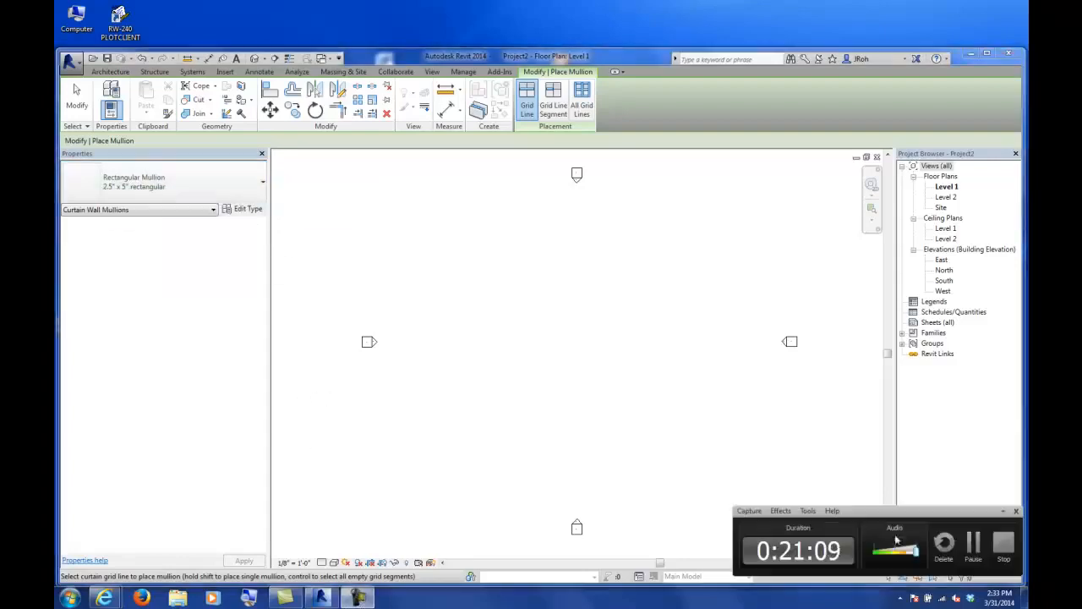
pyautogui.click(973, 546)
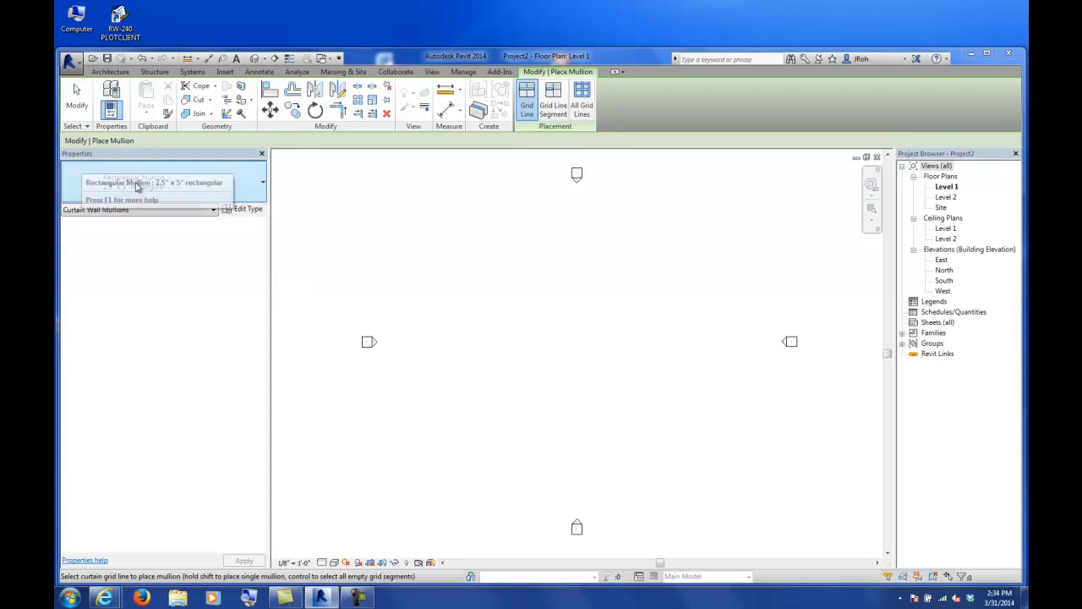
# Duplicate the 2.5" x 5" rectangular mullion type under the name Mullion H 2x4.
pyautogui.click(247, 211)
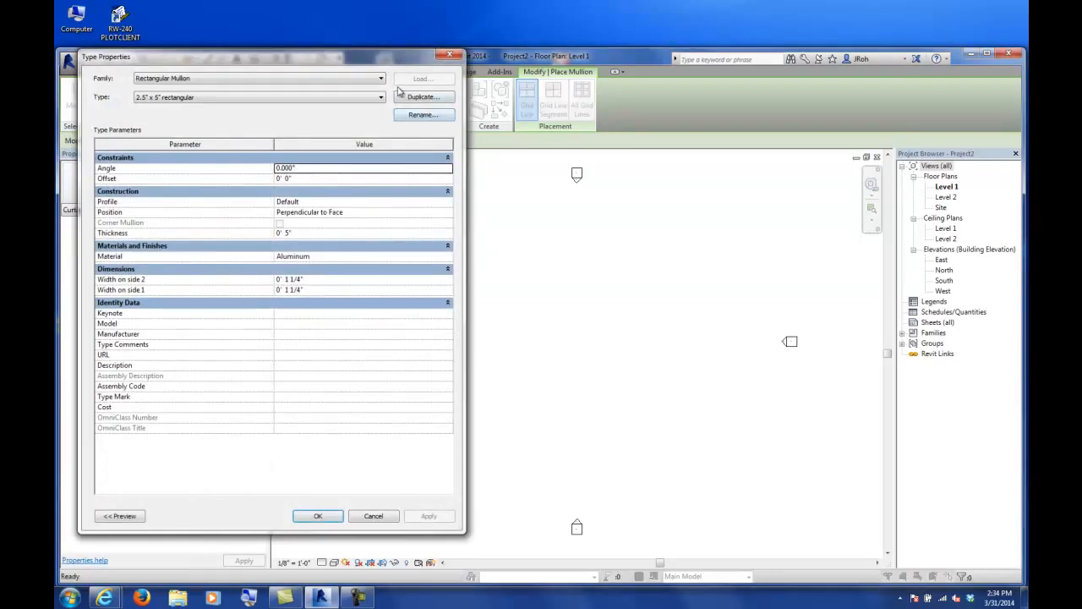
pyautogui.click(424, 97)
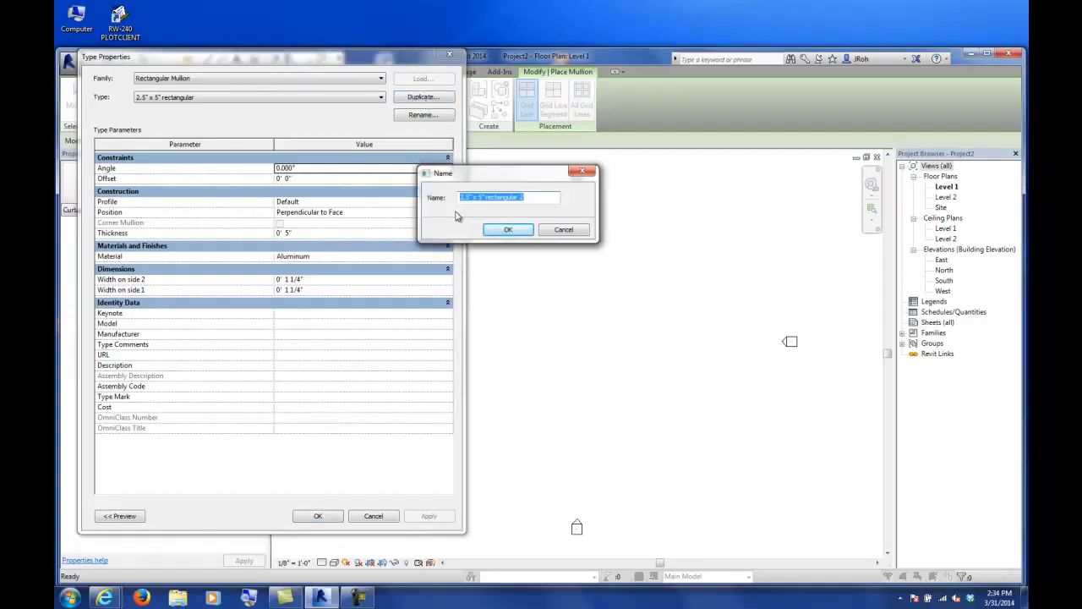
pyautogui.write('Mullion H 2x4')
pyautogui.click(519, 232)
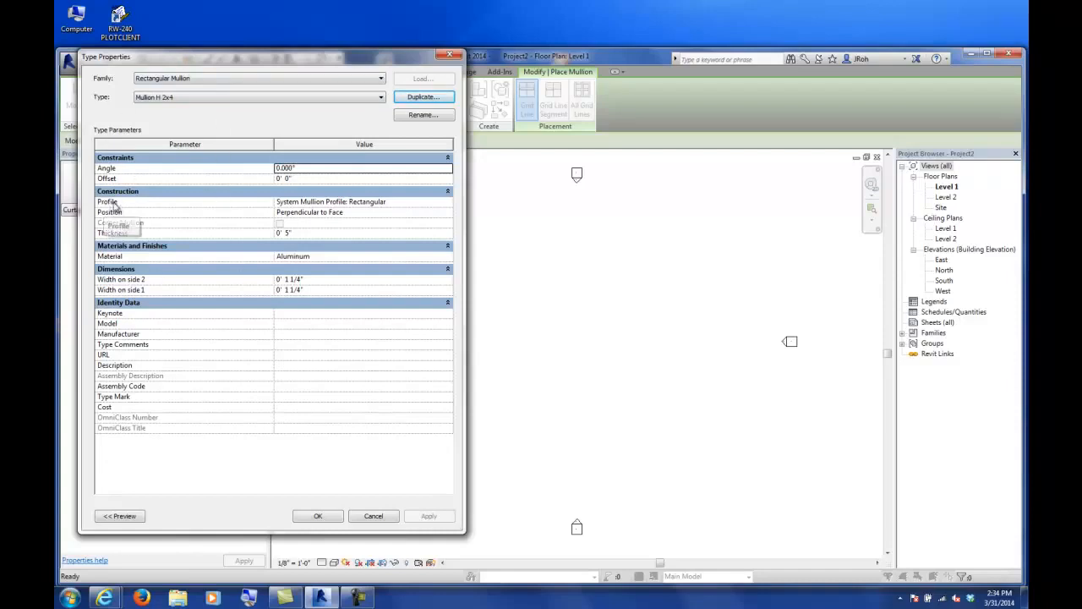
# Set the new mullion type's profile to Profile_Mullion_H : 2x5 and rename the type as Mullion H 2x5.
pyautogui.click(370, 202)
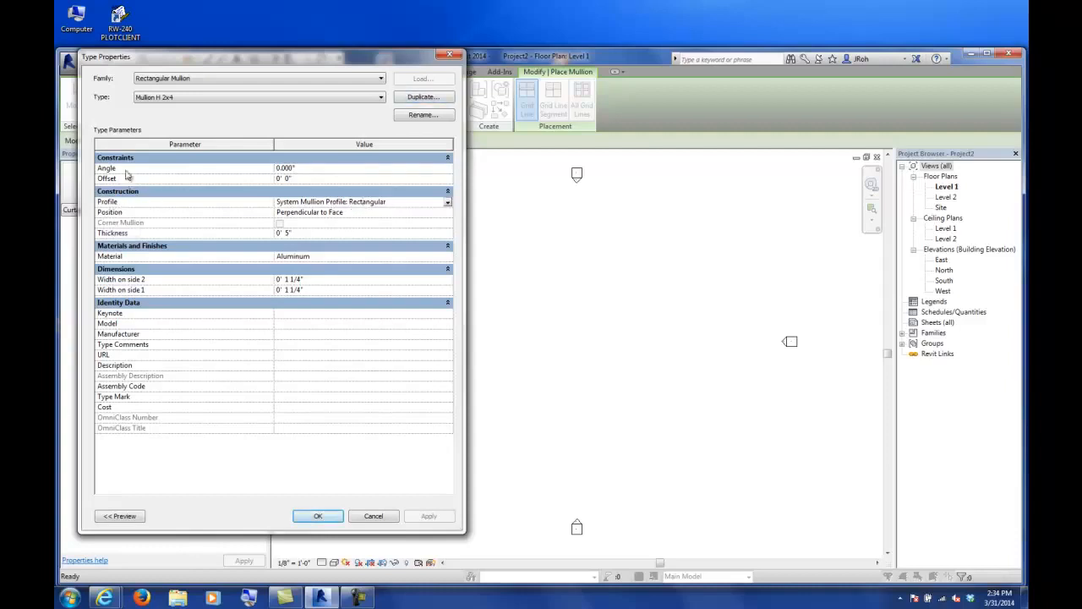
pyautogui.click(448, 203)
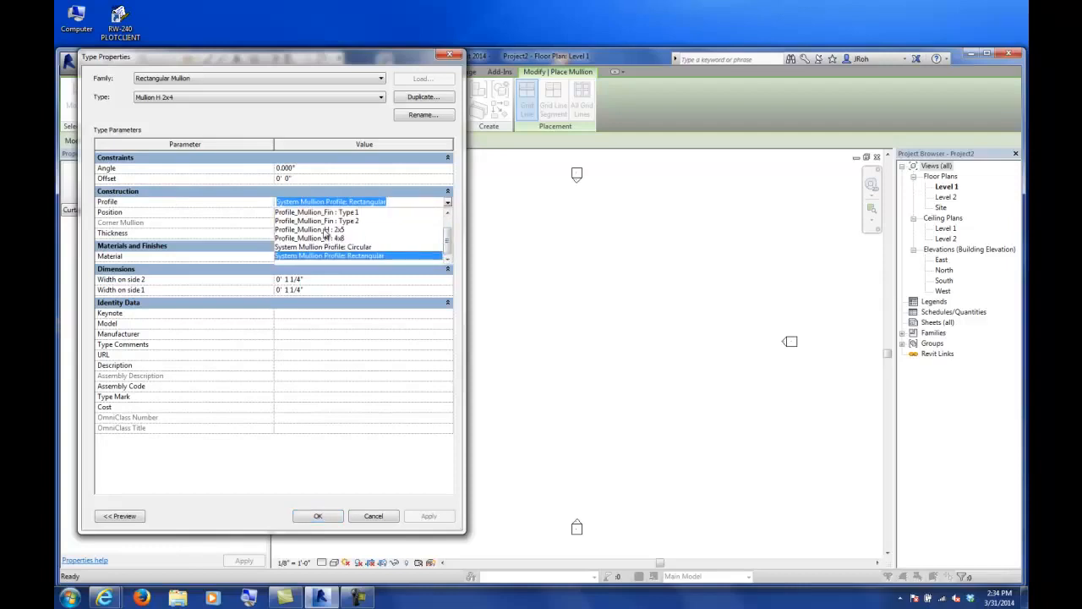
pyautogui.click(326, 230)
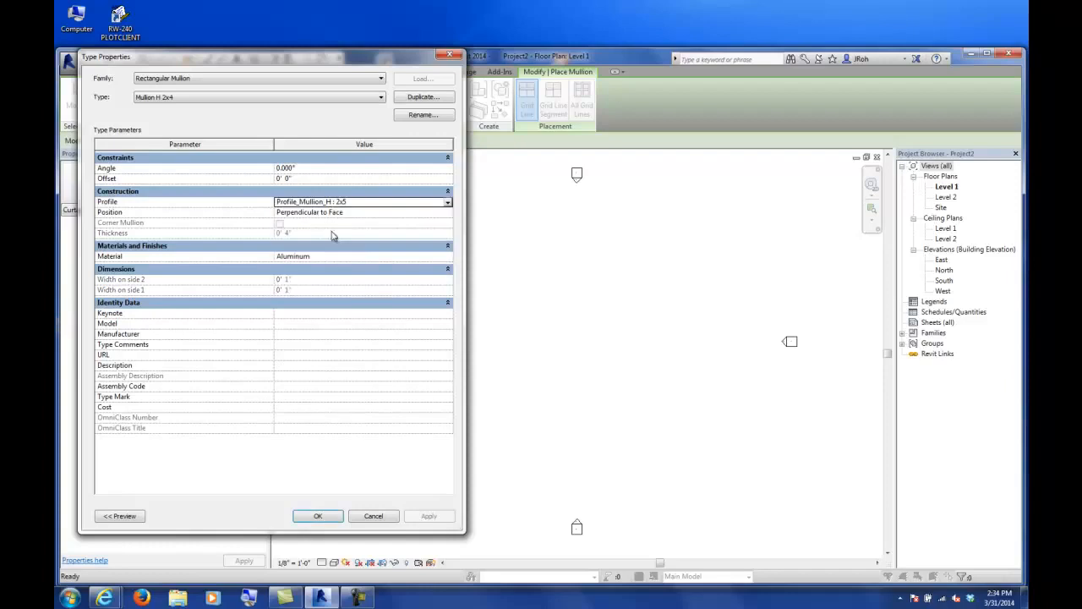
pyautogui.click(421, 115)
pyautogui.click(290, 296)
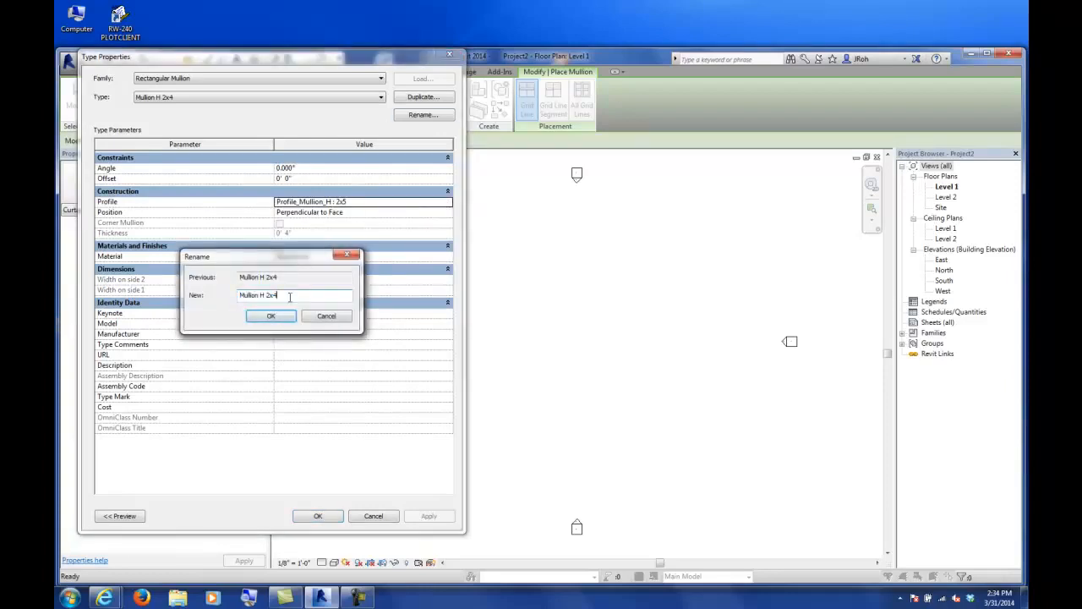
pyautogui.write('5')
pyautogui.click(288, 314)
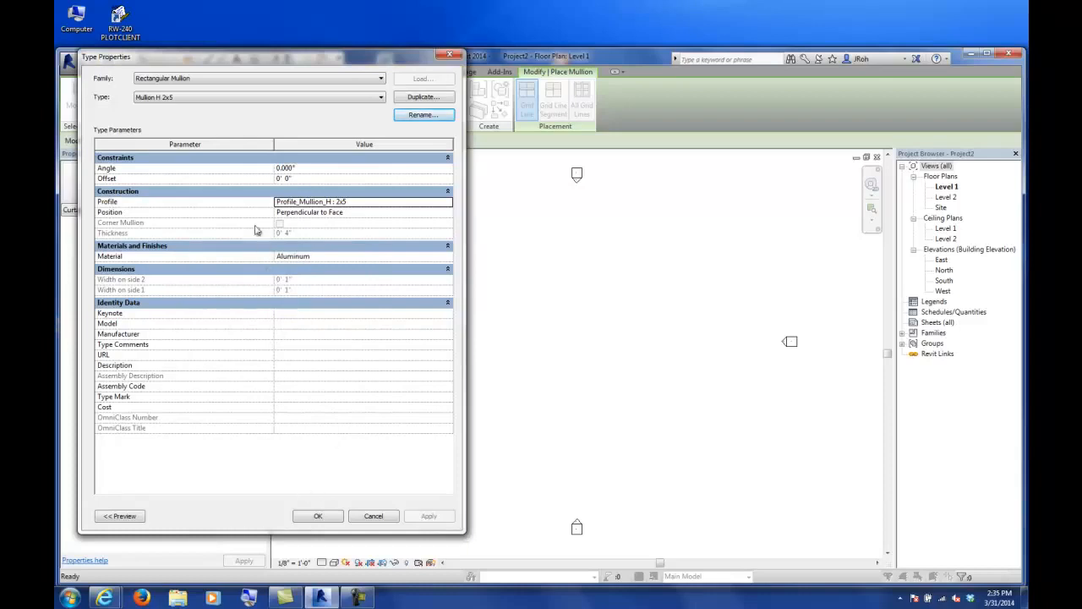
pyautogui.click(319, 516)
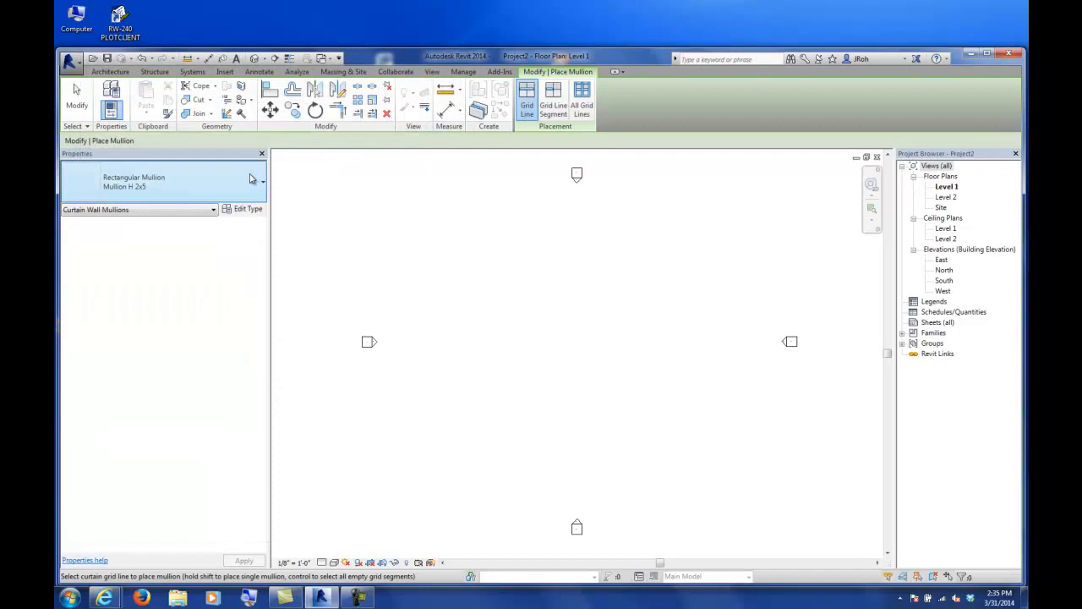
# Duplicate the Mullion H 2x5 type as Mullion H 4x8 and set its profile to Profile_Mullion_H : 4x8.
pyautogui.click(247, 211)
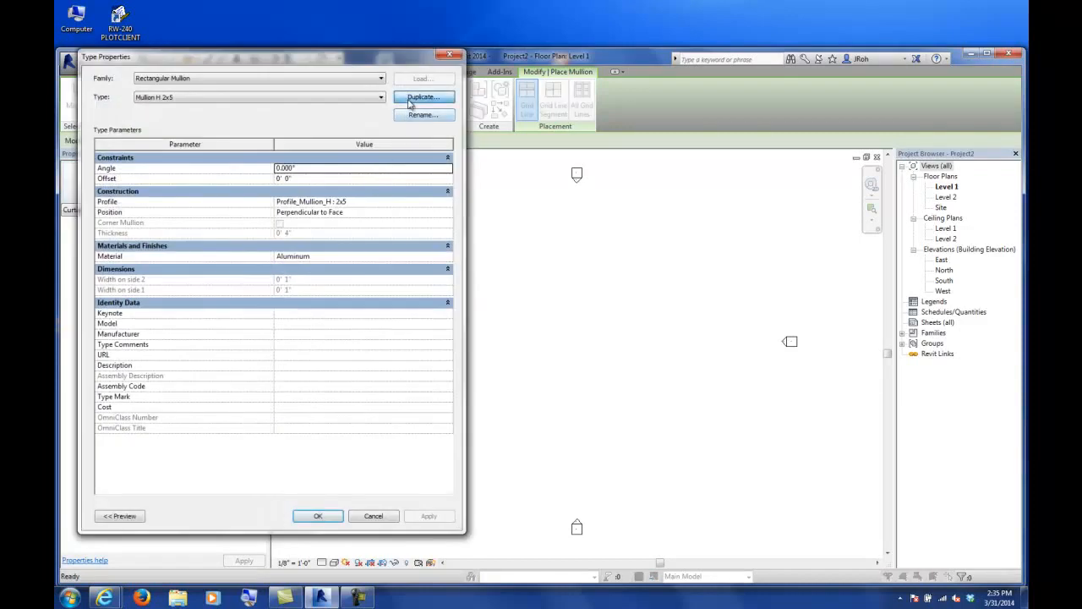
pyautogui.click(412, 98)
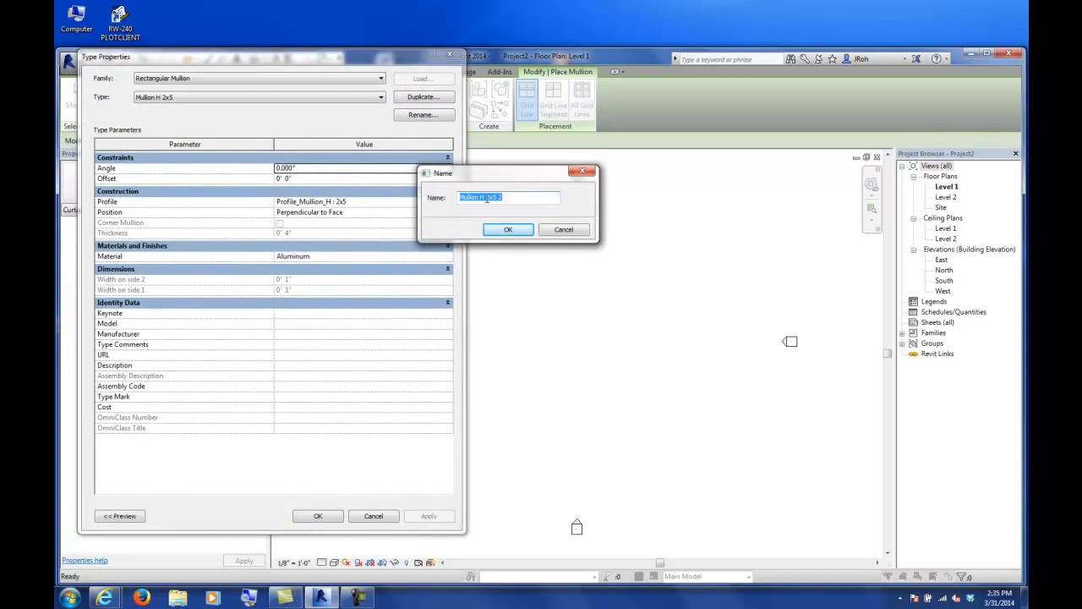
pyautogui.moveTo(487, 198); pyautogui.dragTo(513, 203)
pyautogui.click(508, 229)
pyautogui.click(350, 201)
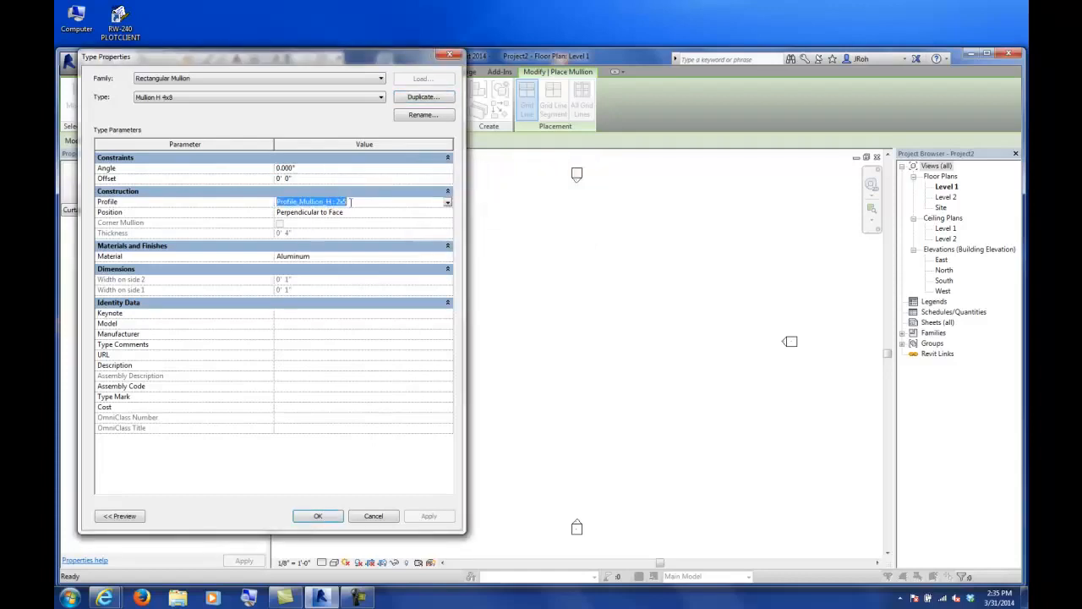
pyautogui.click(448, 203)
pyautogui.click(341, 239)
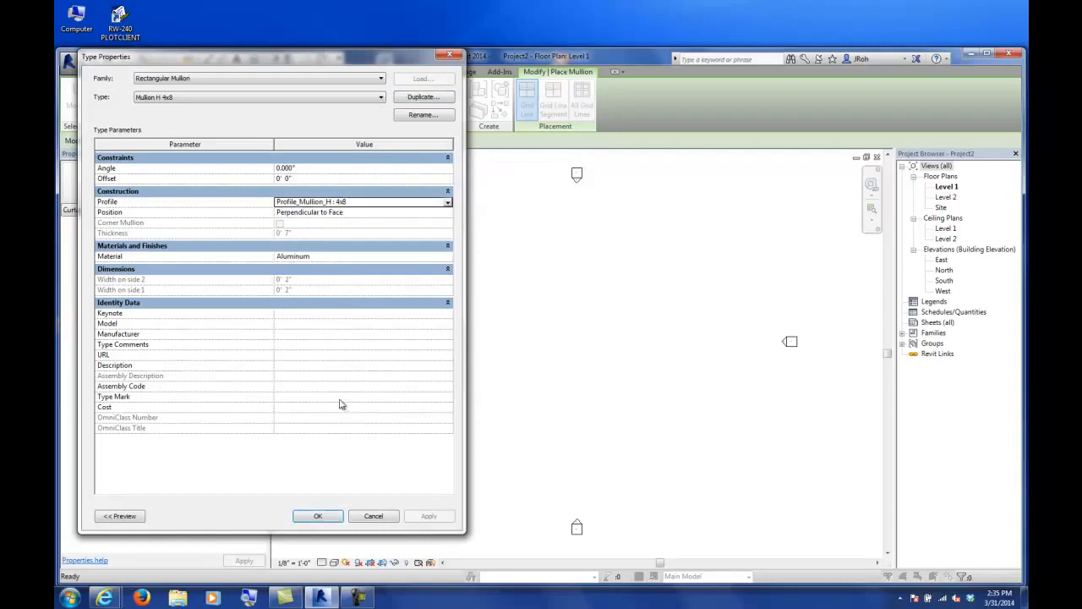
pyautogui.click(318, 516)
# Duplicate the Mullion H 4x8 type as Mullion Fin and set its profile to Profile_Mullion_Fin : Type 1.
pyautogui.click(240, 211)
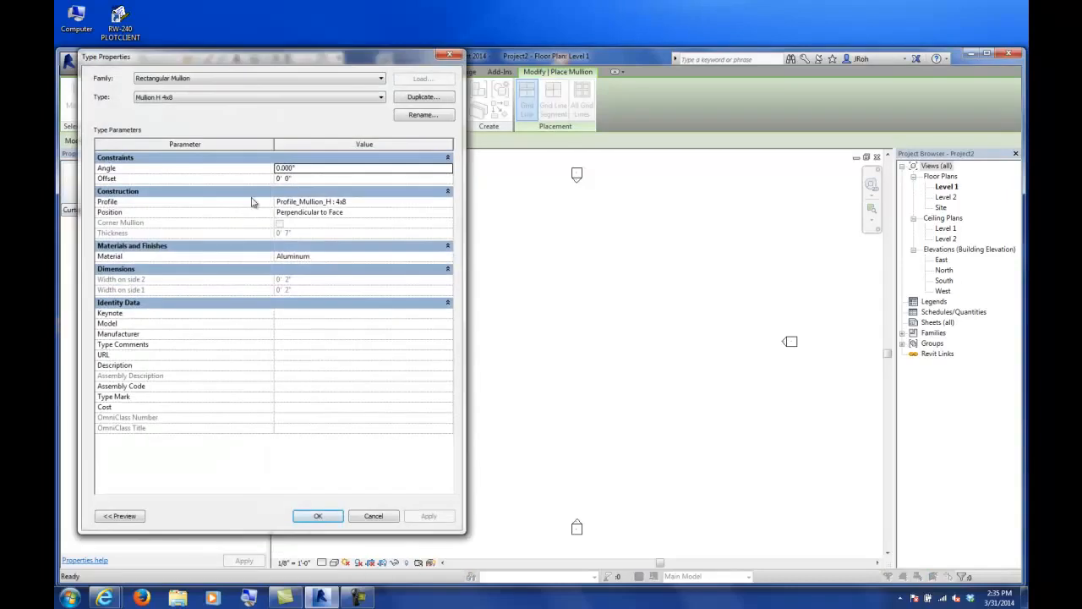
pyautogui.click(414, 99)
pyautogui.moveTo(482, 197); pyautogui.dragTo(502, 198)
pyautogui.write('Fin')
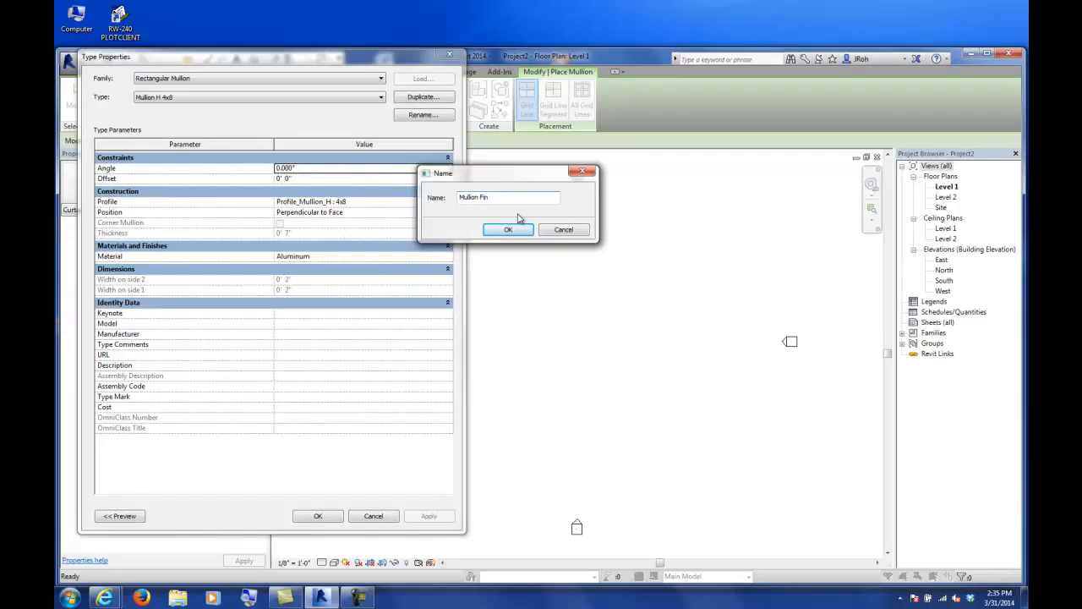
pyautogui.press('Return')
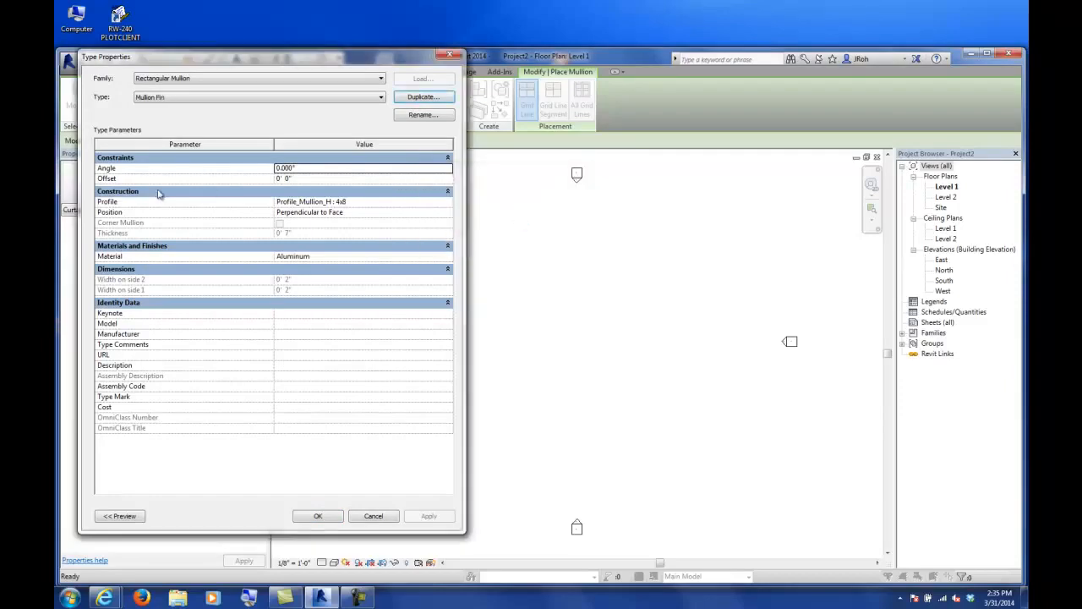
pyautogui.click(385, 207)
pyautogui.click(447, 204)
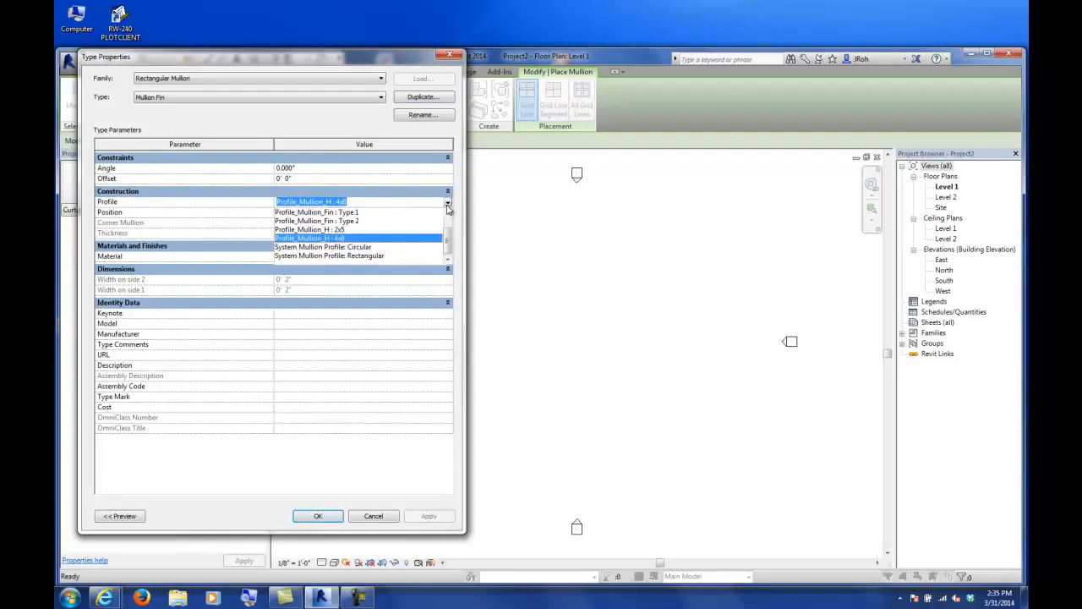
pyautogui.click(343, 212)
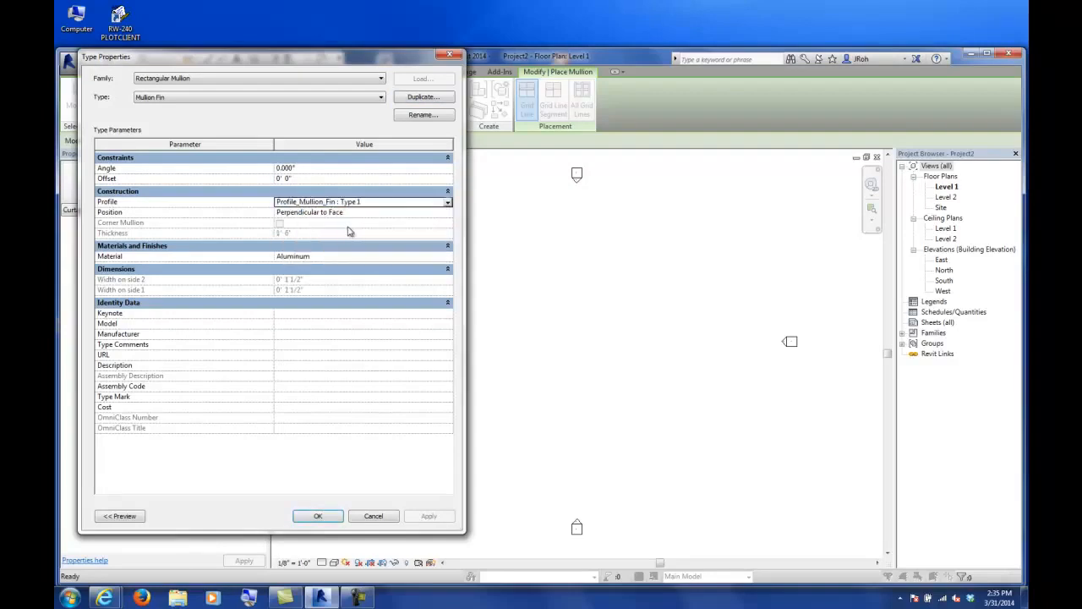
# Rename the Mullion Fin type as Mullion Fin Type 1 and save it.
pyautogui.click(423, 115)
pyautogui.click(294, 297)
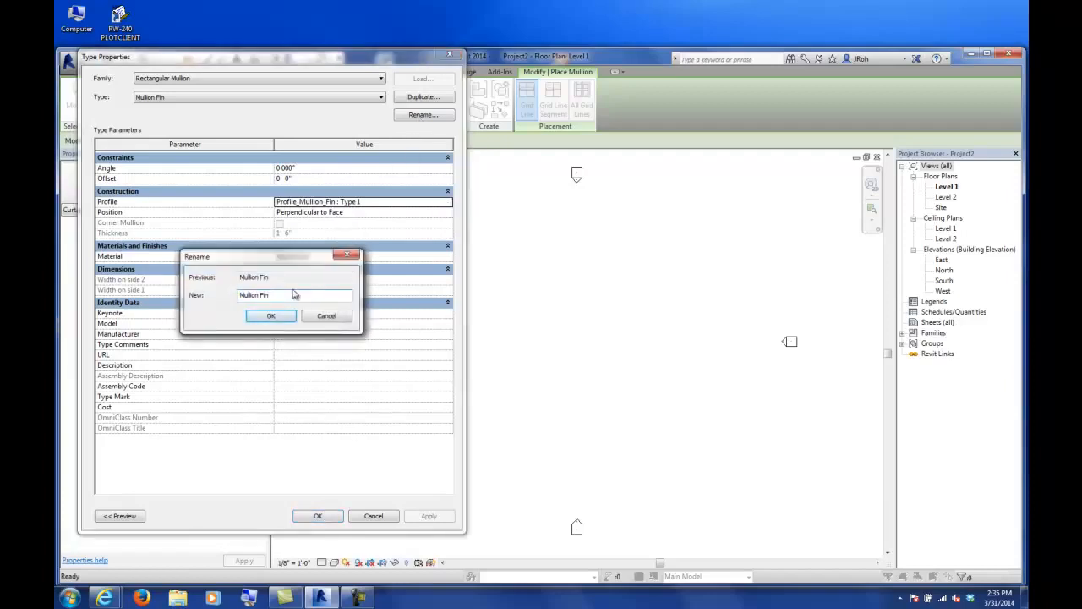
pyautogui.write('Type 1')
pyautogui.press('Return')
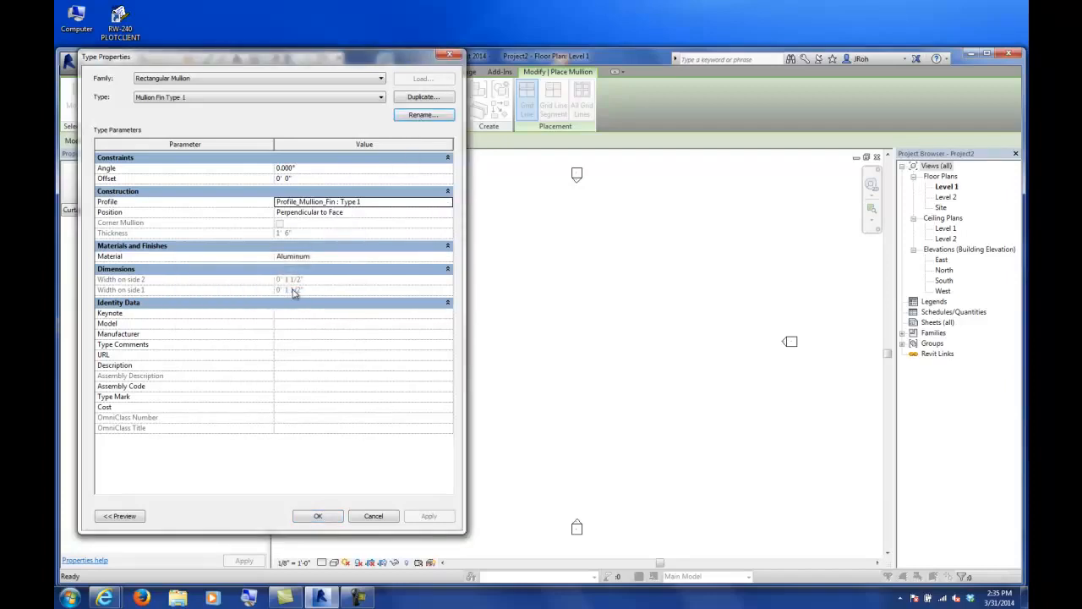
pyautogui.click(318, 516)
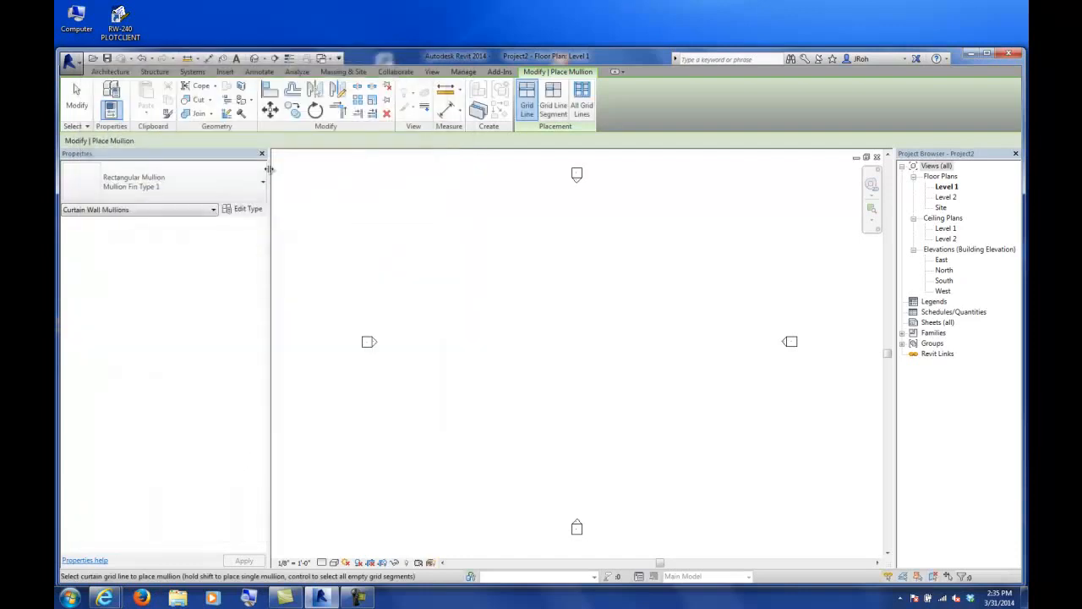
# Duplicate the Mullion Fin Type 1 type as Mullion Fin Type 2 and set its profile to Profile_Mullion_Fin : Type 2.
pyautogui.click(248, 209)
pyautogui.click(424, 96)
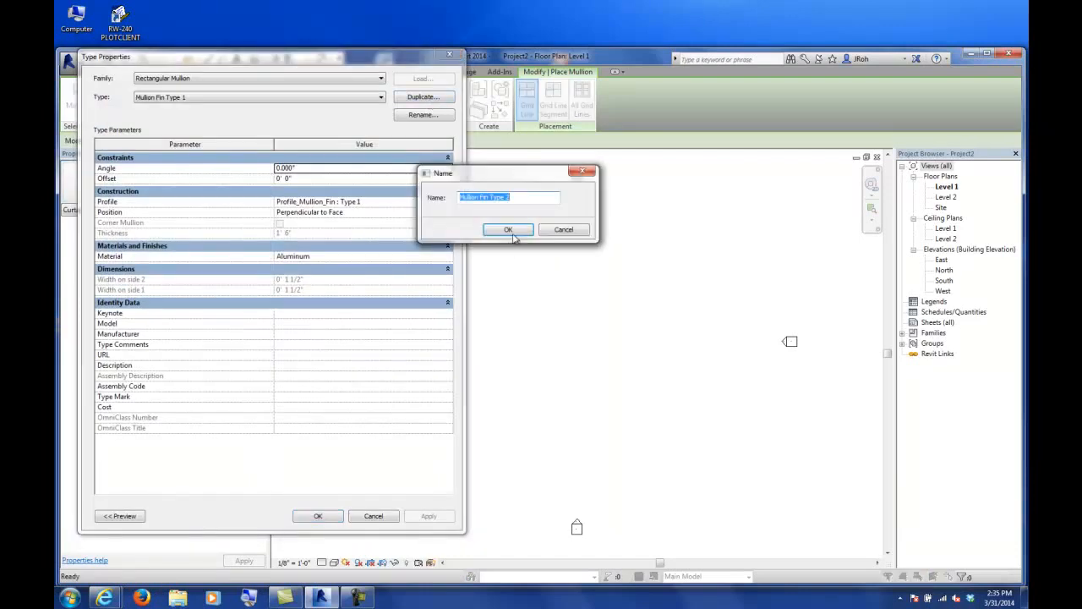
pyautogui.click(508, 230)
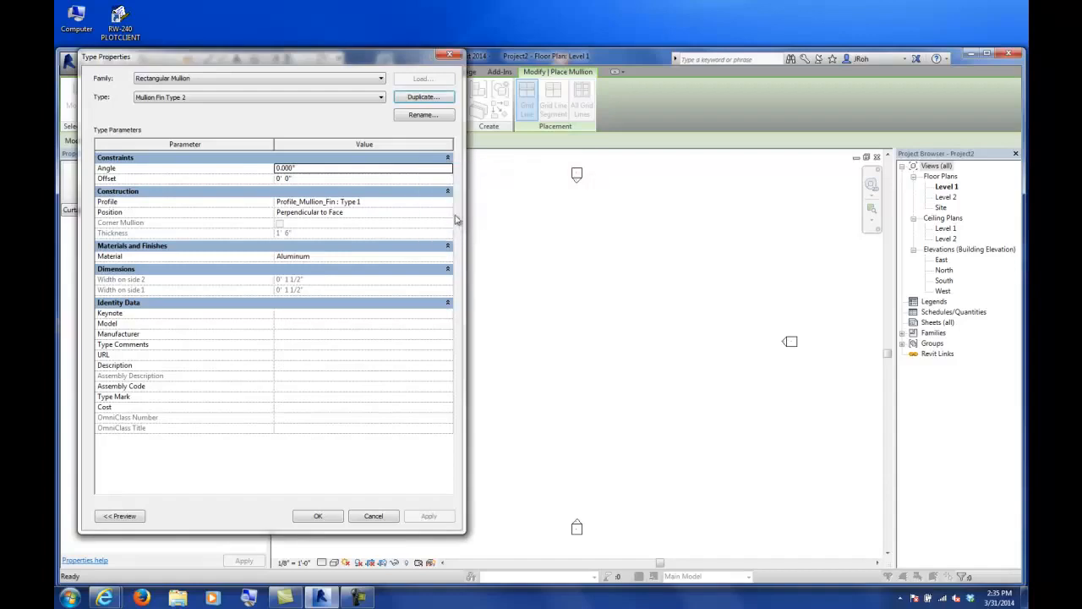
pyautogui.click(338, 201)
pyautogui.click(340, 230)
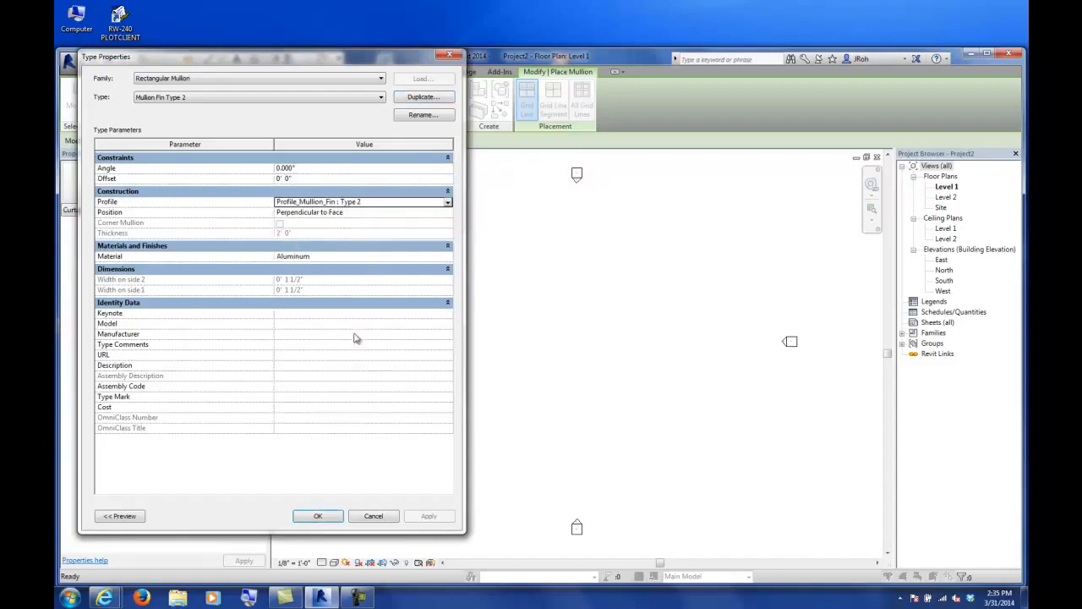
pyautogui.click(318, 516)
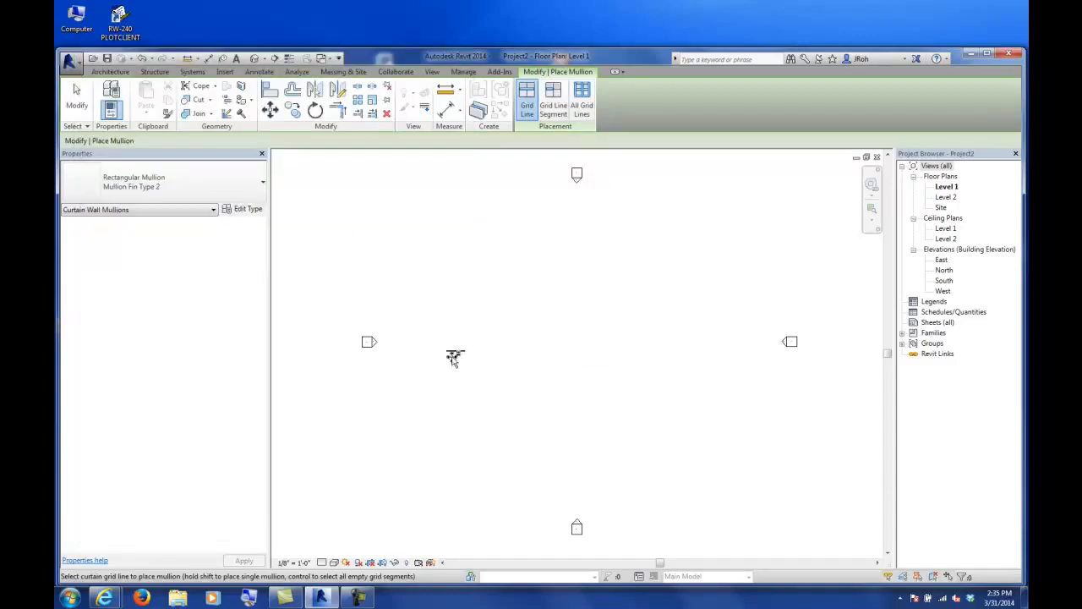
# Edit the Sunshade System curtain wall type and set its vertical interior mullion to Rectangular Mullion : Mullion H 2x5.
pyautogui.click(77, 97)
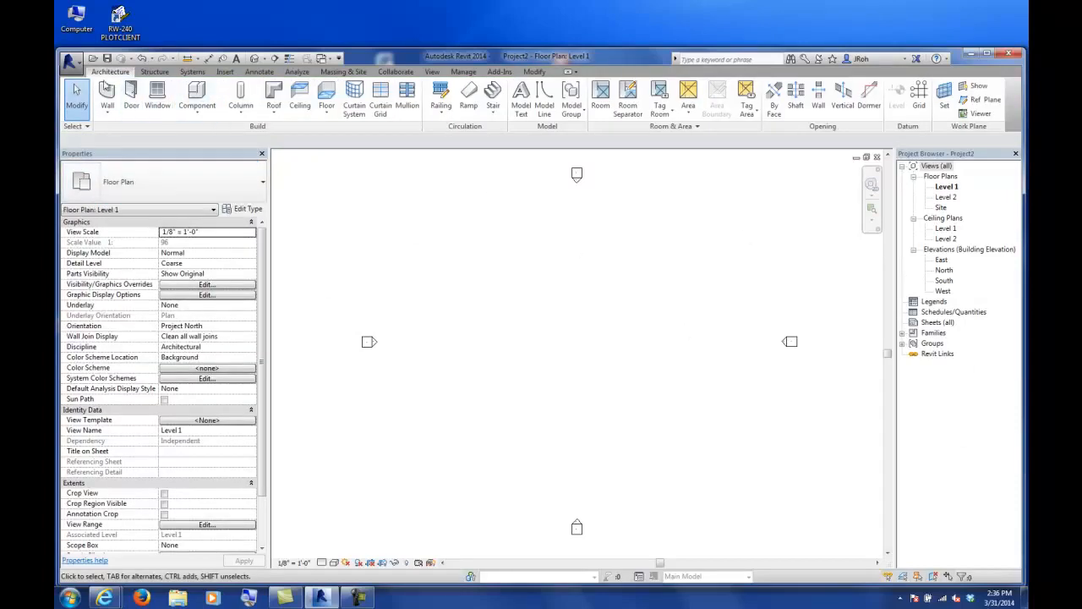
pyautogui.click(108, 94)
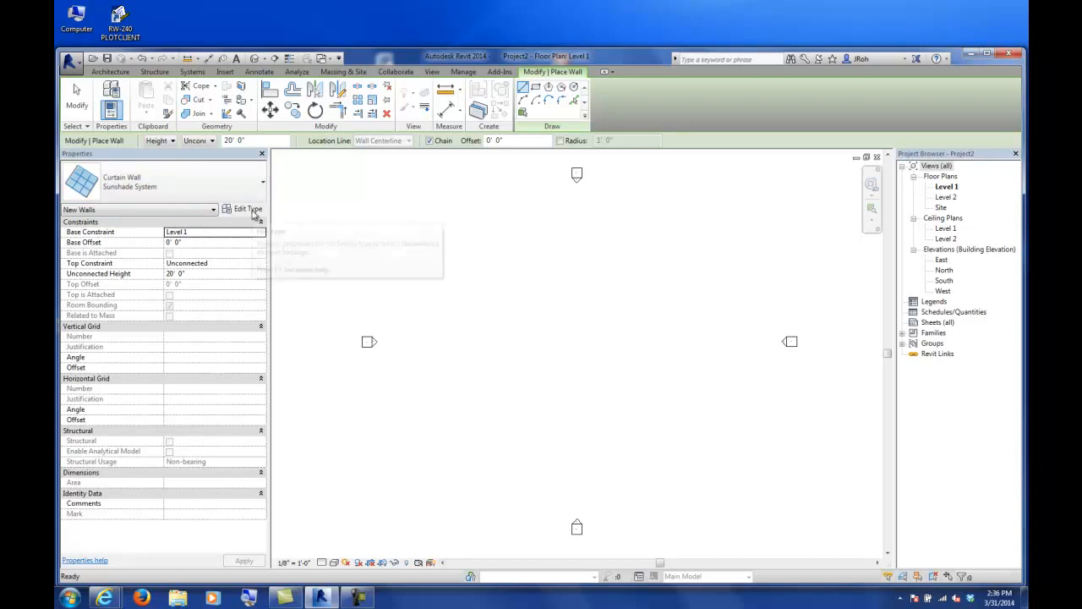
pyautogui.click(248, 209)
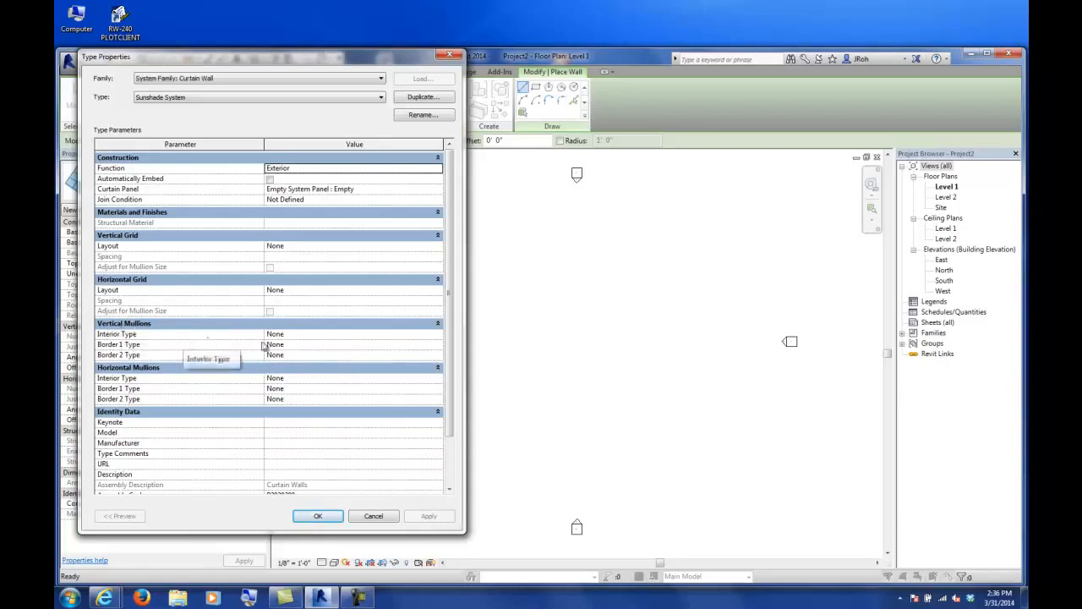
pyautogui.click(294, 336)
pyautogui.click(437, 334)
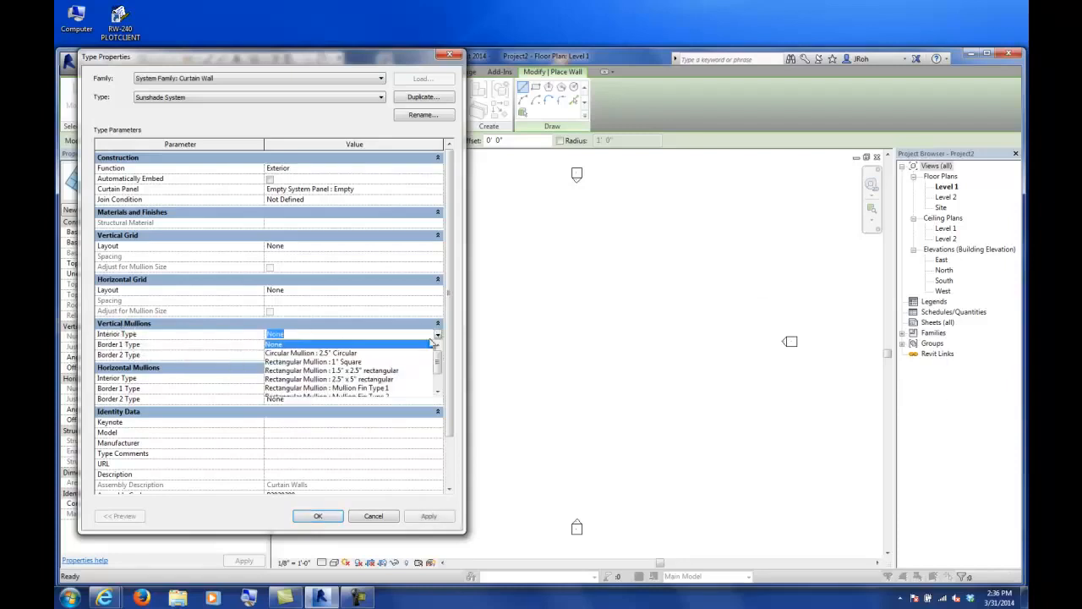
pyautogui.scroll(-1, 437, 370)
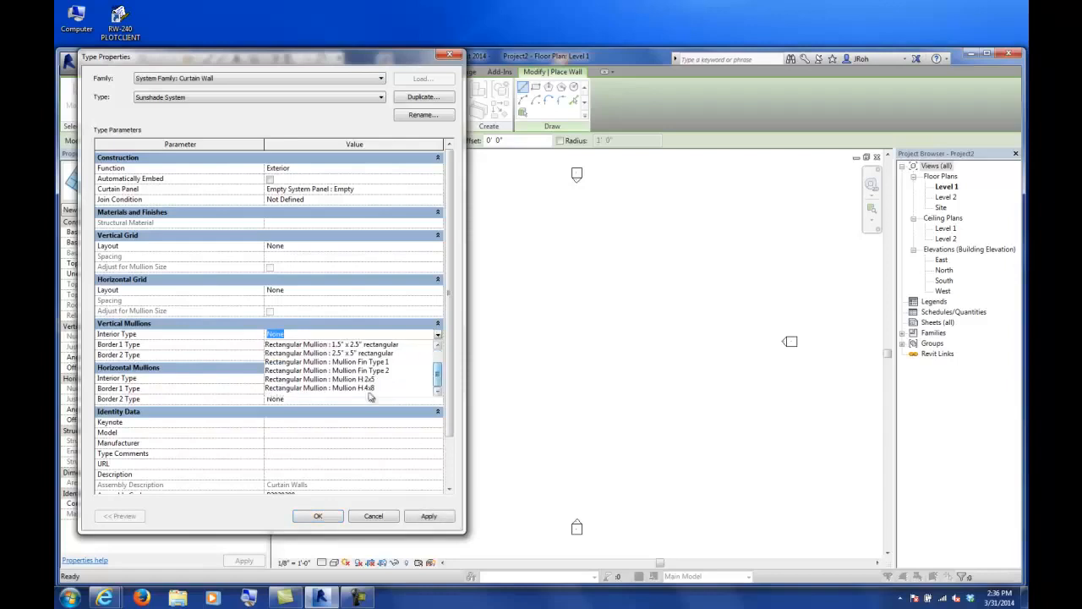
pyautogui.click(355, 380)
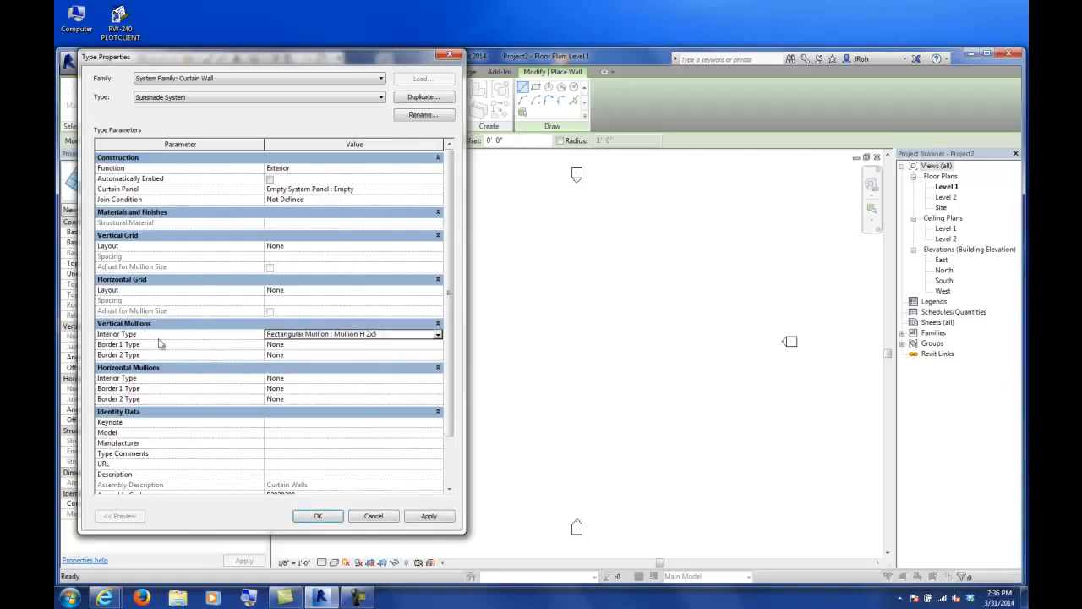
# Set the vertical mullions' Border 1 and Border 2 types to Rectangular Mullion : Mullion H 4x8.
pyautogui.click(417, 345)
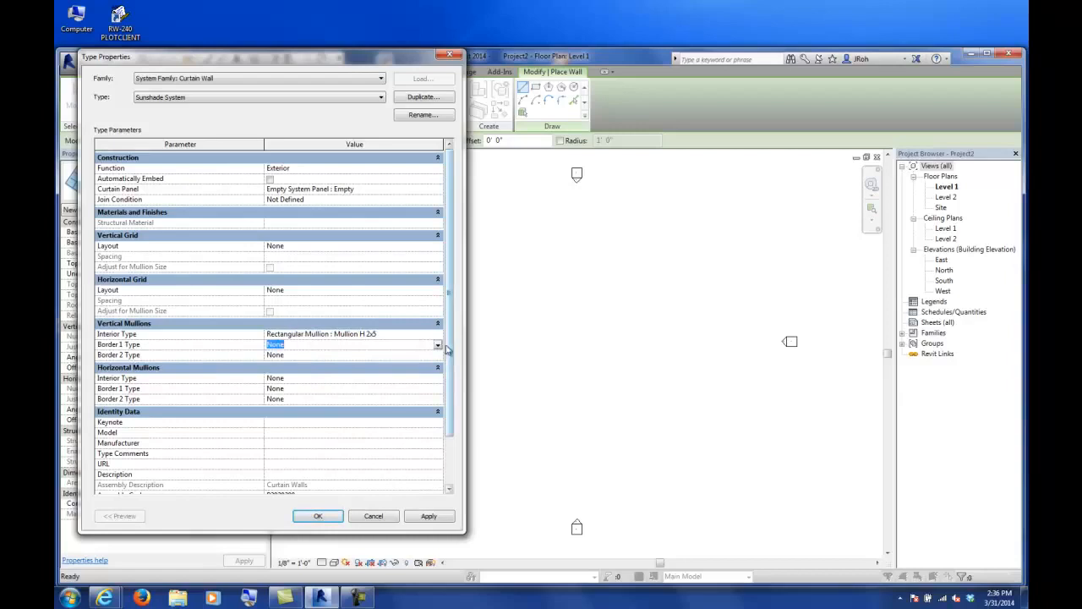
pyautogui.click(437, 345)
pyautogui.click(438, 401)
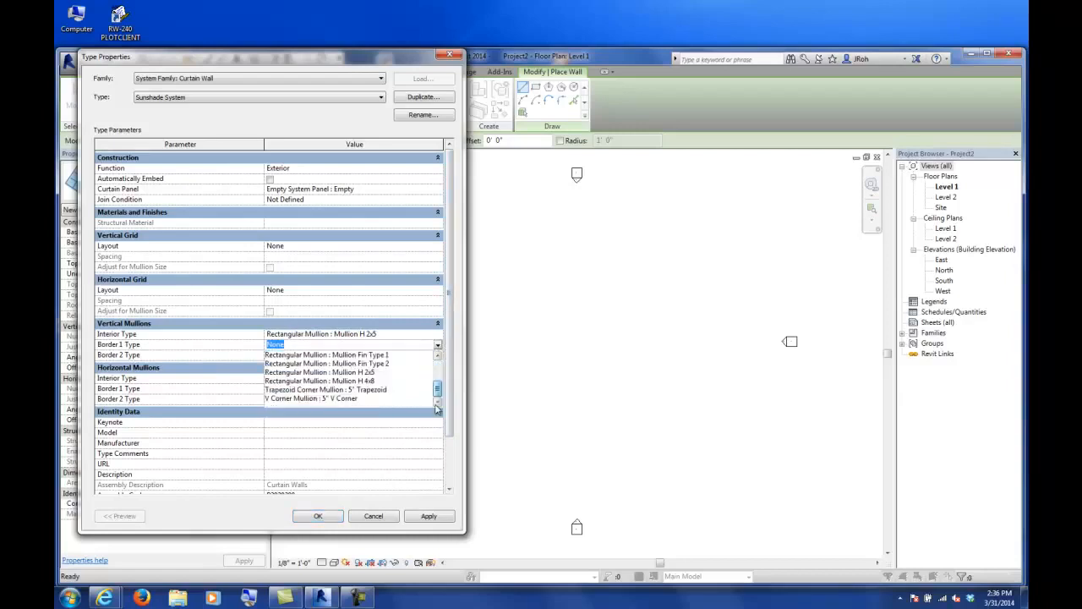
pyautogui.click(349, 381)
pyautogui.click(321, 355)
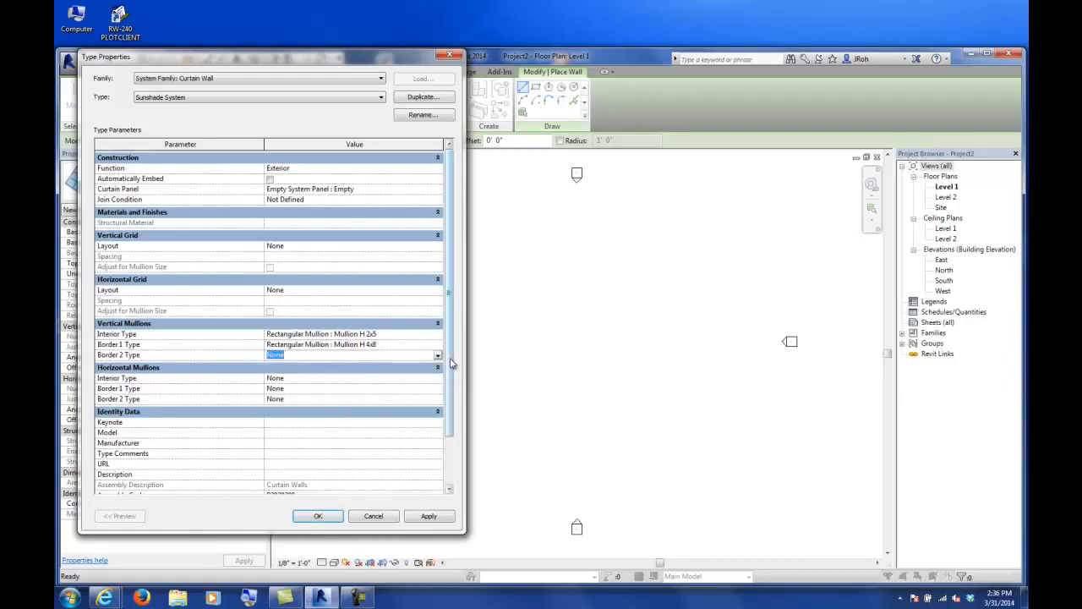
pyautogui.click(437, 355)
pyautogui.moveTo(438, 382); pyautogui.dragTo(438, 411)
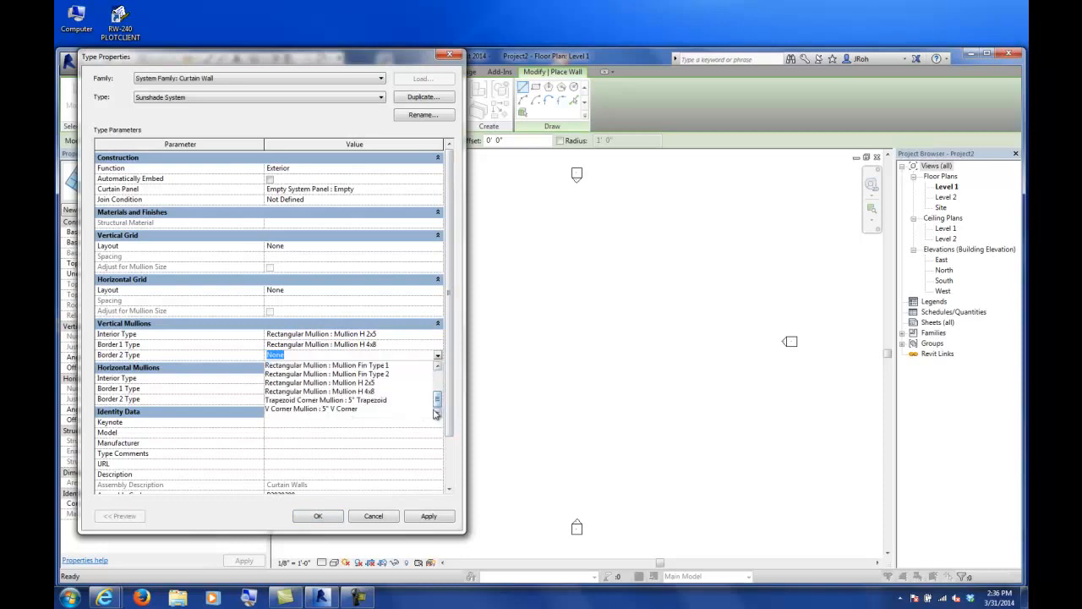
pyautogui.click(362, 392)
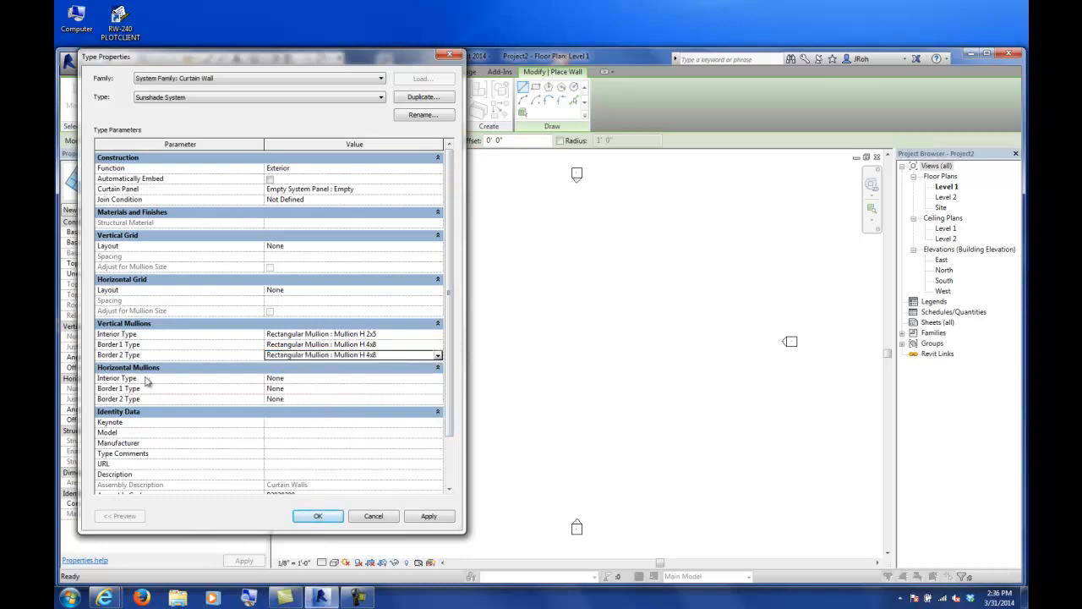
# Set the horizontal mullions' interior type to Rectangular Mullion : Mullion Fin Type 1.
pyautogui.click(293, 378)
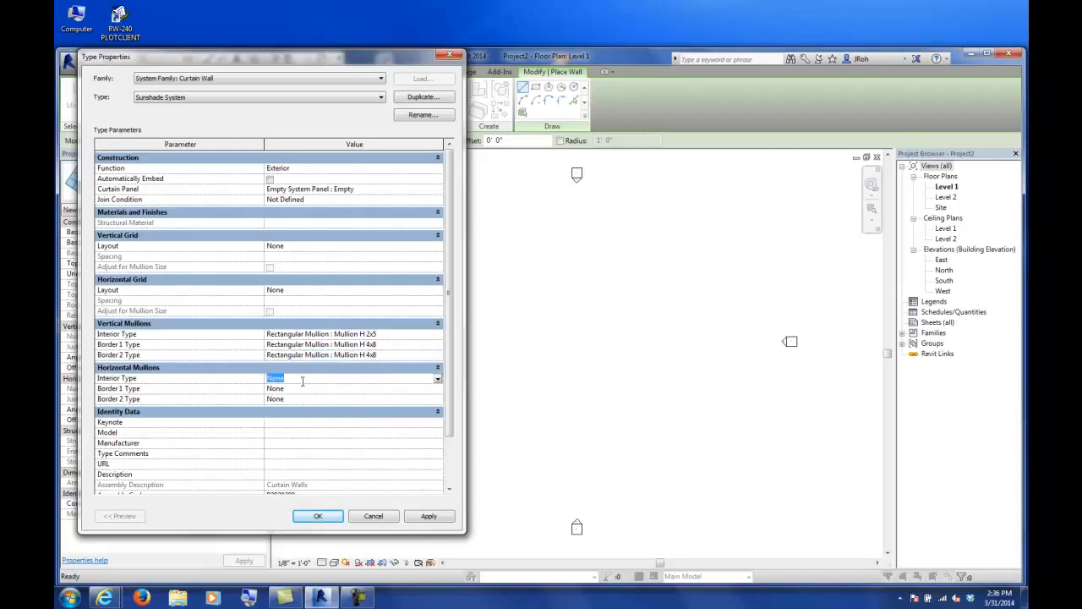
pyautogui.click(439, 379)
pyautogui.moveTo(438, 402); pyautogui.dragTo(439, 421)
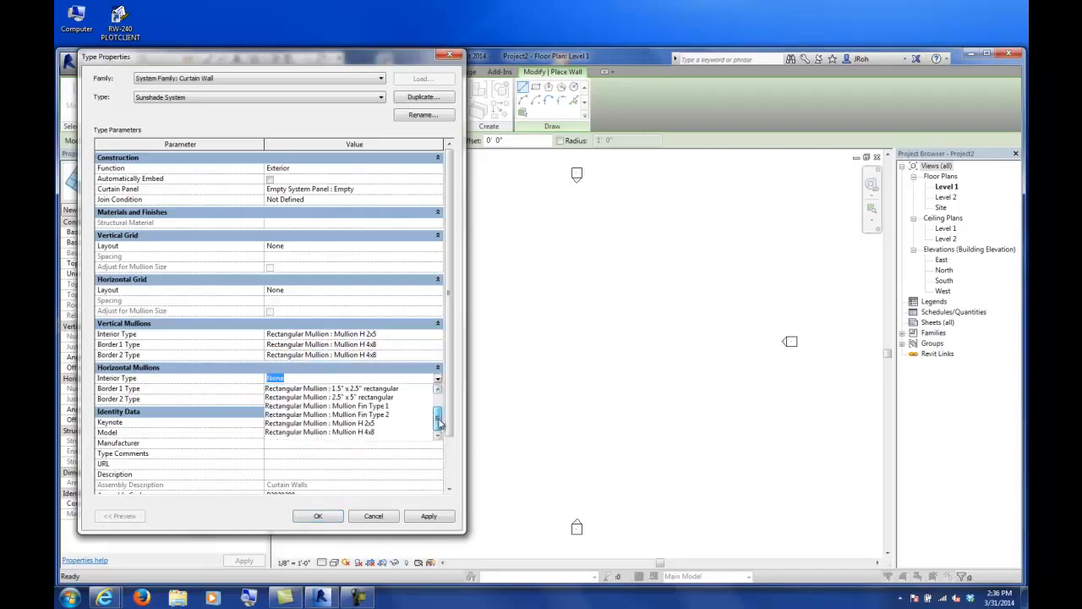
pyautogui.click(368, 407)
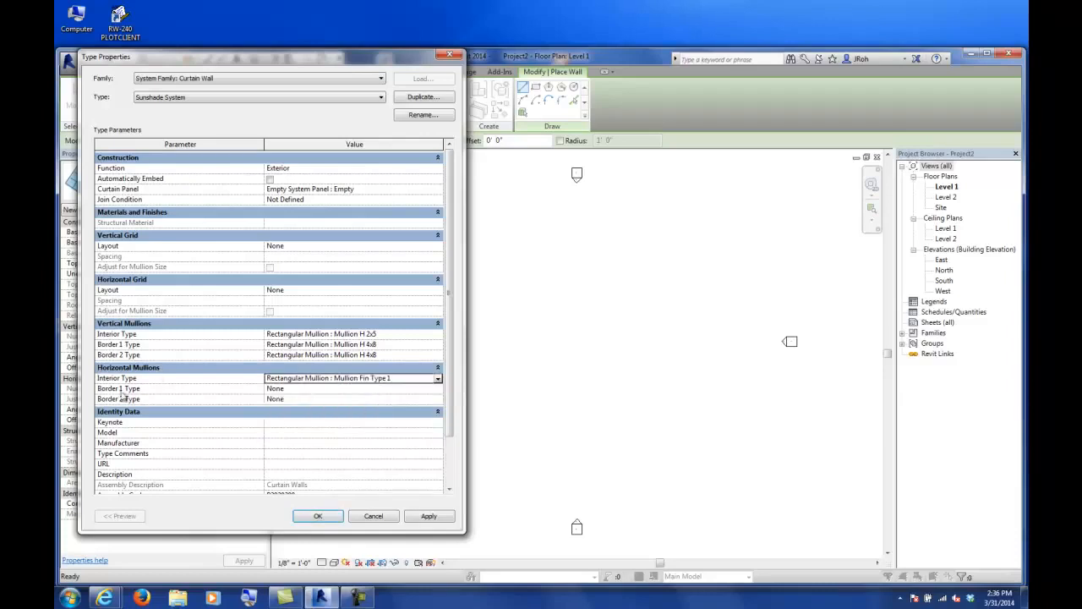
# Copy the Mullion H 4x8 border value into the horizontal Border 1 and Border 2 types and accept the type changes.
pyautogui.click(385, 355)
pyautogui.hotkey('ctrl', 'c')
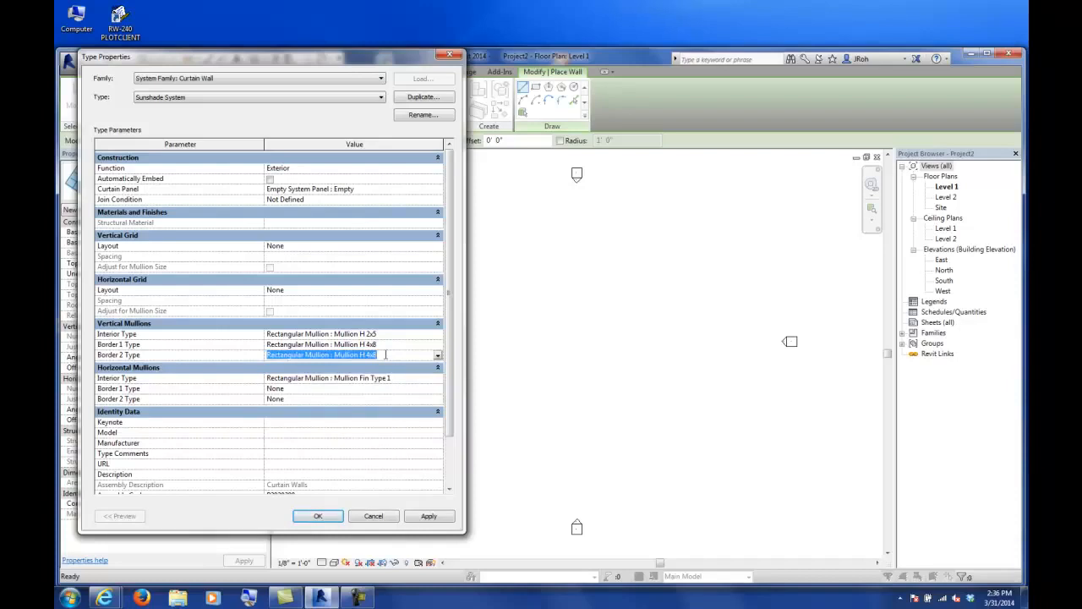
pyautogui.click(323, 389)
pyautogui.hotkey('ctrl', 'v')
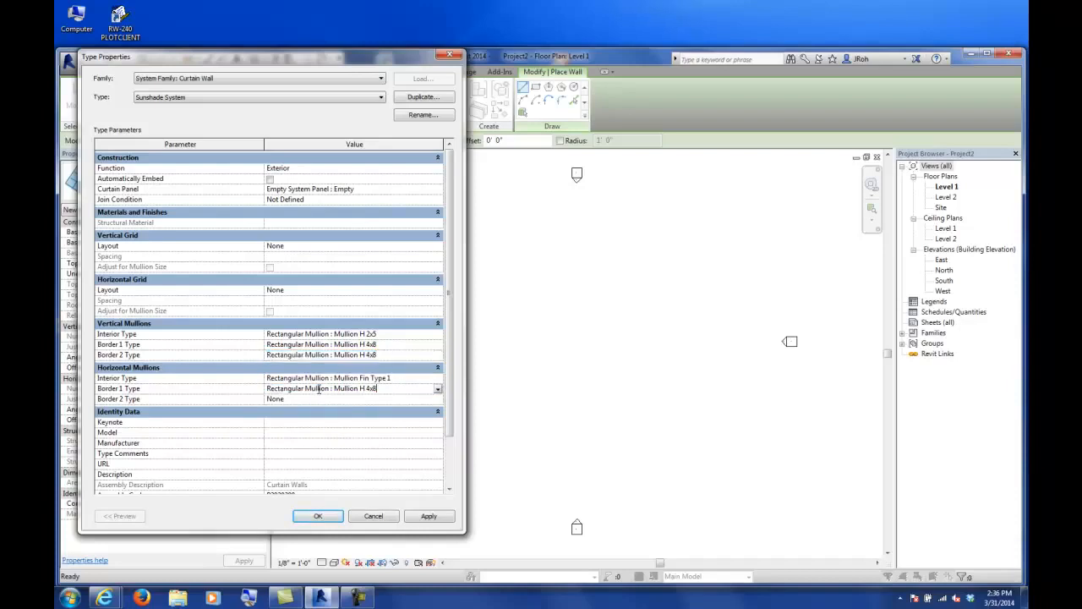
pyautogui.click(317, 399)
pyautogui.hotkey('ctrl', 'v')
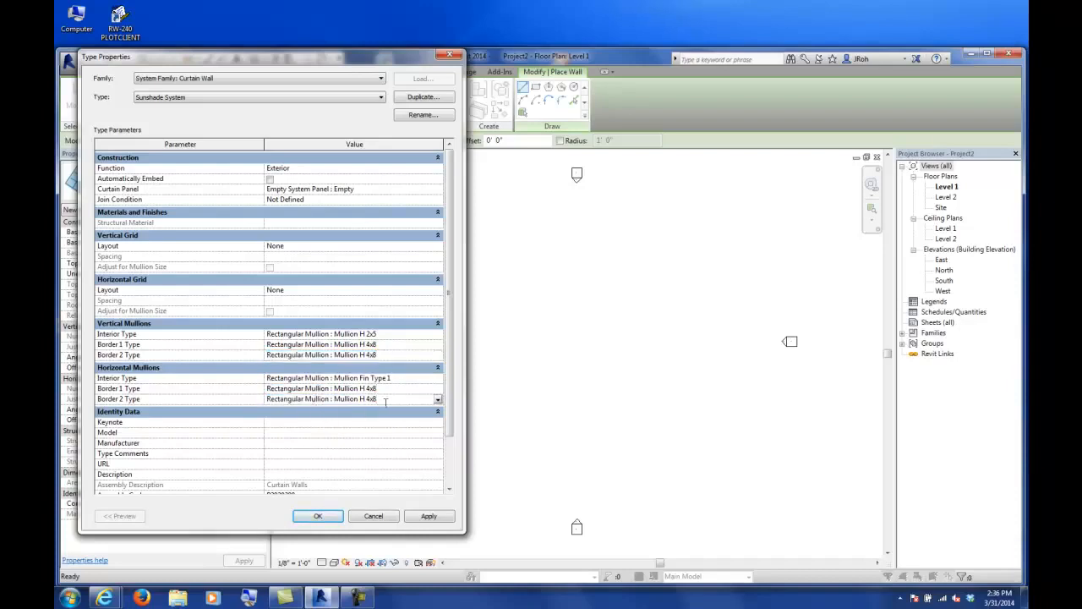
pyautogui.click(399, 389)
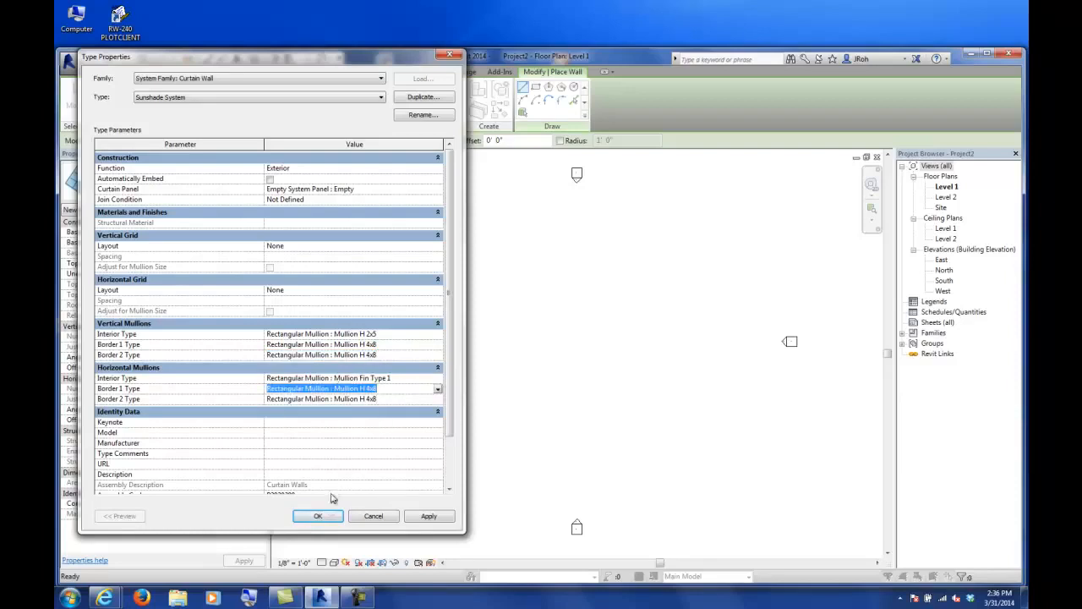
pyautogui.click(318, 518)
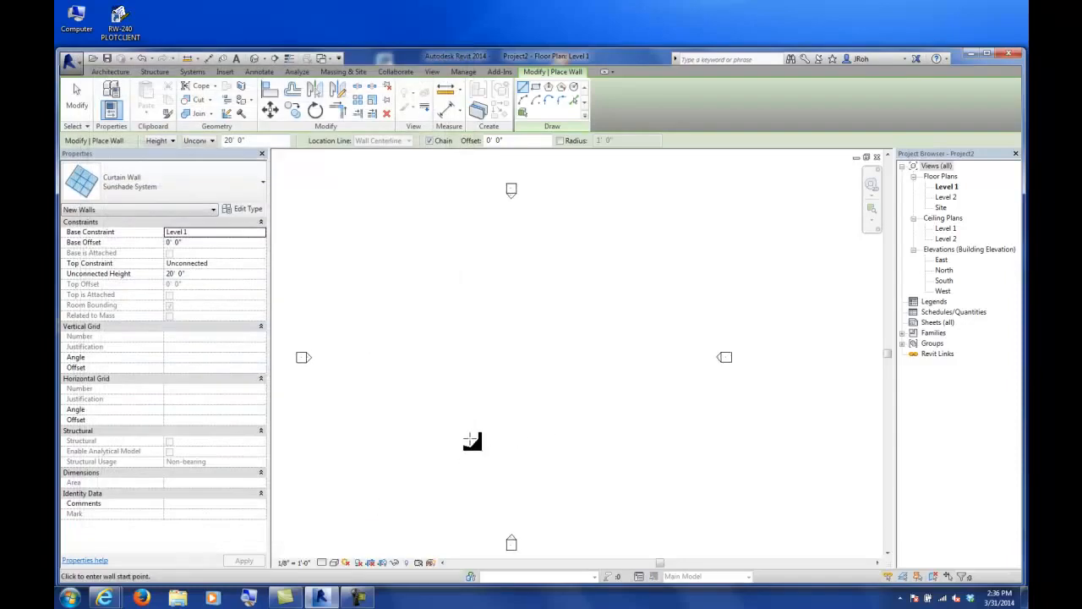
# Draw a horizontal Sunshade System curtain wall 12' long in the middle of the Level 1 plan.
pyautogui.click(471, 347)
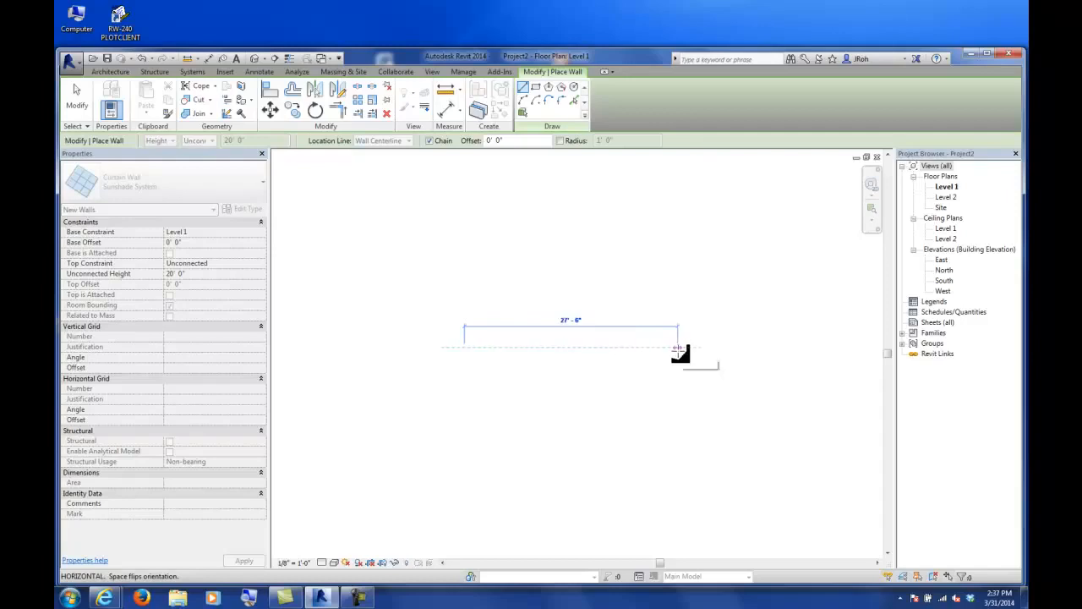
pyautogui.write('12')
pyautogui.press('Return')
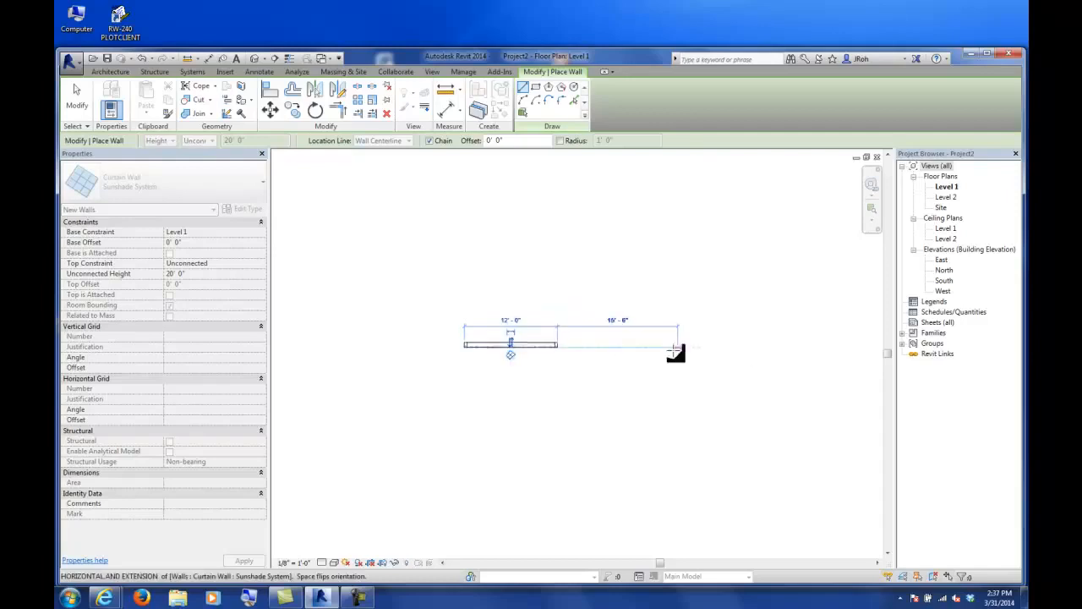
pyautogui.press('Escape')
pyautogui.press('Escape')
# In the South elevation, place a horizontal curtain grid line about 1'-6" below the top of the curtain wall.
pyautogui.scroll(-2, 557, 341)
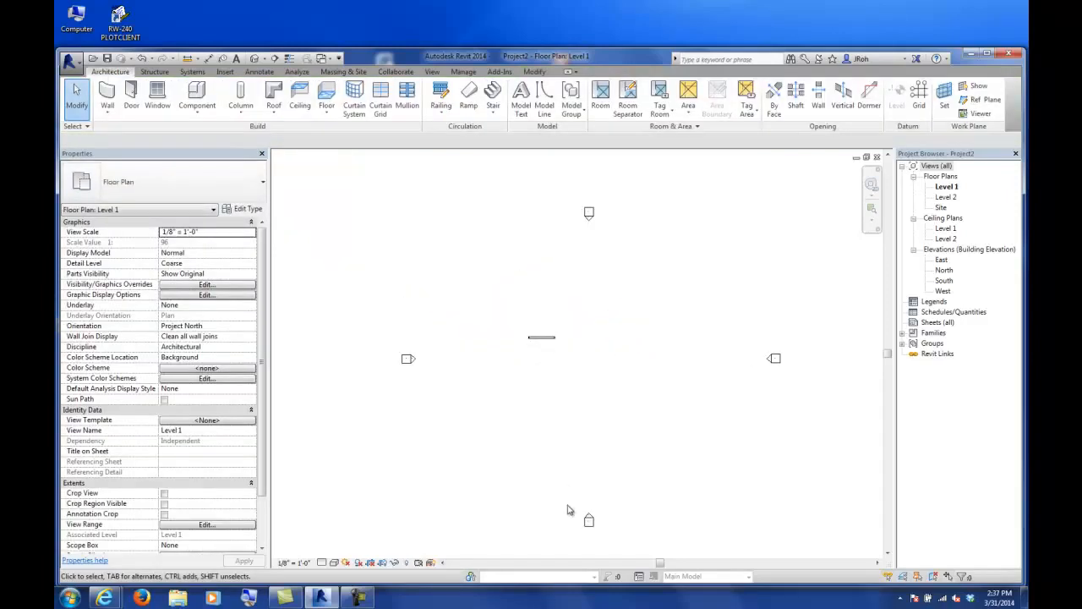
pyautogui.doubleClick(587, 517)
pyautogui.scroll(5, 499, 351)
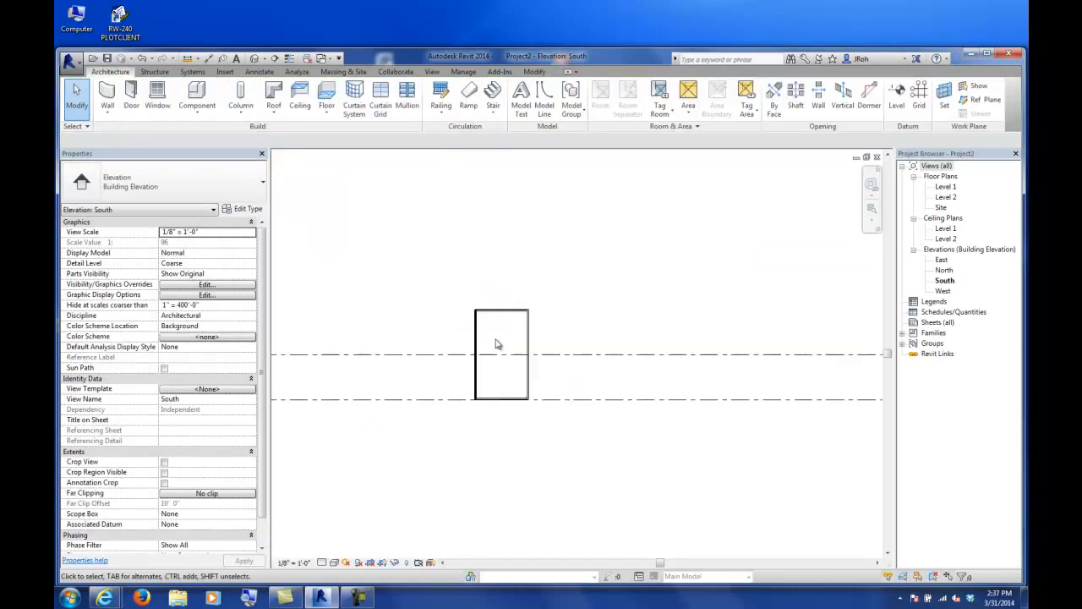
pyautogui.moveTo(503, 358); pyautogui.dragTo(513, 327, button='middle')
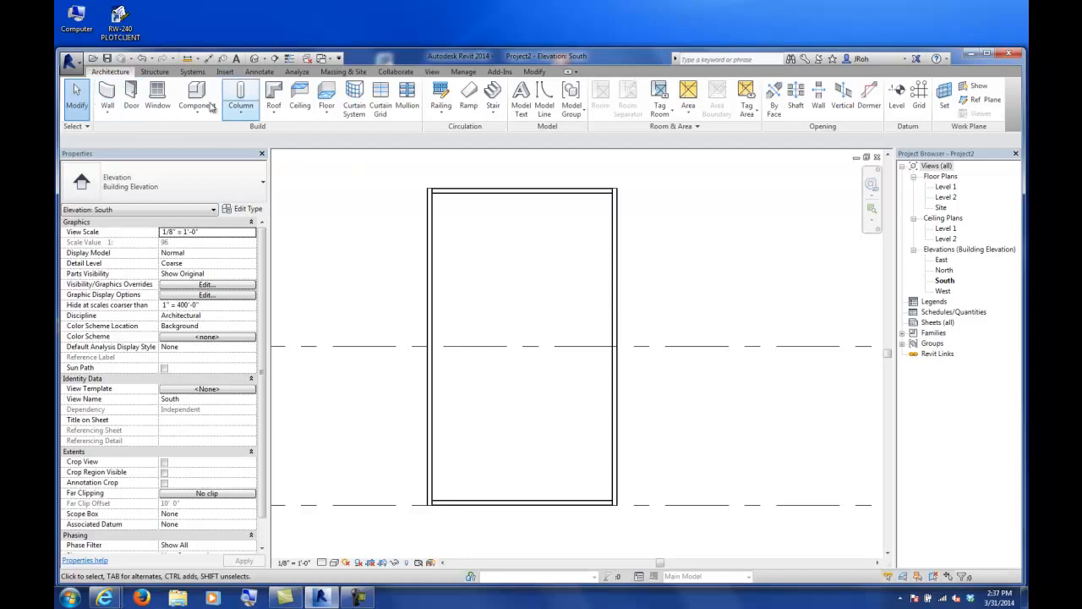
pyautogui.click(380, 103)
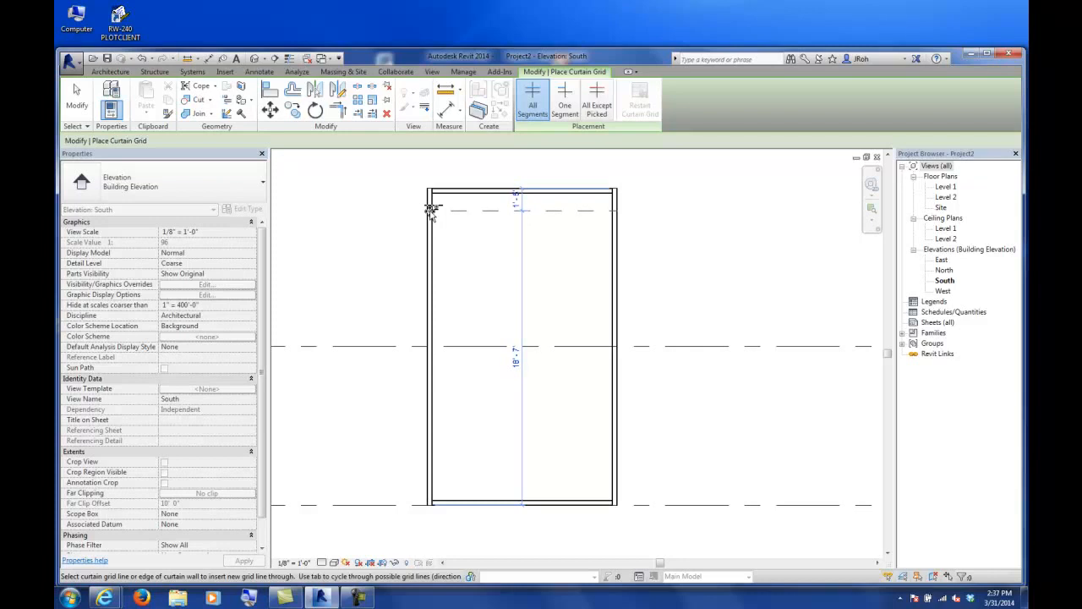
pyautogui.click(431, 210)
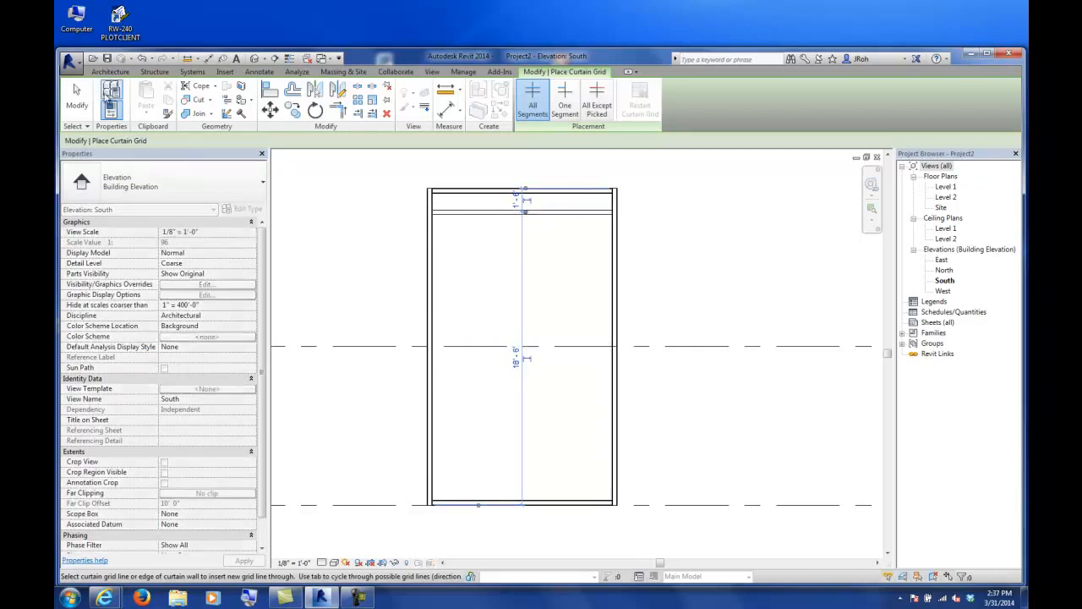
pyautogui.click(77, 94)
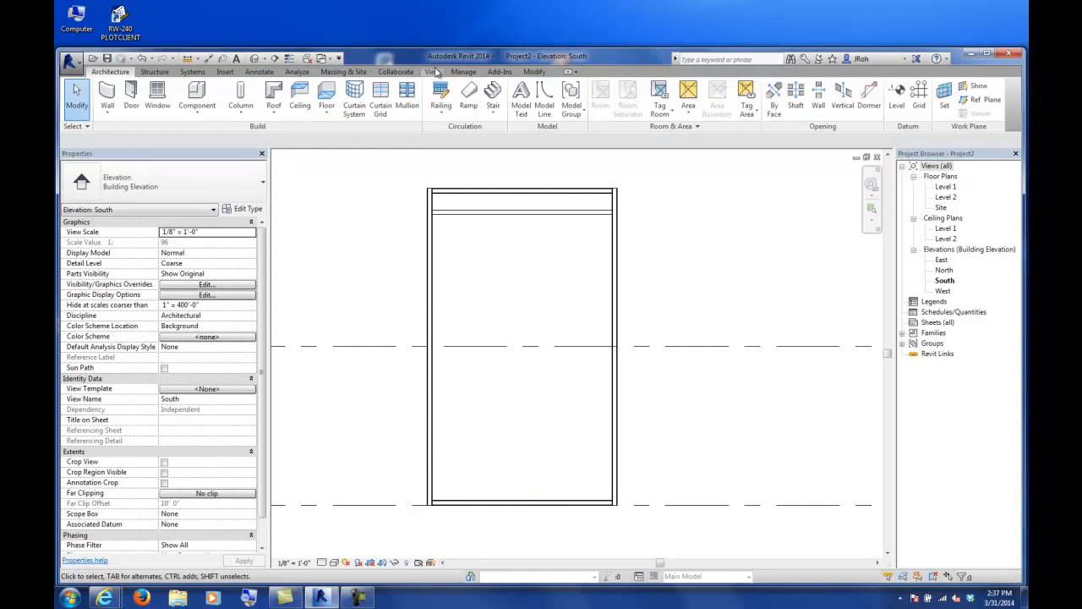
# Open the default 3D view, orbit to the back of the curtain wall and set the visual style to Shaded.
pyautogui.click(433, 71)
pyautogui.click(427, 93)
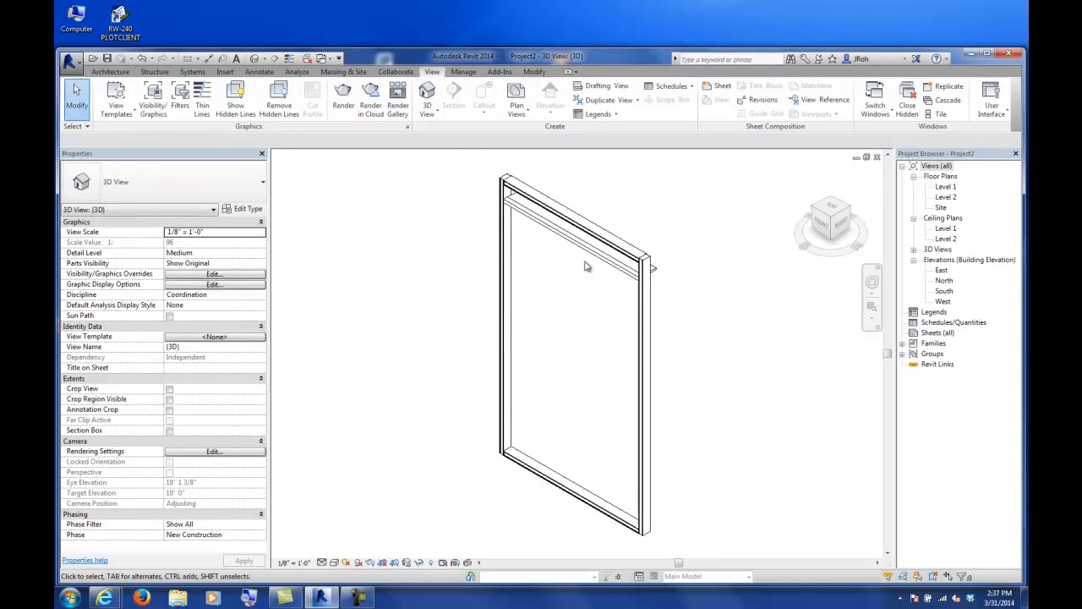
pyautogui.keyDown('shift'); pyautogui.moveTo(727, 338); pyautogui.dragTo(449, 355, button='middle'); pyautogui.keyUp('shift')
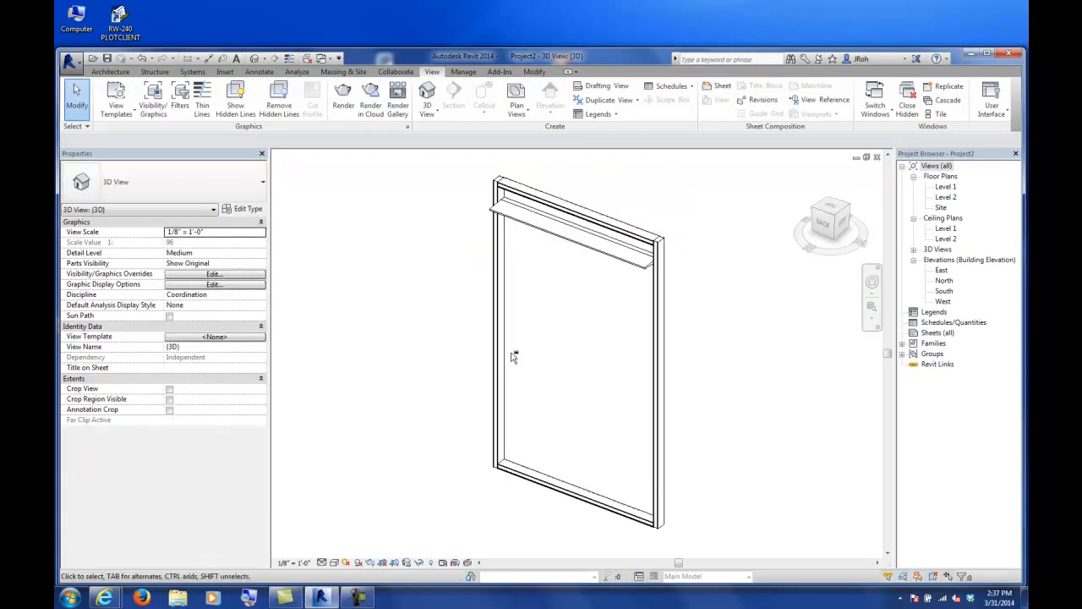
pyautogui.click(334, 563)
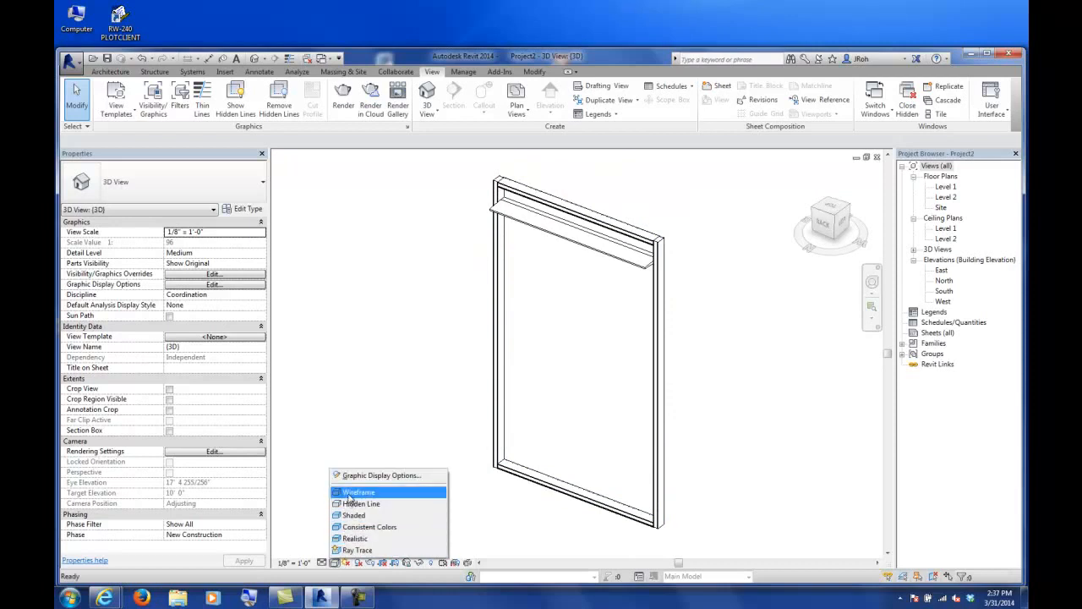
pyautogui.click(343, 518)
# Turn on thin lines and examine how the fin mullion meets the H-shaped frame mullions at the wall's upper corner.
pyautogui.moveTo(575, 387)
pyautogui.keyDown('shift'); pyautogui.mouseDown(button='middle')
pyautogui.moveTo(609, 394)
pyautogui.moveTo(561, 381)
pyautogui.mouseUp(button='middle'); pyautogui.keyUp('shift')
pyautogui.scroll(3, 512, 175)
pyautogui.scroll(5, 512, 175)
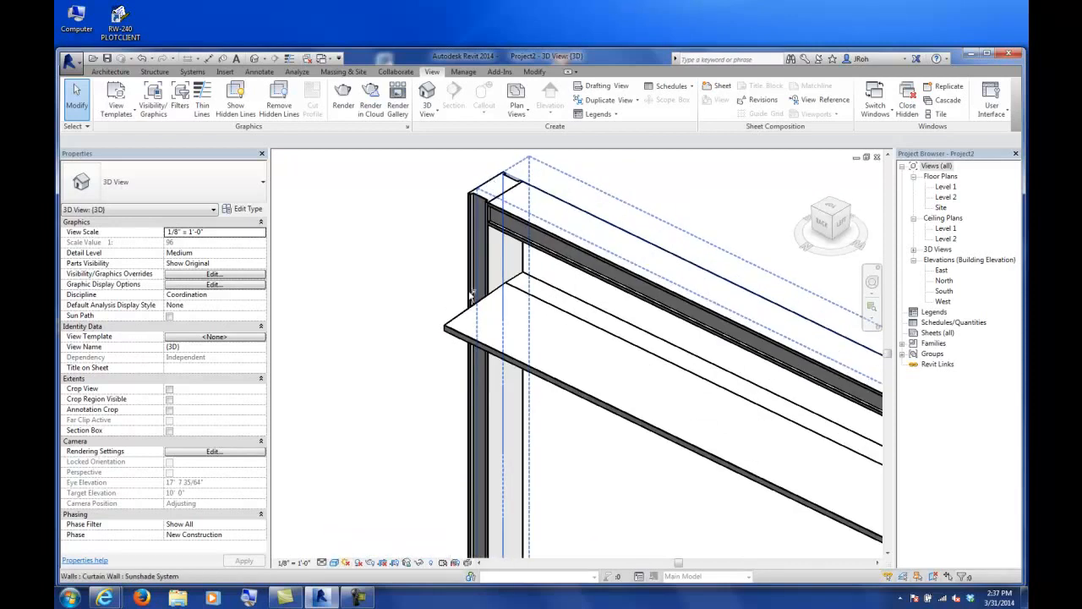
pyautogui.click(288, 59)
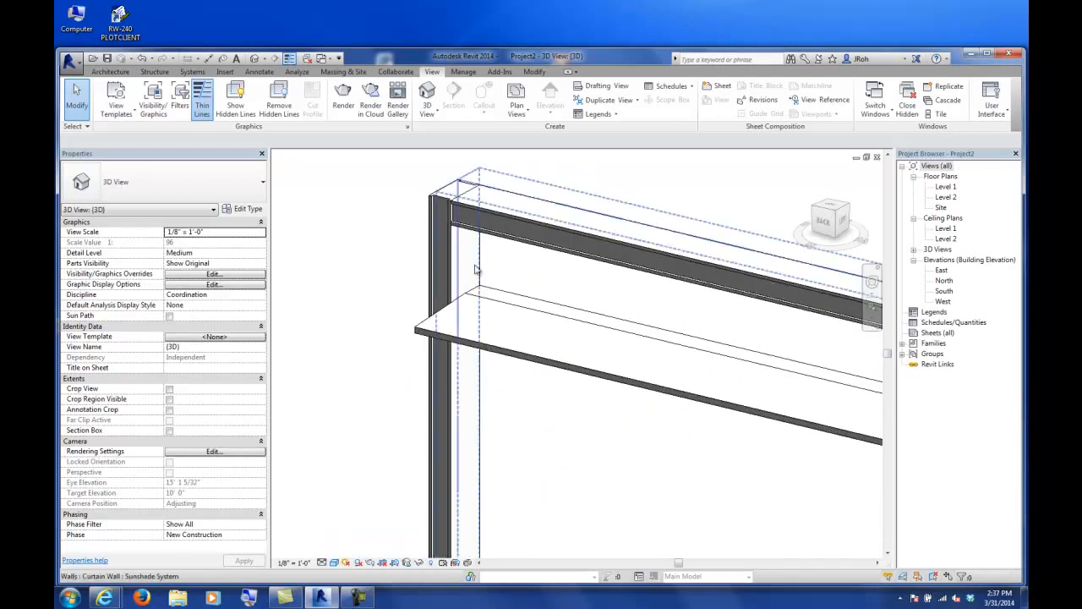
pyautogui.click(438, 339)
pyautogui.scroll(-3, 422, 330)
pyautogui.keyDown('shift'); pyautogui.moveTo(415, 321); pyautogui.dragTo(654, 346, button='middle'); pyautogui.keyUp('shift')
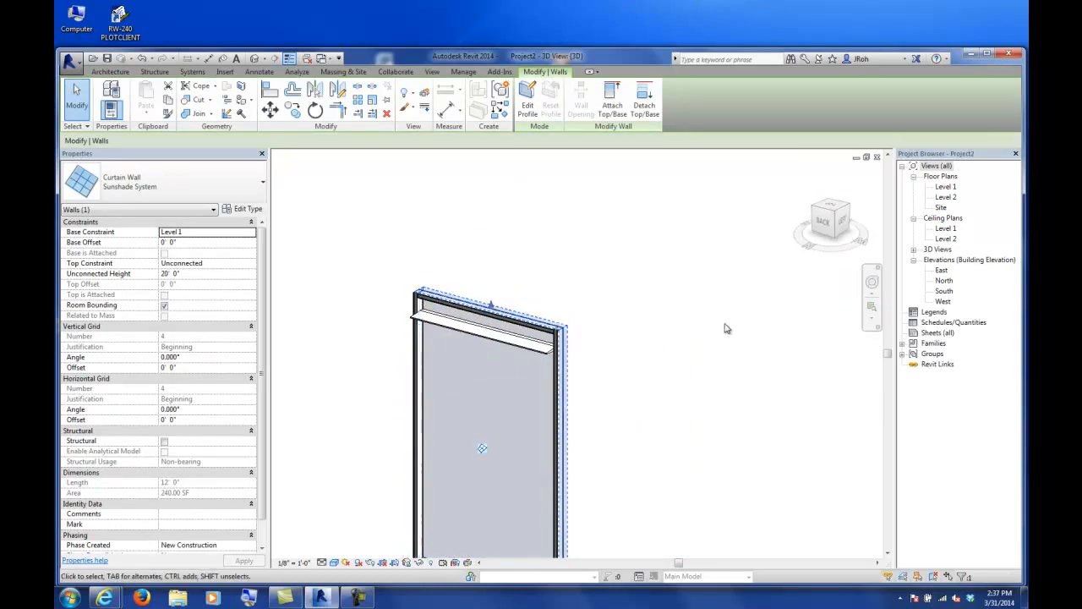
pyautogui.click(598, 371)
pyautogui.scroll(5, 429, 389)
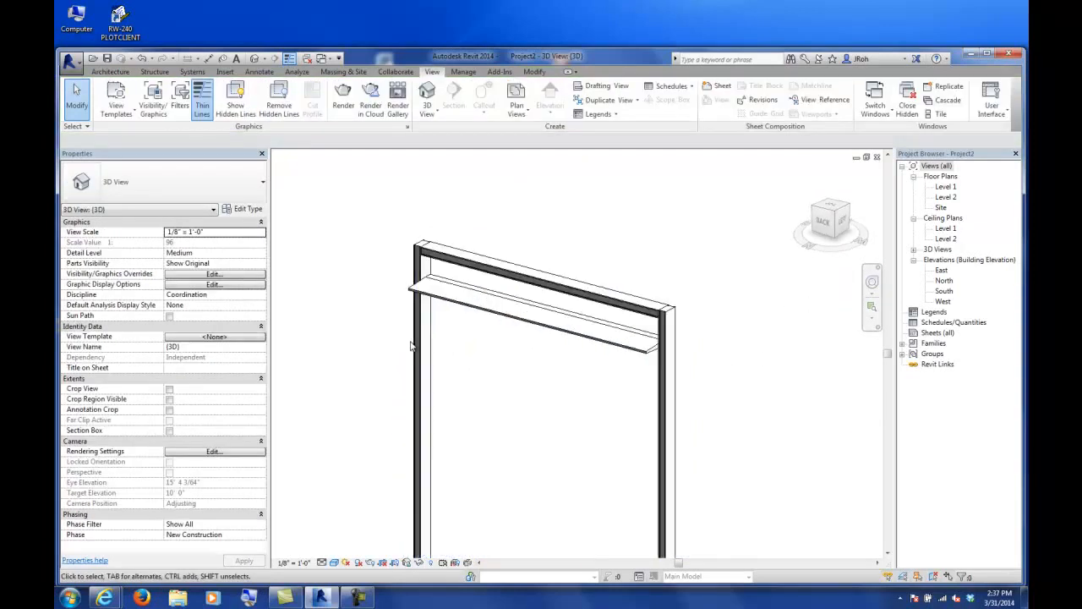
pyautogui.scroll(-5, 457, 278)
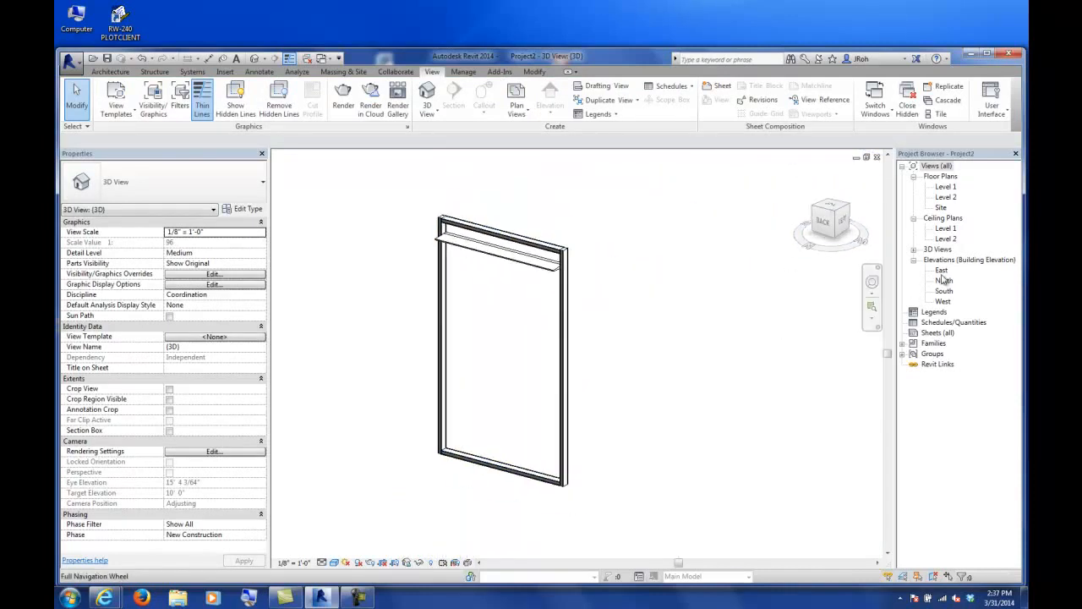
# In the South elevation, array the horizontal curtain grid line downward as 10 copies spaced 1' apart.
pyautogui.doubleClick(944, 290)
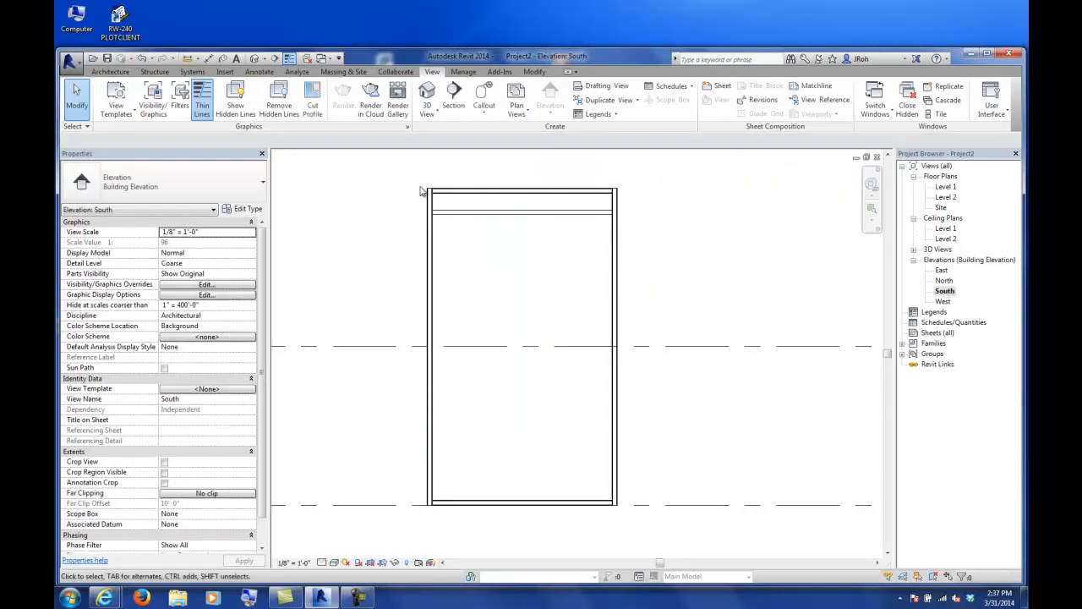
pyautogui.click(458, 212)
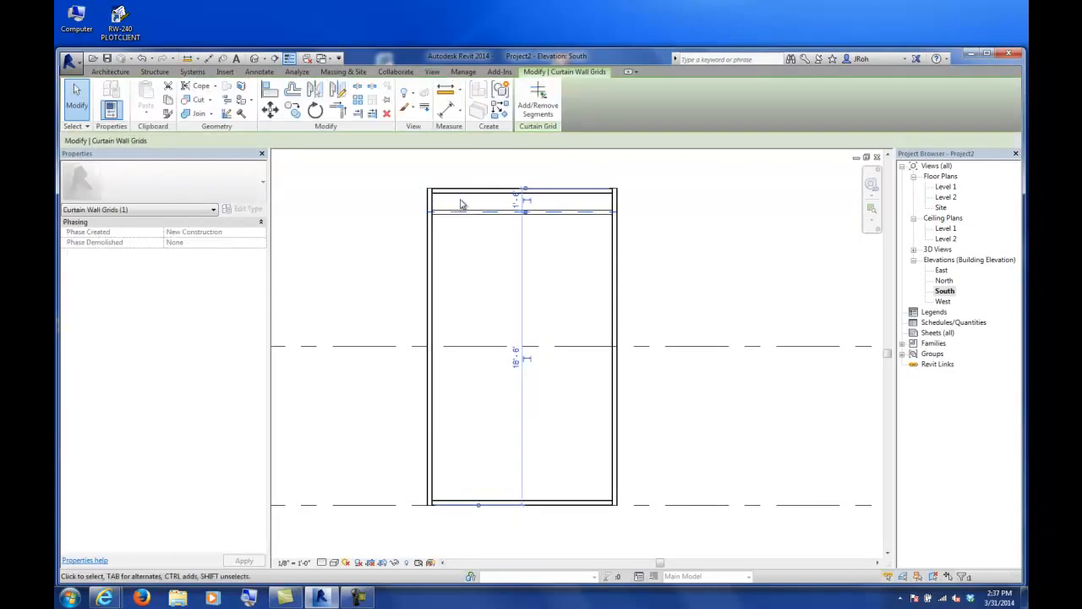
pyautogui.click(371, 113)
pyautogui.click(394, 215)
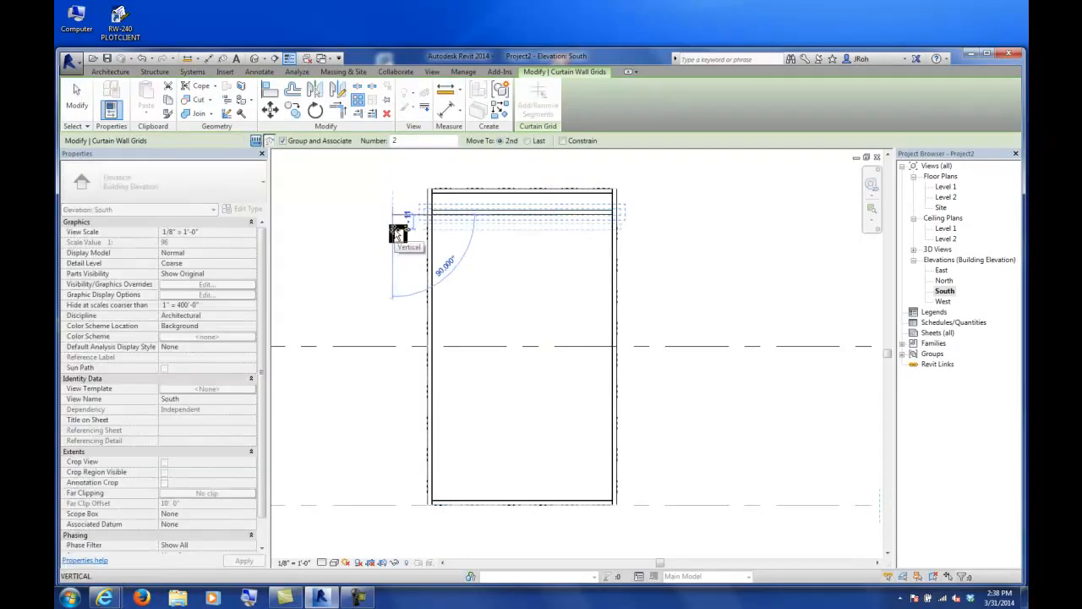
pyautogui.write('1')
pyautogui.press('Return')
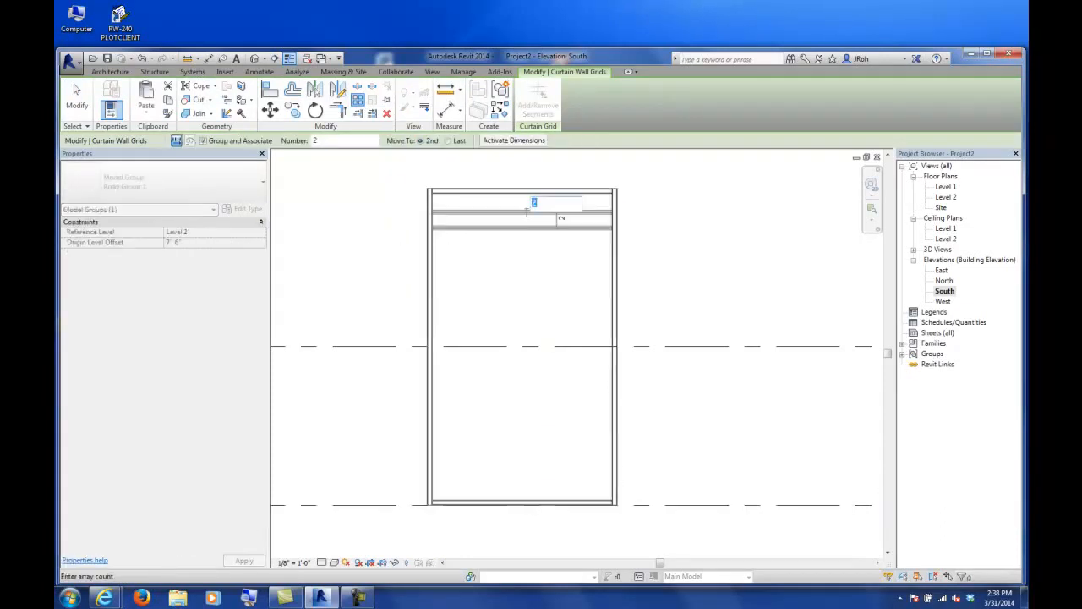
pyautogui.write('10')
pyautogui.press('Return')
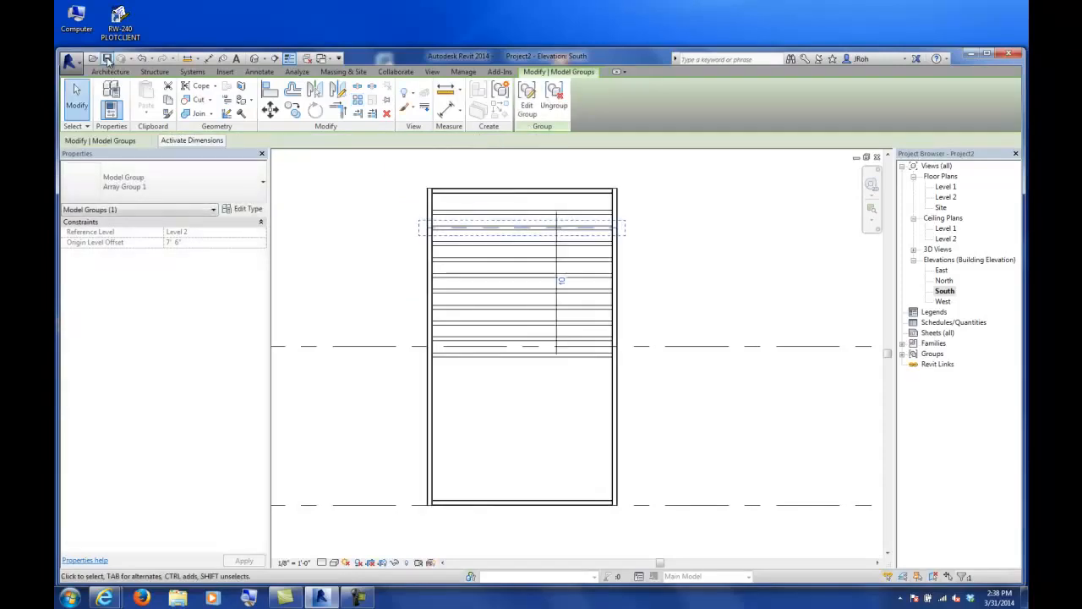
pyautogui.press('Escape')
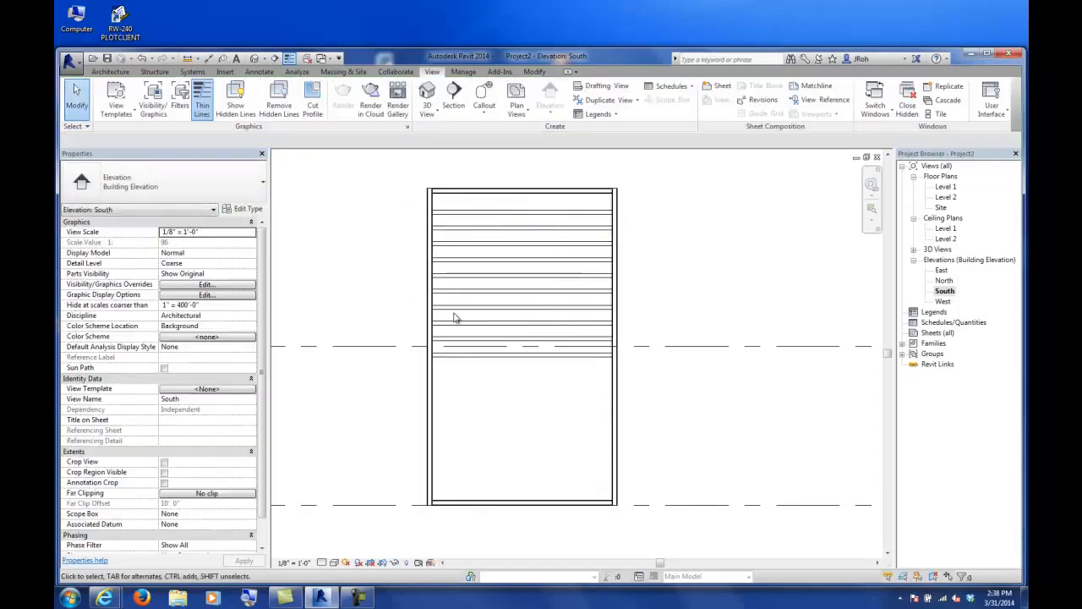
# Place a vertical curtain grid line at the midpoint of the curtain wall, 6'-0" from each side.
pyautogui.click(113, 71)
pyautogui.click(381, 98)
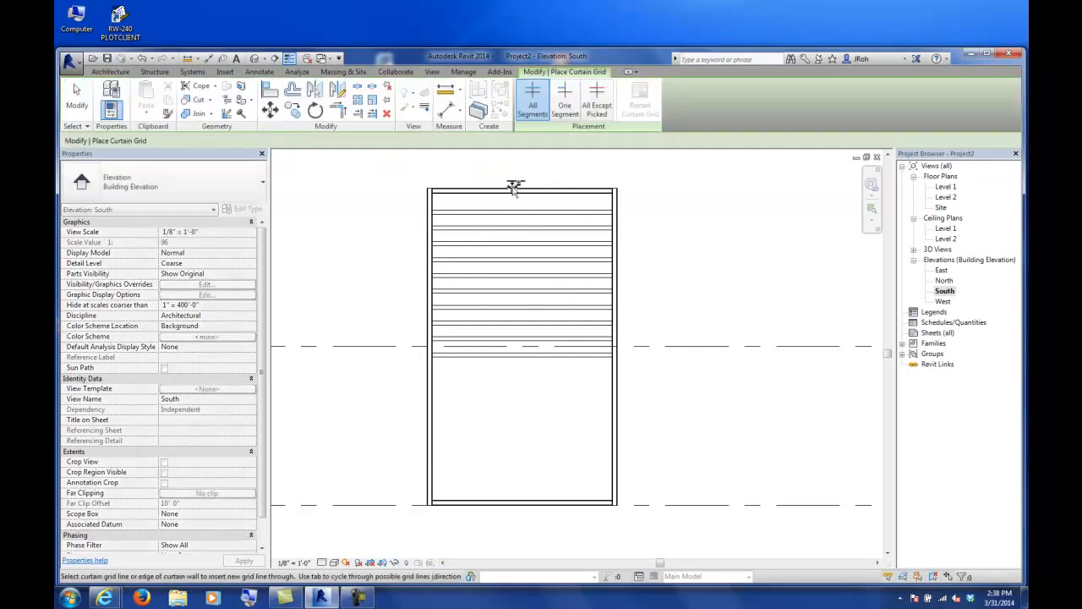
pyautogui.click(525, 193)
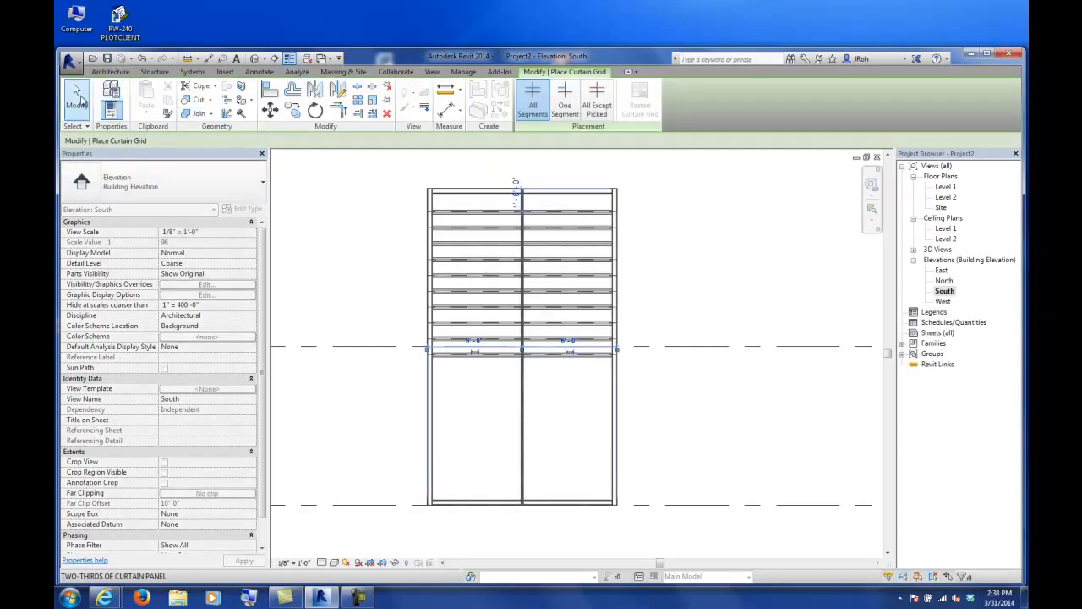
pyautogui.press('Escape')
pyautogui.press('Escape')
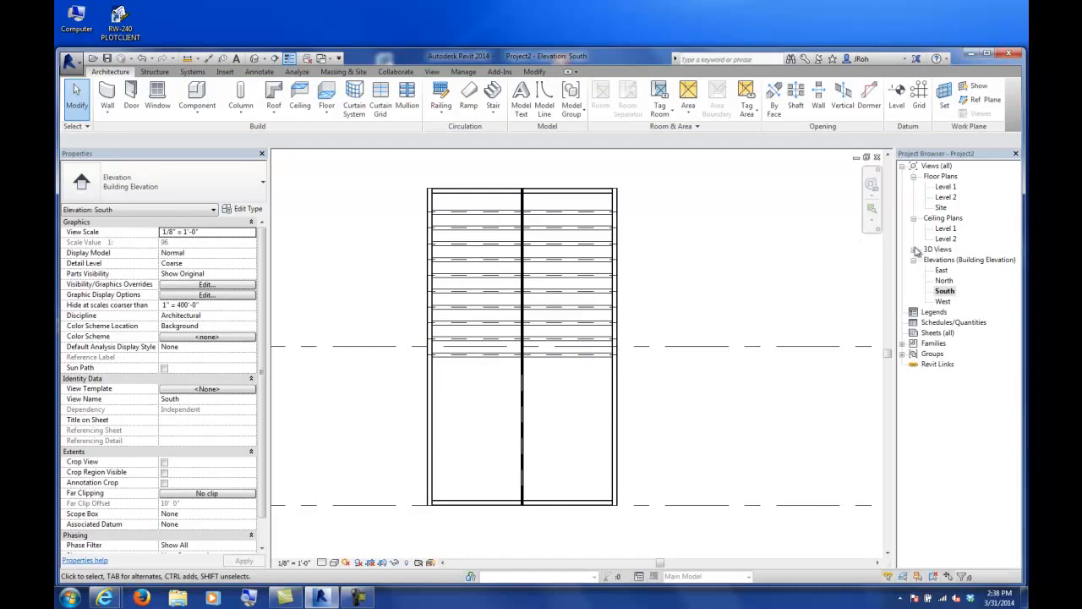
# Open the default 3D view and examine from several angles how the fins meet the vertical mullions.
pyautogui.click(914, 250)
pyautogui.doubleClick(942, 259)
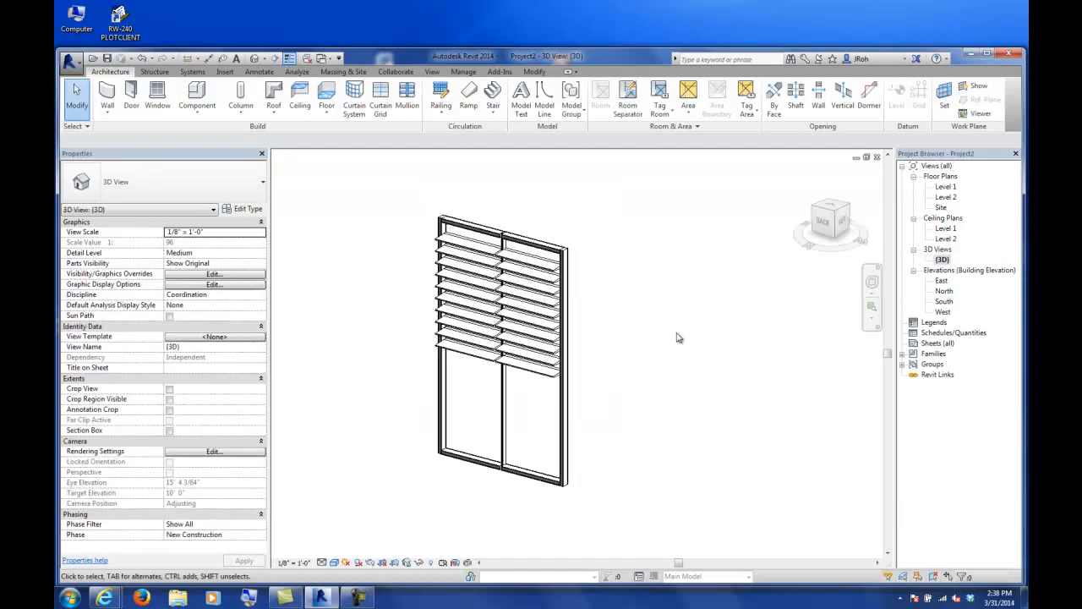
pyautogui.scroll(3, 584, 385)
pyautogui.scroll(-3, 622, 368)
pyautogui.keyDown('shift'); pyautogui.moveTo(641, 350); pyautogui.dragTo(621, 331, button='middle'); pyautogui.keyUp('shift')
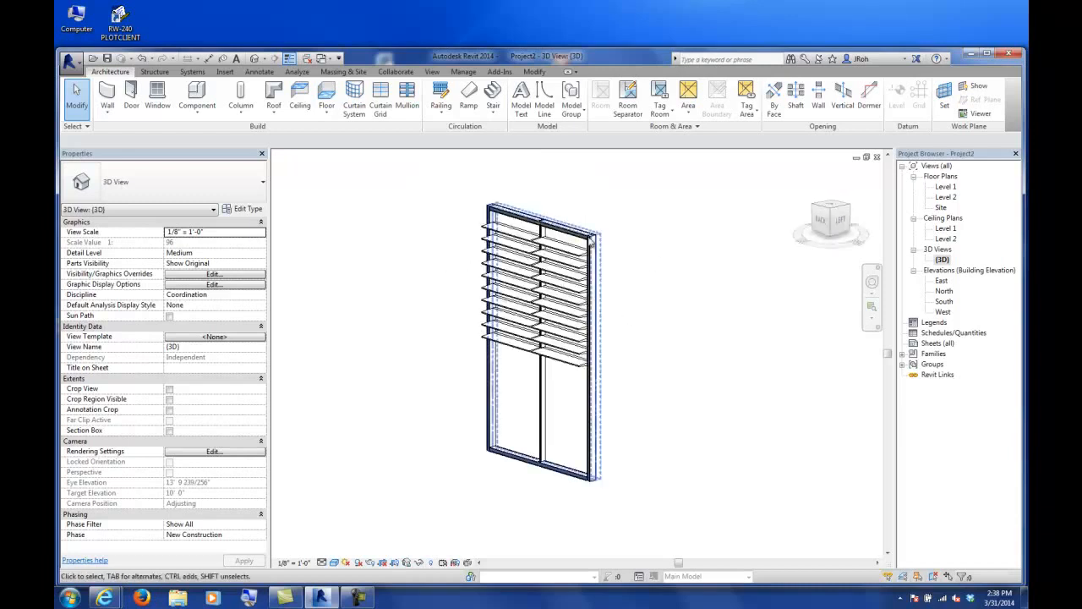
pyautogui.keyDown('shift'); pyautogui.moveTo(535, 267); pyautogui.dragTo(603, 313, button='middle'); pyautogui.keyUp('shift')
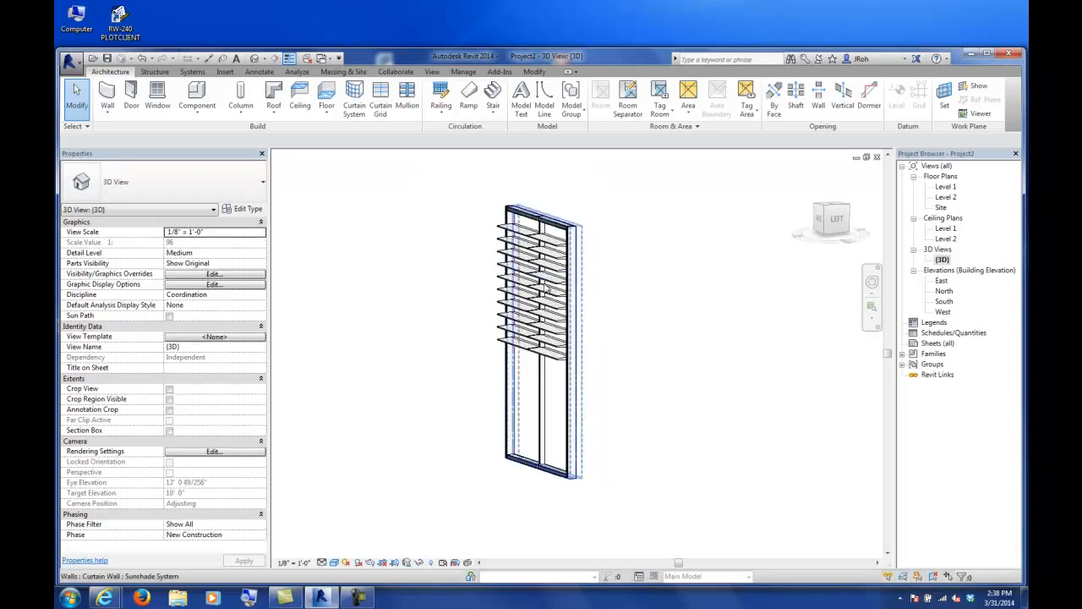
pyautogui.keyDown('shift'); pyautogui.moveTo(550, 377); pyautogui.dragTo(638, 355, button='middle'); pyautogui.keyUp('shift')
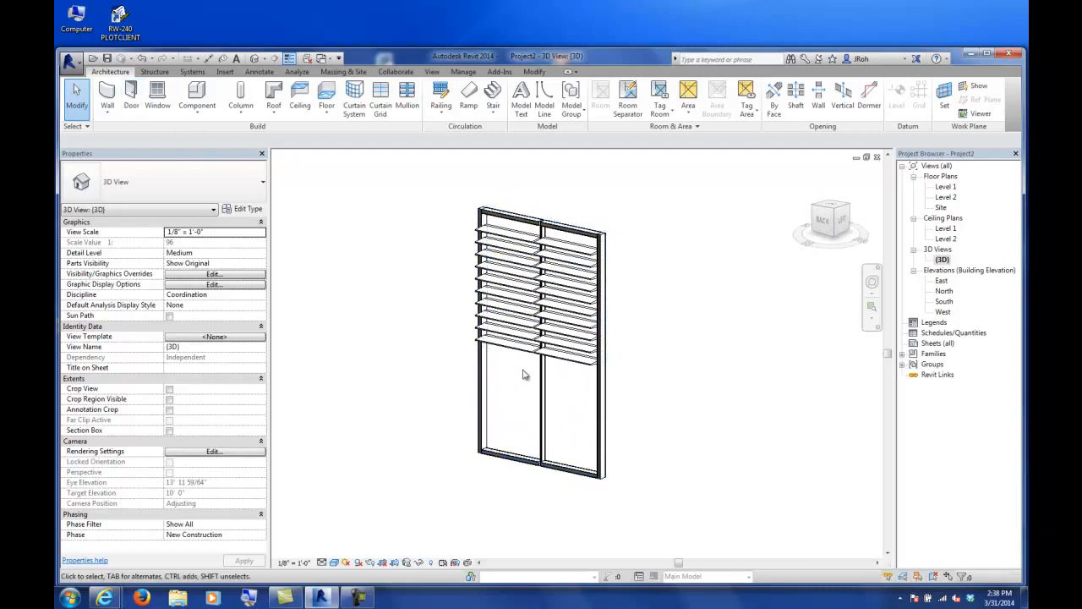
pyautogui.scroll(5, 576, 366)
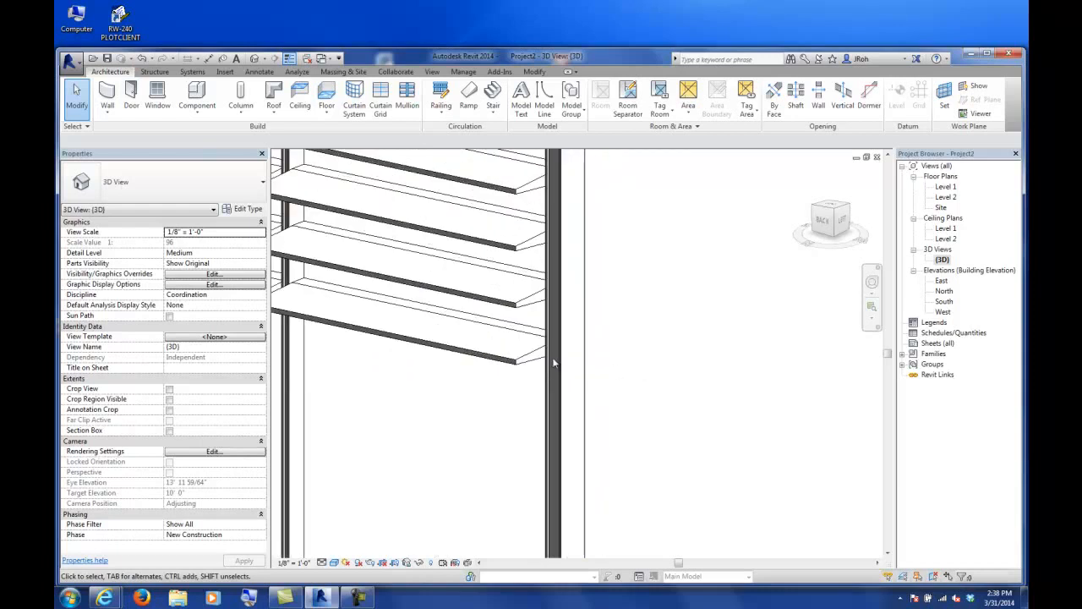
pyautogui.scroll(-2, 554, 362)
pyautogui.scroll(-4, 541, 361)
pyautogui.keyDown('shift'); pyautogui.moveTo(514, 357); pyautogui.dragTo(502, 466, button='middle'); pyautogui.keyUp('shift')
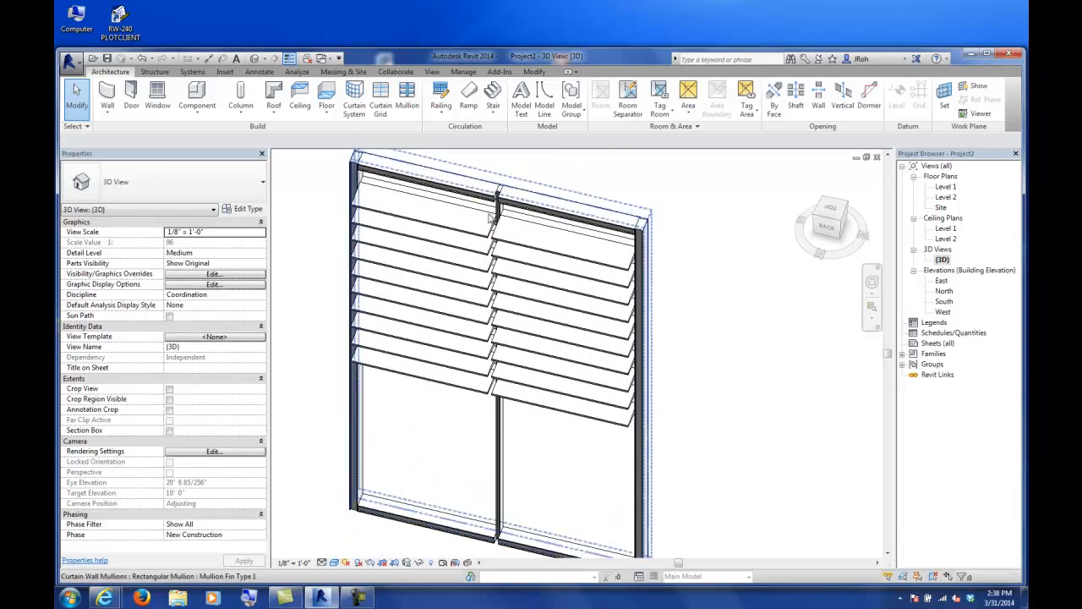
# Toggle the mullion joins of the three lowest right-hand fins so they run continuously past the centre mullion.
pyautogui.click(528, 388)
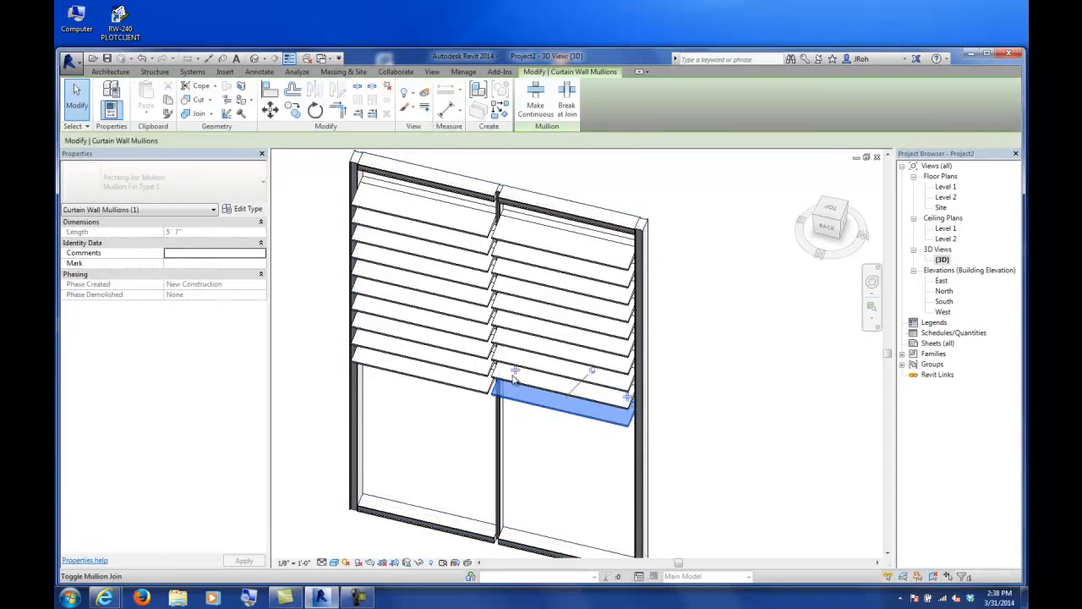
pyautogui.scroll(3, 518, 380)
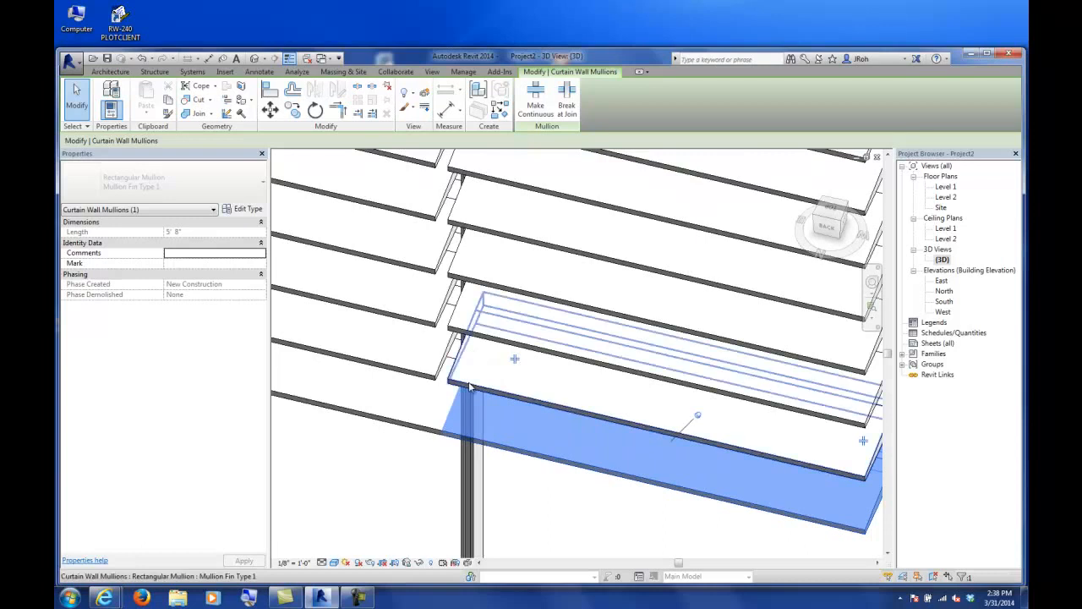
pyautogui.click(478, 357)
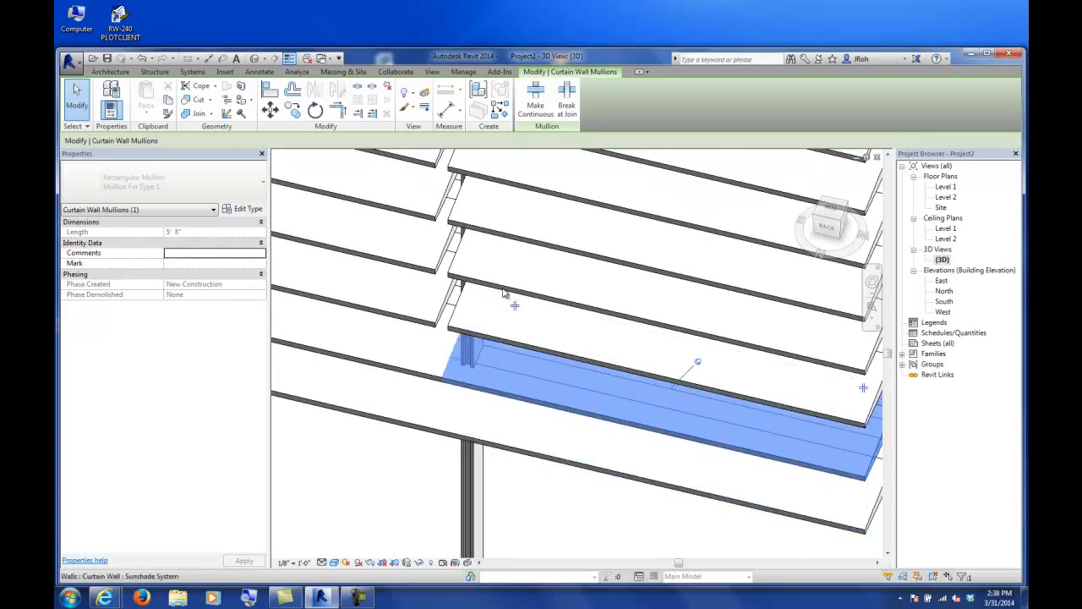
pyautogui.click(496, 335)
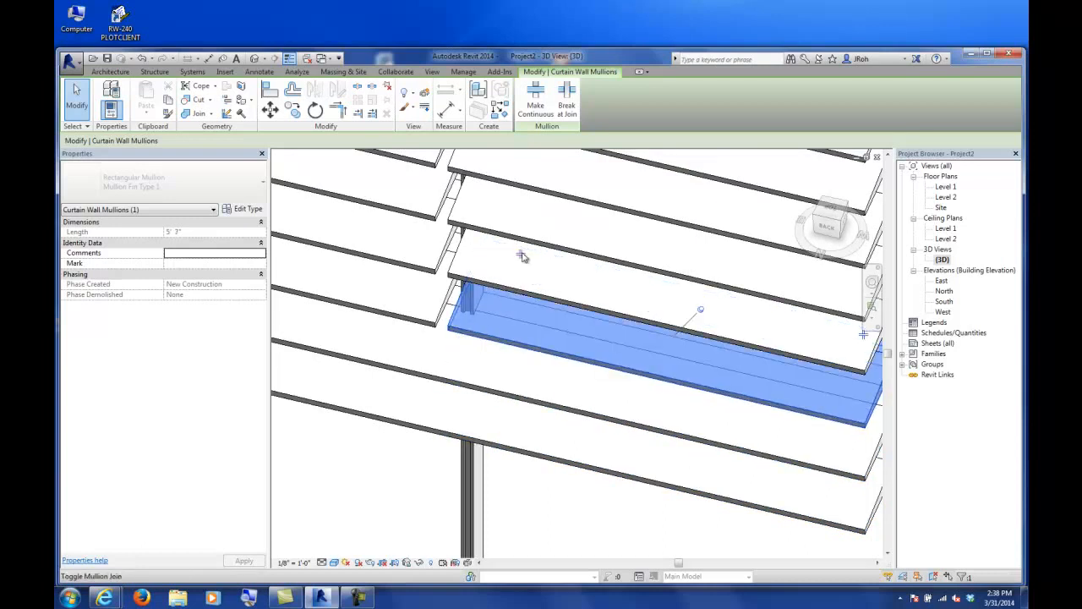
pyautogui.click(507, 289)
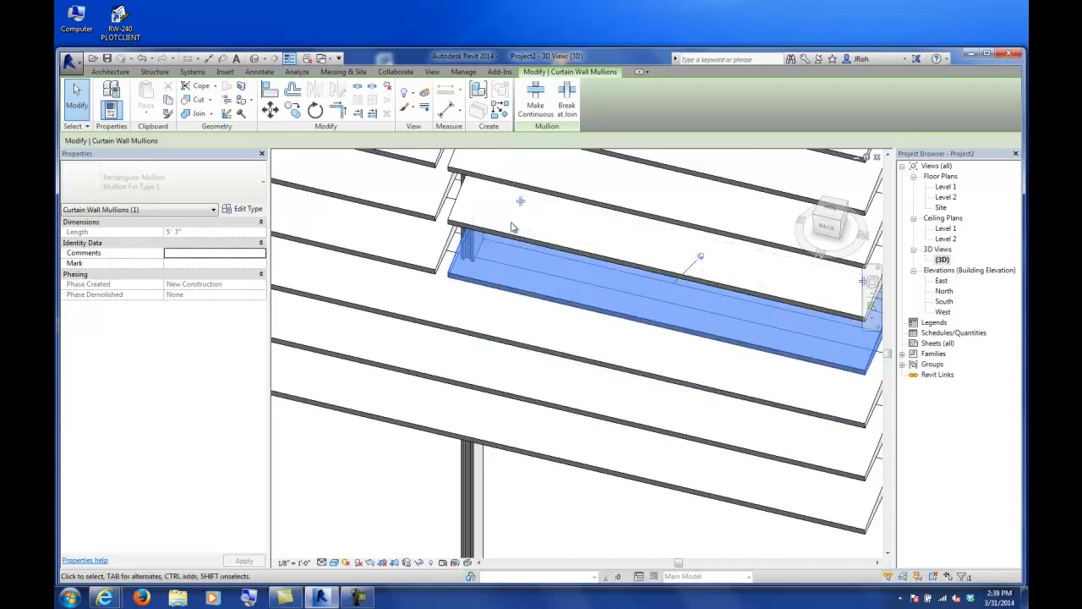
pyautogui.scroll(-4, 479, 279)
pyautogui.scroll(-2, 481, 277)
pyautogui.click(584, 316)
pyautogui.moveTo(584, 316)
pyautogui.keyDown('shift'); pyautogui.mouseDown(button='middle')
pyautogui.moveTo(572, 265)
pyautogui.moveTo(570, 308)
pyautogui.mouseUp(button='middle'); pyautogui.keyUp('shift')
pyautogui.scroll(5, 487, 287)
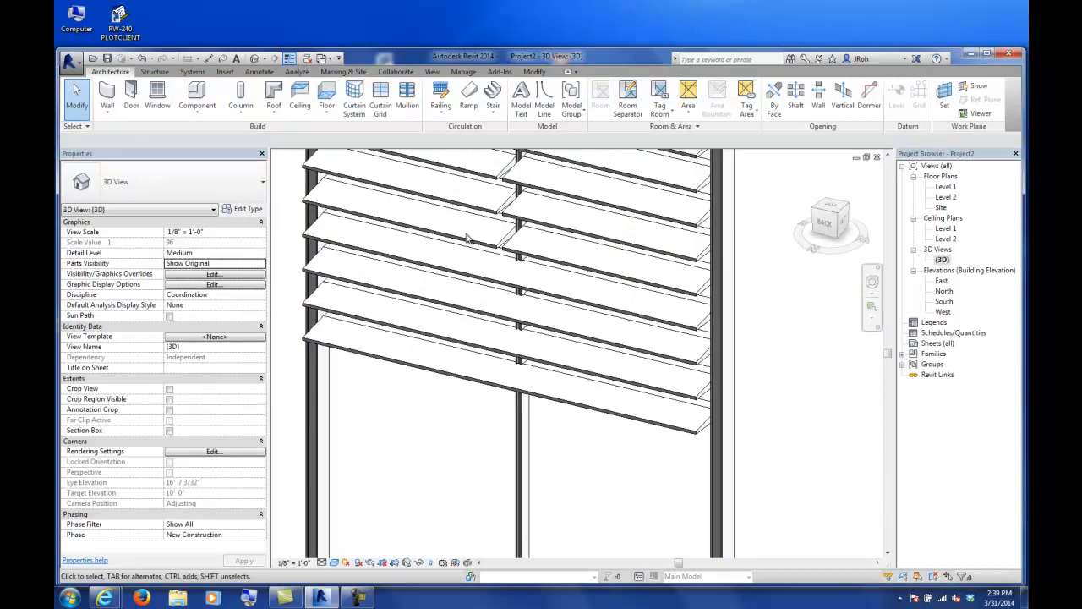
# Toggle the centre-end joins of the next four right-hand fins up the wall so they pass the middle mullion.
pyautogui.click(548, 265)
pyautogui.moveTo(545, 266)
pyautogui.keyDown('shift'); pyautogui.mouseDown(button='middle')
pyautogui.moveTo(518, 264)
pyautogui.moveTo(554, 257)
pyautogui.mouseUp(button='middle'); pyautogui.keyUp('shift')
pyautogui.scroll(5, 566, 250)
pyautogui.scroll(2, 576, 244)
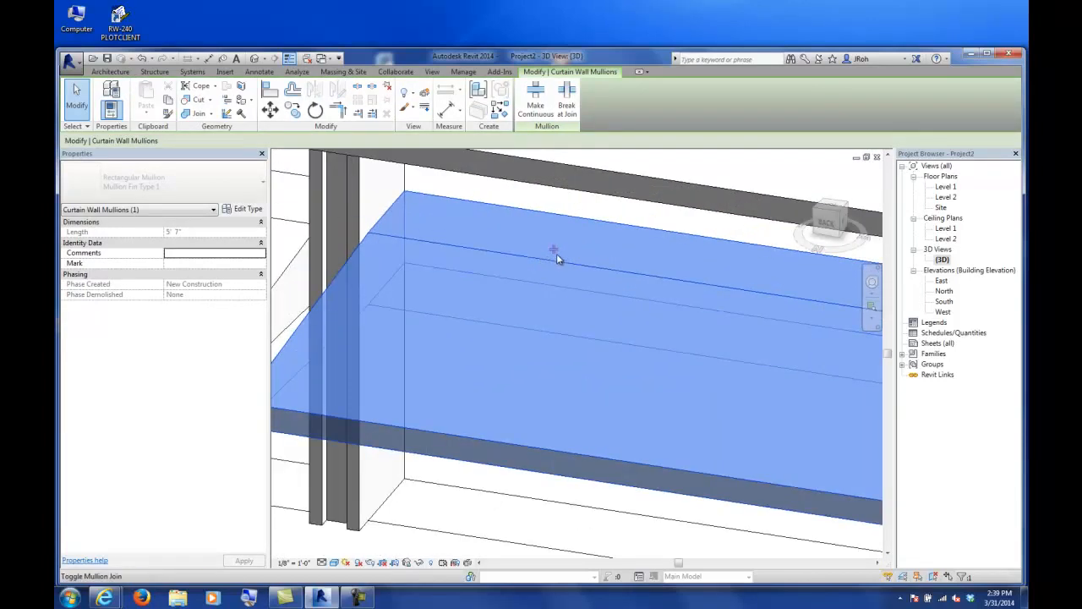
pyautogui.scroll(-6, 491, 358)
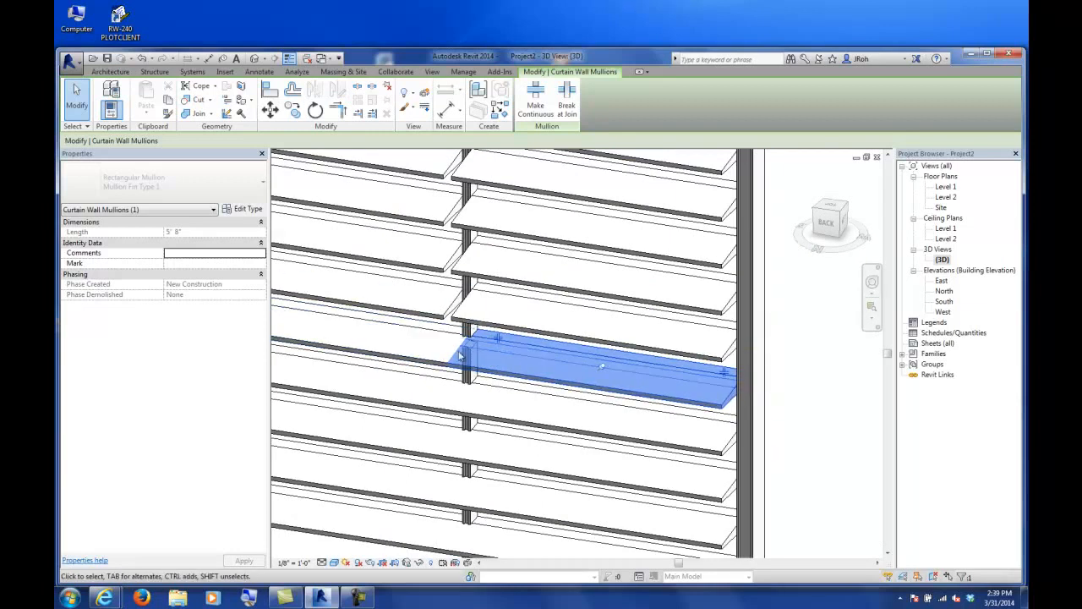
pyautogui.press('Tab')
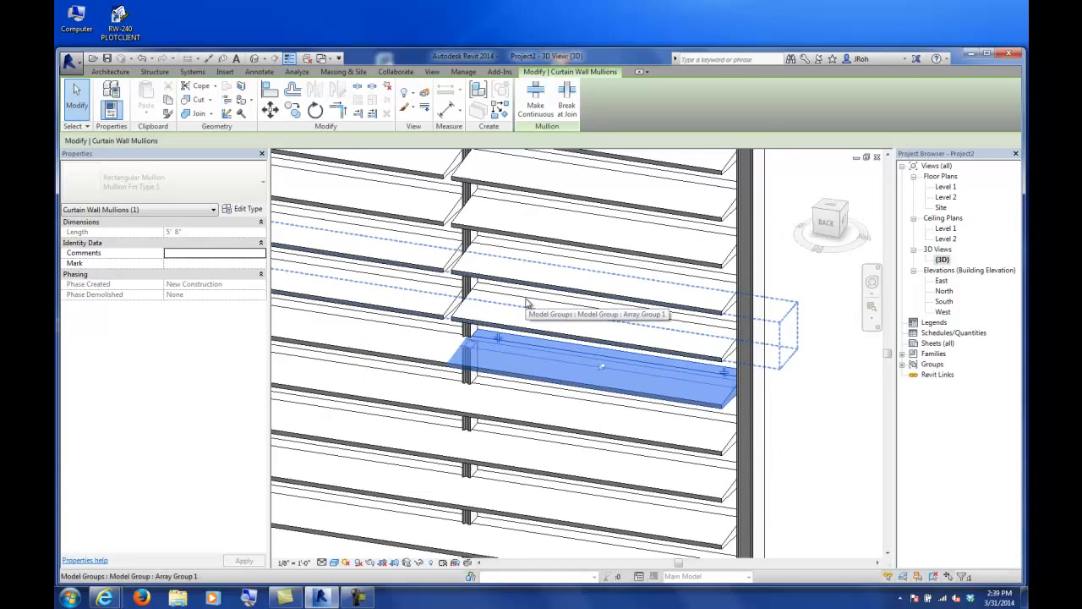
pyautogui.press('Tab')
pyautogui.click(526, 301)
pyautogui.click(498, 290)
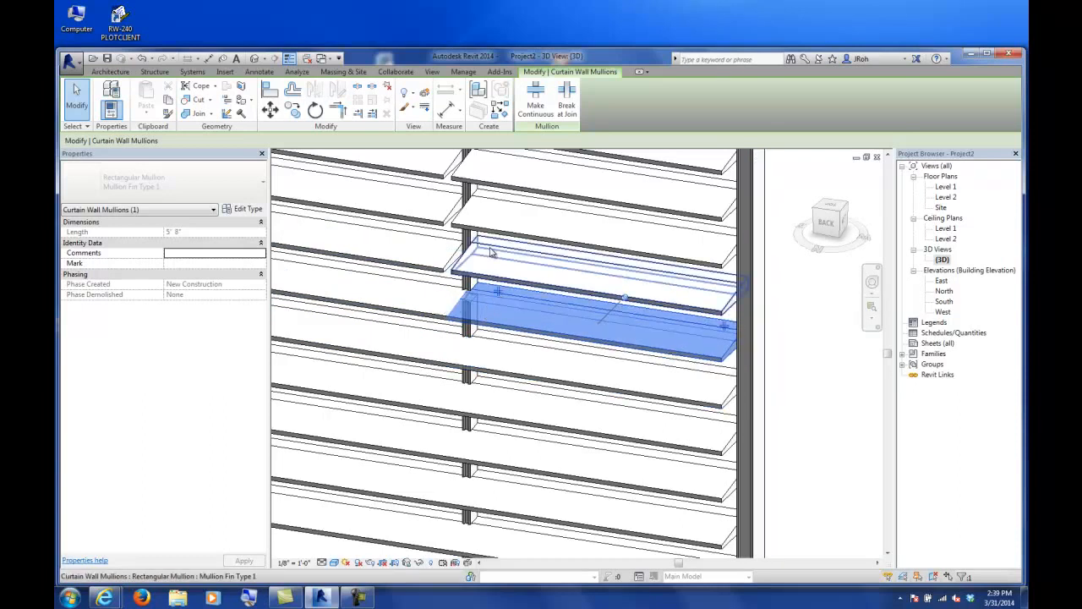
pyautogui.click(492, 252)
pyautogui.click(500, 246)
pyautogui.moveTo(501, 246); pyautogui.dragTo(538, 377, button='middle')
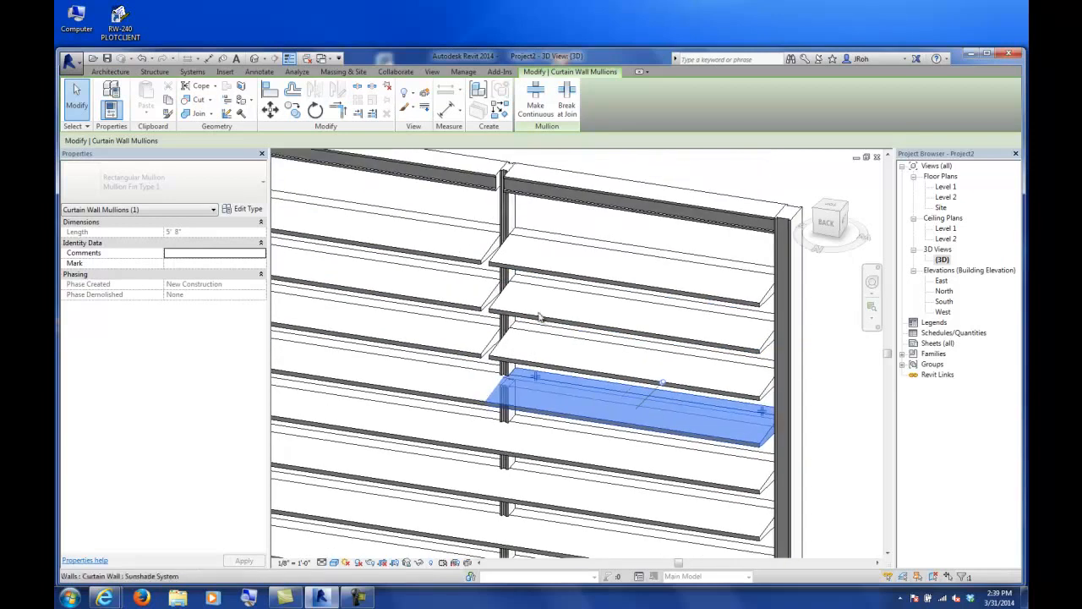
# Toggle the centre-end mullion joins of the uppermost right-hand fins to make them continuous with the left-hand fins.
pyautogui.click(535, 333)
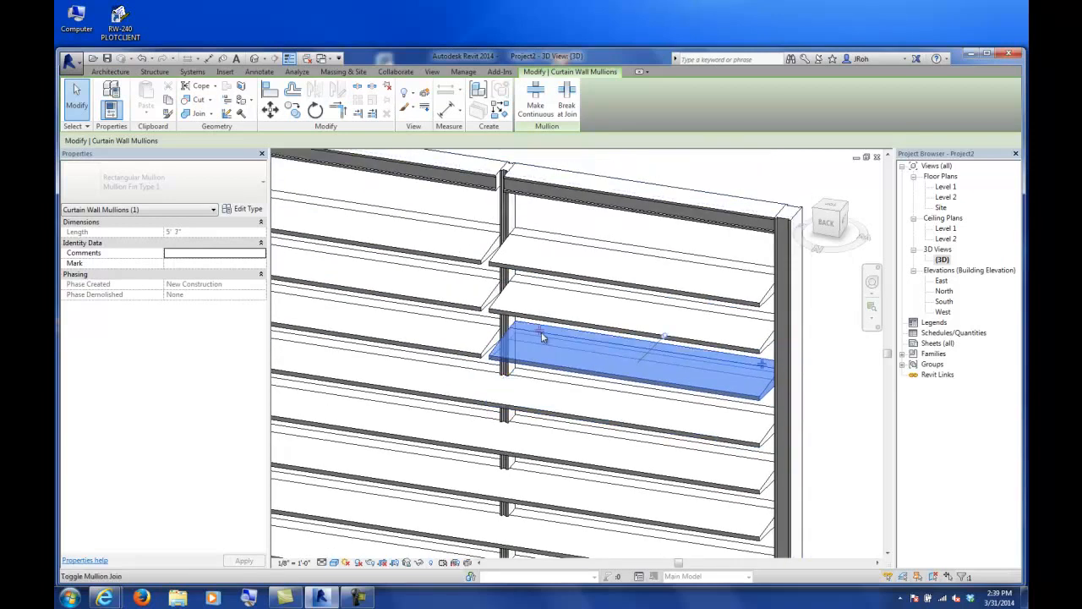
pyautogui.scroll(-2, 538, 331)
pyautogui.scroll(-3, 533, 332)
pyautogui.click(652, 451)
pyautogui.keyDown('shift'); pyautogui.moveTo(652, 451); pyautogui.dragTo(562, 405, button='middle'); pyautogui.keyUp('shift')
pyautogui.scroll(-3, 670, 422)
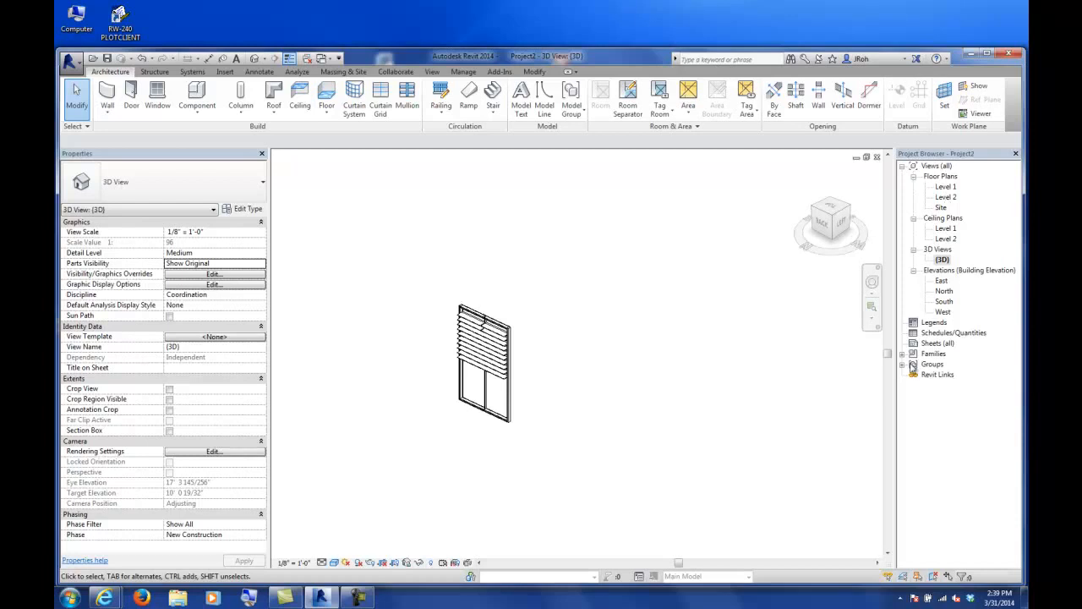
# Duplicate the 2.5" Circular mullion type under the name .25" Circular.
pyautogui.click(903, 353)
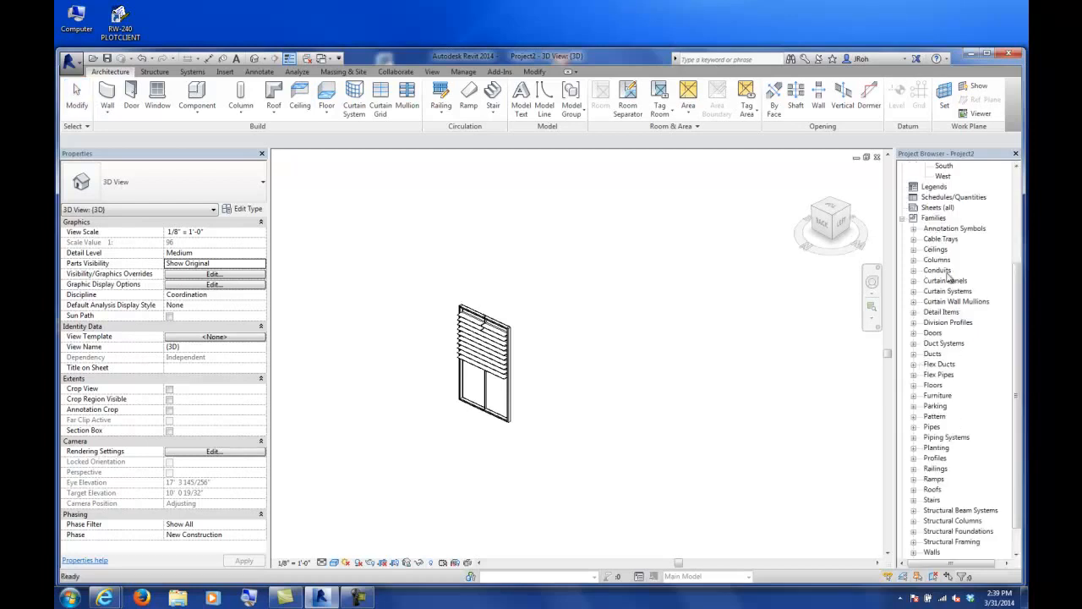
pyautogui.click(409, 93)
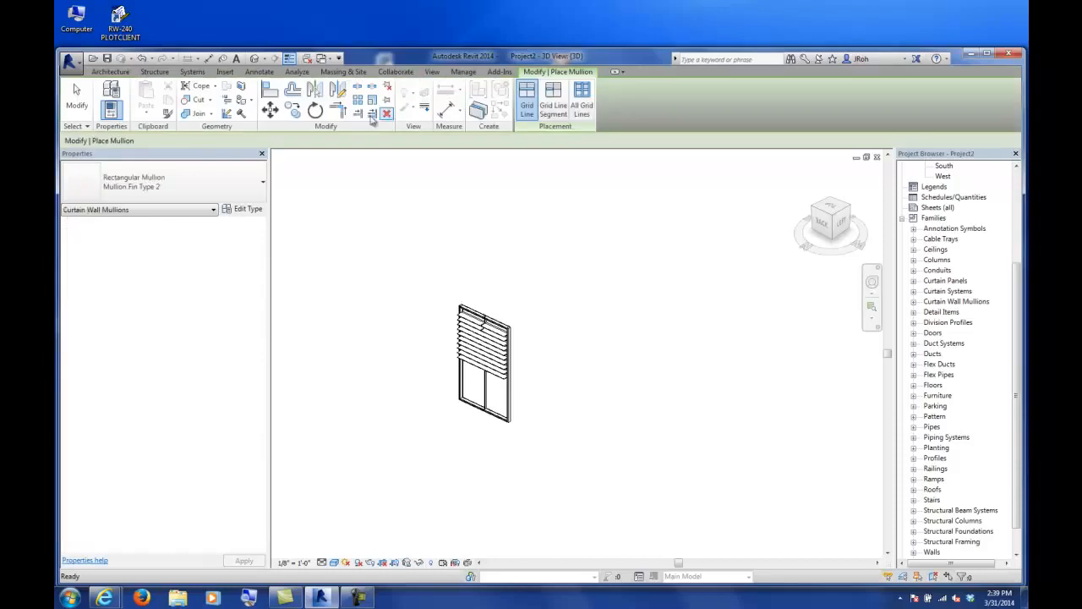
pyautogui.click(233, 193)
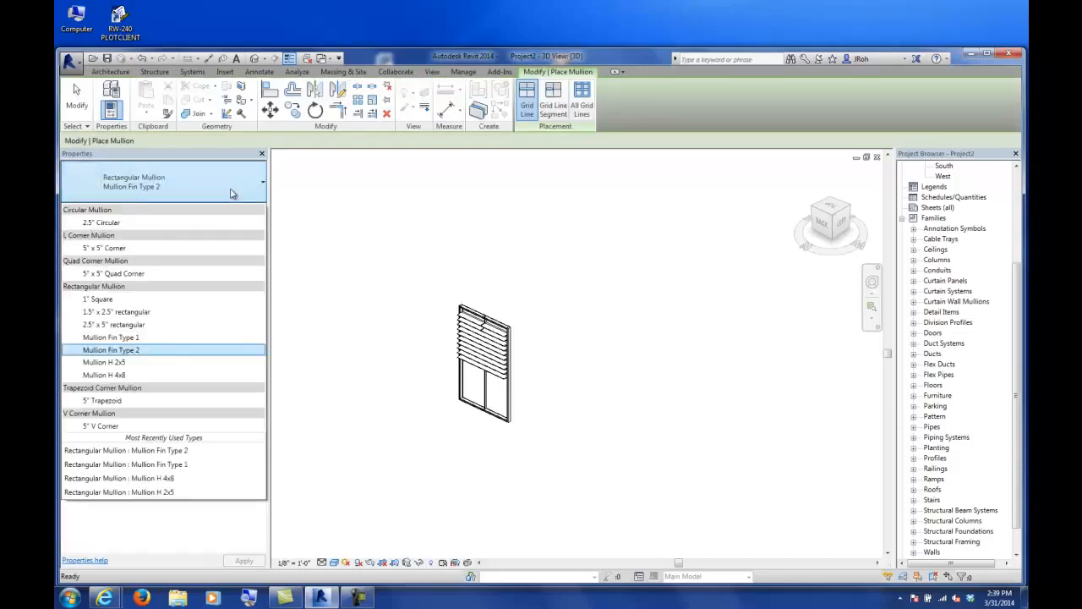
pyautogui.click(100, 223)
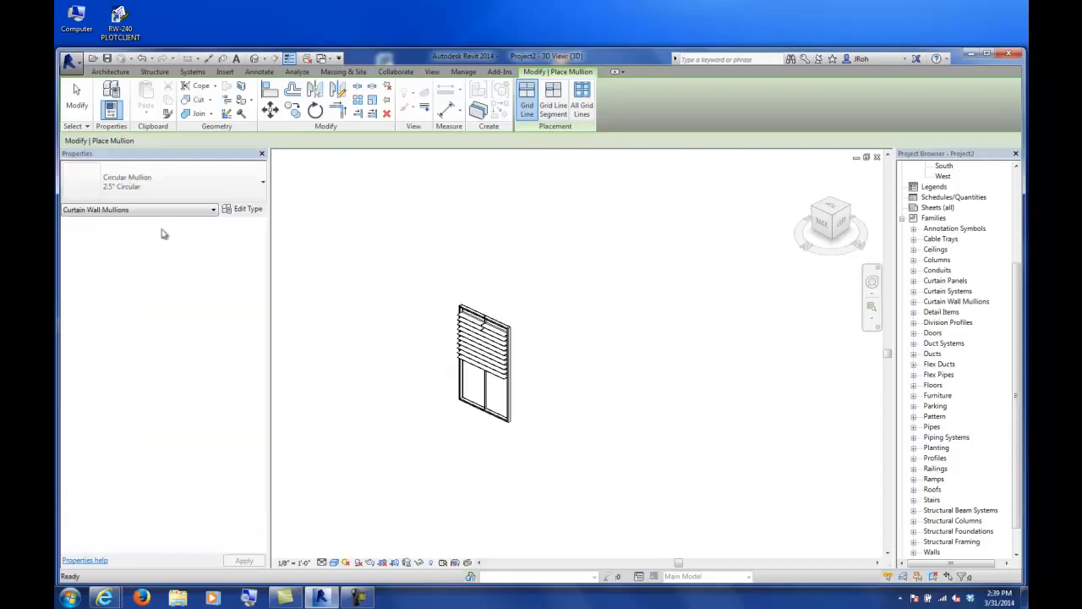
pyautogui.click(243, 209)
pyautogui.click(423, 97)
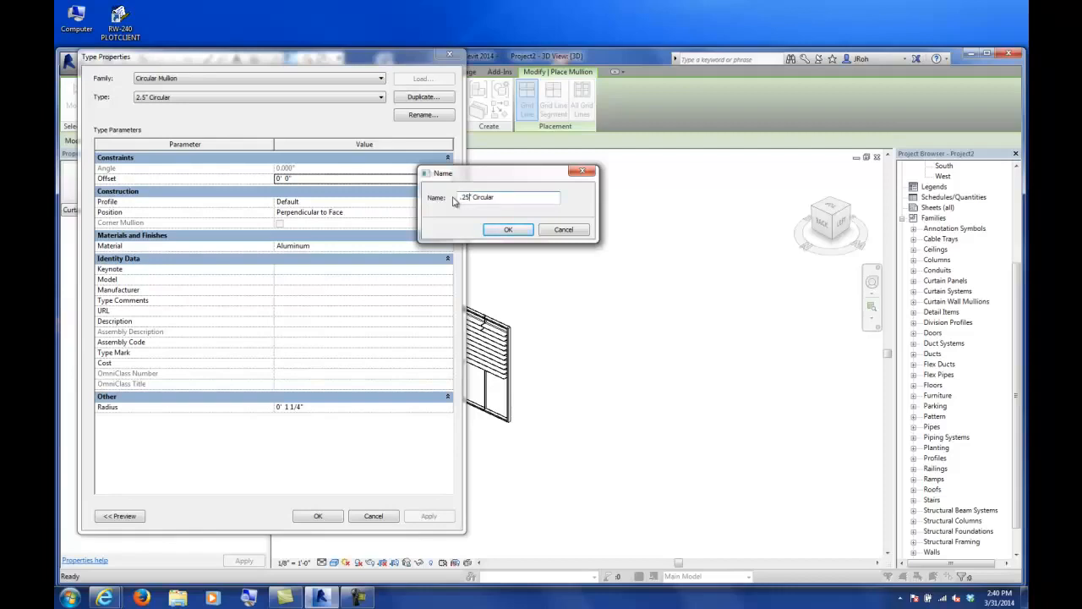
pyautogui.click(506, 231)
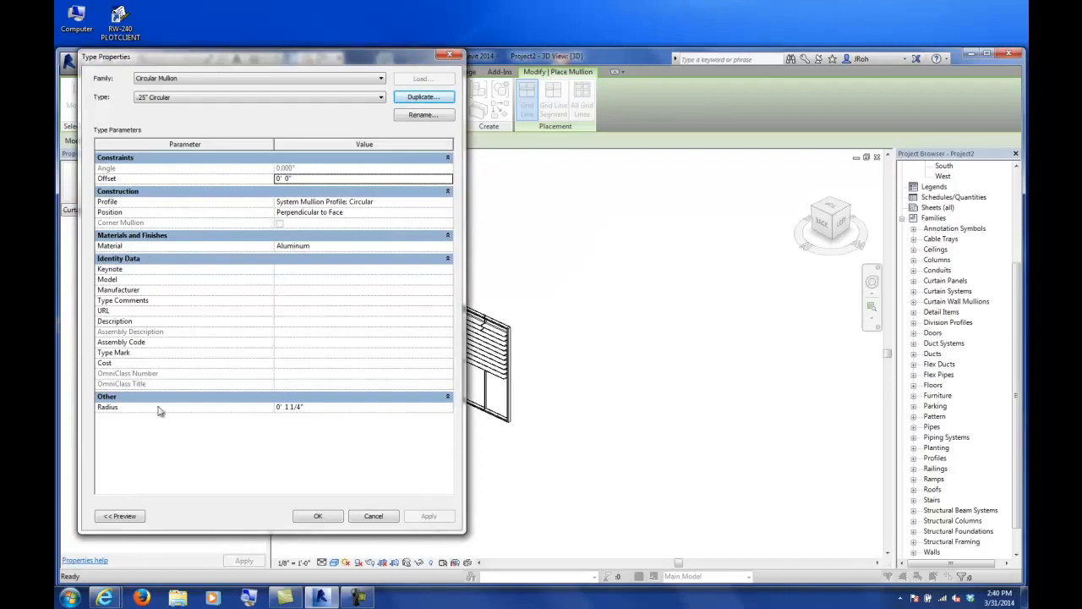
# Set the radius of the .25" Circular mullion type to .125" and accept the type properties.
pyautogui.click(320, 408)
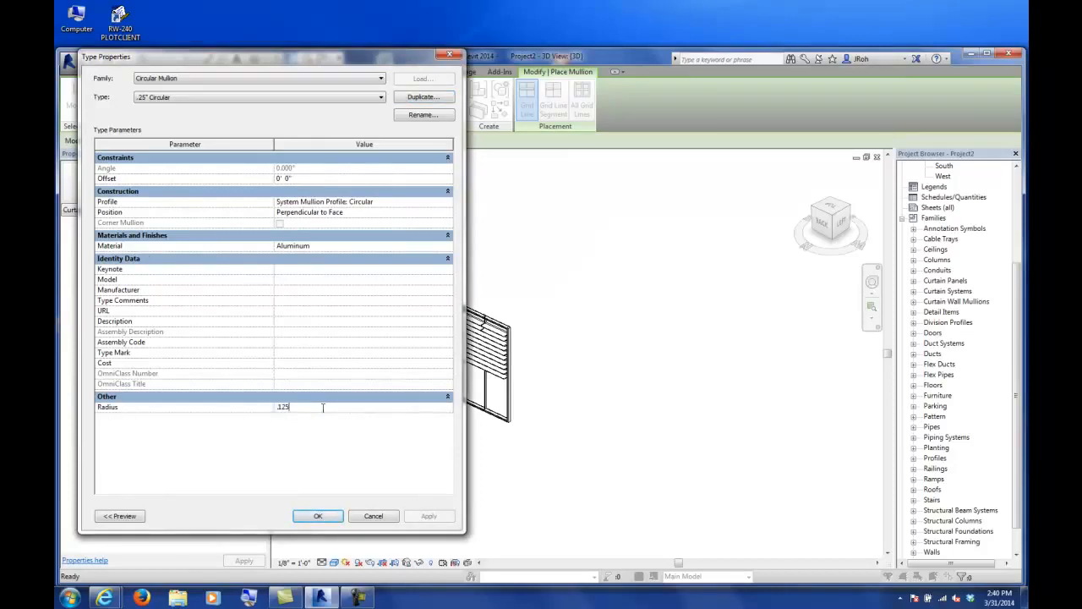
pyautogui.press('Return')
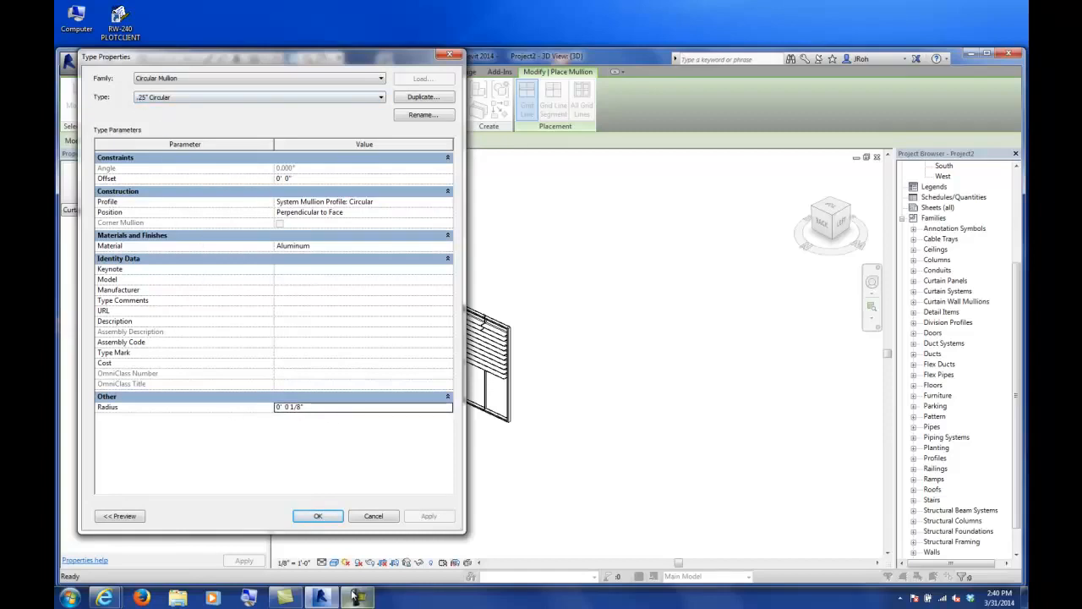
pyautogui.click(320, 516)
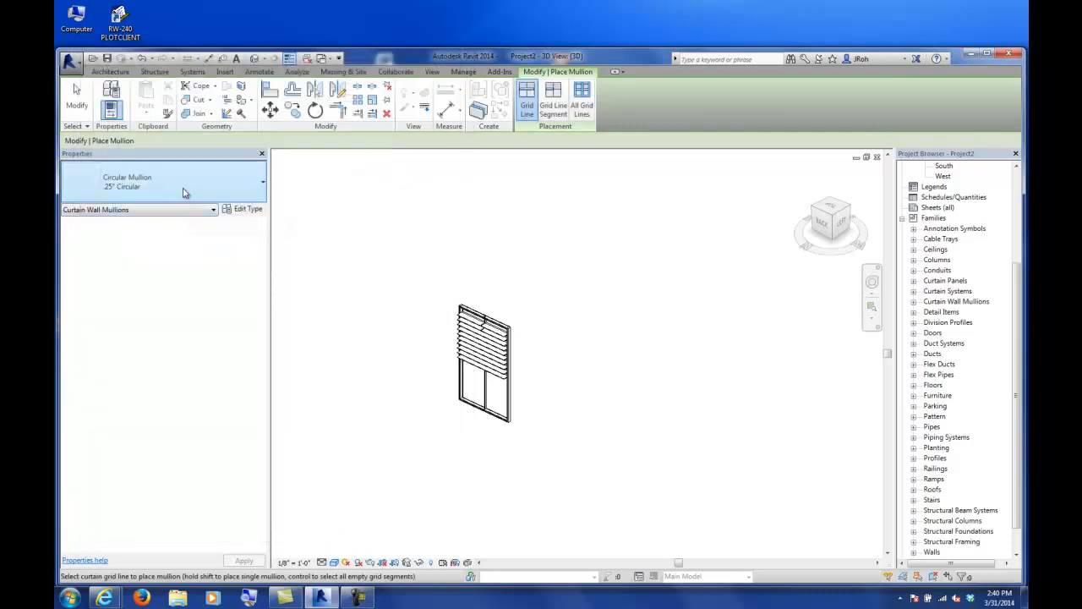
# Duplicate the 2.5" x 5" rectangular mullion type under the name 1" x 3" rectangular.
pyautogui.click(184, 188)
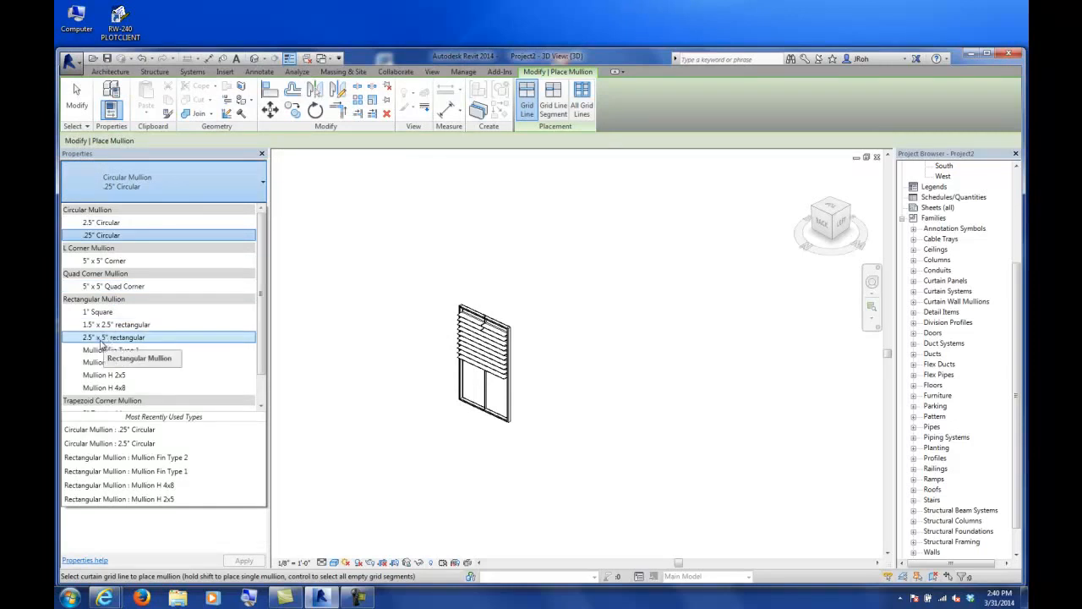
pyautogui.click(109, 338)
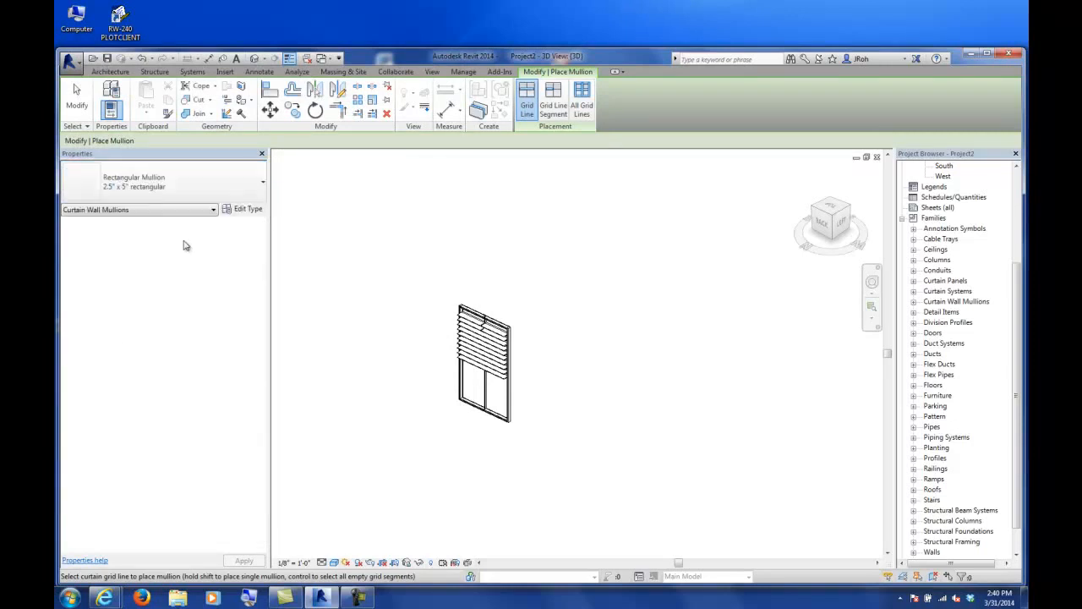
pyautogui.click(245, 209)
pyautogui.click(424, 98)
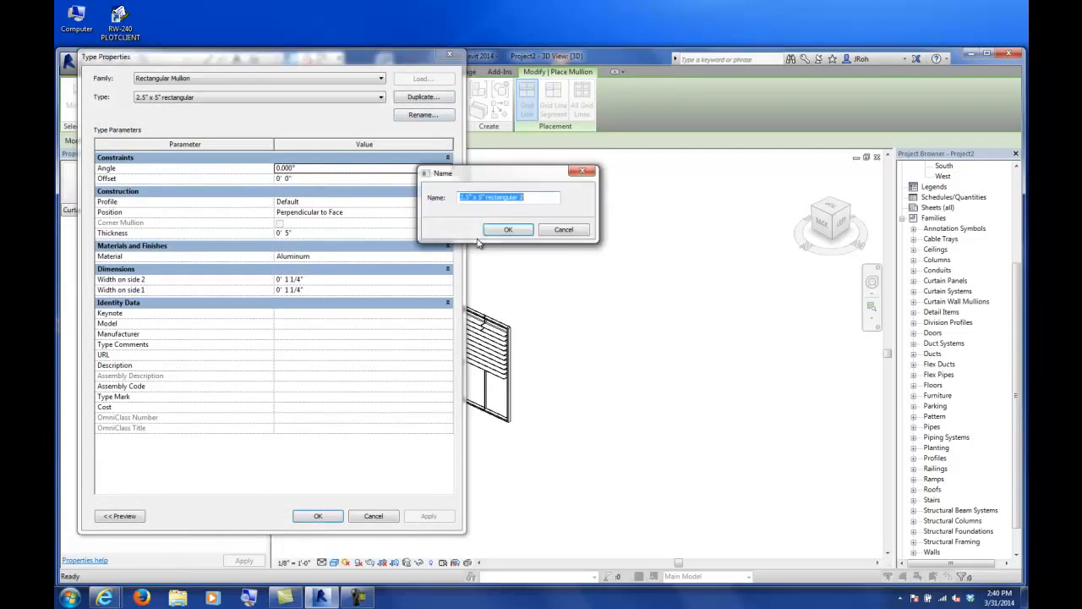
pyautogui.click(470, 198)
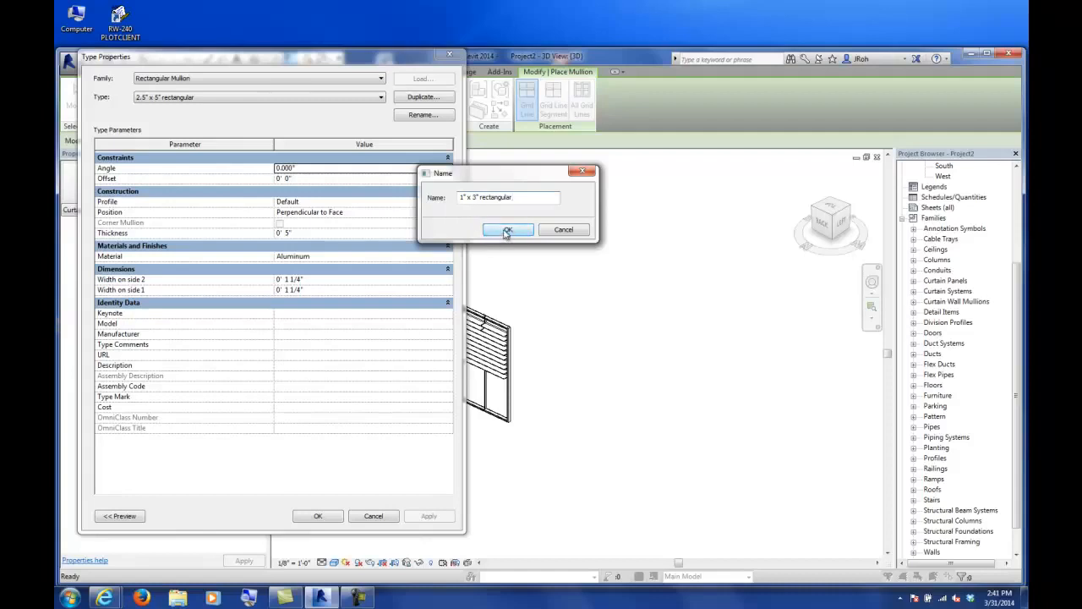
pyautogui.click(506, 231)
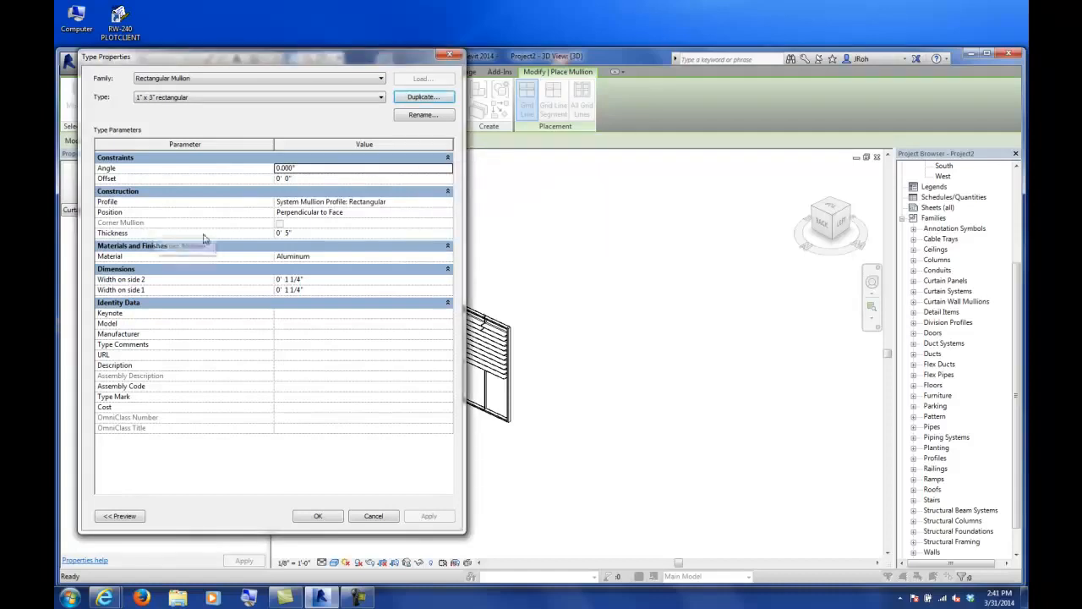
# Give the 1" x 3" rectangular mullion a 3" thickness and a 1/2" width on both sides, and accept the type.
pyautogui.click(292, 233)
pyautogui.write('3')
pyautogui.press('Return')
pyautogui.click(314, 282)
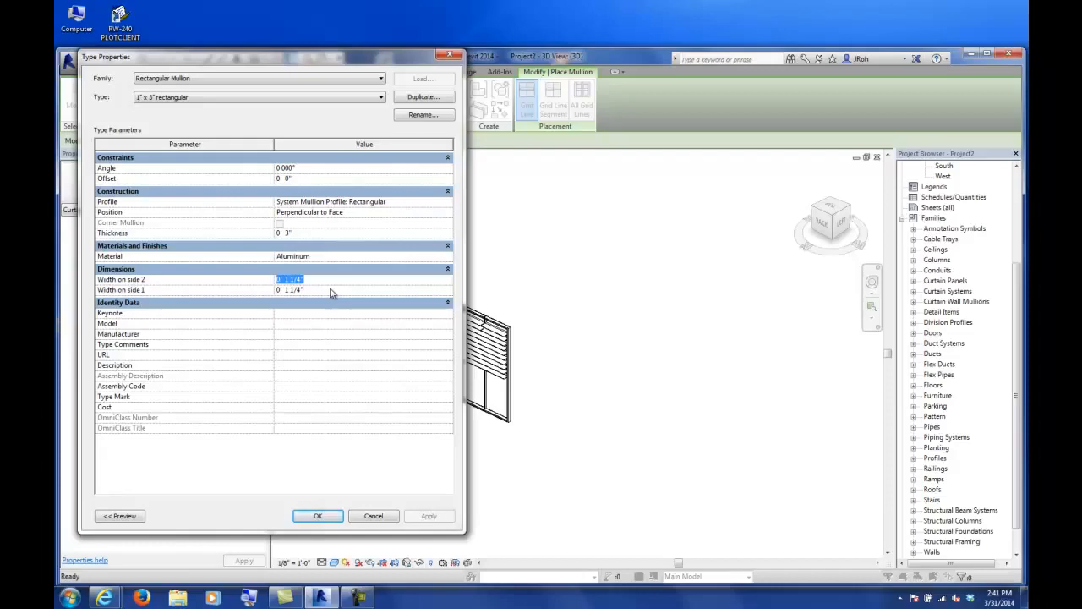
pyautogui.write('0\' 0 1/2"')
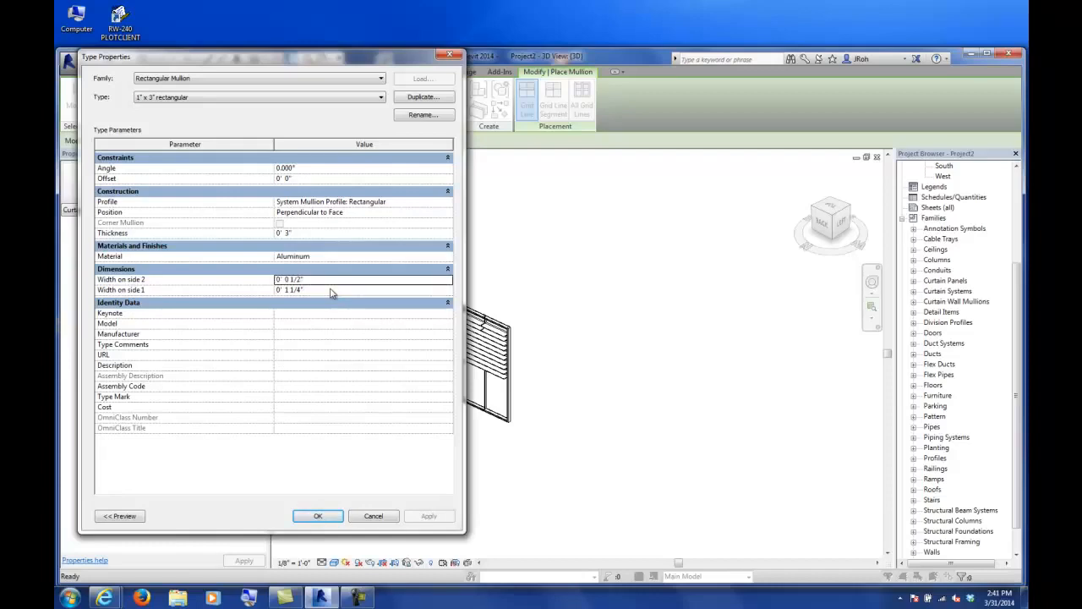
pyautogui.click(331, 290)
pyautogui.press('BackSpace')
pyautogui.press('Return')
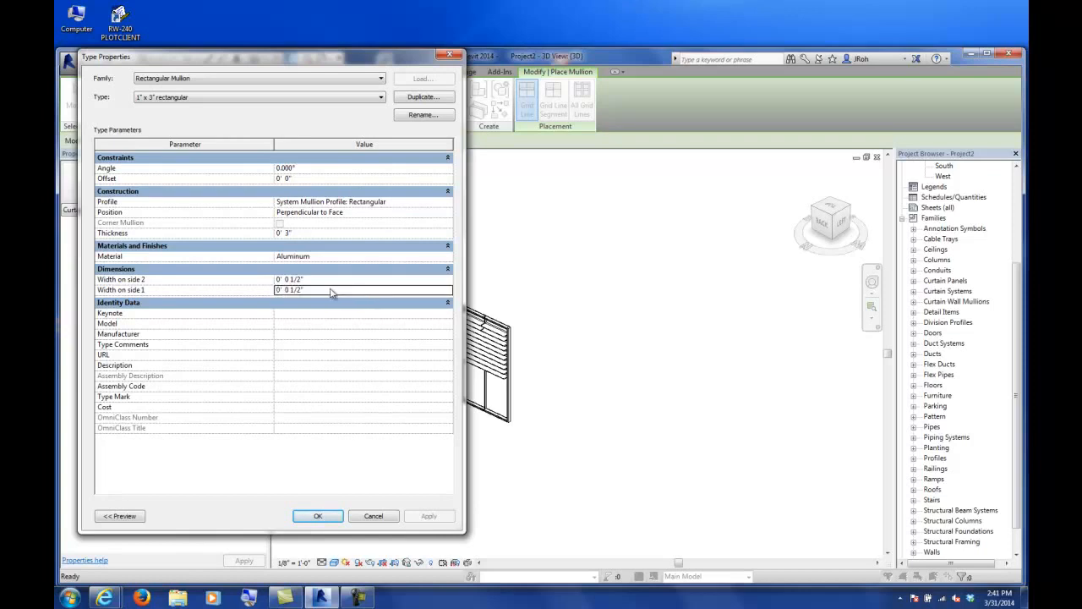
pyautogui.click(318, 516)
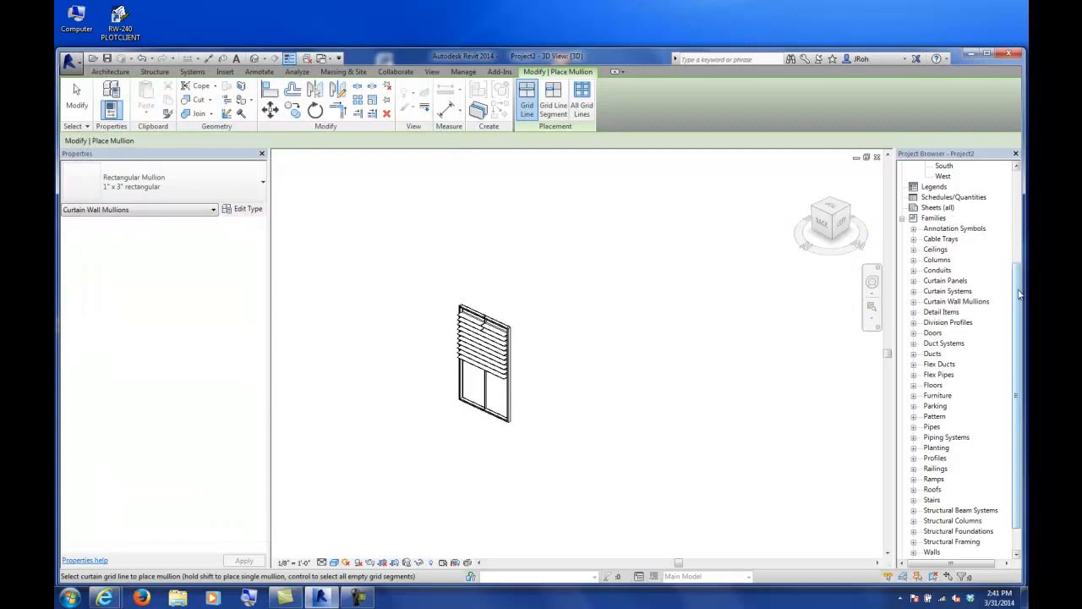
# Leave mullion placement and open the Level 1 floor plan at the curtain wall.
pyautogui.moveTo(1018, 287); pyautogui.dragTo(1018, 170)
pyautogui.press('Escape')
pyautogui.press('Escape')
pyautogui.doubleClick(946, 186)
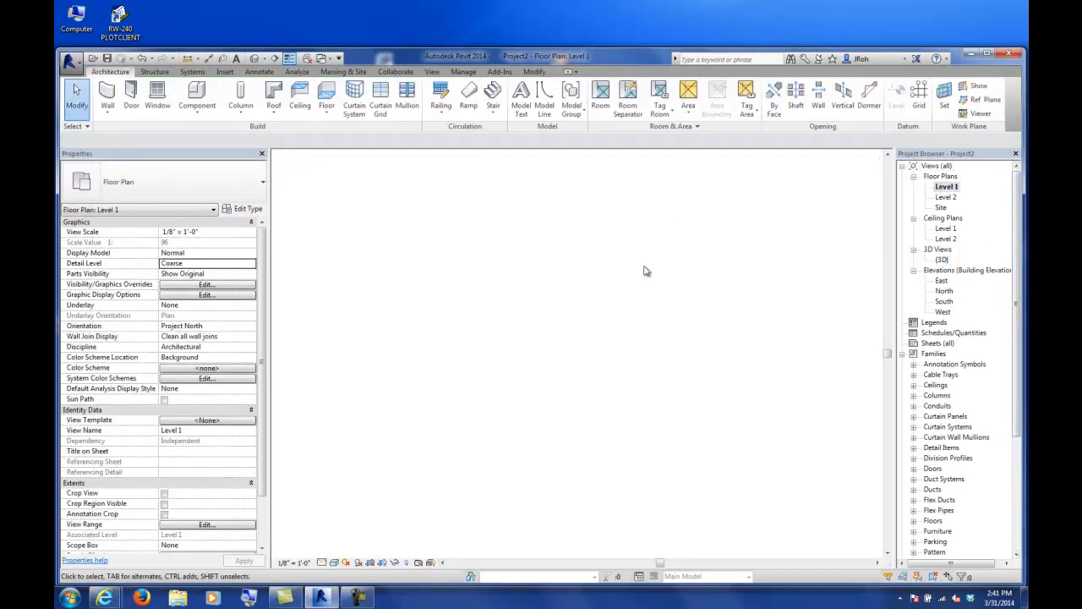
pyautogui.scroll(6, 446, 286)
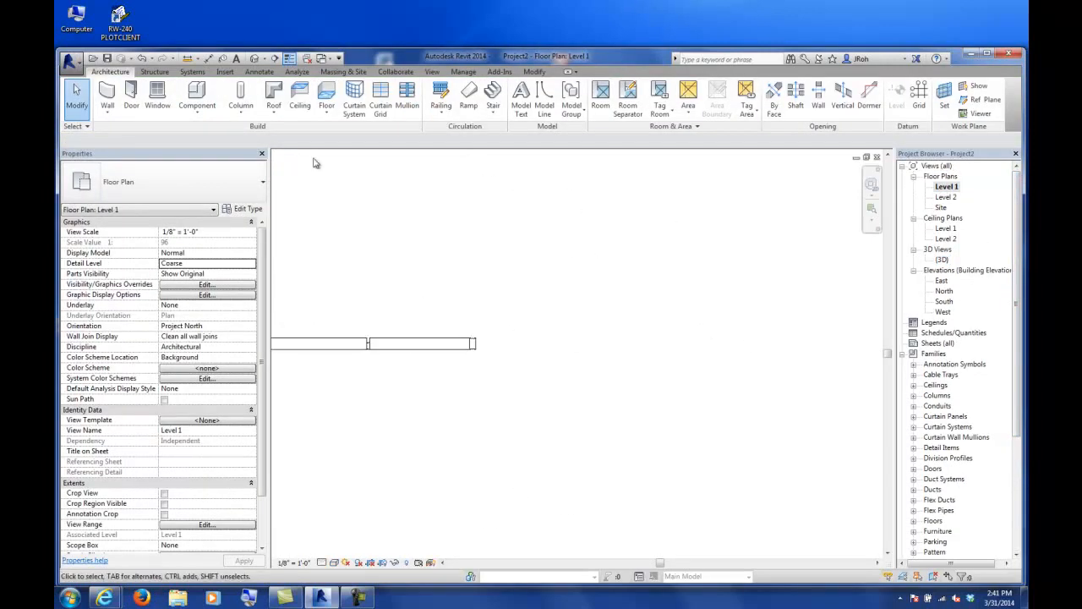
# Start a new wall and duplicate its Sunshade System curtain wall type as Cable Rail.
pyautogui.click(107, 96)
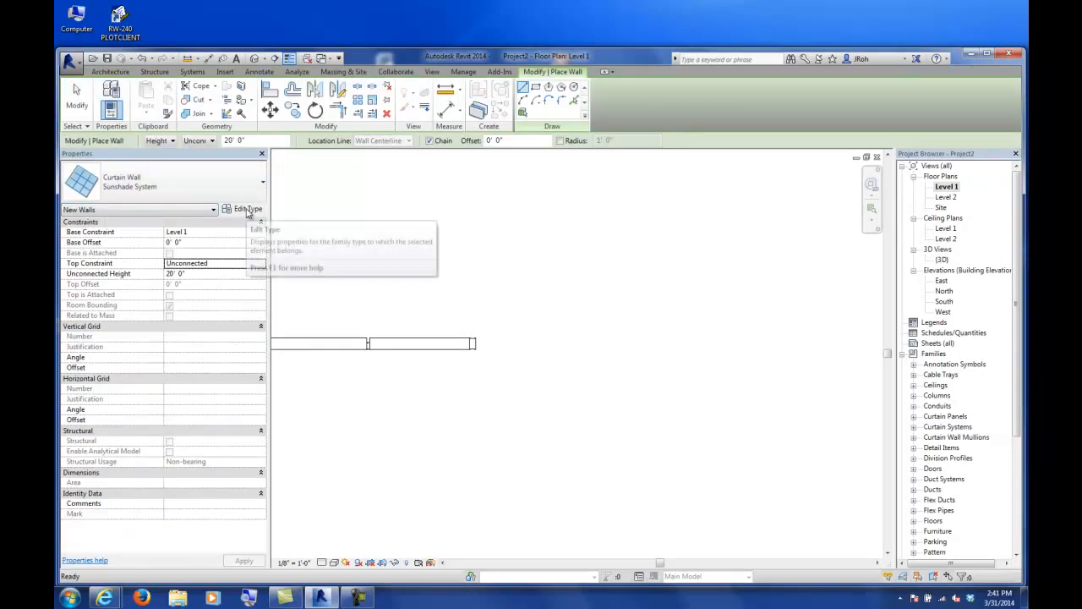
pyautogui.click(248, 210)
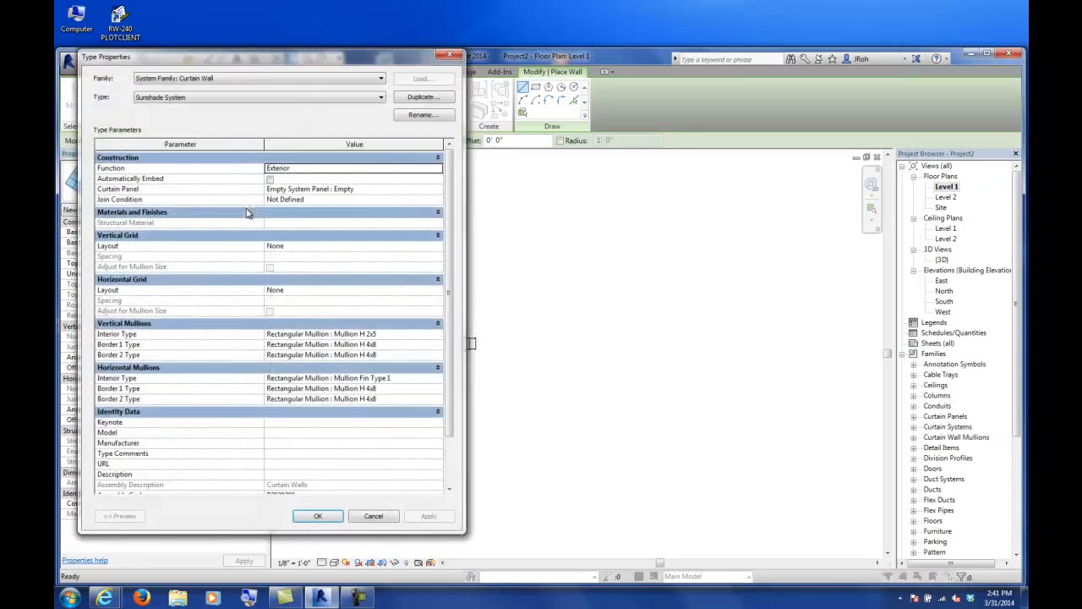
pyautogui.click(415, 100)
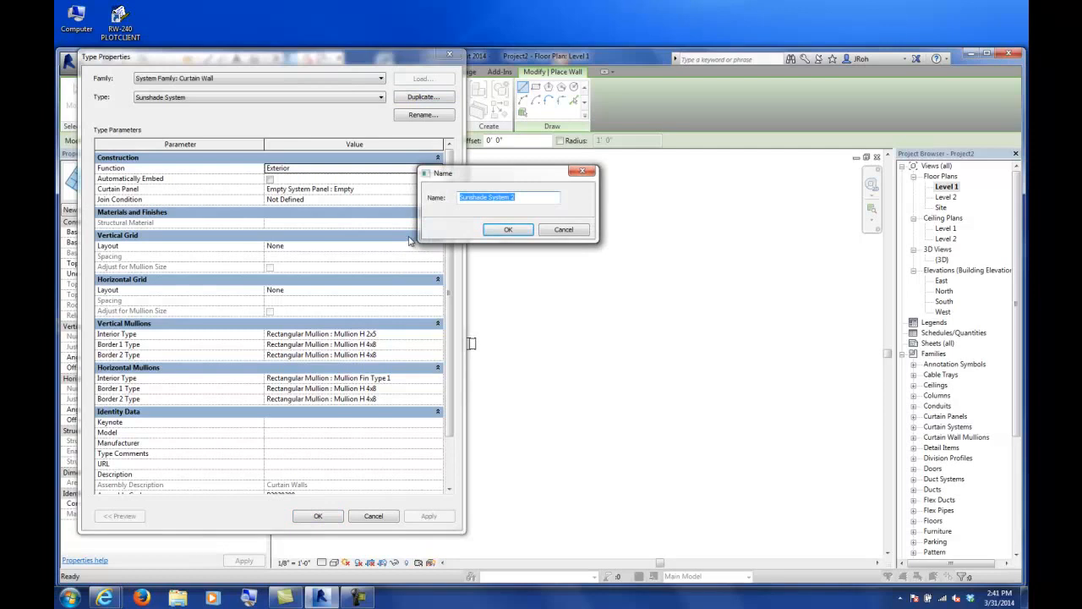
pyautogui.write('Cable Rail')
pyautogui.press('Return')
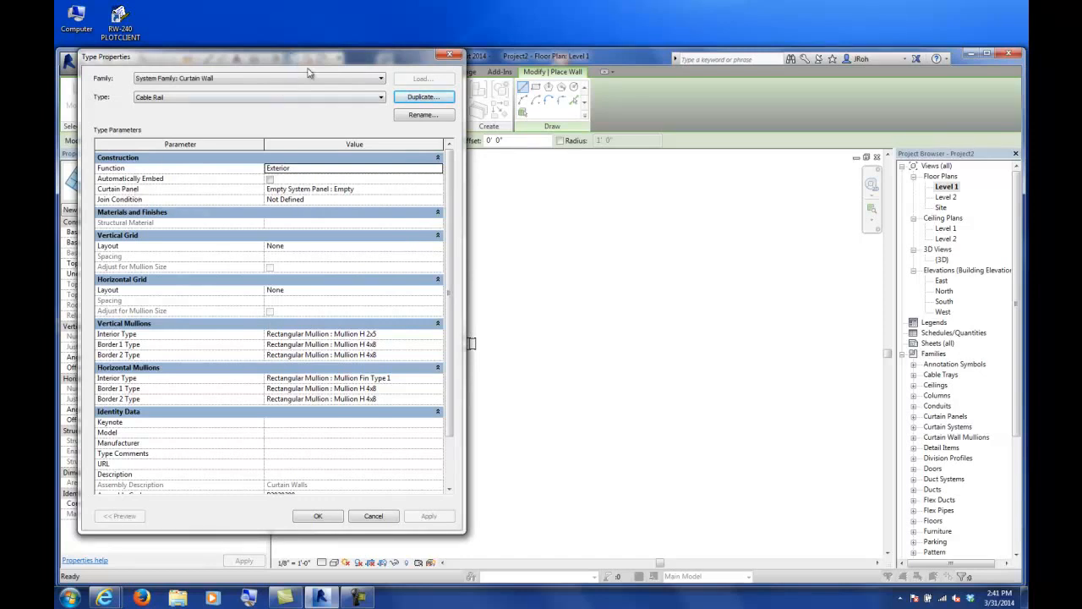
# Assign the 1" x 3" rectangular mullion to the interior and both borders of the Cable Rail type's vertical mullions.
pyautogui.moveTo(306, 65); pyautogui.dragTo(410, 63)
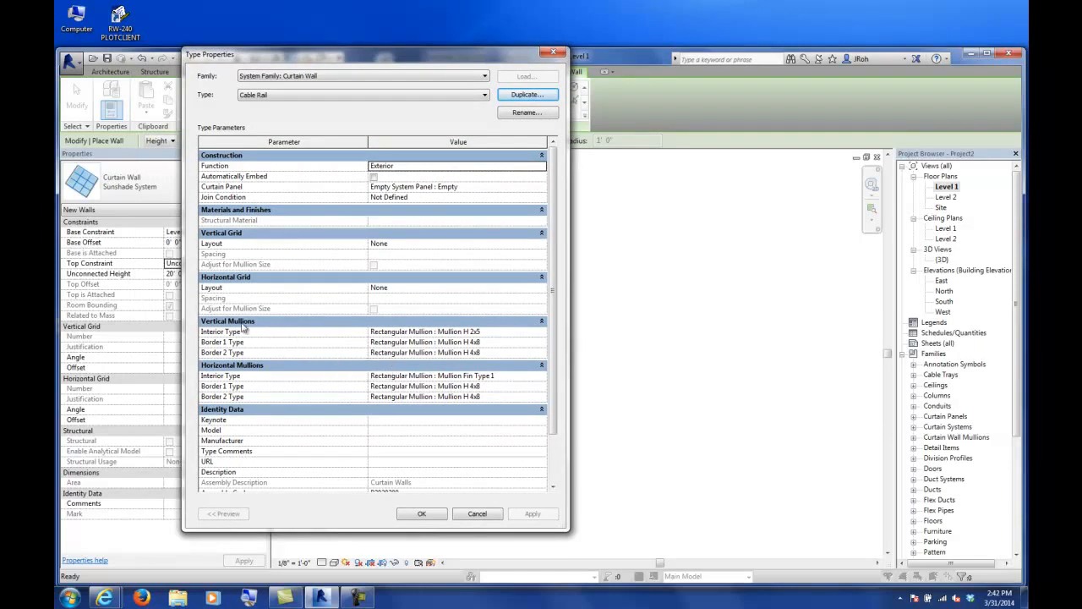
pyautogui.click(501, 333)
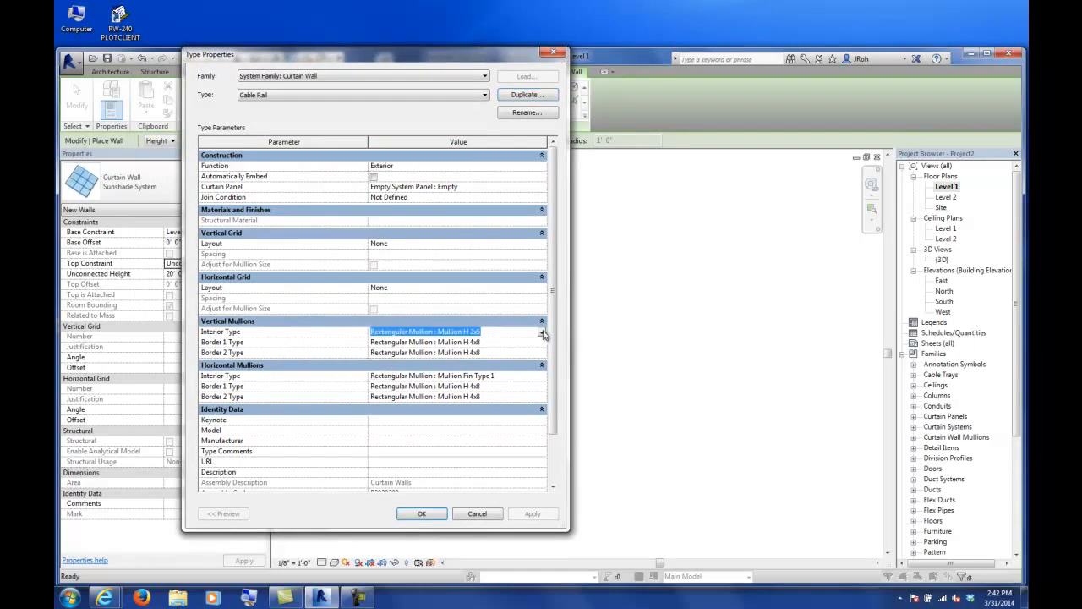
pyautogui.click(544, 333)
pyautogui.moveTo(545, 380); pyautogui.dragTo(545, 364)
pyautogui.click(523, 373)
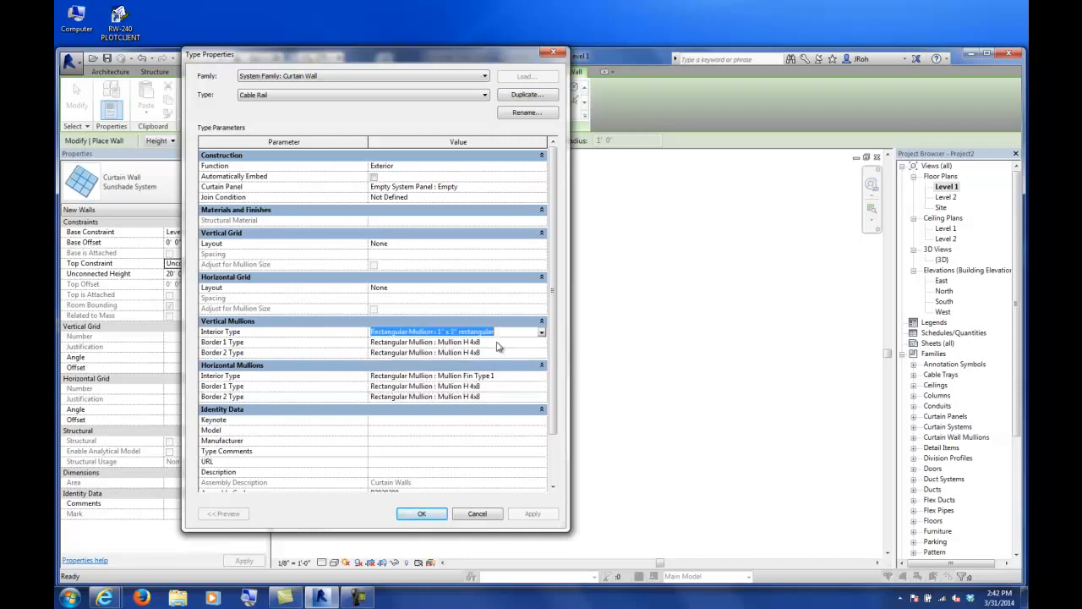
pyautogui.click(499, 343)
pyautogui.write('Rectangular Mullion : 1" x 3" rectangular')
pyautogui.click(493, 352)
pyautogui.write('Rectangular Mullion : 1" x 3" rectangular')
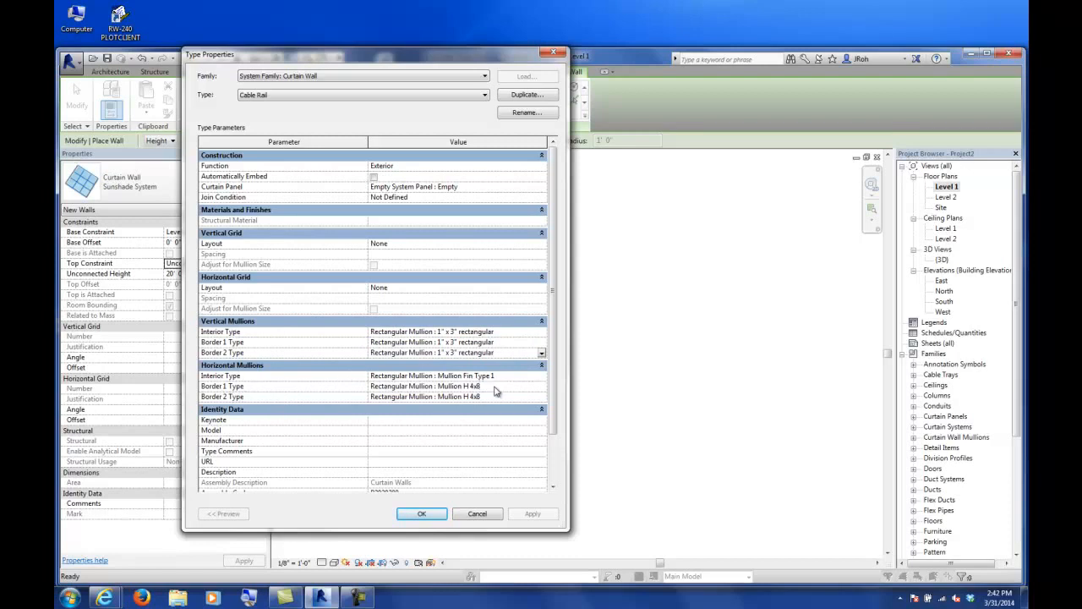
# Assign the 1" x 3" rectangular mullion to both horizontal borders of the Cable Rail type.
pyautogui.click(495, 387)
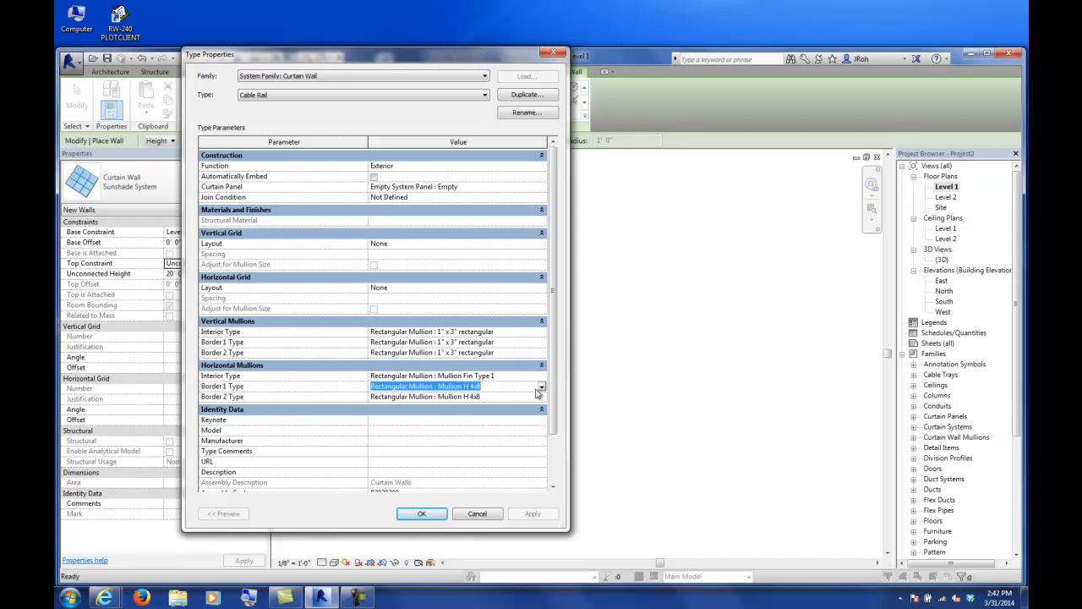
pyautogui.click(542, 388)
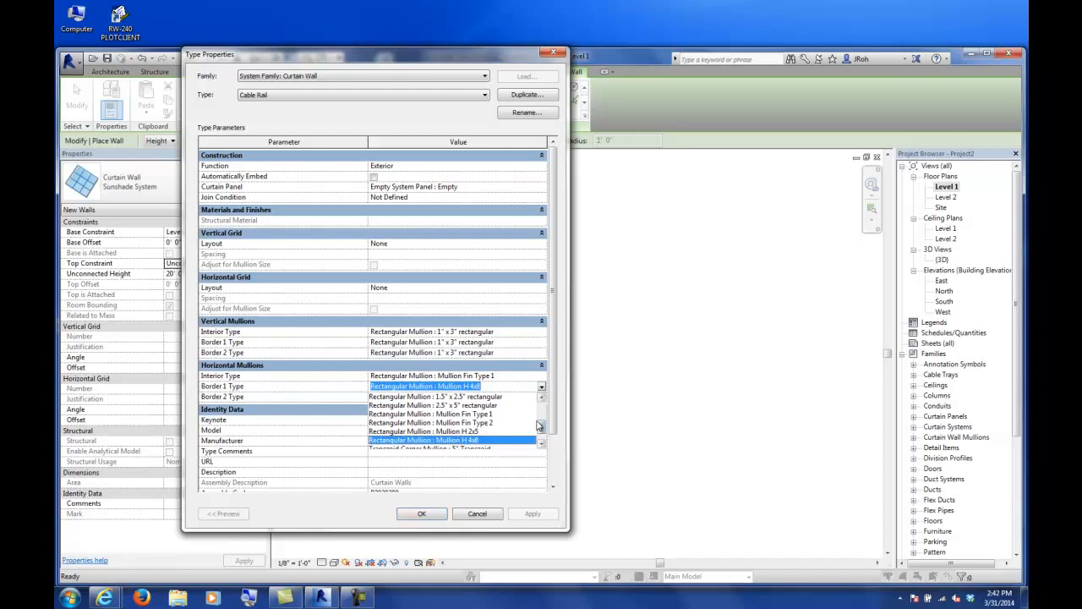
pyautogui.scroll(2, 540, 425)
pyautogui.click(467, 414)
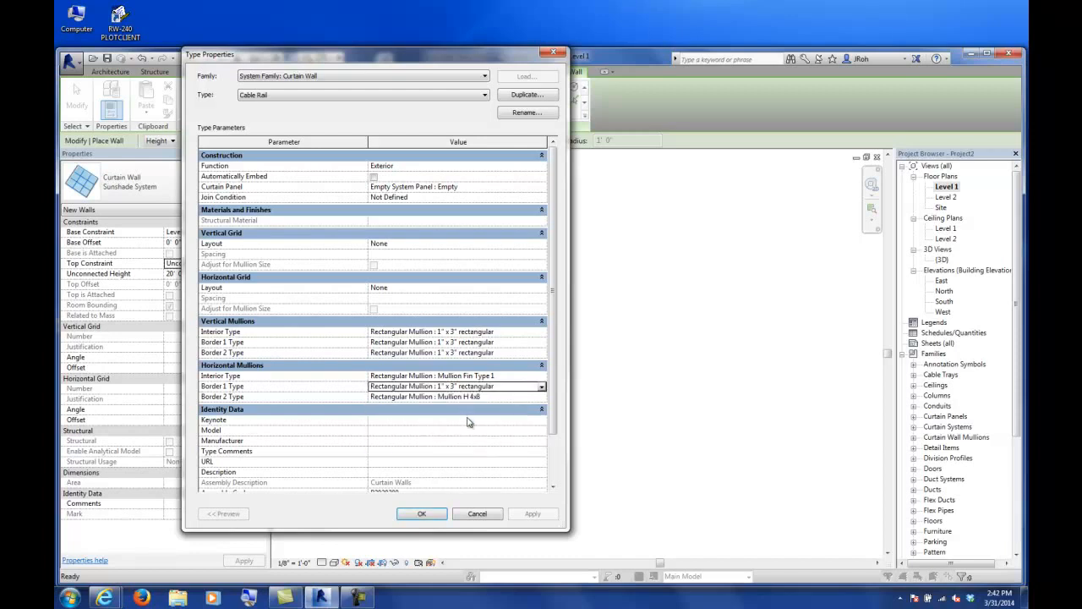
pyautogui.click(500, 397)
pyautogui.write('Rectangular Mullion : 1" x 3" rectangular')
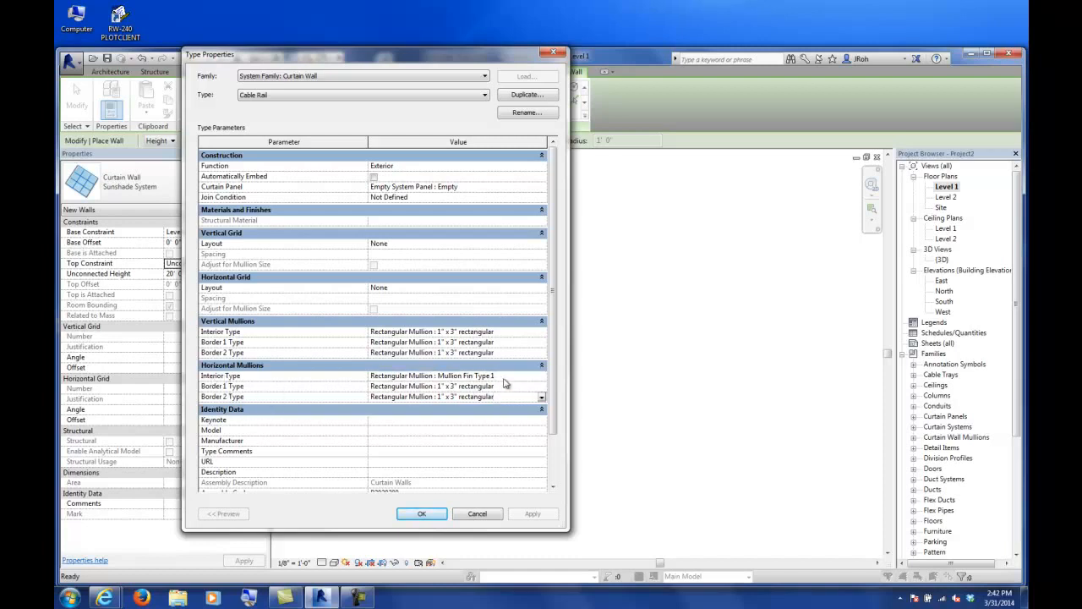
# Set the Cable Rail type's interior horizontal mullions to the .25" Circular mullion.
pyautogui.click(504, 376)
pyautogui.click(542, 376)
pyautogui.scroll(3, 542, 410)
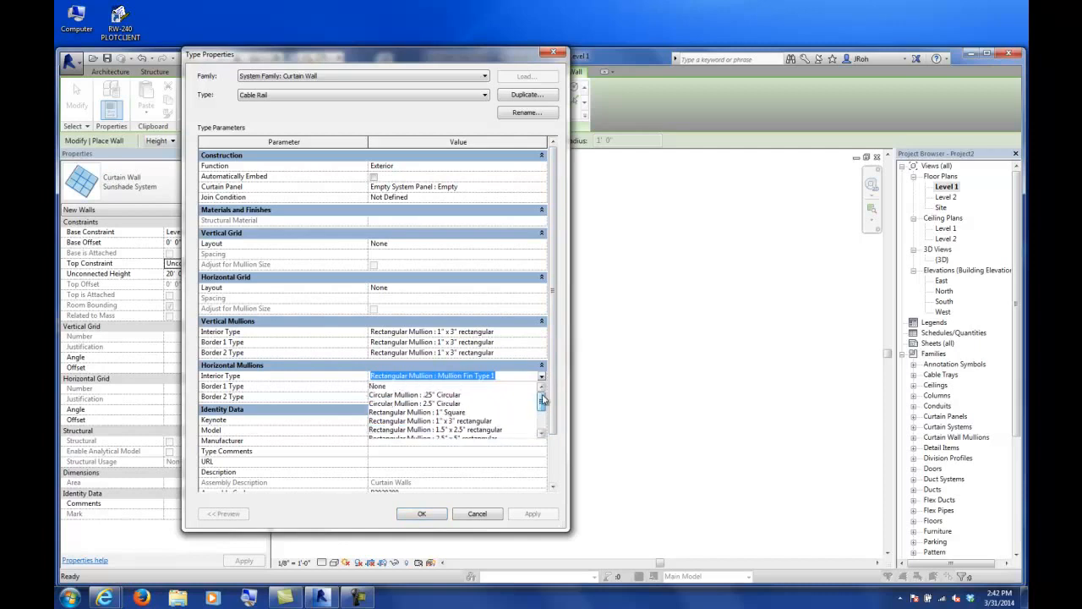
pyautogui.click(417, 396)
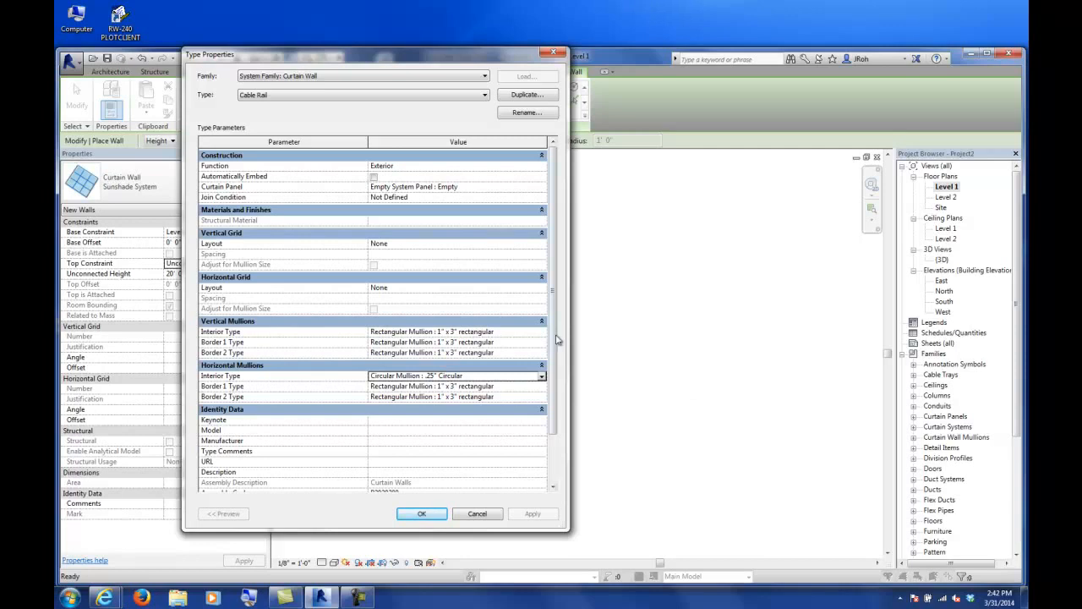
# Set the Cable Rail type's vertical grid layout to Fixed Distance with a spacing of 4' 0".
pyautogui.click(400, 245)
pyautogui.click(542, 244)
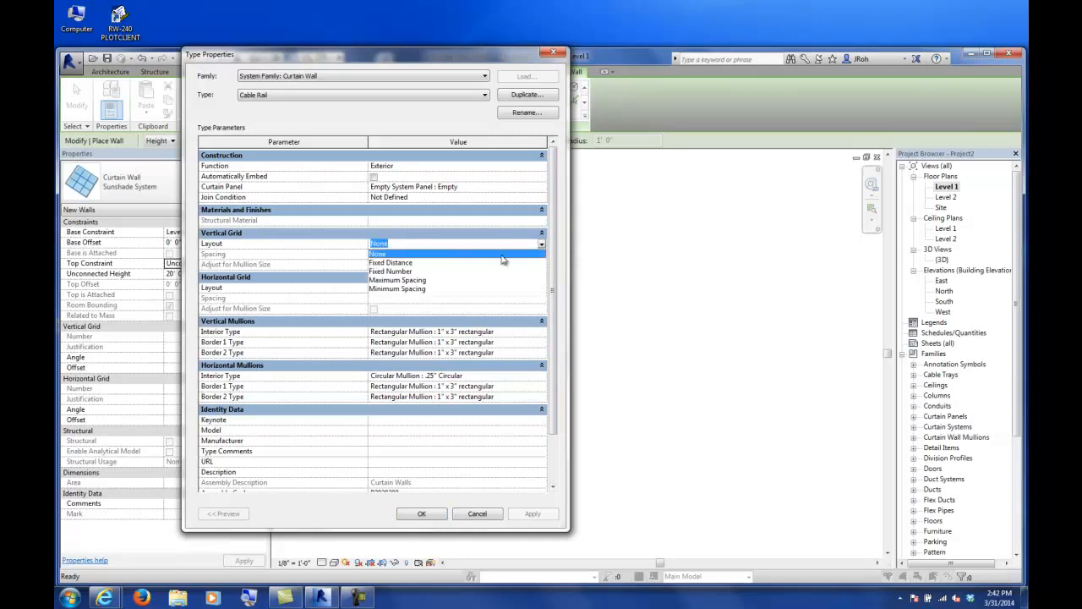
pyautogui.click(402, 263)
pyautogui.click(403, 255)
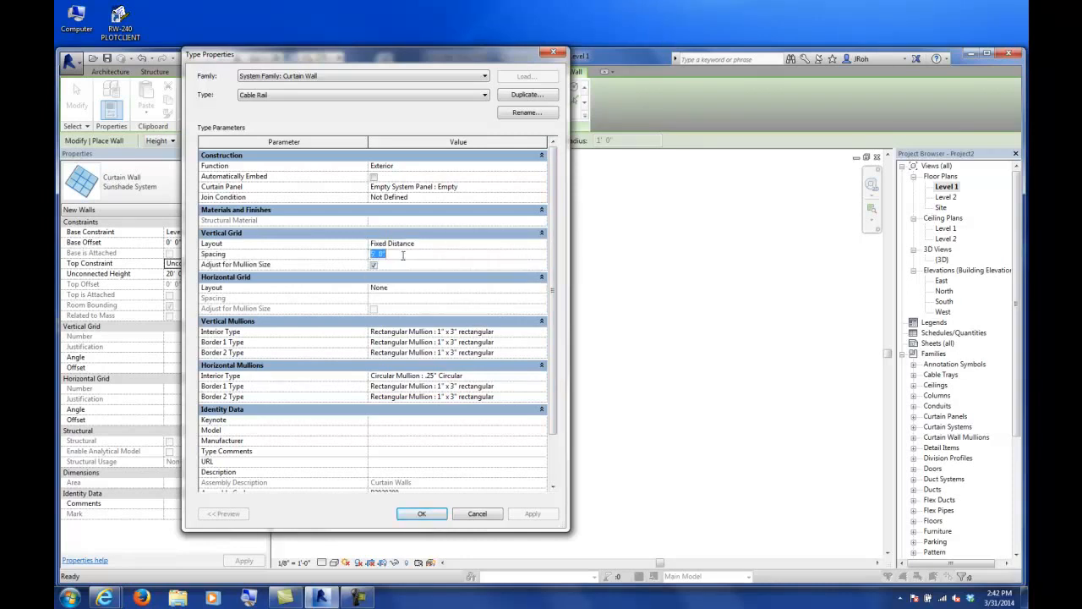
pyautogui.write('4\' 0"')
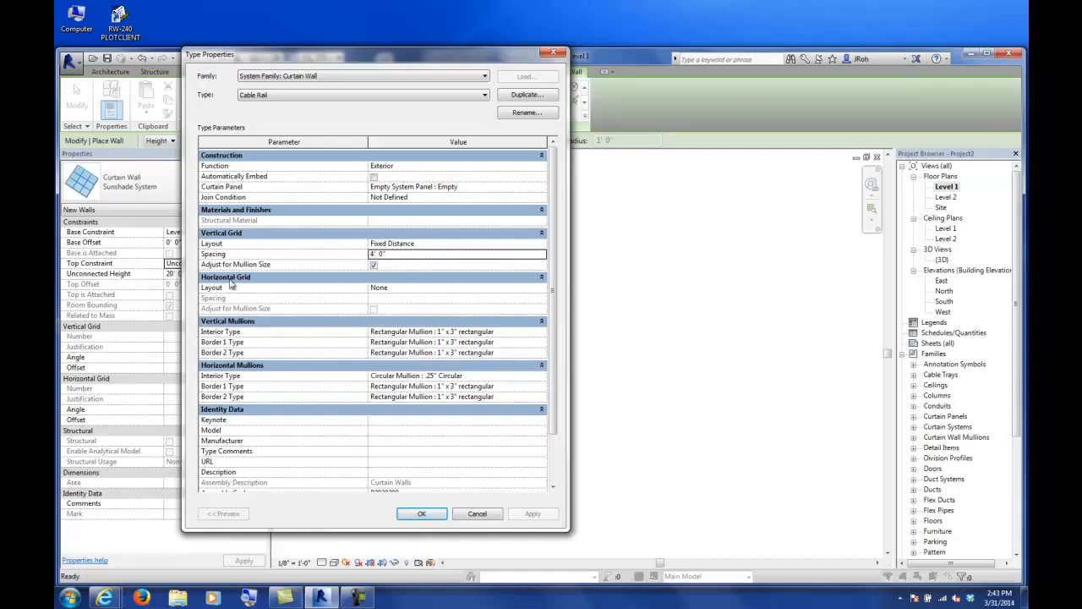
# Set the Cable Rail type's horizontal grid layout to Fixed Distance with a spacing of 0' 4".
pyautogui.click(399, 289)
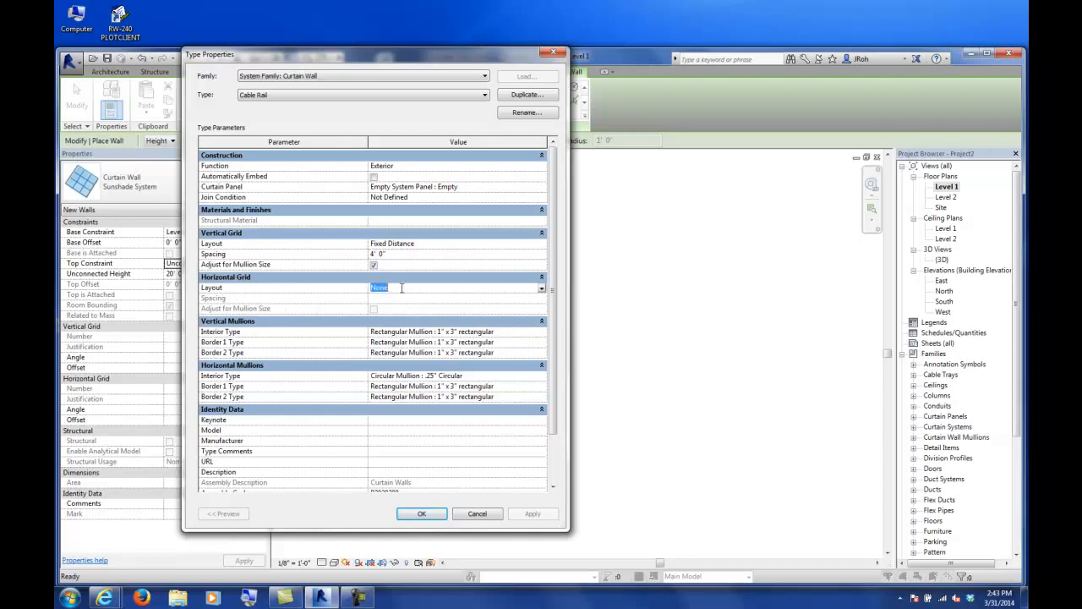
pyautogui.click(543, 290)
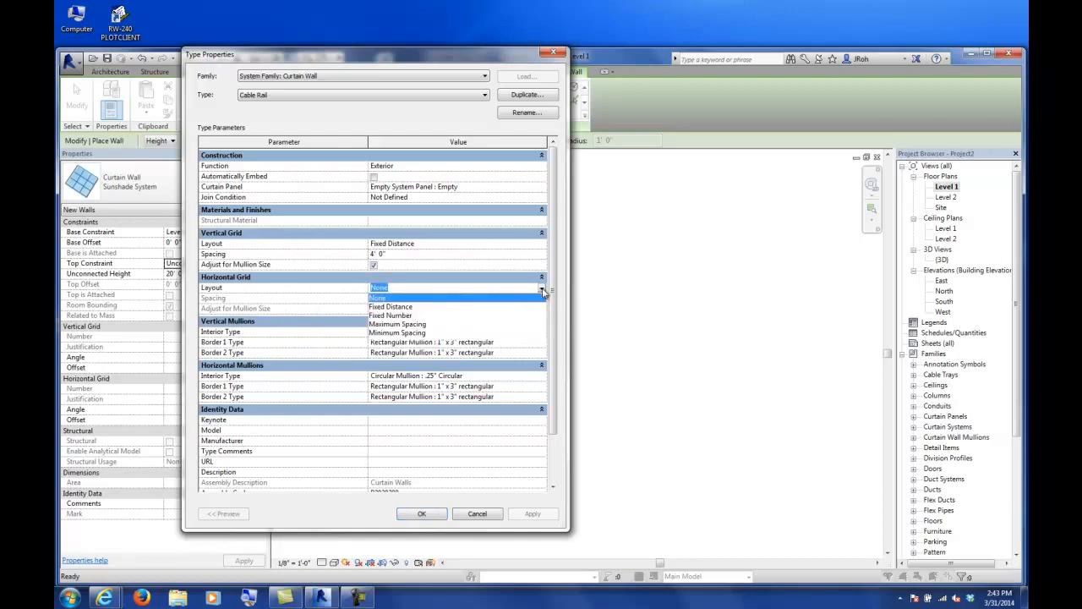
pyautogui.click(397, 307)
pyautogui.click(401, 301)
pyautogui.click(400, 299)
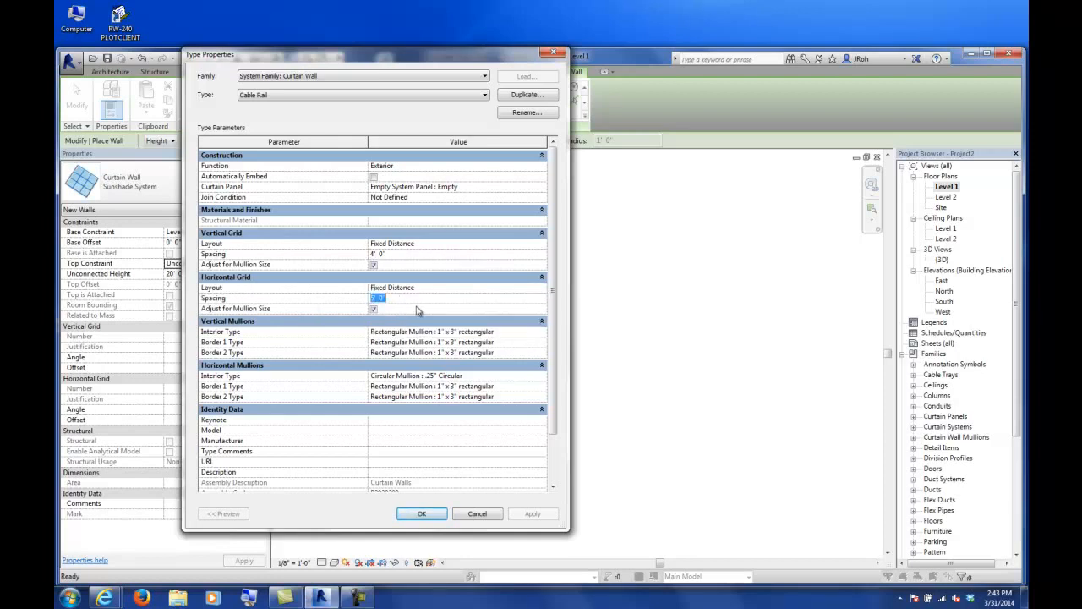
pyautogui.write('4')
pyautogui.press('Return')
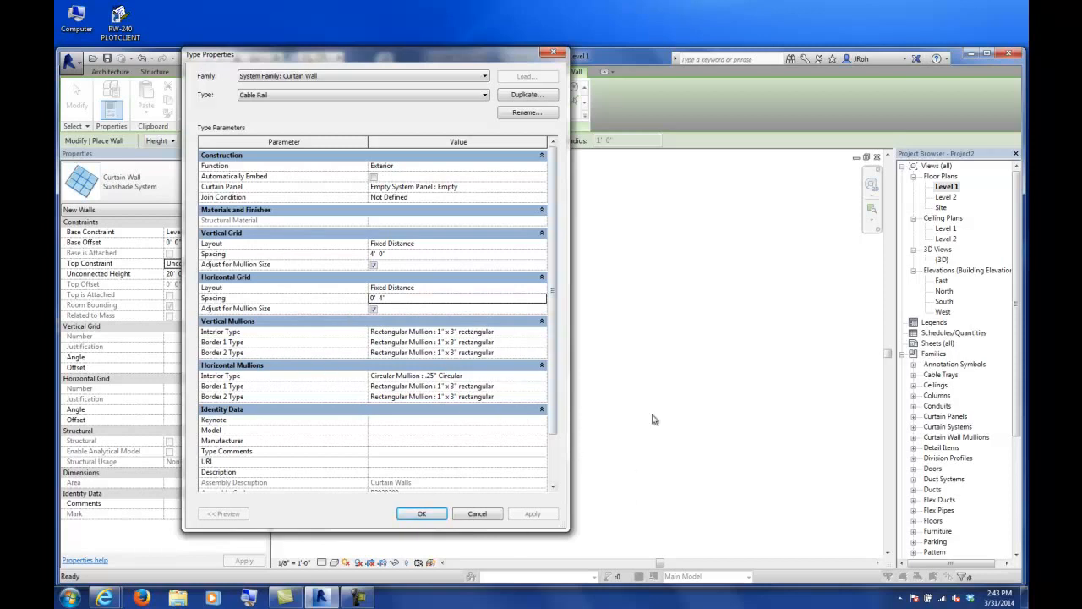
# Try to re-enter the horizontal grid spacing as 4 inches.
pyautogui.click(385, 299)
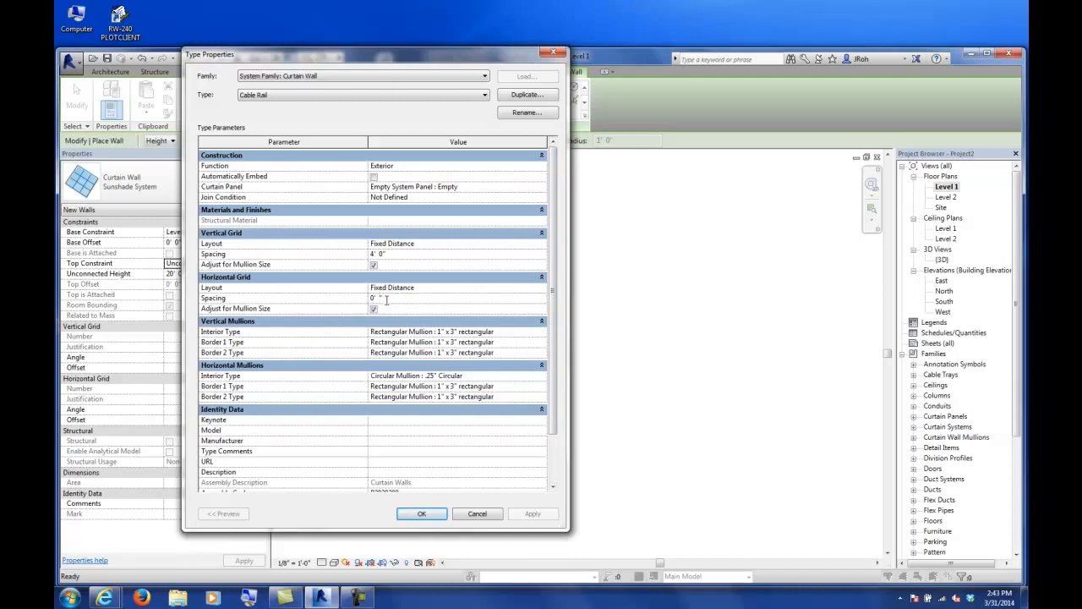
pyautogui.write('"')
pyautogui.press('Return')
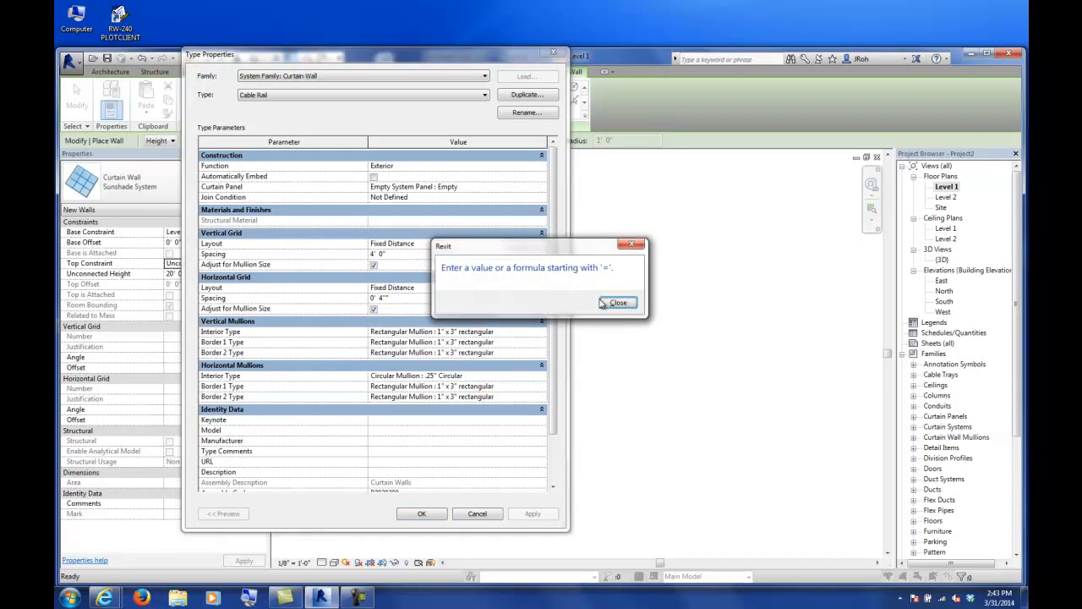
pyautogui.click(603, 302)
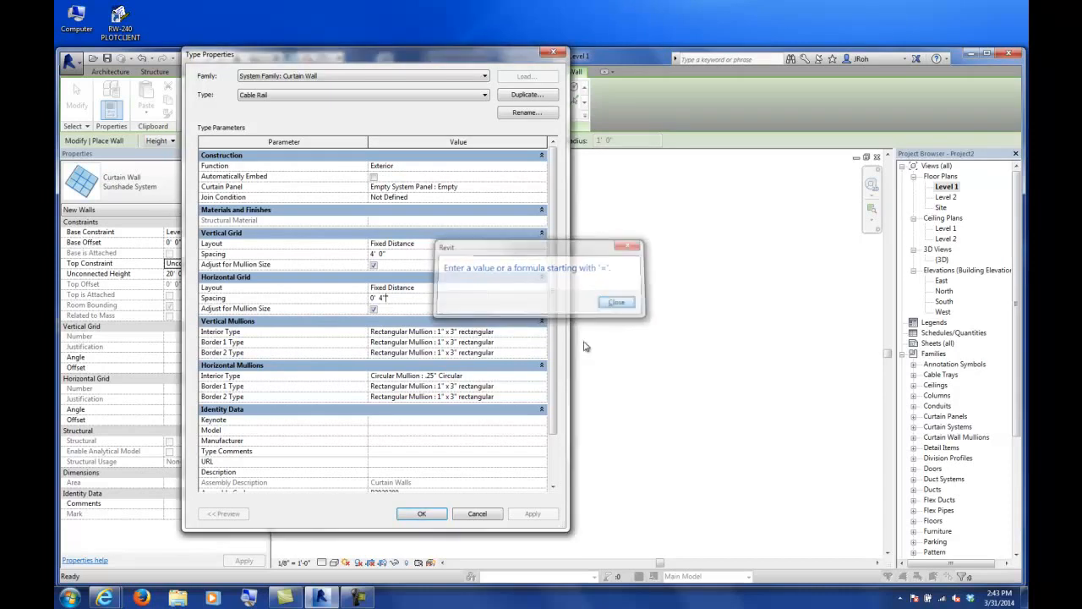
# Accept the Cable Rail curtain wall type settings and set the new wall's unconnected height to 42 inches (3' 6").
pyautogui.click(423, 515)
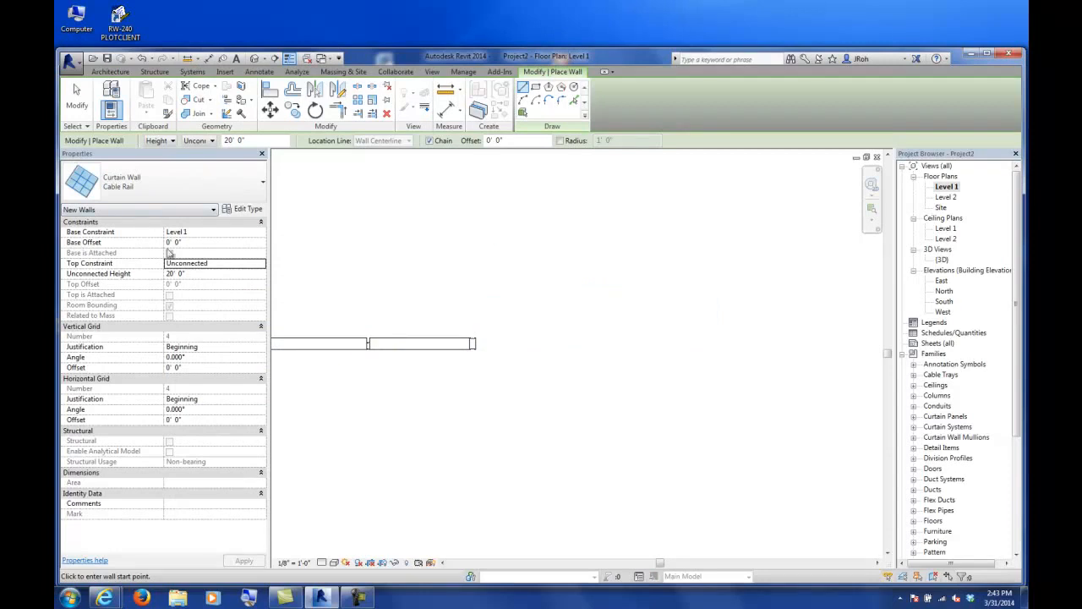
pyautogui.click(212, 273)
pyautogui.write('42')
pyautogui.press('Return')
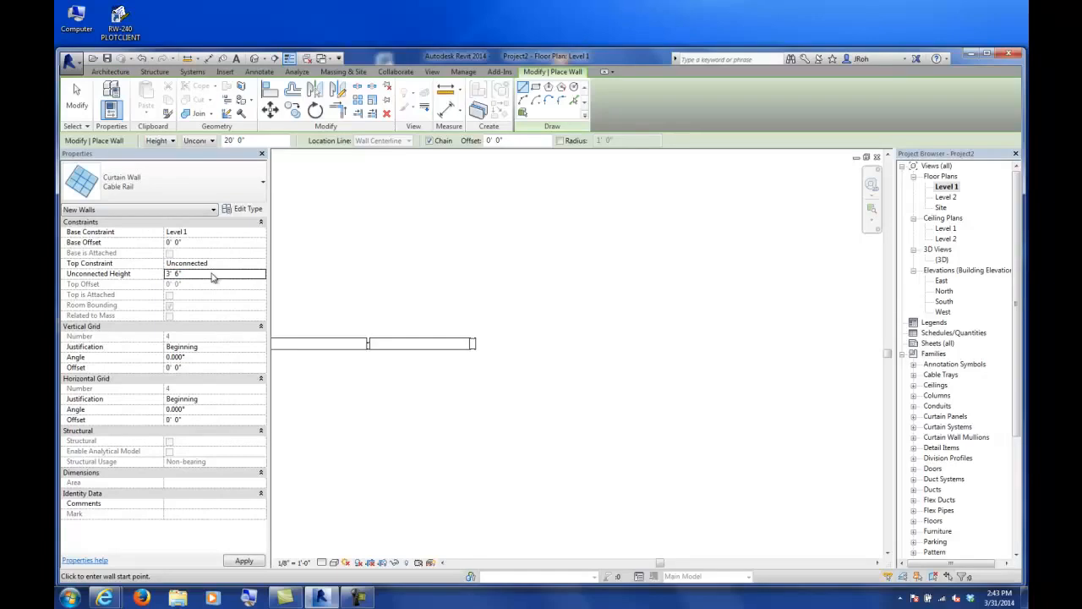
# Draw a straight horizontal Cable Rail wall about 59' 6" long, starting beyond the end of the existing sunshade wall.
pyautogui.click(550, 350)
pyautogui.scroll(-3, 558, 349)
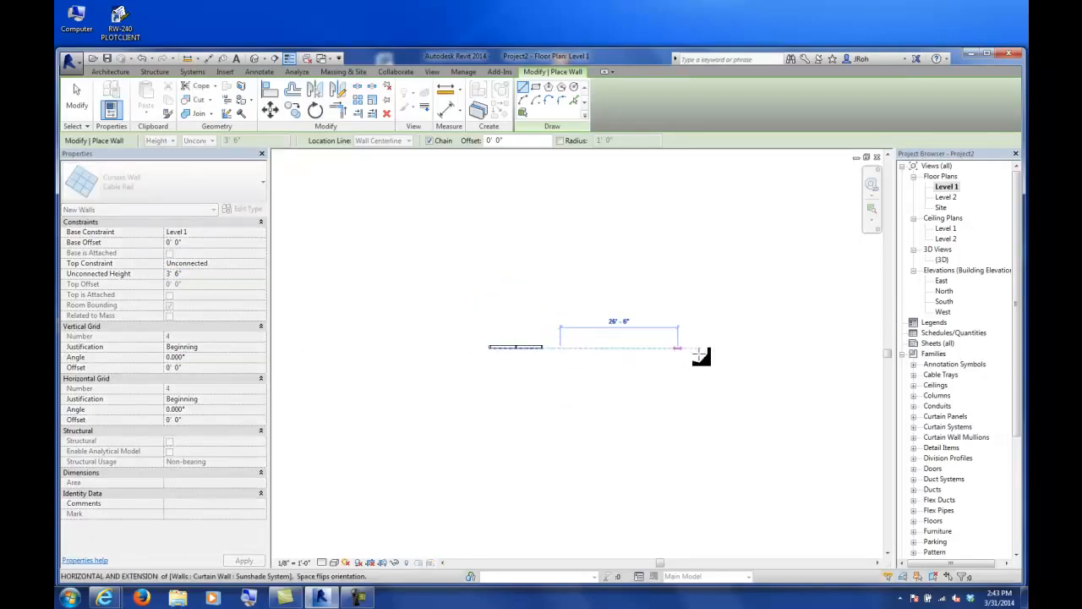
pyautogui.moveTo(778, 367); pyautogui.dragTo(454, 349, button='middle')
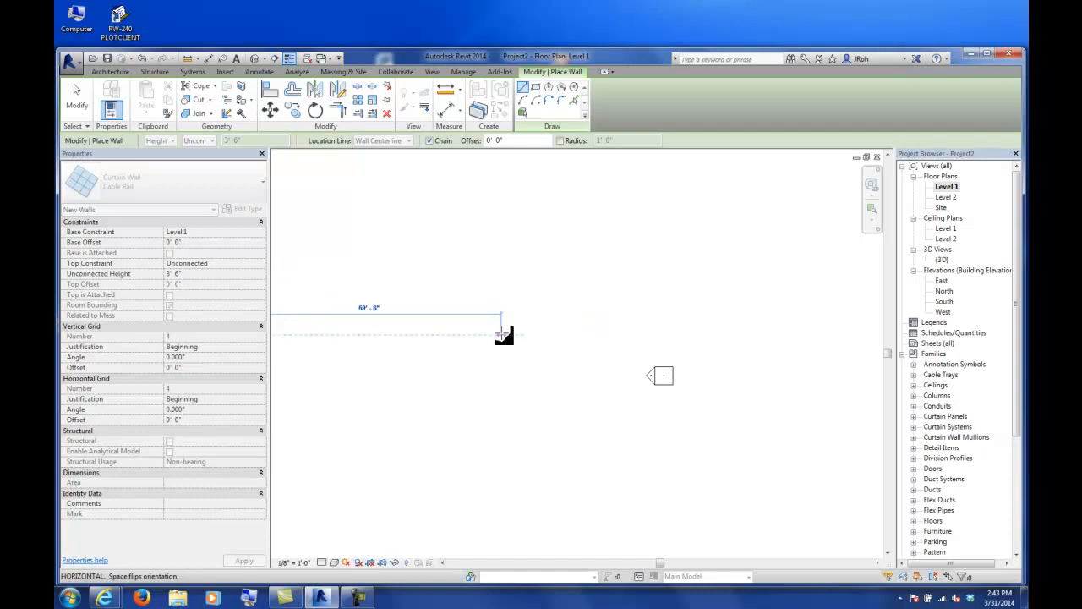
pyautogui.click(338, 251)
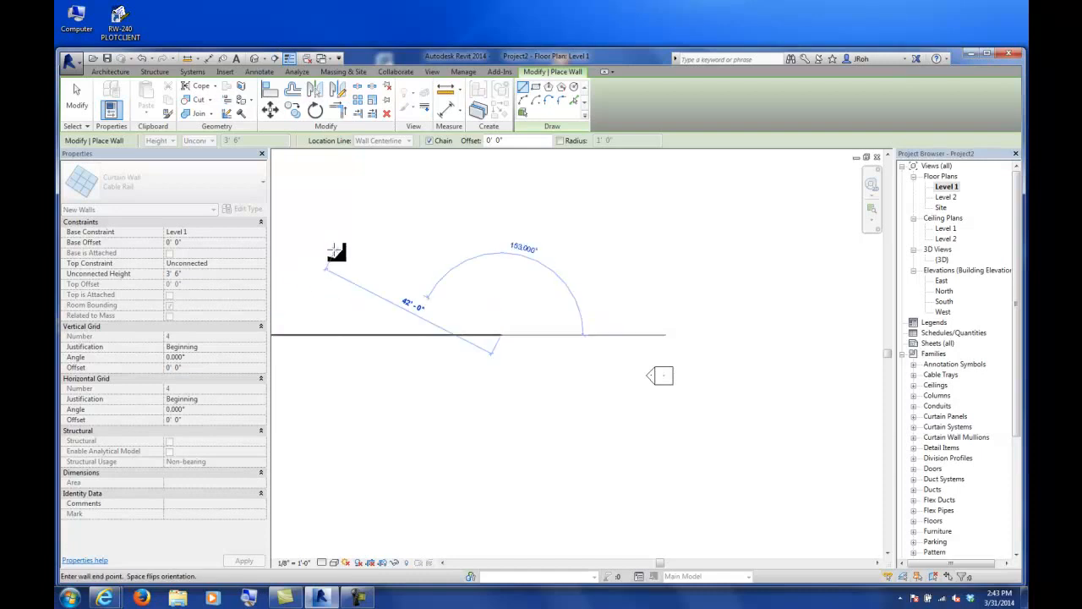
pyautogui.click(78, 95)
# Open the 3D view and inspect the cable rail's bottom panel and bottom rectangular mullion.
pyautogui.doubleClick(942, 260)
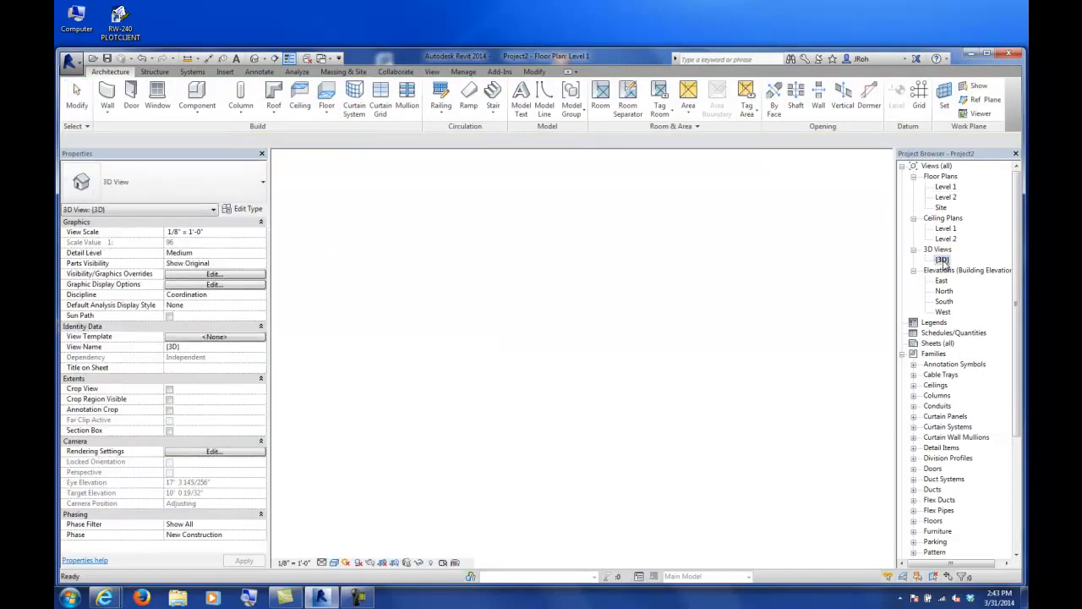
pyautogui.scroll(6, 393, 362)
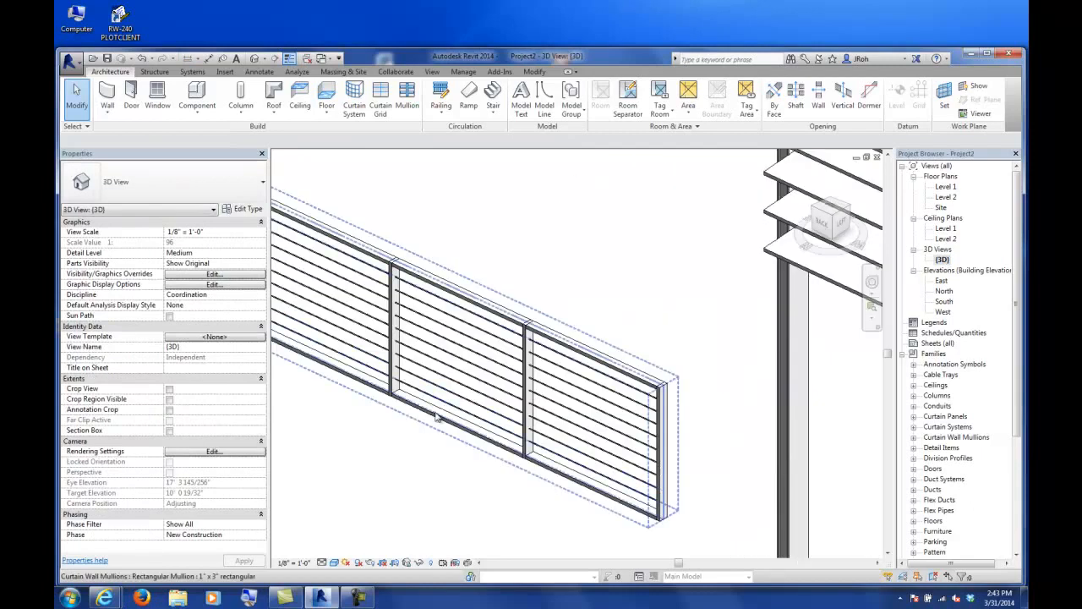
pyautogui.keyDown('shift'); pyautogui.moveTo(405, 440); pyautogui.dragTo(470, 402, button='middle'); pyautogui.keyUp('shift')
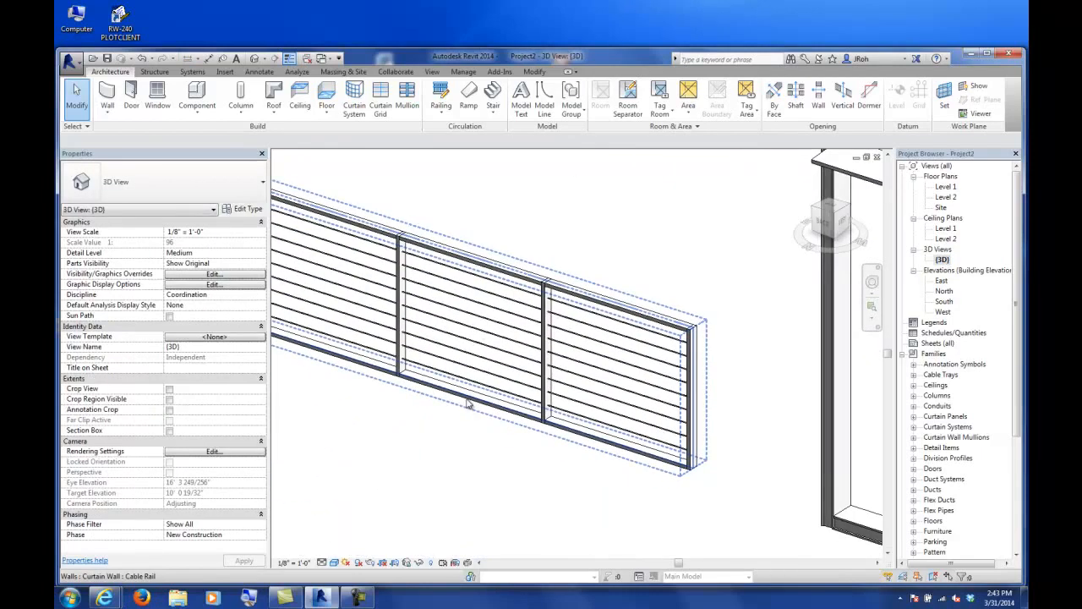
pyautogui.click(470, 402)
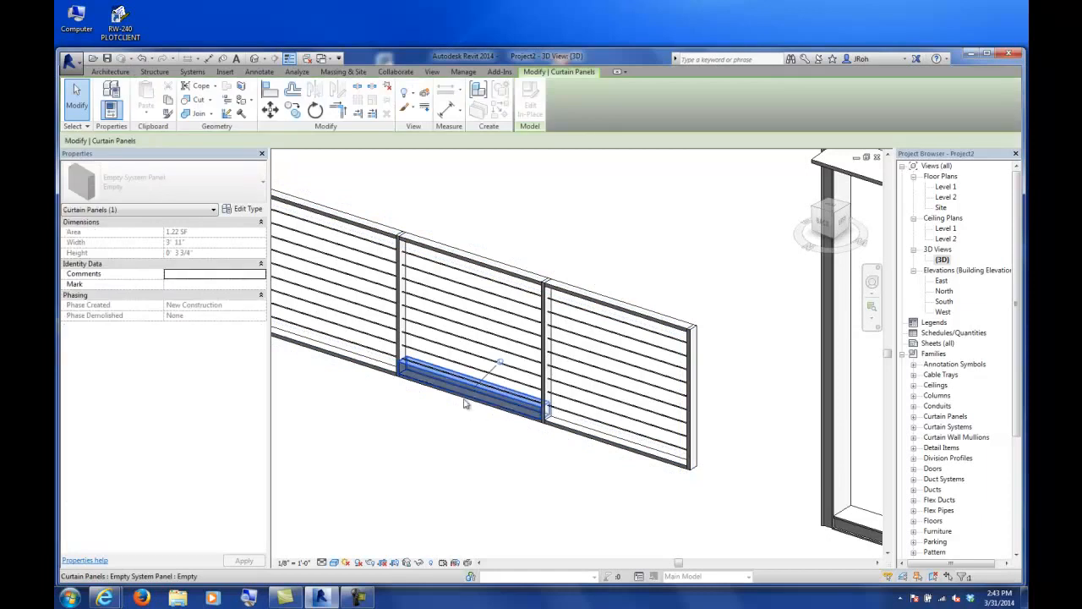
pyautogui.scroll(2, 463, 410)
pyautogui.click(465, 399)
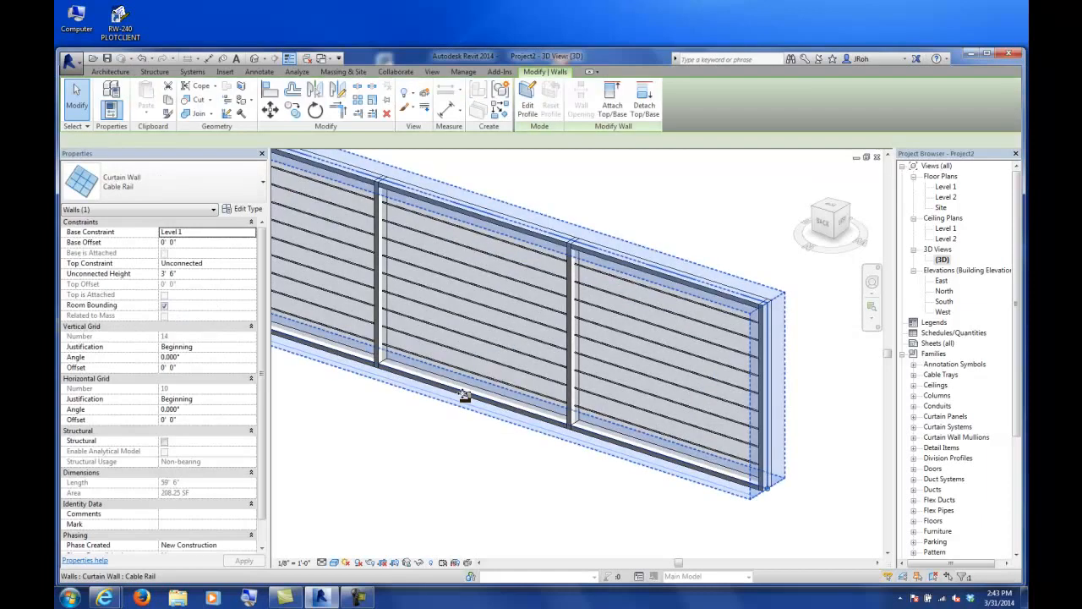
pyautogui.click(464, 396)
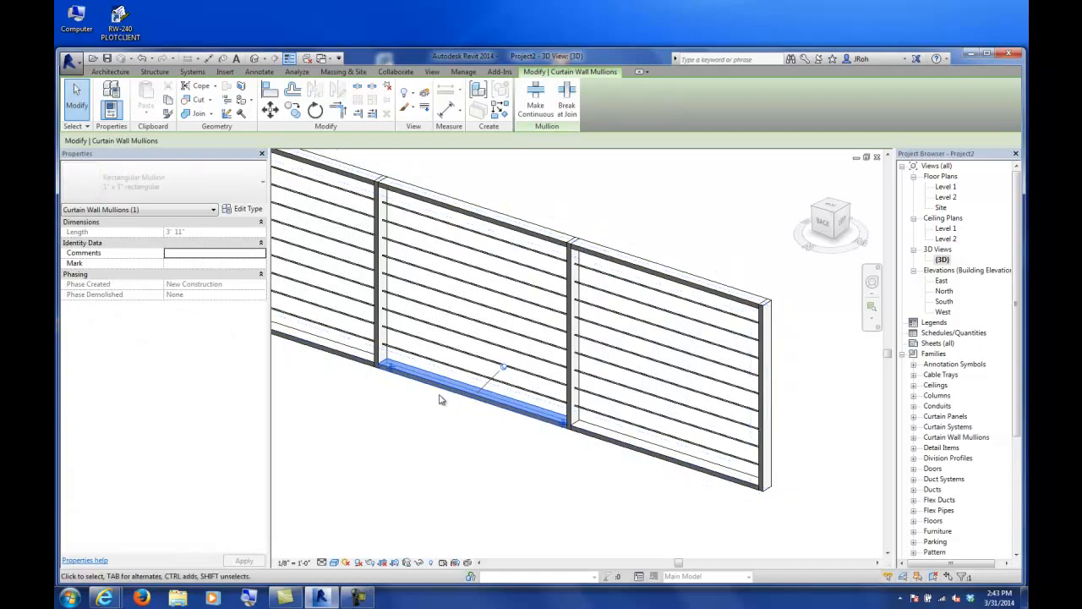
pyautogui.press('Escape')
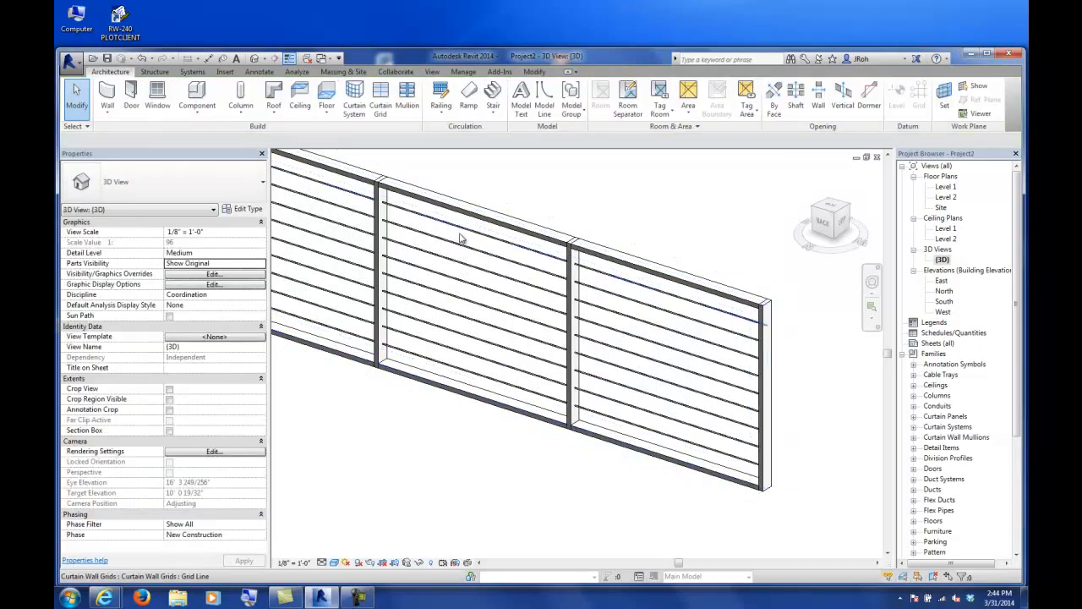
# Set the Cable Rail type's horizontal Border 2 mullion to None, keeping the existing mullions in the wall.
pyautogui.click(462, 218)
pyautogui.click(250, 209)
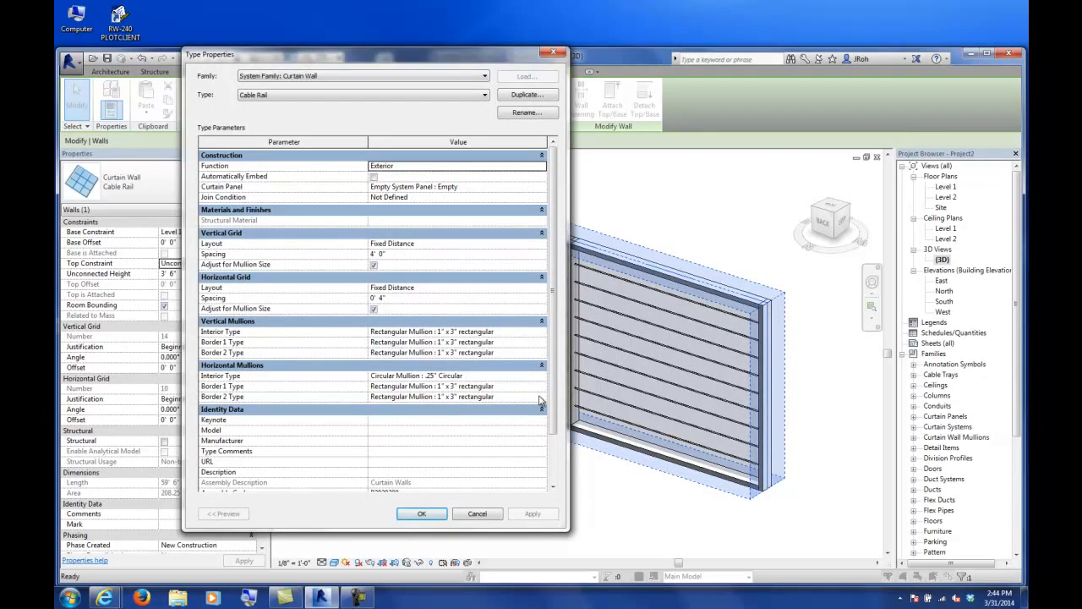
pyautogui.click(541, 396)
pyautogui.click(542, 399)
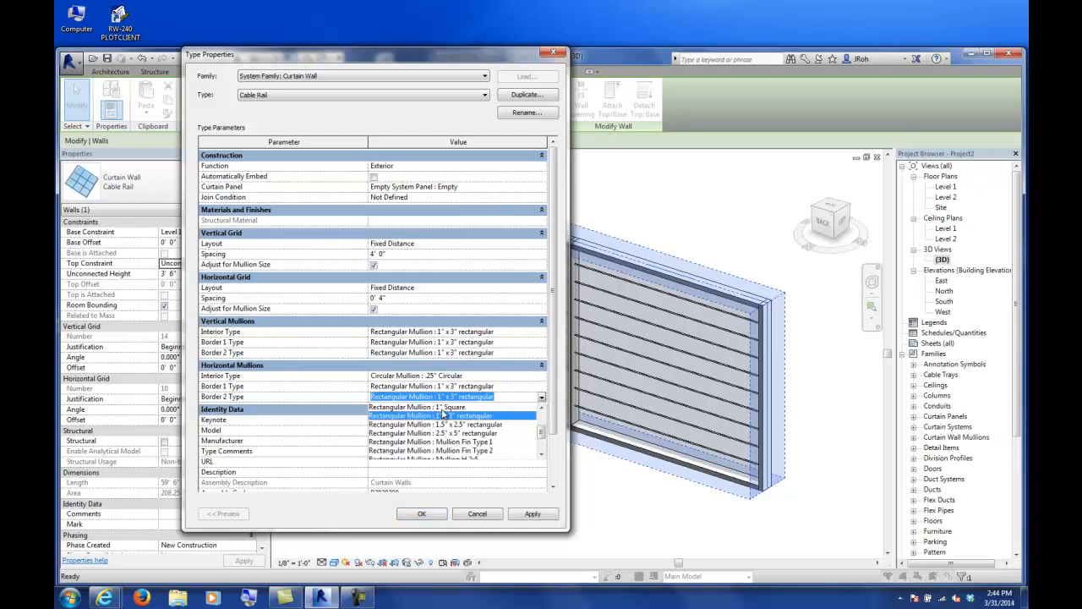
pyautogui.moveTo(546, 440); pyautogui.dragTo(546, 416)
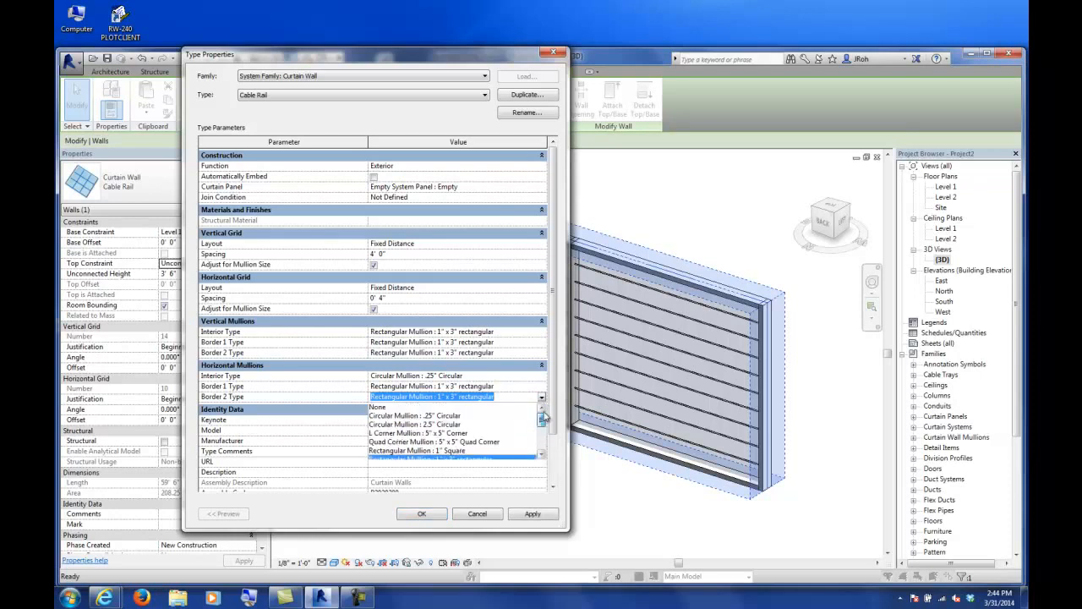
pyautogui.click(380, 408)
pyautogui.click(538, 515)
pyautogui.click(420, 332)
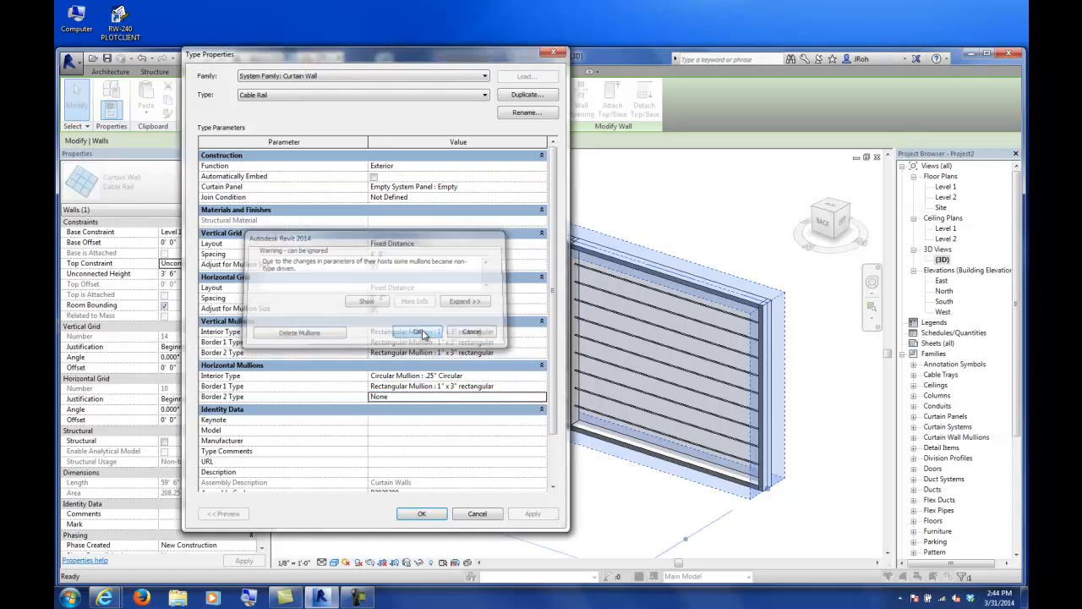
pyautogui.click(421, 516)
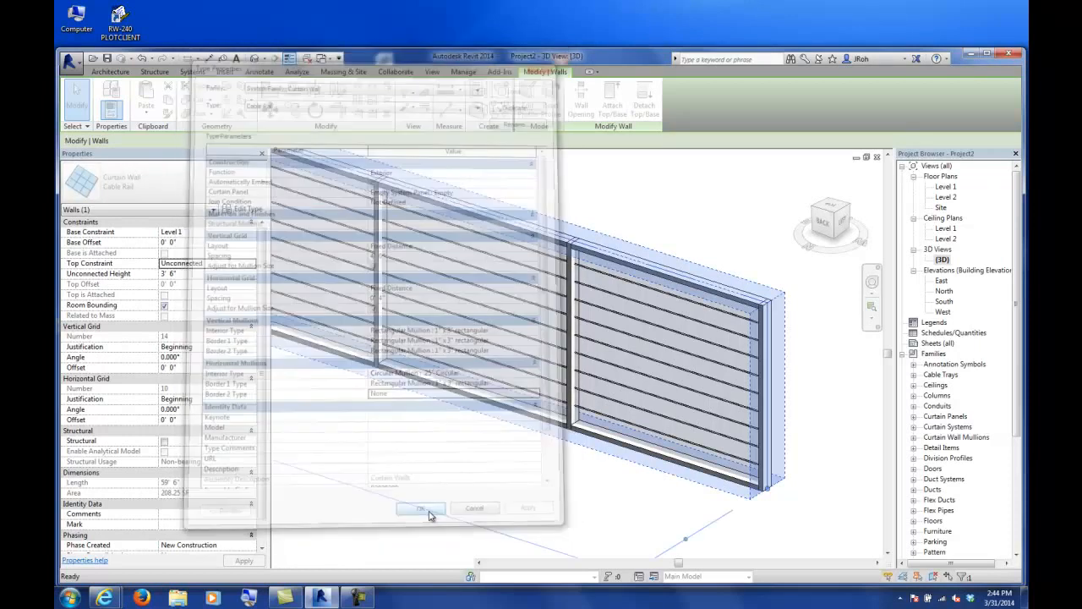
pyautogui.click(480, 441)
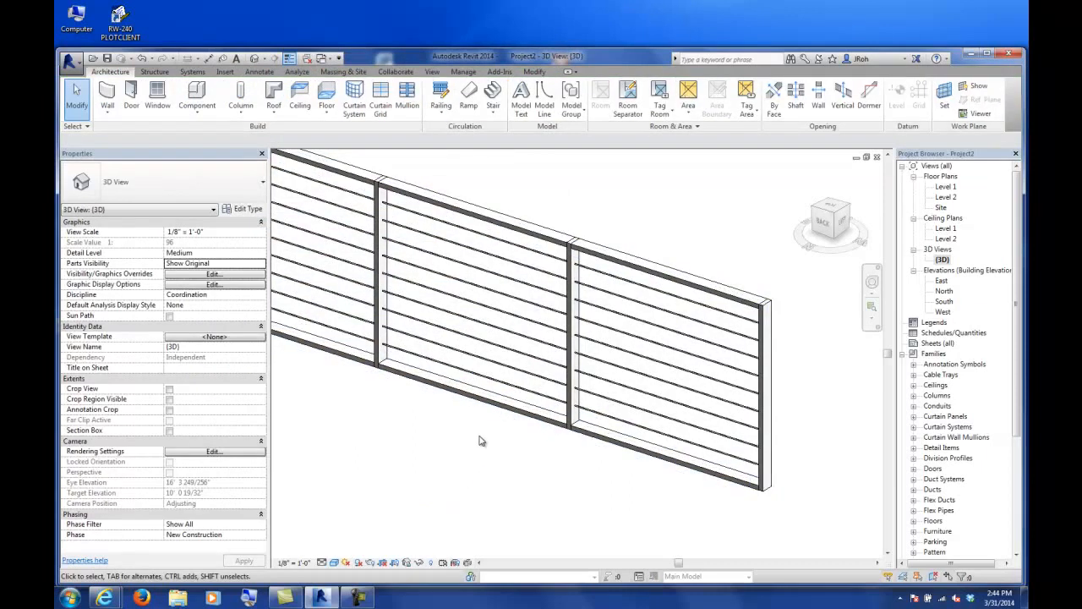
# Set the Cable Rail type's horizontal Border 1 mullion to None and delete the affected mullions along the bottom.
pyautogui.click(351, 175)
pyautogui.click(246, 210)
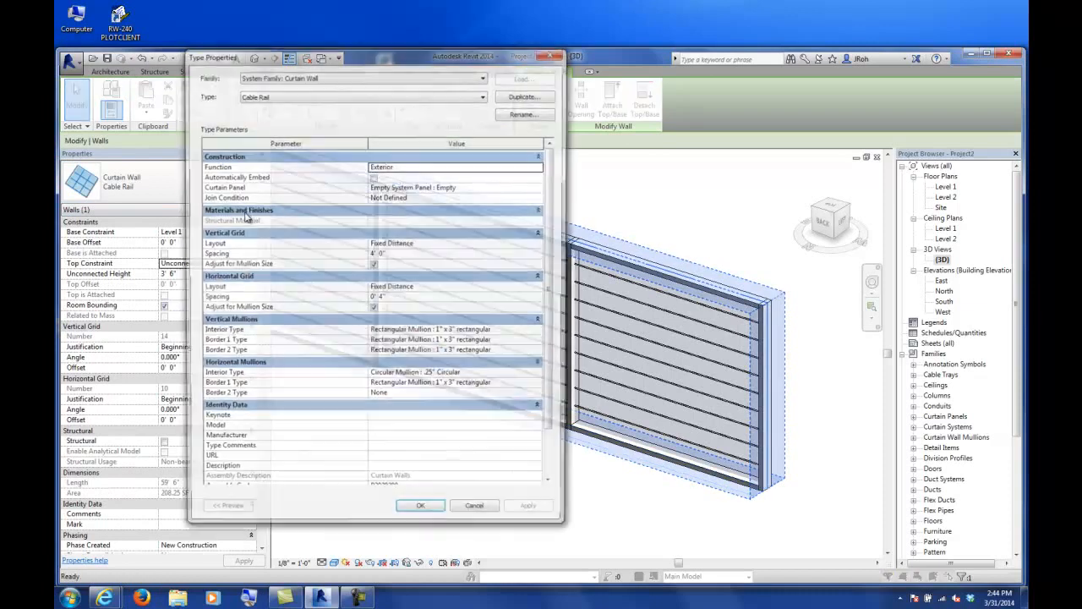
pyautogui.click(541, 386)
pyautogui.click(541, 387)
pyautogui.moveTo(543, 422); pyautogui.dragTo(544, 411)
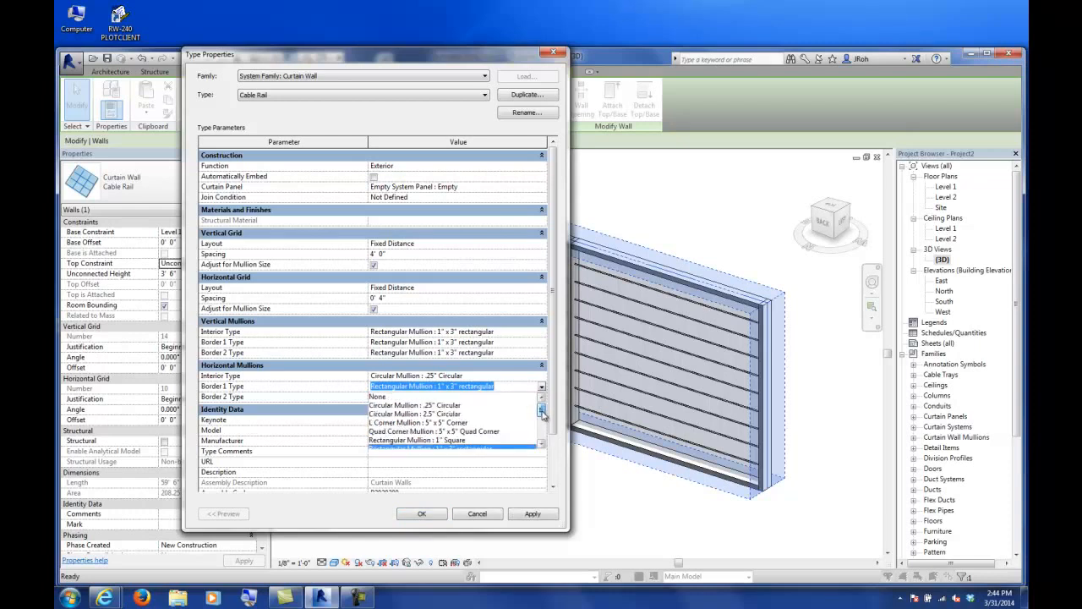
pyautogui.click(378, 397)
pyautogui.click(421, 514)
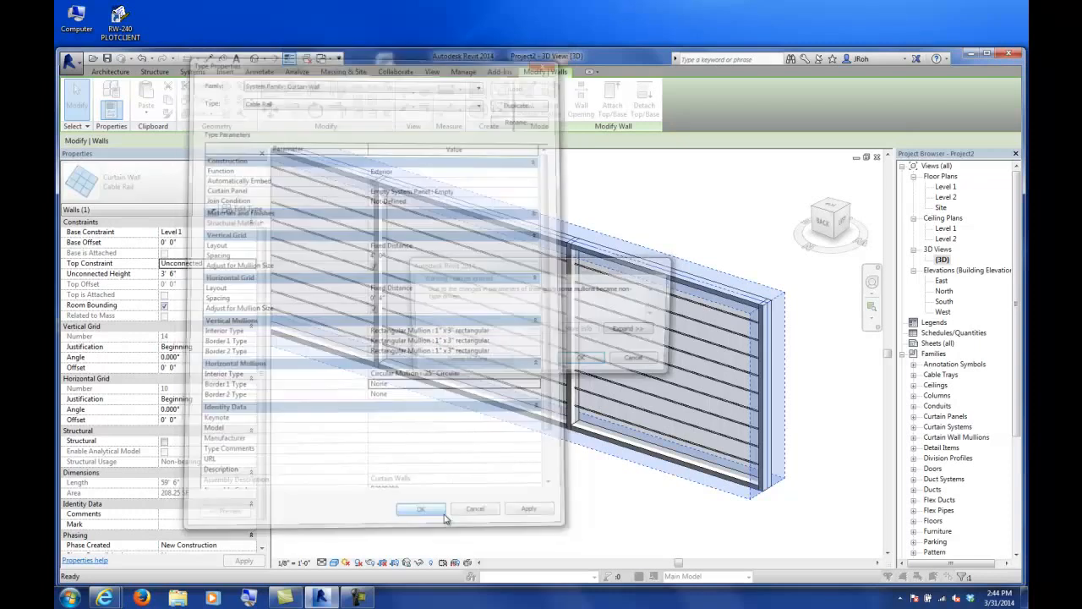
pyautogui.click(462, 362)
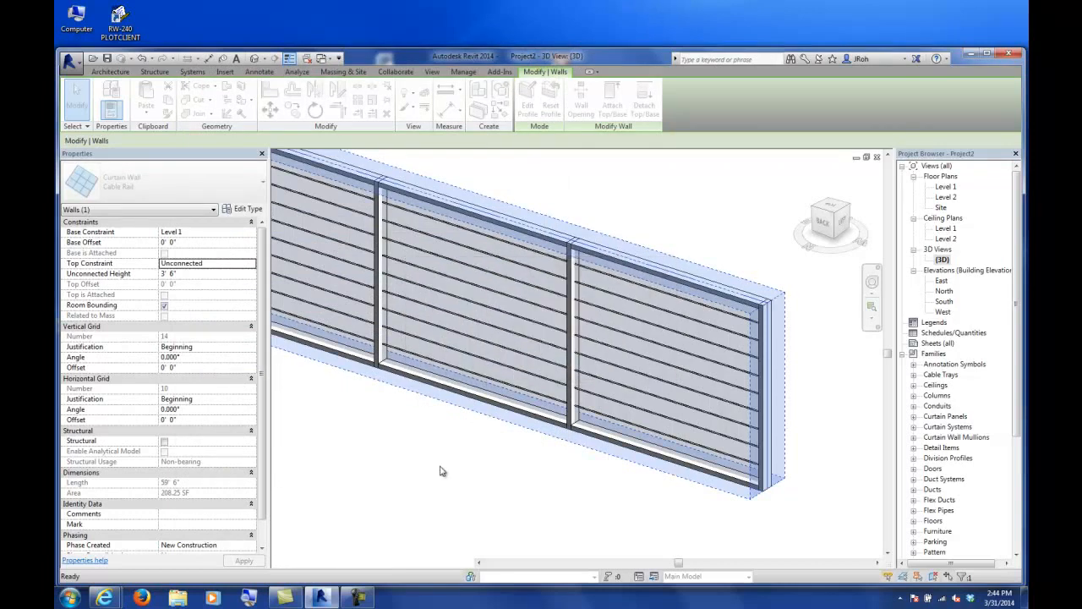
pyautogui.click(442, 461)
# Examine the cable railing's top rail, posts and open bottom edge in 3D from several angles and distances.
pyautogui.keyDown('shift'); pyautogui.moveTo(490, 222); pyautogui.dragTo(427, 433, button='middle'); pyautogui.keyUp('shift')
pyautogui.scroll(-4, 448, 404)
pyautogui.scroll(8, 411, 410)
pyautogui.scroll(-3, 427, 433)
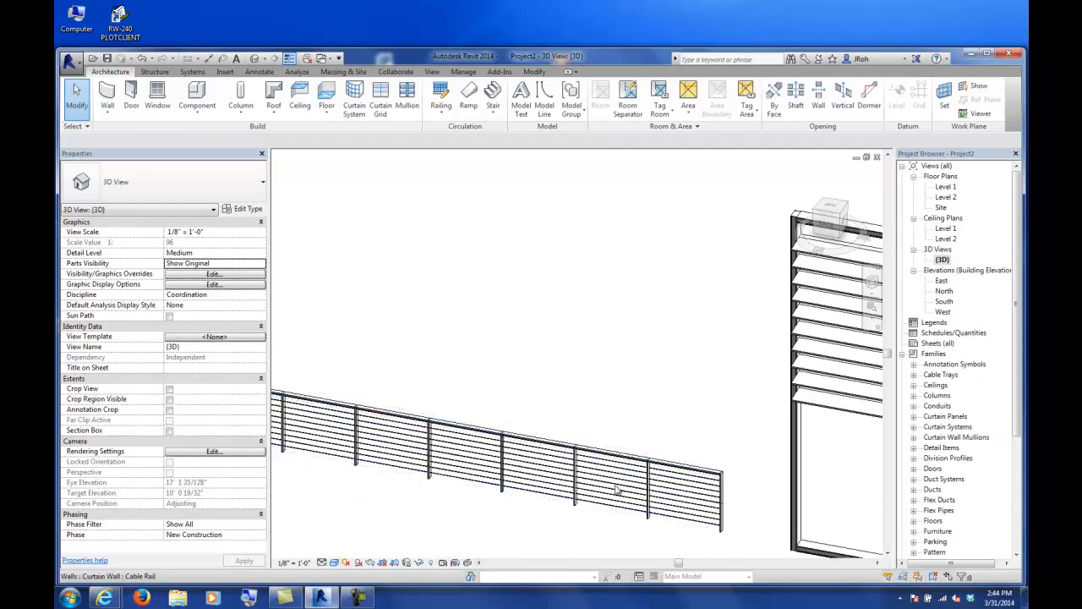
pyautogui.scroll(5, 411, 499)
pyautogui.scroll(-6, 432, 466)
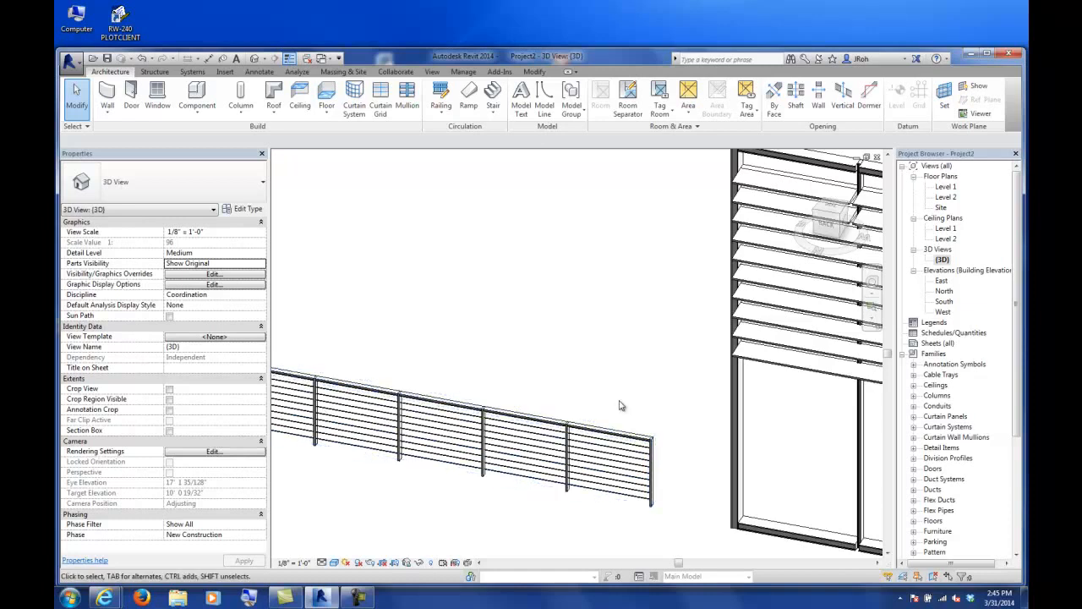
# Set the Cable Rail type's vertical grid layout to None while keeping the existing grid lines.
pyautogui.click(419, 406)
pyautogui.click(243, 209)
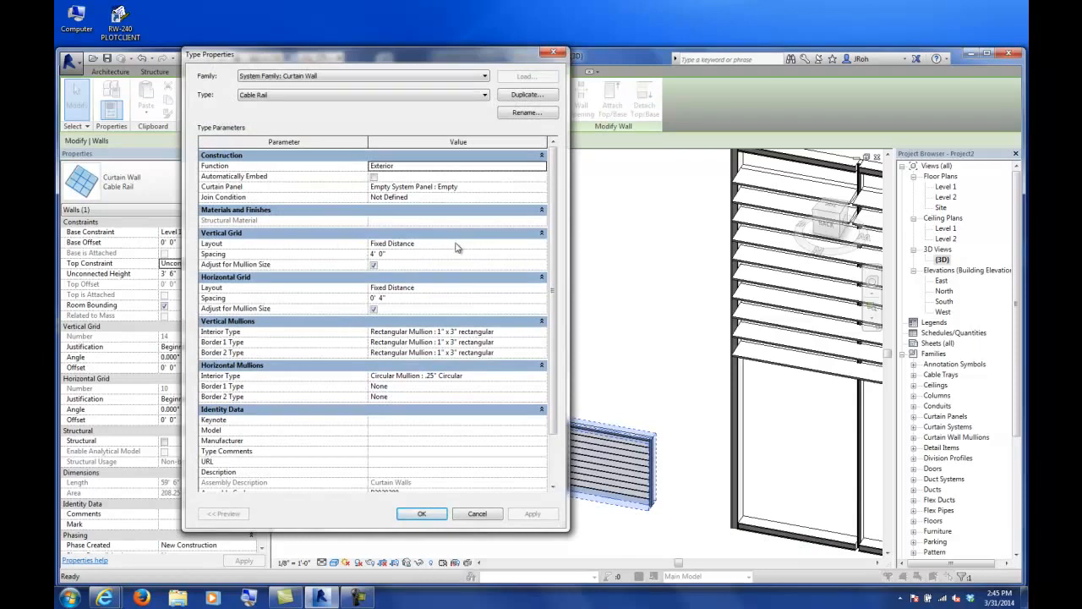
pyautogui.click(542, 243)
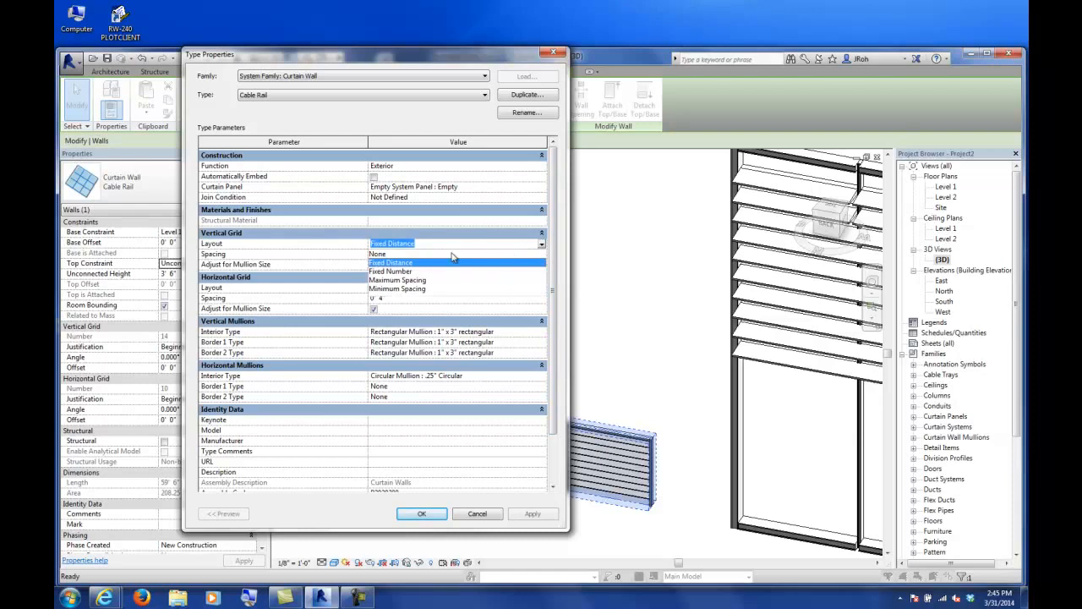
pyautogui.click(390, 254)
pyautogui.click(427, 515)
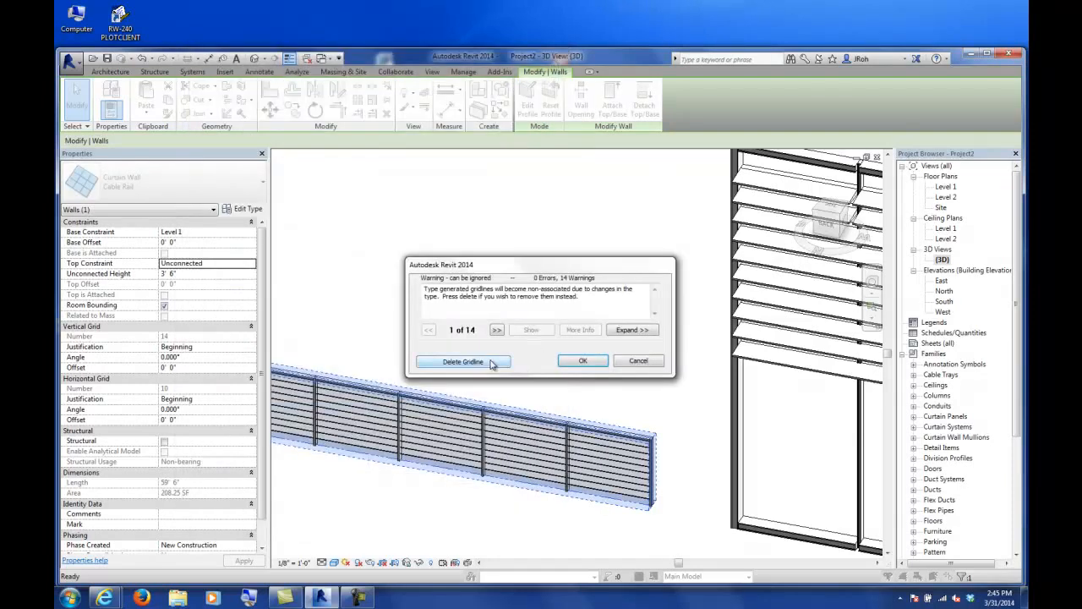
pyautogui.click(580, 362)
pyautogui.click(551, 358)
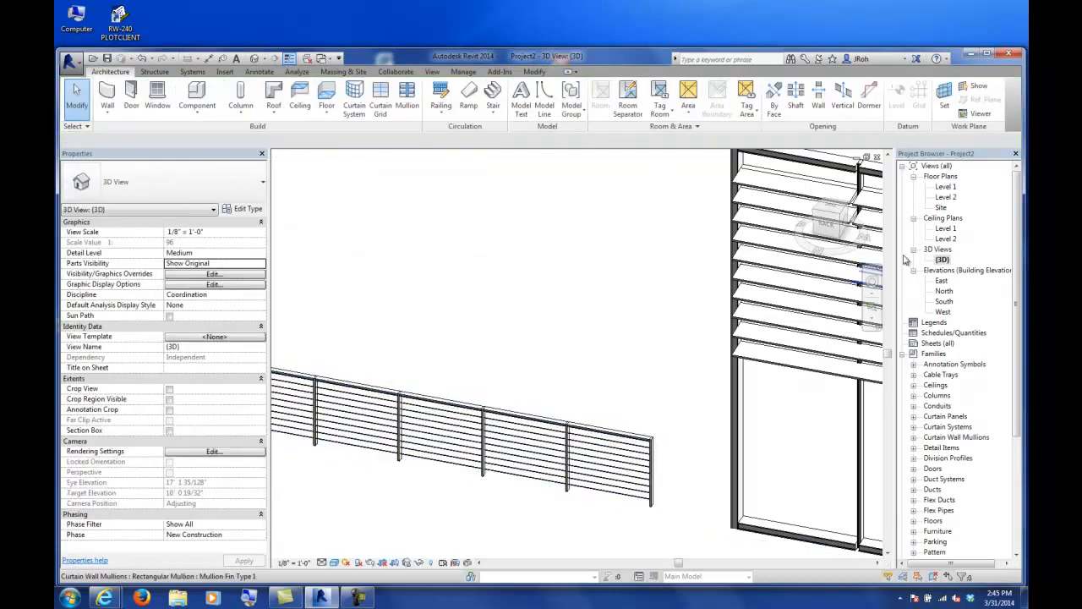
# In the South elevation, copy one of the railing's interior vertical grid lines 1' to the right.
pyautogui.doubleClick(944, 301)
pyautogui.scroll(-2, 620, 395)
pyautogui.scroll(3, 508, 371)
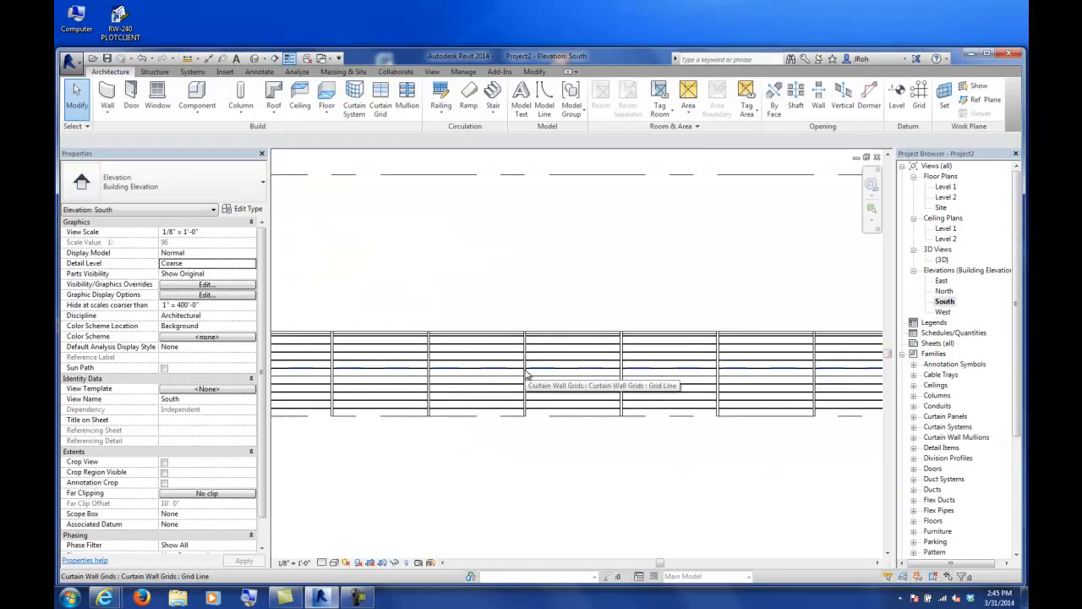
pyautogui.click(526, 374)
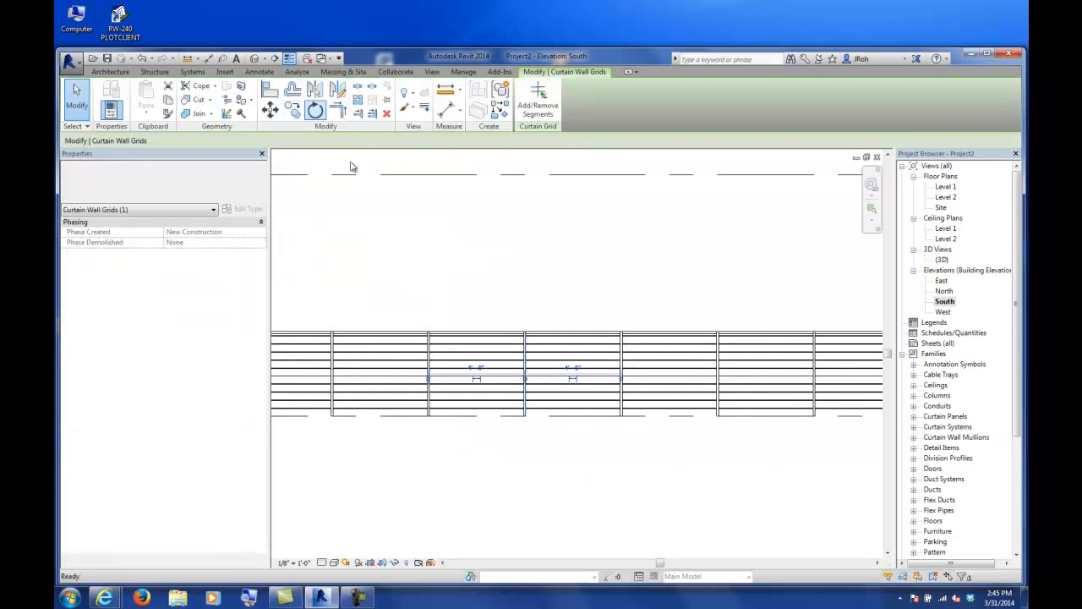
pyautogui.click(291, 110)
pyautogui.click(498, 292)
pyautogui.write("1'")
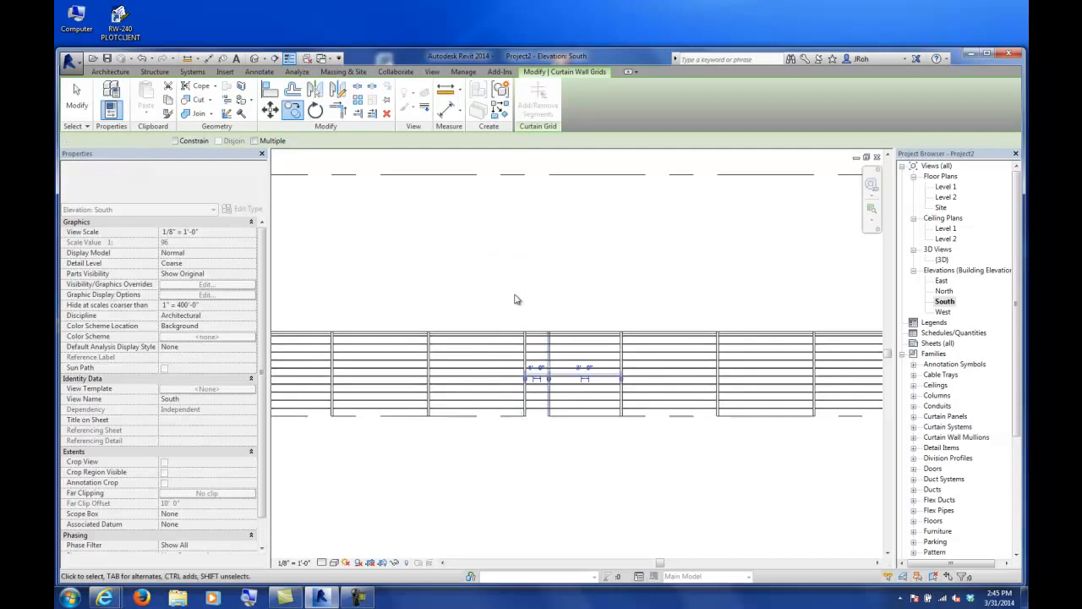
pyautogui.press('Return')
pyautogui.press('Escape')
# Examine the post spacing along the railing around the copied grid line in the South elevation.
pyautogui.scroll(-2, 508, 355)
pyautogui.scroll(-2, 507, 364)
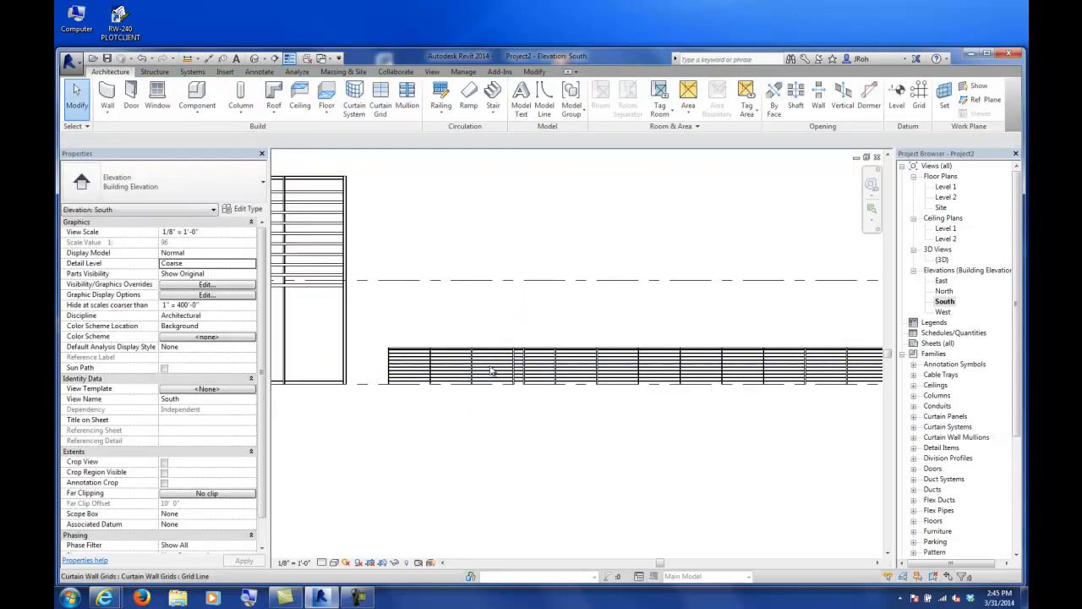
pyautogui.scroll(1, 456, 366)
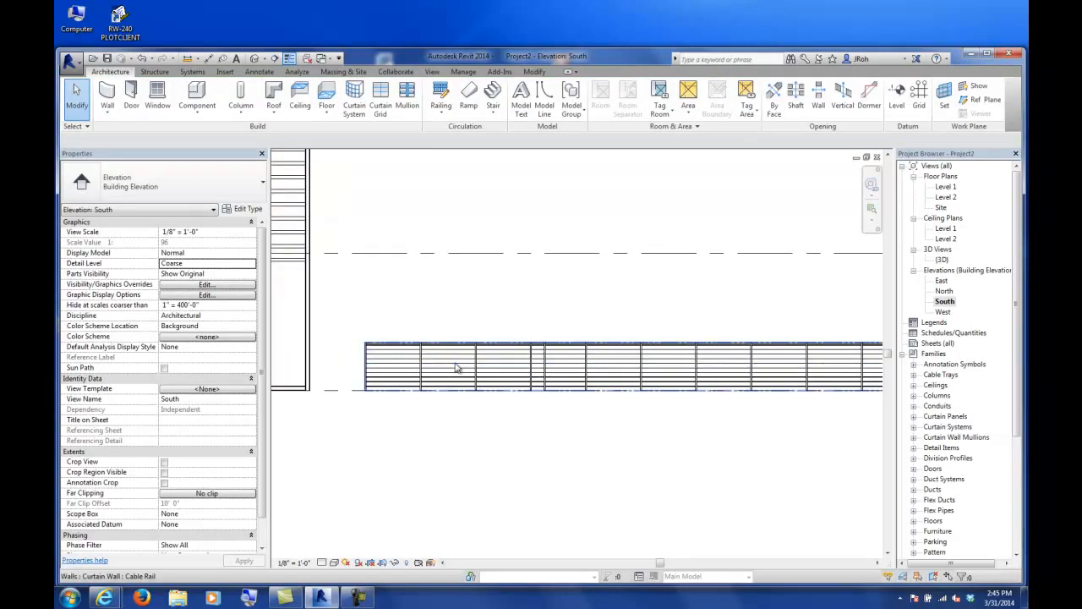
pyautogui.click(488, 381)
pyautogui.press('Escape')
pyautogui.scroll(4, 489, 372)
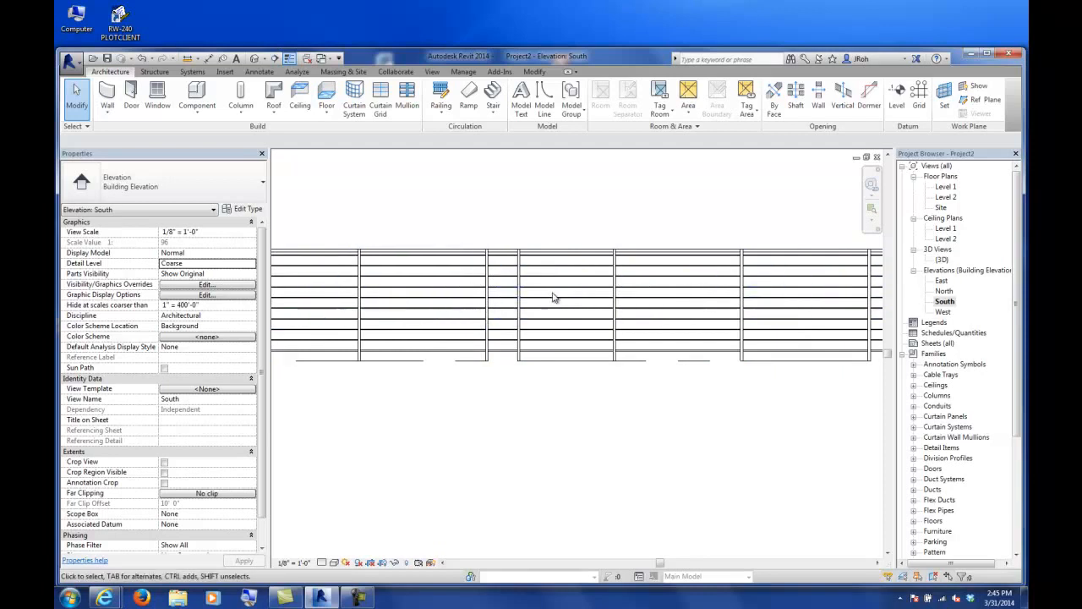
pyautogui.moveTo(686, 310); pyautogui.dragTo(589, 319, button='middle')
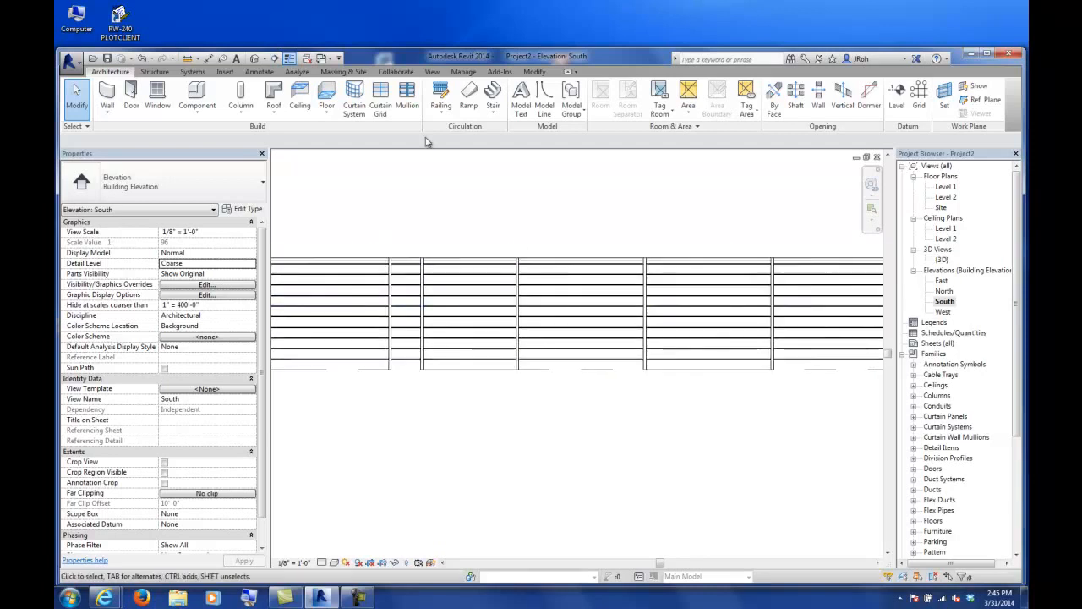
# Add a vertical curtain grid line midway between two railing posts, 2'-0" from each neighbouring post.
pyautogui.click(380, 100)
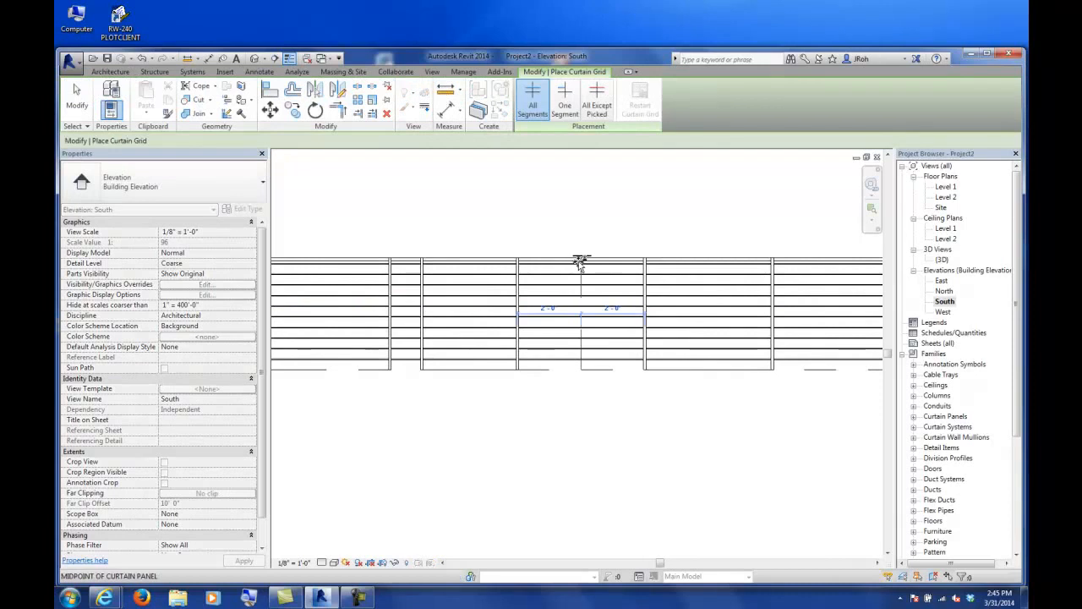
pyautogui.scroll(-2, 523, 222)
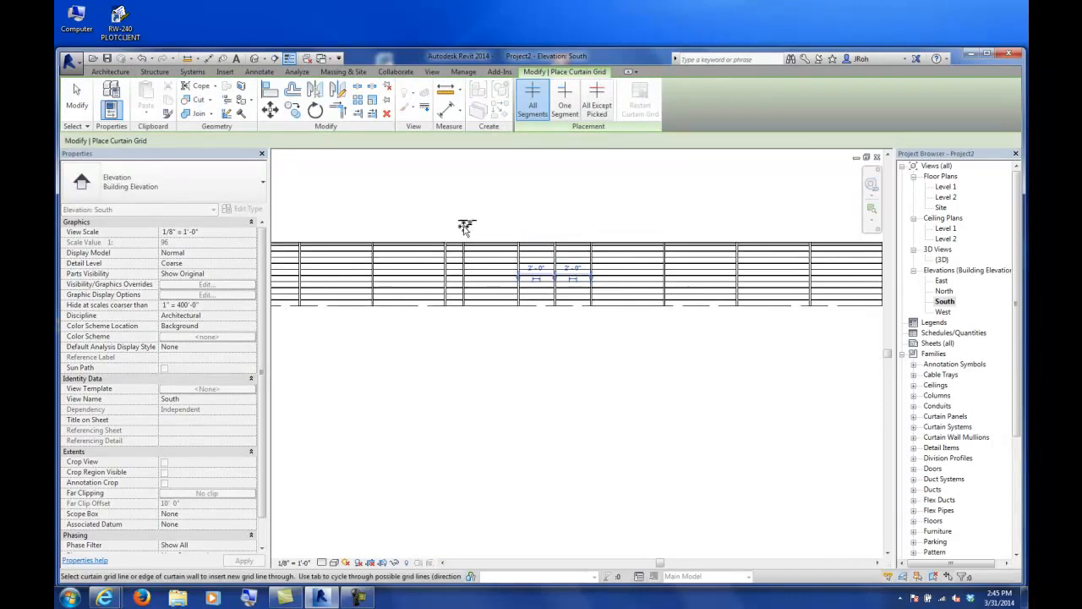
pyautogui.moveTo(468, 234); pyautogui.dragTo(431, 295, button='middle')
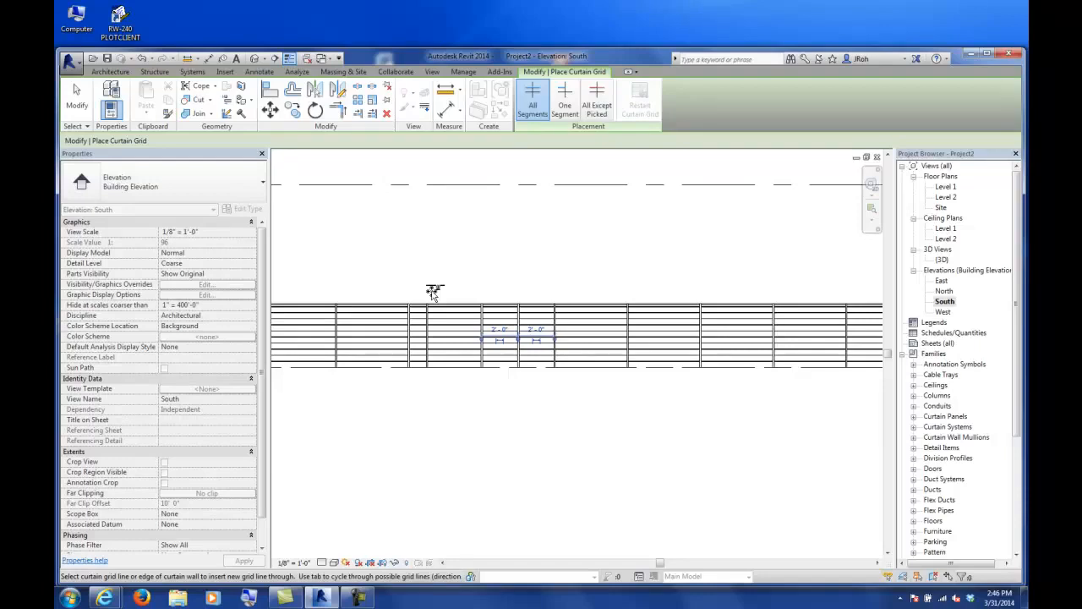
# Add two more vertical curtain grid lines along the railing, each 3" from an existing post.
pyautogui.scroll(6, 652, 343)
pyautogui.scroll(-3, 534, 236)
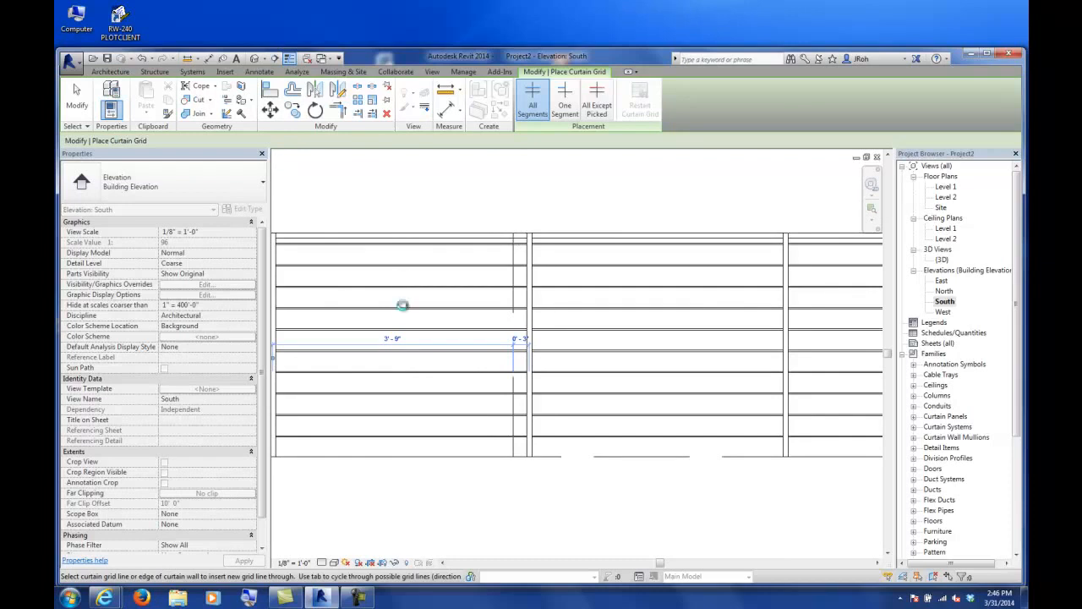
pyautogui.click(406, 350)
pyautogui.scroll(-2, 407, 349)
pyautogui.moveTo(296, 320); pyautogui.dragTo(575, 352, button='middle')
pyautogui.click(548, 319)
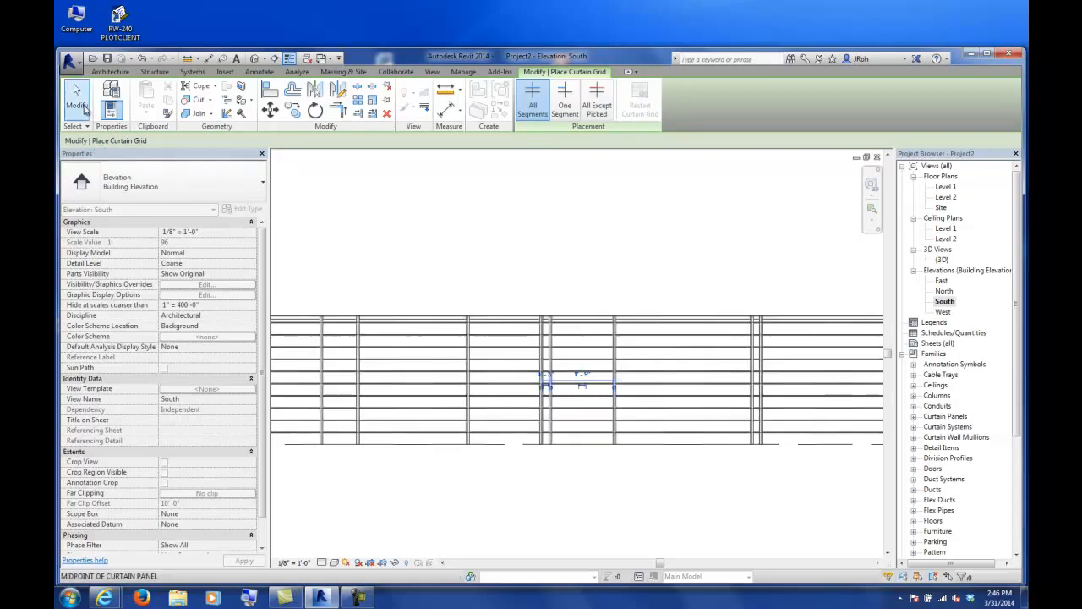
pyautogui.click(77, 98)
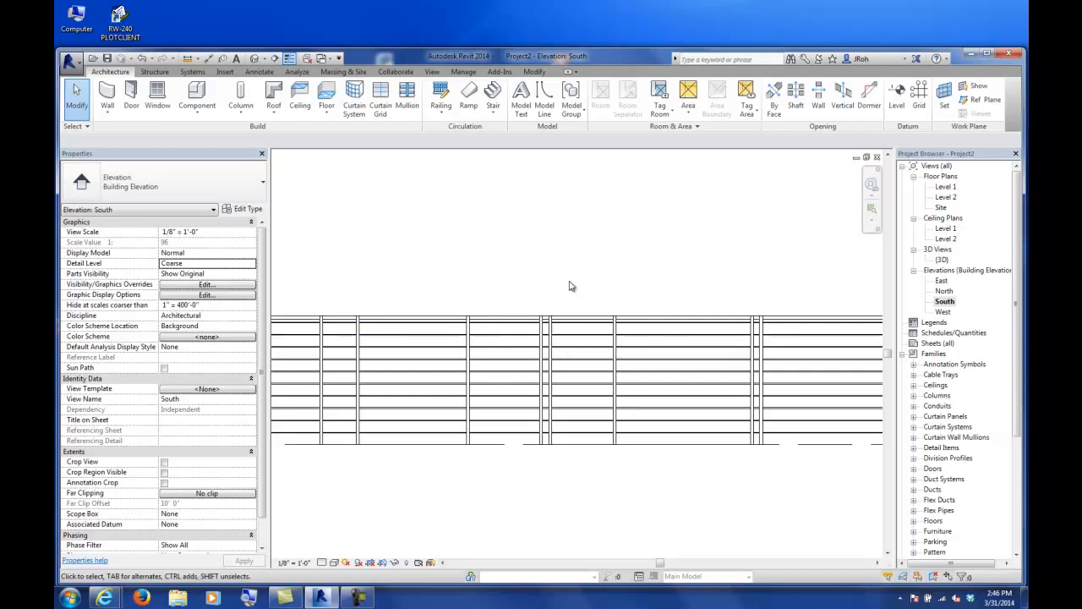
# Review the Cable Rail type's grid layout, spacing and mullion settings without changing them.
pyautogui.click(341, 324)
pyautogui.click(244, 209)
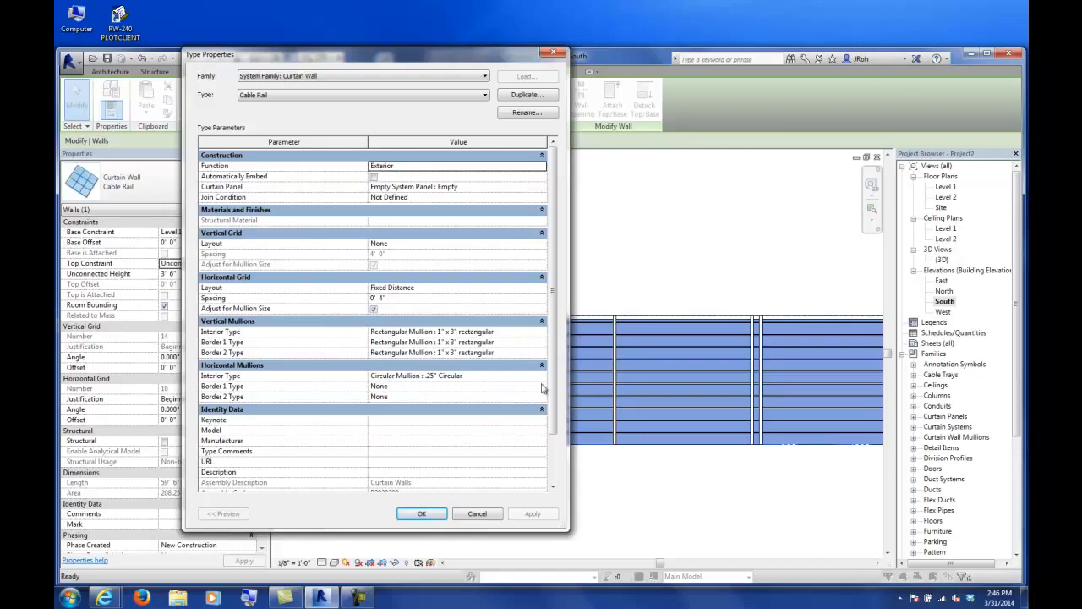
pyautogui.click(477, 514)
pyautogui.click(452, 482)
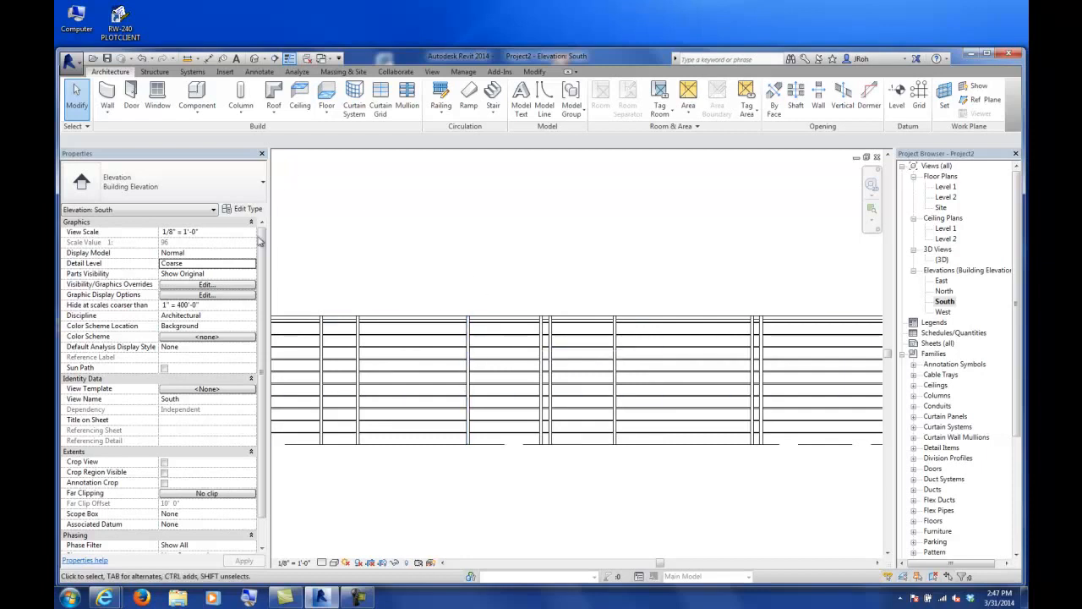
pyautogui.click(386, 319)
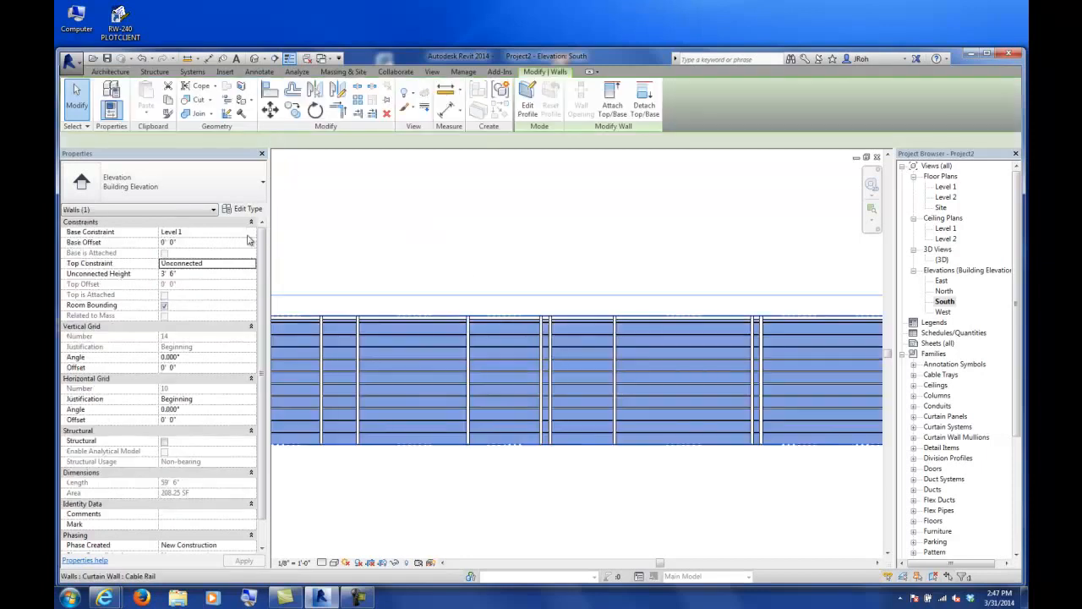
pyautogui.click(247, 210)
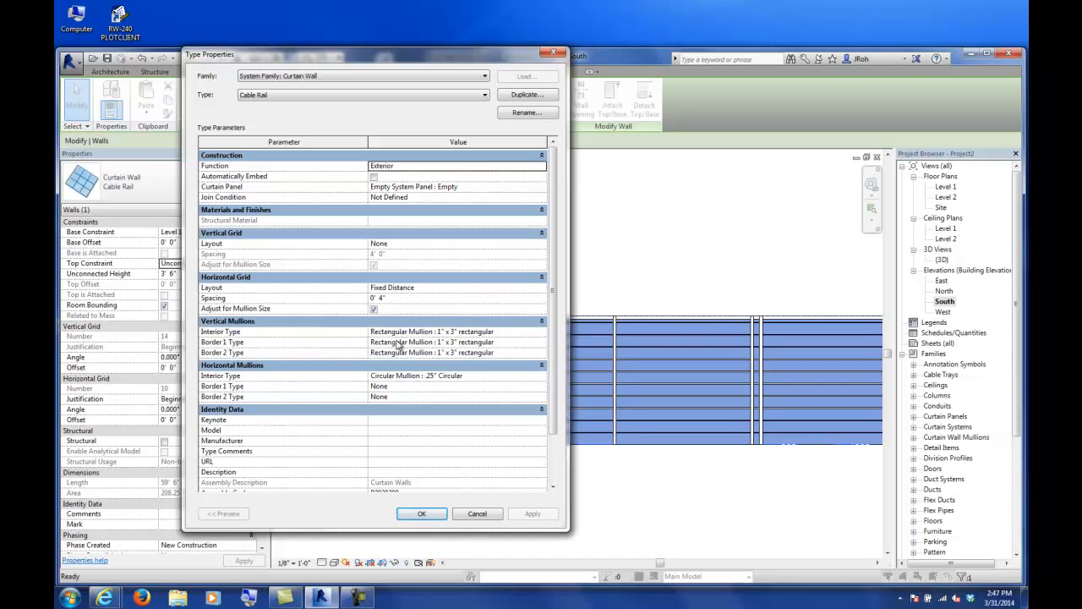
pyautogui.click(478, 514)
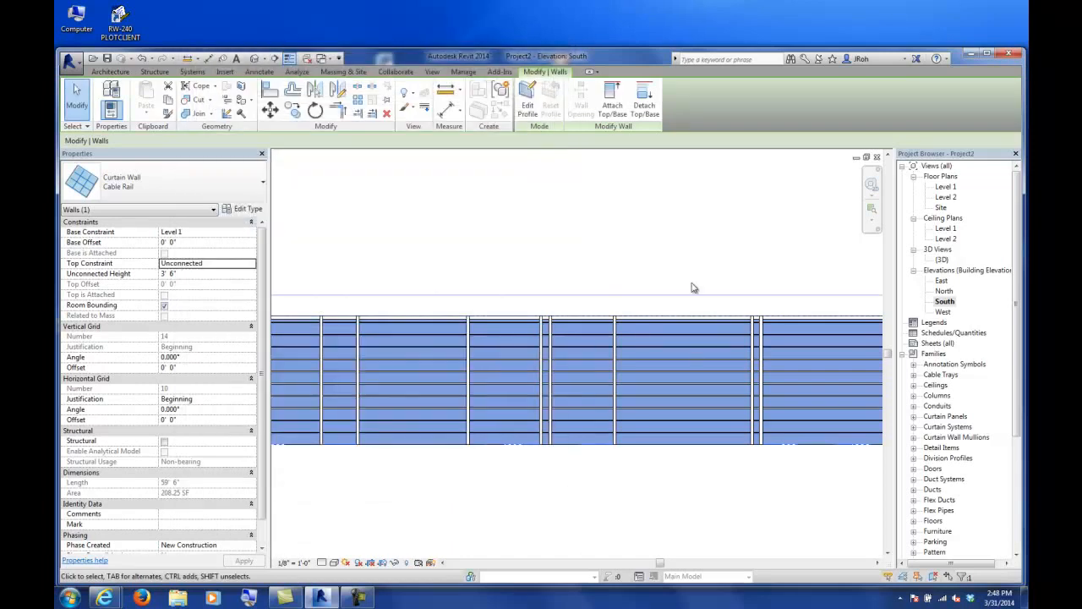
pyautogui.click(547, 190)
# In the Level 1 floor plan, draw an arc-shaped Cable Rail curtain wall, about 24' in radius, near the straight railing's east end.
pyautogui.scroll(-2, 545, 259)
pyautogui.scroll(-3, 566, 258)
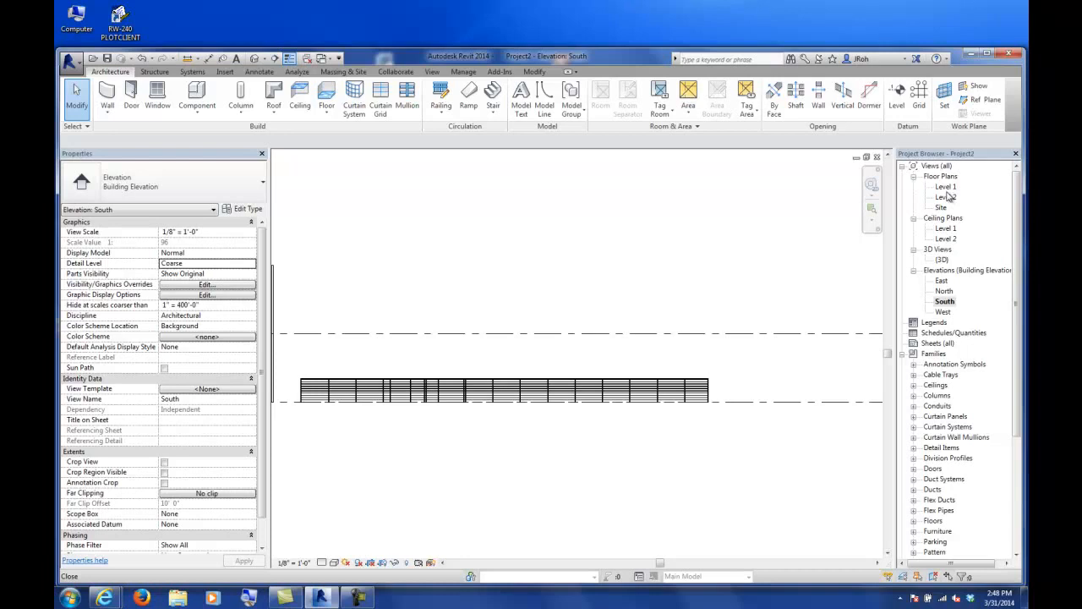
pyautogui.doubleClick(945, 186)
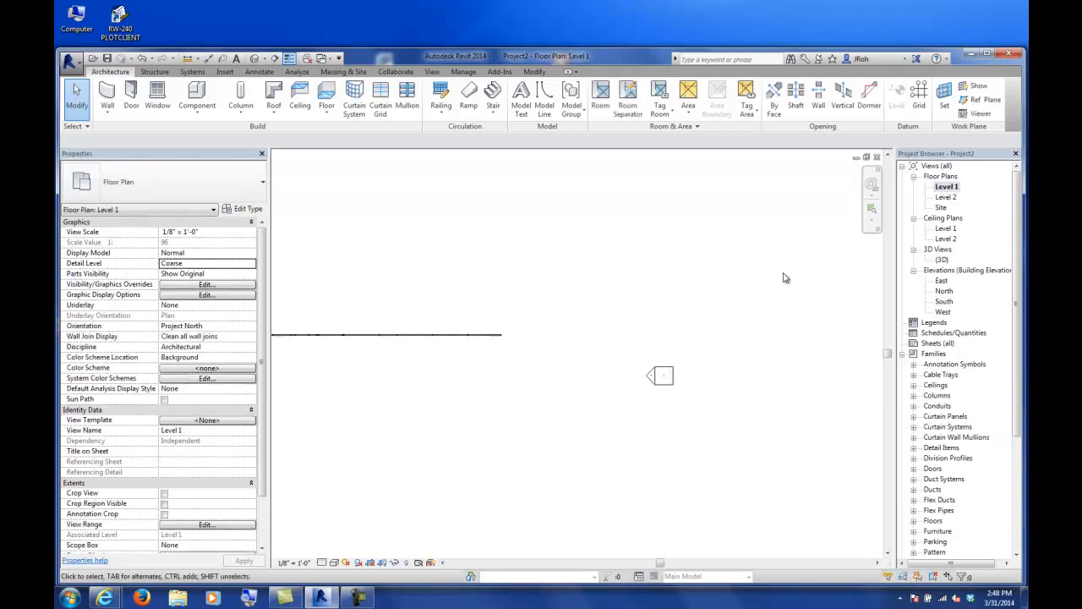
pyautogui.moveTo(626, 283); pyautogui.dragTo(693, 290, button='middle')
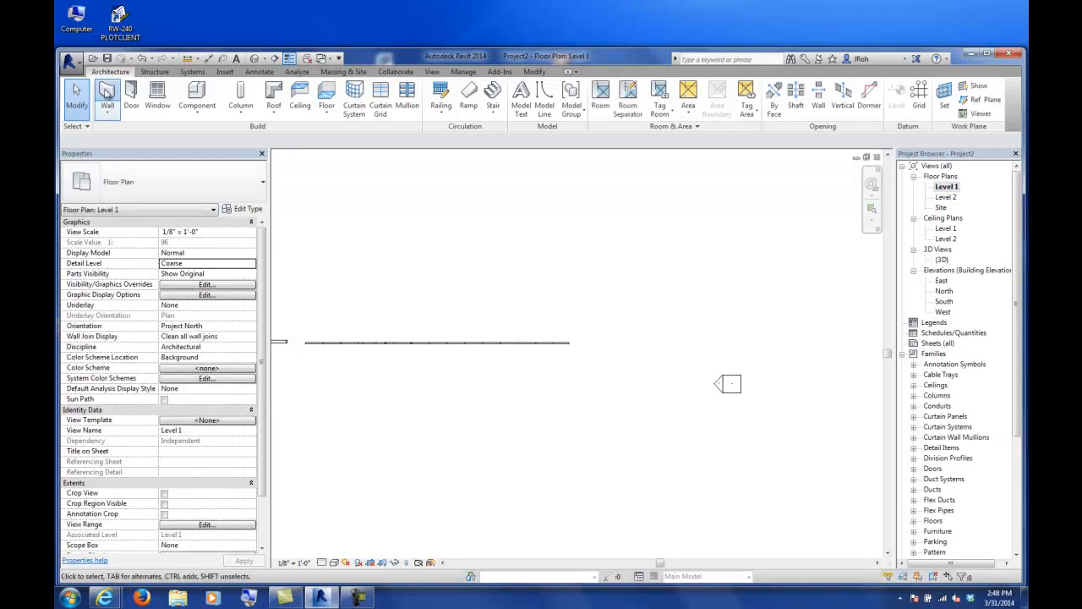
pyautogui.click(107, 96)
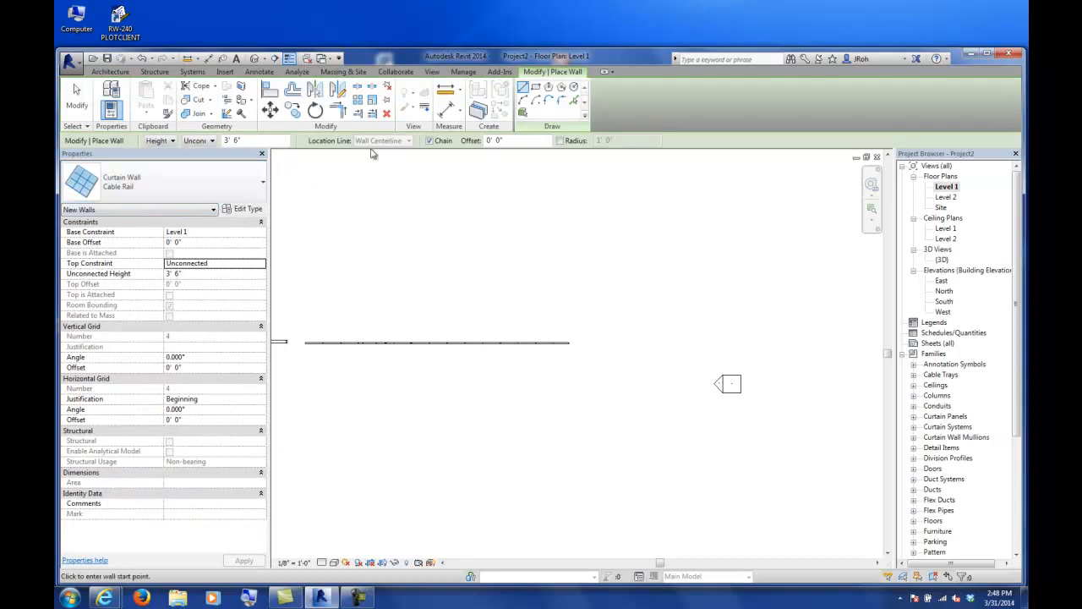
pyautogui.click(607, 343)
pyautogui.click(606, 175)
pyautogui.click(565, 258)
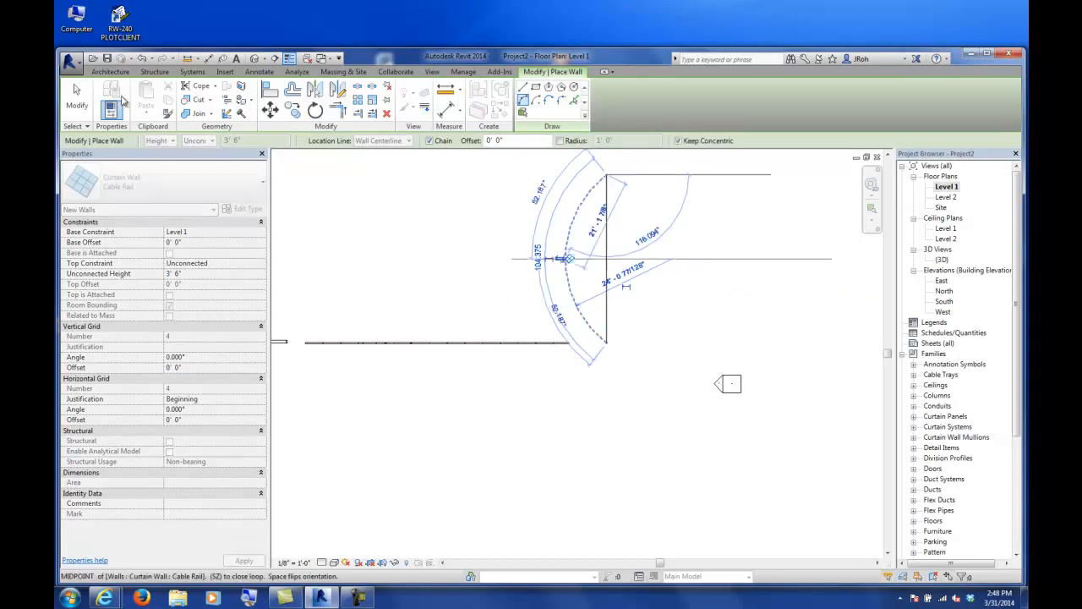
pyautogui.click(77, 97)
# Set the Cable Rail type's vertical grid layout to Fixed Distance from the curved railing's type properties.
pyautogui.scroll(7, 598, 231)
pyautogui.scroll(-8, 574, 249)
pyautogui.moveTo(599, 222); pyautogui.dragTo(575, 276, button='middle')
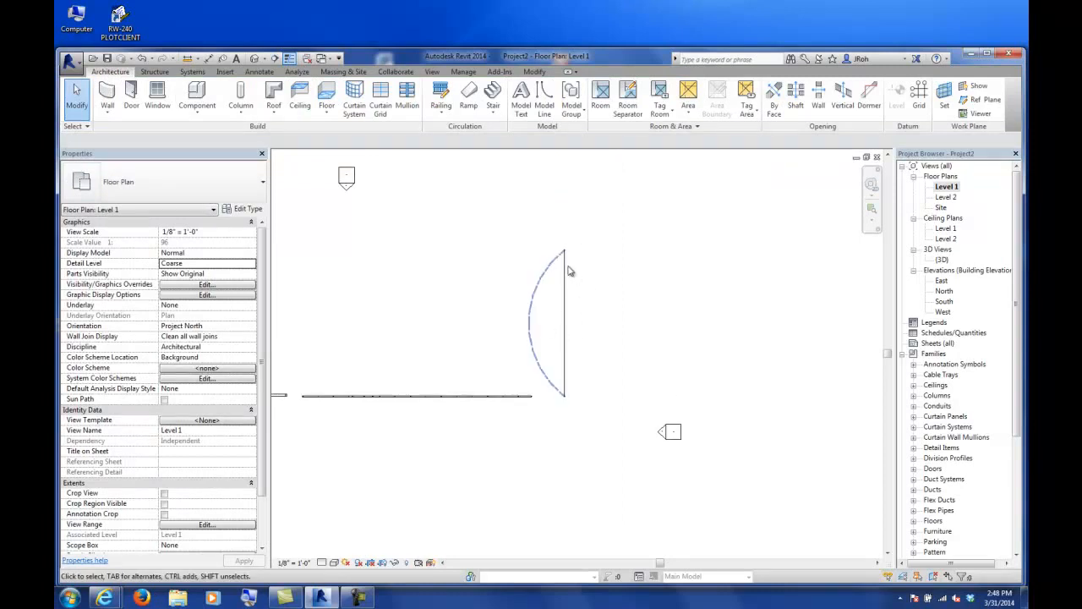
pyautogui.moveTo(520, 351); pyautogui.dragTo(648, 343, button='middle')
pyautogui.scroll(-3, 681, 339)
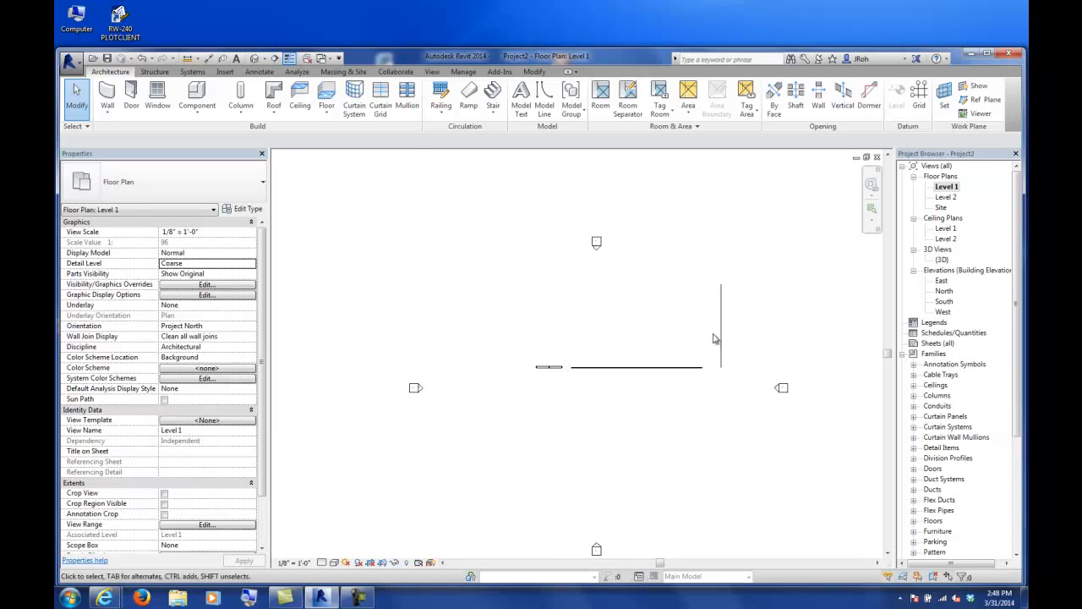
pyautogui.scroll(3, 738, 310)
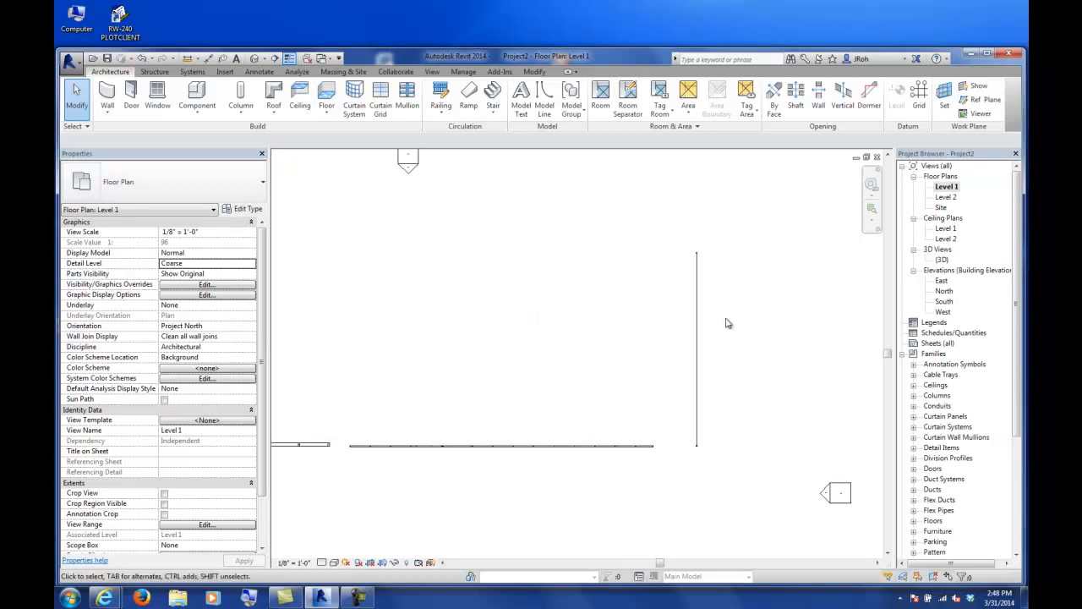
pyautogui.click(700, 338)
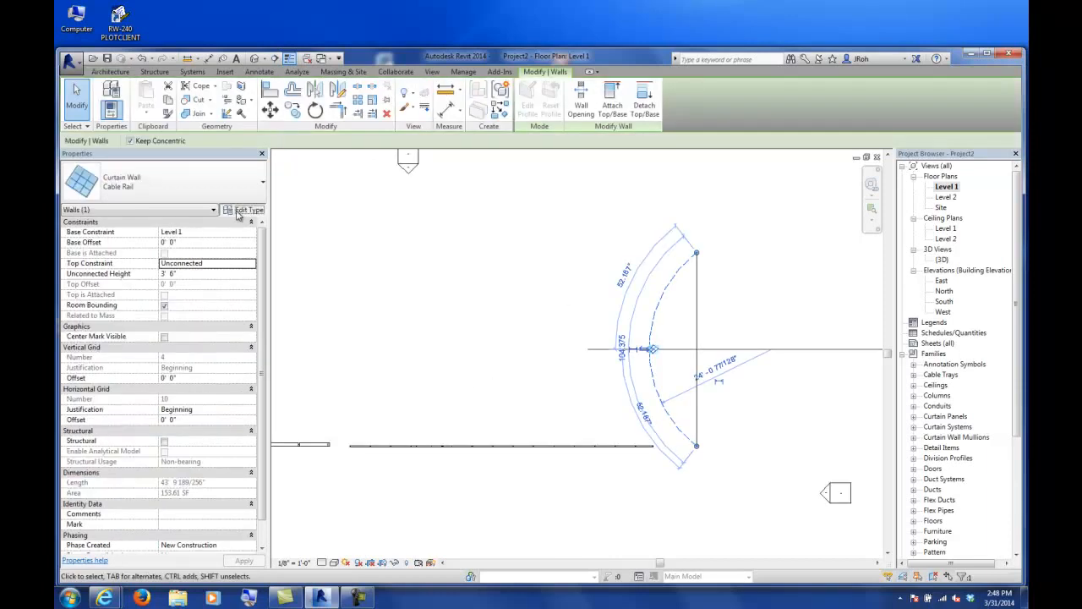
pyautogui.click(245, 208)
pyautogui.click(404, 387)
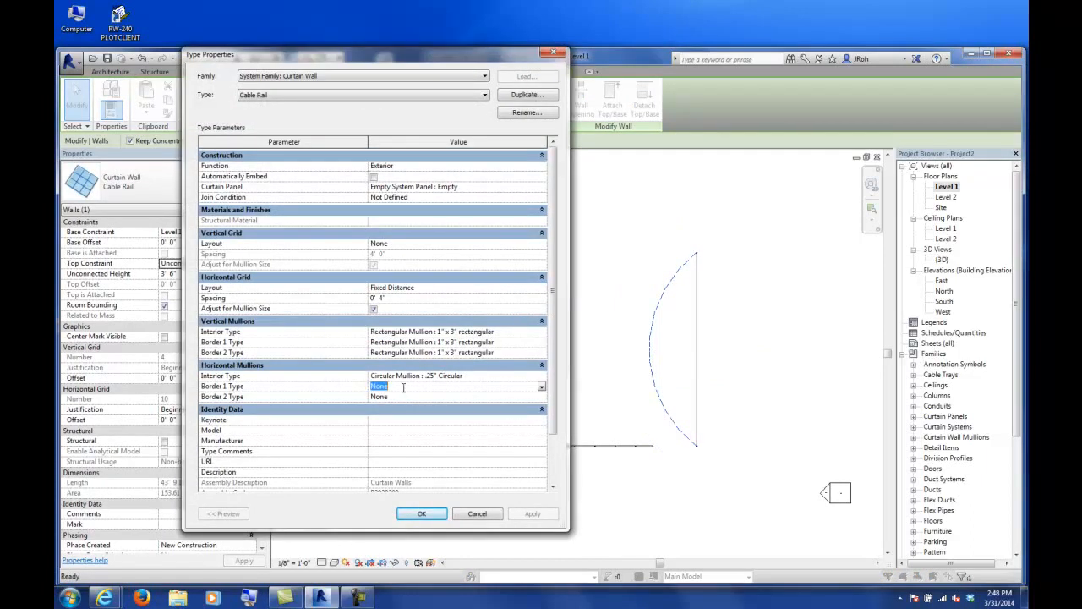
pyautogui.click(403, 244)
pyautogui.click(541, 244)
pyautogui.click(404, 263)
pyautogui.click(423, 515)
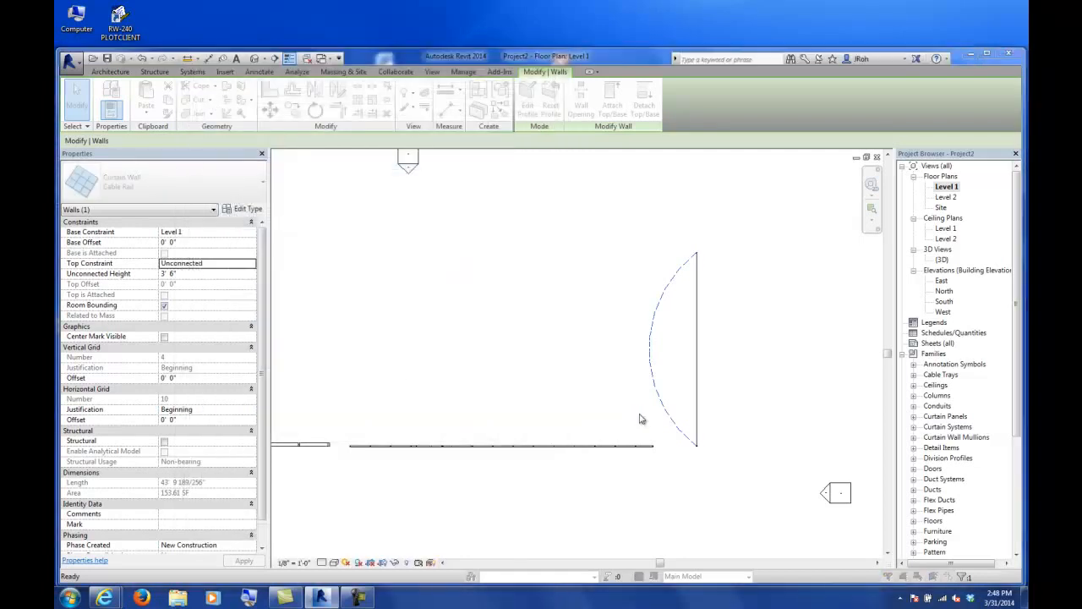
pyautogui.click(580, 362)
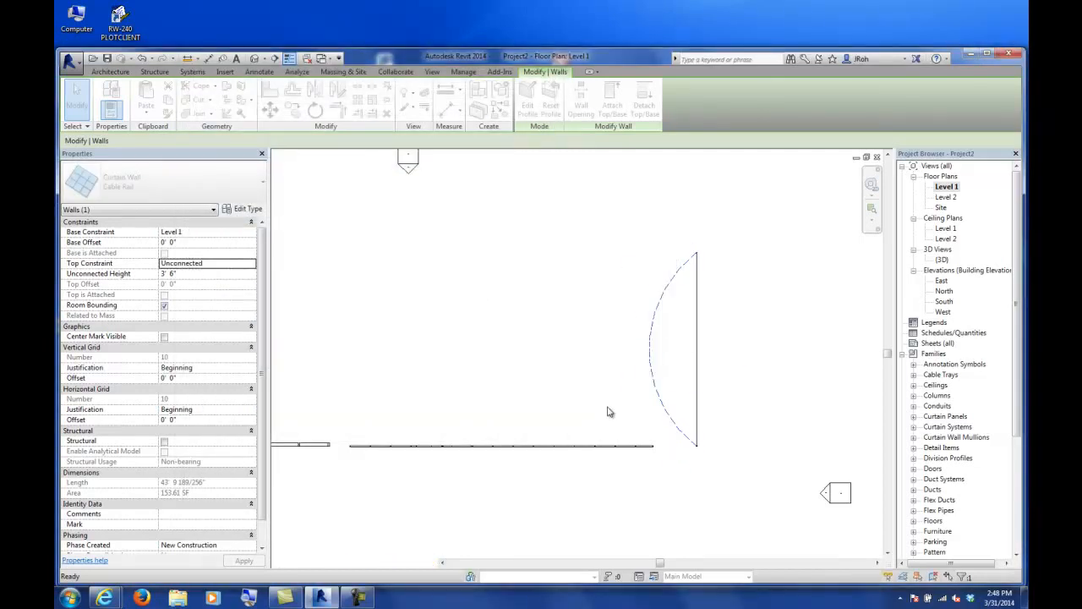
pyautogui.click(602, 403)
# Examine the curved railing's posts and the segments between them in the Level 1 plan and the 3D view.
pyautogui.scroll(5, 689, 437)
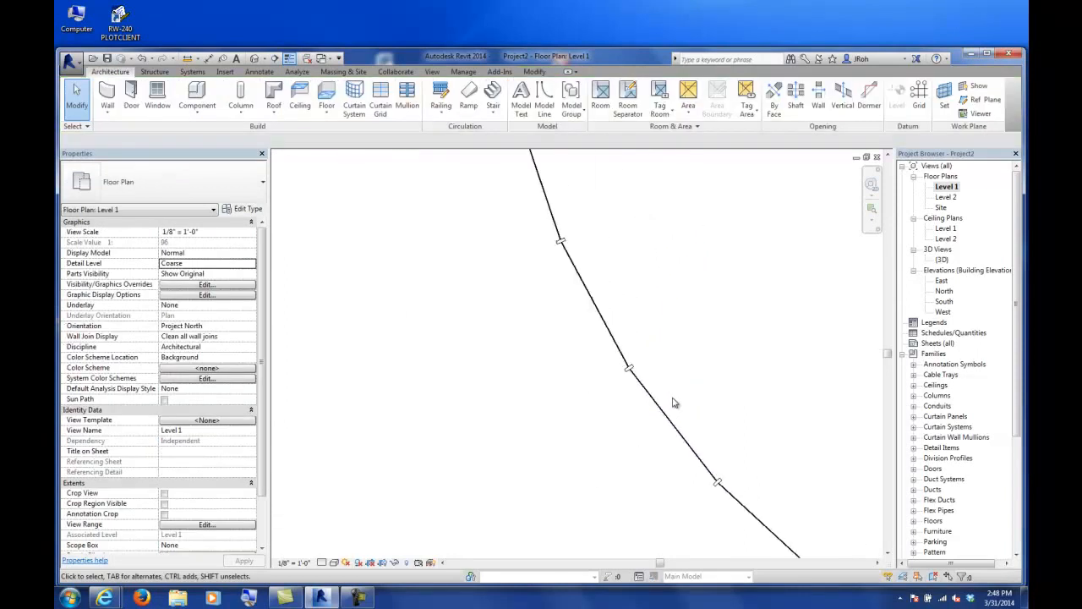
pyautogui.scroll(-4, 567, 320)
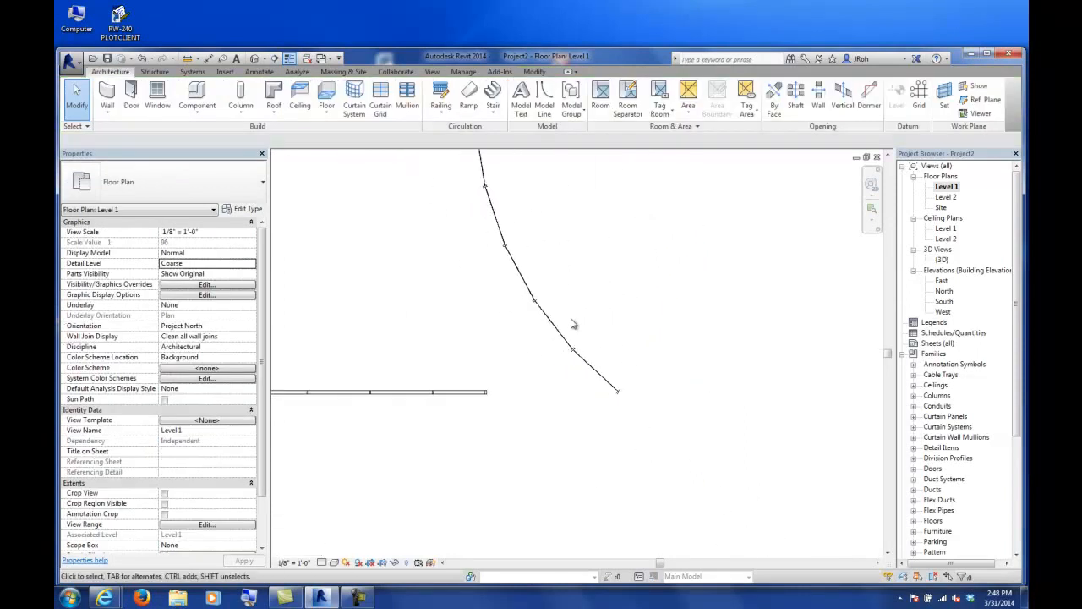
pyautogui.doubleClick(942, 260)
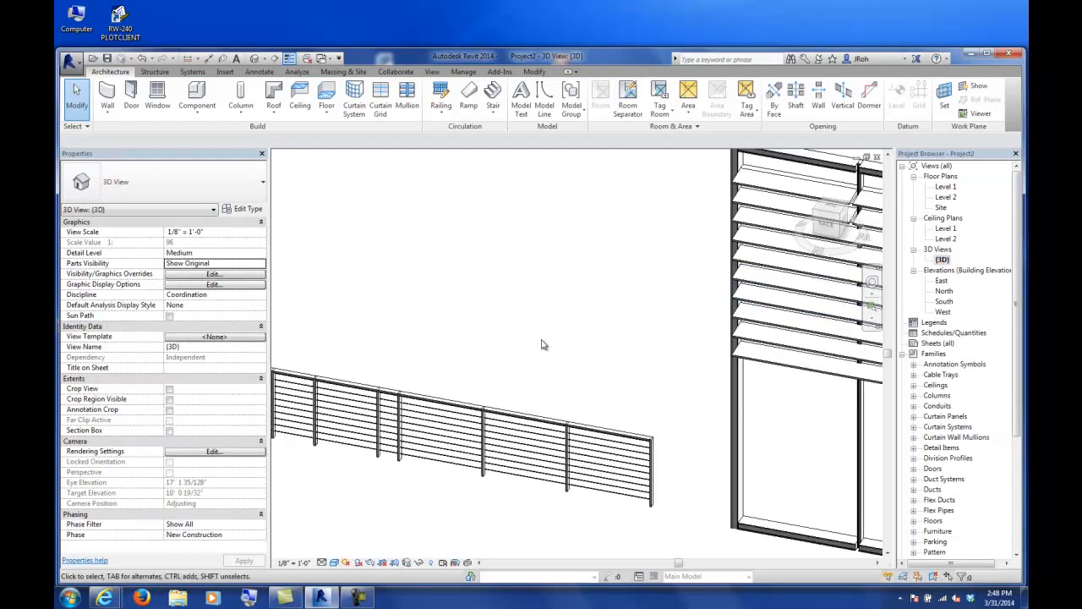
pyautogui.scroll(-10, 544, 344)
pyautogui.keyDown('shift'); pyautogui.moveTo(553, 351); pyautogui.dragTo(476, 302, button='middle'); pyautogui.keyUp('shift')
pyautogui.scroll(2, 722, 316)
pyautogui.scroll(7, 607, 274)
pyautogui.keyDown('shift'); pyautogui.moveTo(606, 275); pyautogui.dragTo(730, 385, button='middle'); pyautogui.keyUp('shift')
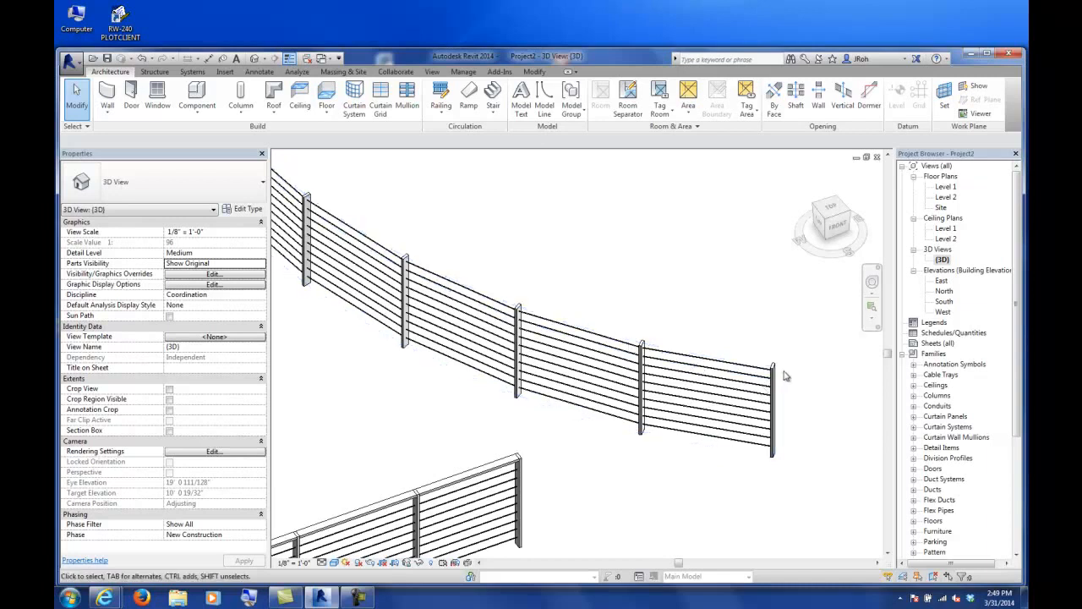
pyautogui.keyDown('shift'); pyautogui.moveTo(685, 359); pyautogui.dragTo(663, 387, button='middle'); pyautogui.keyUp('shift')
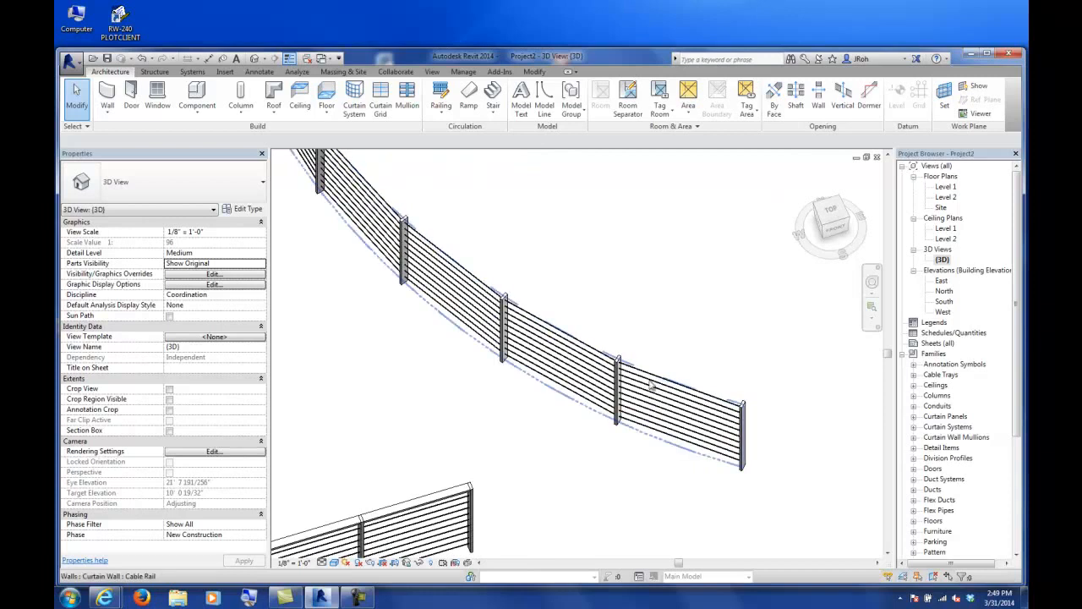
# Examine up close in 3D how the cables meet the posts along the curved railing.
pyautogui.scroll(5, 507, 282)
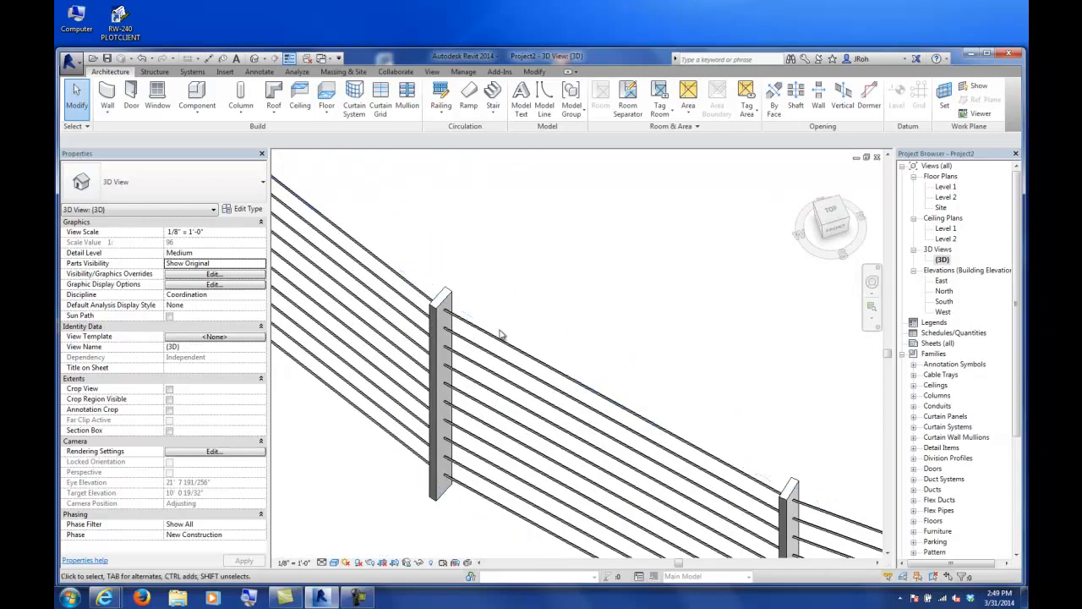
pyautogui.keyDown('shift'); pyautogui.moveTo(503, 339); pyautogui.dragTo(481, 341, button='middle'); pyautogui.keyUp('shift')
pyautogui.scroll(3, 482, 340)
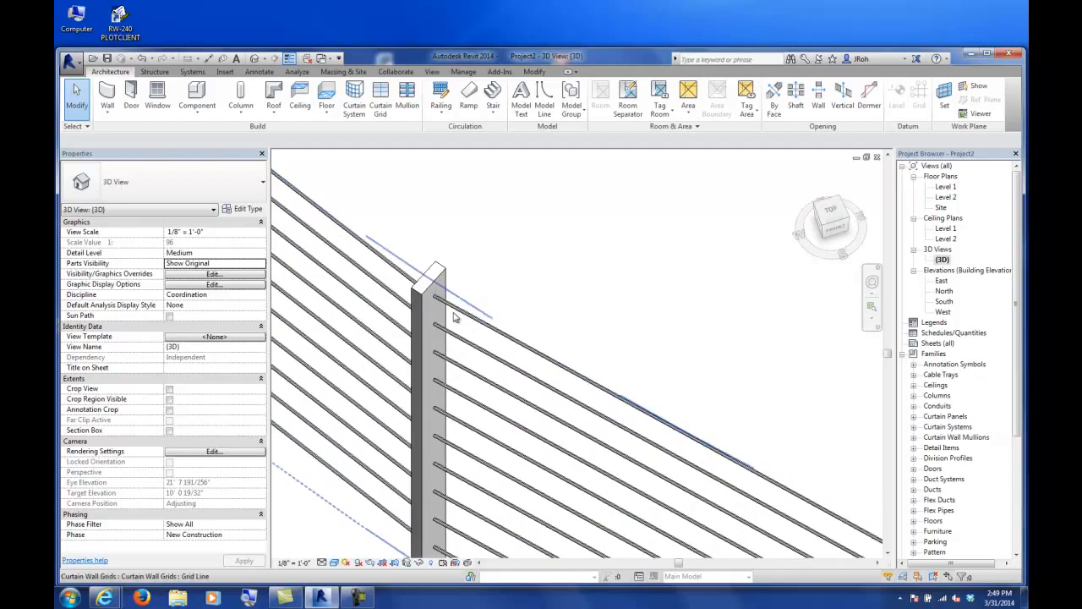
pyautogui.scroll(-5, 541, 351)
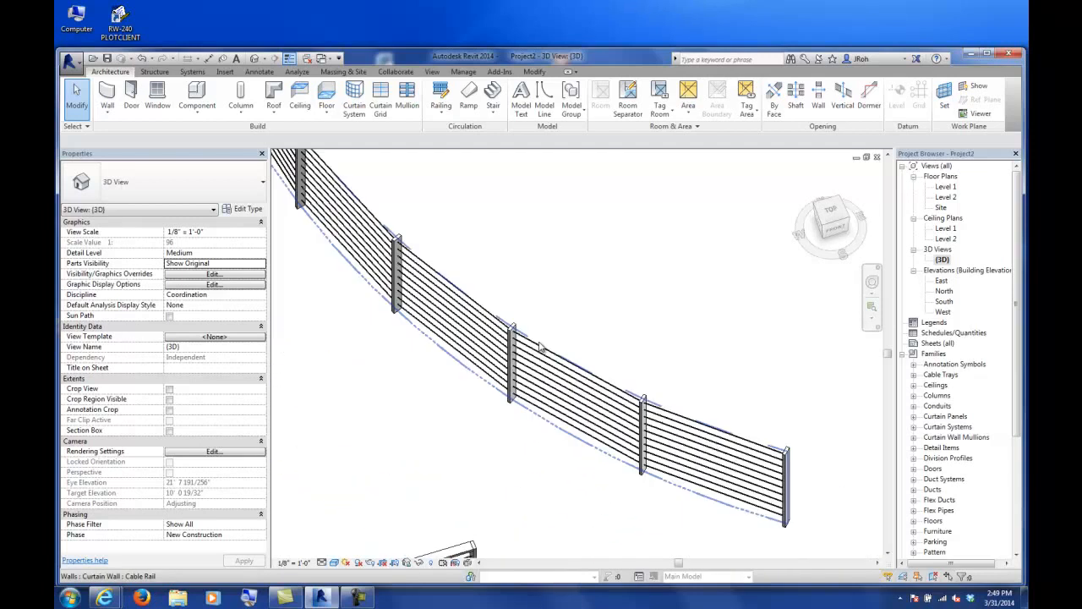
pyautogui.scroll(3, 562, 380)
pyautogui.scroll(4, 564, 378)
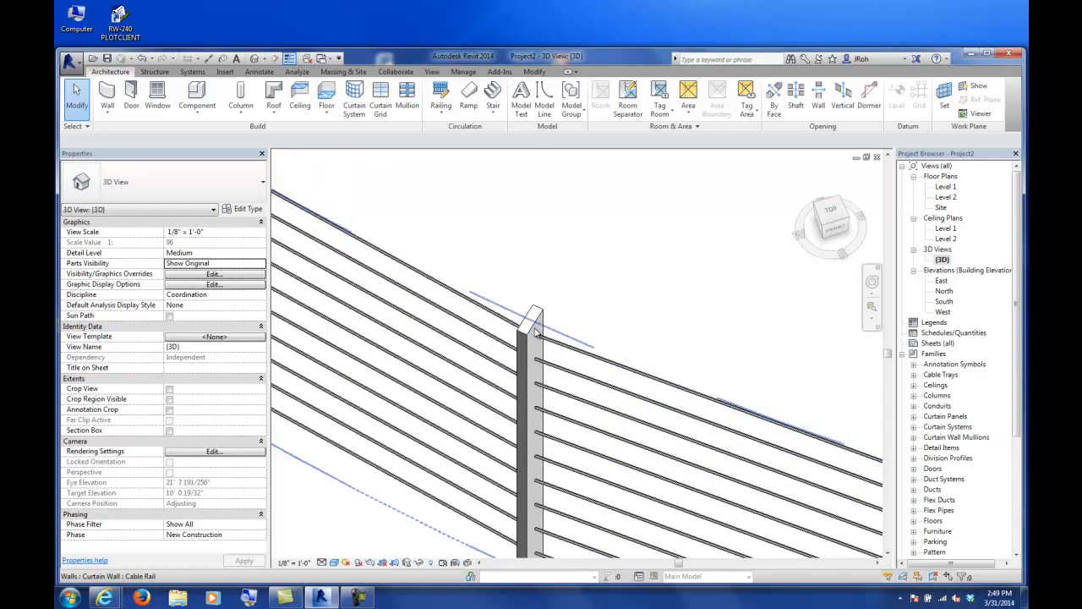
pyautogui.scroll(-5, 512, 326)
# Examine the straight railing's posts and its overall layout beside the curved railing in the 3D view.
pyautogui.keyDown('shift'); pyautogui.moveTo(459, 333); pyautogui.dragTo(488, 268, button='middle'); pyautogui.keyUp('shift')
pyautogui.scroll(-5, 488, 267)
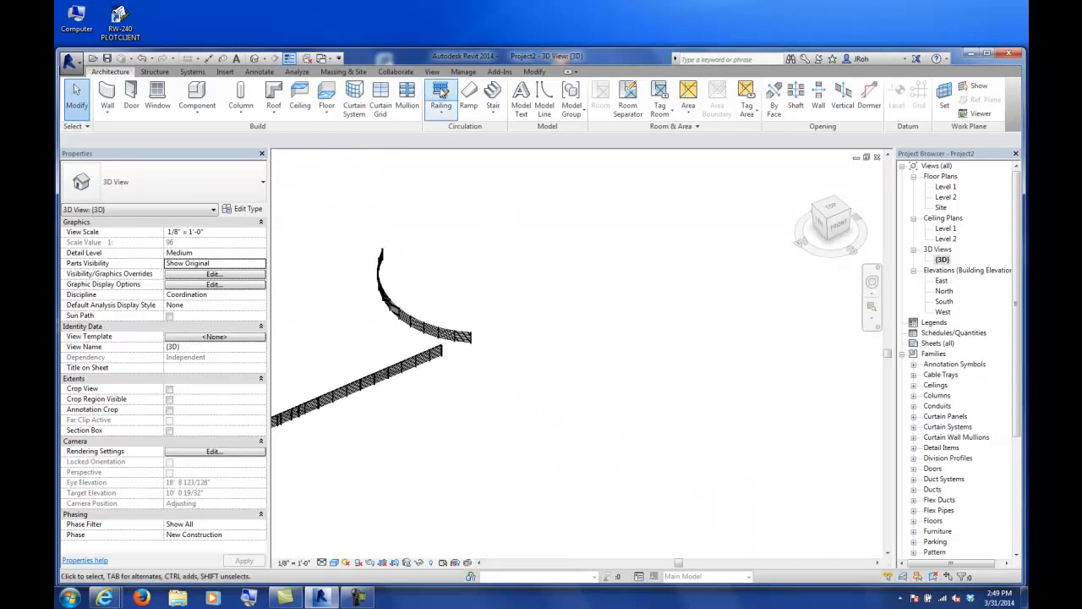
pyautogui.moveTo(445, 378); pyautogui.dragTo(626, 387, button='middle')
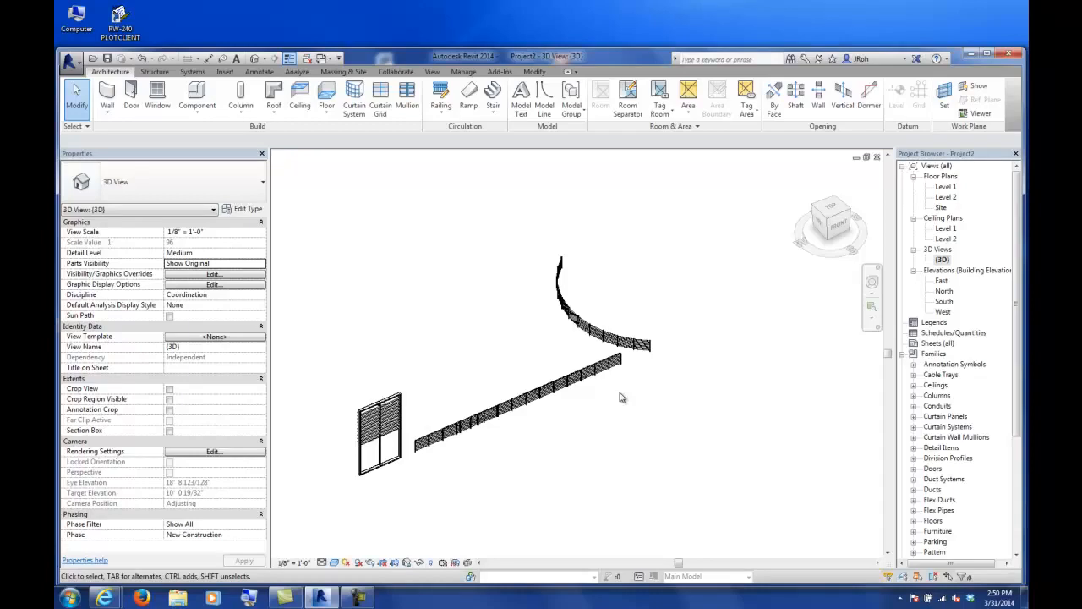
pyautogui.click(419, 457)
pyautogui.scroll(5, 420, 457)
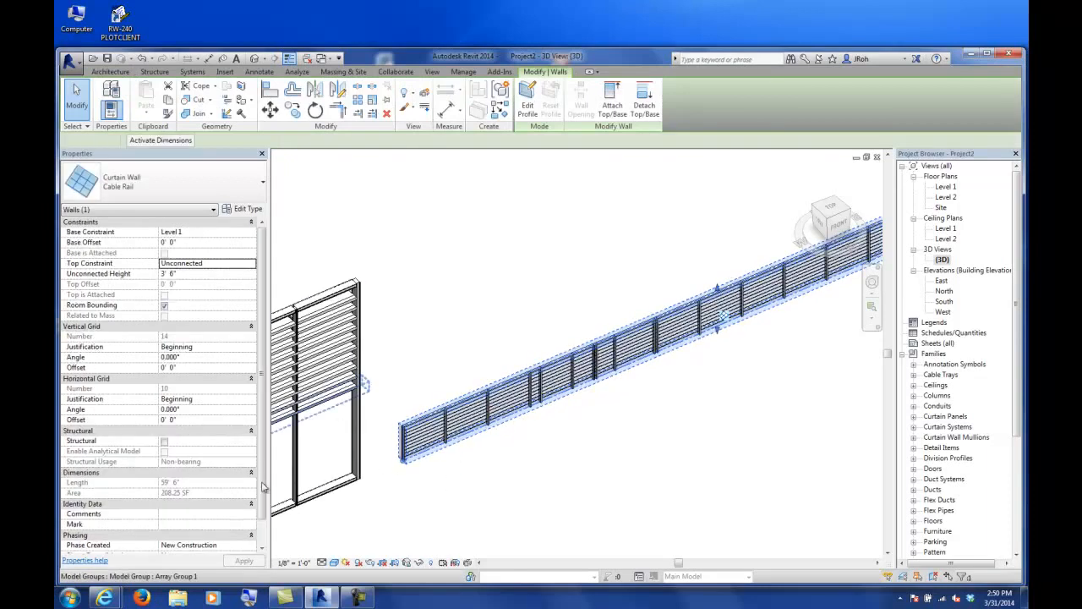
pyautogui.scroll(4, 463, 474)
pyautogui.scroll(-1, 464, 474)
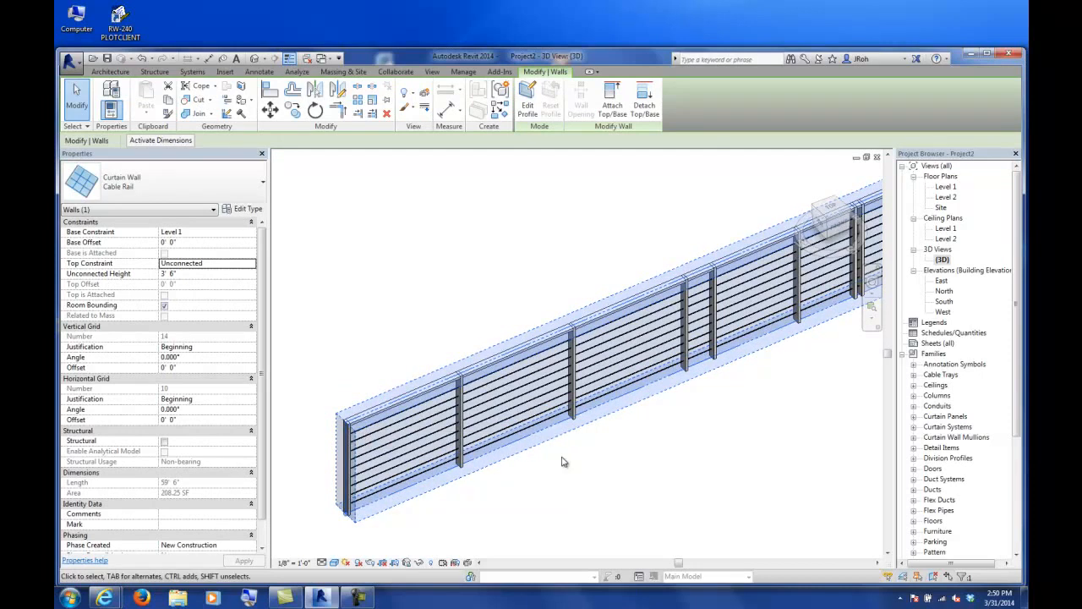
pyautogui.scroll(-5, 575, 470)
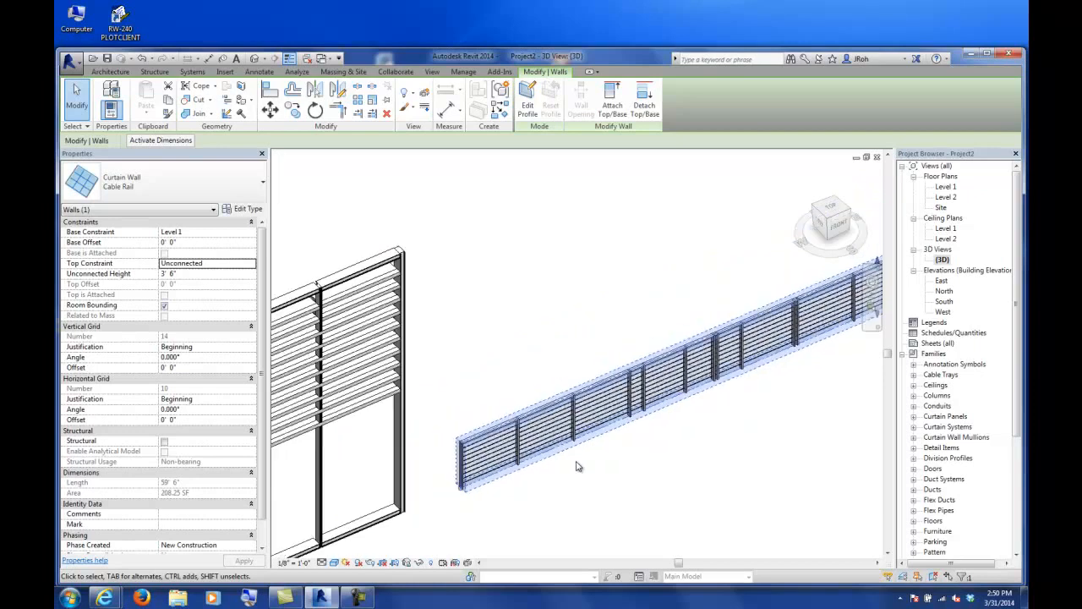
pyautogui.click(661, 469)
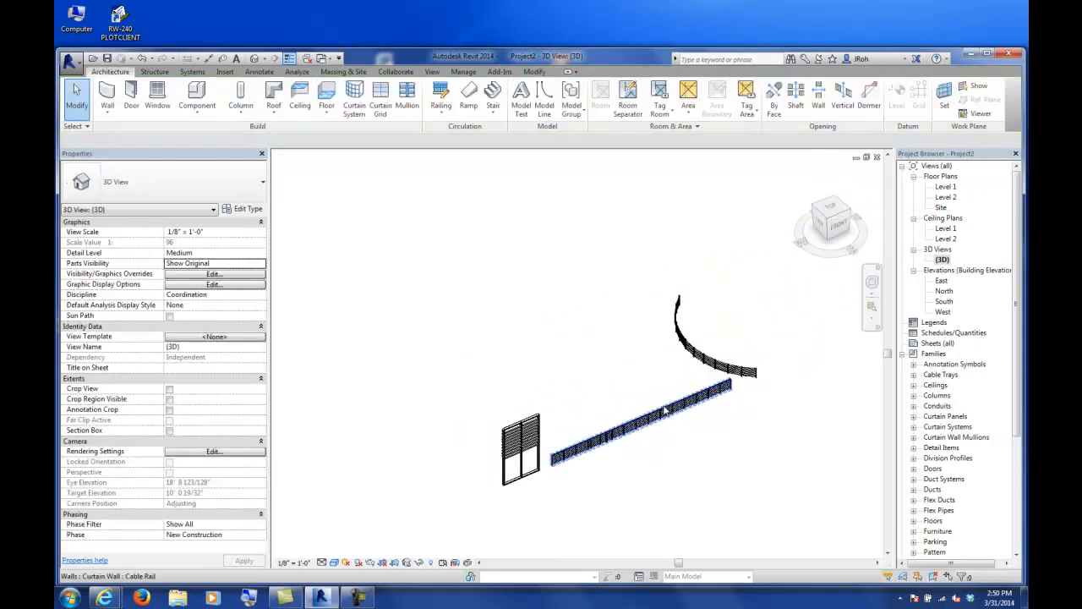
pyautogui.click(665, 411)
pyautogui.moveTo(669, 426); pyautogui.dragTo(603, 246, button='middle')
pyautogui.click(608, 293)
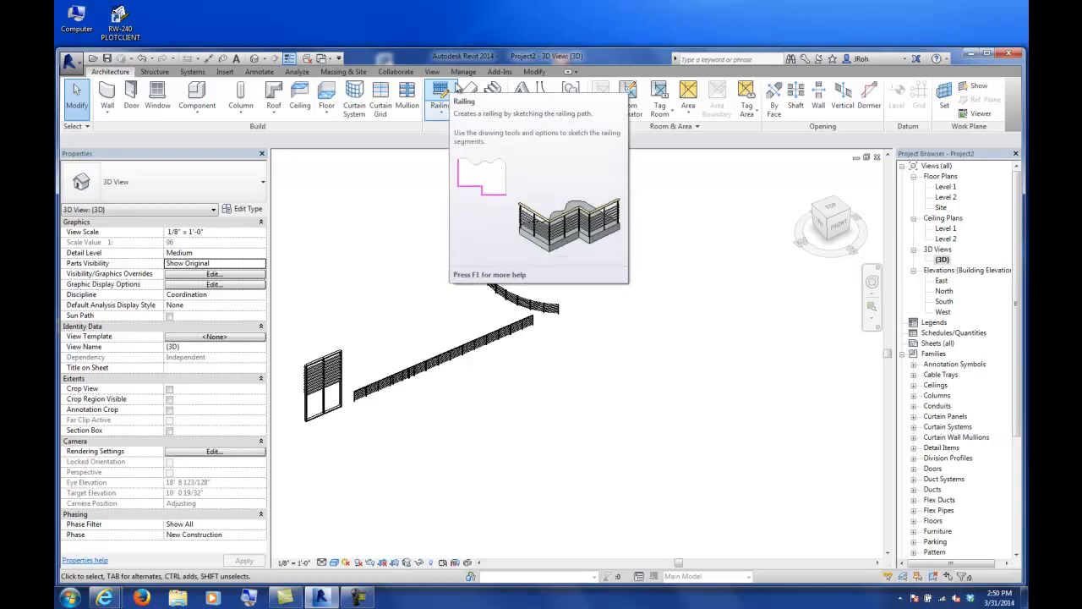
# Widen the Project Browser and expand the Profiles families down to the Circular Handrail types.
pyautogui.moveTo(1017, 268); pyautogui.dragTo(1017, 347)
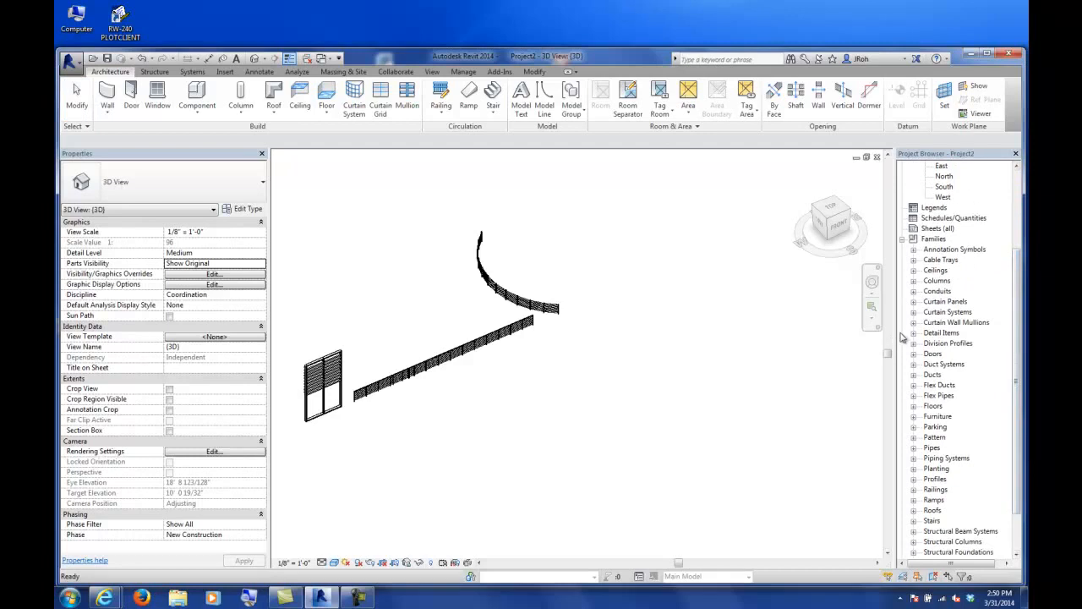
pyautogui.moveTo(895, 332); pyautogui.dragTo(842, 333)
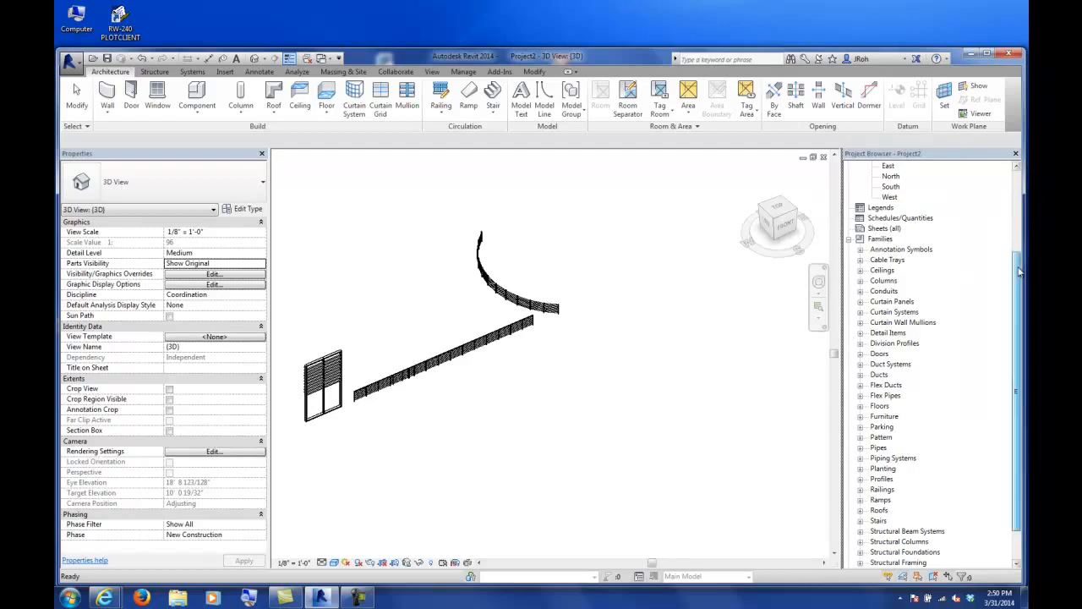
pyautogui.moveTo(1020, 270); pyautogui.dragTo(1020, 301)
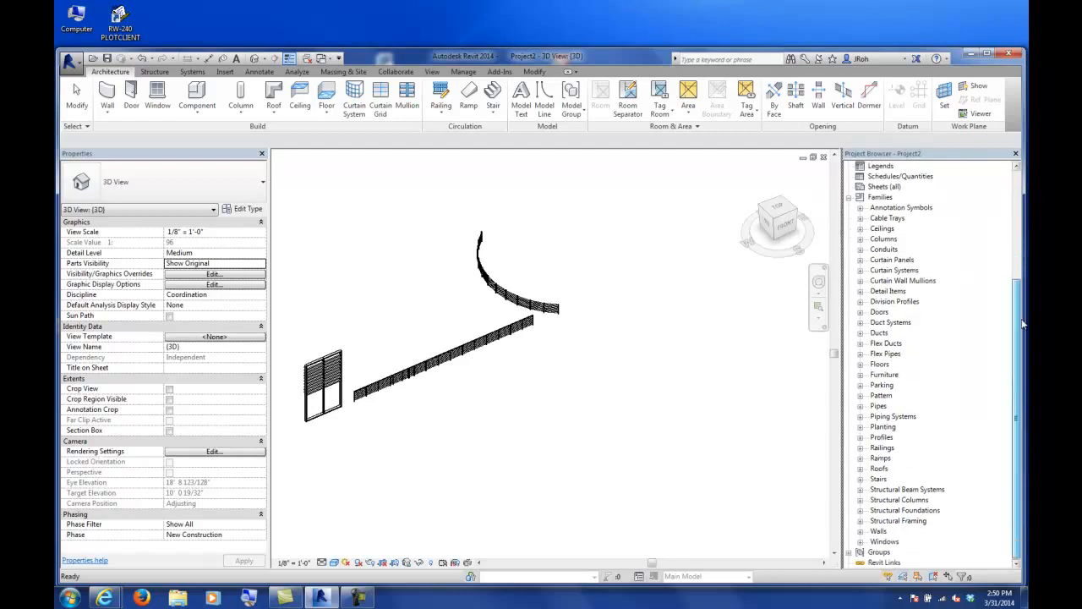
pyautogui.click(860, 437)
pyautogui.scroll(-3, 1008, 390)
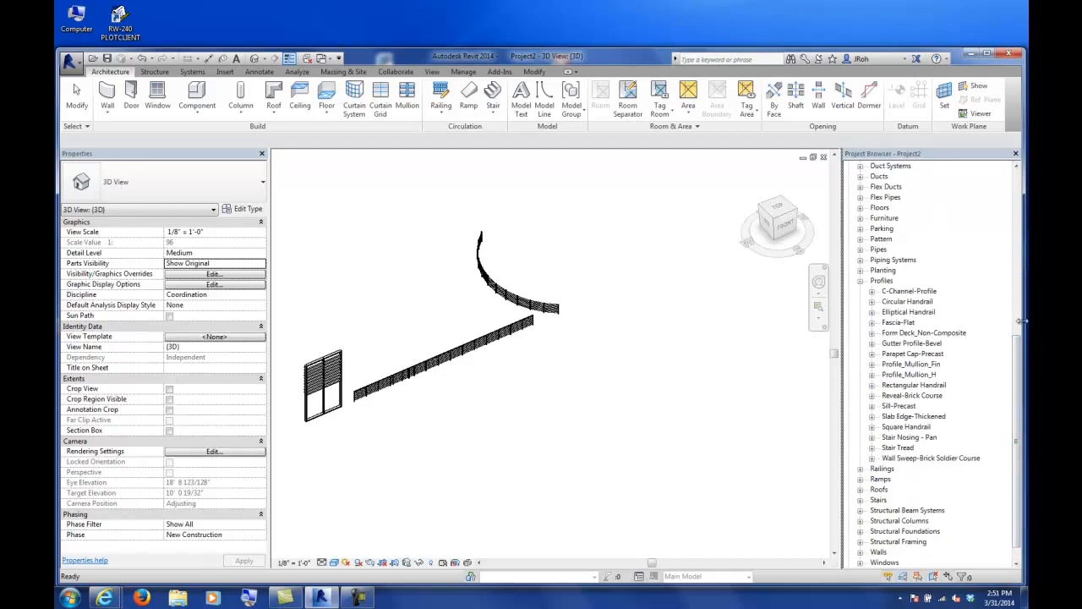
pyautogui.moveTo(1024, 360)
pyautogui.mouseDown()
pyautogui.moveTo(1025, 218)
pyautogui.moveTo(1016, 367)
pyautogui.mouseUp()
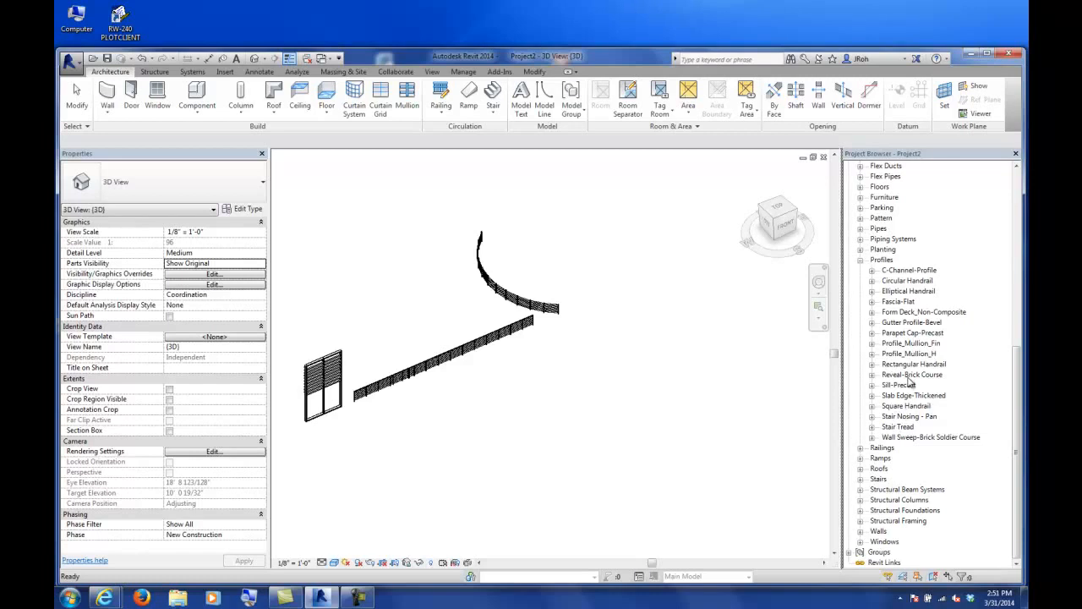
pyautogui.click(917, 284)
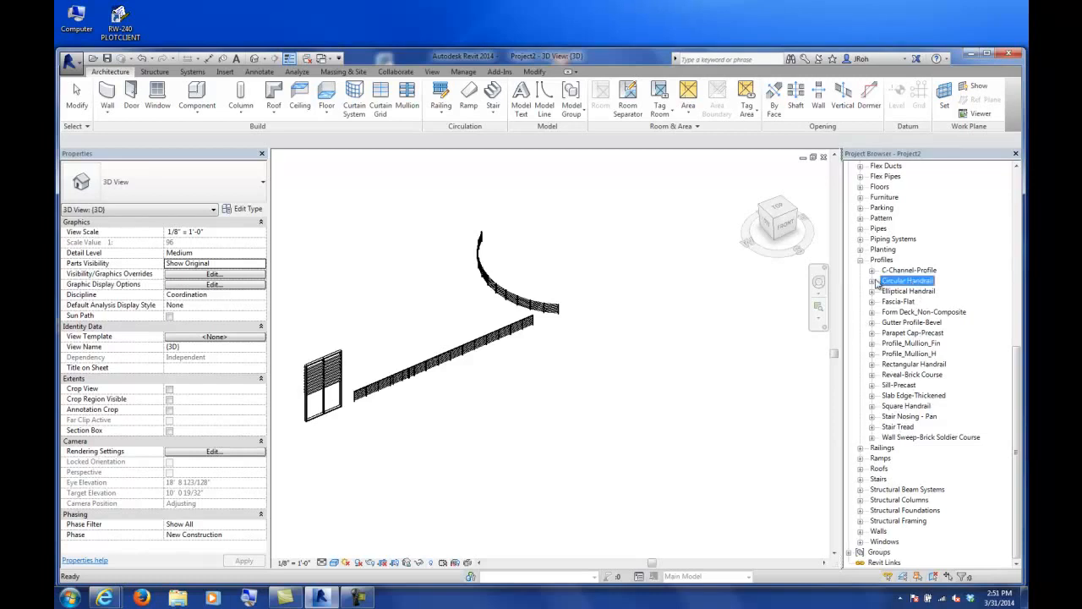
pyautogui.click(872, 281)
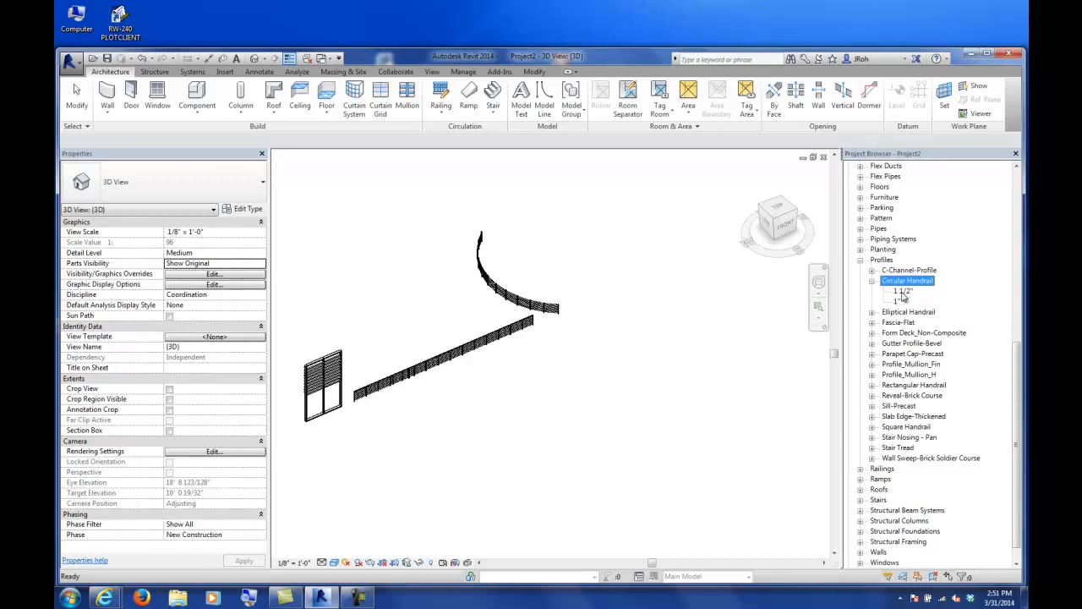
# Duplicate the 1 1/2" Circular Handrail profile type under the name 1/4".
pyautogui.click(904, 293)
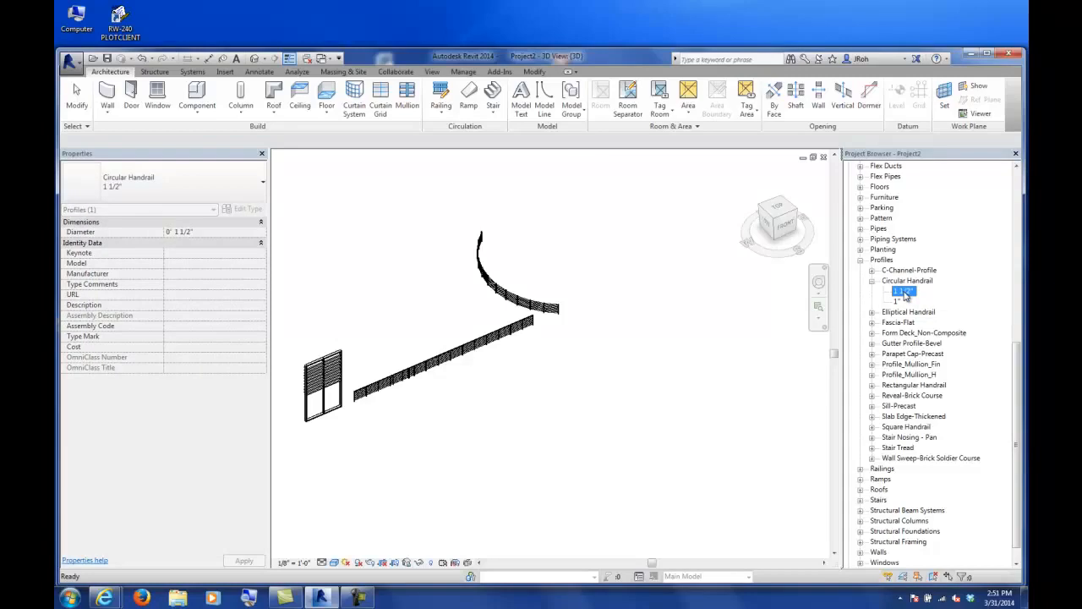
pyautogui.doubleClick(905, 293)
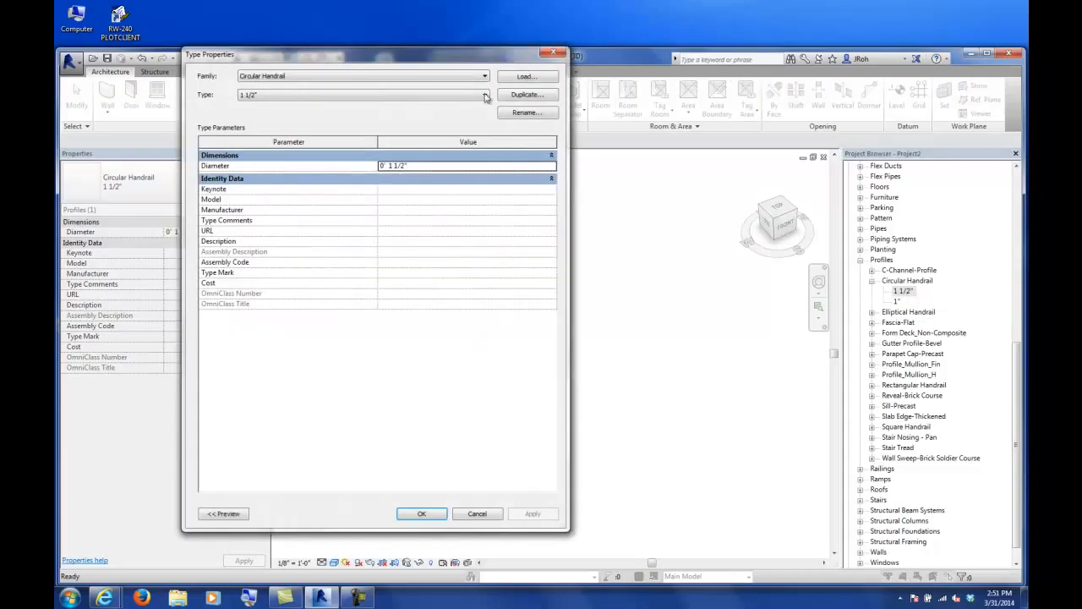
pyautogui.moveTo(432, 49); pyautogui.dragTo(530, 141)
pyautogui.click(622, 189)
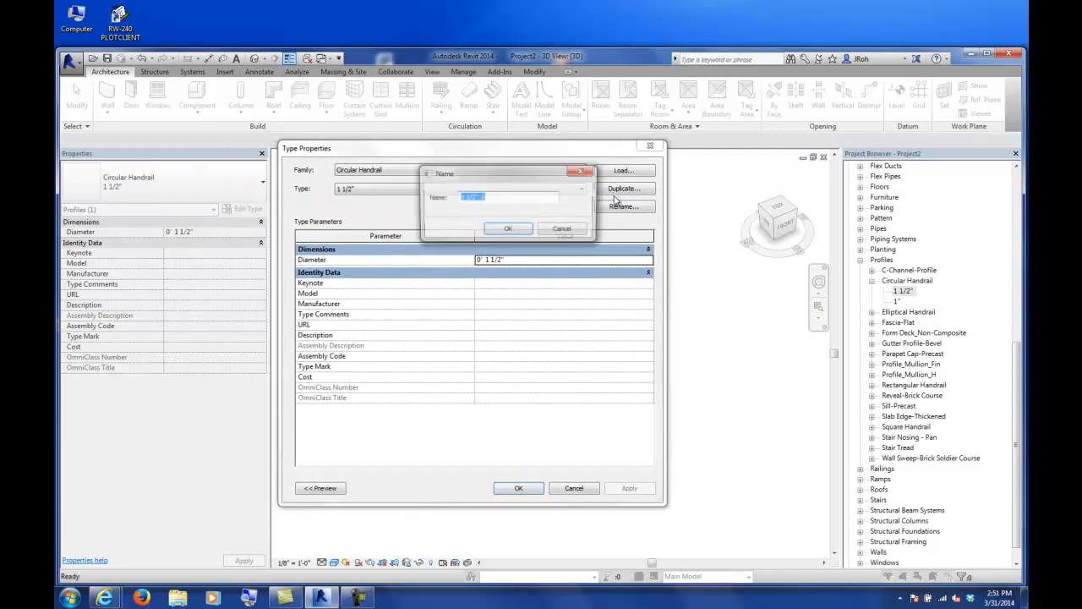
pyautogui.write('1/')
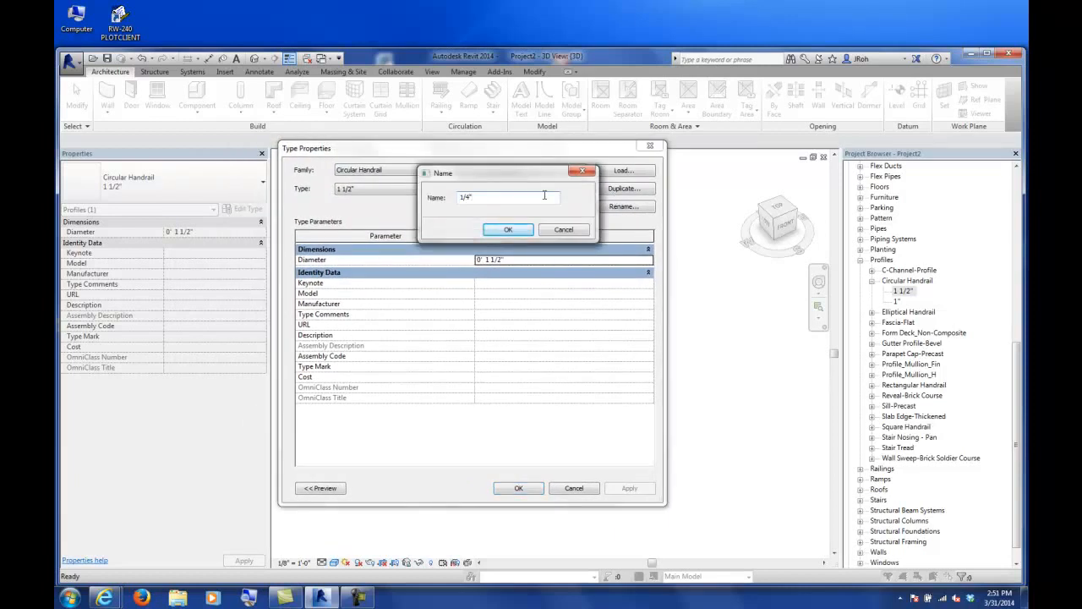
pyautogui.write('4"')
pyautogui.press('Return')
# Set the diameter of the 1/4" Circular Handrail profile type to 1/4" and accept its type properties.
pyautogui.click(530, 261)
pyautogui.write('1/')
pyautogui.press('Return')
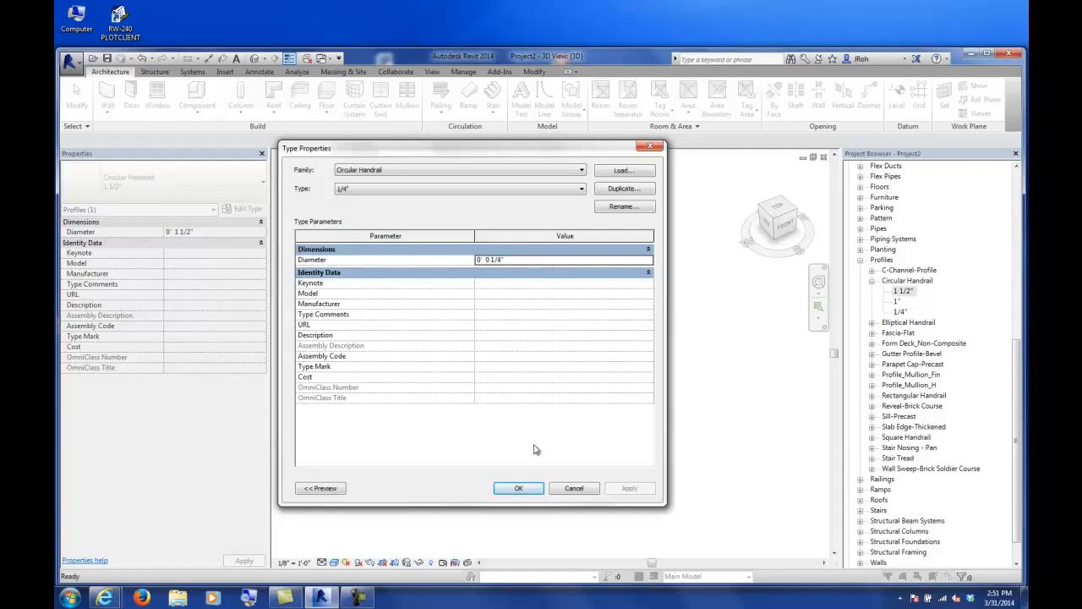
pyautogui.click(521, 489)
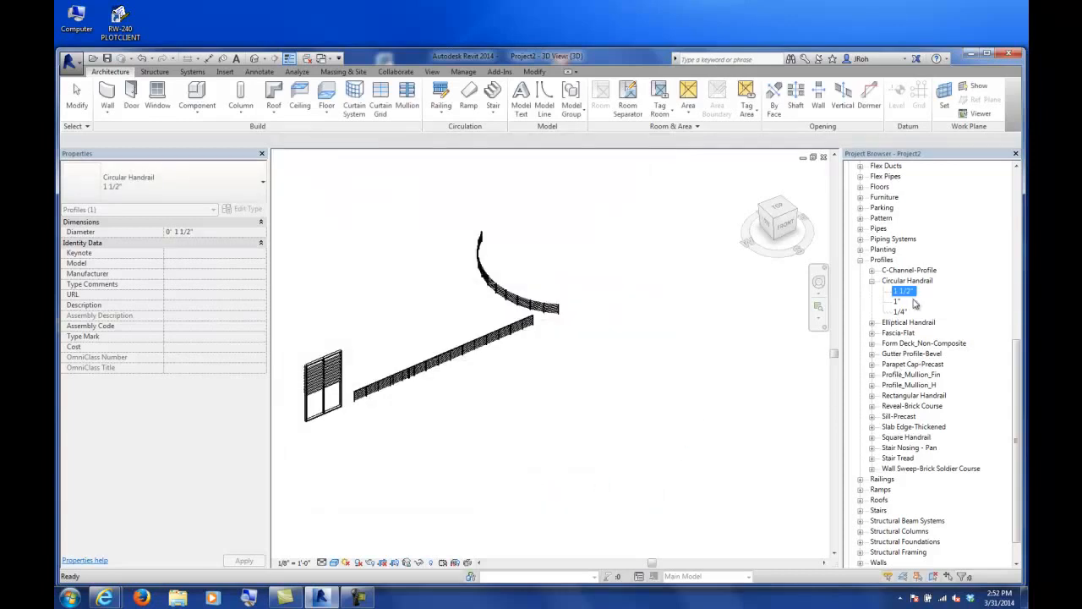
# Duplicate the 2" x 2" Rectangular Handrail profile type under the name 1" x 3".
pyautogui.click(872, 396)
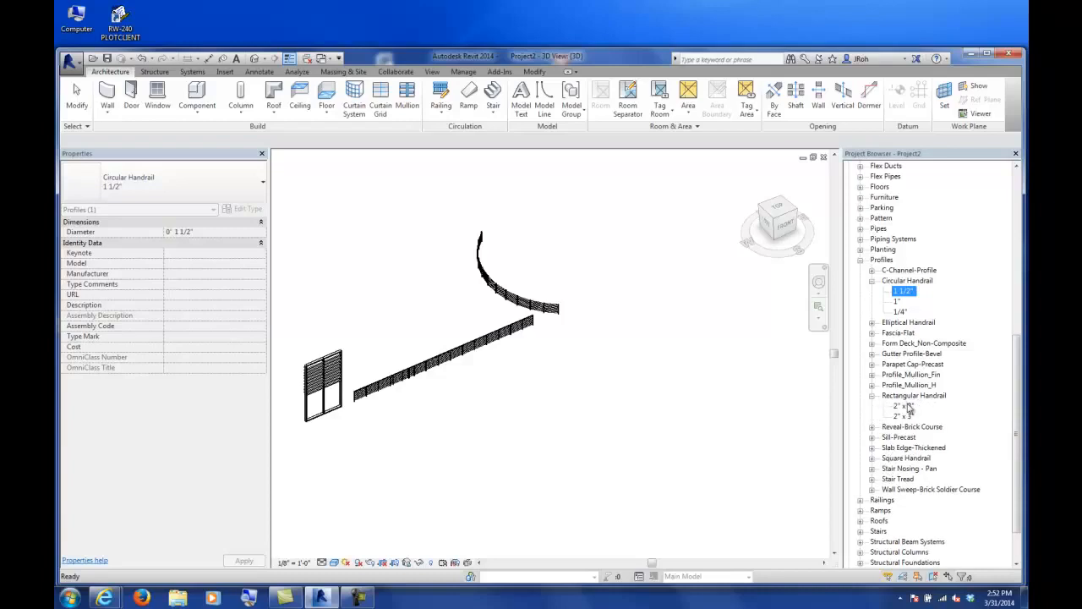
pyautogui.click(902, 407)
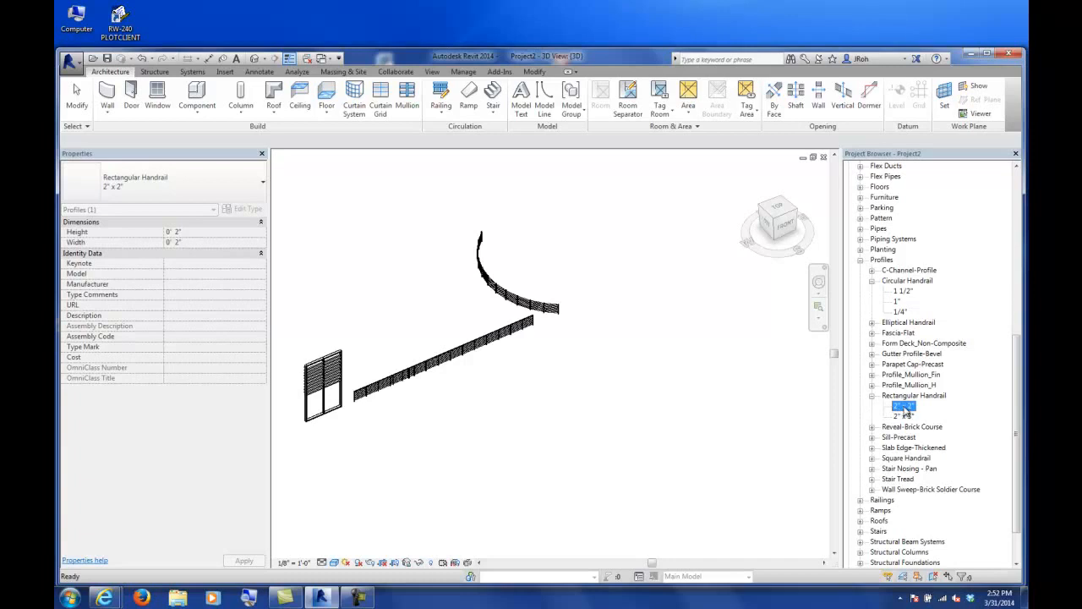
pyautogui.doubleClick(903, 408)
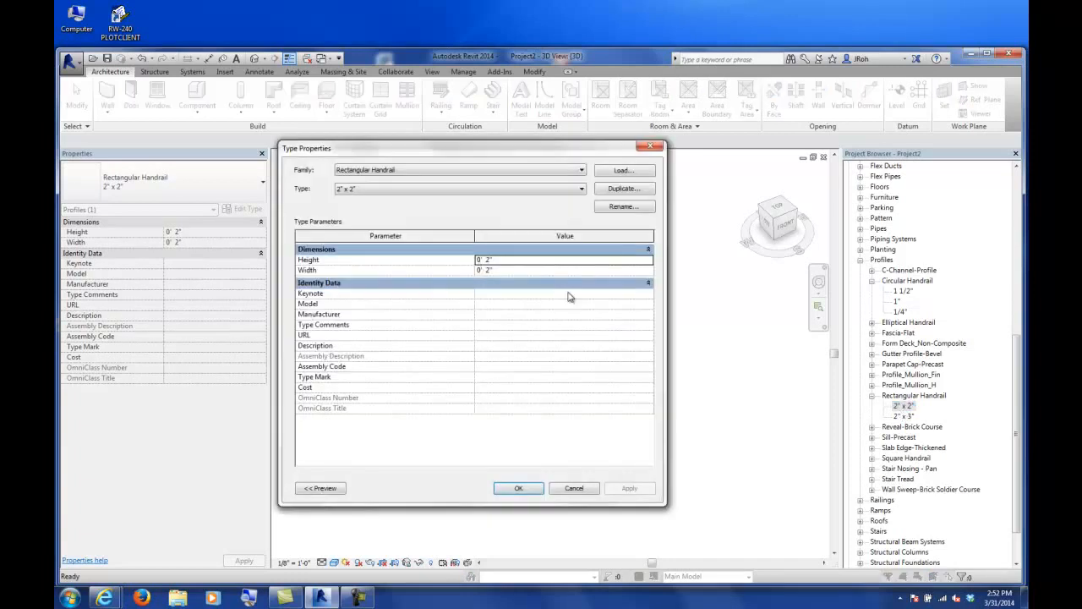
pyautogui.click(624, 188)
pyautogui.write('1" x 3')
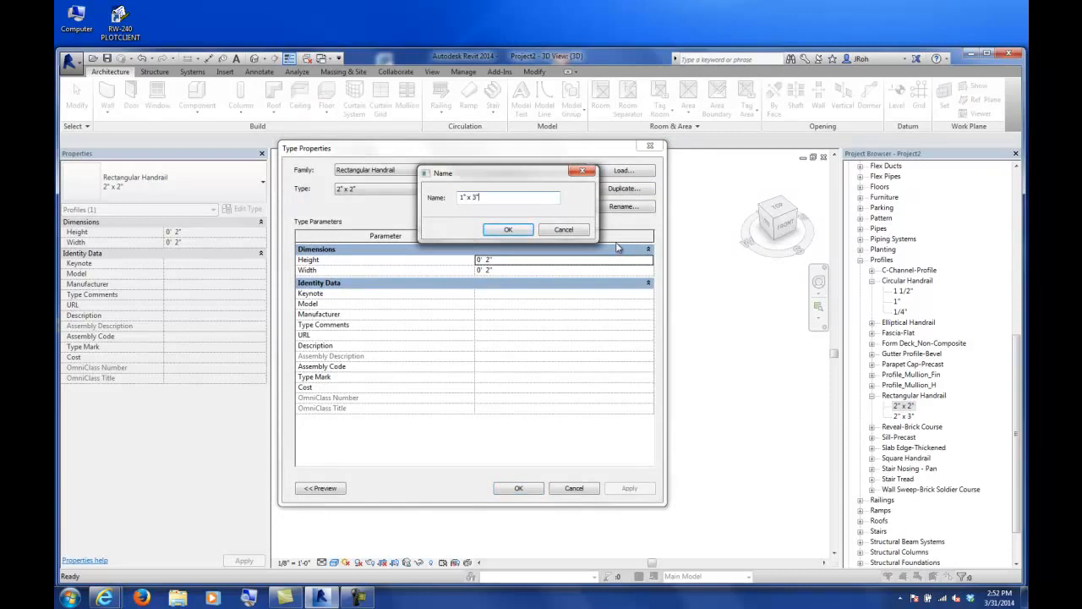
pyautogui.click(508, 230)
# Set the 1" x 3" Rectangular Handrail profile type's height to 1" and width to 3", and accept its type properties.
pyautogui.click(515, 259)
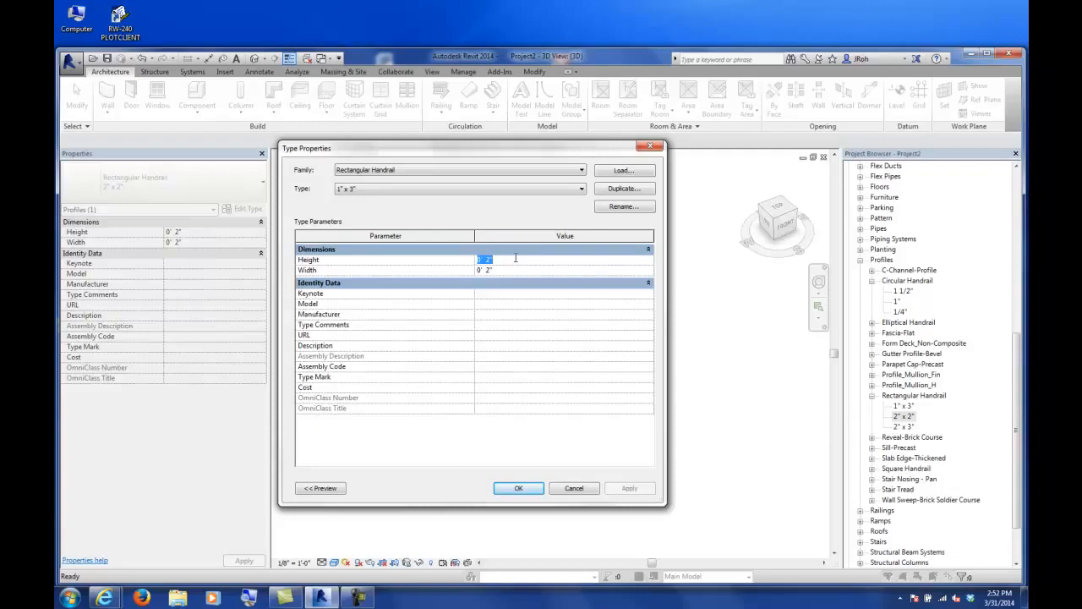
pyautogui.write('3')
pyautogui.press('Return')
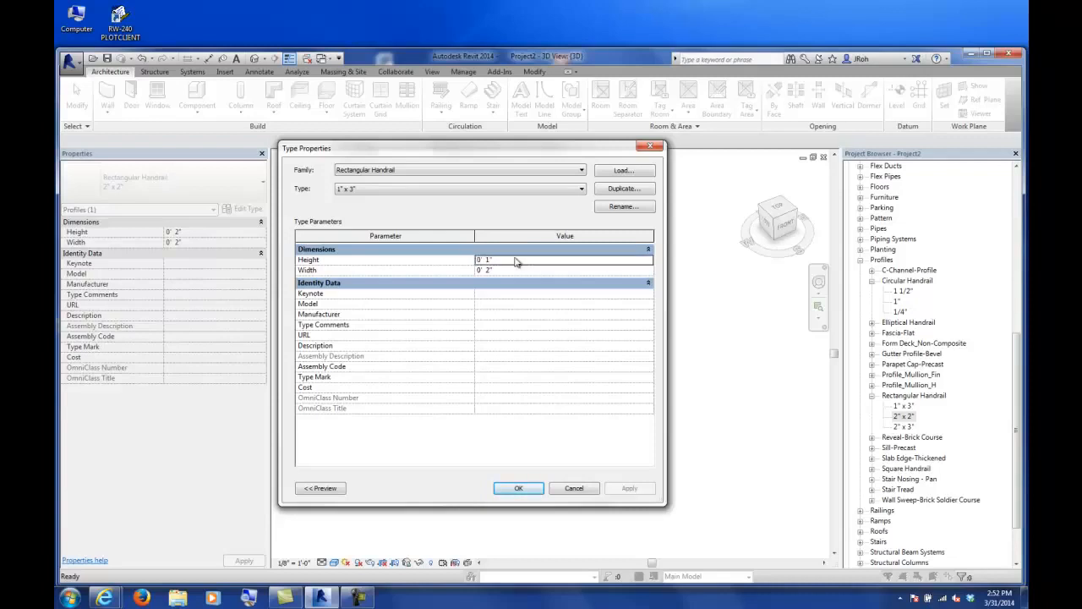
pyautogui.click(515, 271)
pyautogui.write('3')
pyautogui.press('Return')
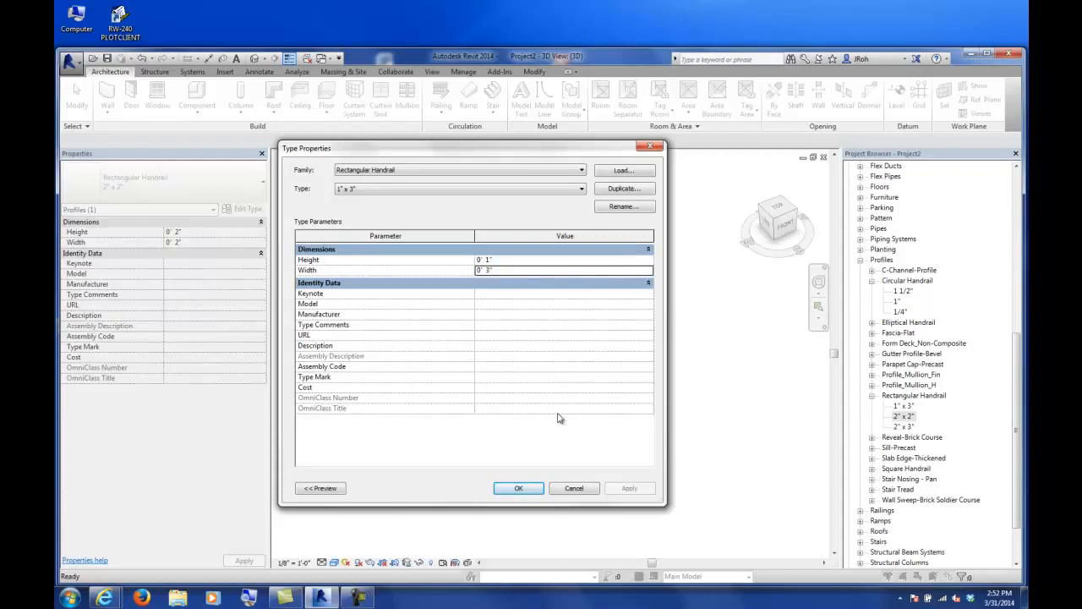
pyautogui.click(526, 492)
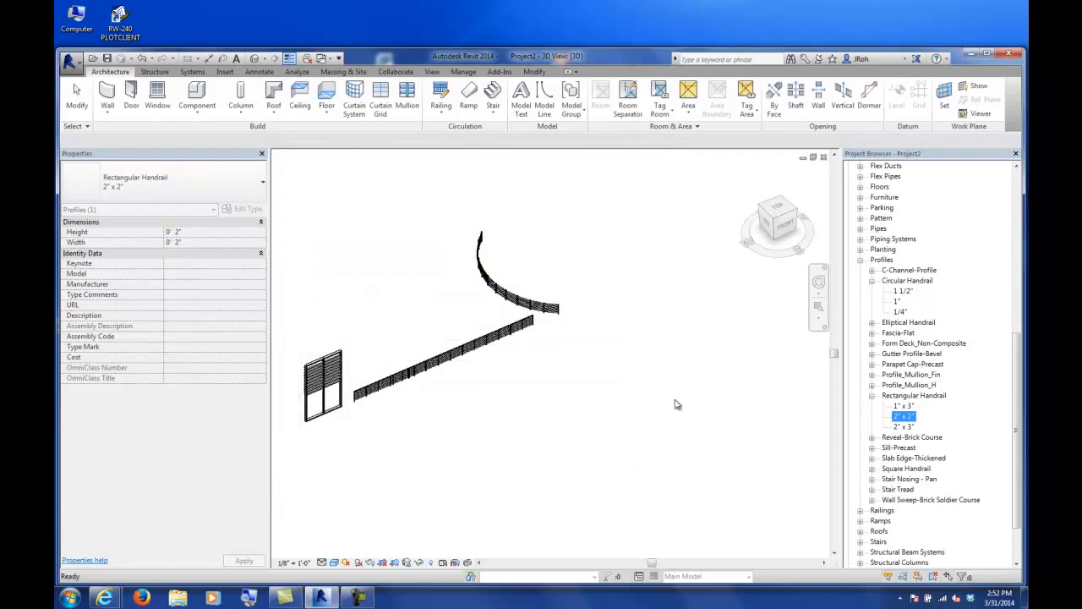
# Start a new railing with Sketch Path and switch to the Level 1 floor plan, showing open space beside the curved railing.
pyautogui.click(627, 403)
pyautogui.moveTo(628, 403); pyautogui.dragTo(548, 401, button='middle')
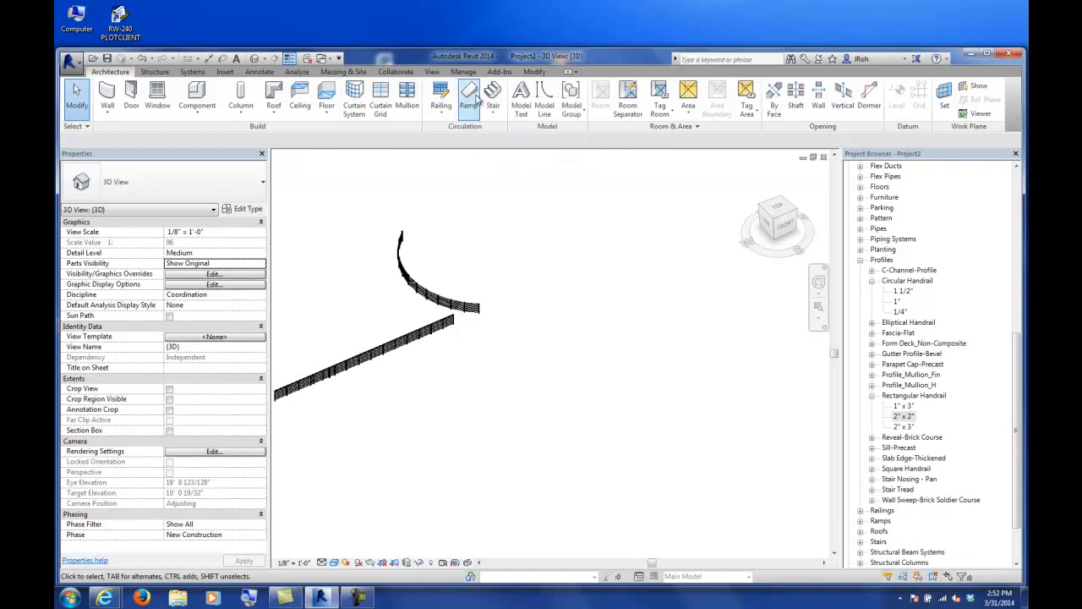
pyautogui.click(440, 115)
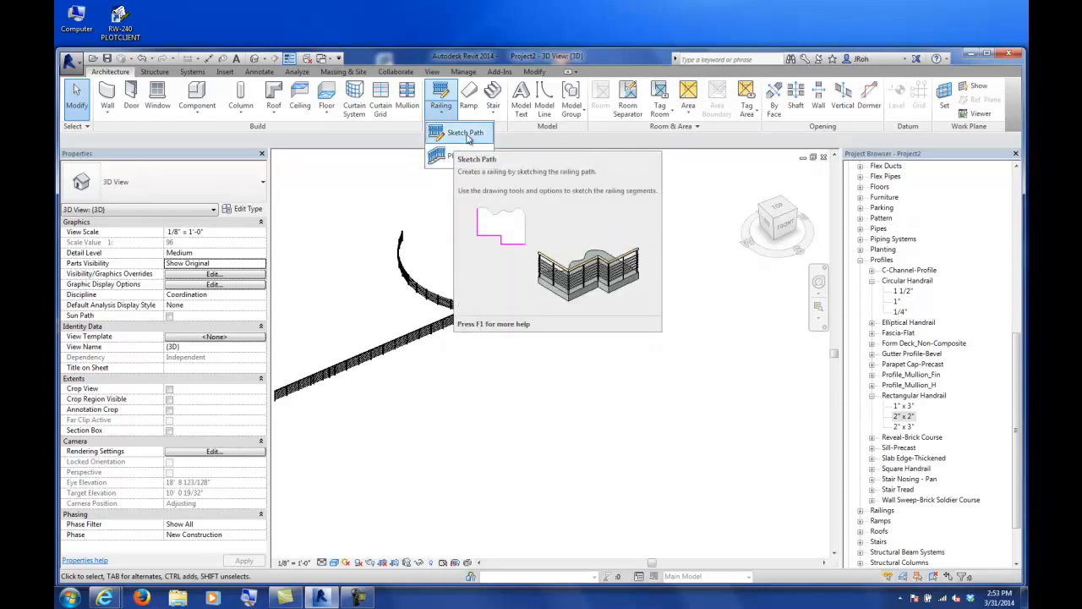
pyautogui.click(461, 133)
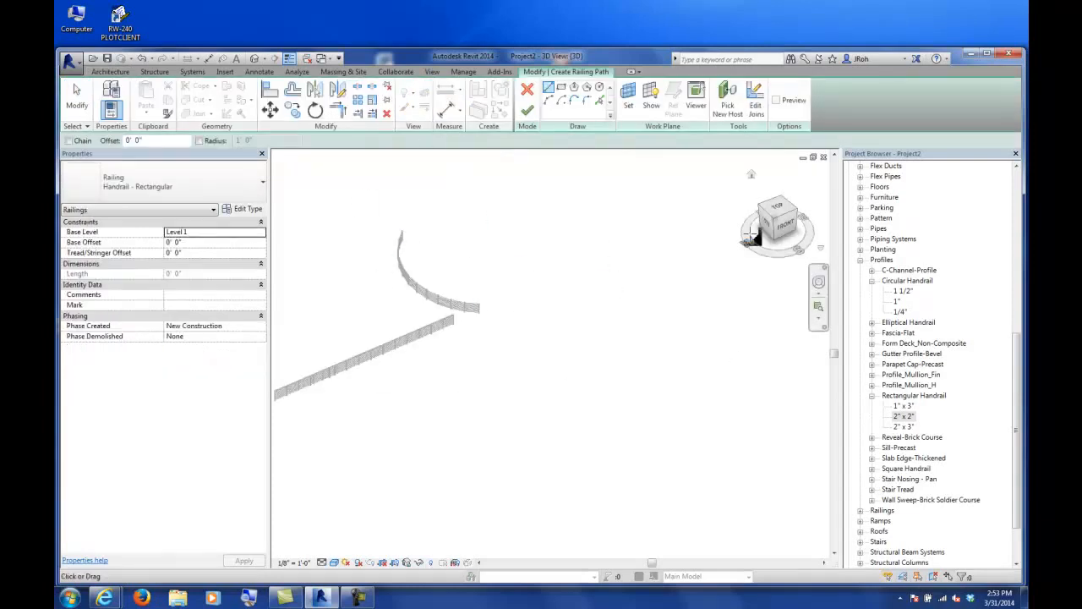
pyautogui.moveTo(1017, 429); pyautogui.dragTo(1018, 269)
pyautogui.doubleClick(891, 187)
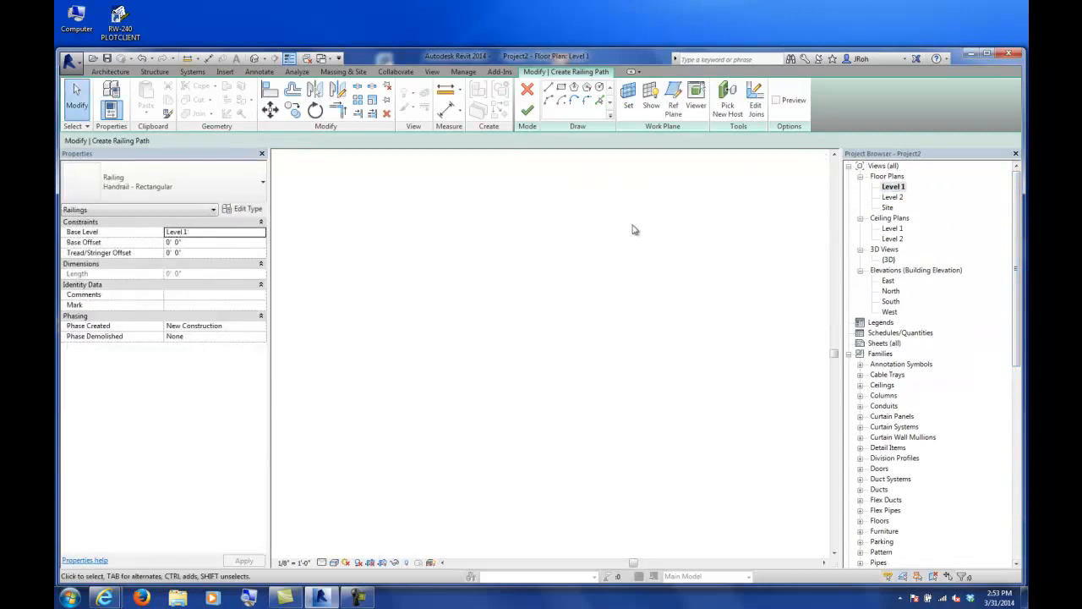
pyautogui.moveTo(637, 276); pyautogui.dragTo(496, 283, button='middle')
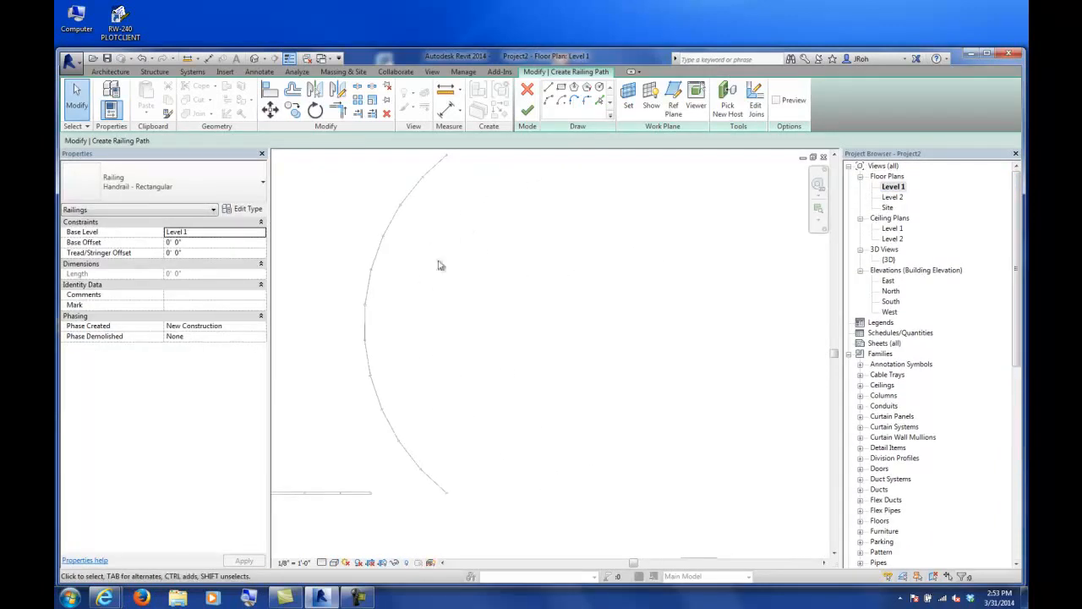
# Switch the railing to the Guardrail - Pipe type and duplicate that type under the name Cable Rail.
pyautogui.click(156, 191)
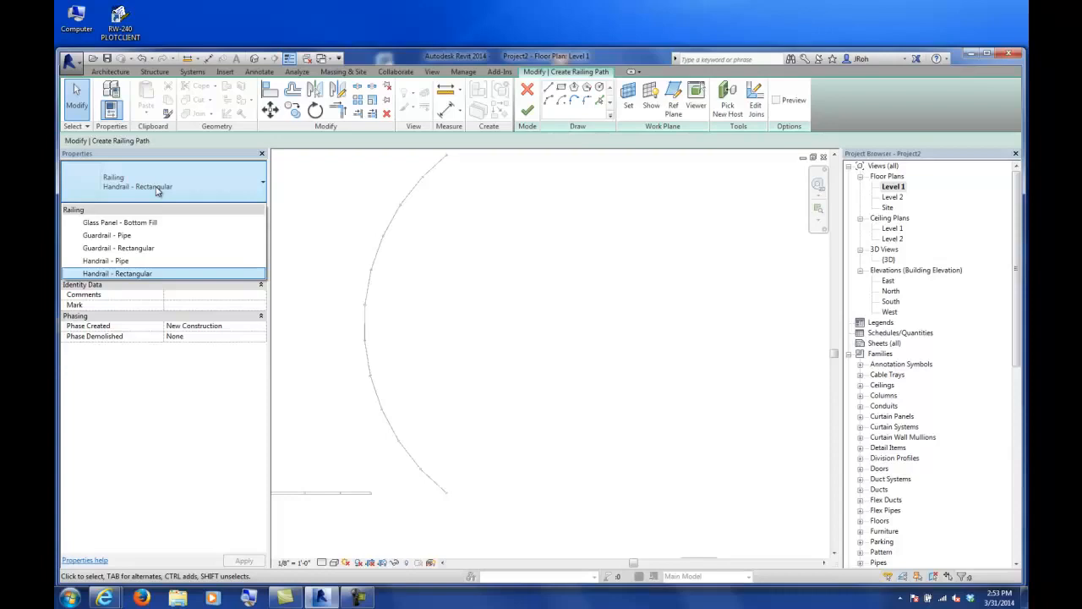
pyautogui.click(107, 236)
pyautogui.click(247, 210)
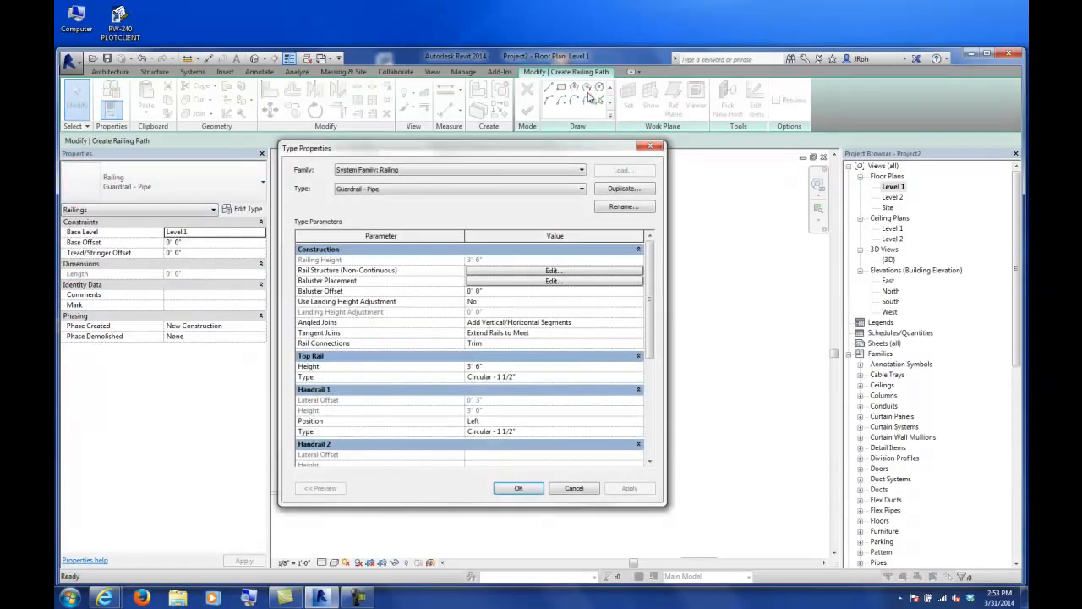
pyautogui.click(620, 189)
pyautogui.write('Cable Rail')
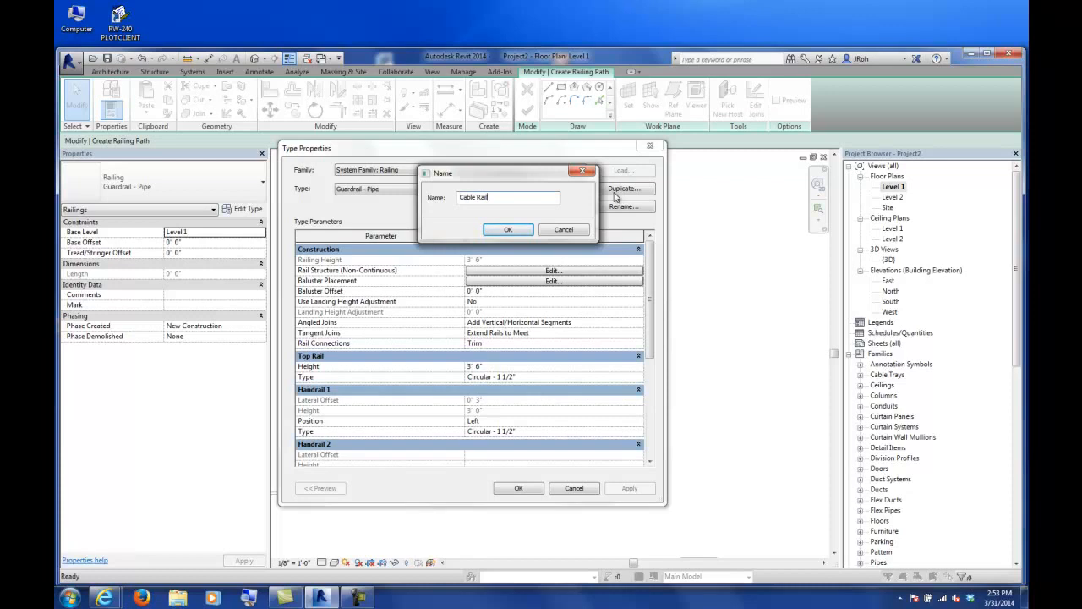
pyautogui.press('Return')
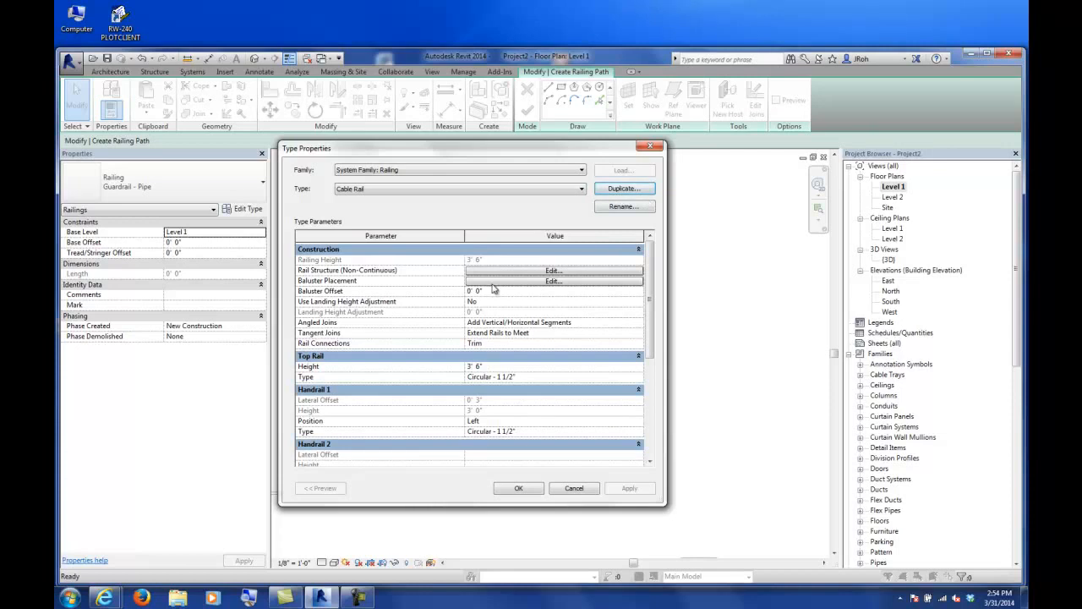
# Enlarge the type properties dialog to show more parameters and choose Circular - 1 1/2" as the top rail type.
pyautogui.moveTo(468, 153); pyautogui.dragTo(474, 90)
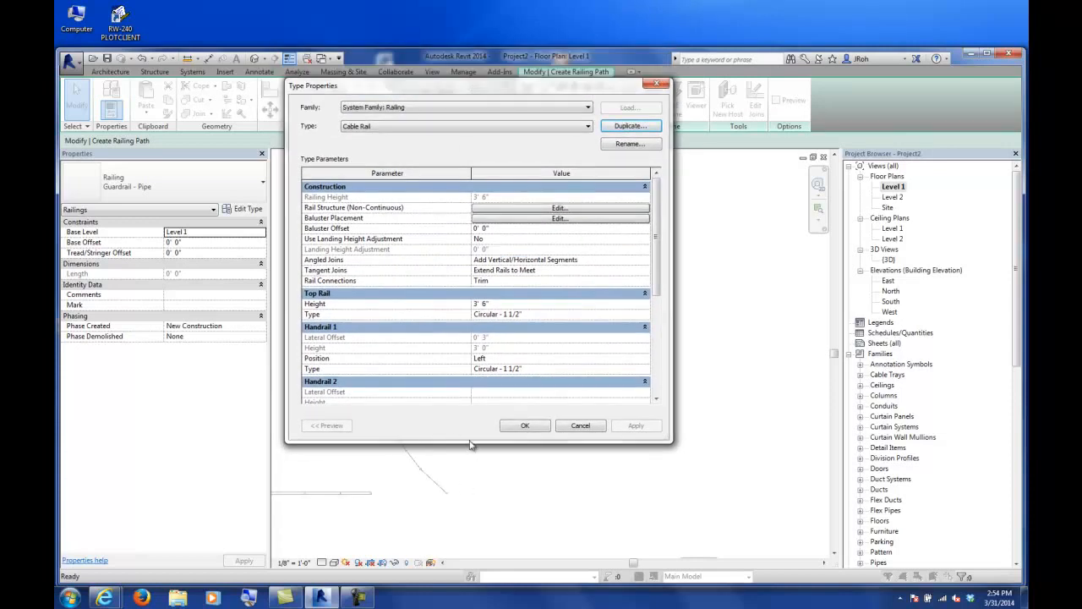
pyautogui.moveTo(470, 444); pyautogui.dragTo(482, 522)
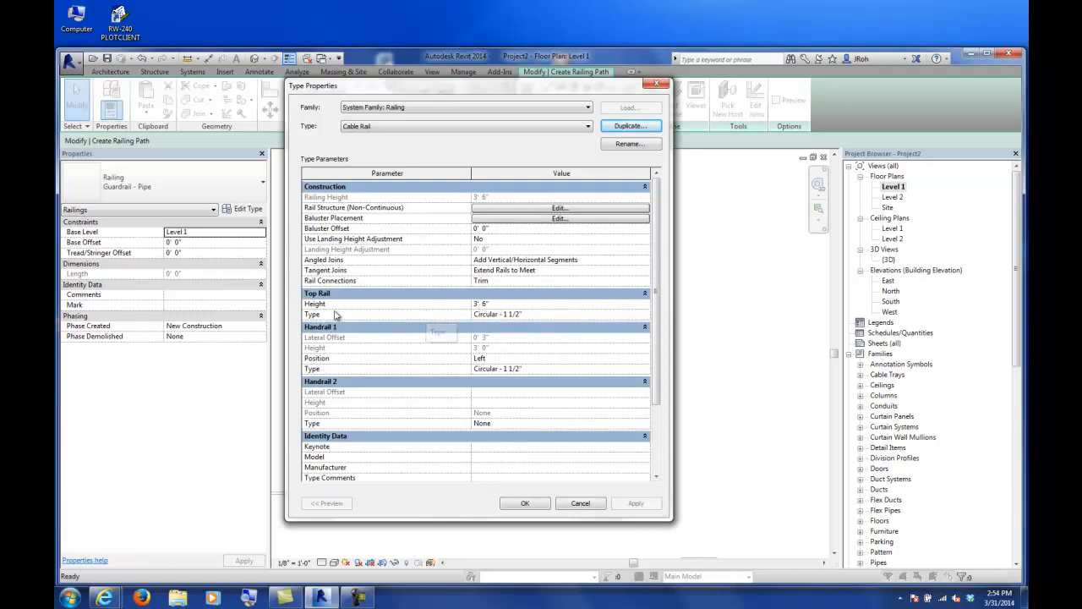
pyautogui.click(583, 318)
pyautogui.click(585, 316)
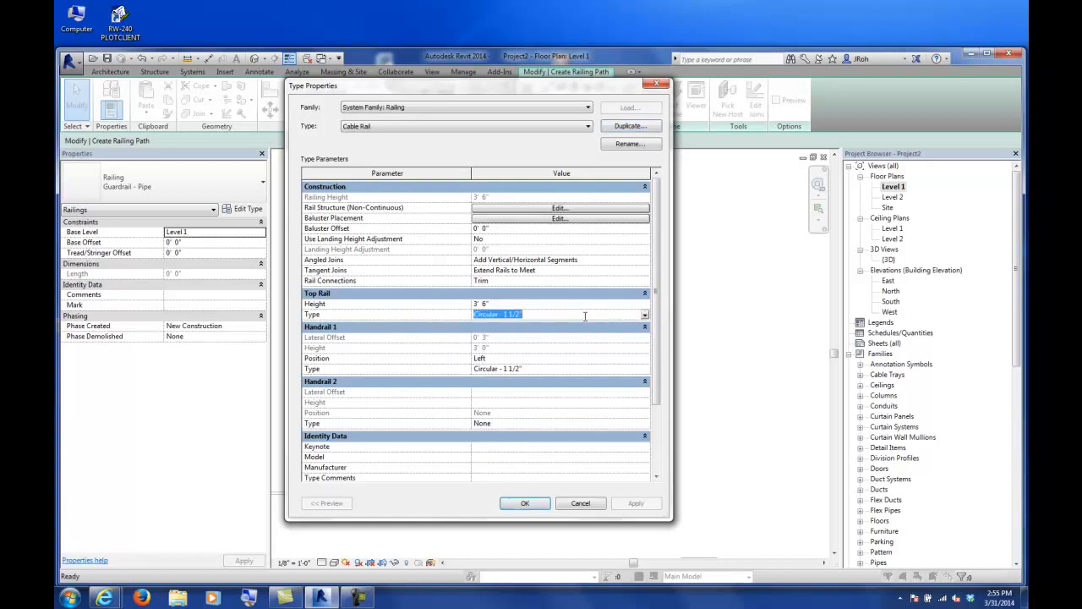
pyautogui.click(645, 315)
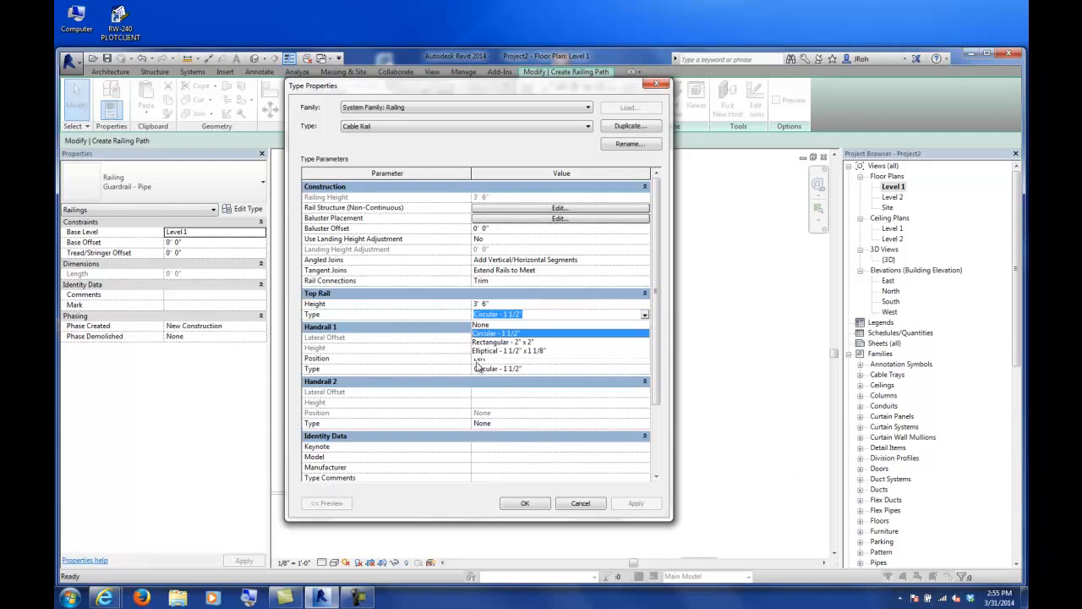
pyautogui.click(523, 333)
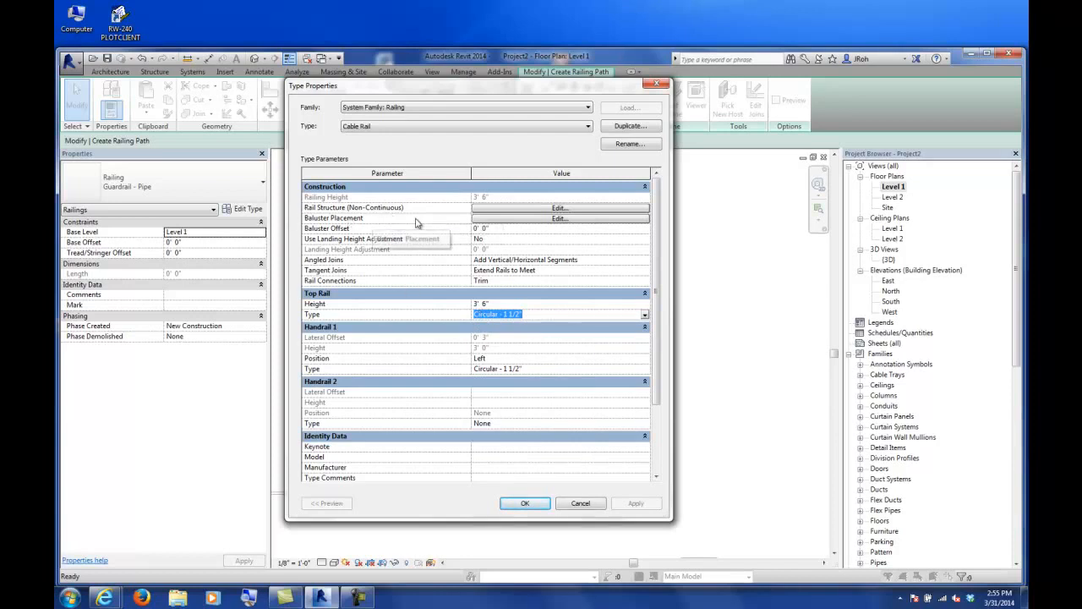
# Open the Cable Rail baluster placement, widen the baluster family column, and choose Top Rail Element as the regular baluster's top.
pyautogui.click(510, 223)
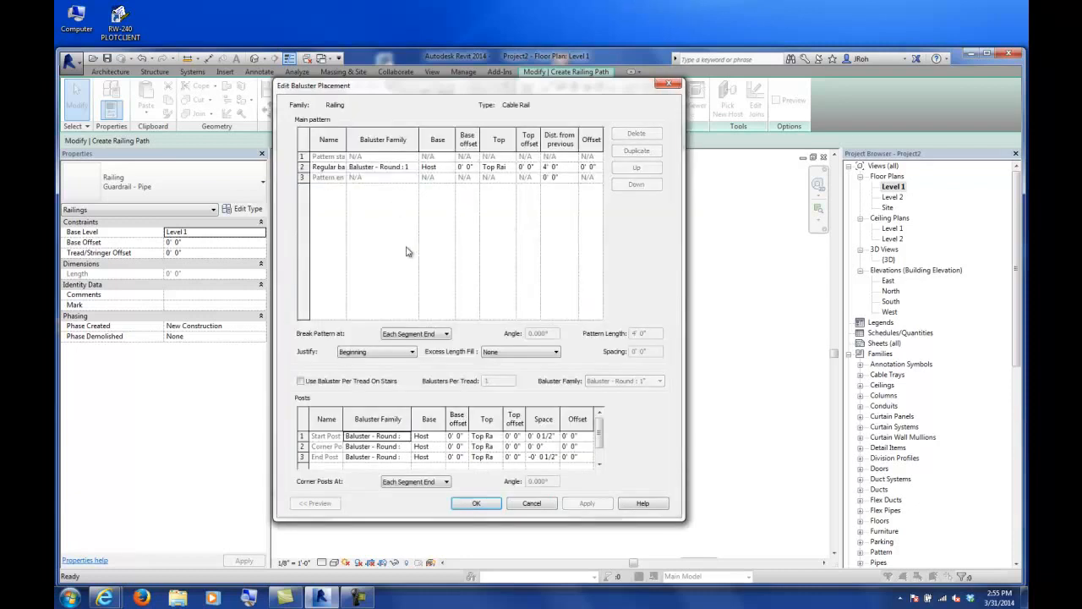
pyautogui.moveTo(418, 140)
pyautogui.mouseDown()
pyautogui.moveTo(460, 140)
pyautogui.moveTo(434, 139)
pyautogui.mouseUp()
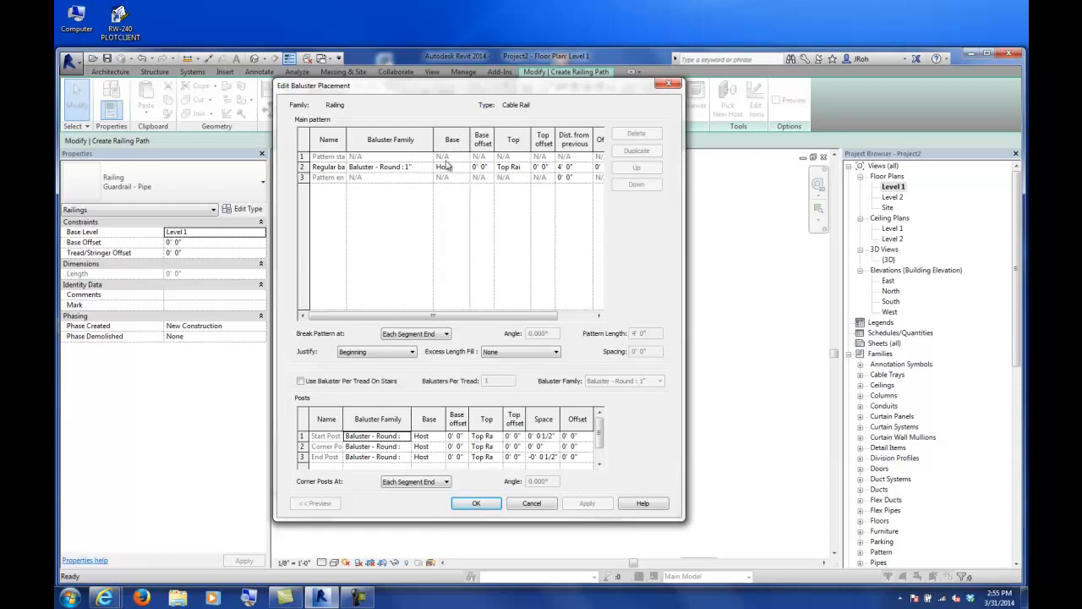
pyautogui.click(525, 167)
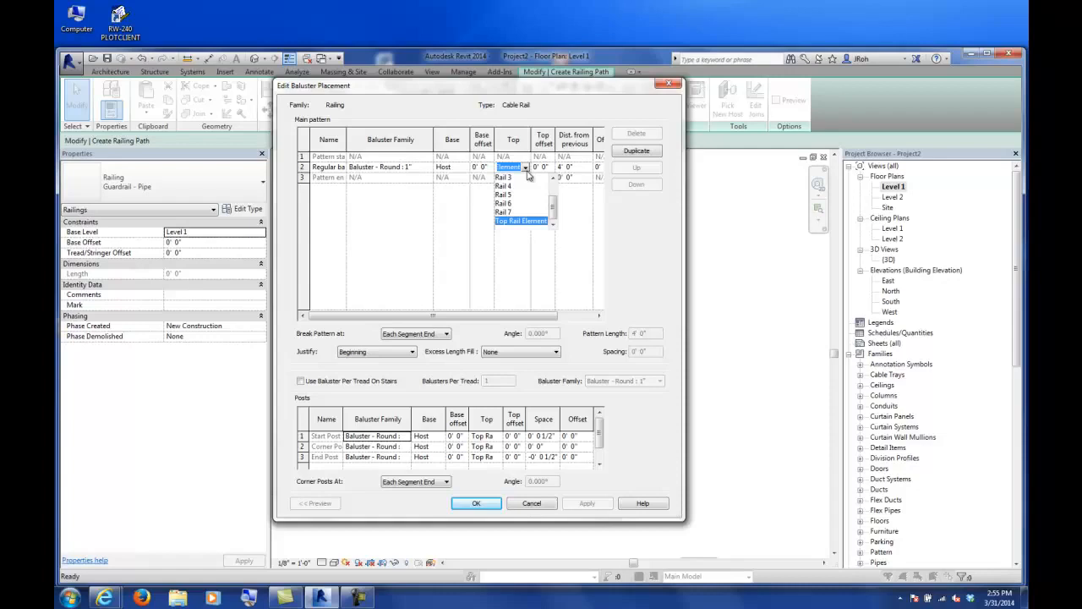
pyautogui.click(516, 221)
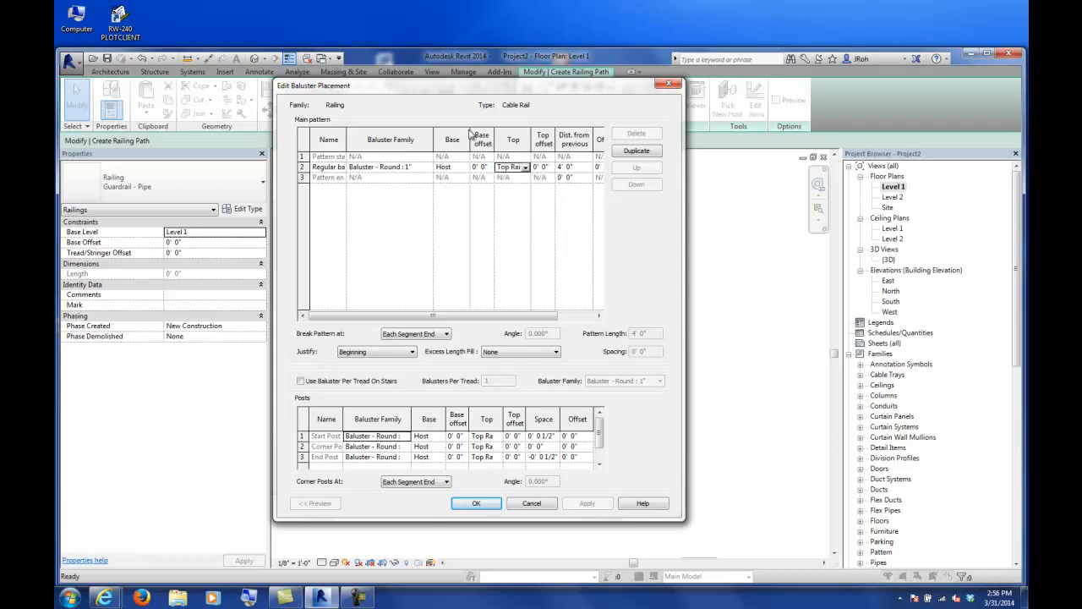
# Duplicate the regular baluster row in the main pattern.
pyautogui.click(575, 167)
pyautogui.click(302, 177)
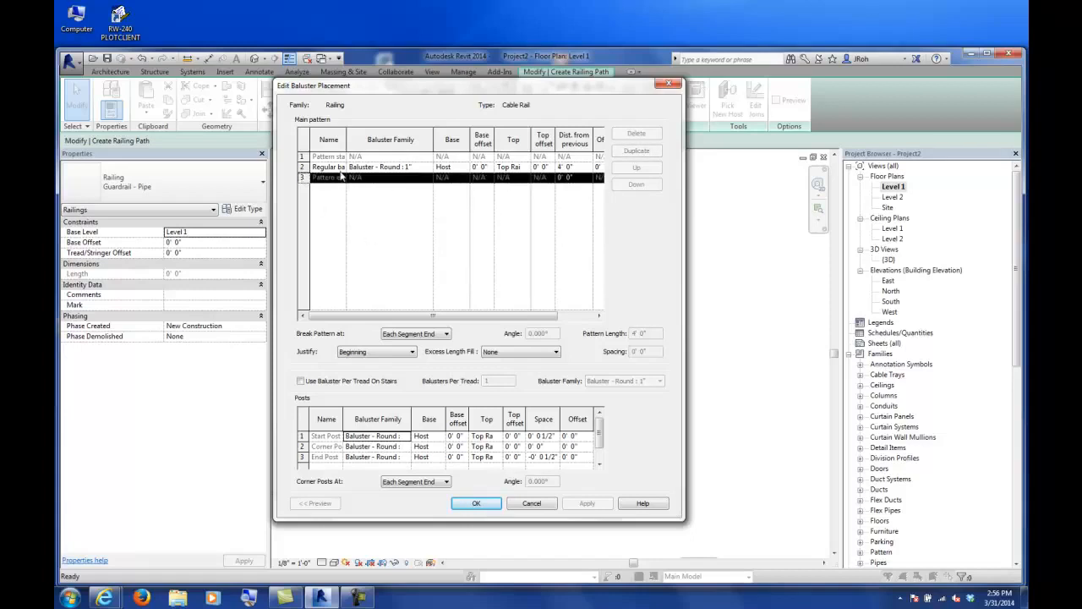
pyautogui.click(305, 167)
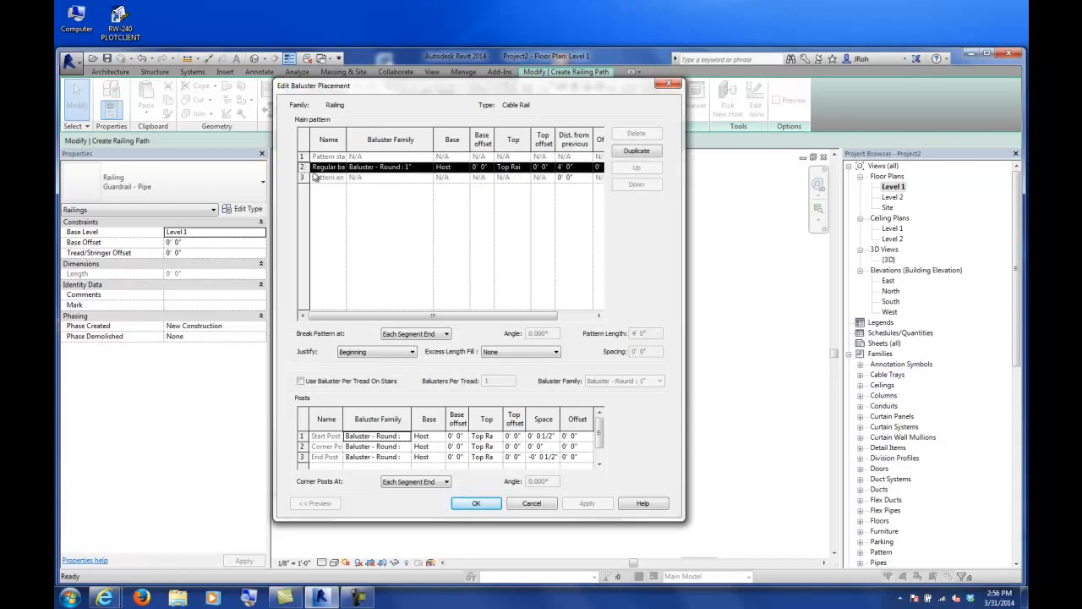
pyautogui.click(635, 150)
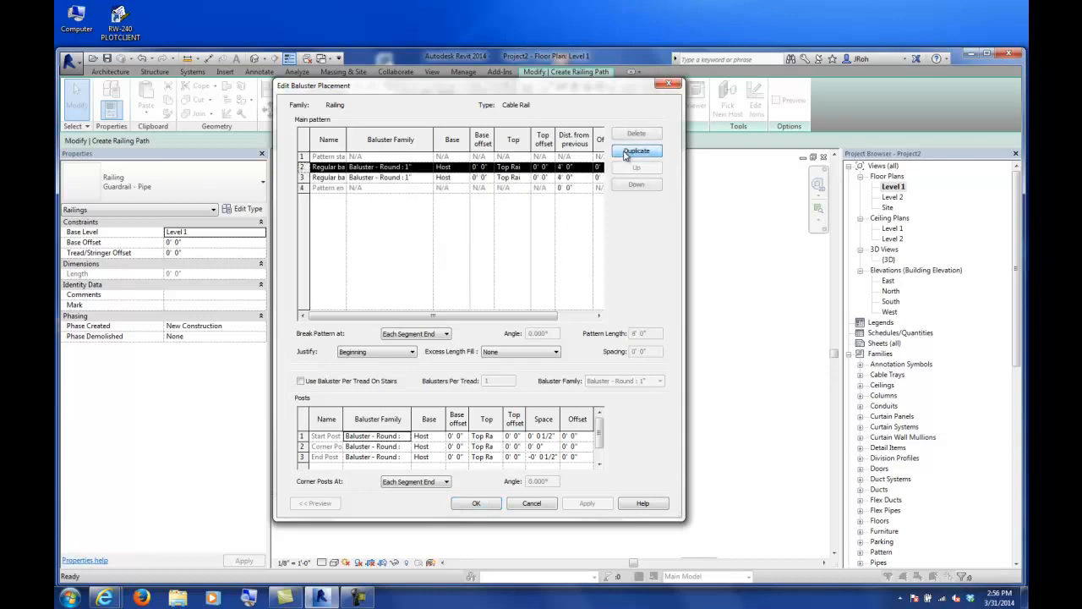
# Set the first regular baluster's family to Baluster - Square : 1 1/2" and the second one's to Baluster - Square : 1".
pyautogui.click(407, 178)
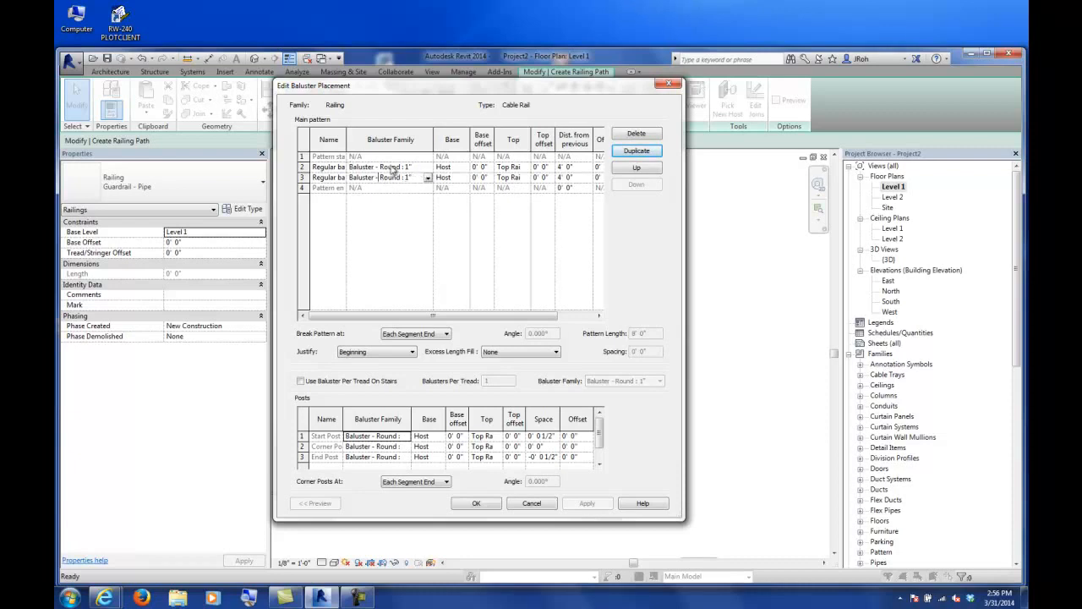
pyautogui.click(425, 169)
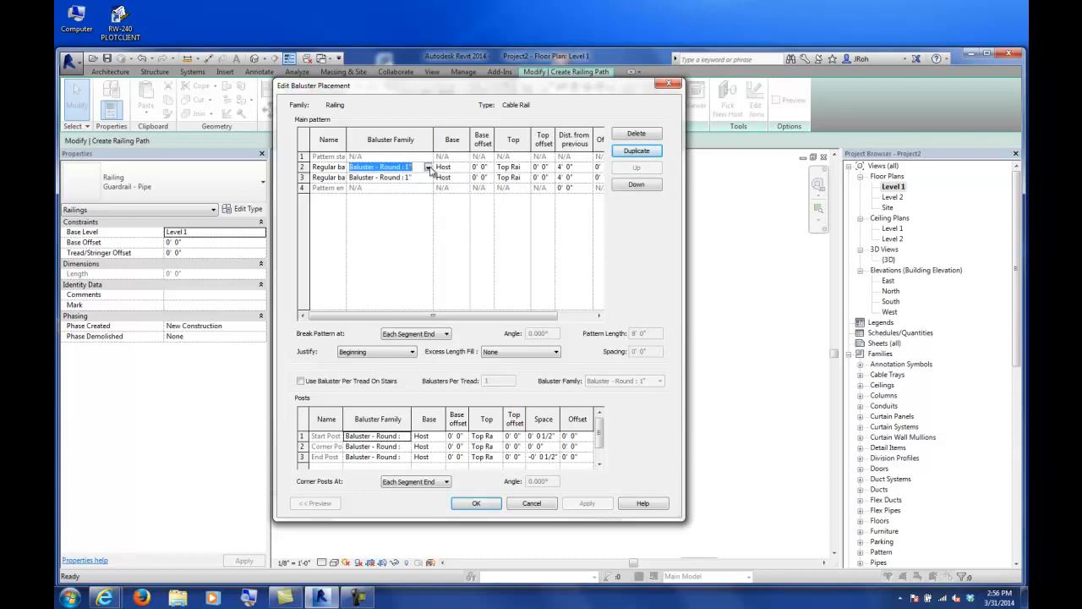
pyautogui.click(428, 169)
pyautogui.moveTo(468, 202); pyautogui.dragTo(468, 212)
pyautogui.click(418, 212)
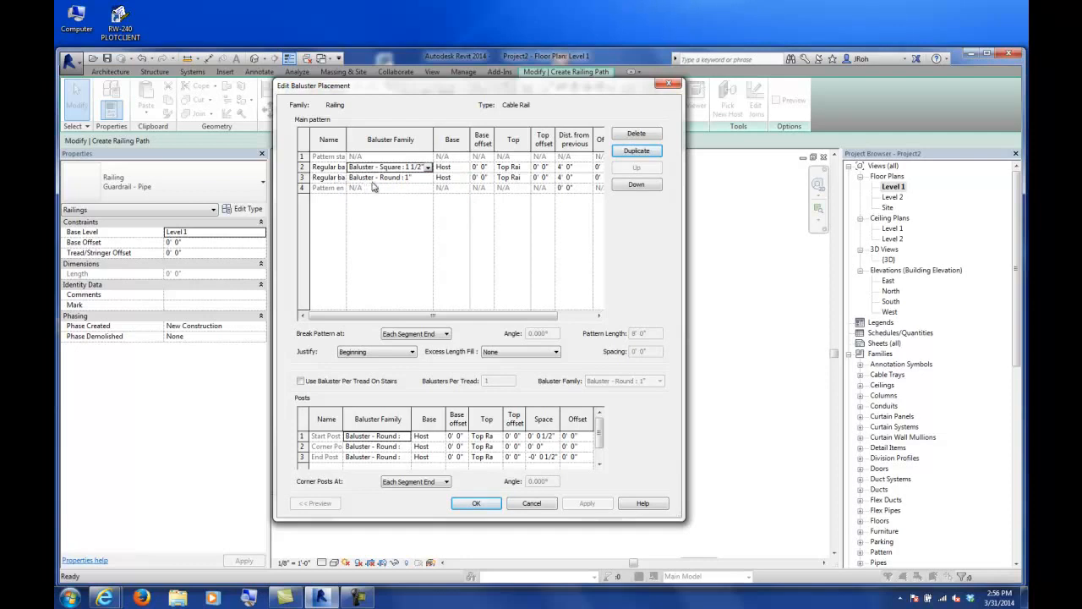
pyautogui.click(428, 178)
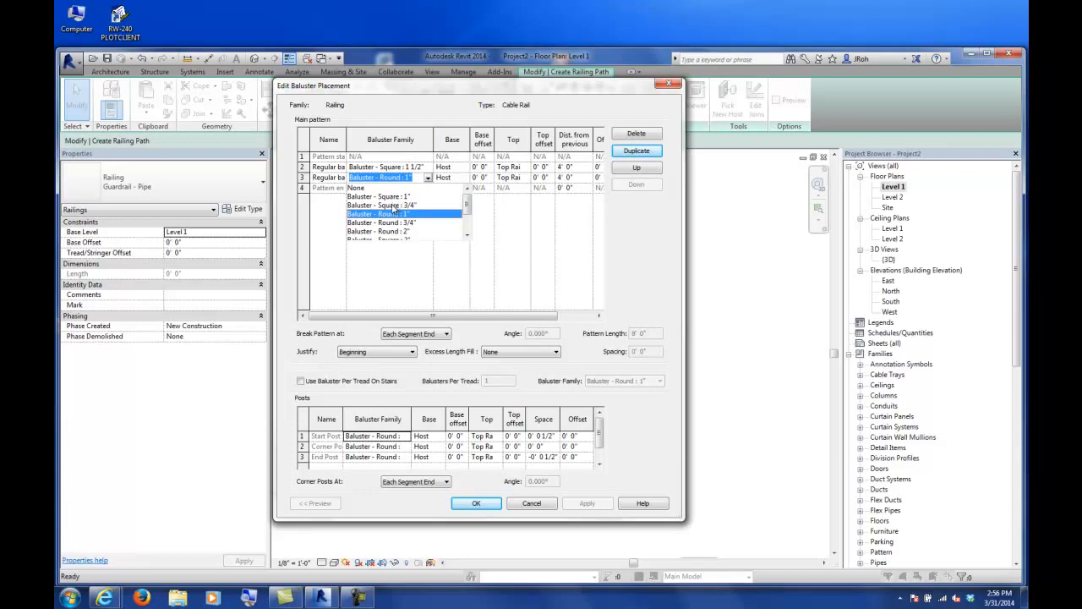
pyautogui.click(393, 197)
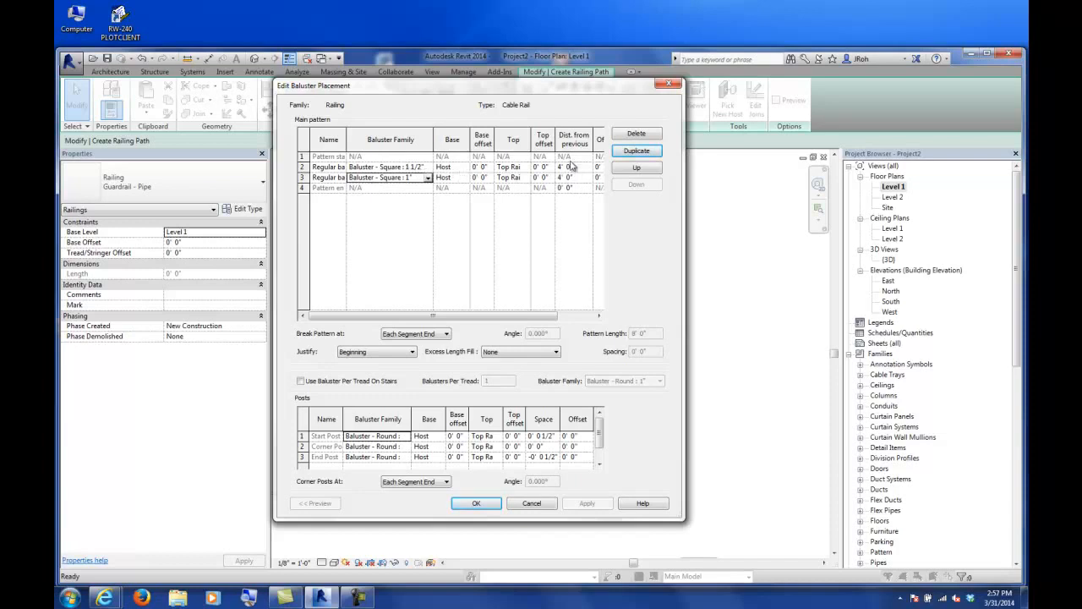
# Set the 1" square baluster's distance from the previous one to 2' and check the pattern break options.
pyautogui.click(578, 176)
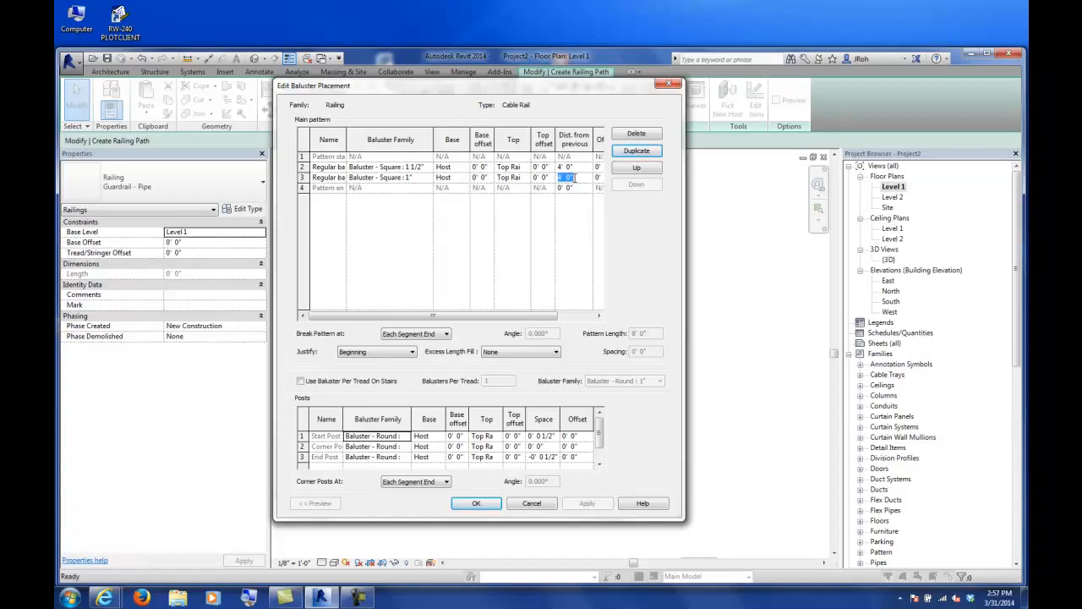
pyautogui.write('2')
pyautogui.click(575, 168)
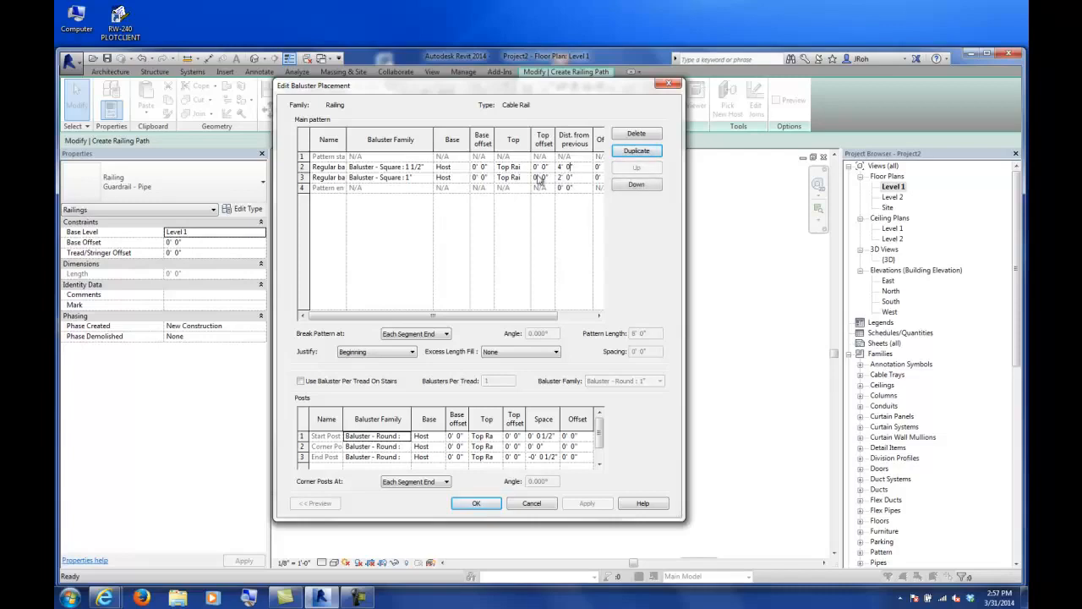
pyautogui.click(571, 173)
pyautogui.click(424, 340)
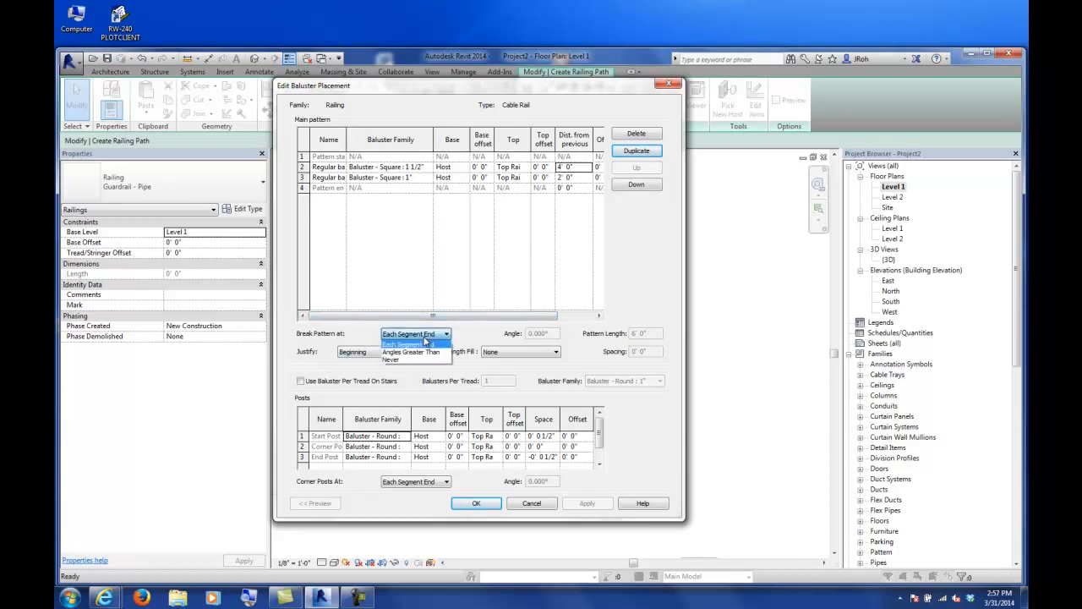
pyautogui.click(469, 339)
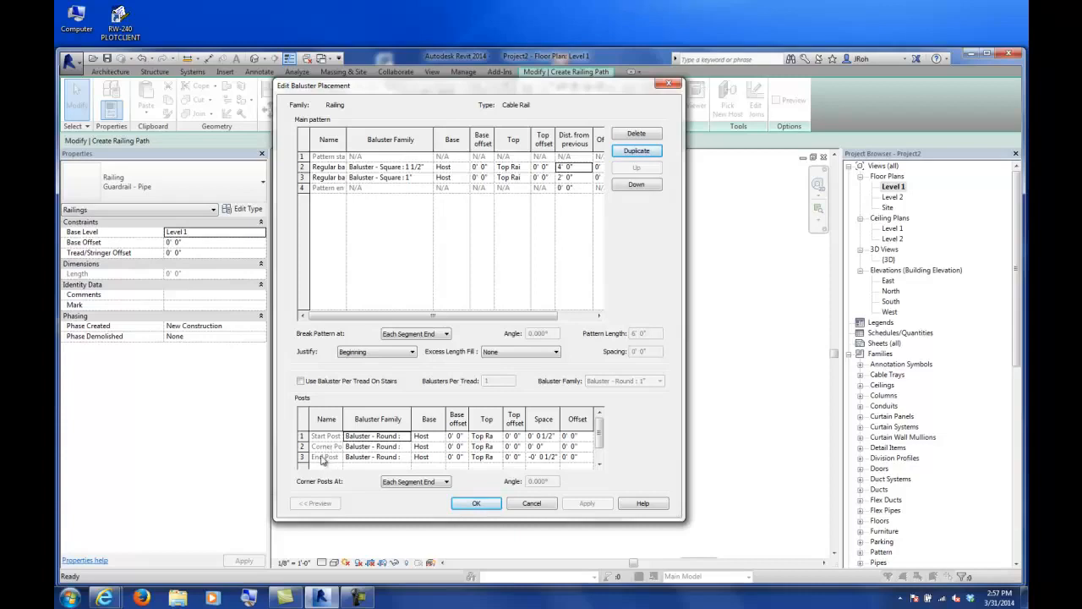
# Set the start post's baluster family to Baluster - Square : 1 1/2".
pyautogui.click(407, 440)
pyautogui.click(407, 438)
pyautogui.scroll(-2, 465, 478)
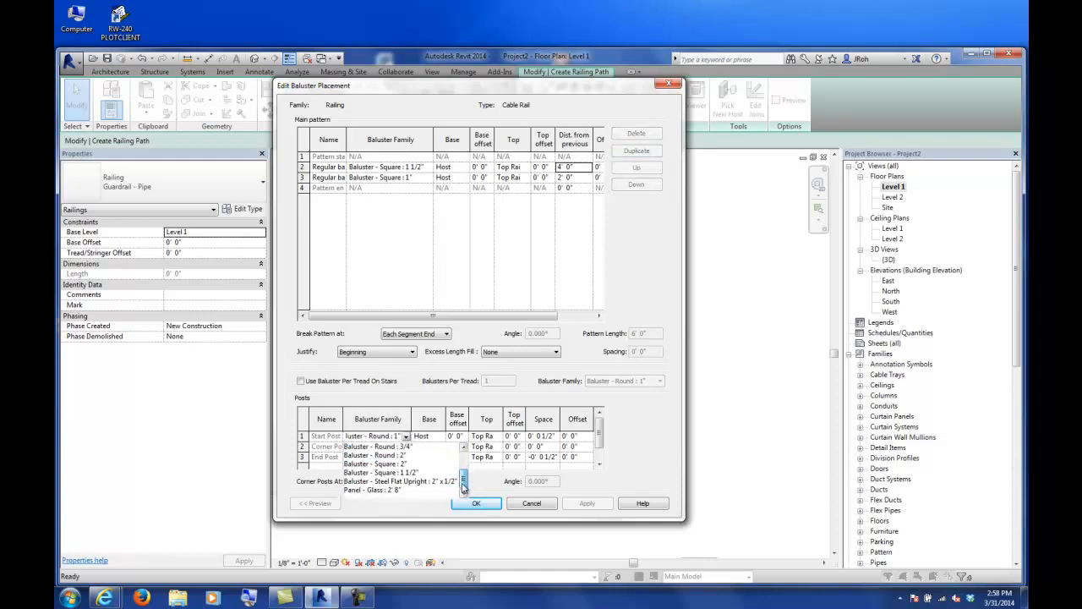
pyautogui.scroll(-1, 465, 479)
pyautogui.moveTo(463, 481); pyautogui.dragTo(468, 464)
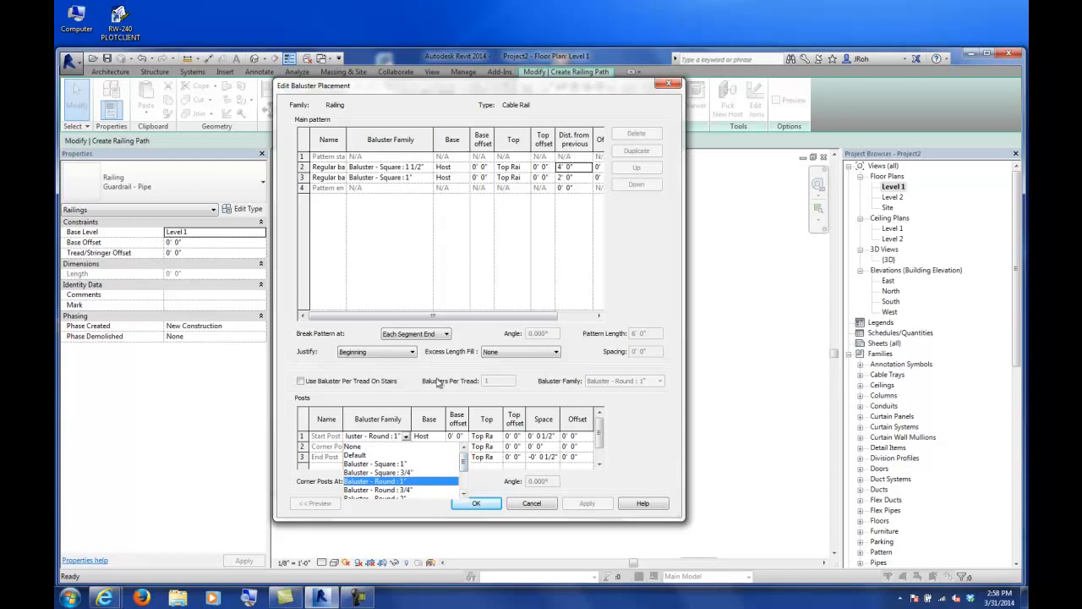
pyautogui.moveTo(465, 464); pyautogui.dragTo(466, 482)
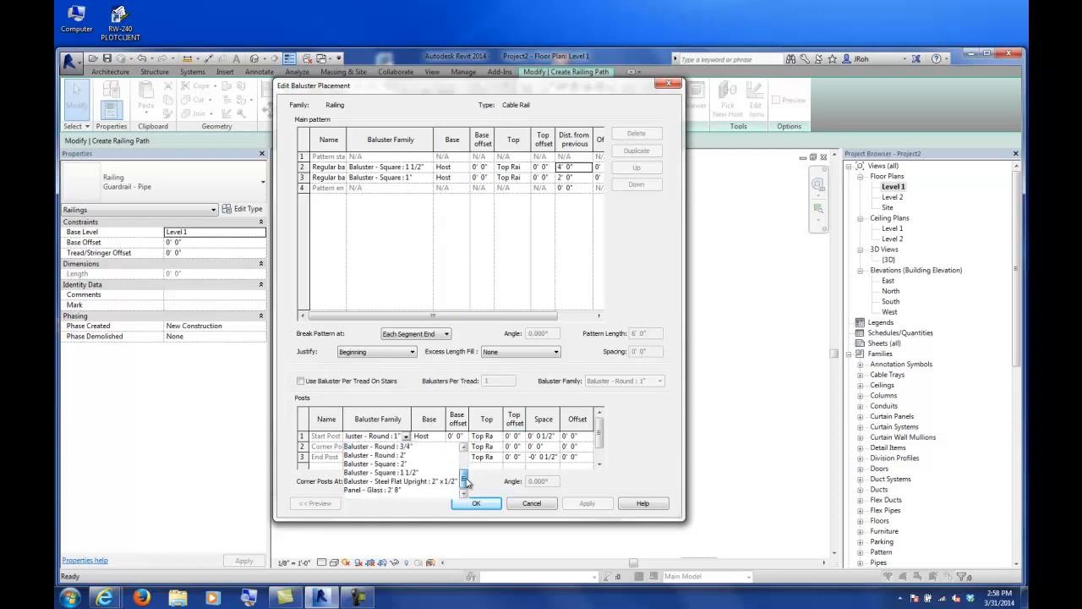
pyautogui.click(413, 472)
# Set the corner post's baluster family to Baluster - Square : 1 1/2", correcting any wrong size picked along the way.
pyautogui.click(406, 446)
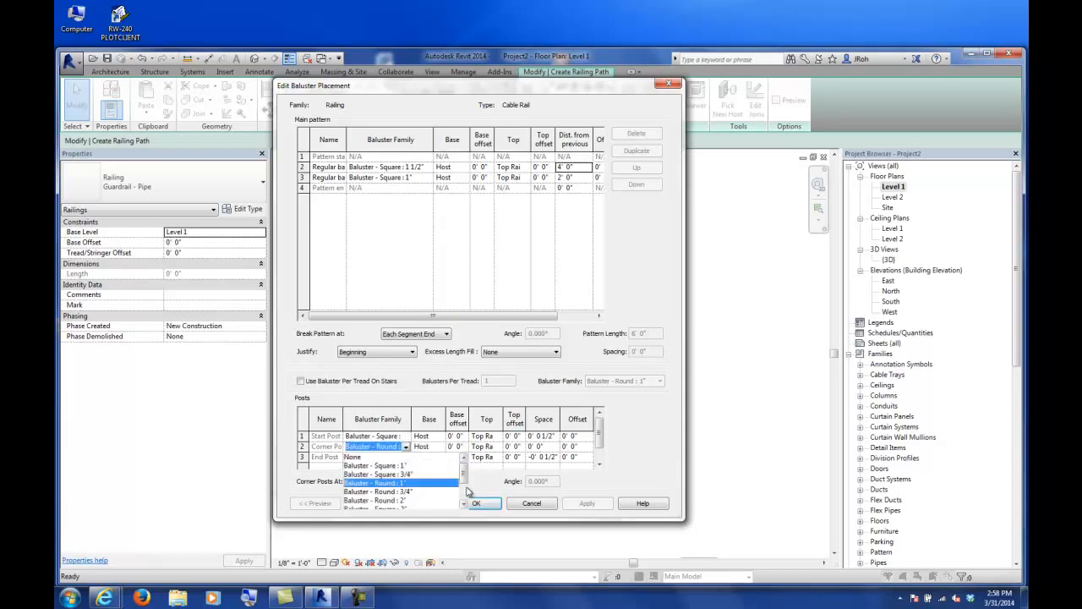
pyautogui.moveTo(465, 468); pyautogui.dragTo(464, 488)
pyautogui.click(400, 476)
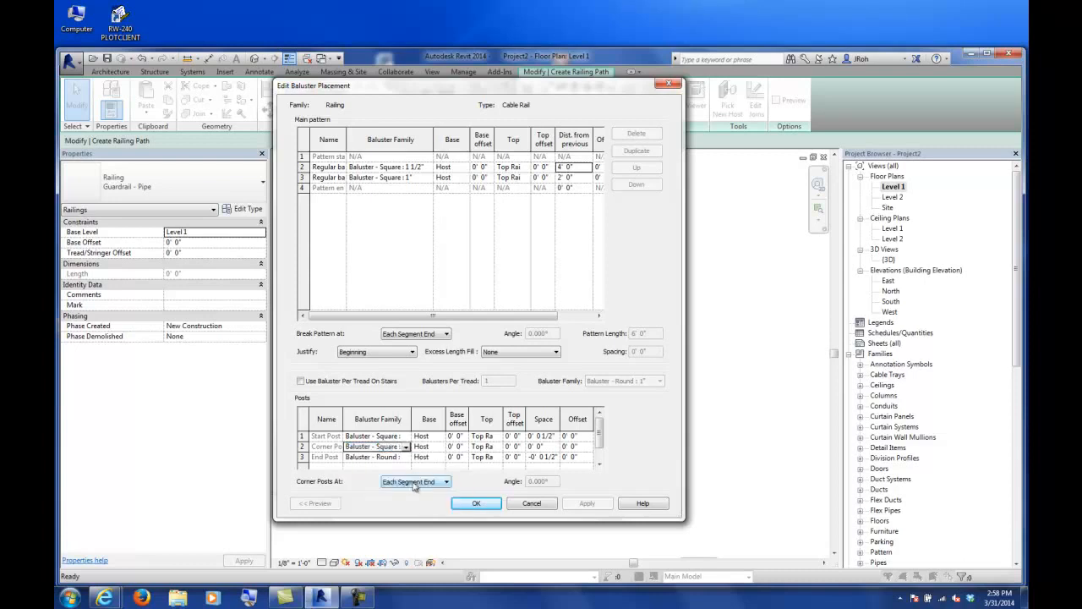
pyautogui.click(406, 446)
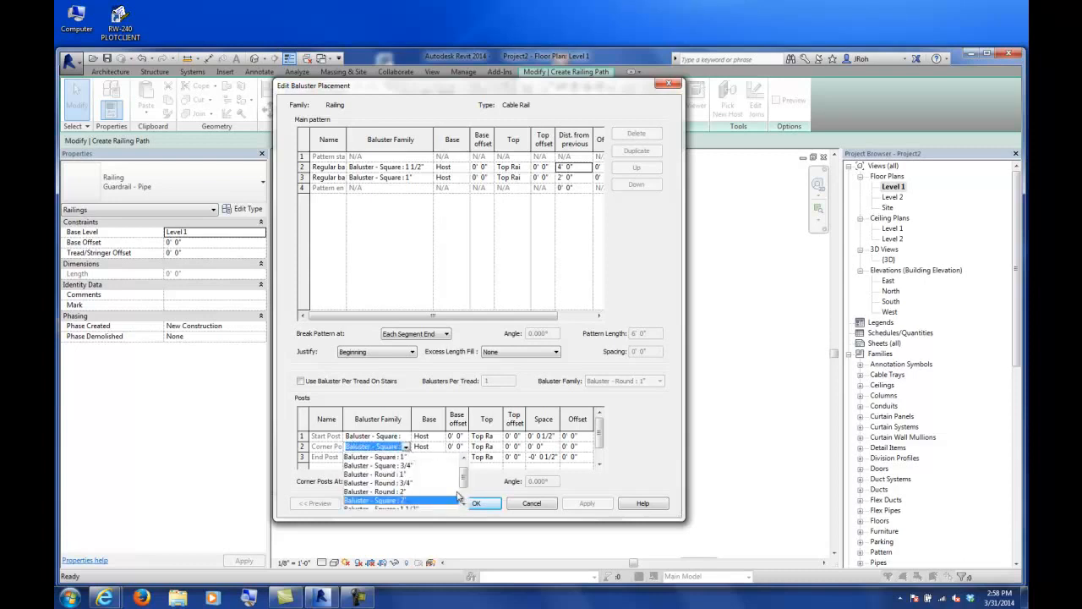
pyautogui.moveTo(464, 482); pyautogui.dragTo(465, 494)
pyautogui.click(412, 484)
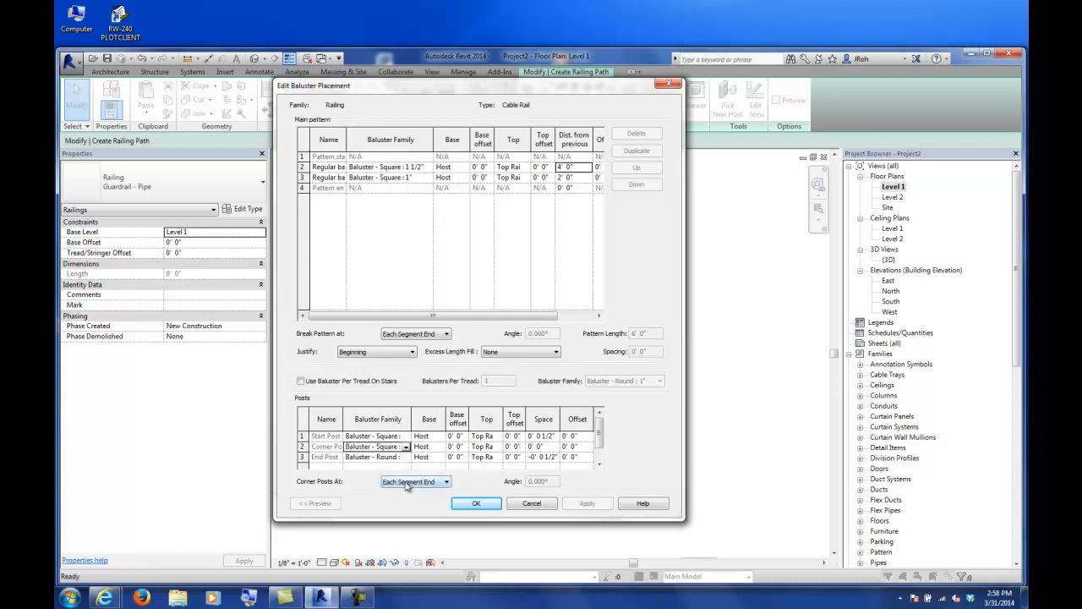
# Set the end post's baluster family to Baluster - Square : 1 1/2".
pyautogui.click(406, 457)
pyautogui.moveTo(466, 490); pyautogui.dragTo(466, 502)
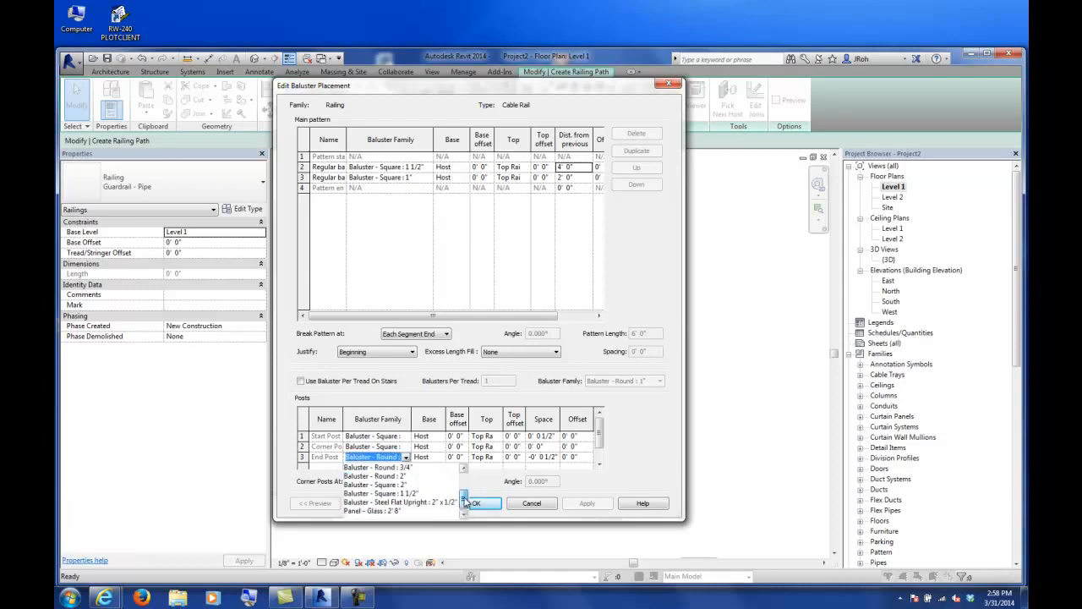
pyautogui.click(403, 494)
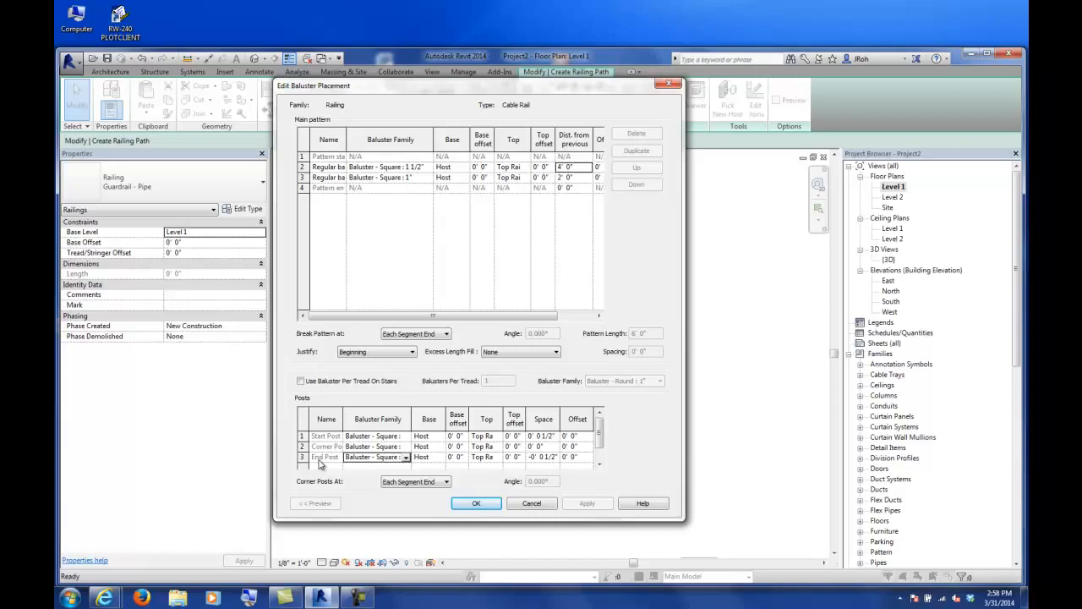
# Keep the corner posts at each segment end and accept the baluster placement.
pyautogui.click(413, 482)
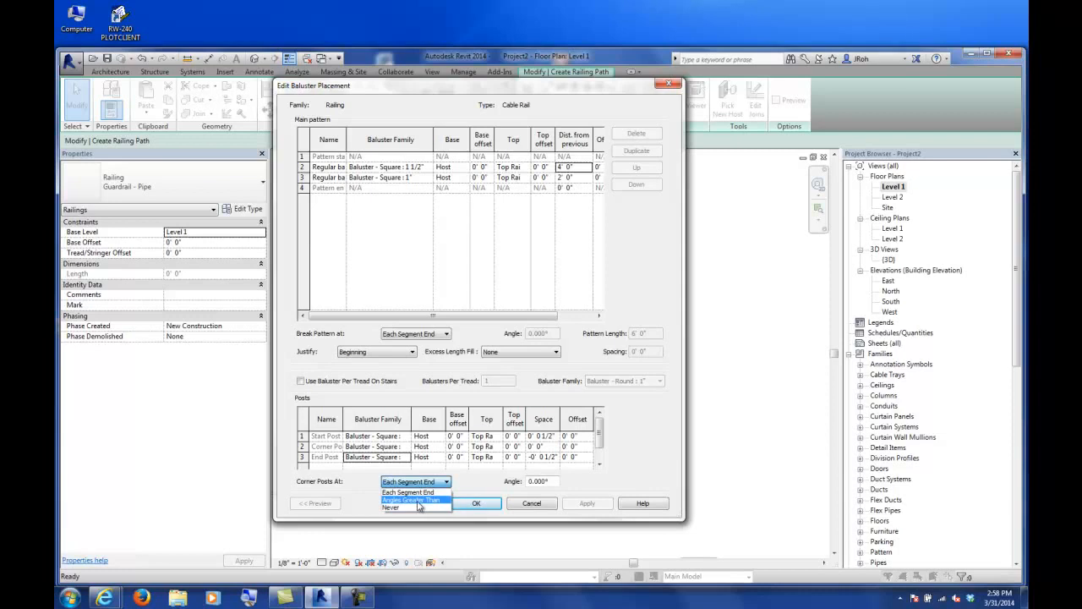
pyautogui.click(409, 493)
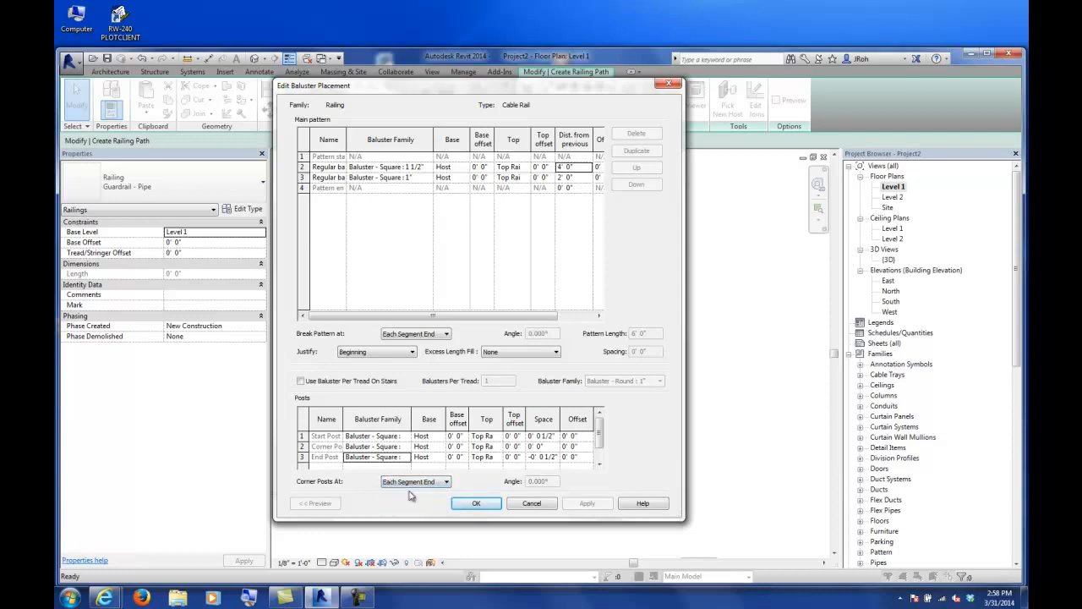
pyautogui.click(472, 504)
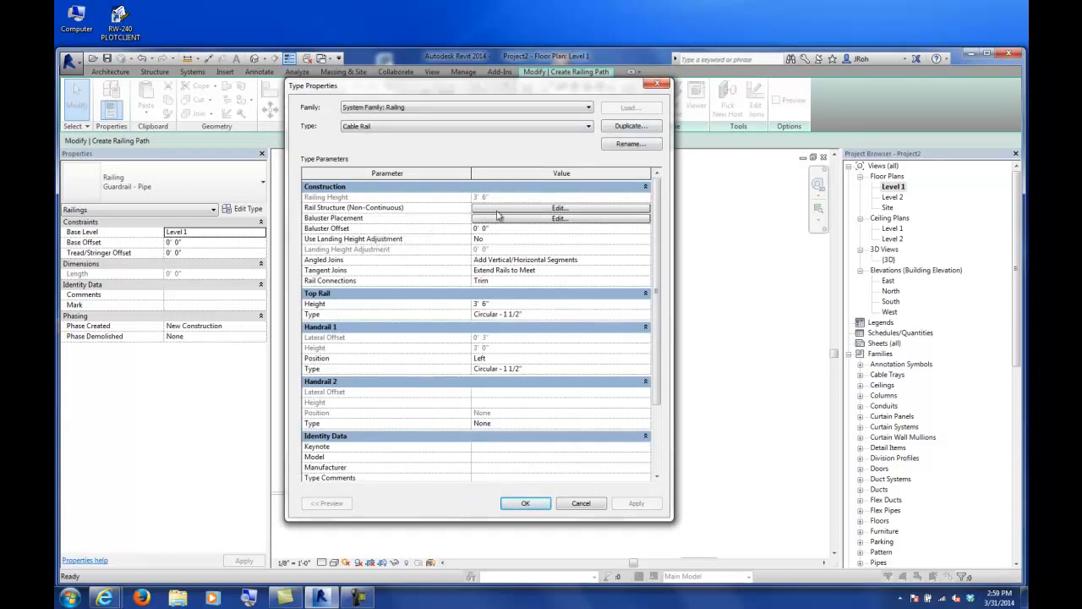
# Delete Rail 2 through Rail 7 from the Cable Rail type's non-continuous rail structure, keeping only Rail 1.
pyautogui.click(501, 208)
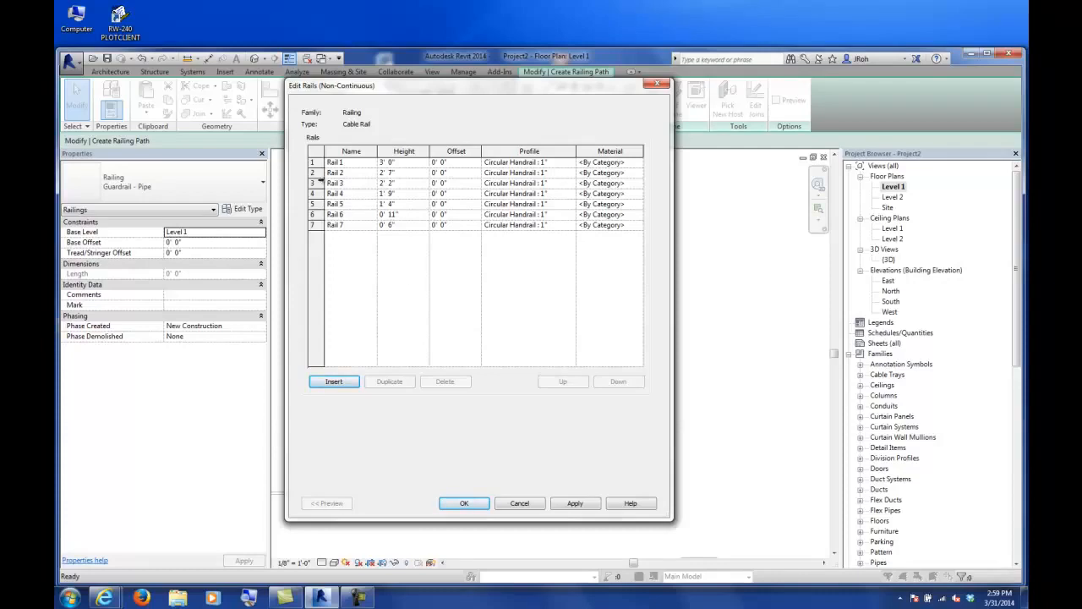
pyautogui.click(314, 172)
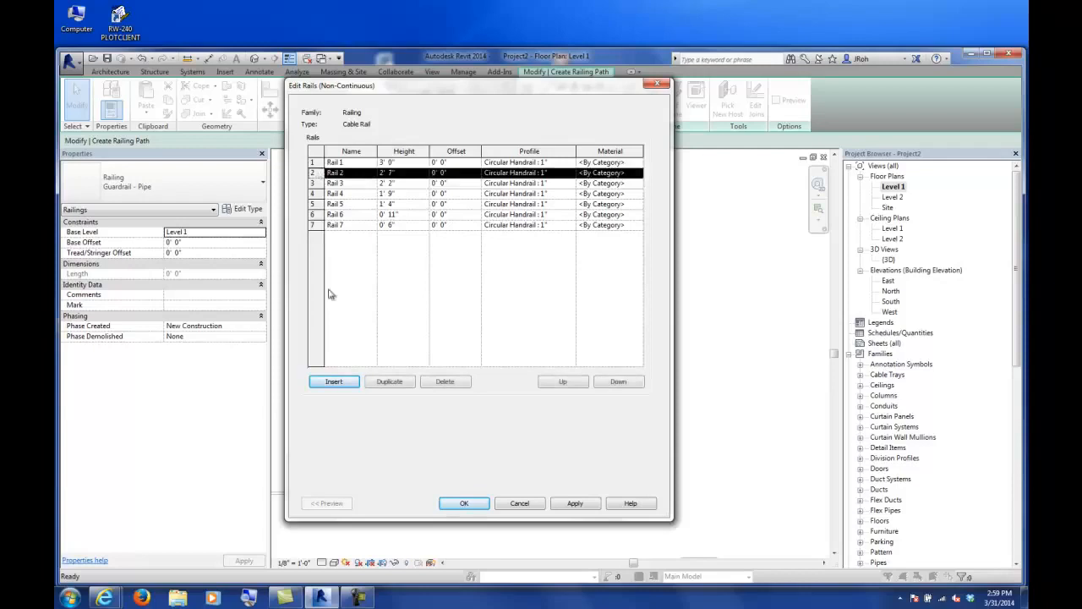
pyautogui.click(441, 383)
pyautogui.click(441, 387)
pyautogui.click(441, 387)
pyautogui.click(440, 388)
pyautogui.click(439, 387)
pyautogui.click(439, 387)
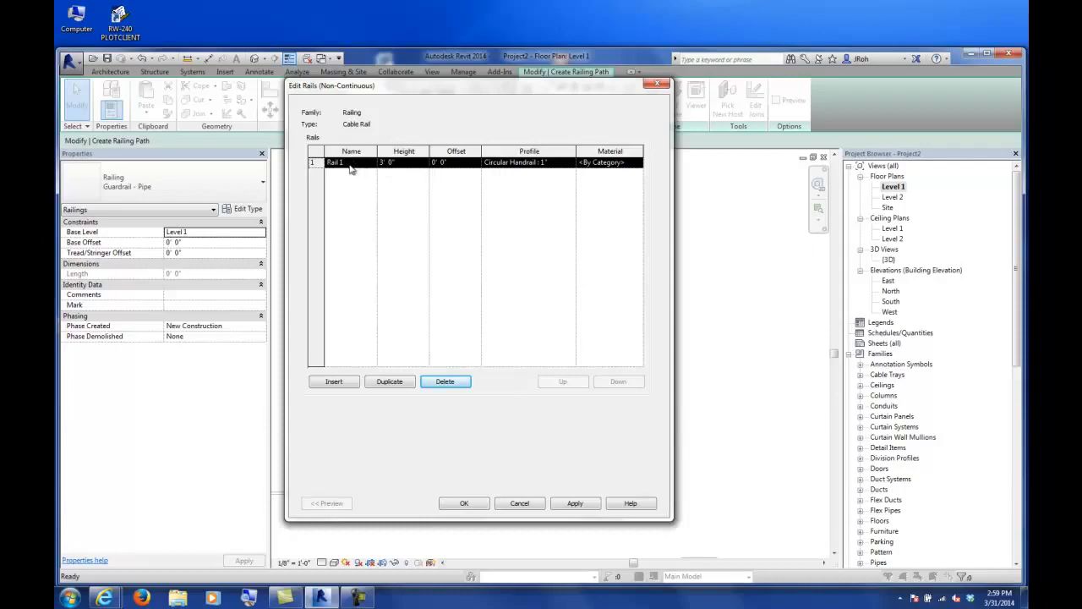
# Set Rail 1's height to 0' 2" and its profile to Circular Handrail : 1/4".
pyautogui.click(419, 163)
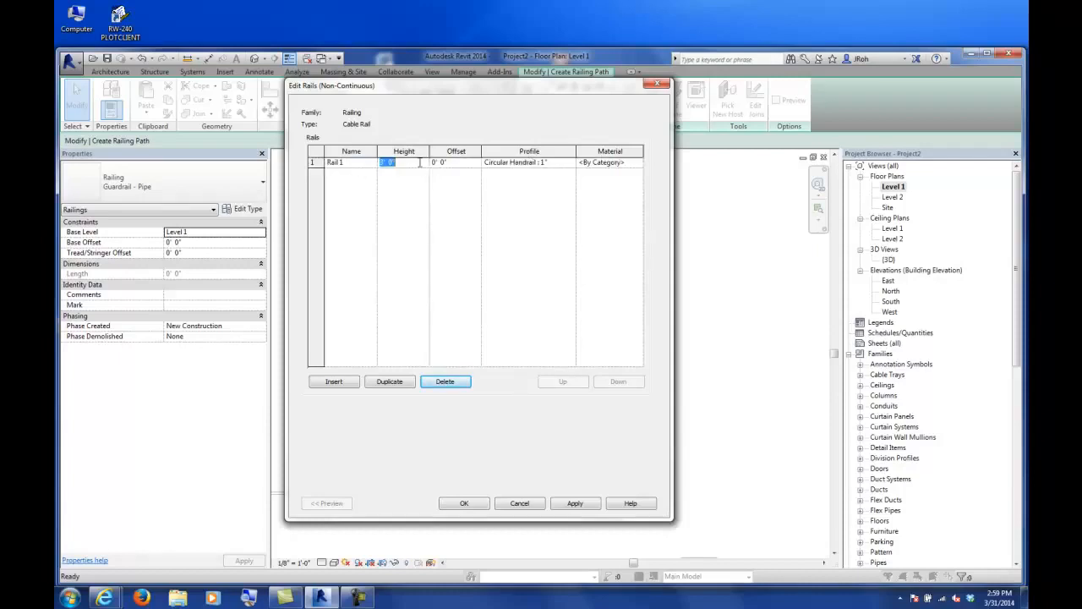
pyautogui.write('4')
pyautogui.press('Tab')
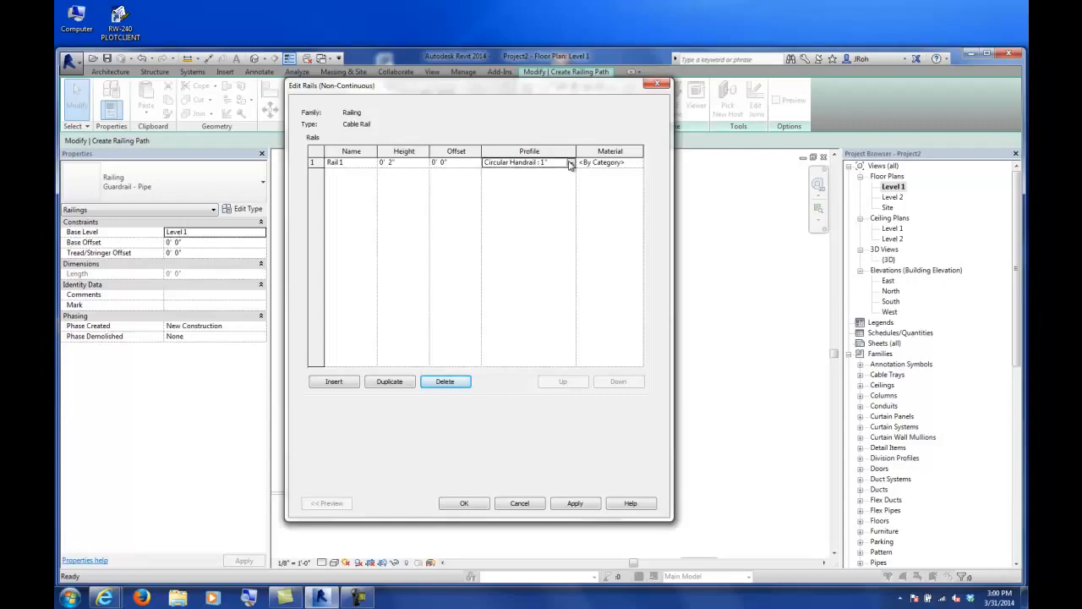
pyautogui.click(570, 162)
pyautogui.scroll(2, 590, 186)
pyautogui.moveTo(590, 184); pyautogui.dragTo(592, 195)
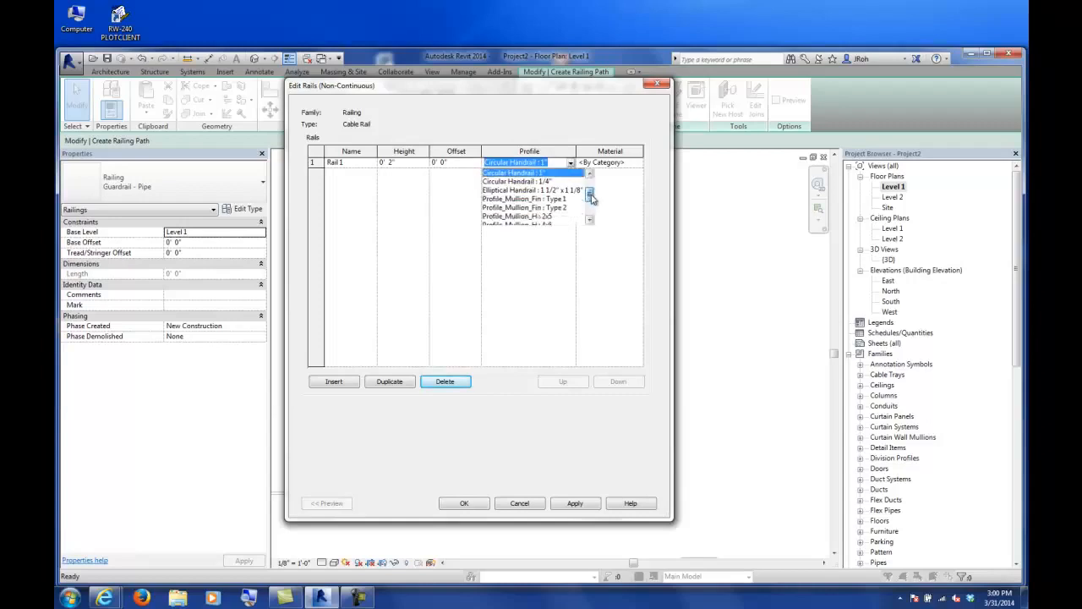
pyautogui.click(524, 183)
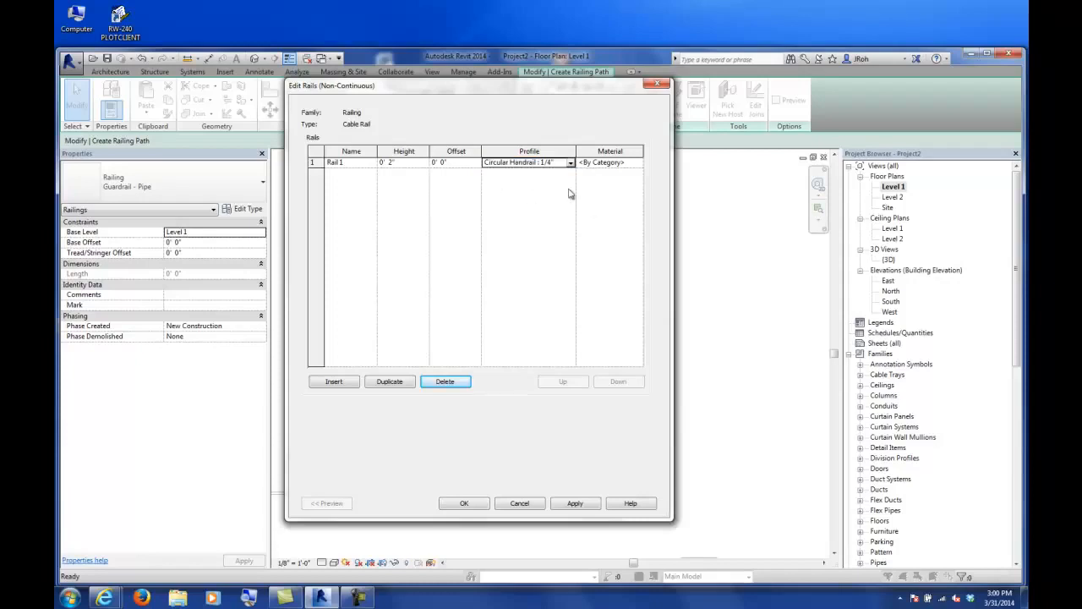
# Assign the Aluminum material to Rail 1.
pyautogui.click(636, 165)
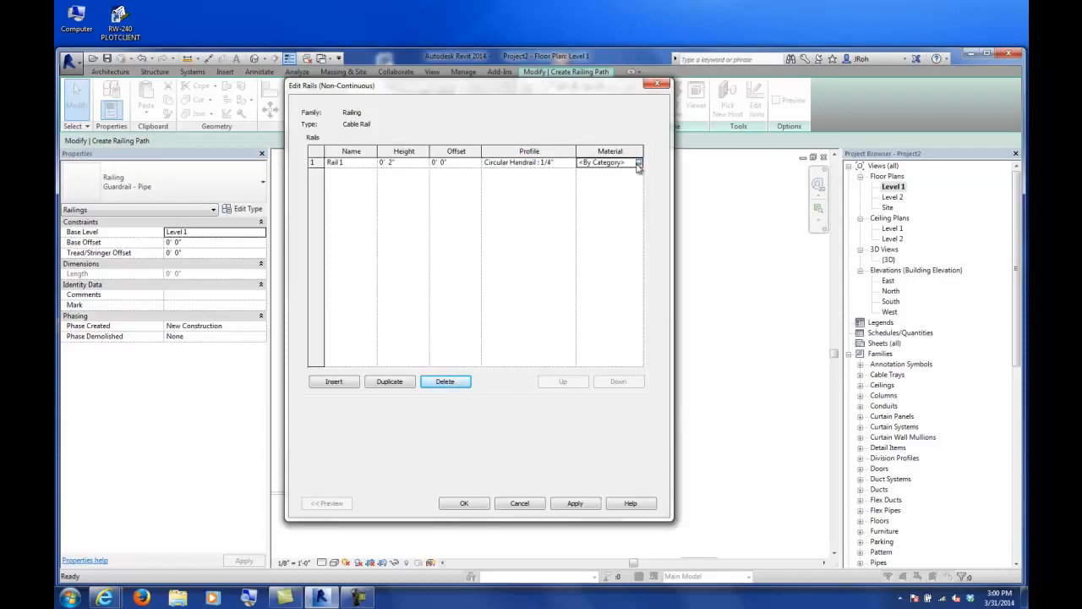
pyautogui.click(638, 162)
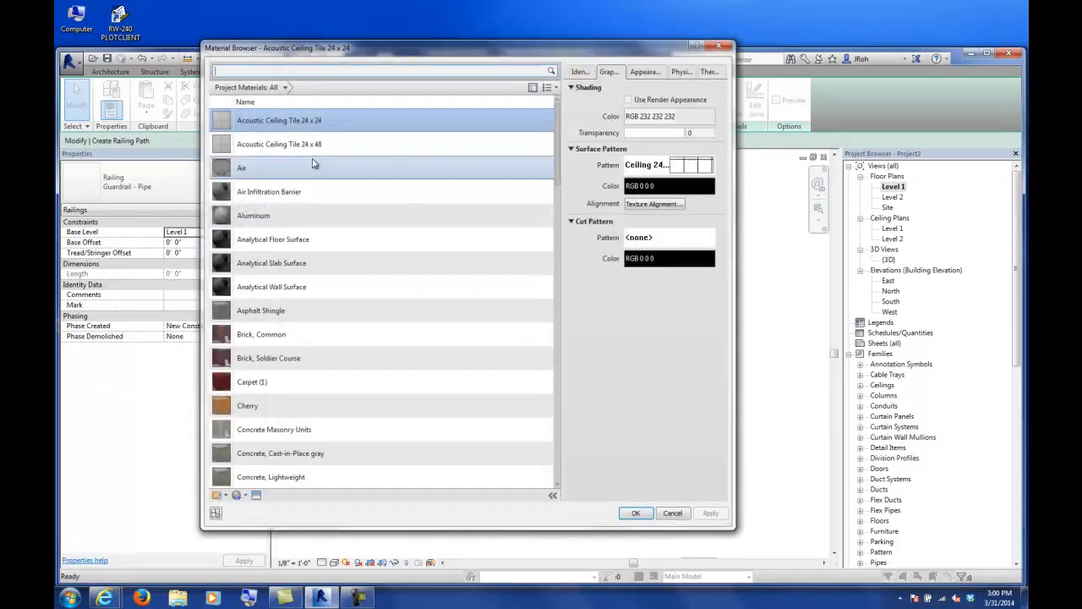
pyautogui.click(260, 217)
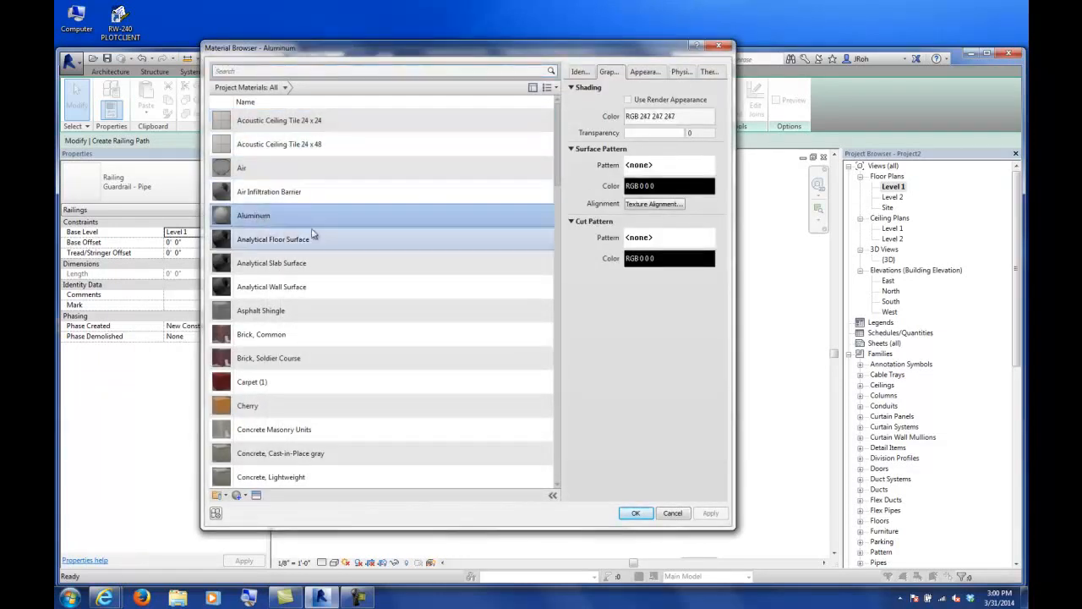
pyautogui.click(636, 513)
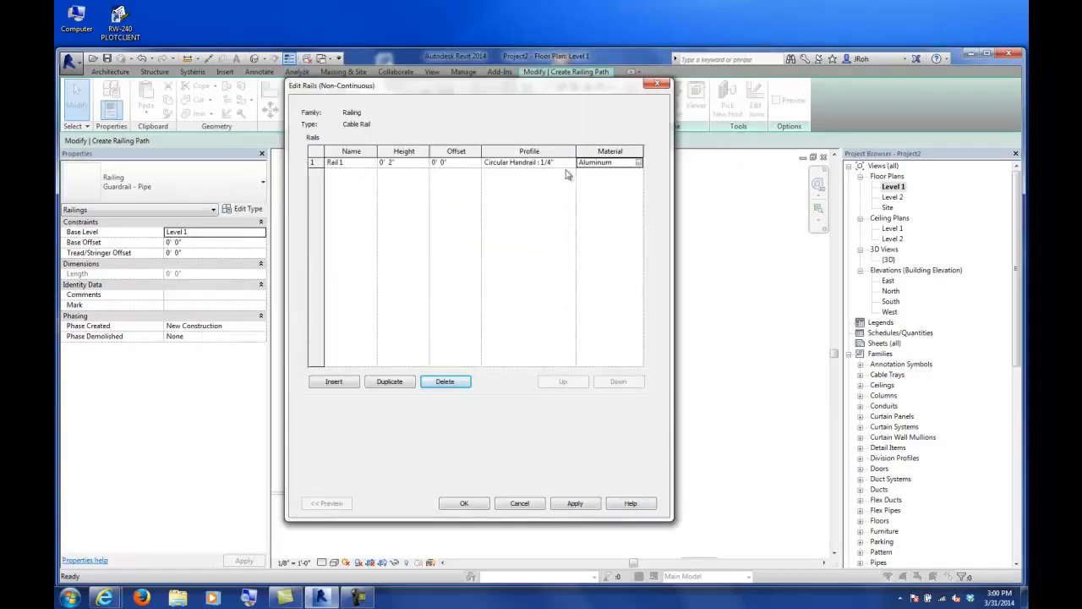
# Duplicate Rail 1 ten times in the rails table.
pyautogui.click(314, 160)
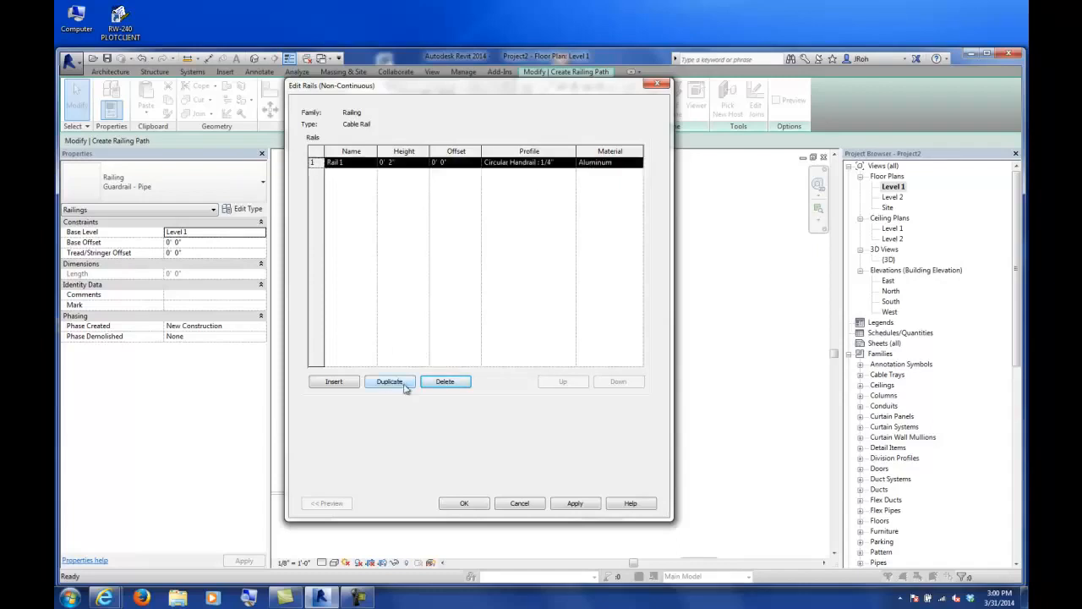
pyautogui.click(396, 385)
pyautogui.click(396, 385)
pyautogui.click(396, 385)
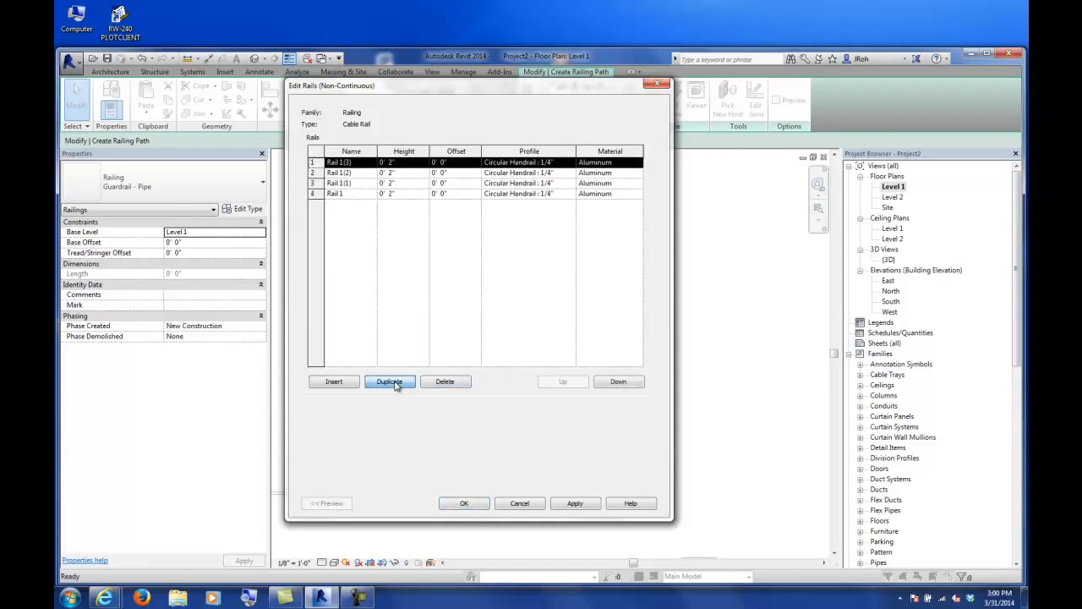
pyautogui.click(395, 385)
pyautogui.click(396, 385)
pyautogui.click(396, 385)
pyautogui.click(396, 385)
pyautogui.click(396, 384)
pyautogui.click(397, 385)
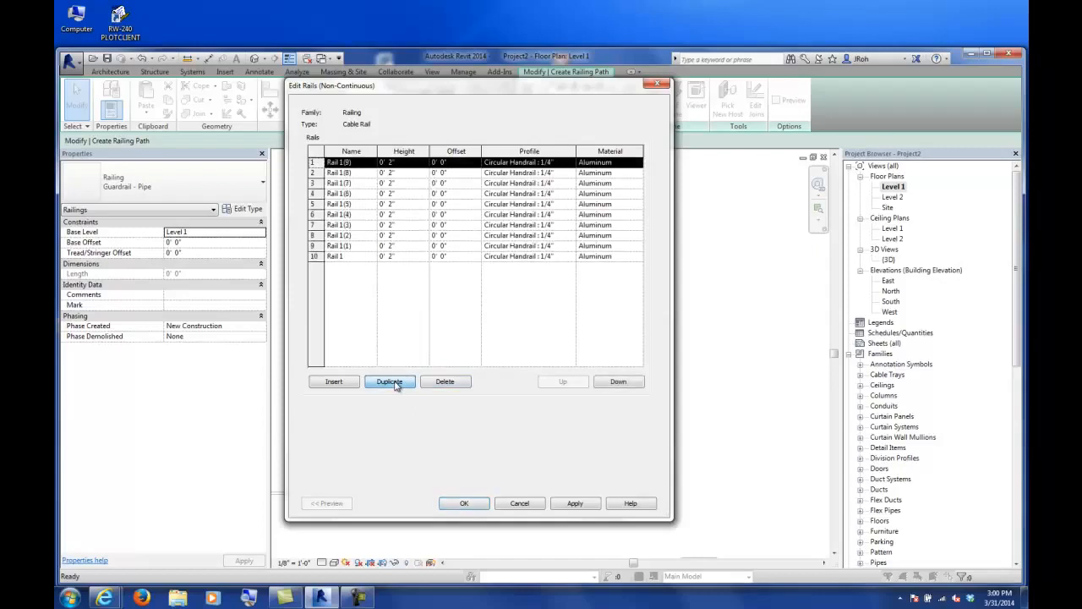
pyautogui.click(400, 387)
# Set the heights of Rail 1(1), Rail 1(2) and Rail 1(3) to 0' 6", 0' 10" and 1' 2".
pyautogui.click(393, 267)
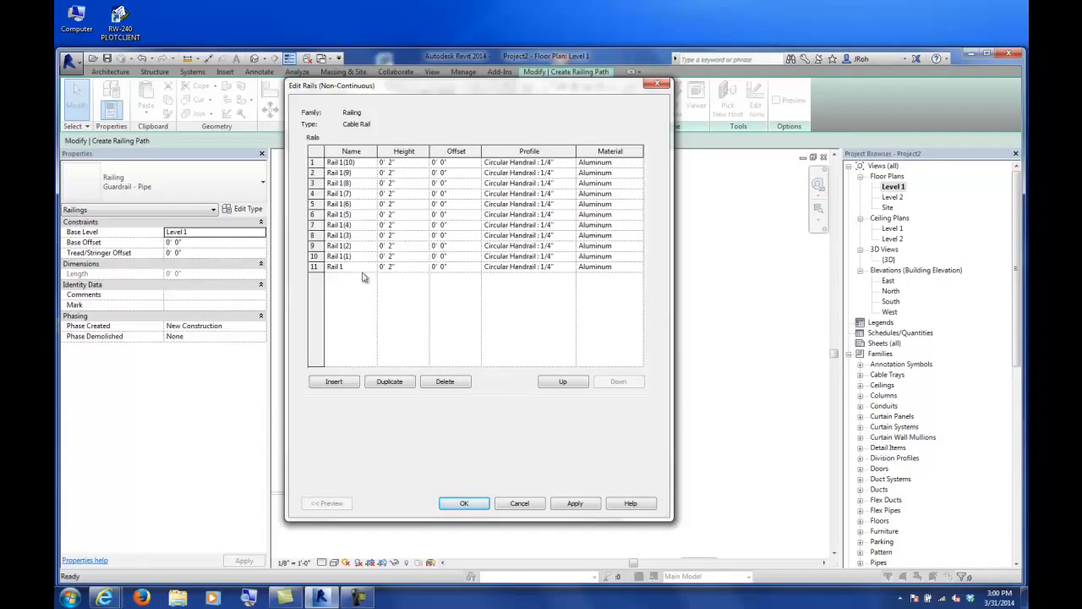
pyautogui.click(403, 255)
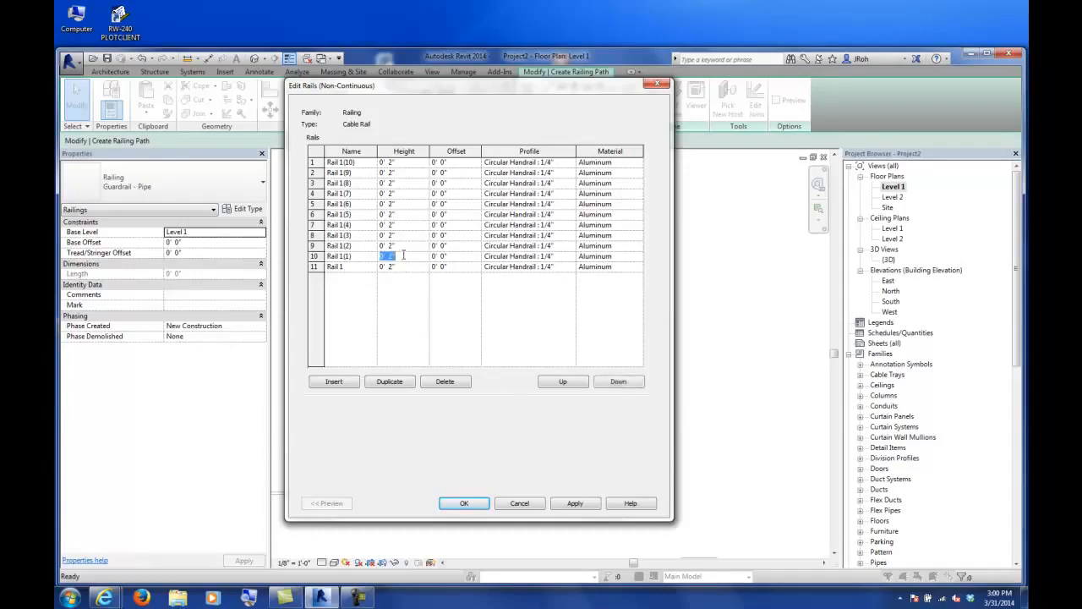
pyautogui.write('6')
pyautogui.press('Tab')
pyautogui.click(404, 246)
pyautogui.press('Tab')
pyautogui.click(405, 235)
pyautogui.write('1')
# Set the height of Rail 1(4) to 1' 6" and of Rail 1(5) to 1' 10".
pyautogui.click(409, 227)
pyautogui.write('18')
pyautogui.press('Tab')
pyautogui.click(410, 214)
pyautogui.write('22')
pyautogui.press('Tab')
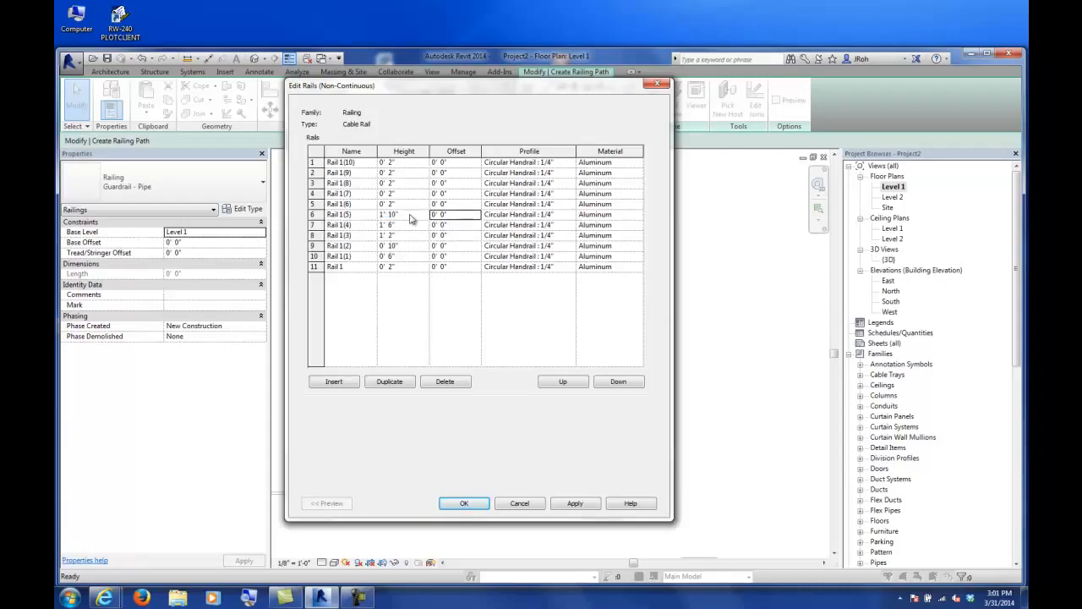
# Set the height of Rail 1(6) to 2' 2" and of Rail 1(7) to 2' 6".
pyautogui.click(412, 205)
pyautogui.write('2')
pyautogui.press('Tab')
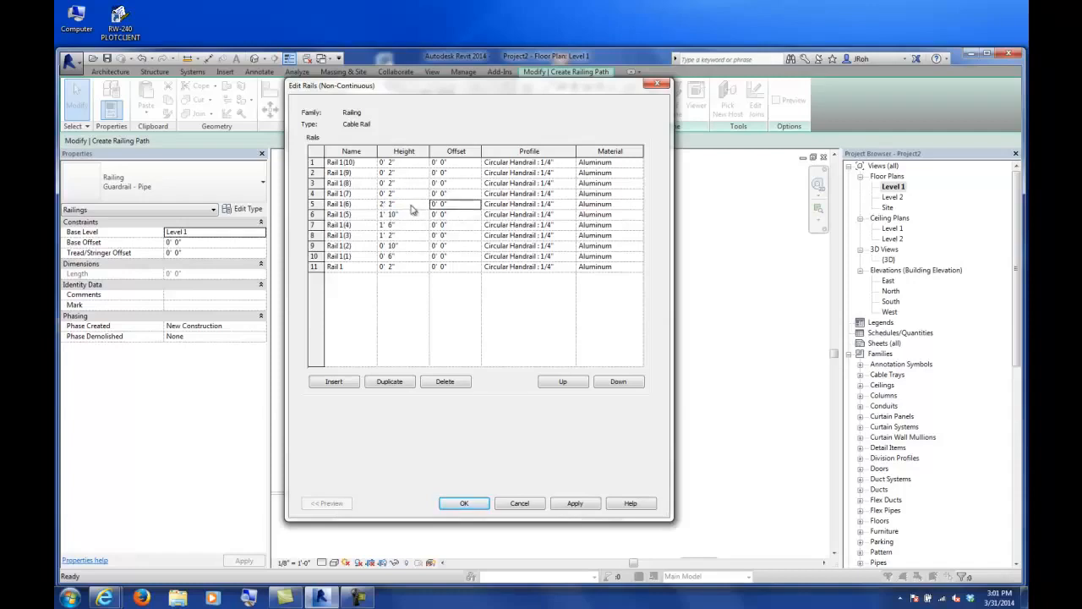
pyautogui.click(410, 194)
pyautogui.write('=26"+4')
pyautogui.press('Tab')
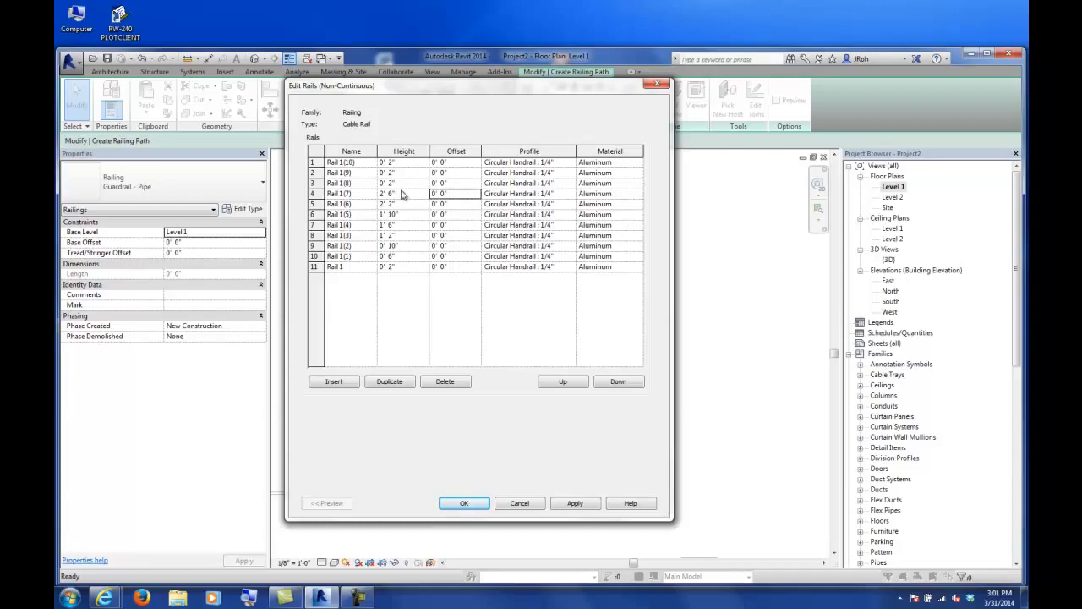
# Set the height of Rail 1(8) to 2' 10", correcting any wrong value entered along the way.
pyautogui.click(406, 184)
pyautogui.write('3')
pyautogui.press('Tab')
pyautogui.click(410, 172)
pyautogui.click(411, 184)
pyautogui.write("2'10")
pyautogui.press('Tab')
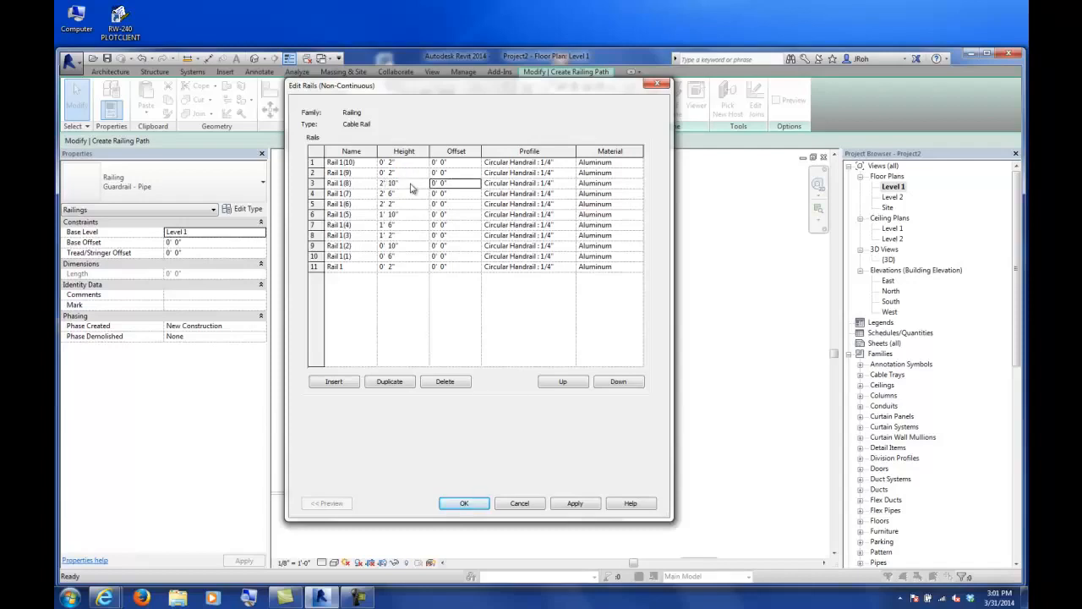
# Set the height of Rail 1(9) to 3' 2" and delete the surplus Rail 1(10).
pyautogui.click(411, 172)
pyautogui.write('=2\'10"+4')
pyautogui.press('Tab')
pyautogui.click(313, 161)
pyautogui.click(448, 384)
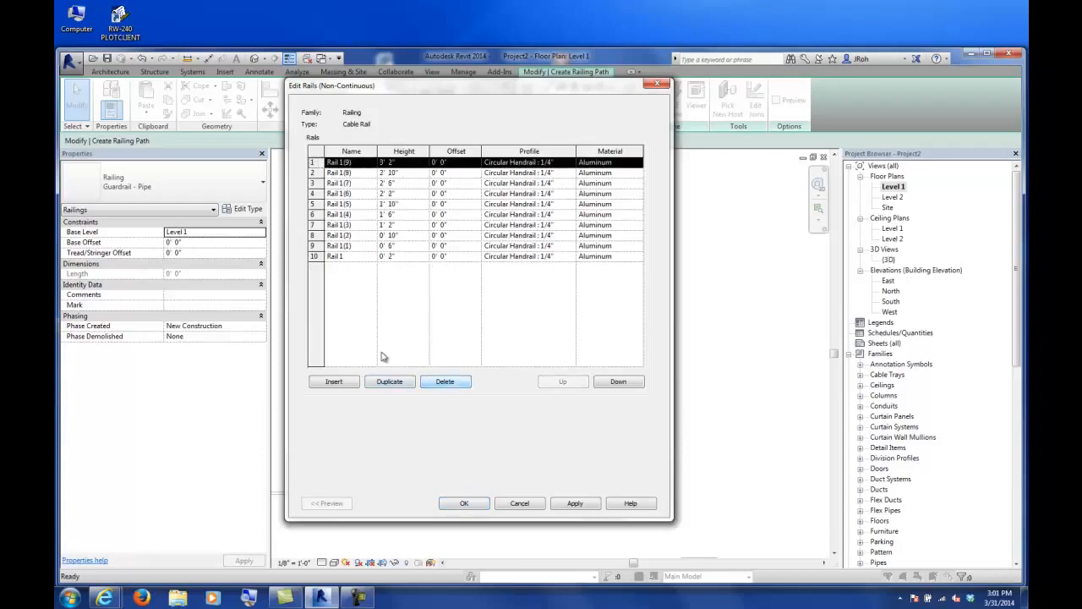
# Review the rails table at 200% with the Windows Magnifier, close it, and accept the rail structure.
pyautogui.click(250, 599)
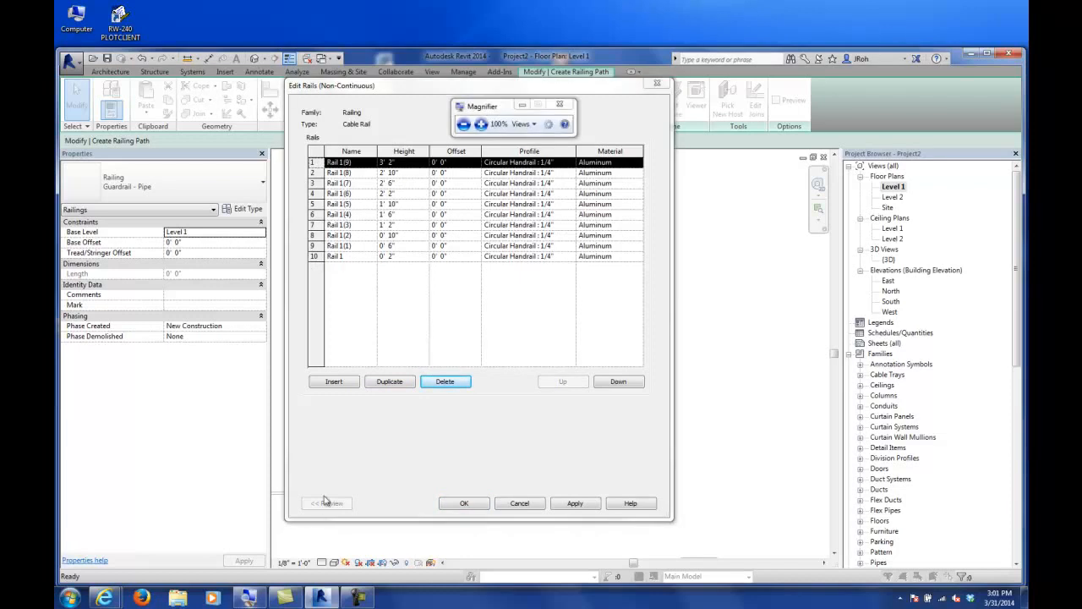
pyautogui.click(481, 125)
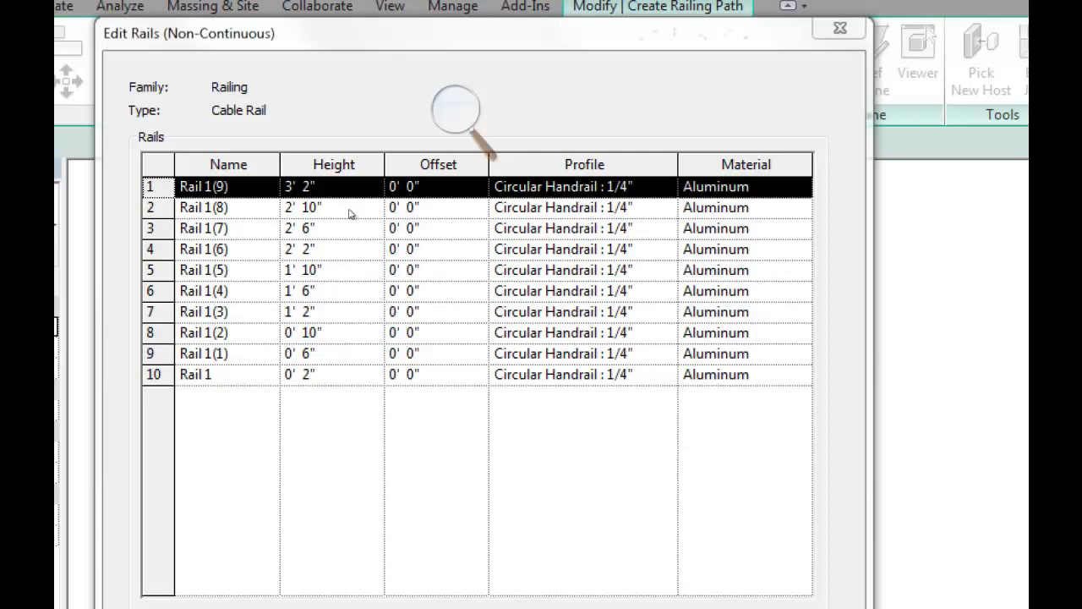
pyautogui.click(457, 112)
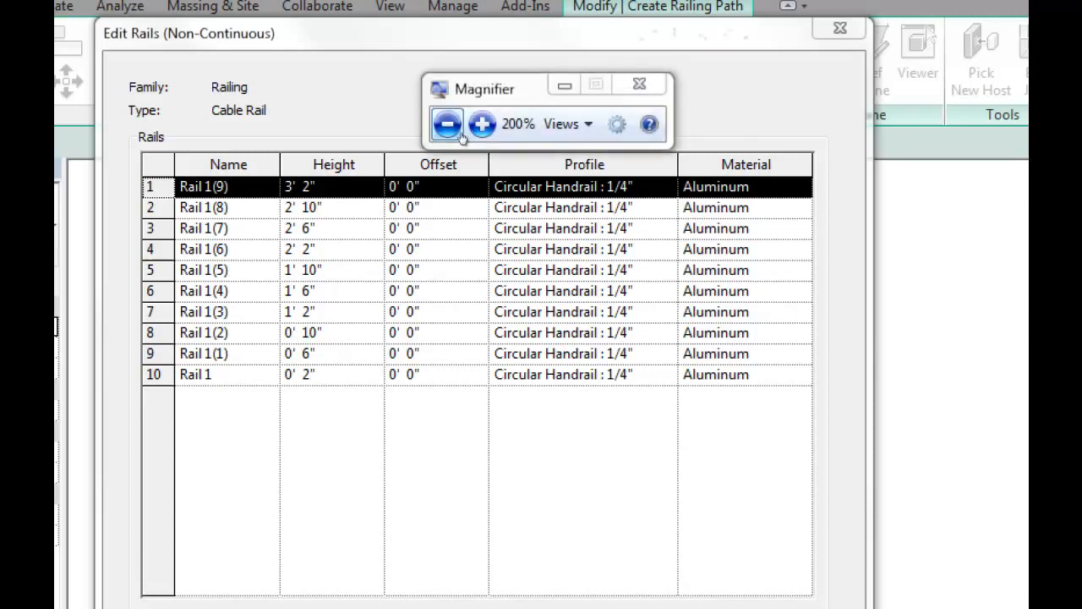
pyautogui.click(442, 123)
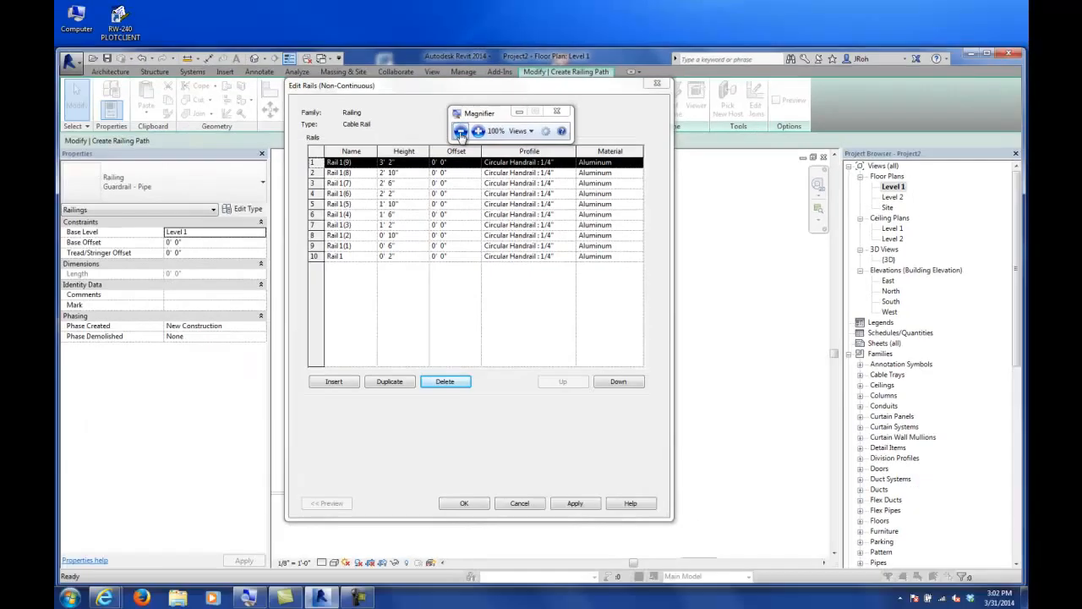
pyautogui.click(557, 110)
pyautogui.click(465, 503)
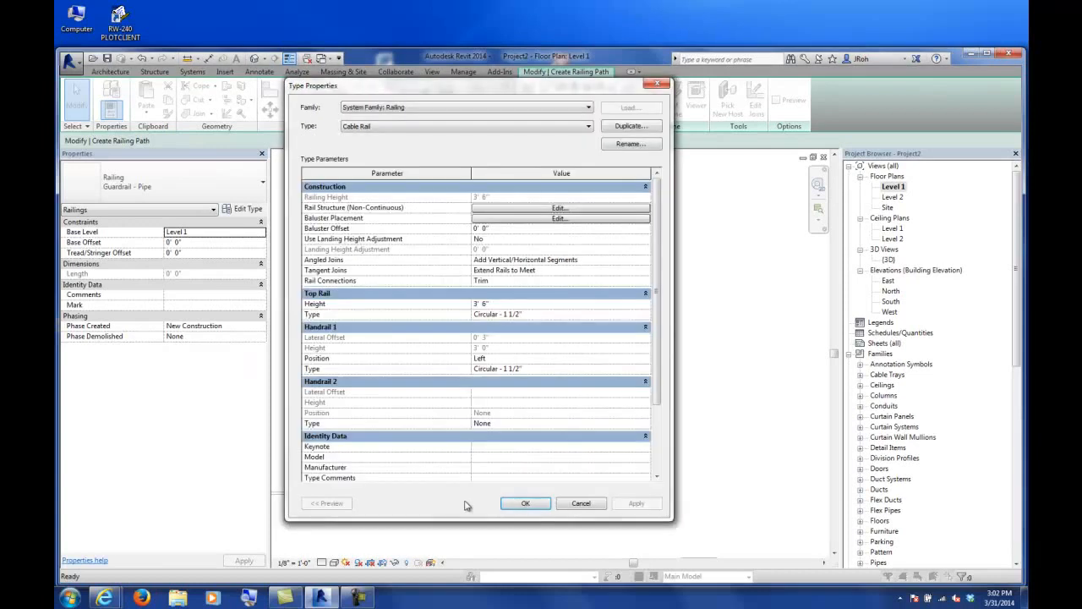
# Set the 1" square baluster's base to Rail 1 and its top to Rail 1(9) in the baluster placement.
pyautogui.click(478, 220)
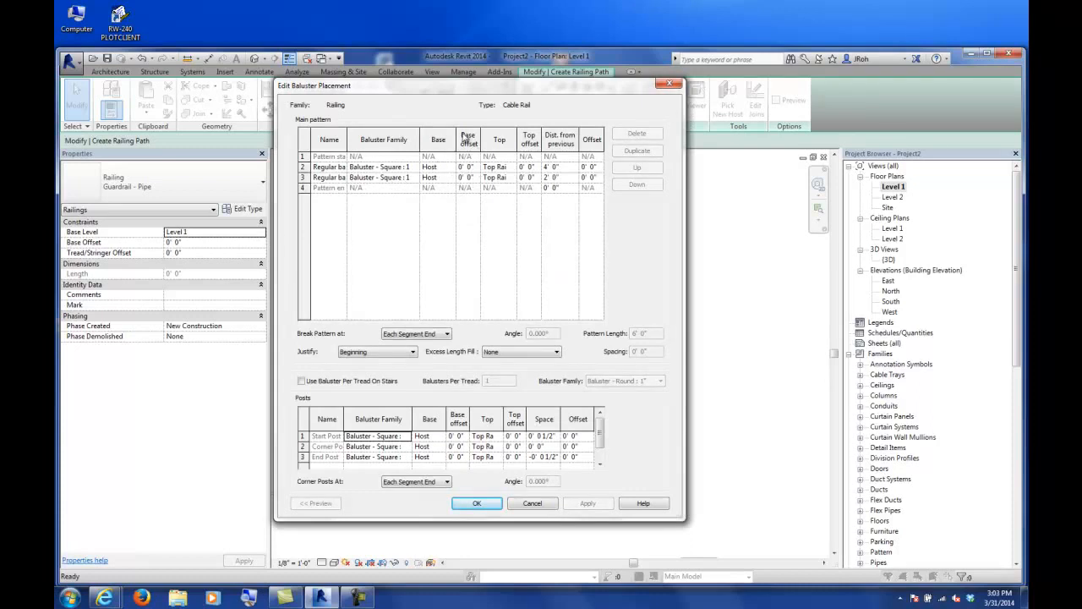
pyautogui.click(456, 178)
pyautogui.click(451, 178)
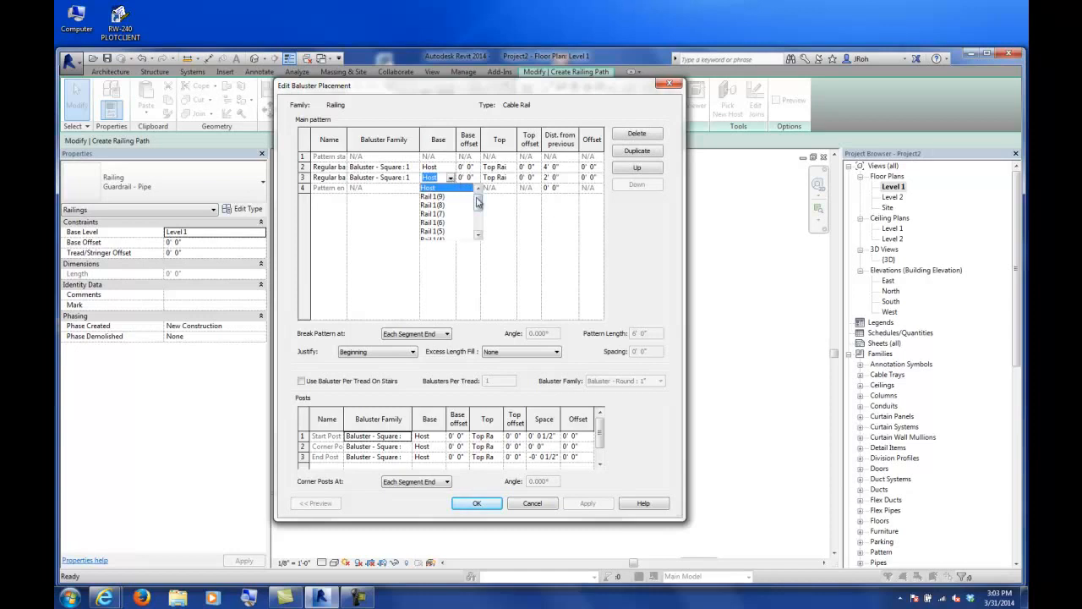
pyautogui.moveTo(478, 216); pyautogui.dragTo(478, 219)
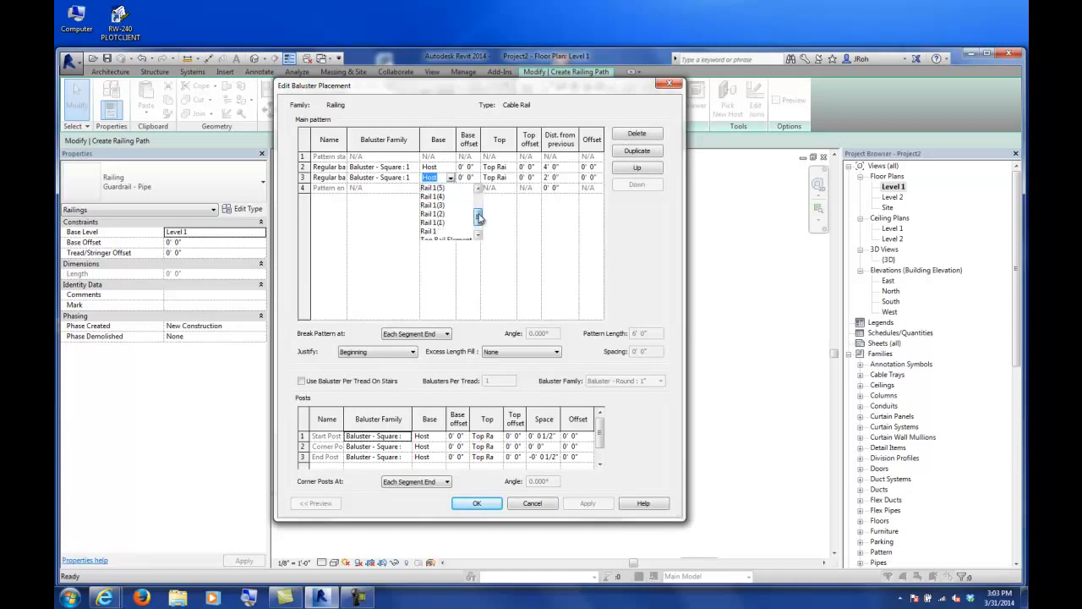
pyautogui.click(431, 233)
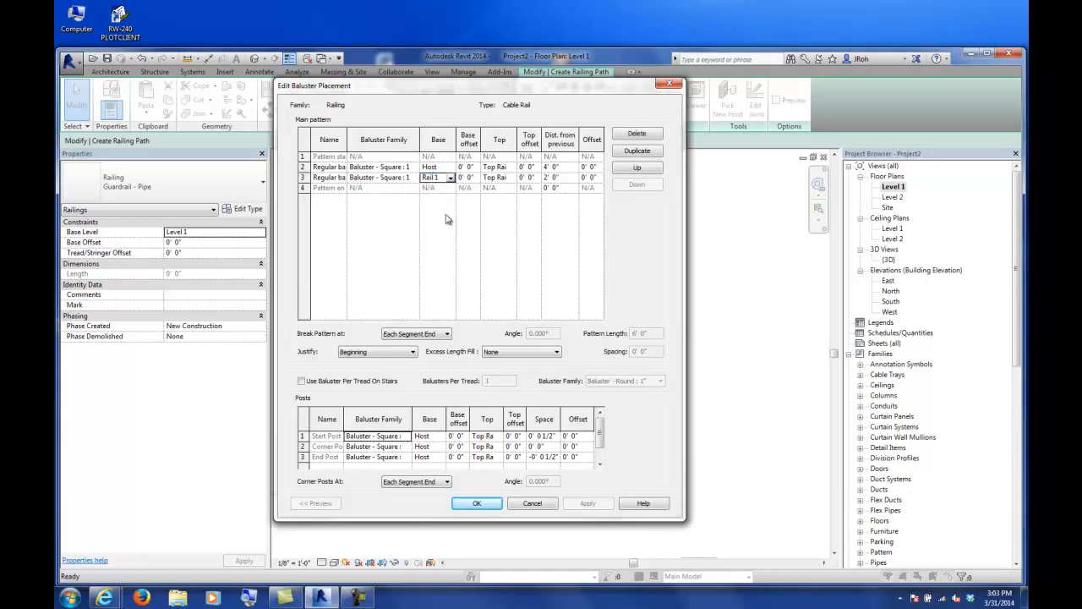
pyautogui.click(513, 178)
pyautogui.moveTo(540, 221); pyautogui.dragTo(542, 197)
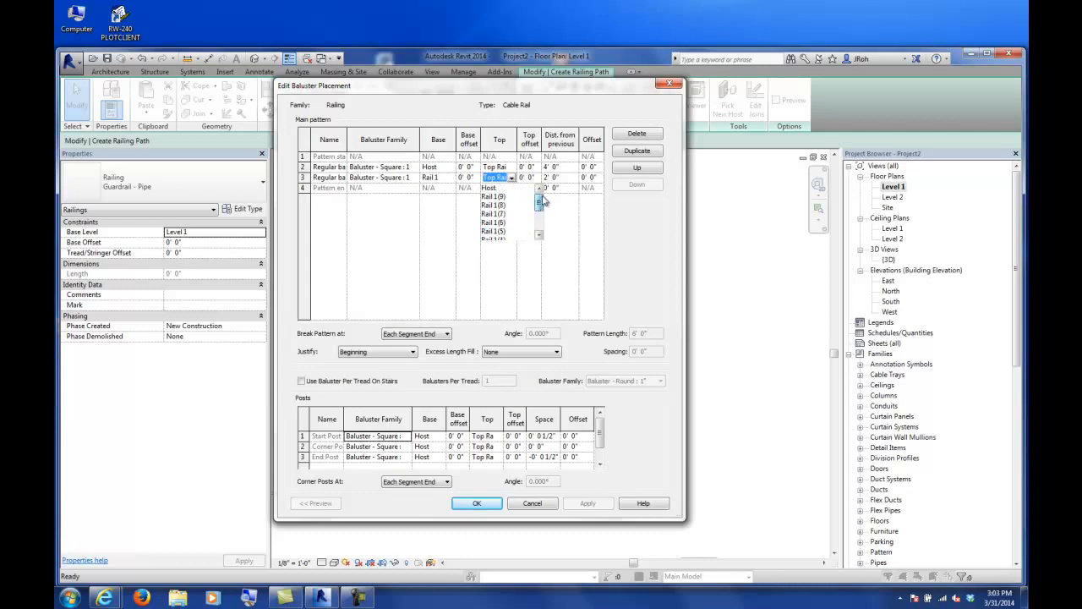
pyautogui.click(501, 198)
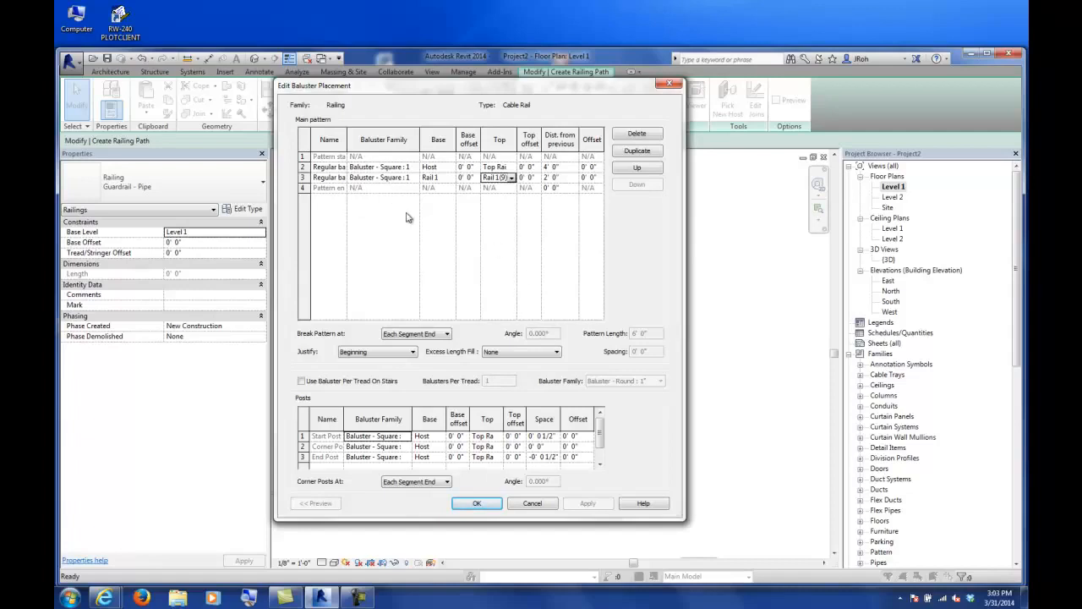
# Accept the Cable Rail type settings and create a straight horizontal railing about 38' 6" long on Level 1, beside the curved railing.
pyautogui.click(478, 505)
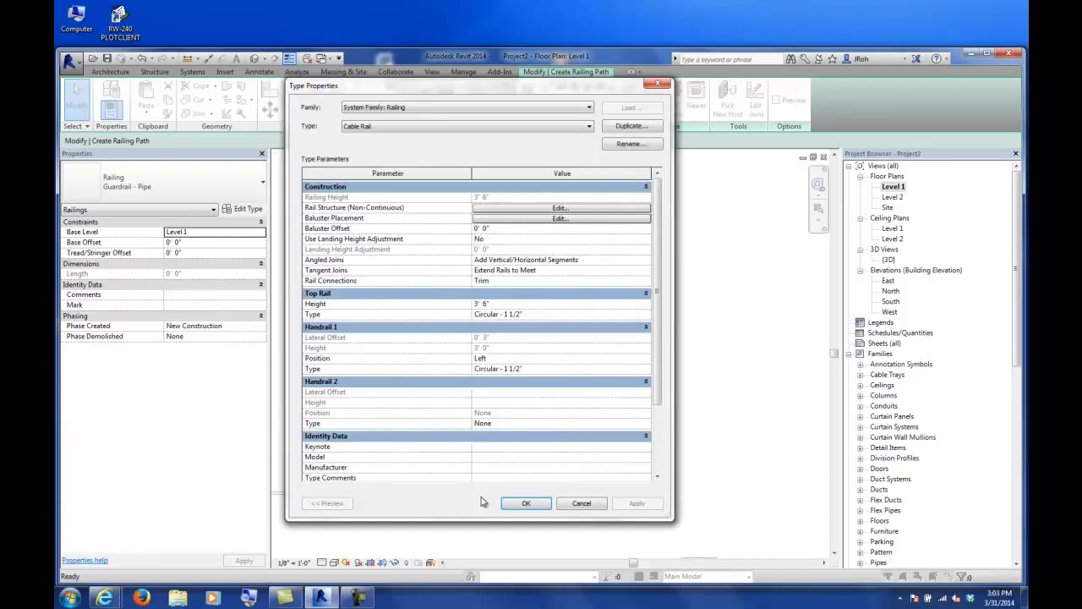
pyautogui.click(525, 499)
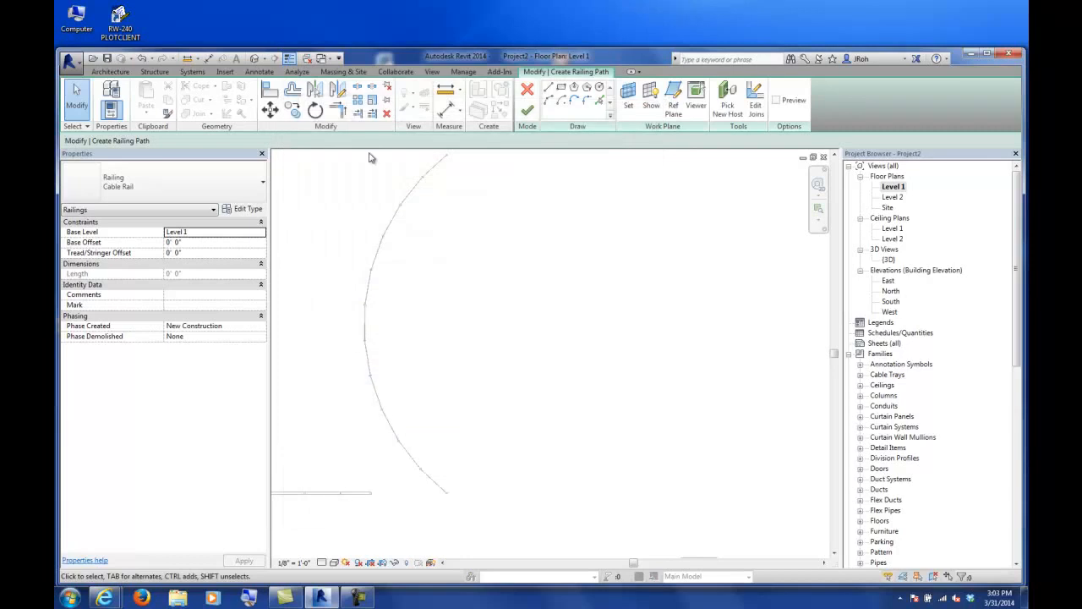
pyautogui.click(550, 91)
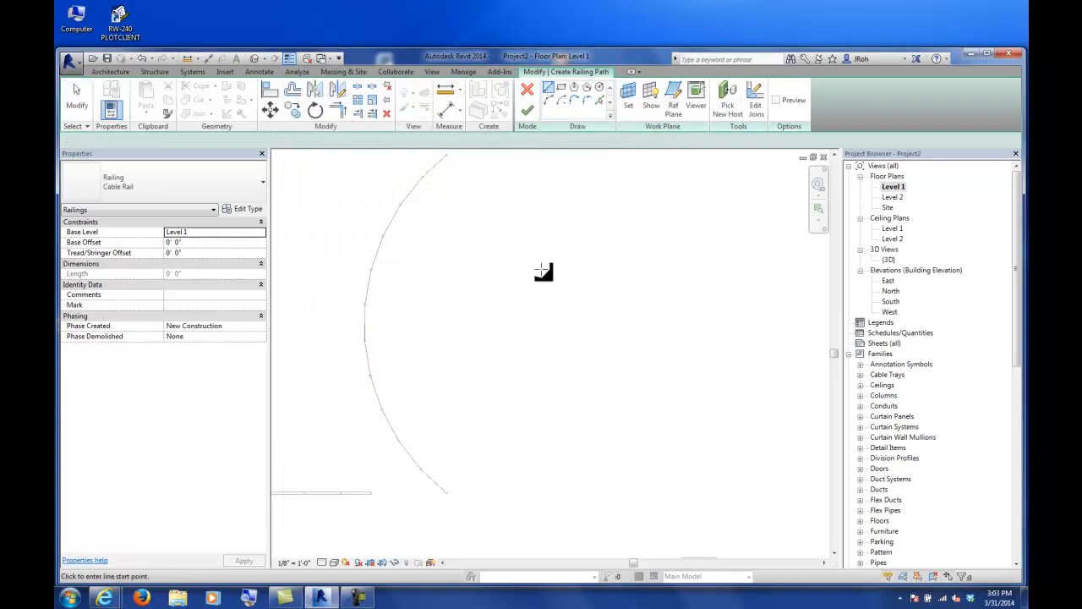
pyautogui.scroll(2, 551, 377)
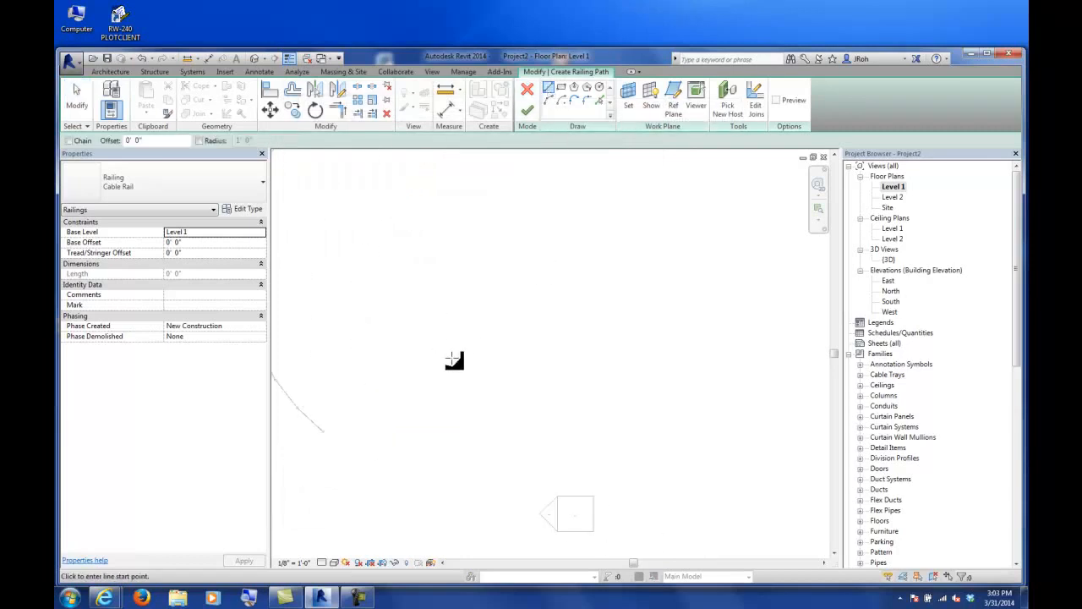
pyautogui.click(425, 440)
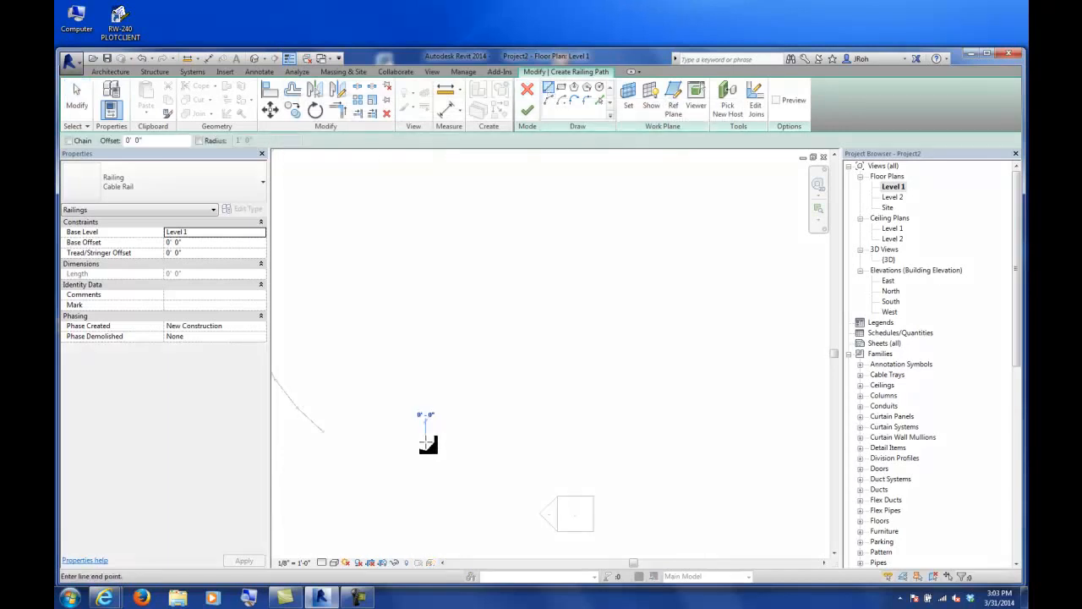
pyautogui.click(770, 441)
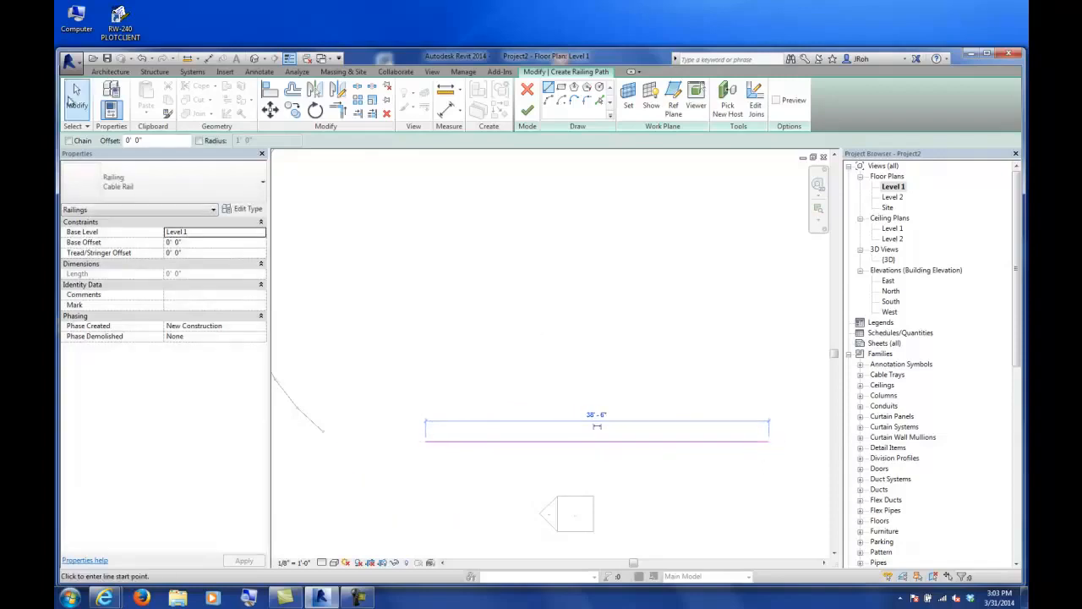
pyautogui.click(76, 97)
pyautogui.click(526, 114)
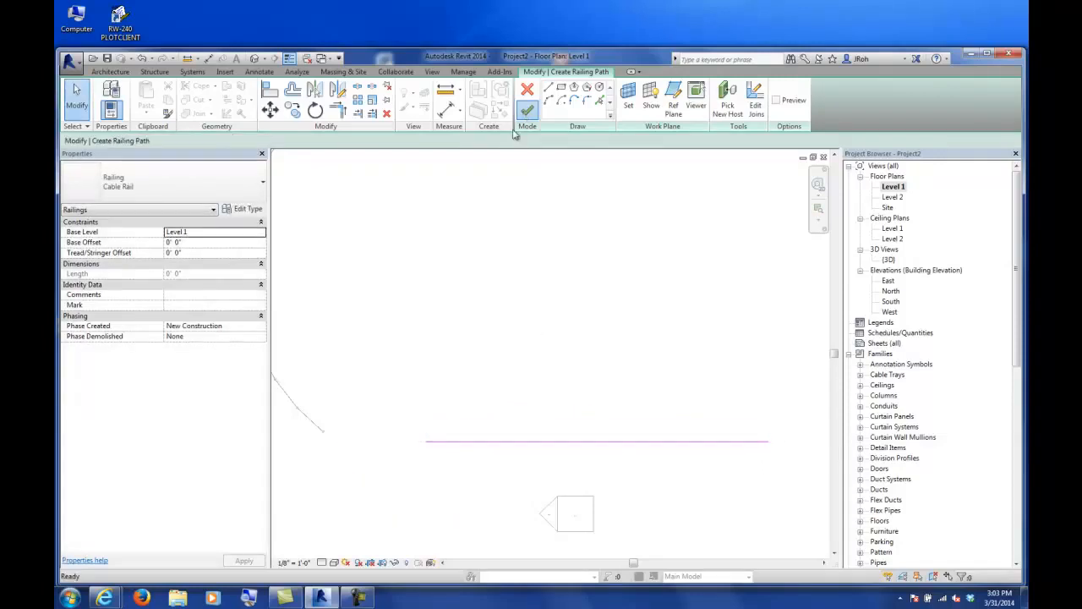
# Open the {3D} view and examine the new cable railing's end post, balusters and cables from the front.
pyautogui.doubleClick(888, 259)
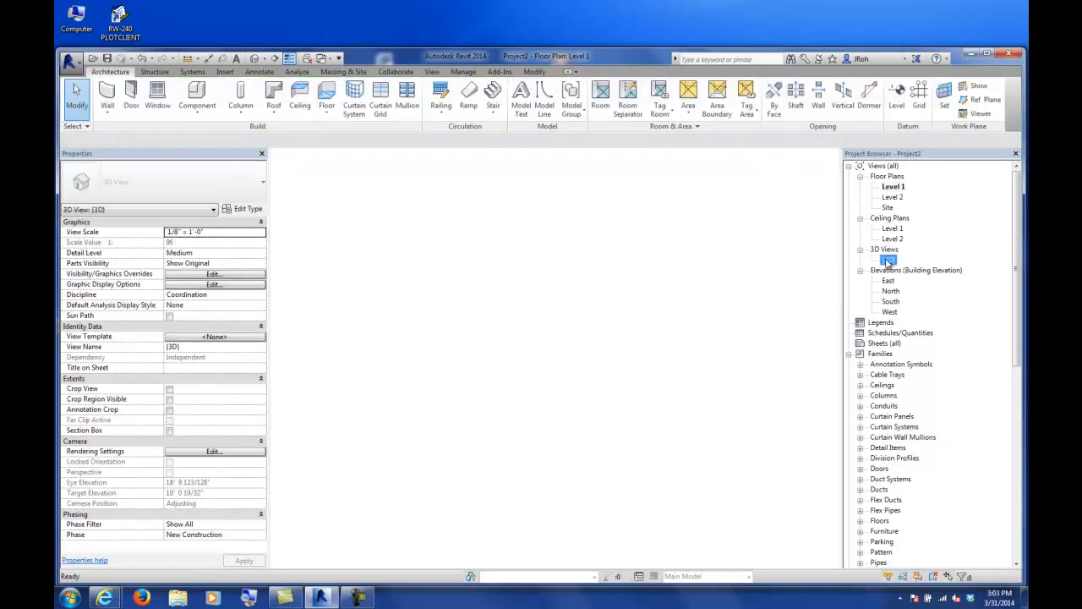
pyautogui.scroll(5, 538, 282)
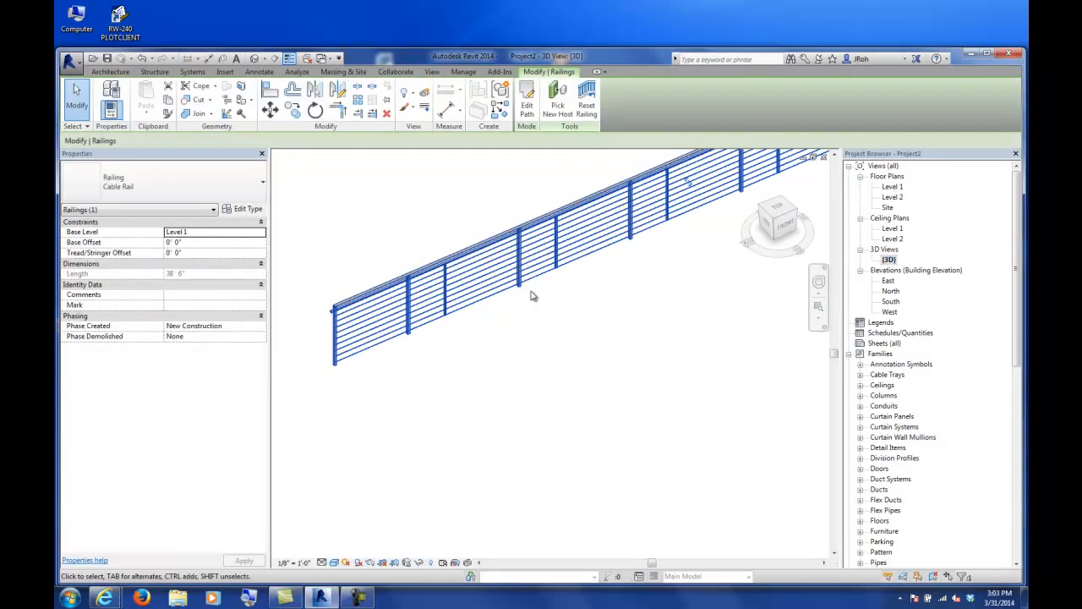
pyautogui.press('Escape')
pyautogui.scroll(3, 495, 384)
pyautogui.scroll(-3, 494, 385)
pyautogui.scroll(3, 527, 401)
pyautogui.moveTo(527, 401); pyautogui.dragTo(601, 428, button='middle')
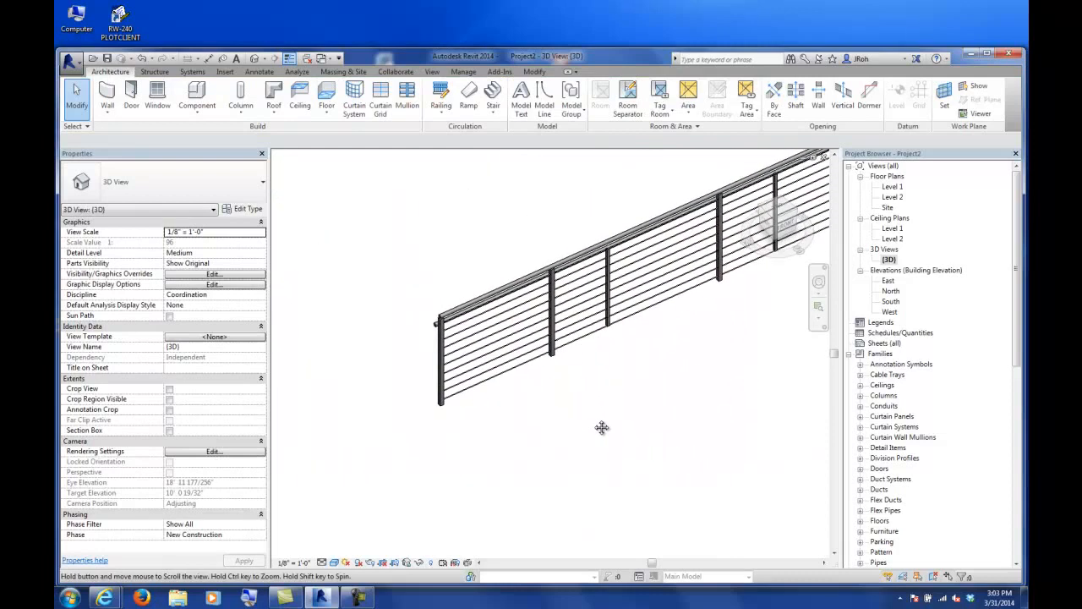
pyautogui.scroll(1, 628, 374)
pyautogui.moveTo(658, 378); pyautogui.dragTo(602, 394, button='middle')
pyautogui.scroll(1, 602, 394)
pyautogui.scroll(1, 555, 396)
pyautogui.scroll(1, 506, 376)
pyautogui.moveTo(500, 370); pyautogui.dragTo(695, 423, button='middle')
pyautogui.moveTo(580, 381); pyautogui.dragTo(570, 411, button='middle')
pyautogui.scroll(-2, 630, 420)
pyautogui.scroll(-4, 630, 420)
pyautogui.keyDown('shift'); pyautogui.moveTo(502, 365); pyautogui.dragTo(463, 331, button='middle'); pyautogui.keyUp('shift')
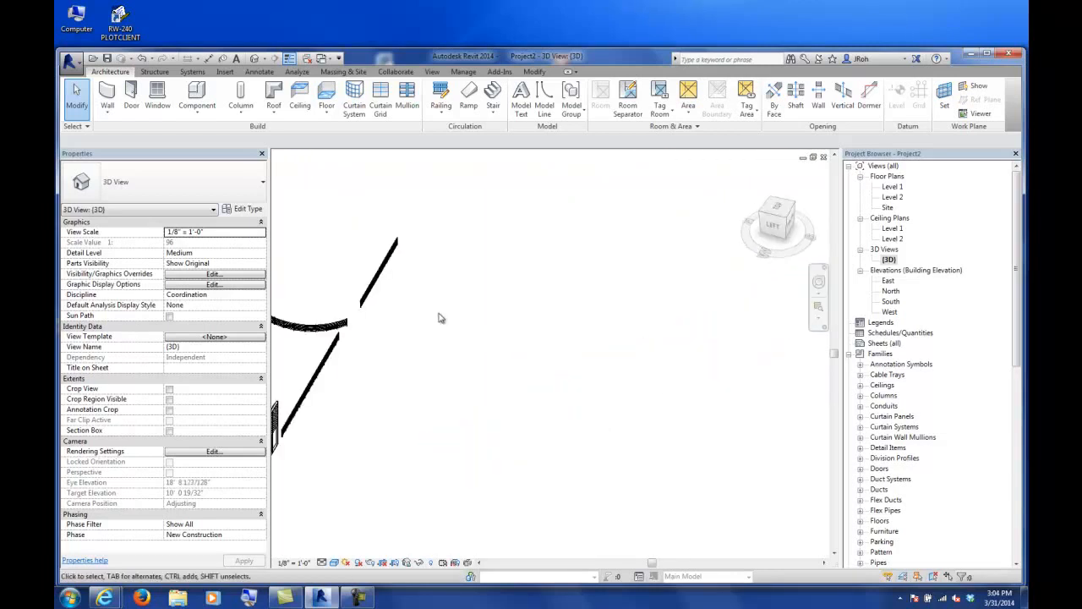
# Examine the straight cable railing from its back side, checking where the cables meet the smaller intermediate balusters.
pyautogui.click(387, 279)
pyautogui.keyDown('shift'); pyautogui.moveTo(387, 279); pyautogui.dragTo(345, 258, button='middle'); pyautogui.keyUp('shift')
pyautogui.scroll(6, 345, 258)
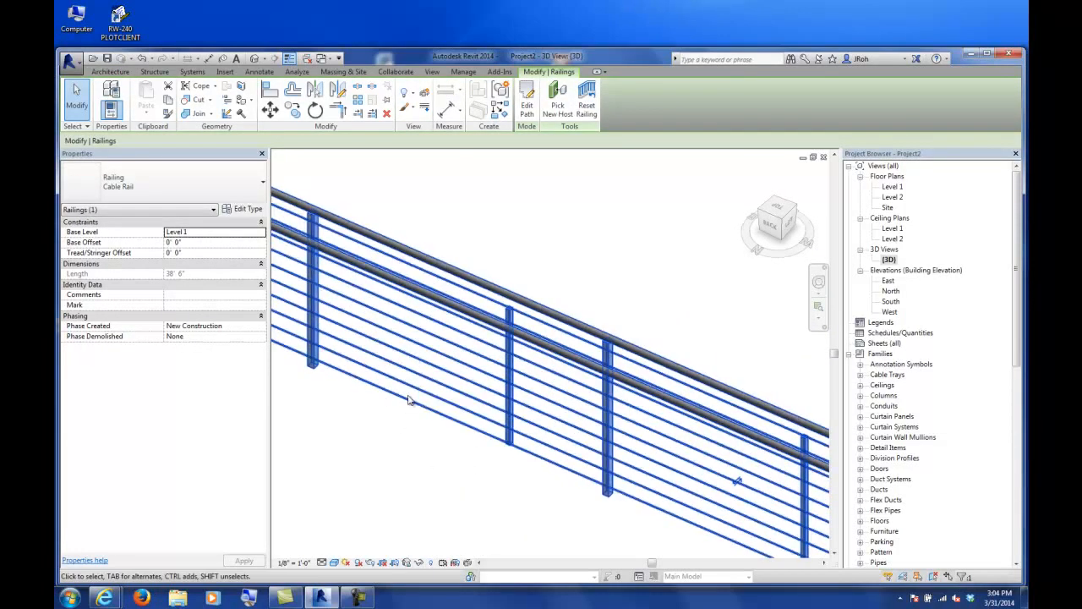
pyautogui.click(403, 442)
pyautogui.keyDown('shift'); pyautogui.moveTo(421, 423); pyautogui.dragTo(378, 317, button='middle'); pyautogui.keyUp('shift')
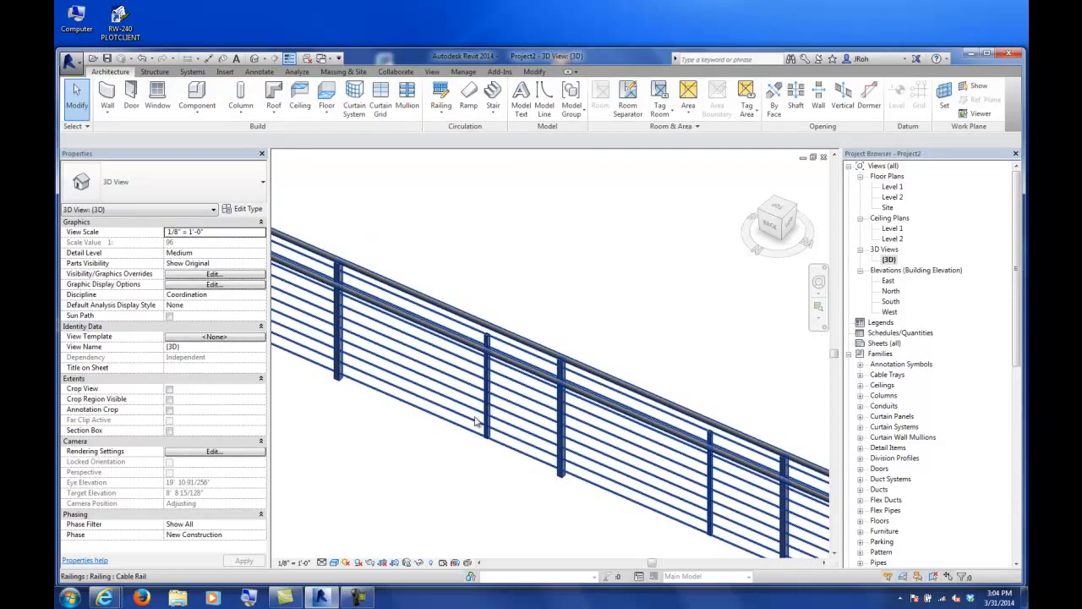
pyautogui.scroll(6, 471, 337)
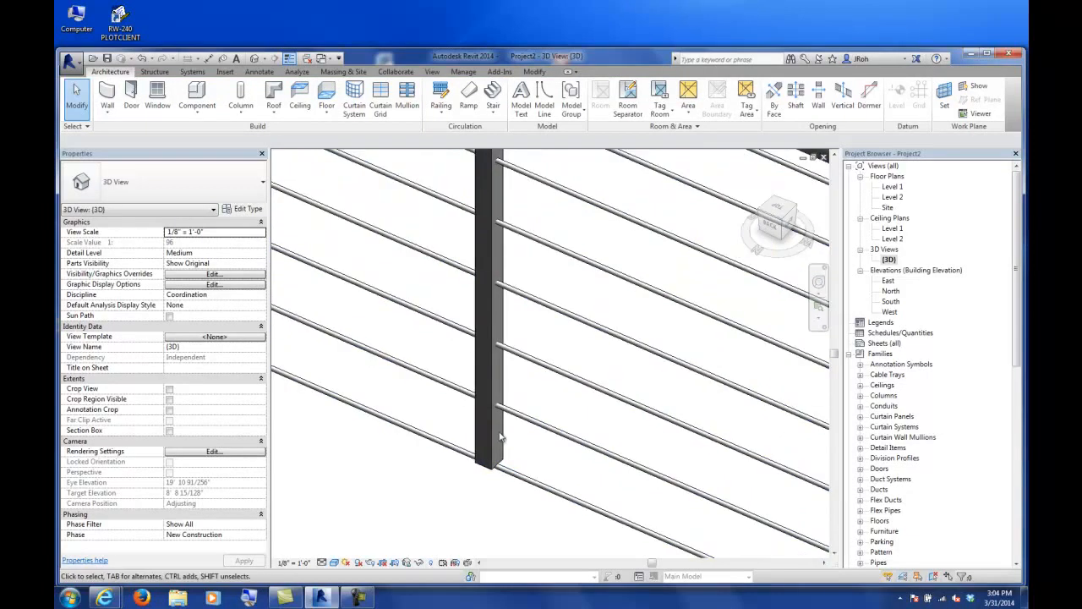
pyautogui.scroll(-6, 486, 431)
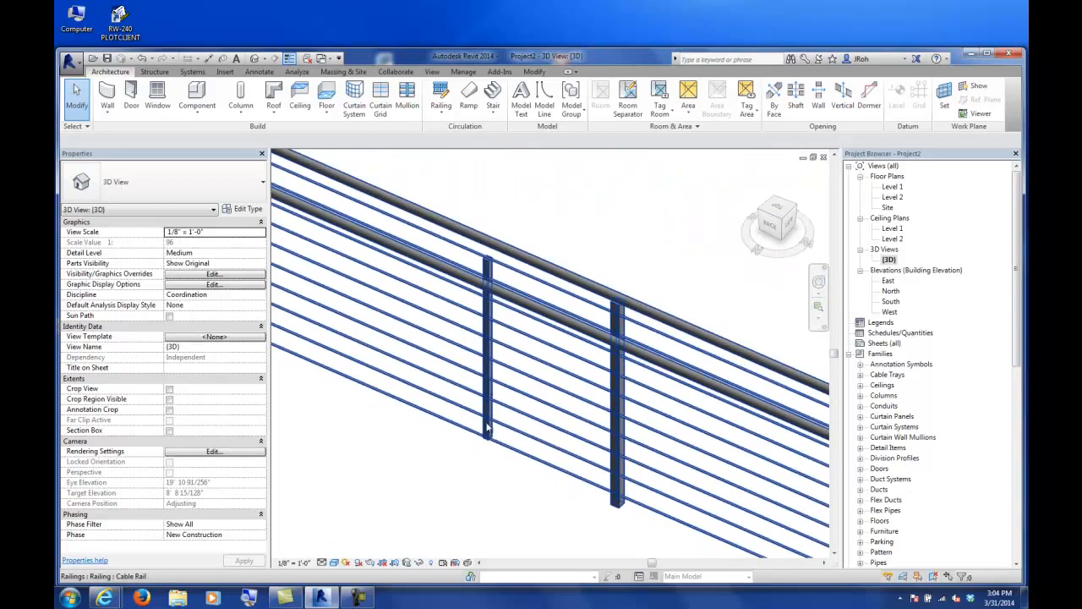
pyautogui.moveTo(496, 375); pyautogui.dragTo(559, 383, button='middle')
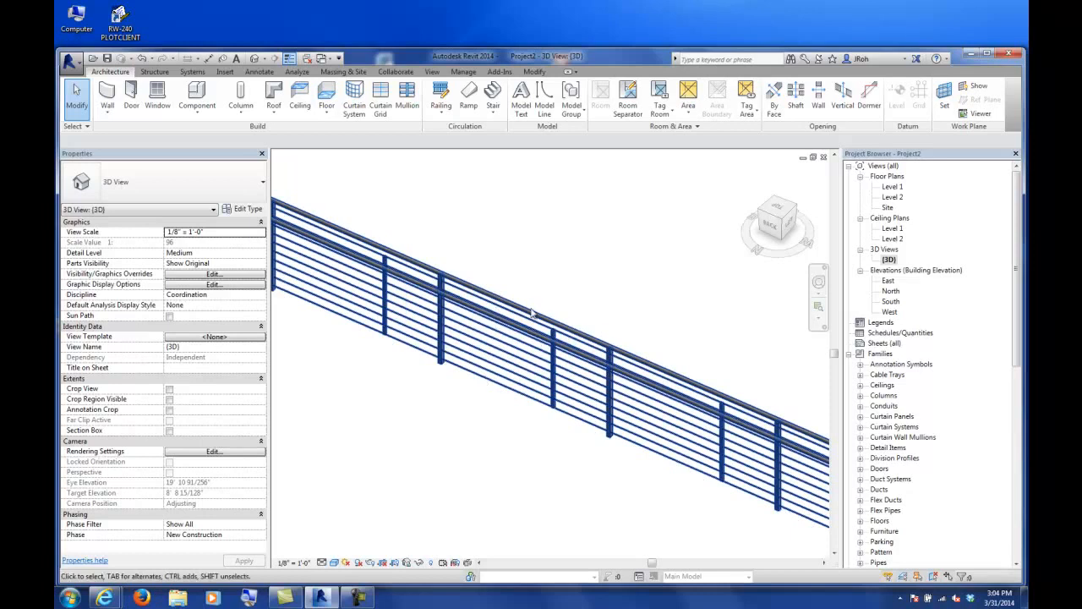
# Set the distance from previous of the baluster running from Host to Top Rail to 2' 0" in the Cable Rail type's baluster placement.
pyautogui.click(409, 264)
pyautogui.click(242, 209)
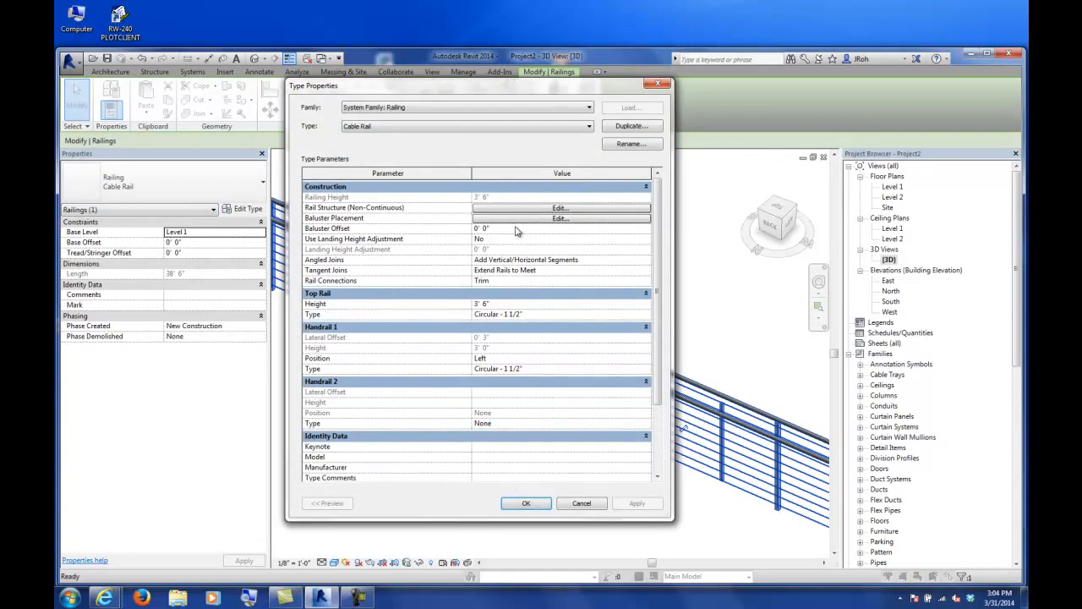
pyautogui.click(512, 219)
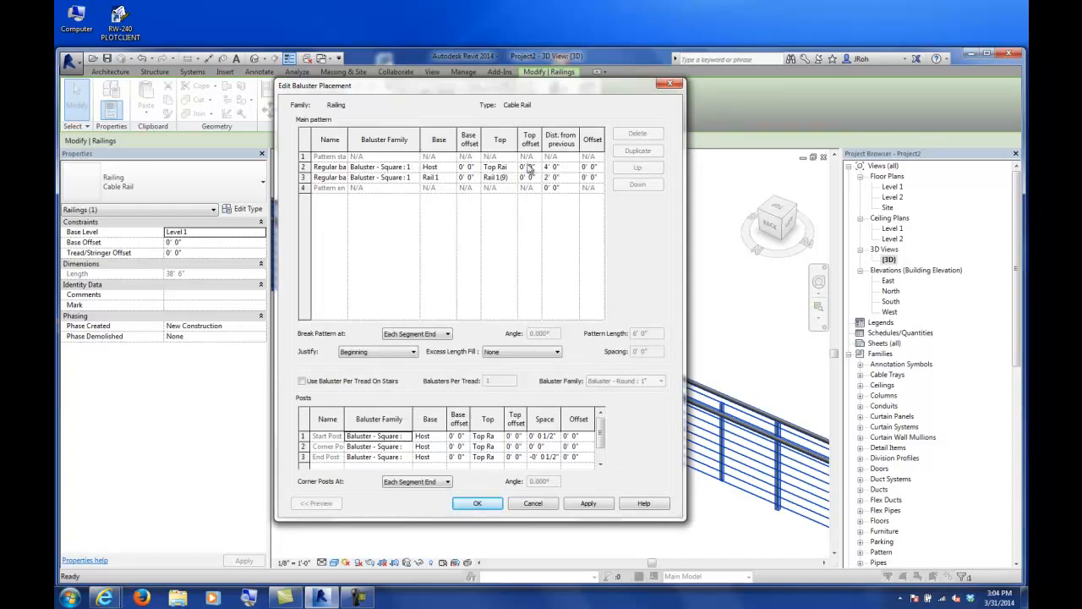
pyautogui.click(554, 167)
pyautogui.write('2')
pyautogui.press('Tab')
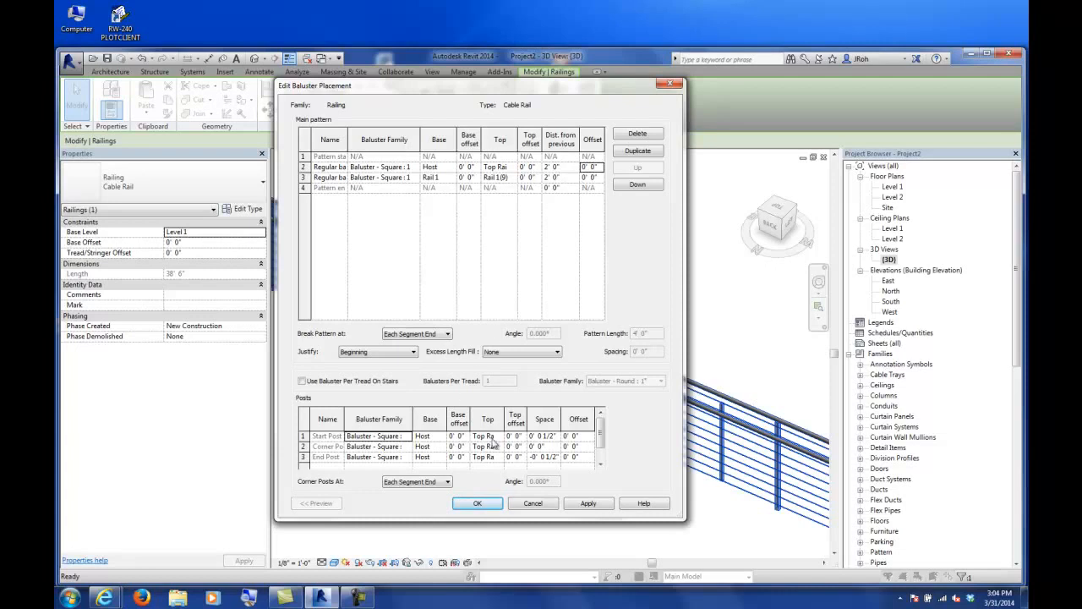
pyautogui.click(486, 505)
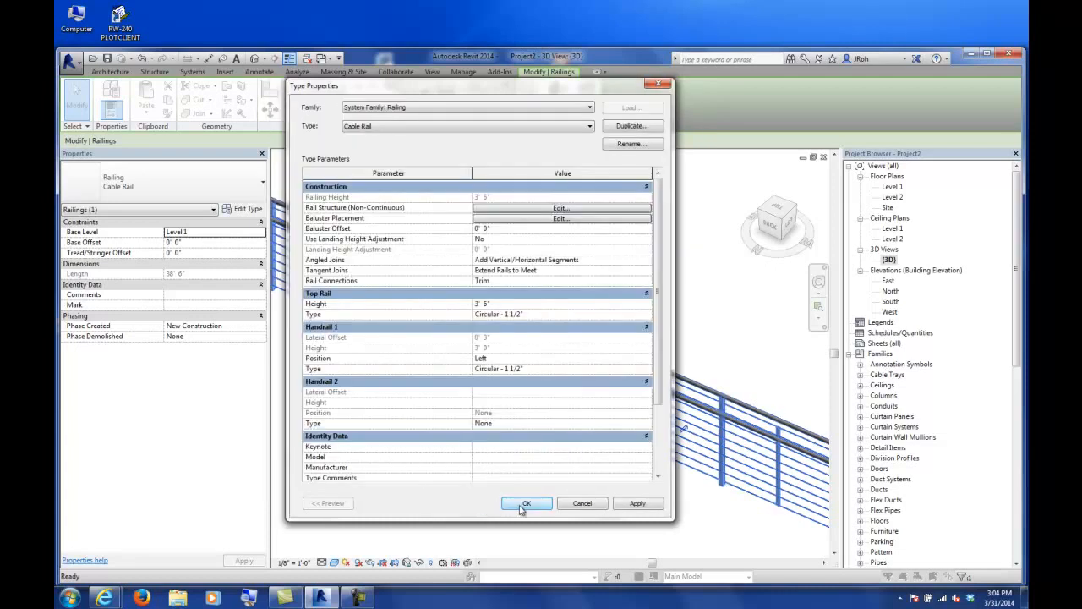
pyautogui.click(519, 505)
pyautogui.click(534, 483)
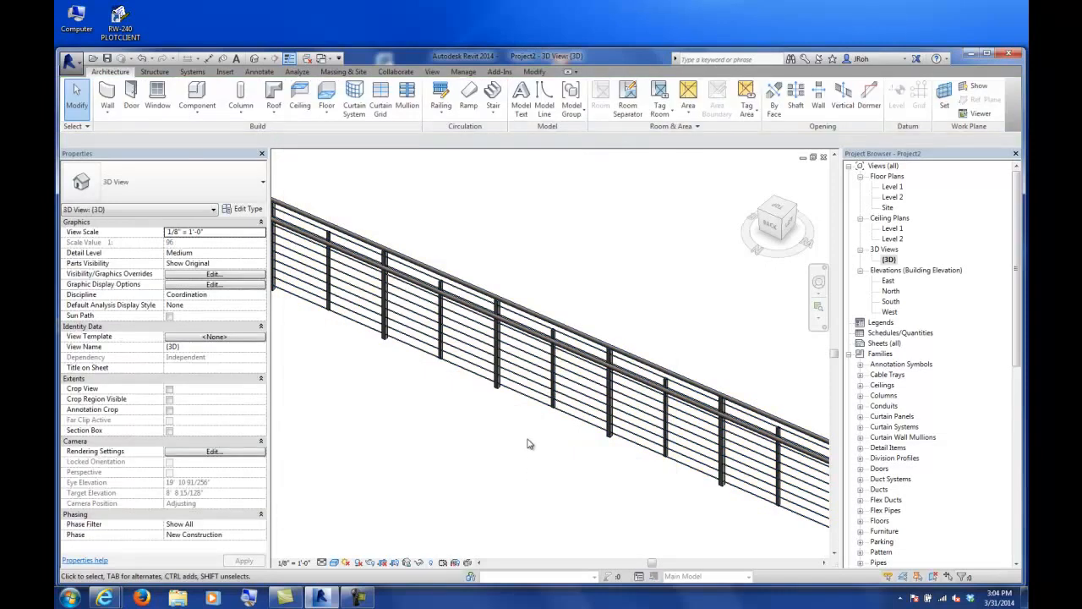
# Examine the revised post and baluster spacing along the straight cable railing from several angles and distances.
pyautogui.moveTo(519, 447)
pyautogui.keyDown('shift'); pyautogui.mouseDown(button='middle')
pyautogui.moveTo(561, 438)
pyautogui.moveTo(596, 409)
pyautogui.moveTo(558, 415)
pyautogui.moveTo(536, 434)
pyautogui.mouseUp(button='middle'); pyautogui.keyUp('shift')
pyautogui.scroll(5, 539, 430)
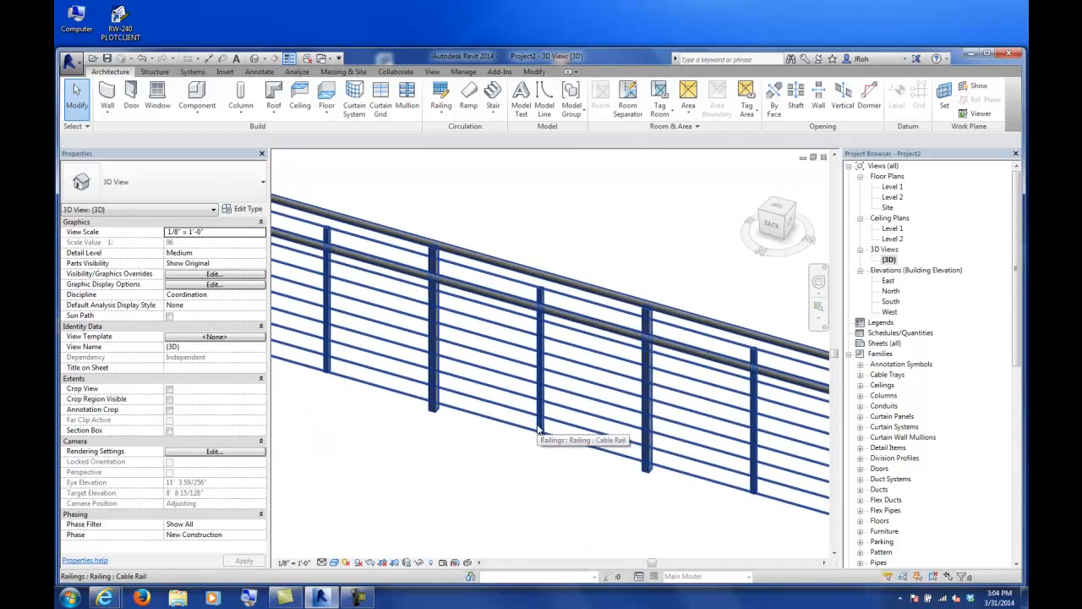
pyautogui.scroll(-1, 539, 430)
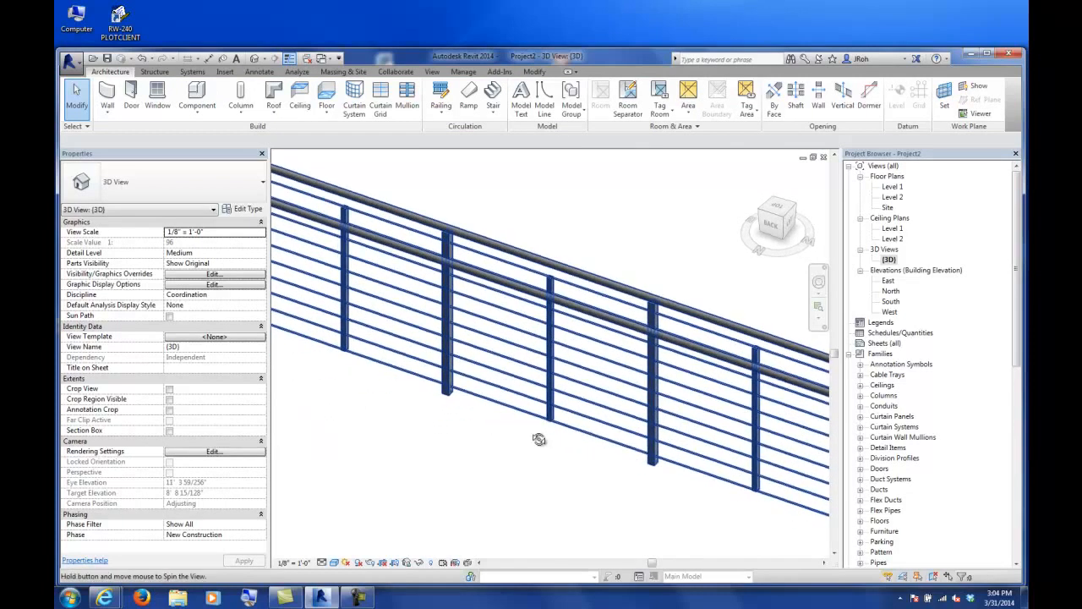
pyautogui.click(549, 353)
pyautogui.scroll(-2, 486, 415)
pyautogui.click(486, 430)
pyautogui.scroll(2, 486, 370)
pyautogui.scroll(2, 486, 370)
pyautogui.scroll(-6, 414, 427)
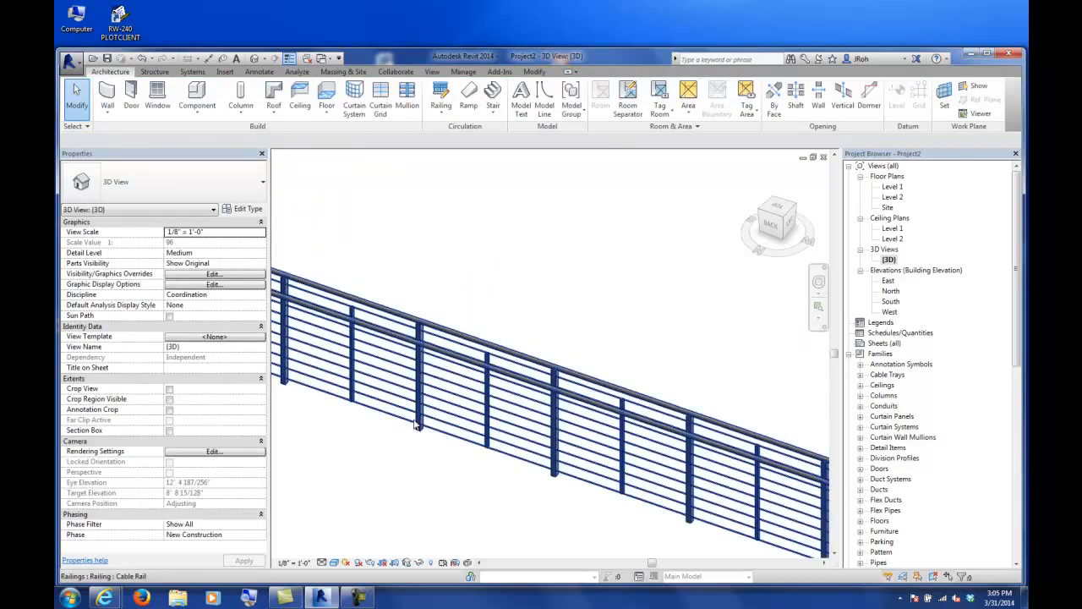
pyautogui.scroll(7, 461, 451)
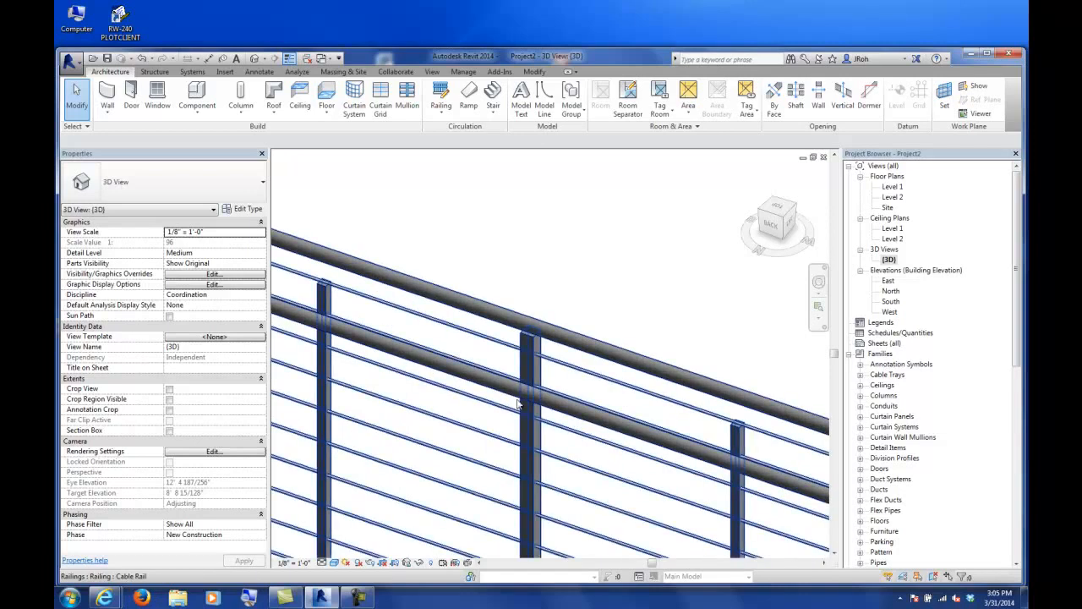
# Set the Handrail 1 type to None in the Cable Rail type properties of the straight railing.
pyautogui.click(380, 282)
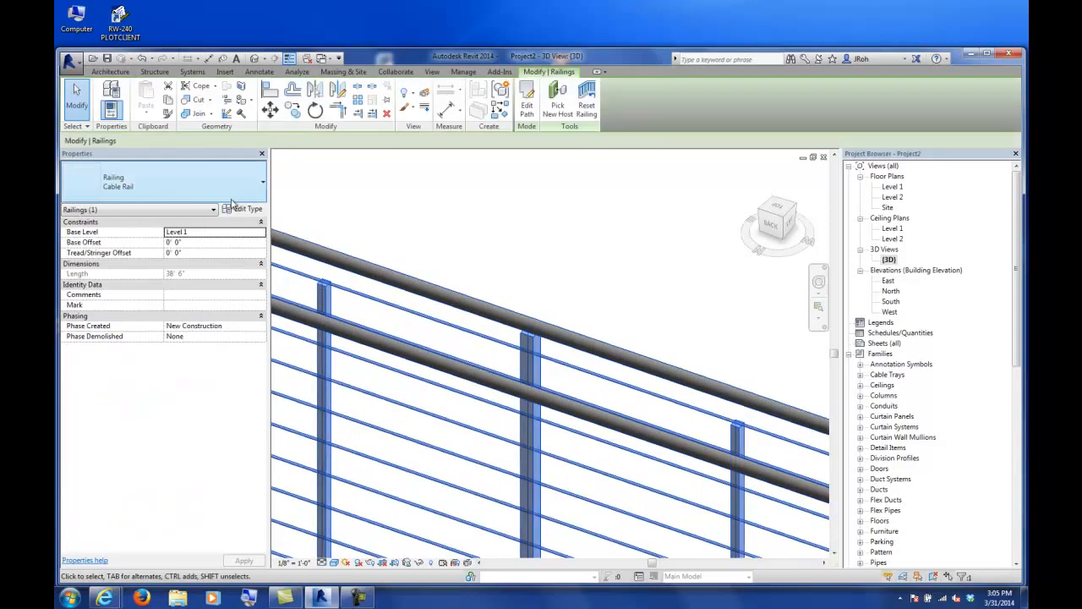
pyautogui.click(252, 210)
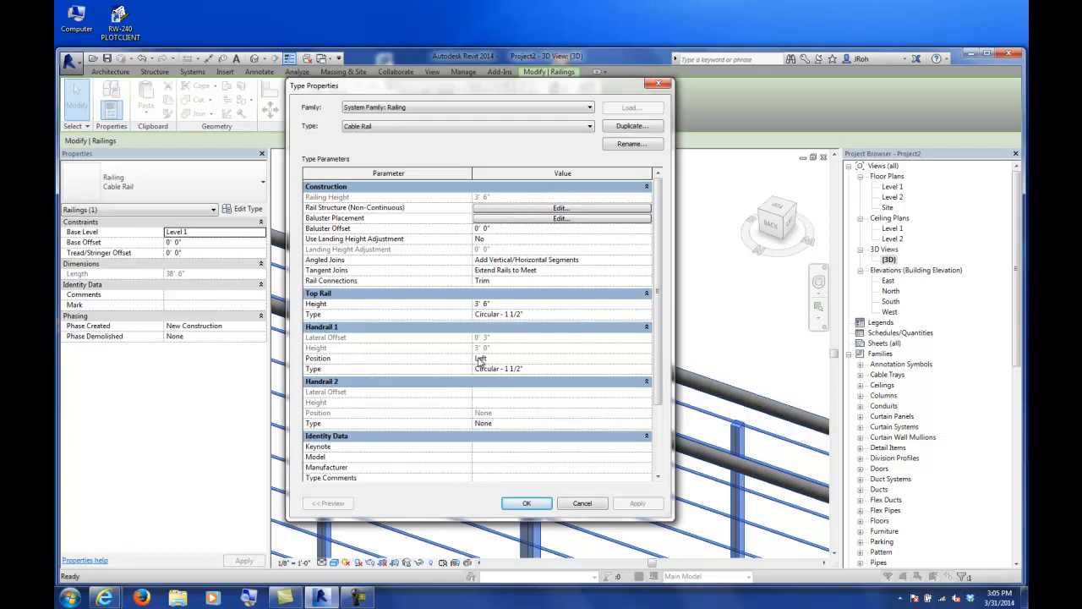
pyautogui.click(650, 370)
pyautogui.click(483, 379)
pyautogui.click(527, 504)
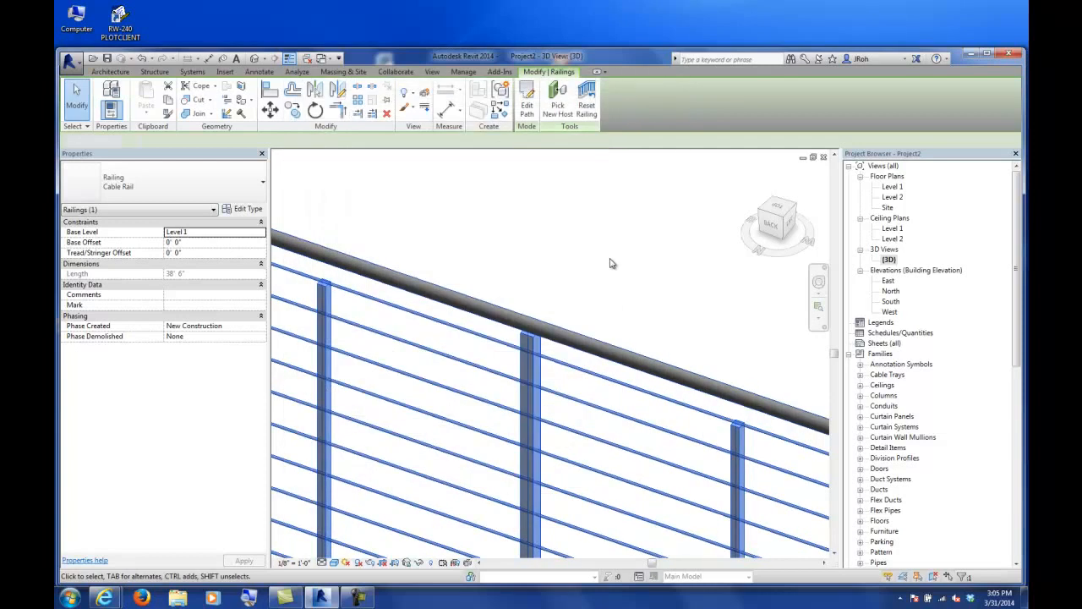
pyautogui.click(606, 260)
pyautogui.scroll(-5, 606, 261)
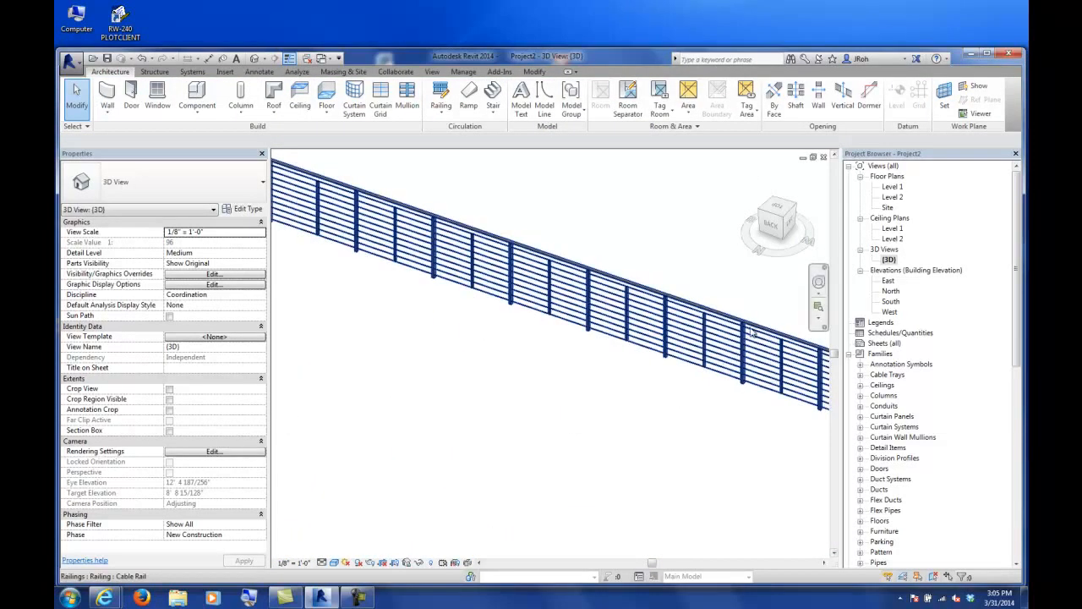
# Open the Level 1 floor plan and save the project.
pyautogui.click(890, 188)
pyautogui.doubleClick(889, 187)
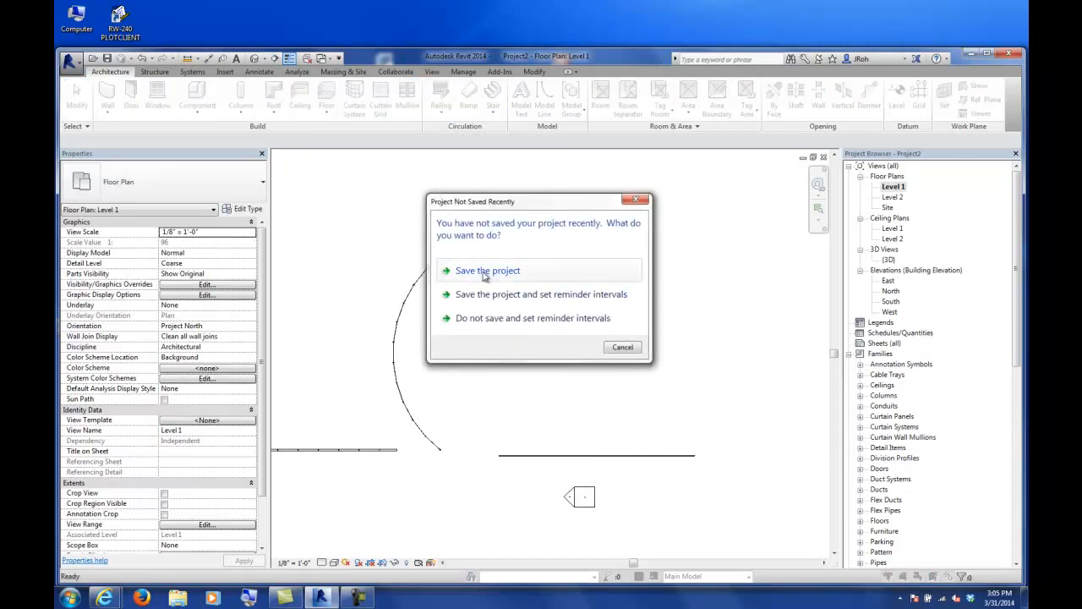
pyautogui.click(484, 270)
# Start another Cable Rail railing and sketch an arc path of about 29' 1" radius, bulging right, beyond the straight railing's right end.
pyautogui.click(595, 458)
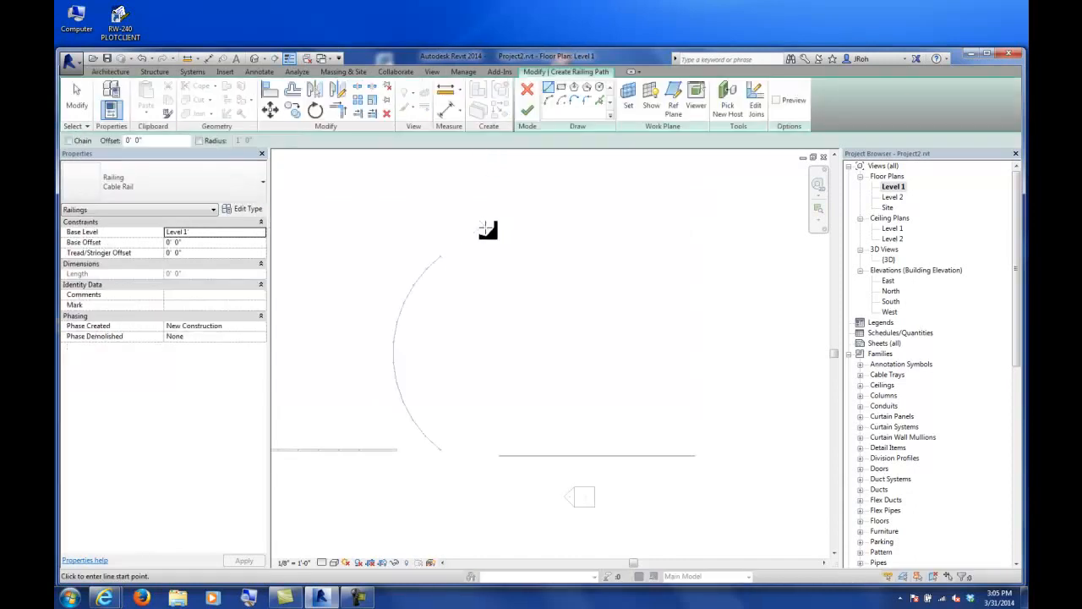
pyautogui.click(549, 100)
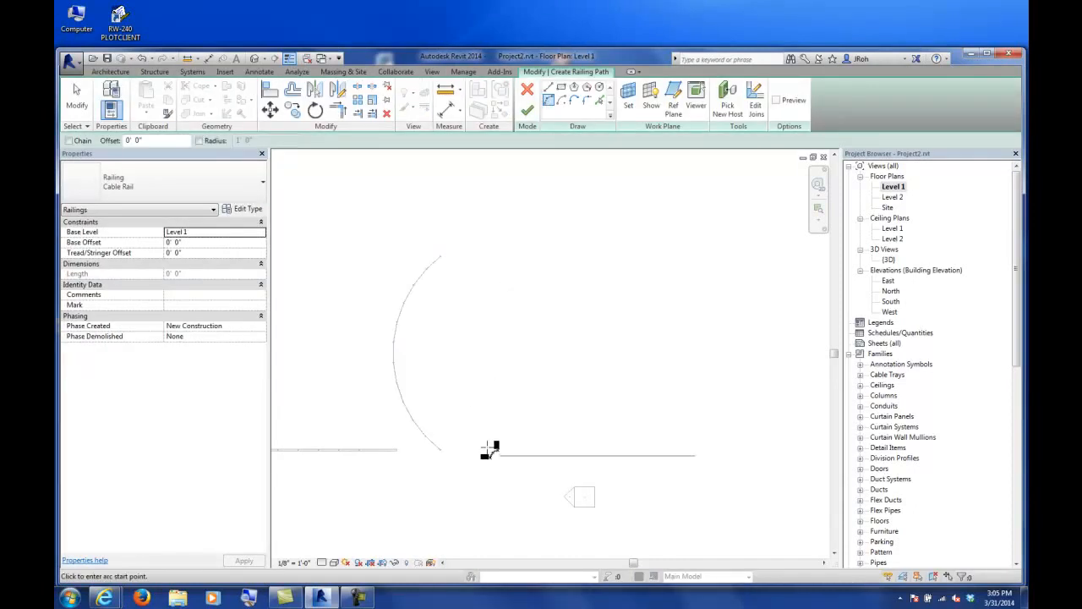
pyautogui.click(721, 453)
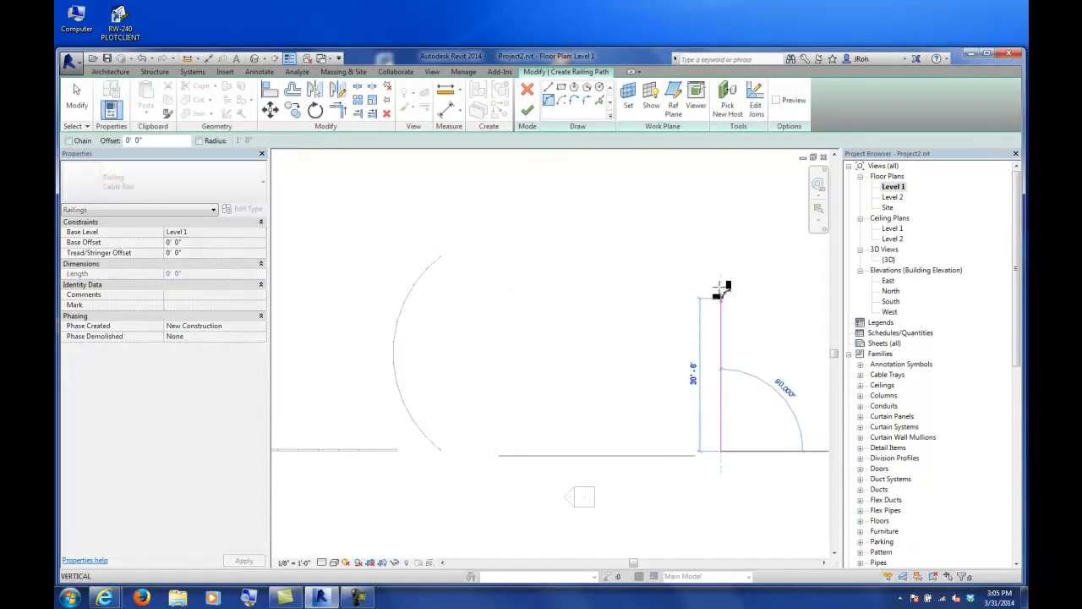
pyautogui.click(721, 245)
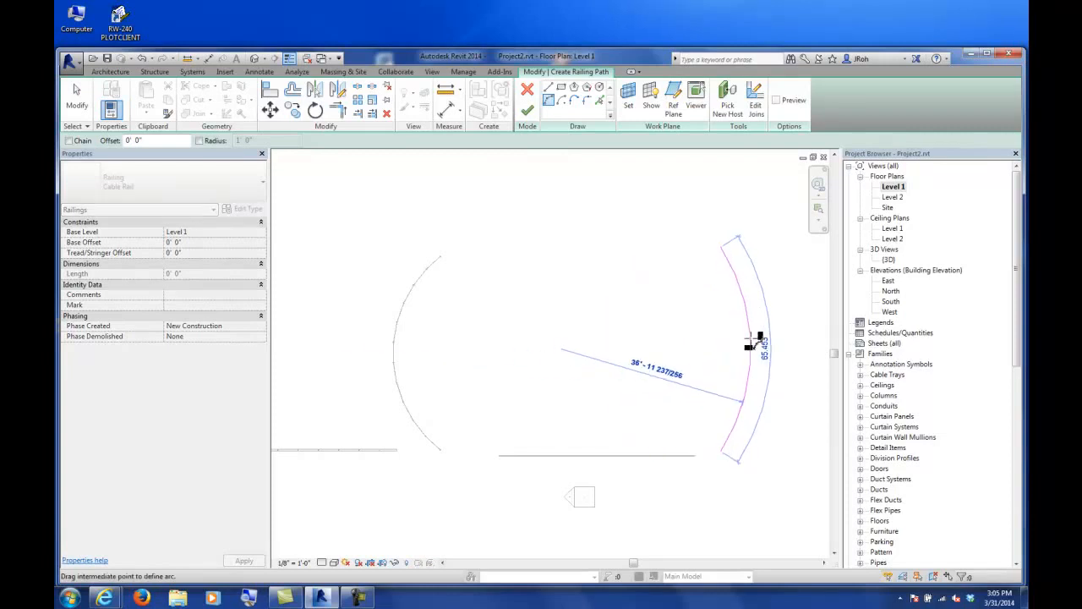
pyautogui.click(763, 354)
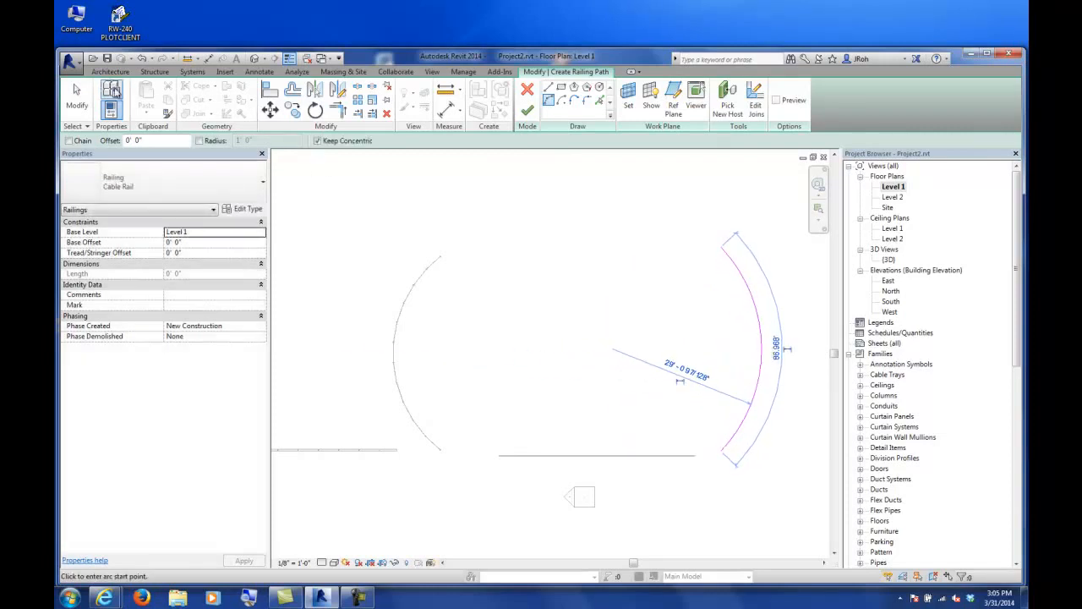
# Finish the arc path sketch to create the curved Cable Rail railing.
pyautogui.click(76, 97)
pyautogui.click(527, 110)
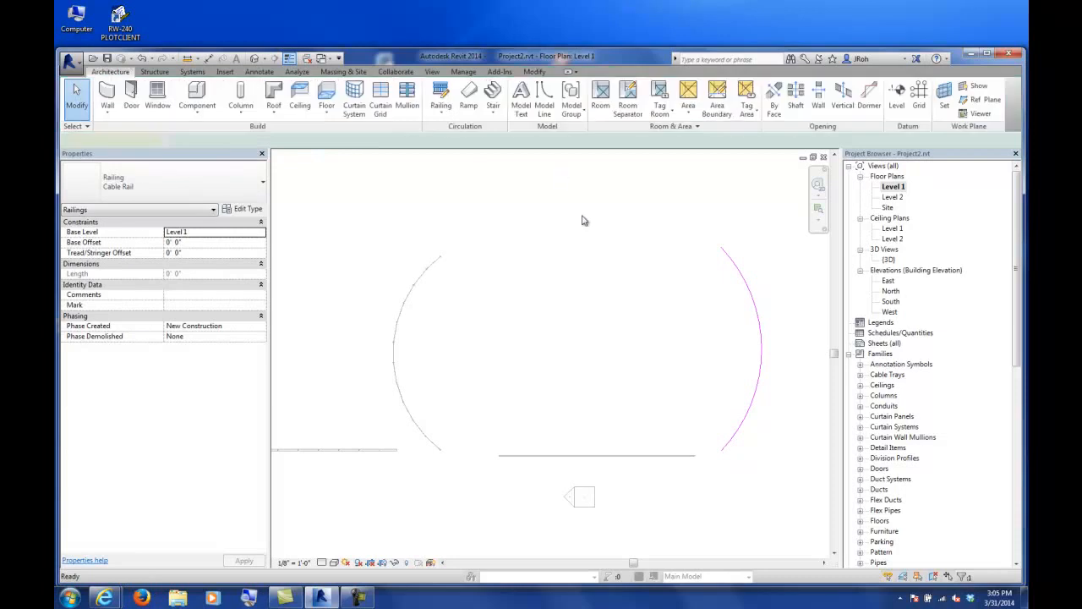
pyautogui.click(604, 258)
# Examine the curved cable railings, their posts and cables in the 3D view from several angles and distances.
pyautogui.doubleClick(889, 260)
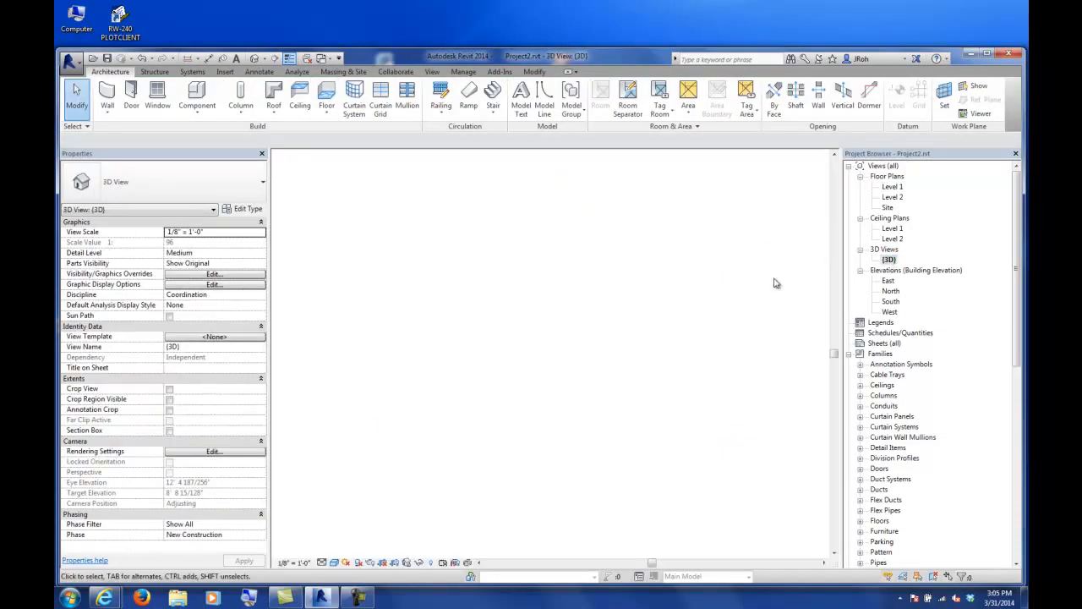
pyautogui.keyDown('shift'); pyautogui.moveTo(692, 374); pyautogui.dragTo(648, 425, button='middle'); pyautogui.keyUp('shift')
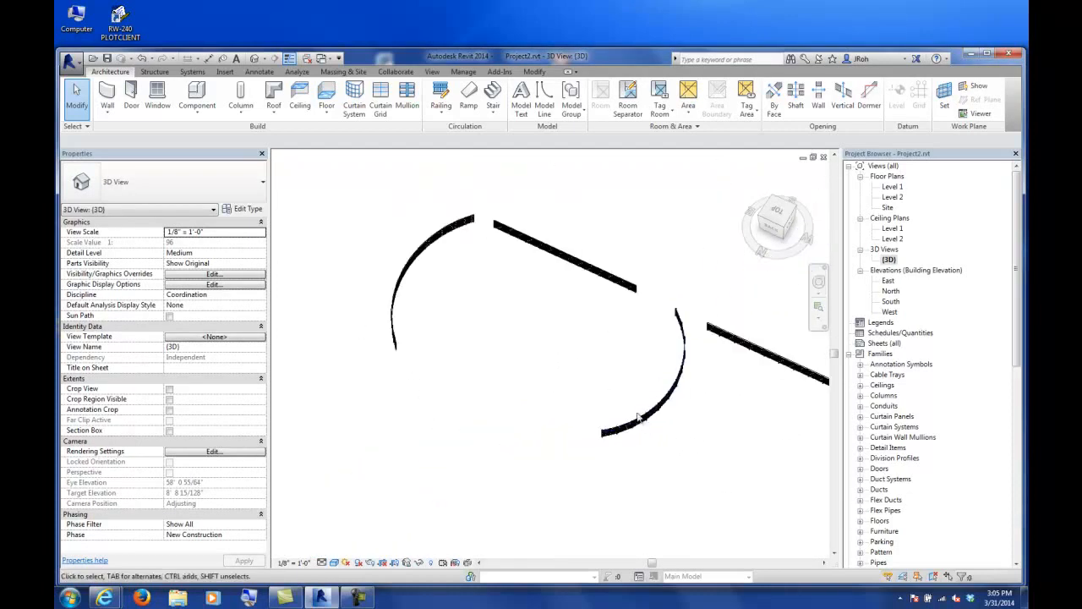
pyautogui.scroll(10, 393, 309)
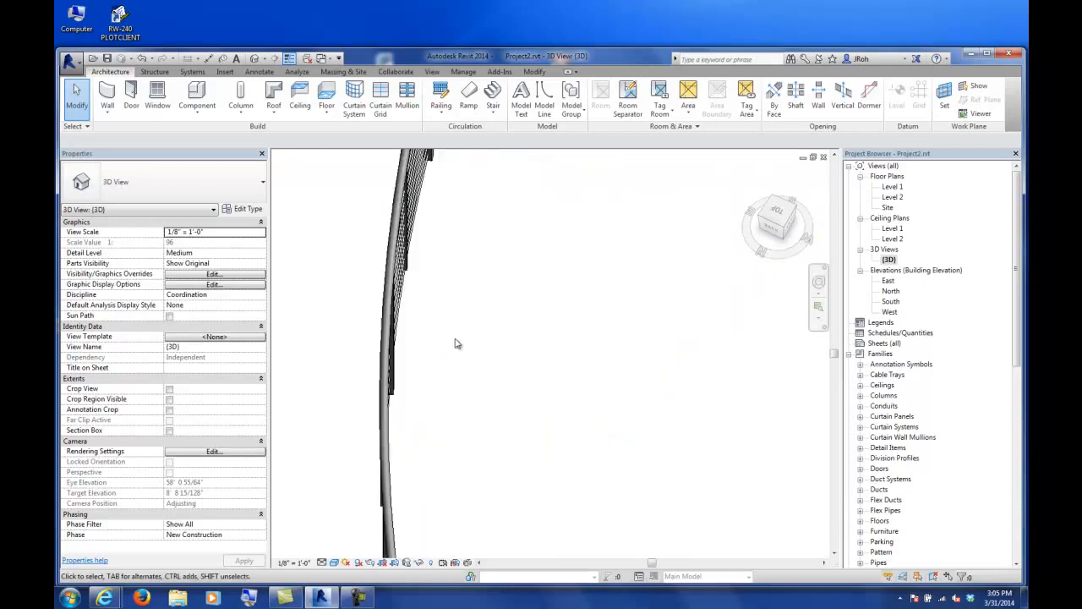
pyautogui.scroll(-6, 455, 343)
pyautogui.keyDown('shift'); pyautogui.moveTo(456, 372); pyautogui.dragTo(538, 467, button='middle'); pyautogui.keyUp('shift')
pyautogui.scroll(5, 551, 307)
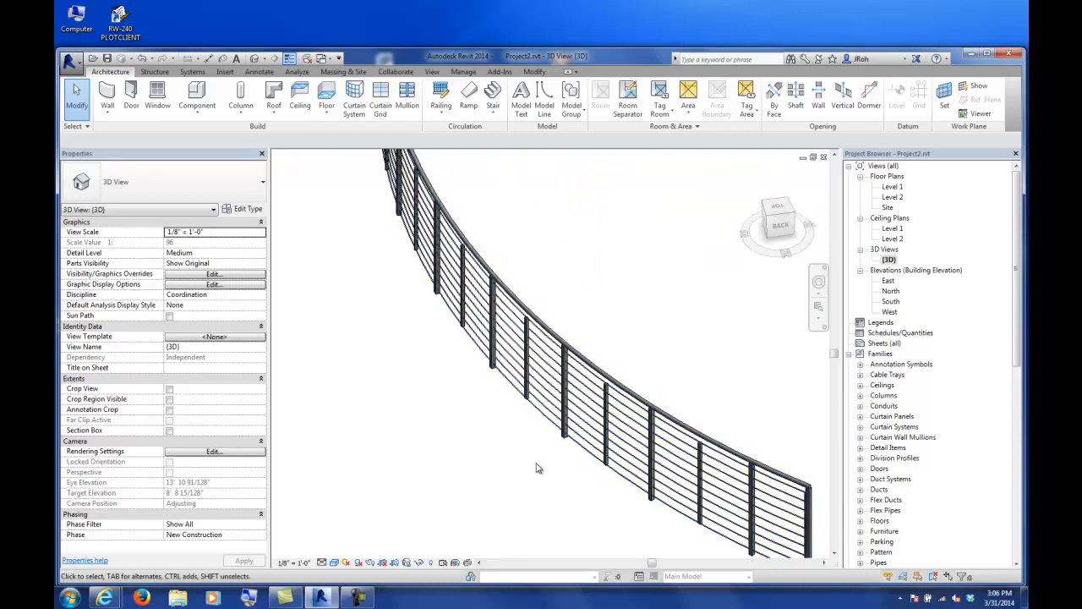
pyautogui.scroll(2, 544, 432)
pyautogui.scroll(-5, 545, 428)
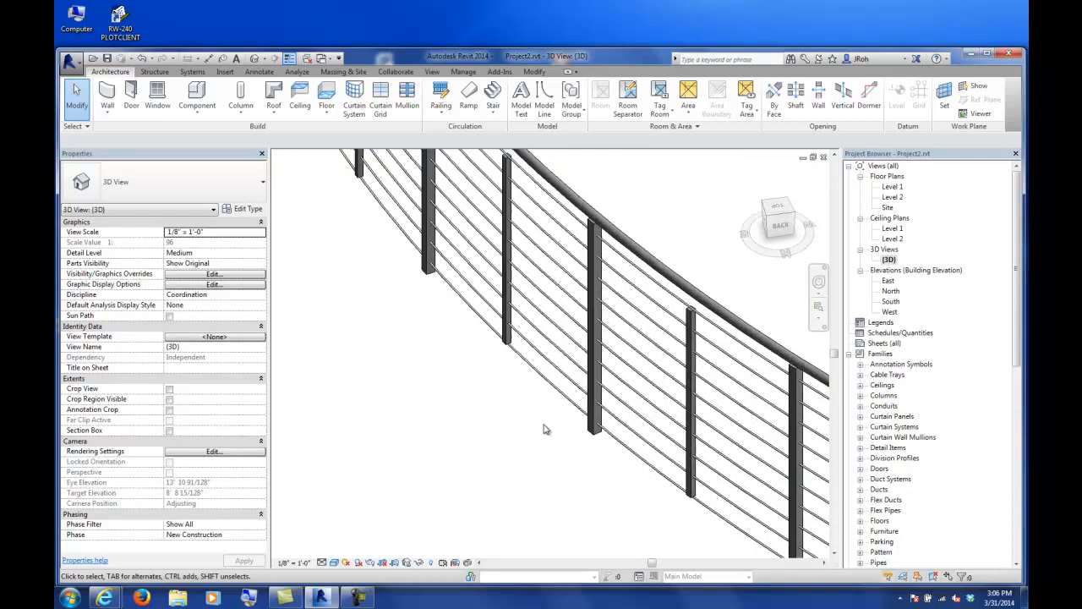
pyautogui.keyDown('shift'); pyautogui.moveTo(545, 423); pyautogui.dragTo(579, 445, button='middle'); pyautogui.keyUp('shift')
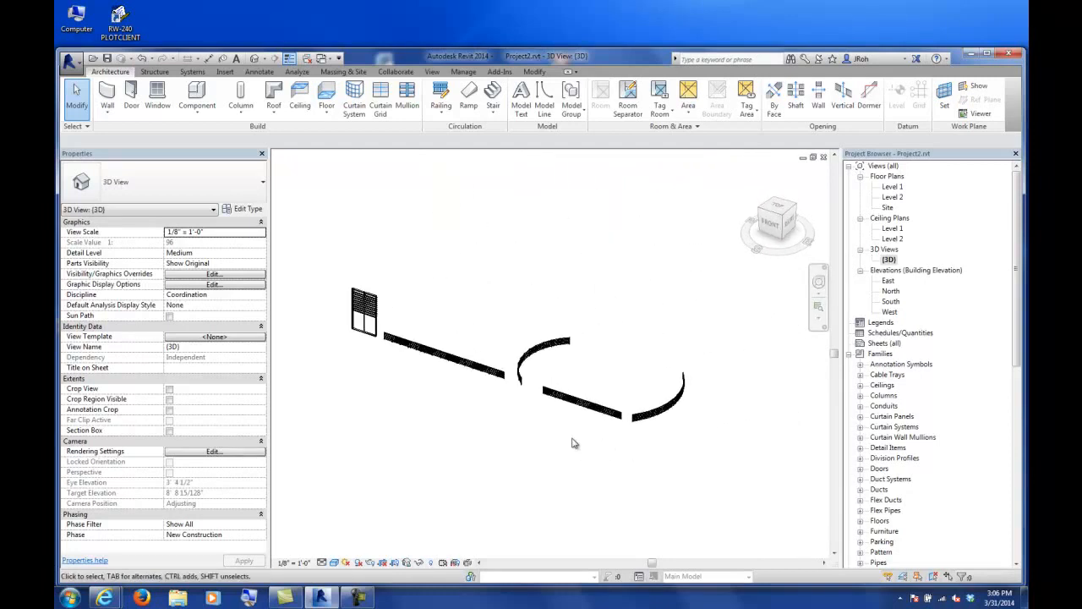
# Save the project with the finished straight and curved railings.
pyautogui.click(107, 57)
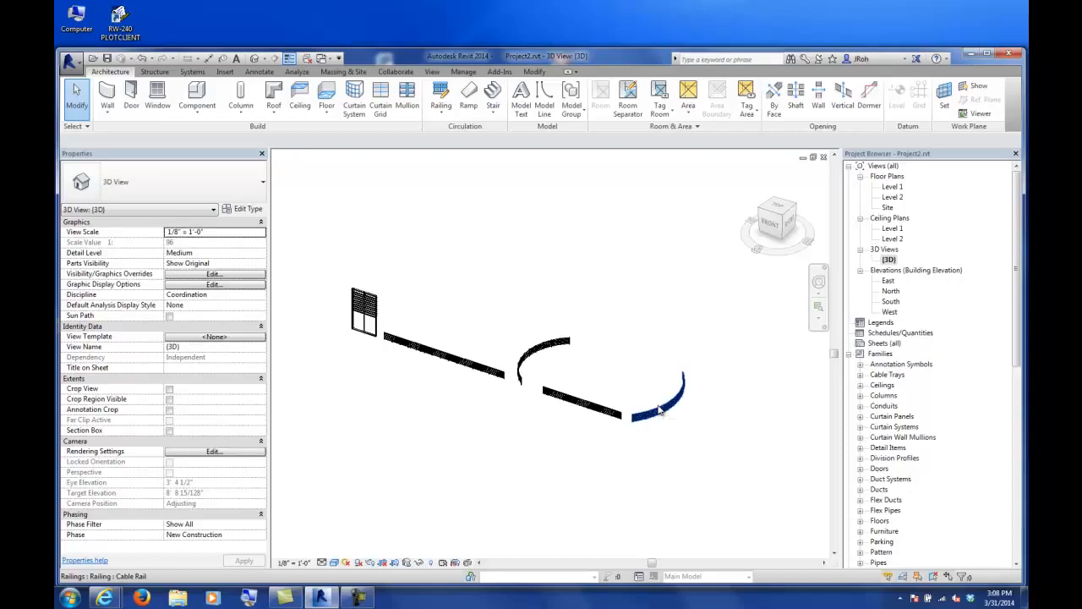
pyautogui.moveTo(584, 341); pyautogui.dragTo(544, 311, button='middle')
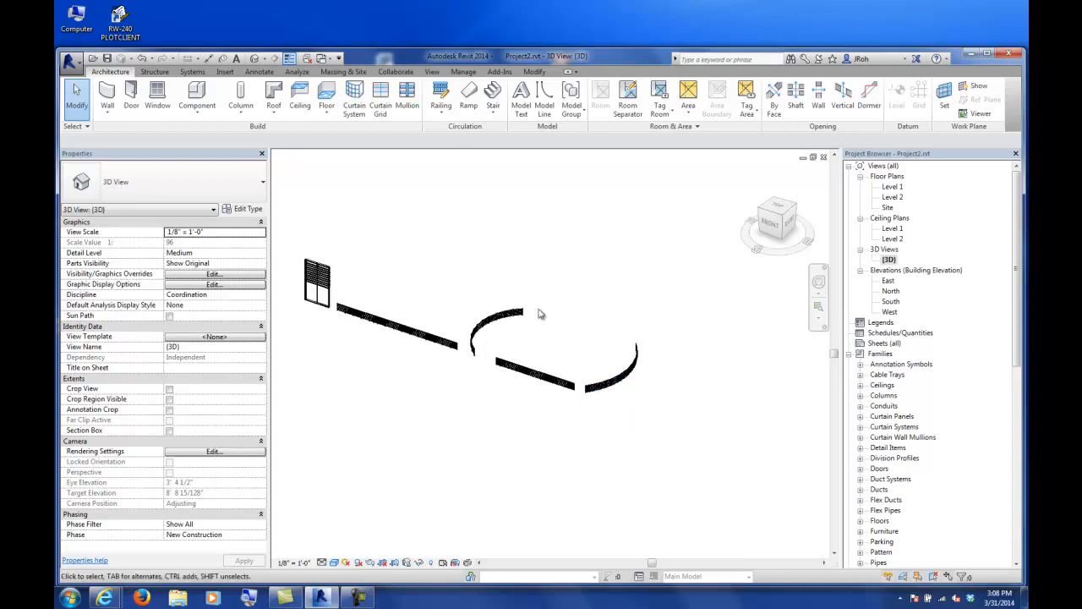
pyautogui.keyDown('shift'); pyautogui.moveTo(557, 356); pyautogui.dragTo(623, 374, button='middle'); pyautogui.keyUp('shift')
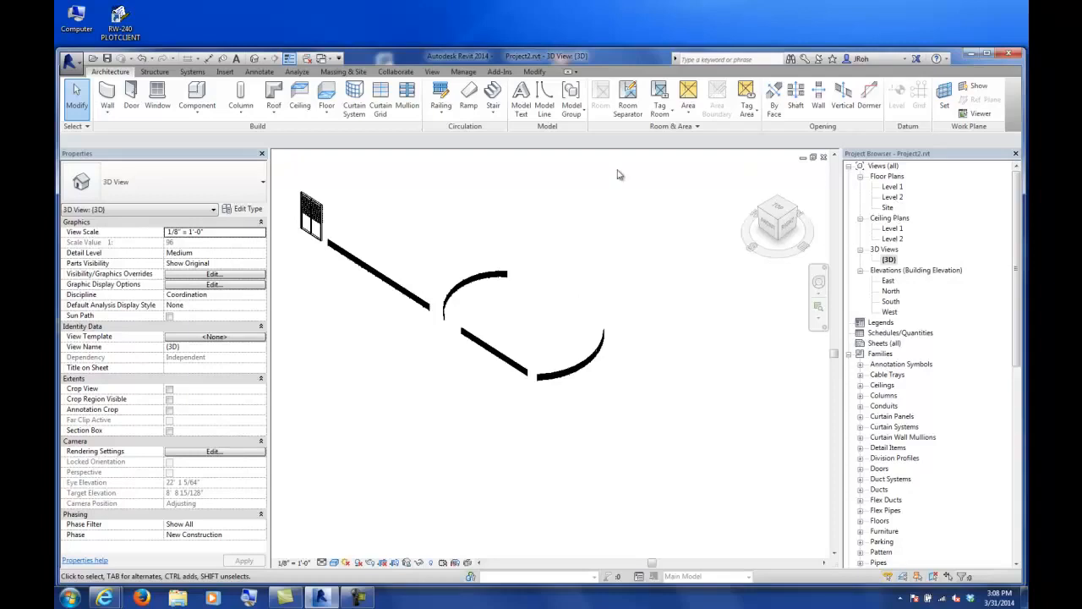
# Open the North elevation and set the elevation of Level 2 to 15'.
pyautogui.click(891, 291)
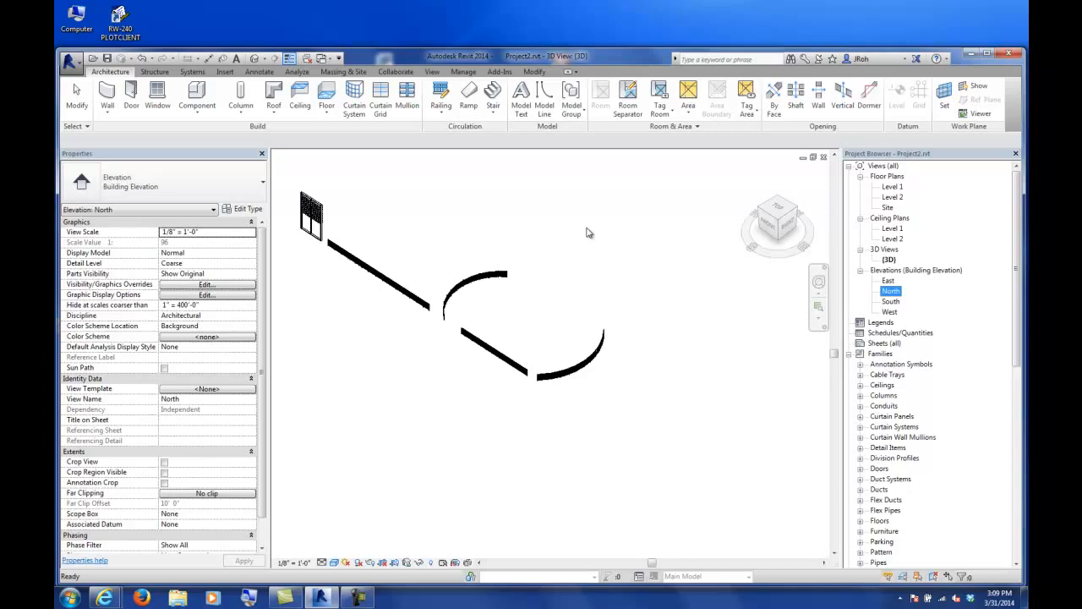
pyautogui.doubleClick(892, 292)
pyautogui.scroll(3, 686, 374)
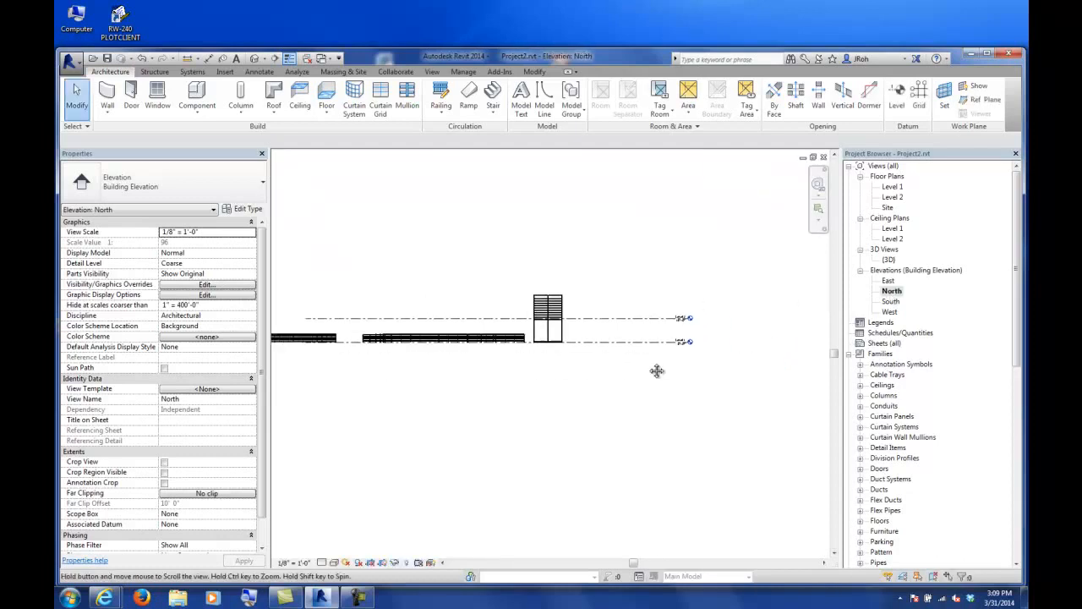
pyautogui.scroll(3, 656, 328)
pyautogui.moveTo(591, 372); pyautogui.dragTo(570, 287, button='middle')
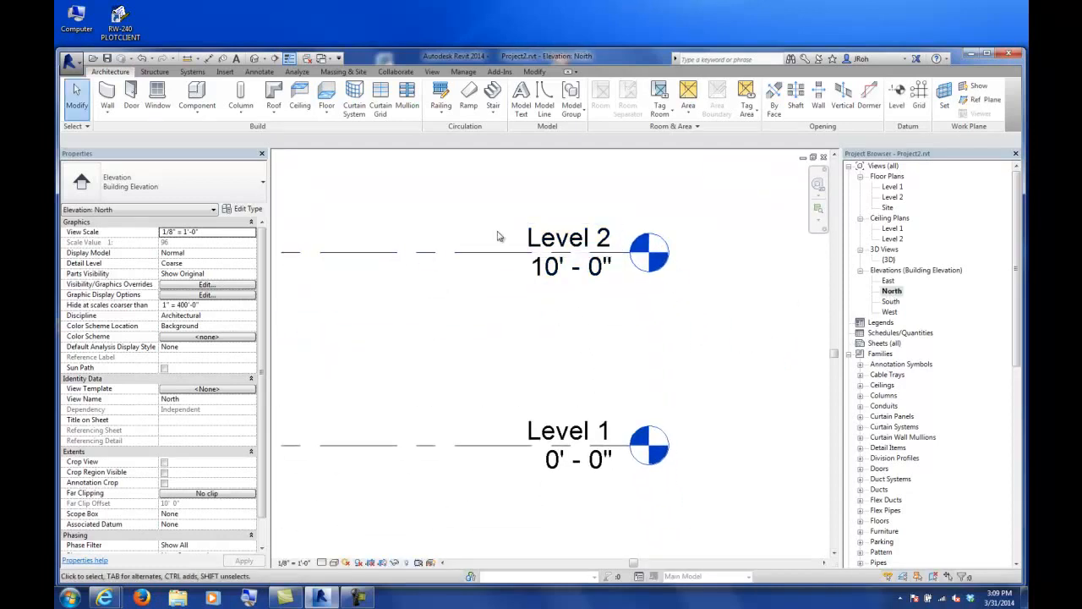
pyautogui.click(554, 271)
pyautogui.click(557, 277)
pyautogui.write('15')
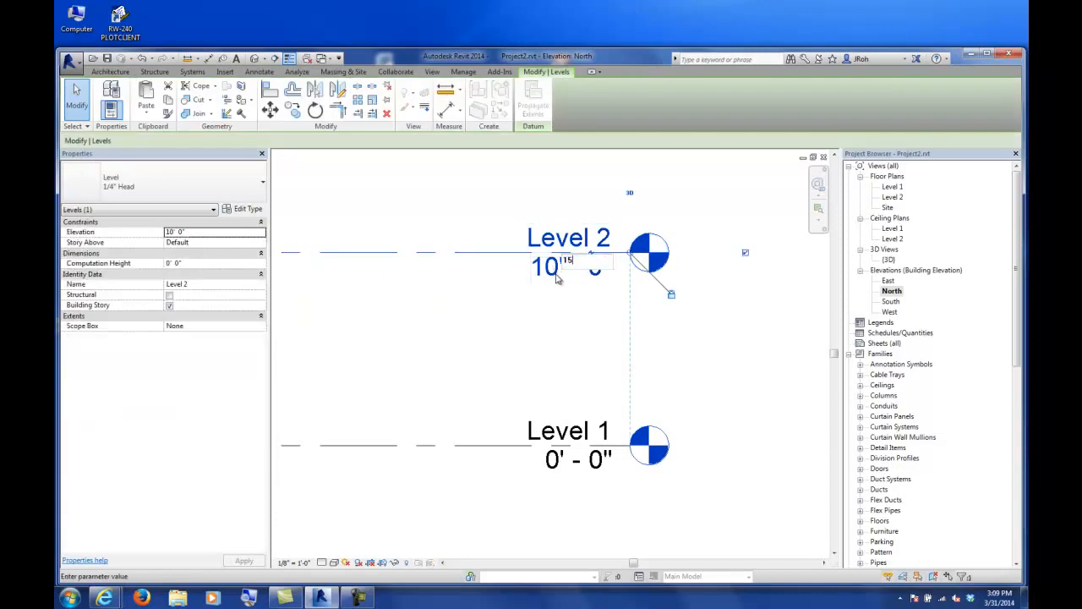
pyautogui.press('Return')
# Copy Level 2 upward three times with the Multiple option to create levels at 30', 45' and 60'.
pyautogui.scroll(-6, 550, 283)
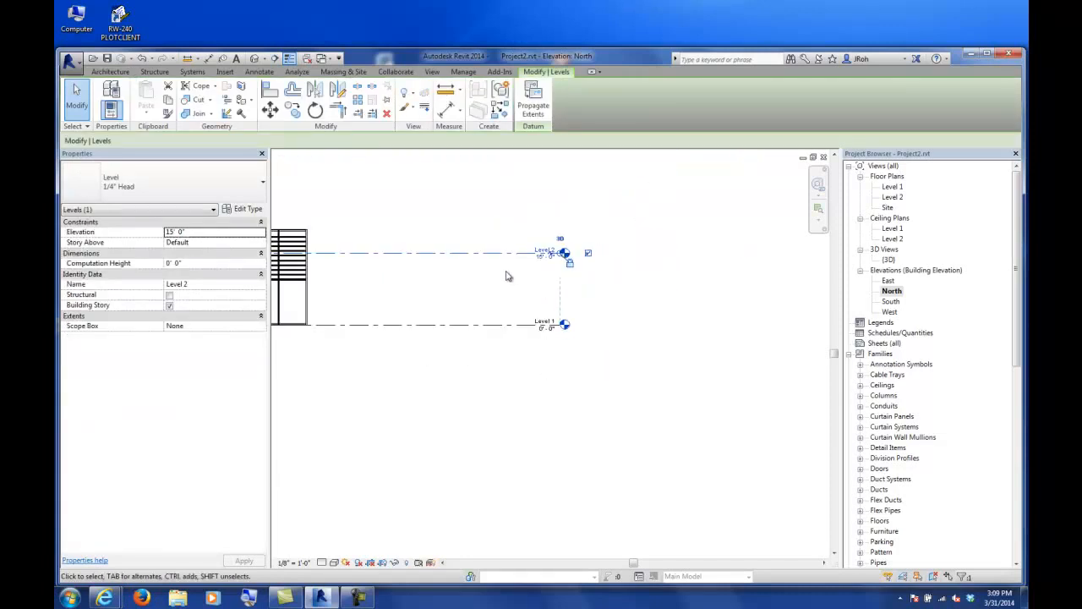
pyautogui.click(292, 110)
pyautogui.click(212, 140)
pyautogui.click(549, 385)
pyautogui.click(549, 315)
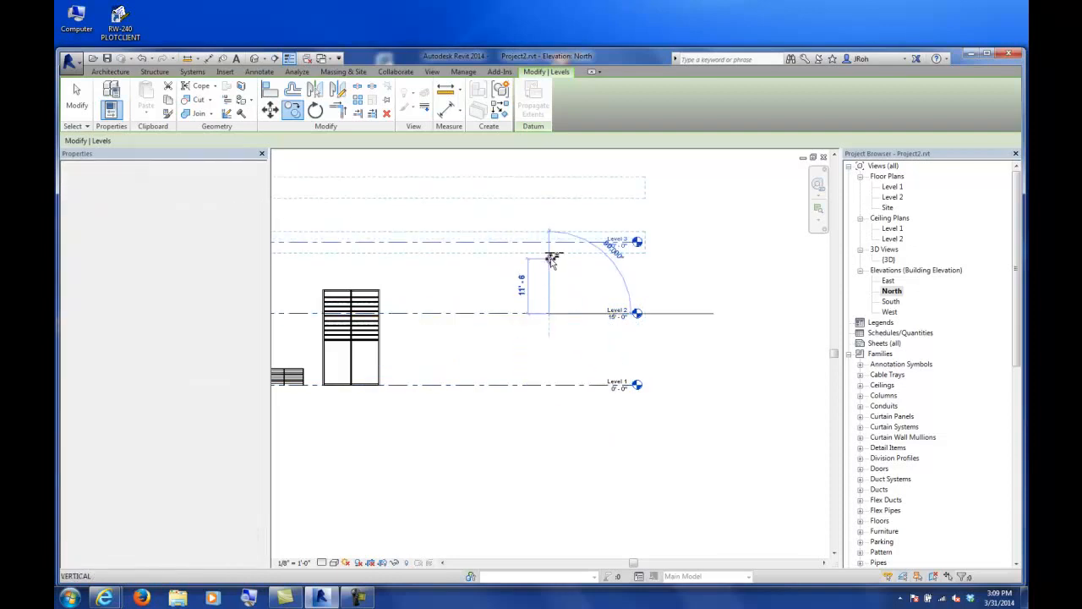
pyautogui.click(552, 241)
pyautogui.moveTo(568, 217); pyautogui.dragTo(576, 270, button='middle')
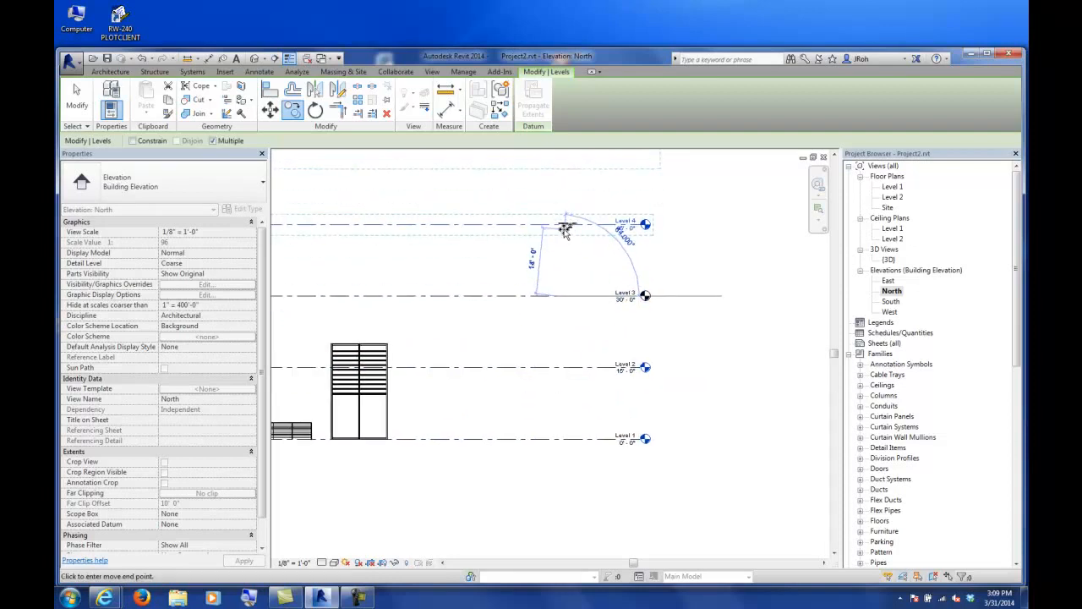
pyautogui.click(562, 224)
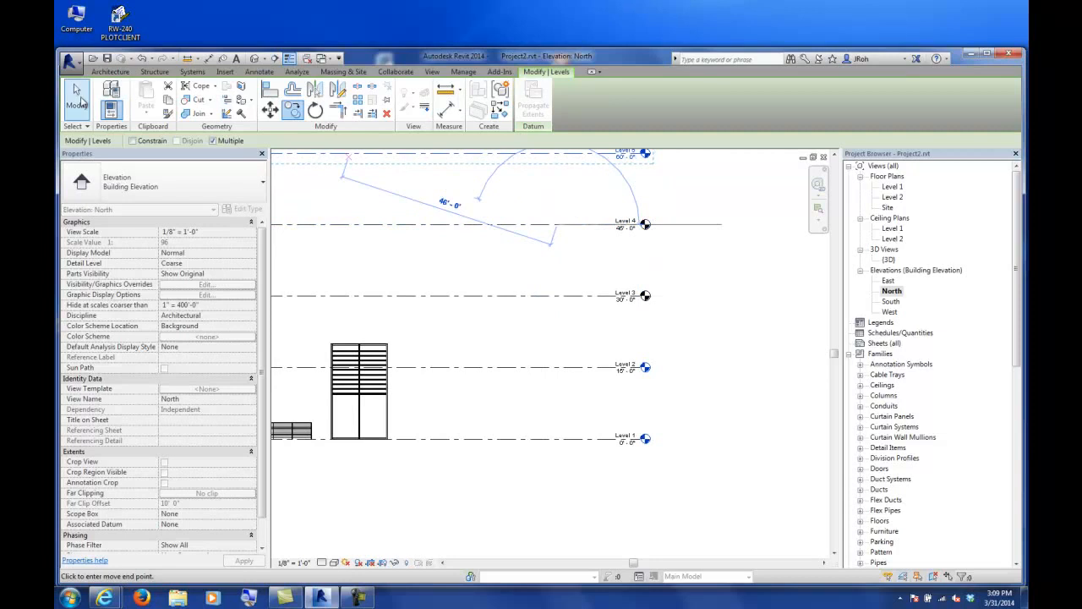
pyautogui.click(81, 95)
pyautogui.scroll(-2, 531, 290)
pyautogui.moveTo(531, 290); pyautogui.dragTo(570, 310, button='middle')
pyautogui.scroll(2, 583, 304)
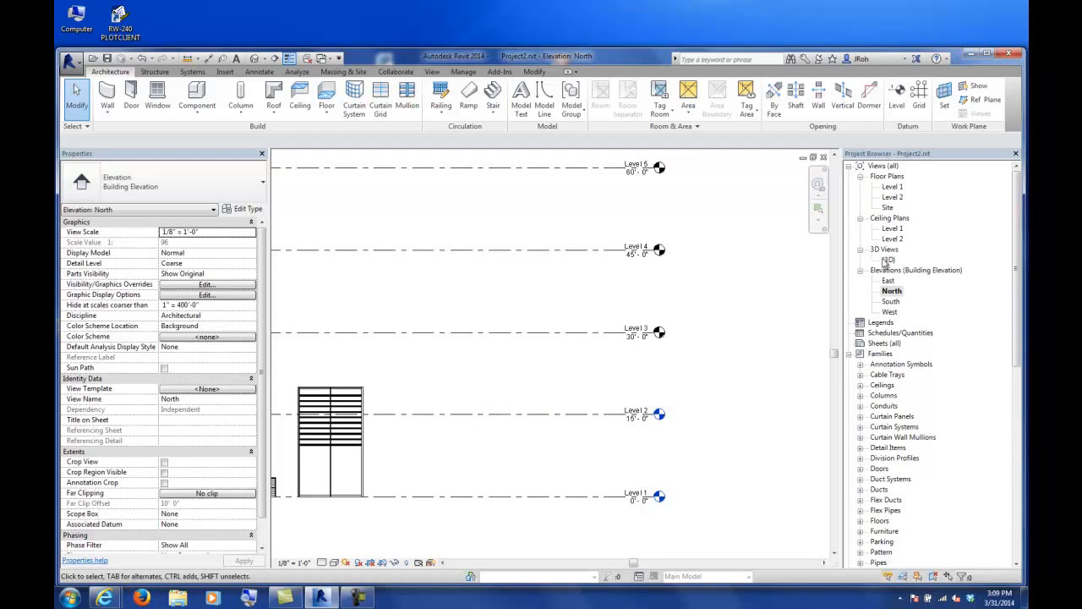
# Open the Level 1 floor plan and save the project as Project2.rvt in the CS_WS-04 folder.
pyautogui.doubleClick(892, 187)
pyautogui.scroll(-5, 628, 406)
pyautogui.scroll(3, 606, 410)
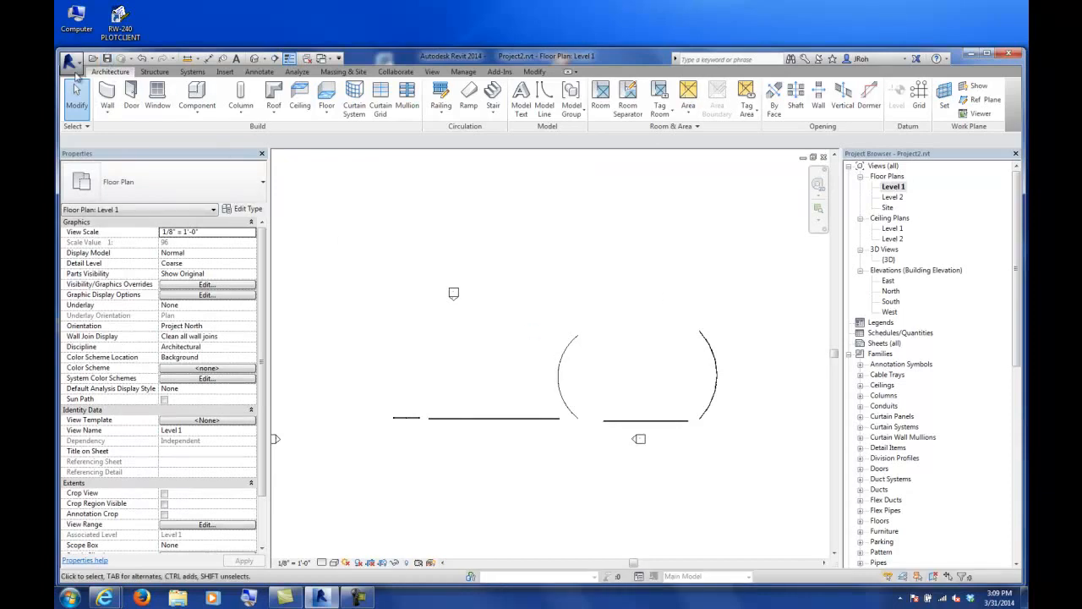
pyautogui.click(70, 60)
pyautogui.moveTo(110, 201)
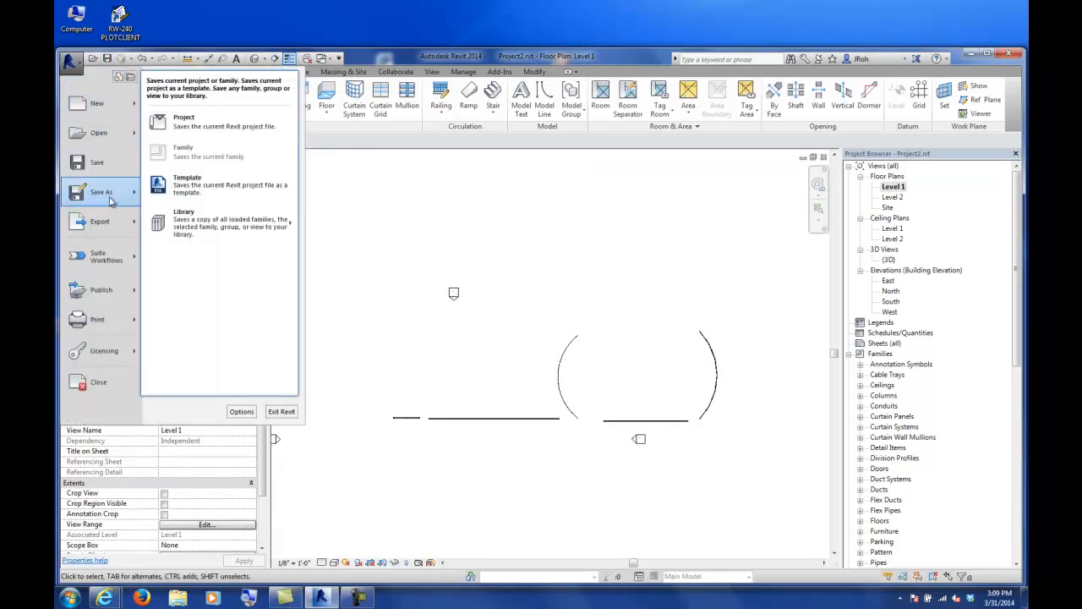
pyautogui.click(183, 121)
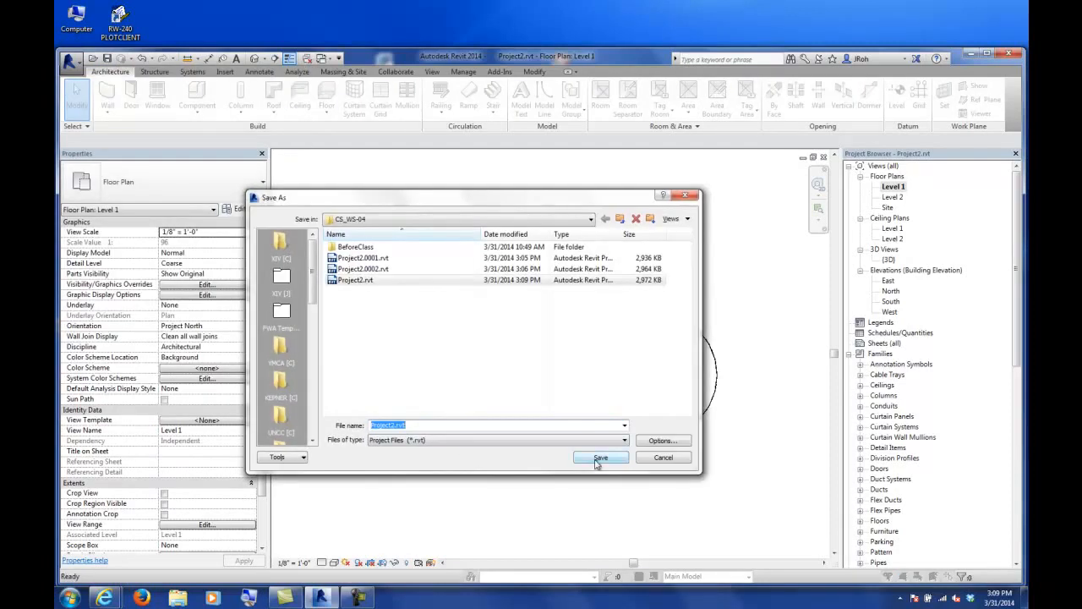
pyautogui.click(600, 458)
# Delete all the railings and other model elements between the elevation markers on Level 1.
pyautogui.moveTo(676, 404); pyautogui.dragTo(367, 424)
pyautogui.press('Delete')
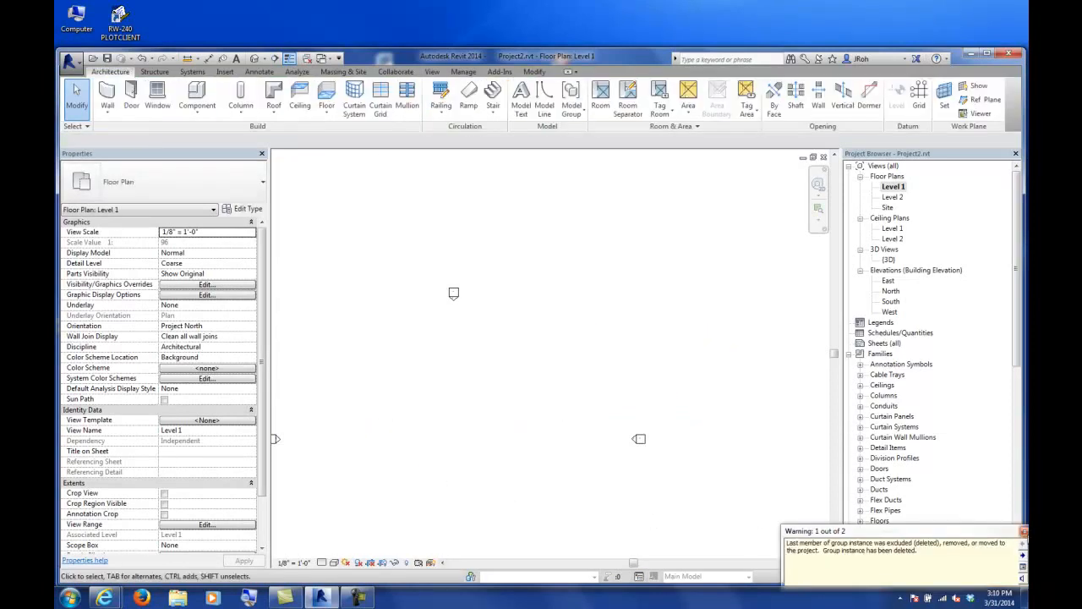
pyautogui.moveTo(531, 434); pyautogui.dragTo(612, 361, button='middle')
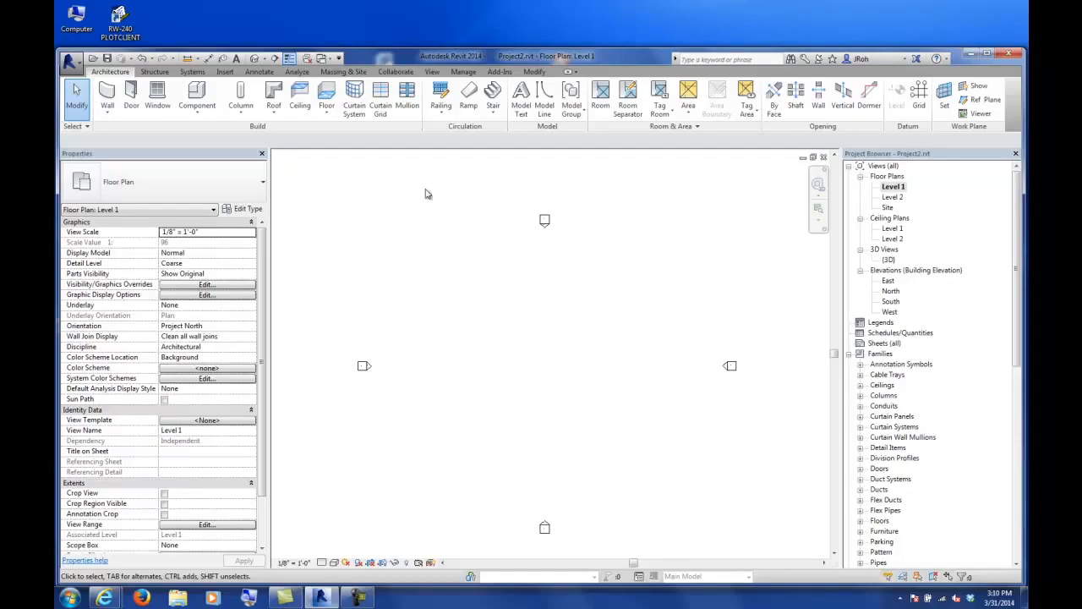
# Start a Stair by Component using the Assembled Stair type 7" max riser 11" tread with the location line at Run: Center.
pyautogui.click(493, 111)
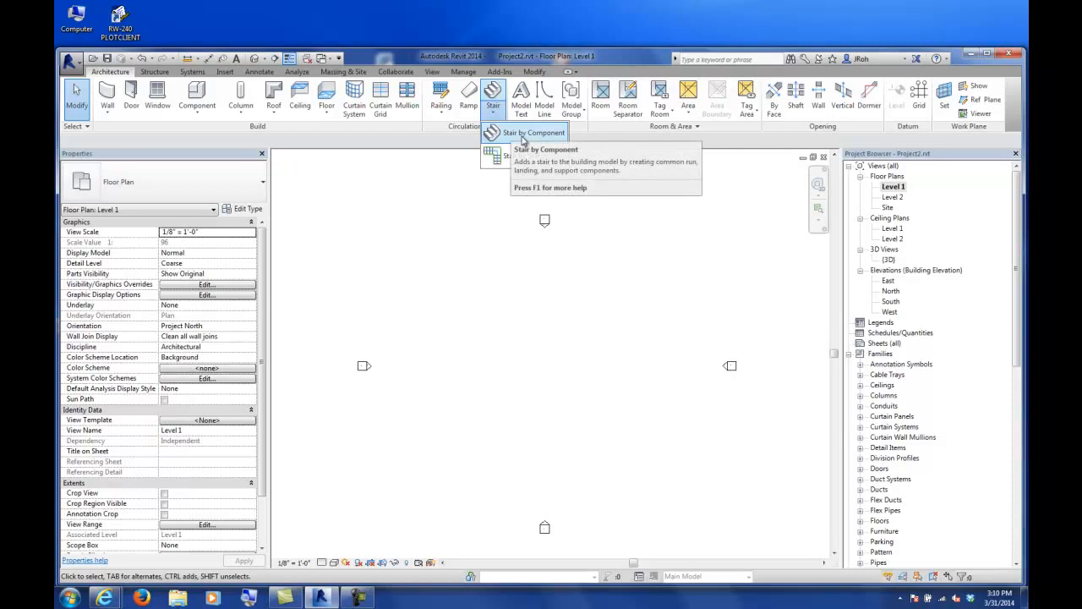
pyautogui.click(523, 133)
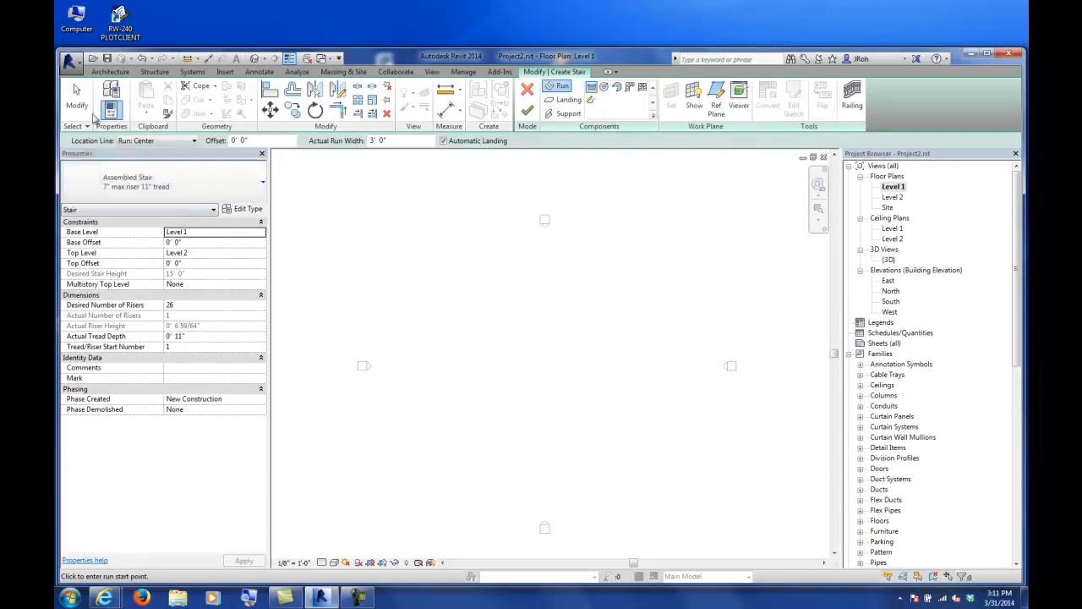
pyautogui.click(178, 195)
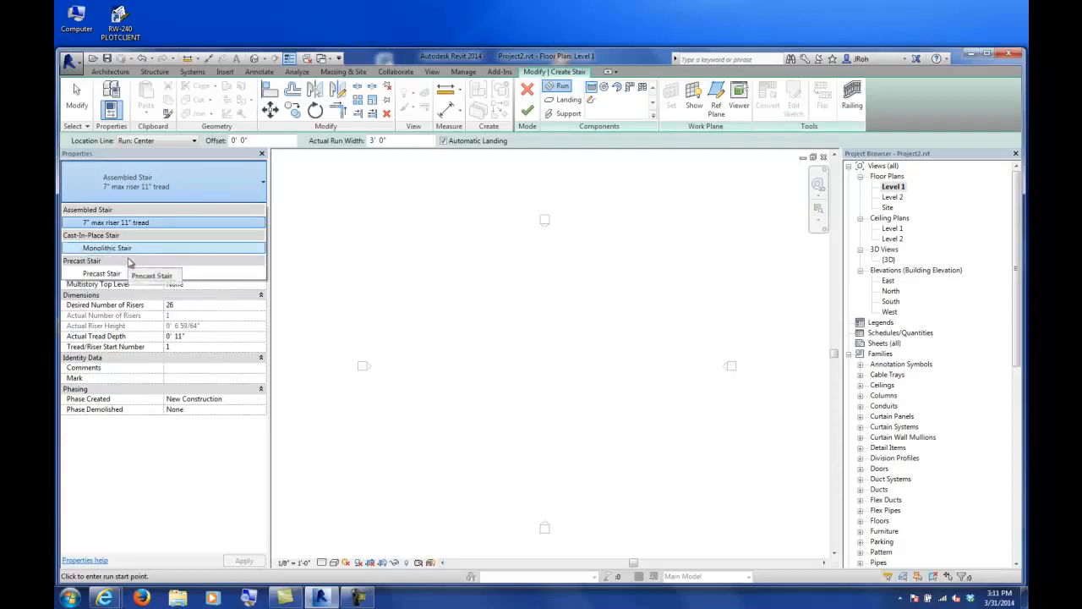
pyautogui.click(102, 225)
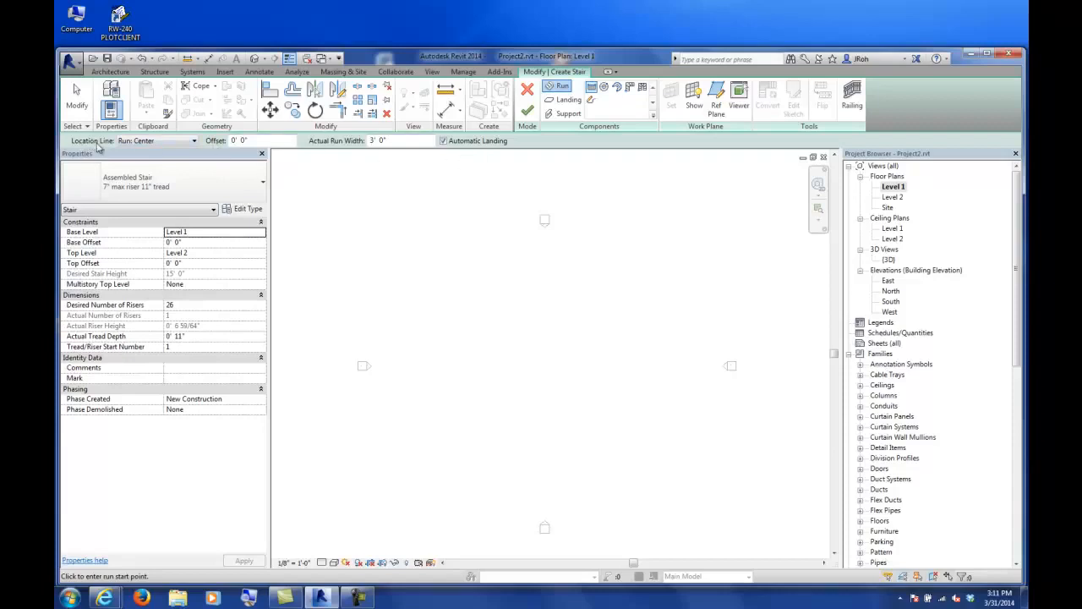
pyautogui.click(137, 142)
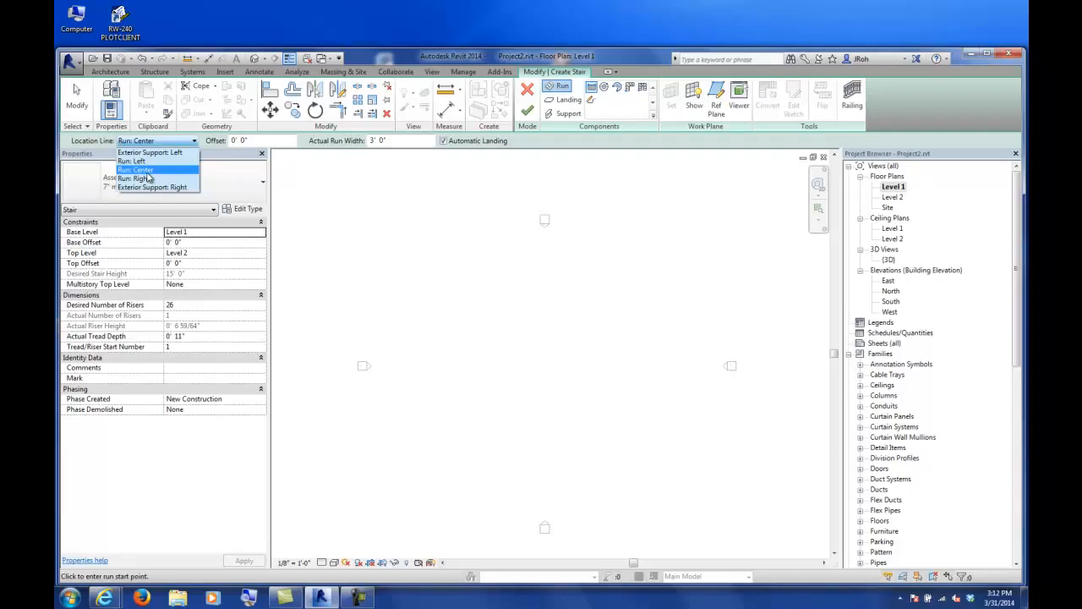
pyautogui.click(148, 171)
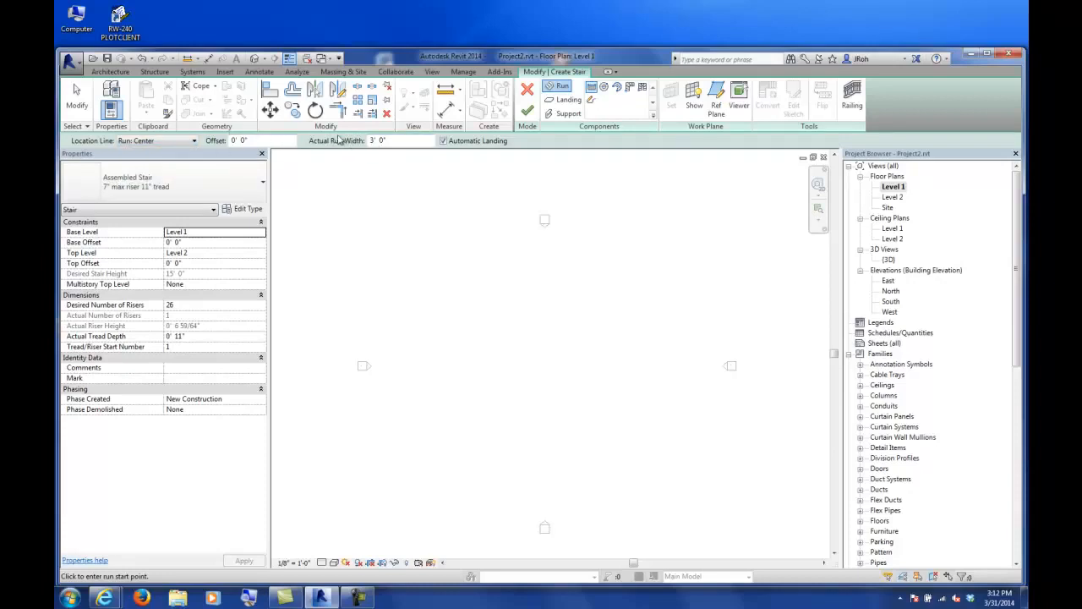
# Set the stair's actual run width to 5' 0".
pyautogui.click(397, 140)
pyautogui.write("4'")
pyautogui.press('Return')
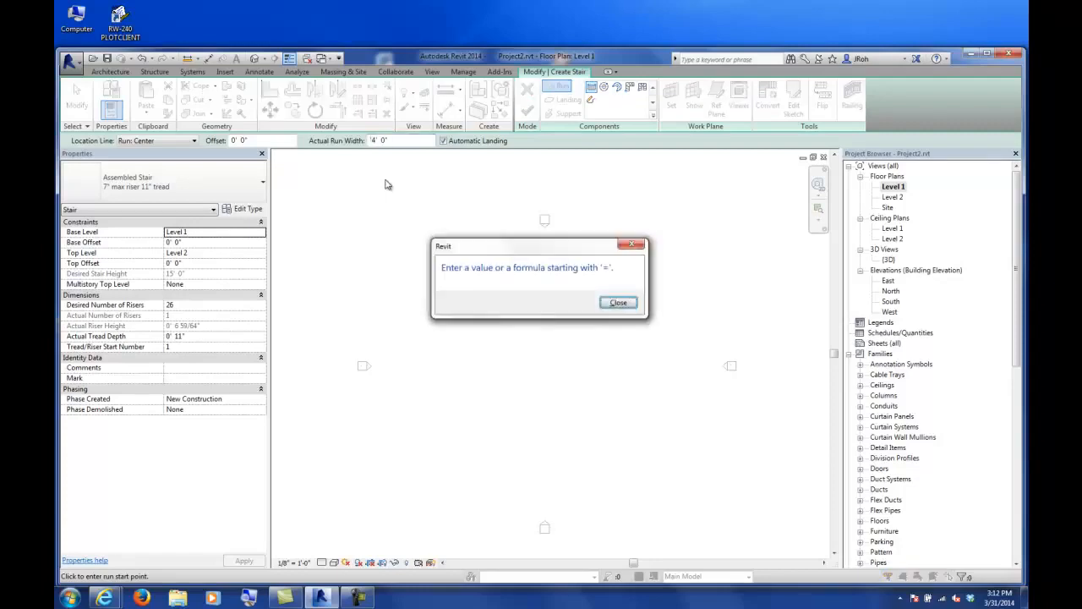
pyautogui.click(618, 302)
pyautogui.moveTo(391, 140); pyautogui.dragTo(366, 135)
pyautogui.write('3')
pyautogui.press('Return')
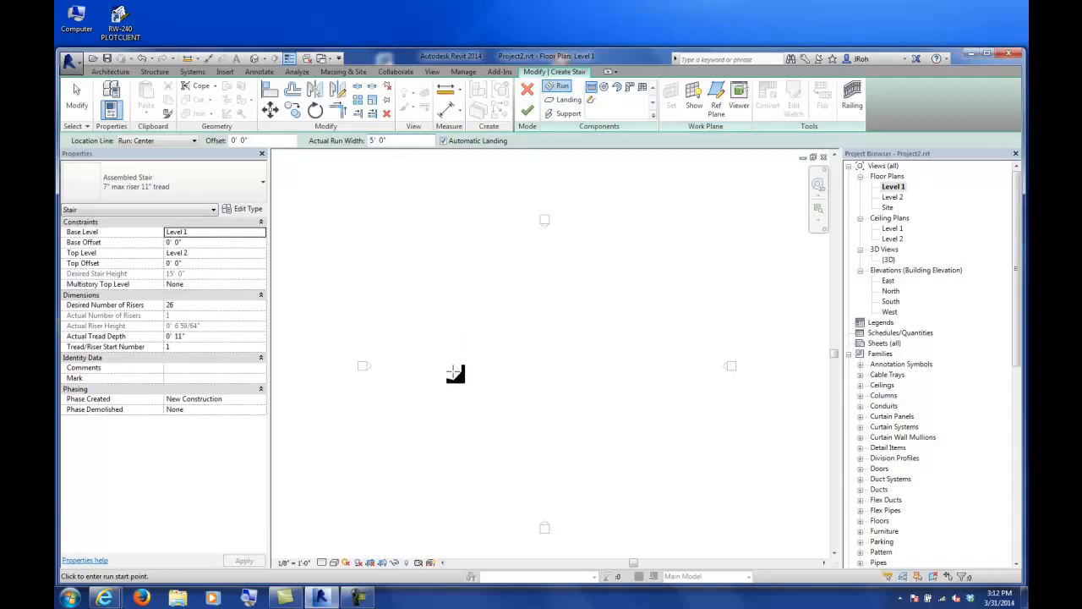
# Place the start point of a straight stair run between the elevation markers, toward the west one.
pyautogui.click(454, 372)
pyautogui.scroll(1, 516, 376)
pyautogui.scroll(3, 512, 374)
pyautogui.moveTo(488, 377); pyautogui.dragTo(685, 316, button='middle')
pyautogui.scroll(1, 618, 326)
pyautogui.scroll(1, 617, 327)
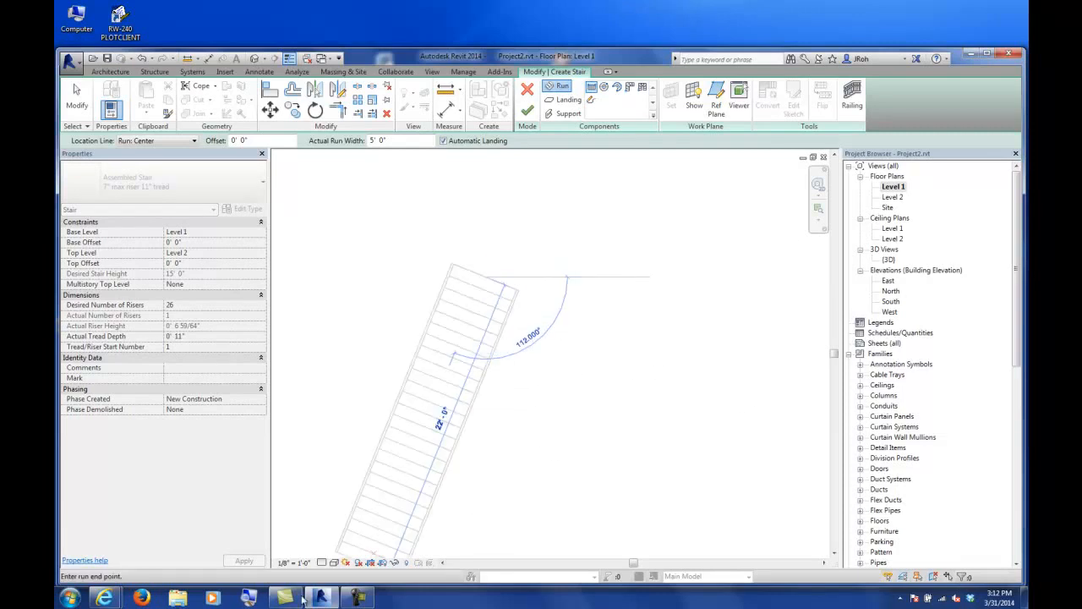
# Open Magnifier and enlarge the screen to examine the stair run preview.
pyautogui.click(249, 597)
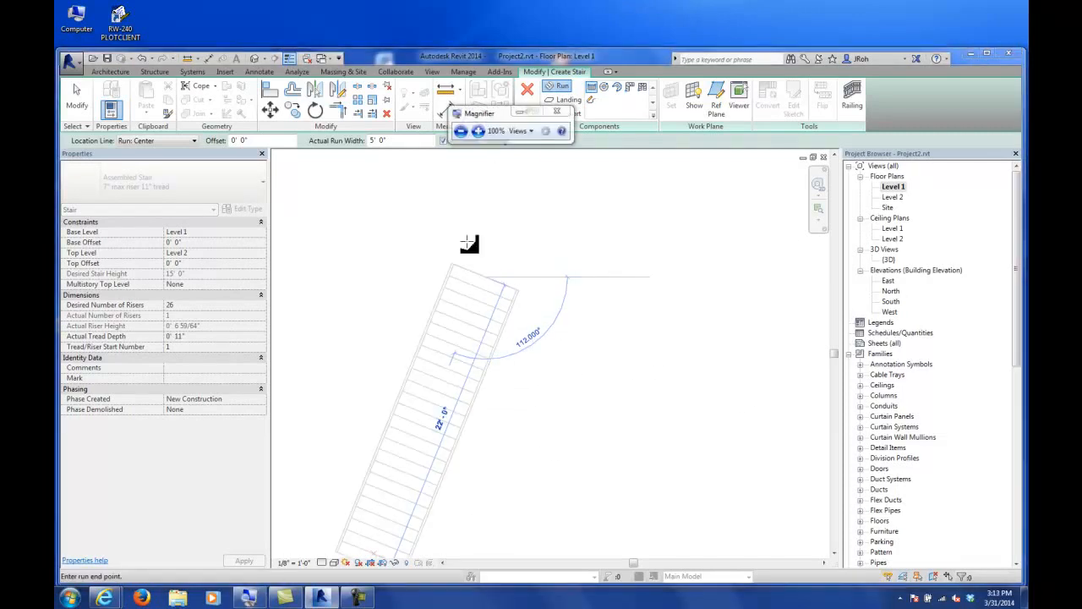
pyautogui.click(479, 131)
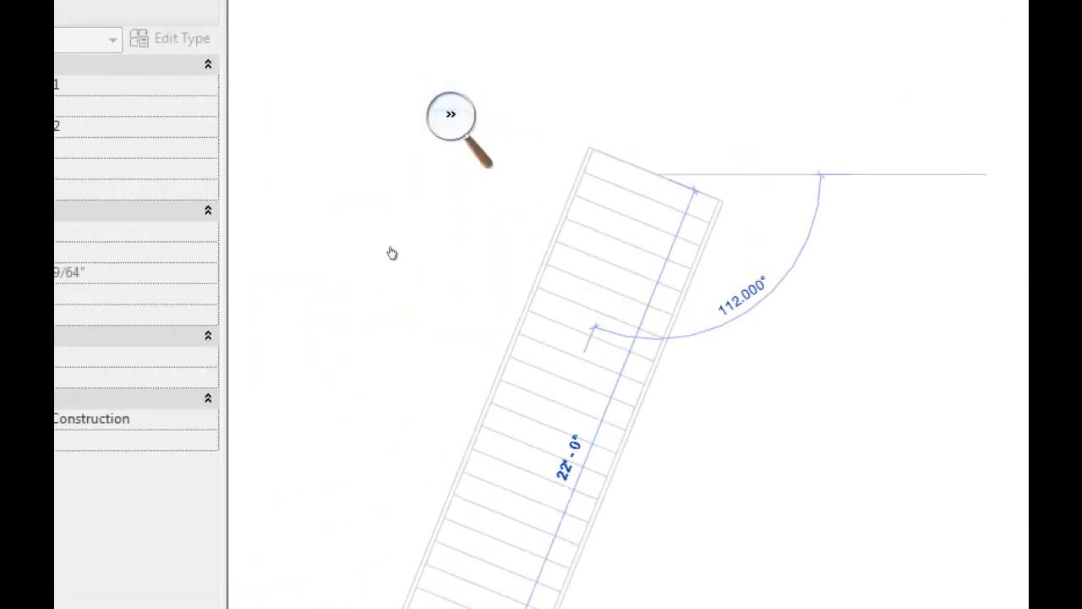
# Close Magnifier and end the first straight stair run horizontally to the east at 11' 0" long with 13 risers.
pyautogui.click(451, 114)
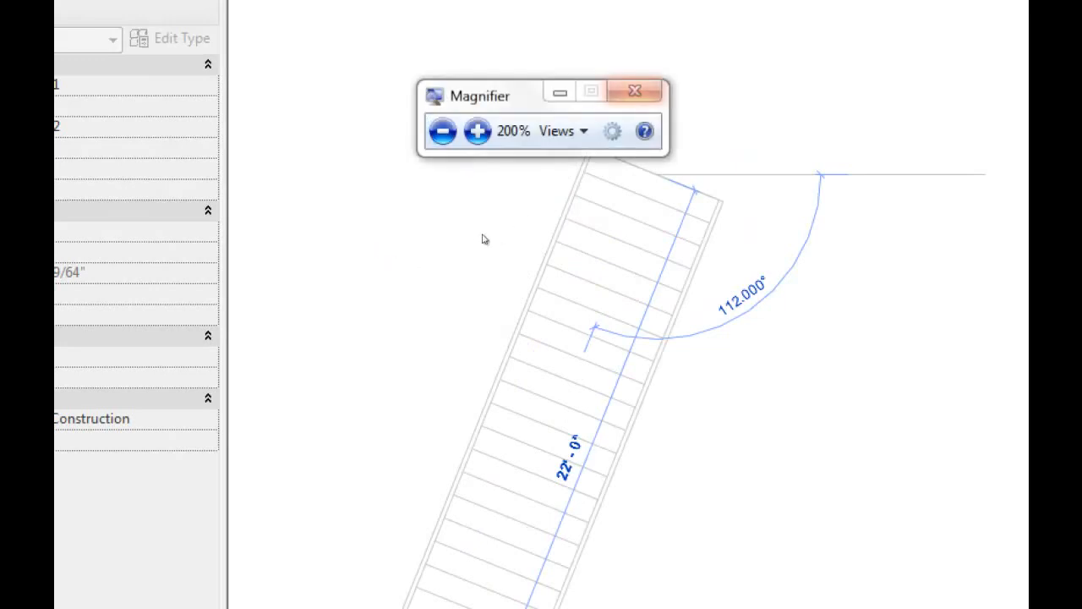
pyautogui.click(637, 92)
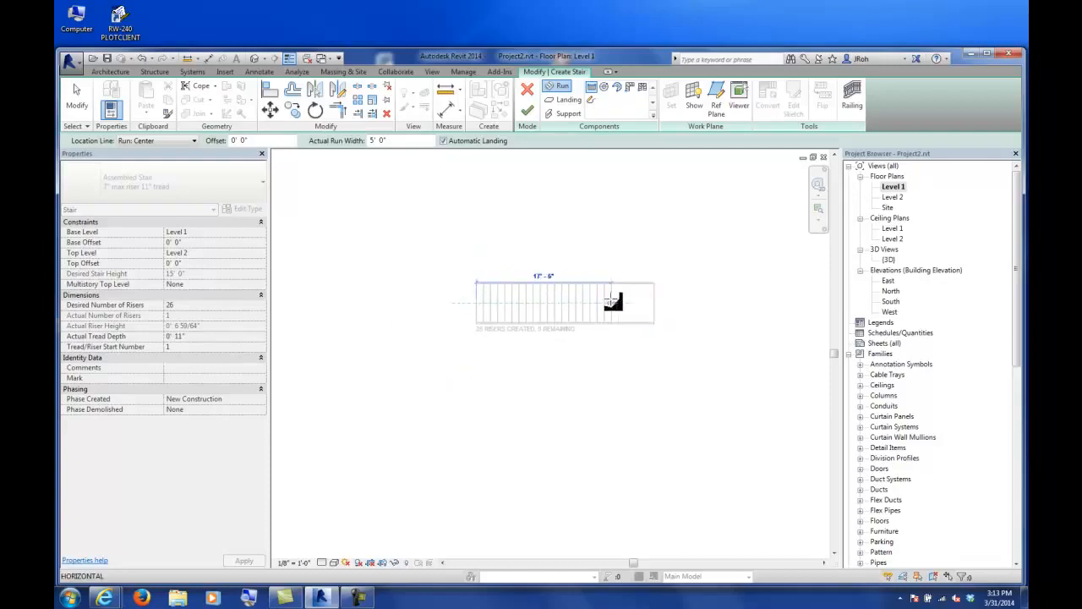
pyautogui.moveTo(574, 302); pyautogui.dragTo(610, 377, button='middle')
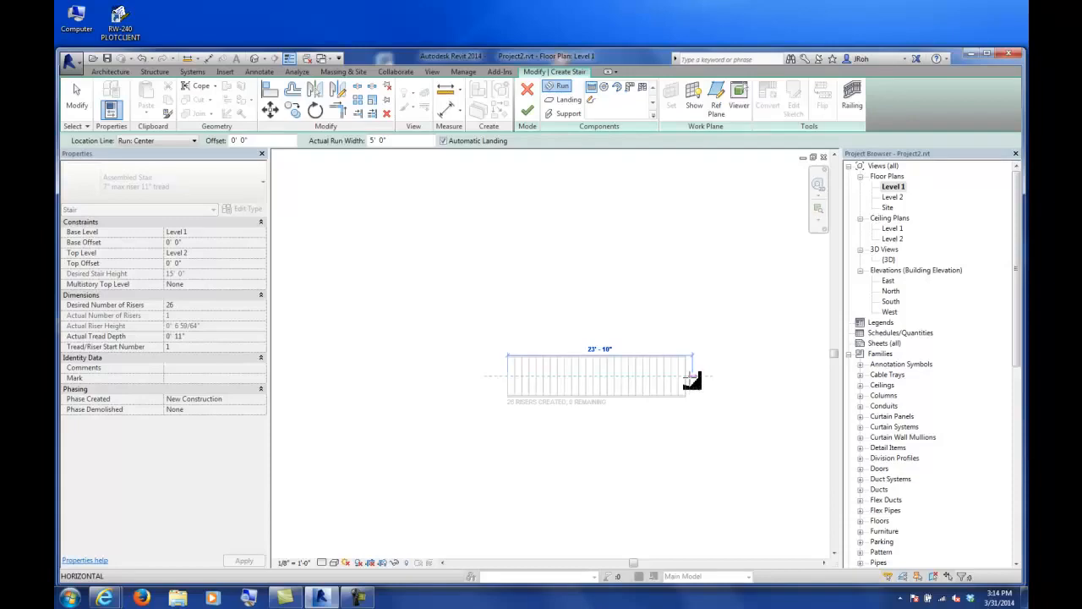
pyautogui.scroll(3, 600, 375)
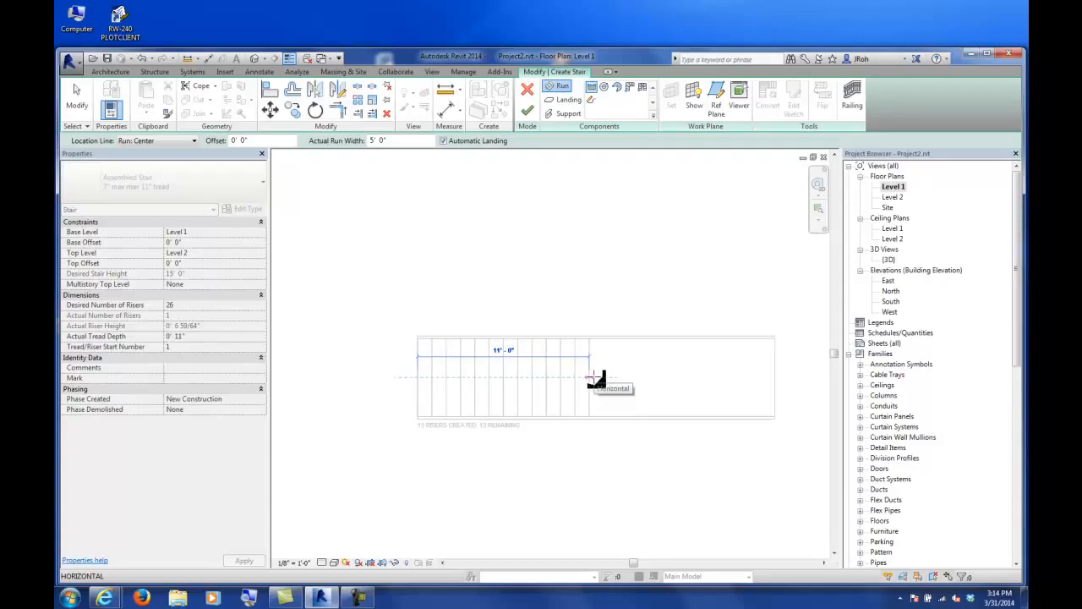
pyautogui.click(596, 378)
# Add the parallel second run back to the west, starting 8' 0" north of the first run's edge, with an automatic landing.
pyautogui.scroll(-3, 672, 423)
pyautogui.scroll(1, 665, 380)
pyautogui.scroll(1, 596, 427)
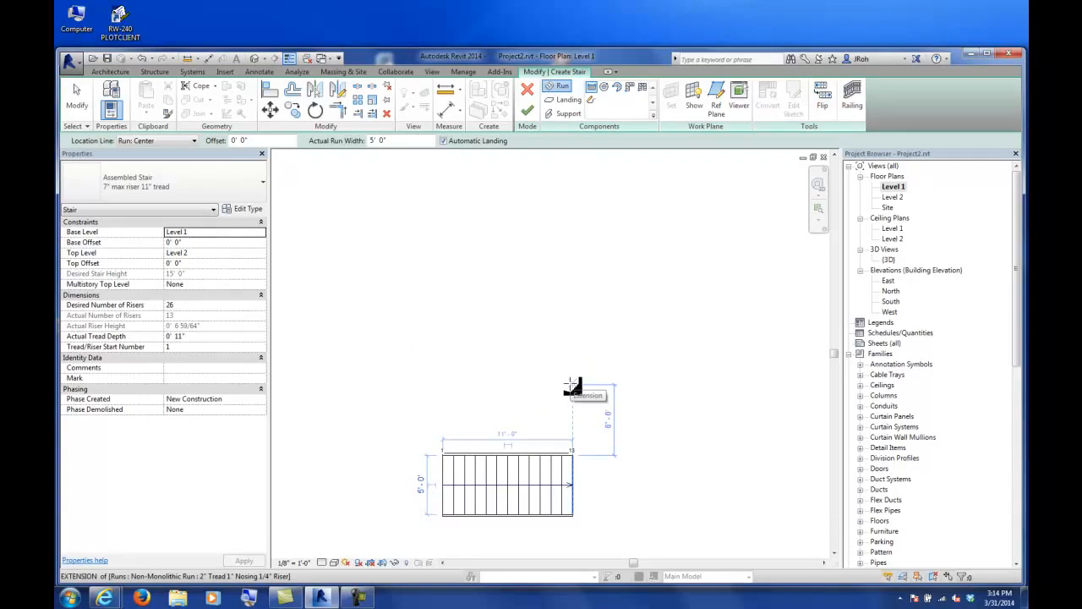
pyautogui.click(572, 387)
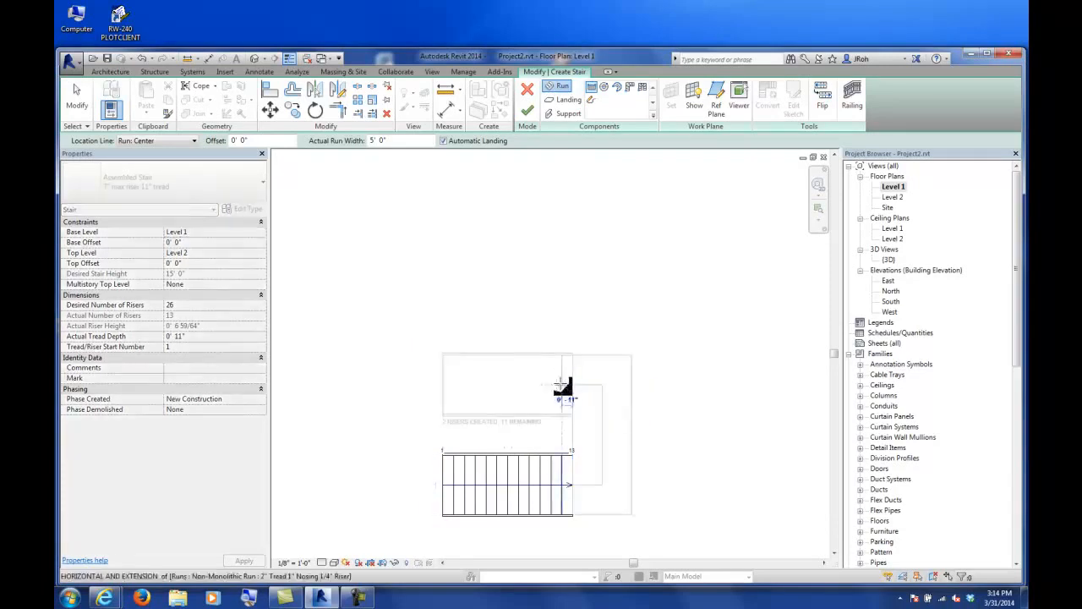
pyautogui.click(445, 387)
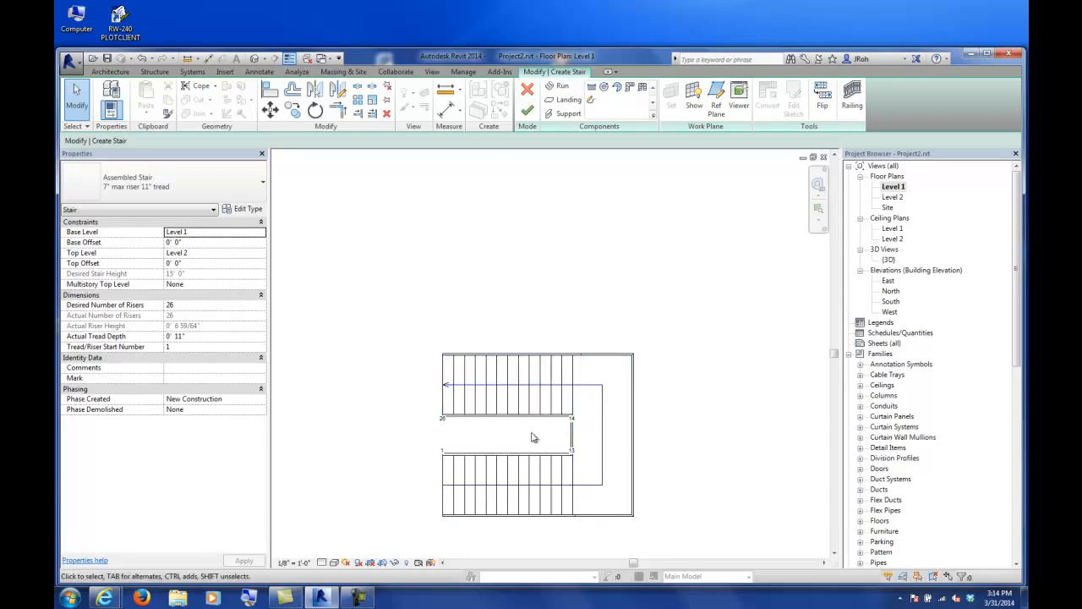
pyautogui.click(88, 101)
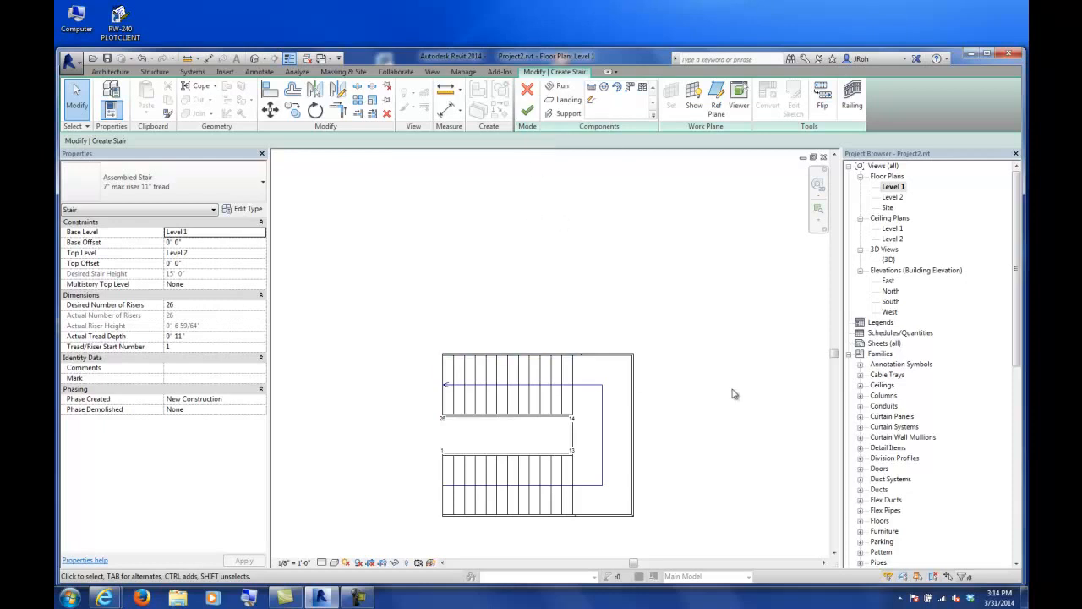
# Set the stair's railing type to Cable Rail, positioned on the stringer.
pyautogui.click(852, 99)
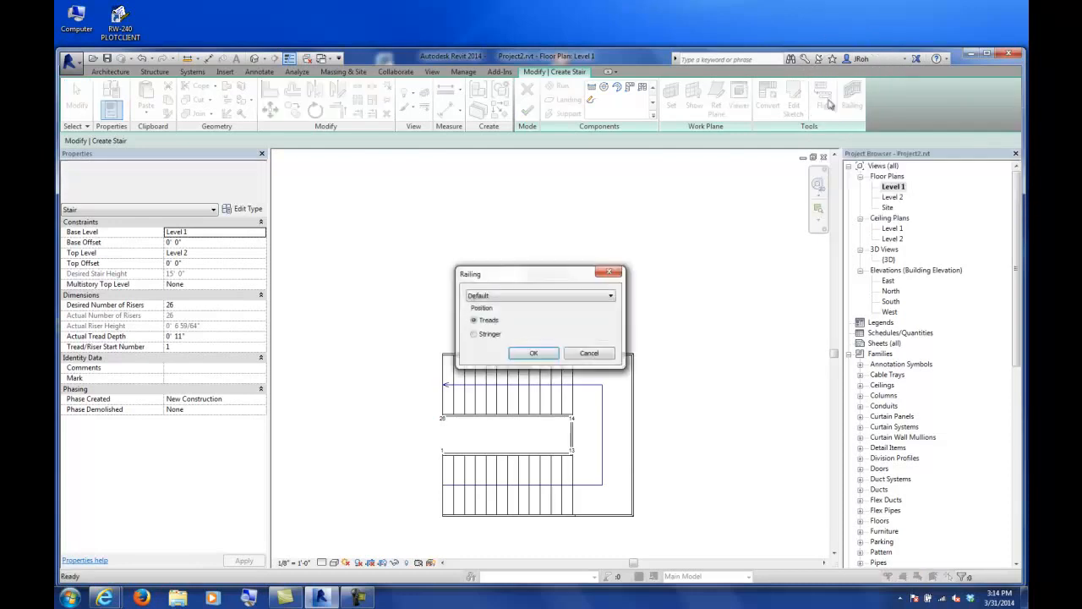
pyautogui.click(518, 298)
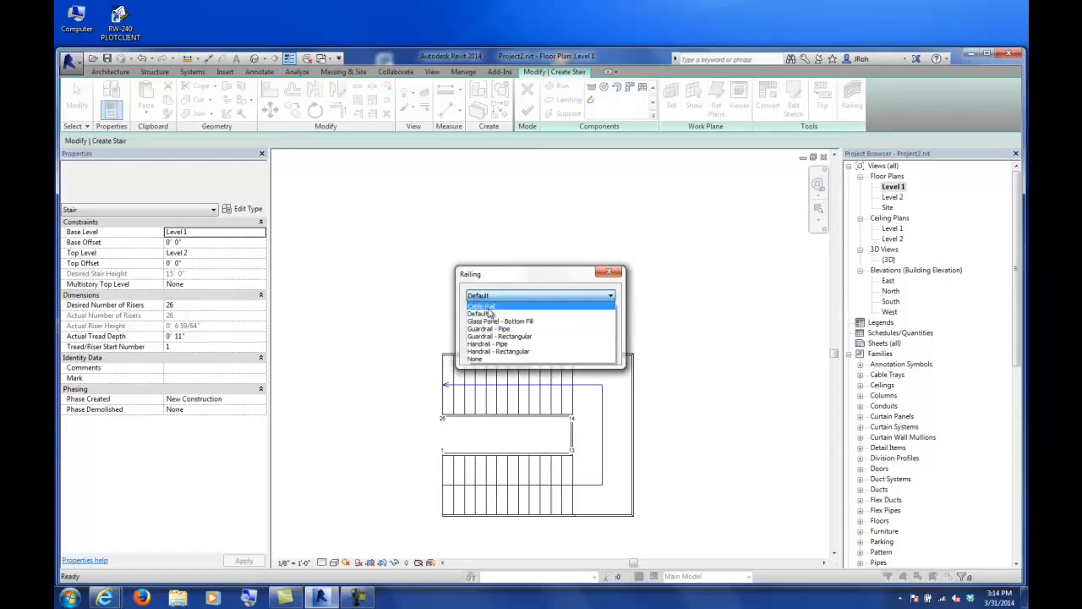
pyautogui.click(490, 308)
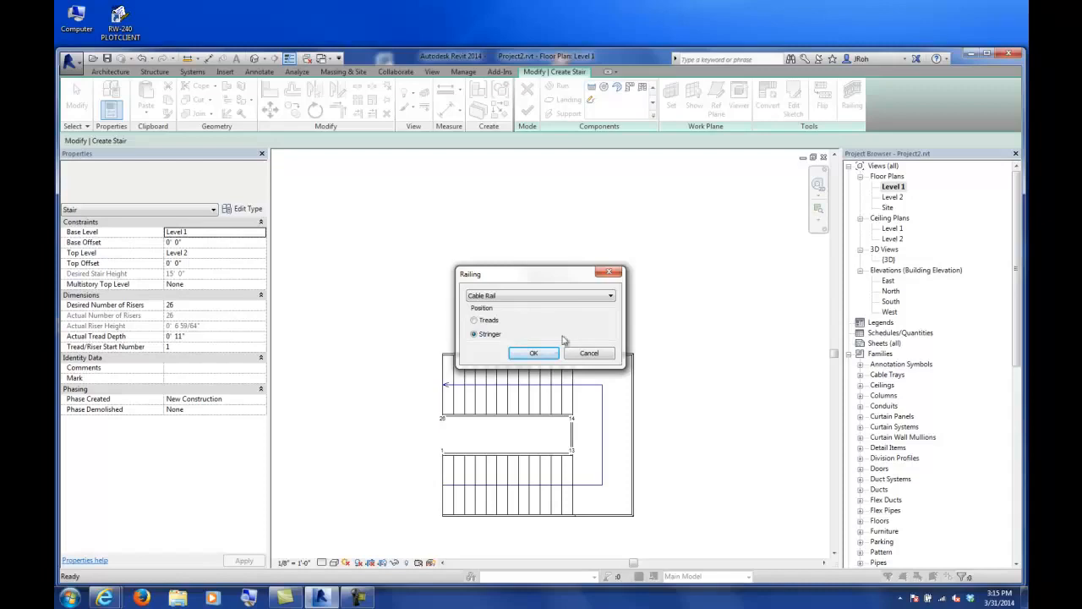
pyautogui.click(531, 353)
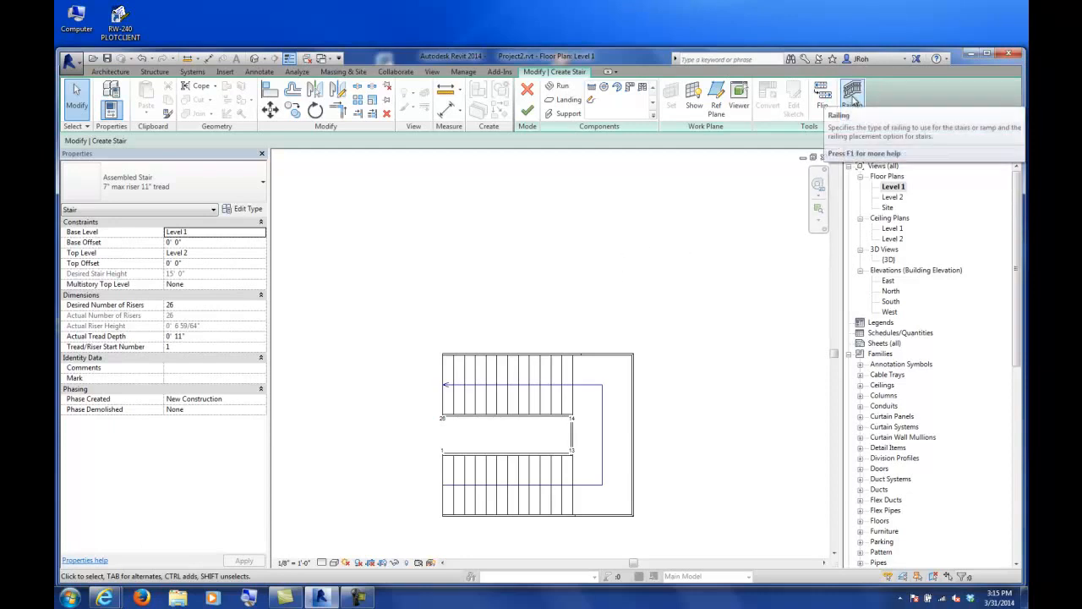
pyautogui.click(852, 96)
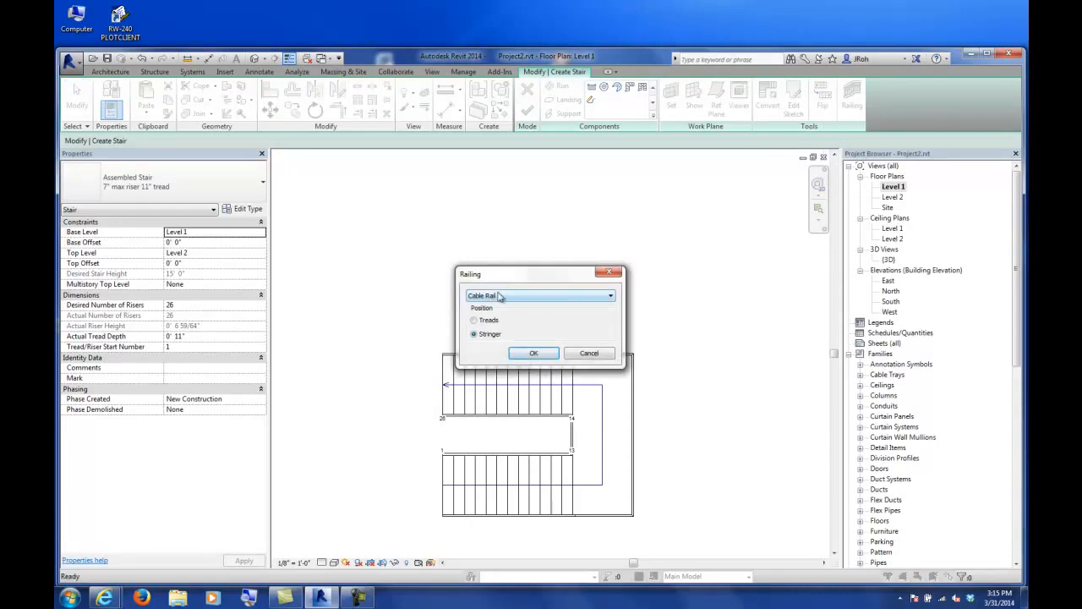
pyautogui.click(533, 352)
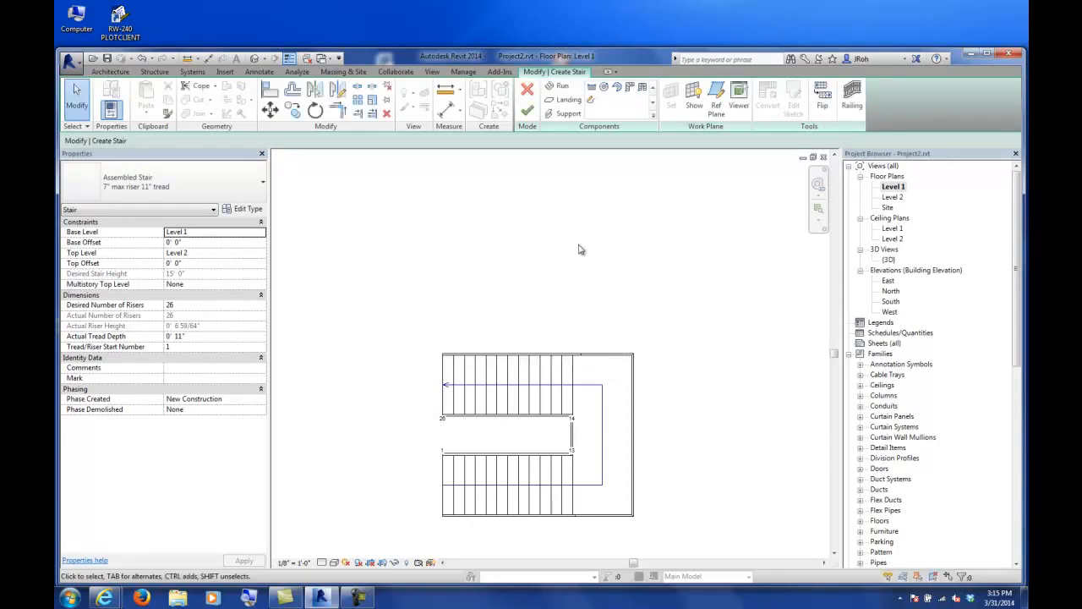
# Finish the stair and open the {3D} view to examine its runs, landing and cable railings.
pyautogui.click(526, 111)
pyautogui.doubleClick(889, 260)
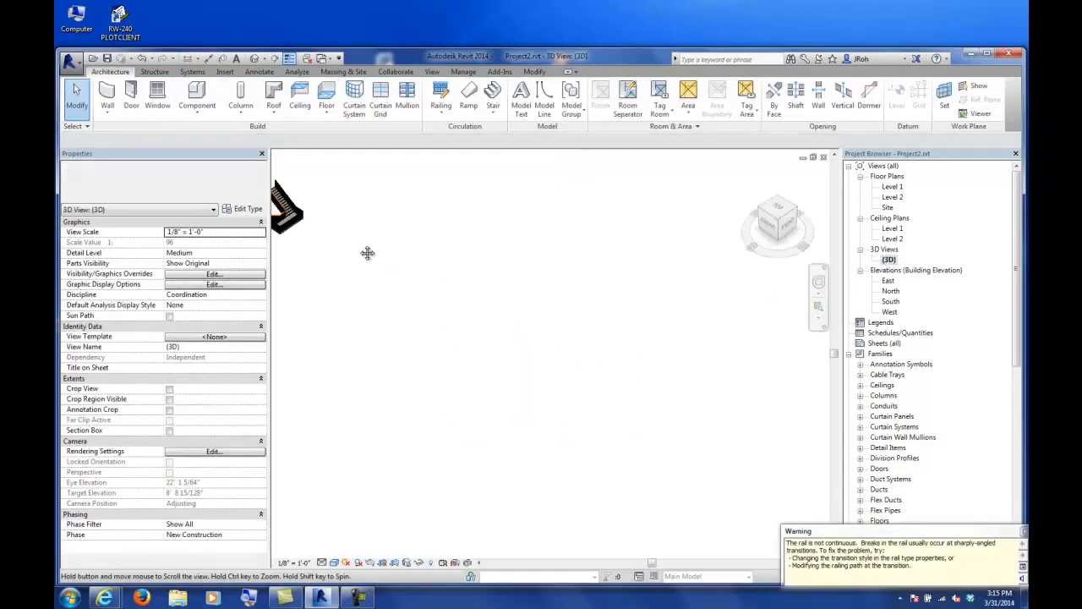
pyautogui.scroll(6, 425, 252)
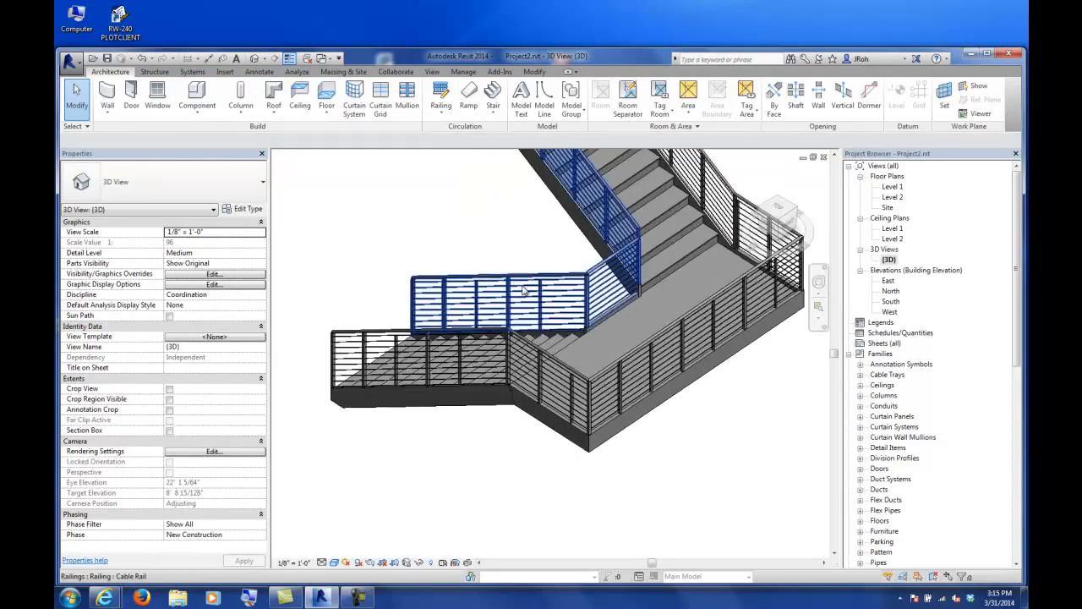
pyautogui.keyDown('shift'); pyautogui.moveTo(524, 290); pyautogui.dragTo(631, 277, button='middle'); pyautogui.keyUp('shift')
pyautogui.moveTo(597, 314); pyautogui.dragTo(700, 324, button='middle')
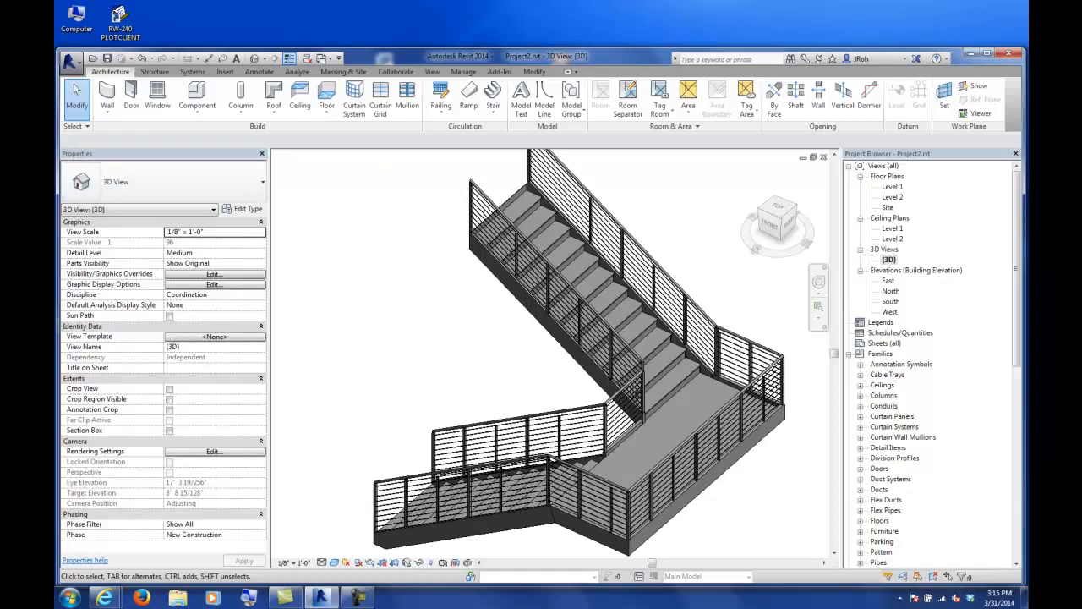
pyautogui.click(360, 597)
pyautogui.click(973, 546)
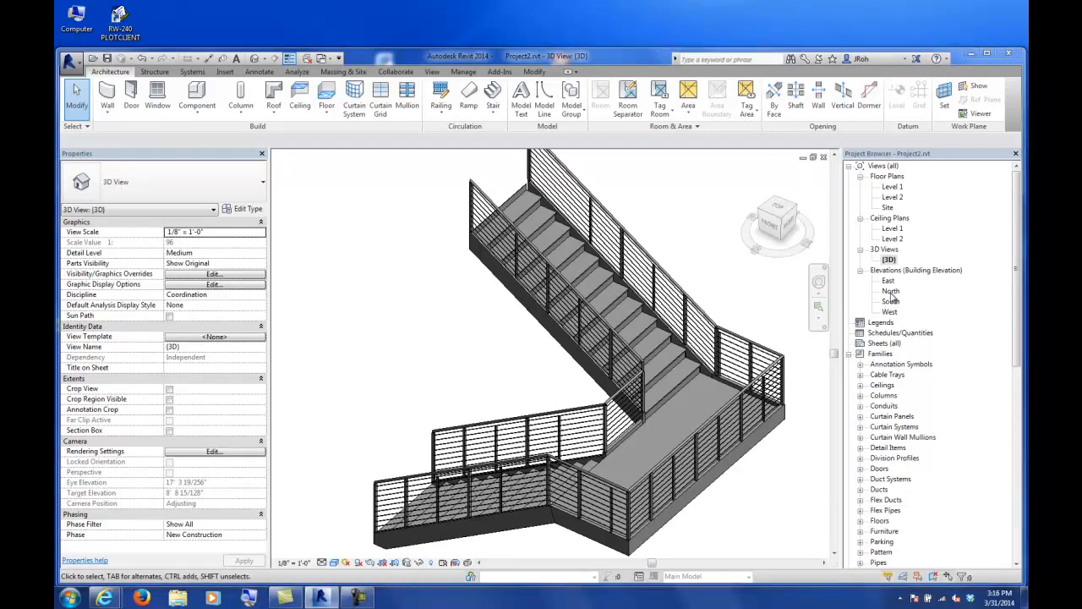
# Open the North elevation and examine the stair against Levels 1 to 5.
pyautogui.doubleClick(890, 290)
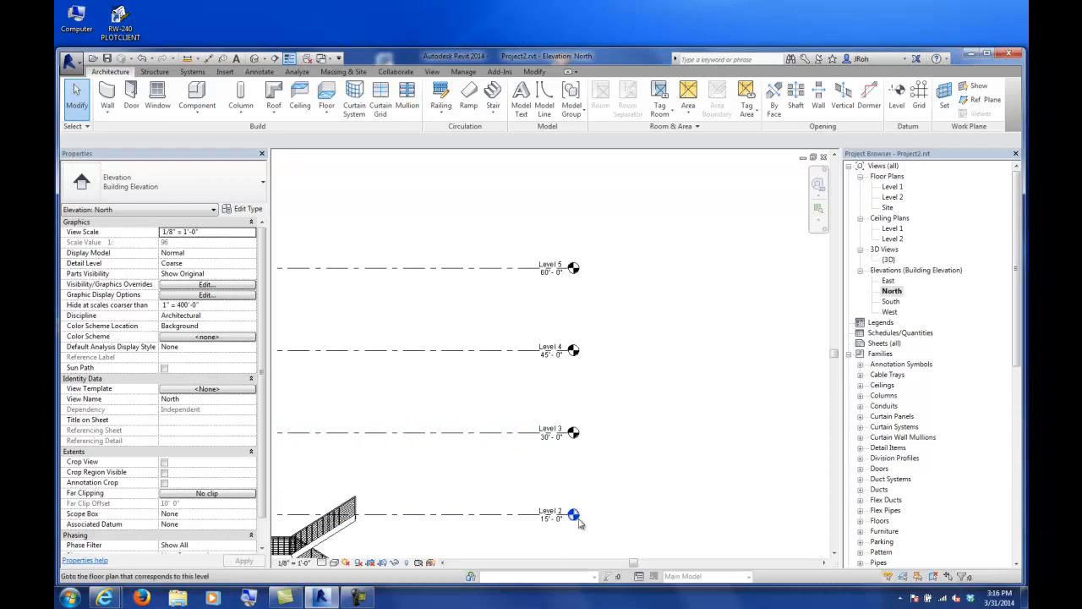
pyautogui.scroll(5, 575, 520)
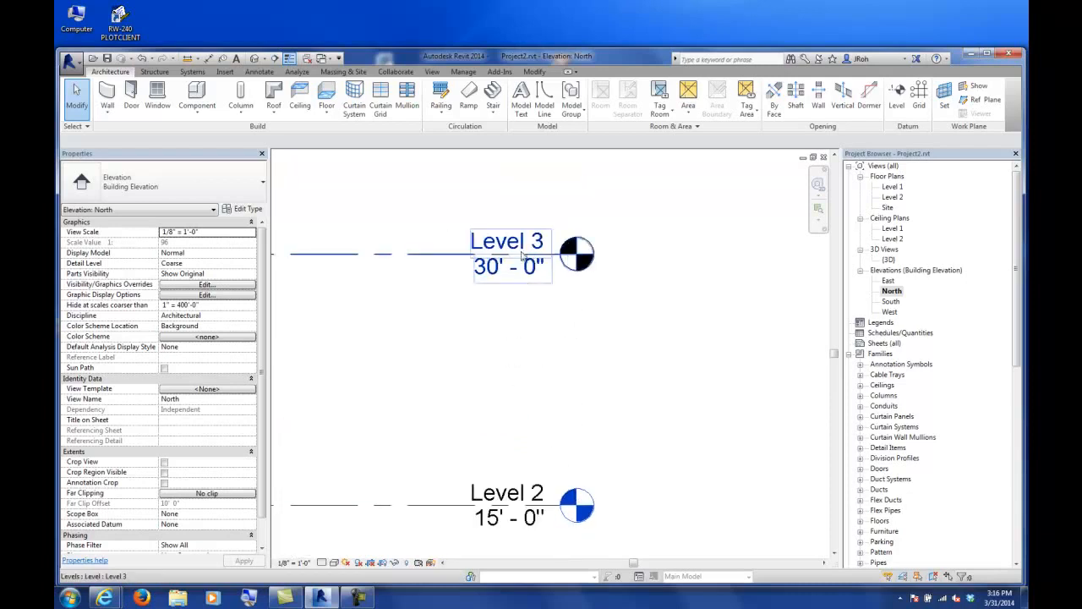
pyautogui.scroll(-3, 446, 279)
pyautogui.scroll(-3, 454, 291)
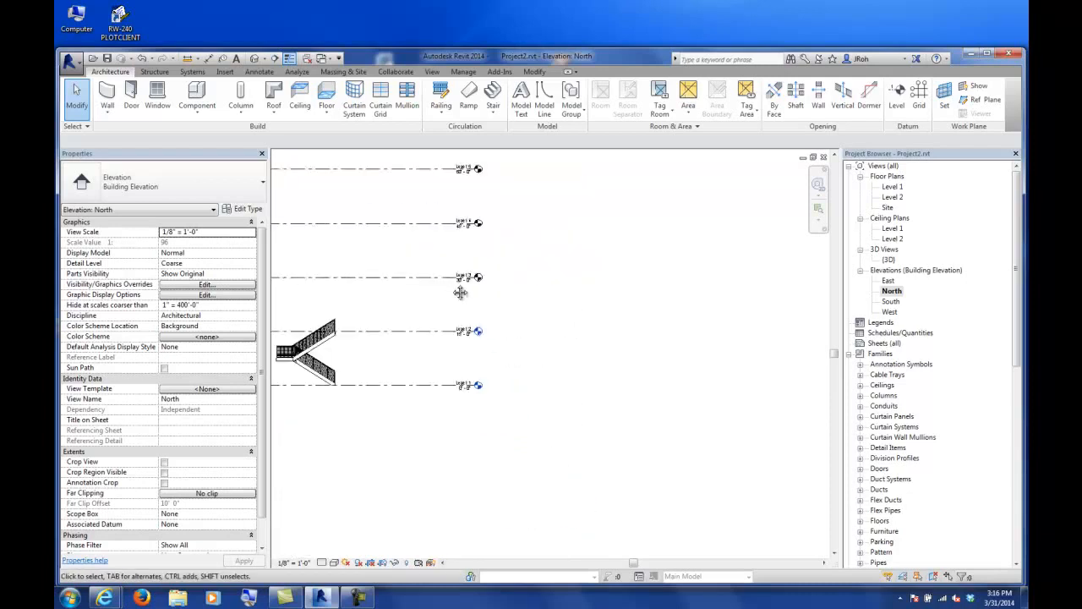
pyautogui.moveTo(452, 290); pyautogui.dragTo(592, 382, button='middle')
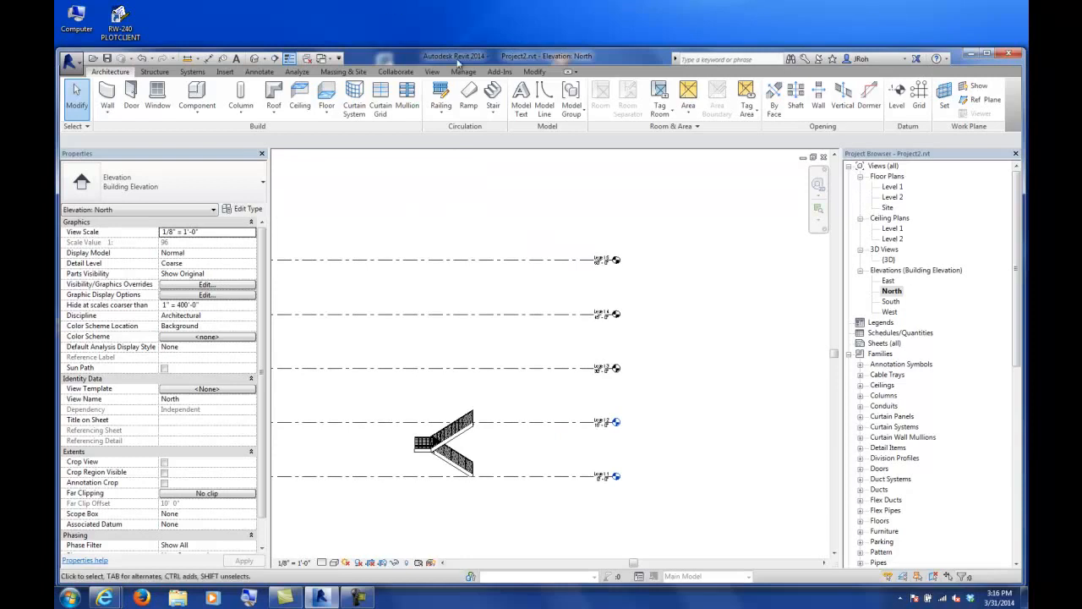
# Create floor plan views for Level 3, Level 4 and Level 5.
pyautogui.click(432, 71)
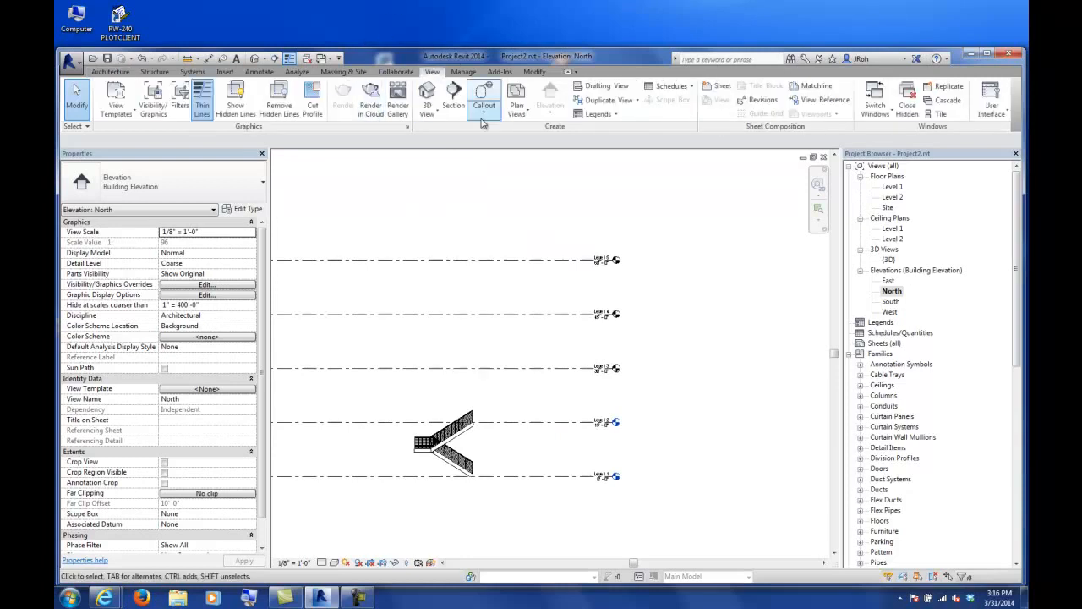
pyautogui.click(517, 106)
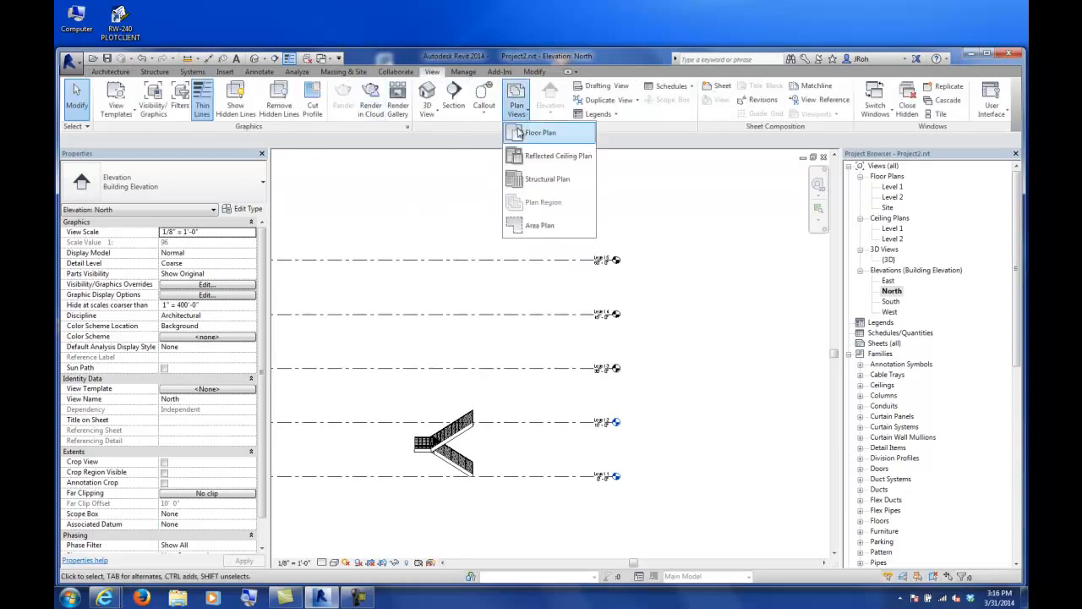
pyautogui.click(526, 136)
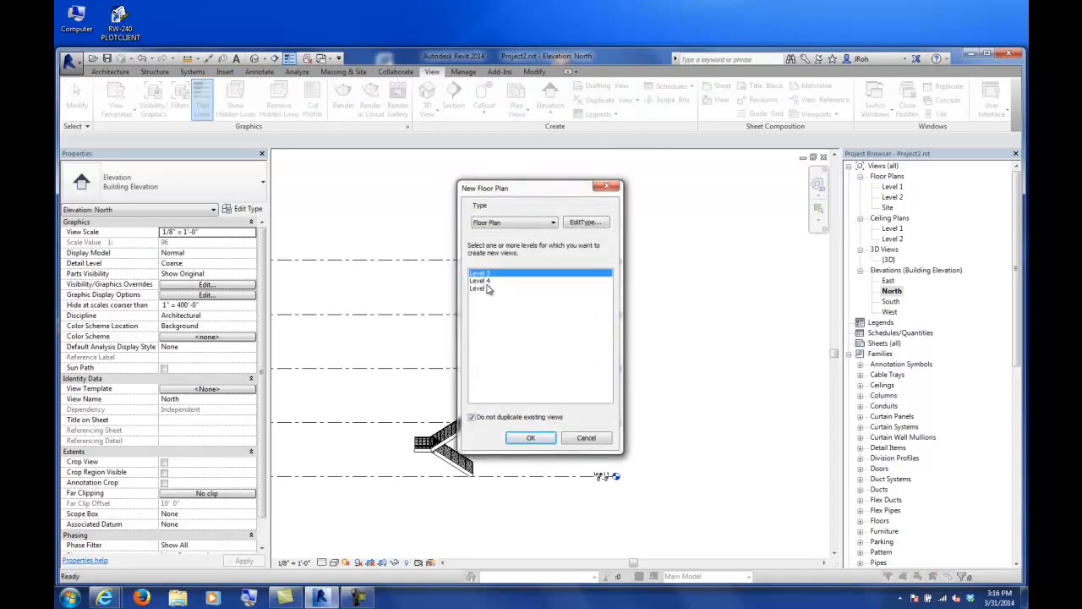
pyautogui.keyDown('shift'); pyautogui.click(491, 289); pyautogui.keyUp('shift')
pyautogui.click(531, 437)
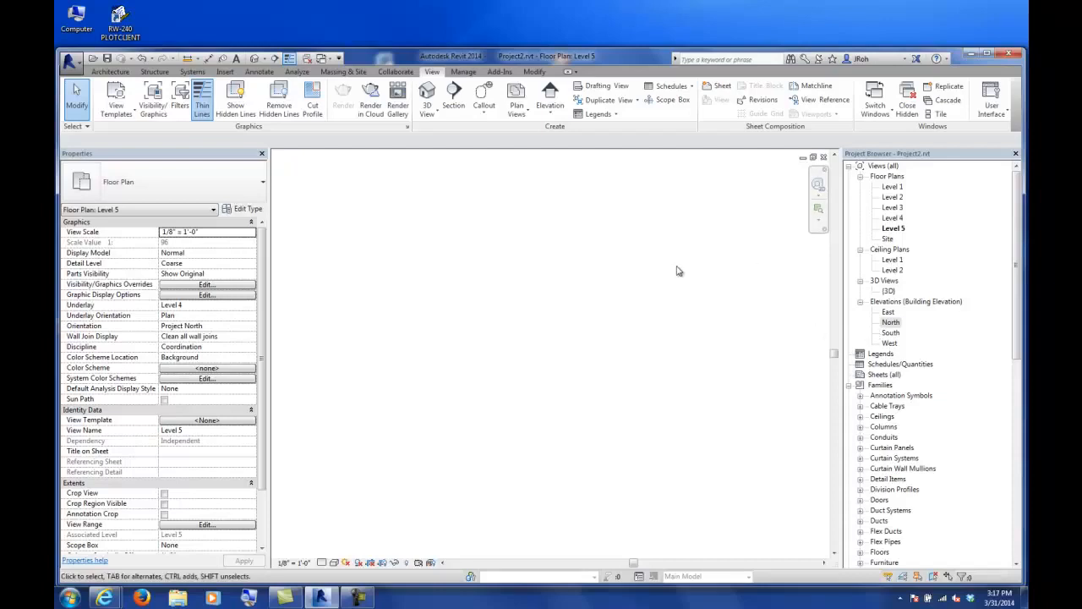
# Return to the {3D} view and examine the whole stair with its cable railings.
pyautogui.doubleClick(889, 291)
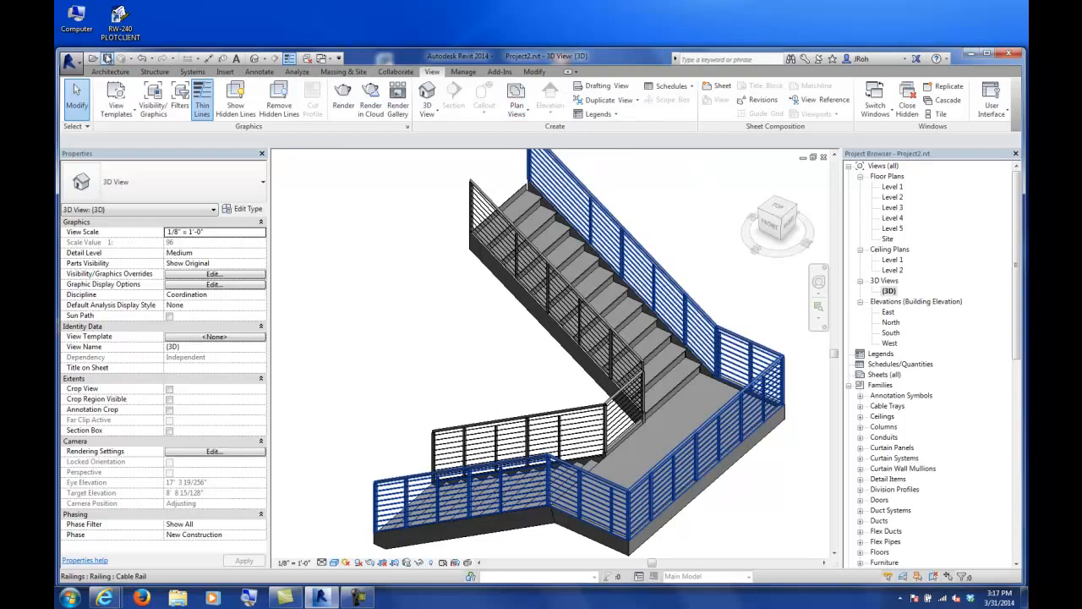
pyautogui.click(398, 243)
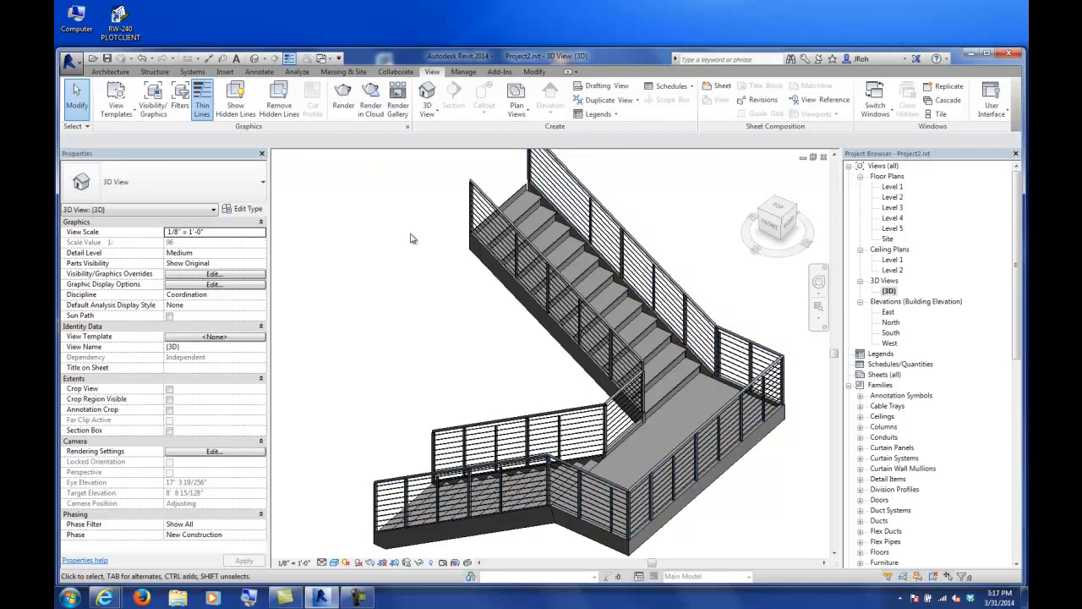
pyautogui.keyDown('shift'); pyautogui.moveTo(437, 386); pyautogui.dragTo(643, 366, button='middle'); pyautogui.keyUp('shift')
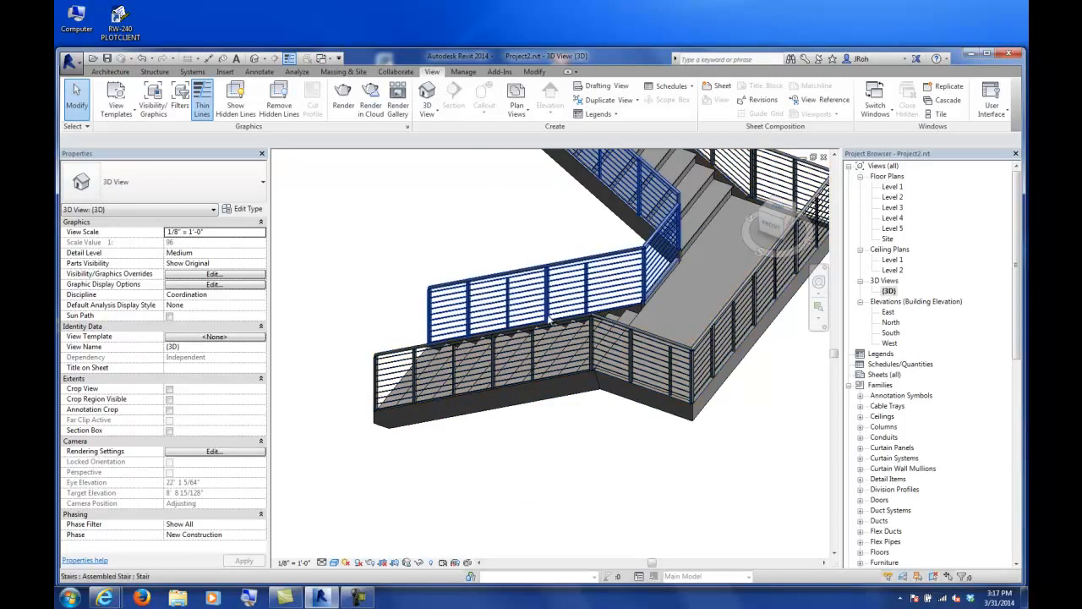
pyautogui.scroll(-5, 530, 296)
pyautogui.keyDown('shift'); pyautogui.moveTo(502, 357); pyautogui.dragTo(507, 406, button='middle'); pyautogui.keyUp('shift')
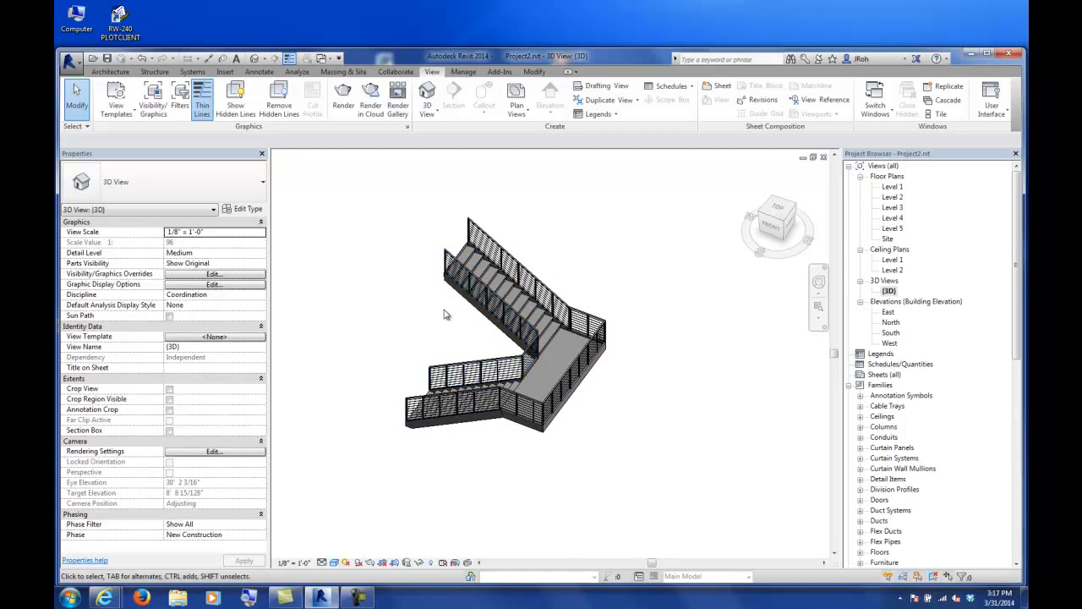
pyautogui.scroll(-2, 445, 310)
# Select the stair and set its Multistory Top Level to Level 5.
pyautogui.click(510, 320)
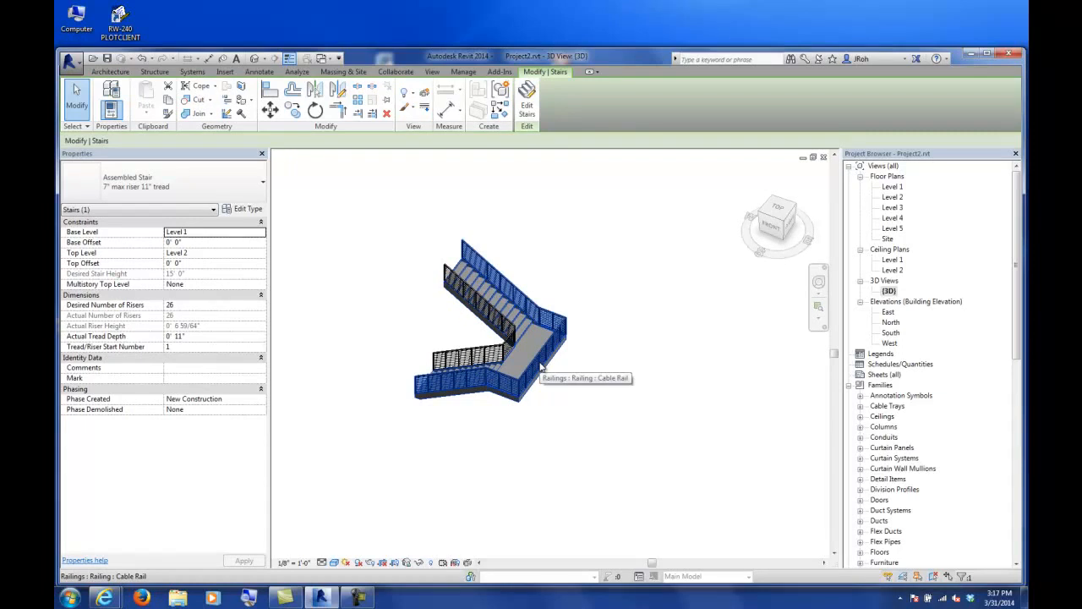
pyautogui.click(363, 278)
pyautogui.click(452, 271)
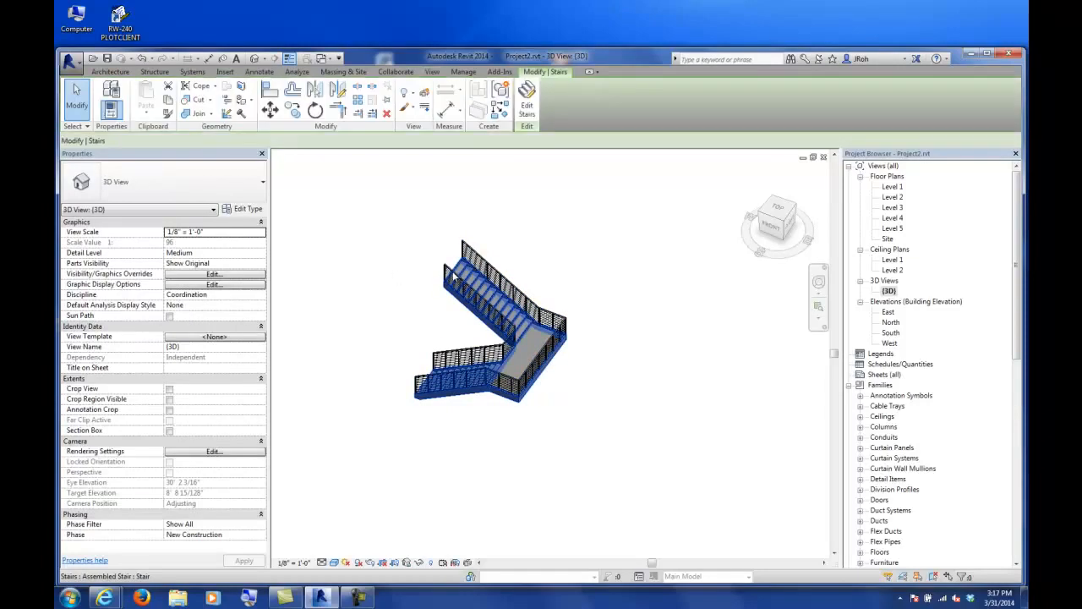
pyautogui.click(377, 285)
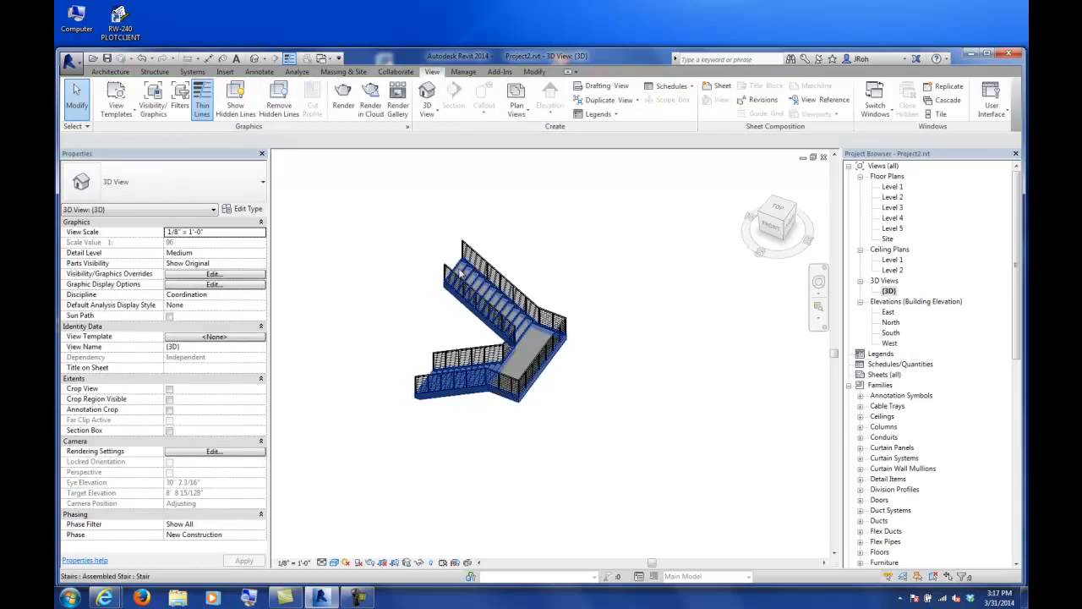
pyautogui.click(461, 271)
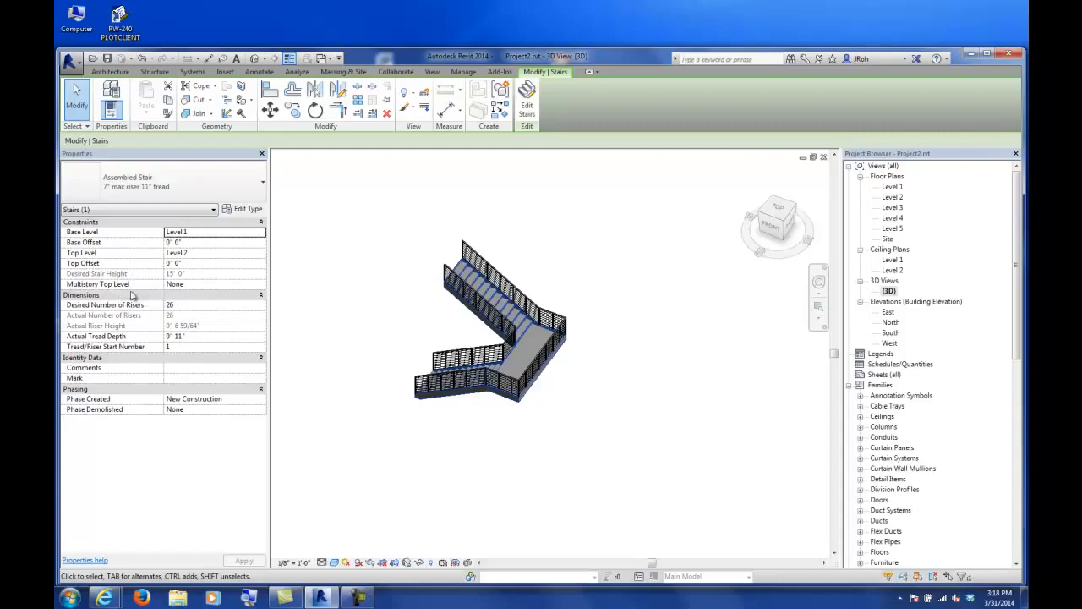
pyautogui.click(203, 286)
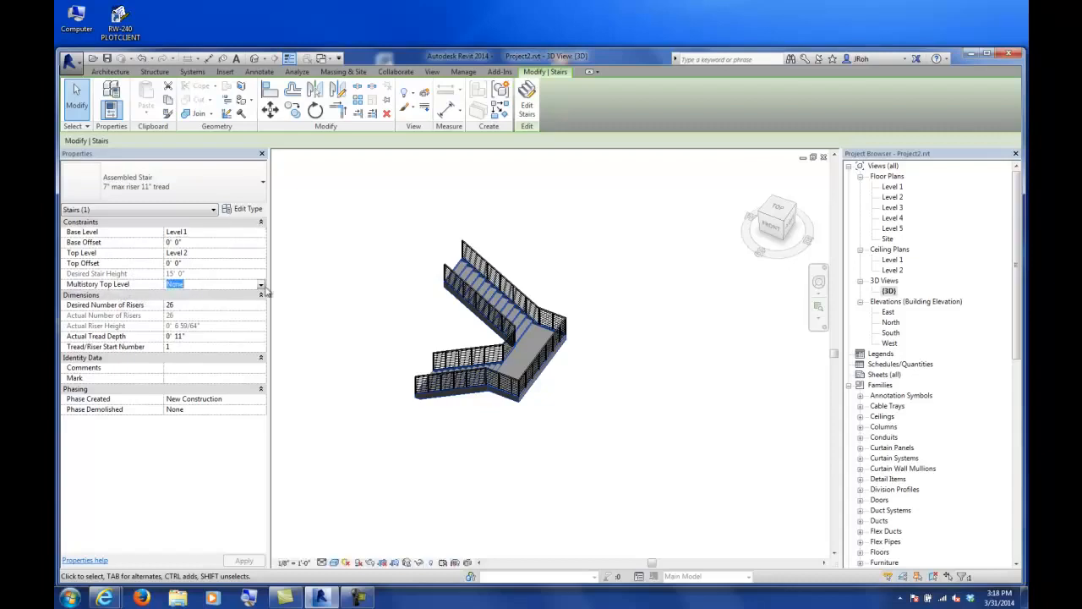
pyautogui.click(261, 285)
pyautogui.click(175, 338)
pyautogui.click(359, 303)
# Examine the multistory stair in the {3D} view, checking its stacked runs, landings and cable railings from several angles.
pyautogui.keyDown('shift'); pyautogui.moveTo(360, 302); pyautogui.dragTo(419, 313, button='middle'); pyautogui.keyUp('shift')
pyautogui.scroll(4, 510, 390)
pyautogui.scroll(-4, 512, 382)
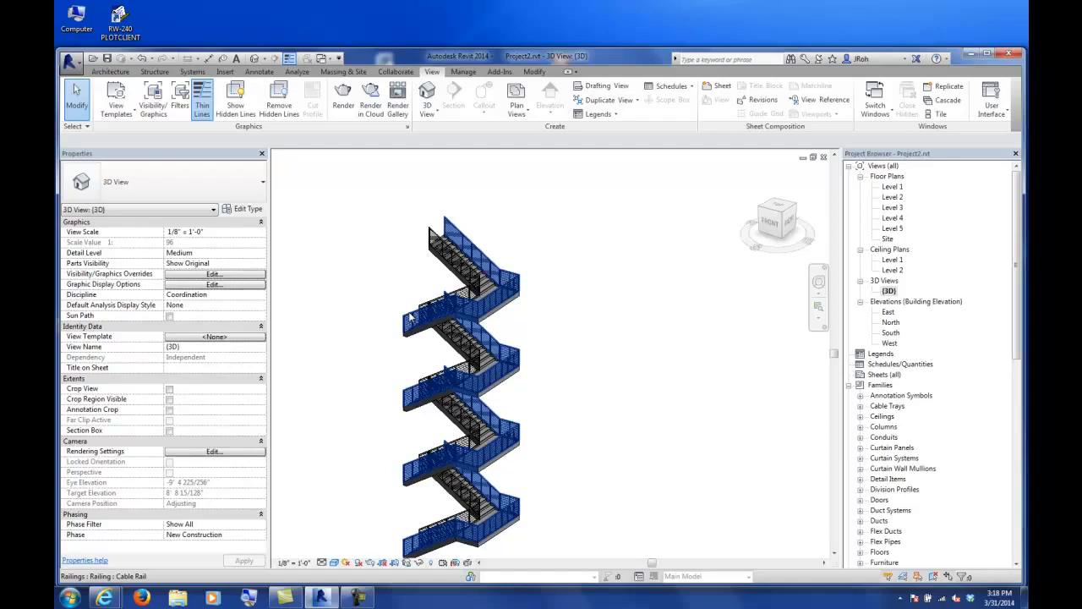
pyautogui.scroll(-4, 405, 336)
pyautogui.keyDown('shift'); pyautogui.moveTo(404, 337); pyautogui.dragTo(411, 413, button='middle'); pyautogui.keyUp('shift')
pyautogui.scroll(5, 369, 364)
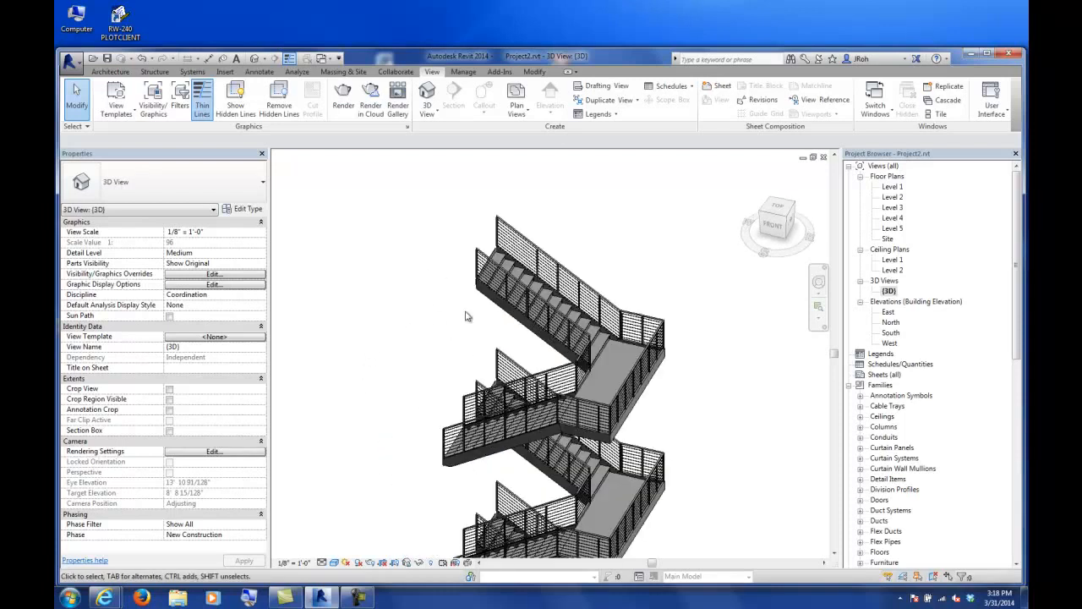
pyautogui.scroll(-2, 338, 372)
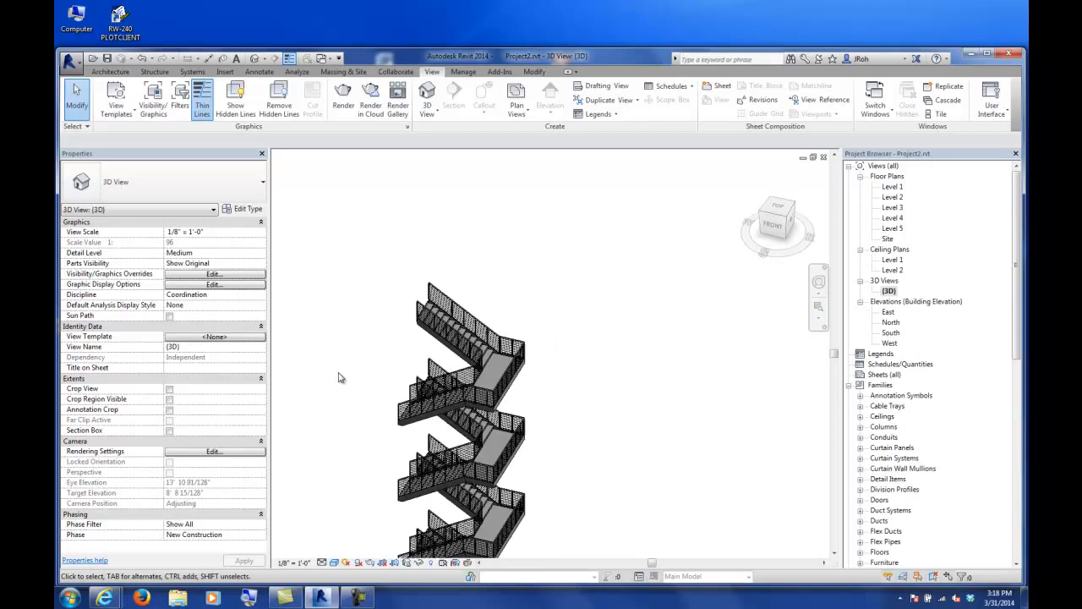
pyautogui.scroll(4, 493, 398)
pyautogui.scroll(1, 493, 398)
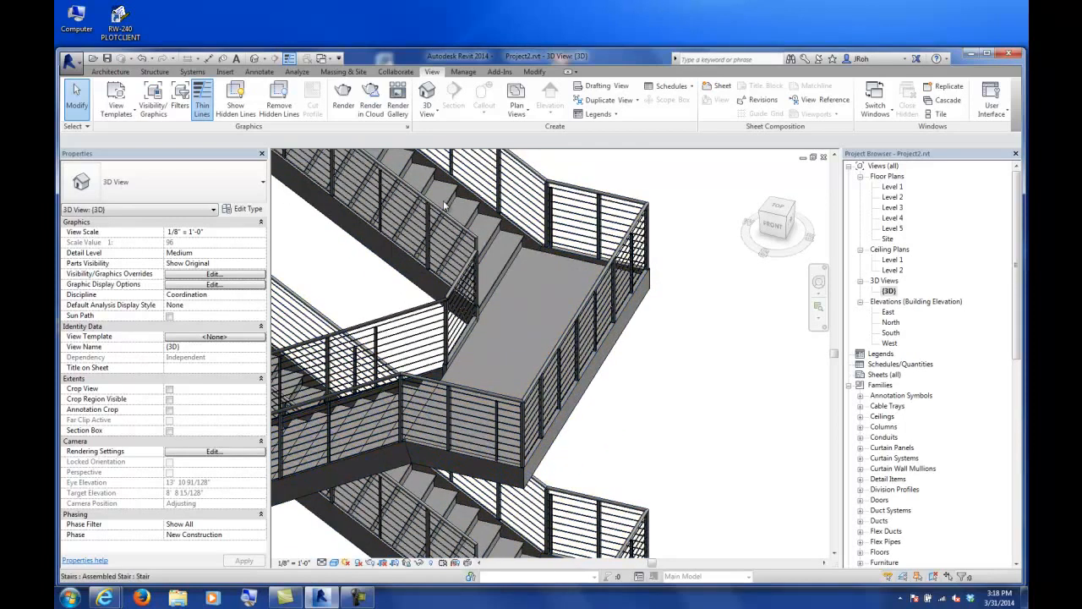
pyautogui.scroll(-5, 376, 380)
pyautogui.moveTo(367, 368); pyautogui.dragTo(512, 295, button='middle')
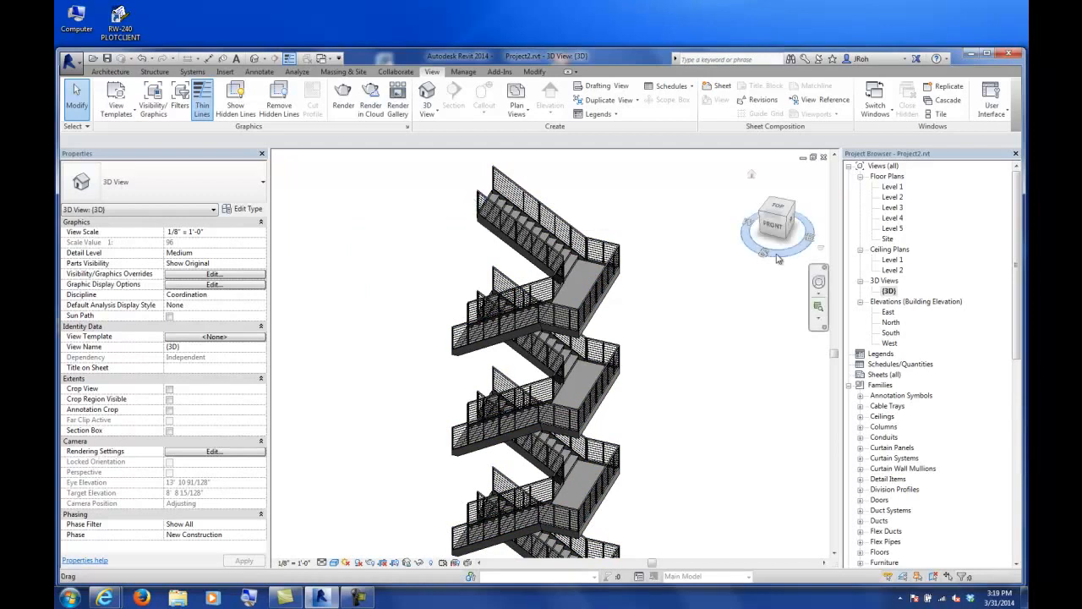
# Open the Level 2 floor plan and examine the stair's UP and DN runs.
pyautogui.doubleClick(893, 197)
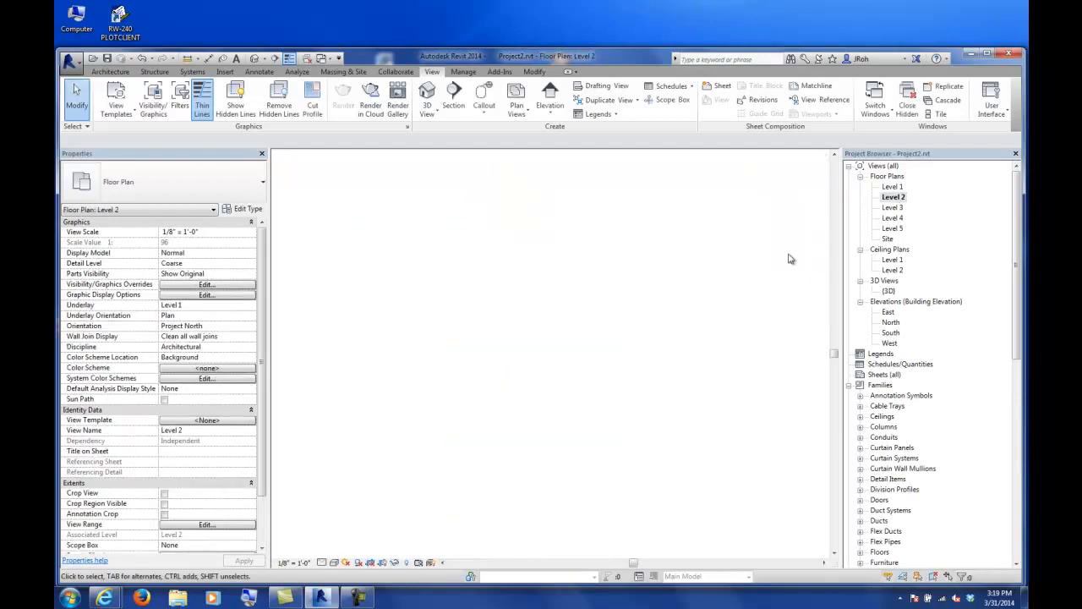
pyautogui.scroll(5, 471, 355)
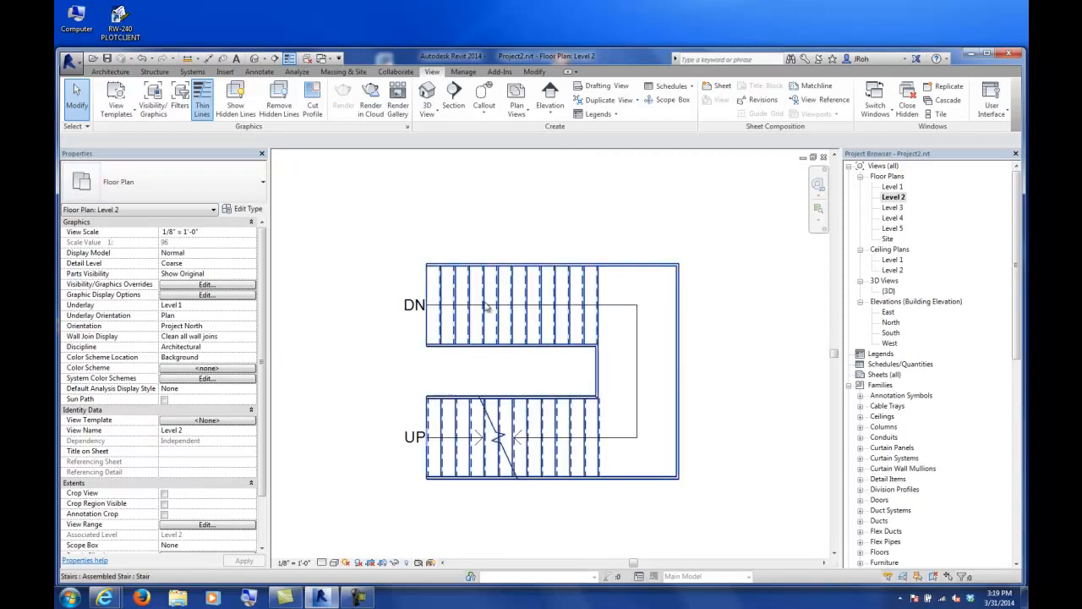
pyautogui.scroll(2, 455, 440)
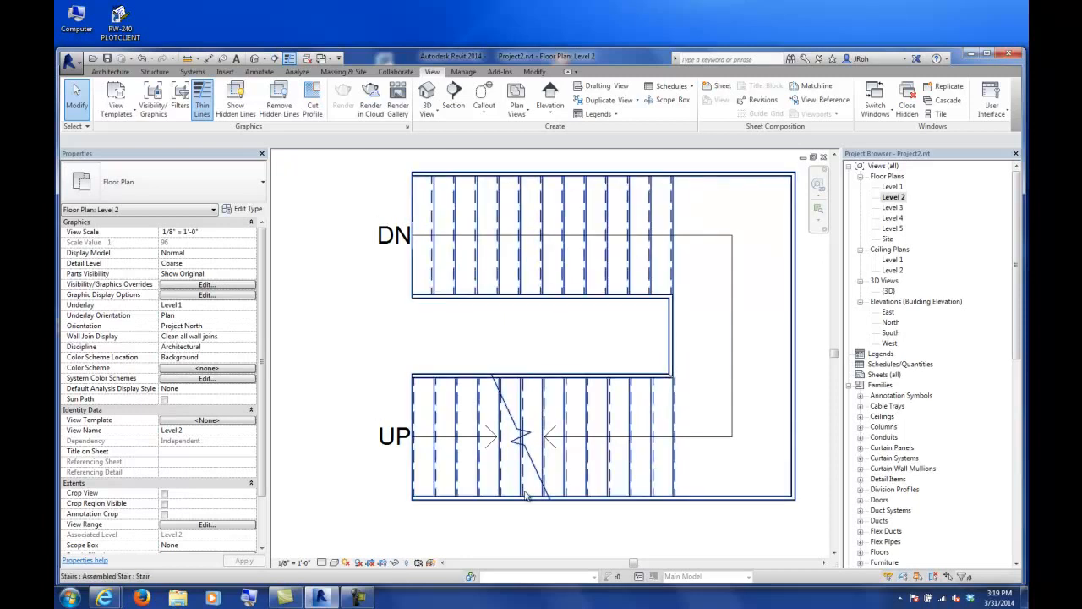
pyautogui.moveTo(444, 416); pyautogui.dragTo(490, 438, button='middle')
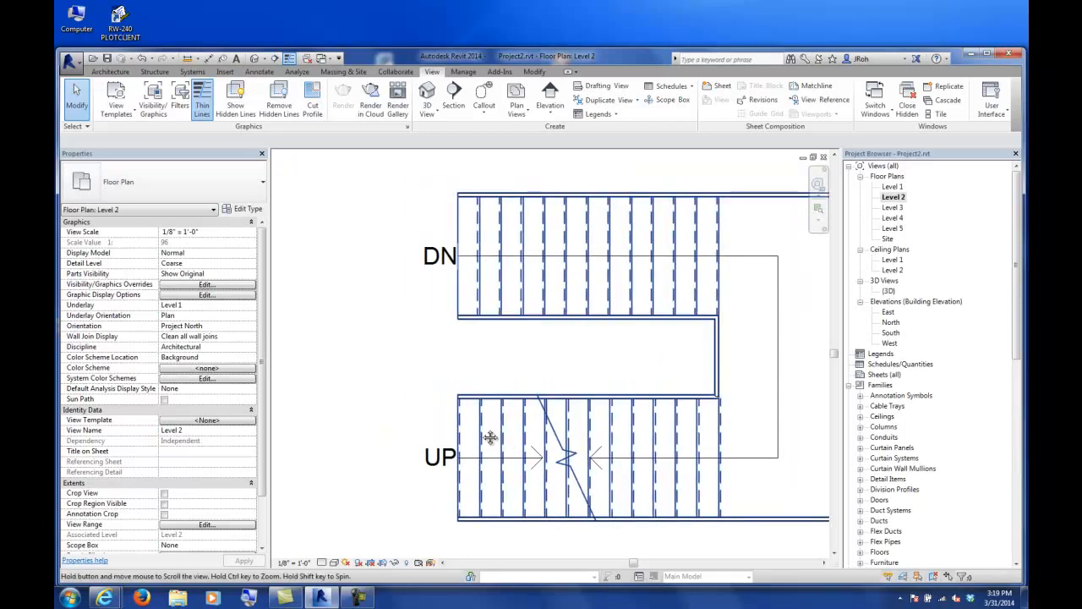
pyautogui.moveTo(407, 195); pyautogui.dragTo(593, 211, button='middle')
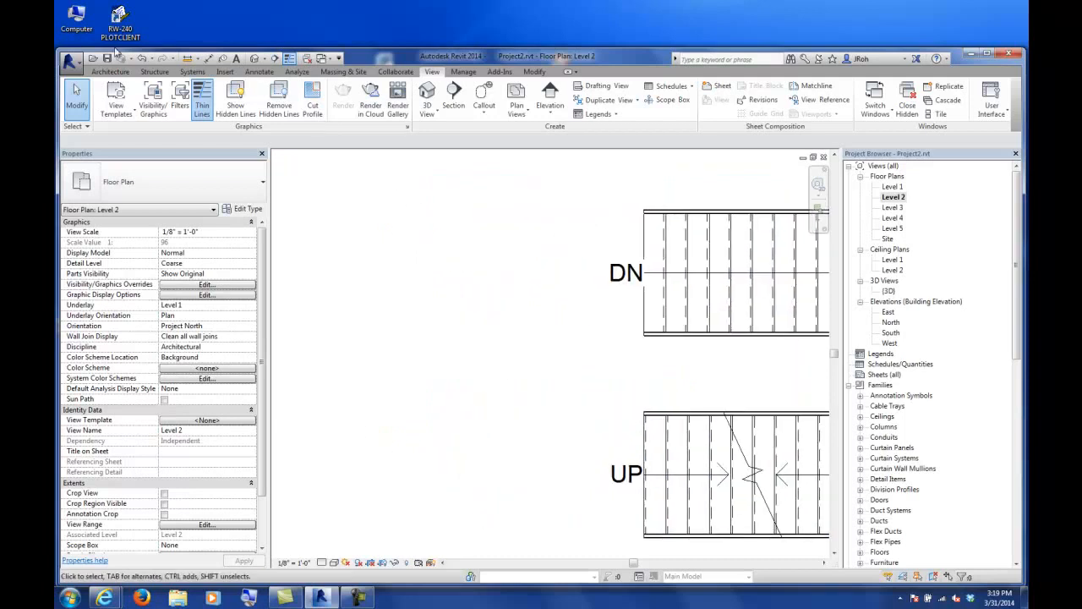
# Create a Generic - 12" floor on Level 2 with a rectangular boundary about 32'-0" by 34'-6", starting at the DN run's outer corner.
pyautogui.click(110, 71)
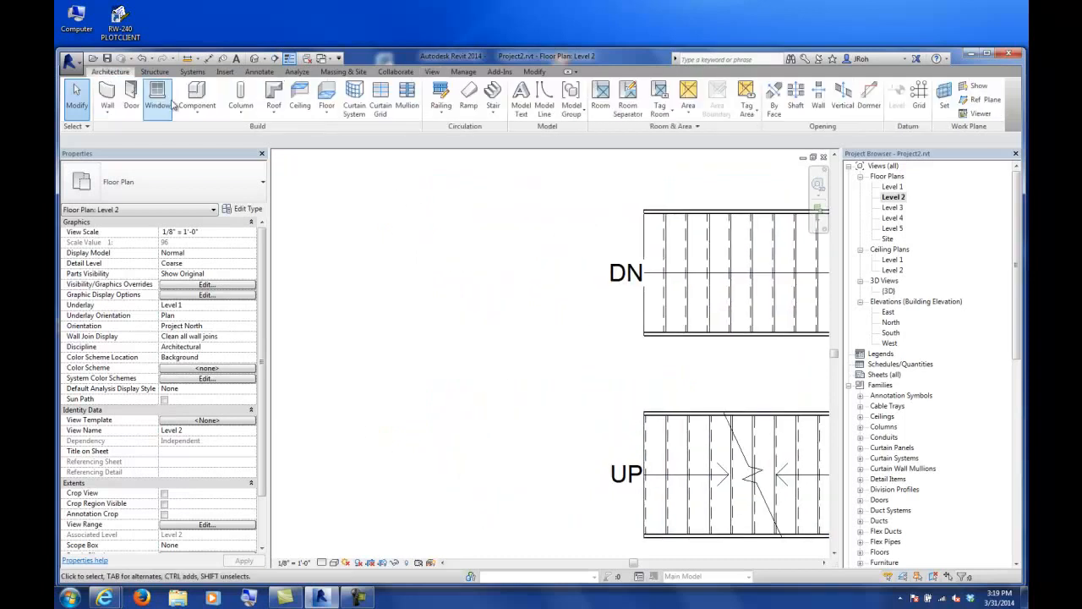
pyautogui.click(326, 93)
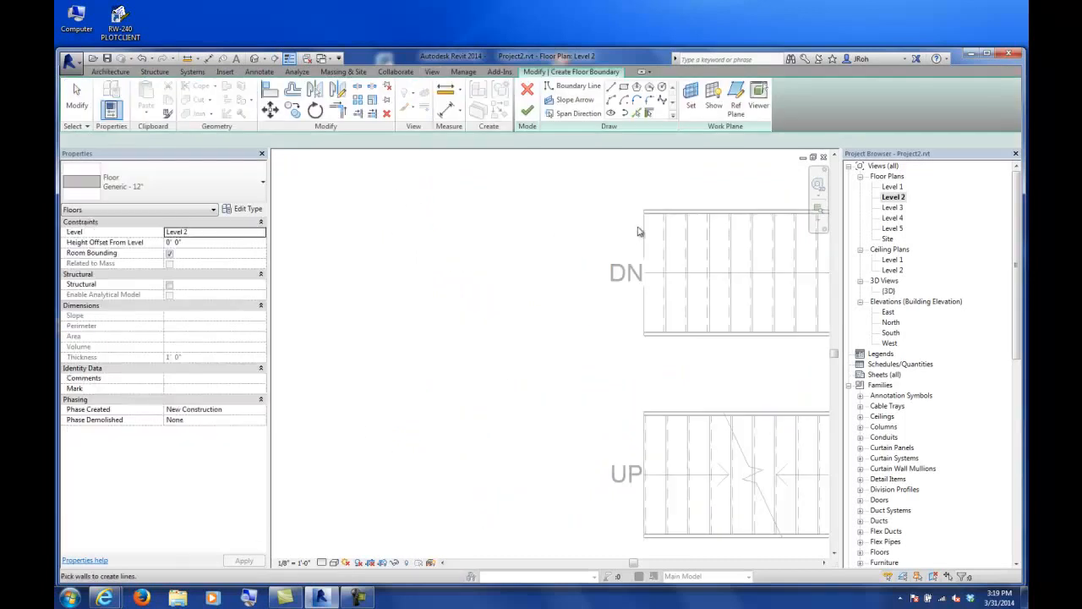
pyautogui.click(623, 88)
pyautogui.click(644, 212)
pyautogui.scroll(-3, 633, 249)
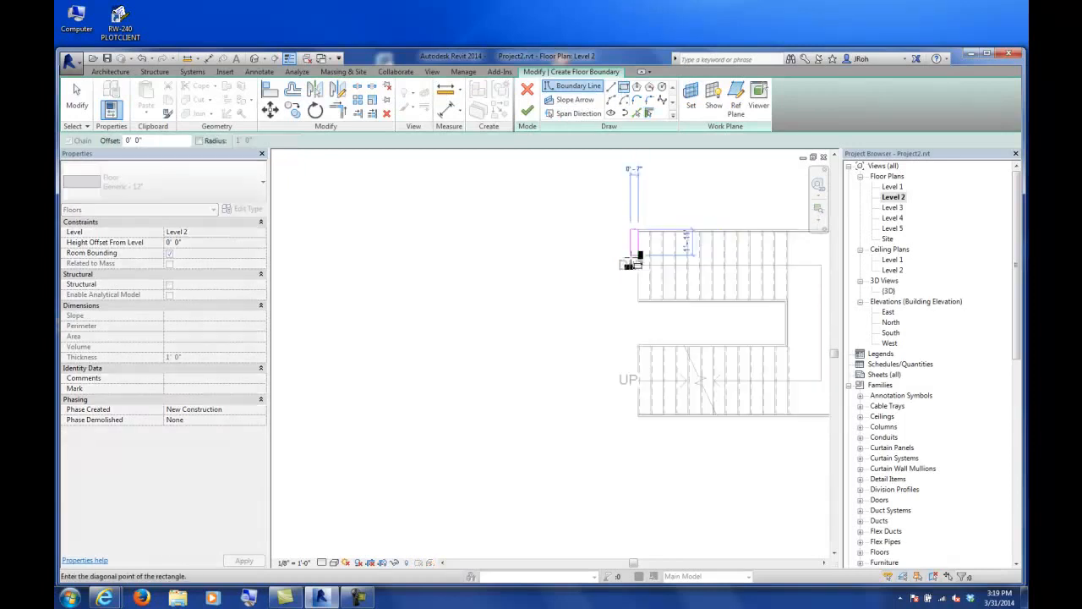
pyautogui.click(447, 445)
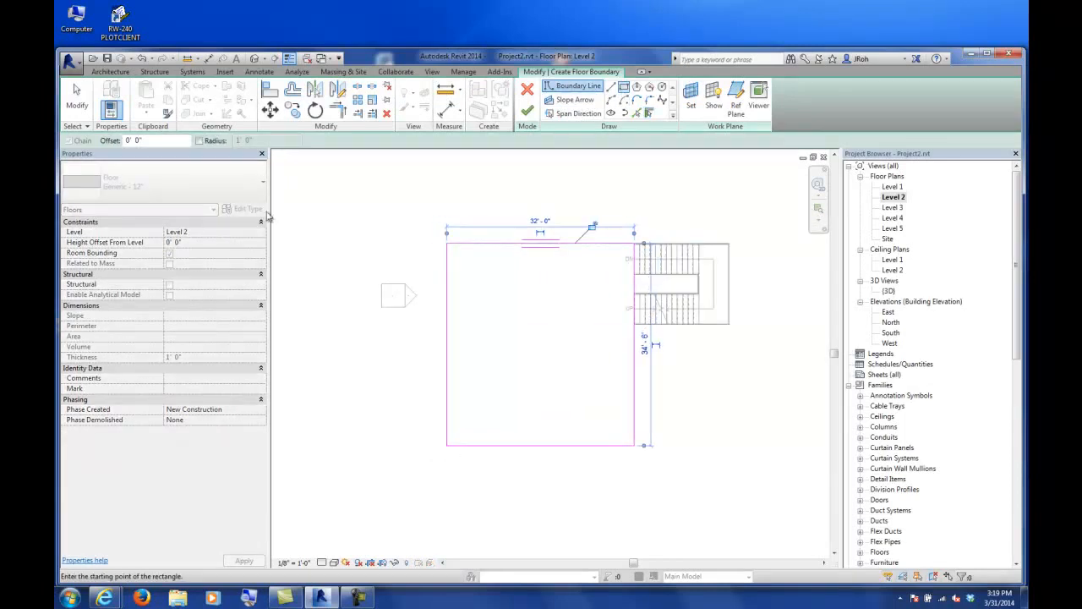
pyautogui.click(75, 93)
pyautogui.click(527, 110)
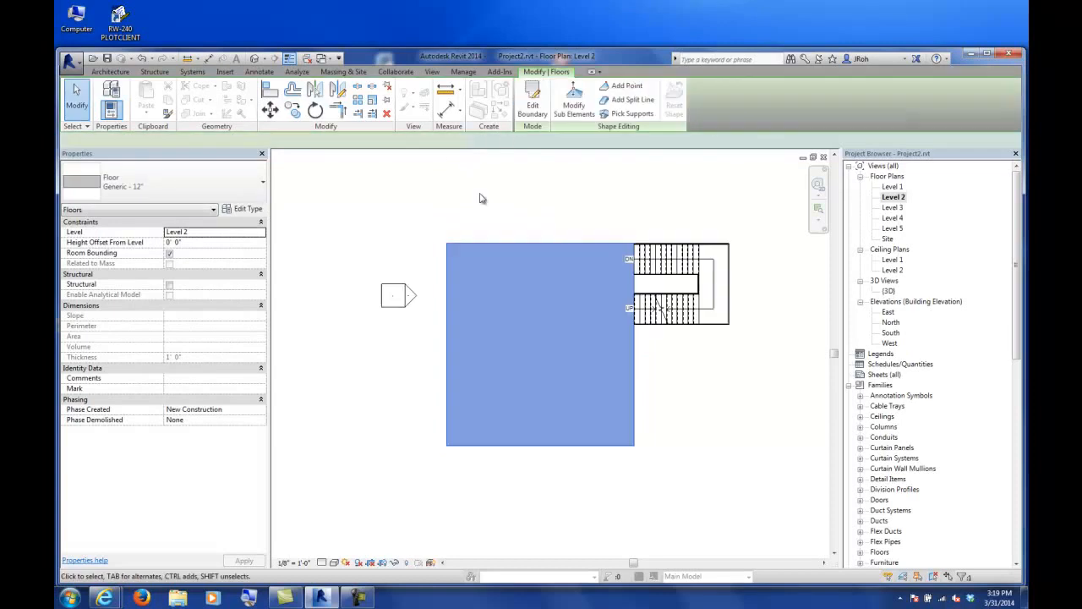
# In the {3D} view, copy the Level 2 floor and paste it aligned to Levels 3, 4 and 5.
pyautogui.doubleClick(889, 291)
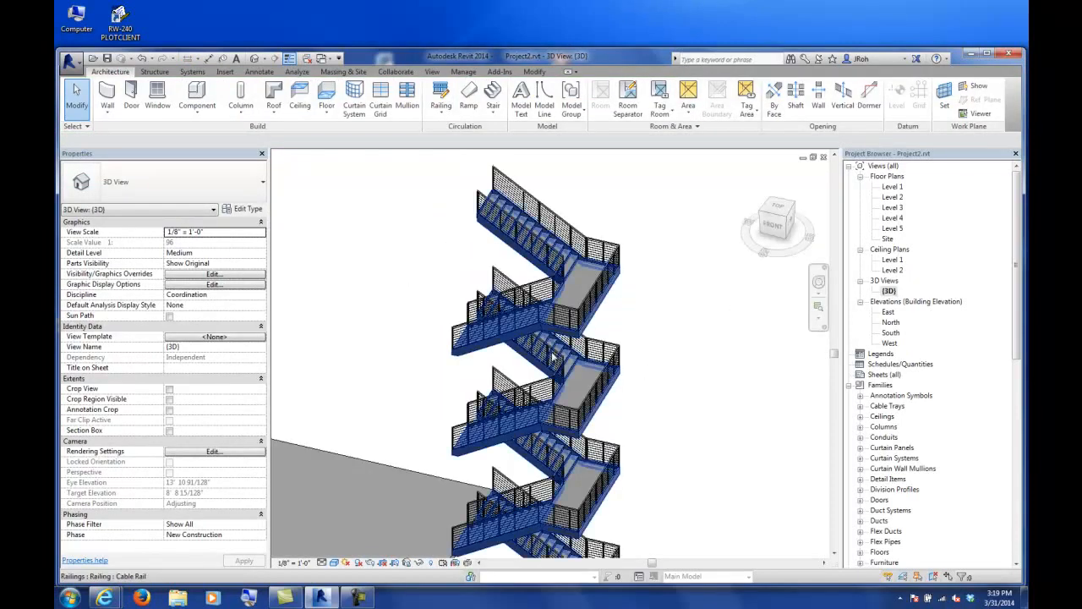
pyautogui.click(390, 464)
pyautogui.moveTo(402, 426); pyautogui.dragTo(536, 287, button='middle')
pyautogui.scroll(-2, 536, 286)
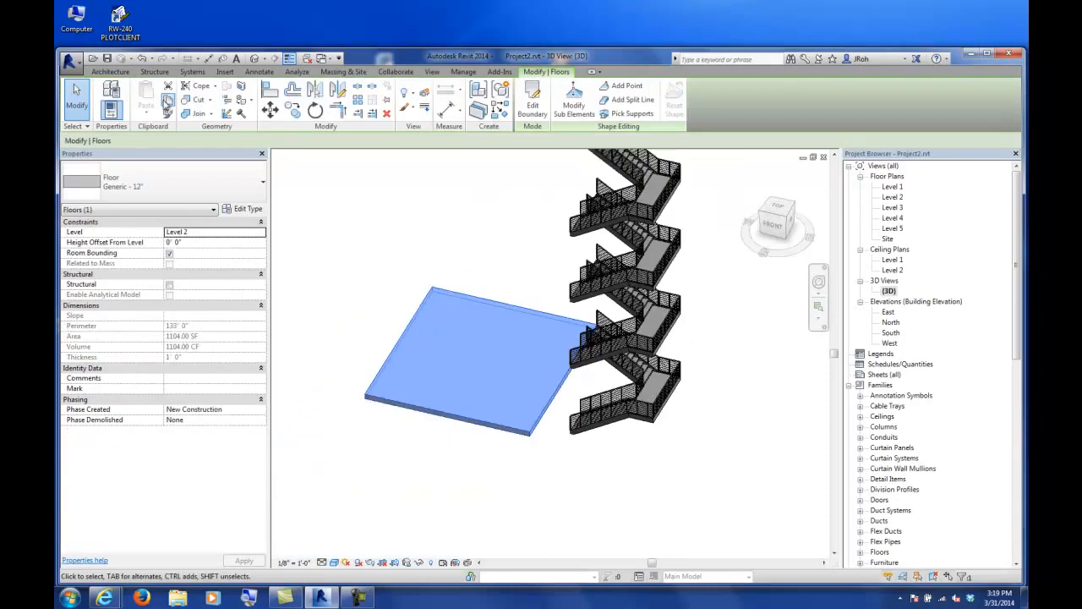
pyautogui.click(168, 100)
pyautogui.click(149, 116)
pyautogui.click(148, 159)
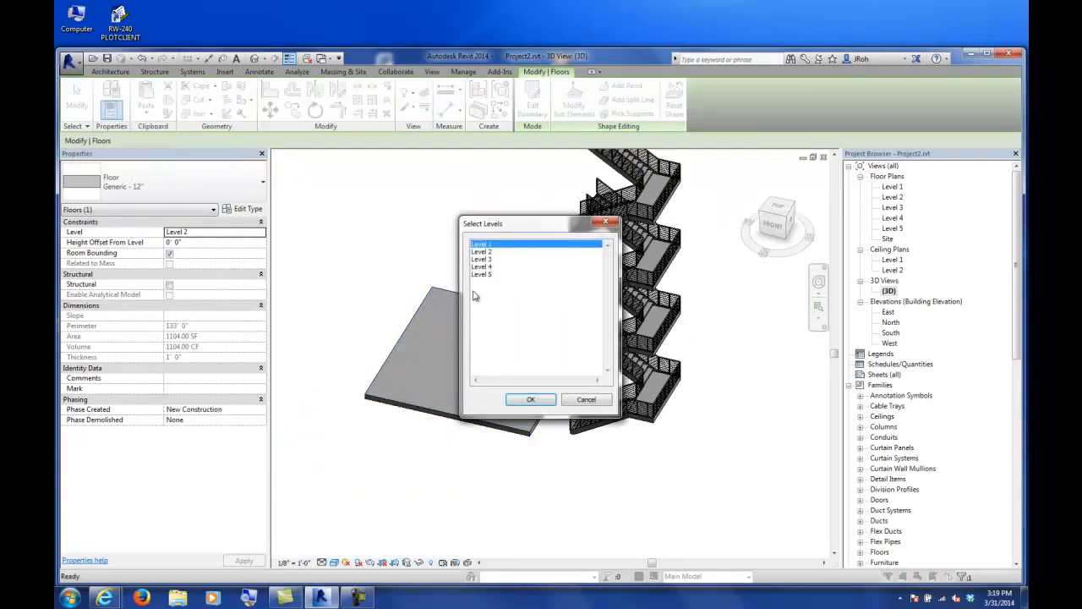
pyautogui.click(483, 252)
pyautogui.moveTo(484, 258); pyautogui.dragTo(486, 284)
pyautogui.click(529, 400)
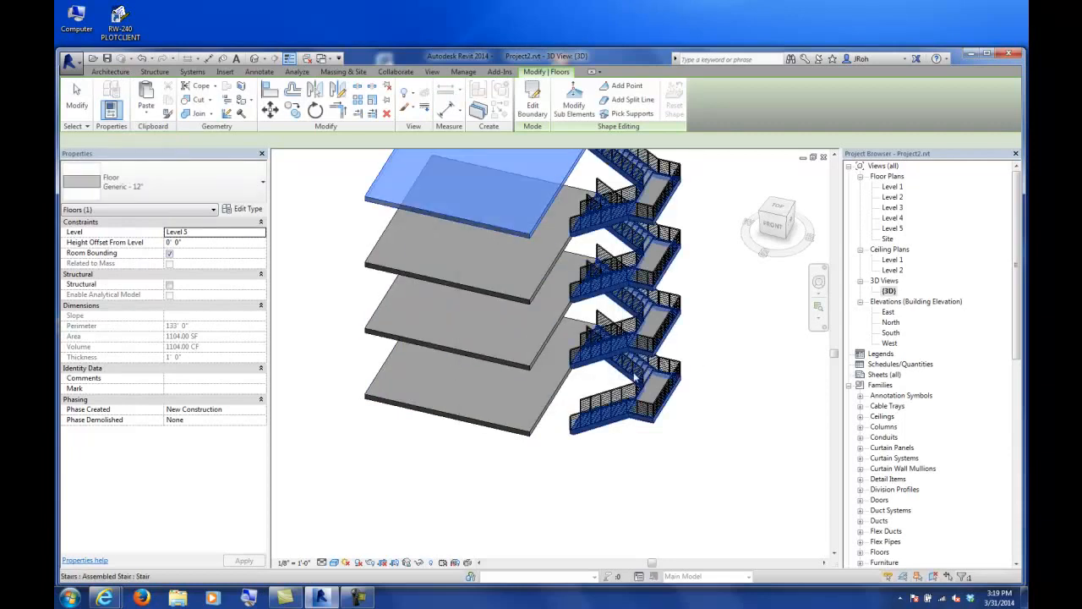
pyautogui.press('Escape')
# Examine where the stair runs and cable railings meet the edges of the stacked floors.
pyautogui.scroll(-3, 444, 355)
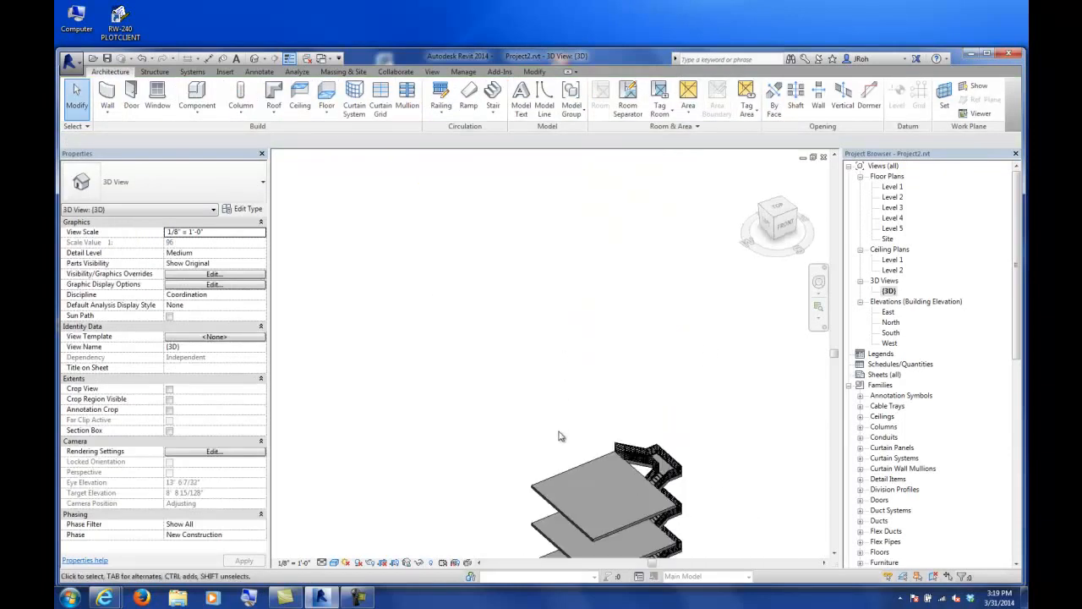
pyautogui.moveTo(558, 431); pyautogui.dragTo(474, 189, button='middle')
pyautogui.rightClick(463, 346)
pyautogui.click(457, 343)
pyautogui.keyDown('shift'); pyautogui.moveTo(411, 341); pyautogui.dragTo(669, 327, button='middle'); pyautogui.keyUp('shift')
pyautogui.scroll(8, 478, 244)
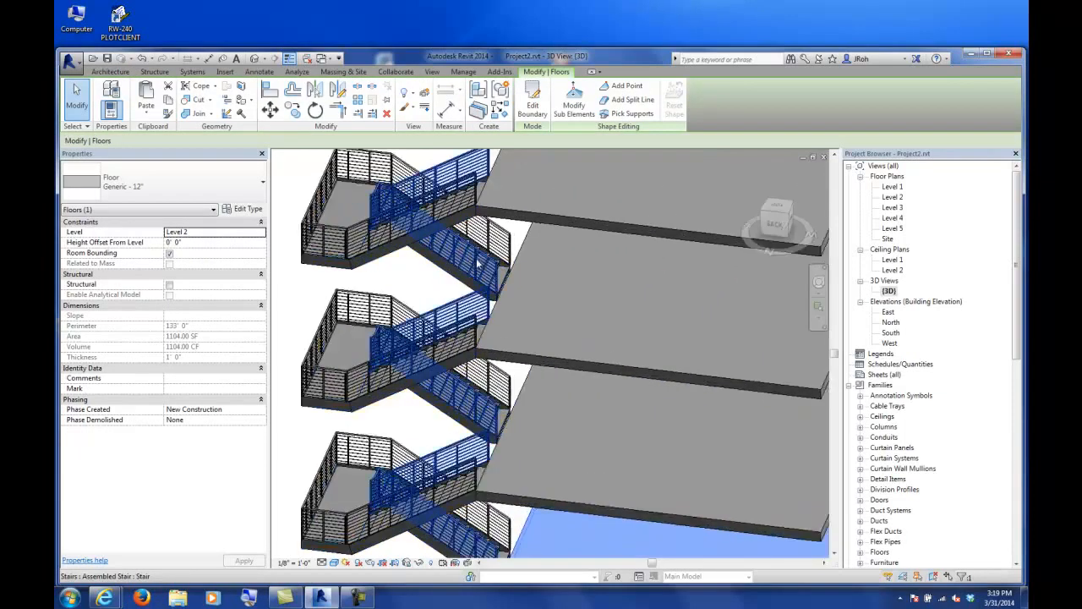
pyautogui.scroll(-7, 478, 243)
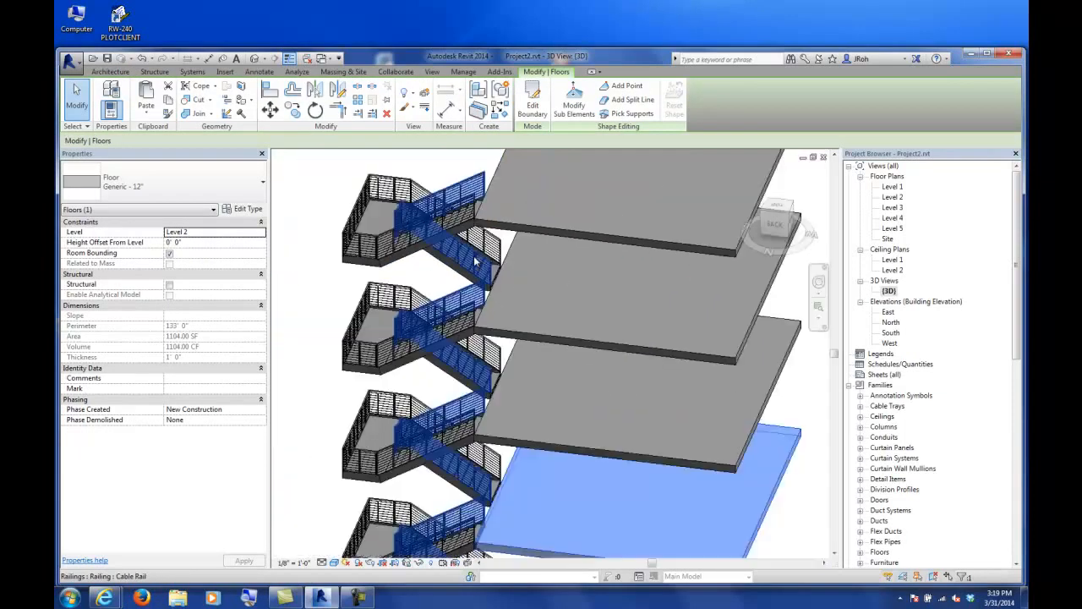
pyautogui.keyDown('shift'); pyautogui.moveTo(477, 343); pyautogui.dragTo(635, 329, button='middle'); pyautogui.keyUp('shift')
pyautogui.scroll(5, 652, 326)
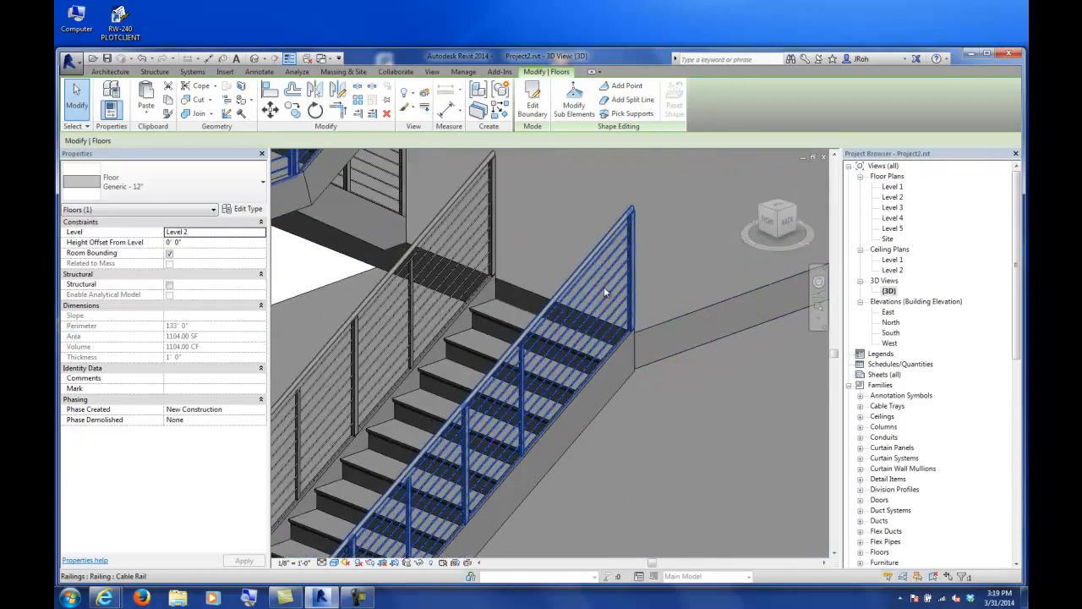
pyautogui.click(498, 302)
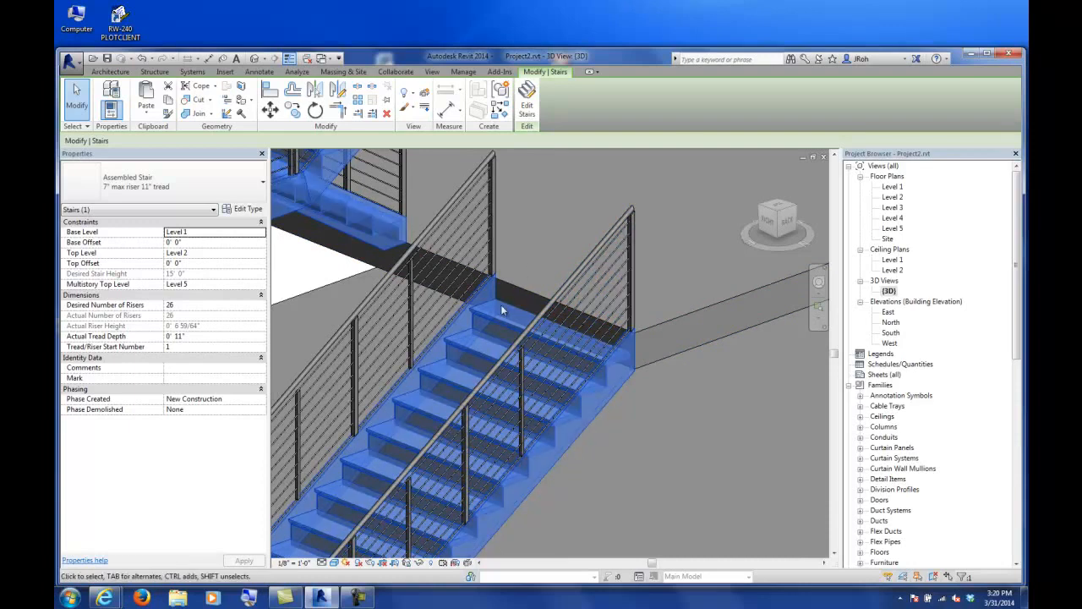
# Select the stair and set its Multistory Top Level to None.
pyautogui.scroll(-5, 479, 369)
pyautogui.click(612, 357)
pyautogui.keyDown('shift'); pyautogui.moveTo(595, 344); pyautogui.dragTo(685, 258, button='middle'); pyautogui.keyUp('shift')
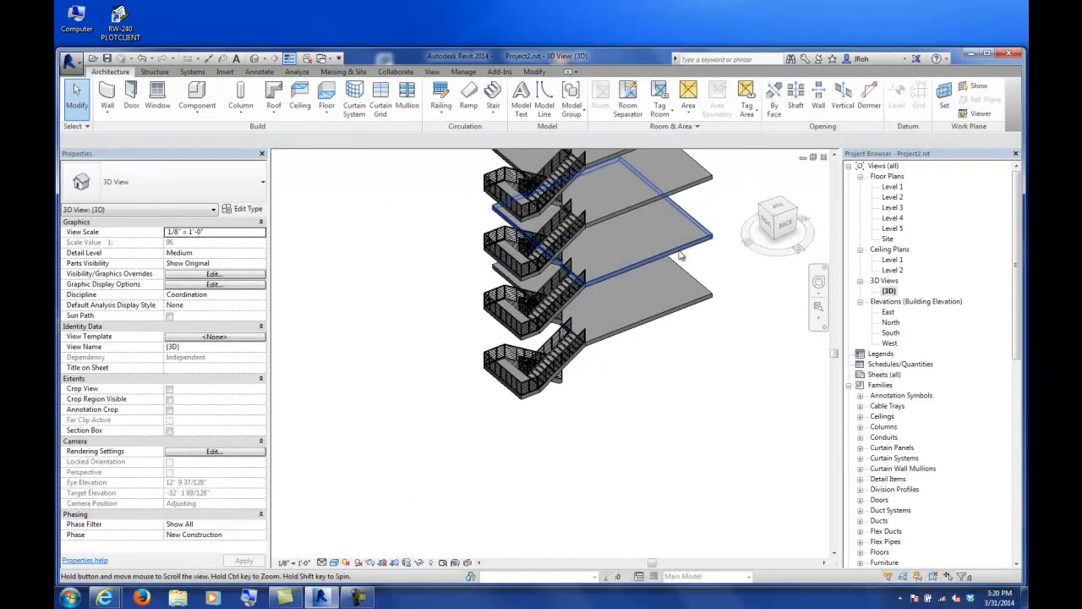
pyautogui.scroll(3, 559, 355)
pyautogui.scroll(5, 559, 372)
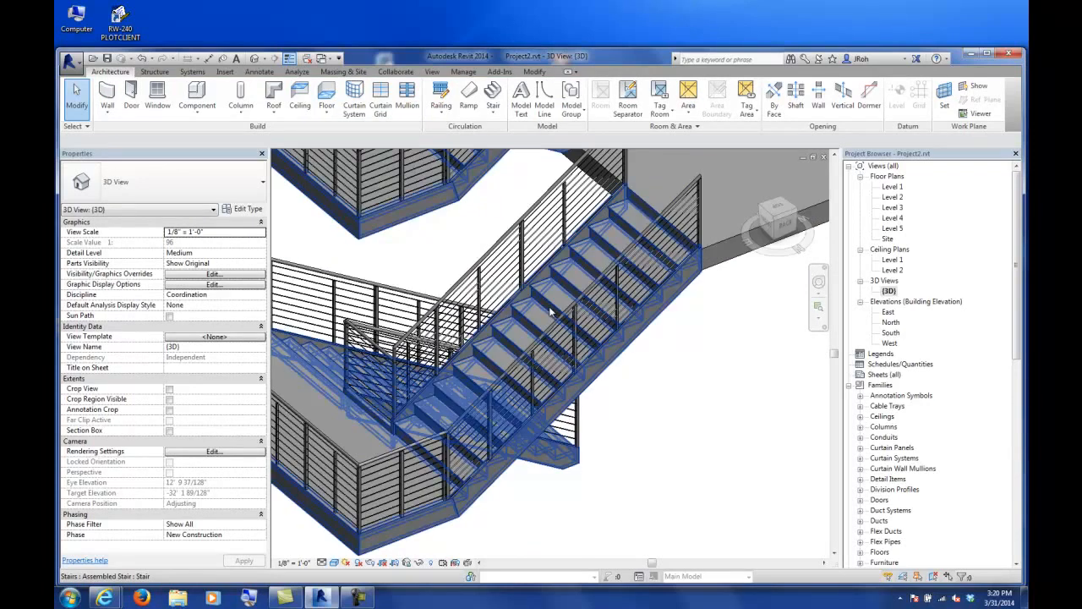
pyautogui.click(549, 306)
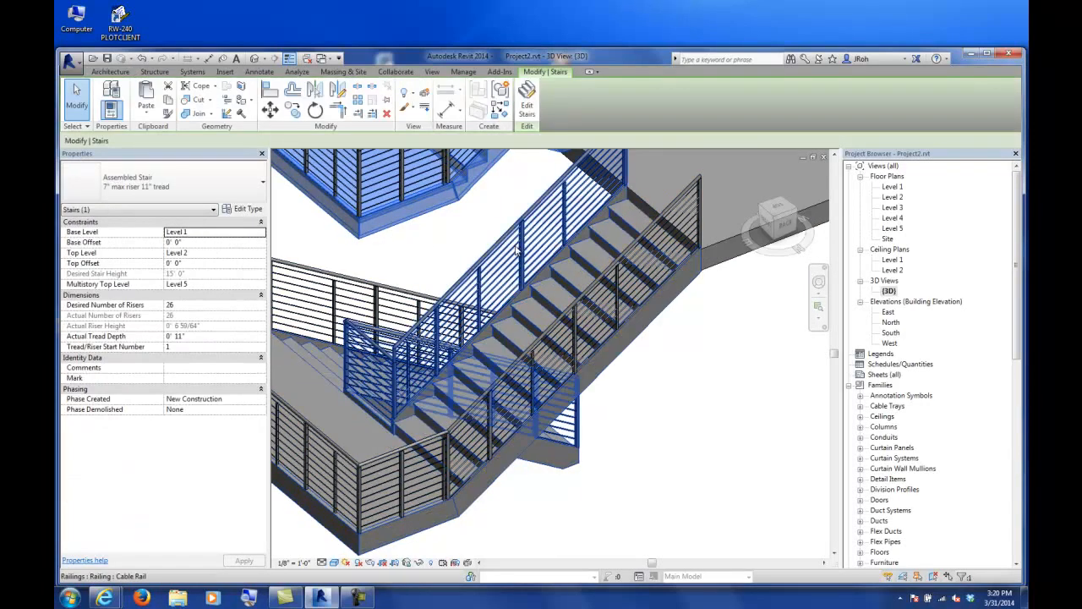
pyautogui.click(258, 285)
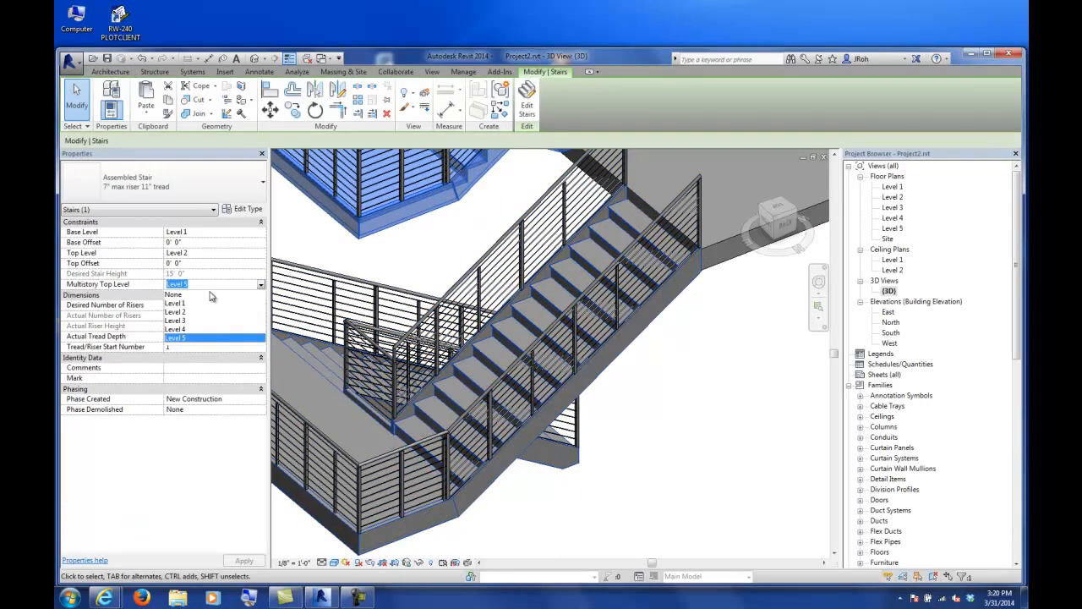
pyautogui.click(183, 295)
pyautogui.click(647, 412)
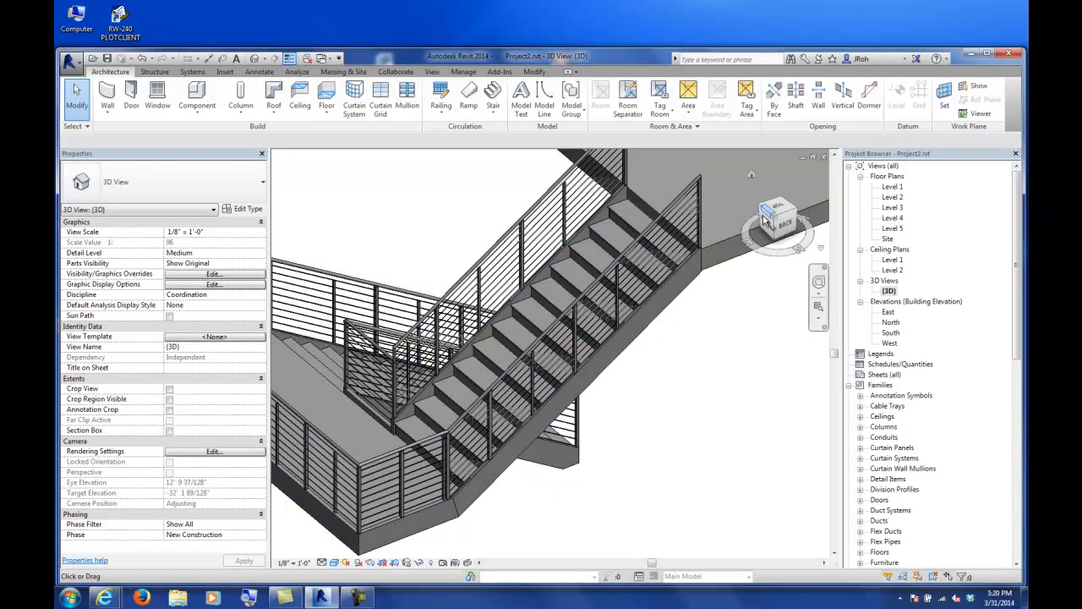
# Select only the upper run of the stair in the {3D} view and turn off End with Riser.
pyautogui.doubleClick(892, 187)
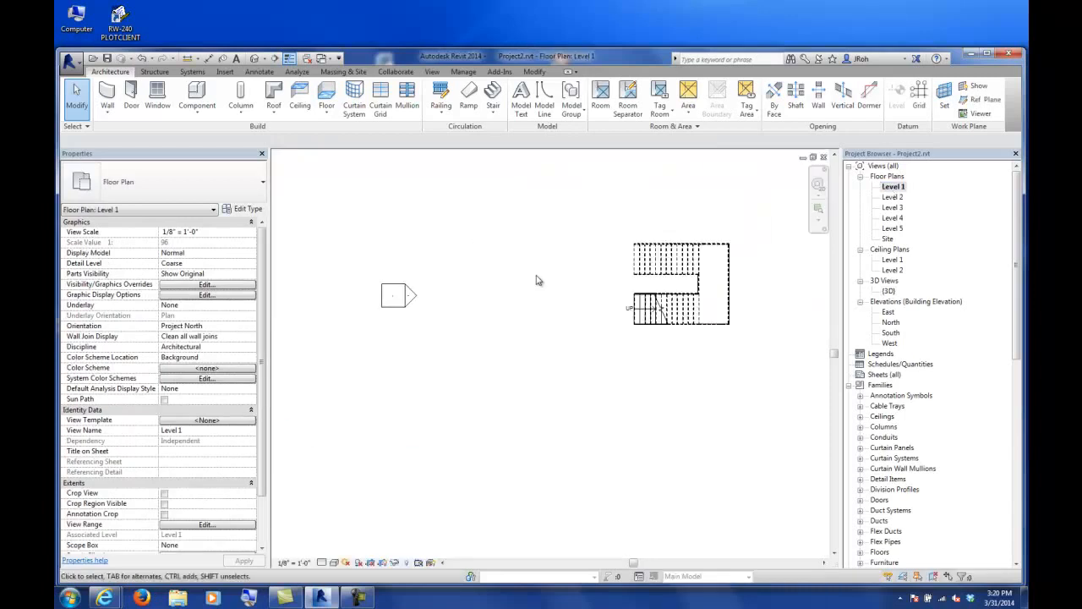
pyautogui.scroll(5, 727, 279)
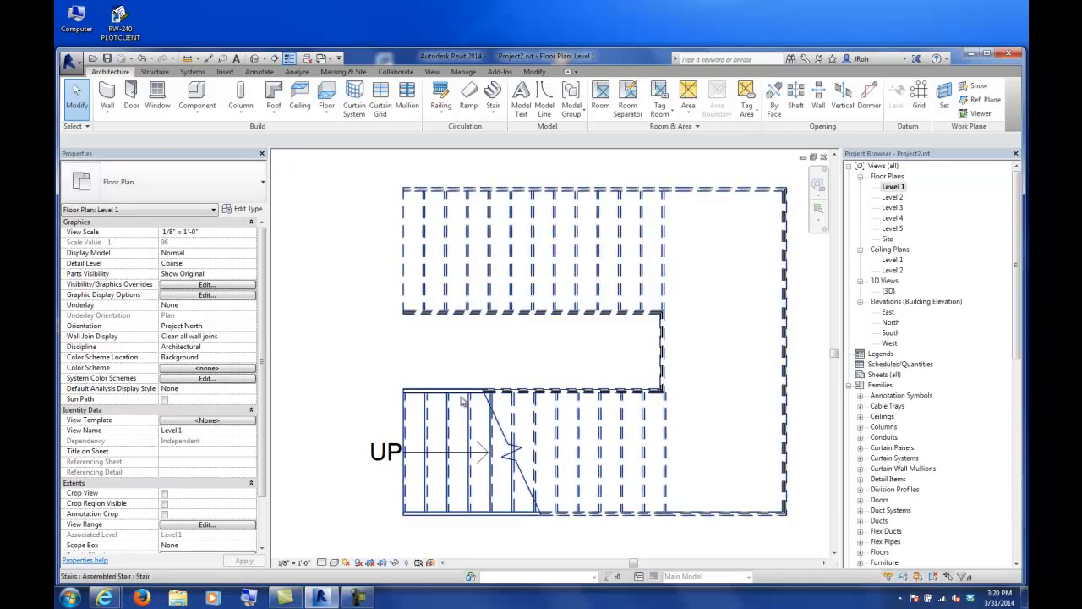
pyautogui.moveTo(462, 404); pyautogui.dragTo(420, 371, button='middle')
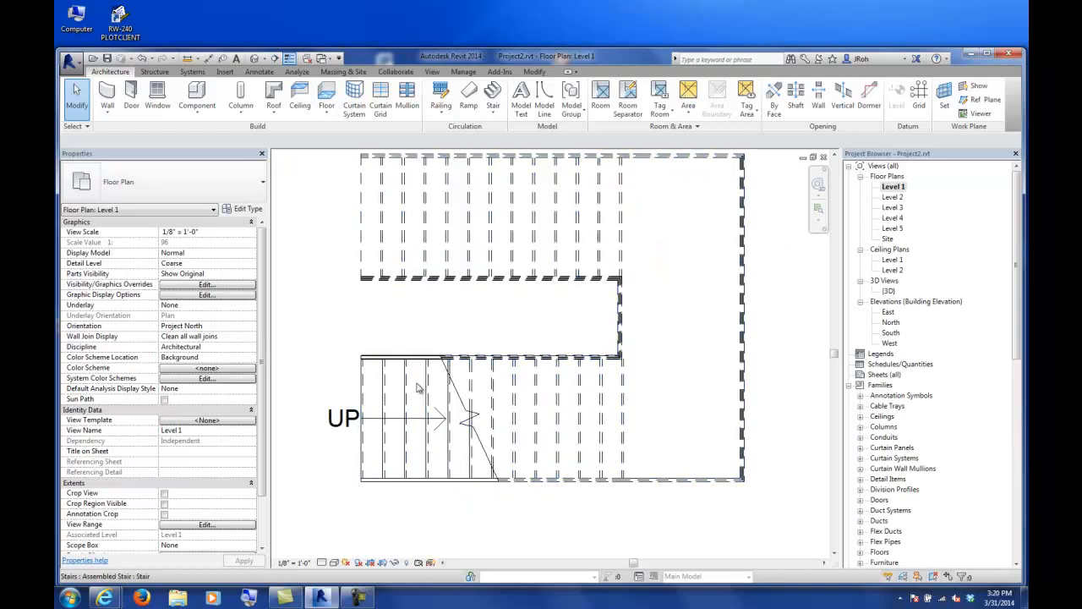
pyautogui.doubleClick(885, 291)
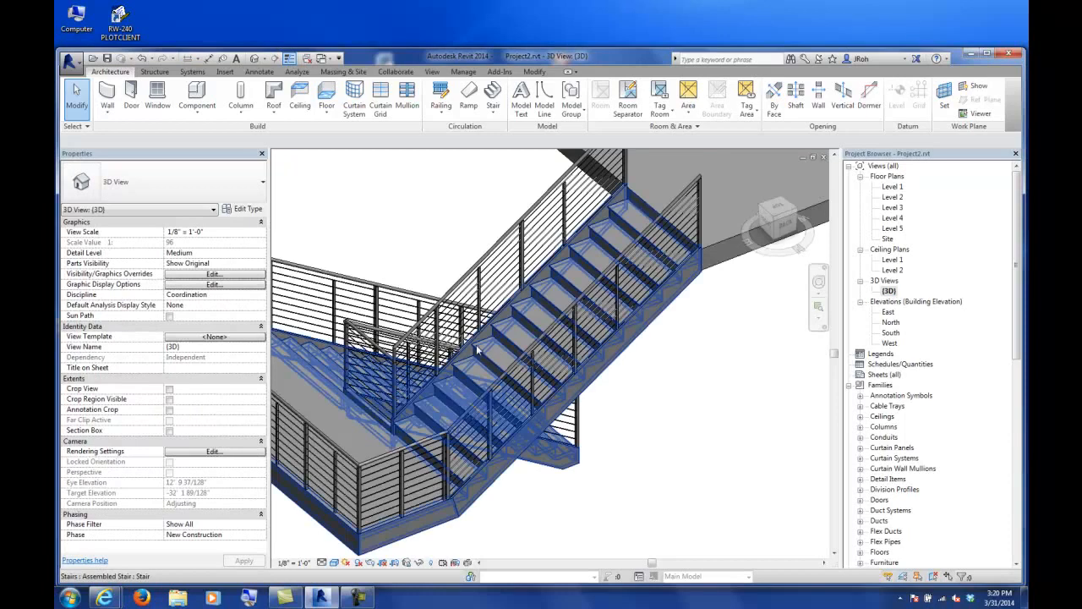
pyautogui.press('Tab')
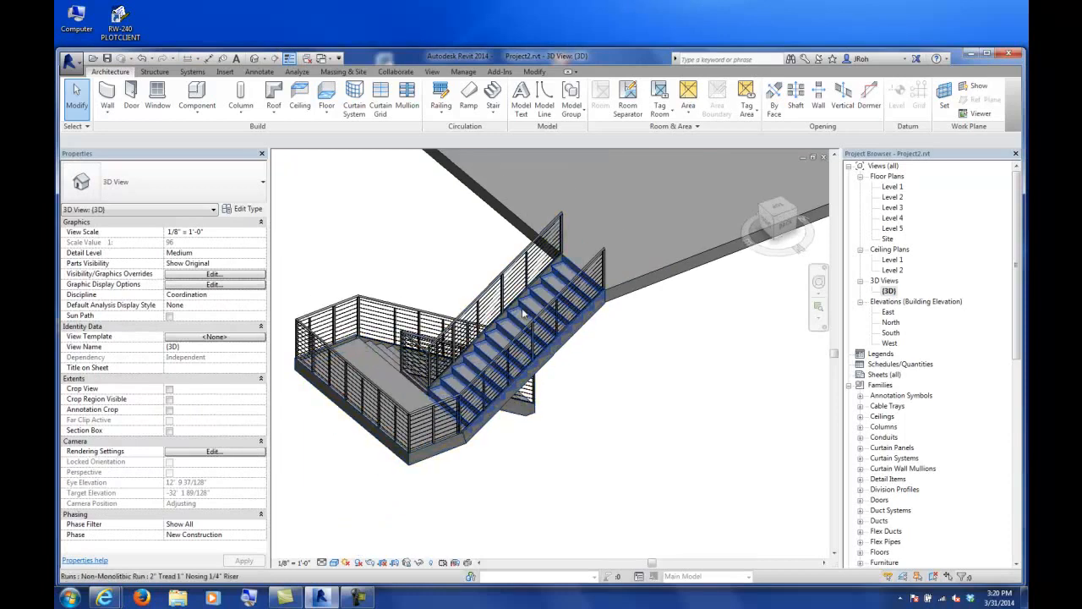
pyautogui.click(521, 308)
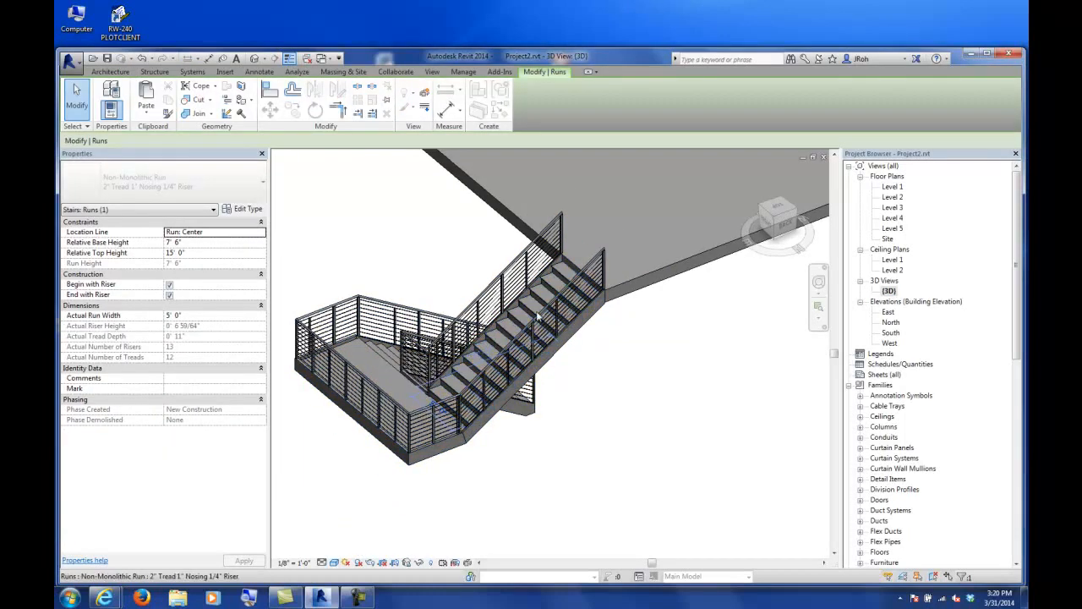
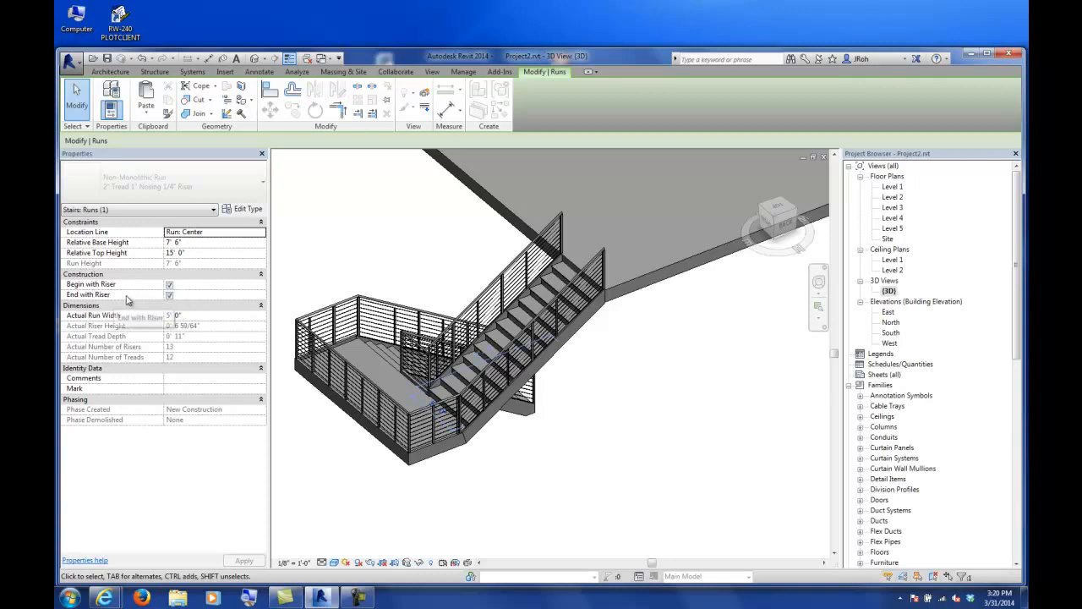
pyautogui.click(322, 229)
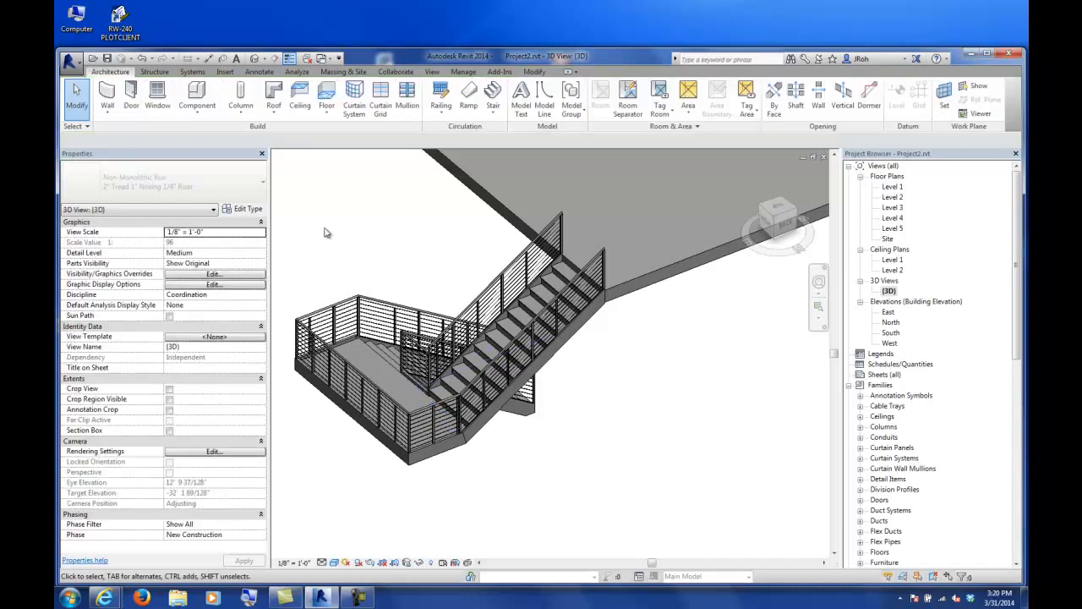
pyautogui.click(543, 304)
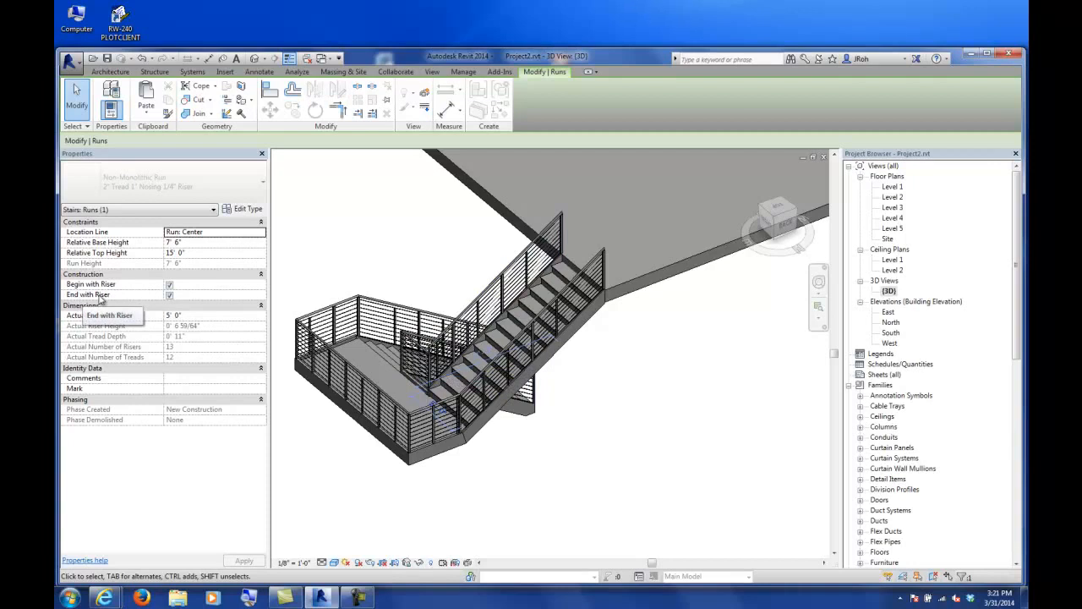
pyautogui.click(169, 295)
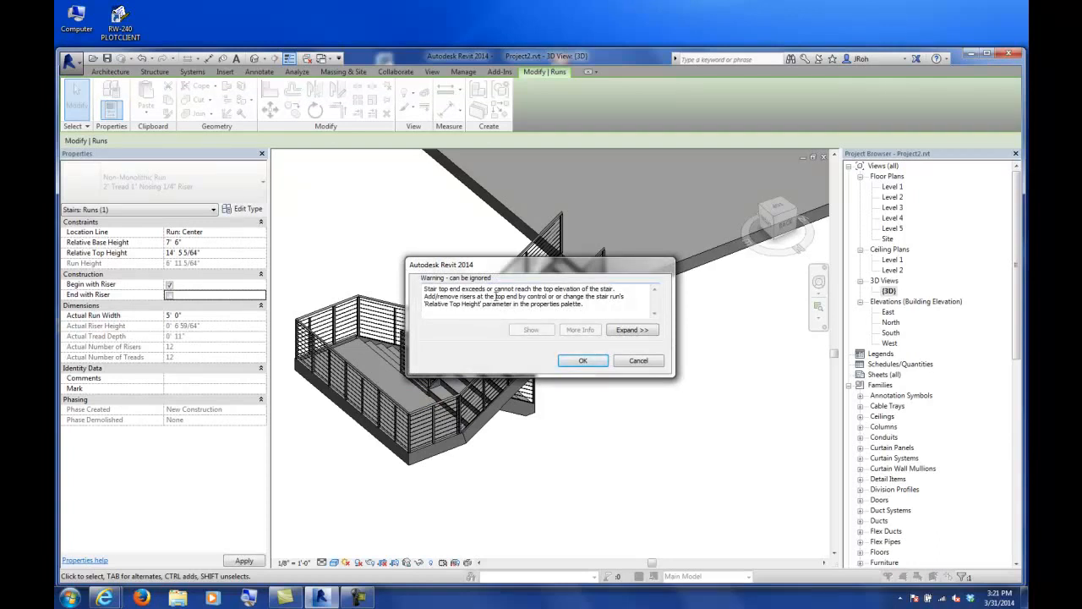
pyautogui.click(580, 362)
# Edit the stair in the Level 1 plan, extend the upper run's end by one 0'-11" tread, and finish the edit.
pyautogui.click(551, 293)
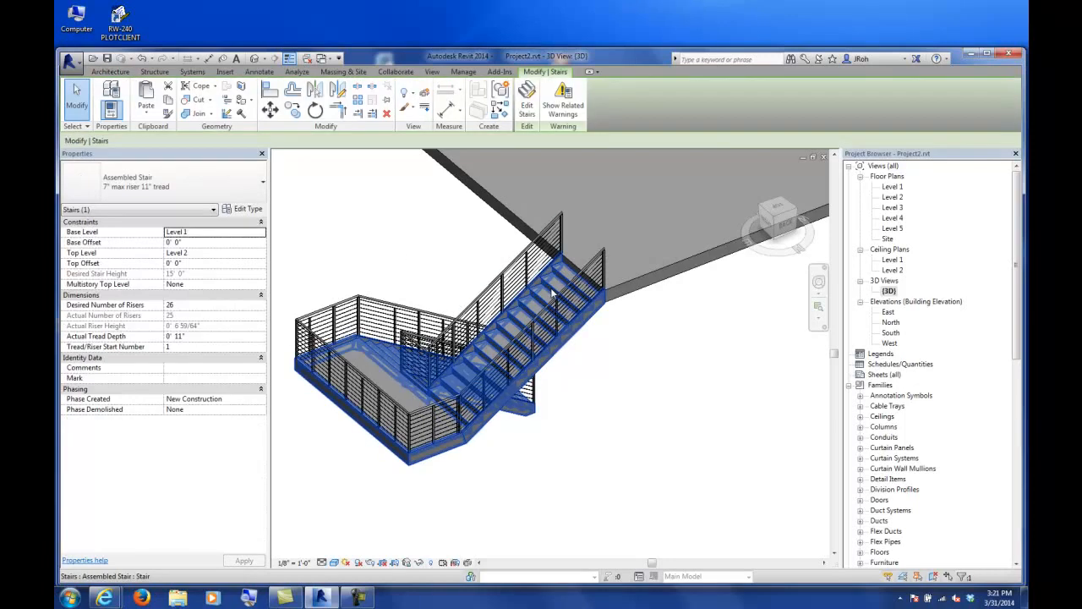
pyautogui.doubleClick(893, 186)
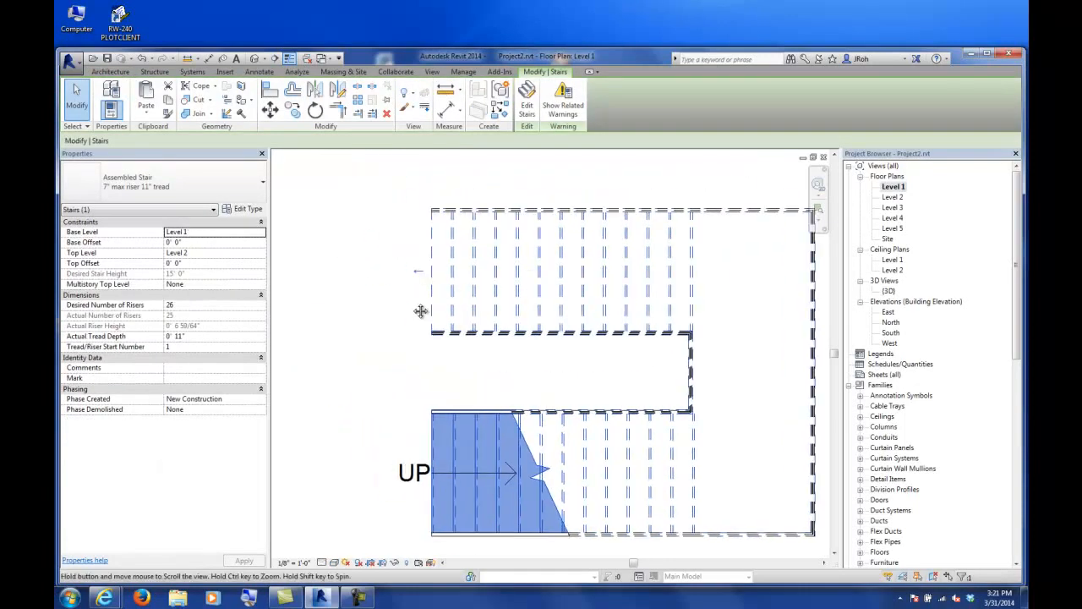
pyautogui.click(527, 97)
pyautogui.click(429, 270)
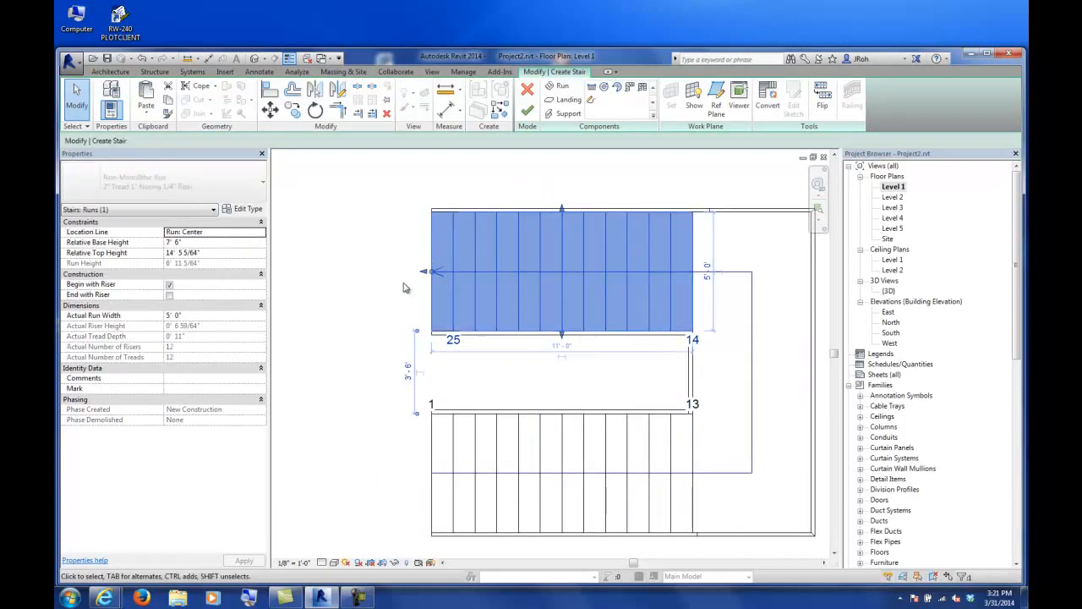
pyautogui.click(404, 287)
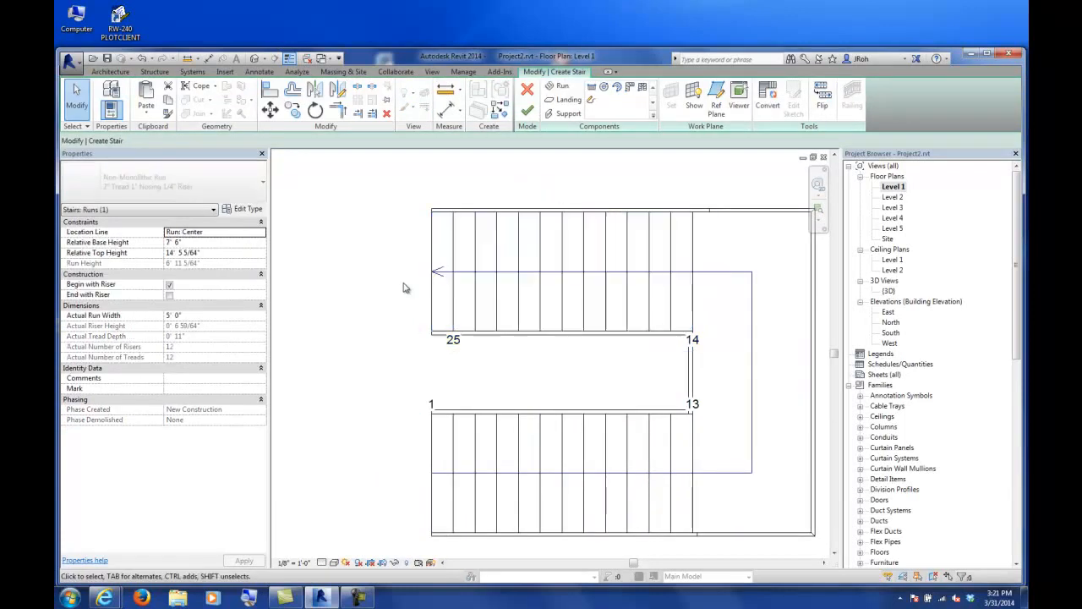
pyautogui.click(454, 300)
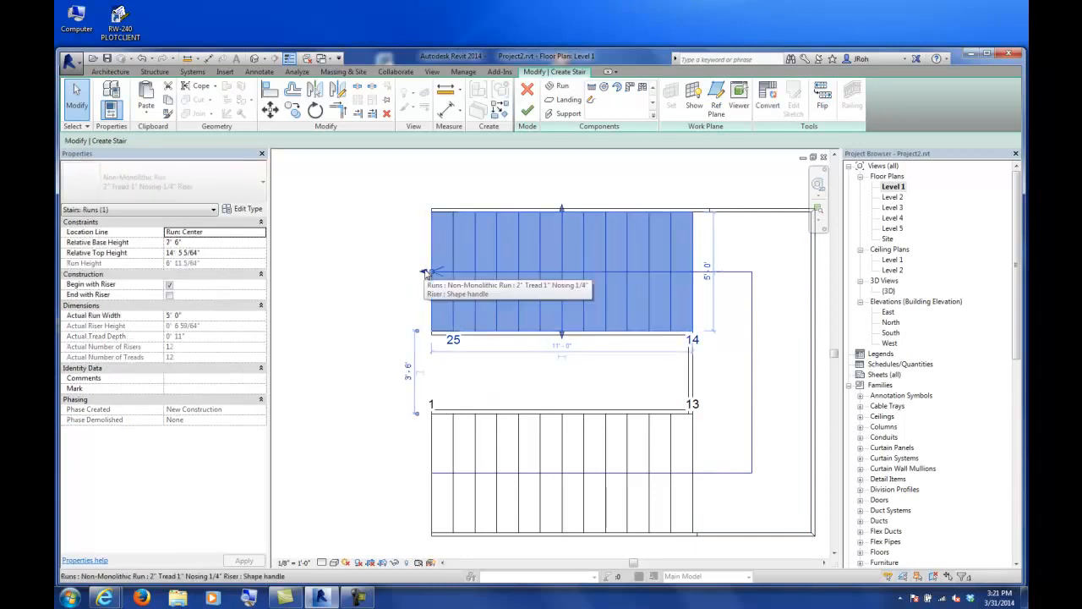
pyautogui.moveTo(427, 273); pyautogui.dragTo(410, 271)
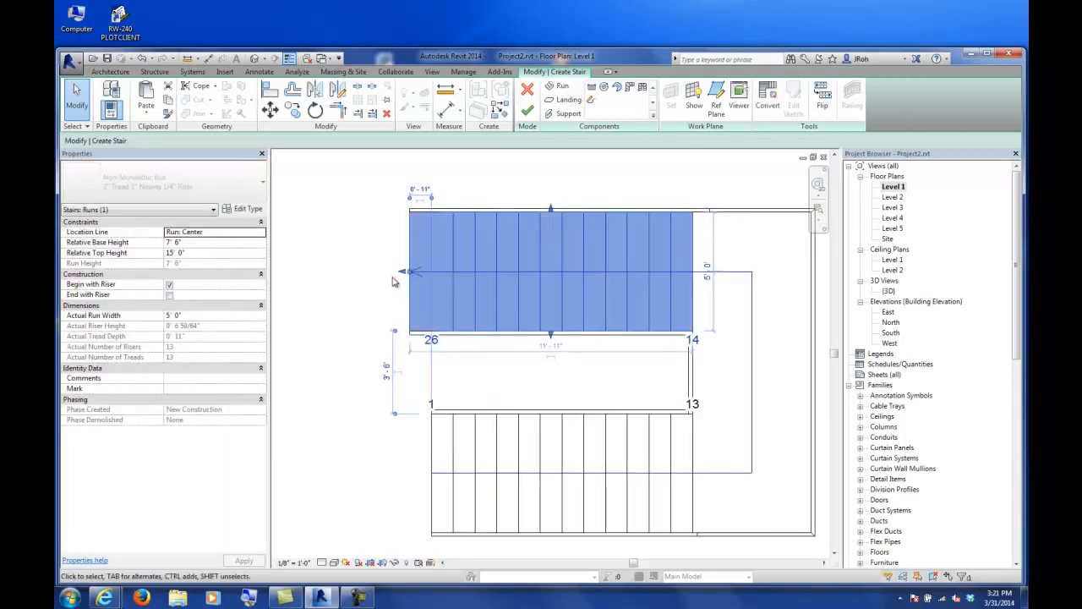
pyautogui.click(365, 244)
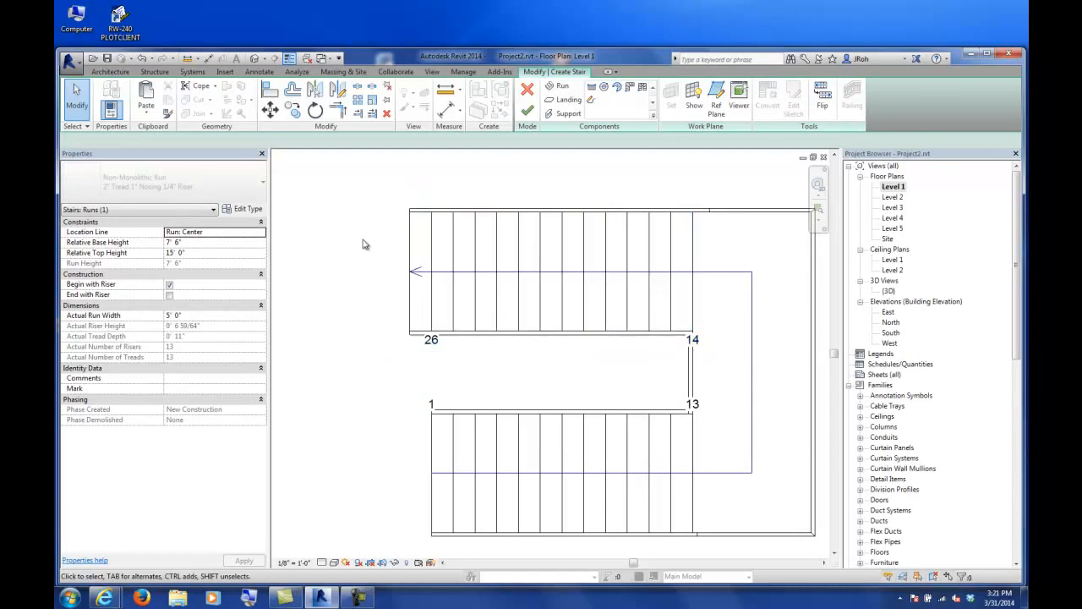
pyautogui.click(433, 251)
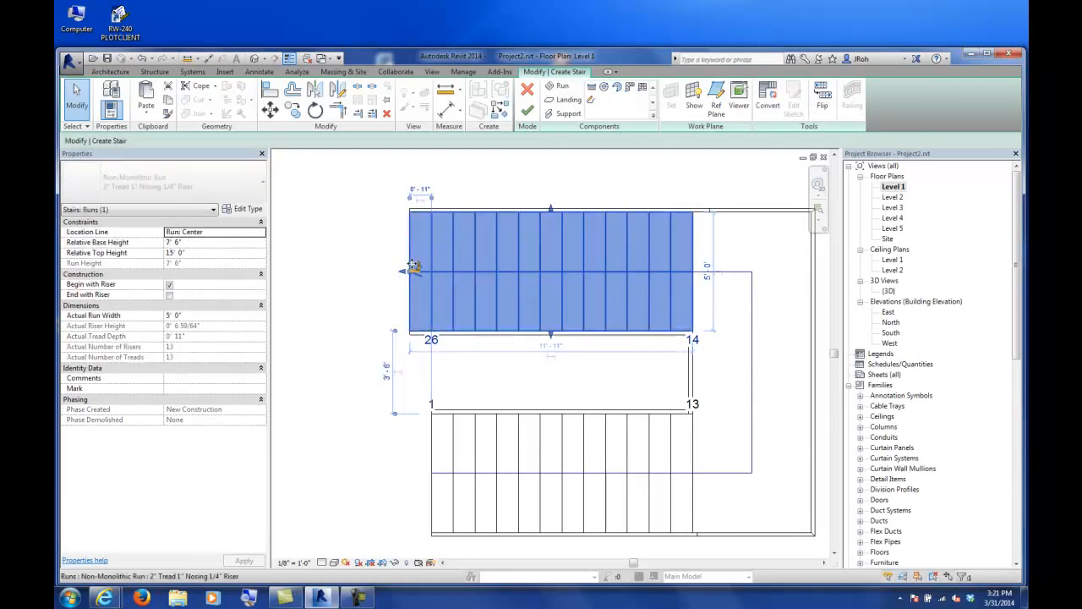
pyautogui.click(355, 278)
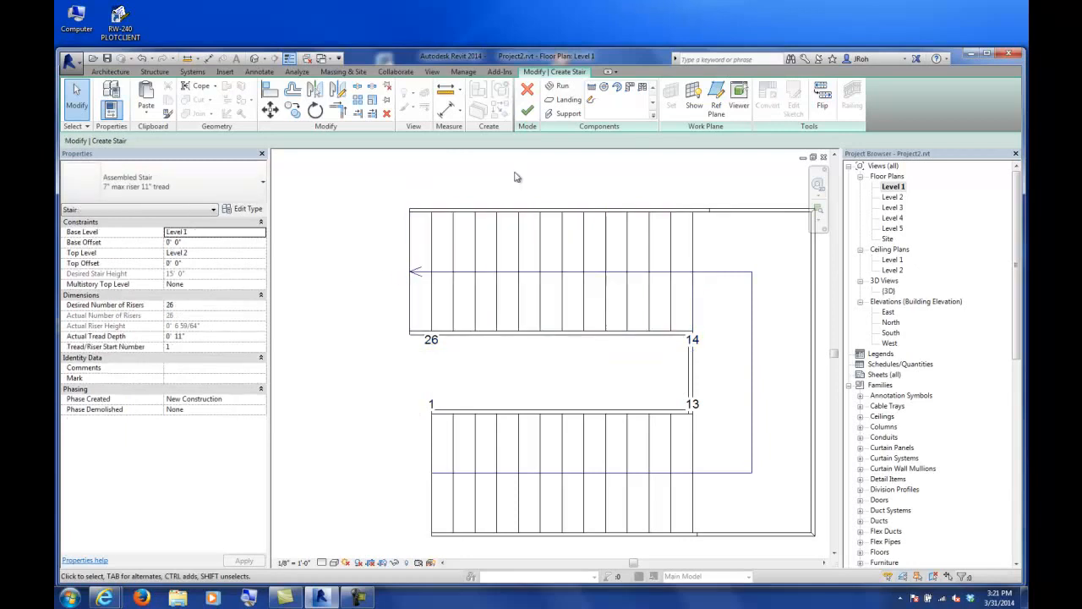
pyautogui.click(527, 112)
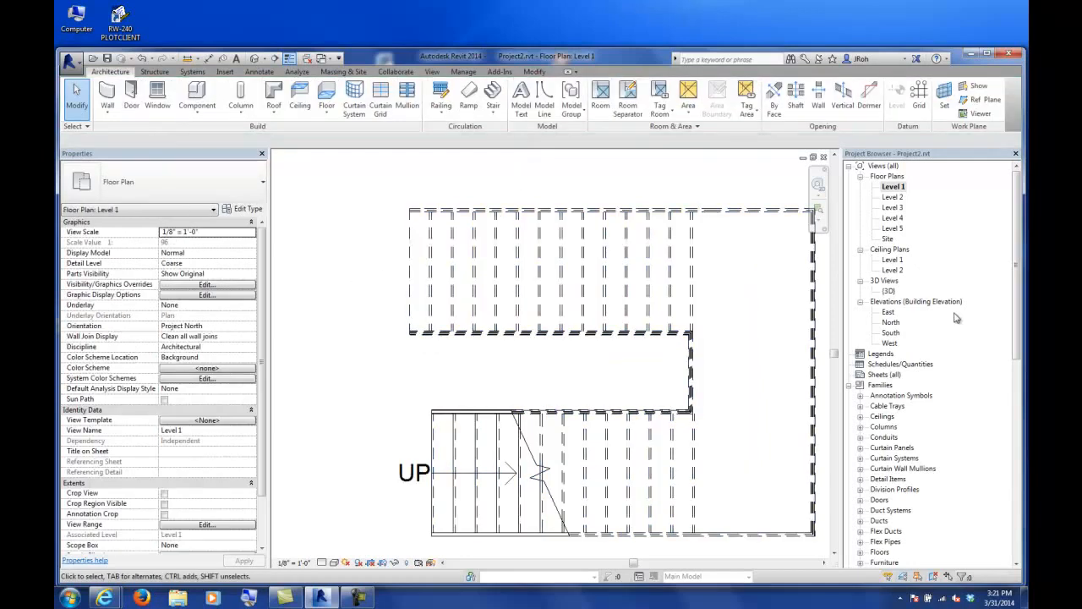
# Examine in the {3D} view how the upper run's extended end meets the Level 2 floor edge.
pyautogui.doubleClick(889, 292)
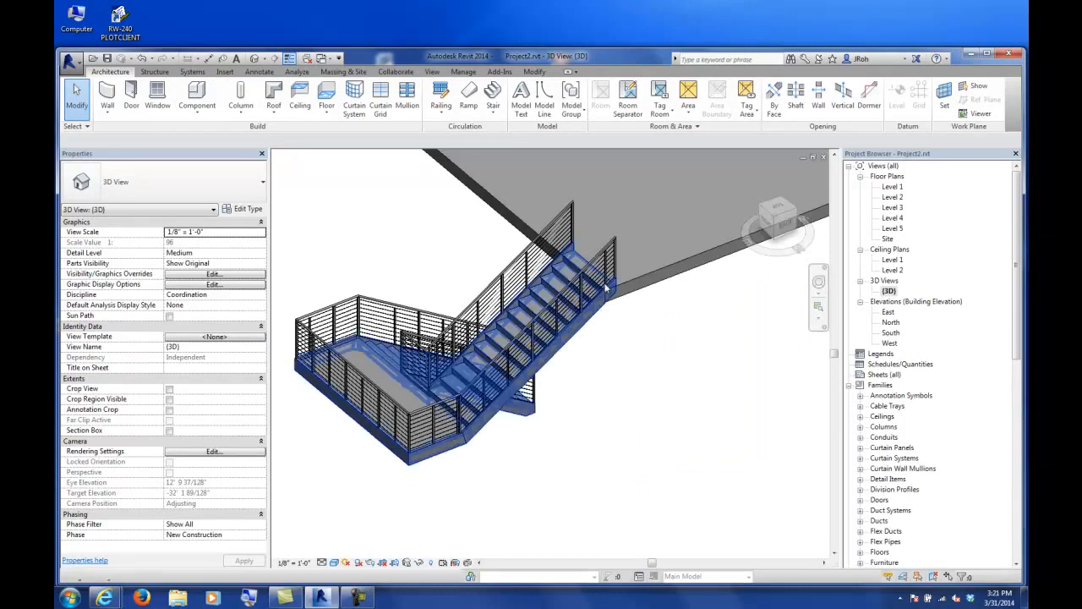
pyautogui.scroll(5, 507, 279)
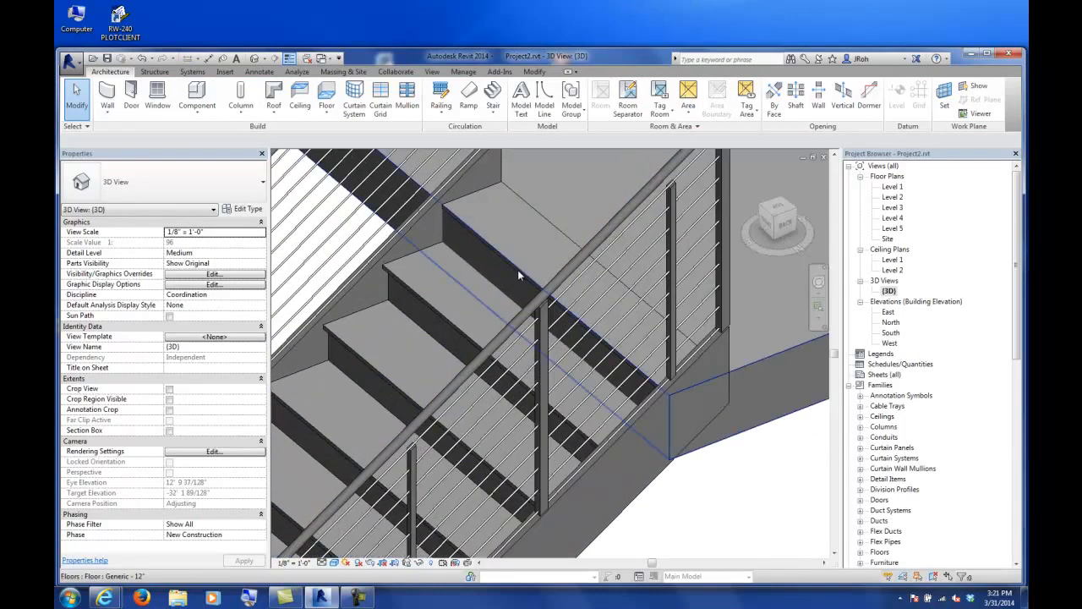
pyautogui.click(518, 273)
pyautogui.keyDown('shift'); pyautogui.moveTo(518, 273); pyautogui.dragTo(613, 379, button='middle'); pyautogui.keyUp('shift')
pyautogui.scroll(-5, 500, 326)
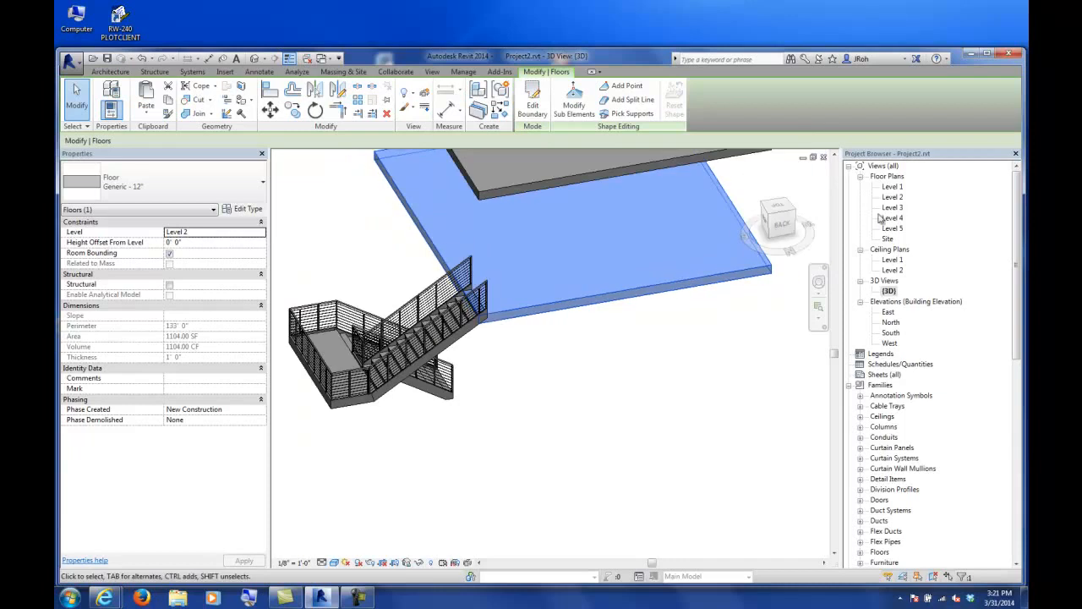
pyautogui.scroll(5, 427, 317)
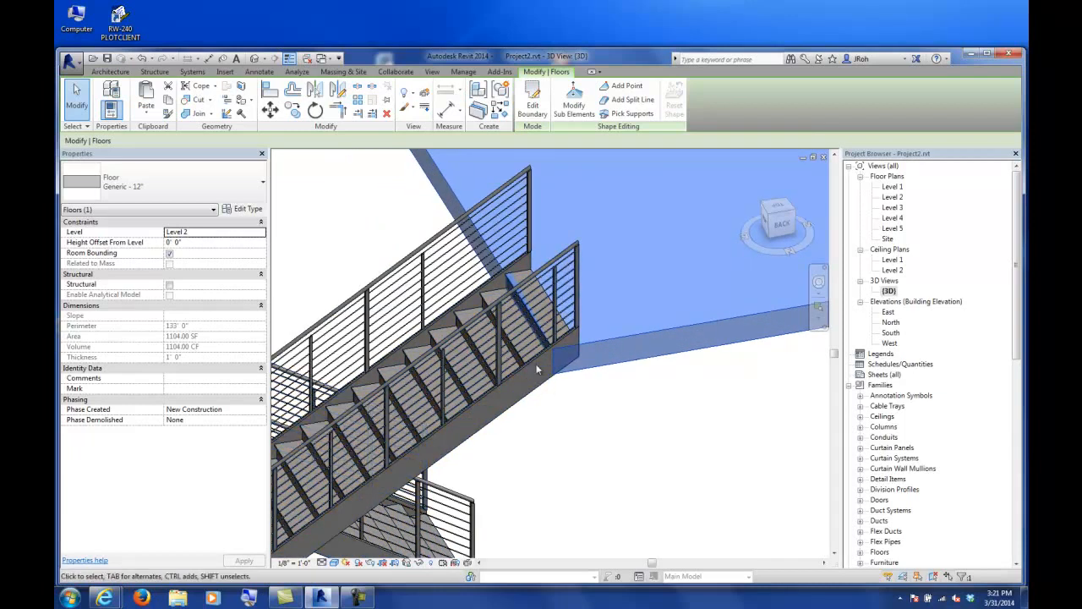
pyautogui.scroll(3, 576, 348)
pyautogui.scroll(-5, 575, 347)
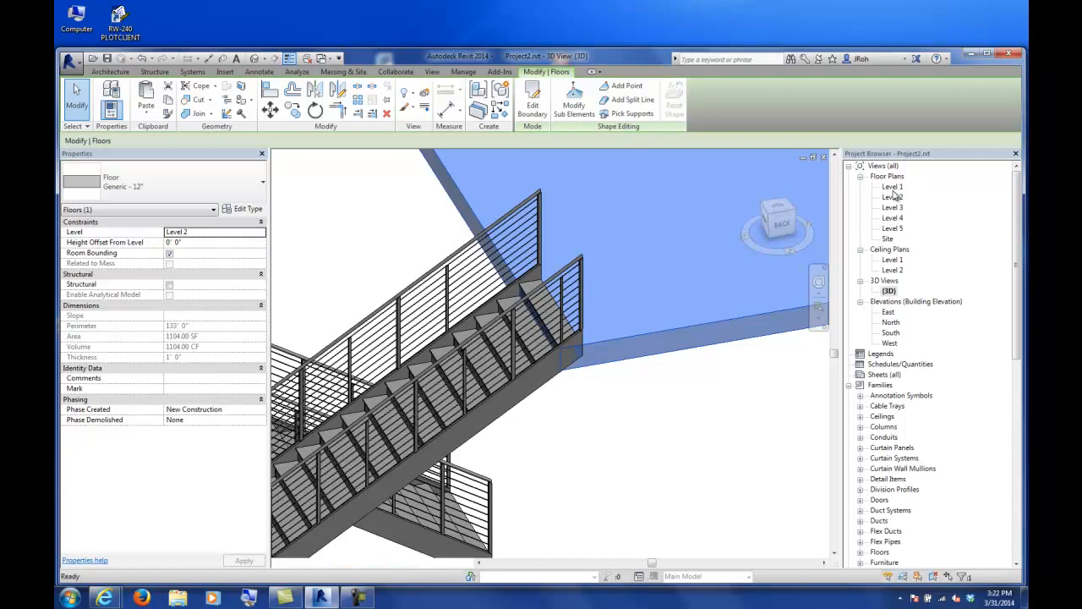
# In the Level 2 plan, try to move the stair and its railings together from the upper run's end to the floor edge.
pyautogui.doubleClick(893, 196)
pyautogui.click(733, 231)
pyautogui.moveTo(592, 212); pyautogui.dragTo(766, 381)
pyautogui.scroll(4, 628, 248)
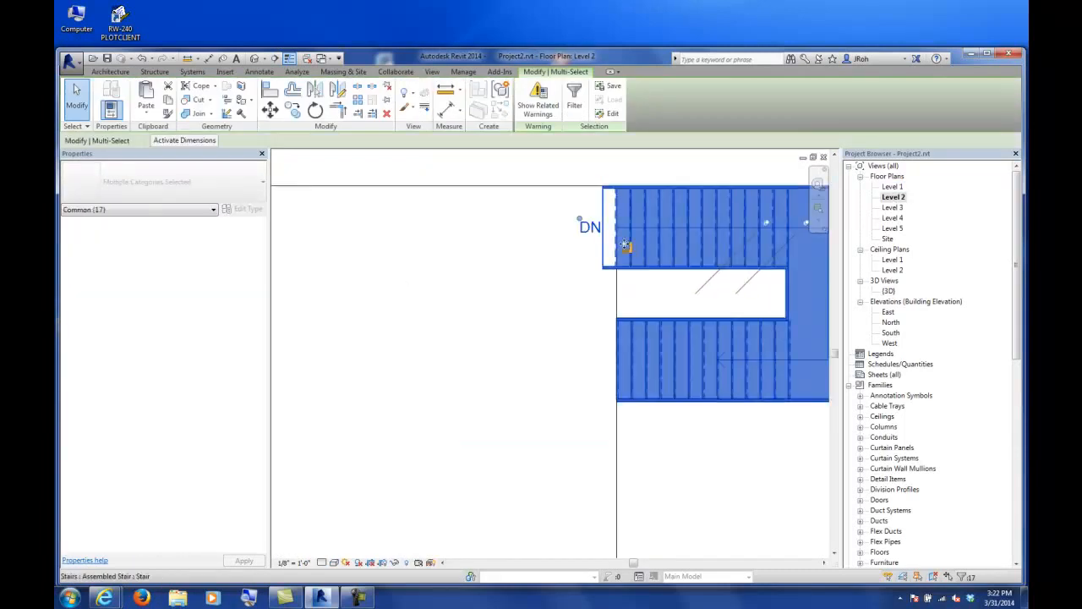
pyautogui.scroll(3, 627, 249)
pyautogui.click(270, 111)
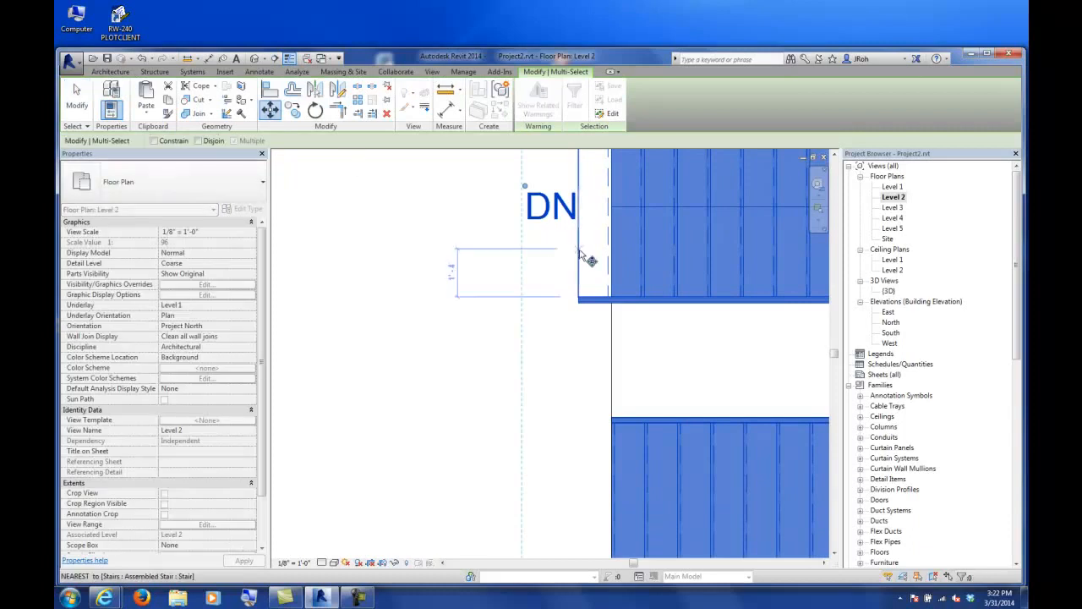
pyautogui.click(611, 252)
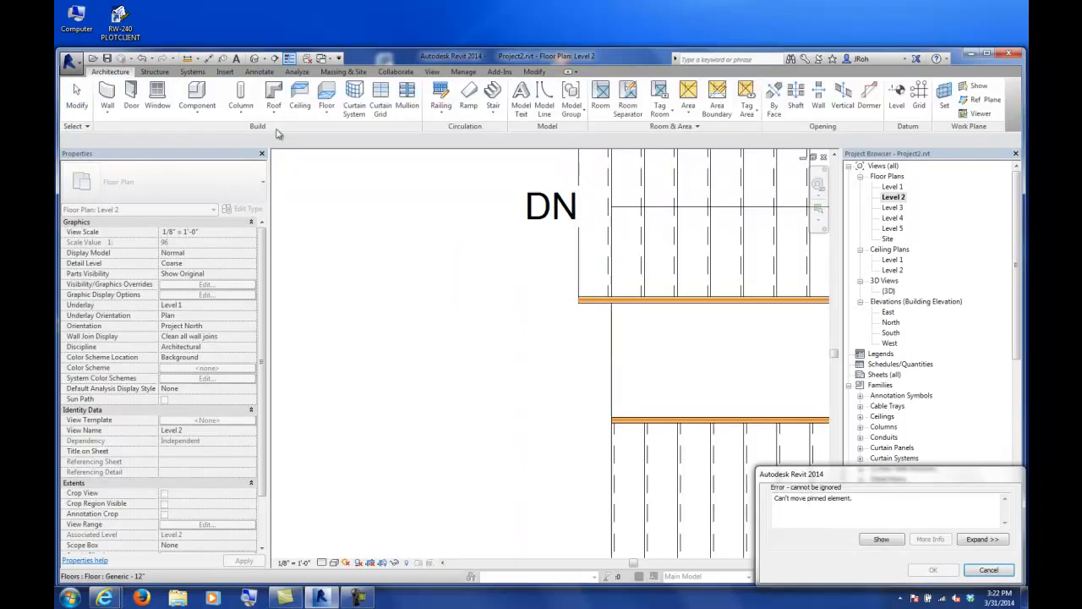
pyautogui.click(988, 570)
# In the Level 2 plan, move only the stair 11" outward so the upper run ends at the floor edge.
pyautogui.scroll(-5, 630, 338)
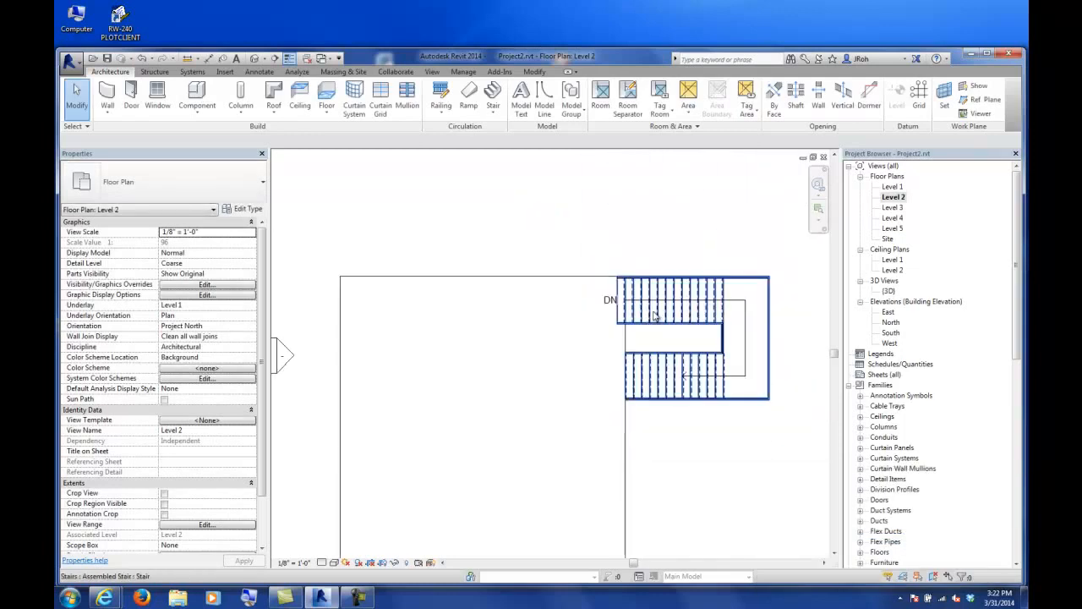
pyautogui.click(654, 316)
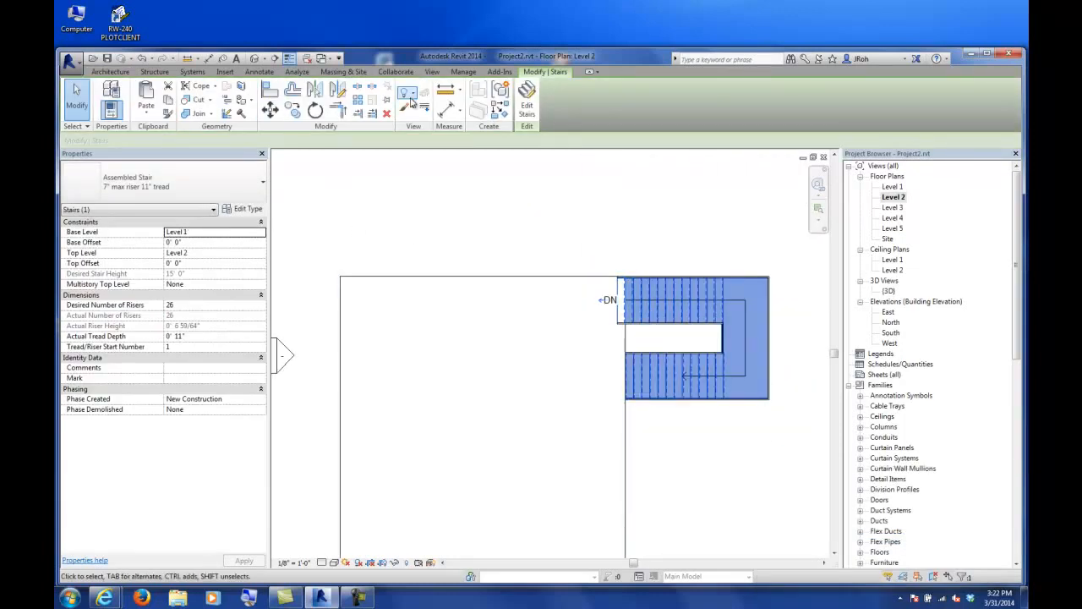
pyautogui.click(272, 111)
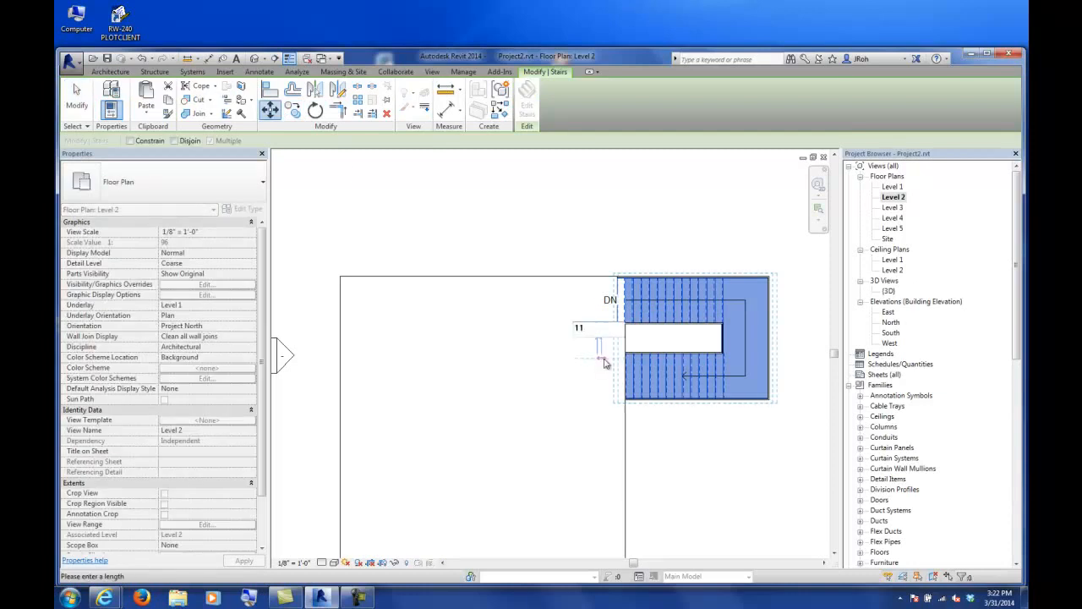
pyautogui.write("11'")
pyautogui.press('Return')
pyautogui.press('Escape')
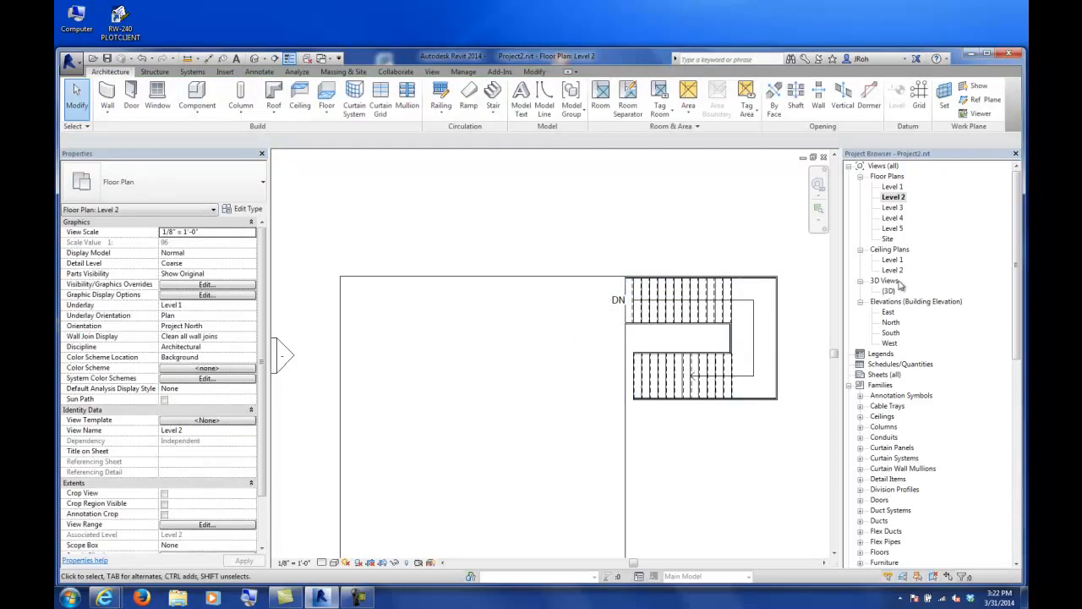
# In the {3D} view, examine how the moved stair's upper run and railings meet the Level 2 floor edge.
pyautogui.doubleClick(888, 291)
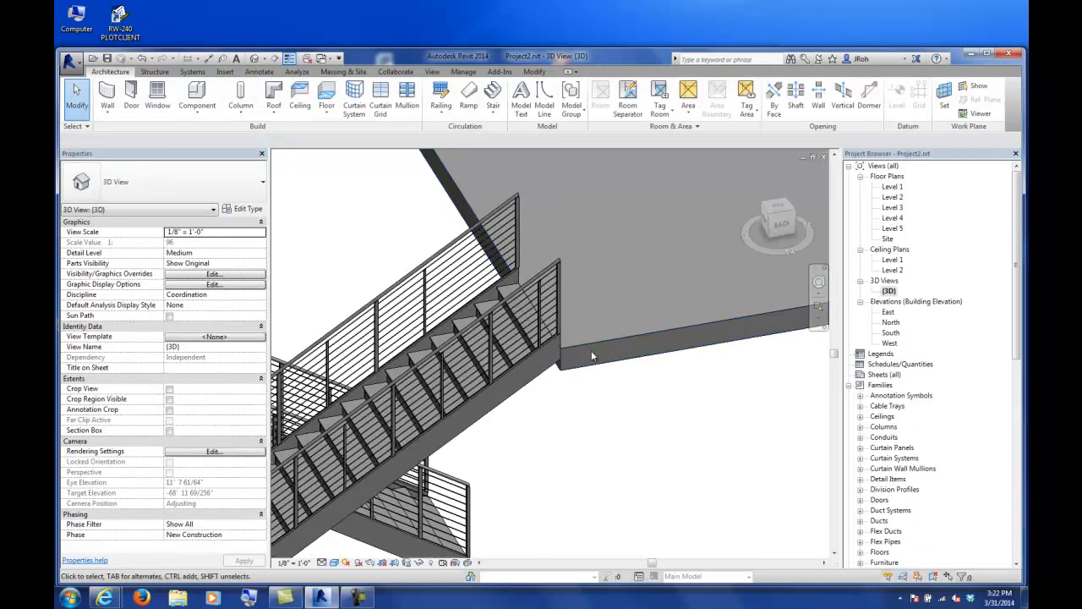
pyautogui.scroll(-4, 615, 354)
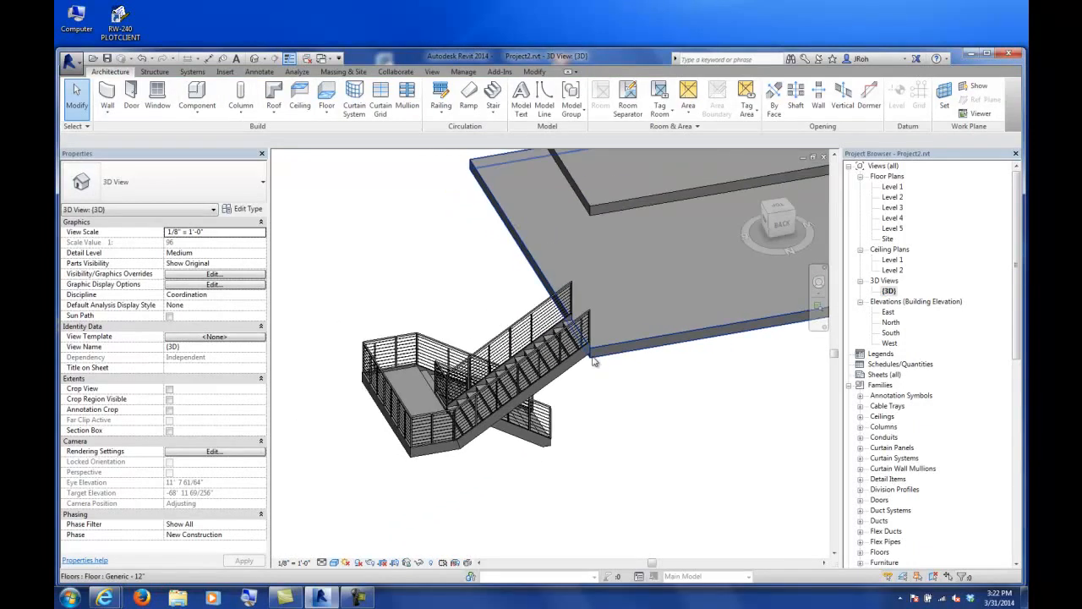
pyautogui.keyDown('shift'); pyautogui.moveTo(600, 370); pyautogui.dragTo(597, 291, button='middle'); pyautogui.keyUp('shift')
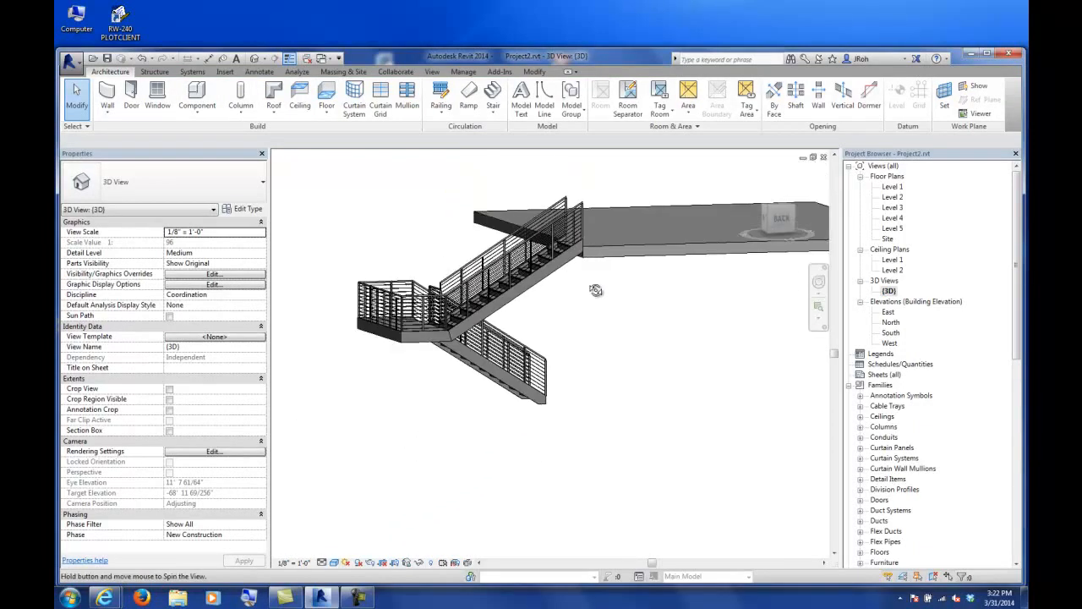
pyautogui.scroll(5, 578, 238)
pyautogui.scroll(4, 615, 226)
pyautogui.scroll(-4, 618, 240)
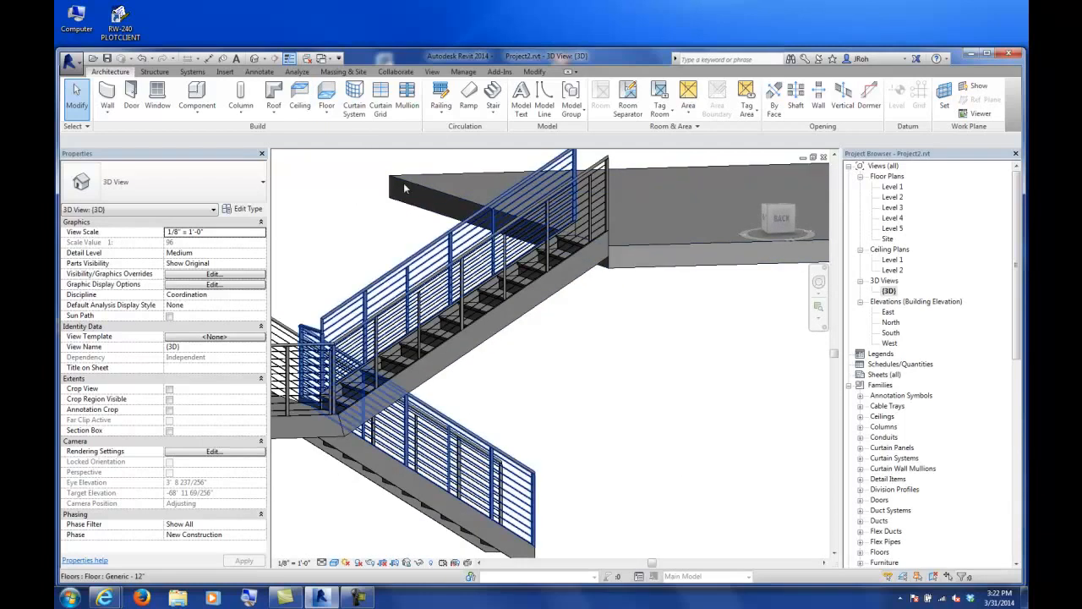
pyautogui.scroll(5, 431, 200)
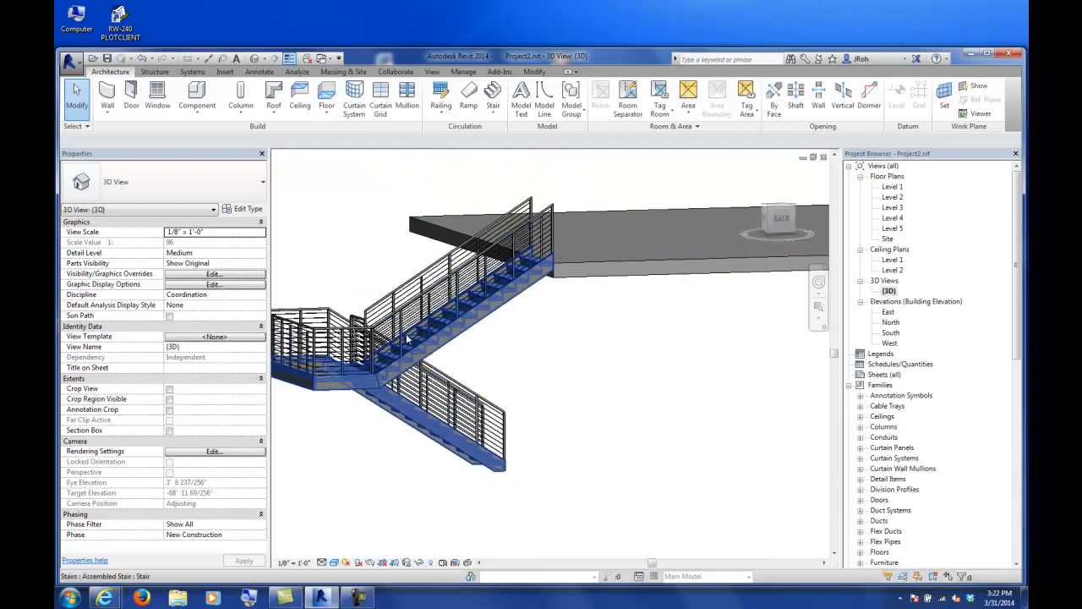
# Select a cable railing and examine its alignment with the stringer end at the foot of the lower run.
pyautogui.click(381, 255)
pyautogui.keyDown('shift'); pyautogui.moveTo(381, 256); pyautogui.dragTo(574, 261, button='middle'); pyautogui.keyUp('shift')
pyautogui.keyDown('shift'); pyautogui.moveTo(668, 340); pyautogui.dragTo(583, 314, button='middle'); pyautogui.keyUp('shift')
pyautogui.scroll(-5, 524, 290)
pyautogui.keyDown('shift'); pyautogui.moveTo(524, 291); pyautogui.dragTo(573, 326, button='middle'); pyautogui.keyUp('shift')
pyautogui.scroll(3, 671, 305)
pyautogui.keyDown('shift'); pyautogui.moveTo(672, 305); pyautogui.dragTo(437, 324, button='middle'); pyautogui.keyUp('shift')
pyautogui.scroll(-3, 583, 306)
pyautogui.keyDown('shift'); pyautogui.moveTo(657, 310); pyautogui.dragTo(586, 402, button='middle'); pyautogui.keyUp('shift')
pyautogui.scroll(6, 586, 402)
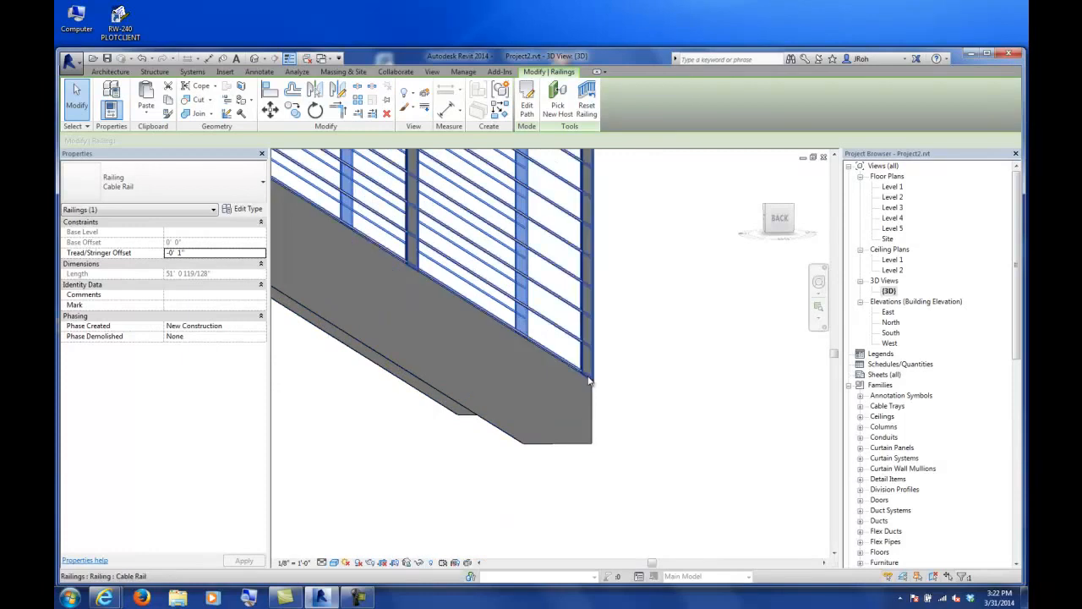
pyautogui.keyDown('shift'); pyautogui.moveTo(507, 446); pyautogui.dragTo(528, 482, button='middle'); pyautogui.keyUp('shift')
pyautogui.scroll(-8, 523, 477)
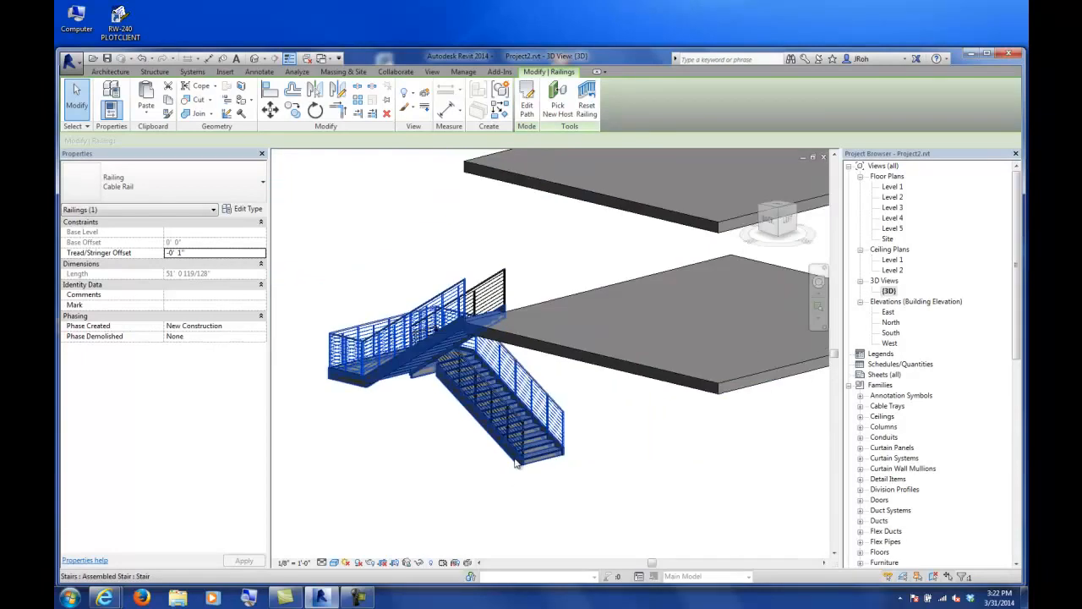
# Inspect the stair's upper end at the Level 2 floor and select only the upper run's outer stringer.
pyautogui.scroll(10, 463, 337)
pyautogui.click(515, 356)
pyautogui.keyDown('shift'); pyautogui.moveTo(515, 356); pyautogui.dragTo(649, 350, button='middle'); pyautogui.keyUp('shift')
pyautogui.scroll(2, 643, 231)
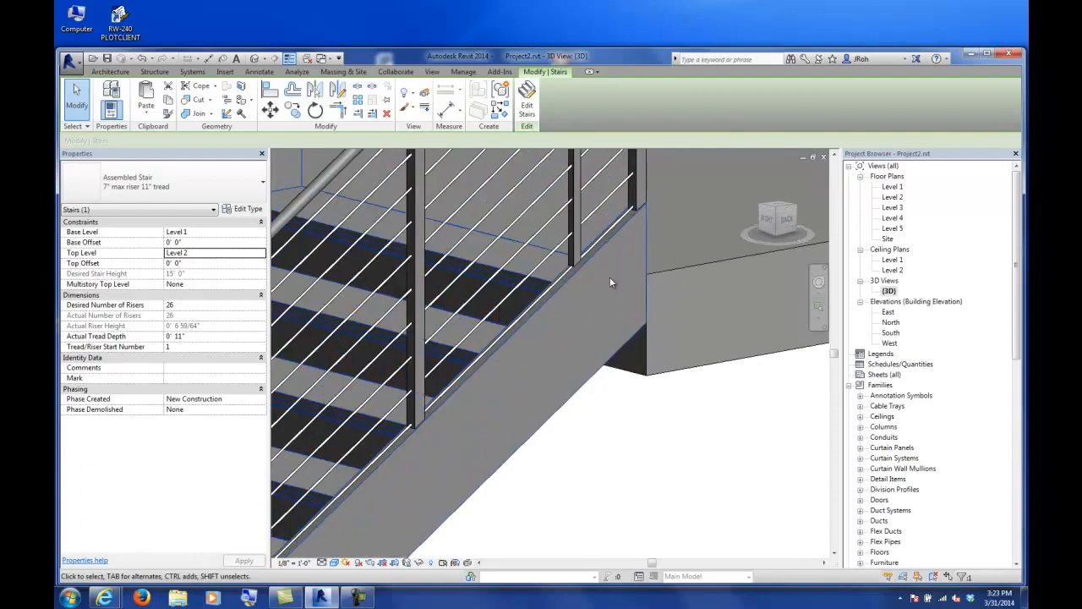
pyautogui.scroll(-3, 608, 300)
pyautogui.click(589, 342)
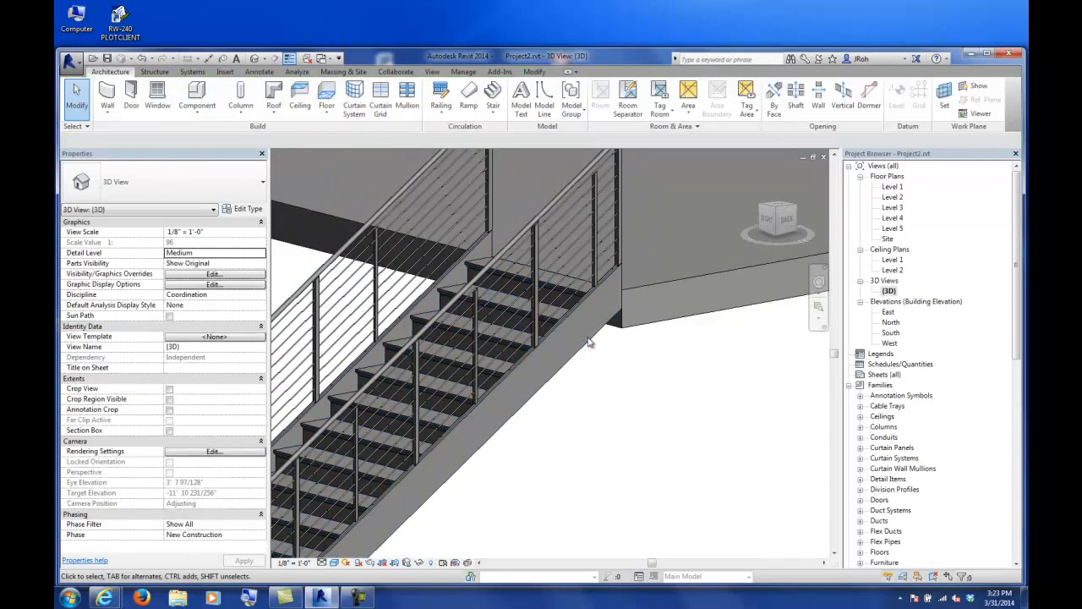
pyautogui.press('Tab')
pyautogui.click(591, 344)
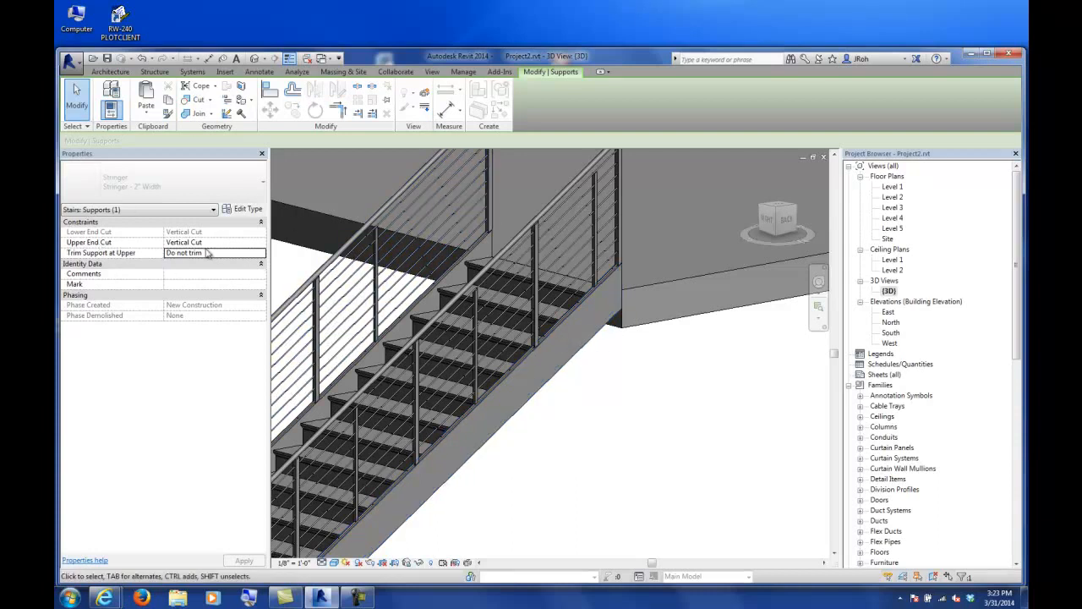
# Try Horizontal Cut and Perpendicular as the outer stringer's upper end cut, and restore Vertical Cut.
pyautogui.click(261, 243)
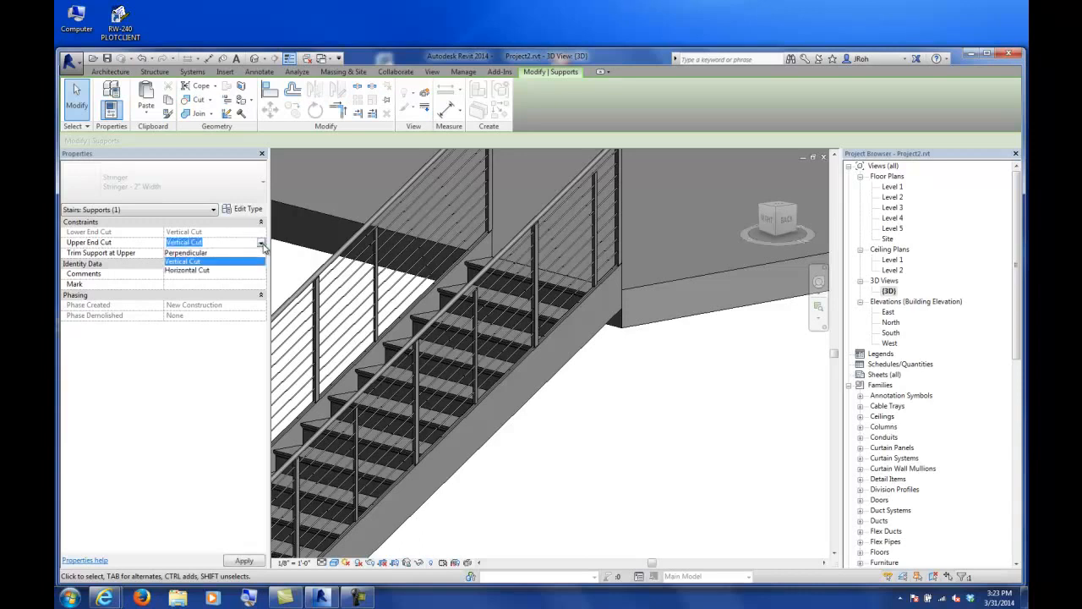
pyautogui.click(187, 270)
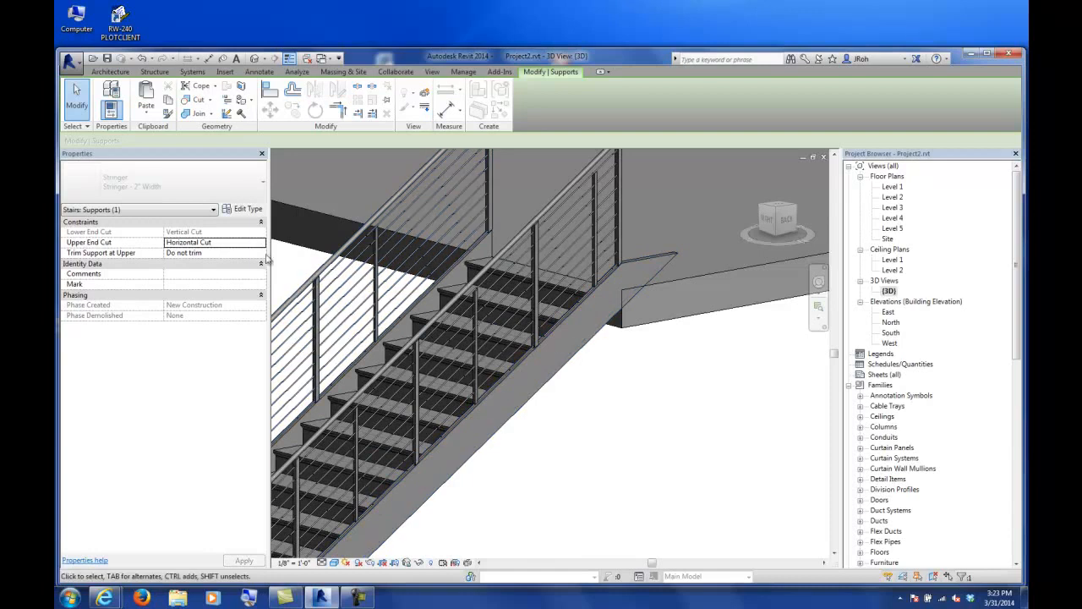
pyautogui.click(236, 242)
pyautogui.click(203, 254)
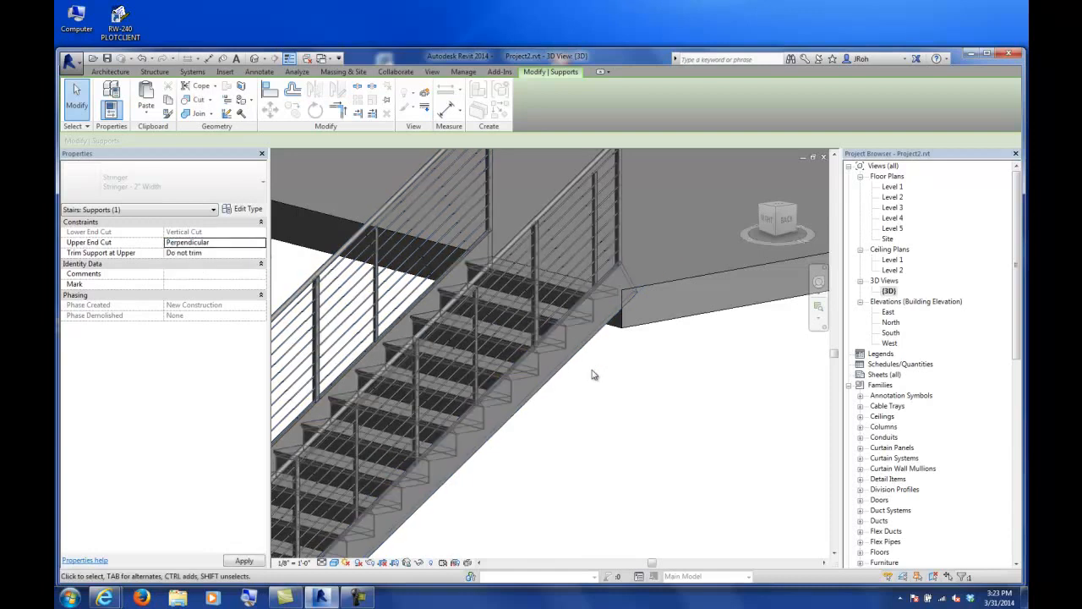
pyautogui.click(261, 244)
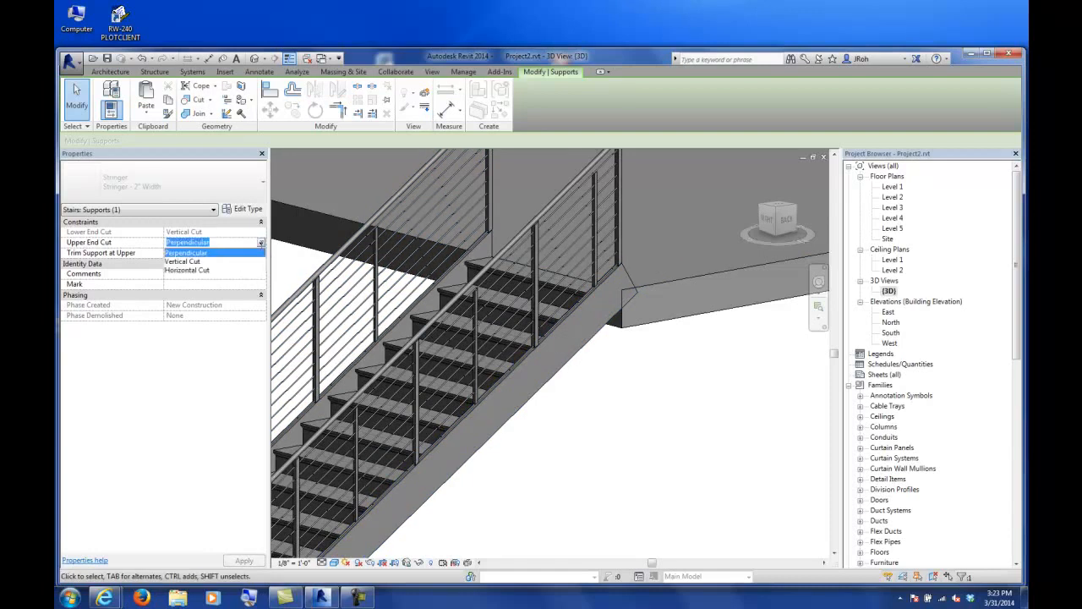
pyautogui.click(196, 263)
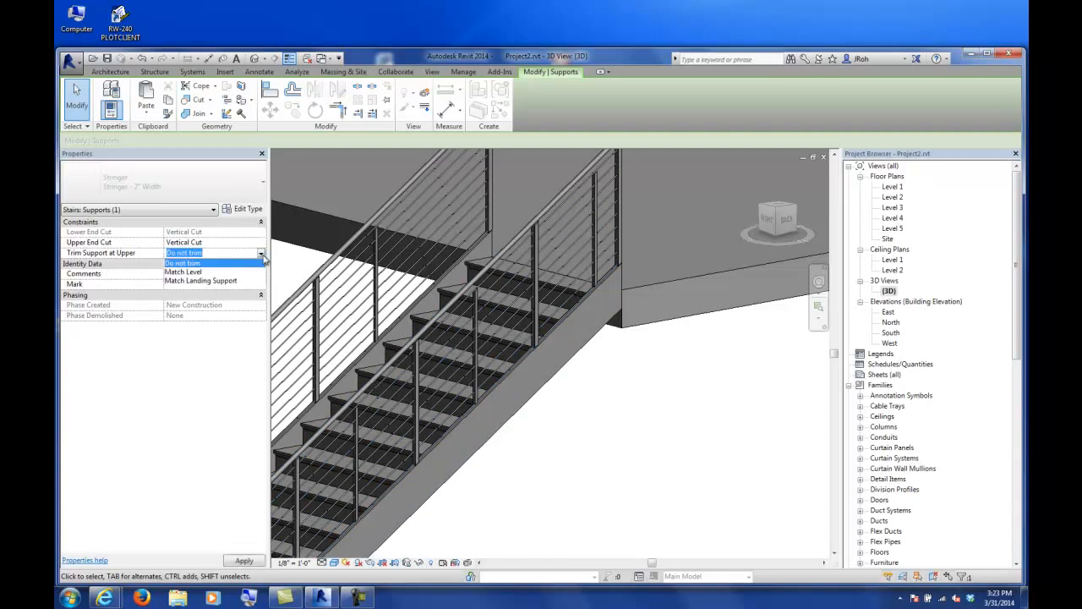
# Set the upper run's outer stringer to Match Landing Support for its upper support trim.
pyautogui.click(216, 282)
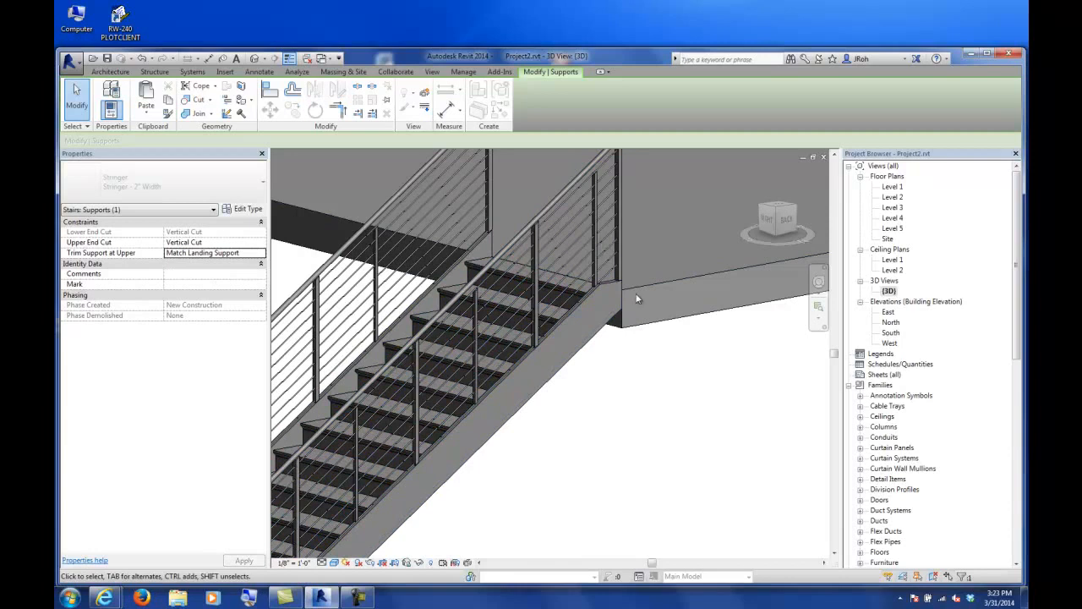
pyautogui.scroll(3, 636, 287)
pyautogui.scroll(-3, 570, 286)
pyautogui.keyDown('shift'); pyautogui.moveTo(571, 285); pyautogui.dragTo(677, 367, button='middle'); pyautogui.keyUp('shift')
pyautogui.scroll(5, 404, 420)
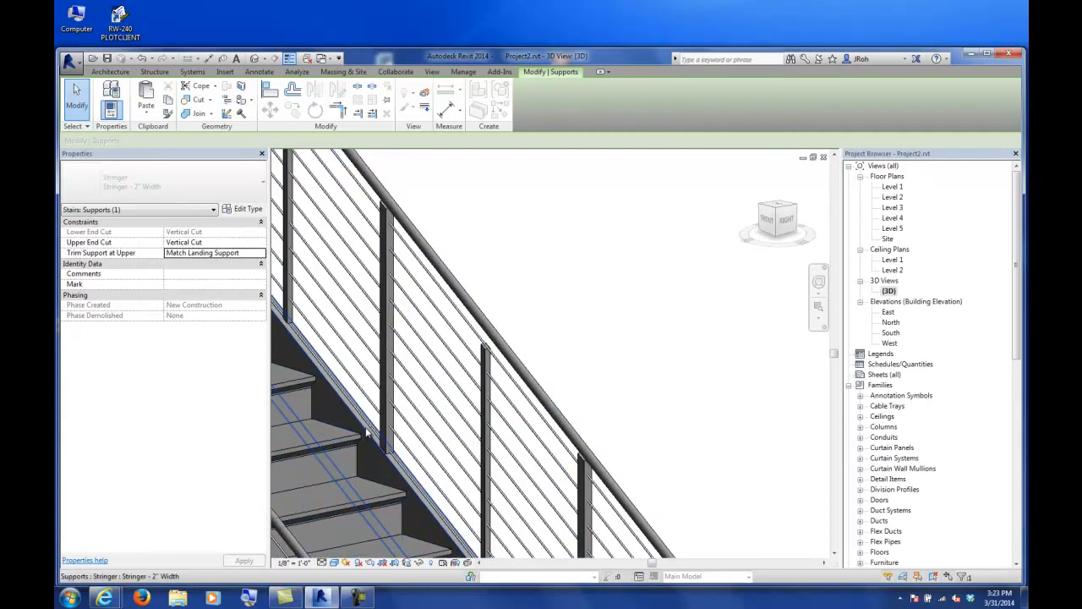
# Examine the outer stringer's trimmed upper end and the railing posts beside the top tread from the front side.
pyautogui.scroll(-8, 366, 434)
pyautogui.keyDown('shift'); pyautogui.moveTo(514, 375); pyautogui.dragTo(454, 401, button='middle'); pyautogui.keyUp('shift')
pyautogui.scroll(5, 454, 372)
pyautogui.keyDown('shift'); pyautogui.moveTo(460, 320); pyautogui.dragTo(454, 345, button='middle'); pyautogui.keyUp('shift')
pyautogui.scroll(-3, 488, 349)
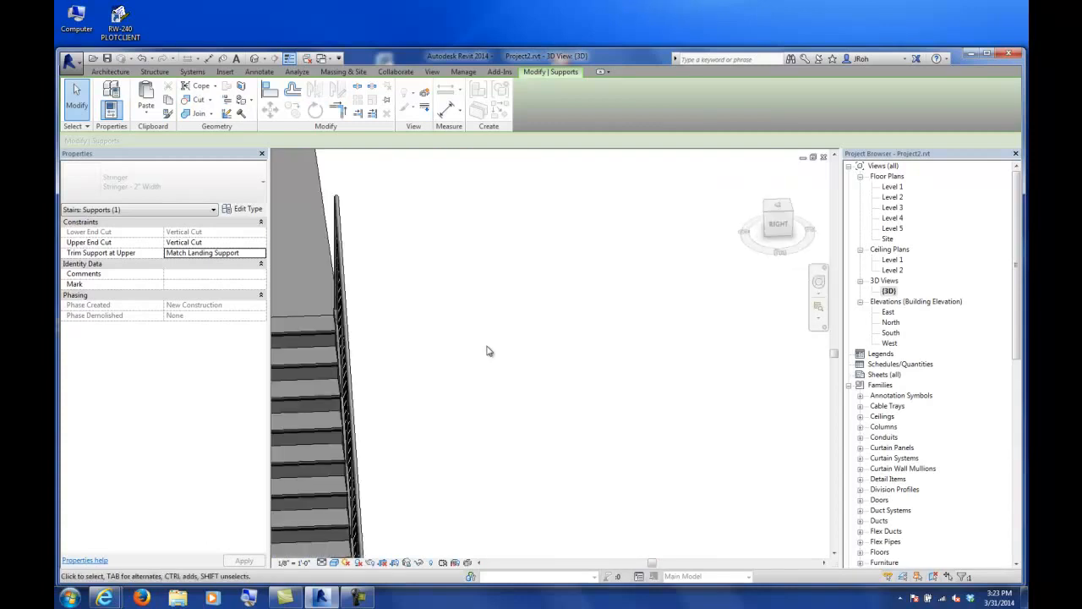
pyautogui.moveTo(346, 362)
pyautogui.keyDown('shift'); pyautogui.mouseDown(button='middle')
pyautogui.moveTo(440, 367)
pyautogui.moveTo(342, 362)
pyautogui.mouseUp(button='middle'); pyautogui.keyUp('shift')
pyautogui.scroll(6, 343, 362)
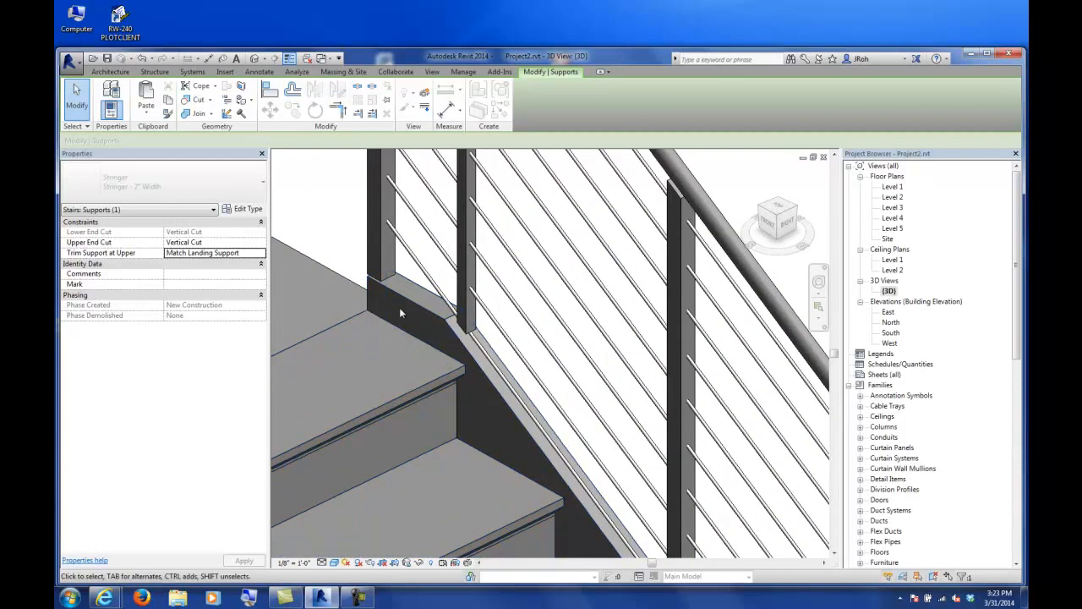
pyautogui.press('Escape')
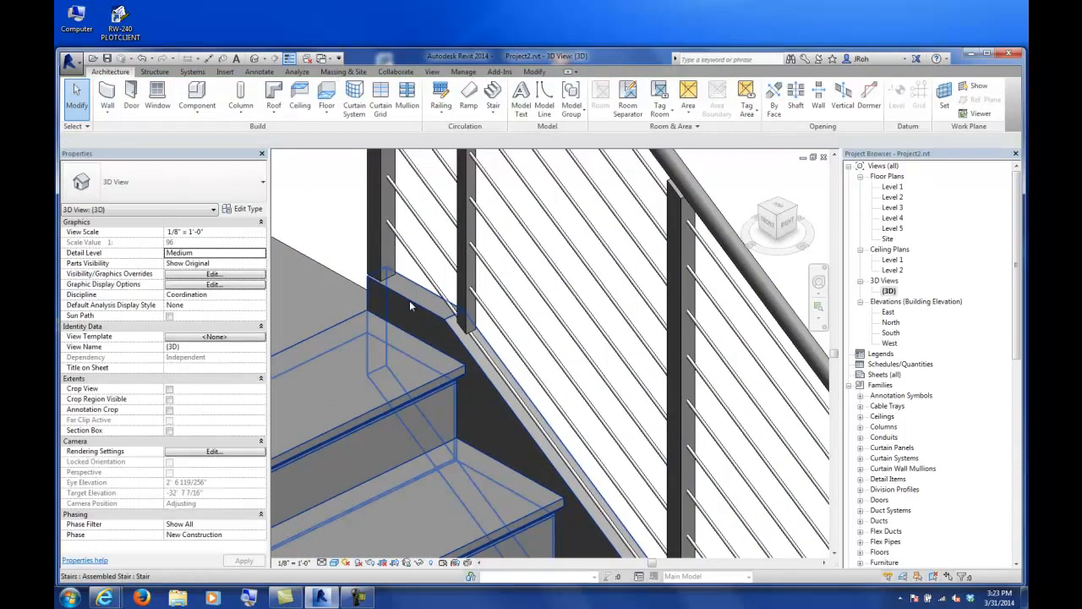
pyautogui.click(409, 300)
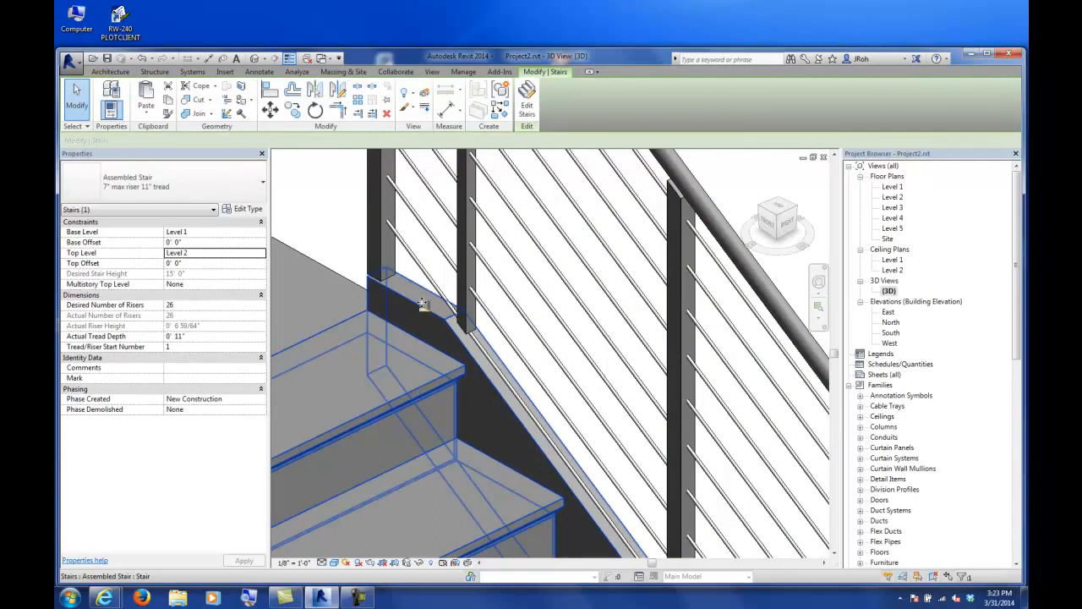
pyautogui.scroll(-5, 423, 301)
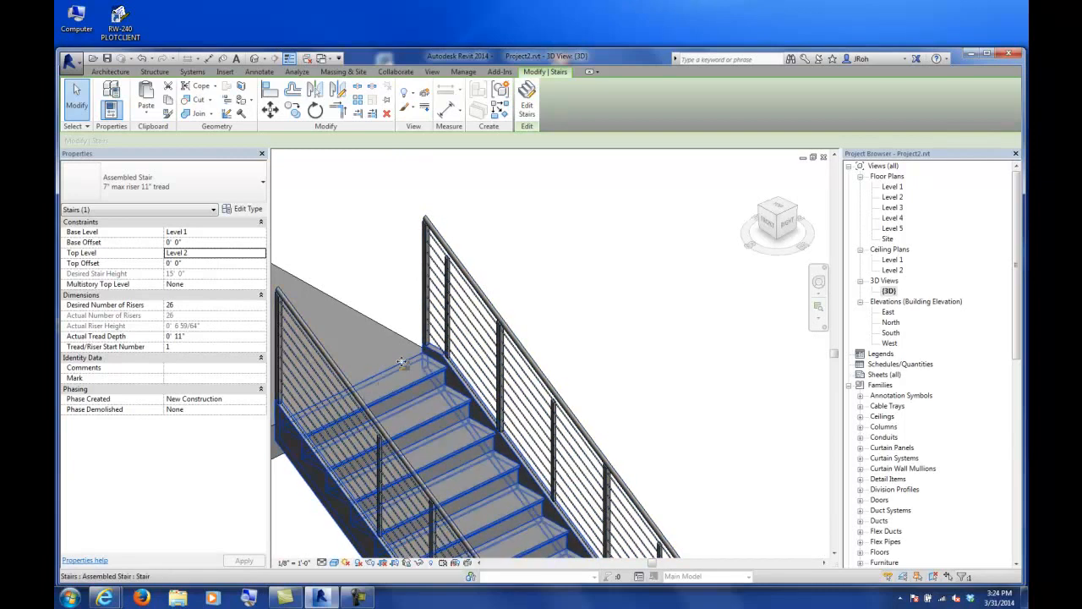
pyautogui.scroll(1, 440, 351)
pyautogui.scroll(2, 440, 351)
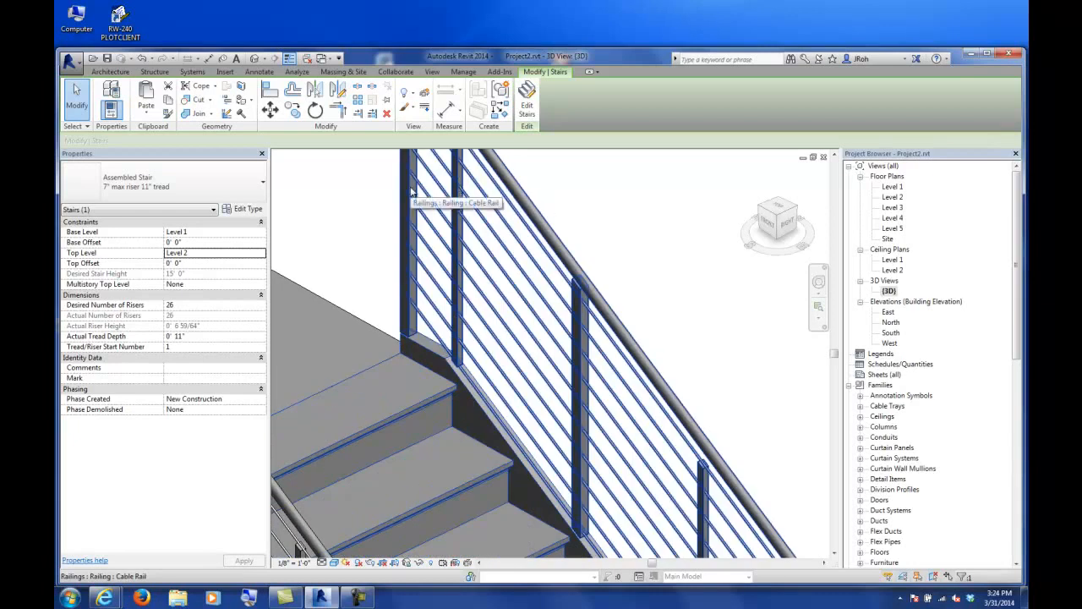
pyautogui.scroll(-3, 412, 193)
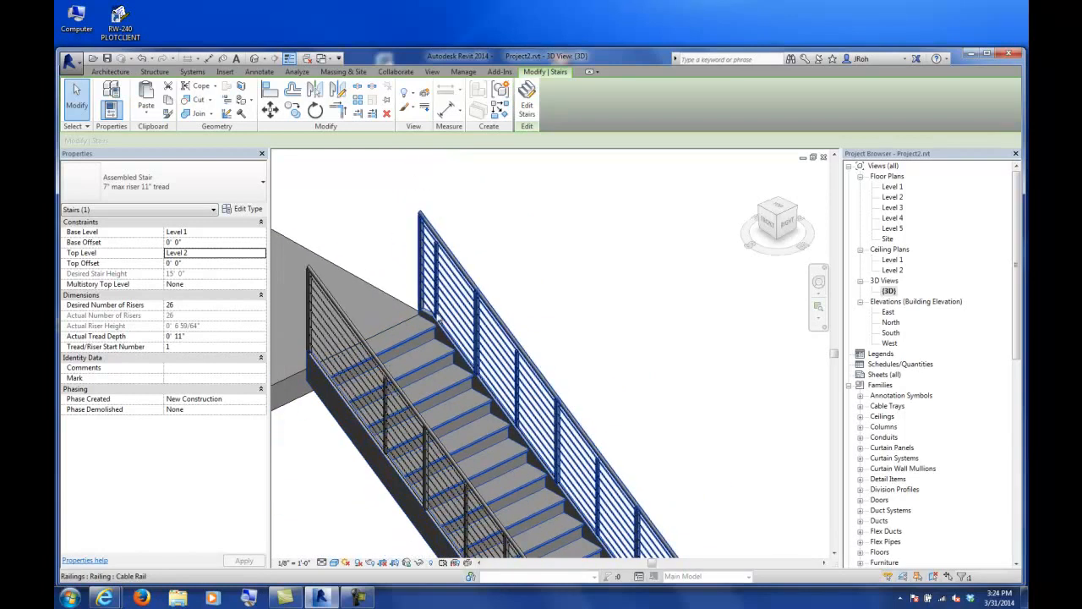
# Set the upper support trim of the upper run's inner stringer to Match Landing Support.
pyautogui.click(311, 397)
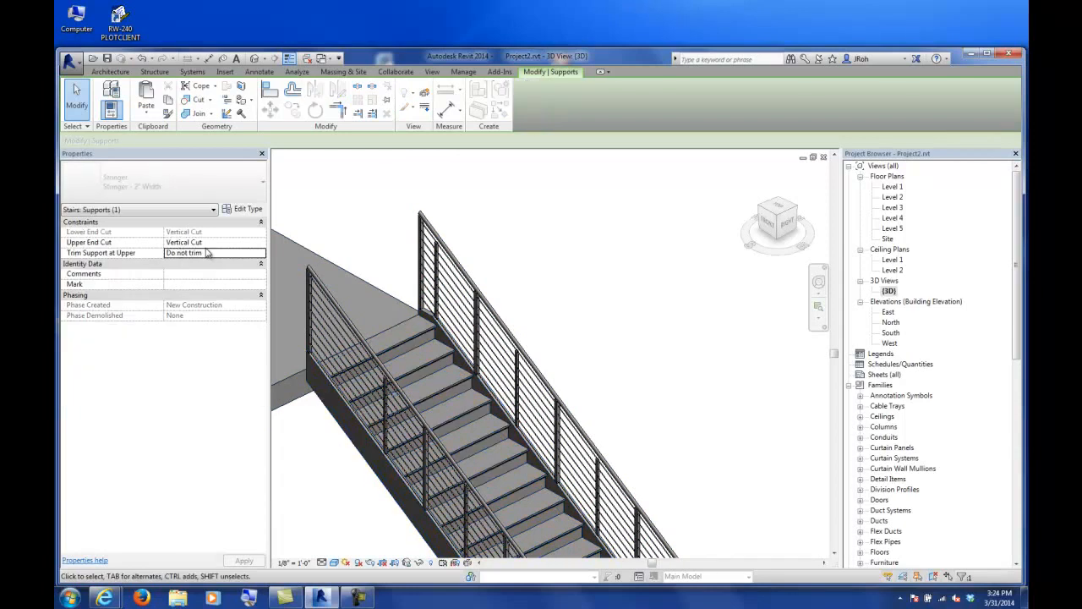
pyautogui.click(262, 254)
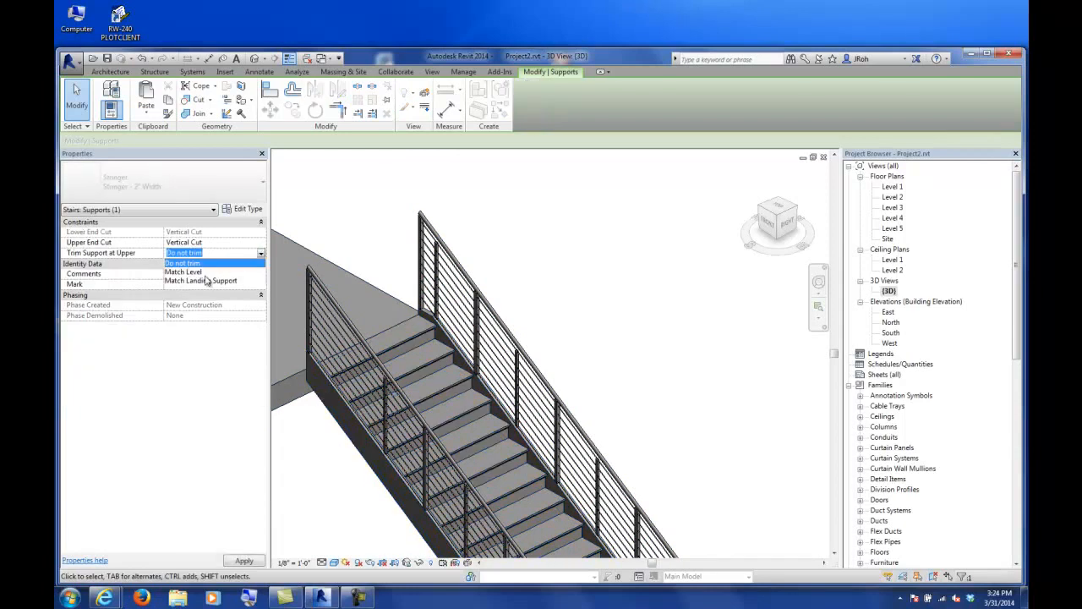
pyautogui.click(200, 281)
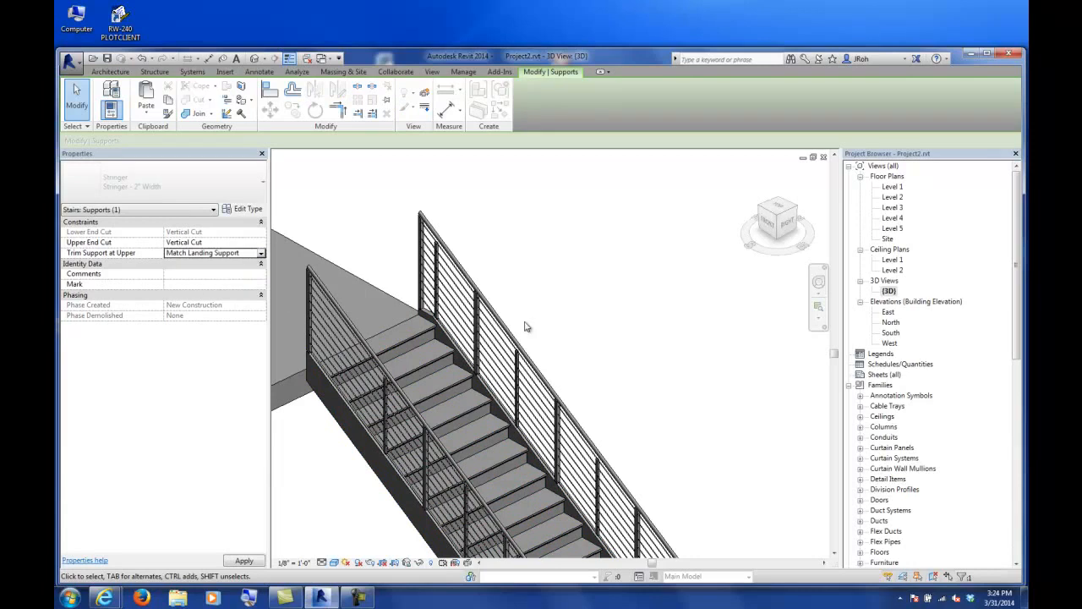
pyautogui.click(563, 325)
# Select the lower run's outer stringer and set its lower end cut to Horizontal Cut.
pyautogui.scroll(-5, 476, 313)
pyautogui.scroll(6, 436, 475)
pyautogui.scroll(1, 435, 476)
pyautogui.click(434, 475)
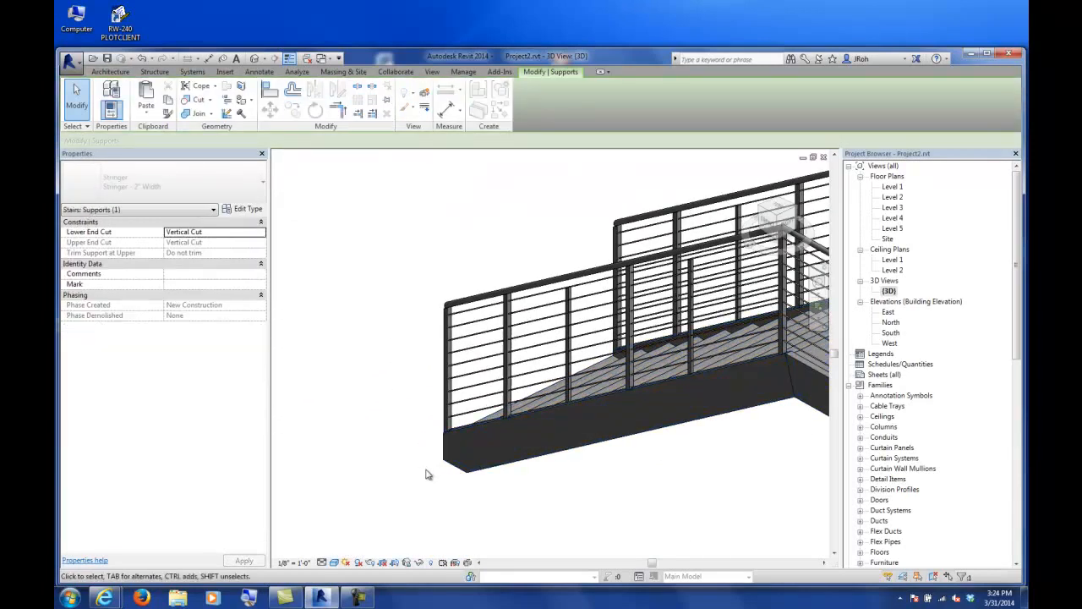
pyautogui.keyDown('shift'); pyautogui.moveTo(421, 477); pyautogui.dragTo(296, 259, button='middle'); pyautogui.keyUp('shift')
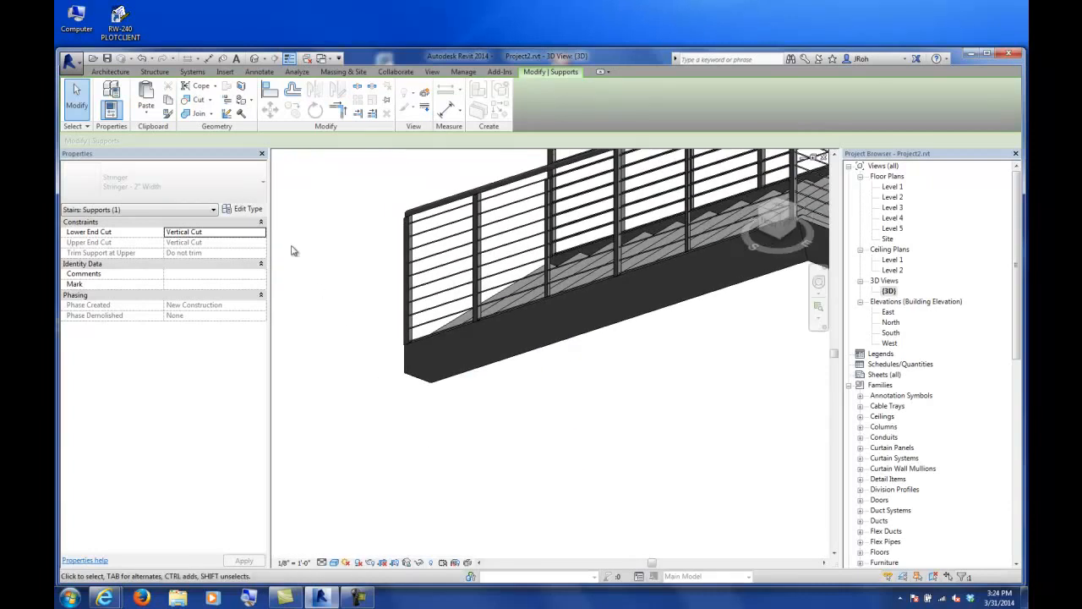
pyautogui.click(261, 233)
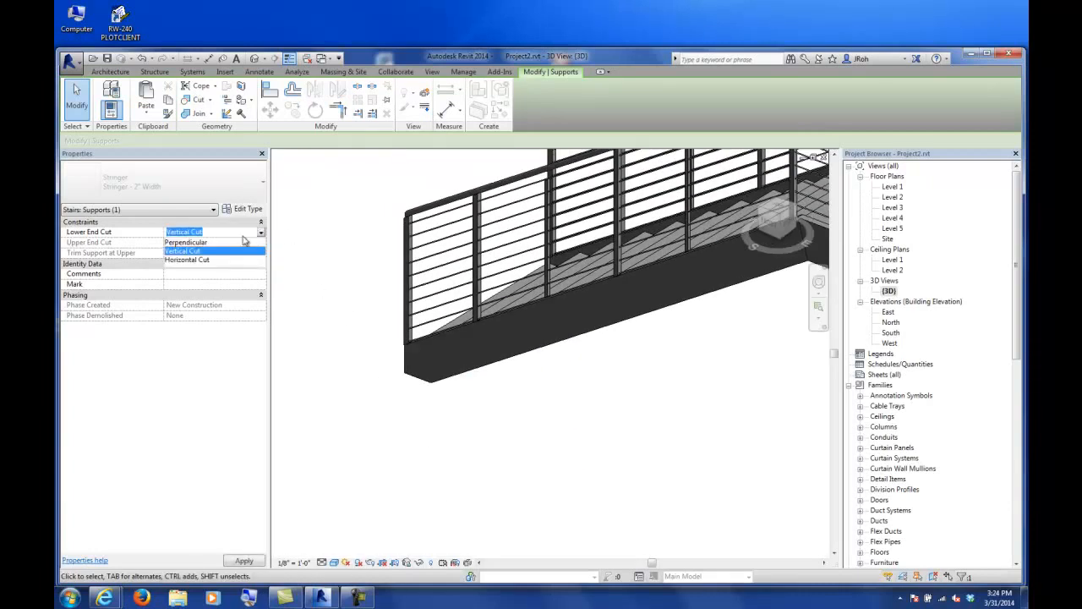
pyautogui.click(217, 260)
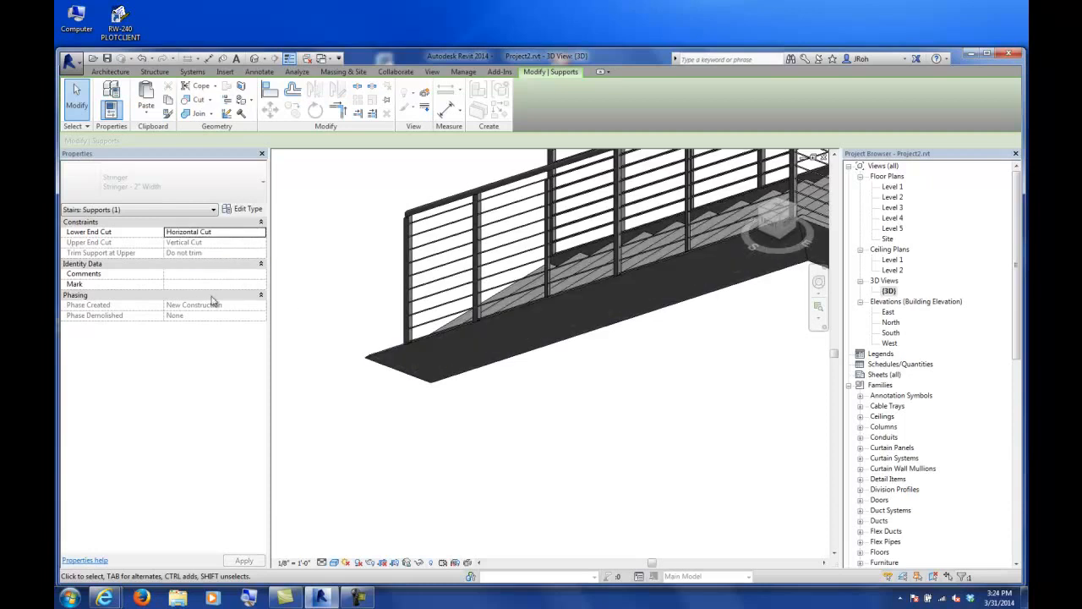
# Try Perpendicular as the selected stringer's Lower End Cut, finally setting it to Vertical Cut.
pyautogui.click(261, 234)
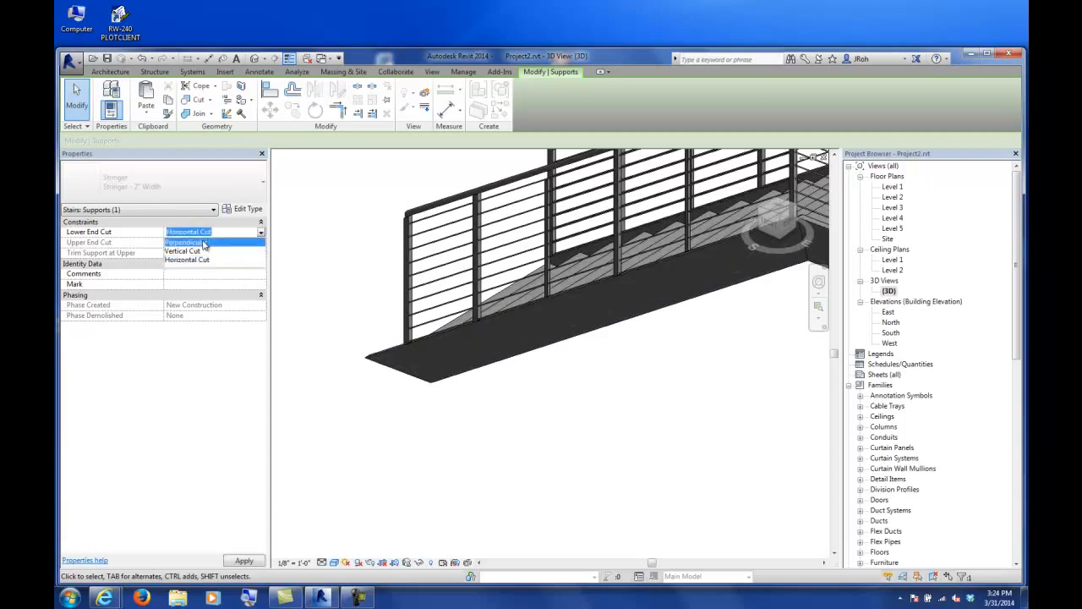
pyautogui.click(204, 243)
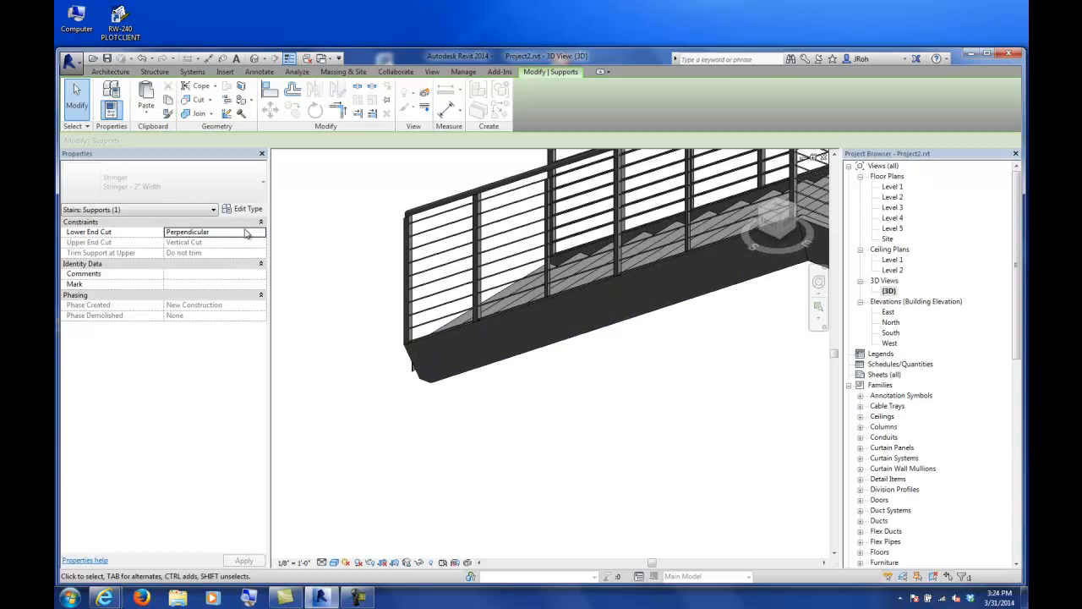
pyautogui.click(259, 233)
pyautogui.click(204, 251)
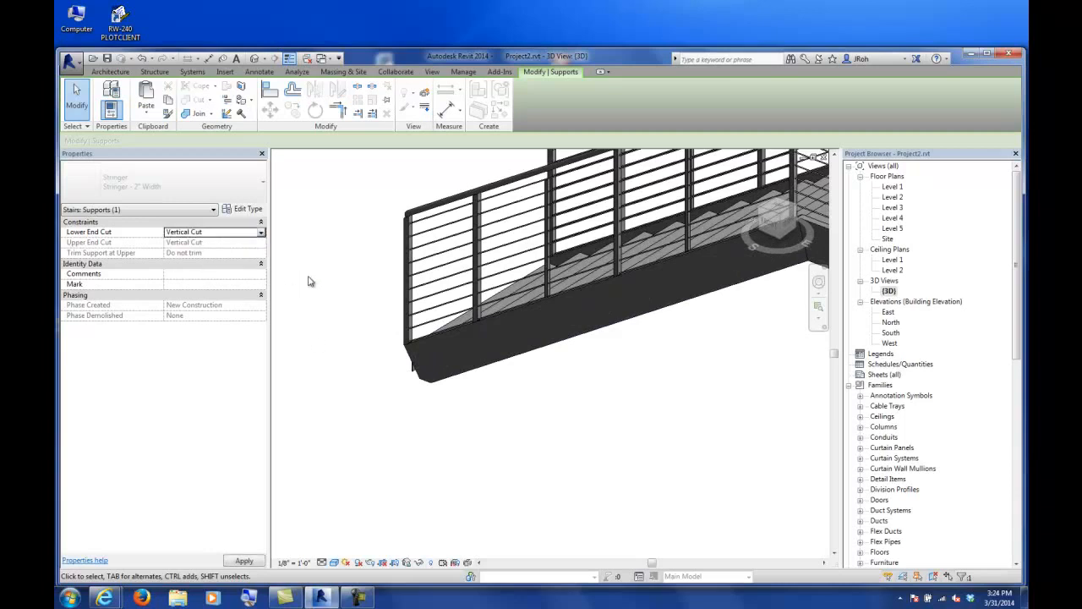
pyautogui.click(310, 278)
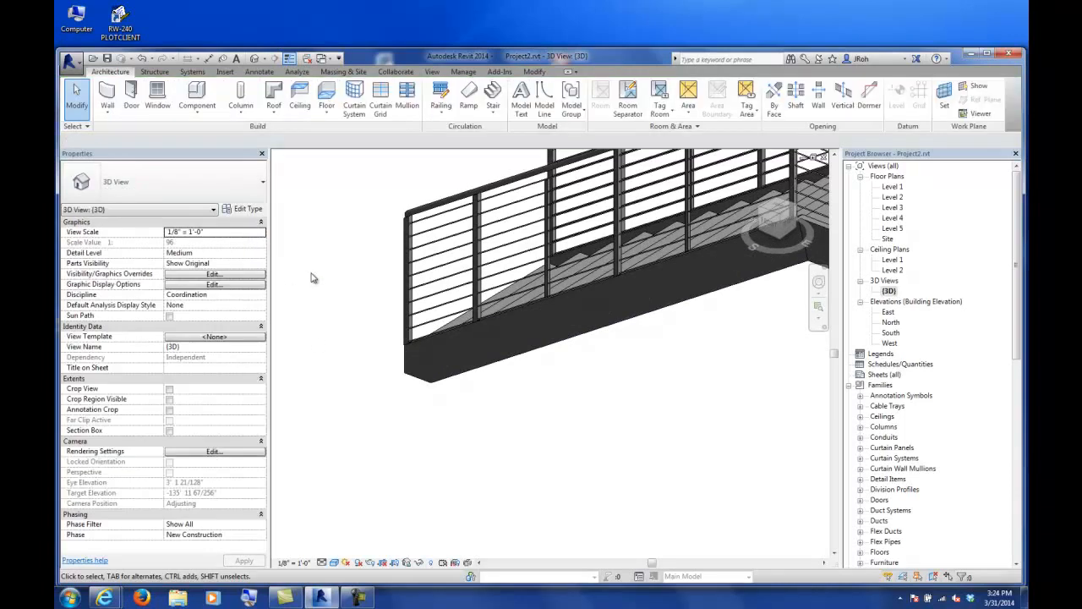
# Examine the upper stair run and its cable railings where they meet the floor slab.
pyautogui.scroll(-6, 313, 278)
pyautogui.keyDown('shift'); pyautogui.moveTo(355, 332); pyautogui.dragTo(499, 345, button='middle'); pyautogui.keyUp('shift')
pyautogui.scroll(8, 369, 239)
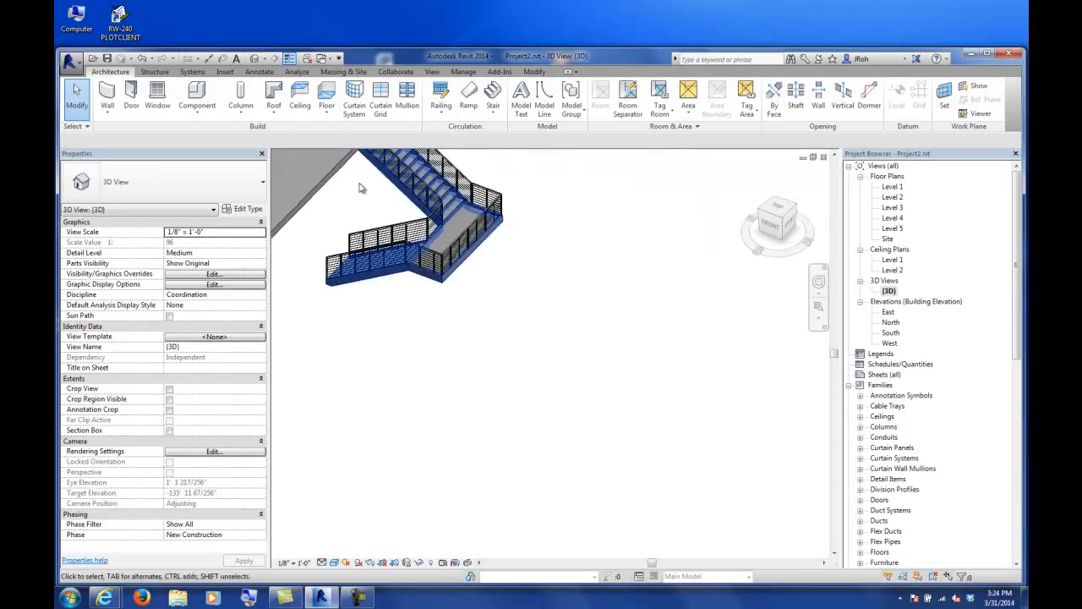
pyautogui.scroll(-8, 422, 270)
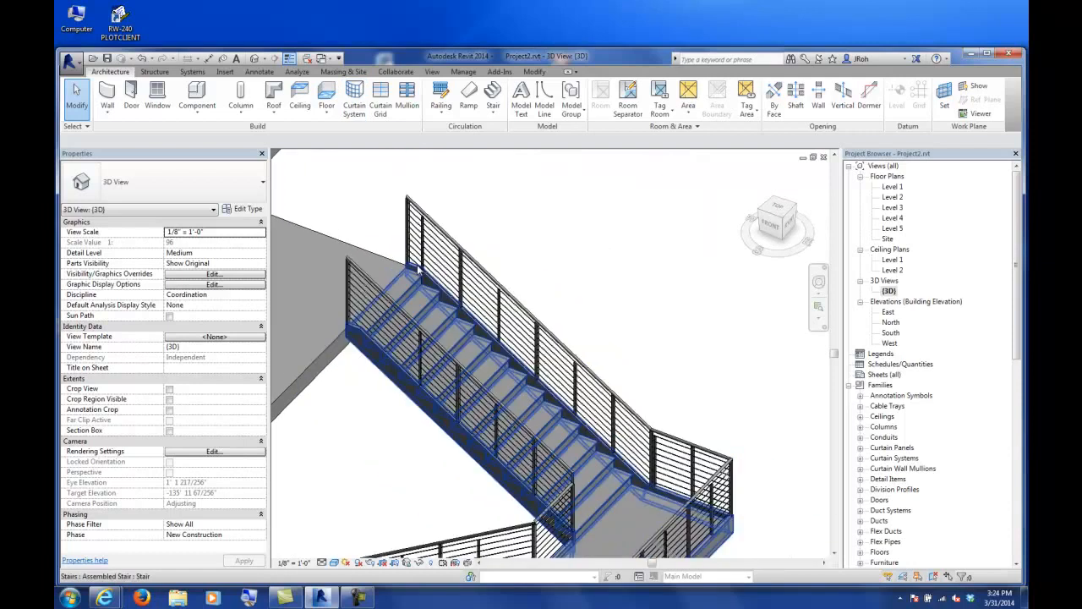
pyautogui.moveTo(421, 270); pyautogui.dragTo(520, 271, button='middle')
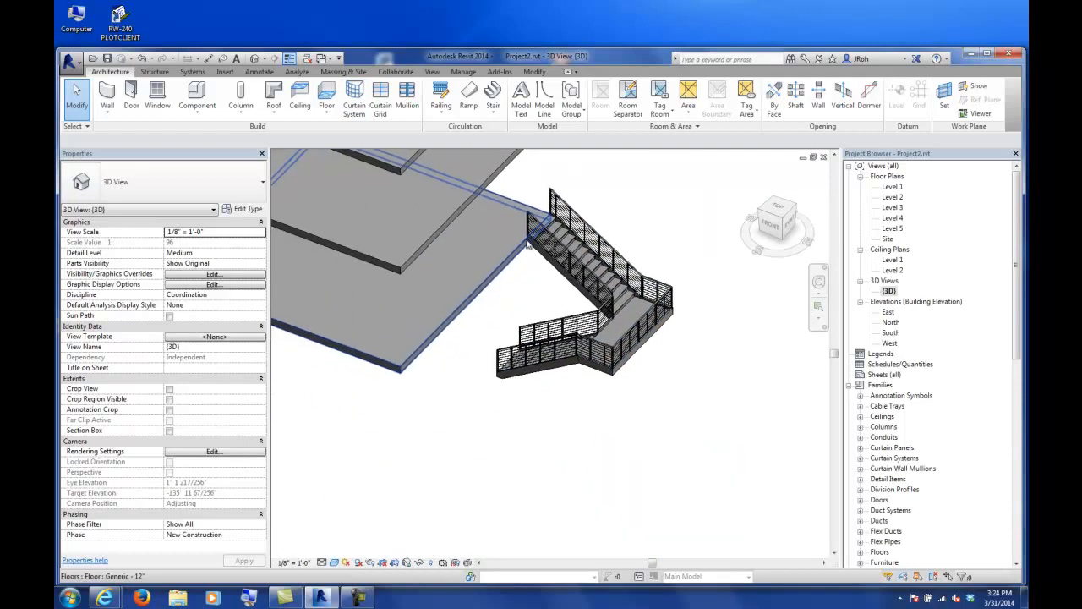
pyautogui.scroll(5, 520, 266)
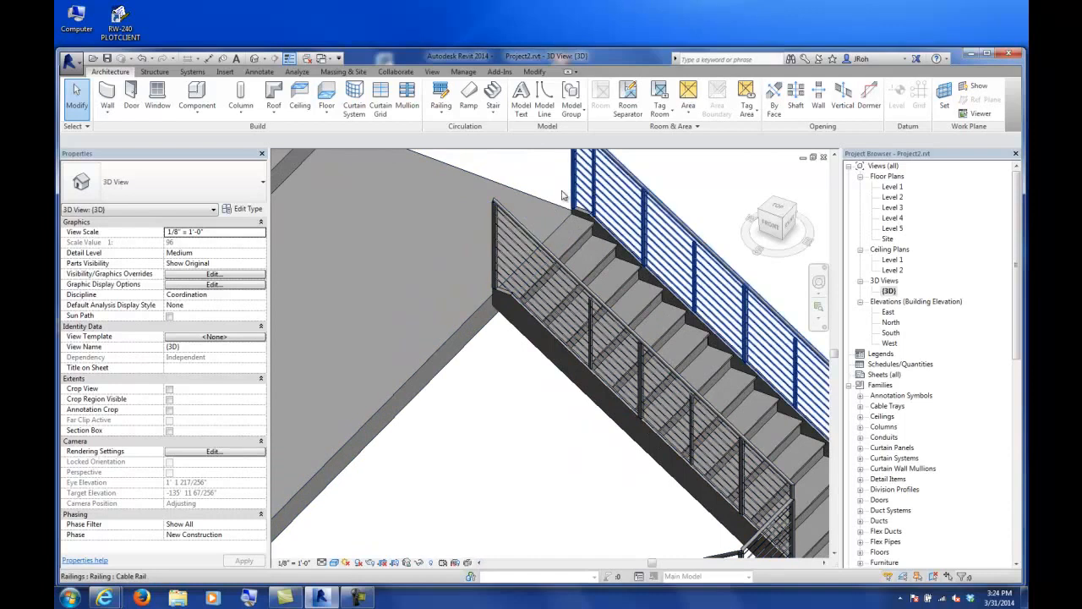
pyautogui.scroll(3, 521, 248)
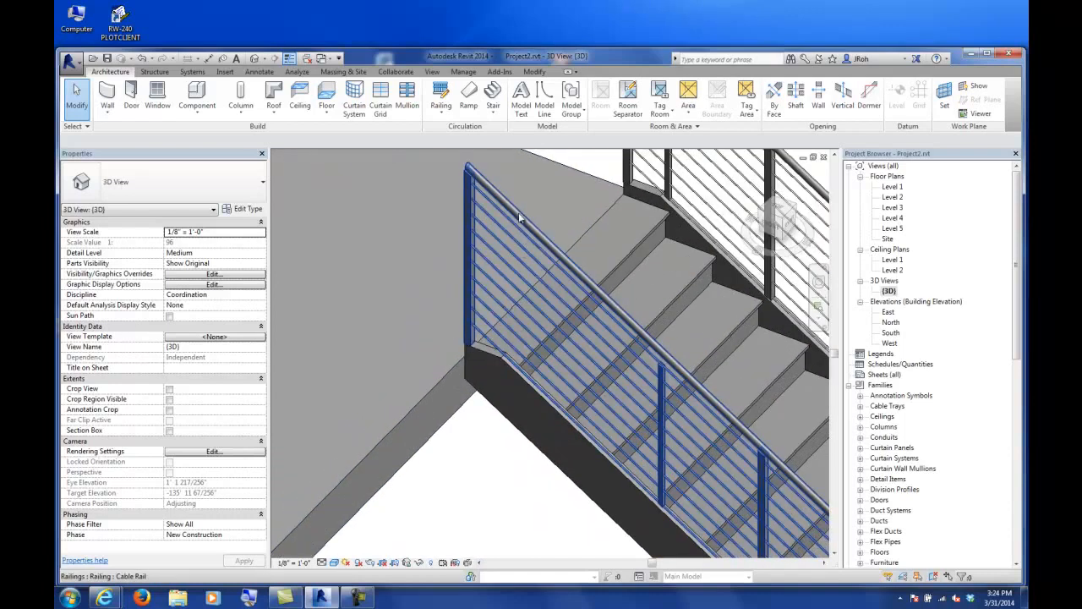
pyautogui.click(518, 219)
pyautogui.keyDown('shift'); pyautogui.moveTo(518, 218); pyautogui.dragTo(526, 240, button='middle'); pyautogui.keyUp('shift')
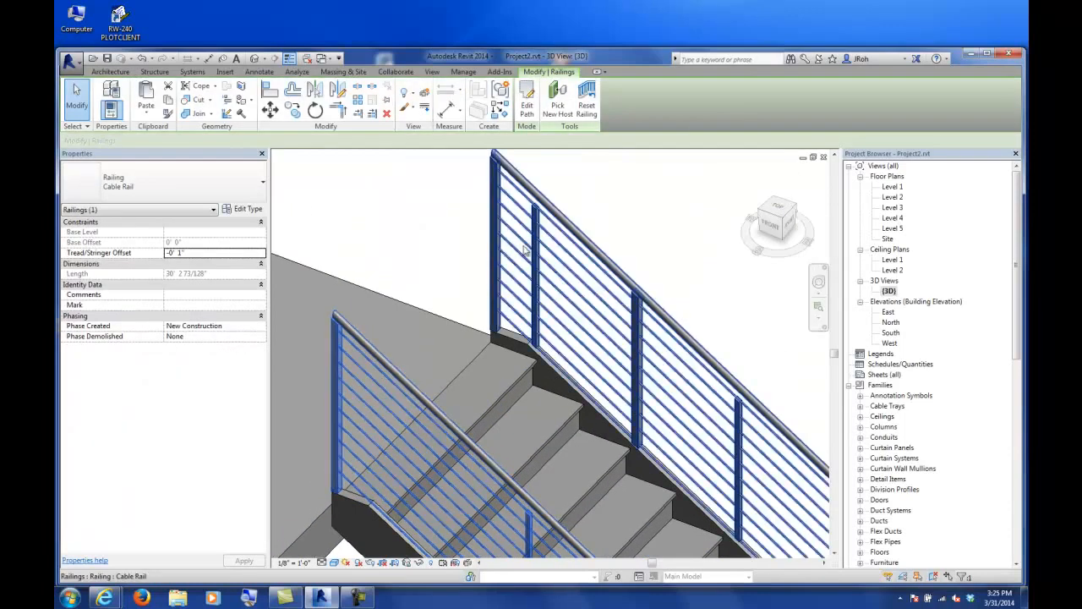
# Set the Cable Rail type's baluster placement justification to Spread Pattern To Fit, using the inner stair railing.
pyautogui.click(413, 445)
pyautogui.scroll(-4, 430, 438)
pyautogui.moveTo(434, 447); pyautogui.dragTo(446, 288, button='middle')
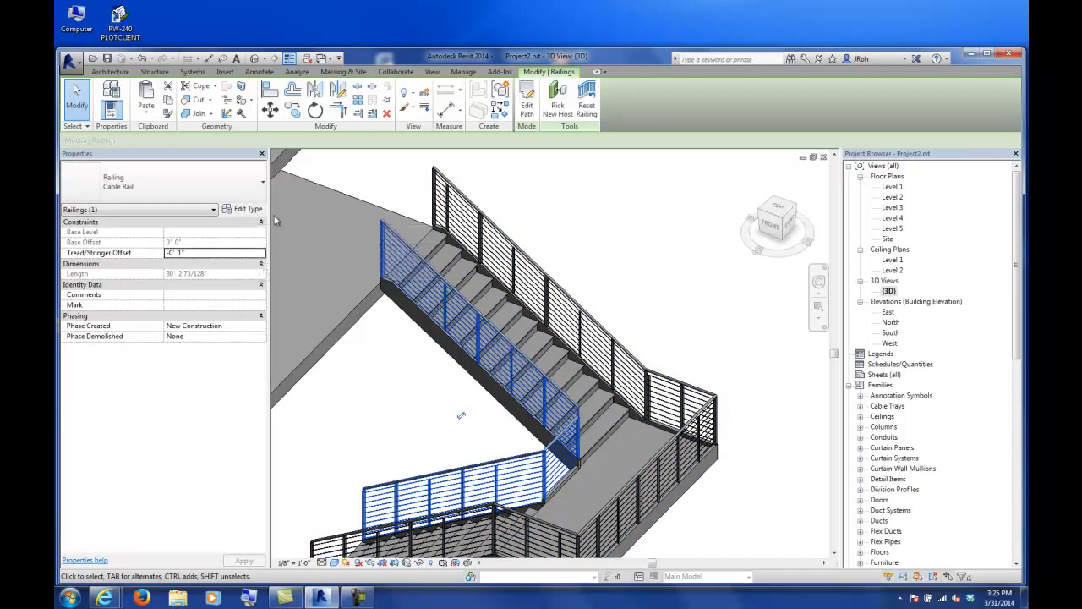
pyautogui.click(248, 209)
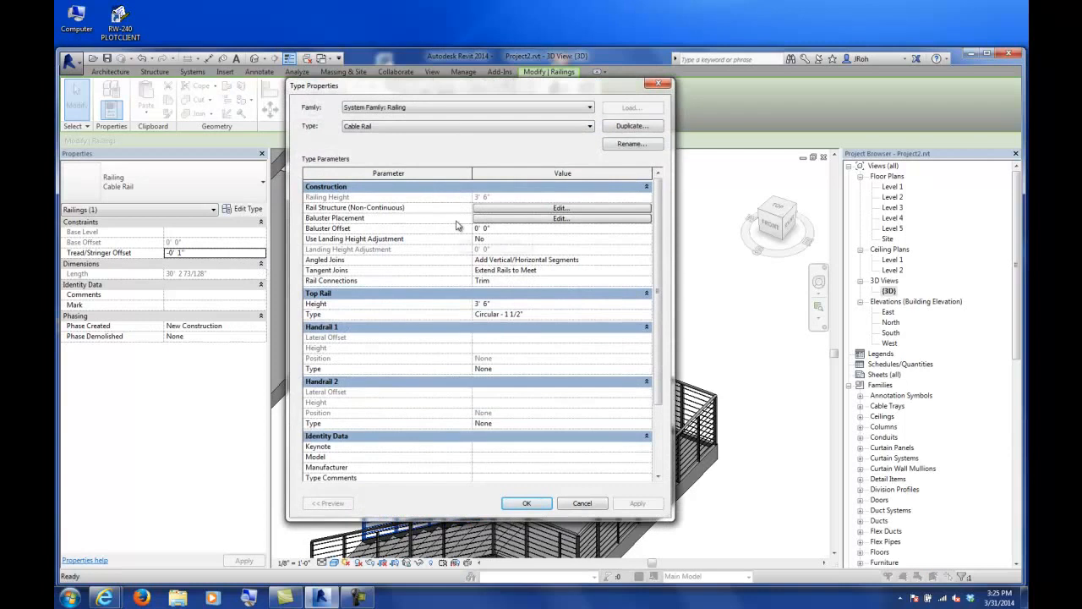
pyautogui.click(482, 219)
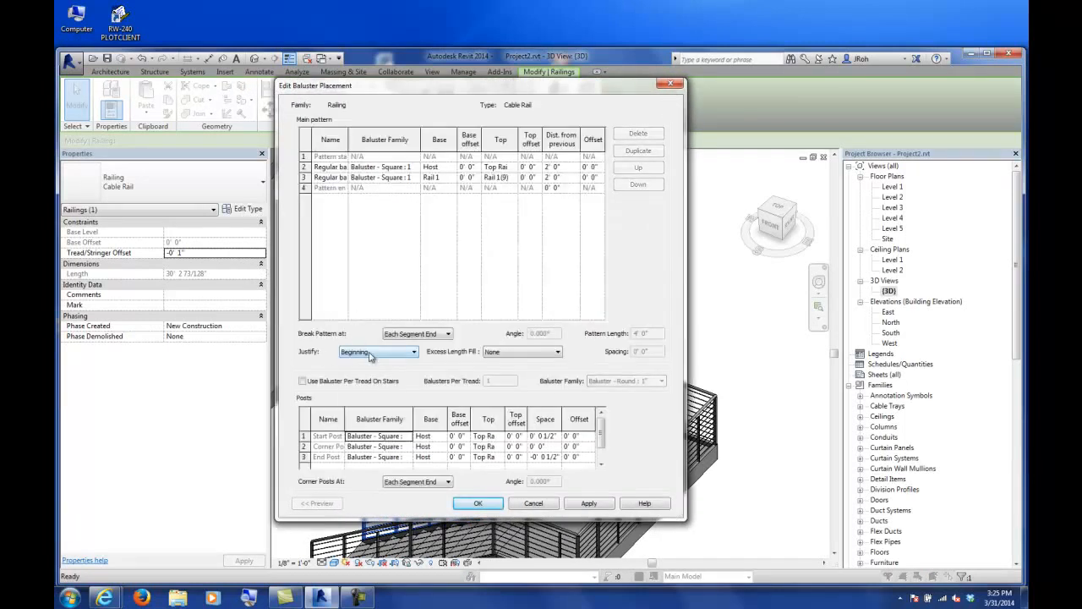
pyautogui.click(371, 361)
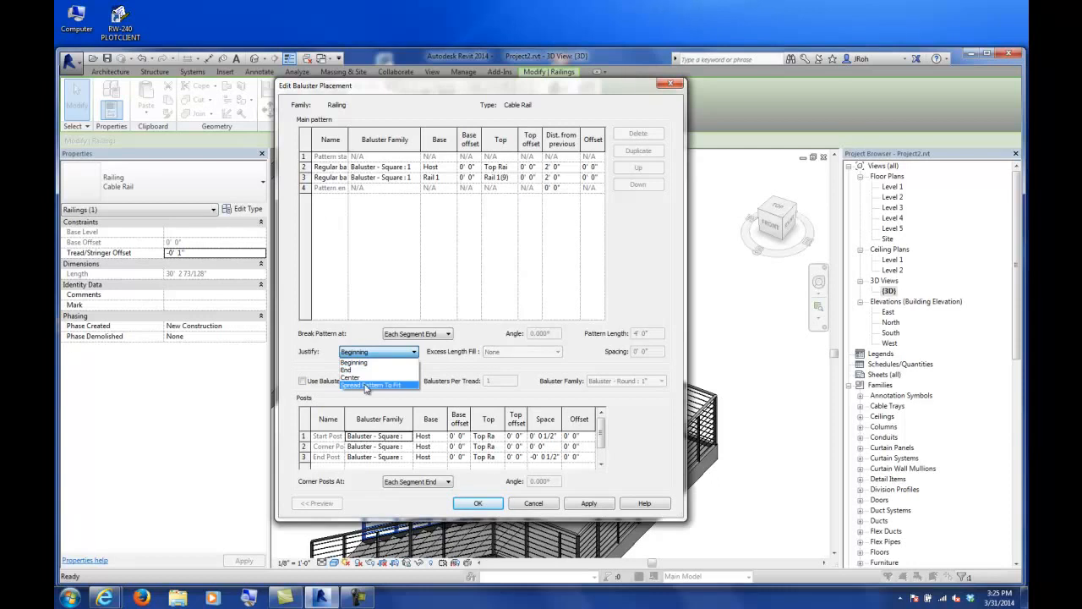
pyautogui.click(368, 386)
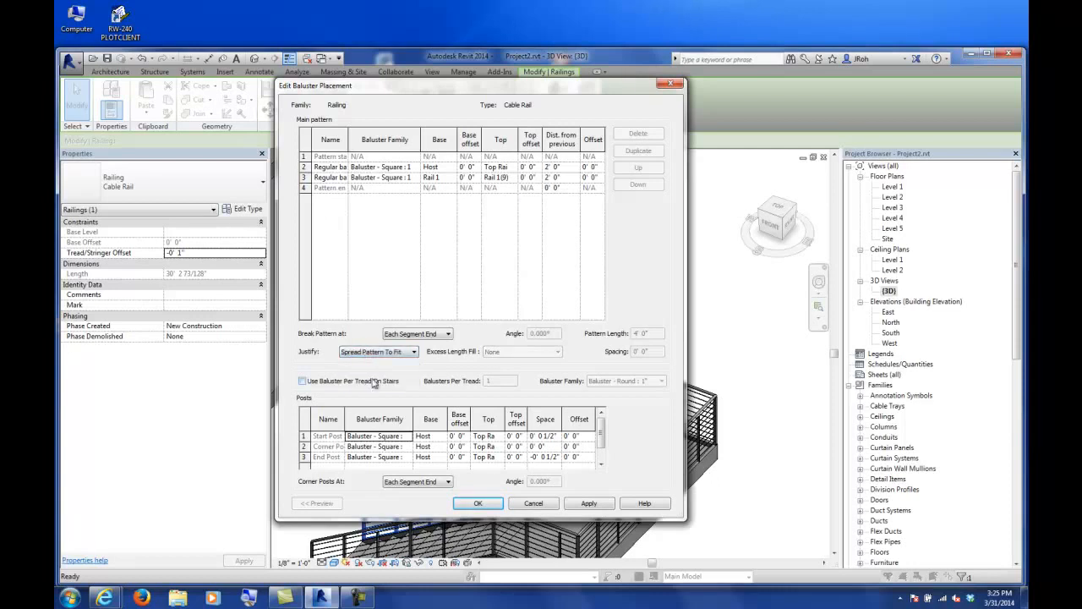
pyautogui.click(478, 504)
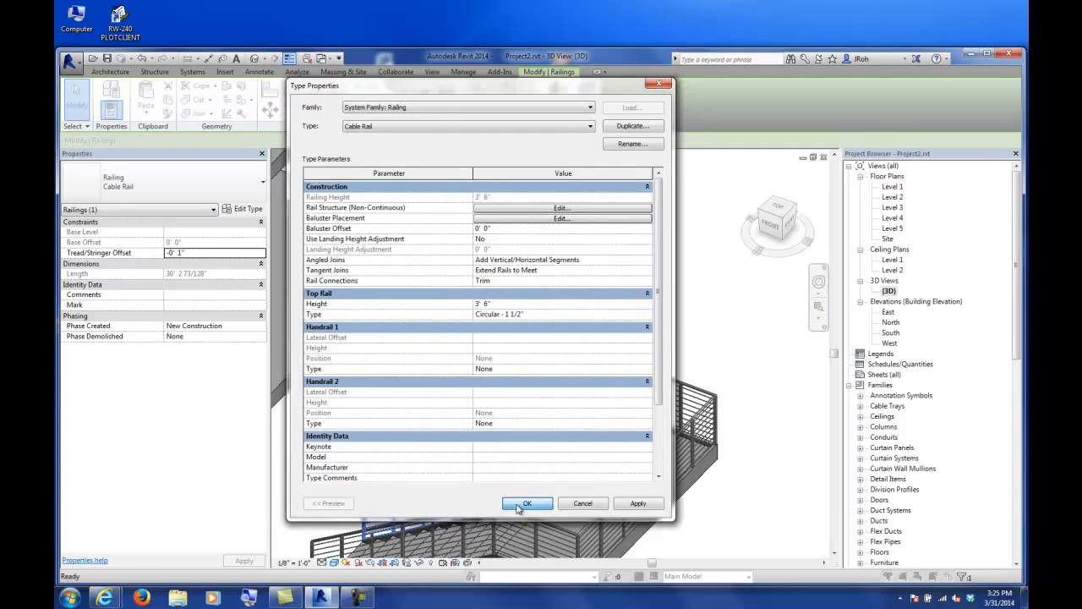
pyautogui.click(526, 503)
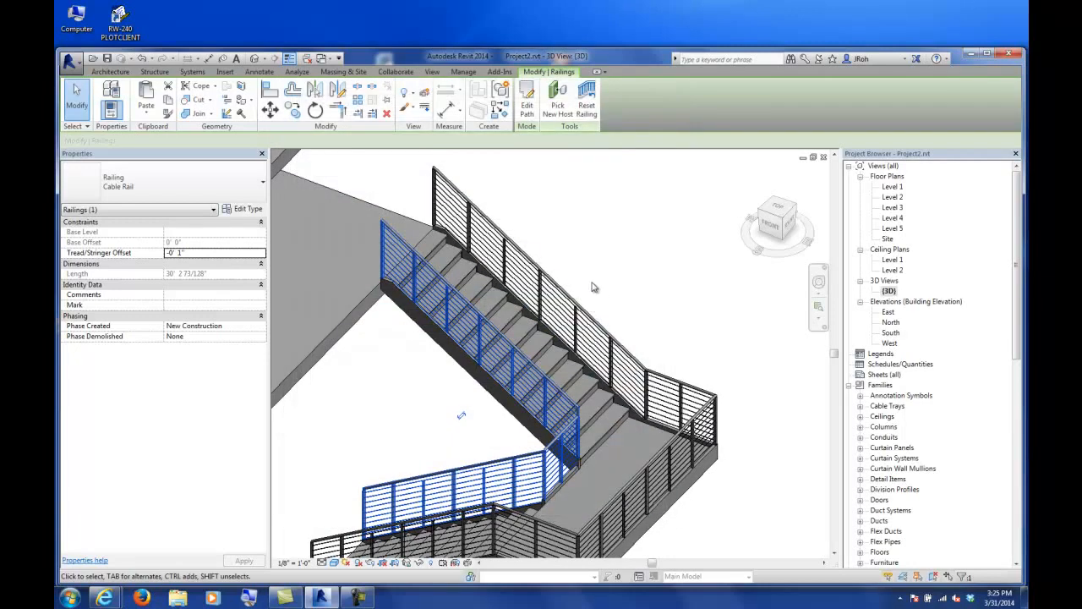
# Open the Level 2 floor plan and start editing the path of the stair's outer cable railing.
pyautogui.scroll(-2, 592, 287)
pyautogui.moveTo(478, 448)
pyautogui.keyDown('shift'); pyautogui.mouseDown(button='middle')
pyautogui.moveTo(523, 425)
pyautogui.moveTo(560, 321)
pyautogui.moveTo(515, 411)
pyautogui.moveTo(491, 372)
pyautogui.moveTo(468, 428)
pyautogui.moveTo(478, 427)
pyautogui.mouseUp(button='middle'); pyautogui.keyUp('shift')
pyautogui.scroll(5, 473, 218)
pyautogui.moveTo(551, 289); pyautogui.dragTo(411, 356, button='middle')
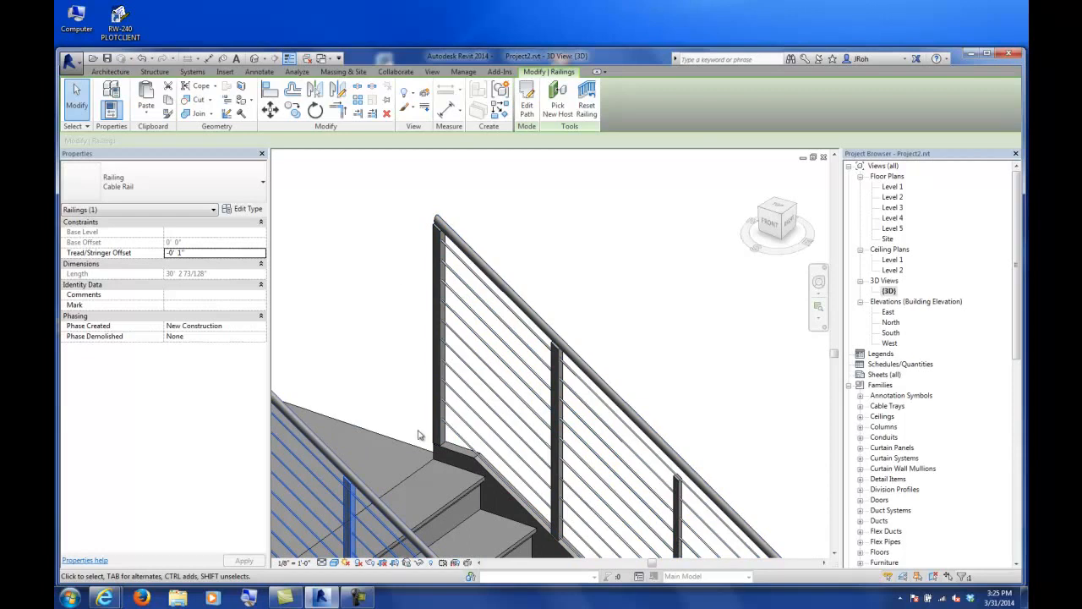
pyautogui.scroll(-2, 403, 377)
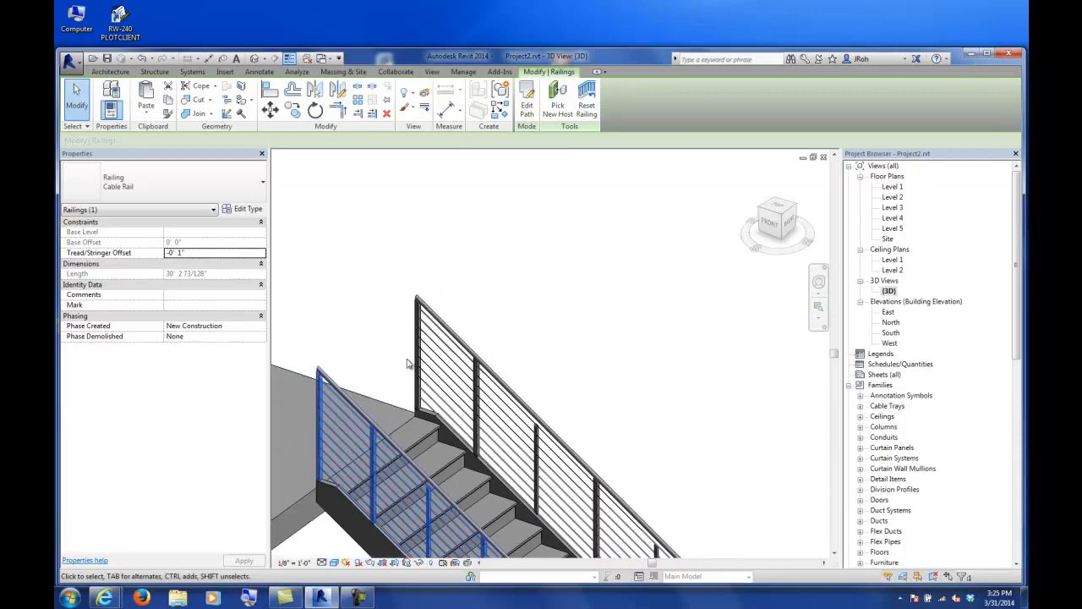
pyautogui.scroll(-5, 404, 377)
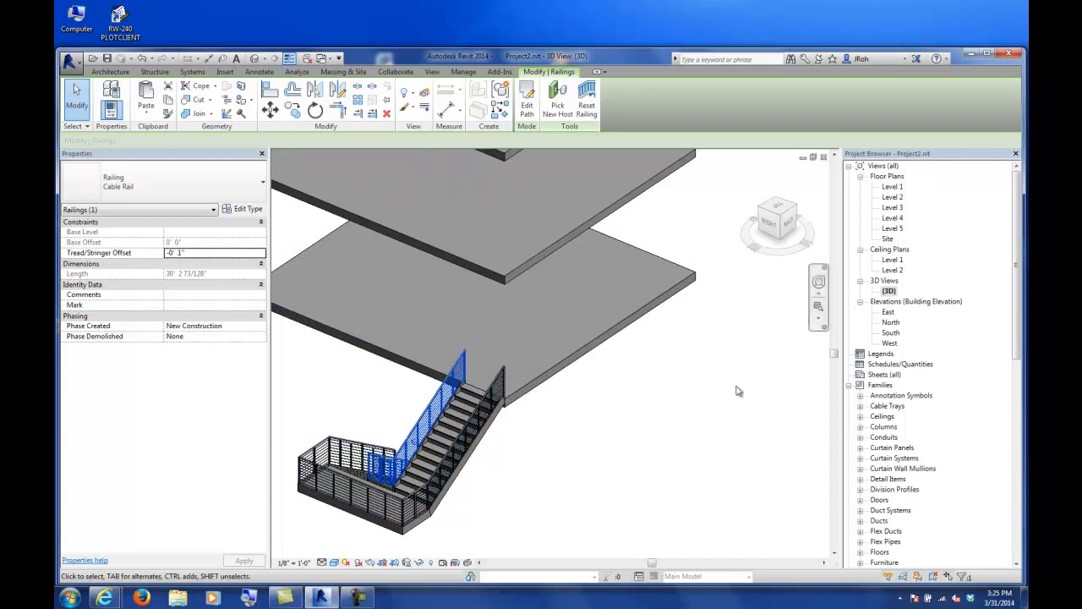
pyautogui.doubleClick(894, 199)
pyautogui.scroll(5, 574, 329)
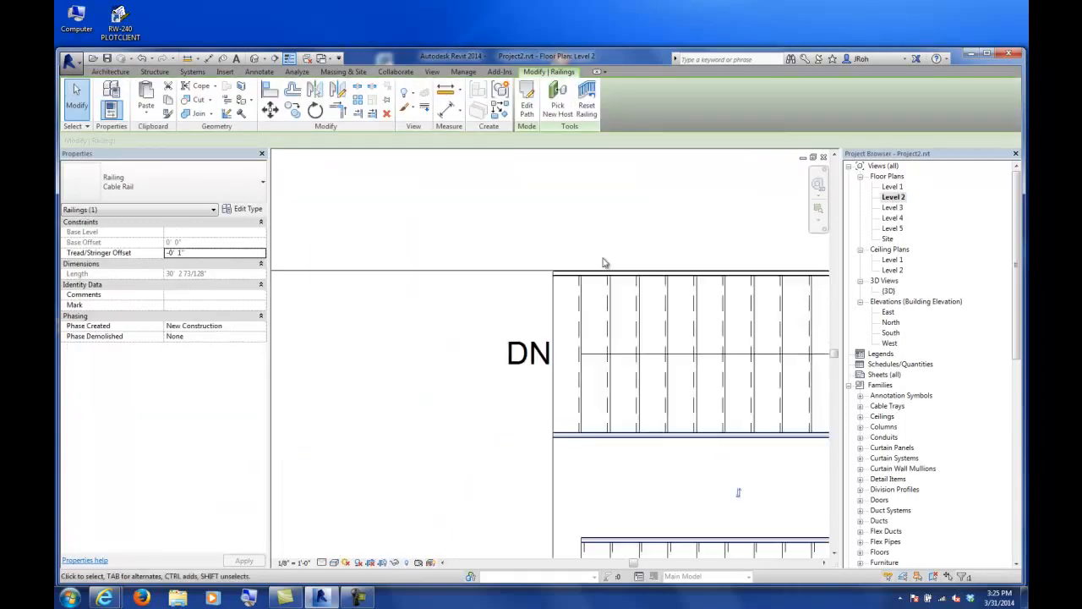
pyautogui.click(553, 225)
pyautogui.click(549, 284)
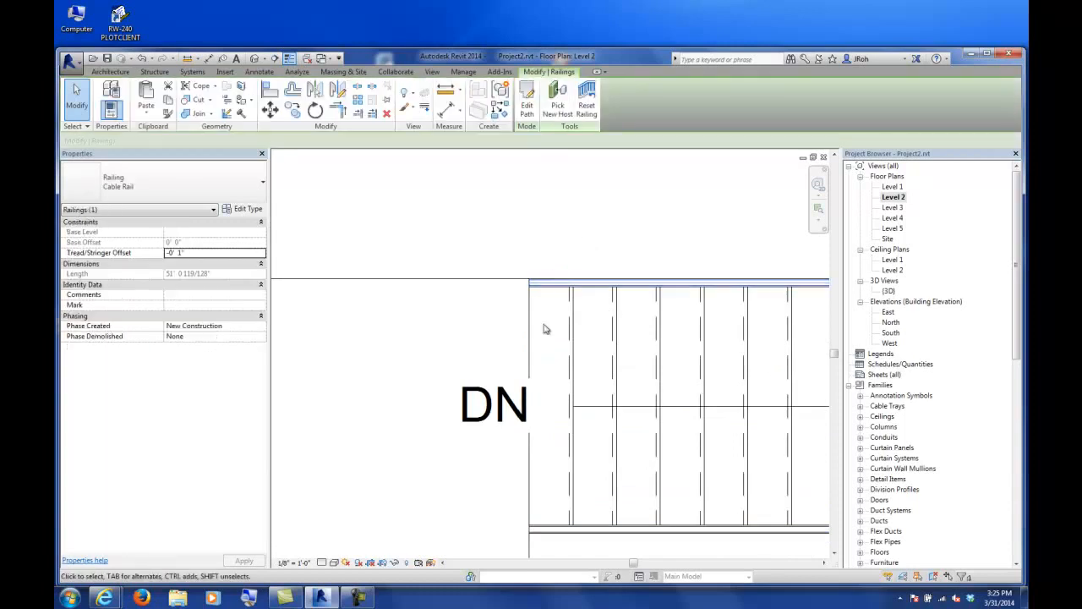
pyautogui.click(526, 108)
# Split the outer railing path along the upper run about 1'-3" from its end at the floor edge.
pyautogui.scroll(-2, 541, 297)
pyautogui.scroll(-3, 540, 296)
pyautogui.scroll(4, 565, 328)
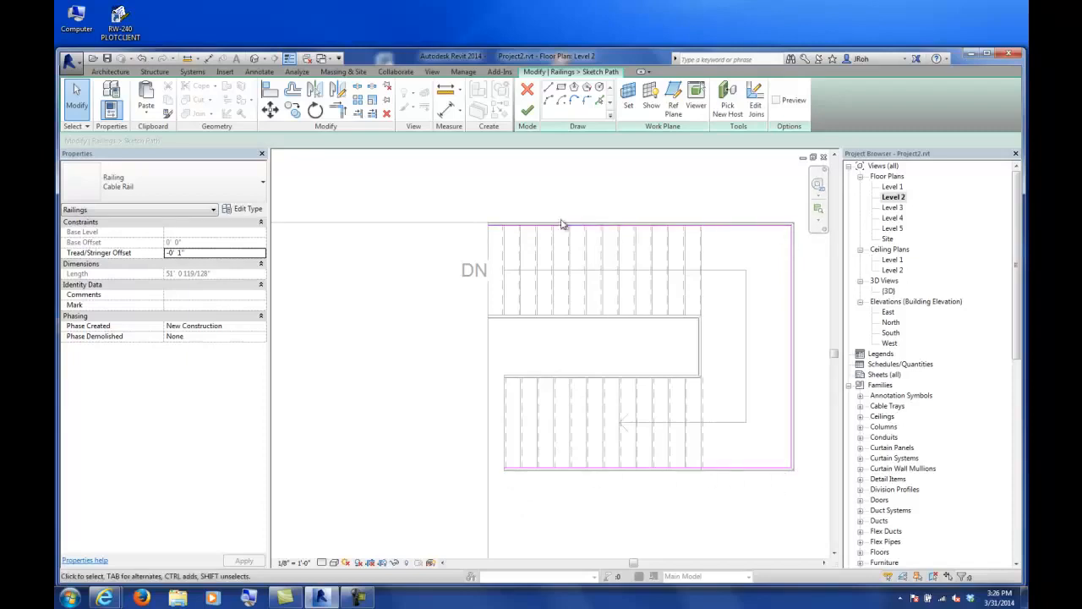
pyautogui.scroll(6, 504, 226)
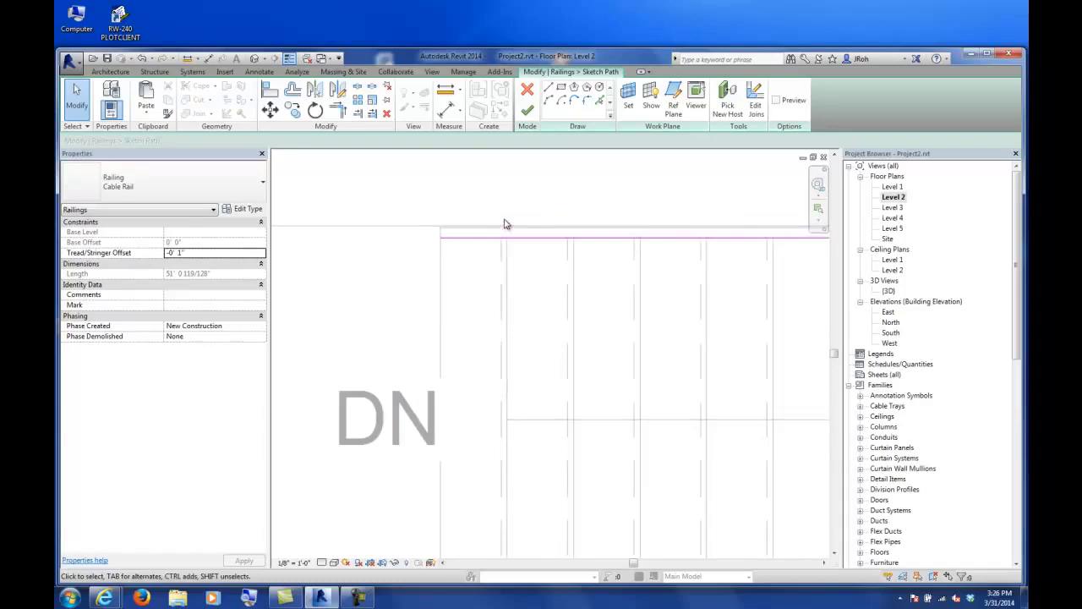
pyautogui.click(491, 240)
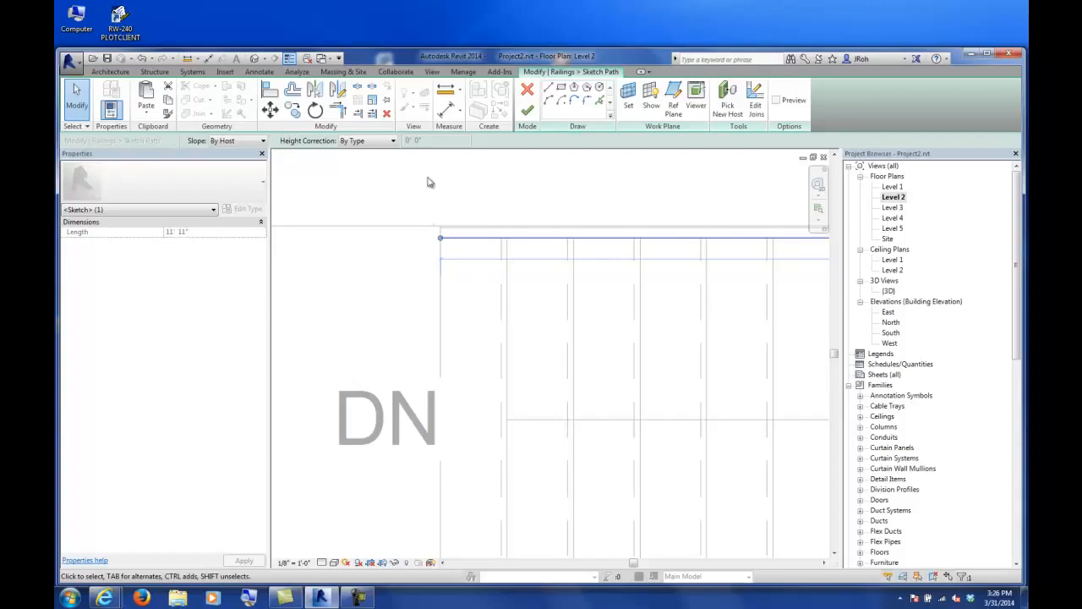
pyautogui.click(358, 91)
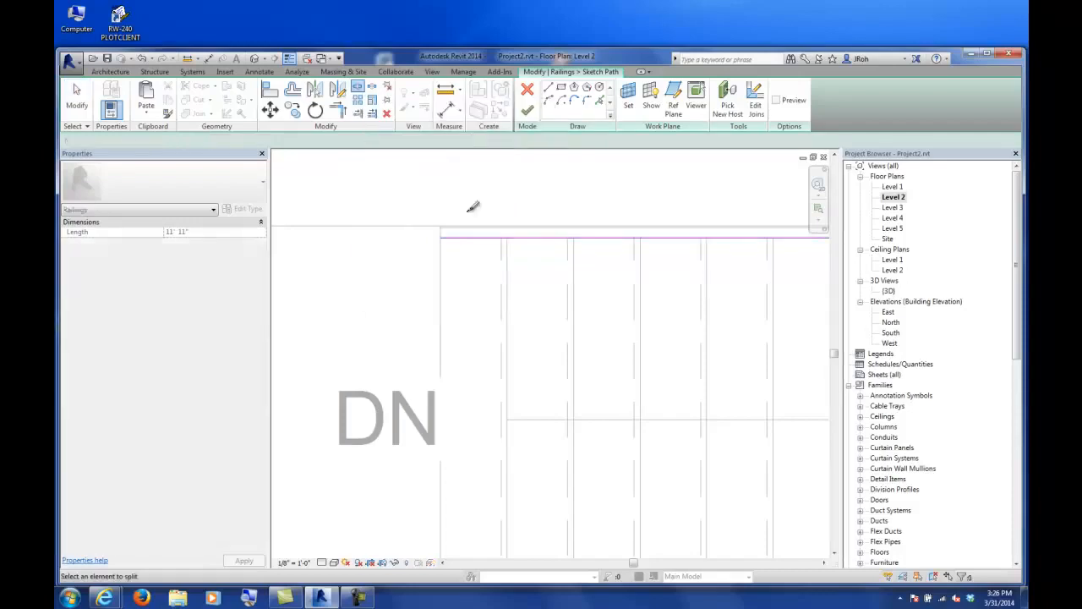
pyautogui.click(537, 232)
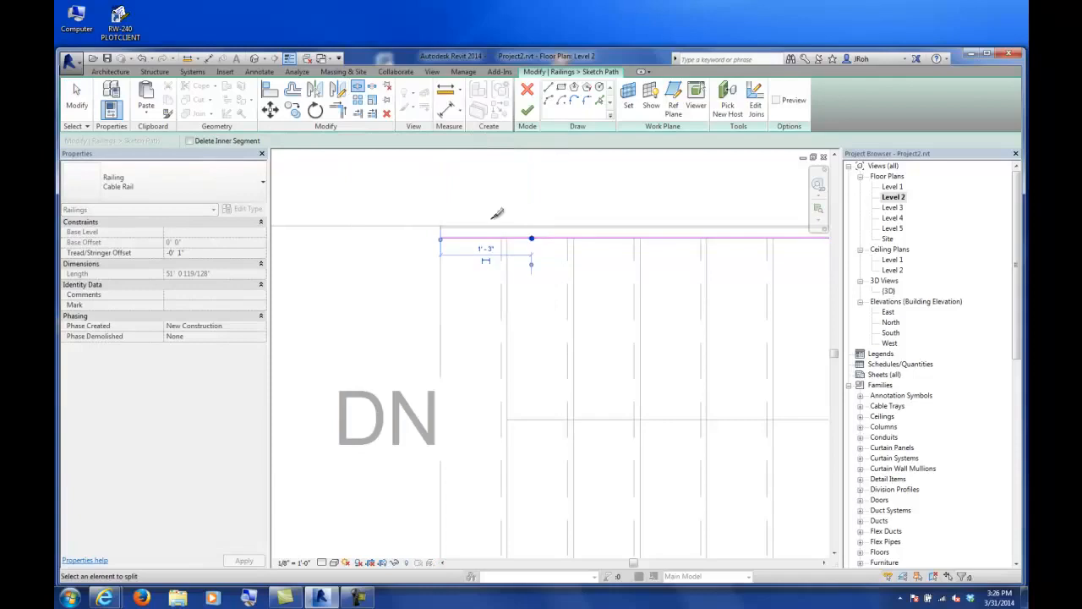
pyautogui.press('Escape')
# Move the ends of both split segments to the first riser line, leaving an end segment 0'-11" long.
pyautogui.click(500, 238)
pyautogui.moveTo(531, 239); pyautogui.dragTo(508, 239)
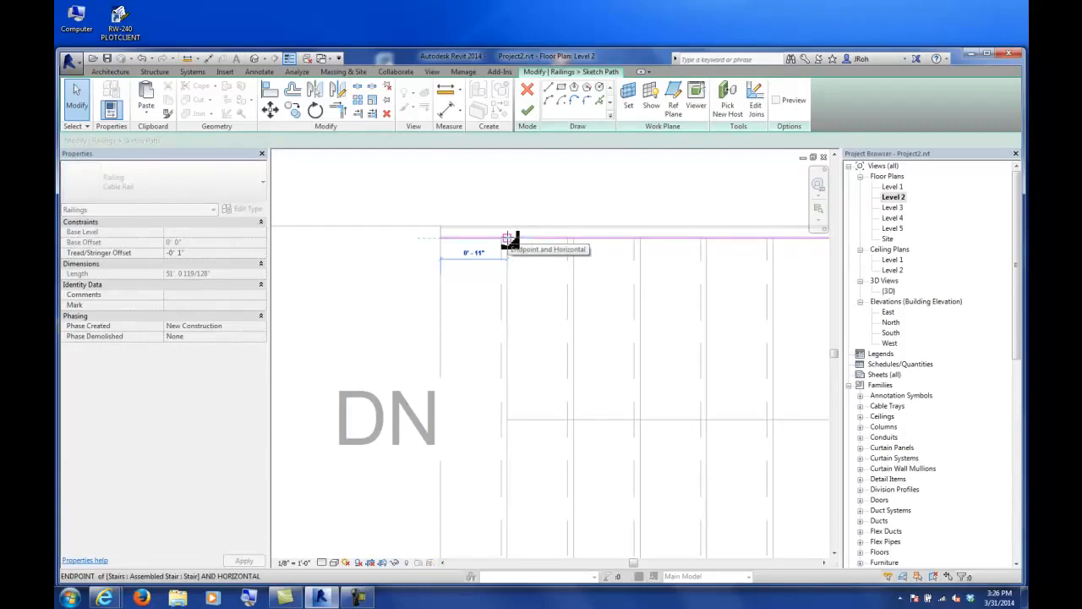
pyautogui.moveTo(508, 239); pyautogui.dragTo(507, 239)
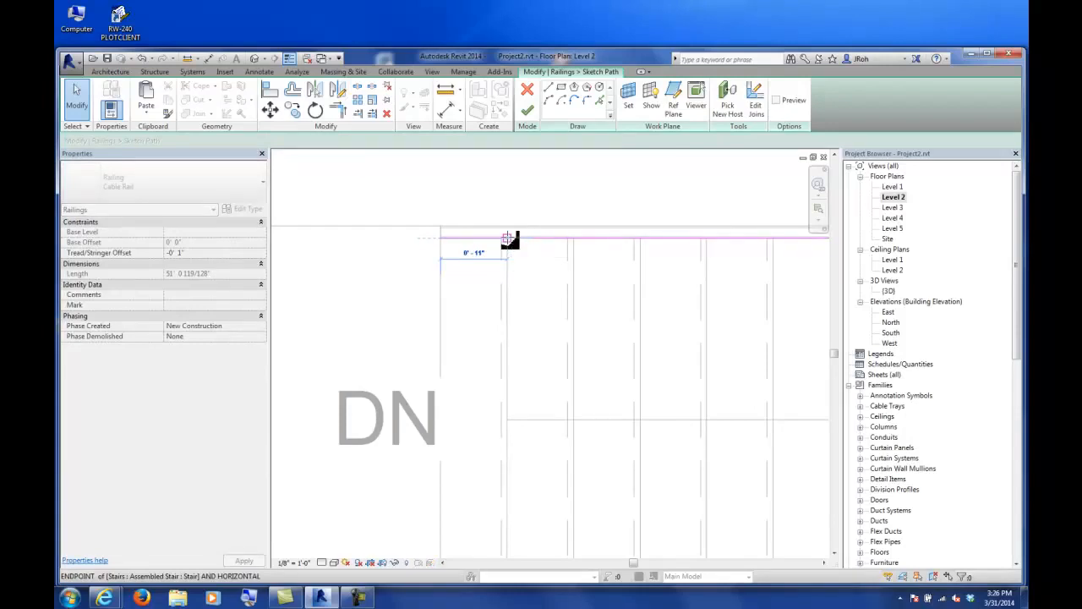
pyautogui.click(526, 295)
pyautogui.scroll(3, 502, 242)
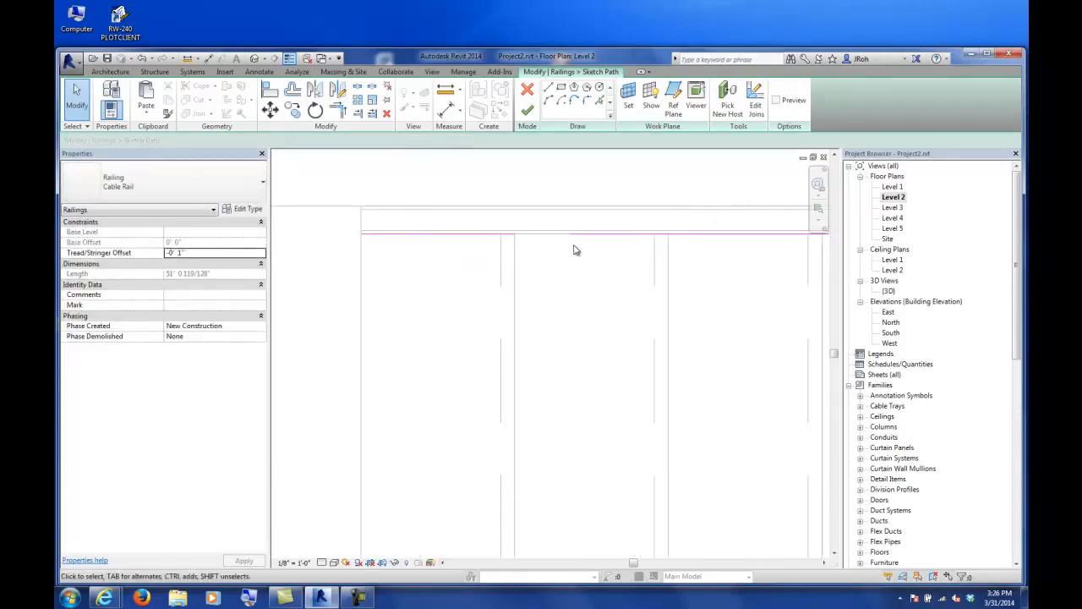
pyautogui.click(576, 242)
pyautogui.moveTo(570, 235); pyautogui.dragTo(515, 235)
pyautogui.click(473, 256)
# Set the short end segment's Slope to Flat and choose By Type for its Height Correction.
pyautogui.click(386, 235)
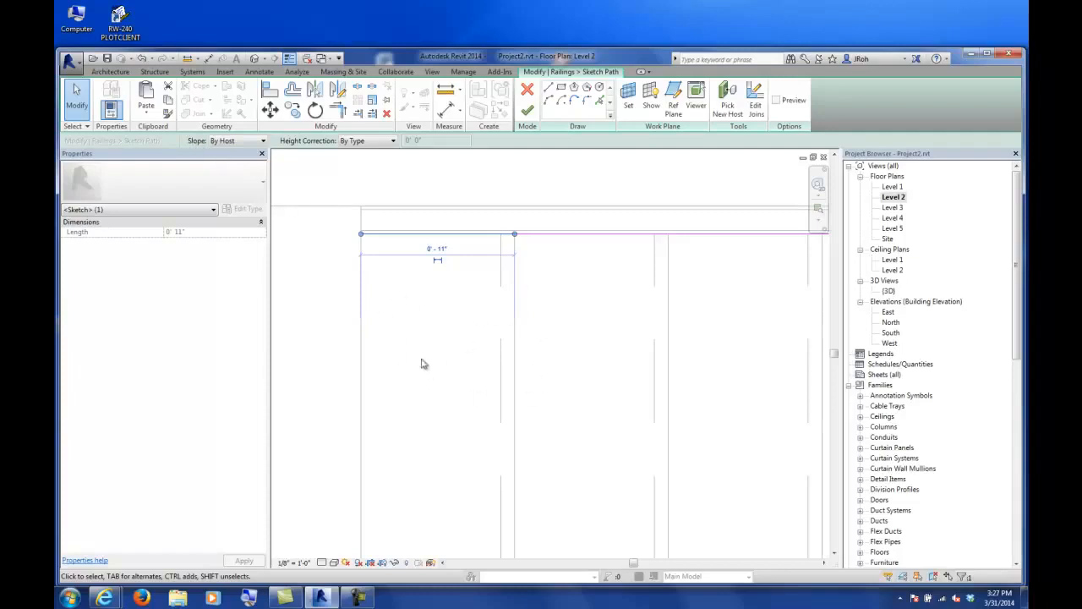
pyautogui.click(245, 142)
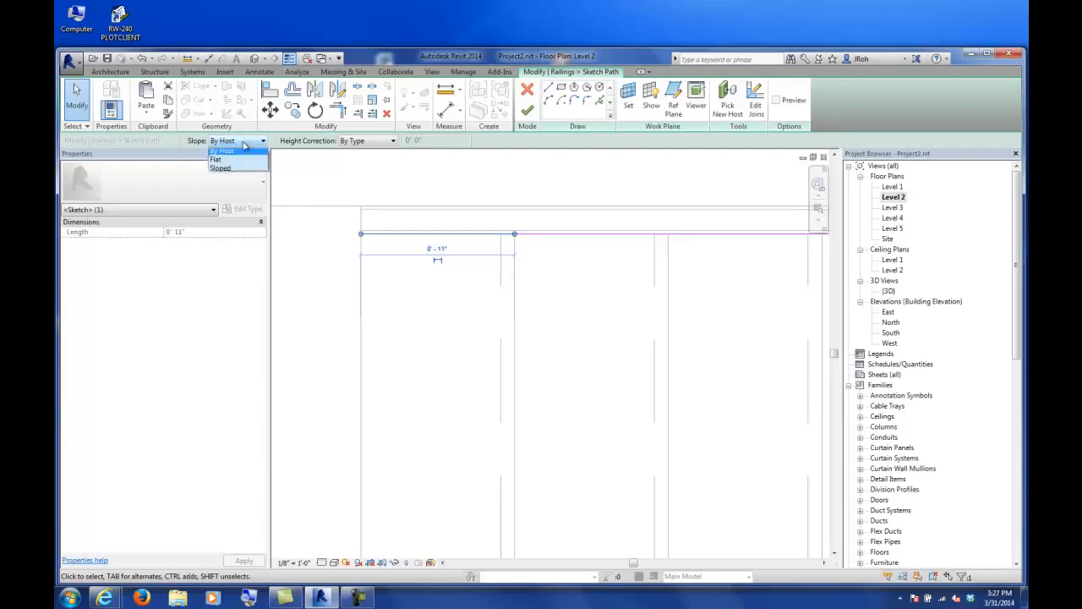
pyautogui.click(229, 161)
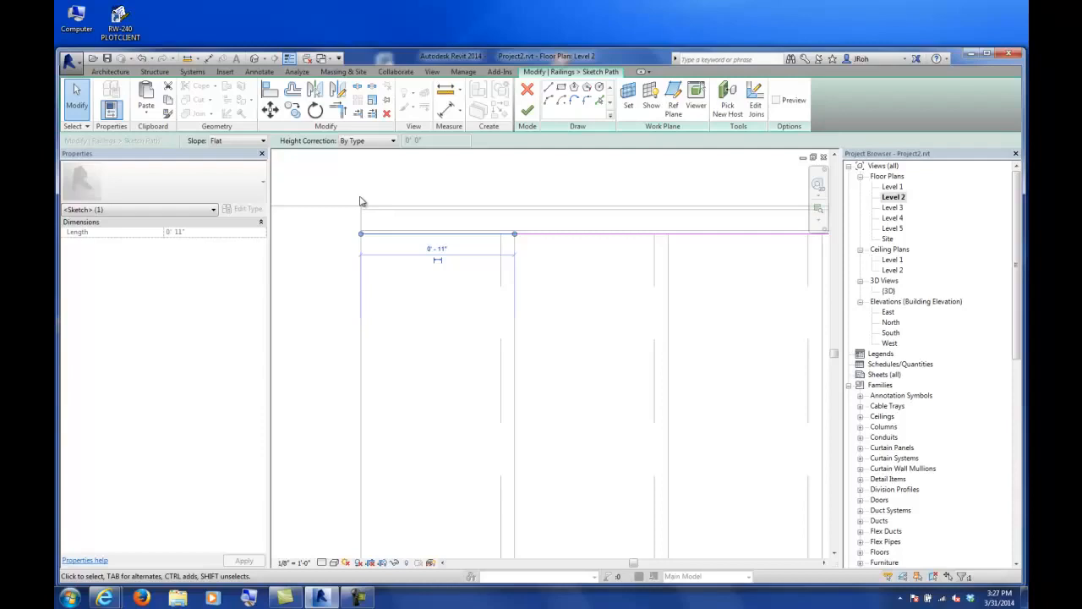
pyautogui.click(362, 142)
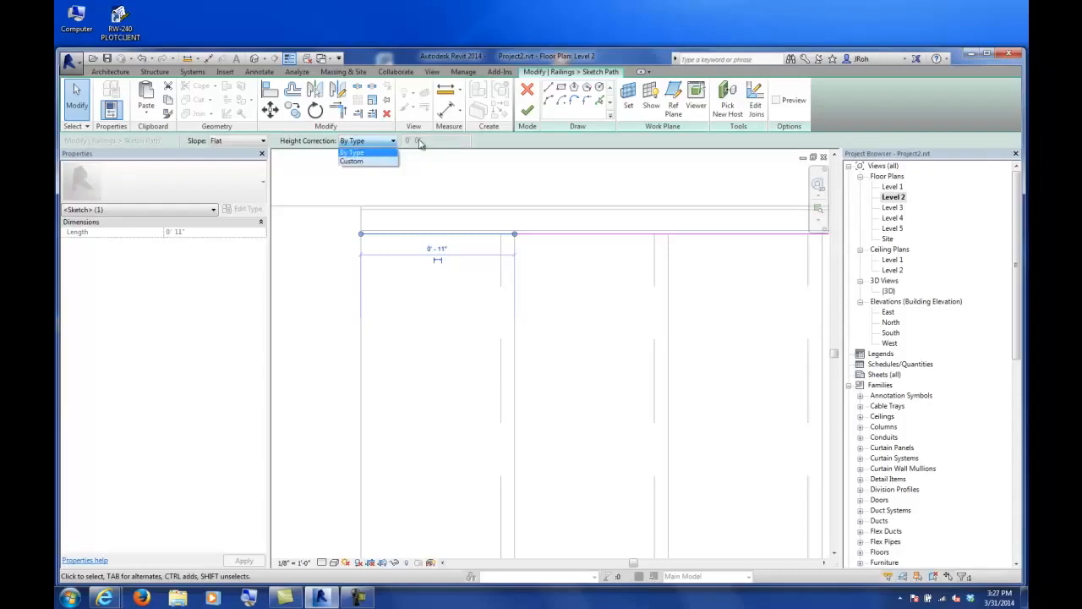
pyautogui.click(356, 154)
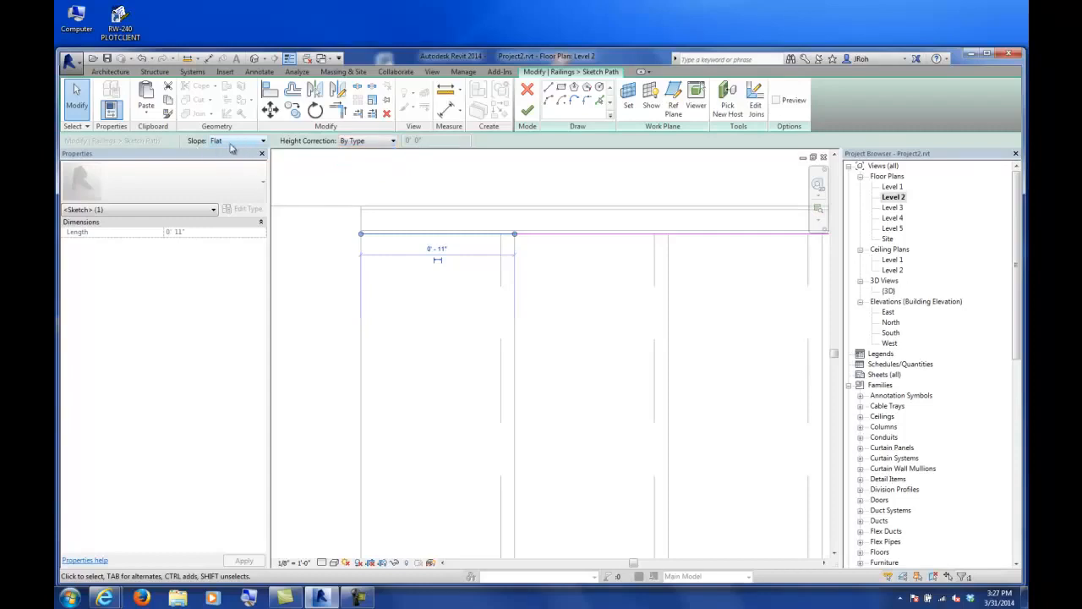
# Finish the outer railing's path edit and inspect its end at the upper landing in the 3D view.
pyautogui.click(527, 112)
pyautogui.click(548, 202)
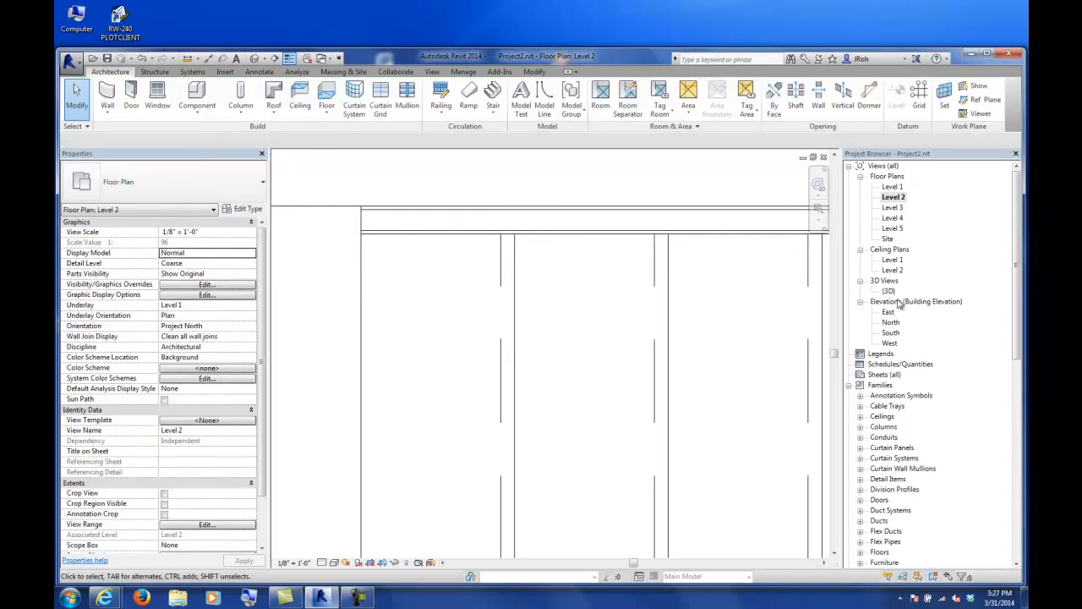
pyautogui.doubleClick(888, 291)
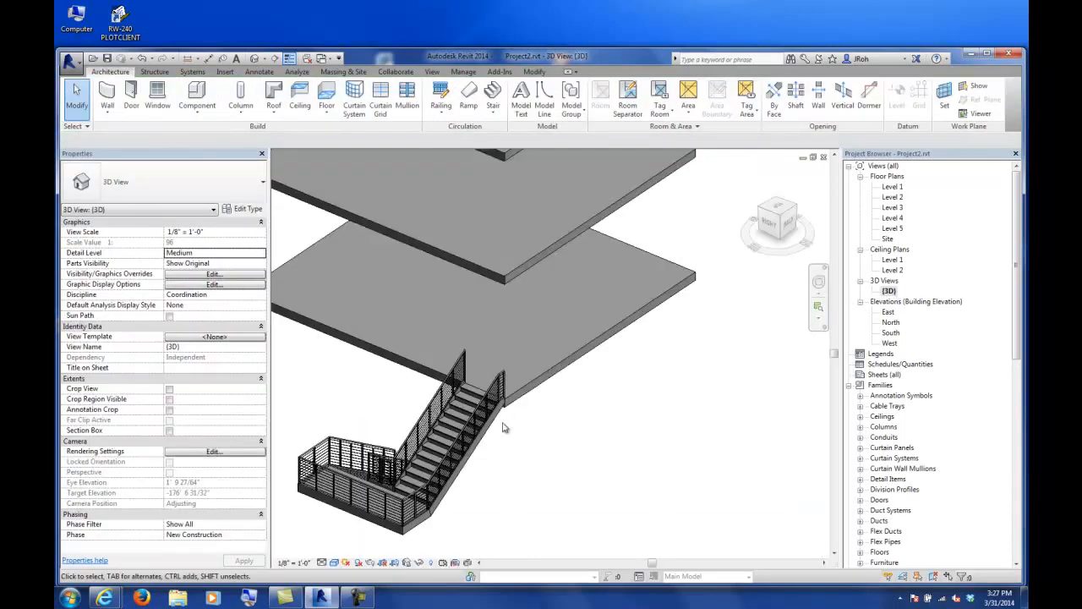
pyautogui.scroll(3, 507, 408)
pyautogui.scroll(2, 506, 406)
pyautogui.keyDown('shift'); pyautogui.moveTo(554, 439); pyautogui.dragTo(493, 403, button='middle'); pyautogui.keyUp('shift')
pyautogui.scroll(-3, 544, 410)
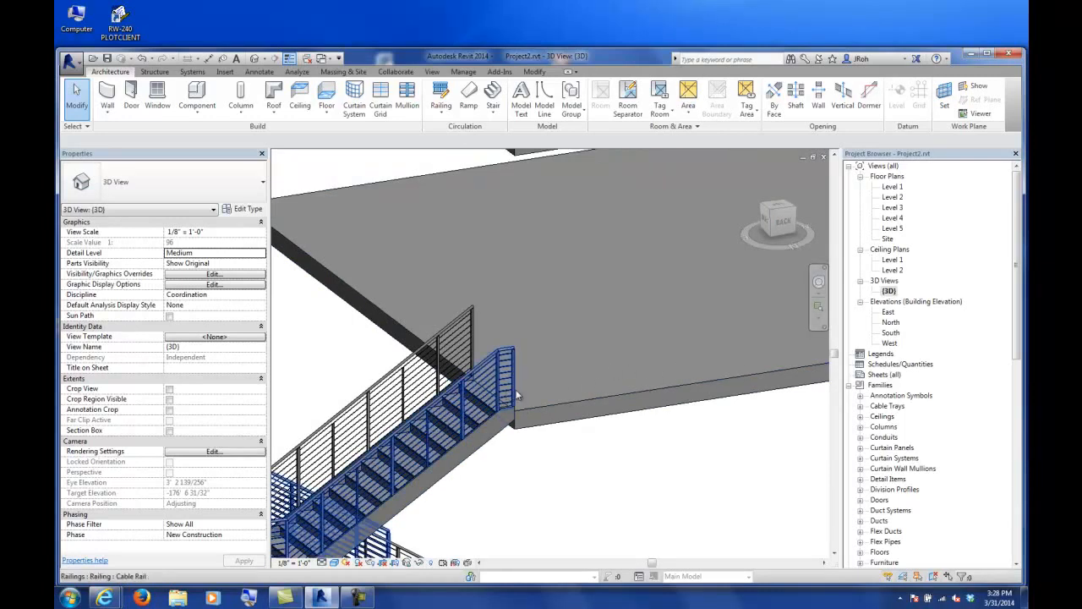
pyautogui.scroll(-3, 519, 394)
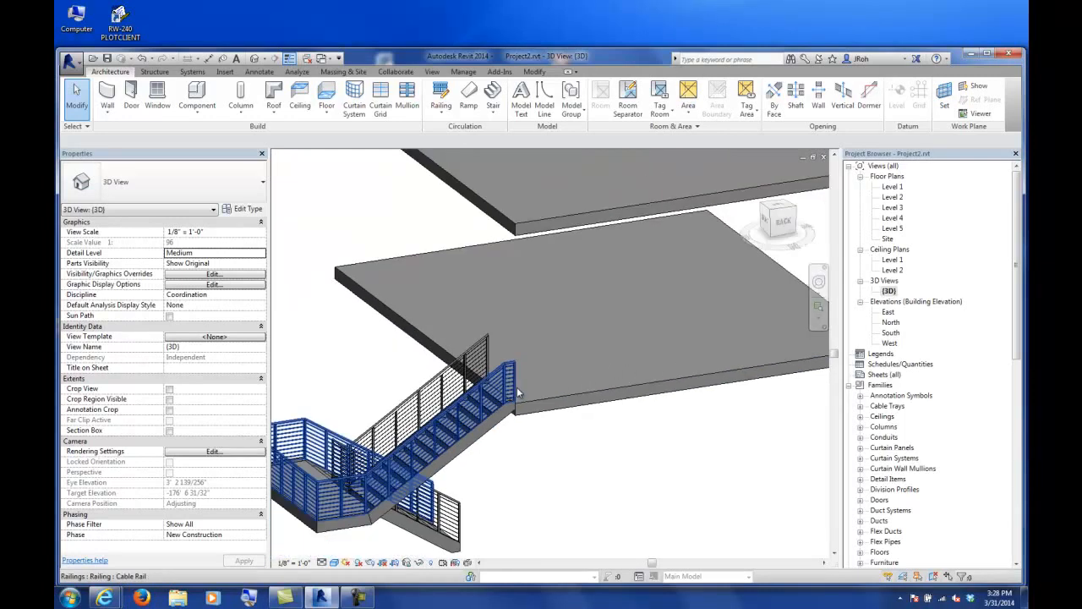
# Reopen the outer railing's path on Level 2, stretch its flat end segment along the floor edge to 32'-8" long, and finish the sketch.
pyautogui.doubleClick(894, 198)
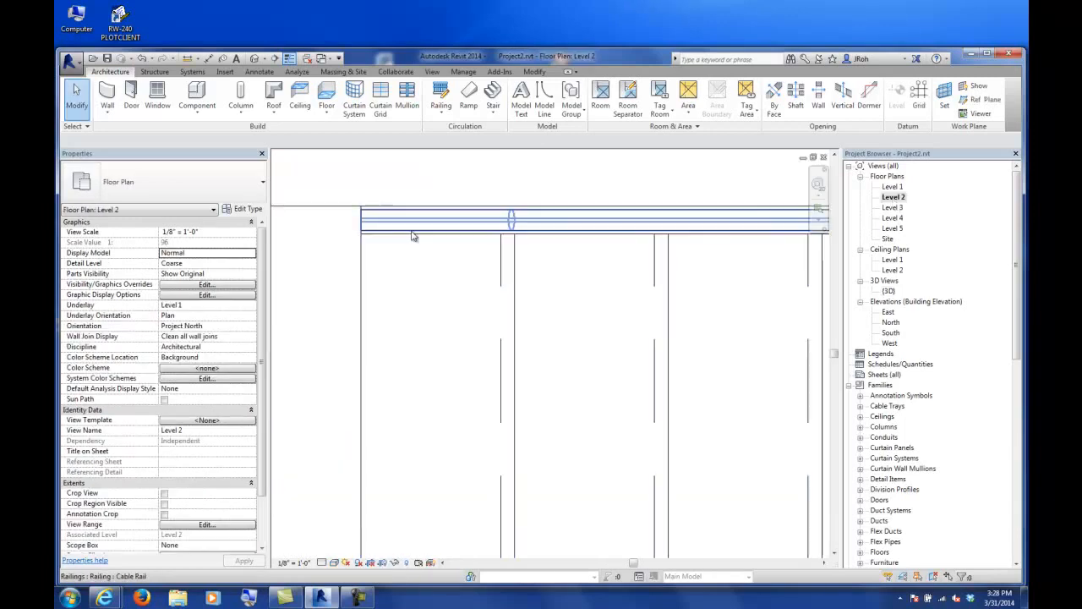
pyautogui.doubleClick(414, 235)
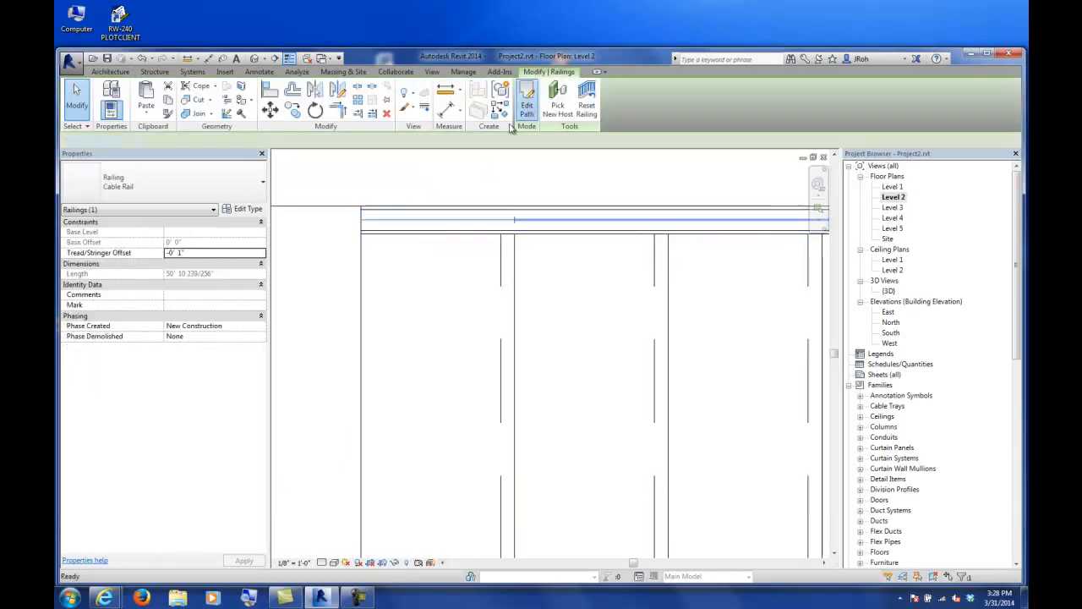
pyautogui.click(429, 232)
pyautogui.moveTo(418, 263); pyautogui.dragTo(583, 271, button='middle')
pyautogui.press('Escape')
pyautogui.moveTo(532, 229)
pyautogui.mouseDown(button='middle')
pyautogui.moveTo(339, 235)
pyautogui.moveTo(684, 292)
pyautogui.moveTo(425, 299)
pyautogui.mouseUp(button='middle')
pyautogui.scroll(-3, 426, 299)
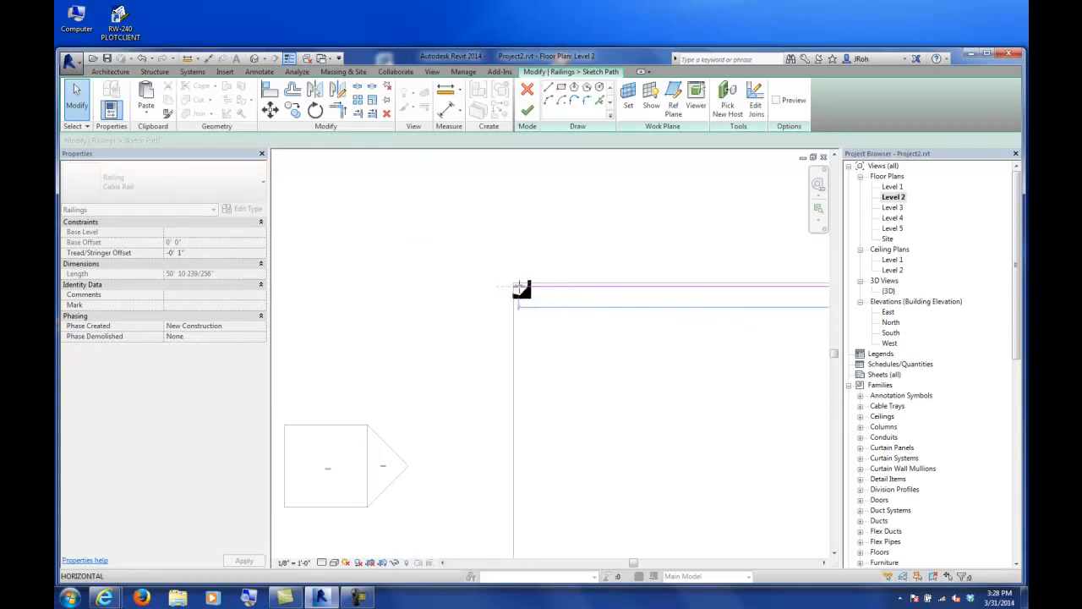
pyautogui.click(526, 286)
pyautogui.scroll(5, 527, 289)
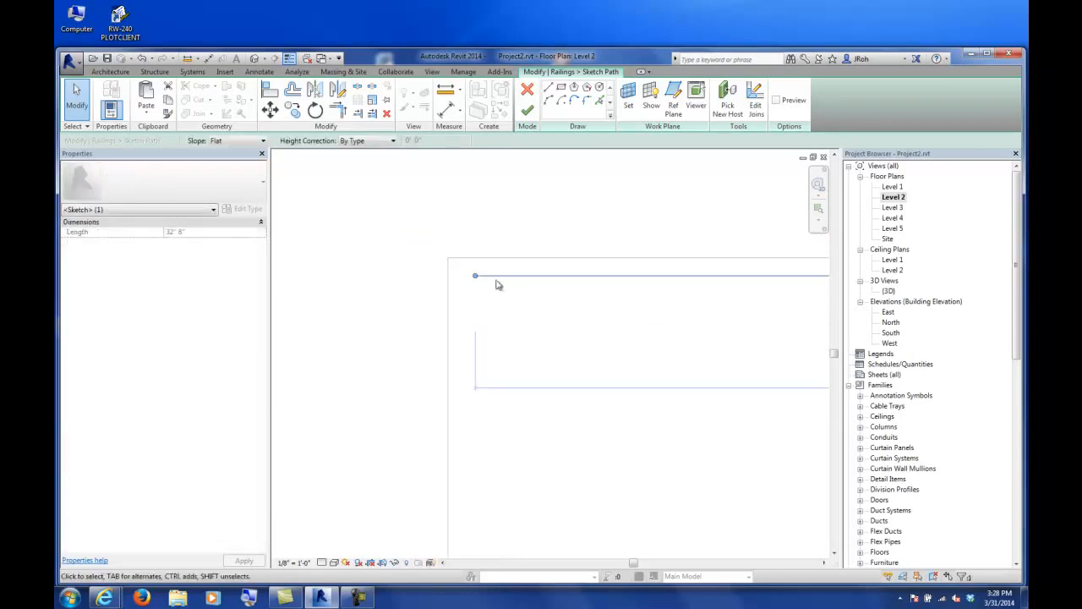
pyautogui.click(529, 111)
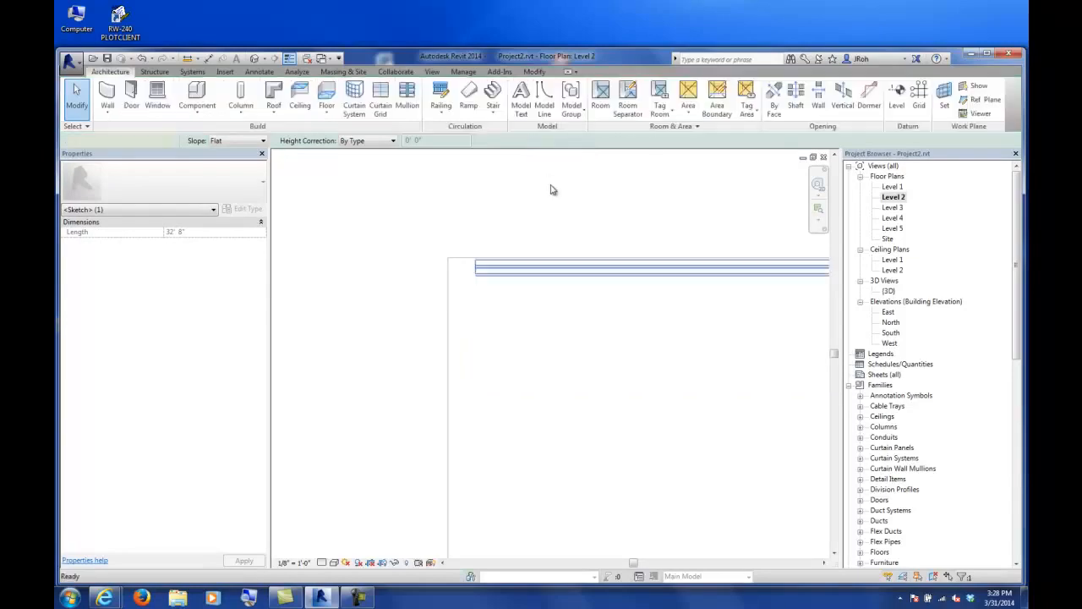
# Examine in 3D how the extended outer railing runs along the floor edge and meets the stair stringer.
pyautogui.doubleClick(889, 291)
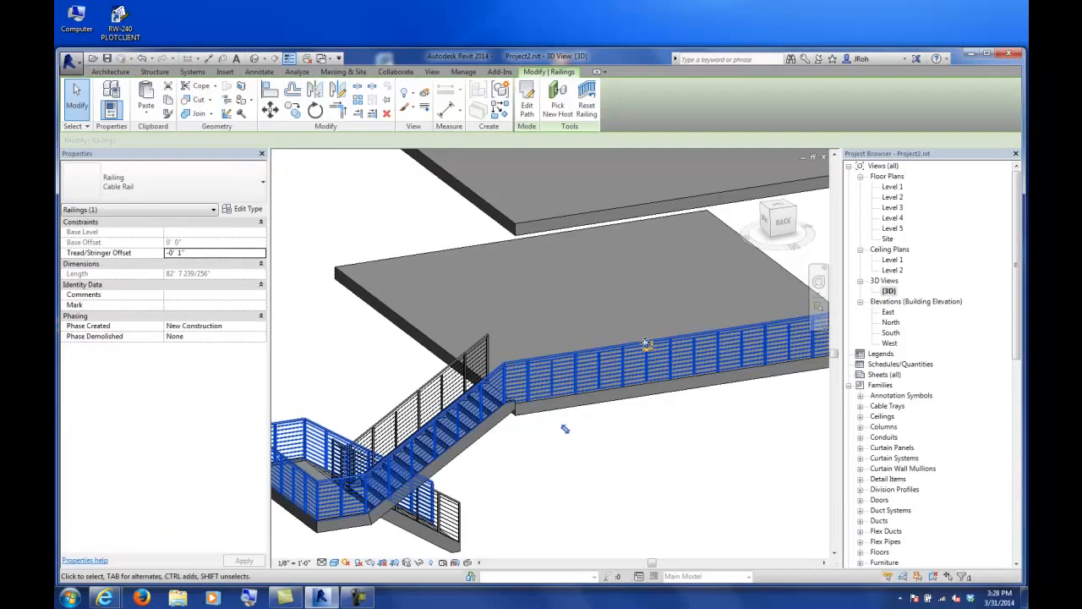
pyautogui.click(580, 443)
pyautogui.scroll(-2, 580, 452)
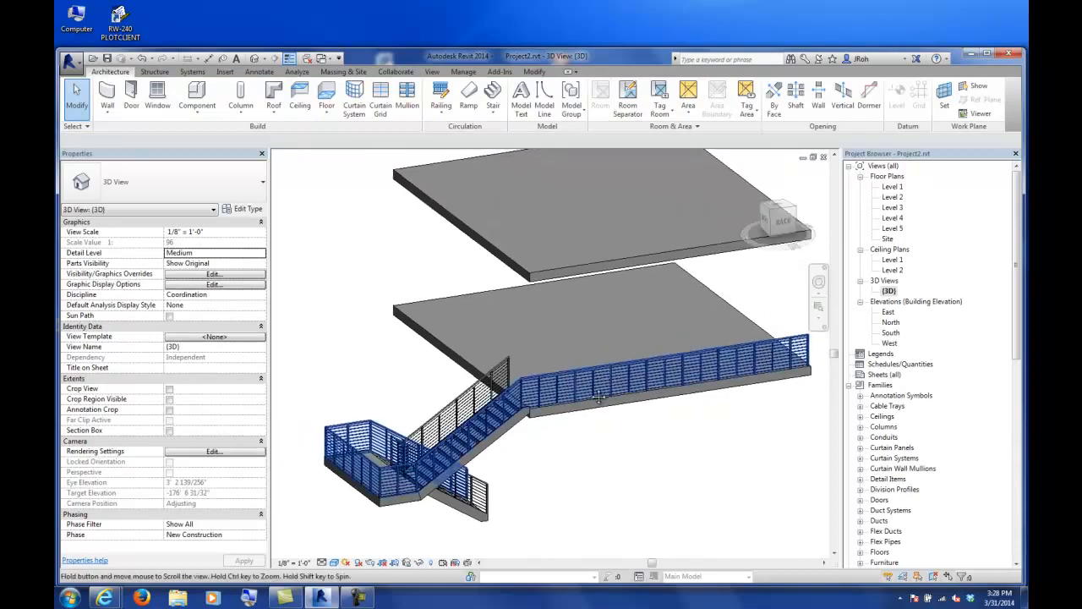
pyautogui.scroll(2, 584, 325)
pyautogui.scroll(5, 584, 326)
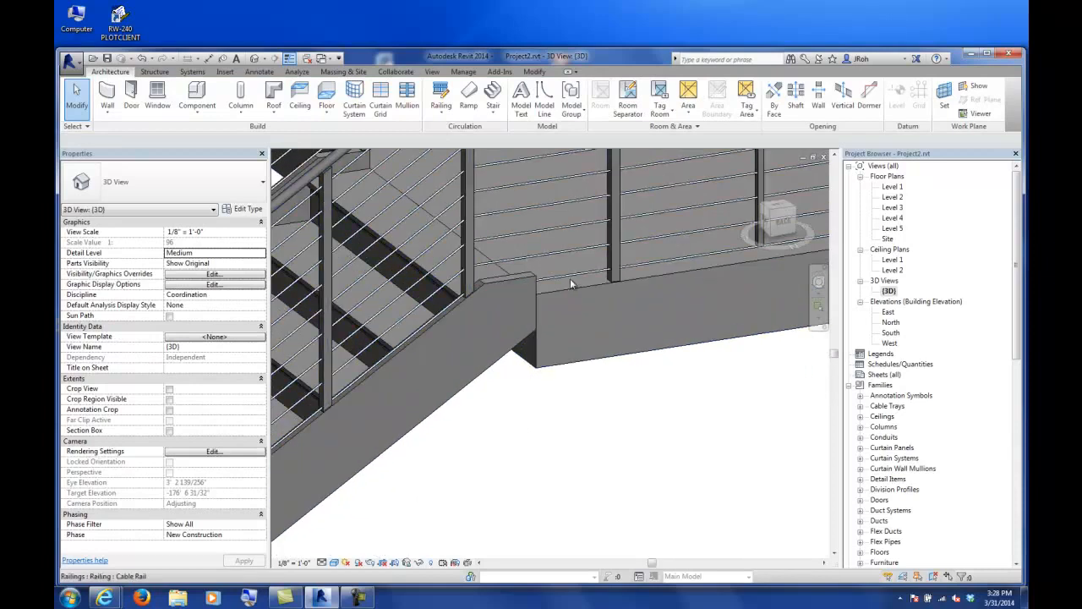
pyautogui.scroll(-3, 562, 315)
# Select the inner cable railing in the 3D view and examine its upper end at the landing.
pyautogui.keyDown('shift'); pyautogui.moveTo(562, 314); pyautogui.dragTo(660, 360, button='middle'); pyautogui.keyUp('shift')
pyautogui.keyDown('shift'); pyautogui.moveTo(512, 288); pyautogui.dragTo(699, 350, button='middle'); pyautogui.keyUp('shift')
pyautogui.click(512, 264)
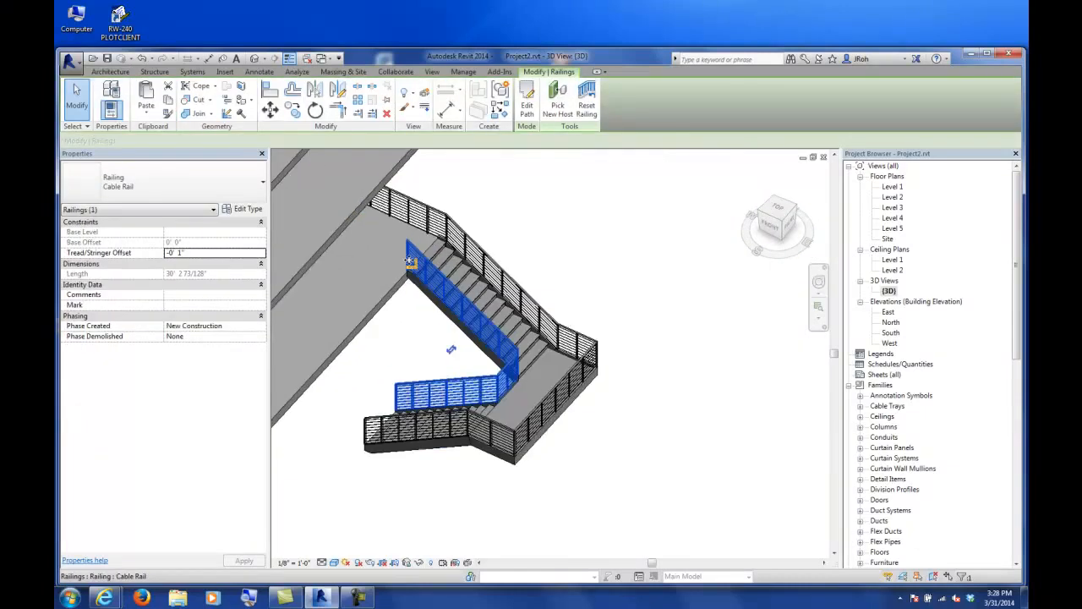
pyautogui.scroll(5, 536, 529)
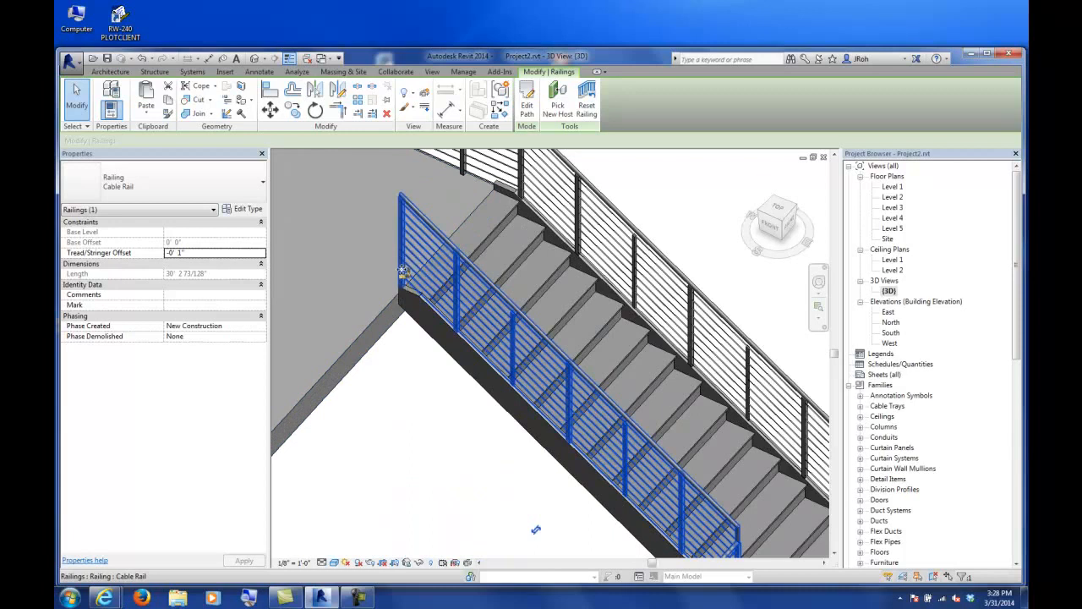
pyautogui.scroll(2, 404, 279)
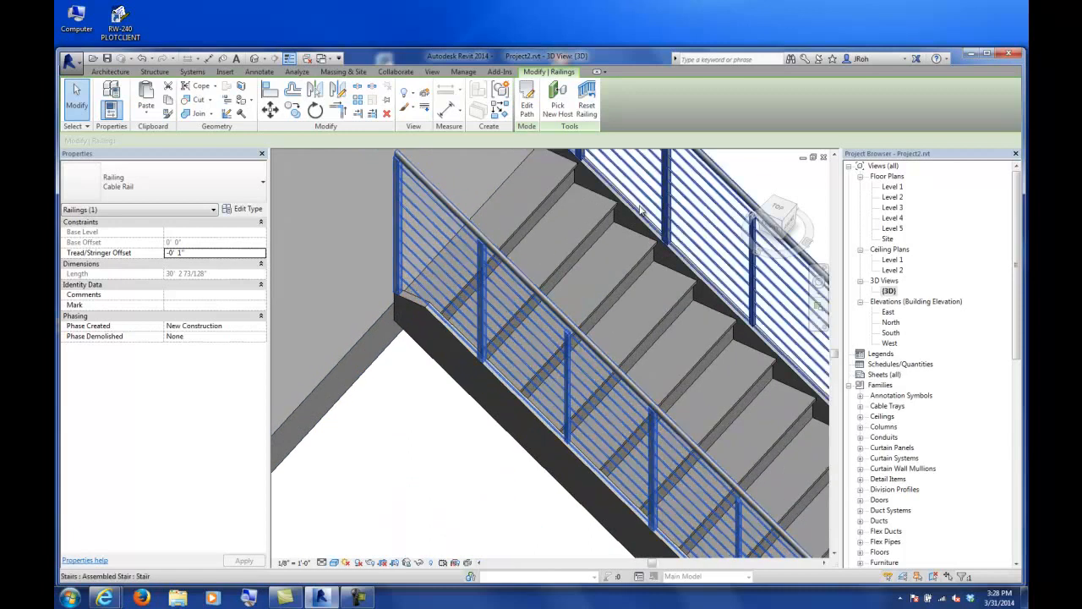
# Open the Level 2 floor plan and start editing the path of the inner cable railing.
pyautogui.doubleClick(893, 197)
pyautogui.scroll(-1, 510, 288)
pyautogui.moveTo(520, 319); pyautogui.dragTo(539, 269, button='middle')
pyautogui.scroll(-2, 541, 264)
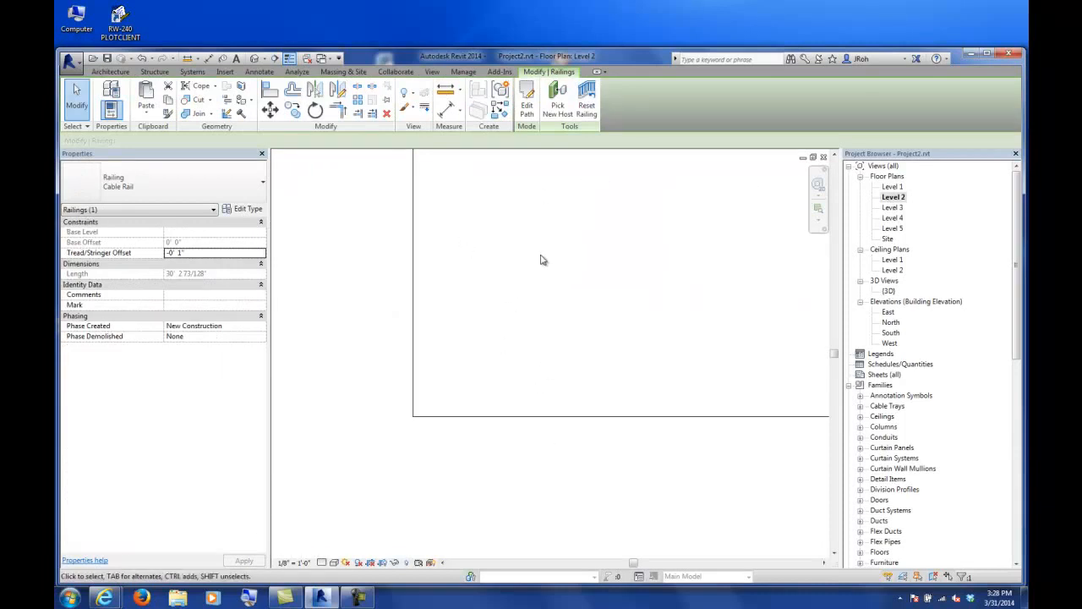
pyautogui.scroll(4, 544, 307)
pyautogui.scroll(5, 568, 194)
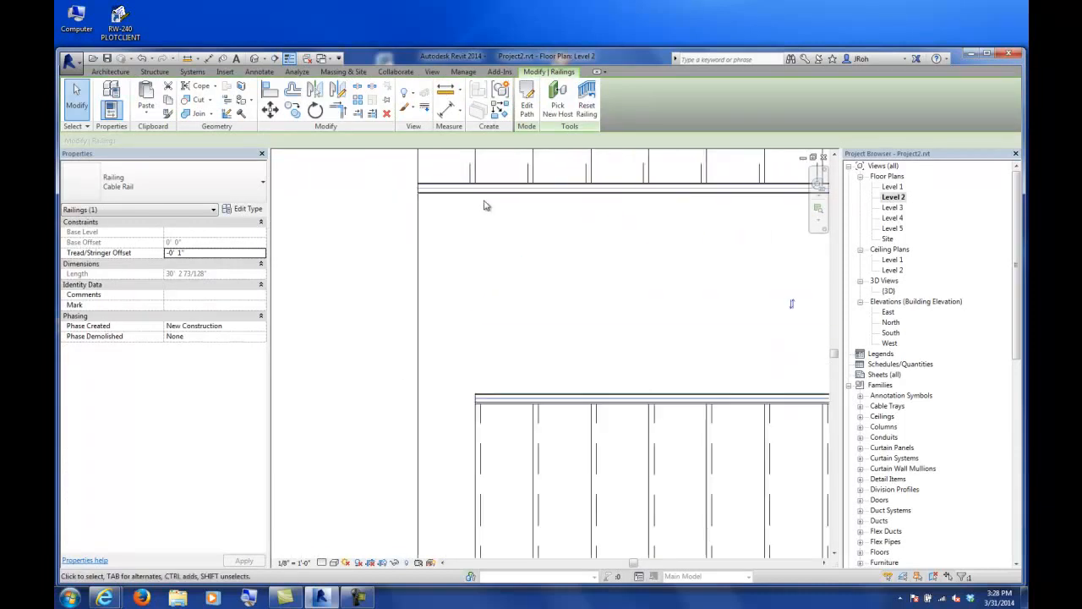
pyautogui.click(527, 100)
pyautogui.moveTo(445, 212); pyautogui.dragTo(438, 299, button='middle')
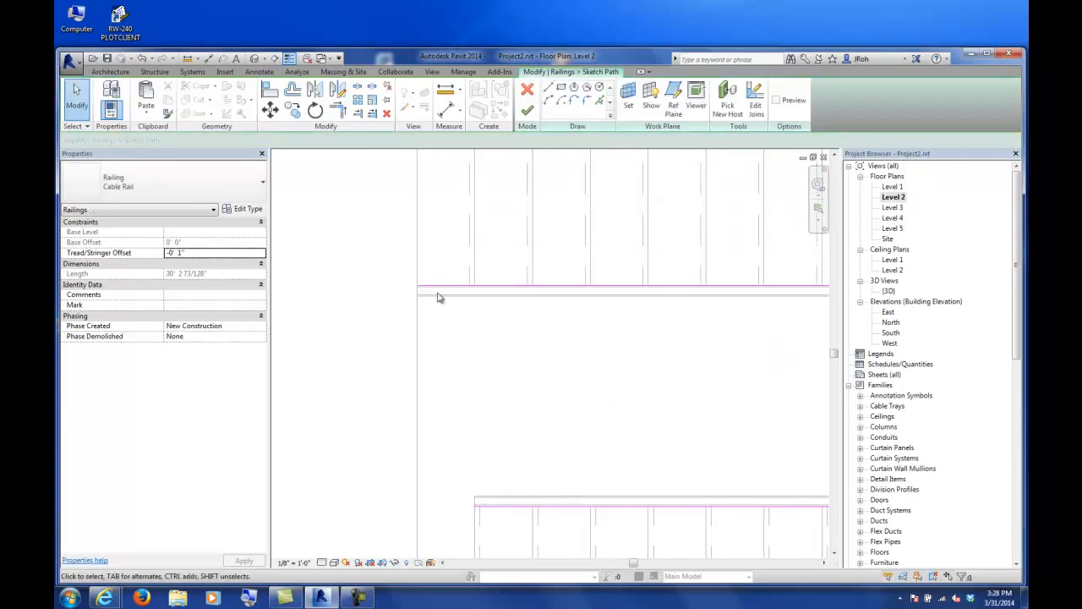
# Split the inner railing path near the upper run's end and move the short segment's end to the first riser line.
pyautogui.press('s')
pyautogui.press('l')
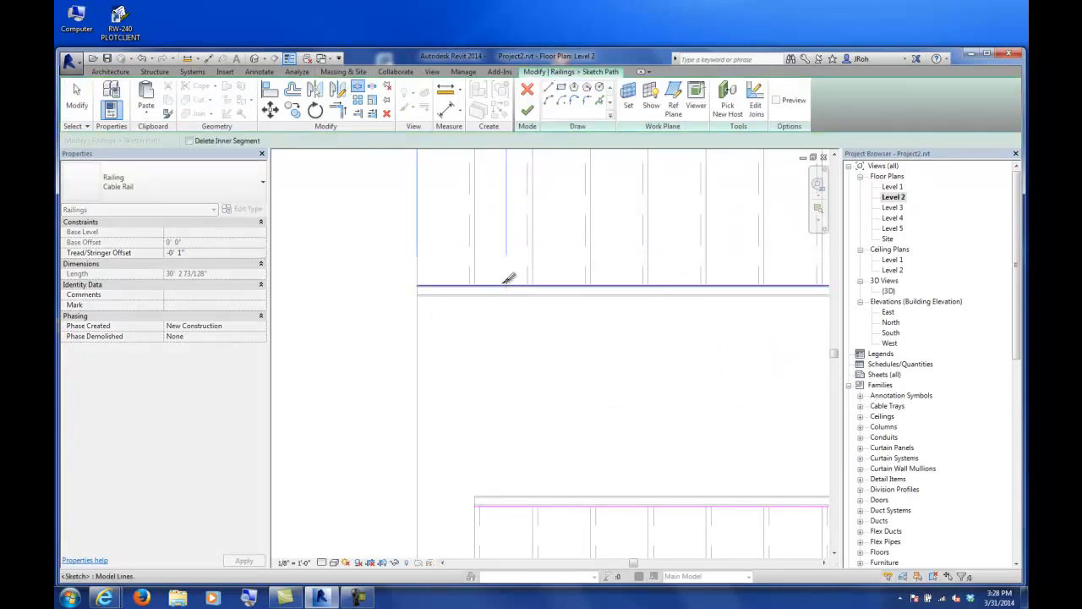
pyautogui.click(92, 88)
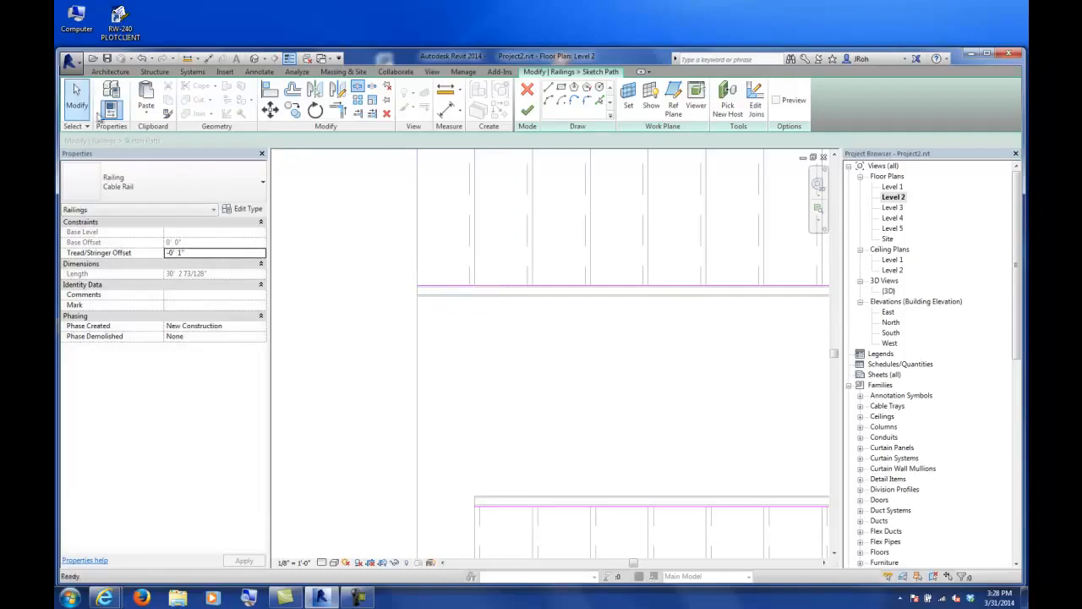
pyautogui.click(474, 286)
pyautogui.moveTo(495, 287); pyautogui.dragTo(476, 287)
# Set the short end segment's Slope to Flat and extend the long run segment to meet it at the first riser line.
pyautogui.click(237, 142)
pyautogui.click(222, 162)
pyautogui.click(76, 100)
pyautogui.click(550, 289)
pyautogui.moveTo(499, 289); pyautogui.dragTo(475, 286)
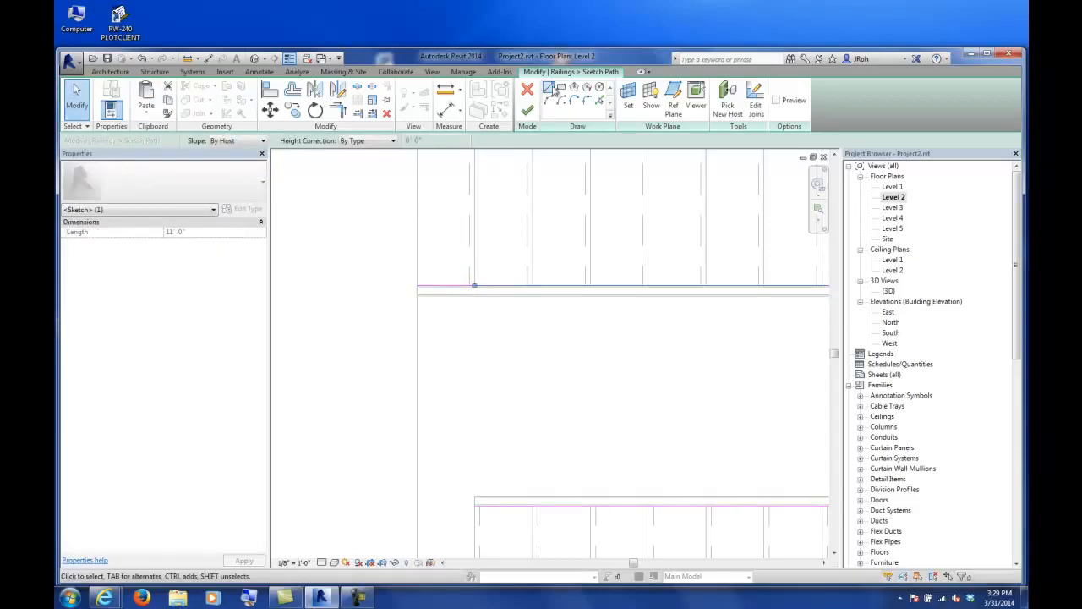
# Draw a 29'-4" railing path line from the inner path's upper end along the floor edge to the floor corner.
pyautogui.click(554, 93)
pyautogui.click(416, 285)
pyautogui.scroll(-2, 417, 286)
pyautogui.scroll(-5, 417, 286)
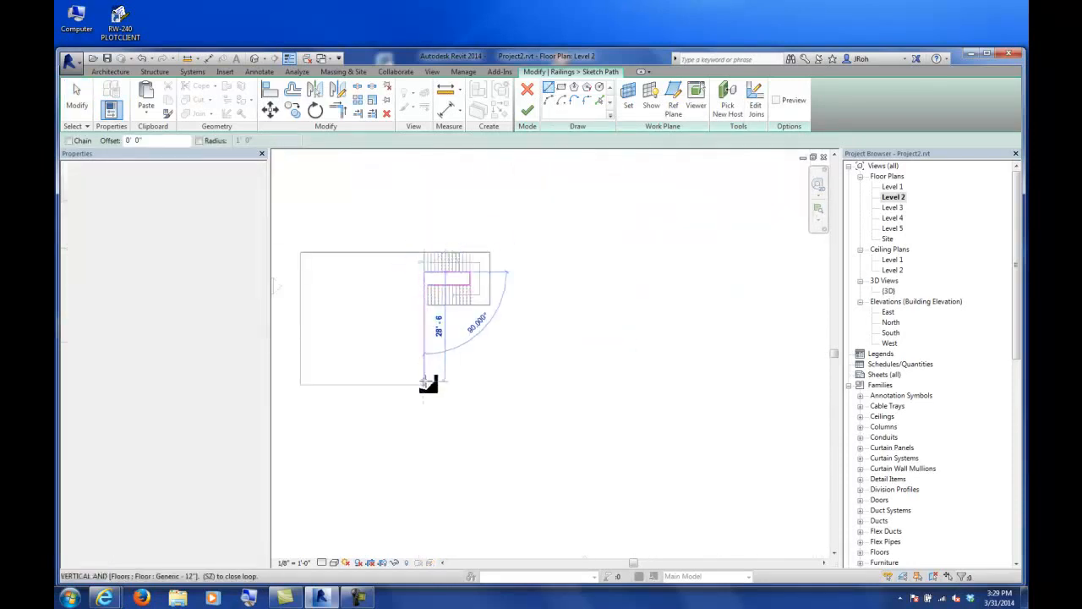
pyautogui.scroll(1, 427, 385)
pyautogui.click(76, 100)
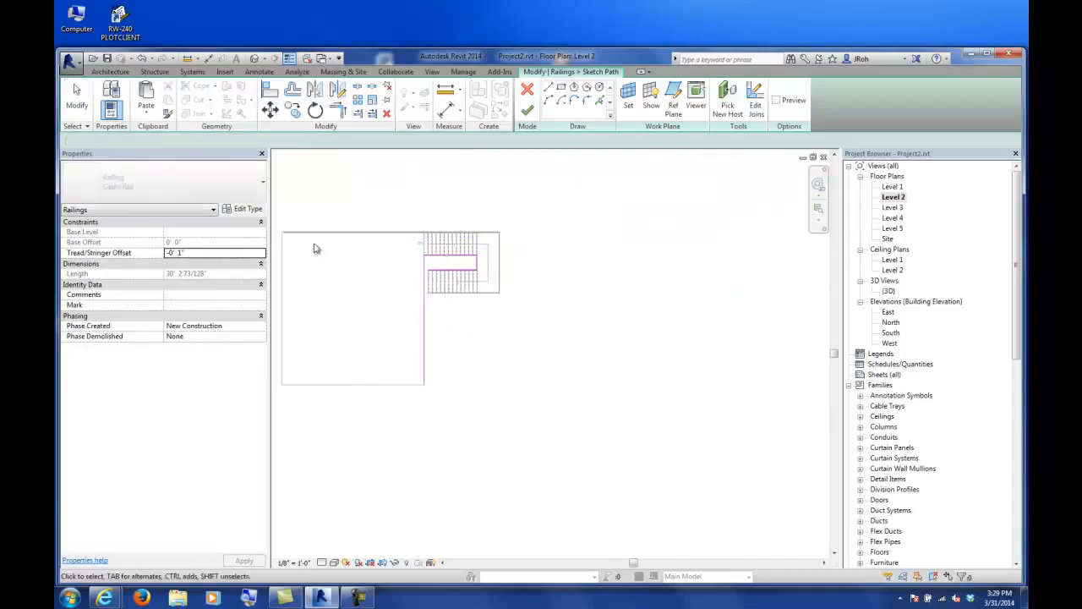
# Set the new floor-edge segment's Slope to Flat and finish the inner railing's path edit.
pyautogui.click(425, 274)
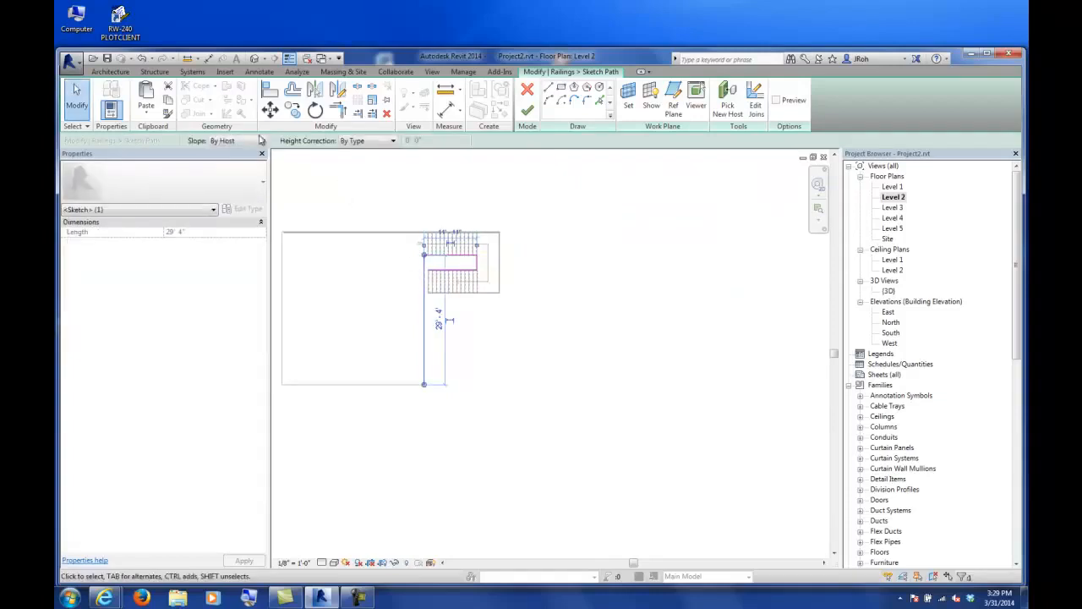
pyautogui.scroll(5, 414, 241)
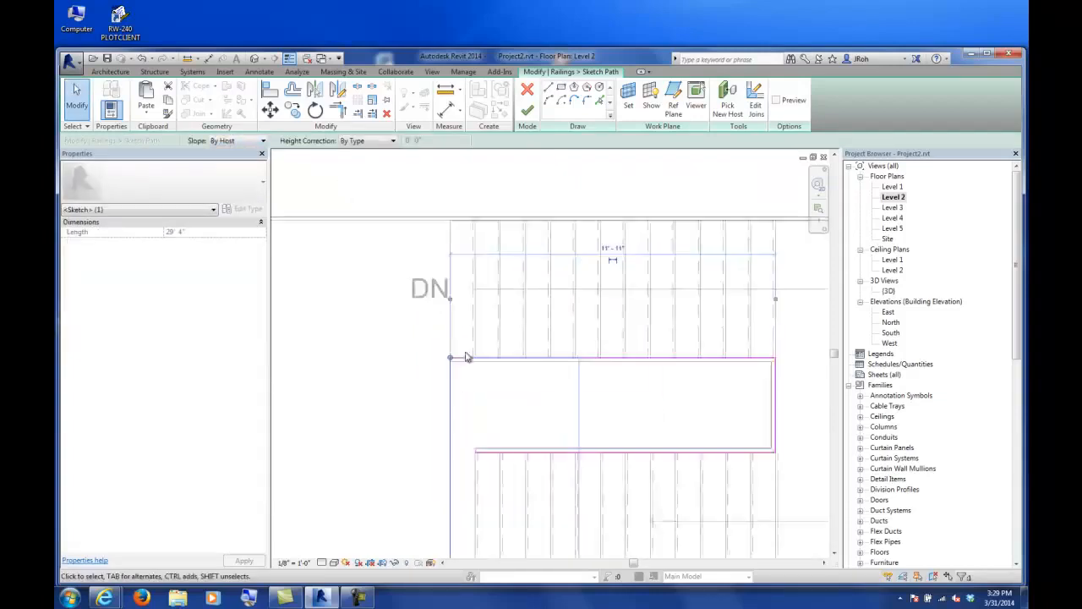
pyautogui.scroll(-3, 372, 326)
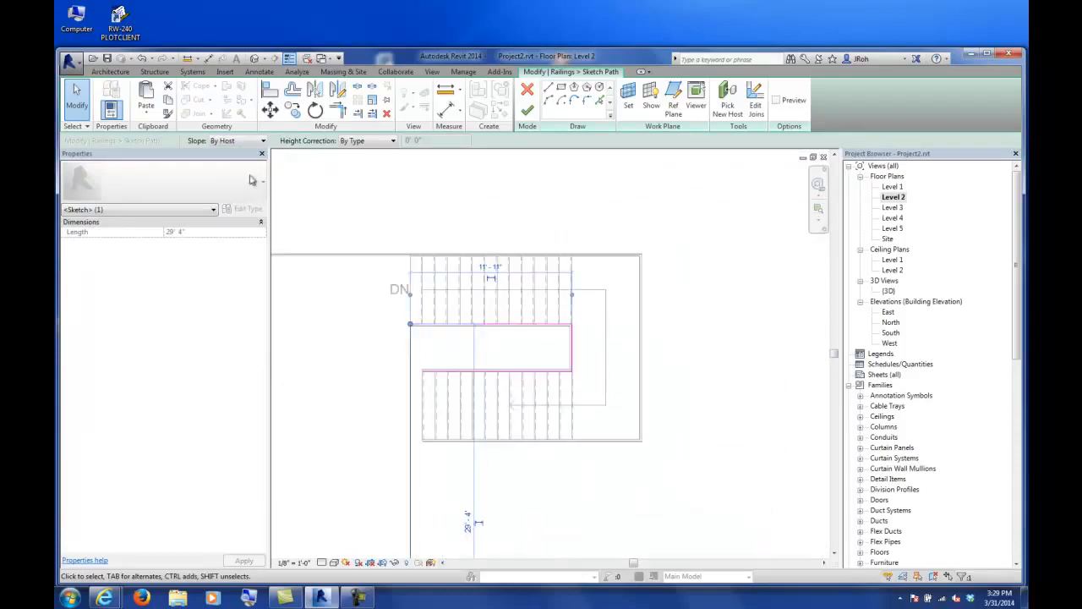
pyautogui.click(236, 142)
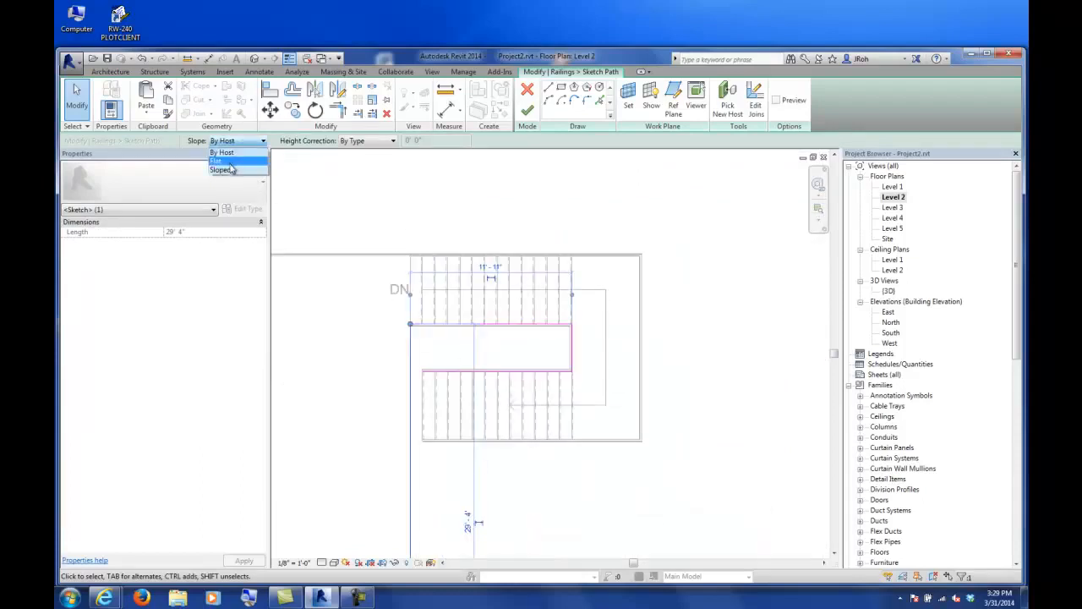
pyautogui.click(226, 161)
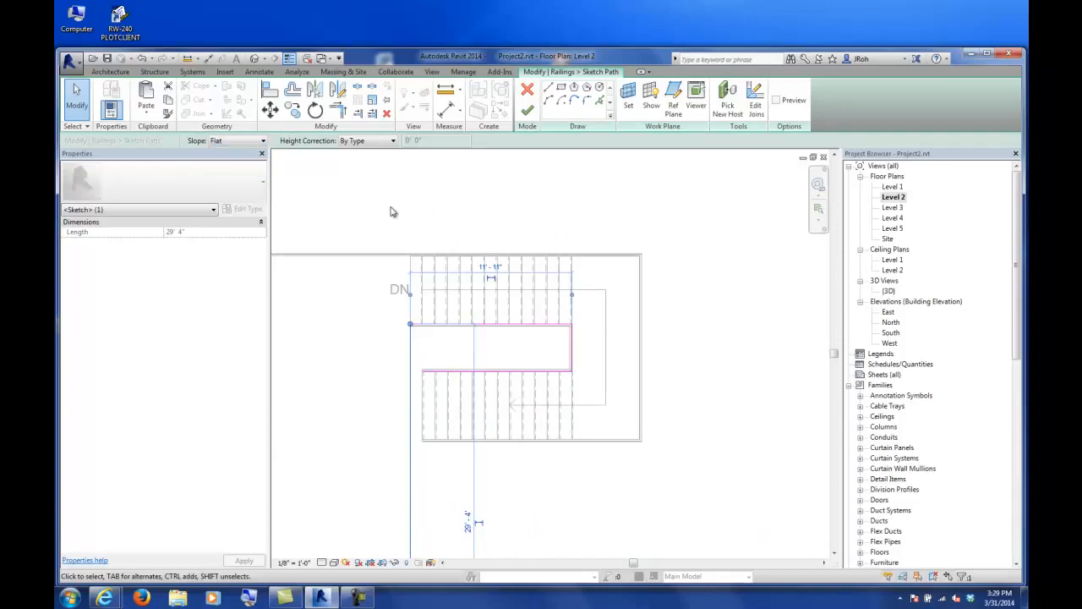
pyautogui.click(528, 113)
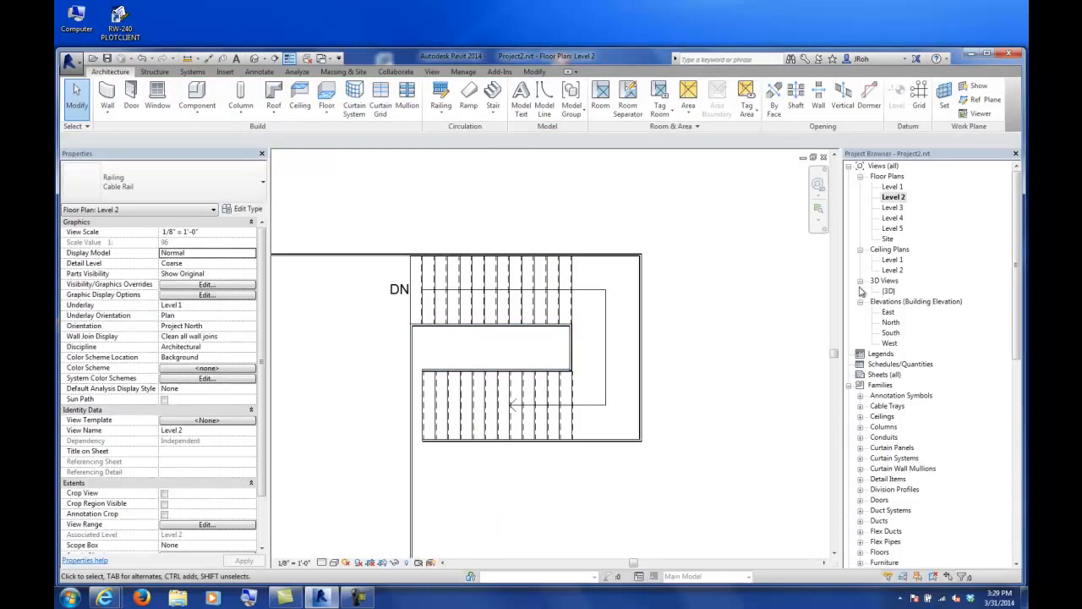
# Examine the inner railing's landing corner and the complete stair with both railings in the 3D view.
pyautogui.doubleClick(890, 291)
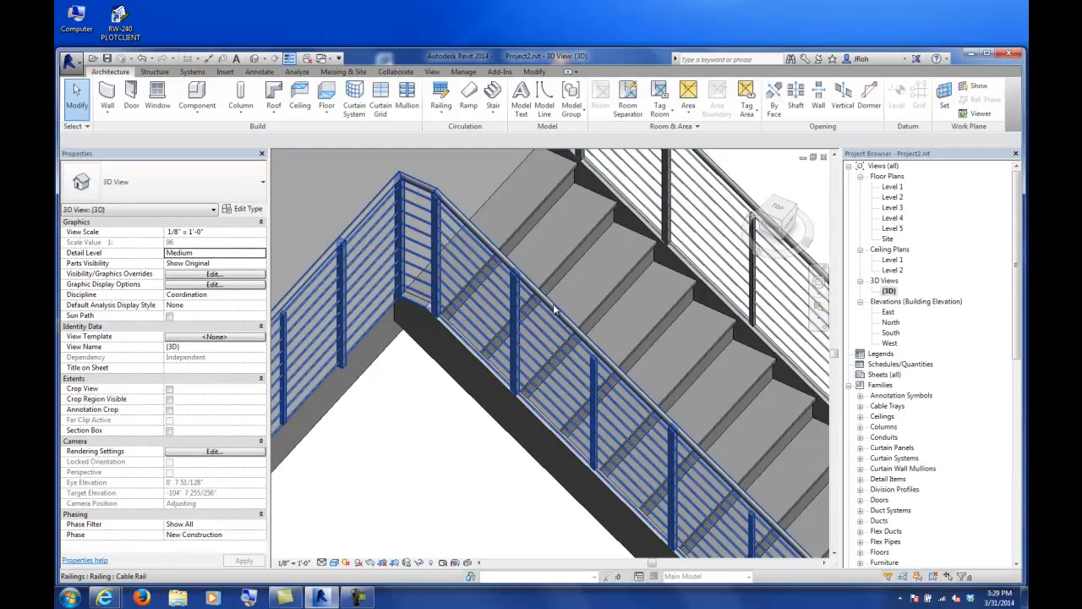
pyautogui.scroll(5, 382, 263)
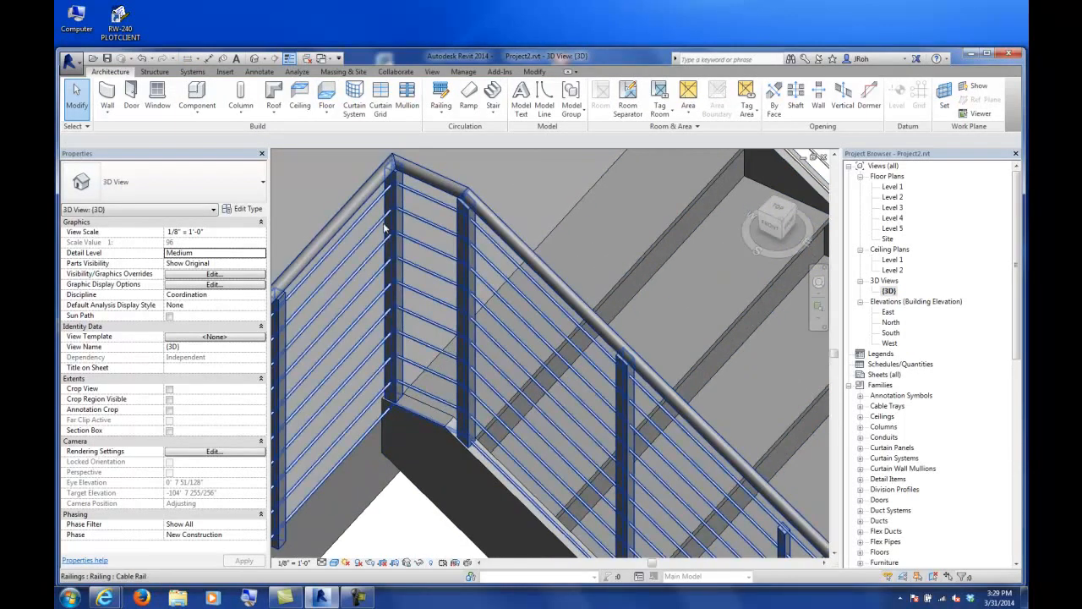
pyautogui.scroll(-8, 385, 371)
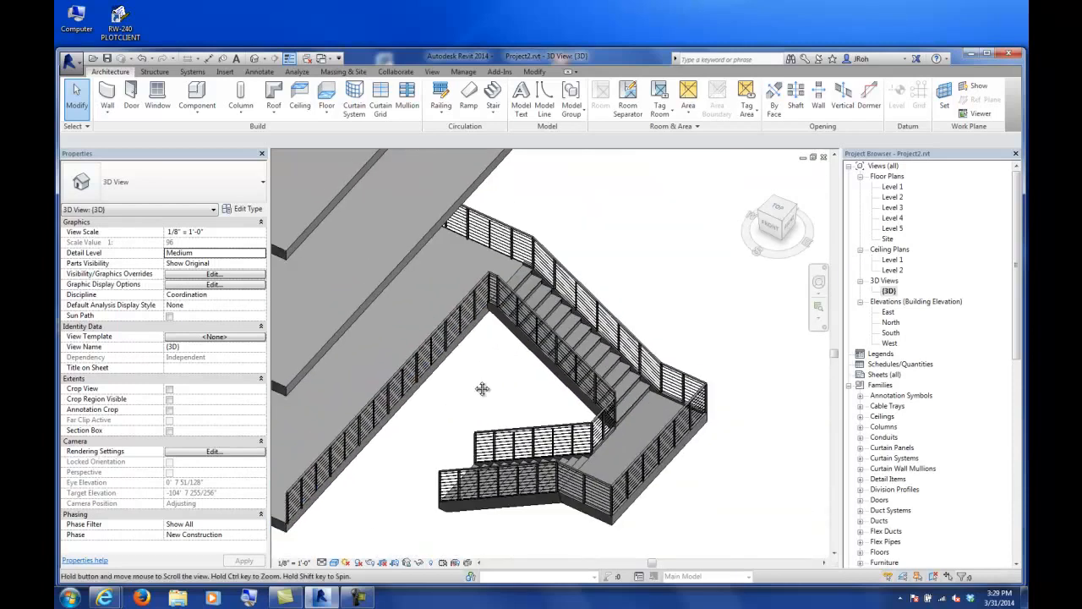
pyautogui.scroll(-2, 558, 292)
pyautogui.keyDown('shift'); pyautogui.moveTo(559, 297); pyautogui.dragTo(613, 267, button='middle'); pyautogui.keyUp('shift')
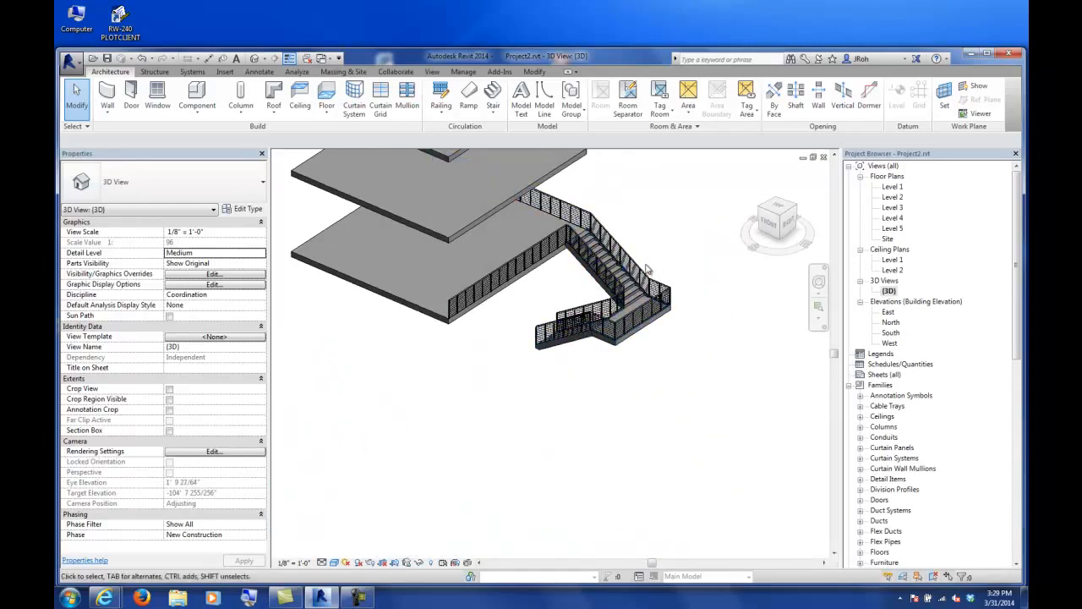
# Set the stair's Multistory Top Level to Level 5.
pyautogui.click(615, 265)
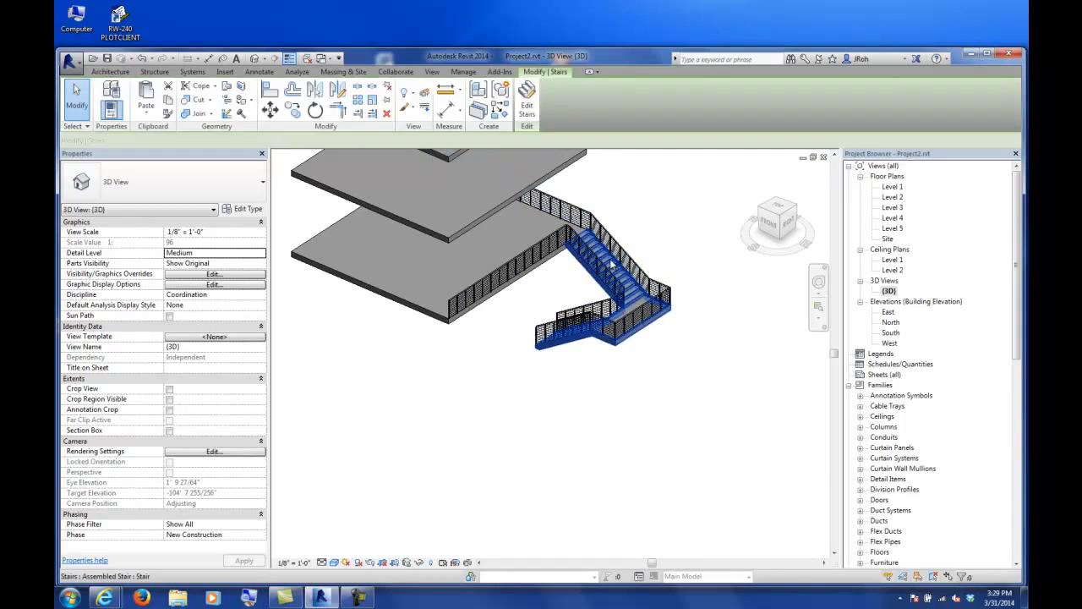
pyautogui.click(261, 285)
pyautogui.click(180, 340)
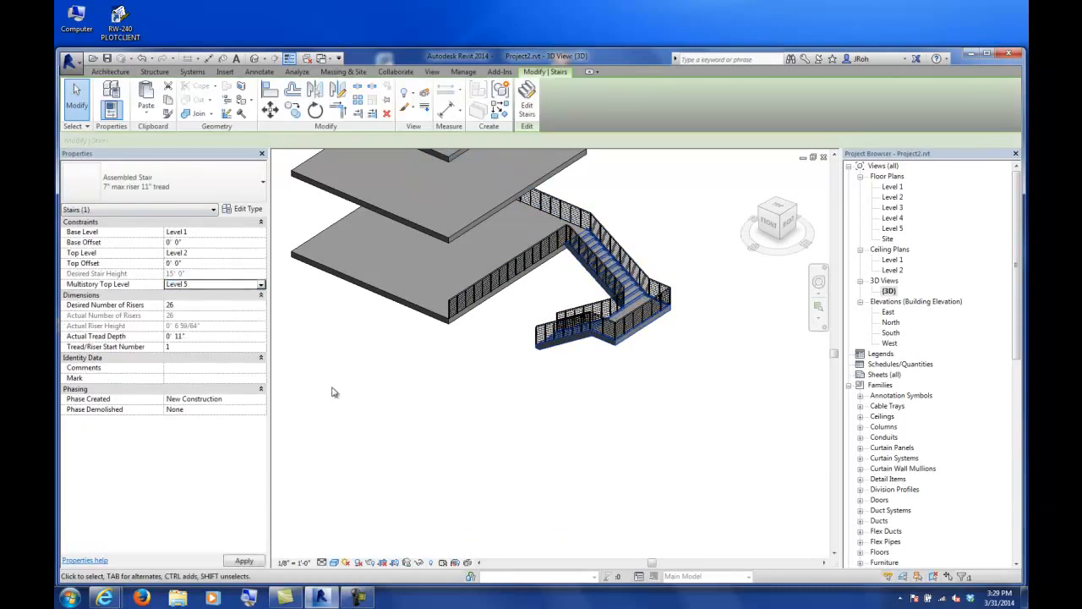
# Examine the repeated stair flights and the outer cable railing on all floors in the 3D view.
pyautogui.click(447, 425)
pyautogui.scroll(-2, 460, 418)
pyautogui.keyDown('shift'); pyautogui.moveTo(461, 417); pyautogui.dragTo(423, 385, button='middle'); pyautogui.keyUp('shift')
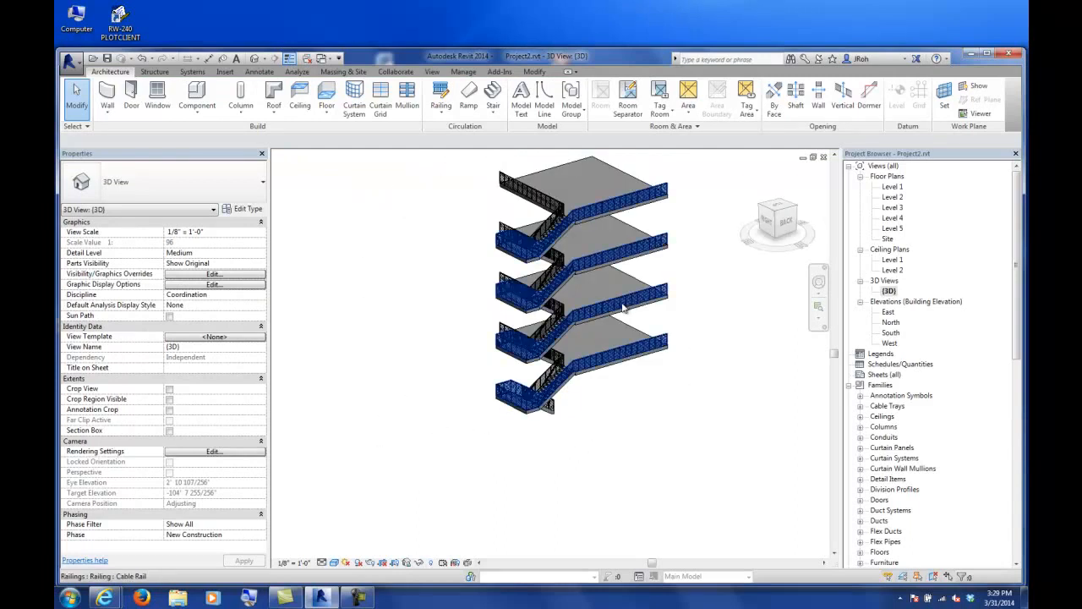
pyautogui.click(670, 290)
pyautogui.keyDown('shift'); pyautogui.moveTo(670, 291); pyautogui.dragTo(681, 430, button='middle'); pyautogui.keyUp('shift')
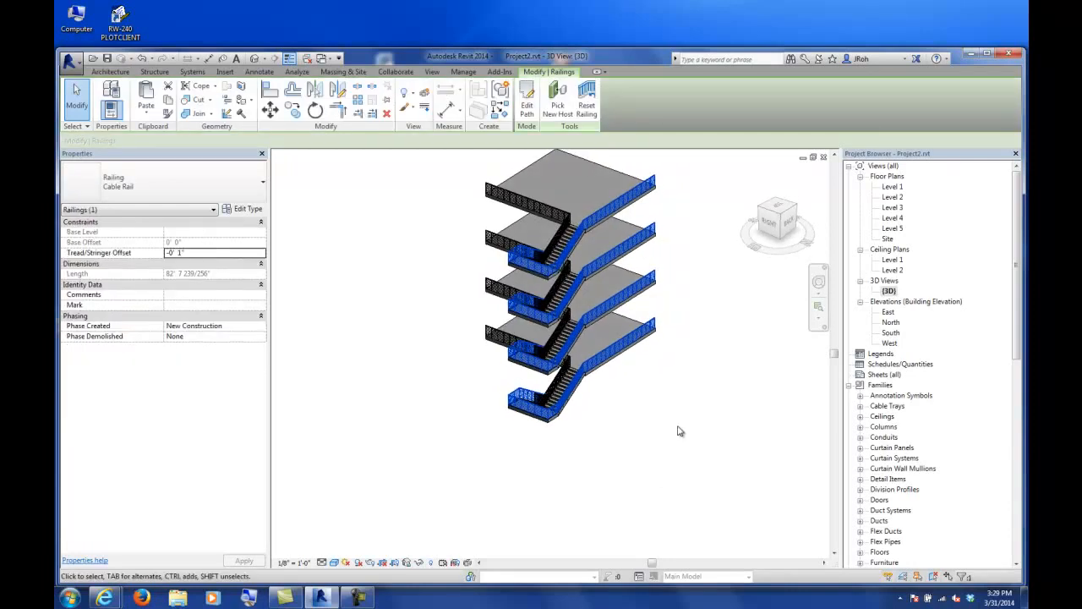
pyautogui.click(659, 436)
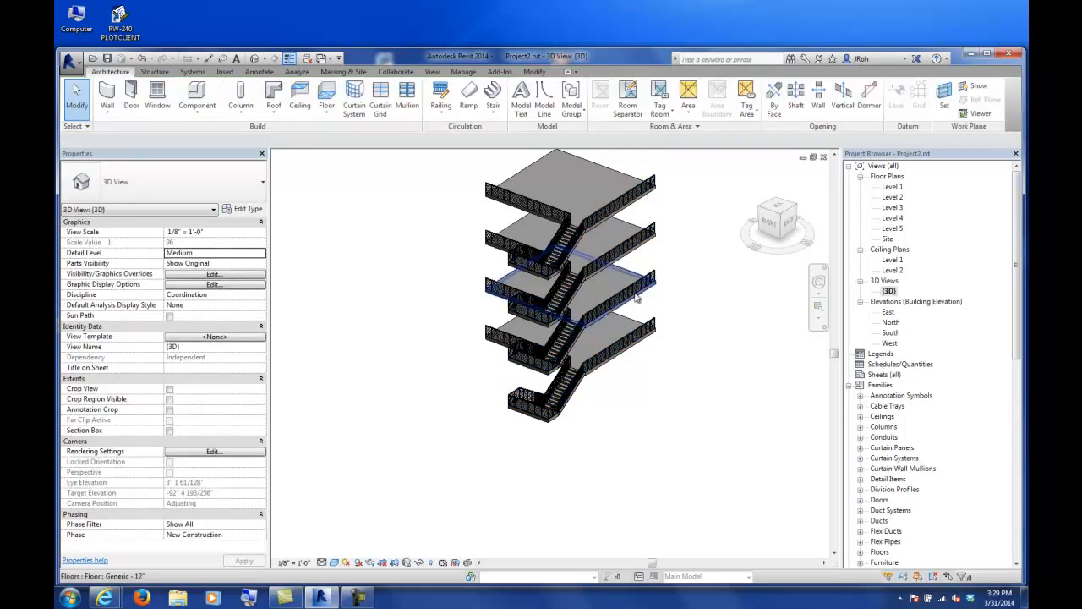
# Delete the outer cable railing that runs along the stair's outer side and the upper floor edges.
pyautogui.click(636, 291)
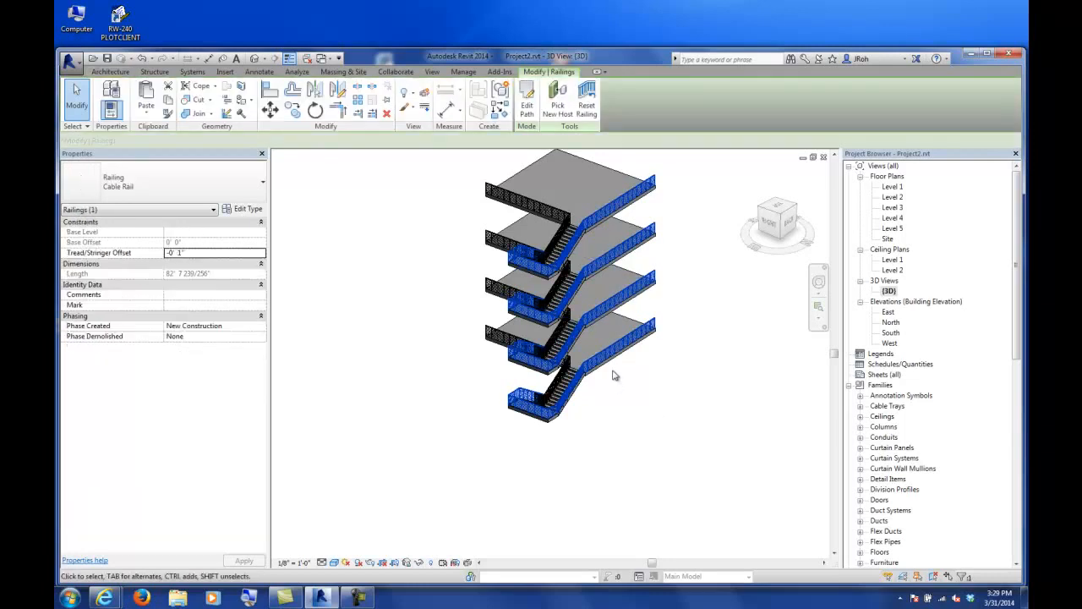
pyautogui.scroll(3, 655, 302)
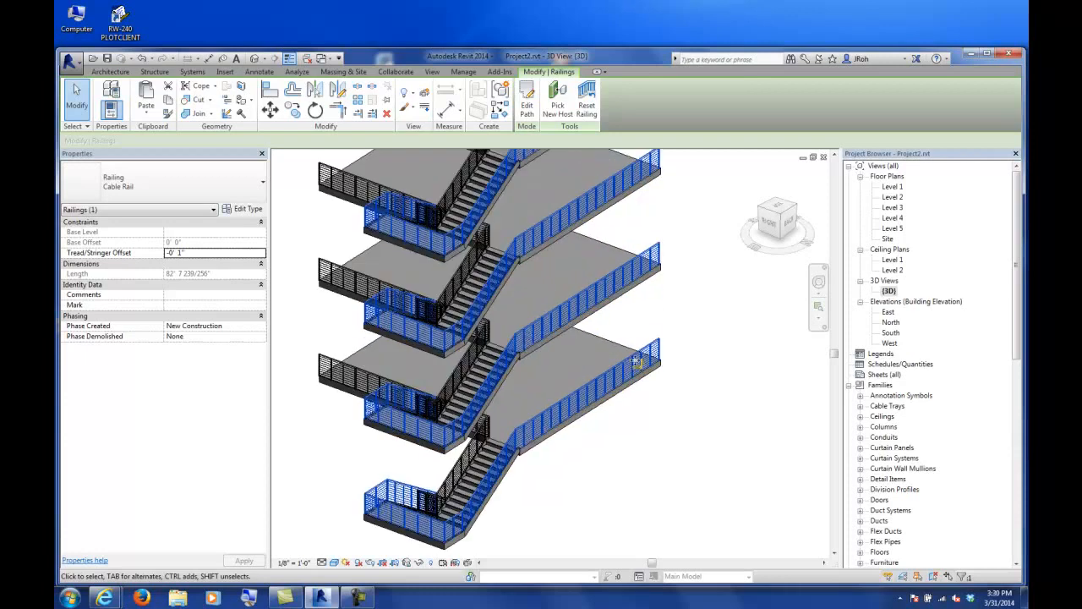
pyautogui.click(618, 488)
pyautogui.click(519, 336)
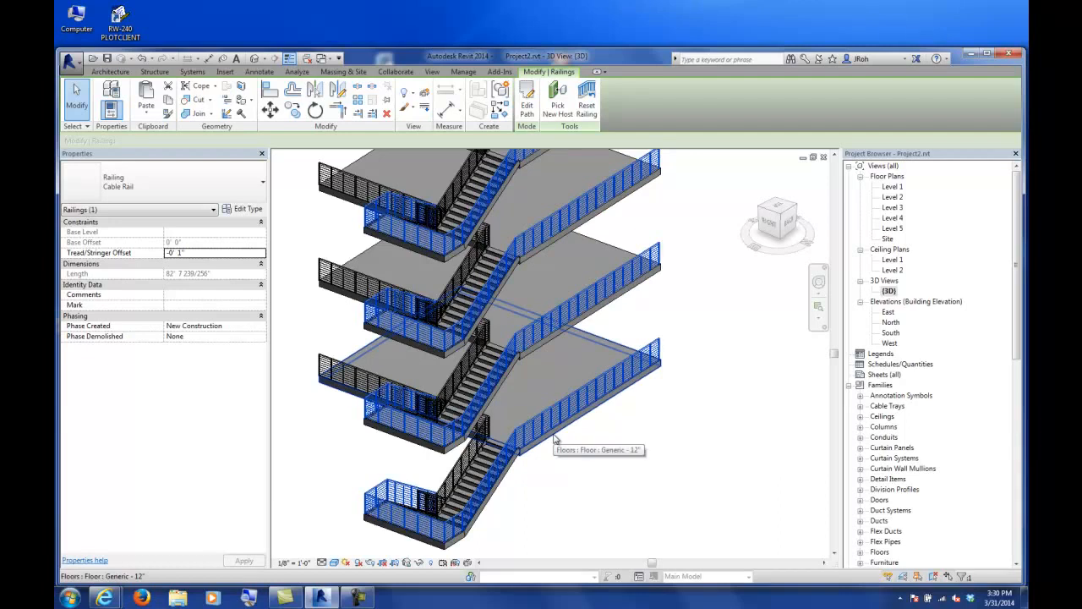
pyautogui.scroll(-3, 554, 431)
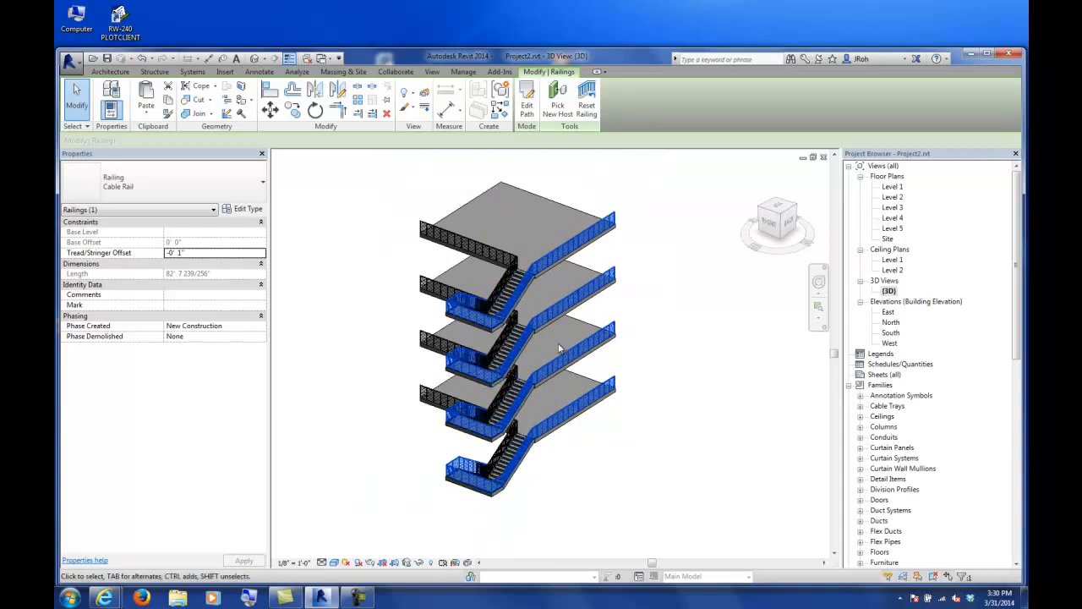
pyautogui.scroll(3, 564, 372)
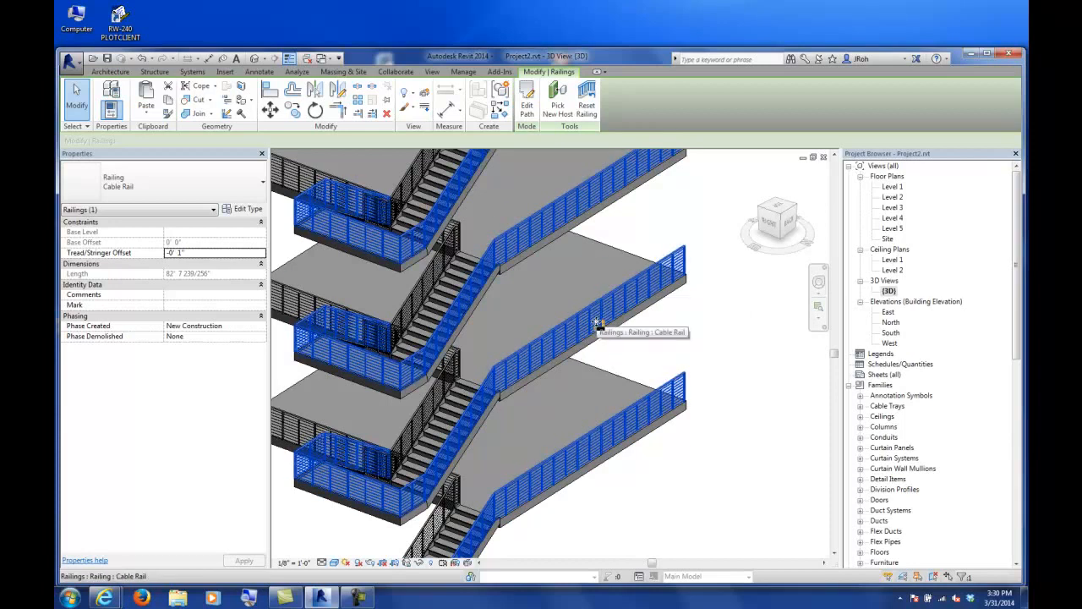
pyautogui.press('Delete')
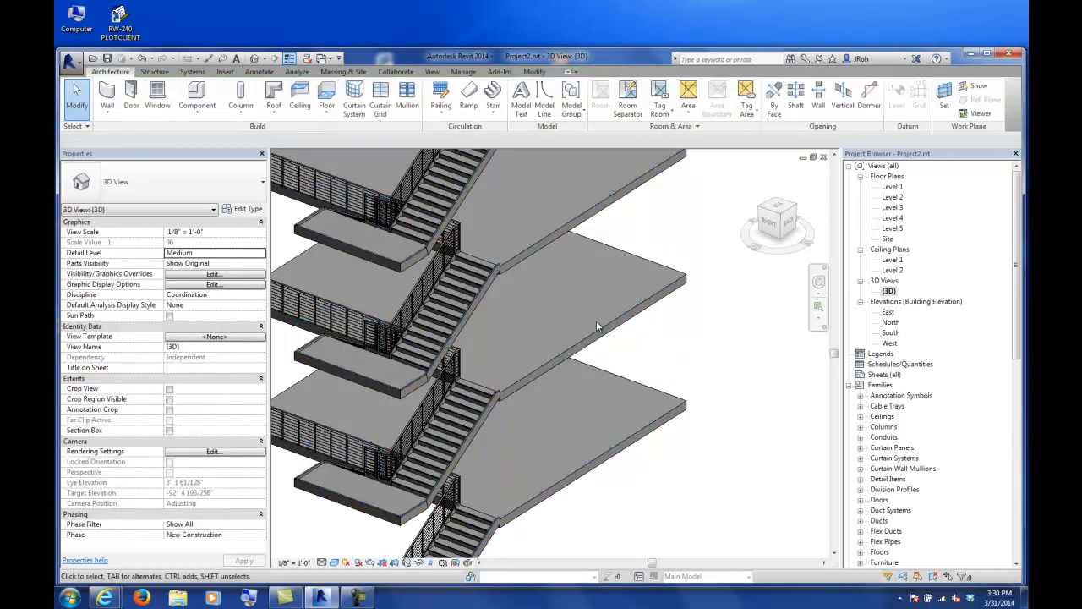
pyautogui.scroll(-2, 597, 322)
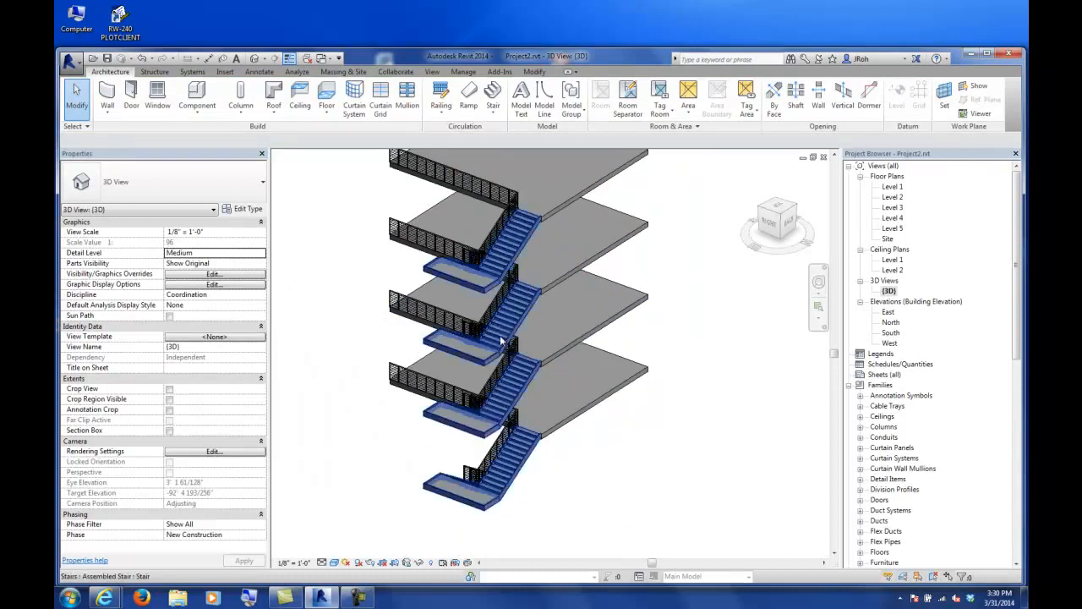
pyautogui.keyDown('shift'); pyautogui.moveTo(574, 264); pyautogui.dragTo(843, 244, button='middle'); pyautogui.keyUp('shift')
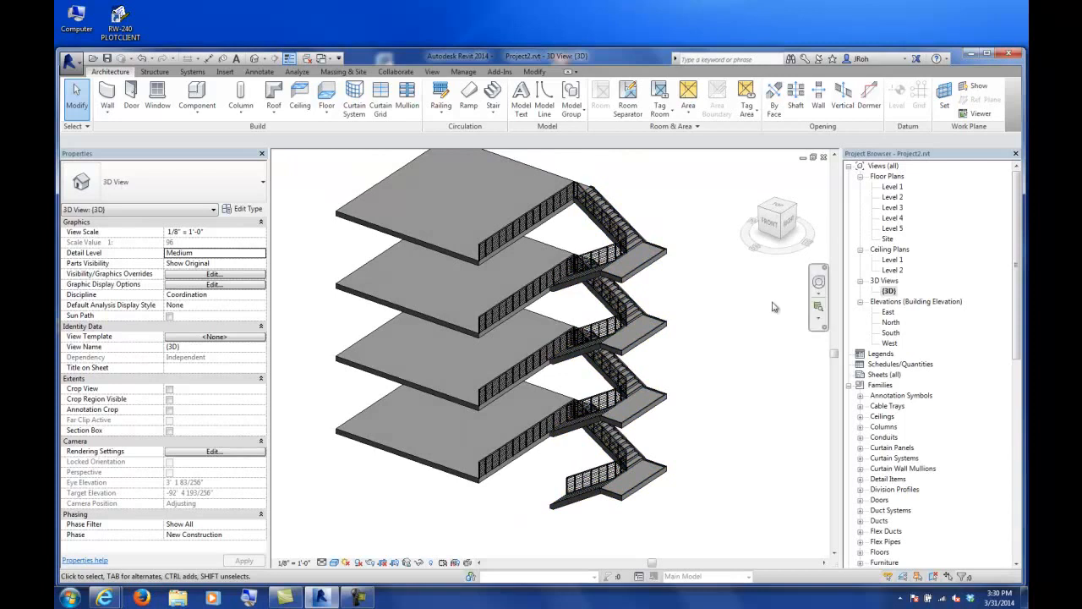
# In the Level 2 plan, start a Cable Rail path with a 16'-11" line along the DN run's outer edge to the landing corner.
pyautogui.doubleClick(893, 186)
pyautogui.scroll(-2, 507, 296)
pyautogui.doubleClick(892, 198)
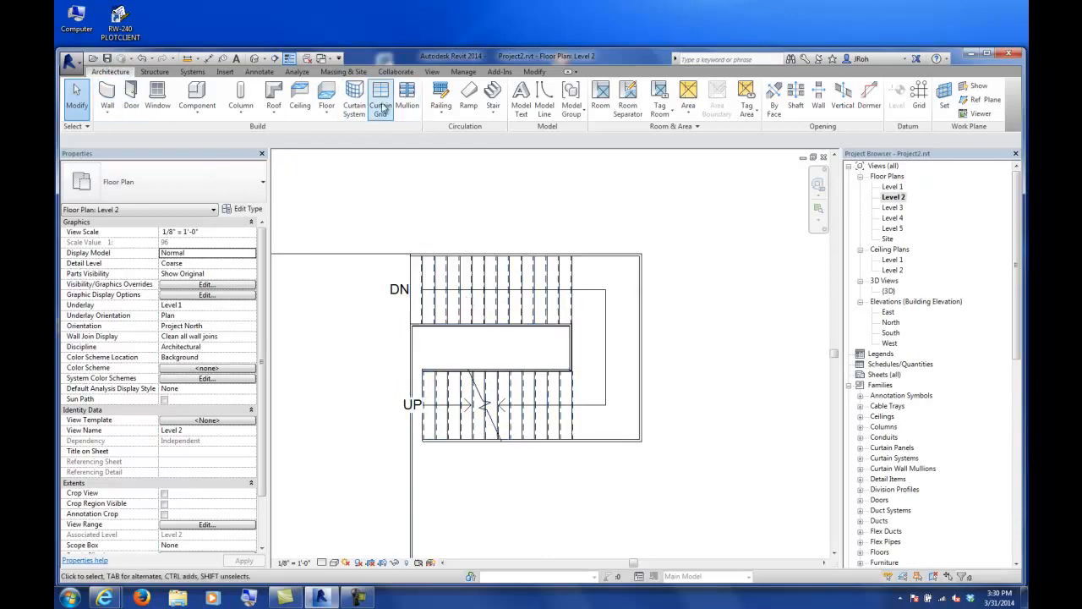
pyautogui.click(440, 95)
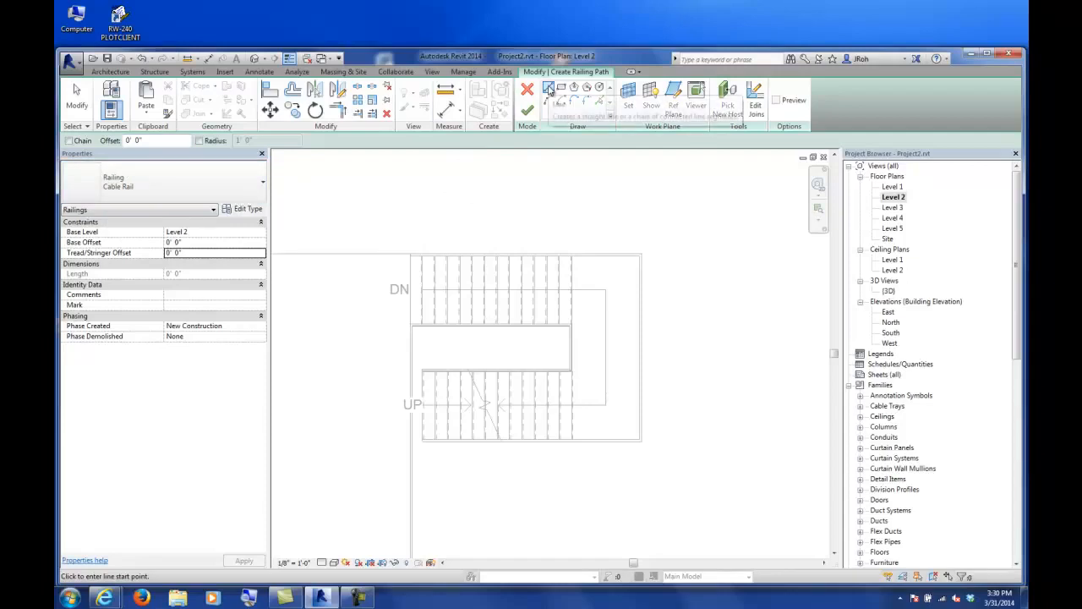
pyautogui.scroll(3, 410, 256)
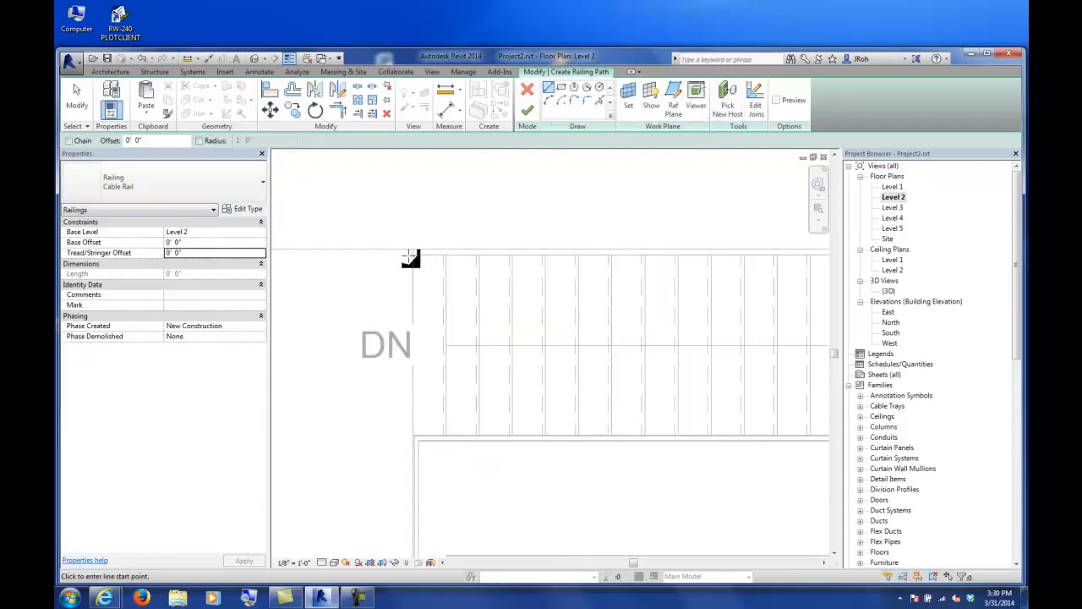
pyautogui.click(413, 254)
pyautogui.moveTo(670, 312); pyautogui.dragTo(383, 250, button='middle')
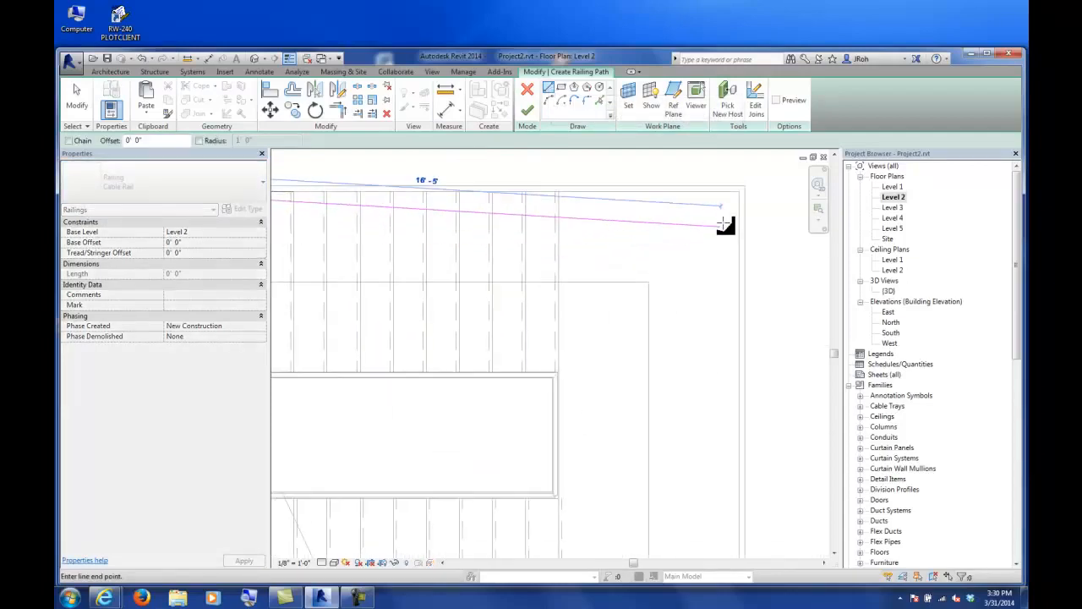
pyautogui.click(740, 194)
pyautogui.moveTo(712, 364); pyautogui.dragTo(708, 242, button='middle')
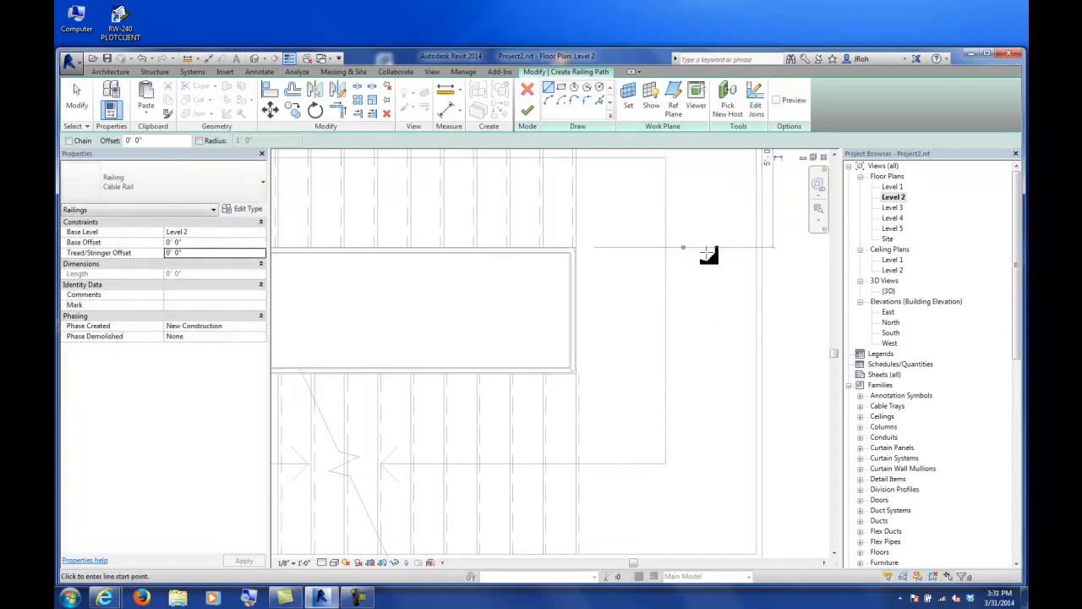
pyautogui.scroll(-2, 597, 338)
pyautogui.moveTo(635, 249); pyautogui.dragTo(642, 221, button='middle')
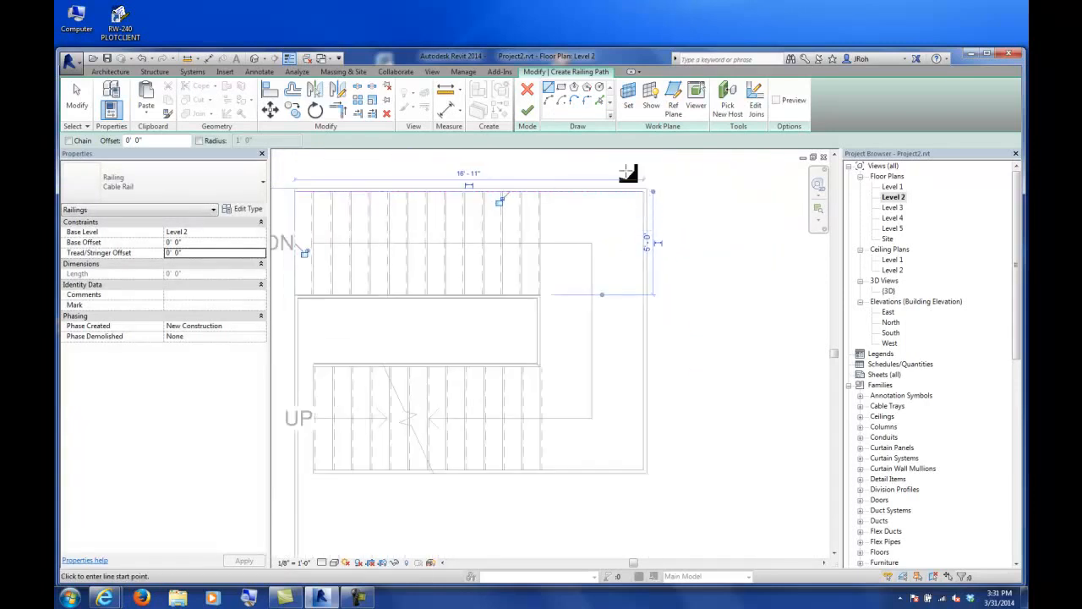
# Add a 13'-6" path line along the landing's outer edge and a 16'-0" line along the UP run's outer edge, and finish the railing.
pyautogui.click(644, 192)
pyautogui.click(644, 193)
pyautogui.click(645, 474)
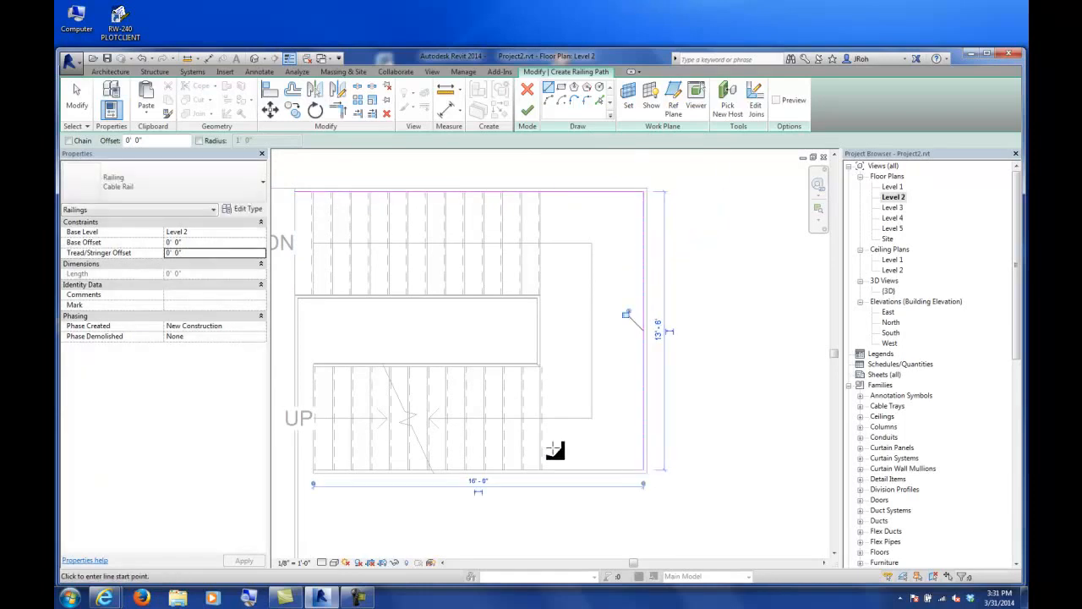
pyautogui.moveTo(465, 433); pyautogui.dragTo(716, 375, button='middle')
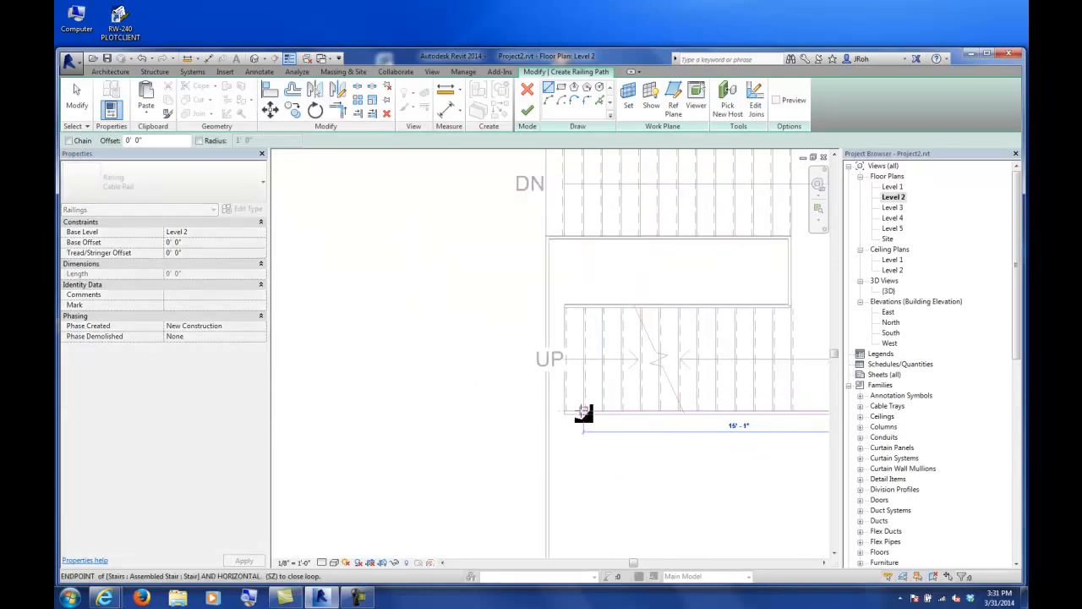
pyautogui.click(565, 412)
pyautogui.press('Escape')
pyautogui.scroll(-1, 584, 345)
pyautogui.scroll(-2, 584, 345)
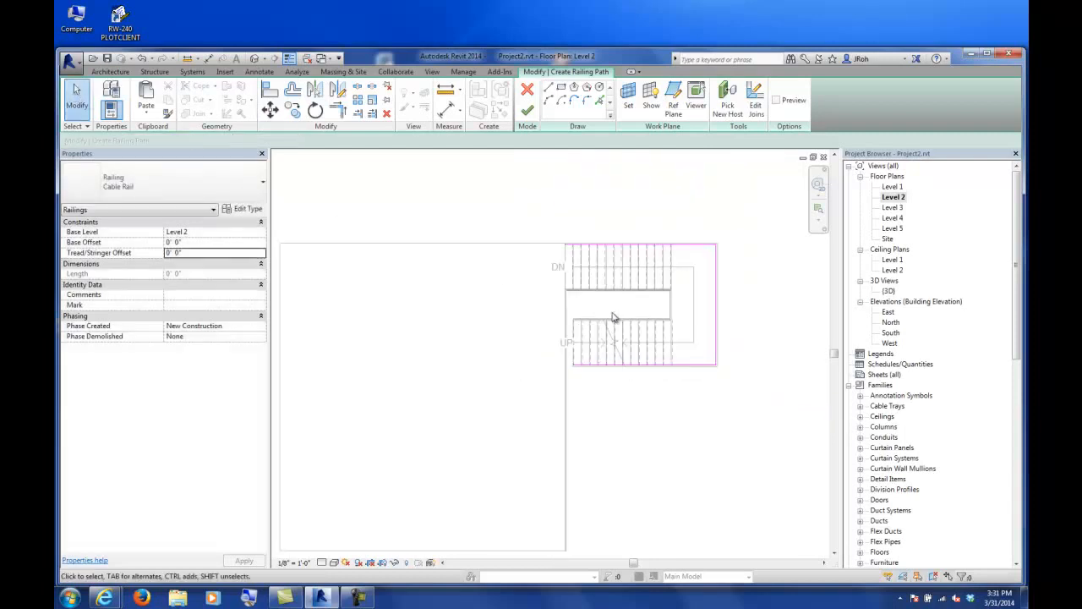
pyautogui.moveTo(592, 326); pyautogui.dragTo(505, 345, button='middle')
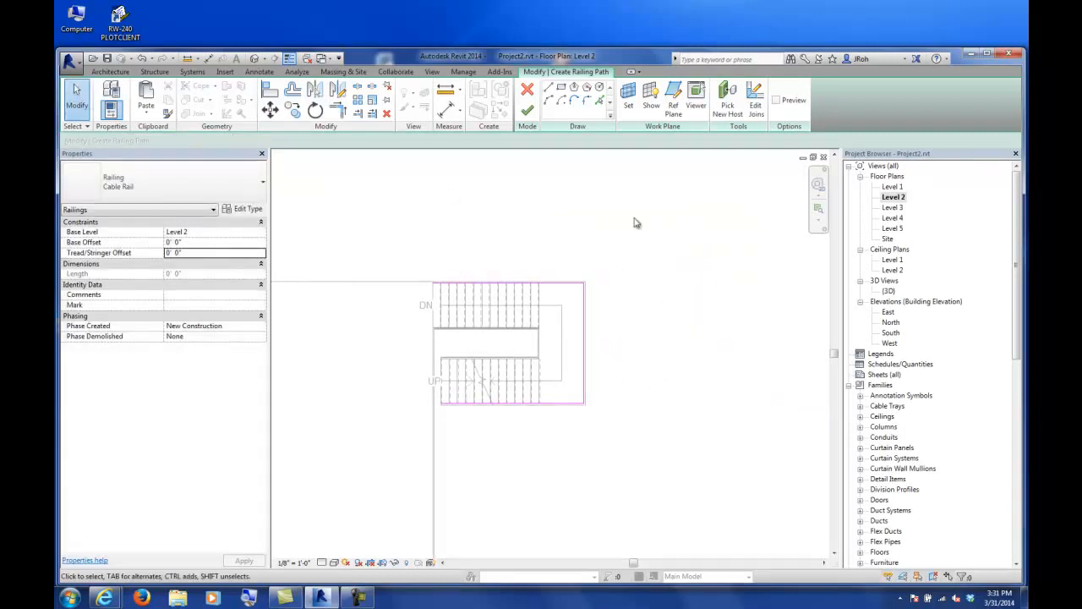
pyautogui.click(528, 112)
# In the 3D view, assign the new Level 2 railing to the stair with Pick New Host and dismiss the warning.
pyautogui.doubleClick(889, 290)
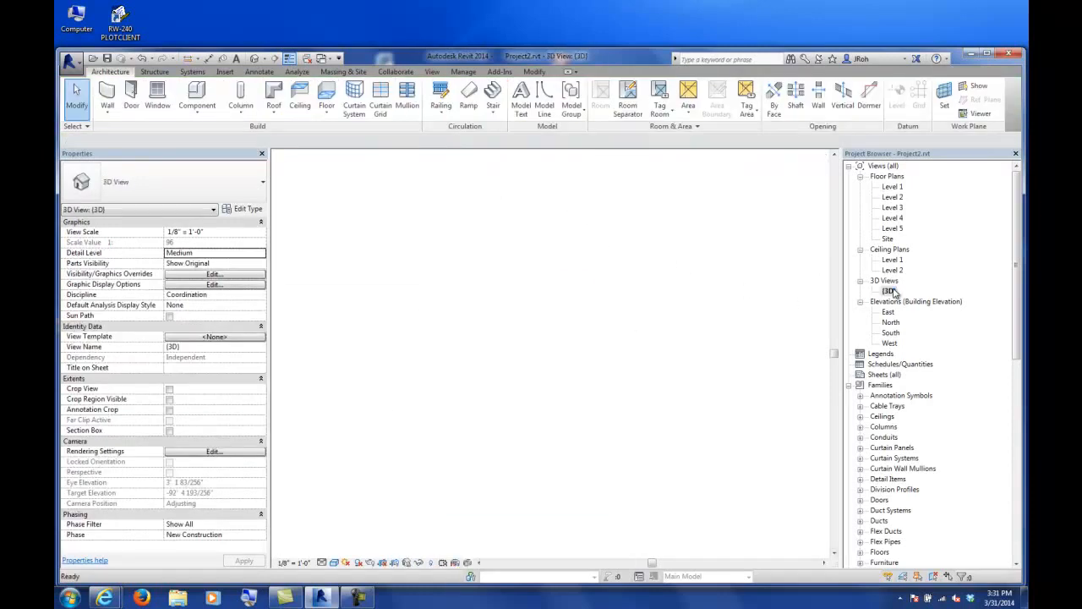
pyautogui.moveTo(713, 498)
pyautogui.keyDown('shift'); pyautogui.mouseDown(button='middle')
pyautogui.moveTo(753, 406)
pyautogui.moveTo(752, 365)
pyautogui.moveTo(404, 437)
pyautogui.moveTo(465, 446)
pyautogui.moveTo(502, 391)
pyautogui.moveTo(497, 366)
pyautogui.moveTo(684, 403)
pyautogui.moveTo(580, 481)
pyautogui.moveTo(586, 408)
pyautogui.moveTo(553, 437)
pyautogui.mouseUp(button='middle'); pyautogui.keyUp('shift')
pyautogui.scroll(5, 396, 406)
pyautogui.scroll(-4, 495, 355)
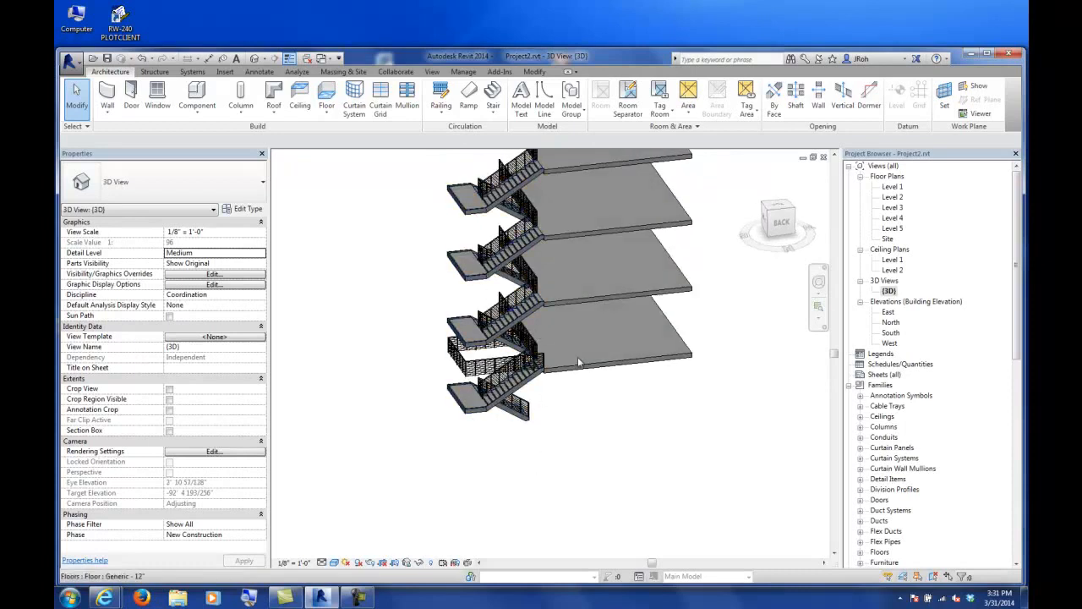
pyautogui.scroll(3, 508, 406)
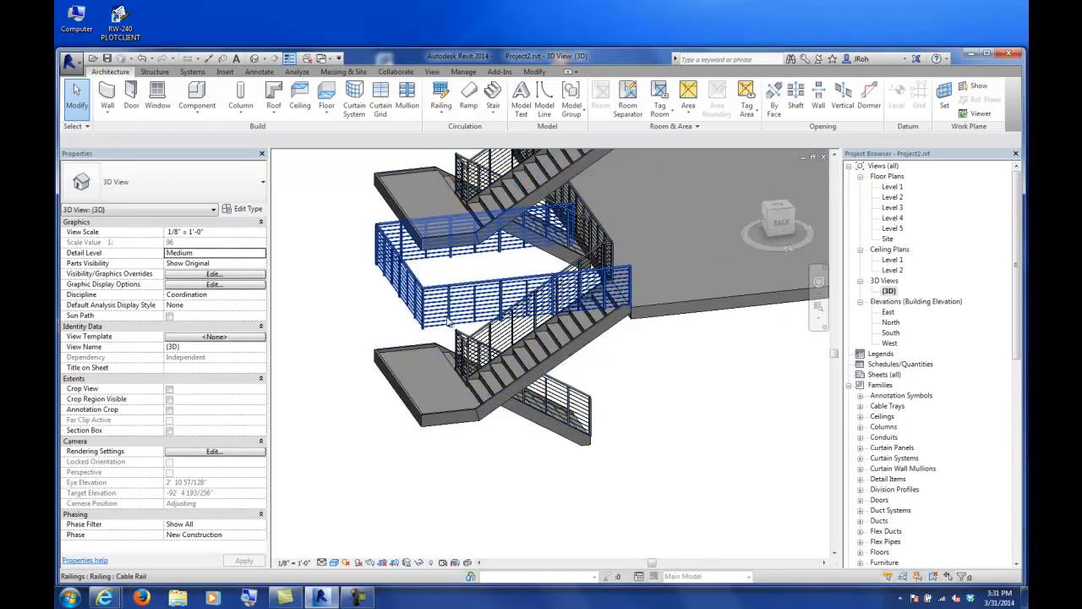
pyautogui.click(443, 306)
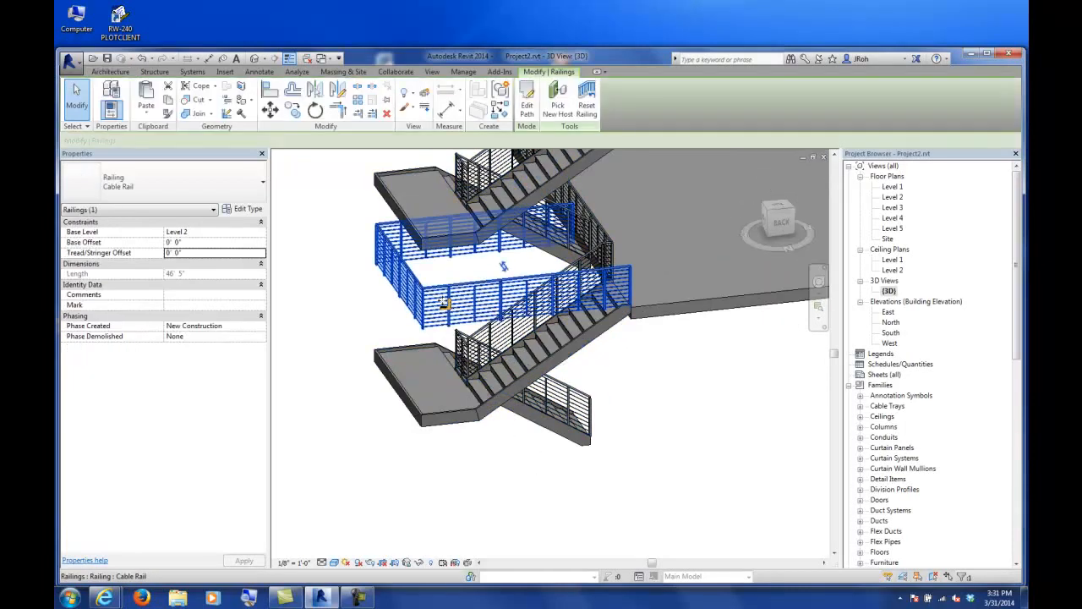
pyautogui.click(558, 94)
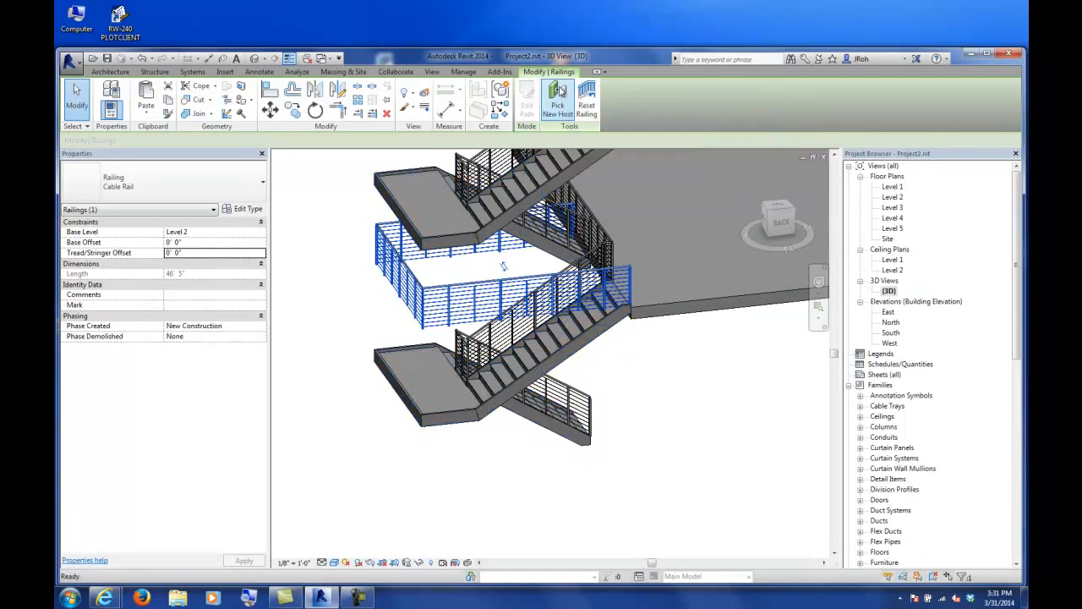
pyautogui.click(531, 345)
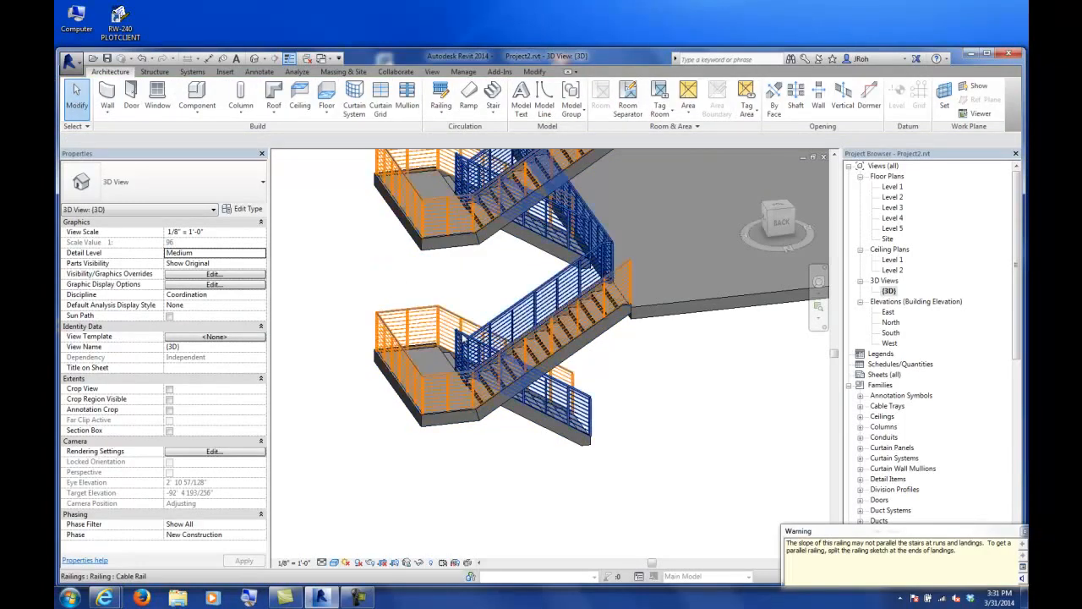
pyautogui.scroll(-4, 425, 301)
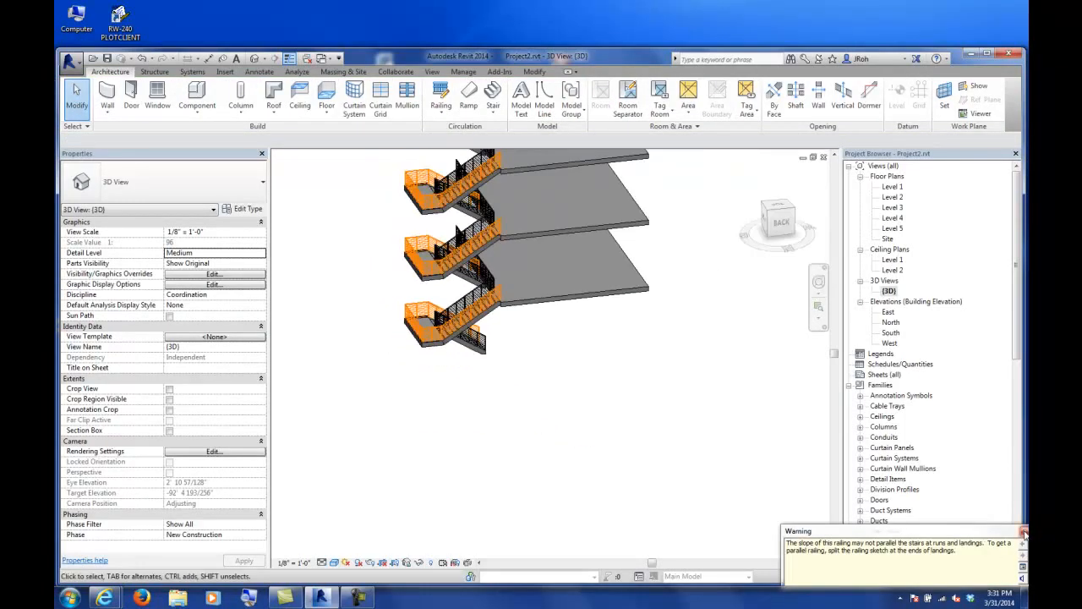
pyautogui.click(1023, 533)
# Examine the rehosted outer railing across all stair levels and where it ends at the upper floor edge.
pyautogui.keyDown('shift'); pyautogui.moveTo(594, 389); pyautogui.dragTo(530, 460, button='middle'); pyautogui.keyUp('shift')
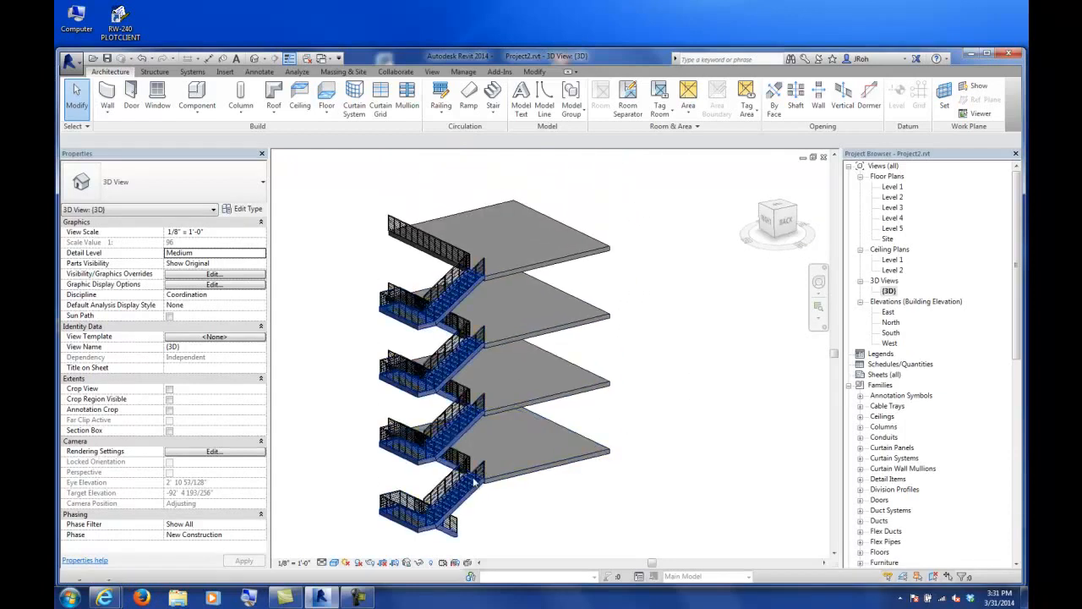
pyautogui.keyDown('shift'); pyautogui.moveTo(488, 418); pyautogui.dragTo(452, 503, button='middle'); pyautogui.keyUp('shift')
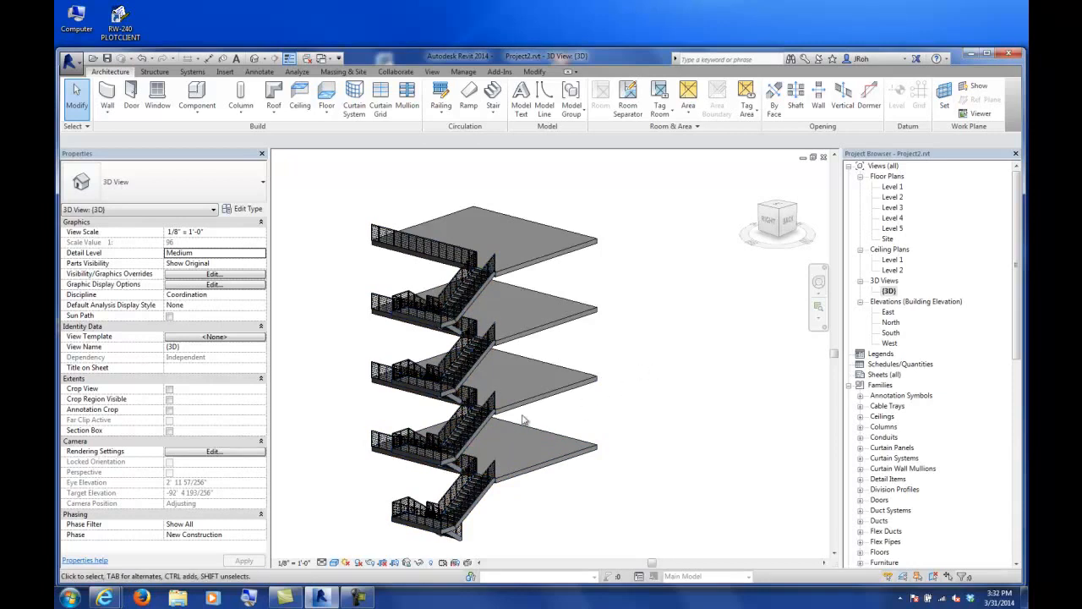
pyautogui.scroll(5, 545, 424)
pyautogui.scroll(5, 521, 437)
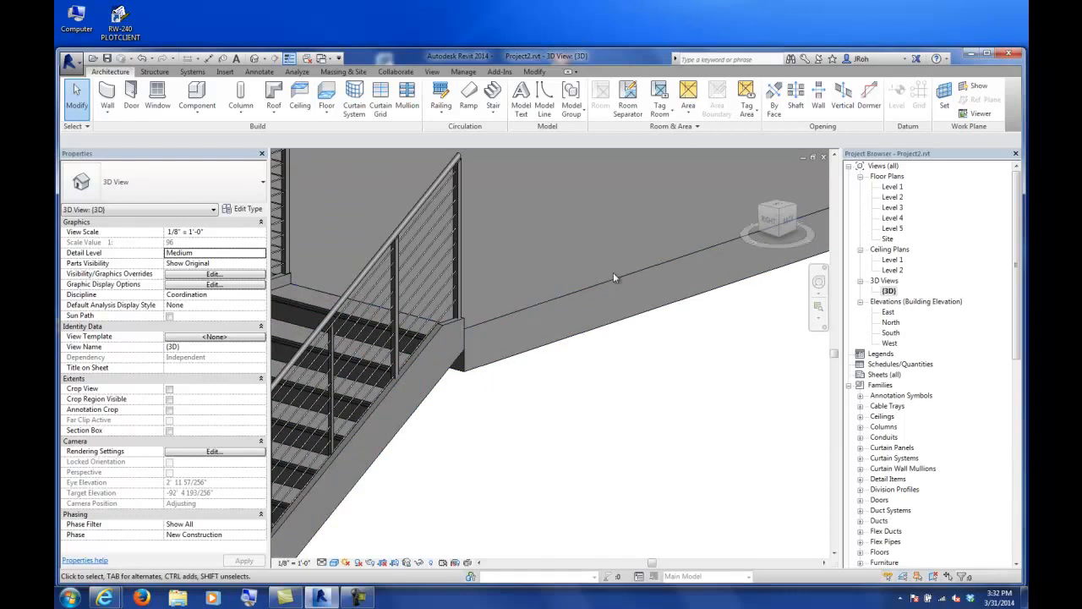
pyautogui.scroll(-4, 545, 296)
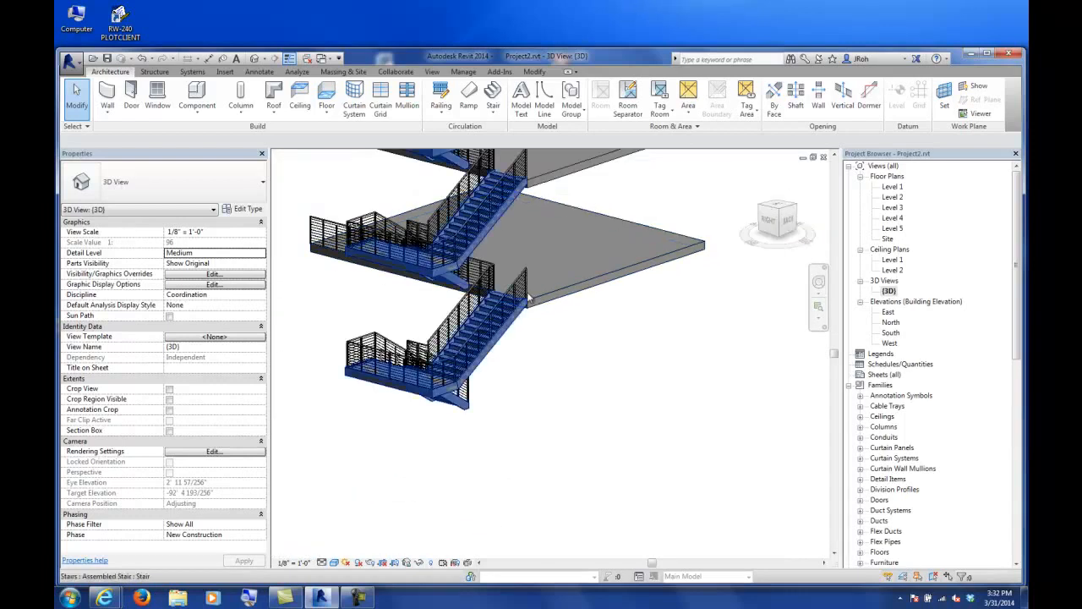
pyautogui.keyDown('shift'); pyautogui.moveTo(575, 306); pyautogui.dragTo(600, 259, button='middle'); pyautogui.keyUp('shift')
pyautogui.scroll(5, 599, 260)
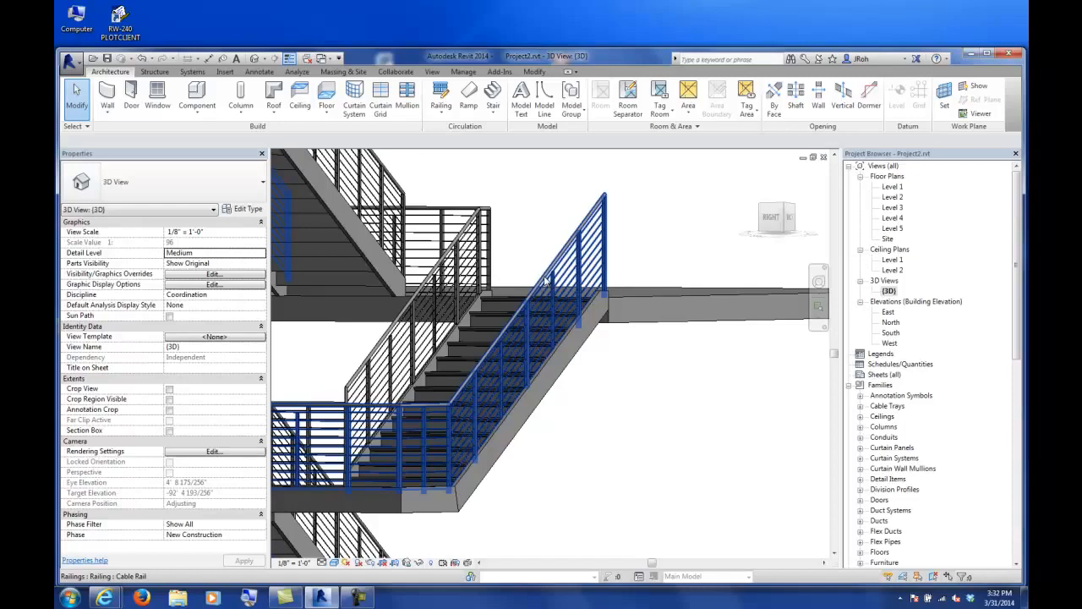
pyautogui.keyDown('shift'); pyautogui.moveTo(521, 346); pyautogui.dragTo(503, 454, button='middle'); pyautogui.keyUp('shift')
pyautogui.scroll(-3, 526, 398)
pyautogui.scroll(1, 544, 374)
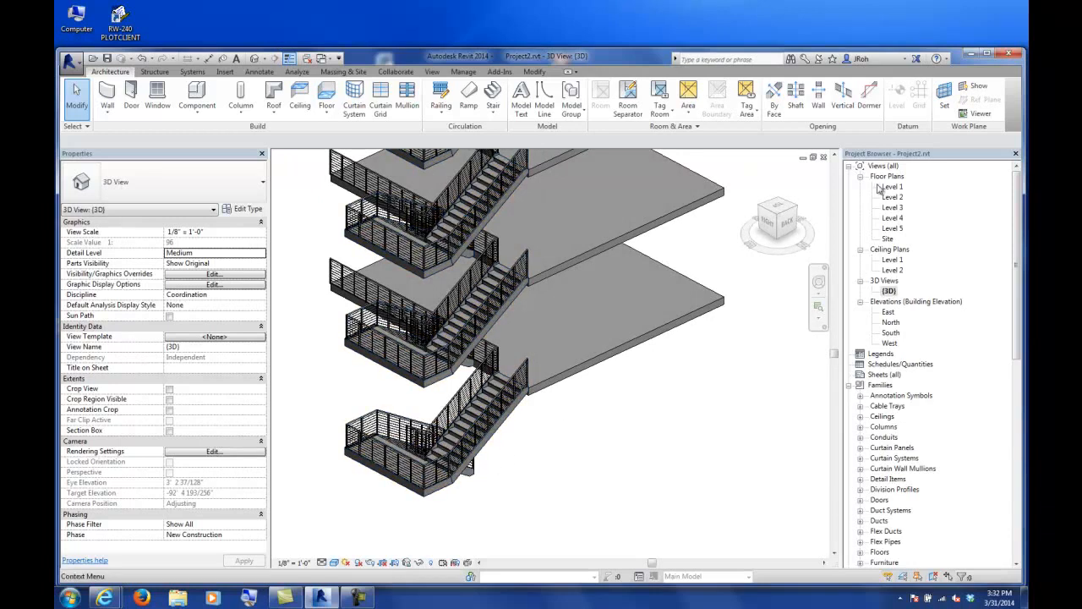
# In the Level 1 plan, start a second stair beside the existing one with a straight 15-riser run 12'-10" long.
pyautogui.doubleClick(892, 187)
pyautogui.scroll(-4, 693, 375)
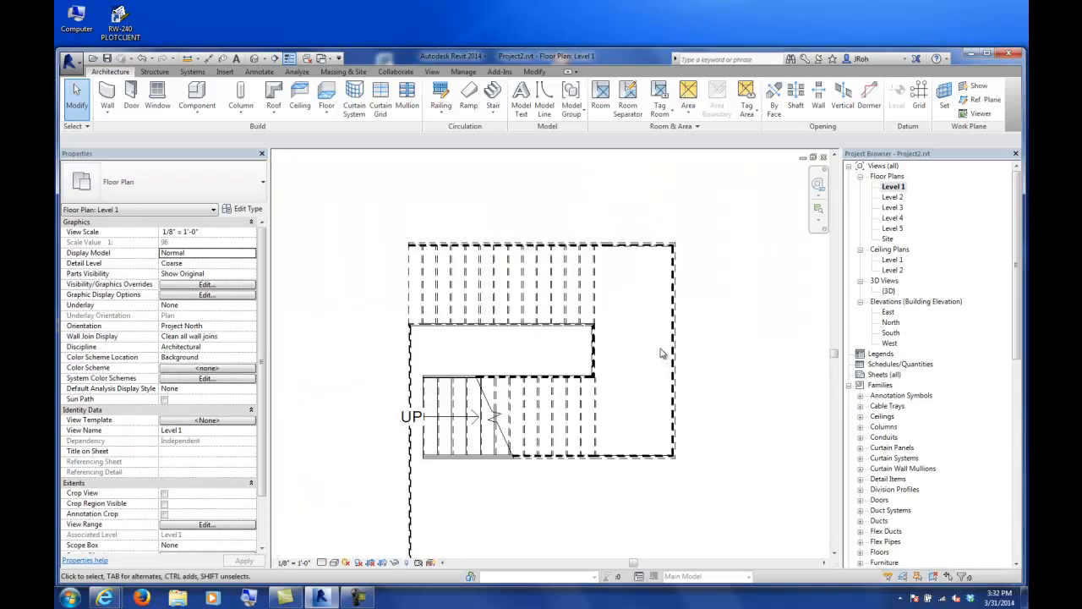
pyautogui.moveTo(693, 375); pyautogui.dragTo(404, 317, button='middle')
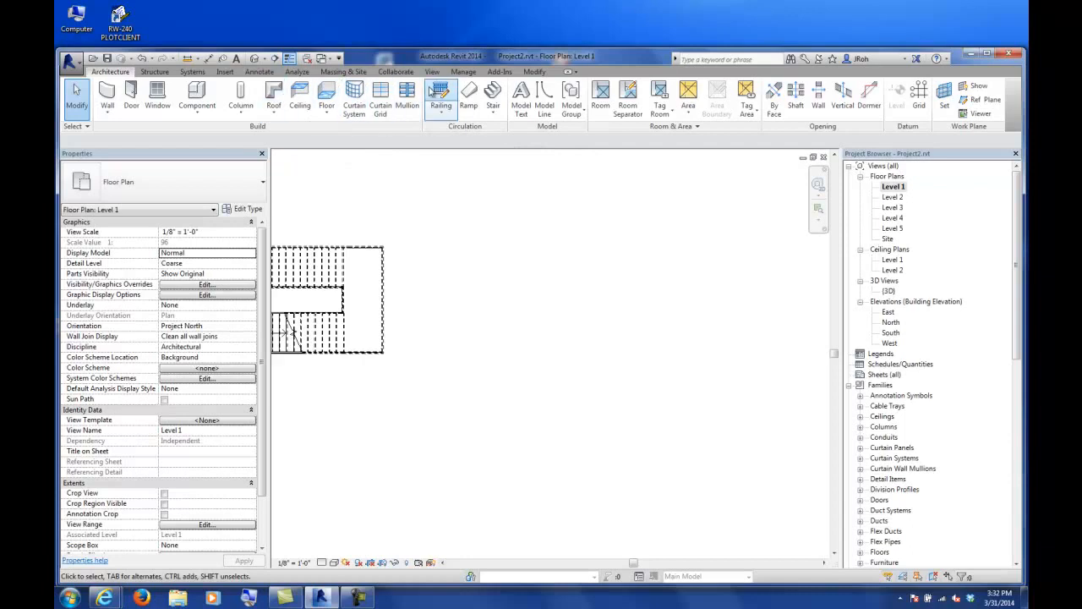
pyautogui.click(494, 96)
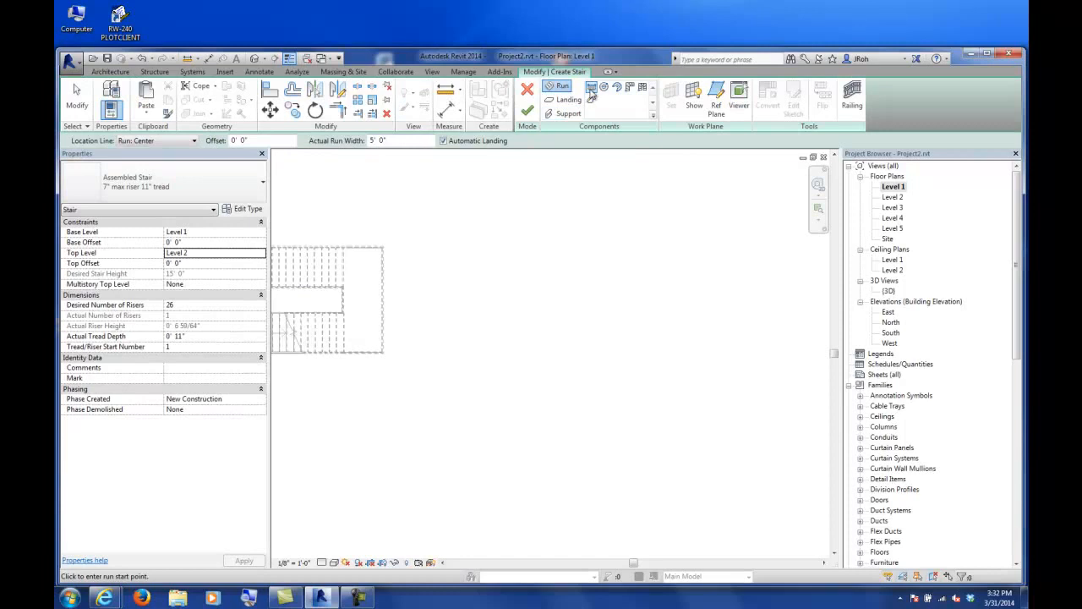
pyautogui.click(538, 335)
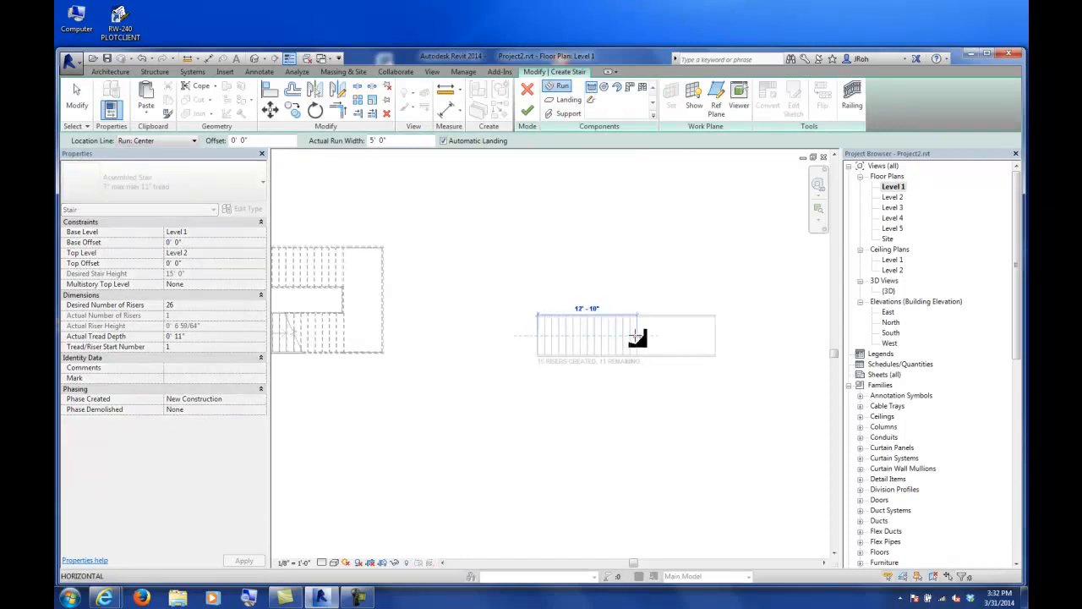
pyautogui.click(637, 337)
pyautogui.scroll(3, 633, 302)
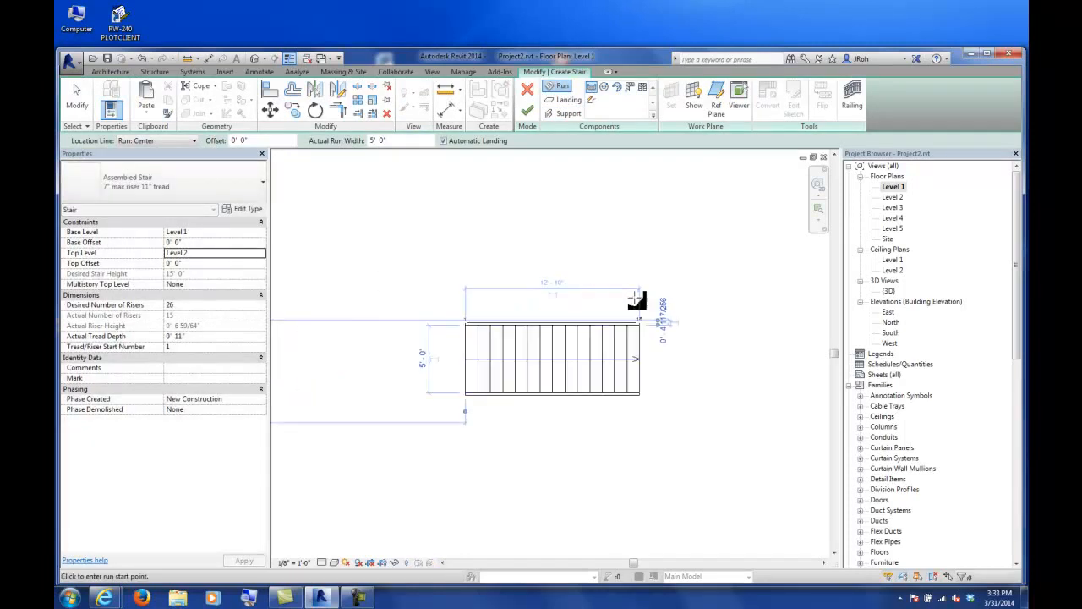
# Add an 11-riser second run about 9'-2" long, angled back over the first run with an automatic landing between them.
pyautogui.scroll(-2, 643, 252)
pyautogui.click(643, 252)
pyautogui.moveTo(551, 204); pyautogui.dragTo(558, 301, button='middle')
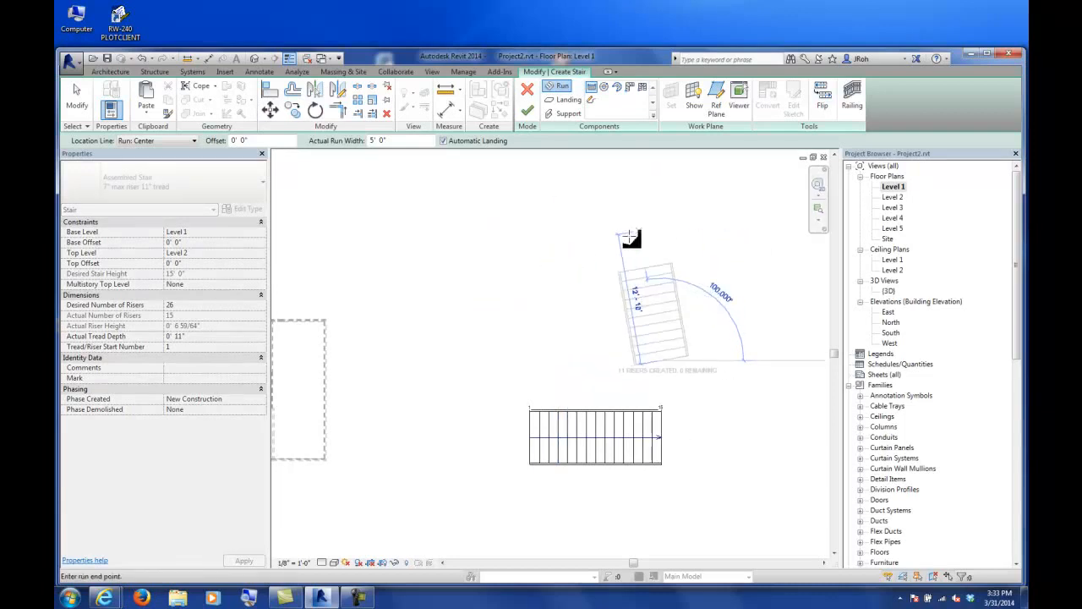
pyautogui.click(575, 251)
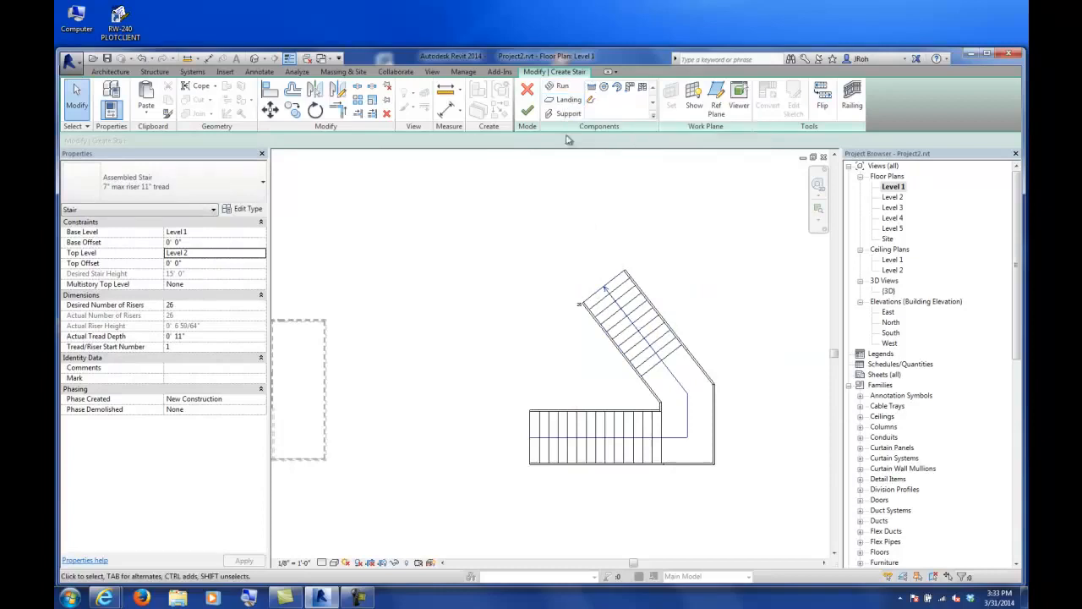
# Start a sketched landing, pick the upper run's end edge and the lower run's start edge as boundaries, and trim them to a corner.
pyautogui.click(562, 101)
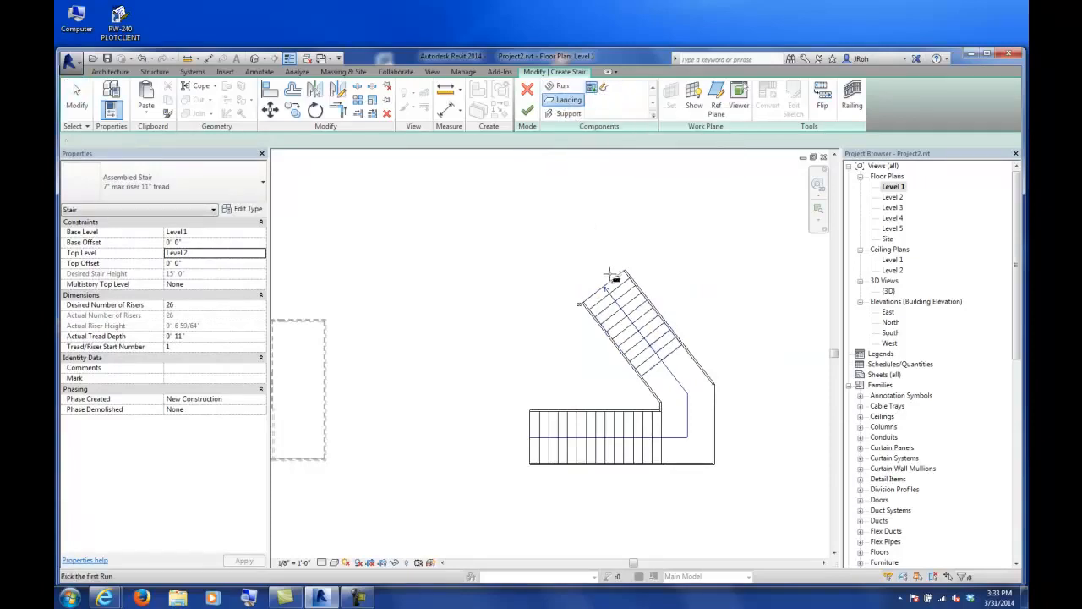
pyautogui.click(604, 88)
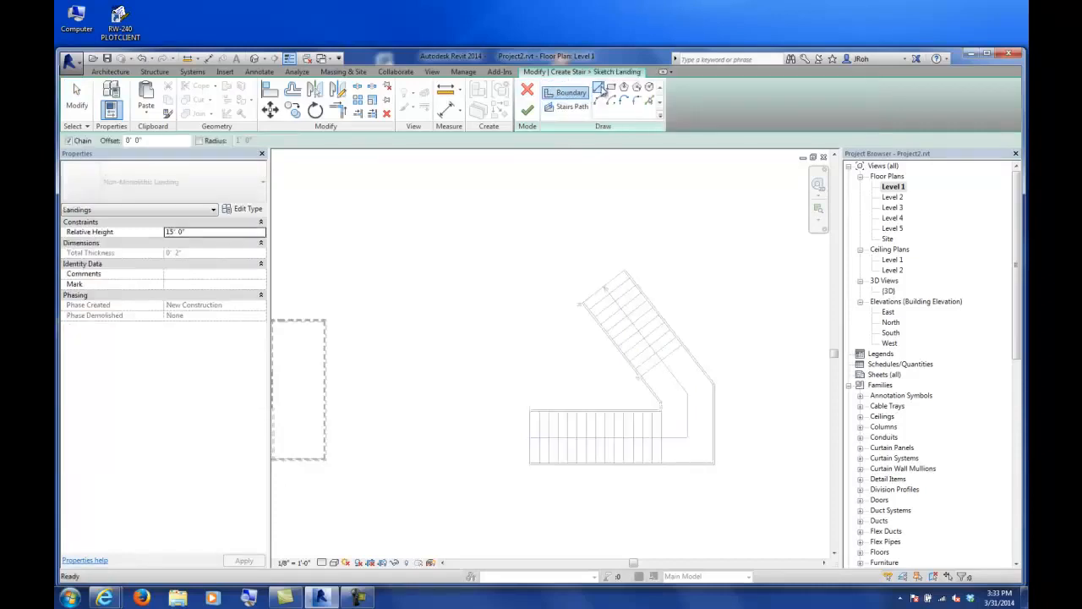
pyautogui.click(650, 102)
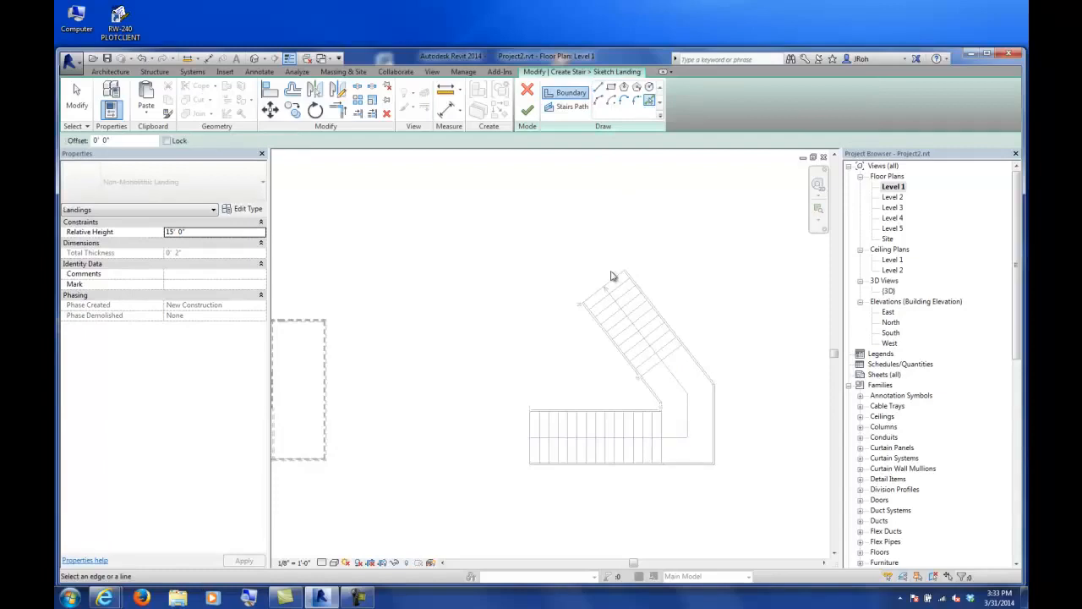
pyautogui.click(615, 280)
pyautogui.click(530, 450)
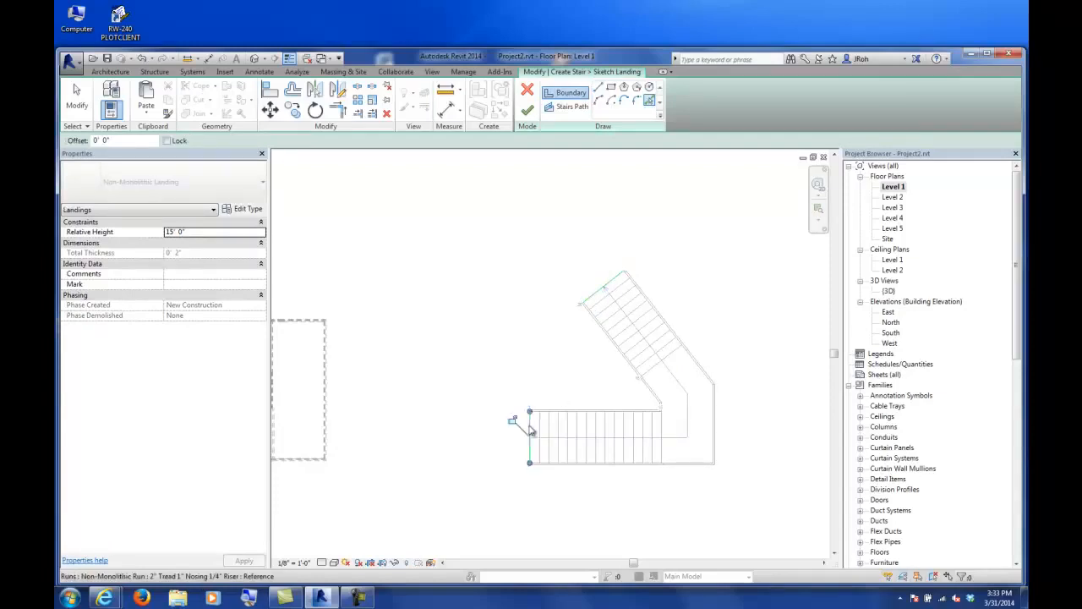
pyautogui.click(337, 109)
pyautogui.click(590, 293)
pyautogui.click(537, 431)
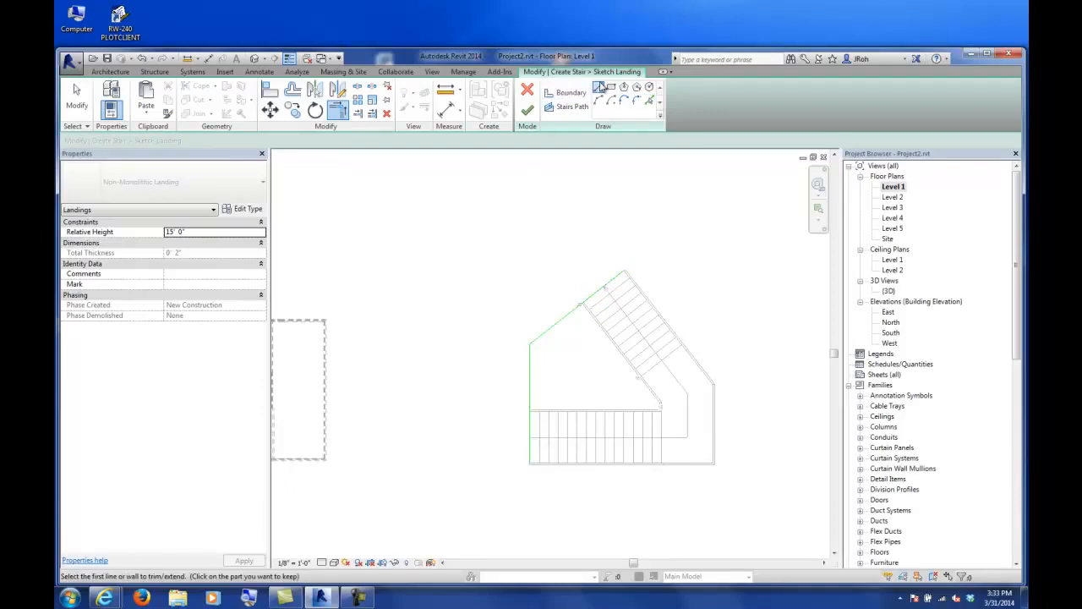
# Close the landing boundary from the upper run's outer corner with a slanted line, a horizontal line, a 29' vertical line and a closing line, and finish the landing.
pyautogui.click(566, 92)
pyautogui.click(629, 270)
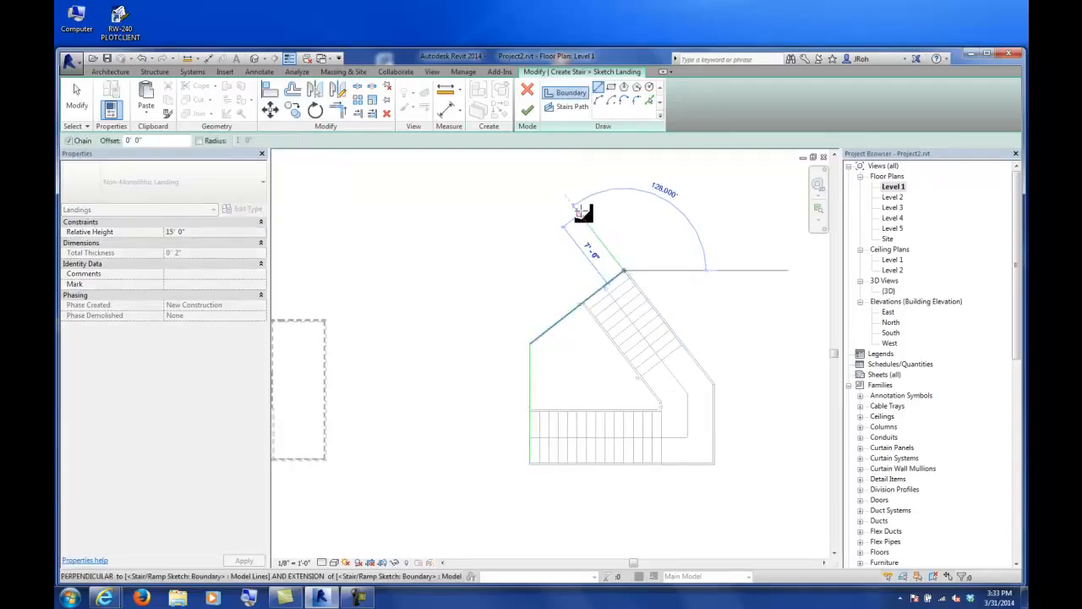
pyautogui.click(544, 165)
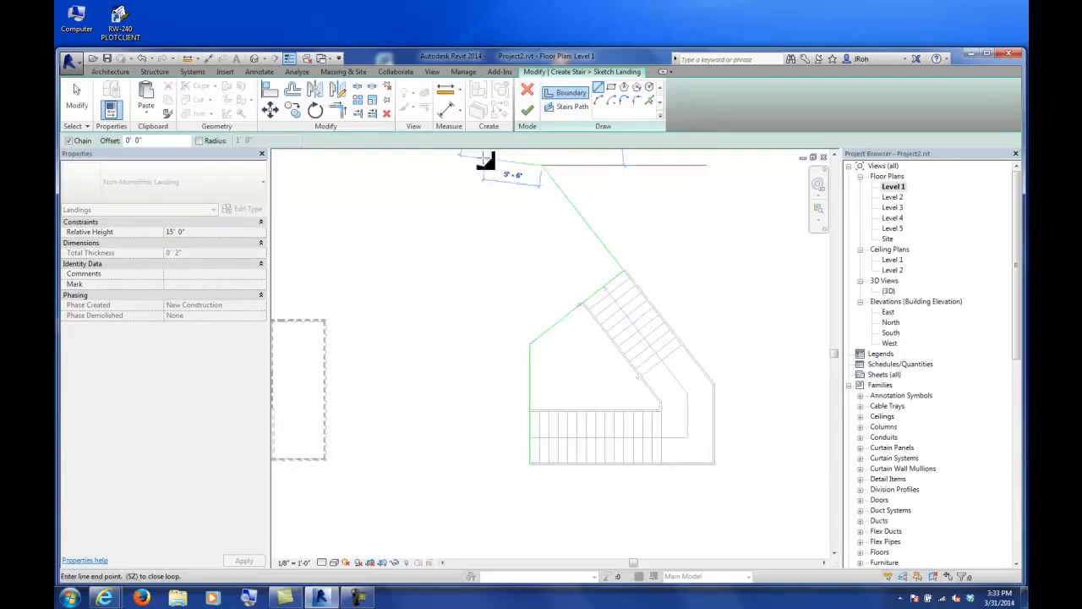
pyautogui.click(445, 165)
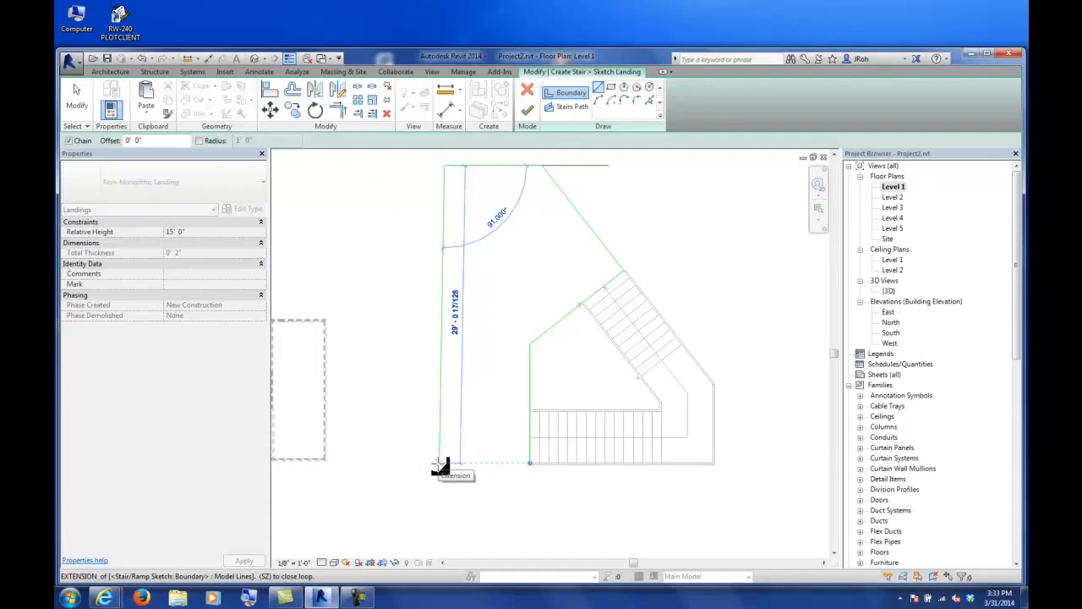
pyautogui.click(444, 463)
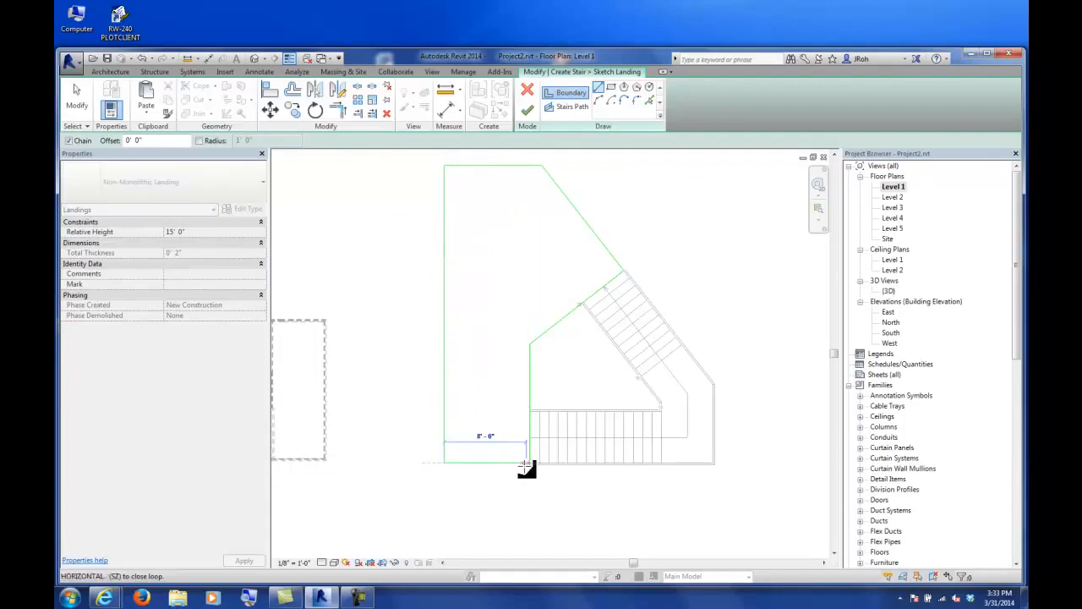
pyautogui.click(529, 463)
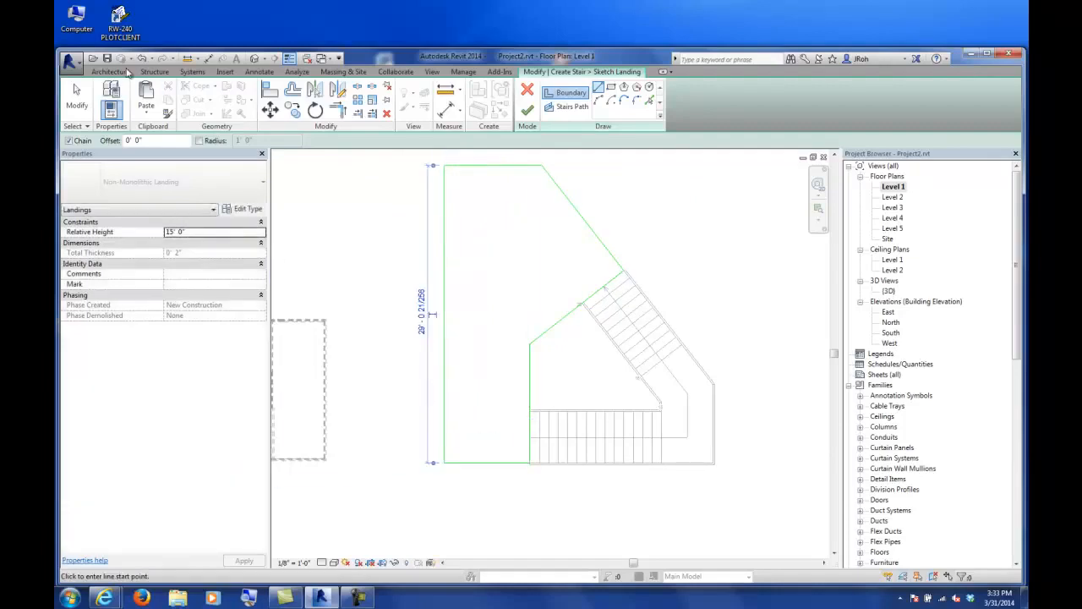
pyautogui.click(336, 110)
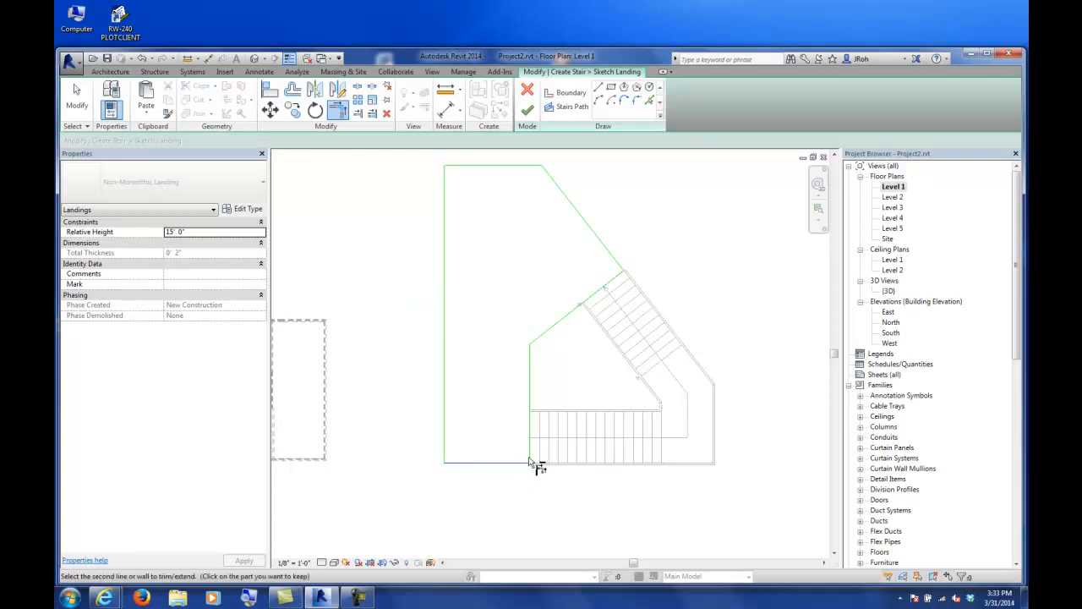
pyautogui.click(528, 111)
# Examine the angled stair in 3D, including its upper run, the sketched top landing and the stringers along the landing's edges.
pyautogui.doubleClick(889, 291)
pyautogui.scroll(-2, 540, 391)
pyautogui.keyDown('shift'); pyautogui.moveTo(415, 461); pyautogui.dragTo(634, 345, button='middle'); pyautogui.keyUp('shift')
pyautogui.scroll(5, 634, 345)
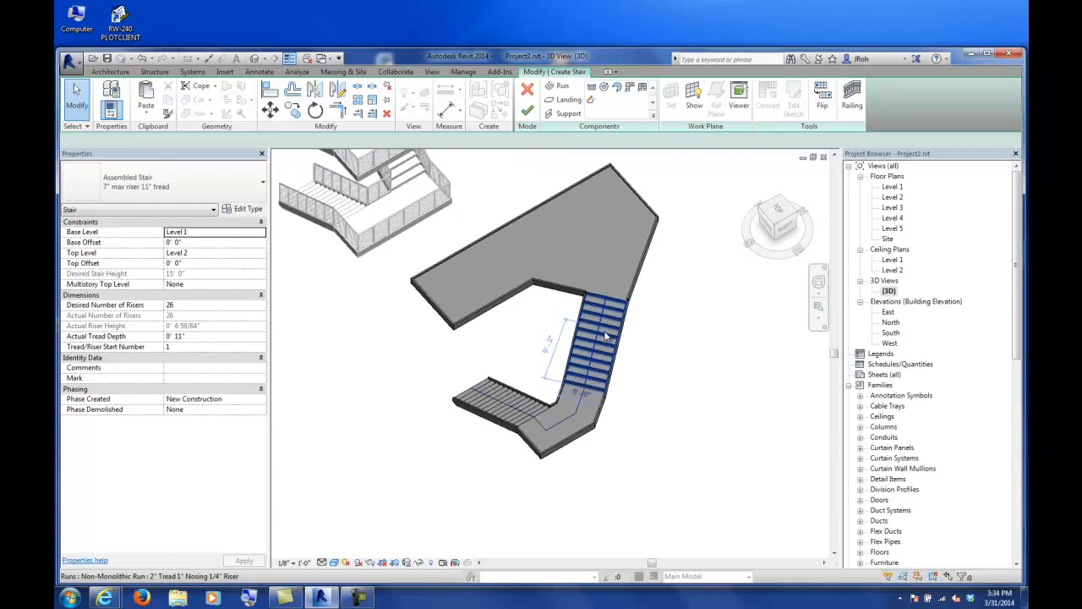
pyautogui.click(606, 336)
pyautogui.scroll(1, 546, 297)
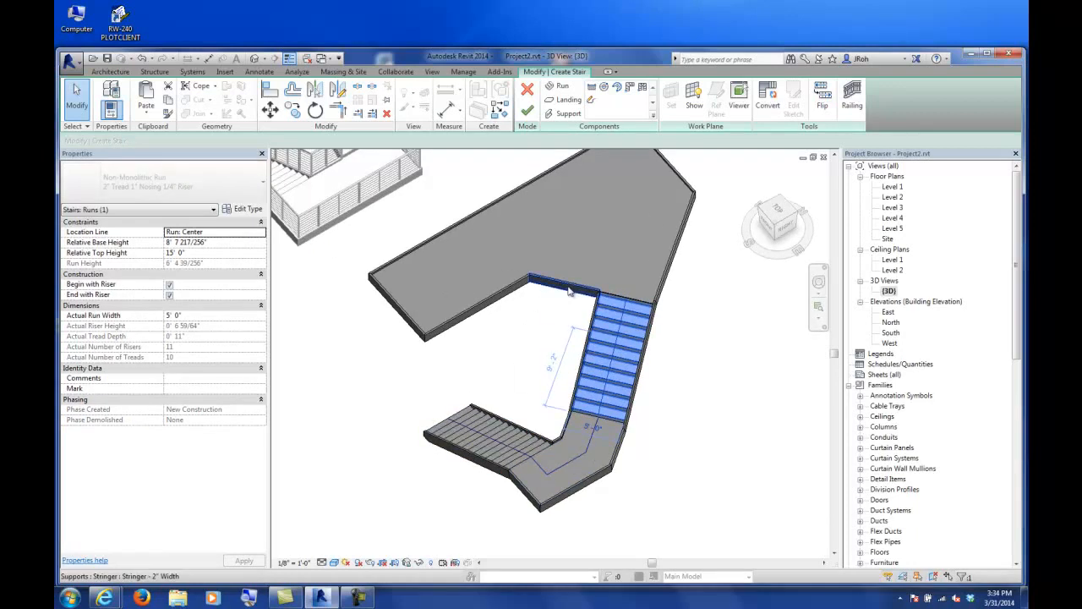
pyautogui.click(513, 289)
pyautogui.click(521, 319)
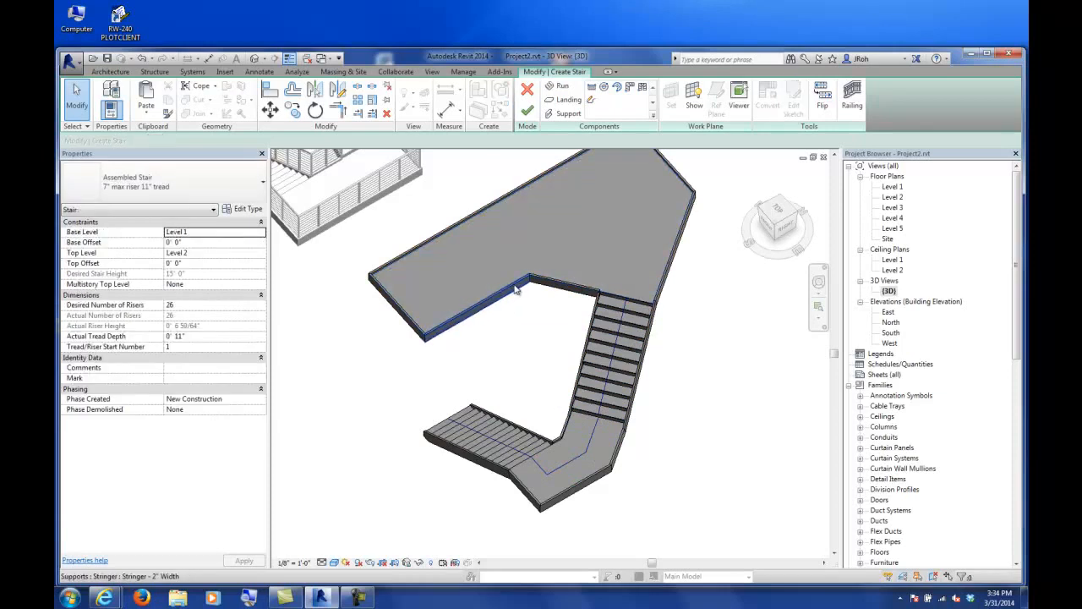
pyautogui.click(521, 296)
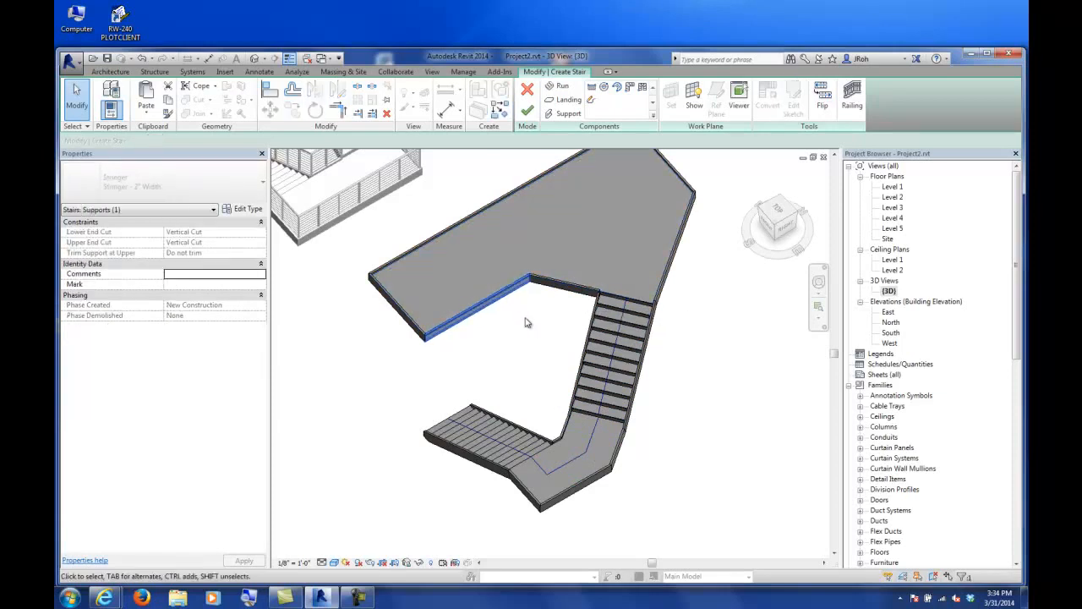
pyautogui.click(626, 305)
pyautogui.scroll(3, 647, 302)
pyautogui.scroll(-5, 637, 323)
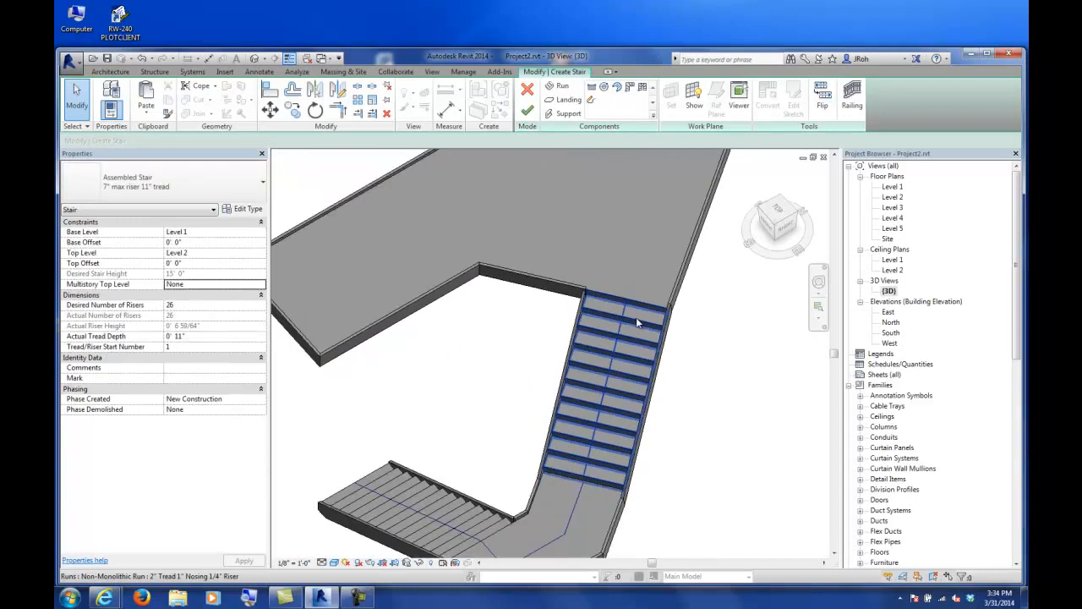
pyautogui.keyDown('shift'); pyautogui.moveTo(582, 346); pyautogui.dragTo(554, 387, button='middle'); pyautogui.keyUp('shift')
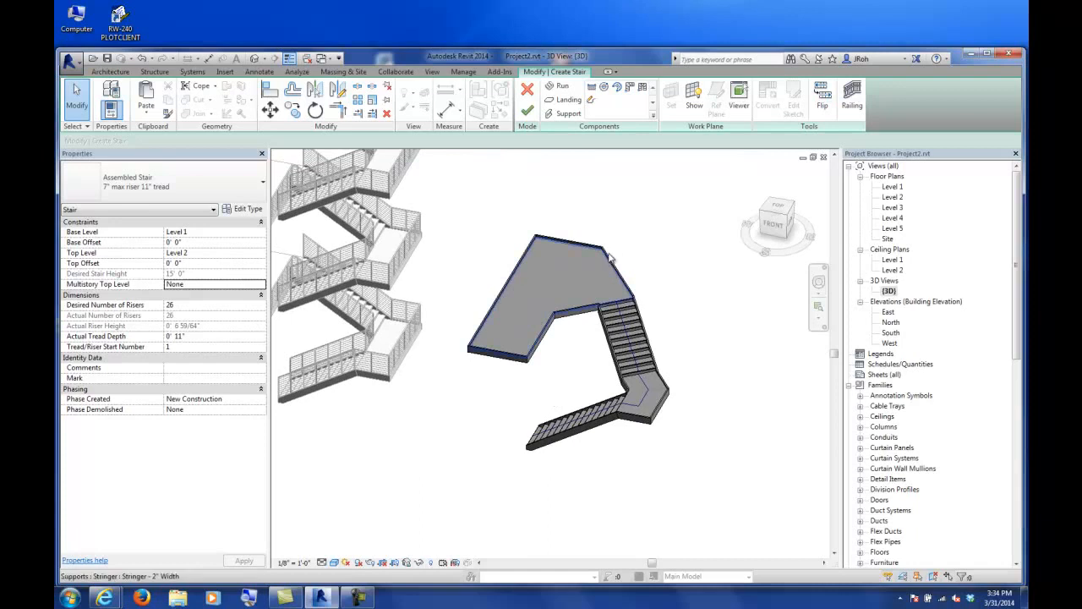
# Set the stair's railing to Cable Rail positioned on the stringer and finish the stair.
pyautogui.click(504, 279)
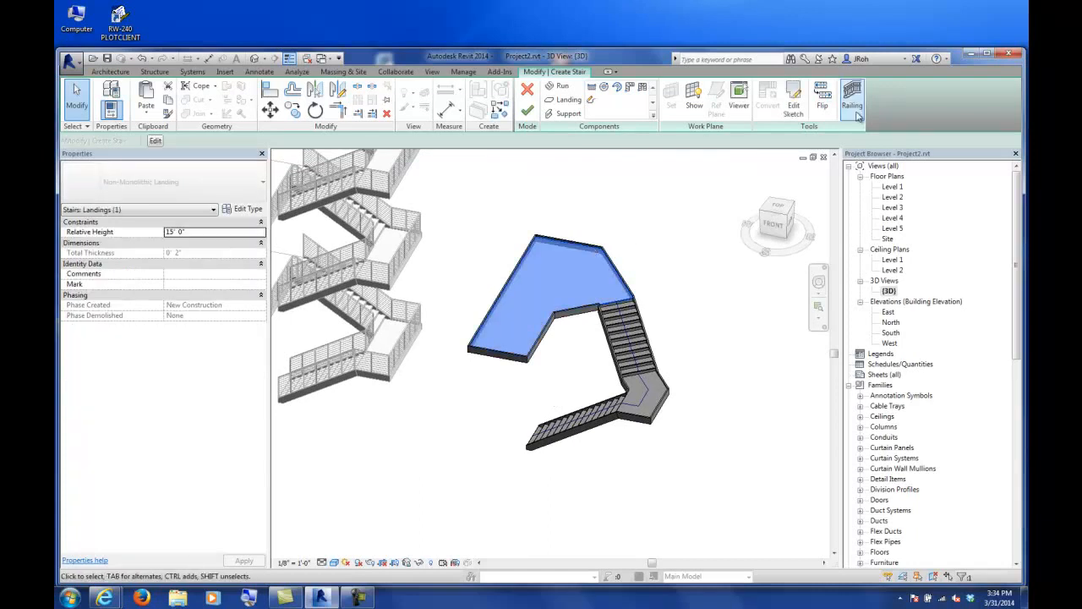
pyautogui.click(851, 96)
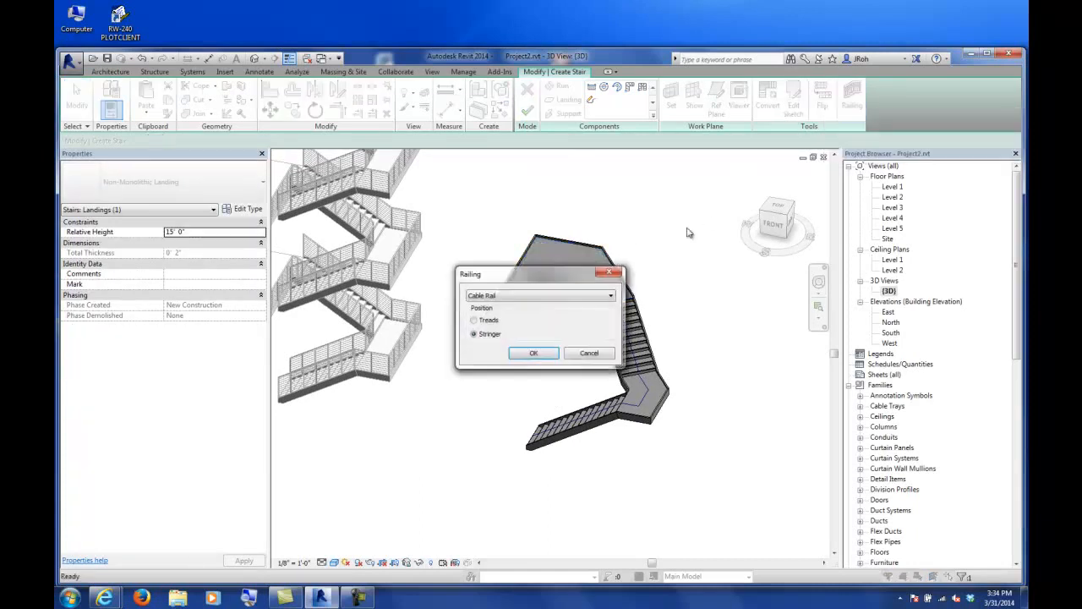
pyautogui.click(520, 296)
pyautogui.click(501, 306)
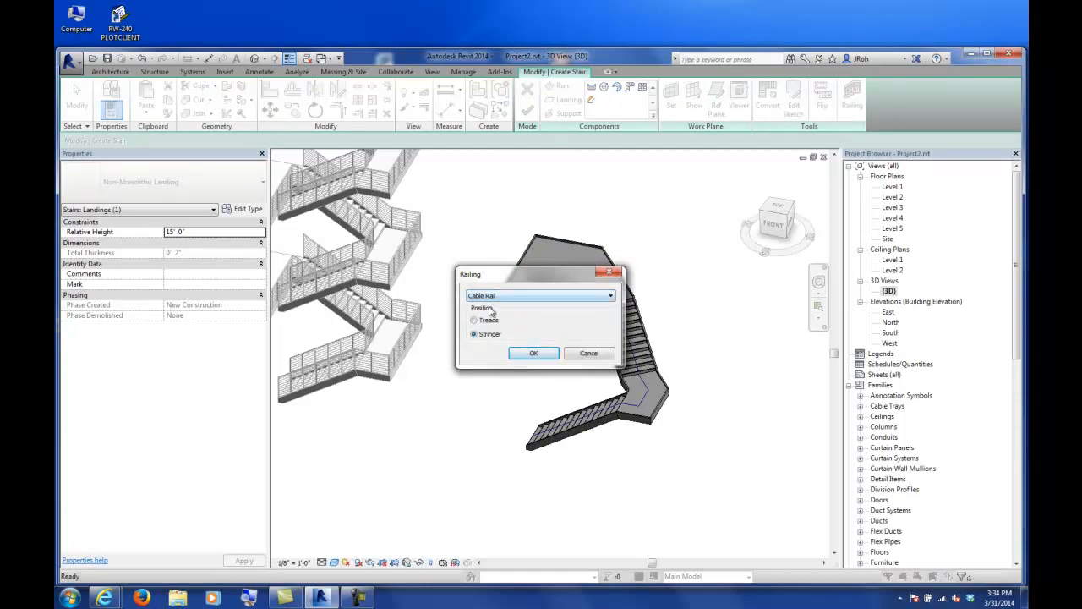
pyautogui.click(532, 354)
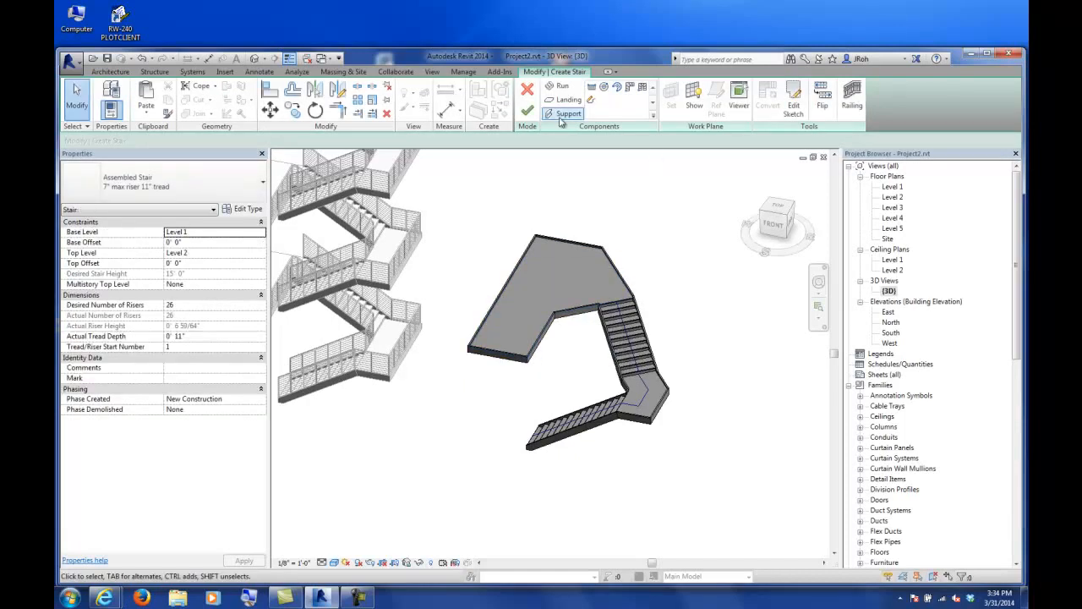
pyautogui.click(527, 110)
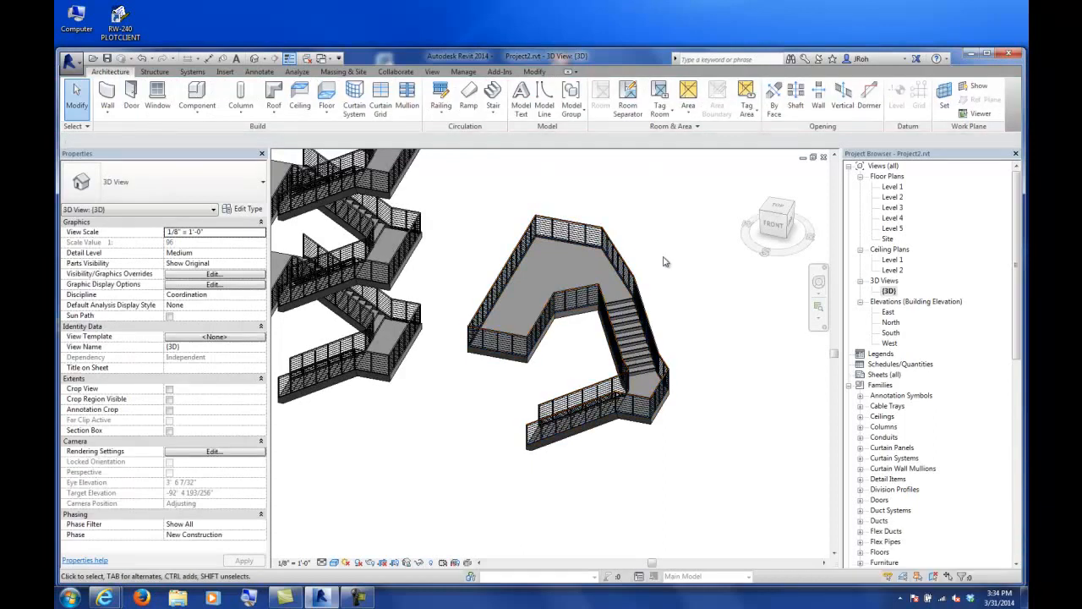
# Inspect the angled stair's railings in 3D, and delete its Cable Rail railings and the stair itself.
pyautogui.keyDown('shift'); pyautogui.moveTo(558, 338); pyautogui.dragTo(530, 388, button='middle'); pyautogui.keyUp('shift')
pyautogui.scroll(-3, 530, 371)
pyautogui.scroll(5, 531, 388)
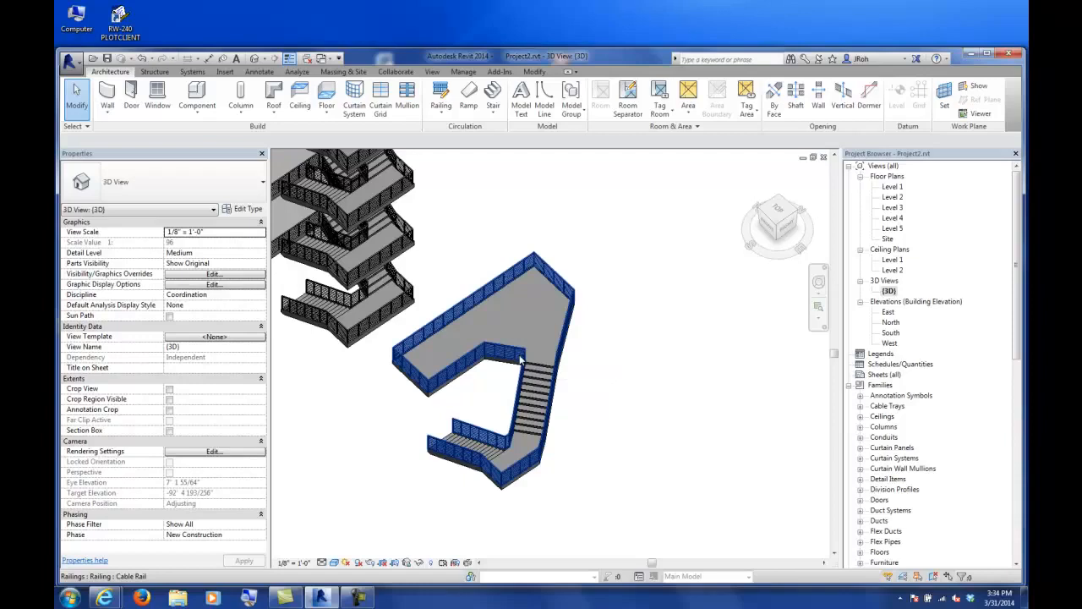
pyautogui.click(498, 354)
pyautogui.press('Delete')
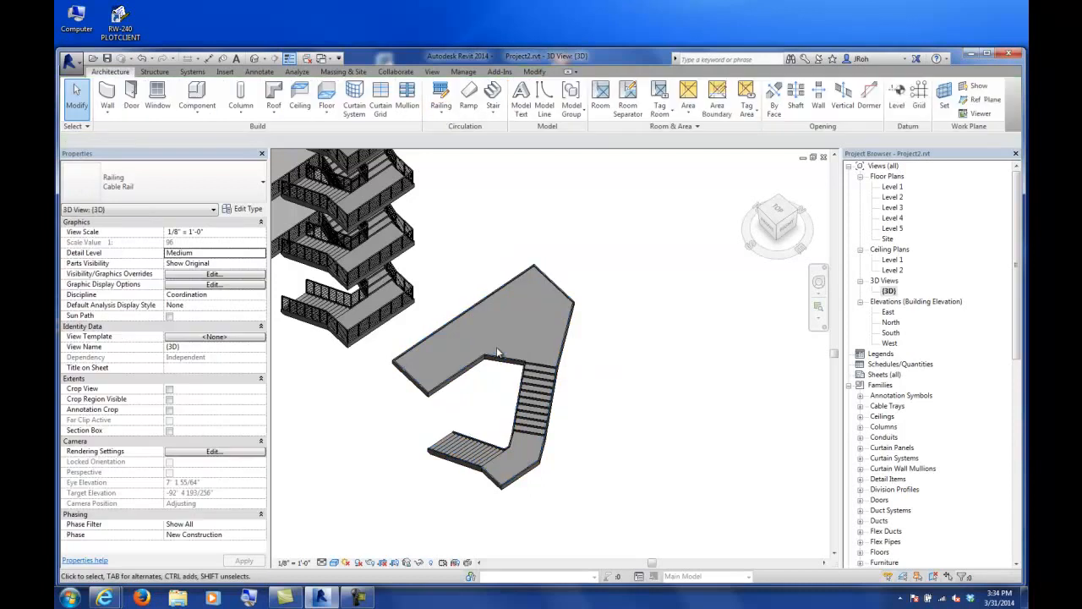
pyautogui.click(499, 362)
pyautogui.press('Delete')
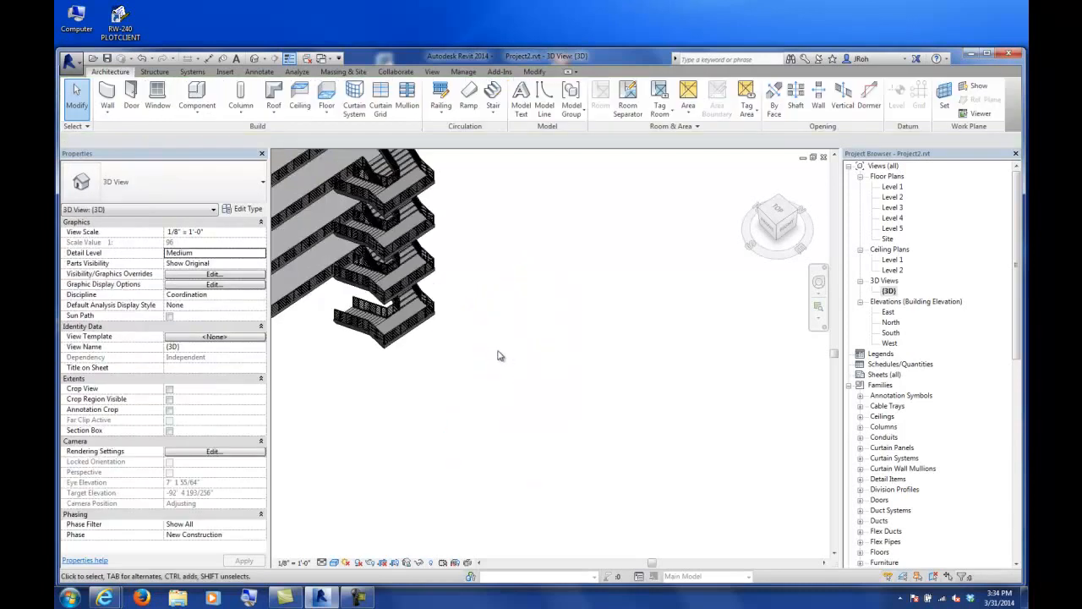
# On the Level 1 plan, start a component stair and place a full-step spiral run beside the multistory stair.
pyautogui.keyDown('shift'); pyautogui.moveTo(473, 371); pyautogui.dragTo(594, 426, button='middle'); pyautogui.keyUp('shift')
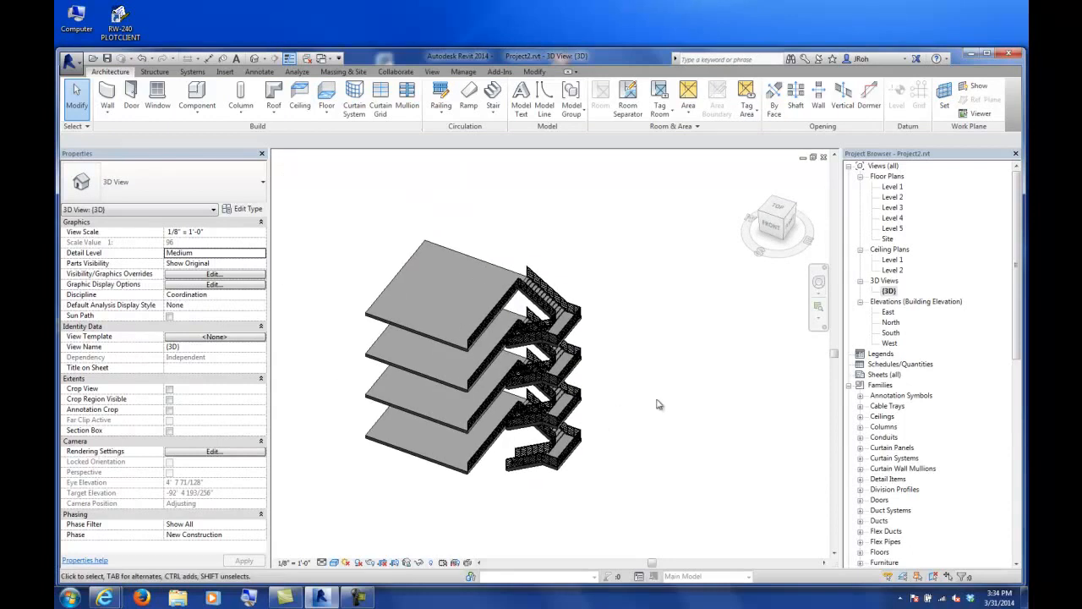
pyautogui.doubleClick(894, 187)
pyautogui.scroll(1, 504, 250)
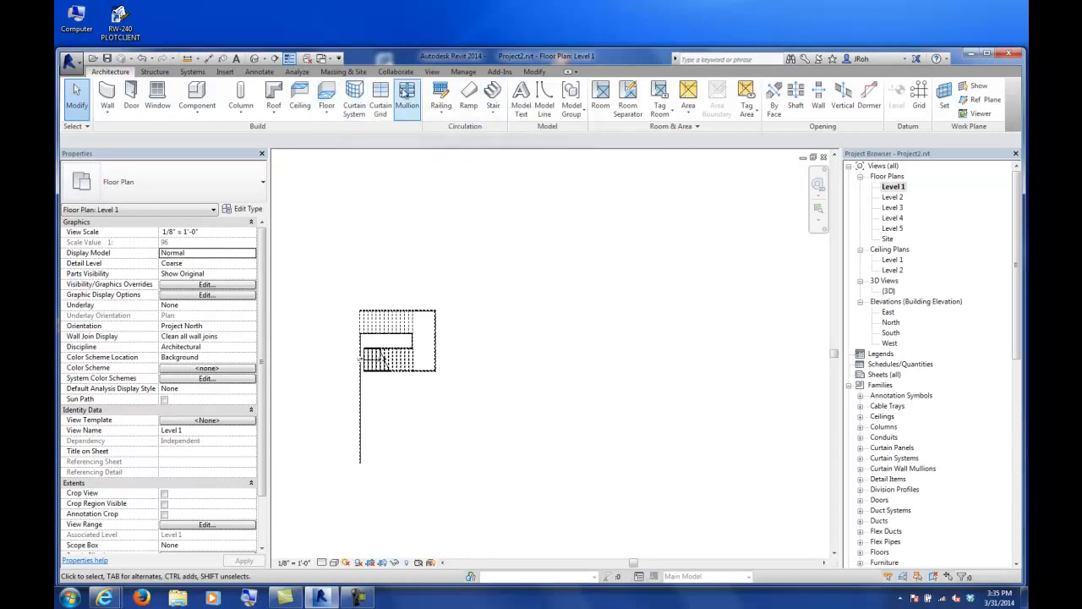
pyautogui.click(493, 93)
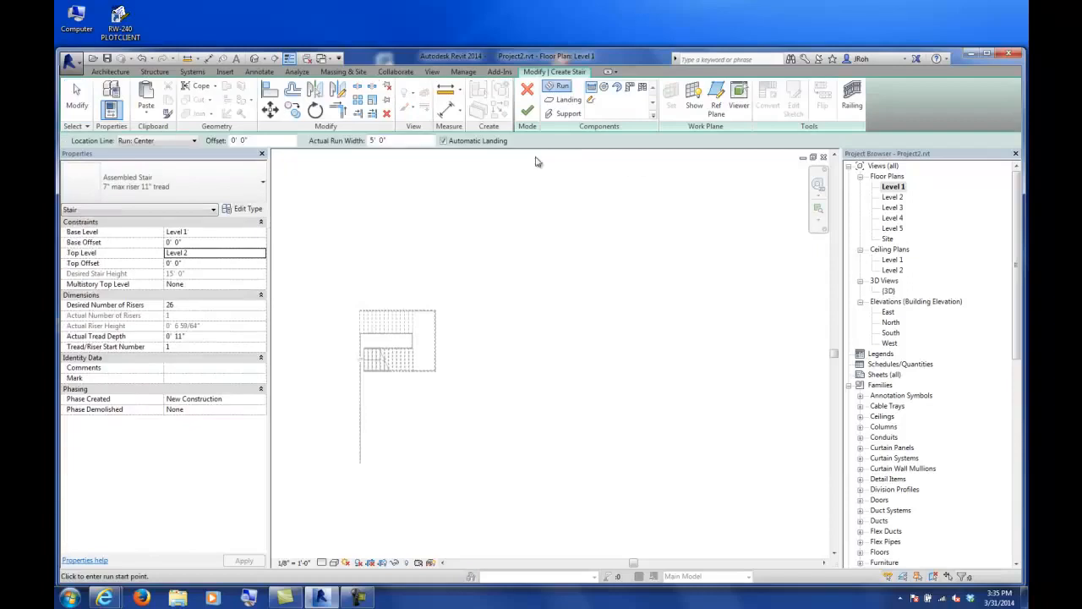
pyautogui.click(605, 91)
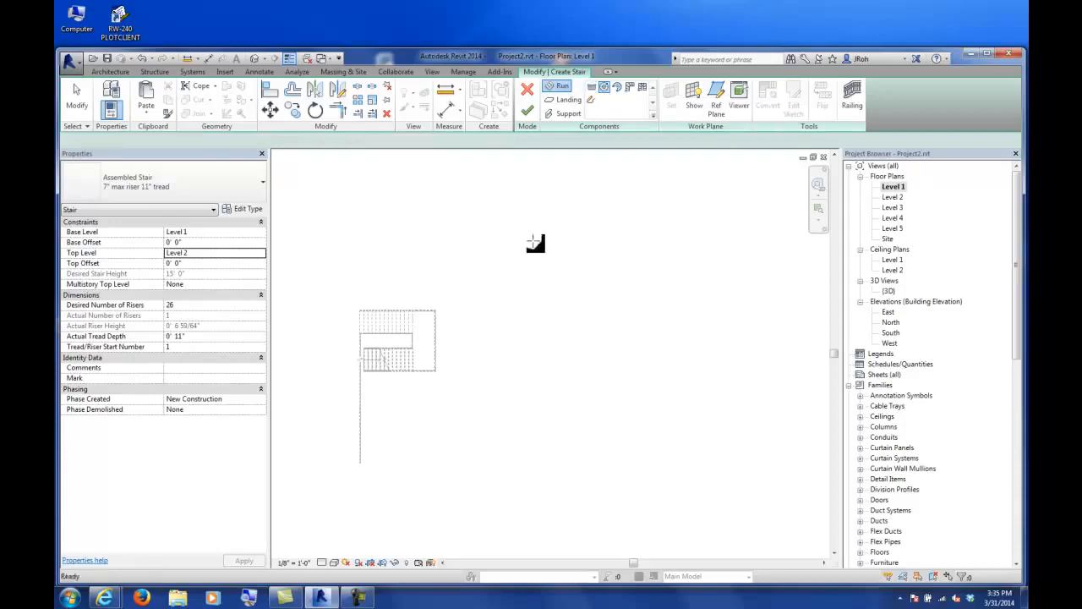
pyautogui.click(536, 346)
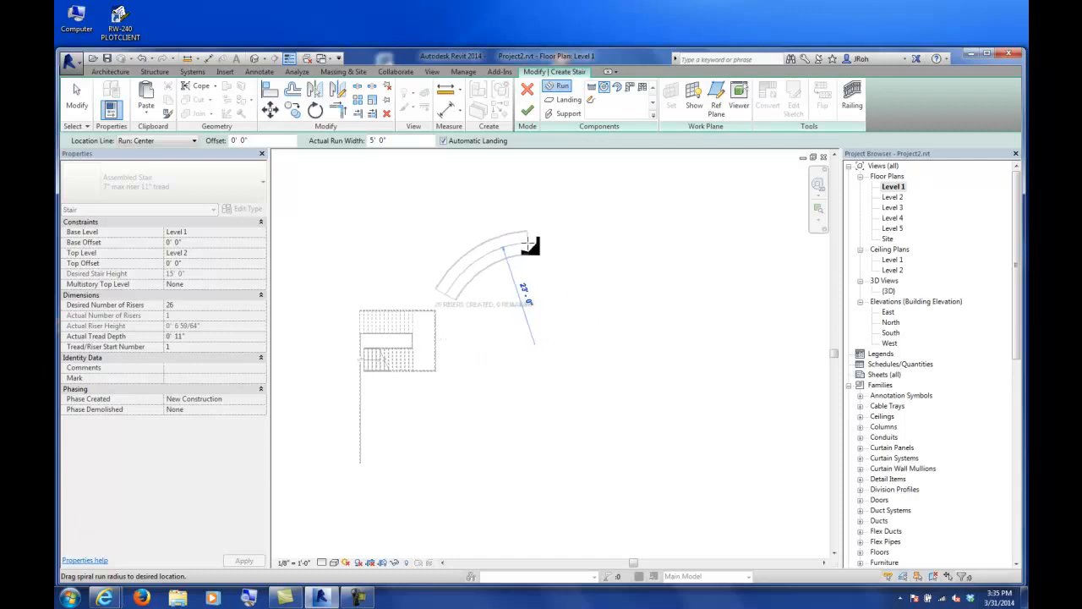
pyautogui.click(563, 312)
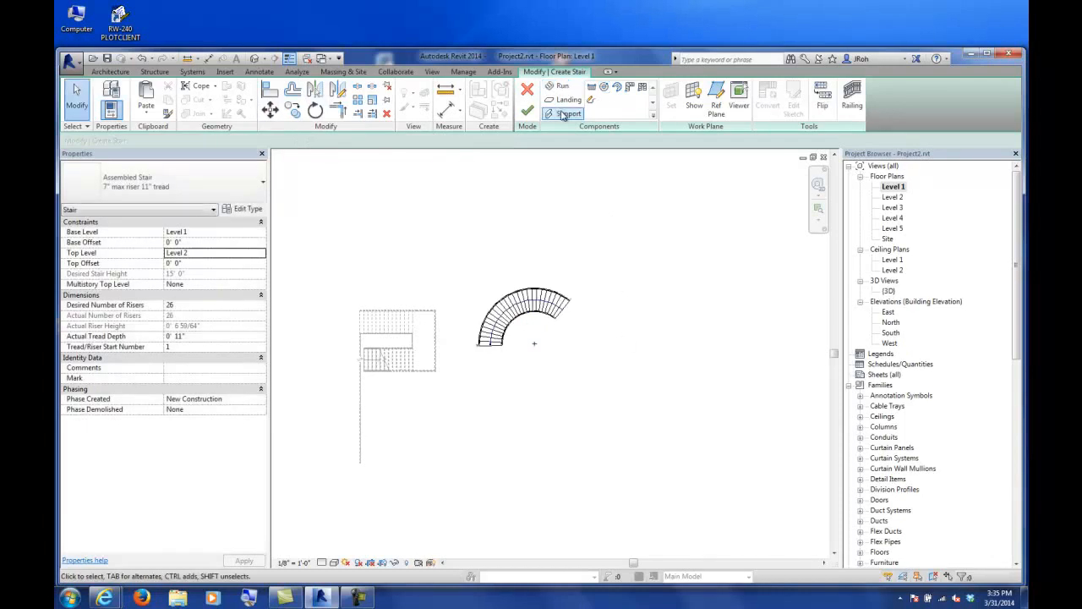
# Try a Center-Ends Spiral run below the spiral run, abandon it, and finish the spiral stair.
pyautogui.click(618, 86)
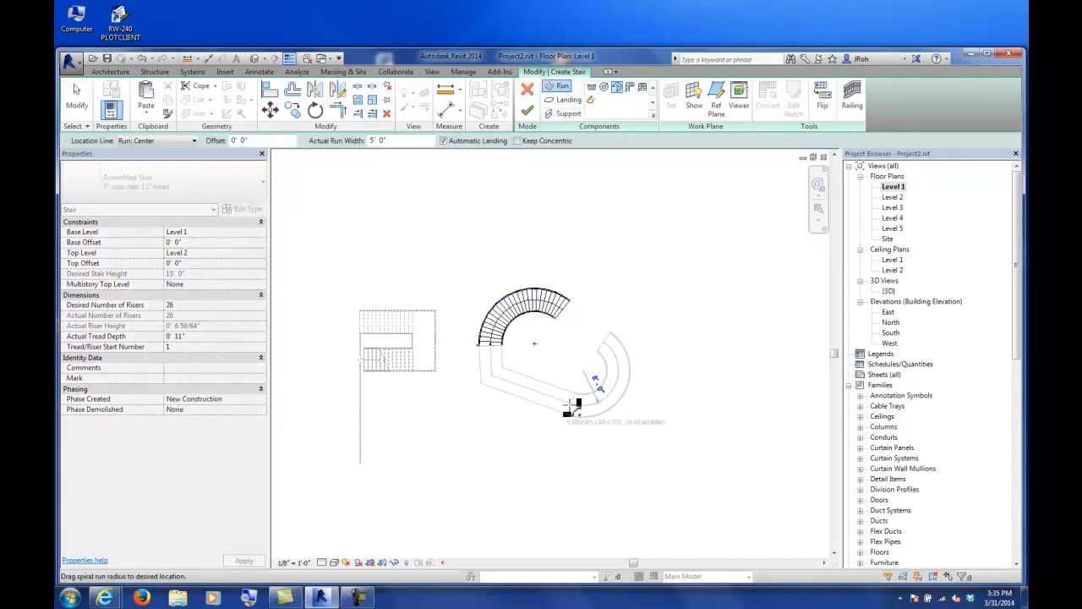
pyautogui.press('Escape')
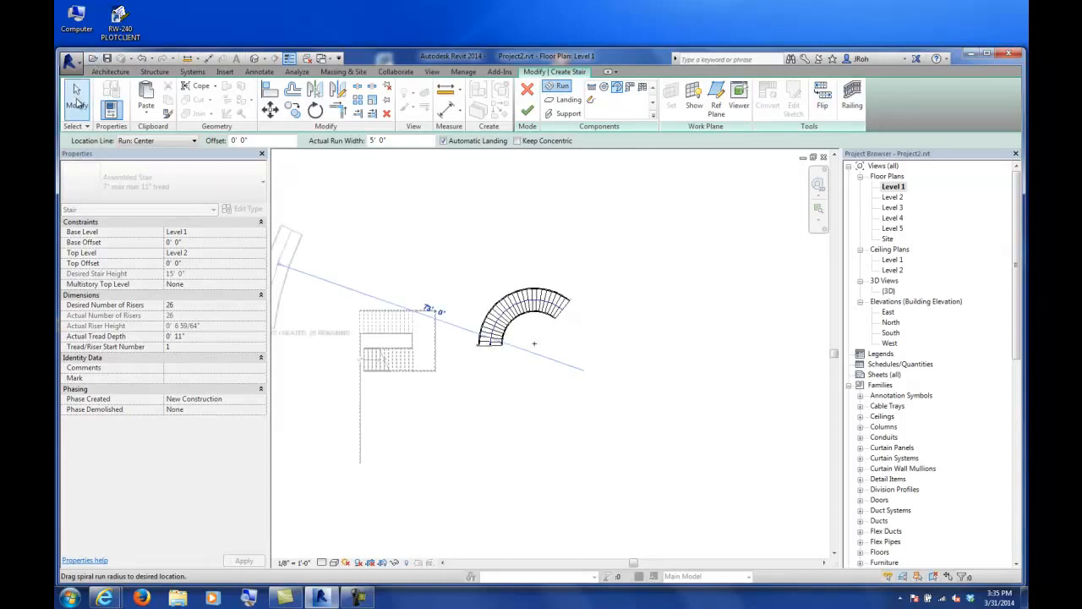
pyautogui.click(531, 110)
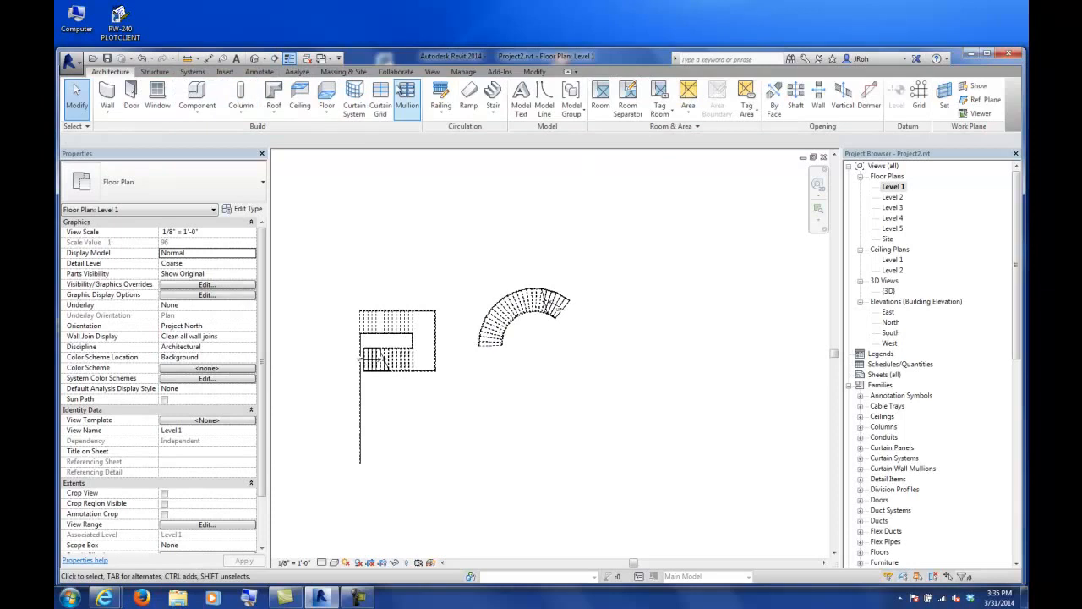
# Start another component stair and place an L-shaped winder run below the spiral stair.
pyautogui.click(493, 96)
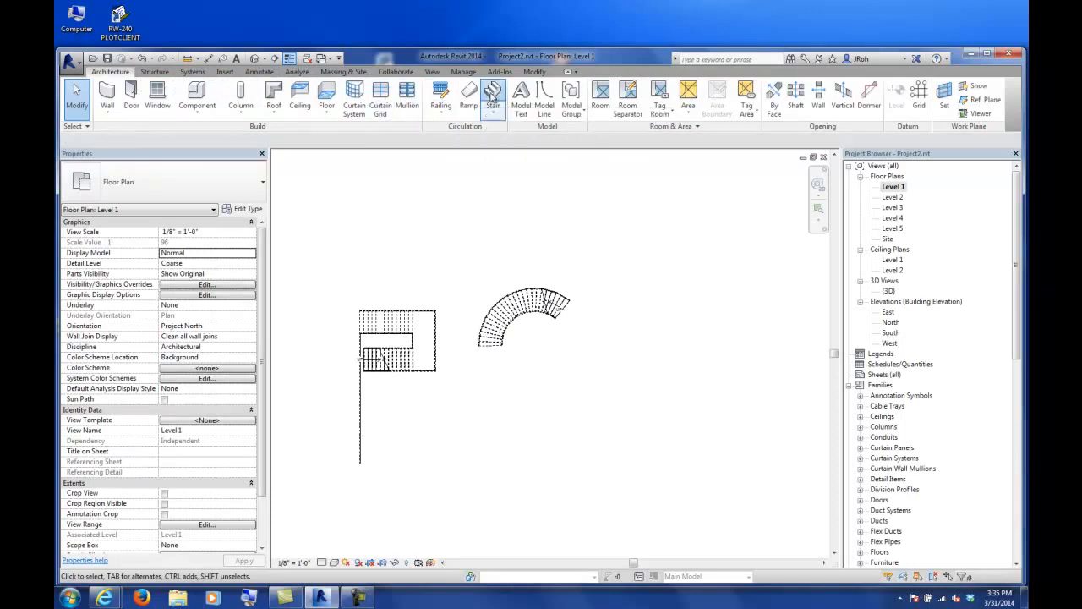
pyautogui.click(632, 100)
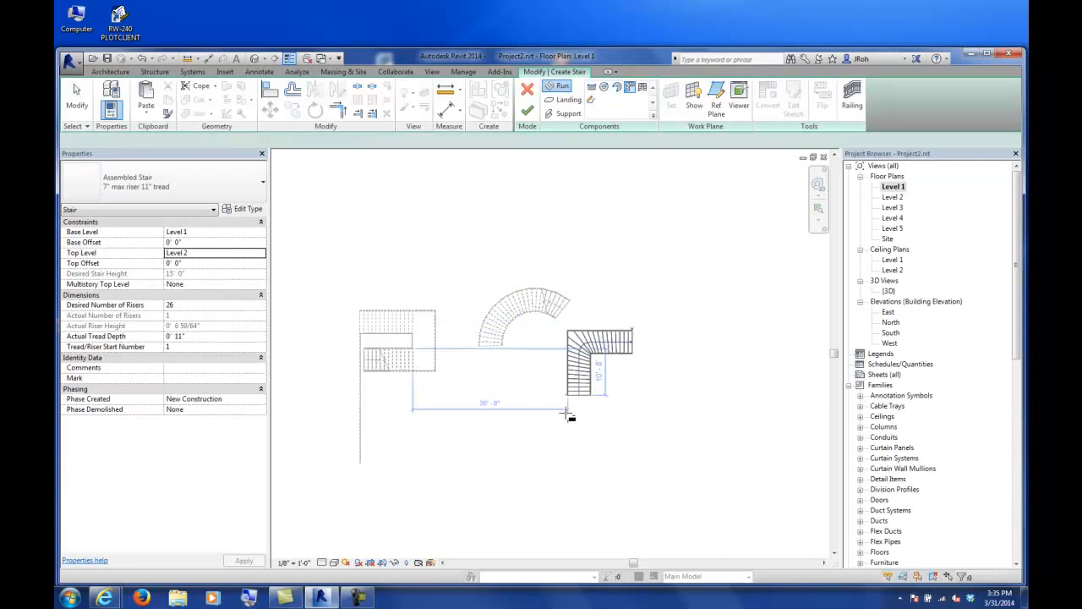
pyautogui.click(571, 420)
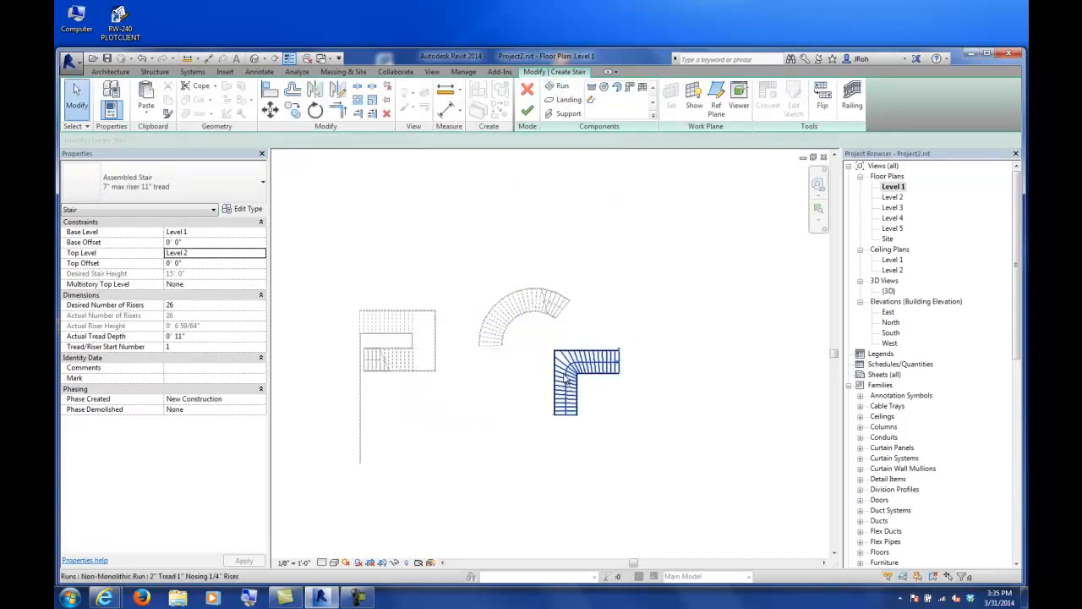
pyautogui.scroll(5, 556, 315)
pyautogui.scroll(-5, 578, 245)
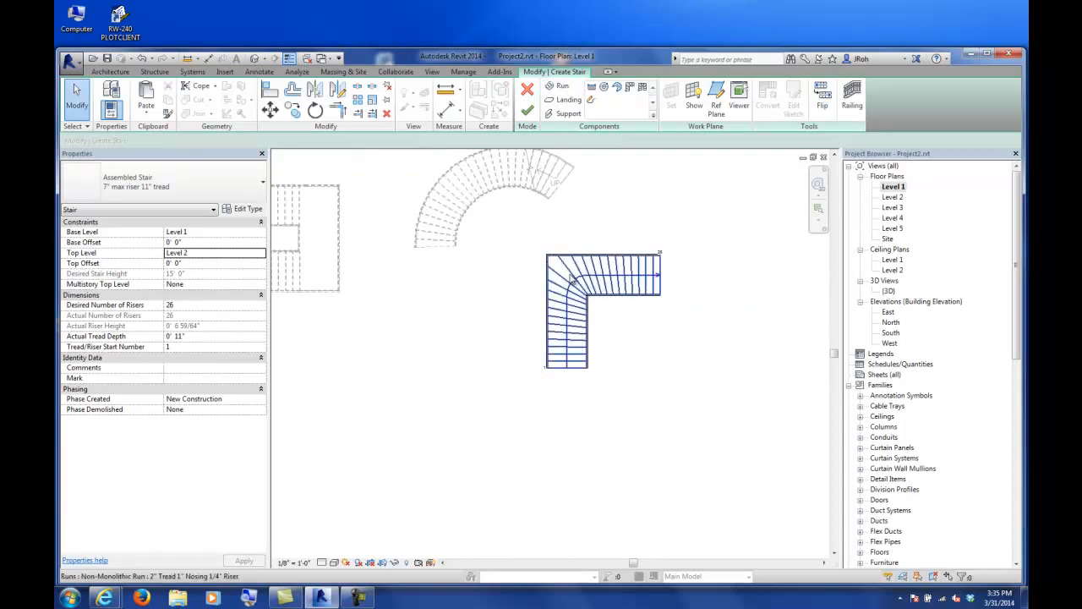
# Try the Single Point winder style on the L-shaped run, return it to Balanced, and finish the stair.
pyautogui.click(571, 276)
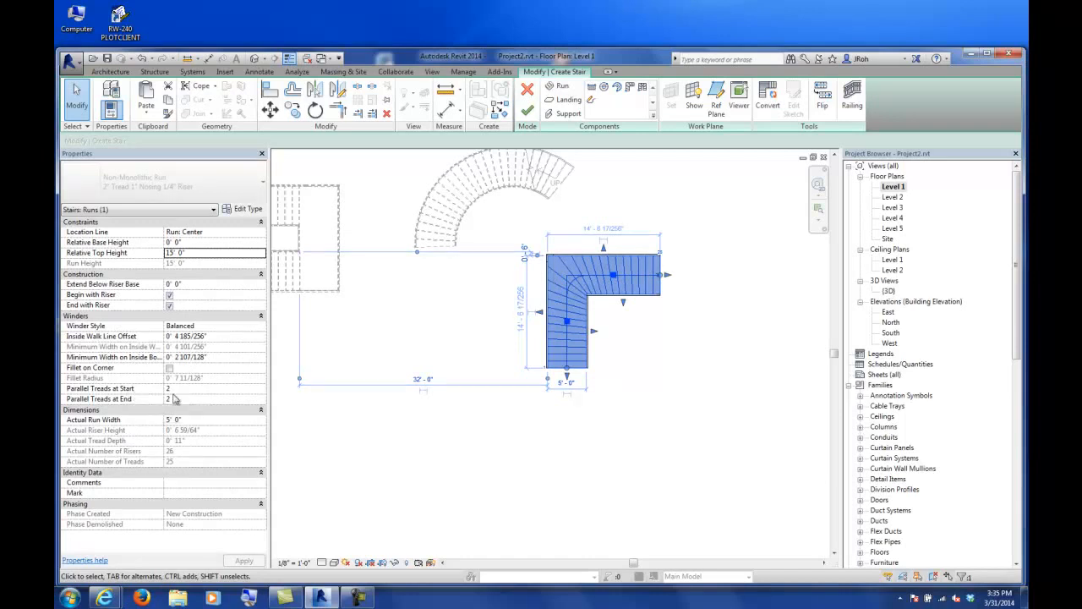
pyautogui.click(257, 328)
pyautogui.click(259, 326)
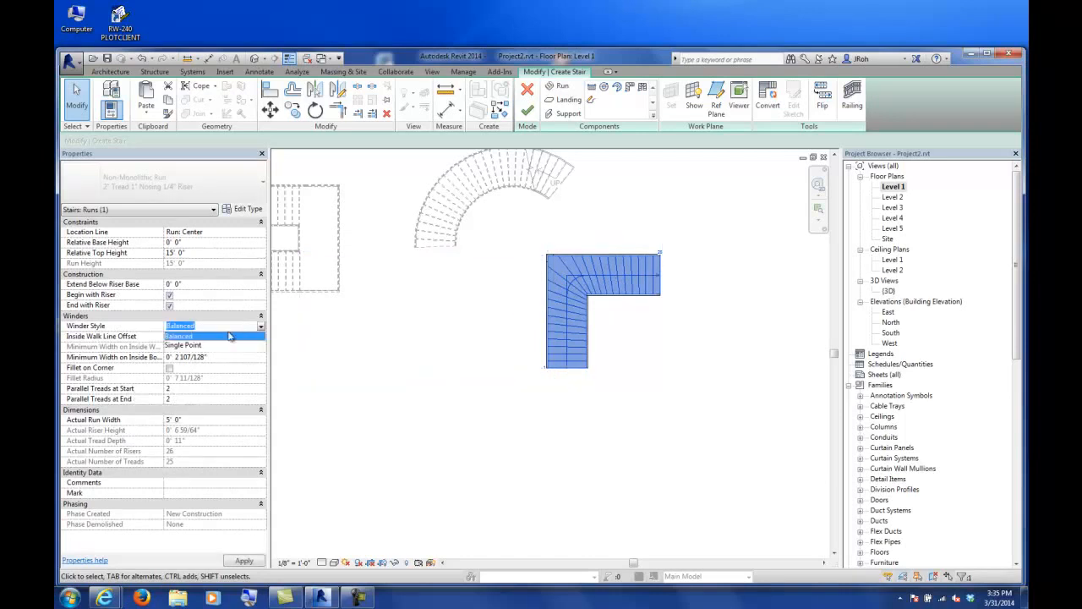
pyautogui.click(200, 346)
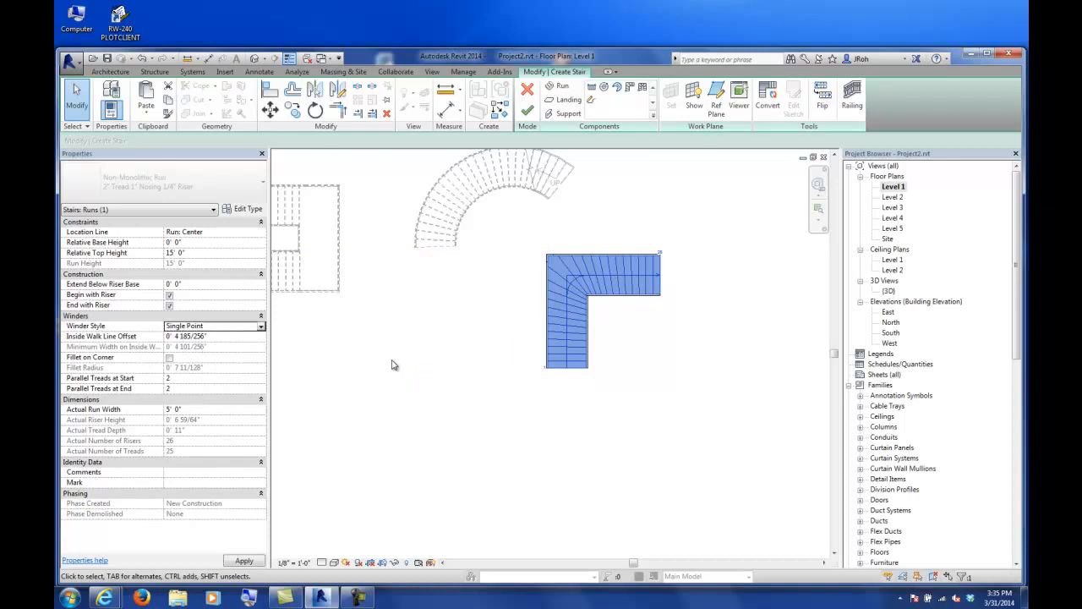
pyautogui.click(260, 326)
pyautogui.click(195, 336)
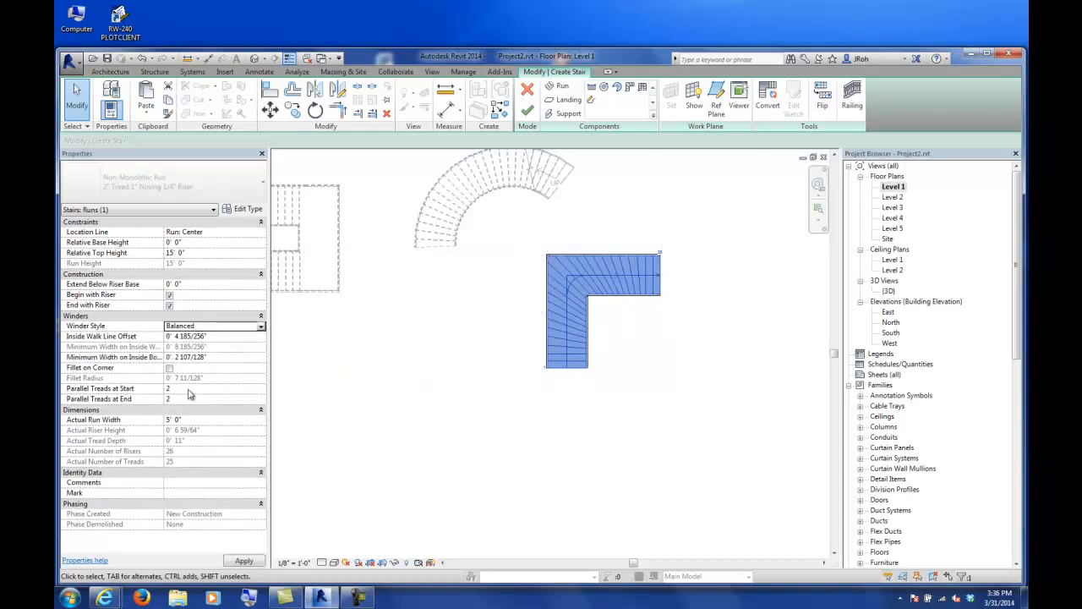
pyautogui.click(426, 232)
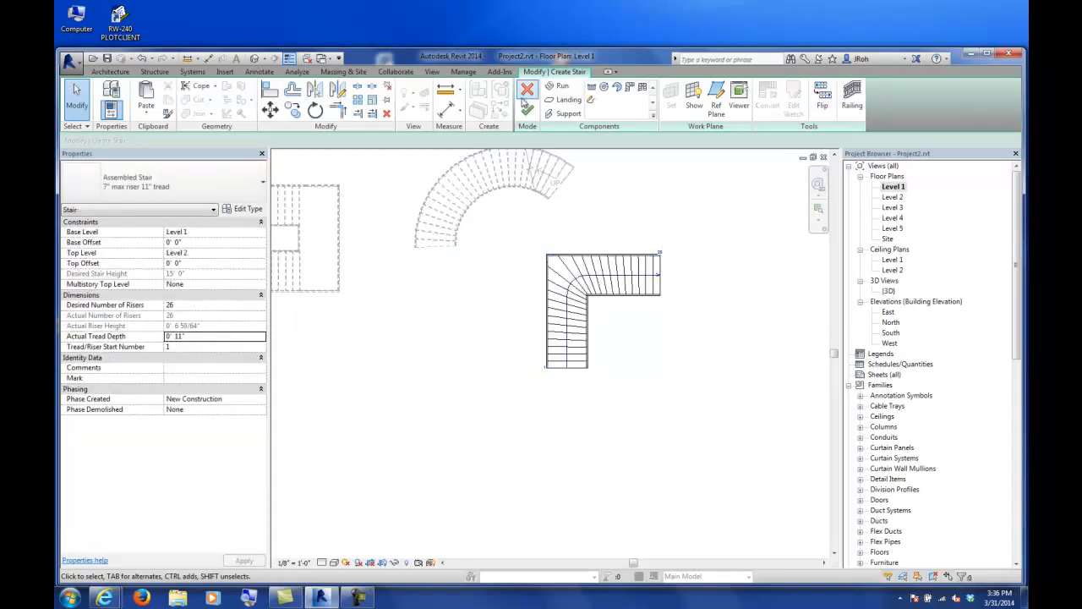
pyautogui.click(527, 110)
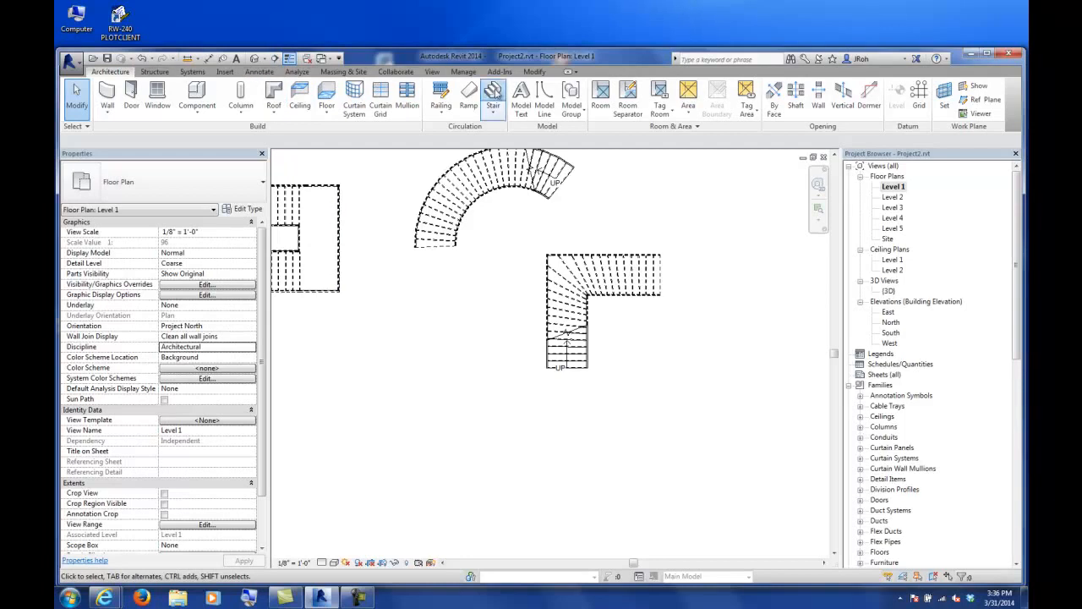
# Place a U-shaped winder stair below the spiral stair, beside the L-shaped one, and finish it.
pyautogui.click(493, 95)
pyautogui.click(642, 86)
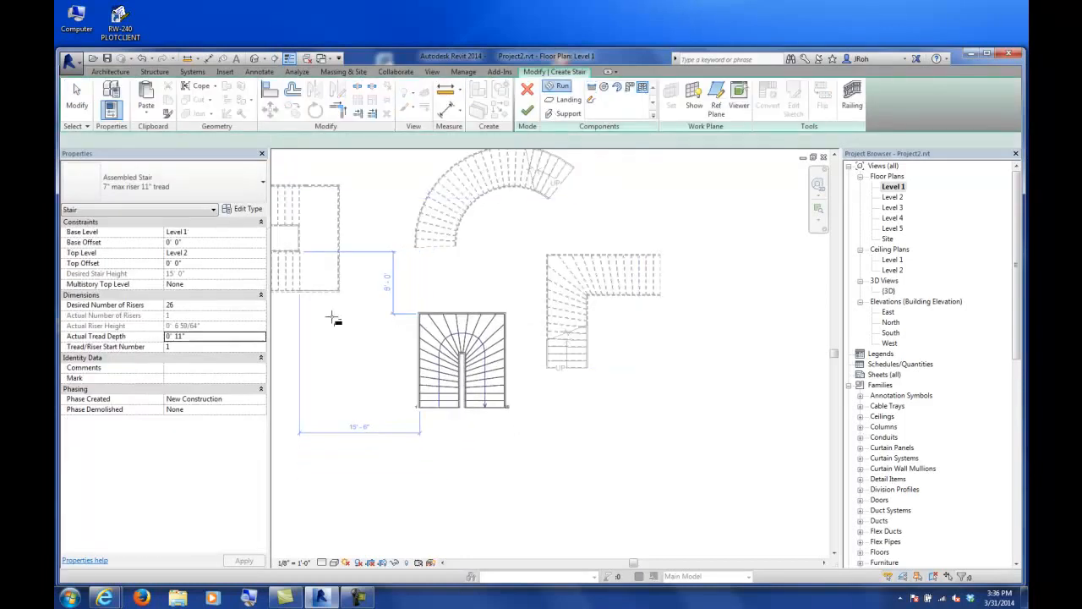
pyautogui.click(419, 407)
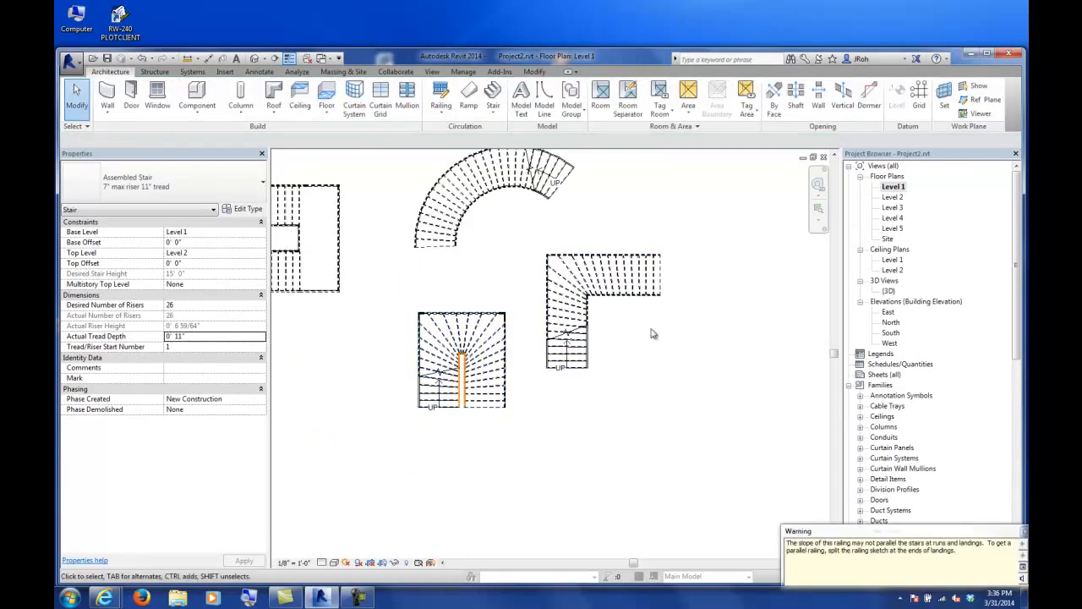
pyautogui.moveTo(463, 299); pyautogui.dragTo(622, 378, button='middle')
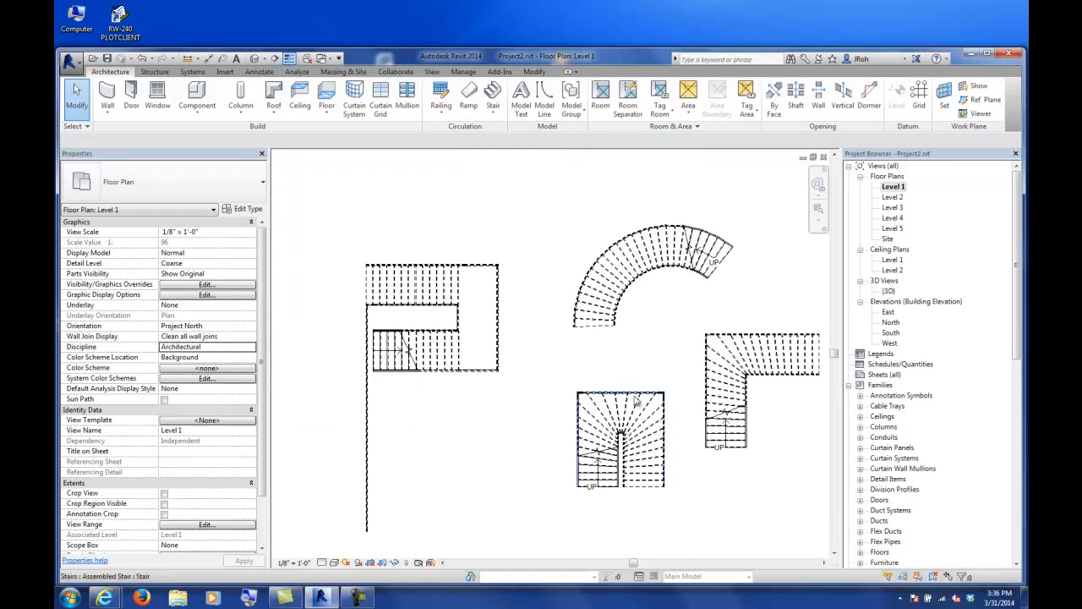
pyautogui.scroll(4, 645, 457)
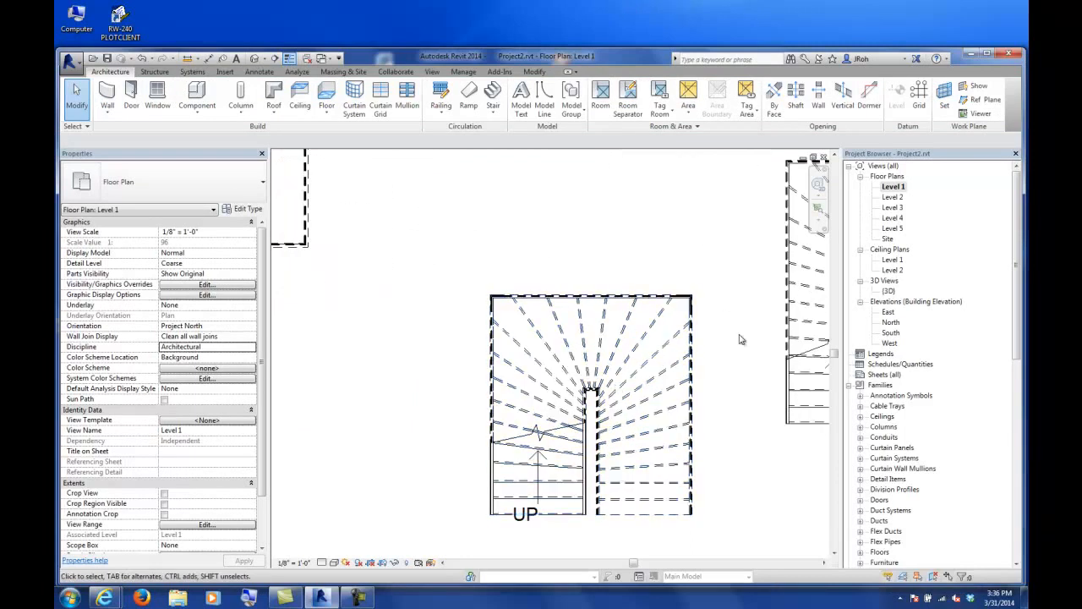
# In the 3D view, delete the U-shaped winder stair, the L-shaped winder stair and the spiral stair.
pyautogui.doubleClick(889, 290)
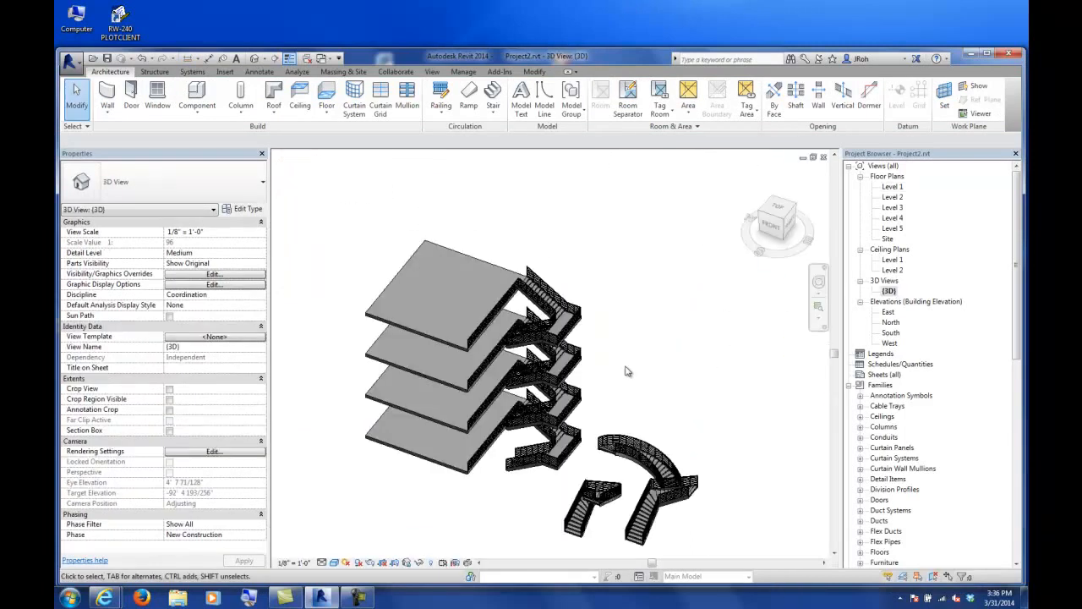
pyautogui.keyDown('shift'); pyautogui.moveTo(646, 426); pyautogui.dragTo(552, 288, button='middle'); pyautogui.keyUp('shift')
pyautogui.click(517, 333)
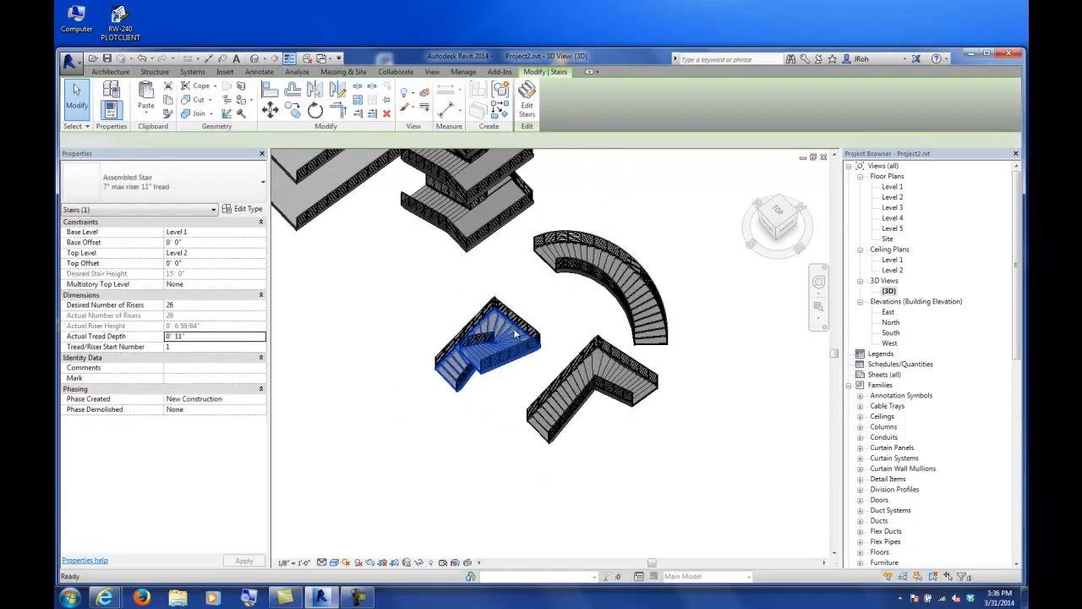
pyautogui.press('Delete')
pyautogui.click(583, 345)
pyautogui.press('Delete')
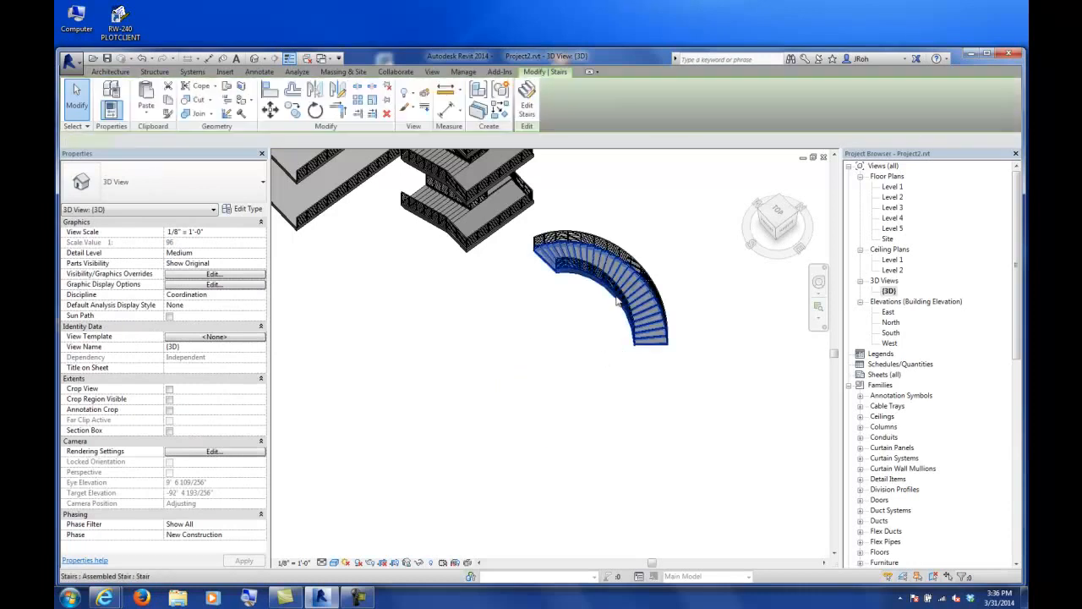
pyautogui.click(617, 300)
pyautogui.press('Delete')
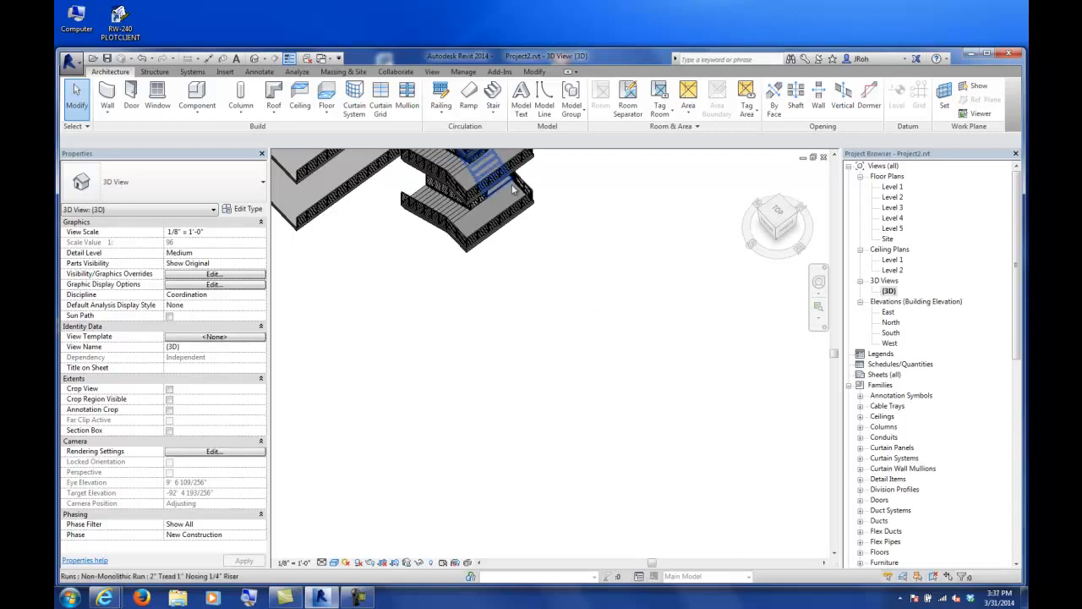
# Examine the Level 1 plan around the stair, and the Level 2 plan with its floor outline and stair.
pyautogui.doubleClick(891, 190)
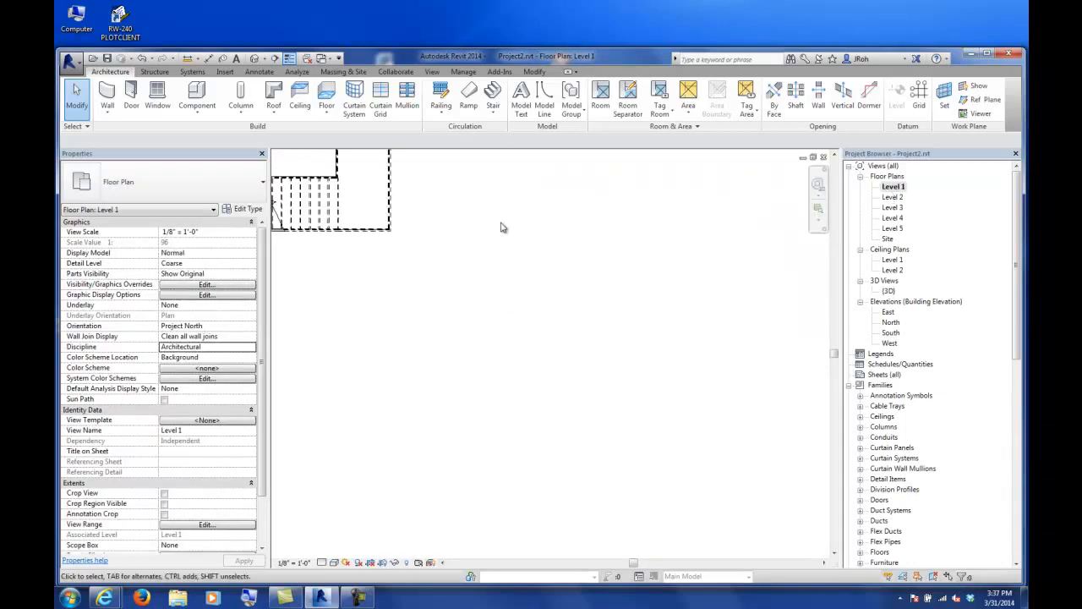
pyautogui.scroll(-2, 502, 233)
pyautogui.moveTo(492, 246); pyautogui.dragTo(460, 262, button='middle')
pyautogui.moveTo(370, 220); pyautogui.dragTo(633, 398, button='middle')
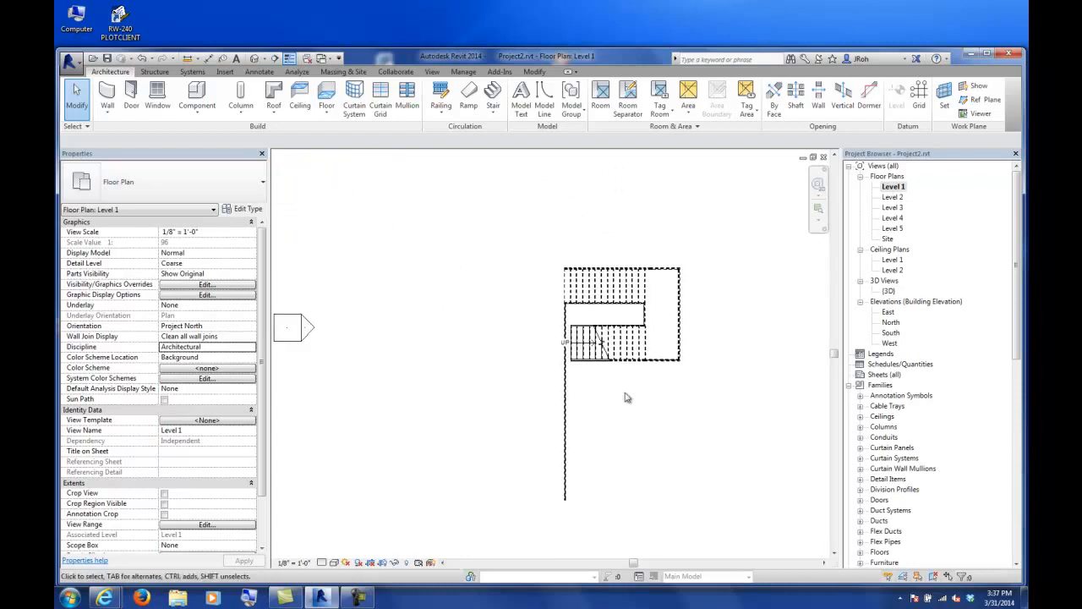
pyautogui.moveTo(500, 310); pyautogui.dragTo(623, 341, button='middle')
pyautogui.moveTo(429, 312); pyautogui.dragTo(600, 262, button='middle')
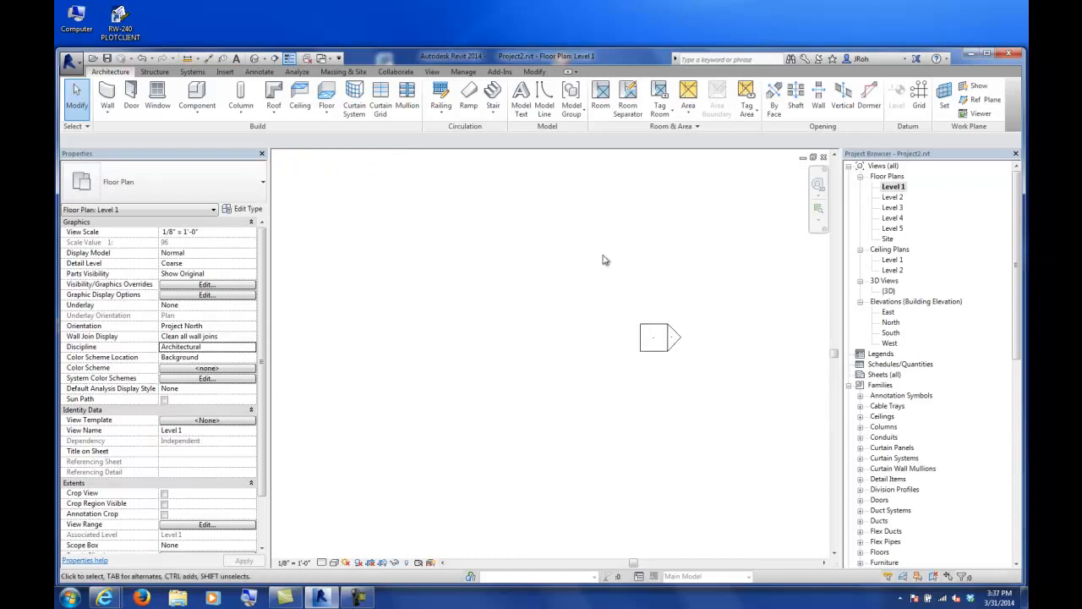
pyautogui.doubleClick(893, 196)
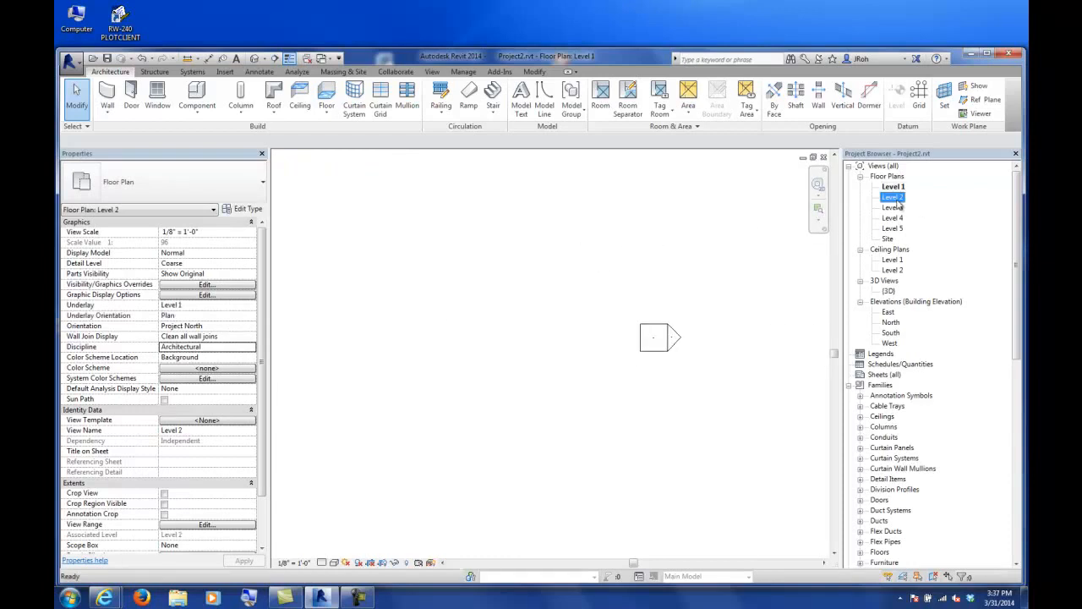
pyautogui.moveTo(346, 333); pyautogui.dragTo(580, 246, button='middle')
pyautogui.scroll(-2, 576, 247)
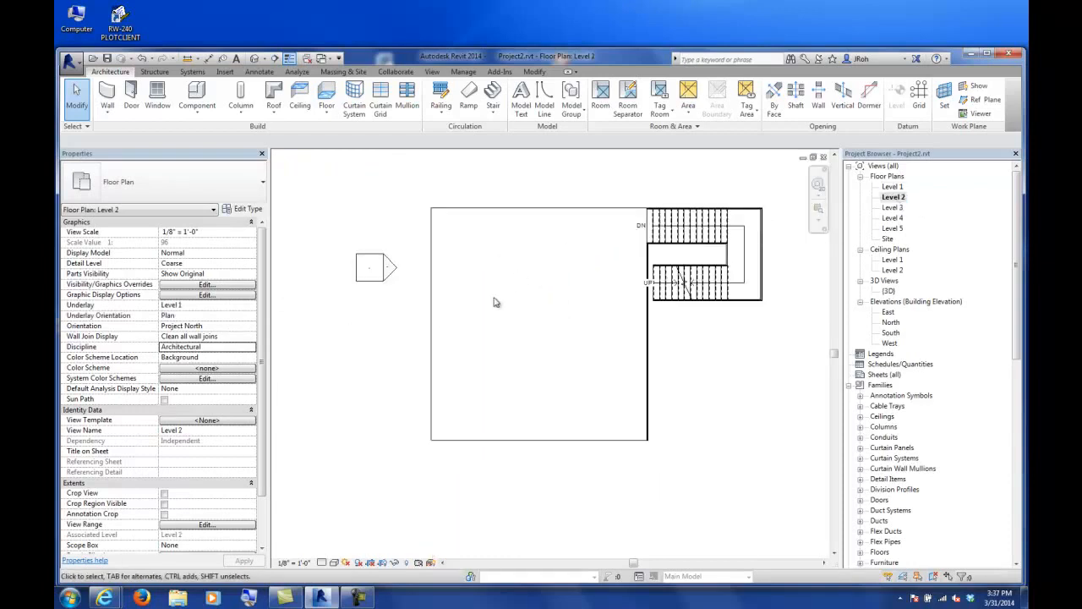
pyautogui.scroll(3, 493, 269)
# Return to the Level 1 floor plan and set its Underlay to Level 2.
pyautogui.doubleClick(893, 186)
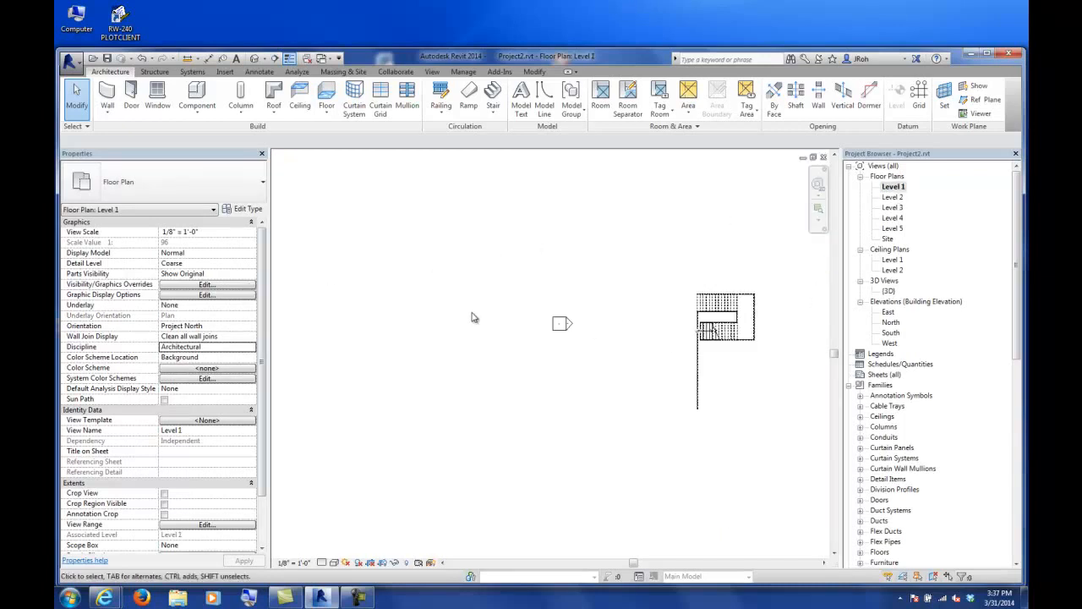
pyautogui.scroll(-3, 464, 314)
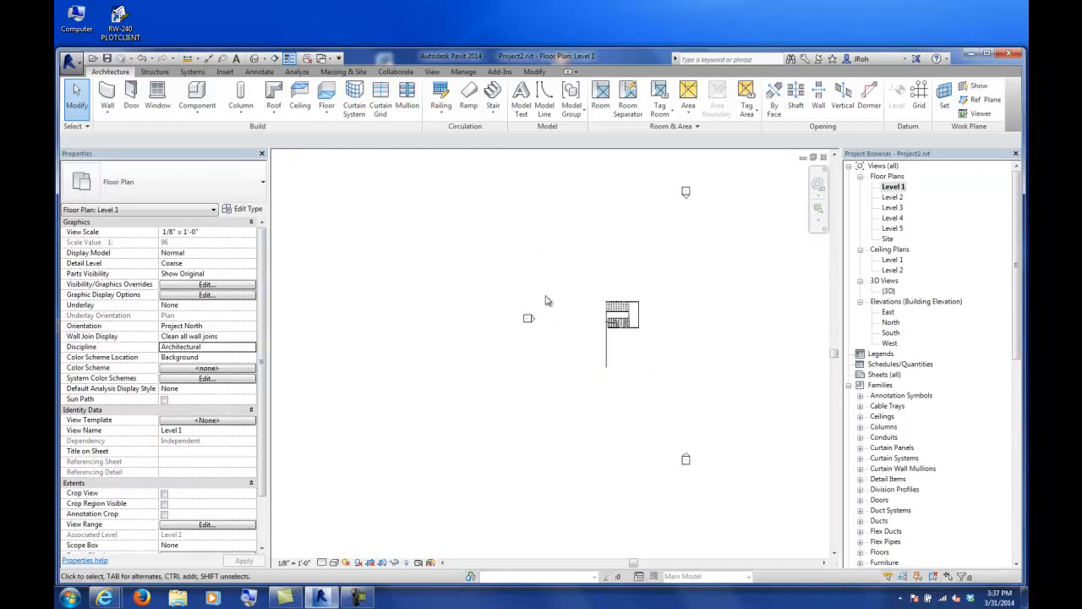
pyautogui.click(250, 305)
pyautogui.click(178, 333)
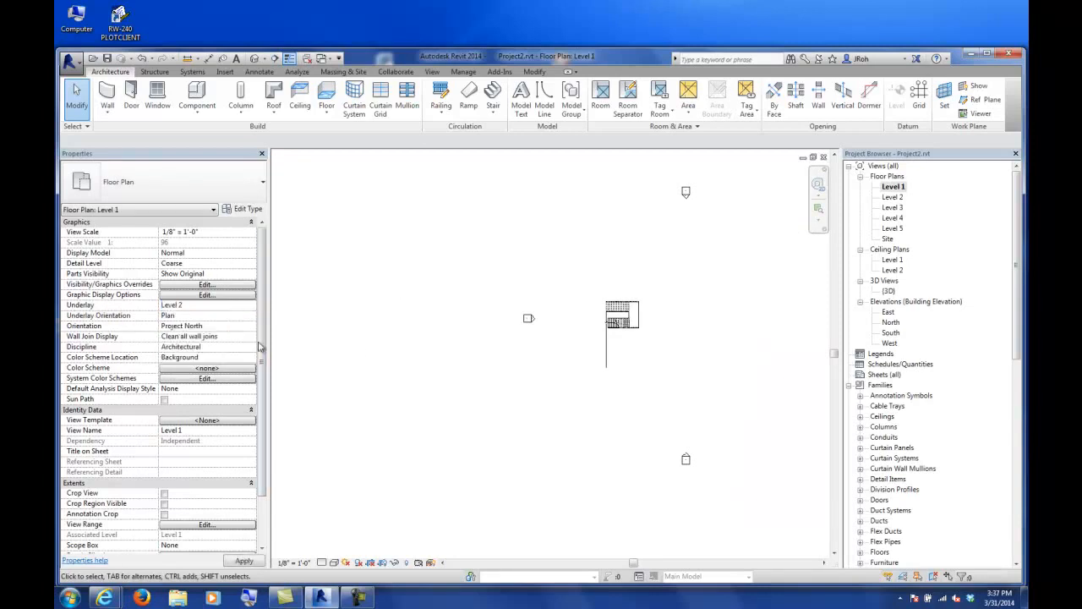
# Use Linework to override the edges of the underlaid floor outline in the Level 1 plan with the <Overhead> line style.
pyautogui.scroll(4, 588, 353)
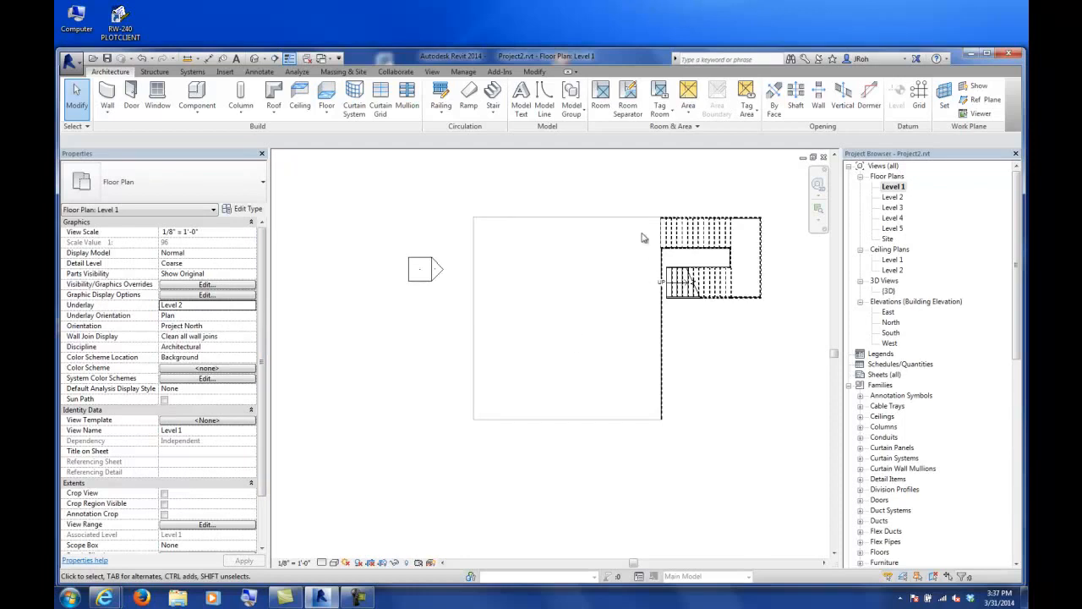
pyautogui.click(534, 72)
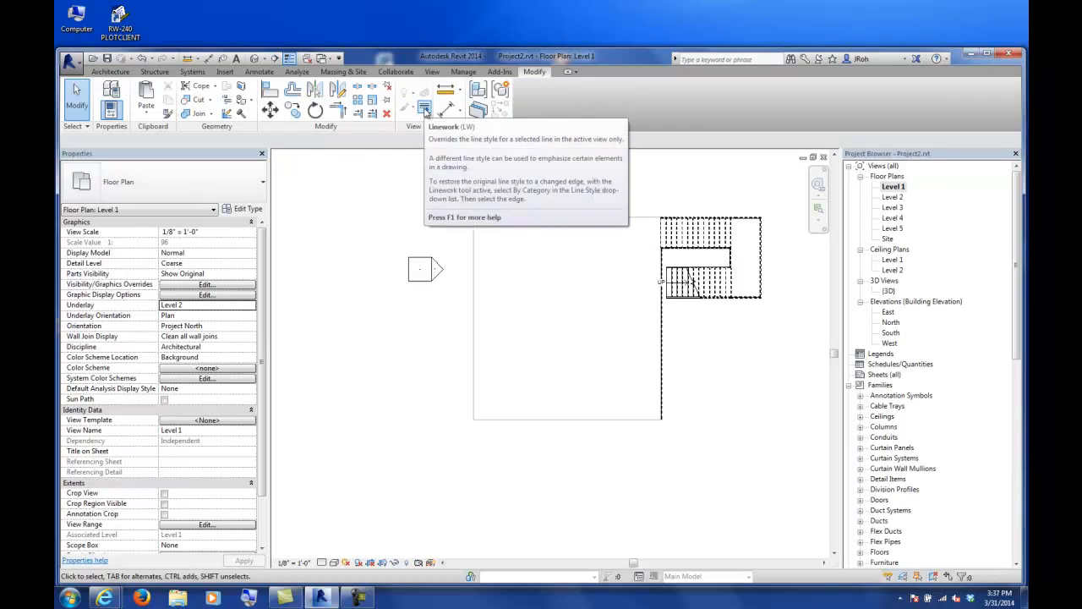
pyautogui.click(425, 113)
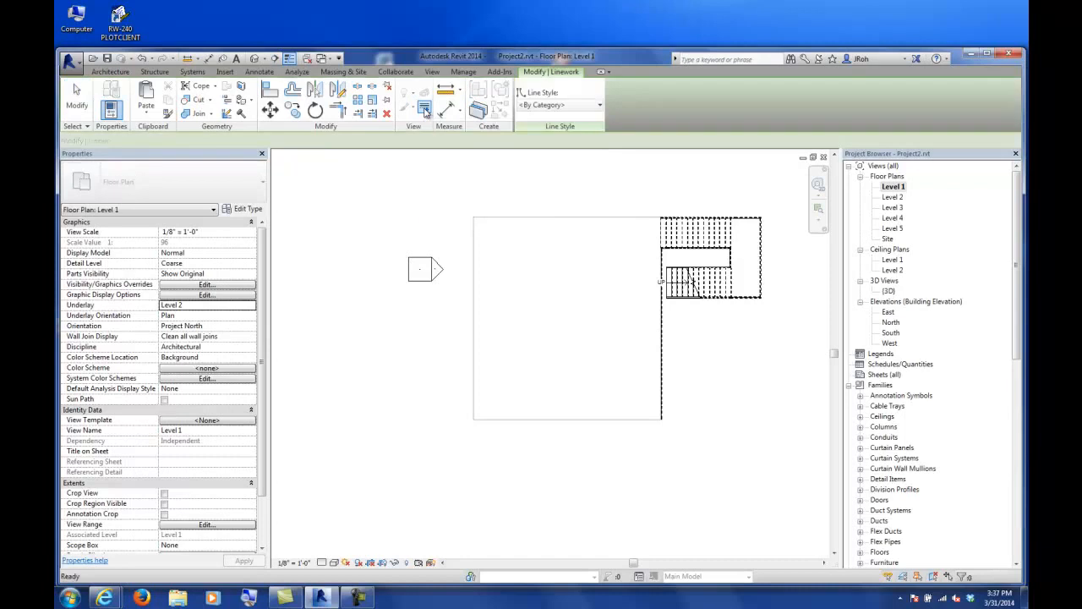
pyautogui.click(562, 104)
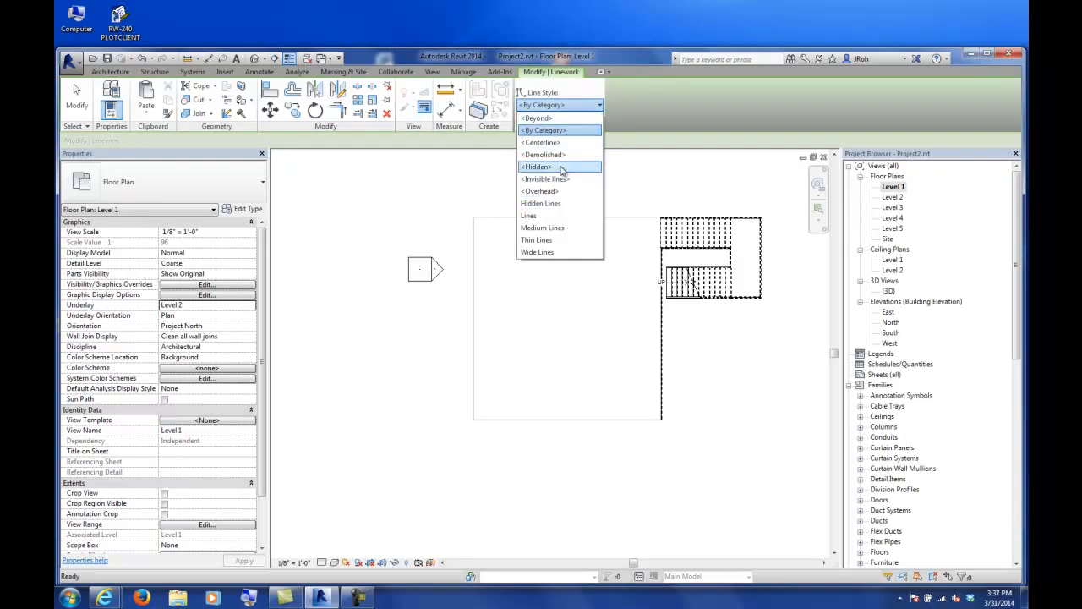
pyautogui.click(550, 192)
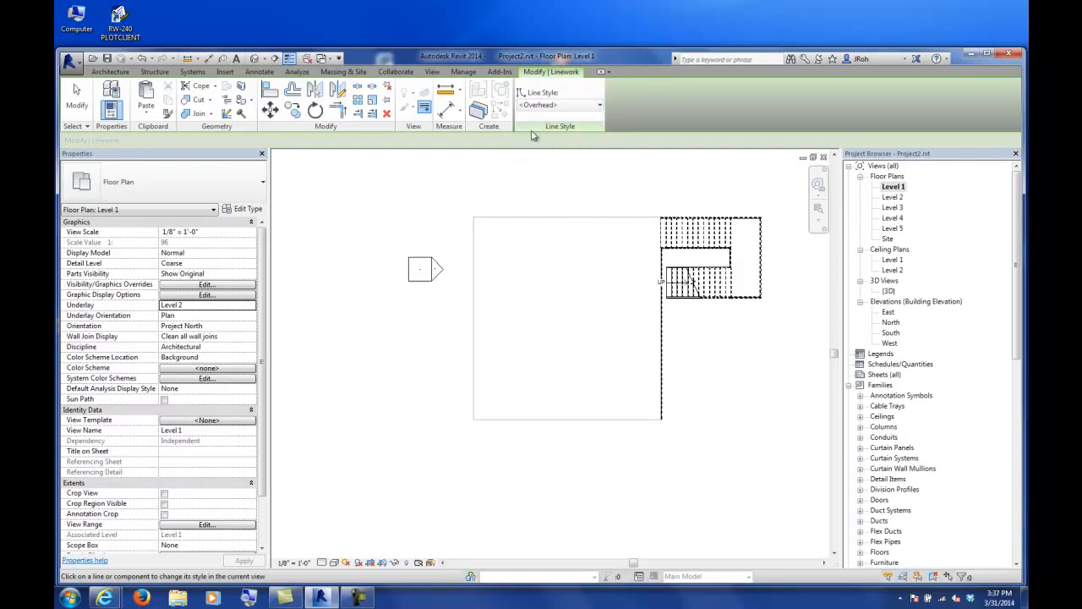
pyautogui.click(493, 219)
pyautogui.click(468, 256)
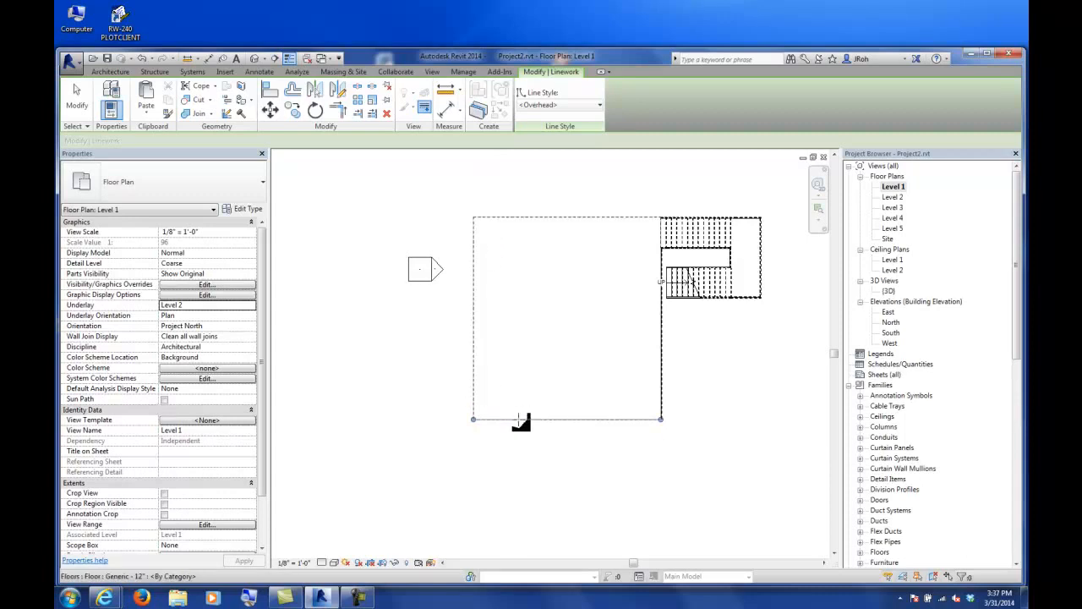
pyautogui.click(77, 97)
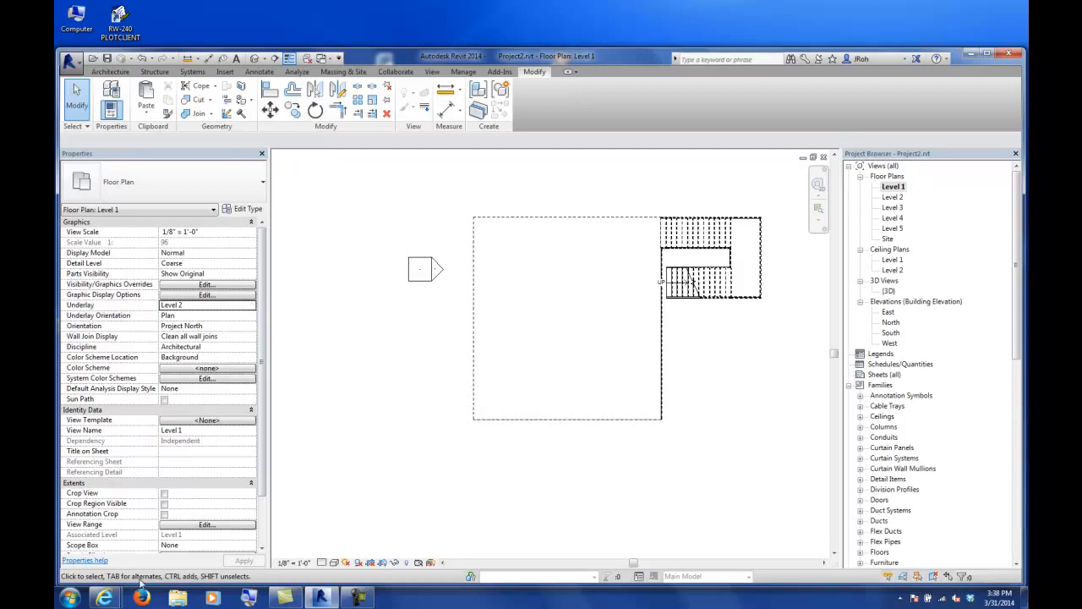
# Switch to Internet Explorer, examine the additional tutorials on the 2014 Workshops page, and return to Revit.
pyautogui.moveTo(104, 598)
pyautogui.click(127, 535)
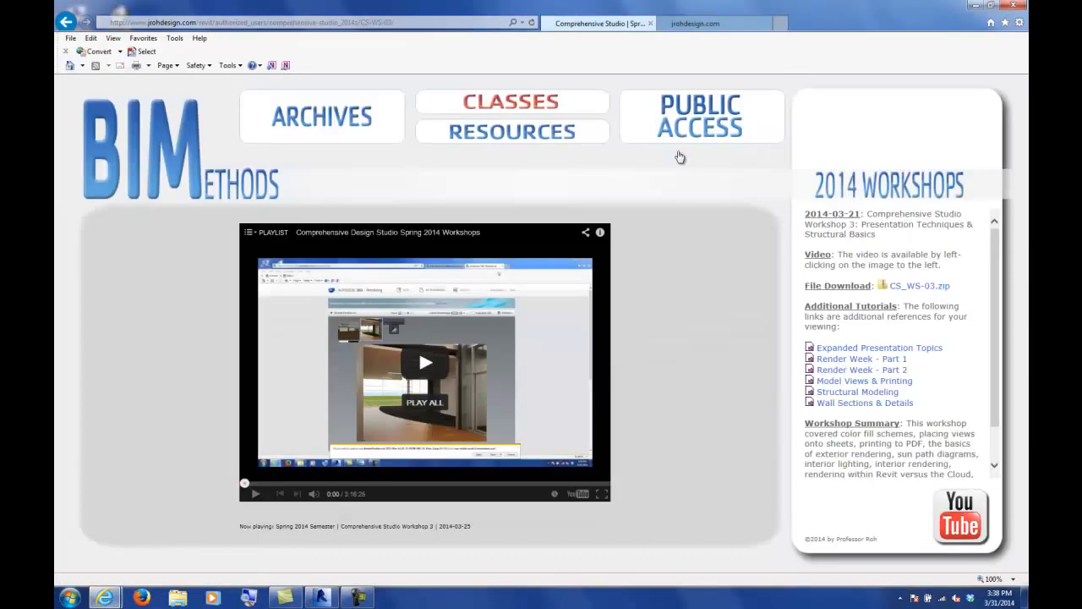
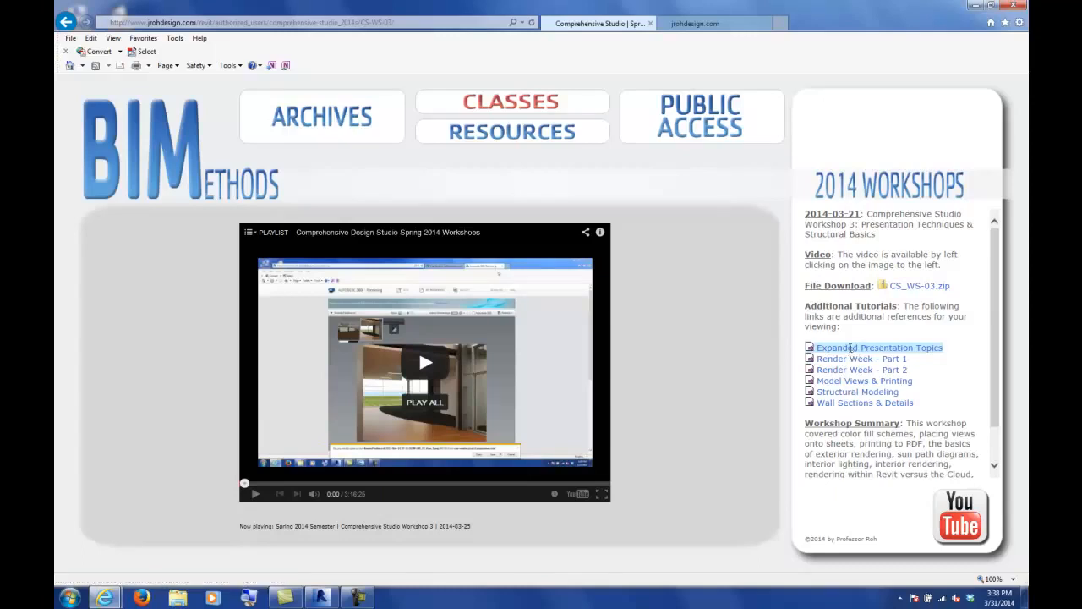
pyautogui.click(975, 6)
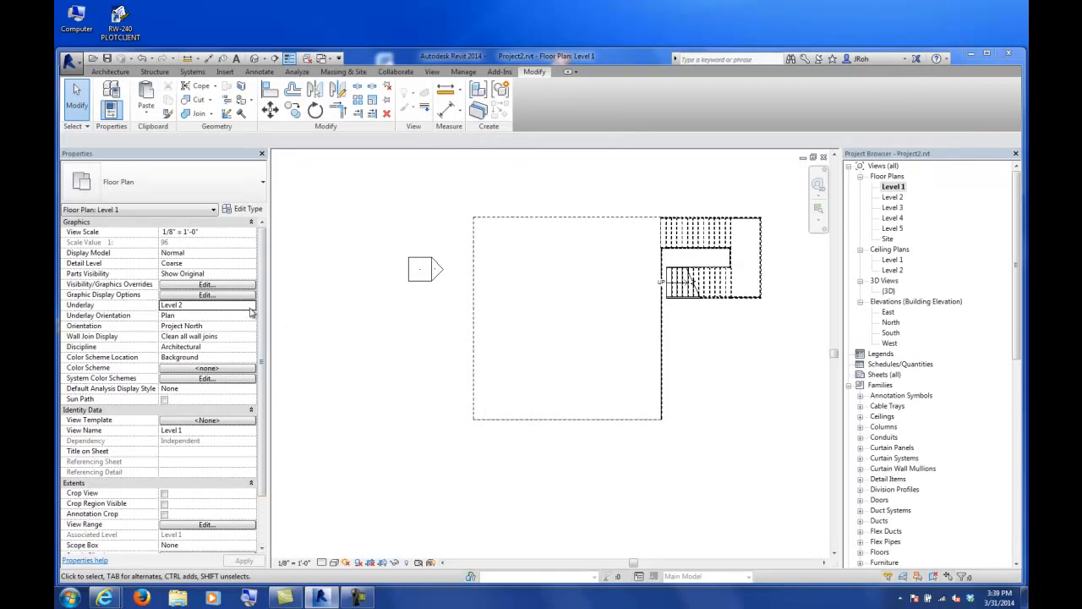
# Set the Level 1 plan's Underlay to None, and open the Level 2 floor's boundary for editing in the Level 2 plan.
pyautogui.click(251, 307)
pyautogui.click(203, 315)
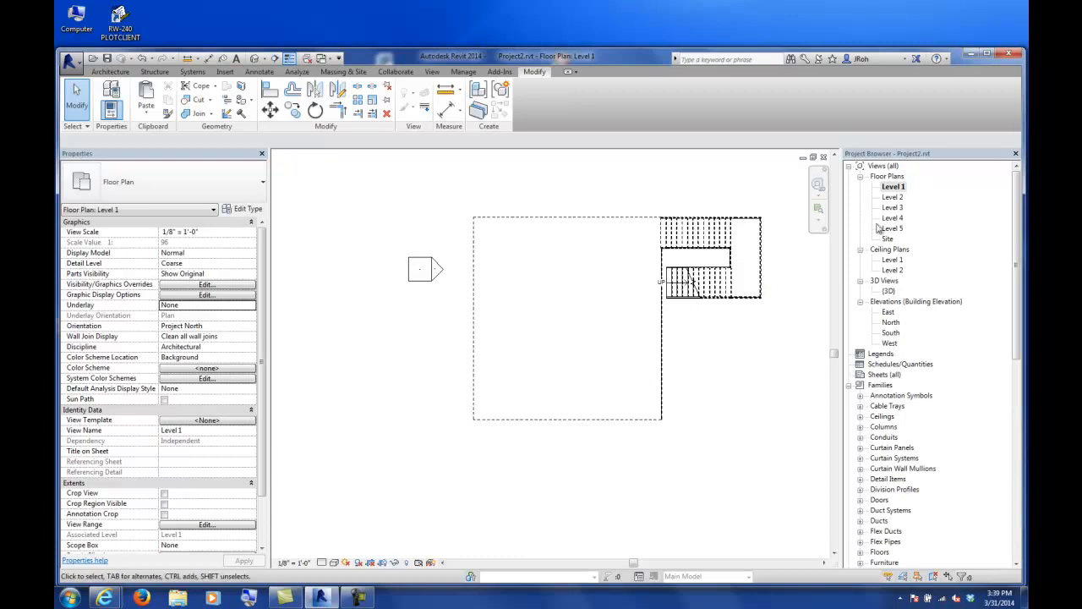
pyautogui.doubleClick(893, 197)
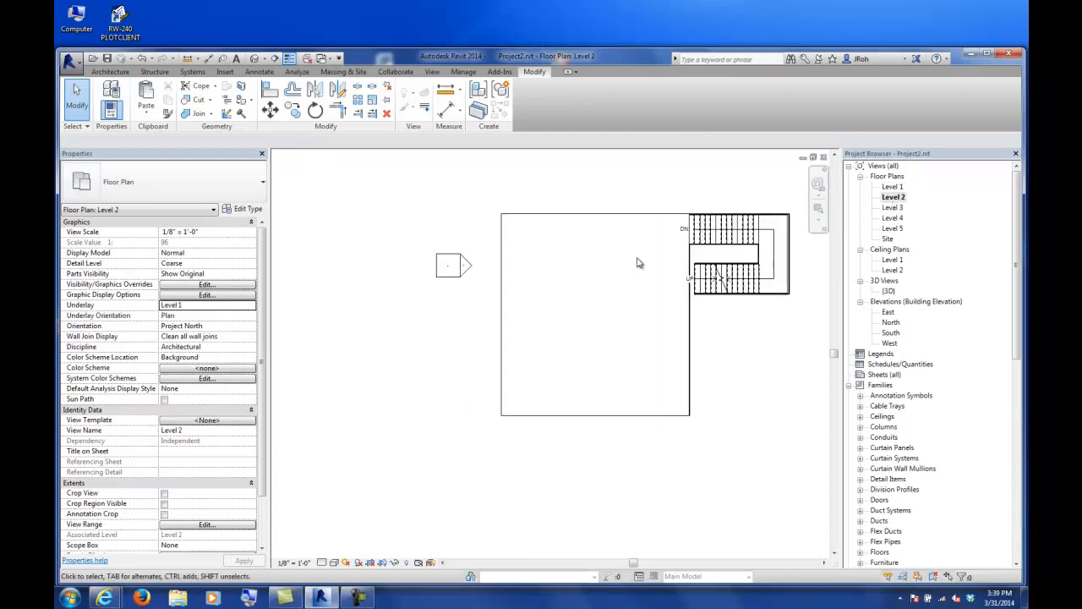
pyautogui.click(548, 217)
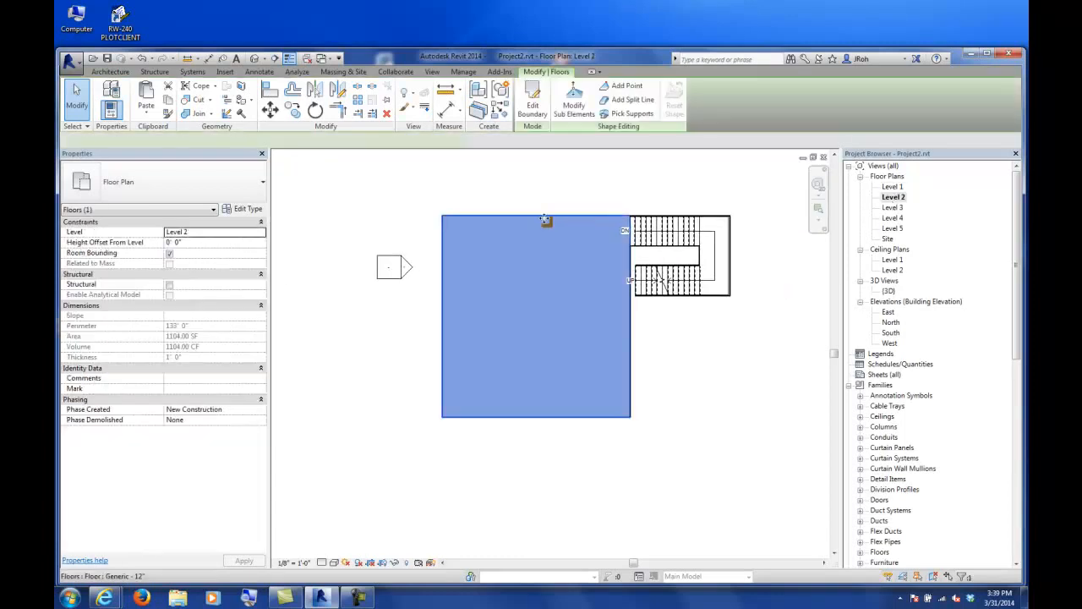
pyautogui.click(528, 107)
# Try an arc boundary bulging outward between the floor's two upper corners, and delete it.
pyautogui.click(573, 86)
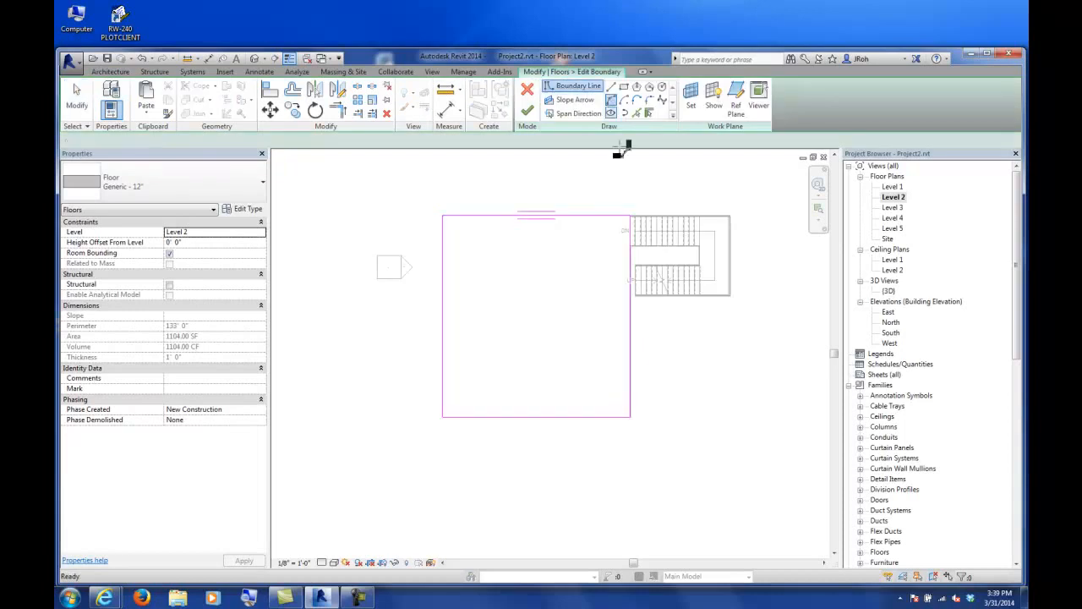
pyautogui.click(630, 216)
pyautogui.click(443, 216)
pyautogui.click(508, 175)
pyautogui.press('Escape')
pyautogui.press('Escape')
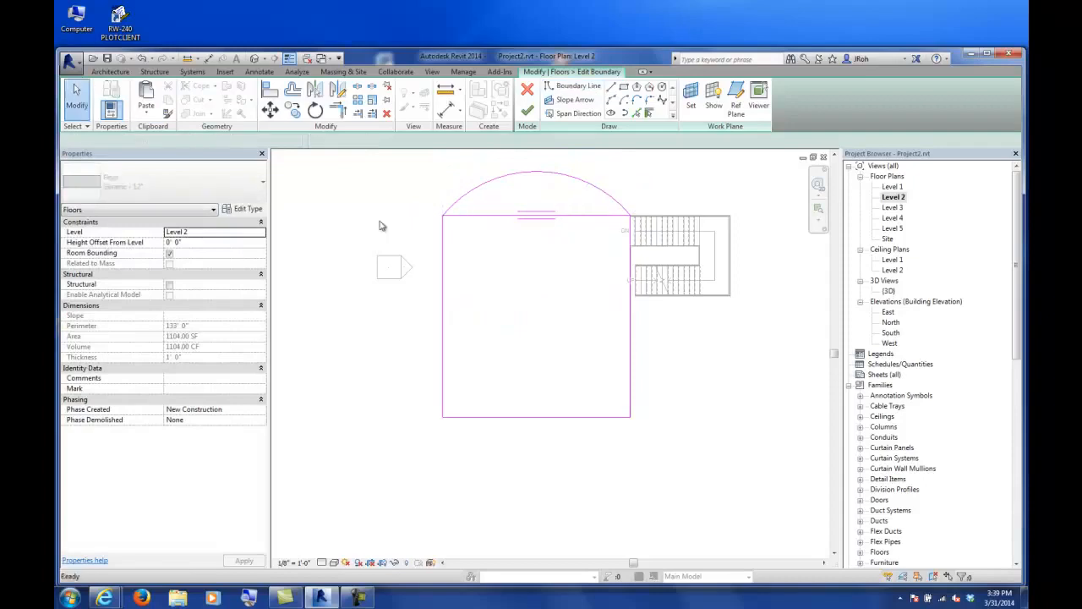
pyautogui.click(499, 184)
pyautogui.press('Delete')
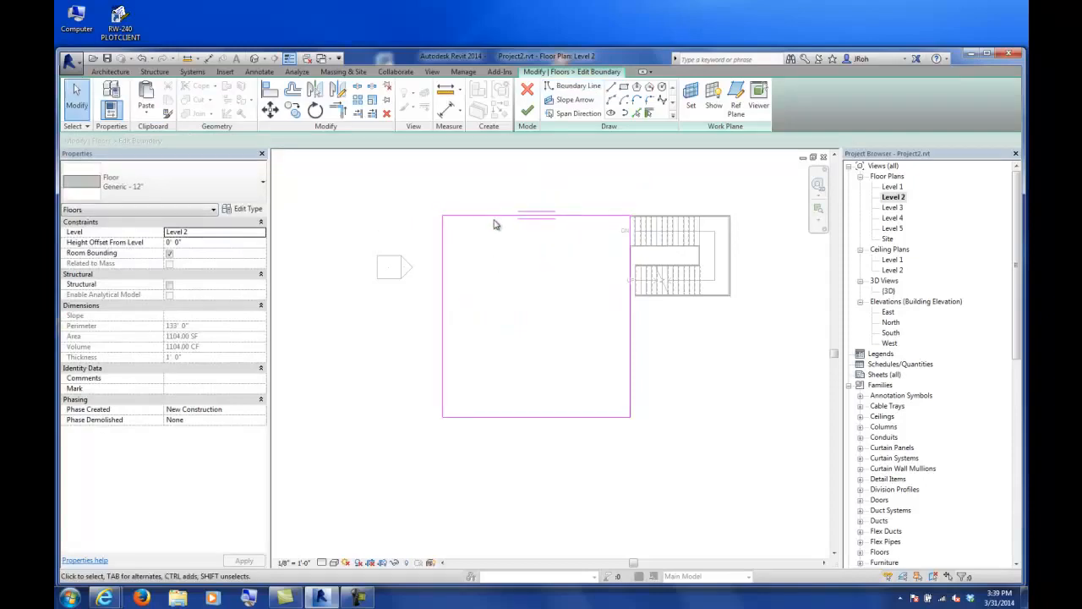
# Slope the floor's upper boundary edge outward at its left end, trim it to the left edge, and finish the boundary.
pyautogui.click(496, 218)
pyautogui.moveTo(442, 217); pyautogui.dragTo(446, 167)
pyautogui.press('t')
pyautogui.press('r')
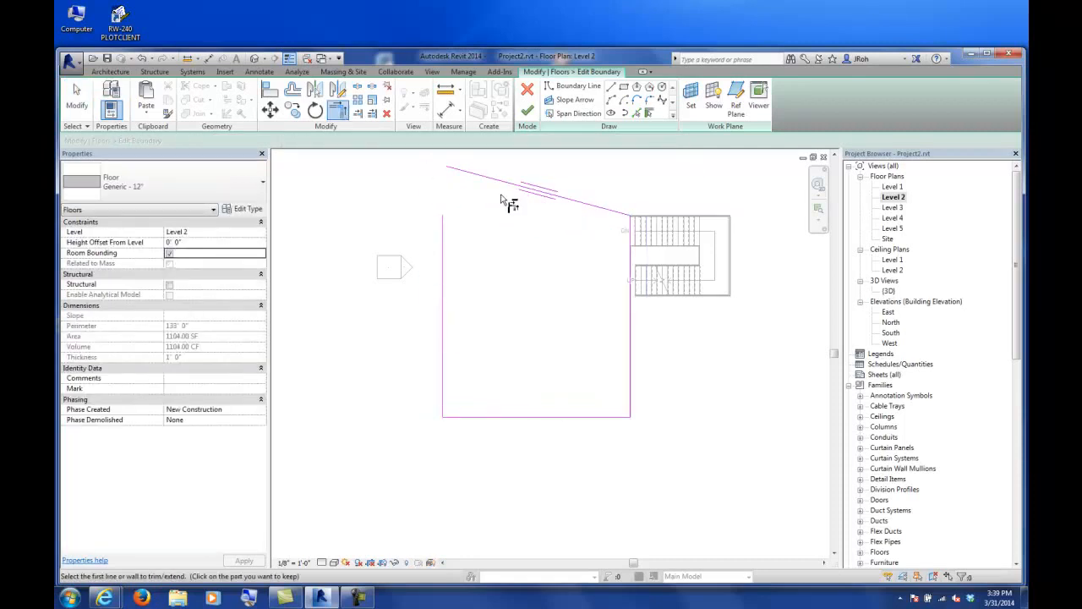
pyautogui.click(507, 184)
pyautogui.click(446, 254)
pyautogui.click(526, 111)
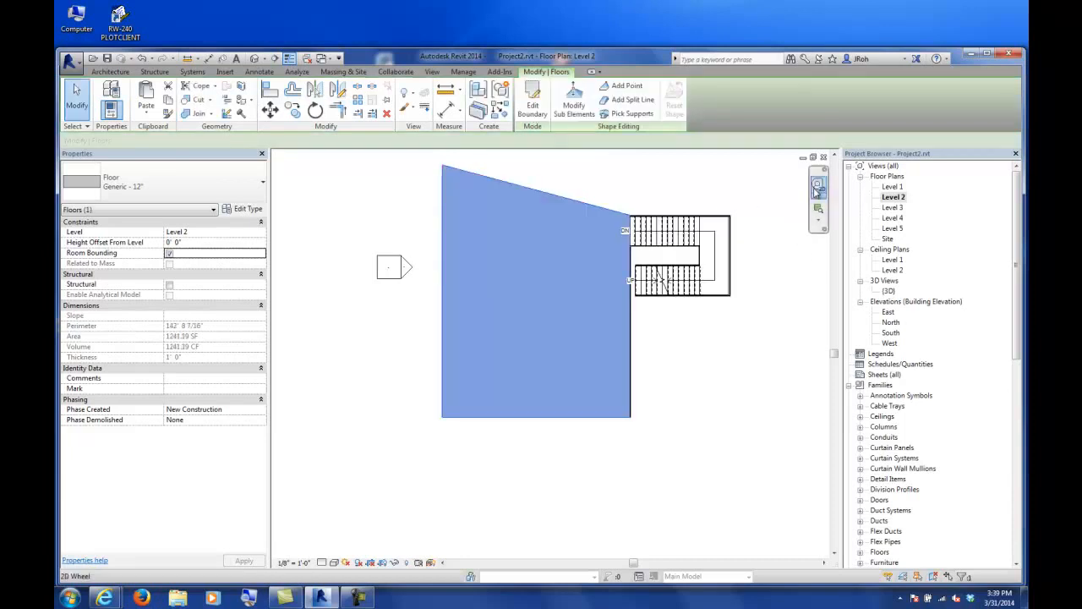
# Compare the floor outline in the Level 1 plan with the reshaped Level 2 floor, checking which level each floor belongs to.
pyautogui.doubleClick(890, 186)
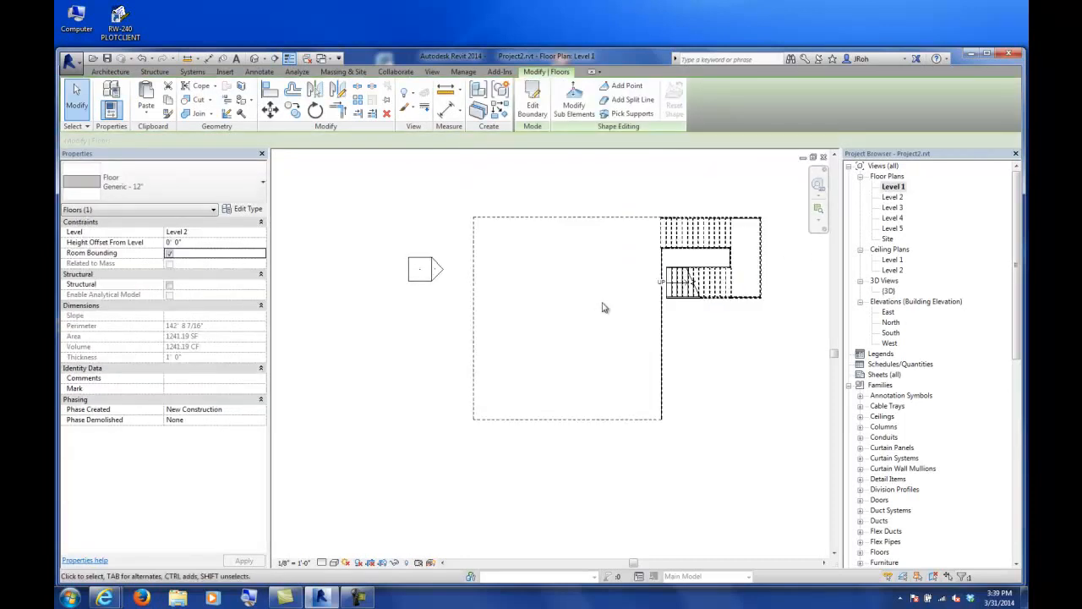
pyautogui.moveTo(598, 312); pyautogui.dragTo(578, 362, button='middle')
pyautogui.click(575, 296)
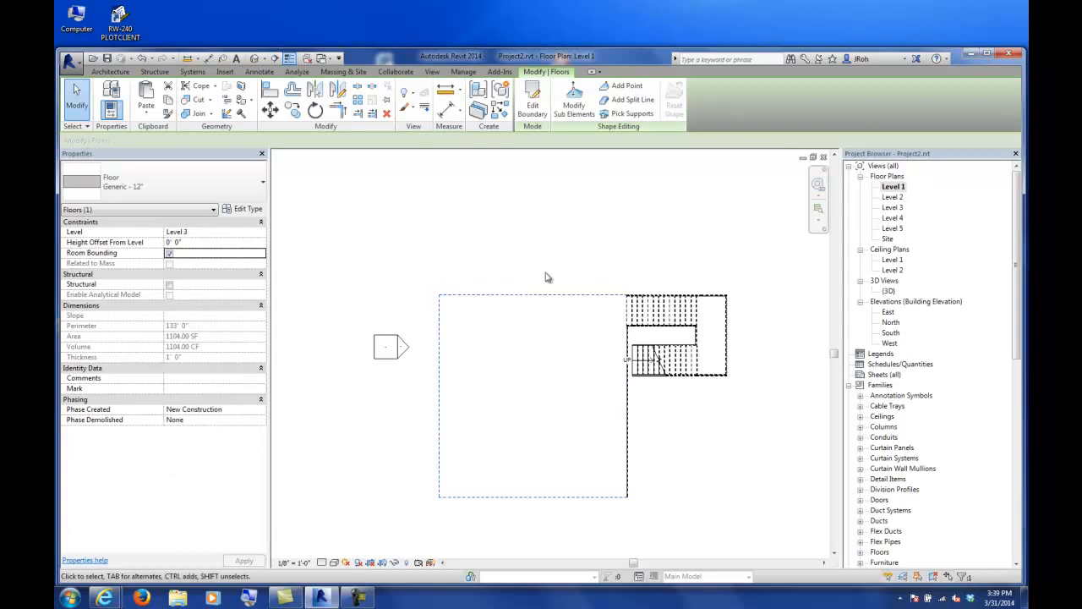
pyautogui.click(570, 215)
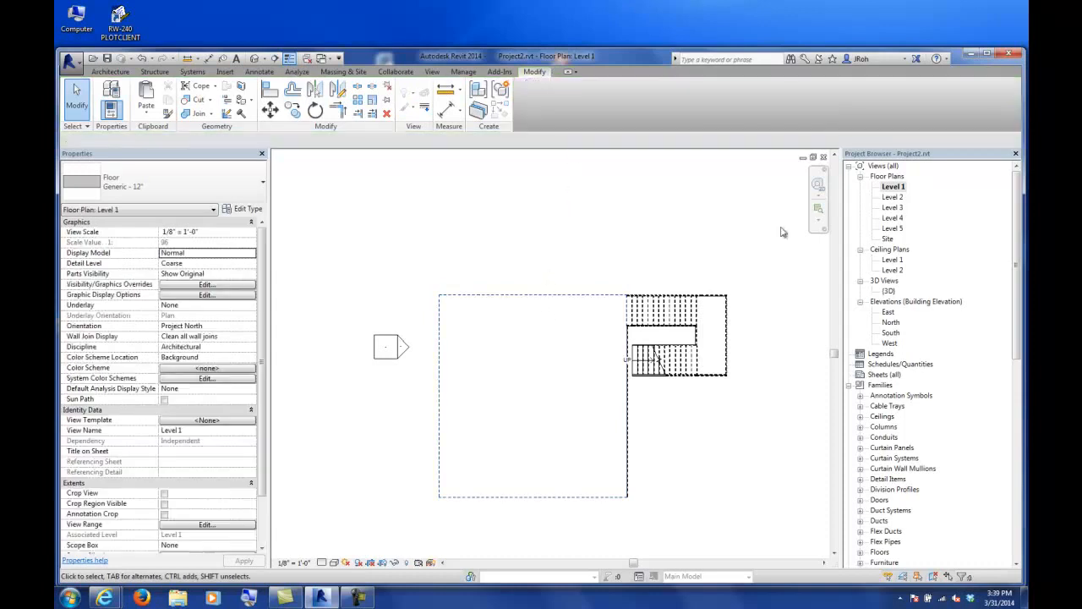
pyautogui.doubleClick(893, 197)
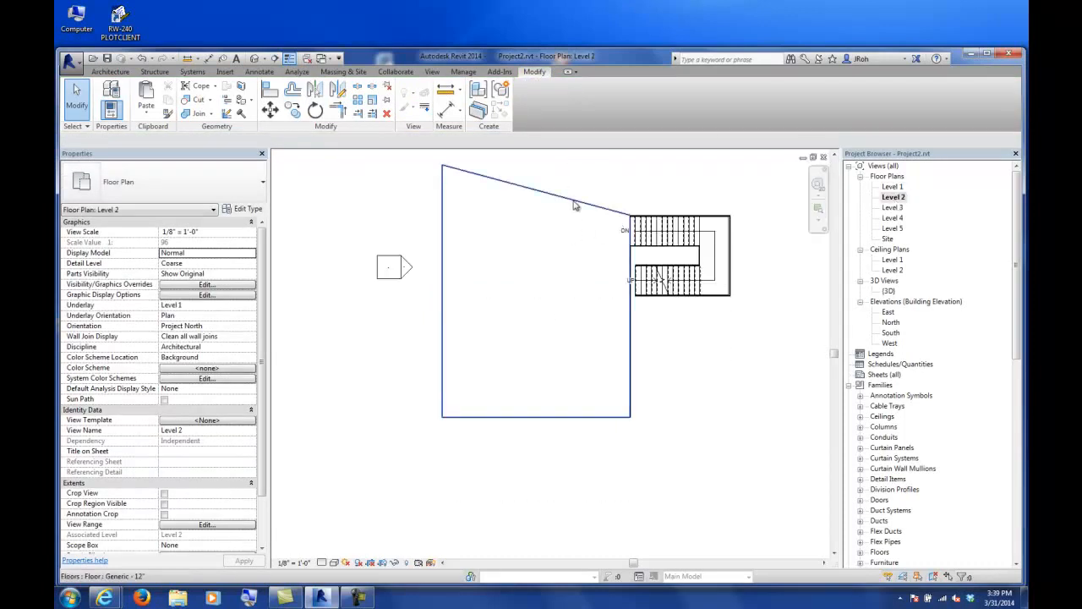
pyautogui.click(575, 203)
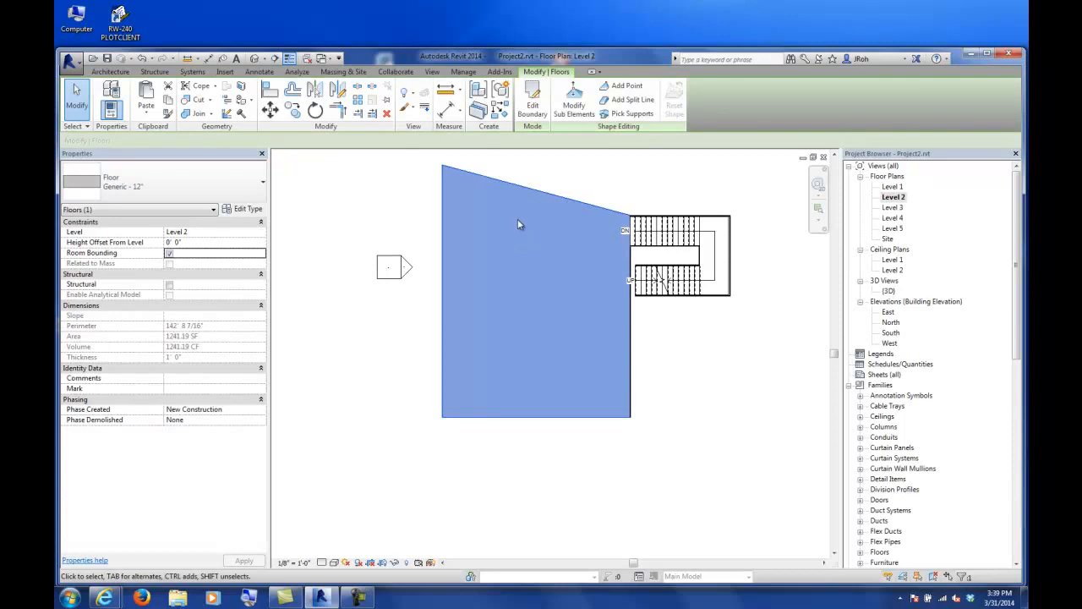
pyautogui.doubleClick(893, 186)
pyautogui.click(465, 307)
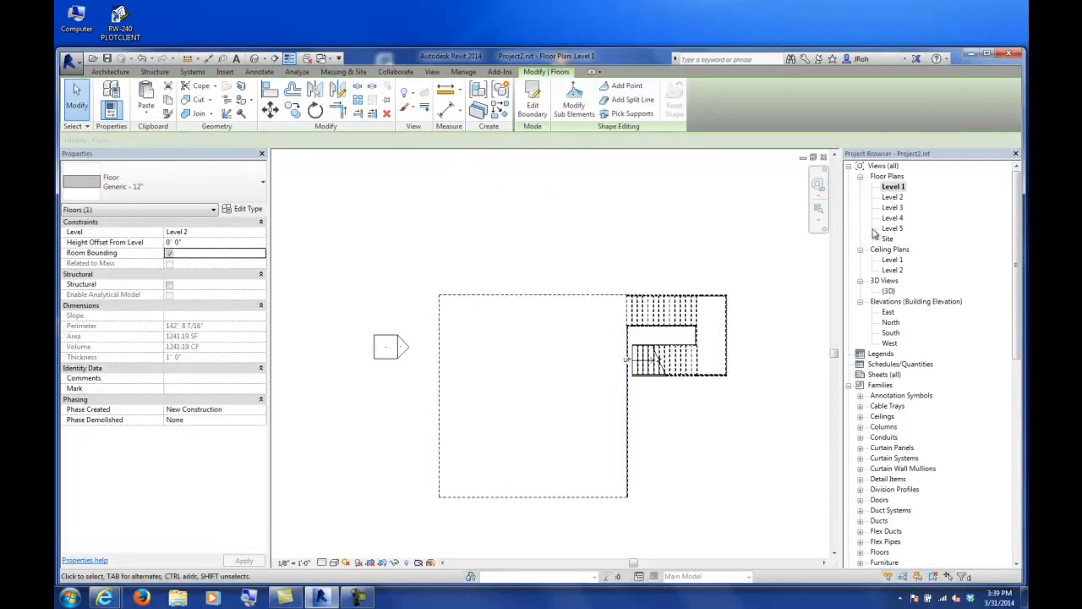
# Try assigning the floor with the rectangular outline to Level 2, and set its Level back to Level 3.
pyautogui.click(447, 296)
pyautogui.click(260, 232)
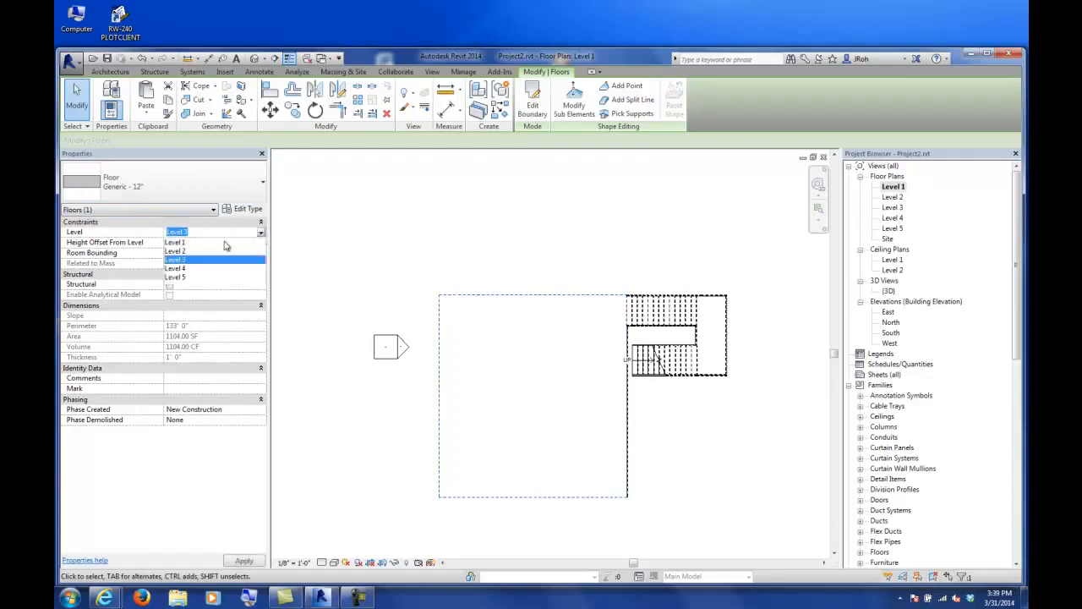
pyautogui.click(193, 252)
pyautogui.click(261, 232)
pyautogui.click(343, 256)
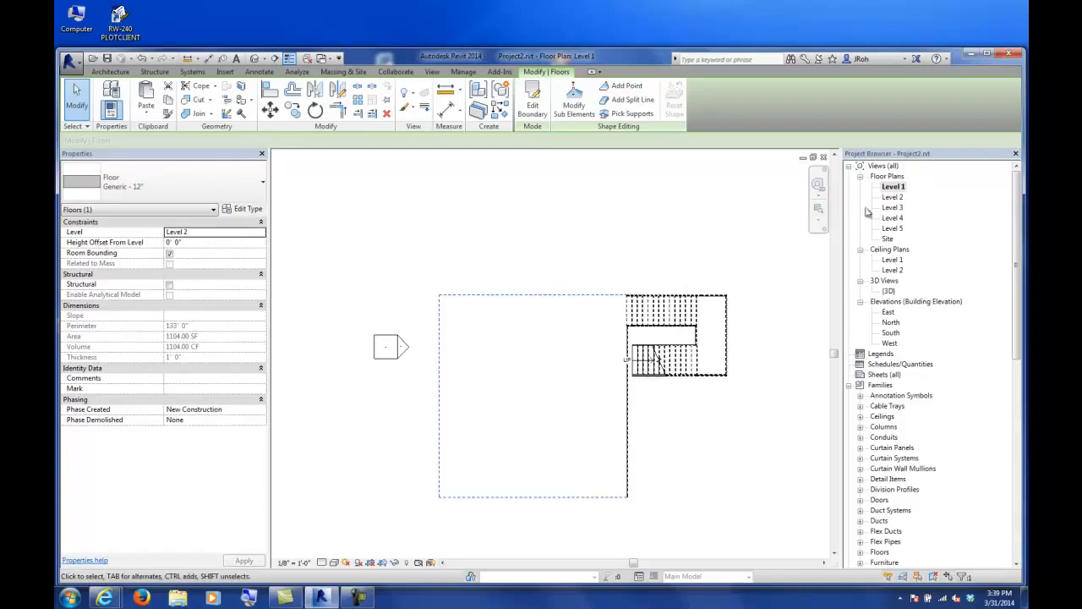
pyautogui.click(261, 234)
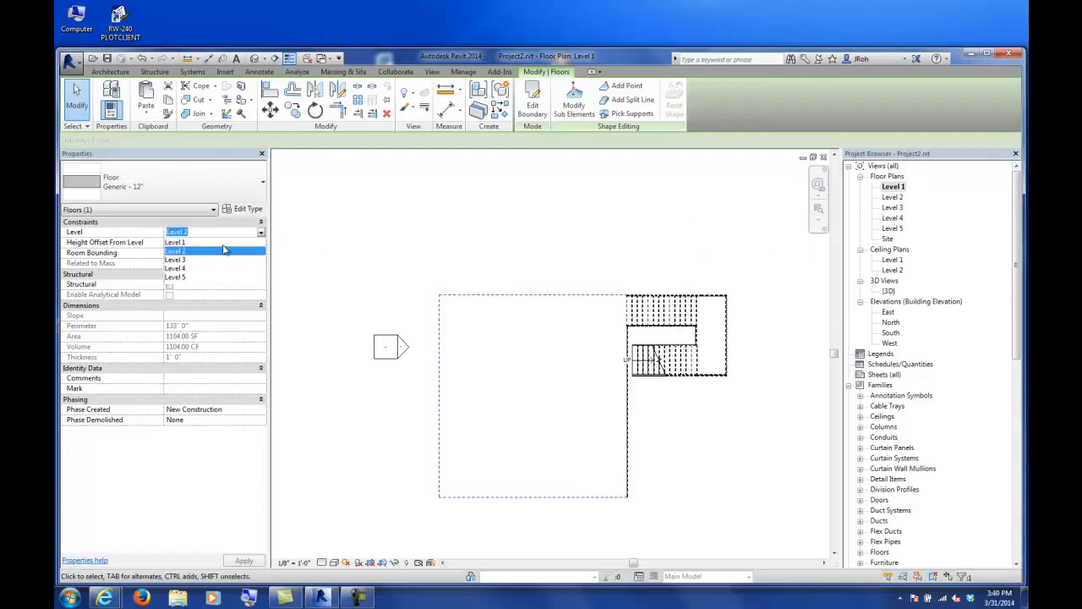
pyautogui.click(186, 260)
pyautogui.click(401, 230)
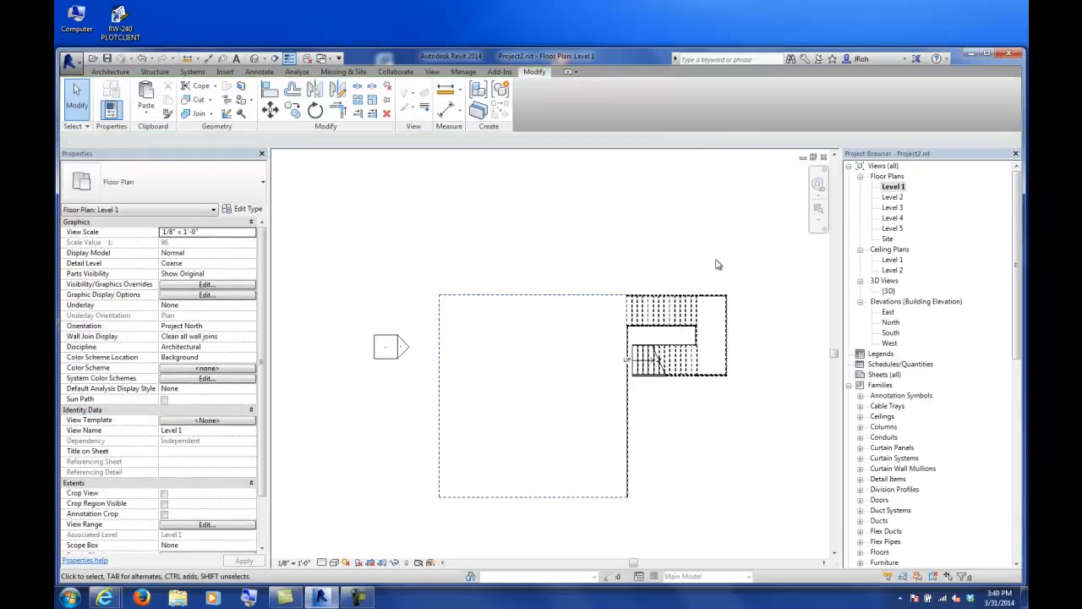
# In the Level 3 plan, align the floor boundary's upper edge to the underlaid sloped Level 2 edge and finish the boundary.
pyautogui.doubleClick(895, 208)
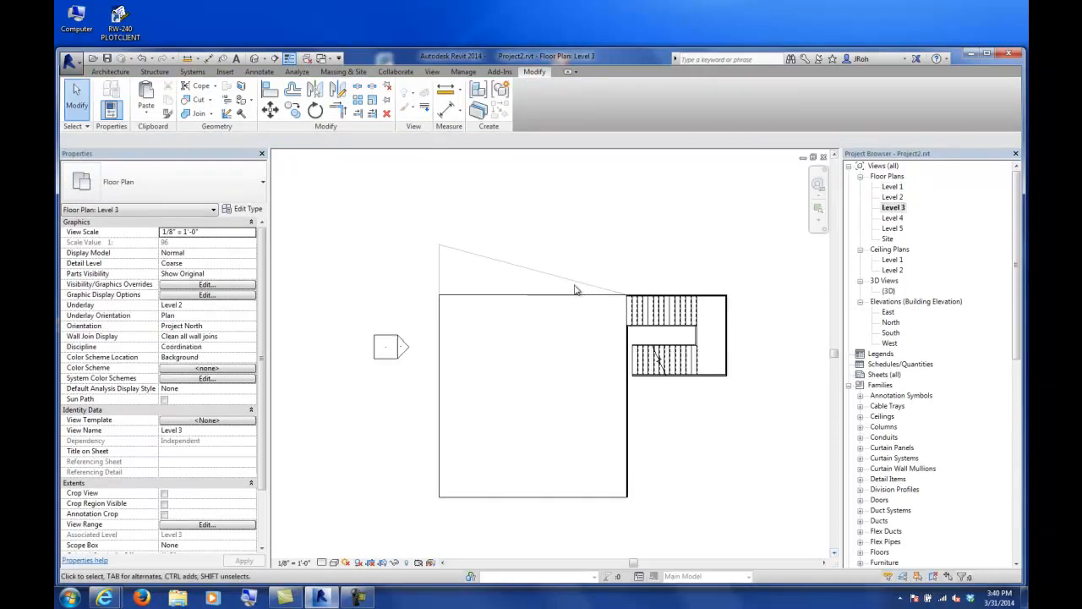
pyautogui.click(519, 298)
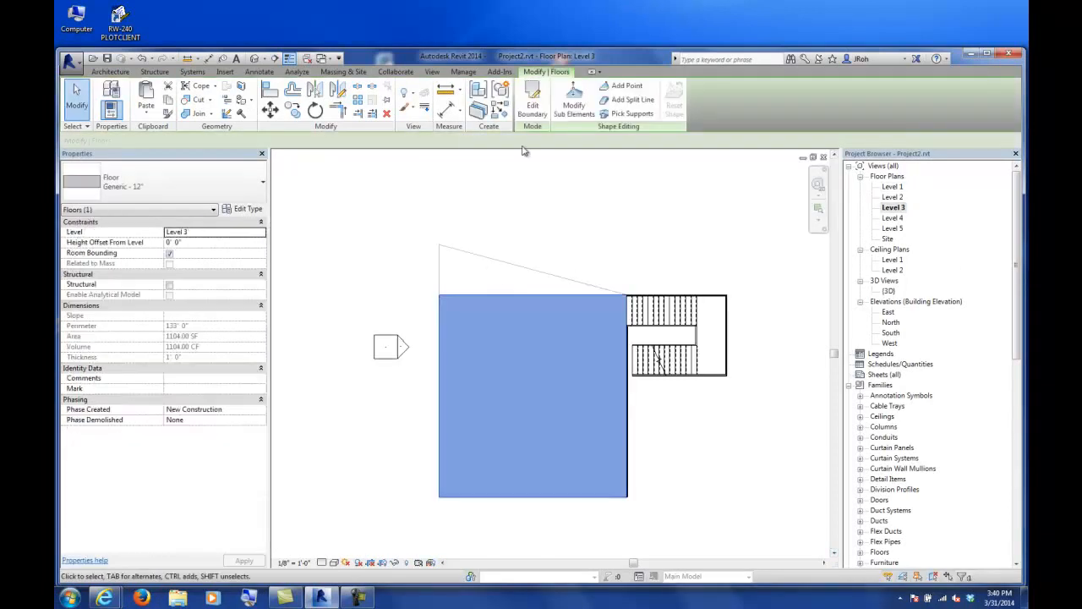
pyautogui.click(531, 102)
pyautogui.click(269, 89)
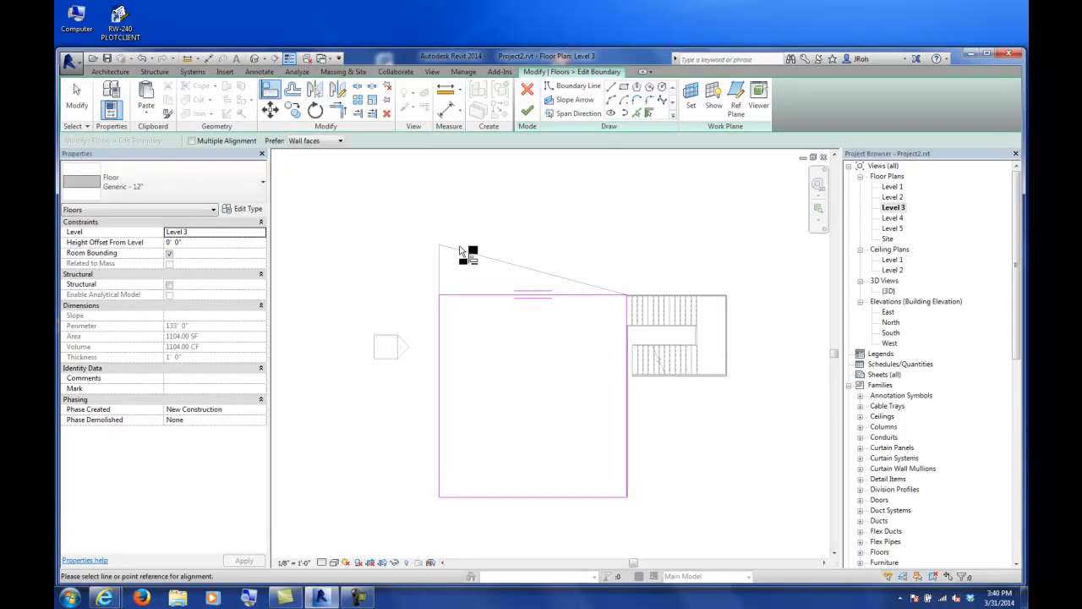
pyautogui.click(461, 254)
pyautogui.click(472, 294)
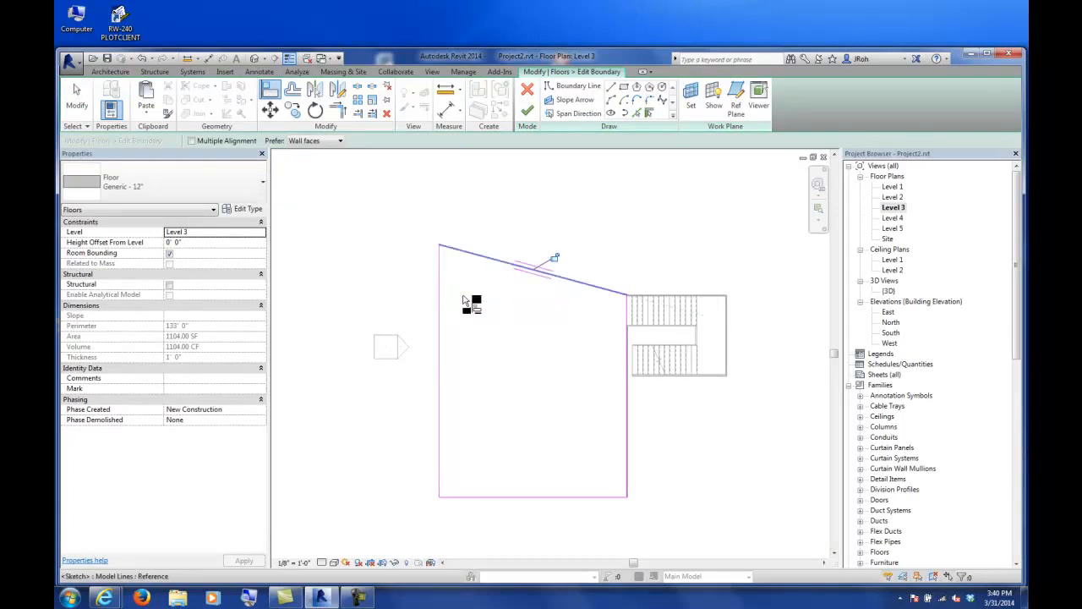
pyautogui.click(527, 111)
pyautogui.click(588, 213)
# Open the Level 1 plan, try Level 3 as its underlay, and set the Underlay to Level 2.
pyautogui.doubleClick(892, 186)
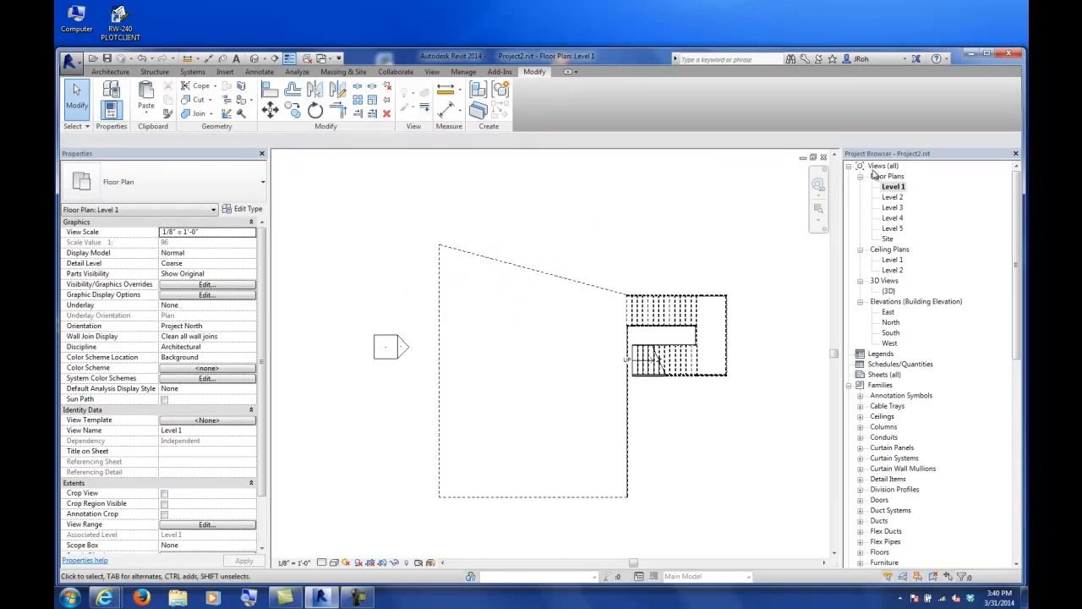
pyautogui.click(192, 306)
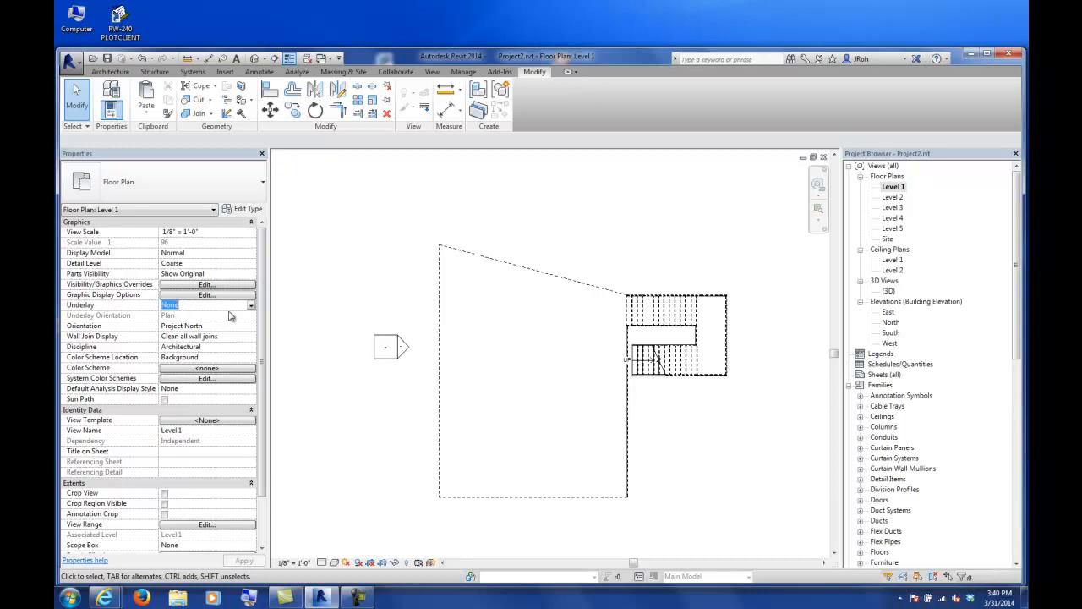
pyautogui.click(251, 306)
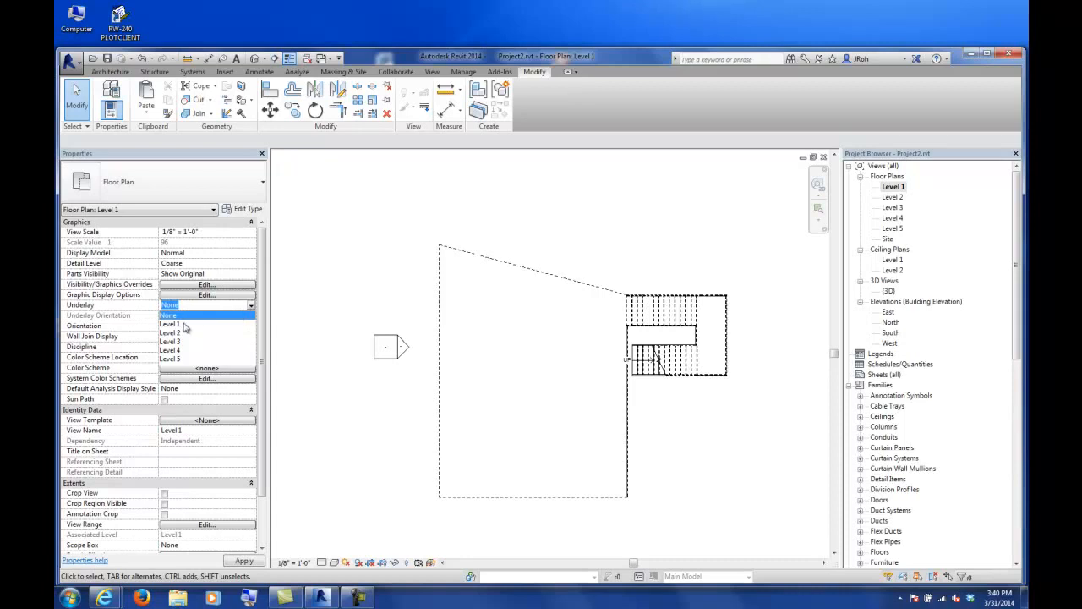
pyautogui.click(170, 341)
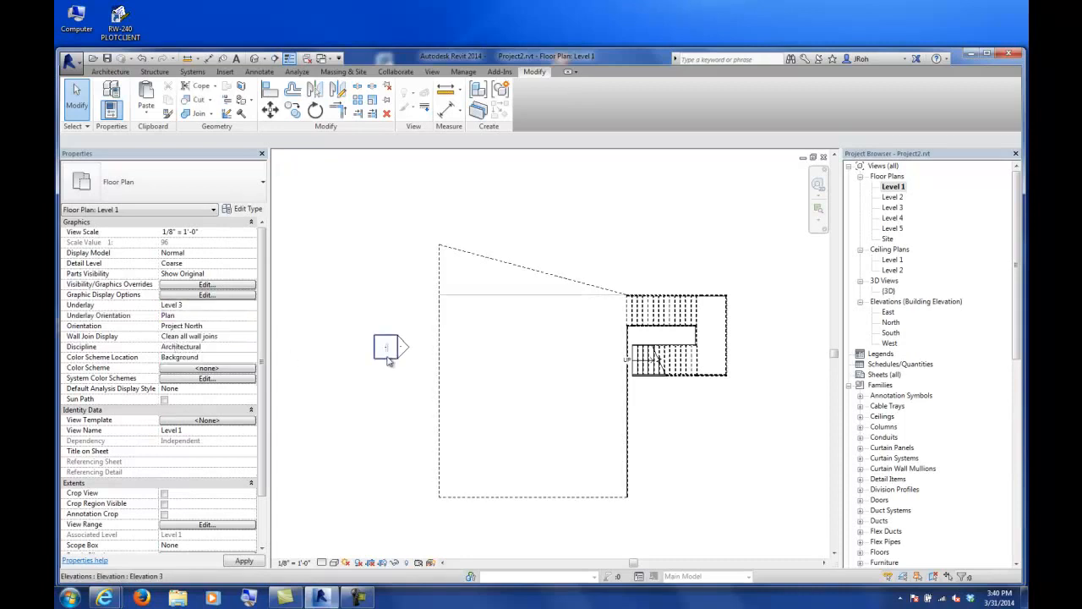
pyautogui.click(251, 308)
pyautogui.click(182, 335)
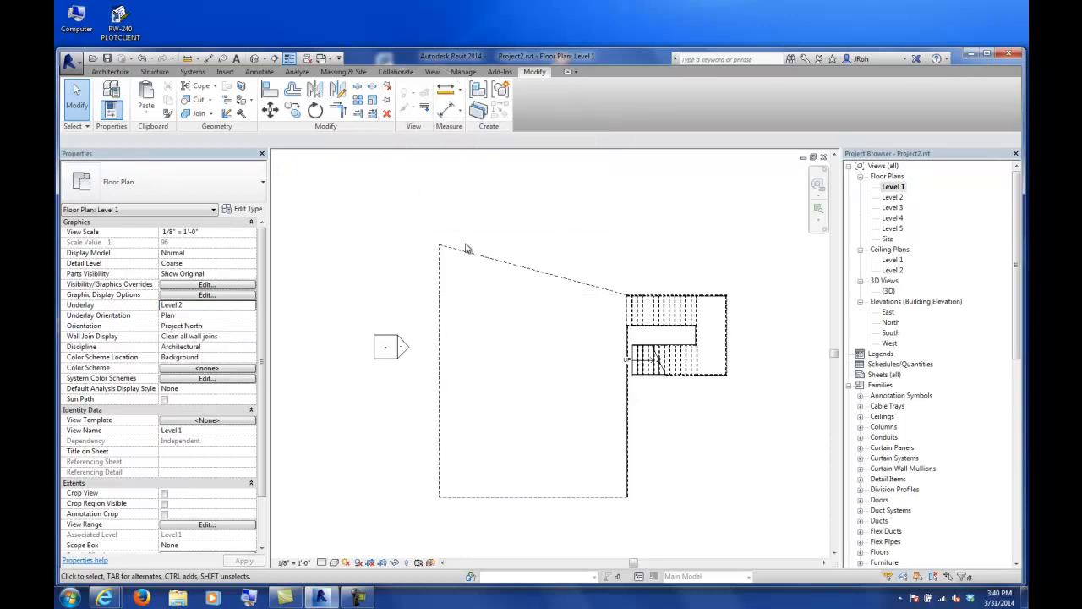
# Leave the Linework tool without restyling any edges and save the project.
pyautogui.click(425, 107)
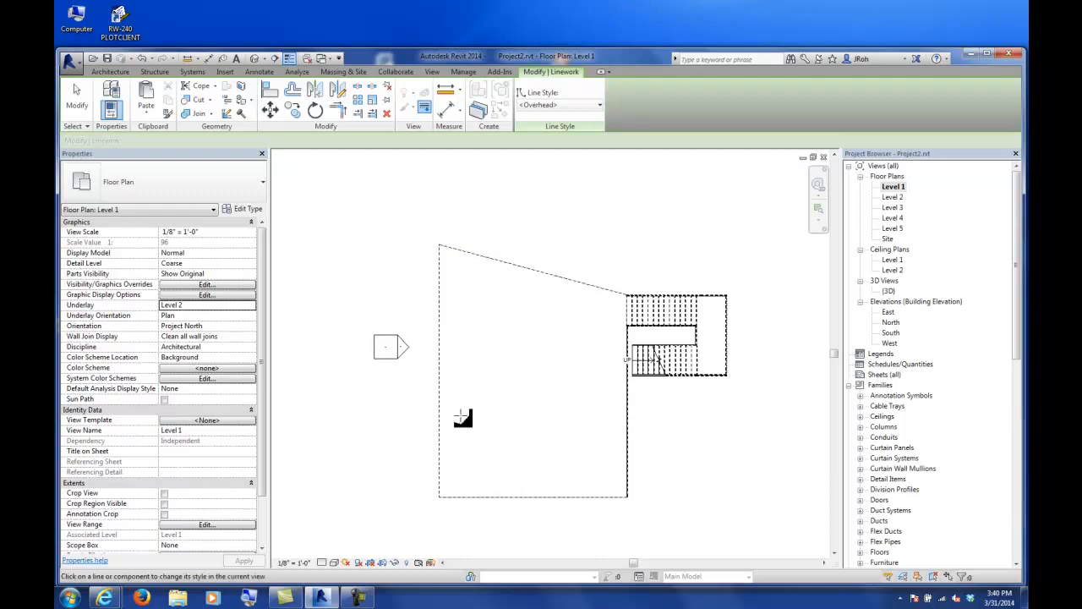
pyautogui.click(77, 98)
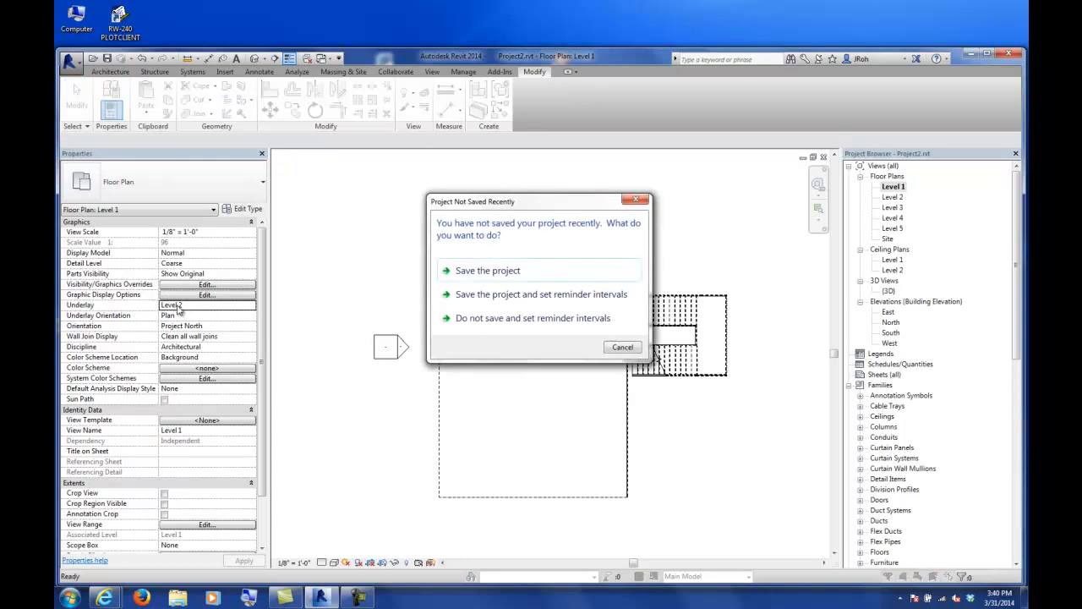
pyautogui.click(521, 271)
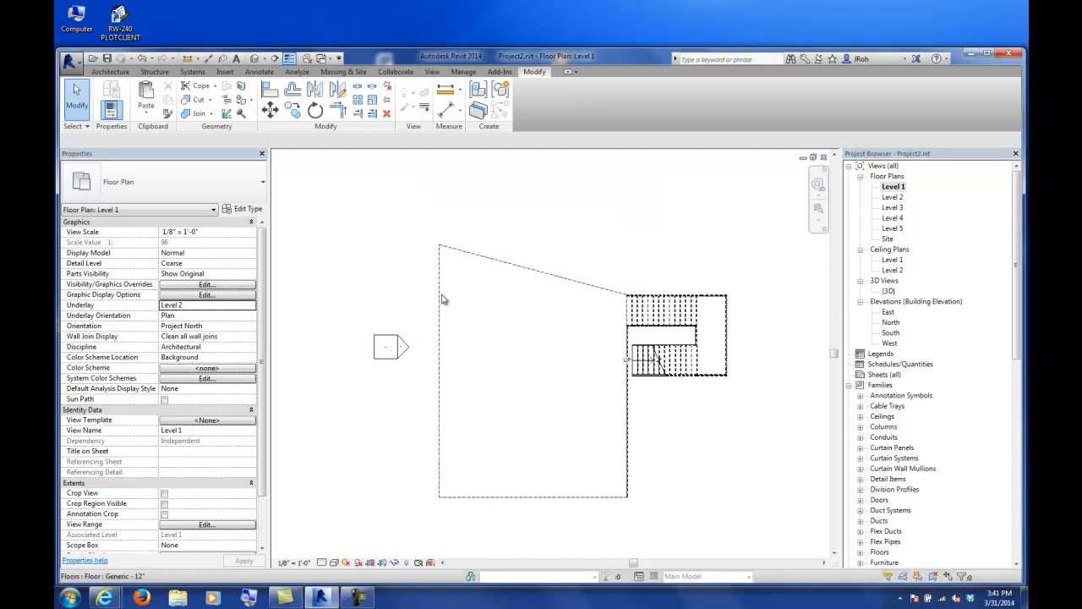
# Use Linework to reset the floor's sloped, left and lower edges to the <By Category> line style.
pyautogui.click(478, 255)
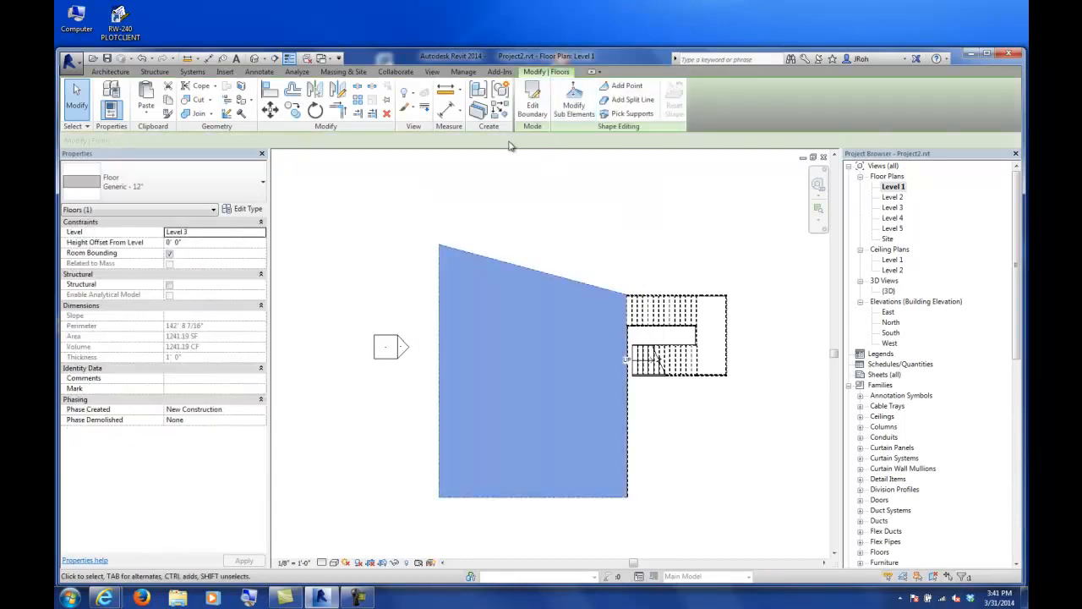
pyautogui.click(488, 159)
pyautogui.click(429, 110)
pyautogui.click(560, 105)
pyautogui.click(534, 157)
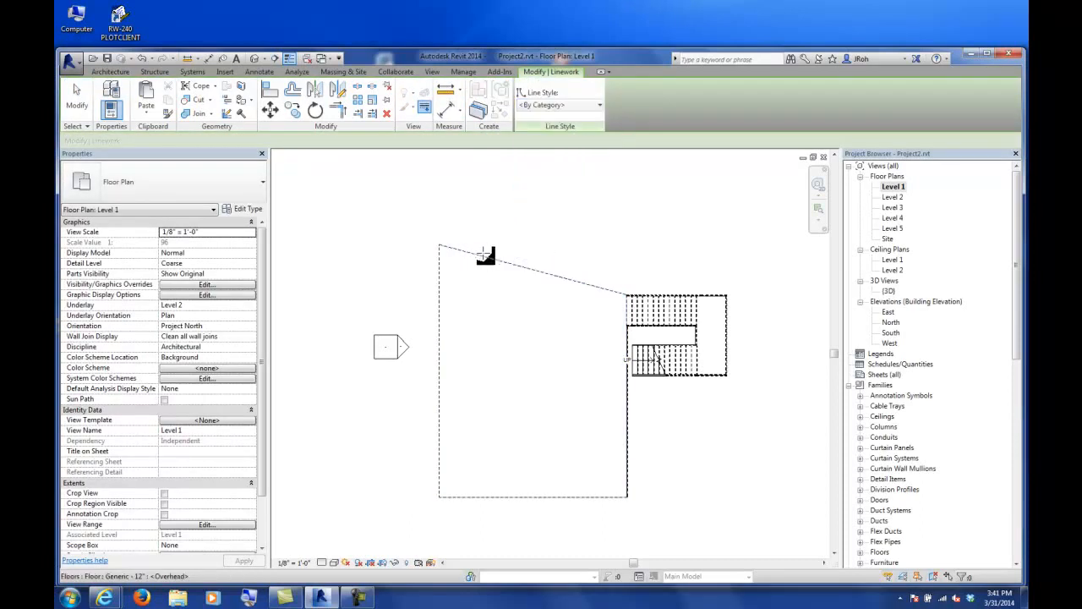
pyautogui.click(439, 292)
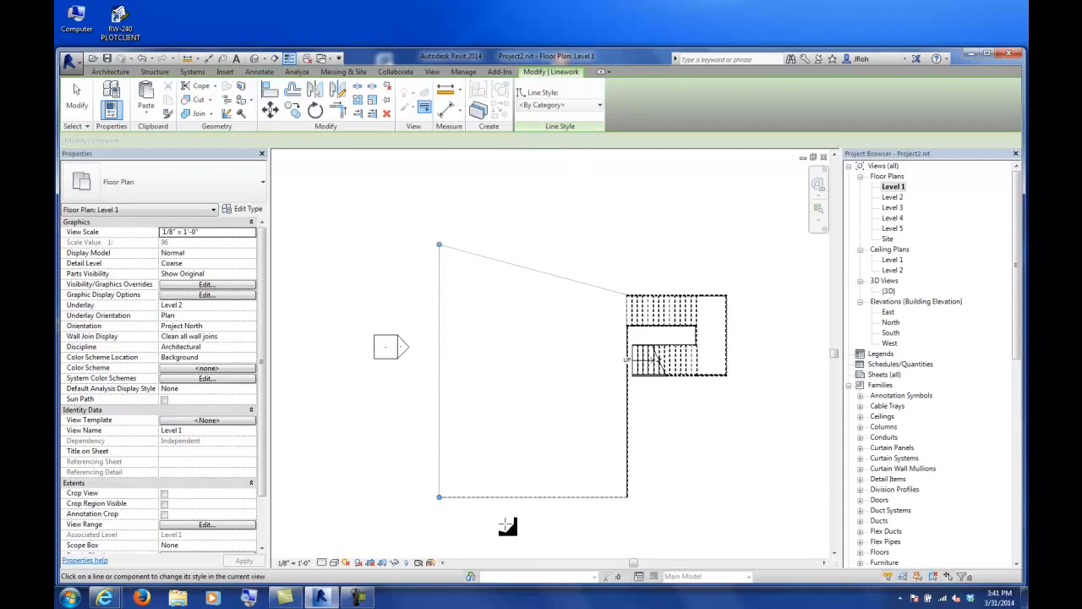
pyautogui.click(551, 497)
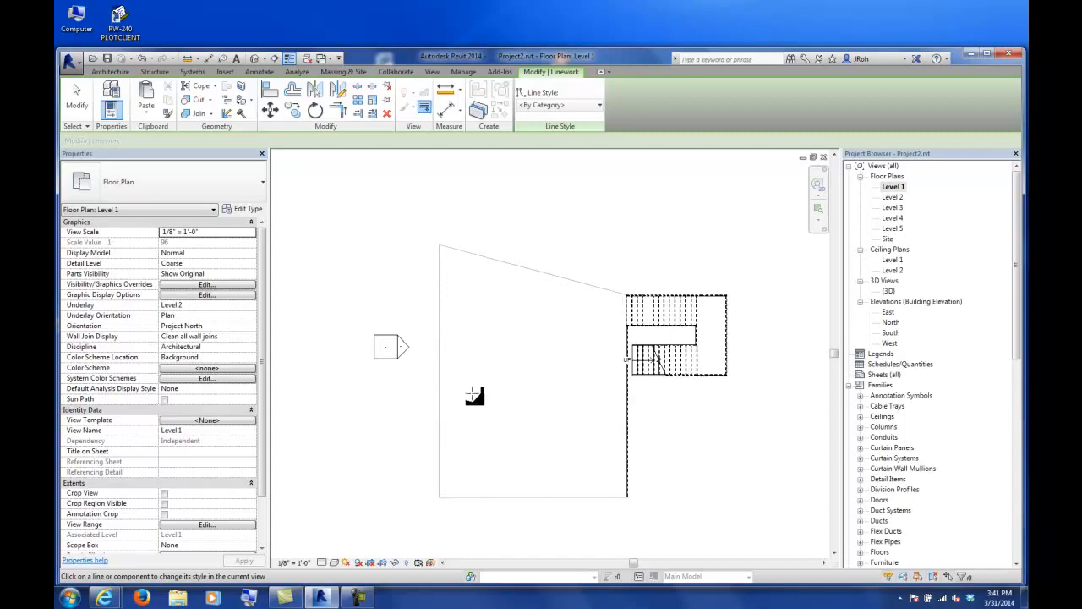
# Apply the Hidden Lines style to the floor's sloped, left and lower edges with Linework.
pyautogui.click(550, 109)
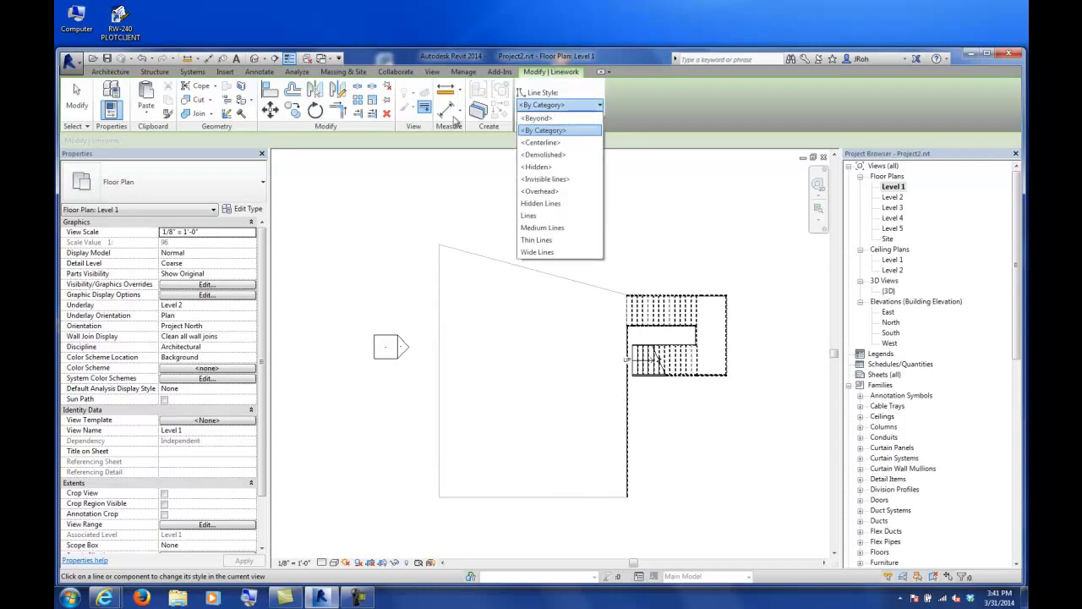
pyautogui.click(425, 112)
pyautogui.click(554, 105)
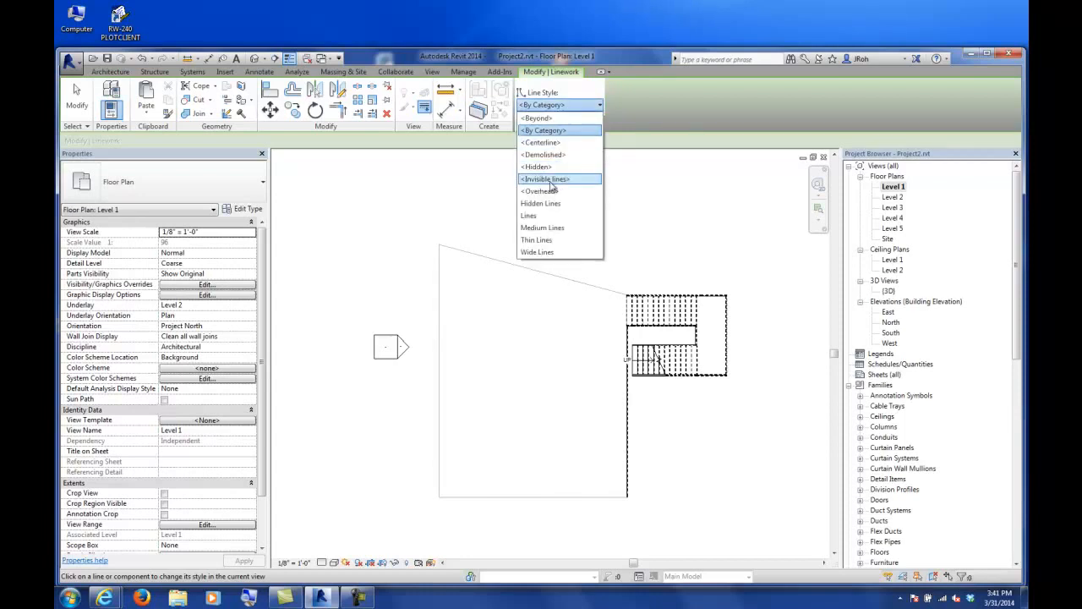
pyautogui.click(548, 203)
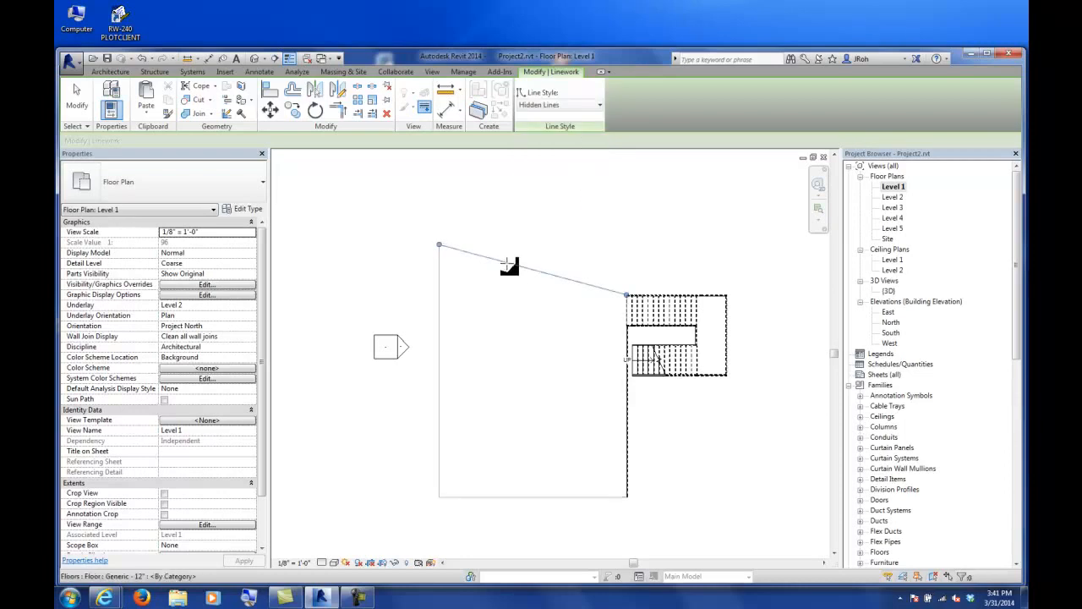
pyautogui.click(439, 293)
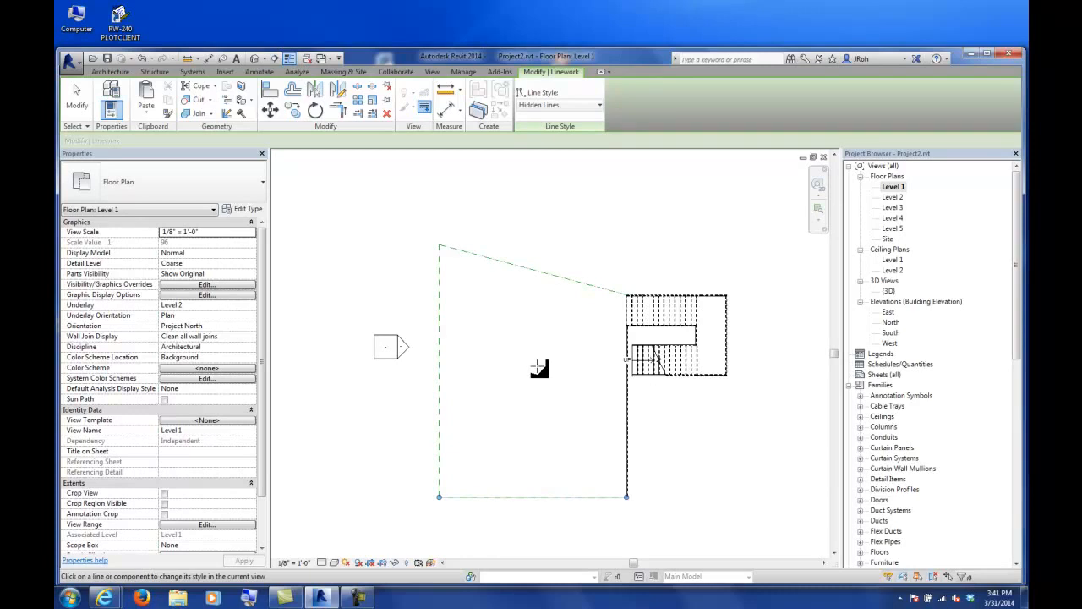
# Set the Level 1 plan's Underlay to None and leave the Linework tool.
pyautogui.click(253, 306)
pyautogui.click(198, 318)
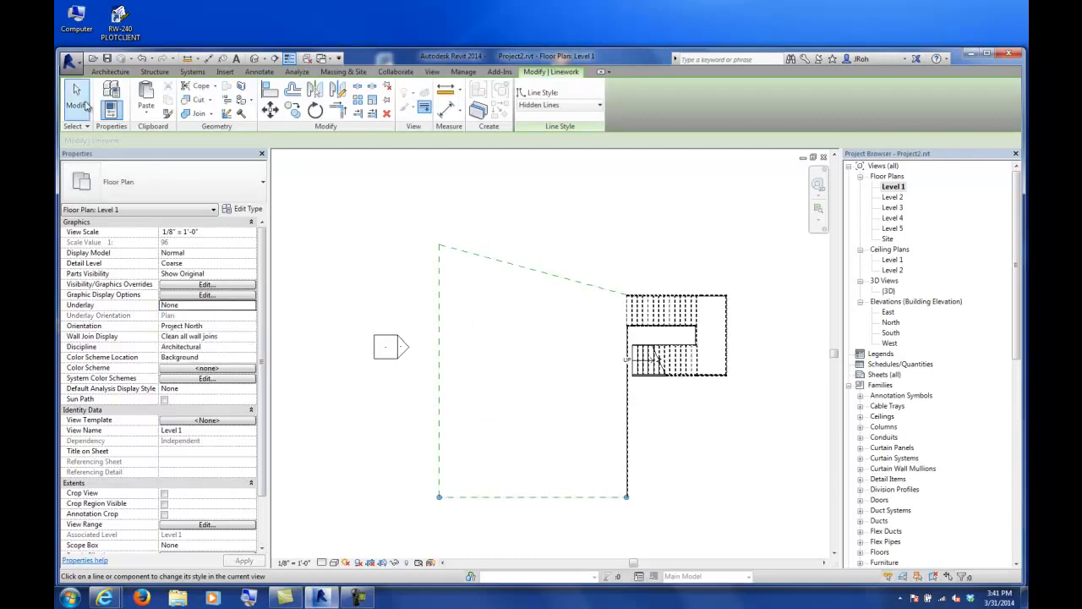
pyautogui.click(86, 104)
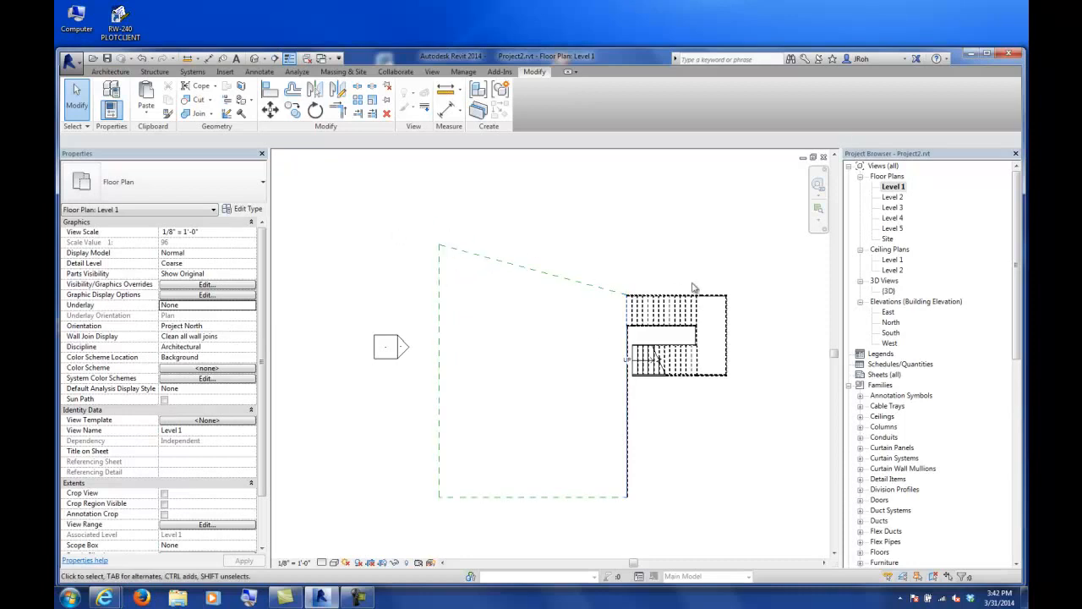
pyautogui.moveTo(577, 330); pyautogui.dragTo(582, 330, button='middle')
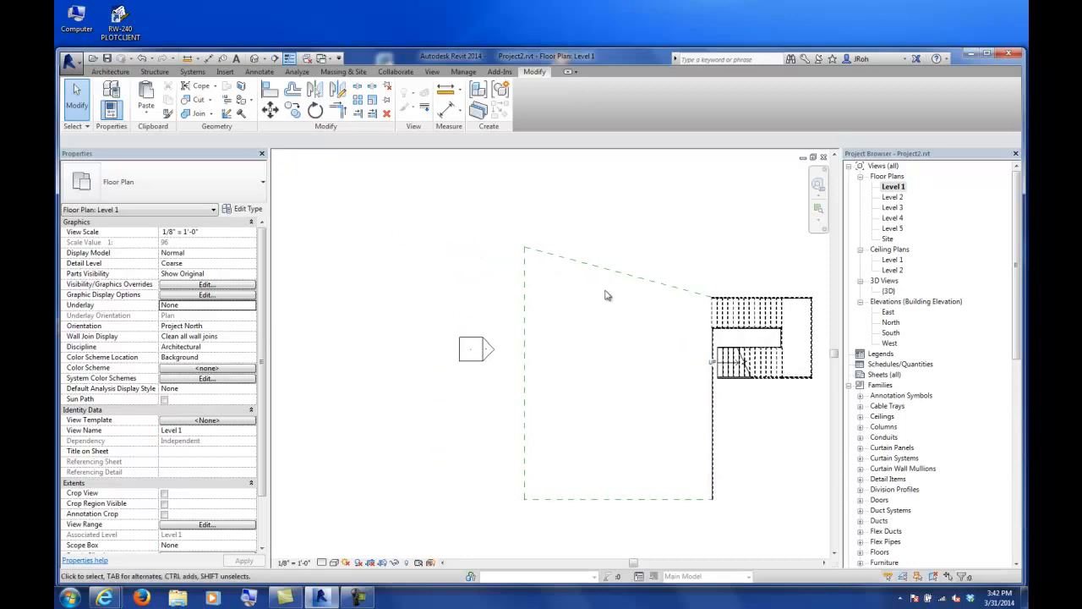
pyautogui.moveTo(477, 264); pyautogui.dragTo(619, 296, button='middle')
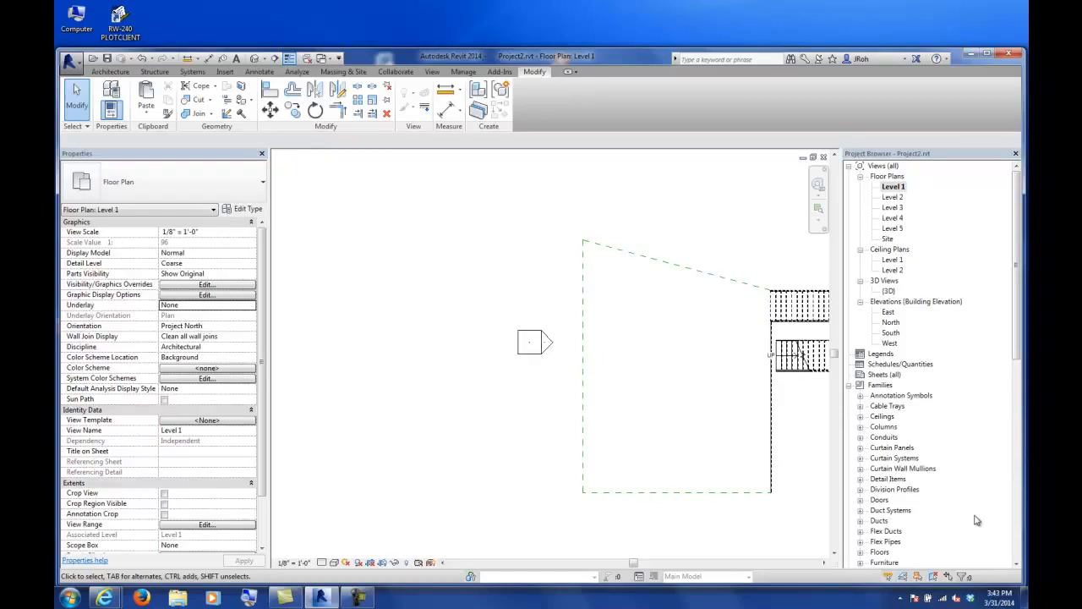
# Start a Stair by Sketch using the 7" max riser 11" tread type and set its Width to 5' 0".
pyautogui.scroll(-2, 580, 350)
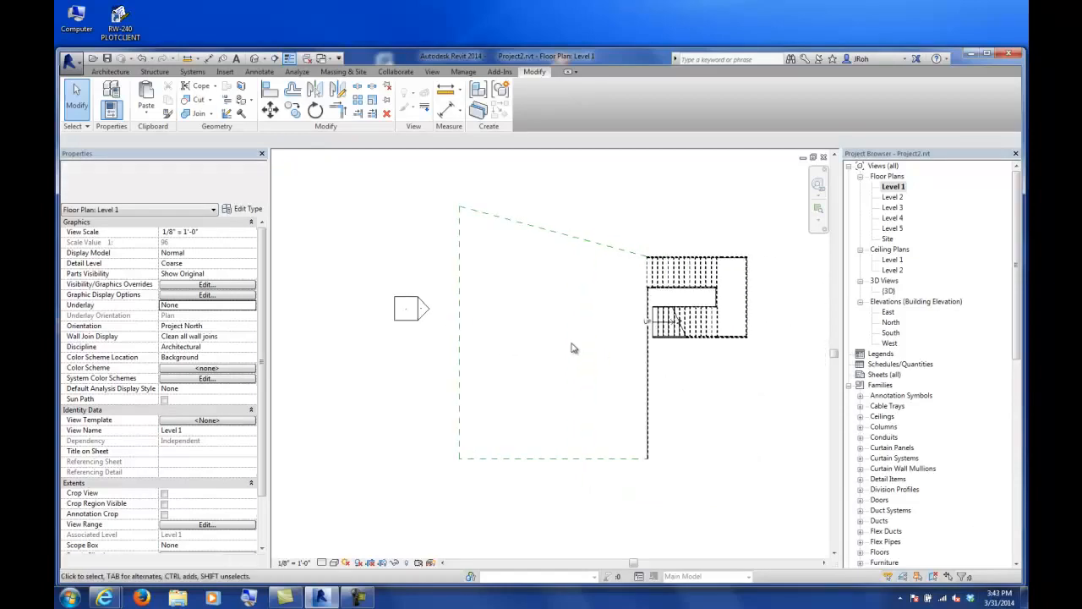
pyautogui.moveTo(582, 287); pyautogui.dragTo(596, 381, button='middle')
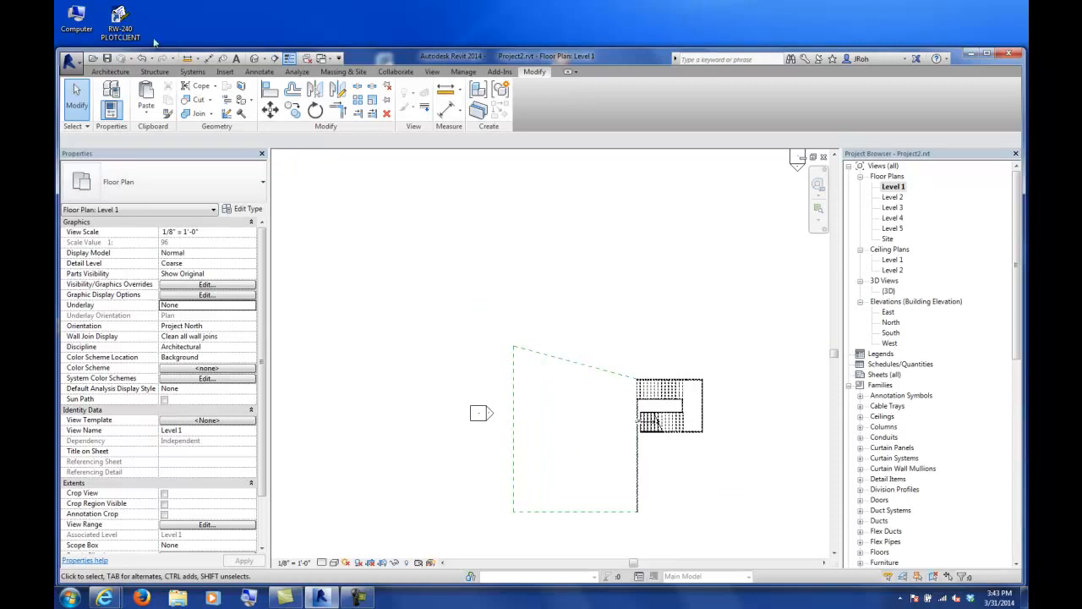
pyautogui.click(113, 72)
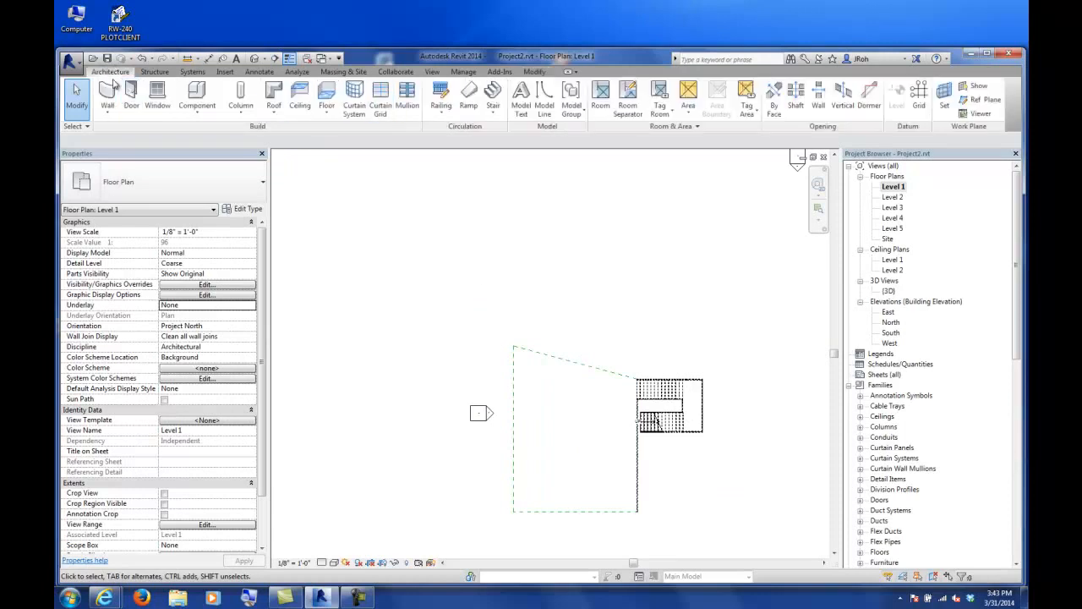
pyautogui.click(493, 113)
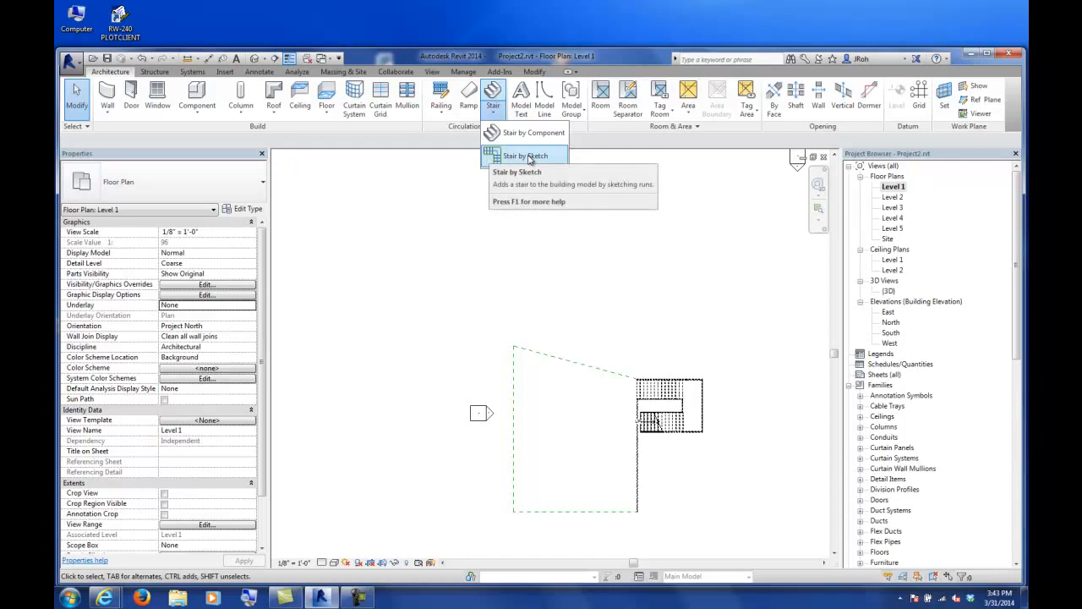
pyautogui.click(528, 159)
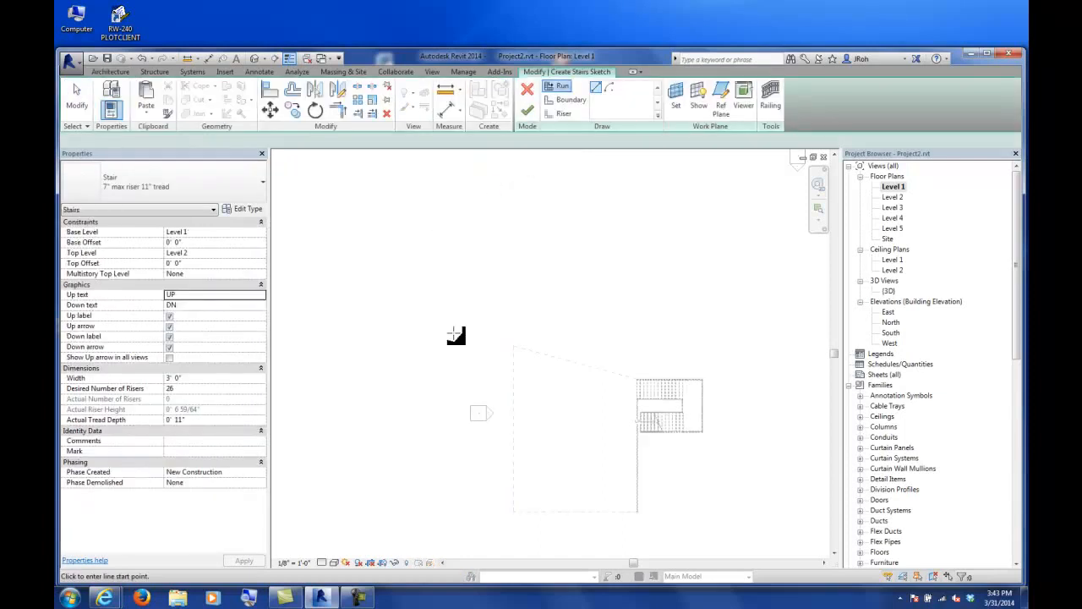
pyautogui.moveTo(463, 340); pyautogui.dragTo(558, 264, button='middle')
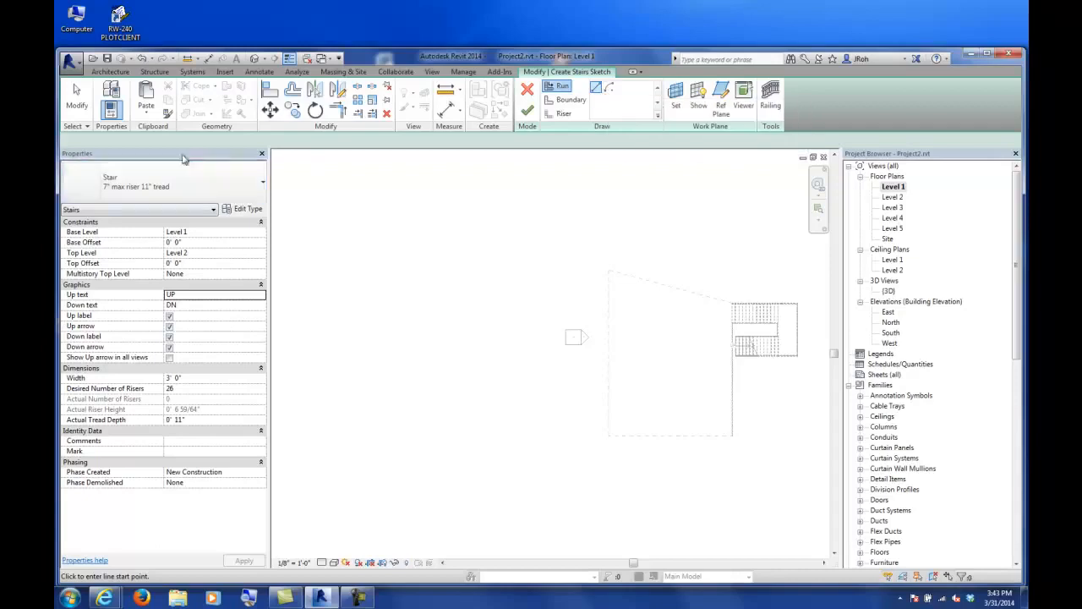
pyautogui.click(123, 189)
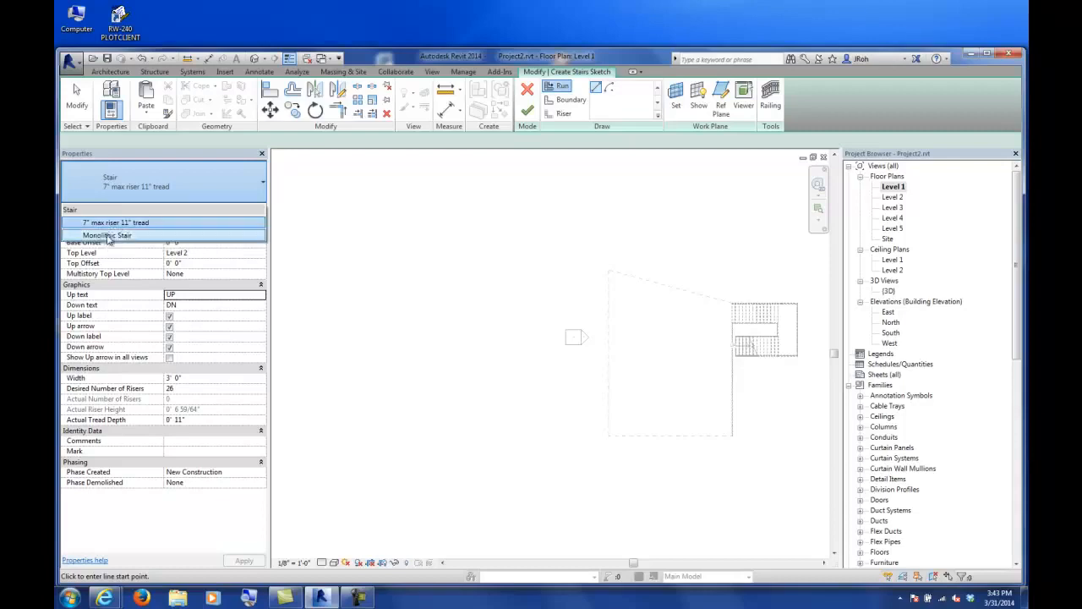
pyautogui.click(132, 187)
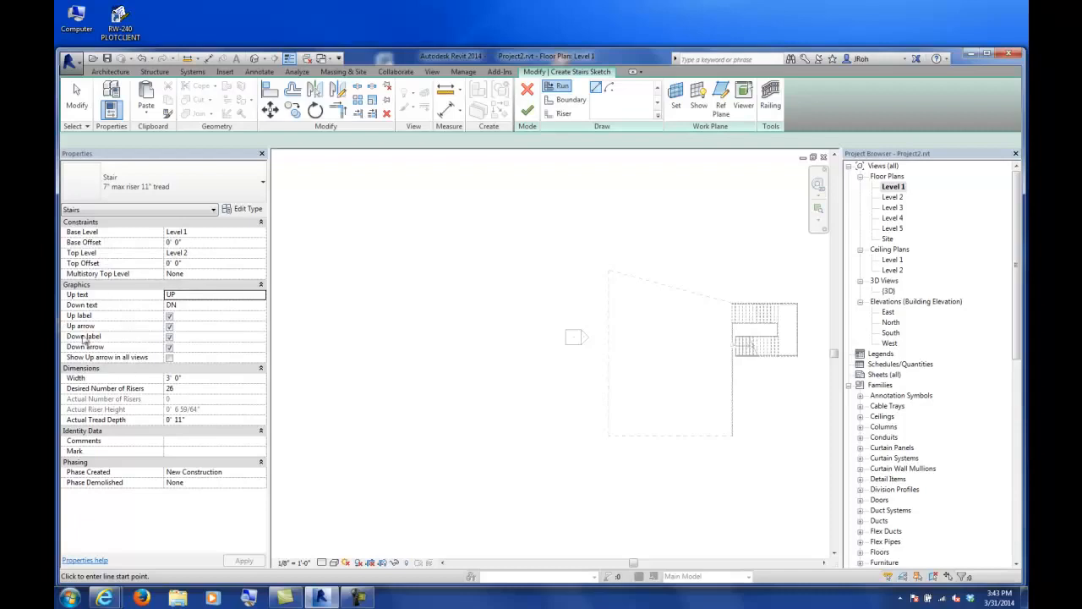
pyautogui.click(193, 381)
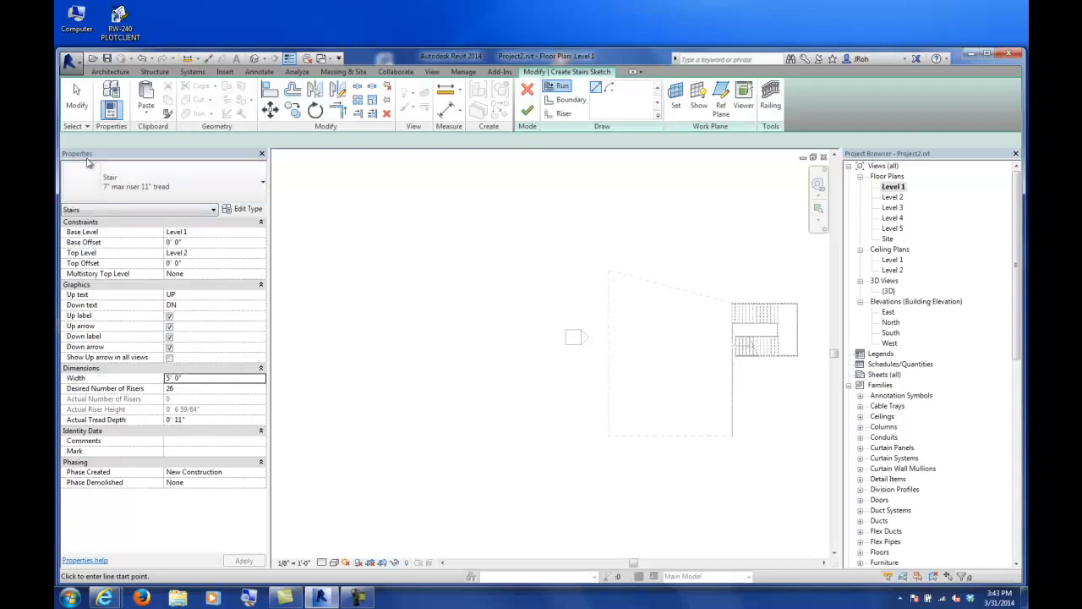
# Examine the stair type's nosing profile choices, riser settings and Right Stringer options in its type properties.
pyautogui.click(244, 209)
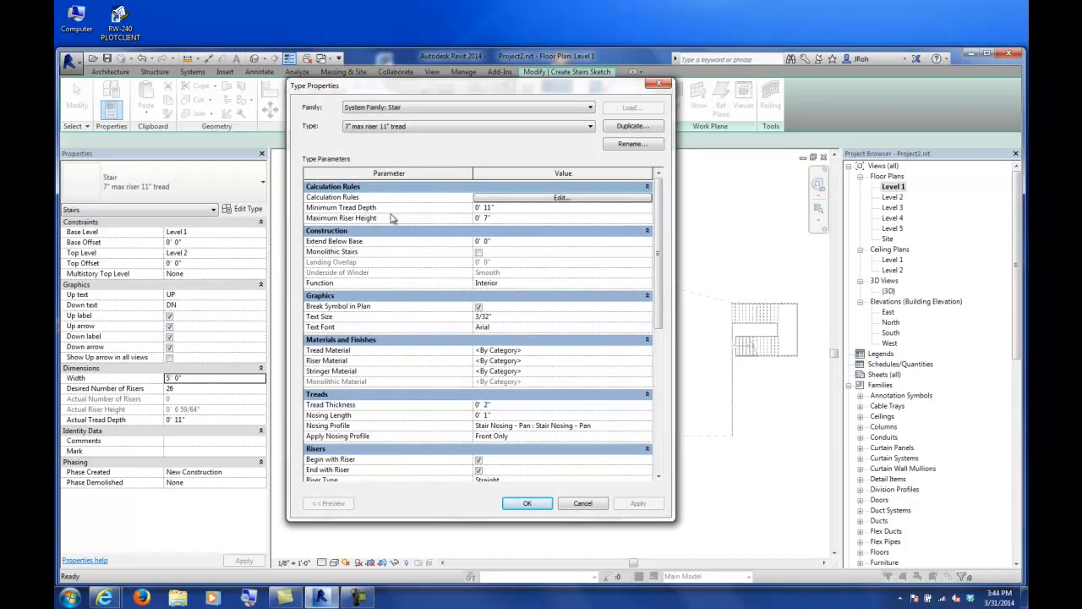
pyautogui.moveTo(659, 240); pyautogui.dragTo(661, 289)
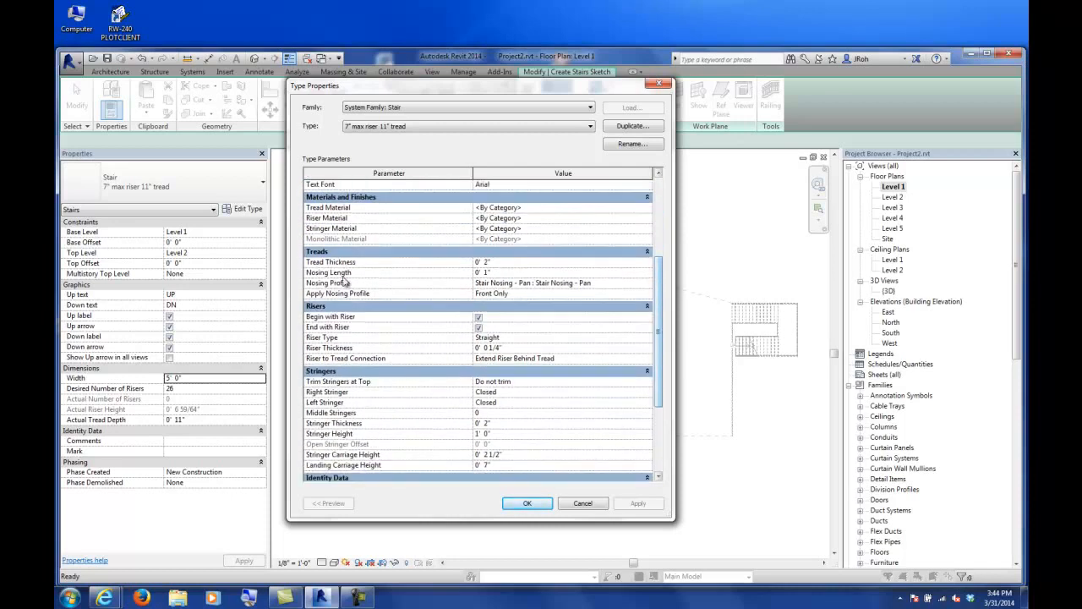
pyautogui.click(611, 284)
pyautogui.click(647, 285)
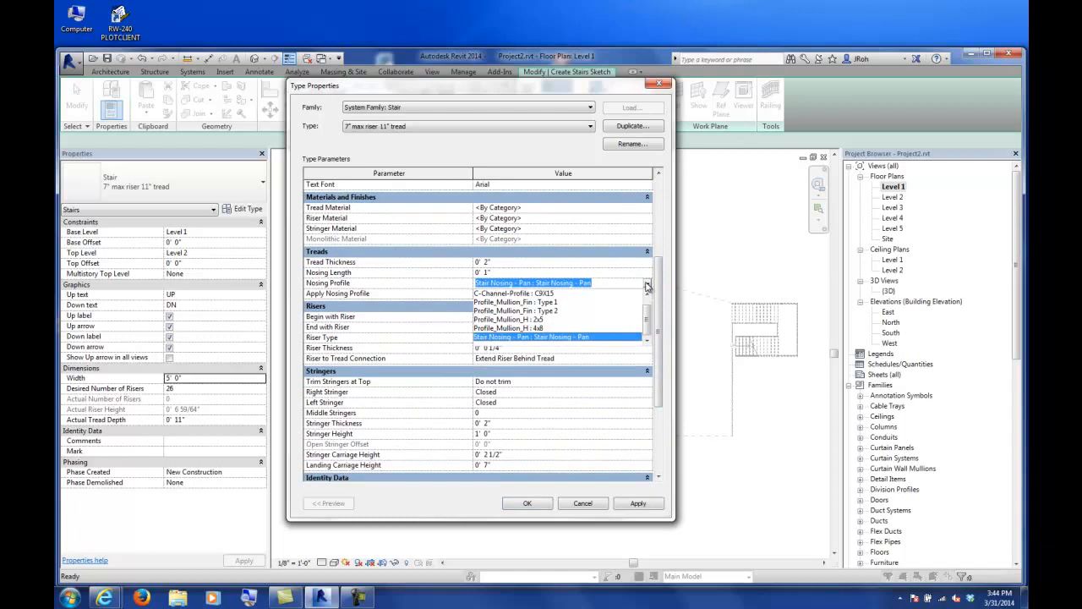
pyautogui.click(649, 285)
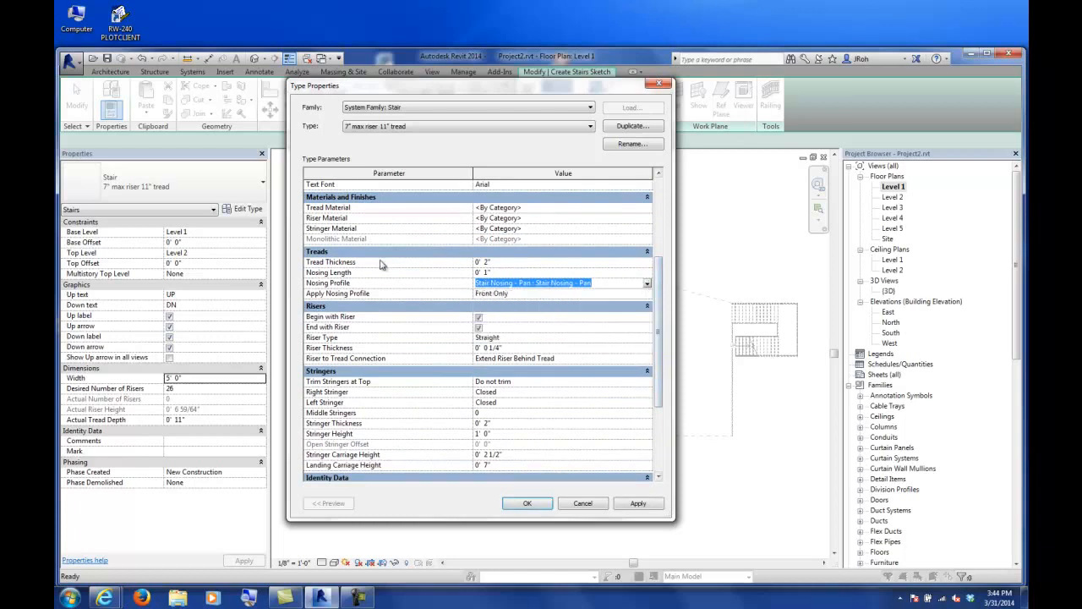
pyautogui.click(479, 318)
pyautogui.scroll(-3, 658, 294)
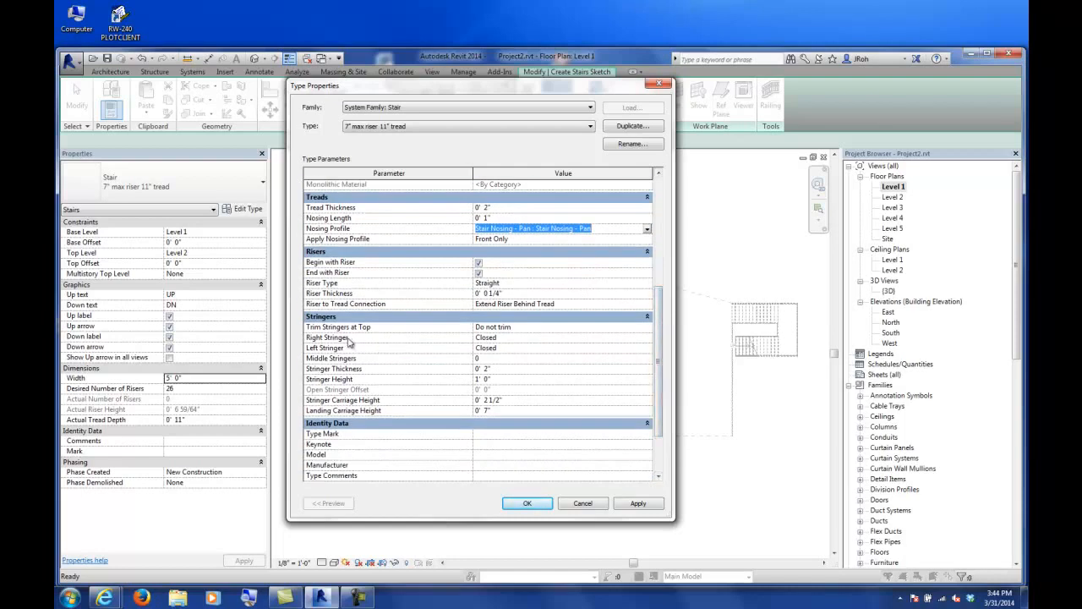
pyautogui.click(508, 339)
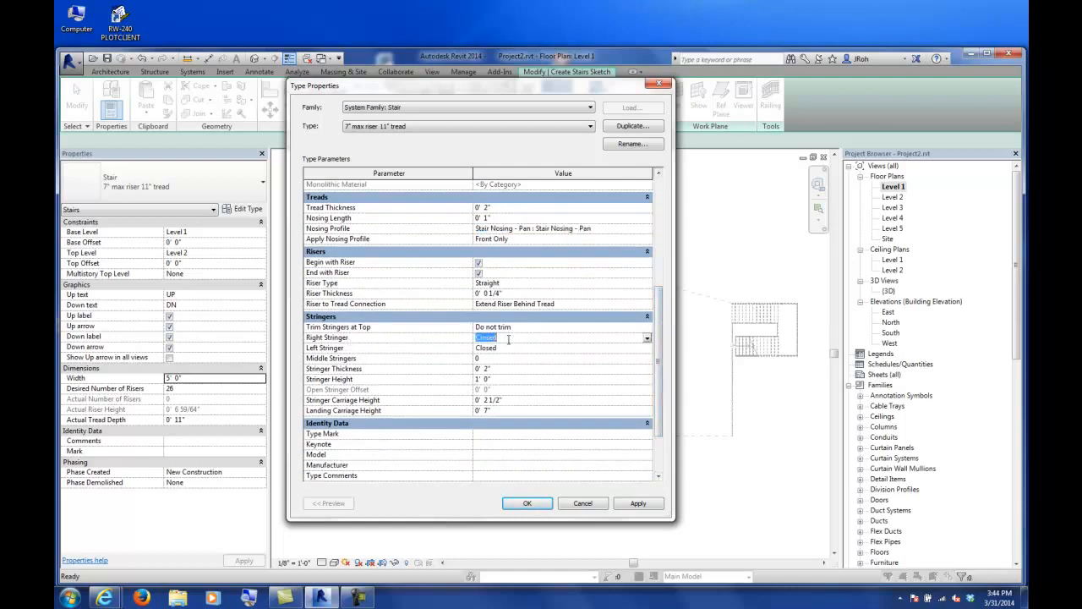
pyautogui.click(647, 339)
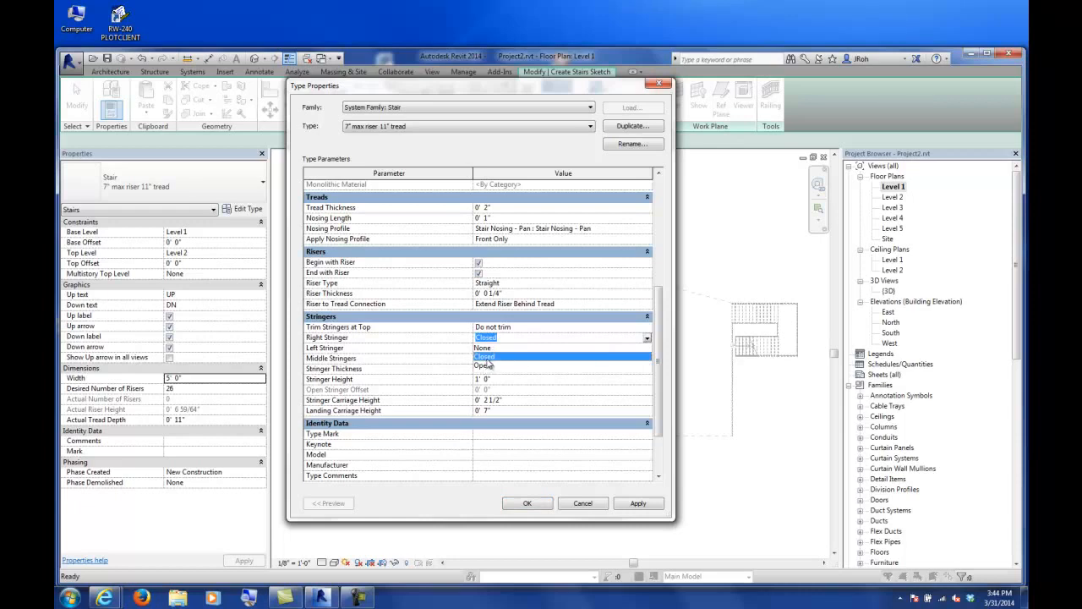
pyautogui.click(458, 348)
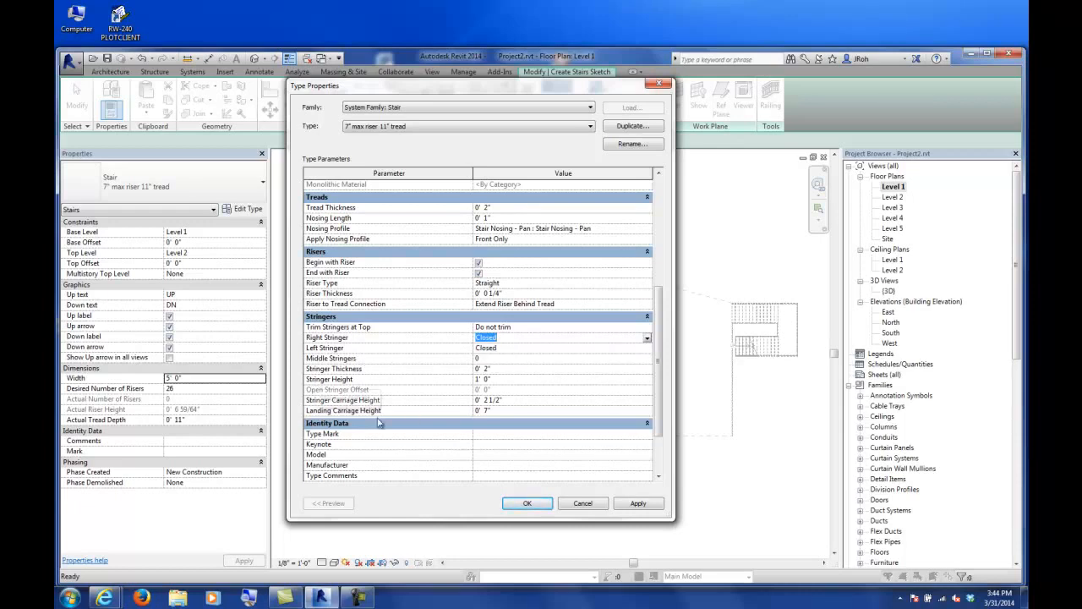
# Set the stair type's Trim Stringers at Top to Match Landing Stringer and accept the type properties.
pyautogui.press('Up')
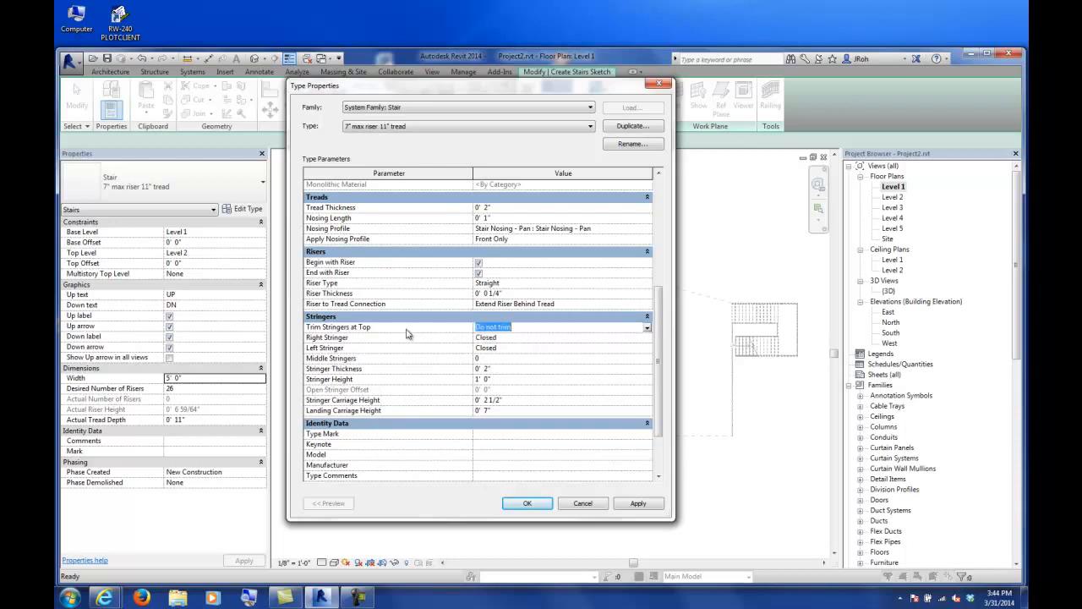
pyautogui.click(647, 329)
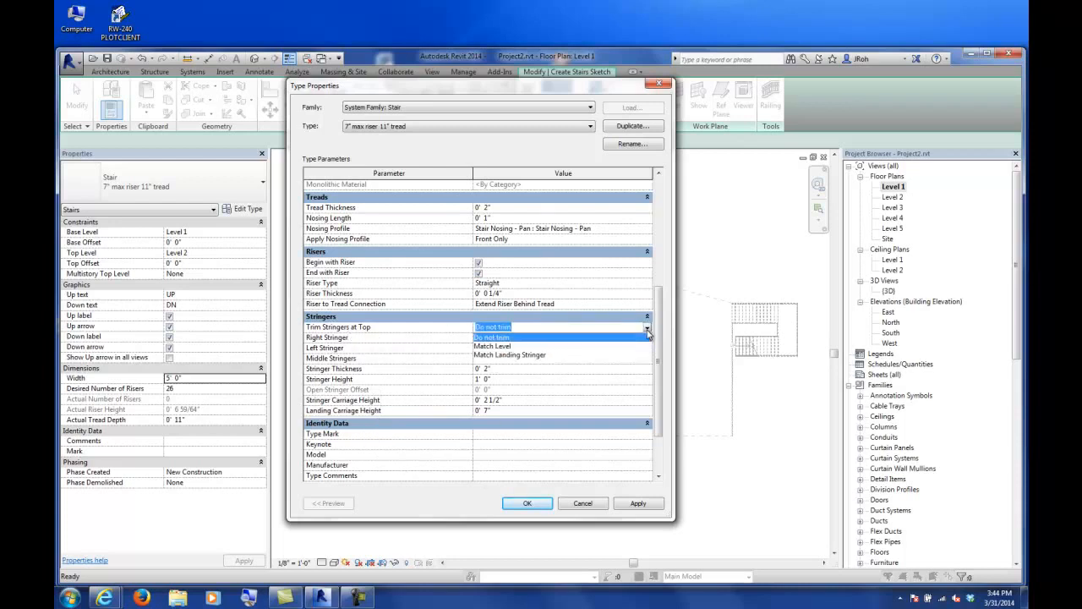
pyautogui.click(507, 355)
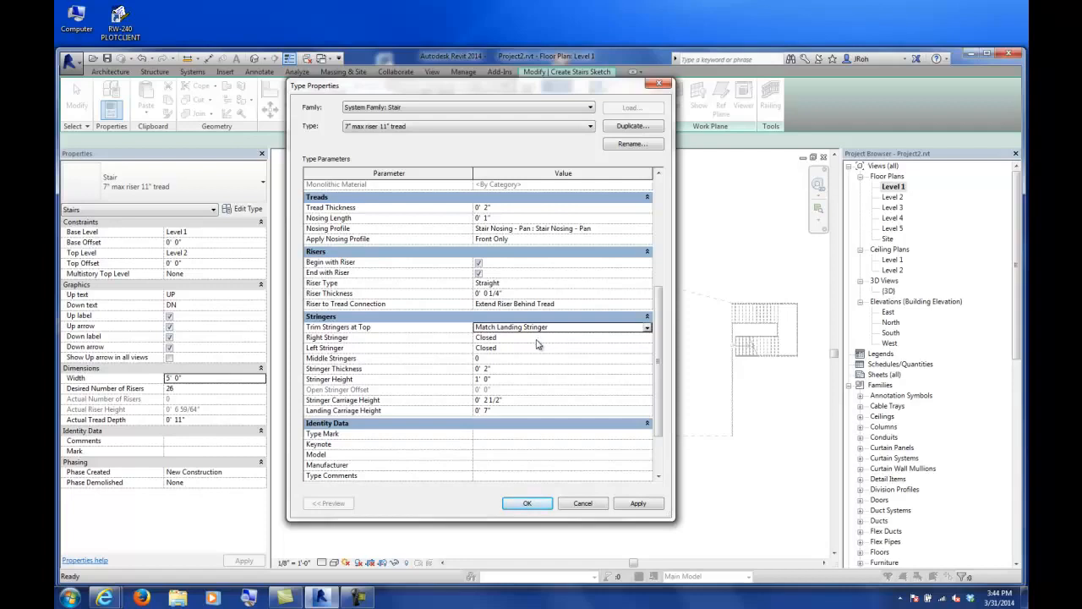
pyautogui.click(525, 503)
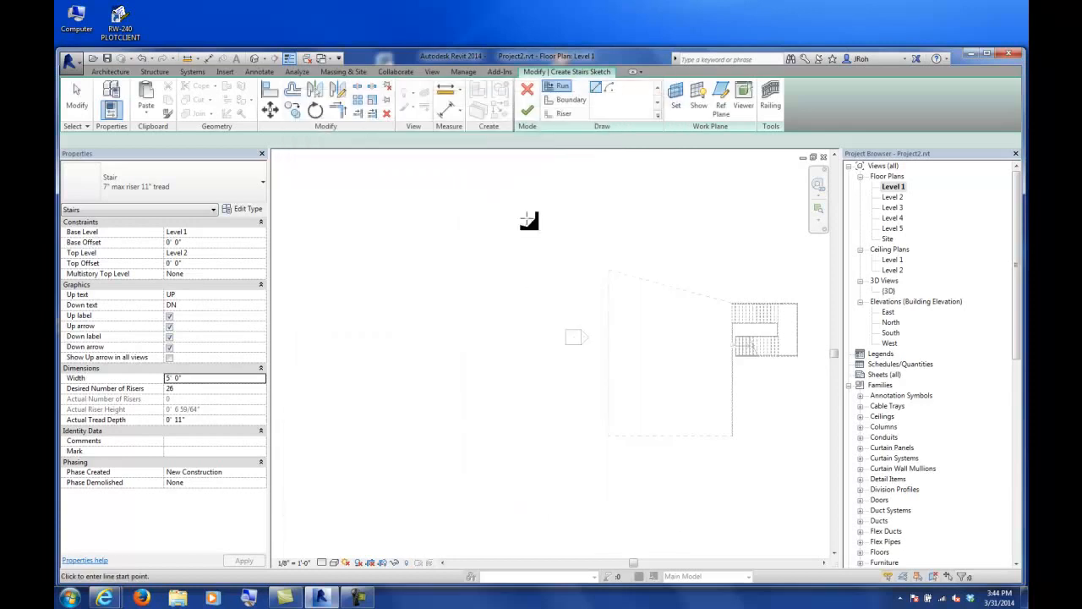
# Sketch the first stair run horizontally leftward, about 12' 10" long, to the left of the floor outline.
pyautogui.moveTo(538, 237); pyautogui.dragTo(456, 239, button='middle')
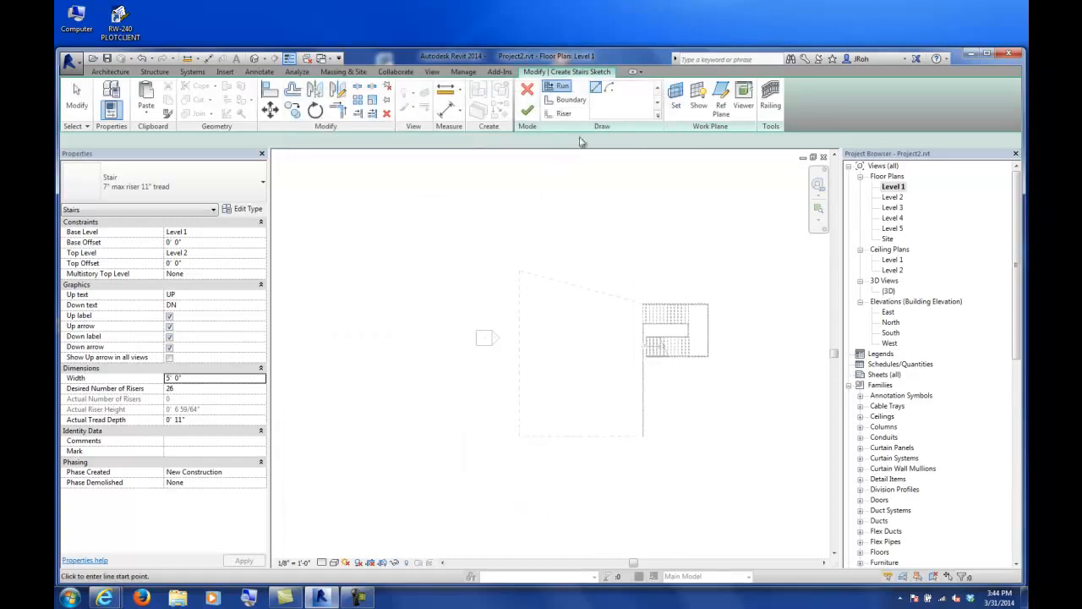
pyautogui.click(560, 94)
pyautogui.click(490, 300)
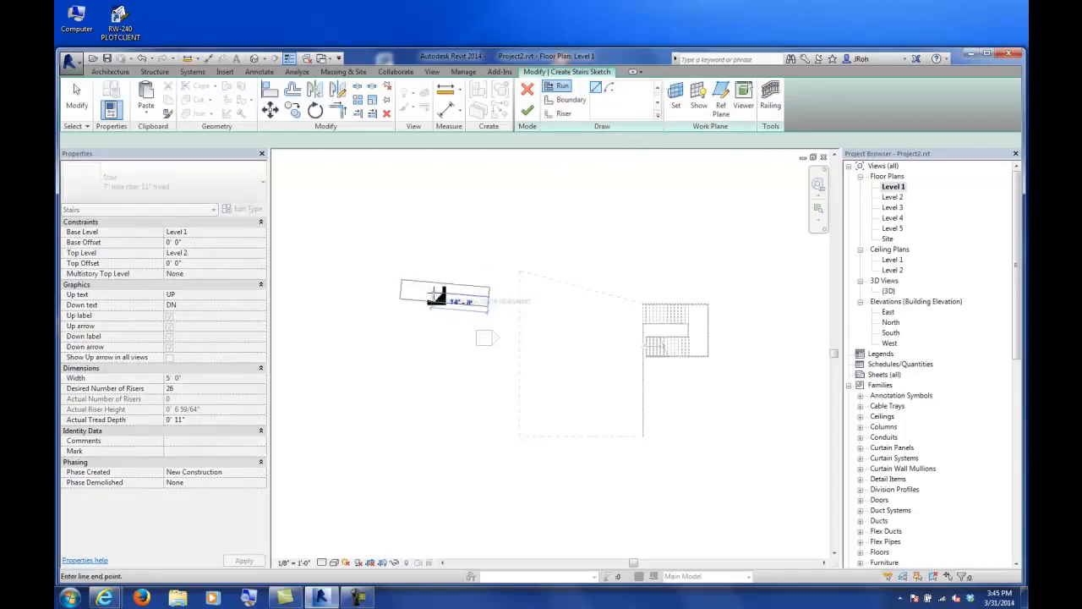
pyautogui.scroll(2, 410, 299)
pyautogui.scroll(1, 432, 298)
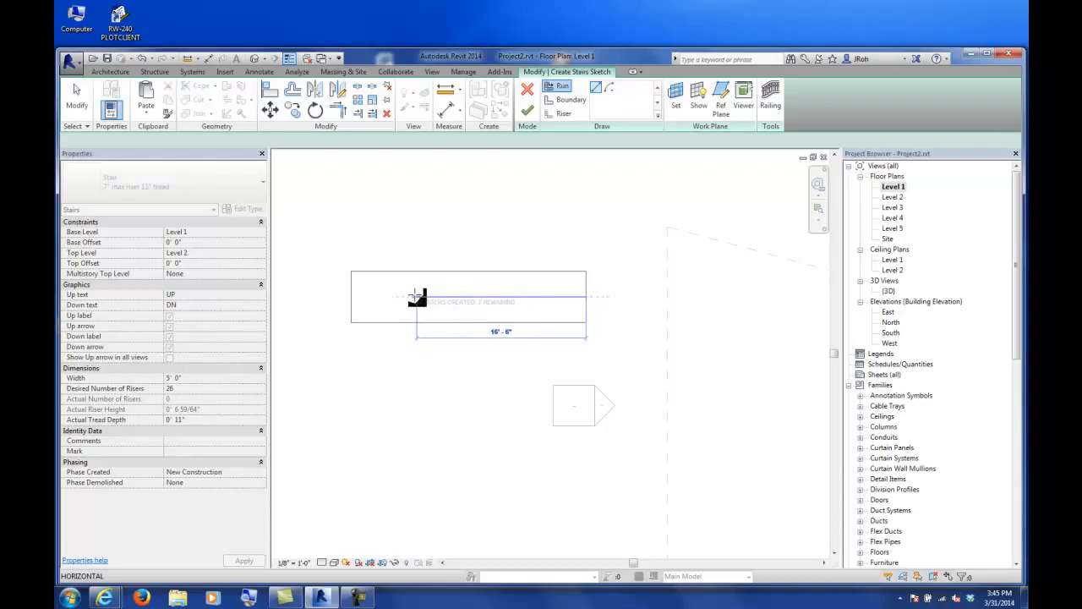
pyautogui.click(457, 298)
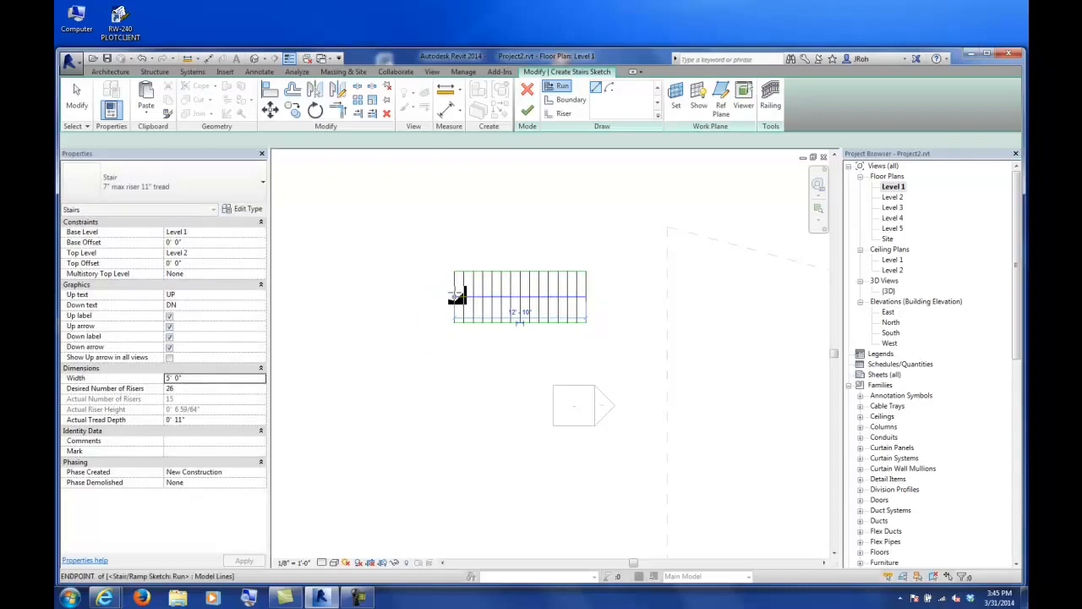
# Try a parallel return run above the first one to form a U-shaped stair, and undo it.
pyautogui.click(456, 222)
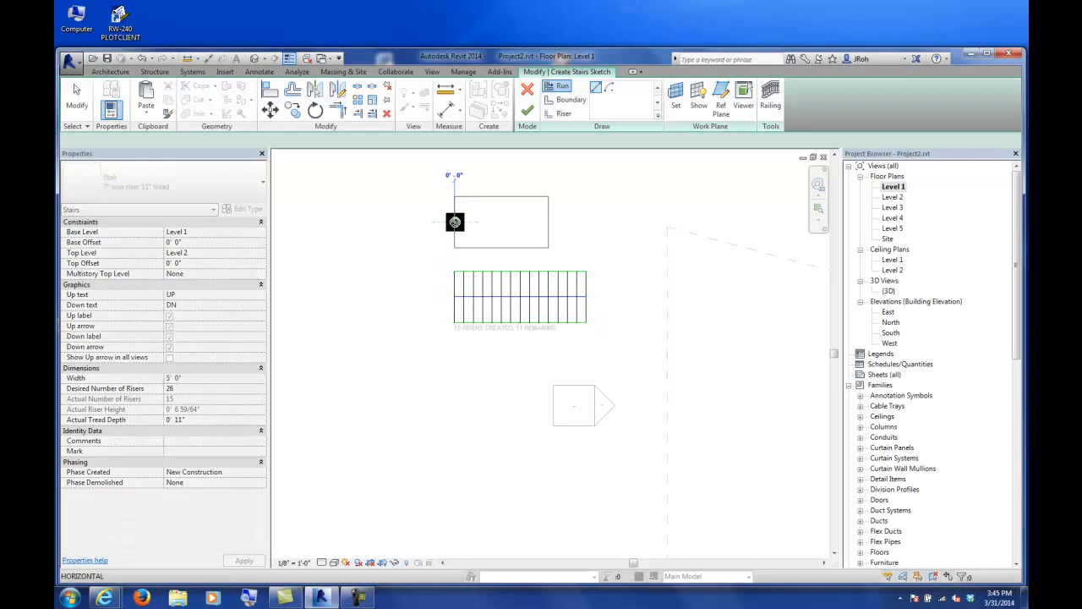
pyautogui.click(549, 222)
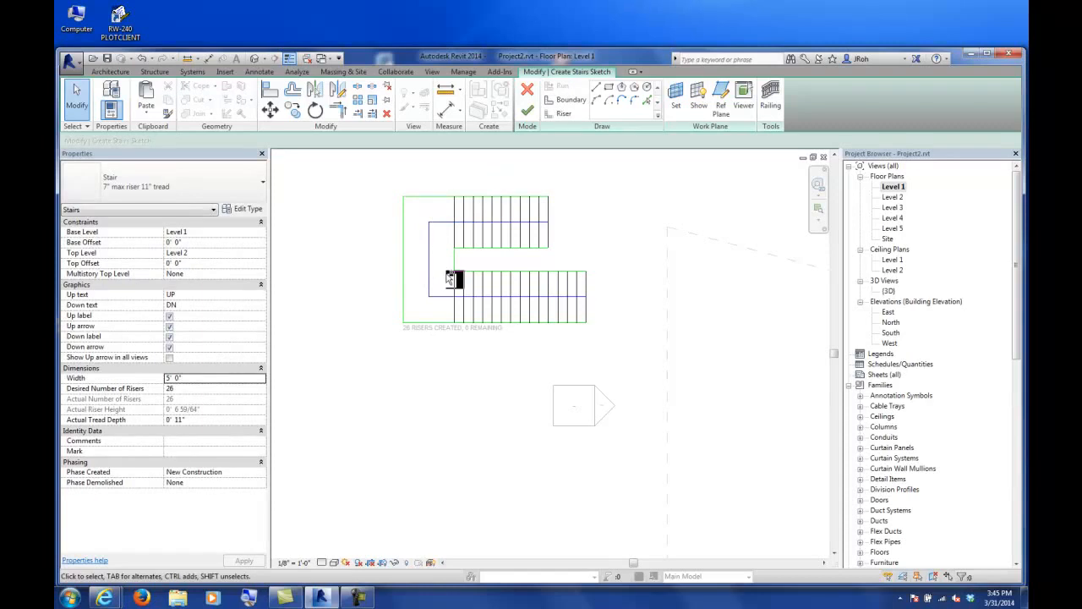
pyautogui.hotkey('ctrl', 'z')
# Sketch the second run to the left of the first, angled up and leftward, using the remaining 11 risers for an angled stair with a landing.
pyautogui.click(554, 88)
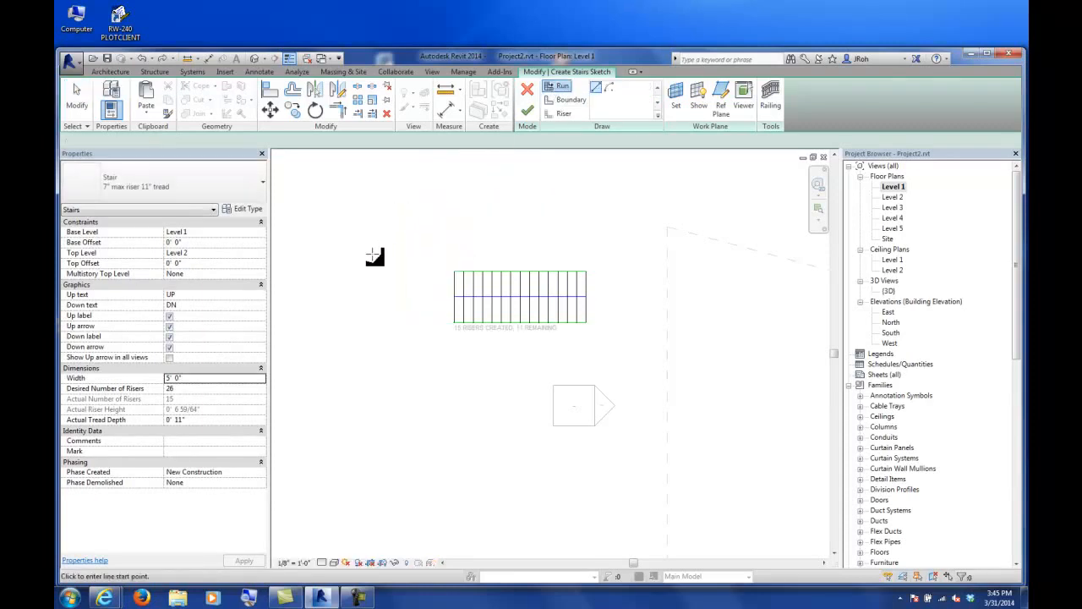
pyautogui.moveTo(374, 254); pyautogui.dragTo(515, 305, button='middle')
pyautogui.click(499, 300)
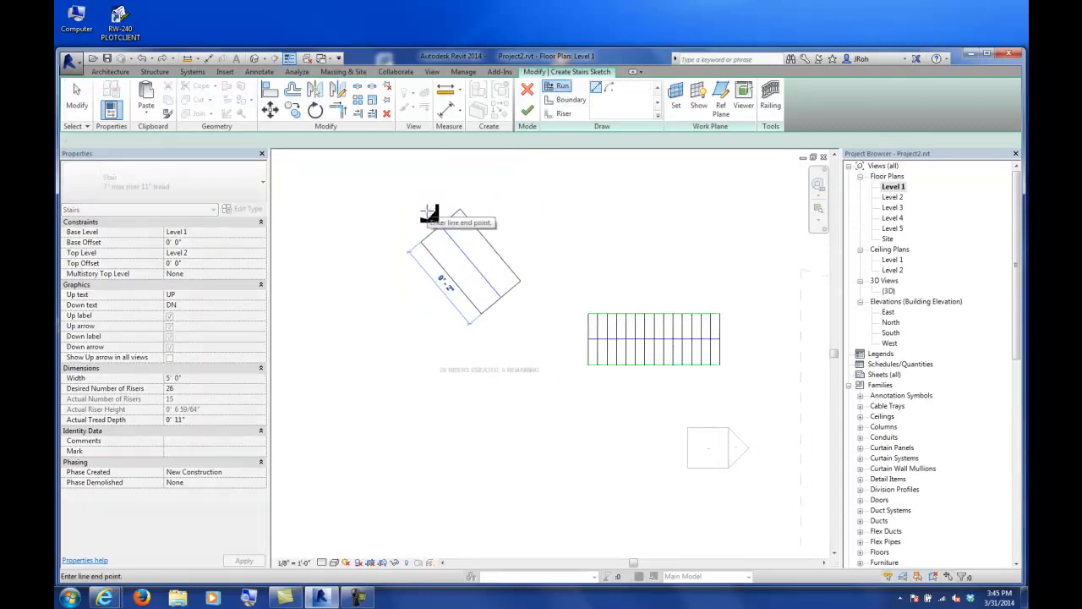
pyautogui.click(428, 213)
pyautogui.press('Escape')
pyautogui.moveTo(490, 376); pyautogui.dragTo(474, 346, button='middle')
pyautogui.scroll(1, 468, 363)
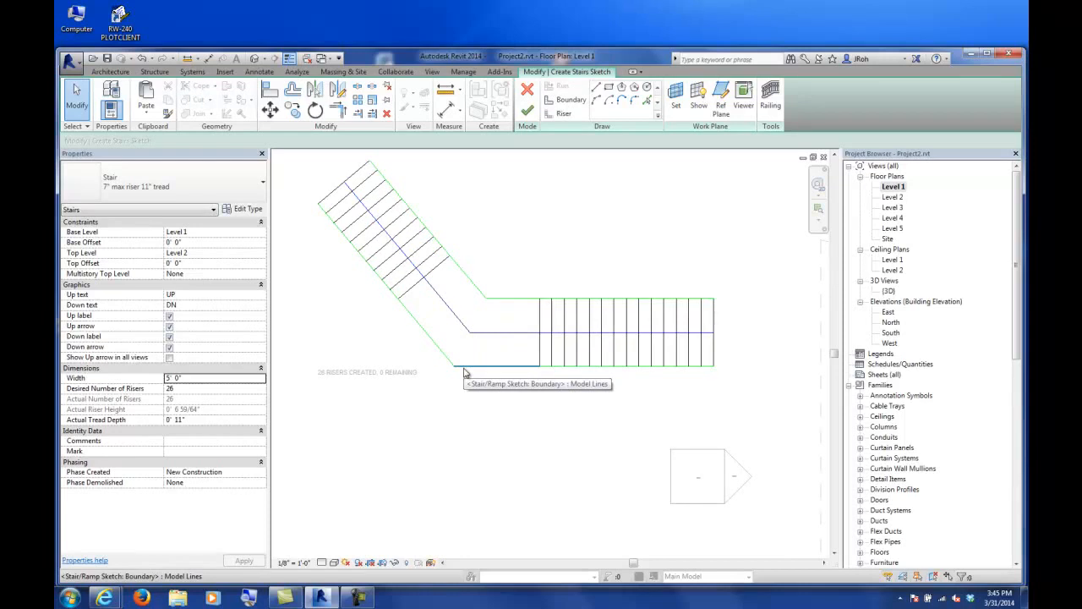
pyautogui.moveTo(473, 375); pyautogui.dragTo(489, 423, button='middle')
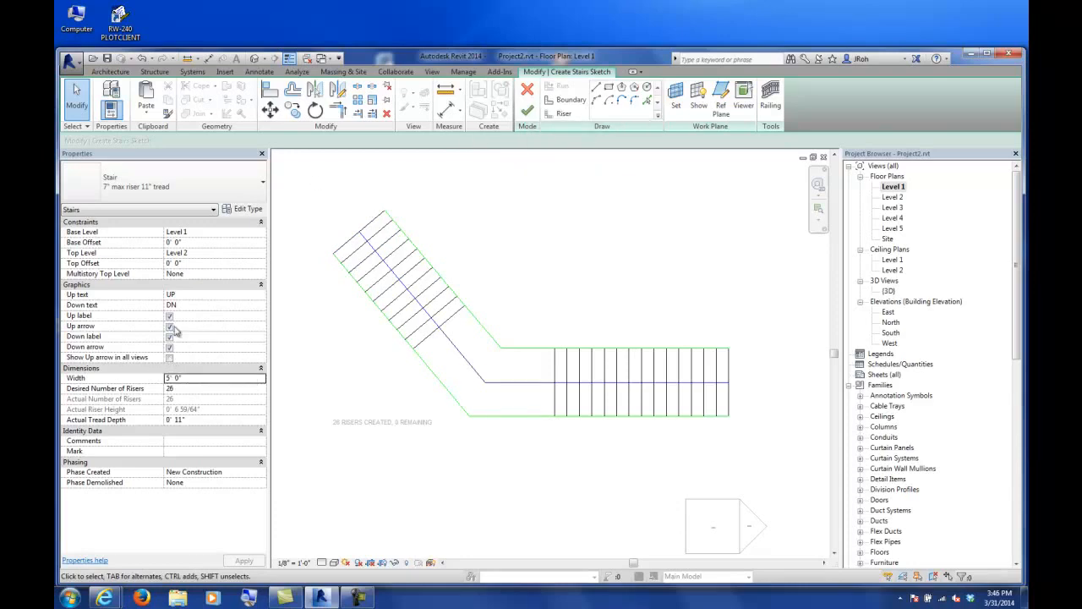
# Turn off End with Riser in the stair's type properties.
pyautogui.click(245, 209)
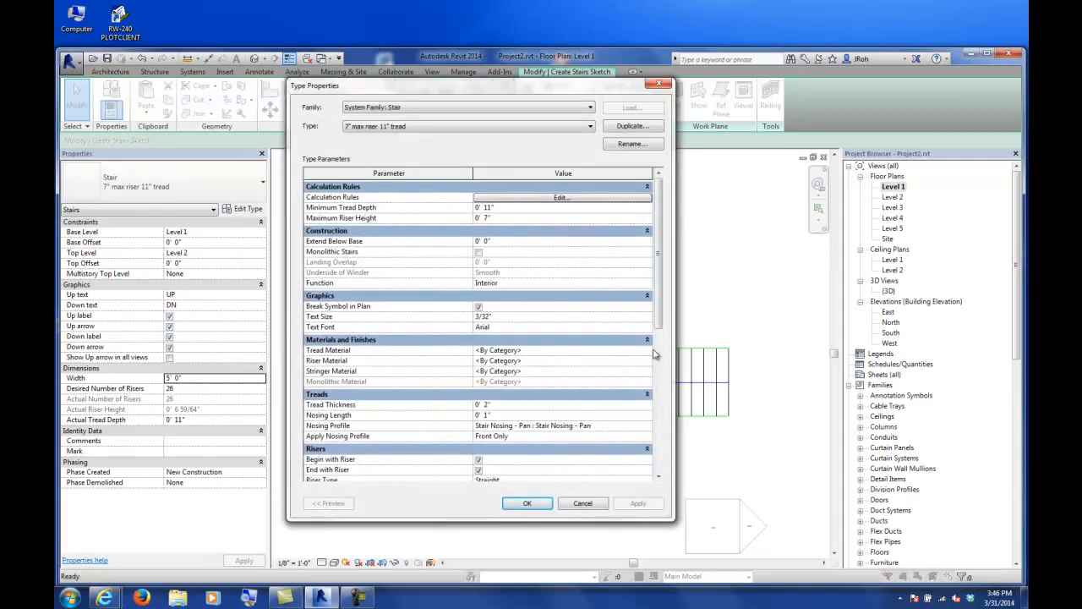
pyautogui.scroll(-4, 525, 383)
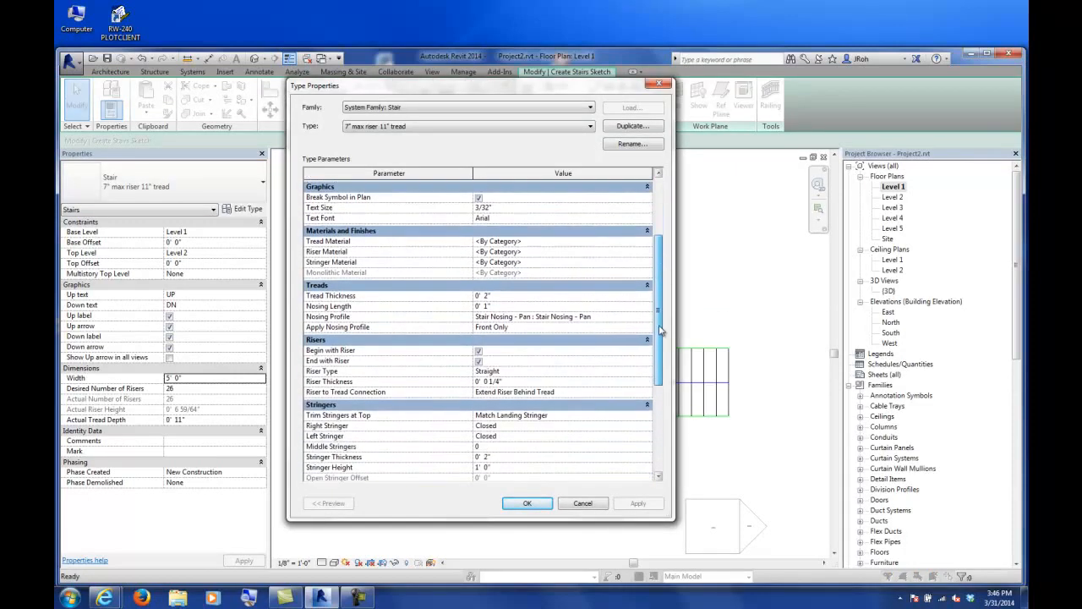
pyautogui.click(478, 361)
pyautogui.click(527, 505)
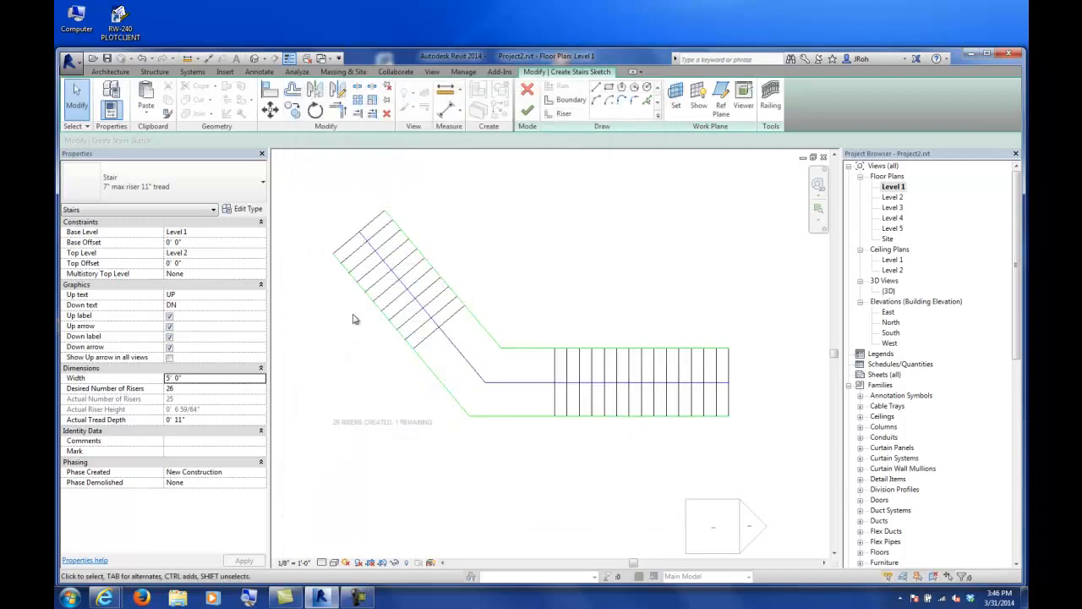
# Stretch the angled run's upper end to a length of about 10' 1" and finish the stair sketch.
pyautogui.moveTo(358, 323); pyautogui.dragTo(398, 343, button='middle')
pyautogui.click(76, 97)
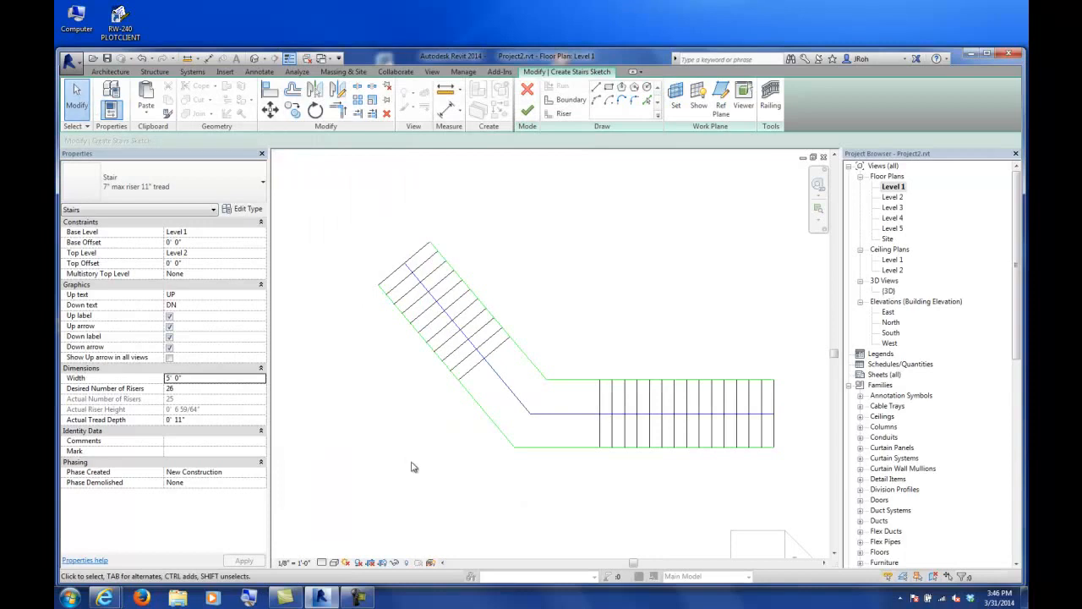
pyautogui.click(447, 314)
pyautogui.press('r')
pyautogui.press('o')
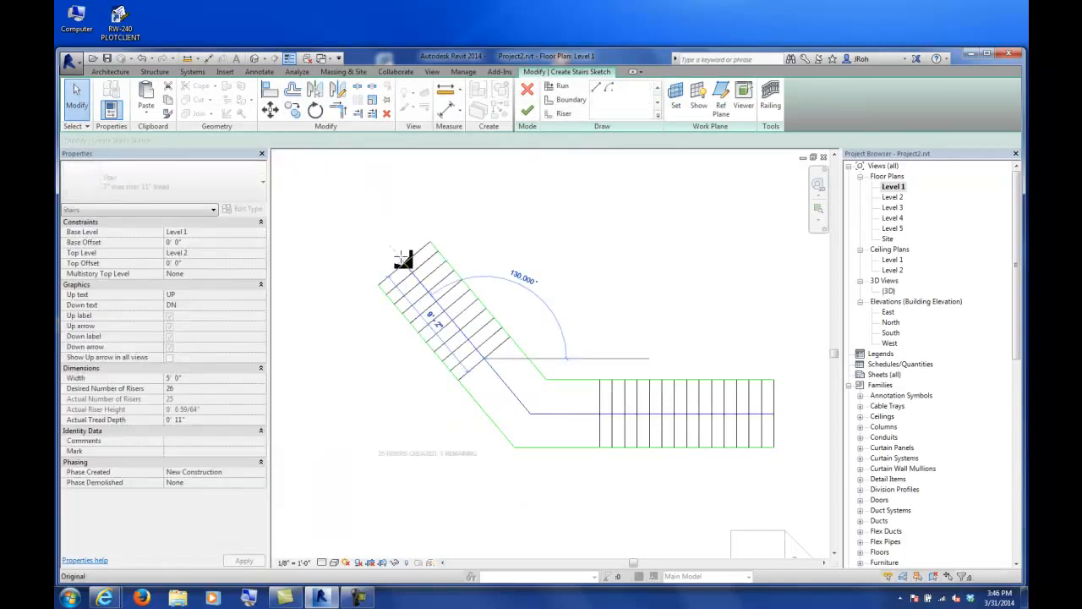
pyautogui.click(409, 243)
pyautogui.click(324, 327)
pyautogui.click(398, 255)
pyautogui.moveTo(396, 255)
pyautogui.mouseDown()
pyautogui.moveTo(428, 283)
pyautogui.moveTo(412, 260)
pyautogui.mouseUp()
pyautogui.click(554, 424)
pyautogui.click(551, 413)
pyautogui.click(668, 414)
pyautogui.click(402, 260)
pyautogui.moveTo(400, 256); pyautogui.dragTo(390, 249)
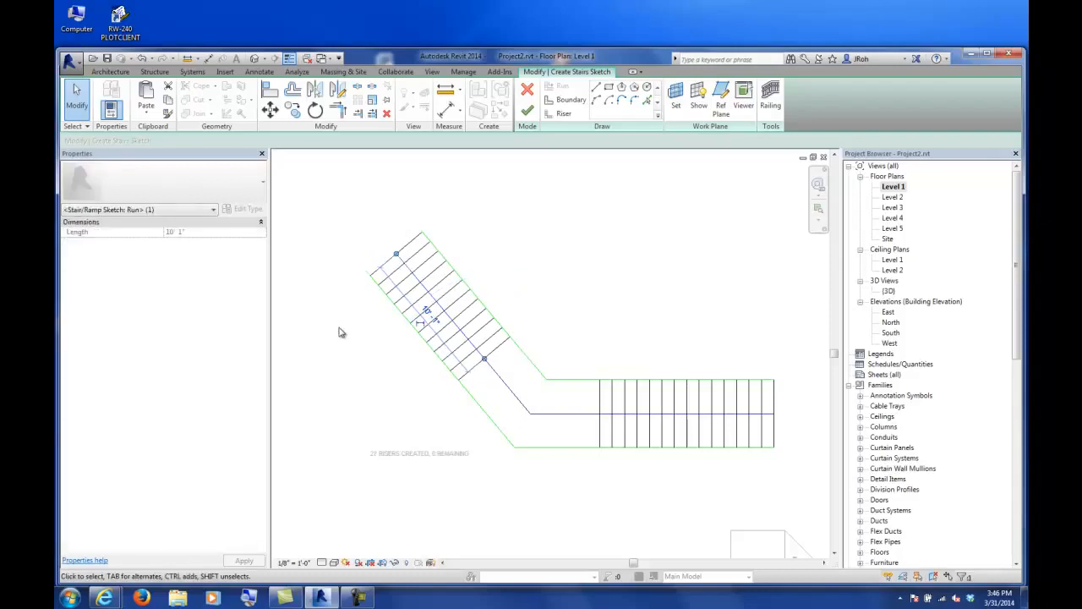
pyautogui.click(529, 113)
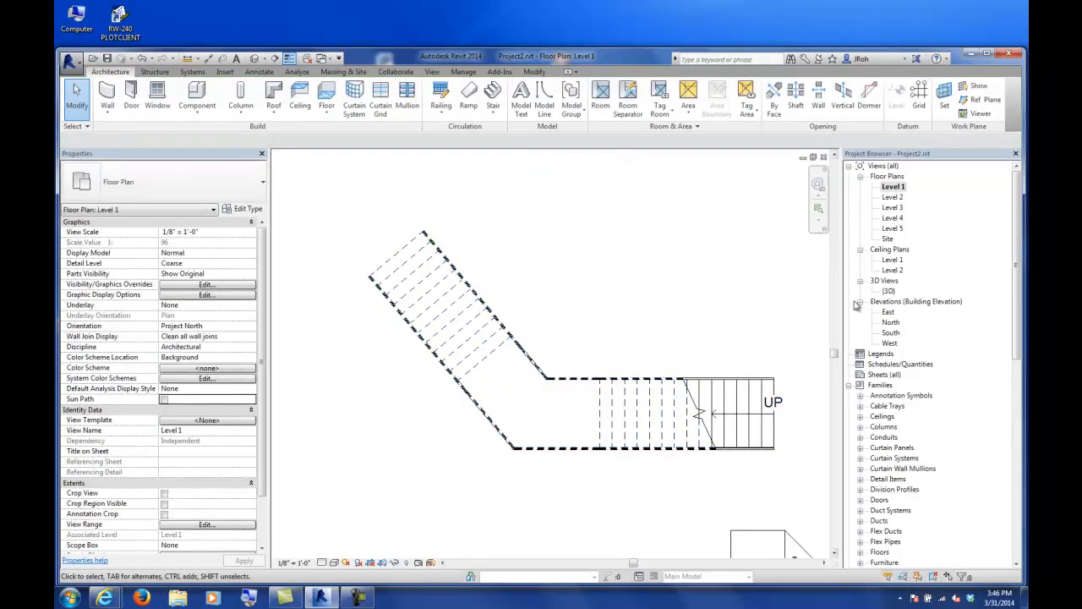
# Open the {3D} view and examine the new angled stair, its landing and its railings from several directions.
pyautogui.doubleClick(885, 292)
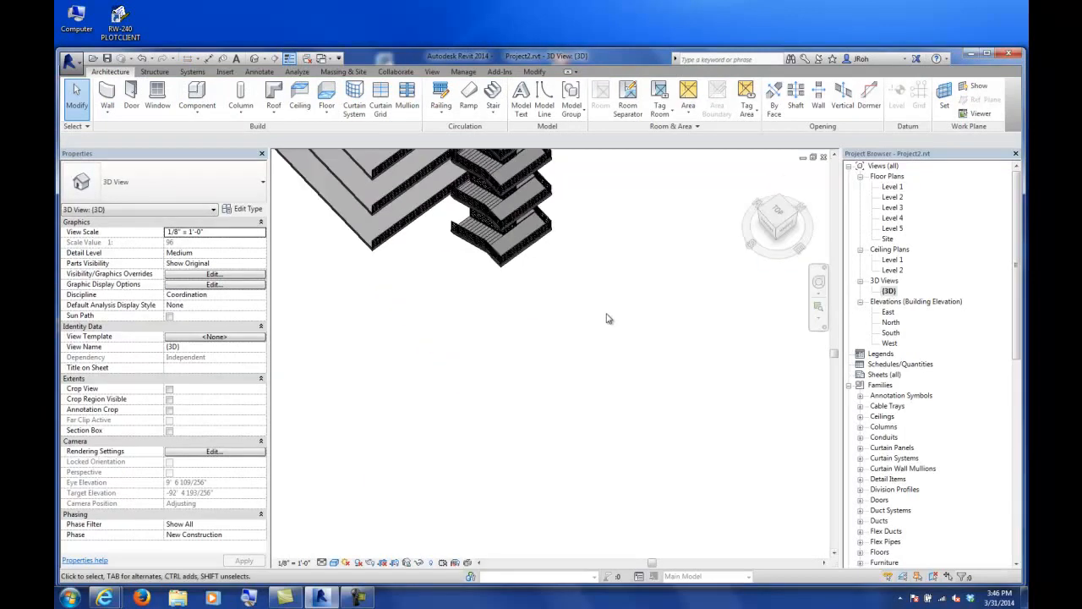
pyautogui.moveTo(509, 290); pyautogui.dragTo(609, 426, button='middle')
pyautogui.keyDown('shift'); pyautogui.moveTo(546, 386); pyautogui.dragTo(613, 359, button='middle'); pyautogui.keyUp('shift')
pyautogui.scroll(10, 497, 423)
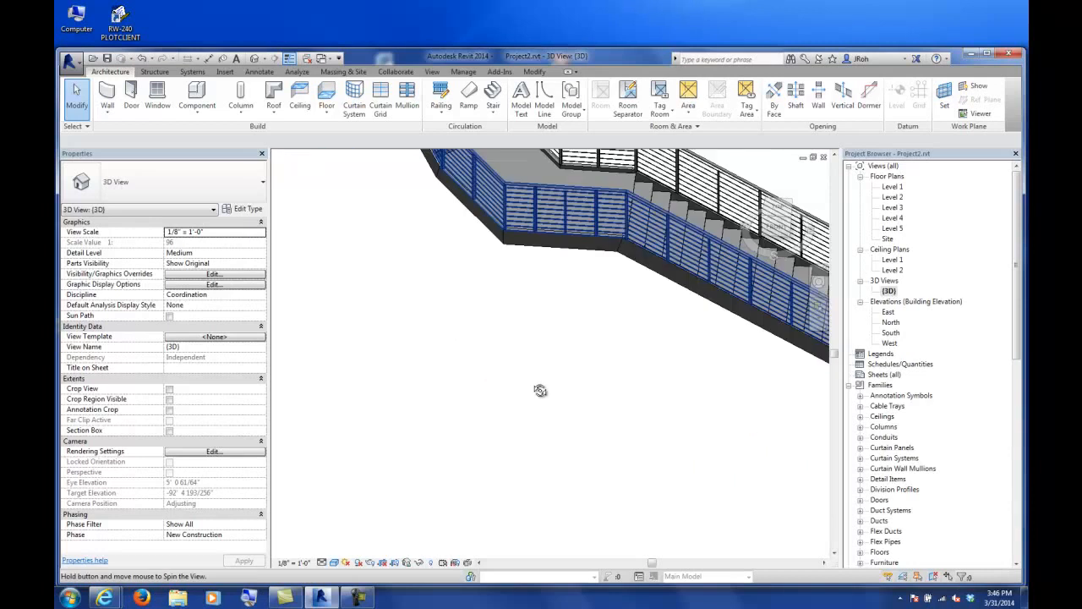
pyautogui.scroll(-10, 610, 333)
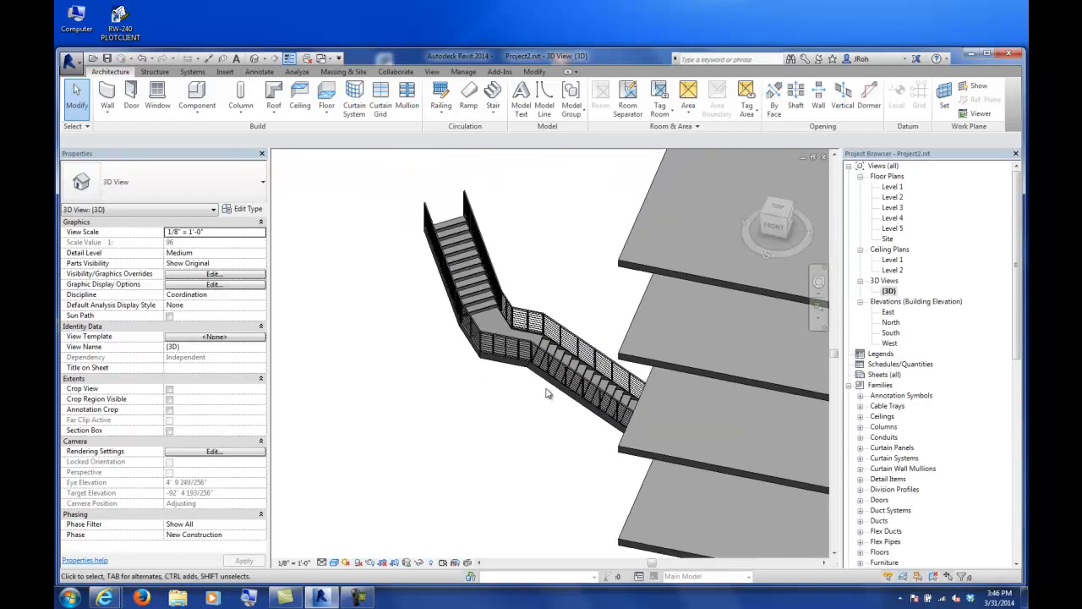
pyautogui.click(538, 319)
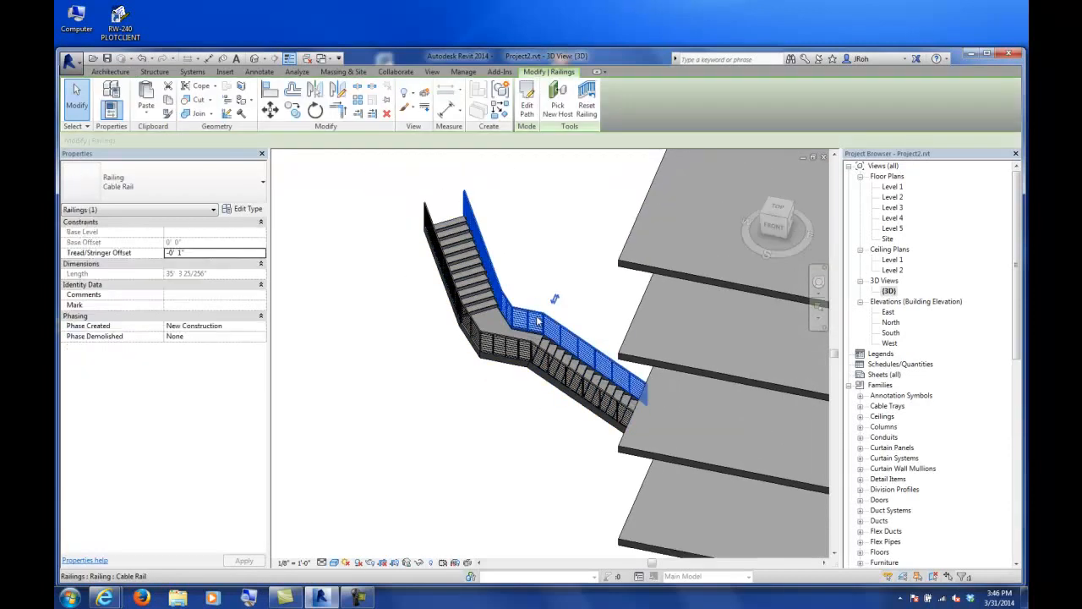
pyautogui.press('Escape')
pyautogui.keyDown('shift'); pyautogui.moveTo(522, 339); pyautogui.dragTo(542, 375, button='middle'); pyautogui.keyUp('shift')
# Delete the angled stair's railings and hide the floor slabs and multistory stair in the 3D view, leaving only the angled stair.
pyautogui.scroll(-5, 540, 371)
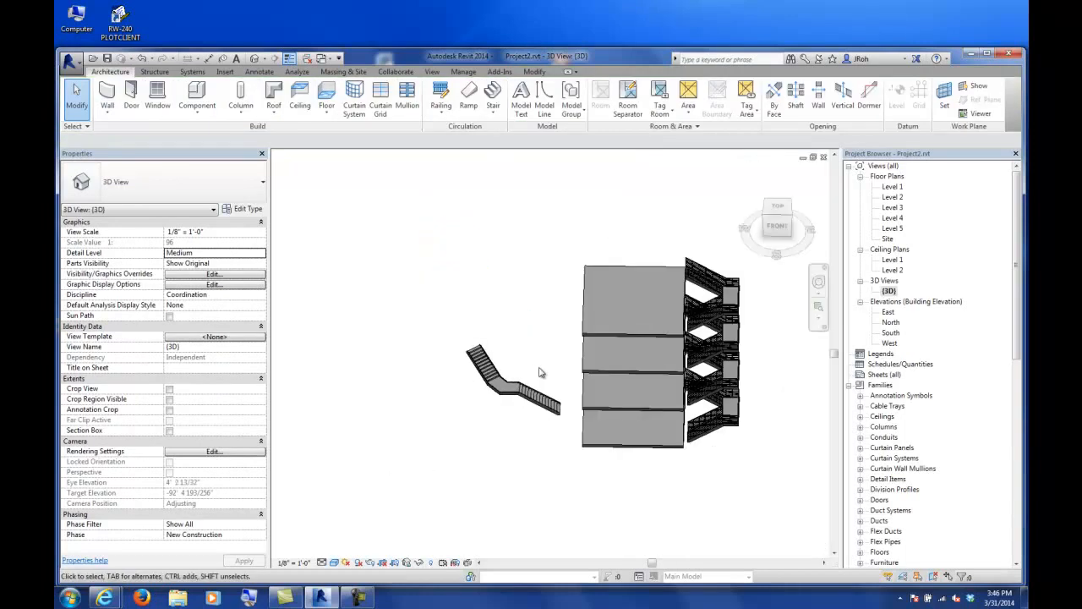
pyautogui.moveTo(708, 273); pyautogui.dragTo(605, 466)
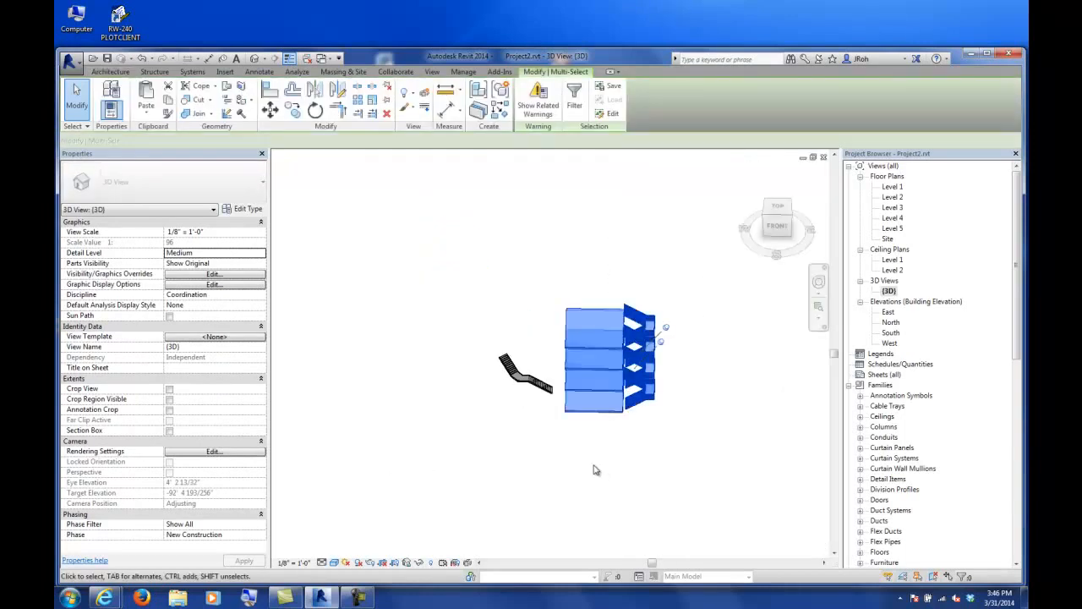
pyautogui.rightClick(615, 321)
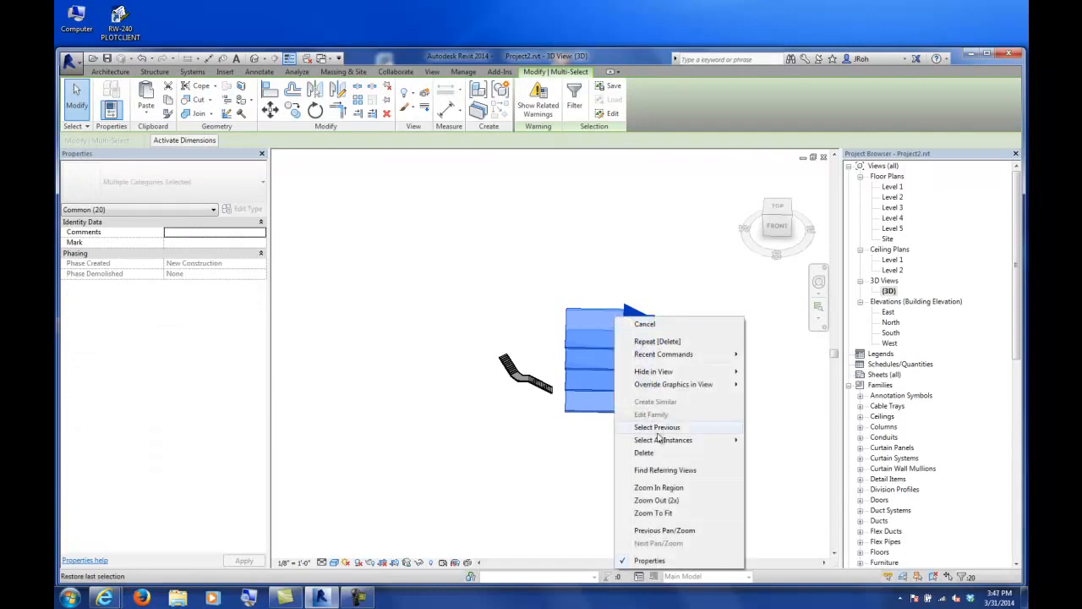
pyautogui.click(773, 380)
pyautogui.keyDown('shift'); pyautogui.moveTo(592, 386); pyautogui.dragTo(570, 415, button='middle'); pyautogui.keyUp('shift')
pyautogui.scroll(7, 549, 340)
pyautogui.scroll(-2, 604, 397)
pyautogui.moveTo(641, 415)
pyautogui.keyDown('shift'); pyautogui.mouseDown(button='middle')
pyautogui.moveTo(650, 410)
pyautogui.moveTo(640, 422)
pyautogui.moveTo(634, 413)
pyautogui.mouseUp(button='middle'); pyautogui.keyUp('shift')
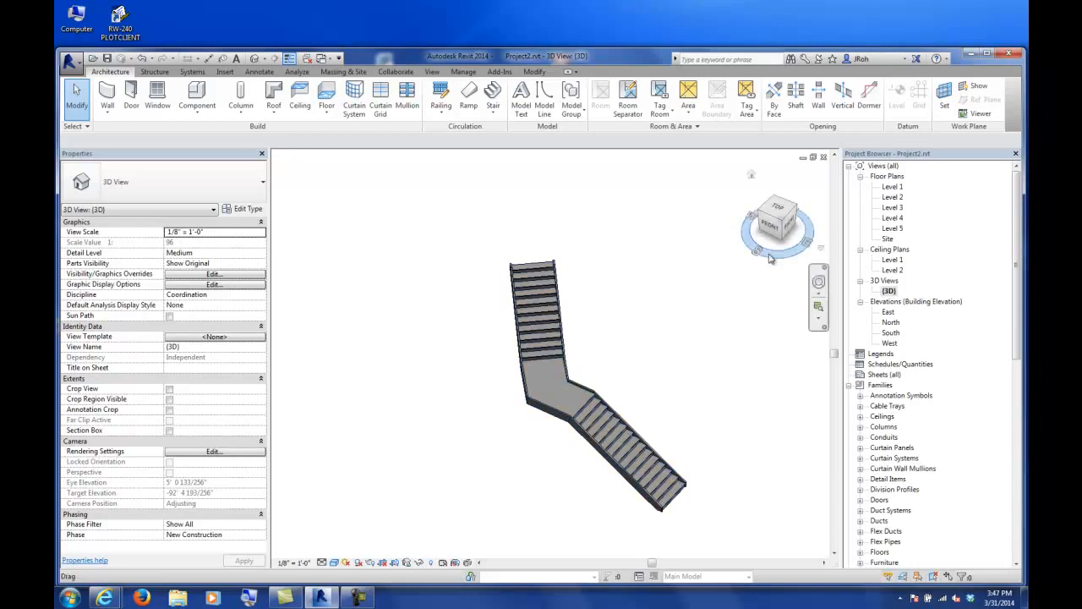
# From the Level 1 plan, edit the angled stair's sketch and flare the horizontal run's lower boundary outward to a length of about 13' 3".
pyautogui.doubleClick(893, 187)
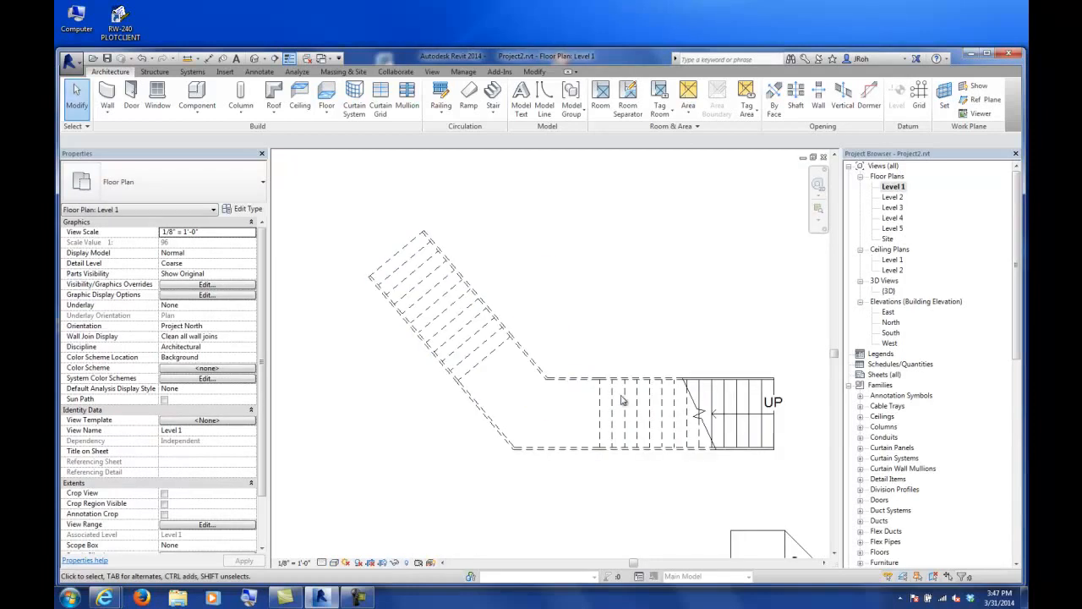
pyautogui.doubleClick(476, 356)
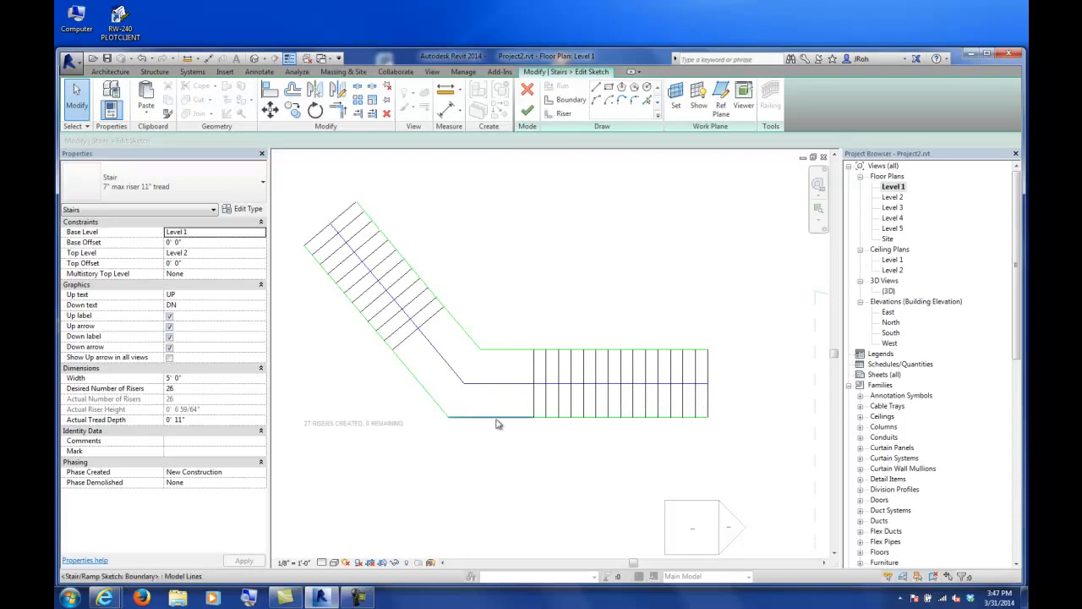
pyautogui.click(691, 423)
pyautogui.moveTo(708, 417); pyautogui.dragTo(713, 464)
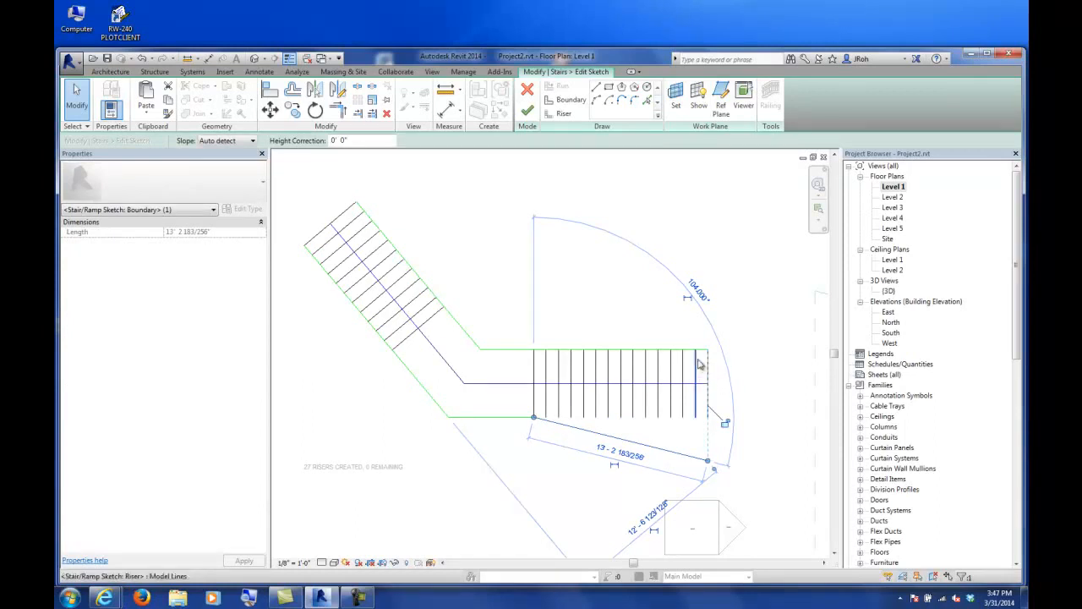
# Replace the horizontal run's upper boundary line with an outward-flaring arc boundary of about 16' 3" radius, starting at the landing.
pyautogui.click(702, 356)
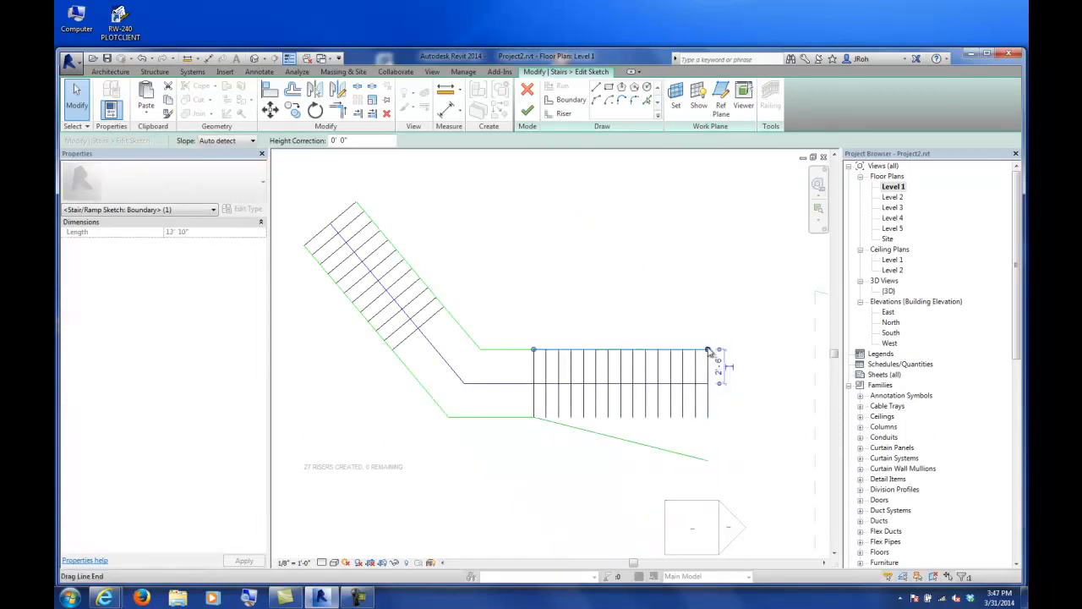
pyautogui.click(567, 197)
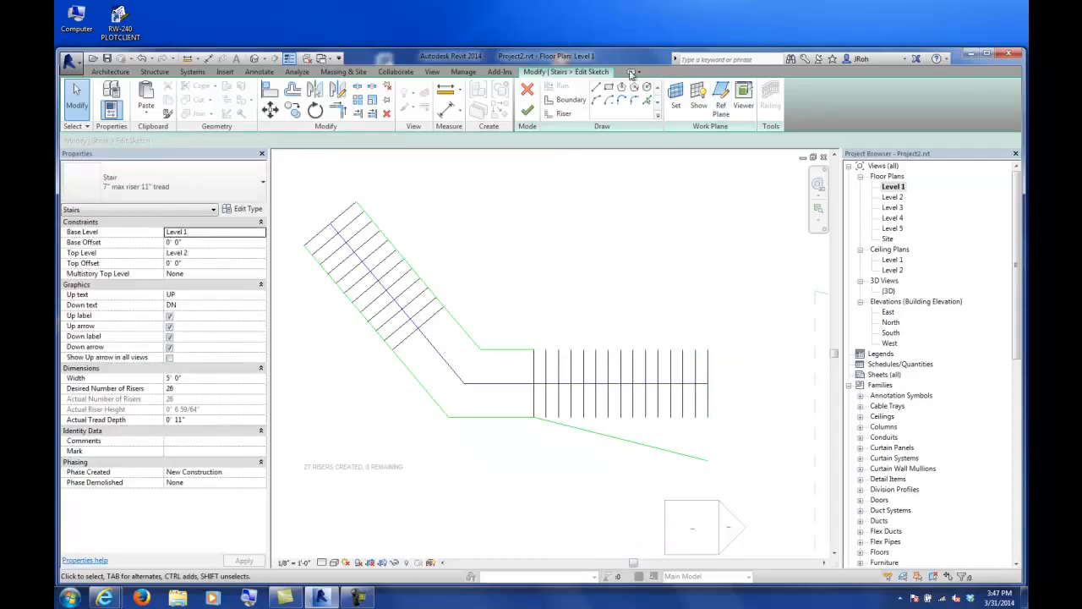
pyautogui.click(596, 101)
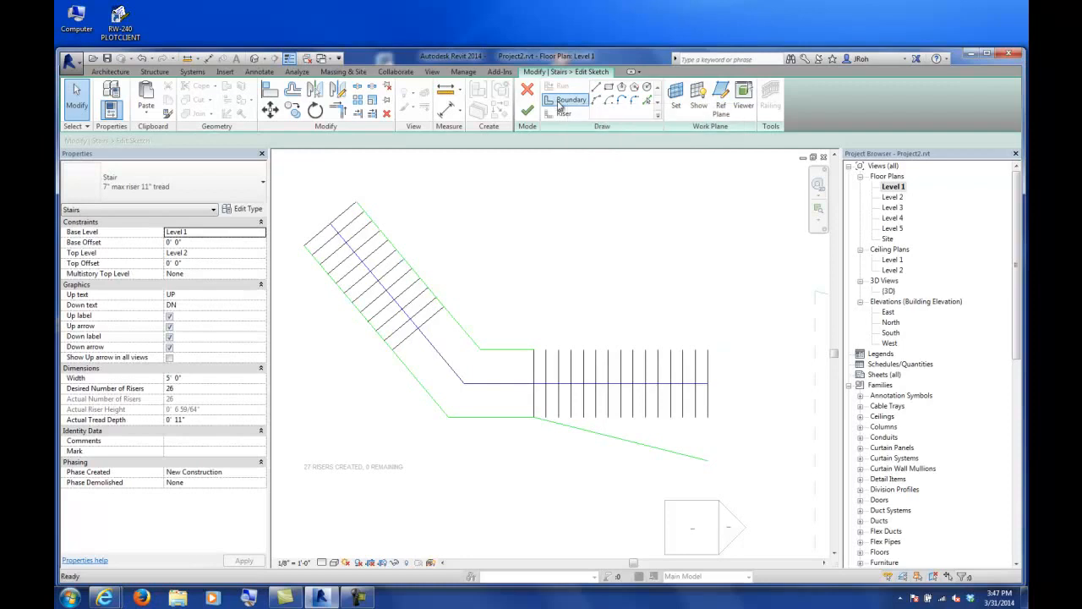
pyautogui.click(597, 100)
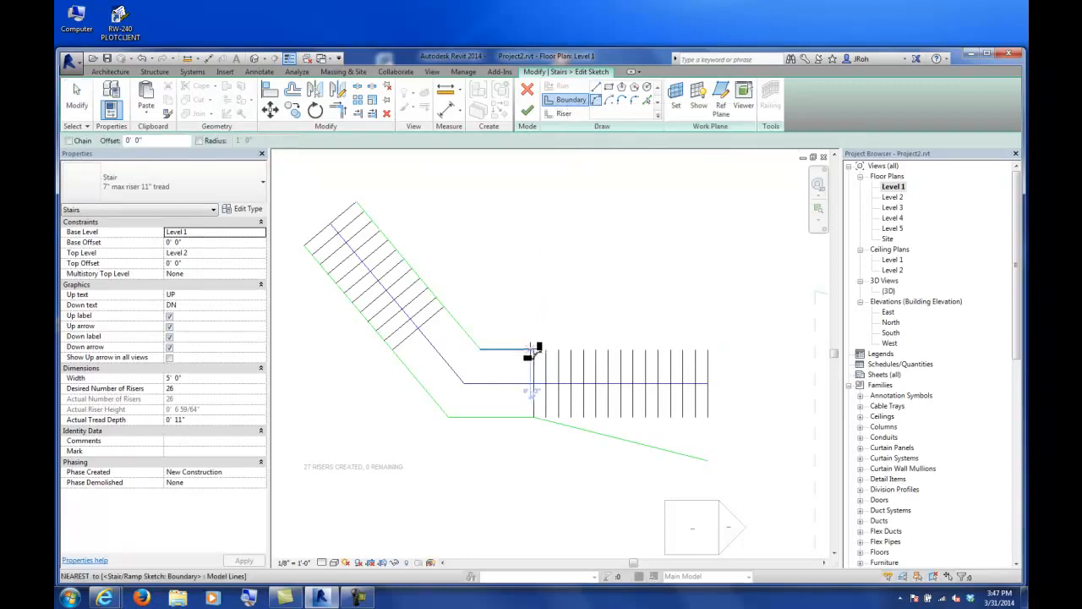
pyautogui.click(533, 349)
pyautogui.click(709, 281)
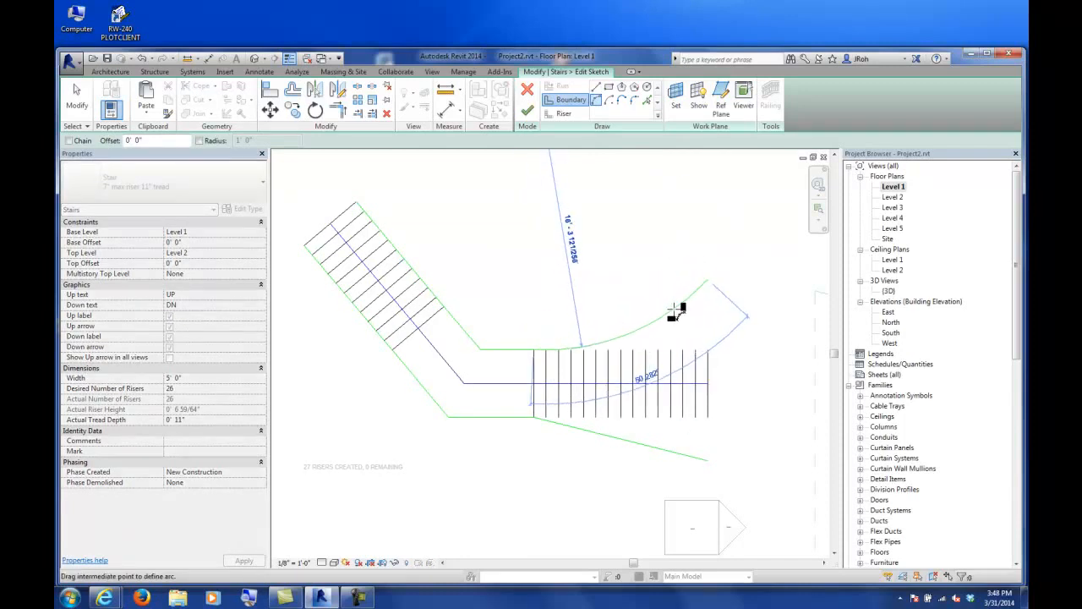
pyautogui.click(676, 308)
pyautogui.press('Escape')
pyautogui.press('Escape')
# Extend several risers of the horizontal run to the new arc boundary and finish the stair sketch.
pyautogui.moveTo(573, 384)
pyautogui.mouseDown(button='middle')
pyautogui.moveTo(567, 411)
pyautogui.moveTo(608, 337)
pyautogui.mouseUp(button='middle')
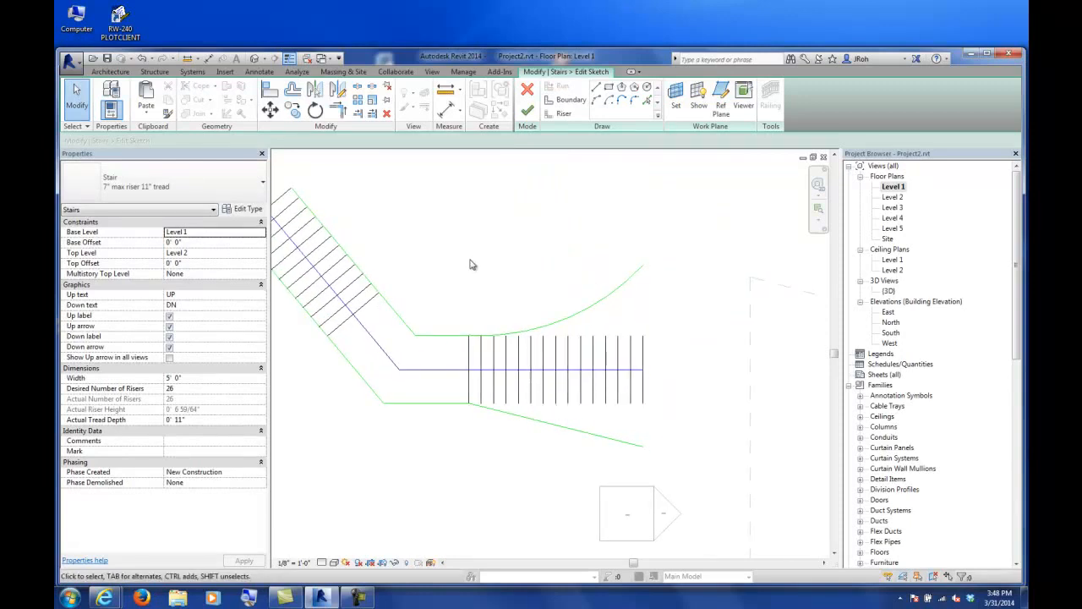
pyautogui.click(372, 115)
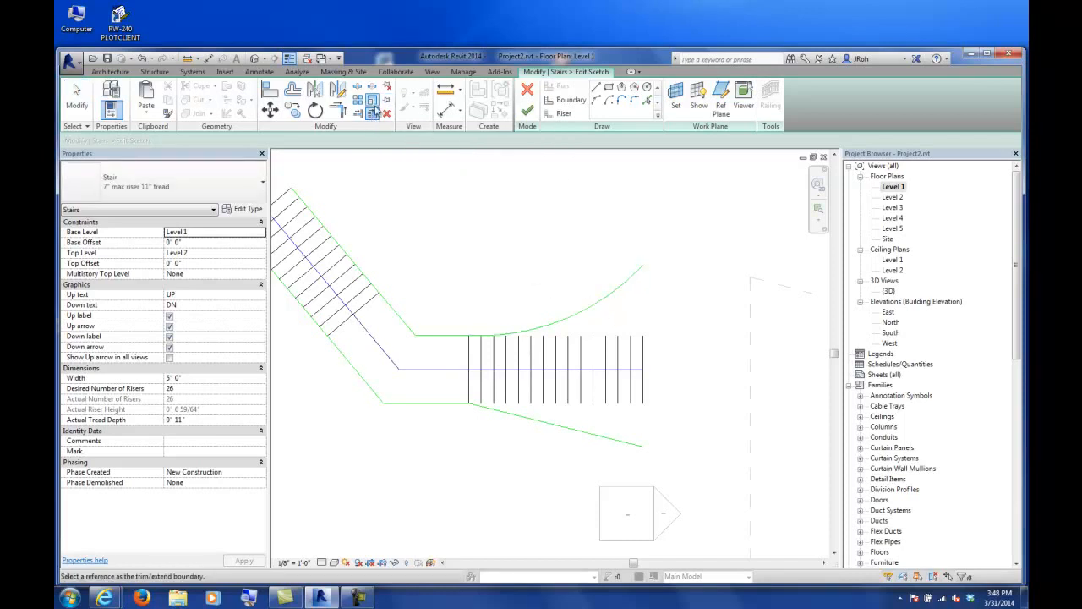
pyautogui.click(603, 298)
pyautogui.click(494, 347)
pyautogui.click(507, 347)
pyautogui.click(518, 347)
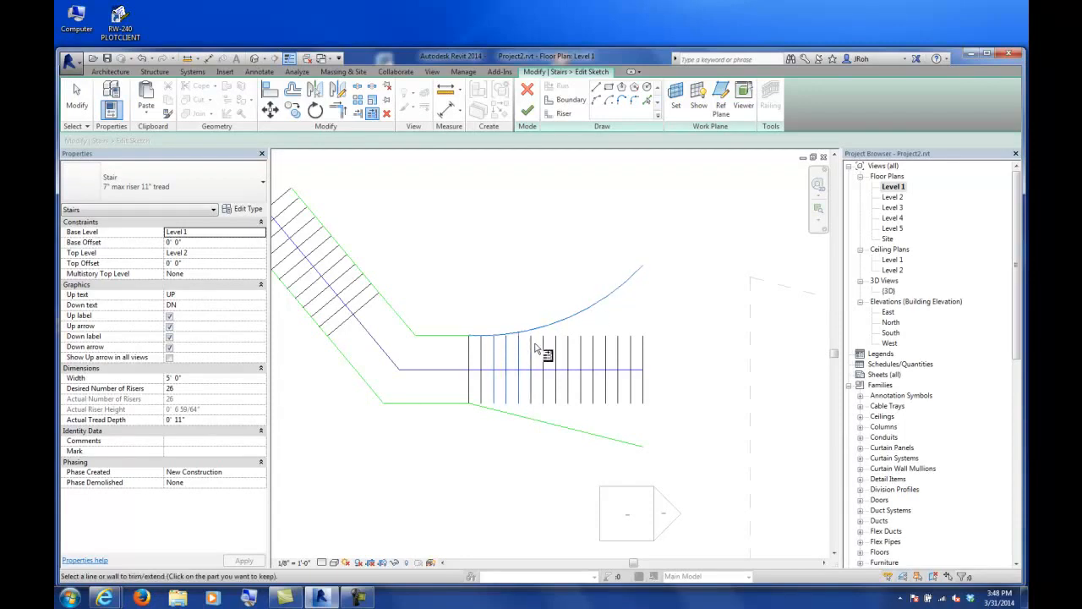
pyautogui.click(553, 355)
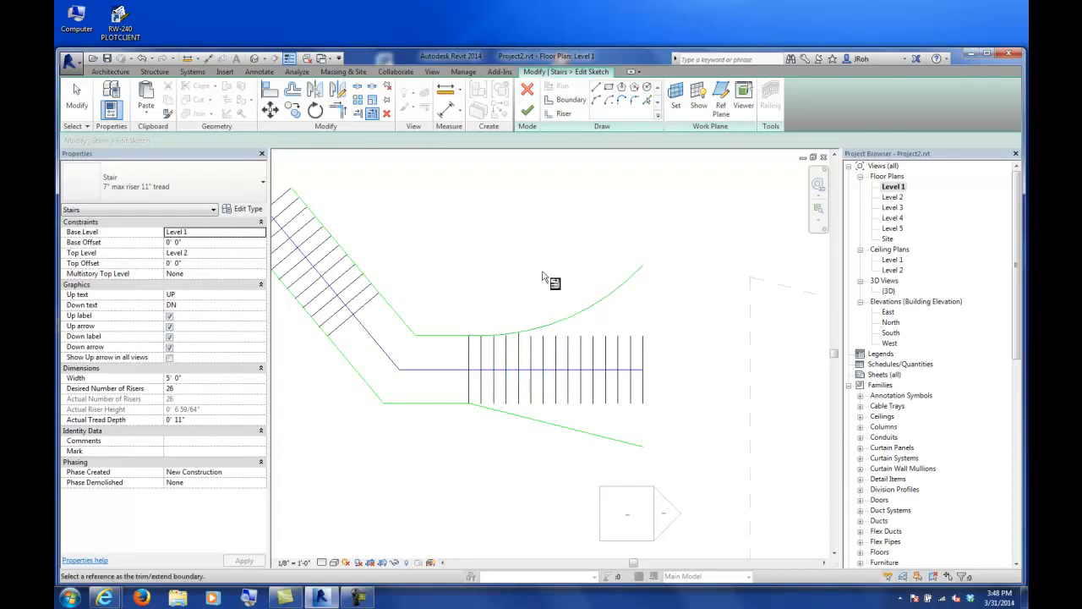
pyautogui.click(528, 111)
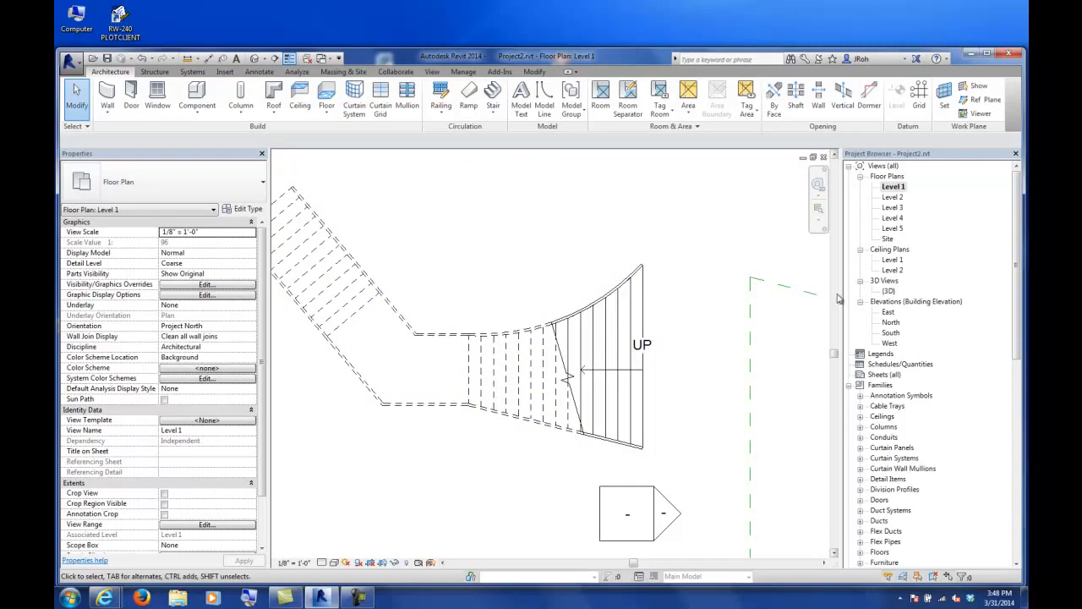
# Open the {3D} view and examine the stair's flared lower run and its landing from several directions.
pyautogui.doubleClick(889, 291)
pyautogui.keyDown('shift'); pyautogui.moveTo(609, 398); pyautogui.dragTo(527, 379, button='middle'); pyautogui.keyUp('shift')
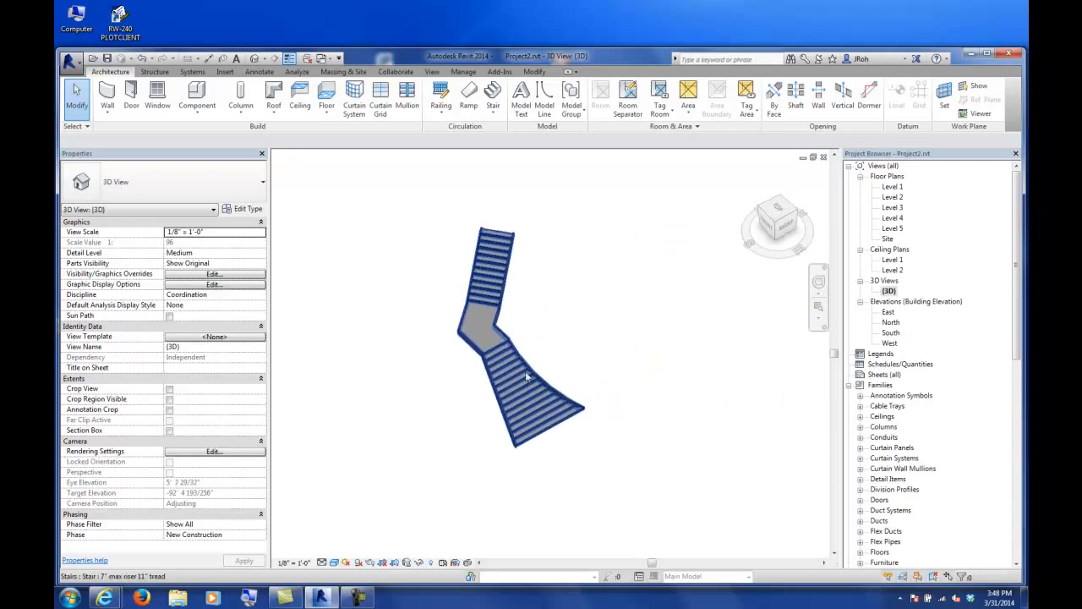
pyautogui.scroll(4, 508, 338)
pyautogui.scroll(-2, 551, 381)
pyautogui.moveTo(580, 415)
pyautogui.keyDown('shift'); pyautogui.mouseDown(button='middle')
pyautogui.moveTo(533, 418)
pyautogui.moveTo(605, 428)
pyautogui.moveTo(580, 428)
pyautogui.mouseUp(button='middle'); pyautogui.keyUp('shift')
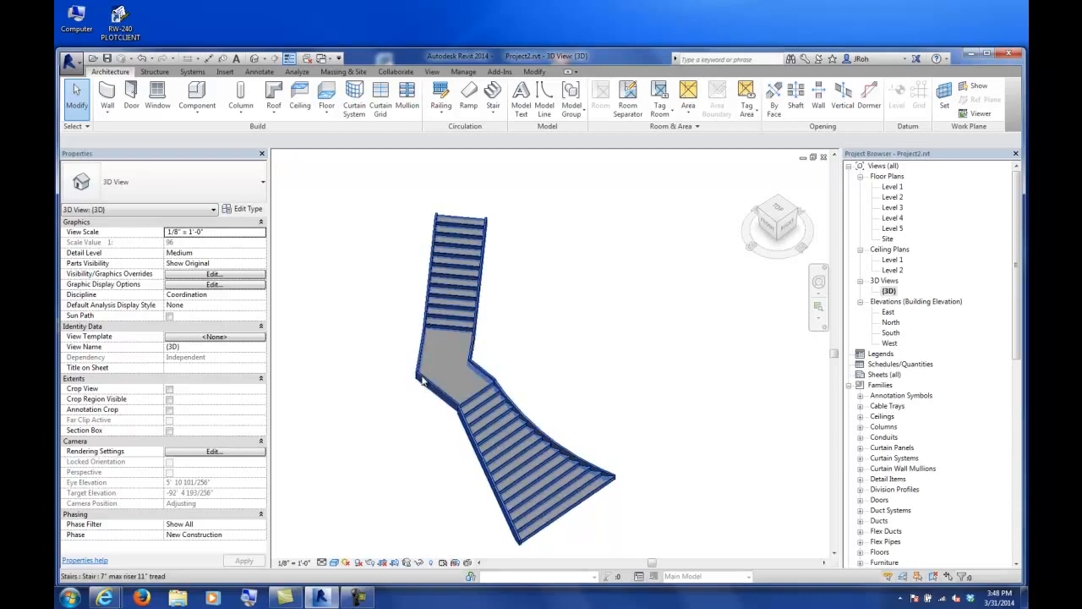
pyautogui.click(464, 363)
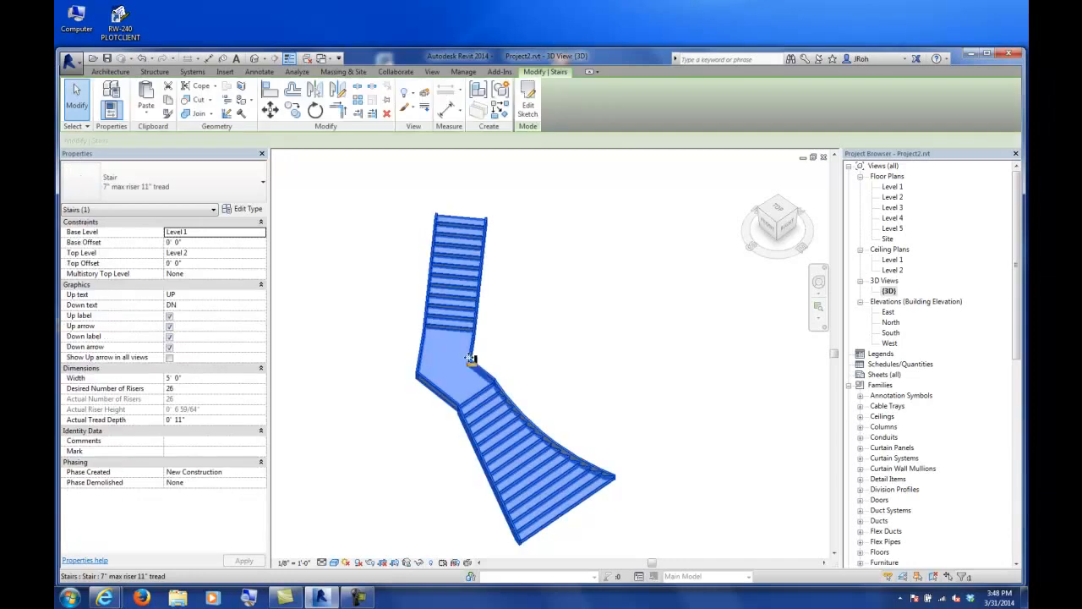
pyautogui.press('Escape')
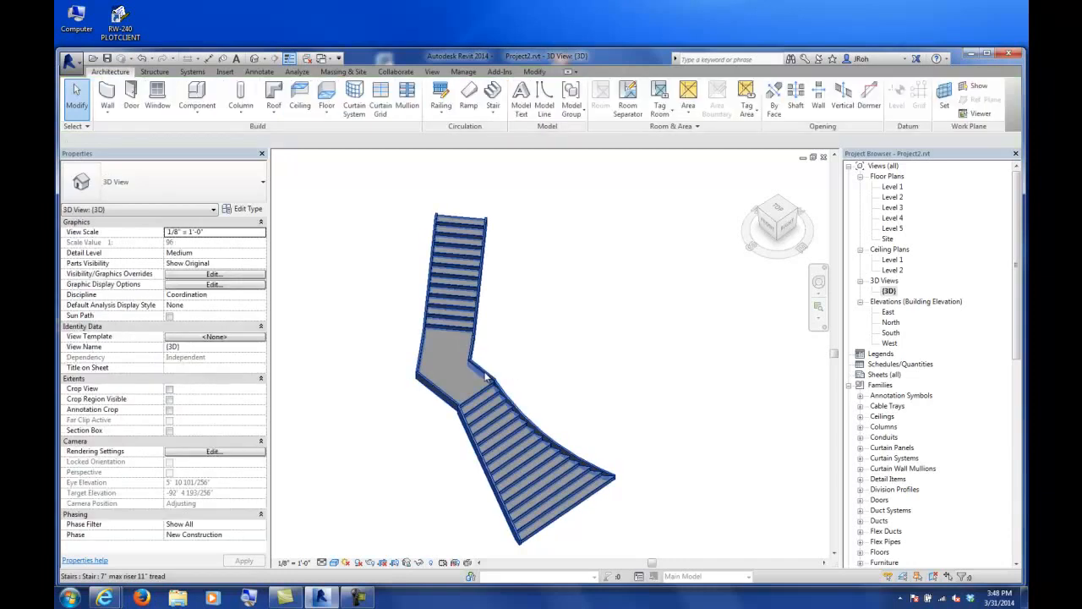
pyautogui.click(483, 378)
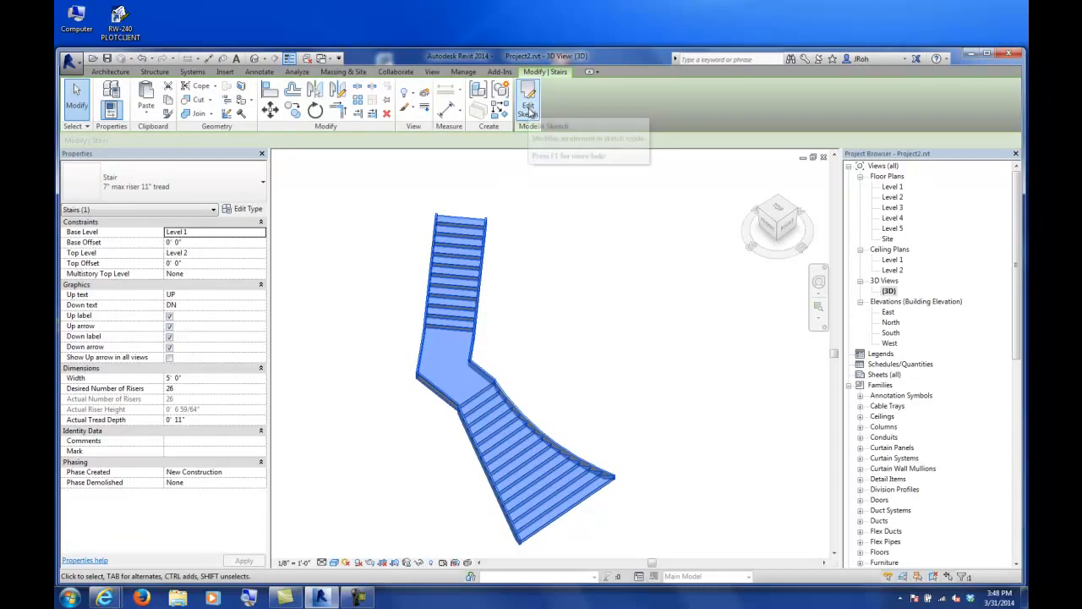
pyautogui.click(548, 342)
pyautogui.keyDown('shift'); pyautogui.moveTo(548, 343); pyautogui.dragTo(572, 386, button='middle'); pyautogui.keyUp('shift')
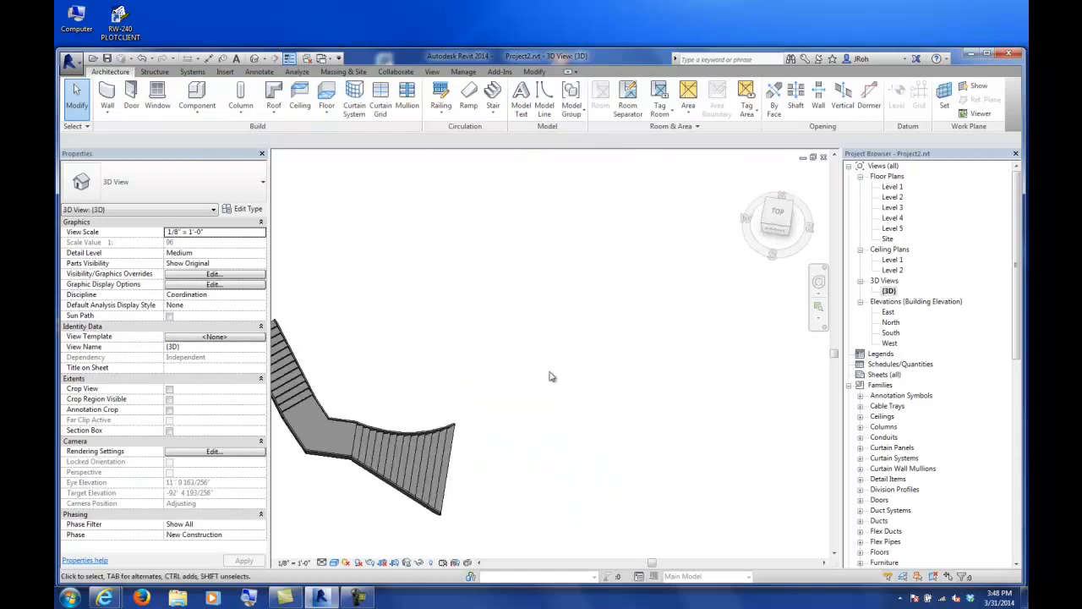
pyautogui.moveTo(495, 367); pyautogui.dragTo(654, 383, button='middle')
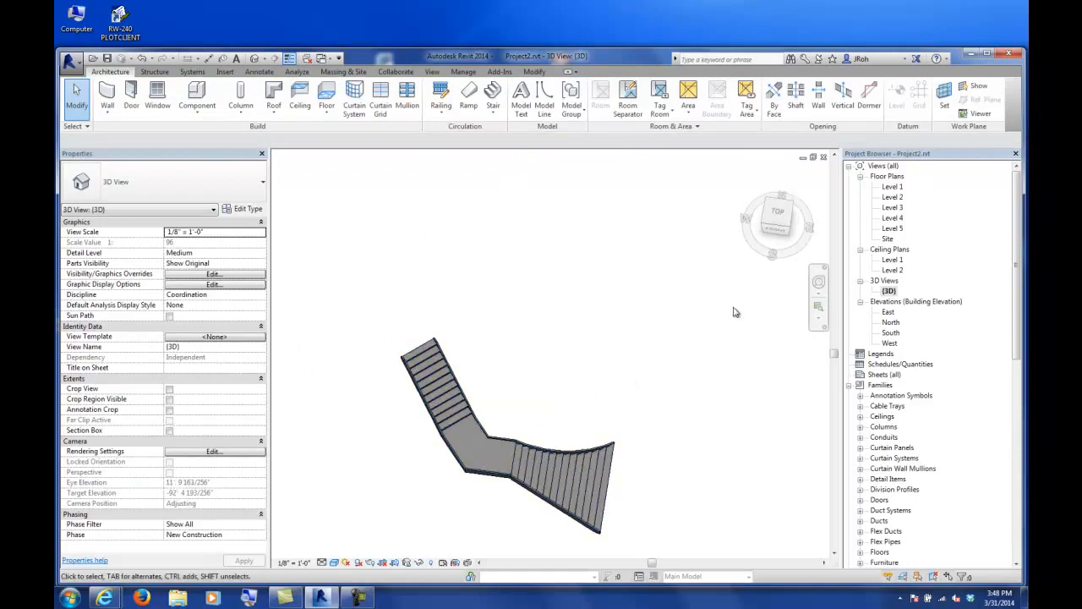
# Return to the Level 1 plan, edit the stair's sketch and delete the slanted lower boundary line of the flared run.
pyautogui.doubleClick(894, 187)
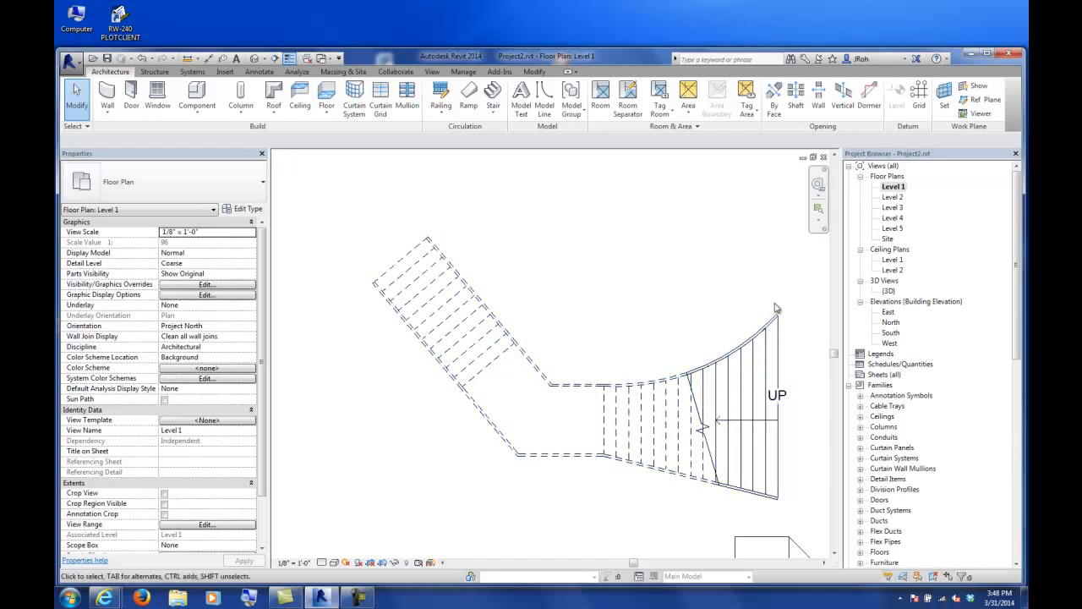
pyautogui.click(757, 436)
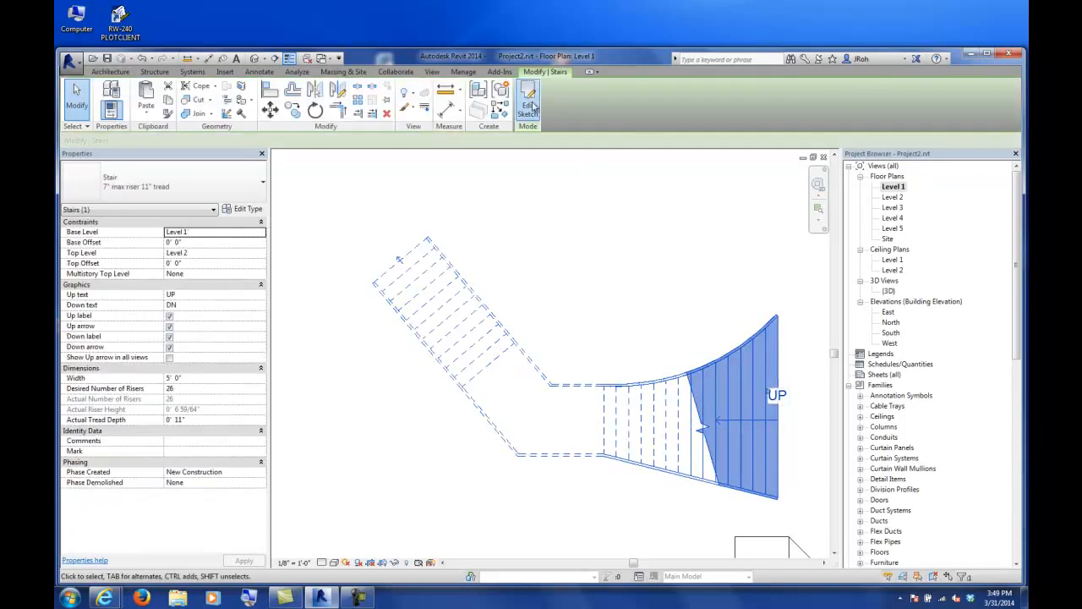
pyautogui.click(532, 104)
pyautogui.moveTo(717, 485); pyautogui.dragTo(624, 393, button='middle')
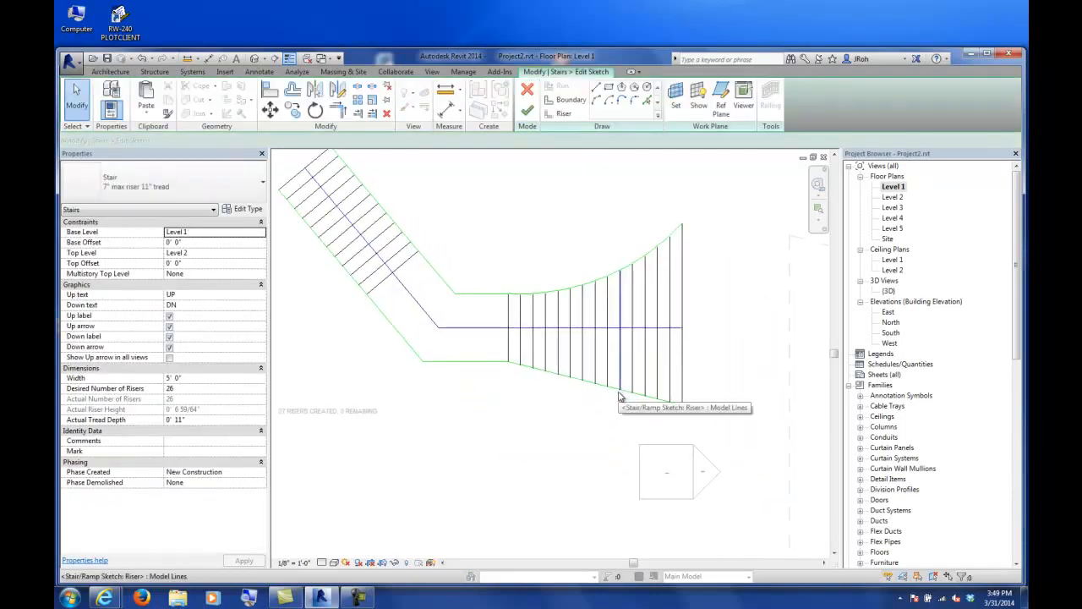
pyautogui.click(620, 397)
pyautogui.click(595, 201)
pyautogui.click(596, 89)
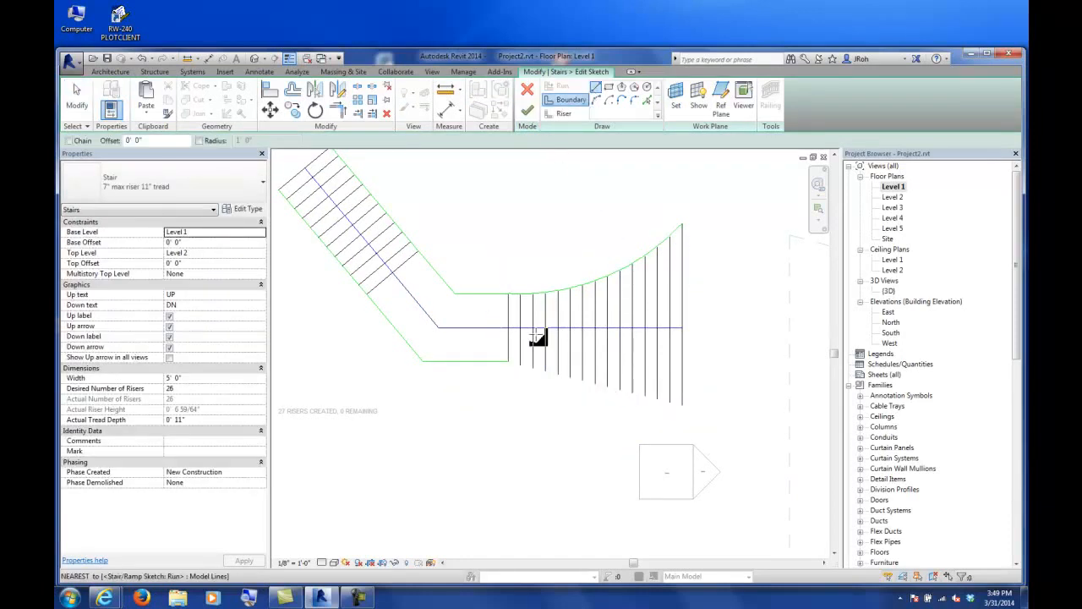
pyautogui.click(509, 385)
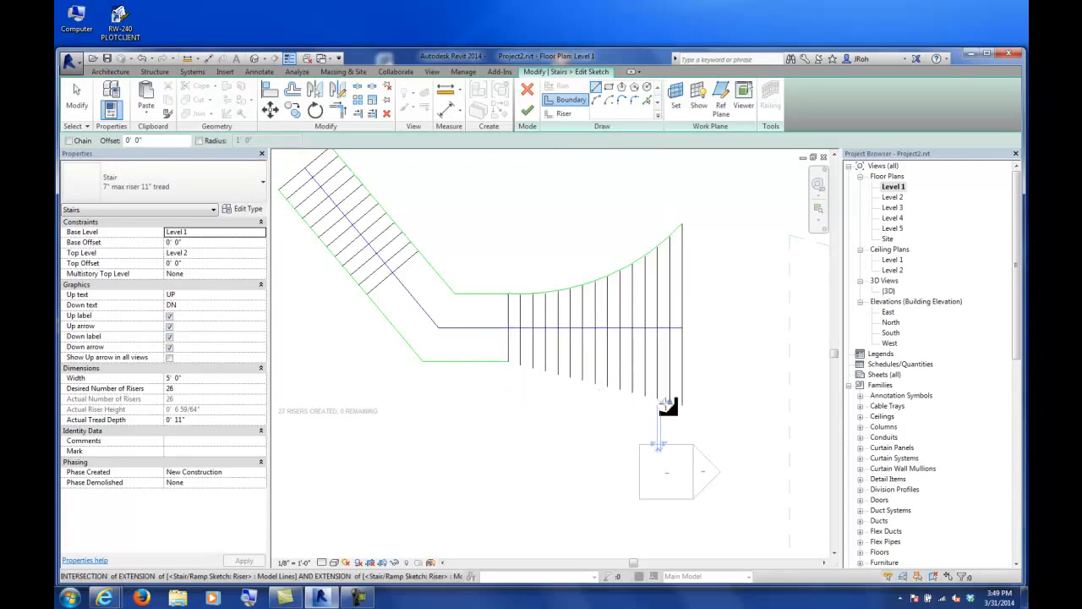
pyautogui.click(683, 406)
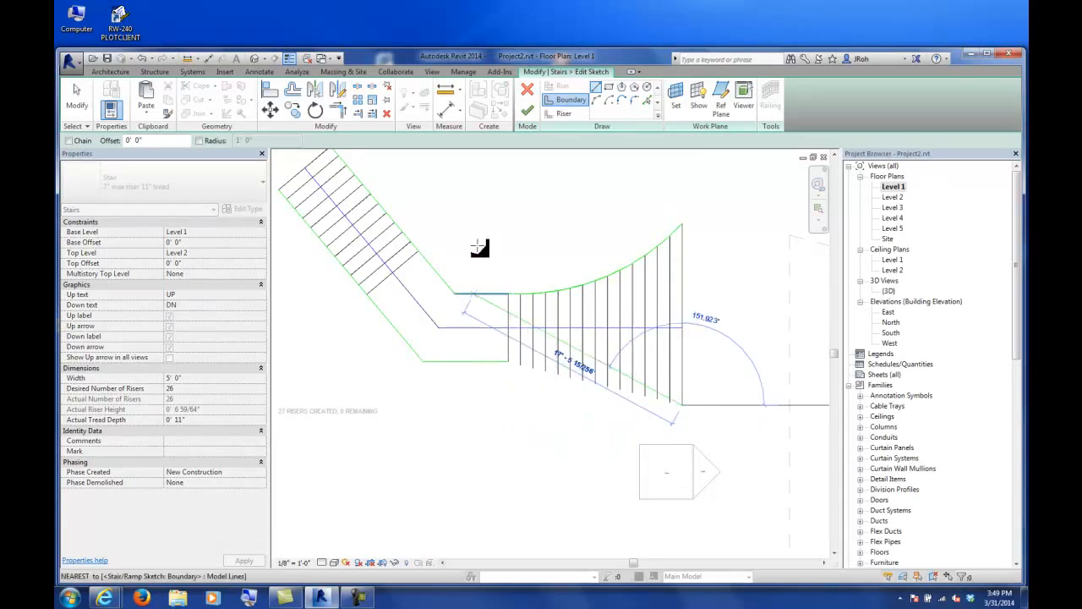
pyautogui.press('Escape')
pyautogui.press('Escape')
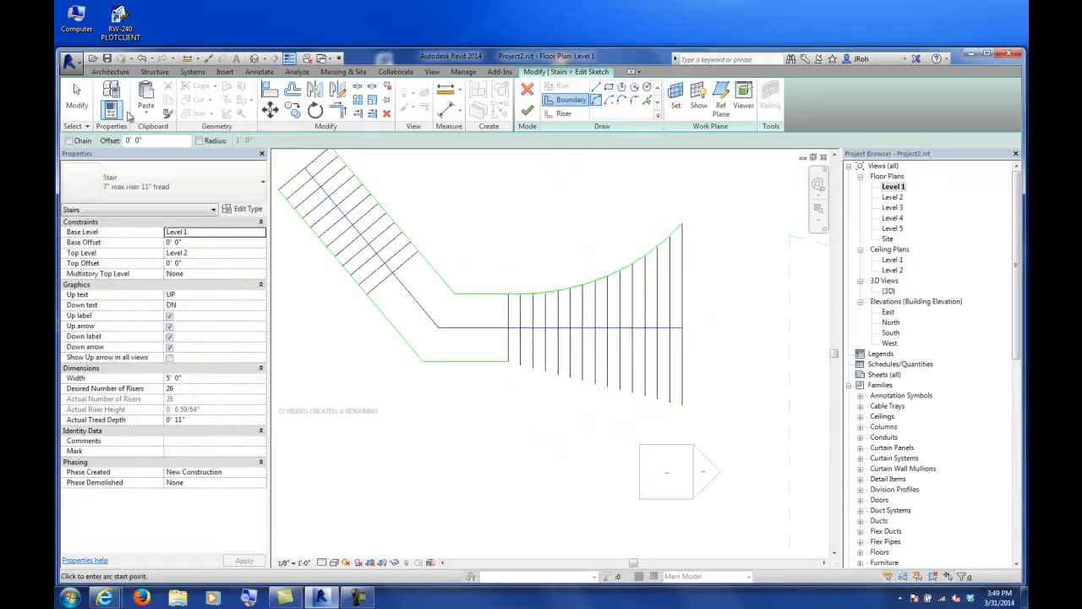
# Mirror a copy of the upper arc boundary about the horizontal run's centerline and finish the stair sketch.
pyautogui.click(587, 286)
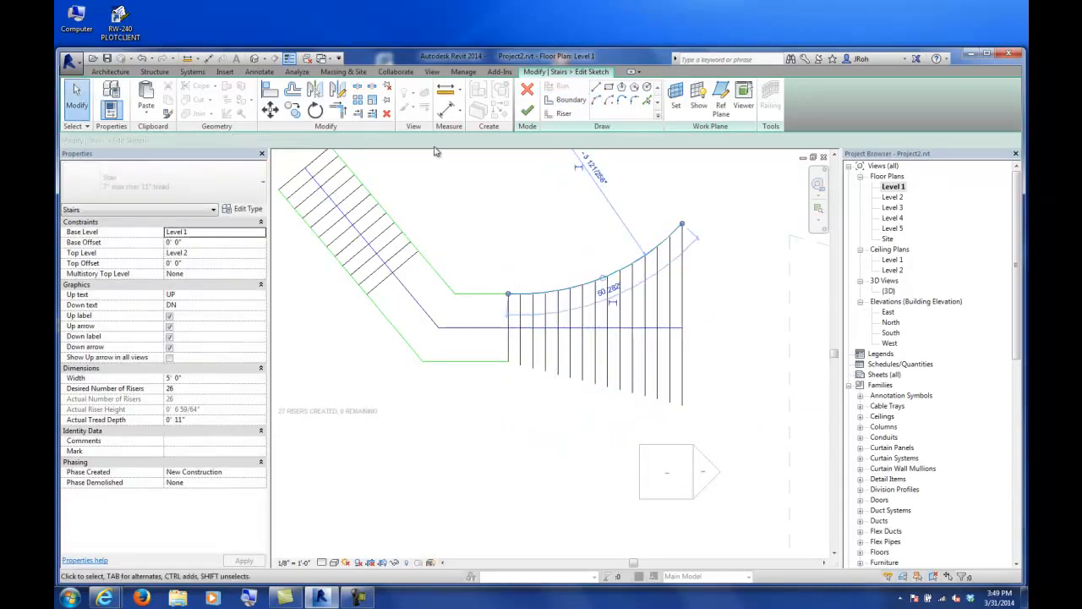
pyautogui.click(337, 91)
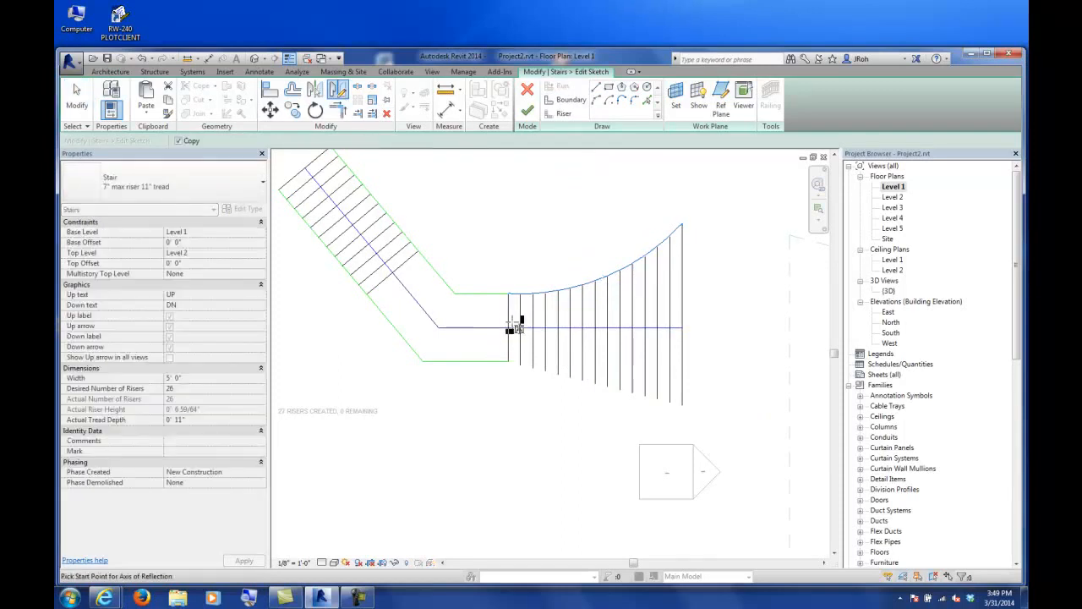
pyautogui.click(528, 328)
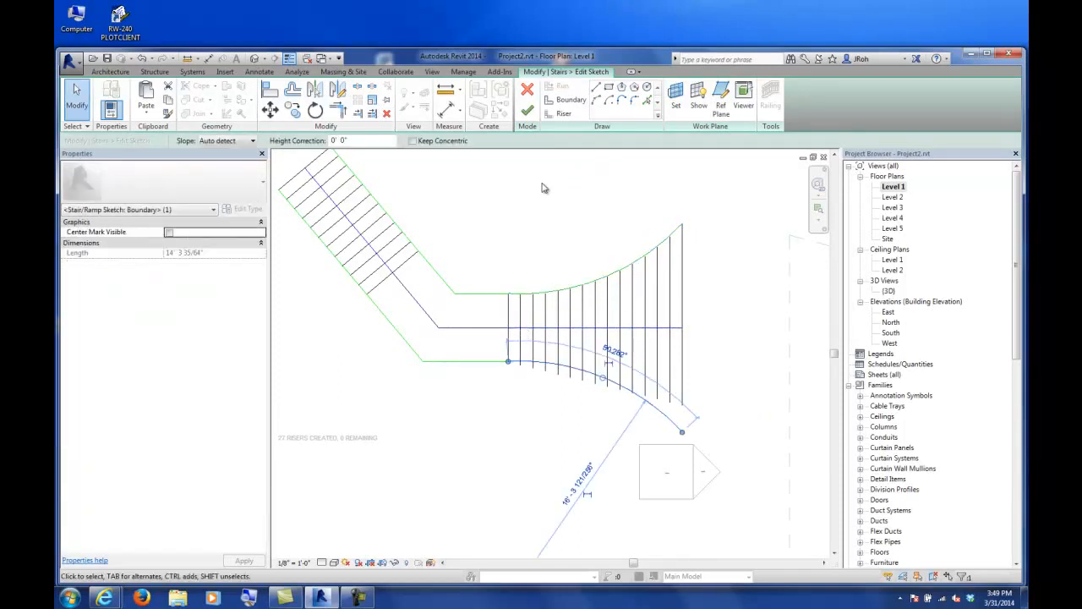
pyautogui.click(569, 246)
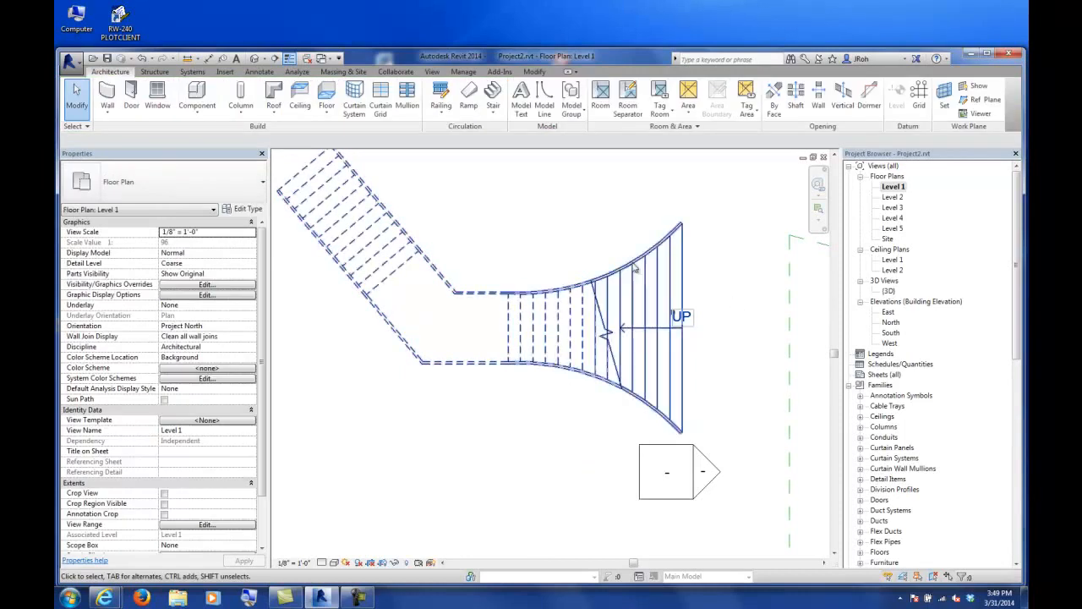
# Open the {3D} view and examine the stair with the symmetrically flared lower run.
pyautogui.doubleClick(888, 291)
pyautogui.scroll(-2, 573, 426)
pyautogui.moveTo(572, 425)
pyautogui.keyDown('shift'); pyautogui.mouseDown(button='middle')
pyautogui.moveTo(537, 406)
pyautogui.moveTo(592, 427)
pyautogui.mouseUp(button='middle'); pyautogui.keyUp('shift')
pyautogui.scroll(-5, 622, 438)
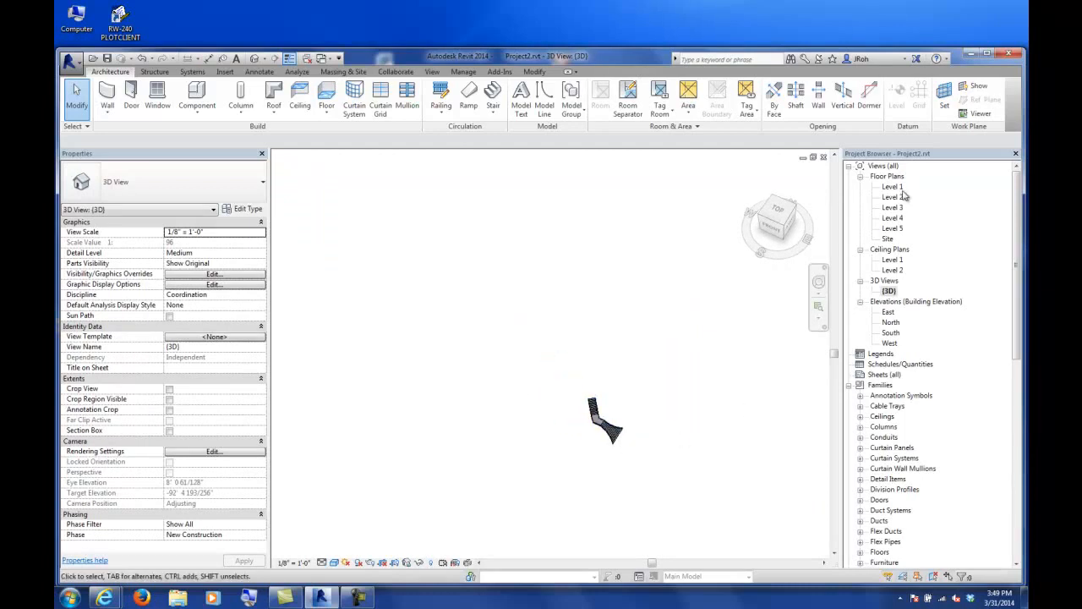
# Return to the Level 1 plan, open the U-shaped stair for editing and finish without changes, checking its upper run's properties.
pyautogui.doubleClick(894, 187)
pyautogui.scroll(-4, 647, 340)
pyautogui.scroll(6, 646, 347)
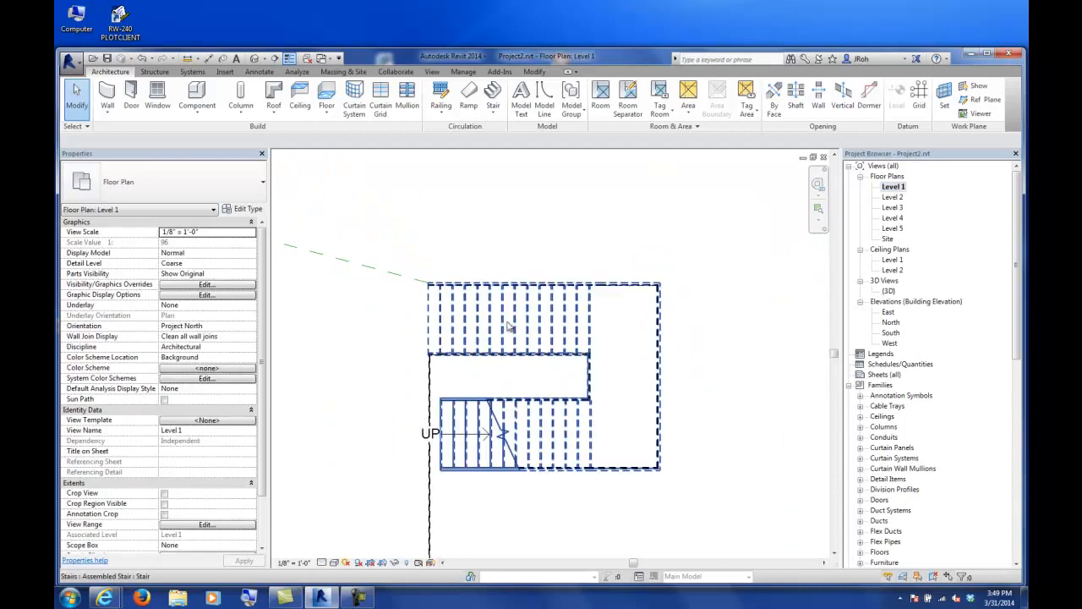
pyautogui.click(503, 328)
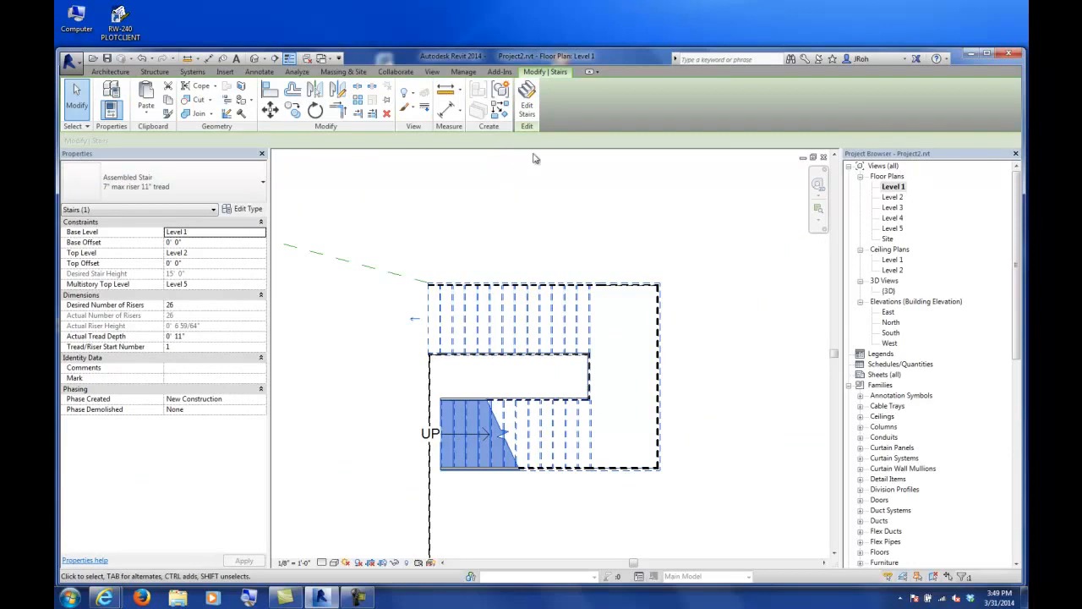
pyautogui.click(527, 100)
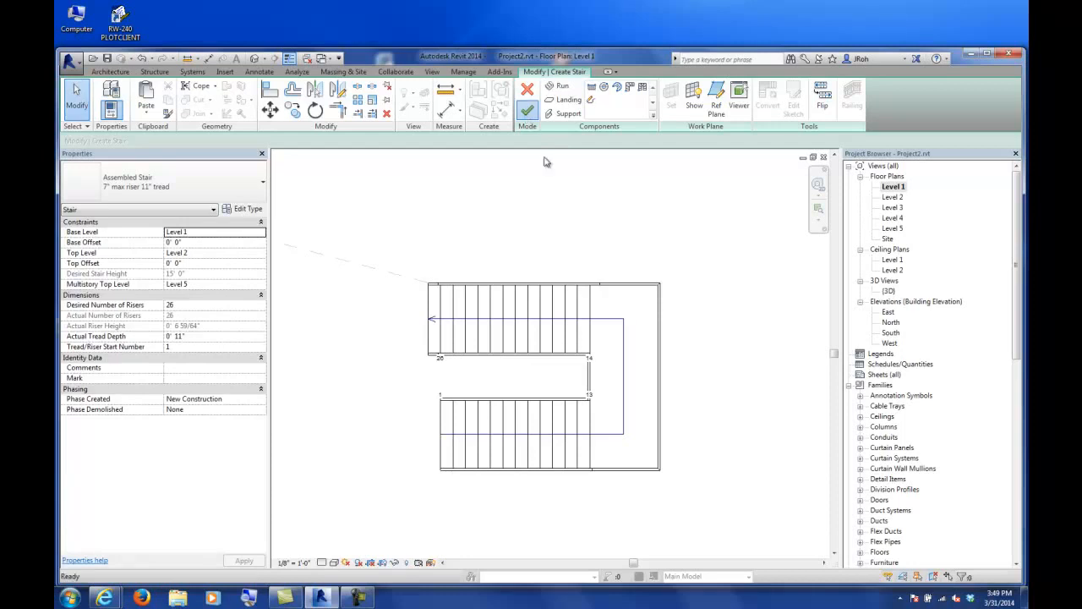
pyautogui.click(526, 112)
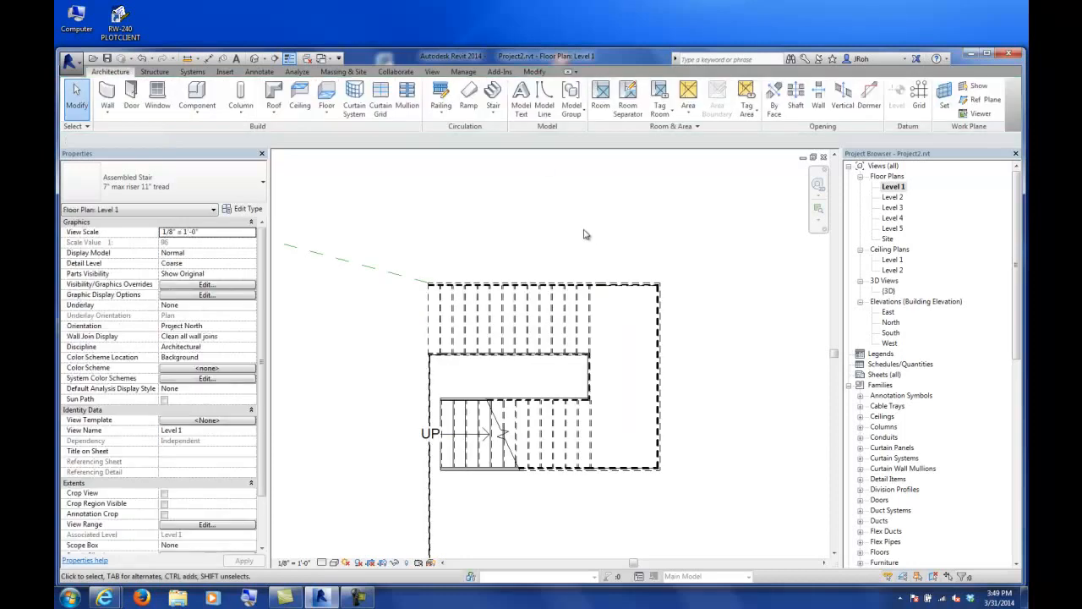
pyautogui.click(549, 311)
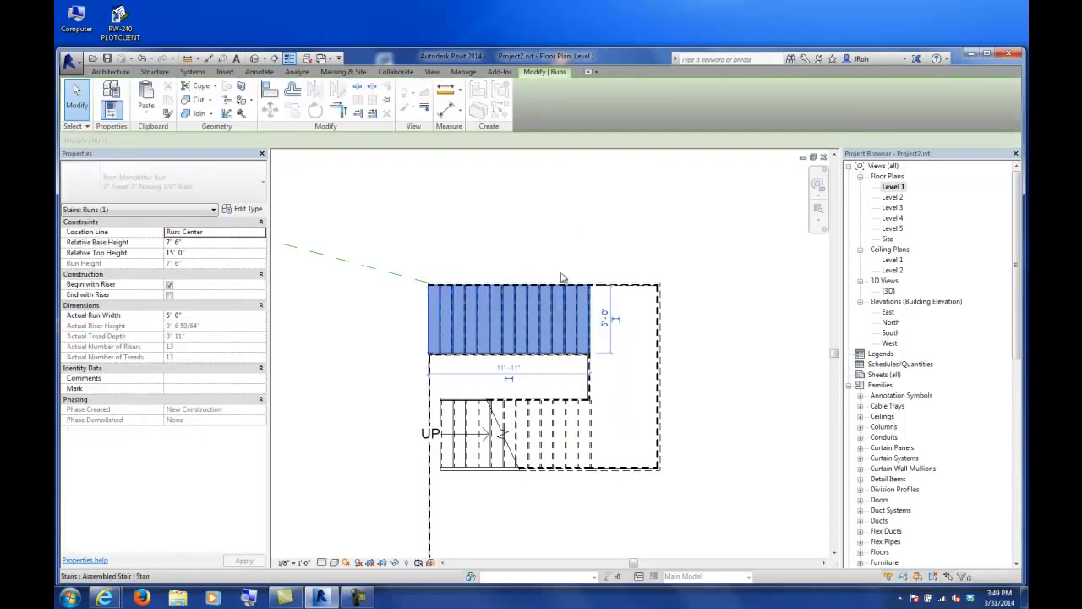
pyautogui.press('Escape')
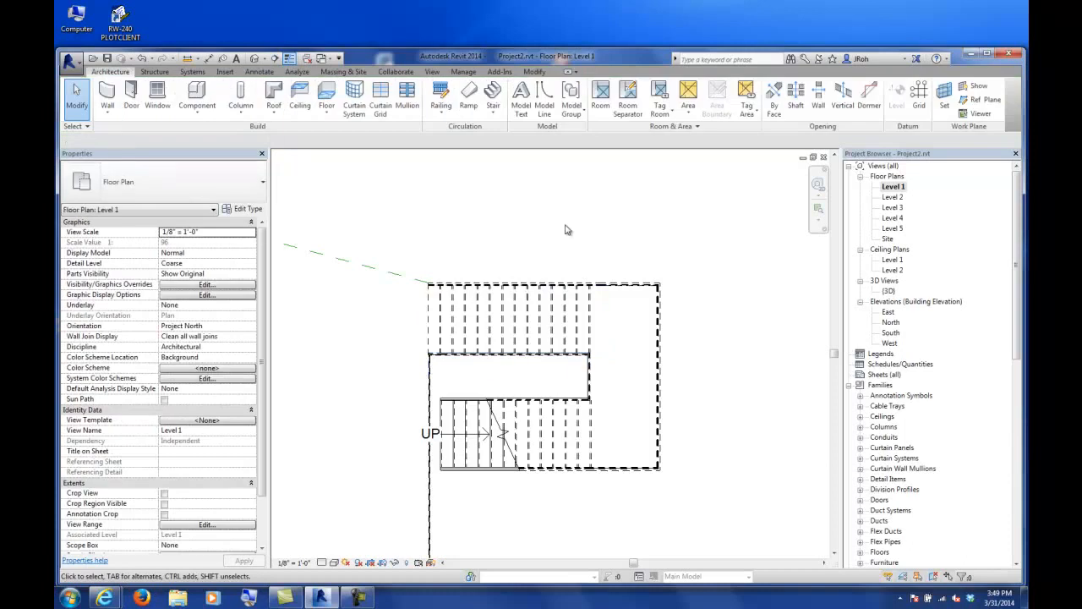
# Set the U-shaped stair's Multistory Top Level to None.
pyautogui.click(538, 304)
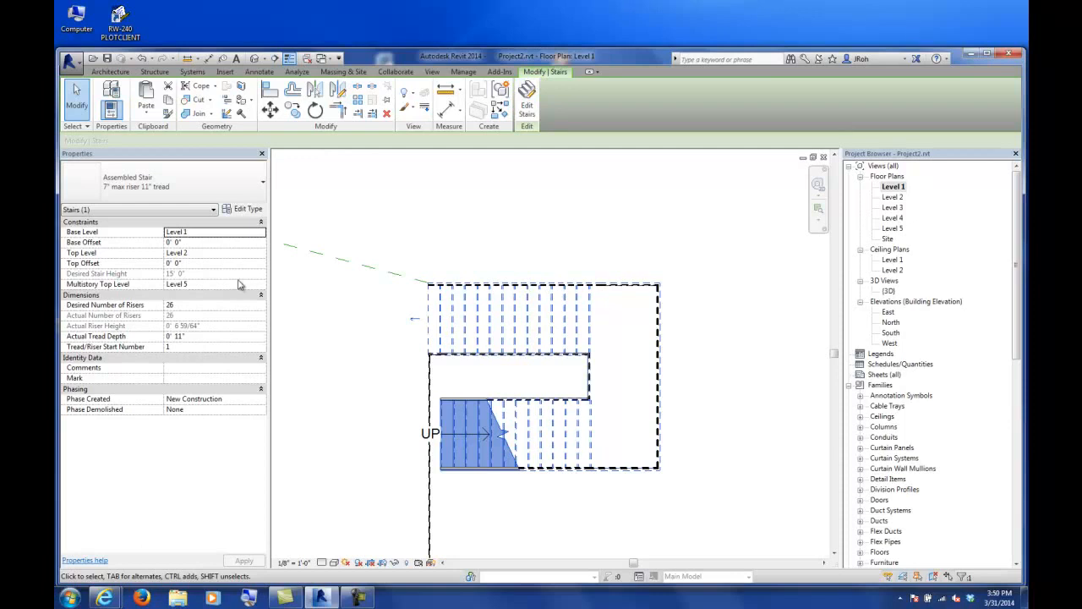
pyautogui.click(254, 285)
pyautogui.click(174, 295)
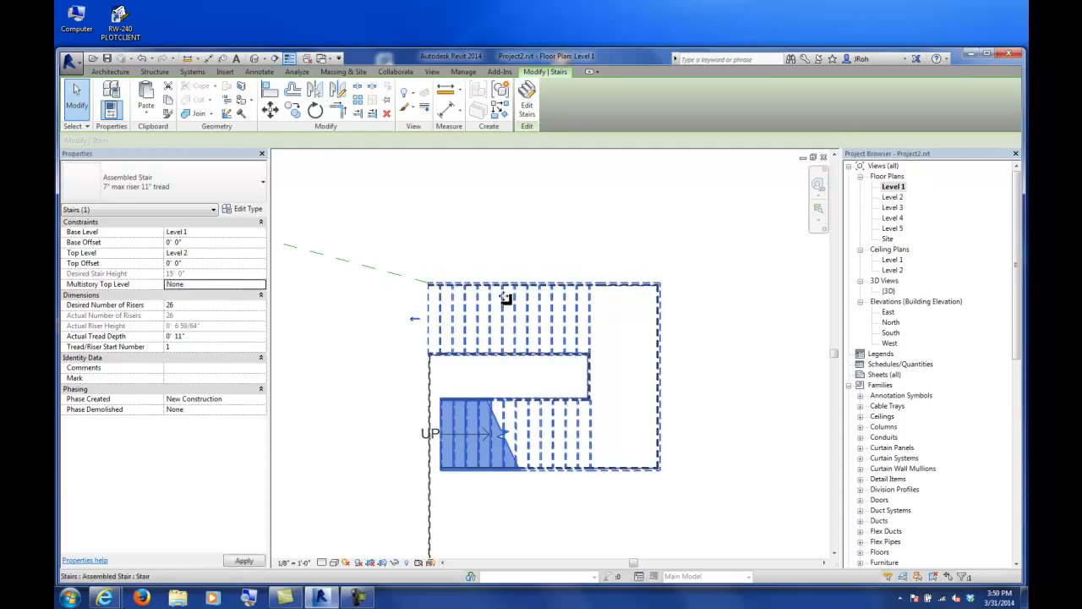
pyautogui.click(515, 260)
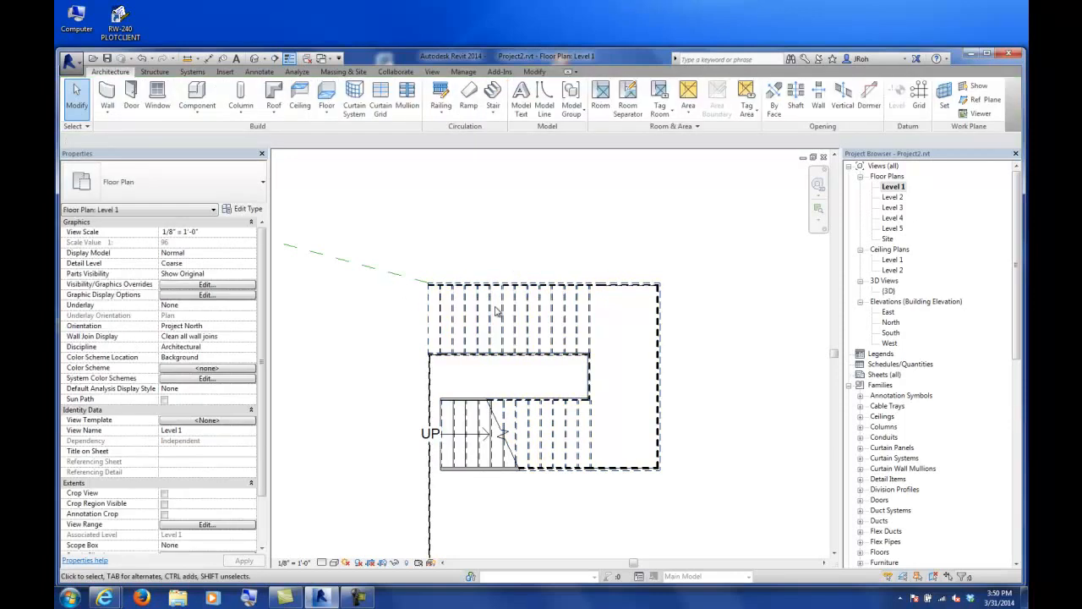
pyautogui.click(495, 308)
pyautogui.press('Tab')
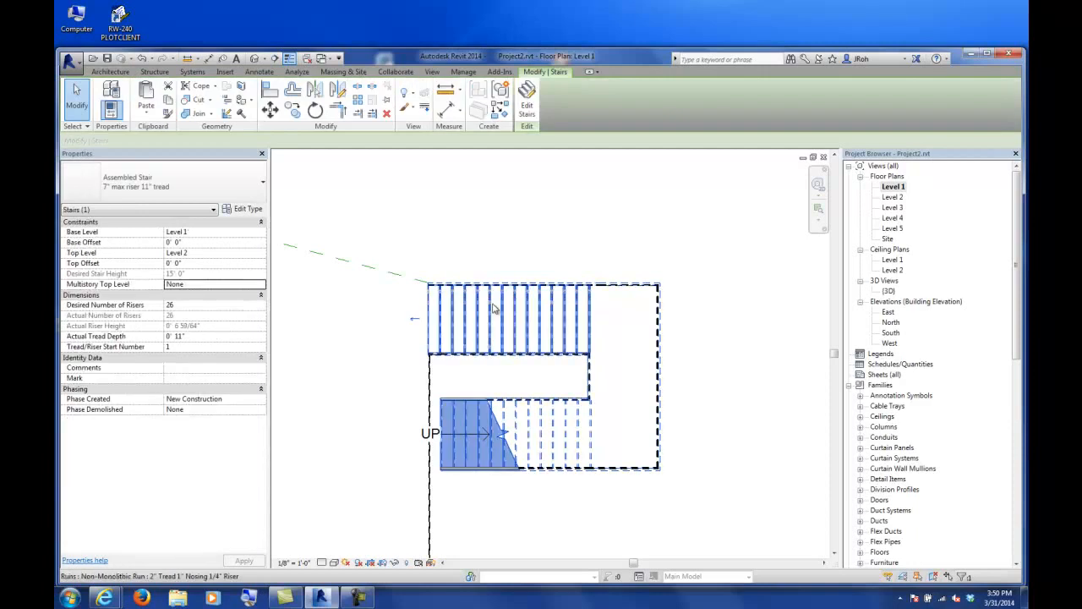
pyautogui.click(495, 309)
pyautogui.click(511, 227)
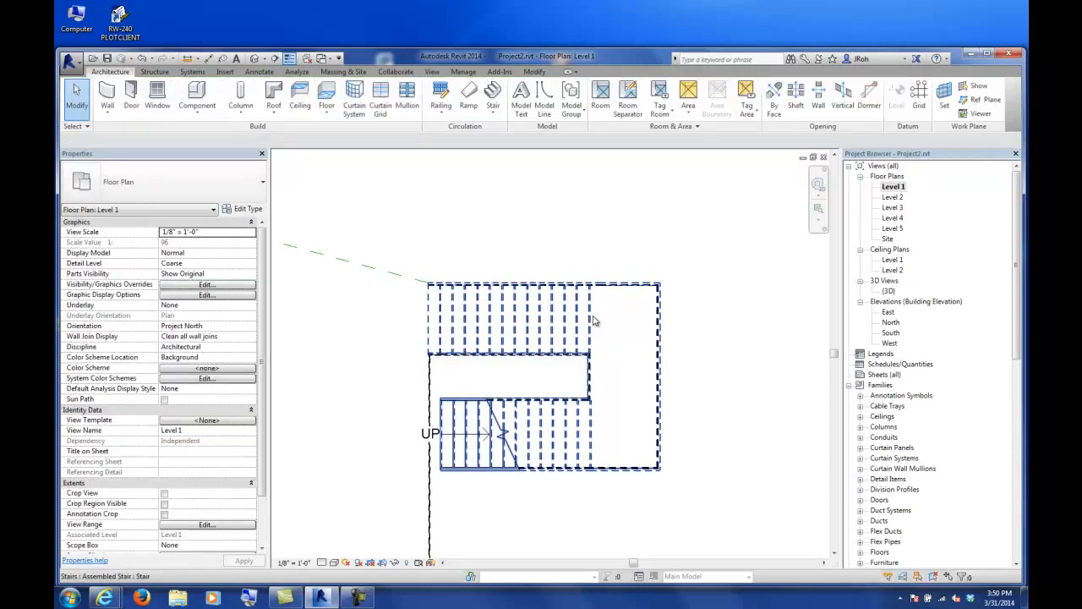
pyautogui.click(592, 314)
pyautogui.click(527, 99)
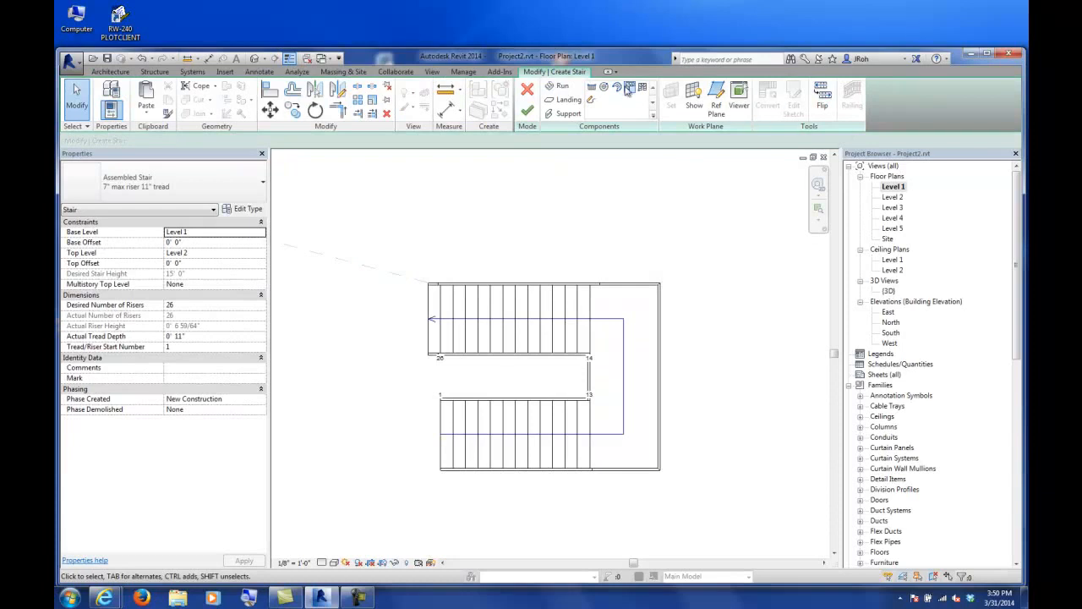
pyautogui.click(528, 91)
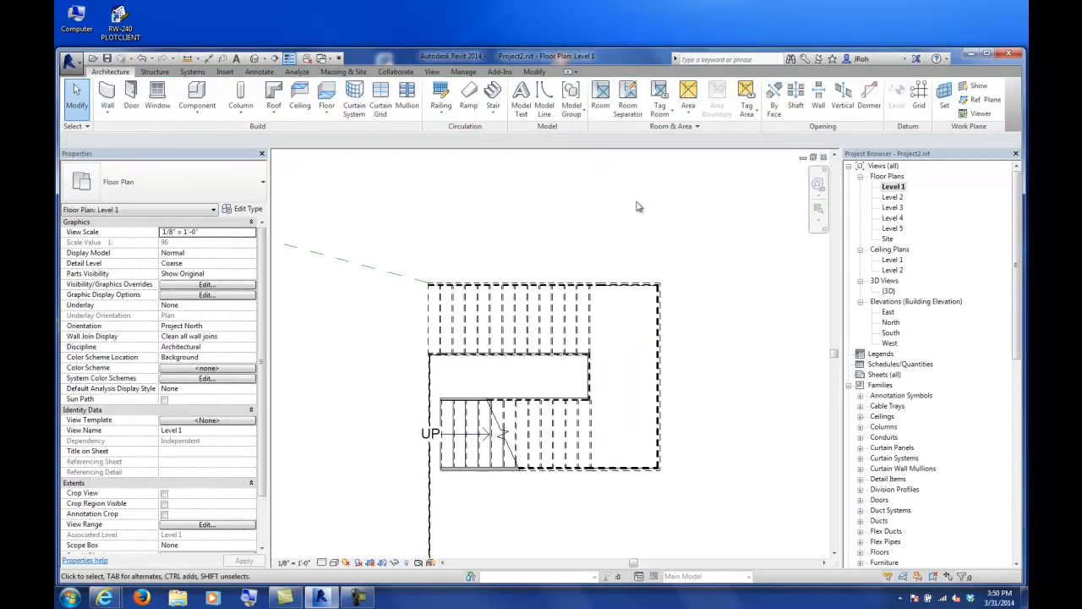
# Open the U-shaped stair for component editing, switch to the {3D} view and finish the edit.
pyautogui.click(590, 321)
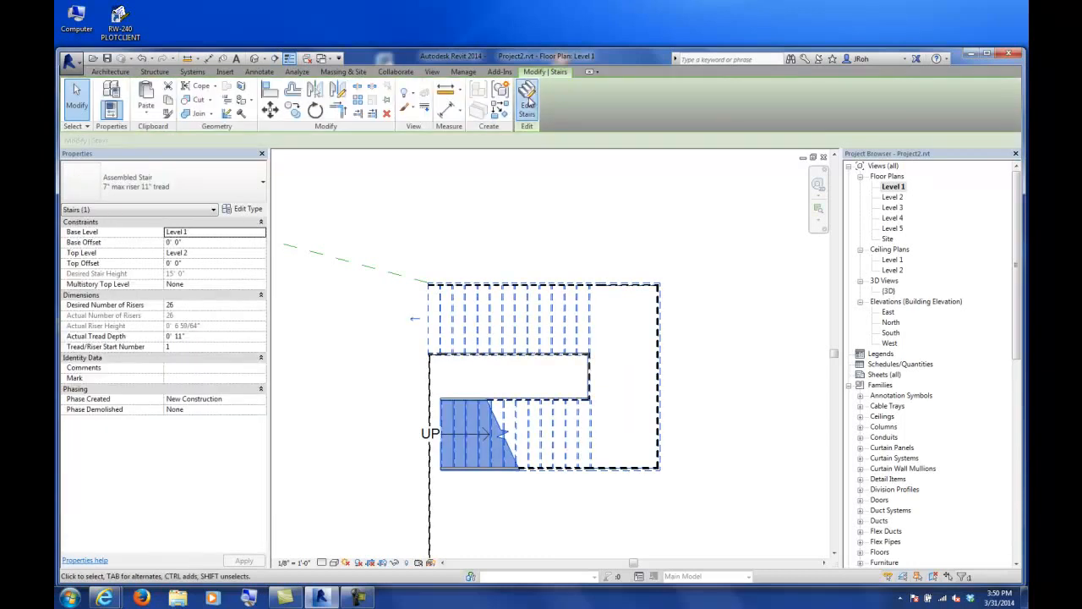
pyautogui.click(528, 98)
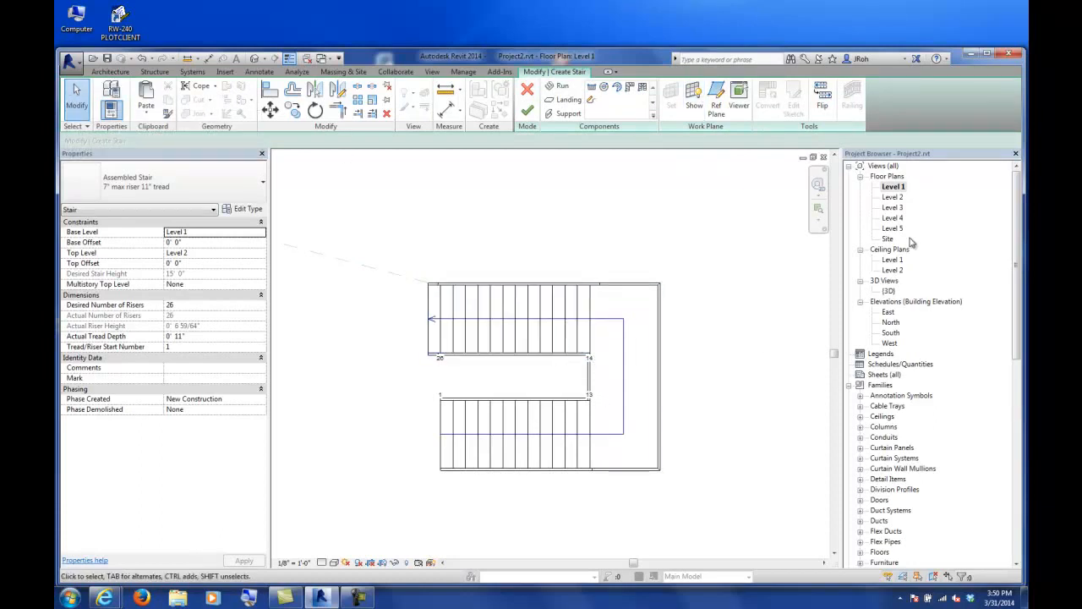
pyautogui.doubleClick(888, 292)
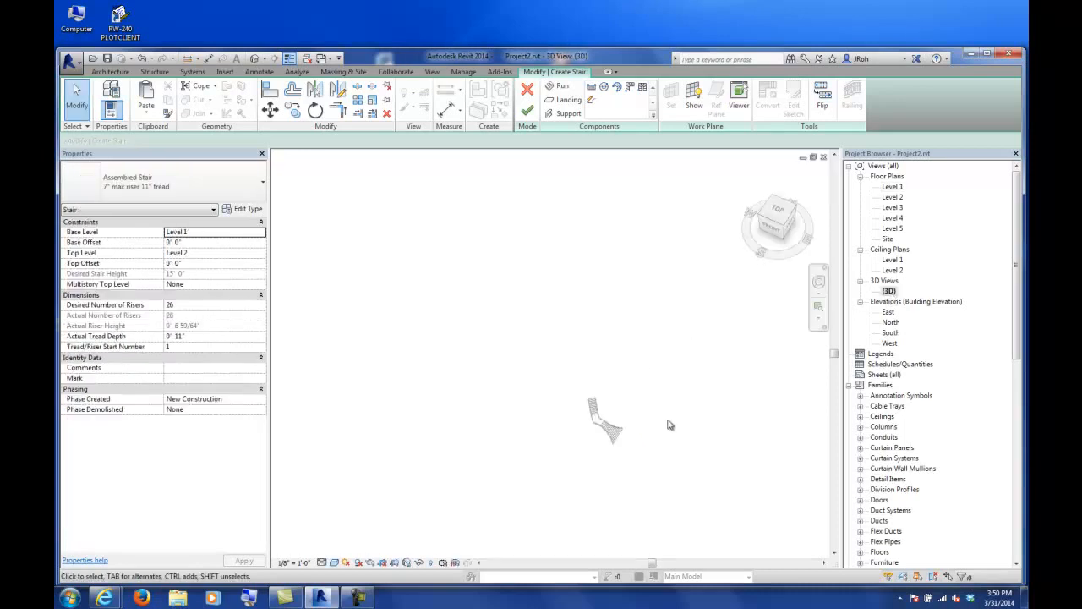
pyautogui.moveTo(674, 363); pyautogui.dragTo(457, 278, button='middle')
pyautogui.click(531, 119)
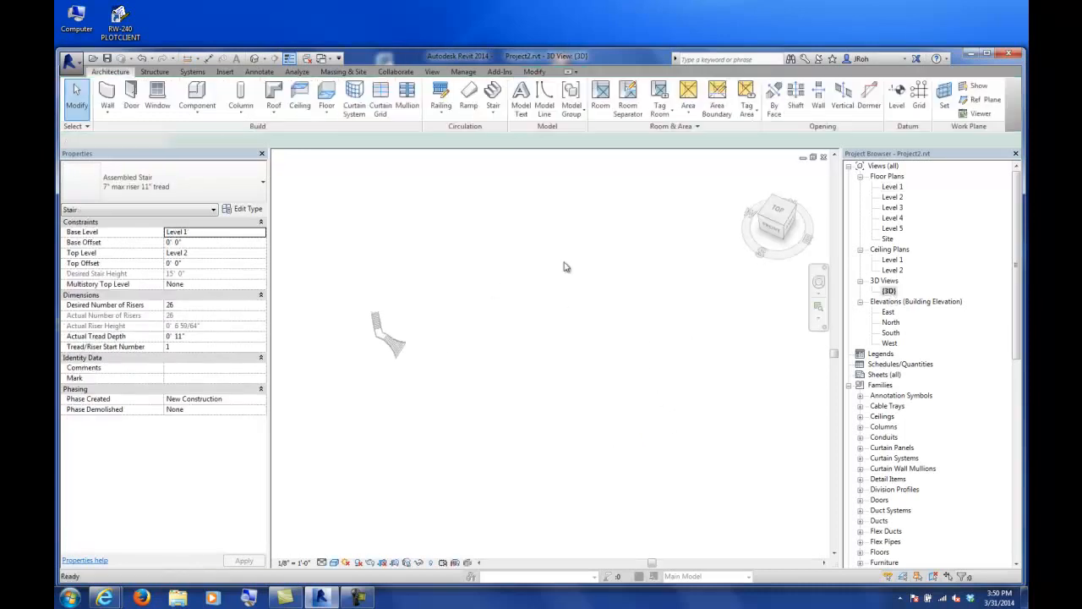
# Reveal the hidden elements in the {3D} view, unhide the U-shaped stair and leave reveal mode.
pyautogui.click(431, 562)
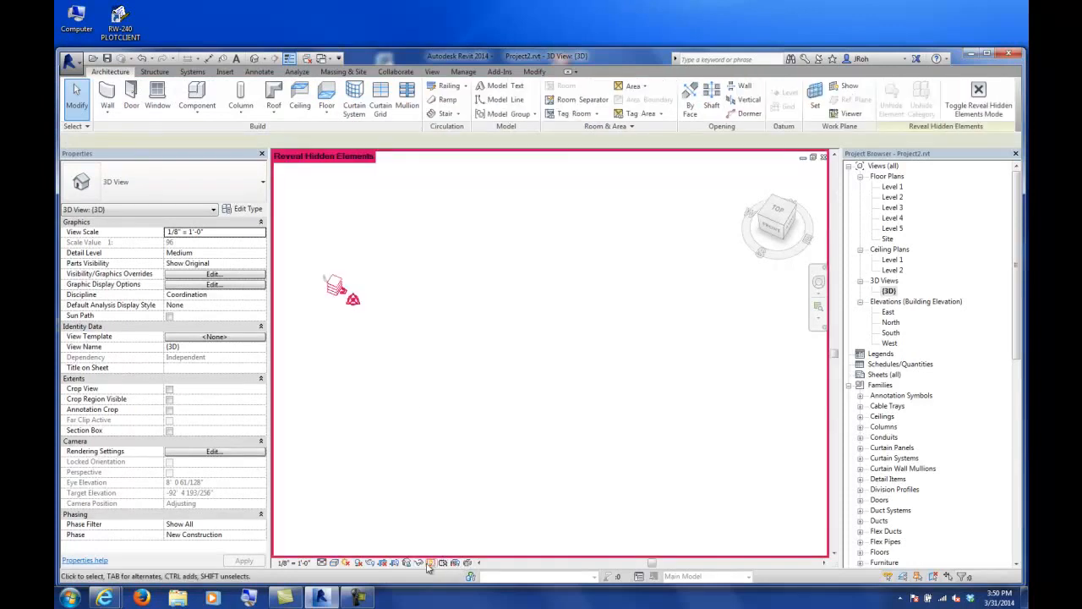
pyautogui.scroll(6, 364, 271)
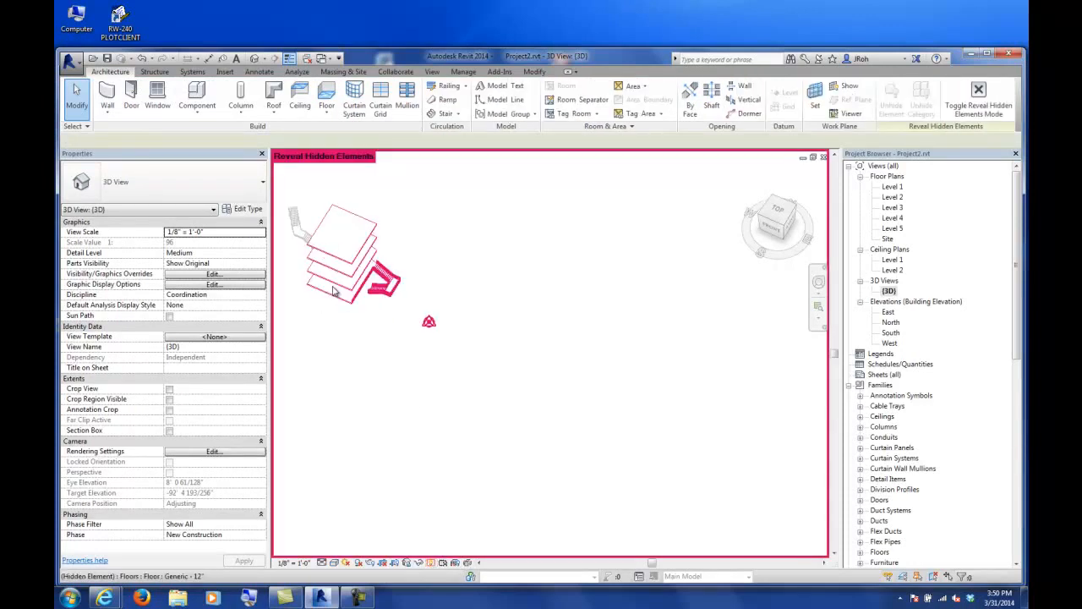
pyautogui.scroll(2, 497, 290)
pyautogui.click(499, 282)
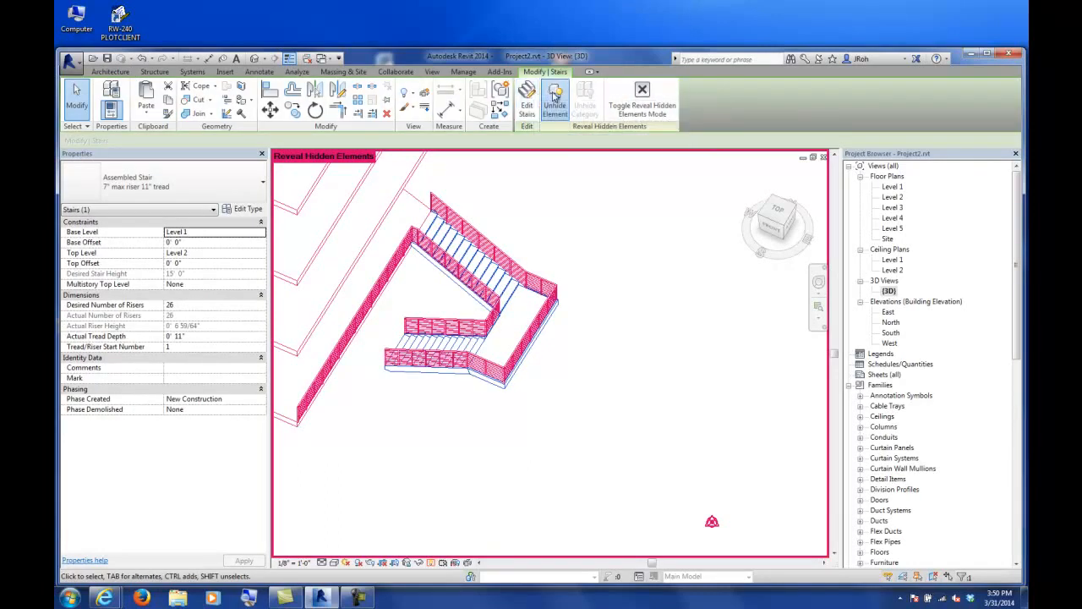
pyautogui.click(437, 565)
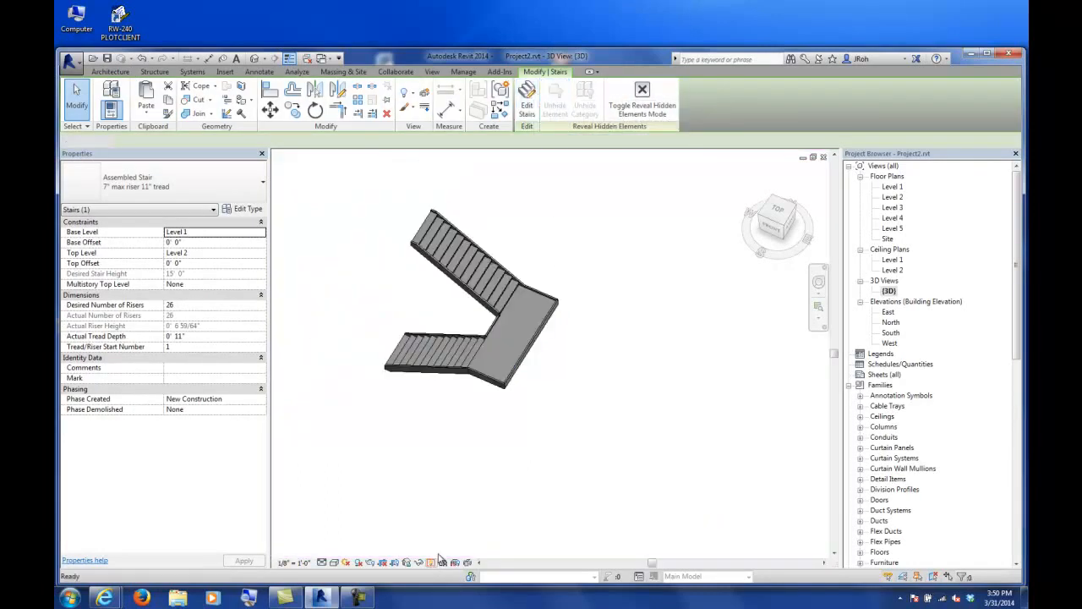
pyautogui.click(495, 430)
# Open the U-shaped stair for editing in 3D, examine its runs and landing, and finish the edit.
pyautogui.press('Tab')
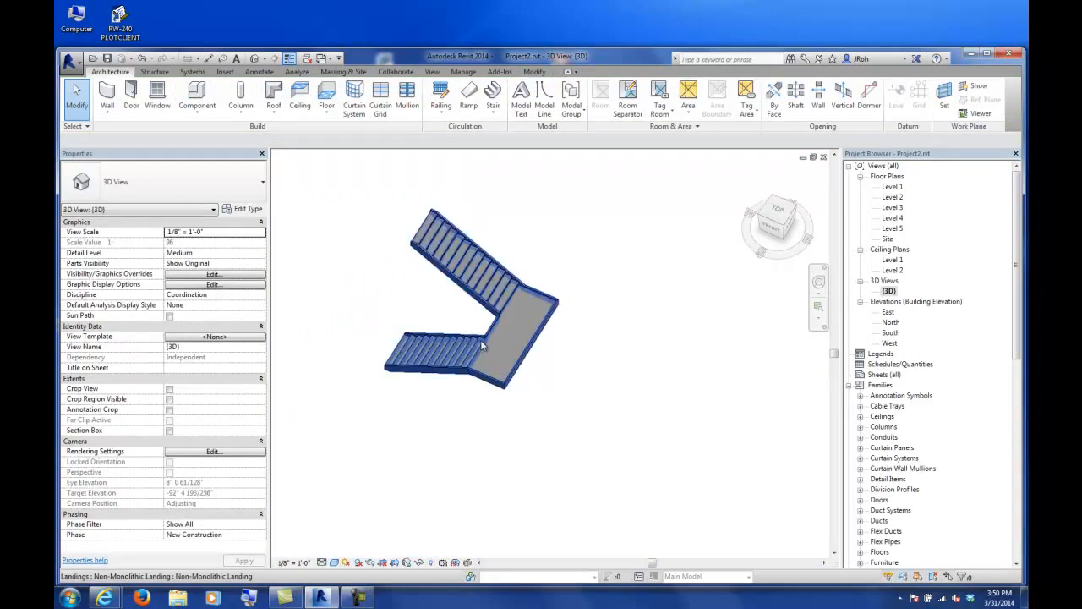
pyautogui.click(480, 350)
pyautogui.click(526, 99)
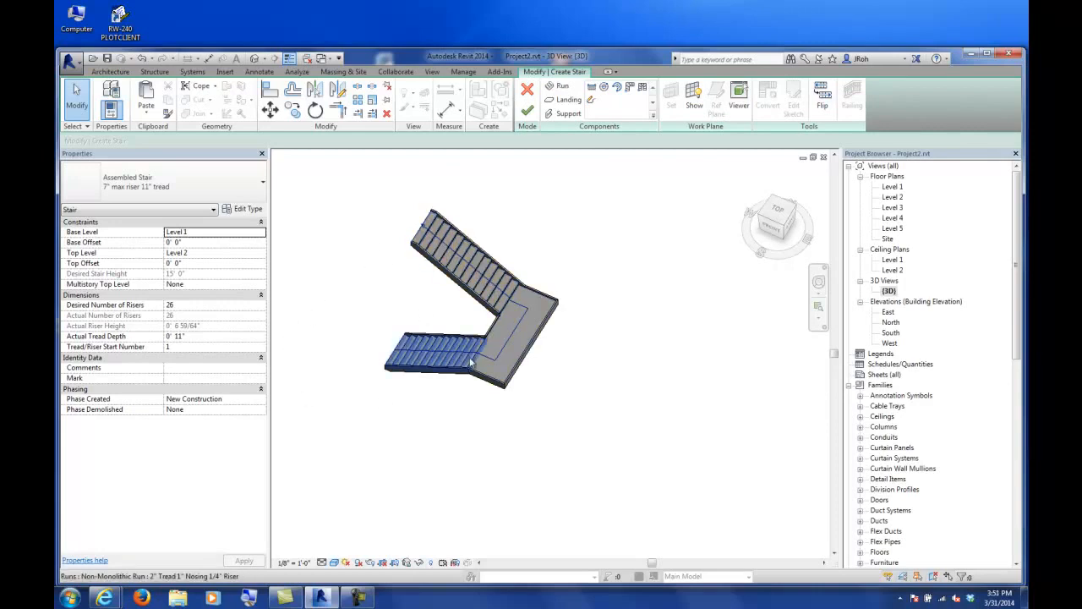
pyautogui.scroll(-1, 366, 297)
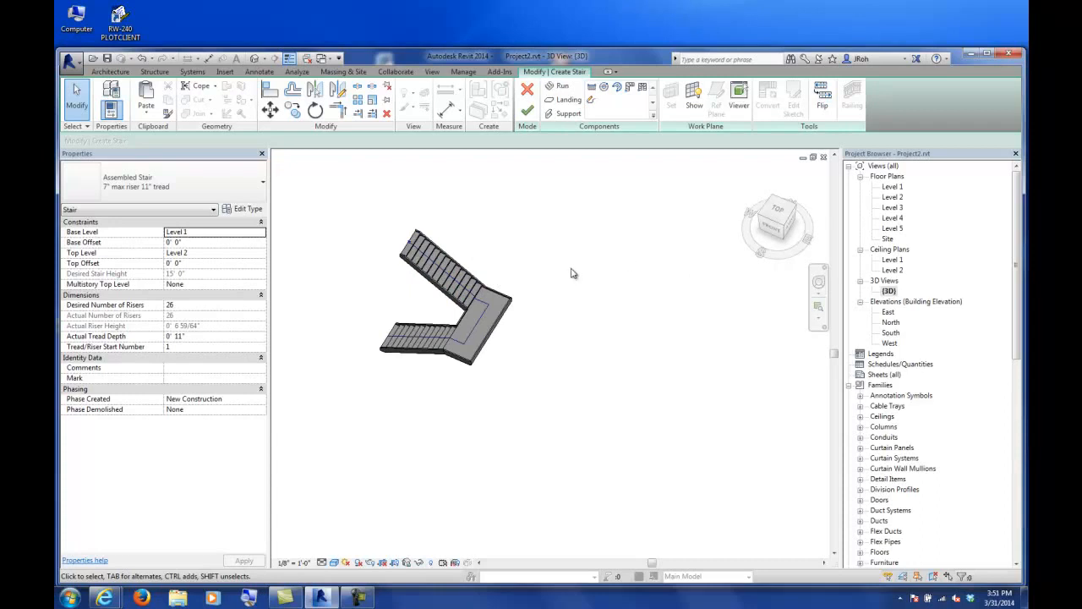
pyautogui.click(528, 110)
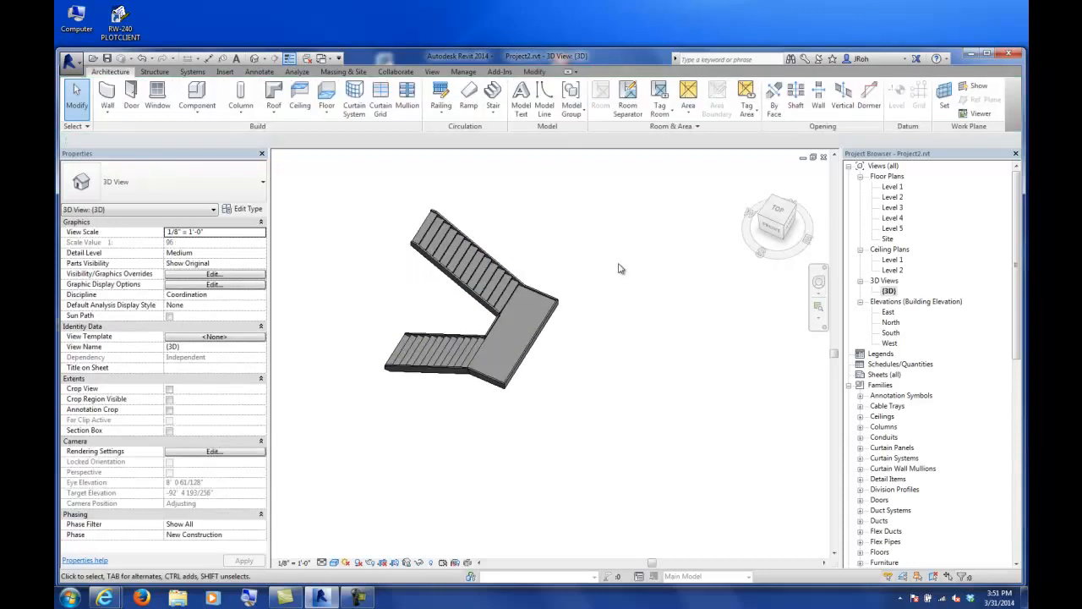
# Return to the Level 1 plan with the U-shaped stair selected and inspect its up-direction control and instance properties.
pyautogui.click(445, 265)
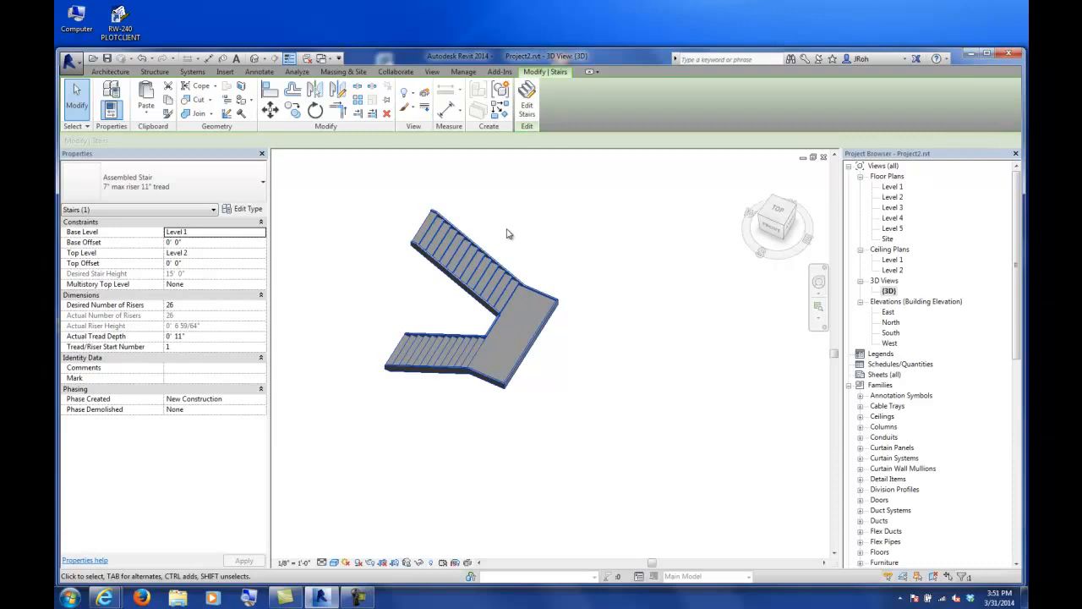
pyautogui.doubleClick(892, 186)
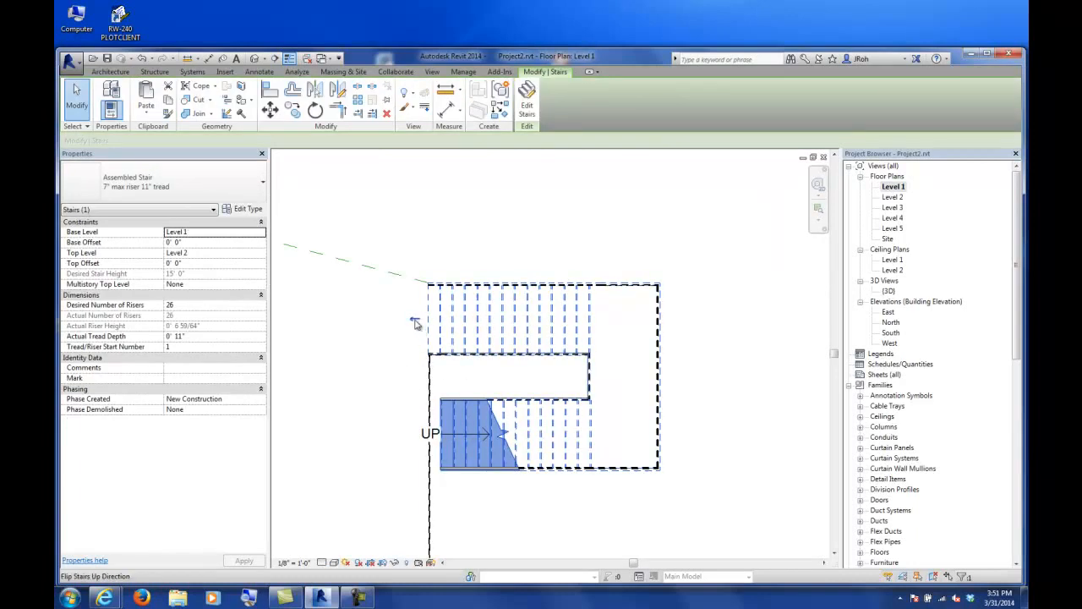
pyautogui.click(387, 367)
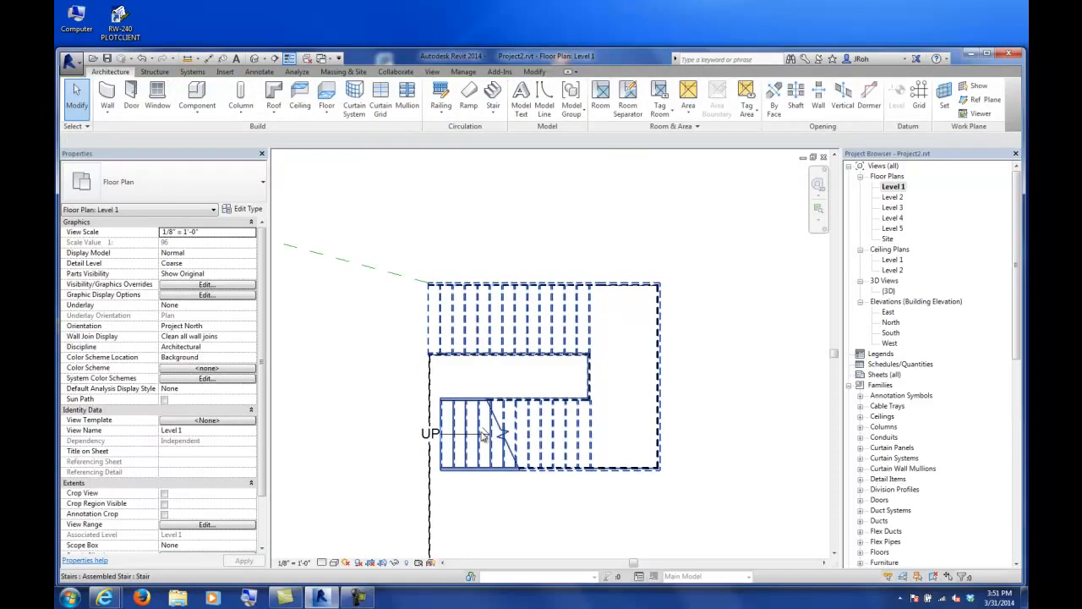
pyautogui.click(454, 328)
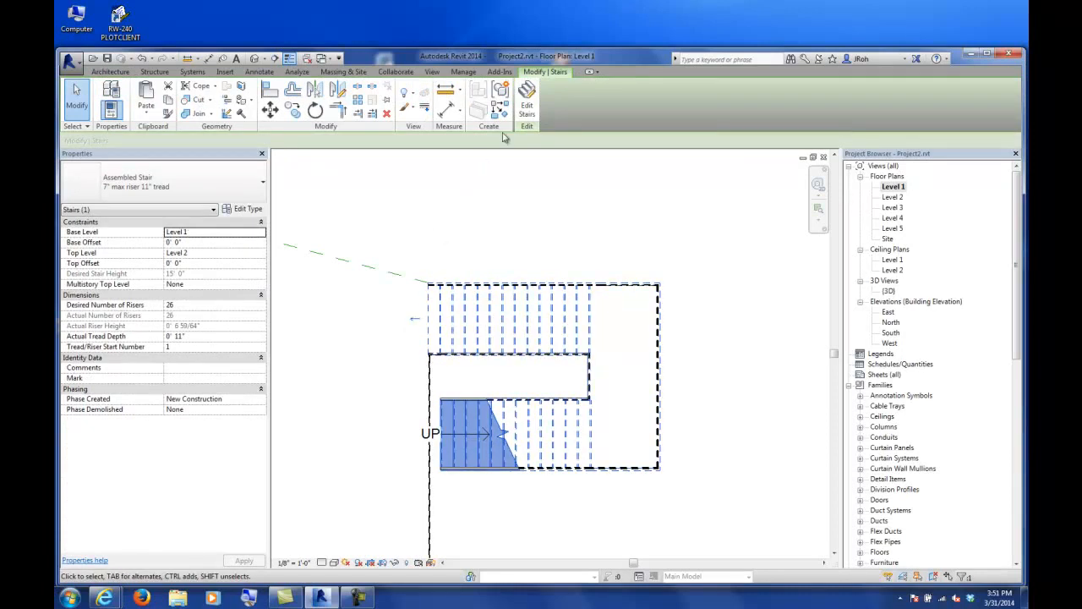
pyautogui.click(389, 395)
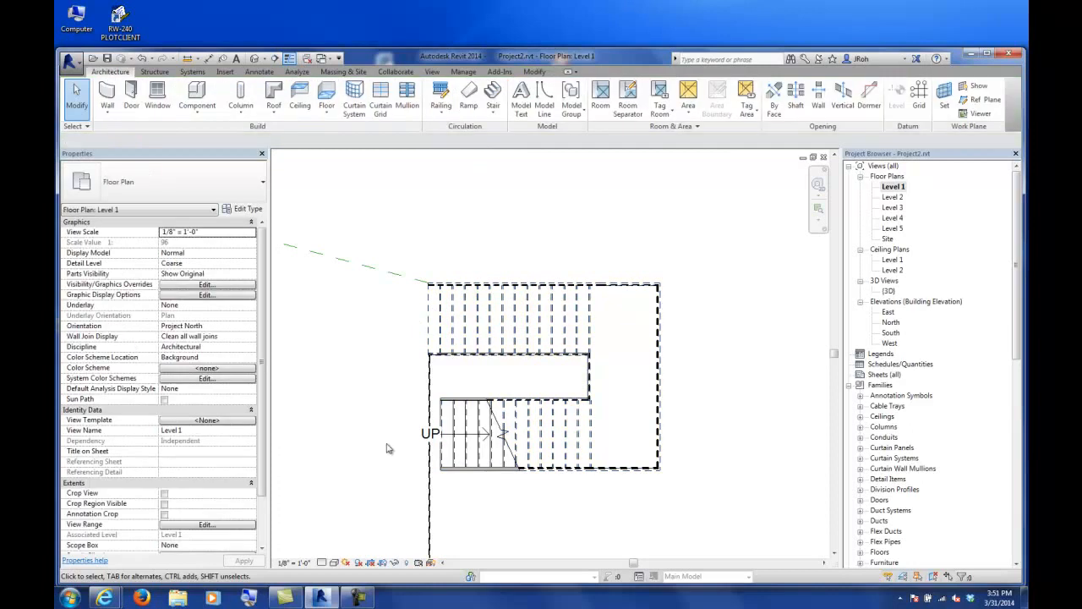
# Inspect the U-shaped stair's type properties and its run type's tread and riser settings, then close them without changes.
pyautogui.click(505, 336)
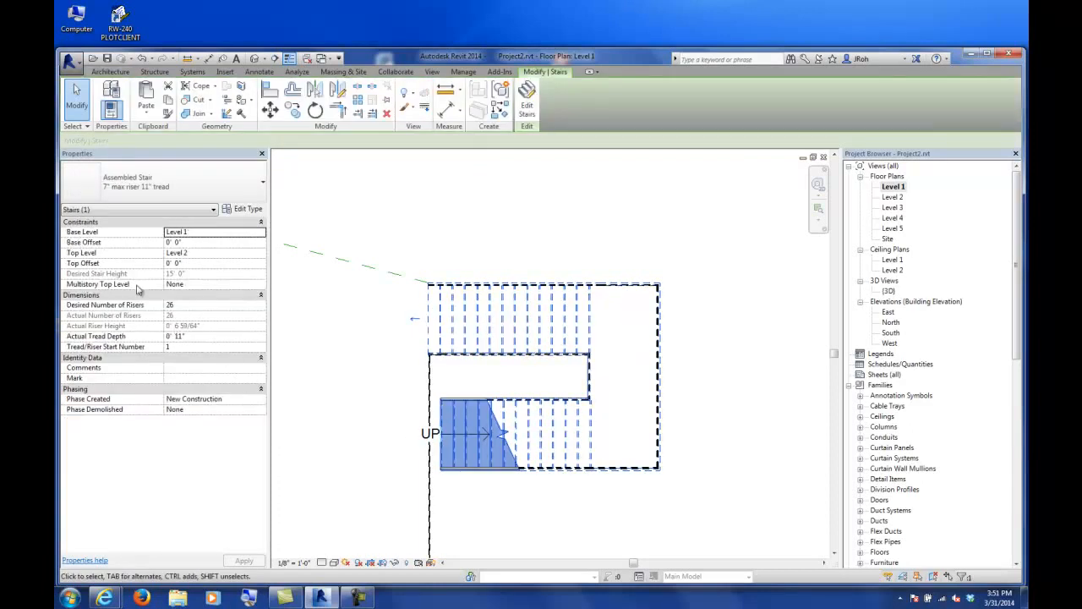
pyautogui.click(240, 210)
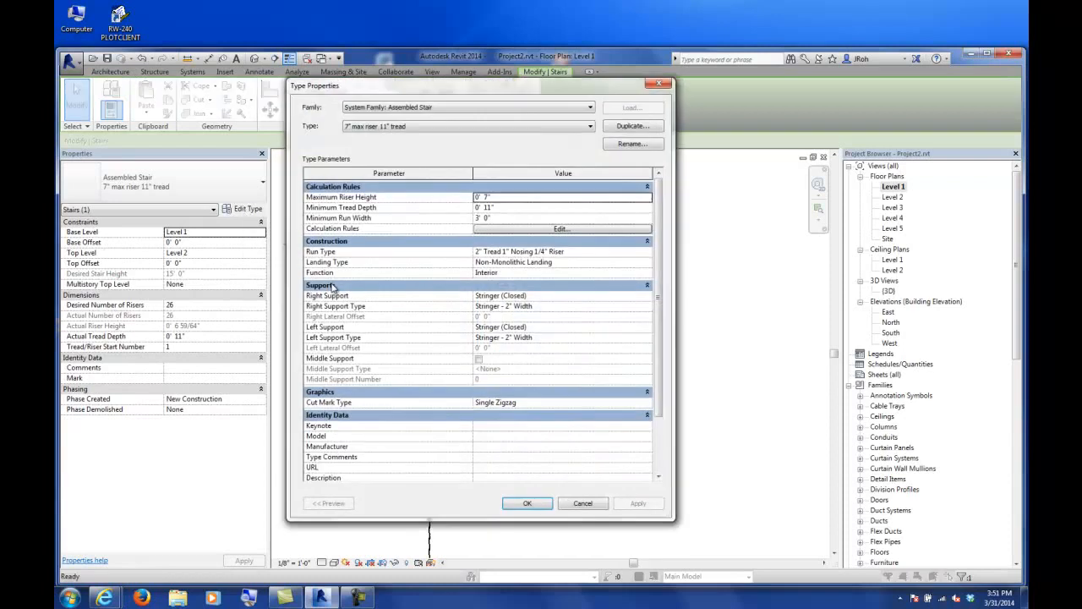
pyautogui.scroll(-2, 664, 256)
pyautogui.scroll(2, 665, 255)
pyautogui.click(640, 252)
pyautogui.click(648, 252)
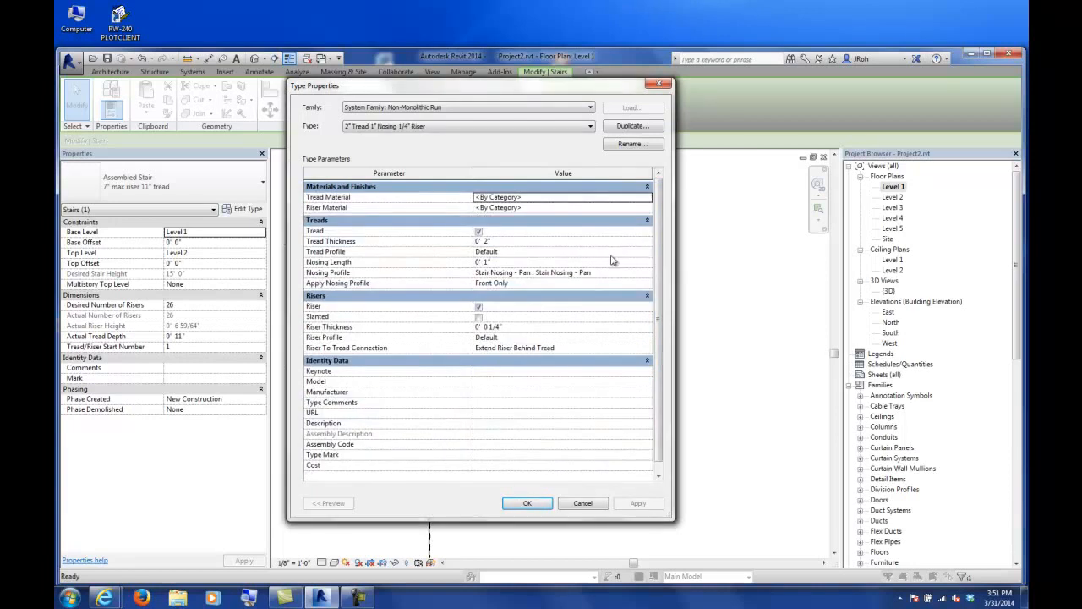
pyautogui.moveTo(658, 235)
pyautogui.mouseDown()
pyautogui.moveTo(661, 315)
pyautogui.moveTo(669, 233)
pyautogui.mouseUp()
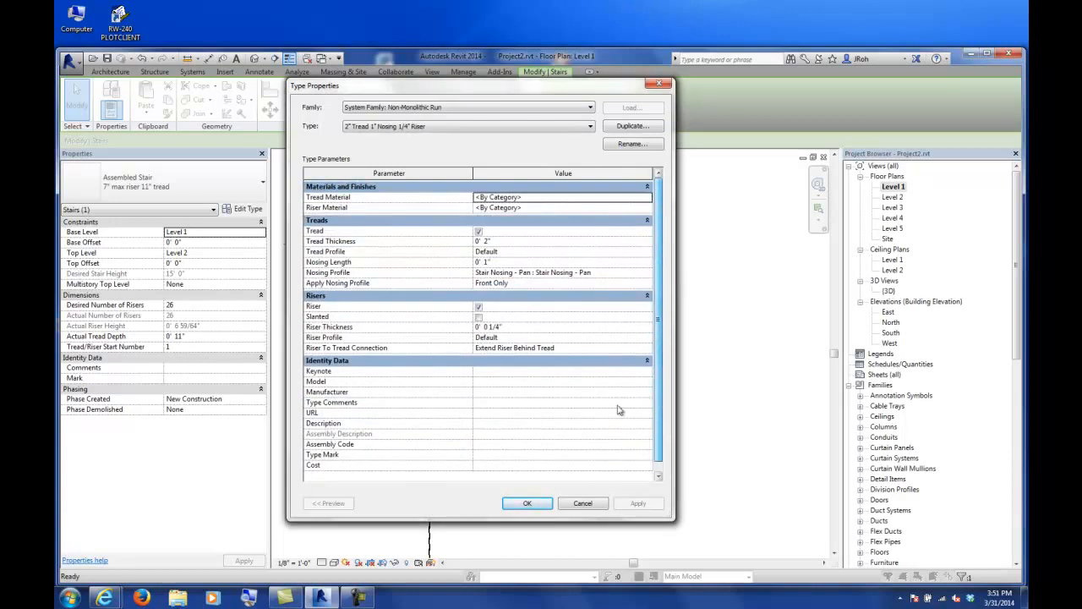
pyautogui.click(583, 503)
pyautogui.click(582, 503)
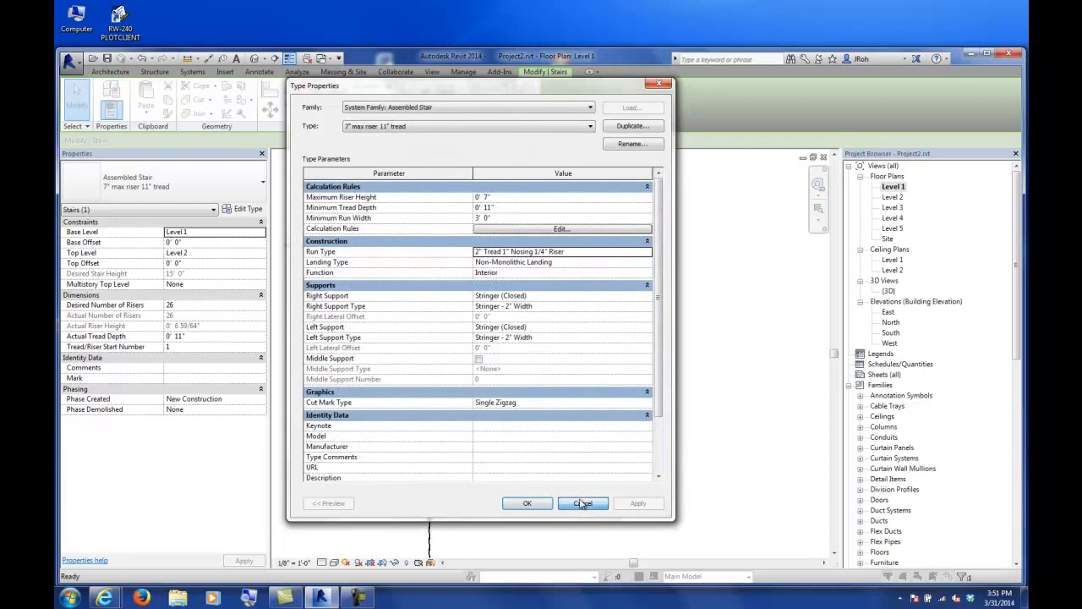
# Select the U-shaped stair's upper run, review its type properties and close them without changes.
pyautogui.doubleClick(672, 362)
pyautogui.click(562, 308)
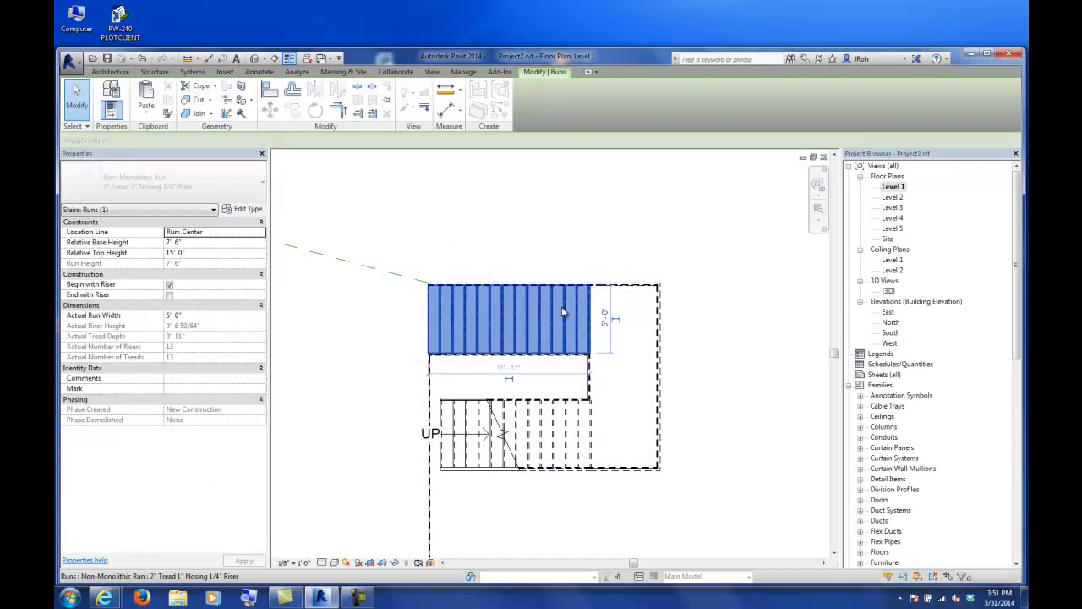
pyautogui.click(244, 209)
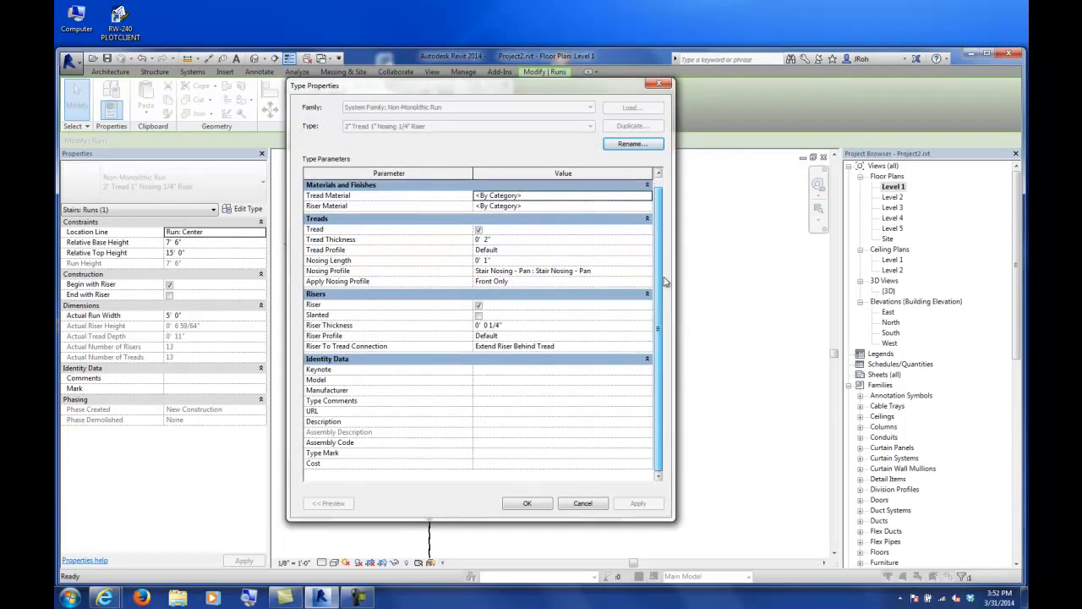
pyautogui.click(583, 504)
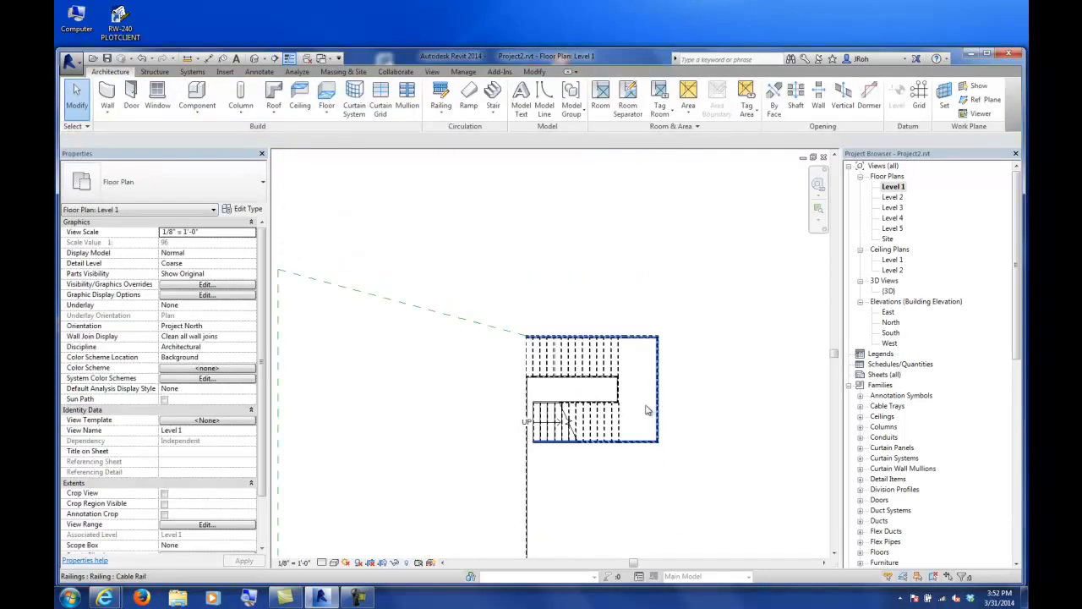
# Select the flared sketch-based stair and review its up and down label and arrow properties.
pyautogui.scroll(5, 632, 437)
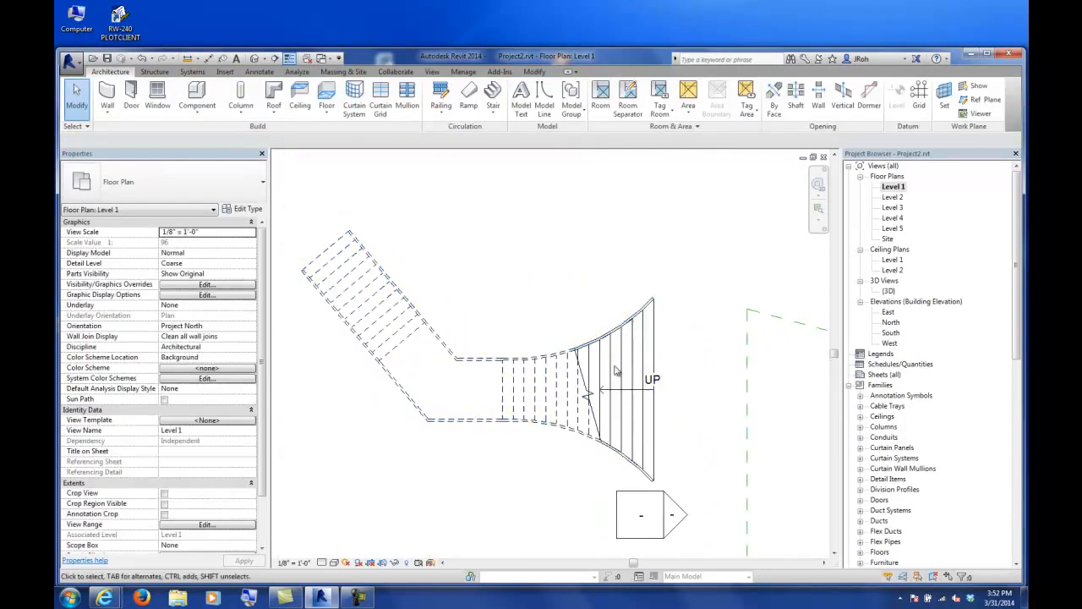
pyautogui.click(615, 370)
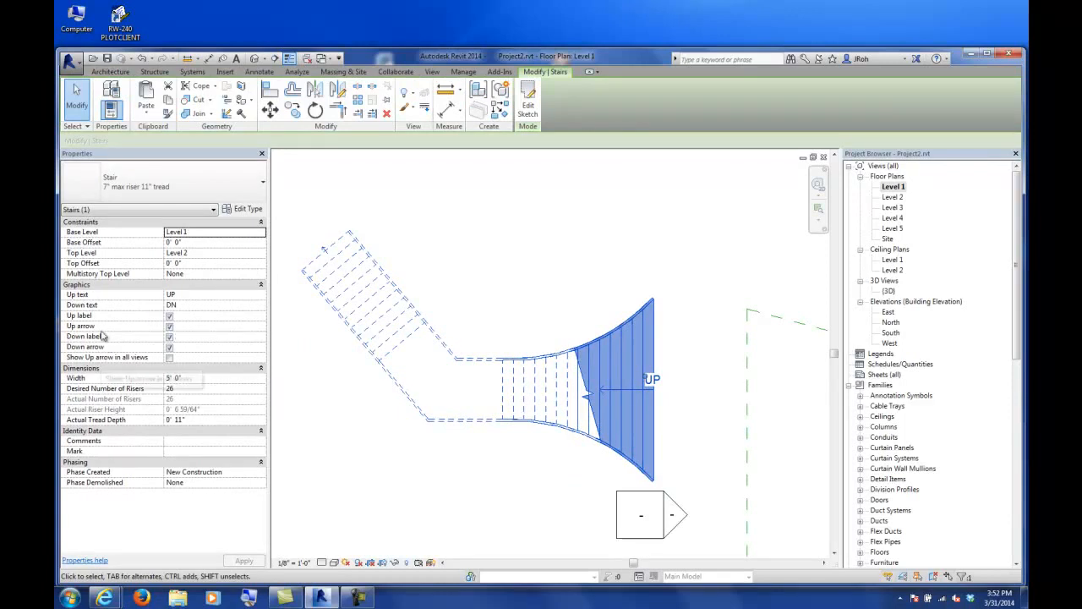
pyautogui.click(449, 262)
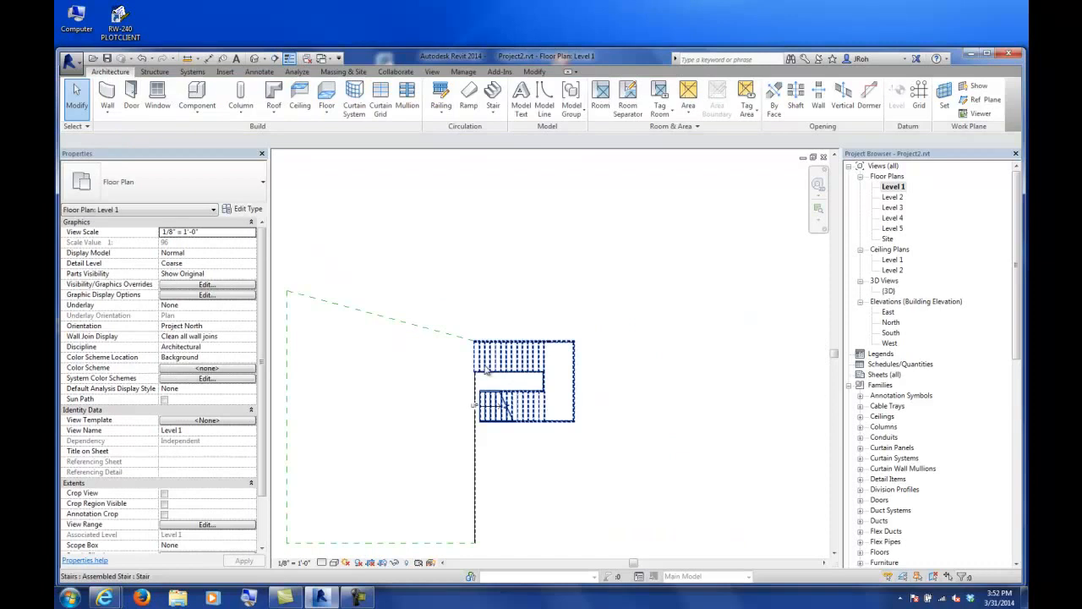
# Reselect the U-shaped stair, look through its assembled stair type parameters and cancel without changes.
pyautogui.scroll(2, 486, 372)
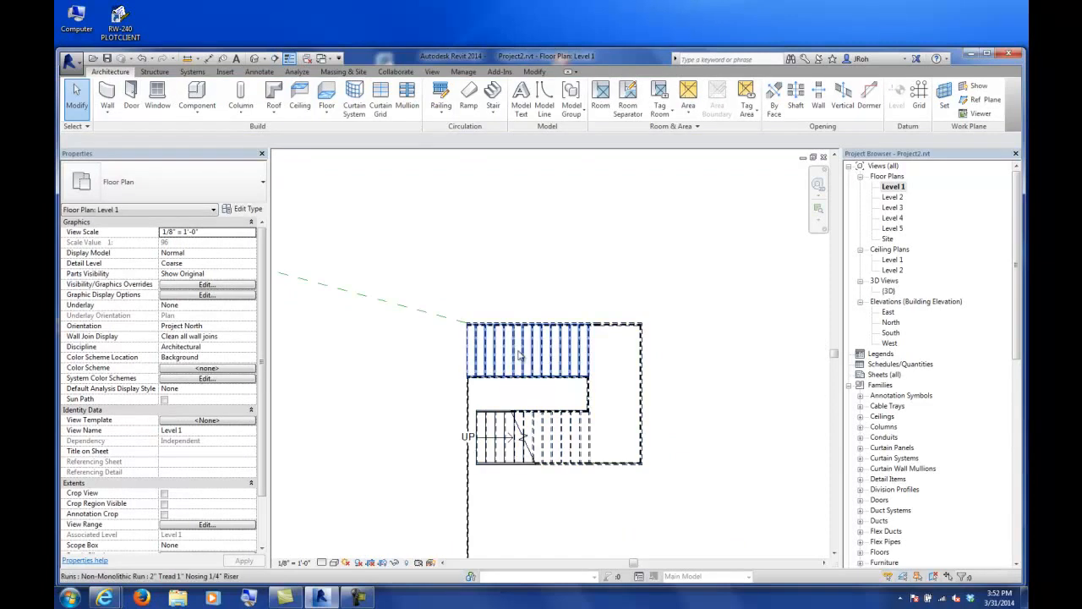
pyautogui.click(490, 372)
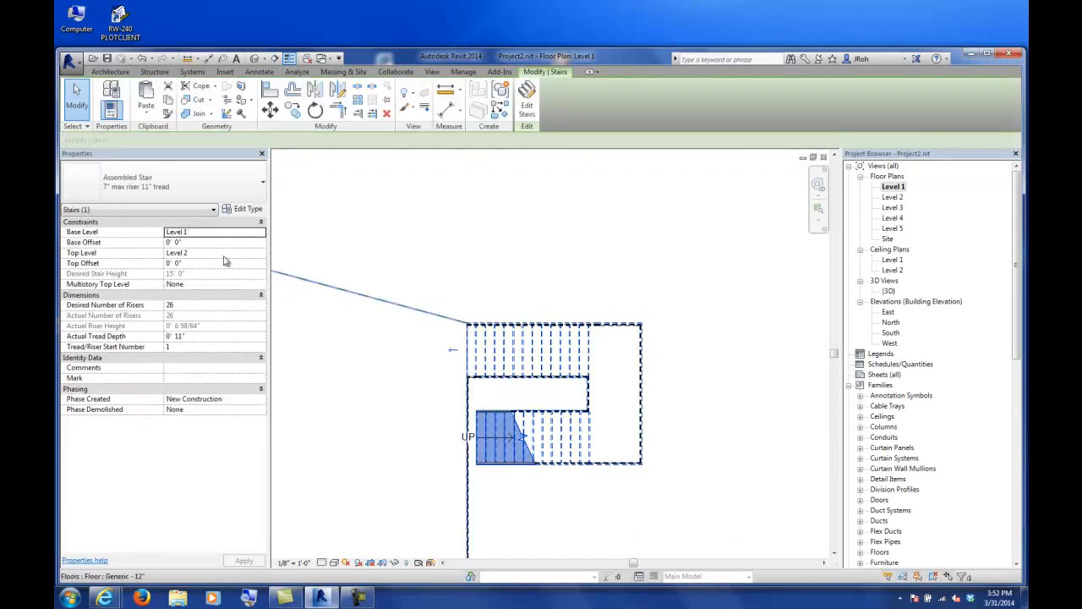
pyautogui.click(246, 211)
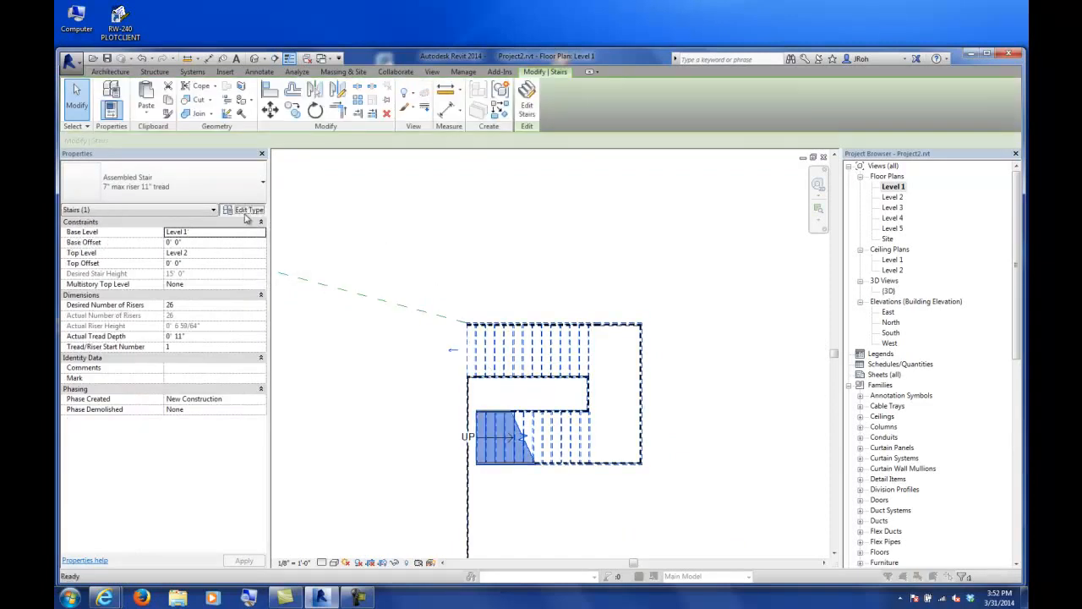
pyautogui.moveTo(663, 216); pyautogui.dragTo(665, 258)
pyautogui.moveTo(665, 298); pyautogui.dragTo(673, 203)
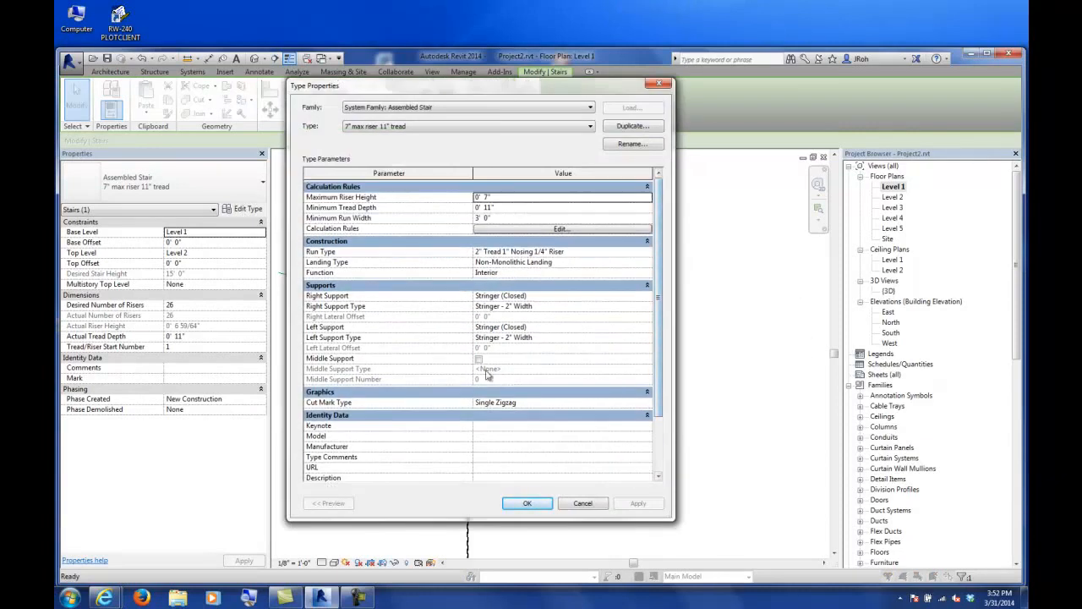
pyautogui.click(571, 505)
pyautogui.click(724, 423)
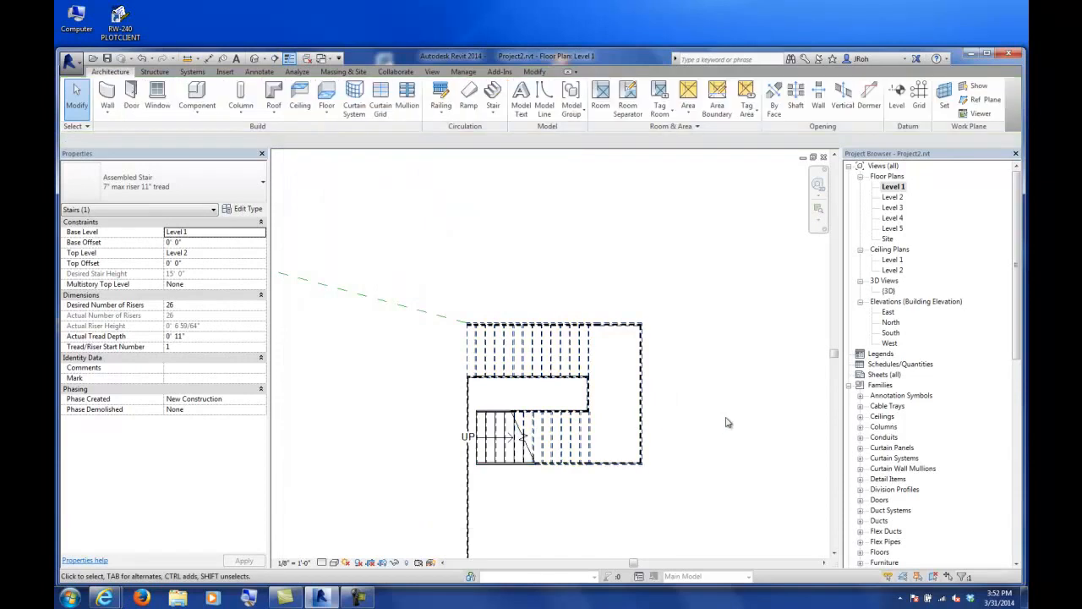
# Return to the flared stair, compare its graphics properties with the component stair's, and deselect it.
pyautogui.scroll(2, 685, 345)
pyautogui.scroll(-4, 685, 345)
pyautogui.moveTo(407, 304); pyautogui.dragTo(539, 372, button='middle')
pyautogui.scroll(5, 532, 327)
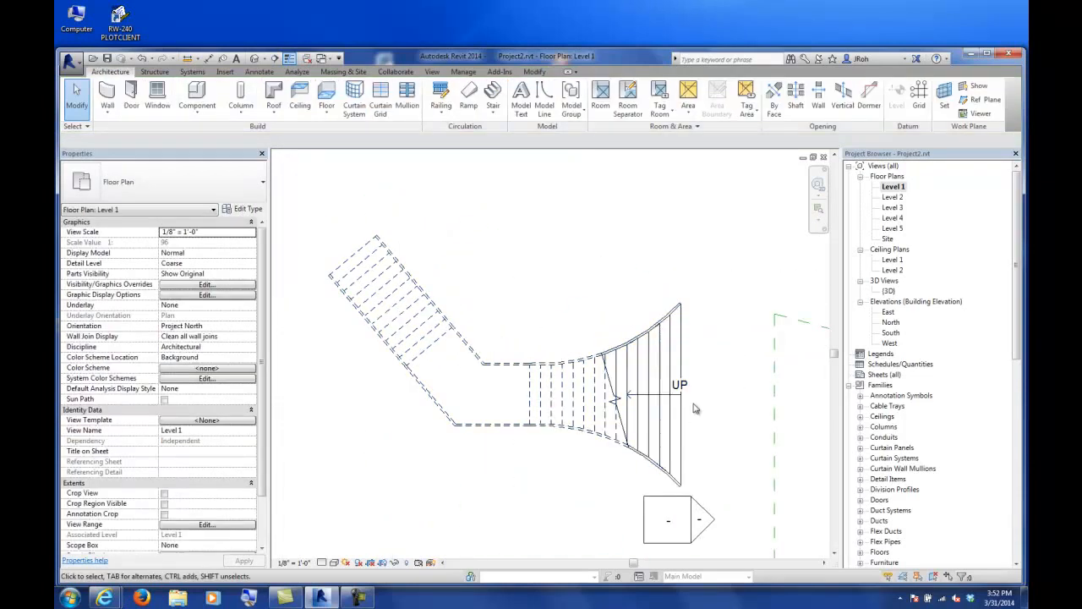
pyautogui.click(628, 372)
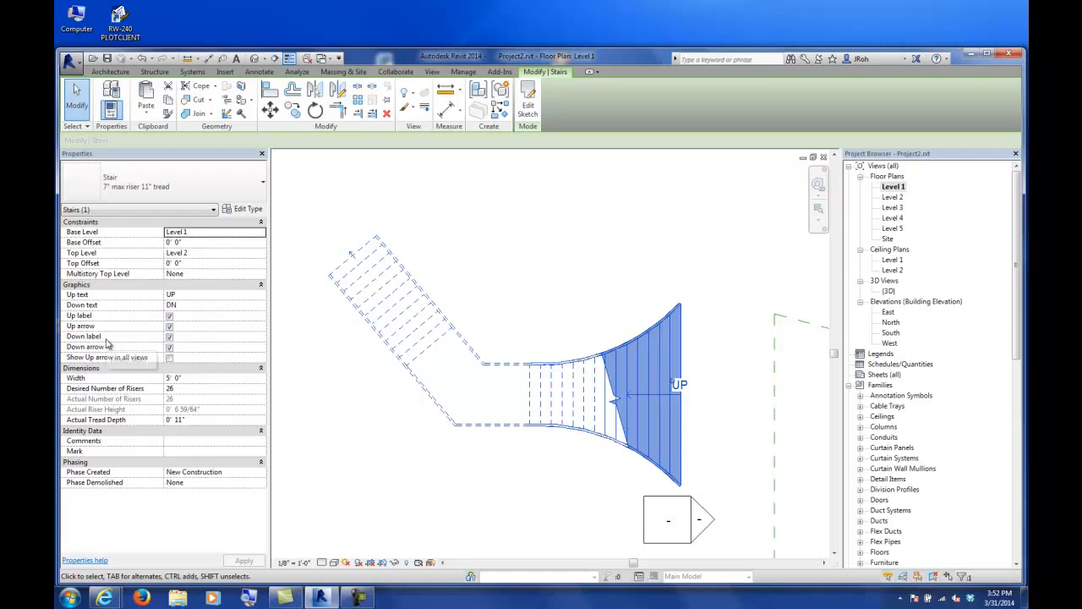
pyautogui.click(551, 331)
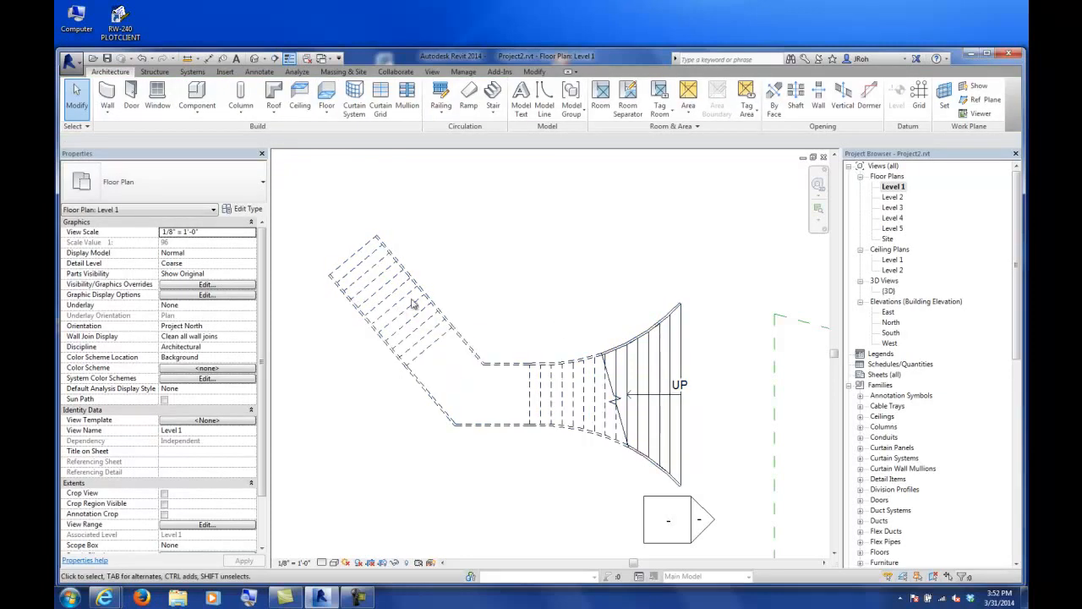
# Open the Level 2 plan and examine the down annotations on the flared and U-shaped stairs.
pyautogui.doubleClick(894, 197)
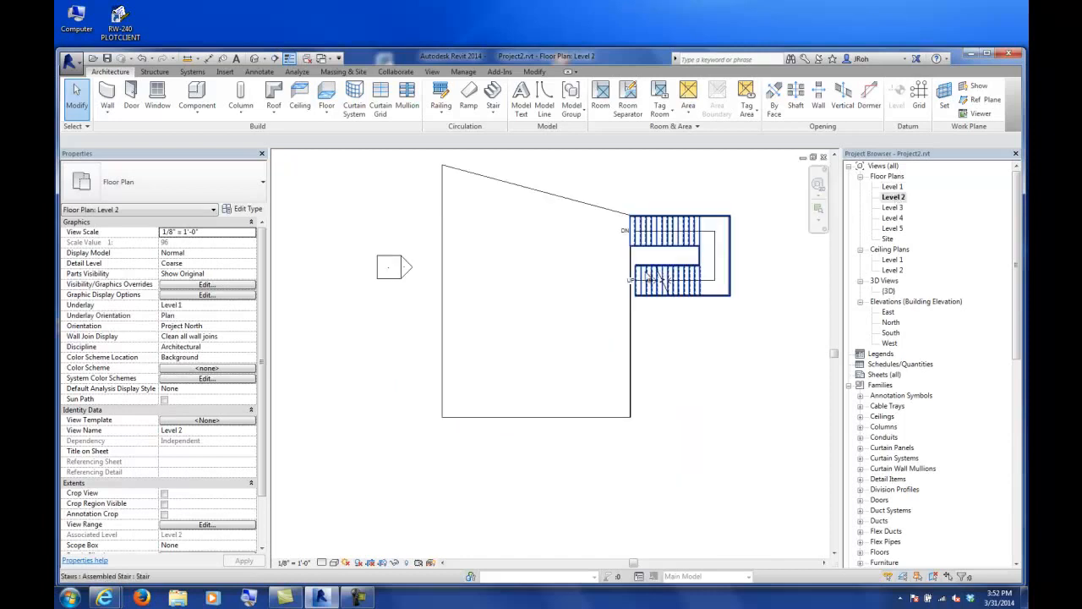
pyautogui.moveTo(464, 234); pyautogui.dragTo(622, 317, button='middle')
pyautogui.scroll(5, 492, 227)
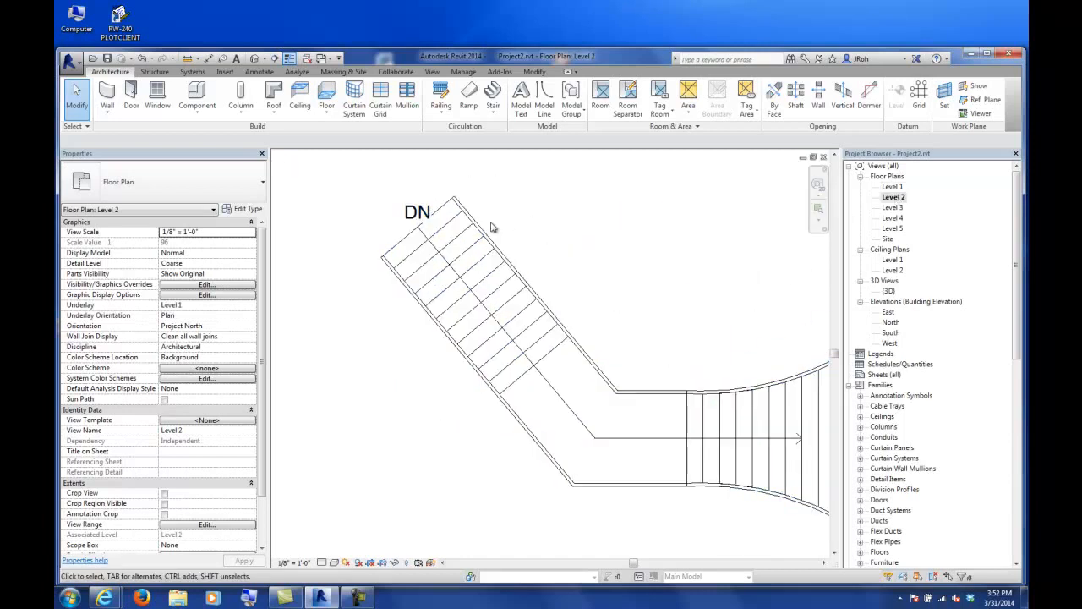
pyautogui.scroll(-4, 545, 234)
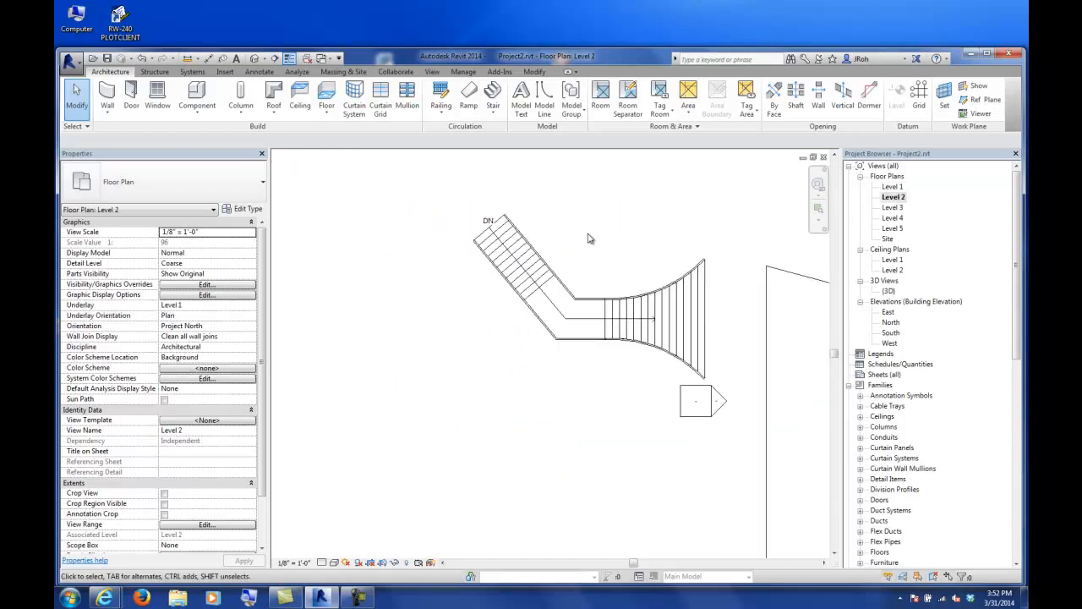
pyautogui.moveTo(729, 291); pyautogui.dragTo(459, 270, button='middle')
pyautogui.scroll(4, 734, 372)
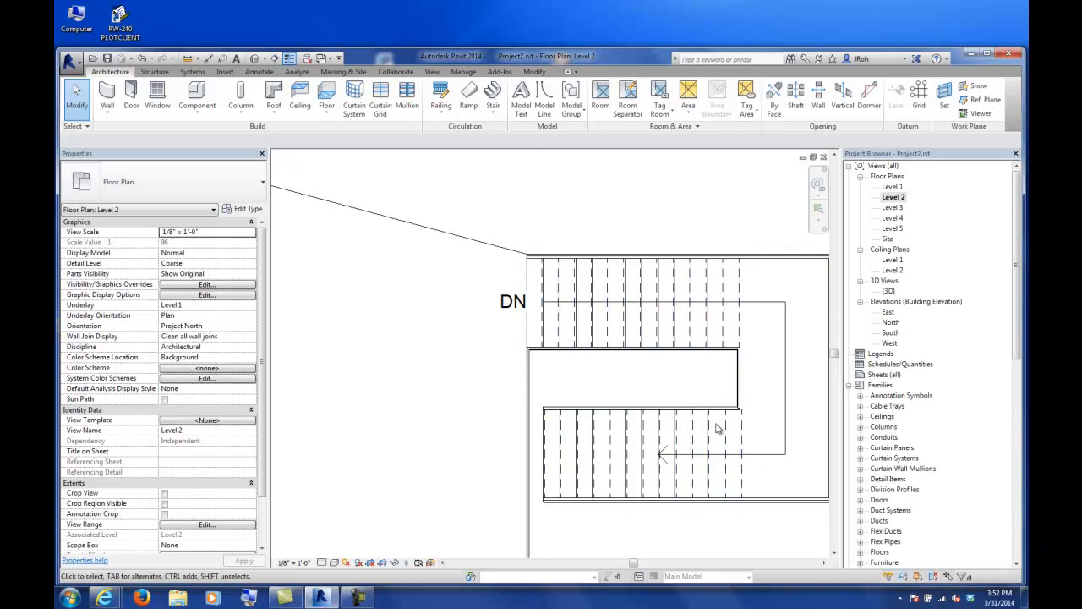
# Set the U-shaped stair's Multistory Top Level to Level 5.
pyautogui.click(710, 427)
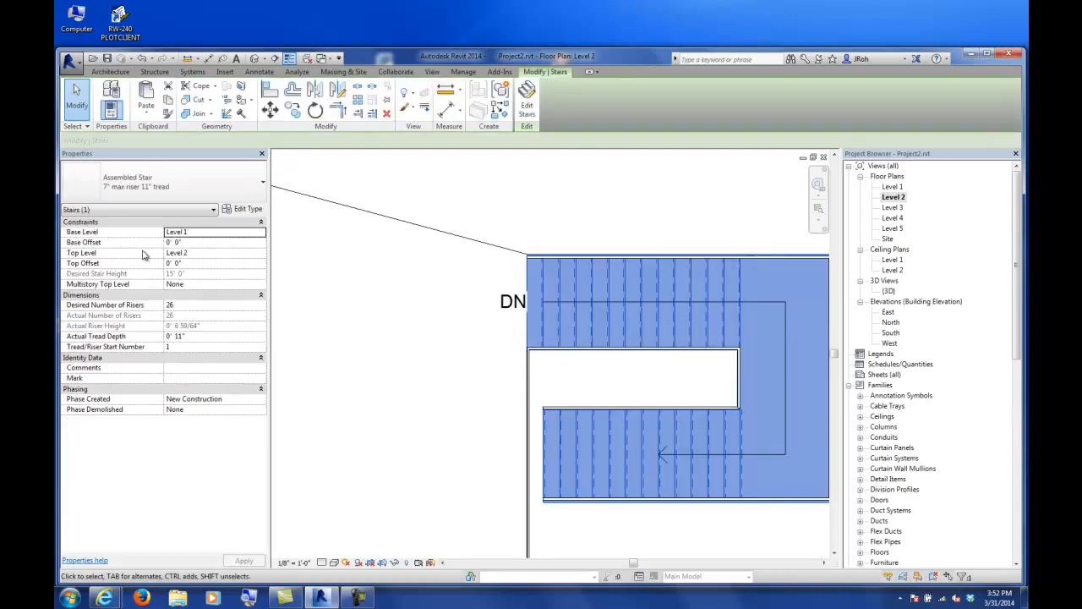
pyautogui.click(260, 288)
pyautogui.click(186, 340)
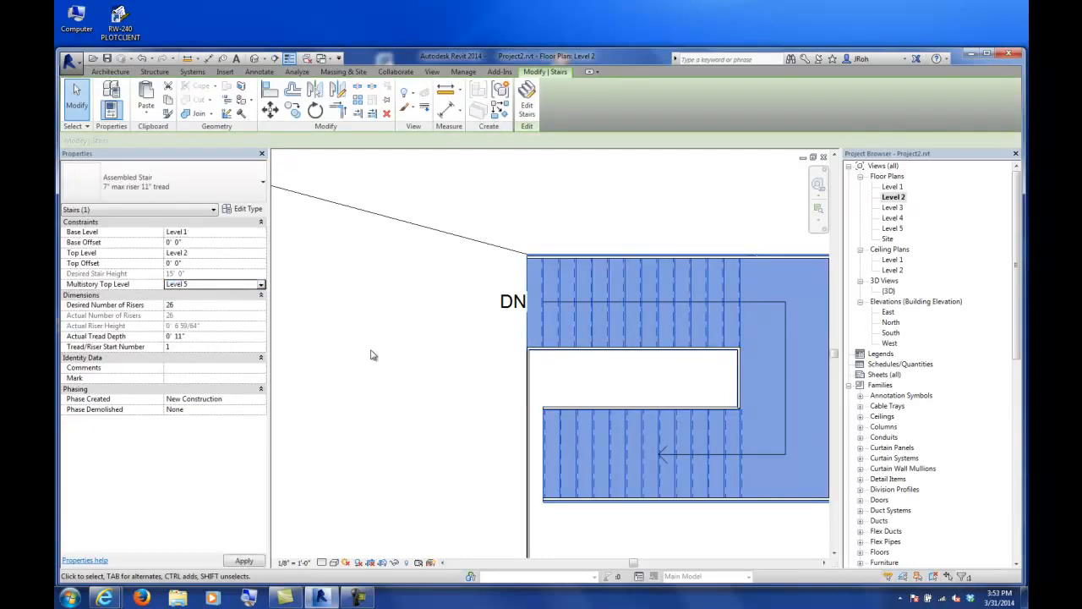
pyautogui.click(383, 349)
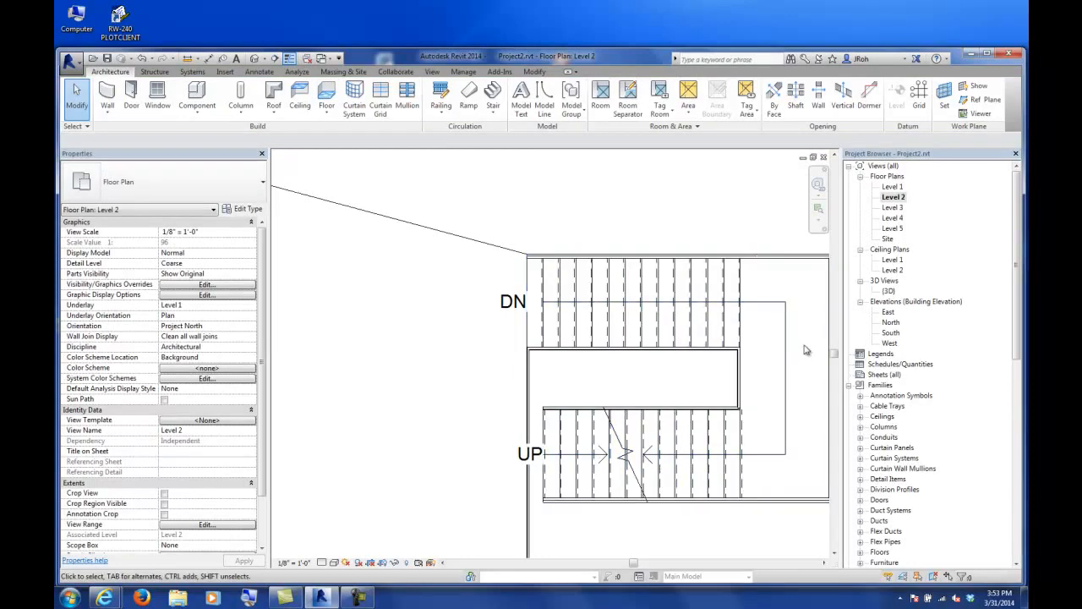
# Return to the Level 1 plan and examine the U-shaped stair's cut line and instance properties.
pyautogui.doubleClick(893, 187)
pyautogui.moveTo(771, 411); pyautogui.dragTo(481, 347, button='middle')
pyautogui.scroll(-5, 604, 361)
pyautogui.scroll(5, 735, 380)
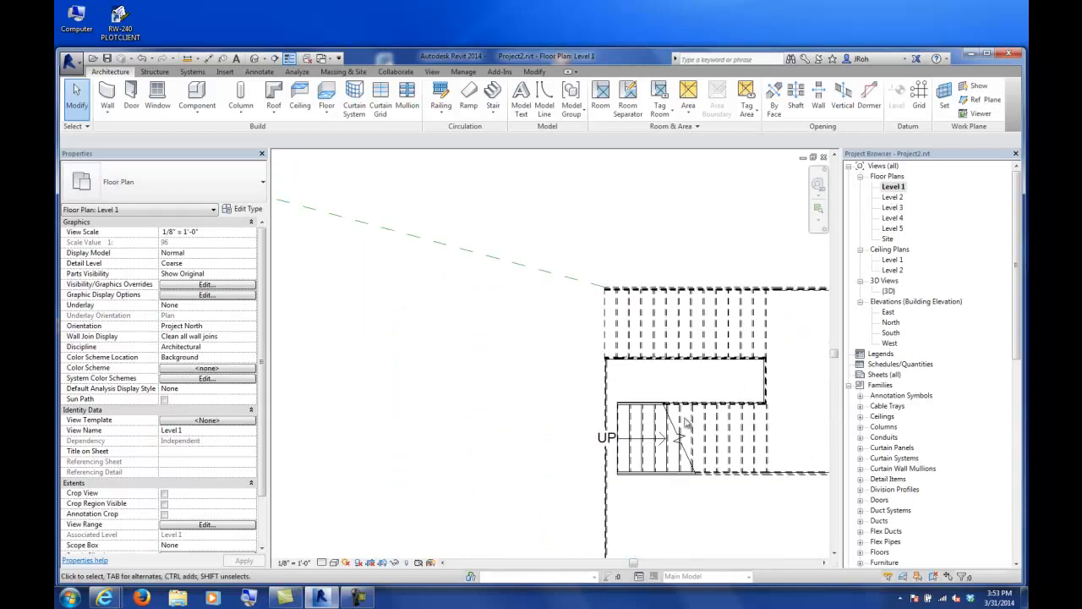
pyautogui.scroll(-4, 685, 423)
pyautogui.scroll(6, 660, 423)
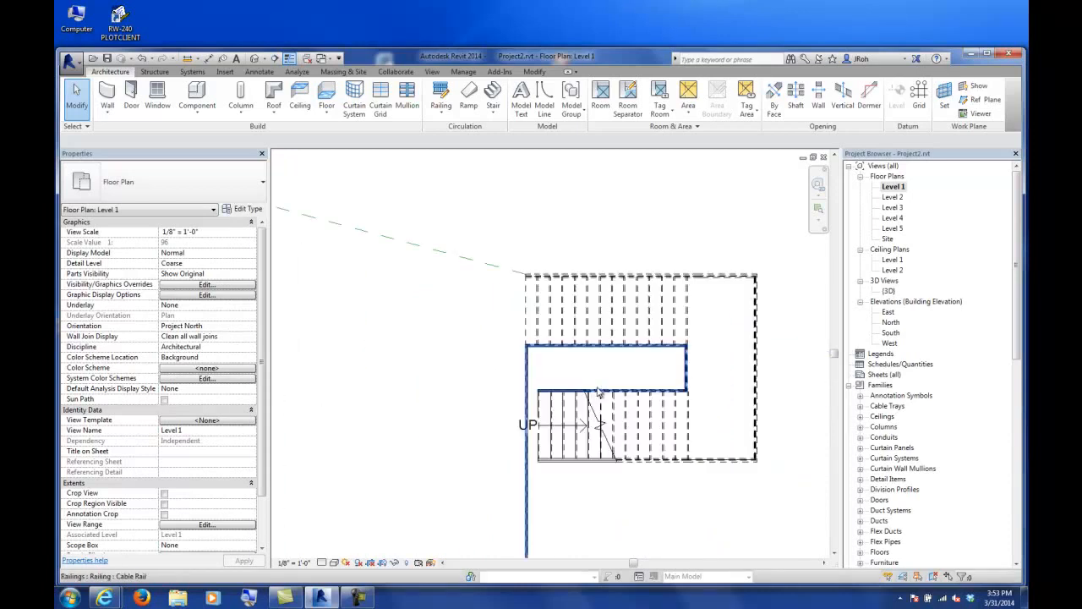
pyautogui.scroll(2, 598, 391)
pyautogui.click(664, 415)
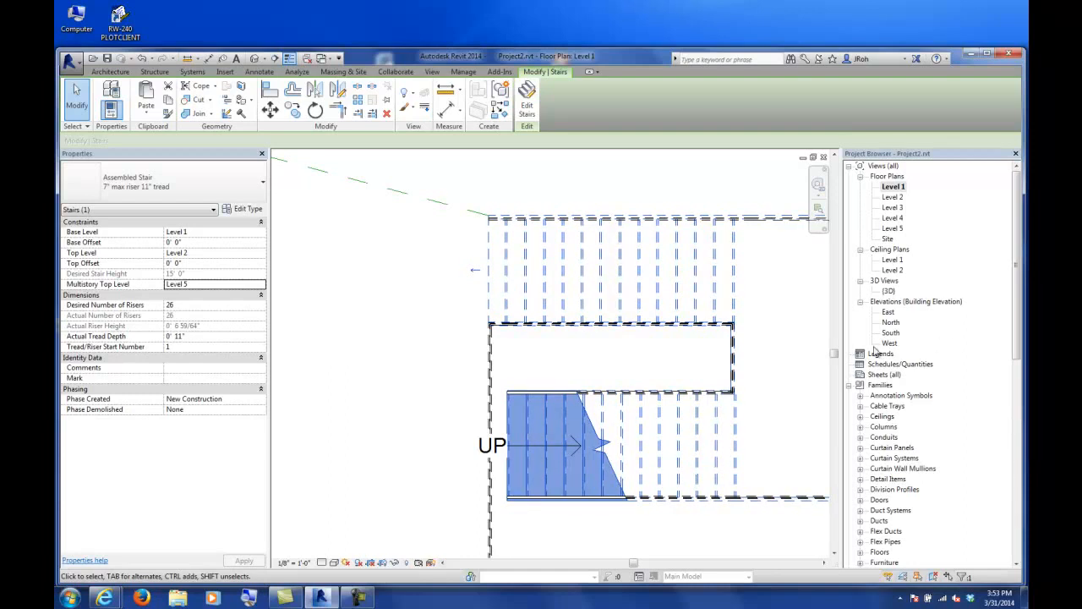
pyautogui.press('Escape')
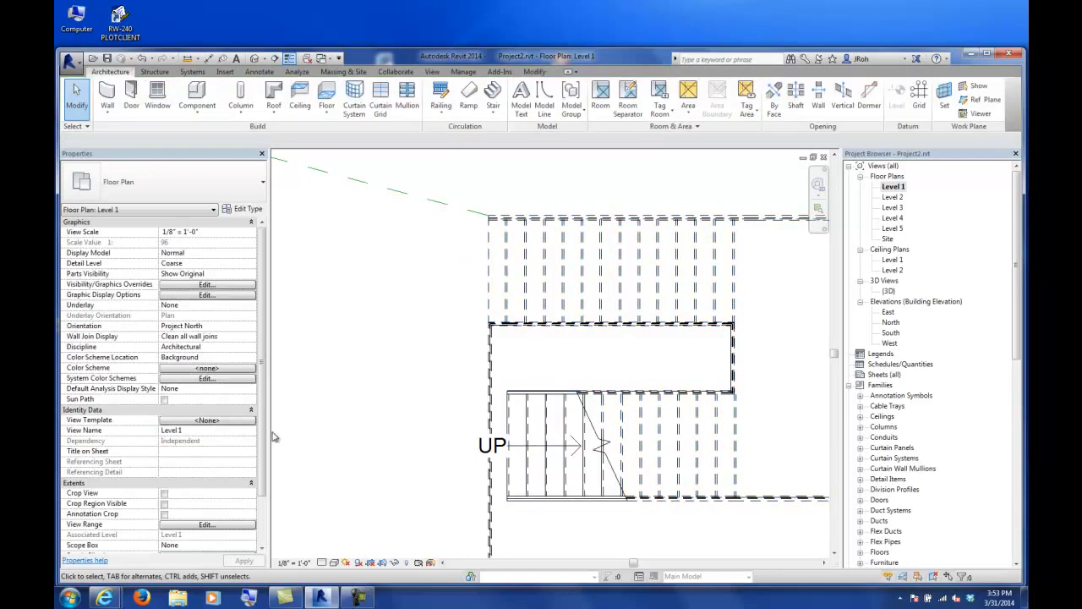
# Set the cut plane offset in the Level 1 view range to 6' and apply it.
pyautogui.click(207, 524)
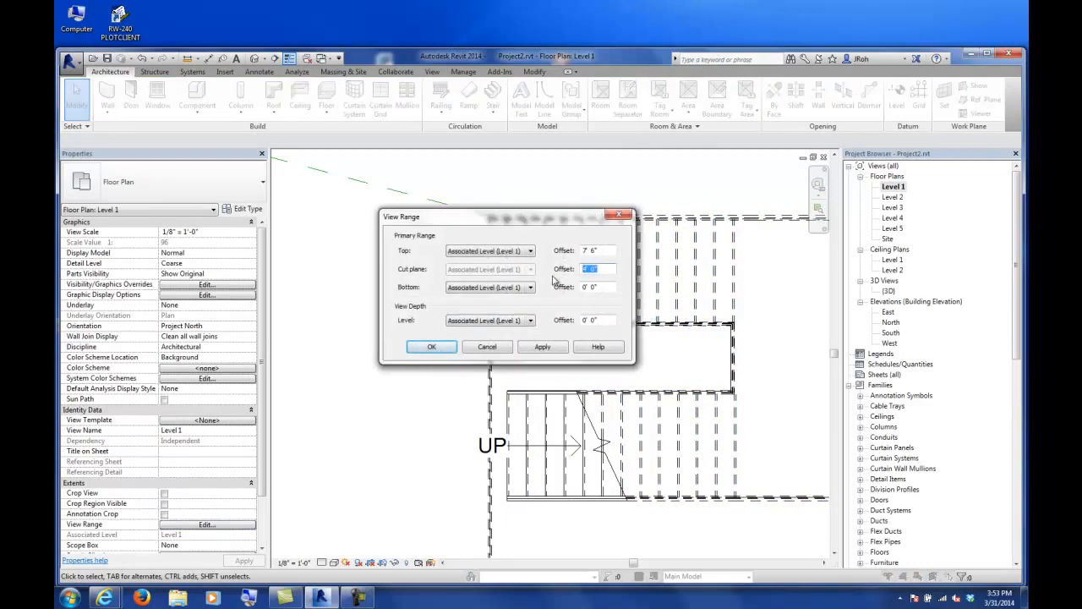
pyautogui.write("6'")
pyautogui.click(543, 346)
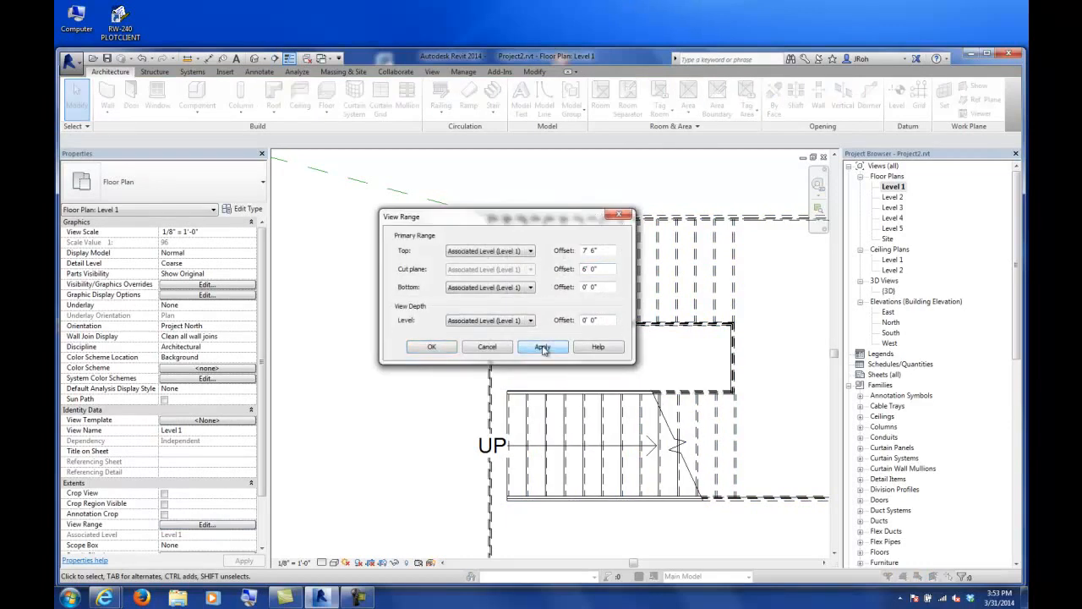
# Restore the earlier cut plane offset in the Level 1 view range and accept the settings.
pyautogui.moveTo(597, 270); pyautogui.dragTo(560, 269)
pyautogui.click(550, 347)
pyautogui.click(448, 349)
pyautogui.scroll(-3, 478, 382)
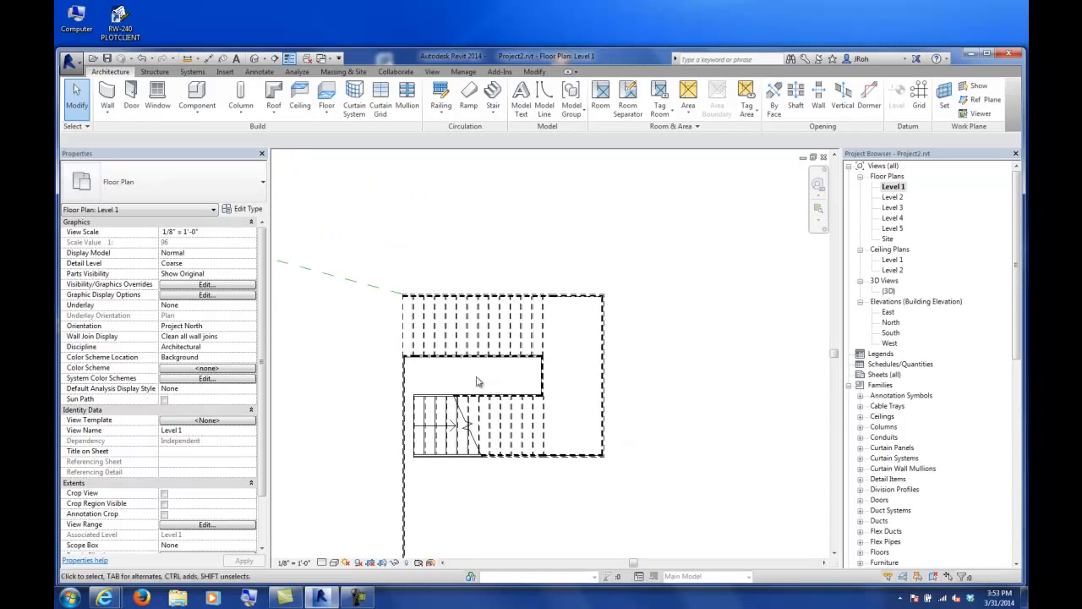
pyautogui.scroll(2, 425, 367)
pyautogui.moveTo(496, 396); pyautogui.dragTo(502, 359, button='middle')
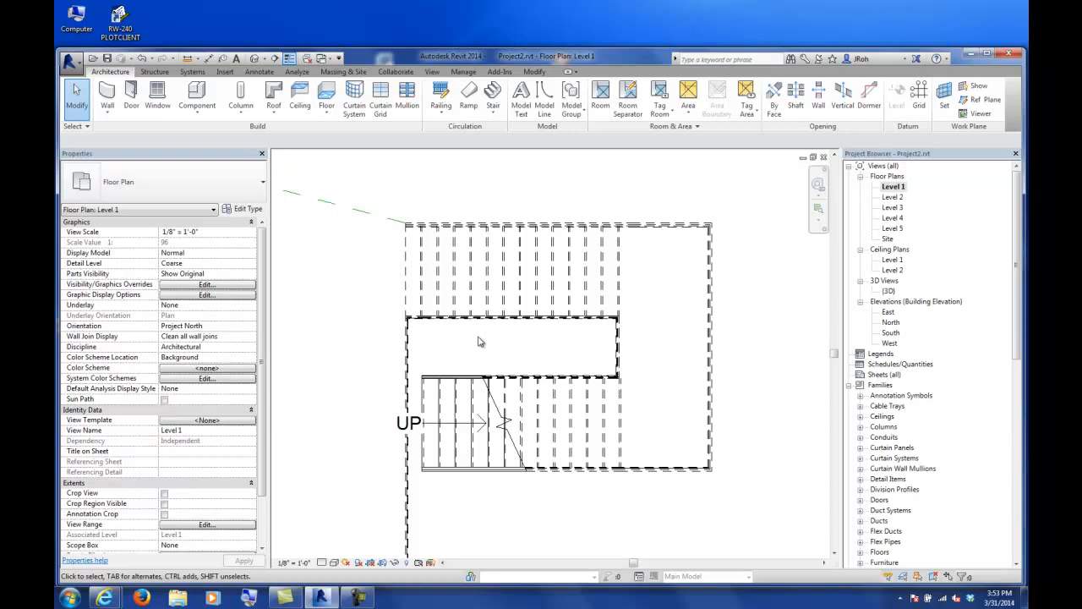
# Open the choices for creating a plan view or plan region in the Level 1 plan.
pyautogui.click(431, 71)
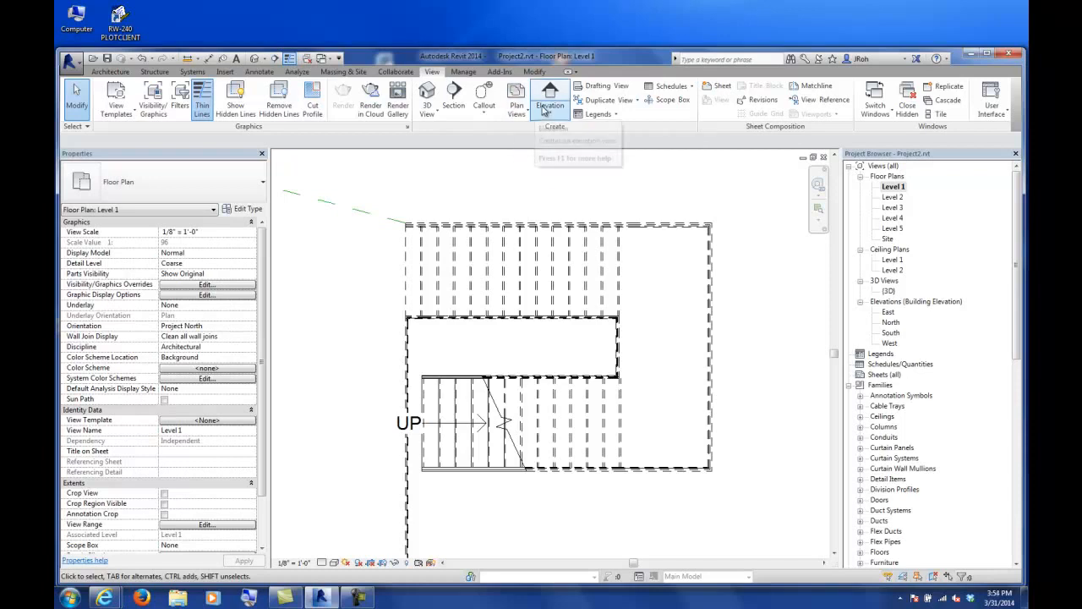
pyautogui.click(510, 114)
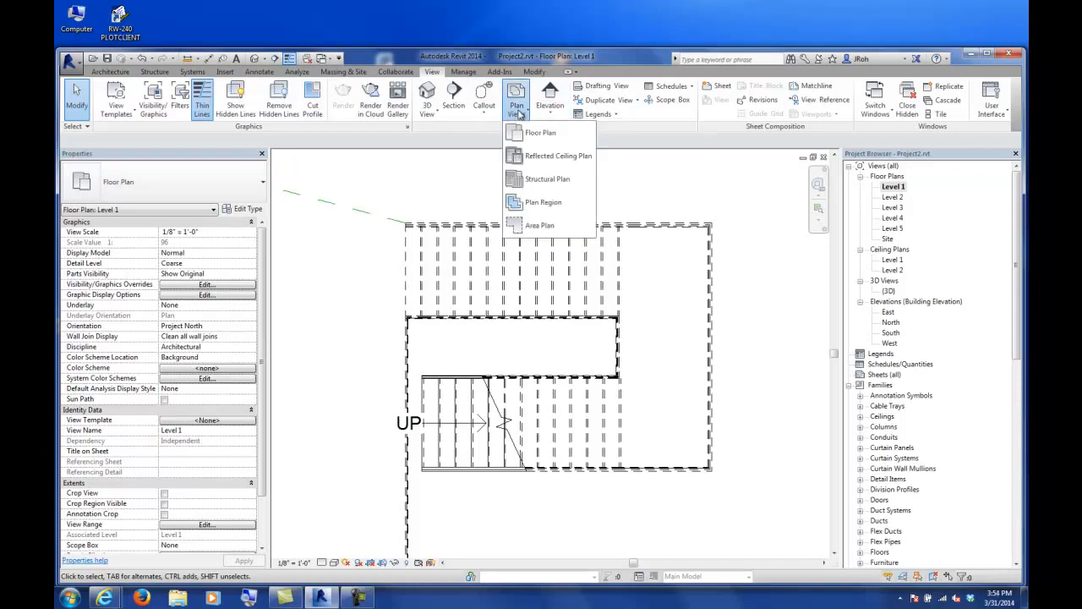
# Sketch a rectangular plan region about 17'-10" by 15'-4" around the U-shaped stair on the Level 1 plan.
pyautogui.click(535, 207)
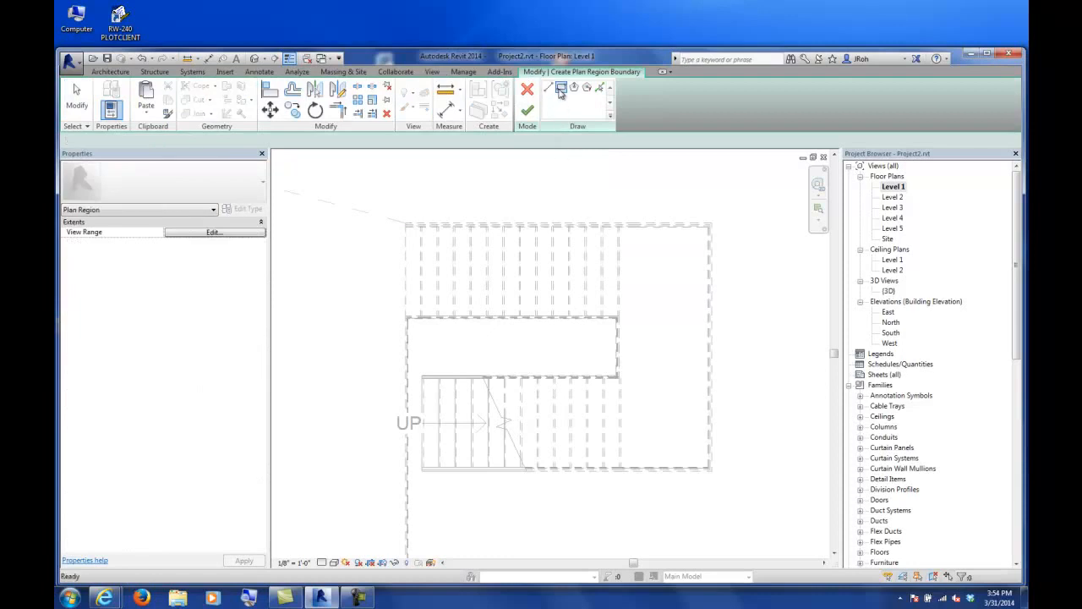
pyautogui.click(405, 216)
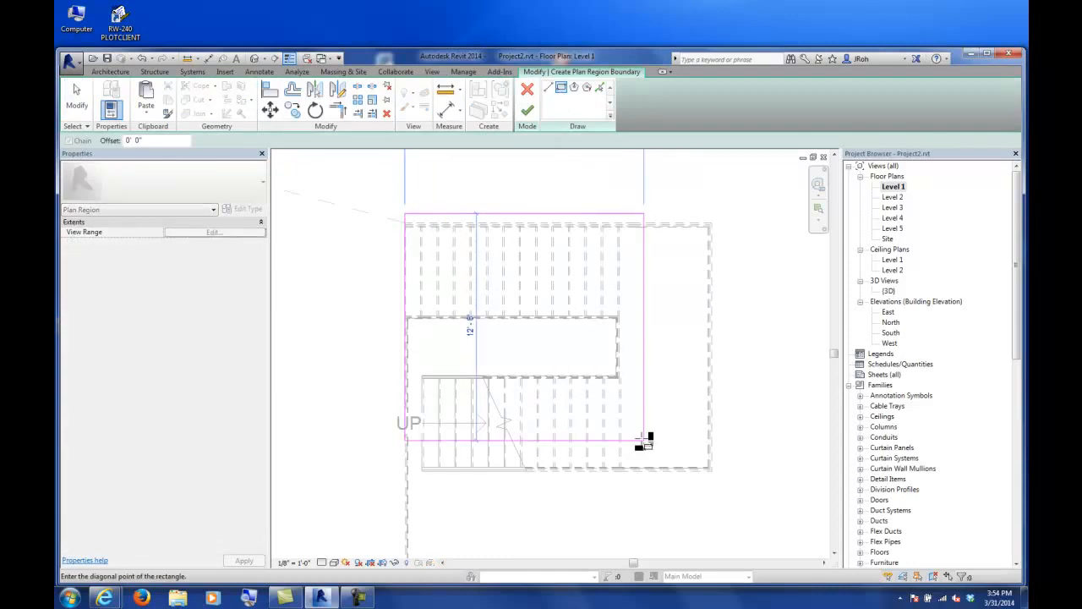
pyautogui.click(725, 488)
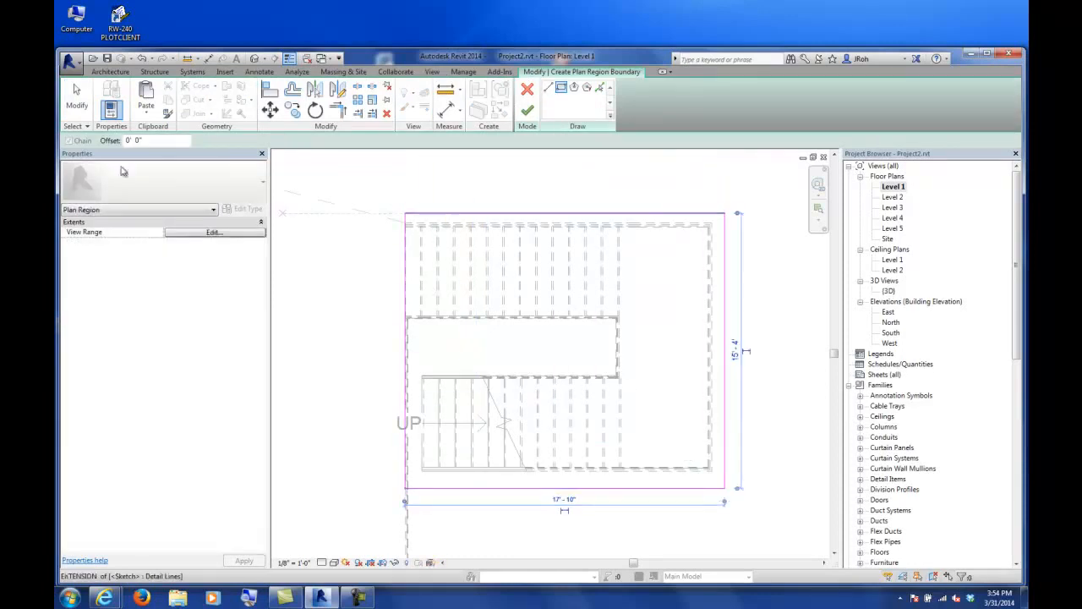
# Set the plan region's cut plane offset to 6' 0" in its view range and finish the region boundary.
pyautogui.click(212, 239)
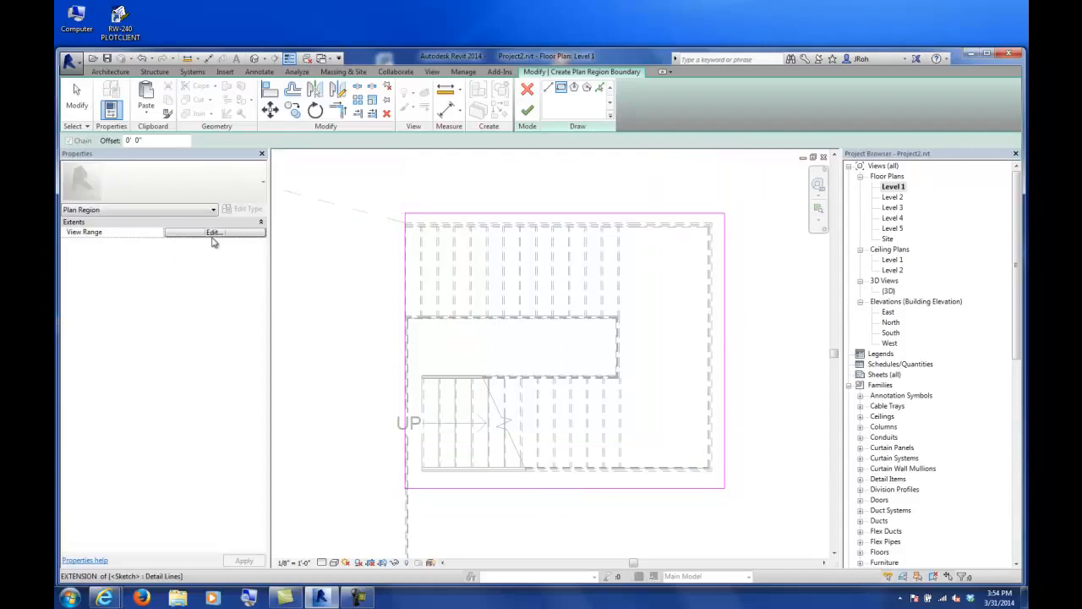
pyautogui.click(214, 232)
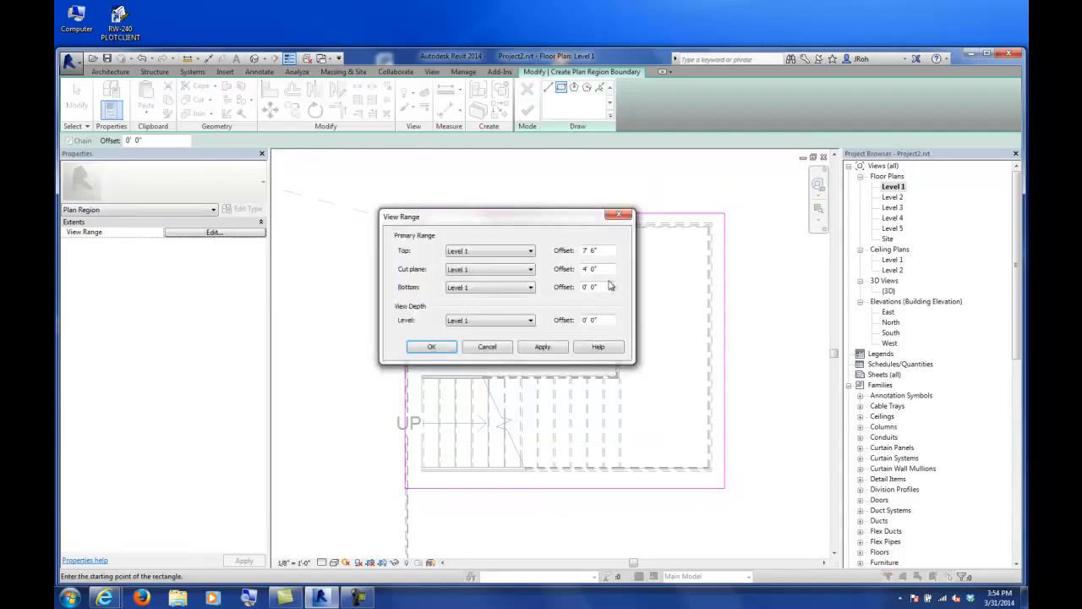
pyautogui.moveTo(605, 271); pyautogui.dragTo(564, 269)
pyautogui.write('6')
pyautogui.click(431, 347)
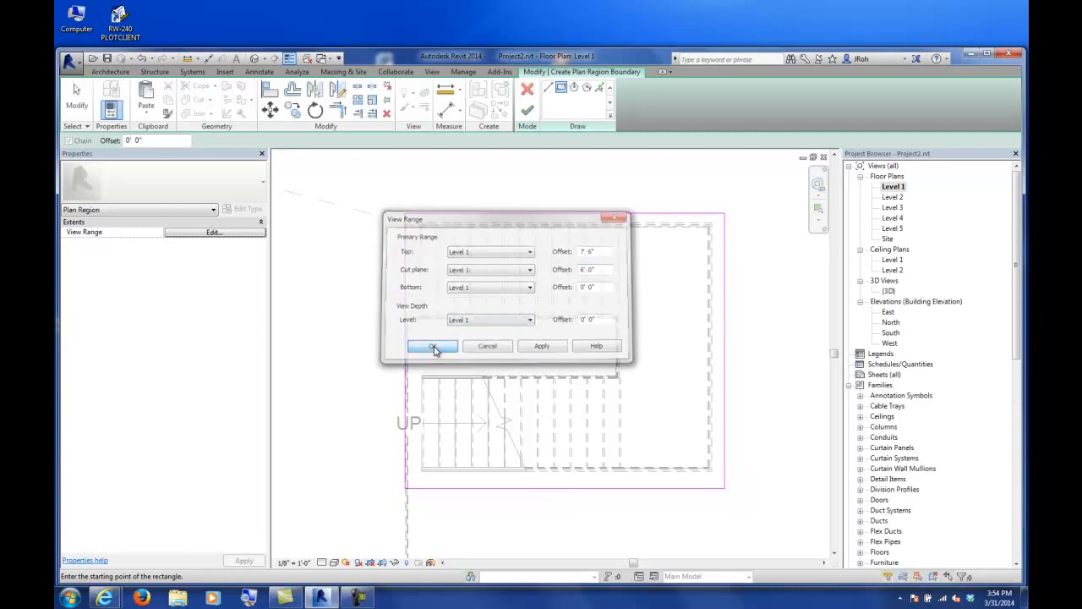
pyautogui.click(528, 115)
# Look over the stairs on the Level 1 plan and open the default 3D view.
pyautogui.scroll(-4, 423, 316)
pyautogui.moveTo(432, 369); pyautogui.dragTo(598, 373, button='middle')
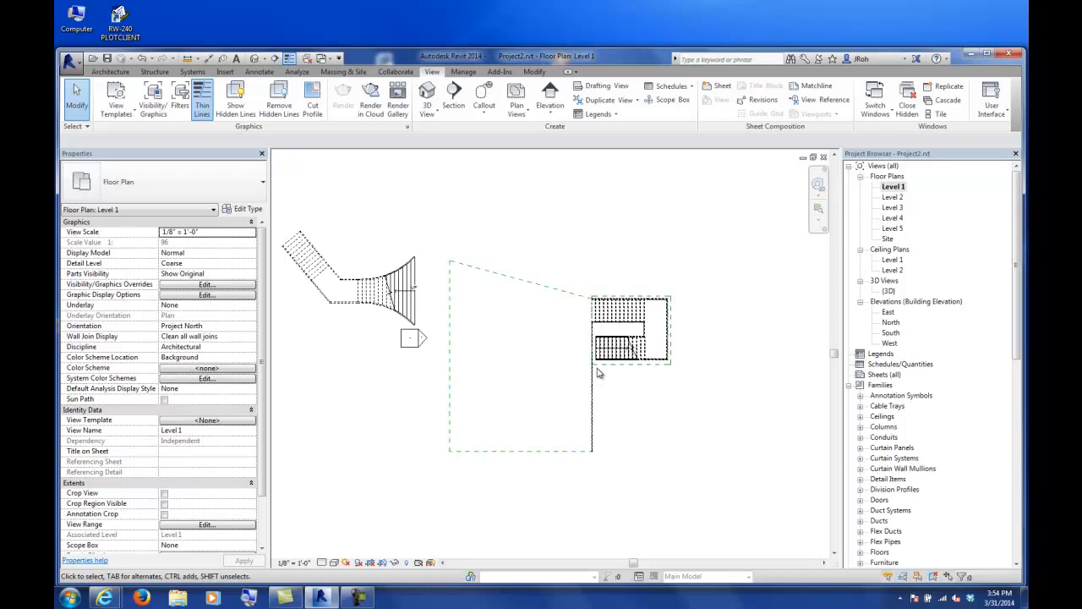
pyautogui.scroll(4, 507, 313)
pyautogui.scroll(-1, 573, 336)
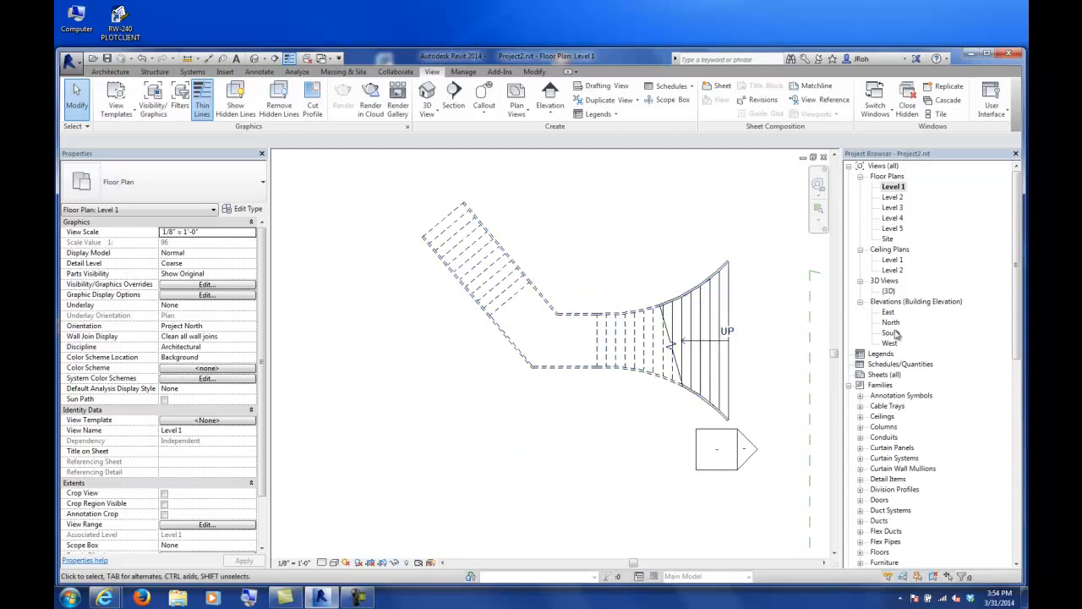
pyautogui.doubleClick(888, 291)
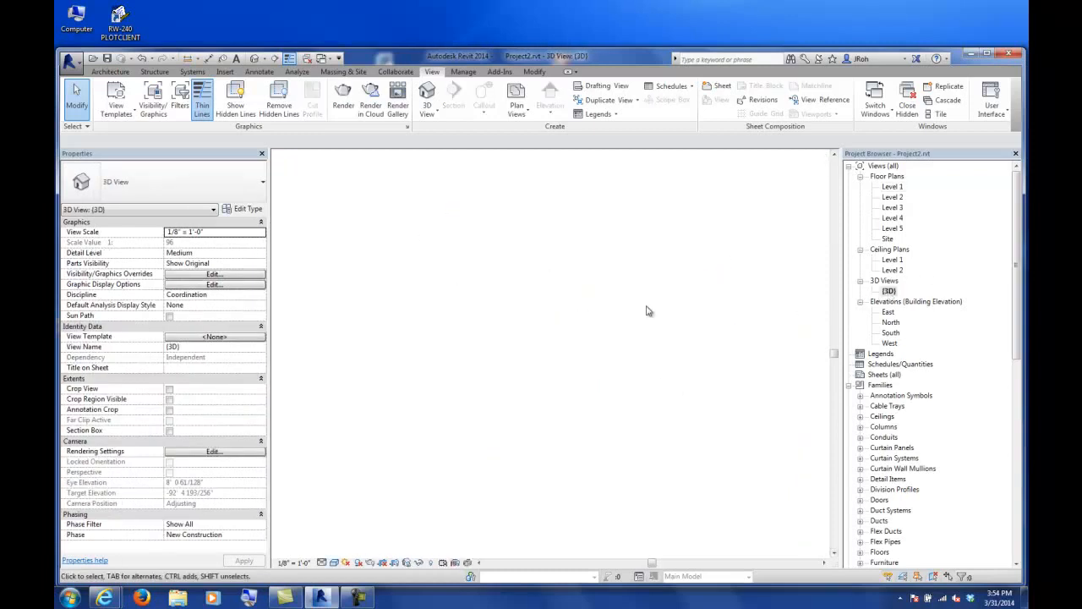
pyautogui.keyDown('shift'); pyautogui.moveTo(643, 315); pyautogui.dragTo(535, 366, button='middle'); pyautogui.keyUp('shift')
# Edit the flared stair's sketch, delete the landing's boundary and run lines between the two flights, and try to finish the sketch.
pyautogui.click(535, 366)
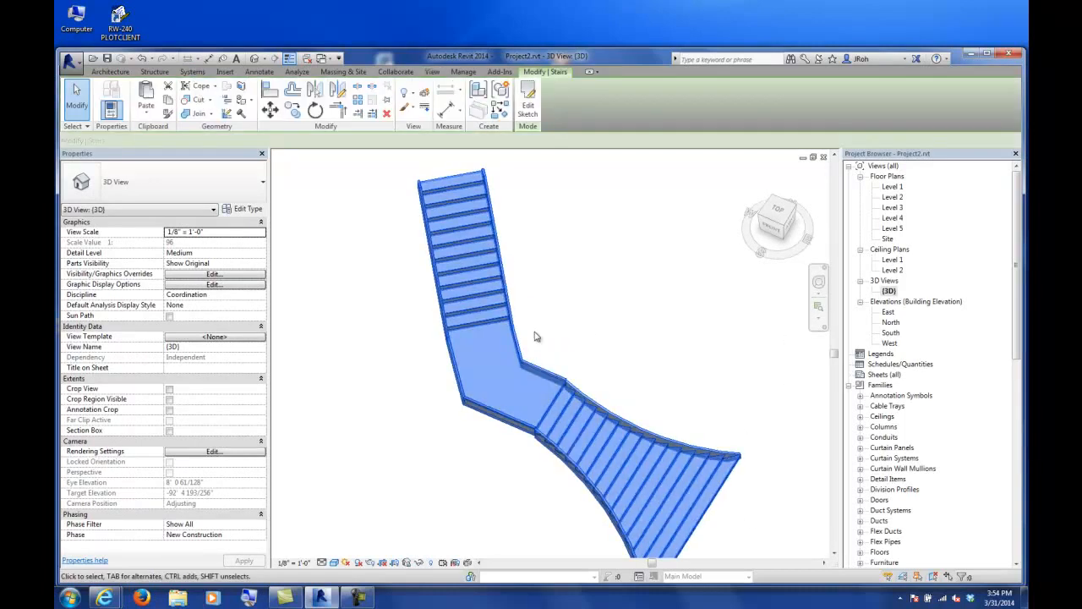
pyautogui.click(527, 117)
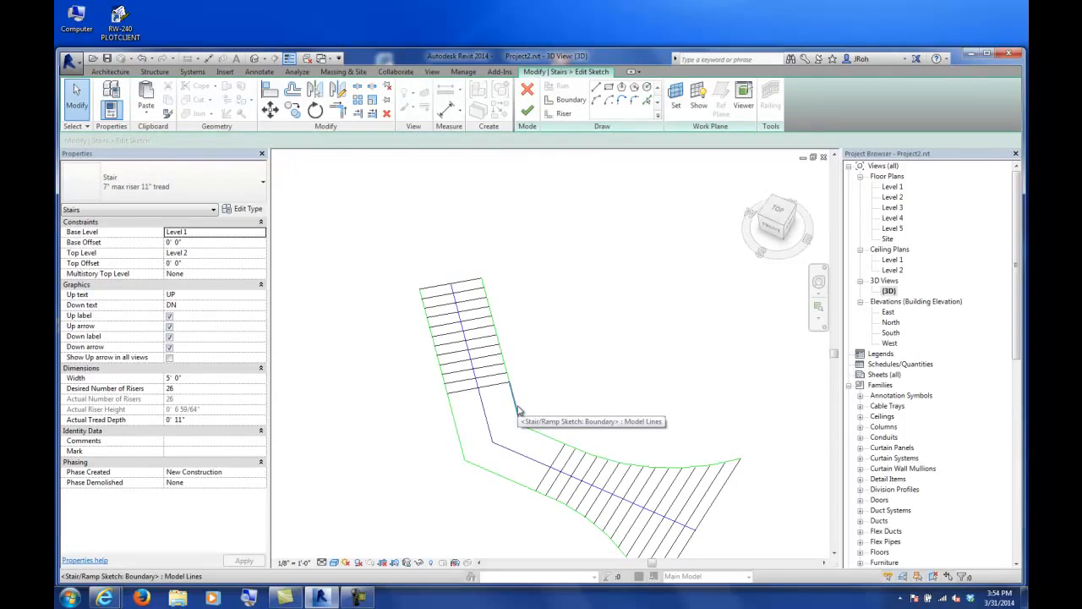
pyautogui.click(518, 409)
pyautogui.press('Delete')
pyautogui.click(533, 432)
pyautogui.press('Delete')
pyautogui.click(499, 478)
pyautogui.press('Delete')
pyautogui.click(457, 427)
pyautogui.press('Delete')
pyautogui.click(484, 421)
pyautogui.press('Delete')
pyautogui.click(511, 450)
pyautogui.press('Delete')
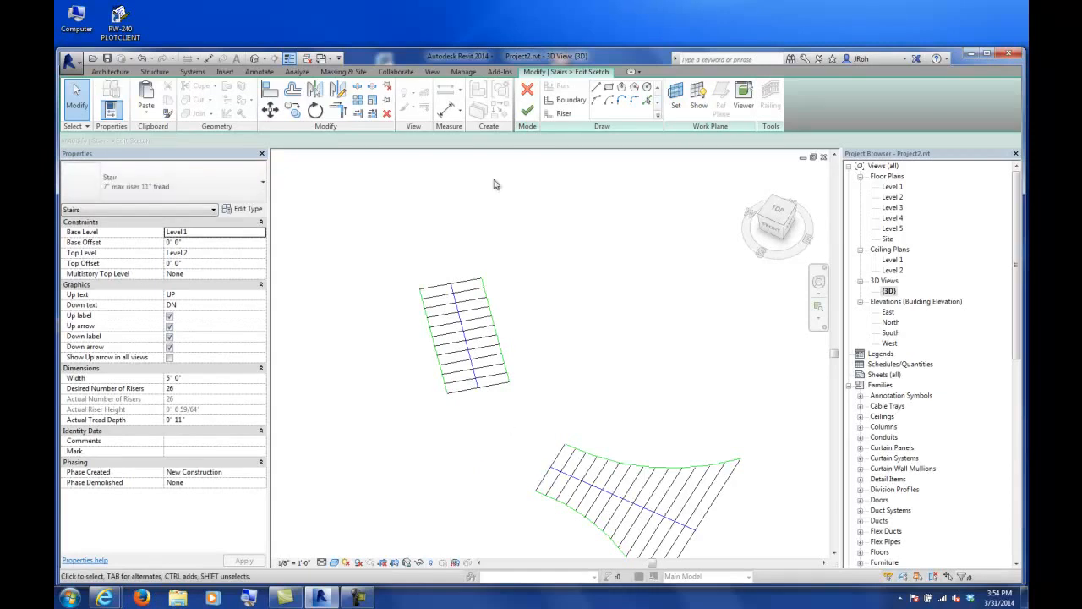
pyautogui.click(527, 111)
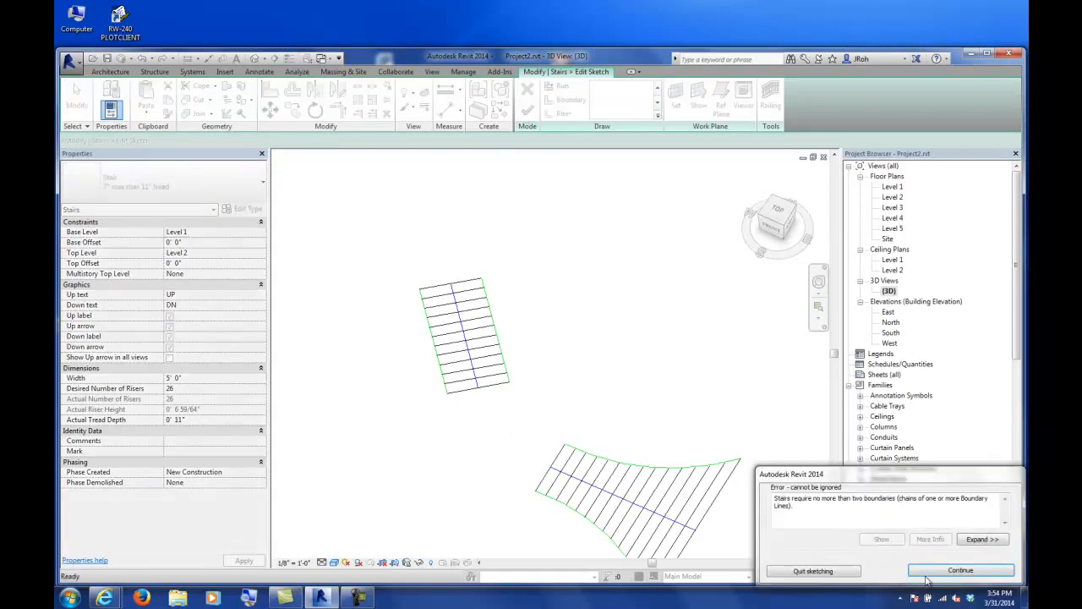
pyautogui.click(961, 570)
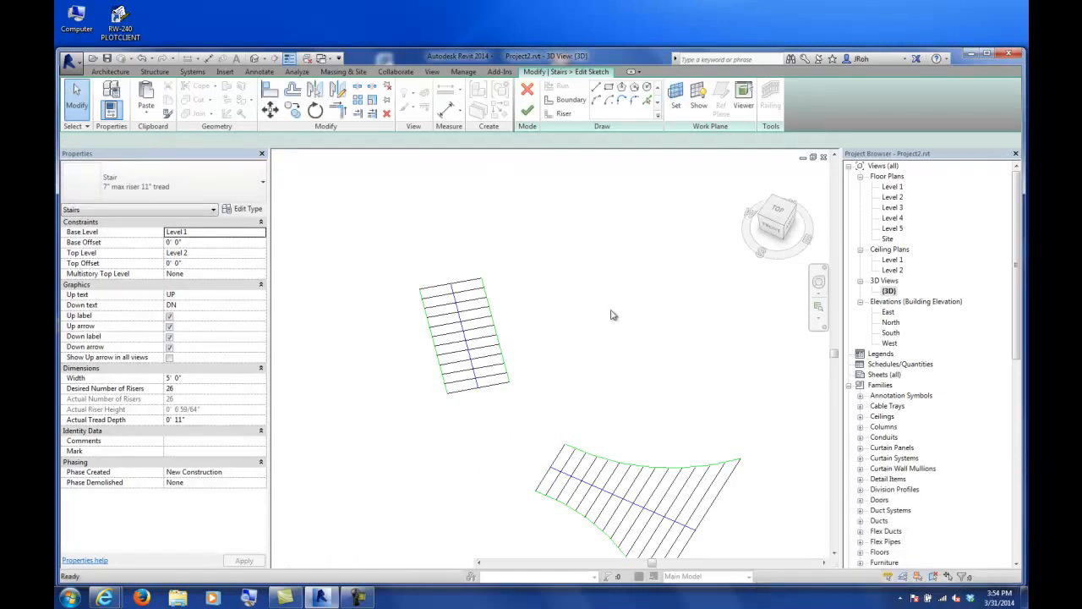
# Undo the landing line deletions and finish editing the stair sketch.
pyautogui.hotkey('ctrl', 'z')
pyautogui.hotkey('ctrl', 'z')
pyautogui.click(527, 110)
pyautogui.click(549, 262)
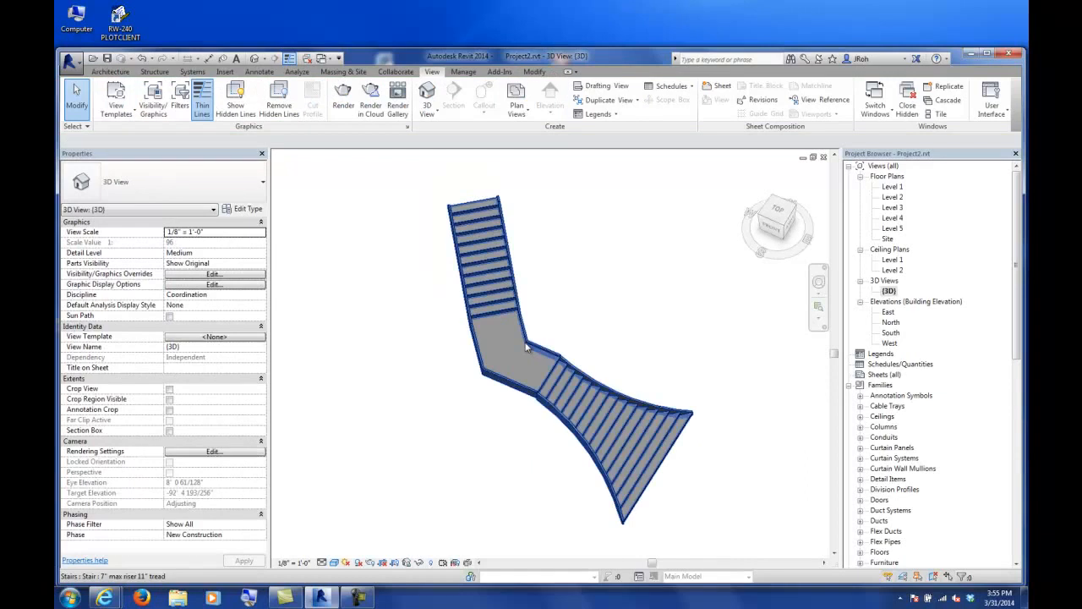
# Examine the flared stair's treads, landing and side stringers up close in the 3D view.
pyautogui.scroll(-2, 533, 328)
pyautogui.scroll(-5, 546, 380)
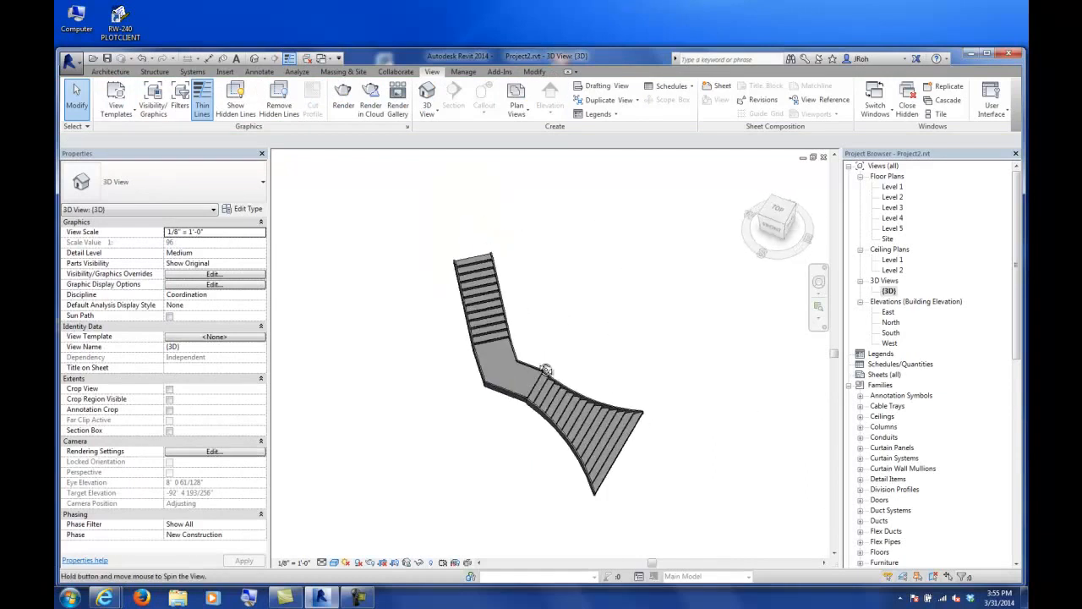
pyautogui.moveTo(597, 398); pyautogui.dragTo(468, 349, button='middle')
pyautogui.scroll(-2, 592, 353)
pyautogui.scroll(4, 524, 334)
pyautogui.scroll(4, 429, 332)
pyautogui.moveTo(450, 338); pyautogui.dragTo(545, 410, button='middle')
pyautogui.scroll(6, 546, 411)
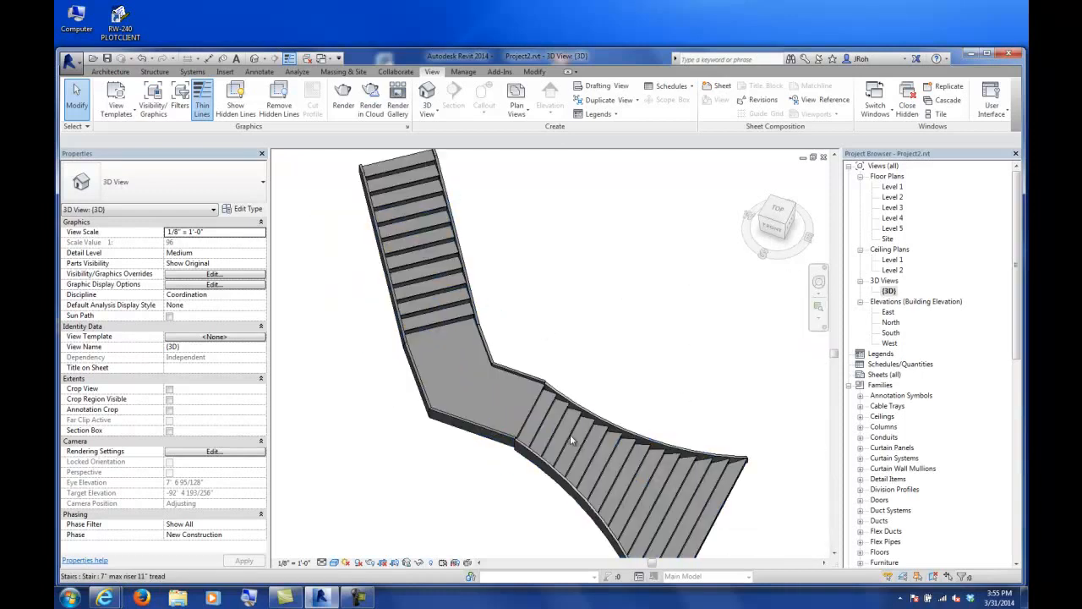
pyautogui.moveTo(480, 425); pyautogui.dragTo(515, 259, button='middle')
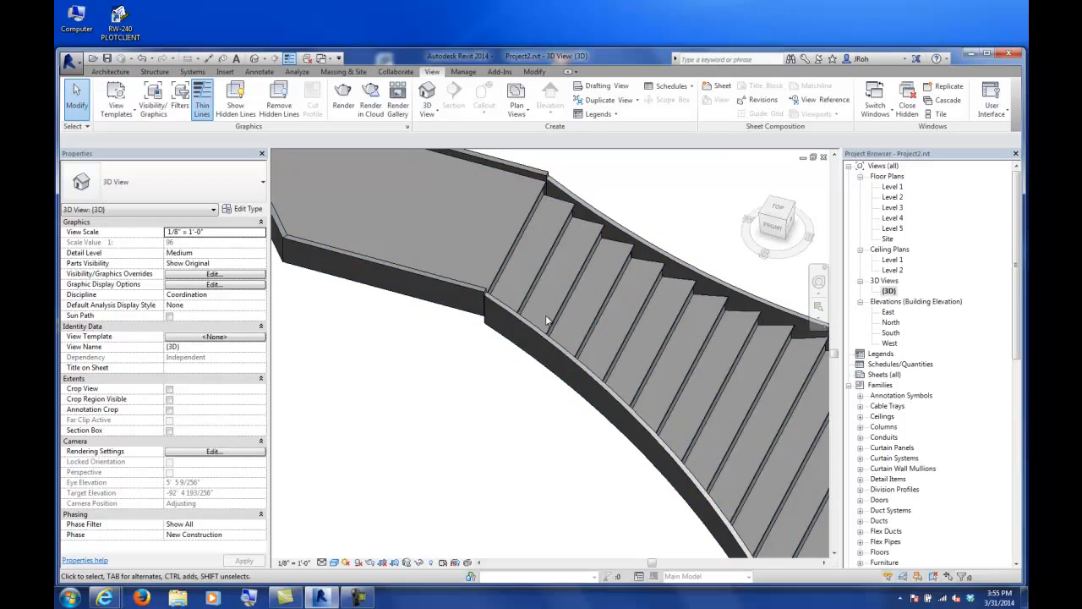
pyautogui.click(546, 314)
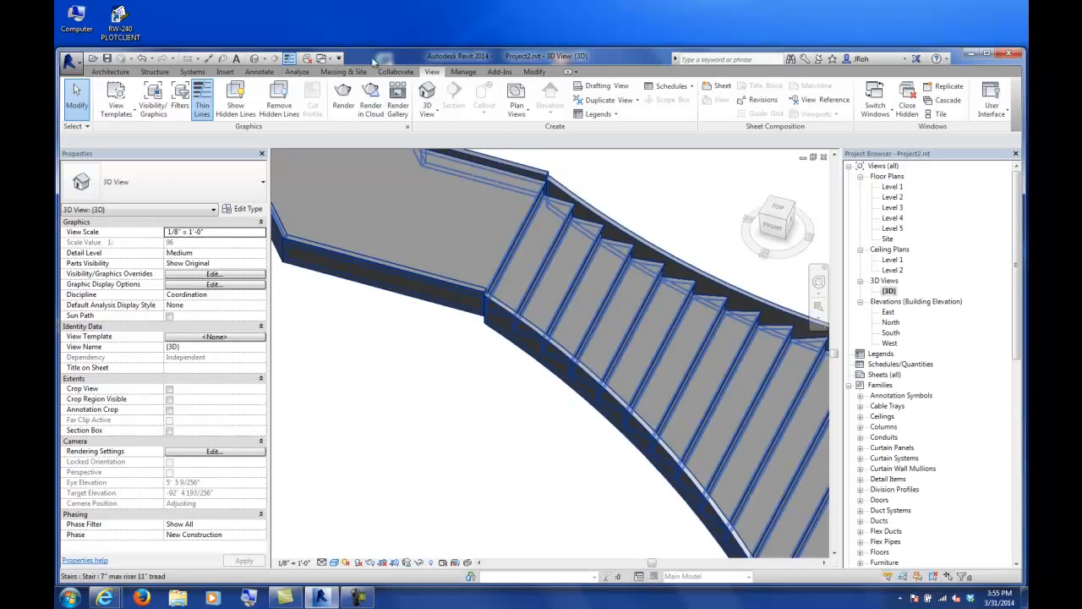
# Show the Recent Files page and create a new family from the Profile.rft template.
pyautogui.click(991, 101)
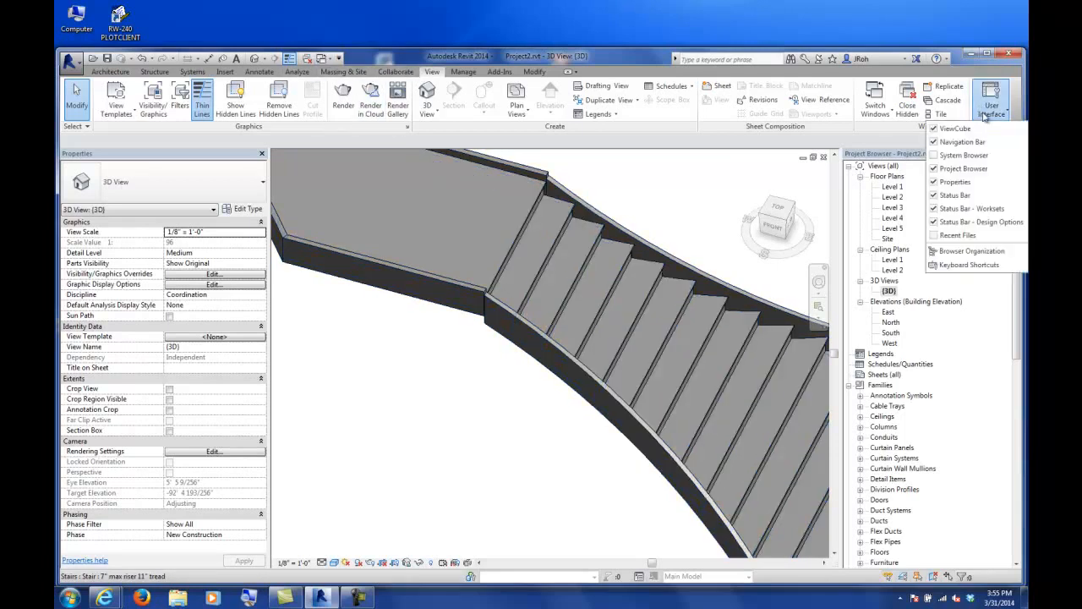
pyautogui.click(972, 234)
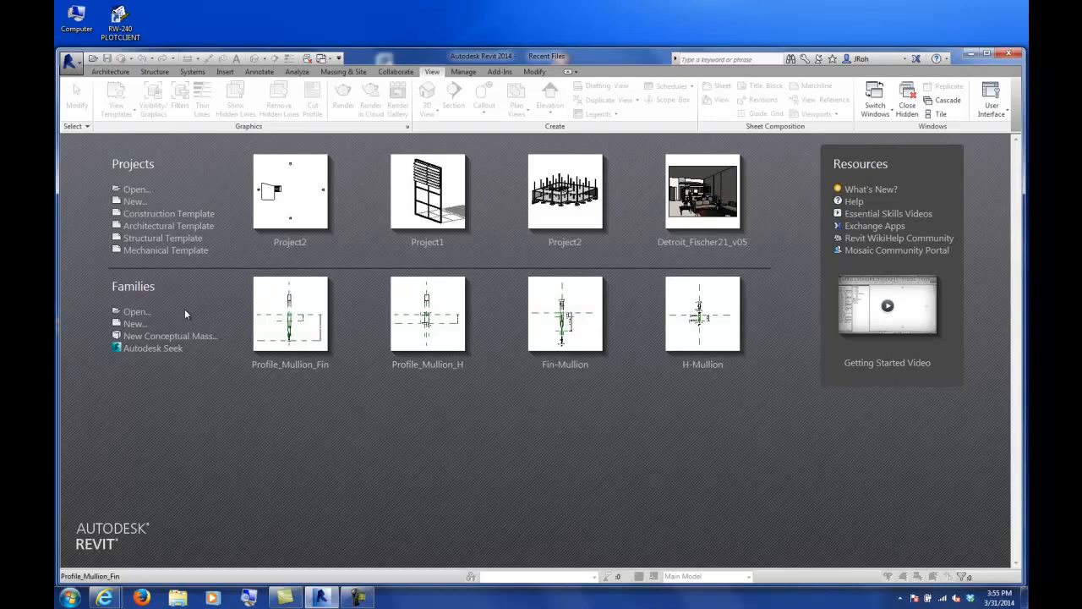
pyautogui.click(132, 326)
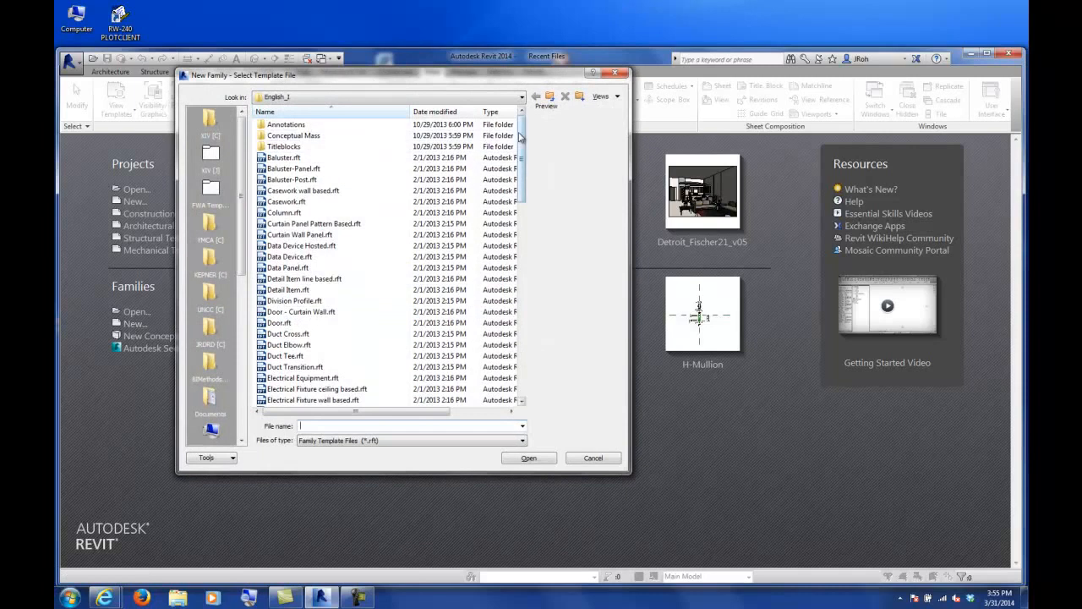
pyautogui.click(525, 210)
pyautogui.moveTo(526, 210); pyautogui.dragTo(523, 269)
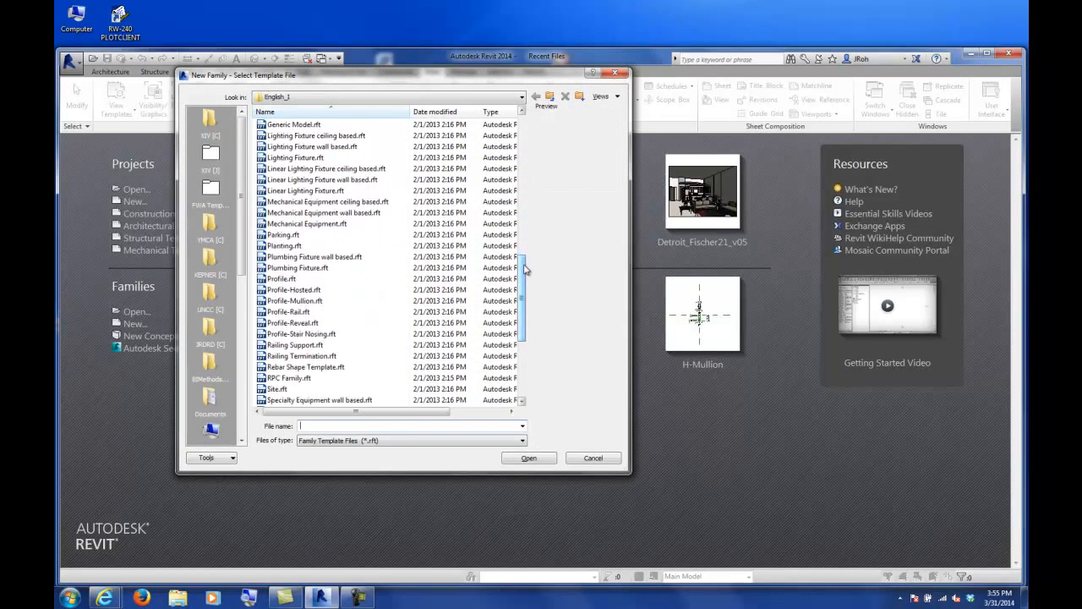
pyautogui.click(288, 279)
pyautogui.click(529, 458)
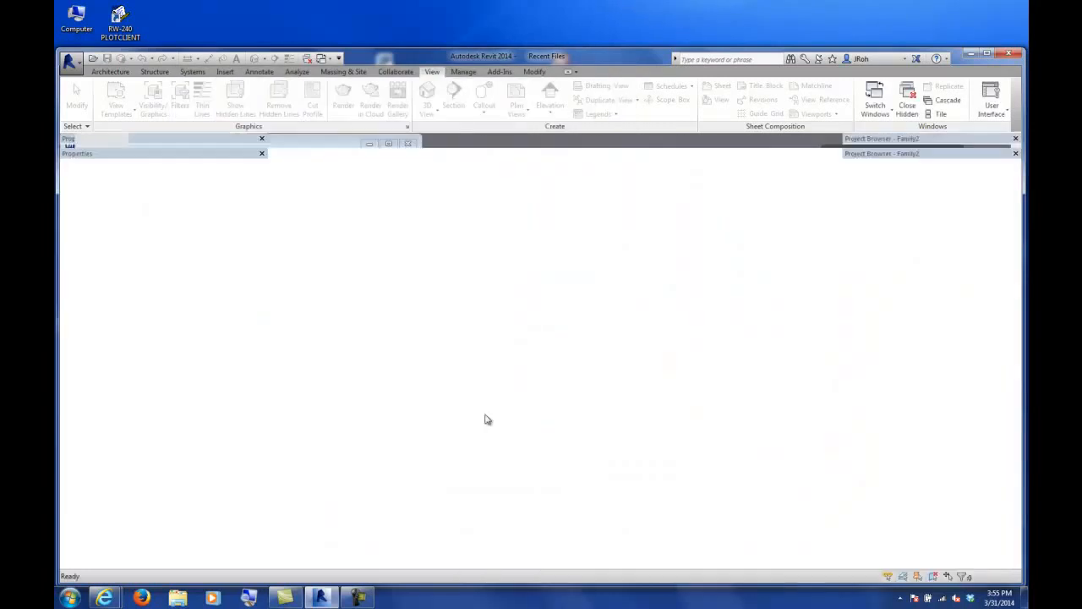
# Consult the figure on using profiles to define component shapes in the stairs PDF in Internet Explorer, and return to Revit.
pyautogui.moveTo(452, 389); pyautogui.dragTo(578, 358, button='middle')
pyautogui.scroll(3, 577, 360)
pyautogui.moveTo(604, 411); pyautogui.dragTo(590, 333, button='middle')
pyautogui.moveTo(104, 598)
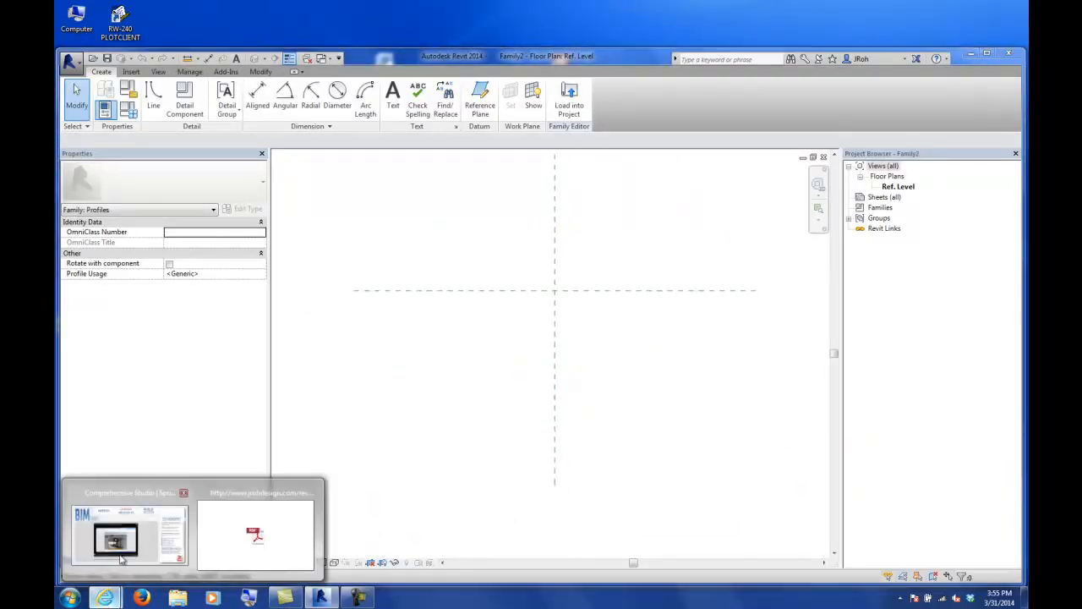
pyautogui.click(217, 541)
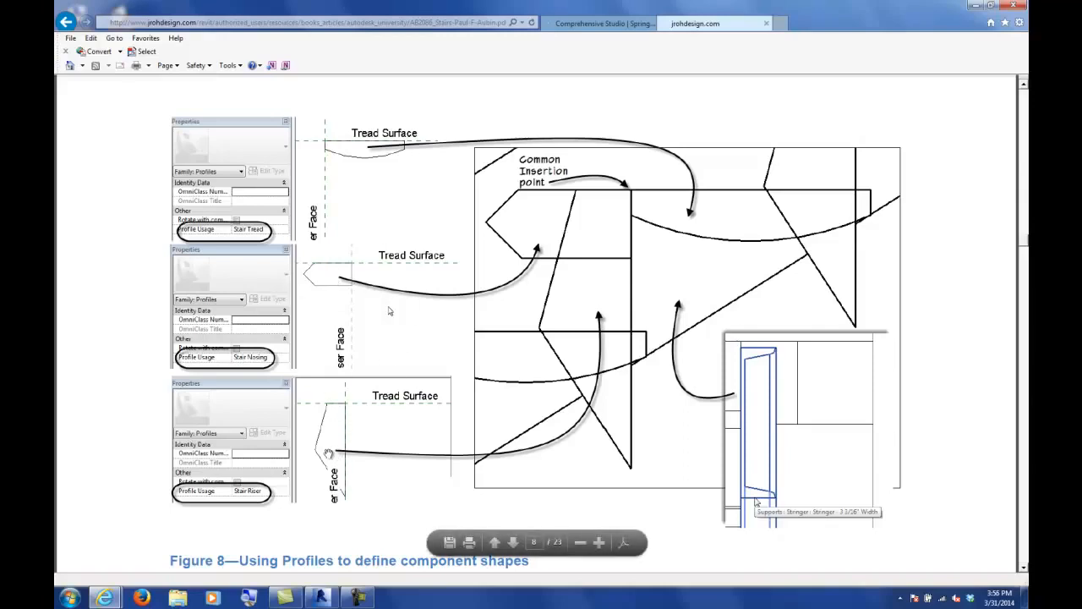
pyautogui.click(977, 6)
# Draw a 1' horizontal tread surface line from the reference plane intersection, with a vertical edge about 1" long down from each end.
pyautogui.moveTo(628, 295); pyautogui.dragTo(541, 319, button='middle')
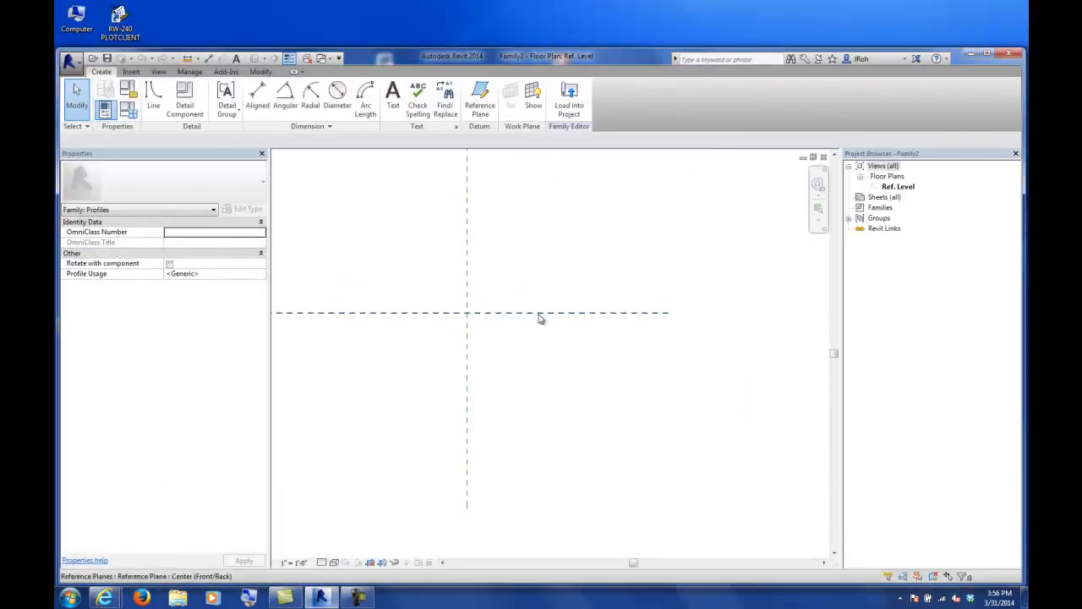
pyautogui.click(153, 94)
pyautogui.click(428, 313)
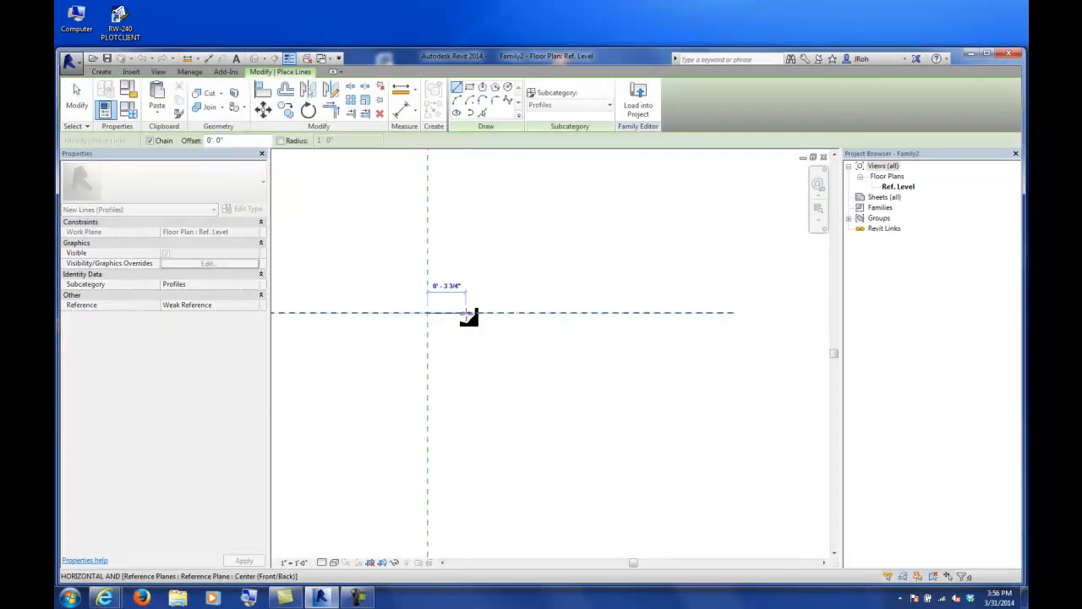
pyautogui.write('1')
pyautogui.press('Return')
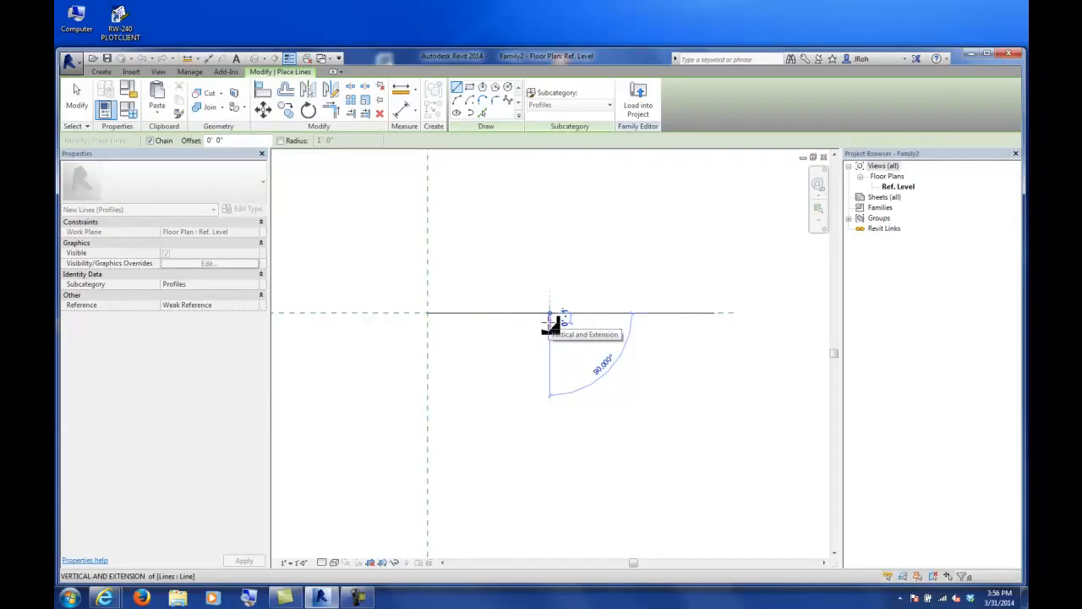
pyautogui.press('Escape')
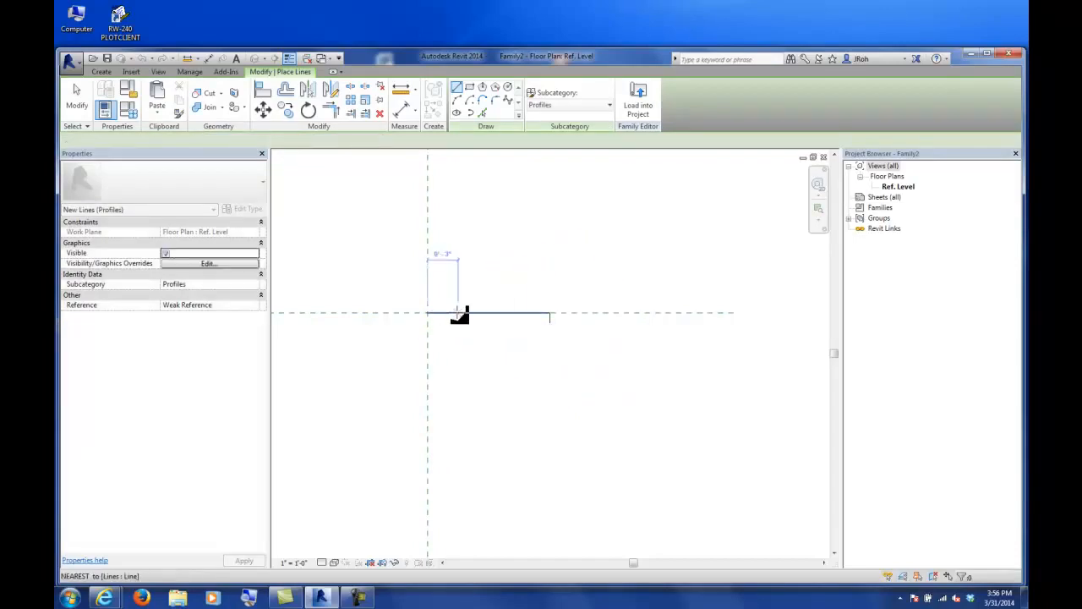
pyautogui.click(429, 314)
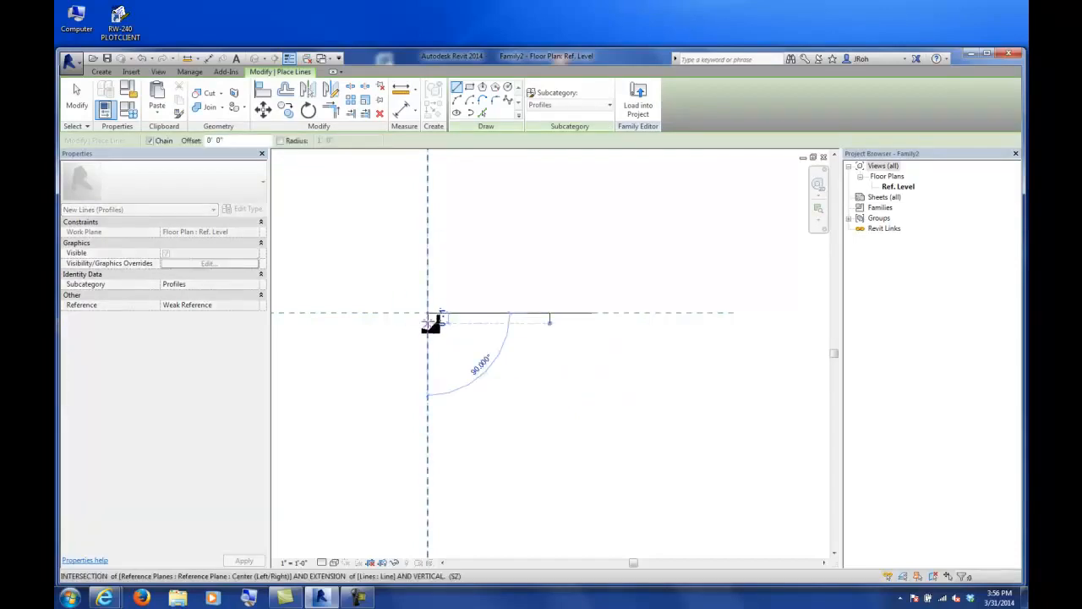
# Close the tread profile's underside with a downward-bulging arc of about 34° between the lower ends of the two short edges.
pyautogui.click(457, 100)
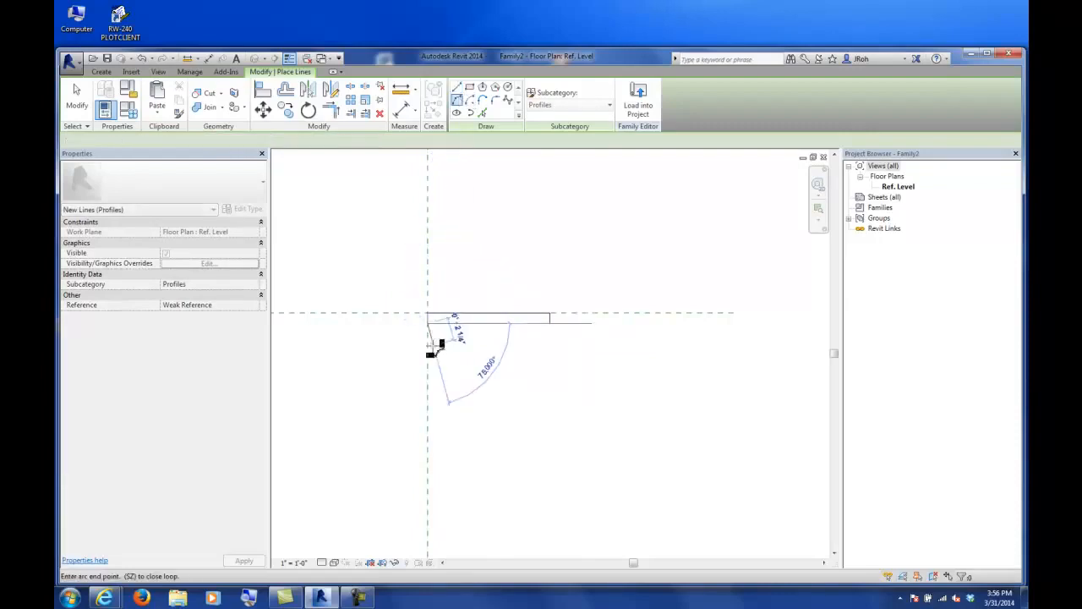
pyautogui.click(550, 322)
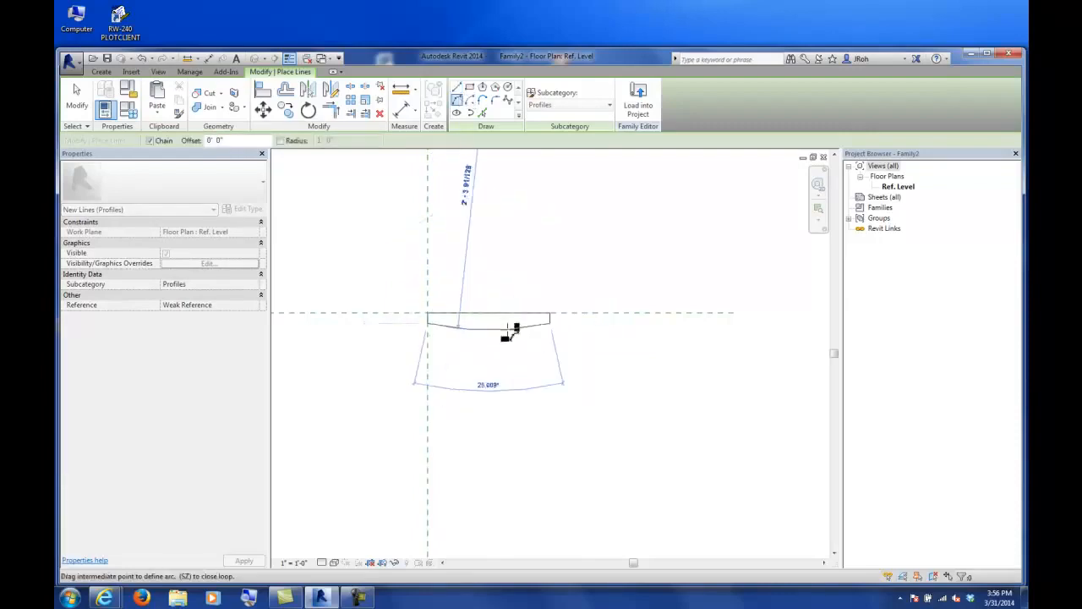
pyautogui.scroll(3, 493, 336)
pyautogui.scroll(1, 497, 328)
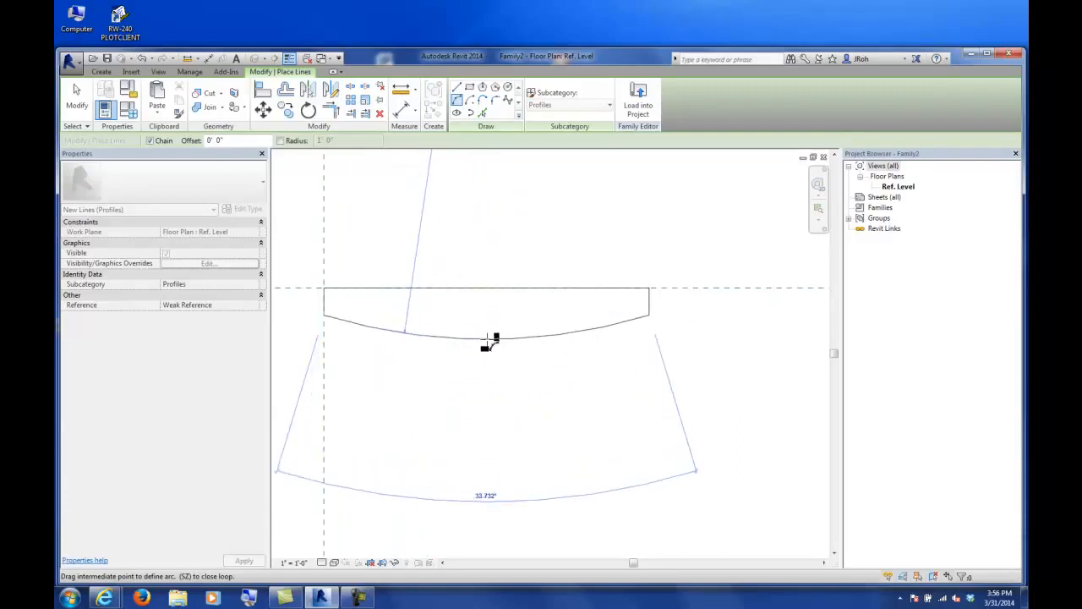
pyautogui.click(493, 339)
pyautogui.press('Escape')
pyautogui.press('Escape')
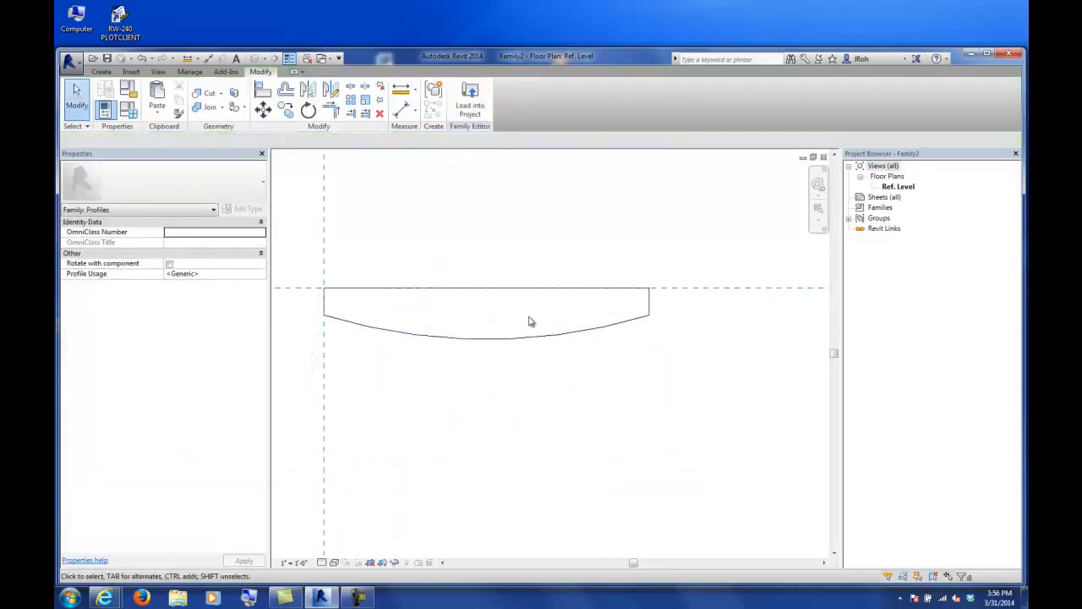
# Save the profile family in the CS_WS-04 folder as StairTread-Curved.
pyautogui.scroll(-1, 531, 318)
pyautogui.moveTo(530, 310); pyautogui.dragTo(595, 338, button='middle')
pyautogui.scroll(-2, 607, 344)
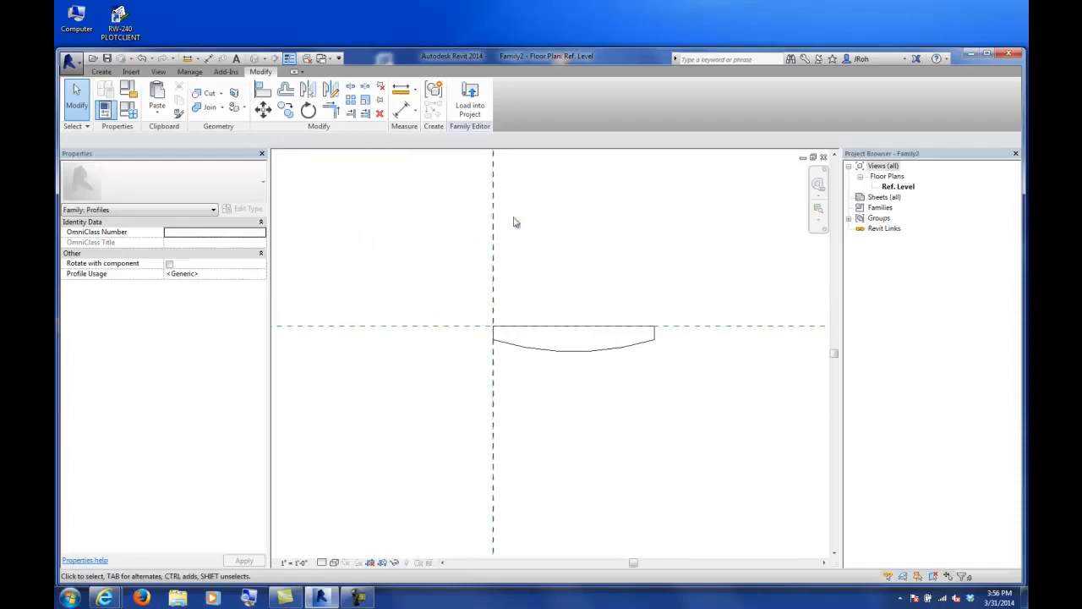
pyautogui.moveTo(555, 308); pyautogui.dragTo(508, 284, button='middle')
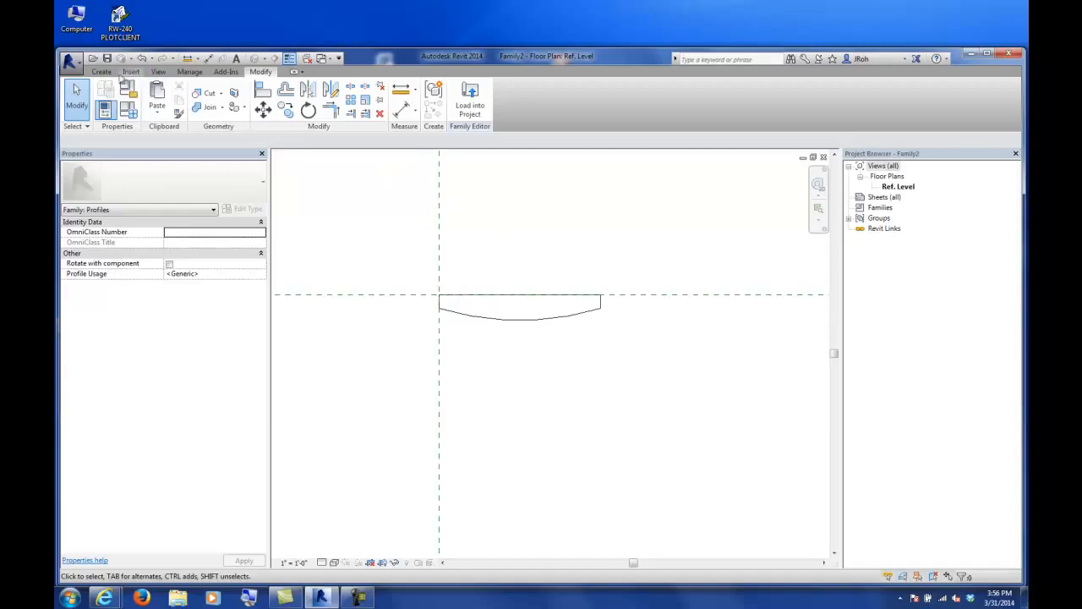
pyautogui.click(72, 62)
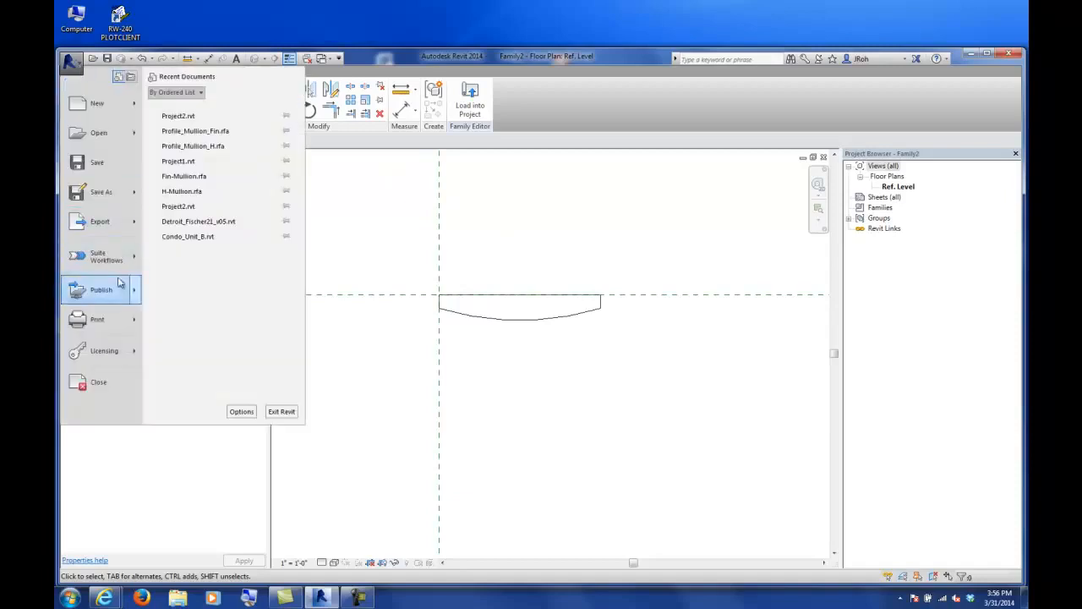
pyautogui.moveTo(95, 192)
pyautogui.click(184, 151)
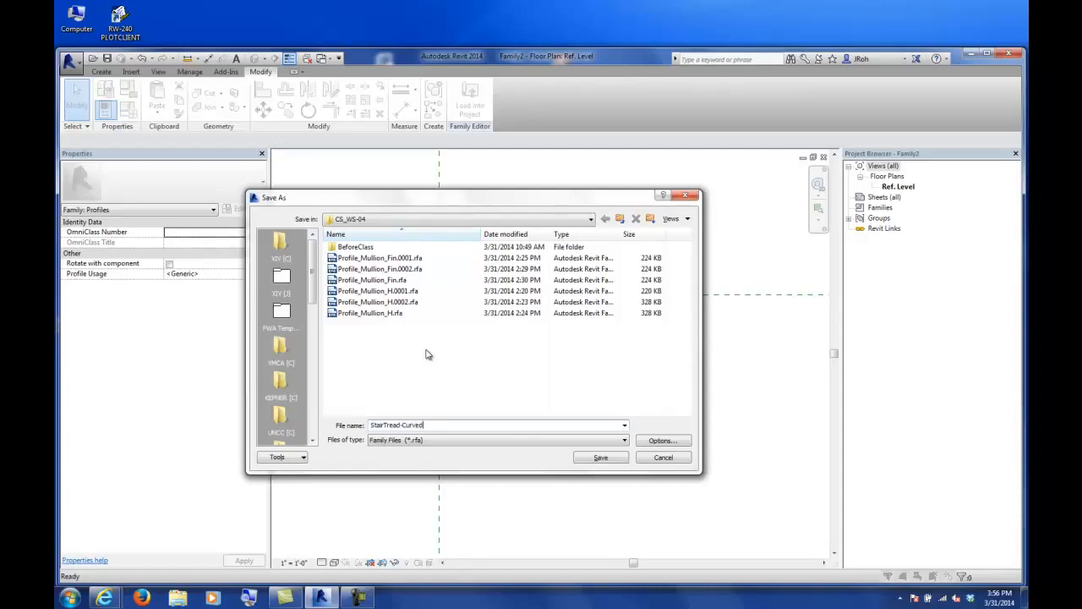
pyautogui.press('Return')
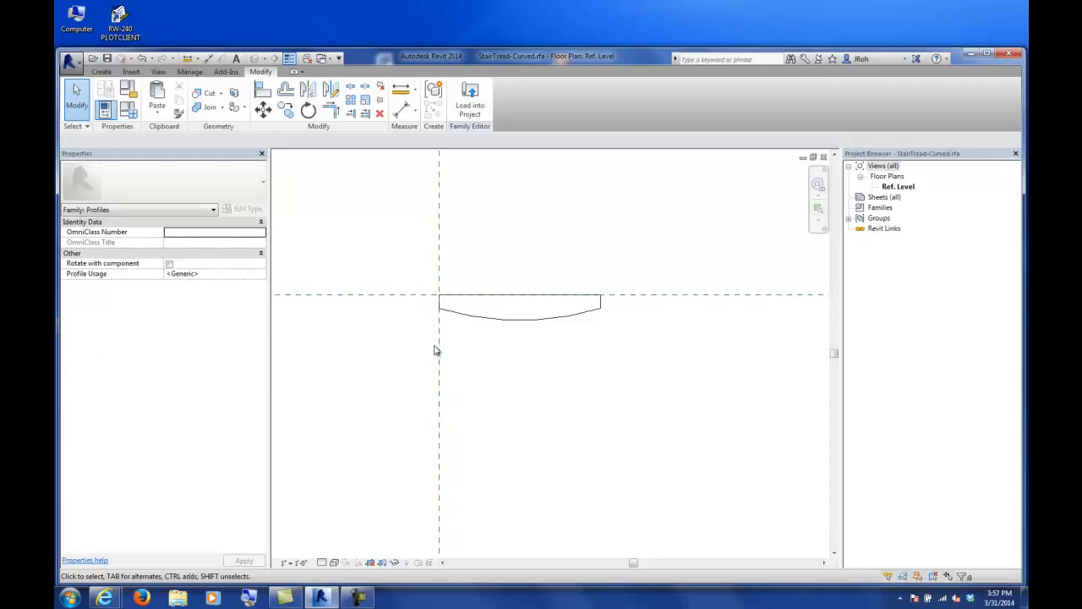
# Round the upper and lower corners of the tread profile's left end with Fillet Arcs of 1/2" radius.
pyautogui.scroll(3, 446, 295)
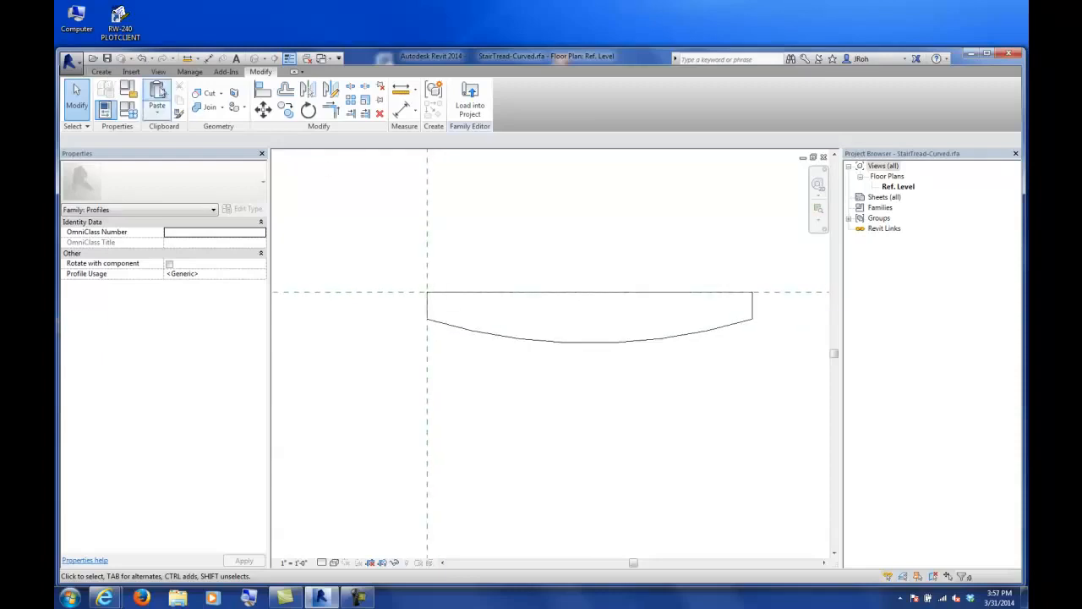
pyautogui.moveTo(540, 299); pyautogui.dragTo(464, 273, button='middle')
pyautogui.scroll(6, 390, 271)
pyautogui.scroll(-2, 355, 273)
pyautogui.scroll(-2, 355, 274)
pyautogui.moveTo(355, 274); pyautogui.dragTo(435, 316, button='middle')
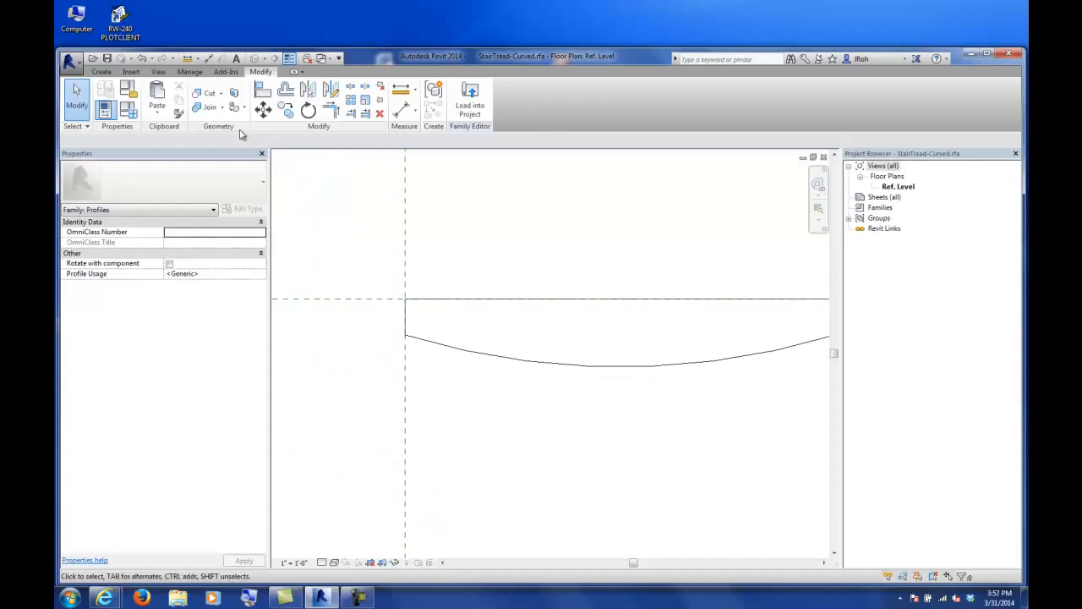
pyautogui.click(101, 71)
pyautogui.click(153, 95)
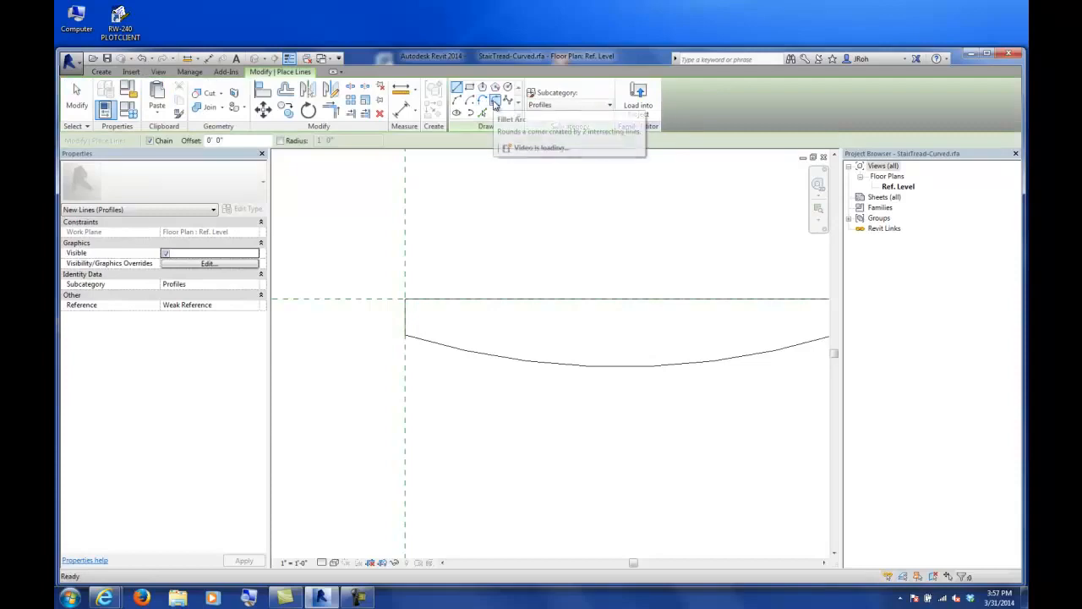
pyautogui.click(496, 101)
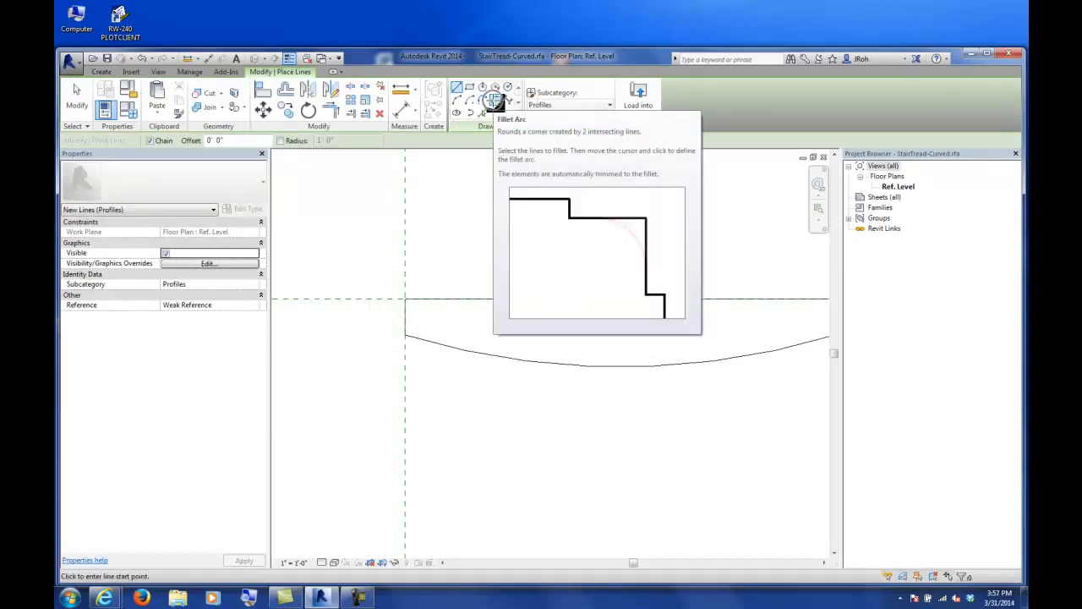
pyautogui.click(496, 101)
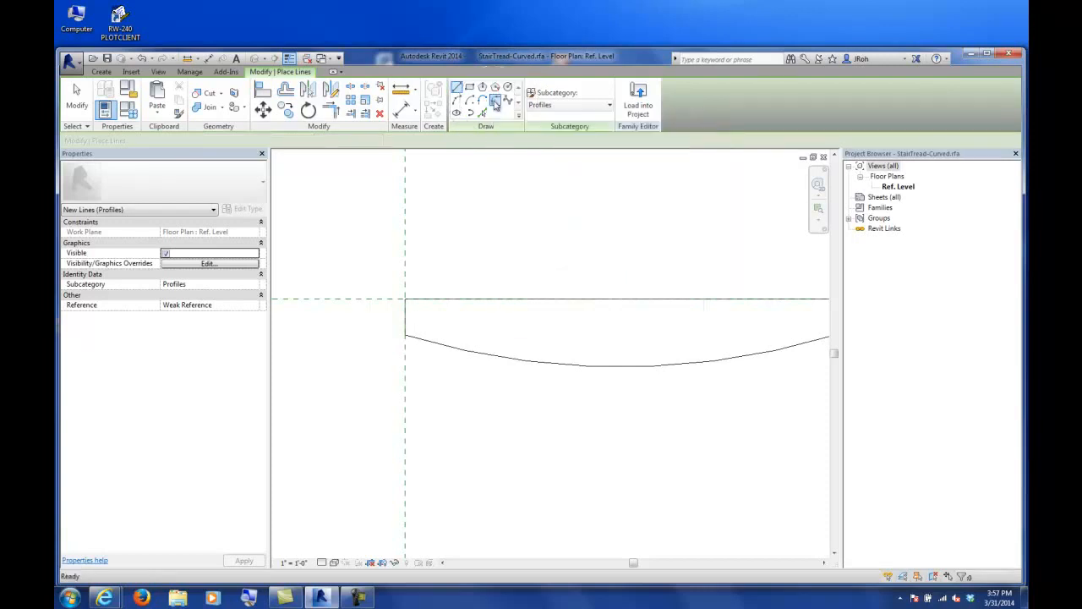
pyautogui.click(182, 140)
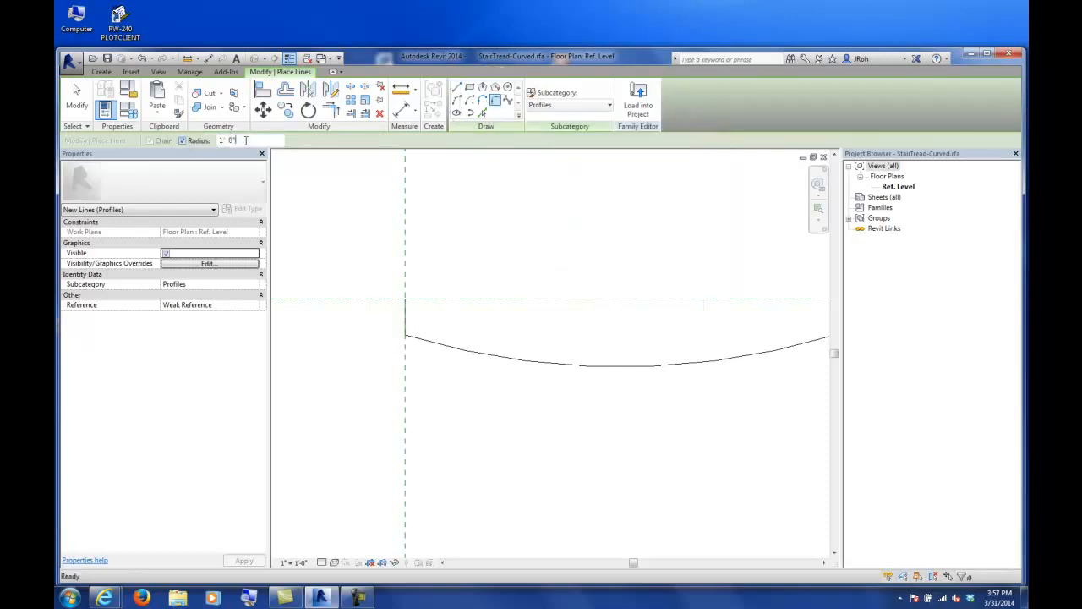
pyautogui.write('.5"')
pyautogui.click(432, 341)
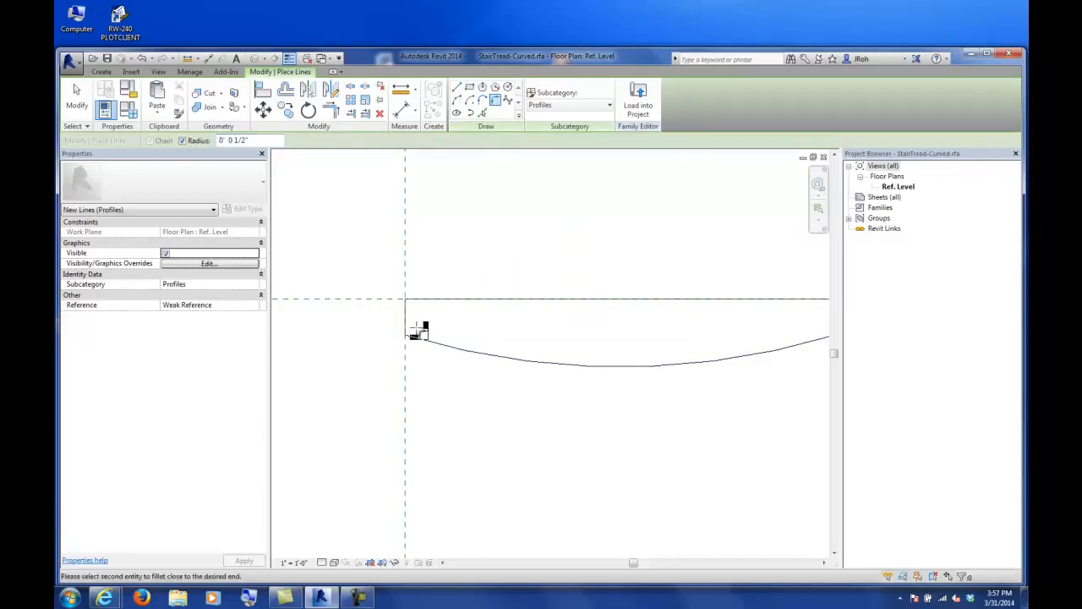
pyautogui.click(421, 303)
# Round both corners of the tread profile's right end with the same 1/2" fillet radius and end the command.
pyautogui.moveTo(670, 438); pyautogui.dragTo(575, 421, button='middle')
pyautogui.click(707, 334)
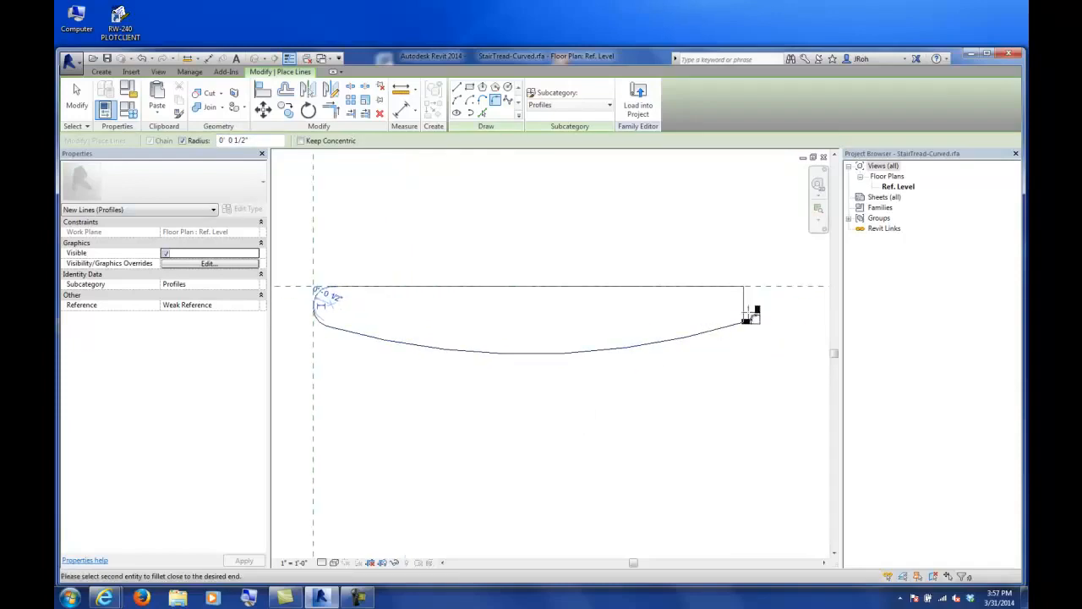
pyautogui.click(745, 302)
pyautogui.click(748, 296)
pyautogui.click(730, 286)
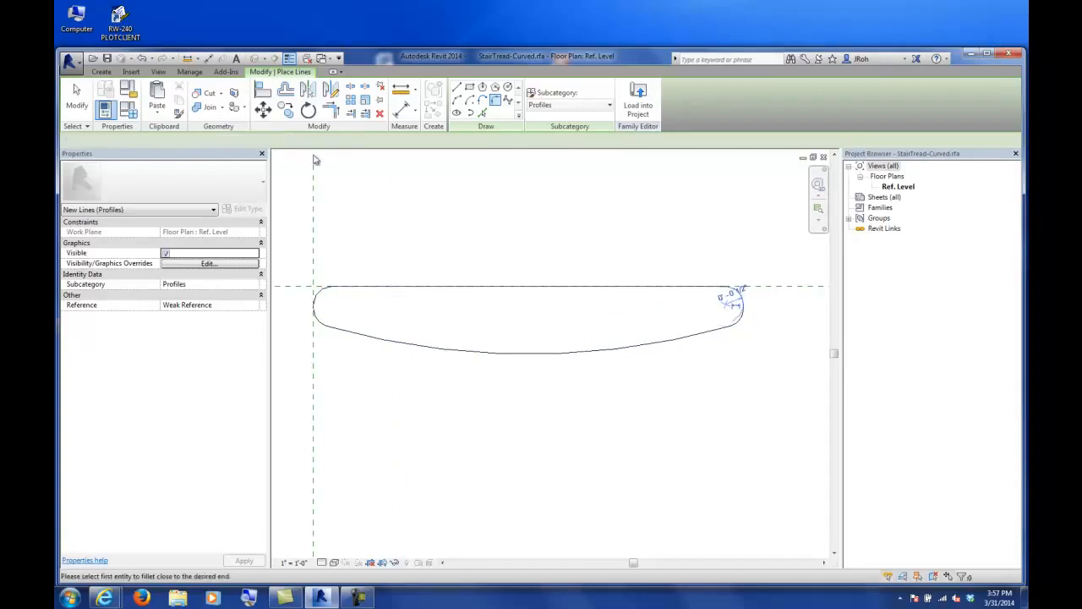
pyautogui.click(76, 93)
# Save the finished StairTread-Curved family and load it into the stair project.
pyautogui.scroll(-2, 489, 342)
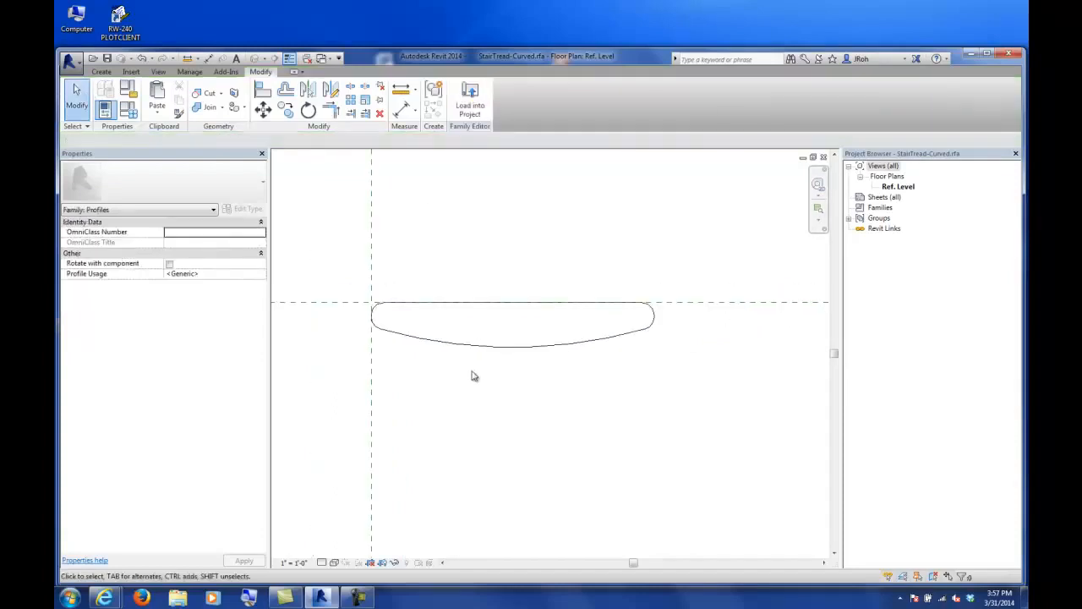
pyautogui.scroll(3, 452, 324)
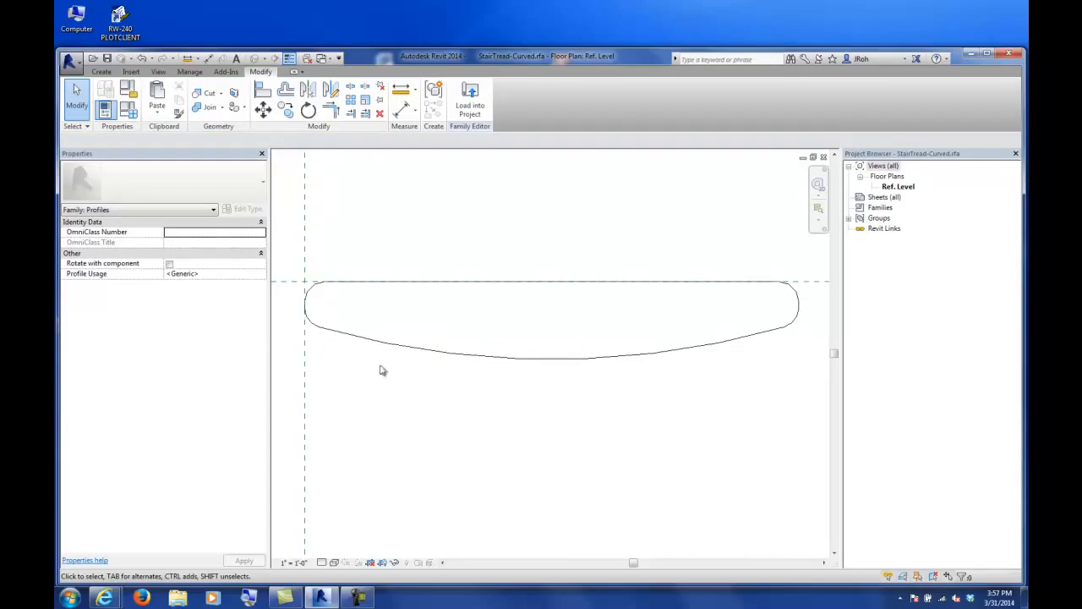
pyautogui.scroll(-4, 418, 353)
pyautogui.moveTo(403, 324); pyautogui.dragTo(442, 390, button='middle')
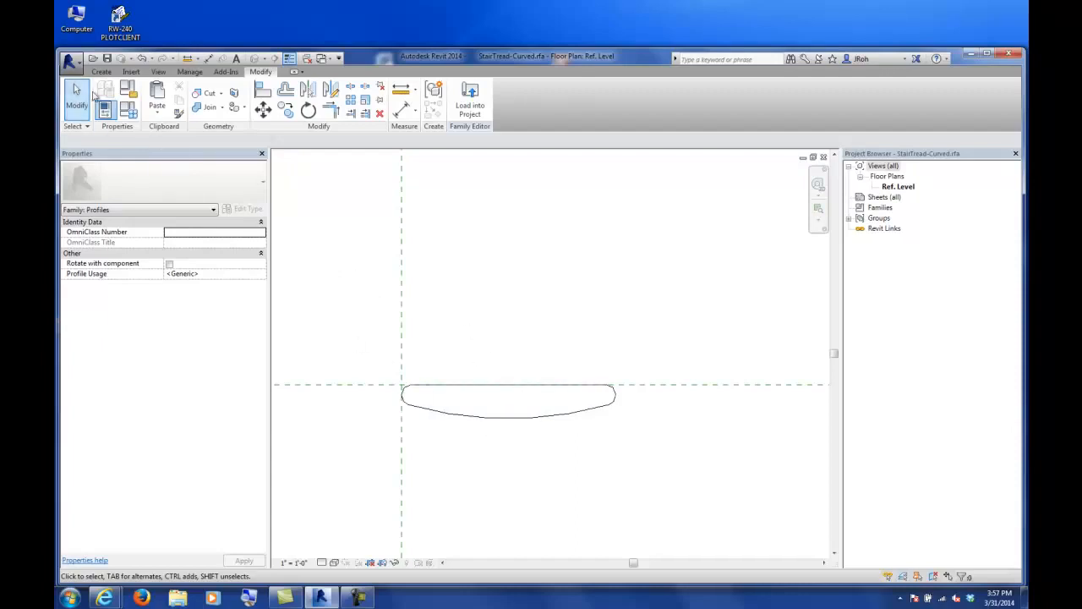
pyautogui.click(70, 61)
pyautogui.press('Escape')
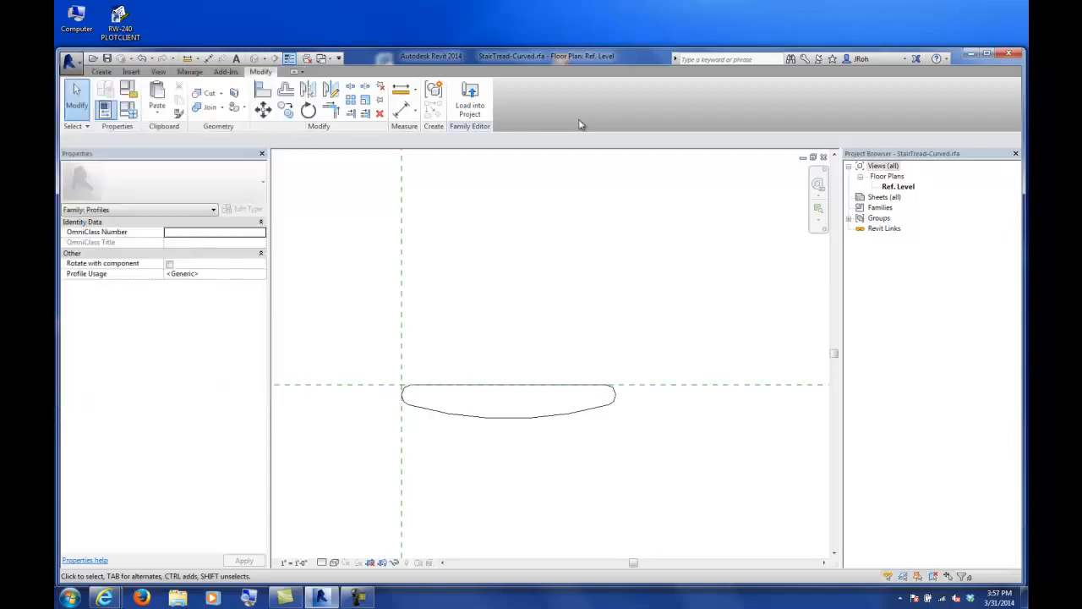
pyautogui.click(107, 59)
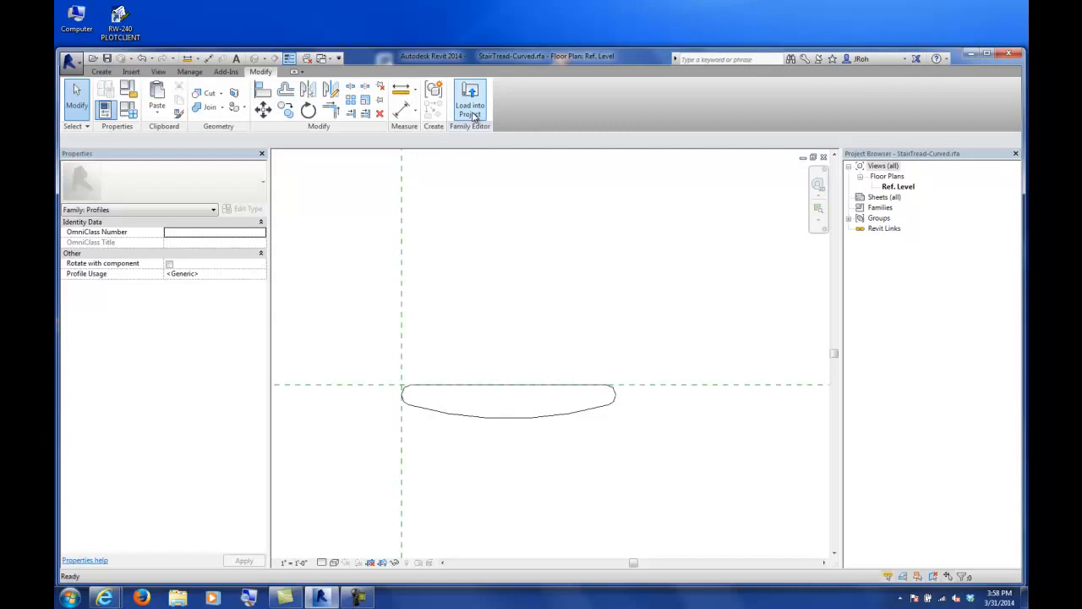
pyautogui.click(470, 106)
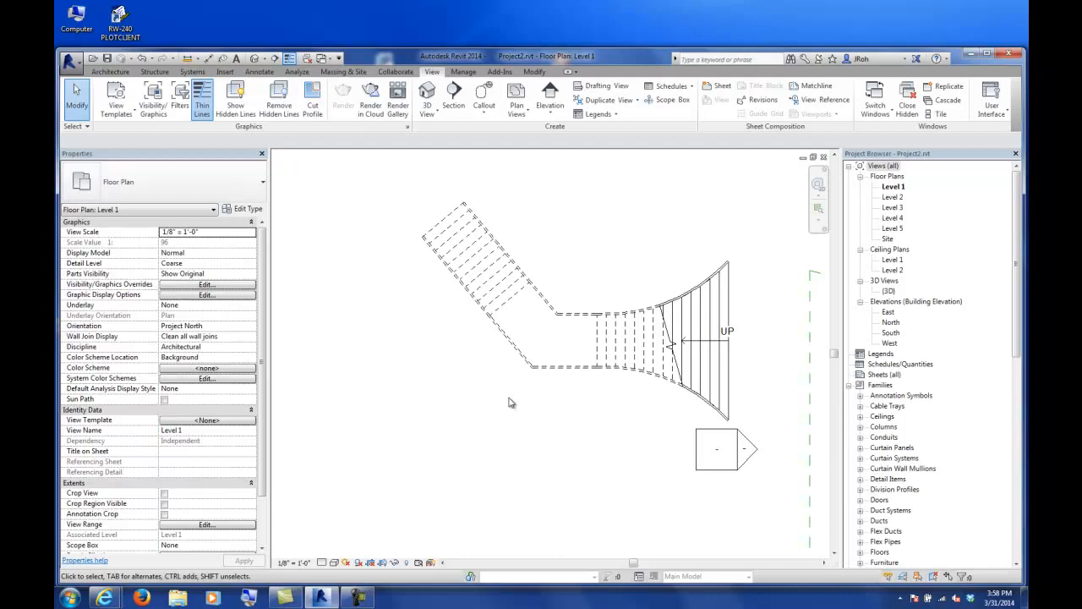
pyautogui.moveTo(375, 601)
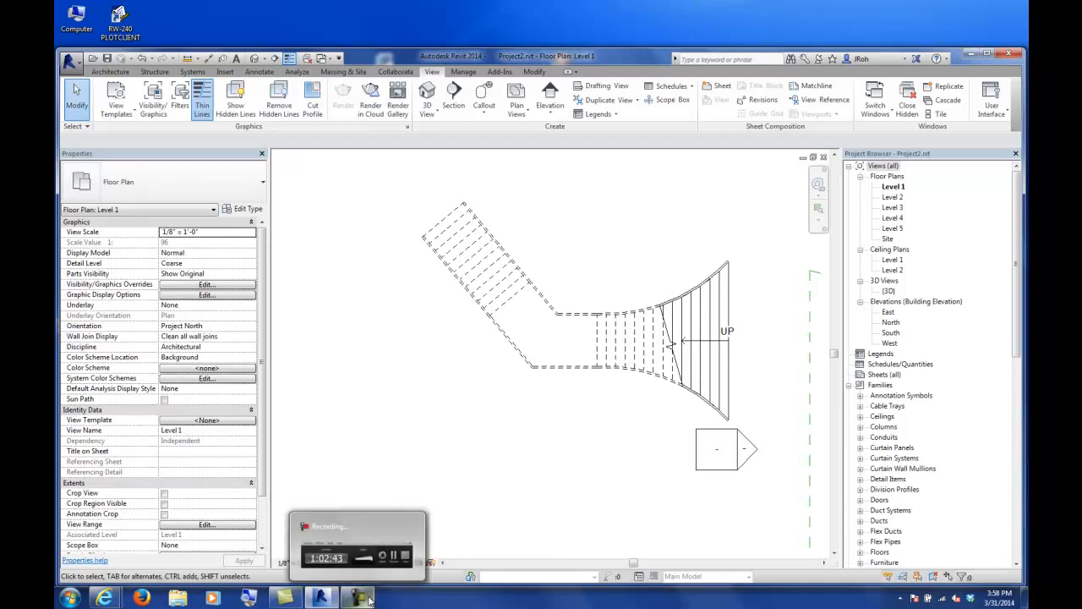
pyautogui.click(370, 601)
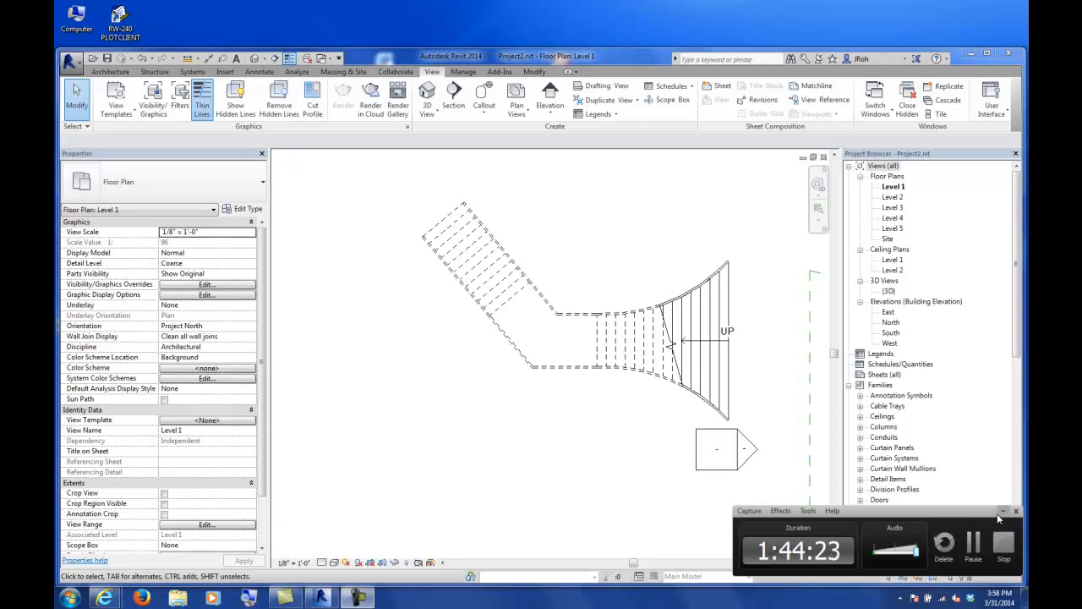
pyautogui.click(1002, 512)
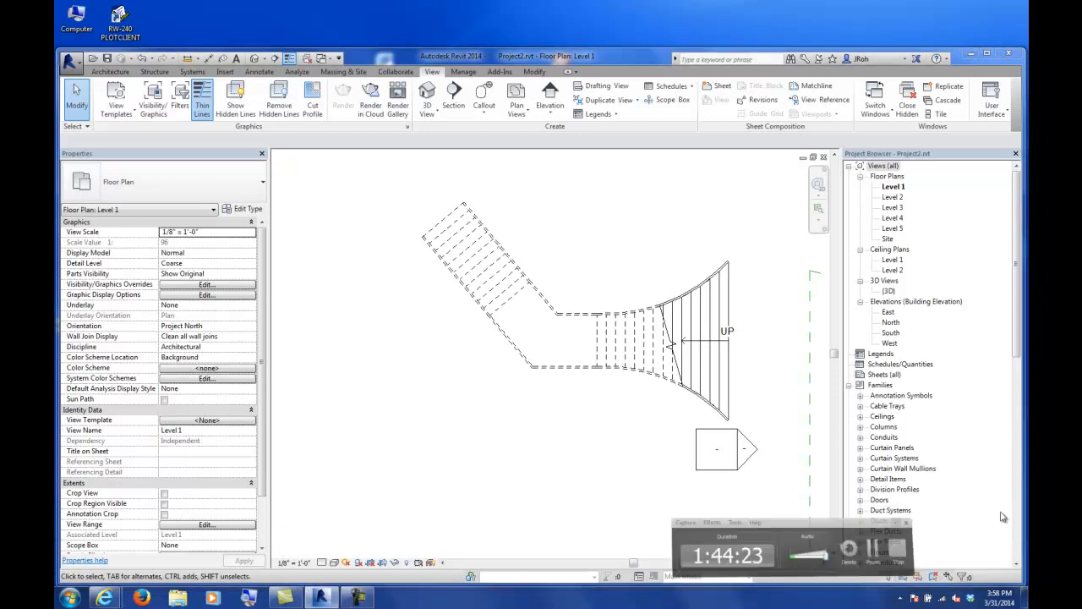
# Examine the whole stair in the {3D} view.
pyautogui.doubleClick(888, 291)
pyautogui.scroll(-3, 549, 372)
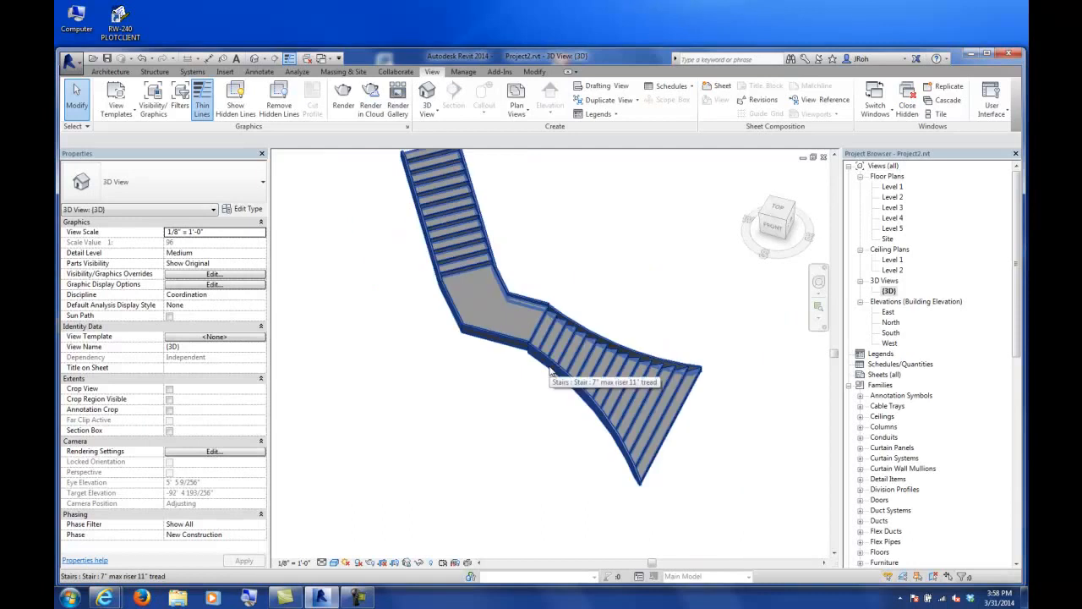
pyautogui.moveTo(550, 372); pyautogui.dragTo(456, 423, button='middle')
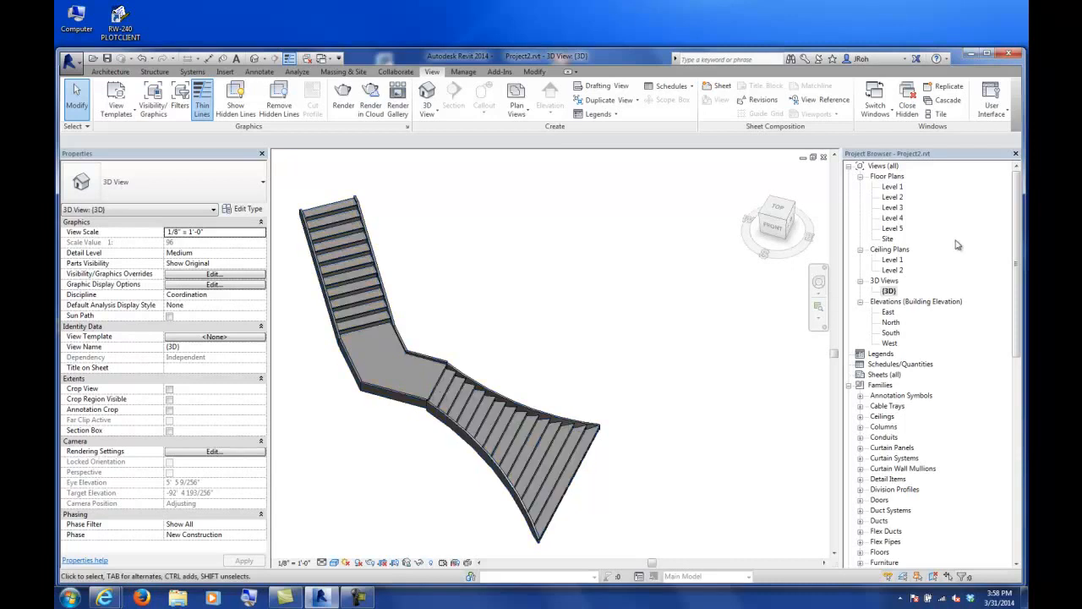
# Return to the Level 1 floor plan and cut a building section from the landing lengthwise through the angled upper flight.
pyautogui.doubleClick(896, 188)
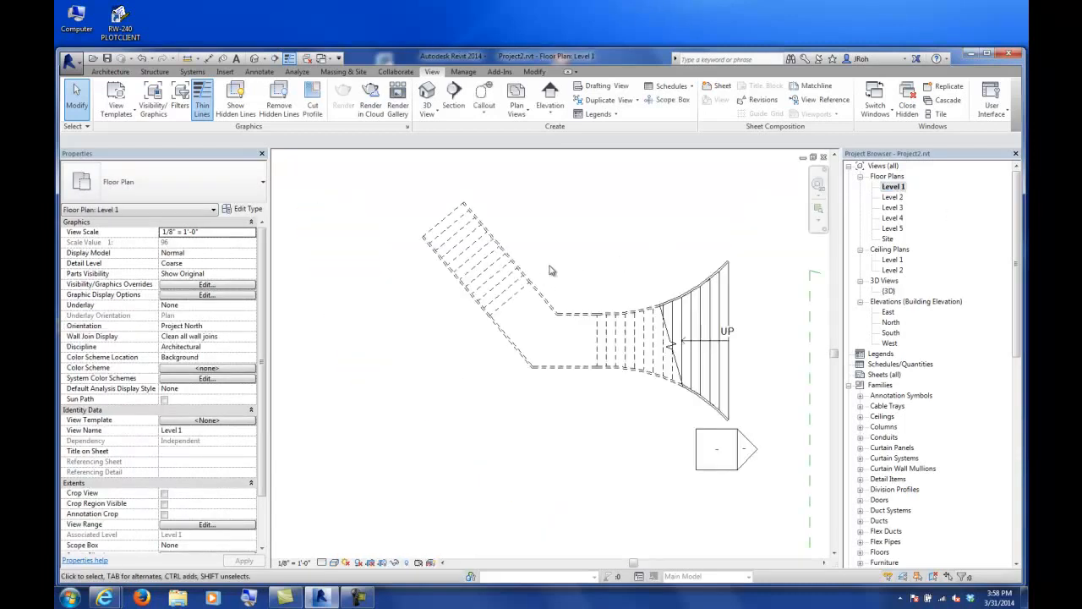
pyautogui.moveTo(546, 280); pyautogui.dragTo(514, 271, button='middle')
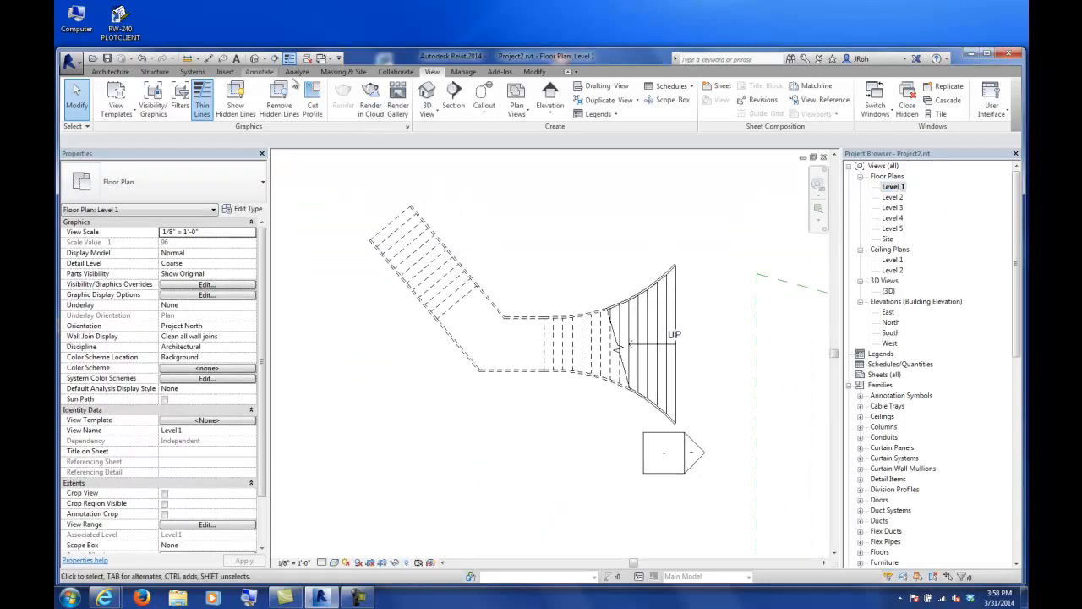
pyautogui.click(453, 98)
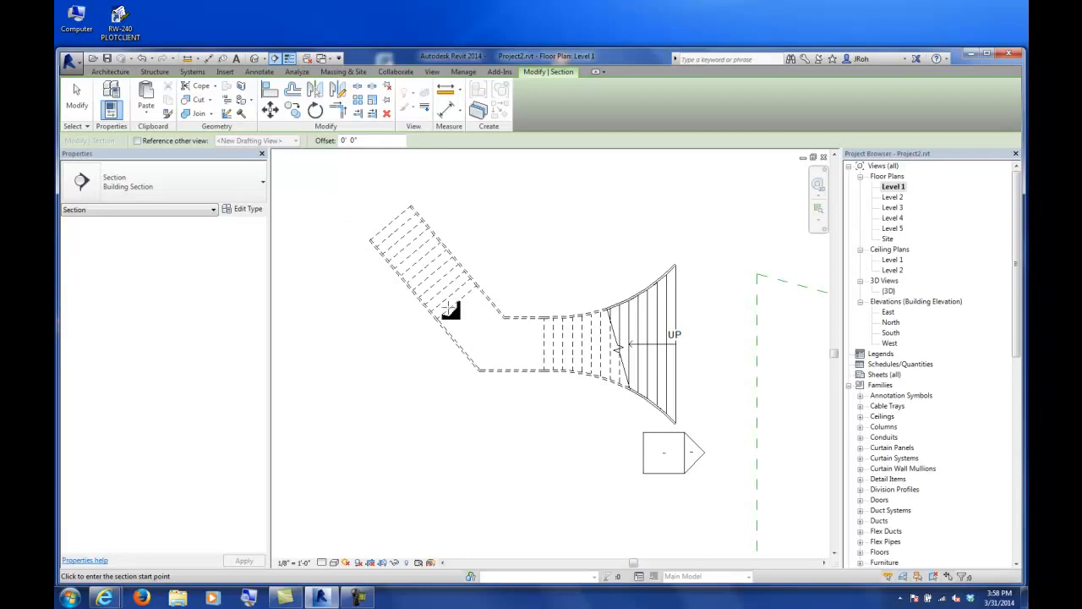
pyautogui.click(484, 328)
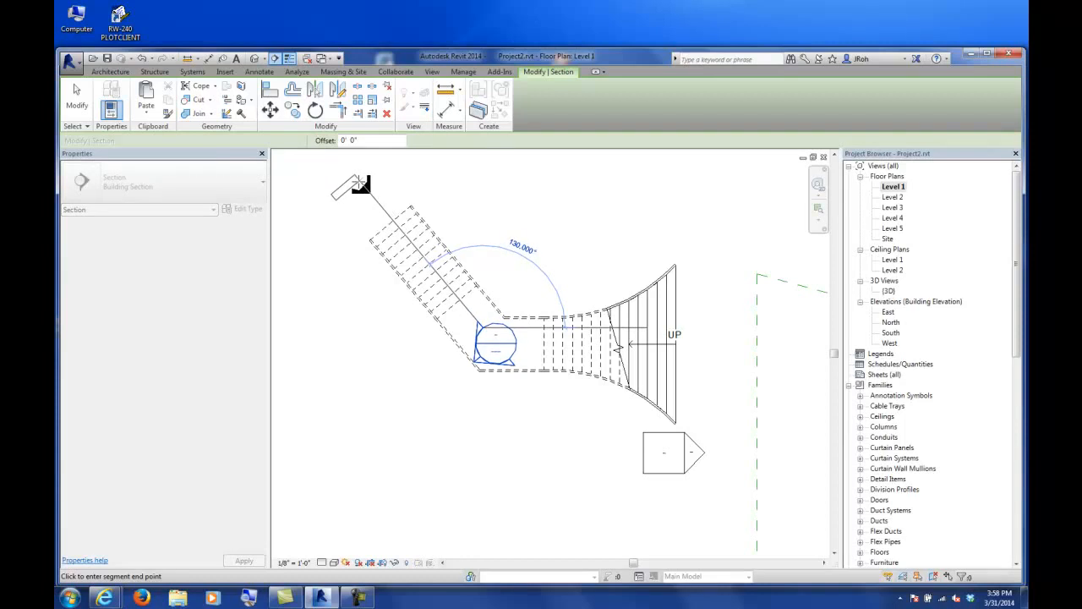
pyautogui.click(360, 183)
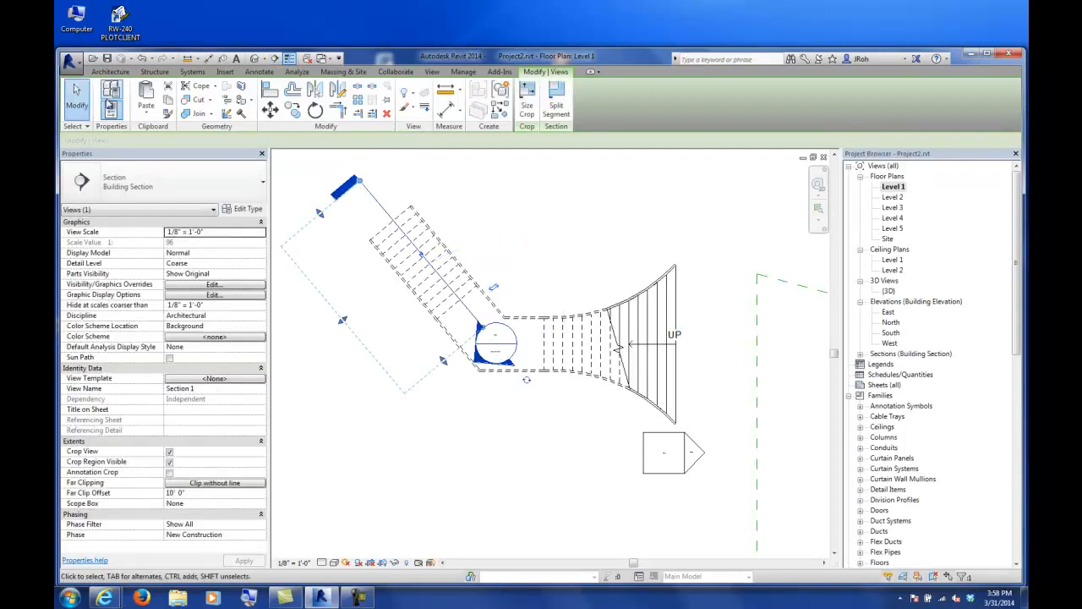
pyautogui.press('Escape')
# Open the new section view of the stair and set its detail level to Fine.
pyautogui.doubleClick(482, 365)
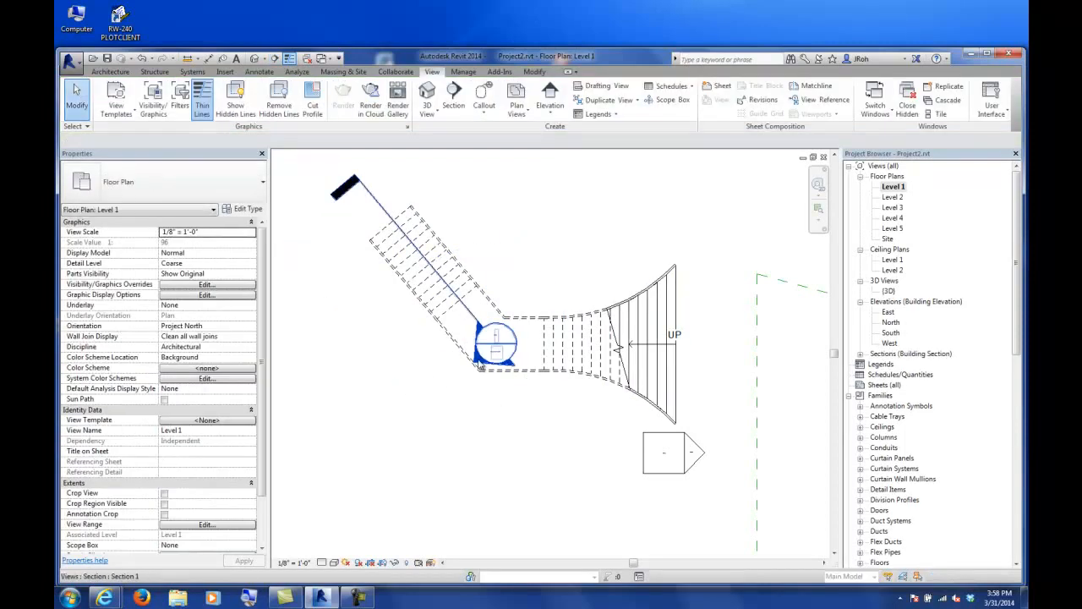
pyautogui.scroll(5, 532, 515)
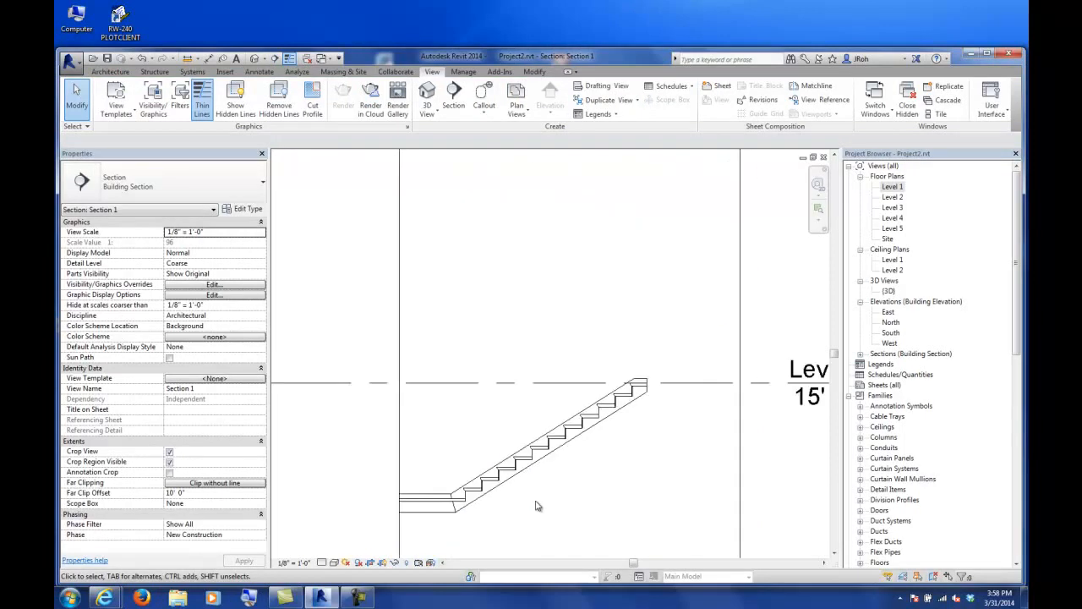
pyautogui.click(348, 564)
pyautogui.click(338, 551)
# Examine the tread and nosing shapes of the stair's upper flight in the section view.
pyautogui.moveTo(472, 491); pyautogui.dragTo(485, 468, button='middle')
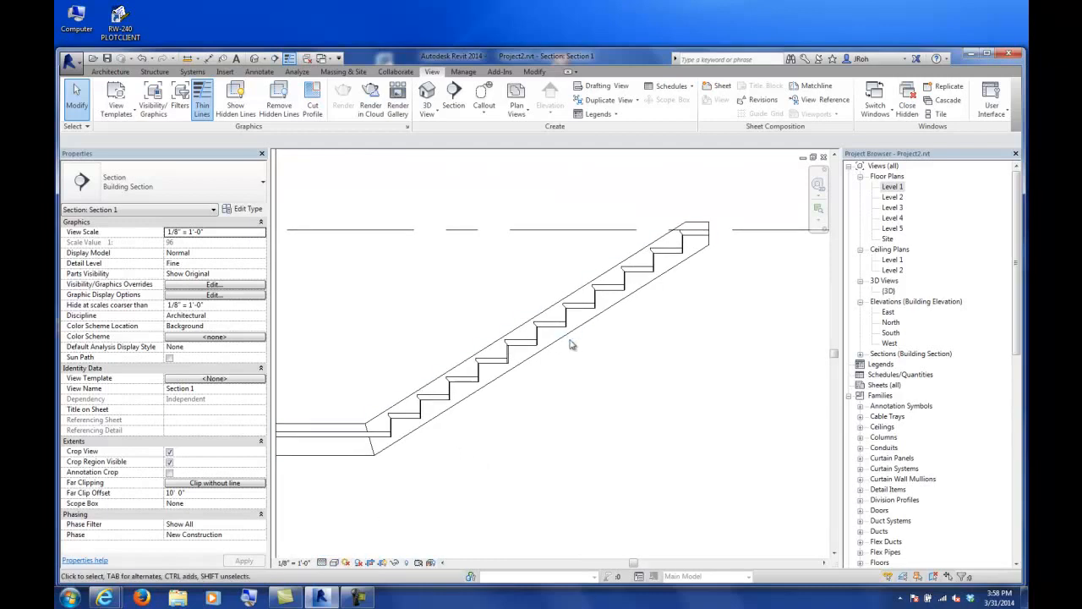
pyautogui.click(510, 347)
pyautogui.scroll(4, 545, 361)
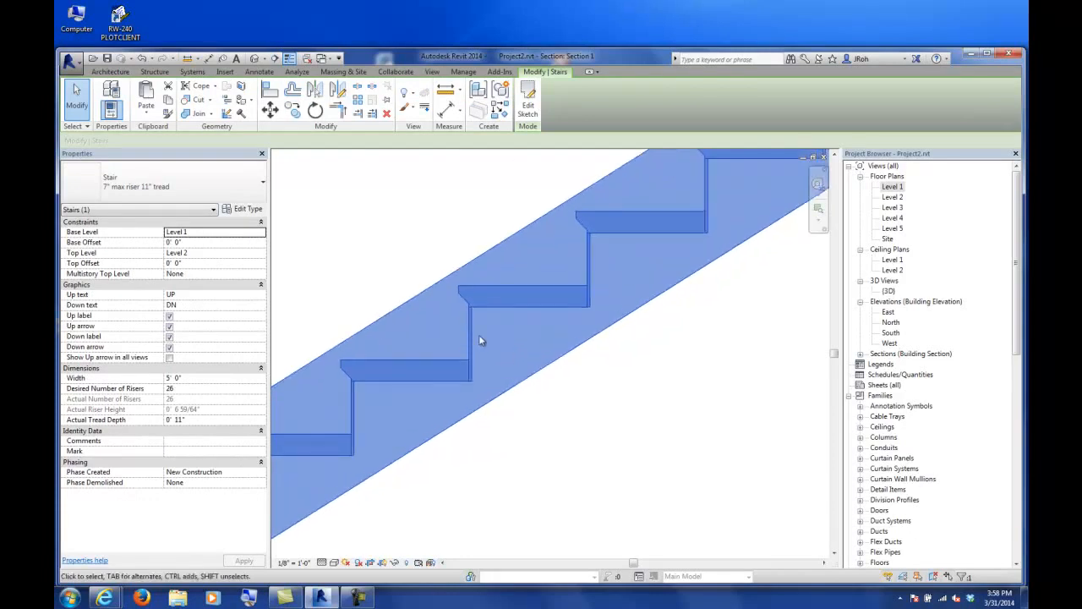
pyautogui.scroll(2, 491, 354)
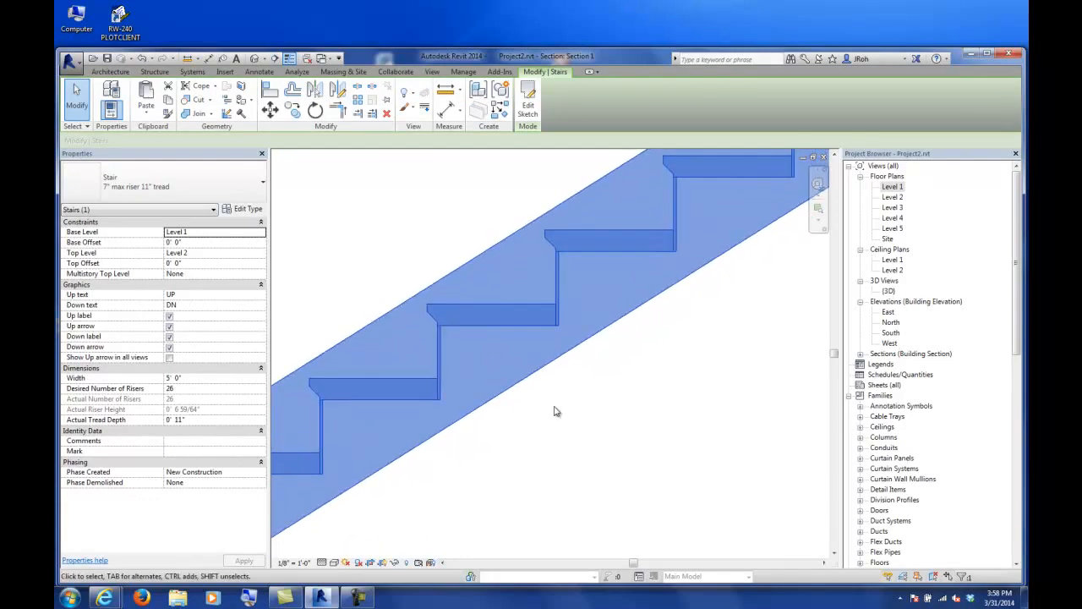
pyautogui.click(537, 398)
pyautogui.click(488, 330)
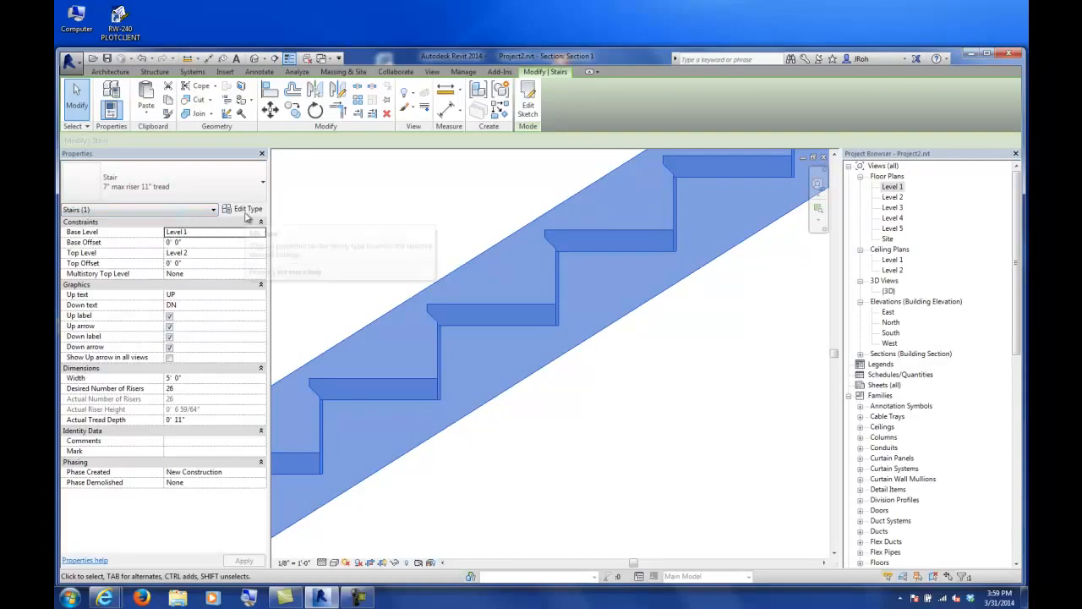
# Review the Nosing Profile and Apply Nosing Profile options in the stair's type properties, leaving the type as it is.
pyautogui.click(237, 211)
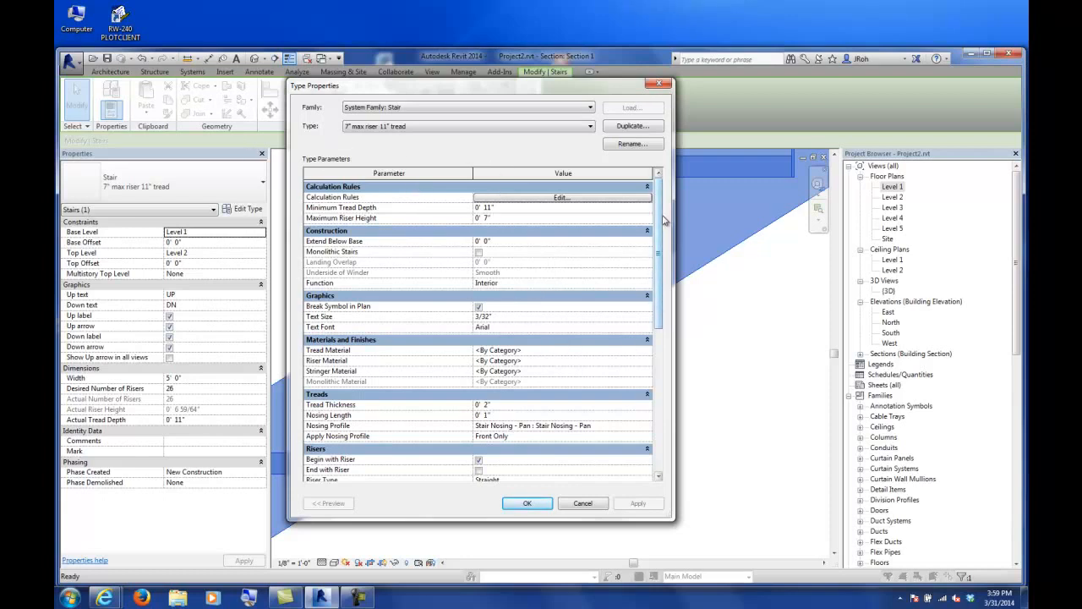
pyautogui.moveTo(663, 217); pyautogui.dragTo(665, 273)
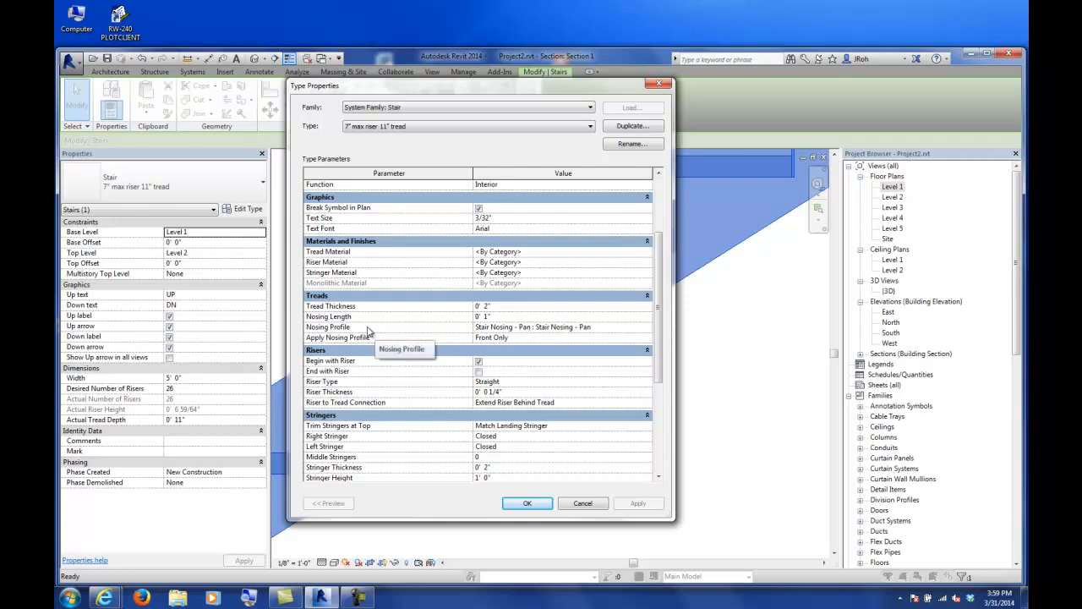
pyautogui.moveTo(660, 331); pyautogui.dragTo(674, 294)
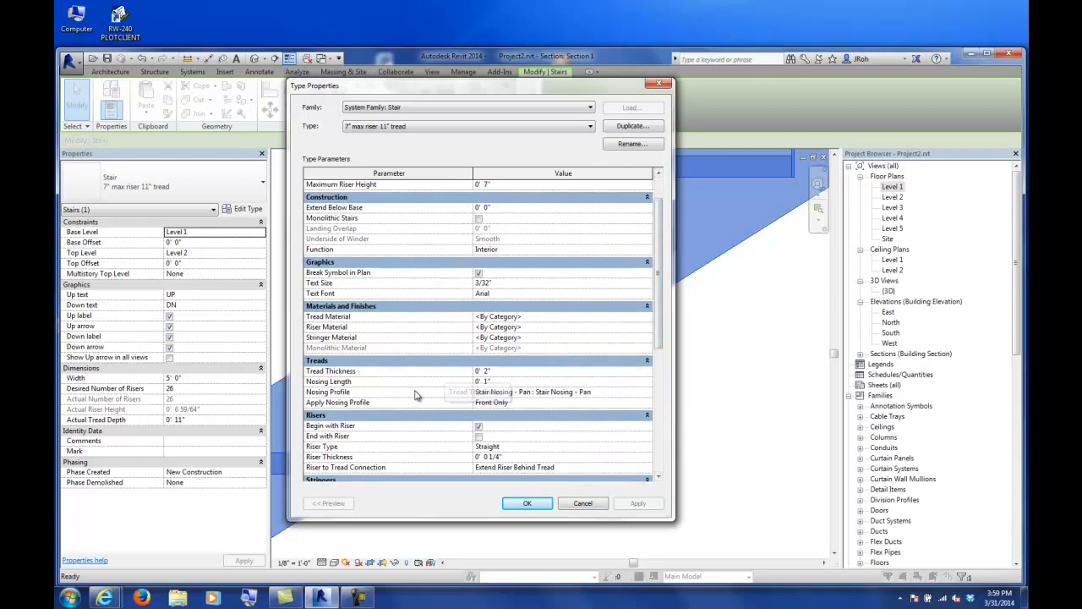
pyautogui.click(534, 393)
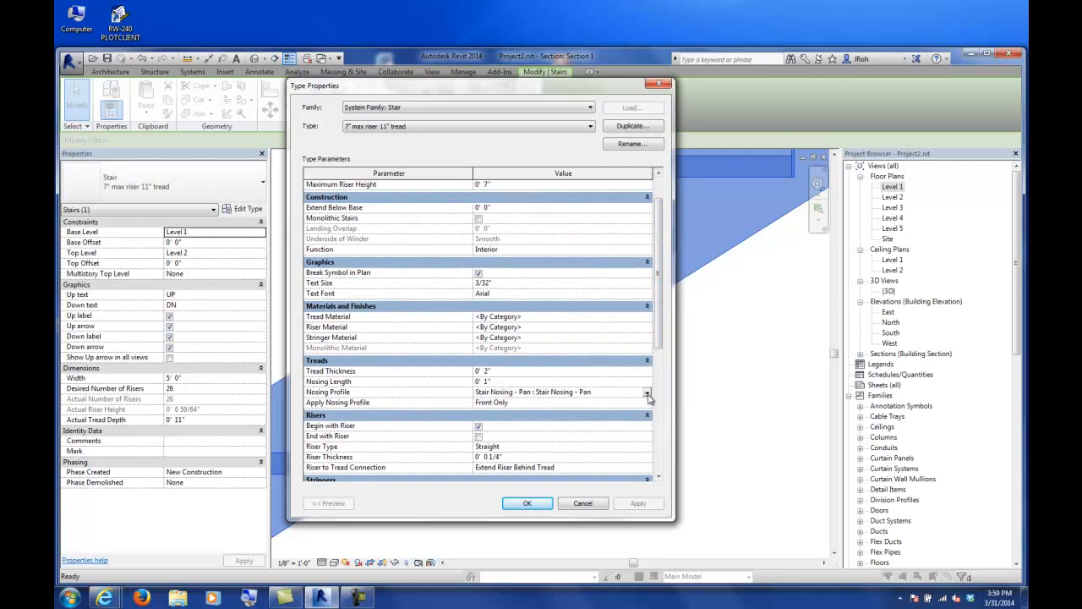
pyautogui.click(647, 394)
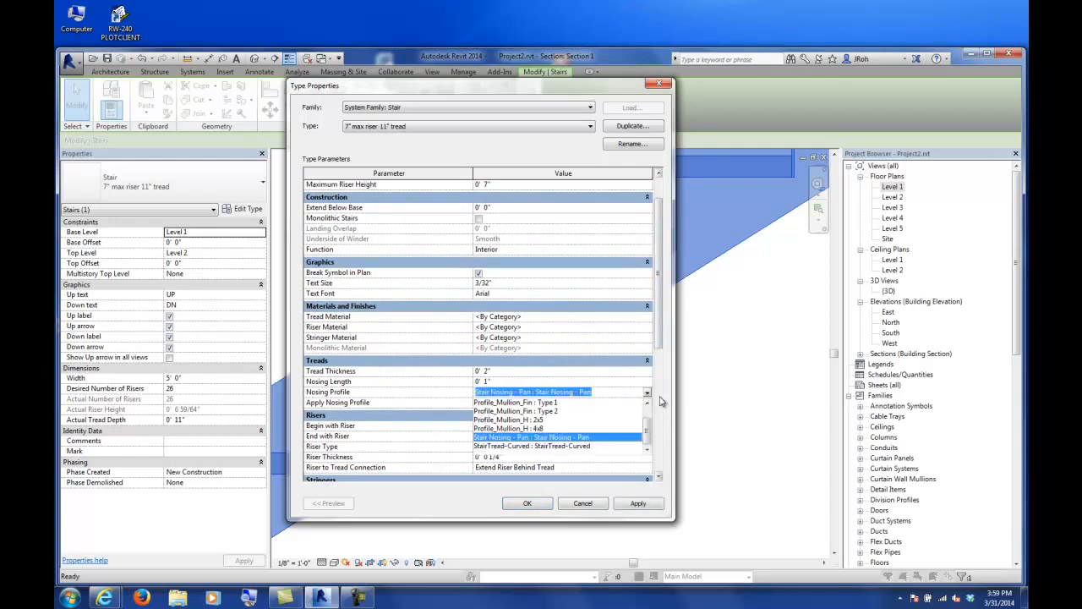
pyautogui.click(665, 397)
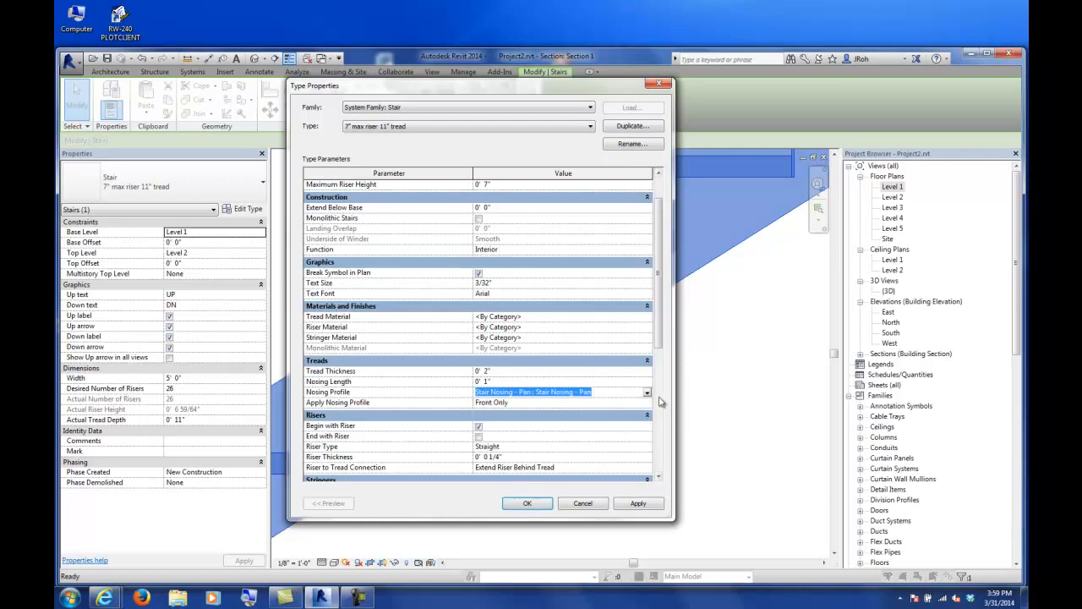
pyautogui.click(533, 405)
pyautogui.click(647, 403)
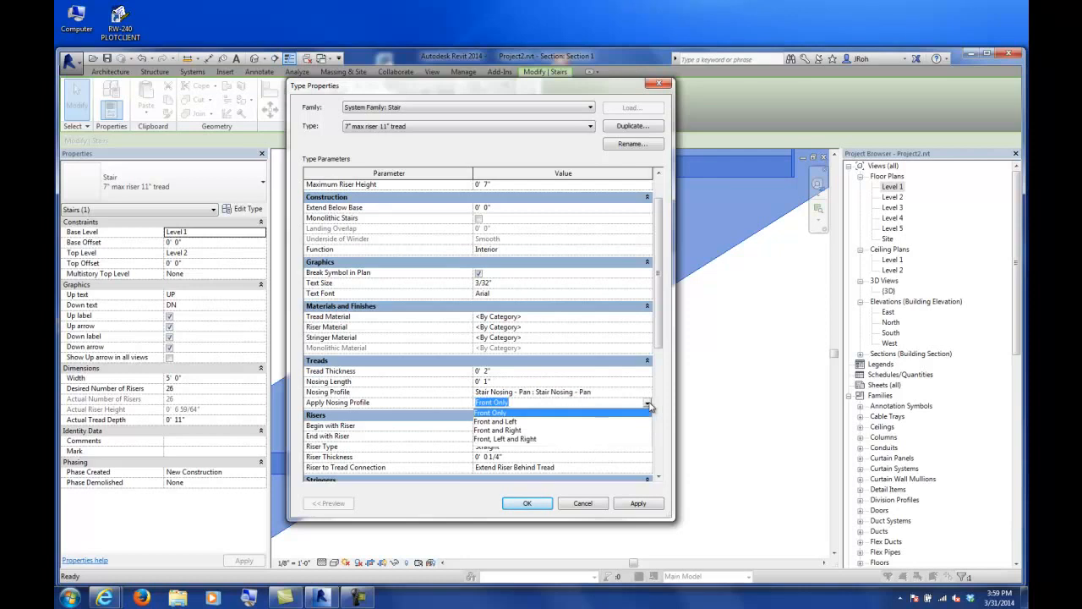
pyautogui.click(665, 415)
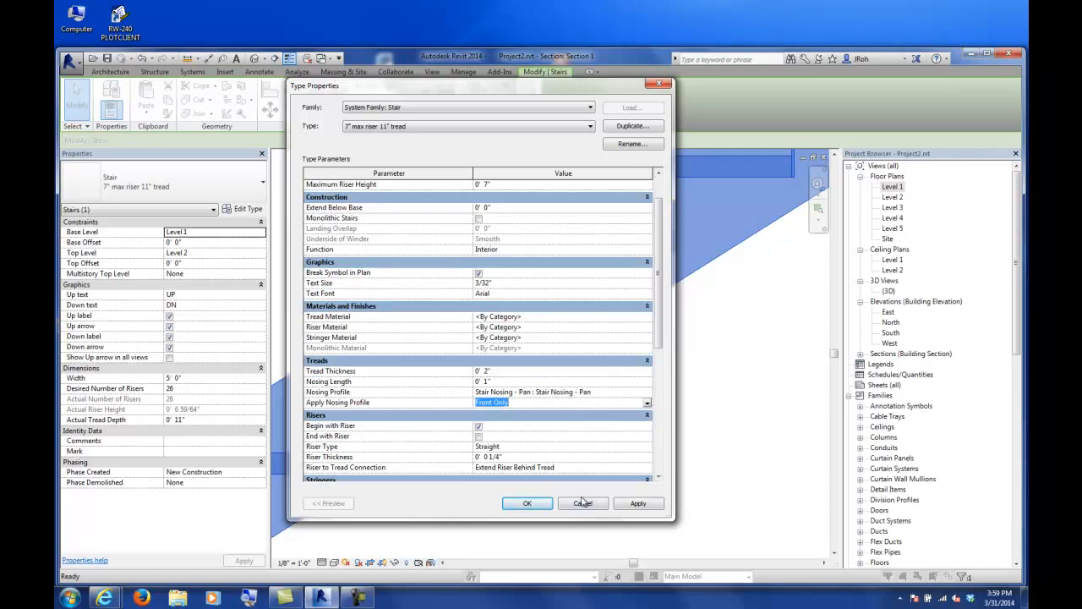
pyautogui.click(582, 505)
# Inspect the sectioned flight's treads again, clear the selection and view the whole stair in the {3D} view.
pyautogui.scroll(-3, 597, 474)
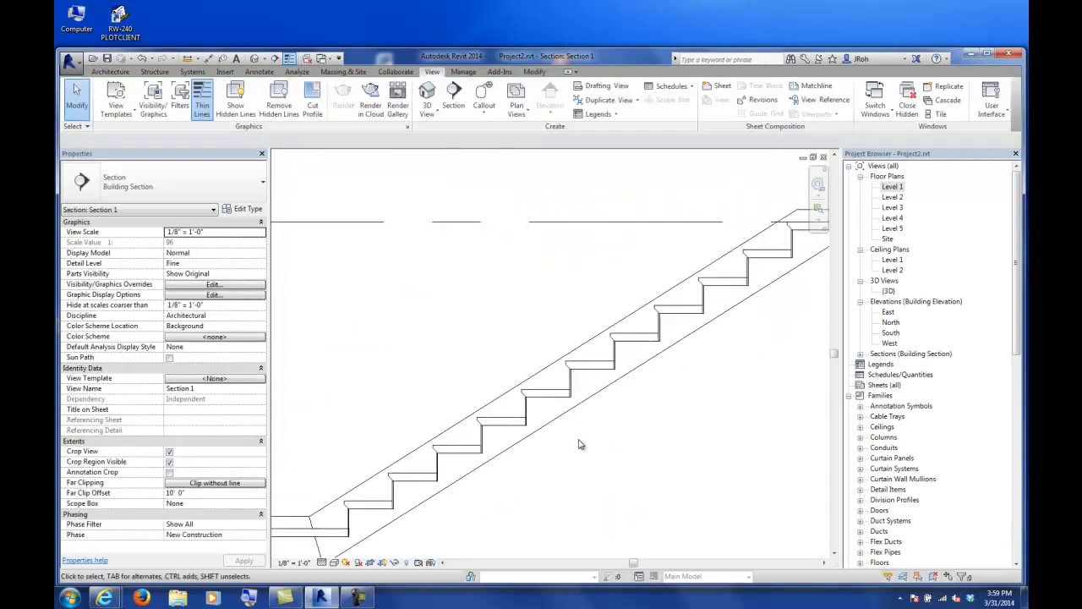
pyautogui.click(576, 407)
pyautogui.scroll(5, 576, 407)
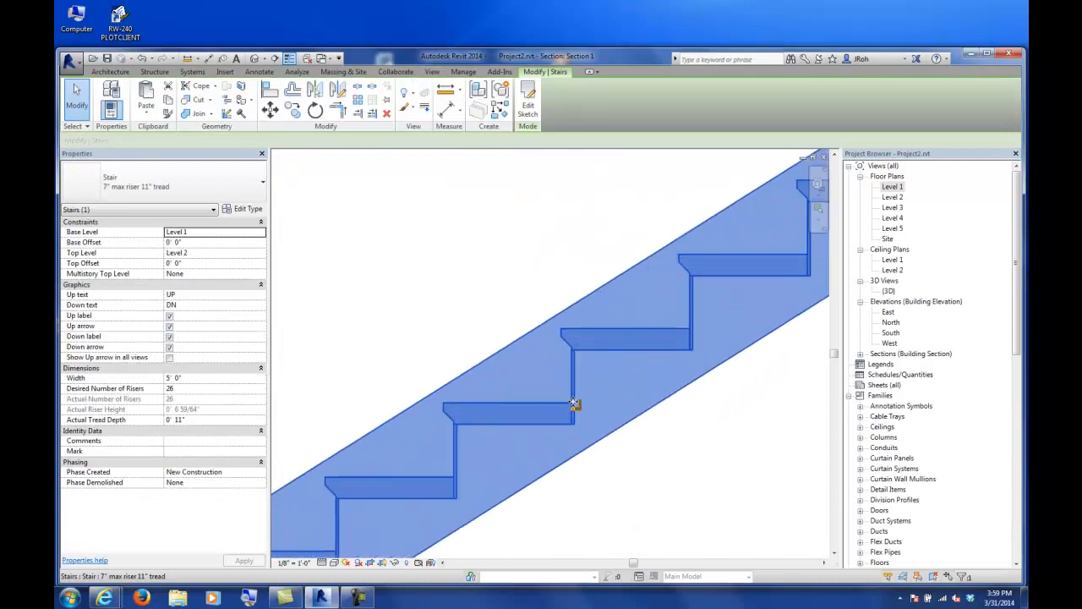
pyautogui.scroll(-5, 437, 305)
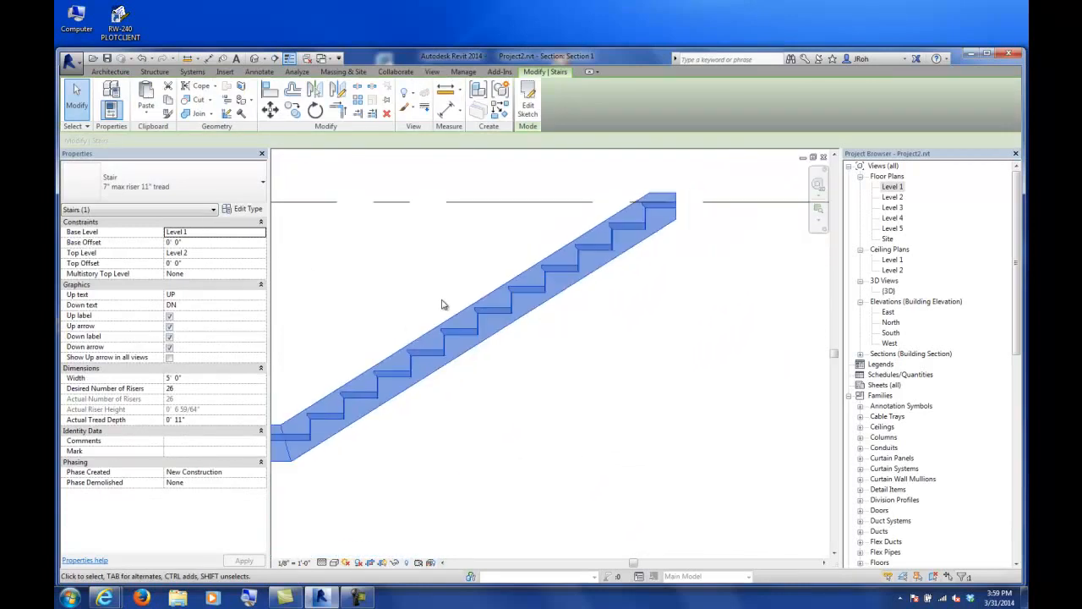
pyautogui.click(548, 338)
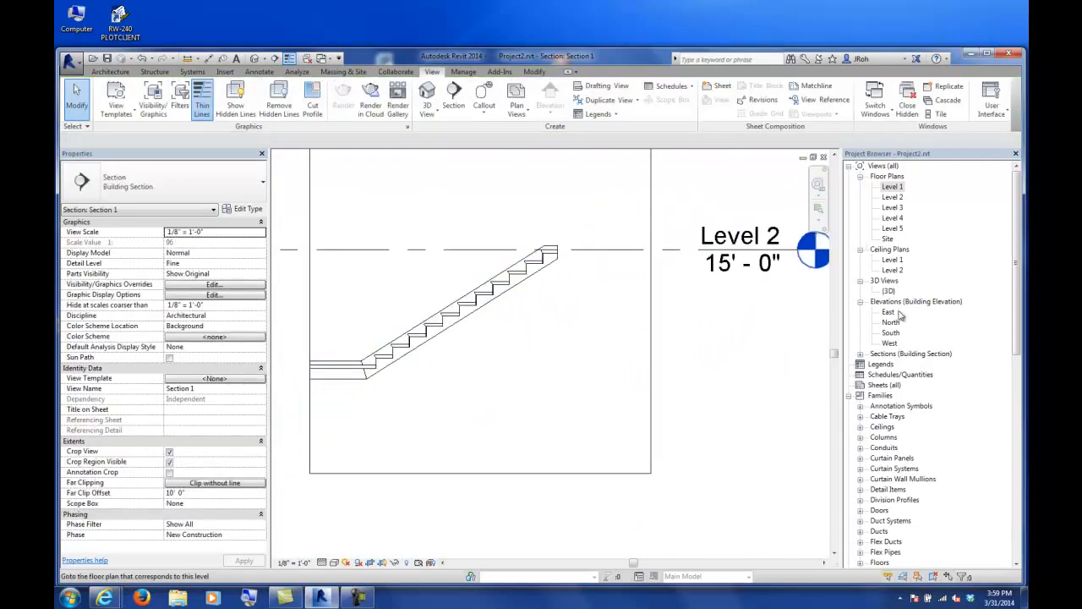
pyautogui.doubleClick(889, 291)
pyautogui.scroll(-5, 558, 345)
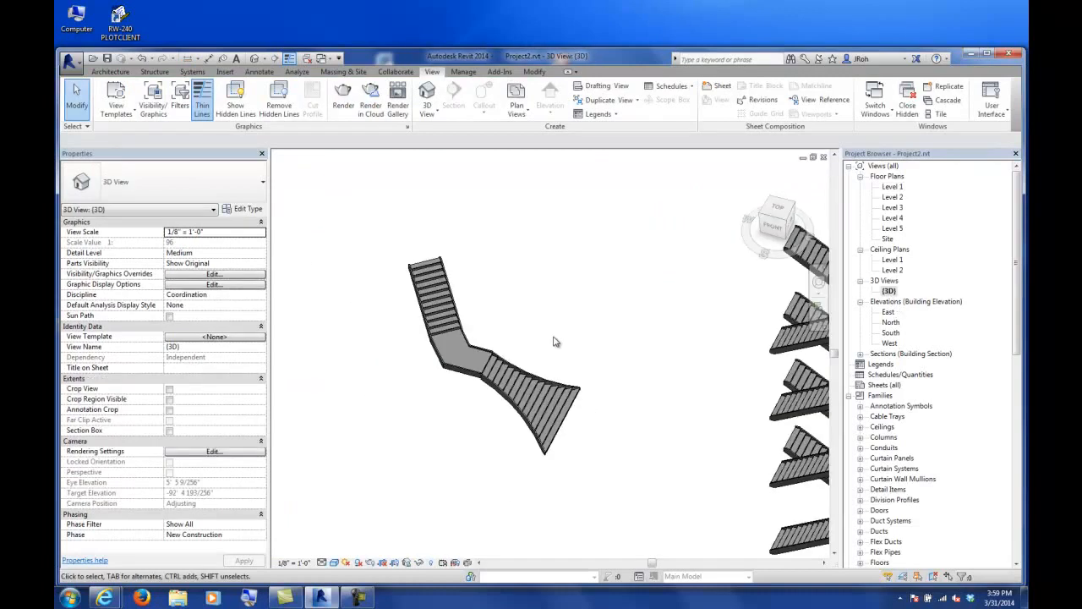
# On the Level 1 floor plan, lay out a component stair above the existing one, with a lower run about 12'-10" long and an angled upper run.
pyautogui.doubleClick(893, 187)
pyautogui.scroll(-2, 539, 406)
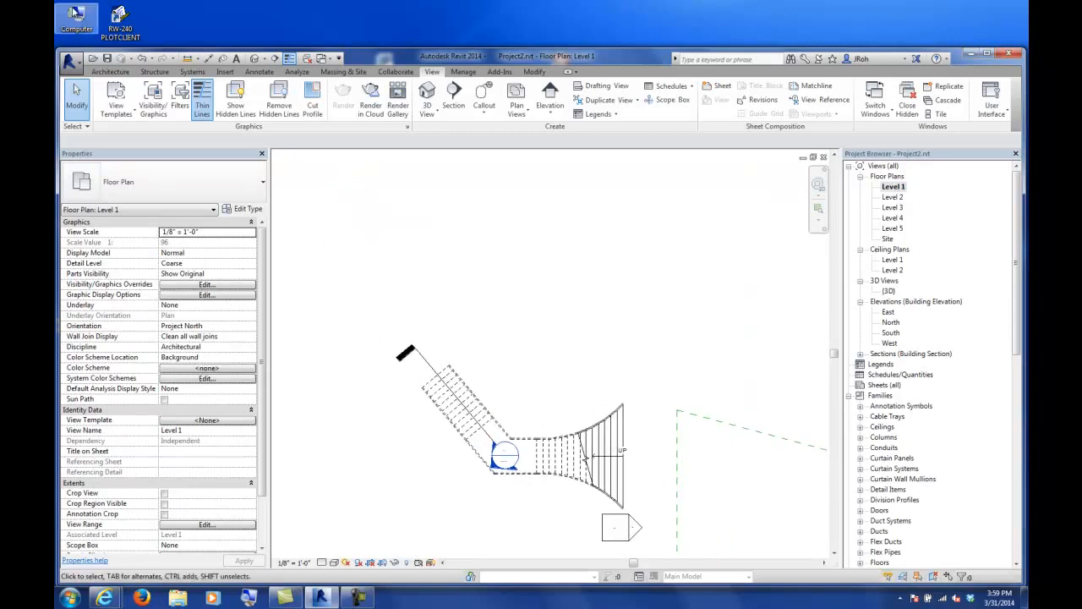
pyautogui.click(110, 71)
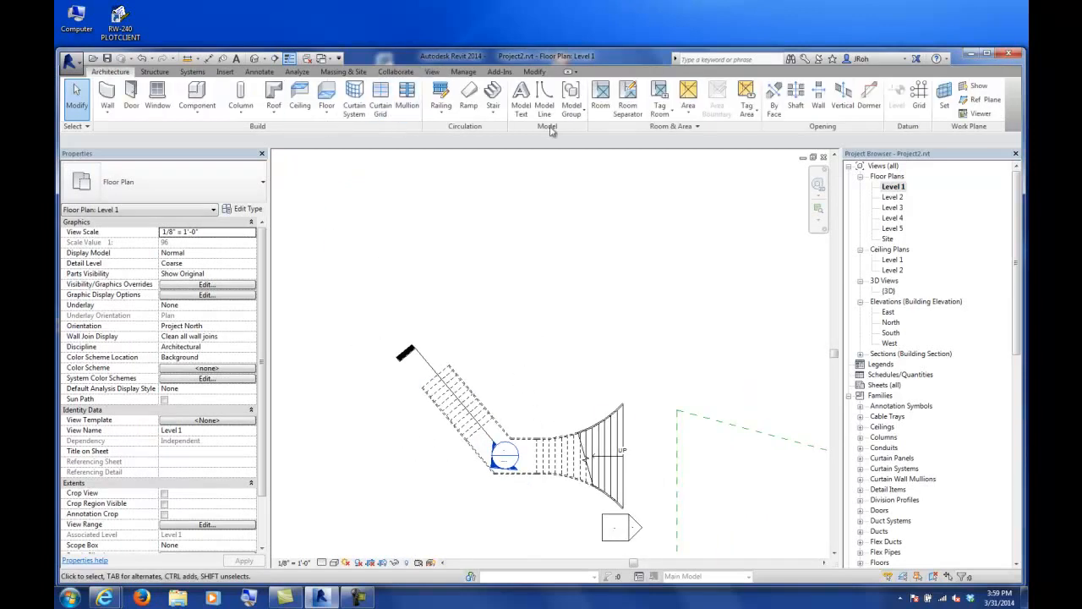
pyautogui.click(493, 93)
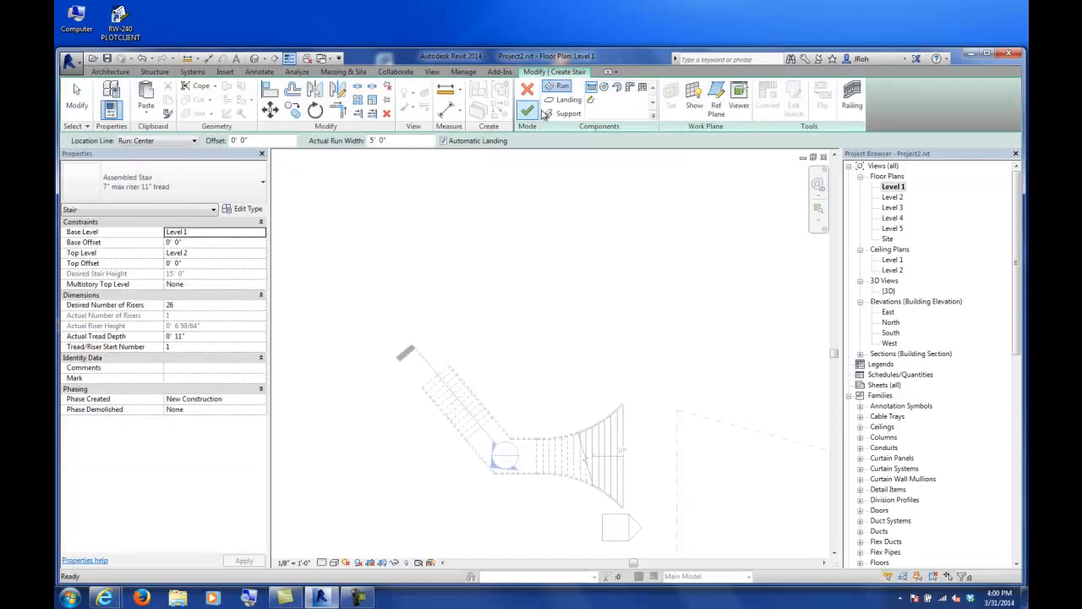
pyautogui.click(629, 352)
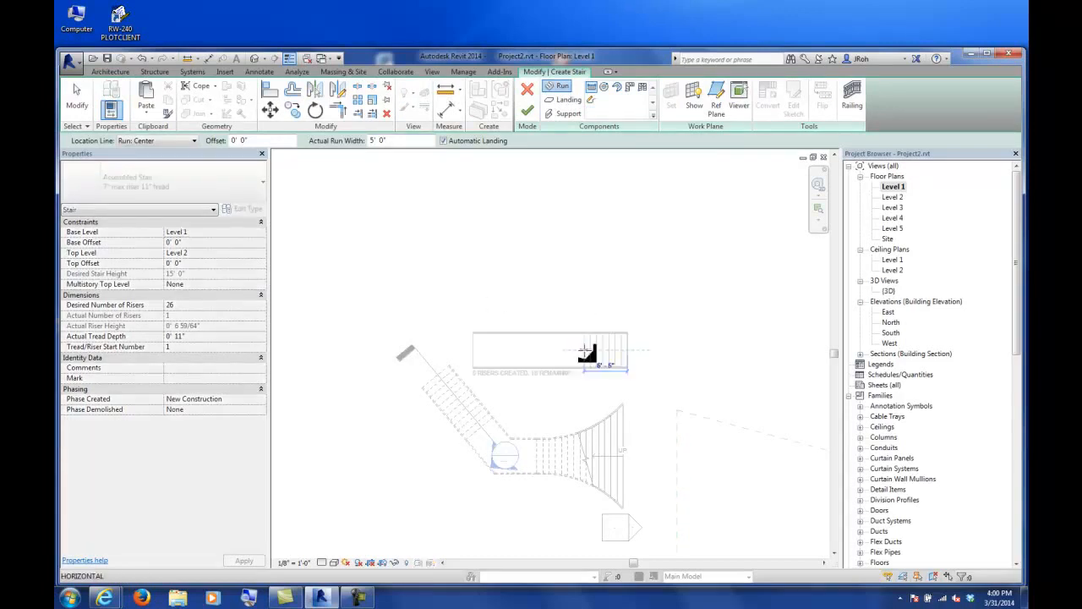
pyautogui.click(542, 351)
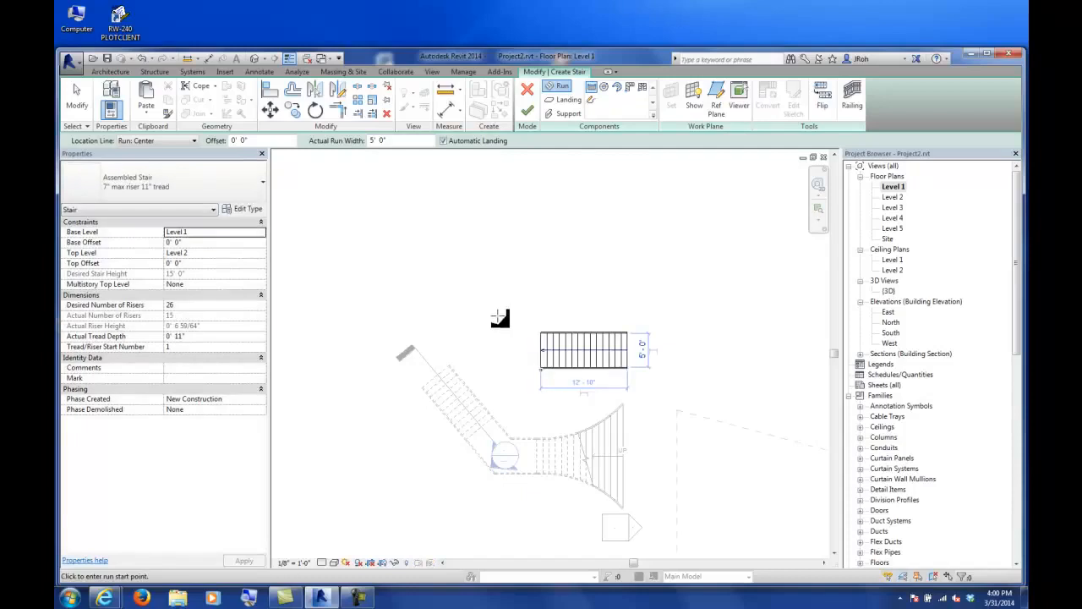
pyautogui.click(477, 324)
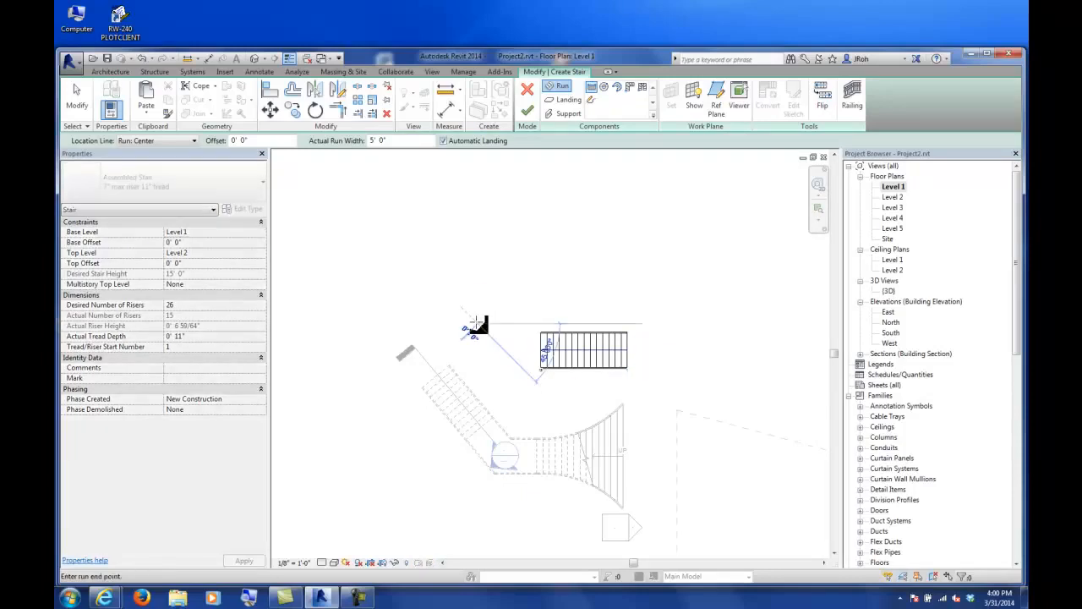
pyautogui.click(434, 272)
pyautogui.press('Escape')
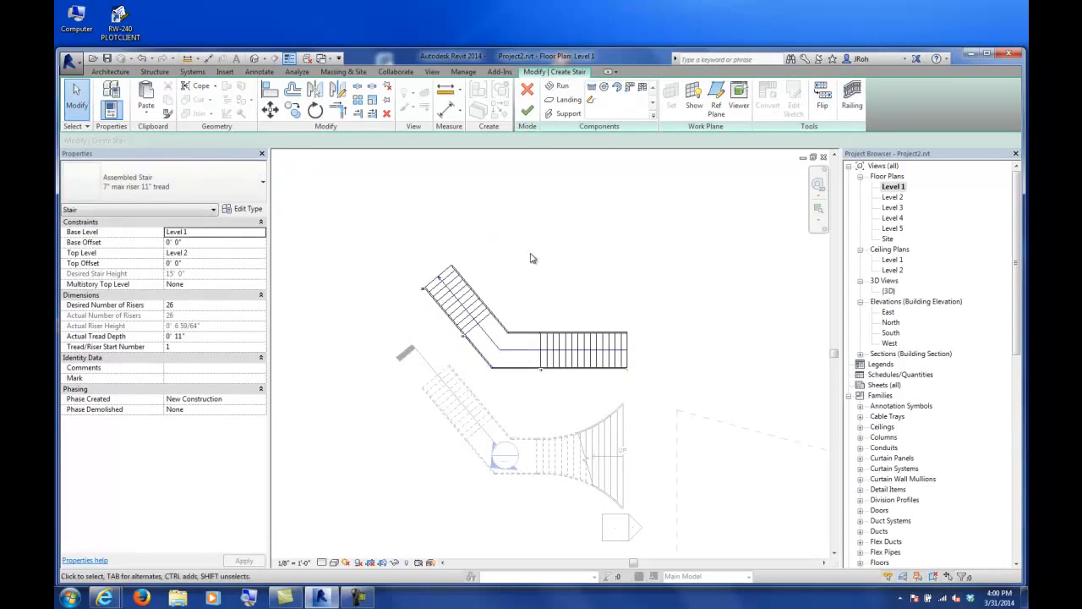
# Check the automatic landing between the two runs and finish the component stair.
pyautogui.scroll(2, 494, 356)
pyautogui.click(480, 376)
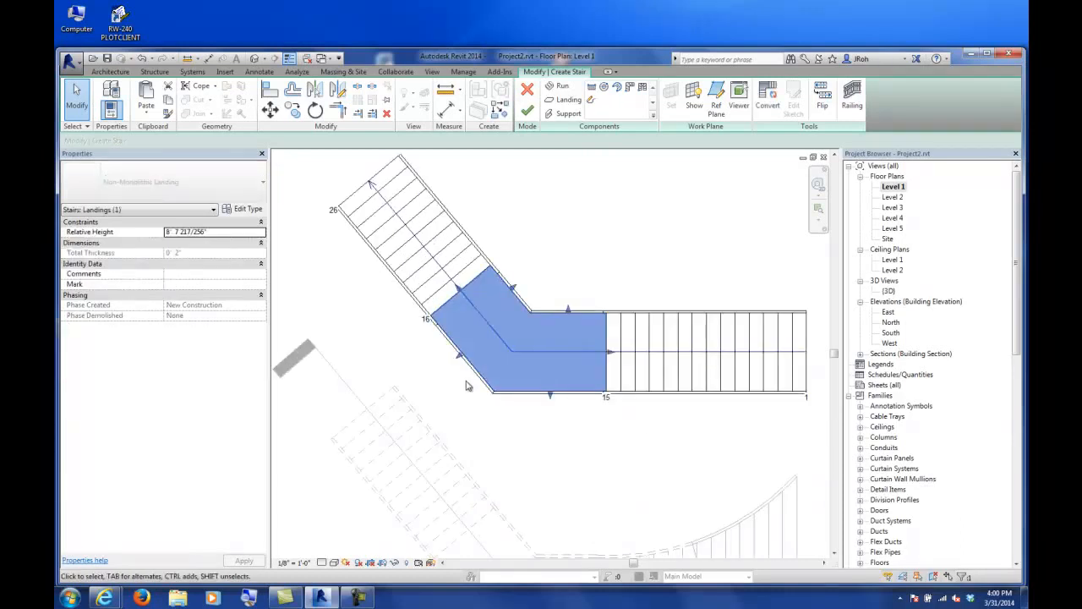
pyautogui.scroll(-2, 474, 376)
pyautogui.click(515, 304)
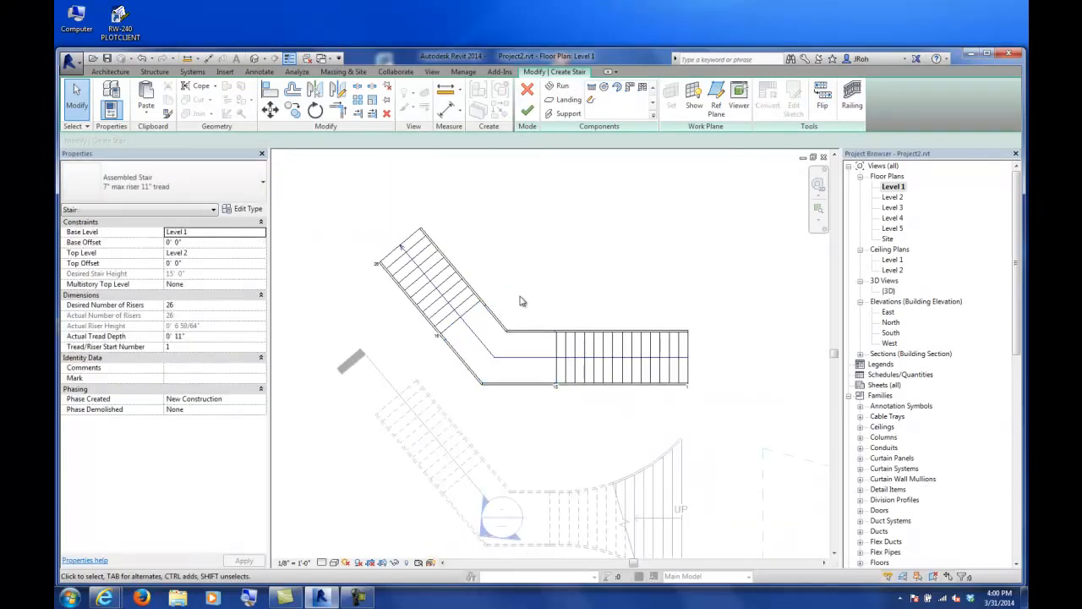
pyautogui.click(527, 113)
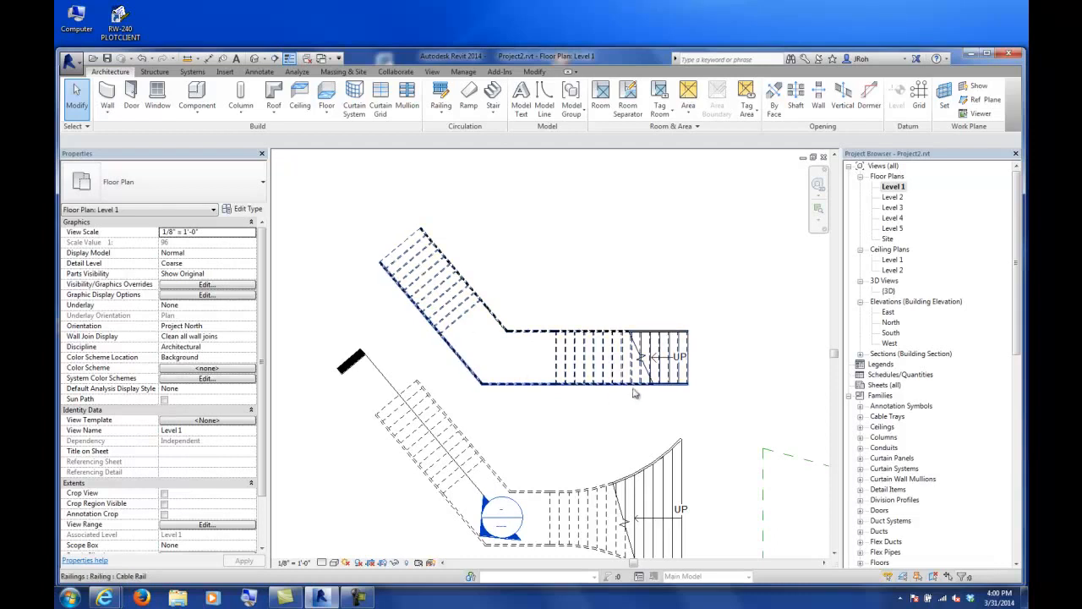
# Cut a building section from the landing lengthwise through the new stair's lower flight and open its section view.
pyautogui.click(275, 59)
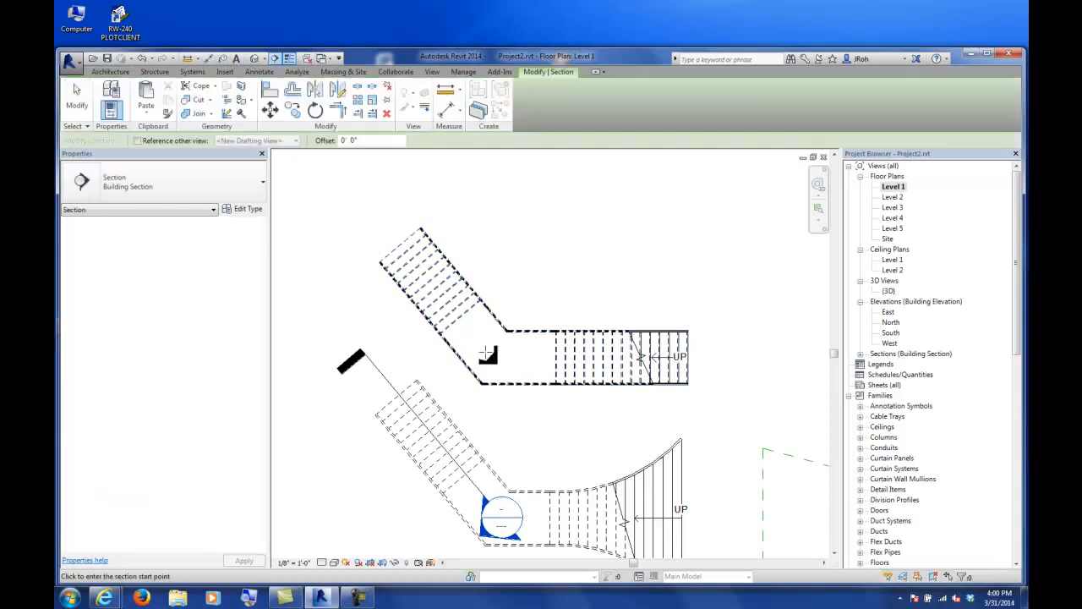
pyautogui.click(472, 350)
pyautogui.click(744, 348)
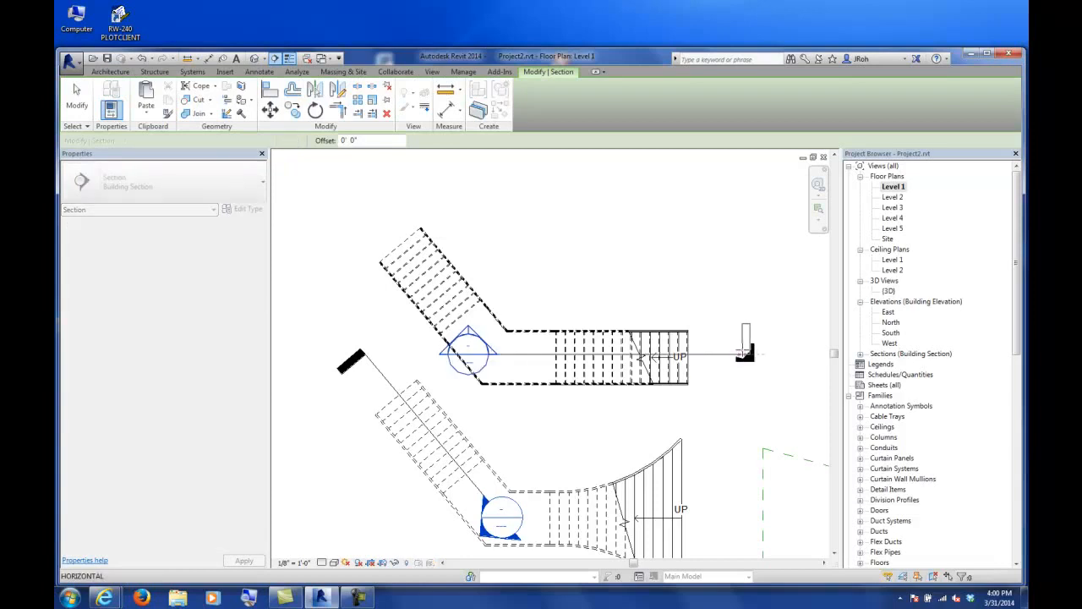
pyautogui.press('Escape')
pyautogui.press('Escape')
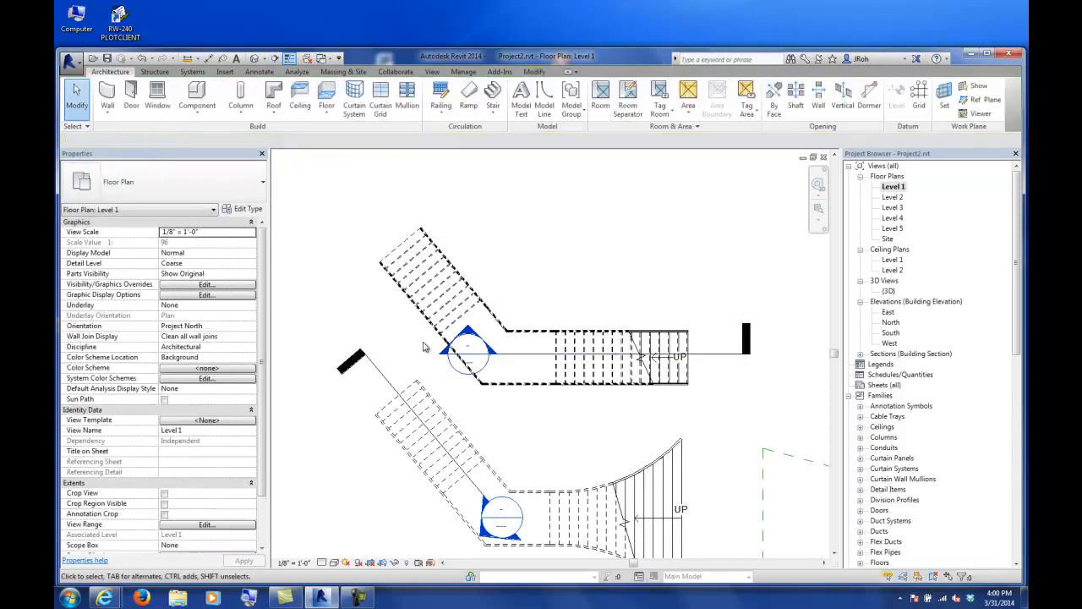
pyautogui.doubleClick(468, 342)
pyautogui.scroll(5, 377, 416)
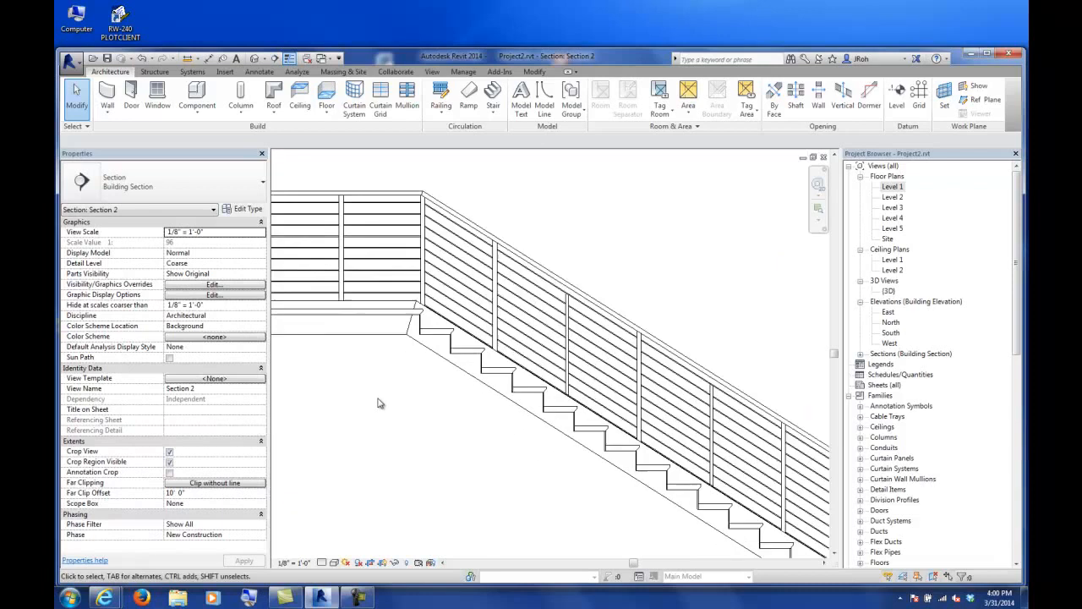
# Delete the cable railing that hides the new stair's treads in the section view.
pyautogui.click(483, 268)
pyautogui.press('Delete')
pyautogui.scroll(2, 432, 344)
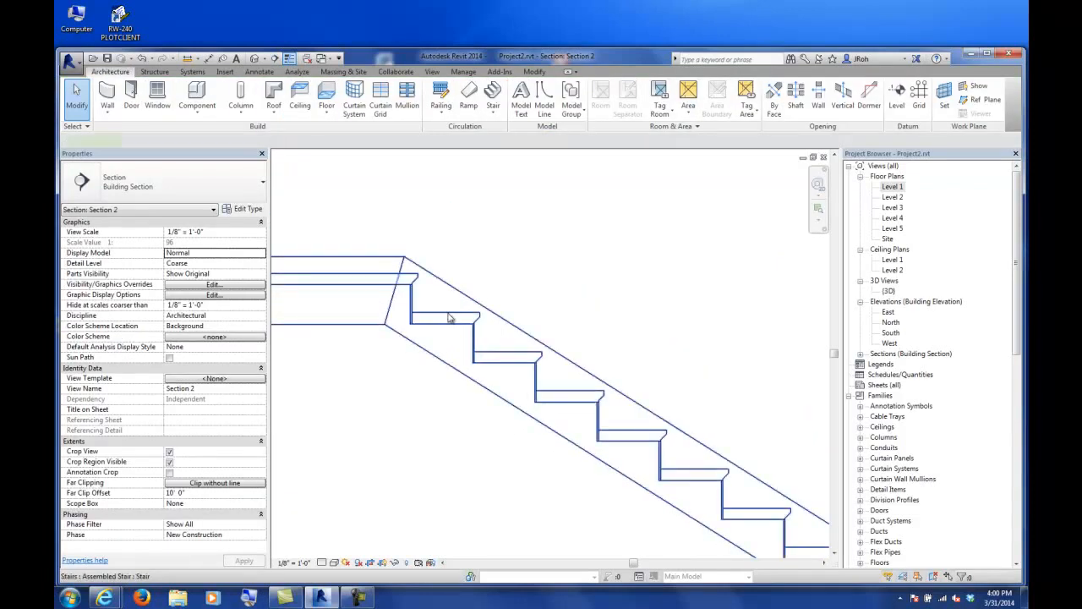
# Set the tread profile of the component stair's 2" Tread 1" Nosing 1/4" Riser run type to StairTread-Curved : StairTread-Curved.
pyautogui.click(449, 318)
pyautogui.scroll(4, 431, 345)
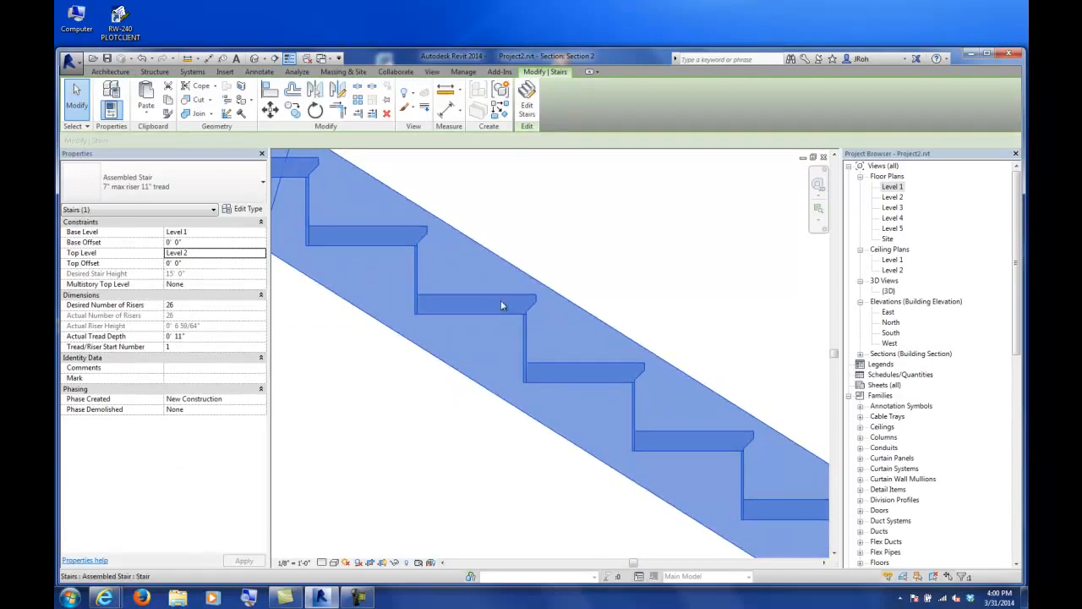
pyautogui.click(247, 209)
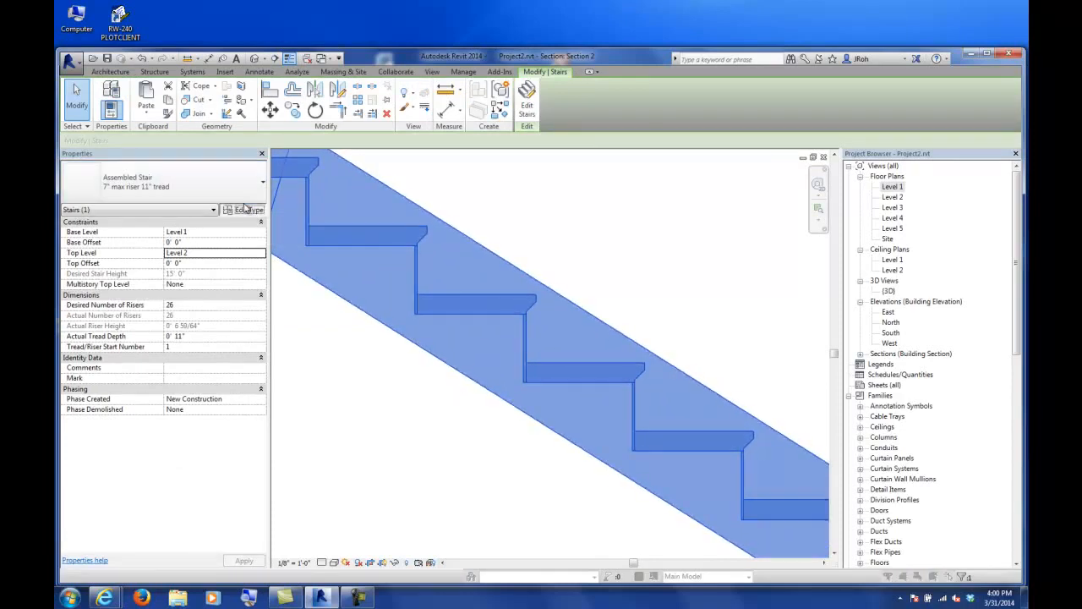
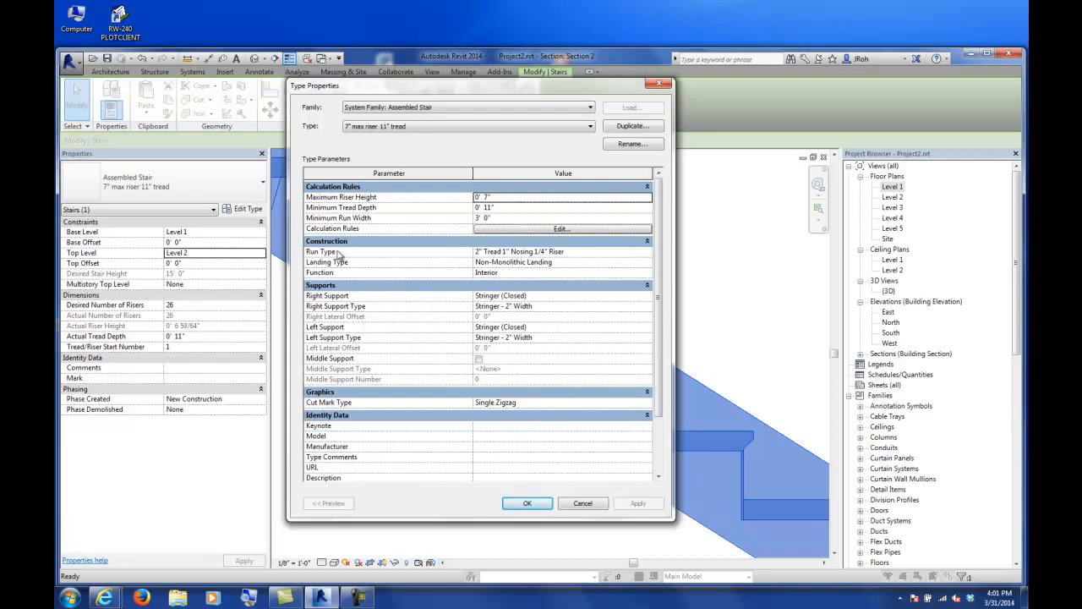
pyautogui.click(601, 256)
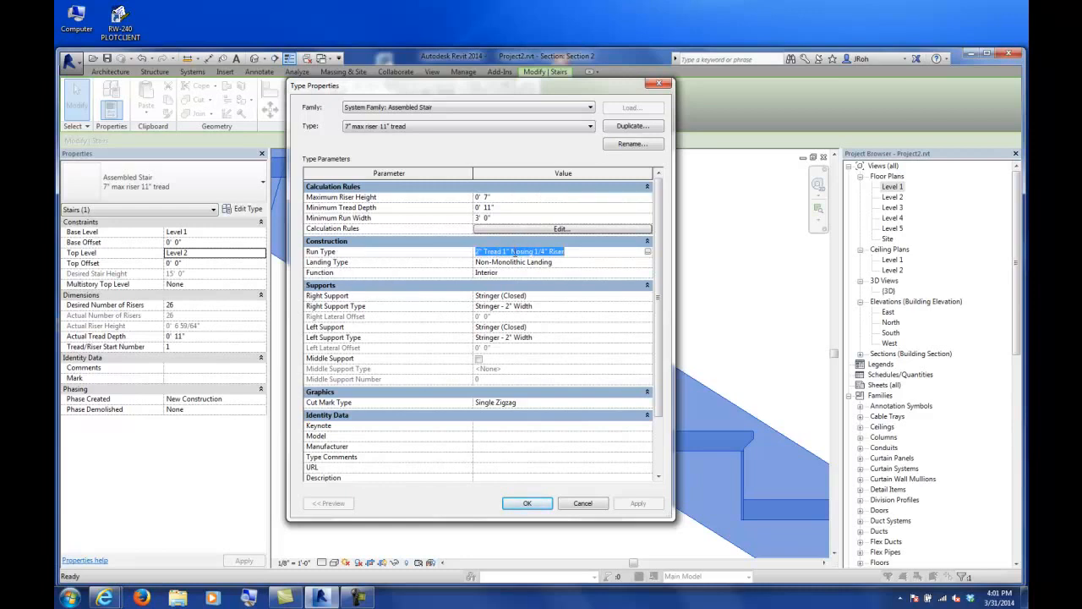
pyautogui.click(648, 252)
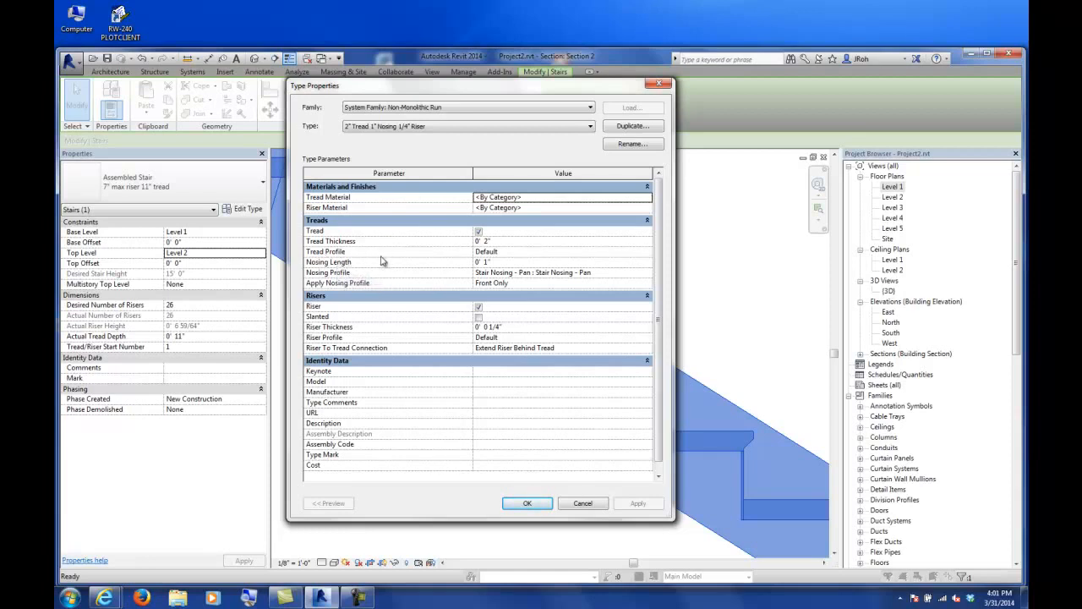
pyautogui.click(514, 255)
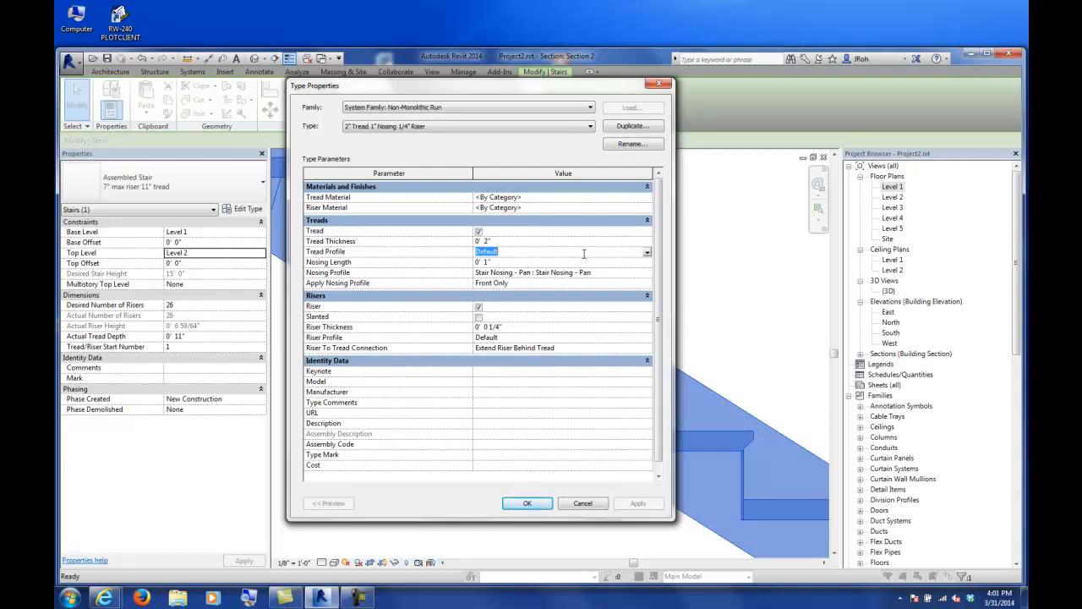
pyautogui.click(647, 255)
pyautogui.moveTo(647, 270); pyautogui.dragTo(647, 294)
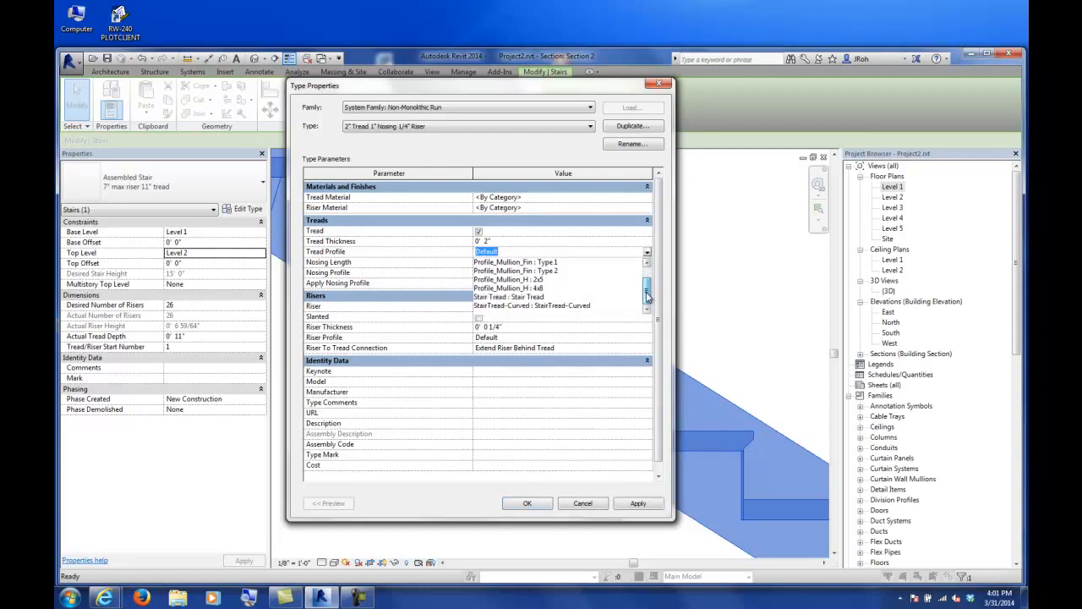
pyautogui.click(525, 306)
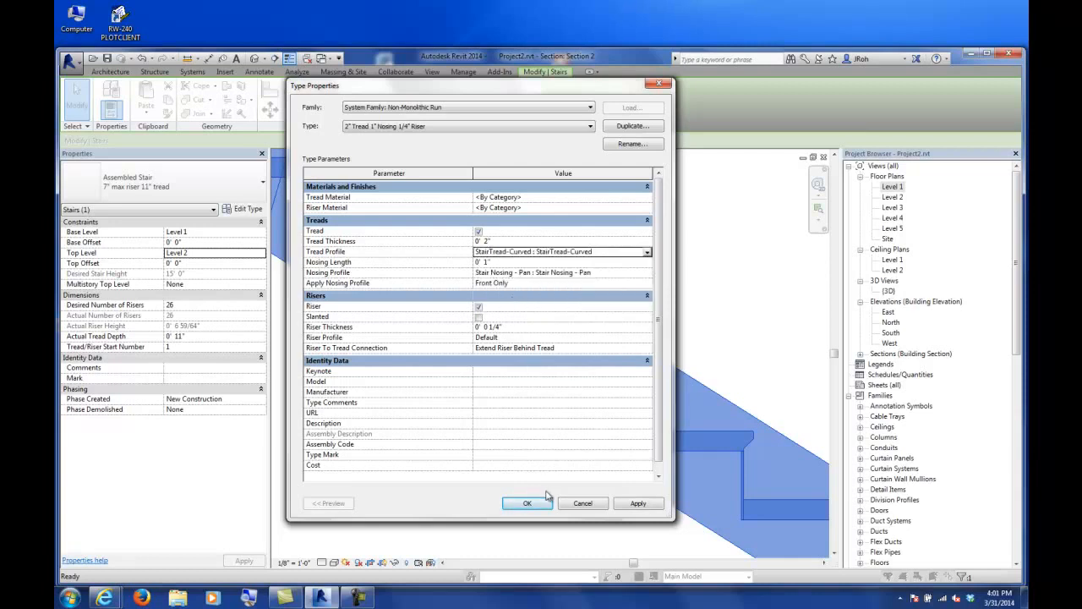
# Set the run type's nosing profile to Default and apply the changes to the component stair.
pyautogui.click(648, 275)
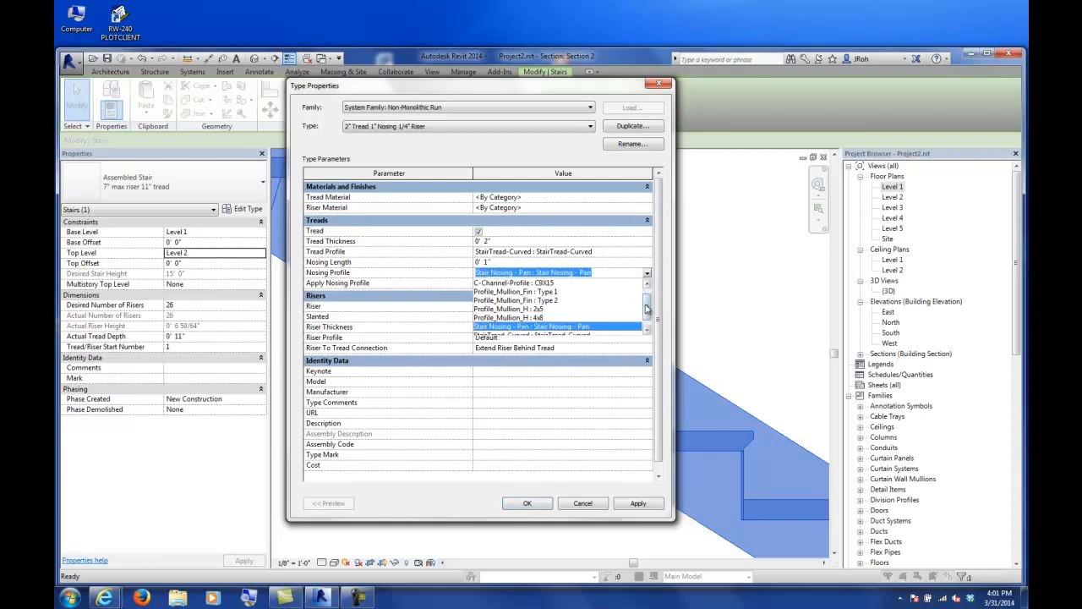
pyautogui.scroll(1, 648, 308)
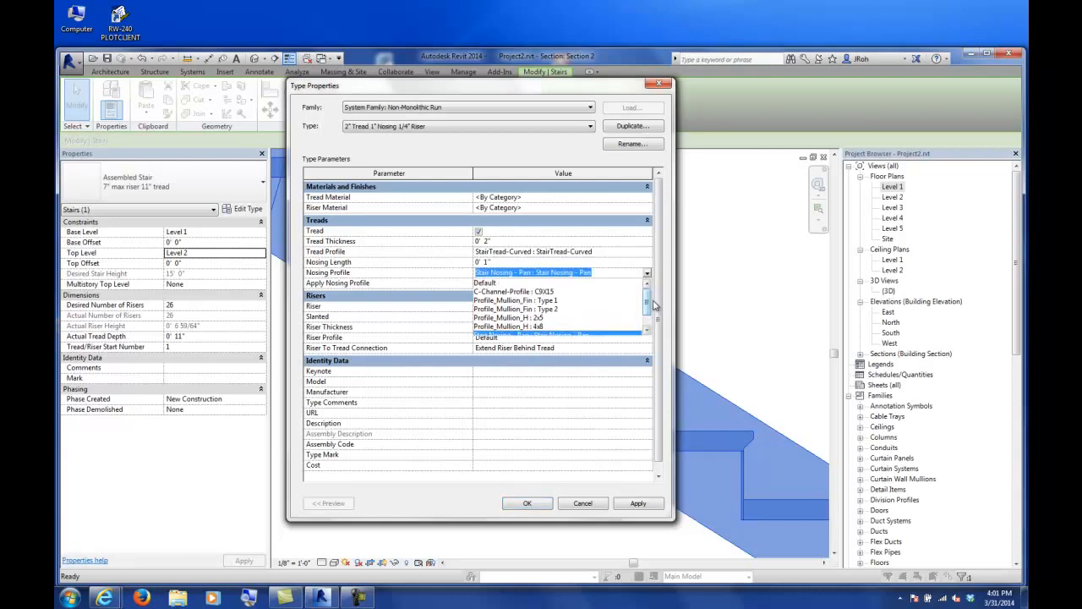
pyautogui.moveTo(647, 308); pyautogui.dragTo(646, 321)
pyautogui.click(475, 284)
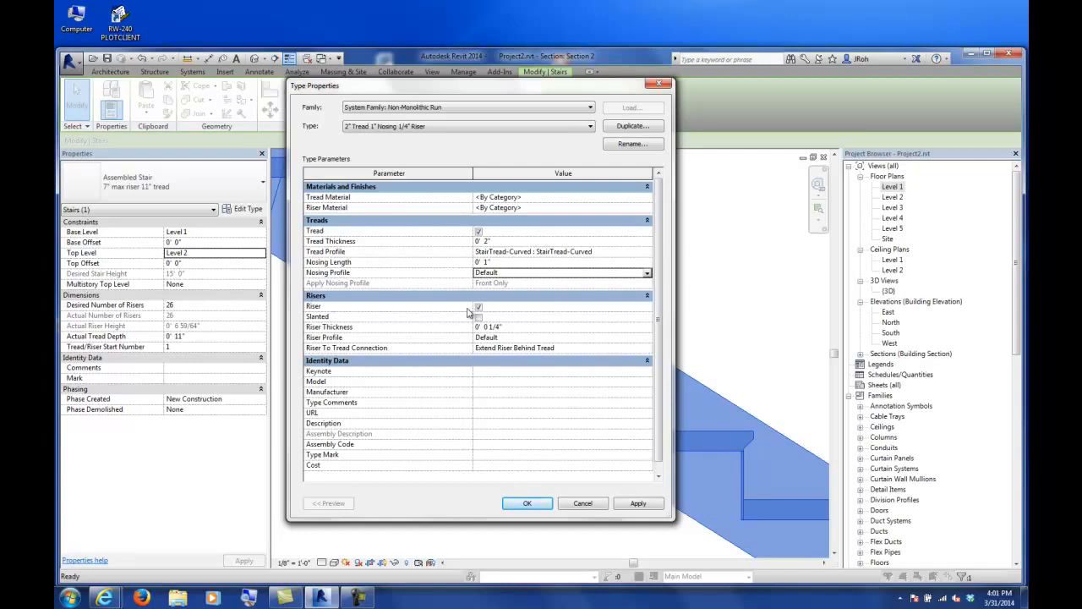
pyautogui.click(528, 504)
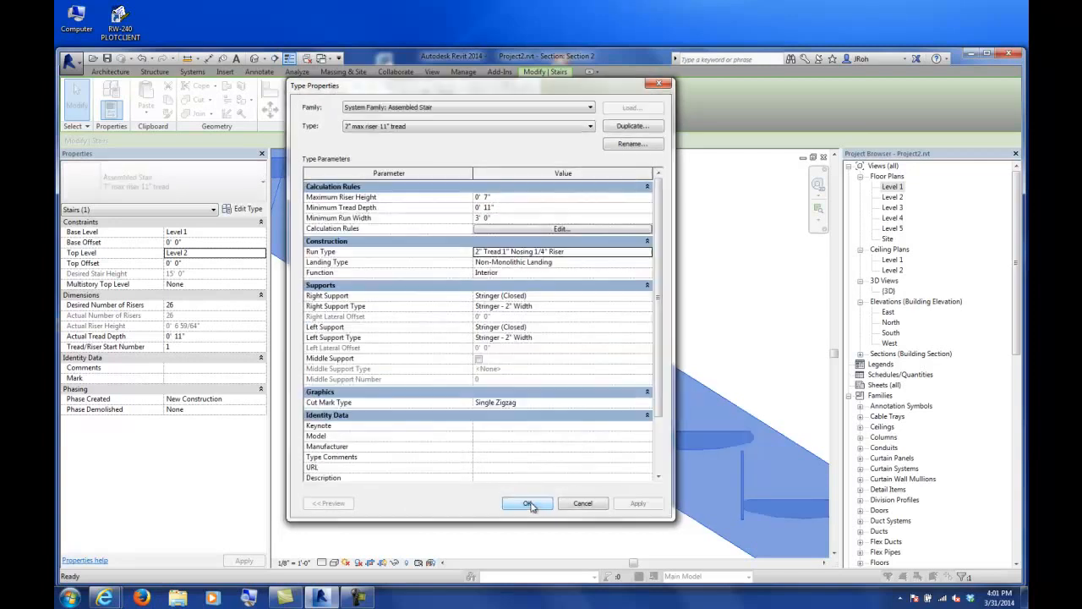
pyautogui.click(531, 504)
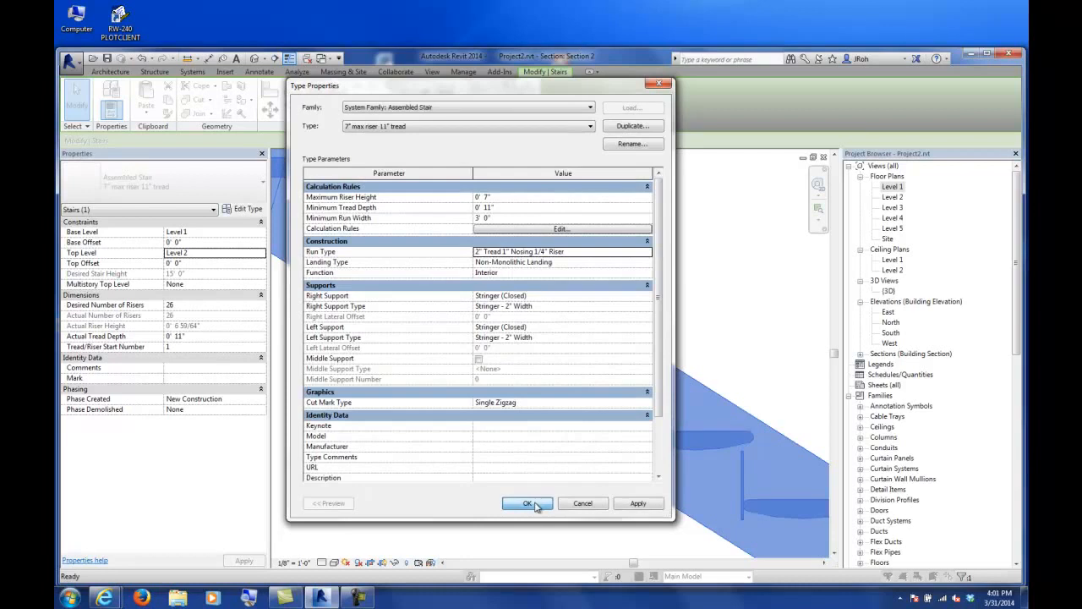
pyautogui.click(621, 277)
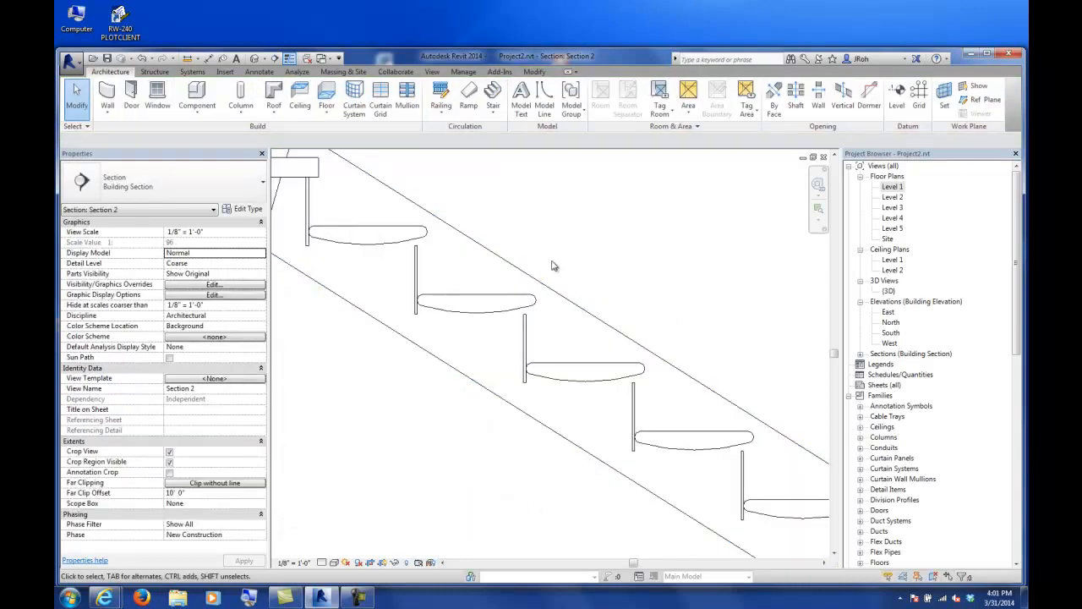
# Turn off risers in the component stair's 2" Tread 1" Nosing 1/4" Riser run type.
pyautogui.scroll(3, 419, 298)
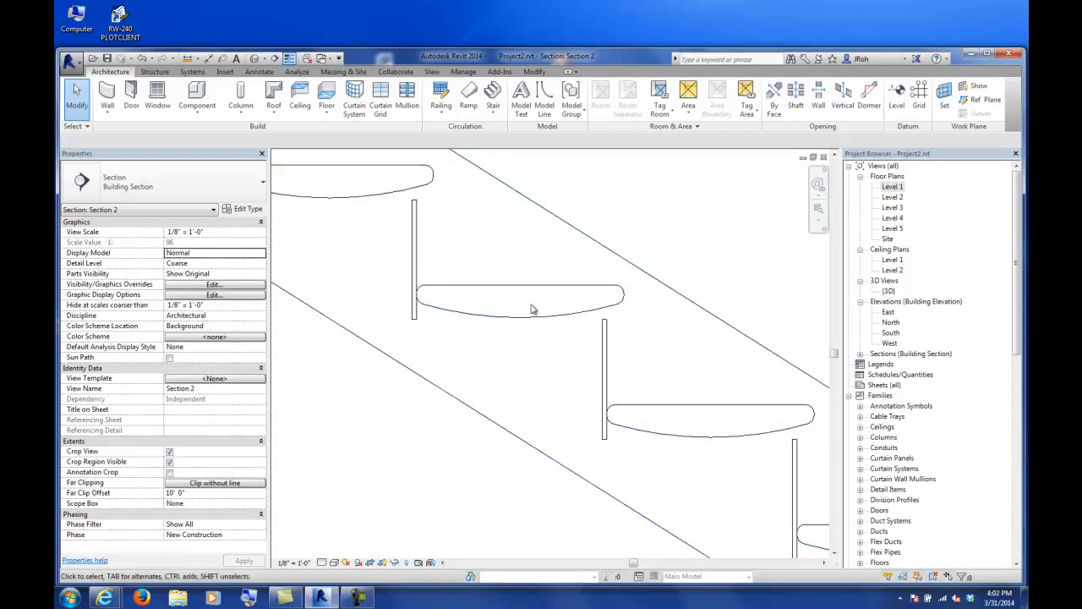
pyautogui.click(605, 358)
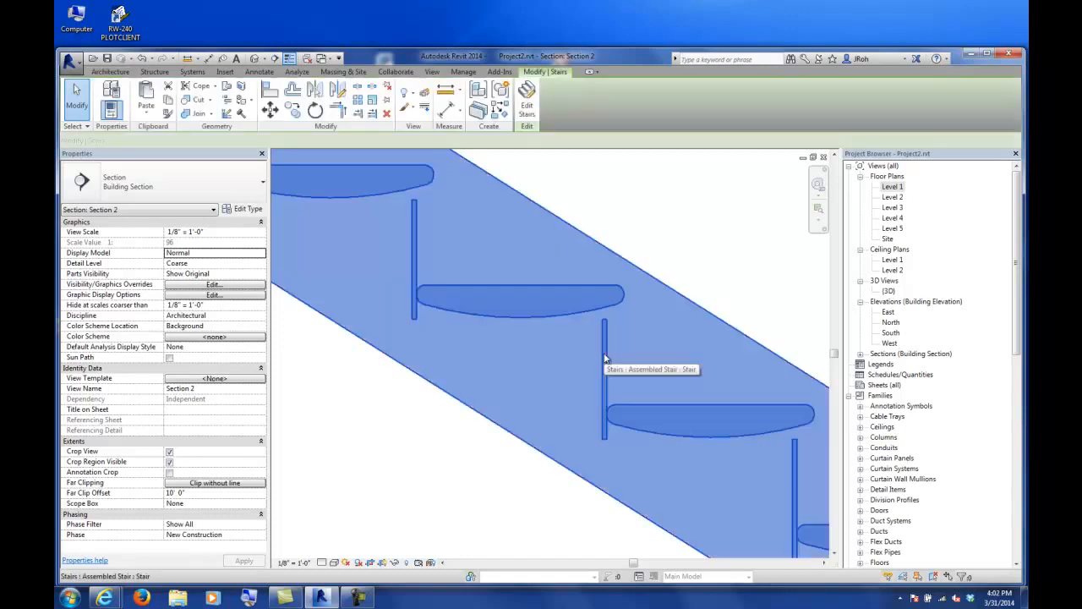
pyautogui.click(244, 210)
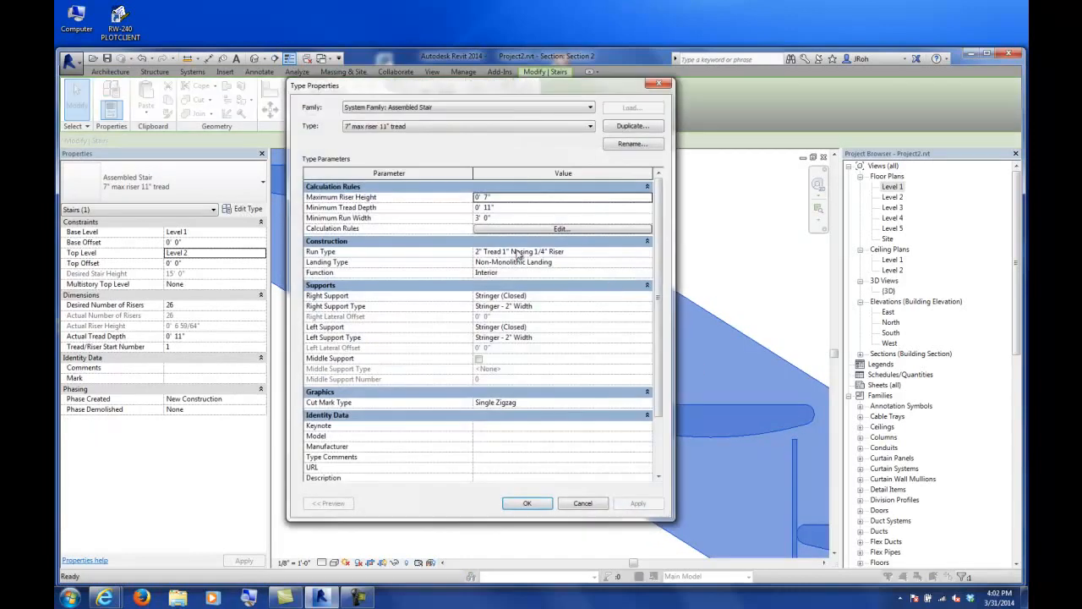
pyautogui.click(579, 254)
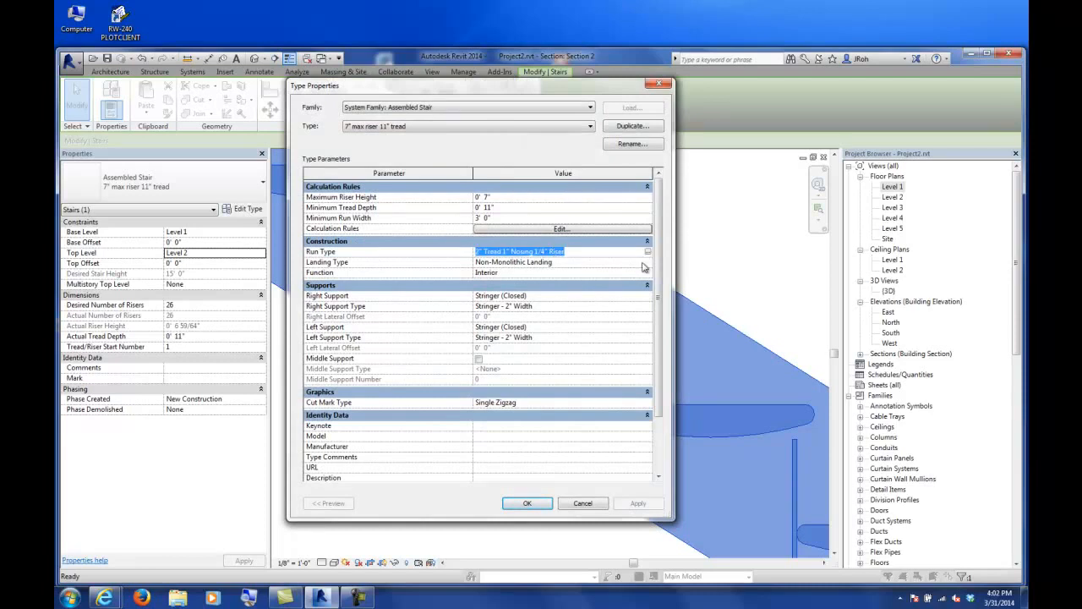
pyautogui.click(649, 253)
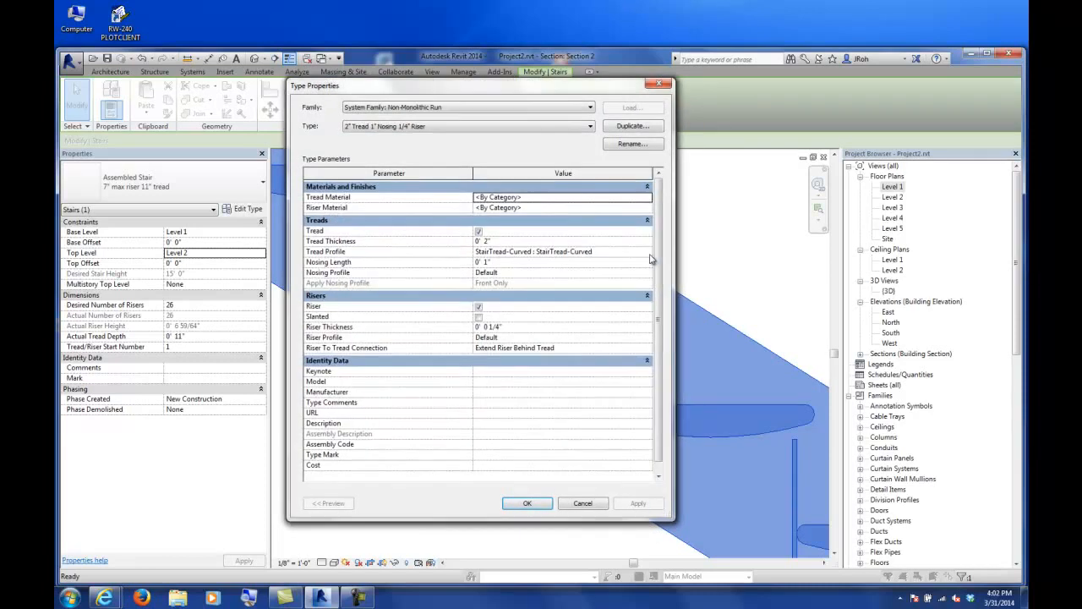
pyautogui.click(478, 307)
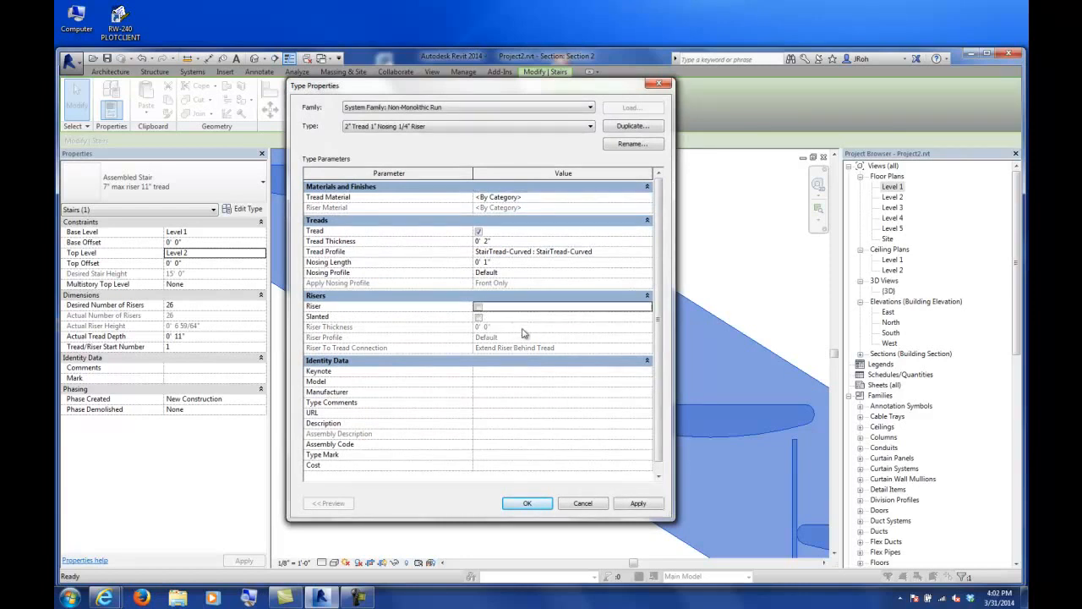
pyautogui.click(529, 504)
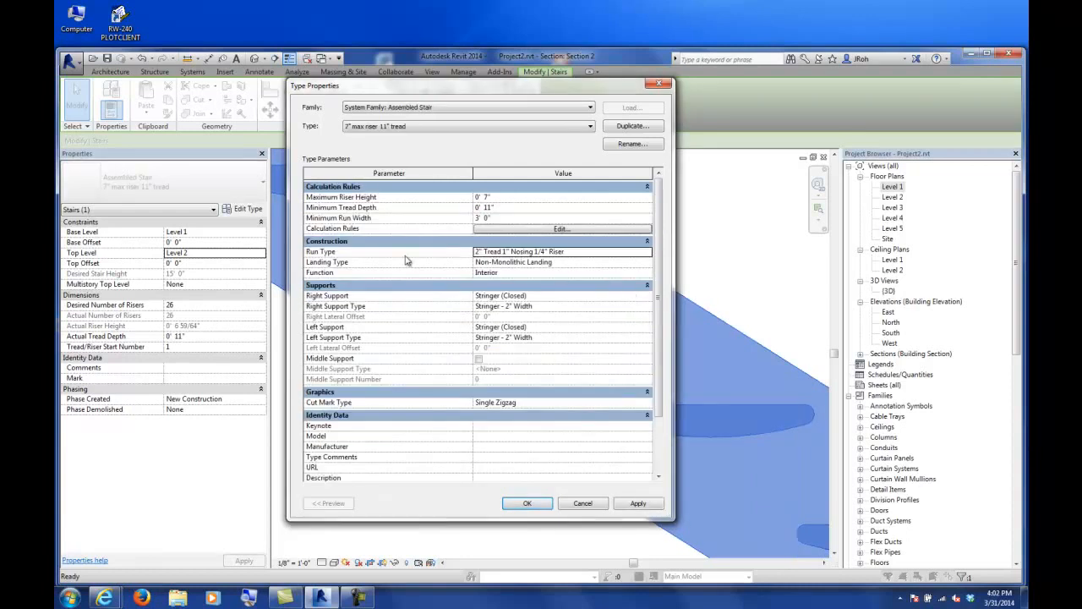
# Assign the Glass material to the treads of the component stair's run type and apply it to the stair.
pyautogui.click(589, 252)
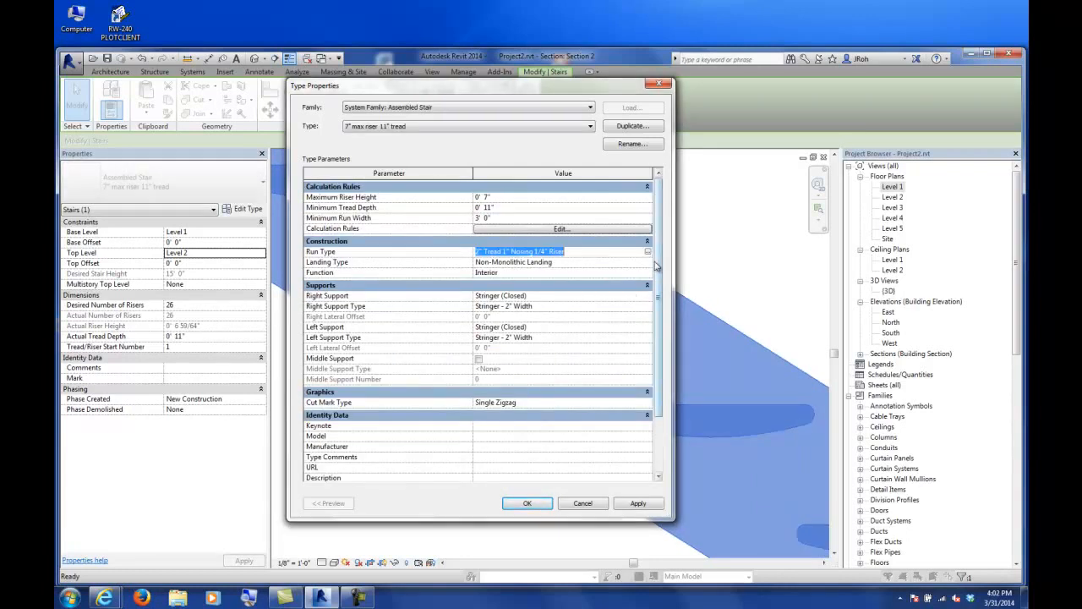
pyautogui.click(647, 252)
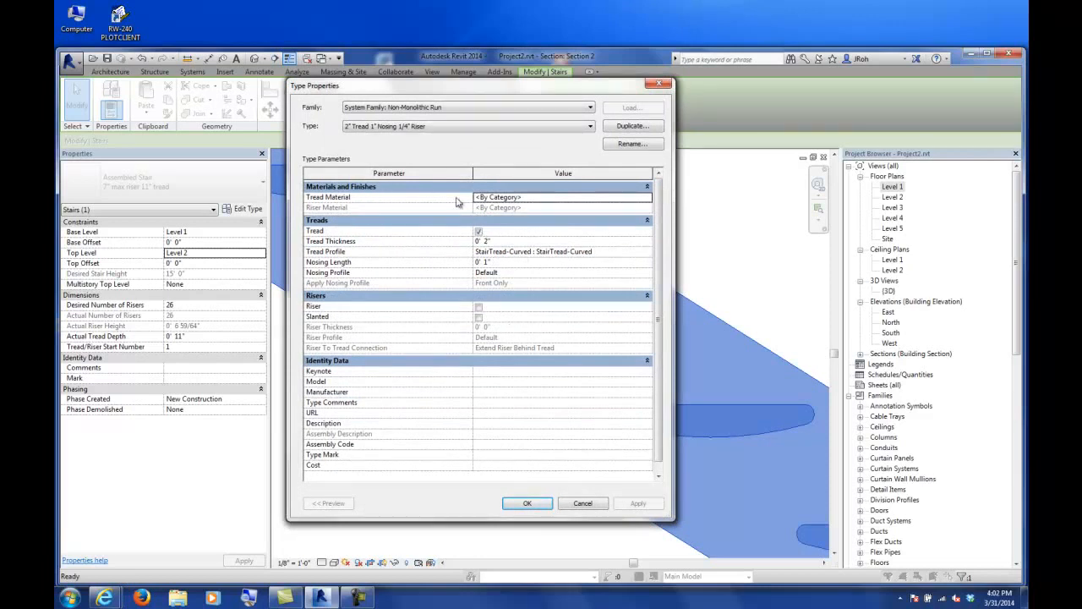
pyautogui.click(532, 197)
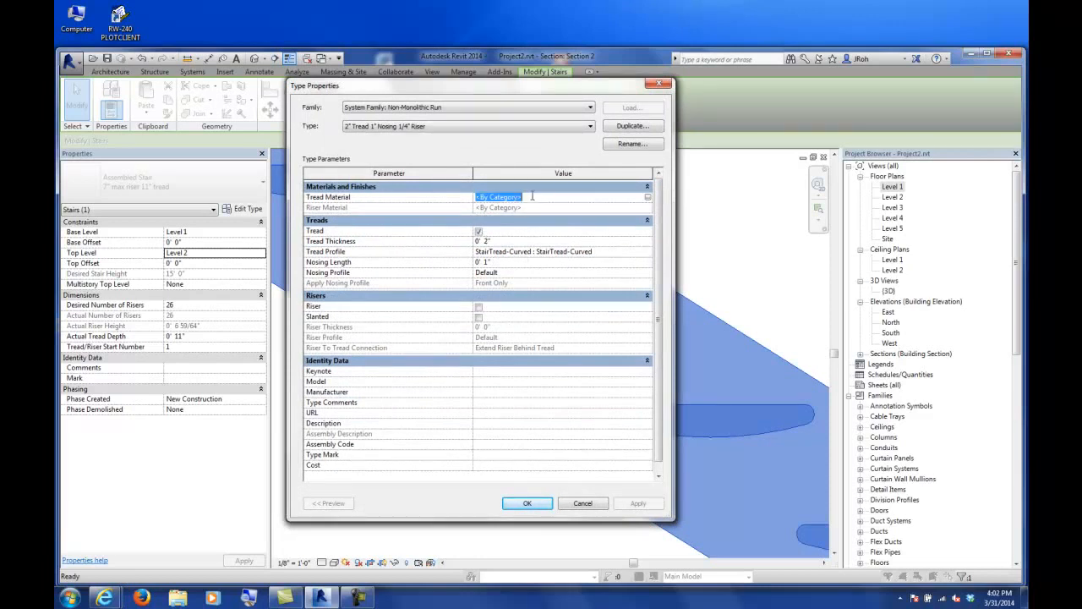
pyautogui.click(648, 196)
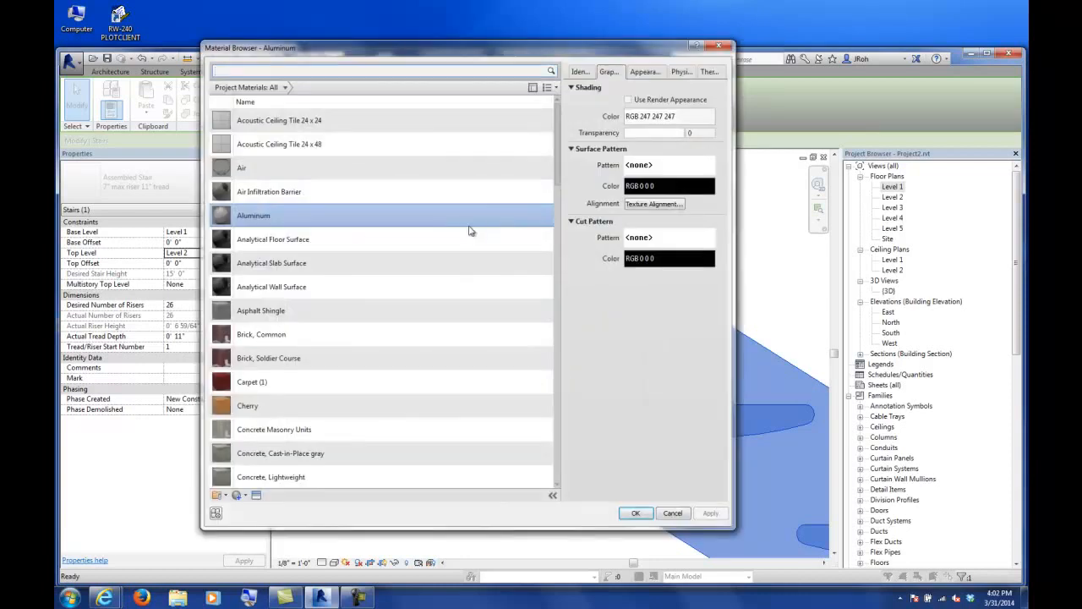
pyautogui.write('Glass')
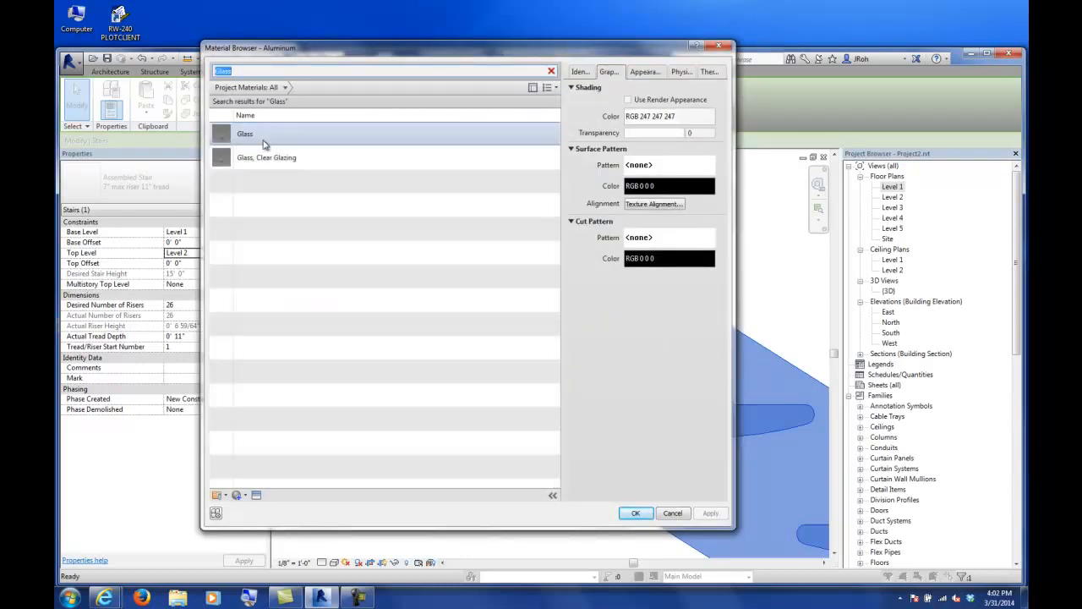
pyautogui.click(258, 136)
pyautogui.click(636, 513)
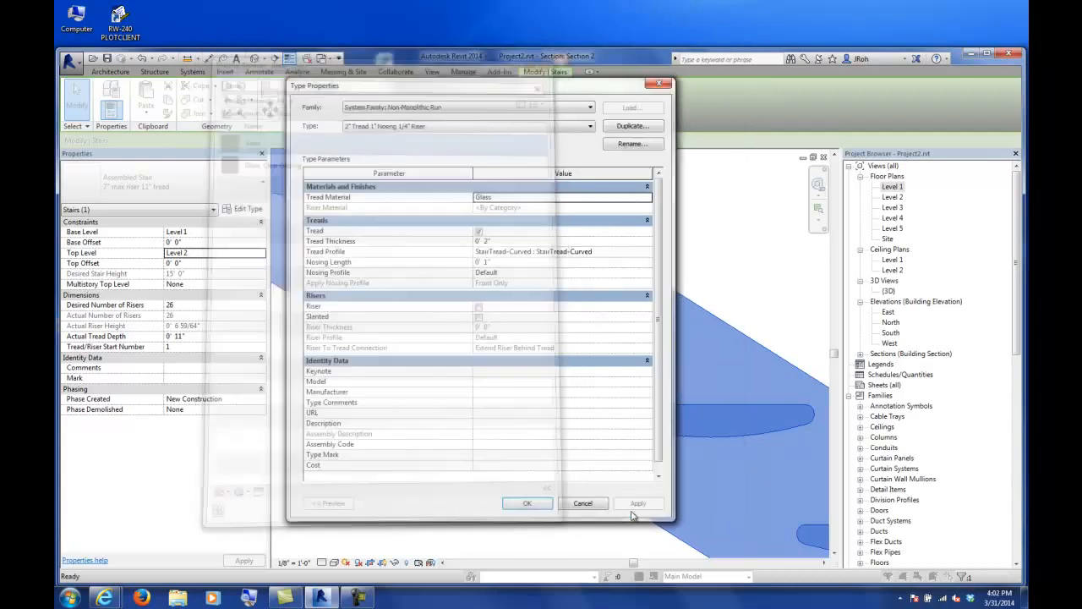
pyautogui.click(541, 502)
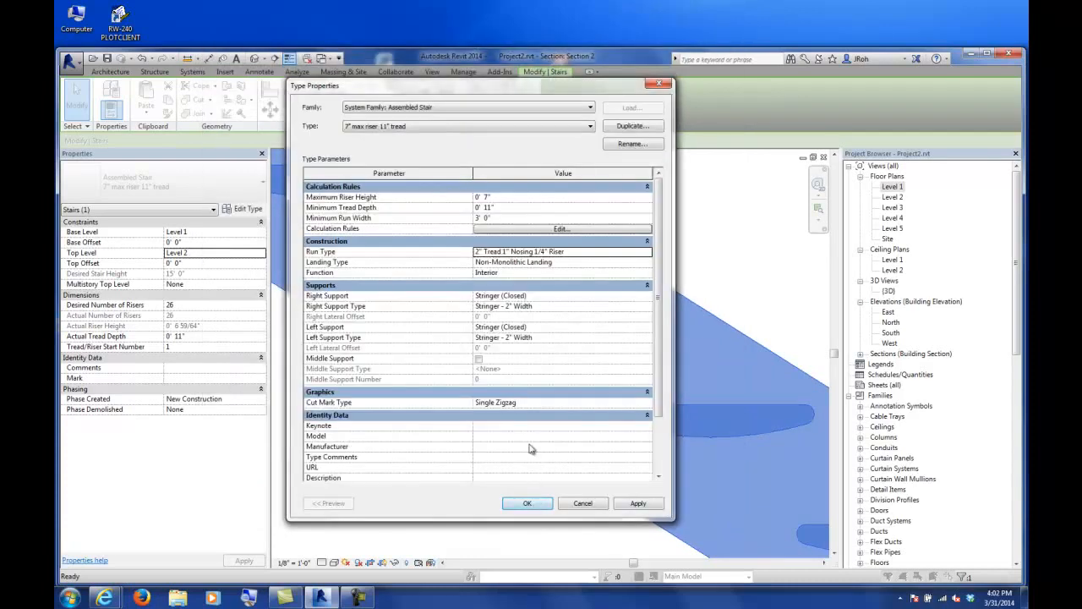
pyautogui.click(524, 503)
pyautogui.click(577, 185)
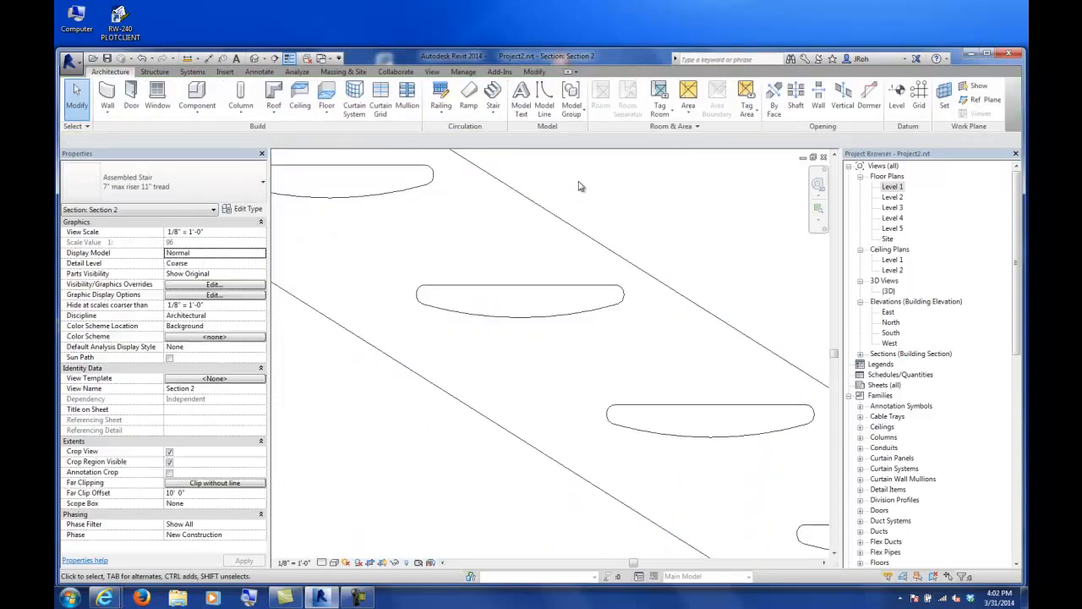
# In the 3D view, delete the multistory stair stack standing apart from the other two stairs.
pyautogui.doubleClick(888, 291)
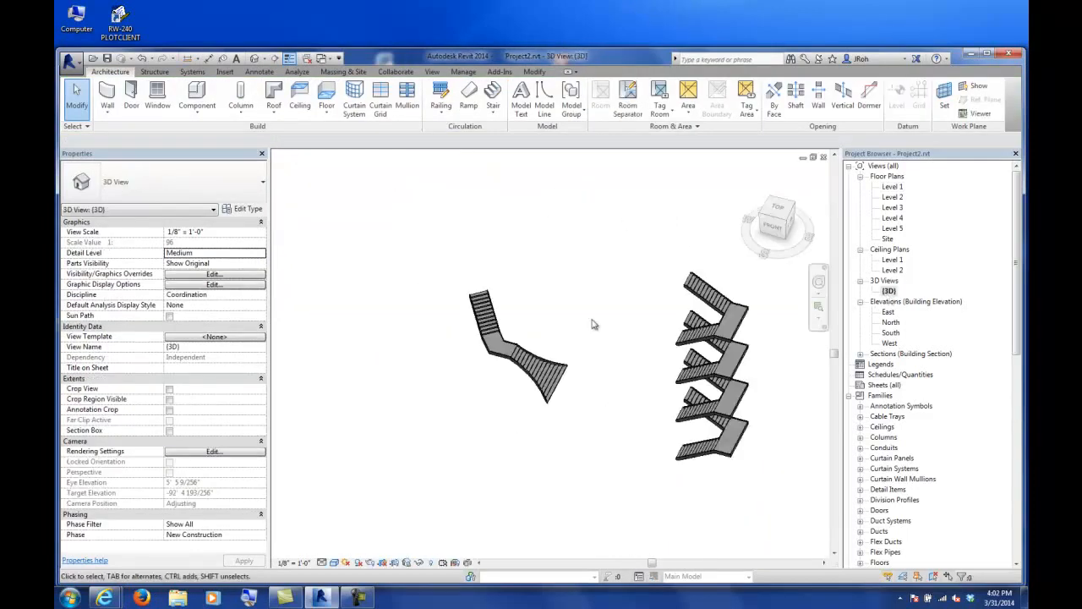
pyautogui.keyDown('shift'); pyautogui.moveTo(595, 330); pyautogui.dragTo(688, 271, button='middle'); pyautogui.keyUp('shift')
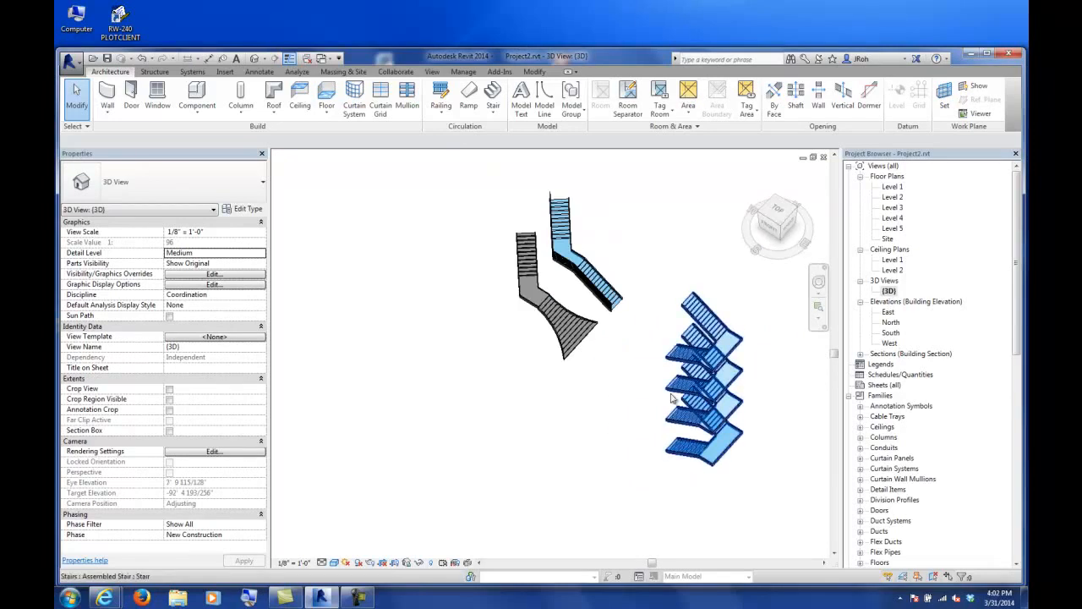
pyautogui.keyDown('shift'); pyautogui.moveTo(702, 372); pyautogui.dragTo(536, 277, button='middle'); pyautogui.keyUp('shift')
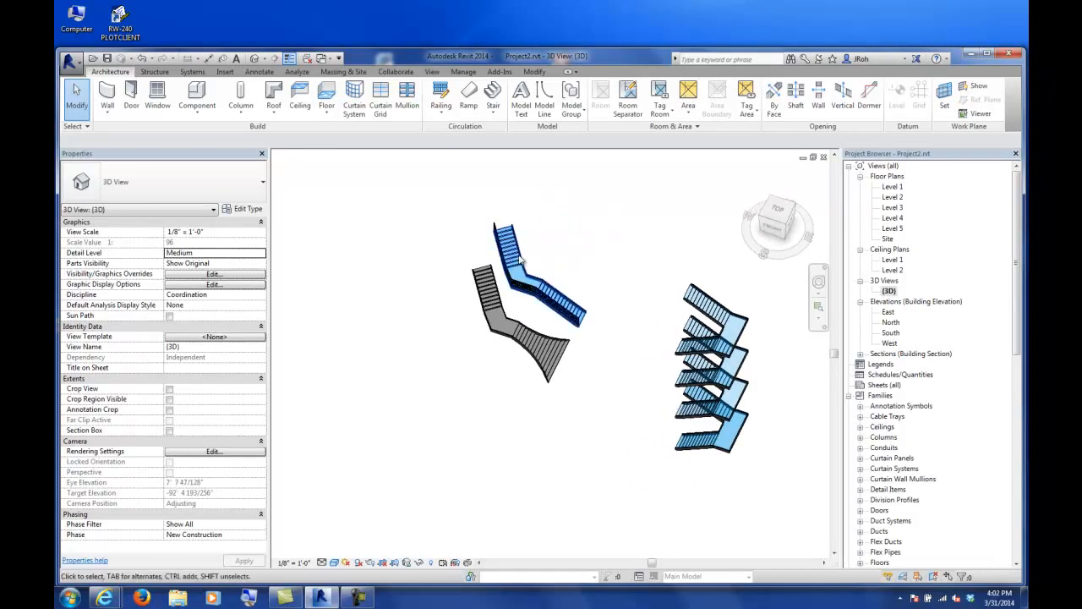
pyautogui.moveTo(733, 269); pyautogui.dragTo(650, 460)
pyautogui.press('Delete')
# Delete the remaining cable railing along the glass component stair's landing and flights.
pyautogui.scroll(5, 533, 306)
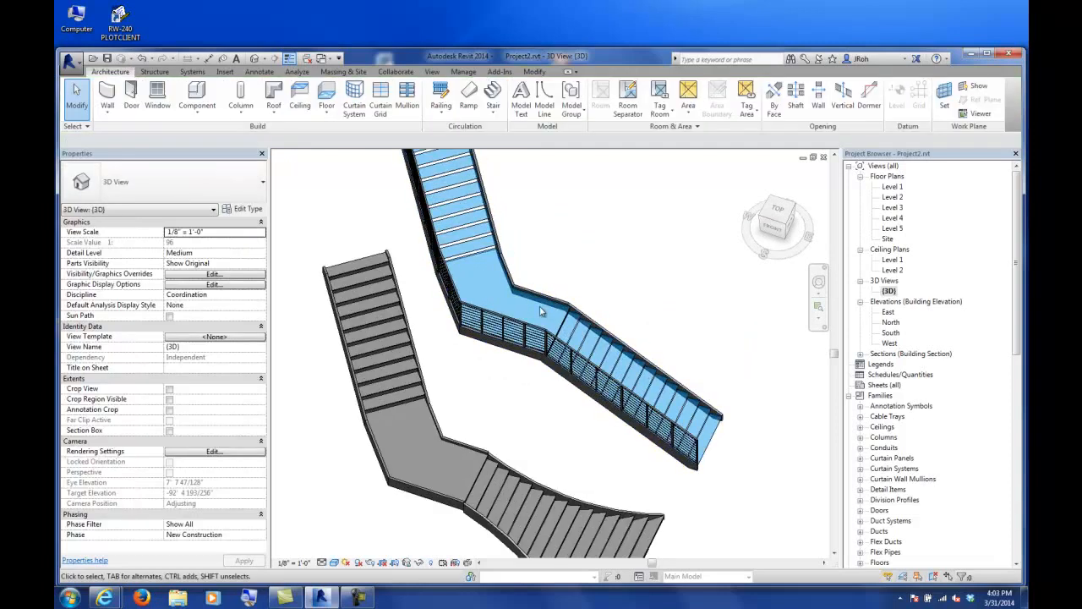
pyautogui.scroll(4, 542, 312)
pyautogui.moveTo(585, 346); pyautogui.dragTo(531, 184, button='middle')
pyautogui.click(530, 315)
pyautogui.press('Delete')
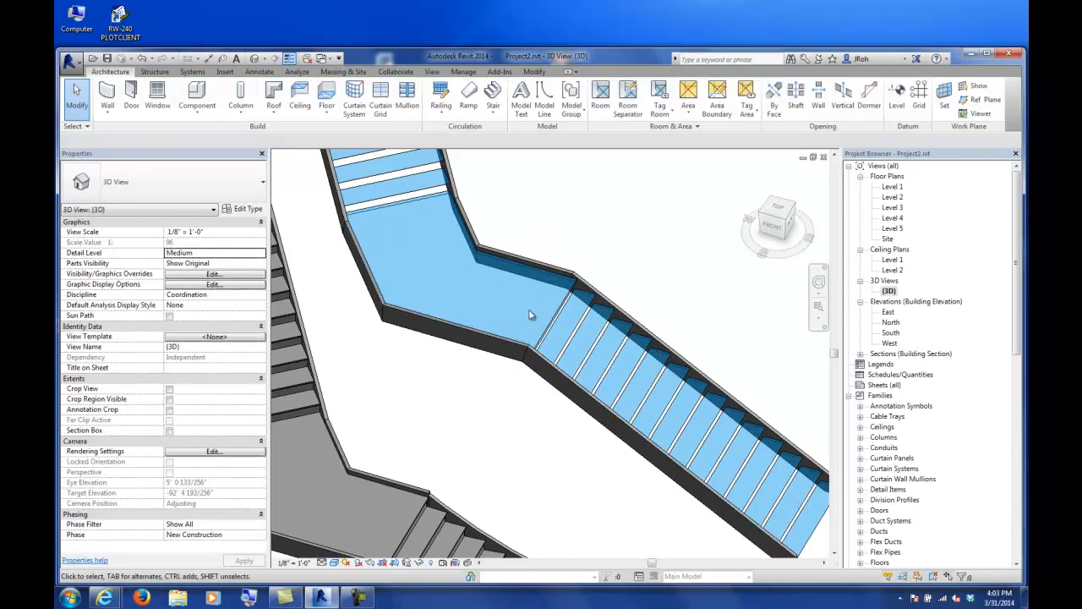
pyautogui.scroll(2, 562, 334)
pyautogui.keyDown('shift'); pyautogui.moveTo(566, 368); pyautogui.dragTo(570, 251, button='middle'); pyautogui.keyUp('shift')
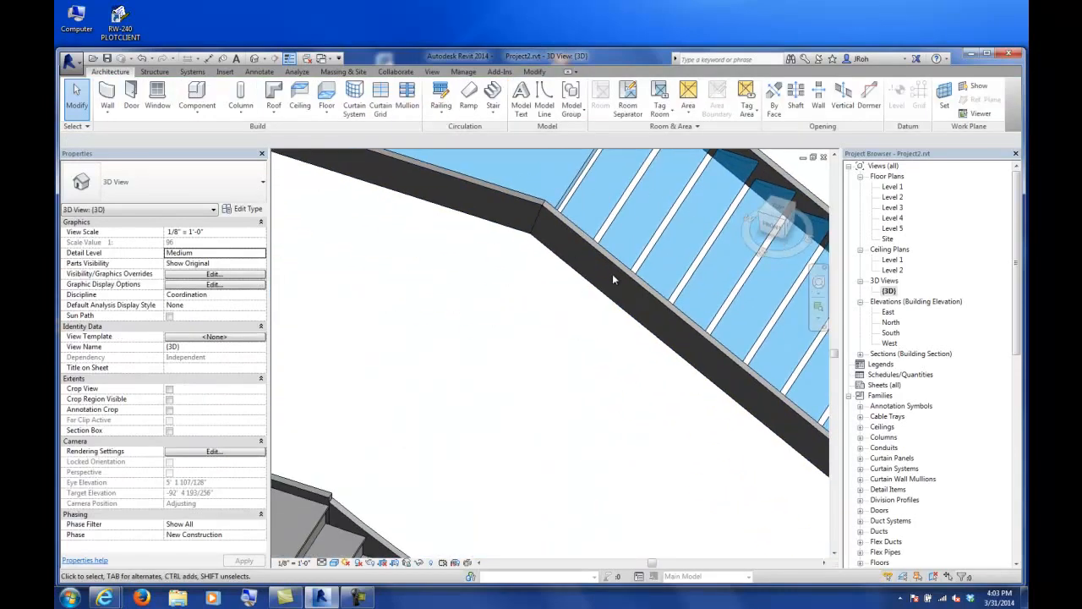
# Turn on Middle Support in the glass component stair's 7" max riser 11" tread type.
pyautogui.keyDown('shift'); pyautogui.moveTo(614, 279); pyautogui.dragTo(546, 323, button='middle'); pyautogui.keyUp('shift')
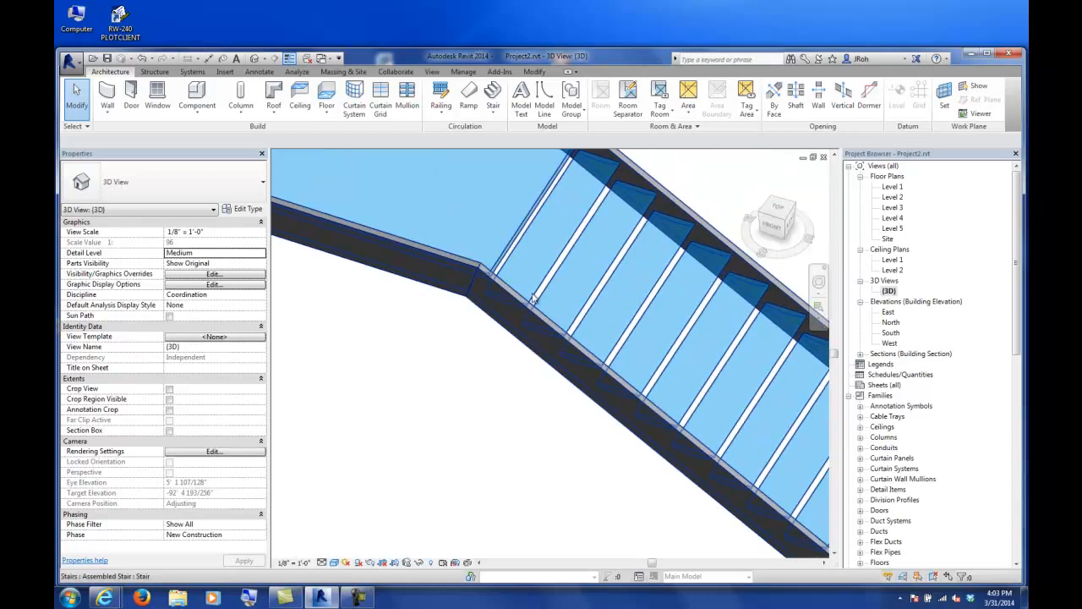
pyautogui.scroll(-2, 554, 246)
pyautogui.scroll(-2, 541, 263)
pyautogui.moveTo(531, 273); pyautogui.dragTo(524, 315, button='middle')
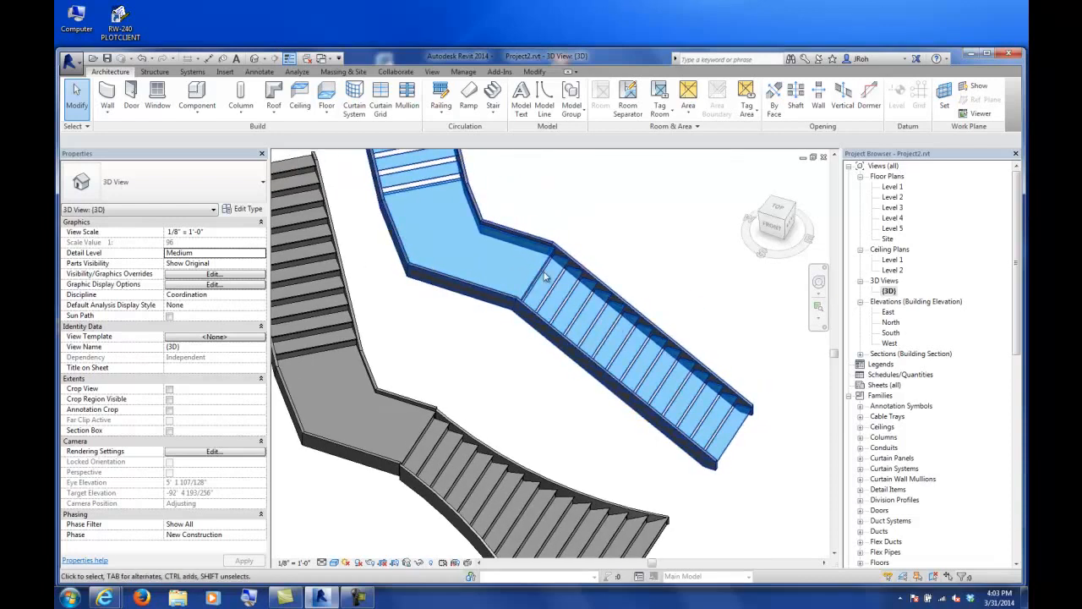
pyautogui.click(491, 288)
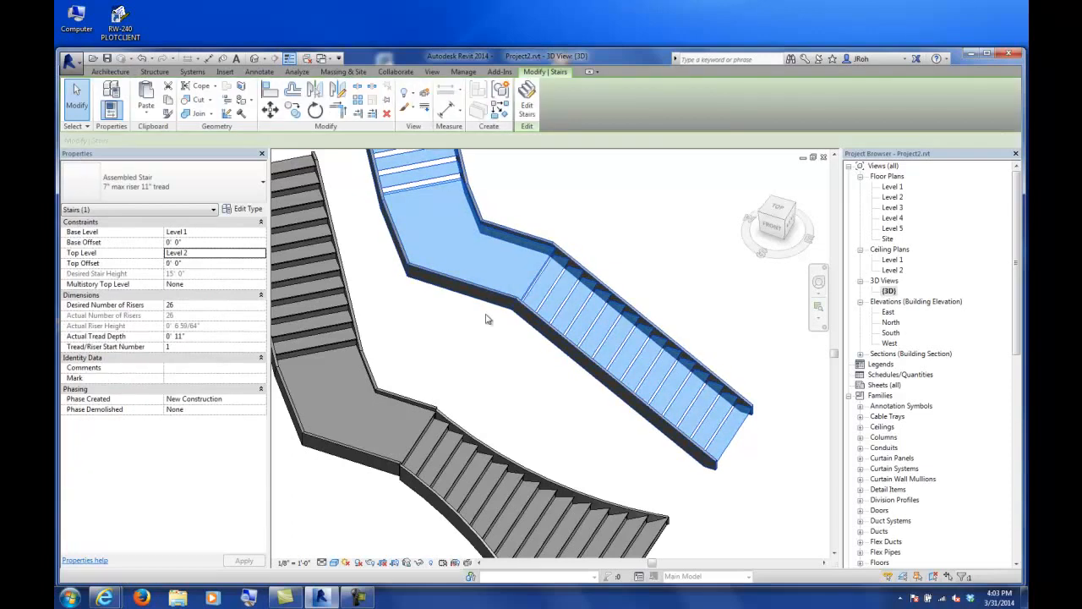
pyautogui.click(549, 299)
pyautogui.click(553, 296)
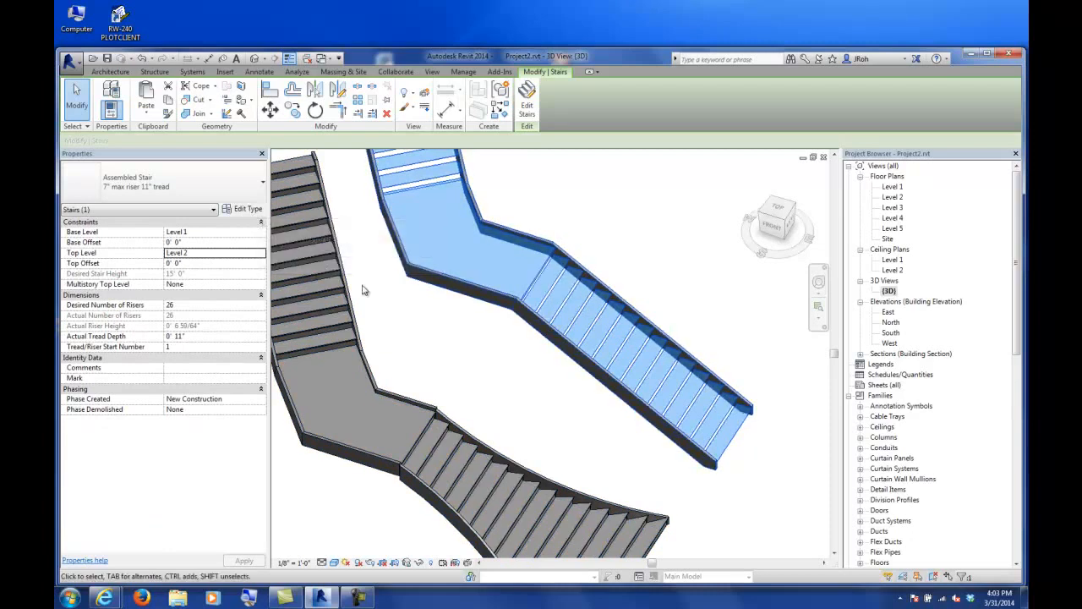
pyautogui.click(247, 209)
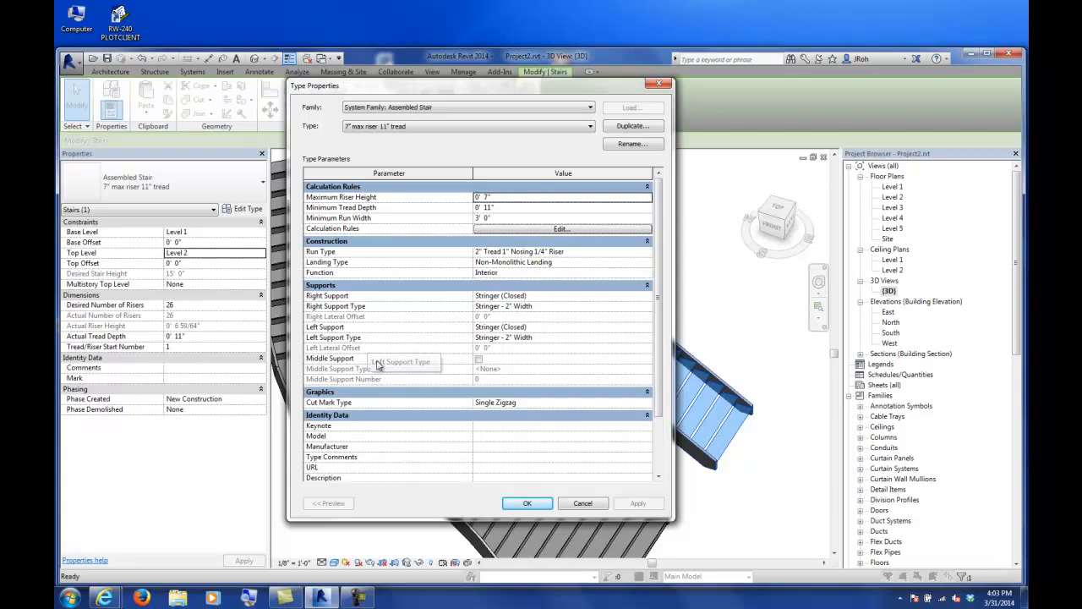
pyautogui.click(478, 359)
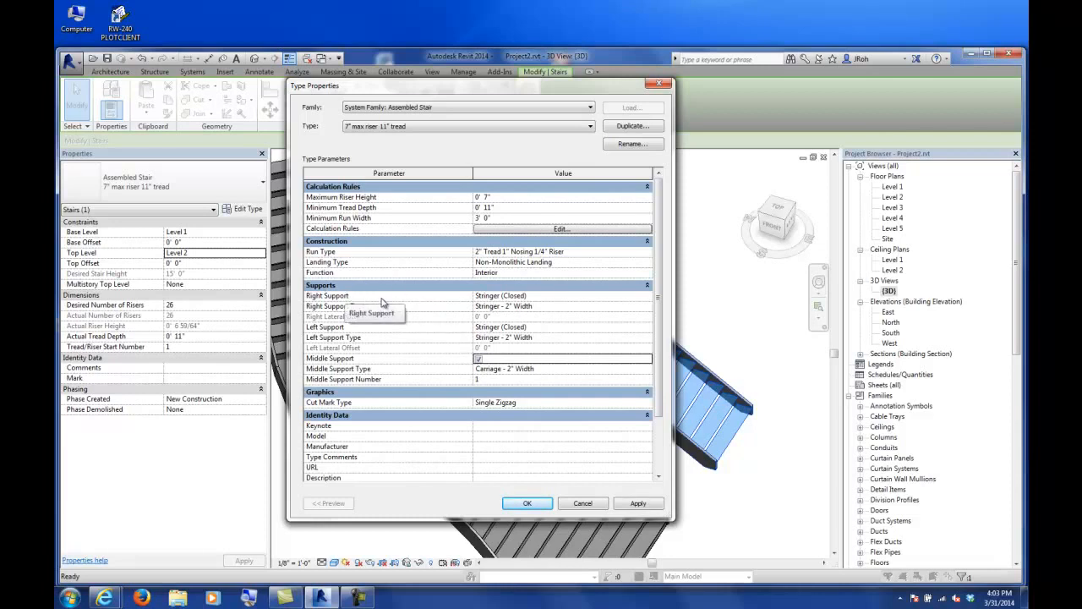
# Check the properties of the Carriage - 2" Width middle support type, and apply the middle support to the glass stair.
pyautogui.click(550, 370)
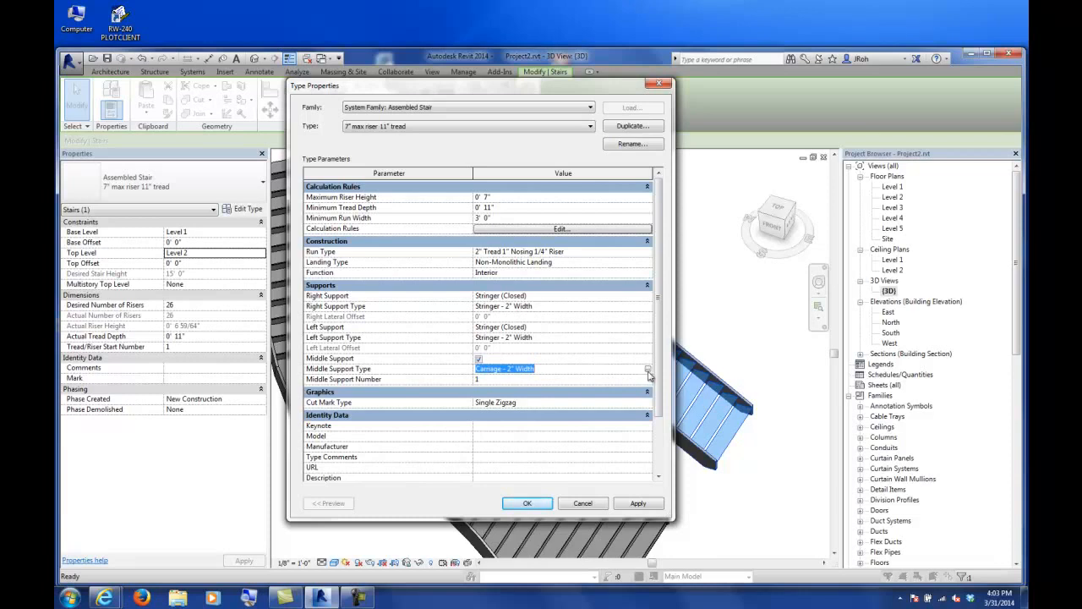
pyautogui.click(647, 370)
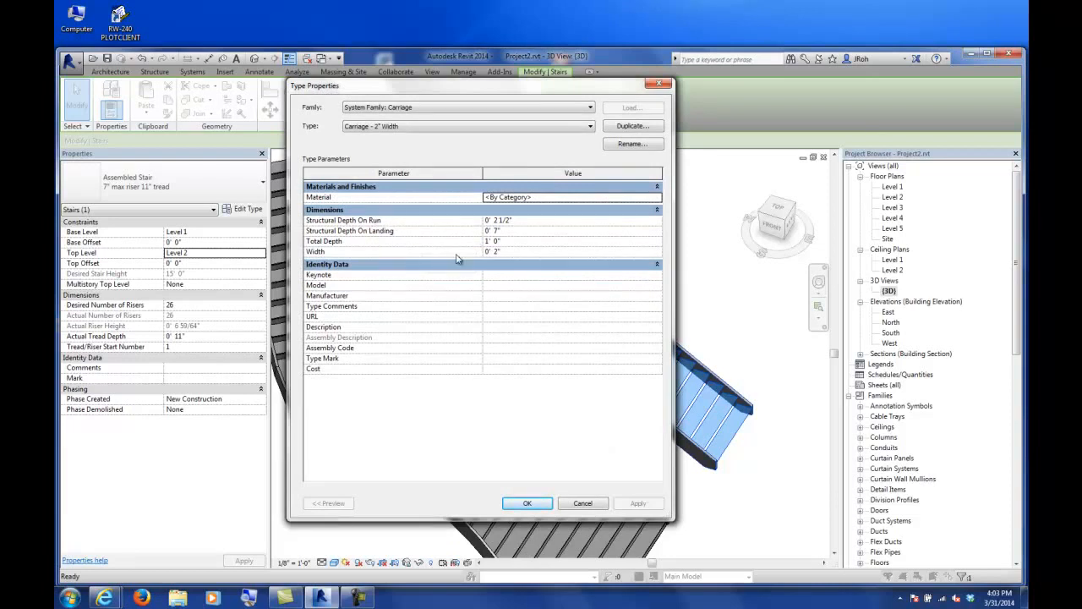
pyautogui.click(527, 503)
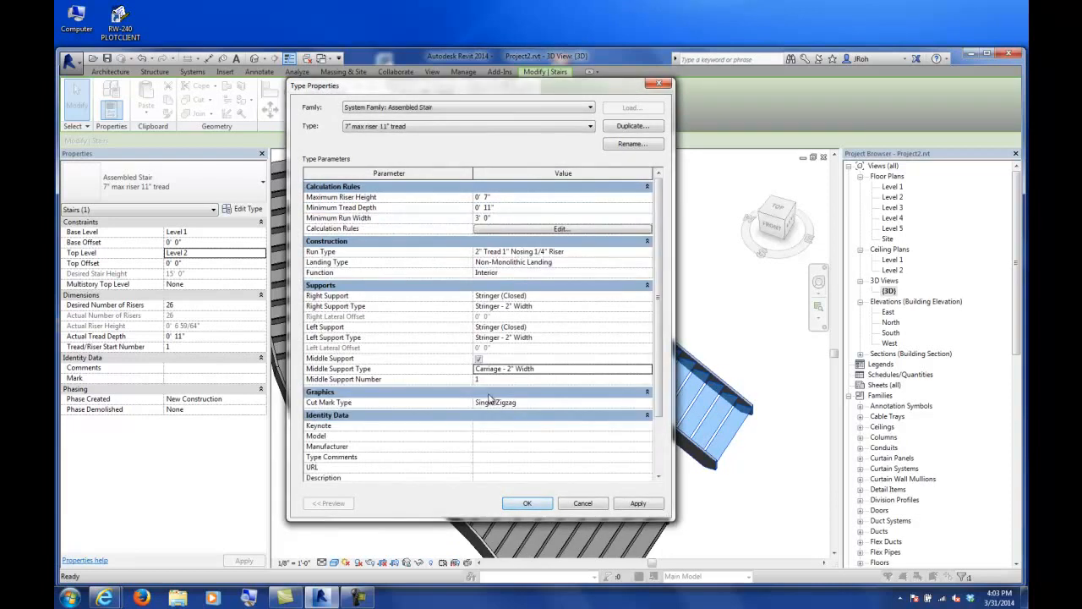
pyautogui.click(487, 379)
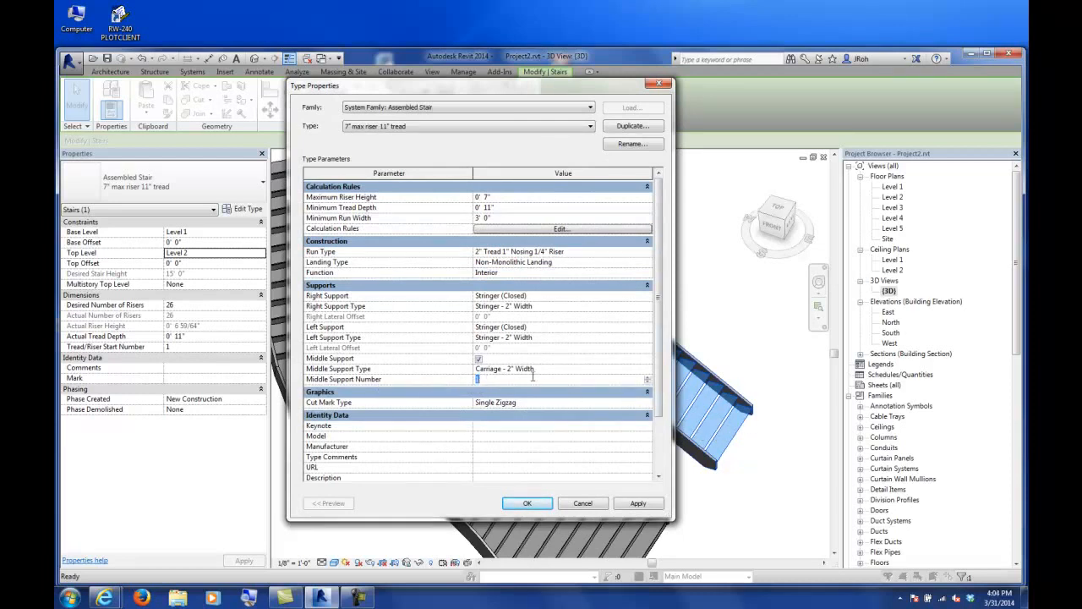
pyautogui.click(527, 503)
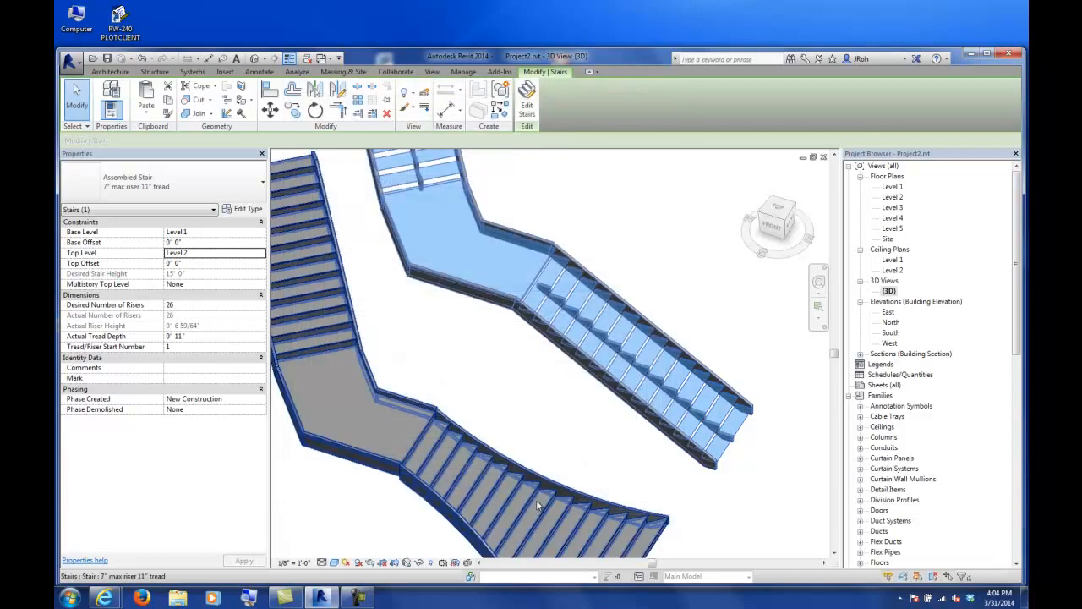
# Change the glass stair type's right support to Carriage (Open) and apply it.
pyautogui.click(580, 452)
pyautogui.scroll(6, 713, 501)
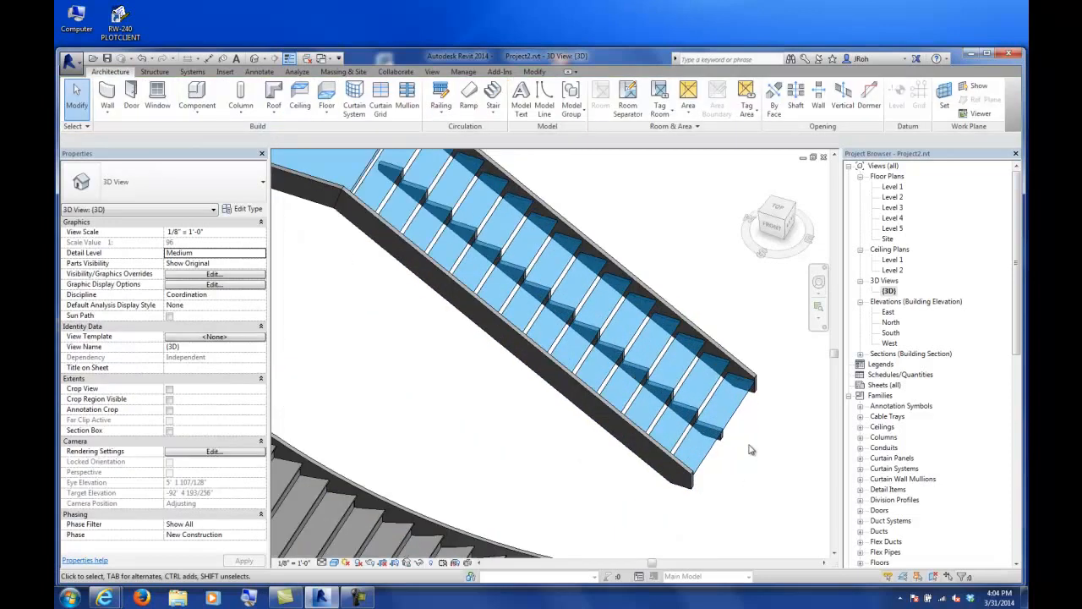
pyautogui.scroll(-8, 699, 465)
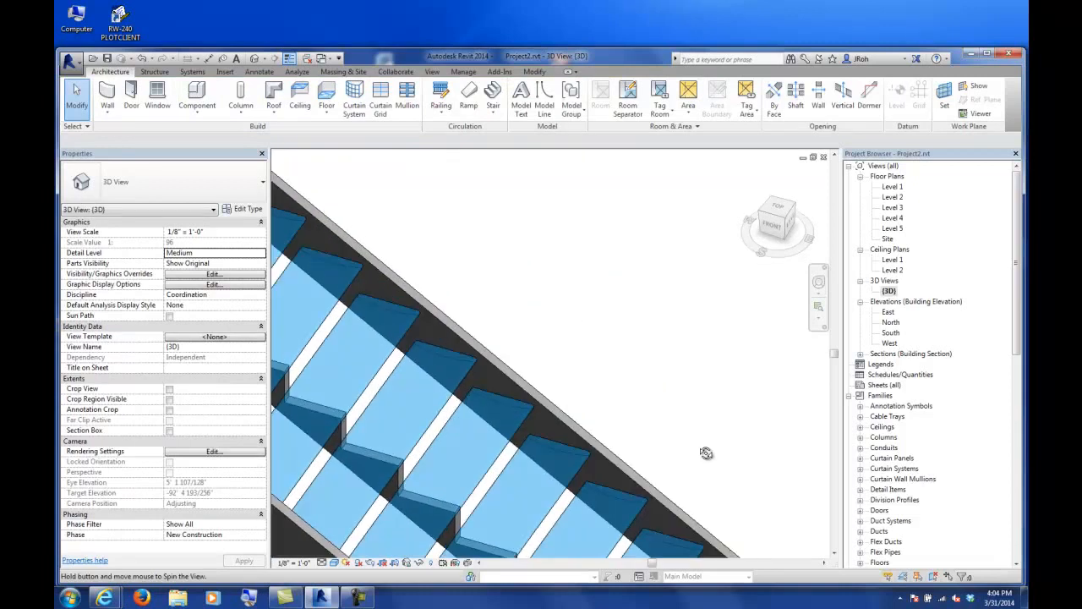
pyautogui.keyDown('shift'); pyautogui.moveTo(682, 484); pyautogui.dragTo(700, 471, button='middle'); pyautogui.keyUp('shift')
pyautogui.scroll(6, 706, 448)
pyautogui.scroll(-8, 710, 427)
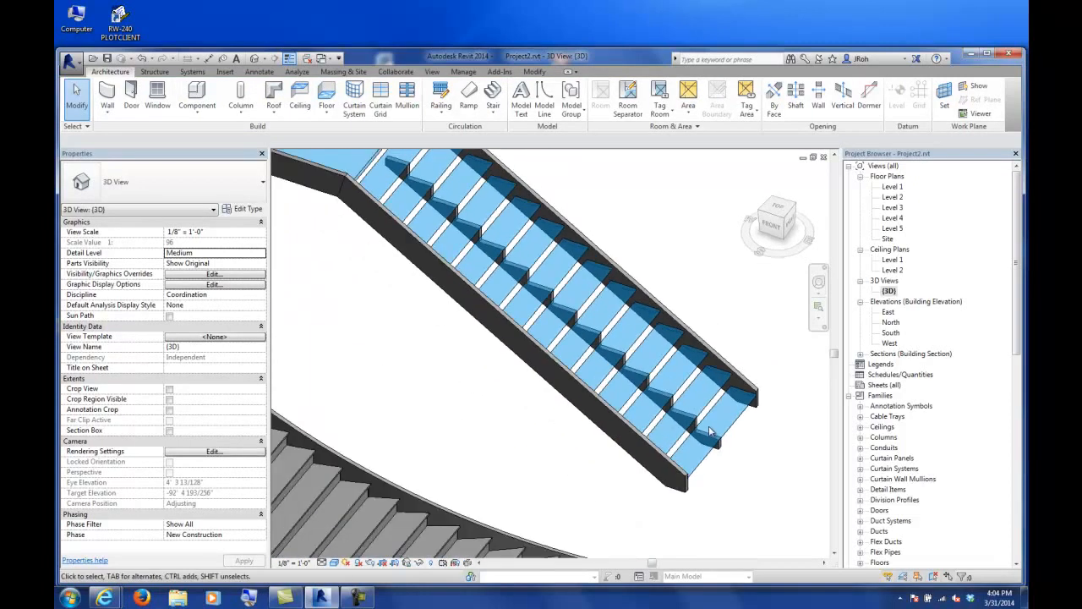
pyautogui.click(608, 350)
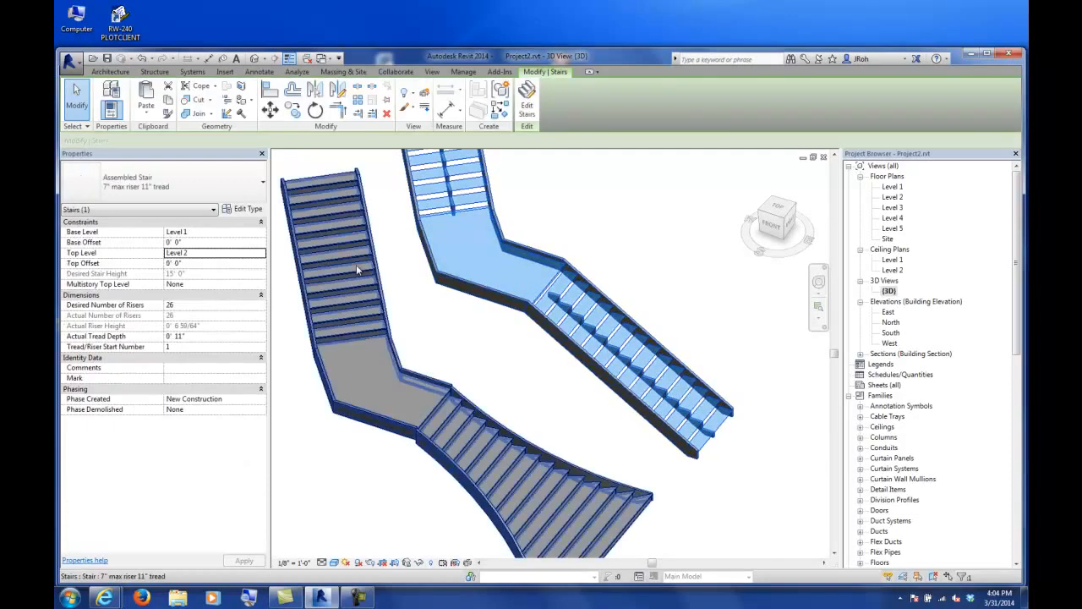
pyautogui.click(246, 210)
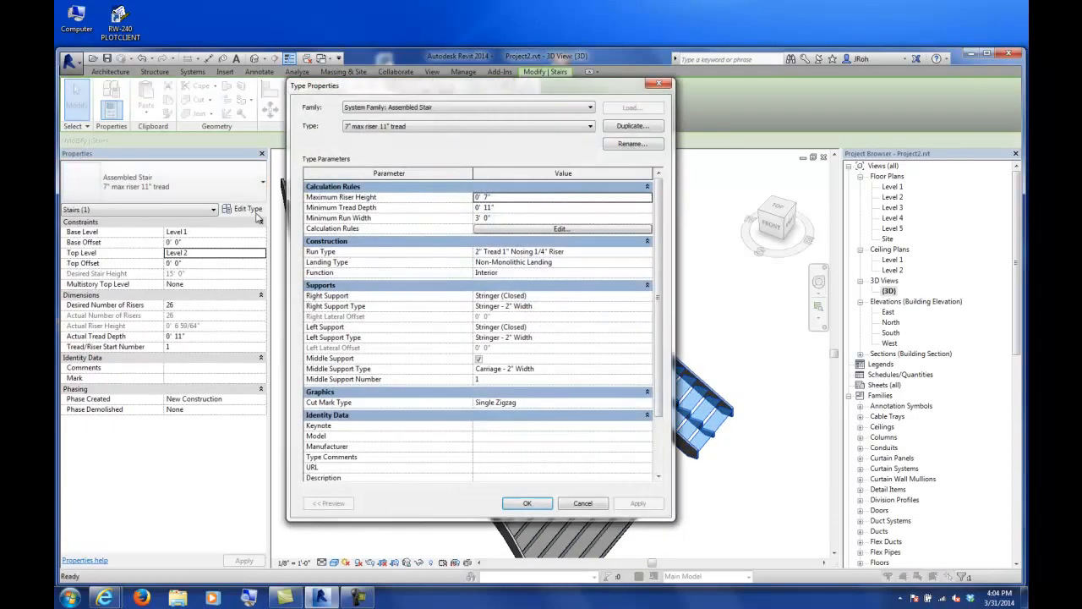
pyautogui.click(548, 296)
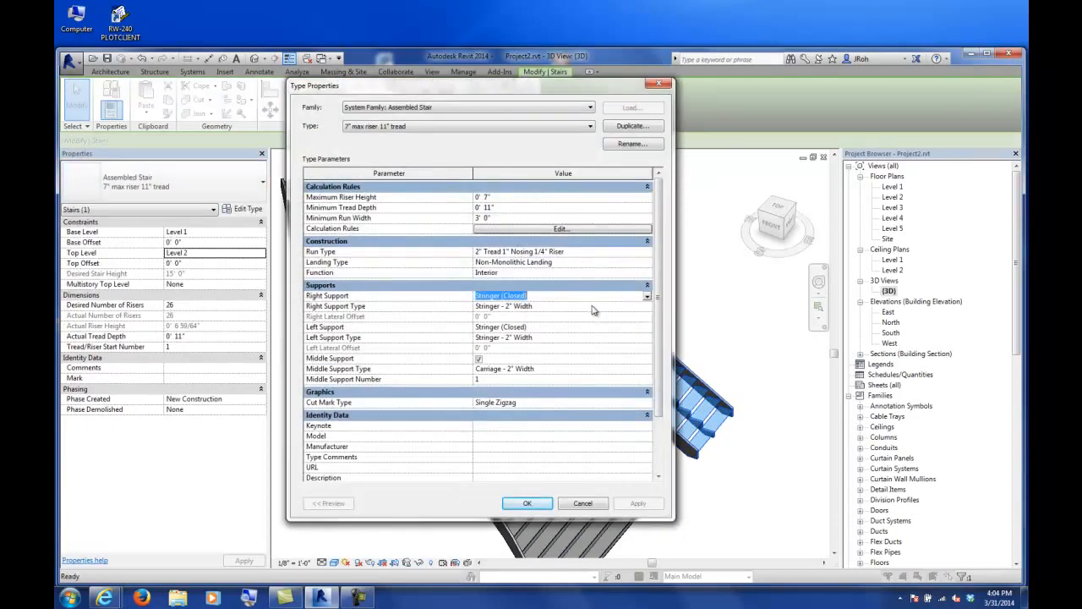
pyautogui.click(647, 297)
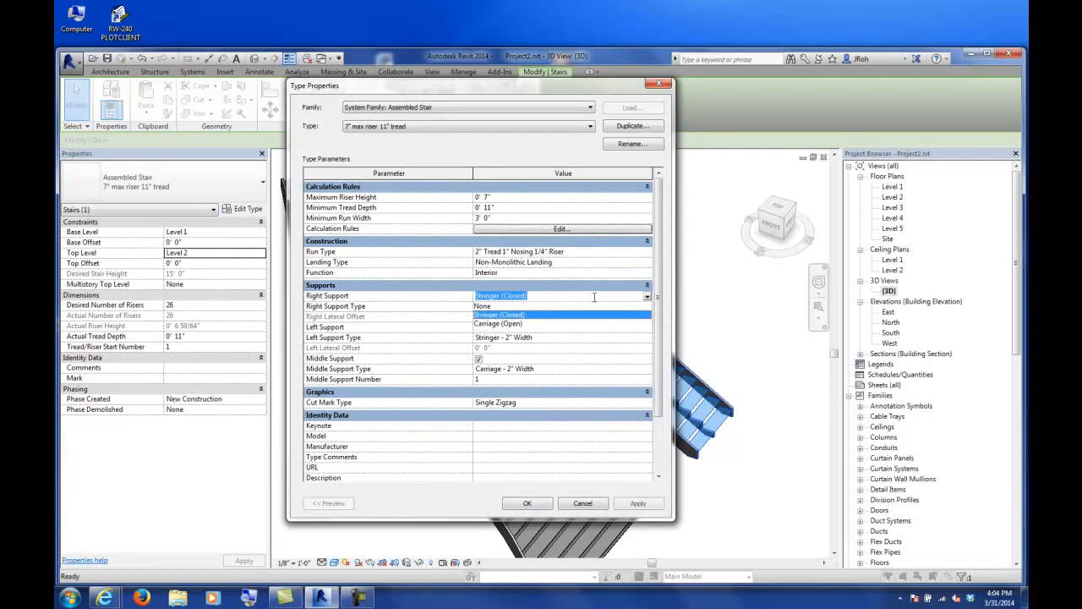
pyautogui.click(503, 325)
pyautogui.click(527, 503)
# Set both the right and left supports of the glass stair type to None and apply the change.
pyautogui.keyDown('shift'); pyautogui.moveTo(677, 456); pyautogui.dragTo(425, 528, button='middle'); pyautogui.keyUp('shift')
pyautogui.scroll(5, 388, 367)
pyautogui.scroll(-5, 393, 373)
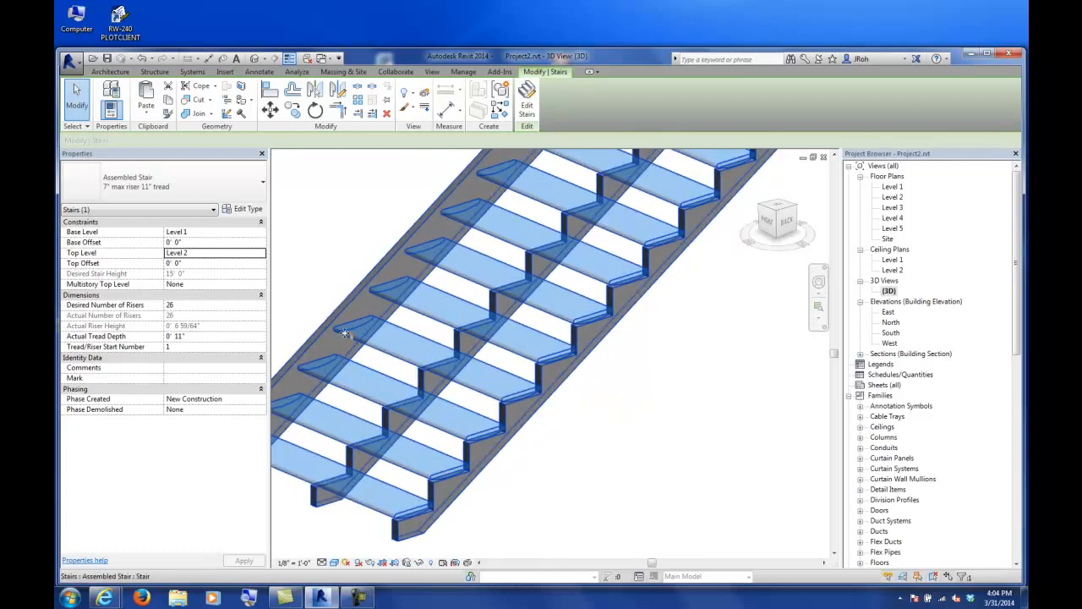
pyautogui.click(248, 208)
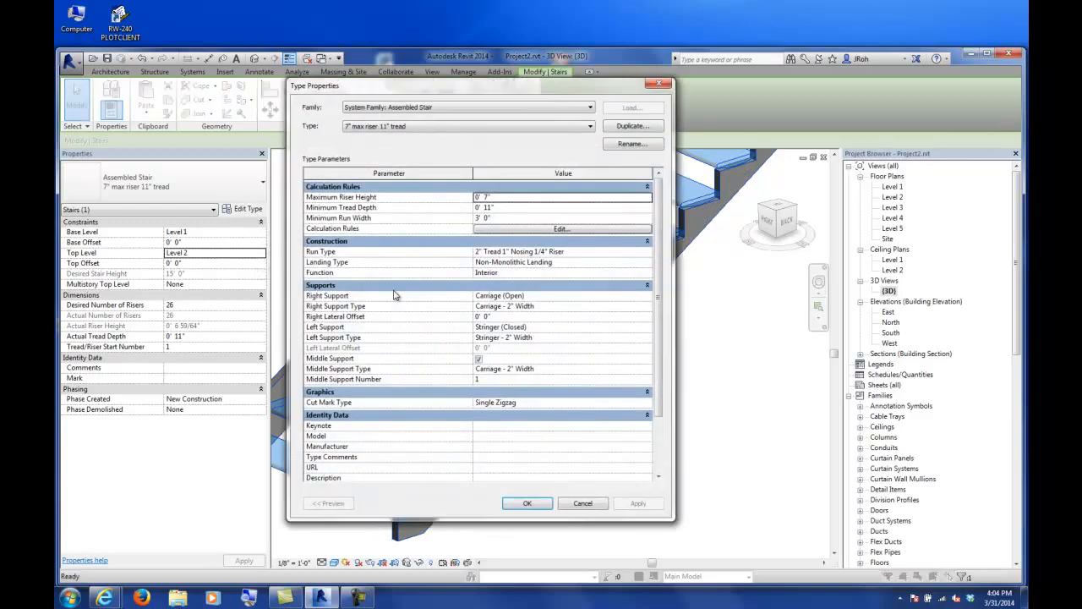
pyautogui.click(554, 297)
pyautogui.click(647, 298)
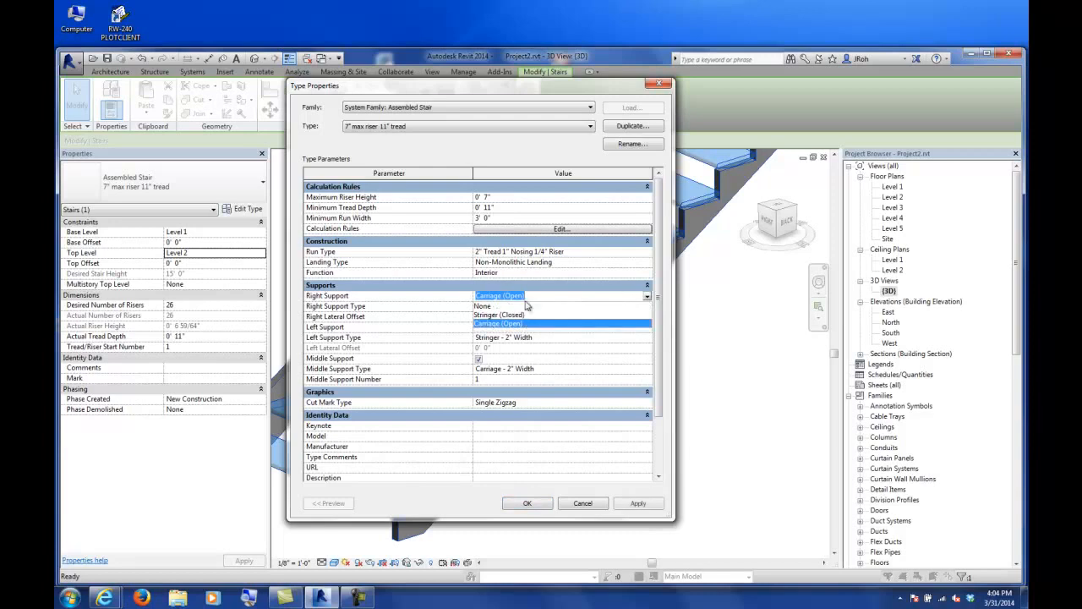
pyautogui.click(507, 306)
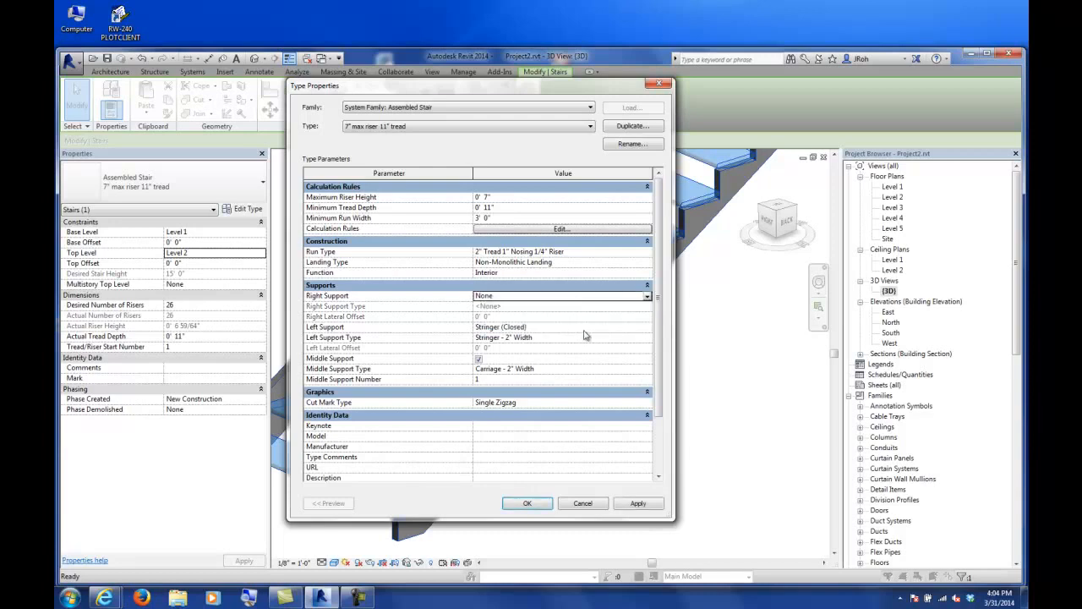
pyautogui.click(650, 328)
pyautogui.click(647, 328)
pyautogui.click(506, 338)
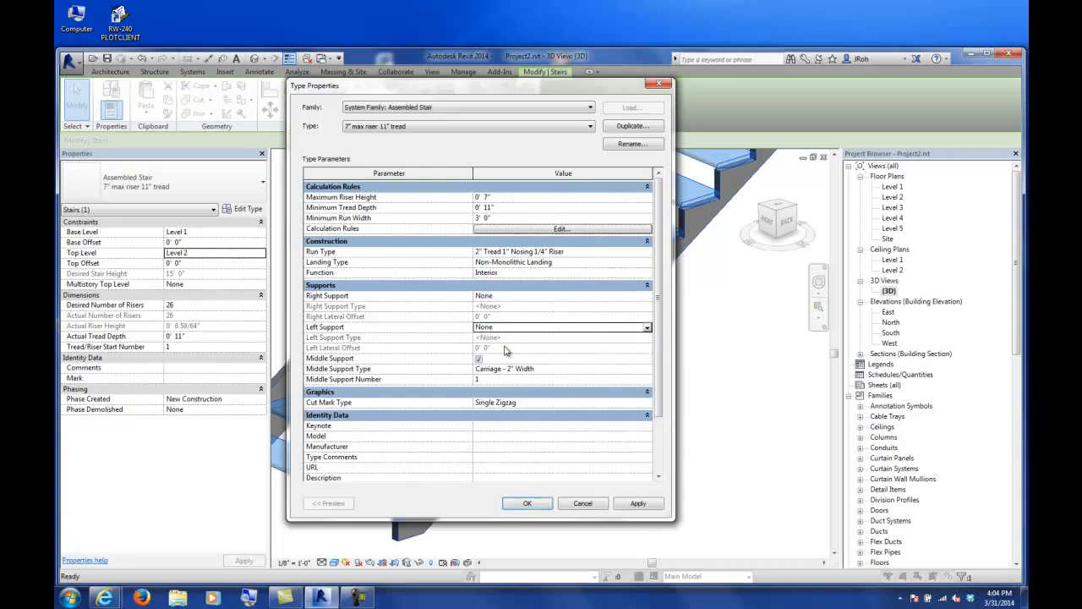
pyautogui.click(544, 504)
pyautogui.click(633, 435)
pyautogui.scroll(-4, 614, 423)
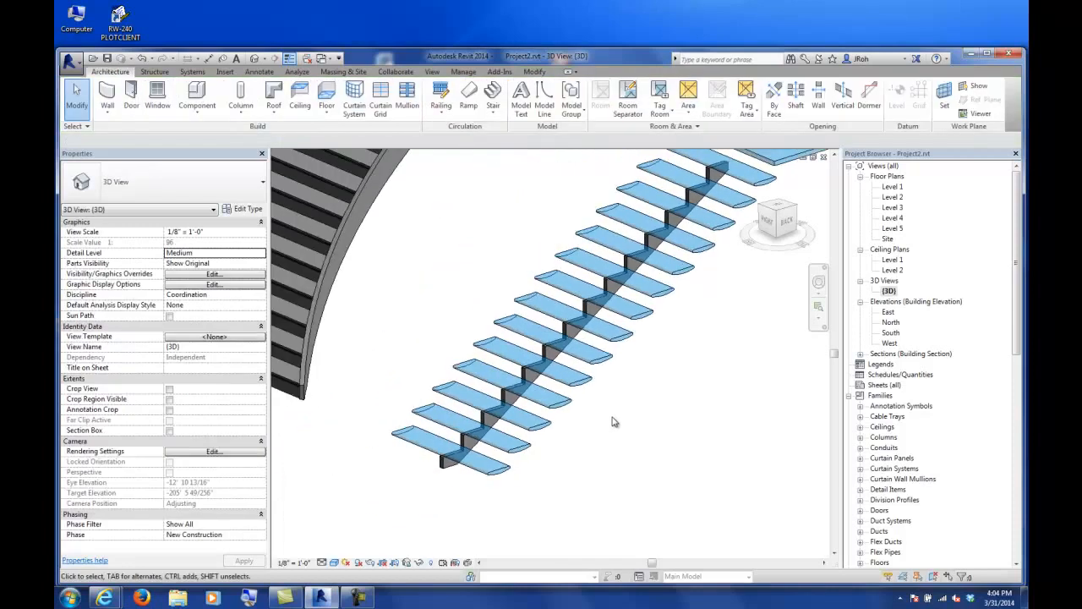
# Set the glass stair type's middle support number to 2 and apply it to the stair.
pyautogui.keyDown('shift'); pyautogui.moveTo(591, 418); pyautogui.dragTo(712, 438, button='middle'); pyautogui.keyUp('shift')
pyautogui.scroll(5, 712, 438)
pyautogui.click(675, 461)
pyautogui.click(248, 209)
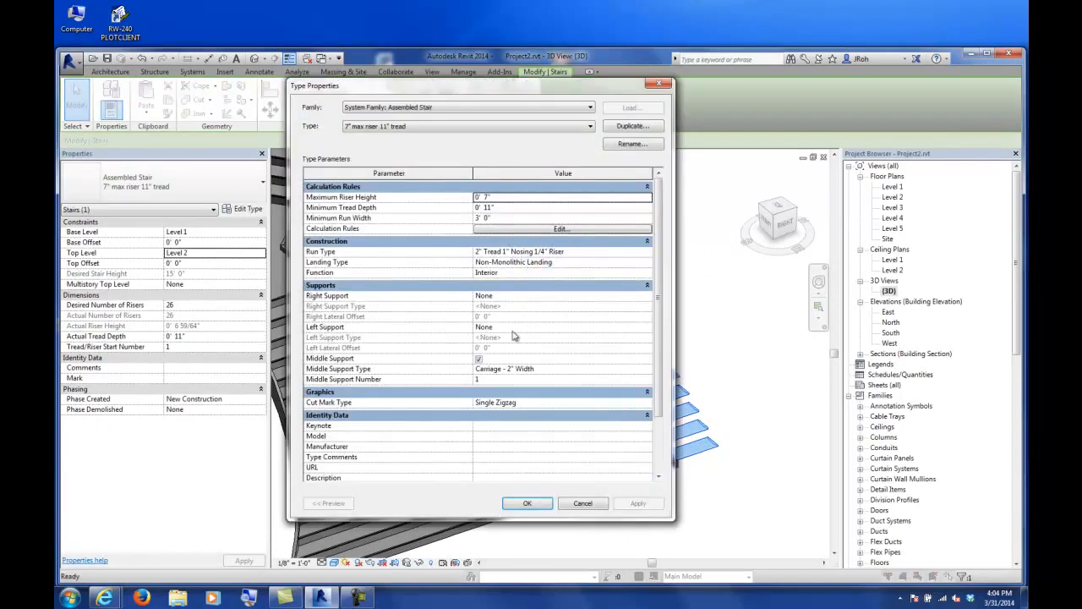
pyautogui.click(498, 382)
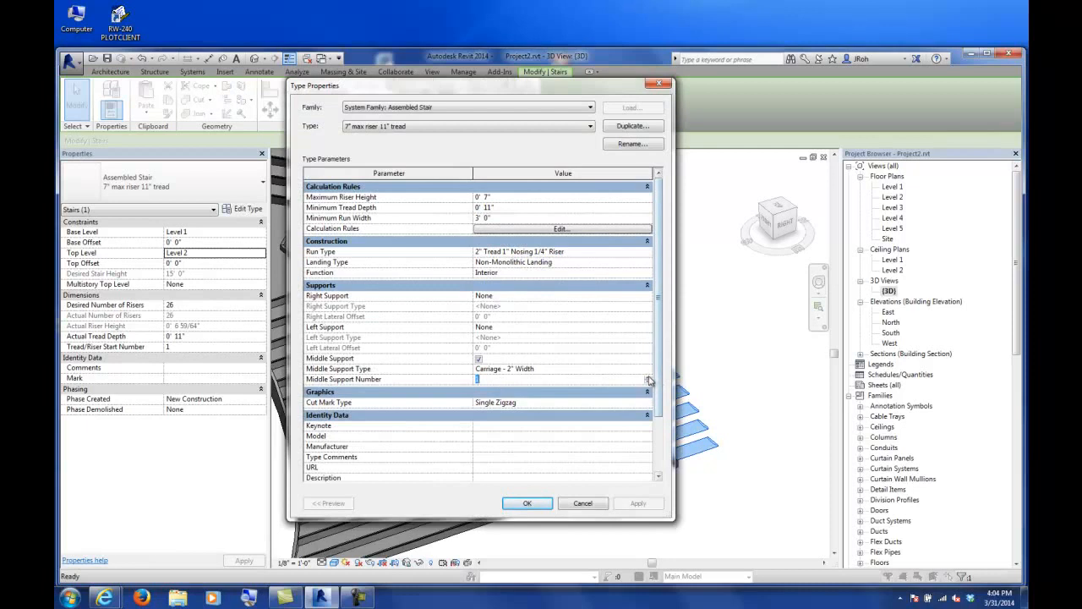
pyautogui.click(527, 504)
pyautogui.keyDown('shift'); pyautogui.moveTo(527, 503); pyautogui.dragTo(659, 332, button='middle'); pyautogui.keyUp('shift')
pyautogui.scroll(-3, 663, 311)
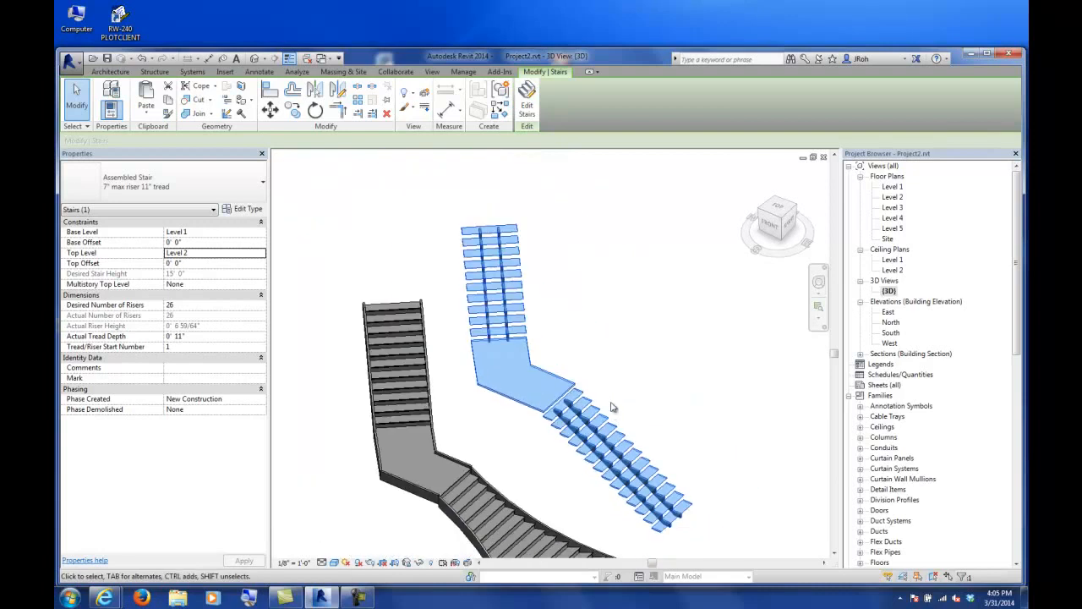
pyautogui.scroll(-2, 548, 373)
pyautogui.keyDown('shift'); pyautogui.moveTo(614, 359); pyautogui.dragTo(597, 365, button='middle'); pyautogui.keyUp('shift')
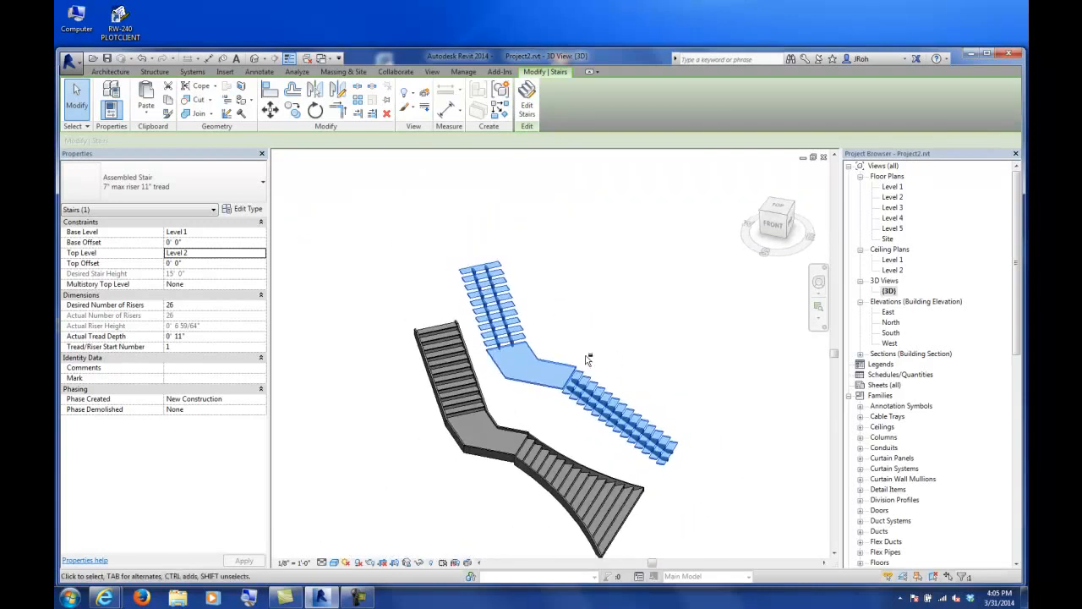
pyautogui.scroll(2, 582, 382)
pyautogui.click(572, 316)
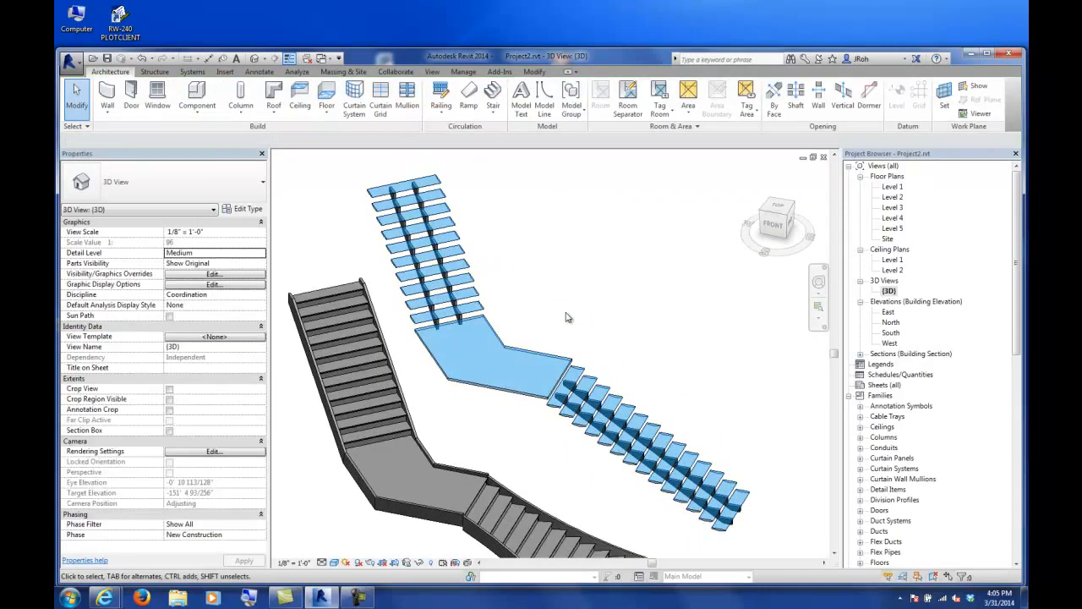
# Select only the non-monolithic landing of the glass component stair.
pyautogui.keyDown('shift'); pyautogui.moveTo(565, 314); pyautogui.dragTo(432, 379, button='middle'); pyautogui.keyUp('shift')
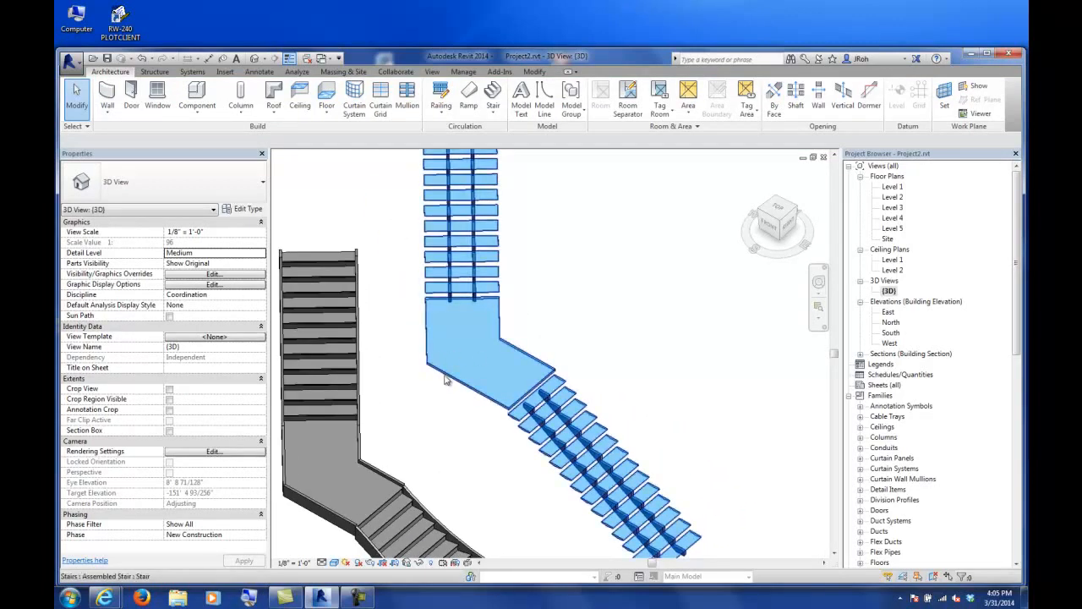
pyautogui.press('Tab')
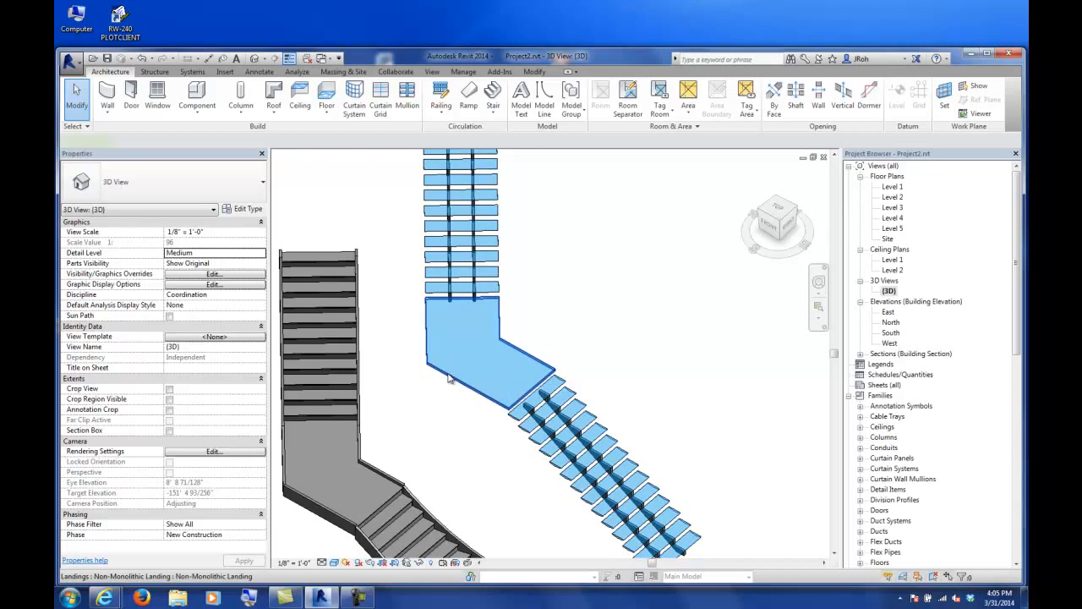
pyautogui.click(449, 378)
pyautogui.click(580, 305)
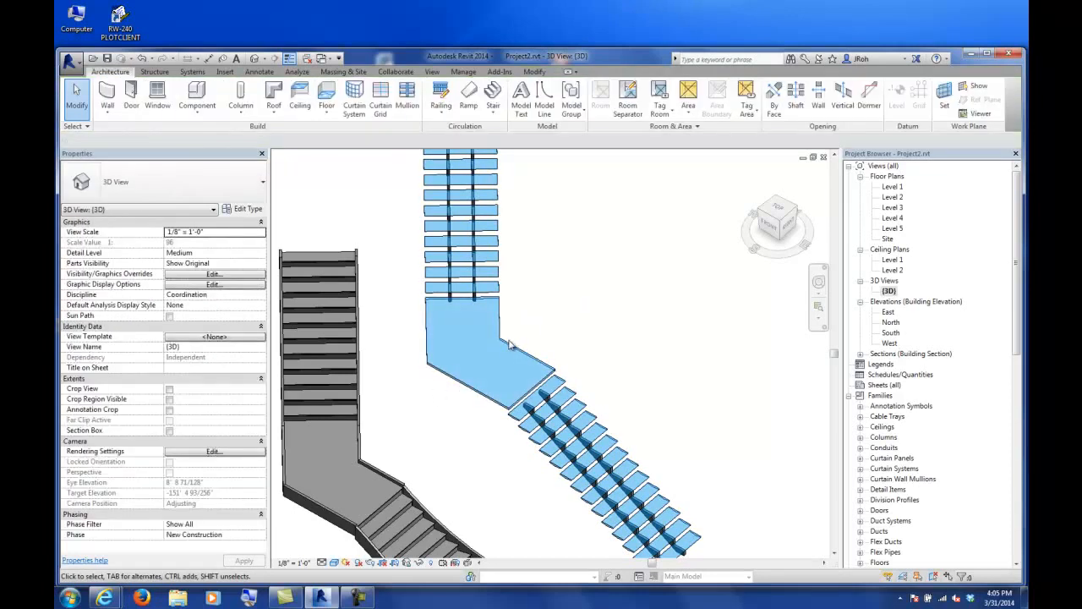
pyautogui.press('Tab')
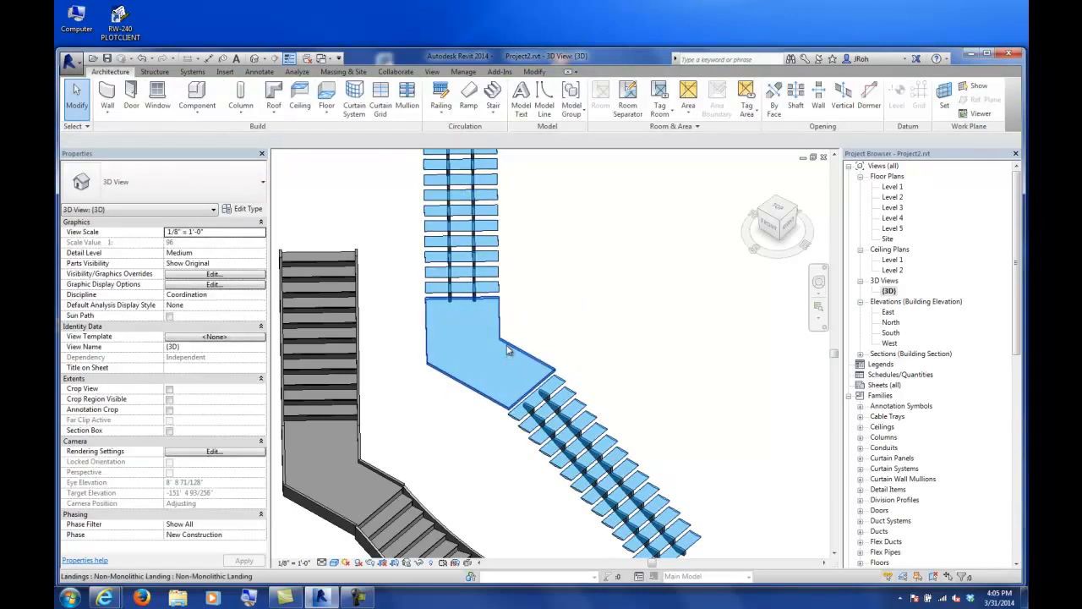
pyautogui.click(509, 349)
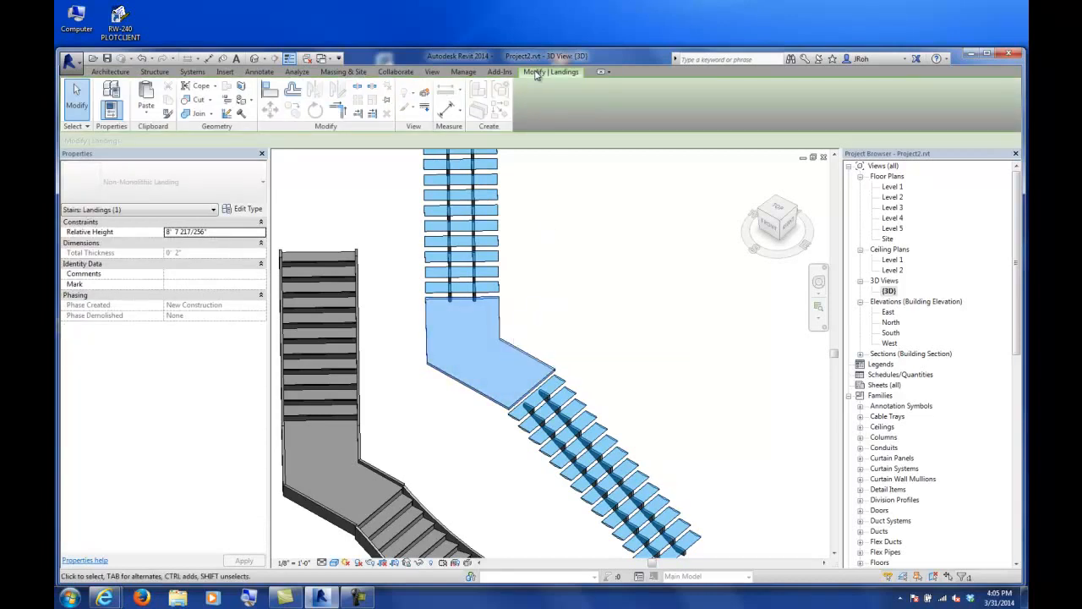
pyautogui.keyDown('shift'); pyautogui.moveTo(559, 307); pyautogui.dragTo(414, 332, button='middle'); pyautogui.keyUp('shift')
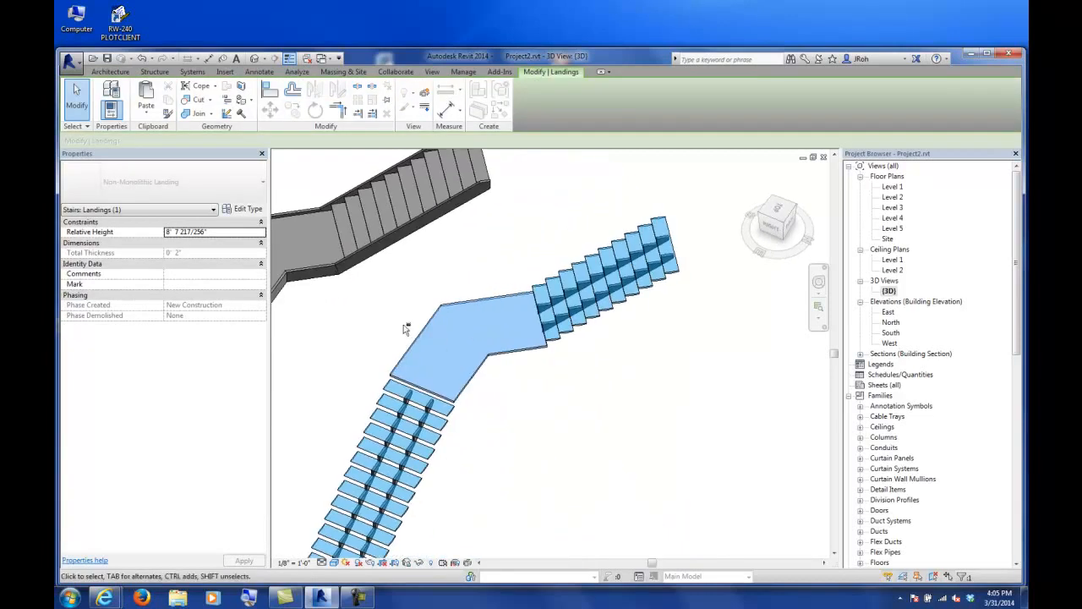
# Clear the selection, reselect just the landing within the glass component stair, and deselect it again.
pyautogui.click(528, 417)
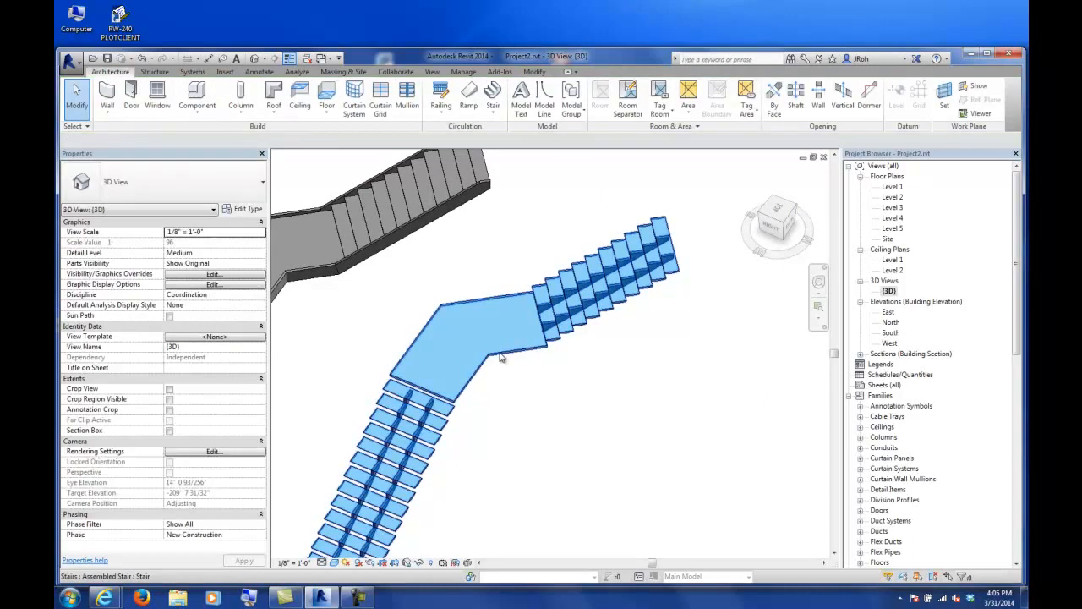
pyautogui.click(501, 353)
pyautogui.press('Escape')
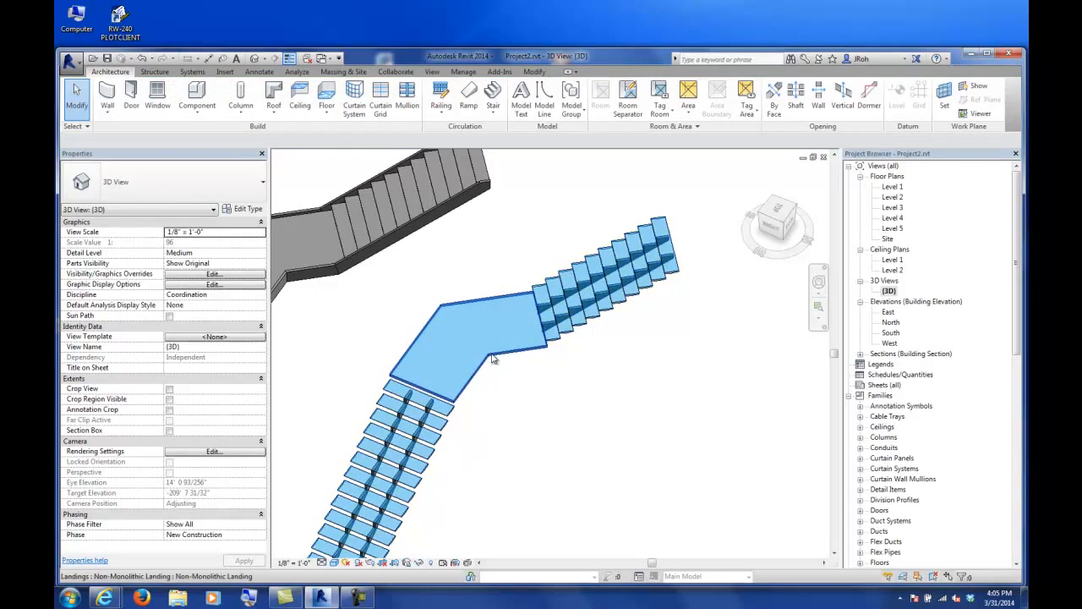
pyautogui.click(495, 361)
pyautogui.press('Escape')
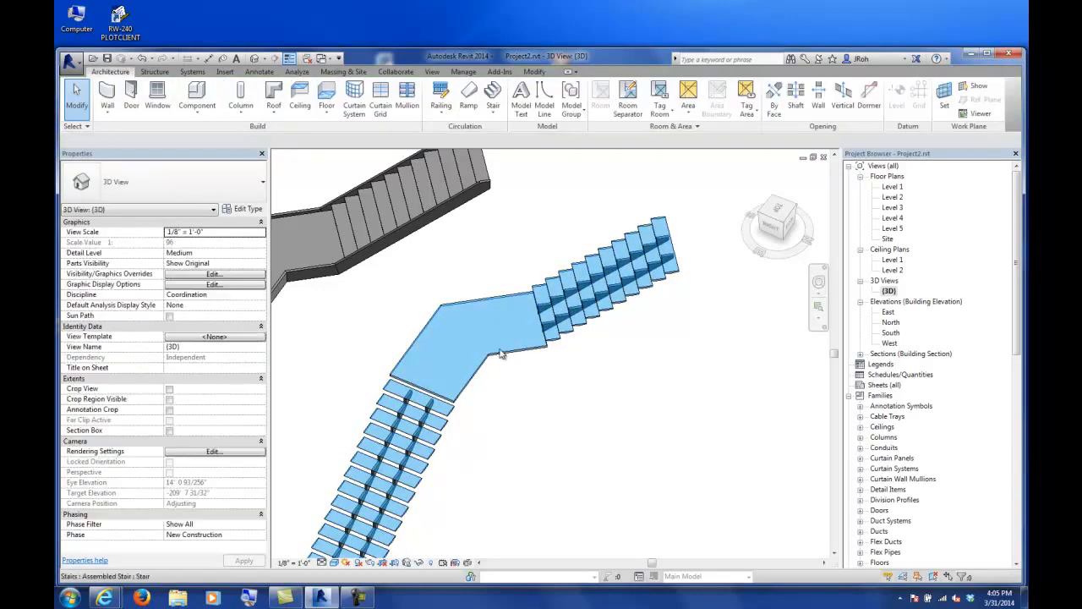
pyautogui.press('Tab')
pyautogui.click(504, 358)
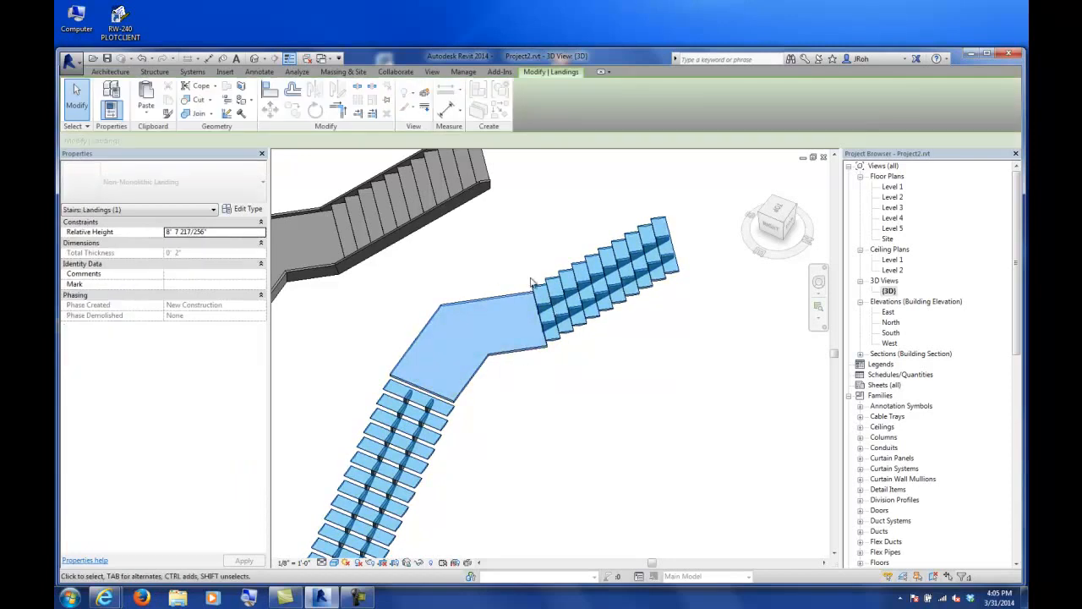
pyautogui.press('Escape')
# Enter the glass stair's edit mode, select its landing, and leave edit mode without changes.
pyautogui.doubleClick(554, 289)
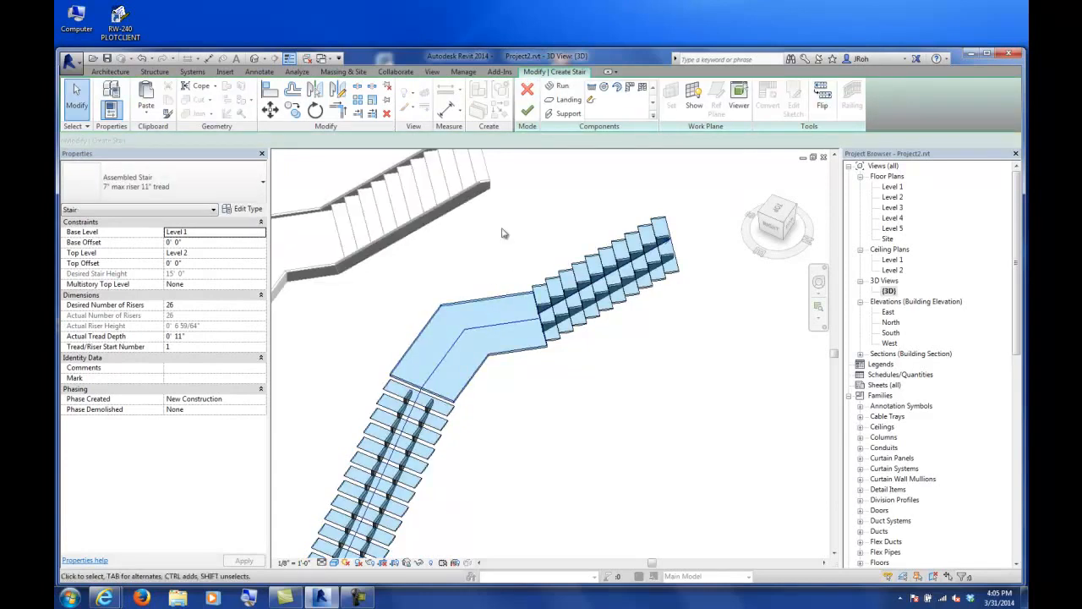
pyautogui.click(527, 111)
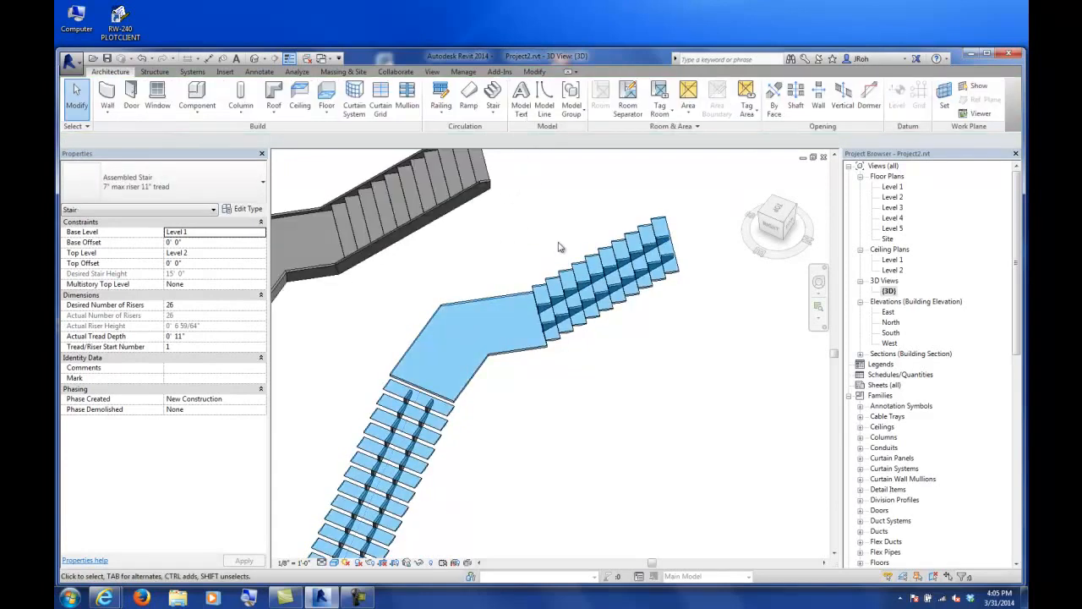
pyautogui.click(571, 269)
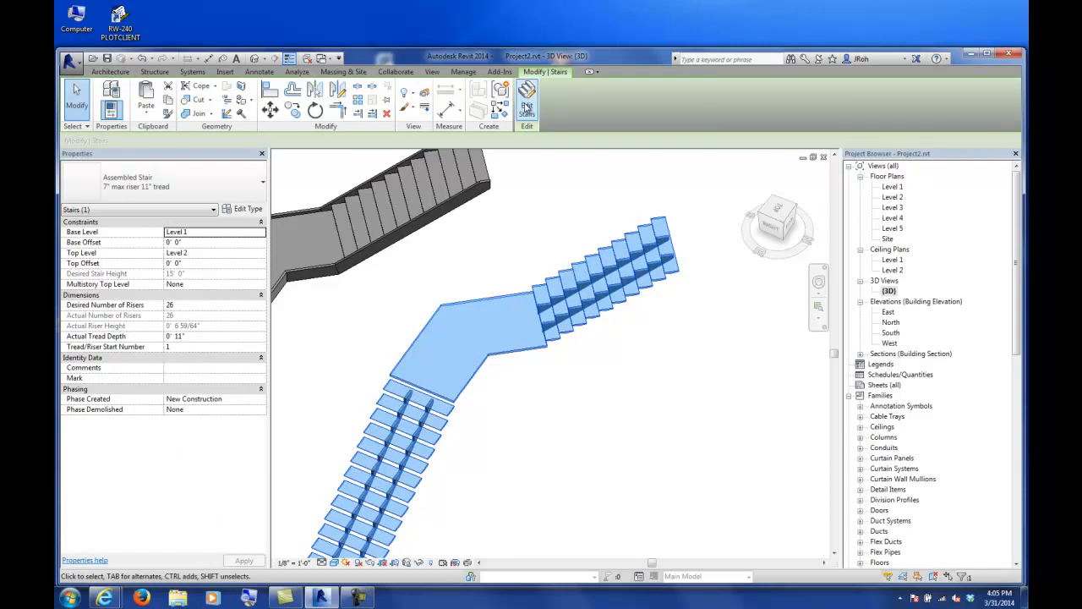
pyautogui.click(524, 97)
pyautogui.click(471, 302)
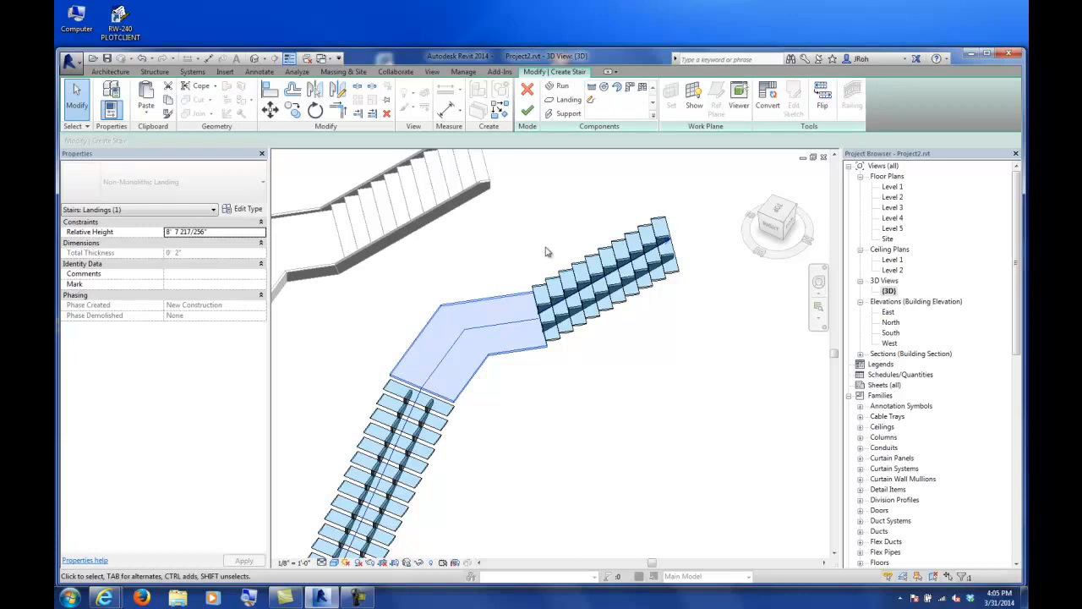
pyautogui.click(527, 89)
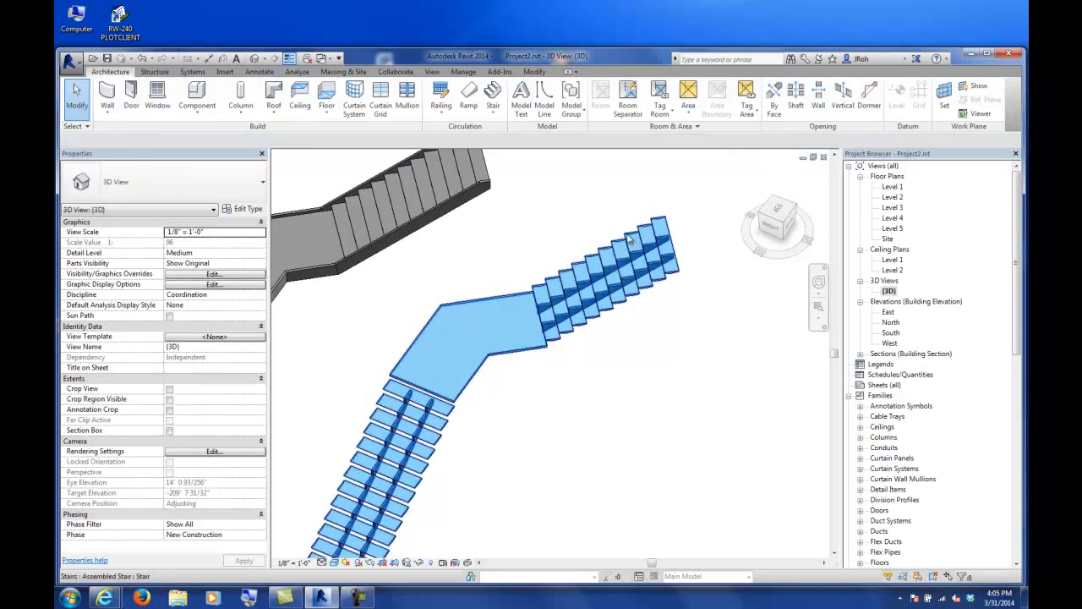
# Reopen the glass component stair for editing and select its upper run.
pyautogui.scroll(-5, 580, 347)
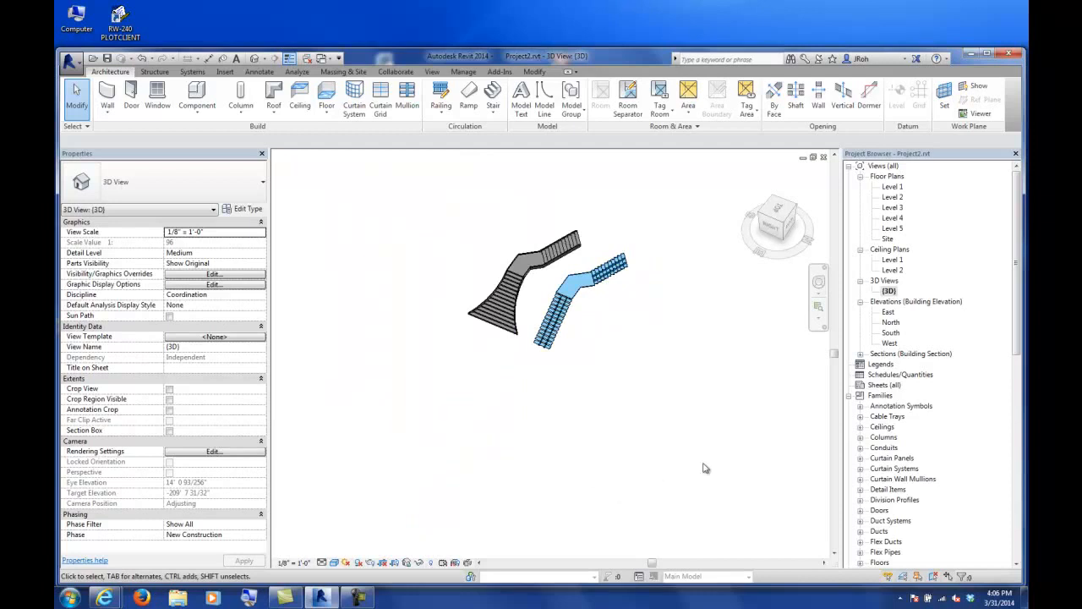
pyautogui.scroll(5, 594, 231)
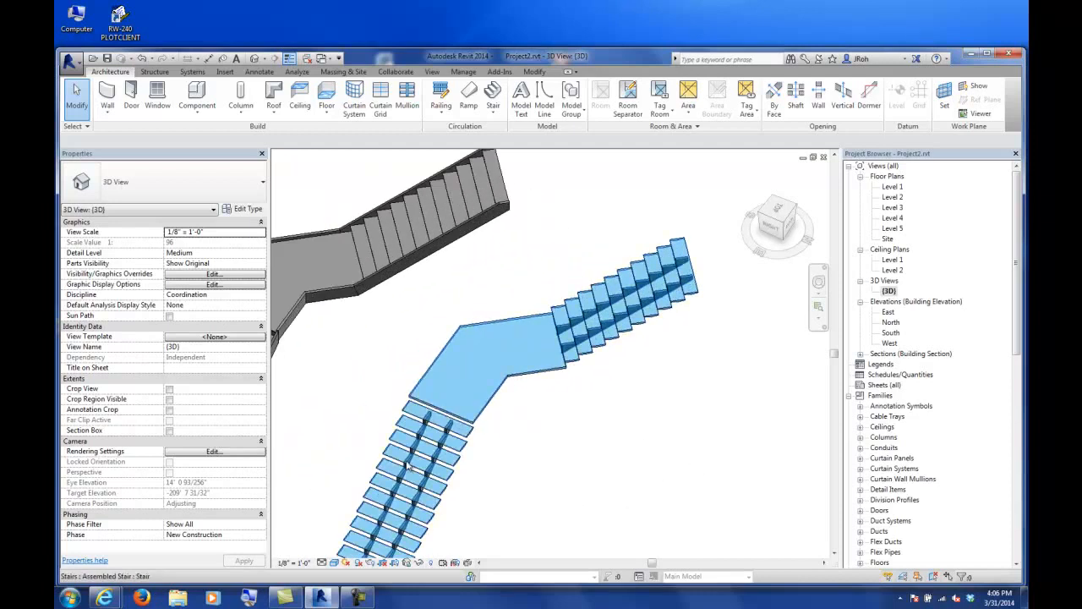
pyautogui.click(582, 296)
pyautogui.click(528, 94)
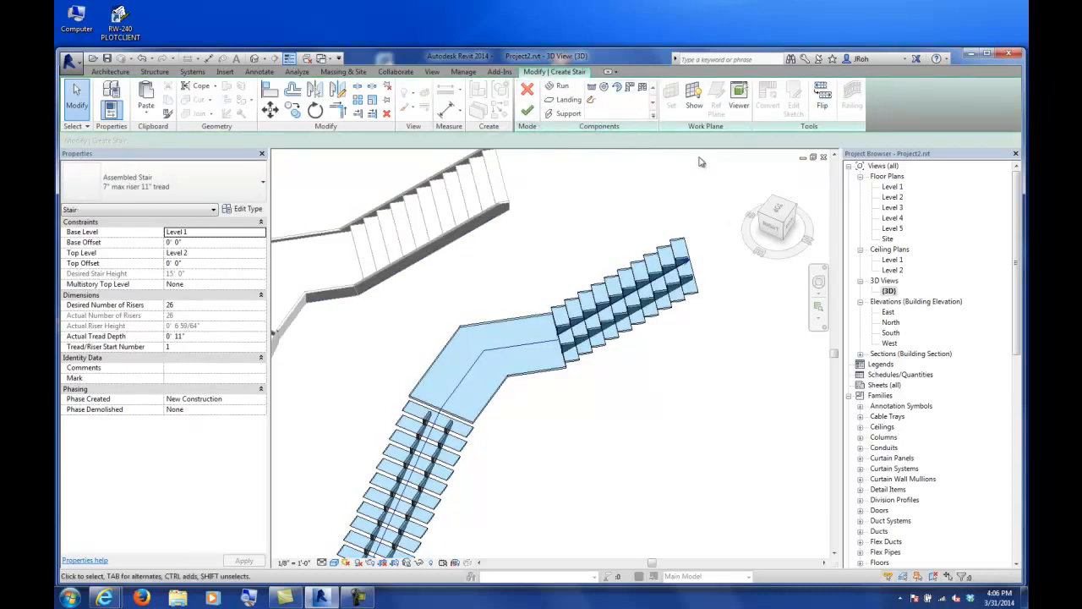
pyautogui.click(676, 247)
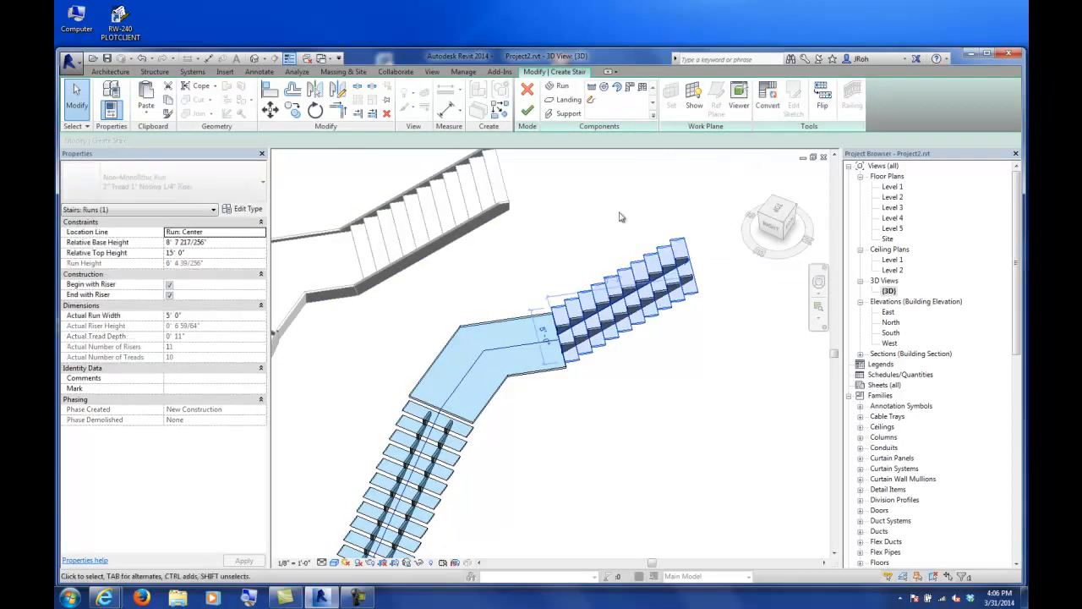
# Convert the glass stair's lower straight run to a custom sketch-based component.
pyautogui.keyDown('shift'); pyautogui.moveTo(618, 404); pyautogui.dragTo(652, 256, button='middle'); pyautogui.keyUp('shift')
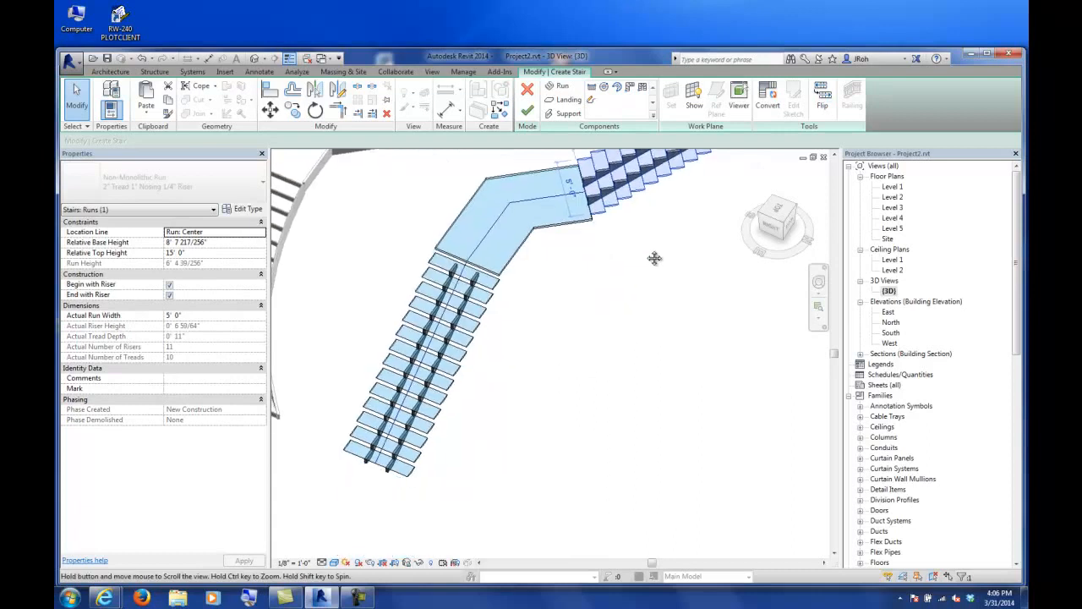
pyautogui.click(476, 340)
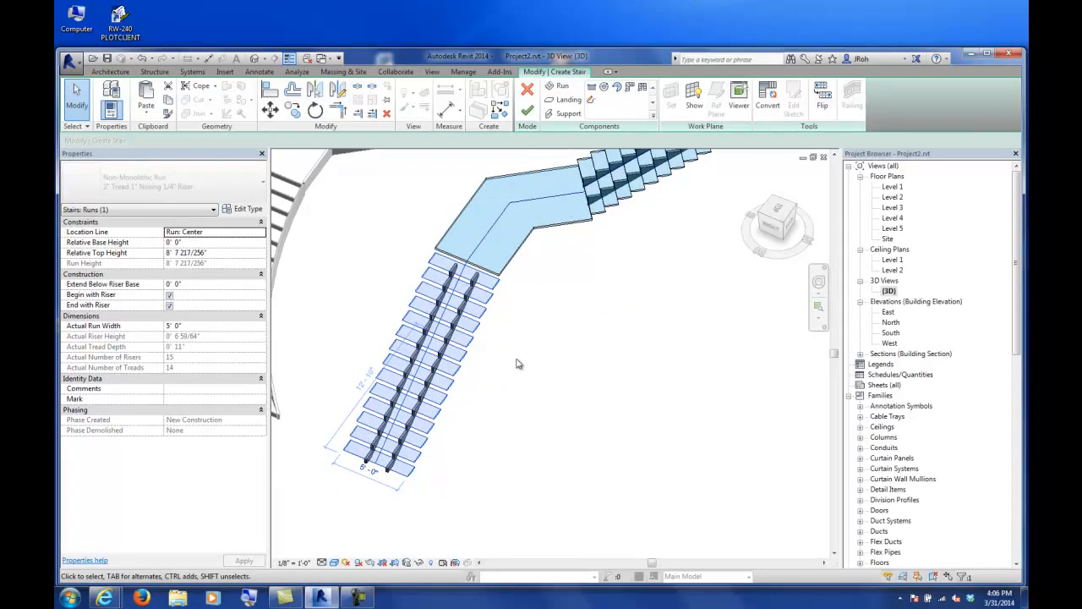
pyautogui.click(767, 100)
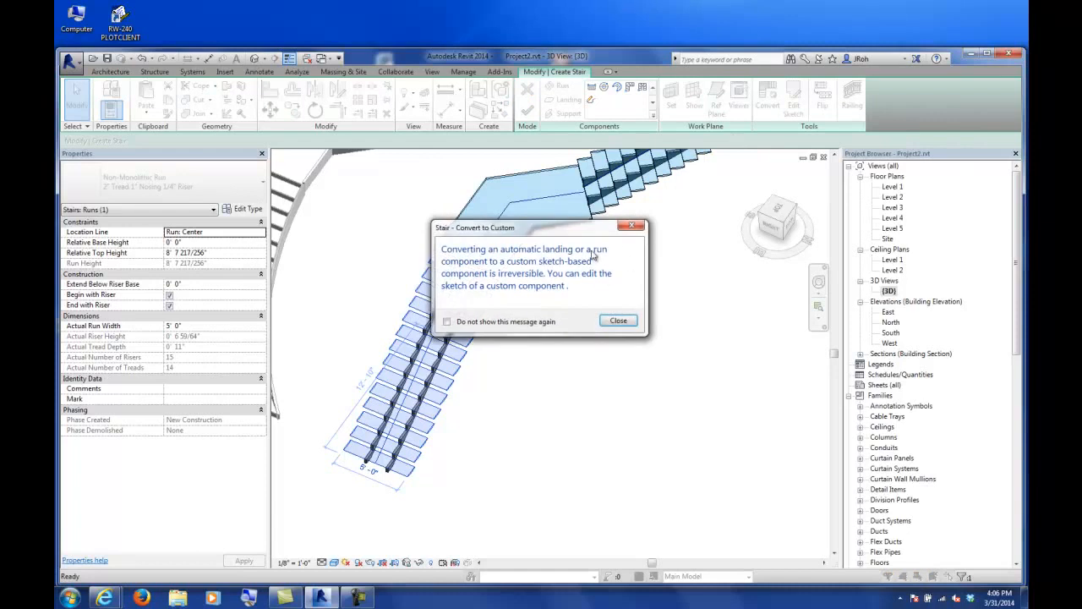
pyautogui.click(618, 322)
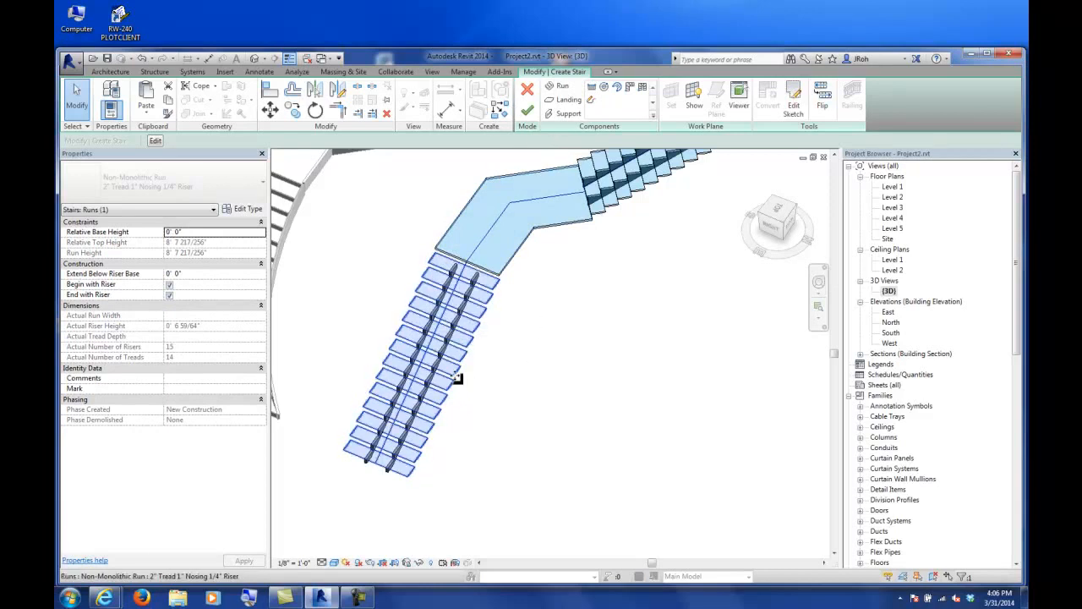
# In the lower run's sketch, flare one side boundary outward at its base to about 13' 2" long and try to finish the sketch.
pyautogui.click(794, 100)
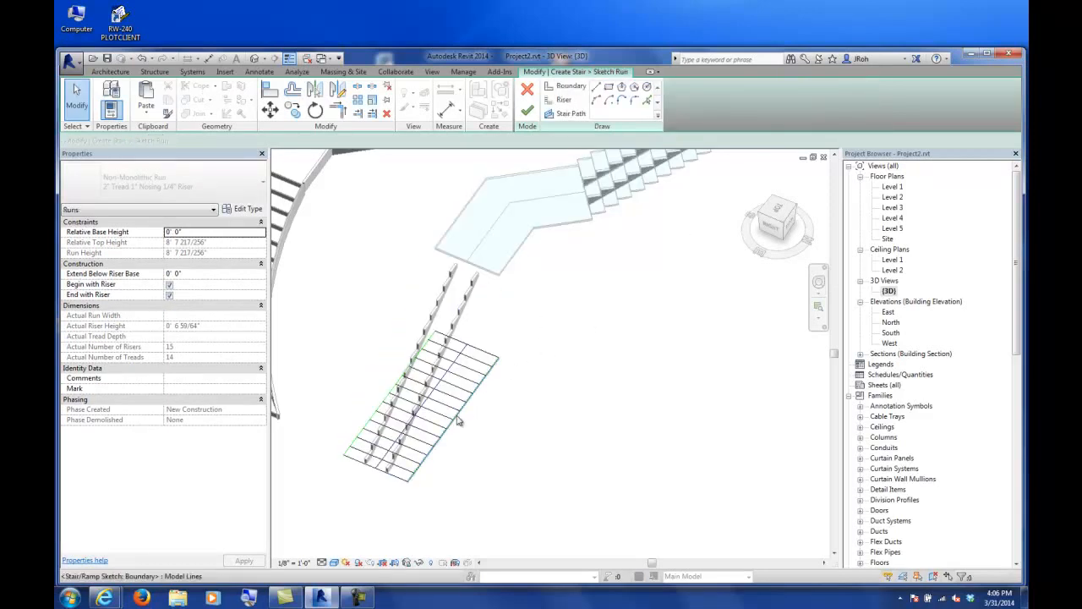
pyautogui.click(447, 442)
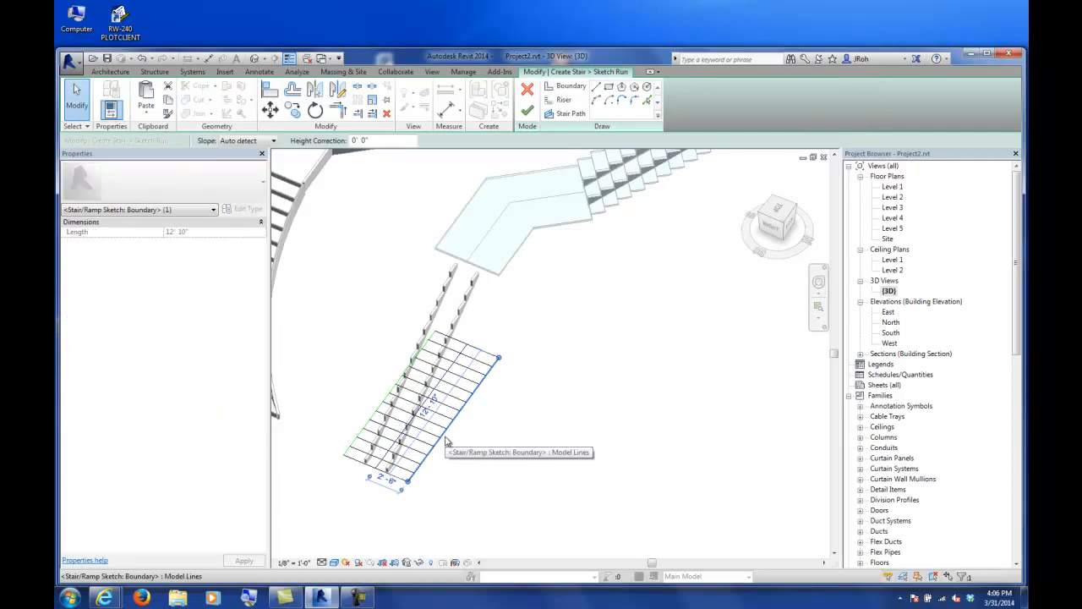
pyautogui.moveTo(409, 484); pyautogui.dragTo(455, 501)
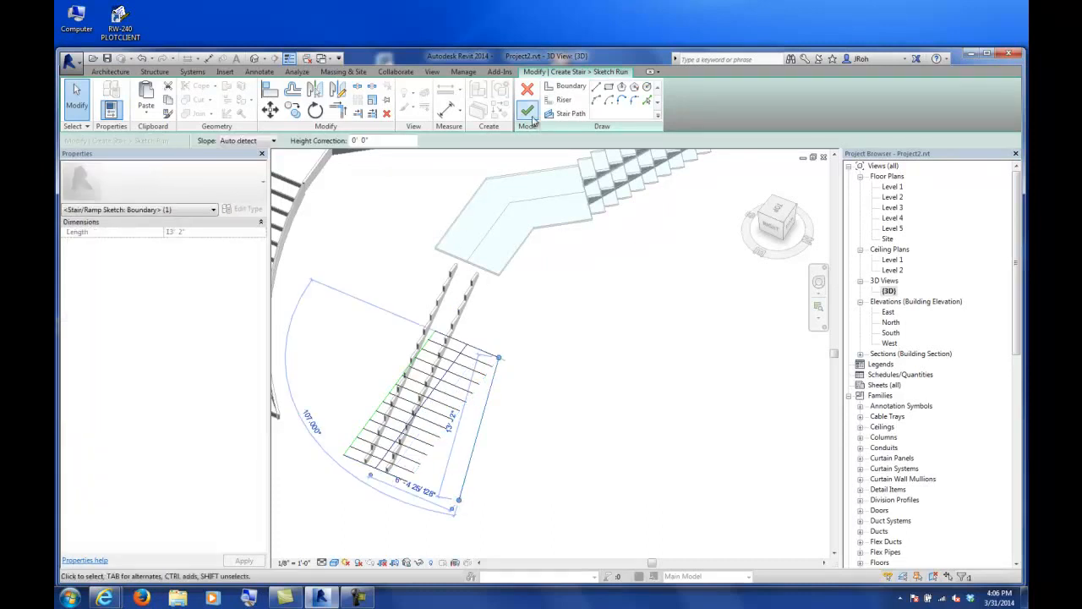
pyautogui.click(527, 110)
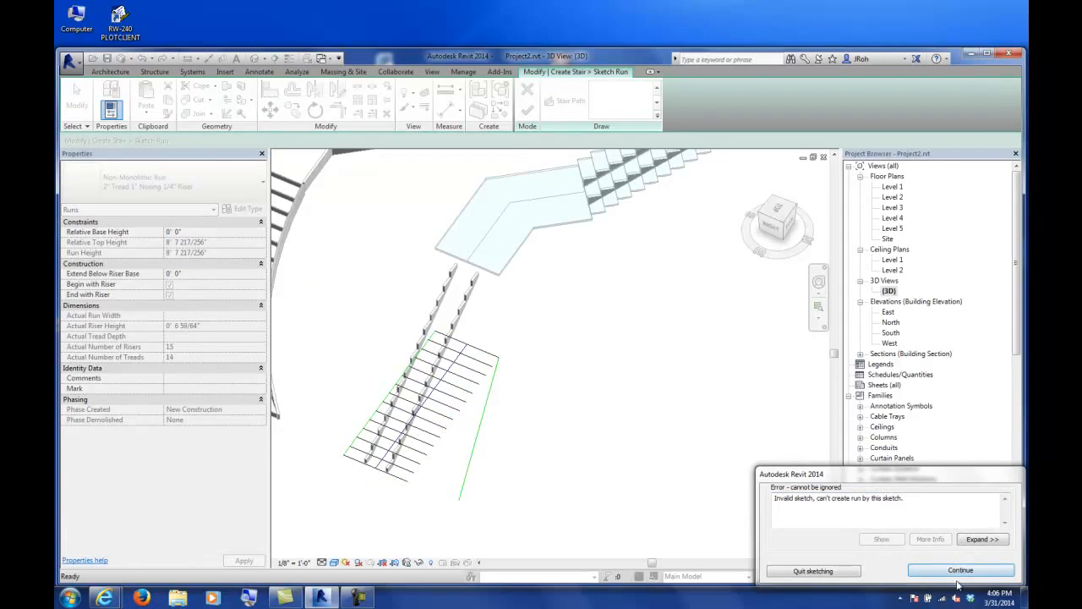
pyautogui.click(951, 573)
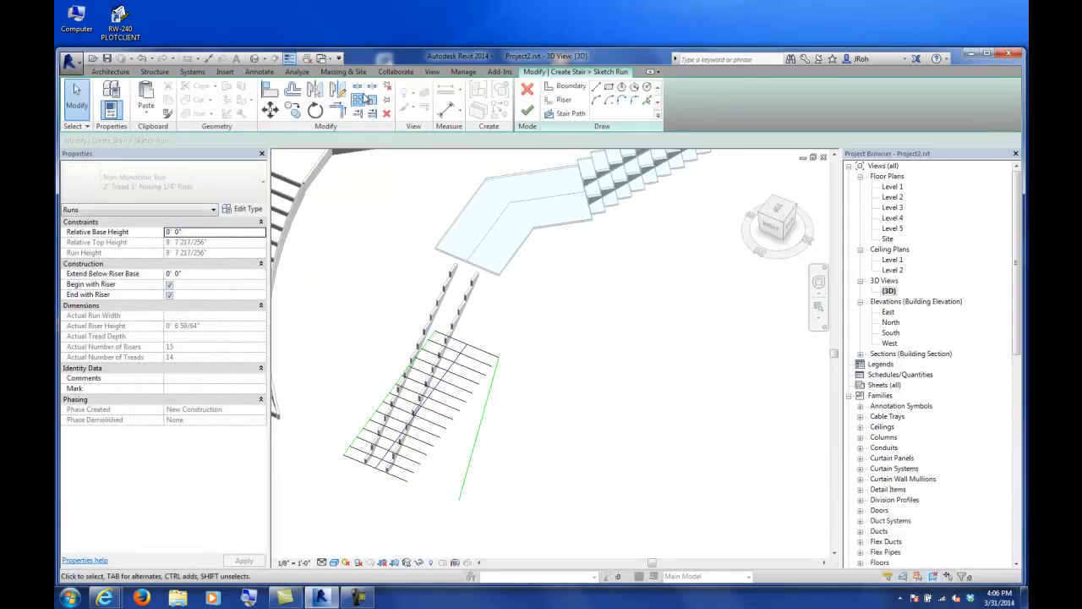
# Extend the lowest riser line to a corner with the flared boundary and finish the run sketch.
pyautogui.click(394, 479)
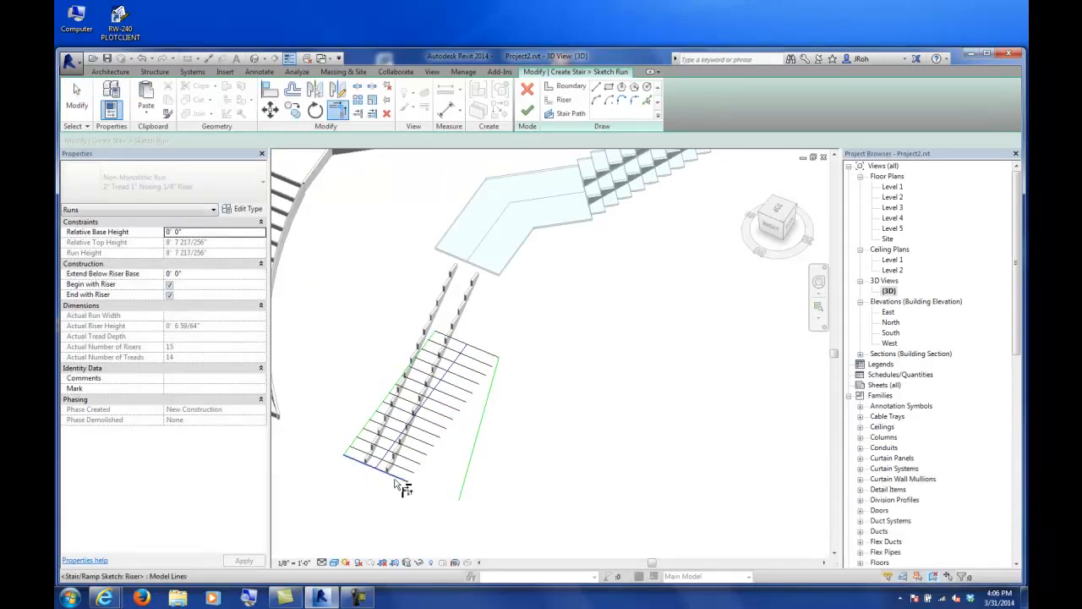
pyautogui.click(471, 466)
pyautogui.click(526, 112)
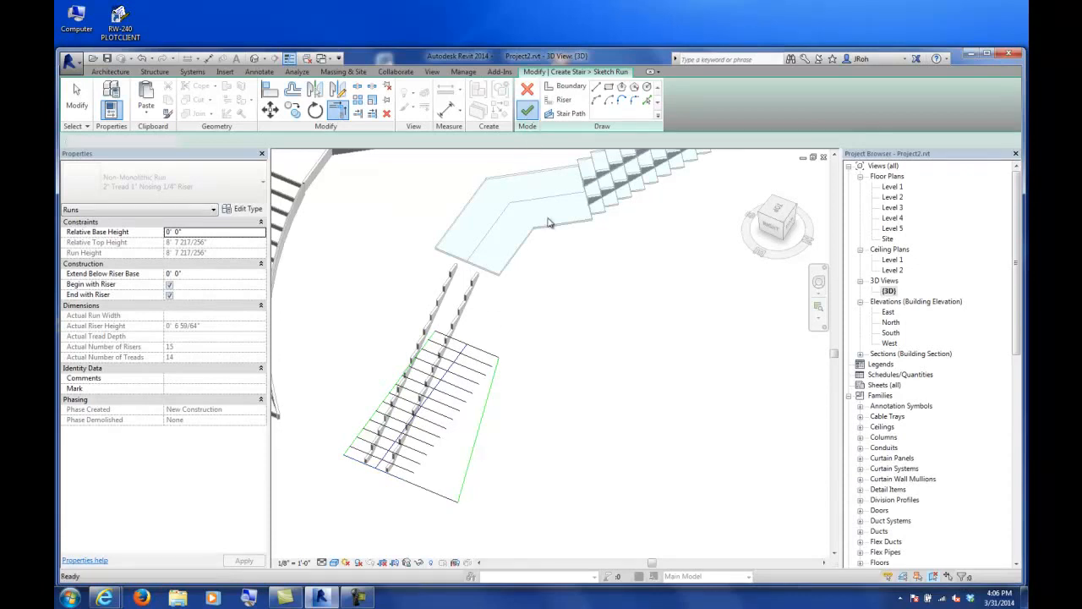
pyautogui.click(572, 409)
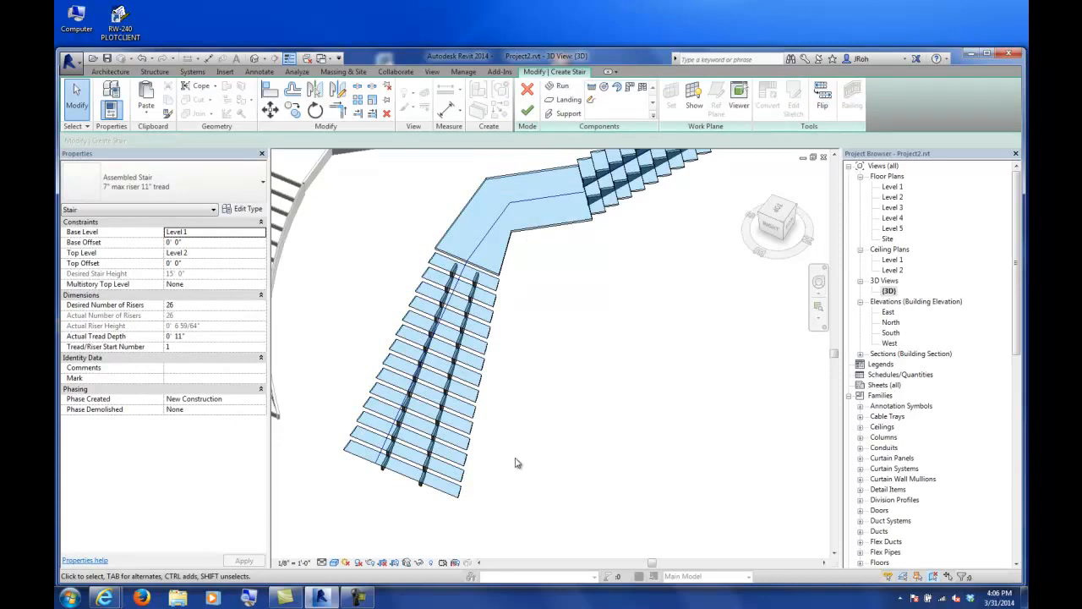
# Convert the landing between the two glass stair runs to a custom sketch-based component.
pyautogui.moveTo(516, 467)
pyautogui.keyDown('shift'); pyautogui.mouseDown(button='middle')
pyautogui.moveTo(566, 418)
pyautogui.moveTo(589, 358)
pyautogui.moveTo(657, 415)
pyautogui.moveTo(660, 457)
pyautogui.moveTo(580, 493)
pyautogui.moveTo(496, 482)
pyautogui.moveTo(525, 456)
pyautogui.mouseUp(button='middle'); pyautogui.keyUp('shift')
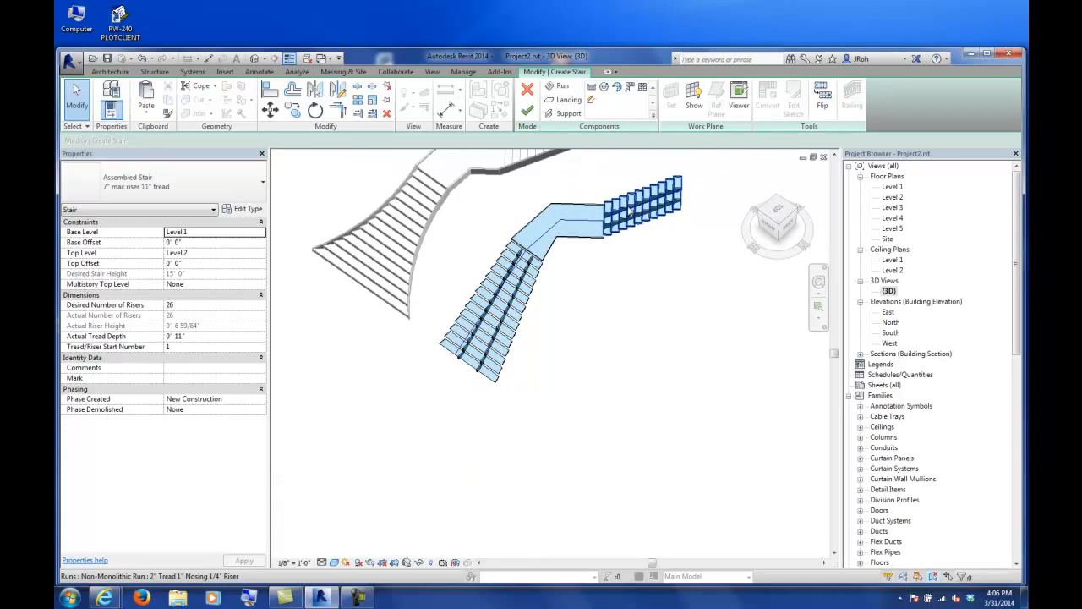
pyautogui.click(575, 239)
pyautogui.moveTo(583, 273)
pyautogui.mouseDown(button='middle')
pyautogui.moveTo(556, 319)
pyautogui.moveTo(583, 271)
pyautogui.mouseUp(button='middle')
pyautogui.scroll(5, 592, 245)
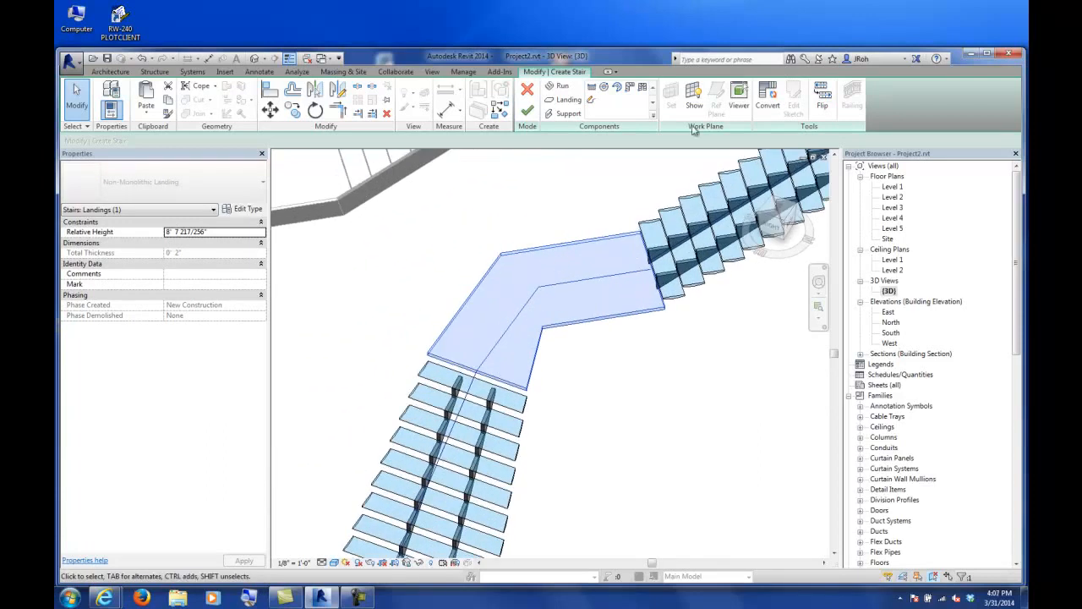
pyautogui.click(768, 97)
pyautogui.click(618, 322)
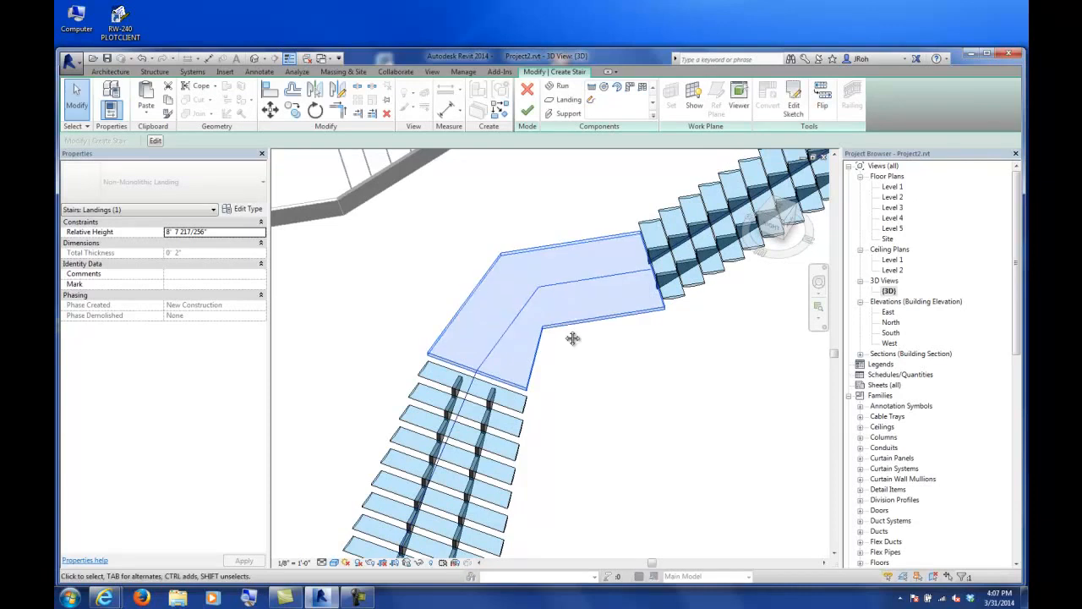
# Open the converted landing's sketch for editing and show it in the Level 1 floor plan.
pyautogui.scroll(2, 583, 355)
pyautogui.click(795, 98)
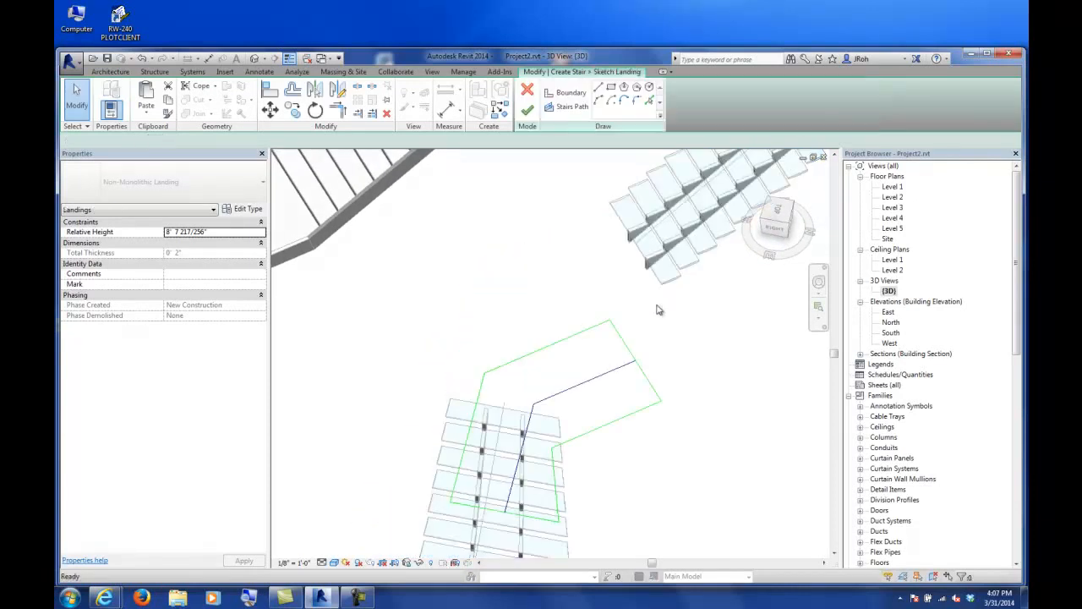
pyautogui.doubleClick(892, 187)
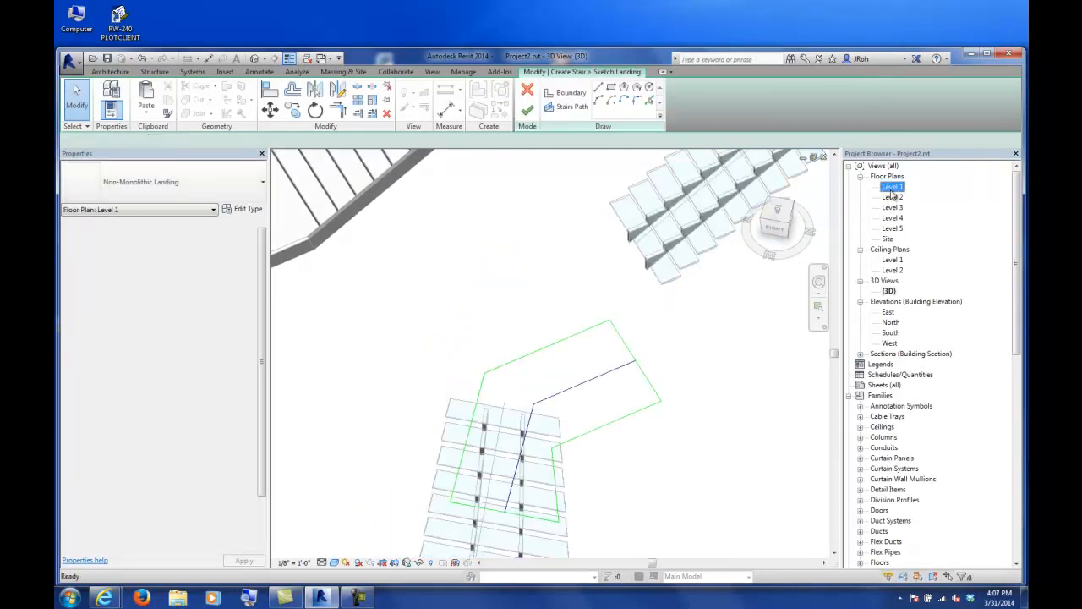
# Draw an outward-bulging boundary arc of about 135 degrees joining the landing's inner corners at the two runs.
pyautogui.scroll(1, 506, 313)
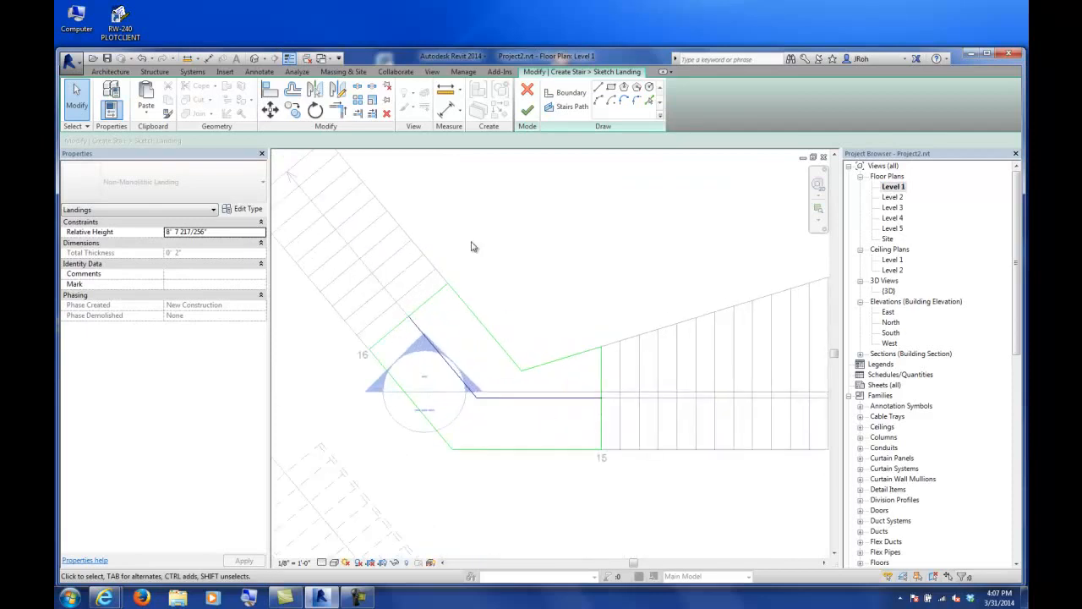
pyautogui.click(599, 100)
pyautogui.click(448, 287)
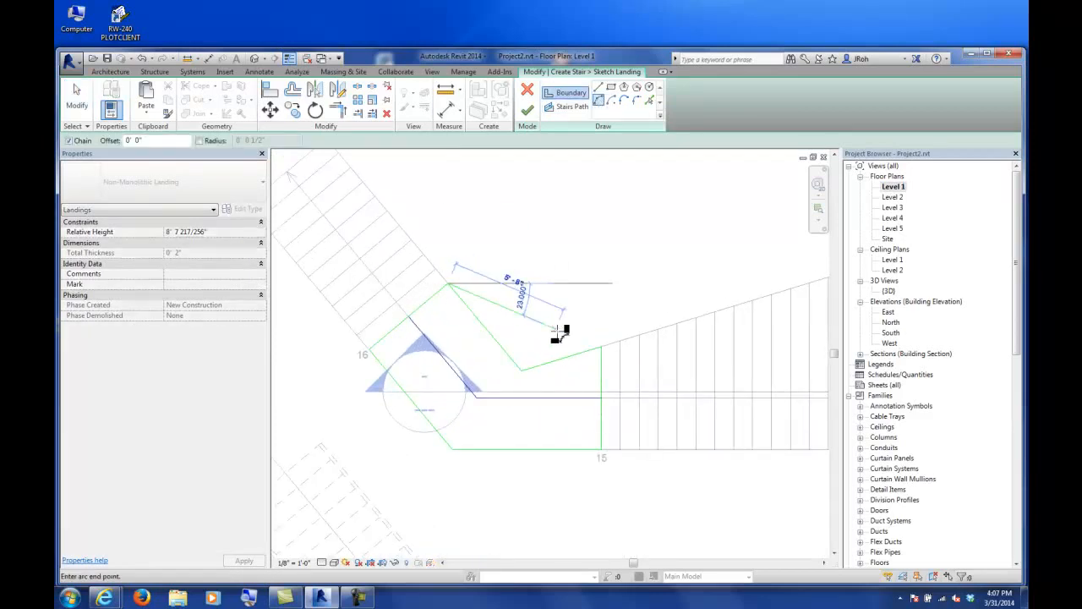
pyautogui.click(606, 349)
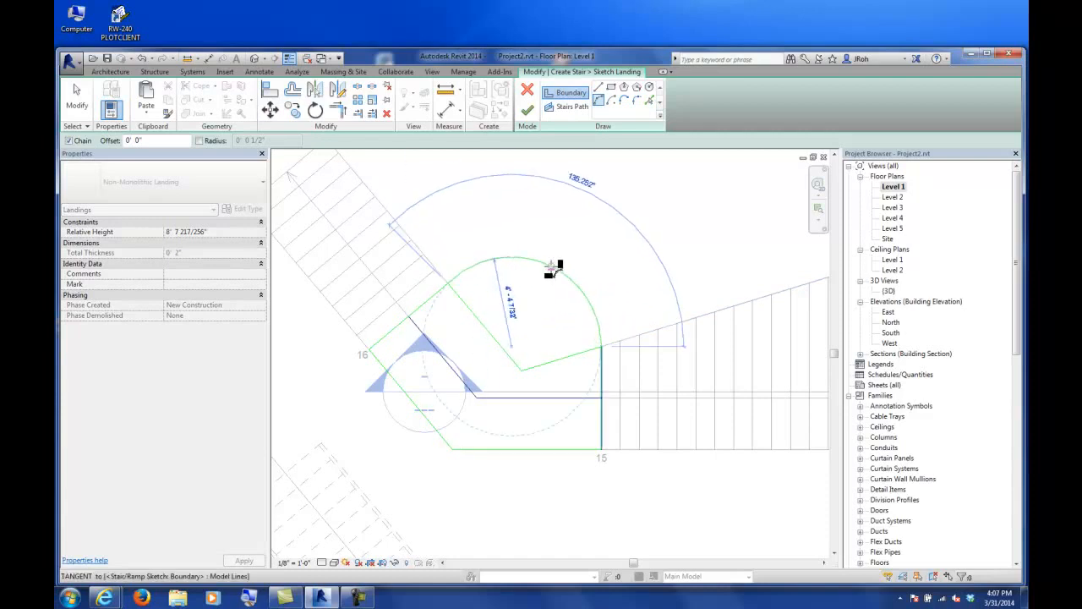
pyautogui.click(554, 269)
pyautogui.press('Escape')
pyautogui.press('Escape')
# Draw an outward-bulging boundary arc of about 6' 2" radius joining the landing's outer corners at the two runs.
pyautogui.moveTo(514, 442); pyautogui.dragTo(548, 375, button='middle')
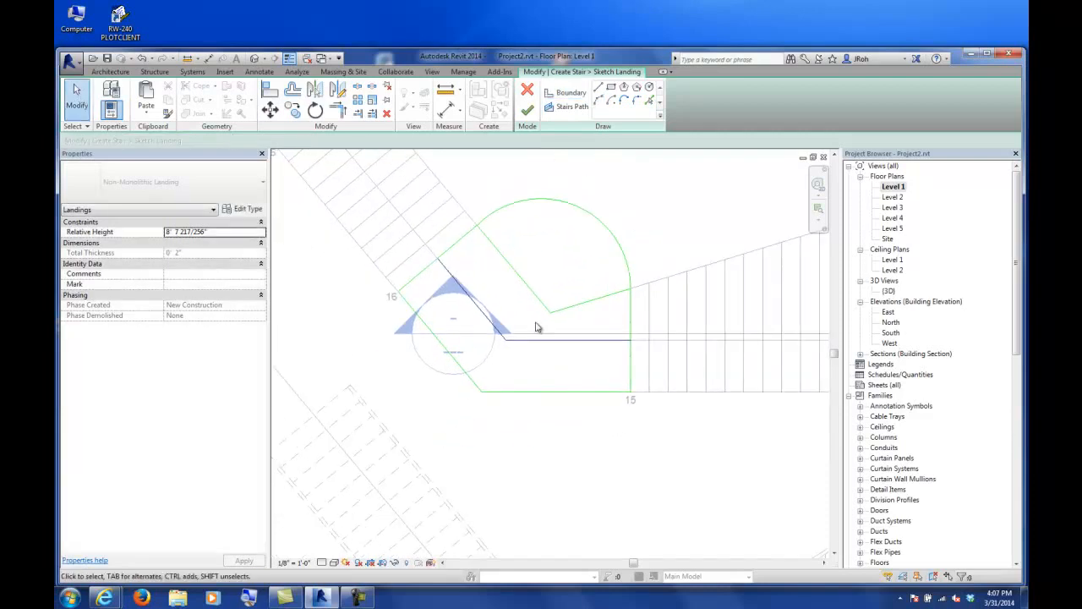
pyautogui.click(600, 100)
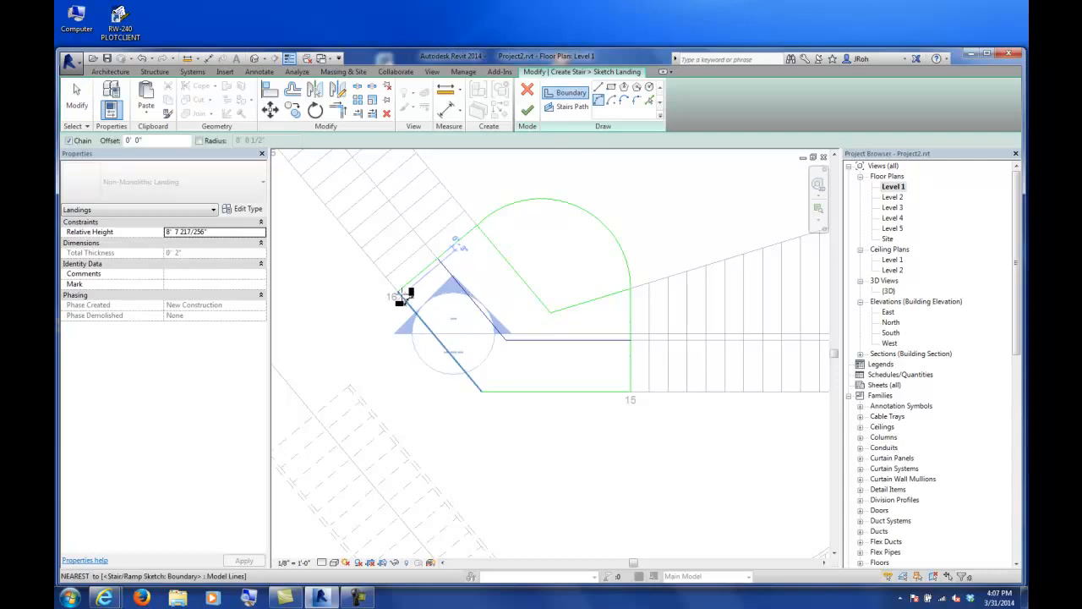
pyautogui.click(407, 278)
pyautogui.click(631, 390)
pyautogui.click(436, 453)
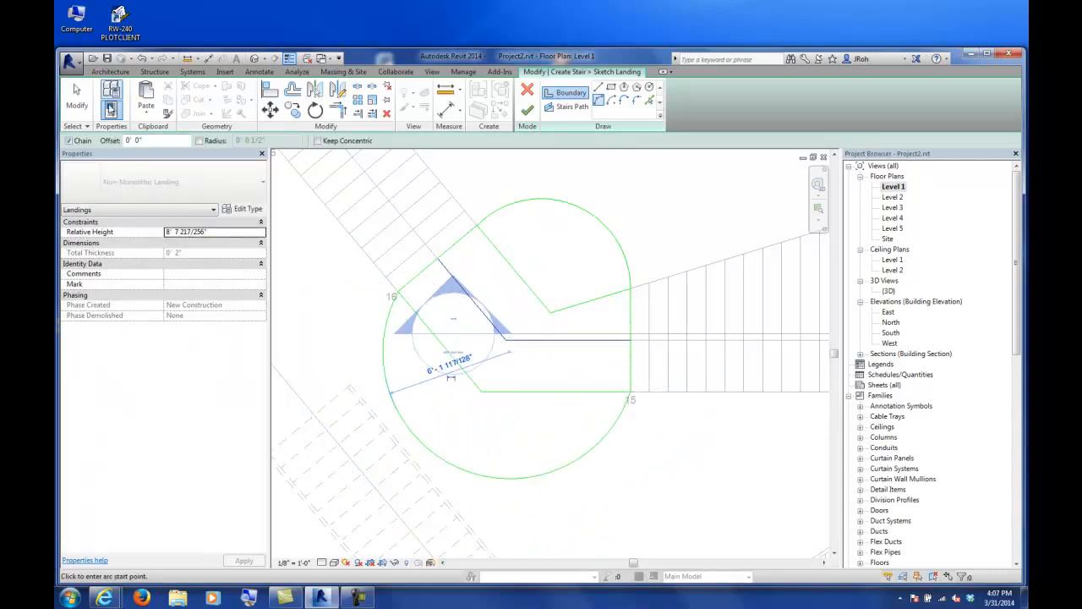
pyautogui.press('Escape')
pyautogui.press('Escape')
# Delete the landing's old straight inner and outer boundary lines inside the arcs and finish the landing sketch.
pyautogui.click(493, 391)
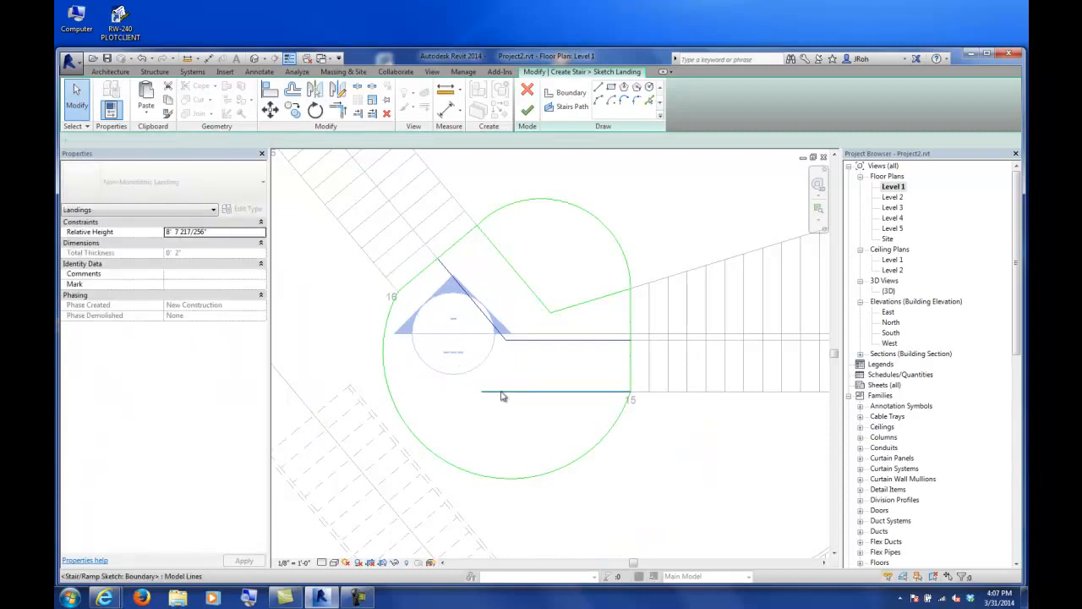
pyautogui.press('Delete')
pyautogui.click(575, 306)
pyautogui.press('Delete')
pyautogui.click(541, 300)
pyautogui.press('Delete')
pyautogui.click(527, 111)
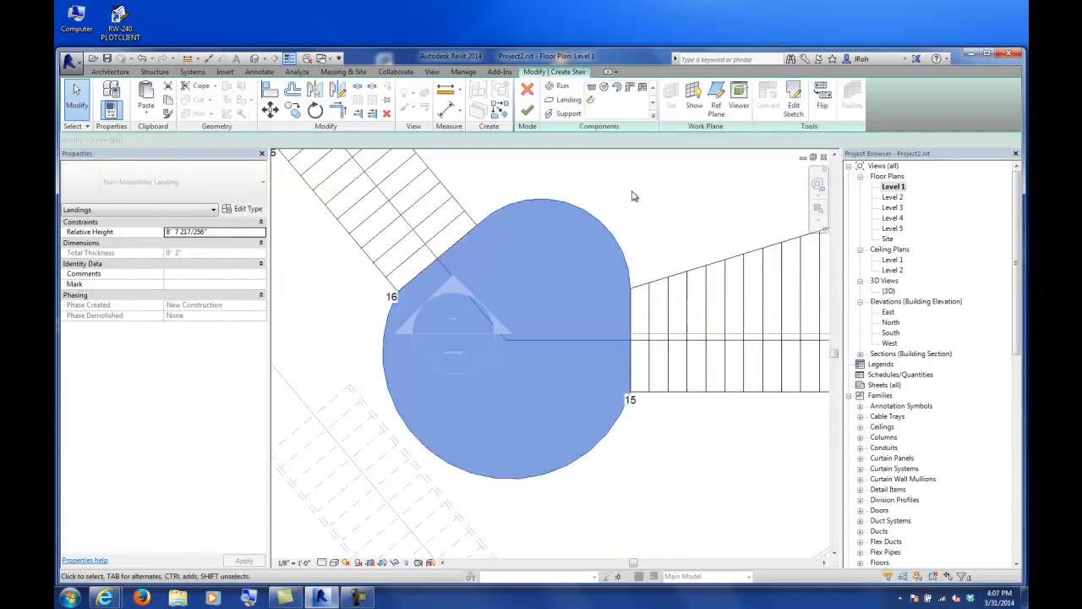
# Examine the curved landing and middle carriages of the glass stair in 3D and compare them with the neighbouring flared stair's curved stringers.
pyautogui.doubleClick(889, 290)
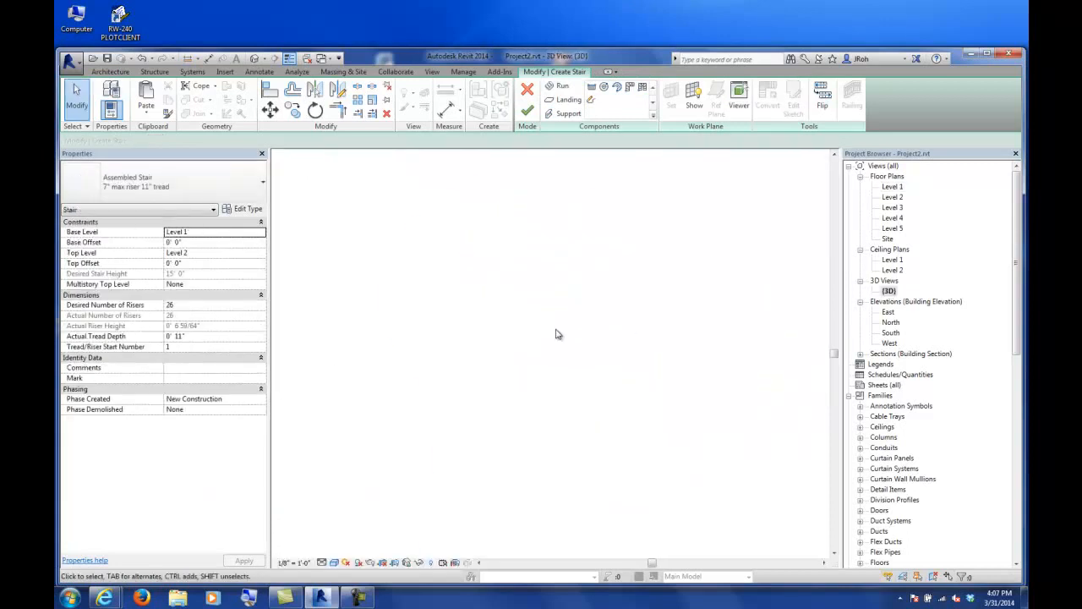
pyautogui.keyDown('shift'); pyautogui.moveTo(580, 339); pyautogui.dragTo(550, 323, button='middle'); pyautogui.keyUp('shift')
pyautogui.scroll(-4, 551, 343)
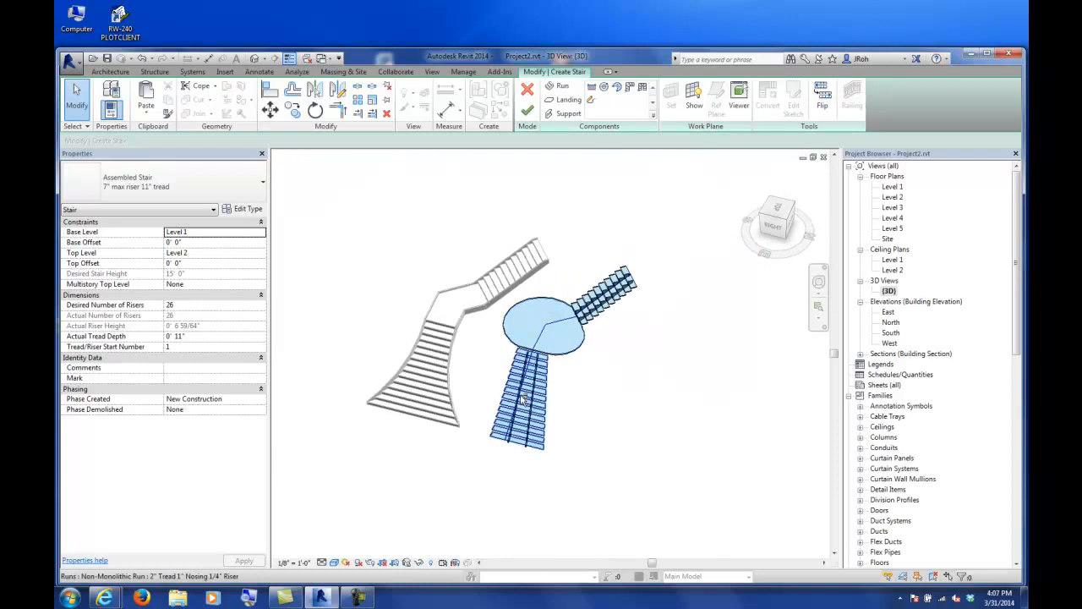
pyautogui.scroll(3, 548, 317)
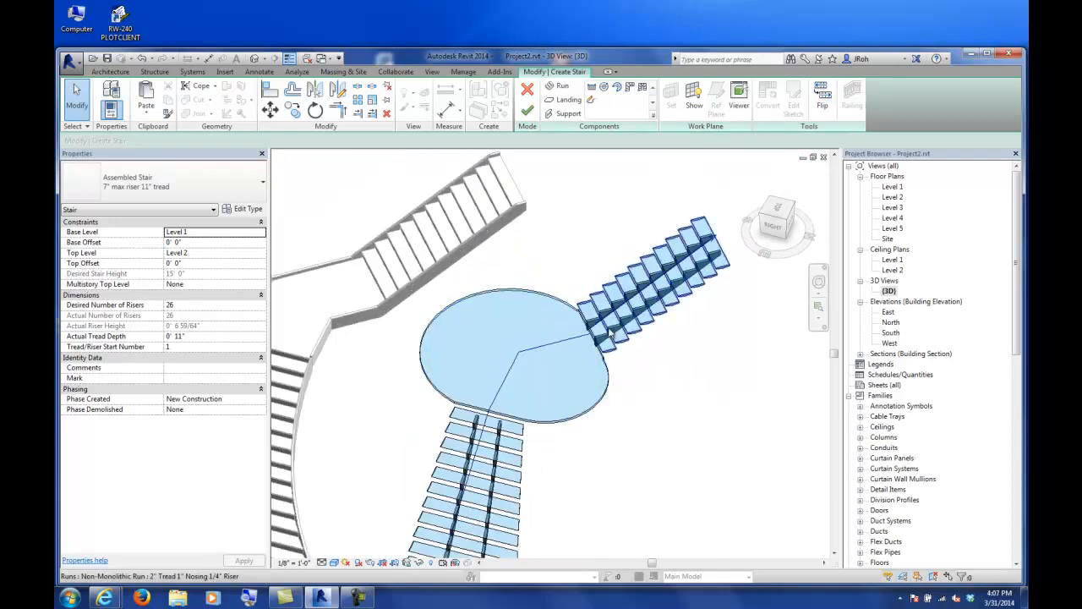
pyautogui.keyDown('shift'); pyautogui.moveTo(546, 389); pyautogui.dragTo(460, 411, button='middle'); pyautogui.keyUp('shift')
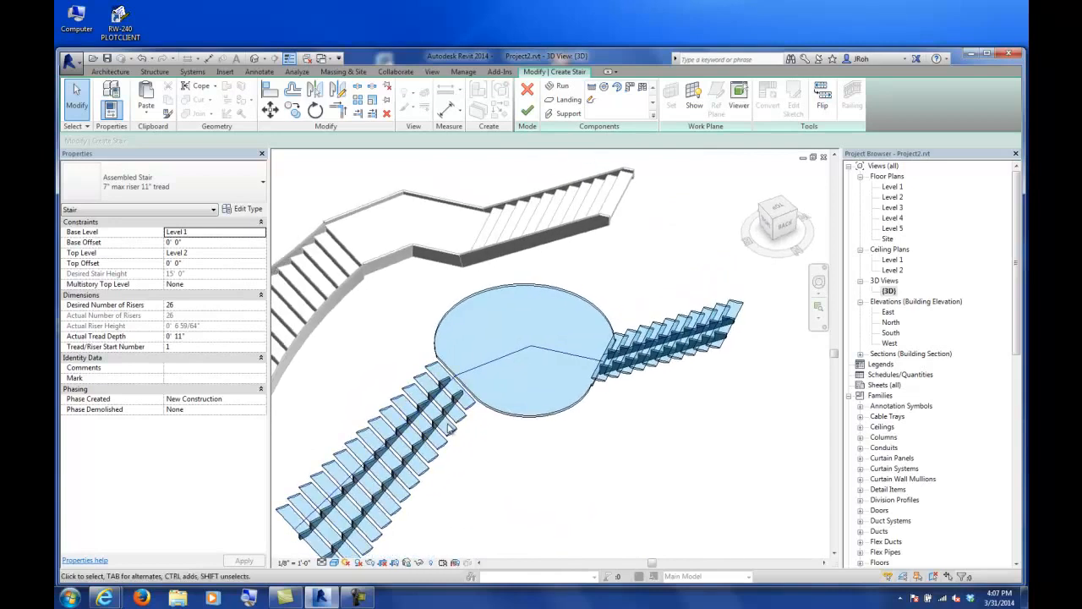
pyautogui.scroll(3, 461, 411)
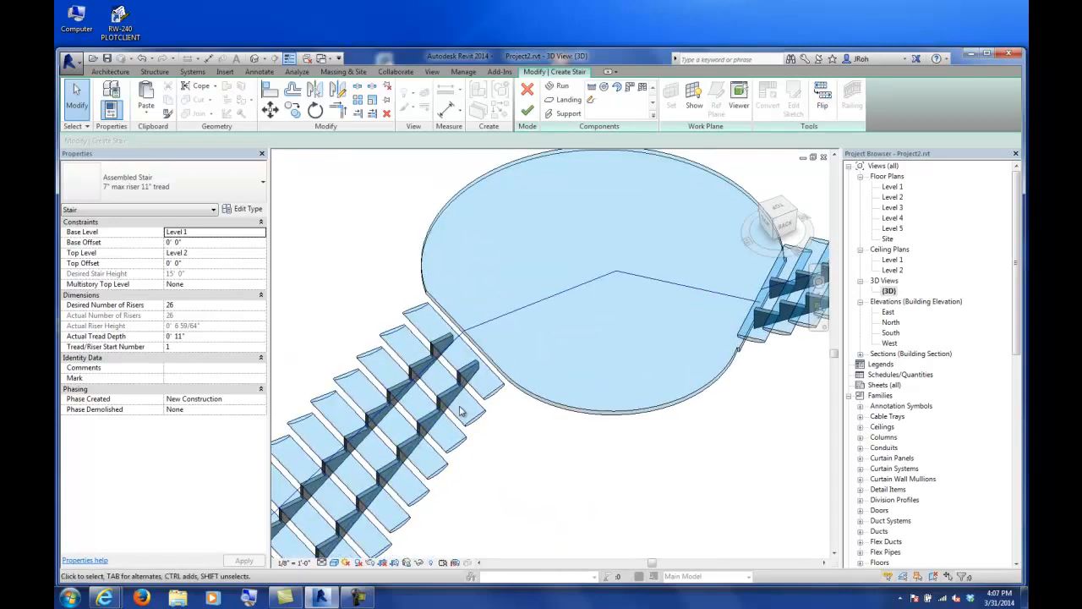
pyautogui.scroll(-4, 470, 406)
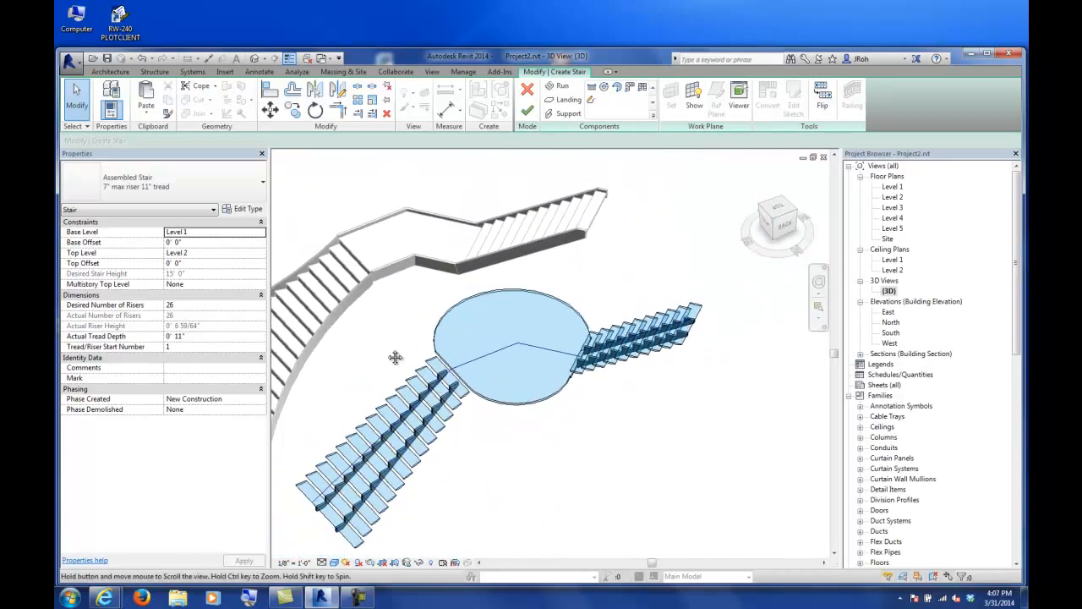
pyautogui.moveTo(394, 358); pyautogui.dragTo(536, 324, button='middle')
pyautogui.scroll(3, 538, 324)
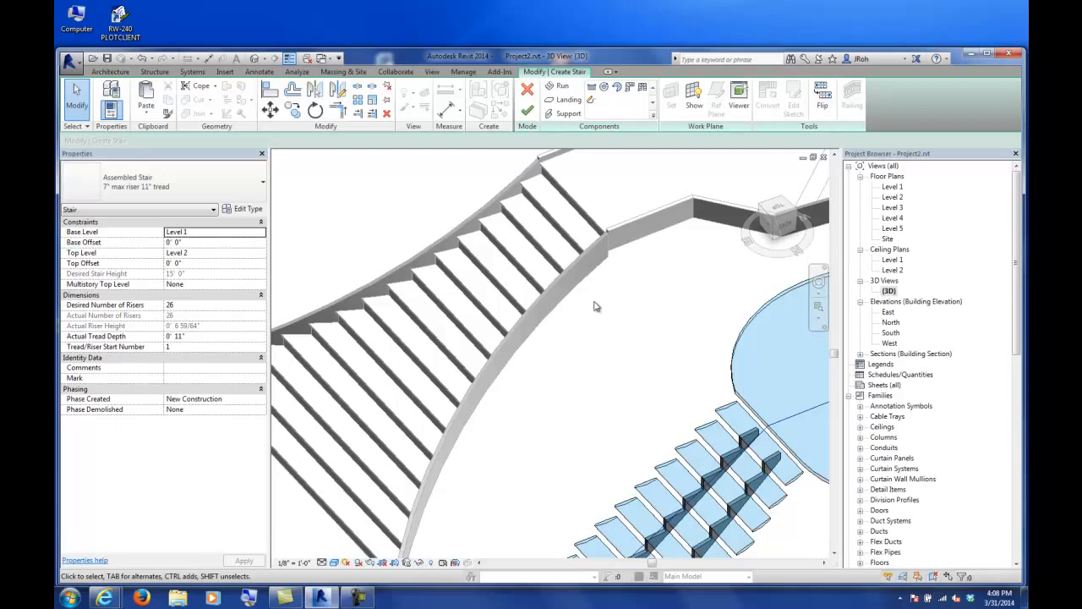
pyautogui.keyDown('shift'); pyautogui.moveTo(539, 413); pyautogui.dragTo(473, 449, button='middle'); pyautogui.keyUp('shift')
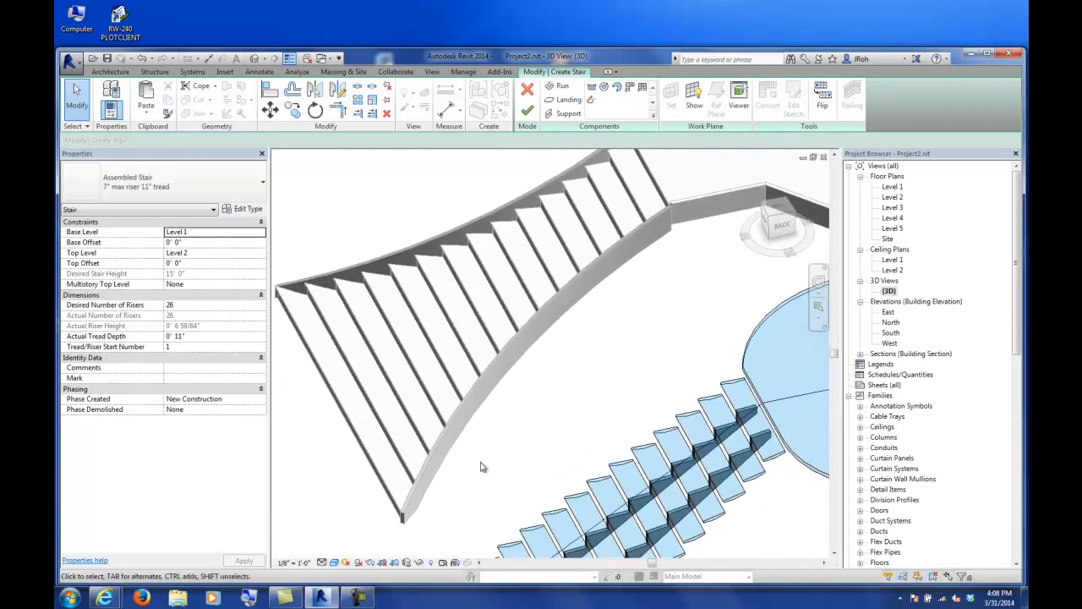
pyautogui.scroll(3, 461, 465)
pyautogui.scroll(1, 448, 484)
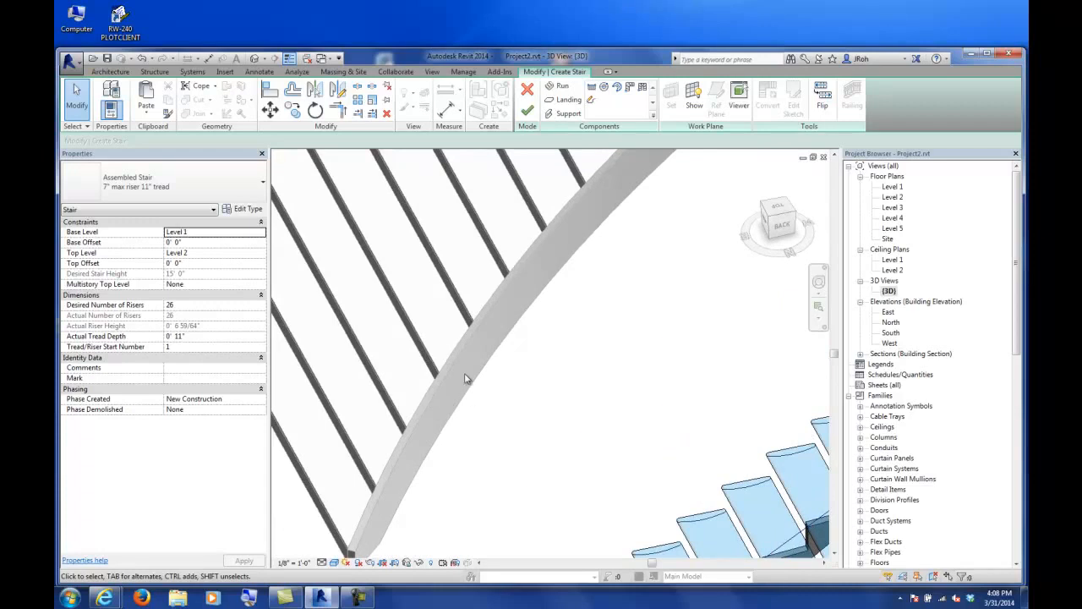
# Finish editing the glass component stair.
pyautogui.click(528, 111)
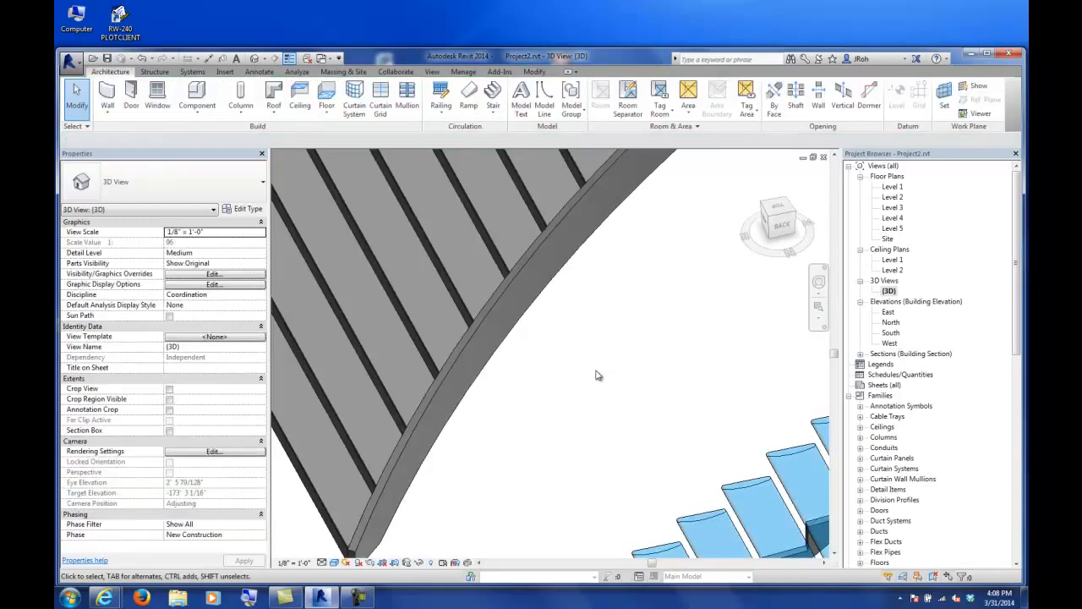
pyautogui.scroll(-5, 597, 374)
pyautogui.keyDown('shift'); pyautogui.moveTo(603, 379); pyautogui.dragTo(622, 396, button='middle'); pyautogui.keyUp('shift')
pyautogui.scroll(2, 621, 396)
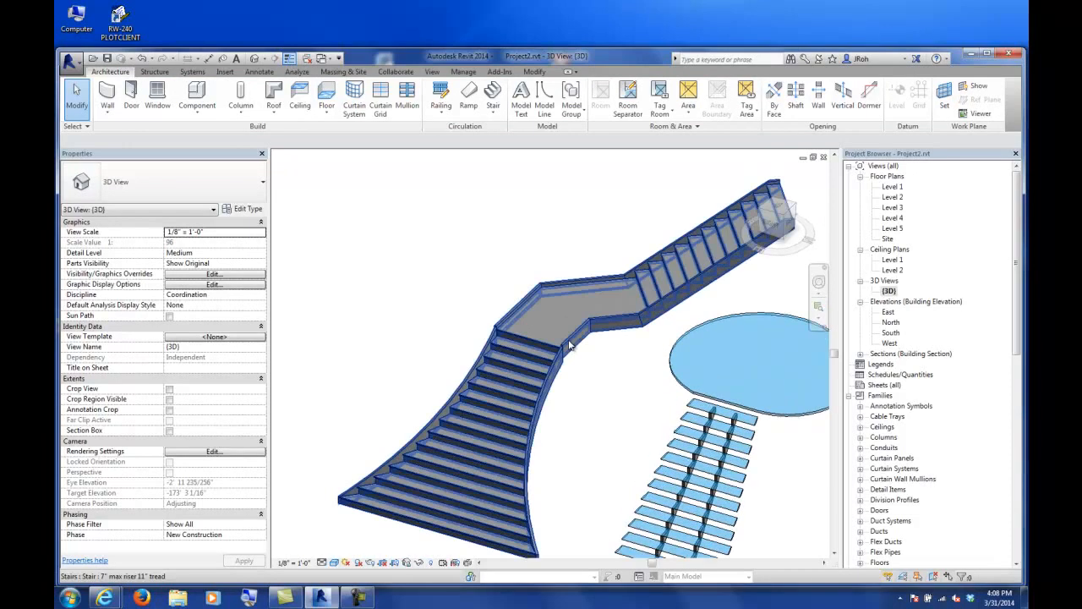
# Review the Right Stringer options in the flared sketch-based stair's type properties, then close them without changes and deselect the stair.
pyautogui.click(570, 345)
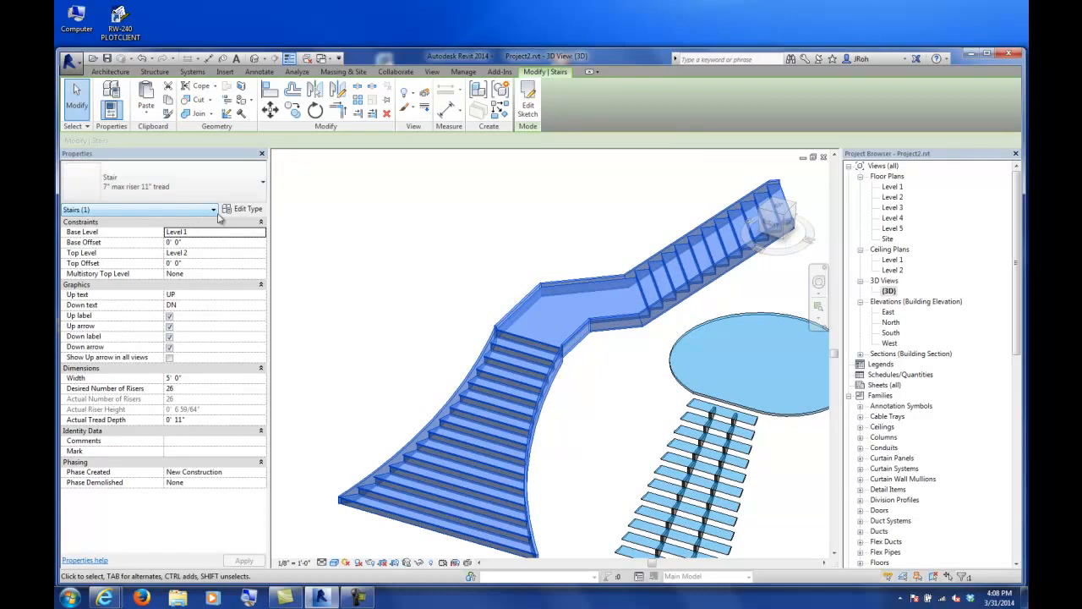
pyautogui.click(244, 209)
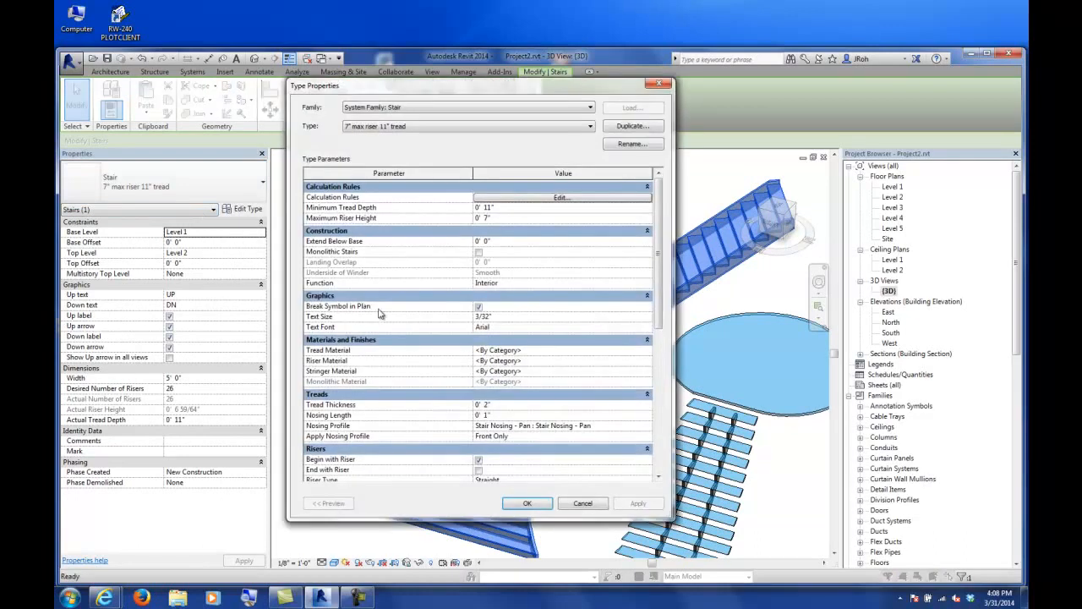
pyautogui.moveTo(659, 254); pyautogui.dragTo(664, 376)
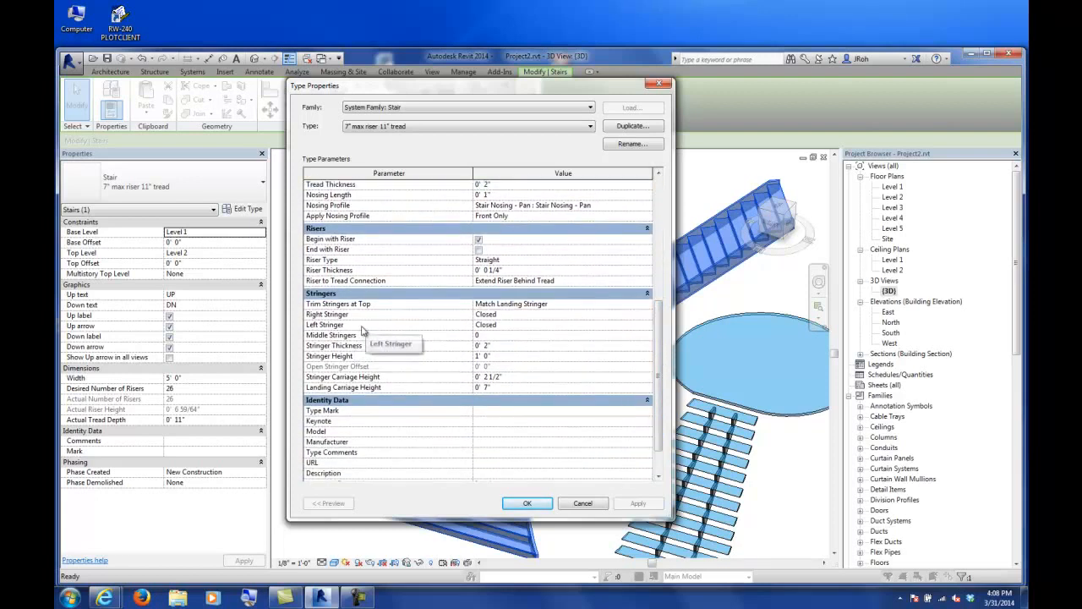
pyautogui.click(515, 314)
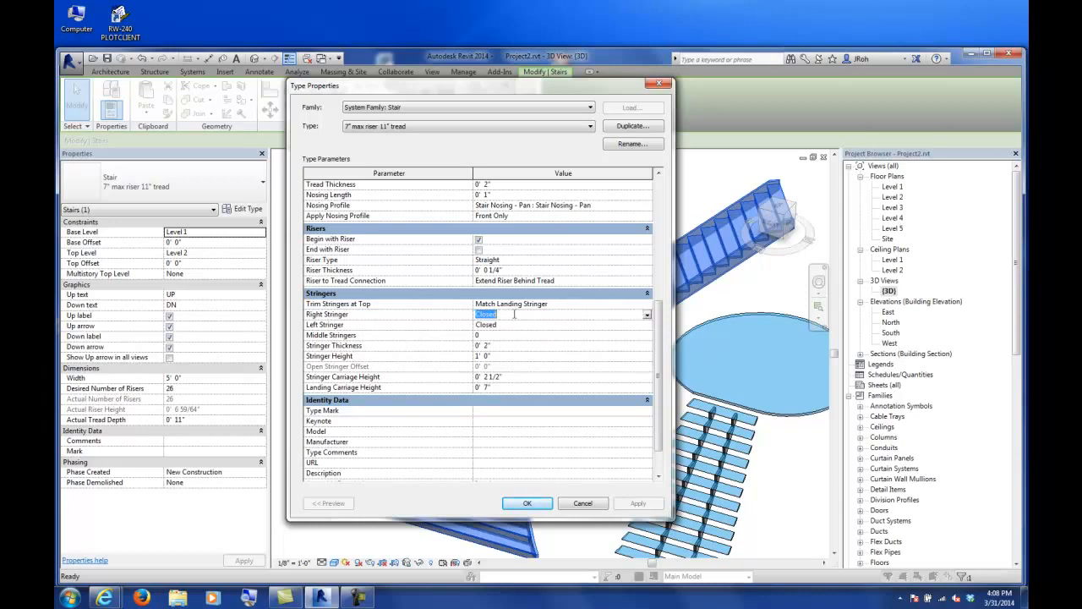
pyautogui.click(647, 316)
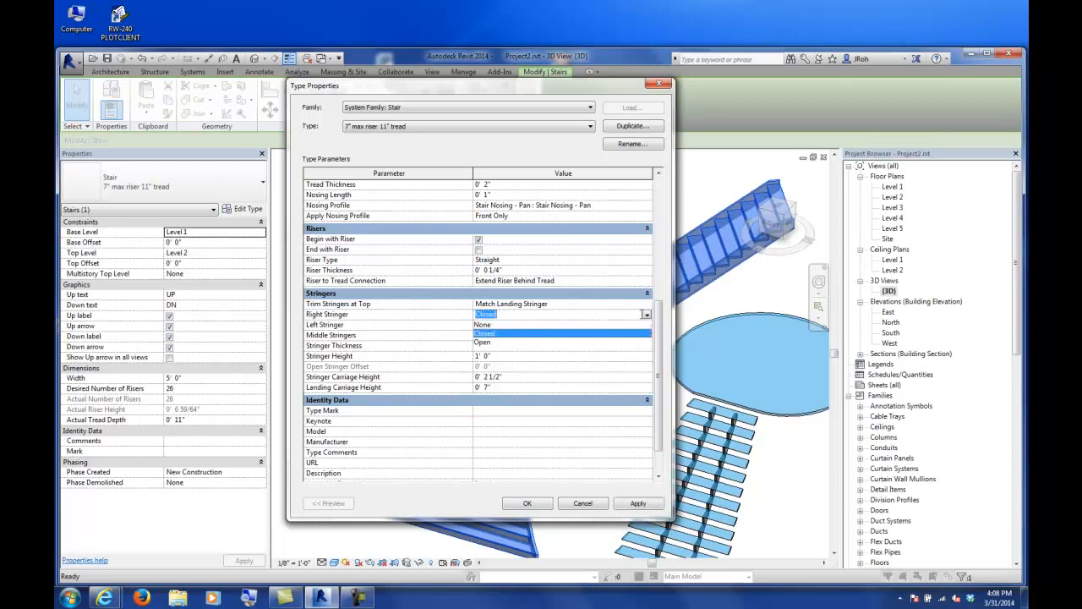
pyautogui.click(500, 333)
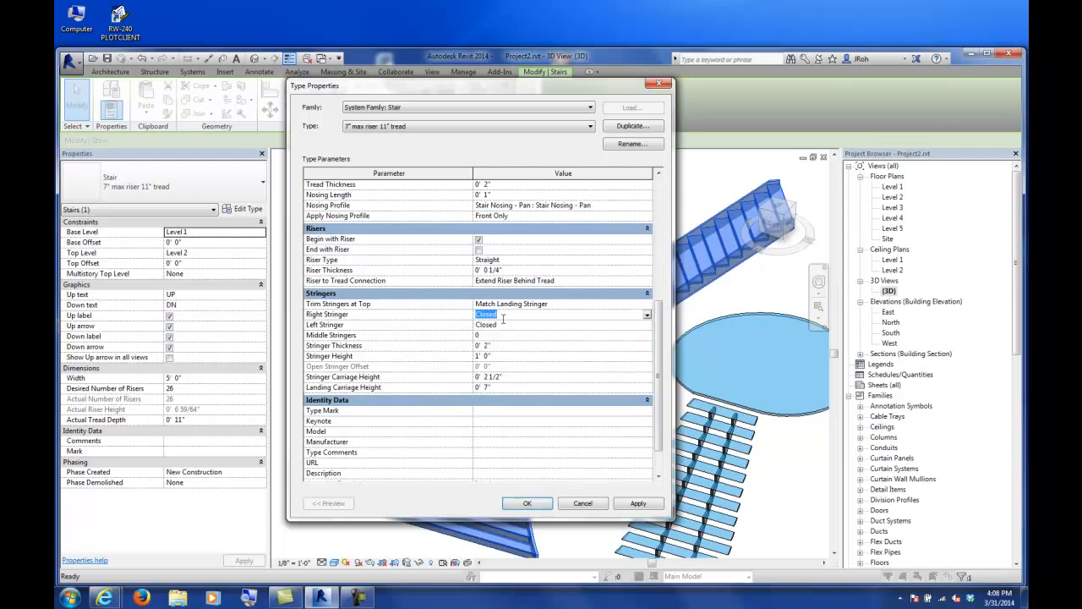
pyautogui.click(582, 504)
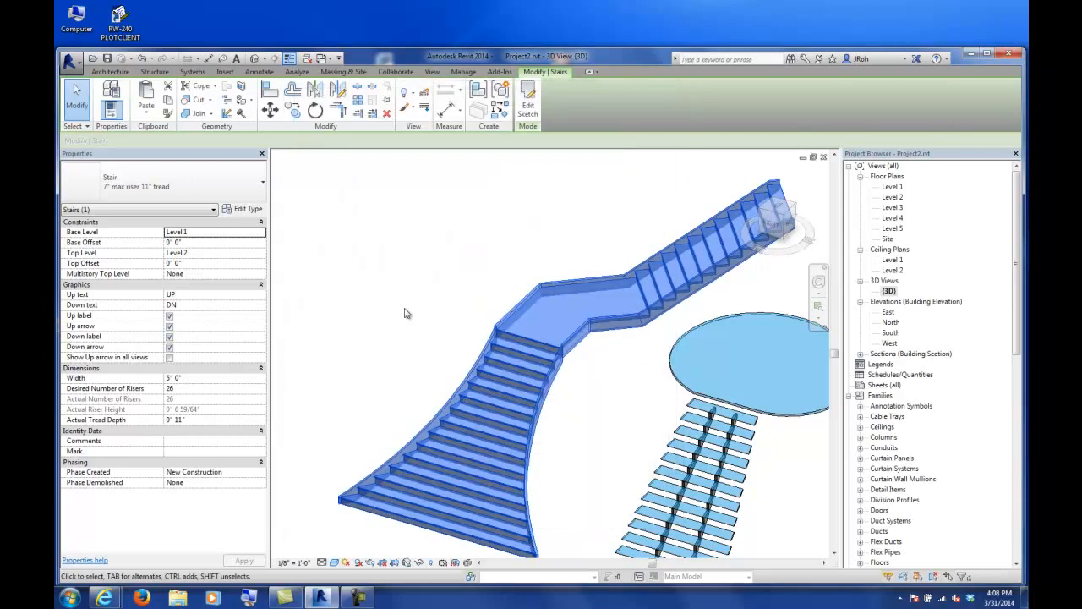
pyautogui.keyDown('shift'); pyautogui.moveTo(403, 309); pyautogui.dragTo(429, 314, button='middle'); pyautogui.keyUp('shift')
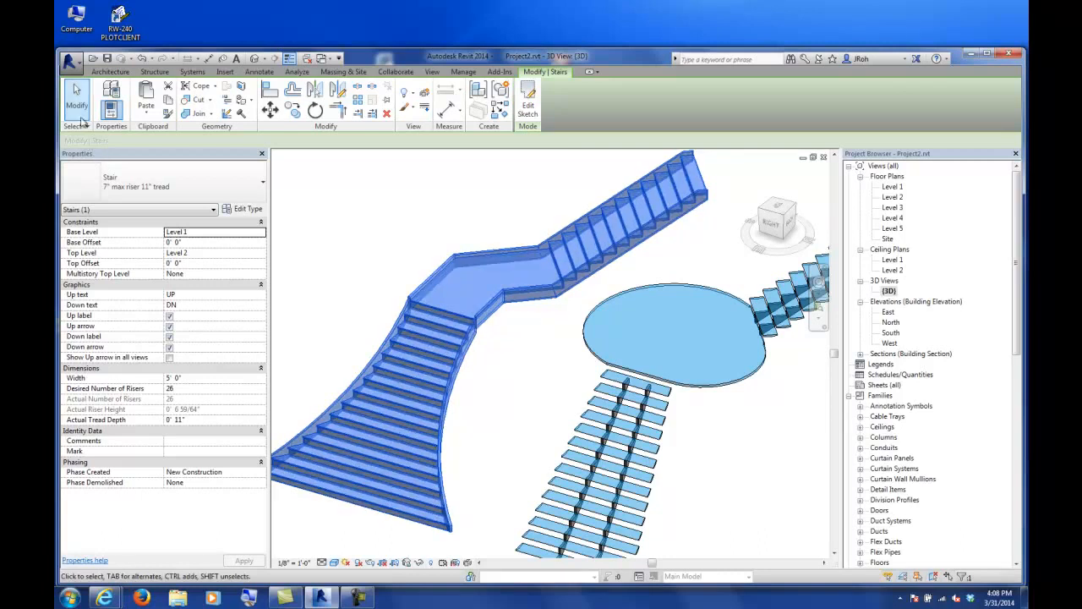
pyautogui.click(76, 103)
# Open the glass component stair's type properties and set Right Support to Stringer (Closed).
pyautogui.scroll(-5, 483, 415)
pyautogui.keyDown('shift'); pyautogui.moveTo(510, 423); pyautogui.dragTo(592, 397, button='middle'); pyautogui.keyUp('shift')
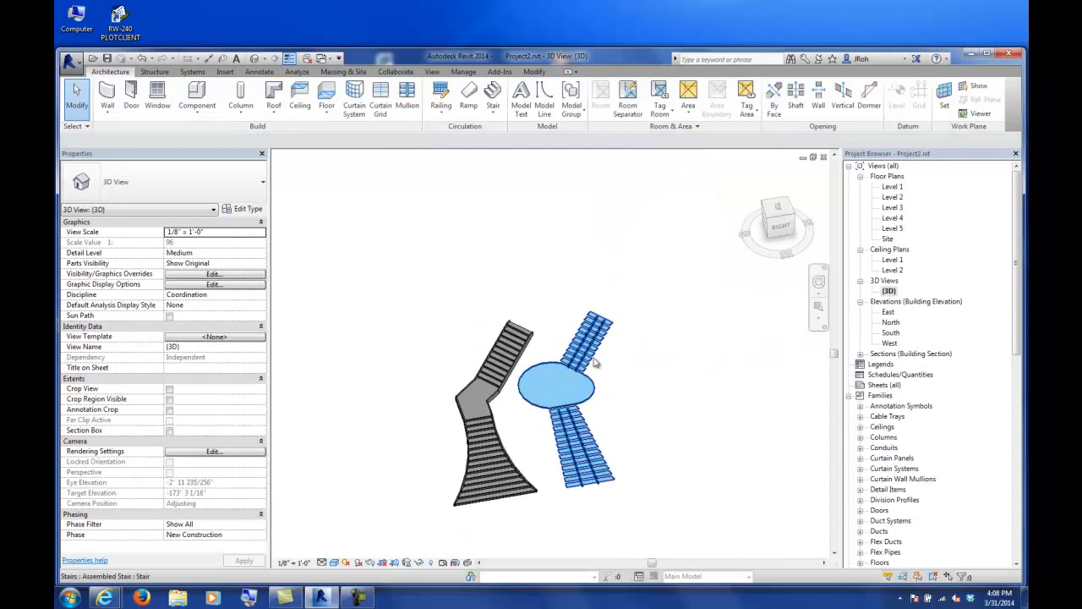
pyautogui.scroll(6, 592, 396)
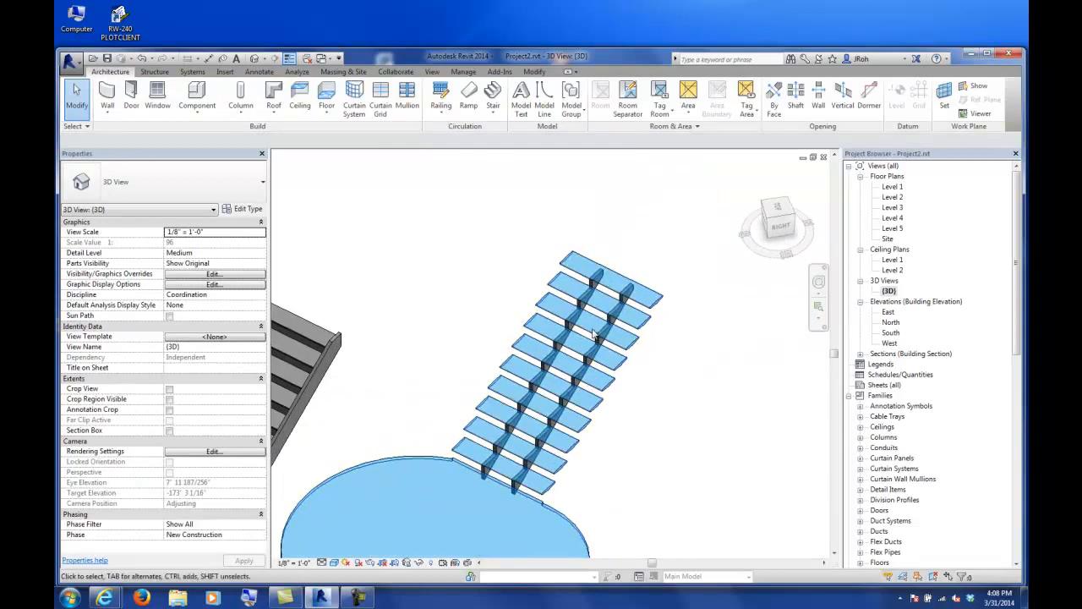
pyautogui.click(595, 334)
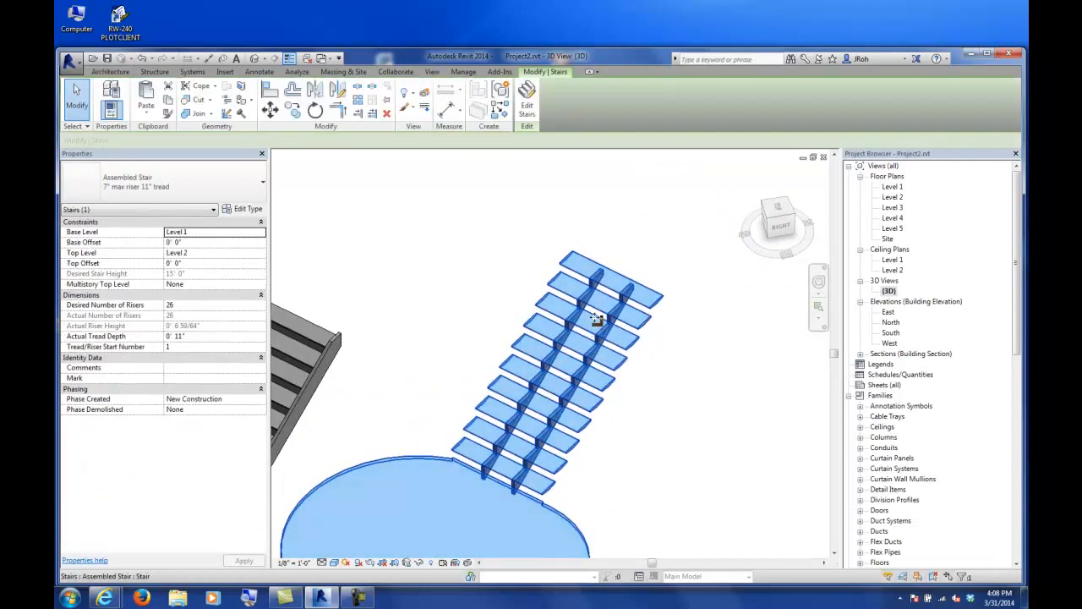
pyautogui.click(242, 210)
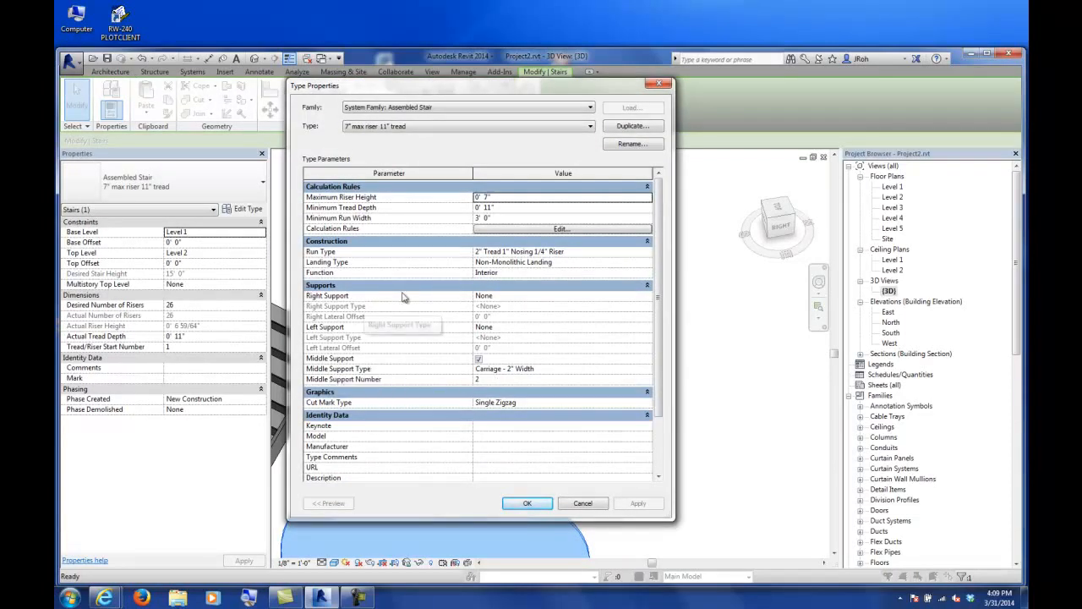
pyautogui.click(499, 296)
pyautogui.click(646, 297)
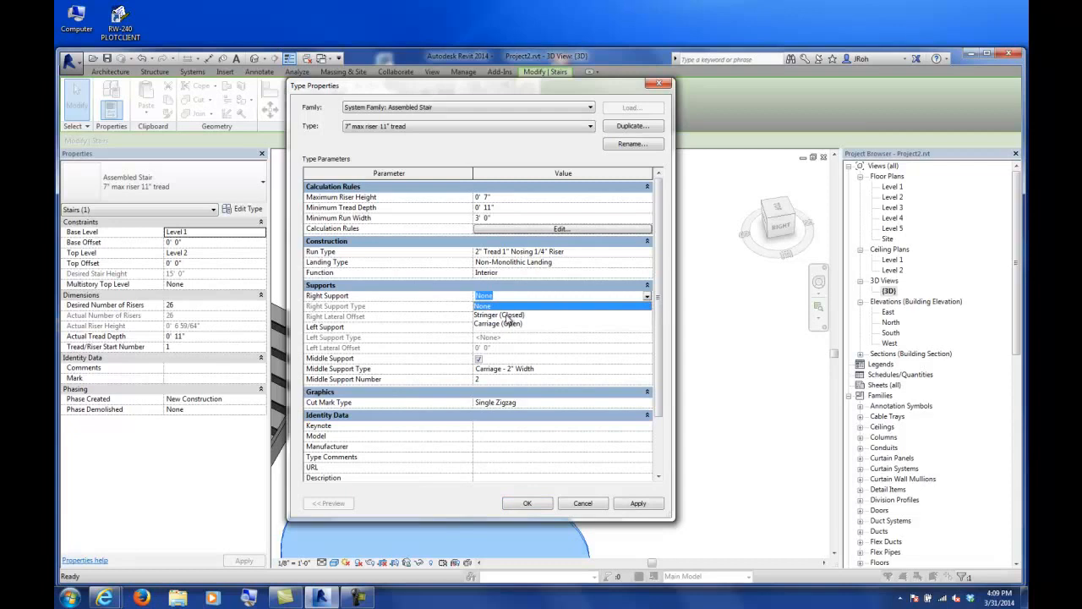
pyautogui.click(499, 324)
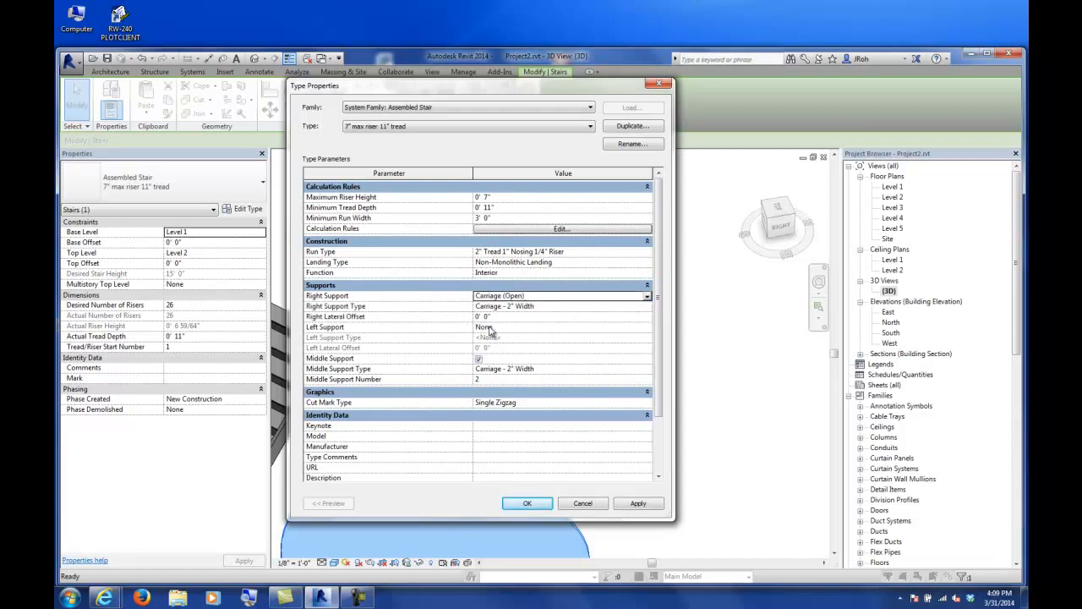
pyautogui.click(648, 296)
pyautogui.click(523, 317)
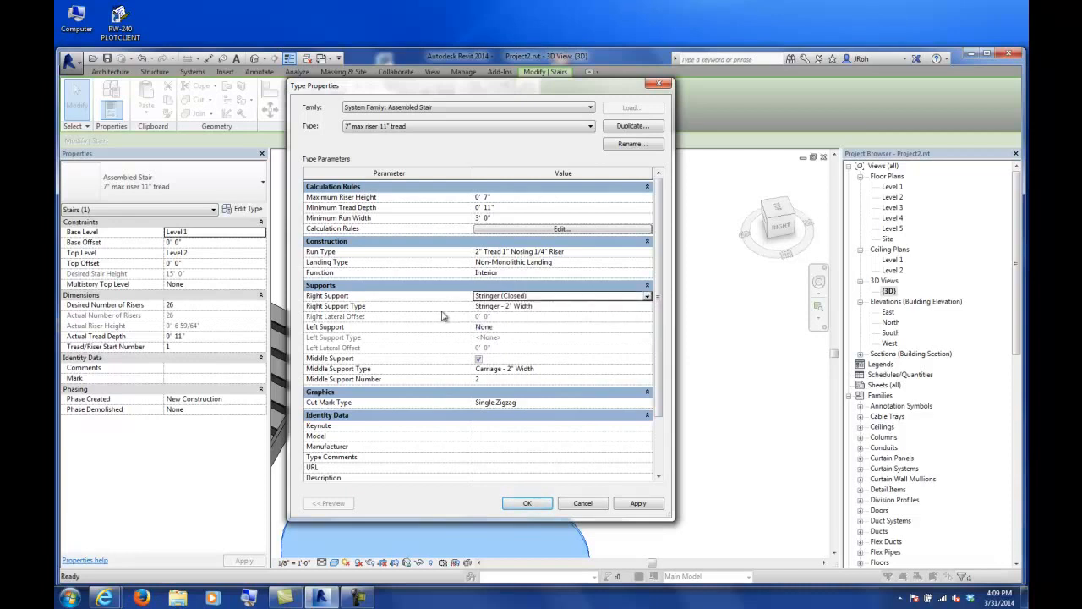
# Set the glass stair type's Left Support to Stringer (Closed).
pyautogui.click(497, 328)
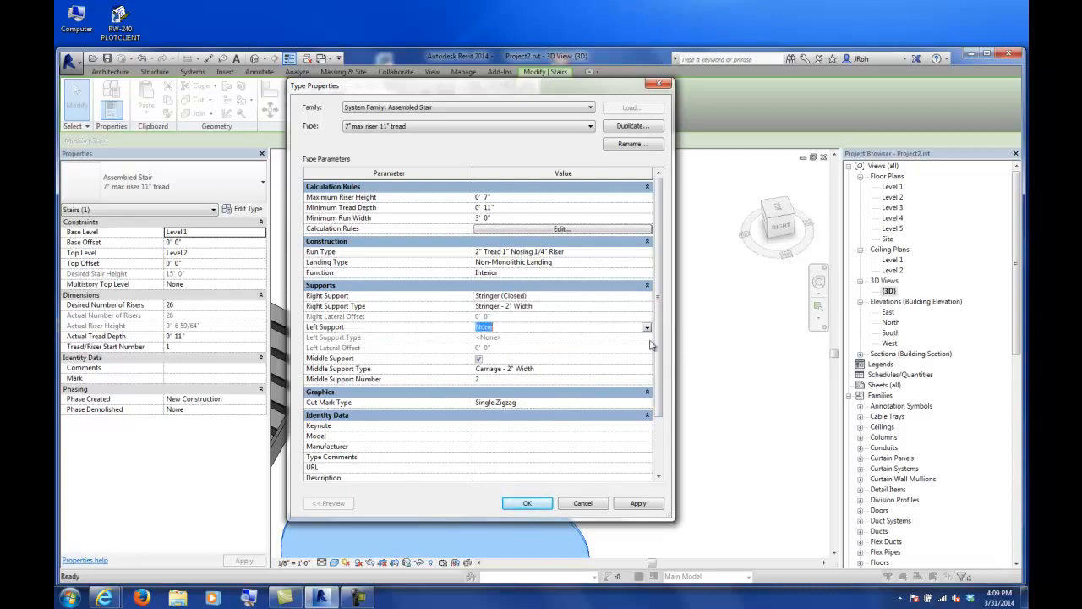
pyautogui.click(647, 328)
pyautogui.click(507, 347)
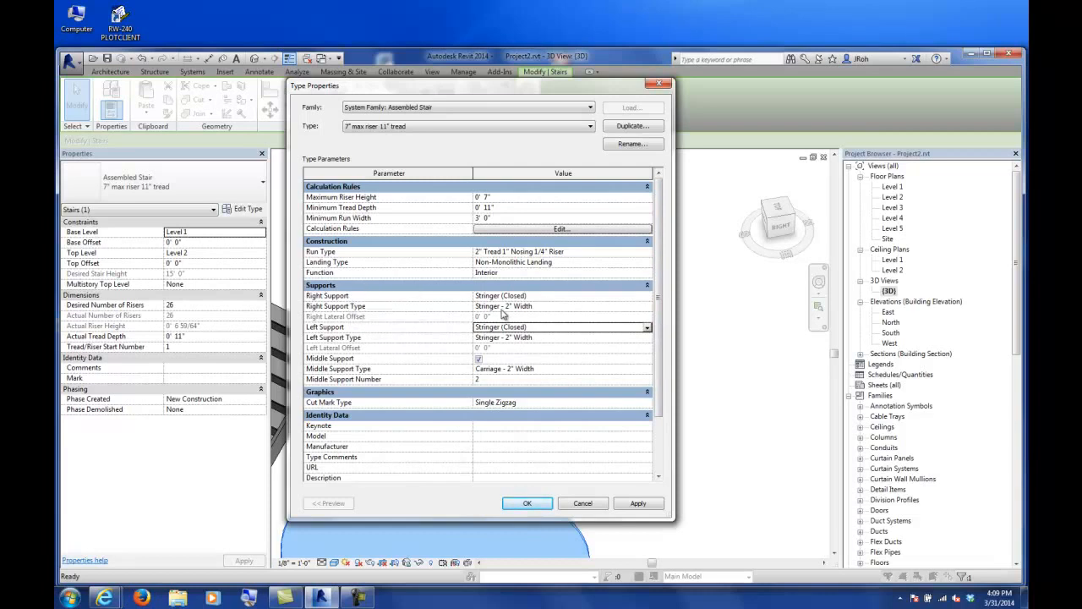
# Open the glass stair's right support type and duplicate it as a new stringer type named C-Channel.
pyautogui.click(552, 307)
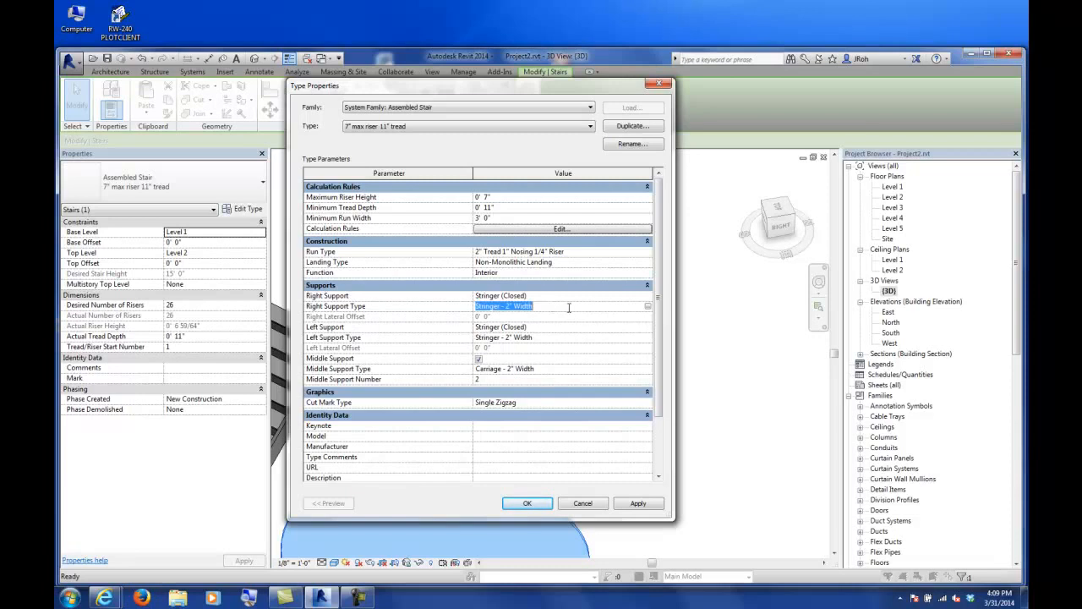
pyautogui.click(649, 308)
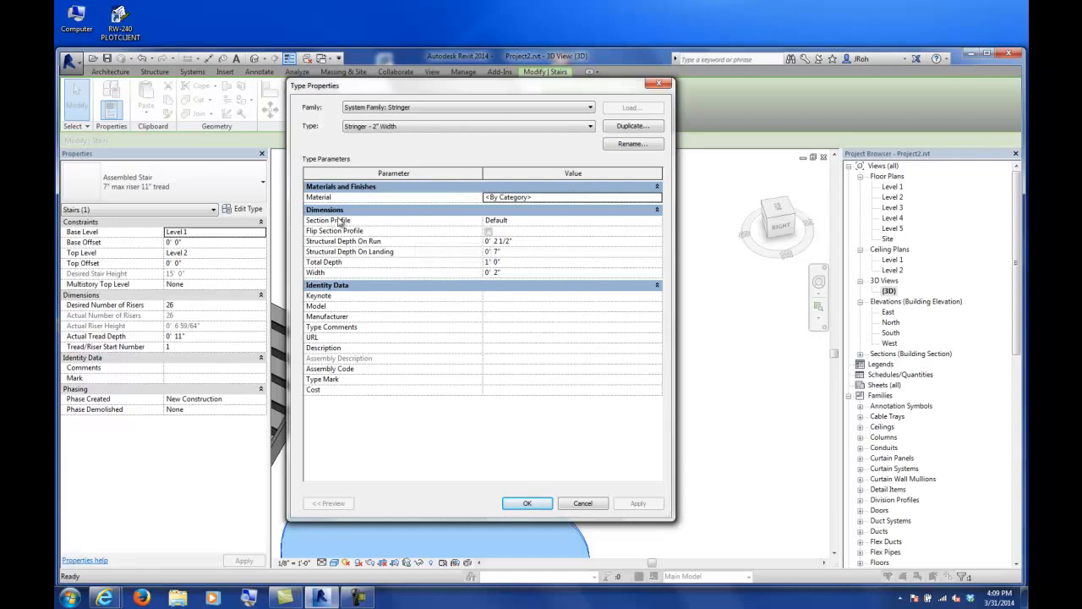
pyautogui.click(630, 126)
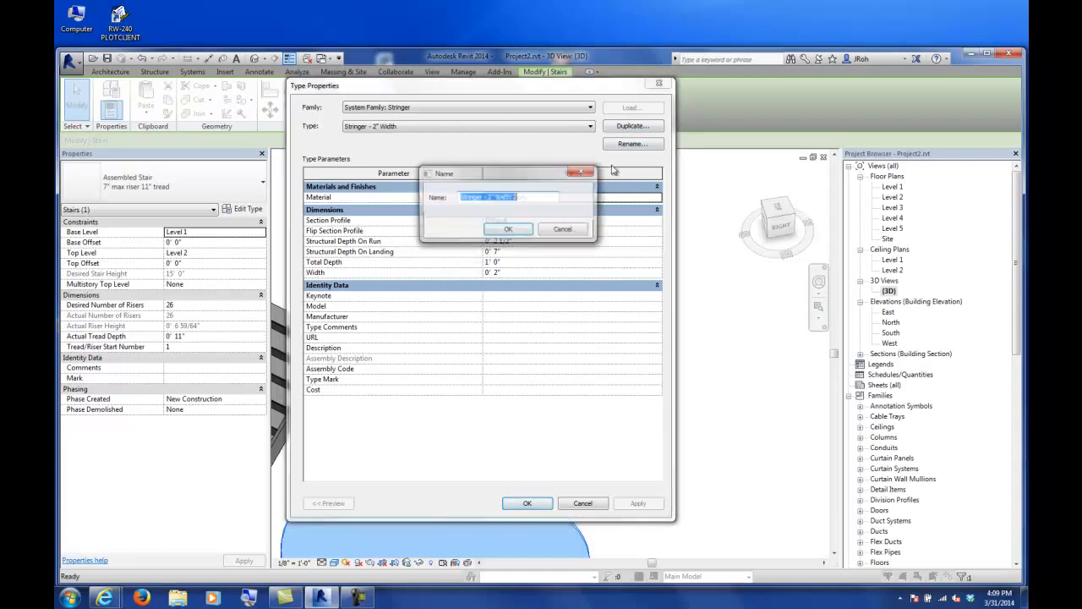
pyautogui.write('C-Channel')
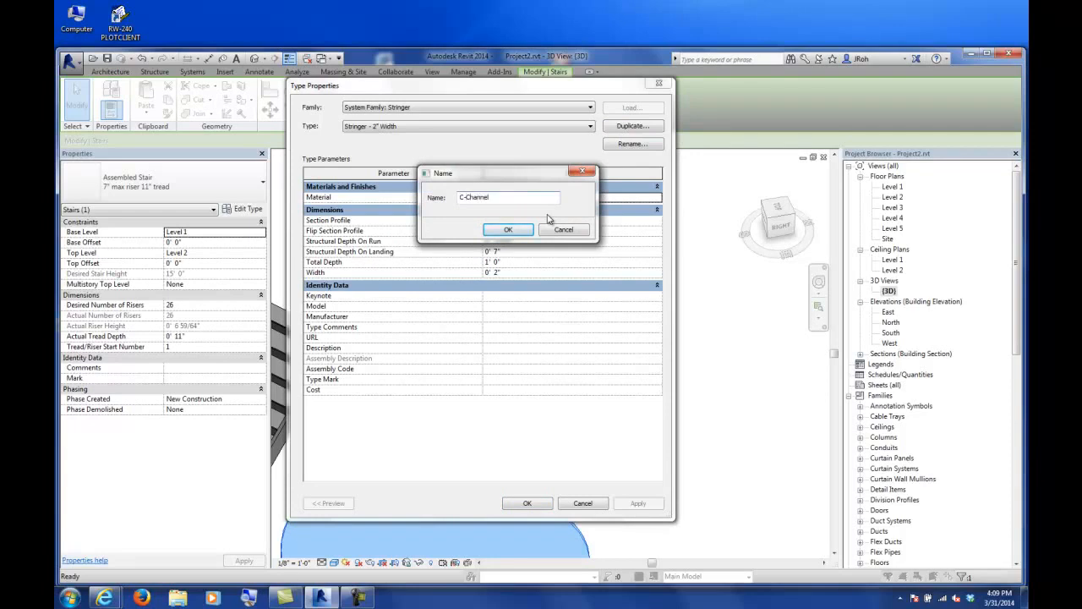
pyautogui.press('Return')
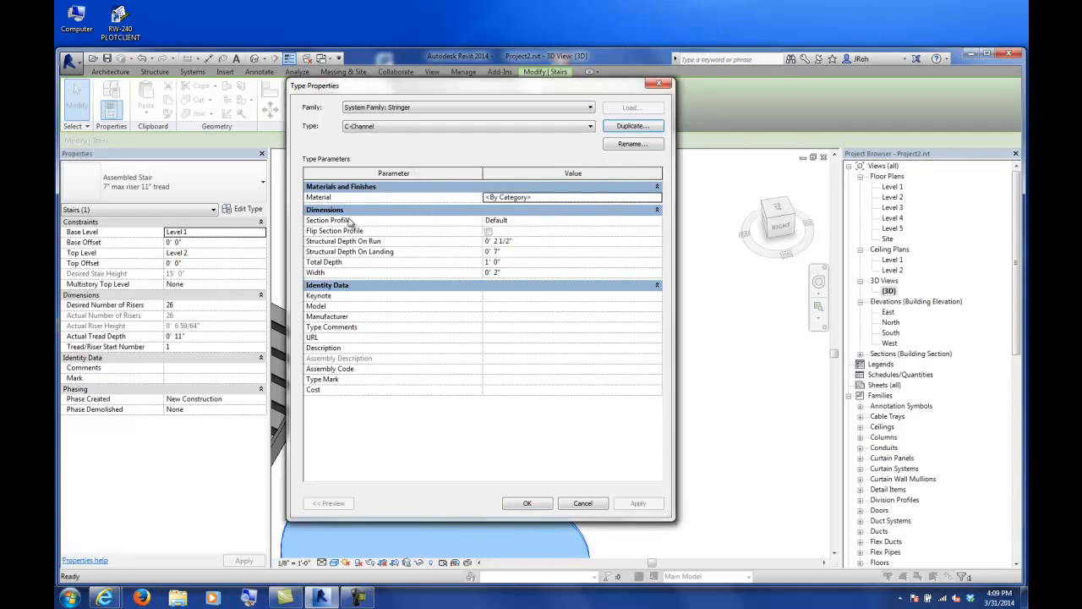
# Set the C-Channel stringer type's Section Profile to C-Channel-Profile : C9X15 and apply the changes to the stair type.
pyautogui.click(514, 222)
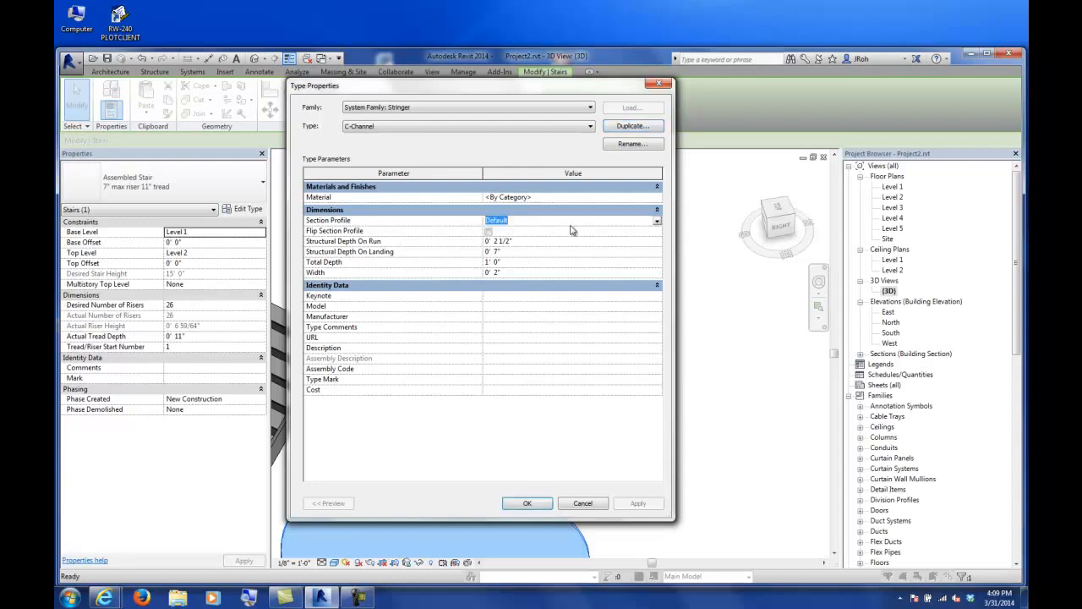
pyautogui.click(657, 221)
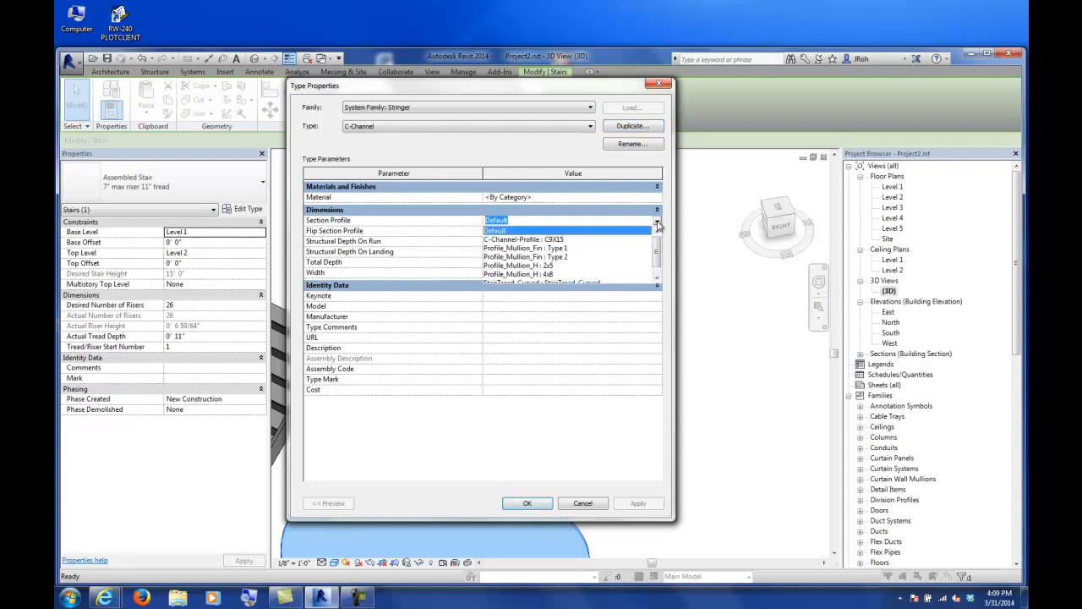
pyautogui.click(541, 240)
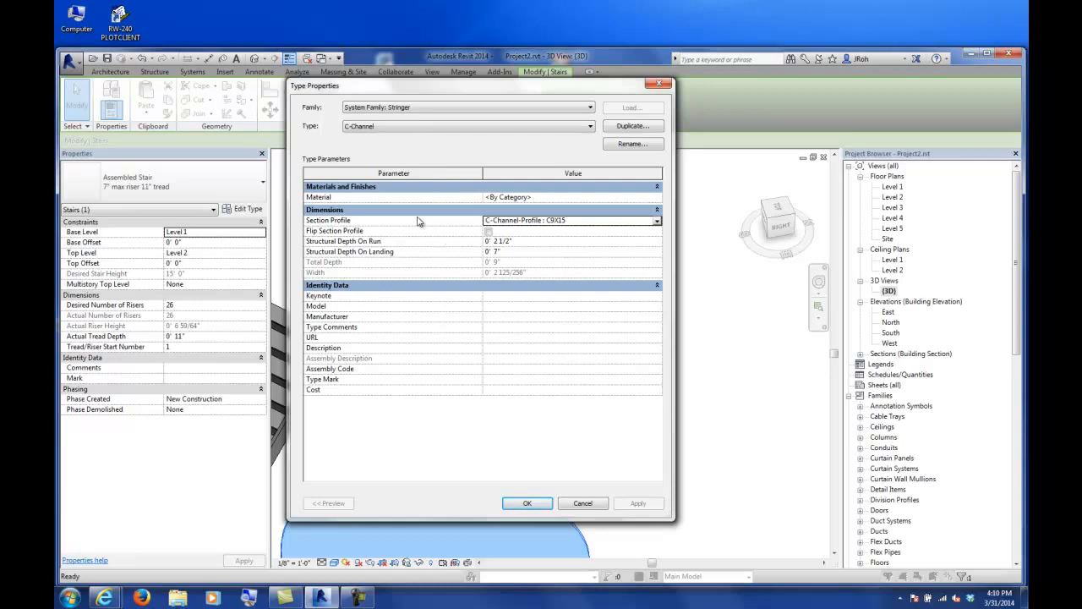
pyautogui.click(527, 504)
pyautogui.click(527, 504)
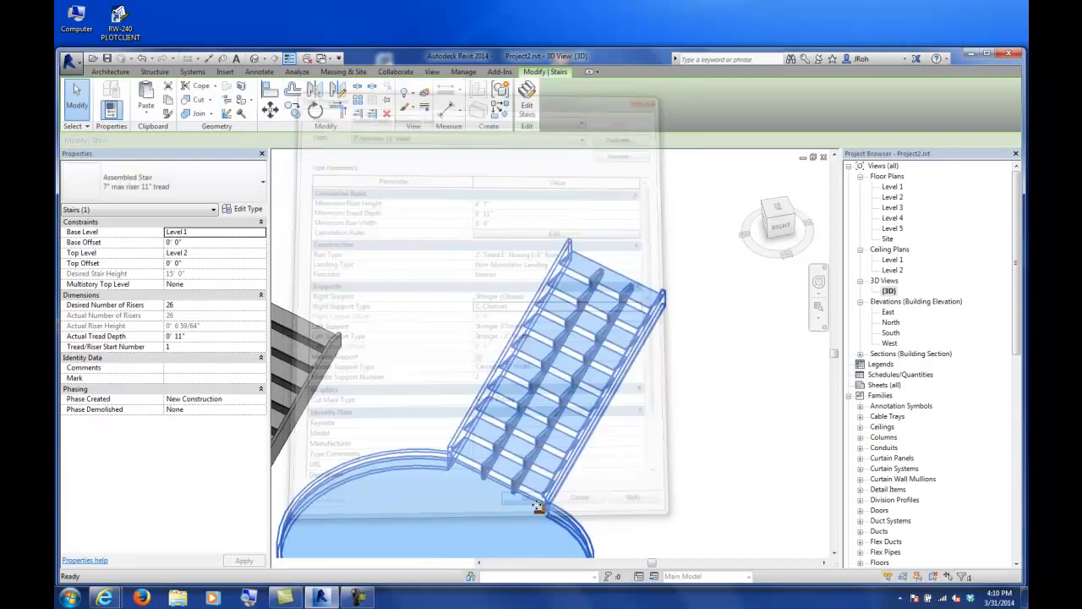
# Select the glass stair's right C-Channel stringer on its own and enable Flip Section Profile in its type properties.
pyautogui.click(572, 490)
pyautogui.scroll(6, 572, 491)
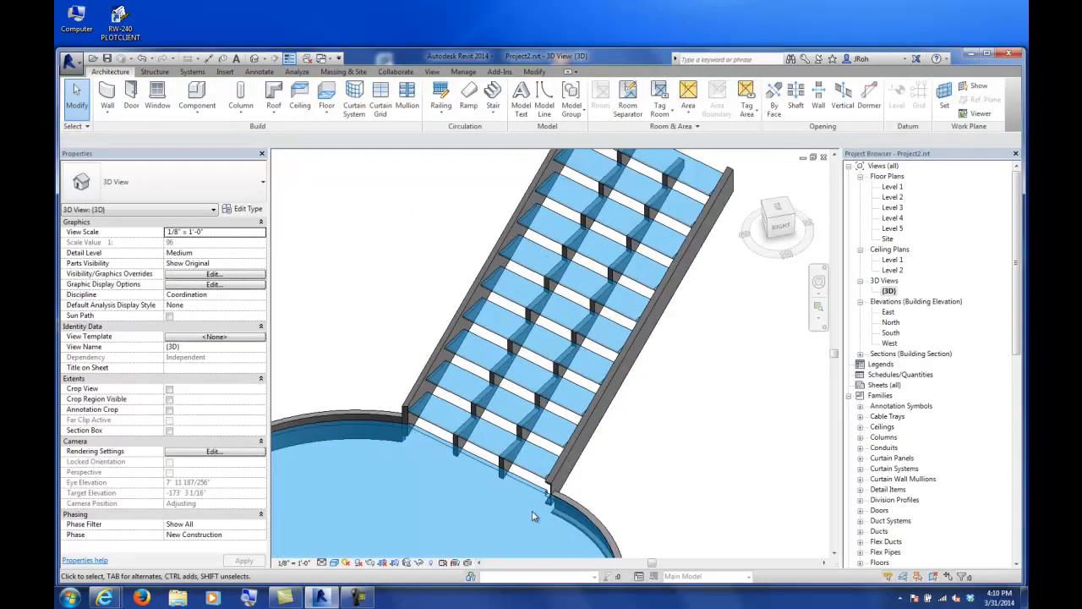
pyautogui.click(600, 406)
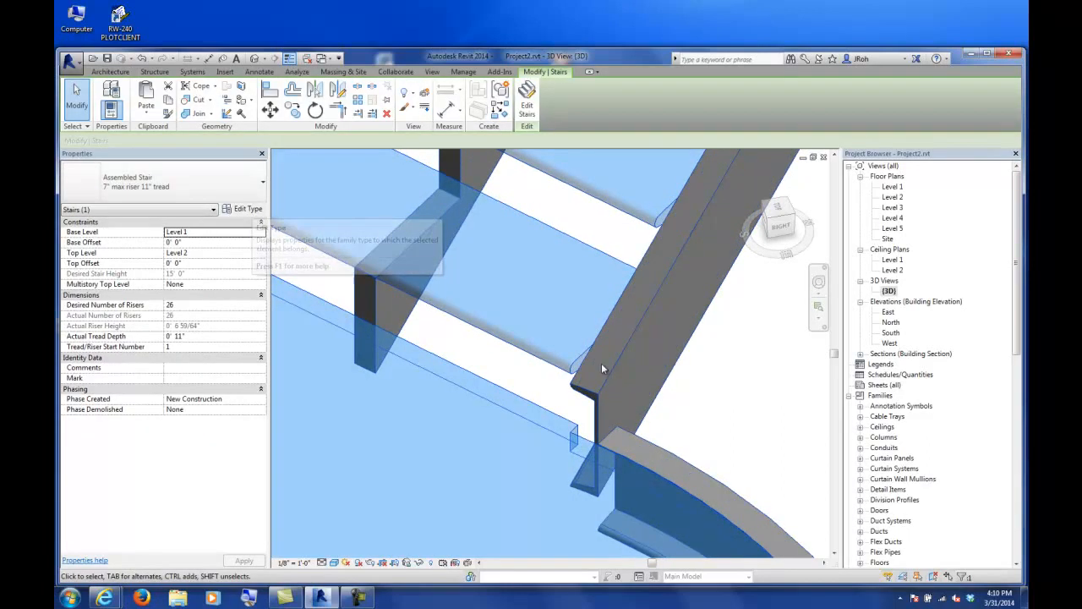
pyautogui.press('Escape')
pyautogui.press('Tab')
pyautogui.click(652, 301)
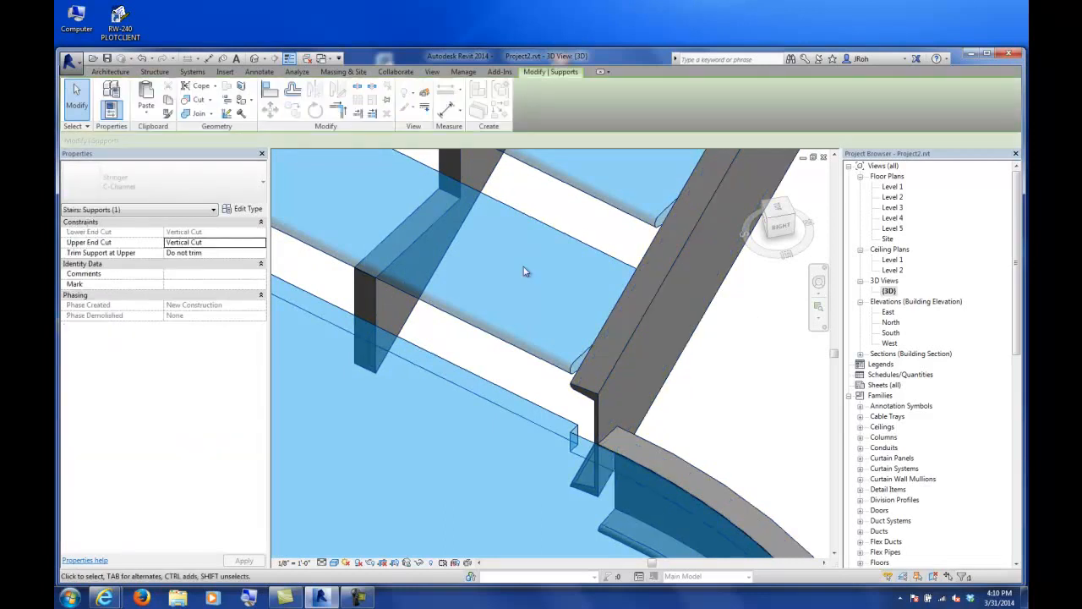
pyautogui.click(246, 209)
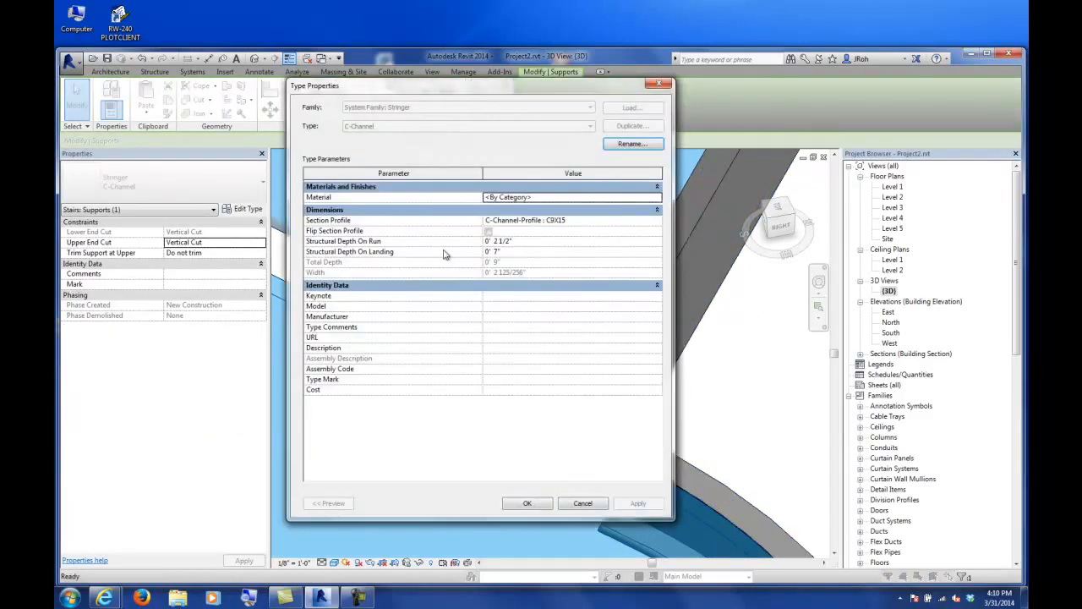
pyautogui.click(594, 221)
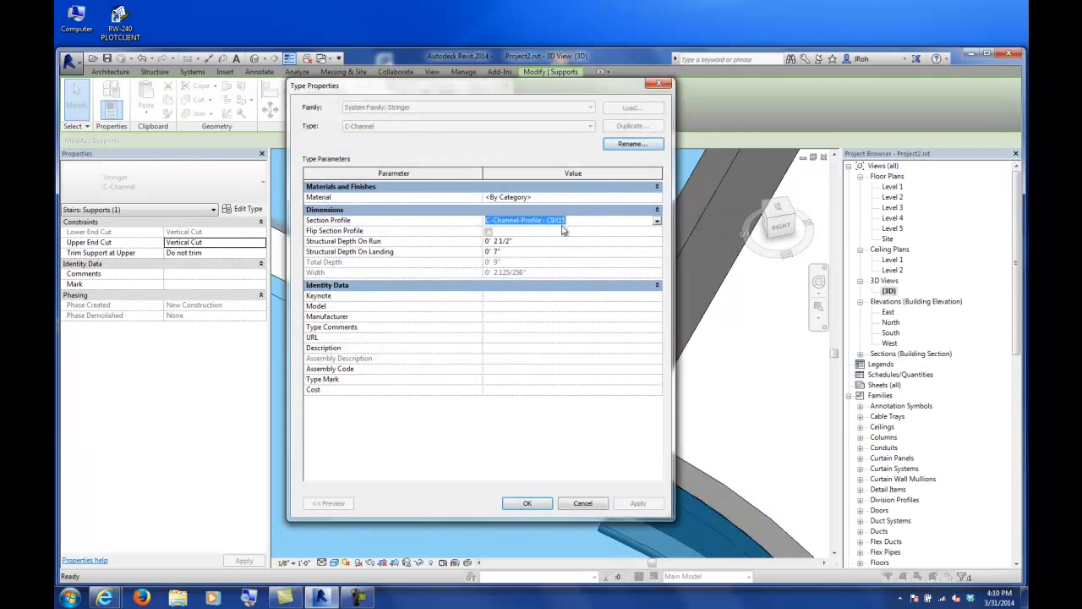
pyautogui.click(488, 231)
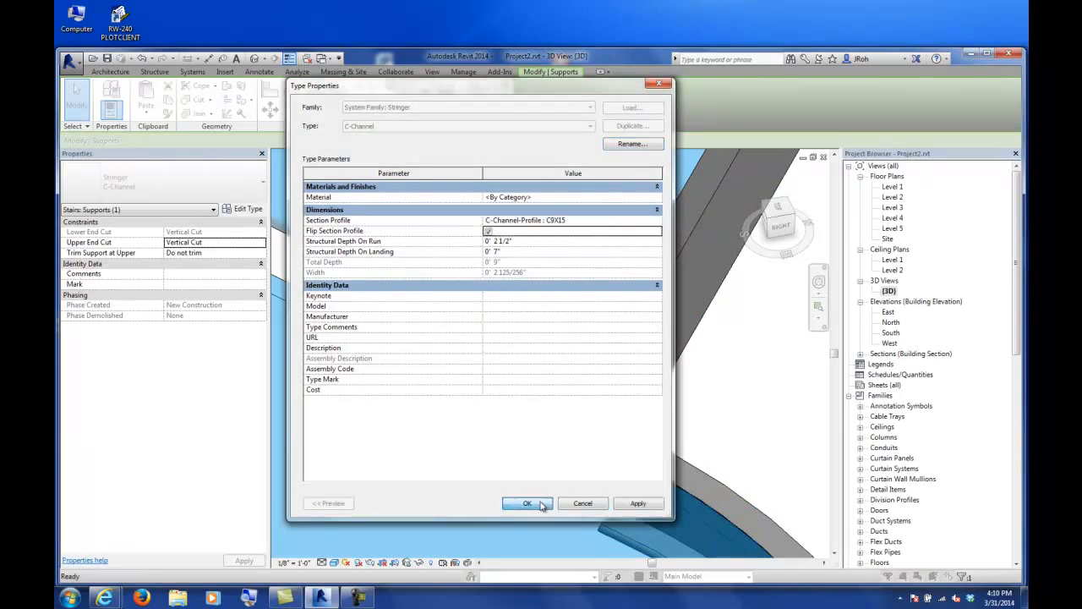
pyautogui.click(528, 503)
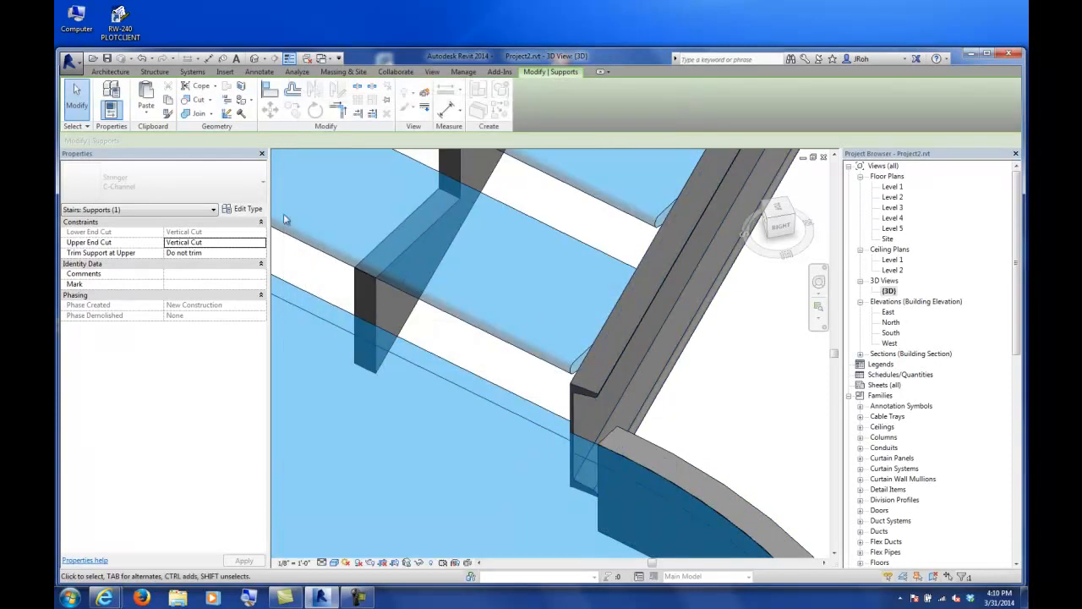
# Set the C-Channel stringer type's Structural Depth On Run to 2".
pyautogui.click(245, 209)
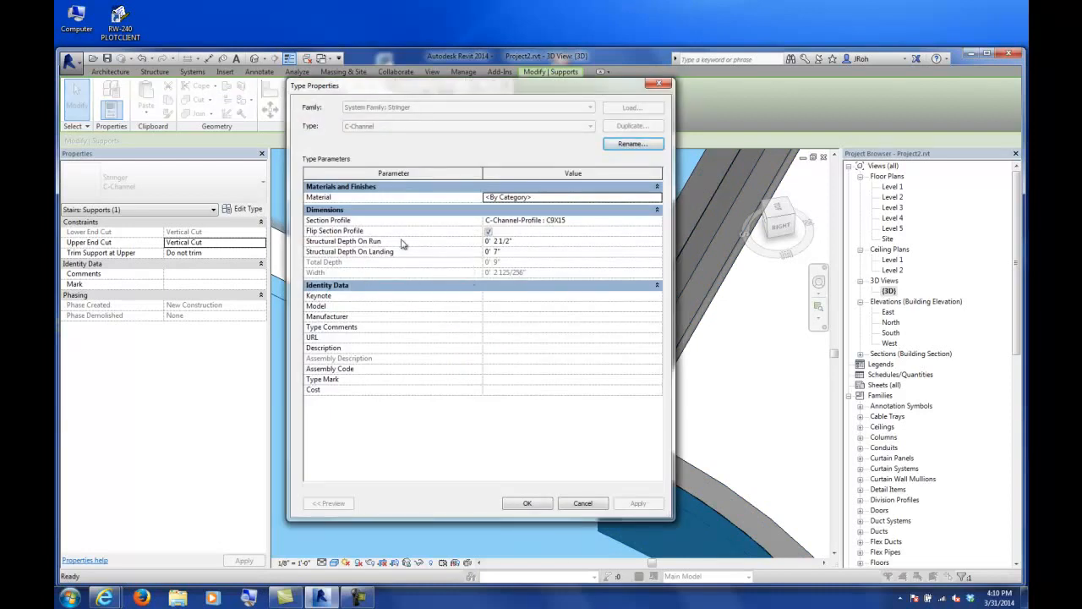
pyautogui.click(511, 242)
pyautogui.press('BackSpace')
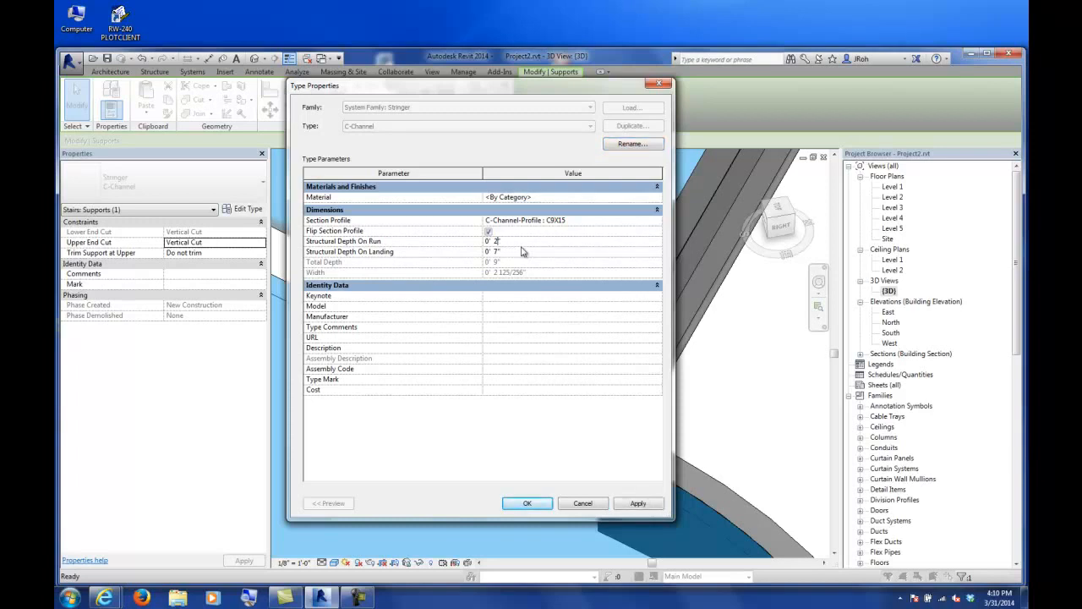
pyautogui.click(527, 504)
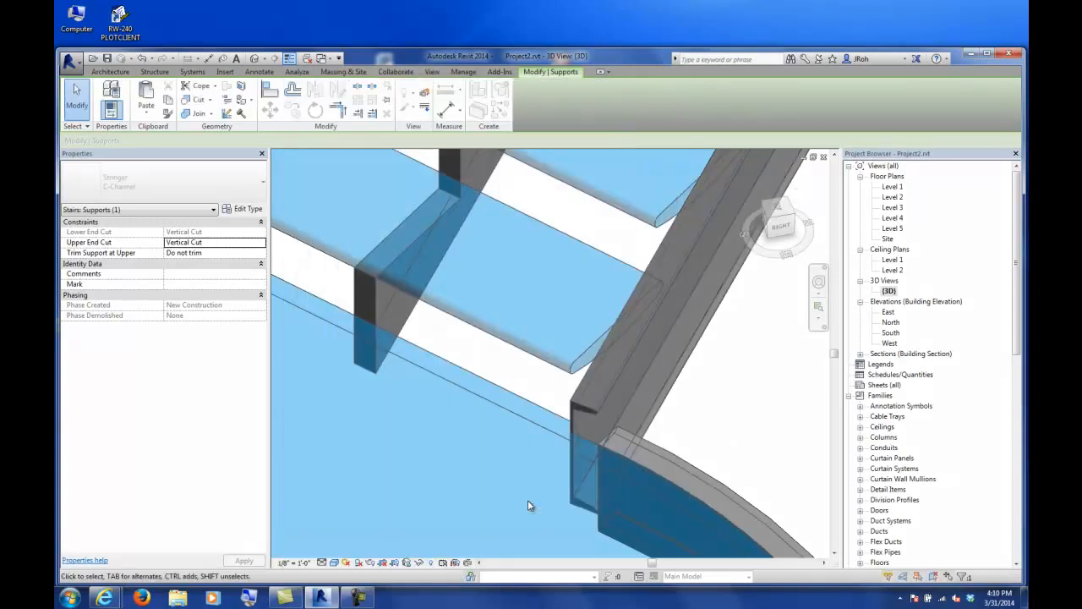
# Set the C-Channel stringer type's Structural Depth On Run to 0.
pyautogui.click(250, 209)
pyautogui.click(511, 241)
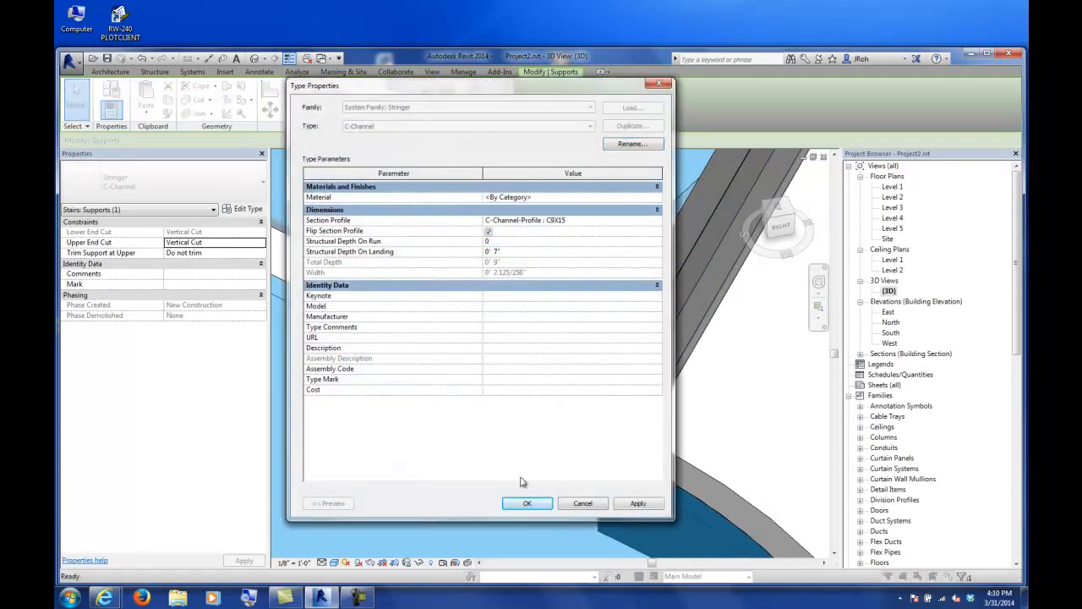
pyautogui.click(527, 503)
# Examine the C-Channel stringer's end profile and how the glass treads meet it, and look over the whole stair.
pyautogui.scroll(-10, 565, 385)
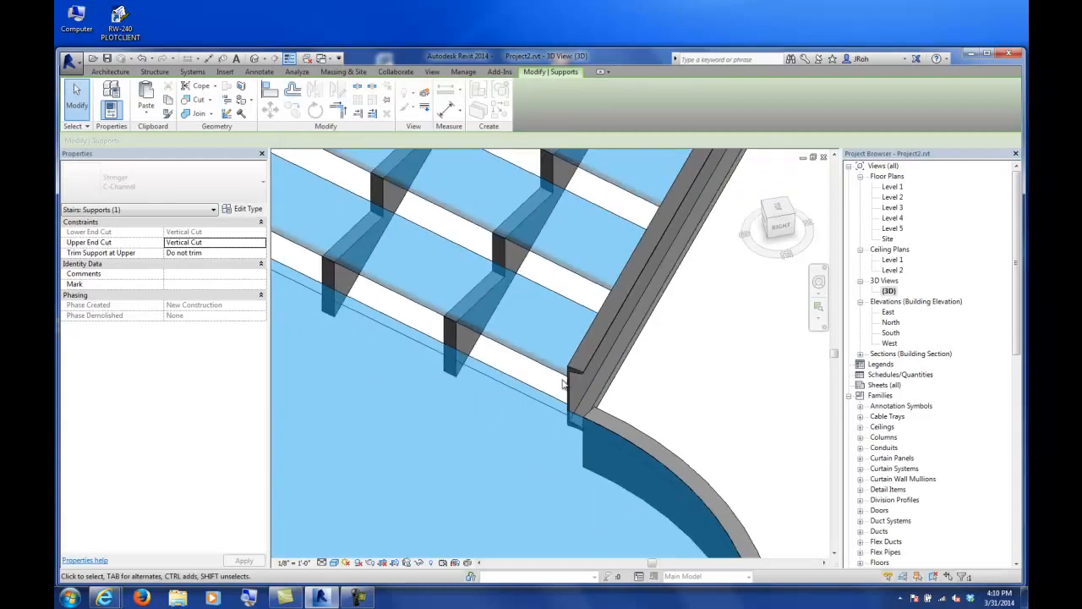
pyautogui.keyDown('shift'); pyautogui.moveTo(556, 377); pyautogui.dragTo(640, 283, button='middle'); pyautogui.keyUp('shift')
pyautogui.scroll(10, 640, 284)
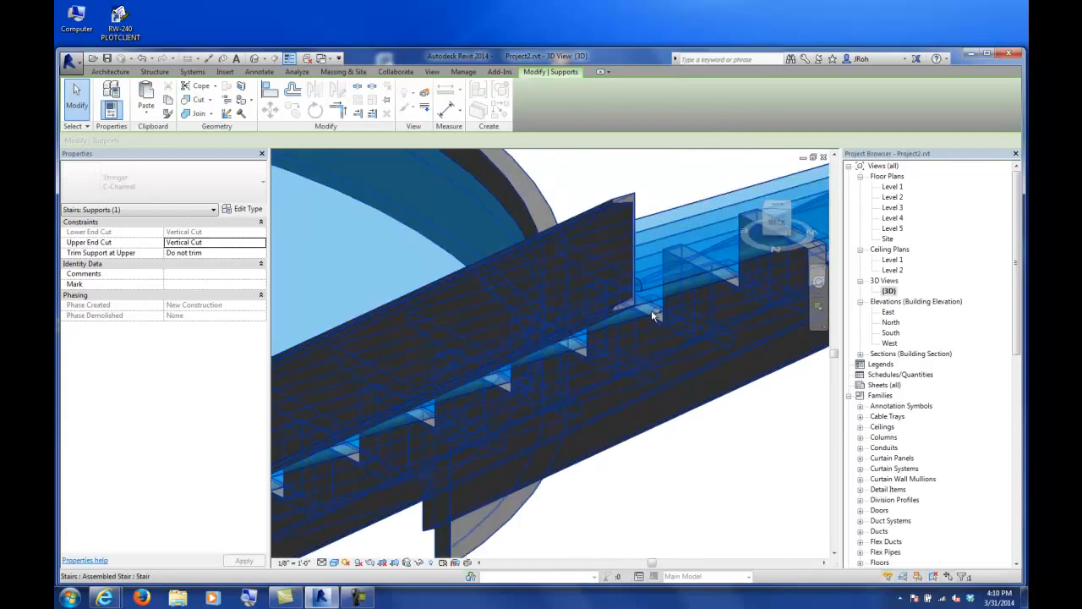
pyautogui.keyDown('shift'); pyautogui.moveTo(622, 336); pyautogui.dragTo(545, 361, button='middle'); pyautogui.keyUp('shift')
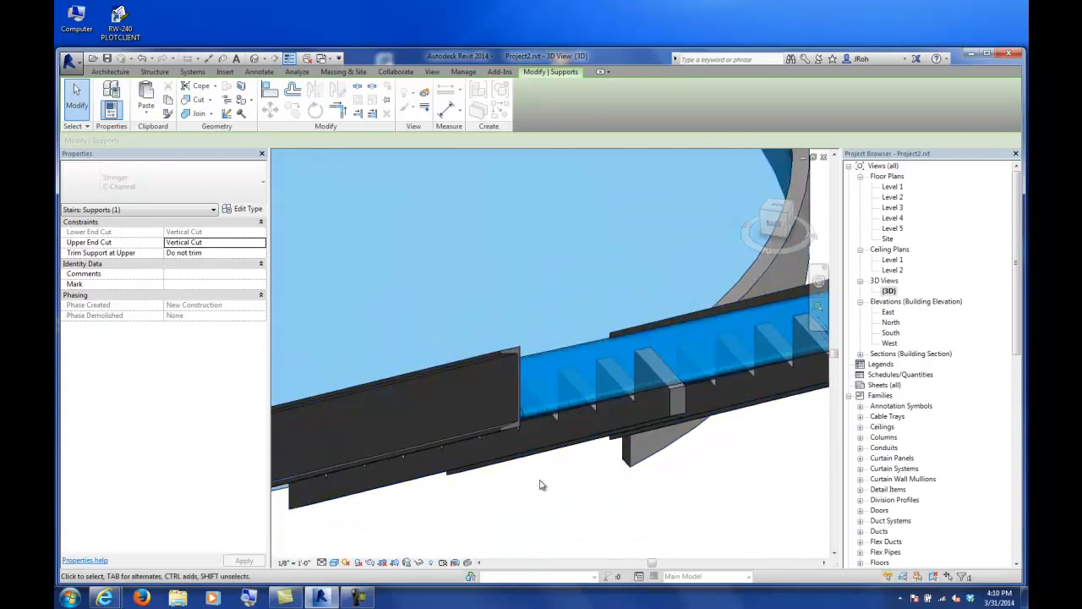
pyautogui.scroll(6, 541, 483)
pyautogui.moveTo(498, 433); pyautogui.dragTo(456, 498, button='middle')
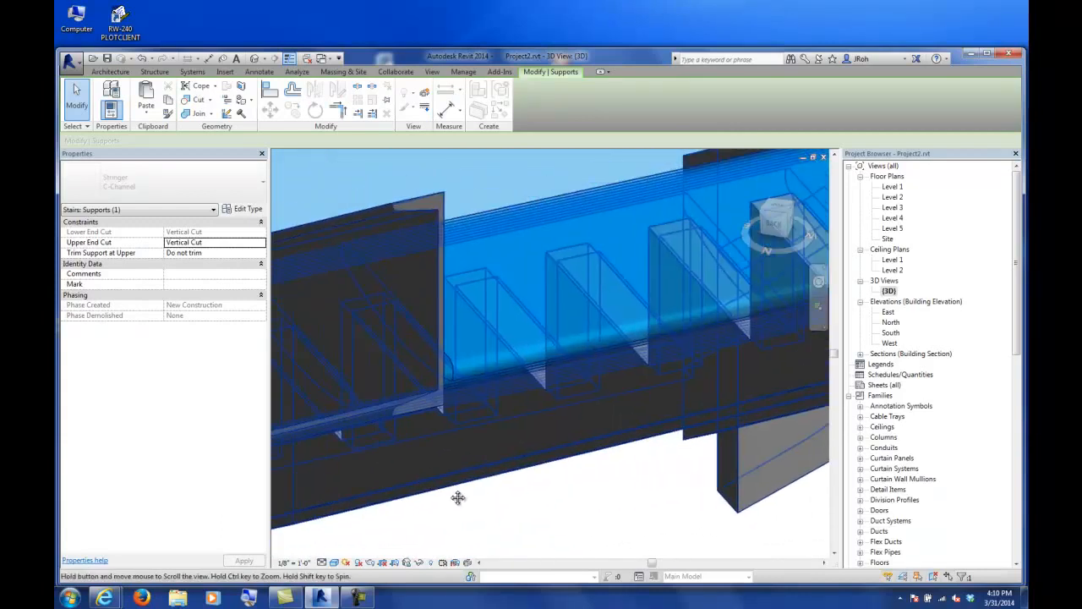
pyautogui.scroll(-1, 477, 410)
pyautogui.scroll(1, 477, 409)
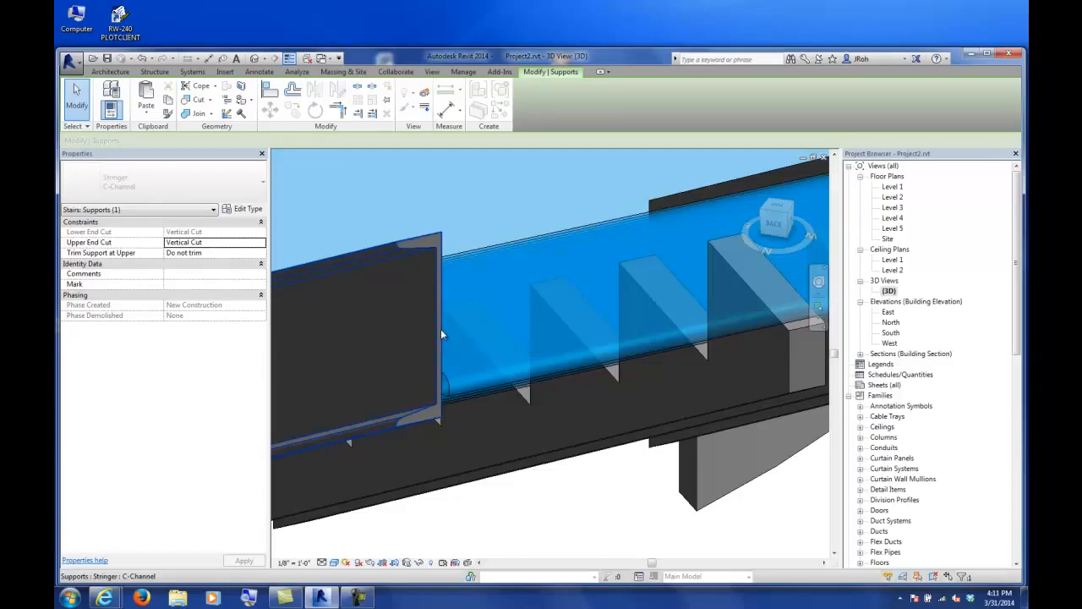
pyautogui.click(323, 58)
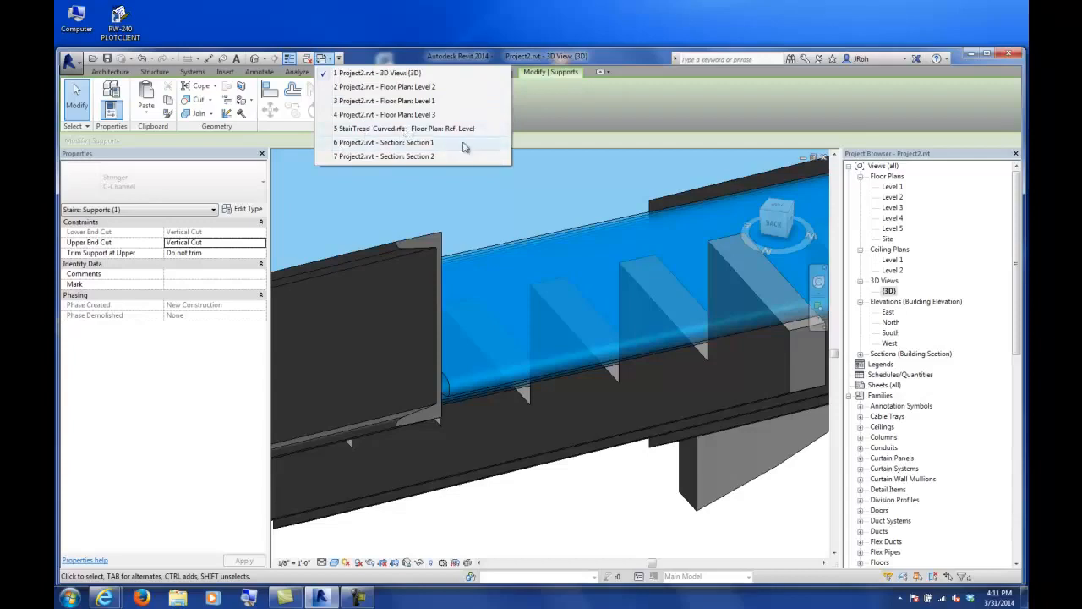
pyautogui.click(556, 118)
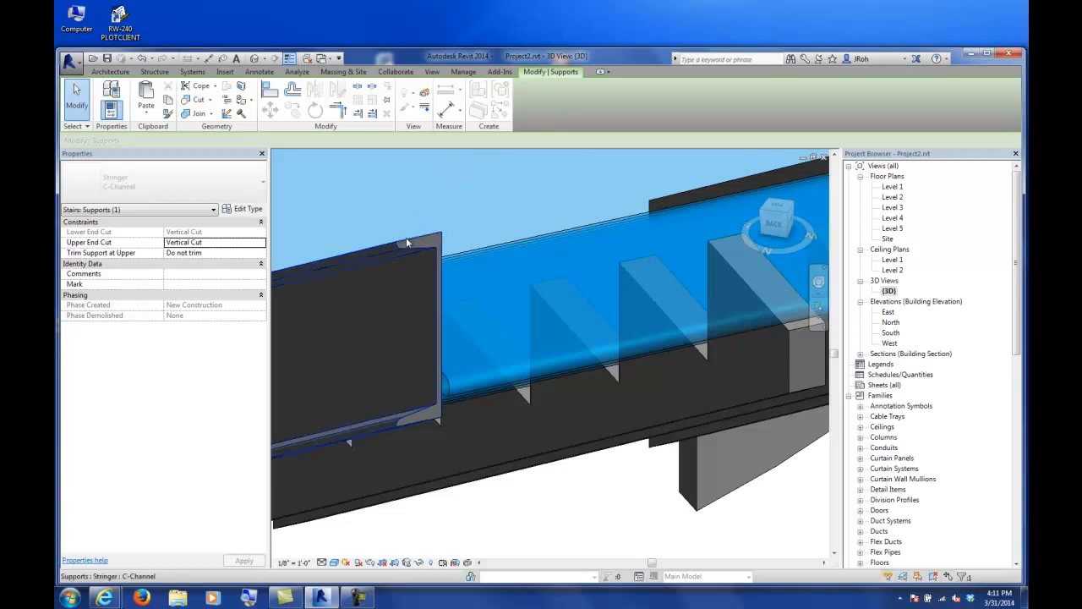
pyautogui.keyDown('shift'); pyautogui.moveTo(407, 244); pyautogui.dragTo(600, 309, button='middle'); pyautogui.keyUp('shift')
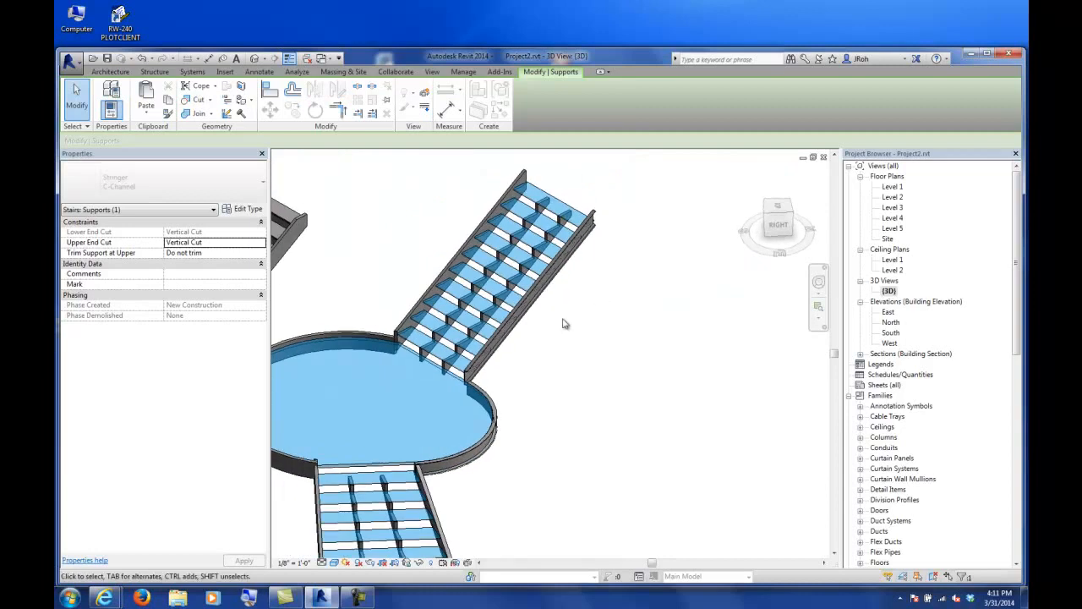
pyautogui.scroll(-2, 529, 351)
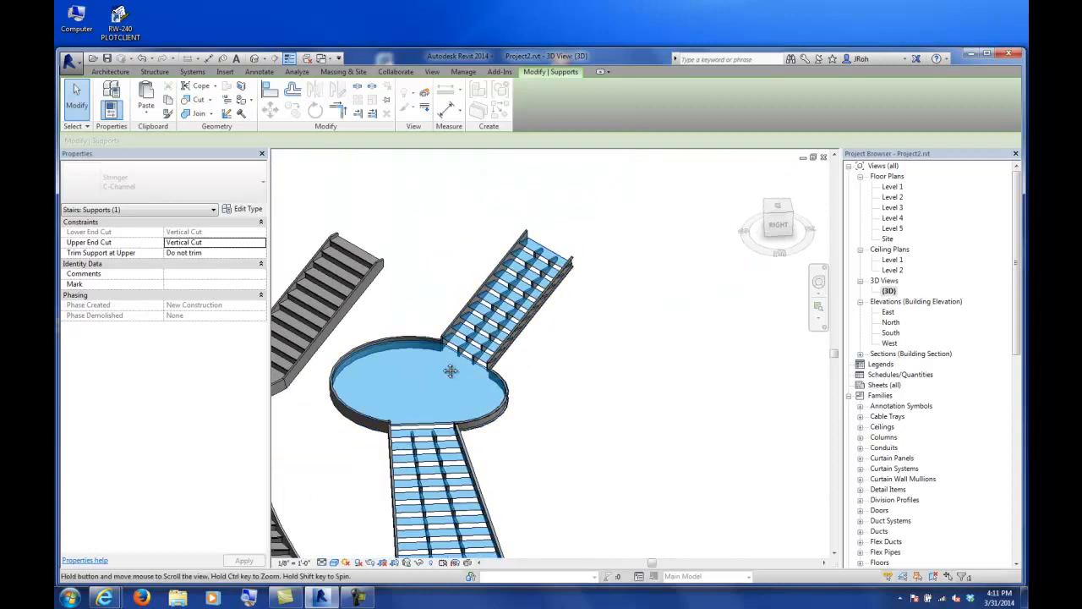
pyautogui.keyDown('shift'); pyautogui.moveTo(442, 361); pyautogui.dragTo(501, 368, button='middle'); pyautogui.keyUp('shift')
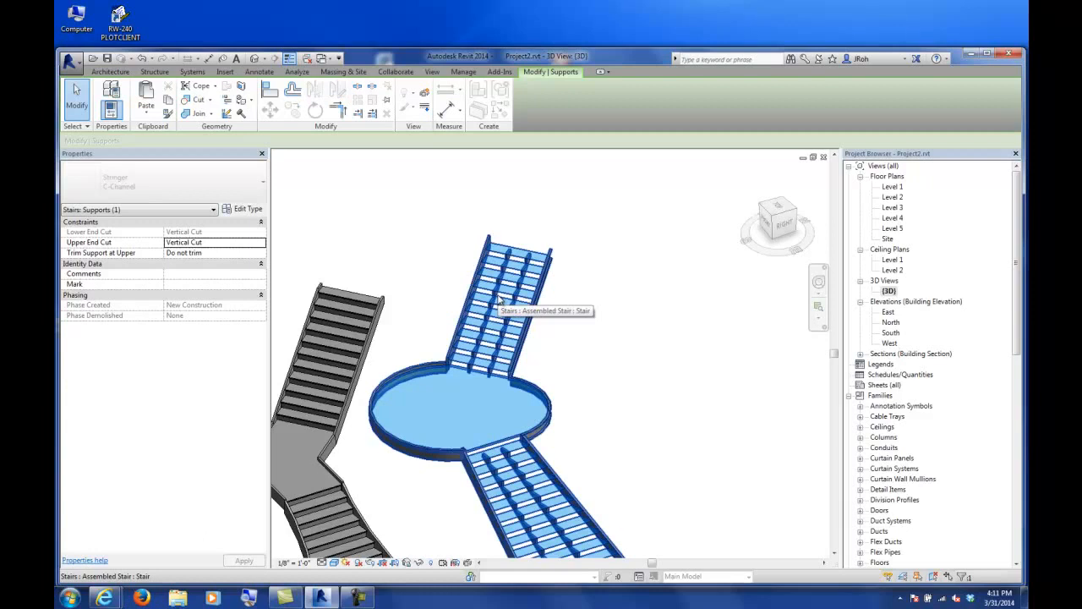
# Edit the glass stair, try flipping its up/down direction back and forth, and finish editing.
pyautogui.click(600, 273)
pyautogui.click(513, 280)
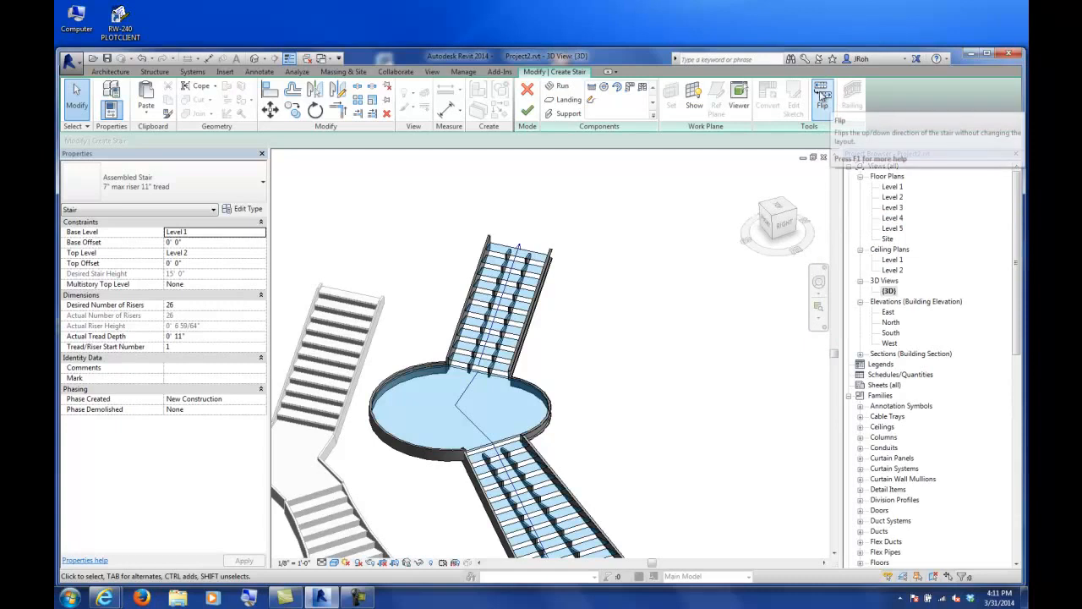
pyautogui.click(822, 94)
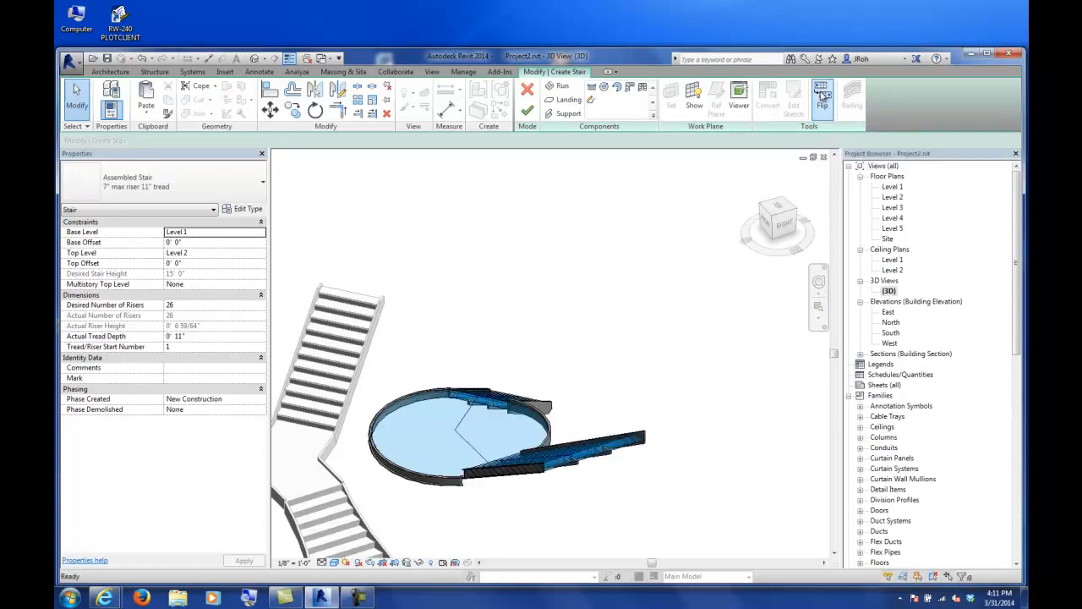
pyautogui.click(822, 95)
pyautogui.click(822, 95)
pyautogui.click(822, 94)
pyautogui.click(822, 95)
pyautogui.click(822, 95)
pyautogui.moveTo(642, 303); pyautogui.dragTo(636, 263, button='middle')
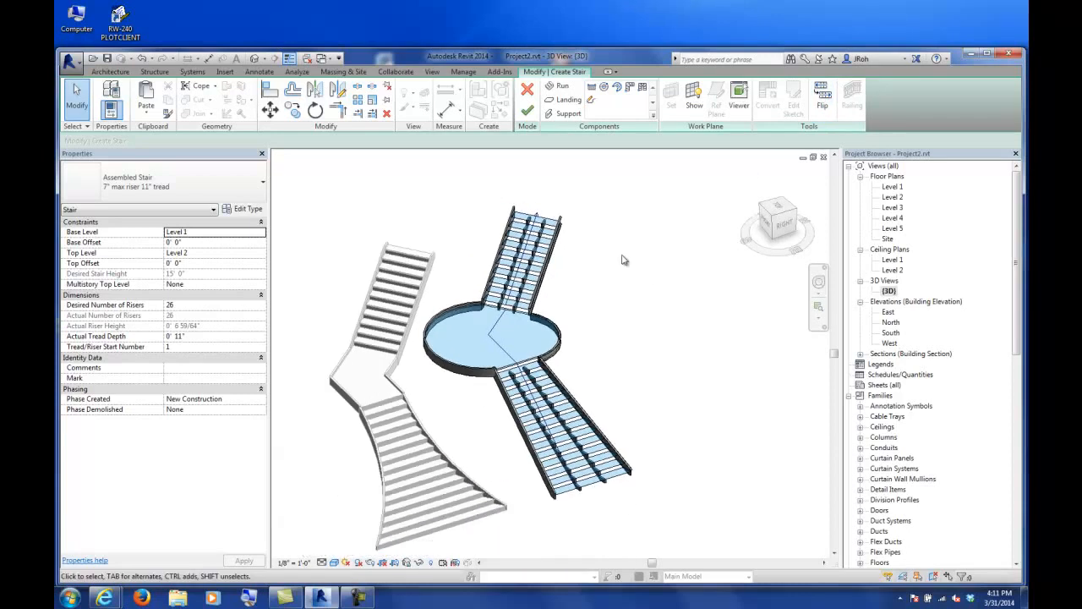
pyautogui.click(526, 110)
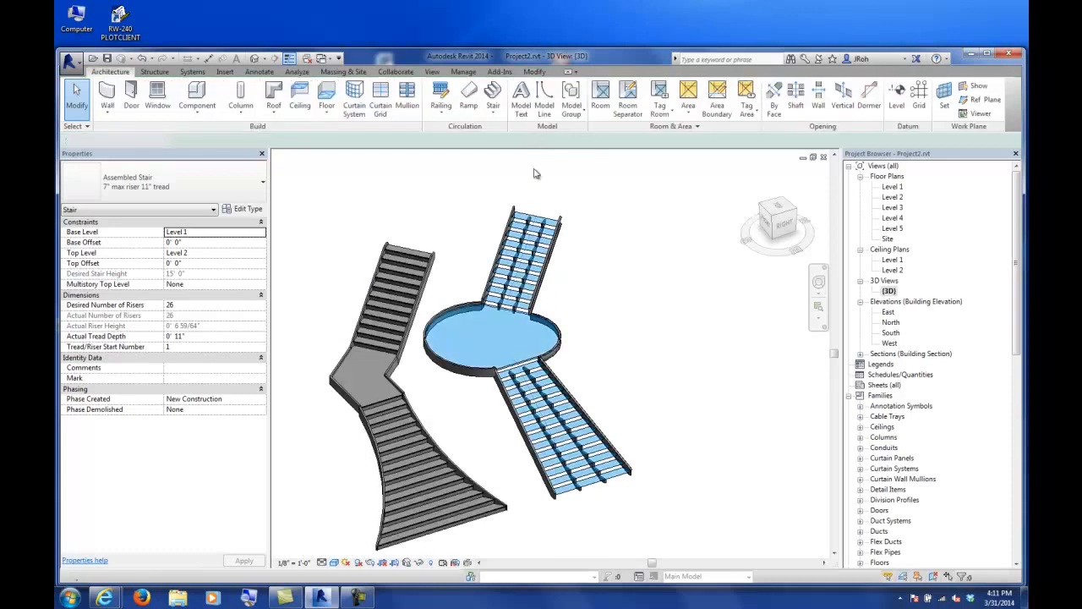
# Select the glass stair's lower and upper runs individually in the 3D view to inspect their properties.
pyautogui.click(559, 405)
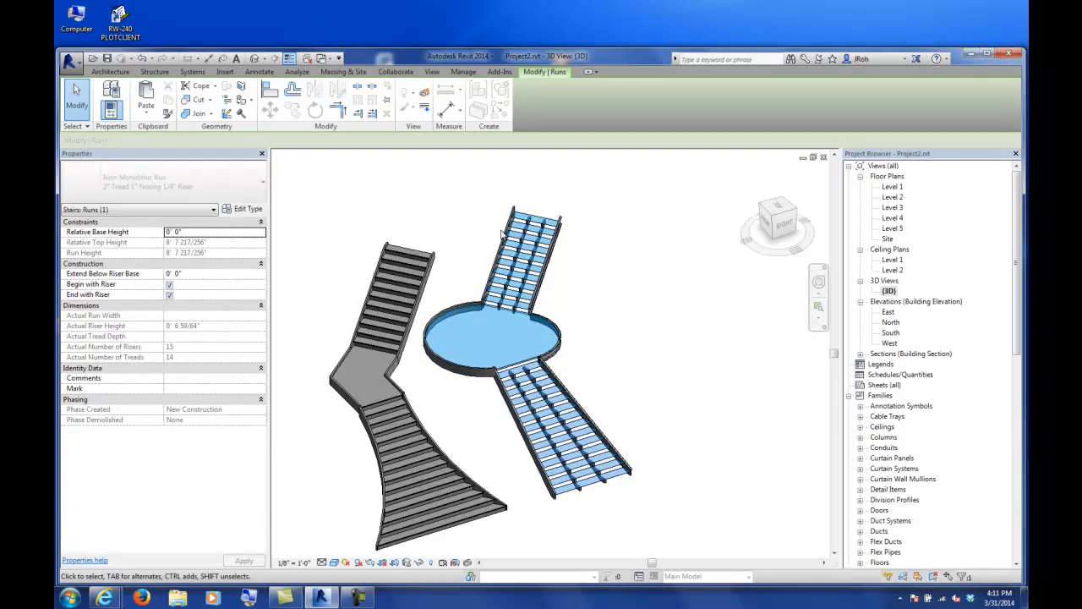
pyautogui.click(516, 276)
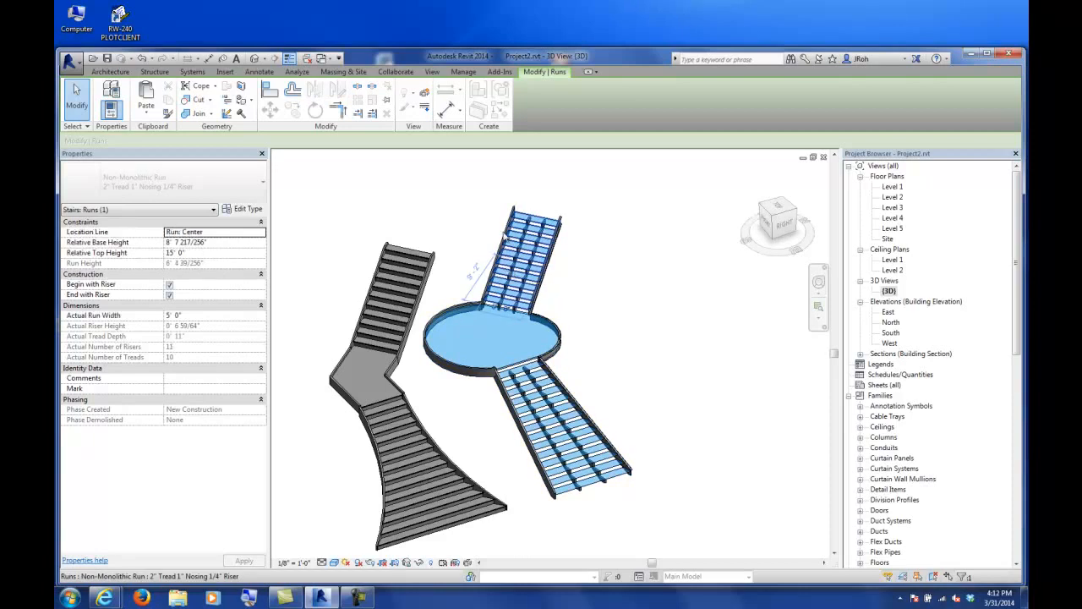
pyautogui.click(517, 181)
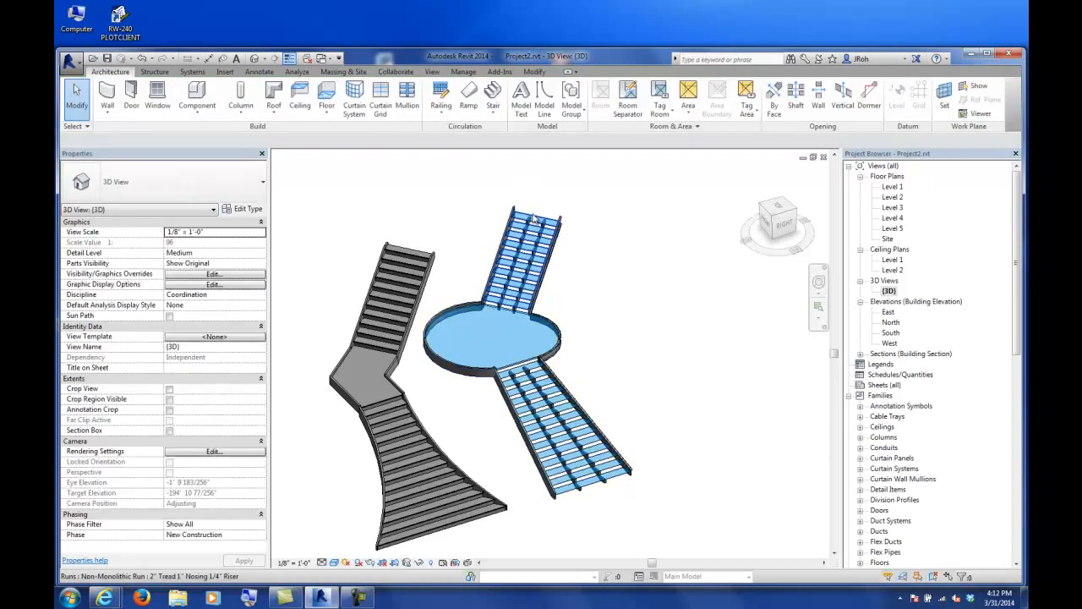
pyautogui.click(532, 218)
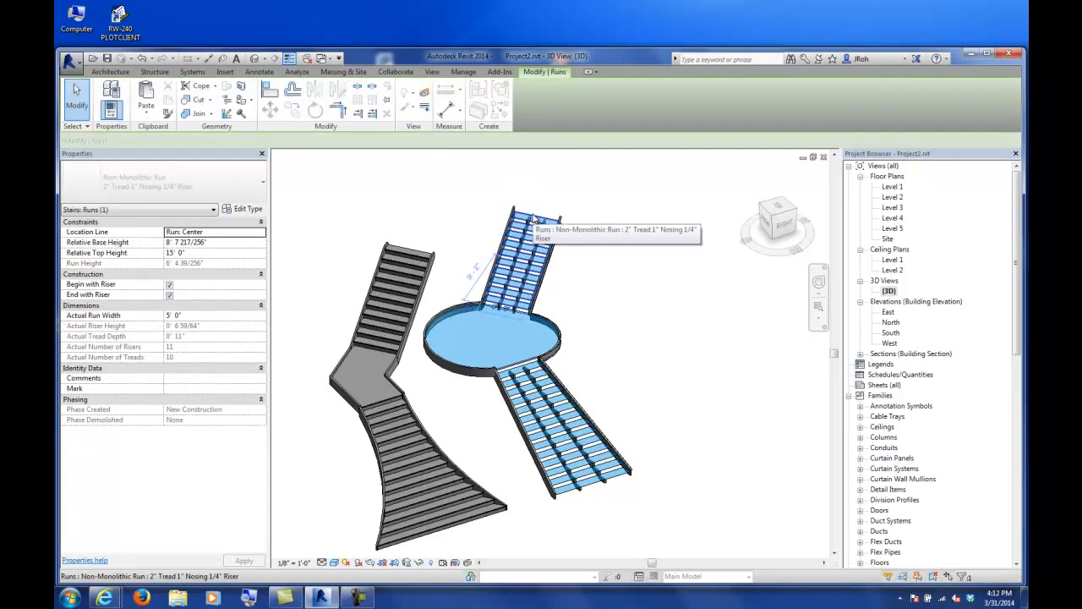
pyautogui.click(486, 195)
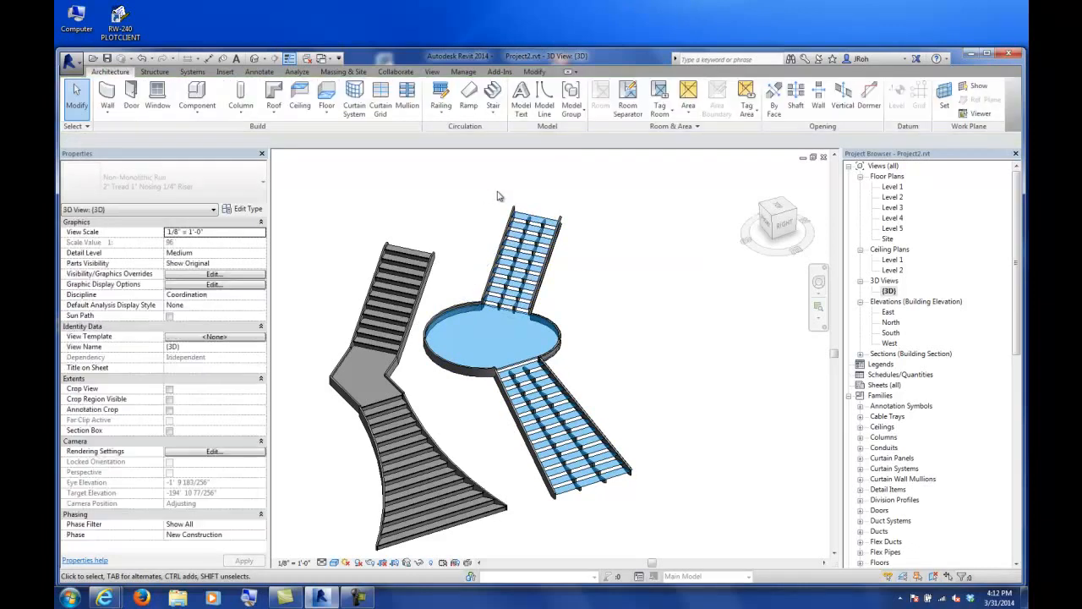
# Open the Level 1 floor plan and inspect the glass stair's upper straight run on its own.
pyautogui.doubleClick(893, 188)
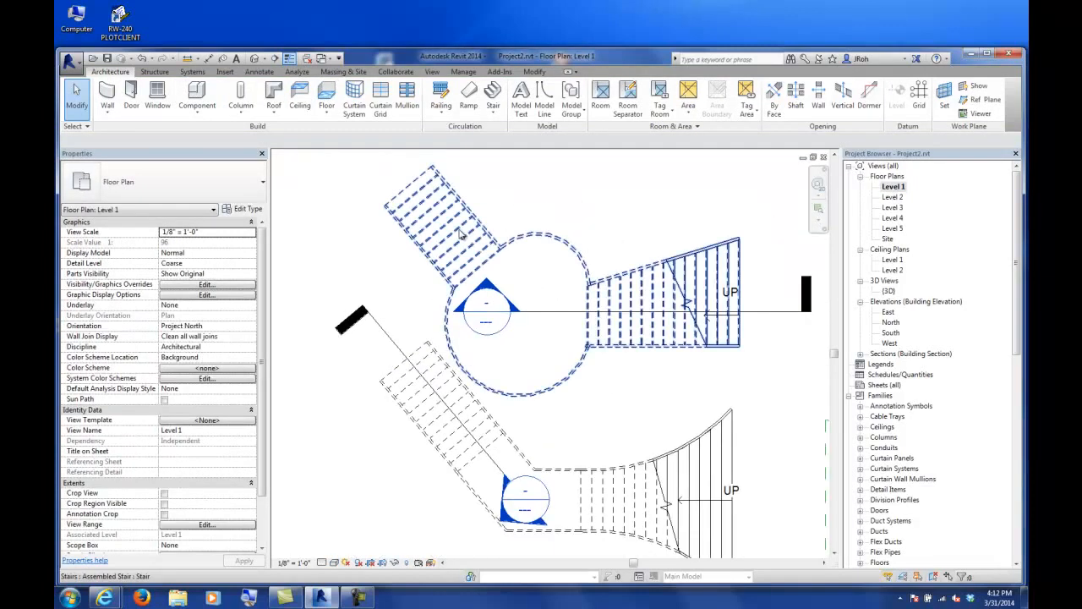
pyautogui.click(461, 235)
pyautogui.click(389, 180)
pyautogui.click(378, 184)
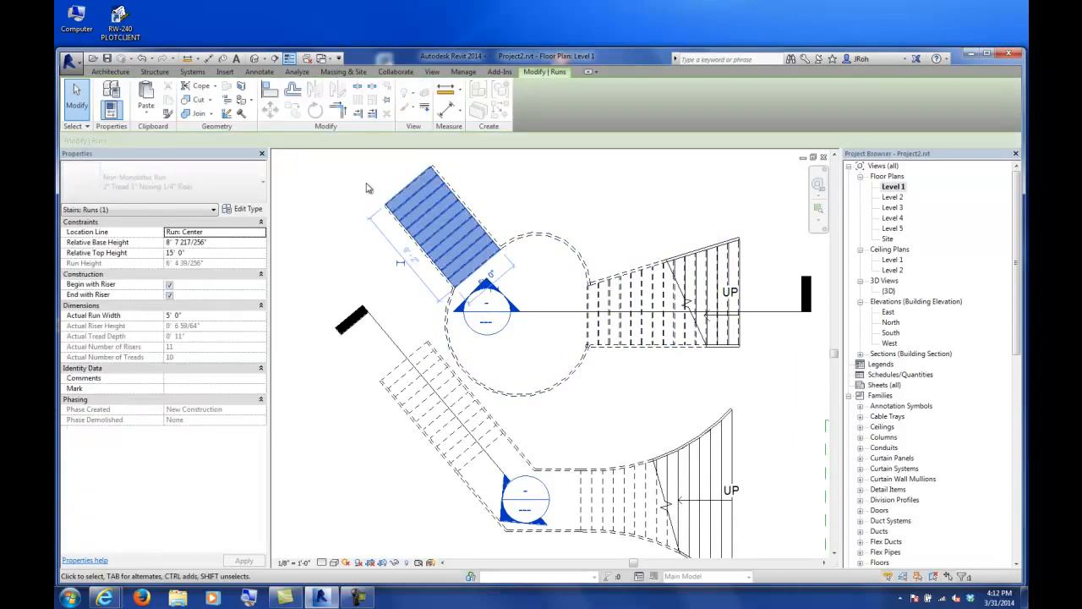
pyautogui.click(353, 200)
# Open the sketch of the stair with the curved flare to examine its boundary and riser lines, and finish the sketch.
pyautogui.click(427, 365)
pyautogui.moveTo(452, 375); pyautogui.dragTo(433, 282, button='middle')
pyautogui.click(528, 101)
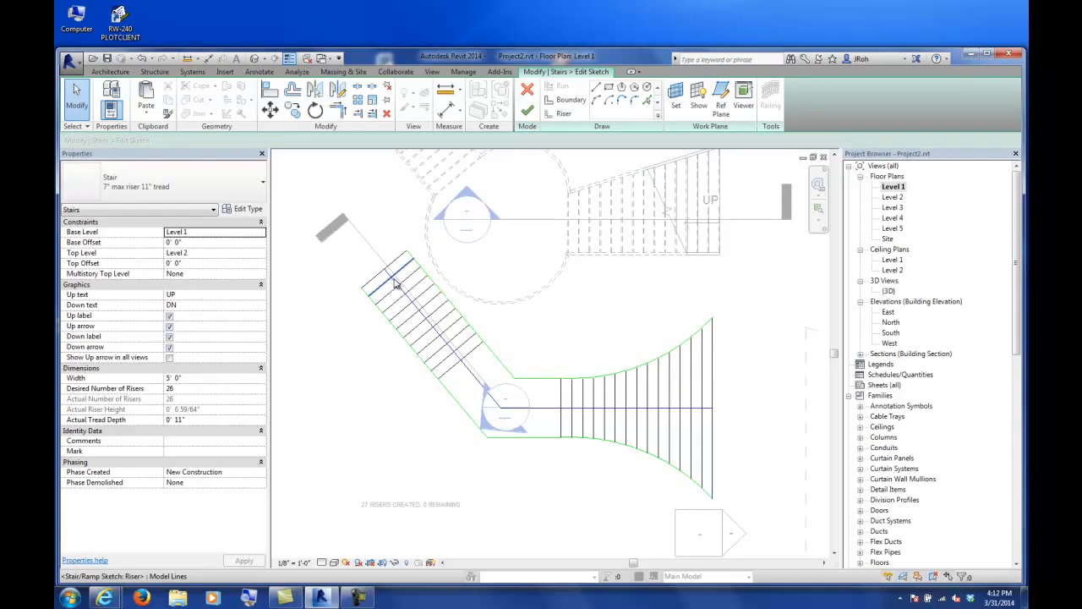
pyautogui.click(527, 110)
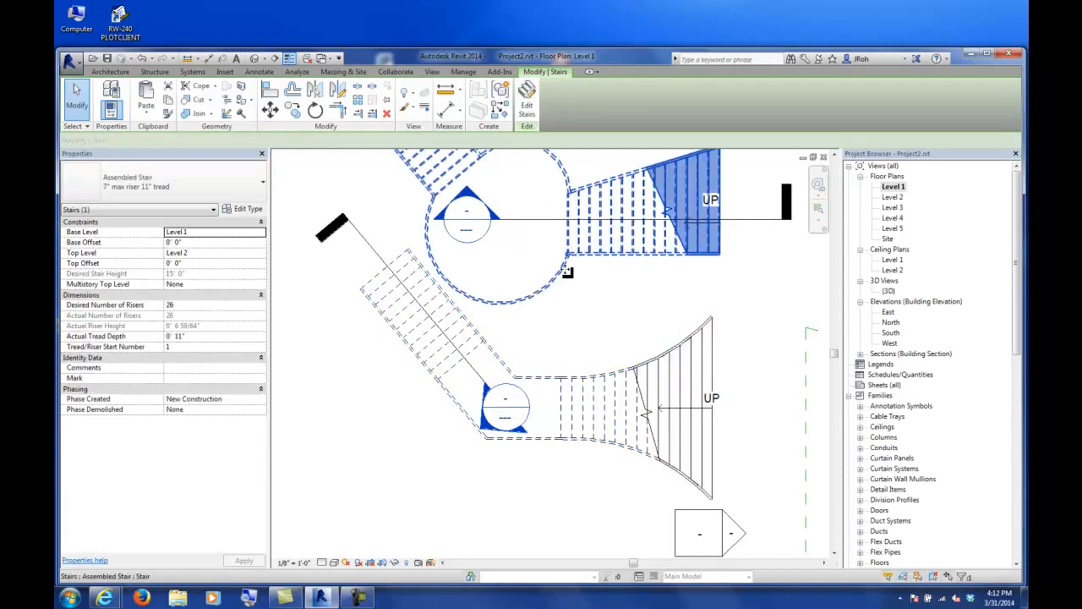
# Try flipping the glass stair's up direction in plan, and flip it back.
pyautogui.scroll(-4, 574, 330)
pyautogui.click(457, 223)
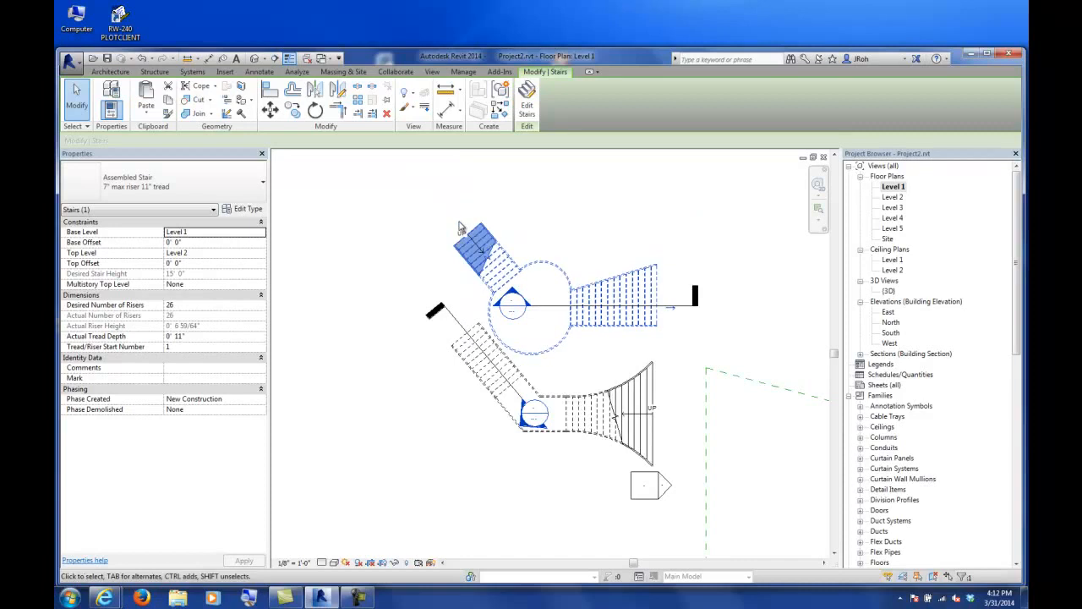
pyautogui.click(675, 308)
pyautogui.press('Escape')
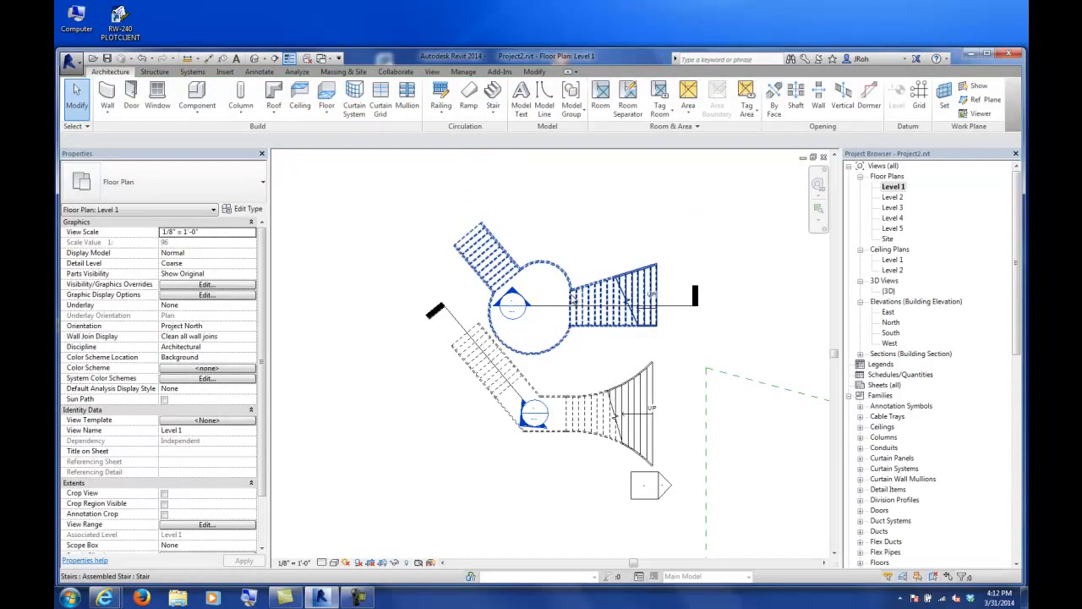
# Select the glass stair's round landing and its flared lower run in plan to inspect their properties.
pyautogui.press('Tab')
pyautogui.click(575, 303)
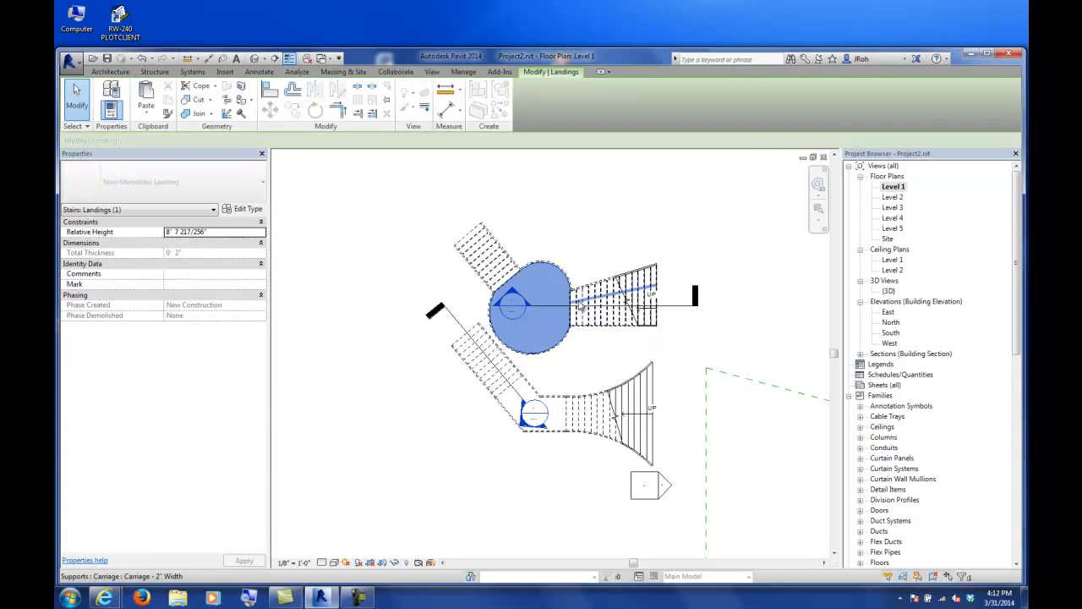
pyautogui.click(581, 308)
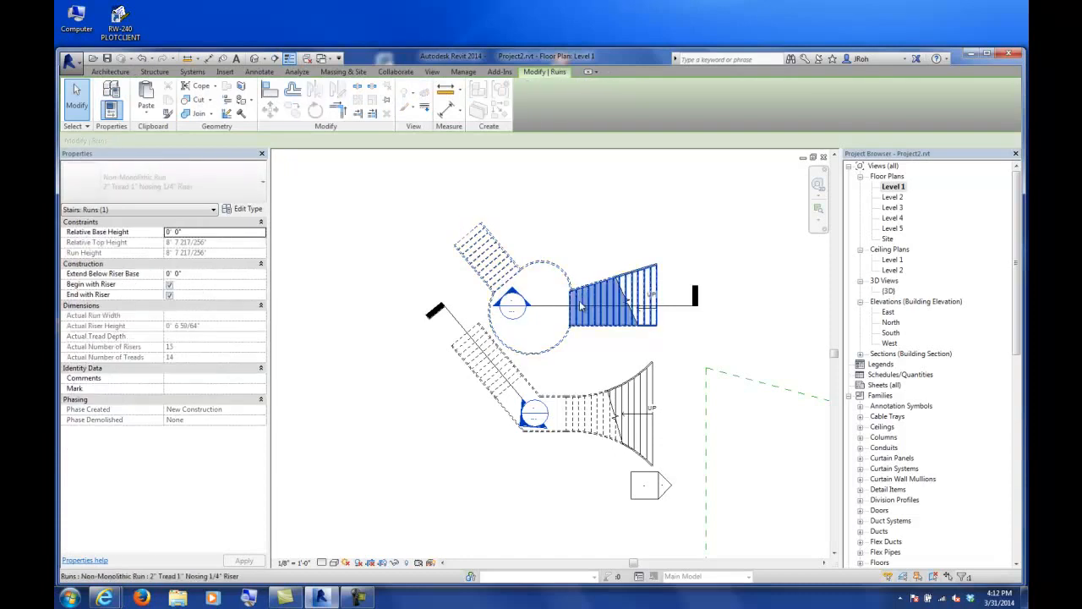
pyautogui.moveTo(582, 306); pyautogui.dragTo(503, 246, button='middle')
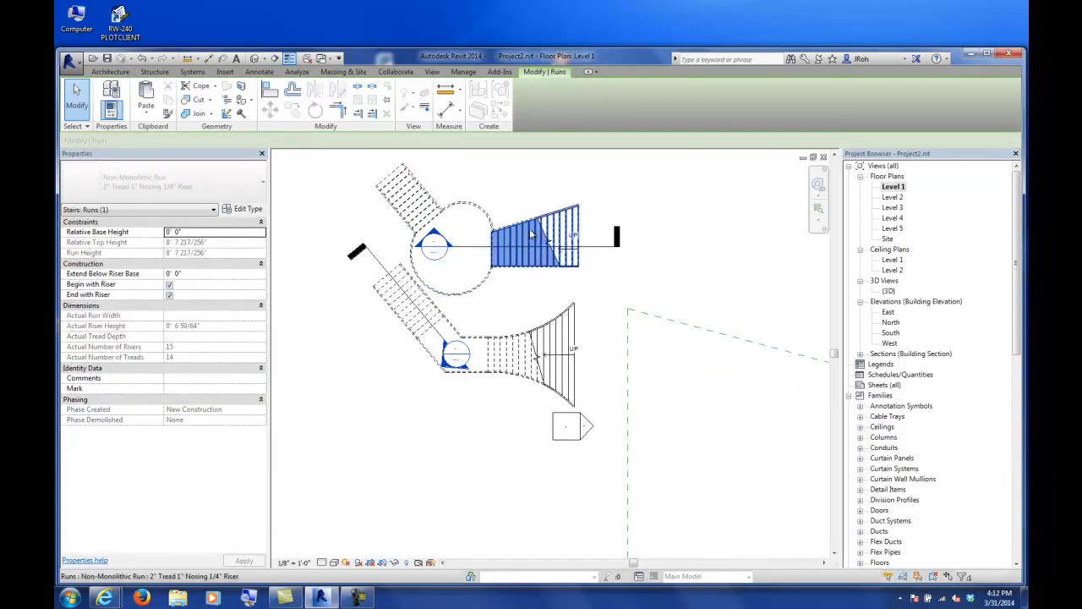
pyautogui.scroll(3, 531, 234)
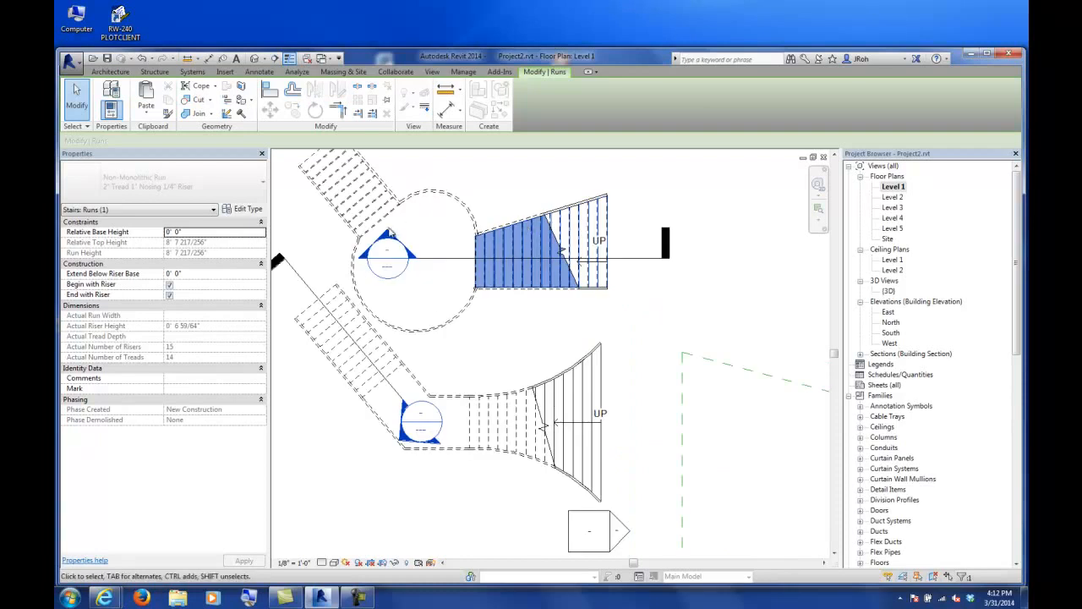
# Examine the glass stair's treads and stringer in the section through the flared run, and return to the Level 1 plan.
pyautogui.doubleClick(389, 235)
pyautogui.scroll(-5, 529, 323)
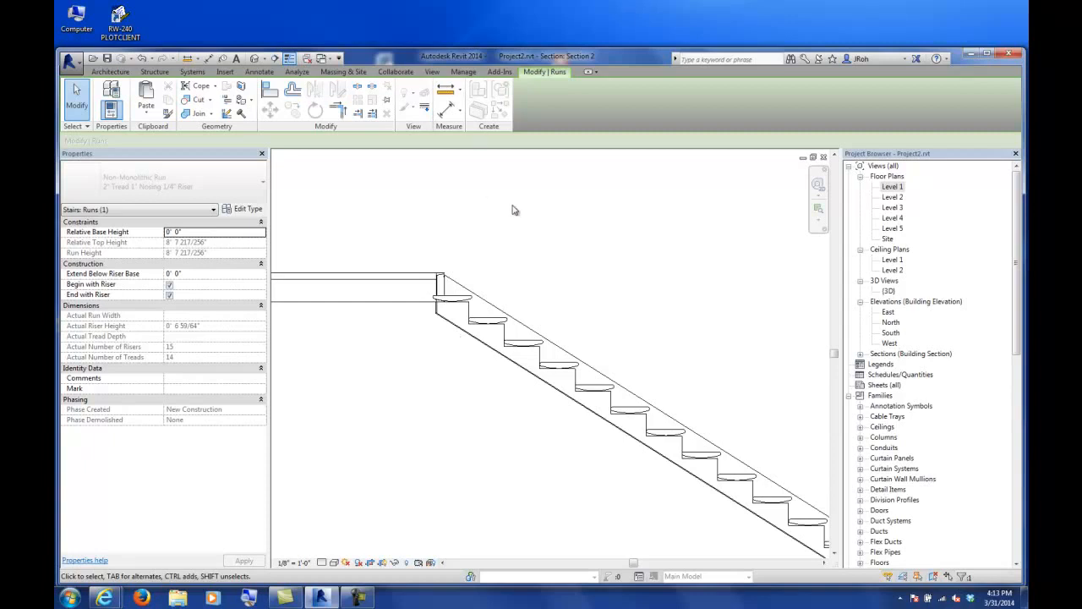
pyautogui.click(900, 189)
pyautogui.doubleClick(901, 191)
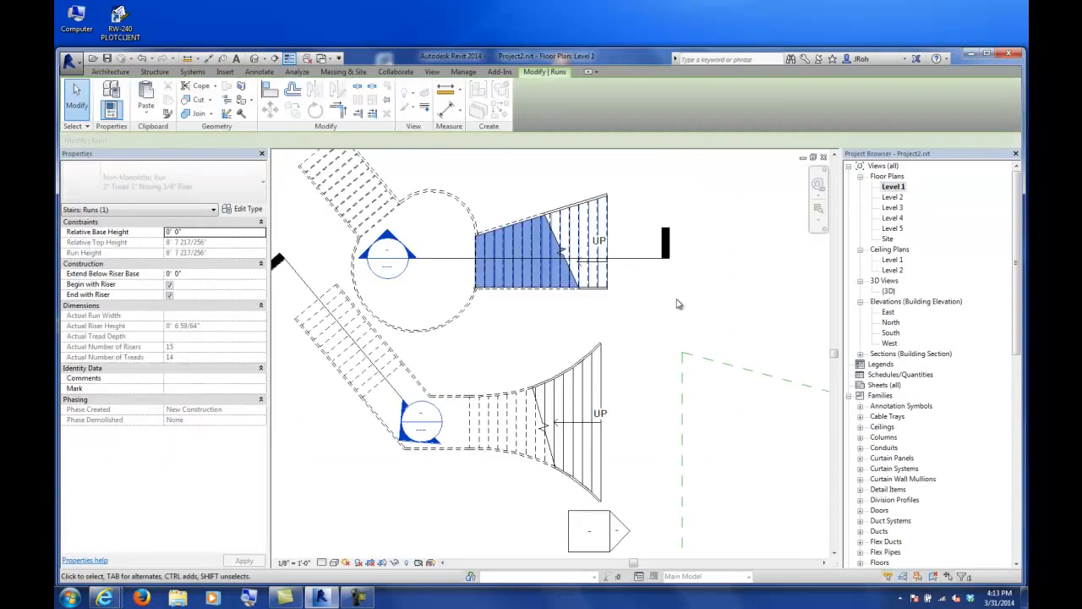
# Draw a horizontal reference plane in the empty area above the two stairs on the Level 1 plan.
pyautogui.moveTo(569, 280); pyautogui.dragTo(578, 387, button='middle')
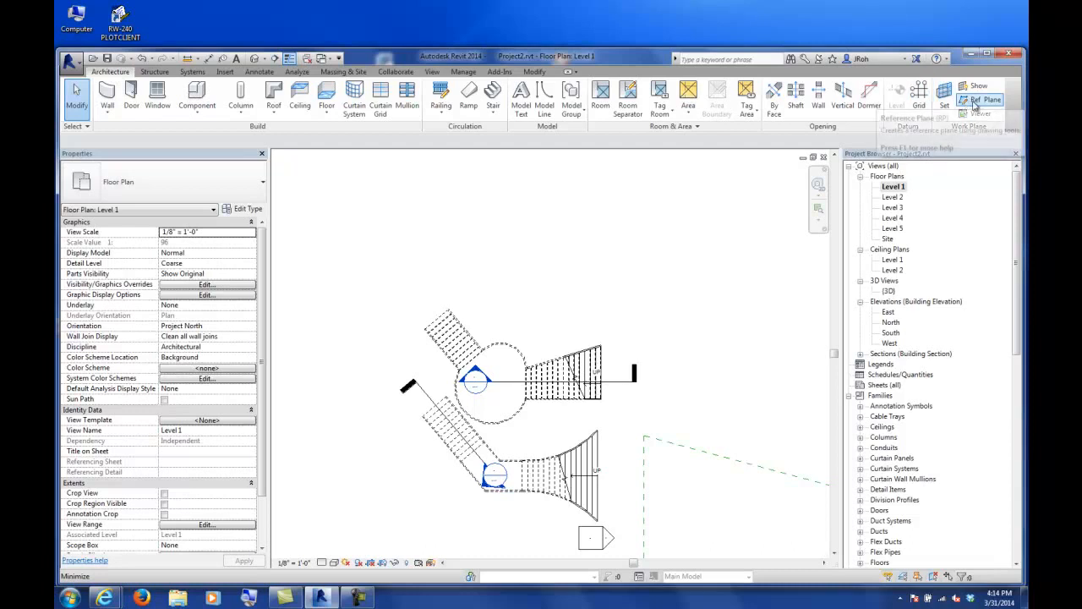
pyautogui.click(487, 269)
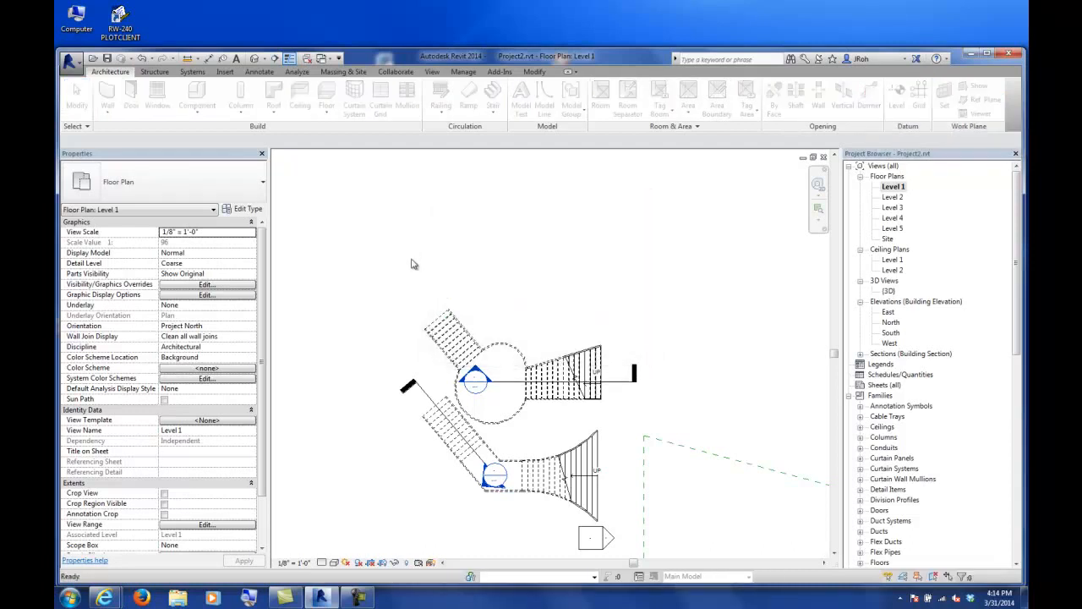
pyautogui.press('r')
pyautogui.press('p')
pyautogui.click(412, 260)
pyautogui.click(686, 260)
pyautogui.press('Escape')
pyautogui.press('Escape')
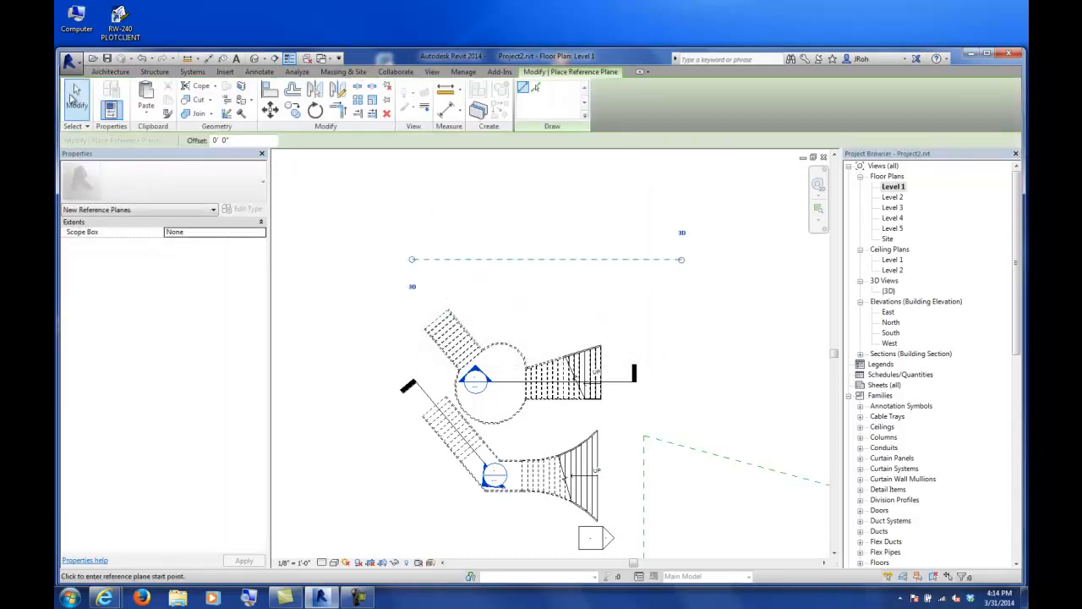
# Name the new reference plane CustomStairRUn.
pyautogui.click(496, 260)
pyautogui.click(203, 233)
pyautogui.write('CustomSt')
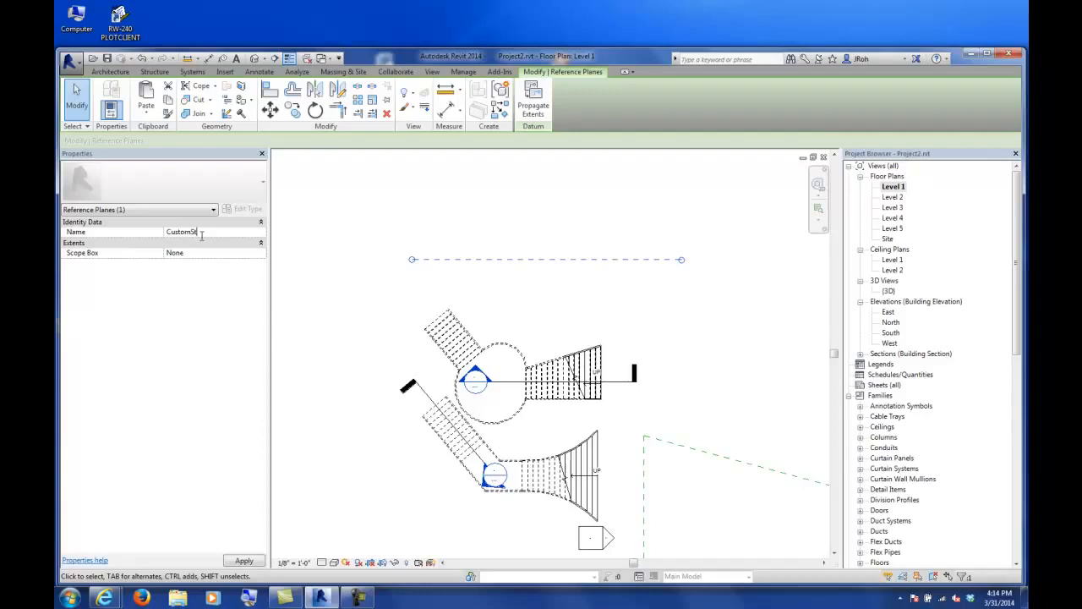
pyautogui.write('airRUn')
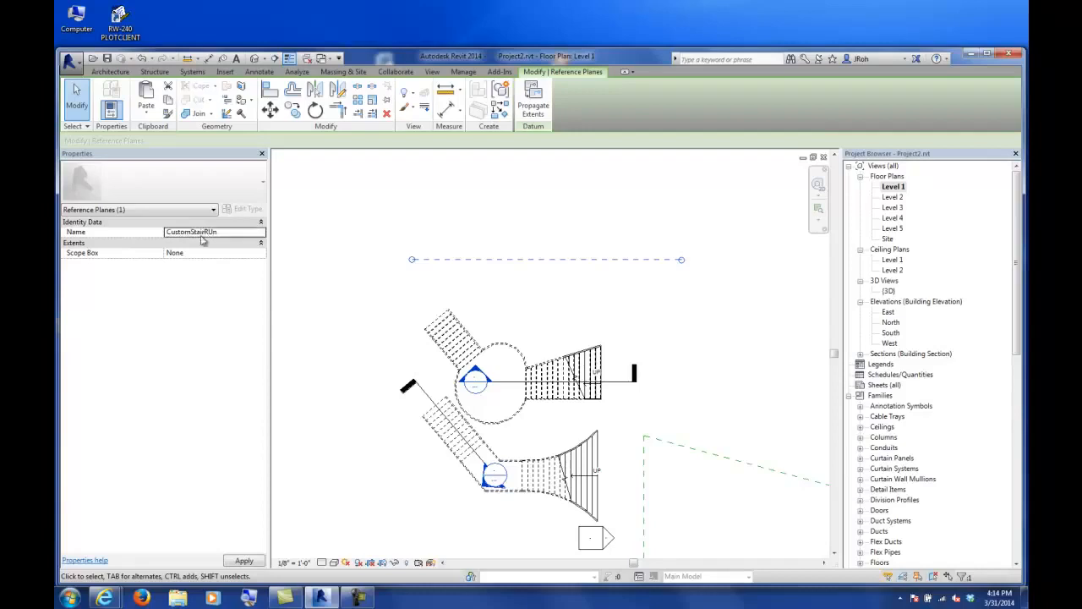
pyautogui.click(526, 218)
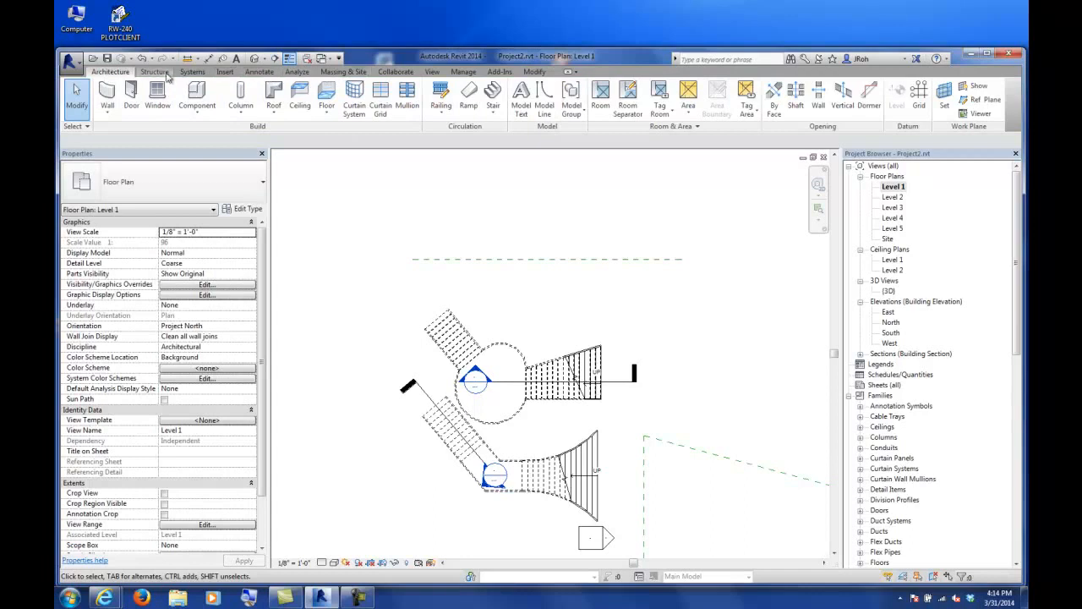
# Start an in-place model in the Generic Models category and name it Stair.
pyautogui.click(199, 115)
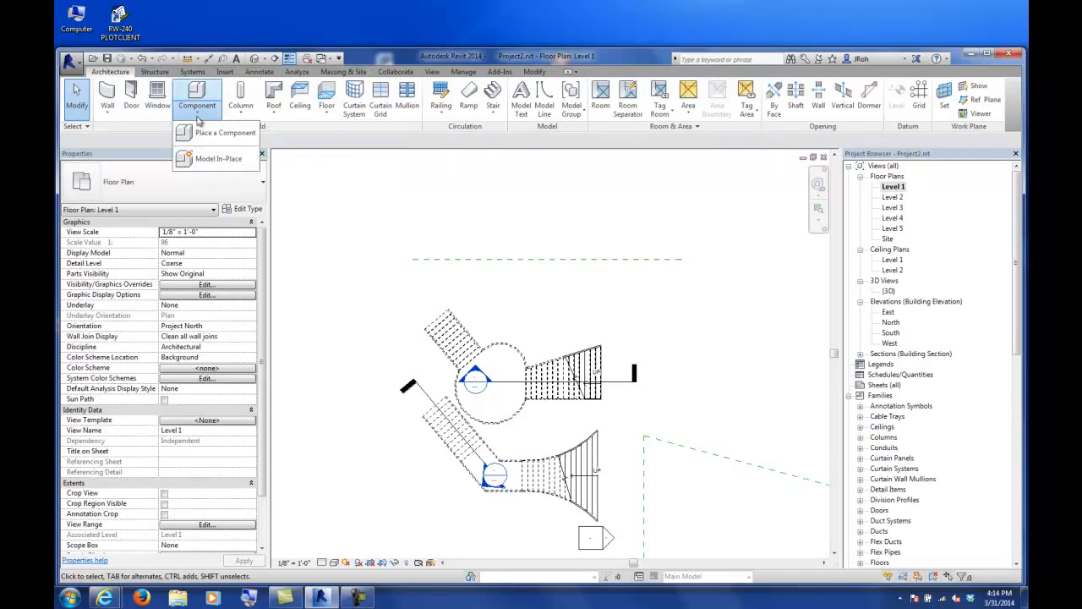
pyautogui.click(211, 157)
pyautogui.moveTo(622, 247); pyautogui.dragTo(622, 272)
pyautogui.click(497, 283)
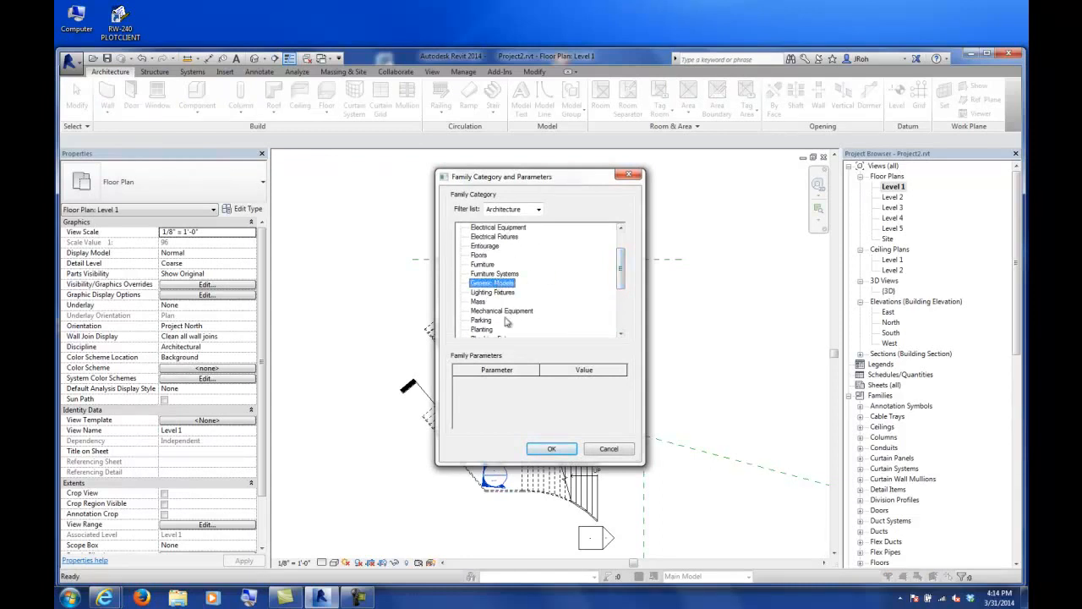
pyautogui.click(552, 448)
pyautogui.write('Stair')
pyautogui.press('Return')
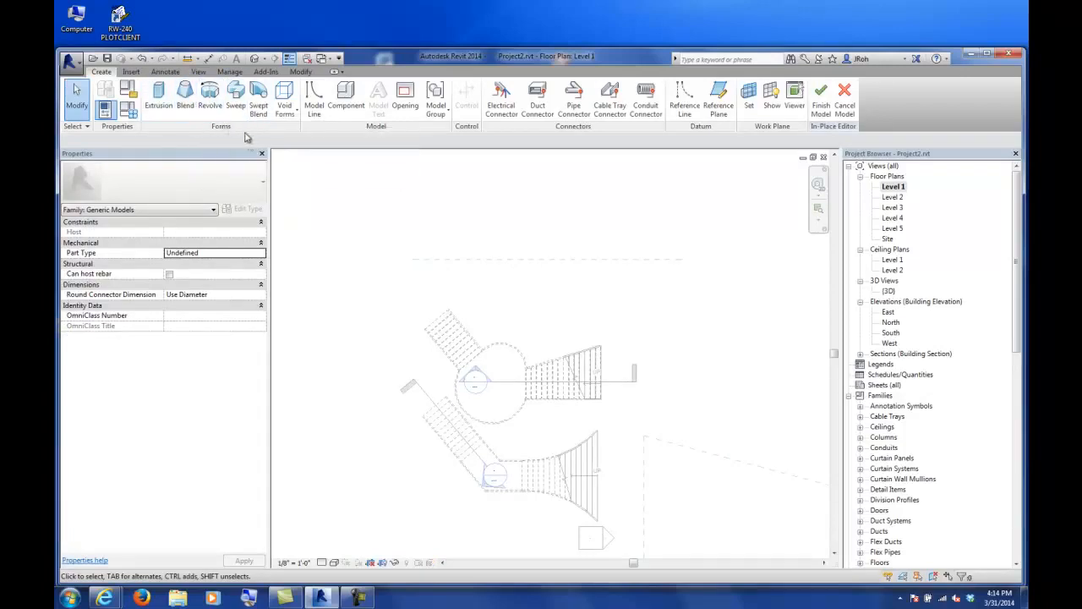
# Open the South elevation and start an extrusion on the CustomStairRUn reference plane.
pyautogui.moveTo(479, 237); pyautogui.dragTo(465, 256, button='middle')
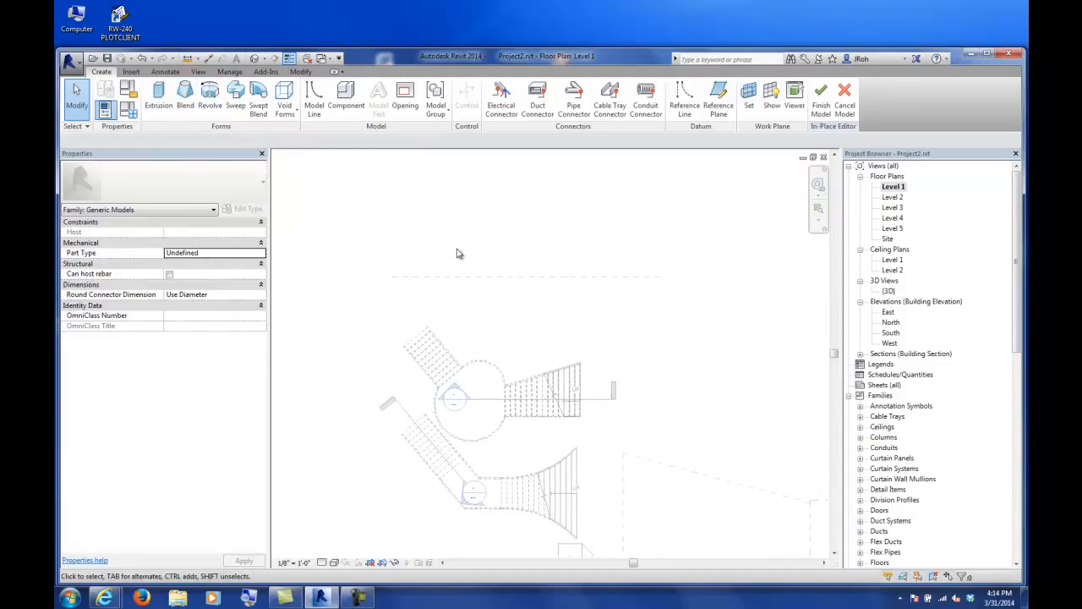
pyautogui.doubleClick(891, 334)
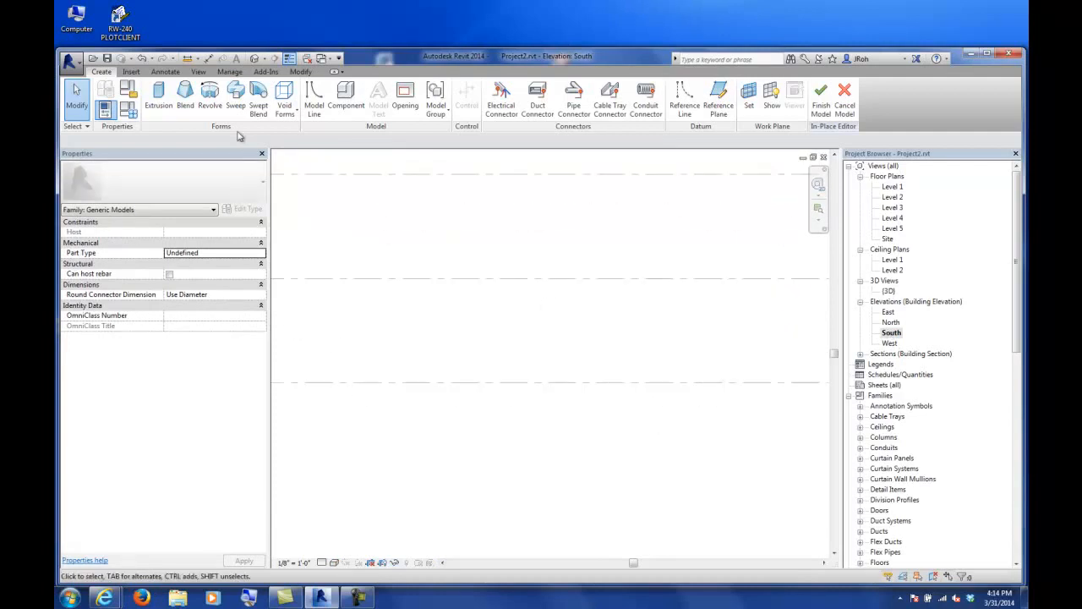
pyautogui.click(165, 98)
pyautogui.click(529, 322)
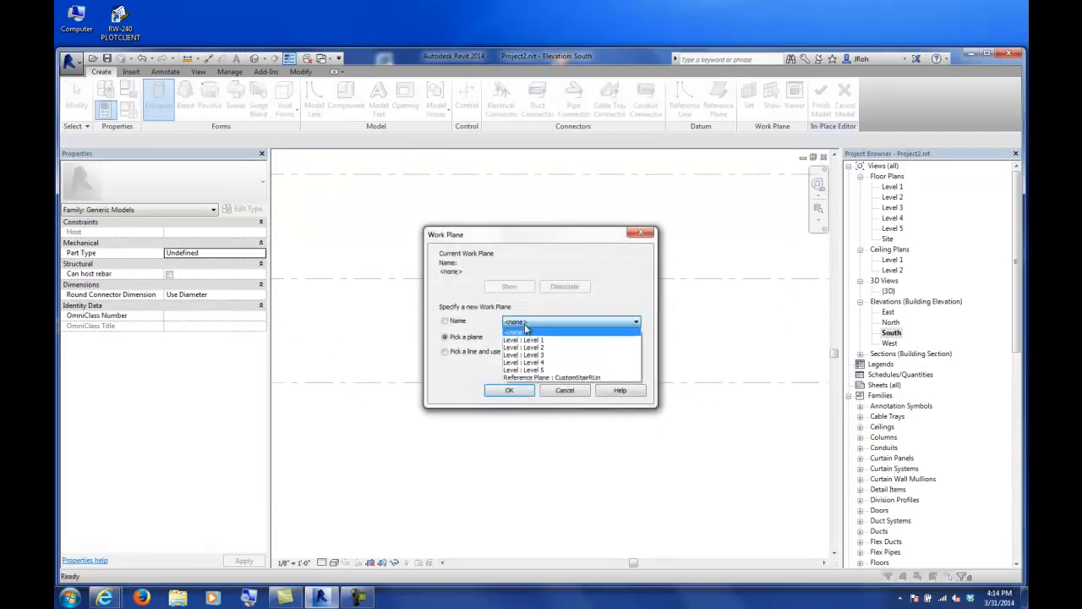
pyautogui.click(574, 379)
pyautogui.click(508, 390)
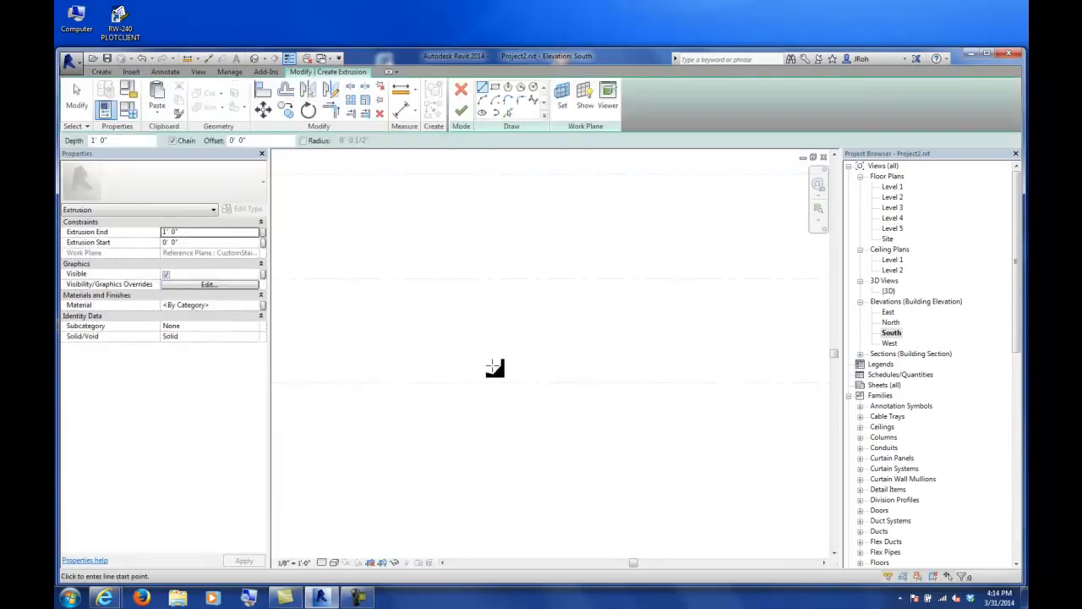
# Sketch a riser line about 5 1/4" long at 100° starting on the Level 2 line, with a horizontal tread running from its upper end.
pyautogui.click(487, 91)
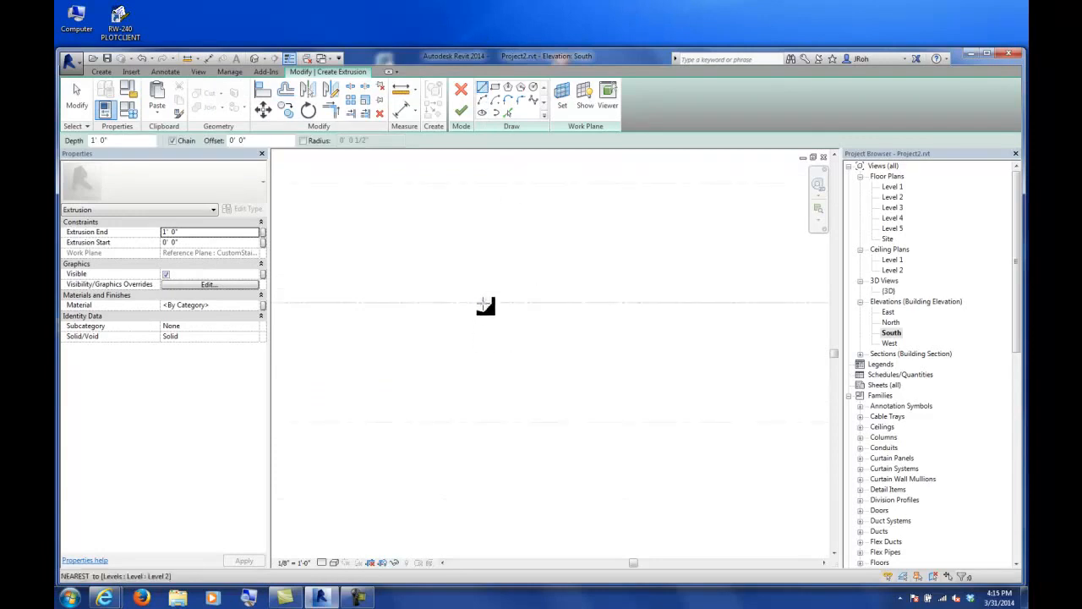
pyautogui.click(484, 302)
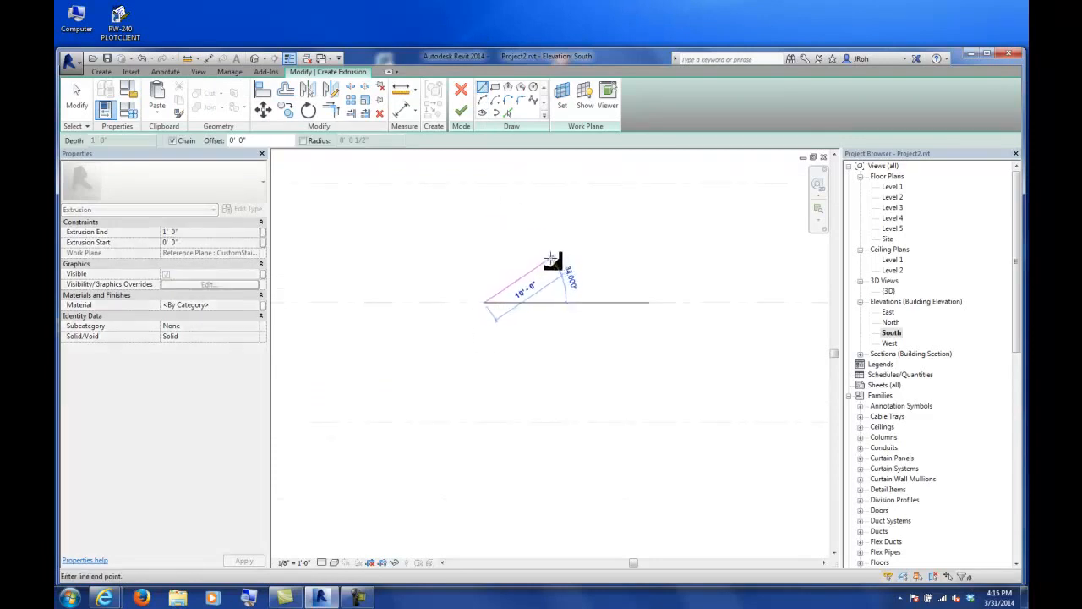
pyautogui.scroll(2, 471, 297)
pyautogui.moveTo(519, 311); pyautogui.dragTo(475, 350, button='middle')
pyautogui.scroll(1, 478, 348)
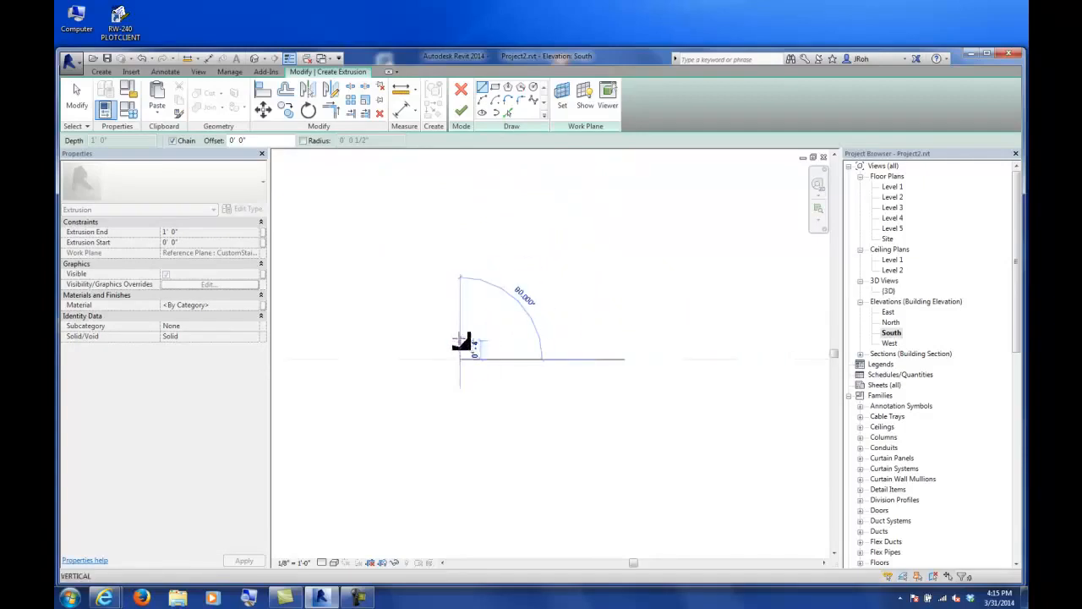
pyautogui.scroll(2, 457, 337)
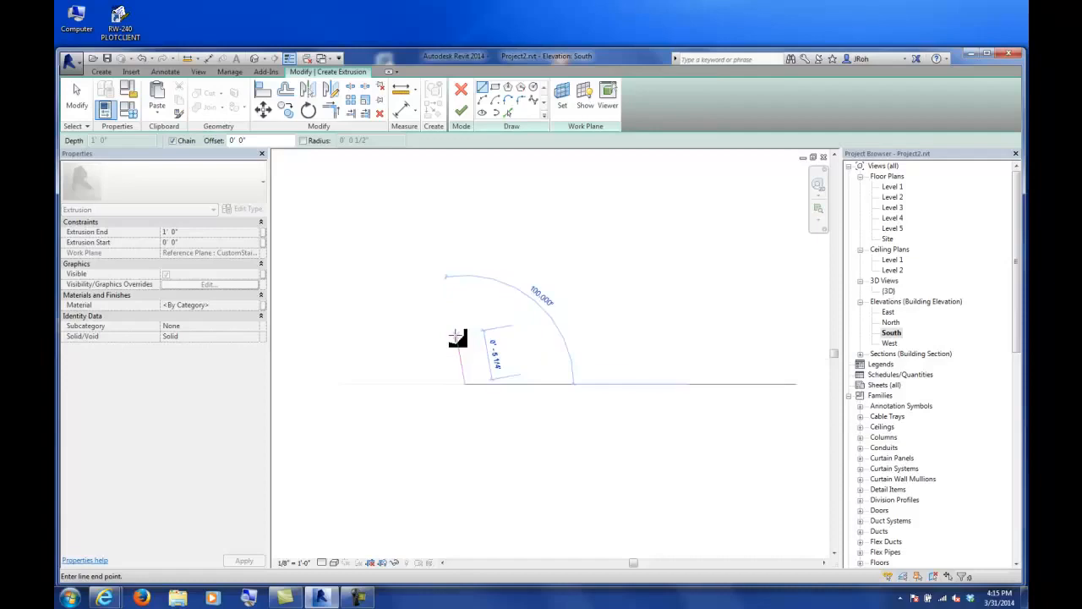
pyautogui.click(456, 337)
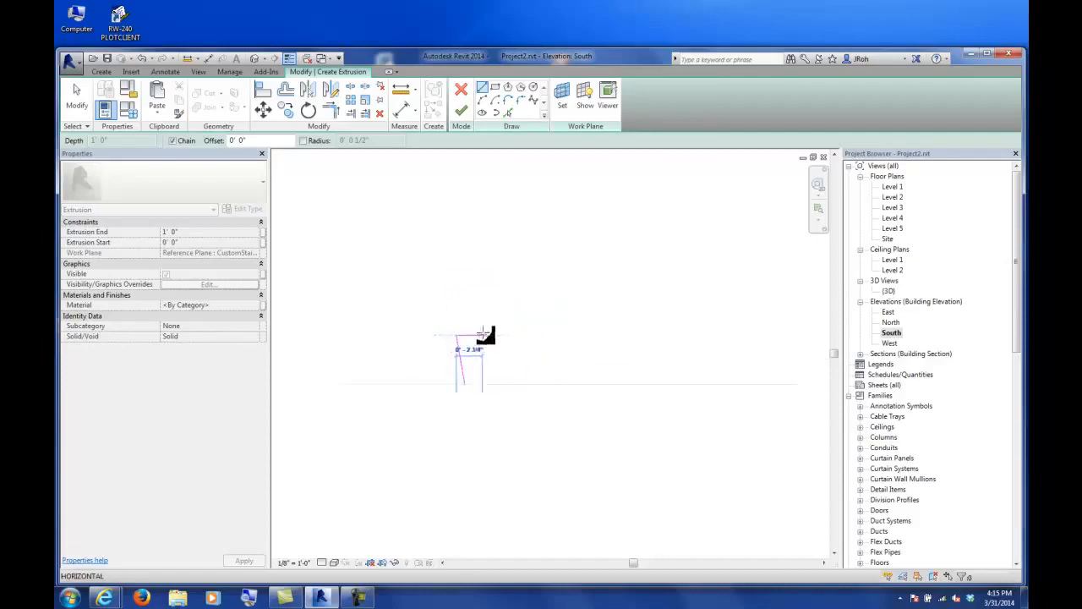
pyautogui.click(561, 336)
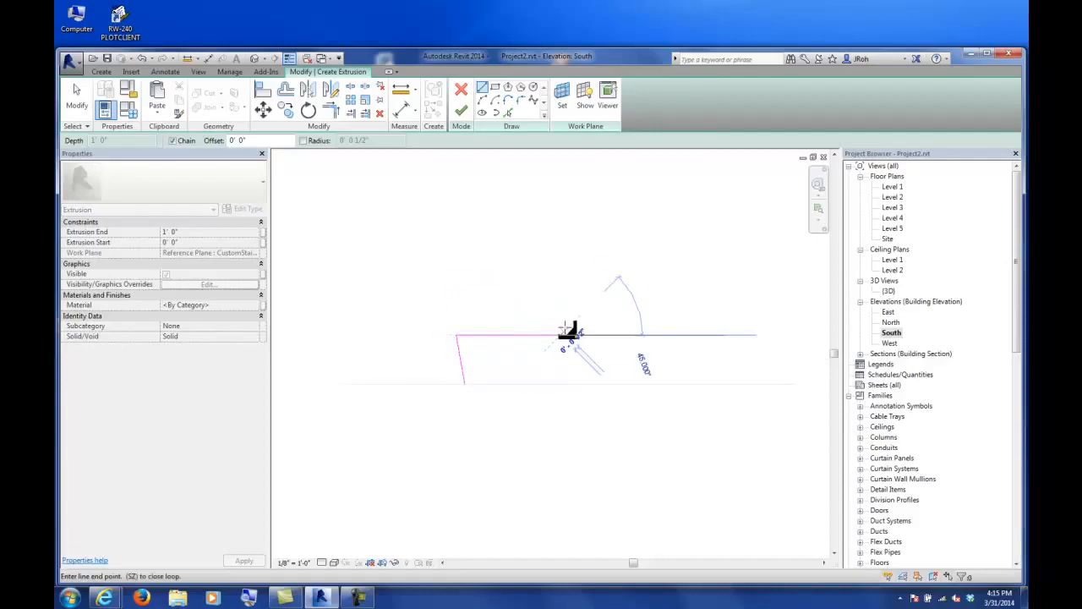
pyautogui.press('Escape')
pyautogui.press('Escape')
# Copy the riser and tread pair twice, end to end, to form a profile of three rising steps.
pyautogui.moveTo(346, 258); pyautogui.dragTo(665, 474)
pyautogui.click(286, 113)
pyautogui.click(466, 386)
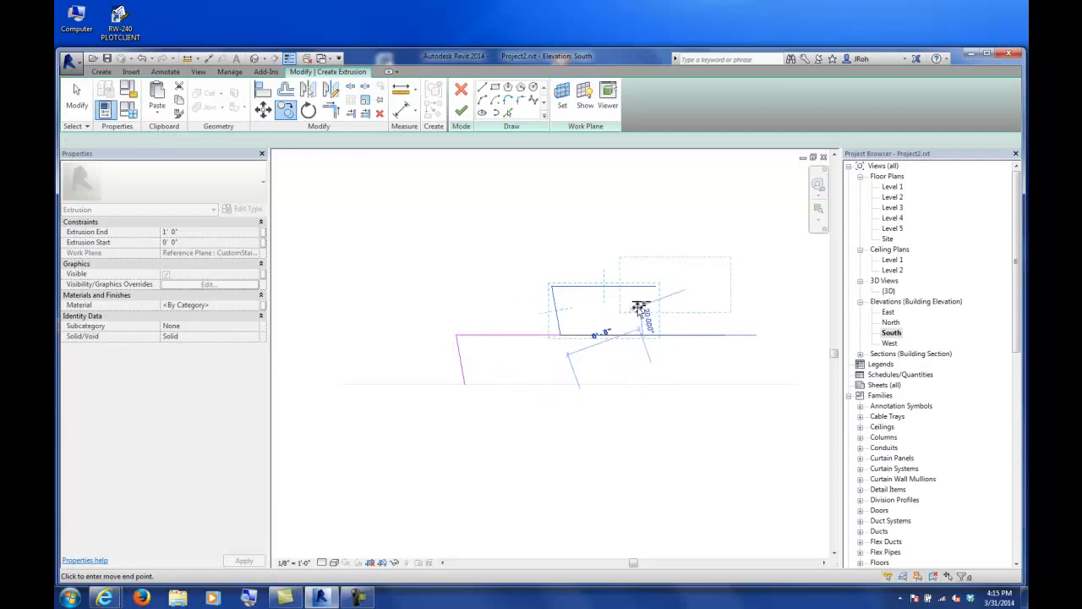
# Draw a vertical line from the end of the highest tread down to the height of the tread below.
pyautogui.click(482, 87)
pyautogui.click(751, 236)
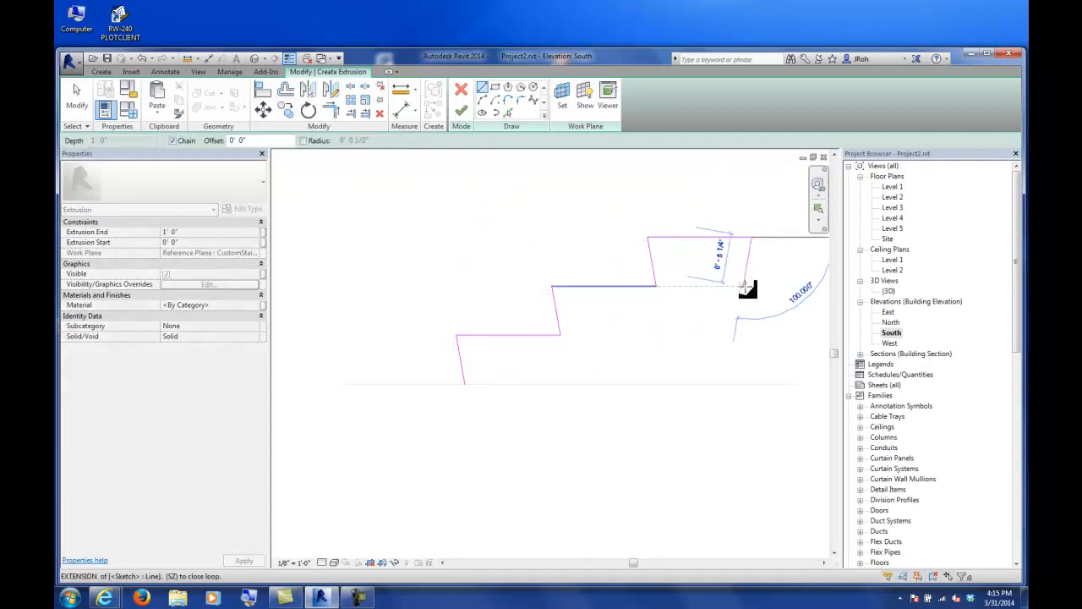
pyautogui.click(751, 286)
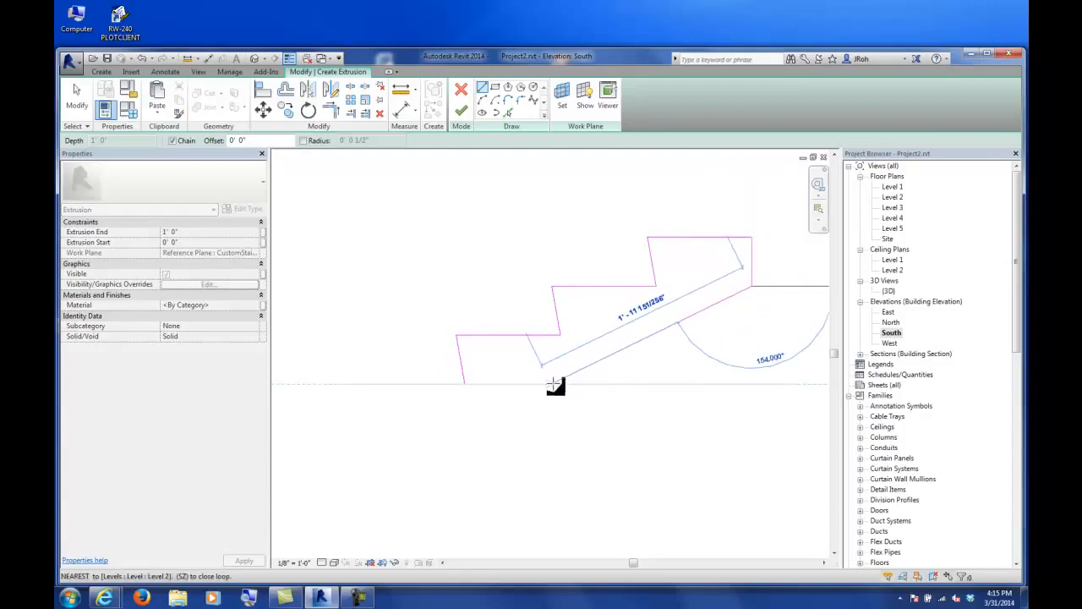
pyautogui.press('Escape')
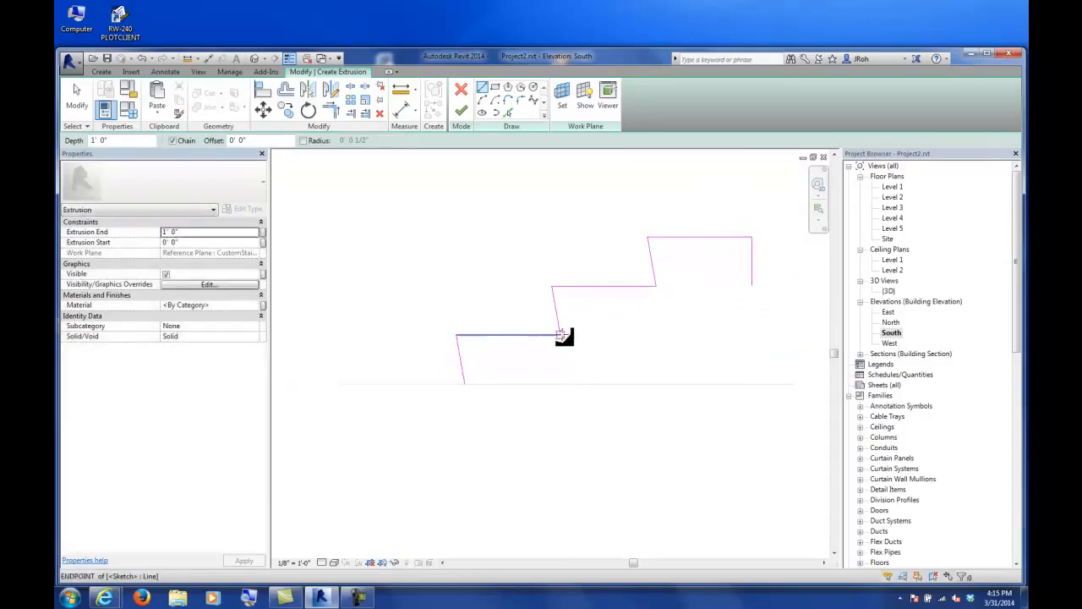
# Draw a diagonal line joining the two inner corners of the stepped profile.
pyautogui.click(560, 335)
pyautogui.click(655, 287)
pyautogui.press('Escape')
pyautogui.press('Escape')
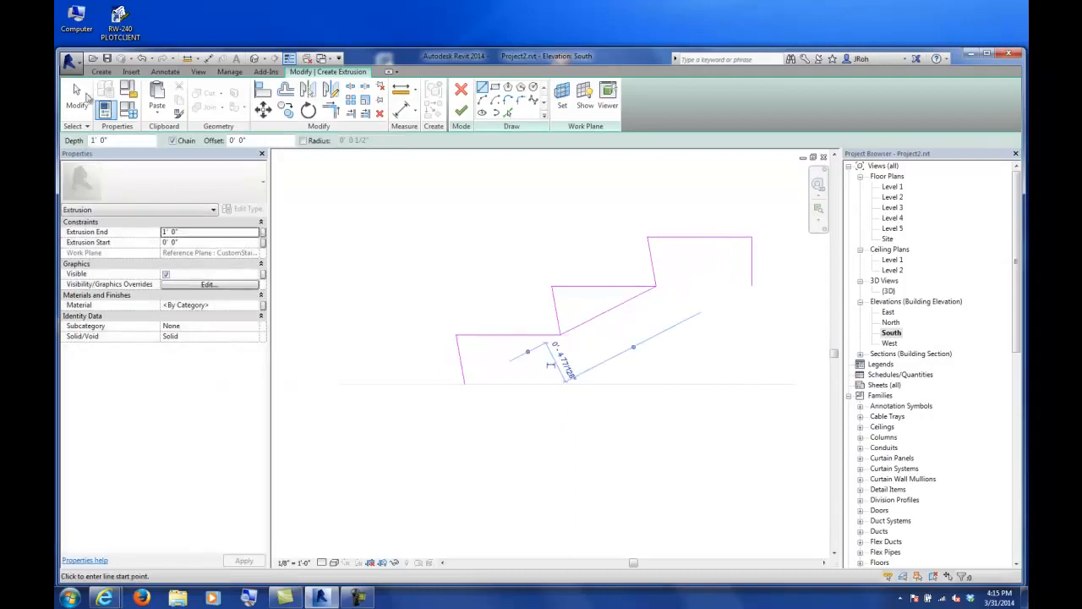
# Offset a copy of the diagonal line 4" below the steps and delete the original diagonal.
pyautogui.click(286, 91)
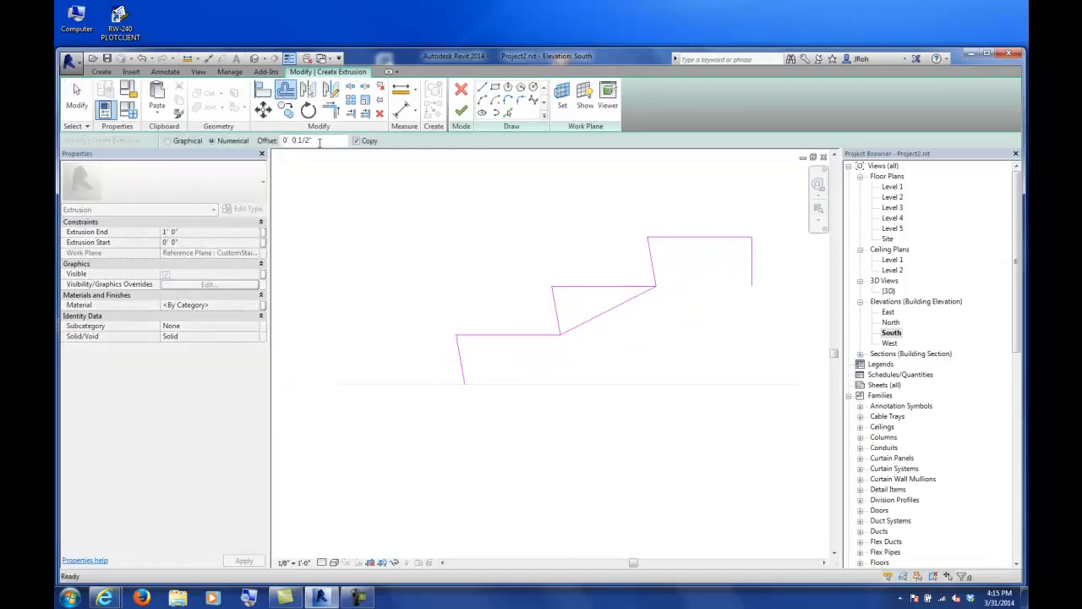
pyautogui.press('Return')
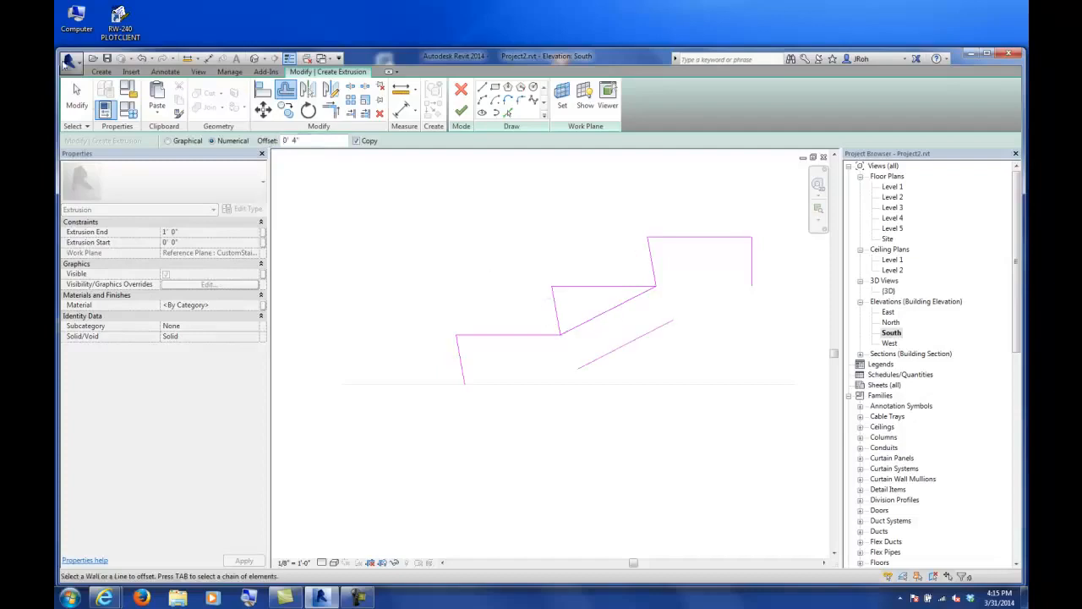
pyautogui.click(76, 93)
pyautogui.click(616, 312)
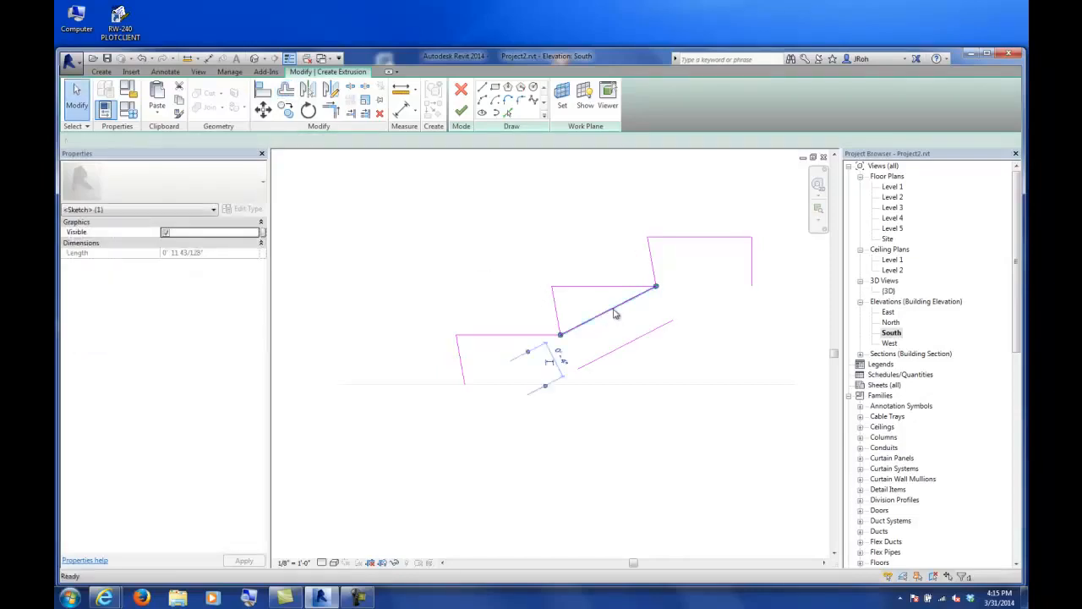
pyautogui.press('Escape')
# Close the profile with a base line along Level 2, trim the sloped underside to it and to the vertical end line, and finish the extrusion sketch.
pyautogui.click(482, 88)
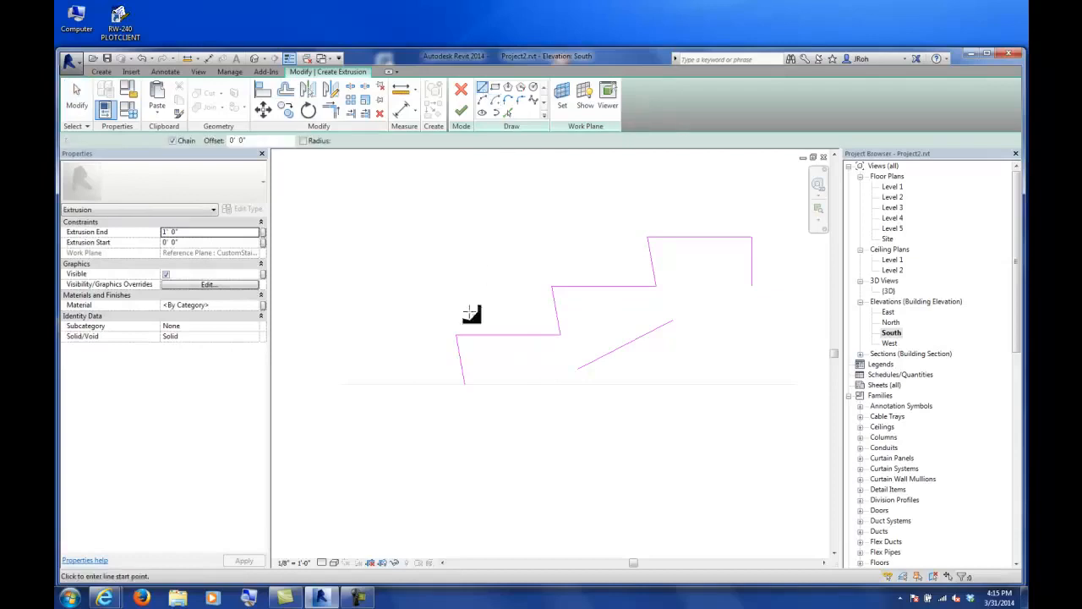
pyautogui.click(531, 382)
pyautogui.press('t')
pyautogui.press('r')
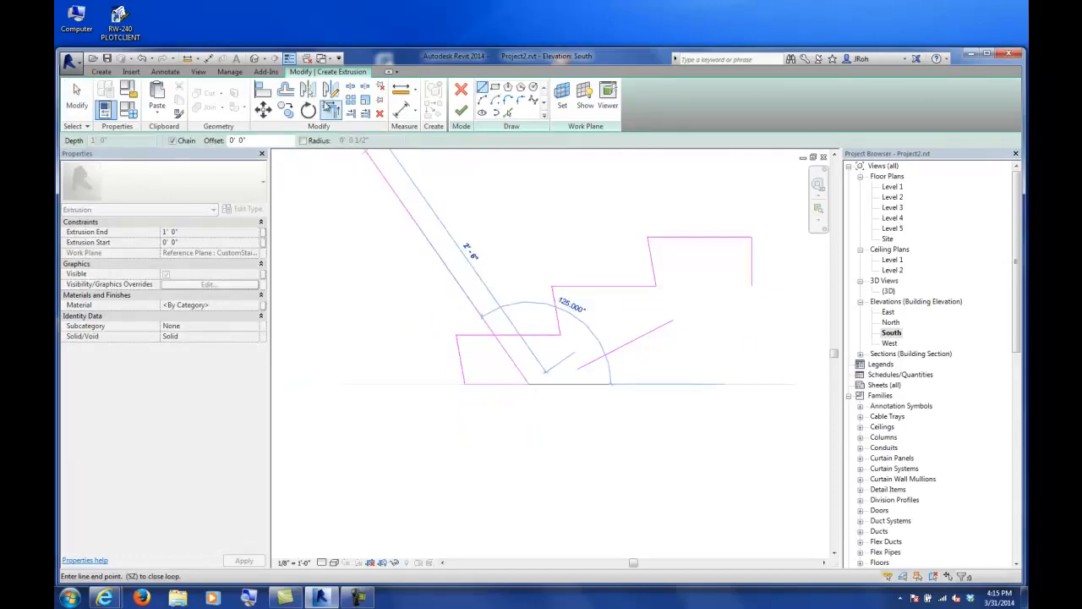
pyautogui.click(479, 384)
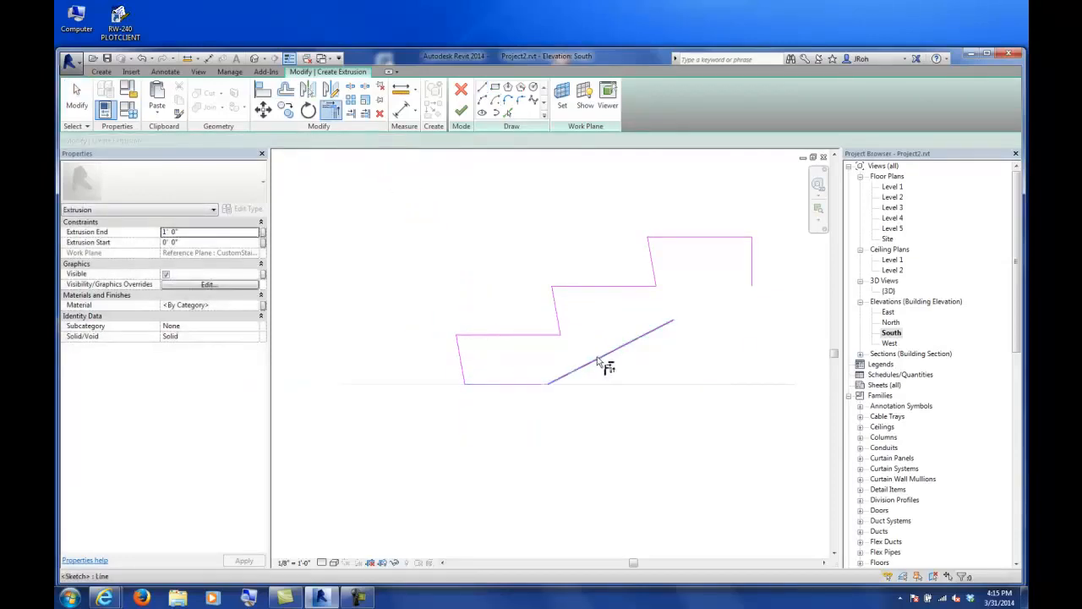
pyautogui.click(650, 333)
pyautogui.click(752, 266)
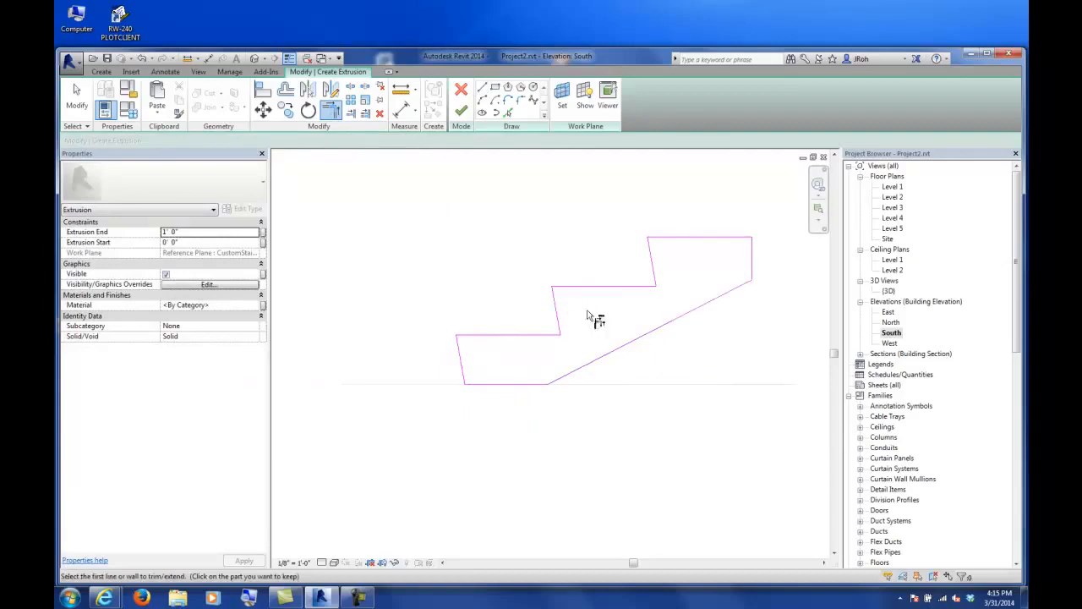
pyautogui.click(461, 115)
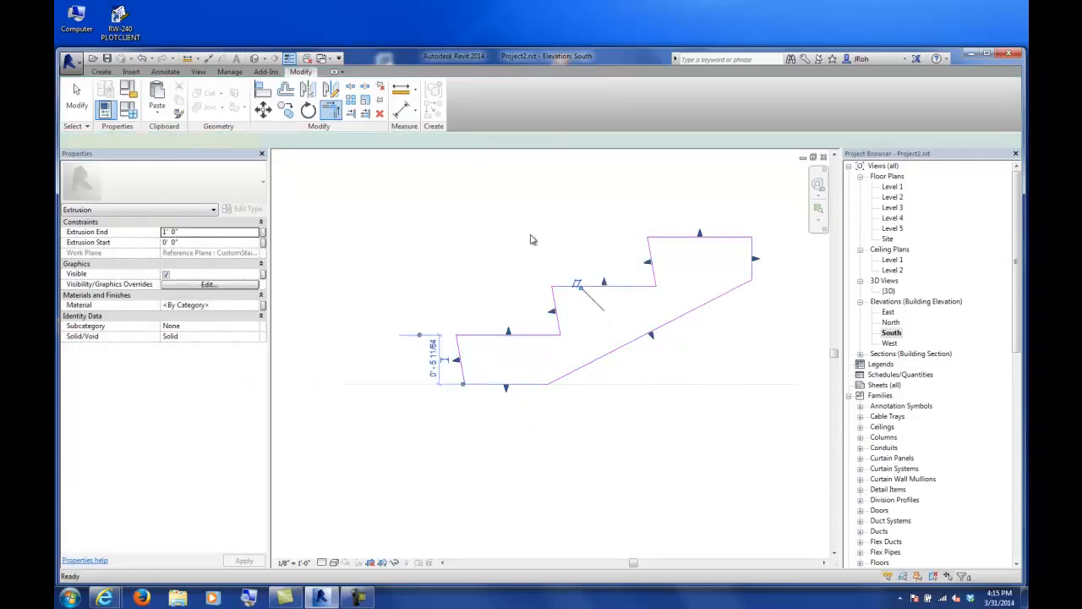
# Open the Level 1 floor plan and finish the in-place Stair model.
pyautogui.click(803, 258)
pyautogui.doubleClick(892, 186)
pyautogui.scroll(-4, 513, 300)
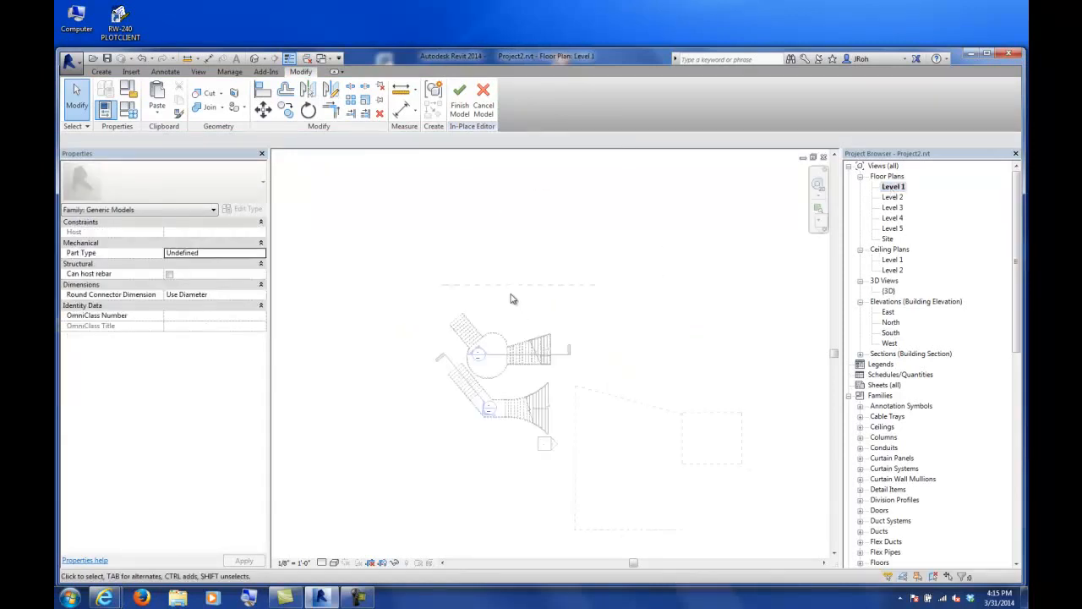
pyautogui.scroll(2, 513, 300)
pyautogui.click(461, 108)
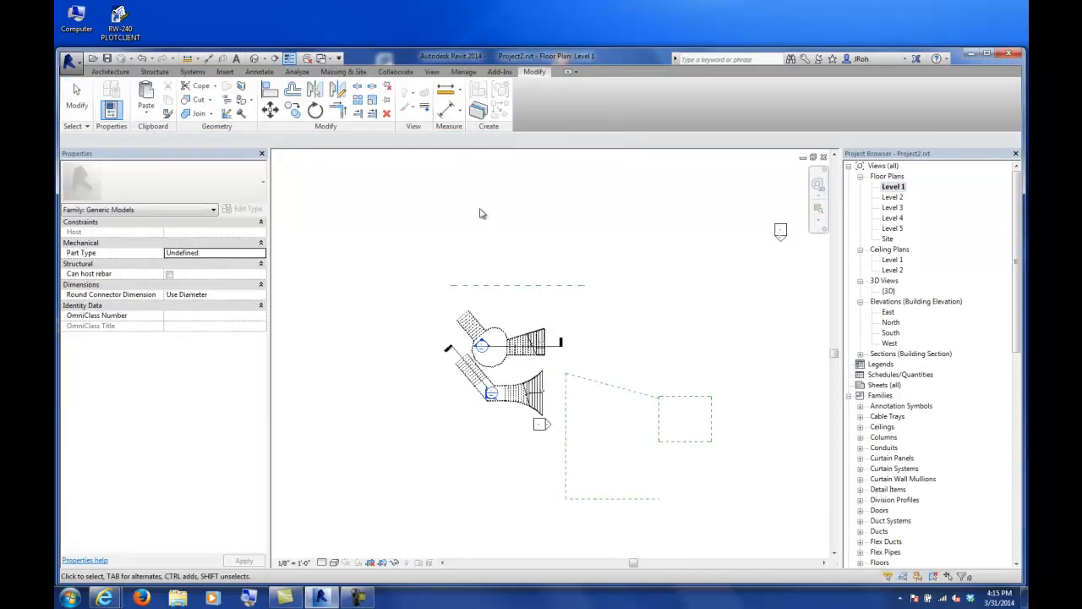
# Open the default 3D view and bring the new three-step Stair model into view.
pyautogui.scroll(-3, 516, 291)
pyautogui.scroll(2, 520, 282)
pyautogui.scroll(3, 520, 283)
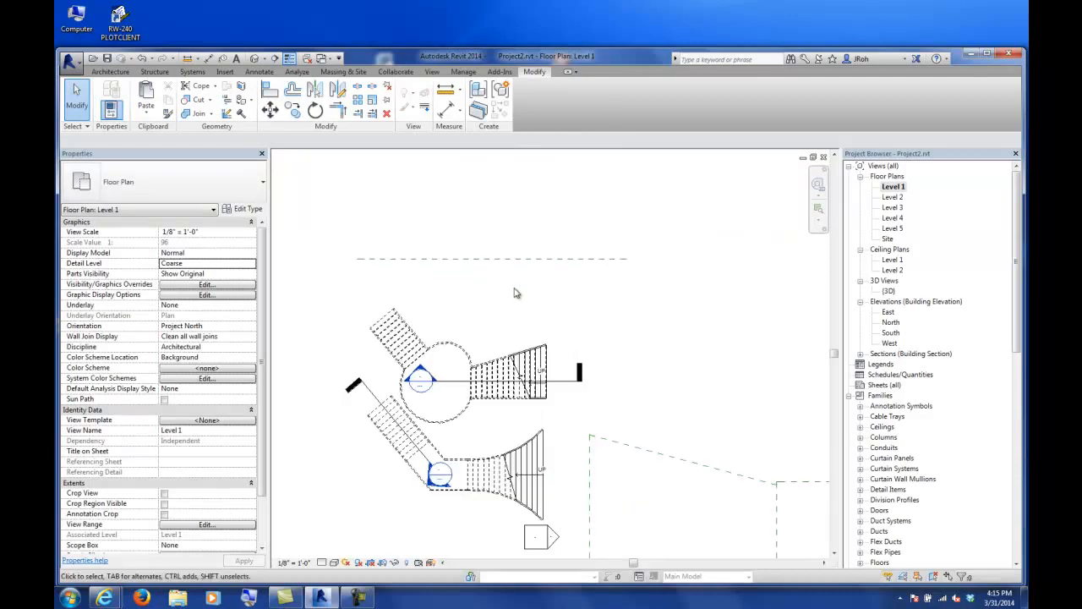
pyautogui.scroll(-4, 465, 434)
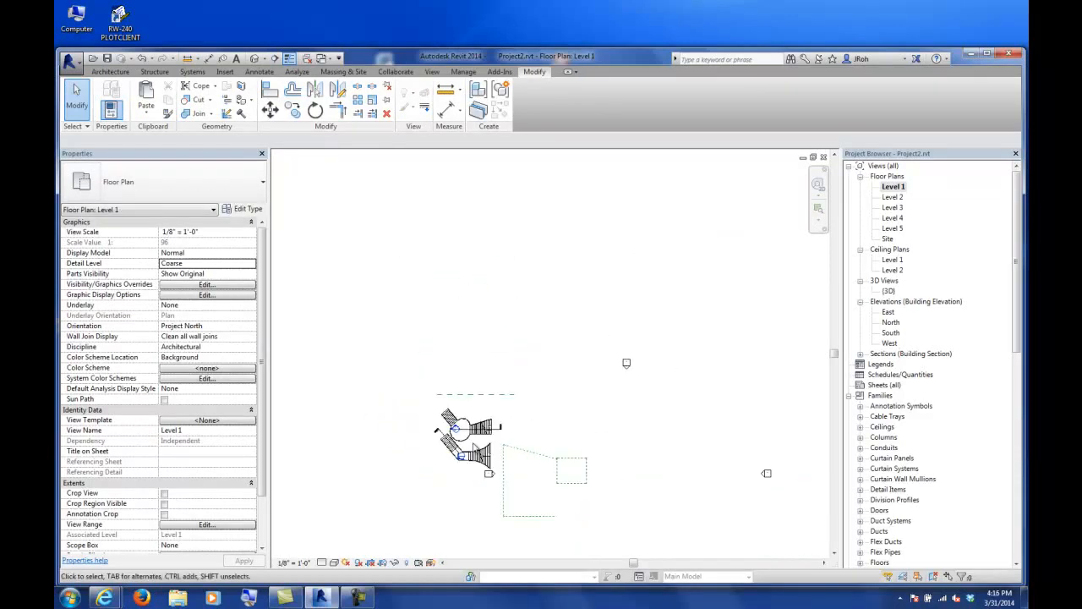
pyautogui.click(818, 208)
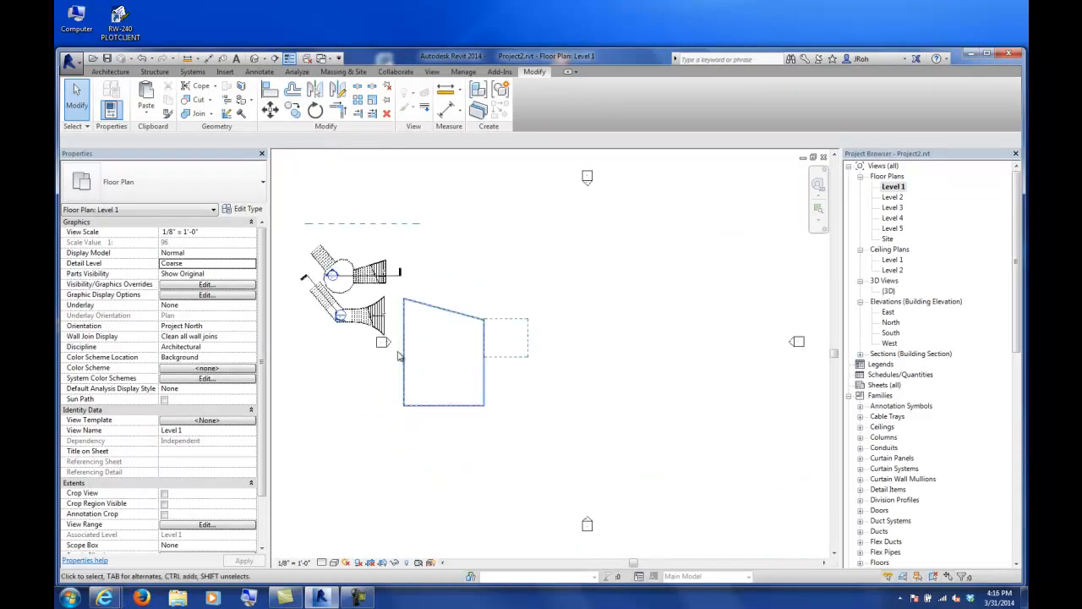
pyautogui.doubleClick(887, 292)
pyautogui.scroll(-4, 638, 342)
pyautogui.keyDown('shift'); pyautogui.moveTo(638, 342); pyautogui.dragTo(671, 369, button='middle'); pyautogui.keyUp('shift')
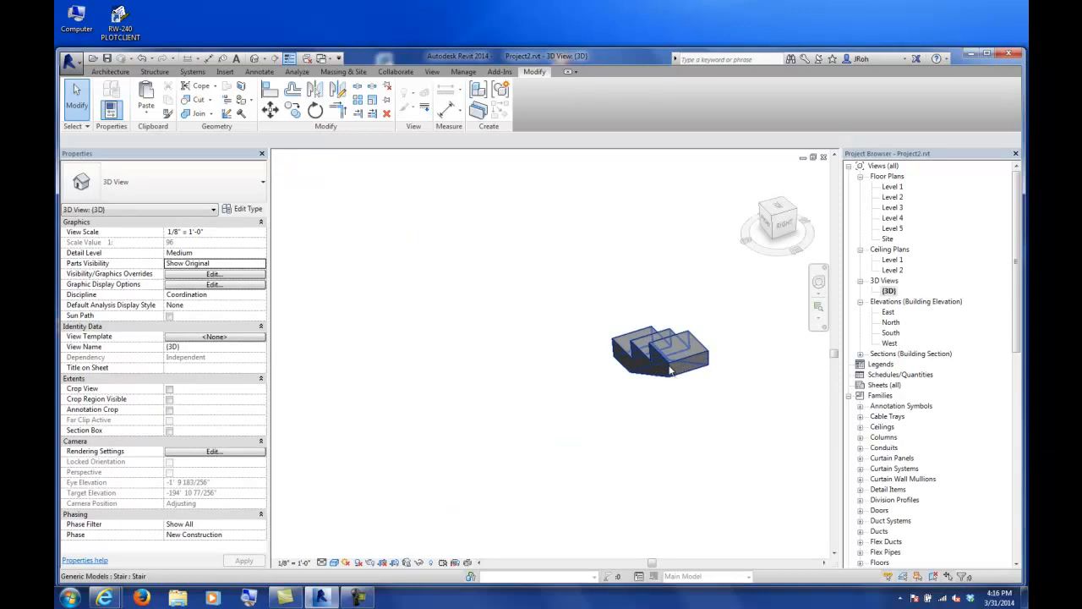
# Select the in-place Stair model and stretch one side face outward to make the steps several times wider.
pyautogui.click(671, 369)
pyautogui.keyDown('shift'); pyautogui.moveTo(580, 391); pyautogui.dragTo(764, 432, button='middle'); pyautogui.keyUp('shift')
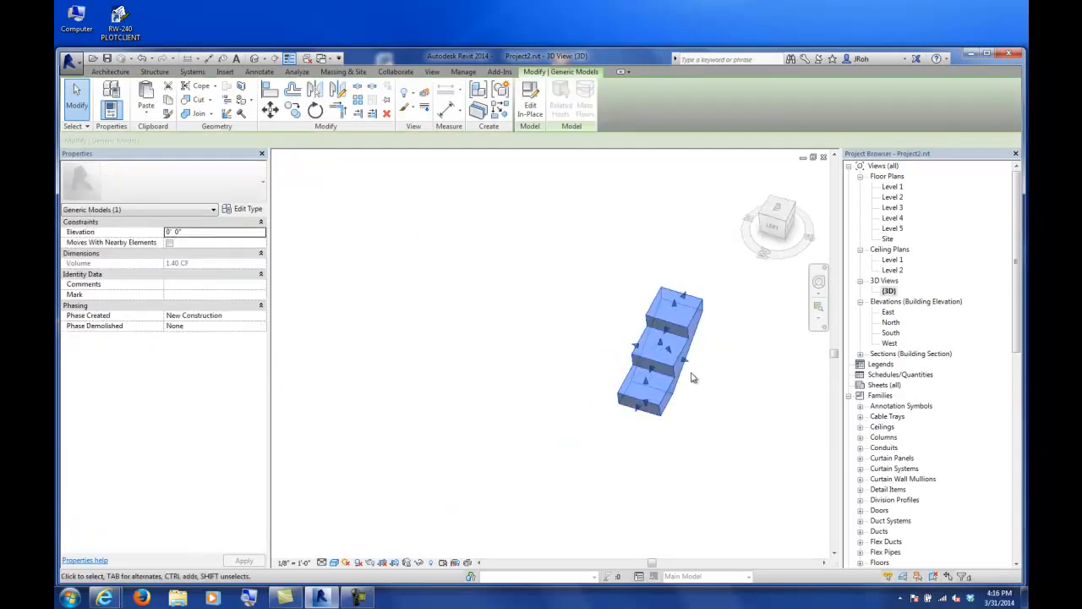
pyautogui.moveTo(688, 364); pyautogui.dragTo(542, 394)
pyautogui.keyDown('shift'); pyautogui.moveTo(570, 415); pyautogui.dragTo(596, 387, button='middle'); pyautogui.keyUp('shift')
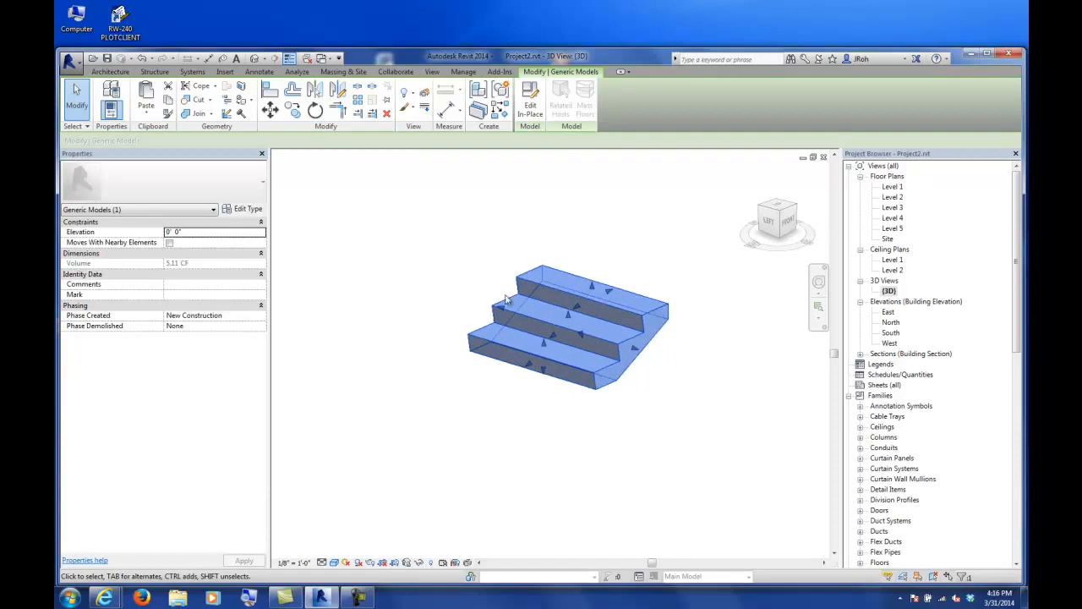
# Examine the component stair with the curved, flared run in the 3D view.
pyautogui.scroll(-9, 499, 319)
pyautogui.moveTo(486, 311); pyautogui.dragTo(507, 392, button='middle')
pyautogui.scroll(-3, 488, 339)
pyautogui.keyDown('shift'); pyautogui.moveTo(488, 340); pyautogui.dragTo(446, 427, button='middle'); pyautogui.keyUp('shift')
pyautogui.moveTo(362, 515); pyautogui.dragTo(432, 262, button='middle')
pyautogui.scroll(6, 436, 270)
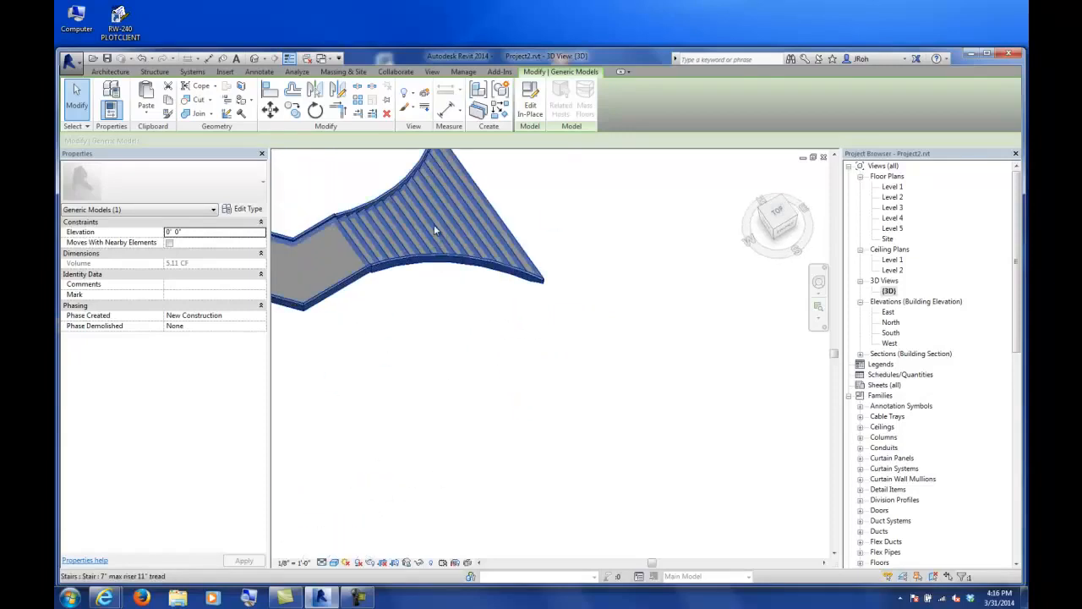
pyautogui.moveTo(422, 205); pyautogui.dragTo(496, 285, button='middle')
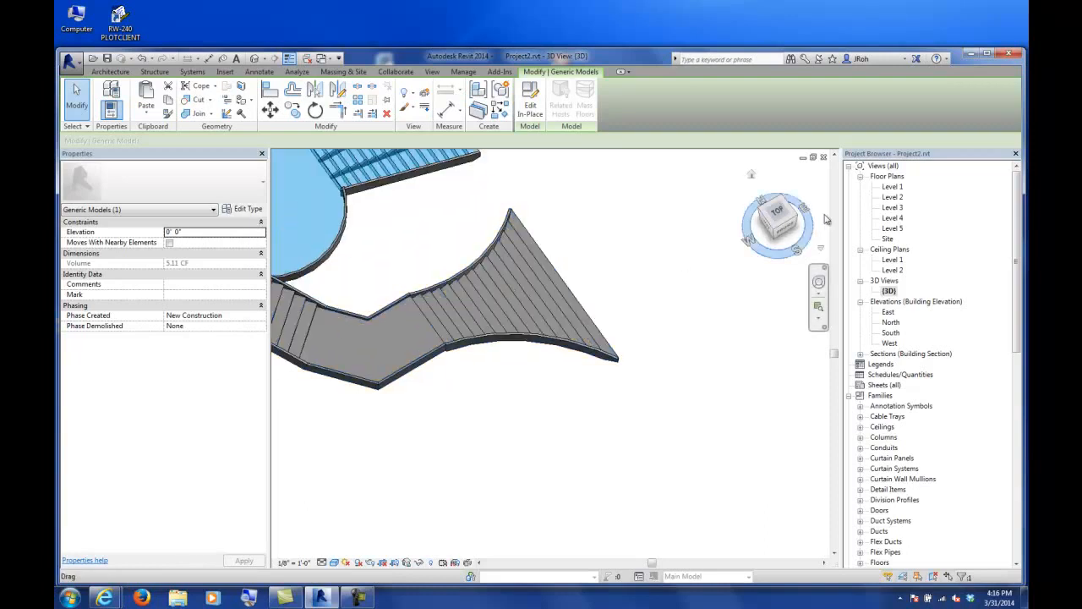
# In the Level 1 floor plan, select the stair with the curved, flared run and open its sketch for editing.
pyautogui.doubleClick(897, 187)
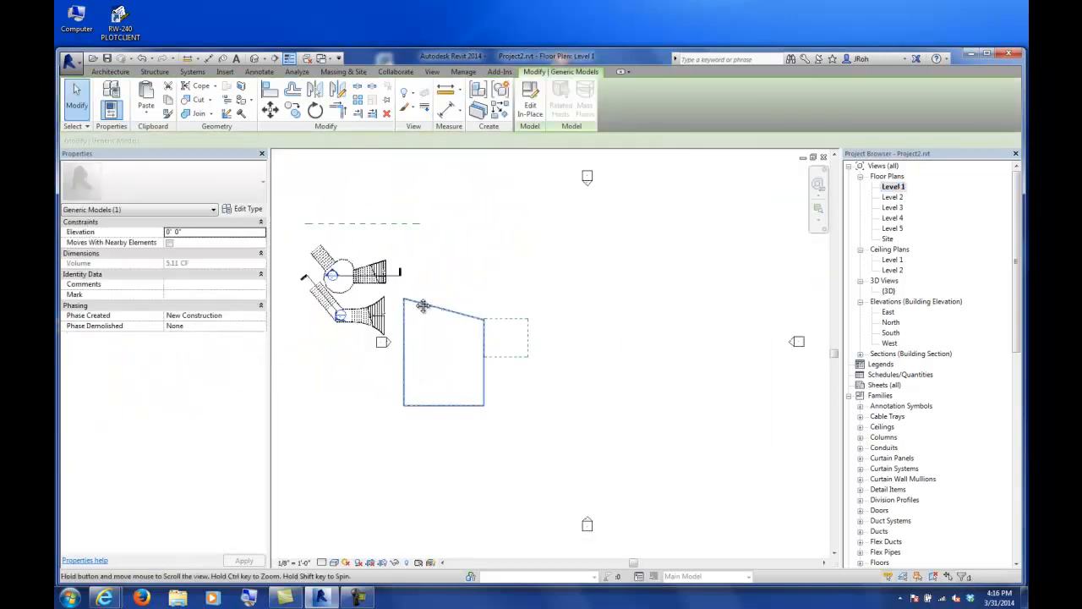
pyautogui.scroll(5, 538, 323)
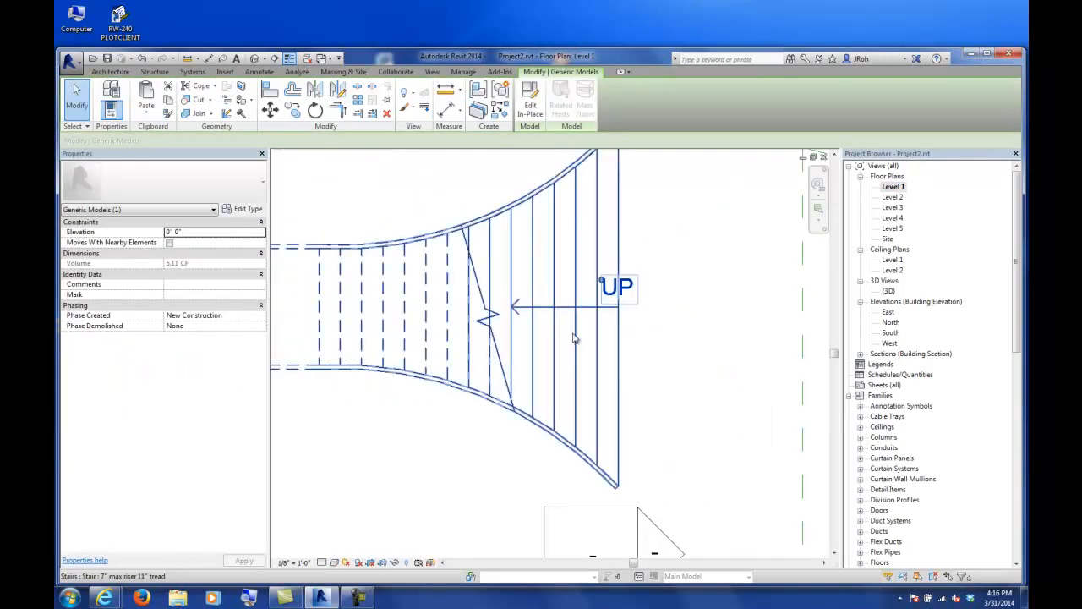
pyautogui.click(578, 338)
pyautogui.click(528, 106)
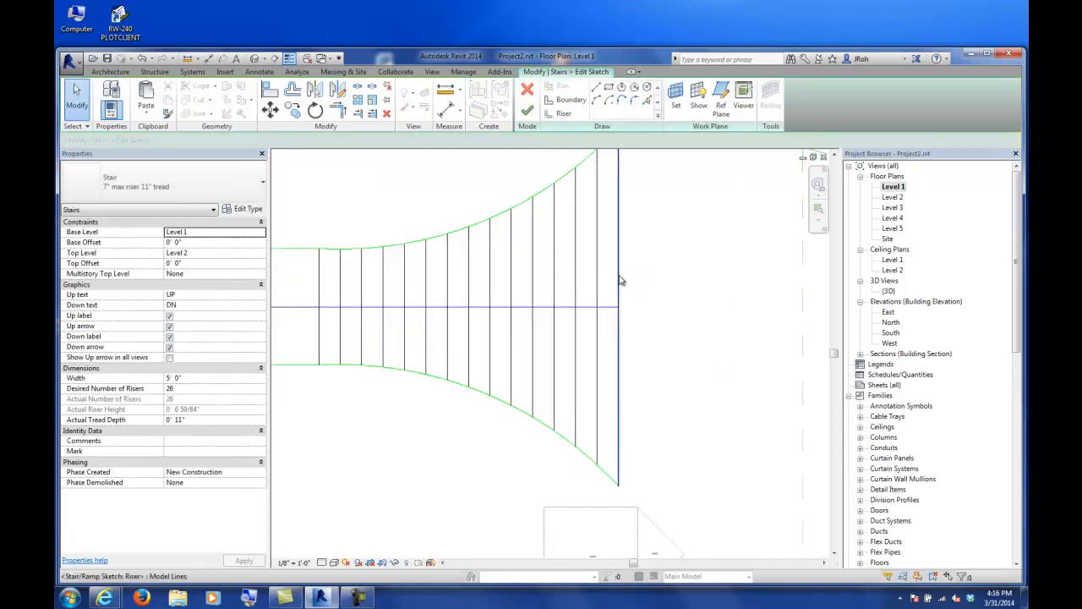
# Replace the straight riser at the stair's wide end with an outward-bulging arc riser of about 13'-4" radius, and finish the sketch.
pyautogui.click(621, 291)
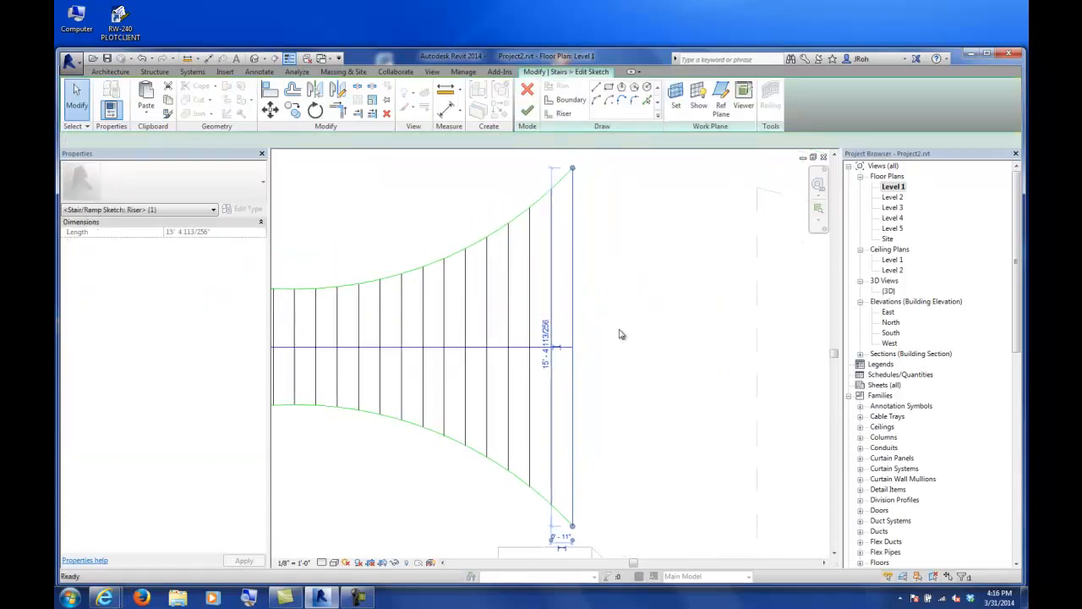
pyautogui.press('Delete')
pyautogui.click(563, 116)
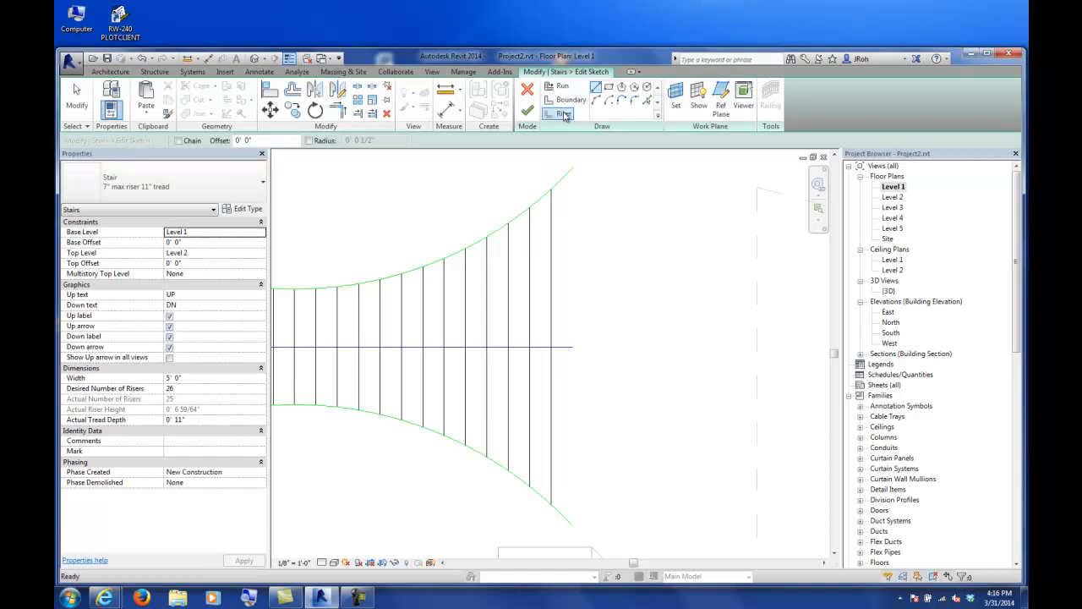
pyautogui.click(574, 168)
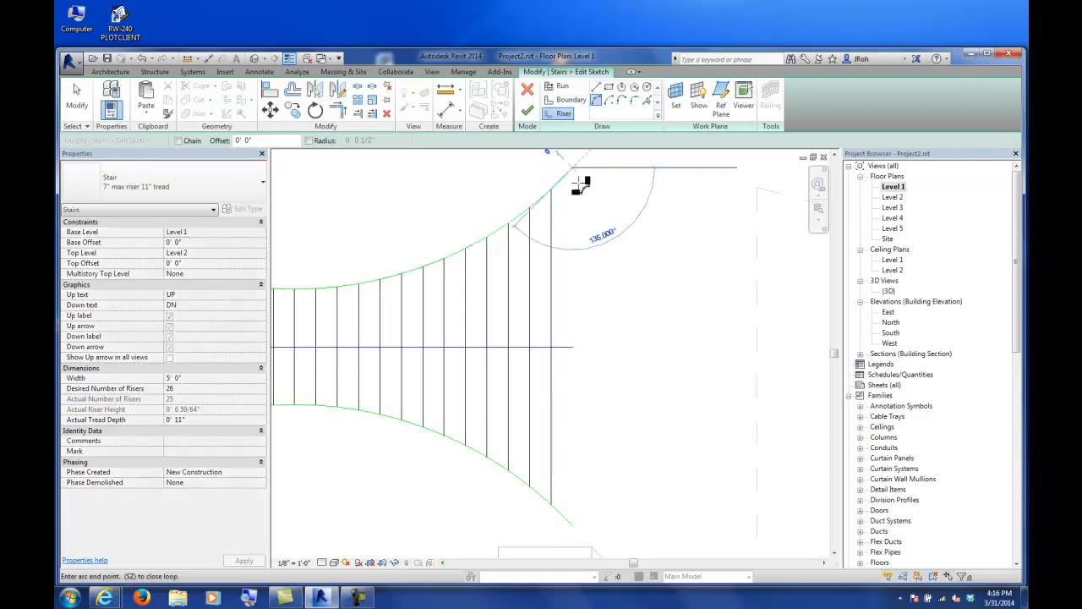
pyautogui.click(573, 524)
pyautogui.click(630, 365)
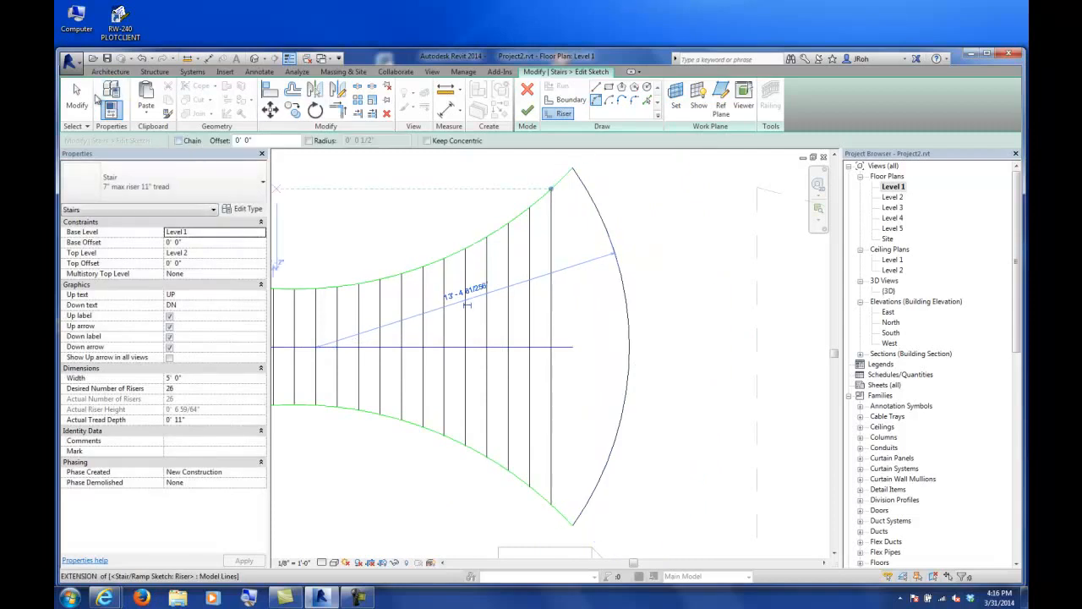
pyautogui.press('Escape')
pyautogui.click(527, 110)
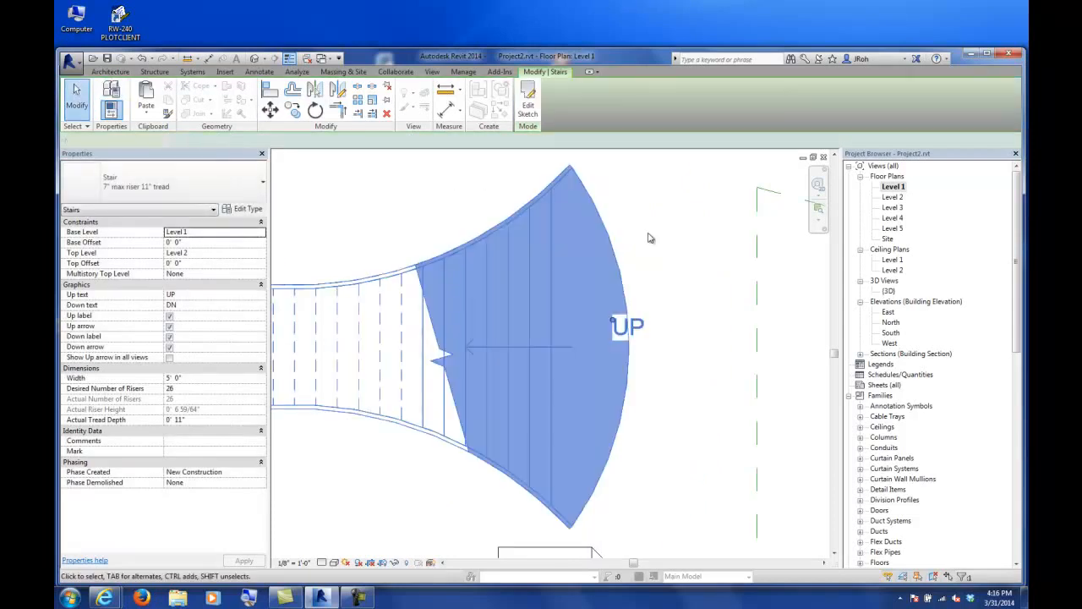
# Examine the curved bottom step of the flared sketched stair in the default 3D view.
pyautogui.doubleClick(889, 291)
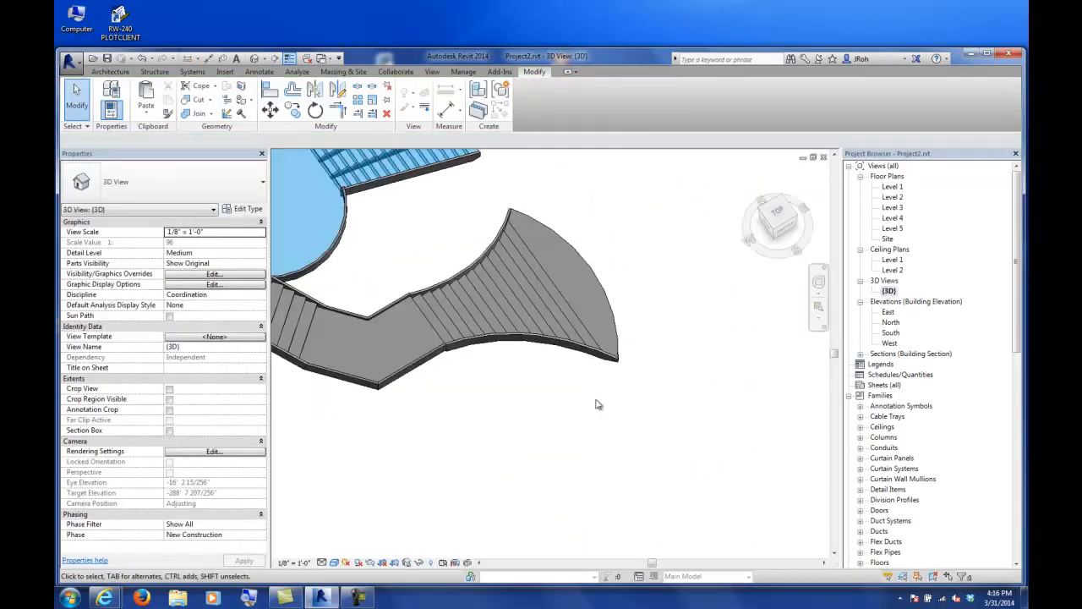
pyautogui.scroll(-5, 565, 404)
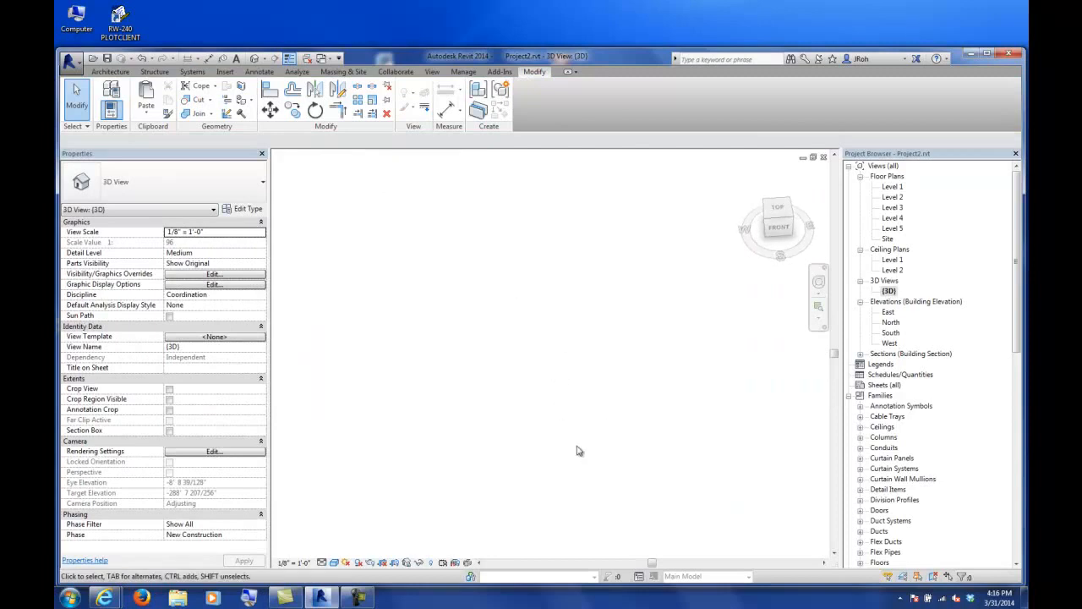
pyautogui.moveTo(534, 379); pyautogui.dragTo(614, 471, button='middle')
pyautogui.scroll(6, 618, 479)
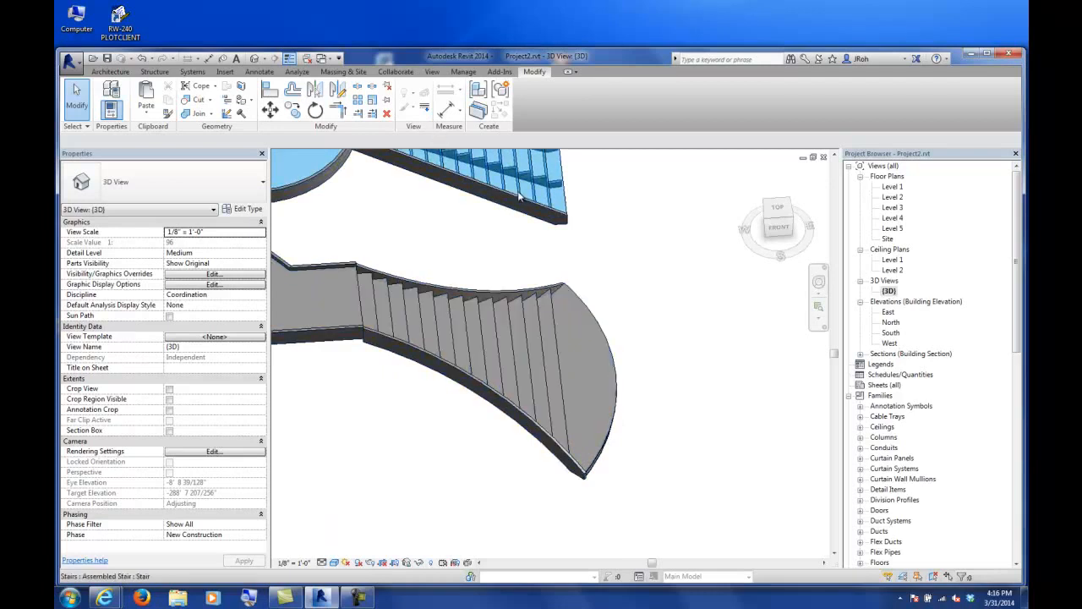
pyautogui.scroll(-3, 430, 309)
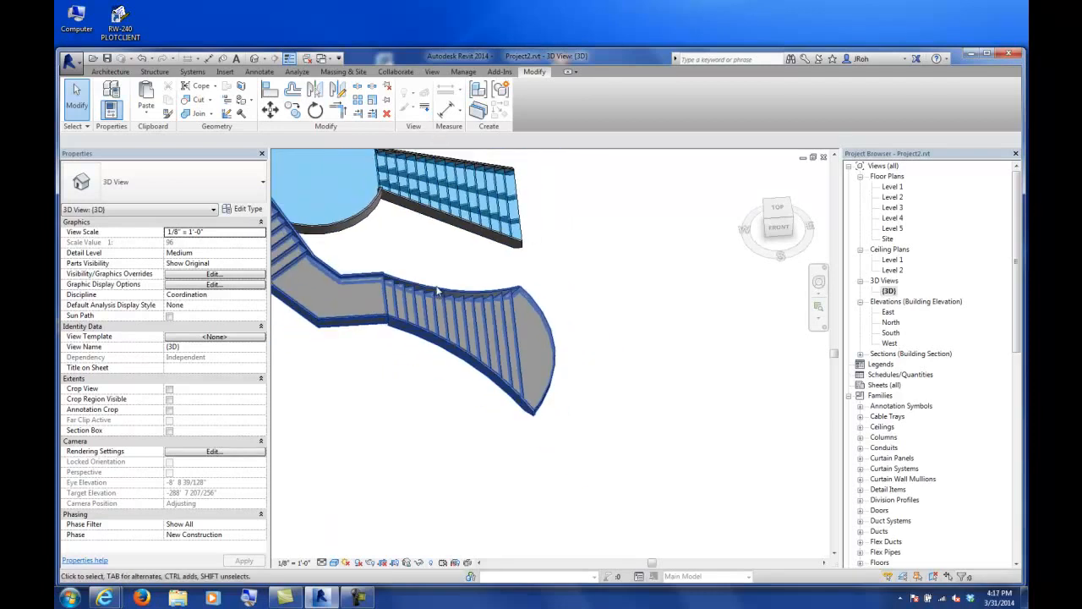
pyautogui.scroll(2, 513, 265)
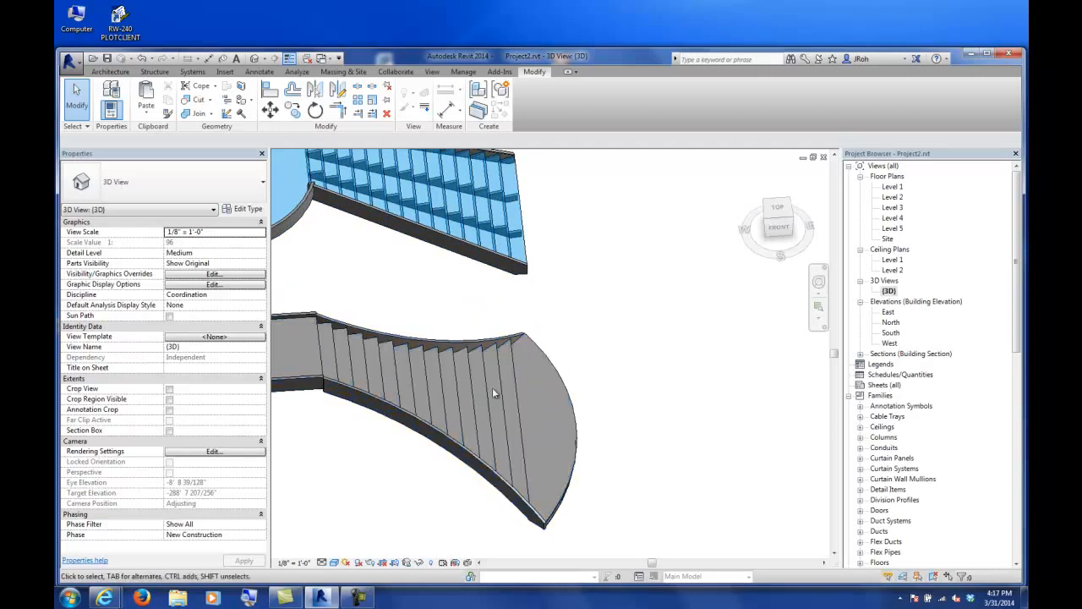
# In the Level 1 floor plan, edit the assembled stair with the round landing and open the sketch of its lower flared run.
pyautogui.click(505, 217)
pyautogui.doubleClick(893, 187)
pyautogui.scroll(-4, 544, 230)
pyautogui.moveTo(517, 201); pyautogui.dragTo(503, 330, button='middle')
pyautogui.scroll(3, 543, 223)
pyautogui.click(527, 102)
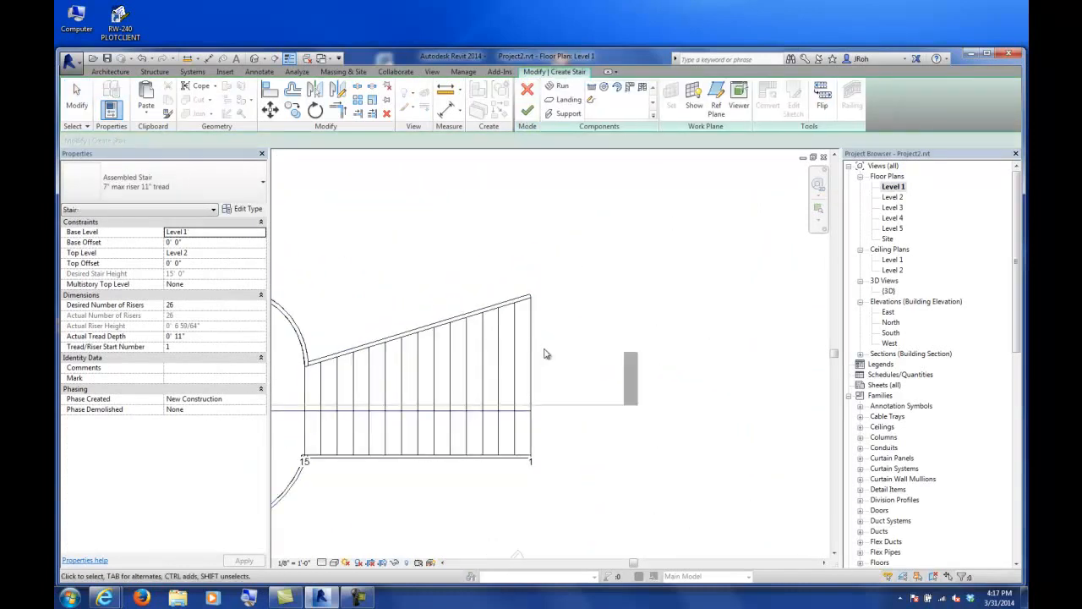
pyautogui.click(532, 355)
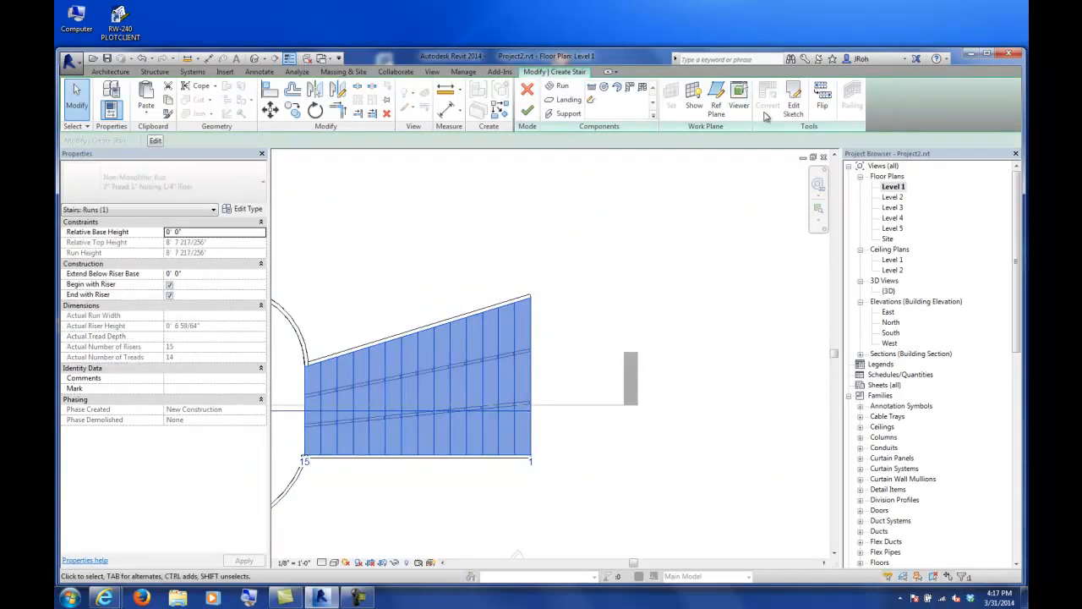
pyautogui.click(793, 97)
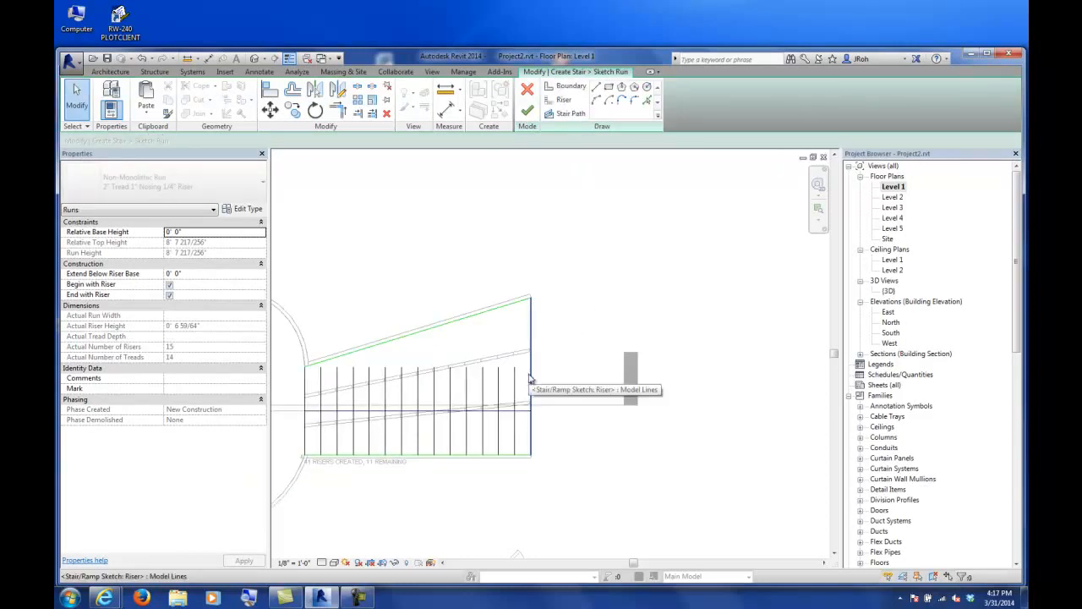
# Delete the straight riser at the run's wide end, try an arc boundary in its place, and remove that arc.
pyautogui.click(530, 378)
pyautogui.press('Delete')
pyautogui.click(565, 86)
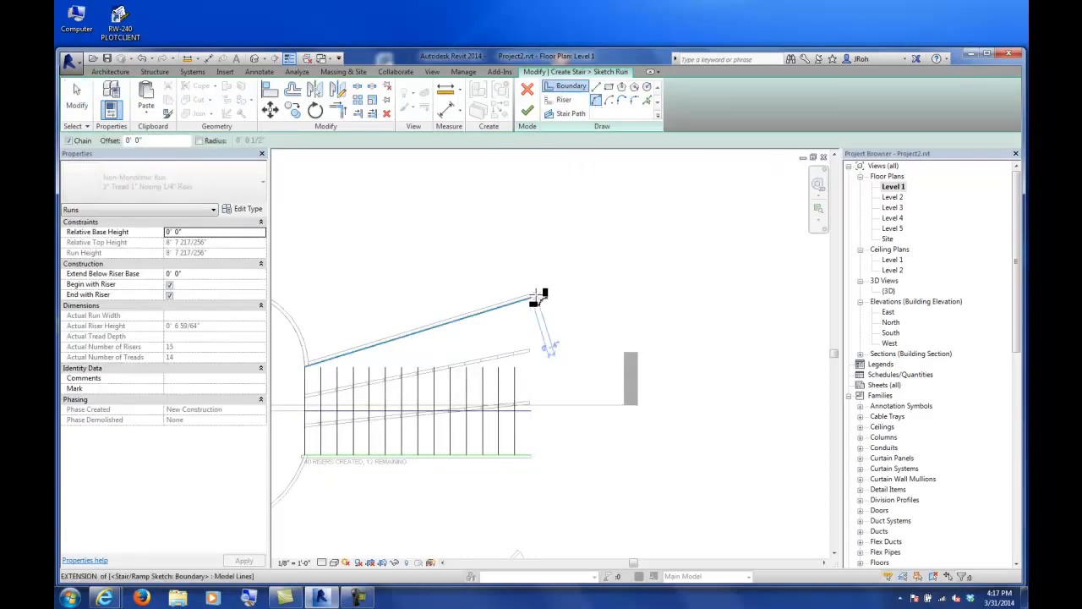
pyautogui.click(533, 296)
pyautogui.click(531, 456)
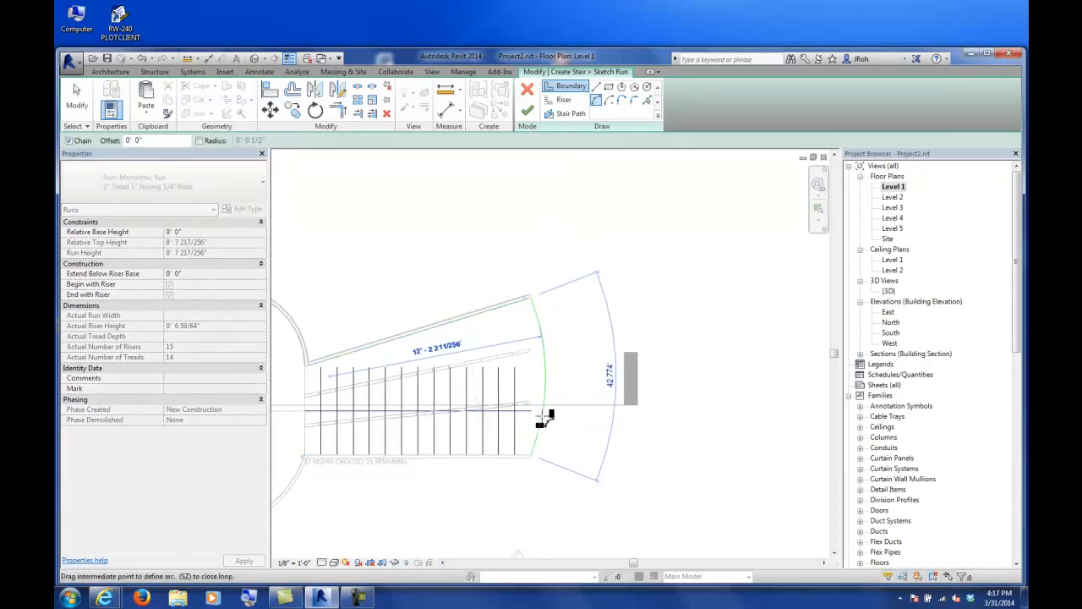
pyautogui.click(546, 382)
pyautogui.press('Escape')
pyautogui.press('Escape')
pyautogui.click(543, 350)
pyautogui.press('Delete')
# Try an arc riser from the upper carriage's end to the lower boundary's end, then delete it.
pyautogui.click(562, 100)
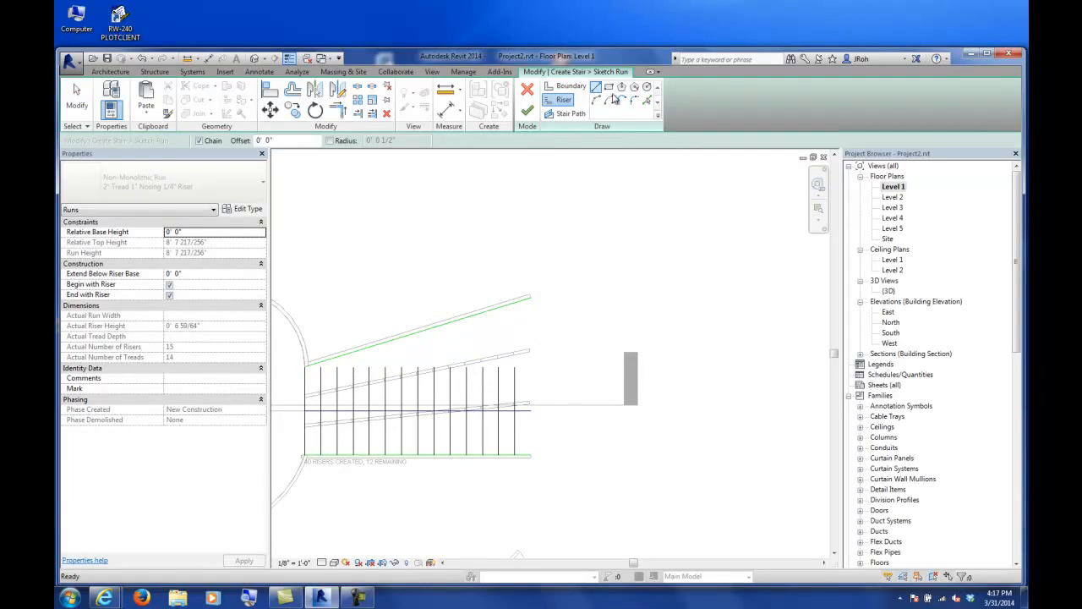
pyautogui.click(528, 355)
pyautogui.click(530, 456)
pyautogui.click(547, 404)
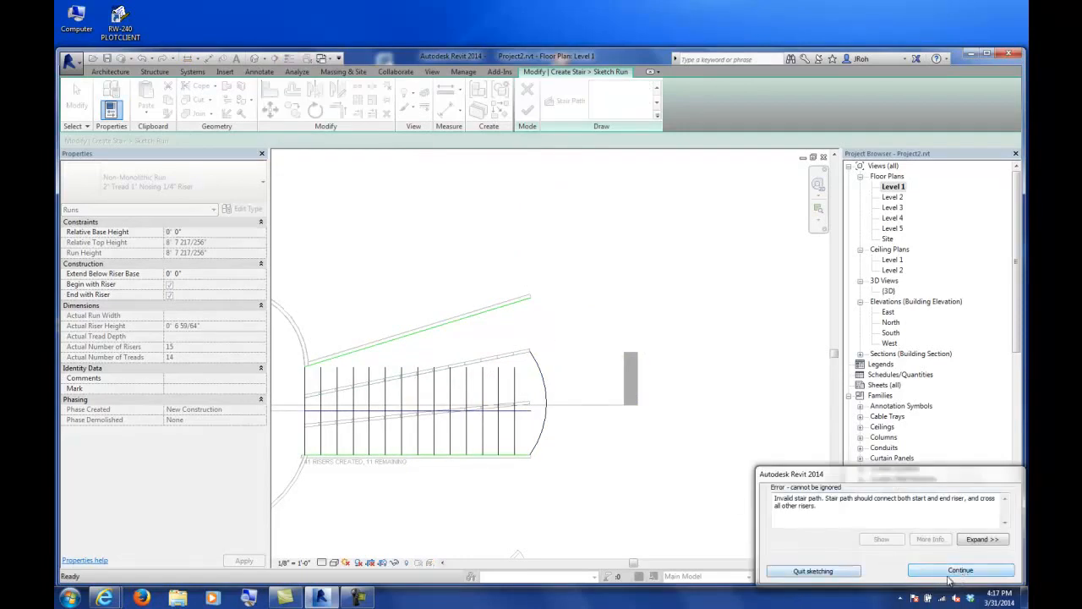
pyautogui.click(950, 571)
pyautogui.click(82, 93)
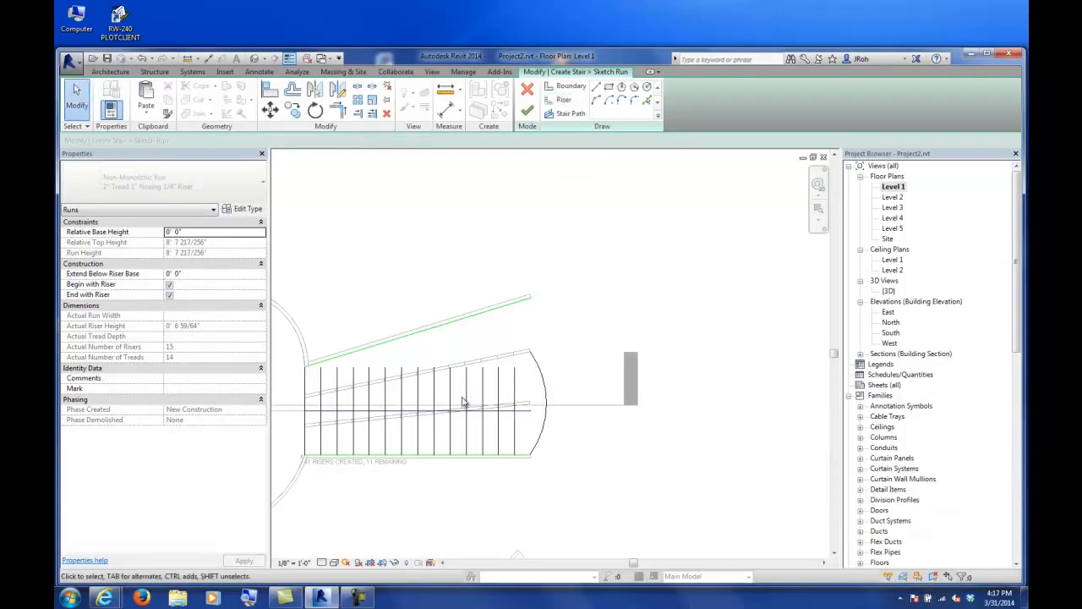
pyautogui.press('Delete')
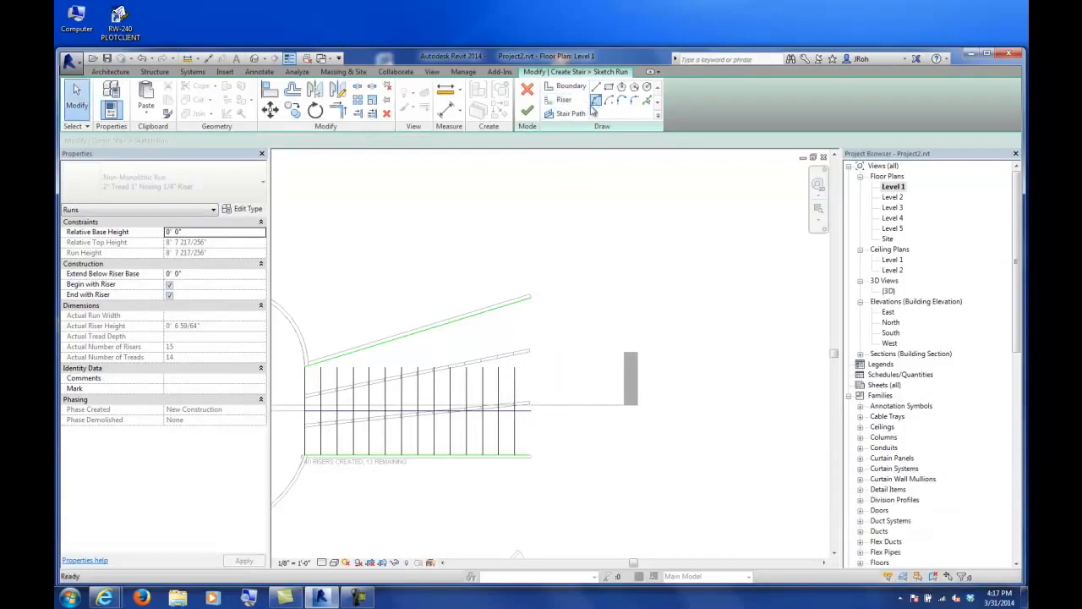
# Draw an arc riser joining the outer ends of both run boundaries and try to finish the run sketch.
pyautogui.click(595, 100)
pyautogui.click(530, 296)
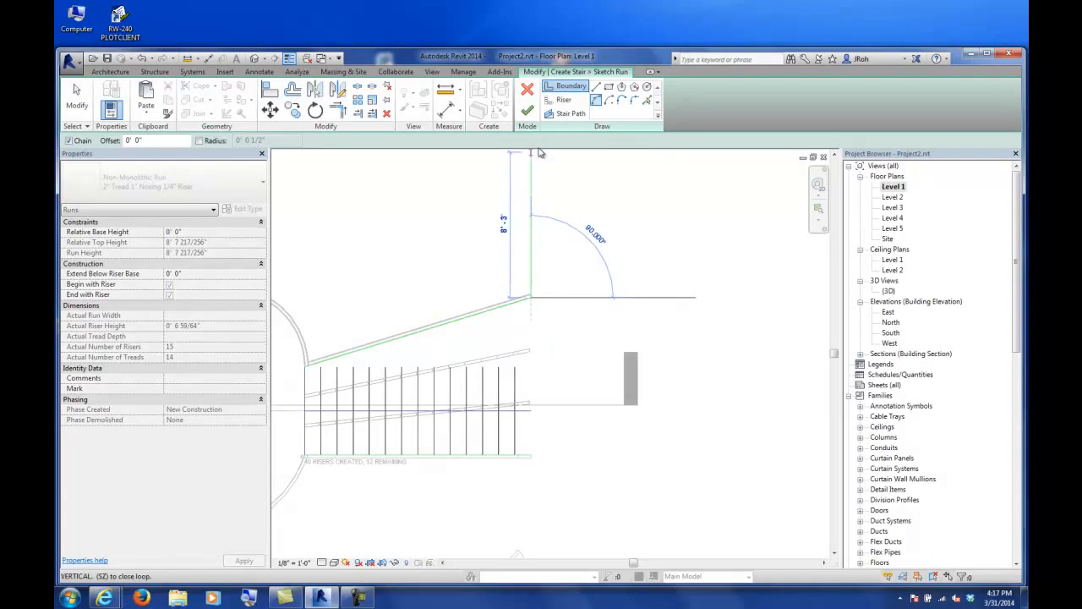
pyautogui.click(563, 100)
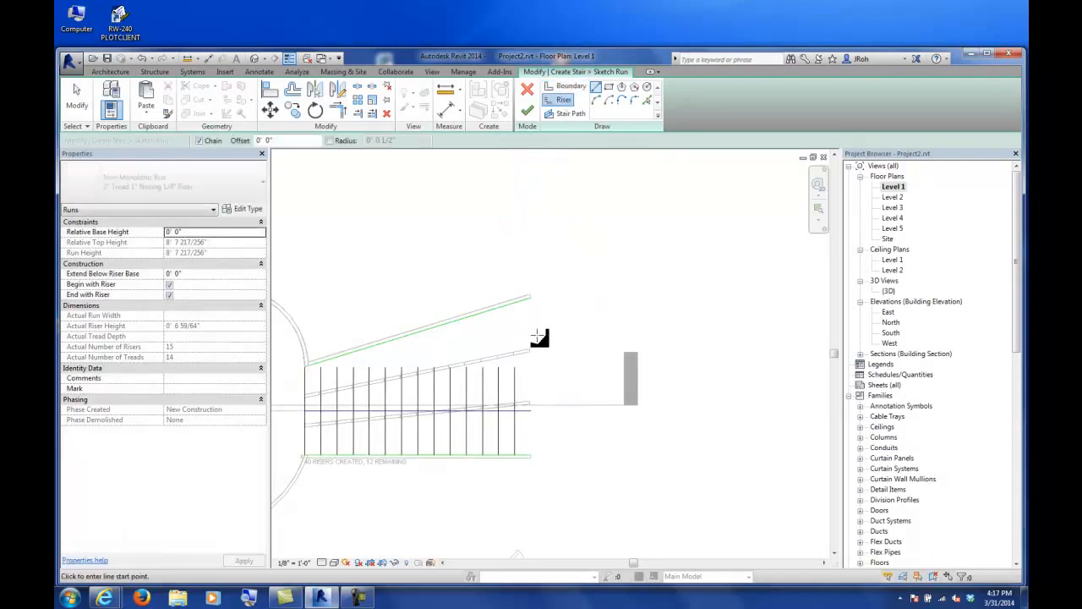
pyautogui.click(597, 101)
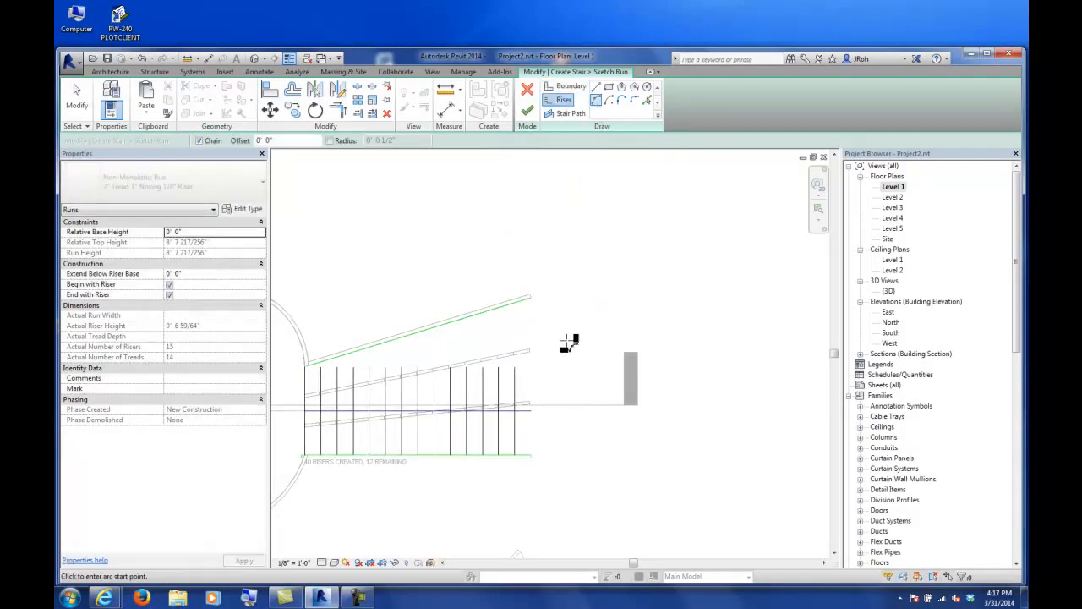
pyautogui.click(536, 301)
pyautogui.click(540, 454)
pyautogui.click(545, 418)
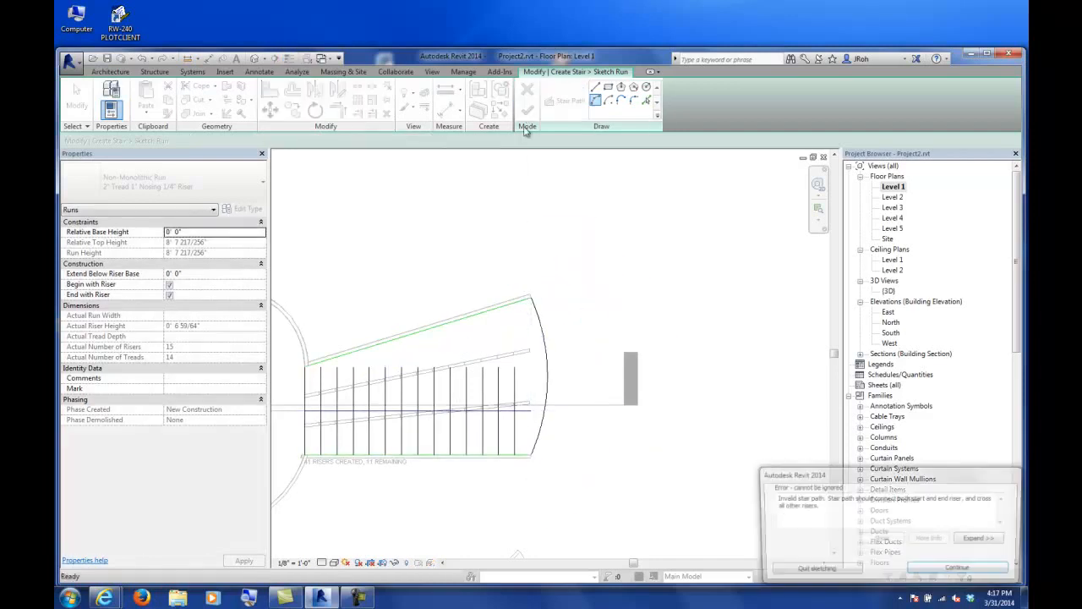
pyautogui.click(960, 571)
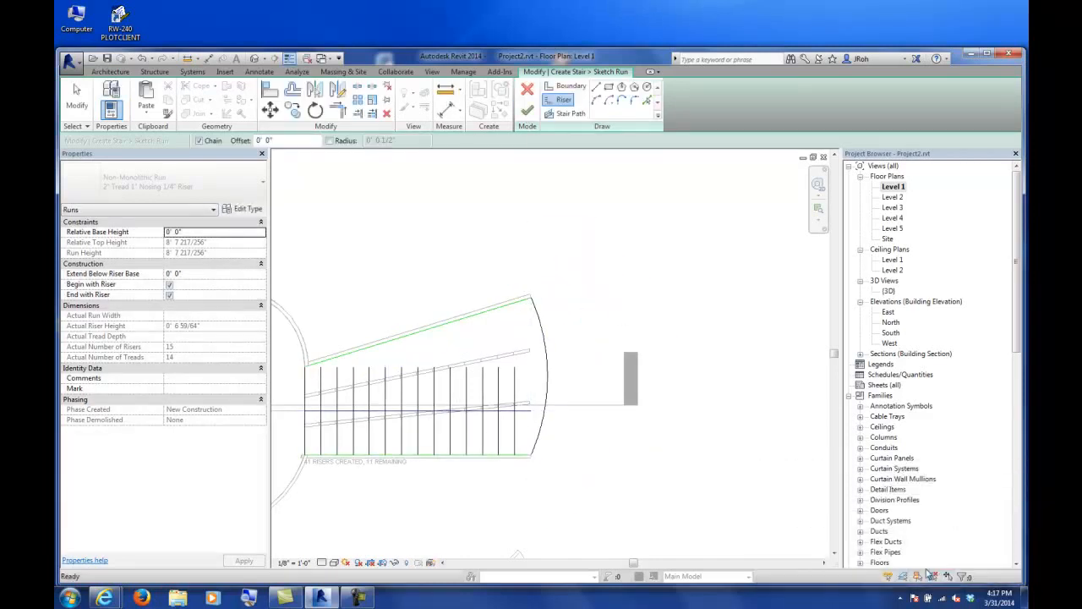
# Try trimming the arc riser to a corner with the lower boundary, attempt to finish the run, and quit sketching.
pyautogui.click(336, 113)
pyautogui.click(546, 334)
pyautogui.click(529, 455)
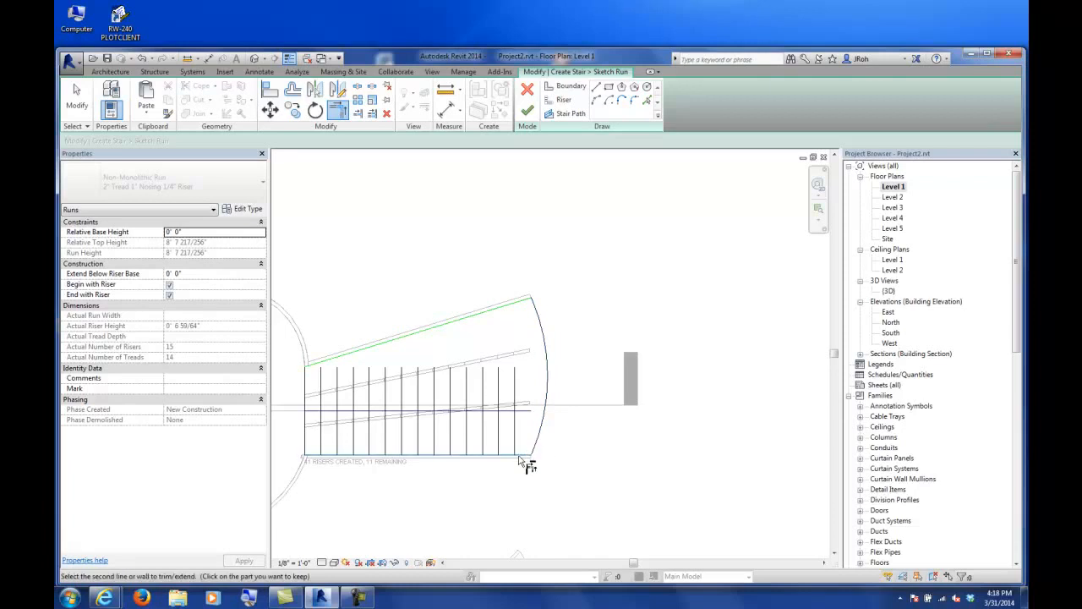
pyautogui.click(530, 112)
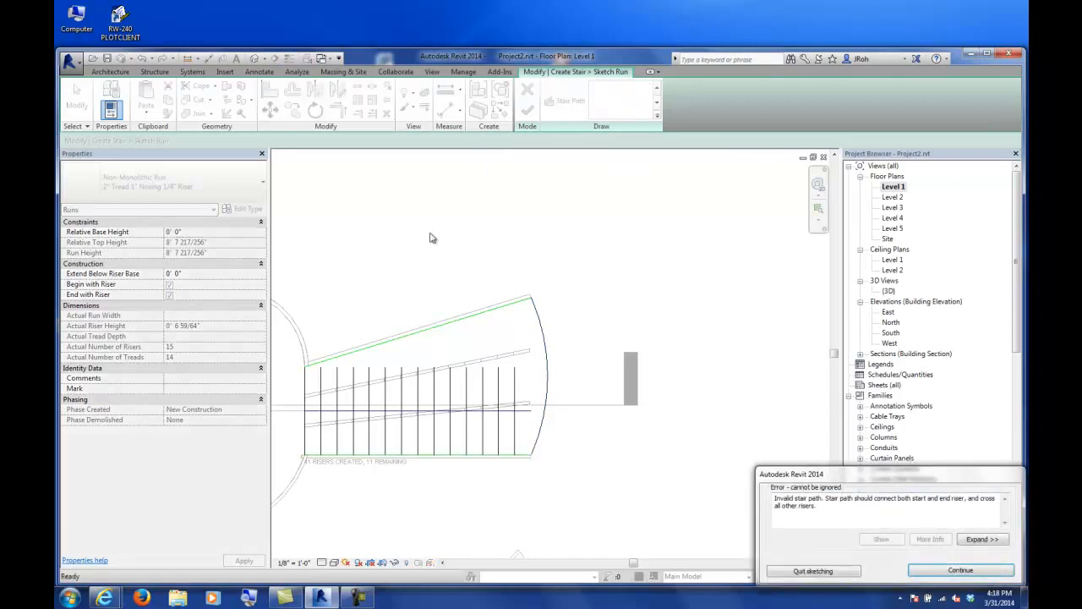
pyautogui.click(813, 571)
# Open the default 3D view, finish editing the assembled stair, and bring both stairs into view.
pyautogui.click(575, 309)
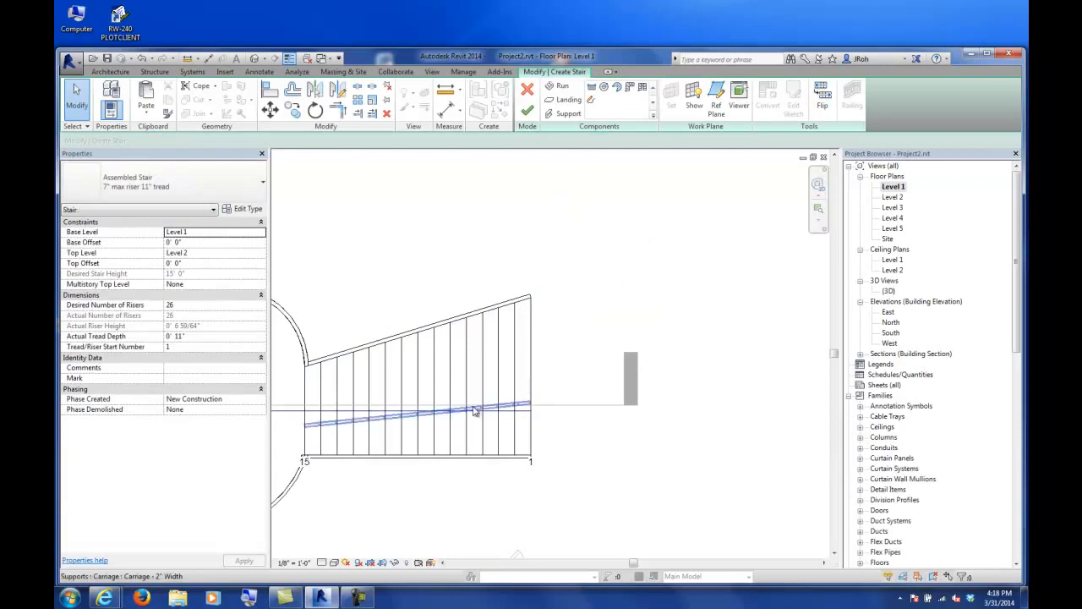
pyautogui.doubleClick(888, 291)
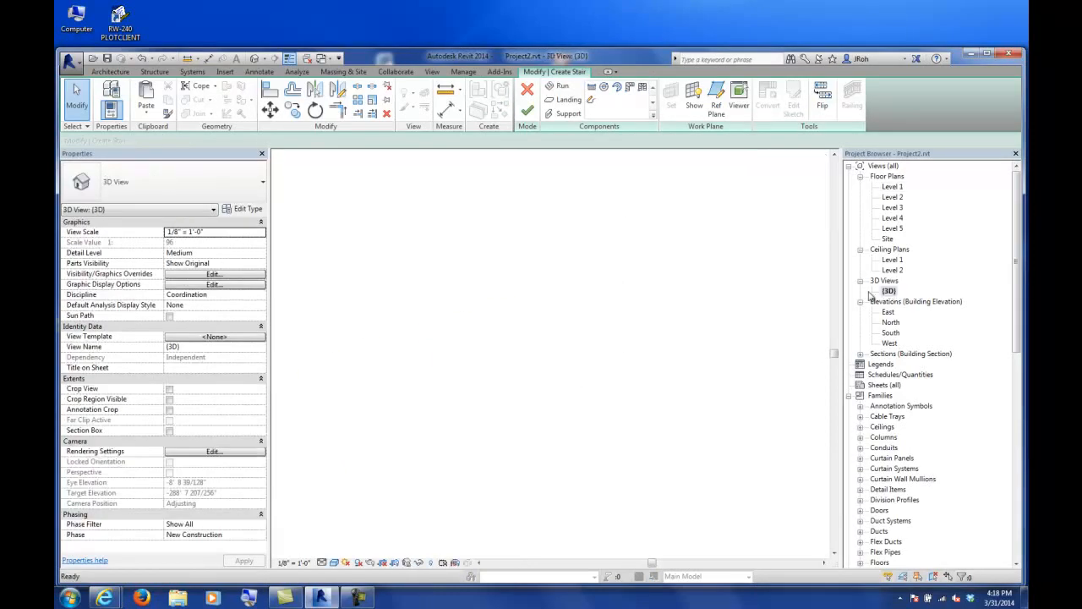
pyautogui.keyDown('shift'); pyautogui.moveTo(546, 328); pyautogui.dragTo(502, 348, button='middle'); pyautogui.keyUp('shift')
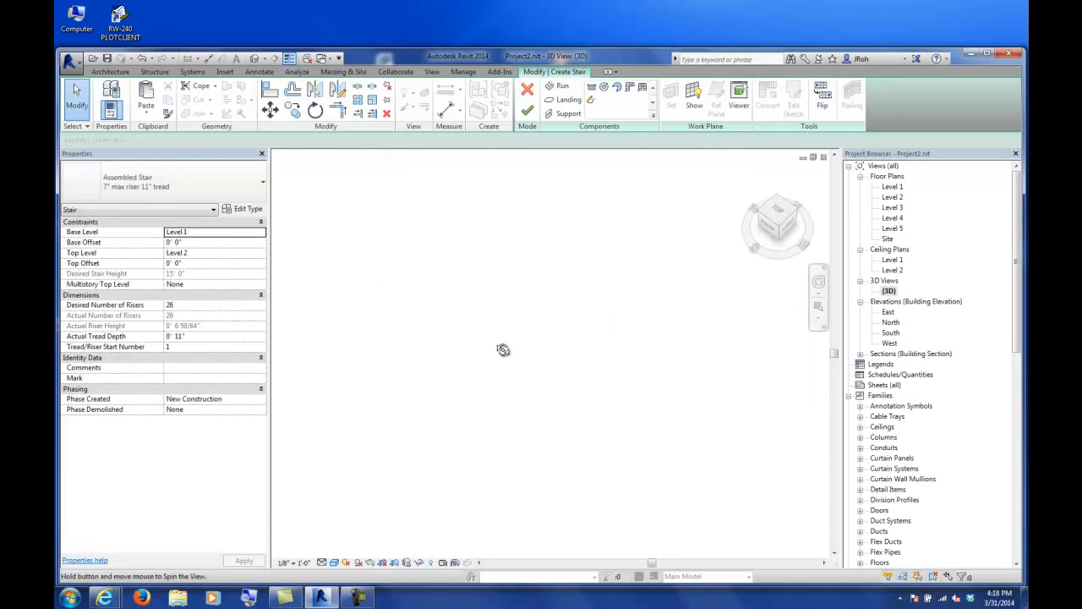
pyautogui.moveTo(456, 235); pyautogui.dragTo(572, 395, button='middle')
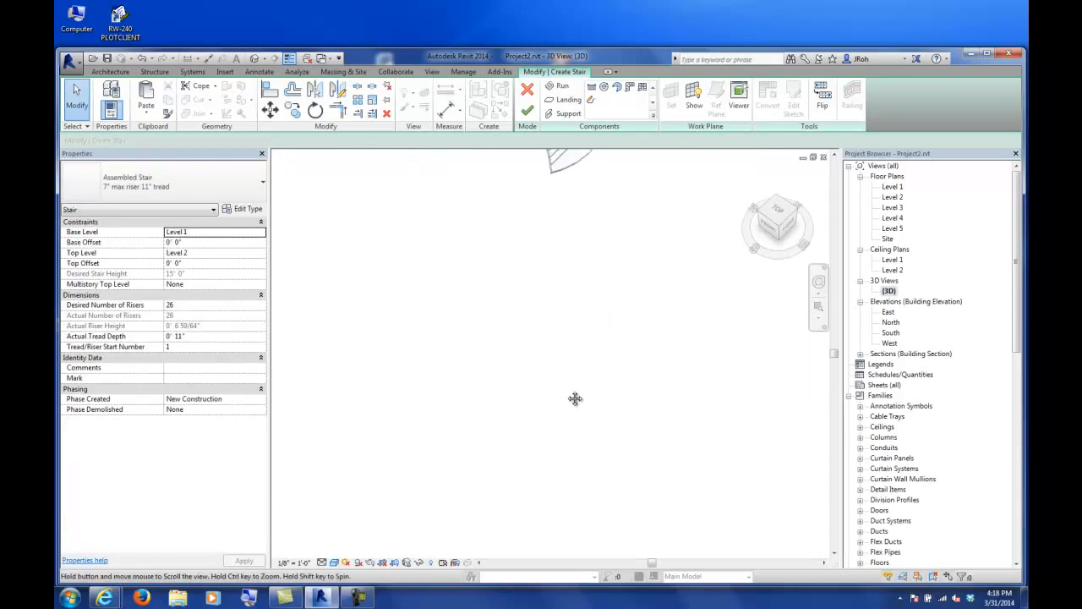
pyautogui.moveTo(507, 212); pyautogui.dragTo(488, 367, button='middle')
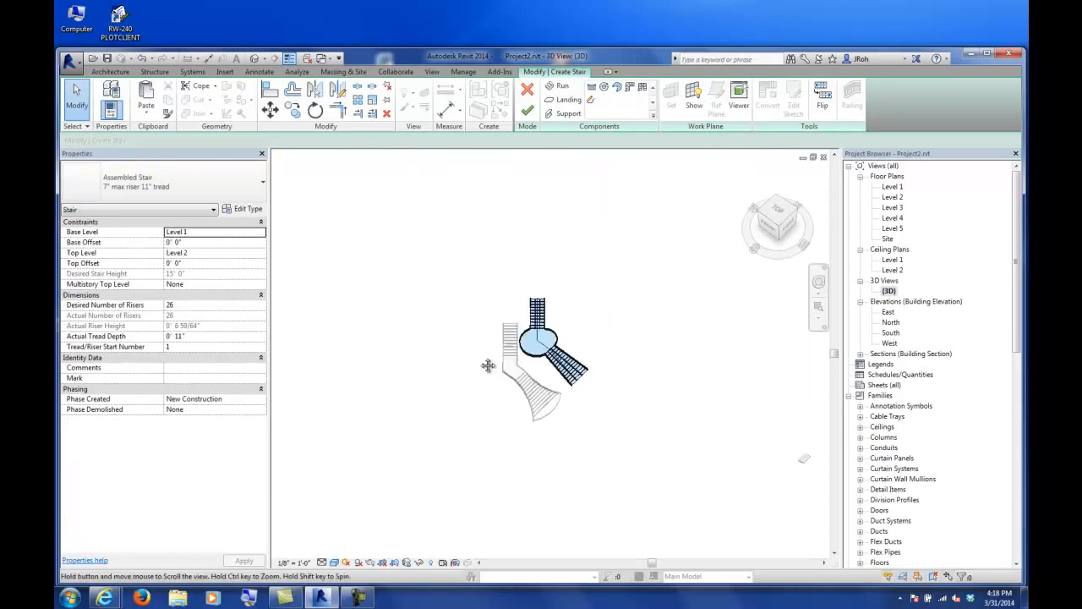
pyautogui.click(529, 110)
pyautogui.scroll(6, 560, 423)
pyautogui.moveTo(524, 347); pyautogui.dragTo(470, 360, button='middle')
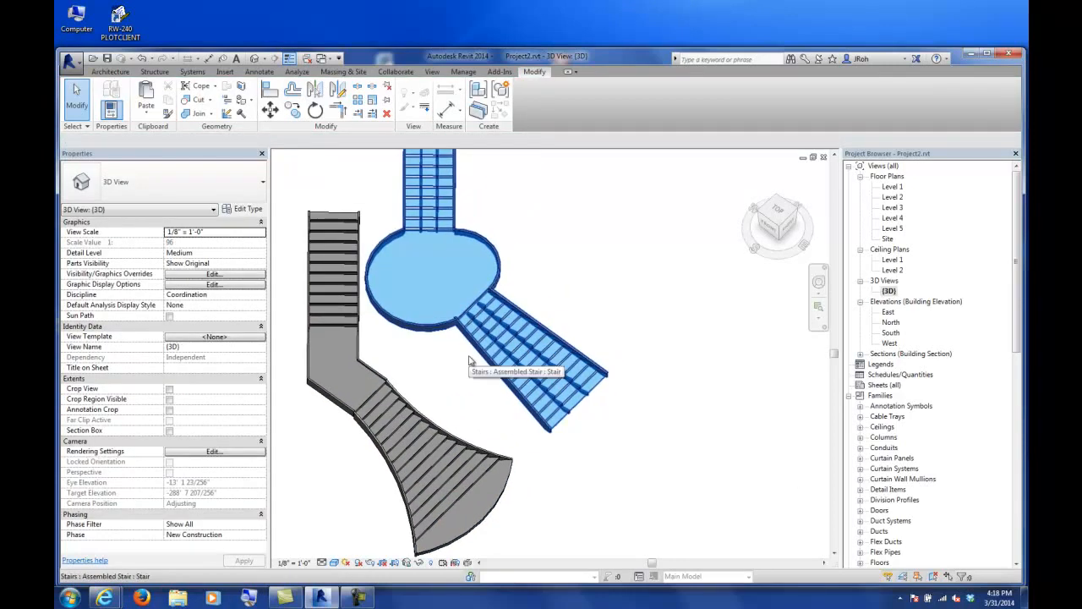
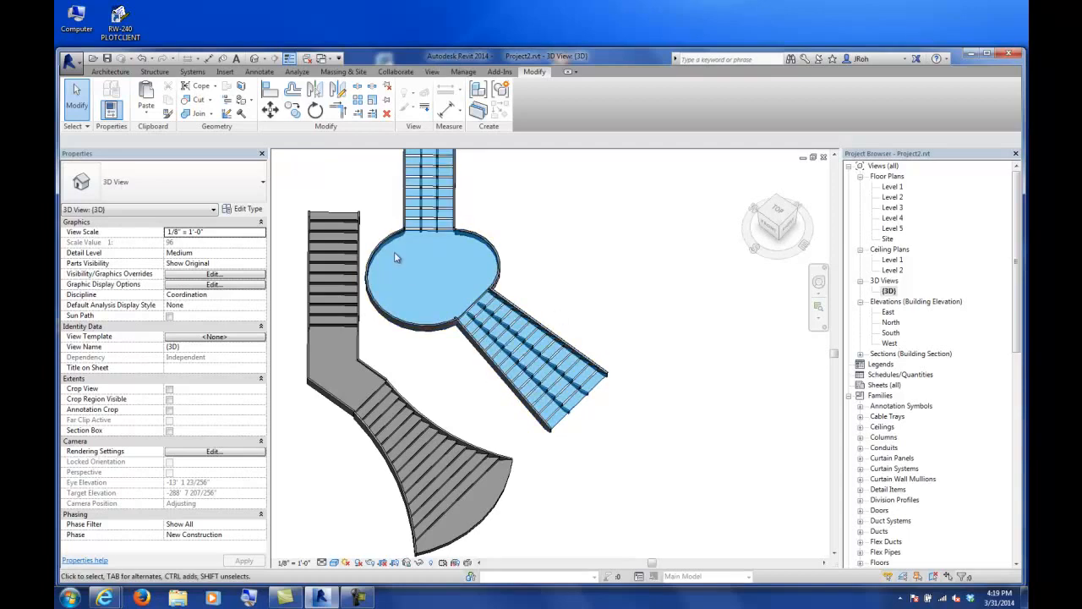
pyautogui.scroll(2, 592, 279)
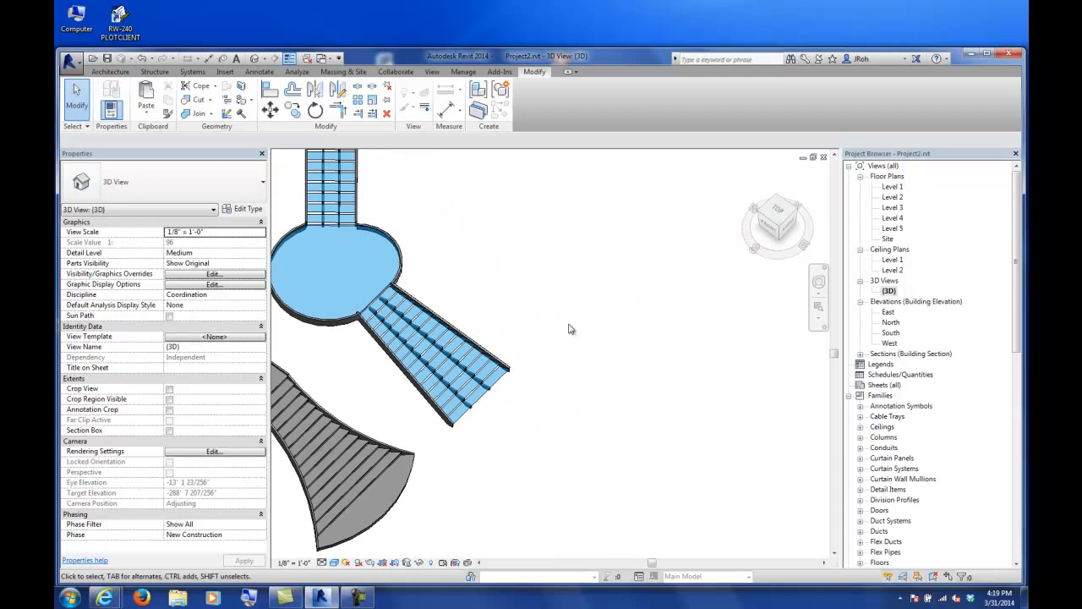
pyautogui.scroll(-3, 550, 300)
pyautogui.scroll(-3, 516, 294)
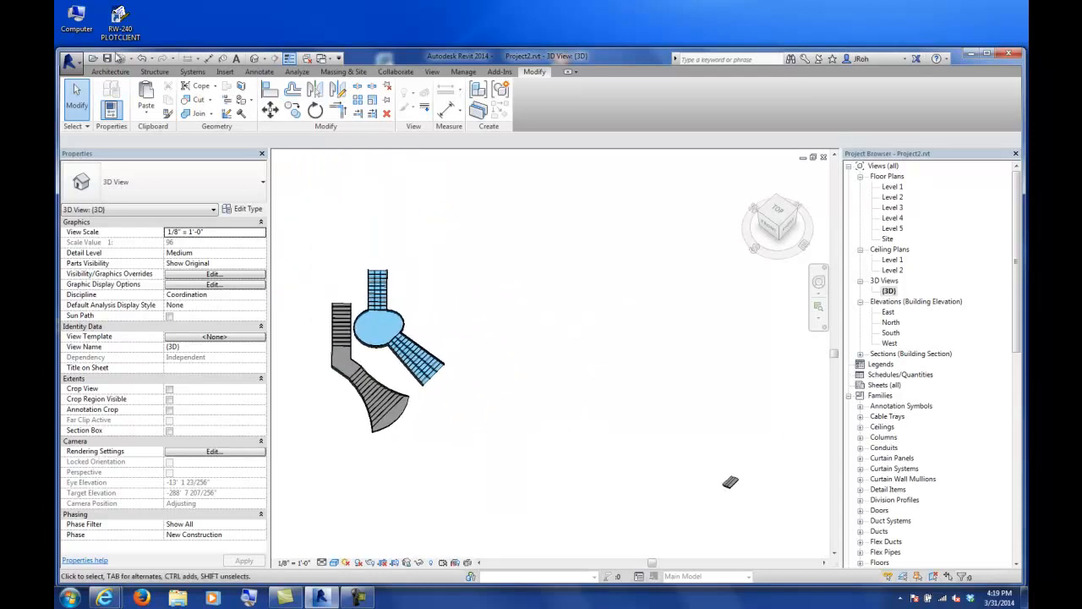
# Show the Recent Files page in place of the 3D view.
pyautogui.click(432, 71)
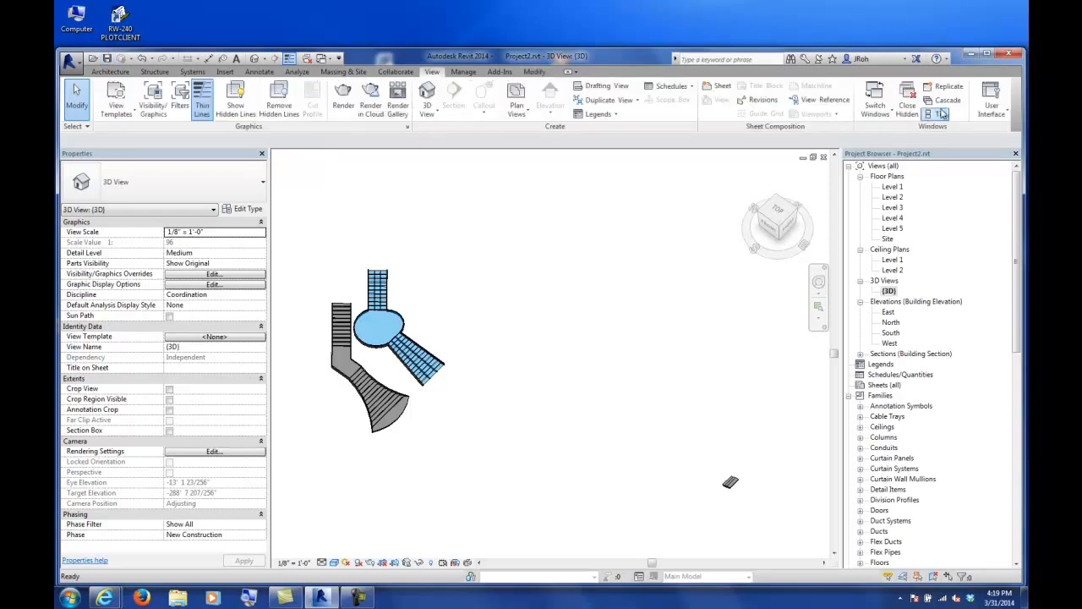
pyautogui.click(992, 105)
pyautogui.click(959, 235)
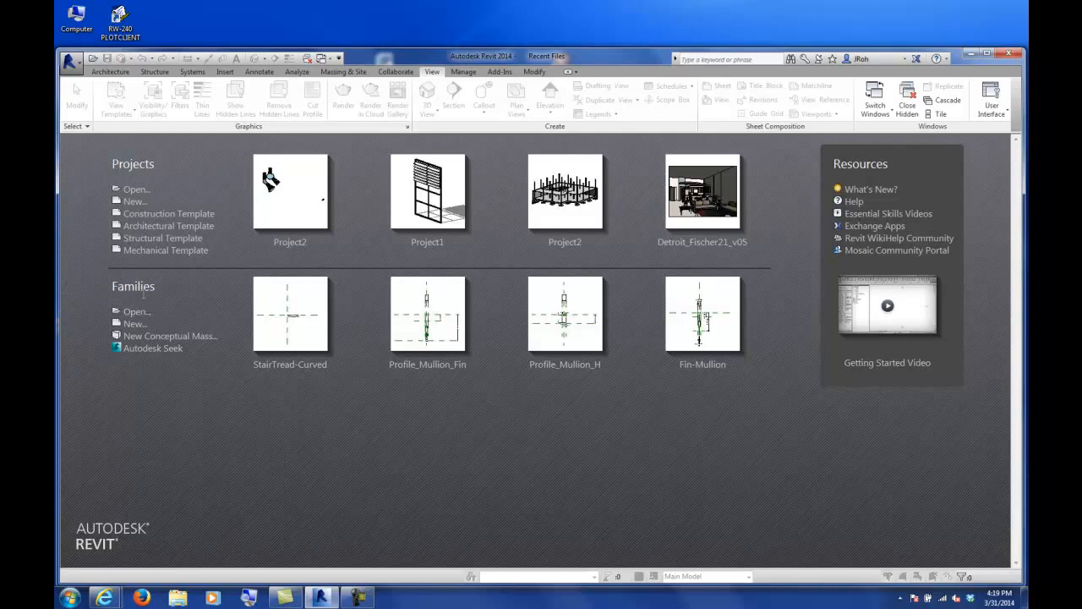
# Create a new family from the Baluster-Post.rft template.
pyautogui.click(134, 324)
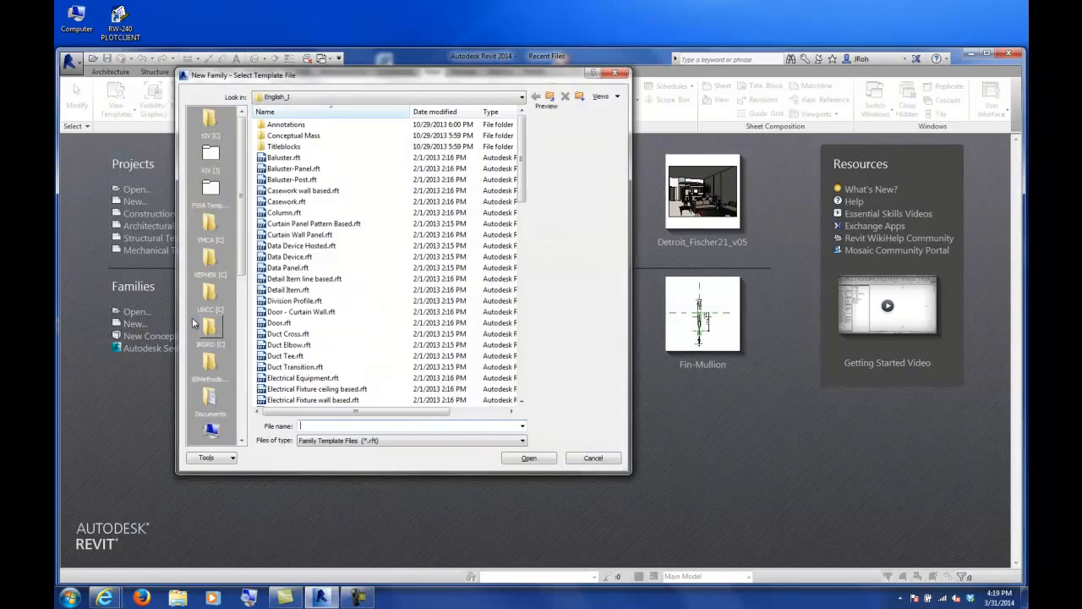
pyautogui.moveTo(520, 159)
pyautogui.mouseDown()
pyautogui.moveTo(525, 218)
pyautogui.moveTo(532, 160)
pyautogui.mouseUp()
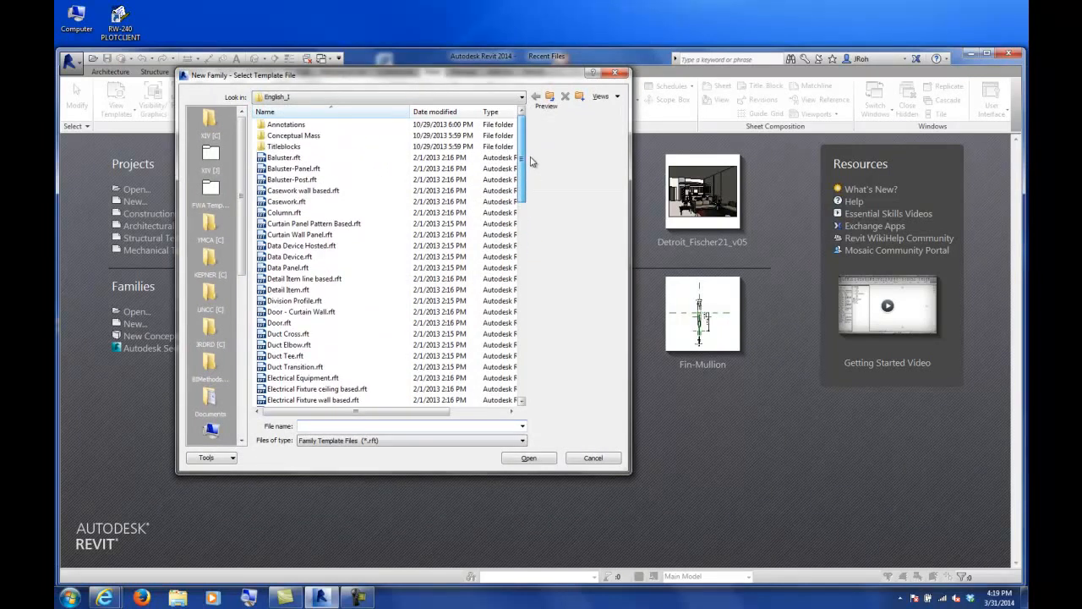
pyautogui.click(297, 181)
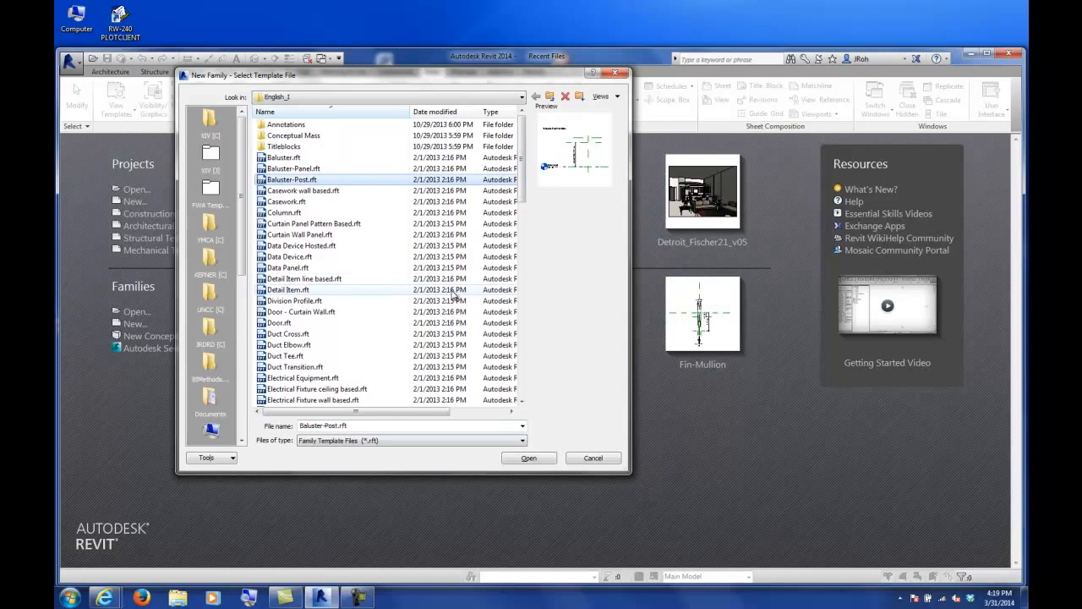
pyautogui.click(282, 159)
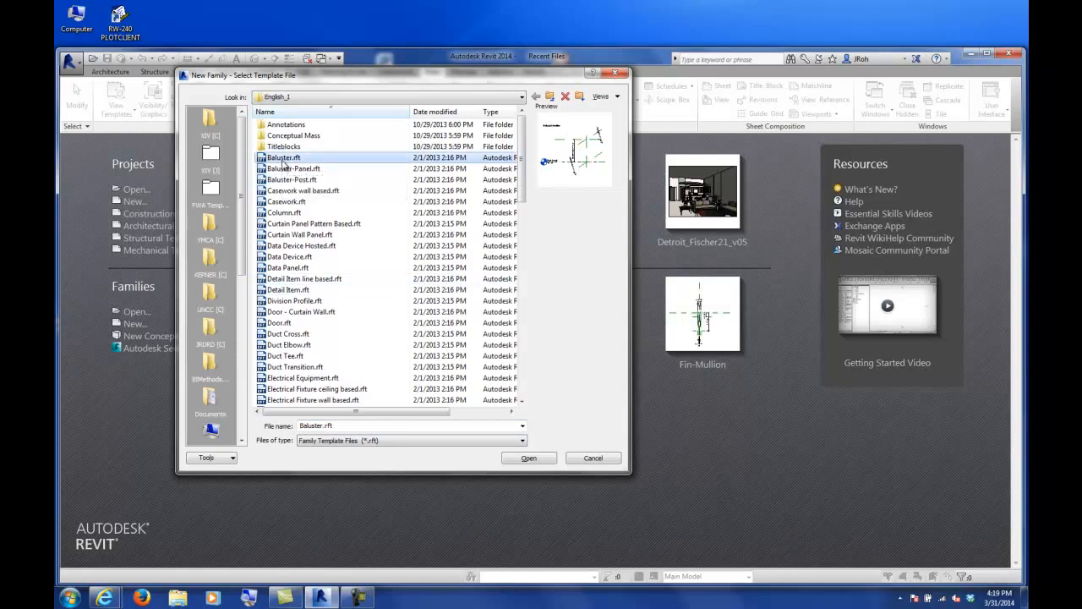
pyautogui.click(285, 182)
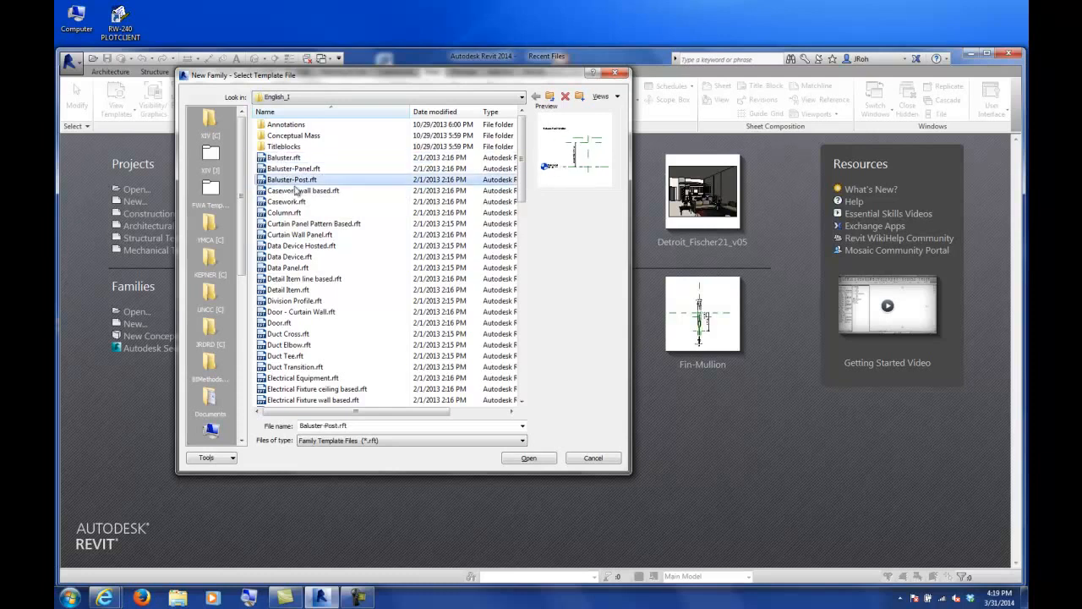
pyautogui.click(528, 457)
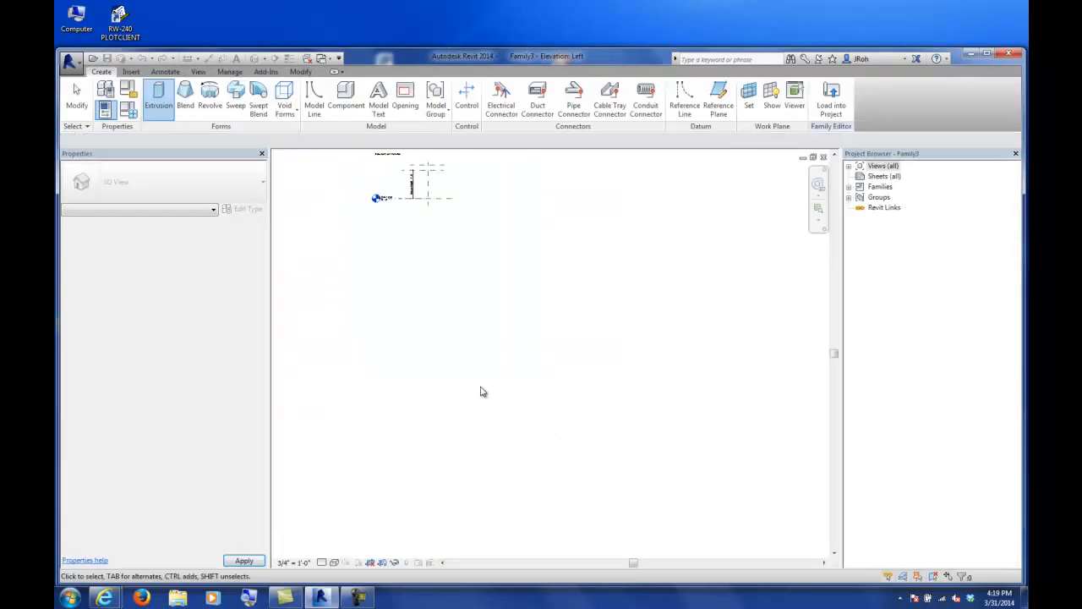
# Delete the uppermost horizontal reference plane in the Baluster Post Elevation, keeping the Top plane.
pyautogui.moveTo(432, 307); pyautogui.dragTo(584, 505, button='middle')
pyautogui.scroll(5, 580, 418)
pyautogui.scroll(-2, 580, 420)
pyautogui.moveTo(507, 414); pyautogui.dragTo(474, 346, button='middle')
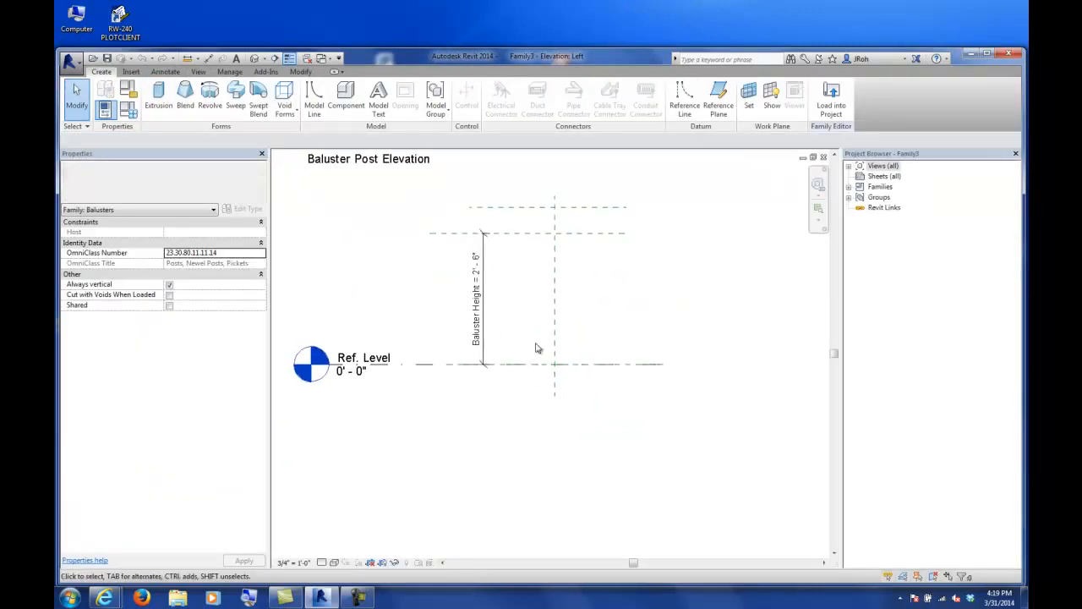
pyautogui.click(478, 282)
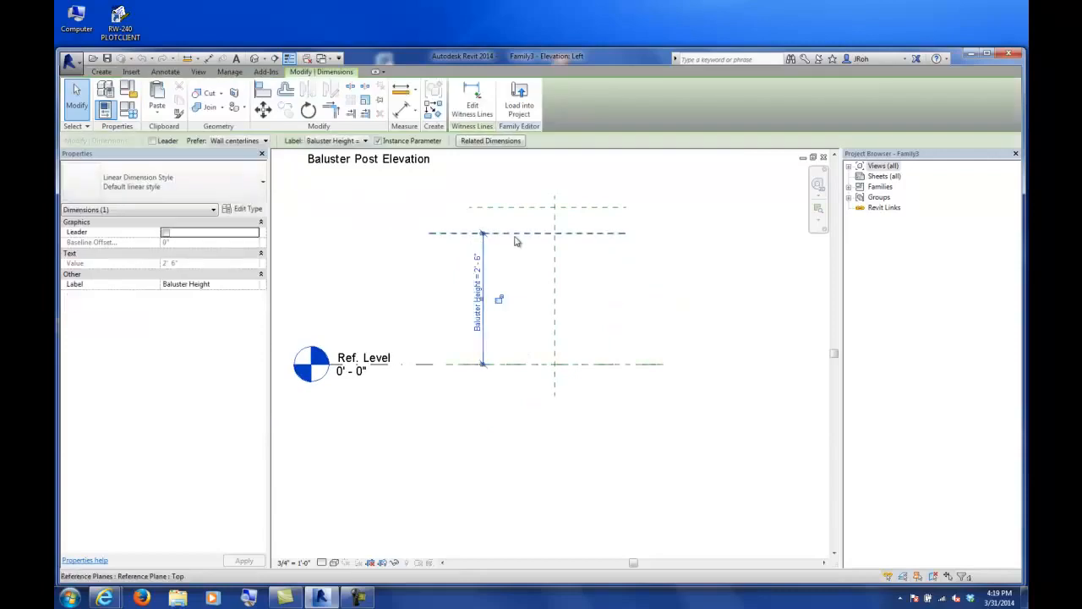
pyautogui.click(77, 97)
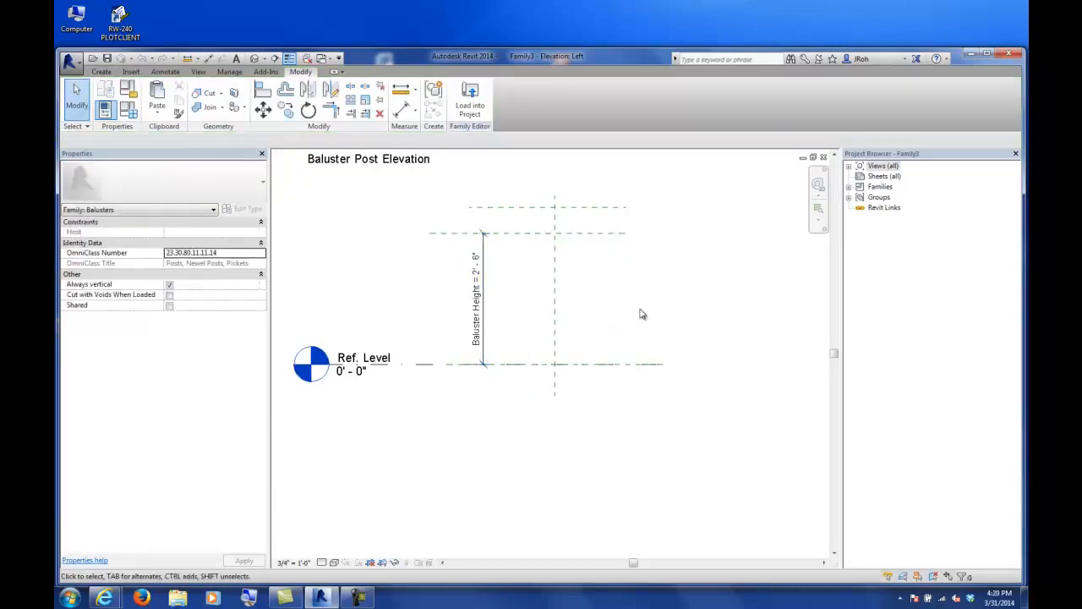
pyautogui.click(617, 235)
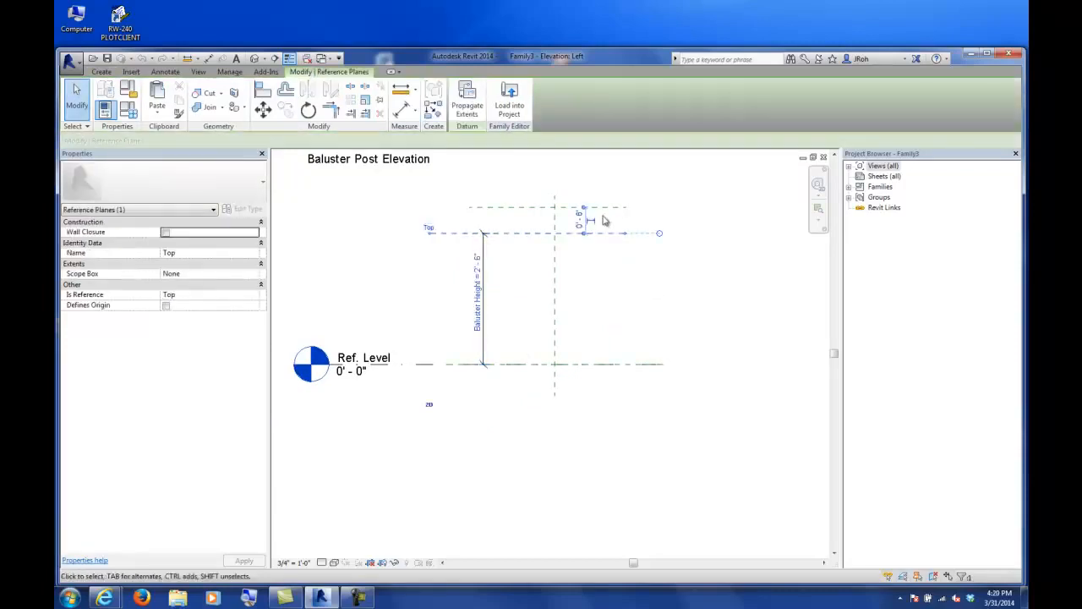
pyautogui.press('Delete')
pyautogui.click(586, 234)
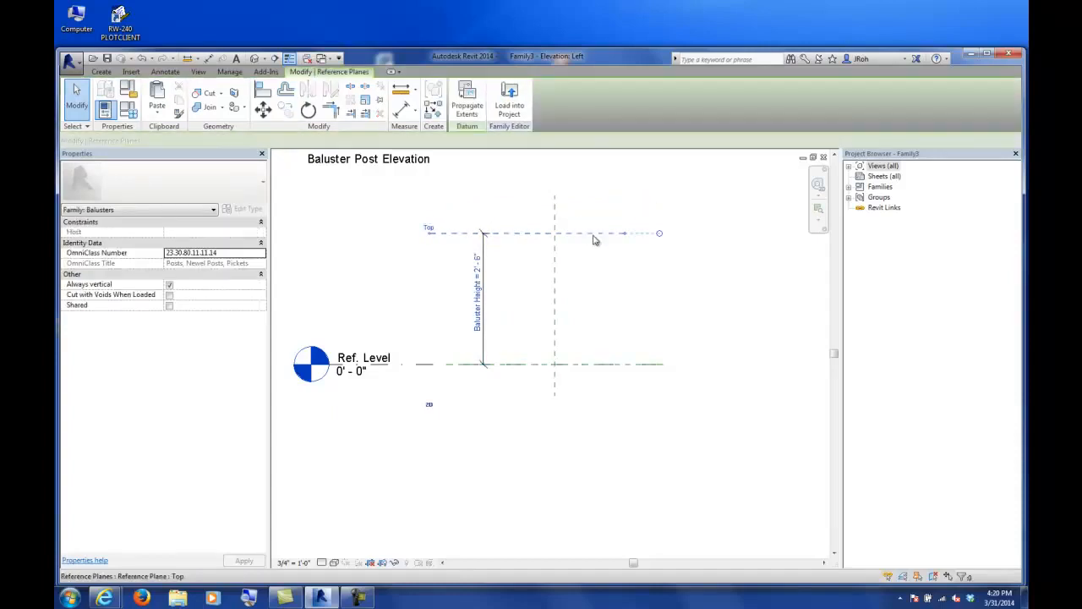
pyautogui.click(618, 292)
pyautogui.click(584, 234)
pyautogui.click(588, 272)
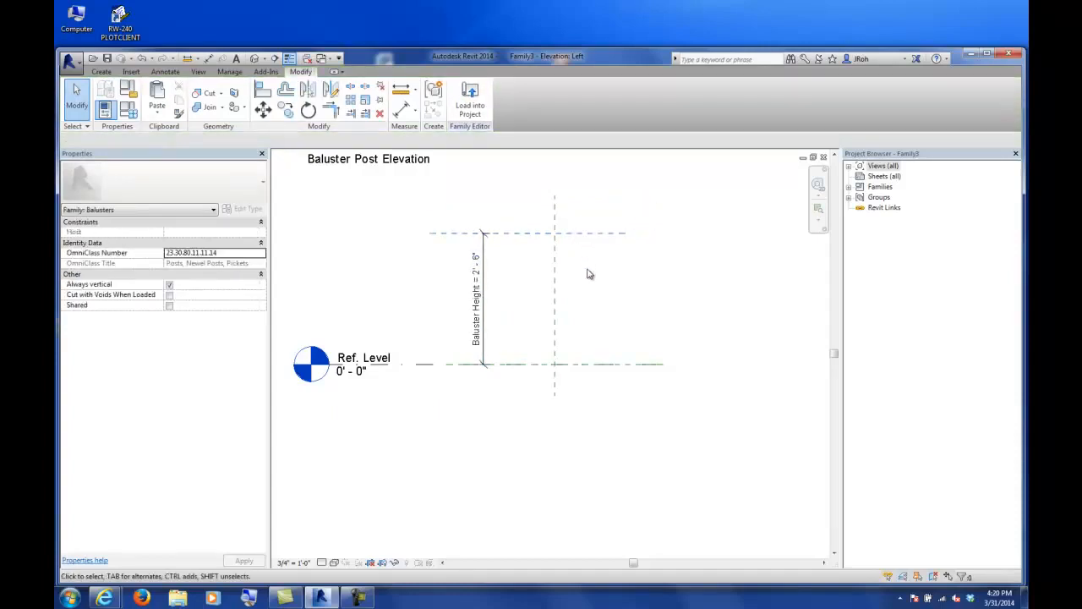
# Set the Baluster Height parameter to 6" in the family types.
pyautogui.click(128, 110)
pyautogui.click(670, 225)
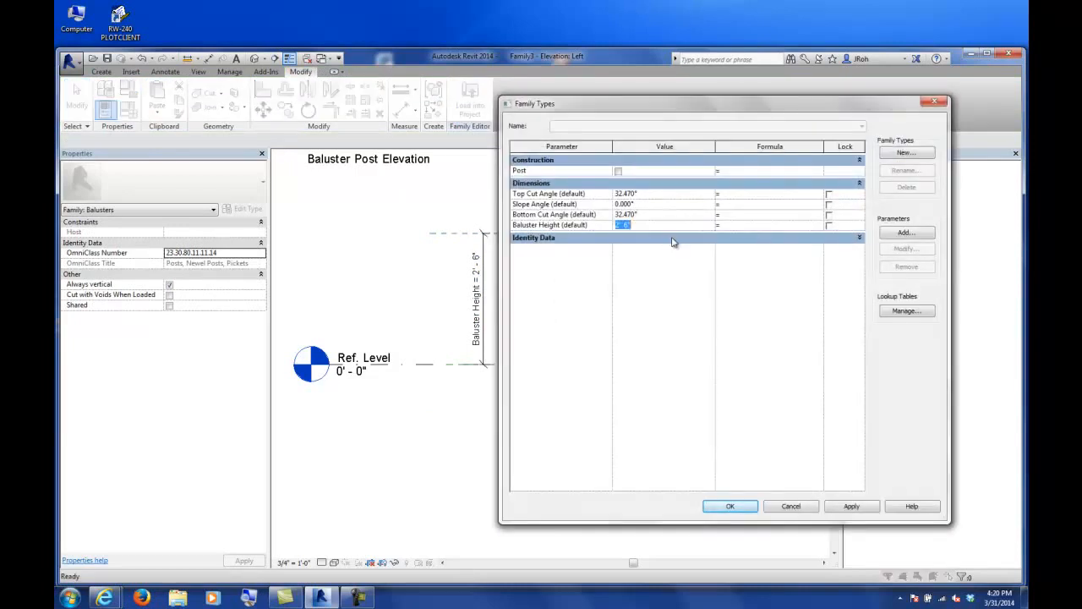
pyautogui.write('6')
pyautogui.press('Tab')
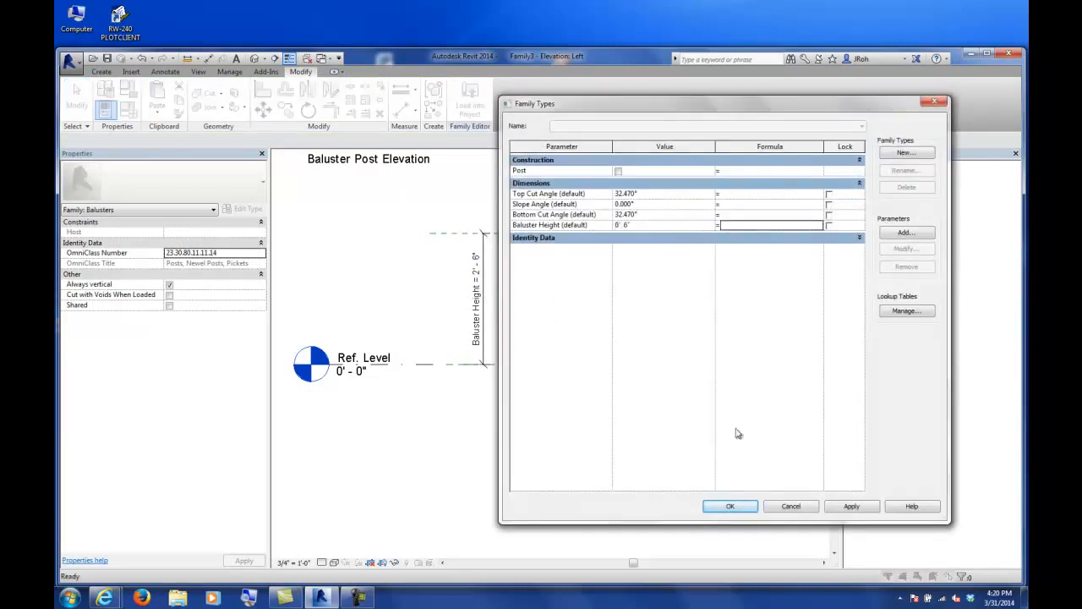
pyautogui.click(731, 506)
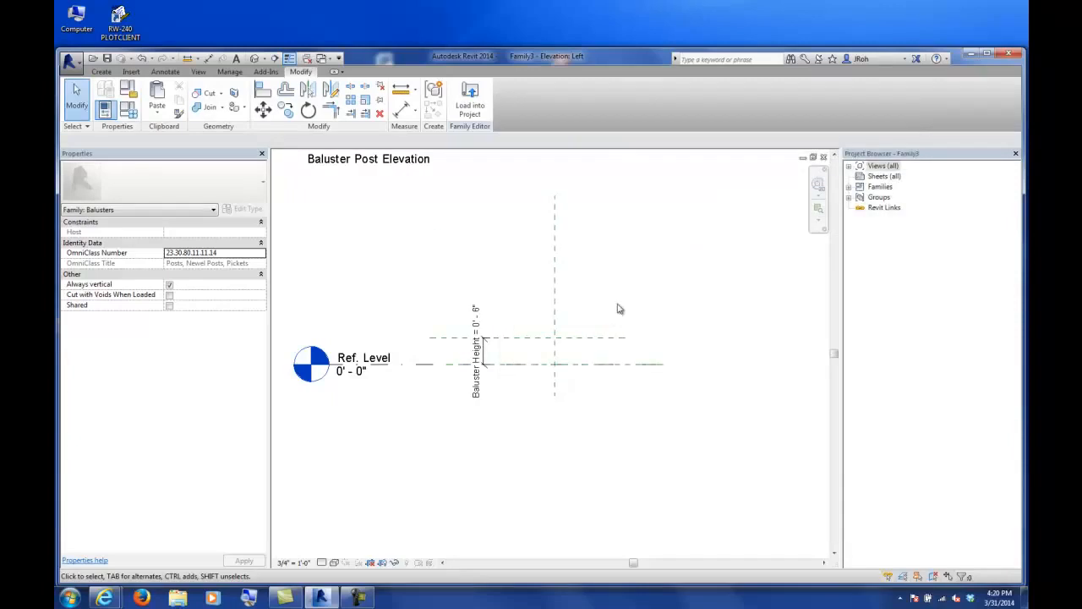
# List the family's elevation views and look over the reference planes in the baluster post elevation.
pyautogui.click(850, 167)
pyautogui.click(861, 207)
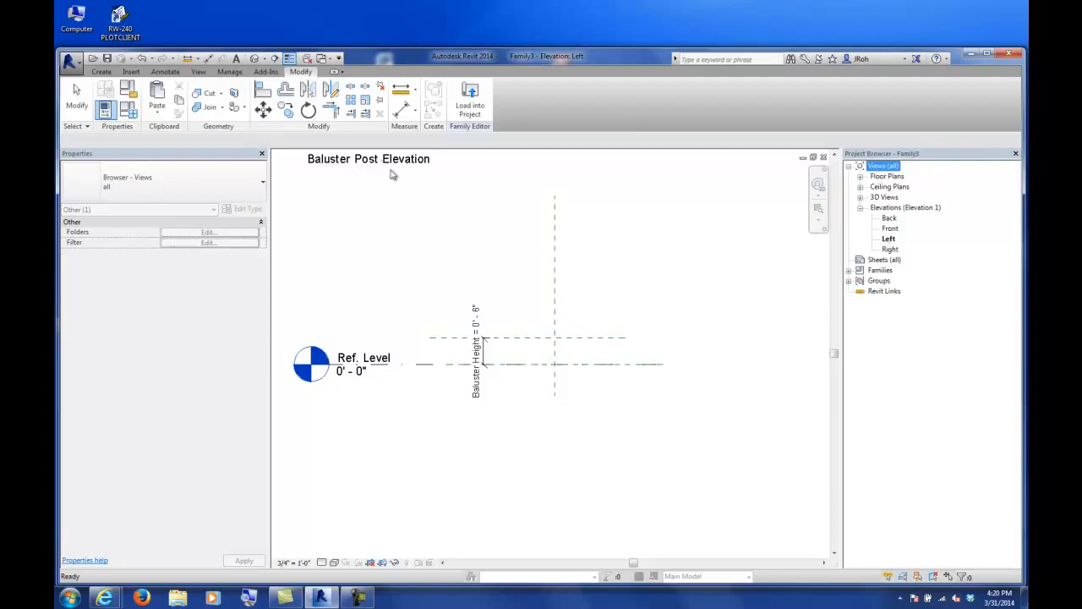
pyautogui.click(558, 246)
pyautogui.moveTo(548, 257); pyautogui.dragTo(499, 263, button='middle')
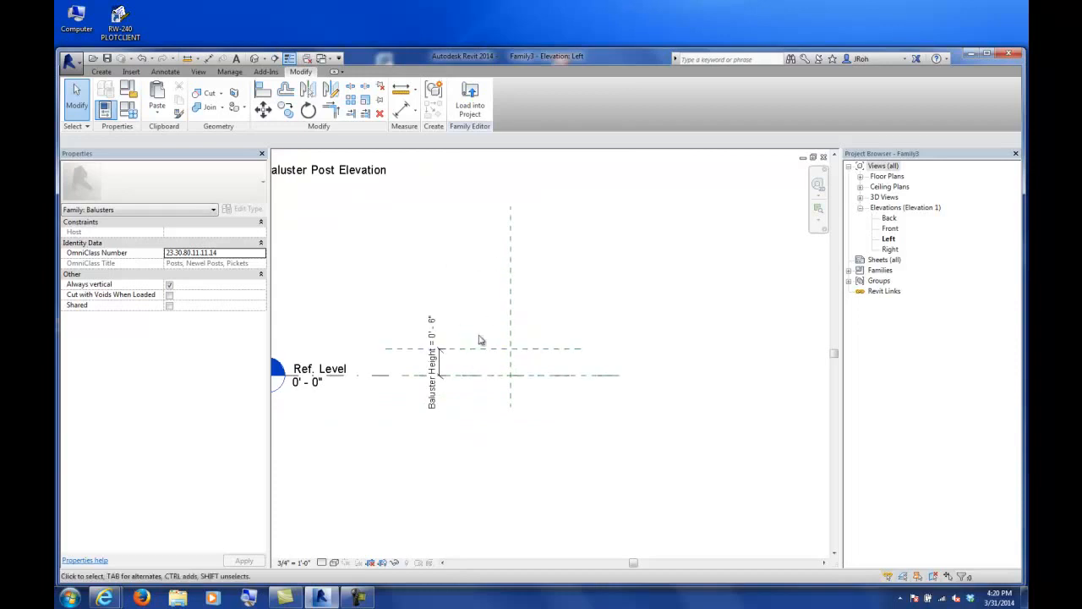
pyautogui.moveTo(587, 372); pyautogui.dragTo(653, 356, button='middle')
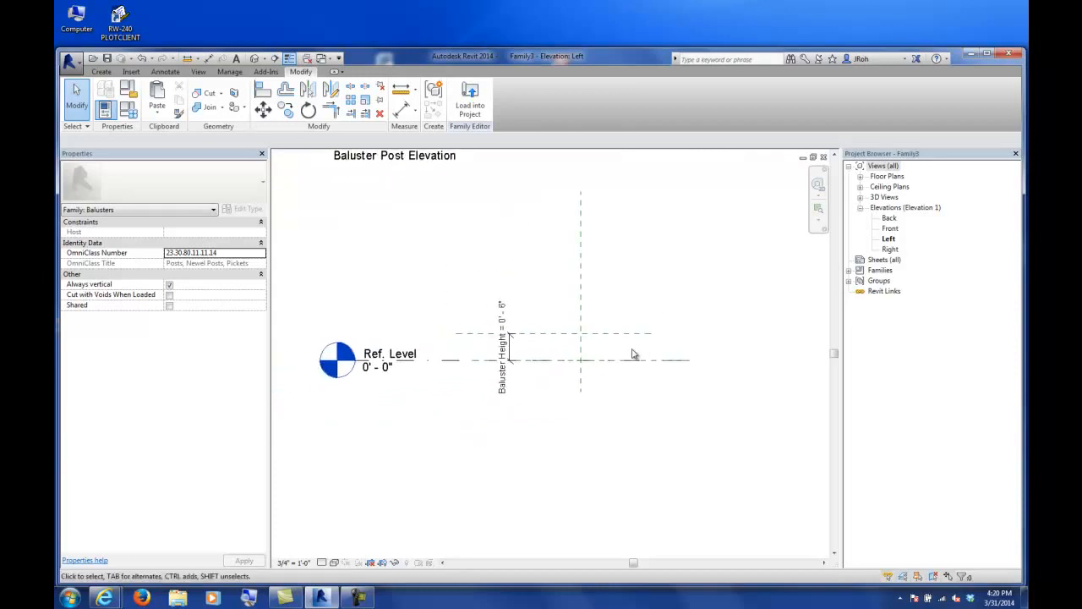
pyautogui.moveTo(382, 217); pyautogui.dragTo(309, 212, button='middle')
pyautogui.moveTo(475, 252); pyautogui.dragTo(390, 248, button='middle')
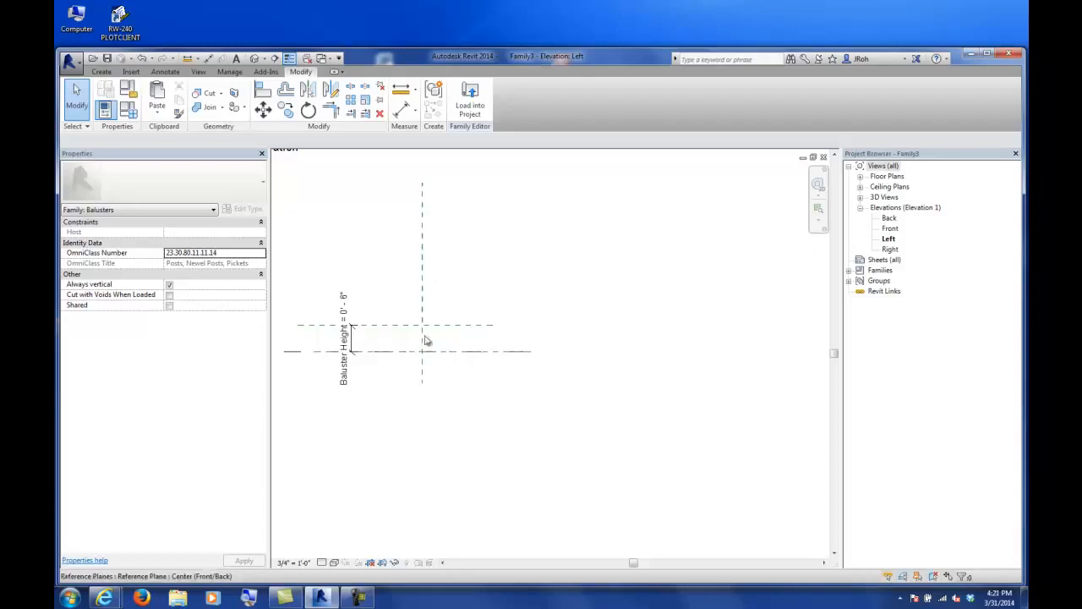
# Start an extrusion on the work plane Reference Plane : Center (Left/Right).
pyautogui.click(102, 71)
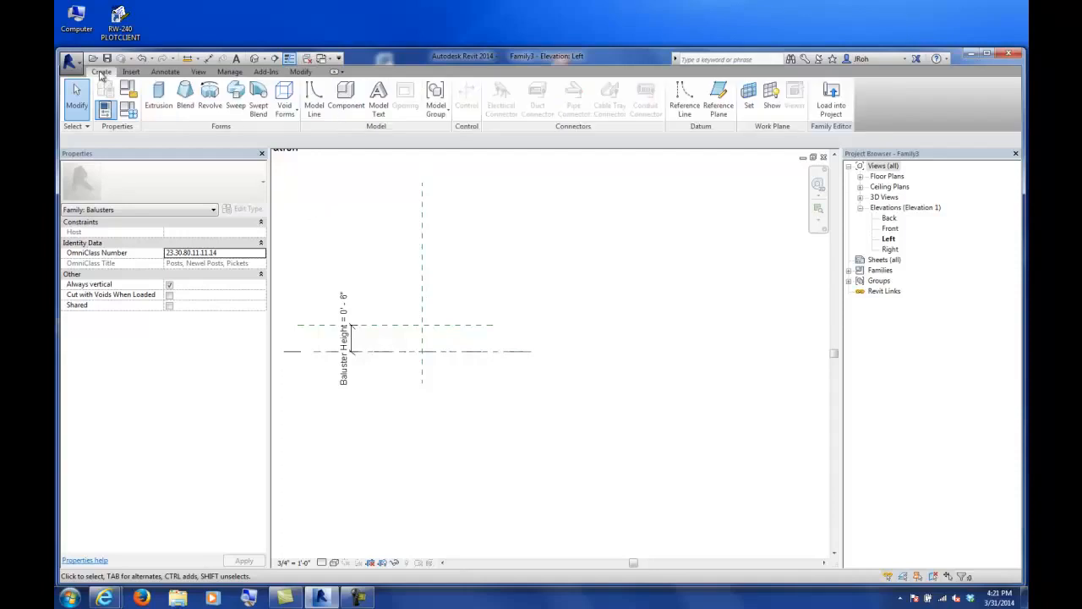
pyautogui.click(158, 100)
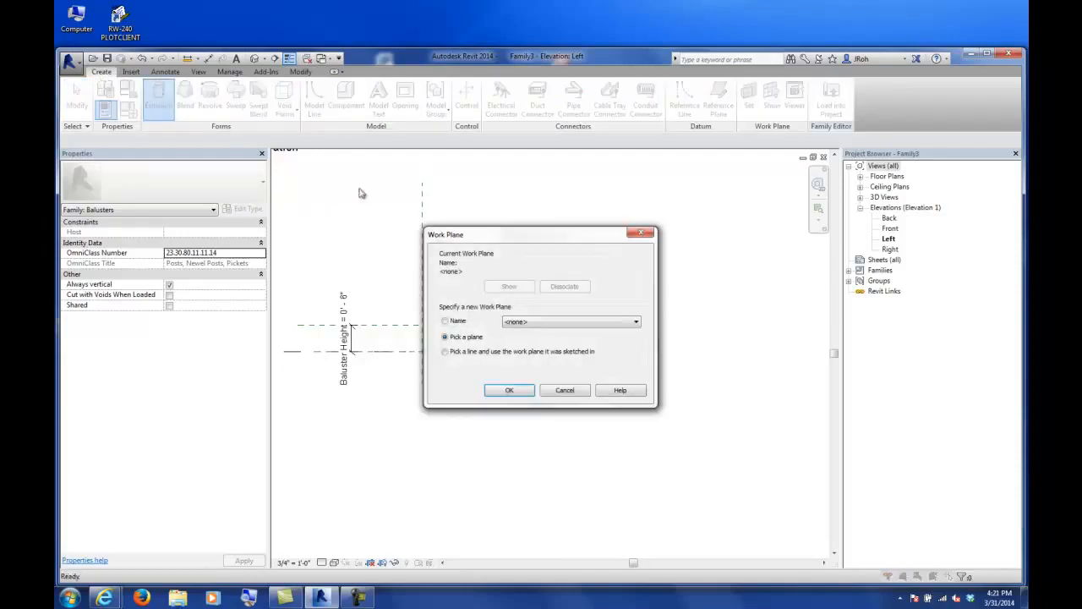
pyautogui.click(535, 322)
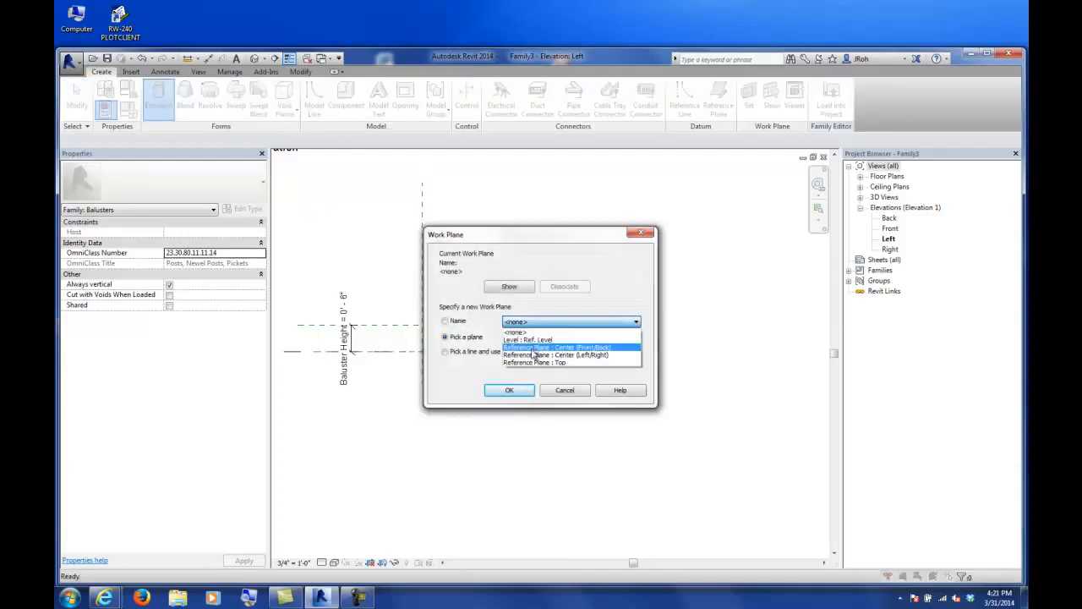
pyautogui.click(535, 355)
pyautogui.click(512, 390)
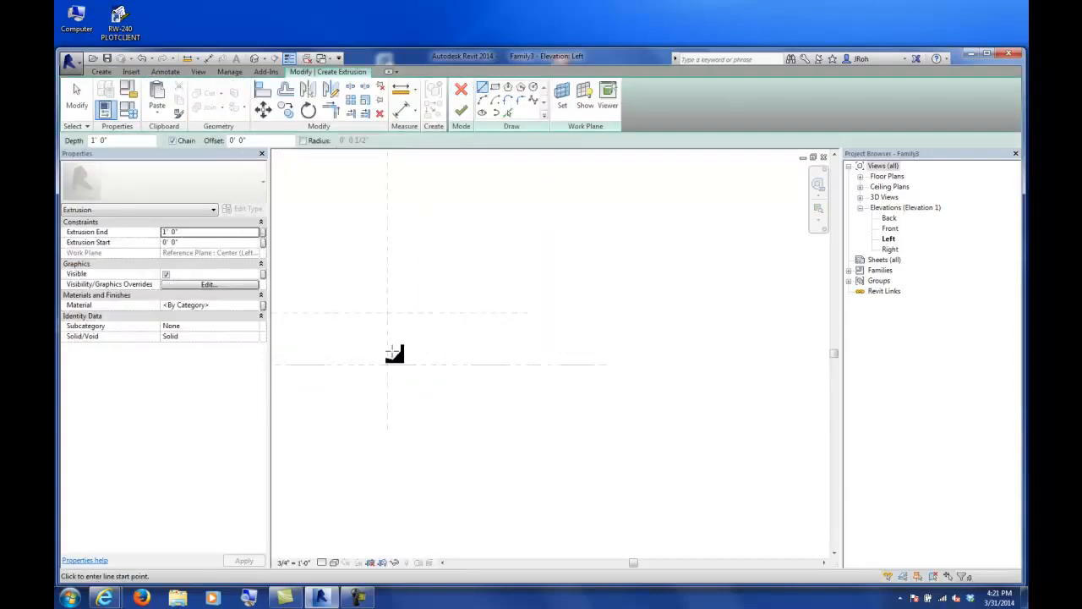
# Sketch a tapered profile with a vertical edge from Ref. Level to Top, a 3' top edge, a short bottom edge and an underside sloping about 2'-5 1/2".
pyautogui.click(387, 365)
pyautogui.click(388, 313)
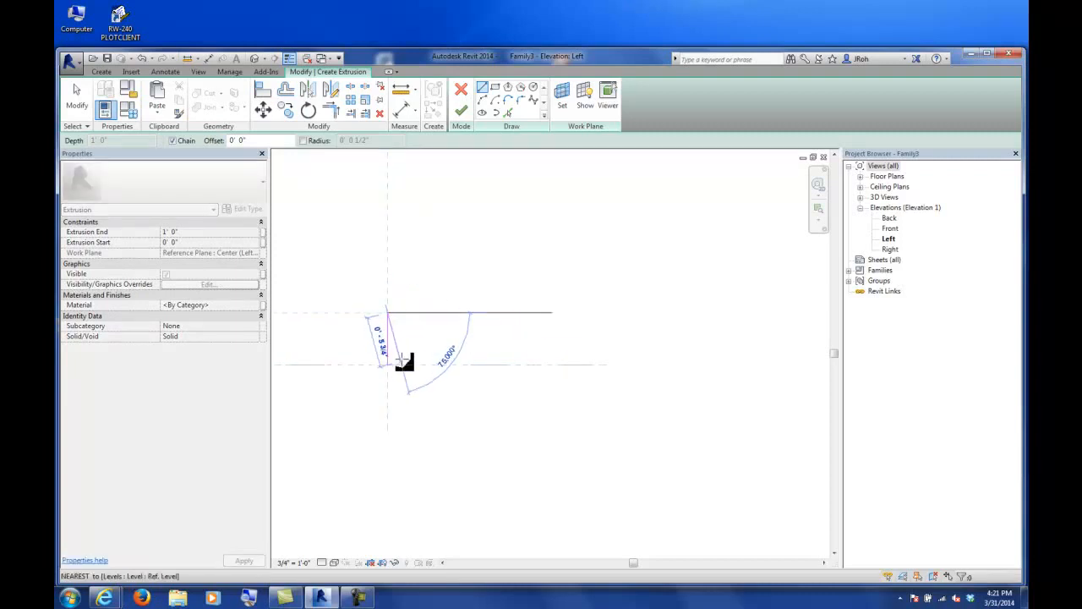
pyautogui.scroll(-3, 389, 324)
pyautogui.moveTo(457, 328)
pyautogui.mouseDown(button='middle')
pyautogui.moveTo(566, 338)
pyautogui.moveTo(501, 318)
pyautogui.mouseUp(button='middle')
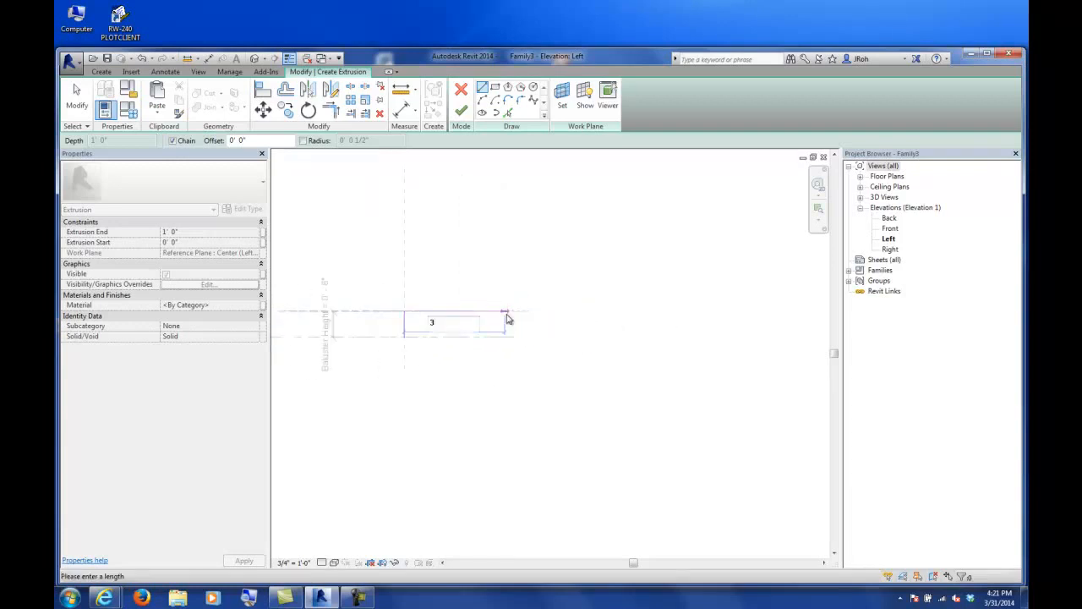
pyautogui.click(508, 313)
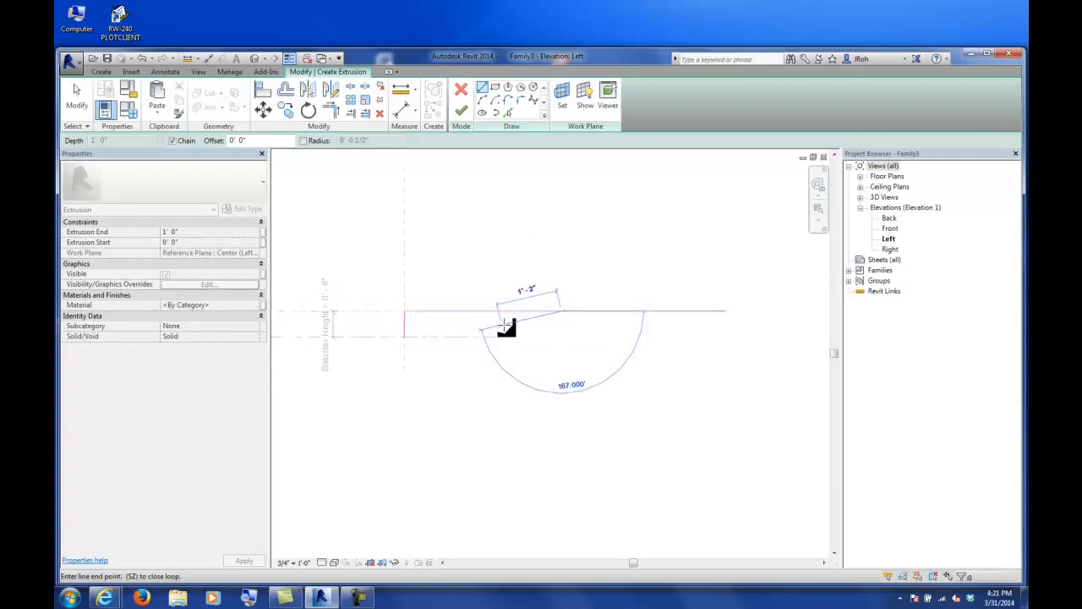
pyautogui.click(427, 337)
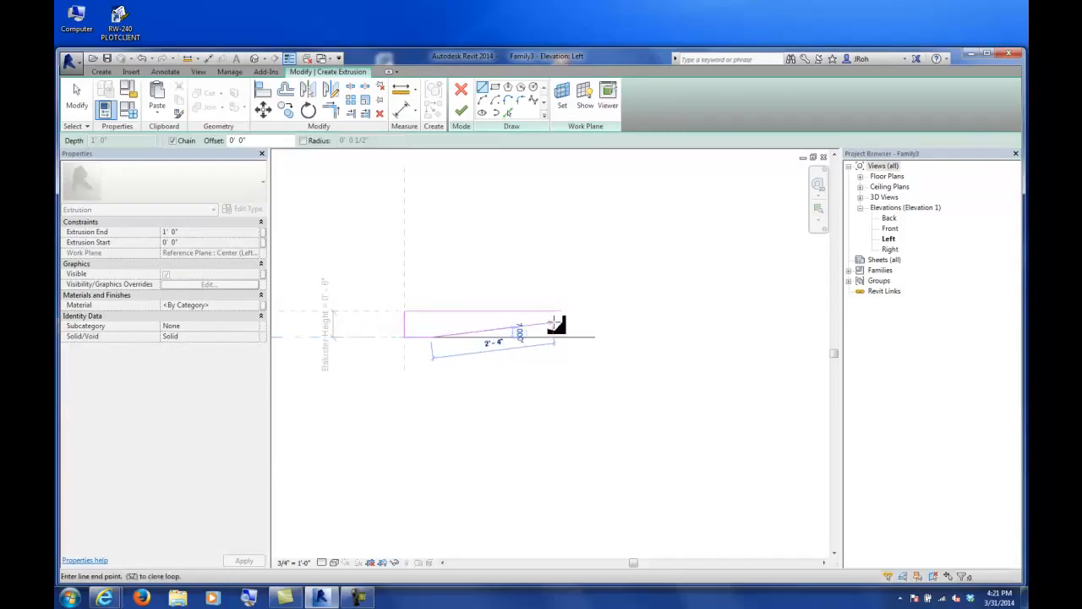
pyautogui.scroll(3, 561, 322)
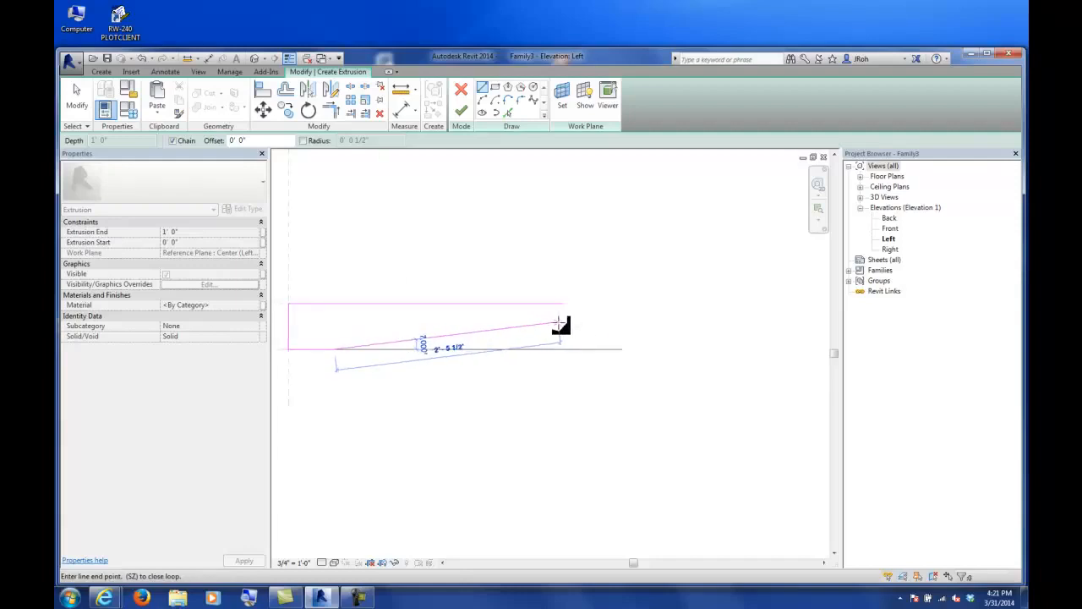
pyautogui.click(562, 322)
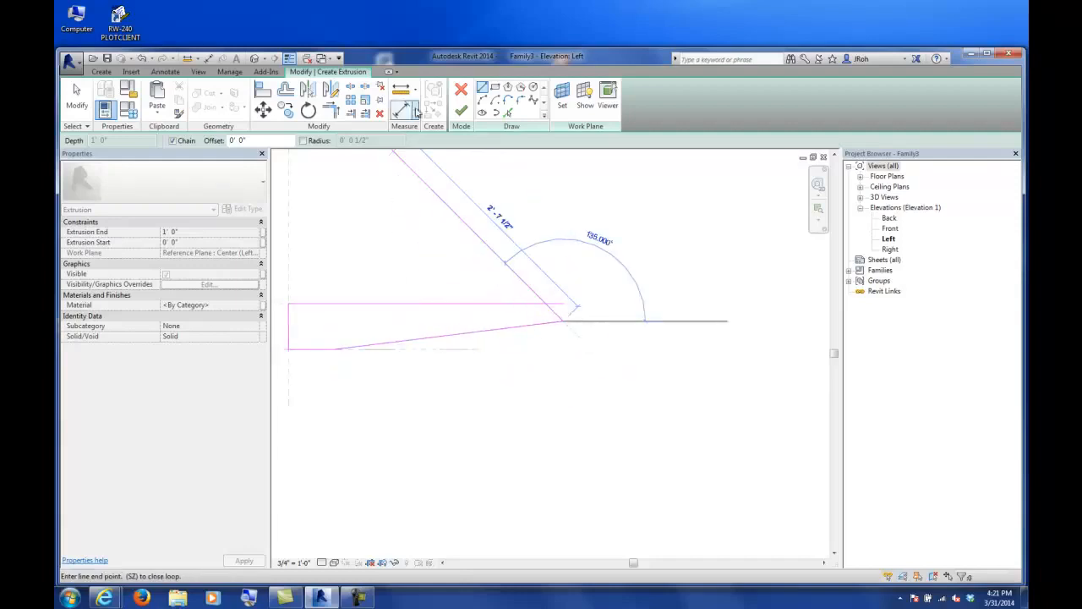
pyautogui.press('Escape')
pyautogui.press('Escape')
# Close the profile with a rounded arc between the outer ends of the top edge and the sloped underside.
pyautogui.click(495, 100)
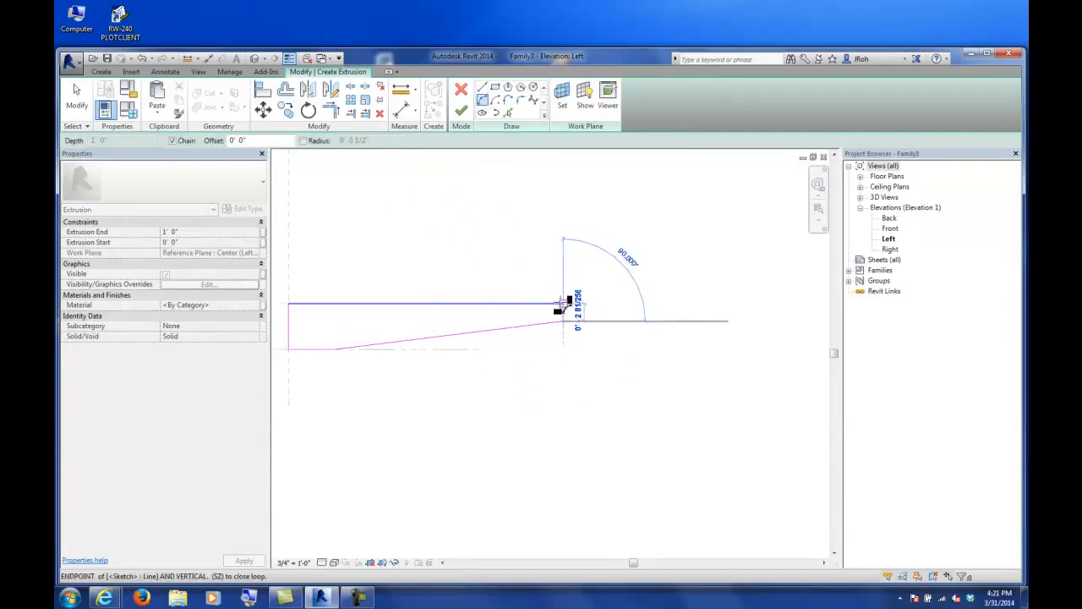
pyautogui.scroll(3, 561, 325)
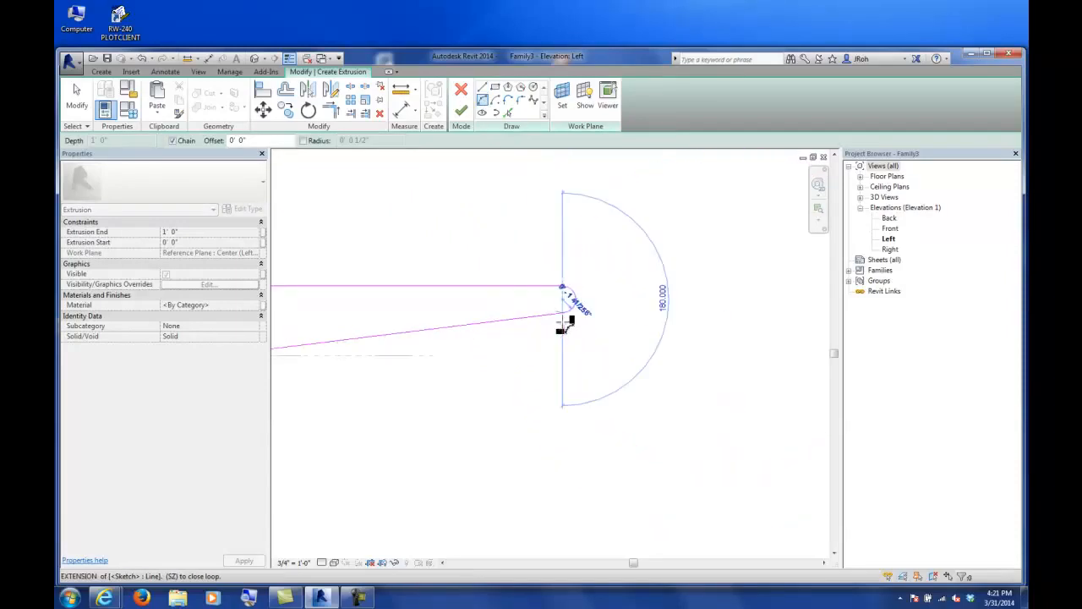
pyautogui.click(565, 306)
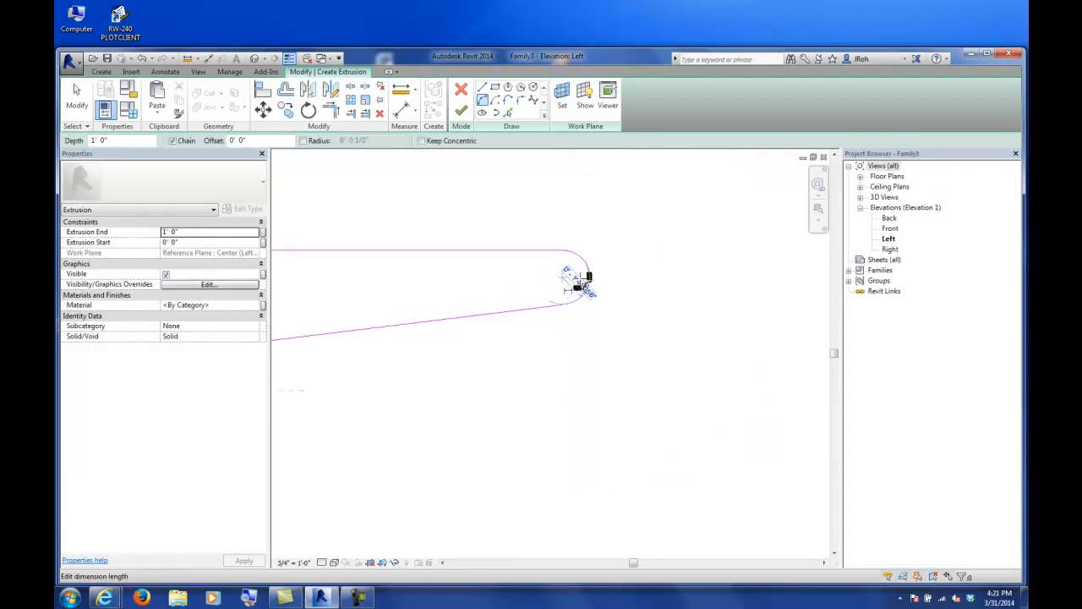
pyautogui.click(76, 97)
pyautogui.scroll(-5, 491, 275)
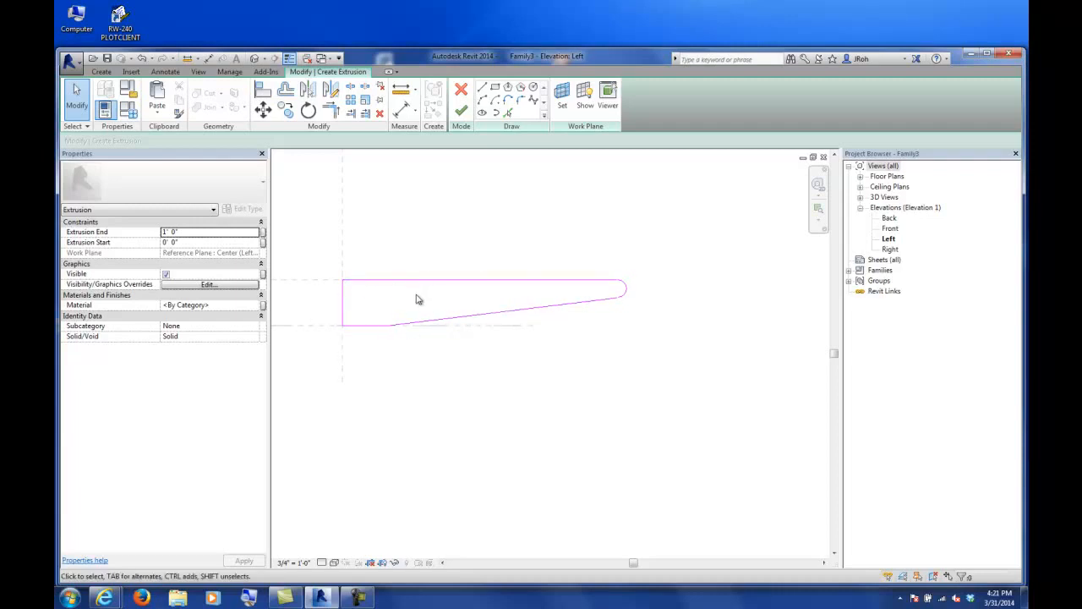
# Set the extrusion start to -0' 0 1/4" and the extrusion end to 0' 0 1/4".
pyautogui.moveTo(497, 338); pyautogui.dragTo(464, 346, button='middle')
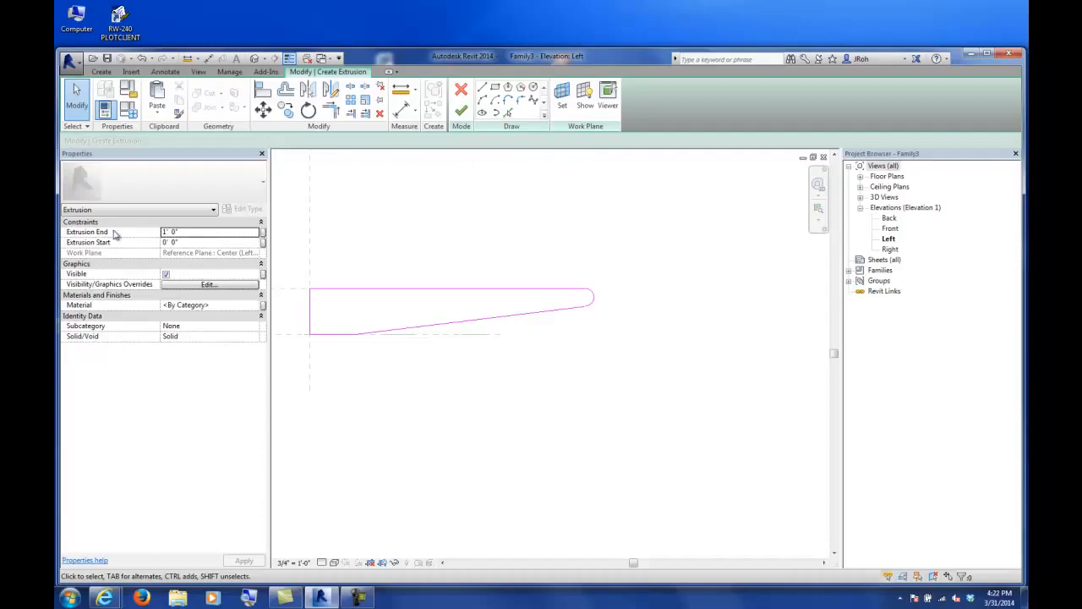
pyautogui.click(200, 242)
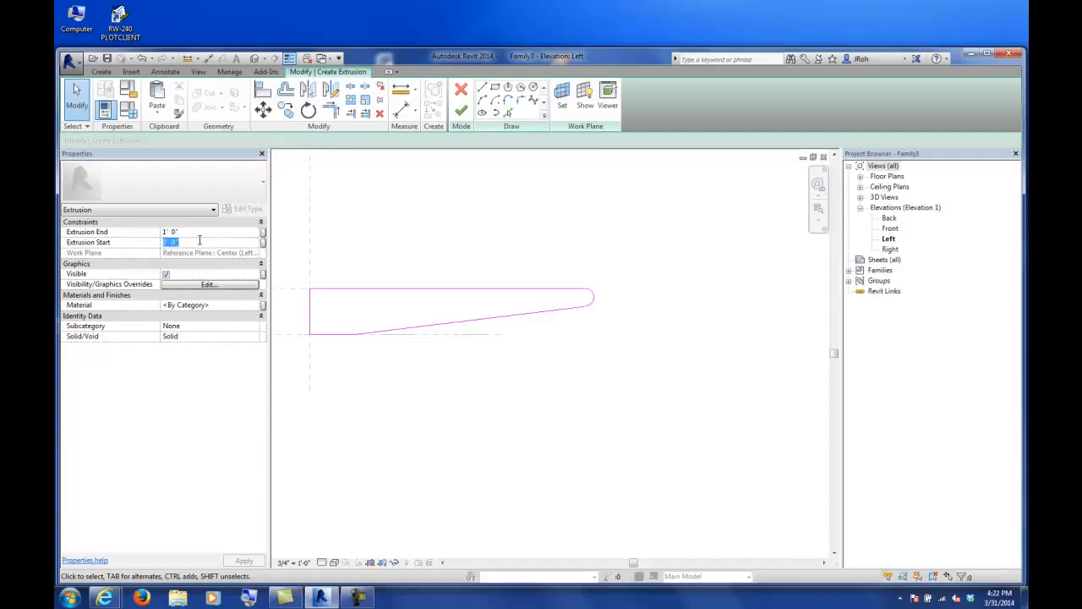
pyautogui.write('-')
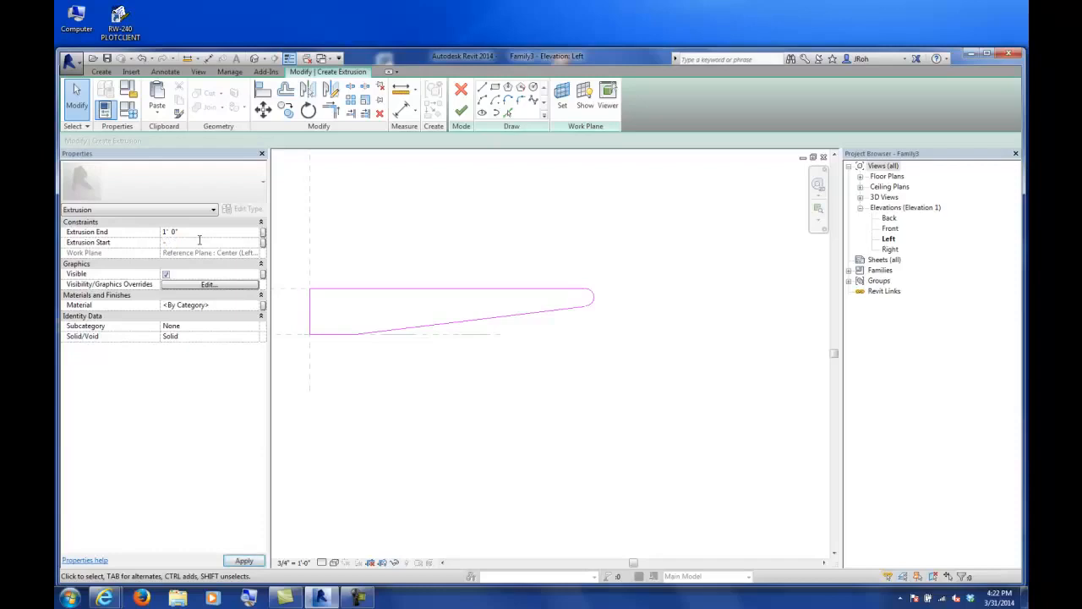
pyautogui.press('Return')
pyautogui.click(192, 232)
pyautogui.press('Return')
pyautogui.moveTo(340, 298); pyautogui.dragTo(353, 309, button='middle')
pyautogui.scroll(2, 353, 309)
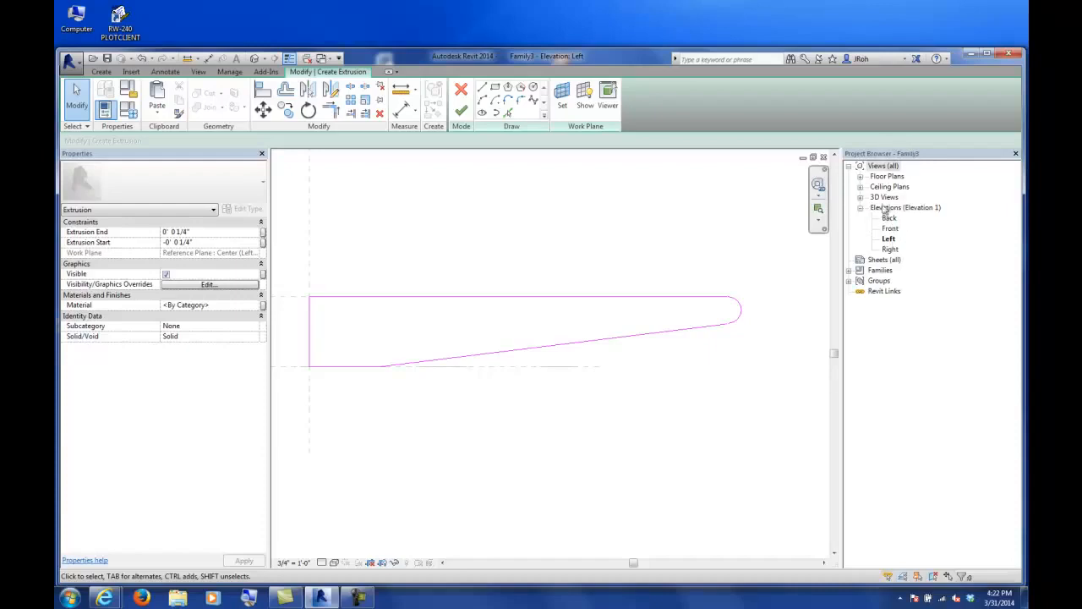
# Finish the extrusion sketch of the tapered fin.
pyautogui.click(102, 72)
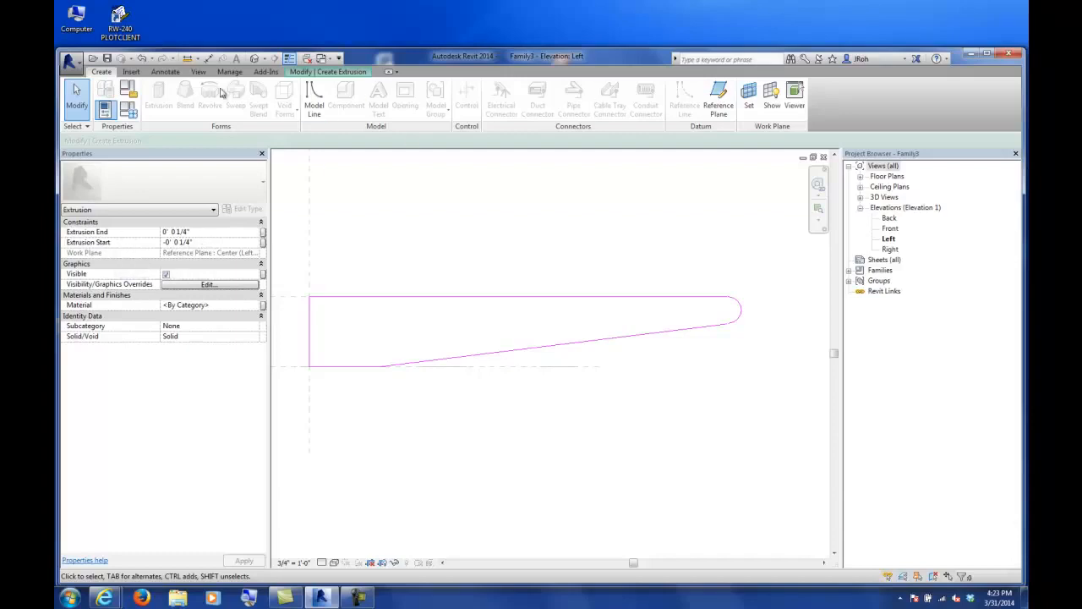
pyautogui.click(328, 72)
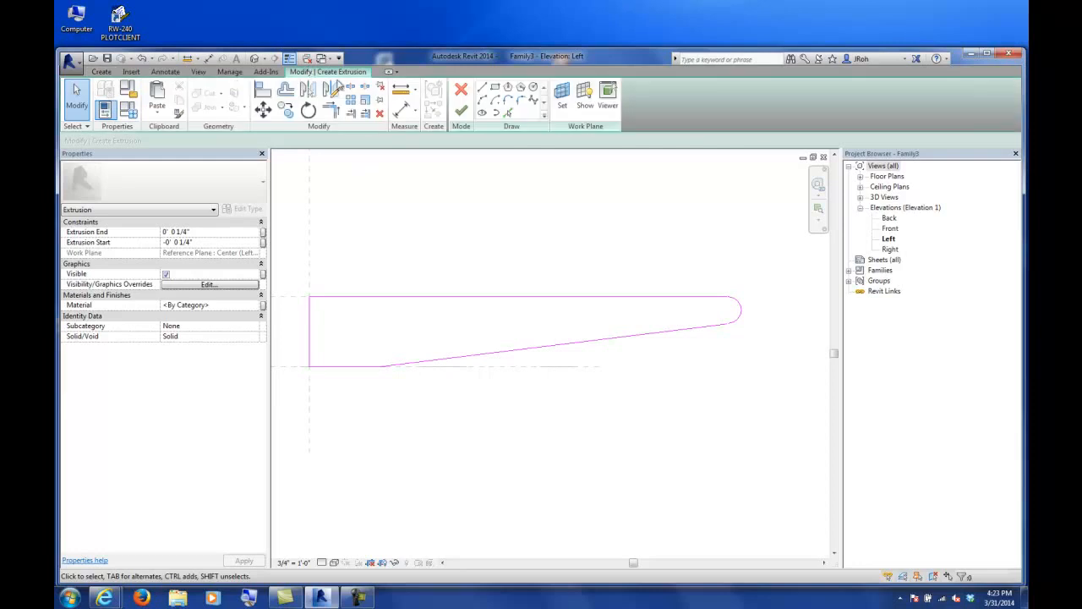
pyautogui.click(461, 110)
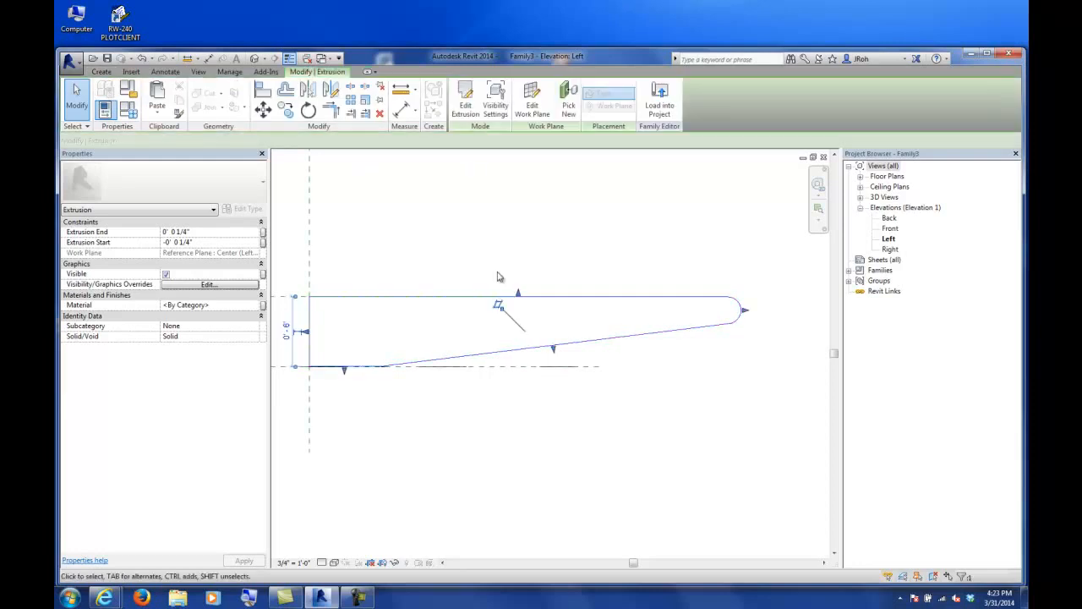
# Inspect the finished extrusion in the Ref. Level floor plan and in the 3D view View 1.
pyautogui.click(860, 176)
pyautogui.doubleClick(898, 186)
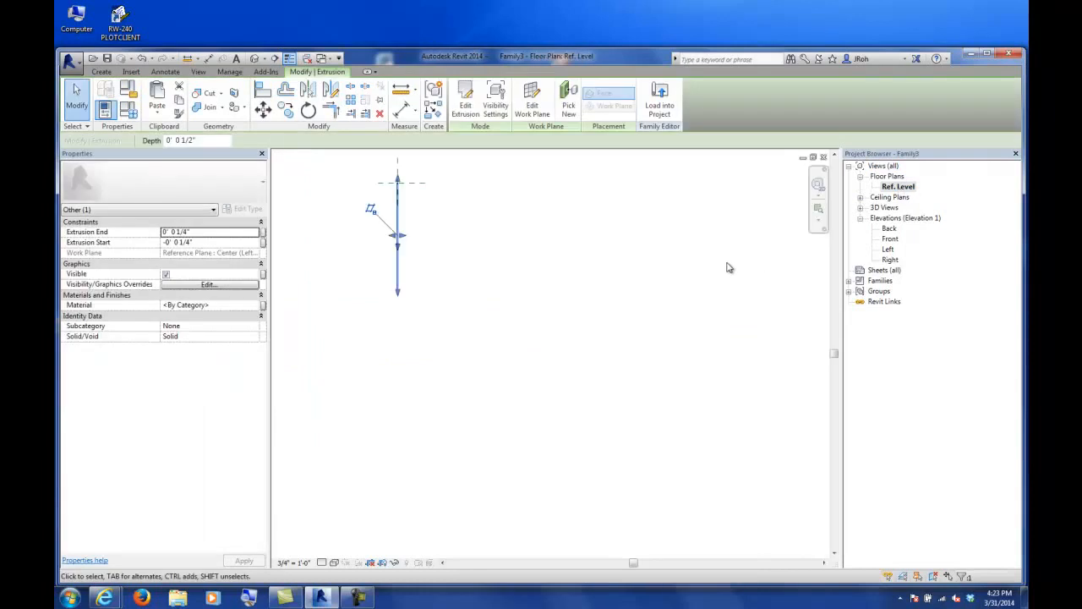
pyautogui.click(502, 269)
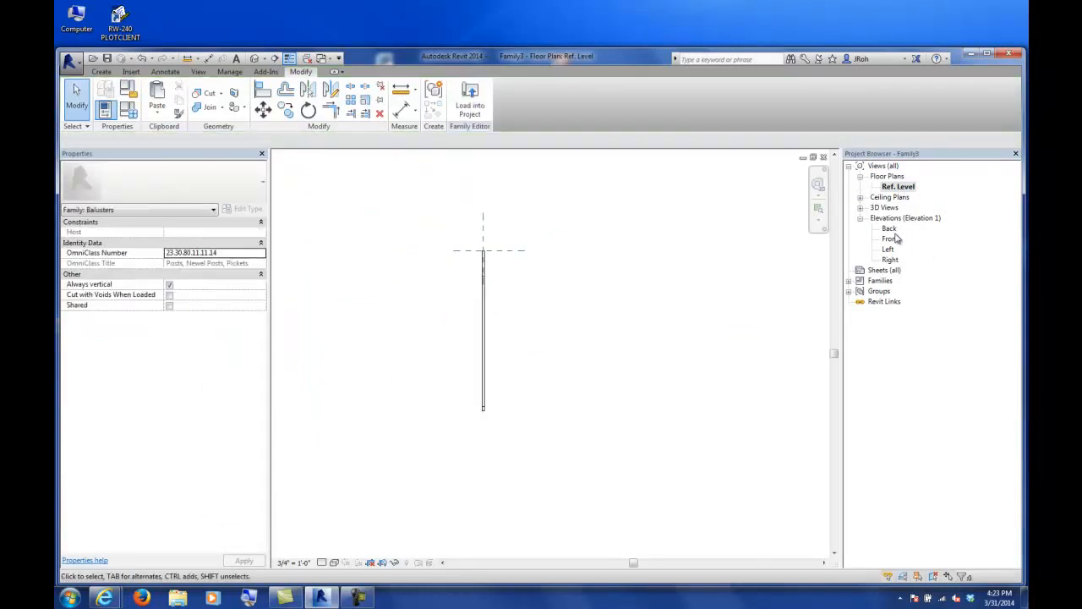
pyautogui.click(860, 208)
pyautogui.click(893, 217)
pyautogui.doubleClick(893, 218)
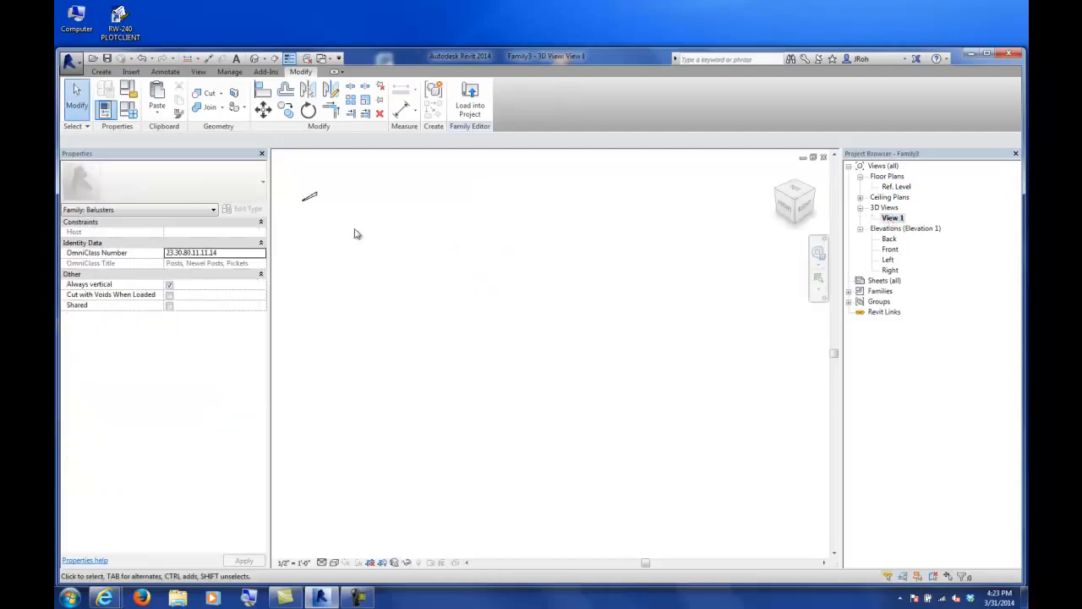
pyautogui.scroll(3, 336, 207)
pyautogui.moveTo(398, 241); pyautogui.dragTo(467, 251, button='middle')
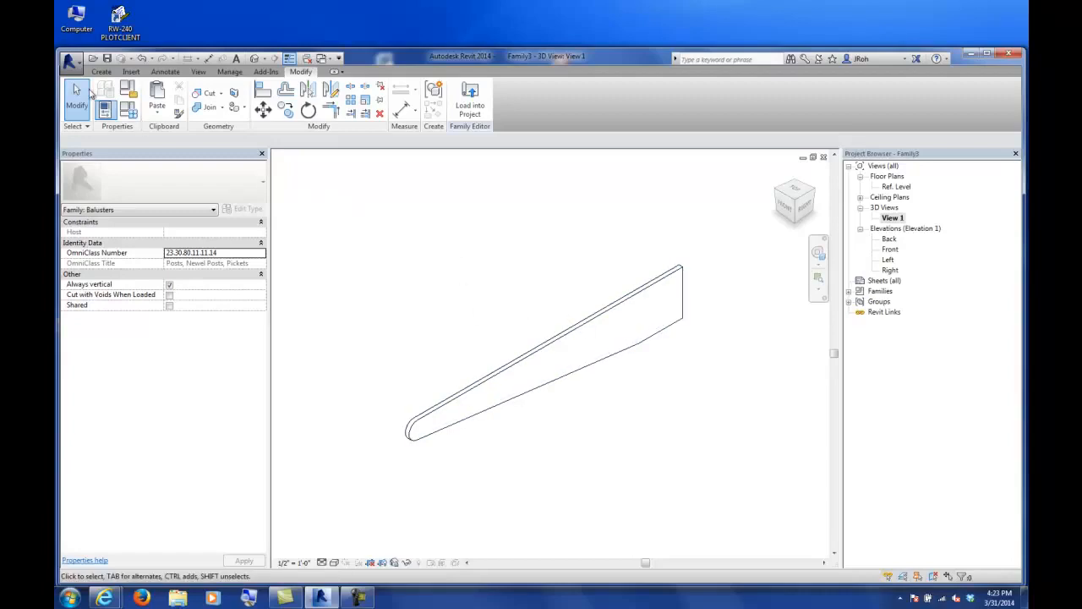
# Save the family as Sunshade-Fin.rfa in the CS_WS-04 folder.
pyautogui.click(71, 60)
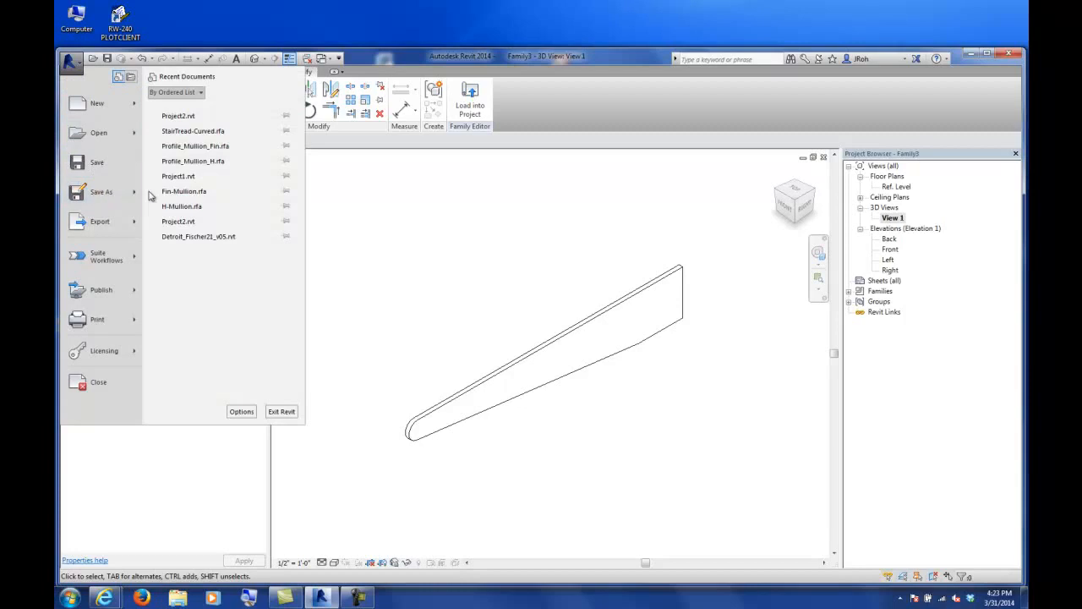
pyautogui.click(107, 193)
pyautogui.click(183, 161)
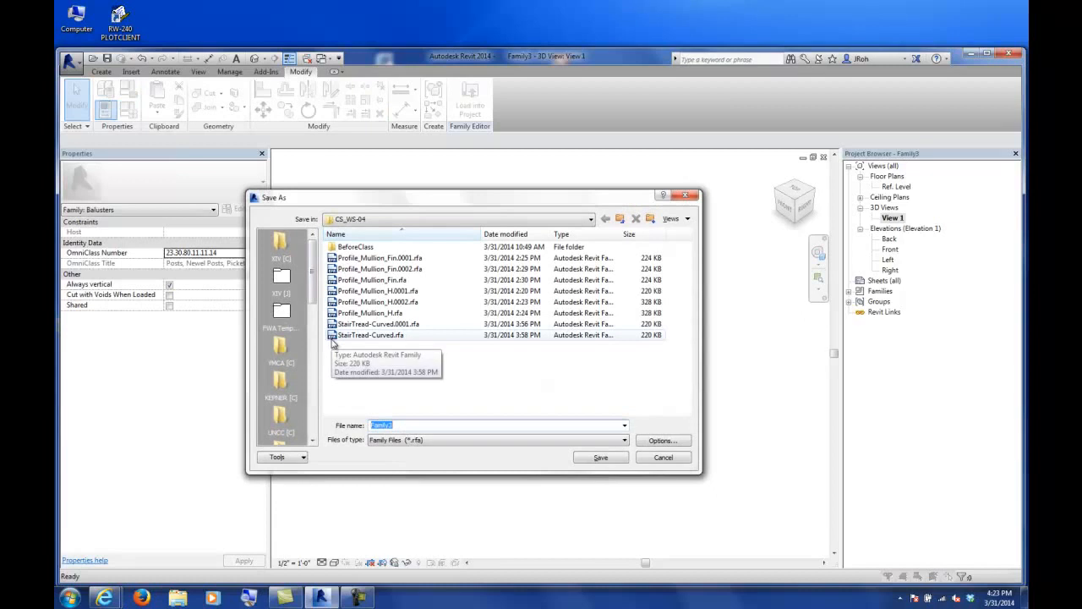
pyautogui.write('SUns')
pyautogui.press('BackSpace')
pyautogui.press('BackSpace')
pyautogui.press('BackSpace')
pyautogui.write('un')
pyautogui.press('Return')
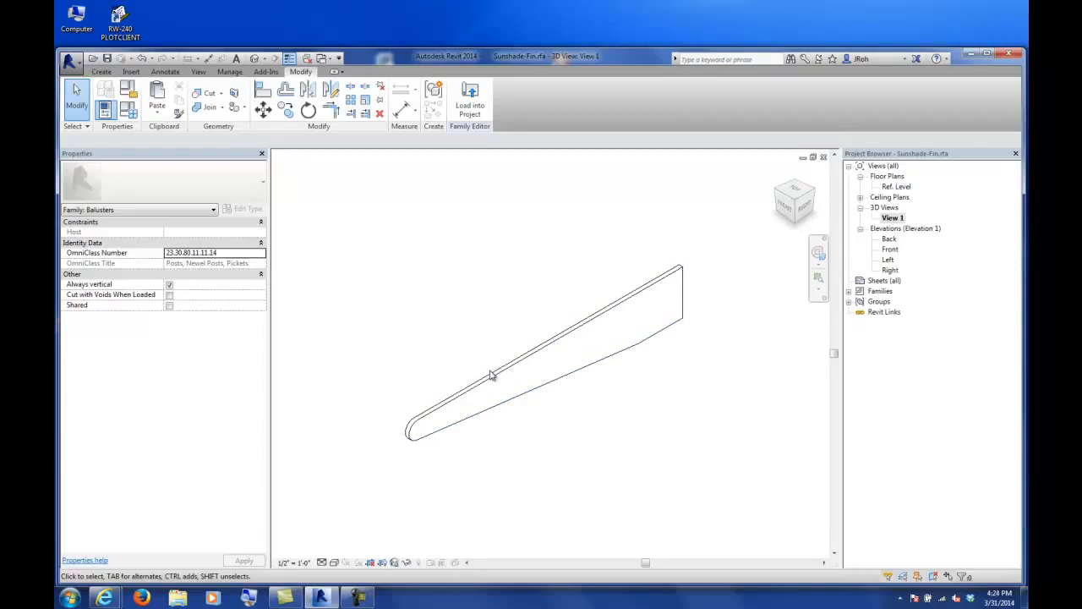
# Load the Sunshade-Fin family into Project2.rvt.
pyautogui.click(71, 61)
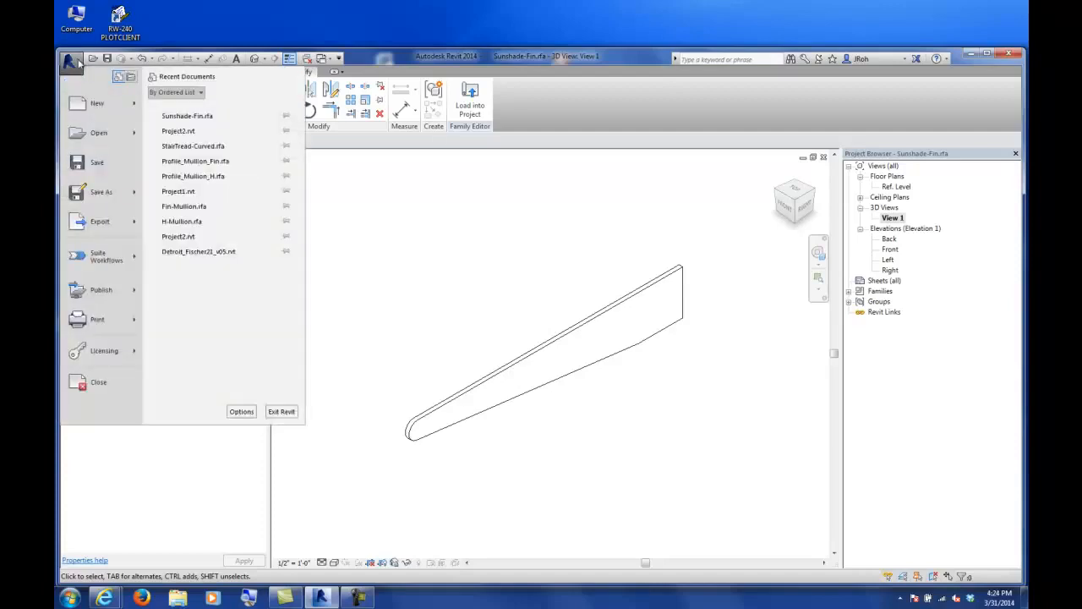
pyautogui.click(513, 110)
pyautogui.click(470, 100)
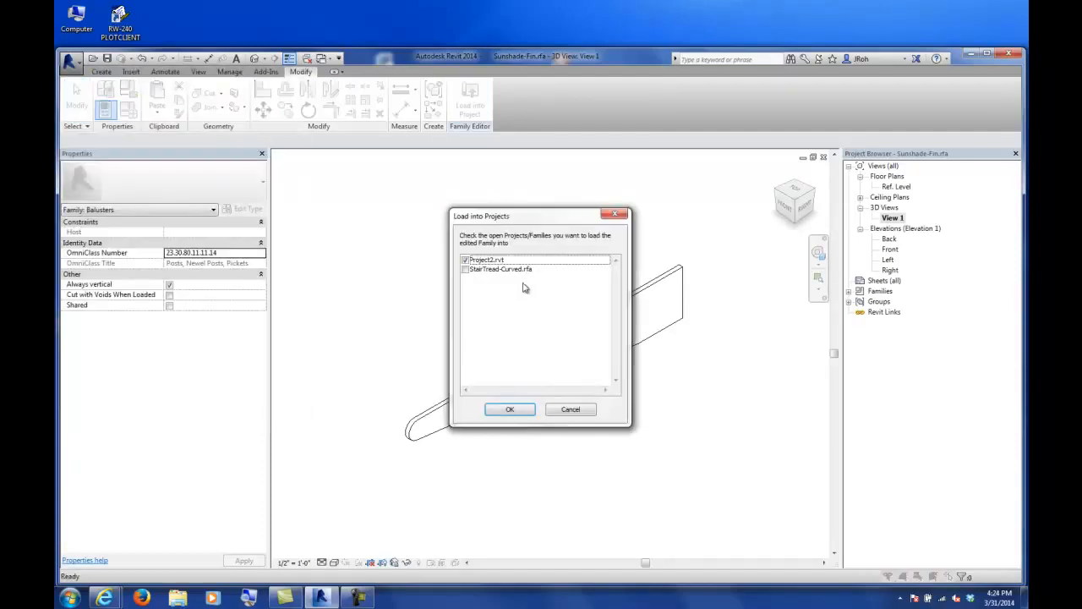
pyautogui.click(510, 409)
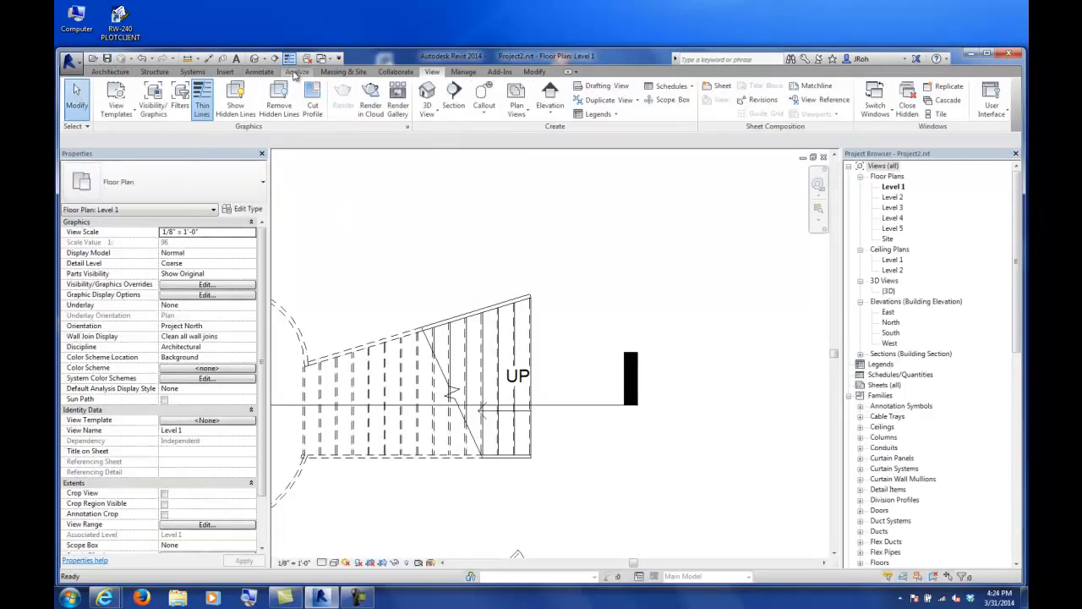
# Bring up the Recent Files page and create a new family from the Profile.rft template.
pyautogui.click(992, 103)
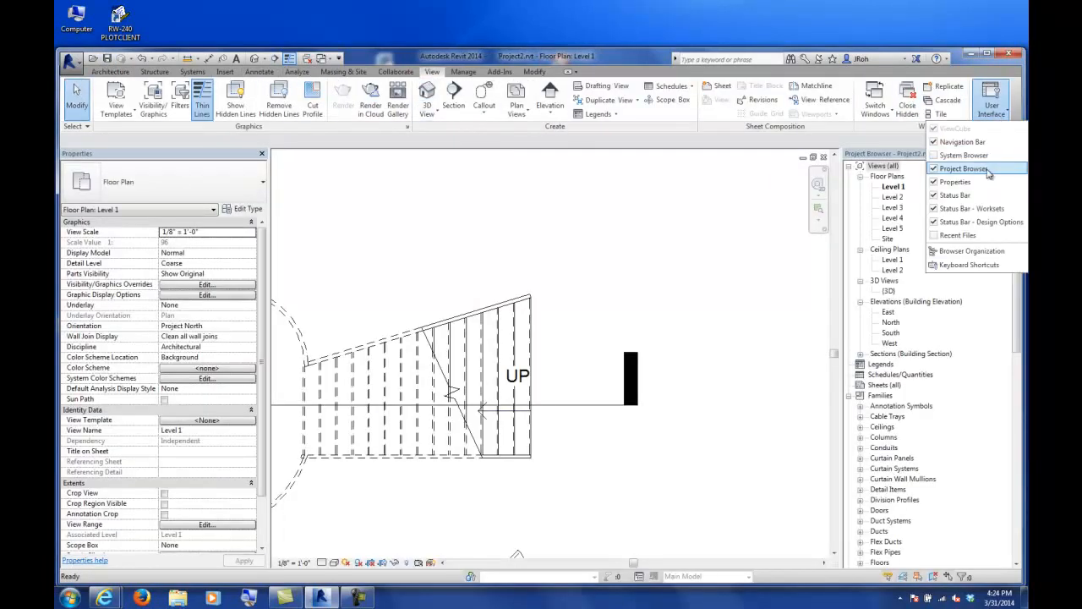
pyautogui.click(901, 237)
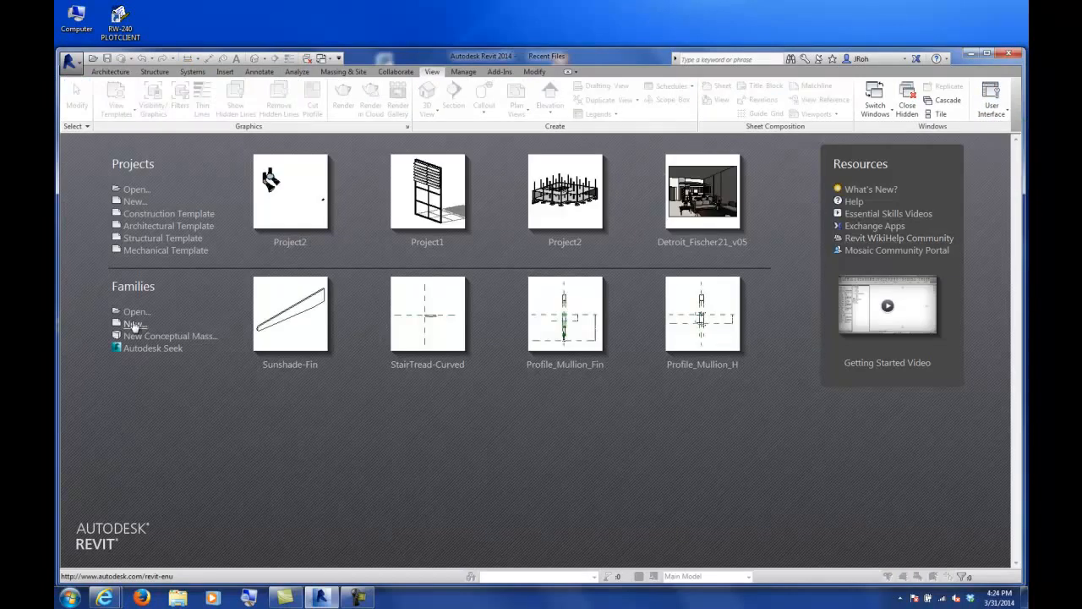
pyautogui.click(133, 323)
pyautogui.moveTo(521, 167); pyautogui.dragTo(518, 297)
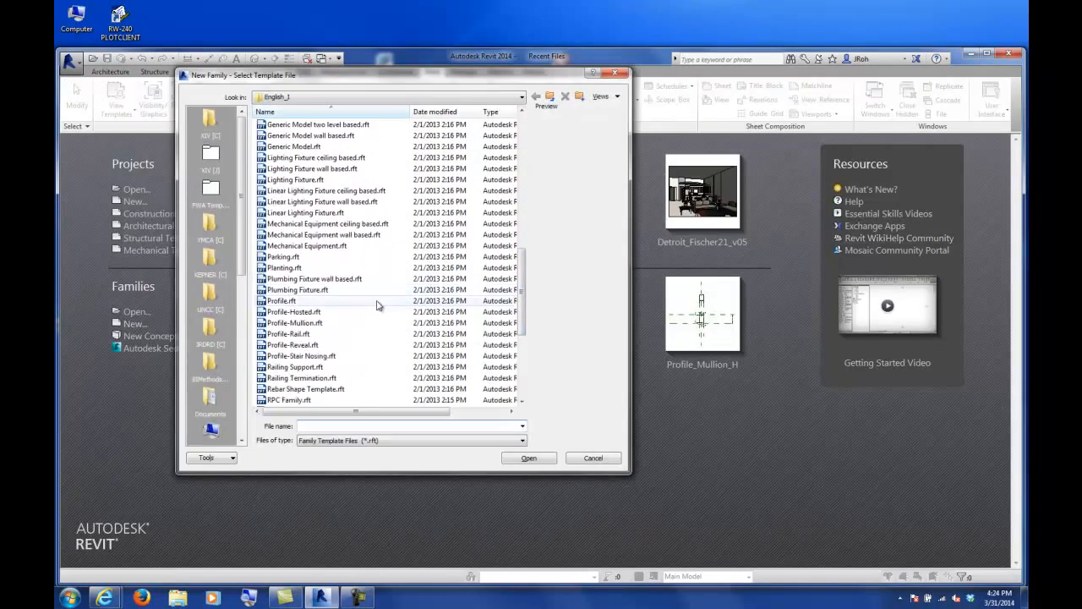
pyautogui.click(279, 301)
pyautogui.click(524, 457)
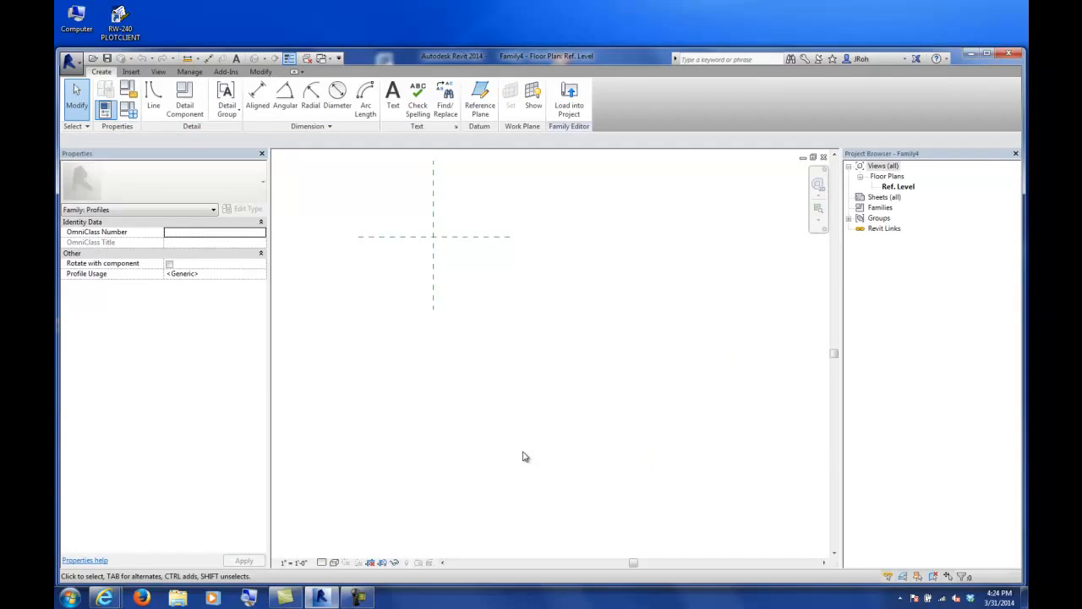
# Place a vertical reference plane about 7 5/8" right of the centre plane and a horizontal one about 7 3/8" below the centre plane.
pyautogui.moveTo(415, 273); pyautogui.dragTo(548, 343, button='middle')
pyautogui.scroll(2, 570, 304)
pyautogui.scroll(2, 575, 302)
pyautogui.moveTo(564, 294); pyautogui.dragTo(565, 344, button='middle')
pyautogui.moveTo(578, 386); pyautogui.dragTo(549, 358, button='middle')
pyautogui.scroll(2, 527, 330)
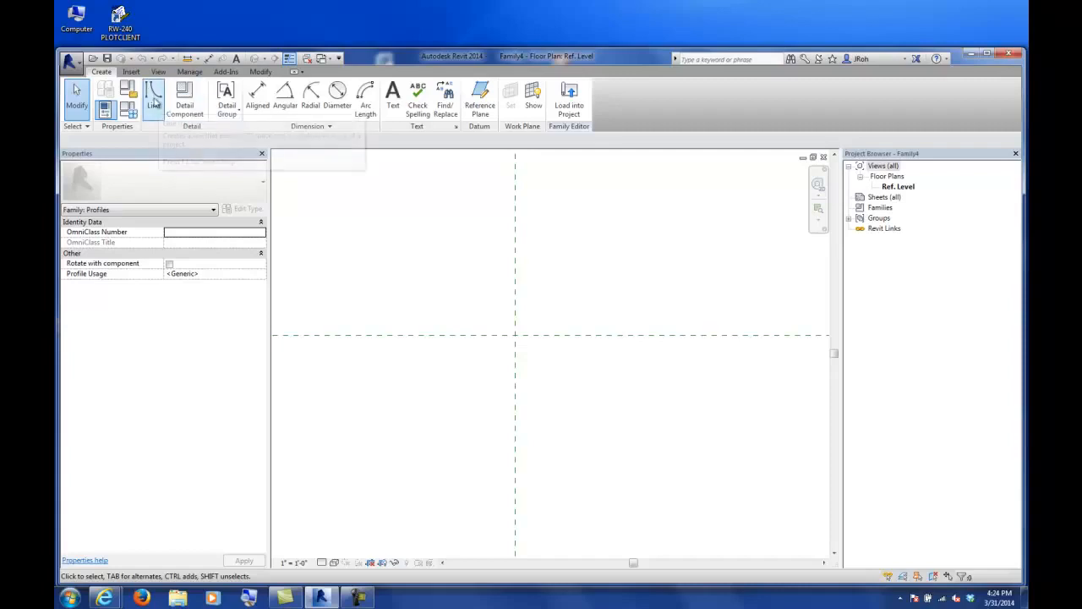
pyautogui.click(154, 99)
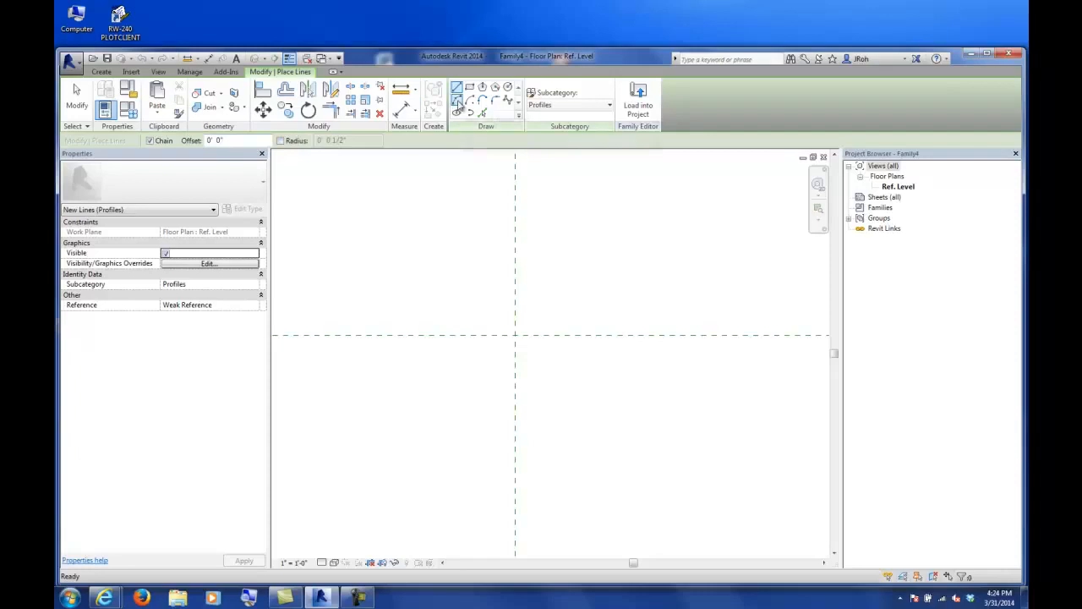
pyautogui.click(458, 102)
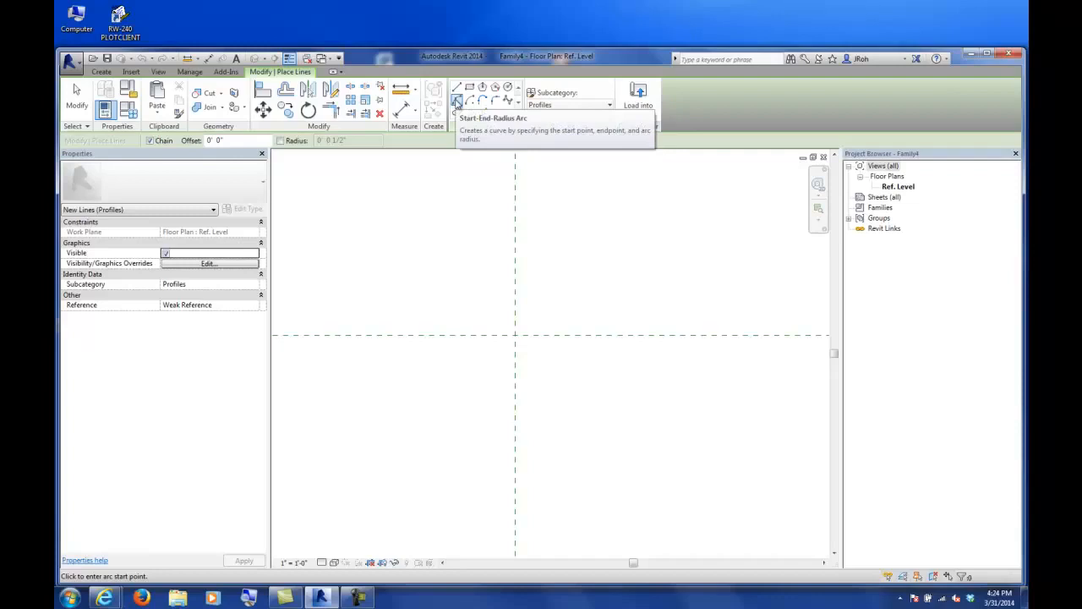
pyautogui.click(101, 71)
pyautogui.click(480, 100)
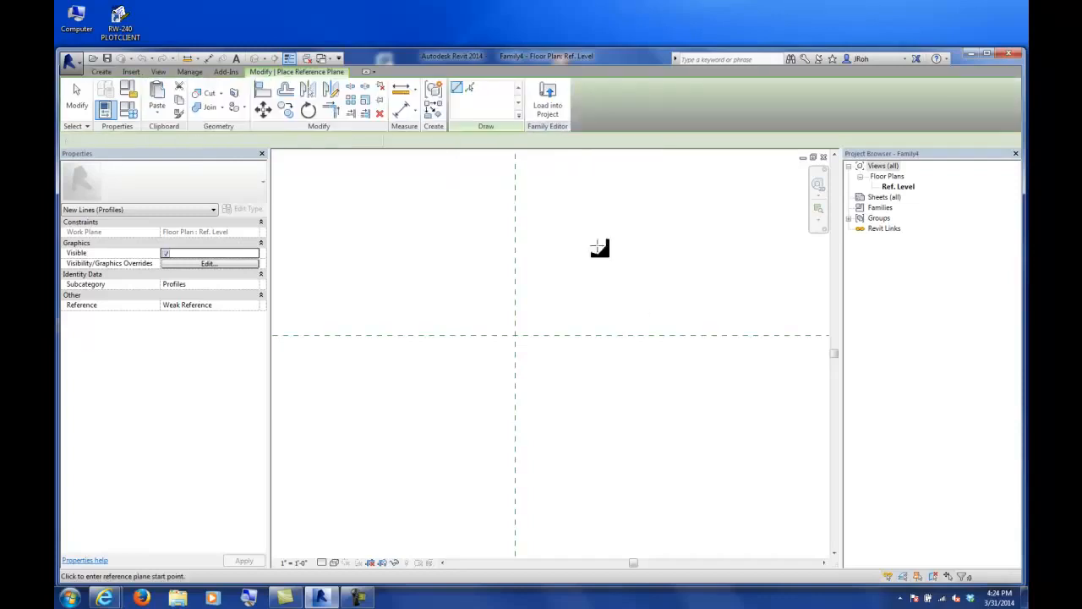
pyautogui.click(633, 275)
pyautogui.click(633, 490)
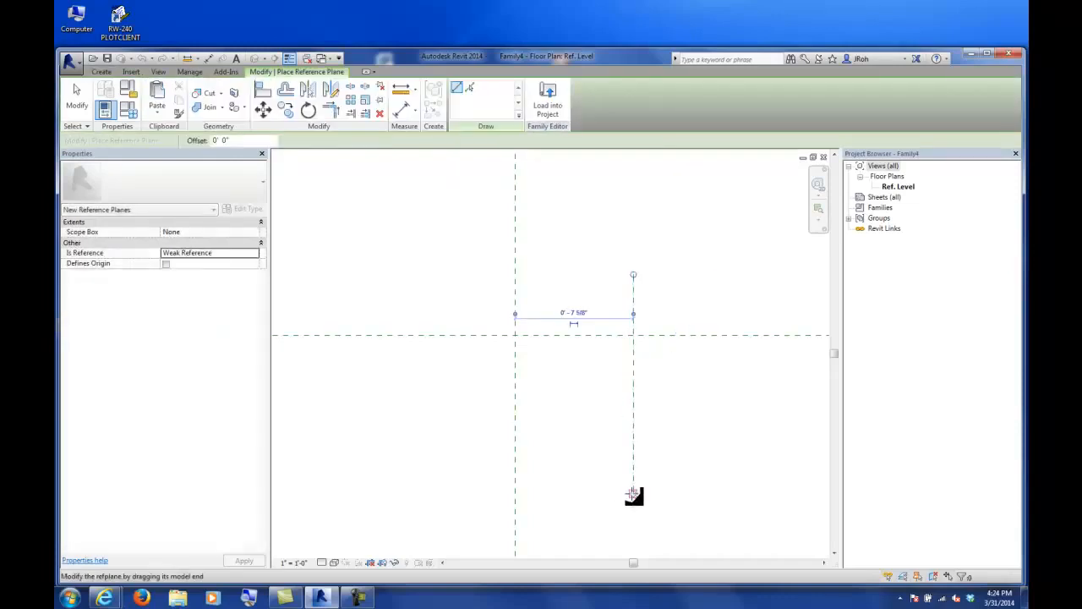
pyautogui.click(431, 449)
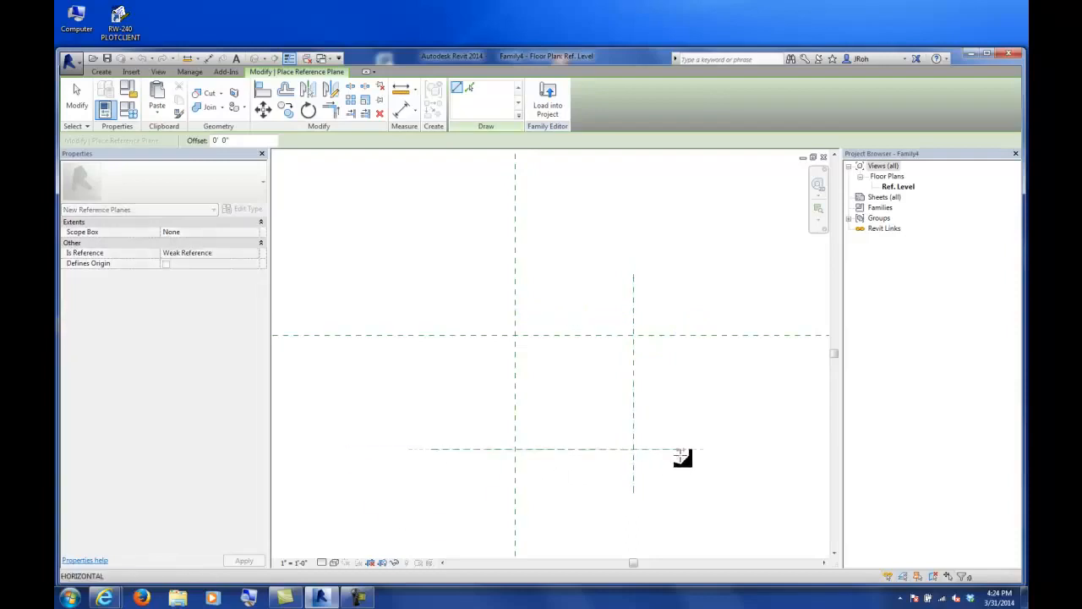
pyautogui.click(680, 449)
pyautogui.click(76, 93)
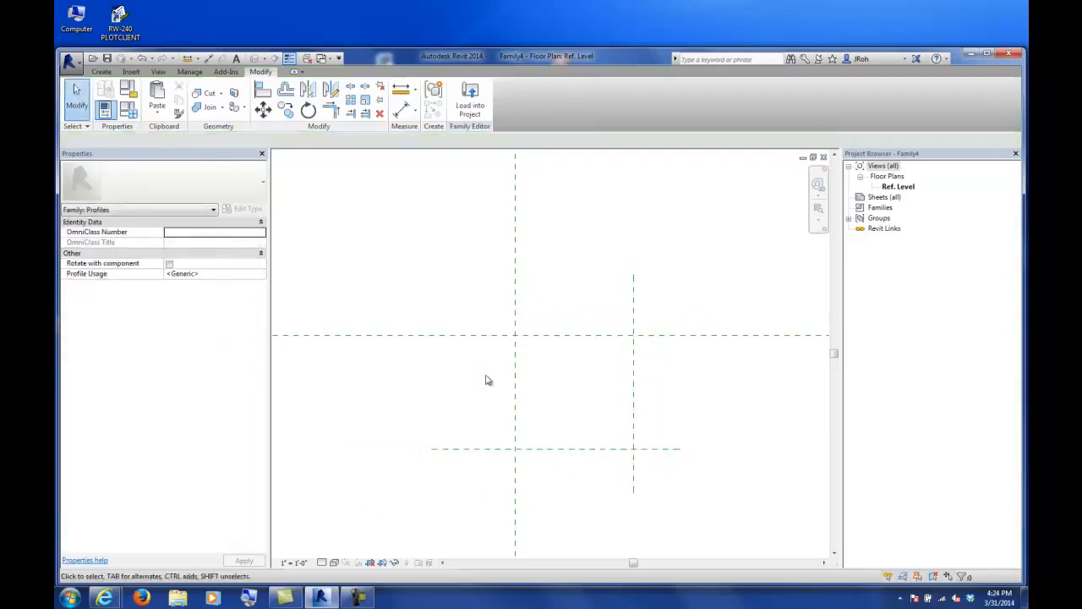
# Set the lower horizontal reference plane's distance from the horizontal centre plane to 0' 4".
pyautogui.click(549, 449)
pyautogui.click(474, 403)
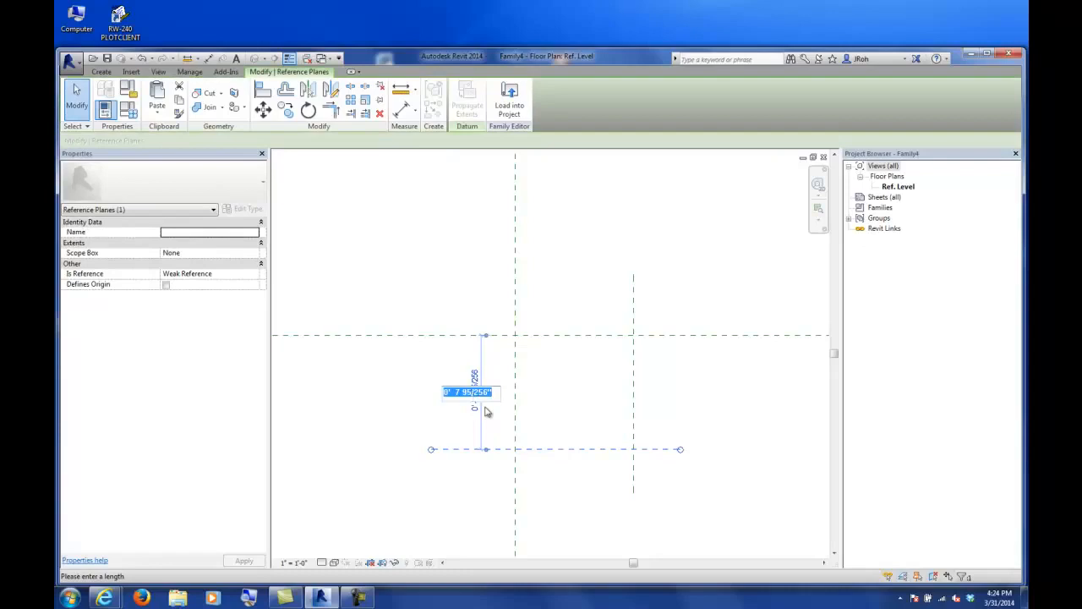
pyautogui.write('0 4')
pyautogui.press('Return')
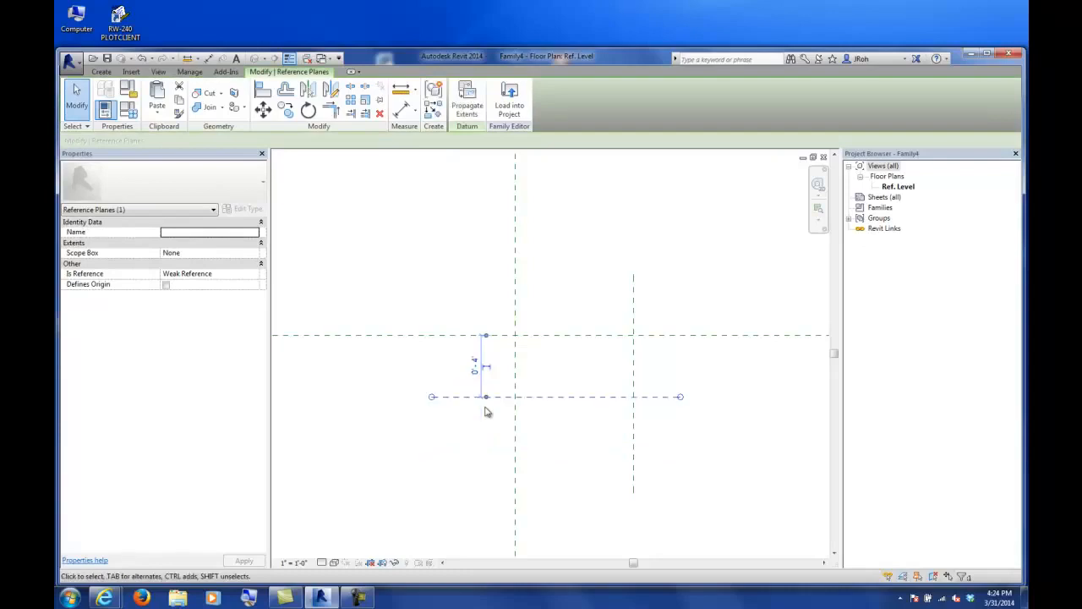
# Set the right vertical reference plane's distance from the vertical centre plane to 0' 4".
pyautogui.click(634, 358)
pyautogui.click(583, 314)
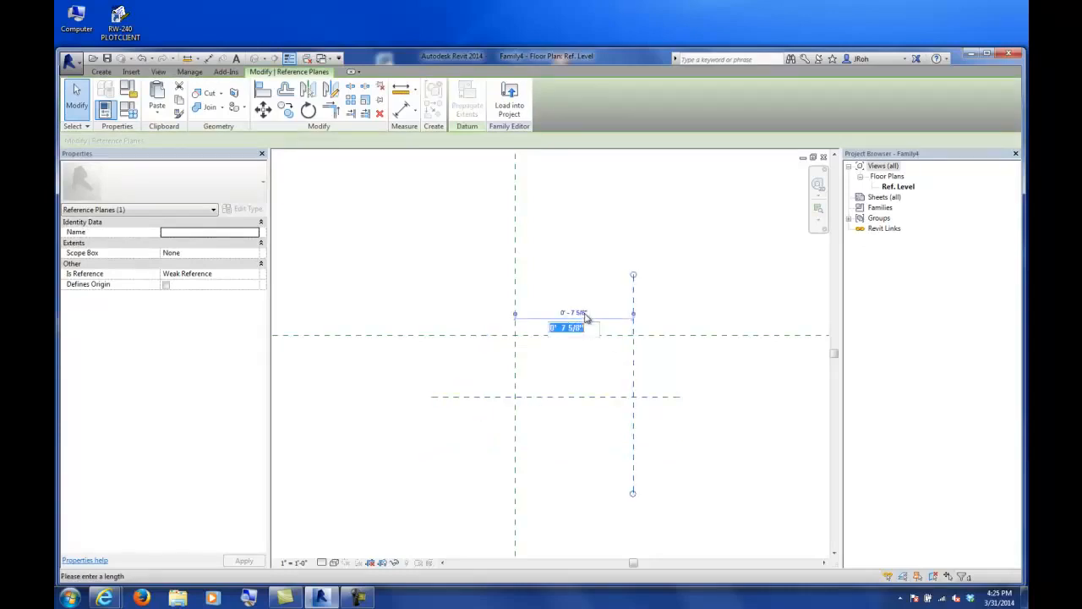
pyautogui.write('0 4')
pyautogui.press('Return')
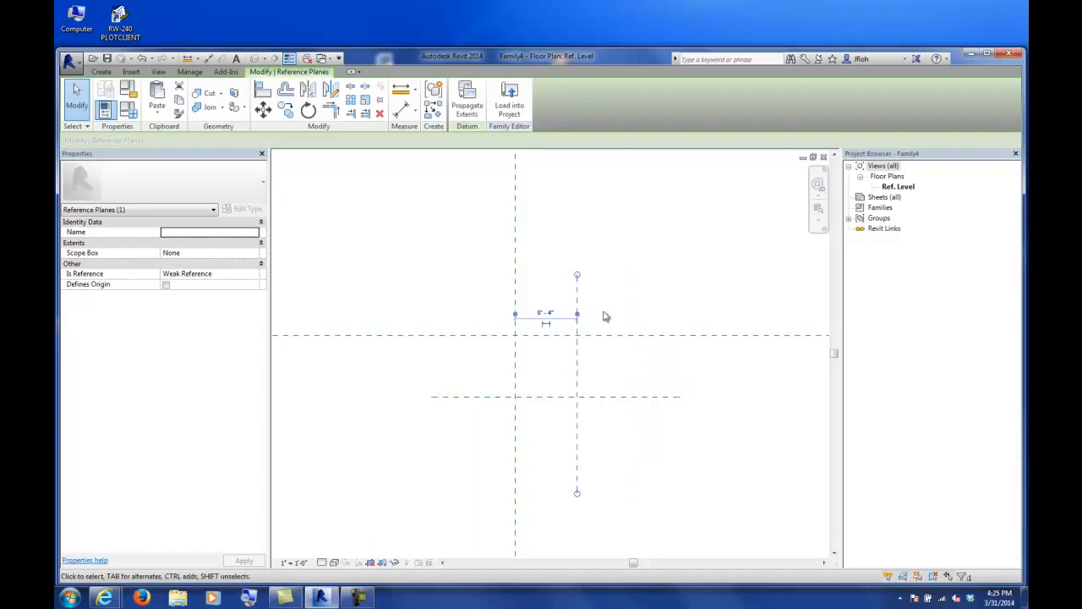
pyautogui.click(626, 317)
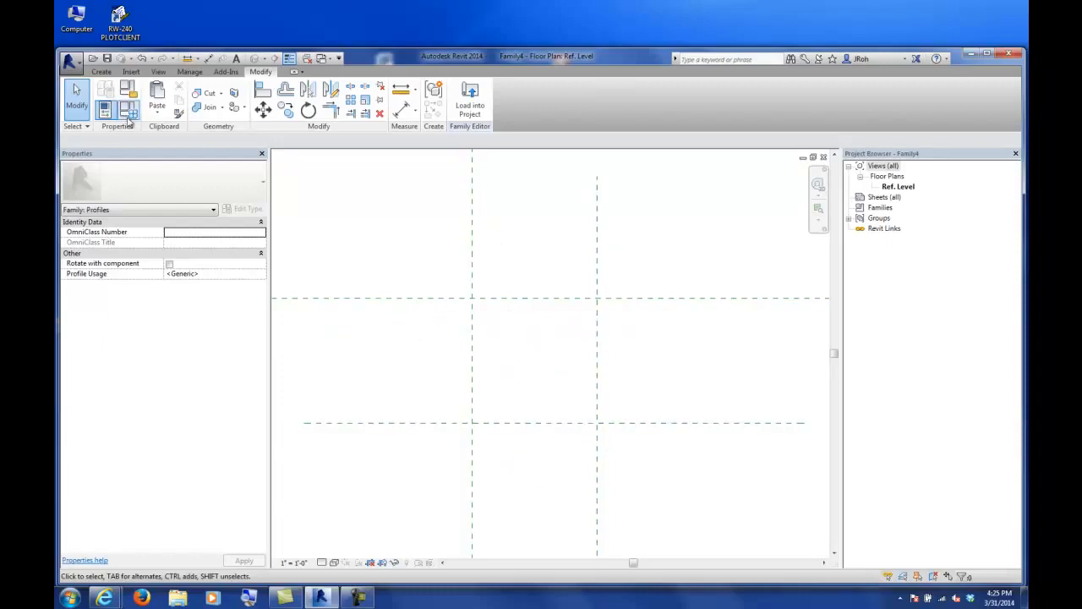
# Draw a leaf shape from two opposing 4" radius arcs between the lower-left and upper-right intersections of the reference planes.
pyautogui.click(101, 71)
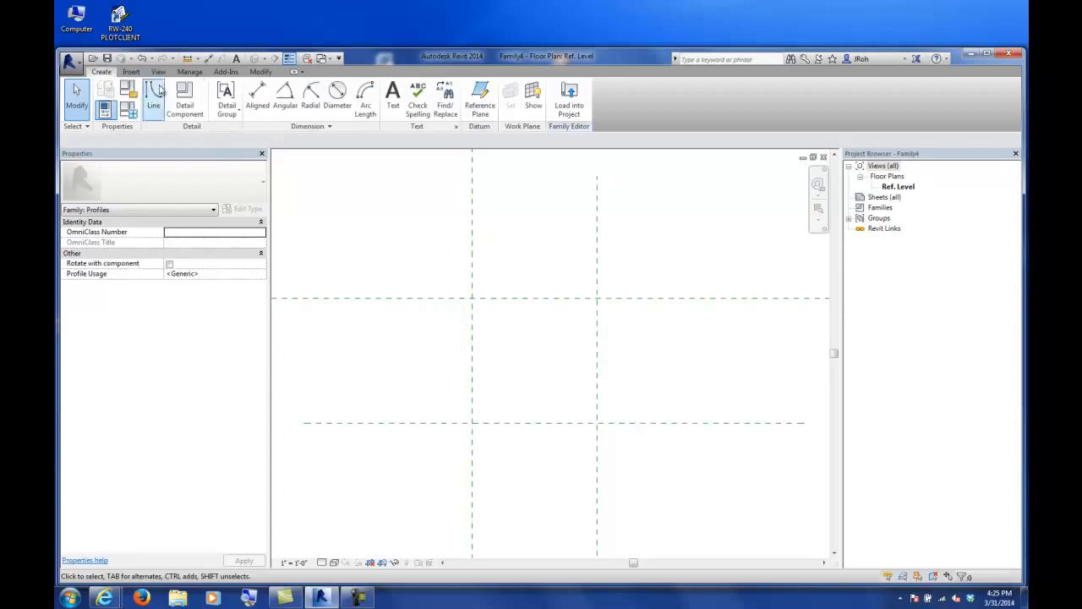
pyautogui.click(152, 100)
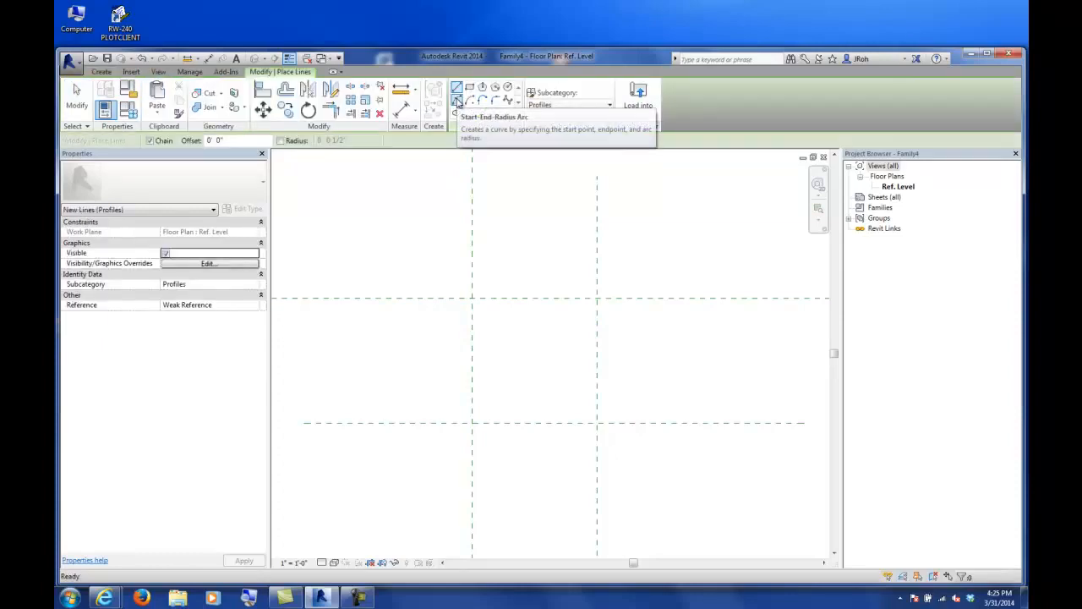
pyautogui.click(457, 101)
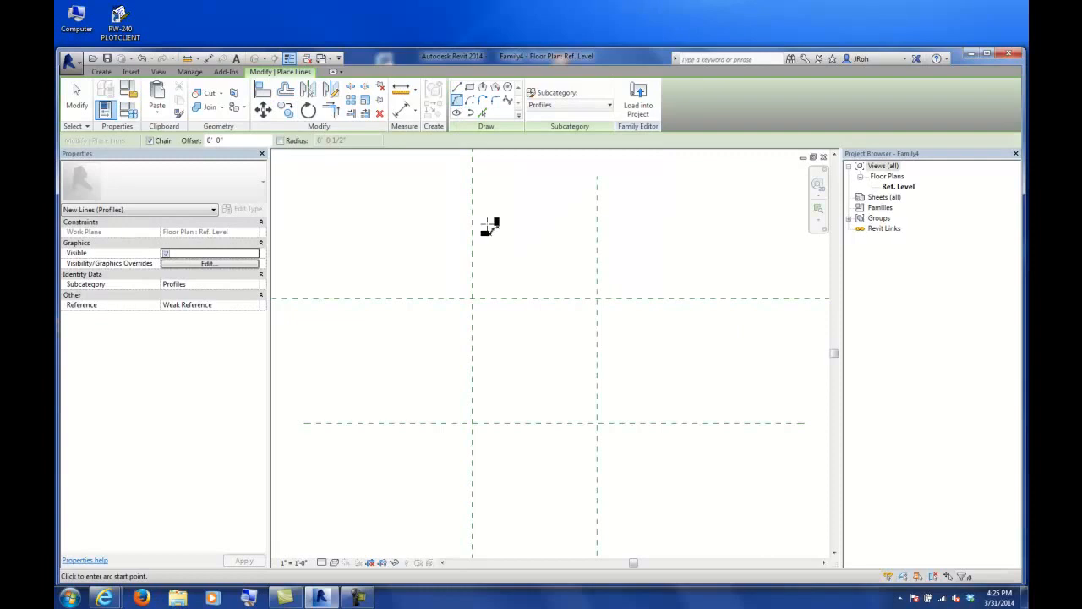
pyautogui.click(473, 423)
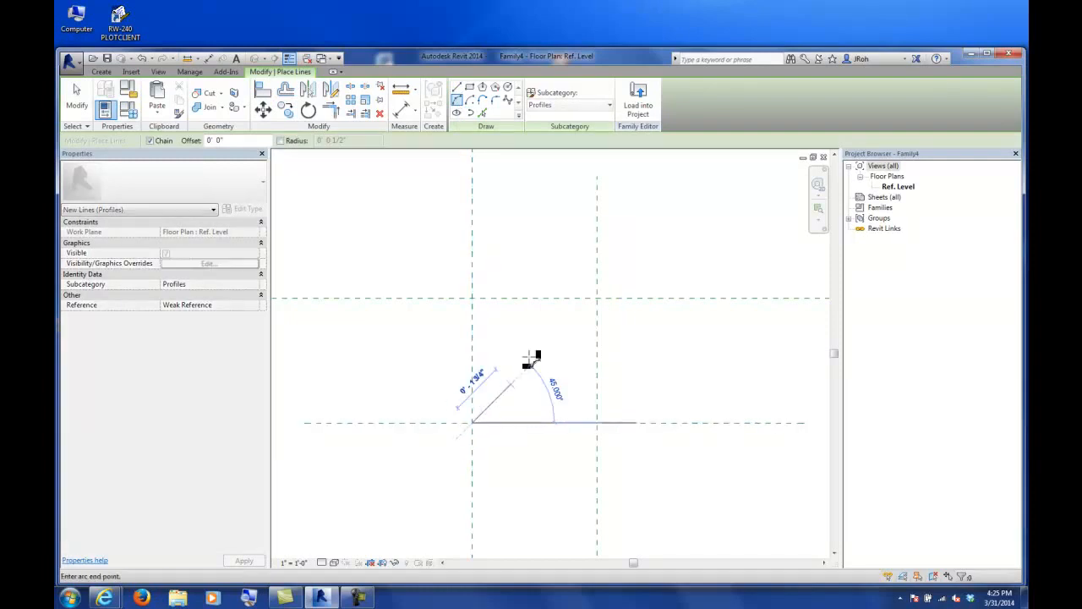
pyautogui.click(593, 300)
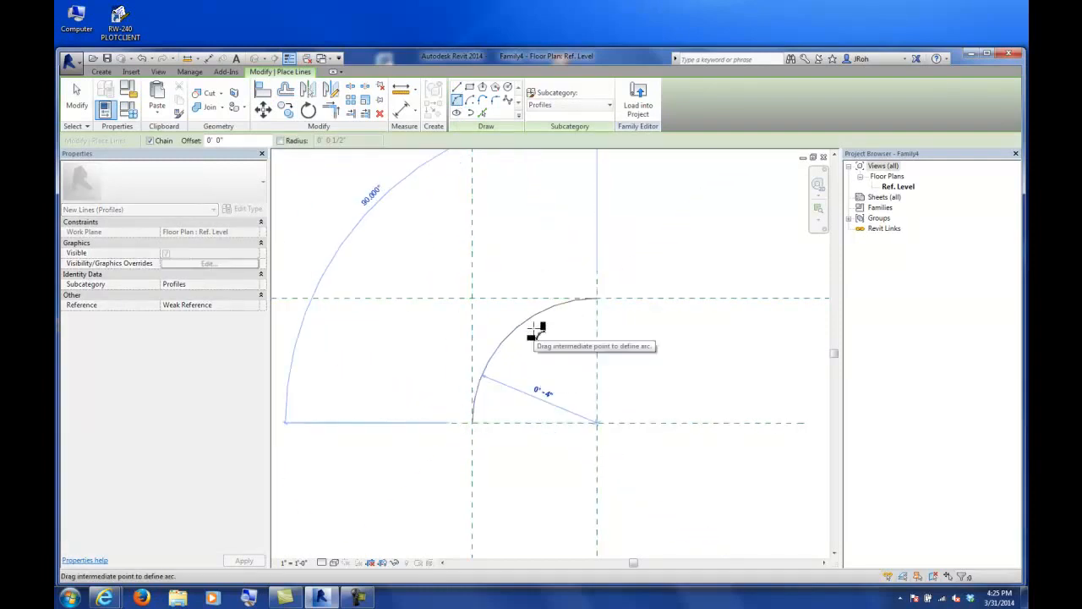
pyautogui.click(536, 328)
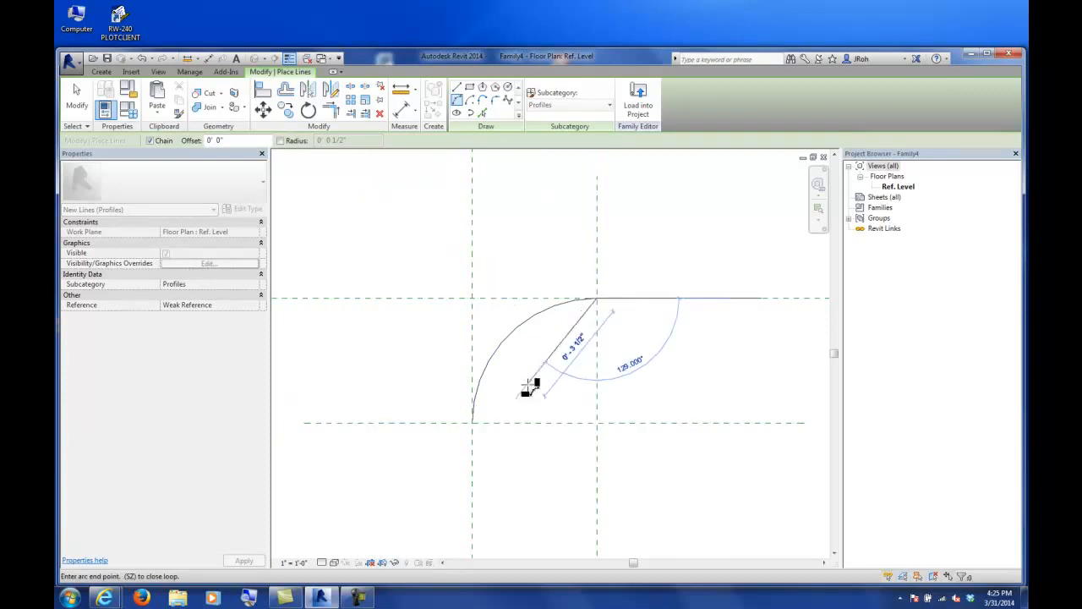
pyautogui.click(475, 423)
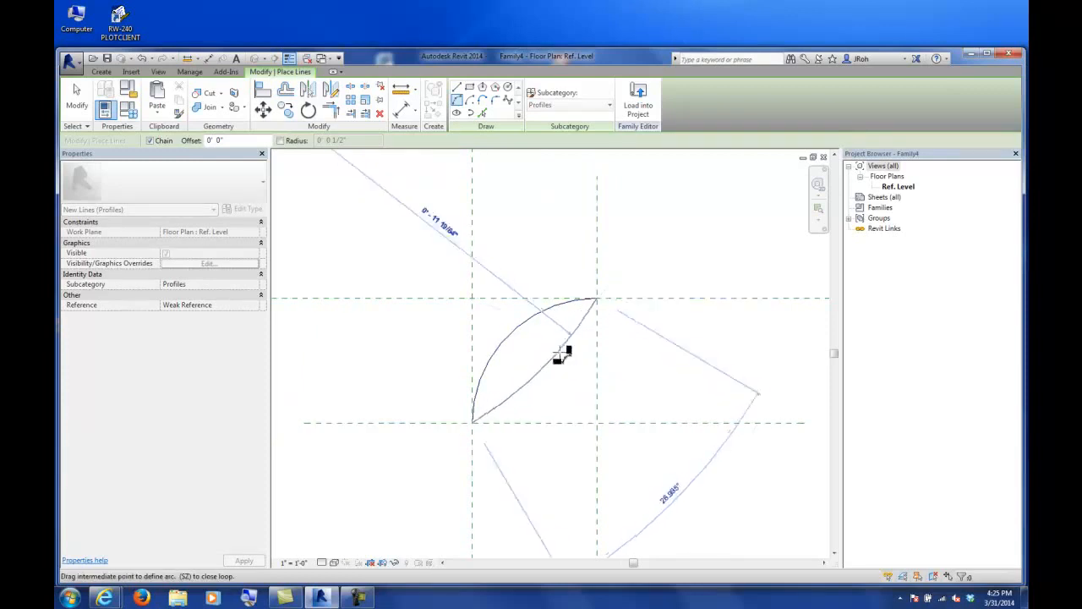
pyautogui.click(573, 367)
pyautogui.press('Escape')
pyautogui.press('Escape')
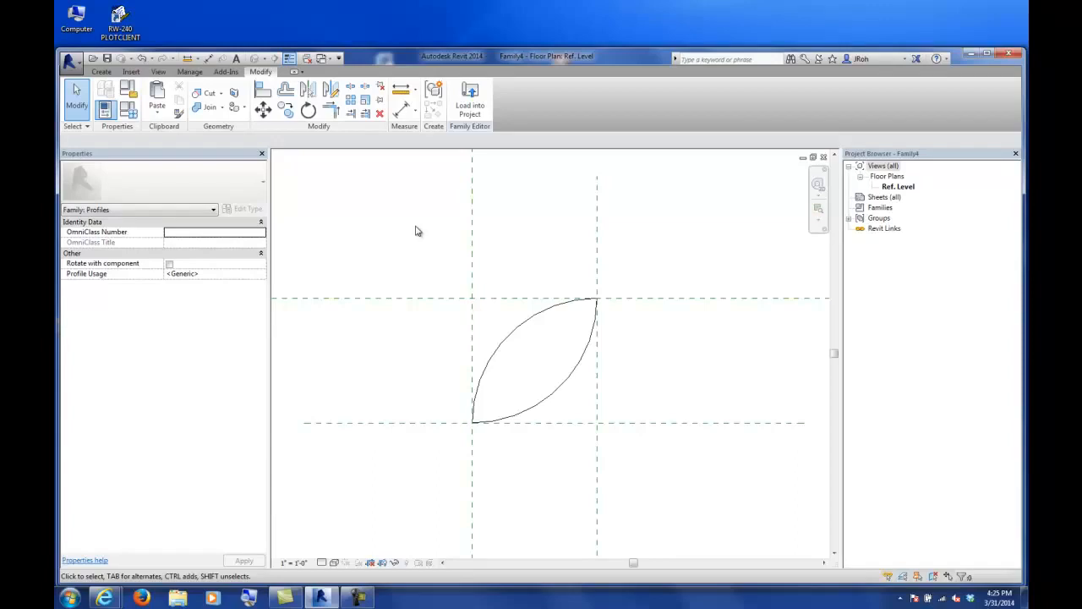
# Delete both arcs of the leaf shape, keeping the reference planes.
pyautogui.scroll(-5, 429, 283)
pyautogui.moveTo(437, 287); pyautogui.dragTo(525, 310, button='middle')
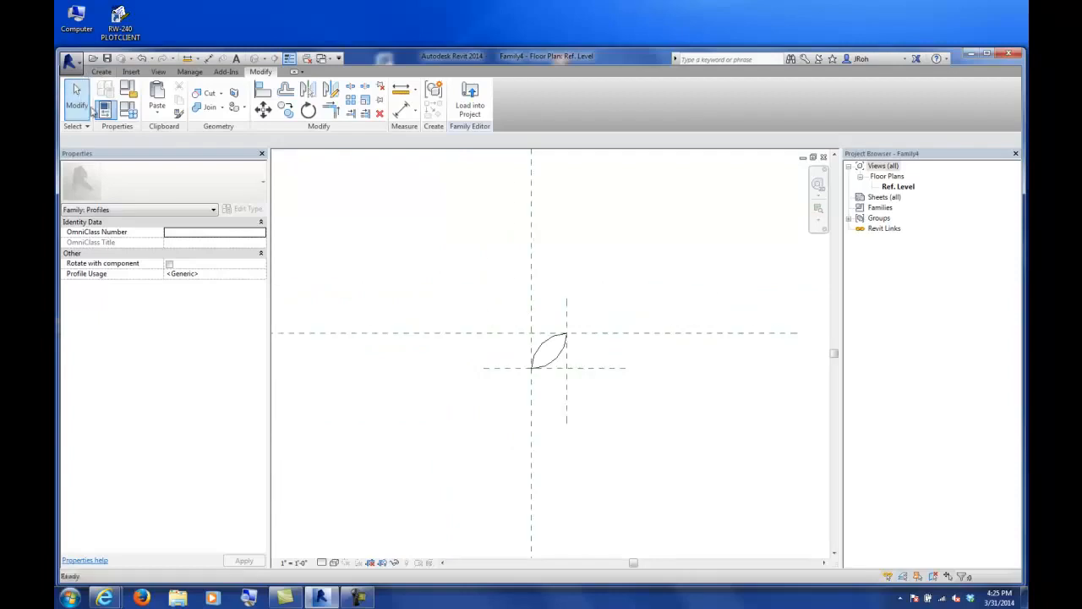
pyautogui.moveTo(510, 314); pyautogui.dragTo(583, 385)
pyautogui.scroll(3, 575, 342)
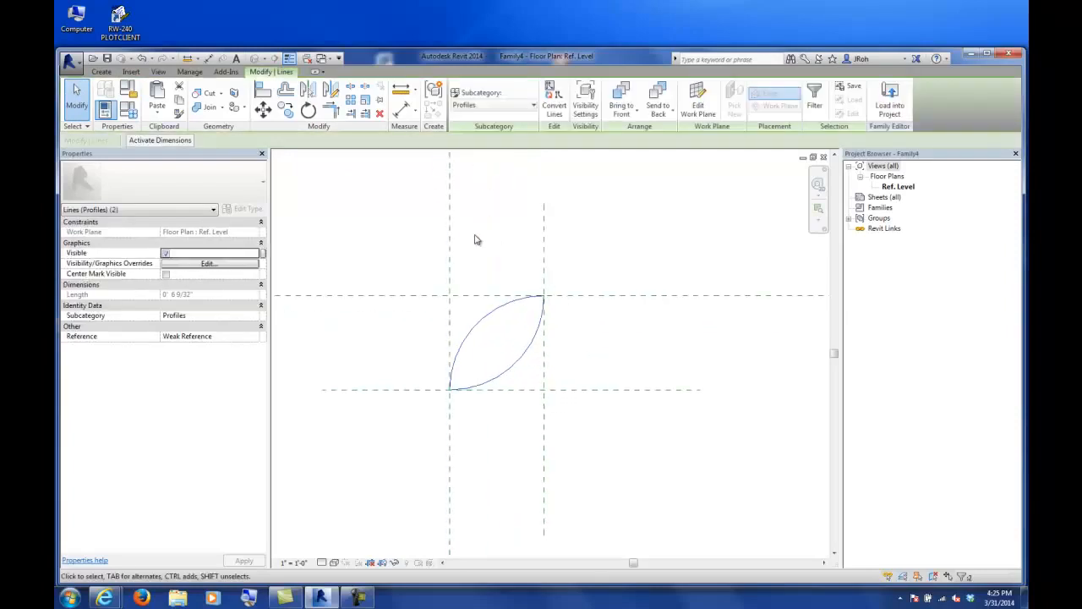
pyautogui.press('Delete')
# Draw a leaf-shaped profile from two opposing start-end-radius arcs between the upper-left and lower-right intersections of the reference planes.
pyautogui.click(101, 71)
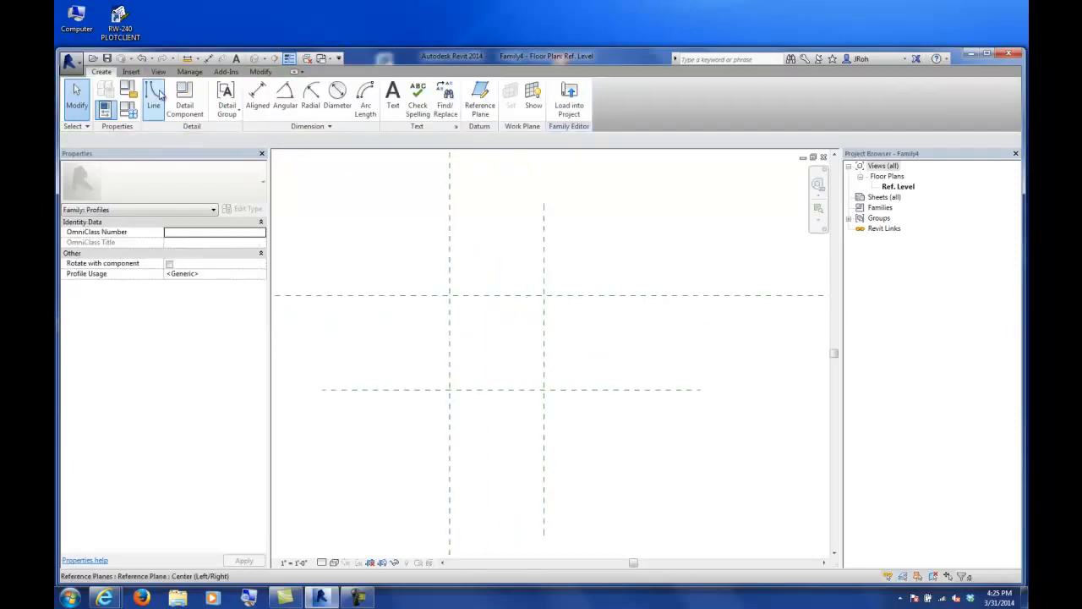
pyautogui.click(157, 96)
pyautogui.click(457, 101)
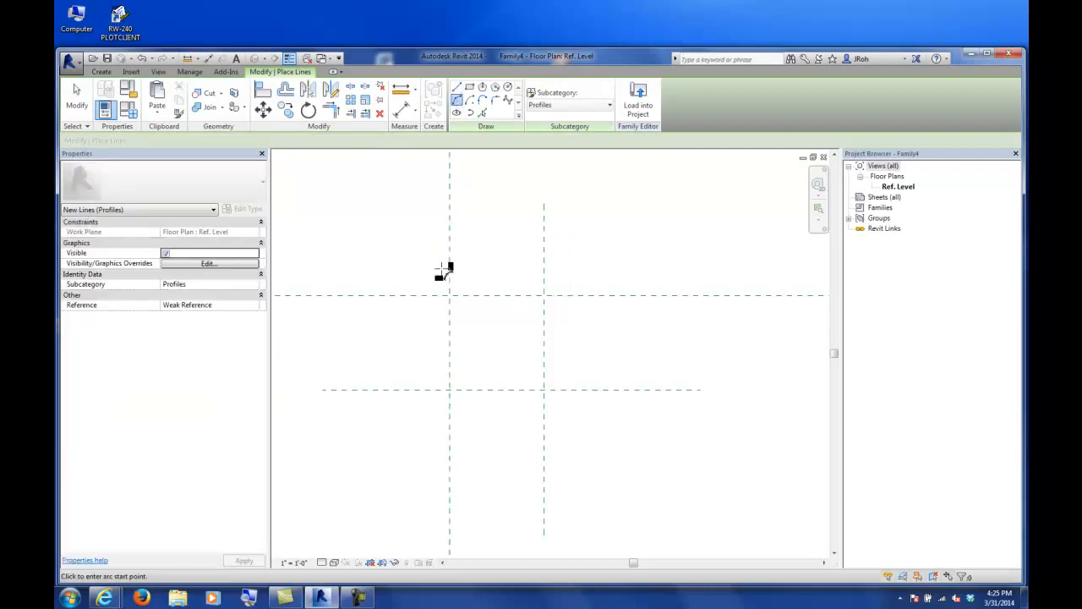
pyautogui.click(449, 296)
pyautogui.click(544, 389)
pyautogui.click(511, 330)
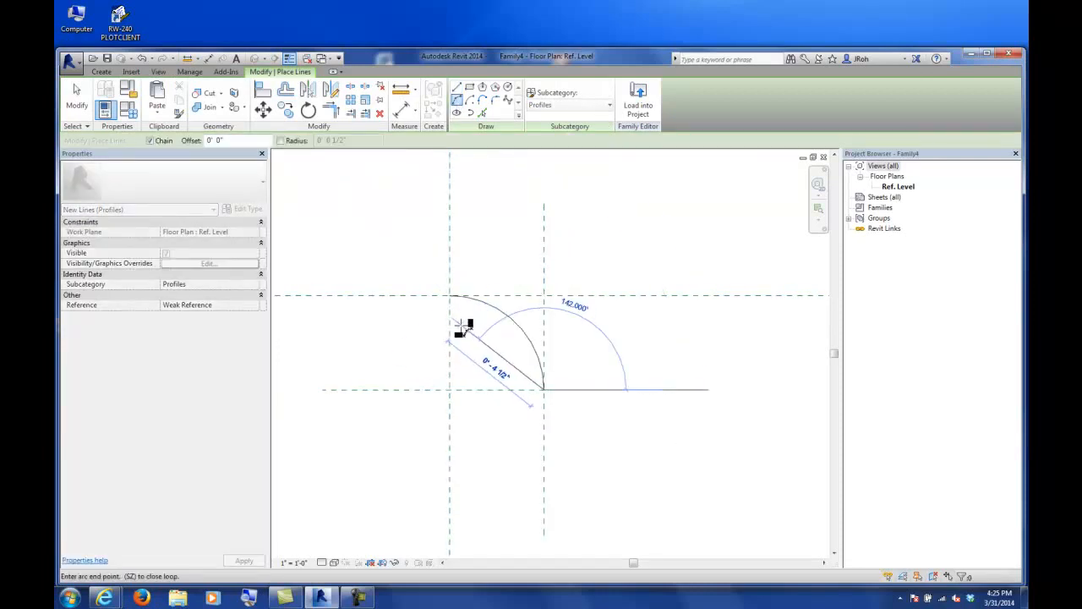
pyautogui.click(450, 296)
pyautogui.click(544, 389)
pyautogui.click(479, 350)
pyautogui.click(76, 94)
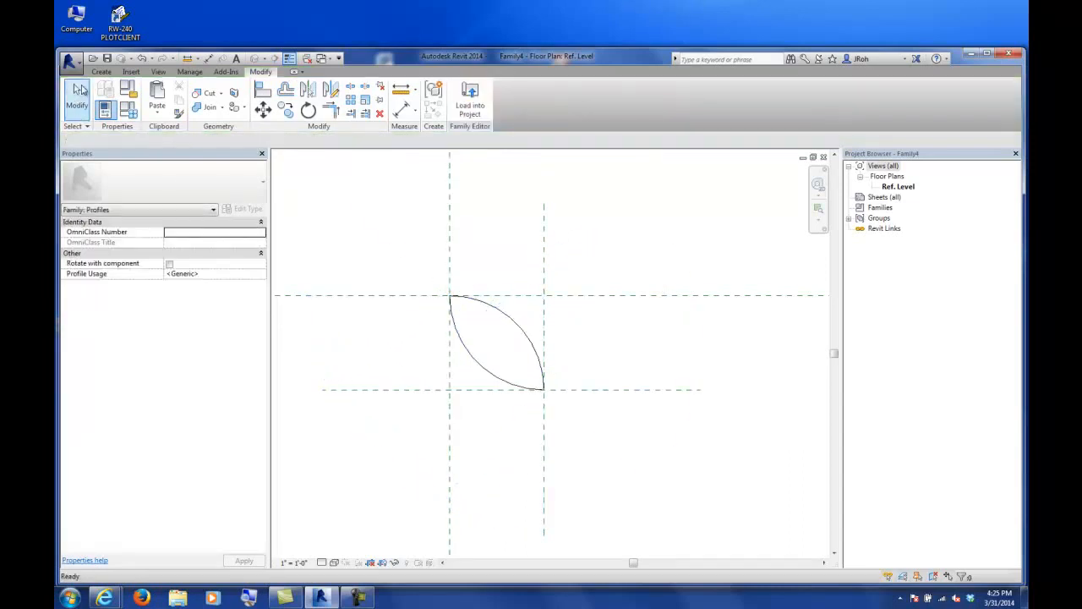
# Save the profile family as Sunshade-Blade in the CS_WS-04 folder and load it into Project2.
pyautogui.click(71, 62)
pyautogui.moveTo(100, 190)
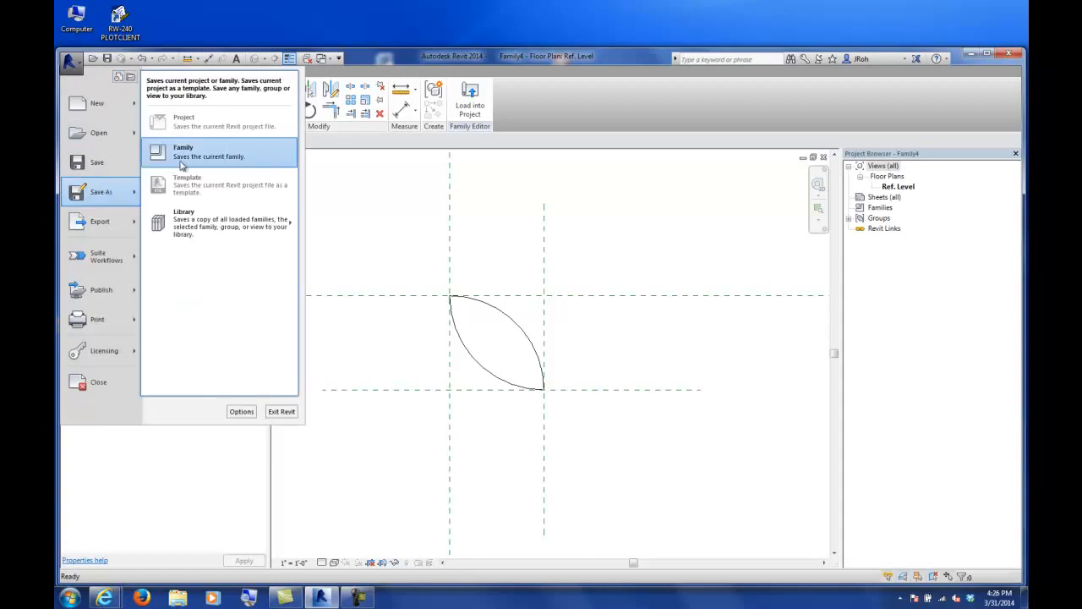
pyautogui.click(181, 158)
pyautogui.write('Sunsha')
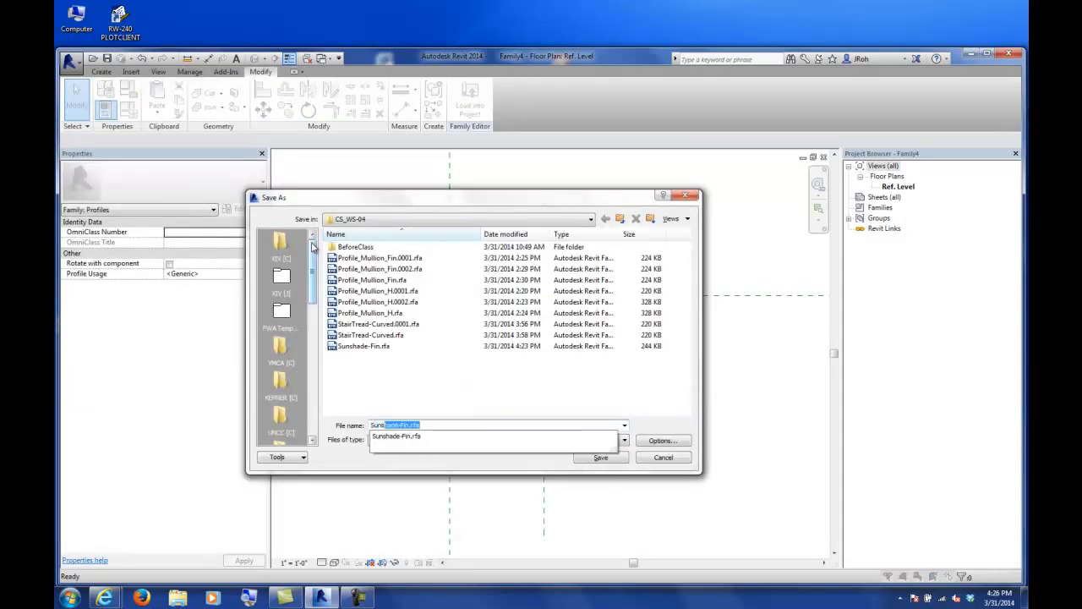
pyautogui.press('Delete')
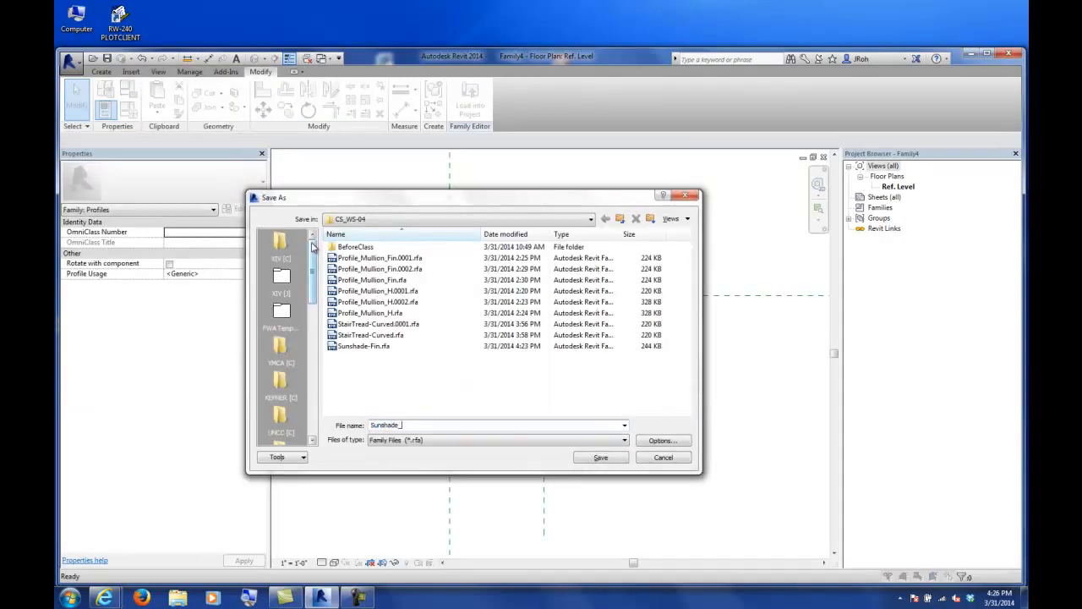
pyautogui.write('de-')
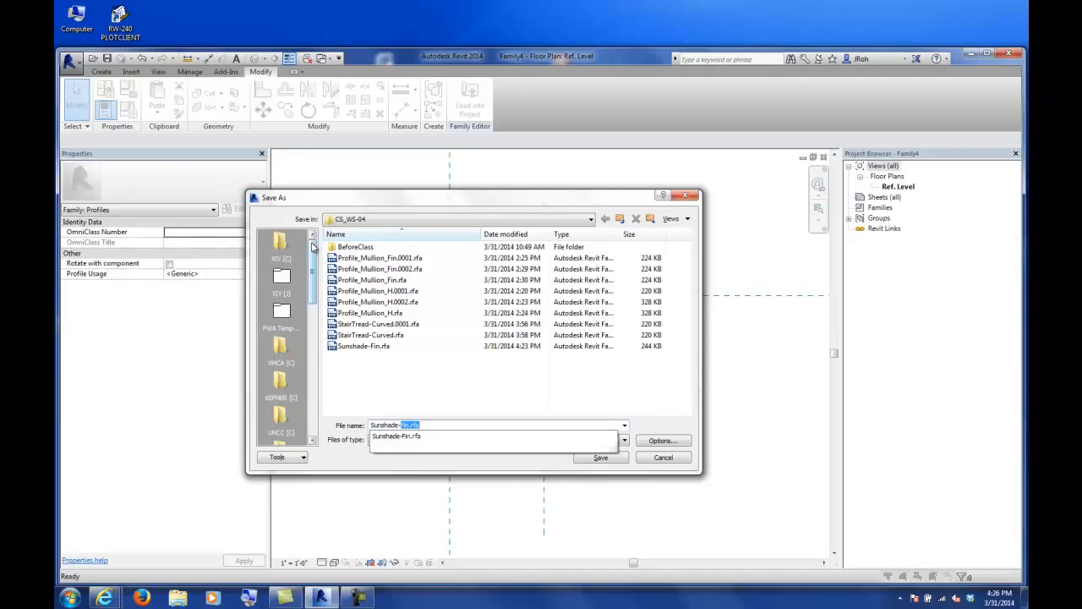
pyautogui.write('Blade')
pyautogui.press('Return')
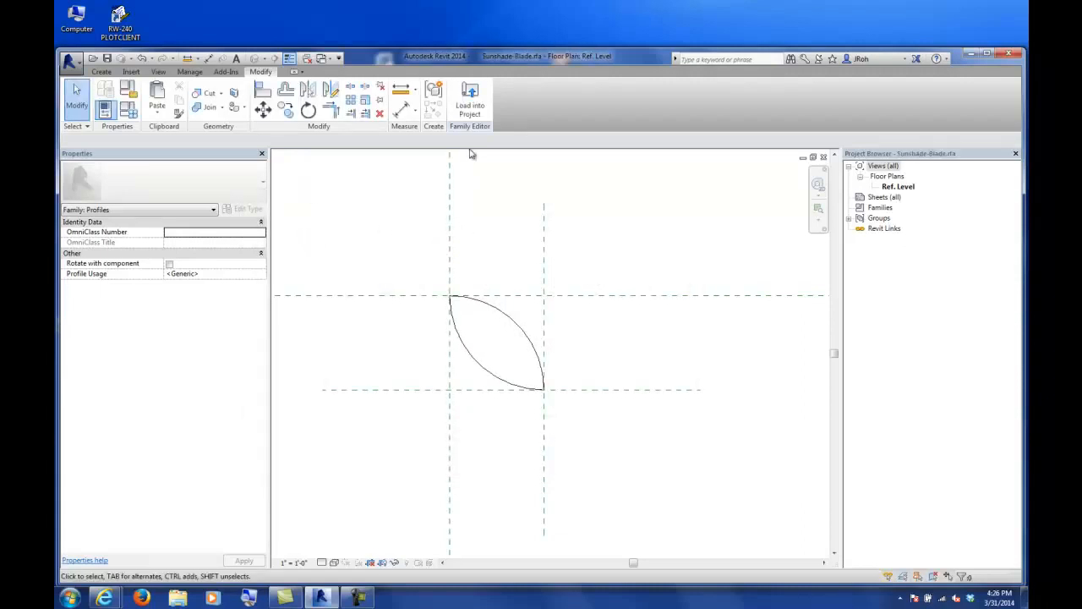
pyautogui.click(470, 95)
pyautogui.click(510, 410)
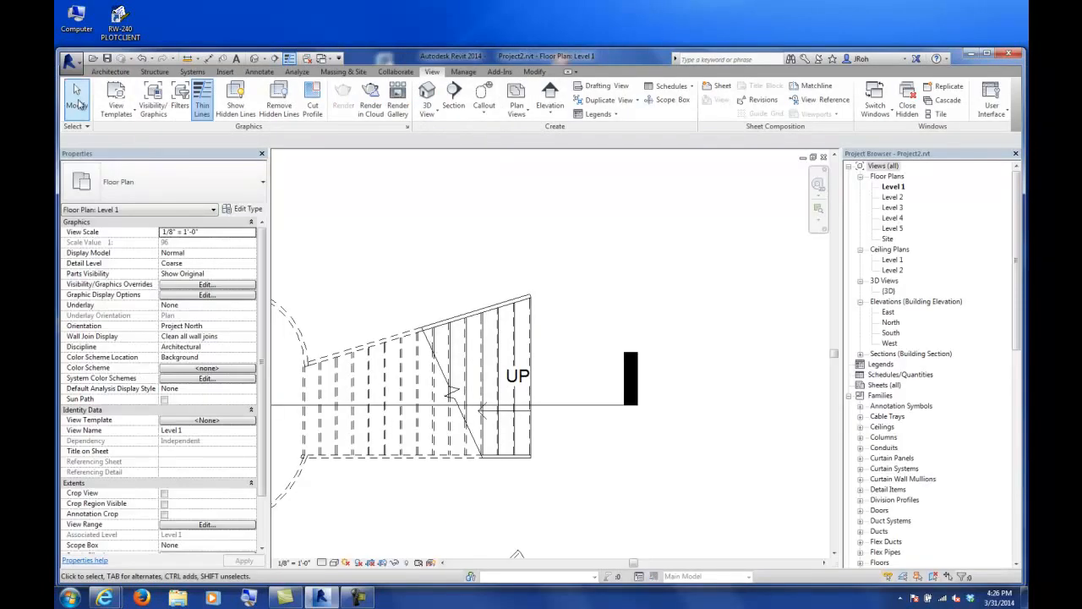
# Start a railing path sketch on the Level 1 plan and duplicate the Cable Rail type as Sunshade.
pyautogui.scroll(-5, 429, 254)
pyautogui.moveTo(437, 256); pyautogui.dragTo(401, 269, button='middle')
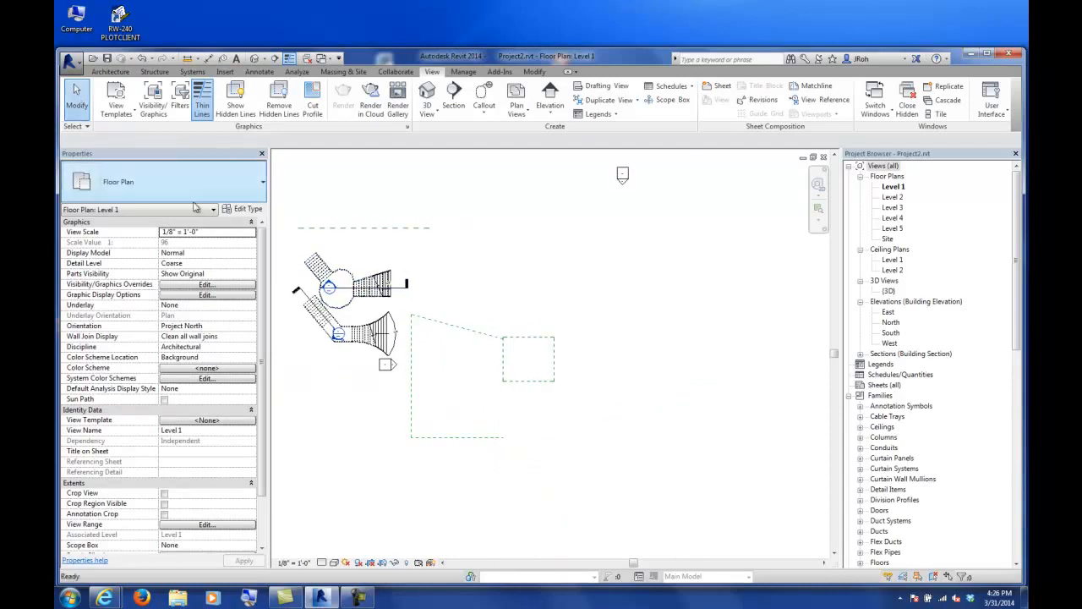
pyautogui.moveTo(441, 263); pyautogui.dragTo(496, 304, button='middle')
pyautogui.moveTo(364, 244); pyautogui.dragTo(476, 252, button='middle')
pyautogui.click(110, 71)
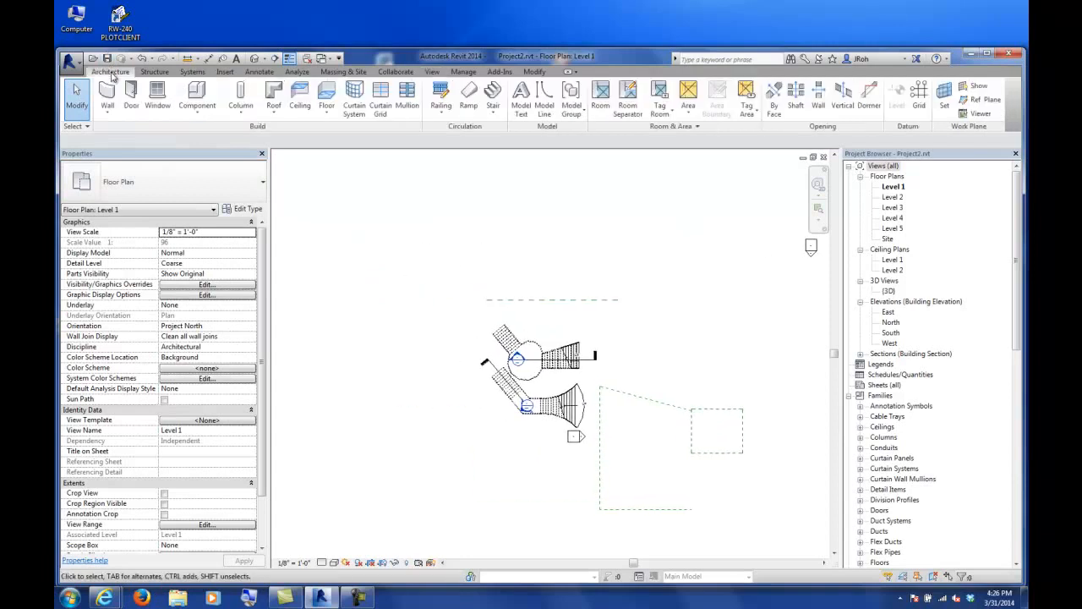
pyautogui.click(438, 93)
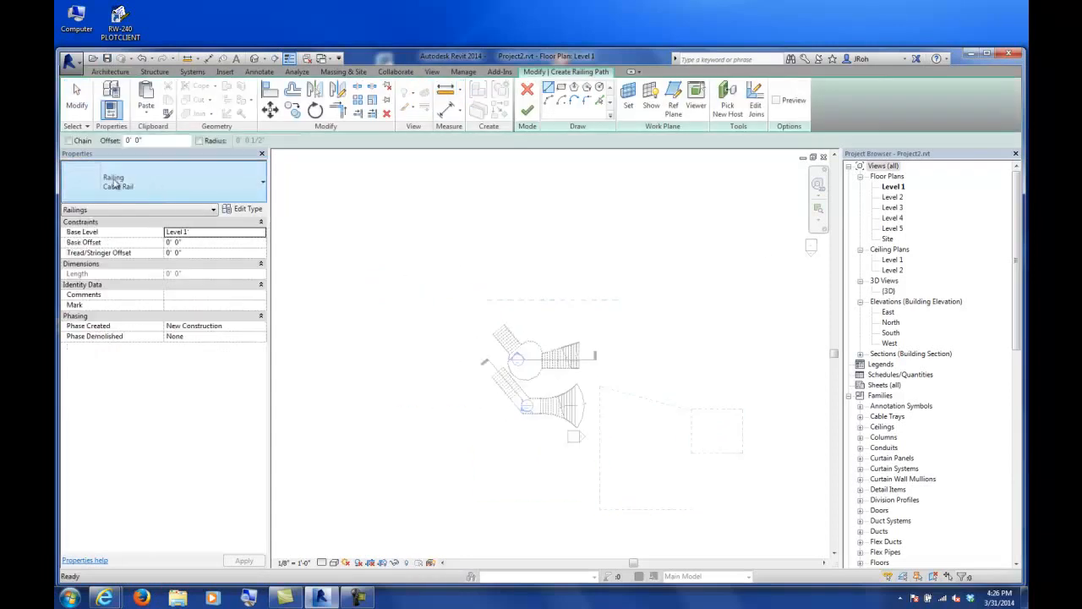
pyautogui.click(156, 193)
pyautogui.click(157, 191)
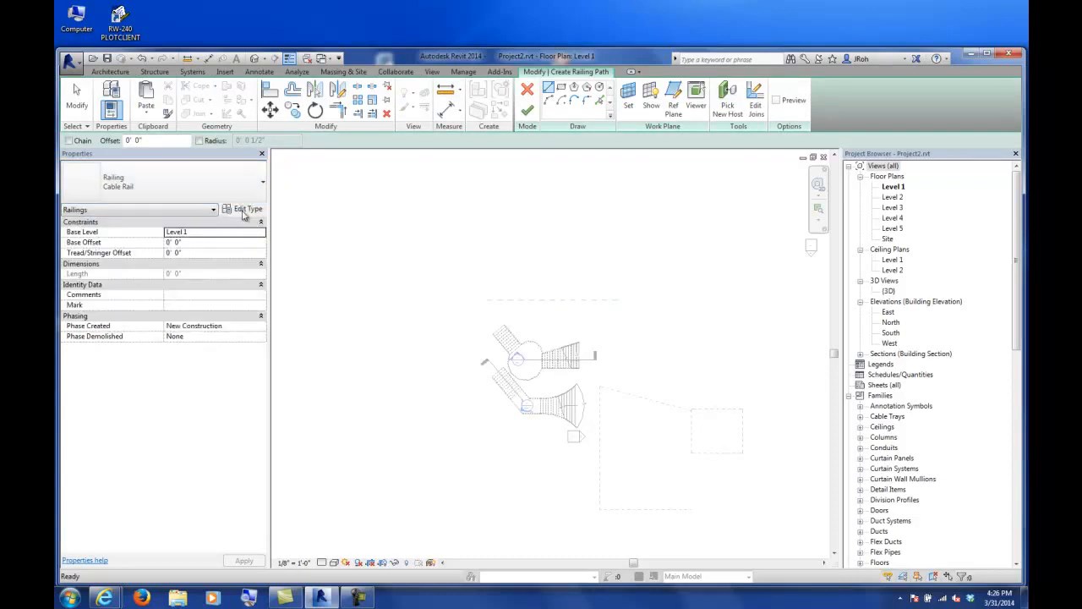
pyautogui.click(243, 211)
pyautogui.click(647, 127)
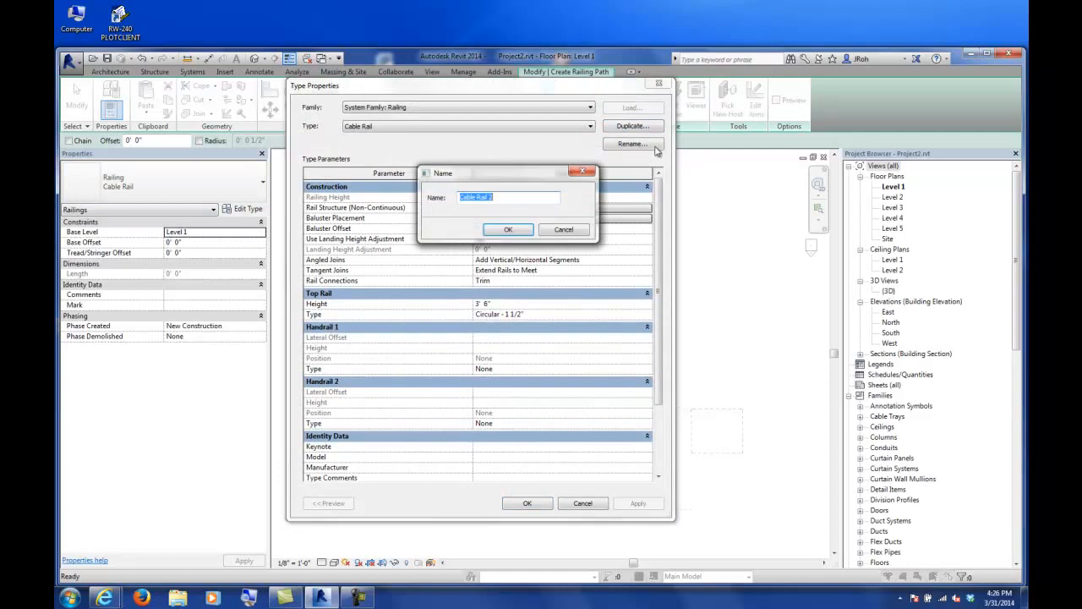
pyautogui.write('Sunshade')
pyautogui.press('Return')
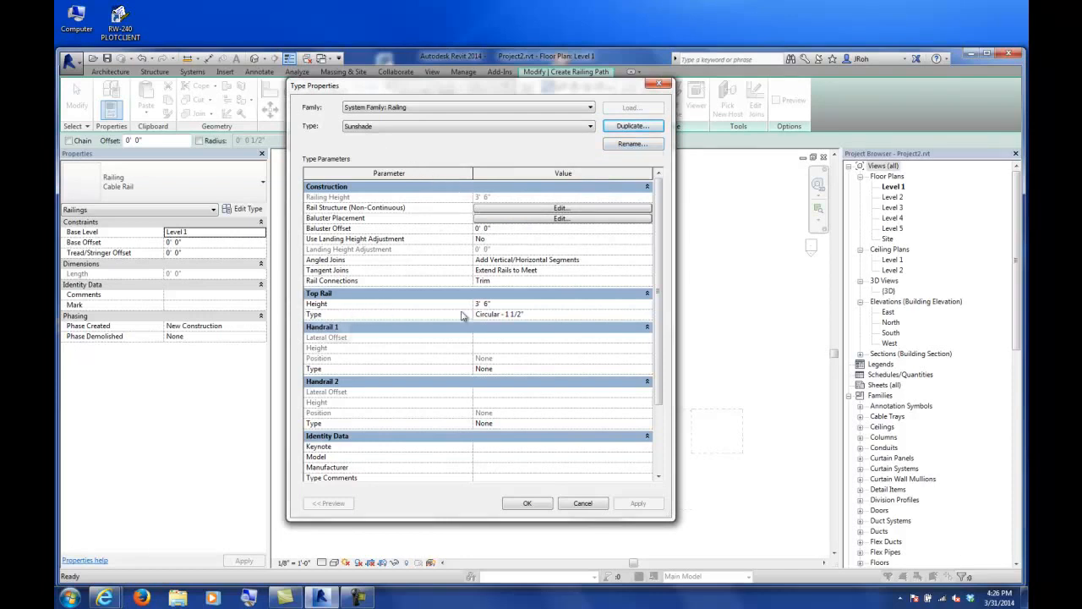
# Set the Sunshade railing type's top rail type to None.
pyautogui.click(532, 315)
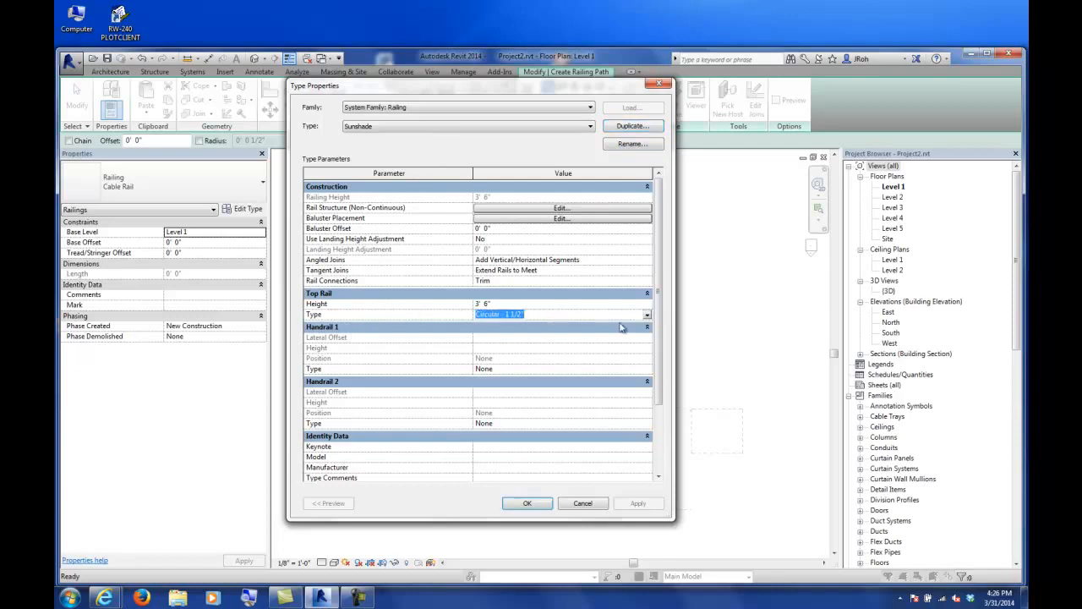
pyautogui.click(647, 316)
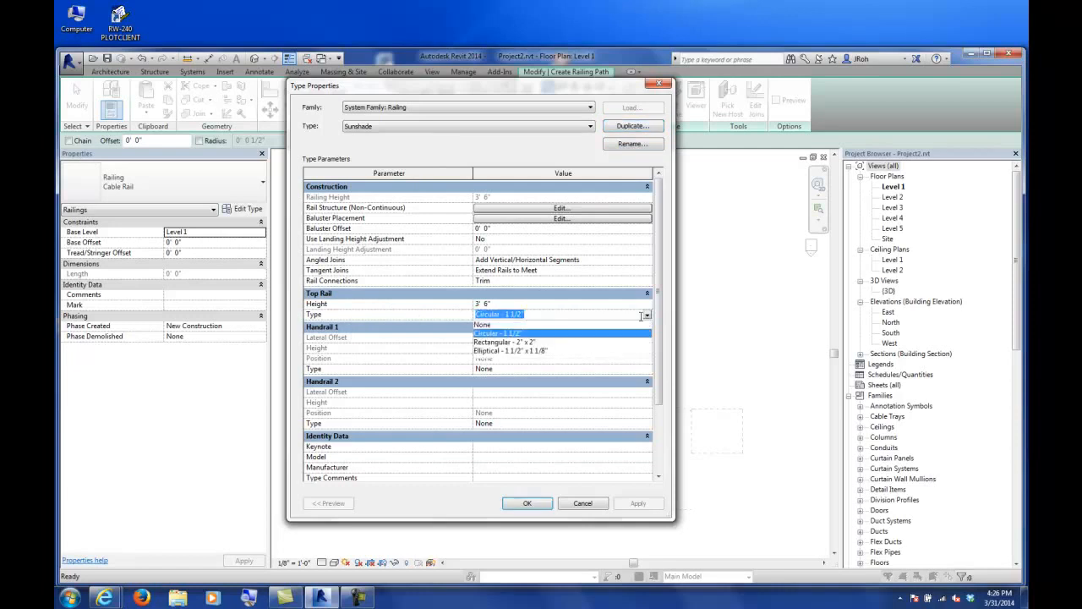
pyautogui.click(484, 325)
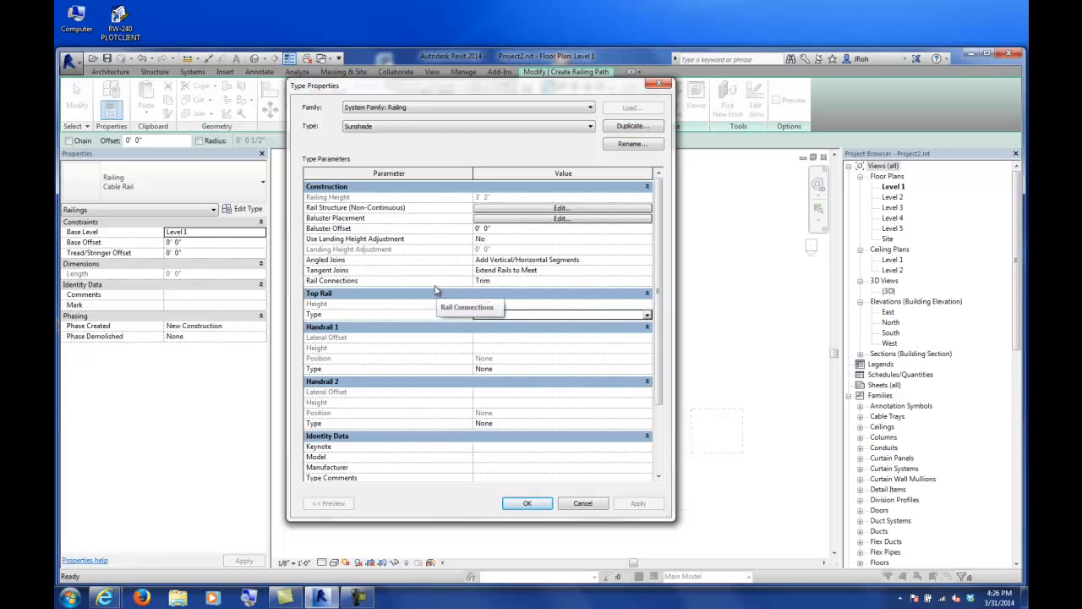
# In the Sunshade baluster placement, set both regular balusters of the main pattern to the Sunshade-Fin : Sunshade-Fin family.
pyautogui.click(500, 219)
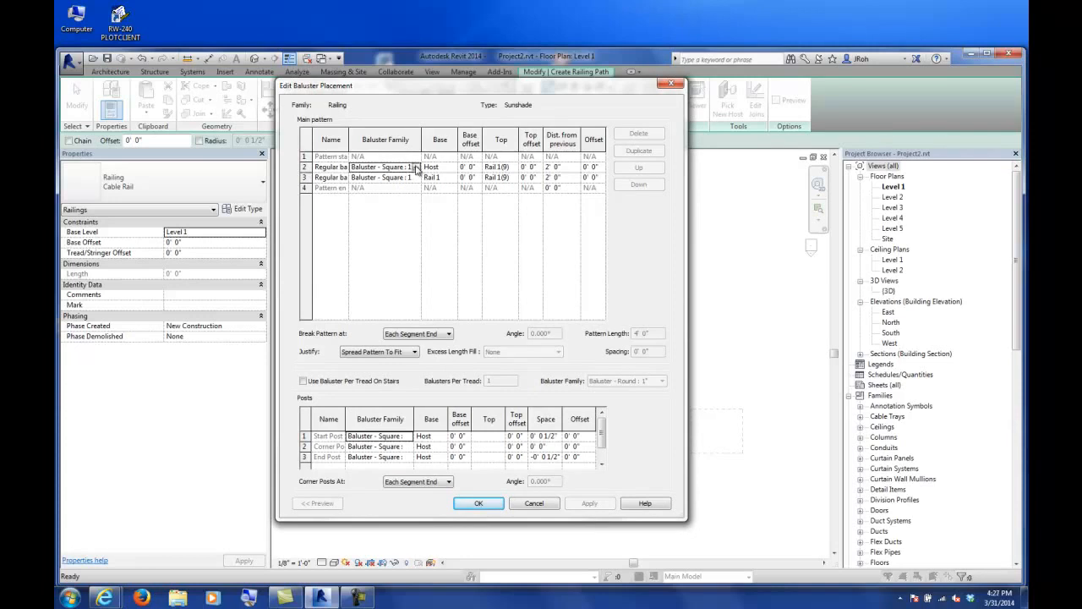
pyautogui.click(416, 169)
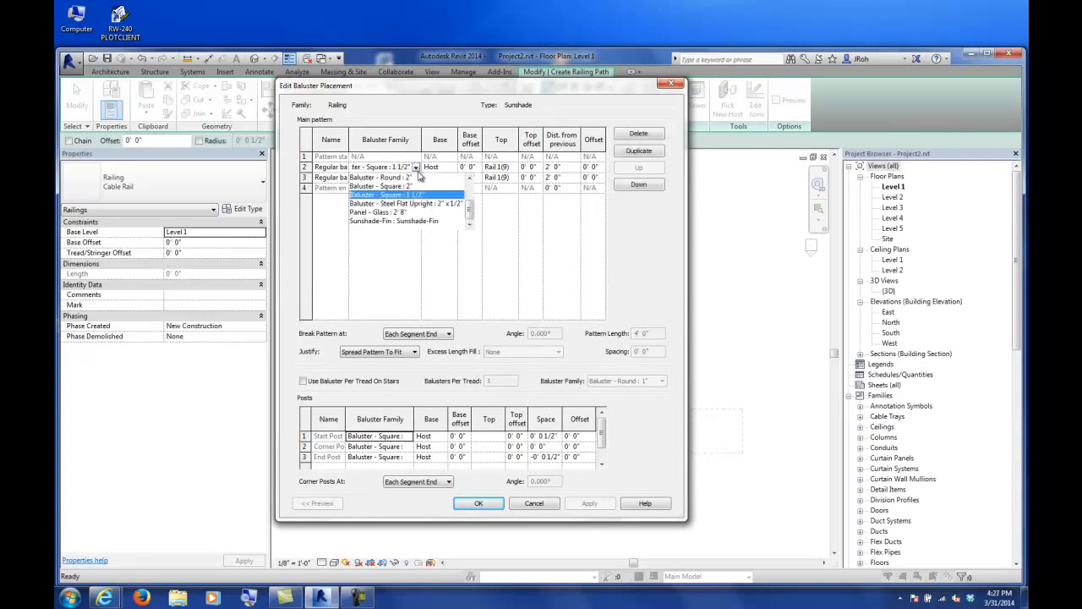
pyautogui.click(438, 222)
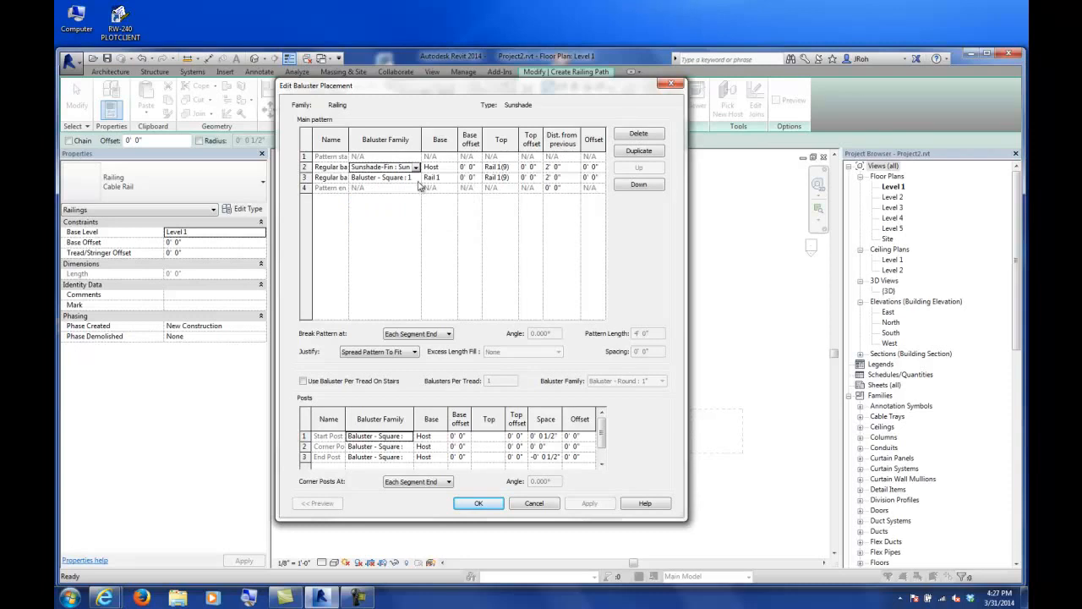
pyautogui.click(417, 179)
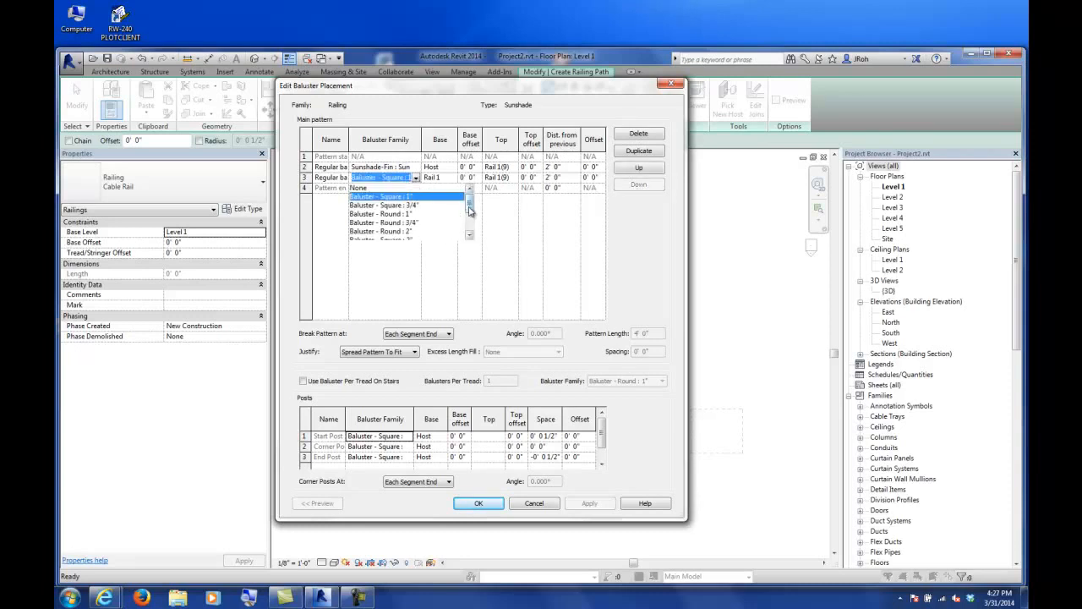
pyautogui.click(470, 237)
pyautogui.click(406, 231)
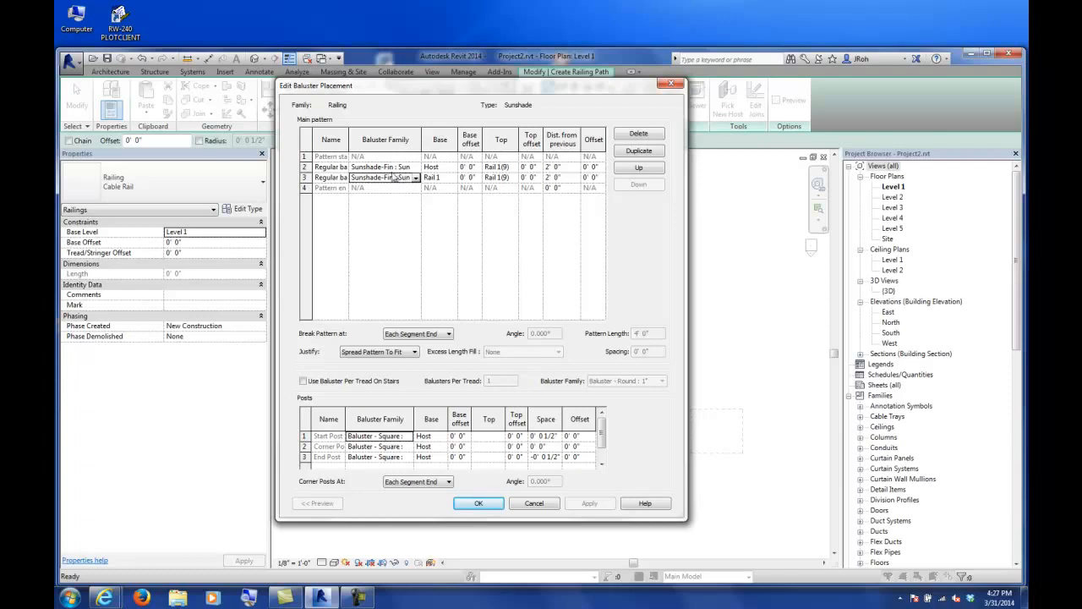
# Set the two regular balusters' distances from previous to 4' 0" and 0' 2", and assign Sunshade-Fin to the start, corner and end posts.
pyautogui.click(566, 166)
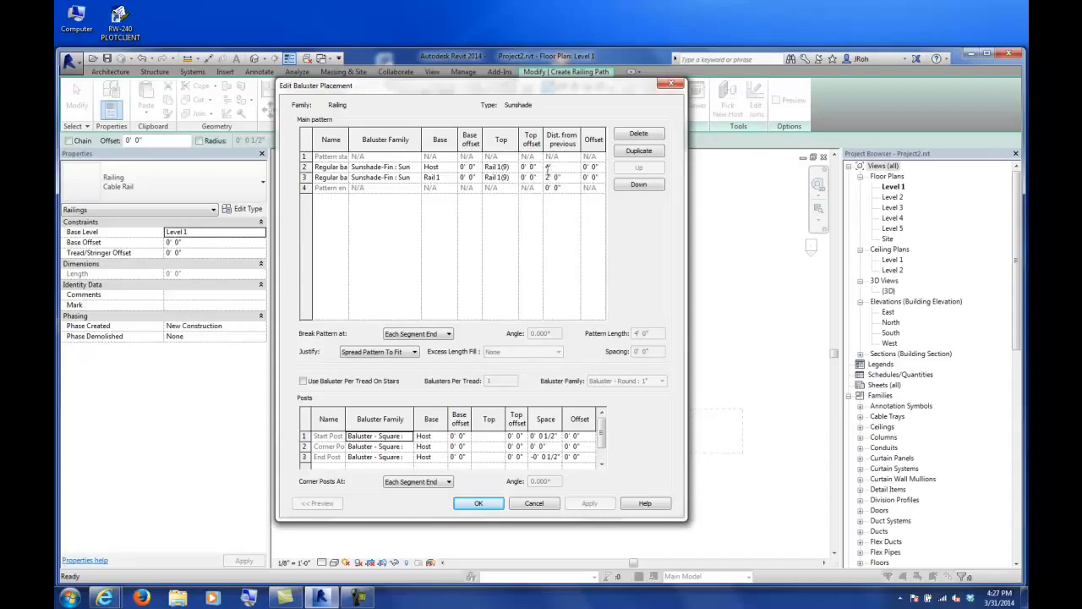
pyautogui.click(561, 178)
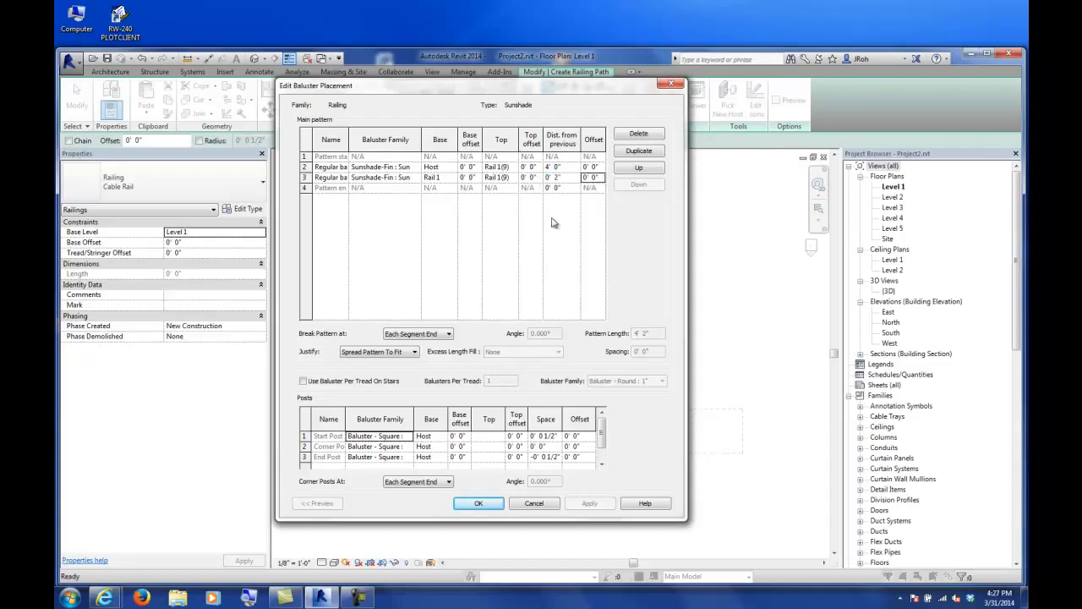
pyautogui.click(408, 436)
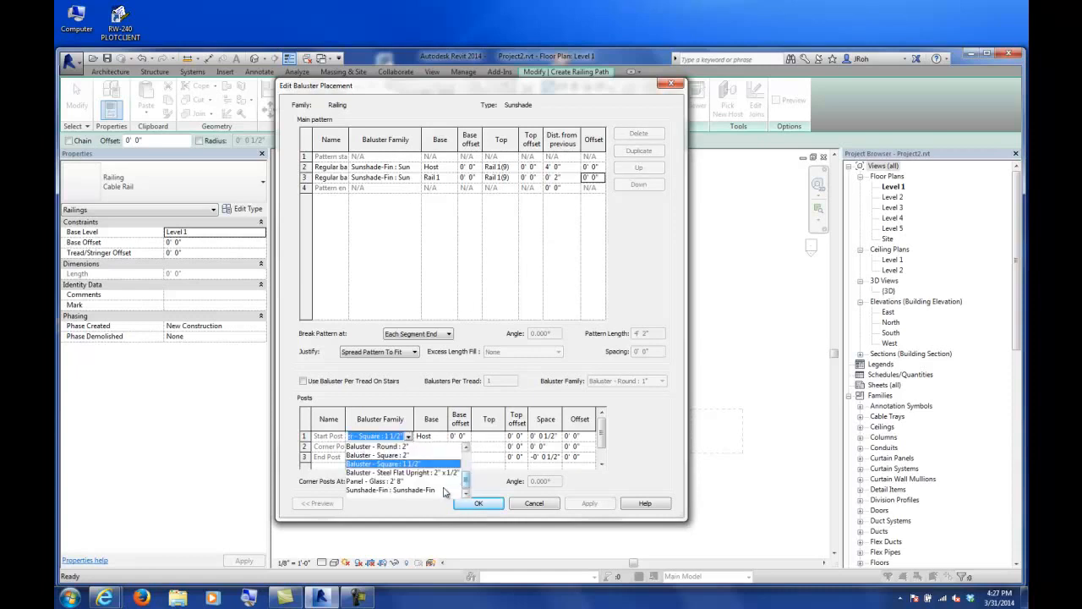
pyautogui.click(436, 488)
pyautogui.click(409, 447)
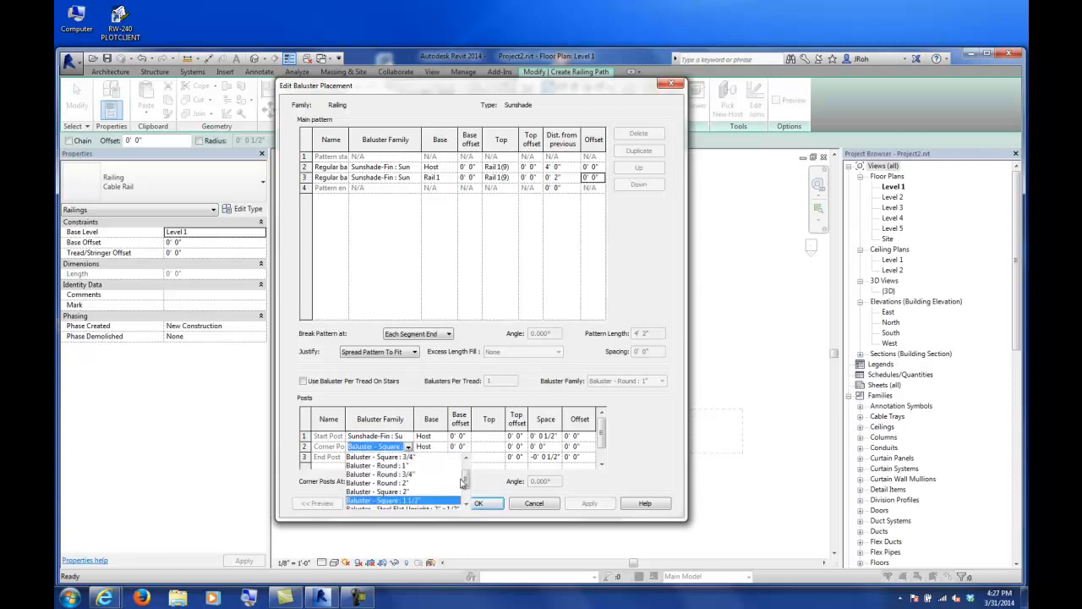
pyautogui.scroll(-1, 459, 484)
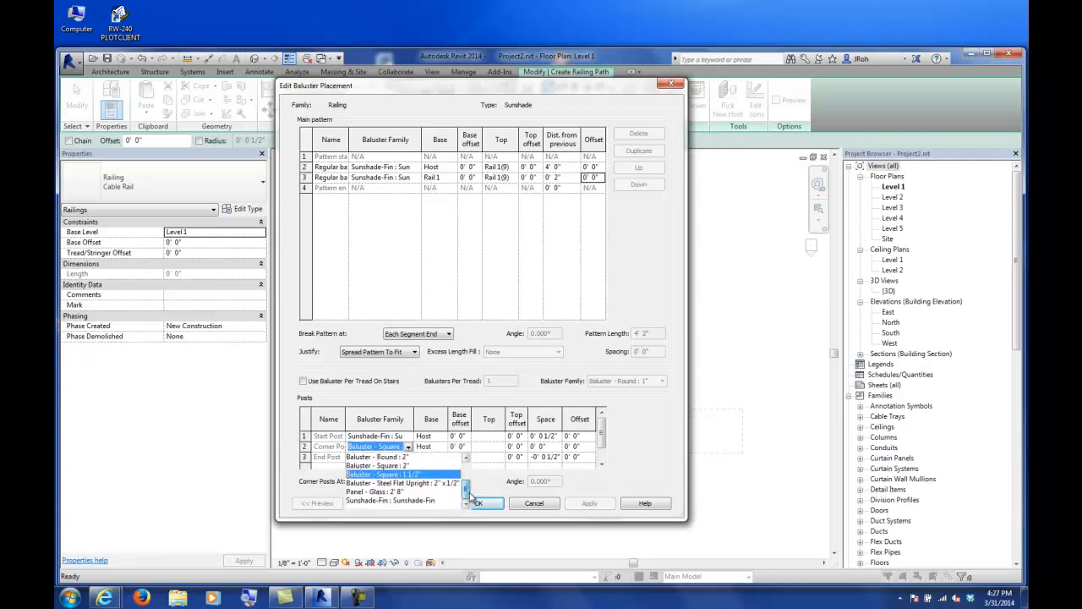
pyautogui.click(414, 501)
pyautogui.click(409, 456)
pyautogui.scroll(-1, 457, 499)
pyautogui.click(415, 511)
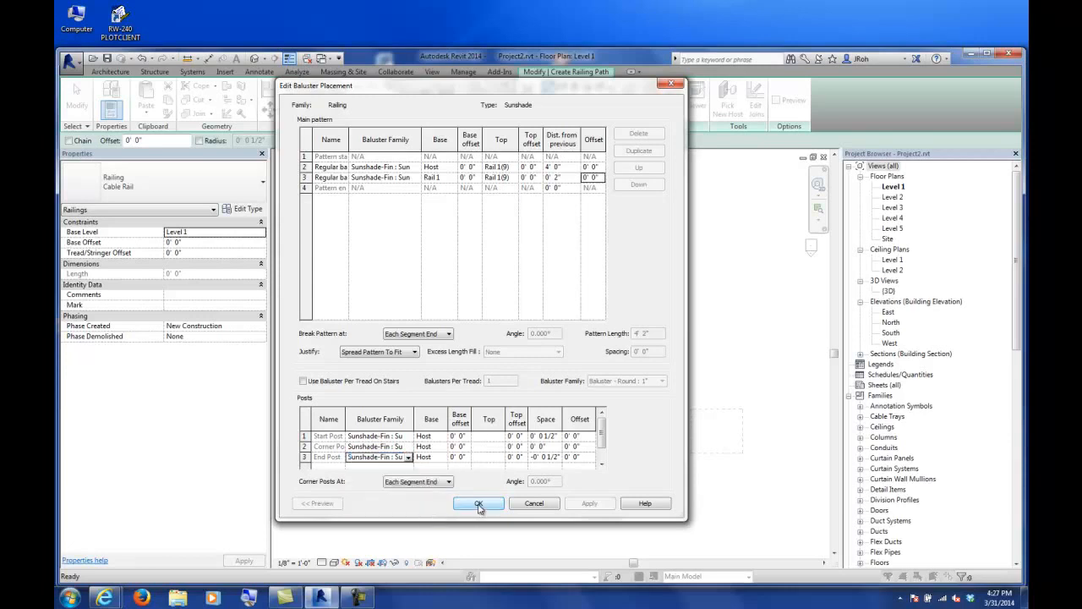
pyautogui.click(479, 505)
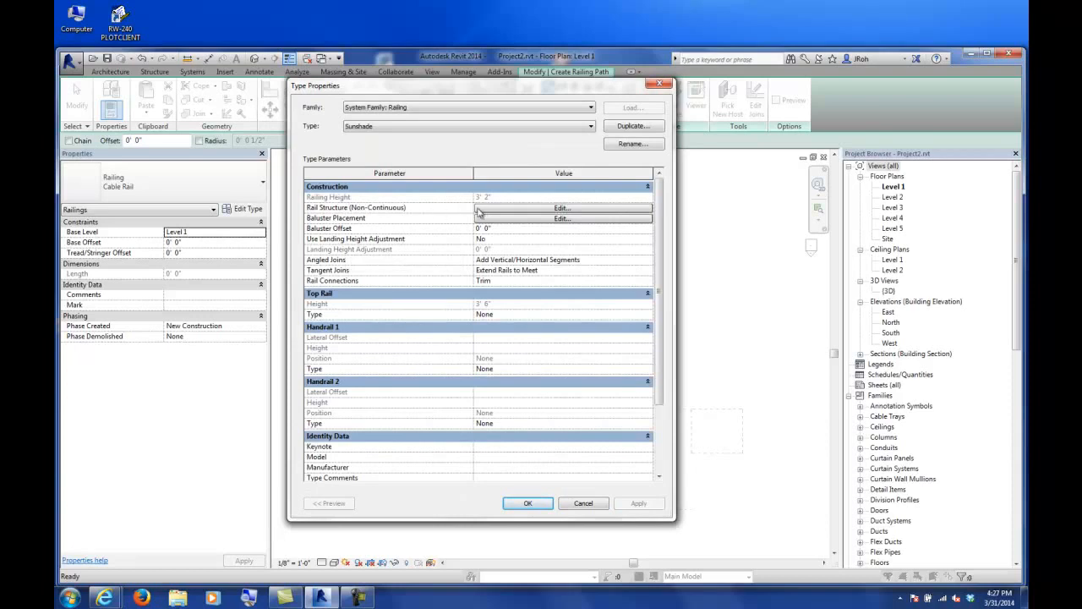
pyautogui.click(528, 503)
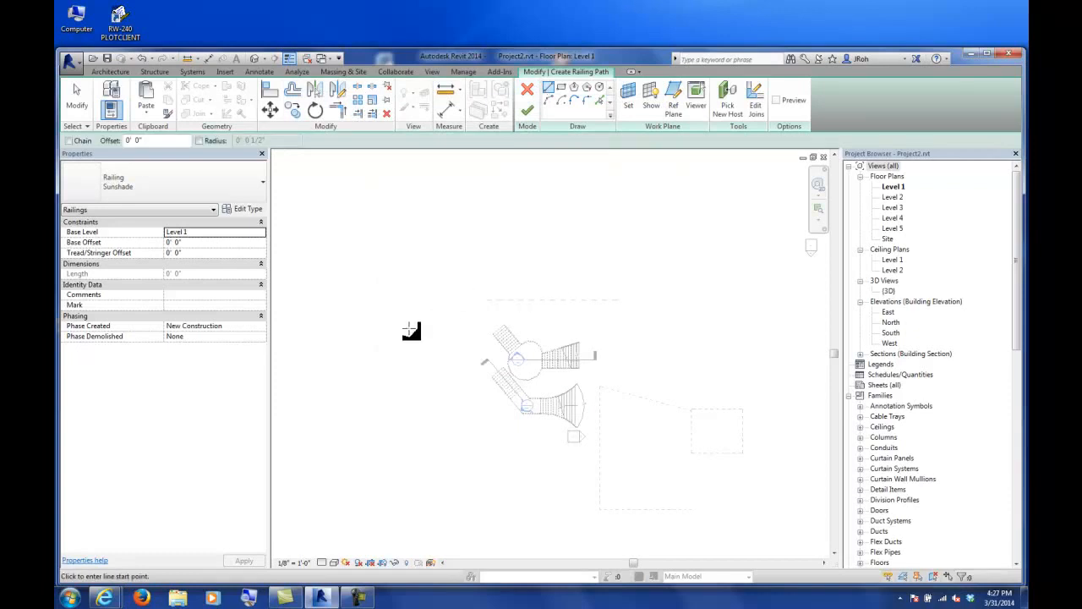
# Sketch a straight vertical Sunshade railing path about 51' long beside the stairs on the Level 1 plan and finish the railing.
pyautogui.moveTo(415, 327); pyautogui.dragTo(556, 319, button='middle')
pyautogui.click(508, 282)
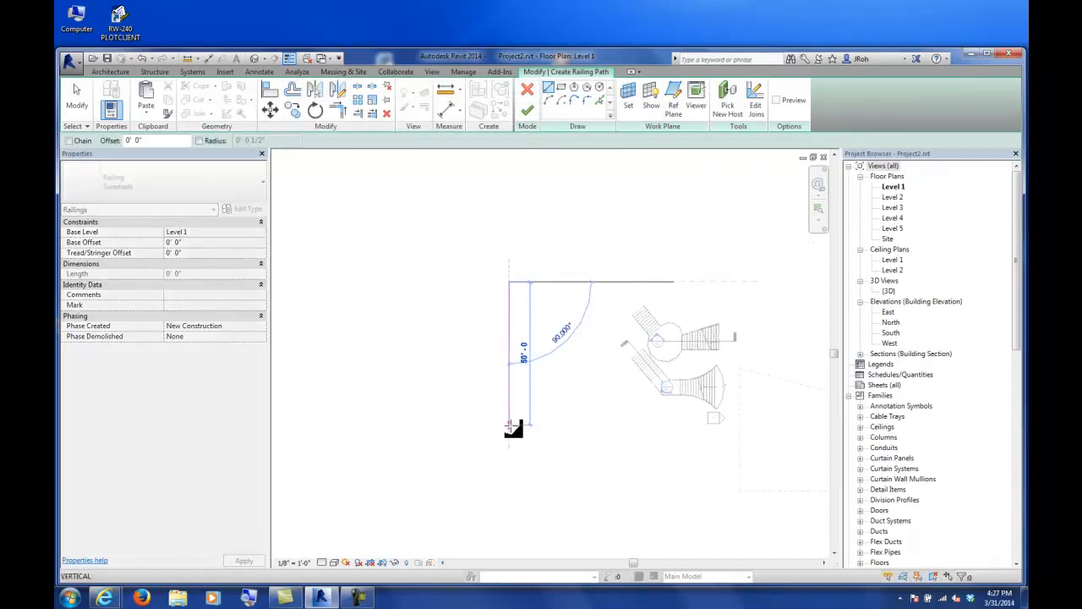
pyautogui.click(508, 427)
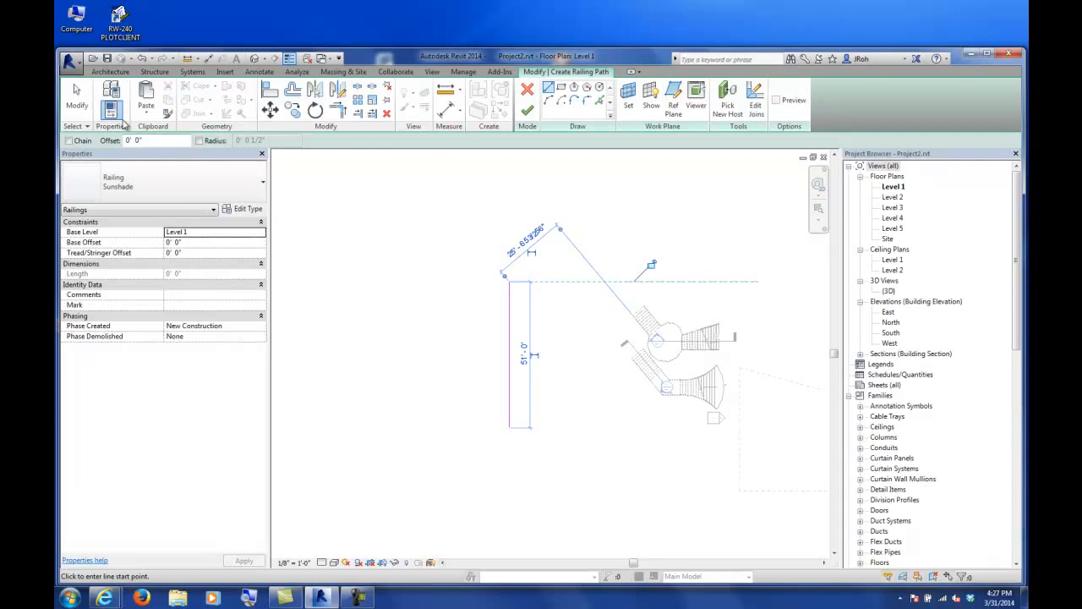
pyautogui.click(77, 98)
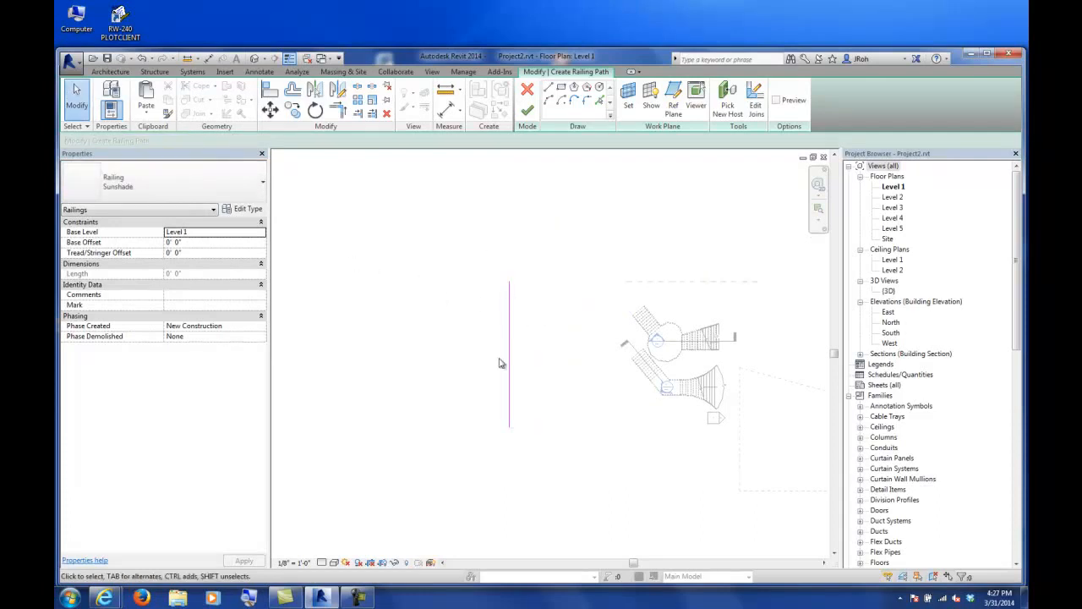
pyautogui.click(527, 110)
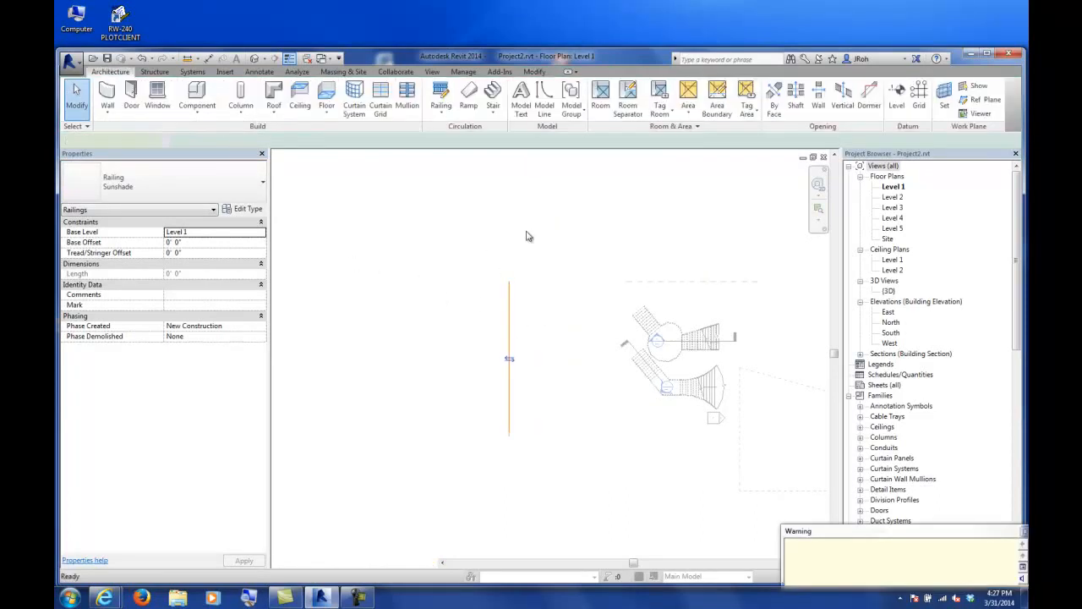
pyautogui.click(544, 361)
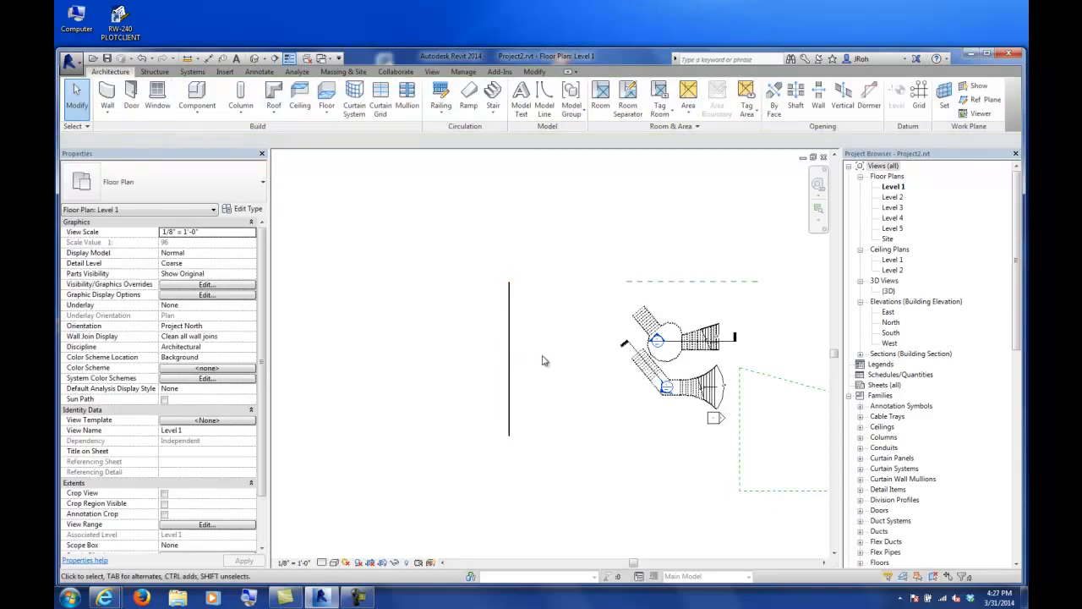
# Examine the new Sunshade railing in the 3D view, checking which way the fins face relative to the rails.
pyautogui.doubleClick(888, 290)
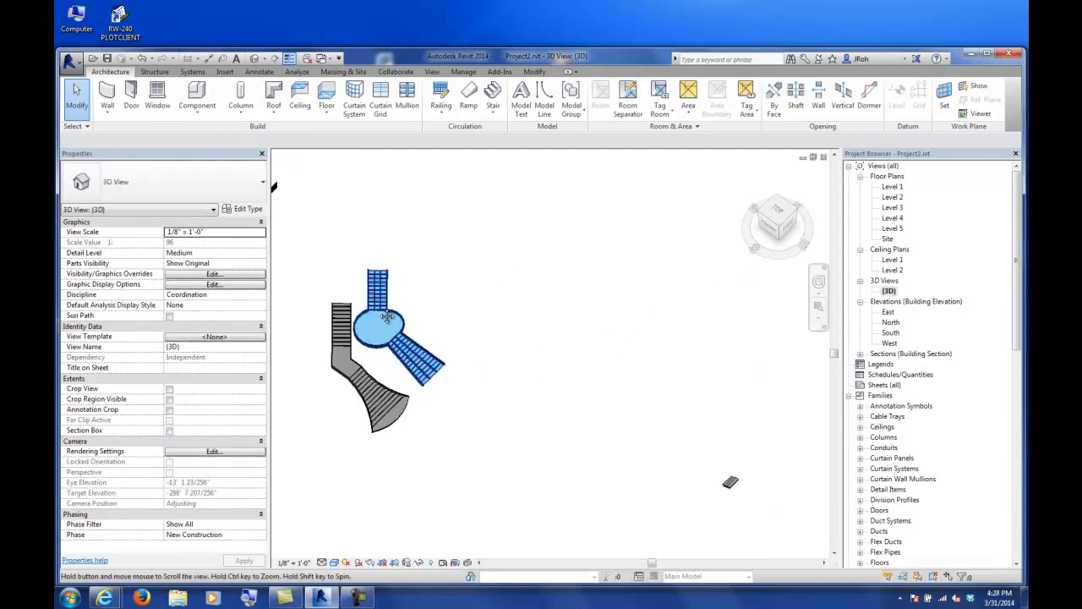
pyautogui.moveTo(380, 313); pyautogui.dragTo(550, 386, button='middle')
pyautogui.scroll(8, 398, 415)
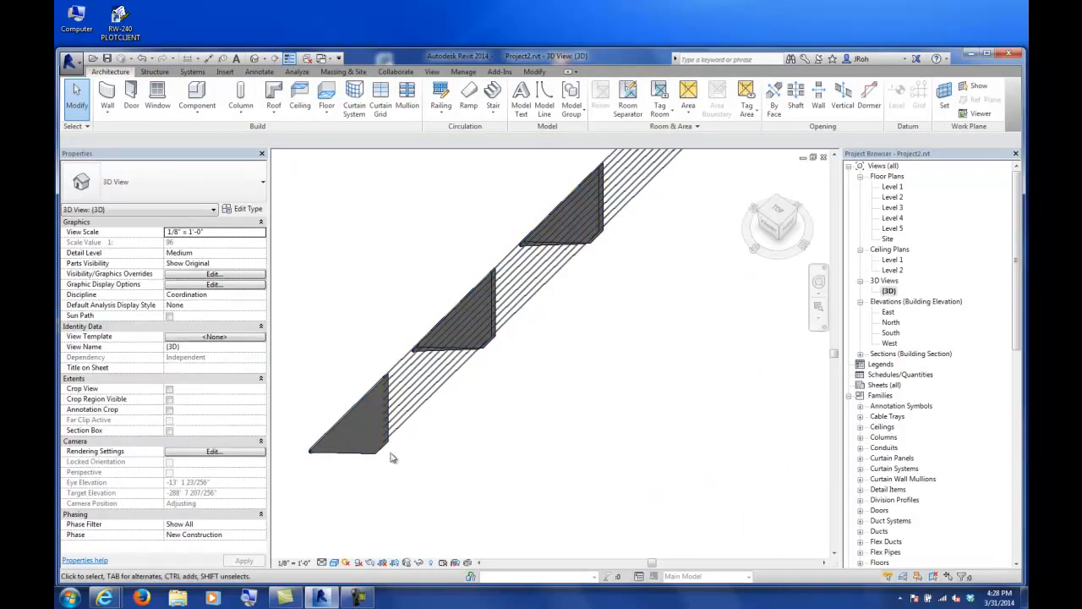
pyautogui.scroll(2, 389, 453)
pyautogui.scroll(-2, 385, 464)
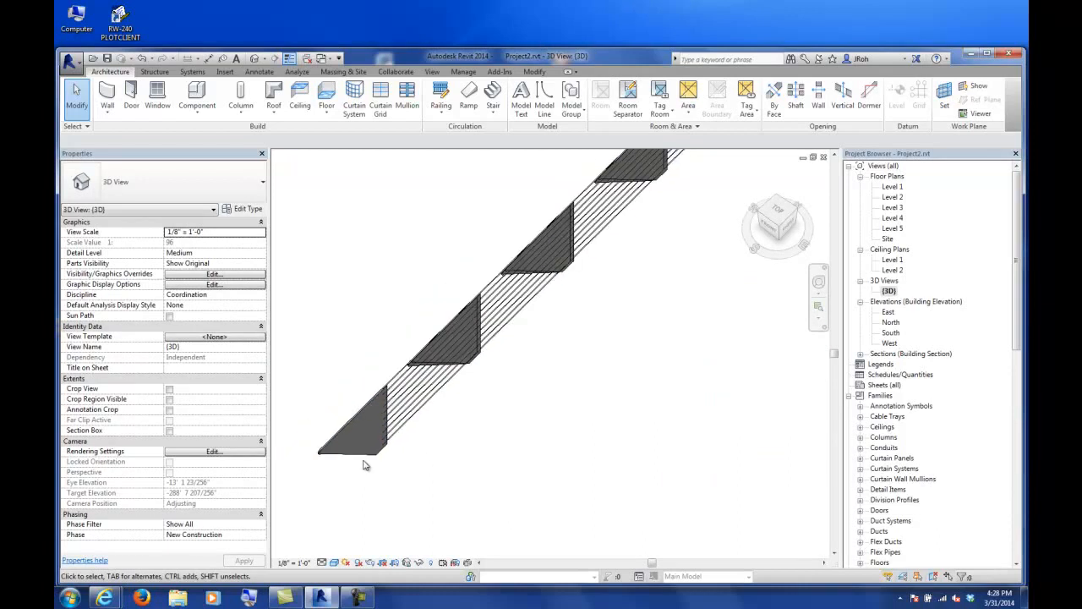
pyautogui.click(358, 451)
pyautogui.keyDown('shift'); pyautogui.moveTo(358, 451); pyautogui.dragTo(402, 413, button='middle'); pyautogui.keyUp('shift')
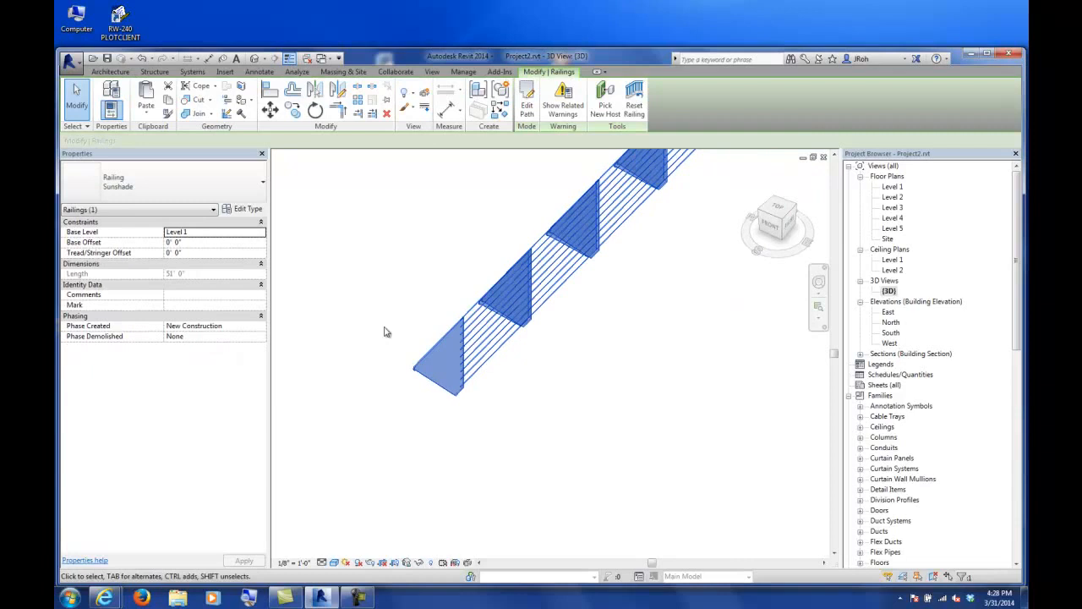
pyautogui.click(388, 281)
# Switch to the open Sunshade-Fin family and open its Ref. Level floor plan.
pyautogui.click(322, 59)
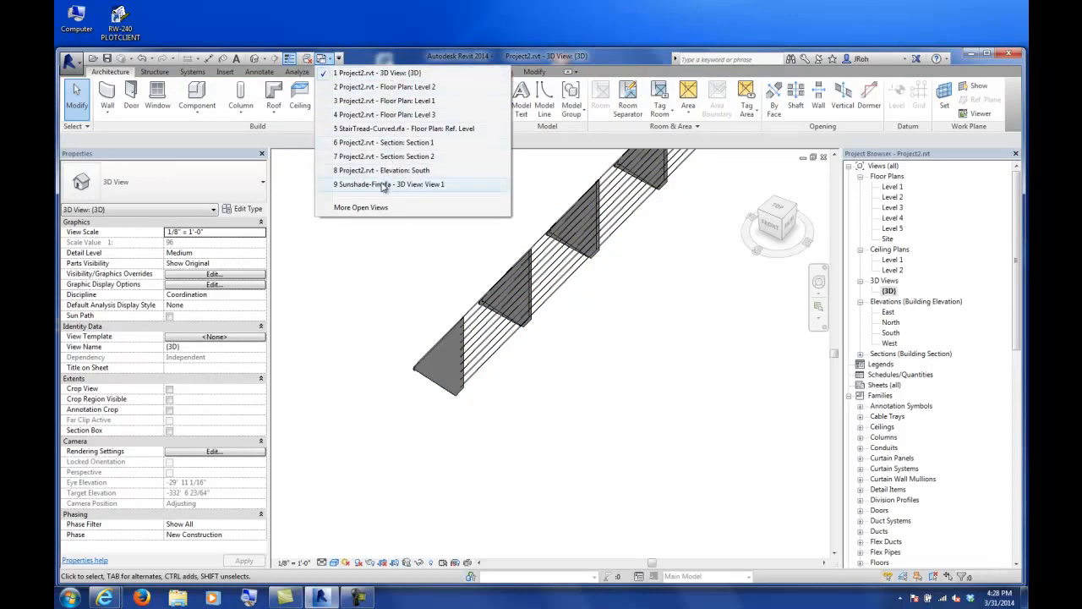
pyautogui.click(388, 184)
pyautogui.doubleClick(897, 186)
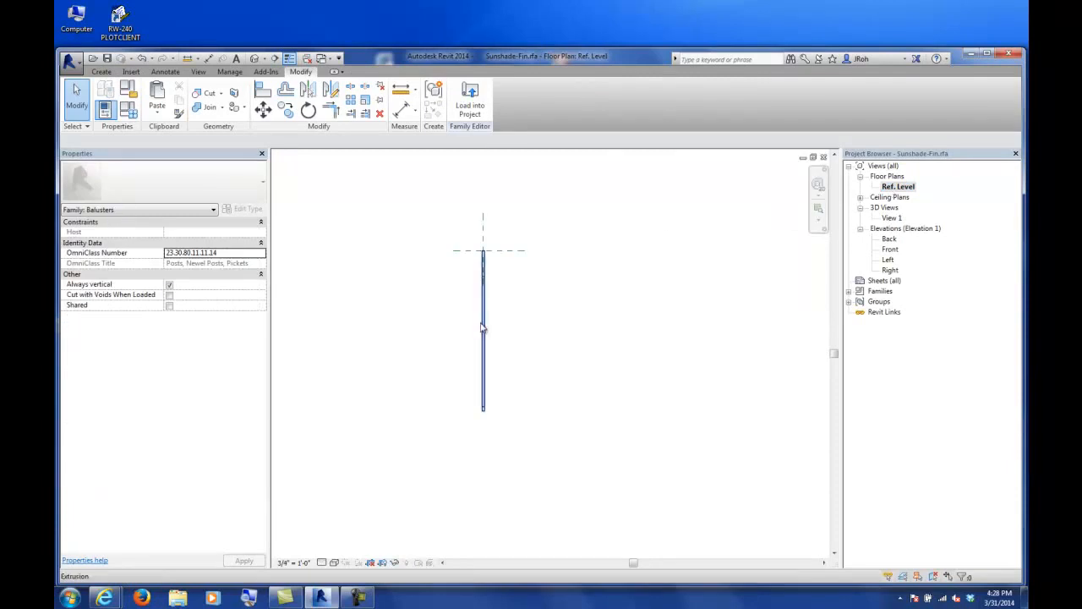
# Rotate the fin extrusion 90° clockwise about the intersection of the two reference planes.
pyautogui.click(481, 323)
pyautogui.click(308, 111)
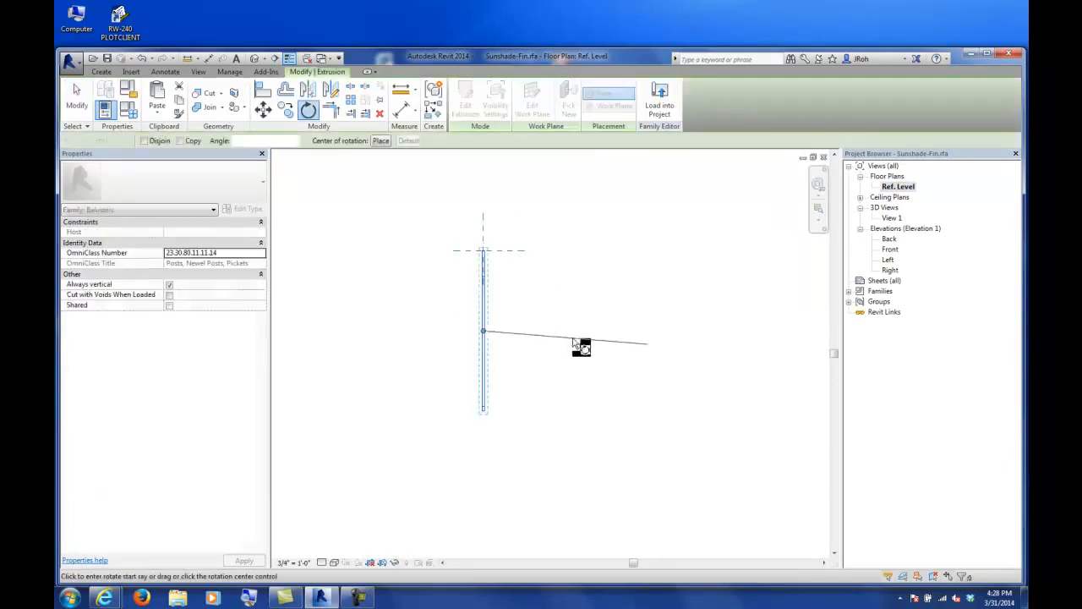
pyautogui.click(380, 141)
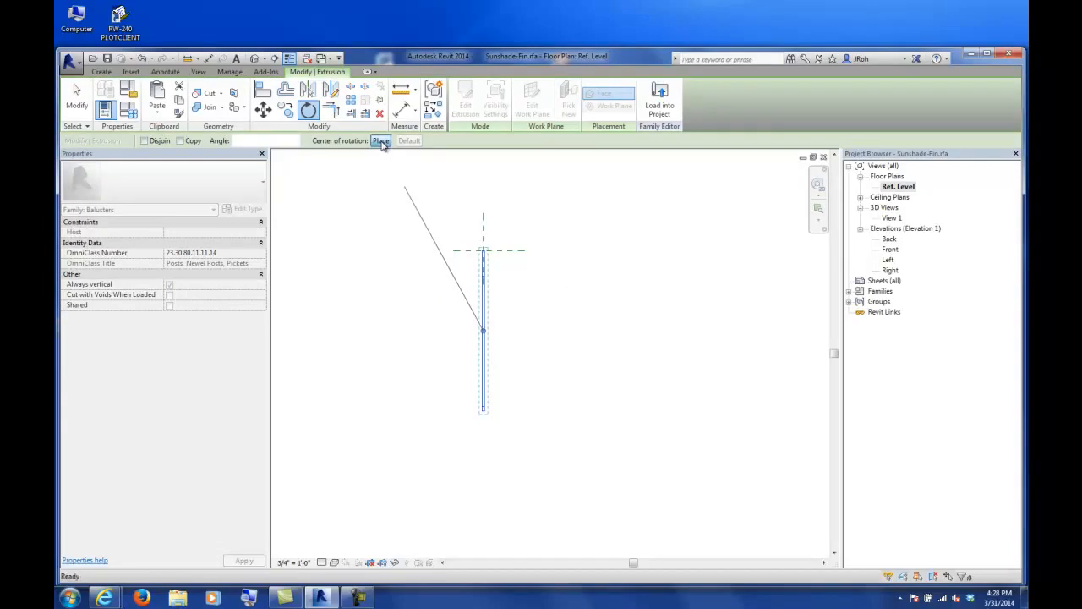
pyautogui.click(485, 251)
pyautogui.scroll(4, 488, 251)
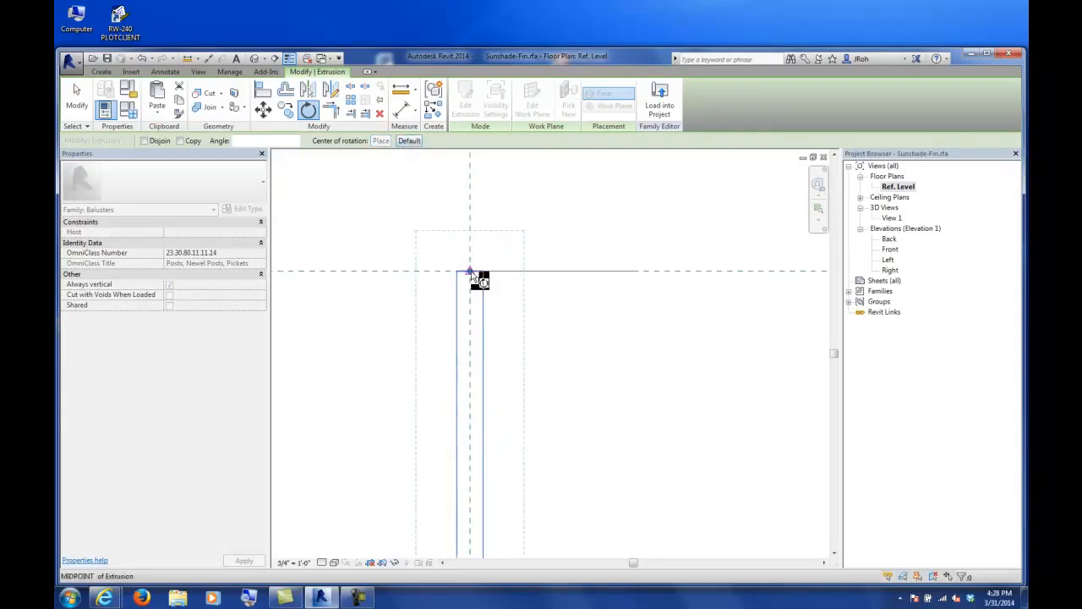
pyautogui.click(471, 334)
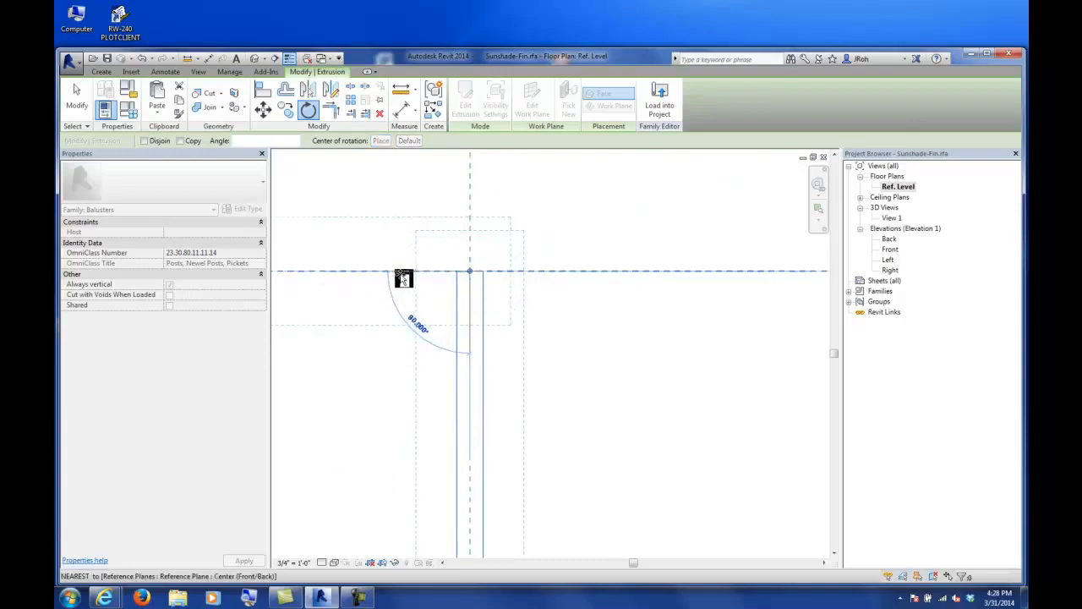
pyautogui.click(399, 272)
pyautogui.scroll(-2, 397, 360)
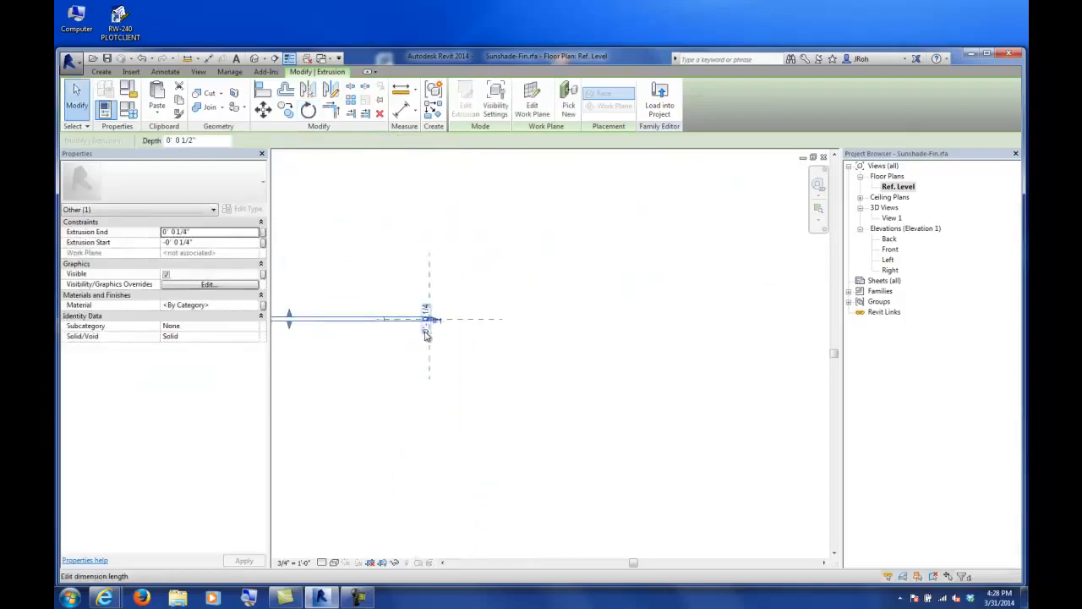
pyautogui.click(403, 372)
pyautogui.moveTo(404, 373); pyautogui.dragTo(521, 393, button='middle')
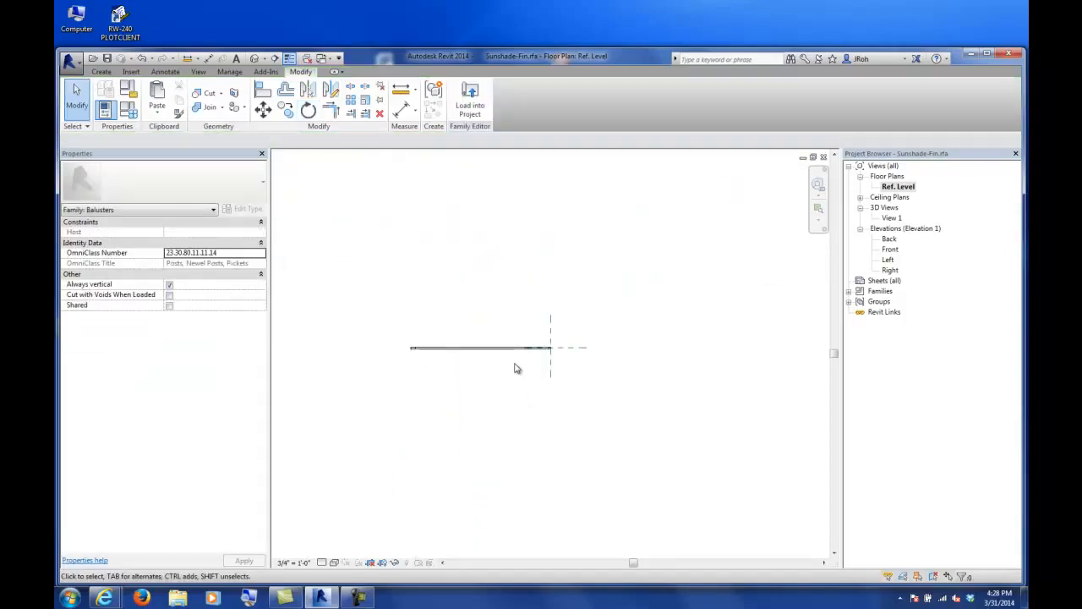
# Load the edited Sunshade-Fin family into Project2, overwriting the existing version.
pyautogui.click(464, 108)
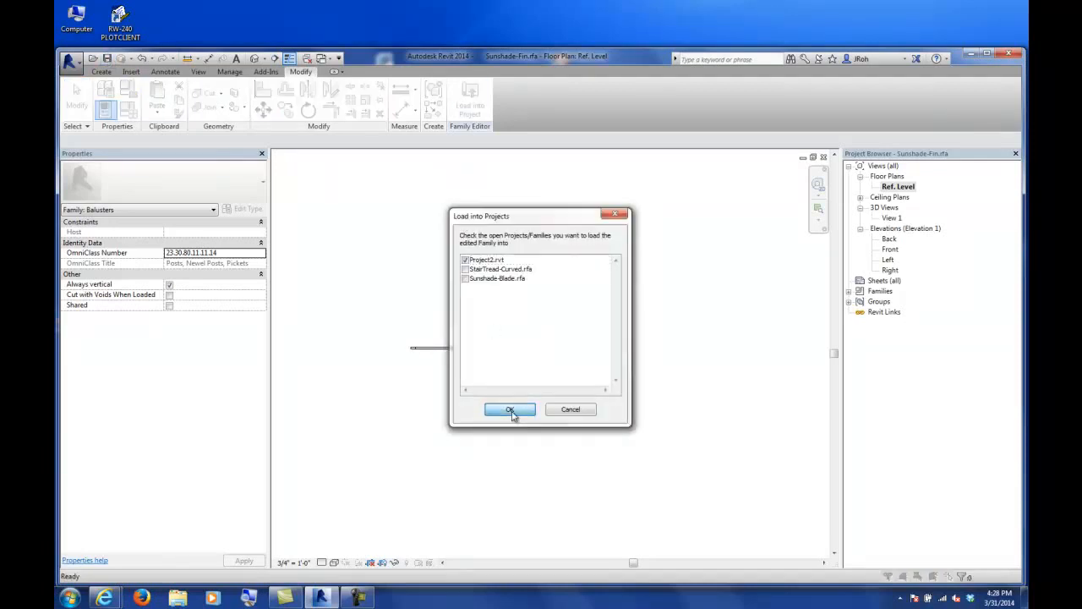
pyautogui.click(510, 409)
pyautogui.click(474, 264)
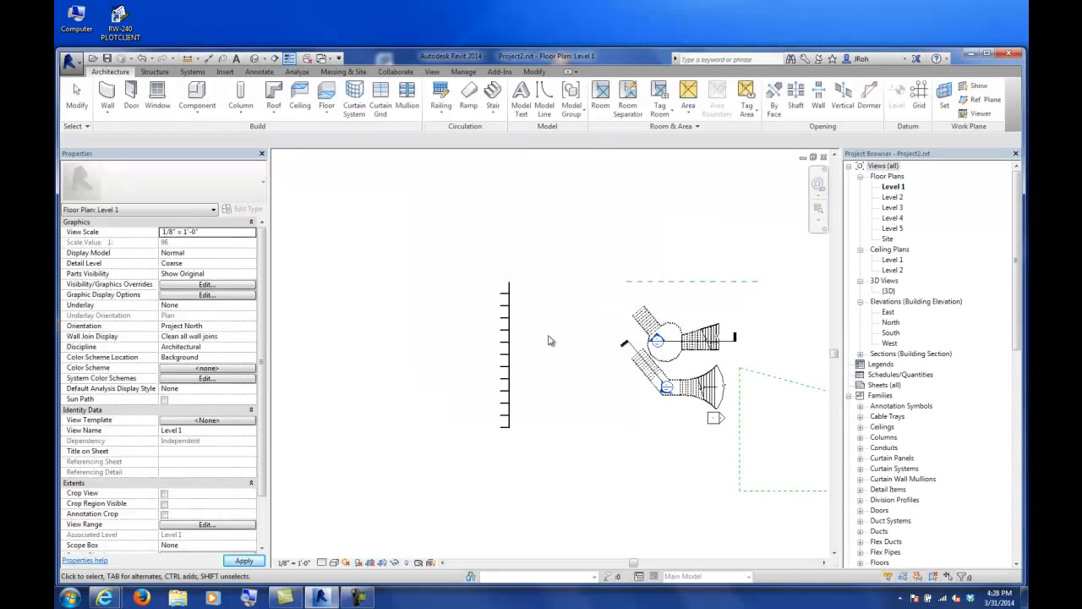
# Inspect the reloaded fins along the Sunshade railing in the 3D view and return to the Level 1 plan.
pyautogui.scroll(2, 540, 375)
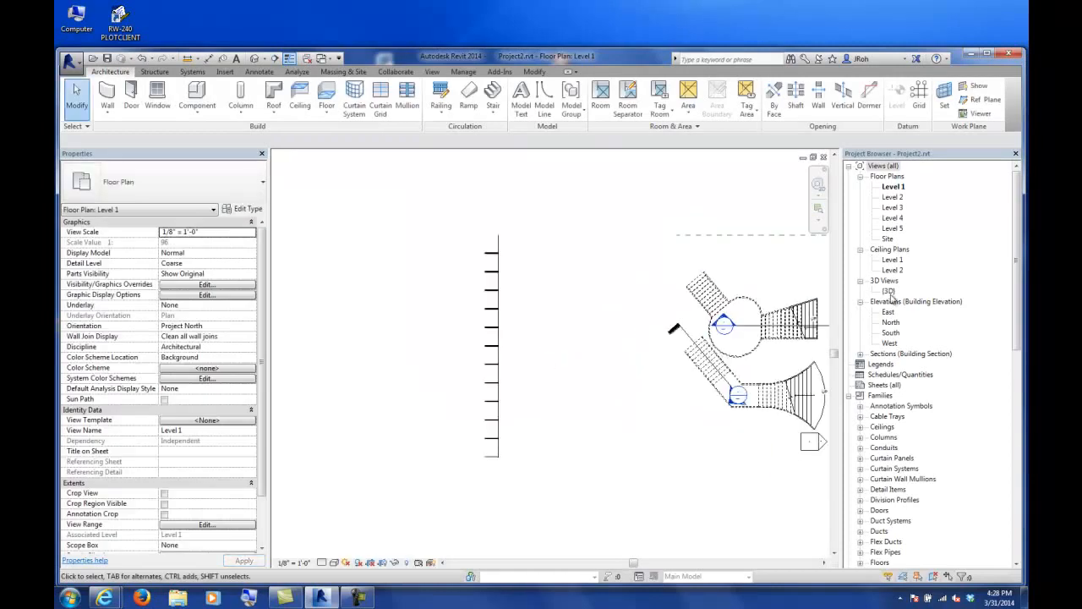
pyautogui.doubleClick(889, 291)
pyautogui.keyDown('shift'); pyautogui.moveTo(471, 405); pyautogui.dragTo(513, 377, button='middle'); pyautogui.keyUp('shift')
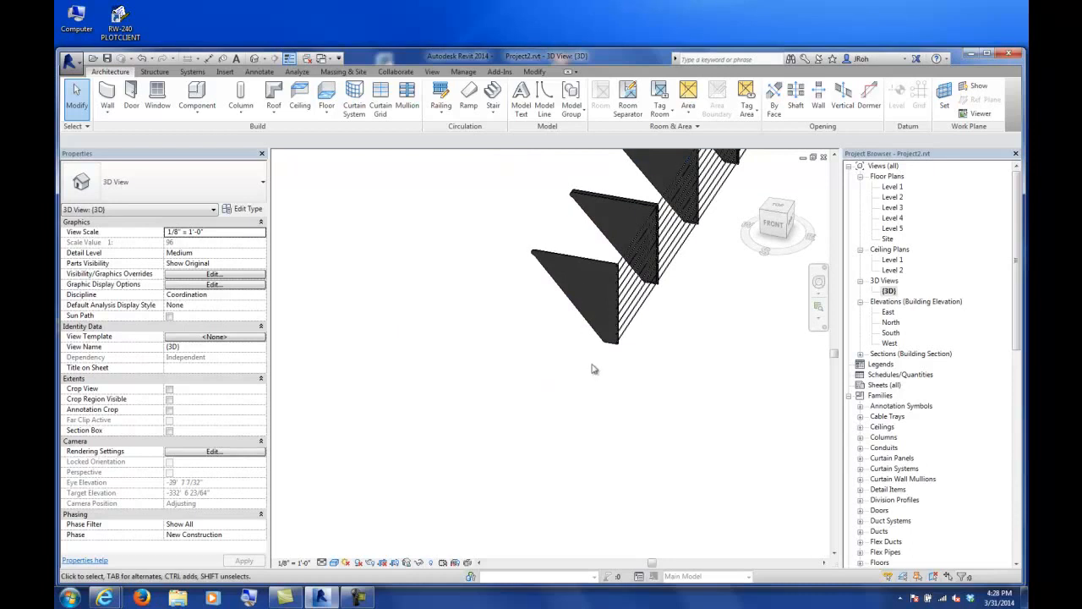
pyautogui.scroll(5, 600, 304)
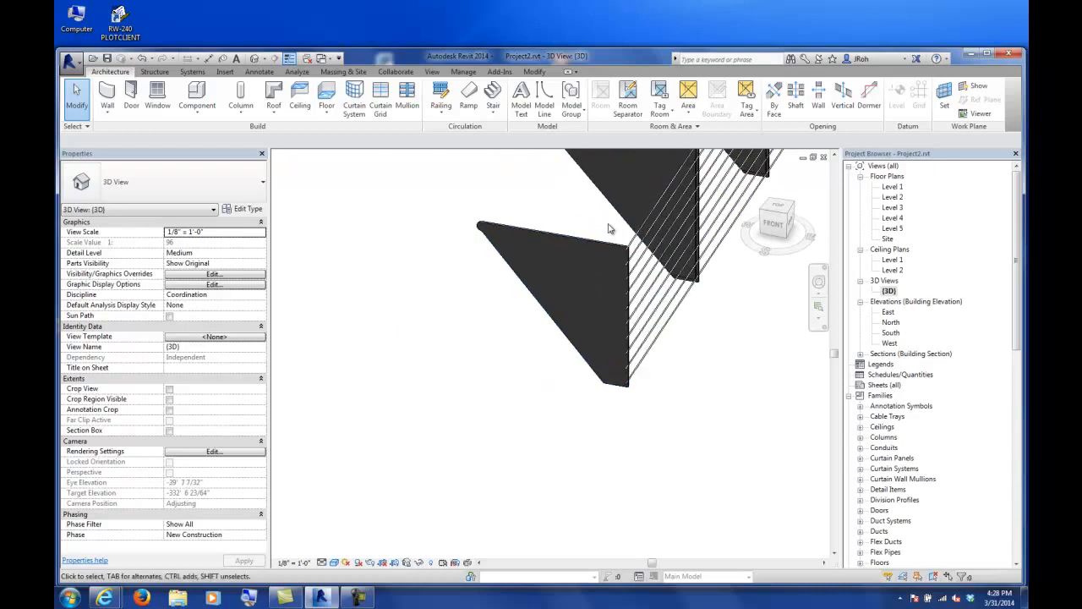
pyautogui.moveTo(563, 258); pyautogui.dragTo(560, 258, button='middle')
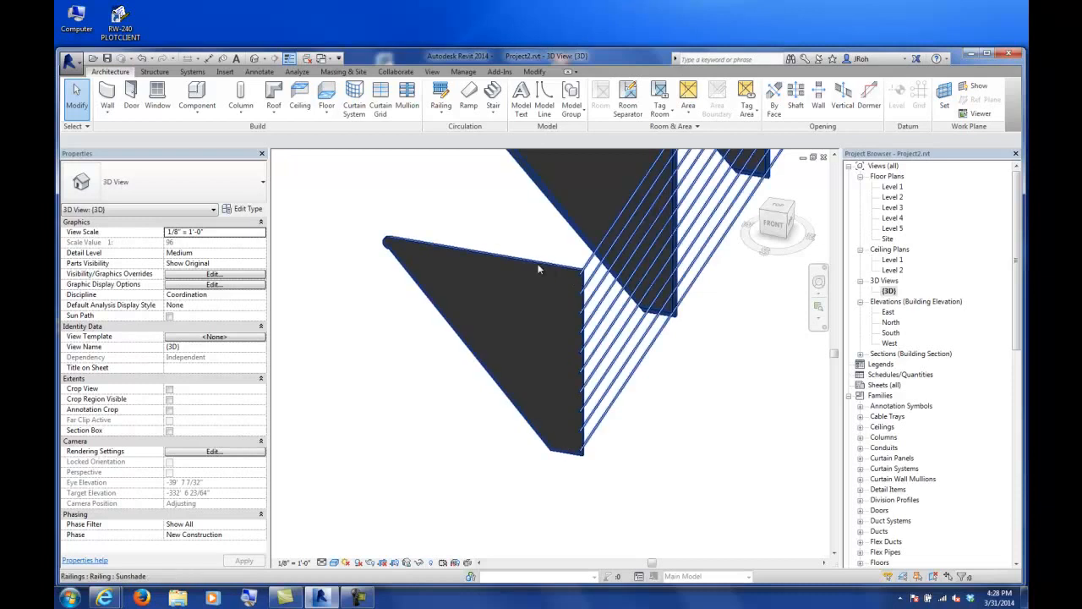
pyautogui.scroll(-5, 538, 307)
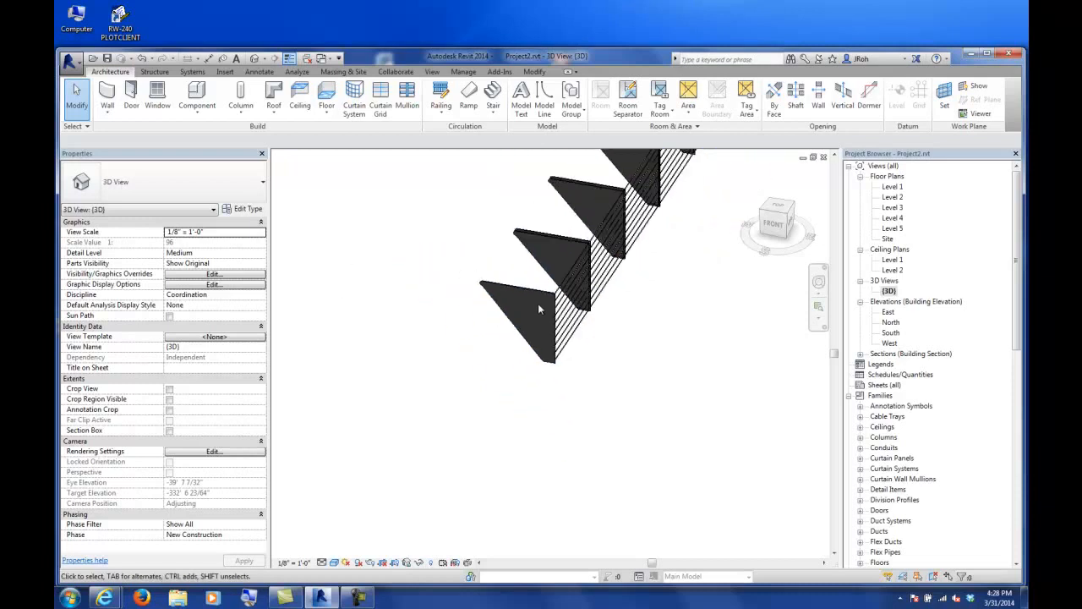
pyautogui.scroll(5, 555, 228)
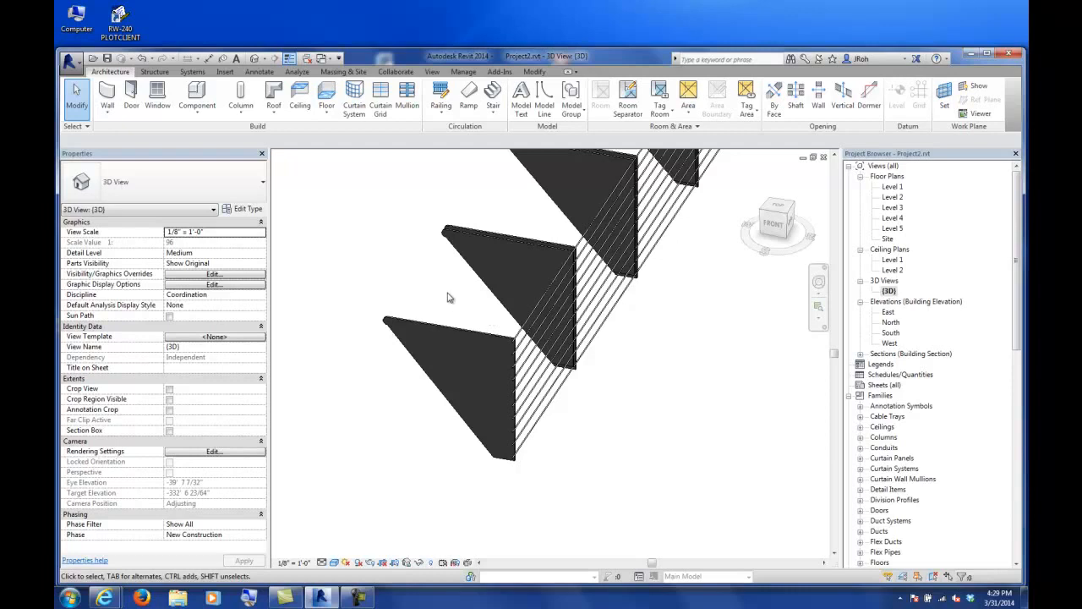
pyautogui.keyDown('shift'); pyautogui.moveTo(455, 287); pyautogui.dragTo(491, 333, button='middle'); pyautogui.keyUp('shift')
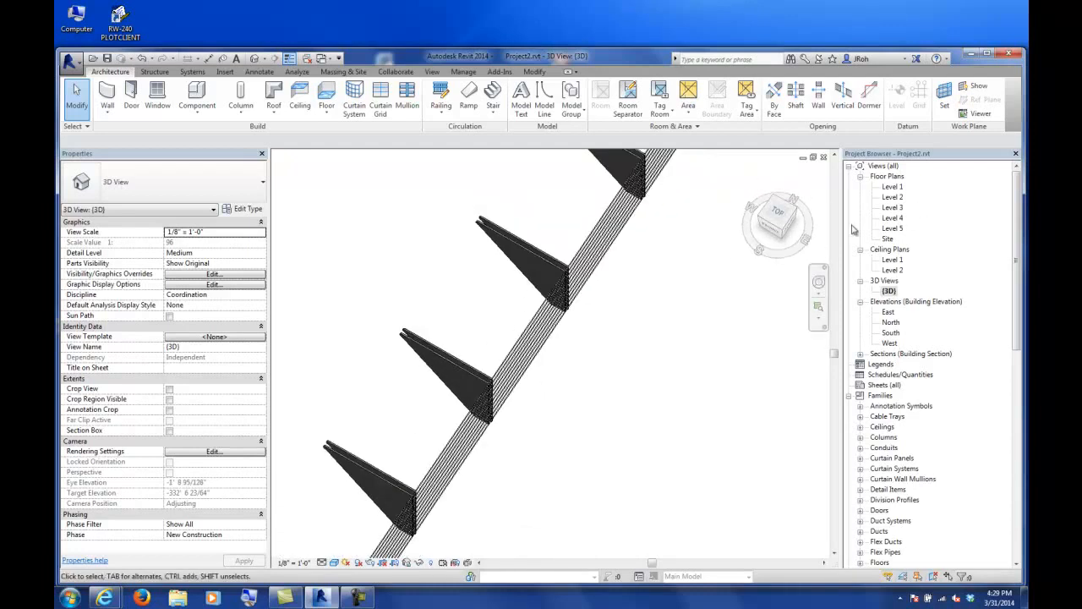
pyautogui.doubleClick(893, 187)
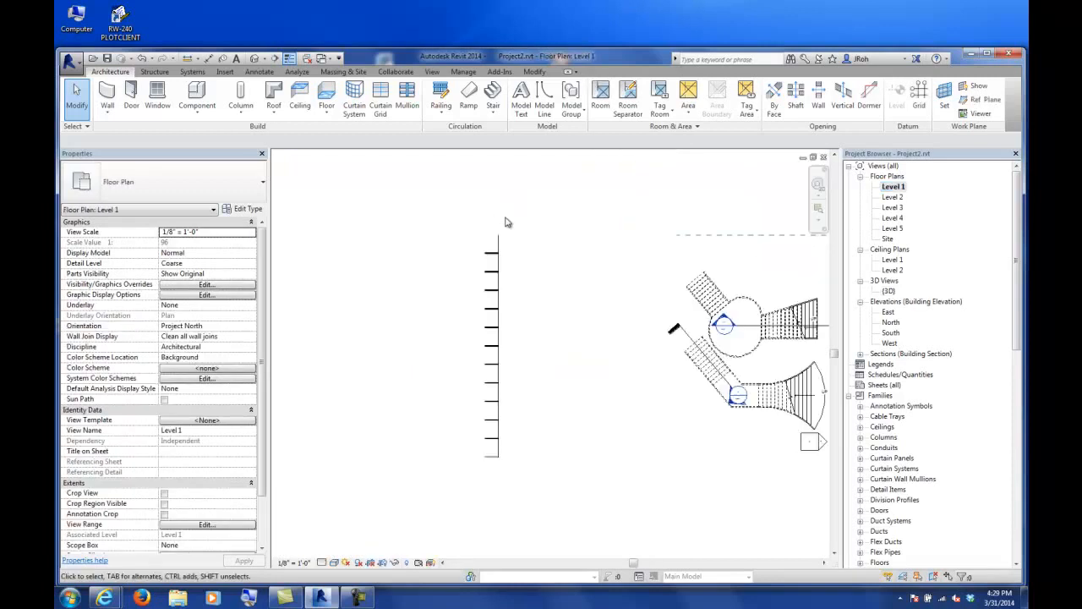
# Cut a horizontal section across the middle of the Sunshade railing on Level 1 and open the section view.
pyautogui.click(274, 59)
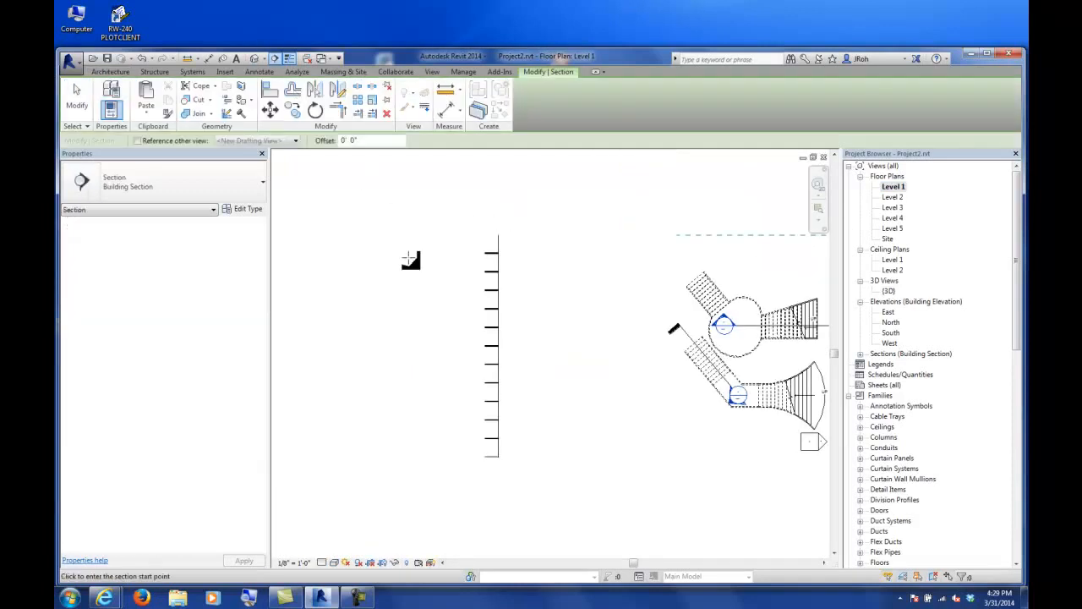
pyautogui.click(451, 319)
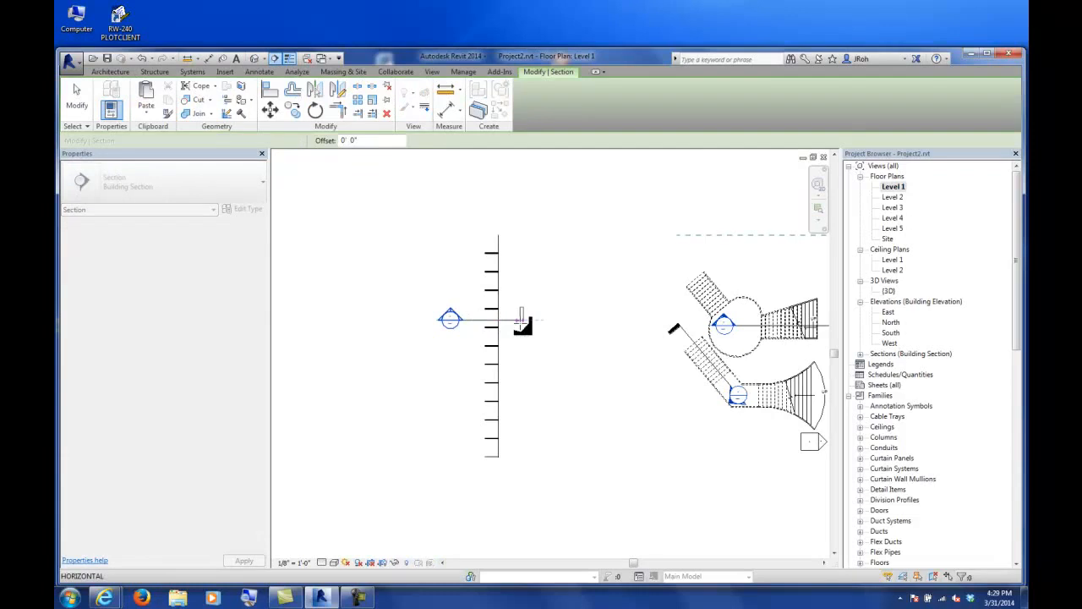
pyautogui.click(520, 319)
pyautogui.click(77, 99)
pyautogui.scroll(2, 470, 325)
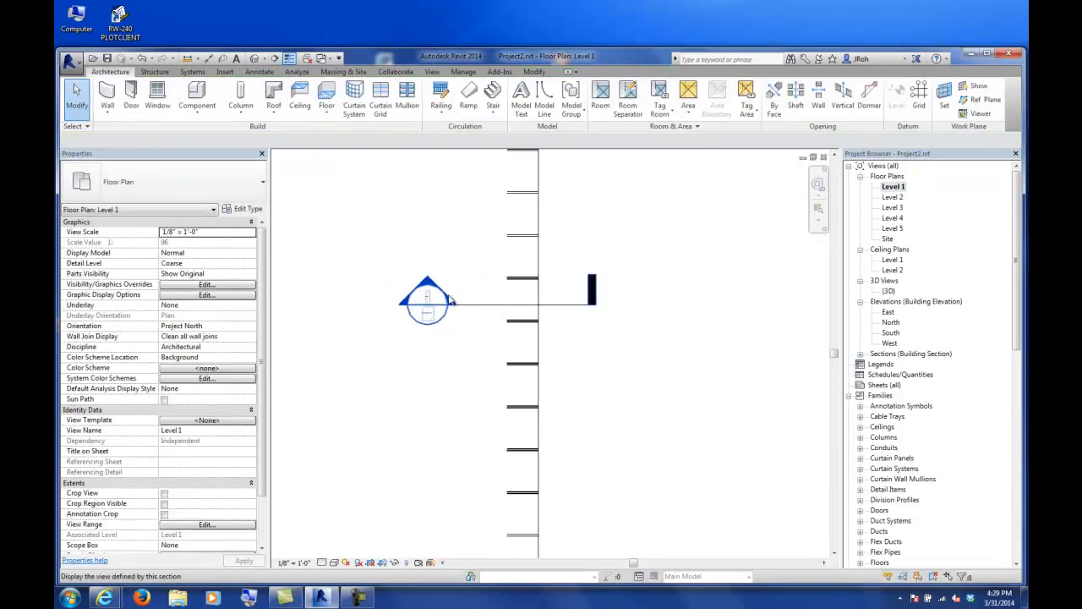
pyautogui.doubleClick(428, 298)
pyautogui.scroll(3, 538, 337)
pyautogui.moveTo(569, 349); pyautogui.dragTo(551, 336, button='middle')
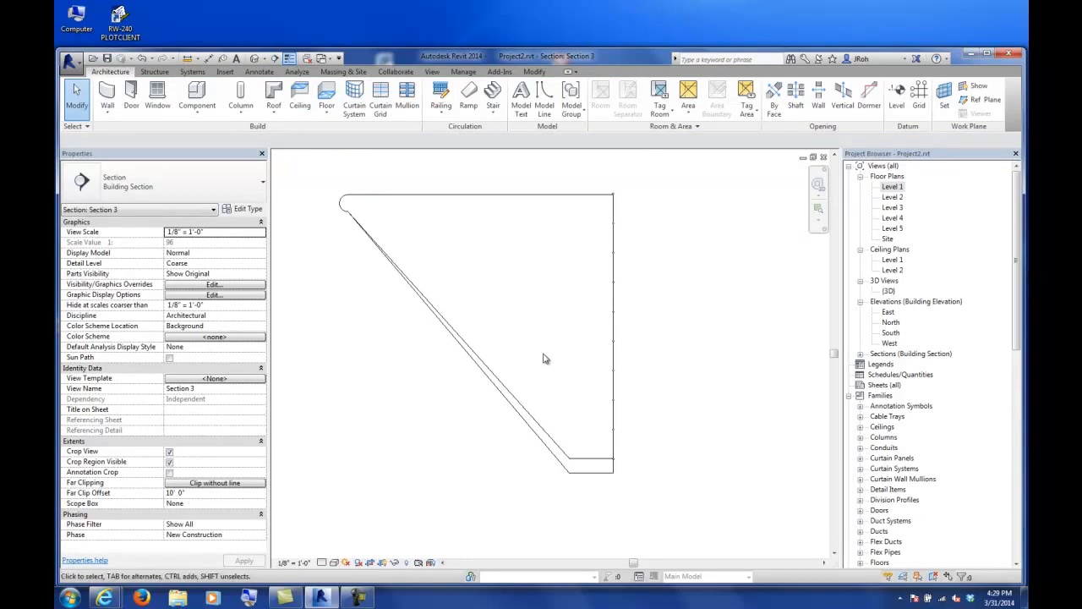
# In the Sunshade type's baluster pattern, set the second baluster's base to Host and both balusters' tops to Host.
pyautogui.click(510, 392)
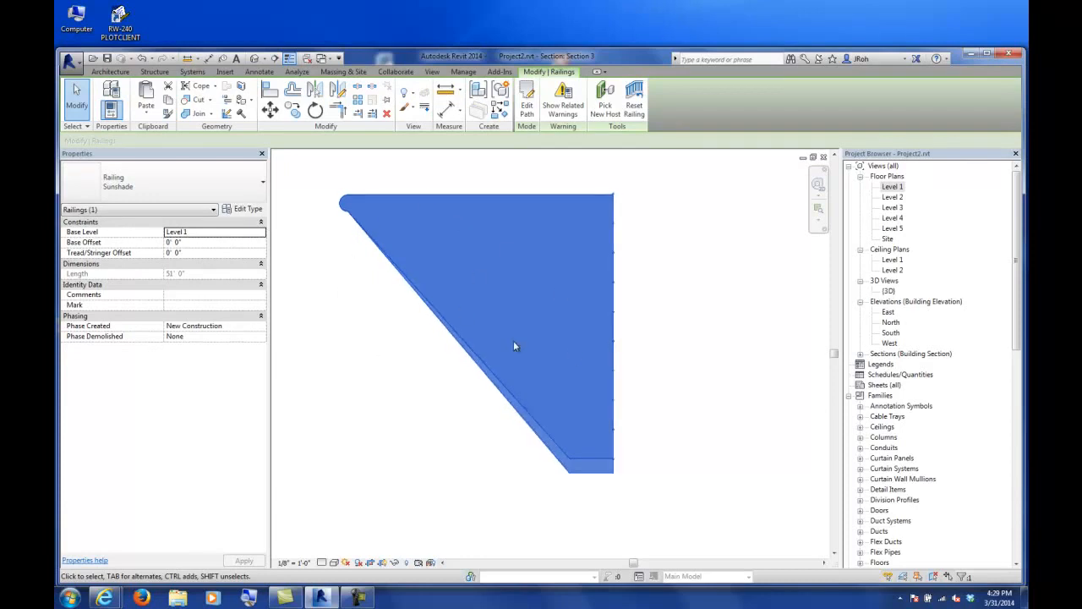
pyautogui.click(248, 211)
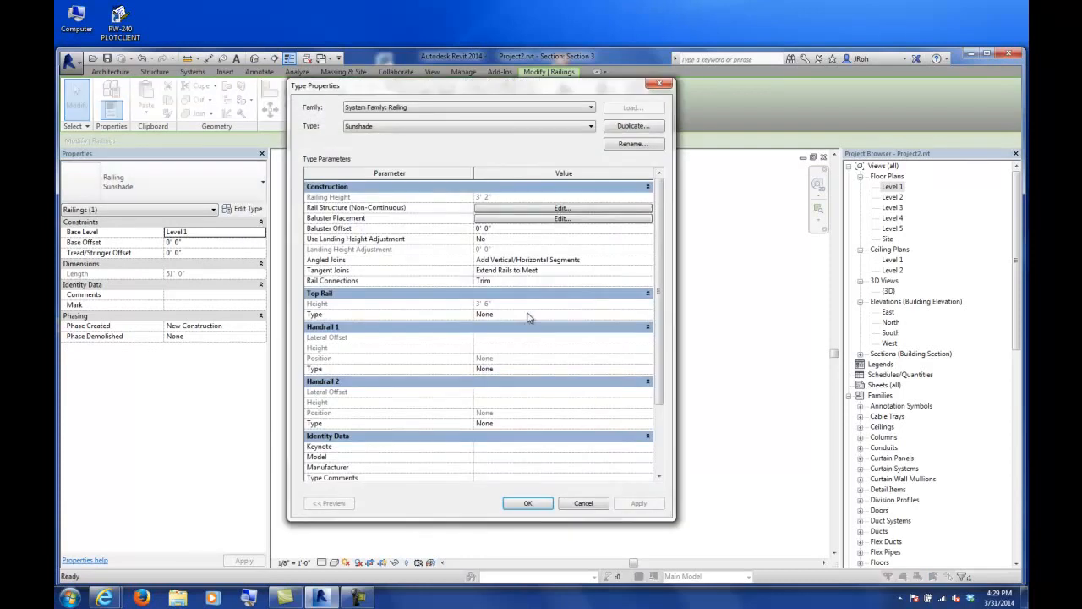
pyautogui.click(561, 218)
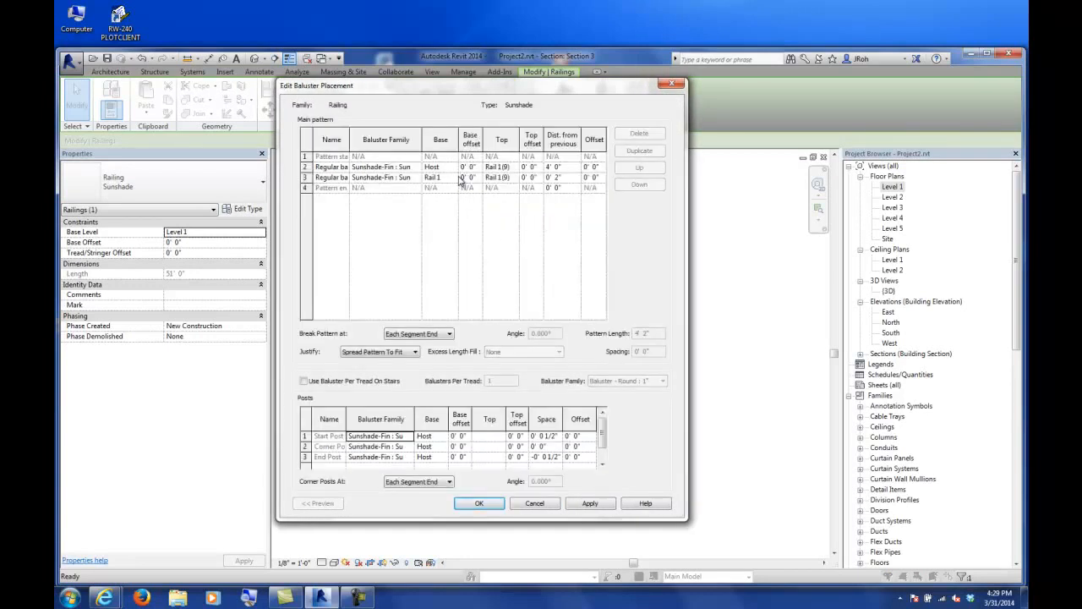
pyautogui.click(454, 178)
pyautogui.click(431, 187)
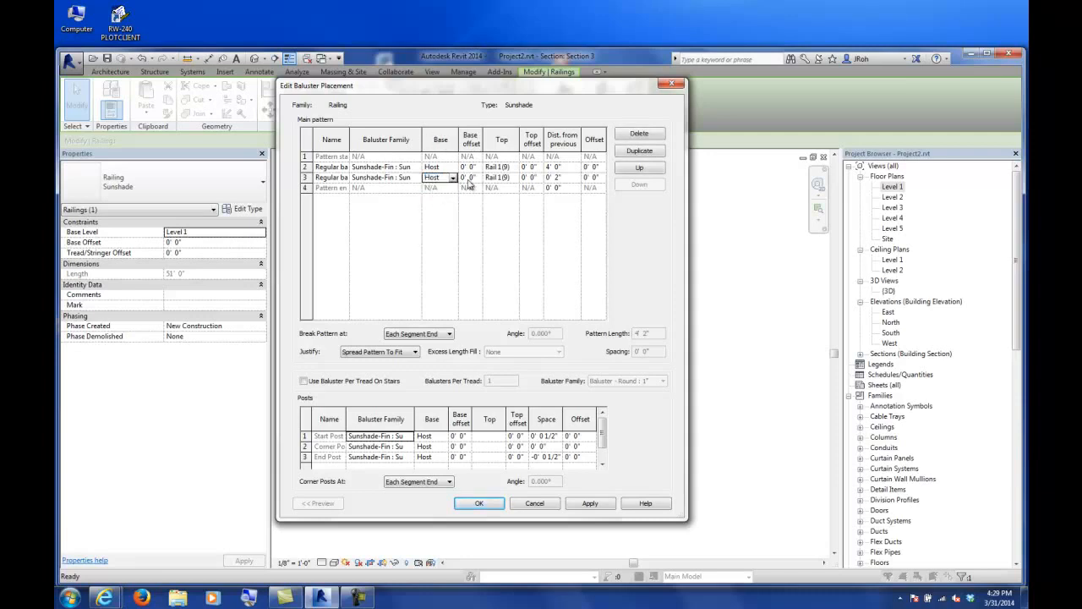
pyautogui.click(513, 168)
pyautogui.click(491, 177)
pyautogui.click(513, 179)
pyautogui.click(495, 188)
# Set the top offset of both regular balusters in the main pattern to 6".
pyautogui.click(529, 166)
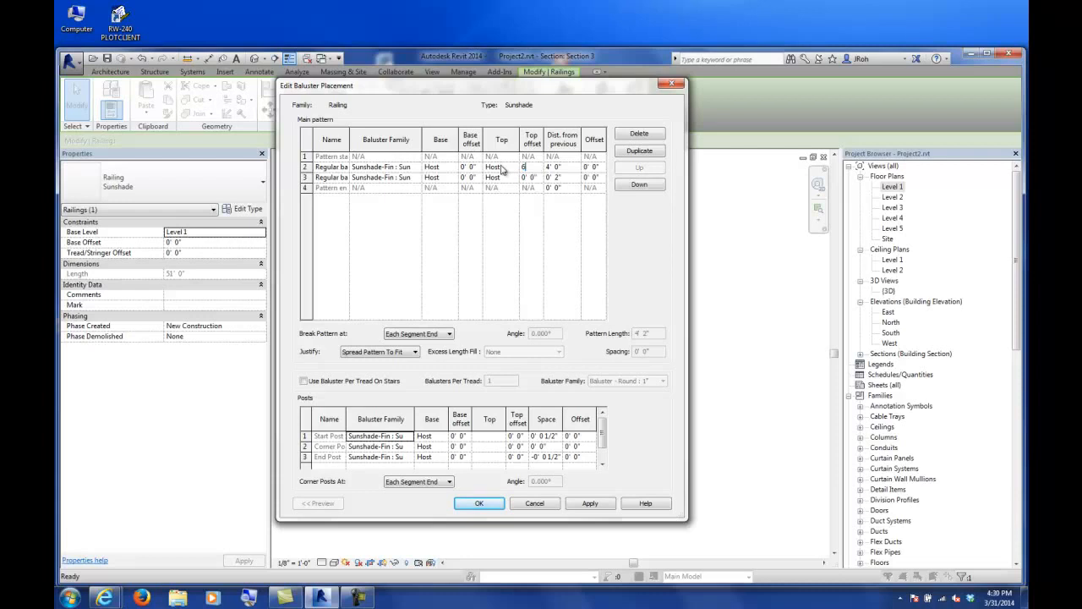
pyautogui.click(533, 177)
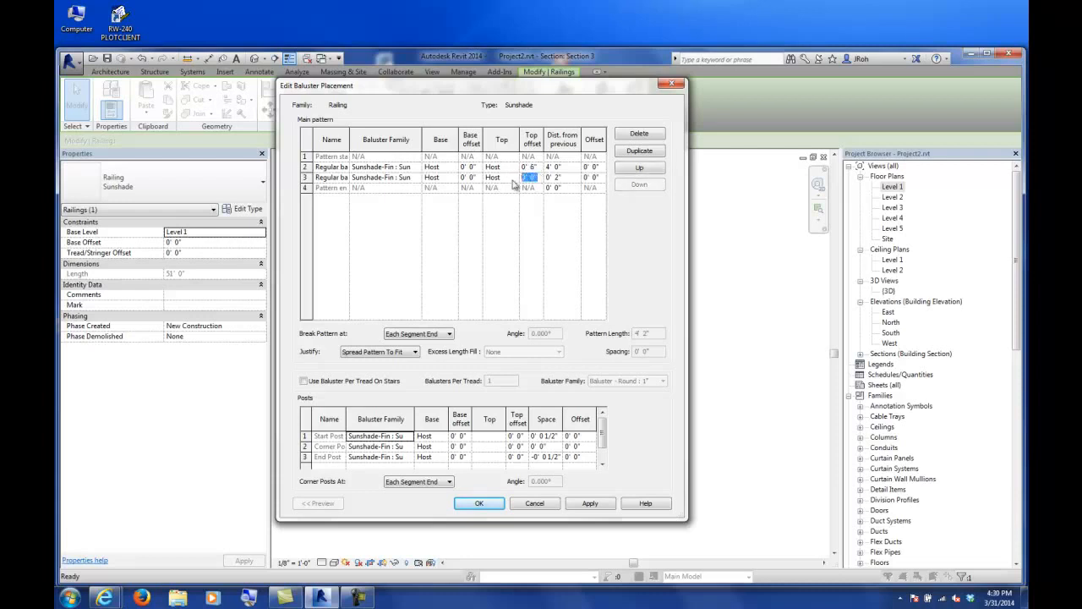
pyautogui.write('6"')
pyautogui.press('Tab')
# Set the tops of the start, corner and end posts to Host with a 6" top offset and apply the type changes.
pyautogui.doubleClick(500, 439)
pyautogui.click(486, 447)
pyautogui.doubleClick(499, 447)
pyautogui.click(486, 457)
pyautogui.click(499, 457)
pyautogui.click(500, 457)
pyautogui.click(487, 467)
pyautogui.click(523, 436)
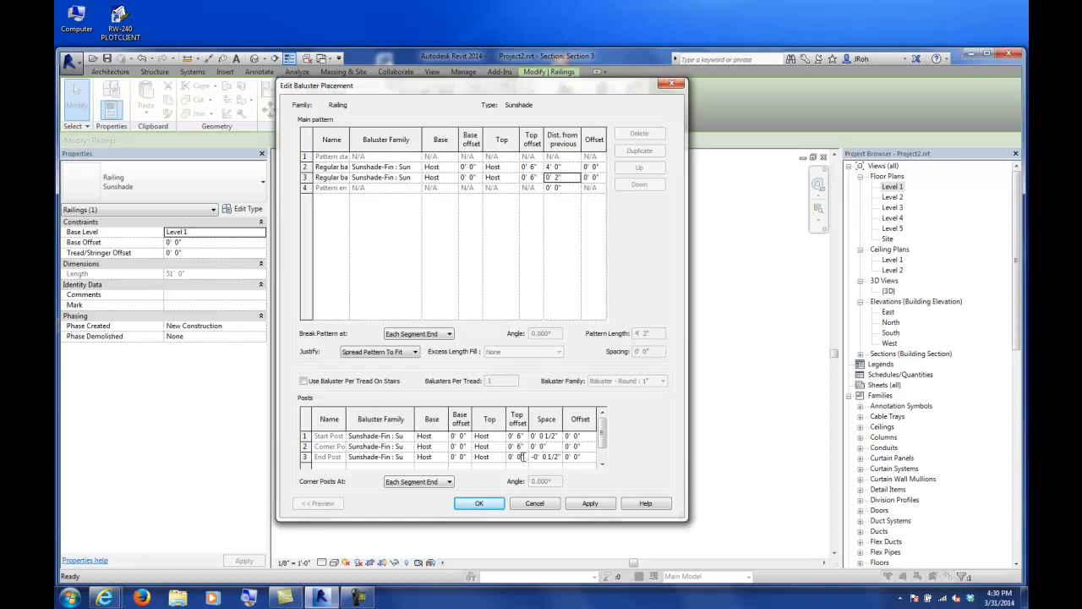
pyautogui.click(492, 504)
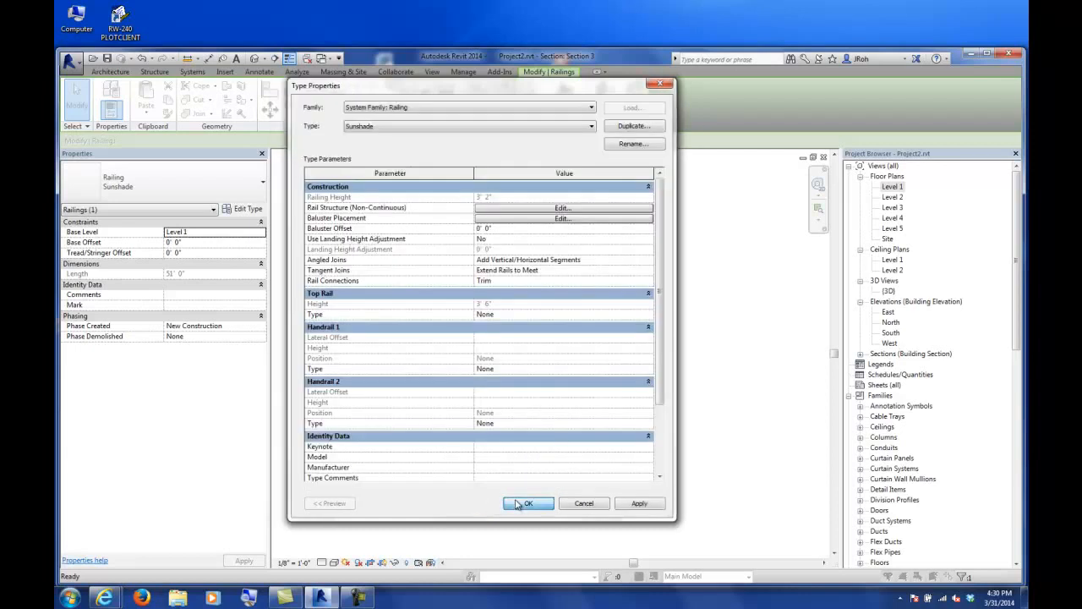
pyautogui.click(519, 504)
pyautogui.scroll(3, 532, 447)
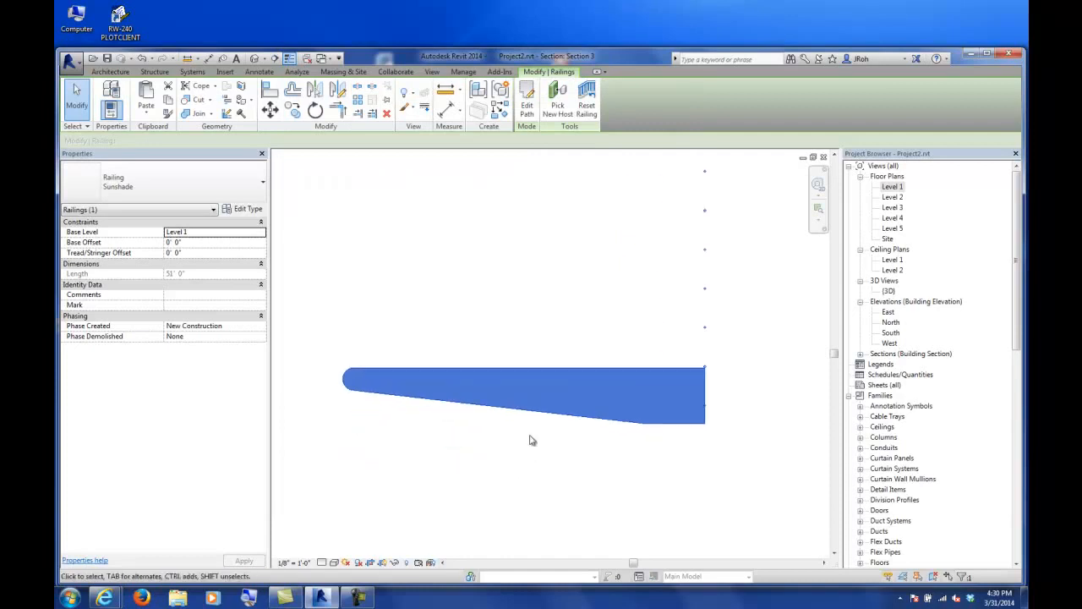
pyautogui.click(517, 437)
# Delete every rail from the Sunshade railing's non-continuous rail structure except the highest one.
pyautogui.scroll(-3, 628, 355)
pyautogui.moveTo(695, 264); pyautogui.dragTo(685, 305, button='middle')
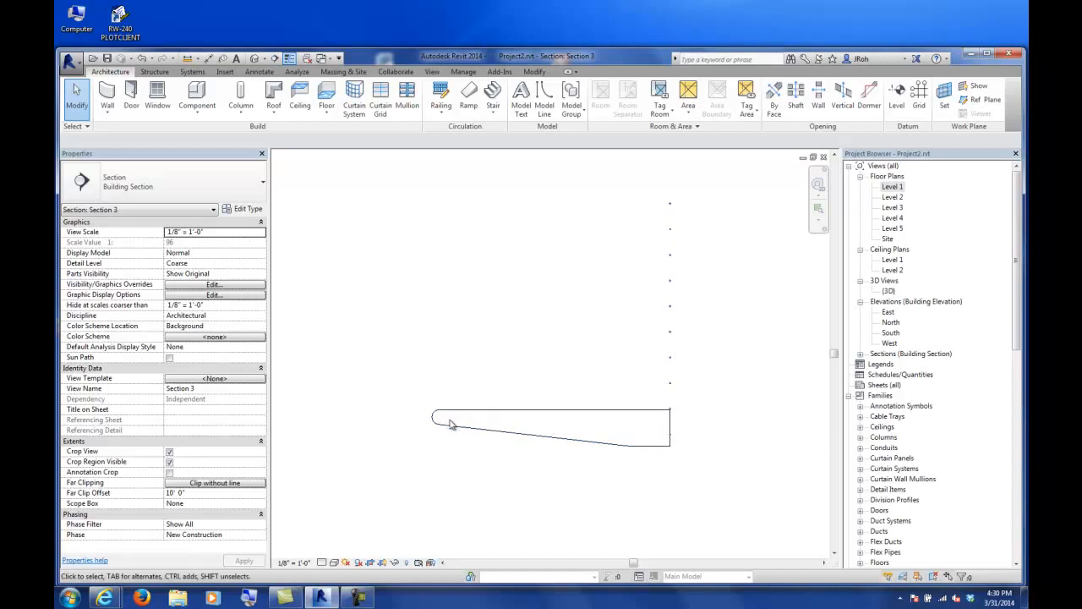
pyautogui.click(670, 362)
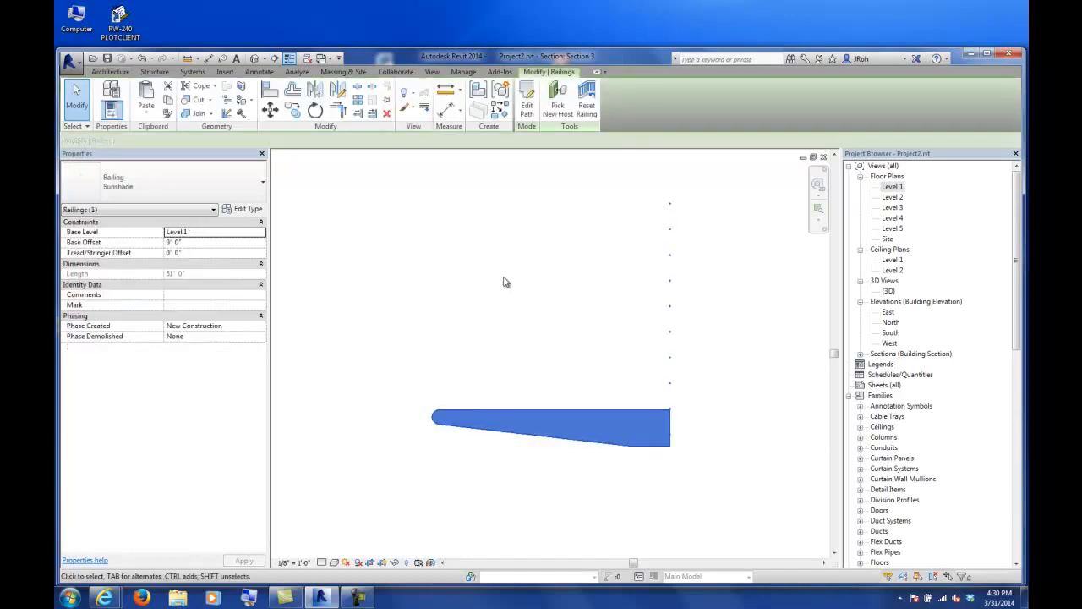
pyautogui.click(248, 209)
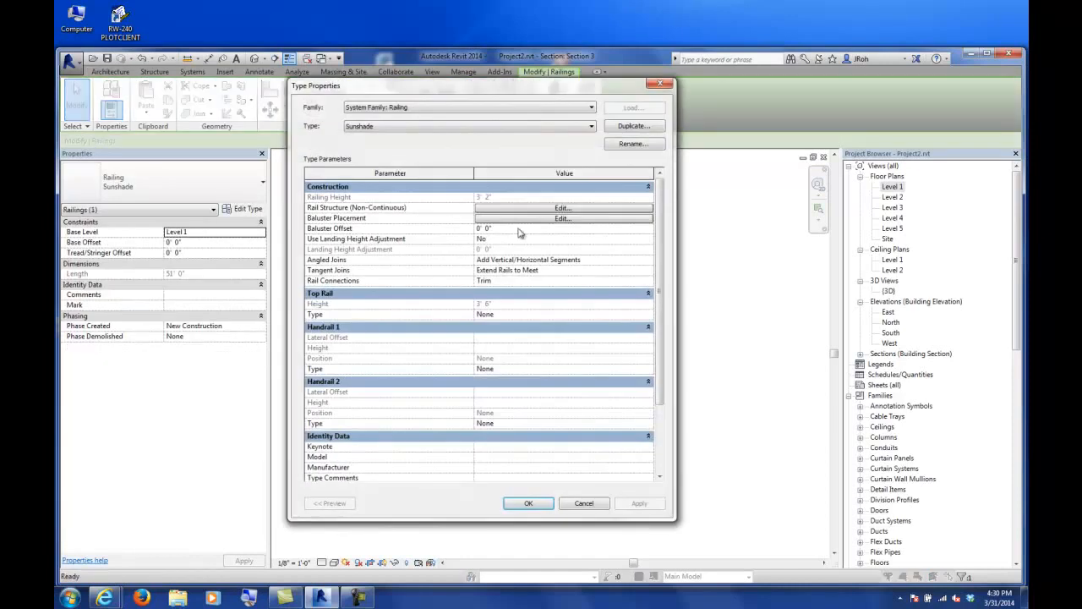
pyautogui.click(510, 208)
pyautogui.click(317, 172)
pyautogui.click(447, 382)
pyautogui.click(447, 382)
pyautogui.click(447, 382)
pyautogui.click(447, 381)
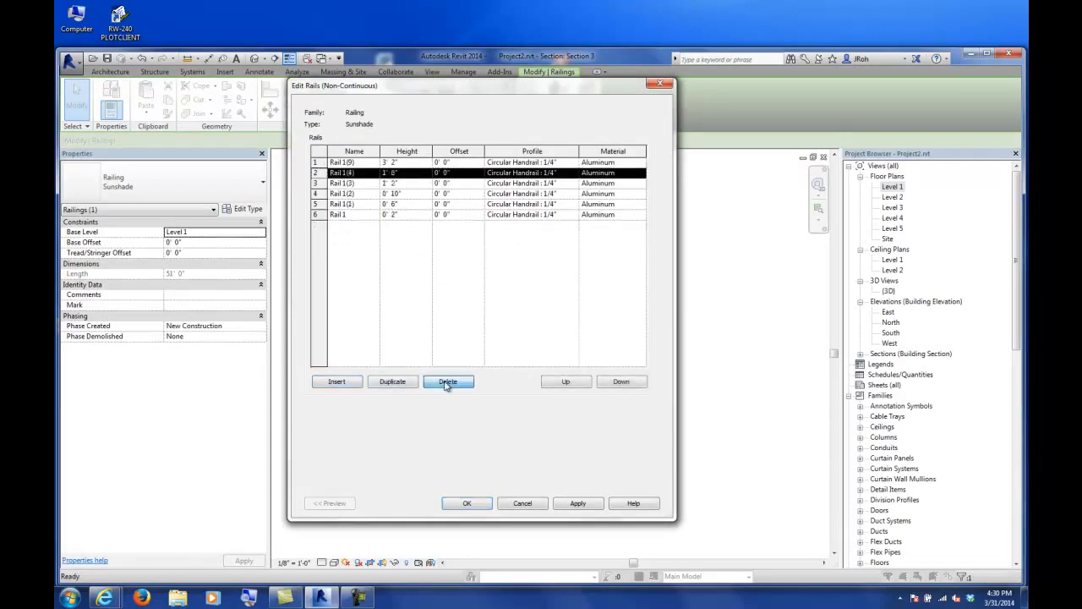
pyautogui.click(447, 381)
pyautogui.click(448, 381)
pyautogui.click(448, 381)
pyautogui.click(448, 381)
pyautogui.click(447, 382)
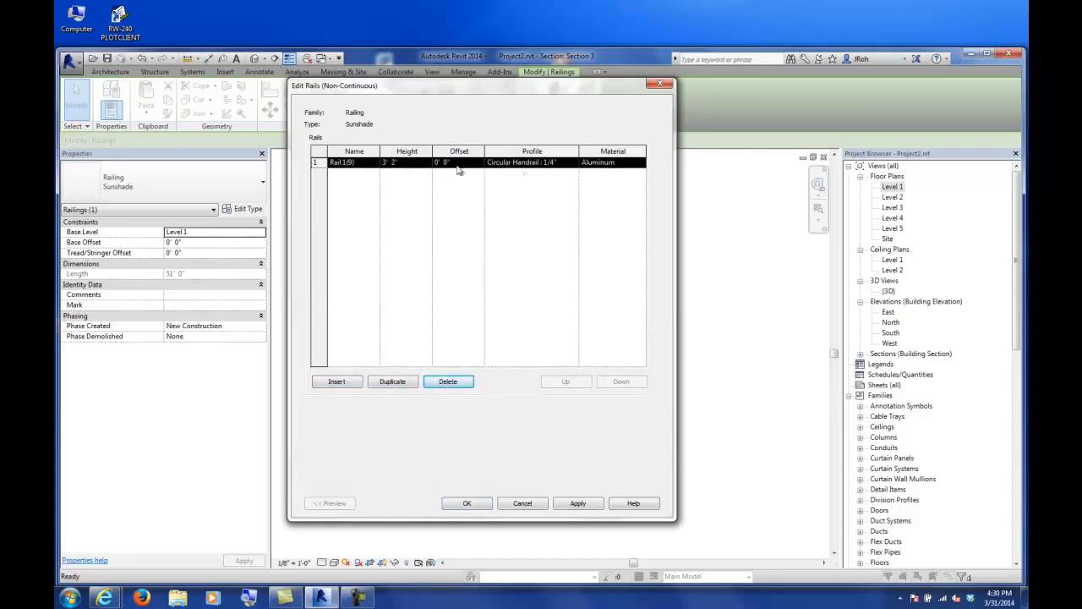
# Assign the Sunshade-Blade profile to the remaining rail, set its height to 6", and apply the railing type changes.
pyautogui.click(572, 164)
pyautogui.click(574, 162)
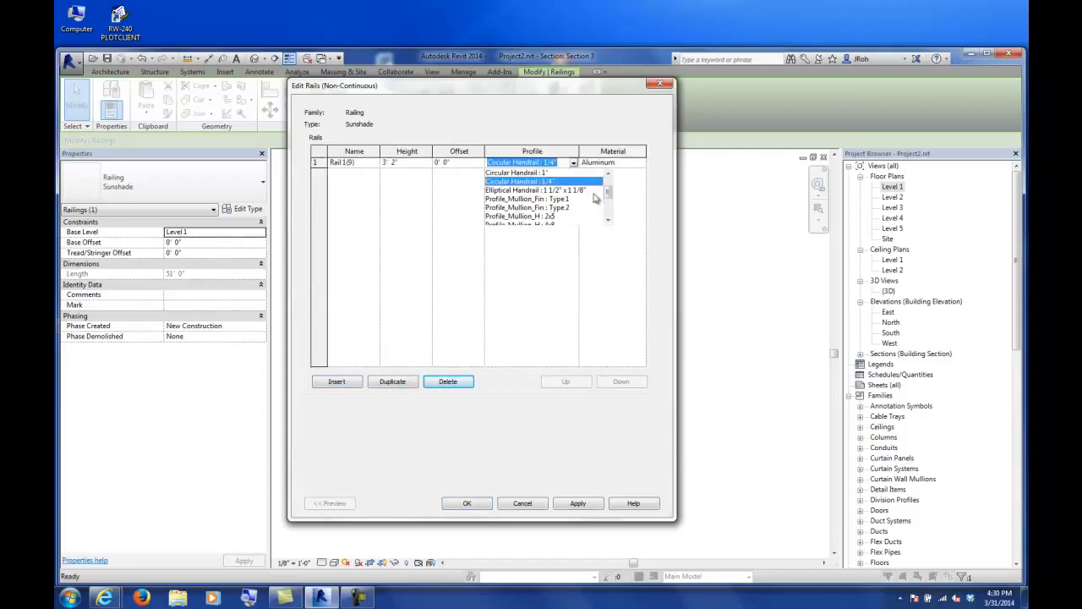
pyautogui.moveTo(609, 194); pyautogui.dragTo(607, 212)
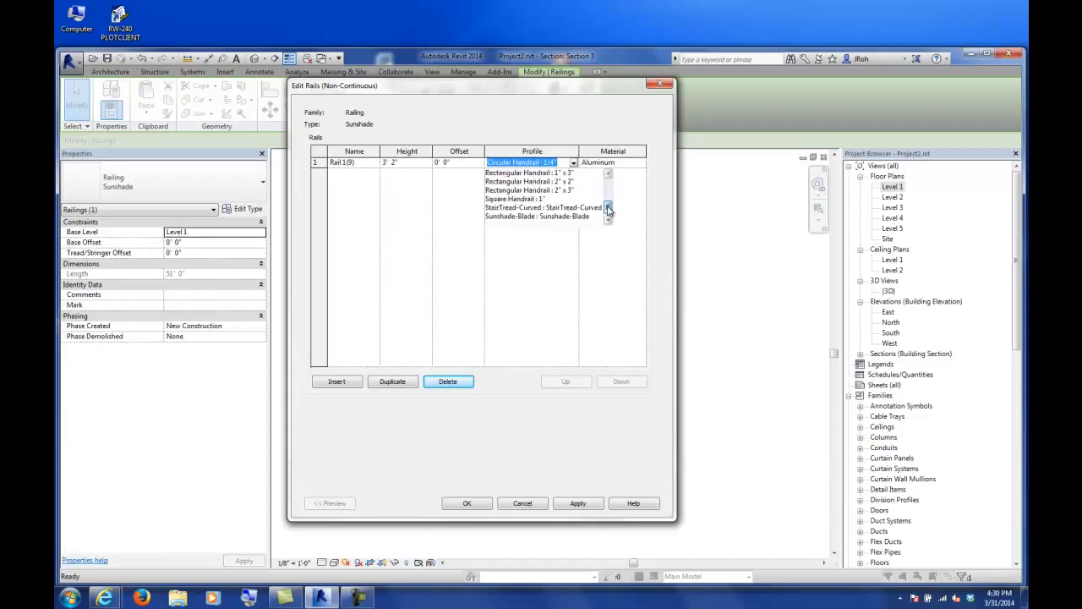
pyautogui.click(566, 216)
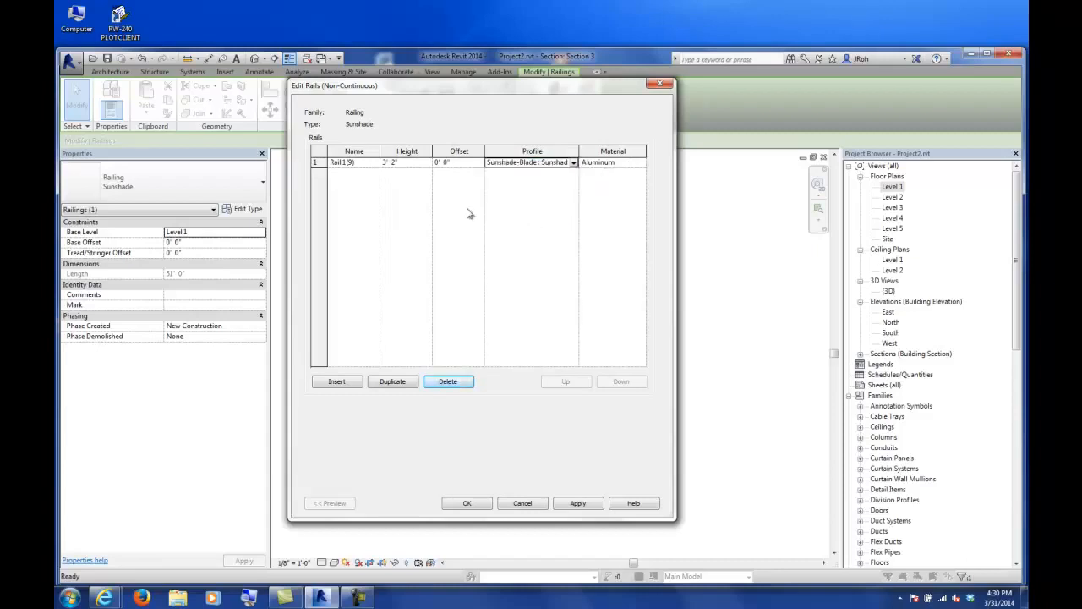
pyautogui.click(413, 161)
pyautogui.write('6')
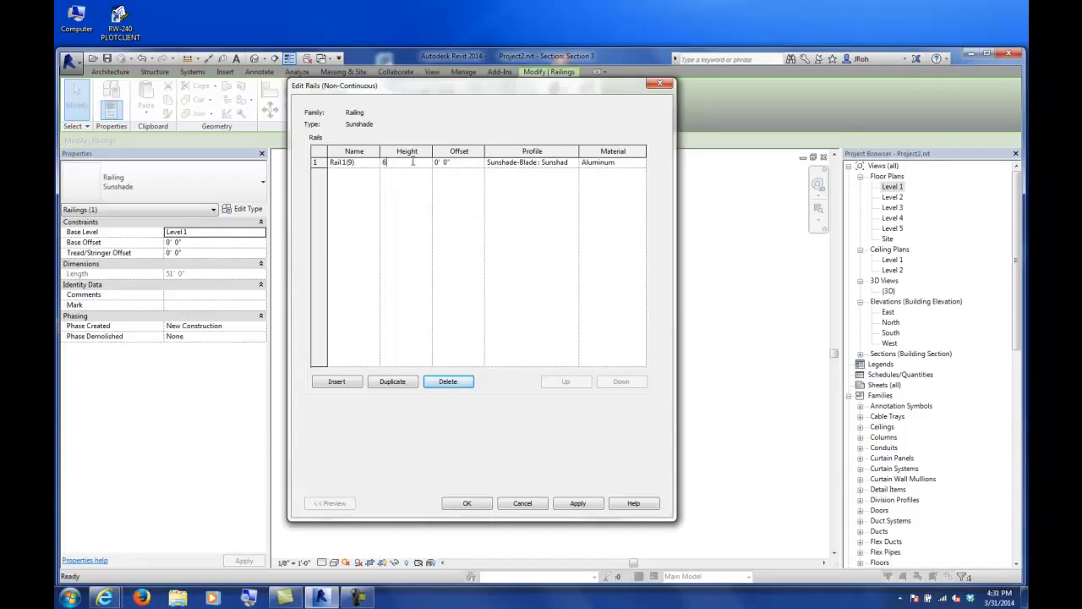
pyautogui.click(466, 504)
pyautogui.click(518, 505)
pyautogui.click(689, 415)
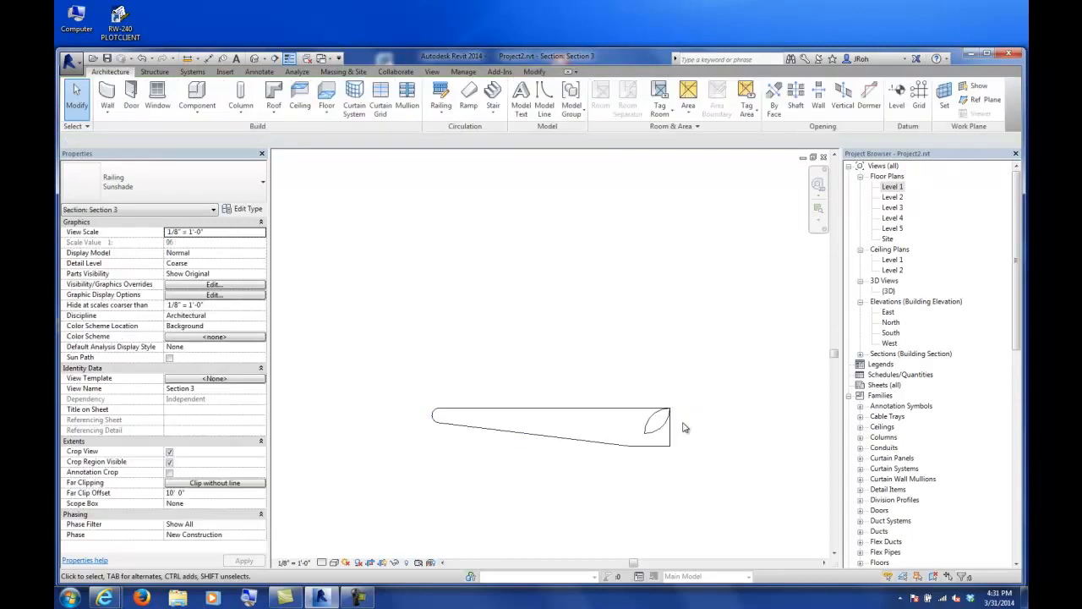
# Examine how the blade profile sits within the fin in the section view.
pyautogui.scroll(2, 587, 430)
pyautogui.scroll(3, 630, 395)
pyautogui.scroll(-6, 651, 366)
pyautogui.moveTo(593, 389); pyautogui.dragTo(620, 393, button='middle')
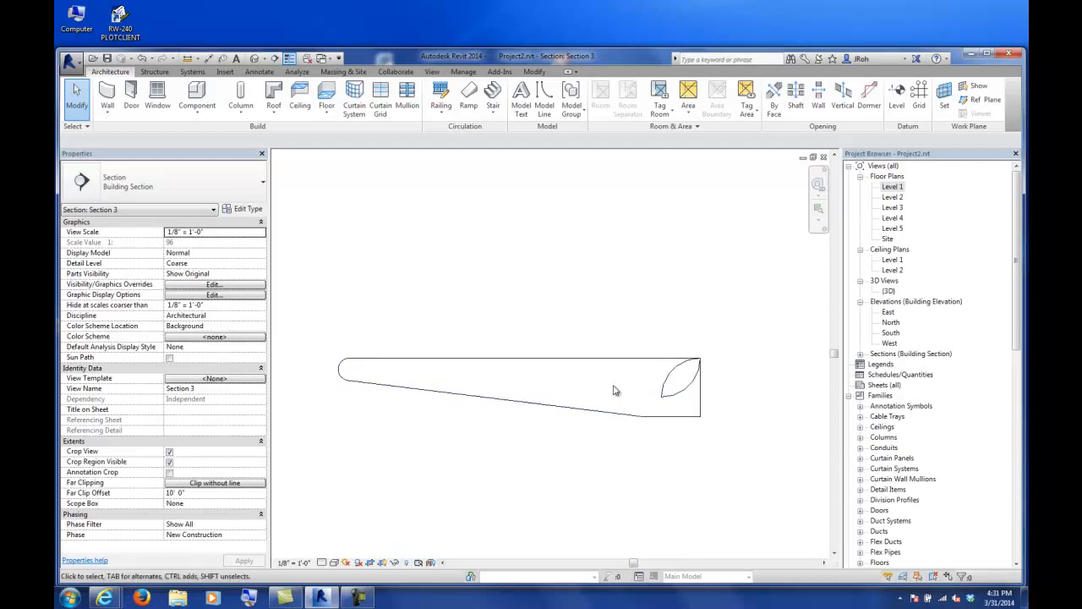
pyautogui.click(569, 408)
pyautogui.click(523, 326)
pyautogui.moveTo(580, 309); pyautogui.dragTo(614, 300, button='middle')
# Duplicate the Sunshade-Blade rail six times in the Sunshade railing's rail structure.
pyautogui.click(669, 346)
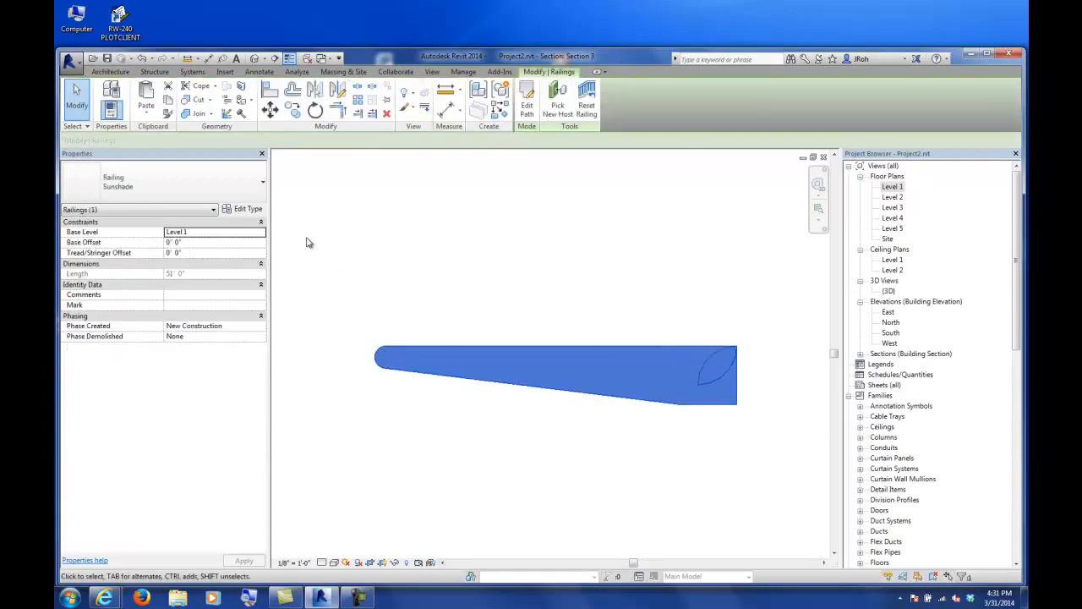
pyautogui.click(628, 359)
pyautogui.click(628, 355)
pyautogui.click(245, 209)
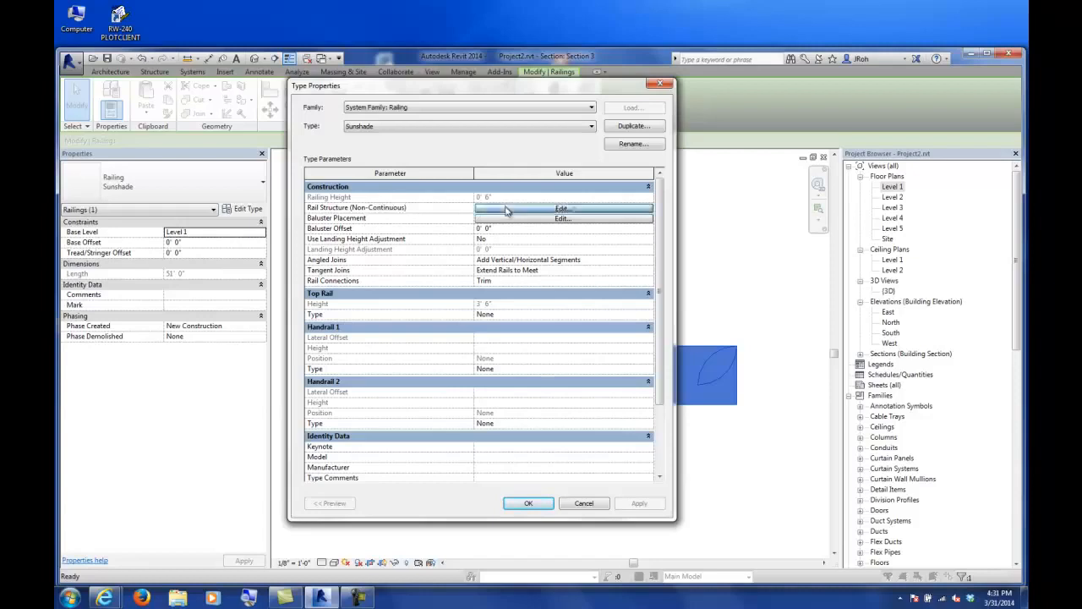
pyautogui.click(562, 208)
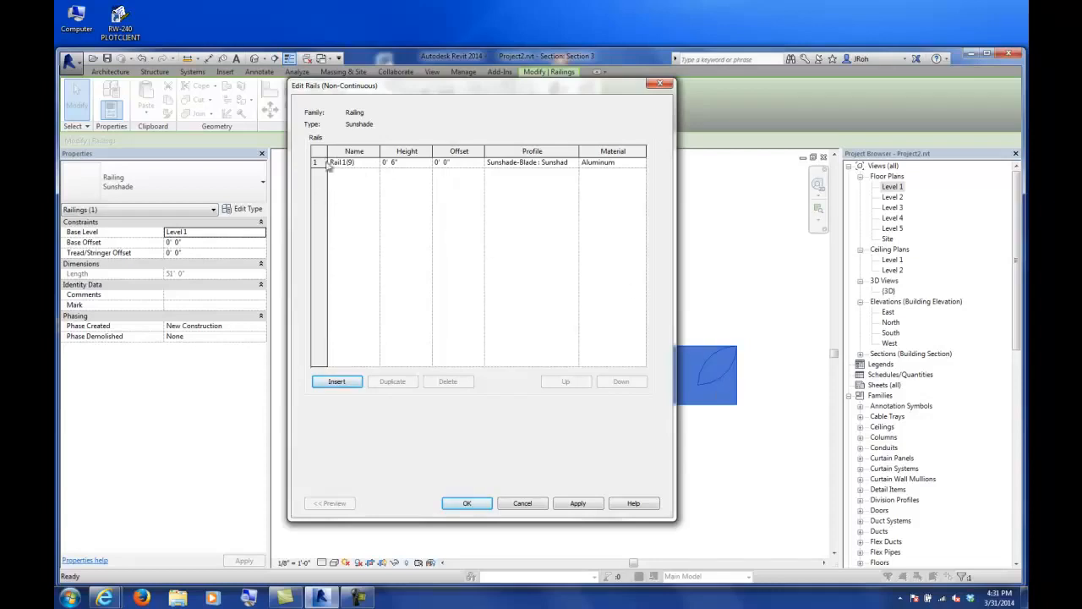
pyautogui.click(404, 164)
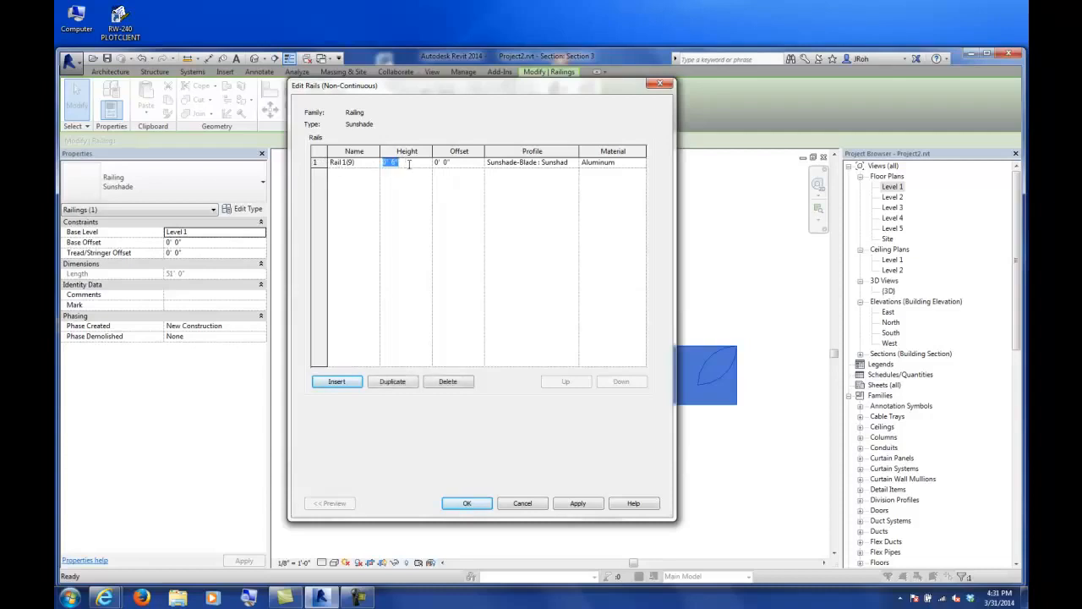
pyautogui.click(571, 168)
pyautogui.click(573, 163)
pyautogui.click(565, 139)
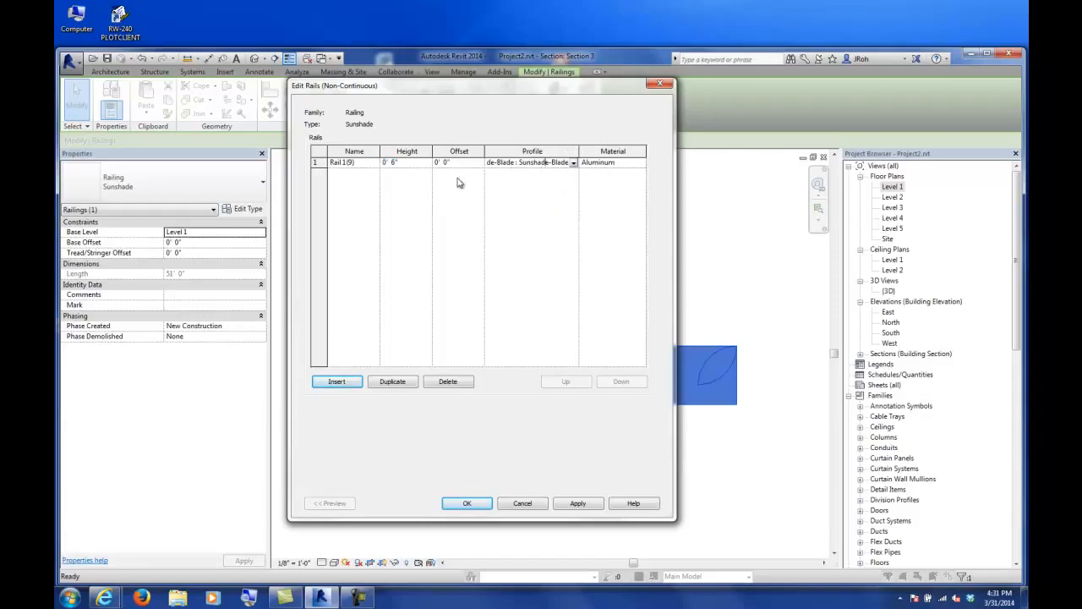
pyautogui.click(316, 161)
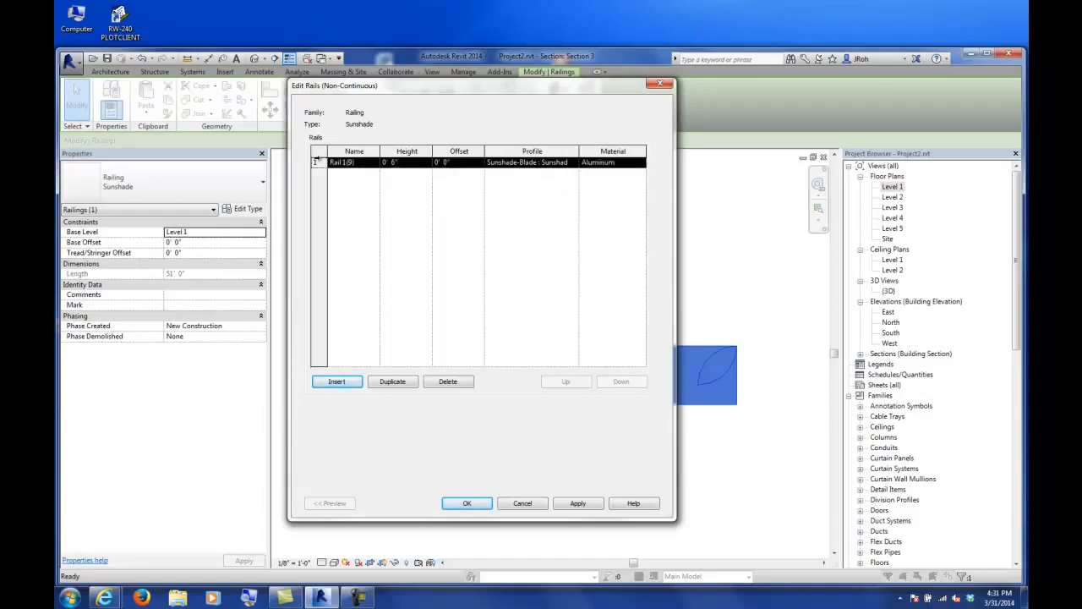
pyautogui.click(399, 383)
pyautogui.click(399, 383)
pyautogui.click(399, 383)
pyautogui.click(399, 383)
pyautogui.click(400, 383)
pyautogui.click(399, 383)
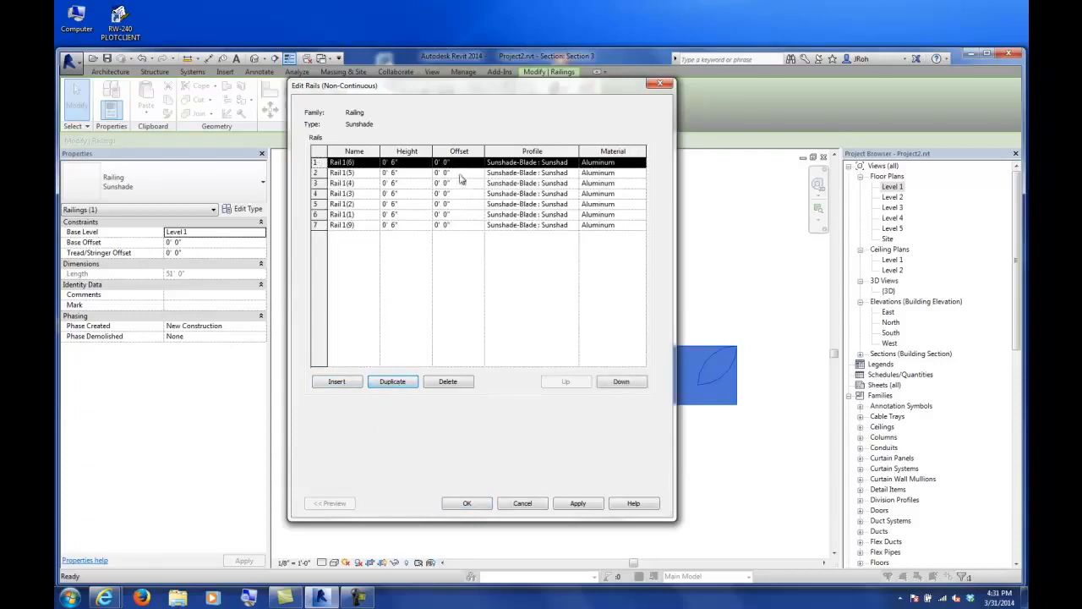
# Change the offset of the second rail in the list, Rail 1(5), and apply the railing type changes.
pyautogui.click(458, 172)
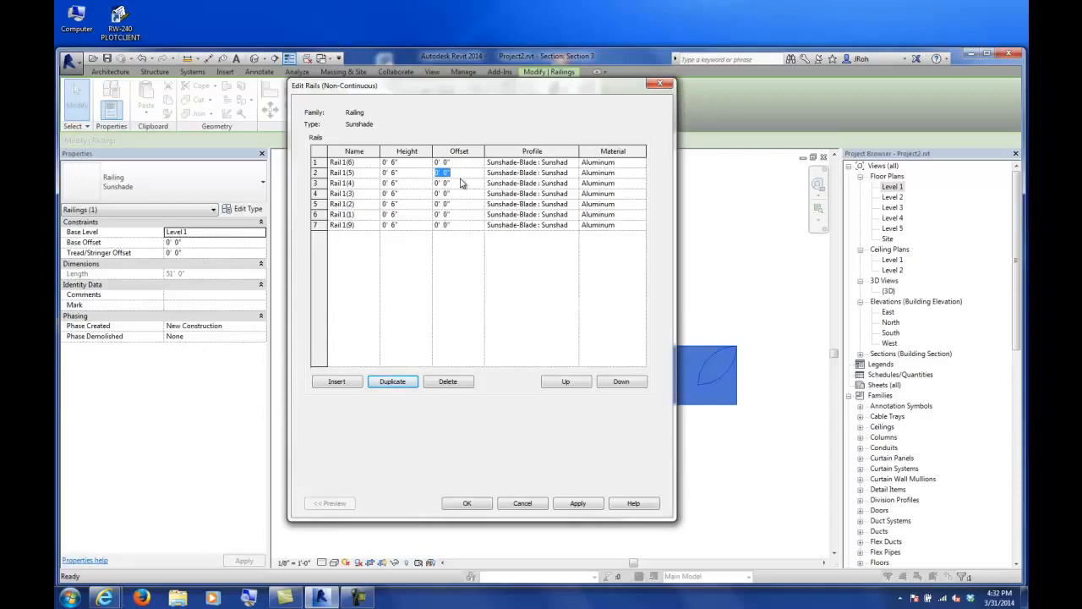
pyautogui.press('Tab')
pyautogui.click(467, 503)
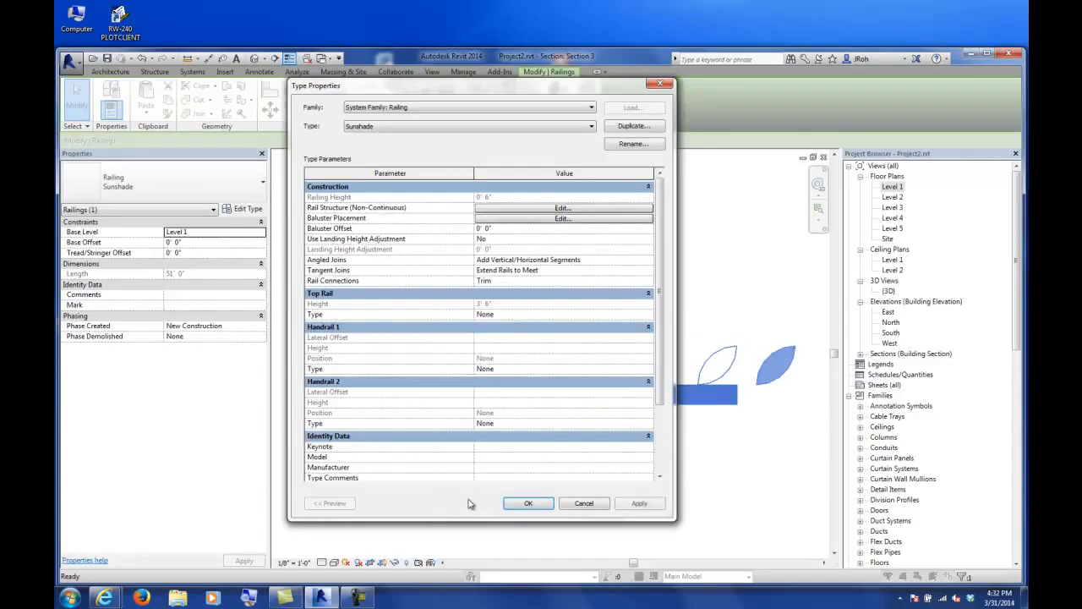
pyautogui.click(534, 504)
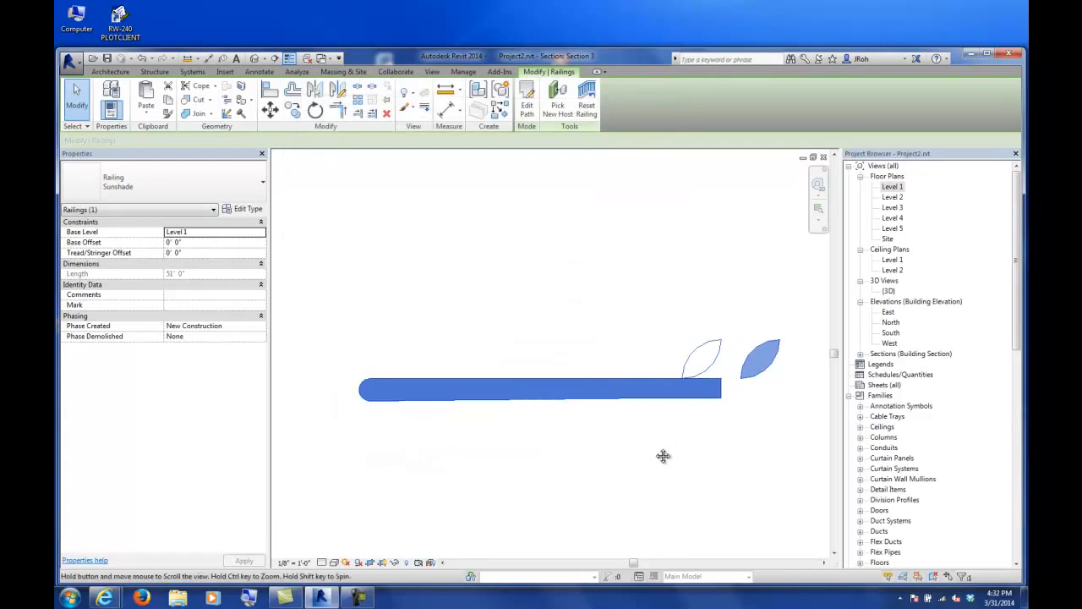
# Check the baluster placement and the rail structure settings of the Sunshade railing type.
pyautogui.click(254, 210)
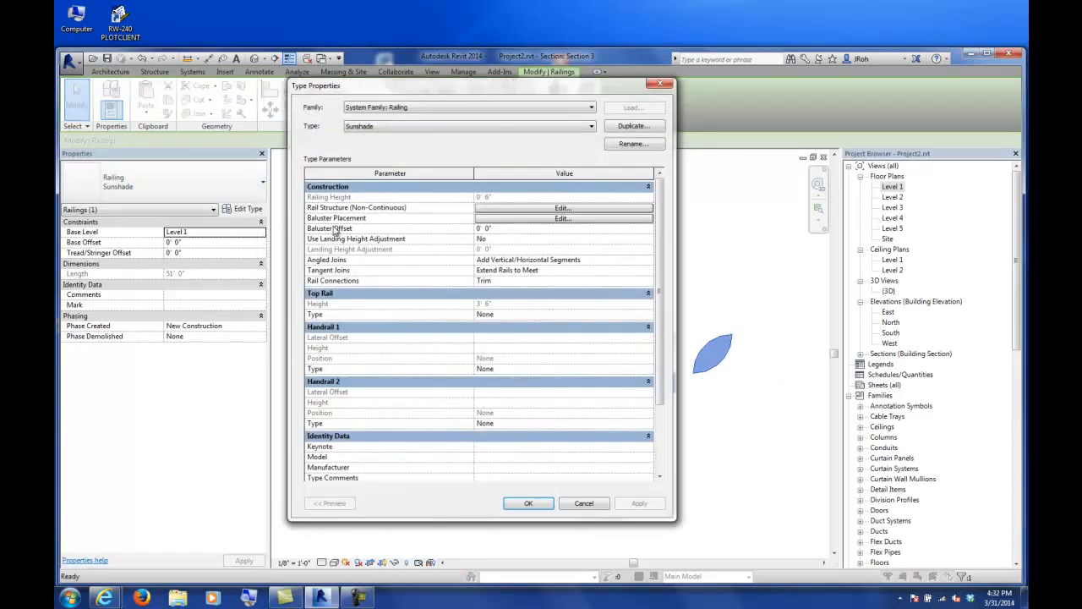
pyautogui.click(498, 219)
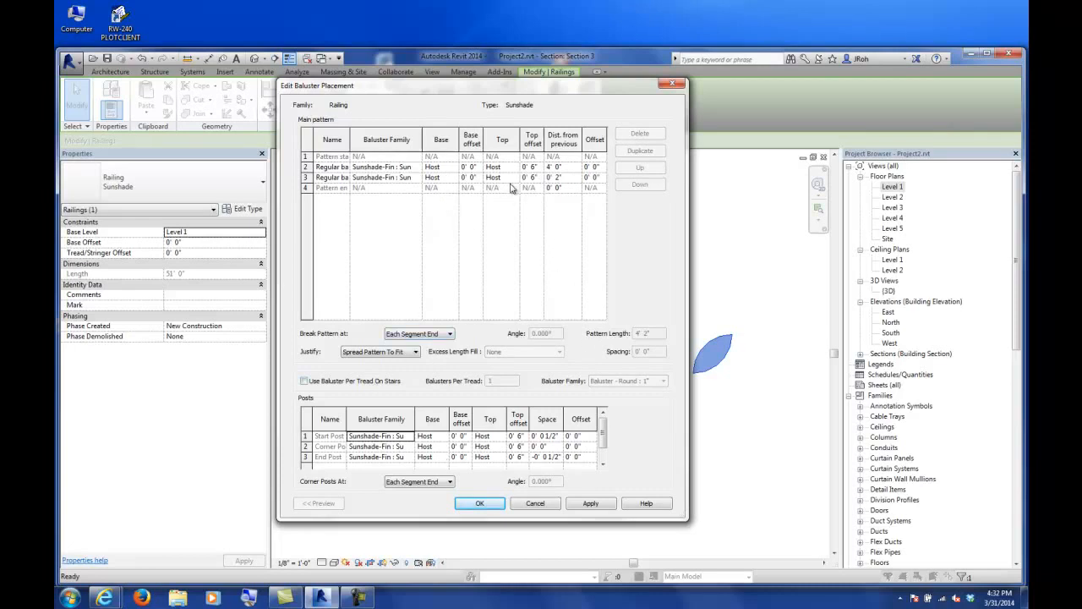
pyautogui.click(480, 505)
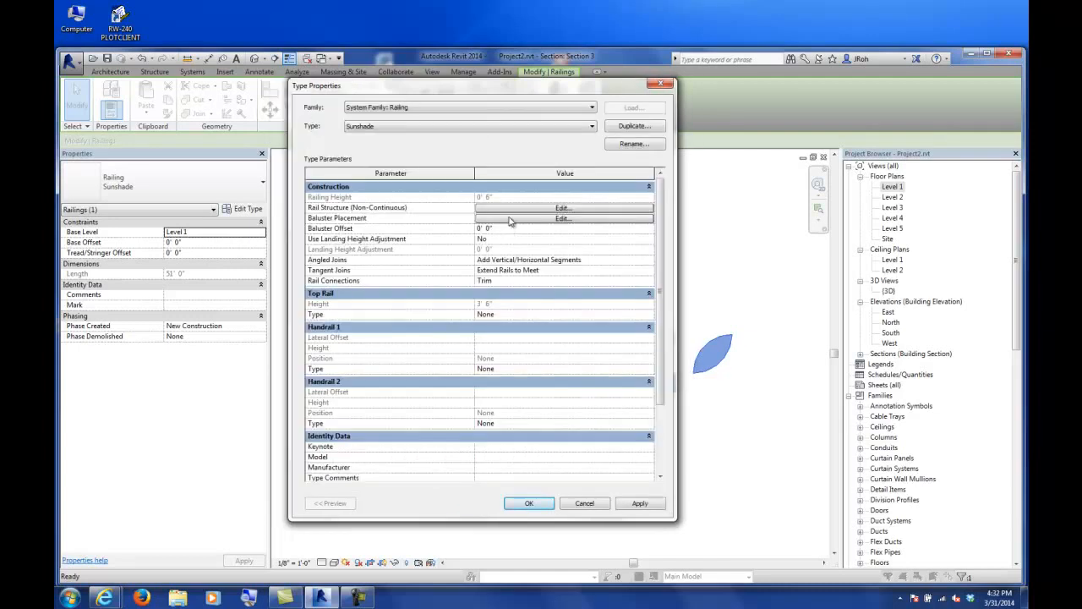
pyautogui.click(512, 209)
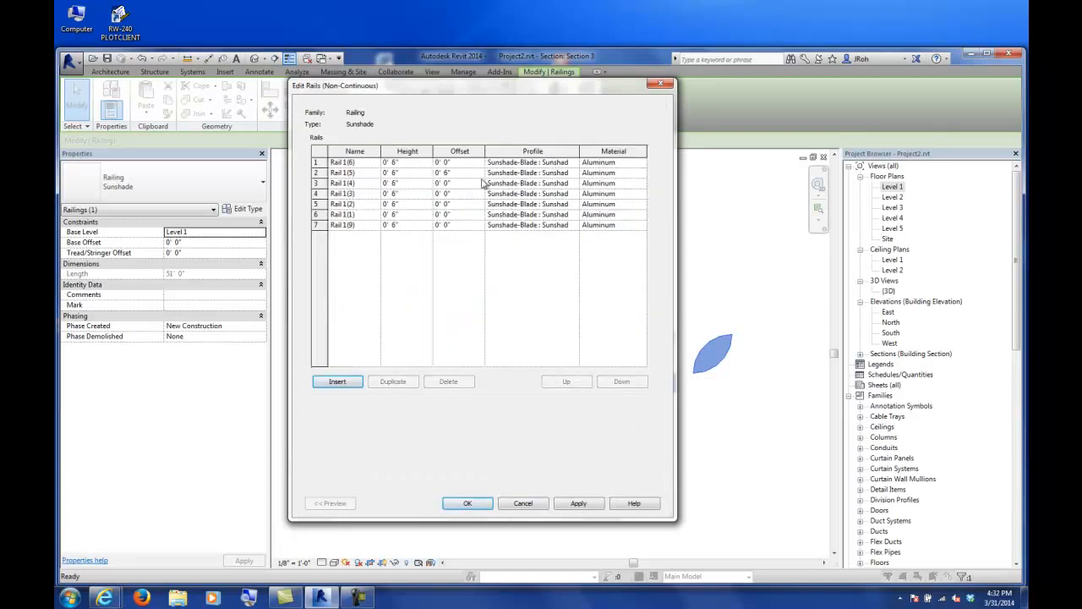
pyautogui.click(468, 504)
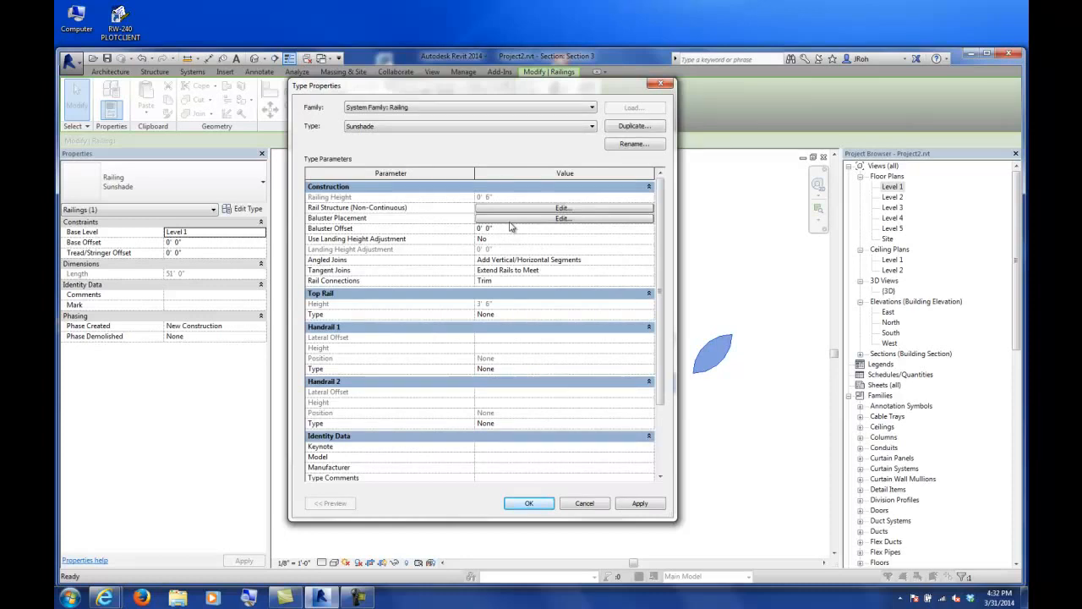
# Delete the second regular Sunshade-Fin baluster from the Sunshade railing's main pattern and apply the railing type changes.
pyautogui.click(509, 219)
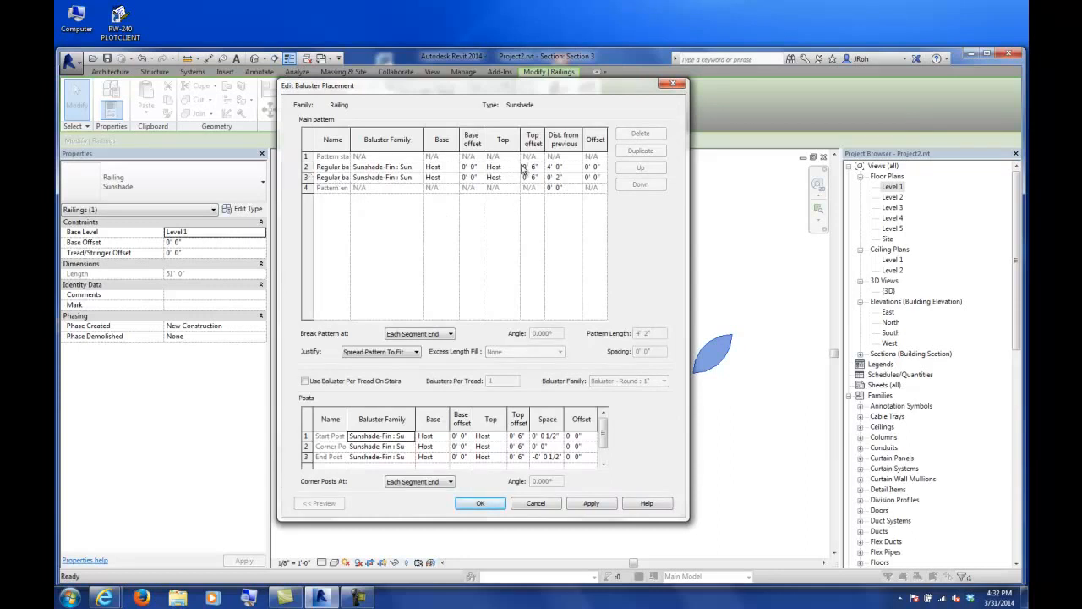
pyautogui.click(455, 169)
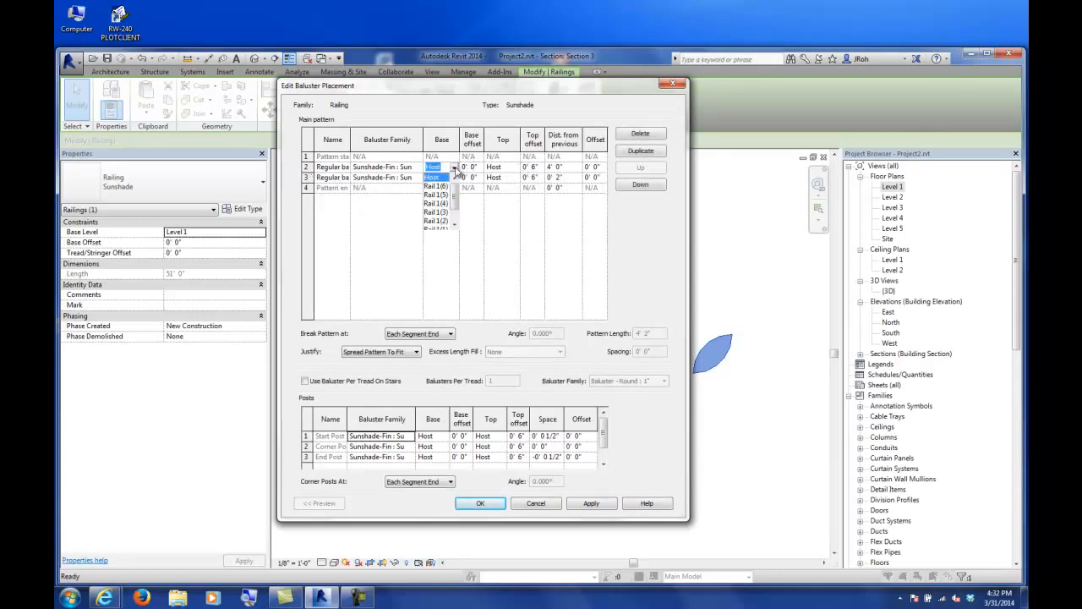
pyautogui.click(476, 197)
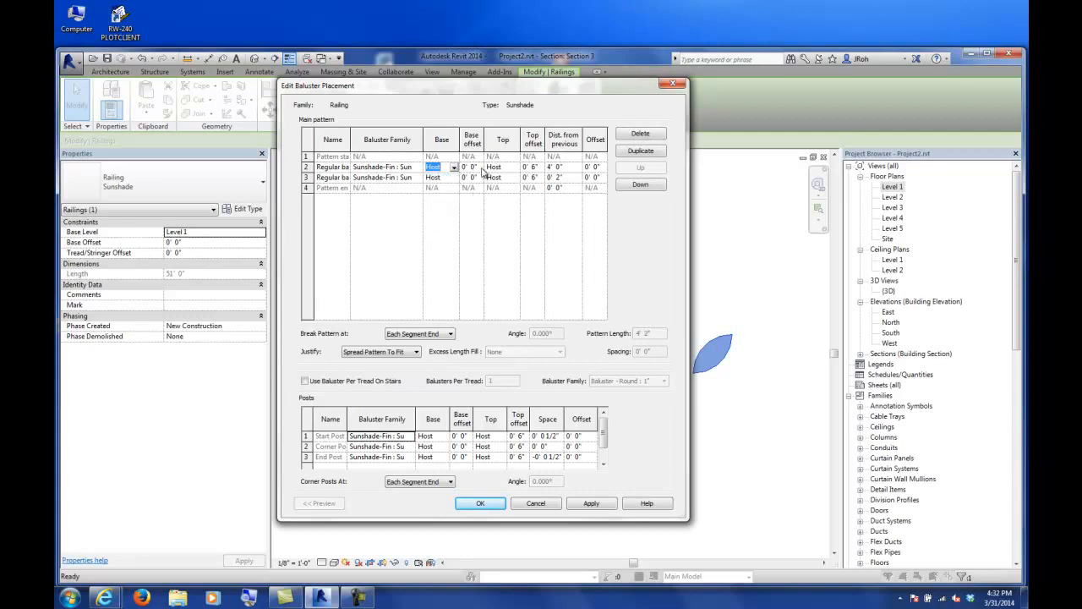
pyautogui.click(536, 171)
pyautogui.click(306, 177)
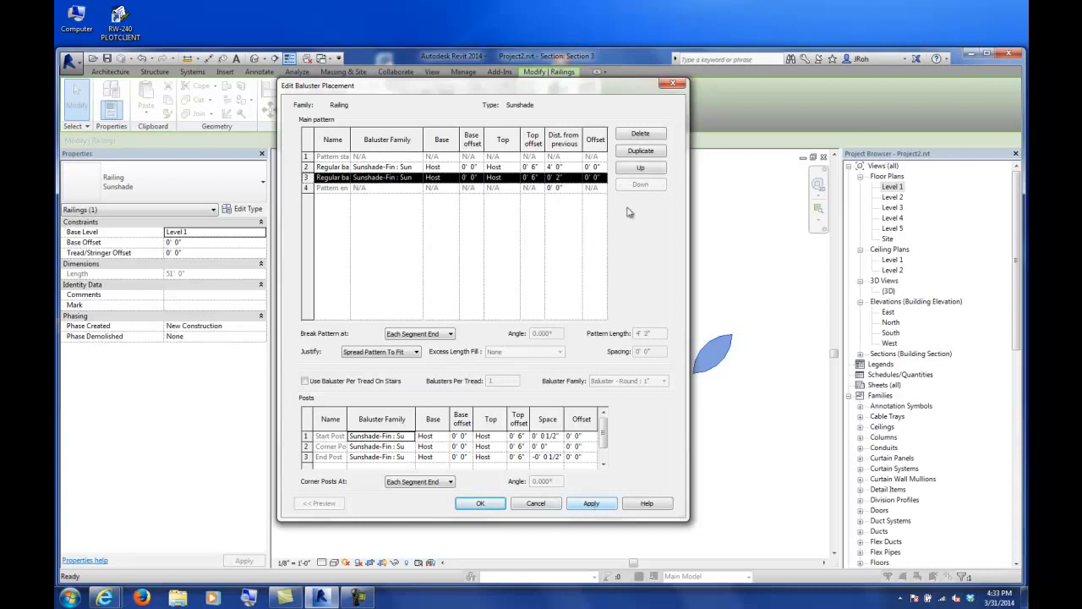
pyautogui.click(640, 133)
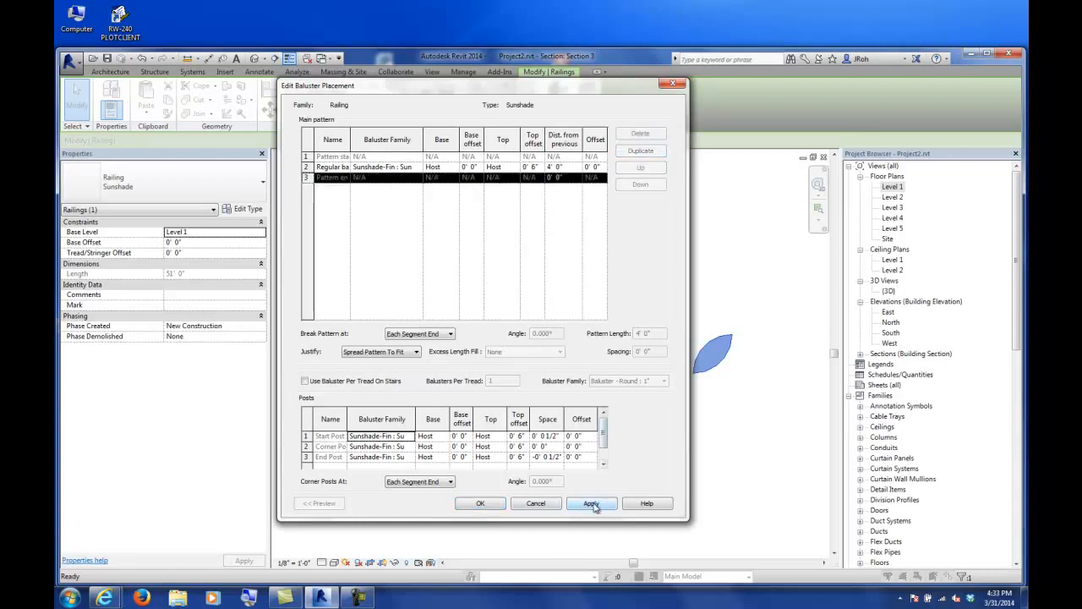
pyautogui.click(480, 504)
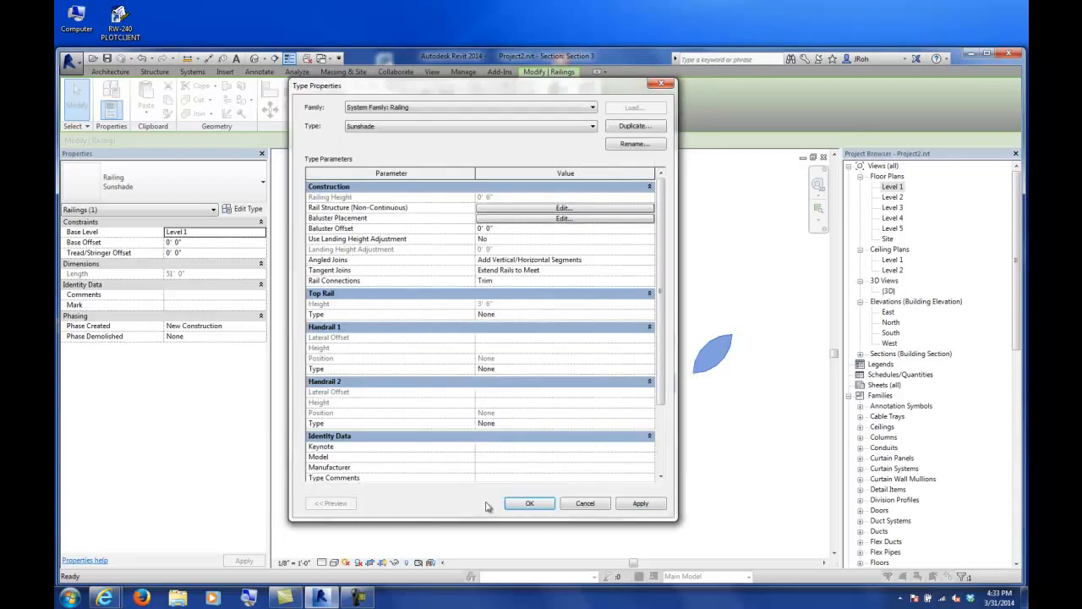
pyautogui.click(530, 504)
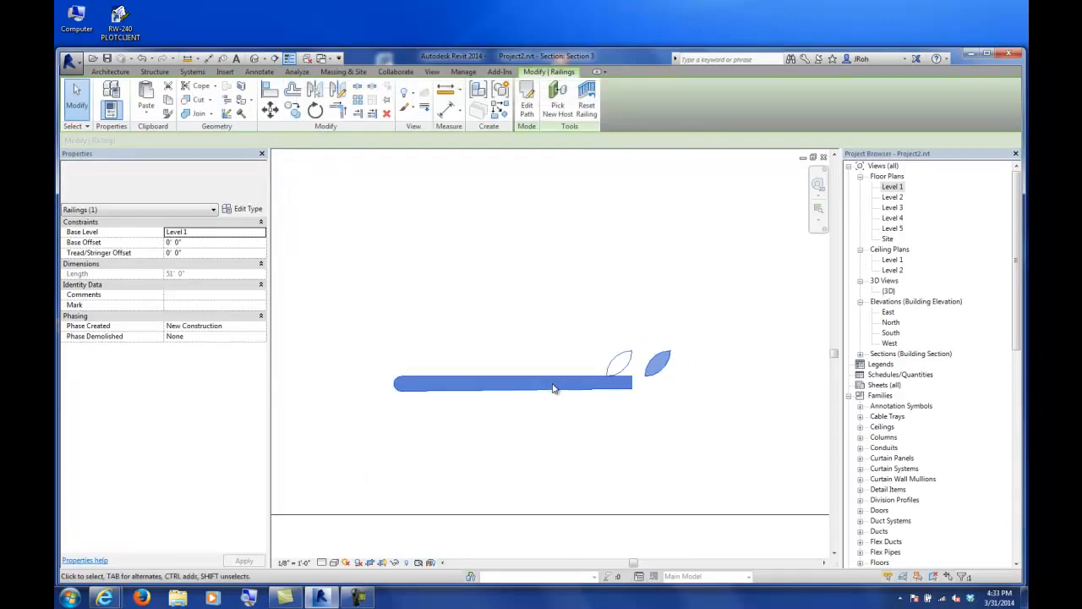
pyautogui.click(552, 423)
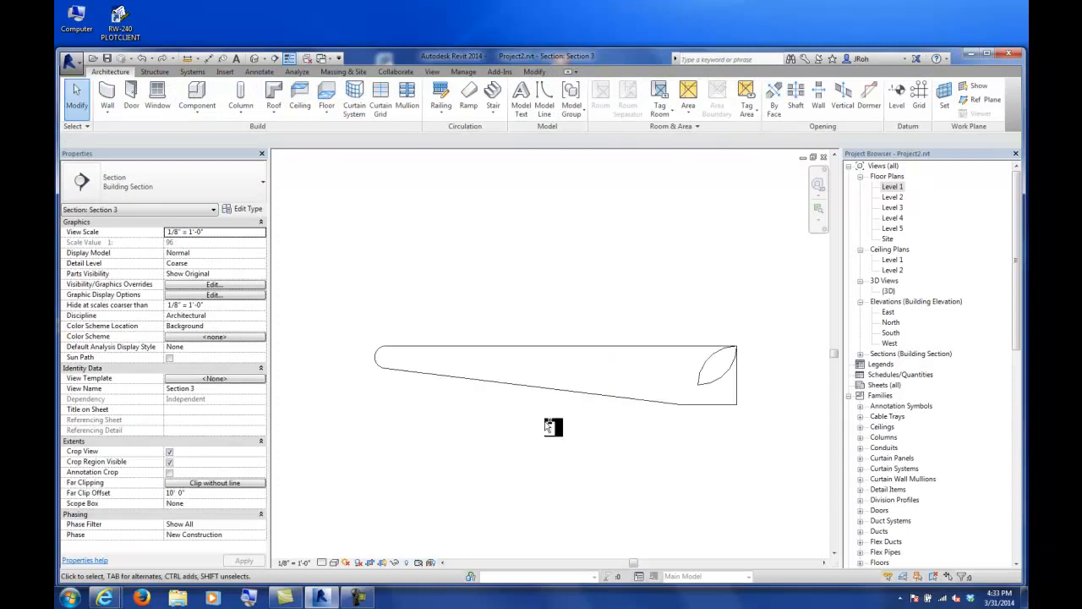
pyautogui.click(459, 353)
pyautogui.click(226, 209)
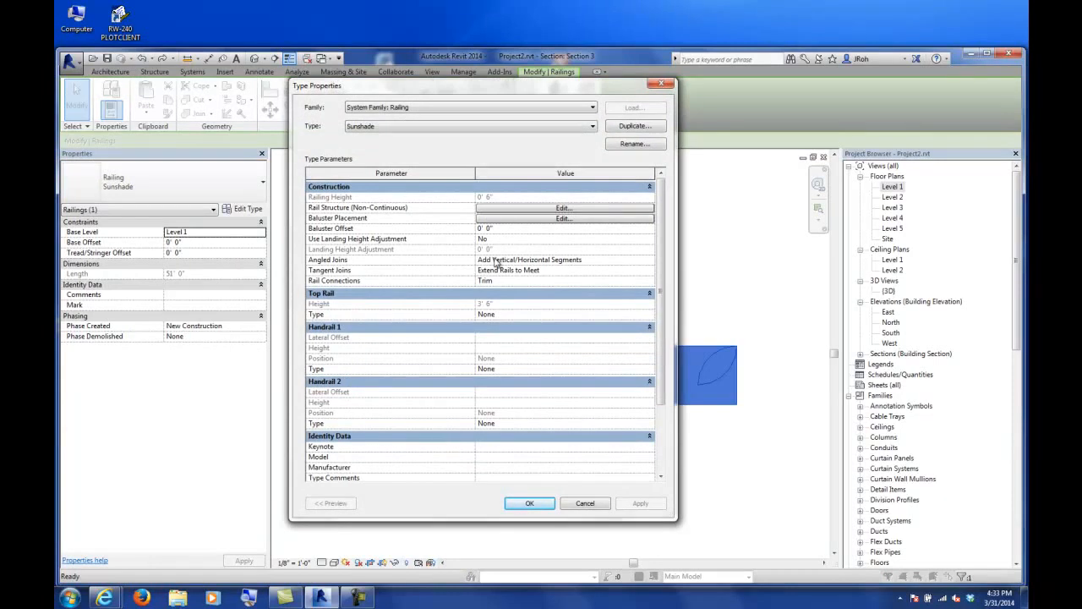
pyautogui.click(357, 597)
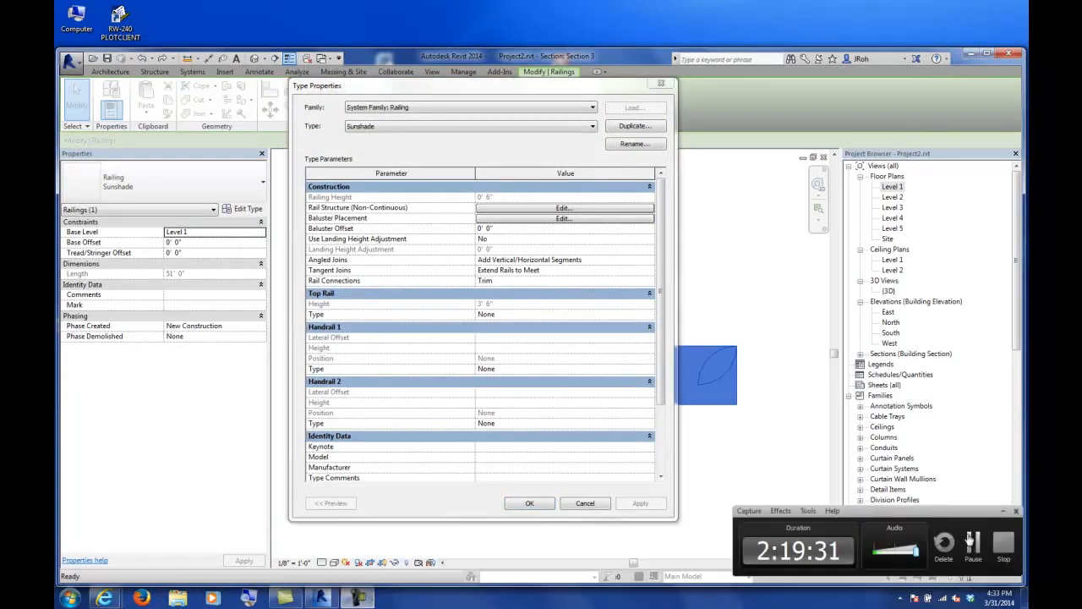
pyautogui.click(966, 538)
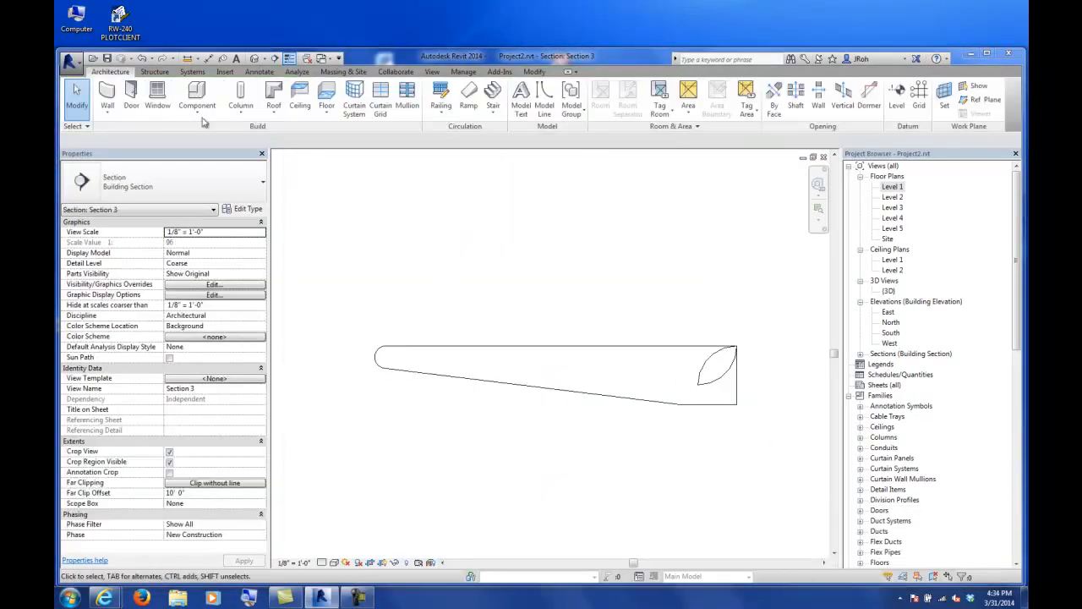
# Set the top offset of both regular Sunshade-Fin balusters in the main pattern to 2", with Rail 1(9) as their top.
pyautogui.click(487, 360)
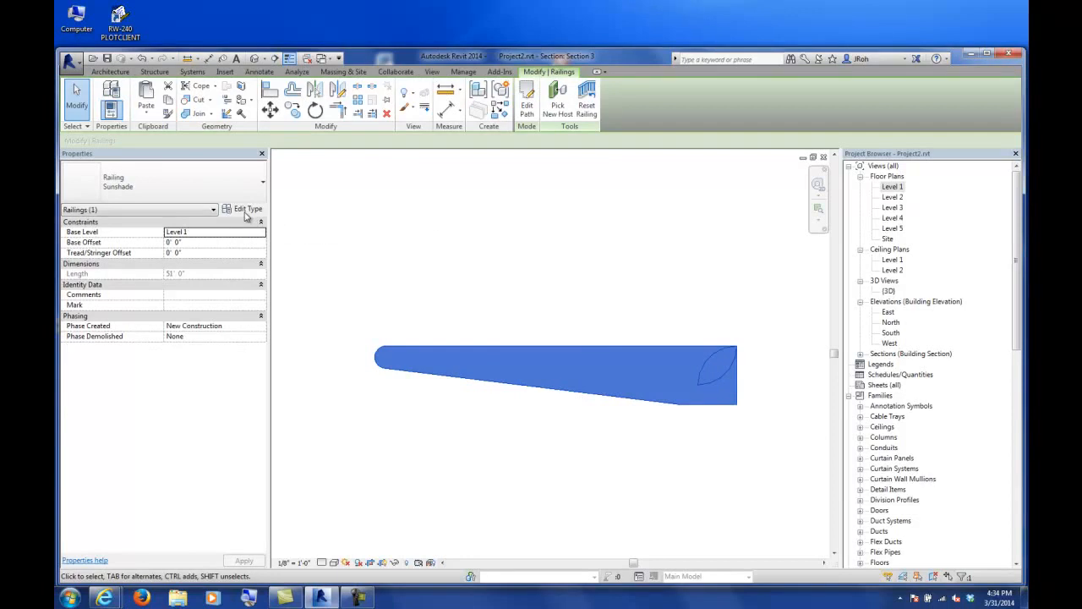
pyautogui.click(245, 209)
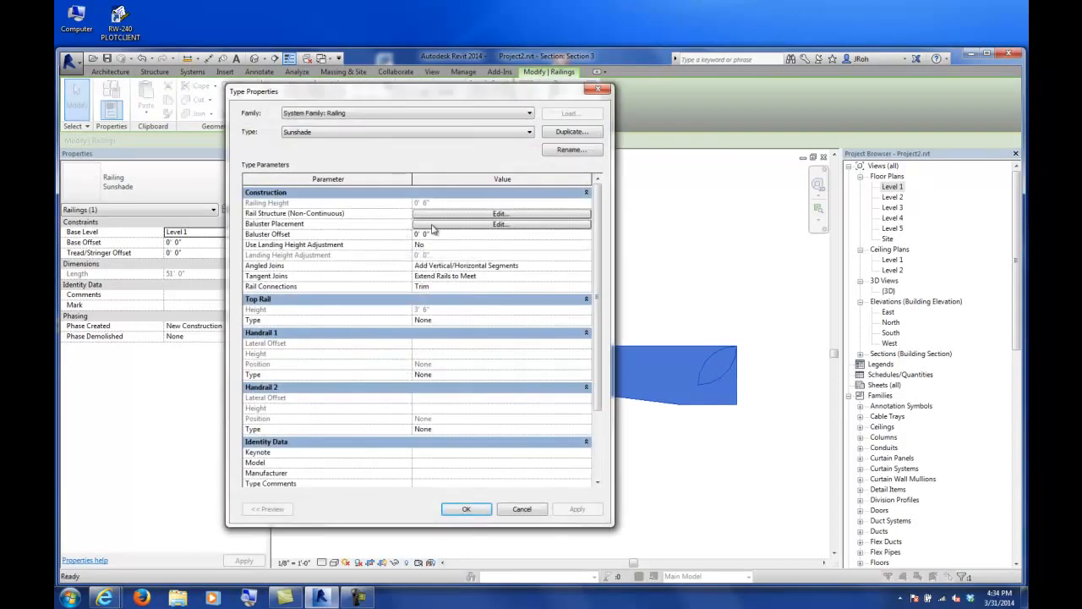
pyautogui.click(432, 225)
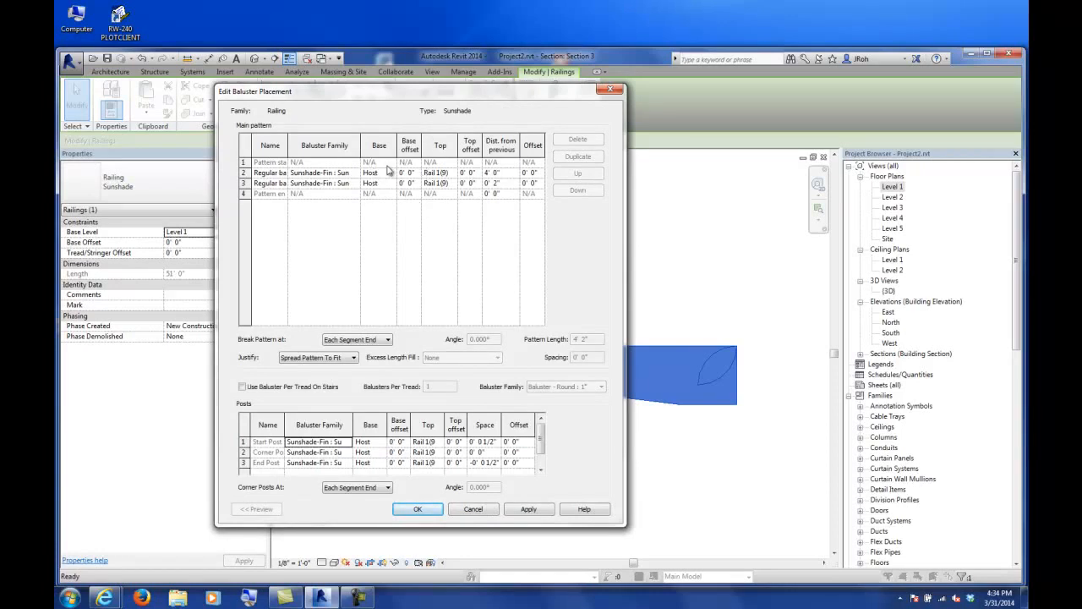
pyautogui.click(452, 174)
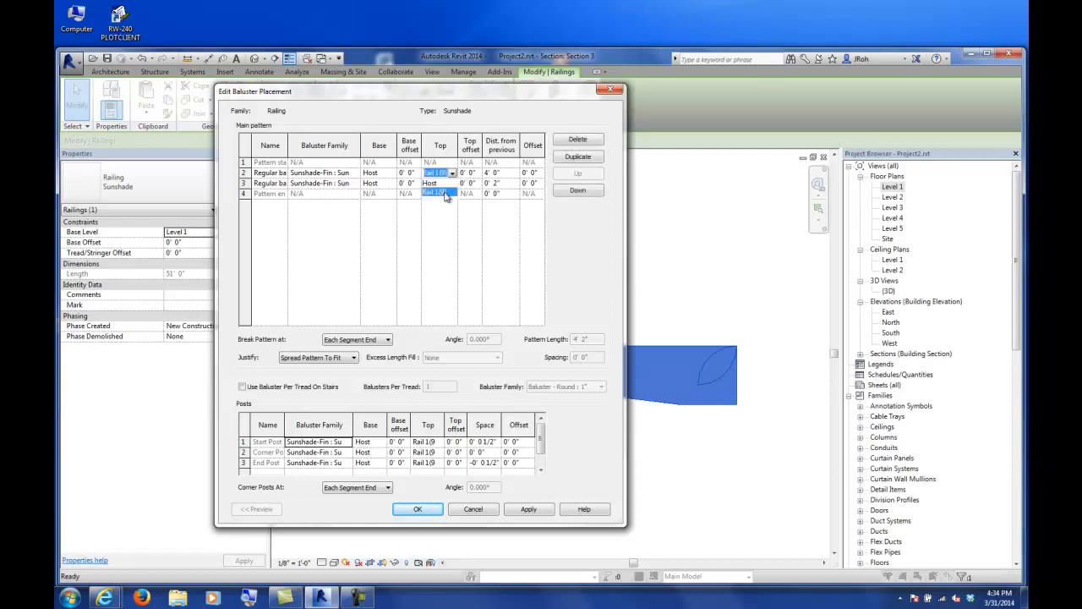
pyautogui.click(445, 193)
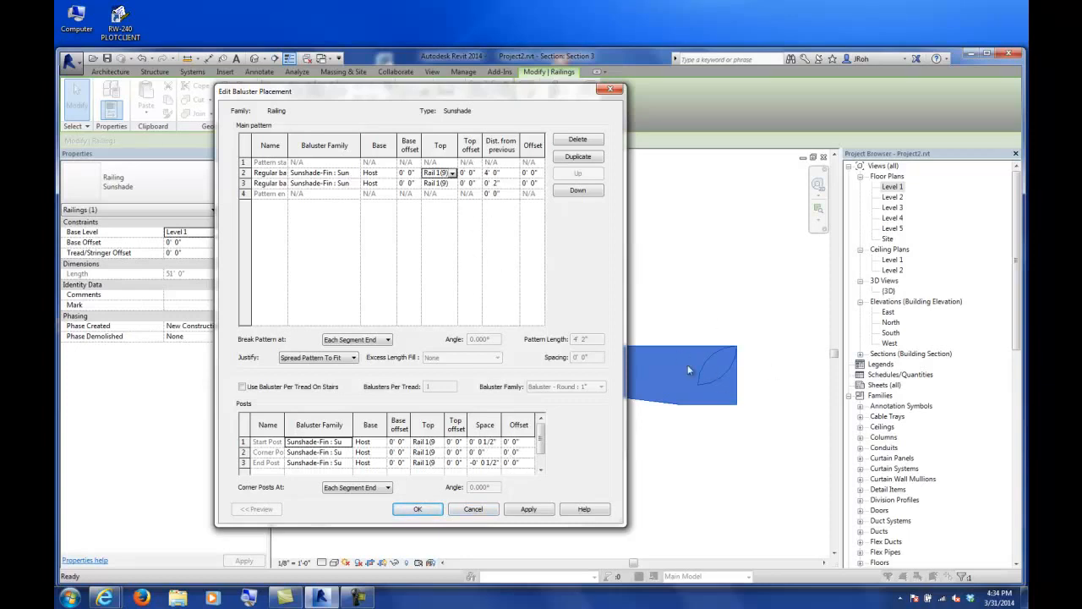
pyautogui.click(472, 173)
pyautogui.write('2')
pyautogui.click(475, 183)
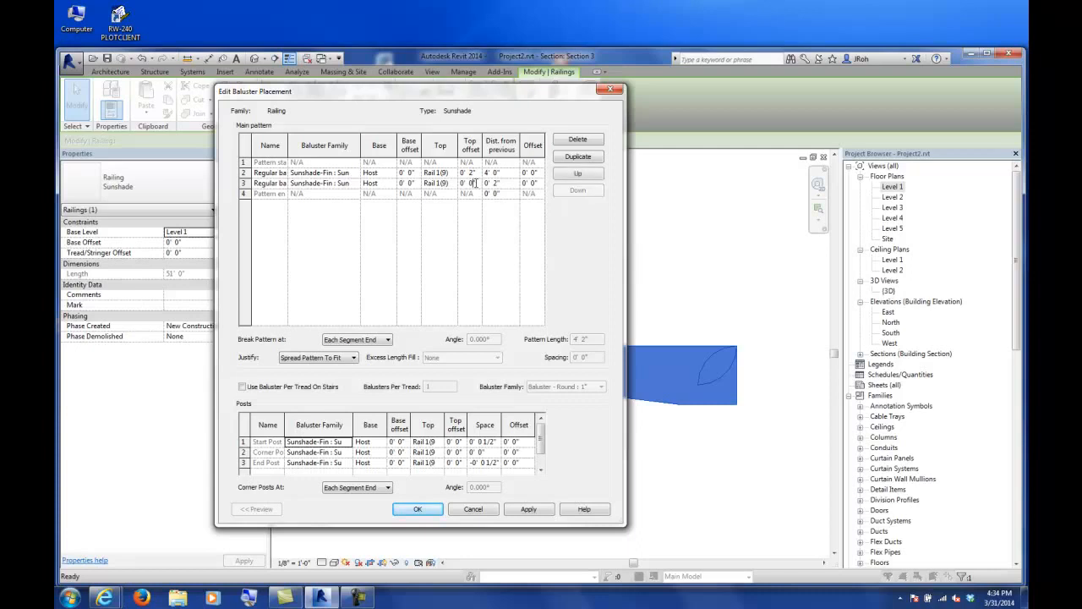
pyautogui.write('2')
# Set the top offset of the start, corner and end posts to 2" and apply the railing type changes.
pyautogui.click(457, 442)
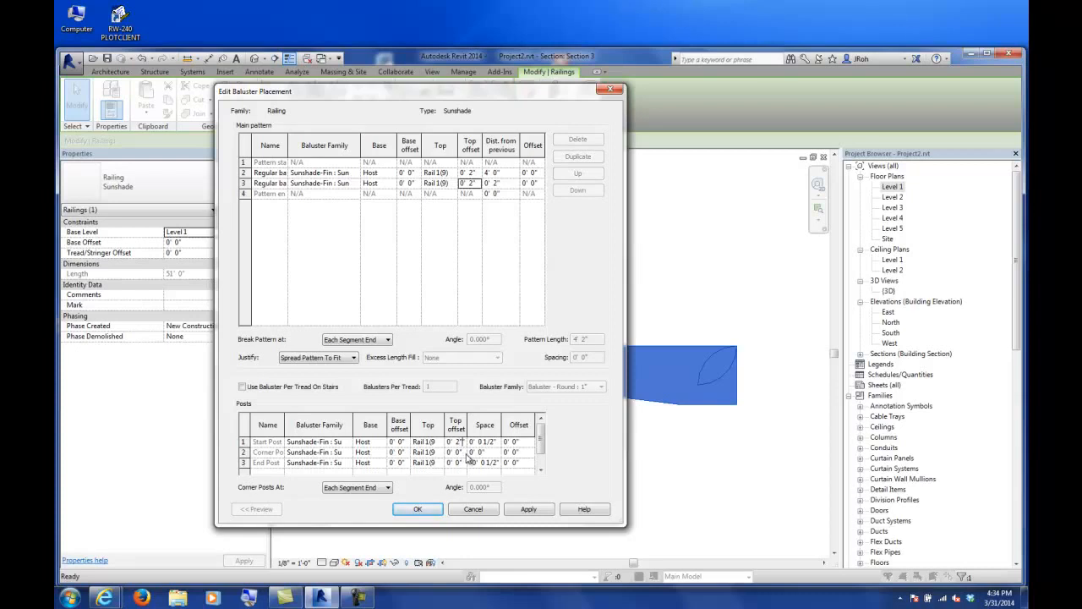
pyautogui.click(463, 455)
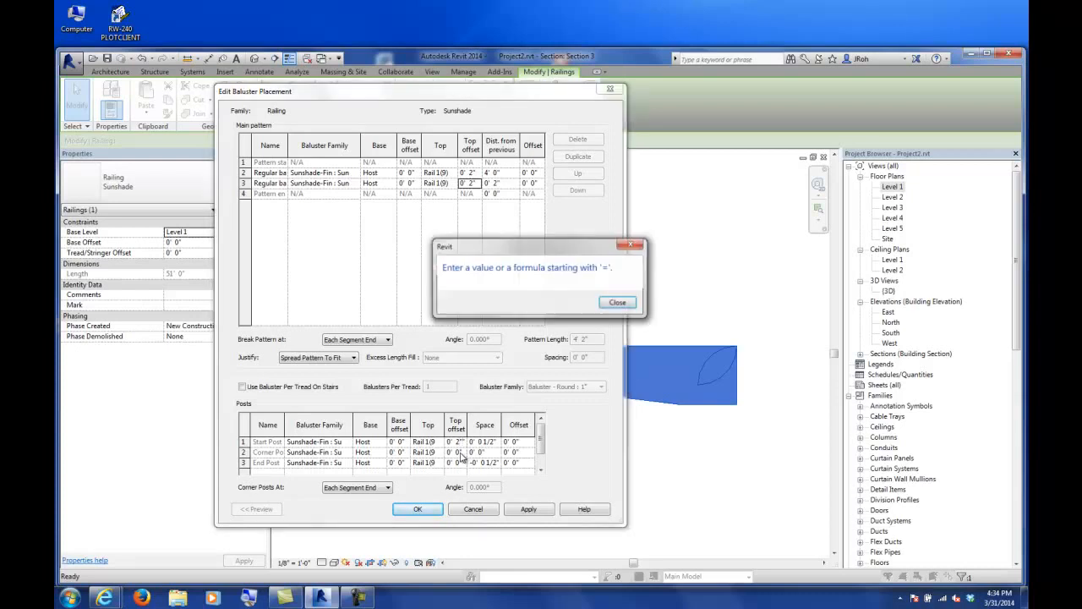
pyautogui.click(613, 300)
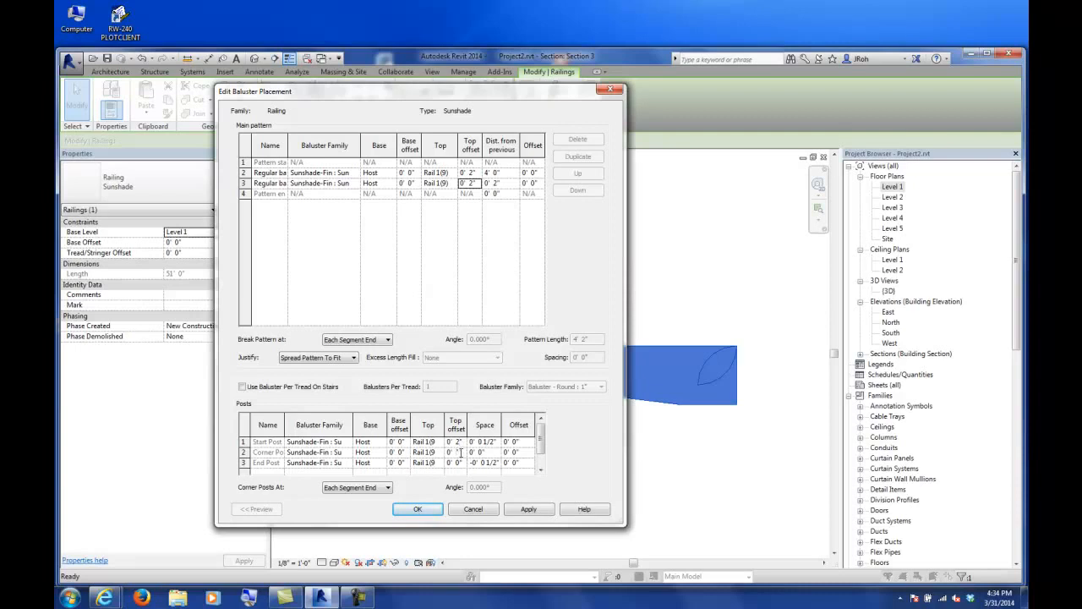
pyautogui.click(461, 462)
pyautogui.click(416, 509)
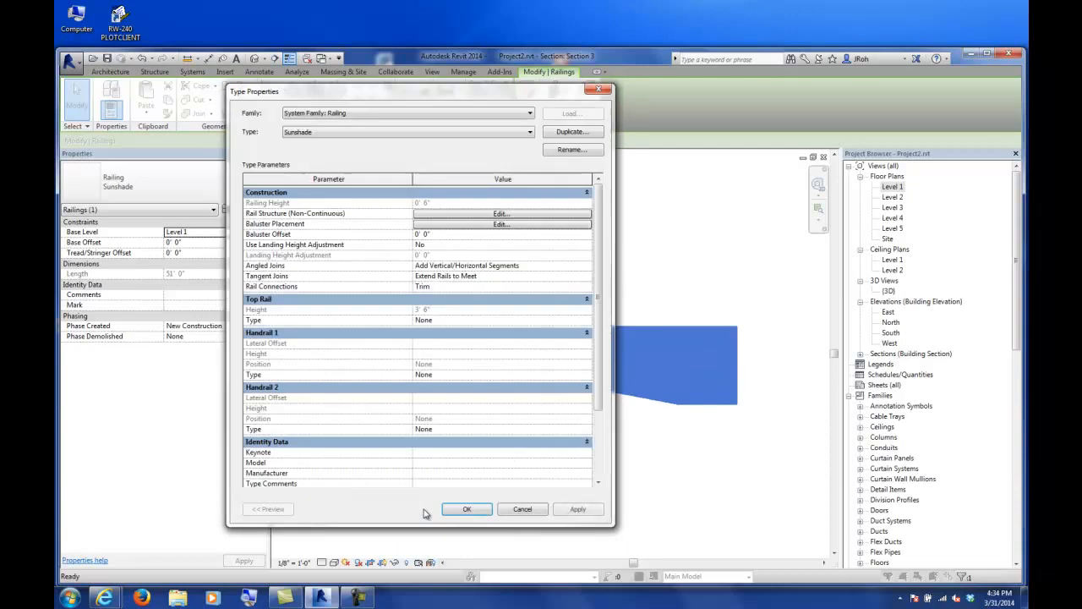
pyautogui.click(466, 511)
pyautogui.click(581, 466)
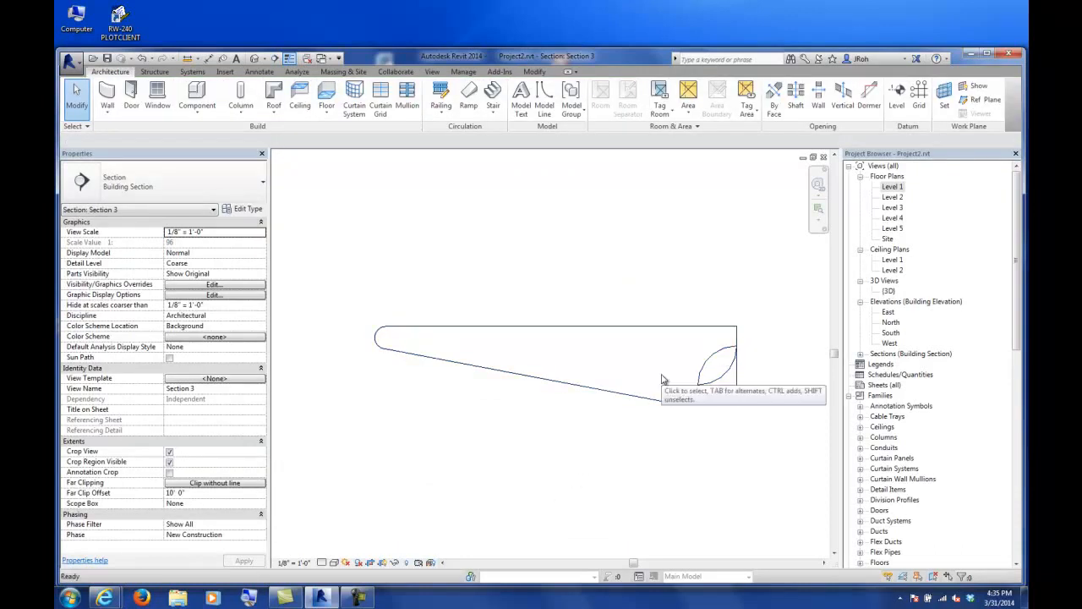
pyautogui.click(242, 209)
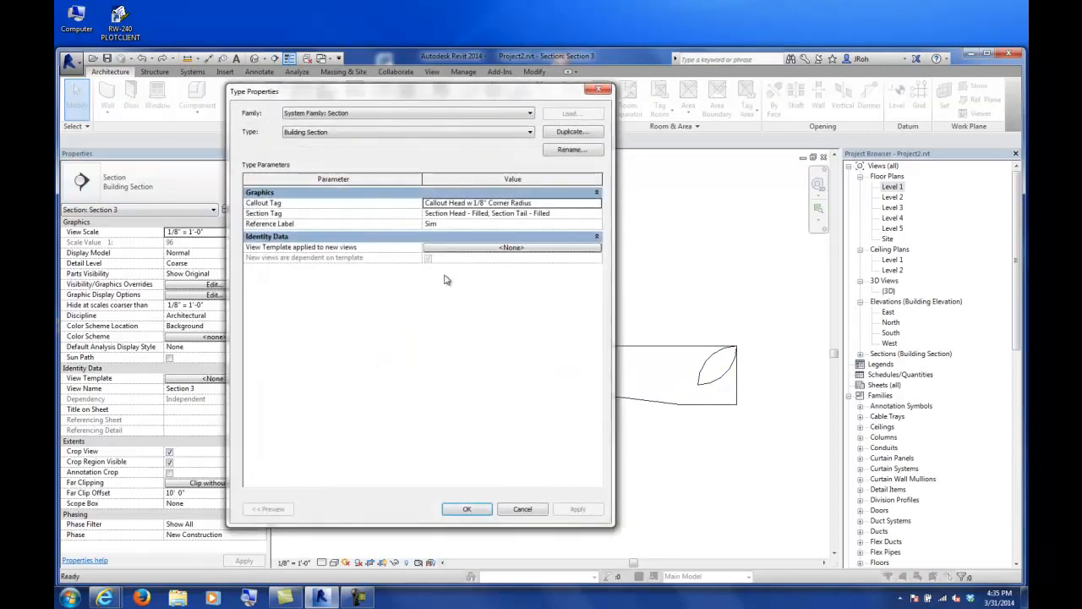
pyautogui.click(513, 508)
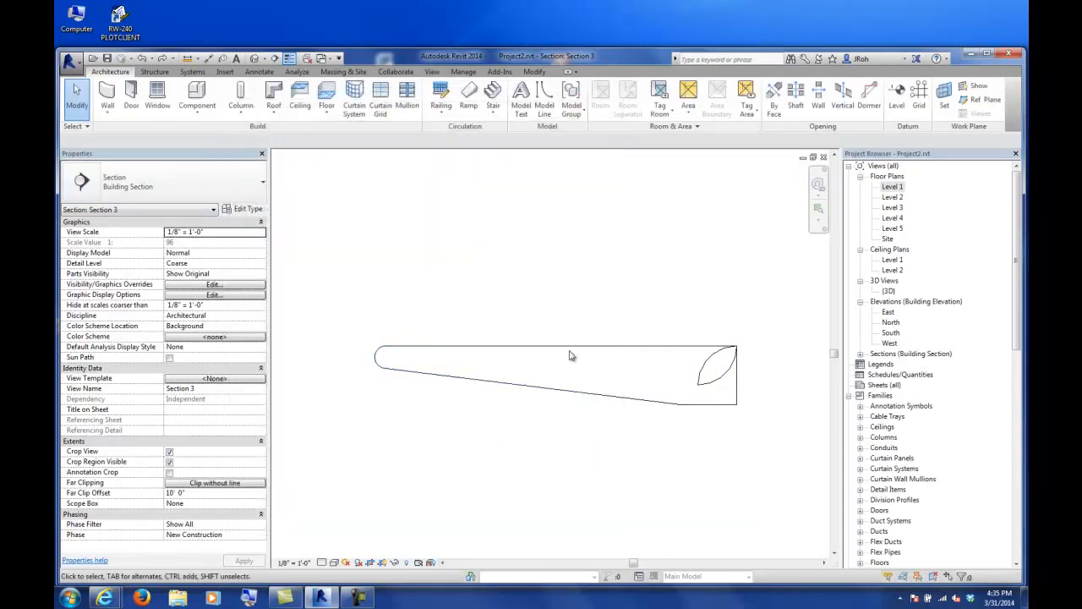
# Duplicate the Sunshade-Blade rail five times in the Sunshade railing's rail structure, keeping the 6" height.
pyautogui.click(569, 357)
pyautogui.click(247, 209)
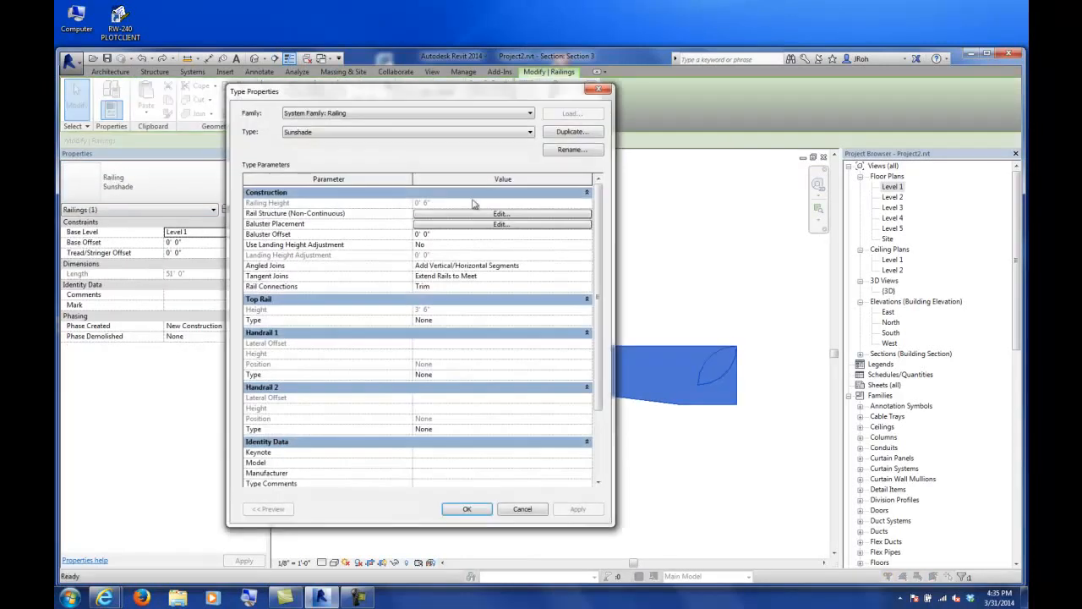
pyautogui.click(451, 216)
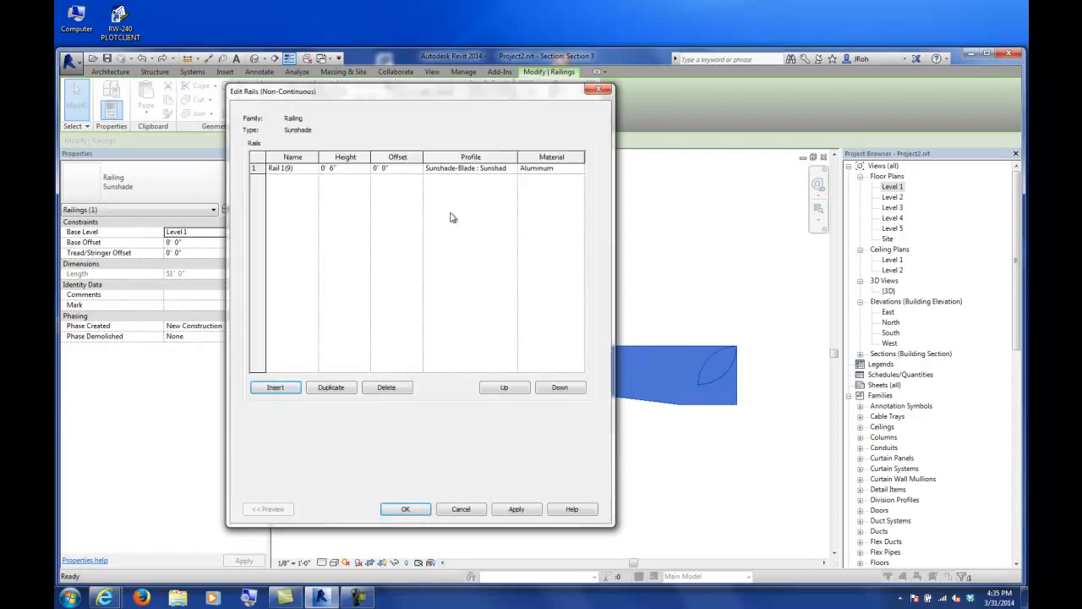
pyautogui.click(337, 170)
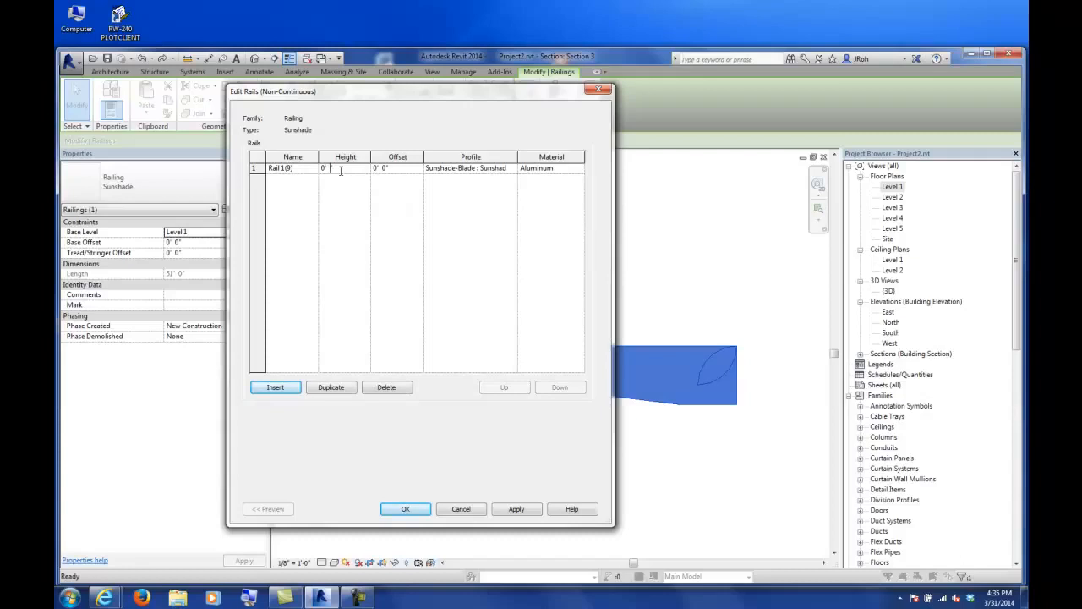
pyautogui.click(317, 212)
pyautogui.click(256, 167)
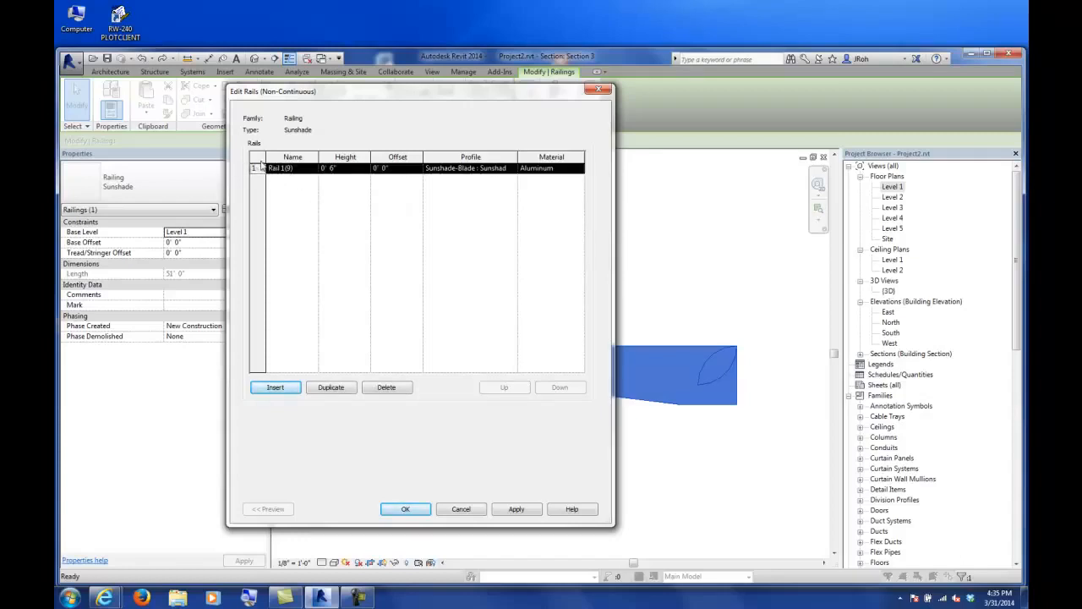
pyautogui.click(332, 389)
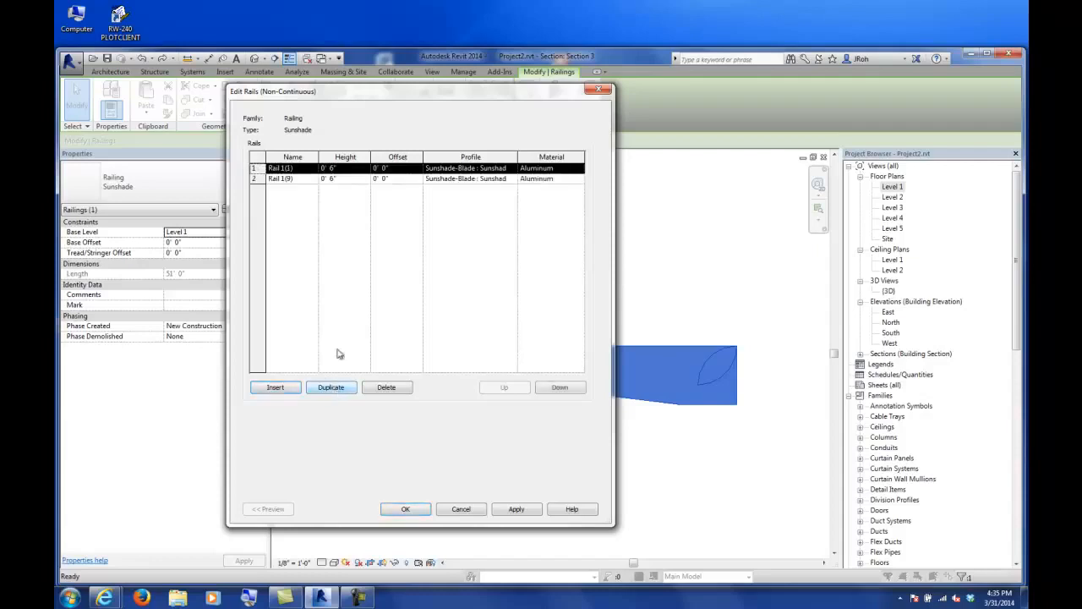
pyautogui.click(338, 387)
pyautogui.click(338, 386)
pyautogui.click(338, 387)
pyautogui.click(338, 387)
# Set the offsets of the second, third and fourth Sunshade-Blade rails to -0' 6", -1' 0" and -1' 6".
pyautogui.click(390, 201)
pyautogui.click(395, 178)
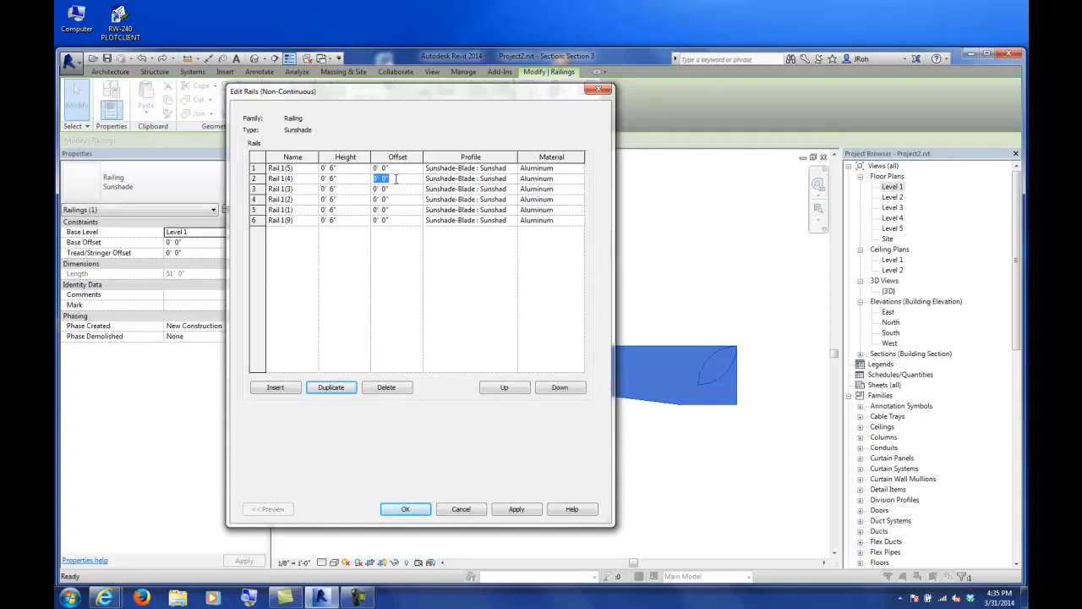
pyautogui.write('-6')
pyautogui.press('Tab')
pyautogui.click(404, 193)
pyautogui.write('-1')
pyautogui.press('Tab')
pyautogui.click(402, 198)
pyautogui.write("-1' 6")
pyautogui.press('Tab')
# Set the offsets of the fifth and sixth Sunshade-Blade rails to -2' 0" and -2' 6" and apply the railing type changes.
pyautogui.click(401, 210)
pyautogui.write('-2')
pyautogui.press('Tab')
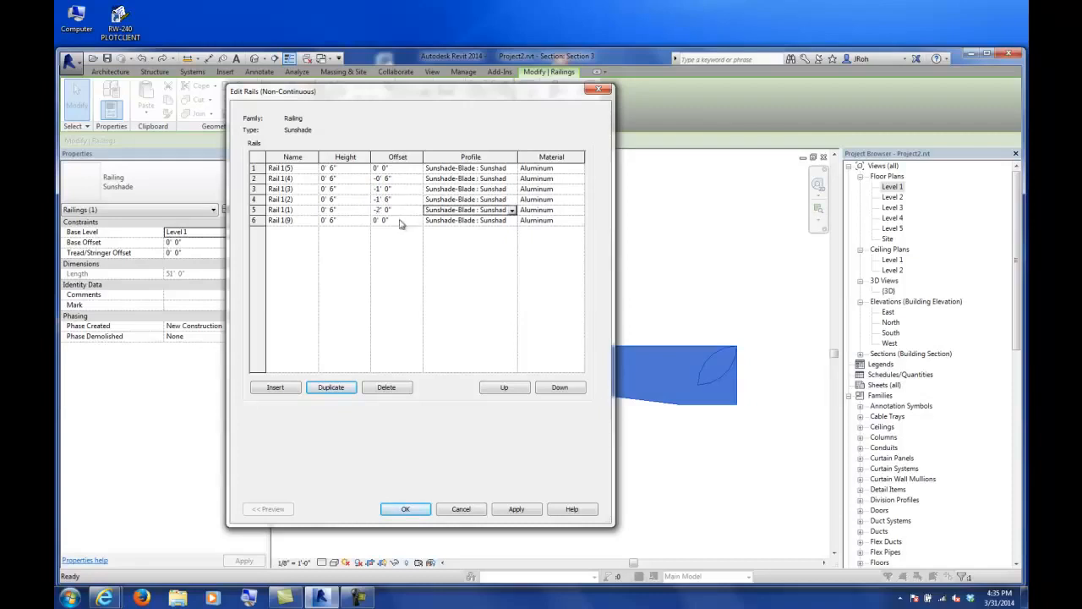
pyautogui.click(402, 221)
pyautogui.write('-')
pyautogui.press('Tab')
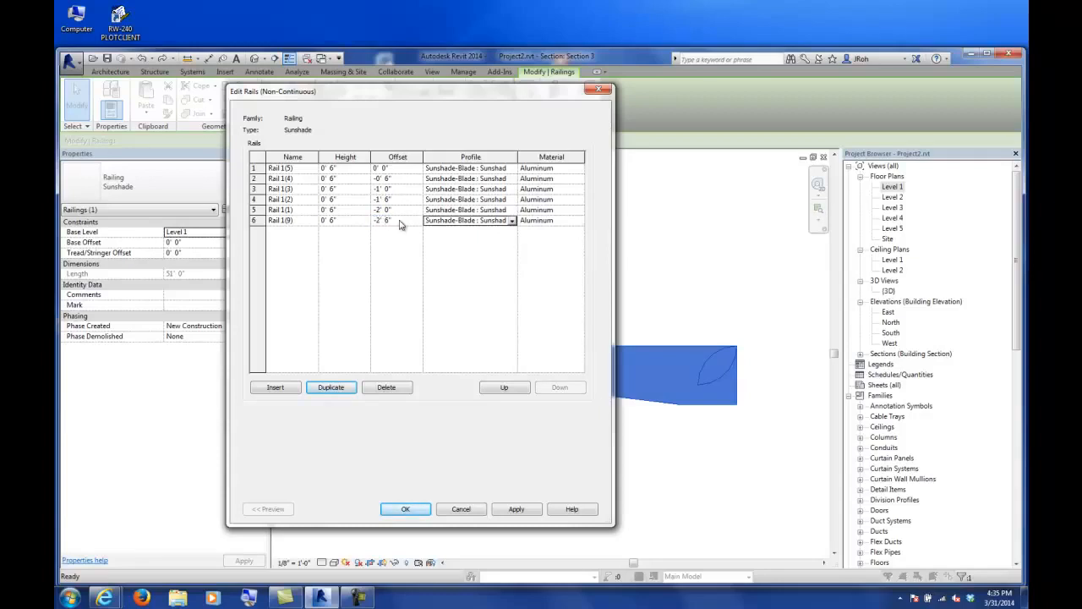
pyautogui.click(404, 508)
pyautogui.click(465, 510)
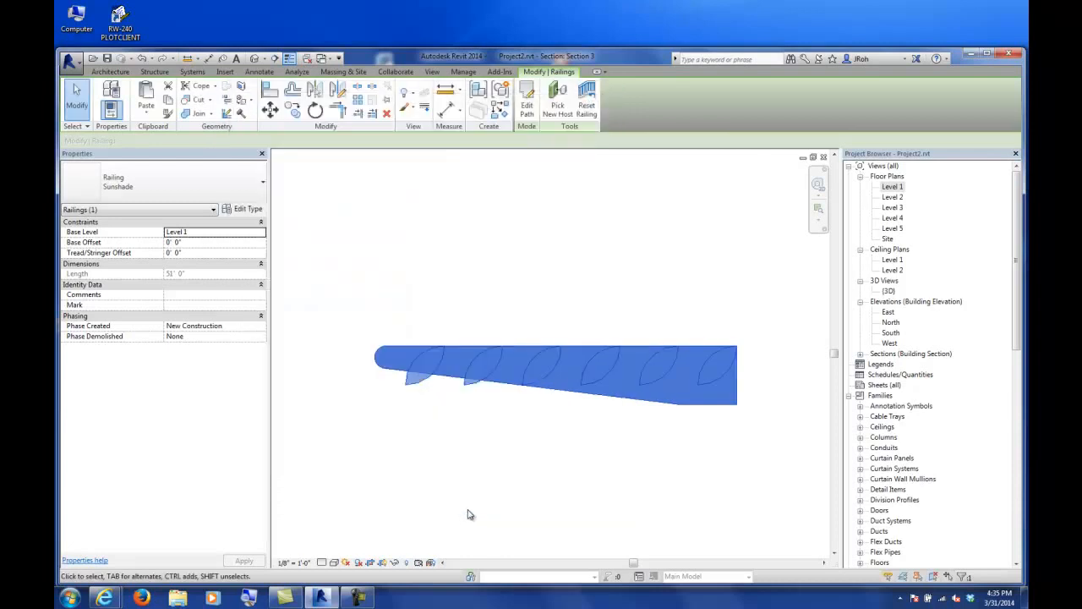
pyautogui.click(450, 441)
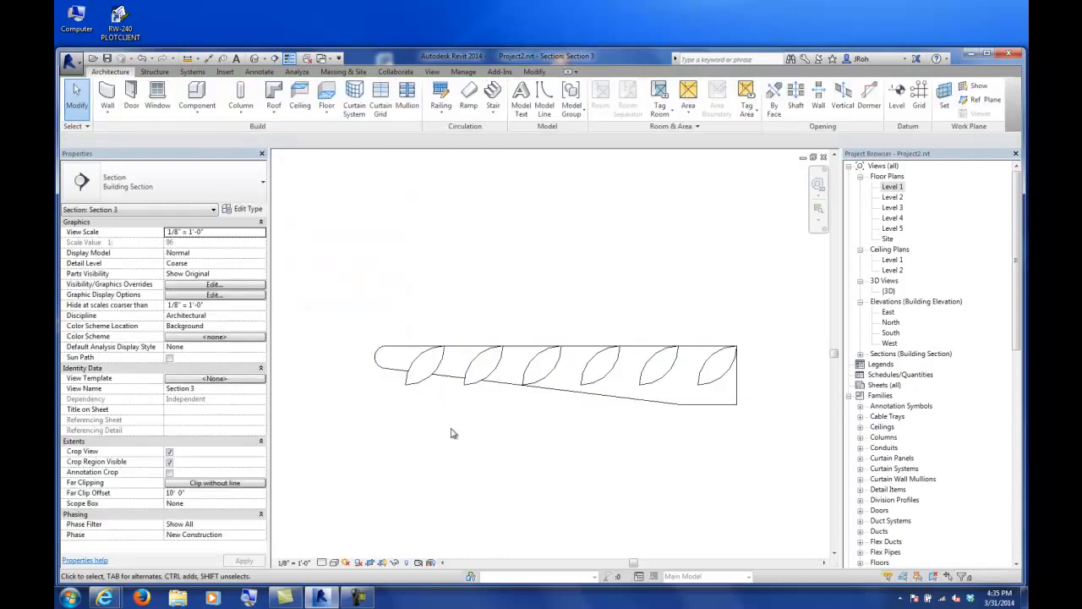
pyautogui.scroll(2, 415, 394)
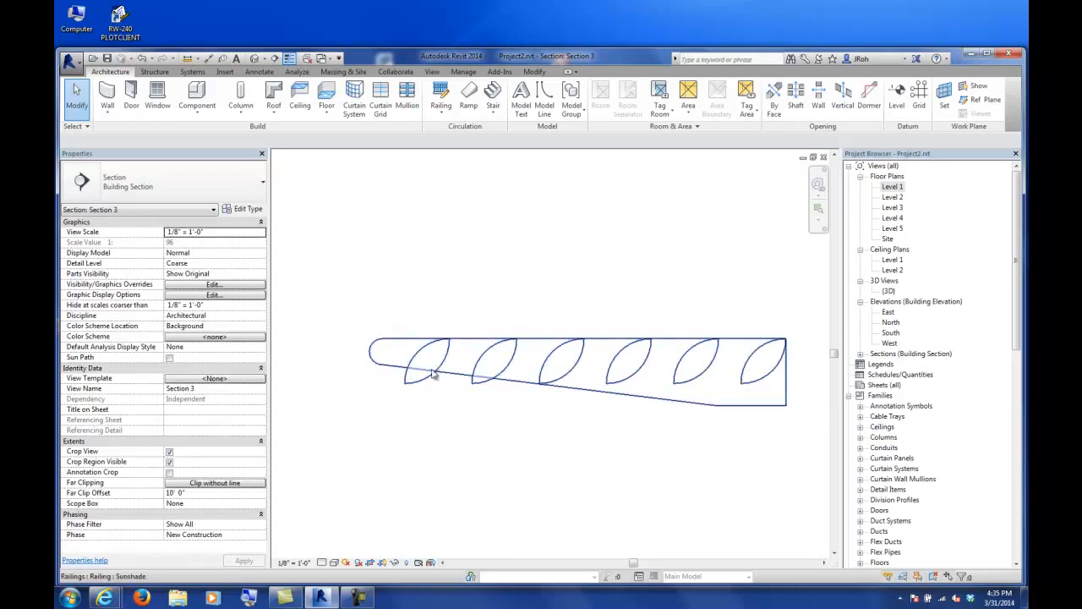
# Check the spacing and top settings of the regular balusters in the Sunshade railing's baluster placement.
pyautogui.click(467, 346)
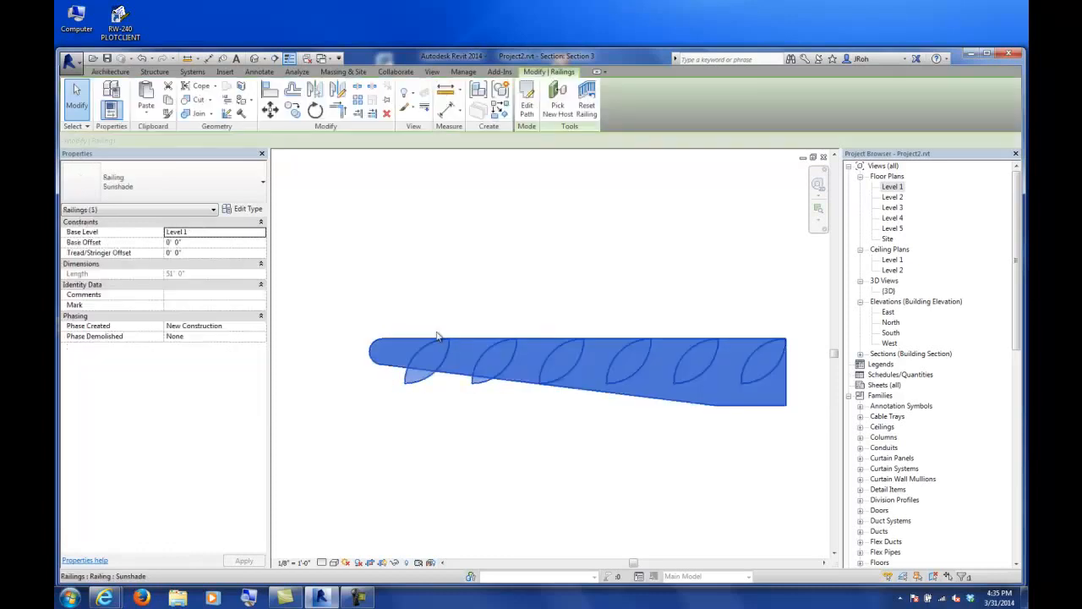
pyautogui.click(250, 210)
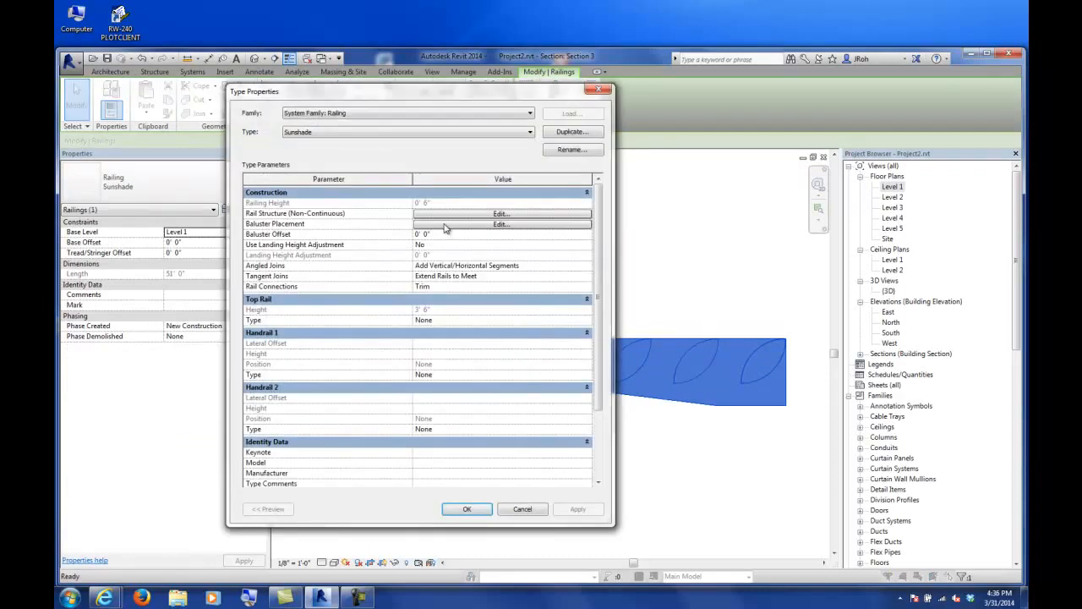
pyautogui.click(501, 224)
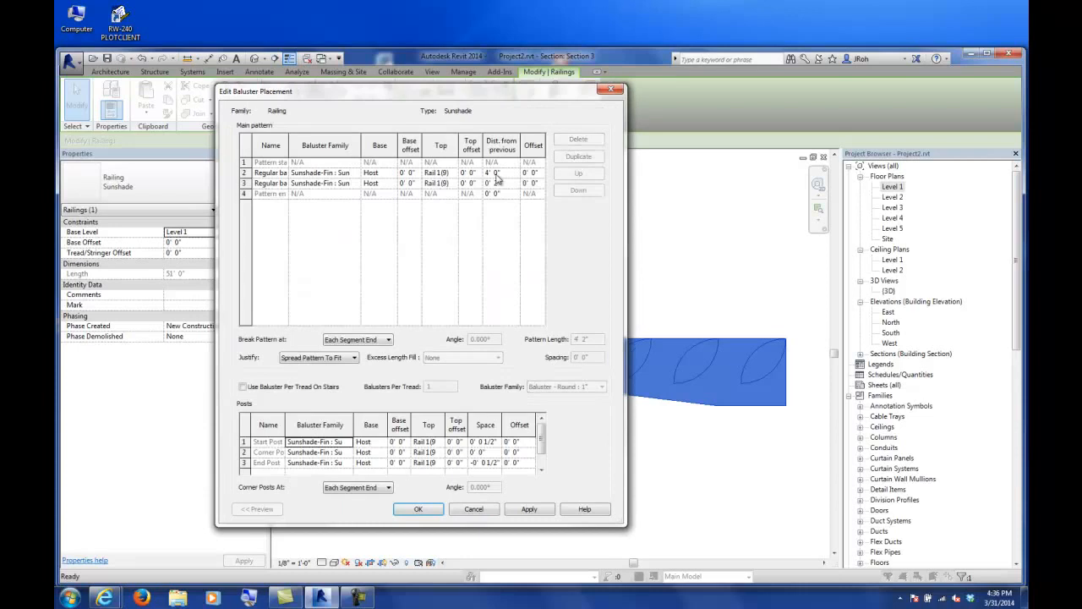
pyautogui.click(498, 184)
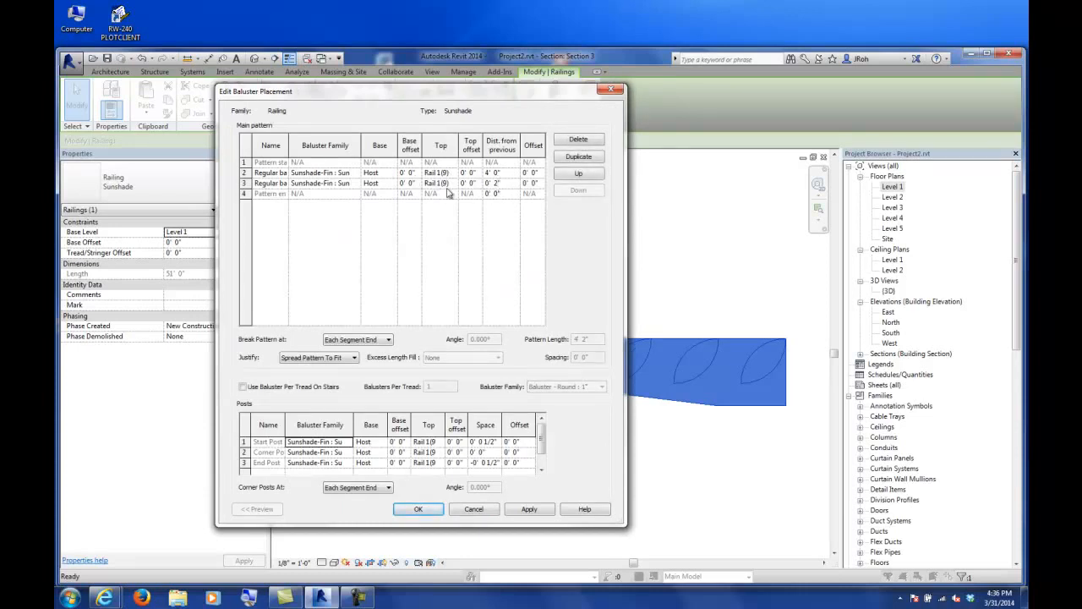
pyautogui.click(418, 509)
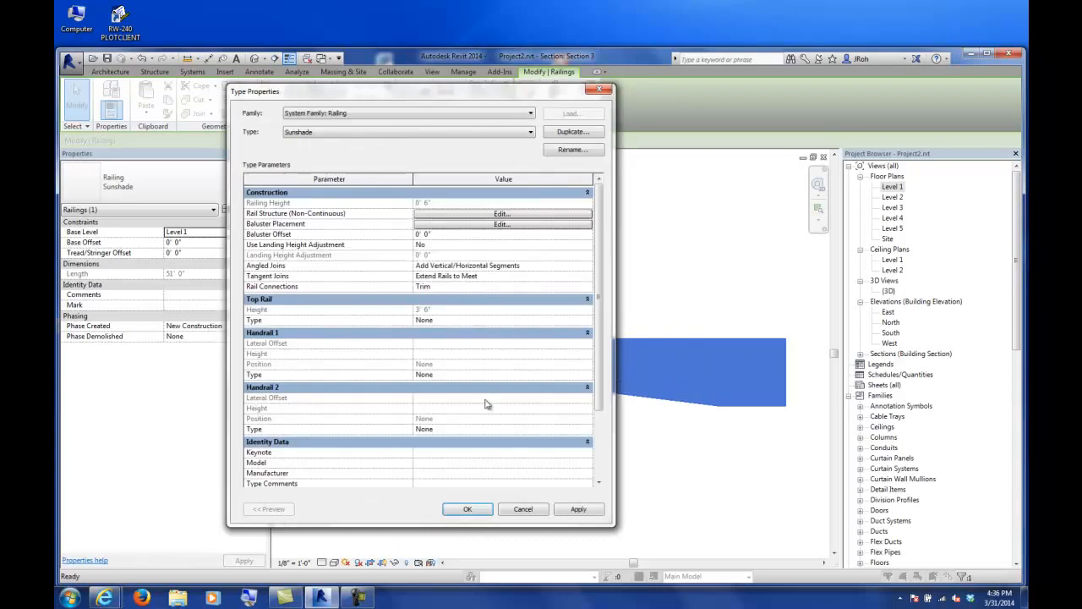
# Set the height of all six Sunshade-Blade rails to 8" and apply the railing type changes.
pyautogui.click(466, 214)
pyautogui.click(344, 169)
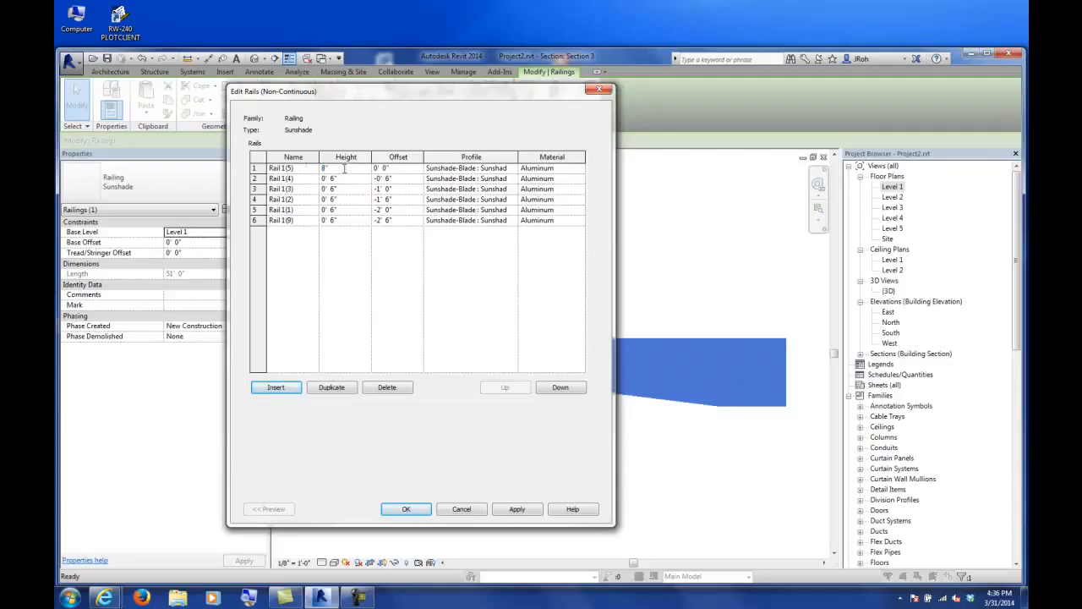
pyautogui.click(344, 180)
pyautogui.write('8"')
pyautogui.click(346, 190)
pyautogui.write('8"')
pyautogui.click(346, 202)
pyautogui.write('8"')
pyautogui.click(349, 210)
pyautogui.write('8"')
pyautogui.click(349, 221)
pyautogui.write('8"')
pyautogui.click(407, 509)
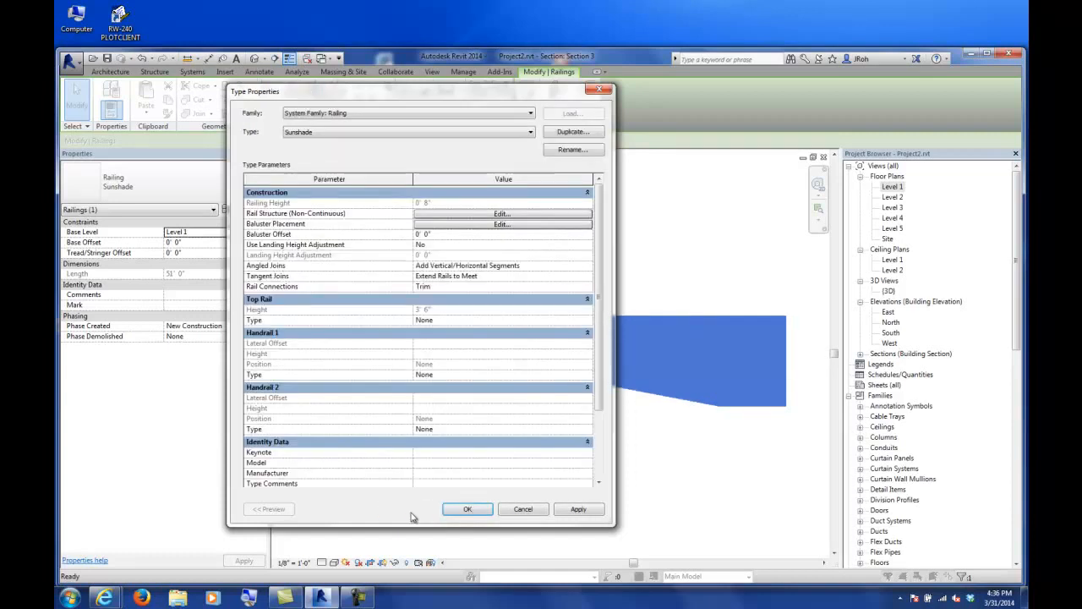
pyautogui.click(457, 509)
pyautogui.click(458, 450)
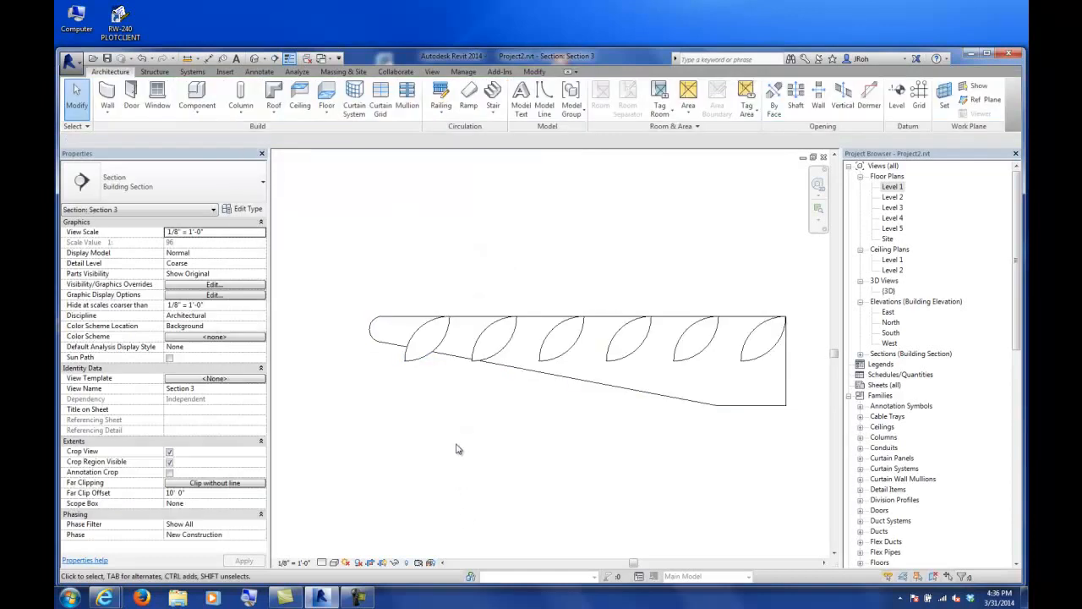
# Examine the fit of the blades within the tapered fins in the section and along the whole sunshade in the {3D} view.
pyautogui.scroll(-3, 452, 413)
pyautogui.scroll(1, 451, 411)
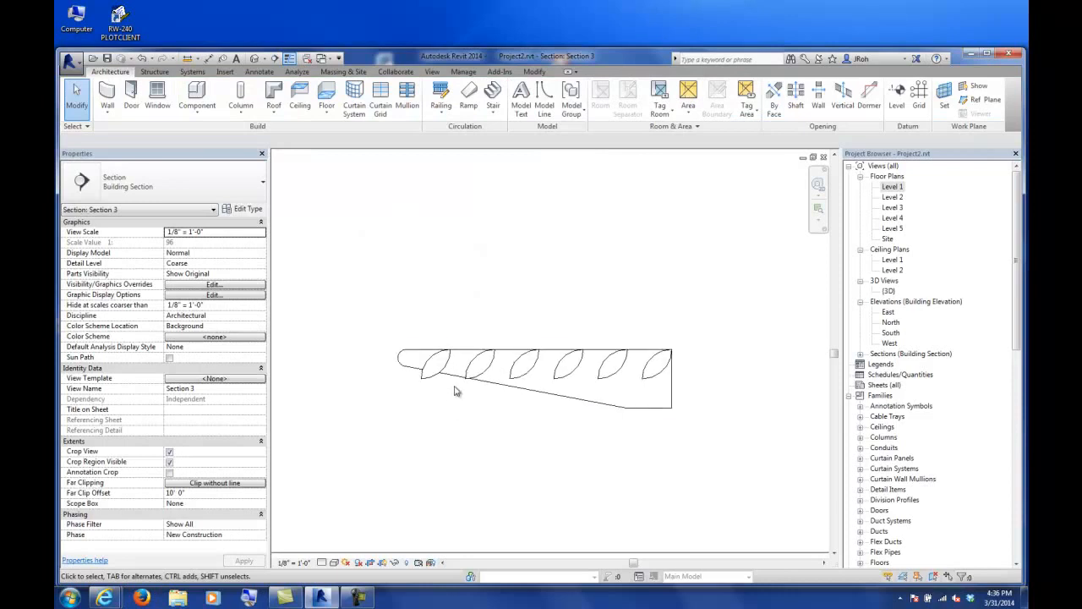
pyautogui.click(457, 383)
pyautogui.click(440, 432)
pyautogui.scroll(-2, 437, 430)
pyautogui.scroll(1, 438, 431)
pyautogui.moveTo(438, 431); pyautogui.dragTo(443, 406, button='middle')
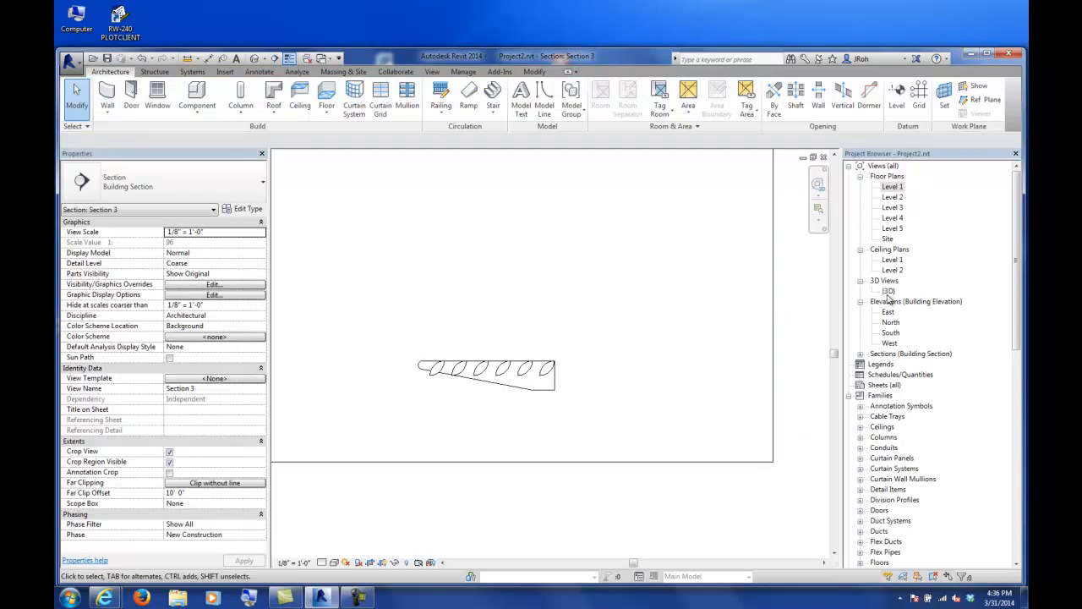
pyautogui.doubleClick(888, 292)
pyautogui.scroll(-5, 580, 402)
pyautogui.keyDown('shift'); pyautogui.moveTo(578, 398); pyautogui.dragTo(665, 392, button='middle'); pyautogui.keyUp('shift')
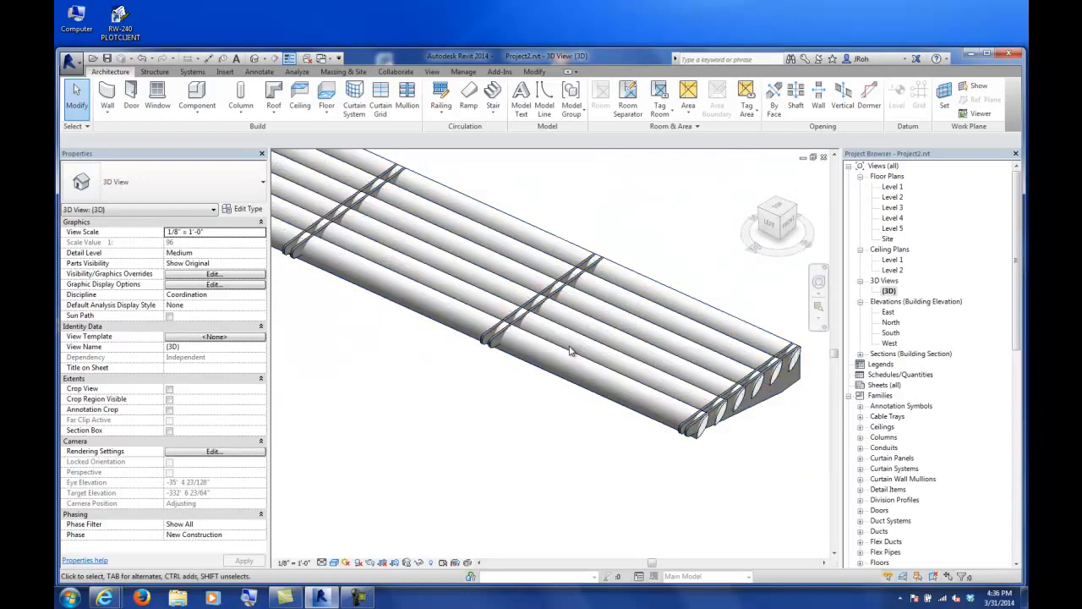
pyautogui.scroll(-6, 571, 353)
pyautogui.moveTo(571, 364); pyautogui.dragTo(608, 437, button='middle')
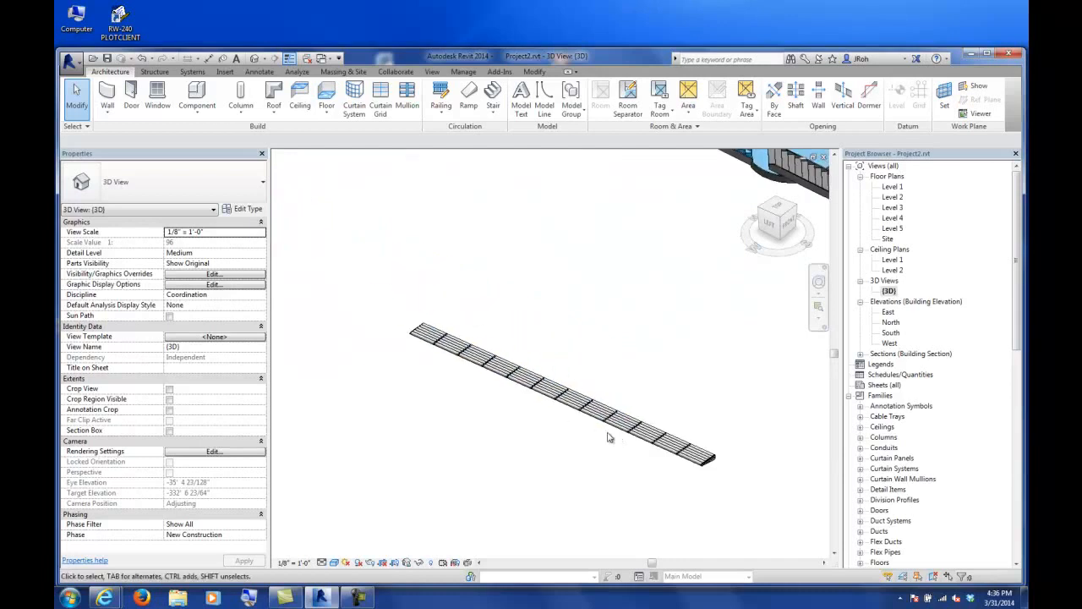
# Begin a new Sunshade railing path in the Level 1 plan with a slanted line about 29' long, west of the straight sunshade.
pyautogui.doubleClick(893, 186)
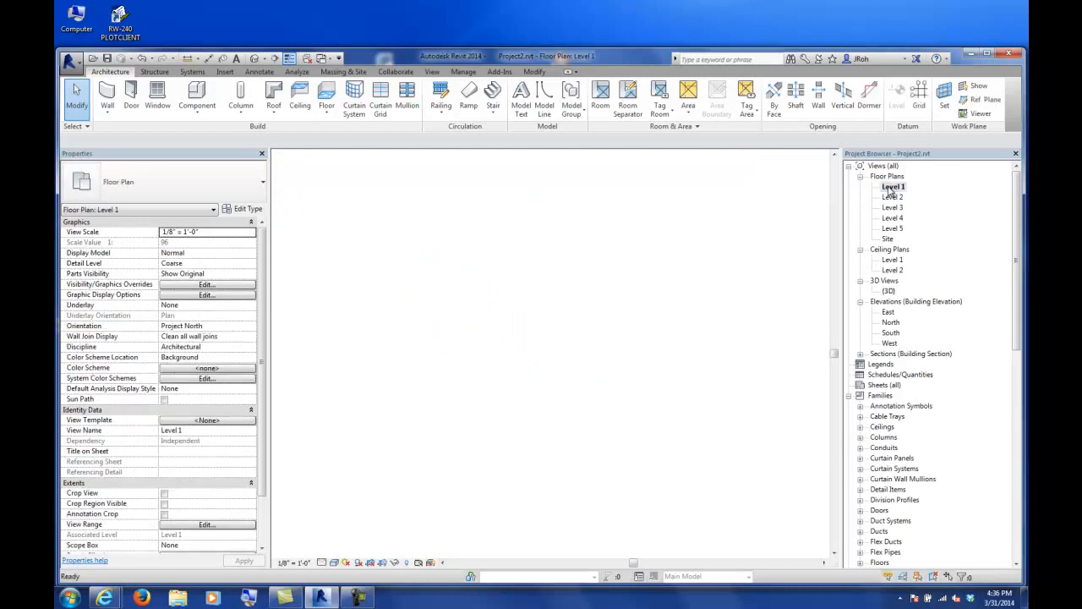
pyautogui.scroll(-5, 595, 356)
pyautogui.moveTo(613, 361); pyautogui.dragTo(474, 333, button='middle')
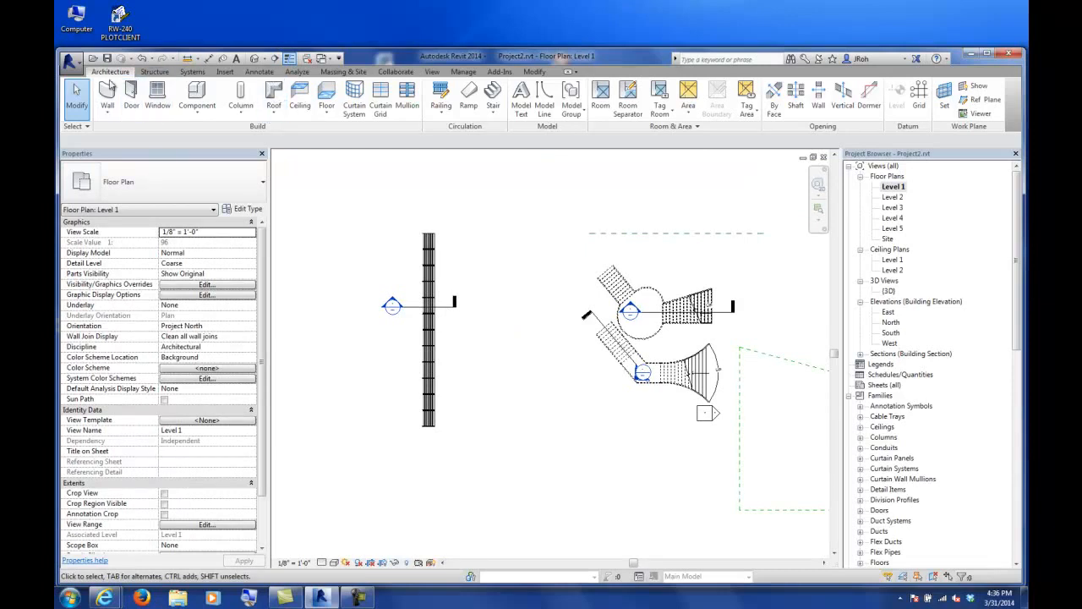
pyautogui.click(440, 95)
pyautogui.moveTo(378, 206); pyautogui.dragTo(496, 193, button='middle')
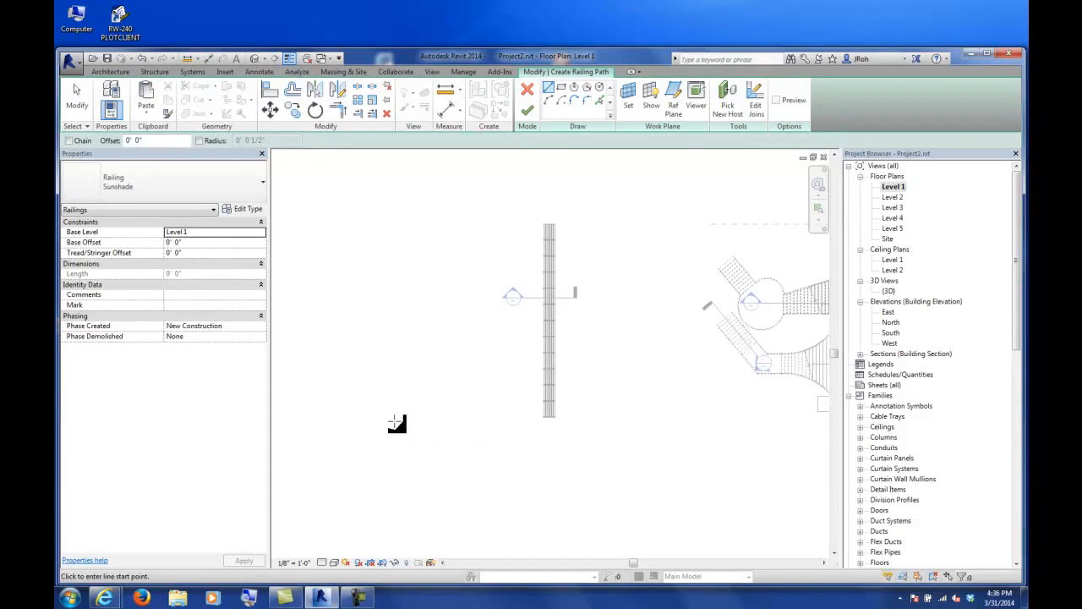
pyautogui.click(394, 421)
pyautogui.click(362, 316)
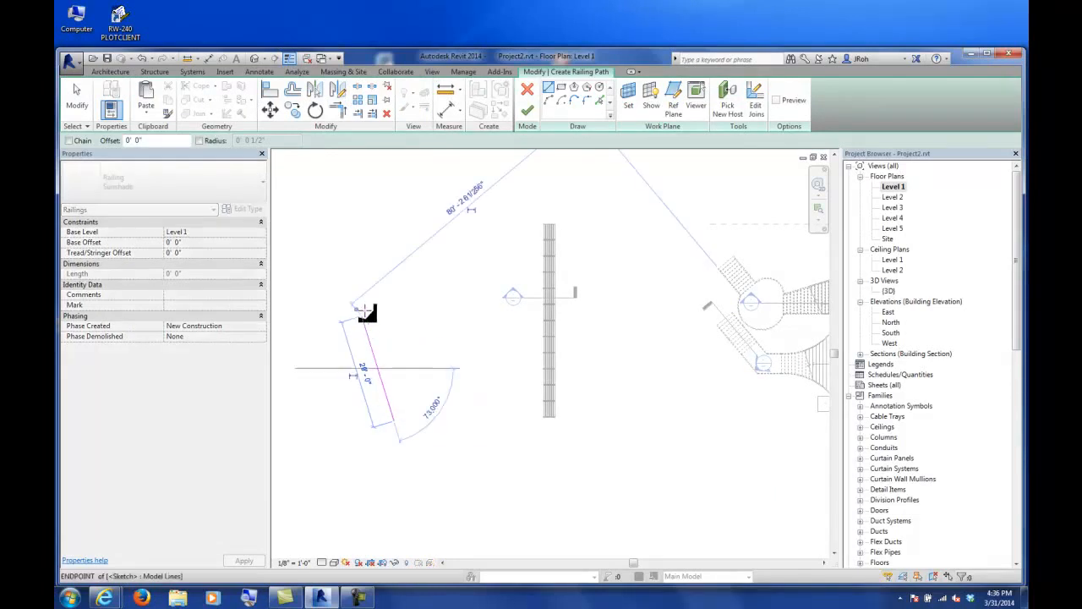
# Sketch an arc of about 13' 4" radius from the line's upper end, bulging away from the straight sunshade.
pyautogui.click(549, 100)
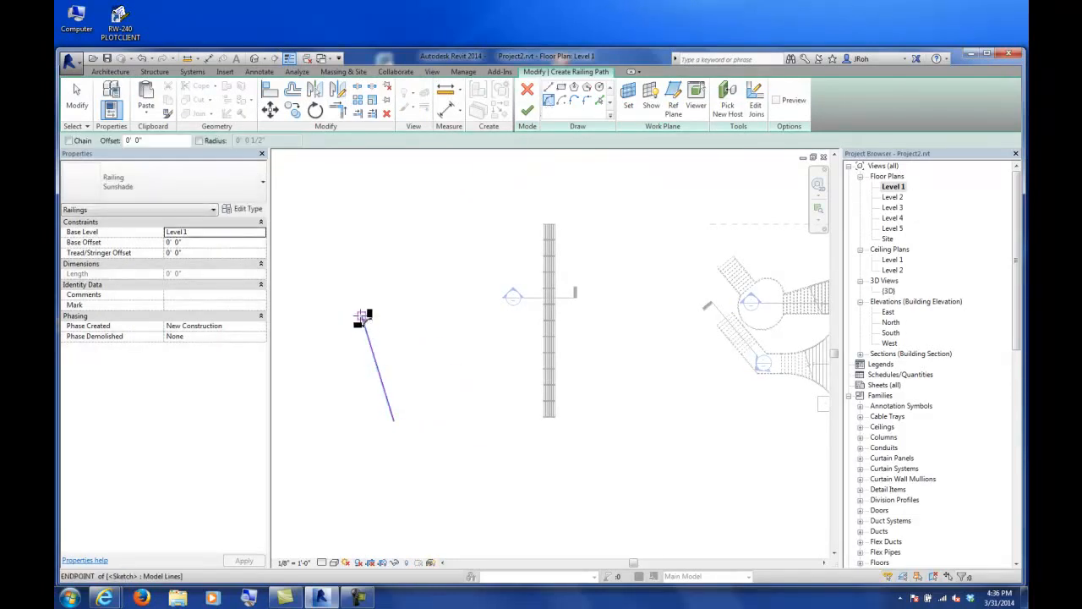
pyautogui.click(362, 317)
pyautogui.click(362, 208)
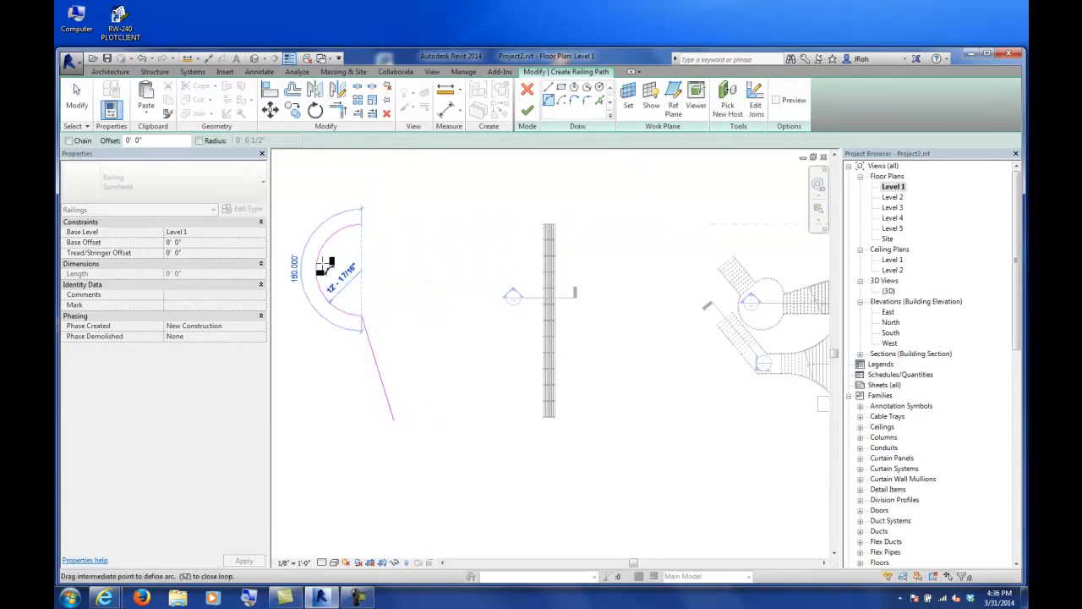
pyautogui.click(317, 269)
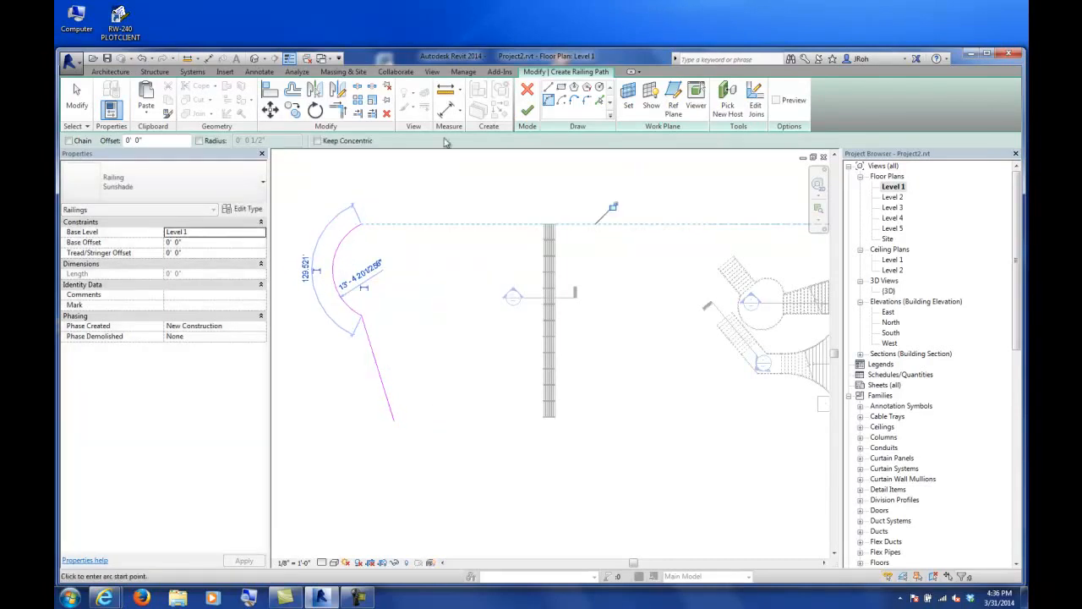
# Sketch a slanted line about 32' long from the arc's upper end and finish the railing path.
pyautogui.click(548, 87)
pyautogui.click(362, 223)
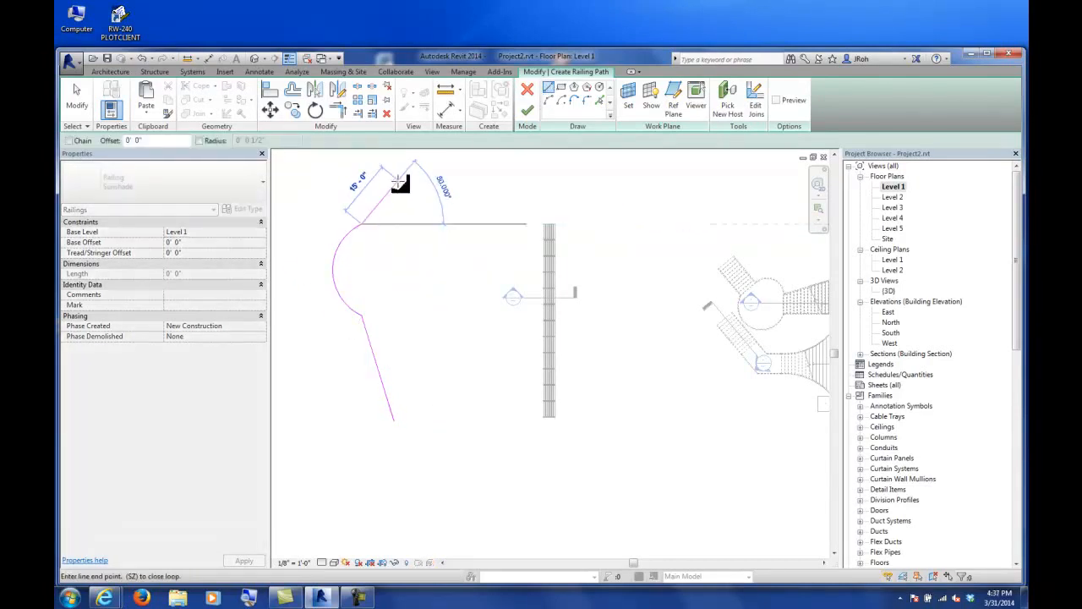
pyautogui.moveTo(398, 180); pyautogui.dragTo(387, 253, button='middle')
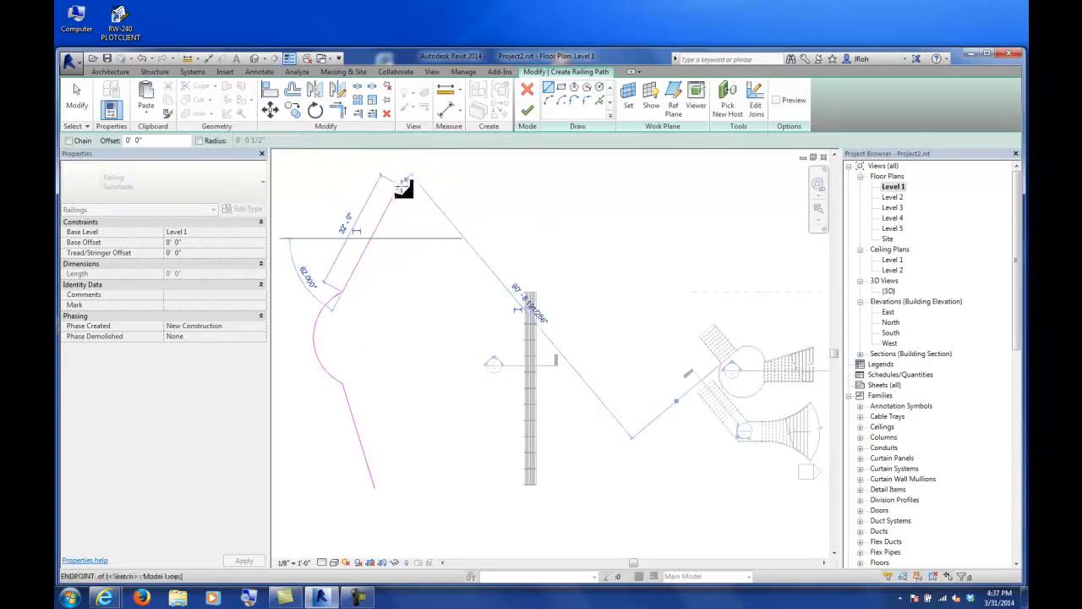
pyautogui.click(399, 184)
pyautogui.click(548, 100)
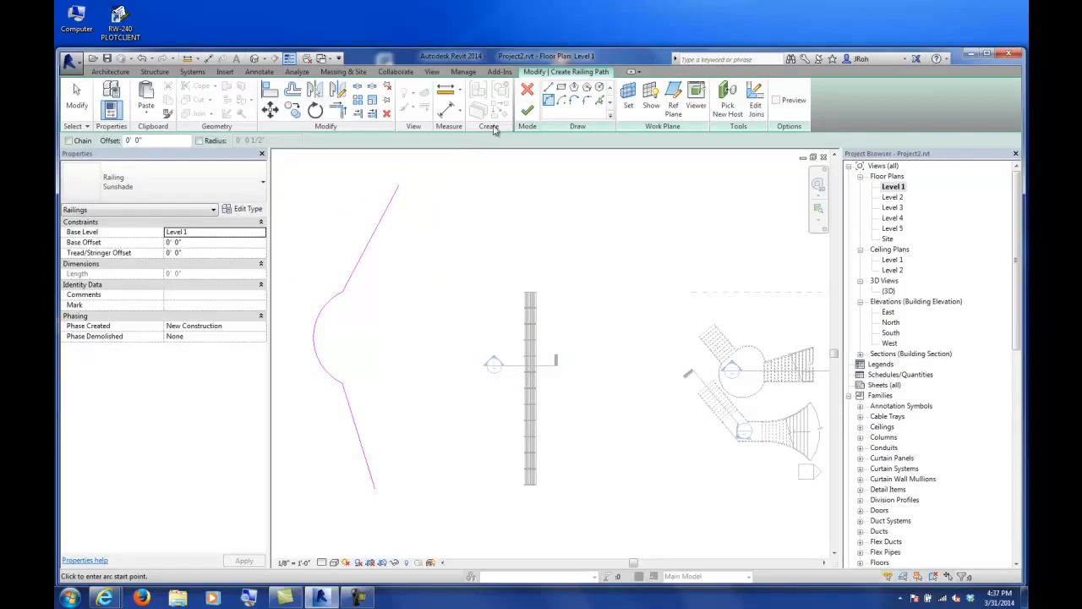
pyautogui.click(527, 110)
pyautogui.click(474, 266)
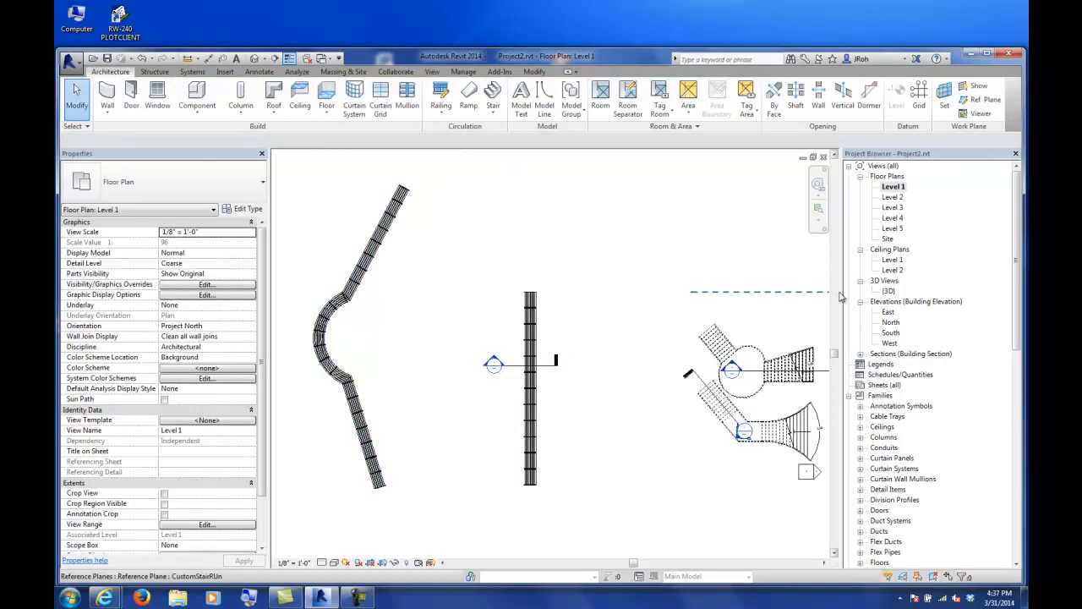
# Examine the new curved sunshade's blades, fins and corner joins in the {3D} view, from the side and from above.
pyautogui.doubleClick(889, 291)
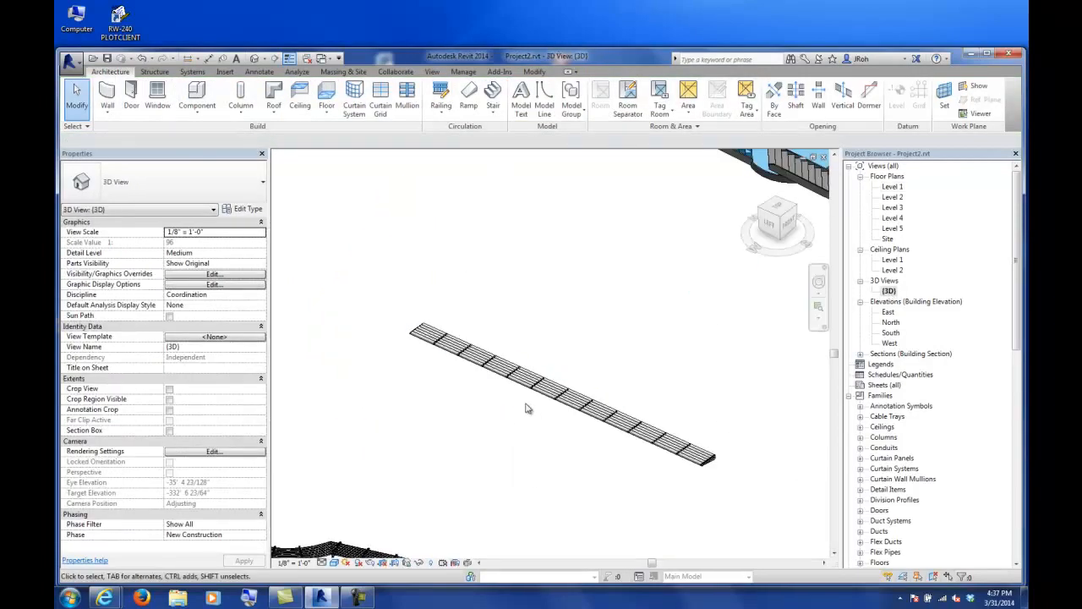
pyautogui.scroll(-3, 529, 412)
pyautogui.scroll(9, 358, 488)
pyautogui.keyDown('shift'); pyautogui.moveTo(495, 491); pyautogui.dragTo(564, 459, button='middle'); pyautogui.keyUp('shift')
pyautogui.click(558, 431)
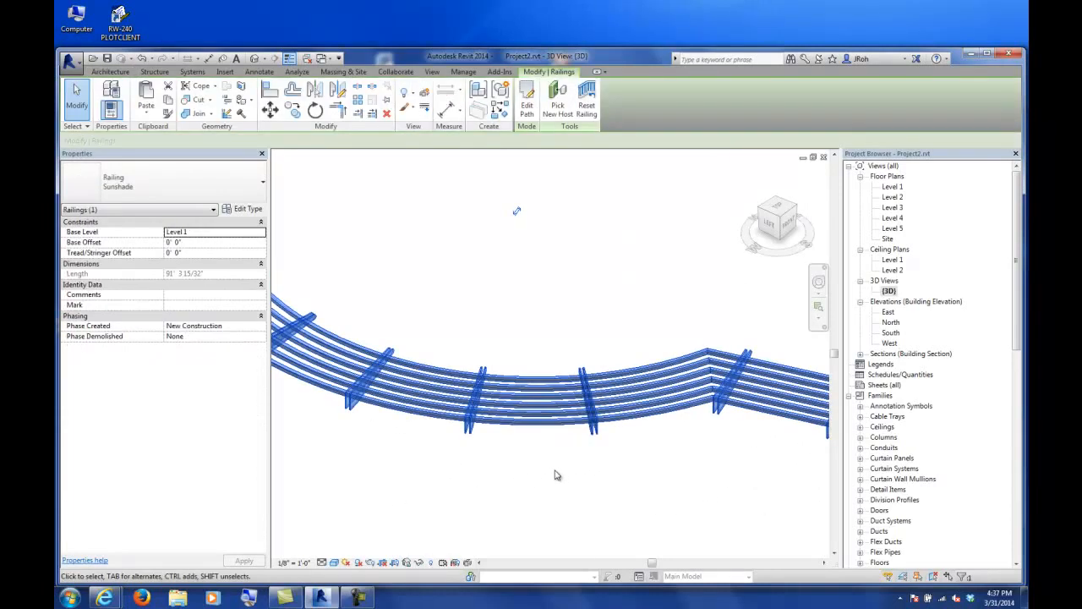
pyautogui.keyDown('shift'); pyautogui.moveTo(533, 241); pyautogui.dragTo(519, 215, button='middle'); pyautogui.keyUp('shift')
pyautogui.click(535, 351)
pyautogui.scroll(-4, 537, 349)
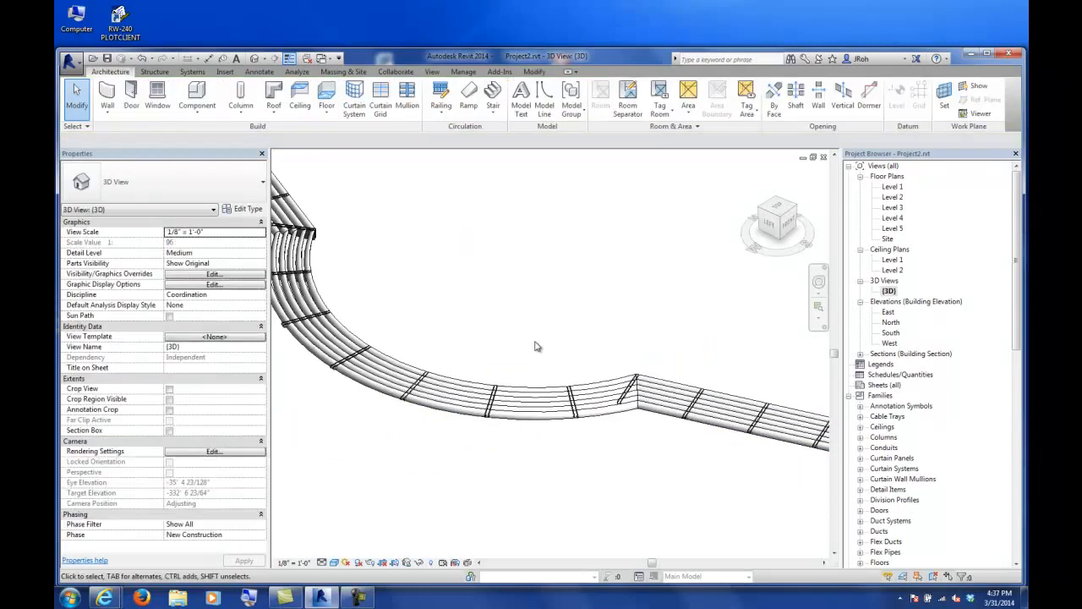
pyautogui.keyDown('shift'); pyautogui.moveTo(576, 374); pyautogui.dragTo(557, 451, button='middle'); pyautogui.keyUp('shift')
pyautogui.scroll(-1, 558, 449)
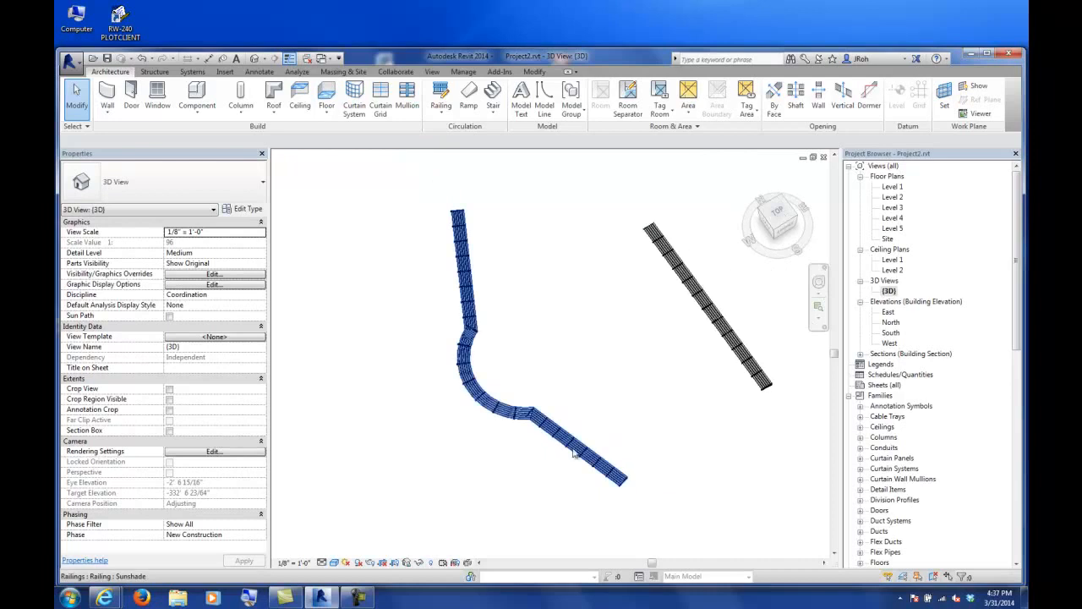
pyautogui.scroll(2, 606, 476)
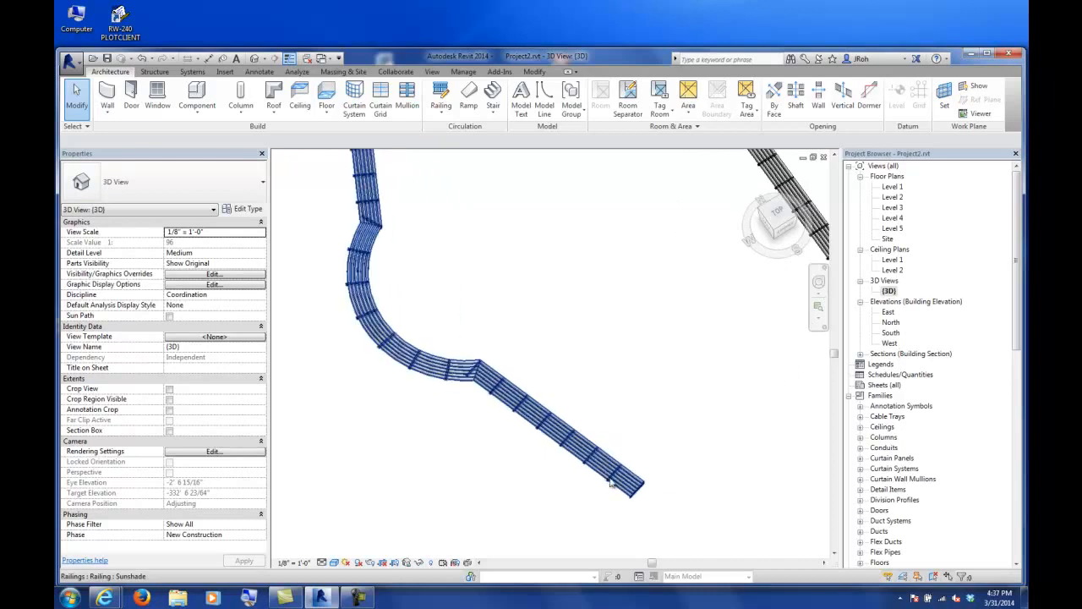
pyautogui.scroll(5, 376, 318)
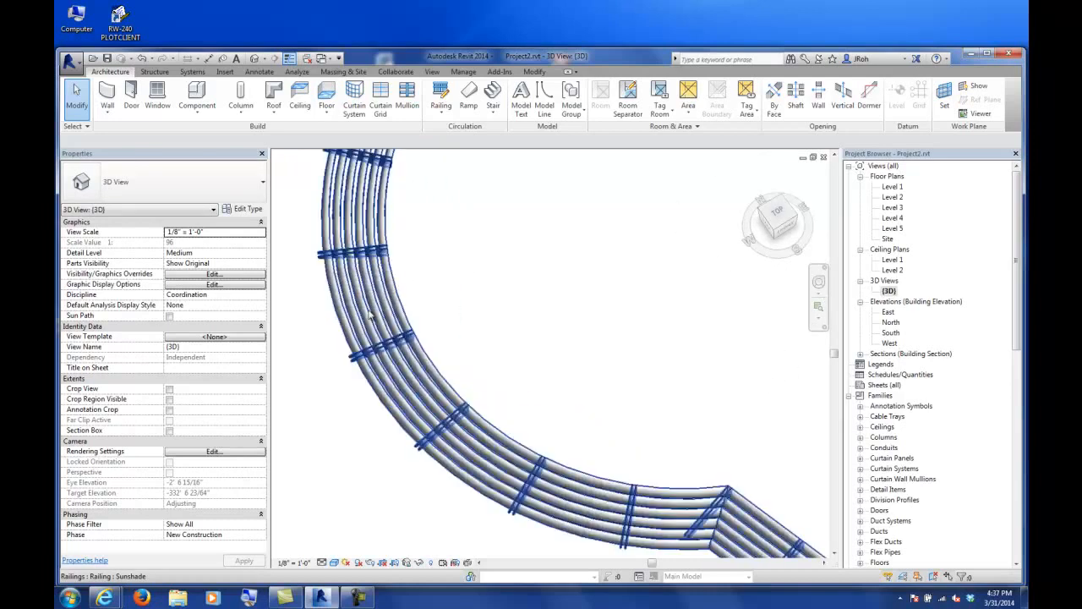
# Delete both slanted lines from the curved sunshade's path, keeping only the arc, and finish the path edit.
pyautogui.keyDown('shift'); pyautogui.moveTo(376, 318); pyautogui.dragTo(568, 372, button='middle'); pyautogui.keyUp('shift')
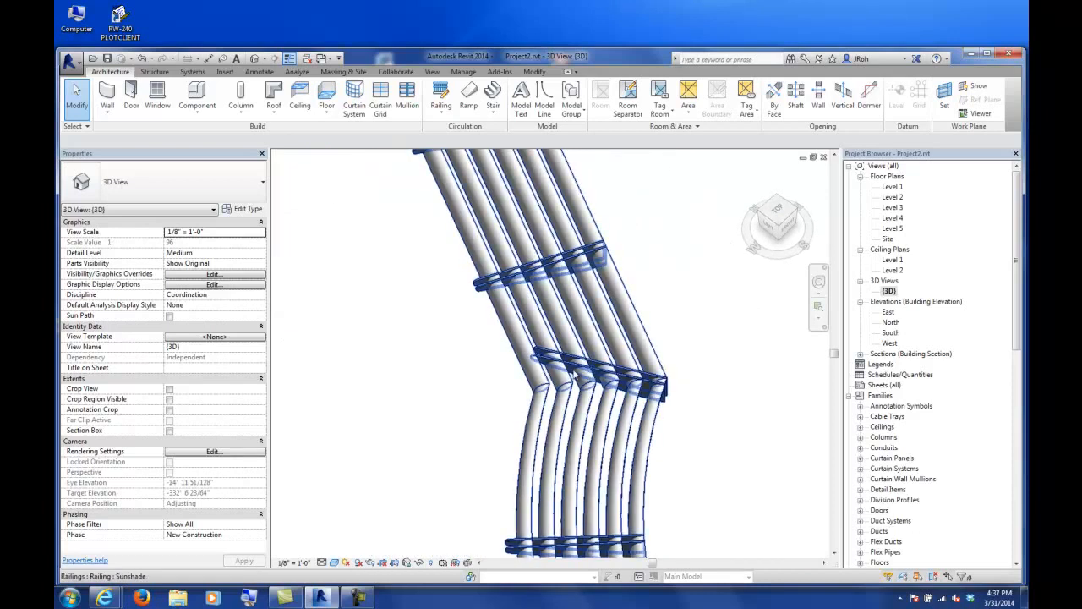
pyautogui.scroll(-4, 558, 367)
pyautogui.scroll(6, 706, 500)
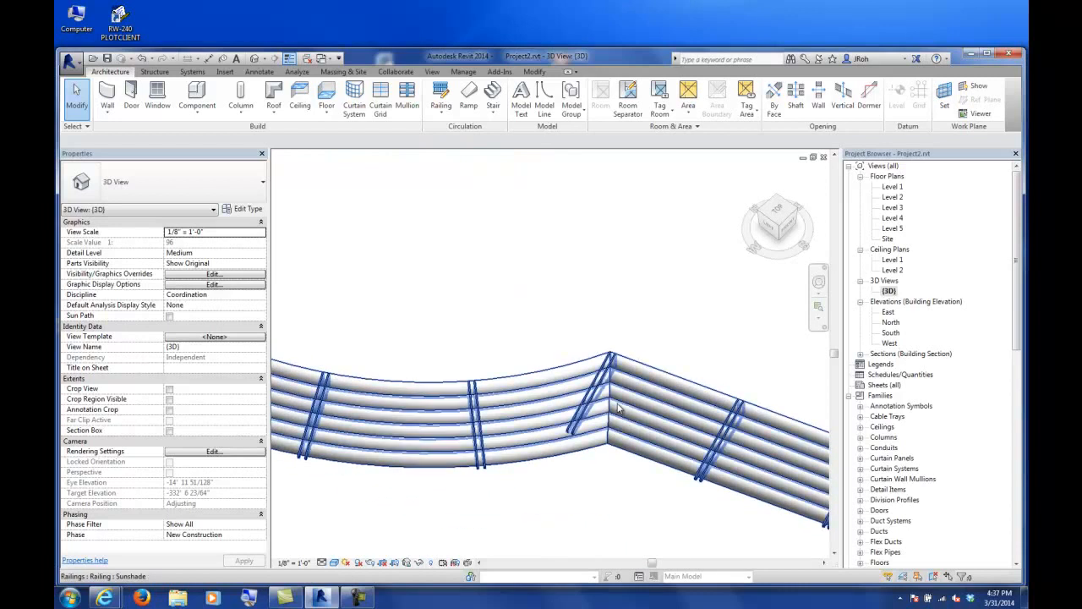
pyautogui.click(618, 406)
pyautogui.click(527, 102)
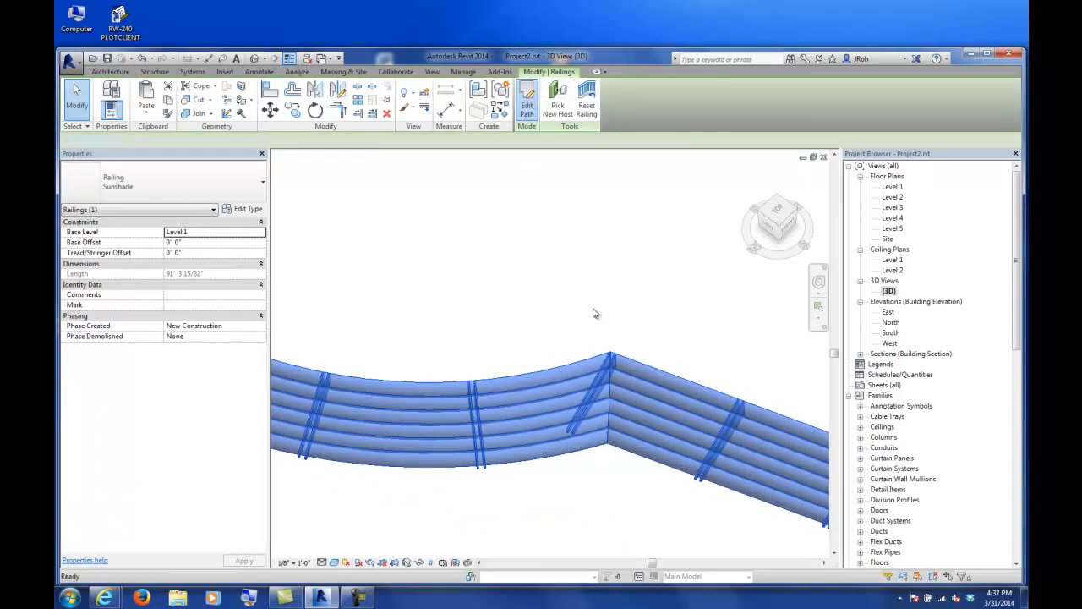
pyautogui.moveTo(643, 385)
pyautogui.mouseDown()
pyautogui.moveTo(517, 297)
pyautogui.moveTo(504, 275)
pyautogui.mouseUp()
pyautogui.press('Delete')
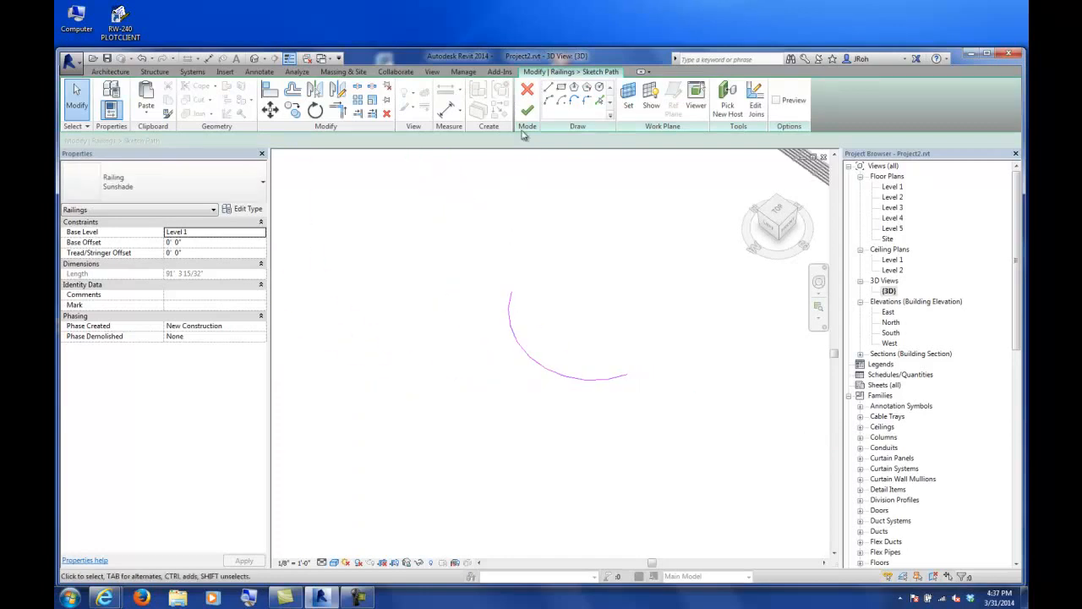
pyautogui.click(527, 110)
# Examine the arc-shaped sunshade in the {3D} view, the stair and floor model beyond it, and the available railing types.
pyautogui.scroll(4, 643, 380)
pyautogui.keyDown('shift'); pyautogui.moveTo(520, 226); pyautogui.dragTo(500, 408, button='middle'); pyautogui.keyUp('shift')
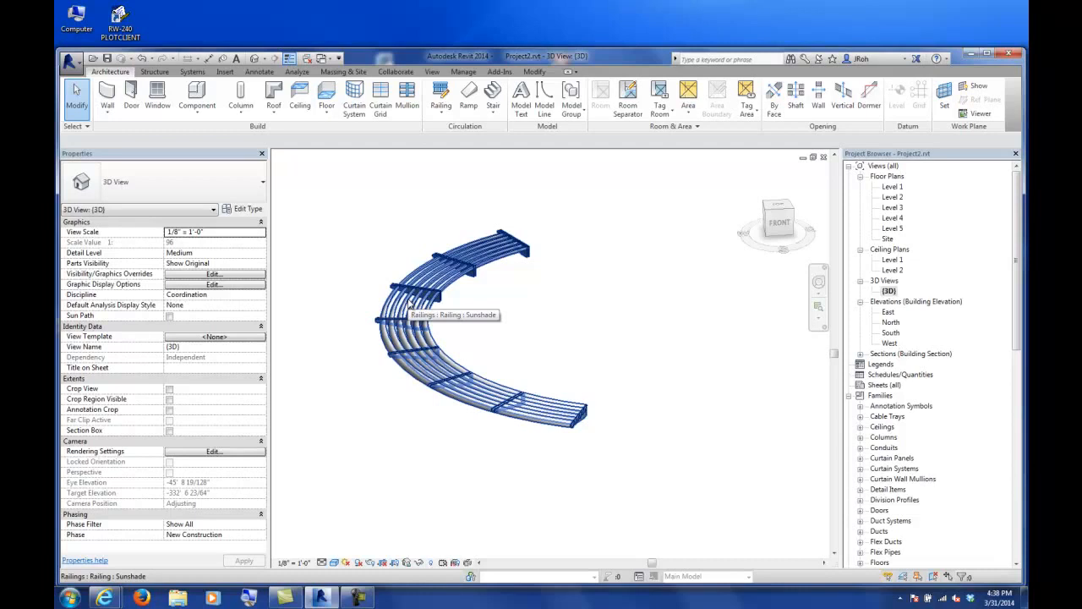
pyautogui.click(454, 378)
pyautogui.moveTo(454, 378)
pyautogui.keyDown('shift'); pyautogui.mouseDown(button='middle')
pyautogui.moveTo(476, 476)
pyautogui.moveTo(519, 466)
pyautogui.moveTo(493, 461)
pyautogui.moveTo(556, 408)
pyautogui.mouseUp(button='middle'); pyautogui.keyUp('shift')
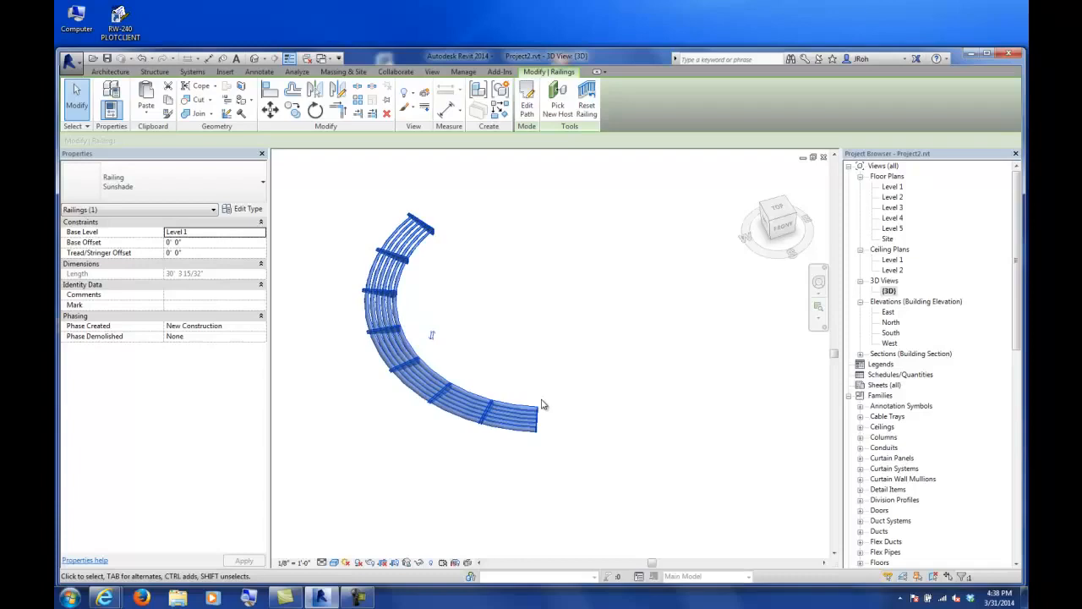
pyautogui.scroll(-1, 543, 405)
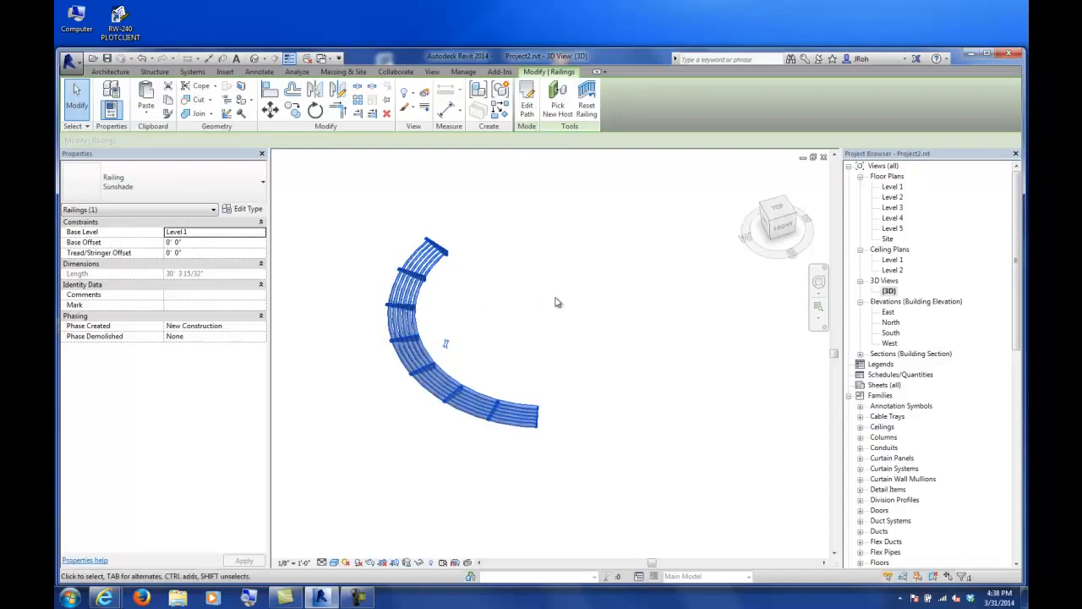
pyautogui.scroll(-2, 555, 298)
pyautogui.moveTo(620, 355); pyautogui.dragTo(466, 285, button='middle')
pyautogui.moveTo(626, 328); pyautogui.dragTo(455, 360, button='middle')
pyautogui.moveTo(539, 315); pyautogui.dragTo(434, 299, button='middle')
pyautogui.moveTo(456, 165); pyautogui.dragTo(351, 367, button='middle')
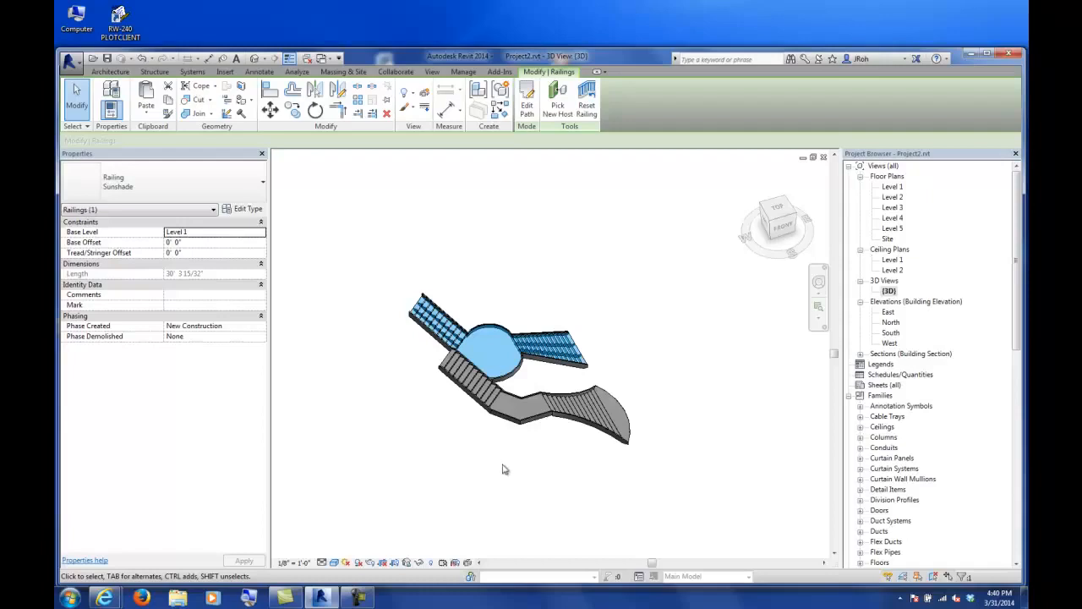
pyautogui.click(122, 181)
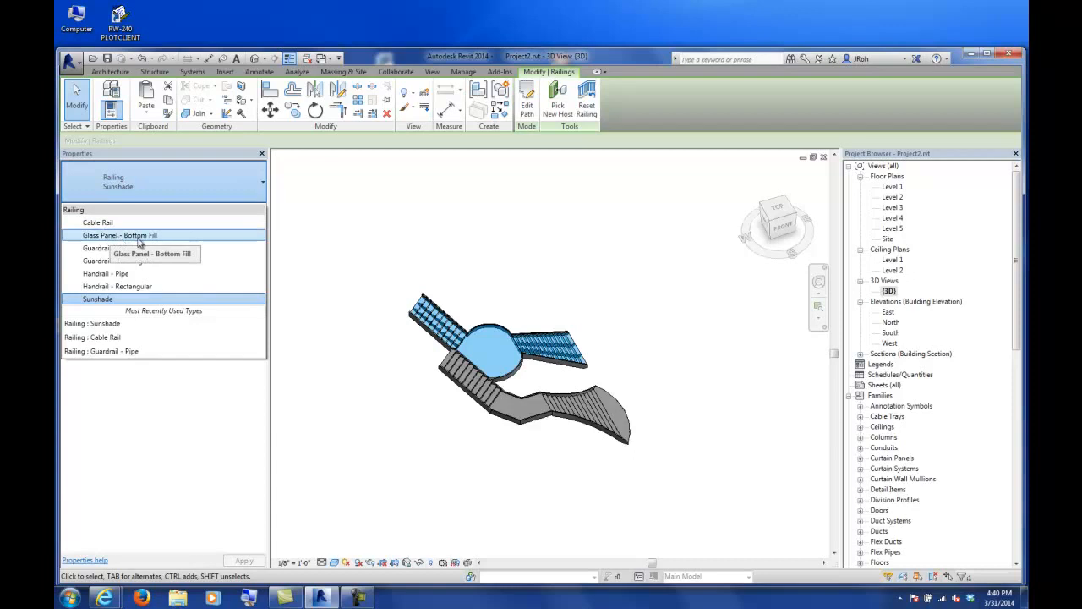
# Create a straight horizontal Glass Panel - Bottom Fill railing about 54' 6" long in the Level 1 plan, south of the arc sunshade.
pyautogui.click(893, 187)
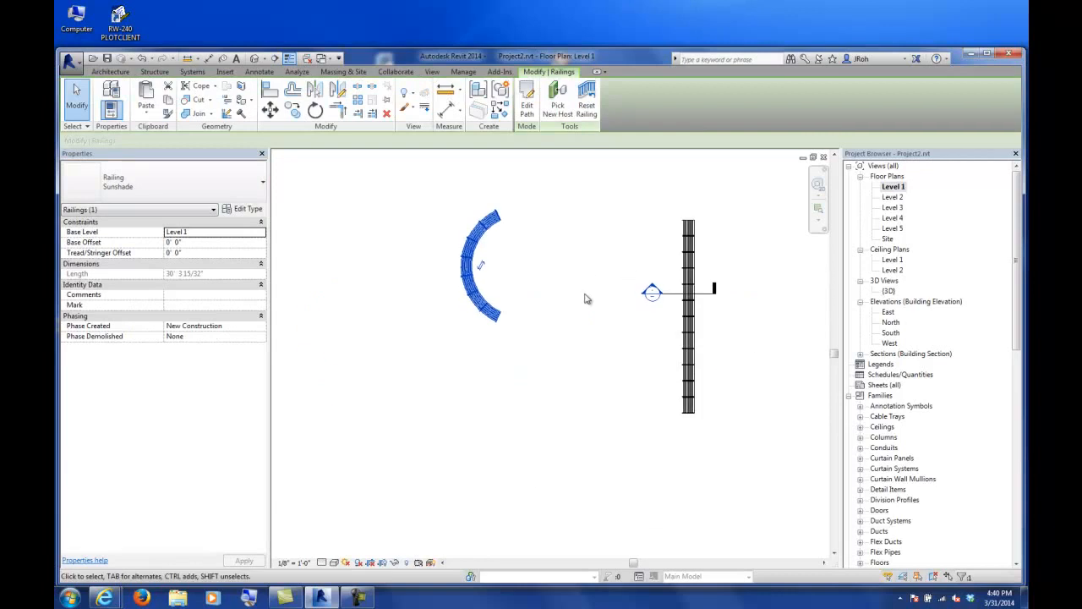
pyautogui.click(588, 299)
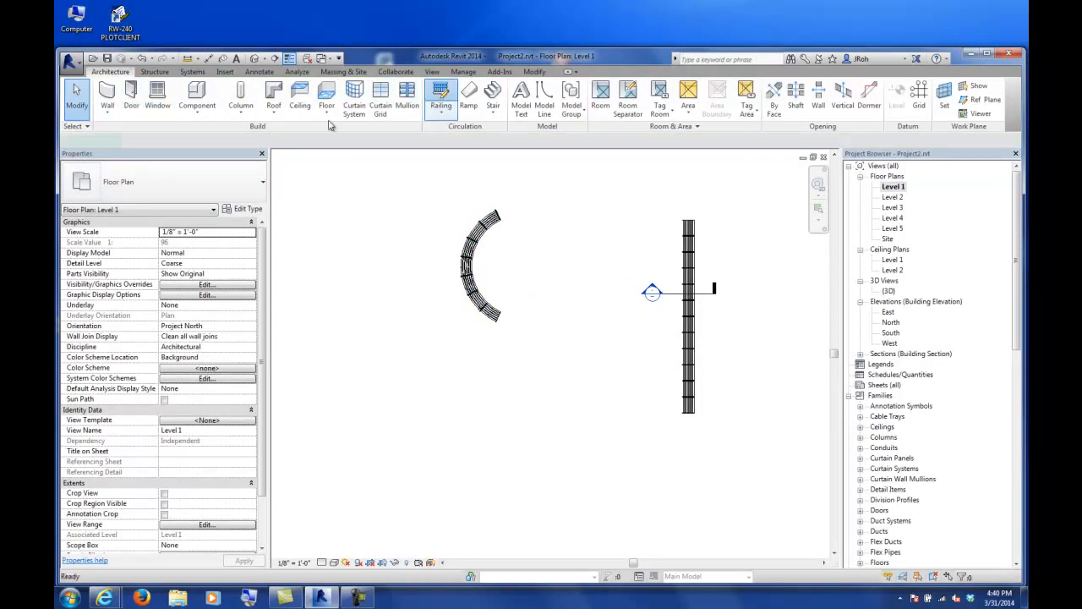
pyautogui.click(439, 95)
pyautogui.click(162, 181)
pyautogui.click(145, 252)
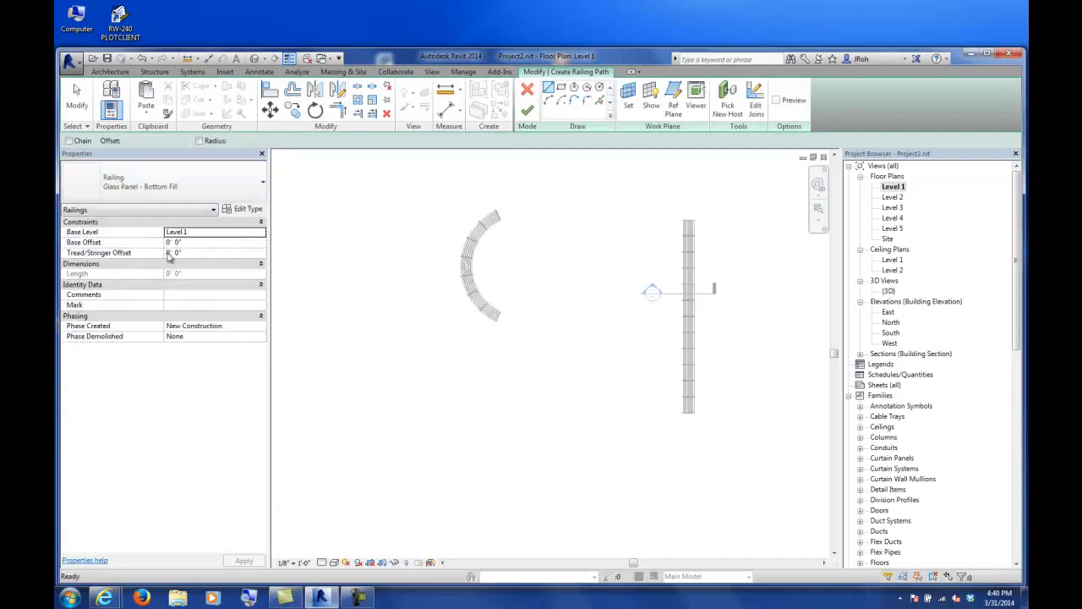
pyautogui.click(598, 431)
pyautogui.click(393, 431)
pyautogui.press('Escape')
pyautogui.press('Escape')
pyautogui.click(526, 110)
# Examine the new glass panel railing's posts, rails and panels up close in the {3D} view.
pyautogui.click(888, 291)
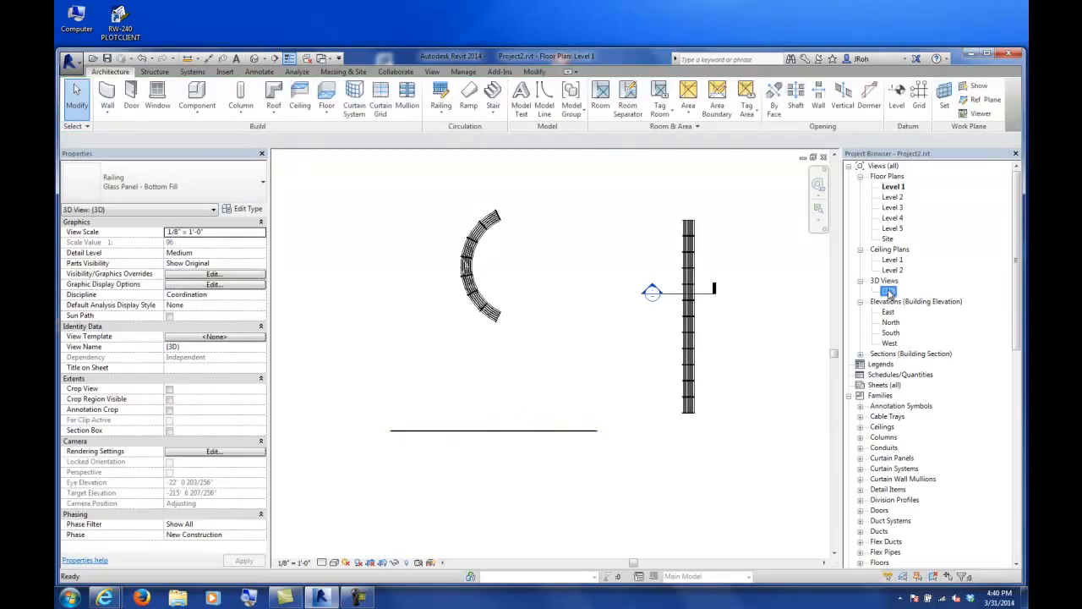
pyautogui.doubleClick(888, 290)
pyautogui.moveTo(491, 419); pyautogui.dragTo(633, 293, button='middle')
pyautogui.scroll(-2, 633, 294)
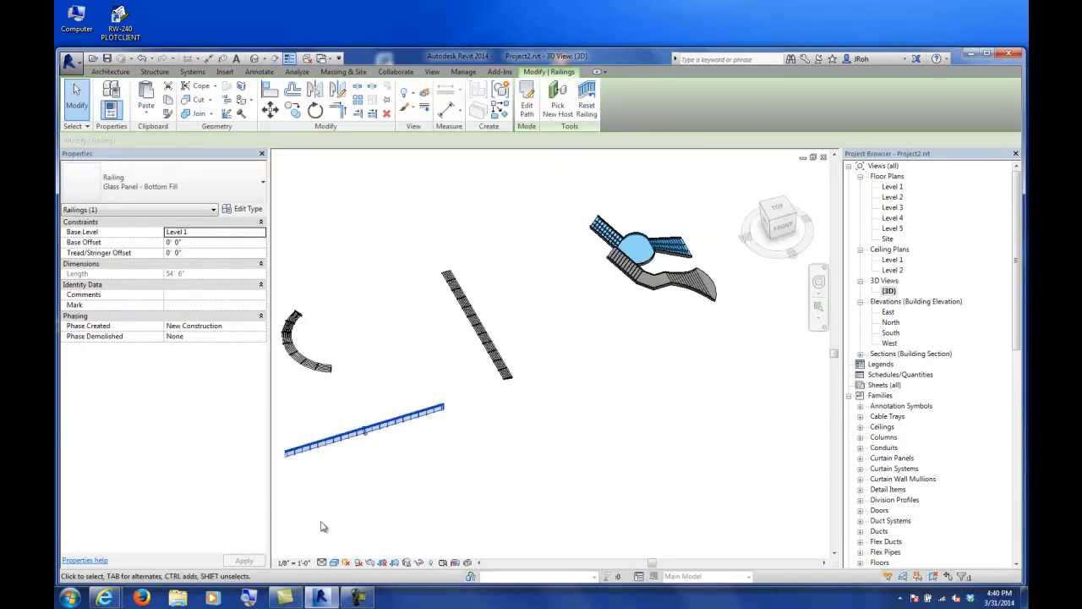
pyautogui.scroll(5, 414, 409)
pyautogui.click(424, 409)
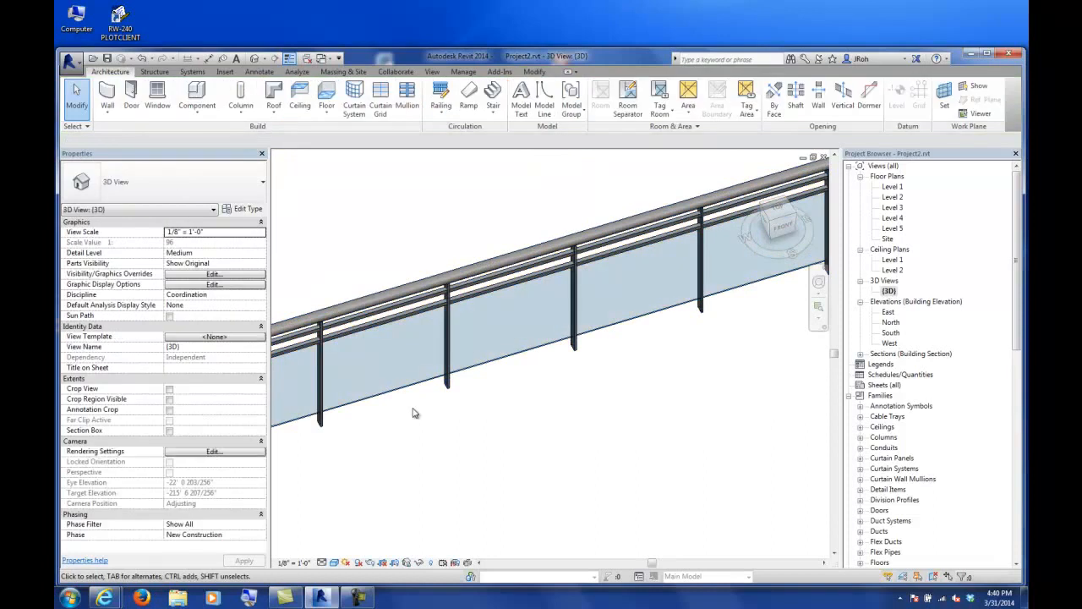
pyautogui.scroll(1, 426, 410)
pyautogui.scroll(2, 476, 362)
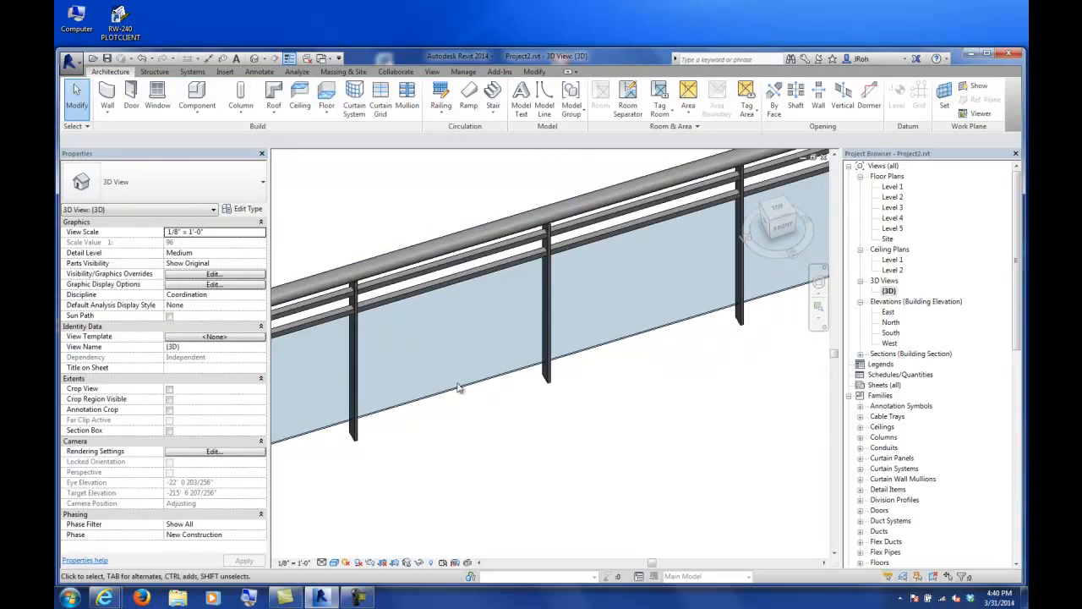
# Review the non-continuous rail structure of the Glass Panel - Bottom Fill railing type without changing it.
pyautogui.click(398, 416)
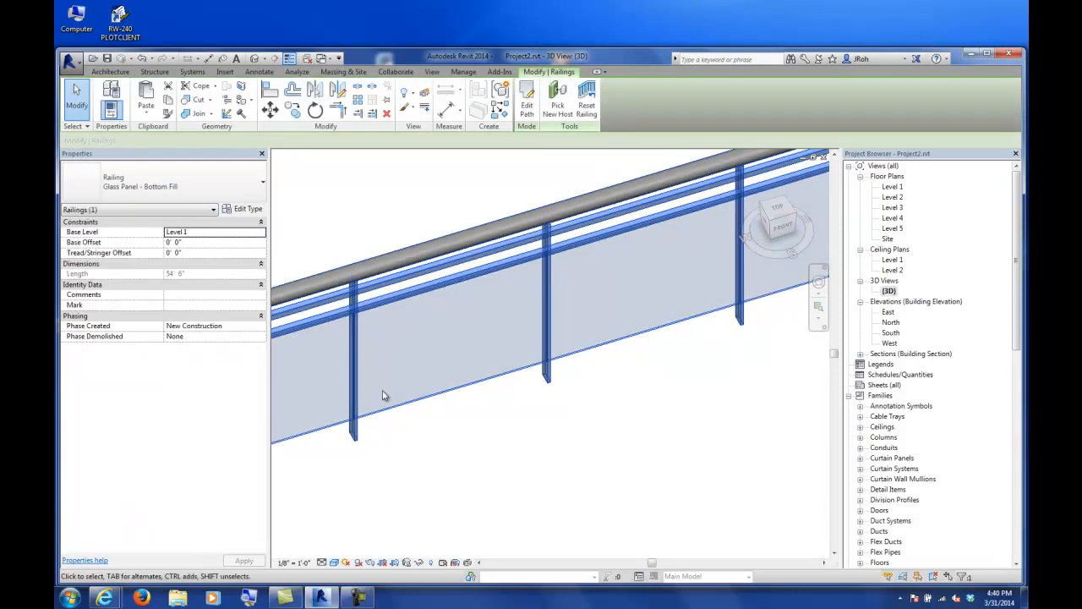
pyautogui.click(248, 209)
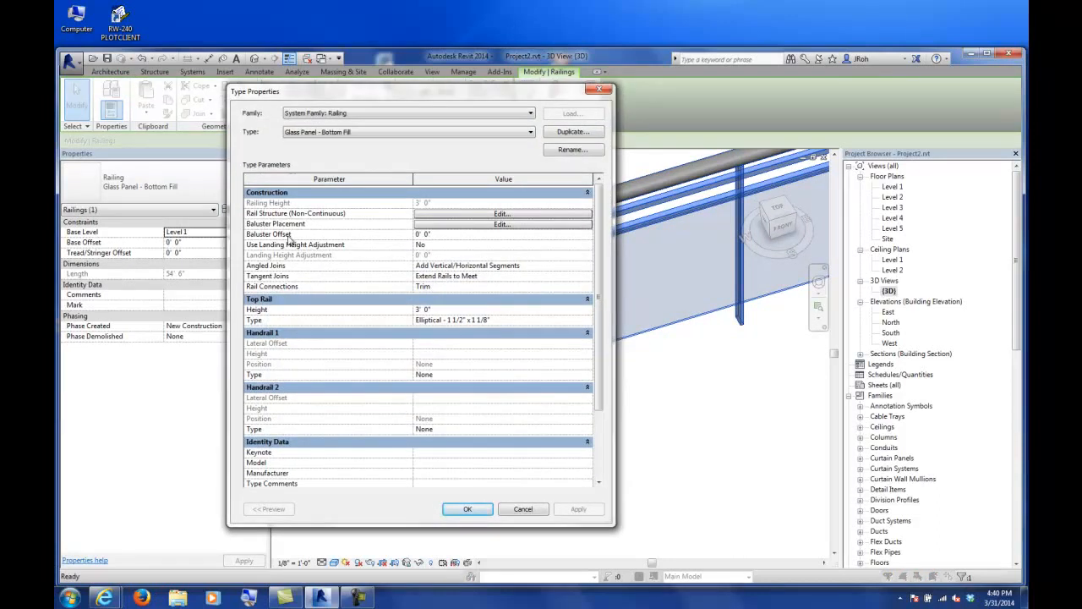
pyautogui.click(433, 213)
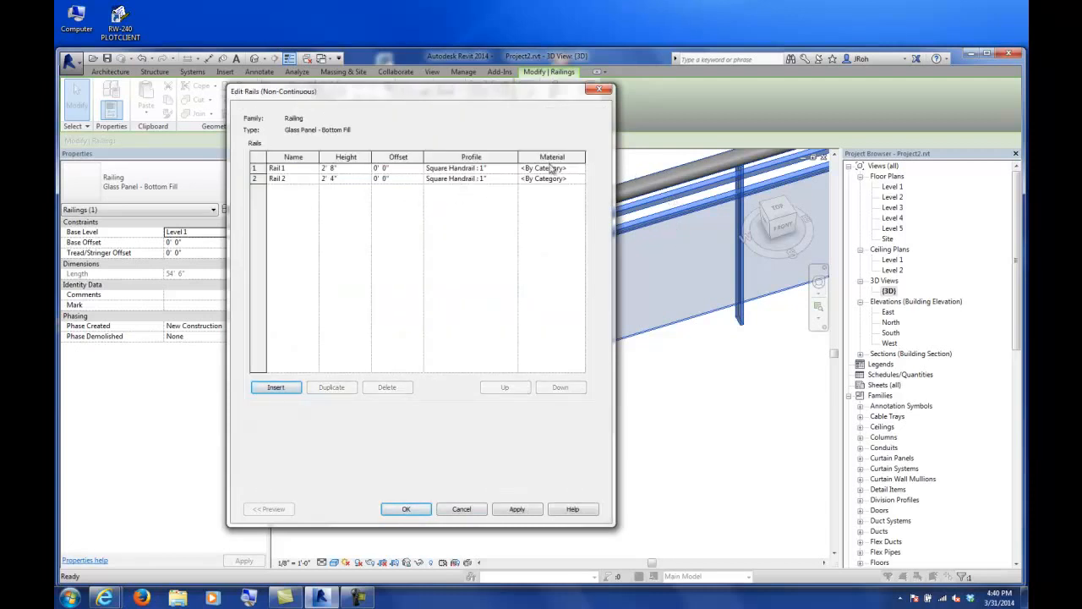
pyautogui.click(463, 508)
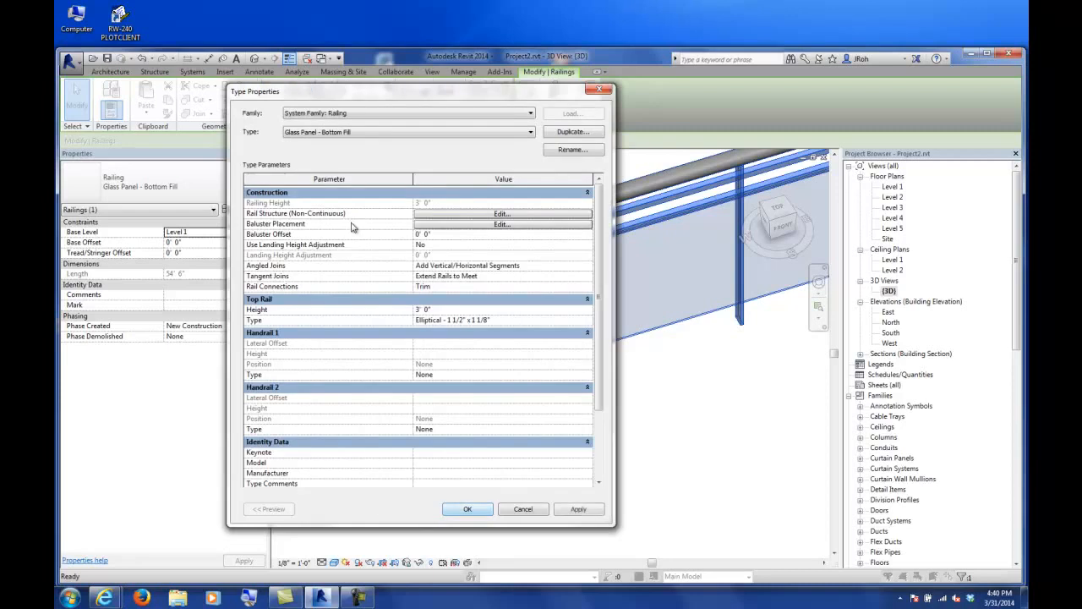
# Inspect the railing type's baluster placement, keeping Panel - Glass : 2' 8" as the panel's baluster family, and close the type properties.
pyautogui.click(443, 225)
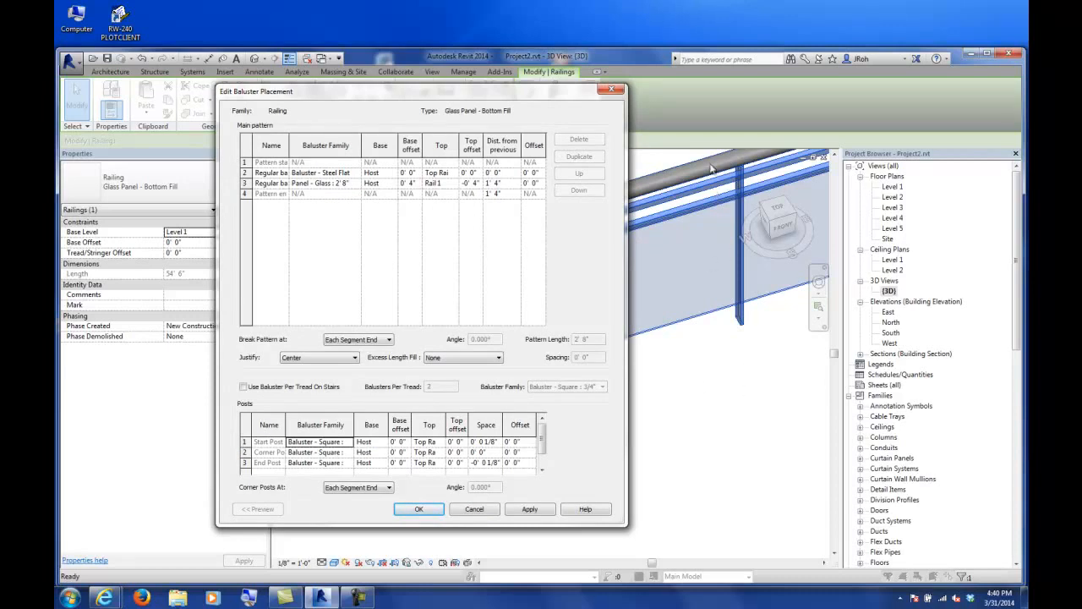
pyautogui.click(344, 183)
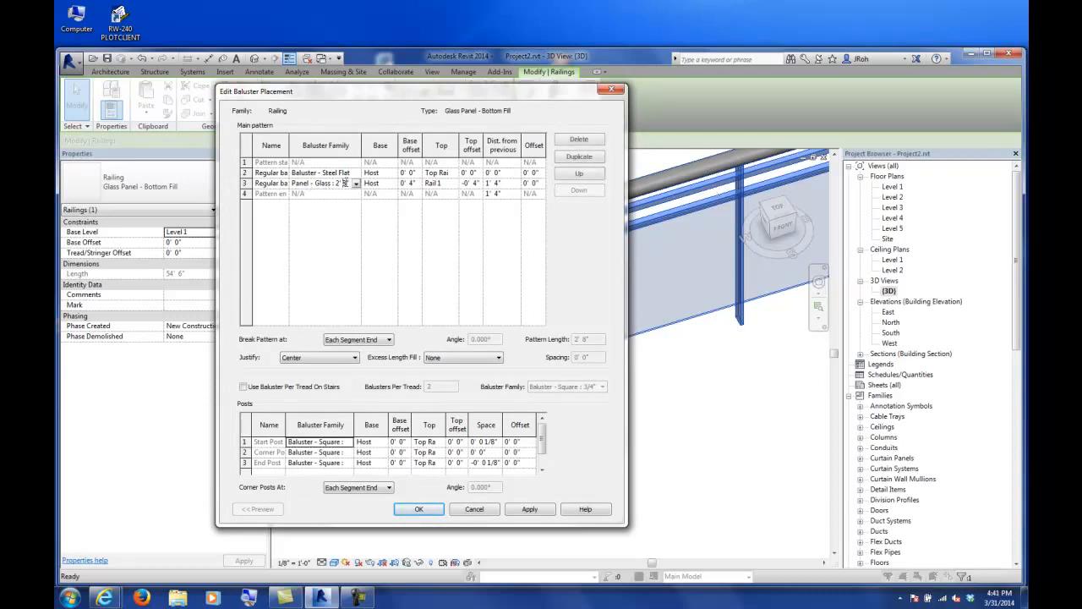
pyautogui.click(356, 183)
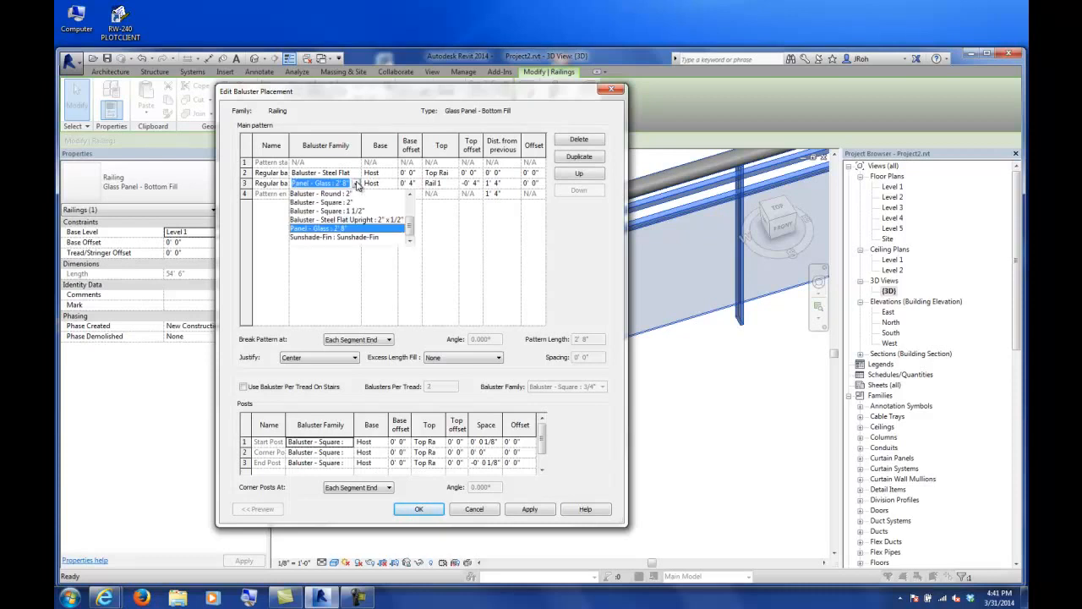
pyautogui.click(341, 230)
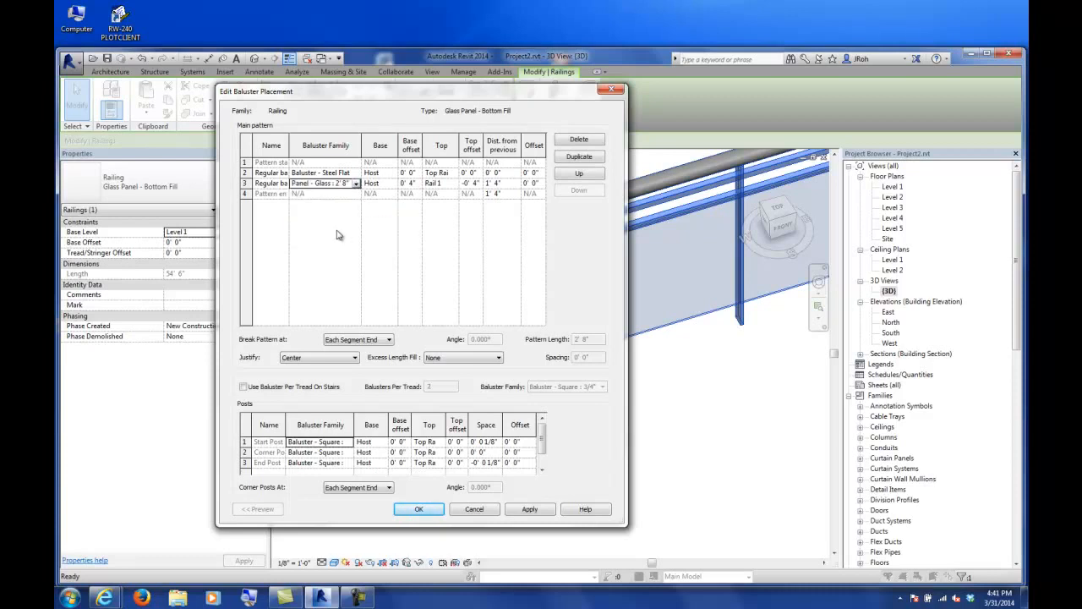
pyautogui.click(420, 512)
pyautogui.click(468, 510)
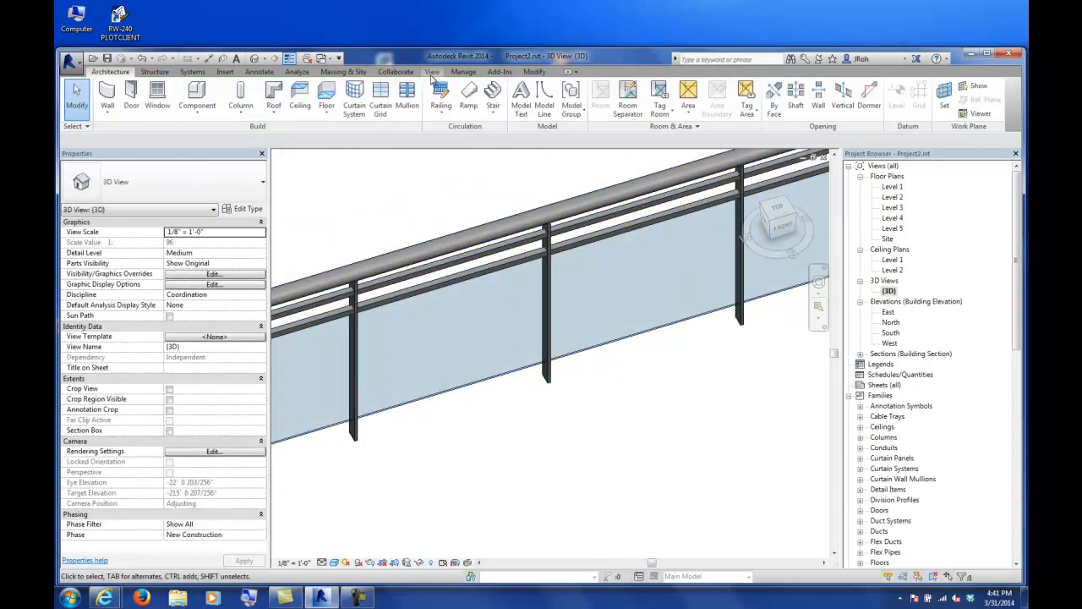
# Show the Recent Files page and create a new family from the Baluster-Panel.rft template.
pyautogui.click(432, 71)
pyautogui.click(991, 99)
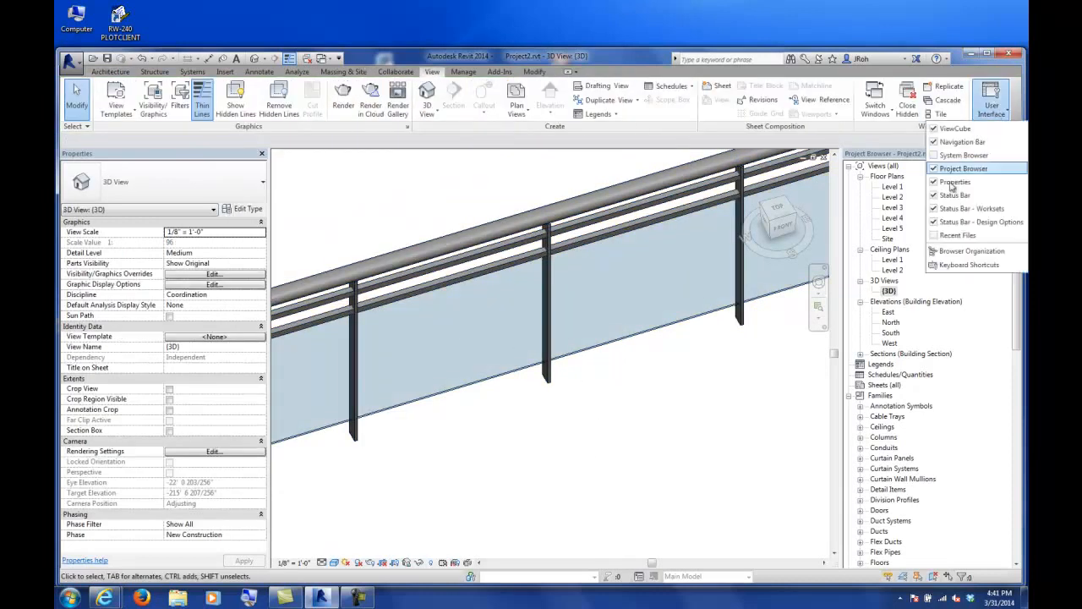
pyautogui.click(956, 235)
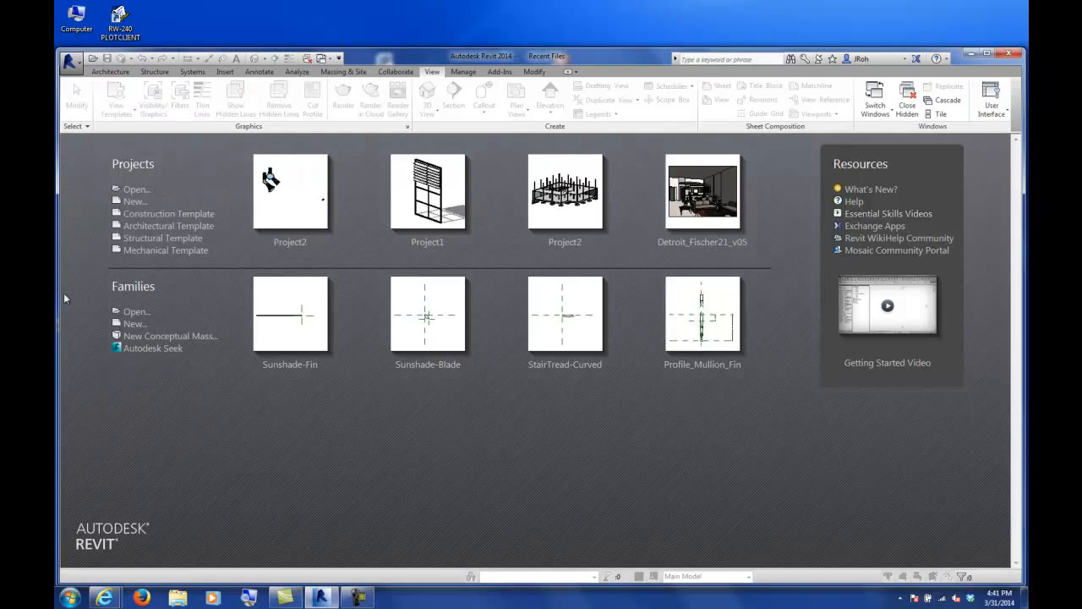
pyautogui.click(134, 323)
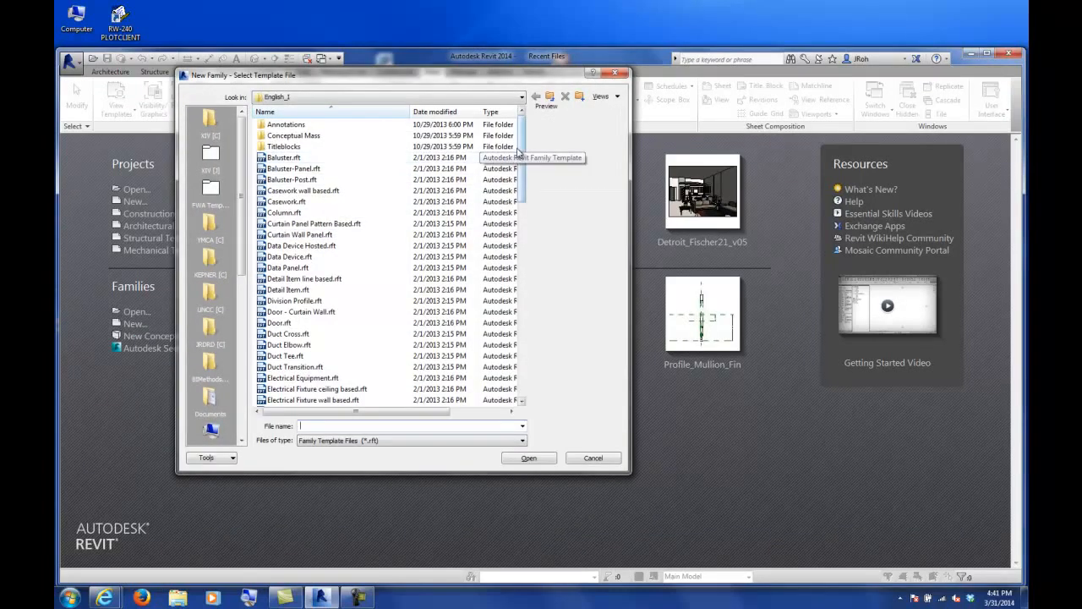
pyautogui.moveTo(522, 145); pyautogui.dragTo(526, 310)
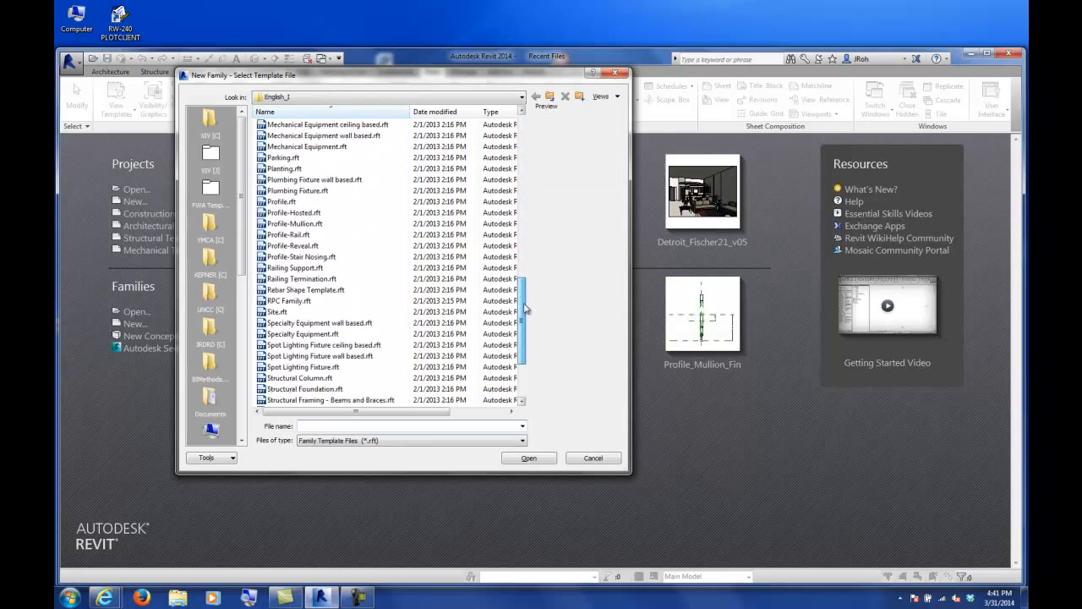
pyautogui.moveTo(525, 310); pyautogui.dragTo(533, 151)
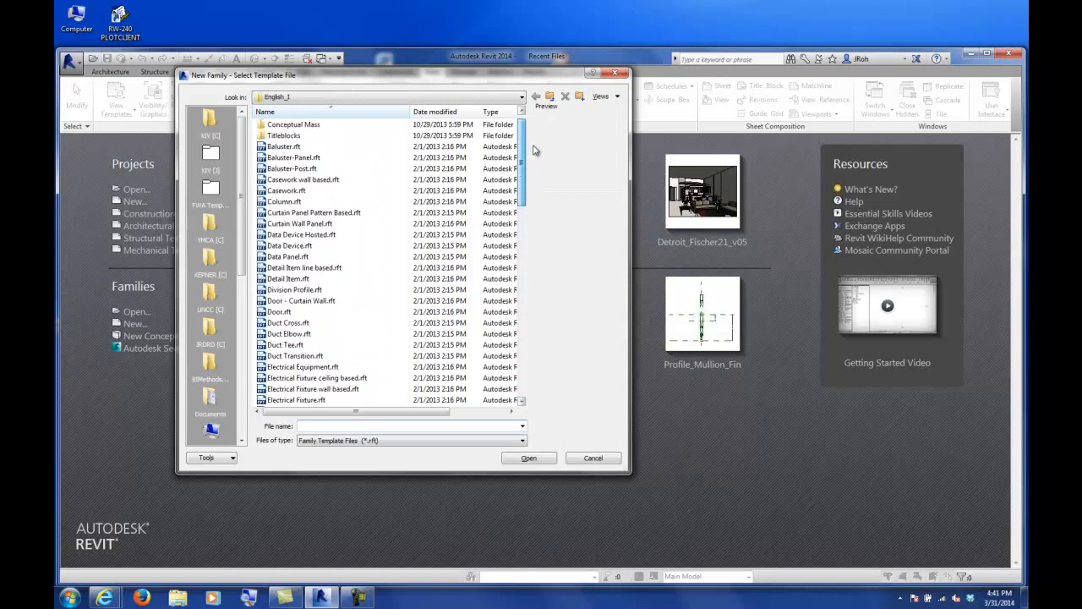
pyautogui.click(279, 159)
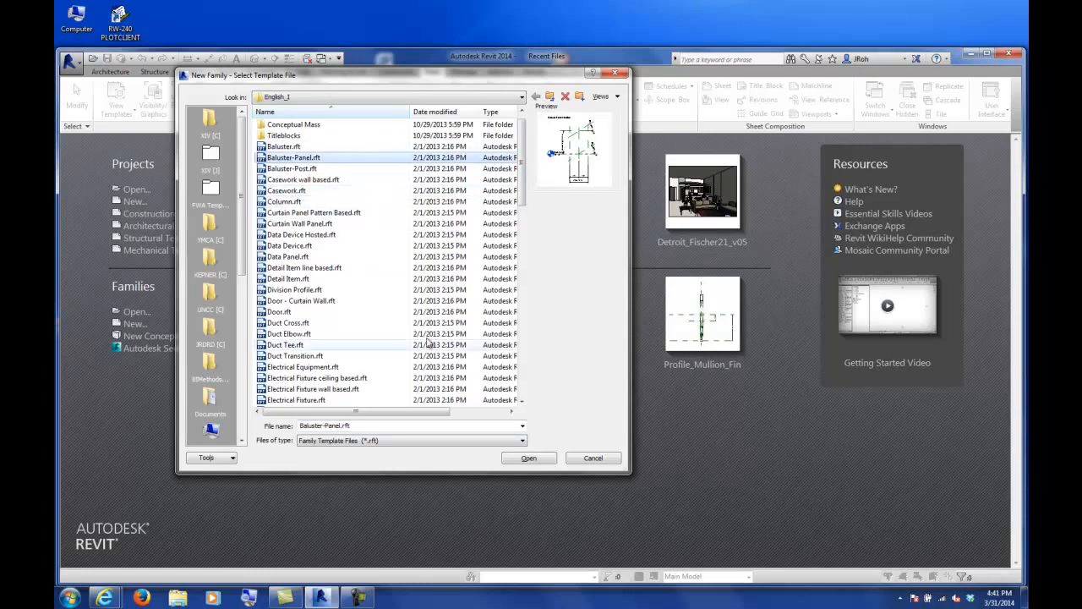
pyautogui.click(529, 459)
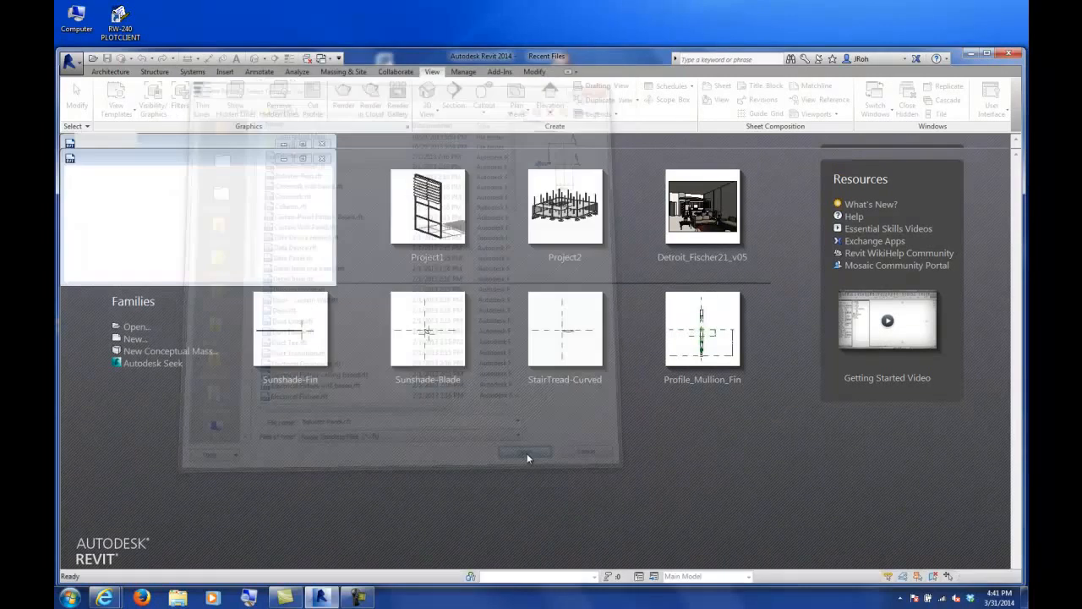
# Examine the baluster height, width and slope angle reference planes in the new panel family's Left elevation.
pyautogui.scroll(5, 555, 473)
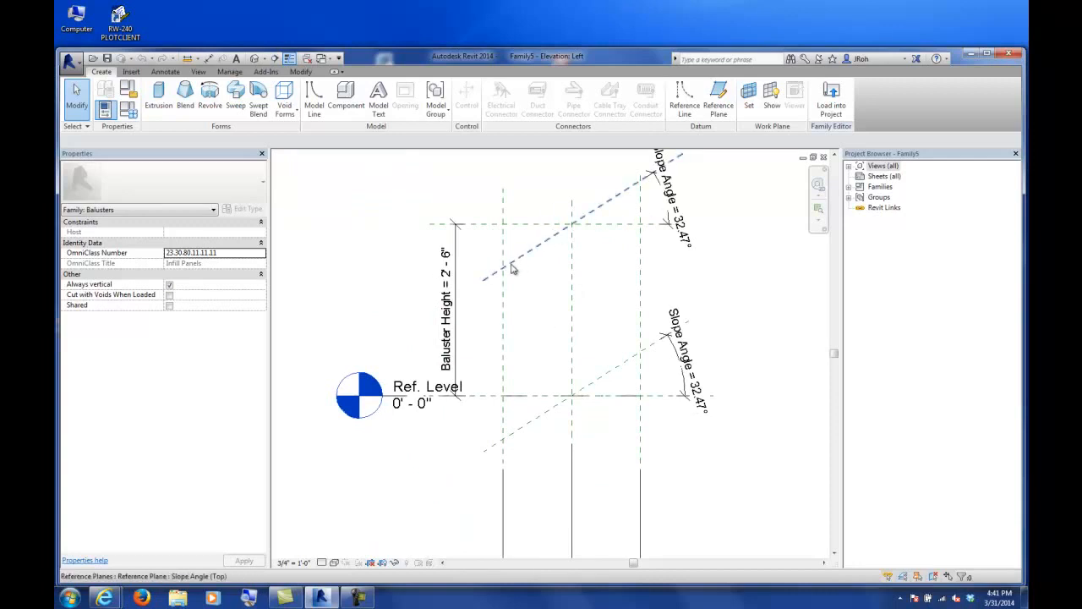
pyautogui.scroll(-2, 503, 271)
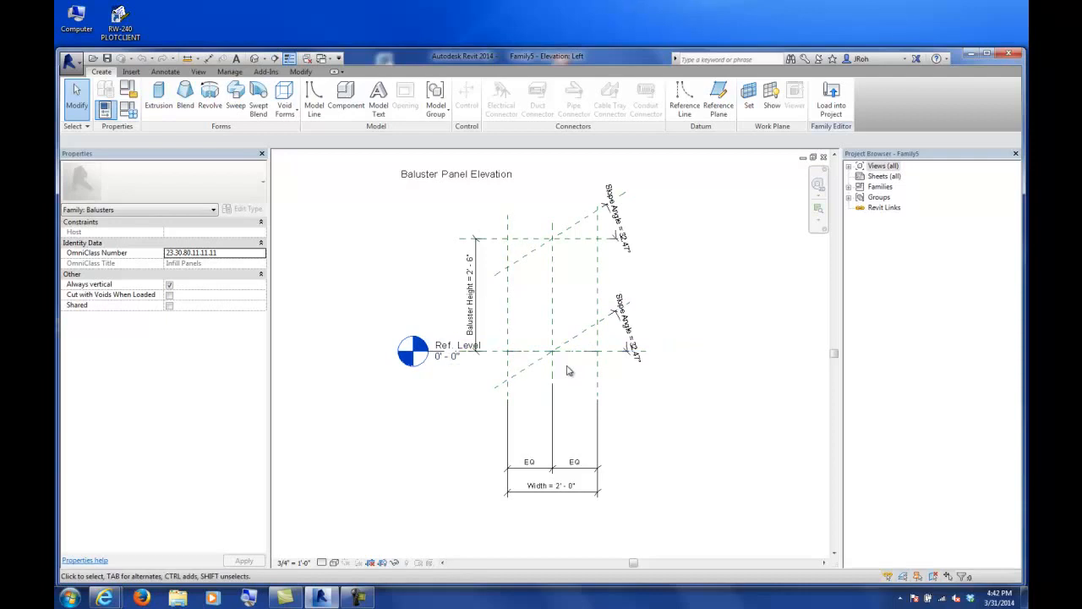
pyautogui.scroll(2, 558, 313)
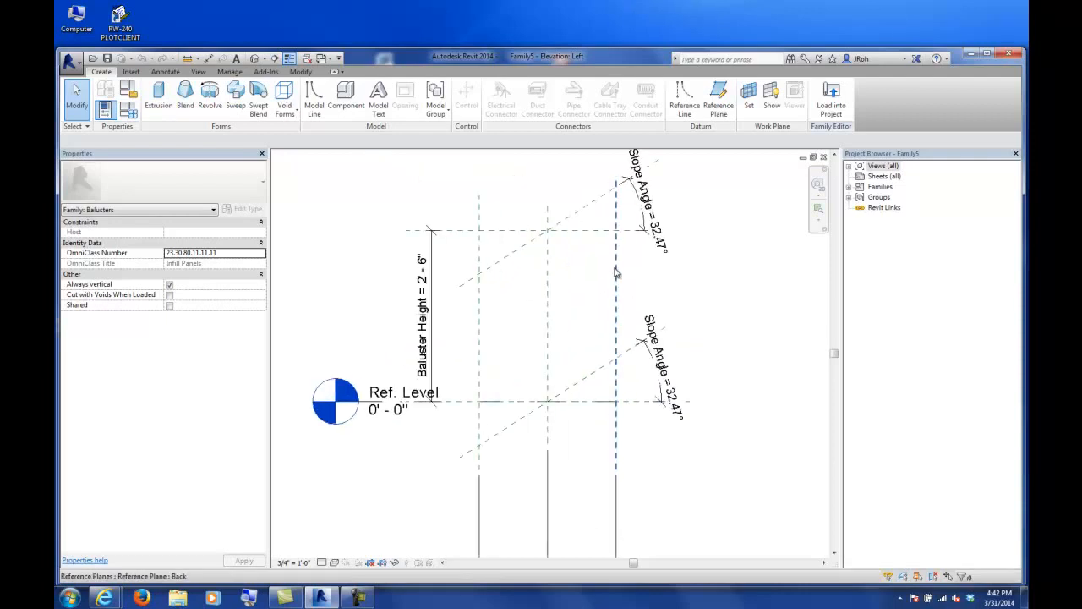
# Expand the family's elevation views in the project browser to check which elevation is open for sketching the panel.
pyautogui.click(160, 92)
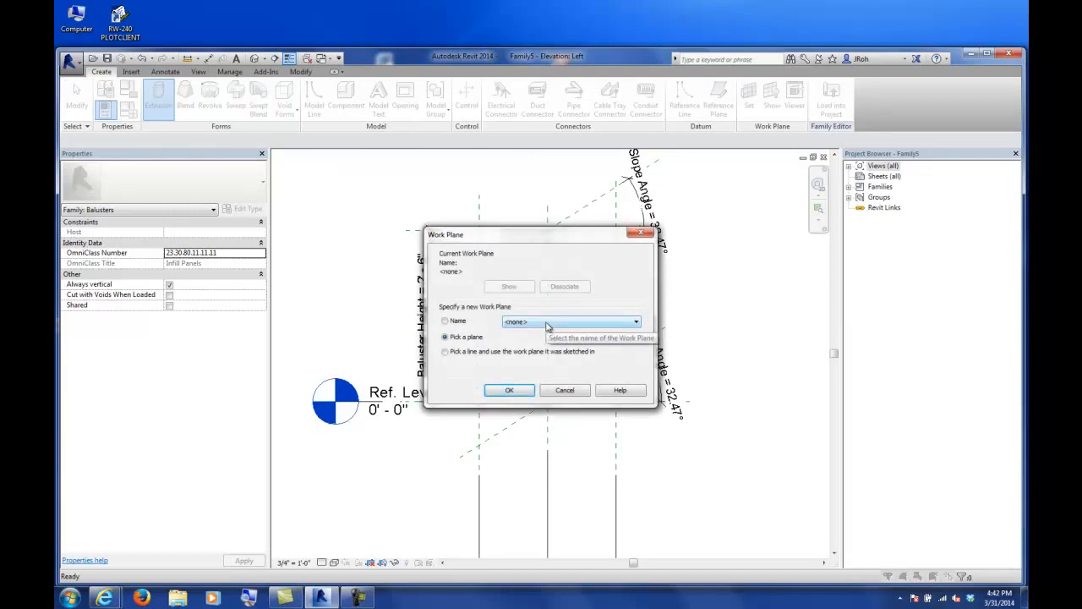
pyautogui.click(565, 390)
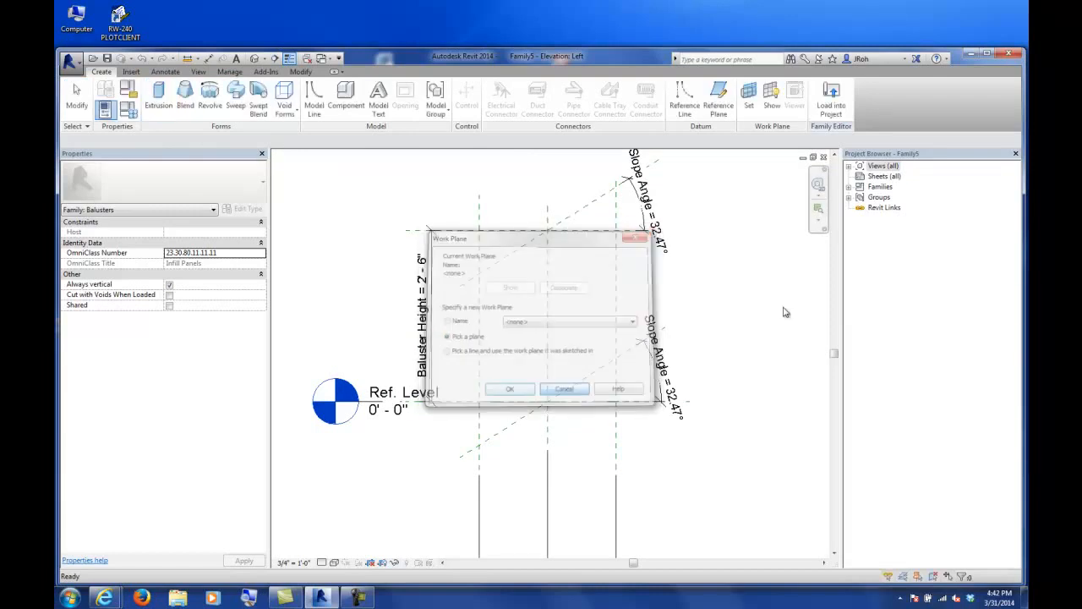
pyautogui.click(849, 187)
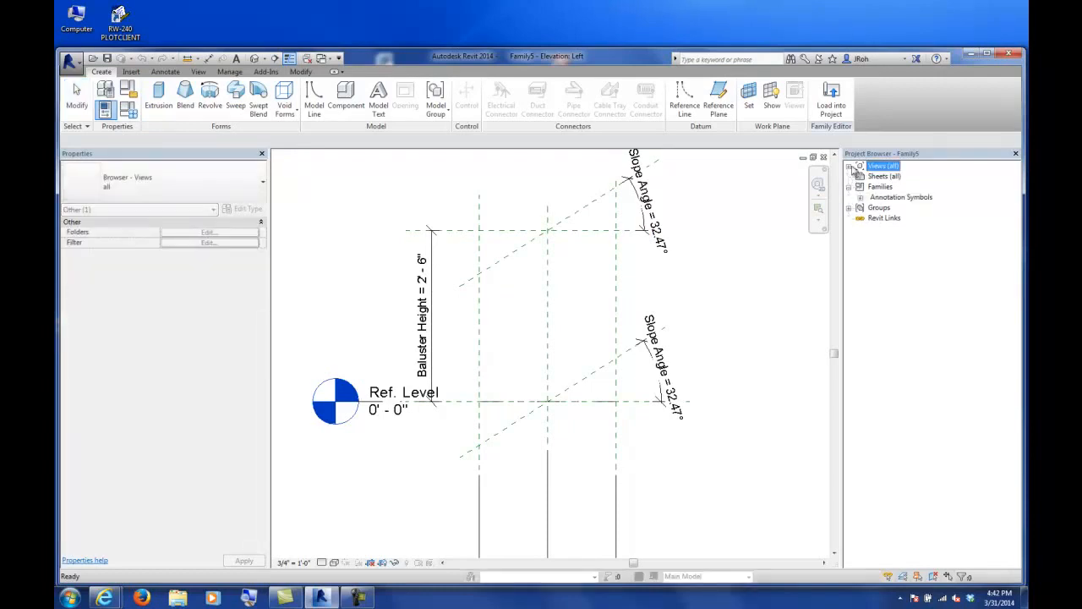
pyautogui.click(849, 167)
pyautogui.click(860, 207)
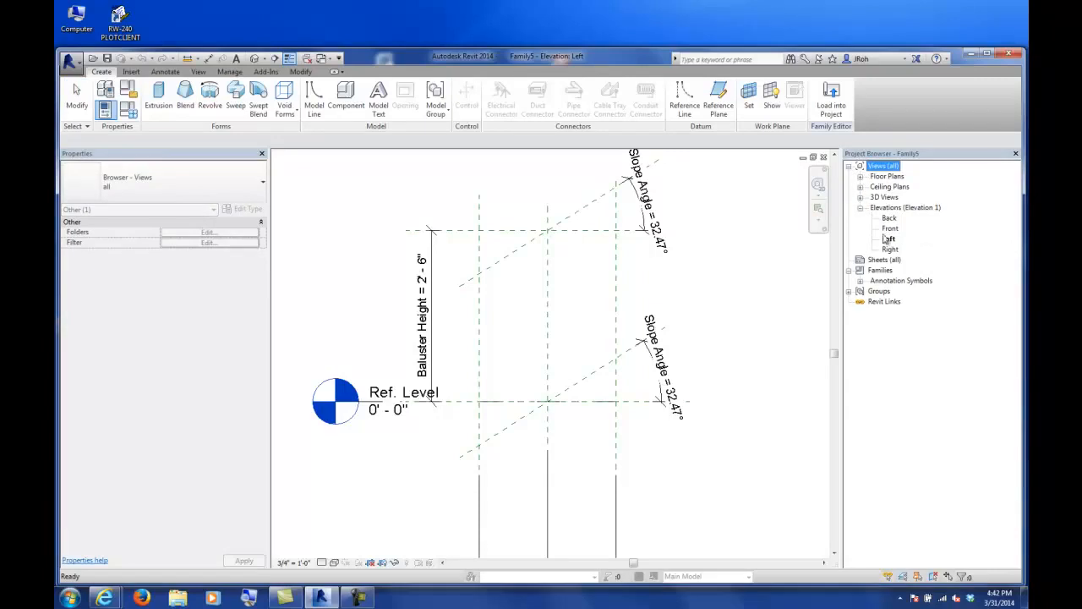
# Start an extrusion in the Left elevation with Reference Plane : Center (Left/Right) as its work plane.
pyautogui.click(158, 97)
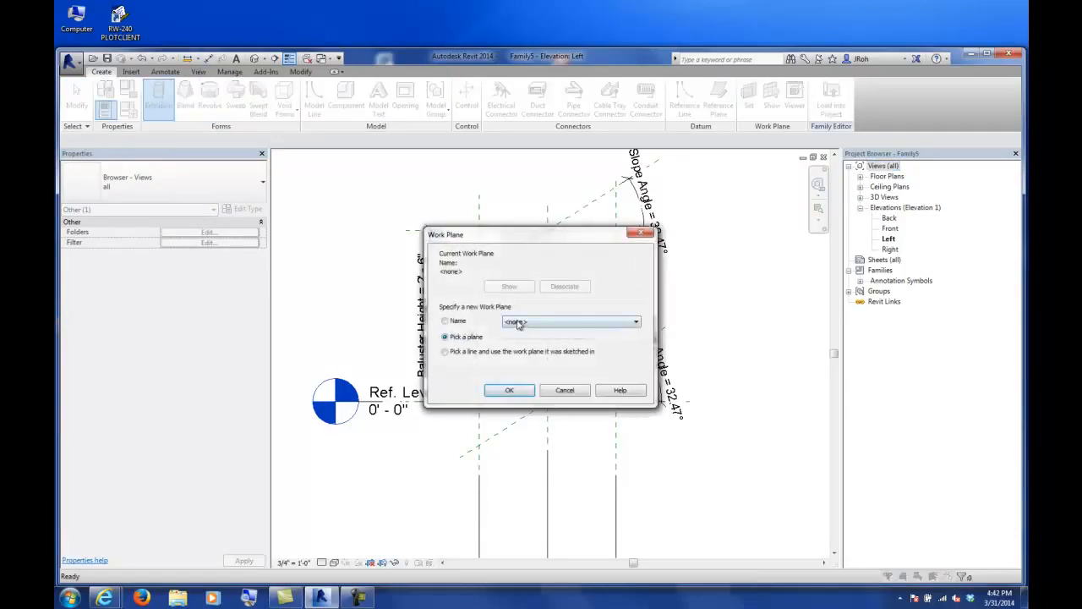
pyautogui.click(517, 324)
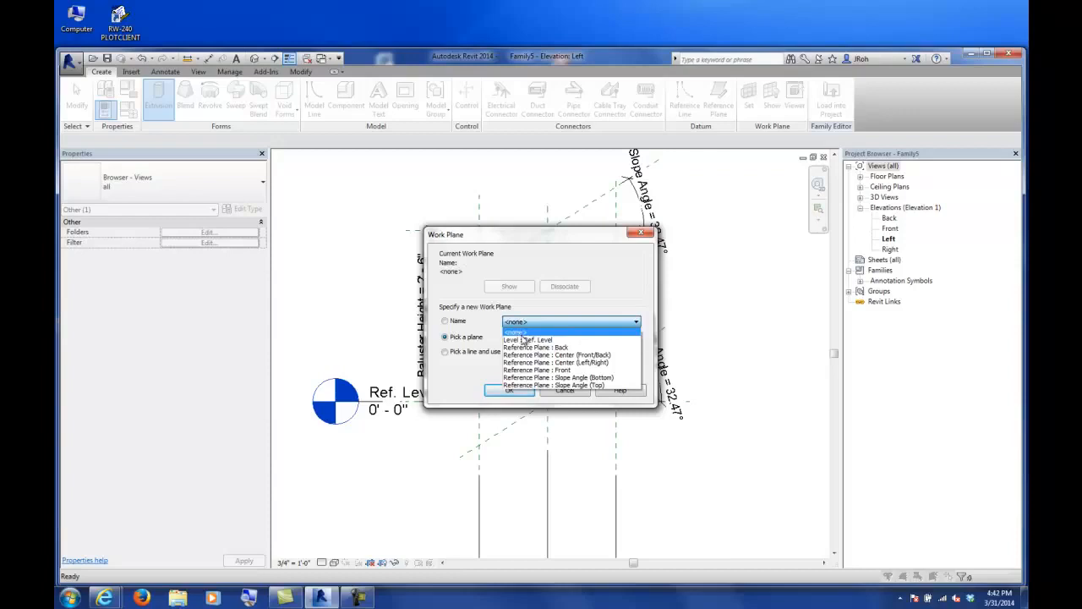
pyautogui.click(558, 362)
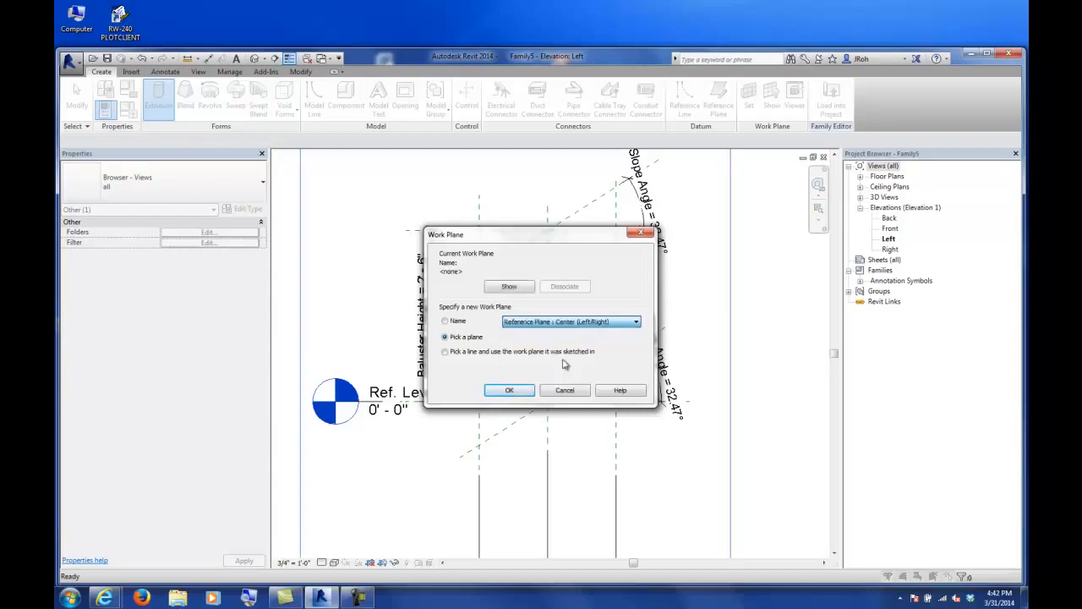
pyautogui.click(510, 390)
pyautogui.moveTo(485, 305)
pyautogui.mouseDown(button='middle')
pyautogui.moveTo(430, 302)
pyautogui.moveTo(475, 304)
pyautogui.mouseUp(button='middle')
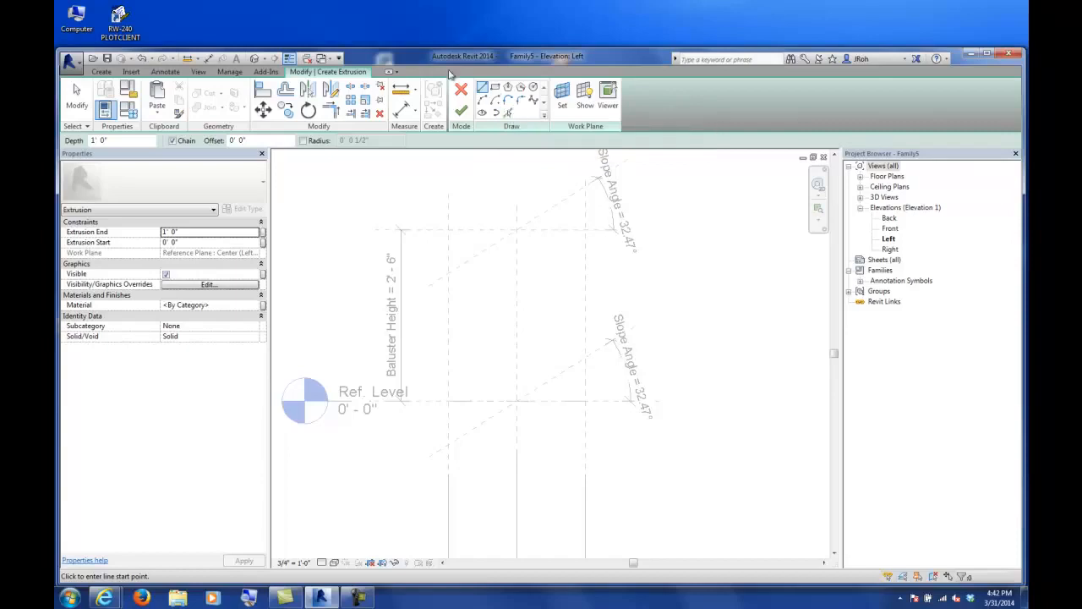
# Sketch four panel edges by picking the two slope angle planes and the front and back planes, each offset 1" inward.
pyautogui.click(508, 113)
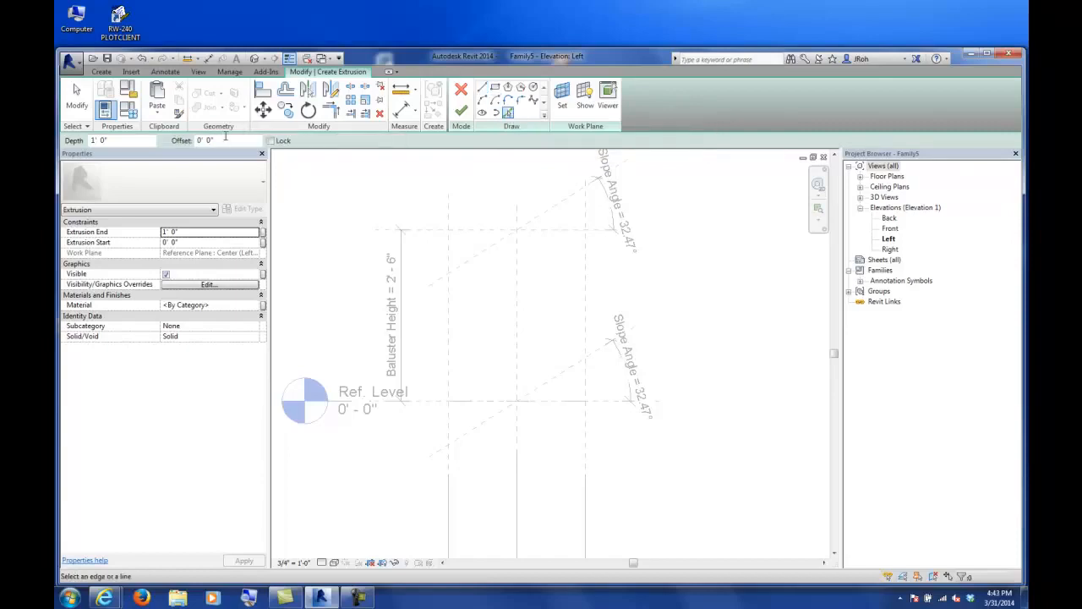
pyautogui.moveTo(215, 138); pyautogui.dragTo(91, 140)
pyautogui.moveTo(229, 141); pyautogui.dragTo(170, 140)
pyautogui.press('Return')
pyautogui.click(474, 265)
pyautogui.click(450, 312)
pyautogui.click(556, 380)
pyautogui.click(584, 314)
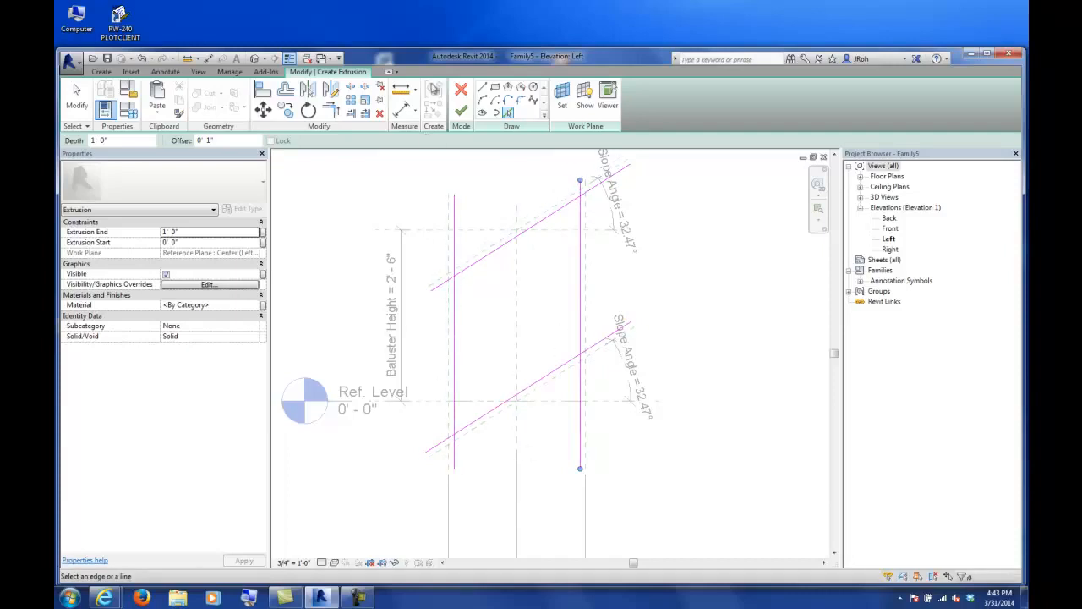
# Trim the four sketch lines to each other at their corners to form a closed sloped parallelogram.
pyautogui.click(330, 111)
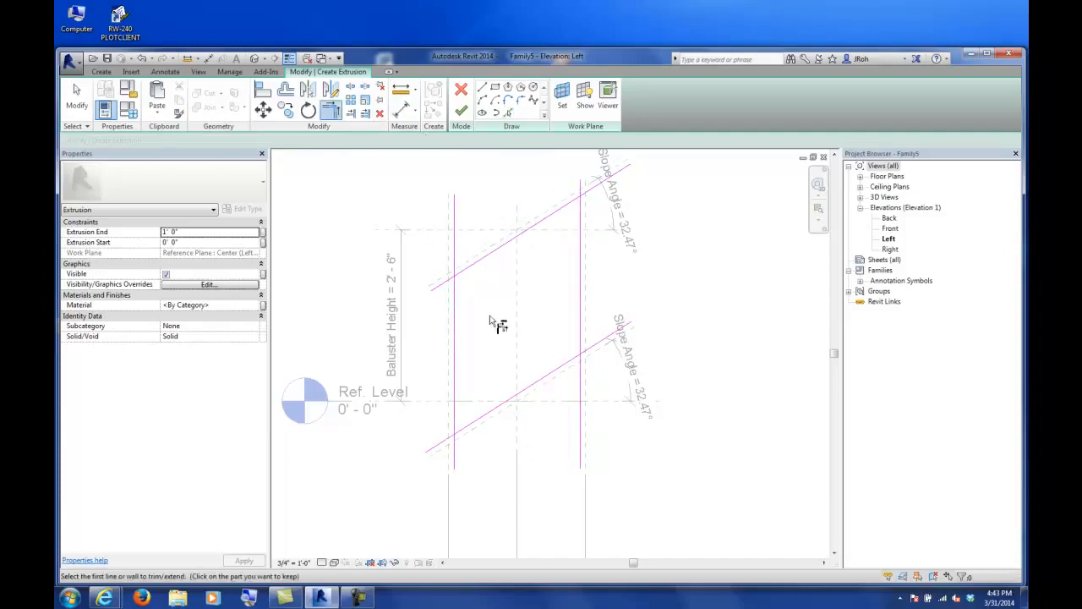
pyautogui.click(461, 278)
pyautogui.click(462, 297)
pyautogui.click(576, 201)
pyautogui.click(581, 230)
pyautogui.click(583, 338)
pyautogui.click(574, 368)
pyautogui.click(467, 428)
pyautogui.click(457, 418)
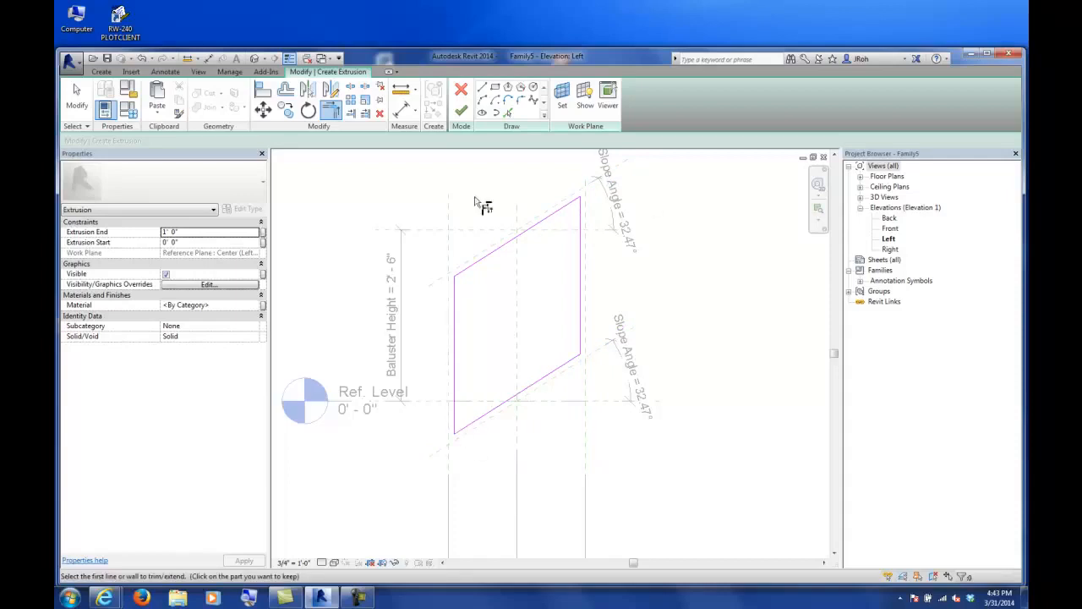
# Dimension and lock the offsets of the sketch's front vertical edge and upper sloped edge from their adjacent reference planes.
pyautogui.click(401, 108)
pyautogui.click(456, 295)
pyautogui.click(463, 194)
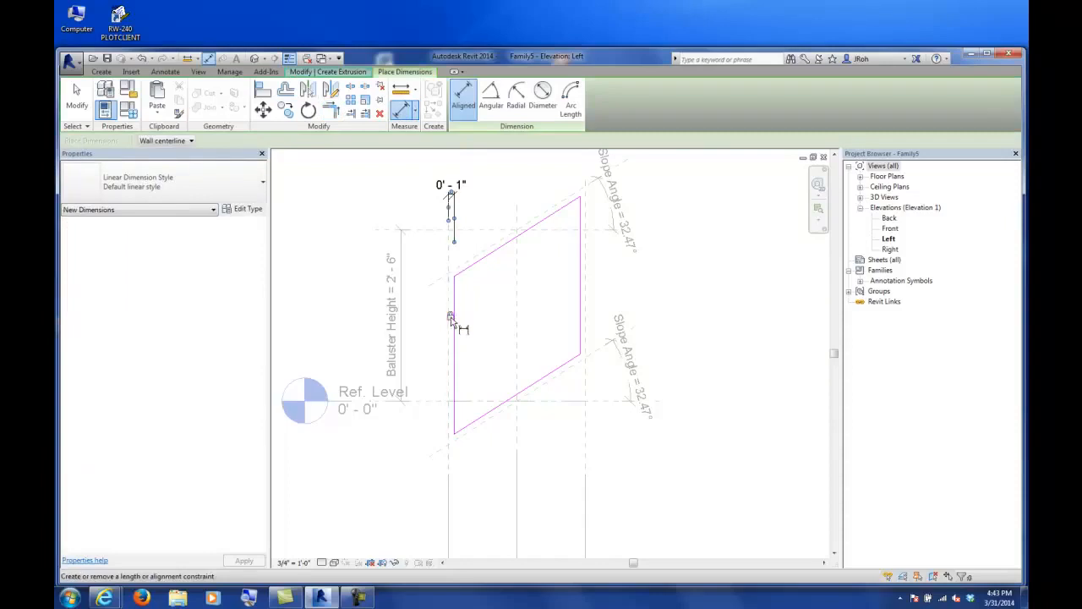
pyautogui.click(440, 278)
pyautogui.click(470, 265)
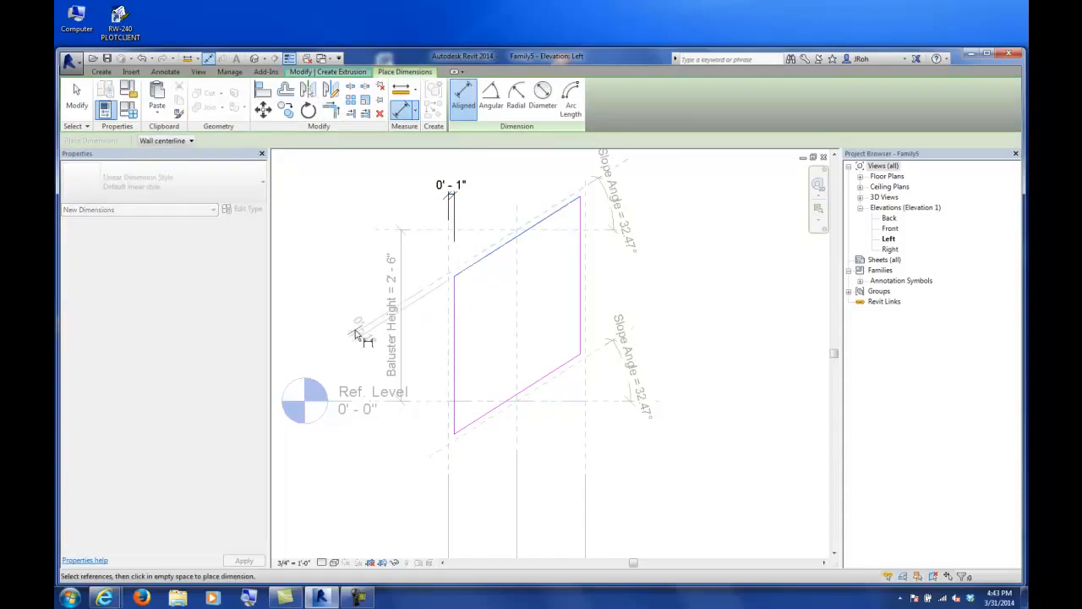
pyautogui.click(362, 331)
pyautogui.scroll(-2, 355, 338)
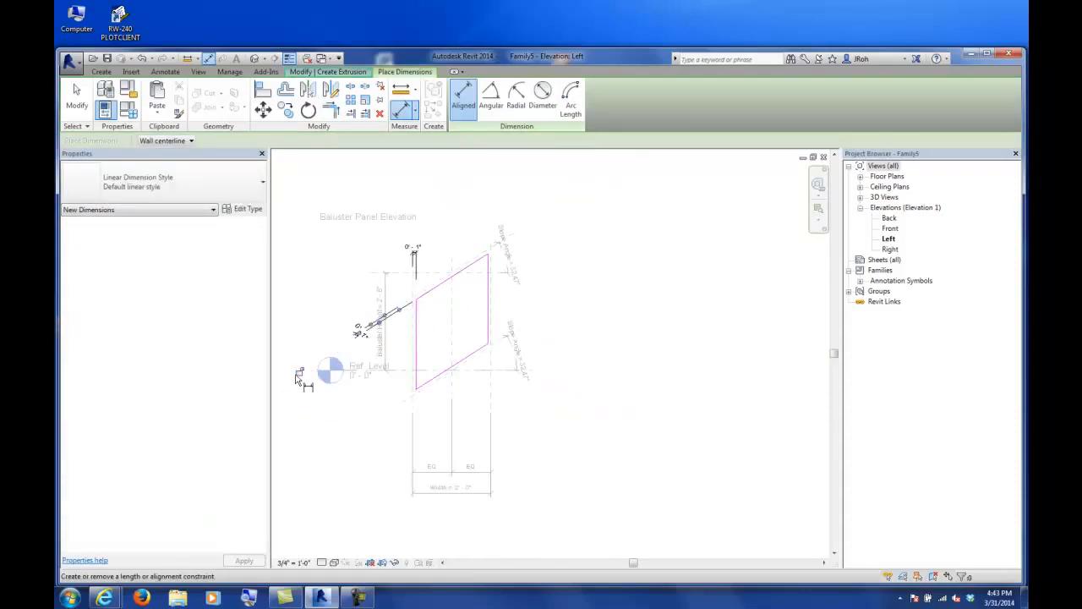
# Dimension and lock the offsets of the sketch's back vertical edge and lower sloped edge from their adjacent reference planes.
pyautogui.scroll(2, 418, 325)
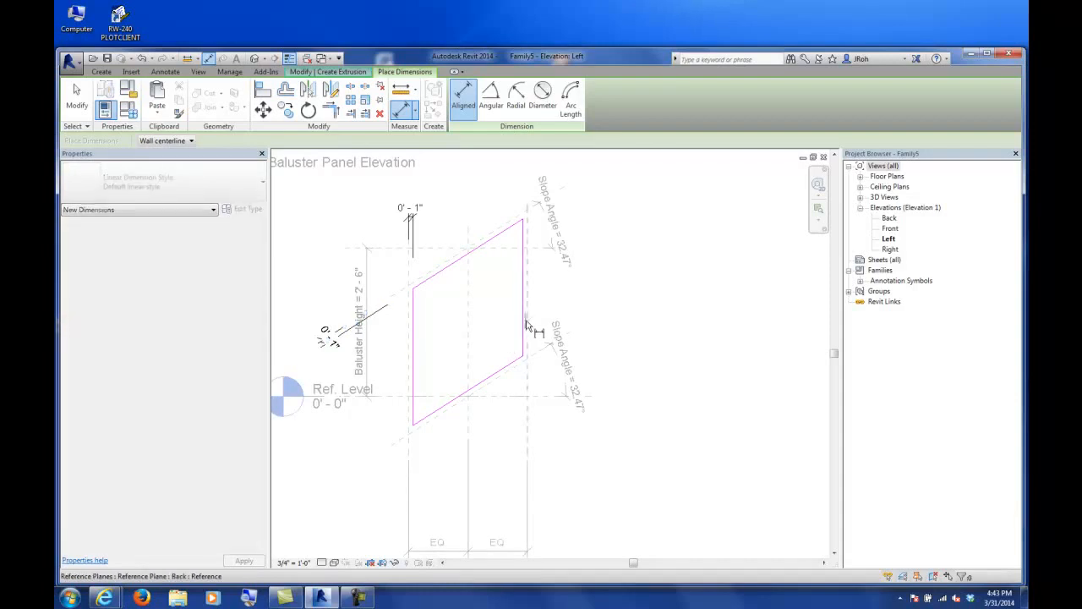
pyautogui.click(529, 320)
pyautogui.click(524, 318)
pyautogui.click(542, 433)
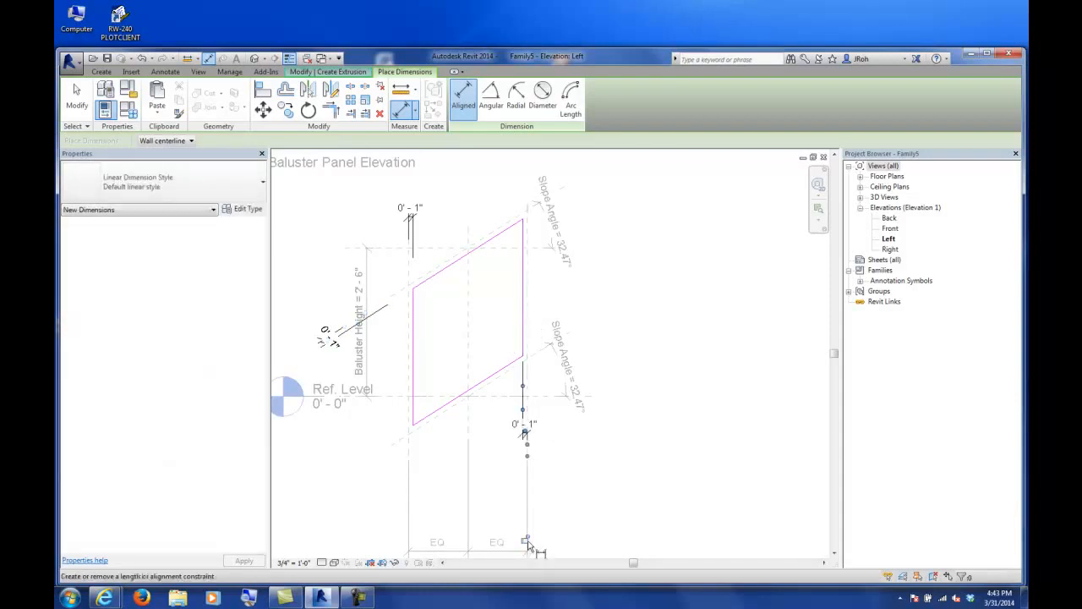
pyautogui.click(438, 416)
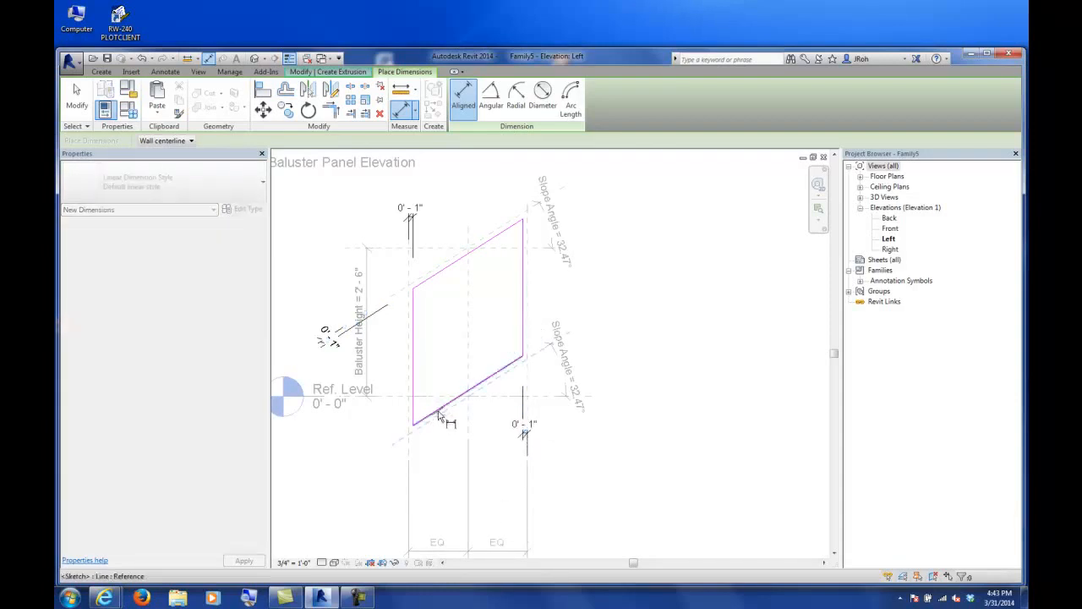
pyautogui.click(347, 475)
pyautogui.moveTo(333, 503); pyautogui.dragTo(451, 449, button='middle')
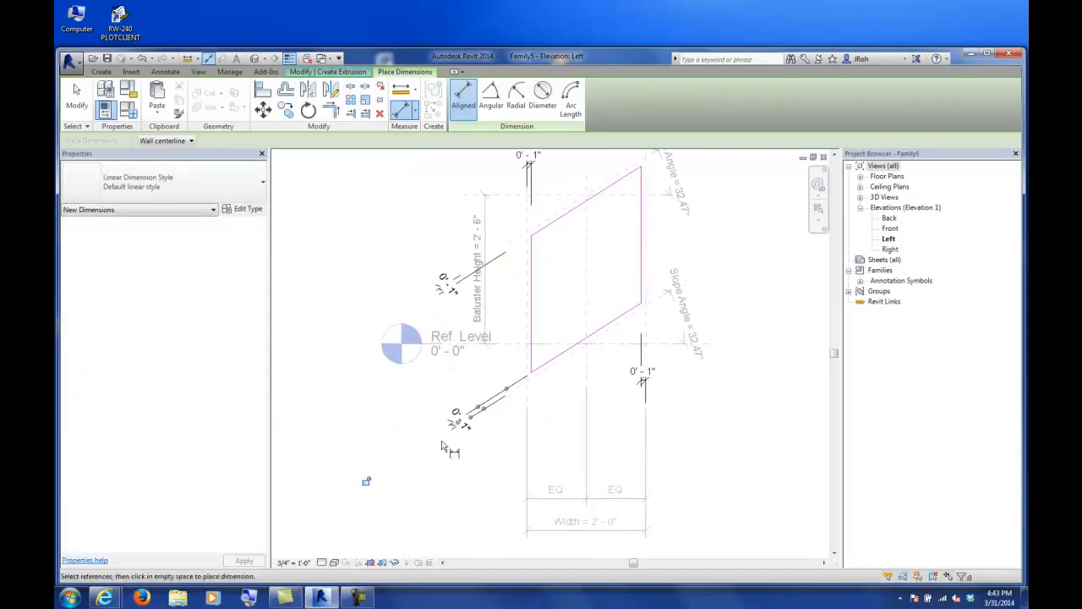
pyautogui.click(366, 481)
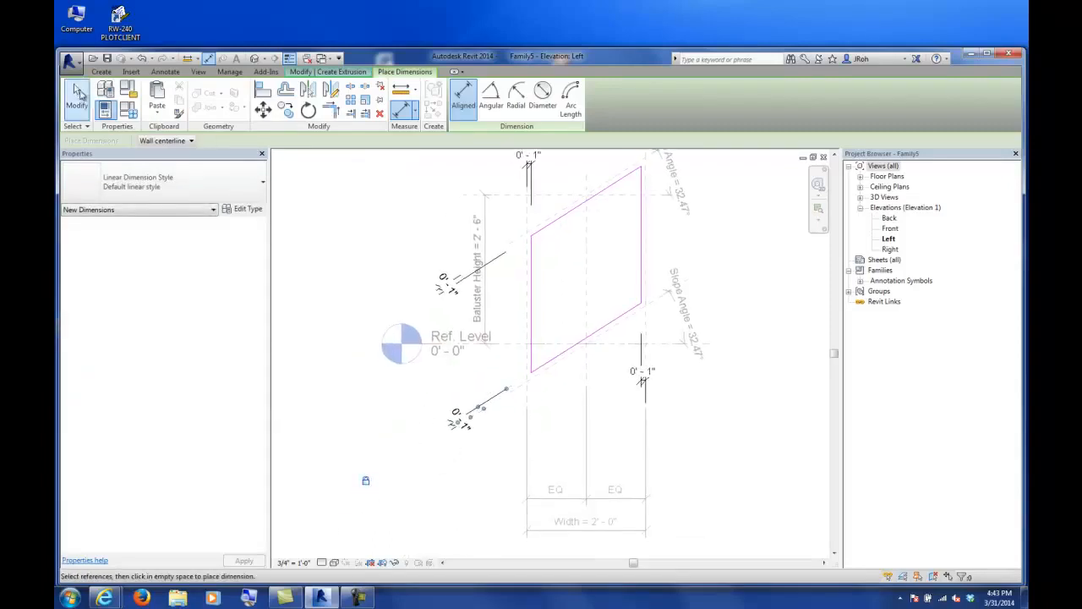
pyautogui.click(75, 89)
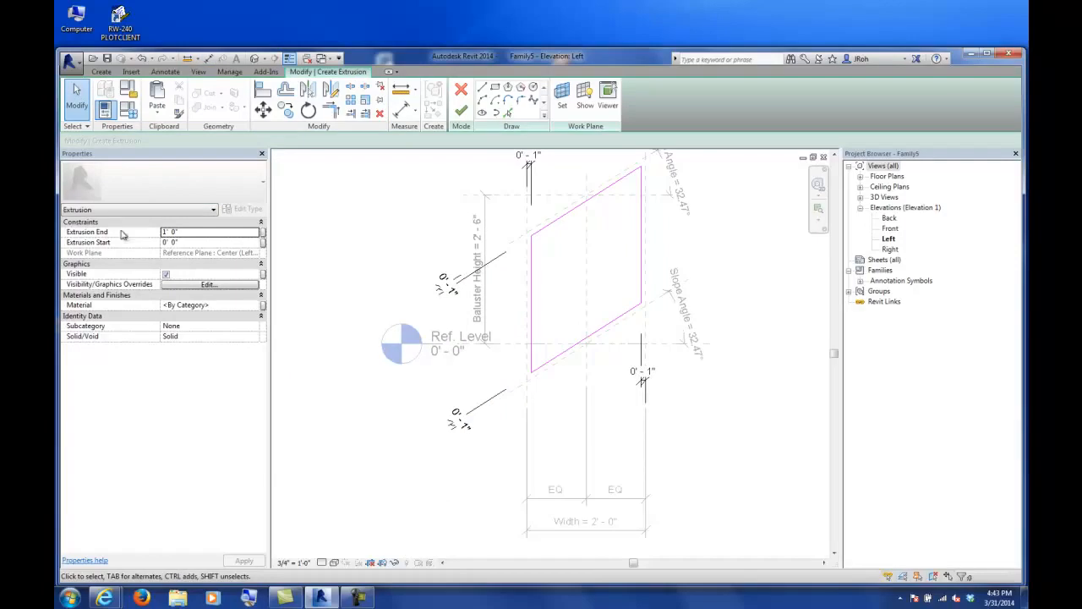
# Set the panel's extrusion end to 0' 0 1/4" and its extrusion start to -0' 0 1/4".
pyautogui.click(195, 234)
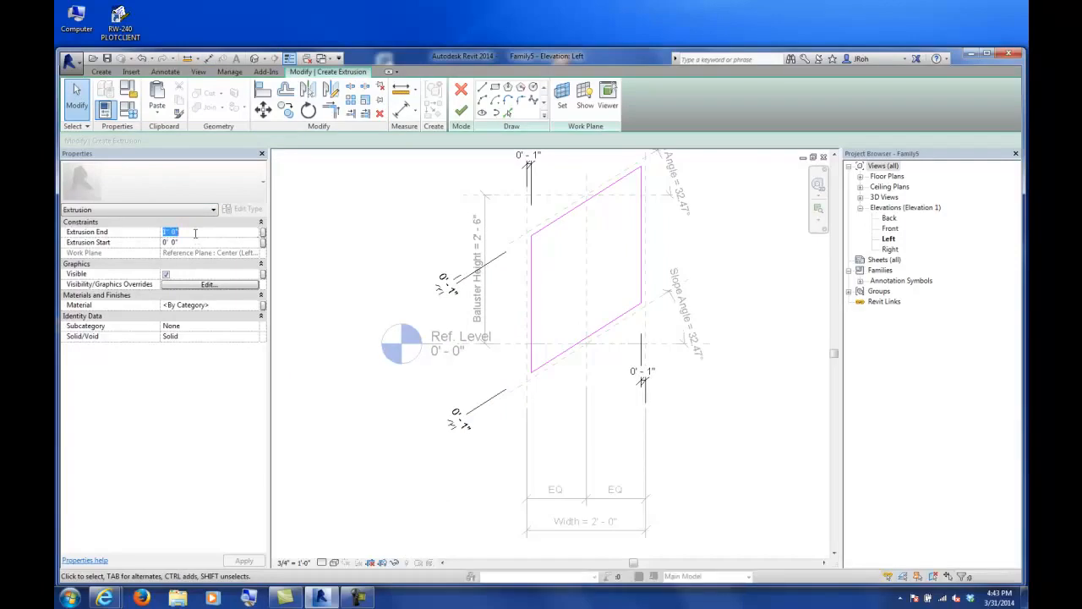
pyautogui.write('.25')
pyautogui.press('Return')
pyautogui.click(201, 242)
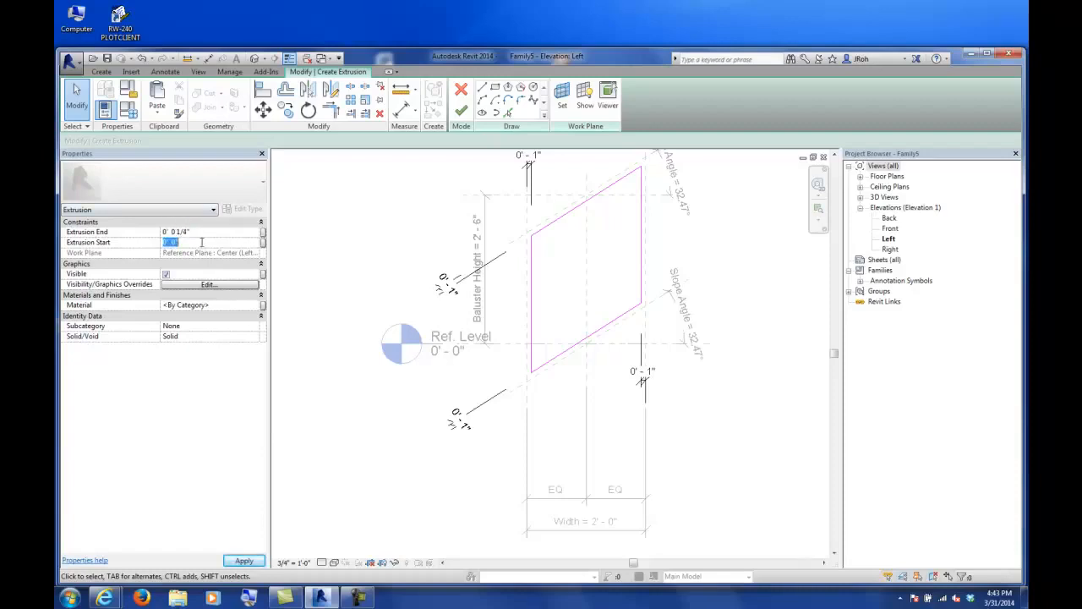
pyautogui.press('Return')
# Assign the Glass material to the panel extrusion and finish the sketch.
pyautogui.click(251, 311)
pyautogui.click(254, 307)
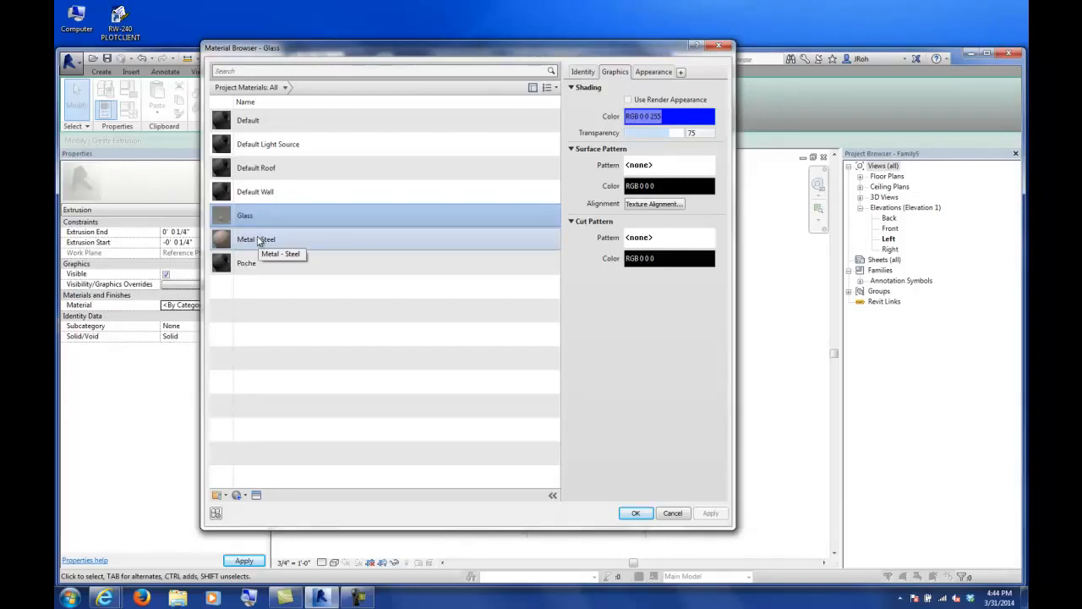
pyautogui.click(634, 512)
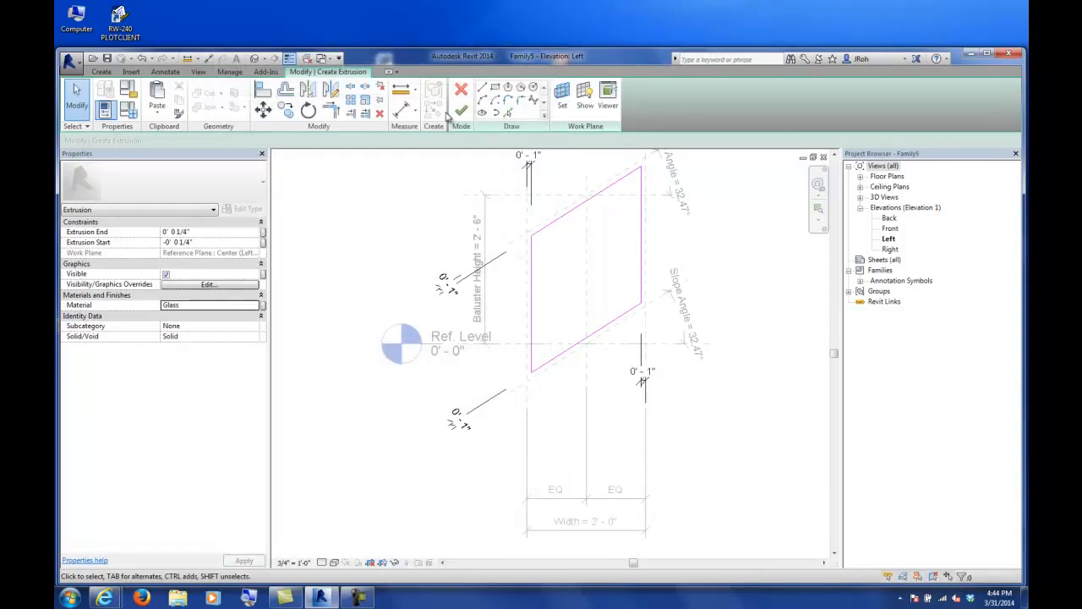
pyautogui.click(461, 110)
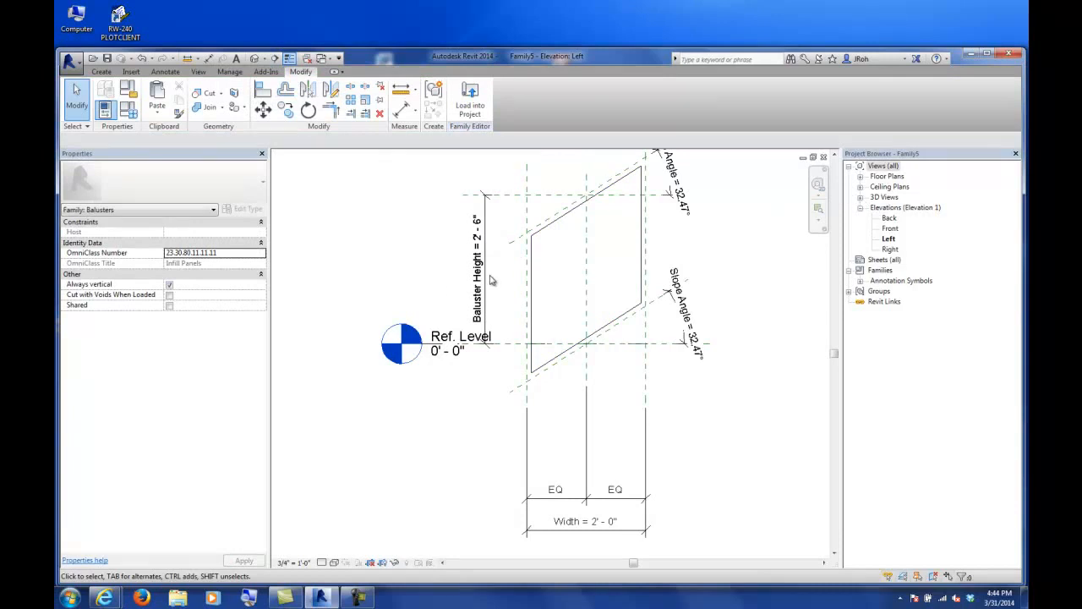
# Check the finished panel against its reference planes and save the family as RailPanel.rfa in the CS_WS-04 folder.
pyautogui.scroll(5, 414, 339)
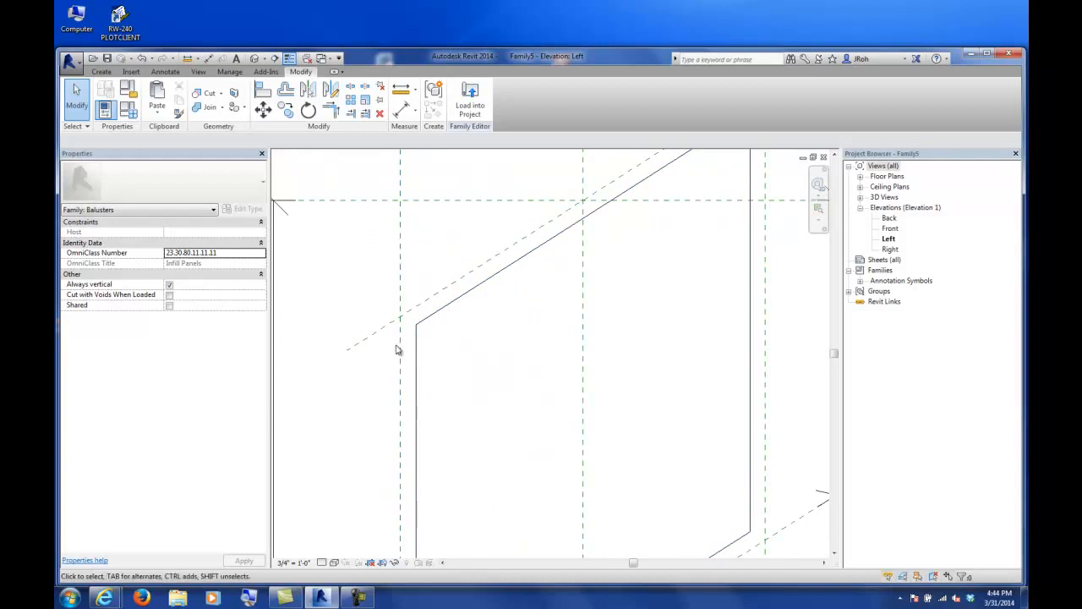
pyautogui.scroll(-2, 424, 381)
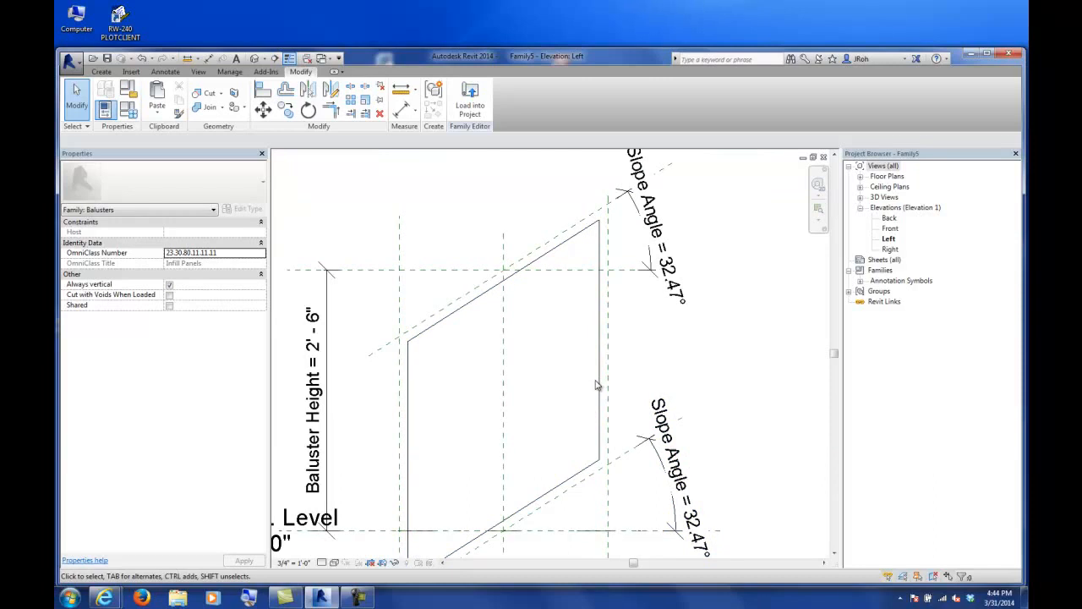
pyautogui.scroll(-1, 542, 309)
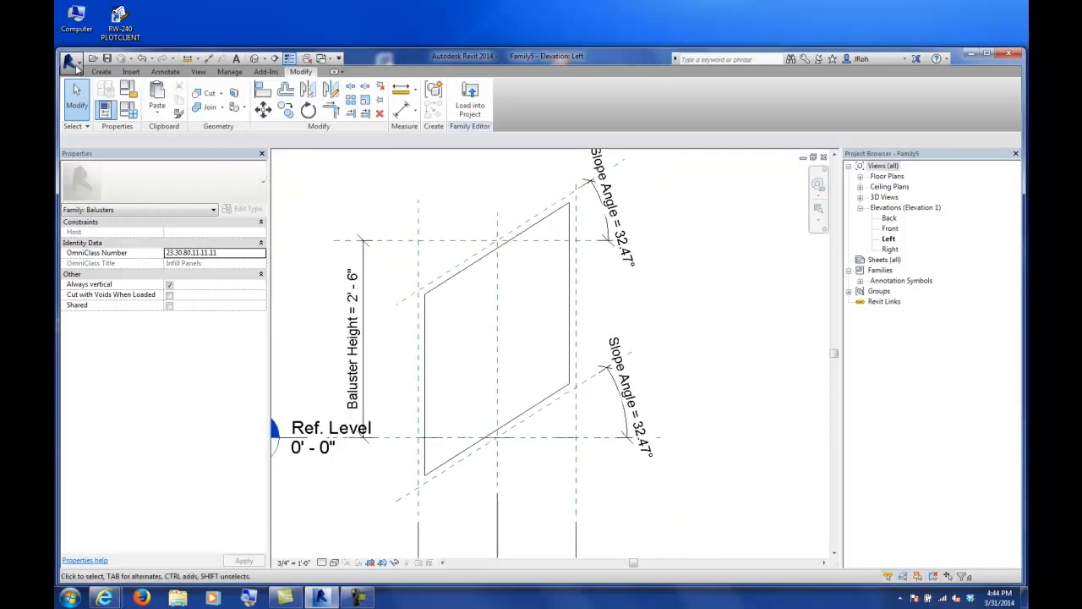
pyautogui.click(73, 64)
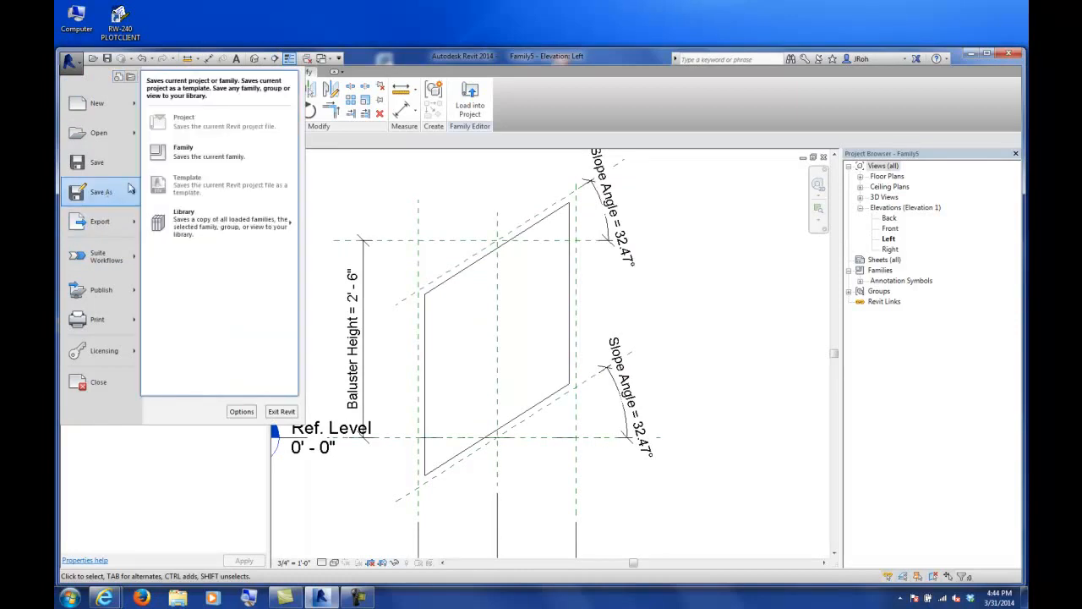
pyautogui.click(103, 192)
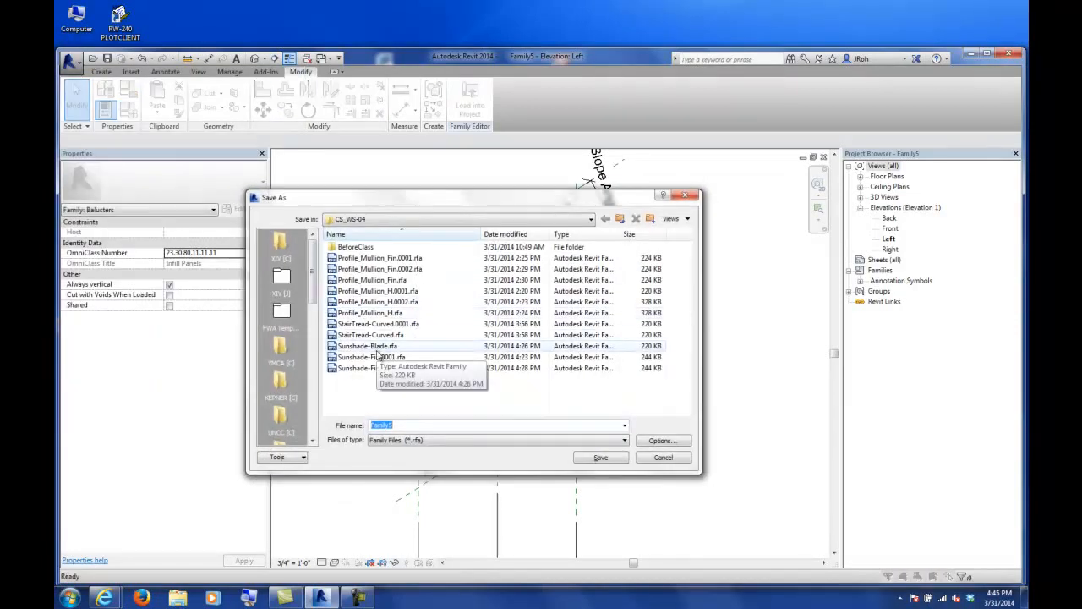
pyautogui.write('R')
pyautogui.press('Return')
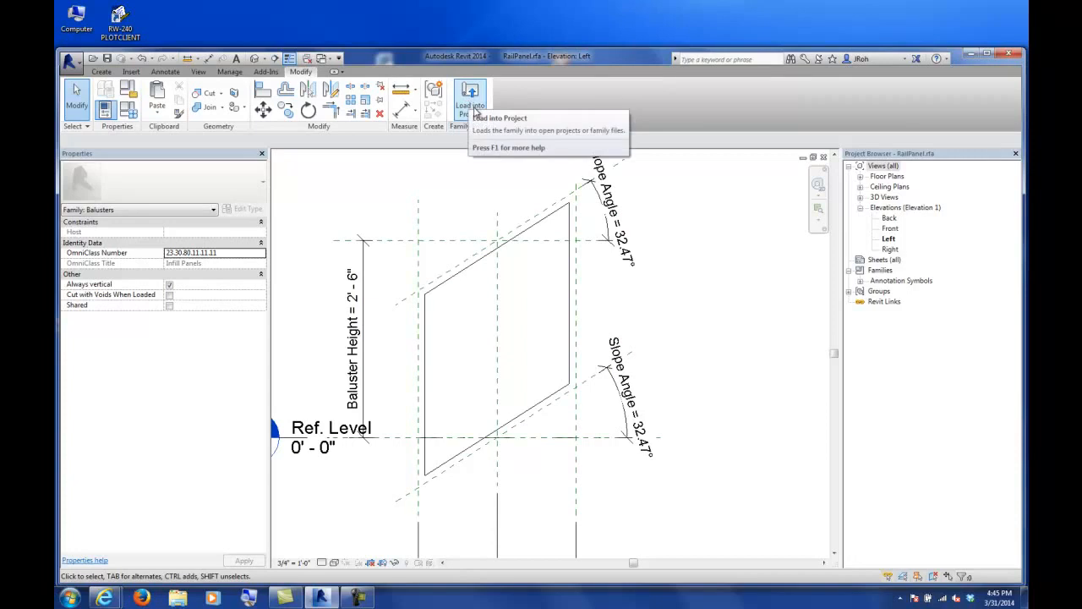
# Load the RailPanel family into Project2.rvt and select the straight Glass Panel - Bottom Fill railing in the Level 1 plan.
pyautogui.click(470, 97)
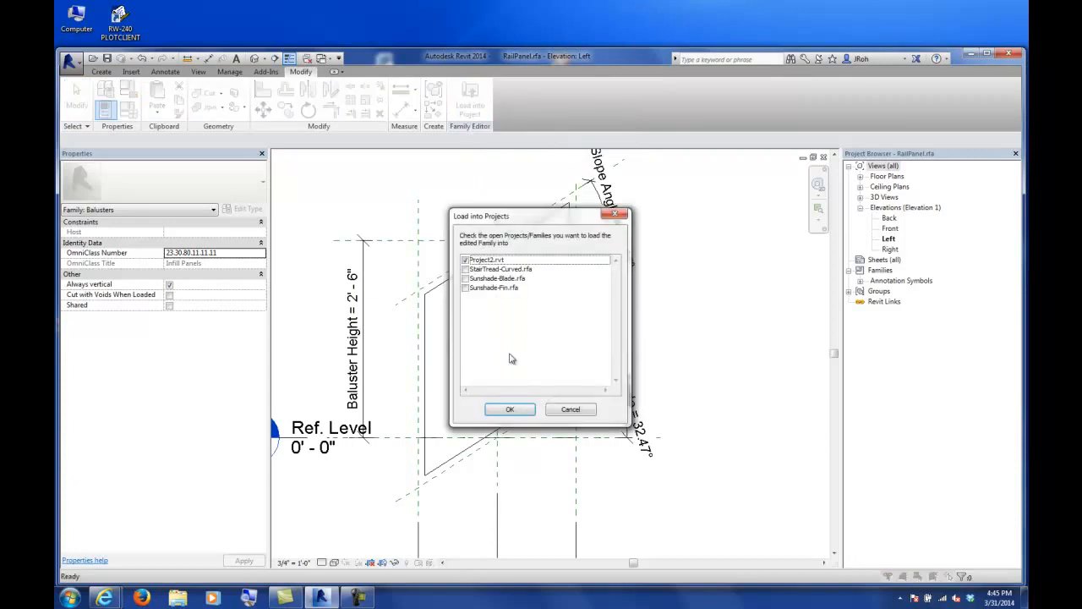
pyautogui.click(515, 411)
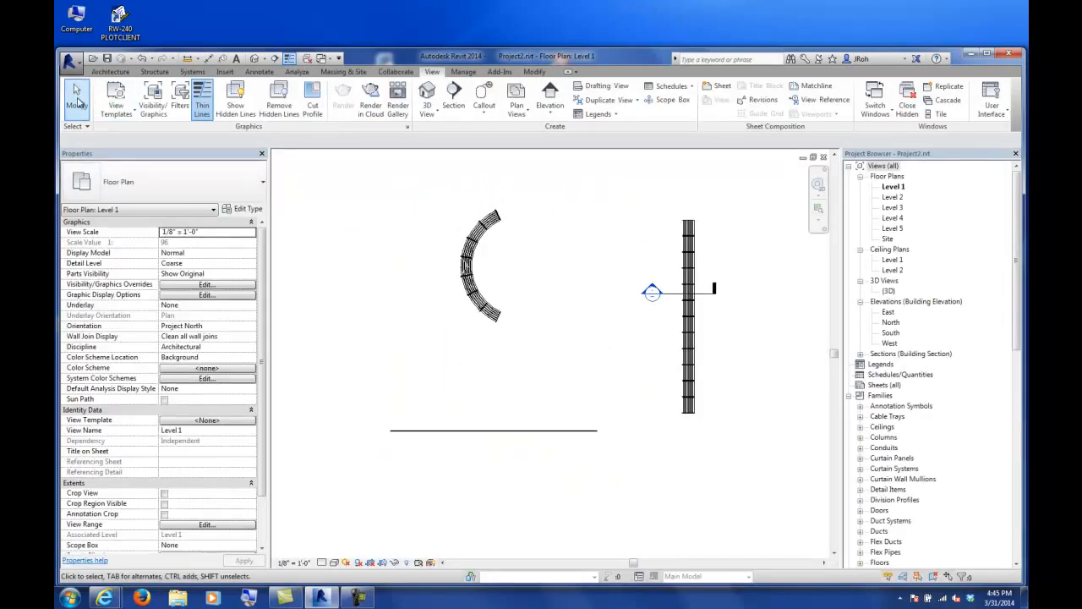
pyautogui.click(457, 430)
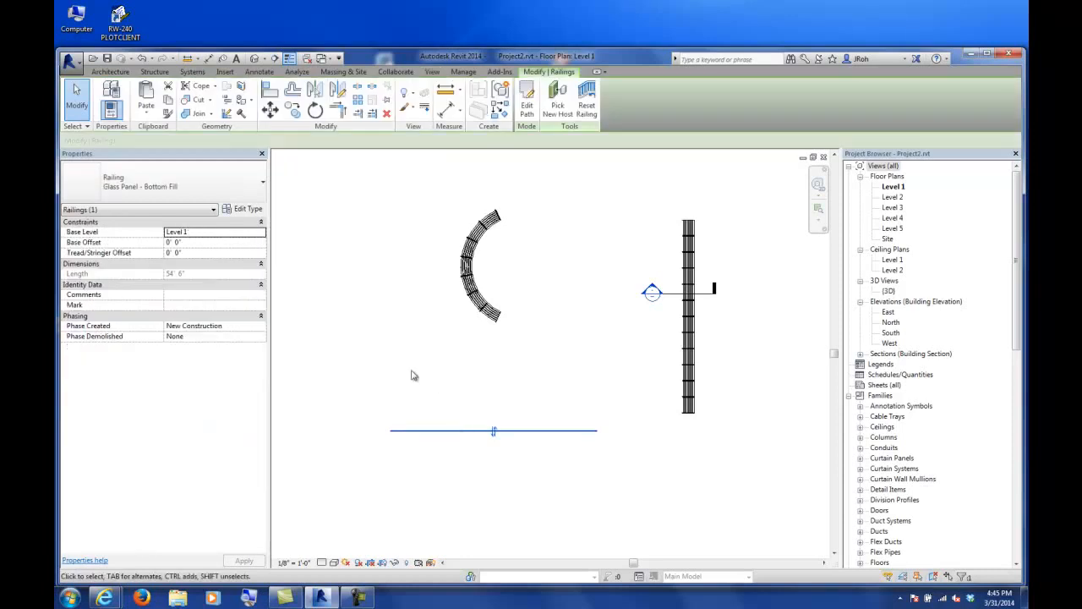
# Open the default 3D view and duplicate the selected railing's type as Glass Panel - Bottom Fill 2.
pyautogui.doubleClick(889, 291)
pyautogui.scroll(-3, 546, 391)
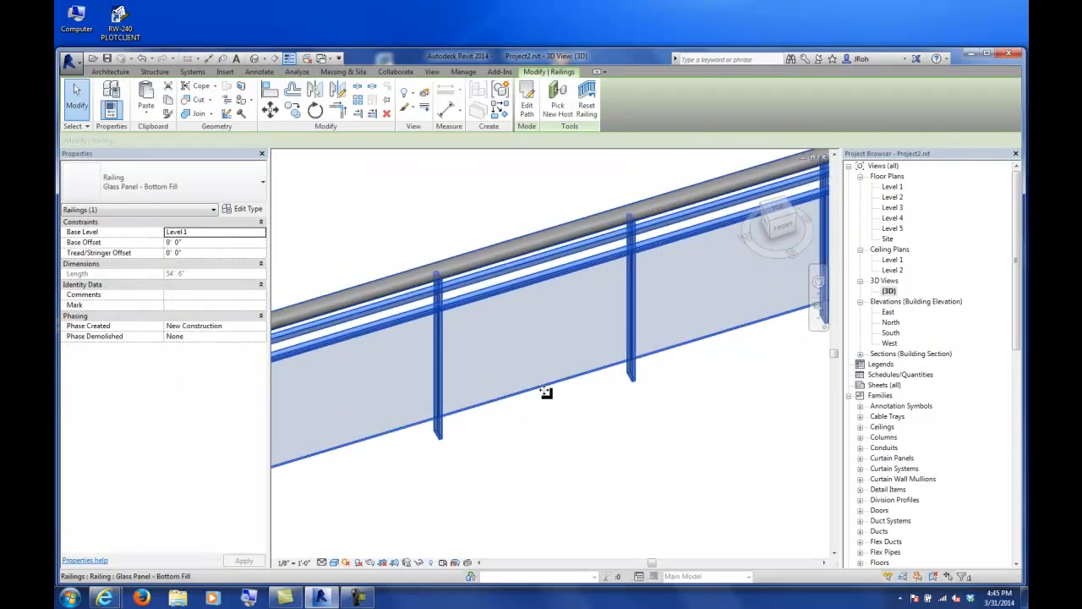
pyautogui.keyDown('shift'); pyautogui.moveTo(533, 394); pyautogui.dragTo(341, 298, button='middle'); pyautogui.keyUp('shift')
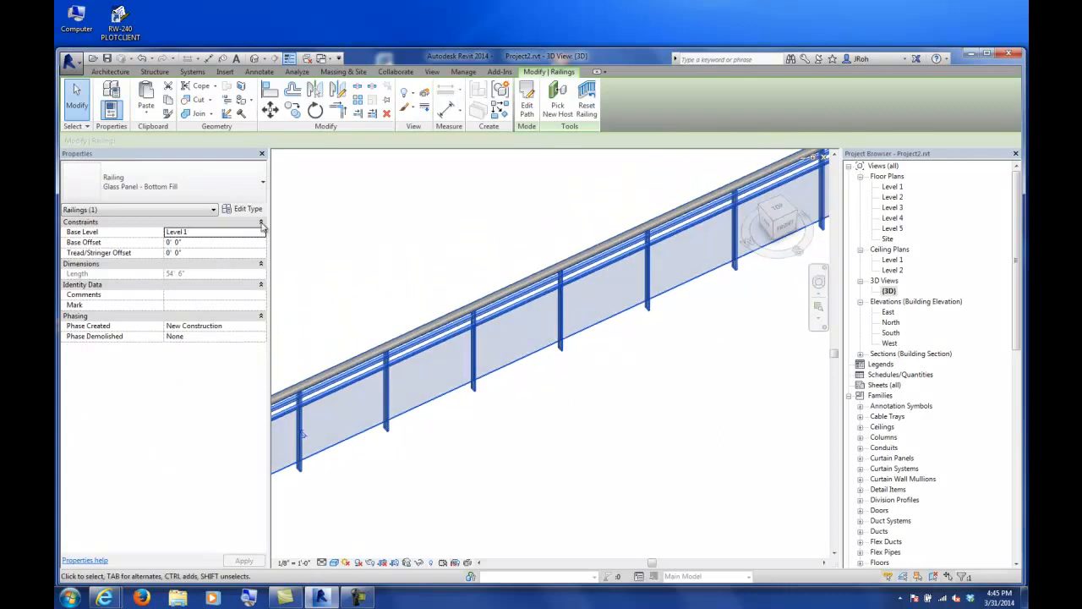
pyautogui.click(247, 209)
pyautogui.click(575, 133)
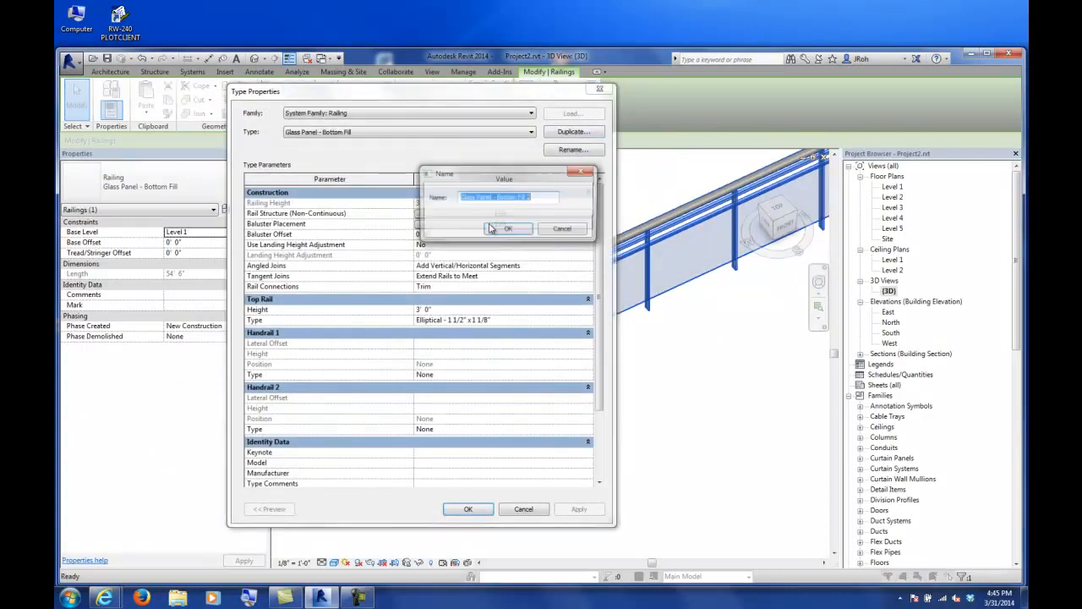
pyautogui.click(517, 229)
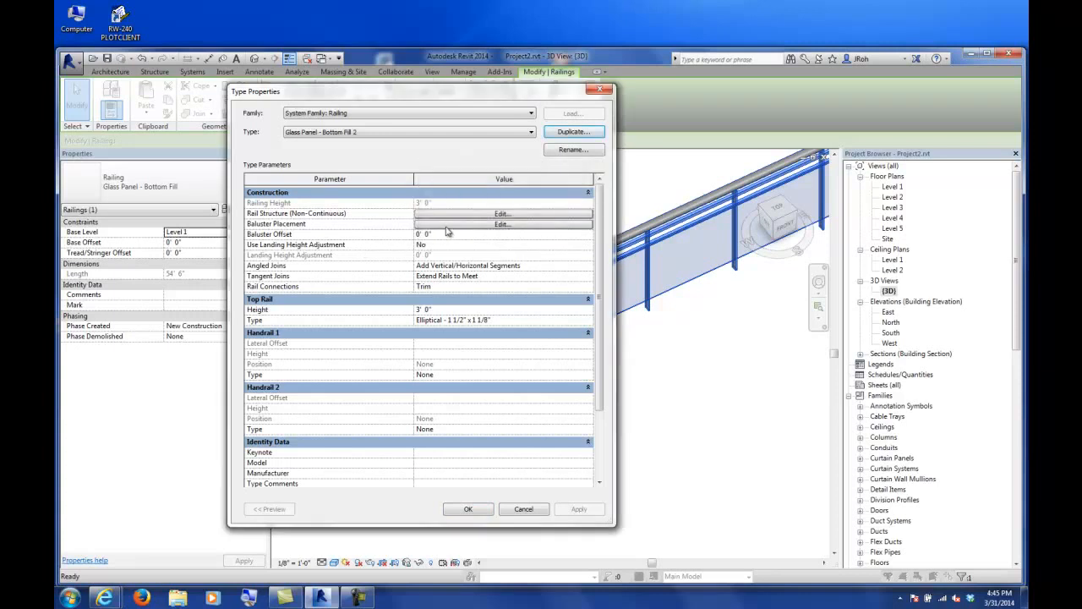
# Replace the Panel - Glass baluster with RailPanel in the new type's main baluster pattern and apply it to the railing.
pyautogui.click(447, 225)
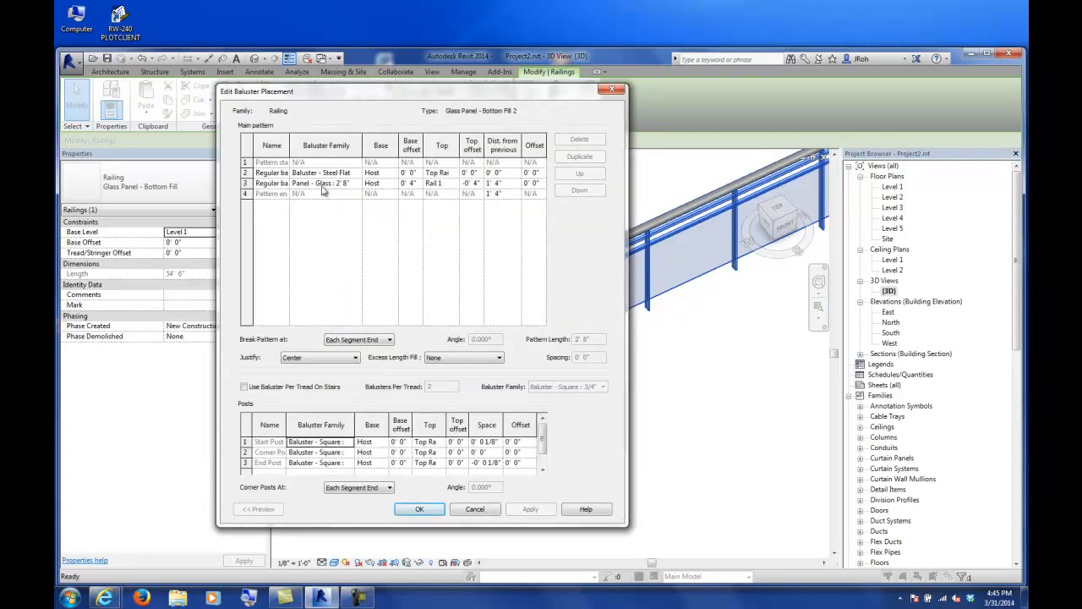
pyautogui.click(356, 183)
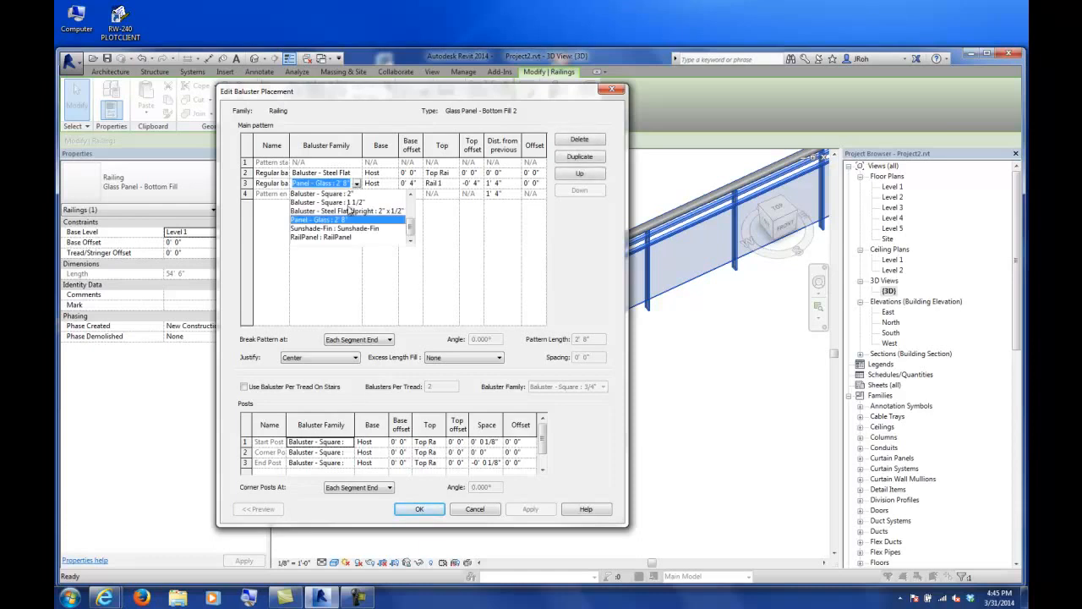
pyautogui.click(348, 238)
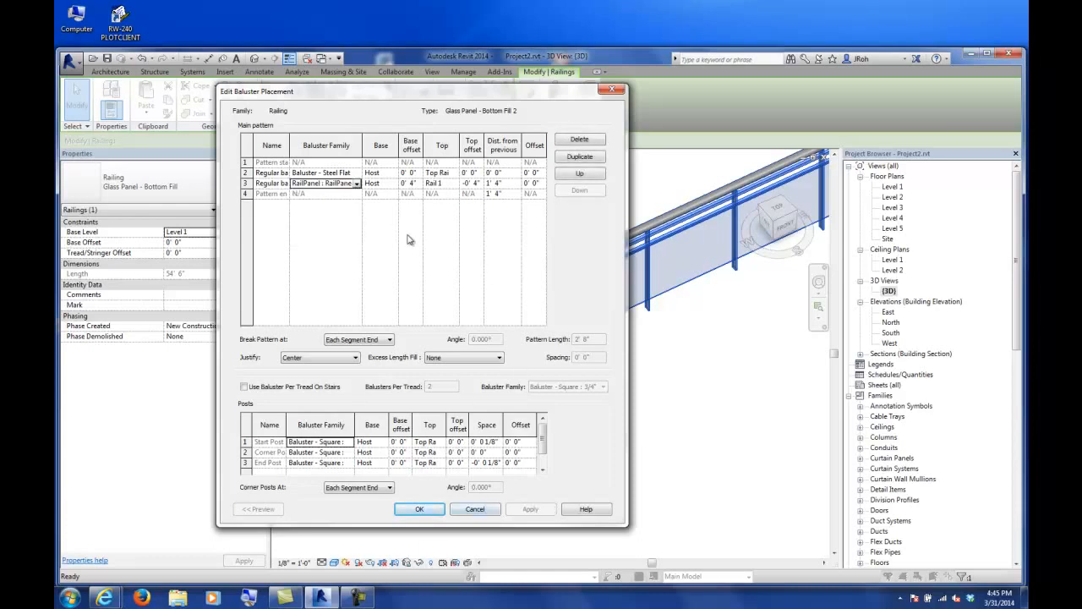
pyautogui.click(349, 173)
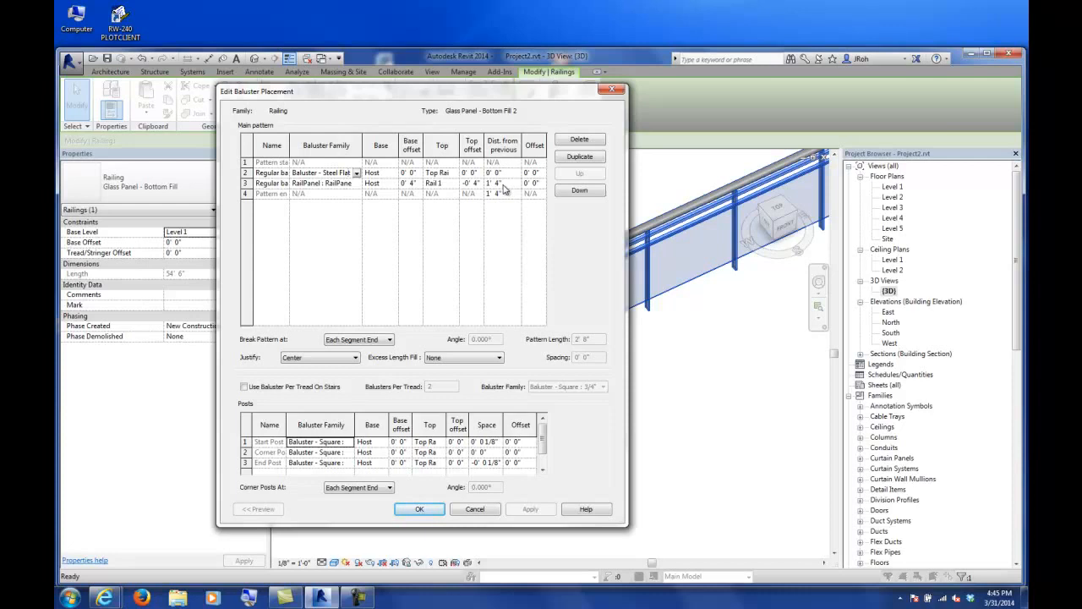
pyautogui.click(428, 511)
pyautogui.click(455, 511)
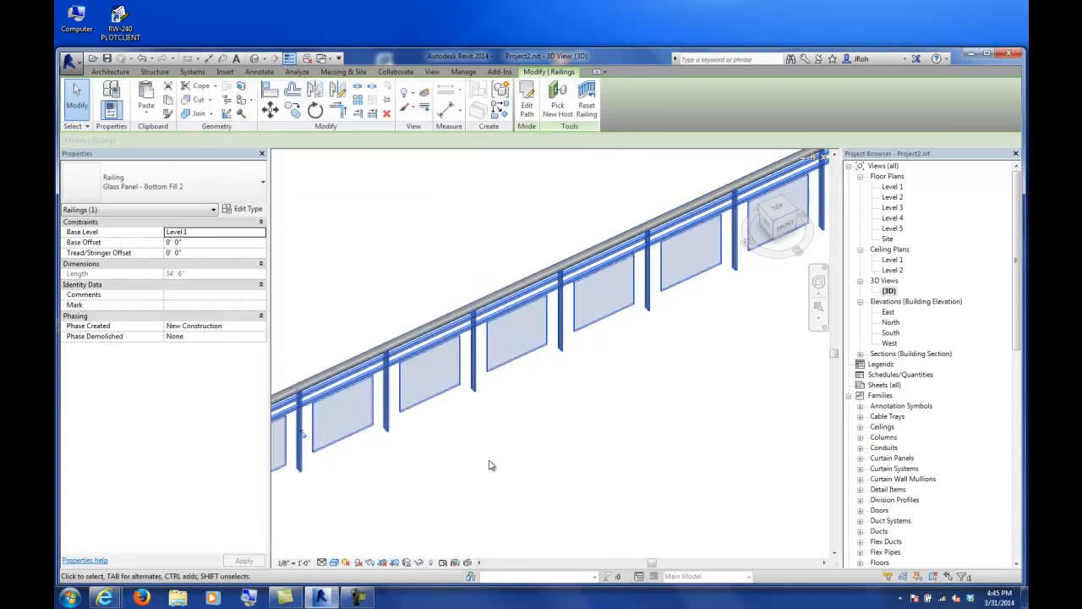
# Inspect the railing's new panels and try a pattern end distance of 0' 0" in its baluster placement.
pyautogui.click(480, 464)
pyautogui.scroll(3, 545, 362)
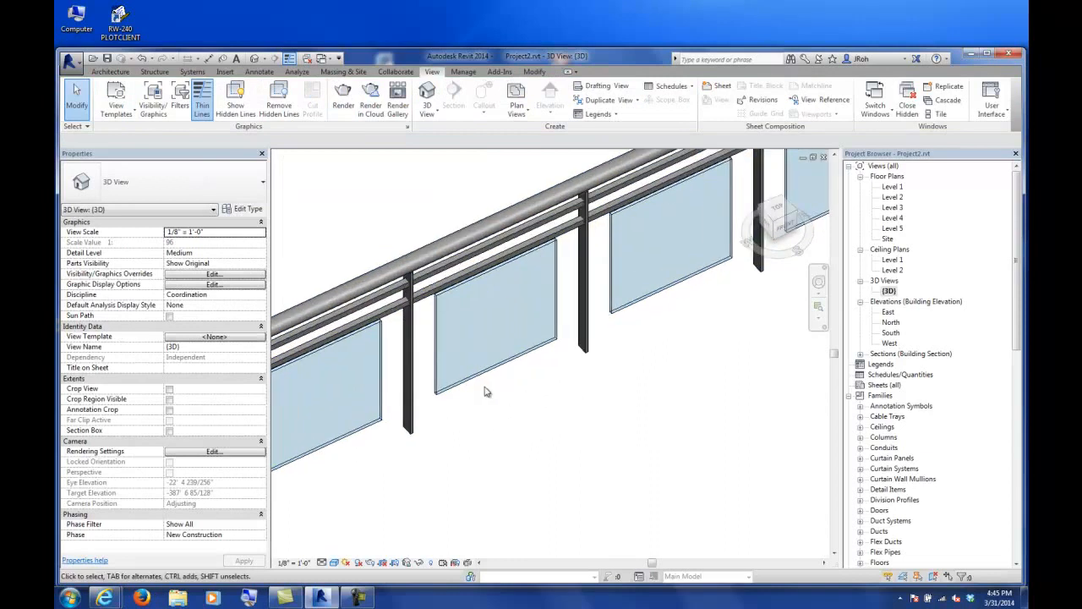
pyautogui.click(440, 392)
pyautogui.keyDown('shift'); pyautogui.moveTo(495, 435); pyautogui.dragTo(474, 389, button='middle'); pyautogui.keyUp('shift')
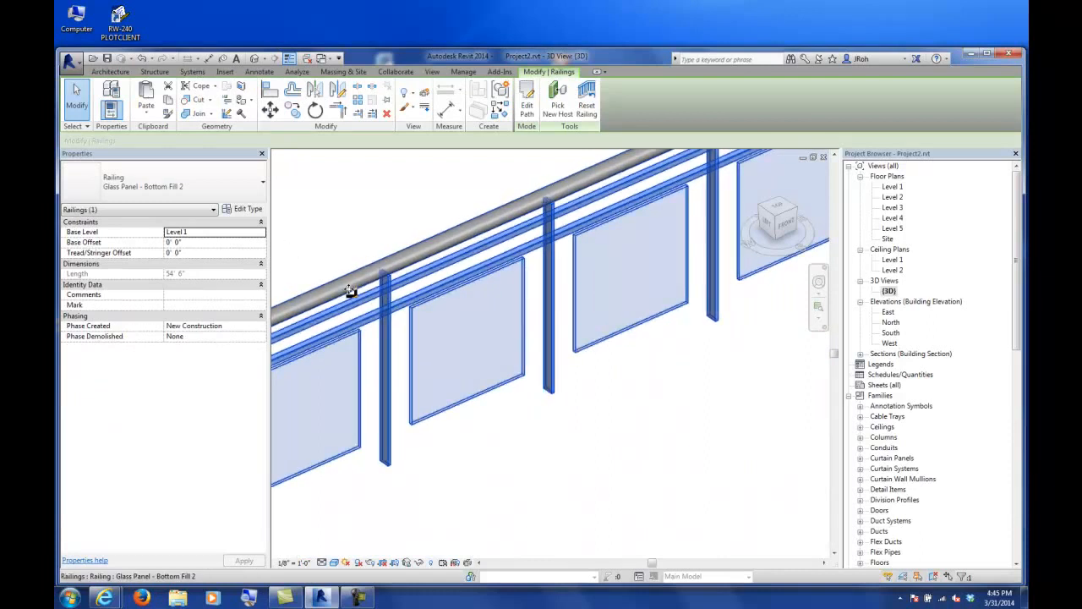
pyautogui.click(248, 210)
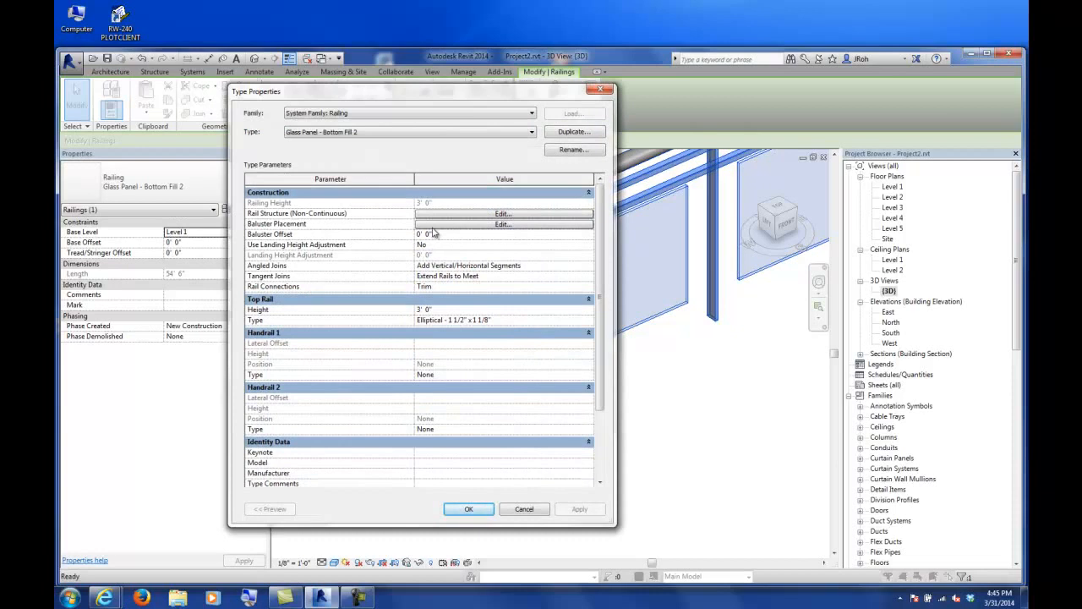
pyautogui.click(419, 223)
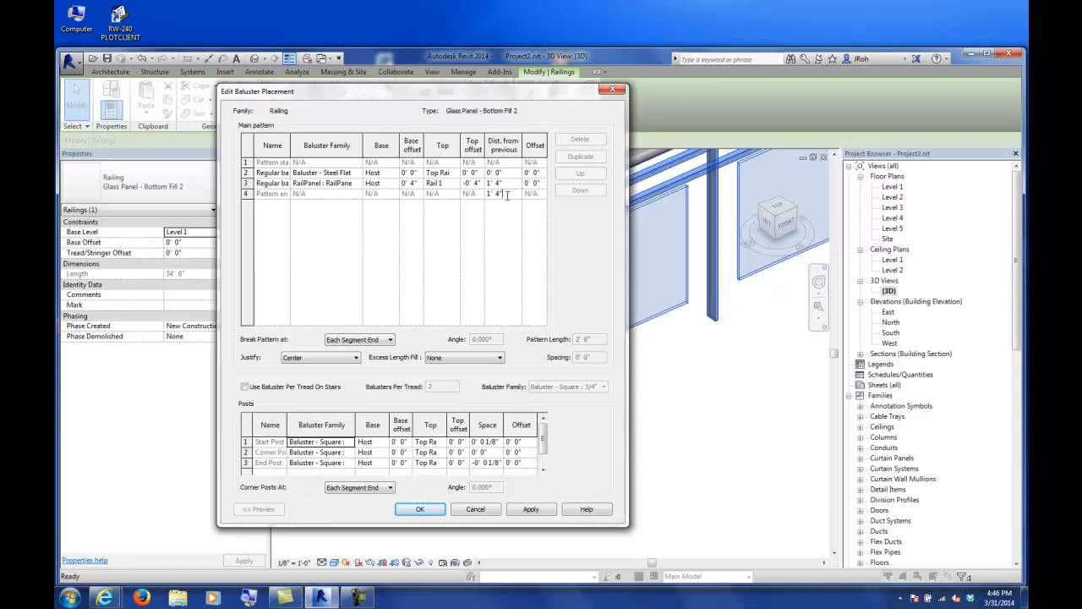
pyautogui.moveTo(510, 196); pyautogui.dragTo(491, 196)
pyautogui.write('0')
pyautogui.click(531, 509)
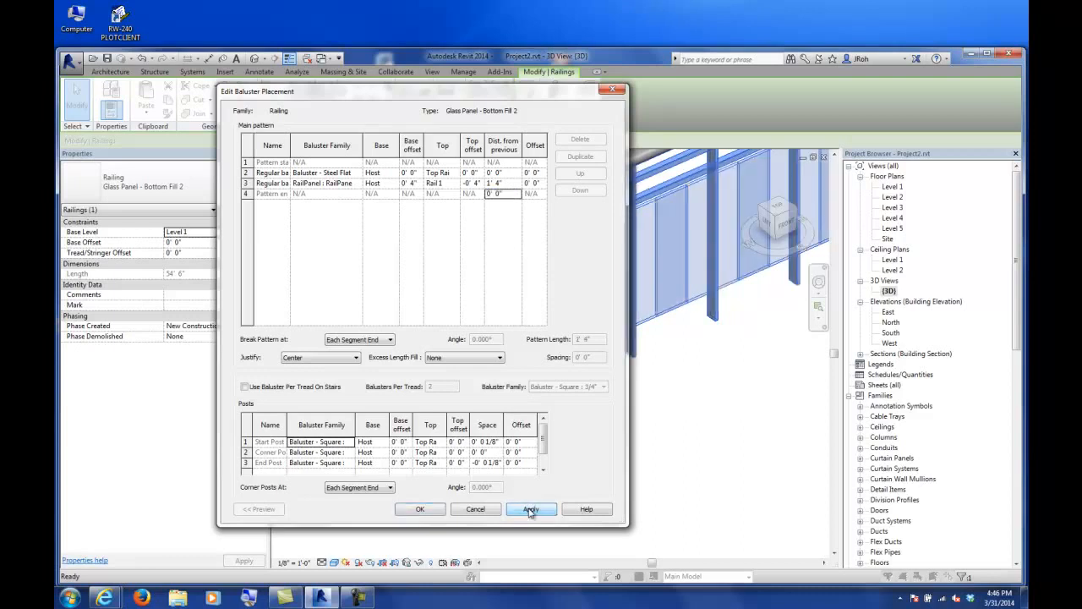
# Move the baluster placement dialog clear of the railing and try a pattern end distance of 1' 0".
pyautogui.click(510, 194)
pyautogui.moveTo(502, 101); pyautogui.dragTo(382, 79)
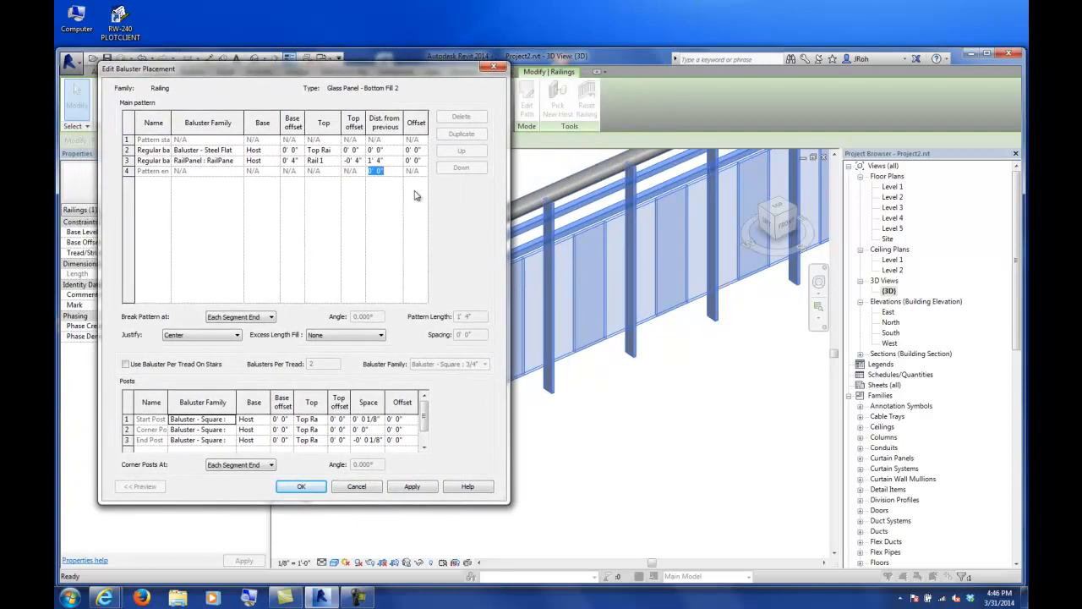
pyautogui.click(383, 172)
pyautogui.doubleClick(383, 172)
pyautogui.write('1')
pyautogui.click(411, 487)
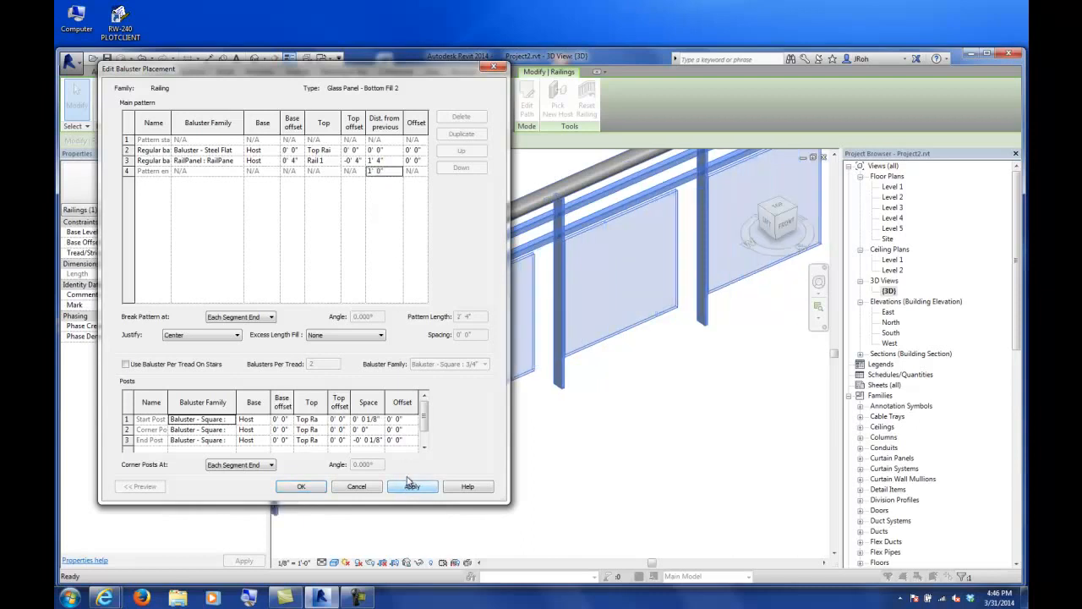
# Test further pattern end distances on the railing, starting with 8" and ending with 0' 0".
pyautogui.doubleClick(372, 170)
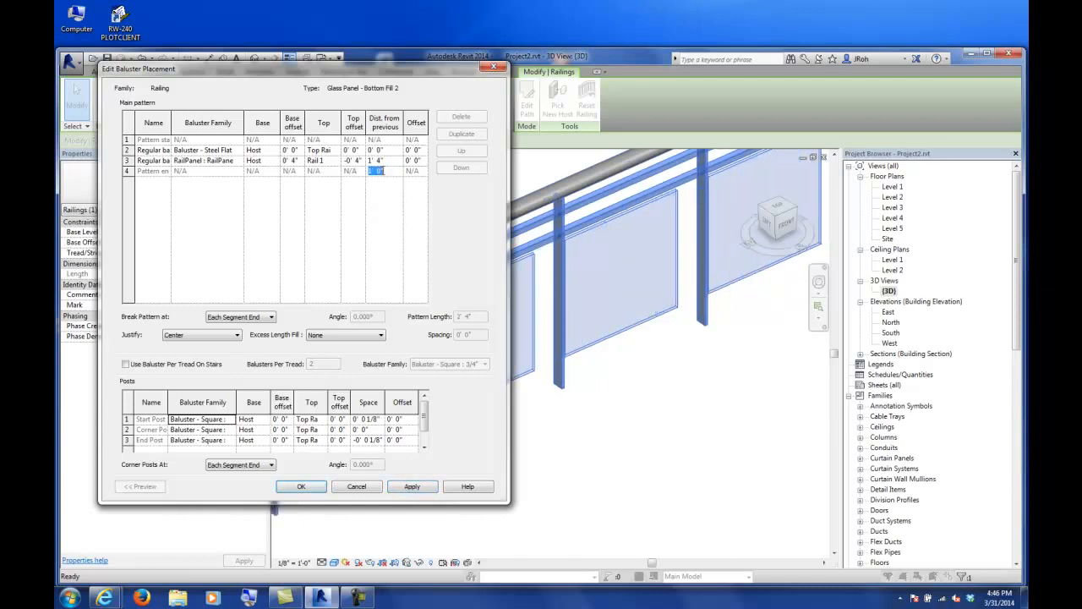
pyautogui.write('8')
pyautogui.click(412, 487)
pyautogui.doubleClick(390, 170)
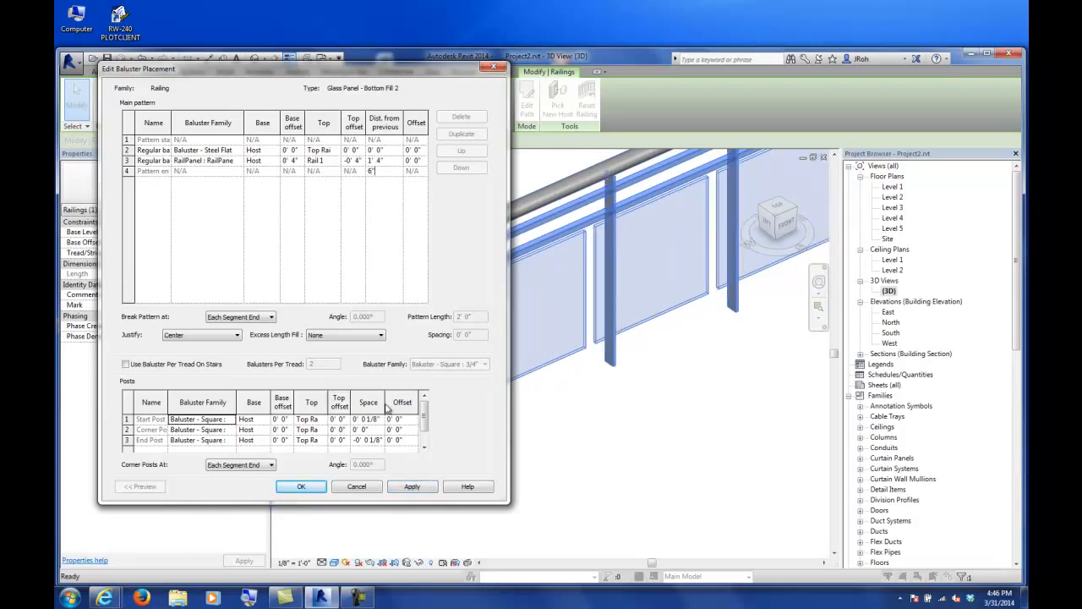
pyautogui.click(413, 488)
pyautogui.click(387, 172)
pyautogui.moveTo(387, 173); pyautogui.dragTo(367, 174)
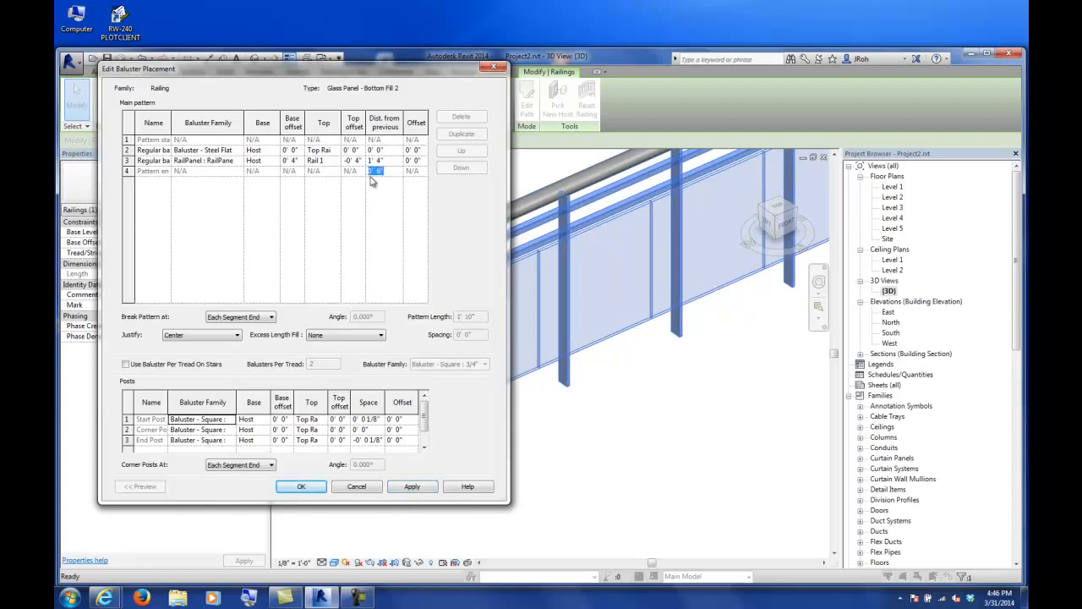
pyautogui.write('0')
pyautogui.click(387, 159)
pyautogui.click(412, 486)
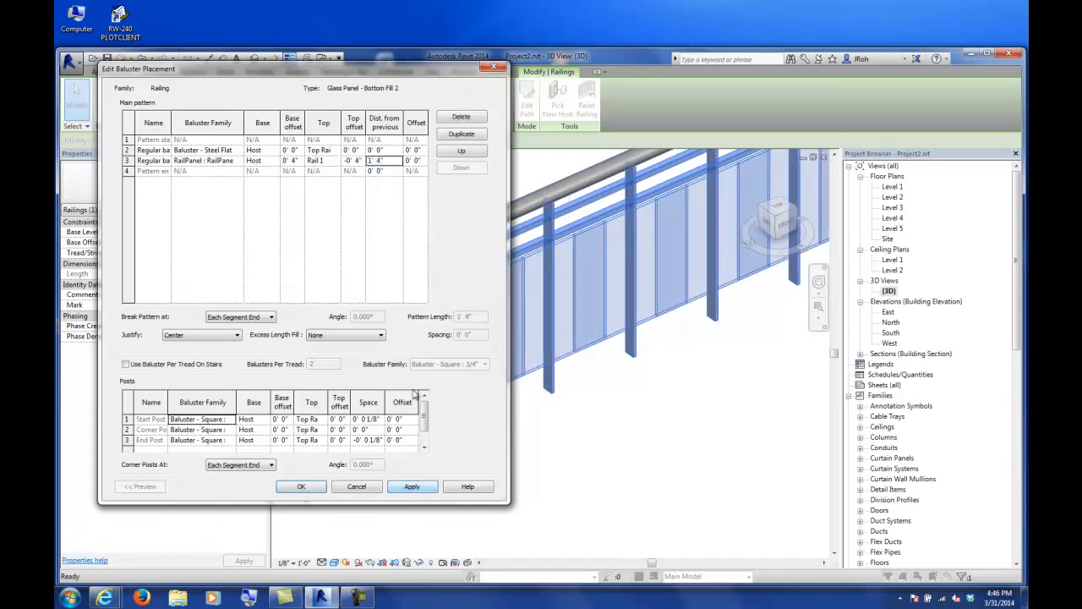
# Try a 2" distance from previous for the steel flat baluster, and discard the baluster placement edits.
pyautogui.click(390, 152)
pyautogui.moveTo(390, 152); pyautogui.dragTo(364, 152)
pyautogui.write('0 2')
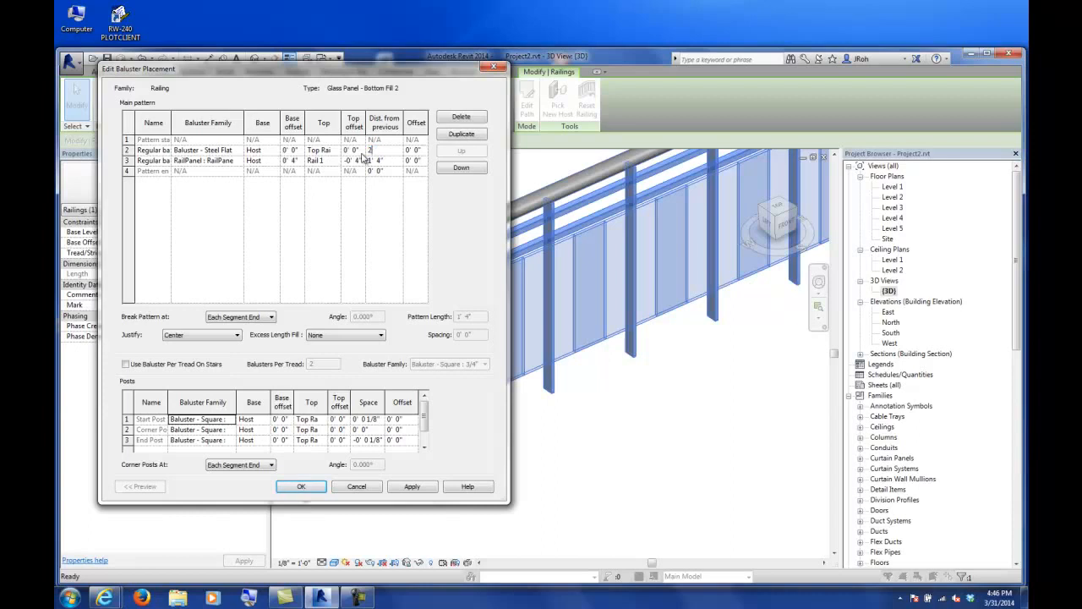
pyautogui.click(426, 488)
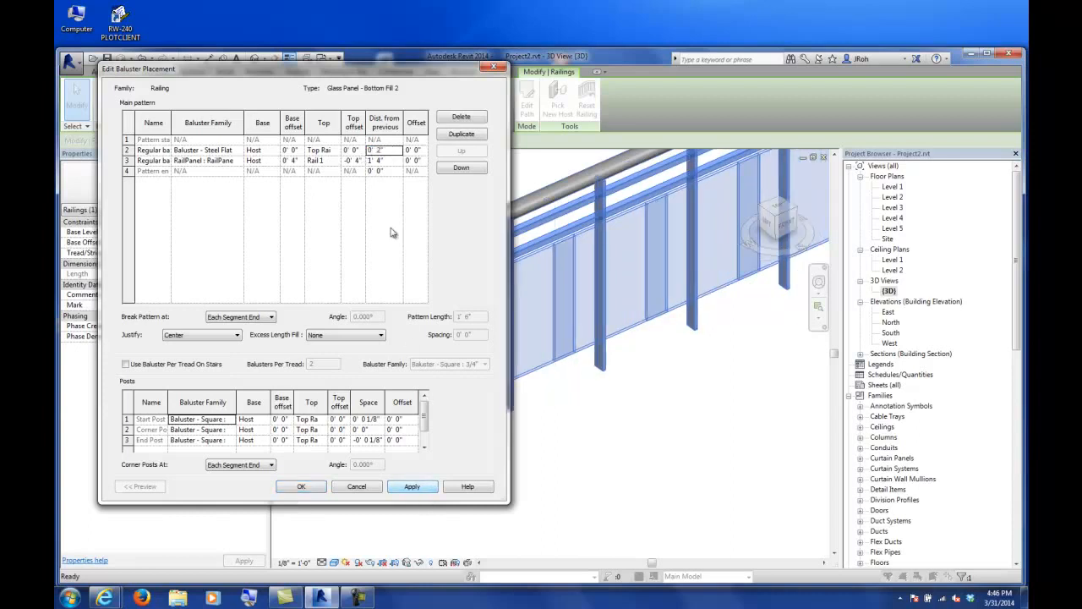
pyautogui.click(389, 151)
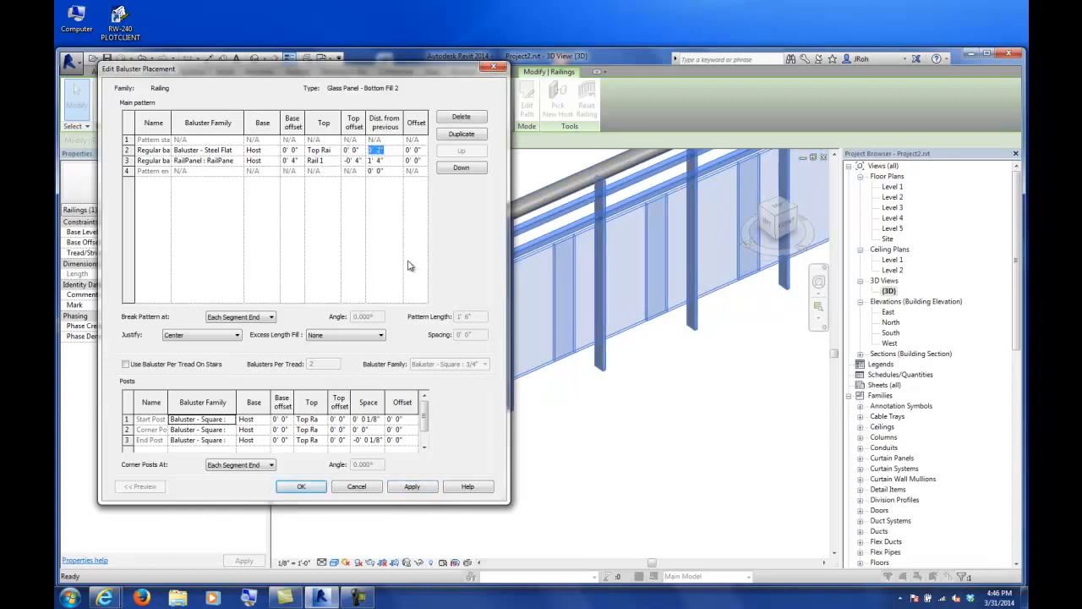
pyautogui.click(372, 490)
pyautogui.click(406, 488)
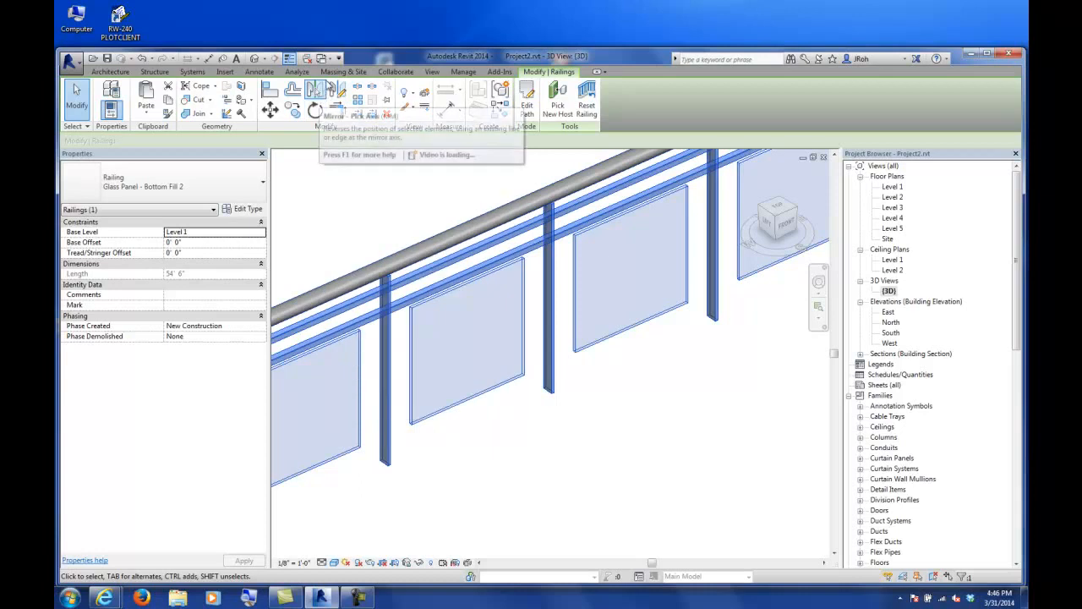
# Switch to the RailPanel family's Left elevation and set its Width parameter to 3' 0".
pyautogui.click(330, 59)
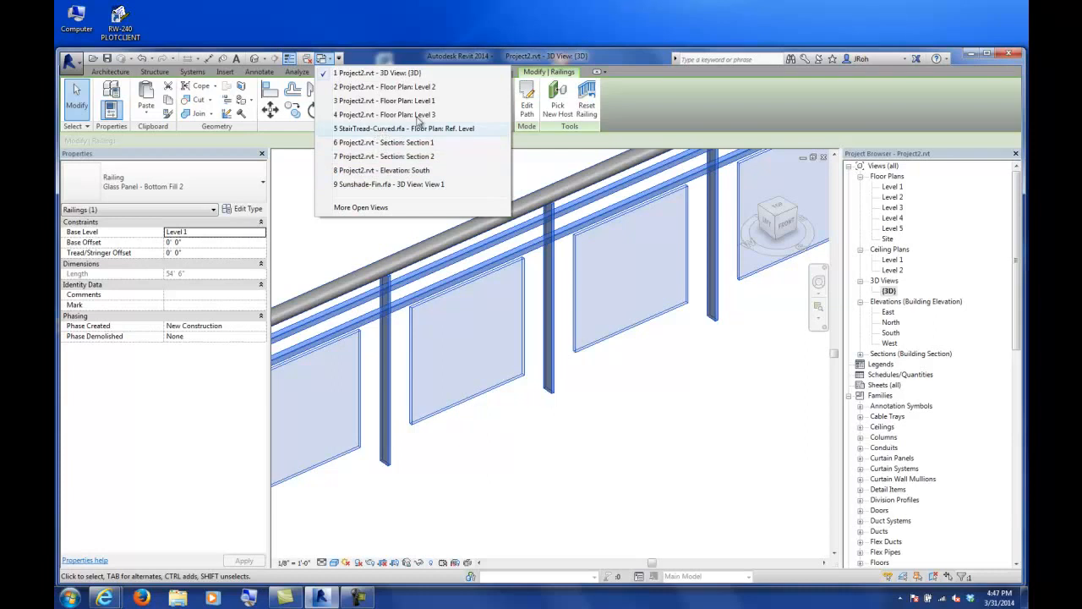
pyautogui.click(655, 106)
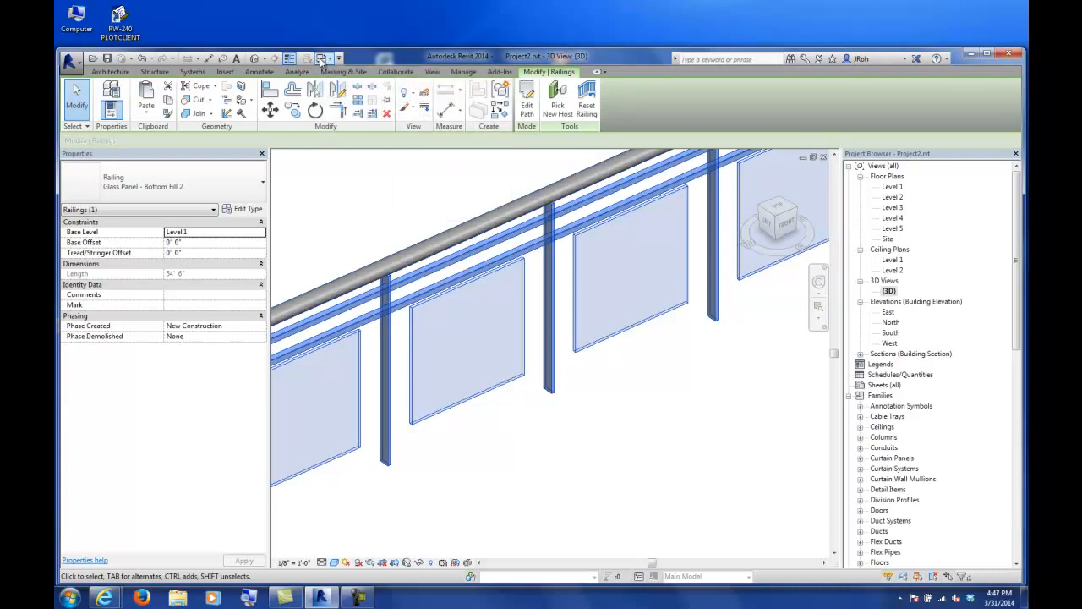
pyautogui.click(323, 59)
pyautogui.click(362, 141)
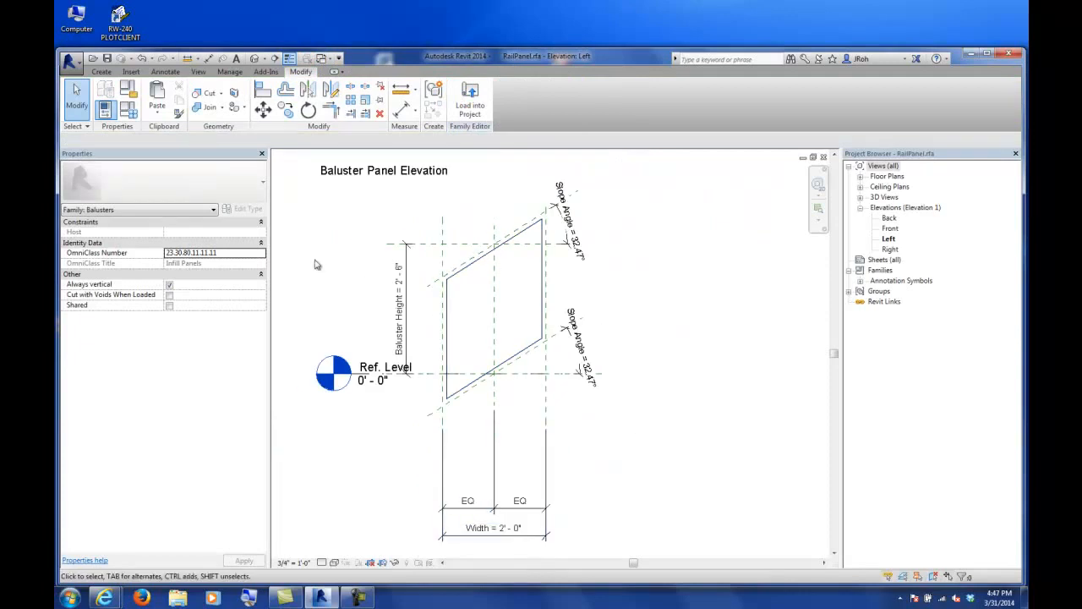
pyautogui.click(128, 109)
pyautogui.click(655, 252)
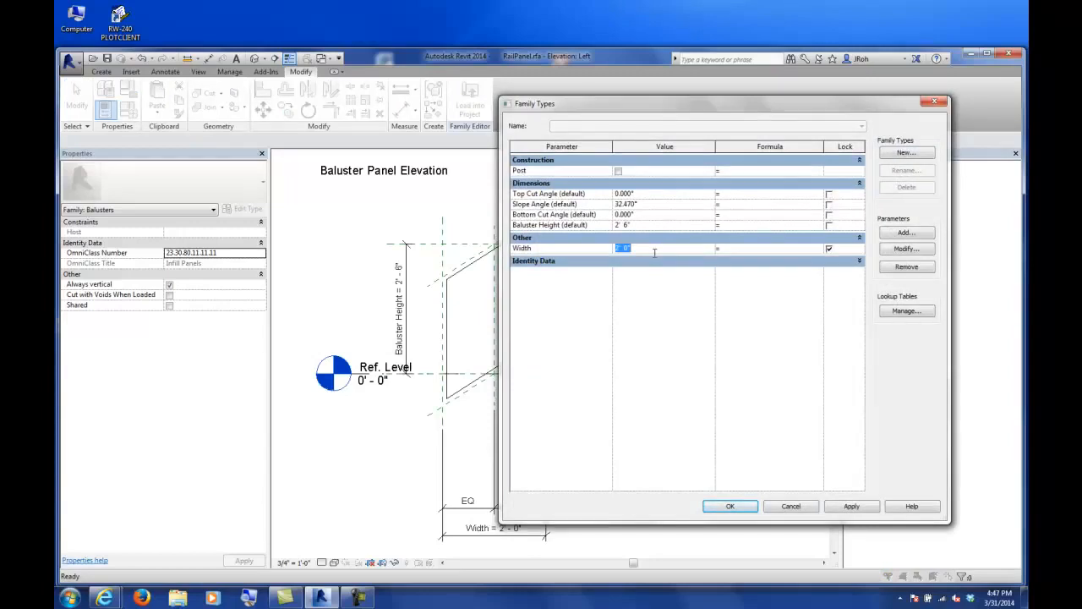
pyautogui.write('3')
pyautogui.press('Tab')
pyautogui.click(723, 507)
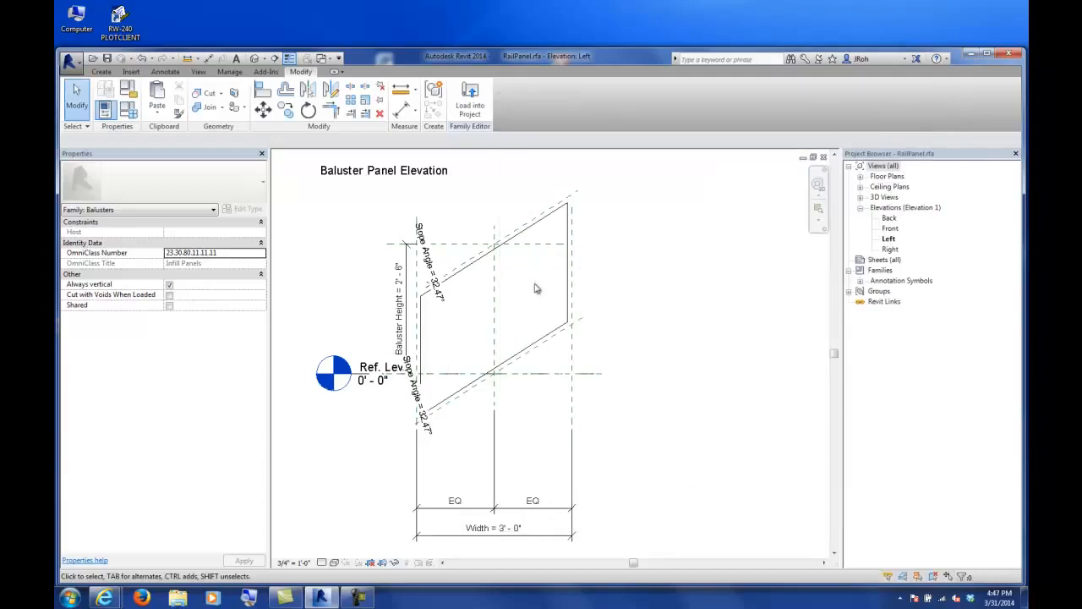
# Load the widened RailPanel family into Project2.rvt, overwriting the existing version without its parameter values.
pyautogui.moveTo(542, 288); pyautogui.dragTo(562, 282, button='middle')
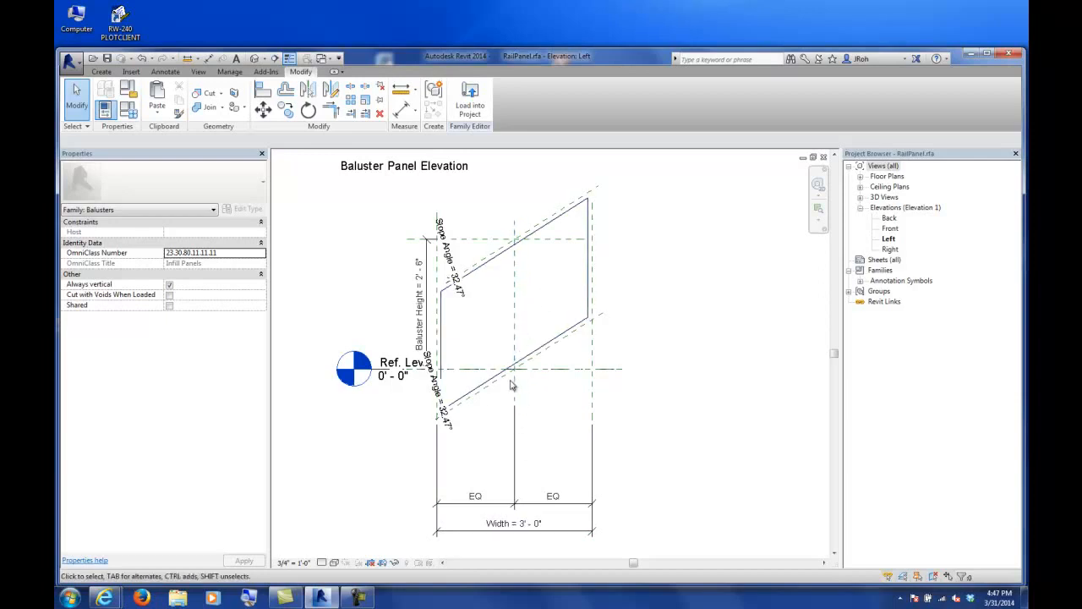
pyautogui.click(477, 105)
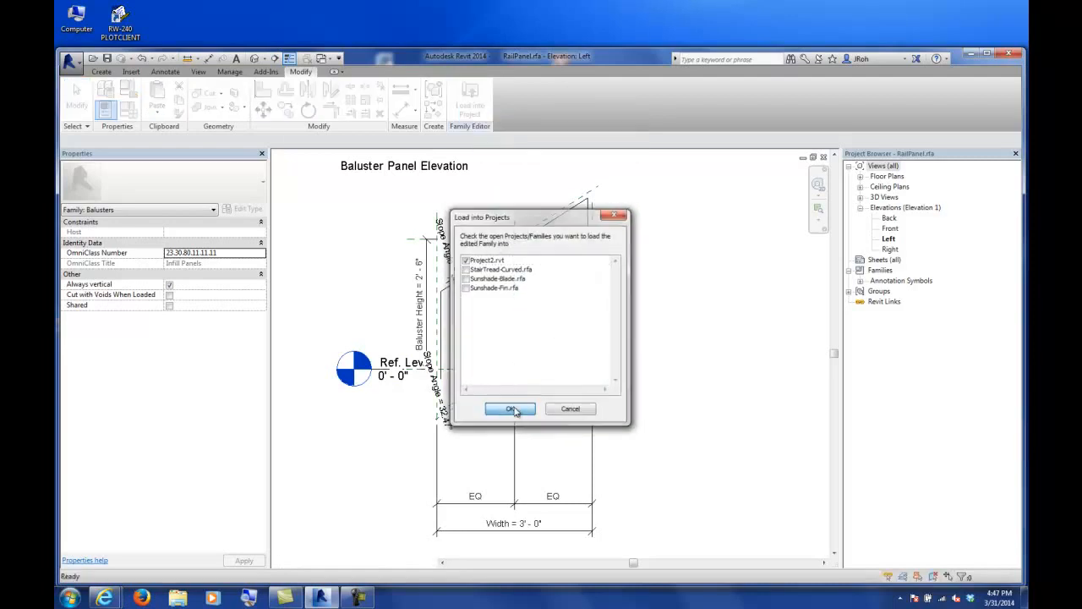
pyautogui.click(512, 406)
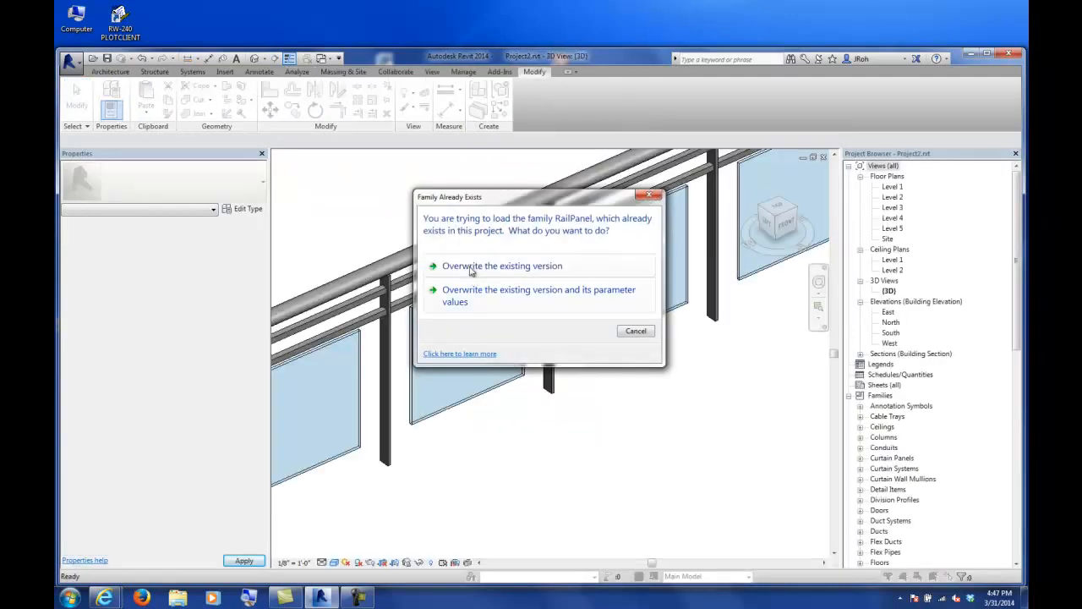
pyautogui.click(472, 267)
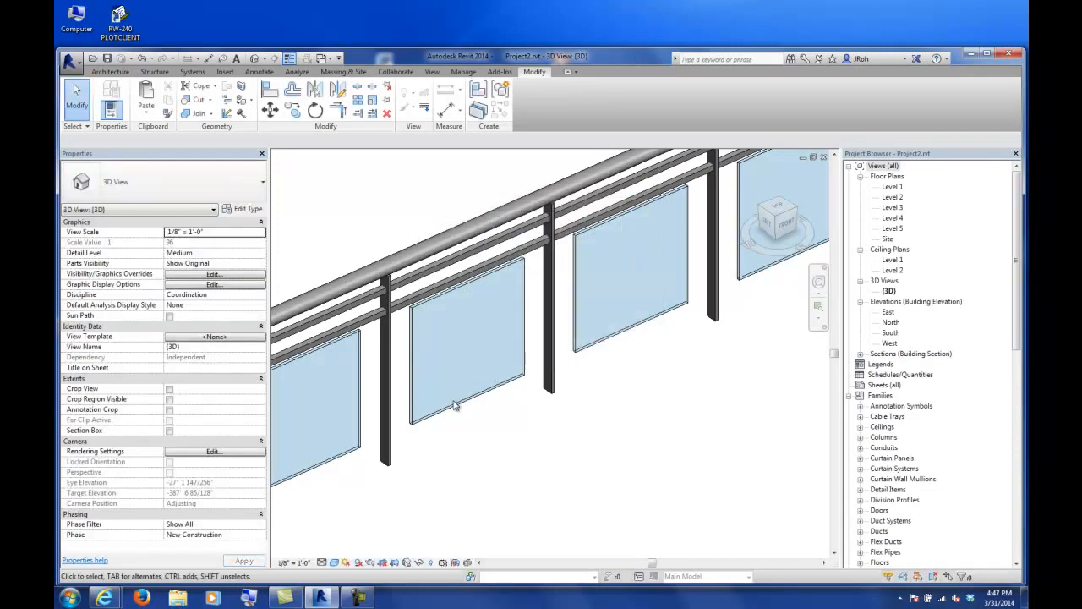
# Switch to the RailPanel family's Left elevation and set its Width parameter to 2' 0".
pyautogui.click(328, 59)
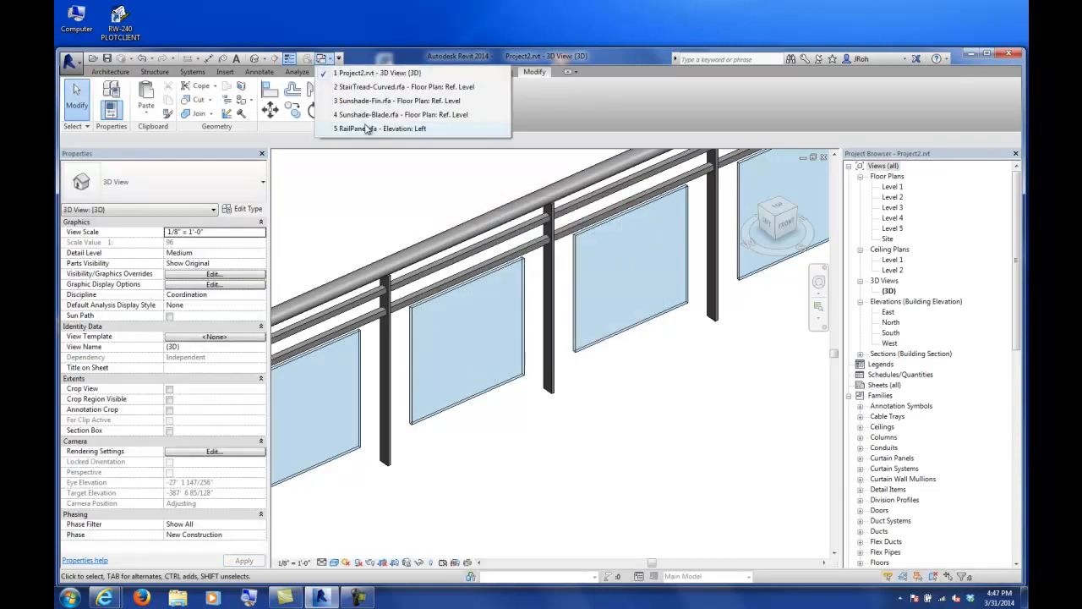
pyautogui.click(368, 128)
pyautogui.click(128, 110)
pyautogui.click(643, 248)
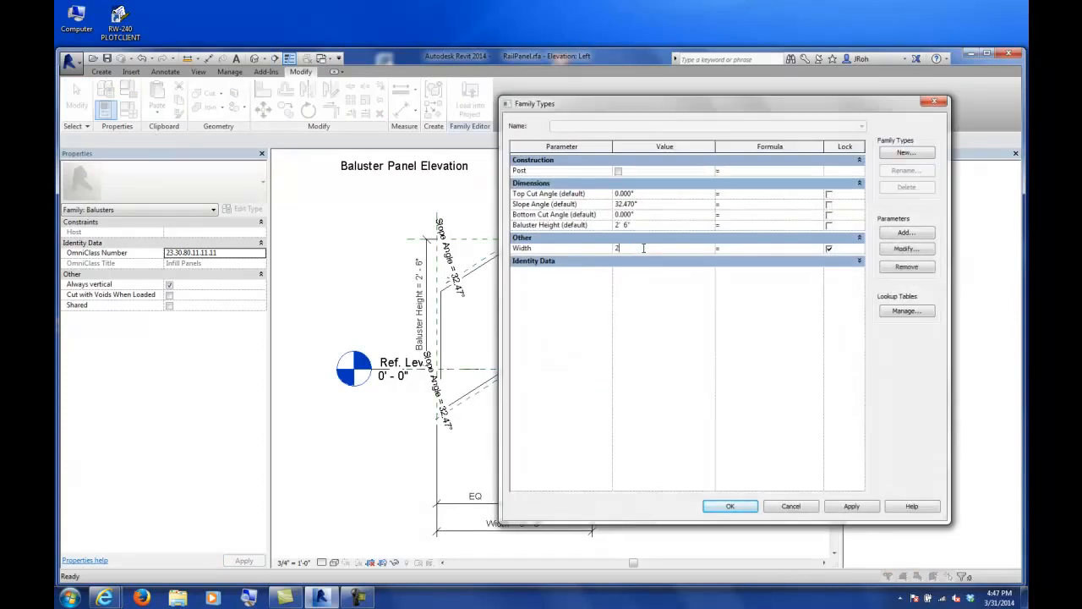
pyautogui.write('2')
pyautogui.click(851, 506)
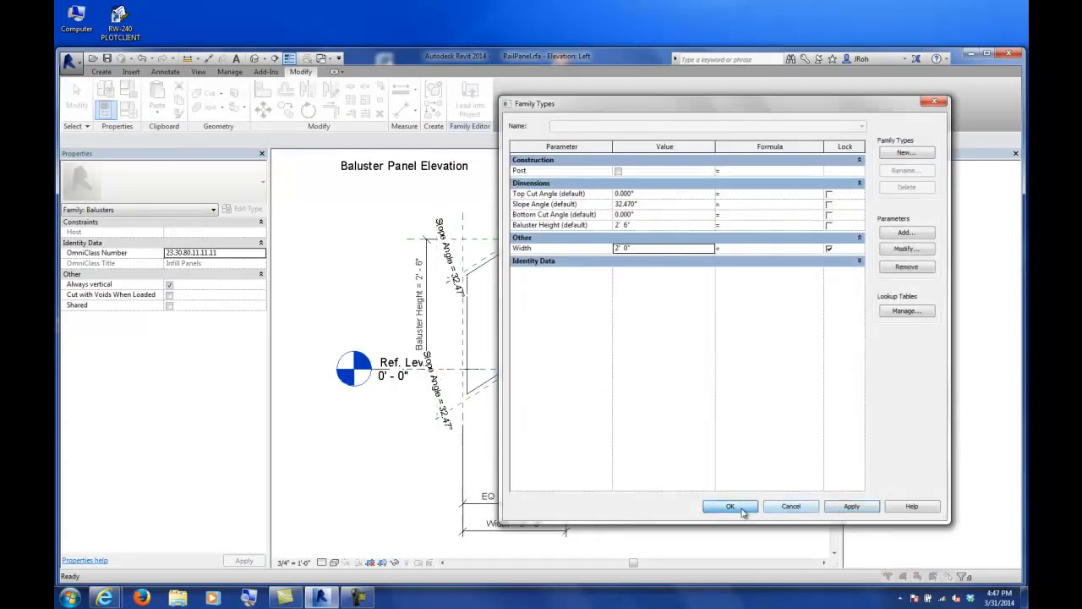
pyautogui.click(731, 505)
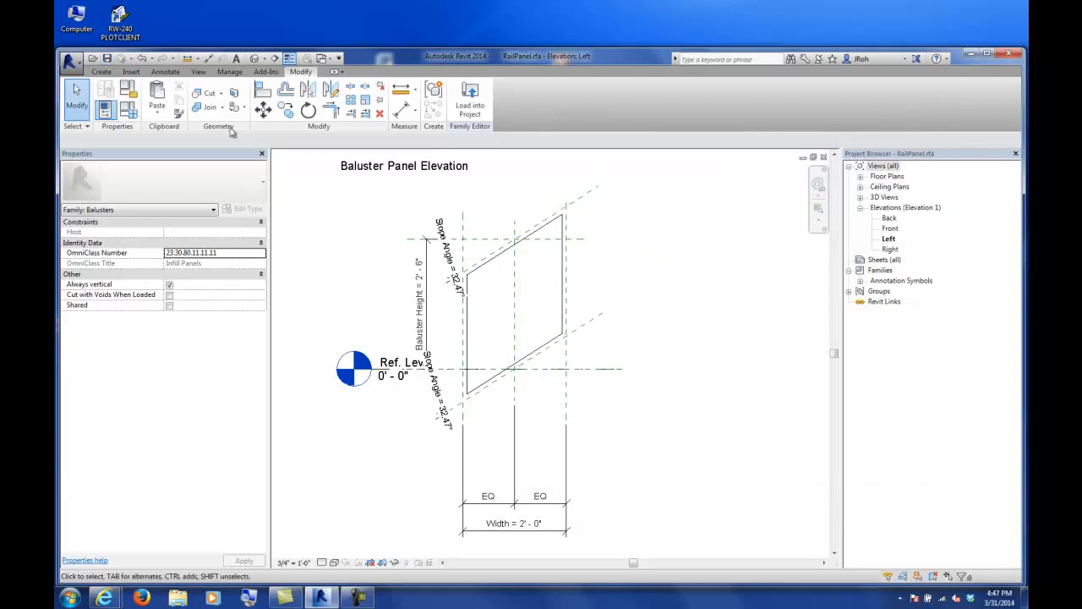
# Set the RailPanel family's Width parameter to 3' 0".
pyautogui.click(114, 110)
pyautogui.click(644, 248)
pyautogui.write('3')
pyautogui.press('Tab')
pyautogui.click(730, 506)
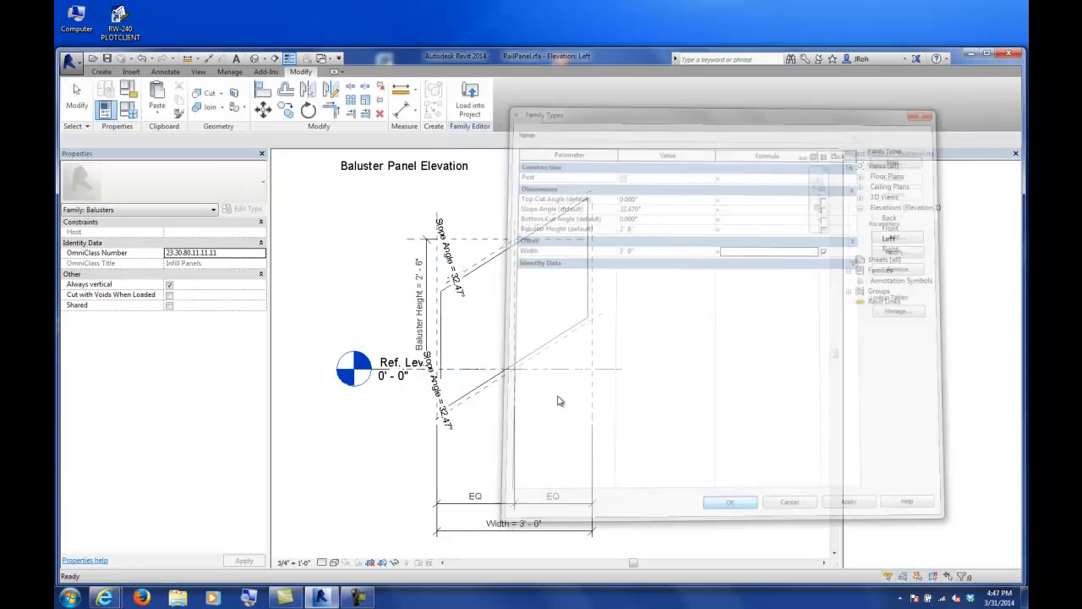
# Load the RailPanel family into Project2.rvt, overwriting the existing version and its parameter values.
pyautogui.click(468, 95)
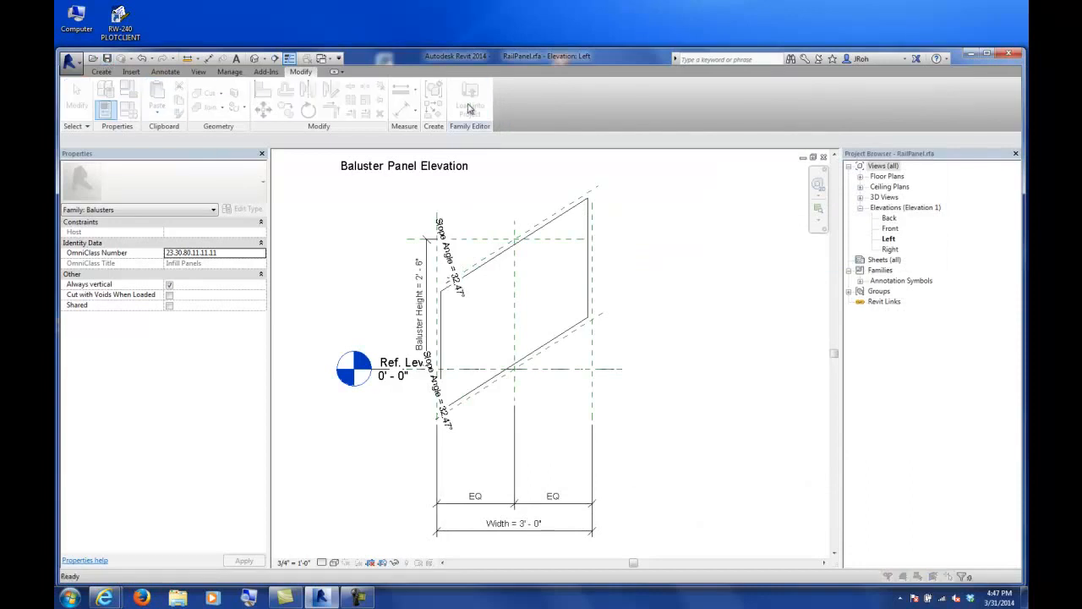
pyautogui.click(509, 408)
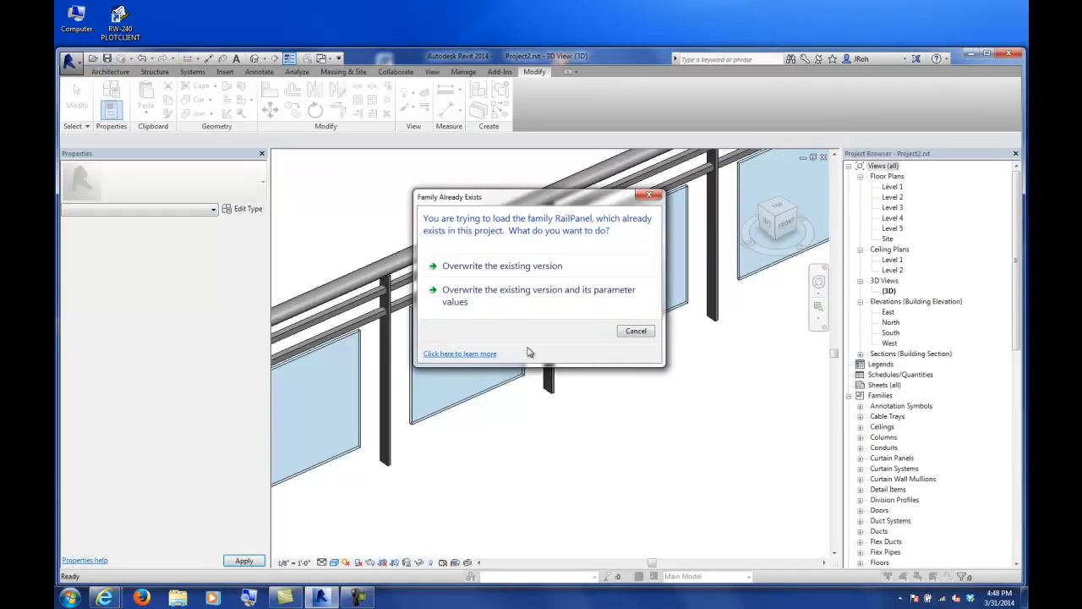
pyautogui.click(496, 298)
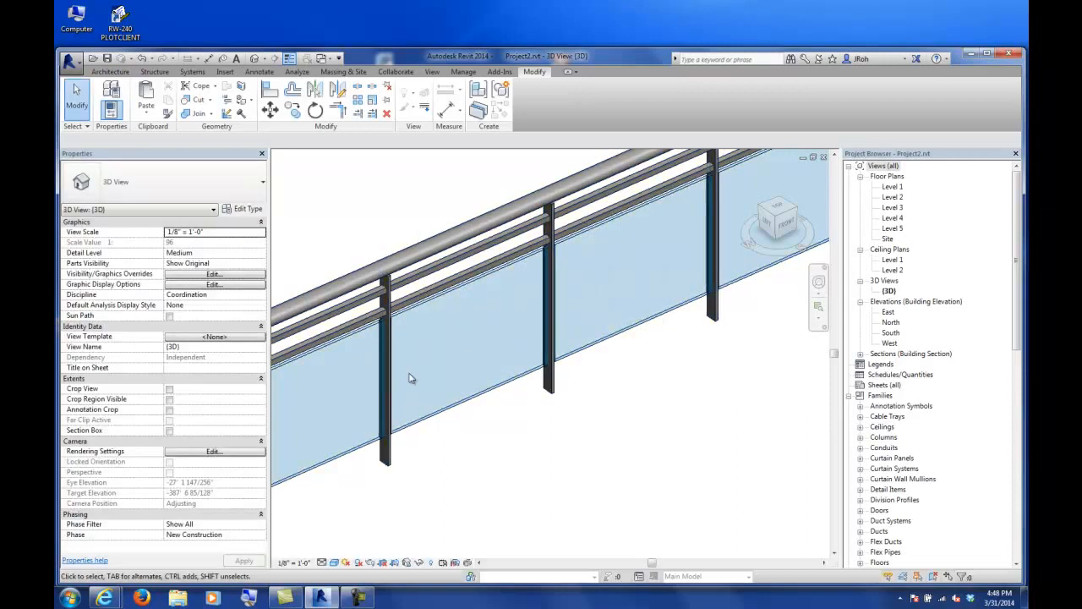
# In the glass panel railing type's baluster placement, set the pattern end's distance from previous to 1' 6" and apply it.
pyautogui.click(375, 296)
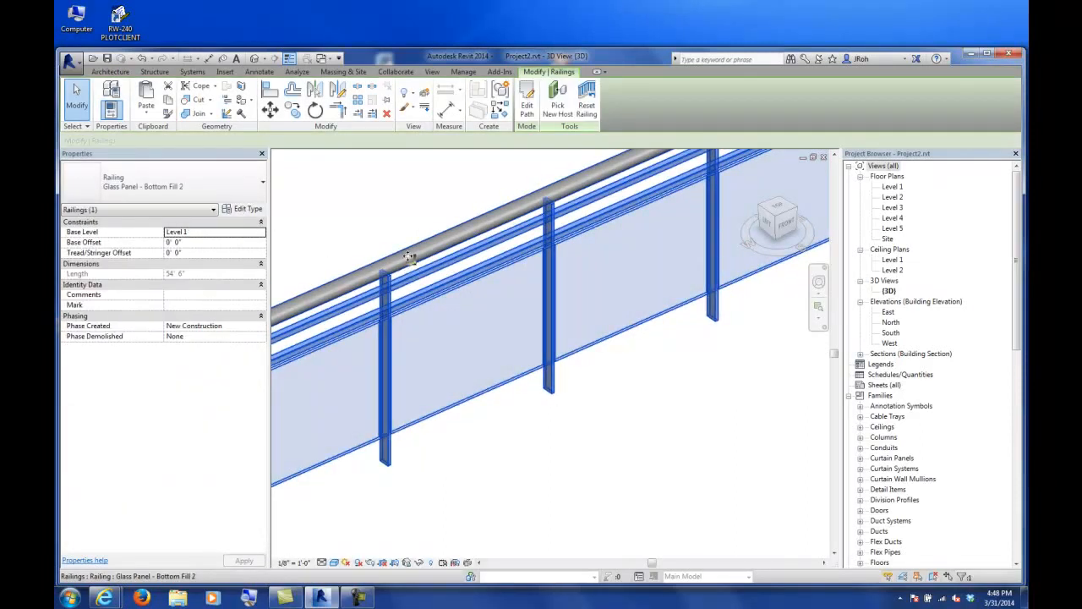
pyautogui.click(243, 208)
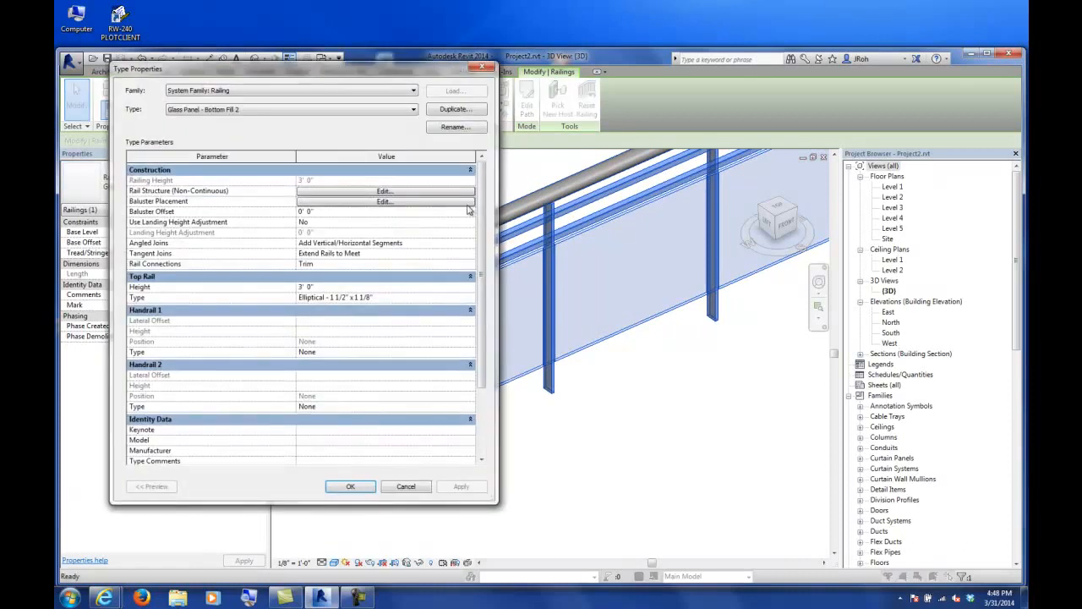
pyautogui.click(354, 202)
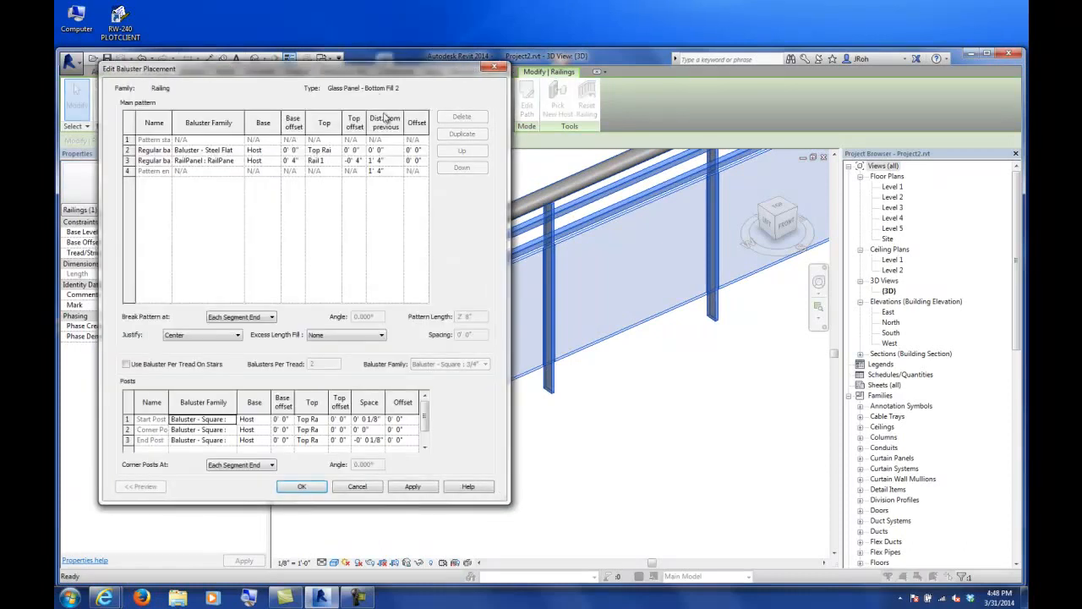
pyautogui.moveTo(378, 80); pyautogui.dragTo(791, 105)
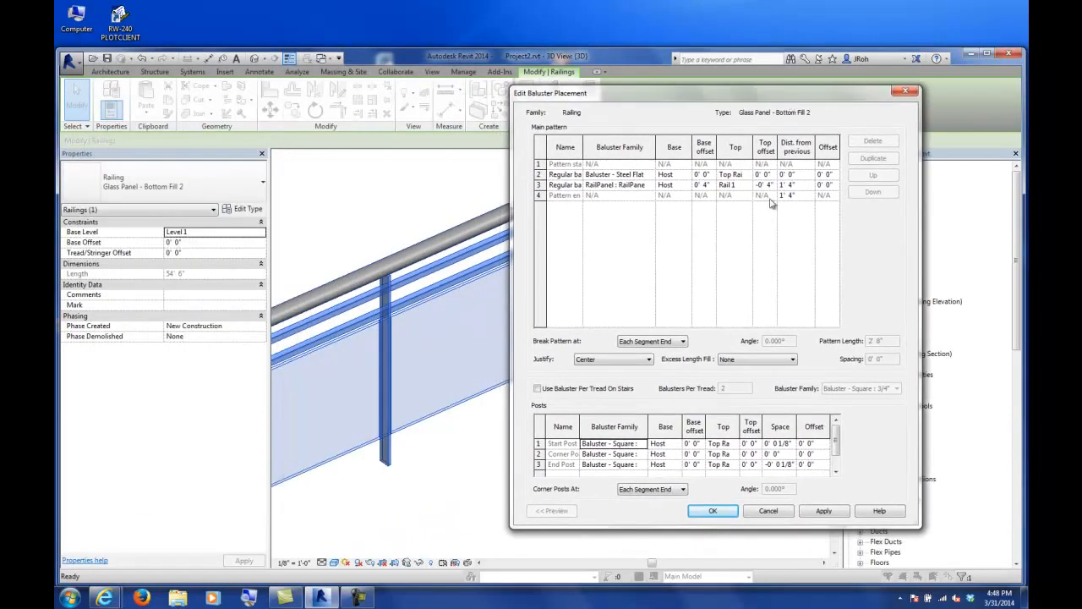
pyautogui.click(800, 185)
pyautogui.click(800, 196)
pyautogui.click(822, 510)
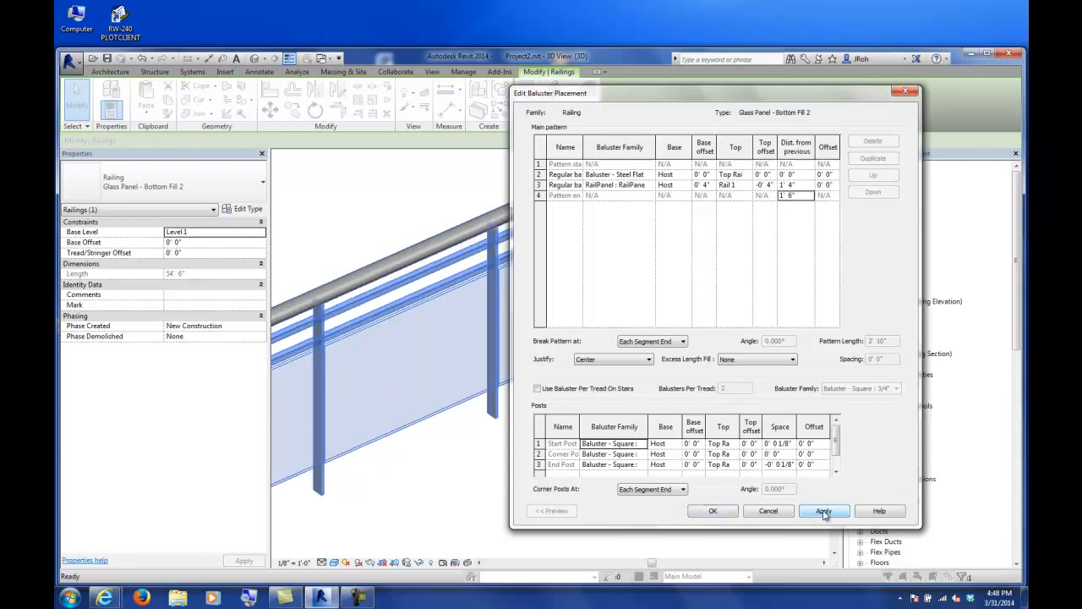
# Set the RailPanel baluster's distance from previous to 1' 6" and accept the baluster placement and type changes.
pyautogui.click(803, 185)
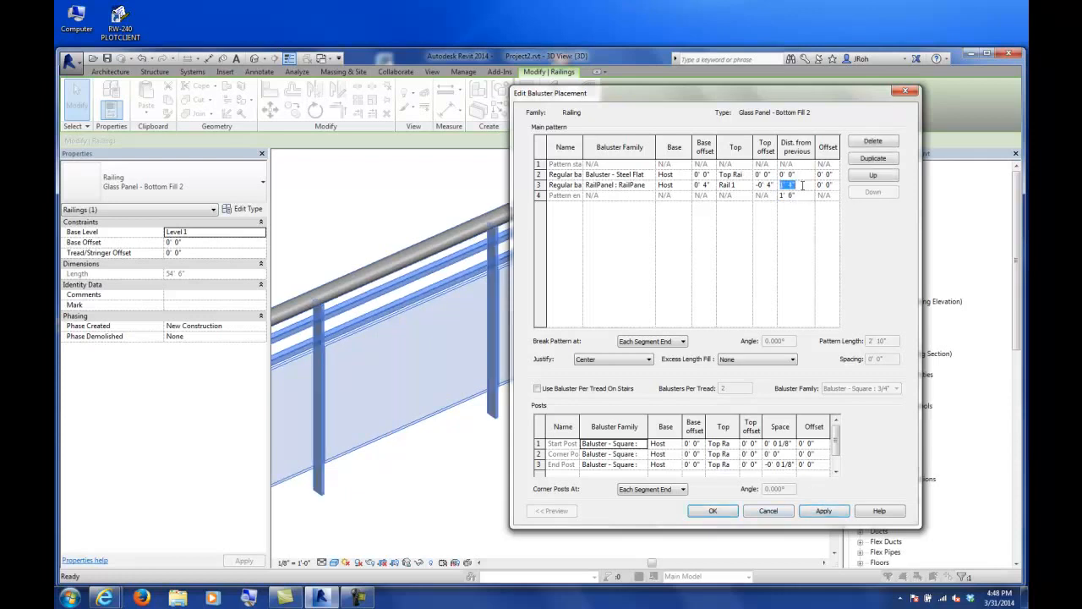
pyautogui.write("1'6")
pyautogui.press('Tab')
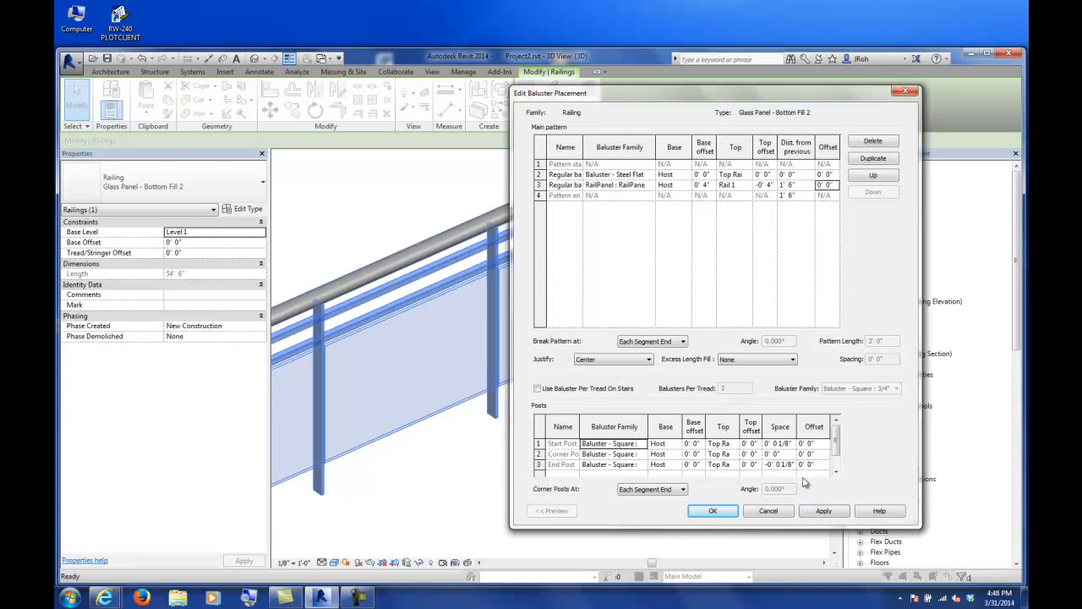
pyautogui.click(824, 511)
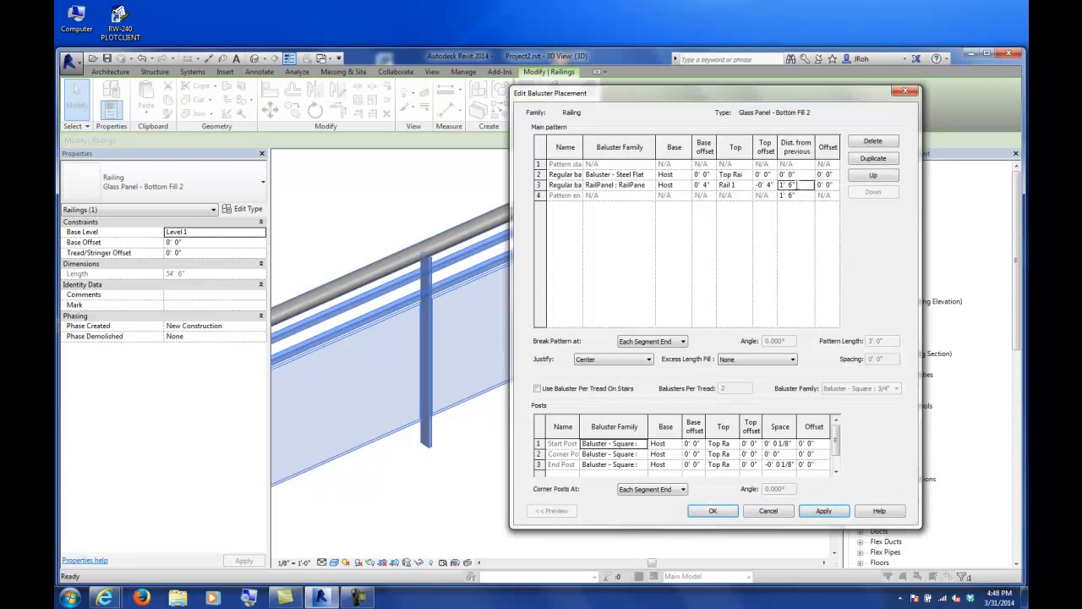
pyautogui.click(713, 513)
pyautogui.click(756, 511)
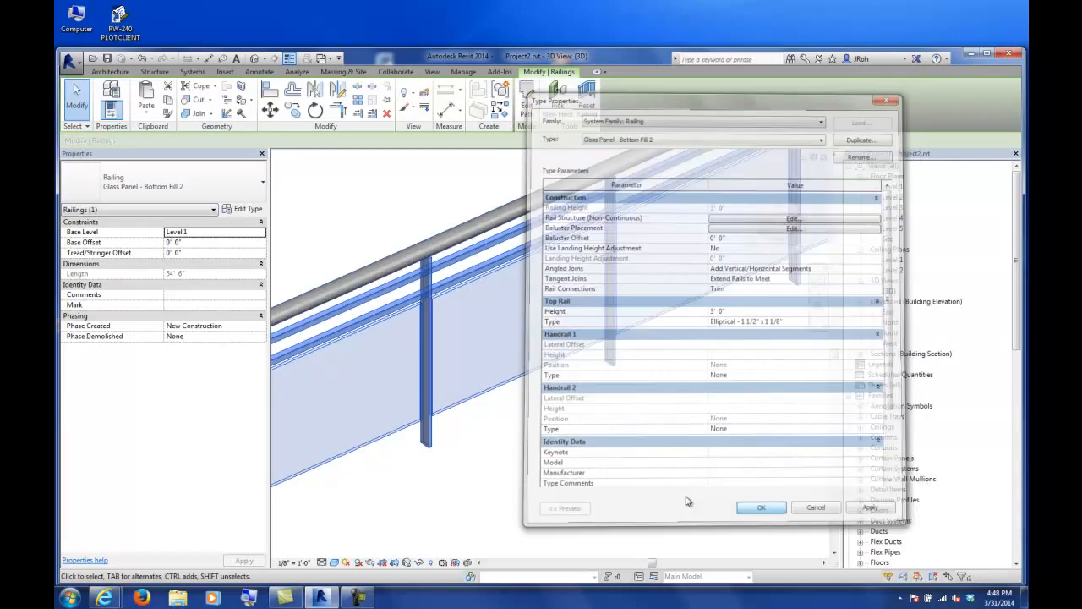
# Review the railing type's baluster placement pattern and examine how the glass panels fit between the posts in 3D.
pyautogui.keyDown('shift'); pyautogui.moveTo(681, 473); pyautogui.dragTo(516, 375, button='middle'); pyautogui.keyUp('shift')
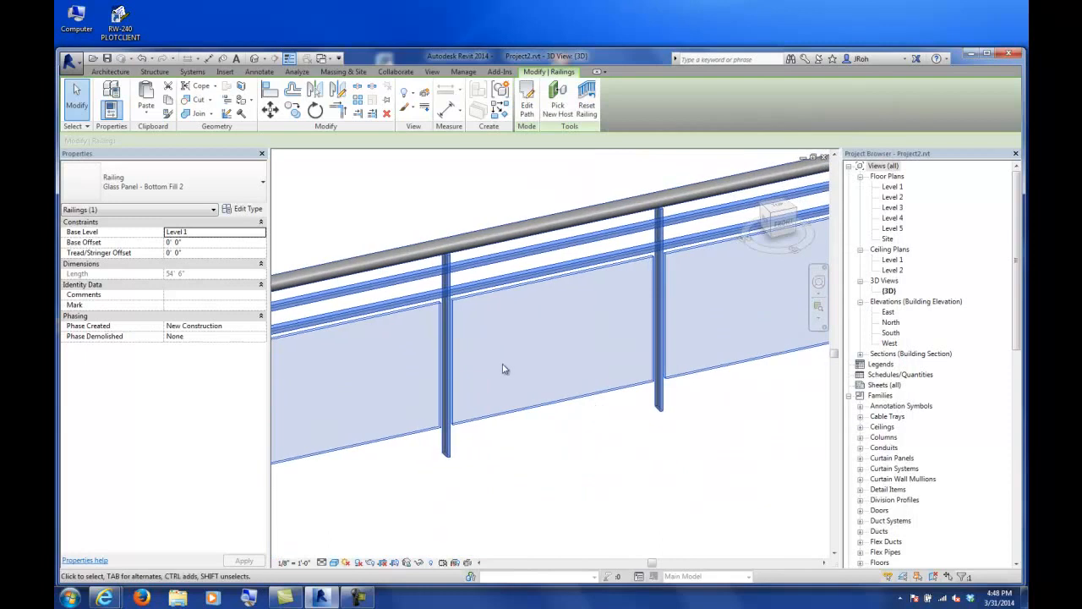
pyautogui.click(244, 209)
pyautogui.click(721, 227)
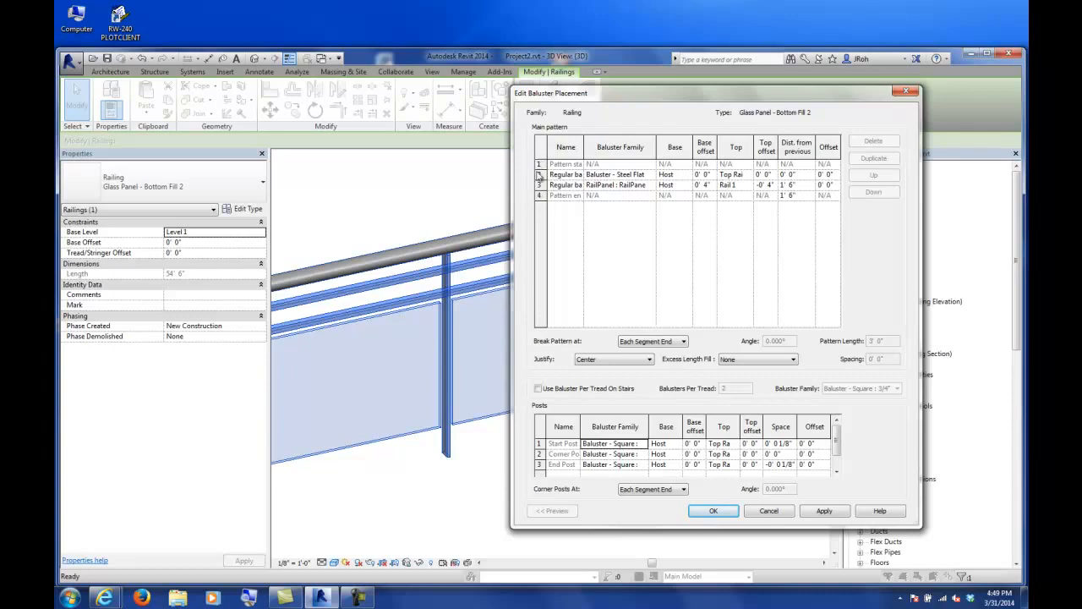
pyautogui.click(713, 511)
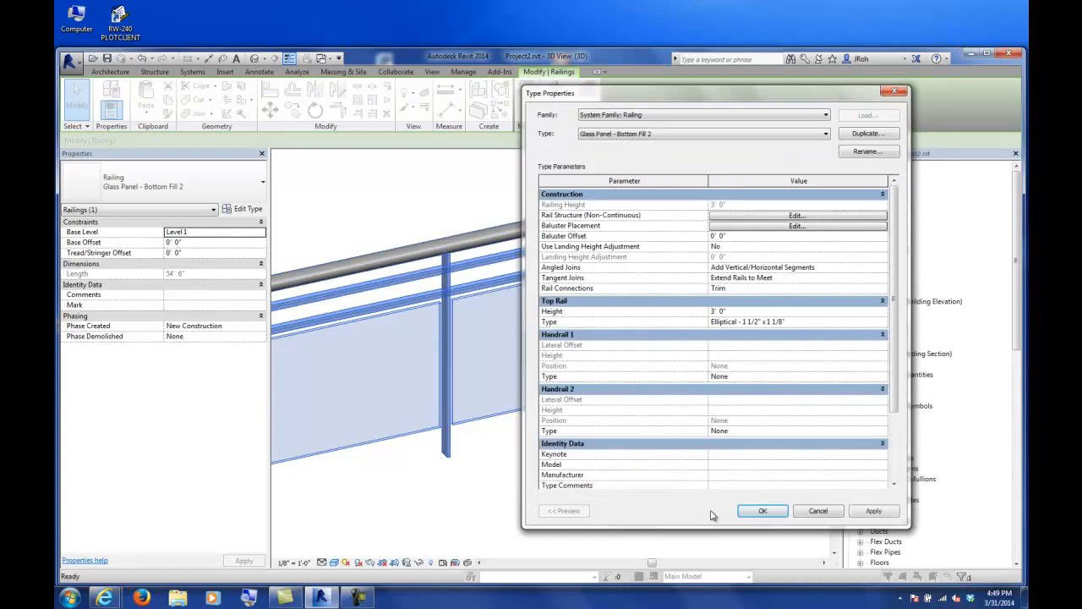
pyautogui.click(762, 510)
pyautogui.keyDown('shift'); pyautogui.moveTo(636, 496); pyautogui.dragTo(483, 387, button='middle'); pyautogui.keyUp('shift')
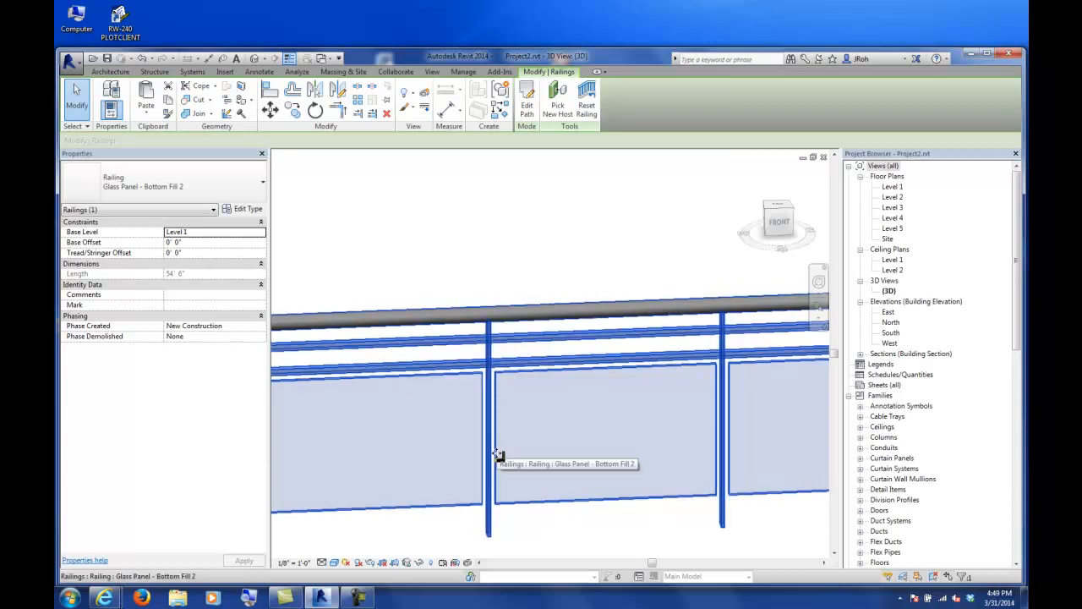
pyautogui.keyDown('shift'); pyautogui.moveTo(498, 455); pyautogui.dragTo(580, 465, button='middle'); pyautogui.keyUp('shift')
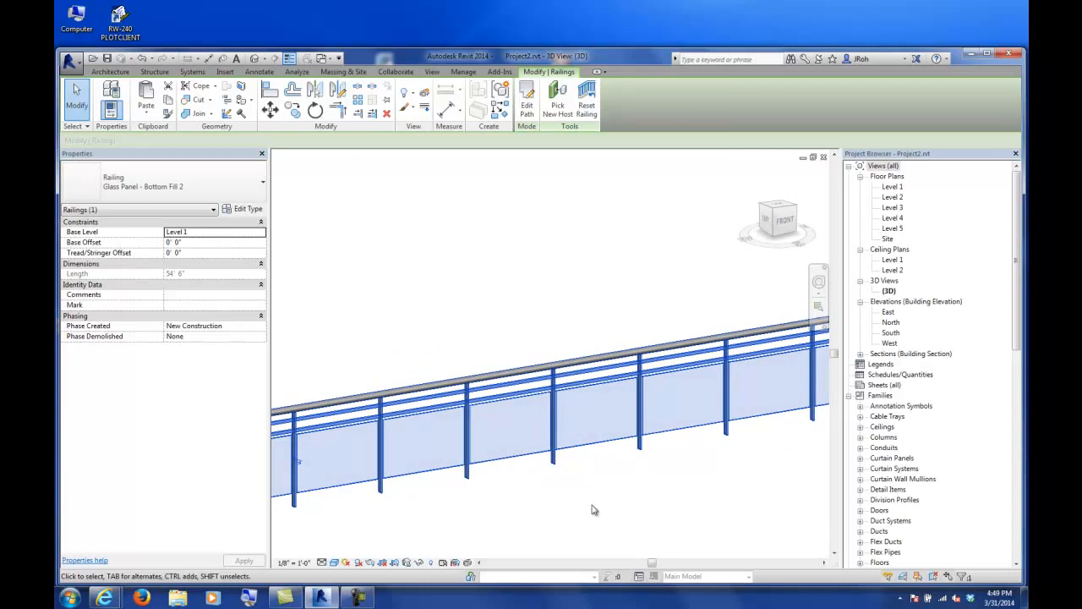
pyautogui.click(573, 521)
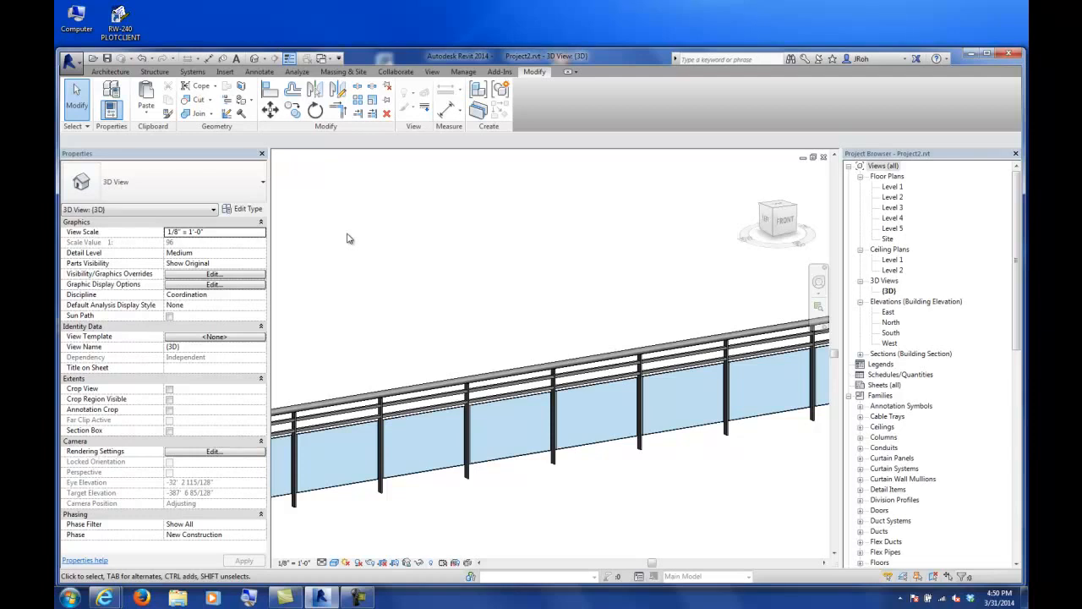
pyautogui.click(359, 597)
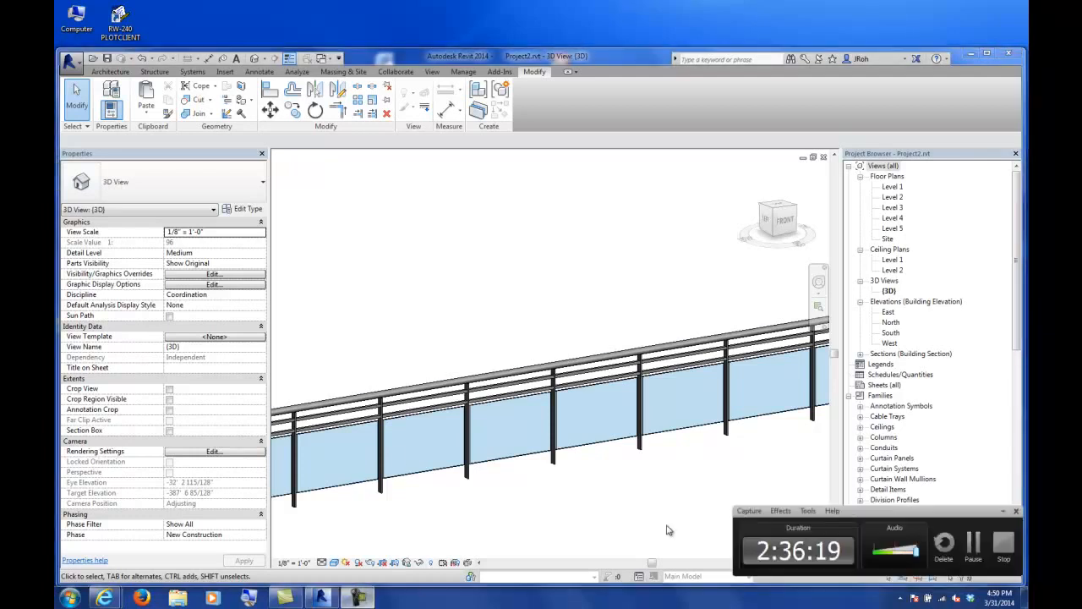